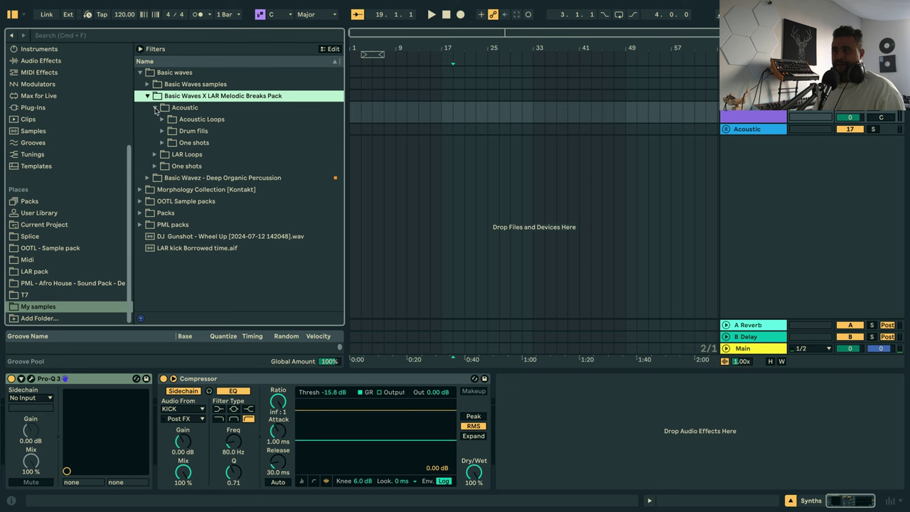
Audition several brushed and full loops from the Acoustic Loops folder of the Basic Waves X LAR Melodic Breaks Pack.
{"action": "left_click", "coordinate": [155, 108]}
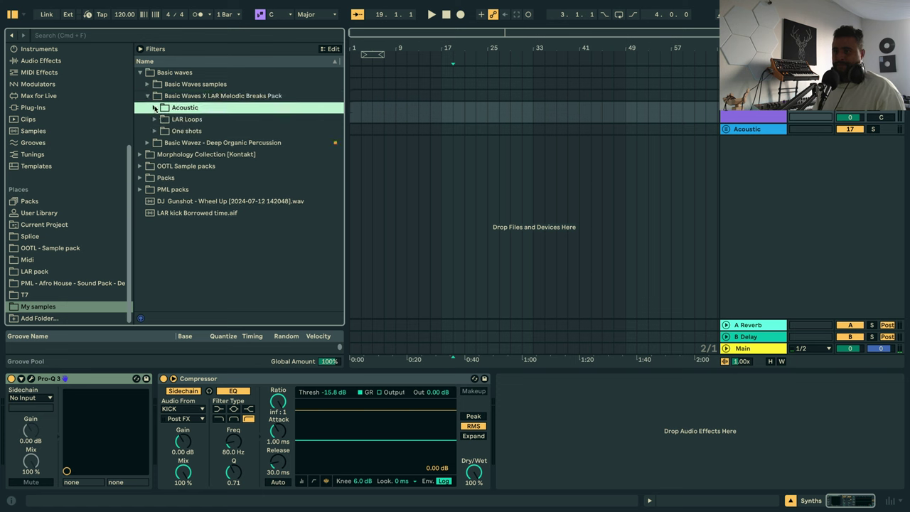
{"action": "left_click", "coordinate": [155, 108]}
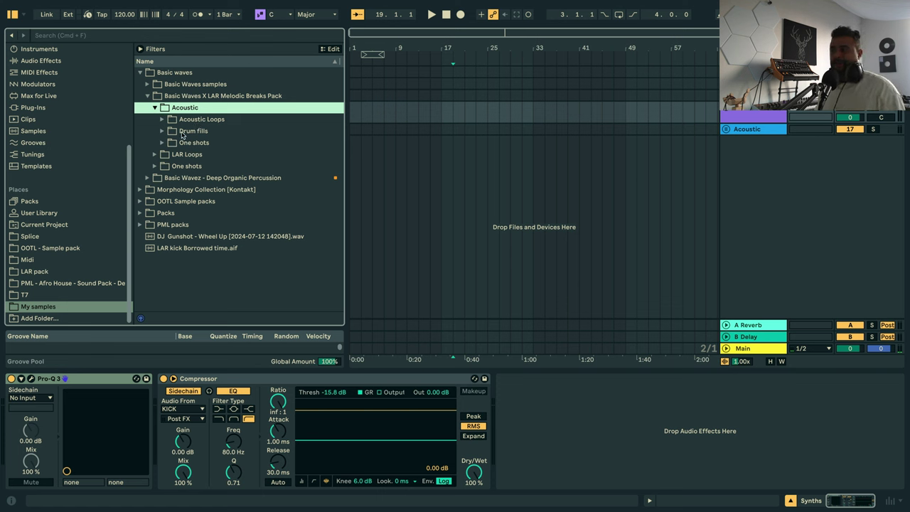
{"action": "left_click", "coordinate": [162, 121]}
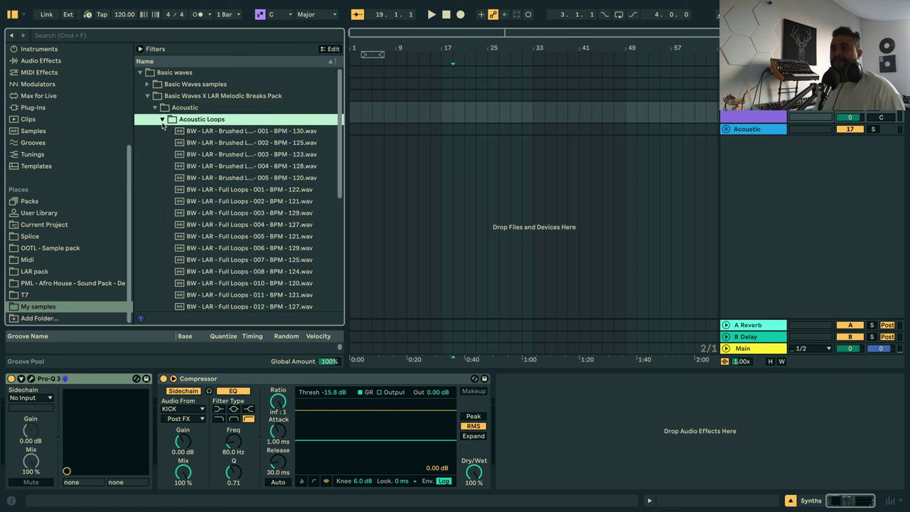
{"action": "left_click", "coordinate": [219, 134]}
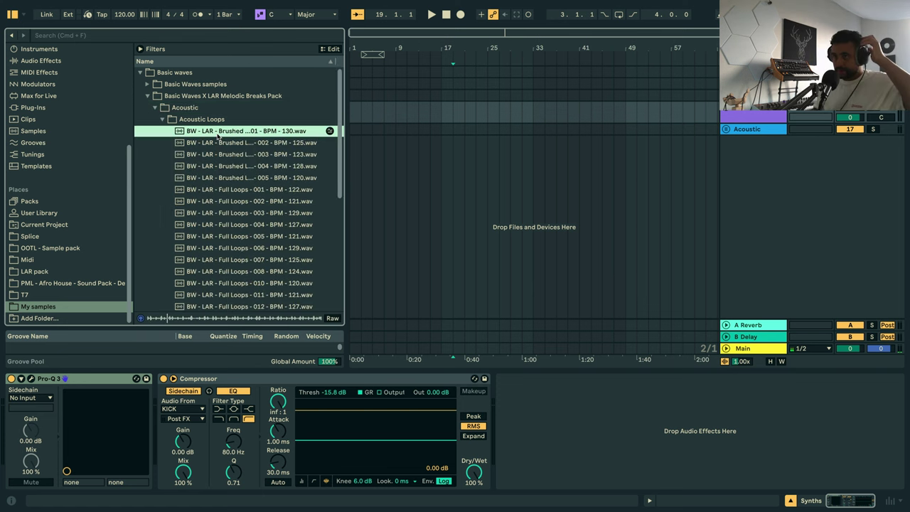
{"action": "left_click", "coordinate": [217, 142]}
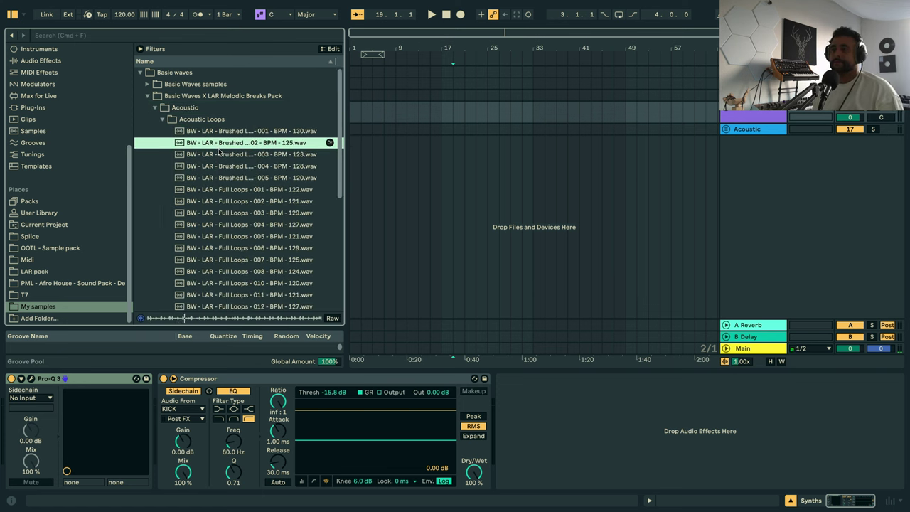
{"action": "left_click", "coordinate": [223, 202]}
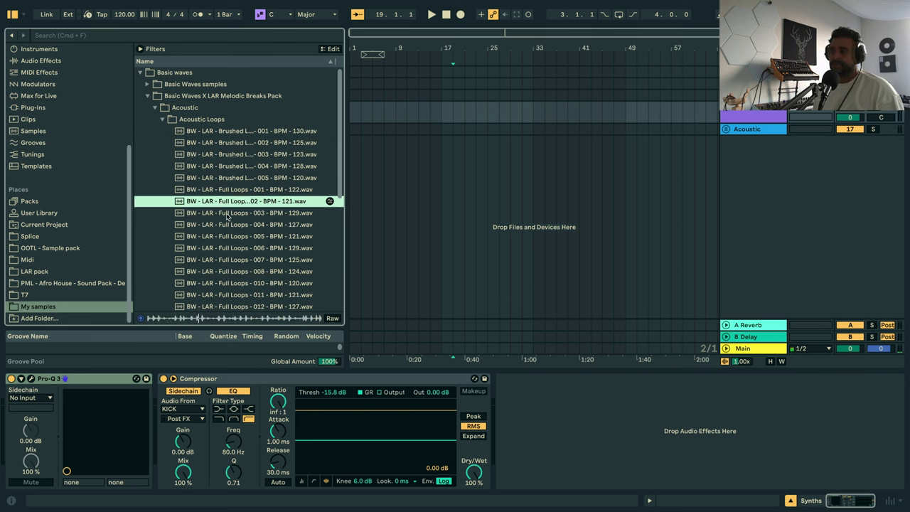
{"action": "left_click", "coordinate": [228, 214]}
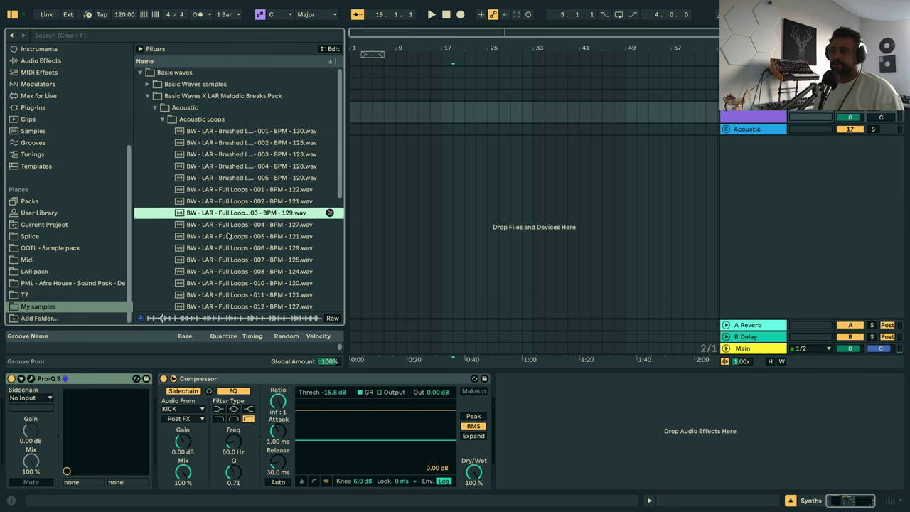
{"action": "left_click", "coordinate": [417, 128]}
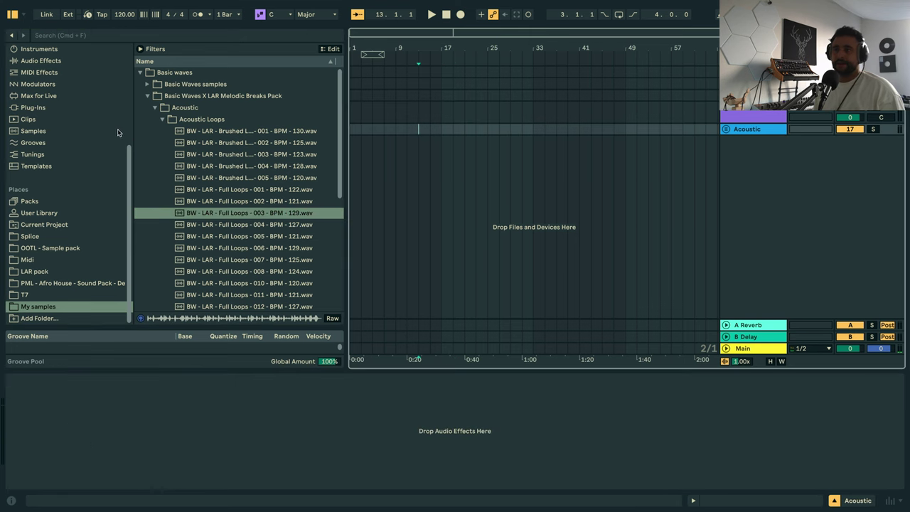
{"action": "left_click", "coordinate": [162, 120]}
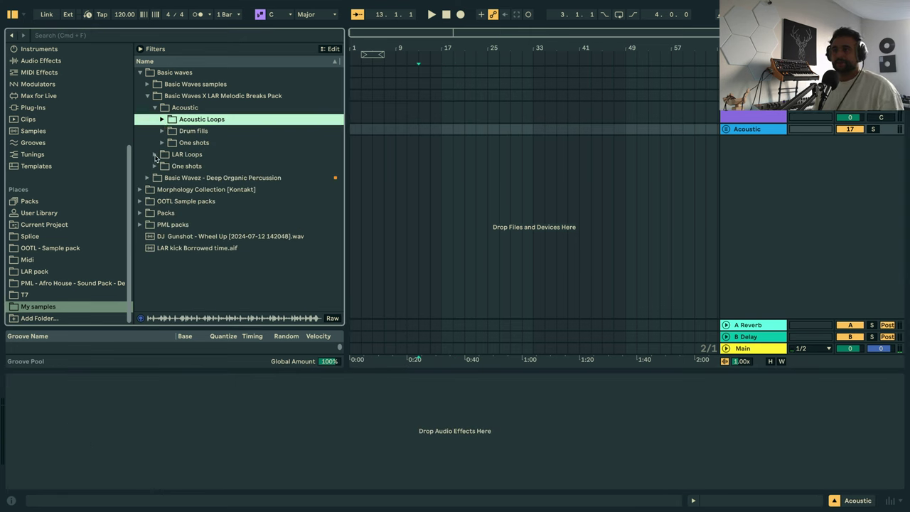
Audition full loops 001, 002, 005, 007 and 008 from the pack's LAR Loops folder.
{"action": "left_click", "coordinate": [154, 156]}
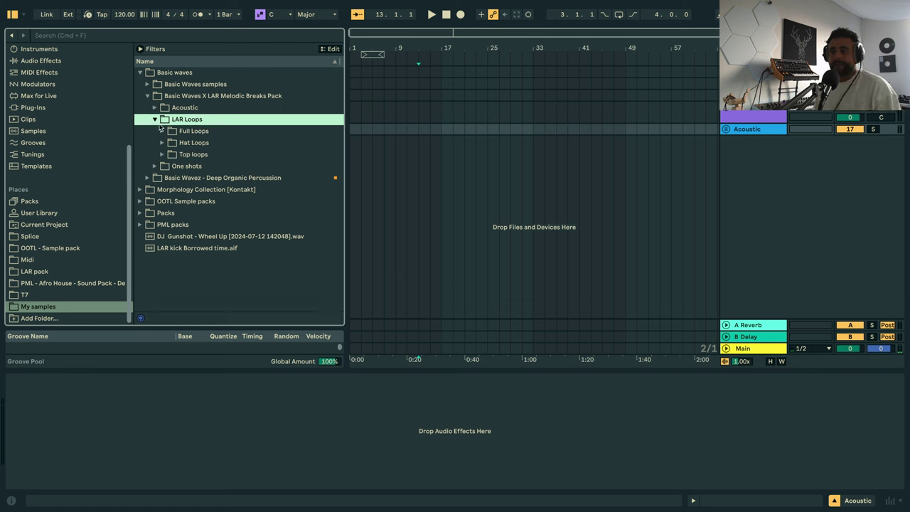
{"action": "left_click", "coordinate": [162, 131]}
{"action": "left_click", "coordinate": [220, 144]}
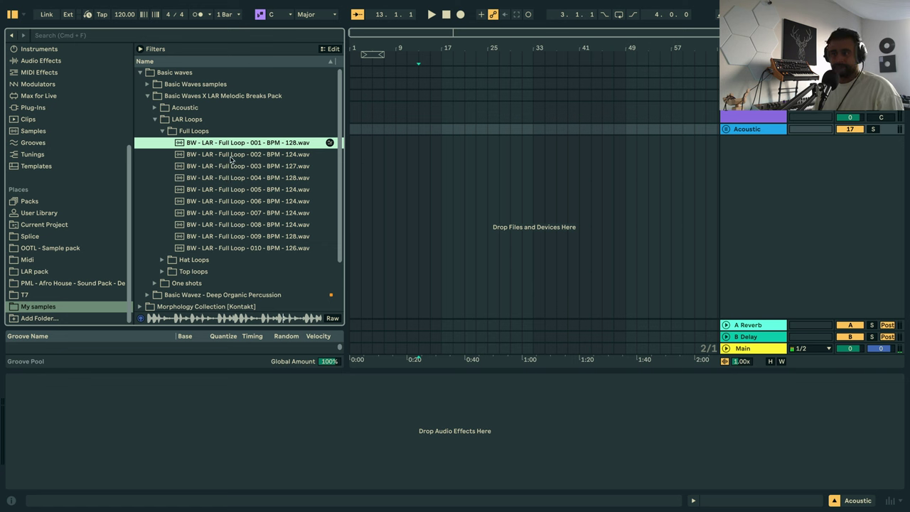
{"action": "left_click", "coordinate": [230, 156]}
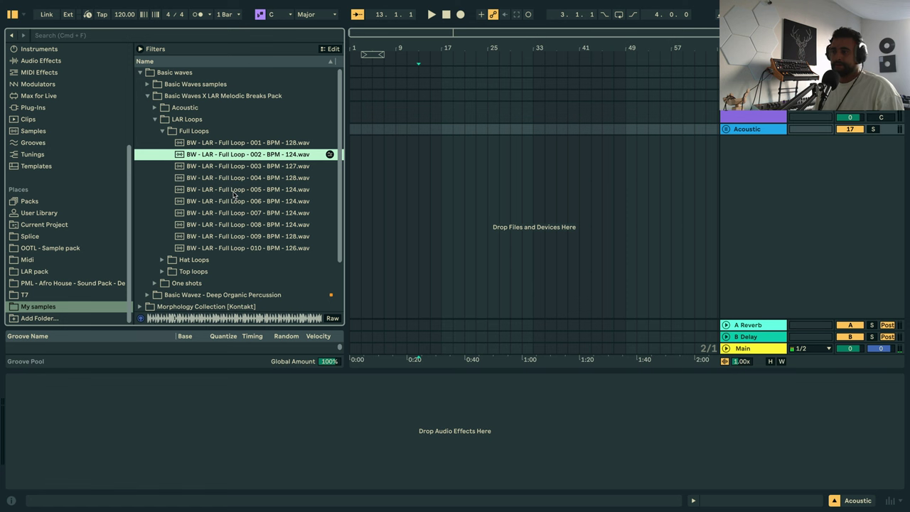
{"action": "left_click", "coordinate": [232, 190]}
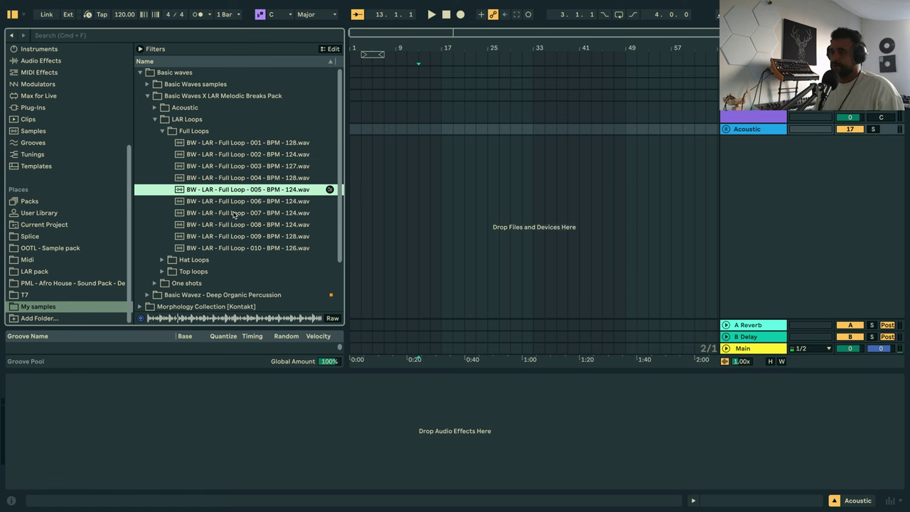
{"action": "left_click", "coordinate": [233, 213]}
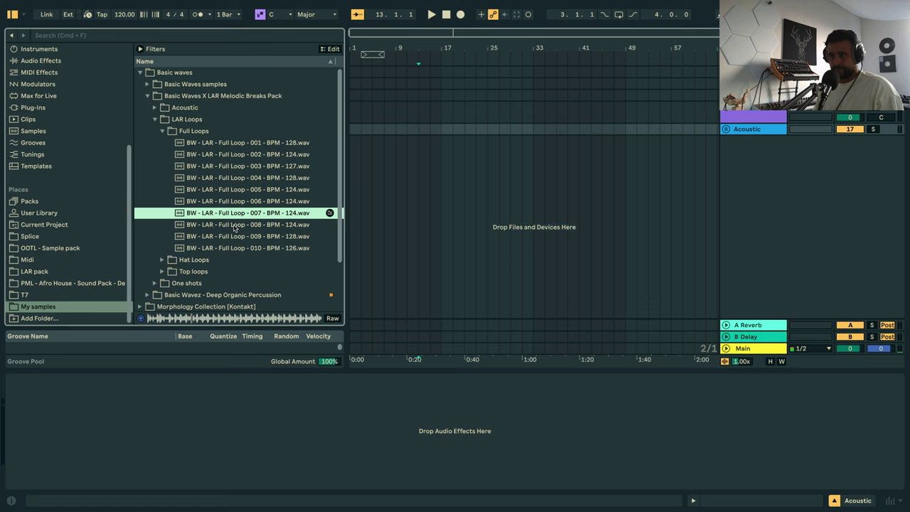
{"action": "left_click", "coordinate": [234, 225]}
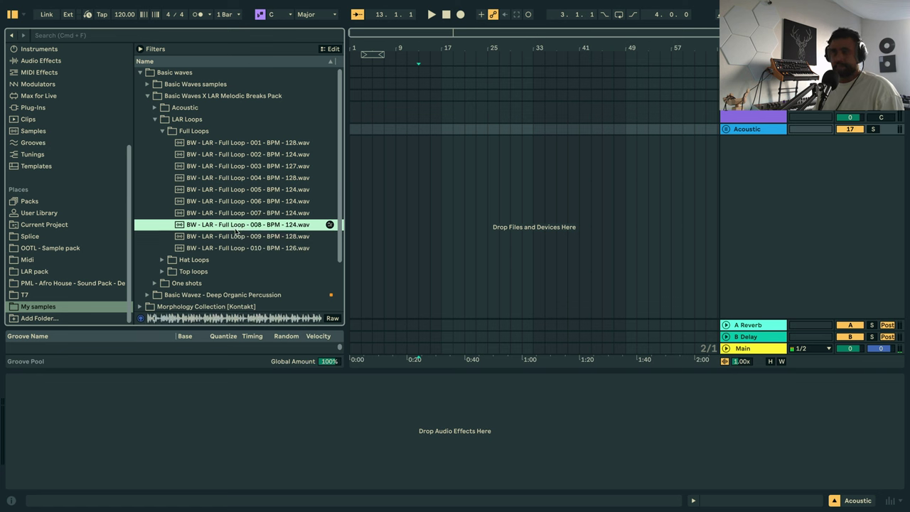
{"action": "left_click", "coordinate": [392, 139]}
{"action": "left_click", "coordinate": [440, 135]}
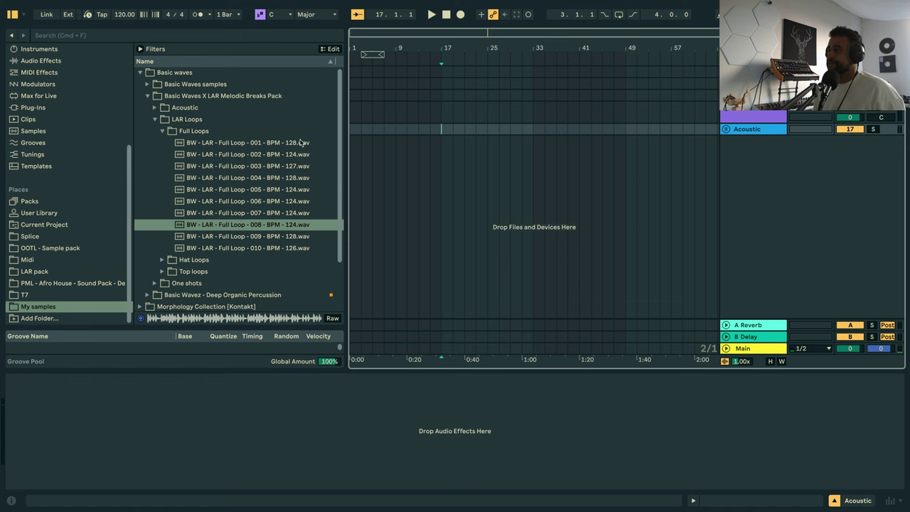
Expand the Drums group and inspect the devices on the kick and drum tracks.
{"action": "left_click", "coordinate": [439, 113]}
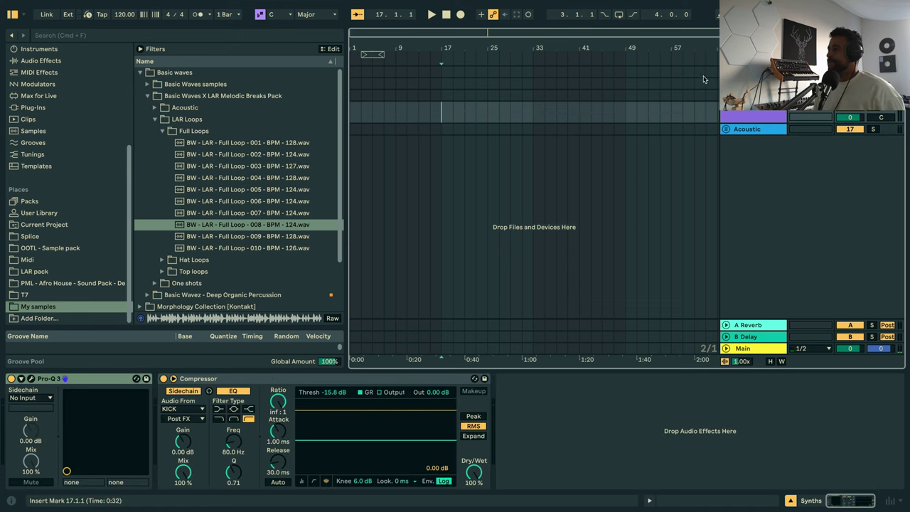
{"action": "scroll", "coordinate": [757, 107], "scroll_direction": "up", "scroll_amount": 3}
{"action": "left_click", "coordinate": [757, 112]}
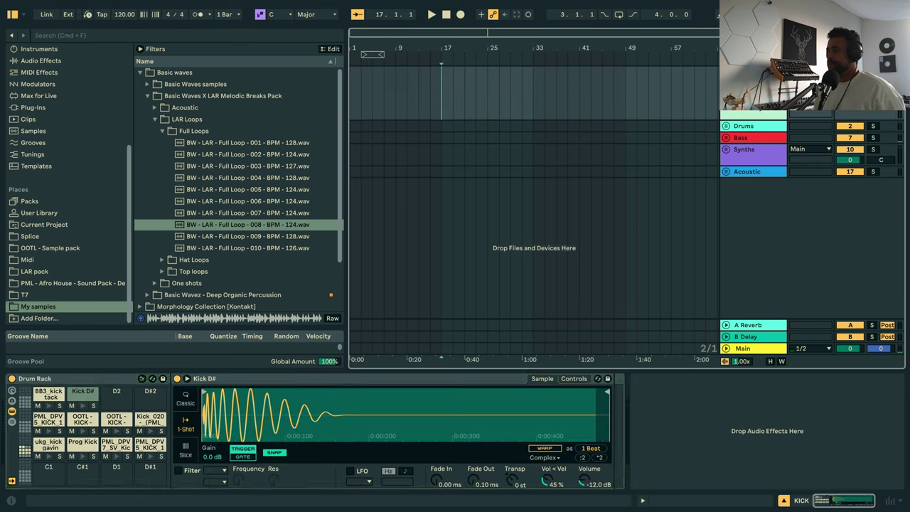
{"action": "left_click", "coordinate": [726, 126]}
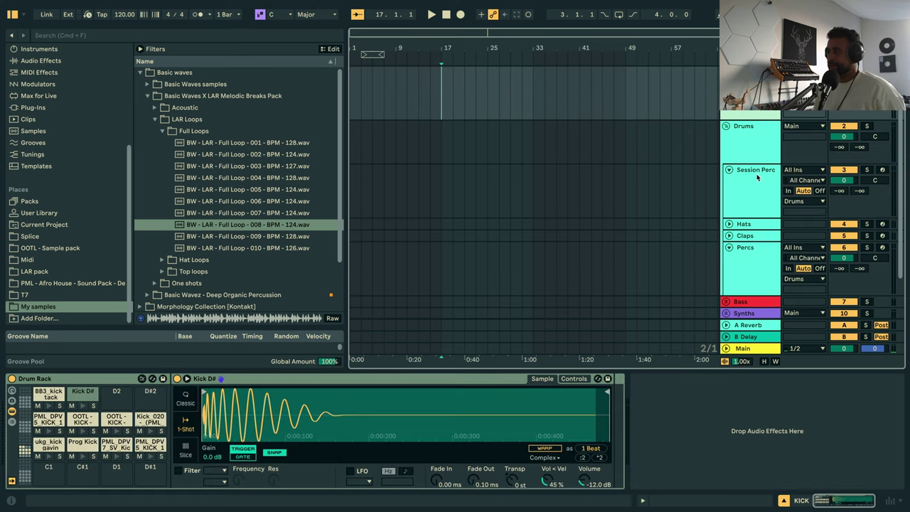
{"action": "left_click", "coordinate": [755, 208]}
{"action": "left_click", "coordinate": [750, 238]}
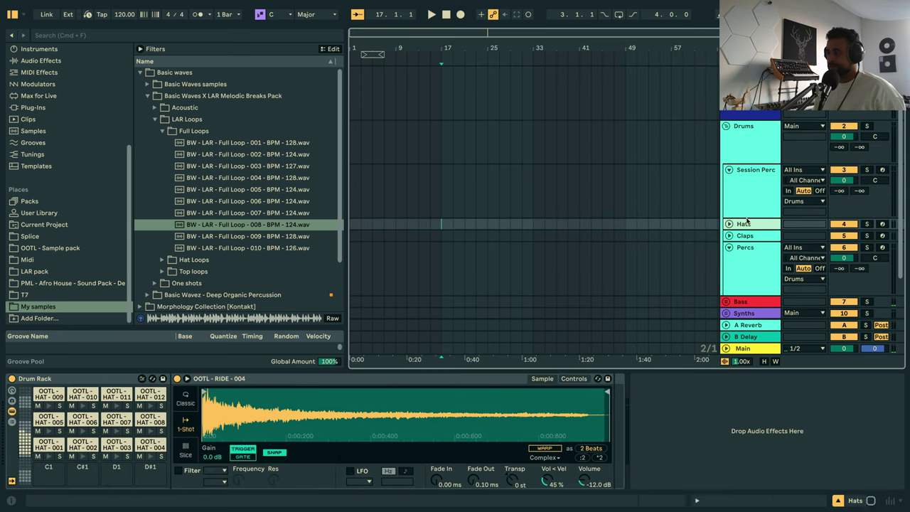
{"action": "left_click", "coordinate": [753, 256]}
{"action": "left_click", "coordinate": [744, 226]}
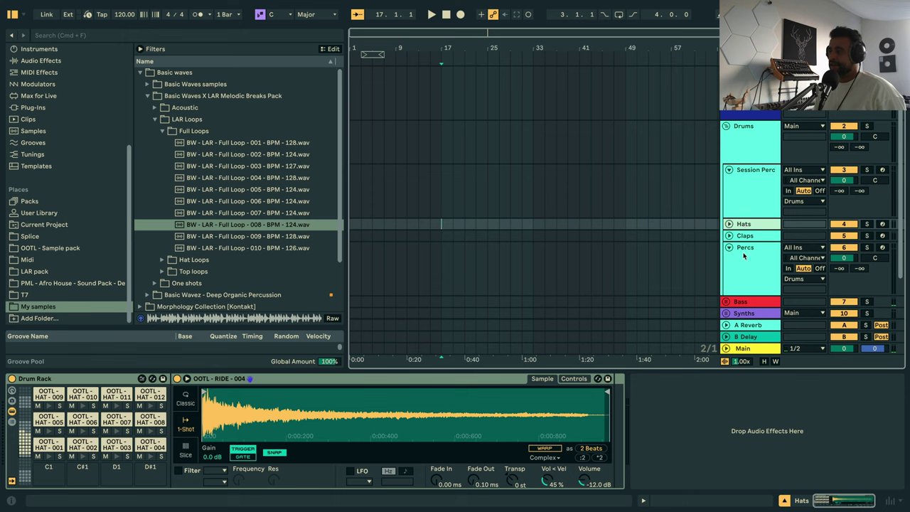
{"action": "left_click", "coordinate": [743, 256]}
Load kick one shots 001 to 011 from the pack's One shots folder onto empty Drum Rack pads of the KICK track.
{"action": "left_click", "coordinate": [713, 101]}
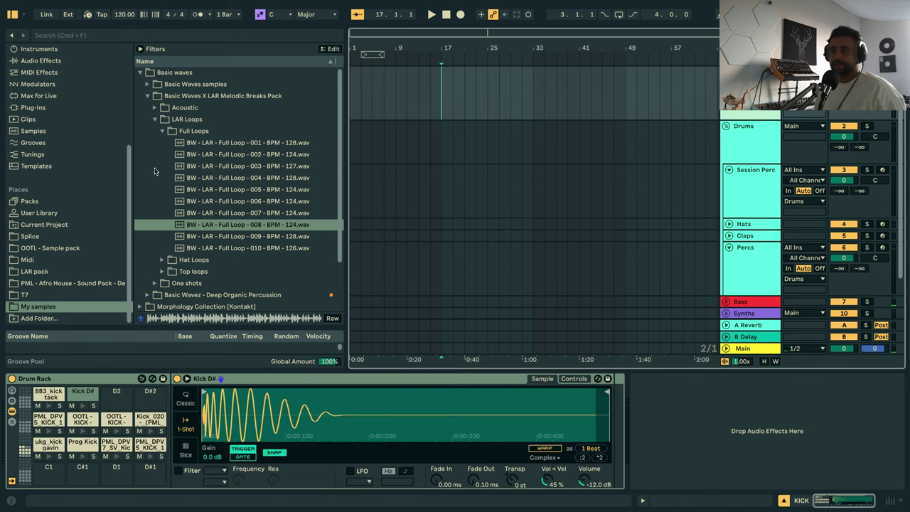
{"action": "left_click", "coordinate": [163, 132]}
{"action": "left_click", "coordinate": [152, 167]}
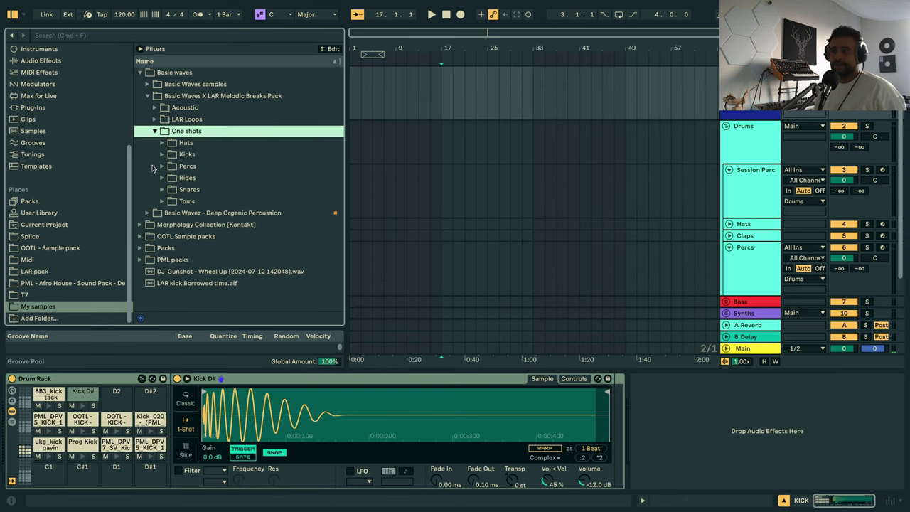
{"action": "left_click", "coordinate": [162, 154]}
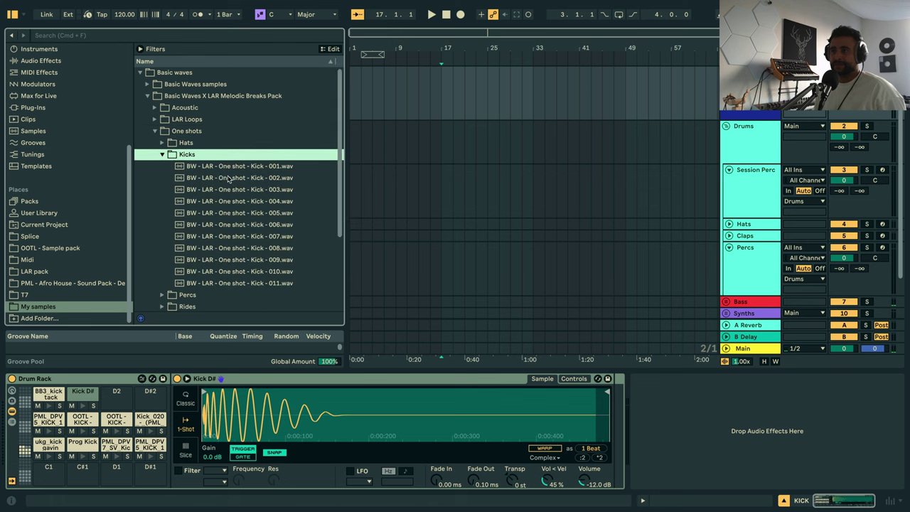
{"action": "left_click", "coordinate": [230, 168]}
{"action": "left_click", "coordinate": [230, 284], "text": "shift"}
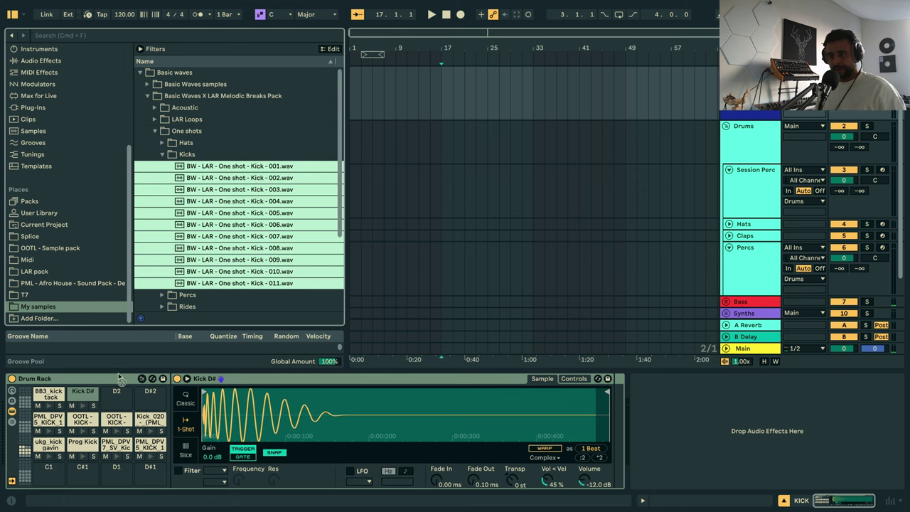
{"action": "left_click", "coordinate": [27, 439]}
{"action": "left_click_drag", "start_coordinate": [28, 437], "coordinate": [49, 466]}
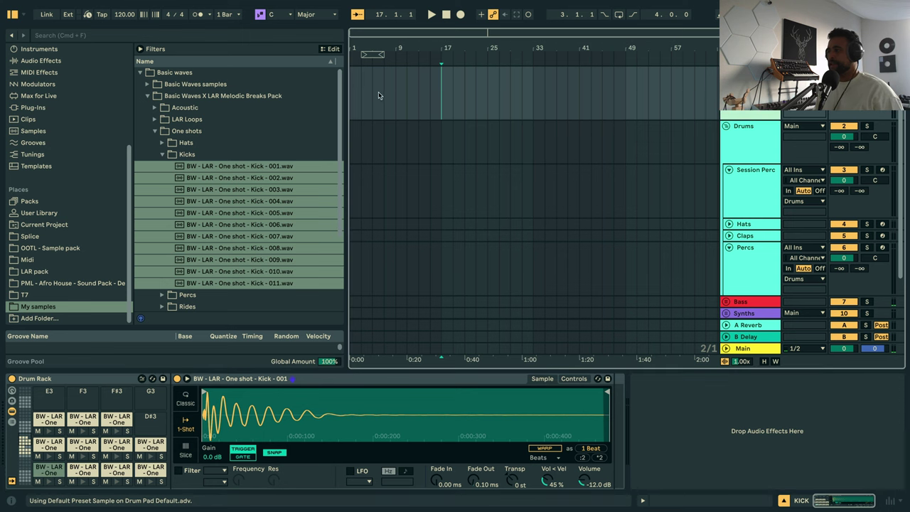
Select bars 17 to 21 on the KICK track and collapse the Kicks and One shots folders in the browser.
{"action": "left_click_drag", "start_coordinate": [441, 85], "coordinate": [464, 90]}
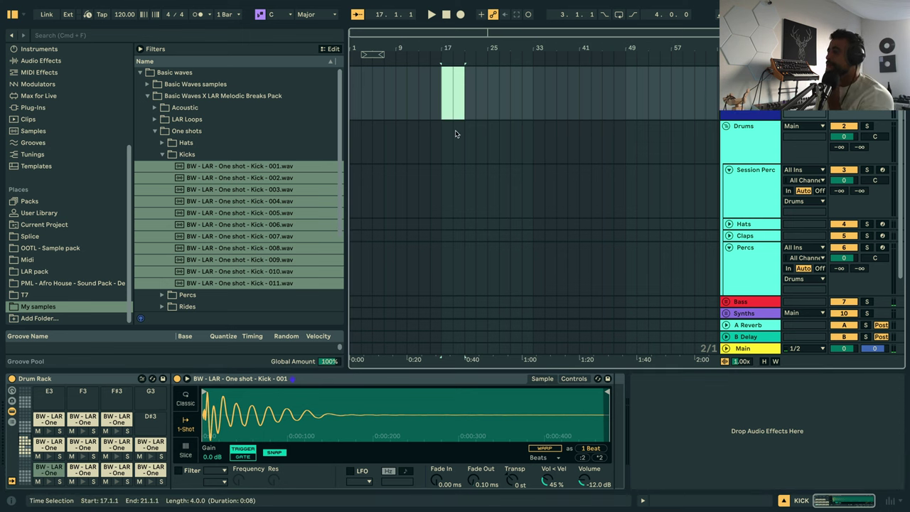
{"action": "scroll", "coordinate": [451, 130], "scroll_direction": "down", "scroll_amount": 1}
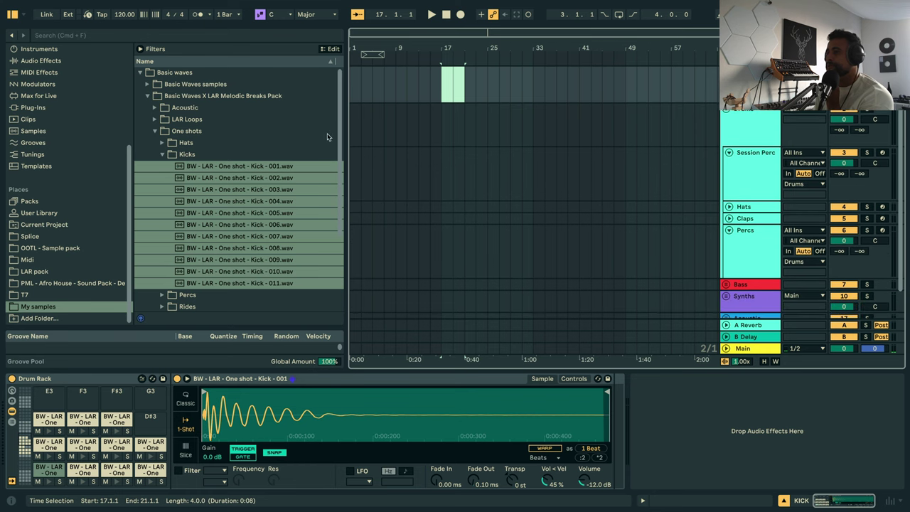
{"action": "left_click", "coordinate": [164, 154]}
{"action": "left_click", "coordinate": [155, 131]}
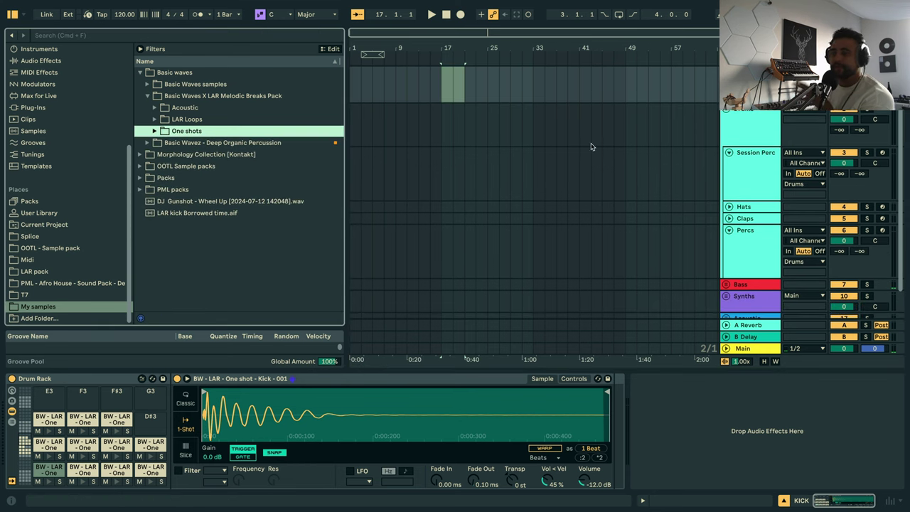
Expand the Synths group, unfold and arm the Hydra track, and place the insert marker at bar 17 on it.
{"action": "scroll", "coordinate": [724, 253], "scroll_direction": "down", "scroll_amount": 2}
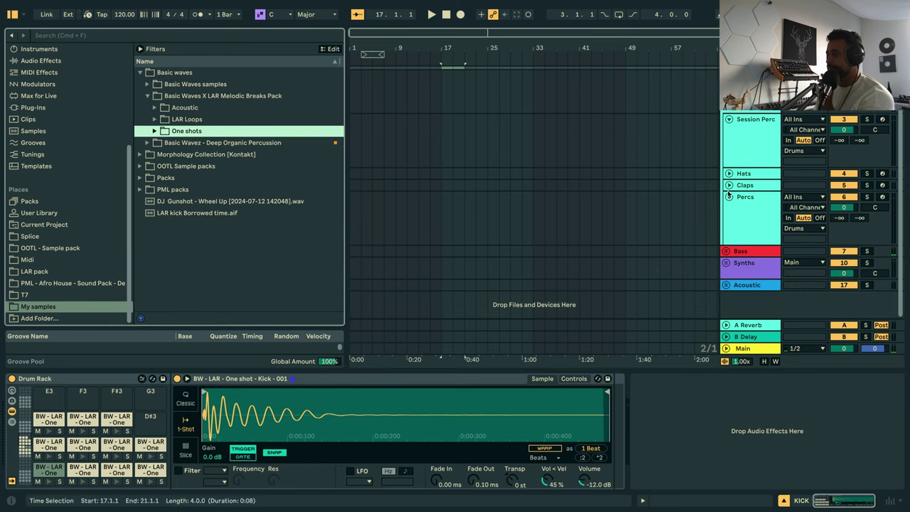
{"action": "left_click", "coordinate": [726, 262]}
{"action": "scroll", "coordinate": [732, 227], "scroll_direction": "down", "scroll_amount": 3}
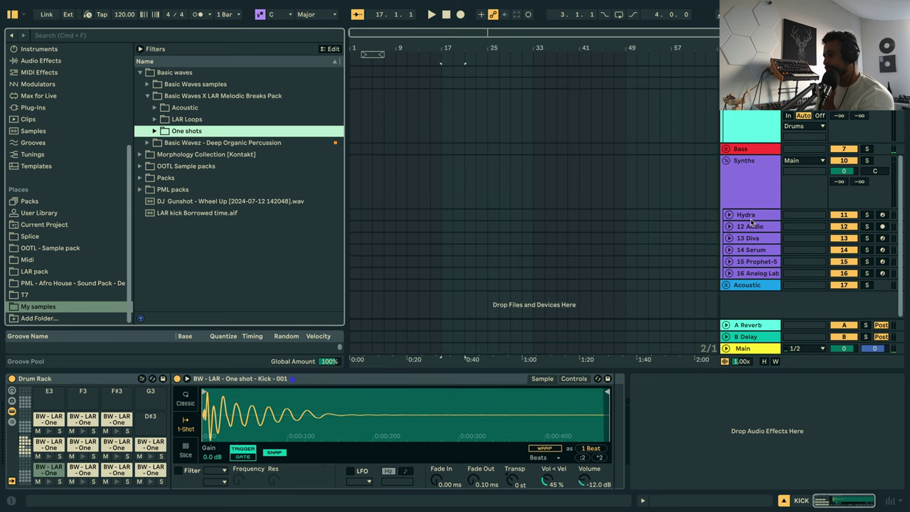
{"action": "double_click", "coordinate": [750, 218]}
{"action": "left_click", "coordinate": [881, 214]}
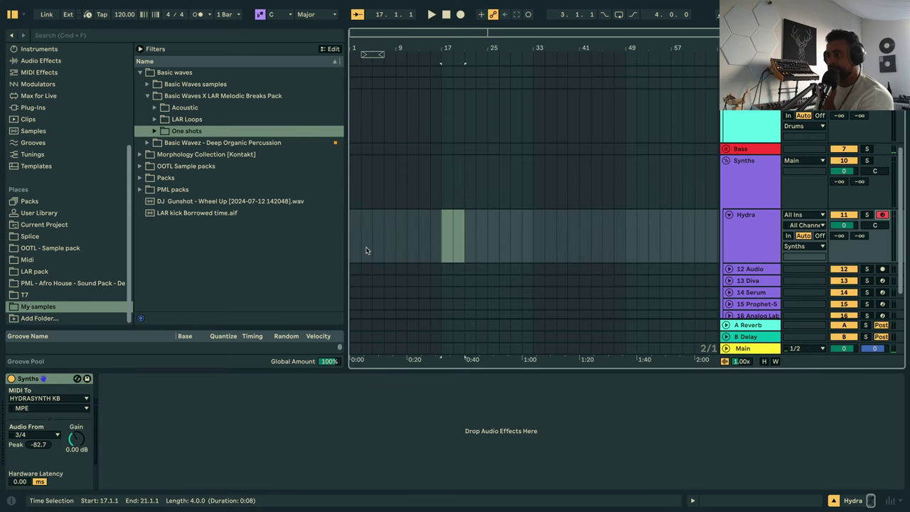
{"action": "left_click", "coordinate": [441, 238]}
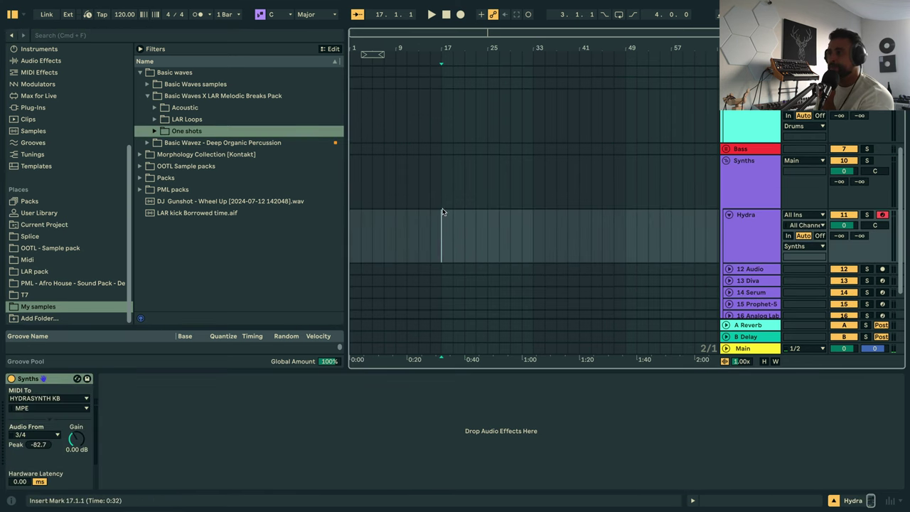
Set the root note of the project scale to F.
{"action": "left_click", "coordinate": [278, 16]}
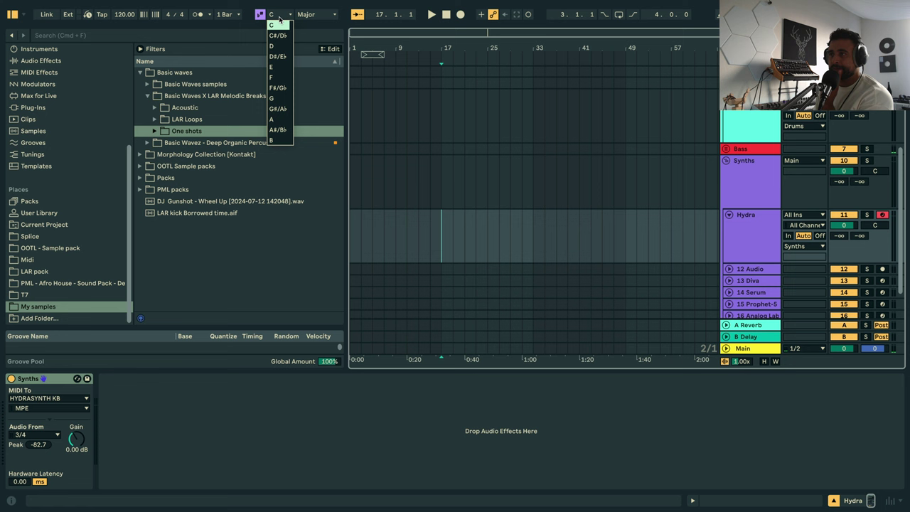
{"action": "left_click", "coordinate": [279, 77]}
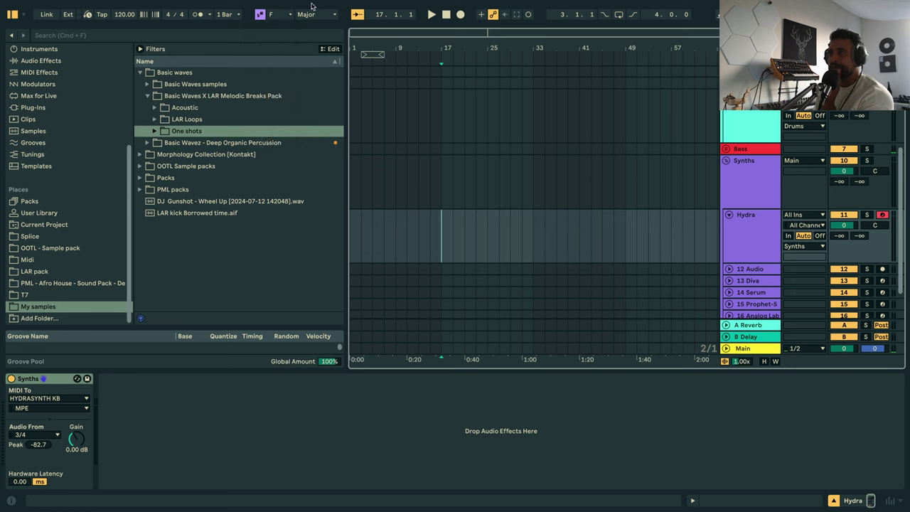
Set the project scale to Minor and insert an empty MIDI clip over bars 17 to 21 on the Hydra track.
{"action": "left_click", "coordinate": [312, 14]}
{"action": "left_click", "coordinate": [314, 36]}
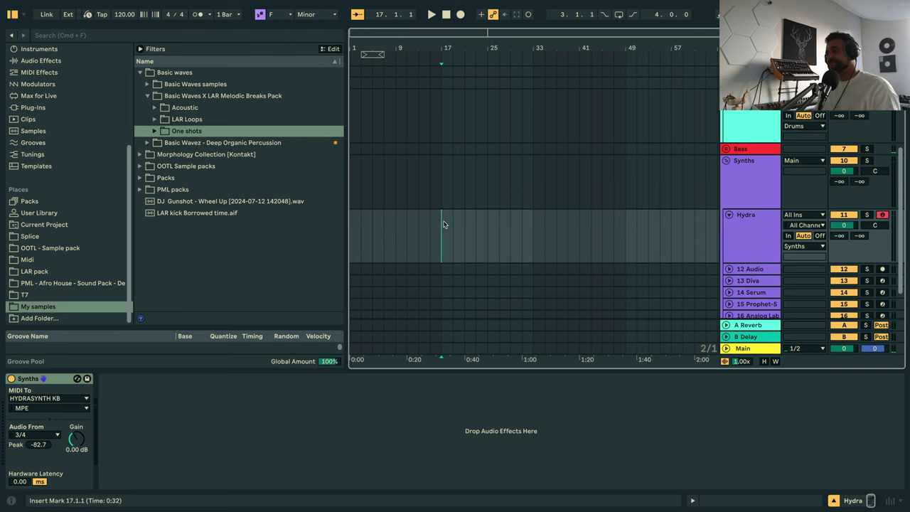
{"action": "left_click_drag", "start_coordinate": [442, 221], "coordinate": [463, 225]}
{"action": "key", "text": "super+shift+m"}
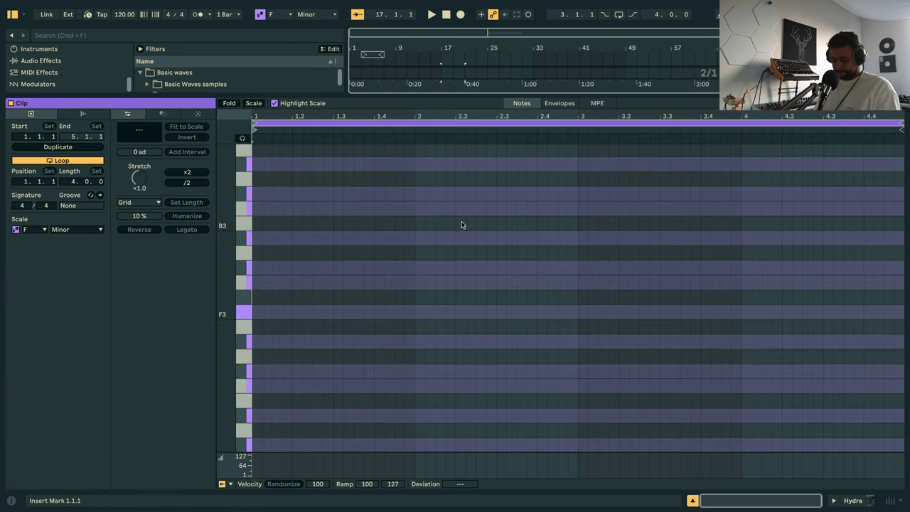
Limit the Hydra clip's note editor to the notes of the F Minor scale.
{"action": "left_click", "coordinate": [254, 104]}
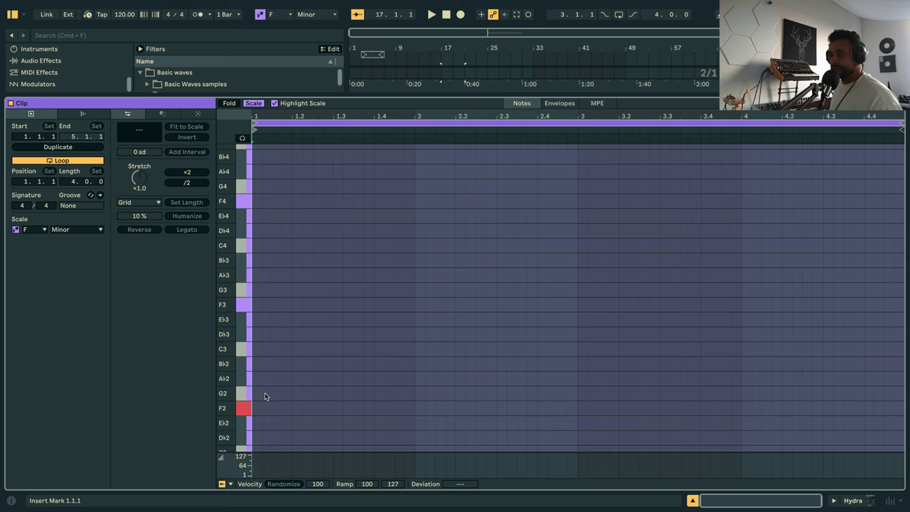
{"action": "key", "text": "shift+Tab"}
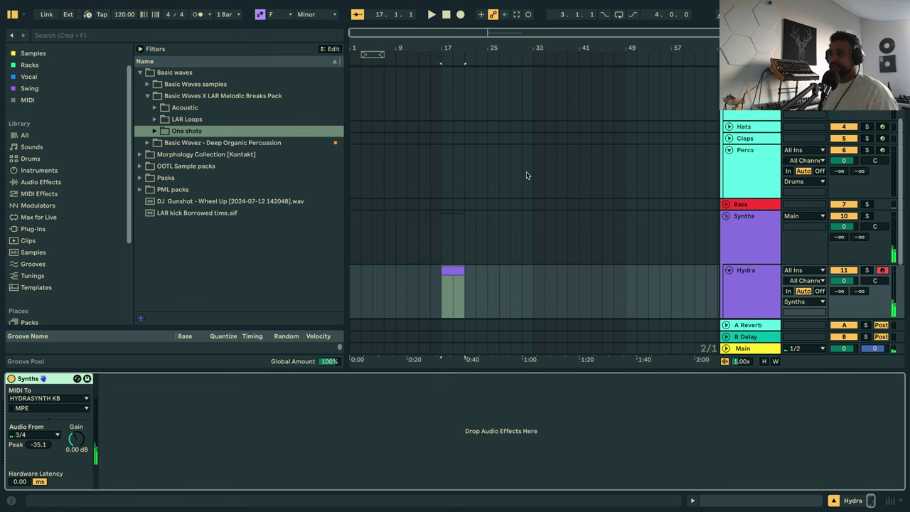
{"action": "left_click", "coordinate": [467, 267]}
{"action": "double_click", "coordinate": [455, 270]}
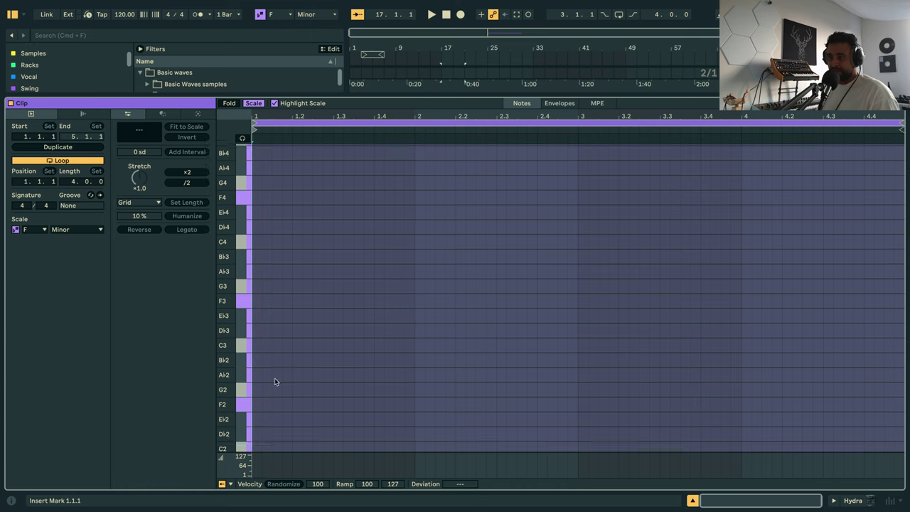
{"action": "scroll", "coordinate": [274, 382], "scroll_direction": "down", "scroll_amount": 6}
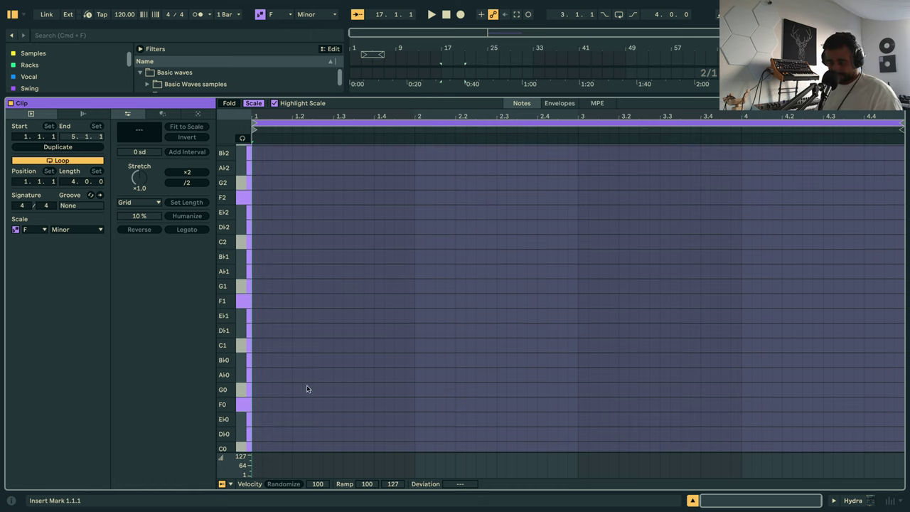
{"action": "key", "text": "shift+Tab"}
Arm the 12 Audio track beneath Hydra for recording.
{"action": "scroll", "coordinate": [682, 292], "scroll_direction": "down", "scroll_amount": 3}
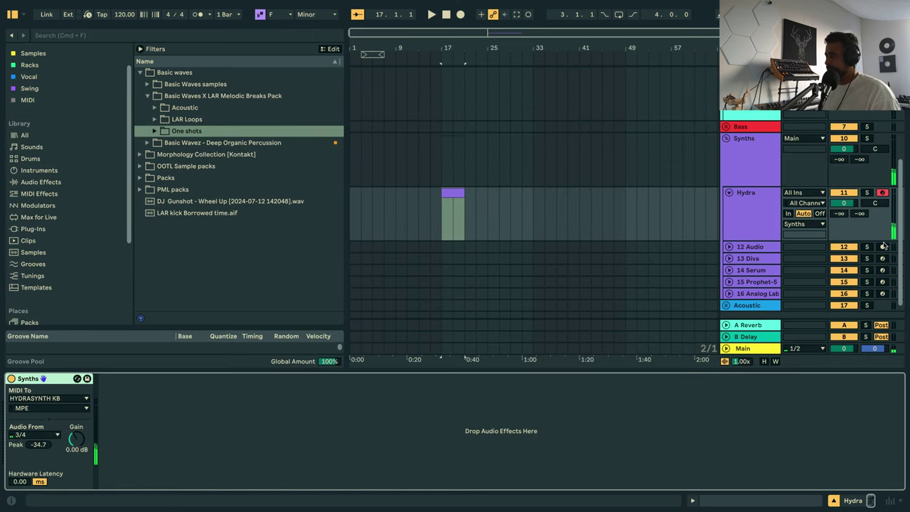
{"action": "left_click", "coordinate": [881, 245]}
{"action": "left_click", "coordinate": [450, 249]}
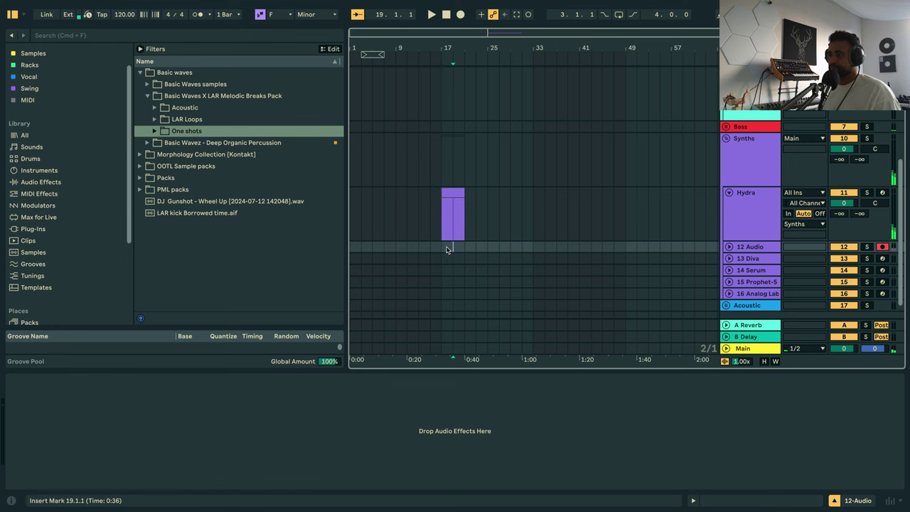
{"action": "left_click", "coordinate": [461, 14]}
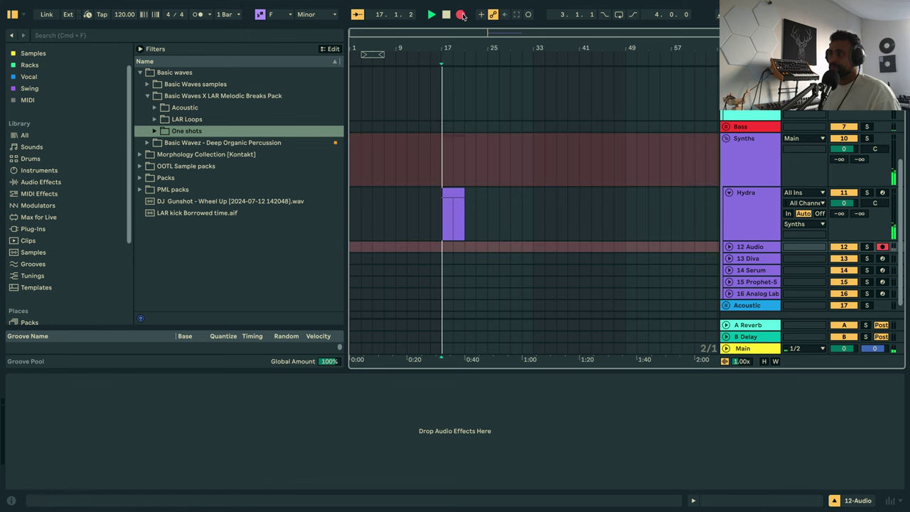
{"action": "key", "text": "space"}
{"action": "scroll", "coordinate": [509, 216], "scroll_direction": "down", "scroll_amount": 1}
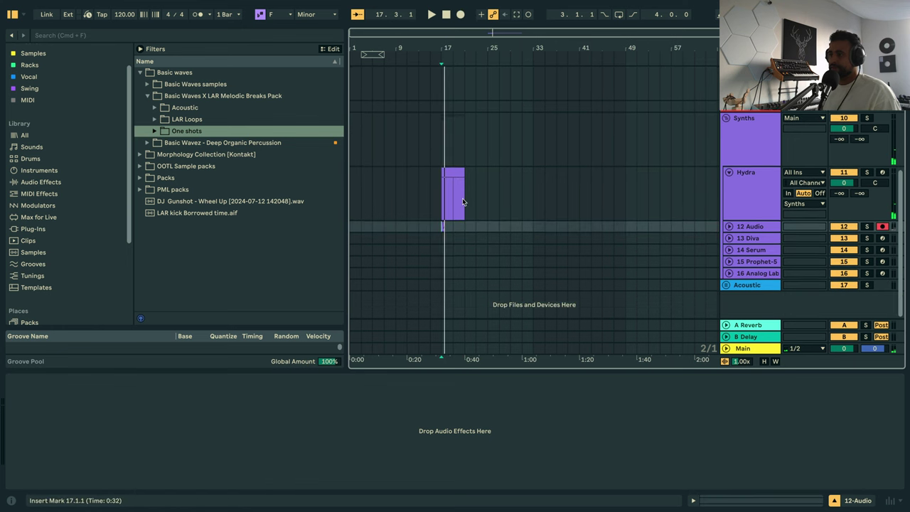
{"action": "left_click_drag", "start_coordinate": [446, 227], "coordinate": [431, 228]}
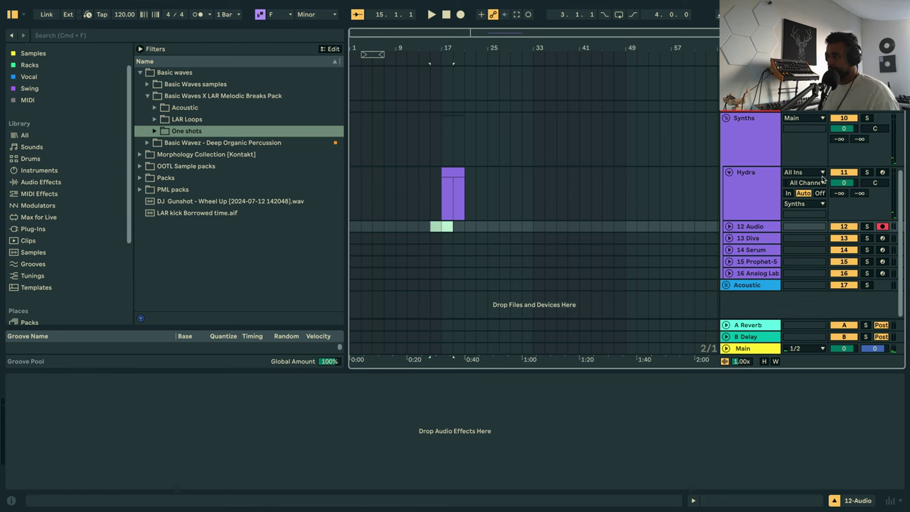
Unfold the 12 Audio track and play the empty Hydra clip from bar 17.
{"action": "left_click", "coordinate": [729, 226]}
{"action": "left_click", "coordinate": [753, 194]}
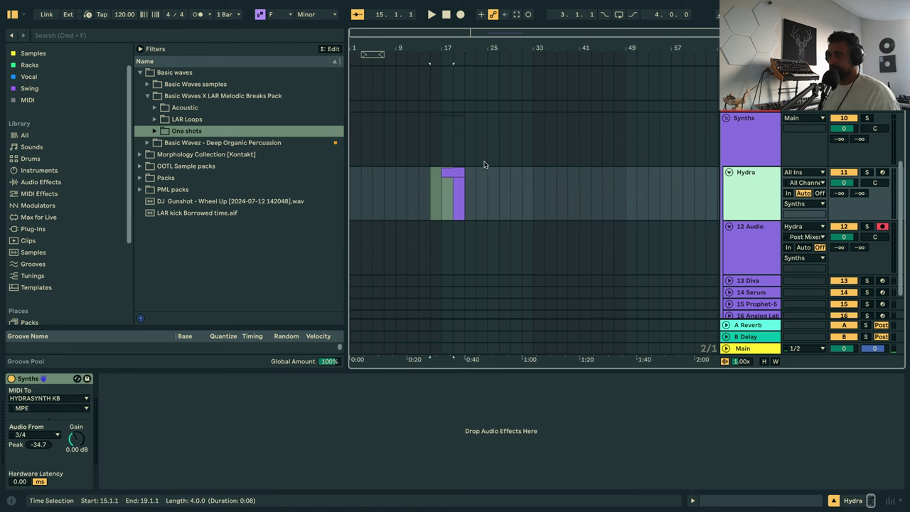
{"action": "left_click", "coordinate": [451, 170]}
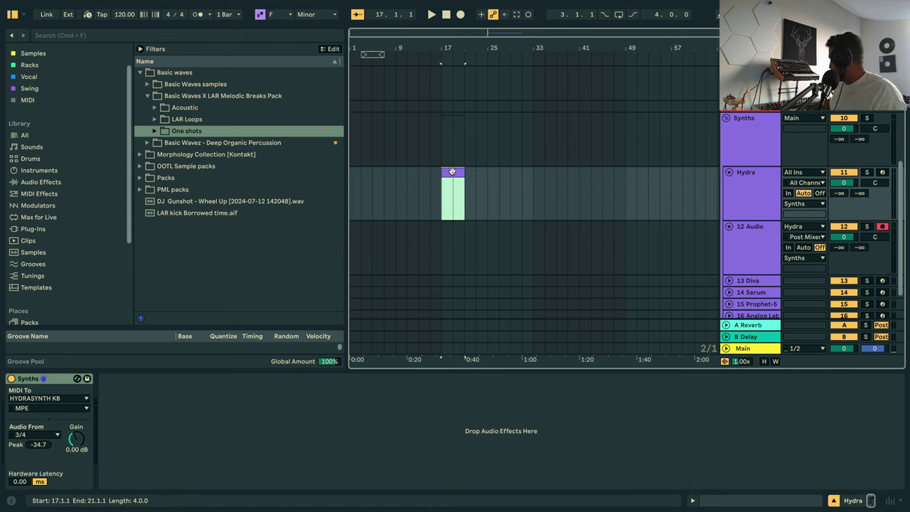
{"action": "key", "text": "space"}
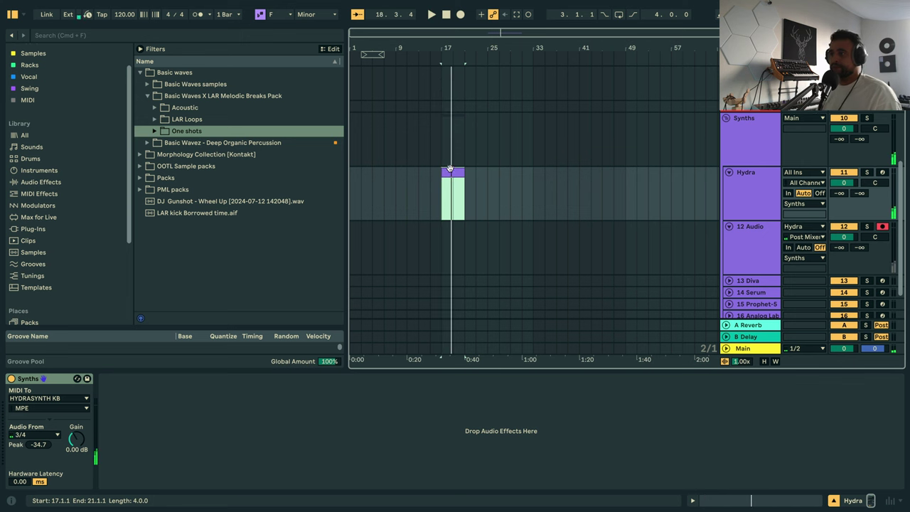
{"action": "key", "text": "space"}
{"action": "left_click", "coordinate": [437, 266]}
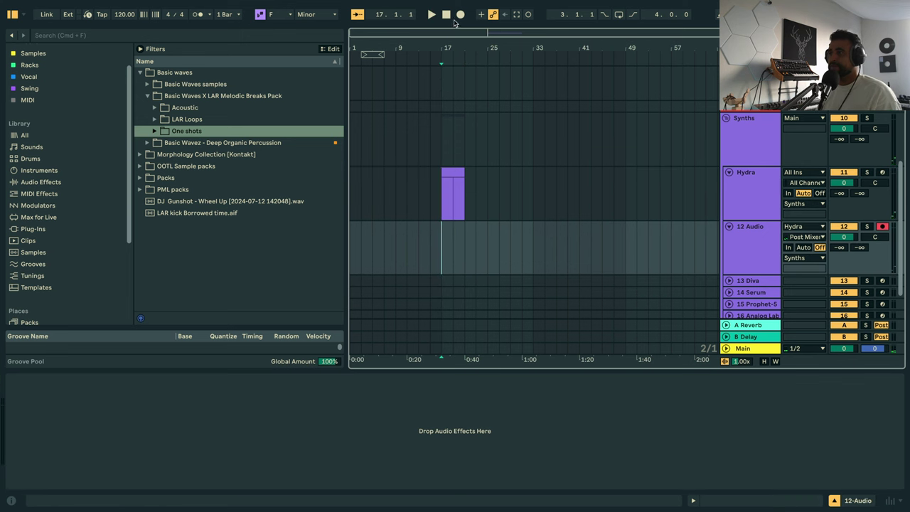
Draw an F1 note spanning all four bars of the Hydra clip and play it back.
{"action": "double_click", "coordinate": [452, 177]}
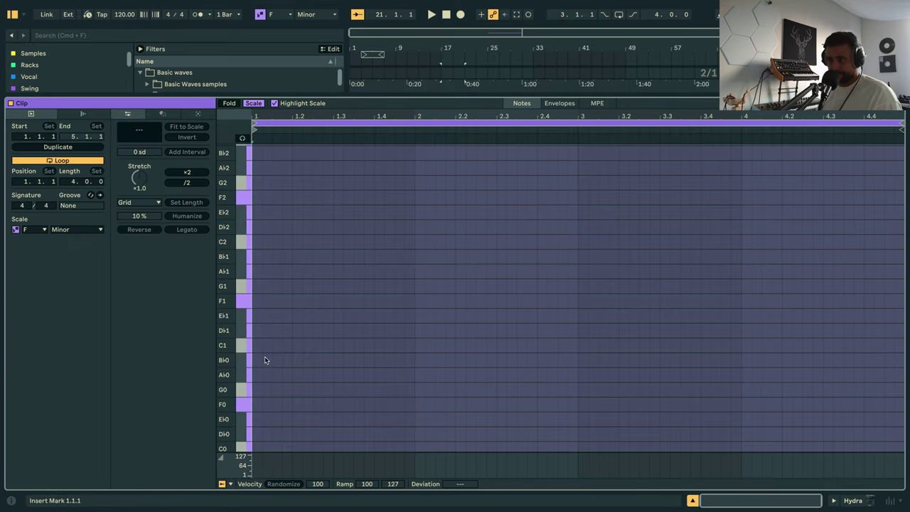
{"action": "double_click", "coordinate": [258, 299]}
{"action": "left_click_drag", "start_coordinate": [261, 300], "coordinate": [904, 296]}
{"action": "key", "text": "shift+Tab"}
{"action": "key", "text": "space"}
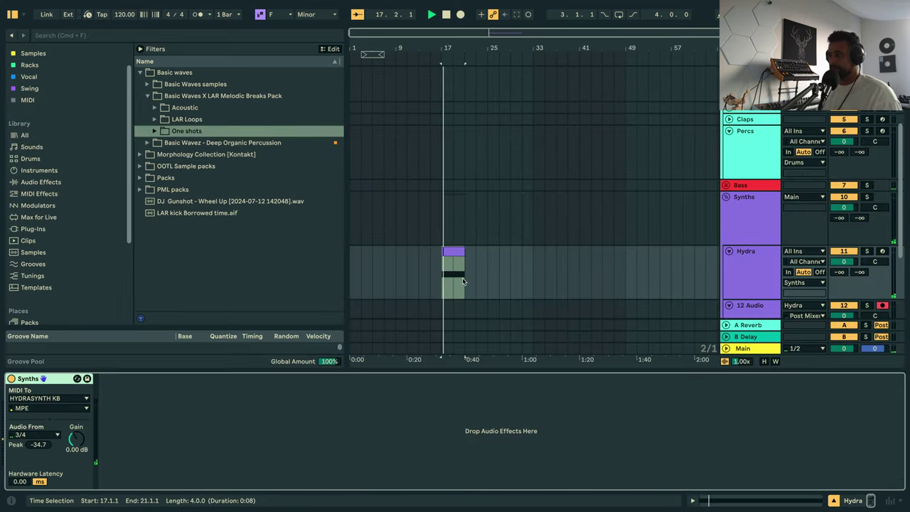
{"action": "scroll", "coordinate": [466, 274], "scroll_direction": "down", "scroll_amount": 4}
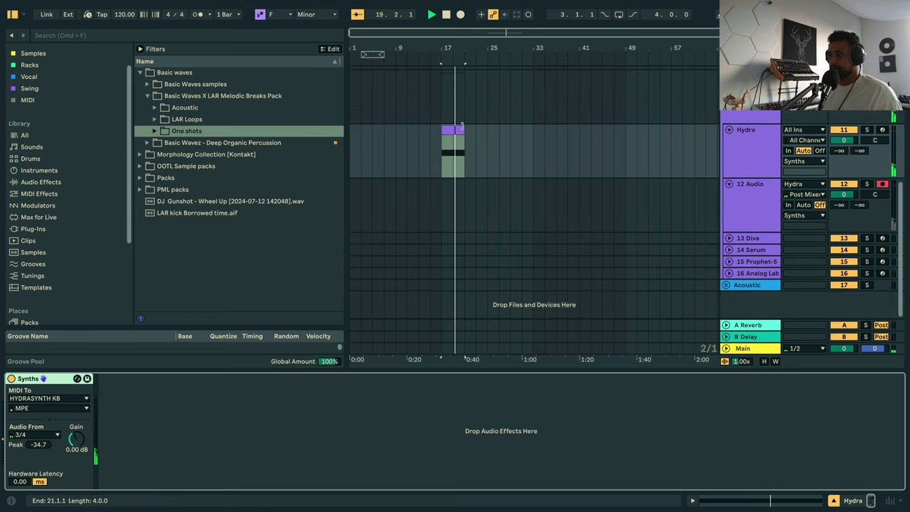
Extend the Hydra clip to bar 33 and raise the HYDRASYNTH external instrument's gain to 8.76 dB.
{"action": "left_click_drag", "start_coordinate": [460, 130], "coordinate": [532, 137]}
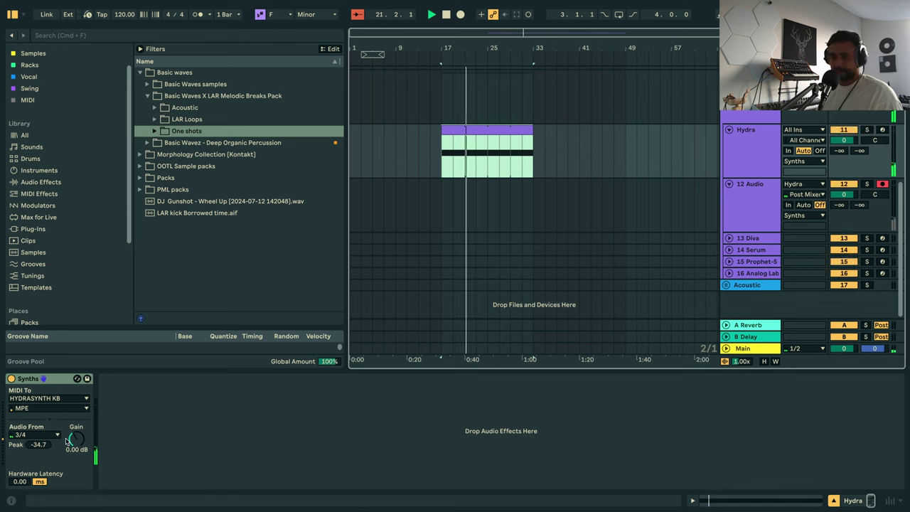
{"action": "left_click_drag", "start_coordinate": [75, 439], "coordinate": [76, 424]}
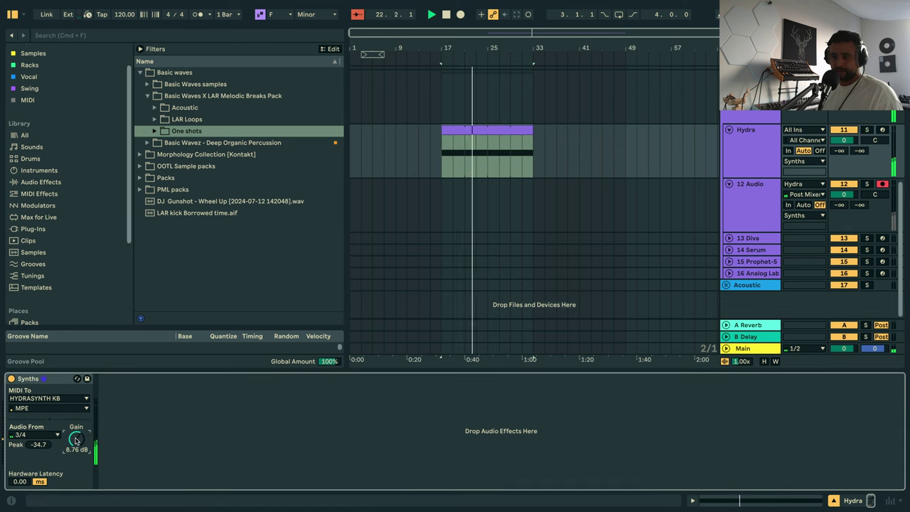
{"action": "left_click", "coordinate": [441, 172]}
{"action": "left_click", "coordinate": [488, 129]}
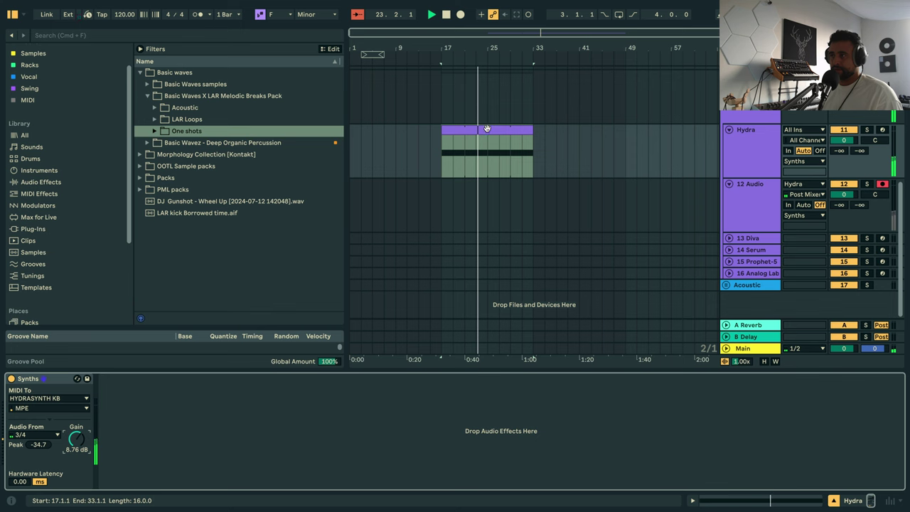
{"action": "left_click", "coordinate": [486, 128]}
Copy the F1 note in the Hydra clip to A♭1, raise the copy one octave, and play the result.
{"action": "double_click", "coordinate": [472, 125]}
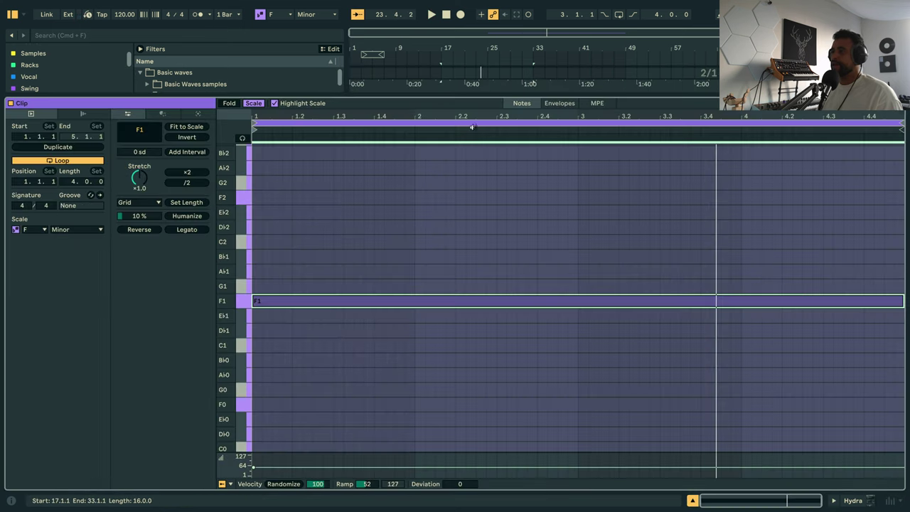
{"action": "left_click_drag", "start_coordinate": [331, 294], "coordinate": [332, 276]}
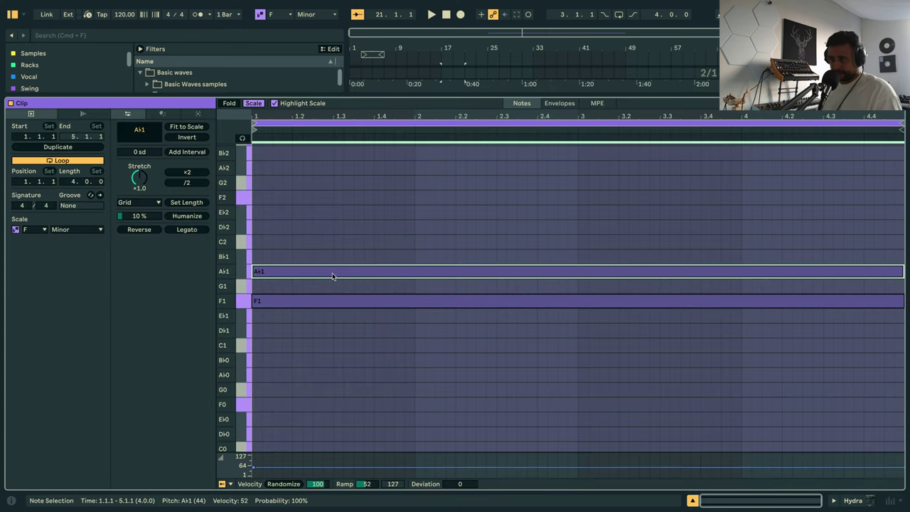
{"action": "key", "text": "shift+Up"}
{"action": "key", "text": "space"}
{"action": "key", "text": "shift+Tab"}
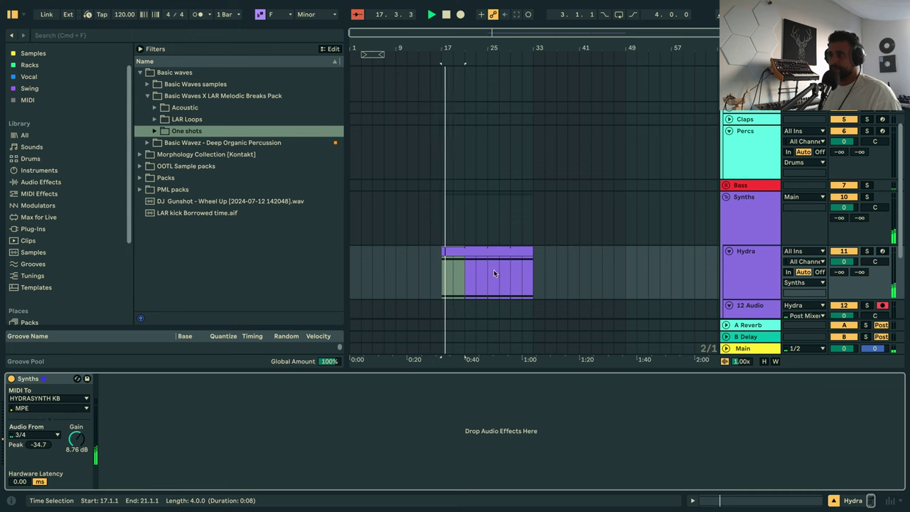
Record the Hydra track's output onto the 12 Audio track from bar 17 to about bar 49.
{"action": "scroll", "coordinate": [495, 265], "scroll_direction": "down", "scroll_amount": 2}
{"action": "left_click", "coordinate": [441, 272]}
{"action": "key", "text": "space"}
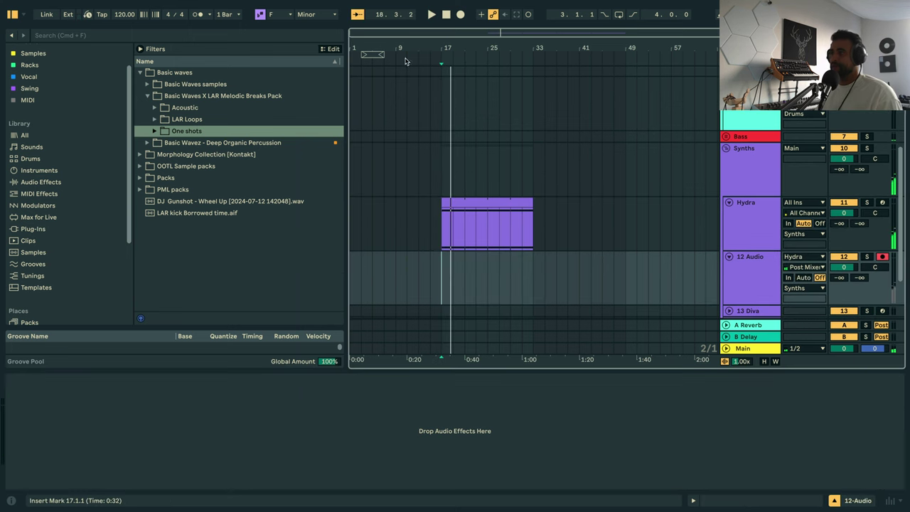
{"action": "left_click", "coordinate": [459, 15]}
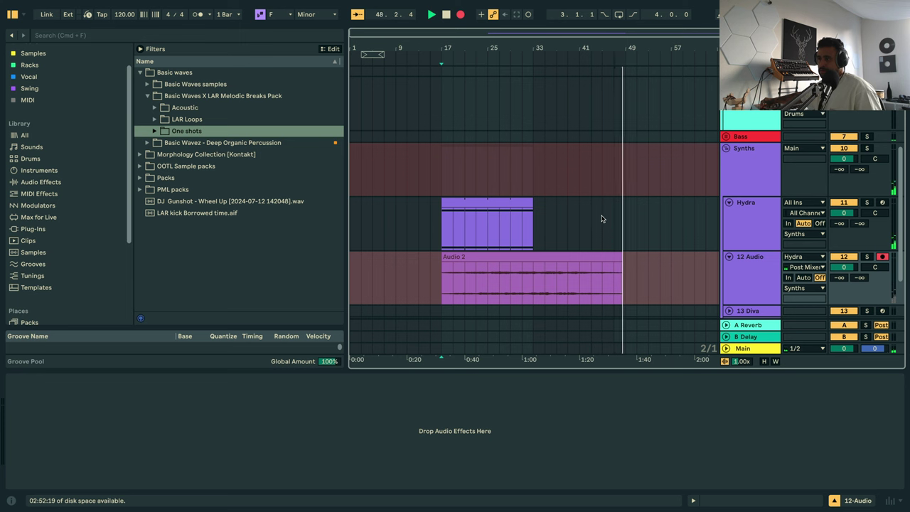
{"action": "key", "text": "space"}
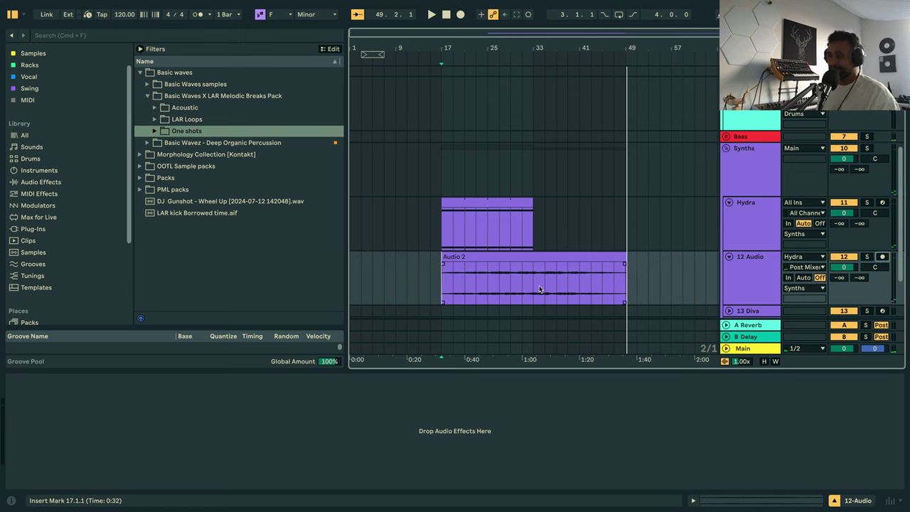
Mute the Hydra track while playing the recording and trim the Audio 2 clip to end at bar 49.
{"action": "left_click", "coordinate": [591, 299]}
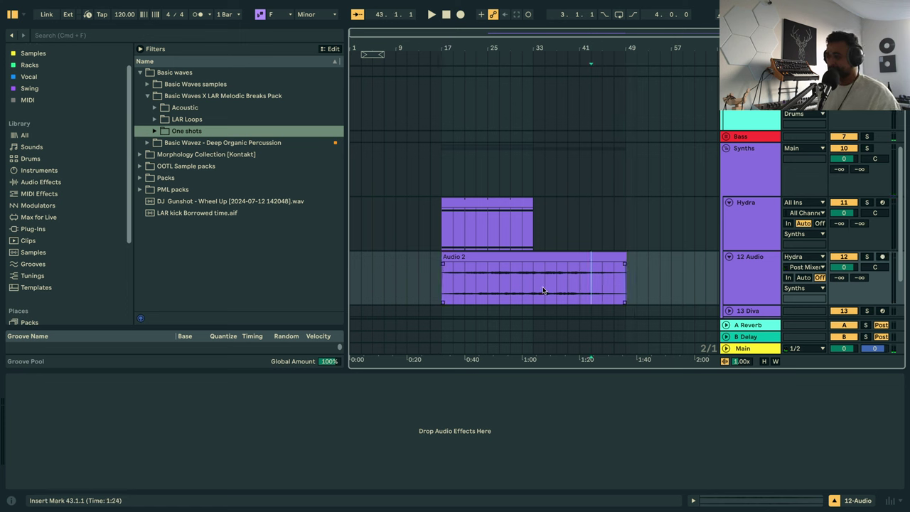
{"action": "left_click", "coordinate": [531, 258]}
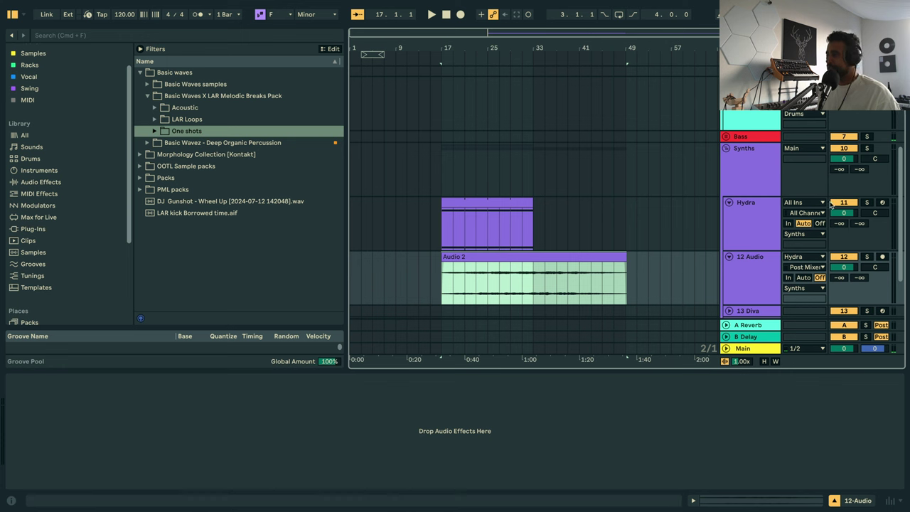
{"action": "key", "text": "space"}
{"action": "key", "text": "Up"}
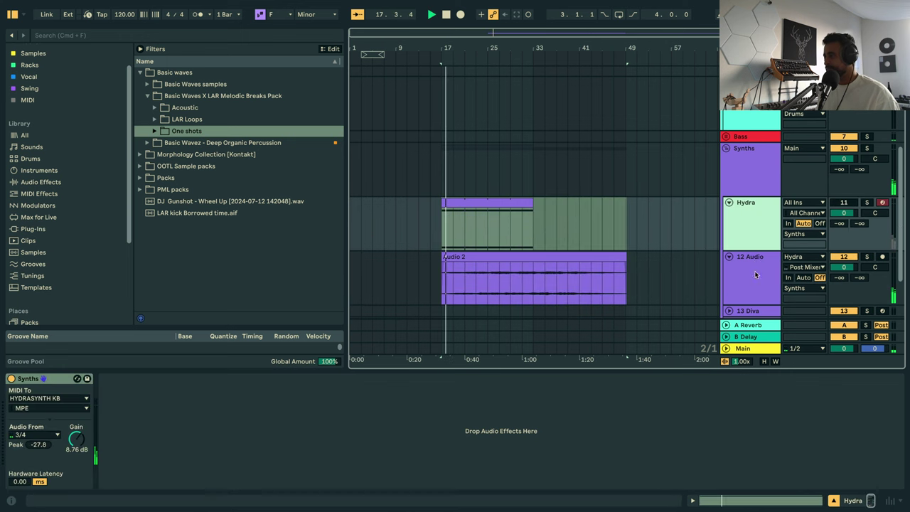
{"action": "left_click", "coordinate": [755, 274]}
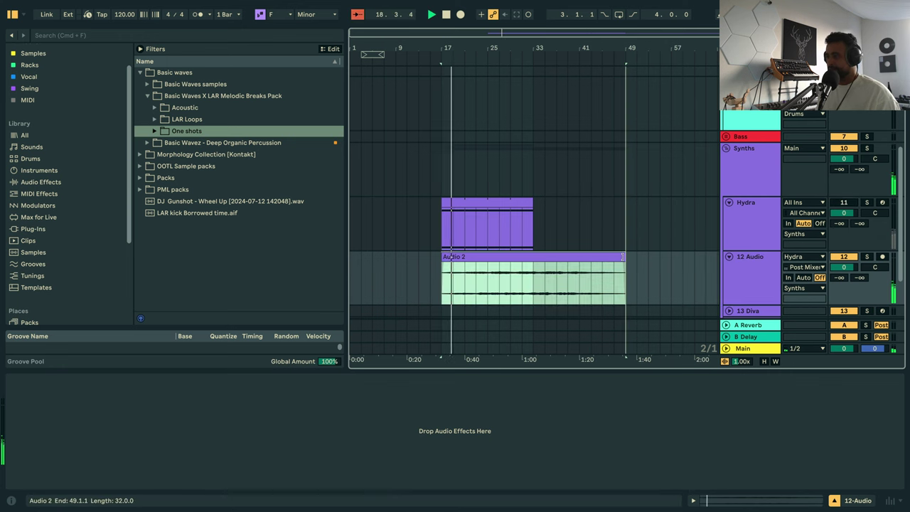
Set the arrangement loop to bars 17 to 33 and stop playback.
{"action": "left_click_drag", "start_coordinate": [442, 284], "coordinate": [533, 288]}
{"action": "key", "text": "super+l"}
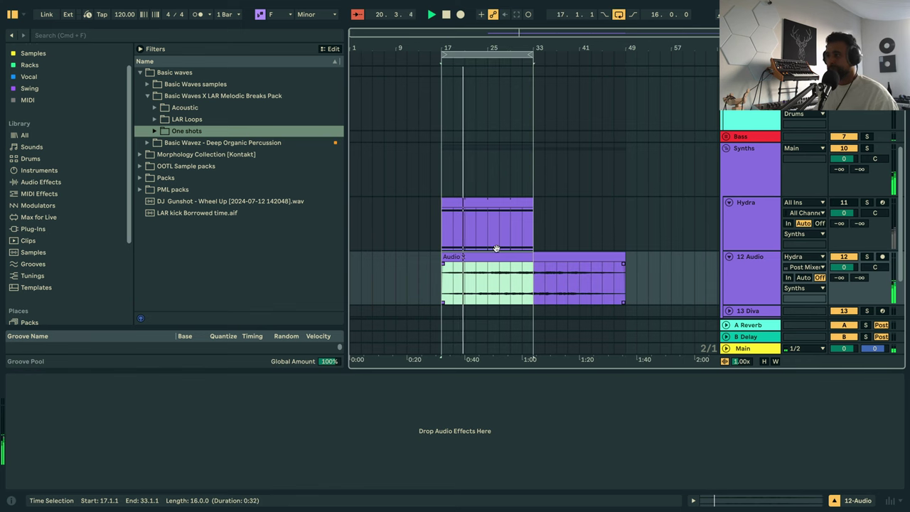
{"action": "scroll", "coordinate": [518, 128], "scroll_direction": "up", "scroll_amount": 5}
{"action": "key", "text": "space"}
Insert a new audio track after the Percs track in the Drums group.
{"action": "left_click", "coordinate": [739, 113]}
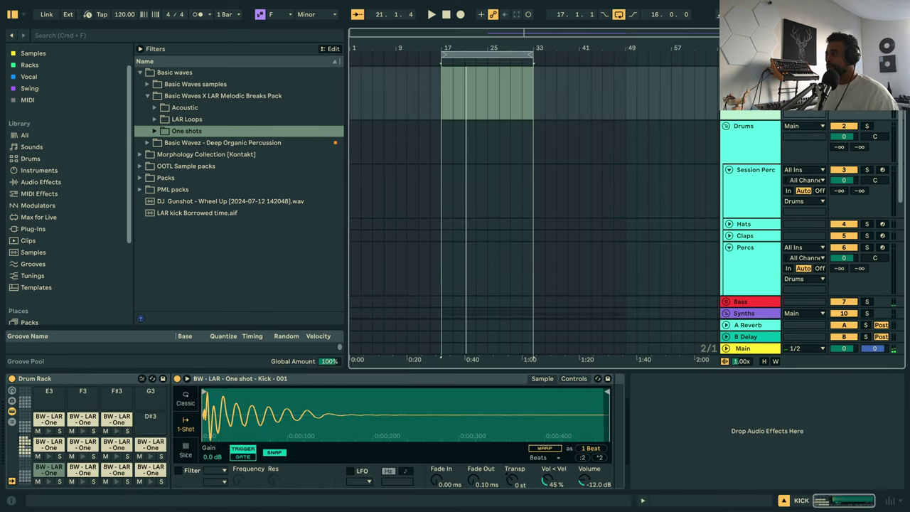
{"action": "left_click", "coordinate": [755, 199]}
{"action": "left_click", "coordinate": [741, 281]}
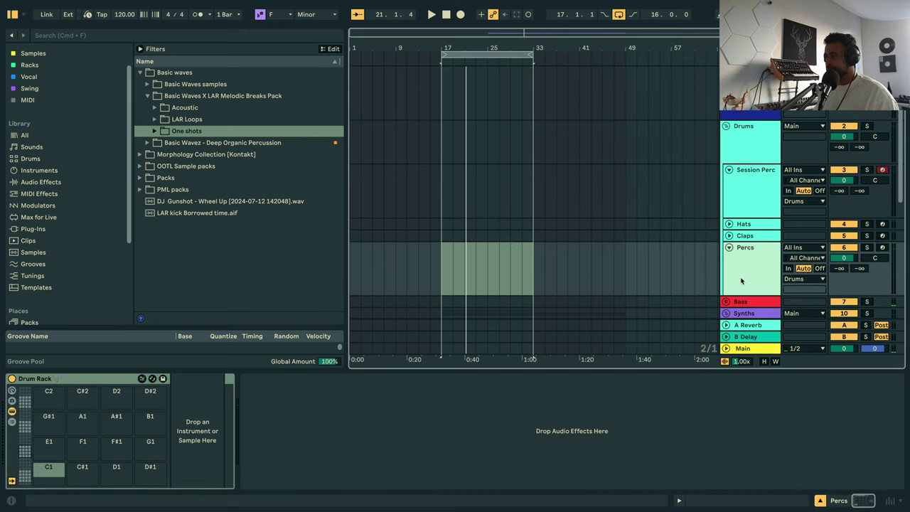
{"action": "key", "text": "super+t"}
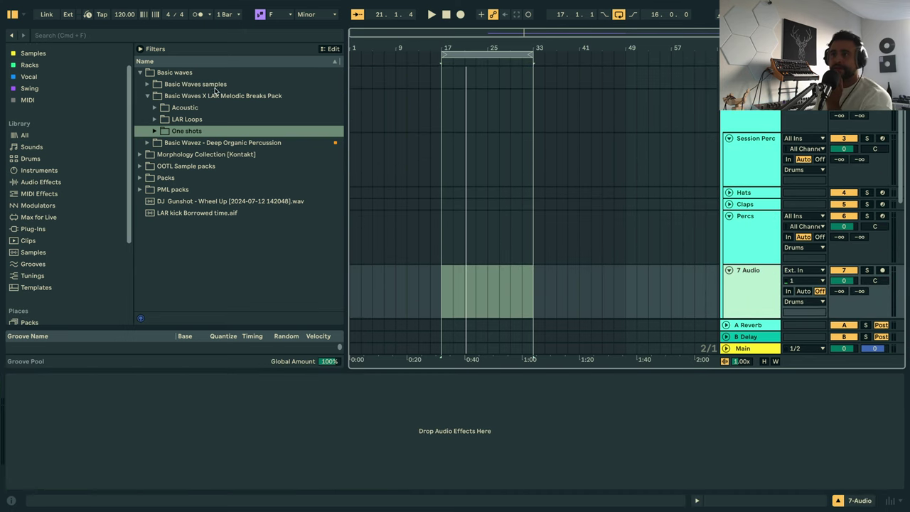
Audition Top Loops 001, 002 and 003 from the LAR Loops folder of the Melodic Breaks Pack.
{"action": "left_click", "coordinate": [153, 120]}
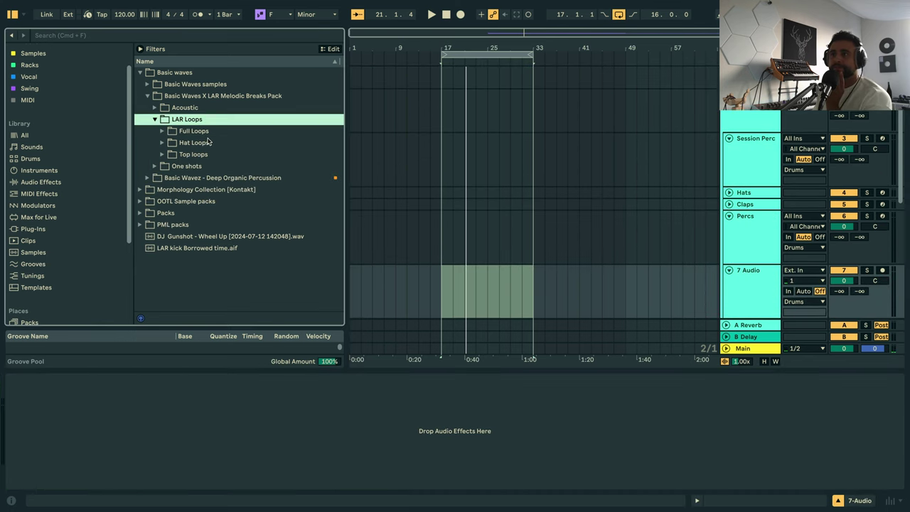
{"action": "left_click", "coordinate": [162, 154]}
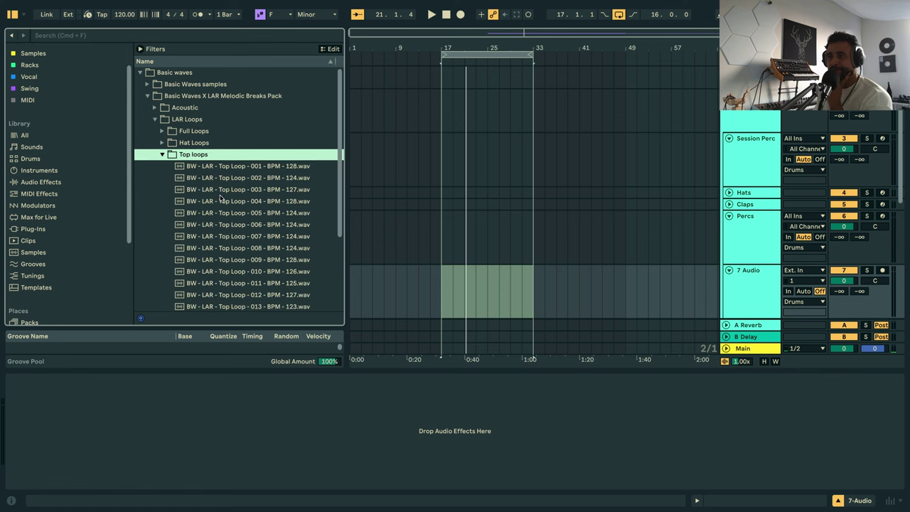
{"action": "left_click", "coordinate": [222, 190]}
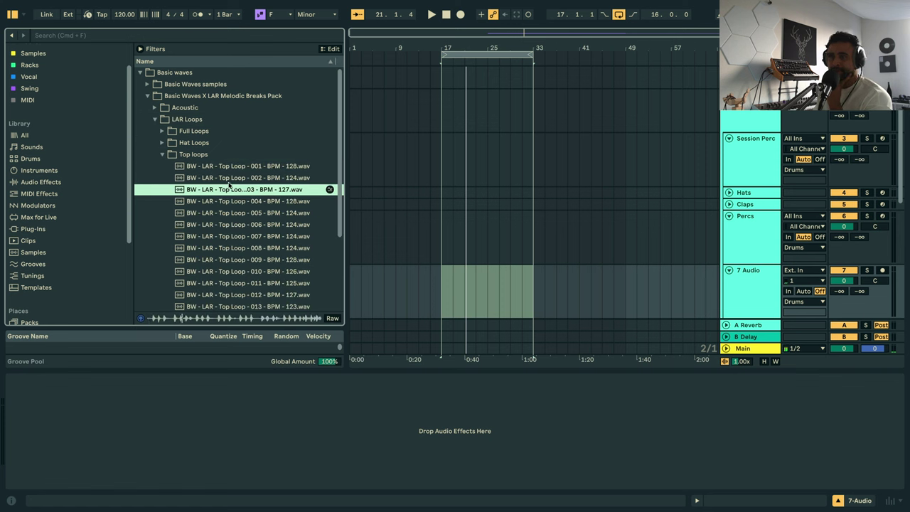
{"action": "left_click", "coordinate": [229, 179]}
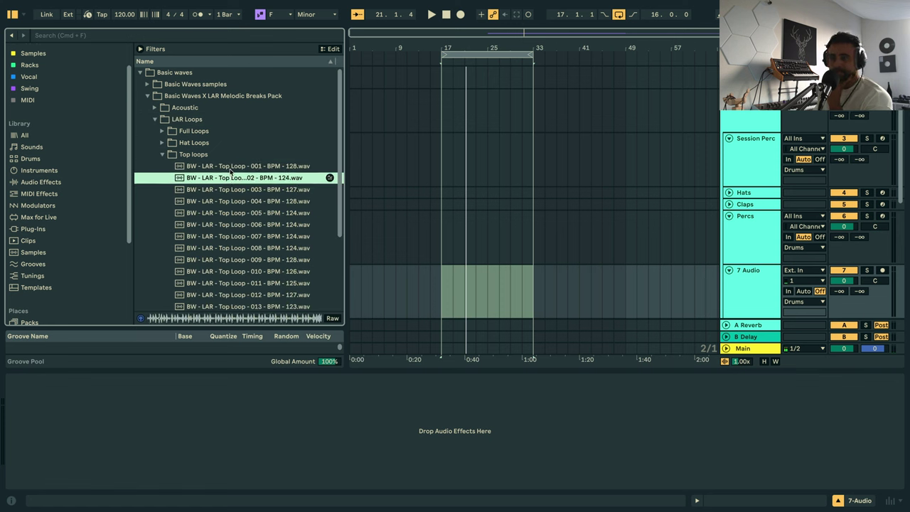
{"action": "left_click", "coordinate": [229, 169]}
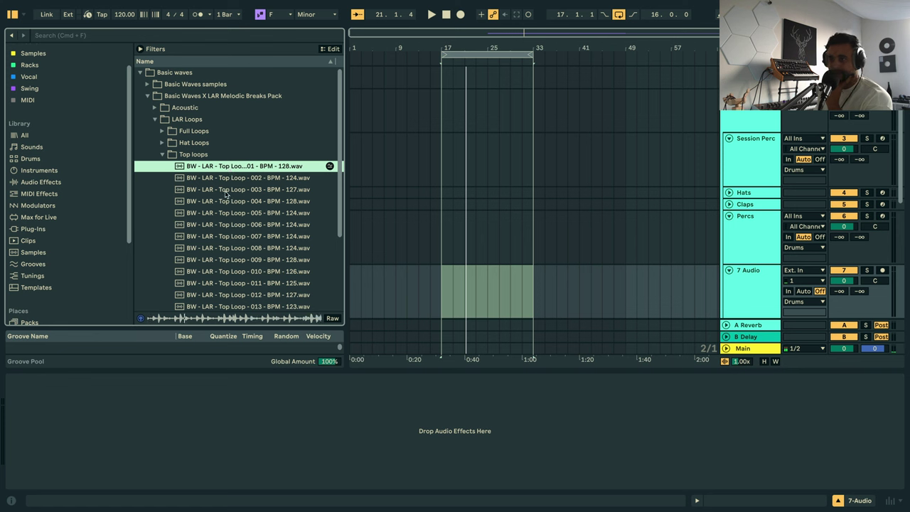
{"action": "left_click", "coordinate": [226, 190]}
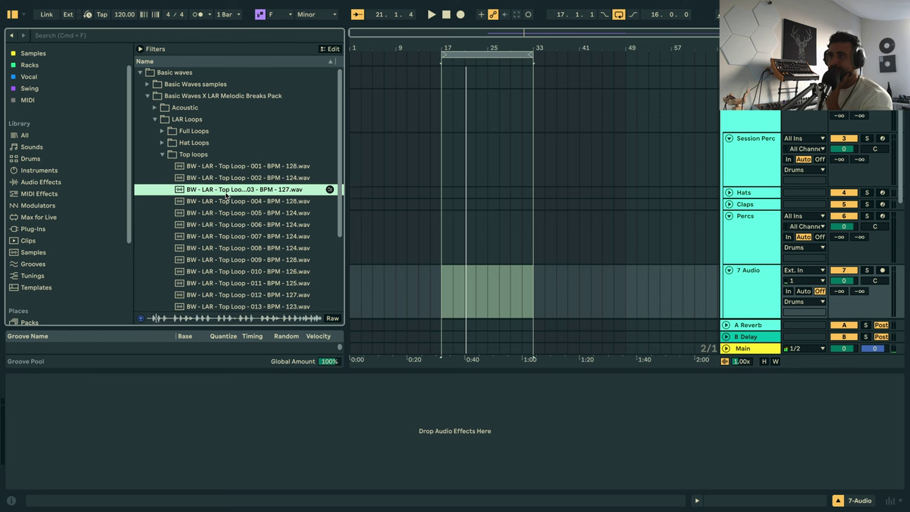
Set the project tempo to 125 BPM and audition Top Loops 004 to 010.
{"action": "left_click", "coordinate": [123, 16]}
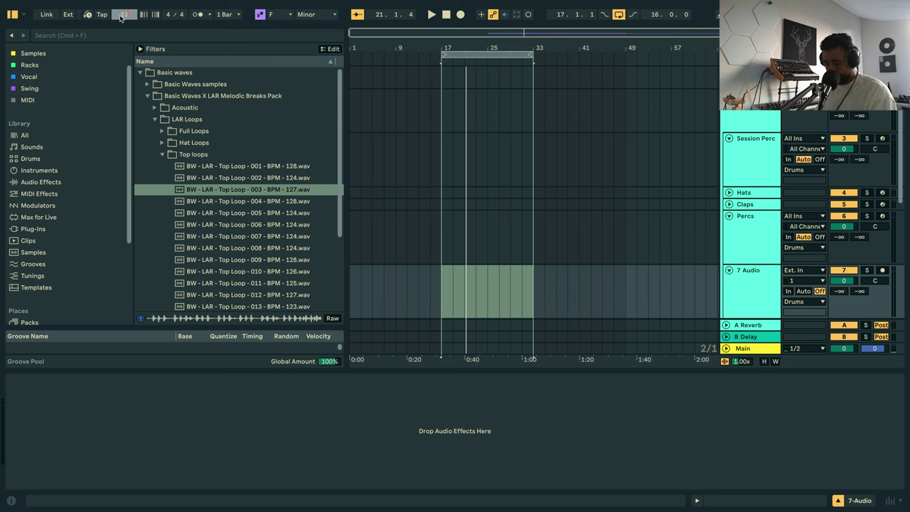
{"action": "left_click", "coordinate": [270, 203]}
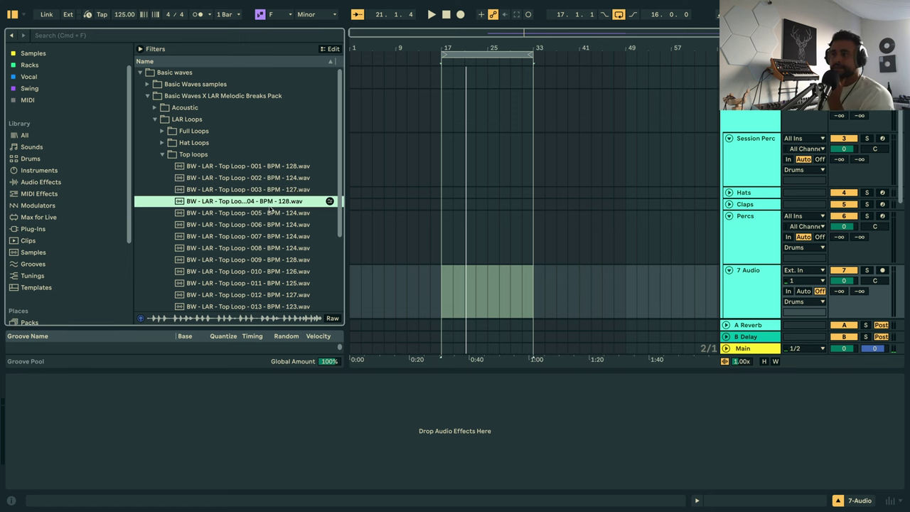
{"action": "left_click", "coordinate": [260, 215]}
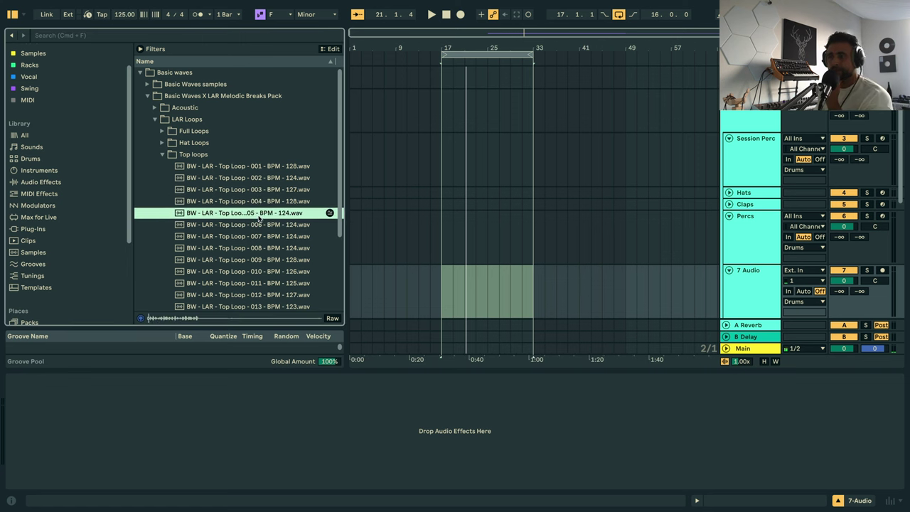
{"action": "left_click", "coordinate": [247, 226]}
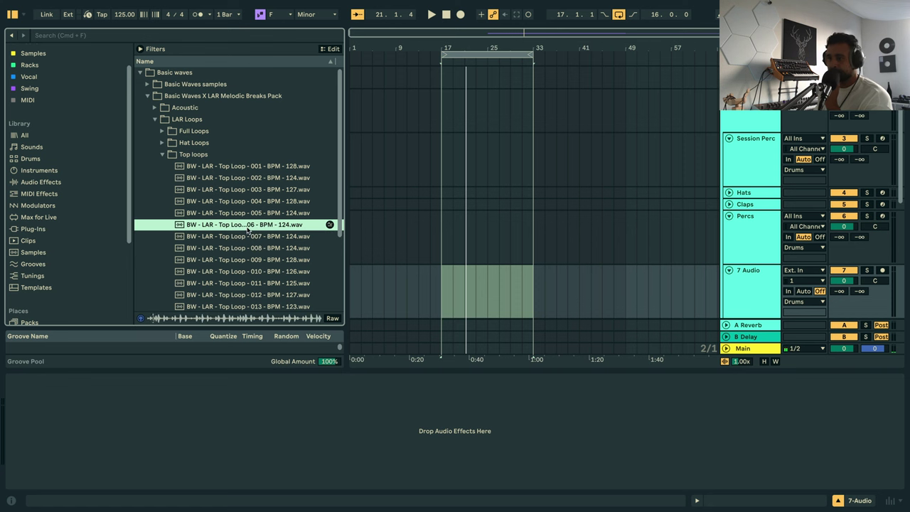
{"action": "left_click", "coordinate": [244, 237]}
{"action": "left_click", "coordinate": [243, 249]}
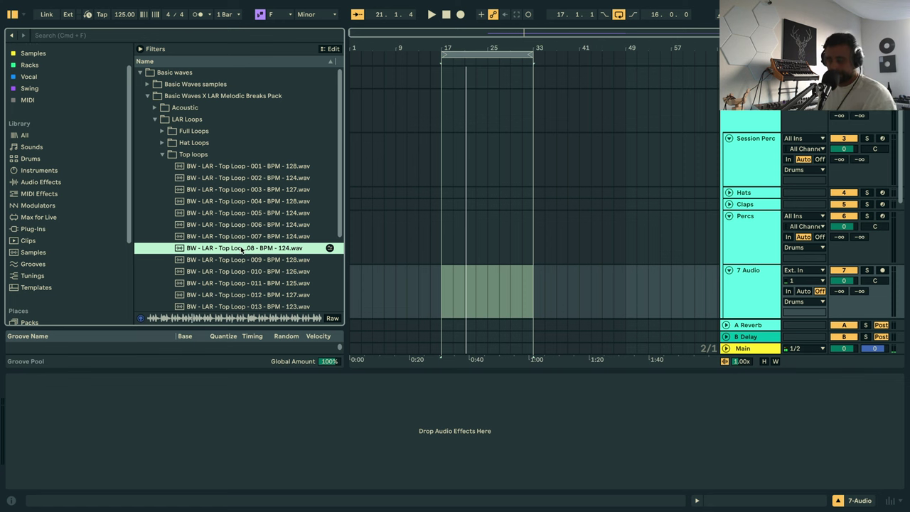
{"action": "left_click", "coordinate": [243, 261]}
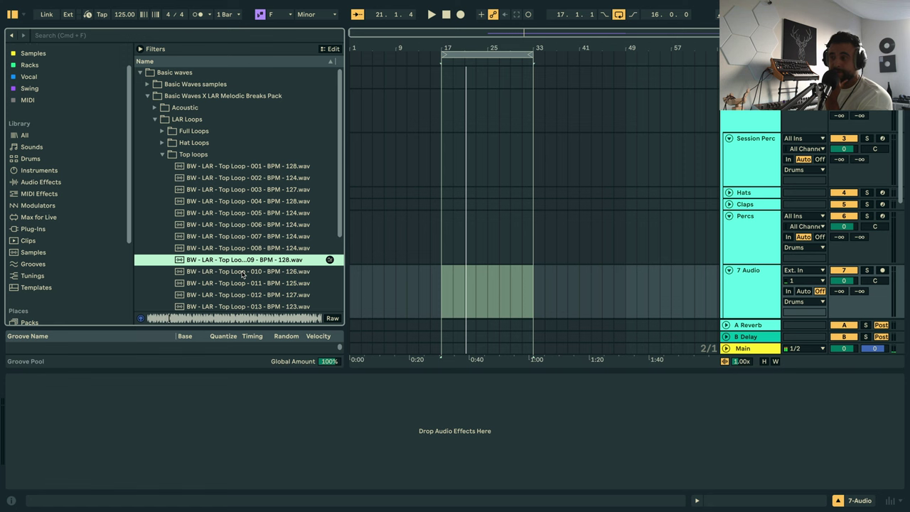
{"action": "left_click", "coordinate": [242, 272]}
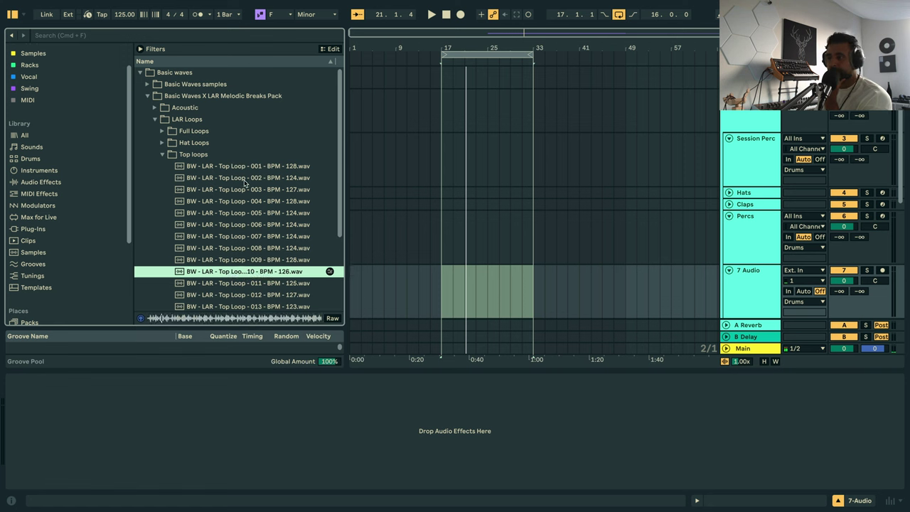
Place Top Loop 002 on the 7 Audio track from bar 17 to bar 33 and lower the track's volume to -12.6 dB.
{"action": "left_click", "coordinate": [248, 176]}
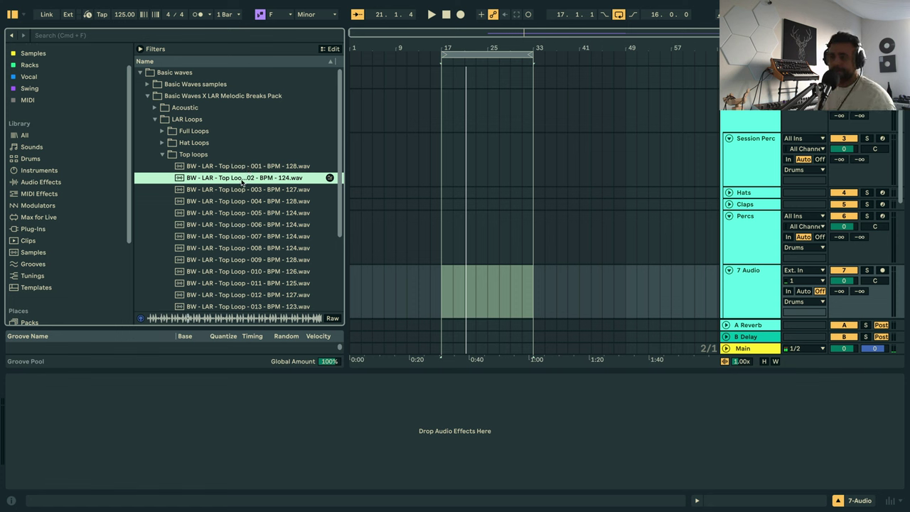
{"action": "left_click_drag", "start_coordinate": [465, 291], "coordinate": [533, 280]}
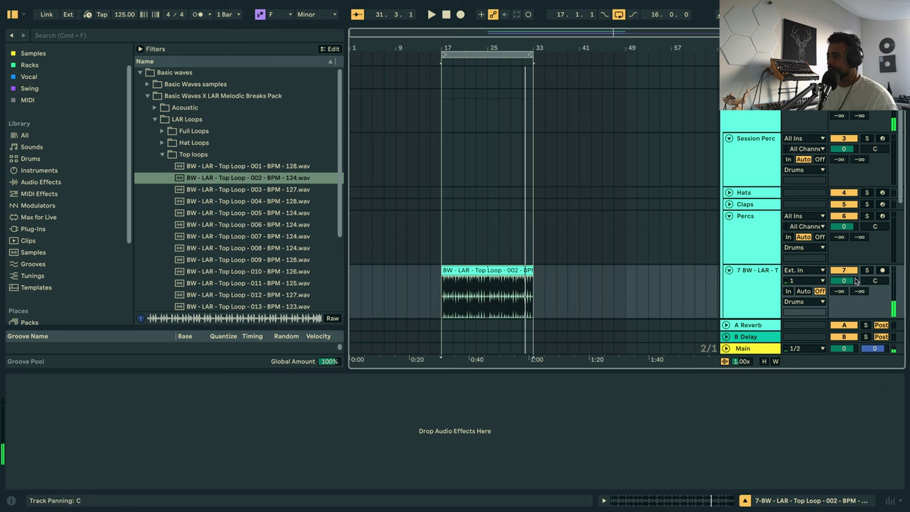
{"action": "left_click_drag", "start_coordinate": [844, 280], "coordinate": [843, 305]}
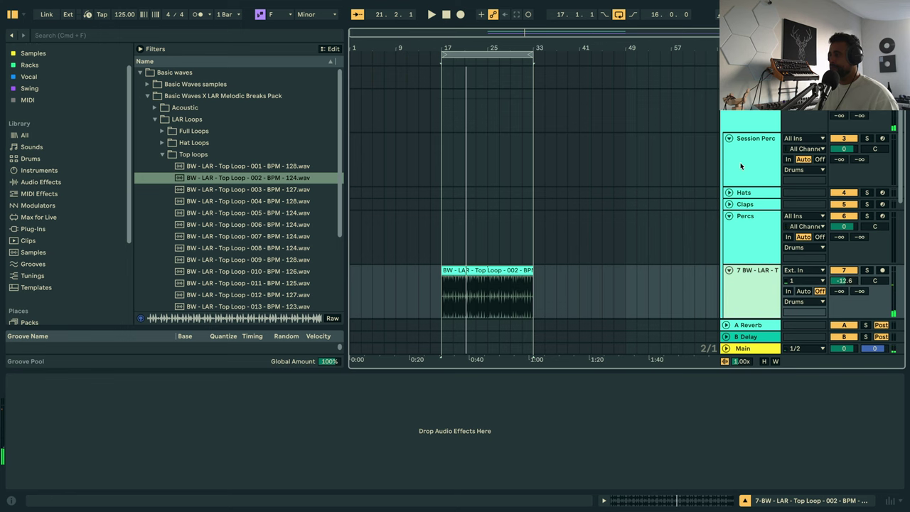
Create a MIDI clip on the KICK track from bar 17 to bar 23 and shorten its loop to 4 bars.
{"action": "scroll", "coordinate": [745, 114], "scroll_direction": "up", "scroll_amount": 2}
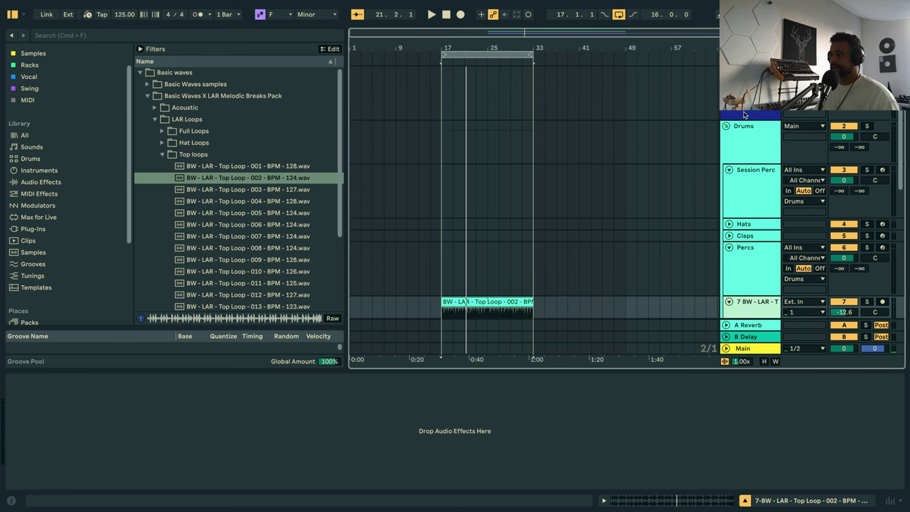
{"action": "left_click", "coordinate": [501, 108]}
{"action": "left_click_drag", "start_coordinate": [442, 93], "coordinate": [477, 95]}
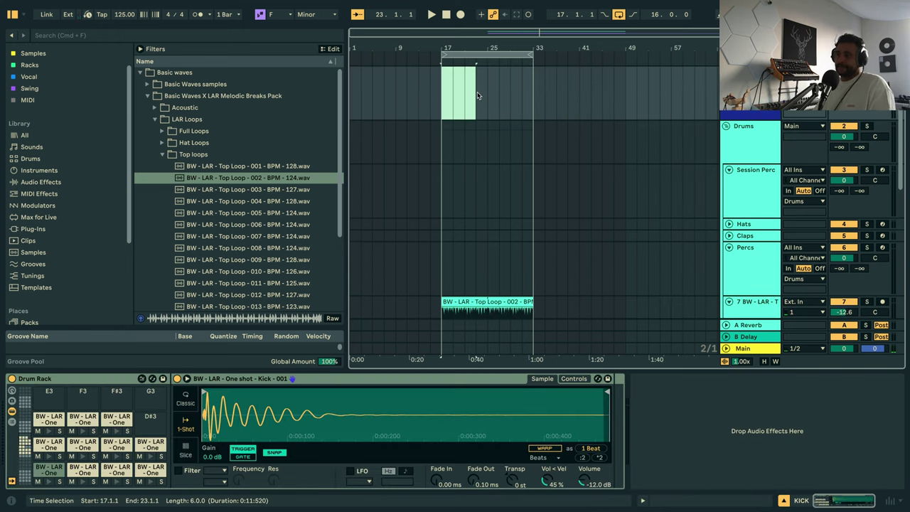
{"action": "key", "text": "super+shift+m"}
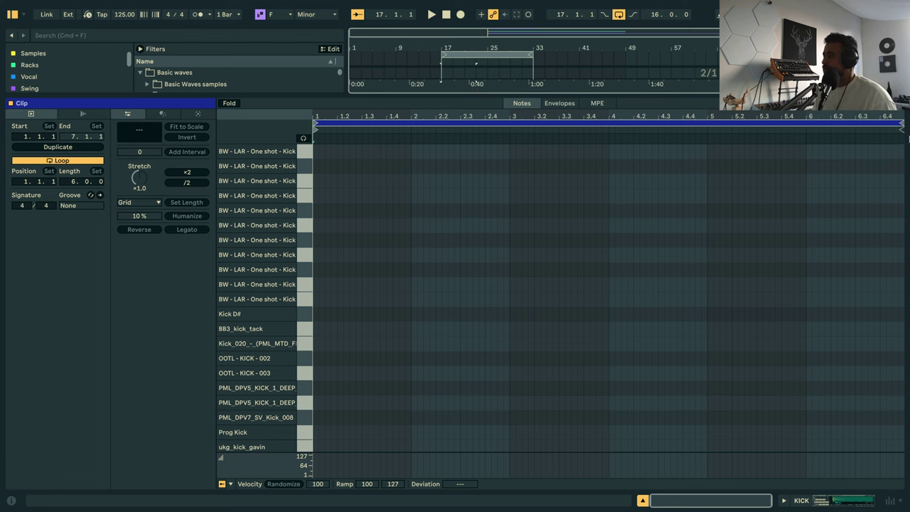
{"action": "left_click_drag", "start_coordinate": [899, 123], "coordinate": [702, 128]}
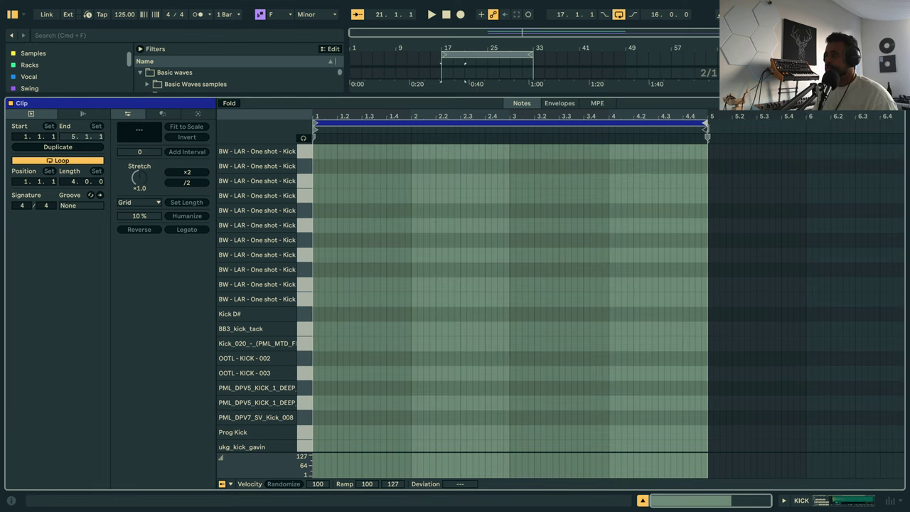
Add D3 kick notes at 1.1.1, 1.3.3, 2.1.1, 2.1.3 and 2.3.3 in the kick clip.
{"action": "left_click", "coordinate": [317, 155]}
{"action": "double_click", "coordinate": [317, 153]}
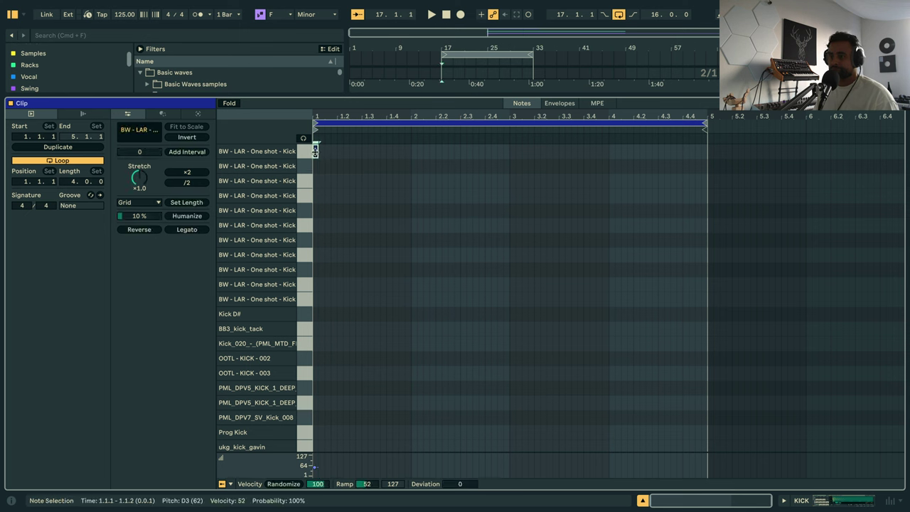
{"action": "left_click", "coordinate": [386, 157]}
{"action": "double_click", "coordinate": [385, 153]}
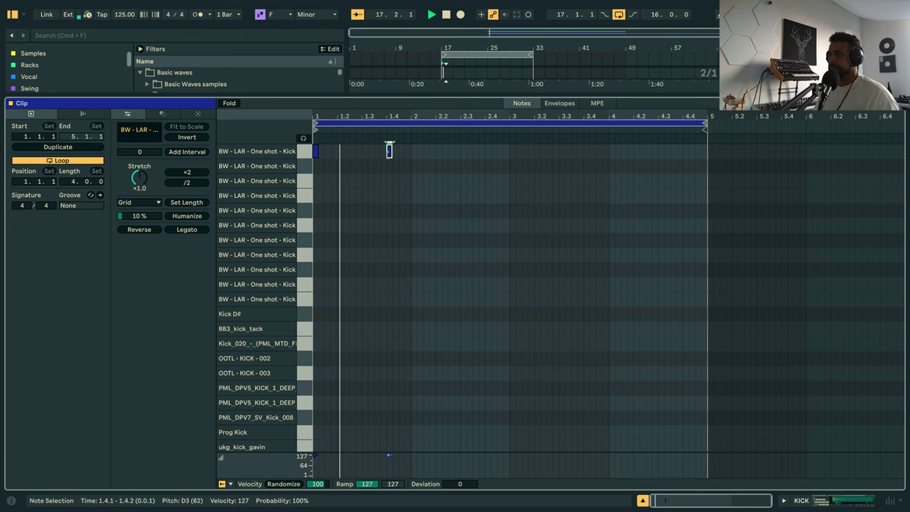
{"action": "key", "text": "Left"}
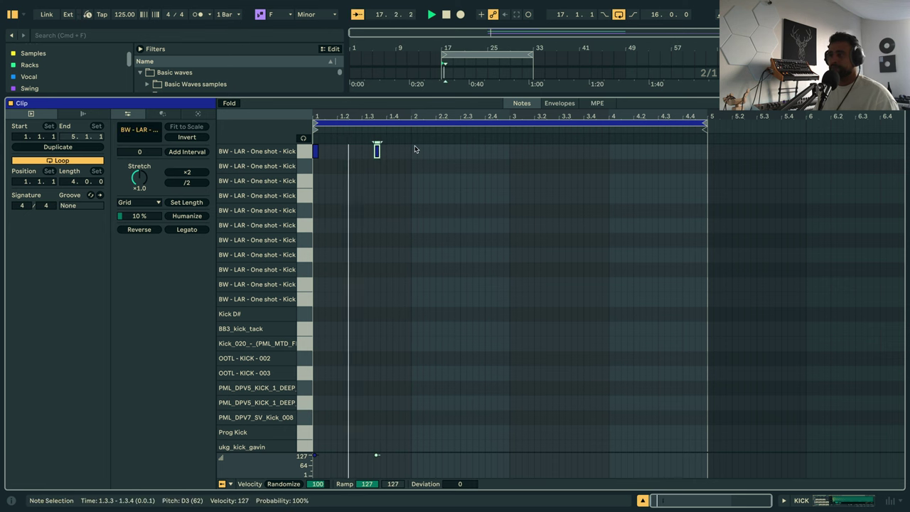
{"action": "double_click", "coordinate": [415, 151]}
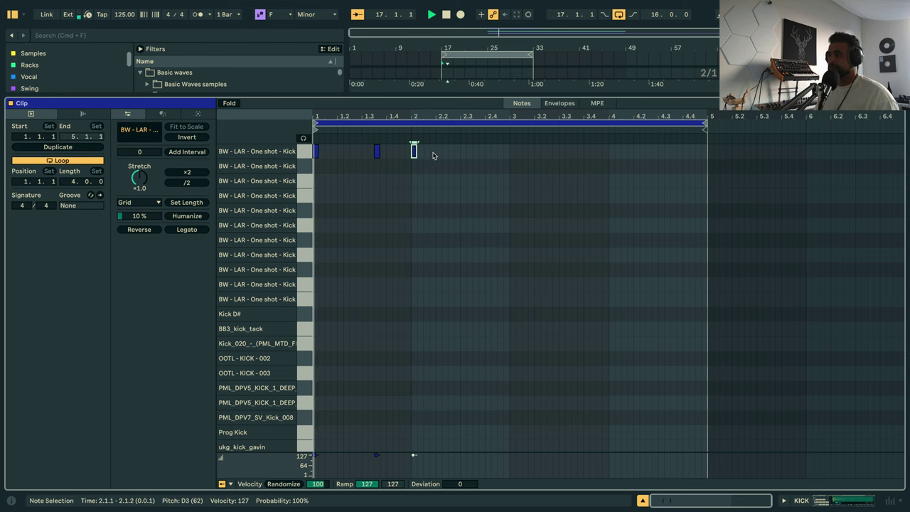
{"action": "double_click", "coordinate": [426, 151]}
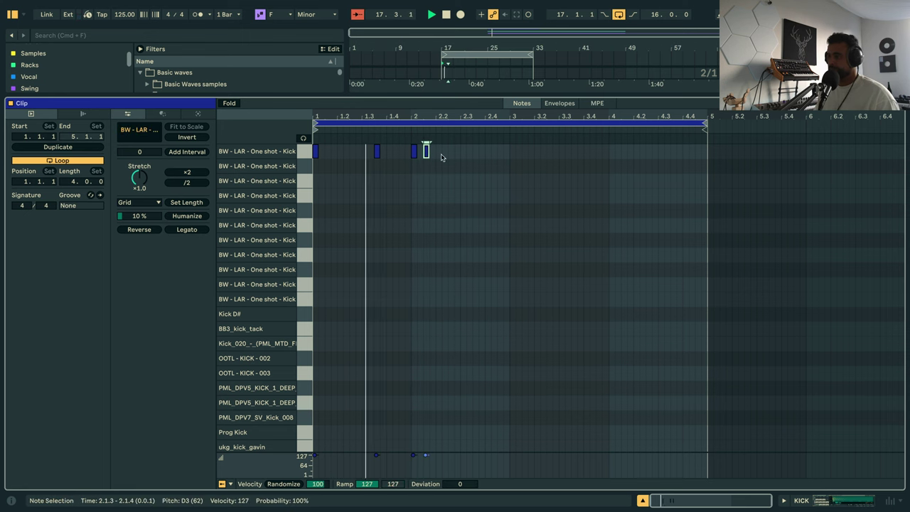
{"action": "left_click", "coordinate": [481, 156]}
{"action": "double_click", "coordinate": [478, 152]}
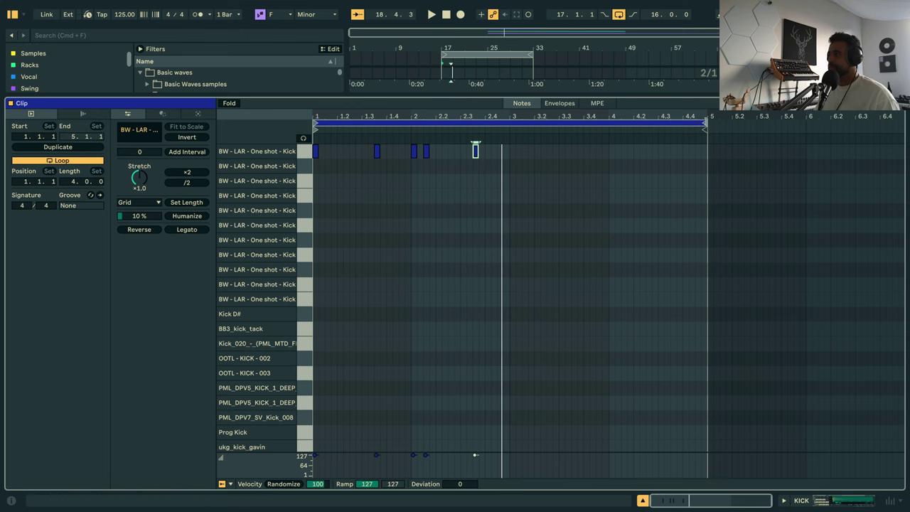
Shorten the kick clip's loop to 2 bars and check it in the arrangement alongside the top loop.
{"action": "left_click_drag", "start_coordinate": [706, 125], "coordinate": [509, 193]}
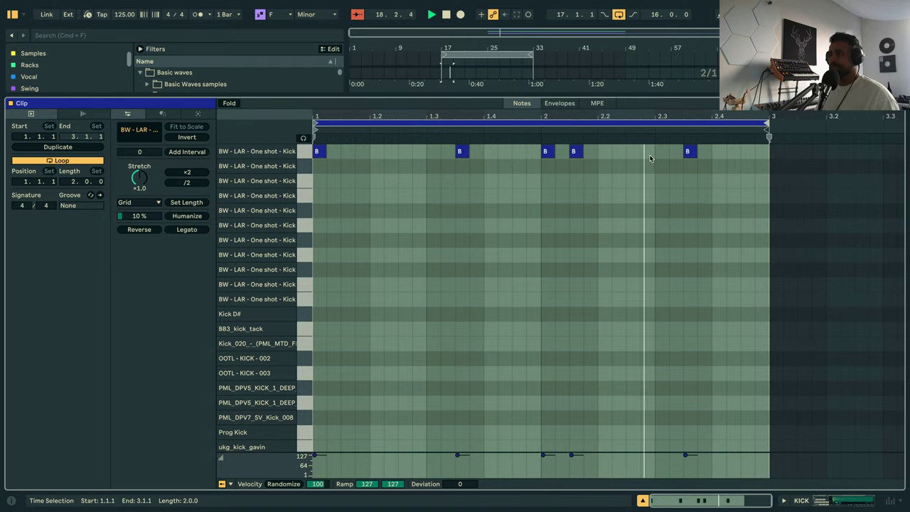
{"action": "key", "text": "shift+Tab"}
{"action": "key", "text": "space"}
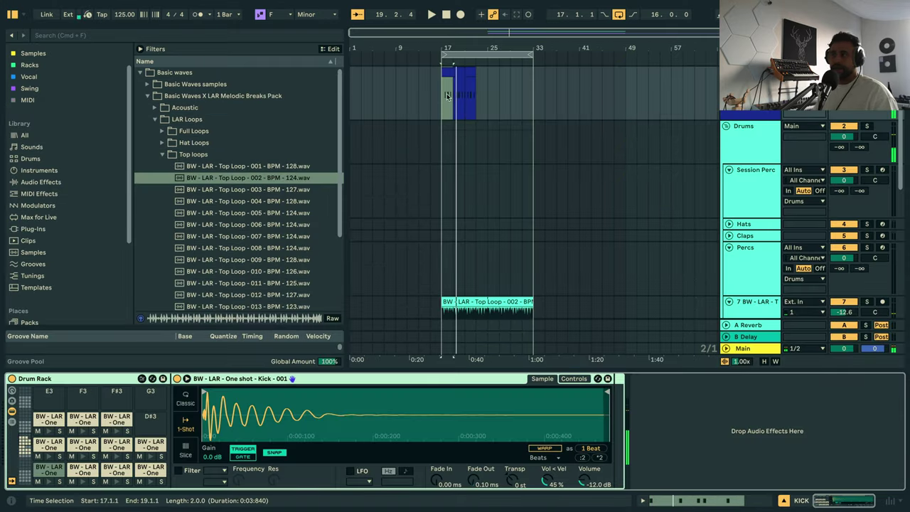
{"action": "key", "text": "ctrl+alt+e"}
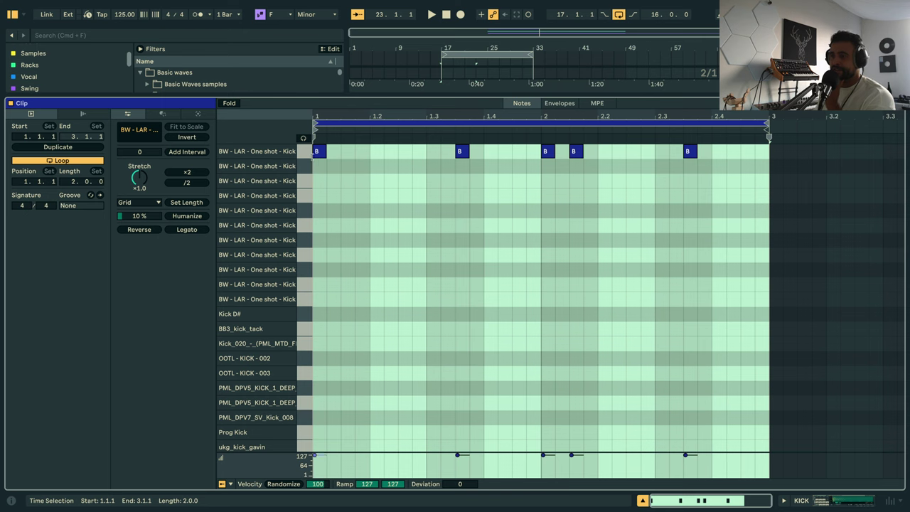
Select all the D3 kick notes and move them down six rows, one at a time, auditioning each kick sample during playback.
{"action": "left_click", "coordinate": [308, 157]}
{"action": "key", "text": "Down"}
{"action": "key", "text": "space"}
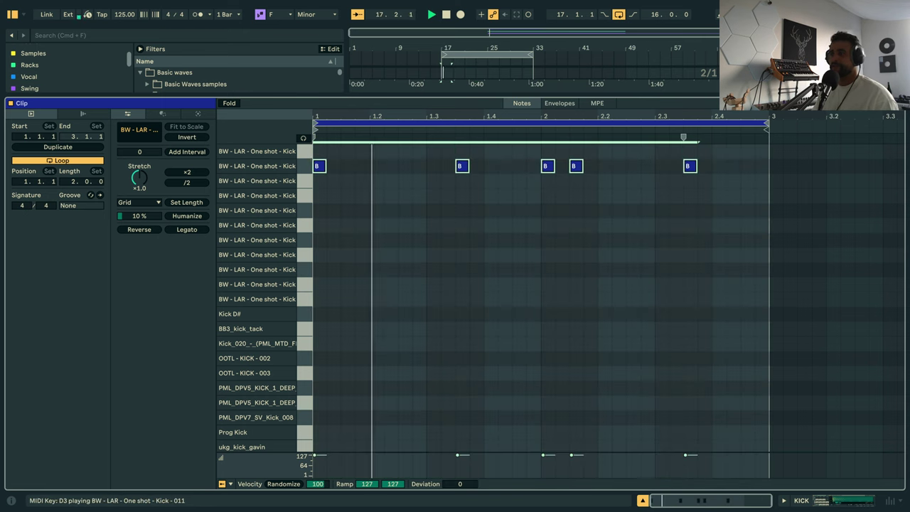
{"action": "key", "text": "Down"}
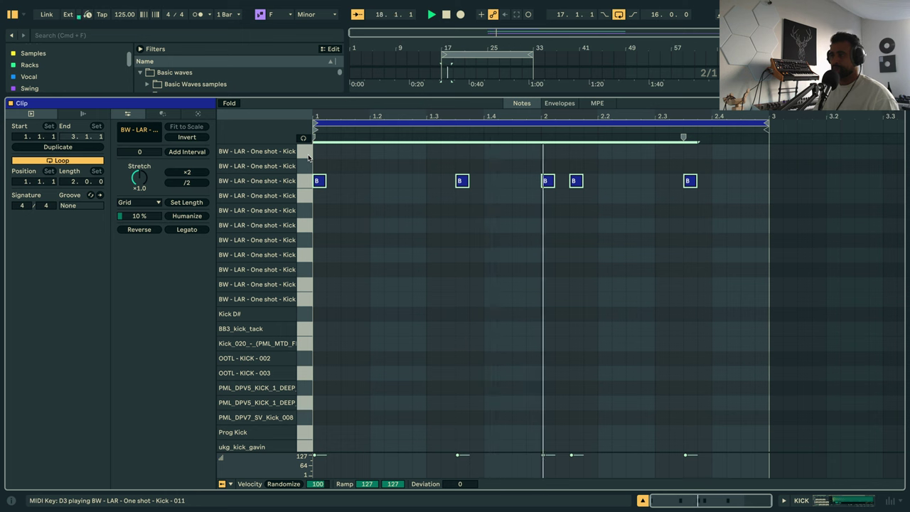
{"action": "key", "text": "Down"}
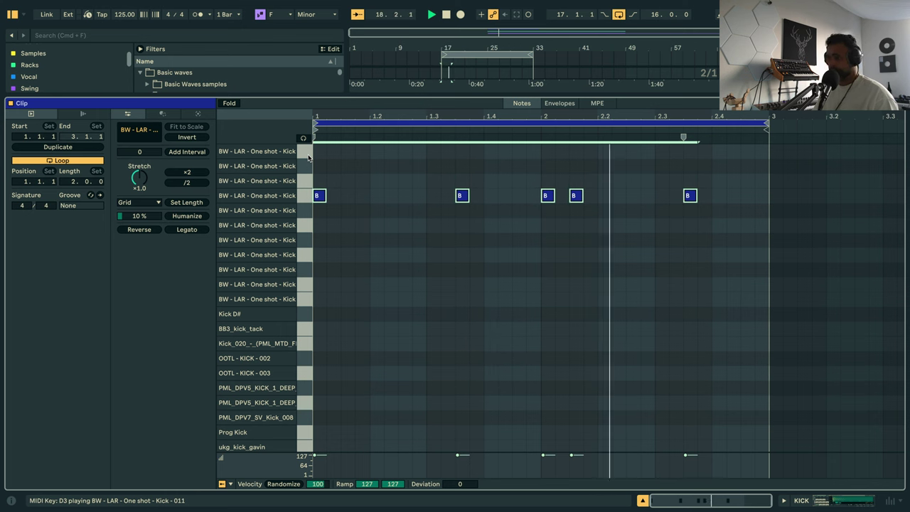
{"action": "key", "text": "Down"}
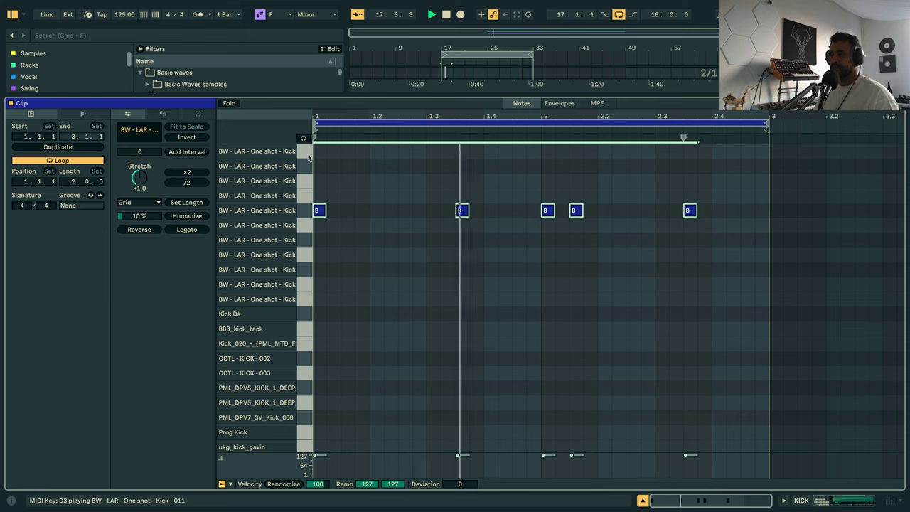
{"action": "key", "text": "Down"}
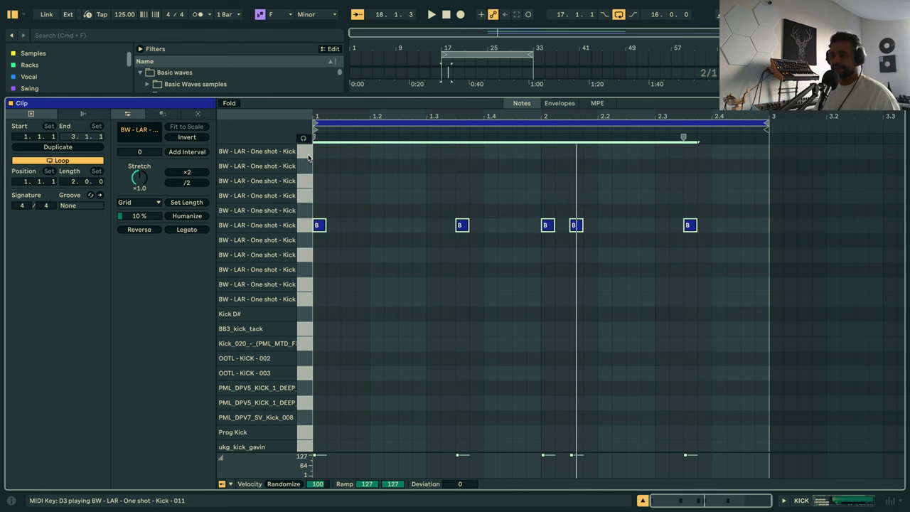
{"action": "key", "text": "Down"}
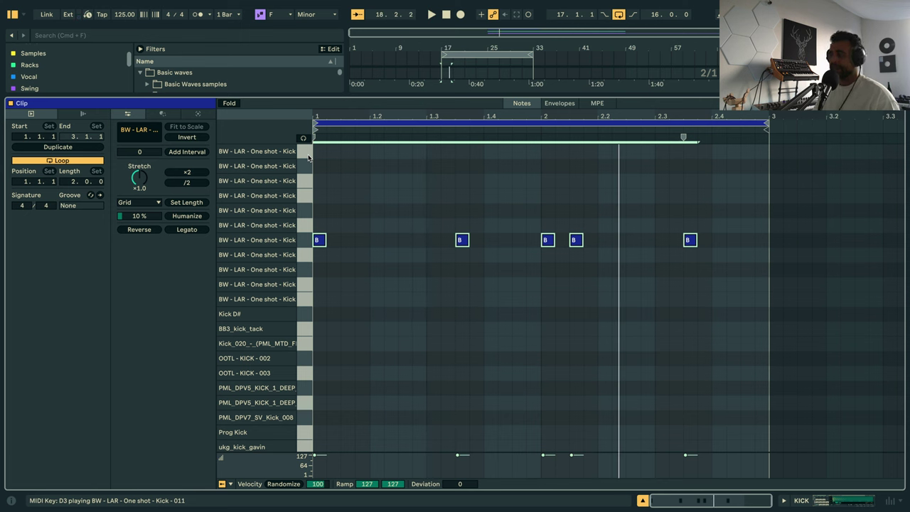
Audition the kick samples on three more lower rows, down to F2, and return all the kick notes to D3.
{"action": "key", "text": "Down"}
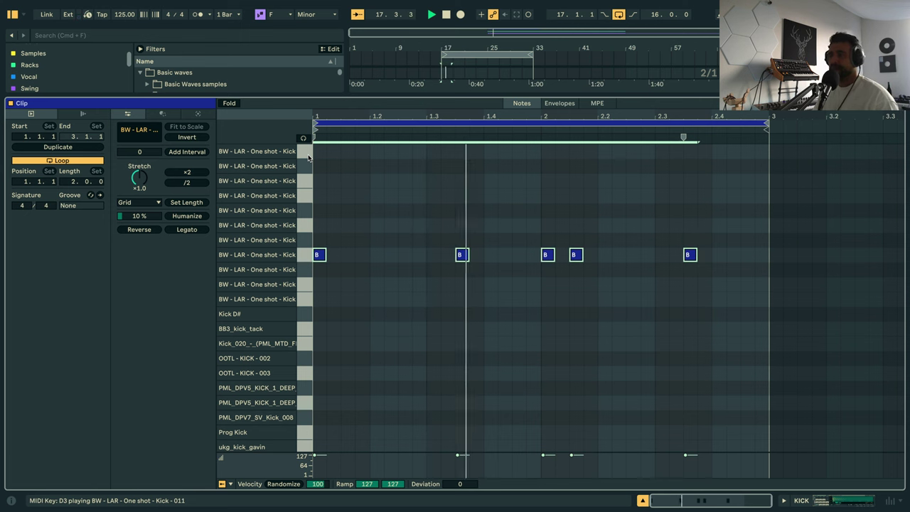
{"action": "key", "text": "Down"}
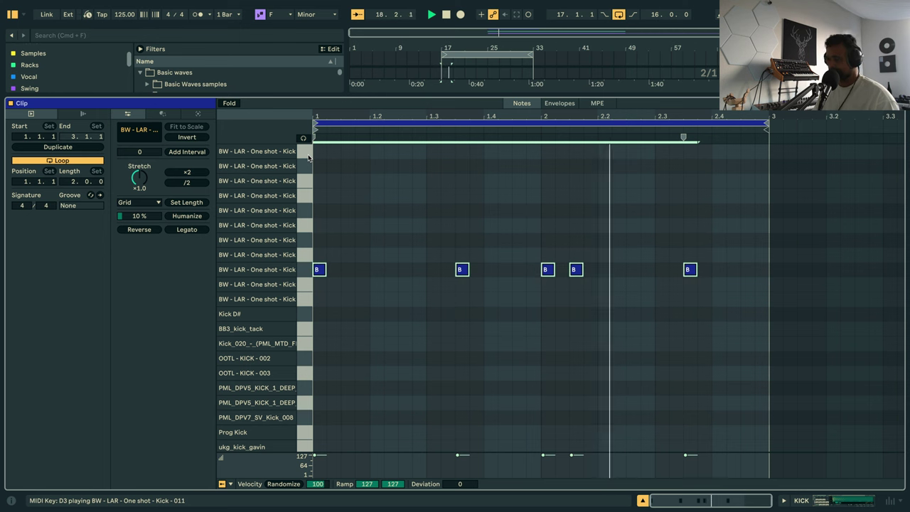
{"action": "key", "text": "Down"}
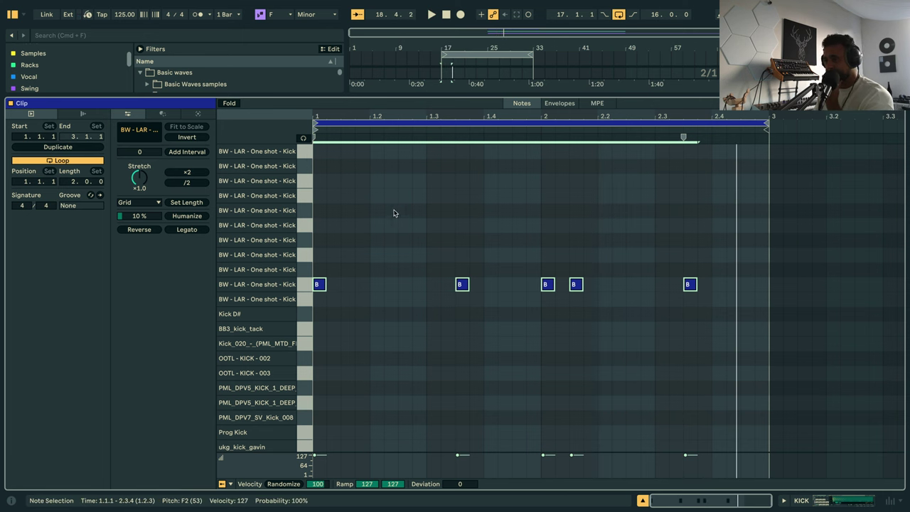
{"action": "key", "text": "Up"}
{"action": "key", "text": "Up"}
{"action": "key", "text": "Up"}
{"action": "key", "text": "Up"}
{"action": "key", "text": "Up"}
{"action": "key", "text": "Up"}
{"action": "key", "text": "Up"}
{"action": "key", "text": "Up"}
{"action": "key", "text": "Up"}
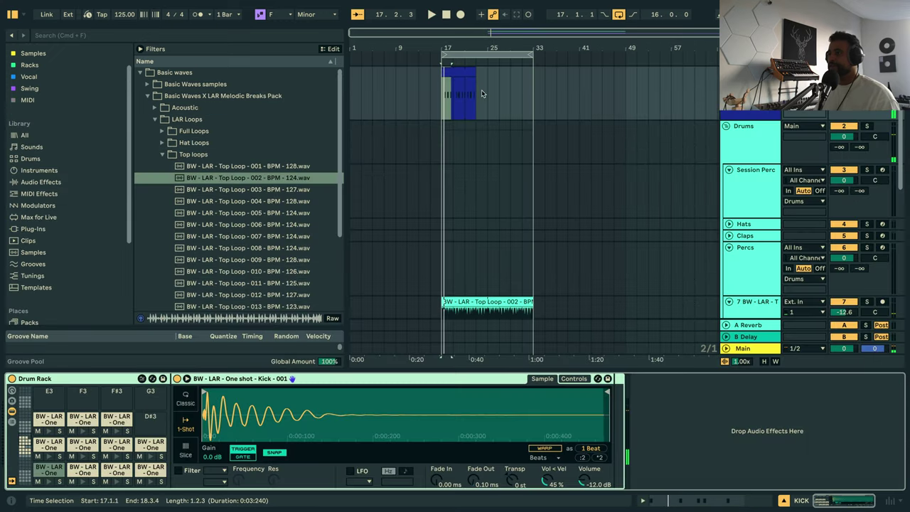
Extend the kick clip to bar 33, matching the top loop's length, and play it back.
{"action": "left_click_drag", "start_coordinate": [469, 69], "coordinate": [533, 75]}
{"action": "key", "text": "space"}
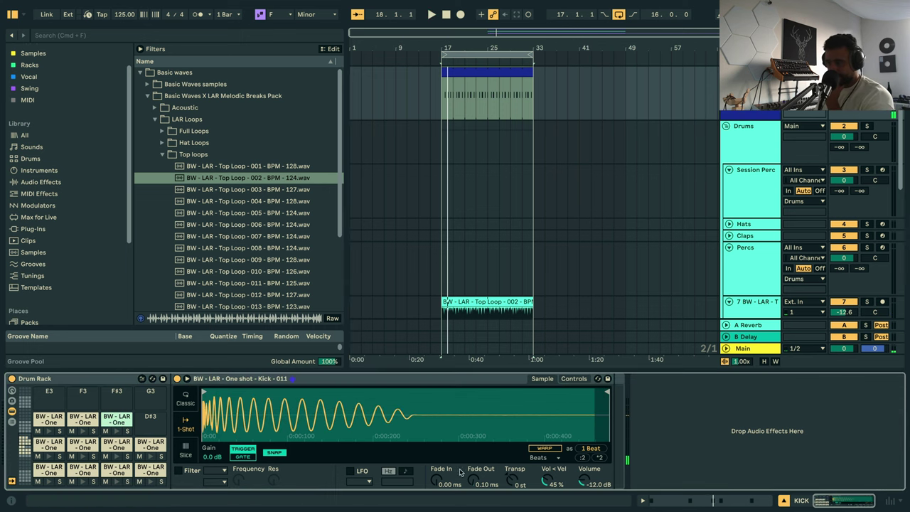
Trim the end of the Kick - 011 sample to just past its audible tail and set its fade-out to 79.5 ms.
{"action": "left_click_drag", "start_coordinate": [470, 483], "coordinate": [472, 454]}
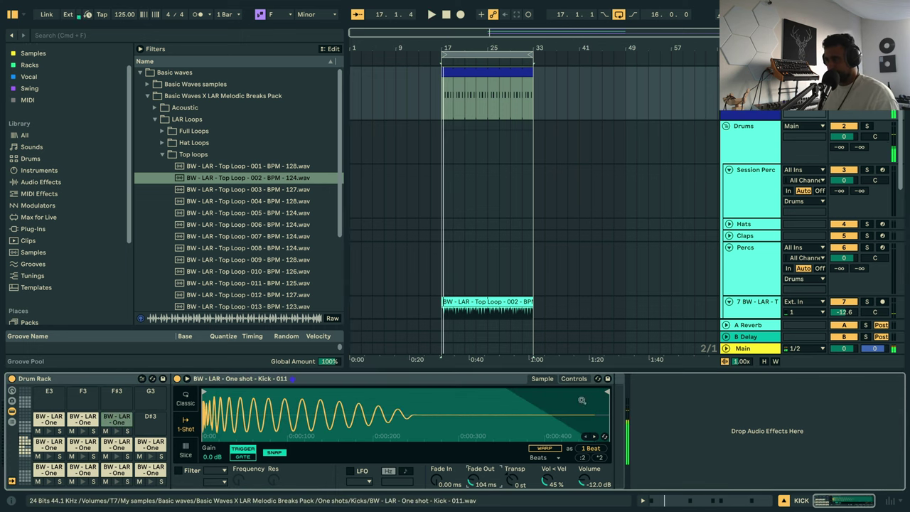
{"action": "left_click_drag", "start_coordinate": [604, 391], "coordinate": [439, 400]}
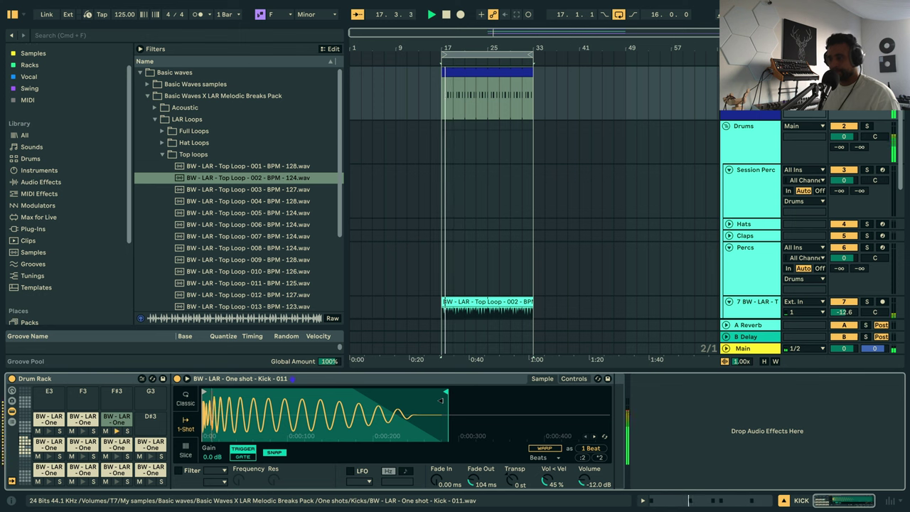
{"action": "left_click_drag", "start_coordinate": [472, 480], "coordinate": [472, 489]}
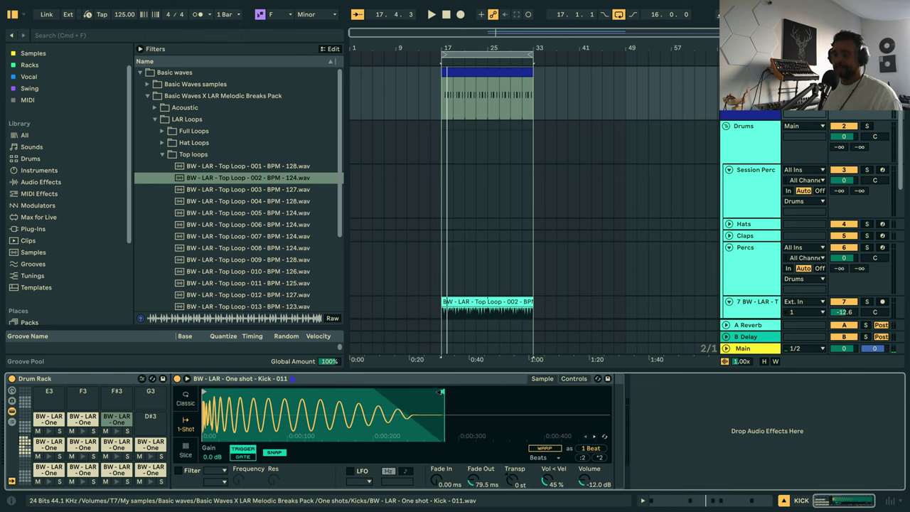
{"action": "left_click_drag", "start_coordinate": [440, 392], "coordinate": [442, 391]}
{"action": "key", "text": "space"}
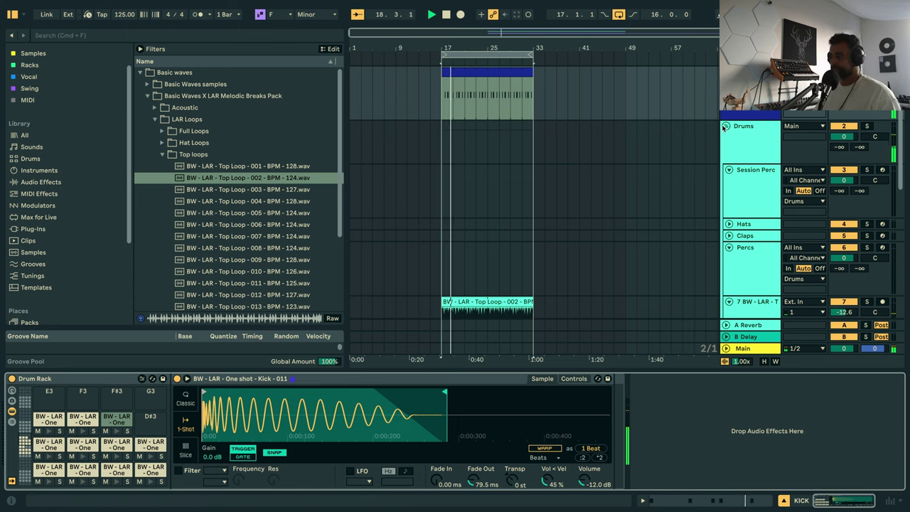
Load the BW - LAR One shot Hat samples 001 to 022 into the Hats track's Drum Rack.
{"action": "scroll", "coordinate": [734, 160], "scroll_direction": "down", "scroll_amount": 5}
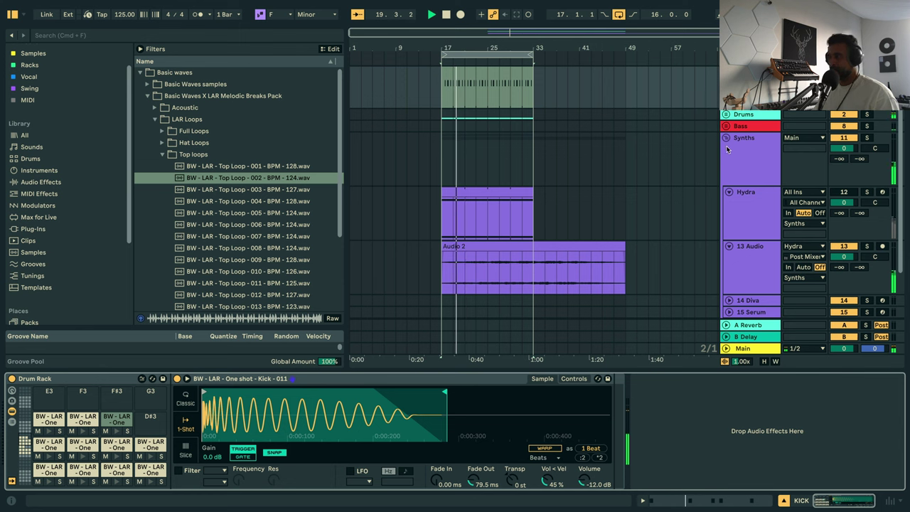
{"action": "scroll", "coordinate": [739, 163], "scroll_direction": "up", "scroll_amount": 5}
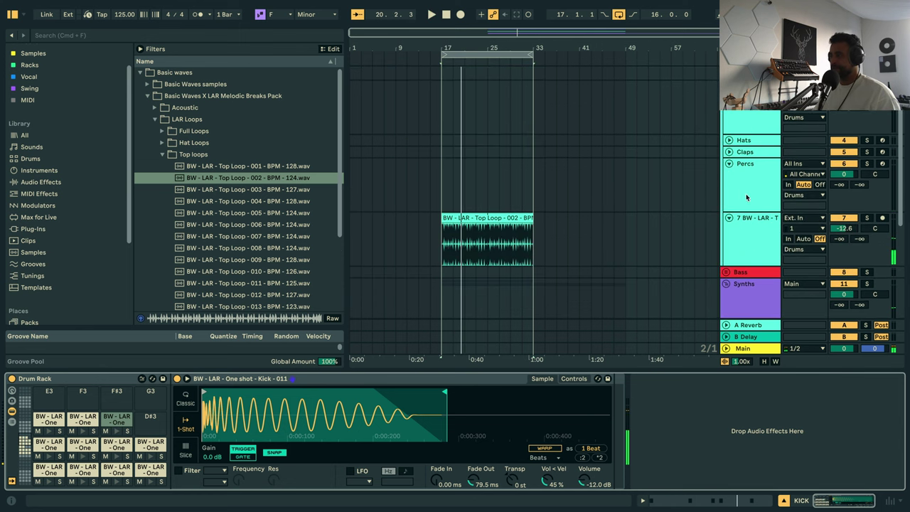
{"action": "left_click", "coordinate": [752, 140]}
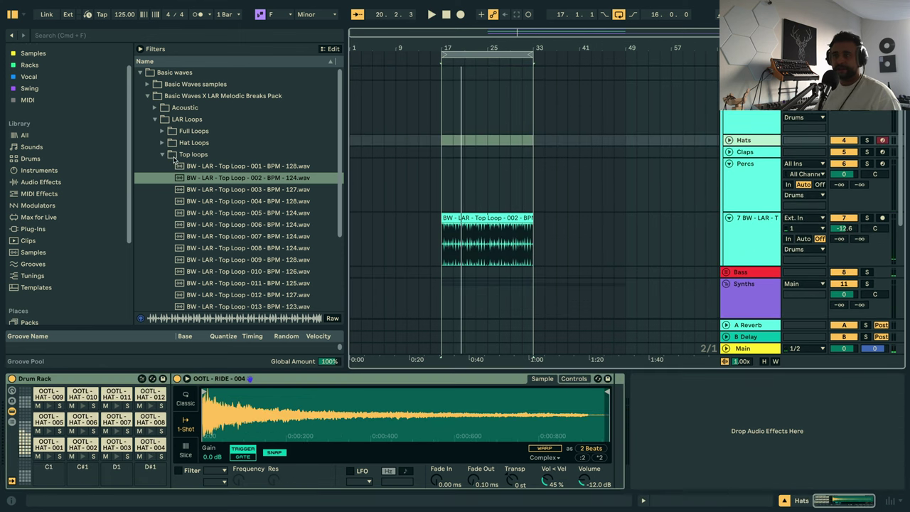
{"action": "left_click", "coordinate": [162, 154]}
{"action": "left_click", "coordinate": [157, 165]}
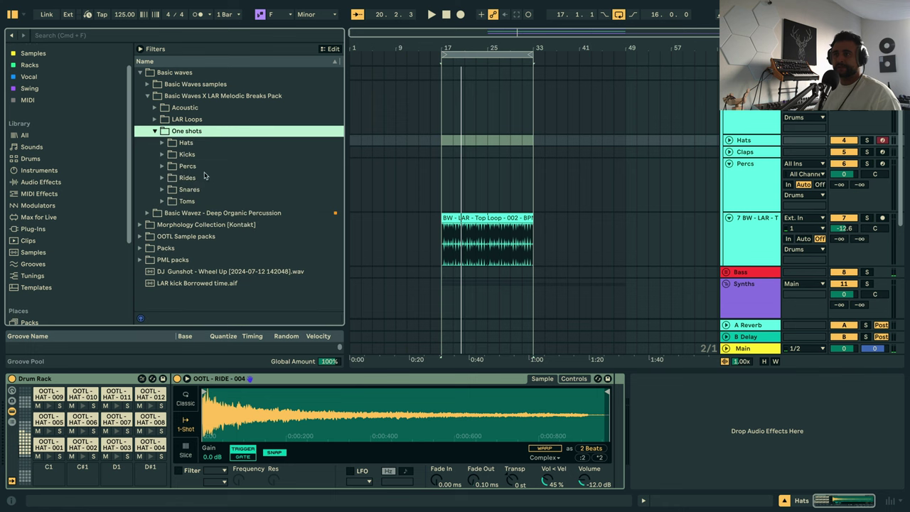
{"action": "left_click", "coordinate": [163, 143]}
{"action": "left_click", "coordinate": [222, 154]}
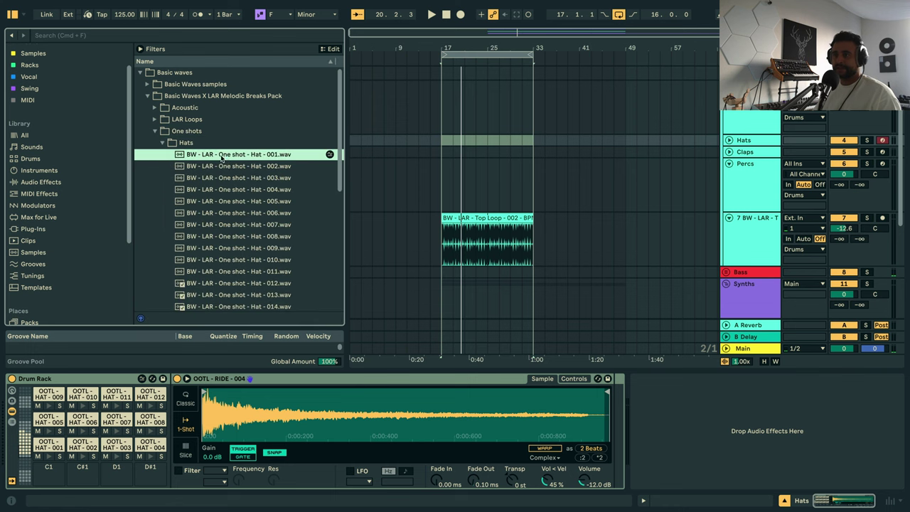
{"action": "scroll", "coordinate": [227, 185], "scroll_direction": "down", "scroll_amount": 5}
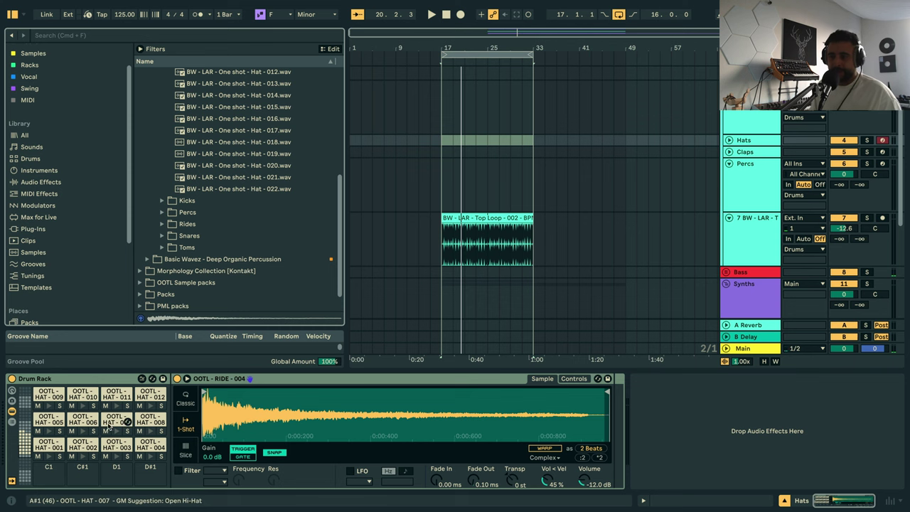
{"action": "left_click", "coordinate": [249, 188], "text": "shift"}
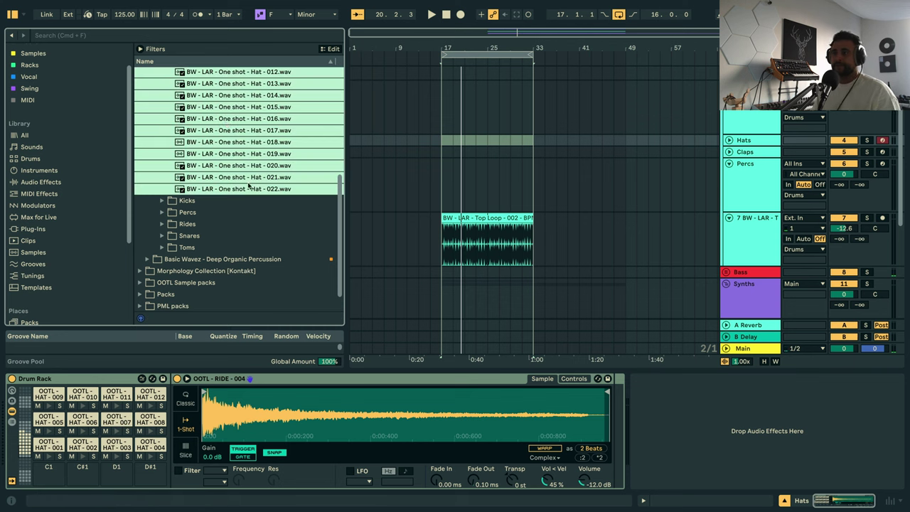
{"action": "left_click_drag", "start_coordinate": [199, 135], "coordinate": [32, 426]}
Create a MIDI clip on the Hats track from bar 17 to bar 21 and add an E4 note at 1.1.3 with velocity 48.
{"action": "left_click_drag", "start_coordinate": [441, 144], "coordinate": [463, 145]}
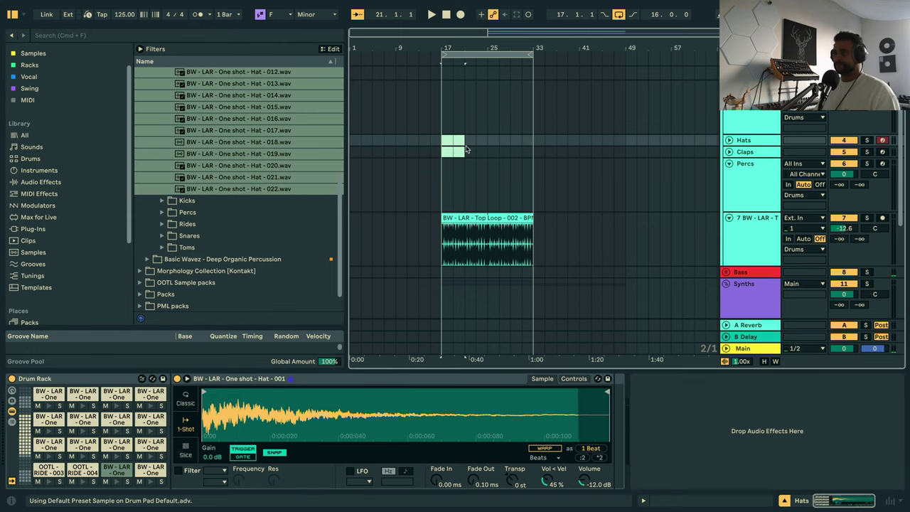
{"action": "double_click", "coordinate": [463, 146]}
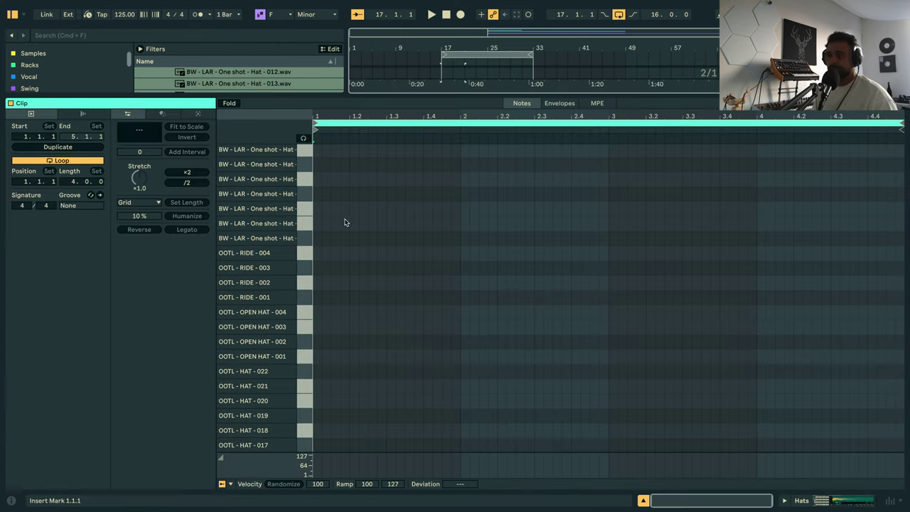
{"action": "double_click", "coordinate": [334, 150]}
{"action": "key", "text": "space"}
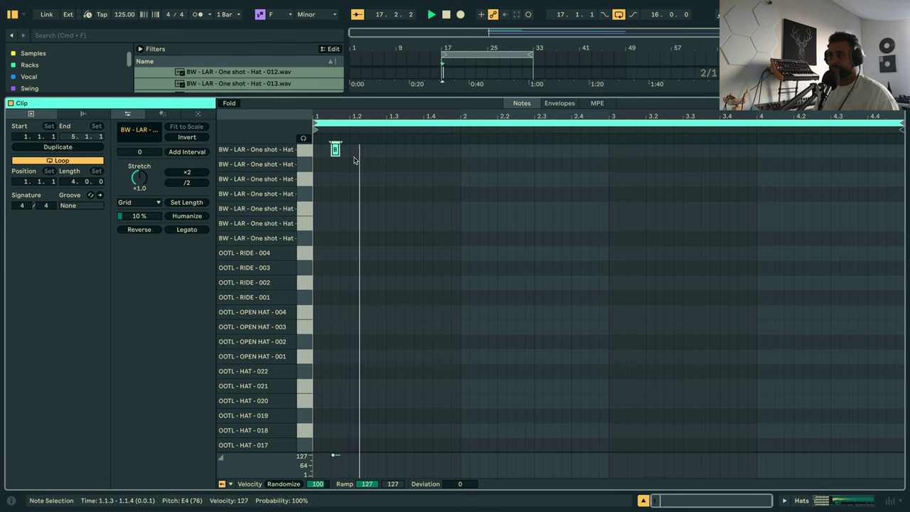
{"action": "left_click_drag", "start_coordinate": [329, 118], "coordinate": [334, 170]}
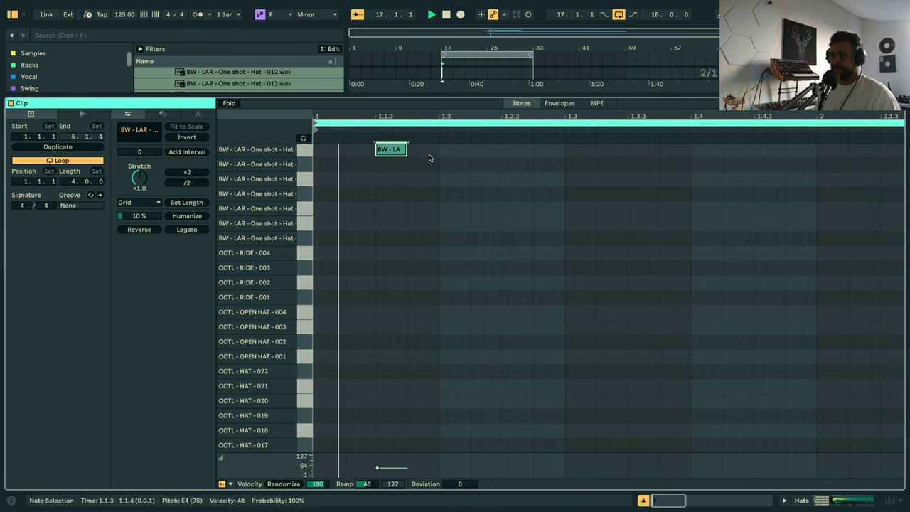
Add E♭4 hat notes at 1.2.3, 1.3.3 and 1.4.3 in the hats clip.
{"action": "double_click", "coordinate": [516, 165]}
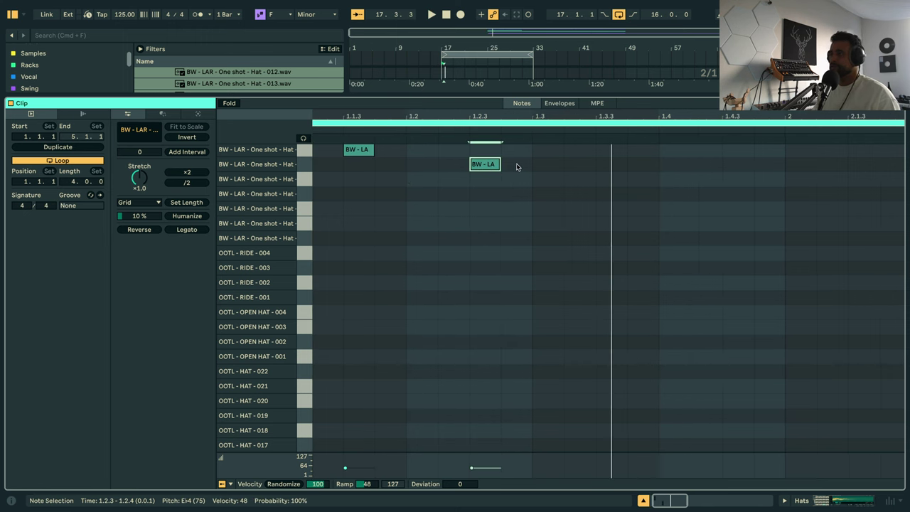
{"action": "double_click", "coordinate": [639, 166]}
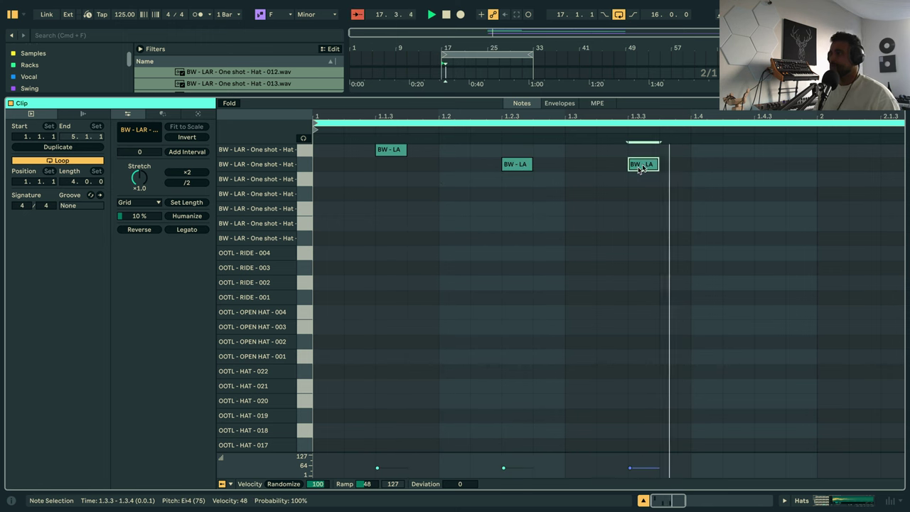
{"action": "double_click", "coordinate": [761, 166]}
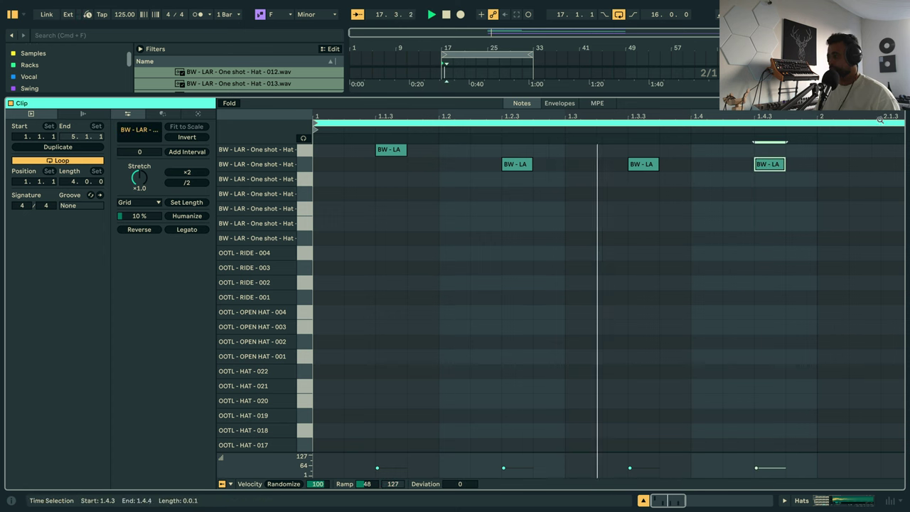
Shorten the hats clip's loop to 1 bar.
{"action": "key", "text": "space"}
{"action": "left_click_drag", "start_coordinate": [840, 112], "coordinate": [839, 70]}
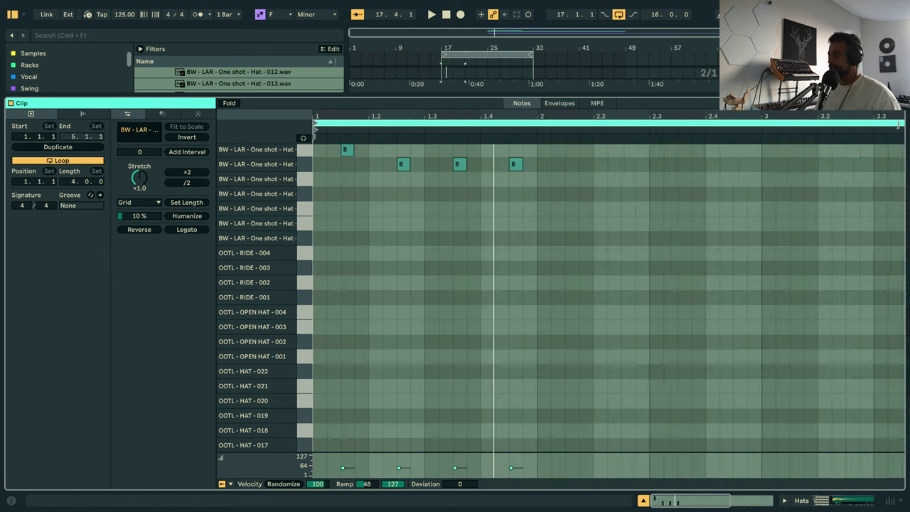
{"action": "left_click_drag", "start_coordinate": [897, 128], "coordinate": [536, 138]}
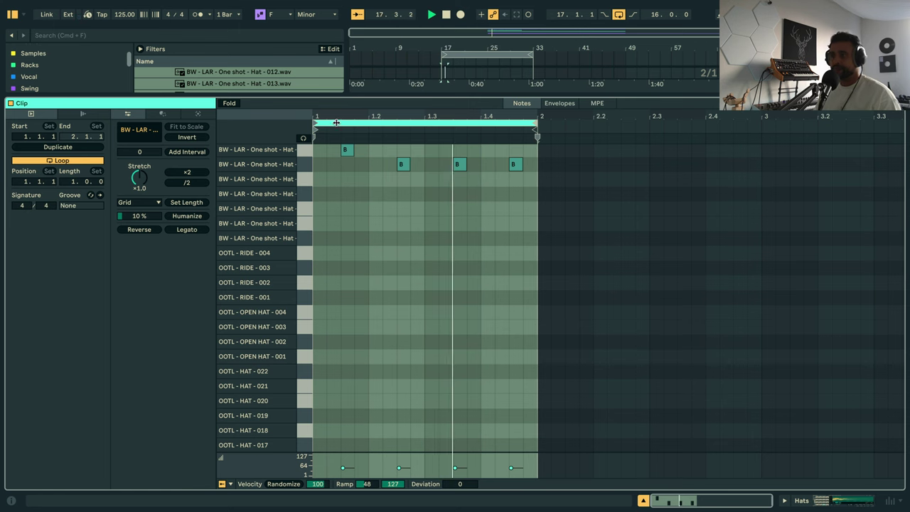
{"action": "key", "text": "z"}
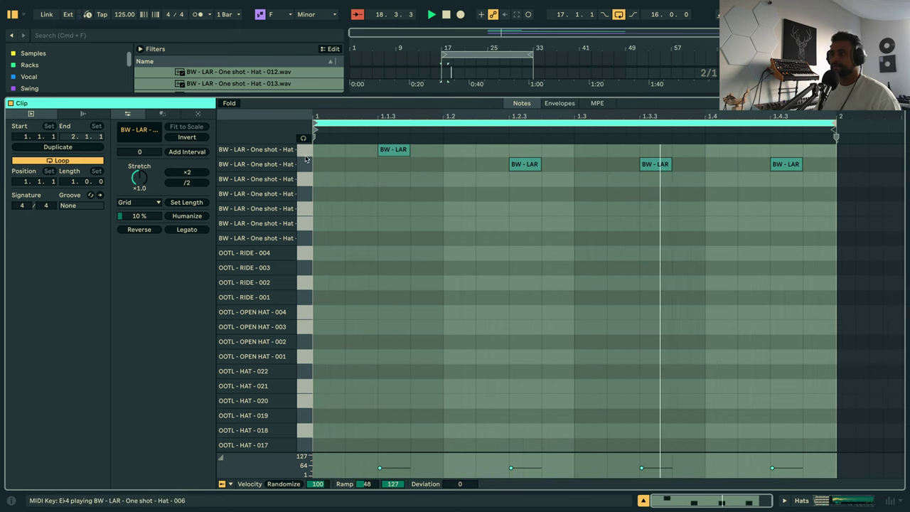
Set the 1.1.3 hat note's velocity to 42 and move it down six rows, auditioning the hat samples during playback.
{"action": "key", "text": "space"}
{"action": "left_click", "coordinate": [384, 153]}
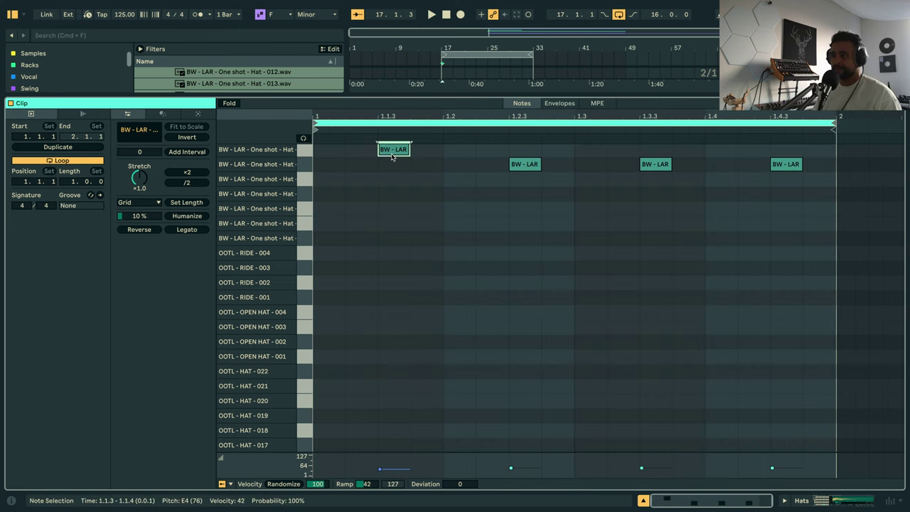
{"action": "key", "text": "Down"}
{"action": "key", "text": "Down"}
{"action": "key", "text": "space"}
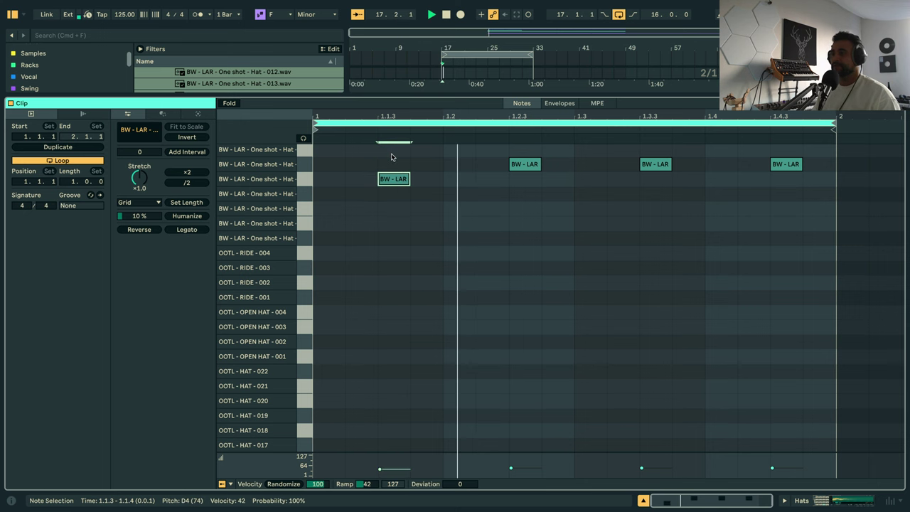
{"action": "key", "text": "Down"}
{"action": "key", "text": "Down"}
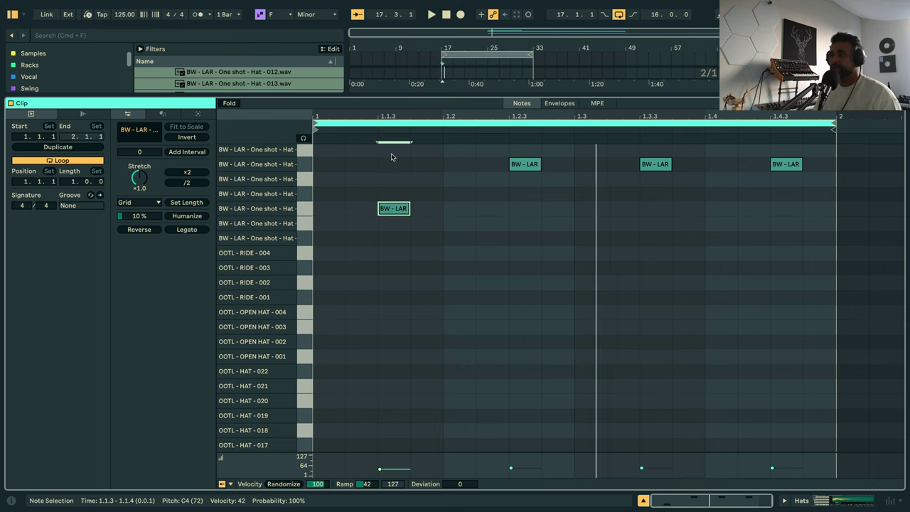
{"action": "key", "text": "Down"}
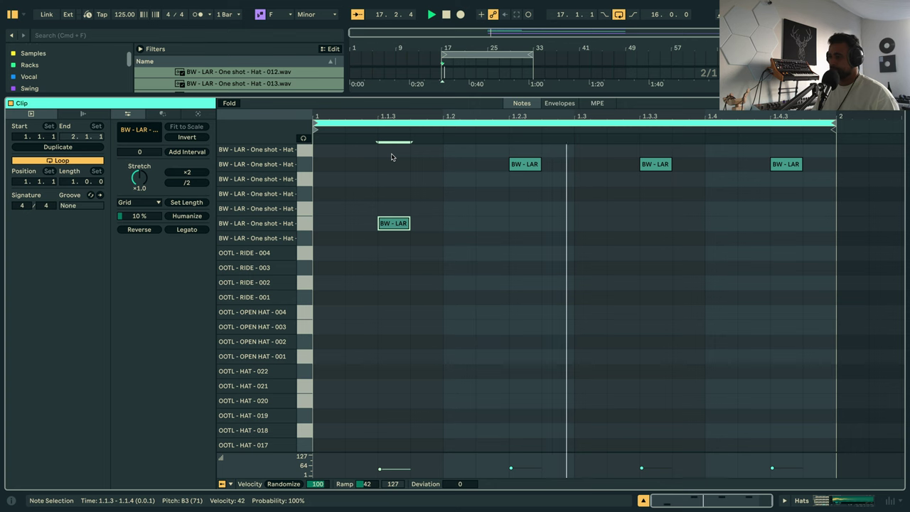
{"action": "key", "text": "Down"}
Move the 1.1.3 hat note up through the rows, auditioning the hat samples, and place it on G♭5.
{"action": "key", "text": "Up"}
{"action": "key", "text": "Up"}
{"action": "key", "text": "Up"}
{"action": "key", "text": "Up"}
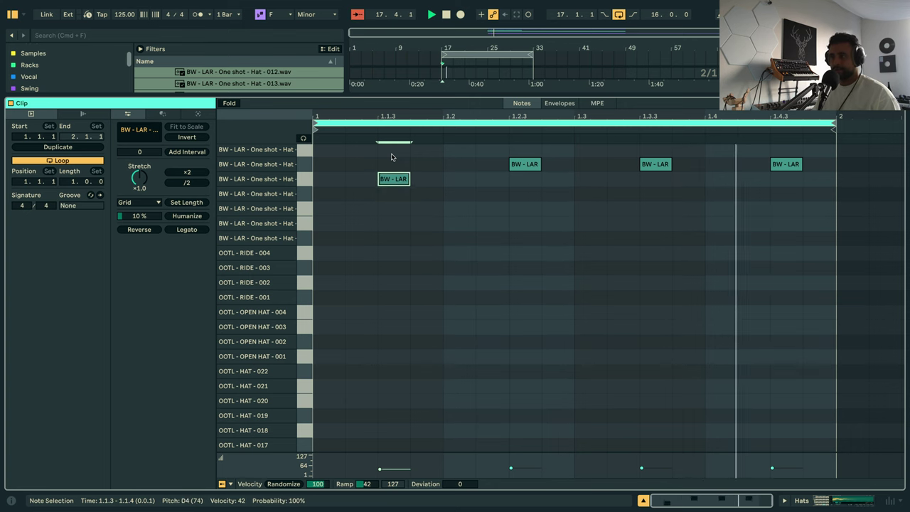
{"action": "key", "text": "Up"}
{"action": "key", "text": "Up"}
{"action": "key", "text": "Up"}
{"action": "key", "text": "Up"}
{"action": "key", "text": "Up"}
{"action": "key", "text": "Up"}
{"action": "key", "text": "Up"}
{"action": "key", "text": "Up"}
{"action": "key", "text": "Up"}
{"action": "key", "text": "Up"}
{"action": "key", "text": "Up"}
{"action": "key", "text": "Up"}
{"action": "key", "text": "Up"}
{"action": "key", "text": "Up"}
{"action": "key", "text": "Up"}
{"action": "key", "text": "Up"}
{"action": "key", "text": "Up"}
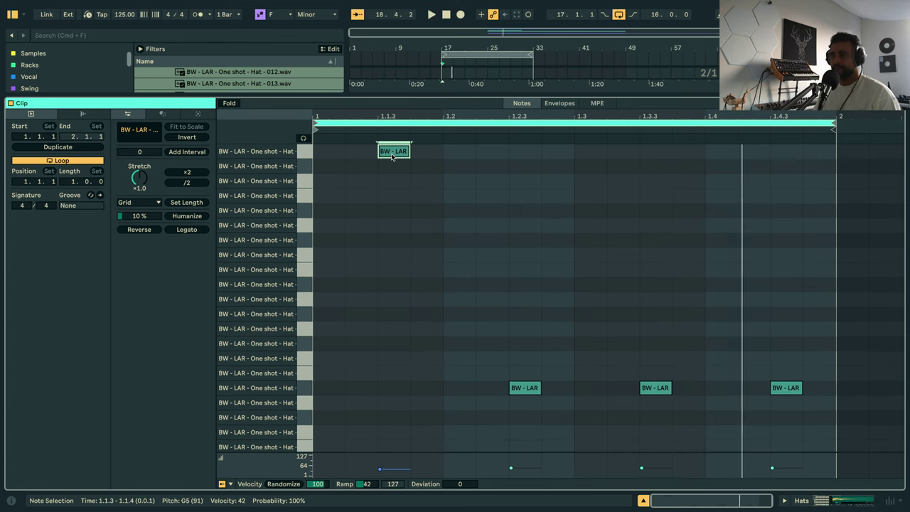
{"action": "key", "text": "Down"}
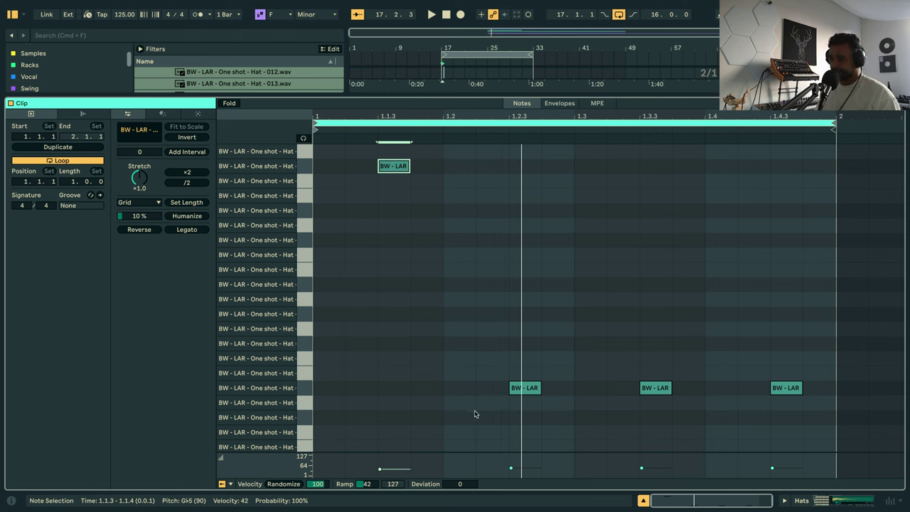
Add an E♭4 hat note at 1.1.3 and copy the whole E♭4 row of notes up to G♭5.
{"action": "double_click", "coordinate": [387, 387]}
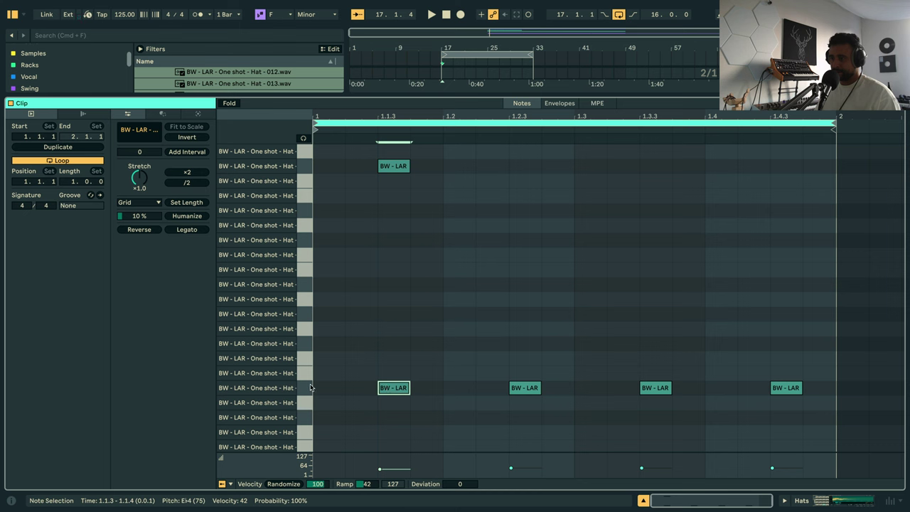
{"action": "left_click", "coordinate": [303, 388]}
{"action": "left_click_drag", "start_coordinate": [391, 387], "coordinate": [393, 168]}
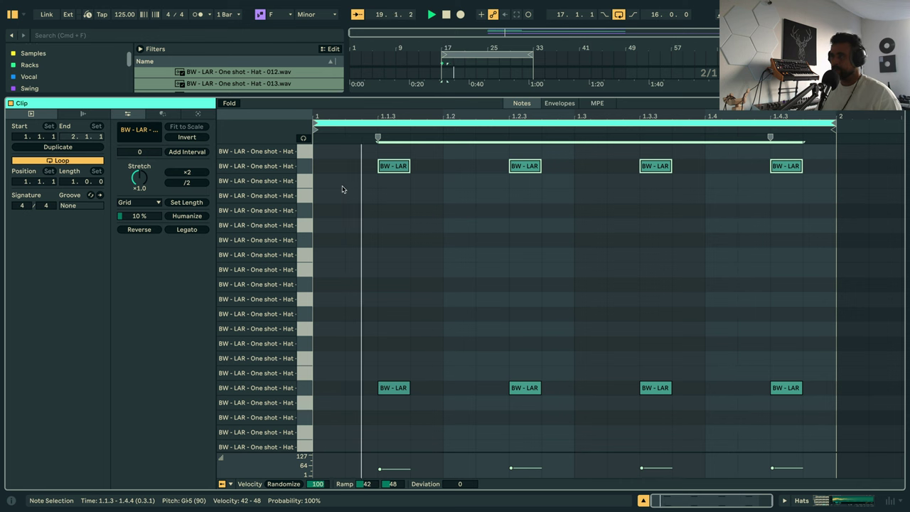
Add a hat note at 1.1.2 on F5 and move it down through the rows to B4, auditioning the hat samples.
{"action": "double_click", "coordinate": [376, 182]}
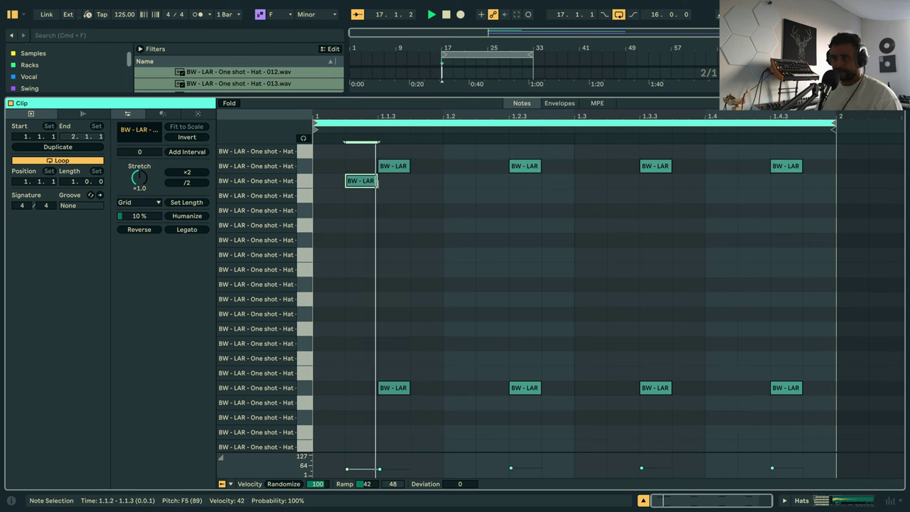
{"action": "key", "text": "Down"}
{"action": "key", "text": "Down"}
{"action": "key", "text": "Down"}
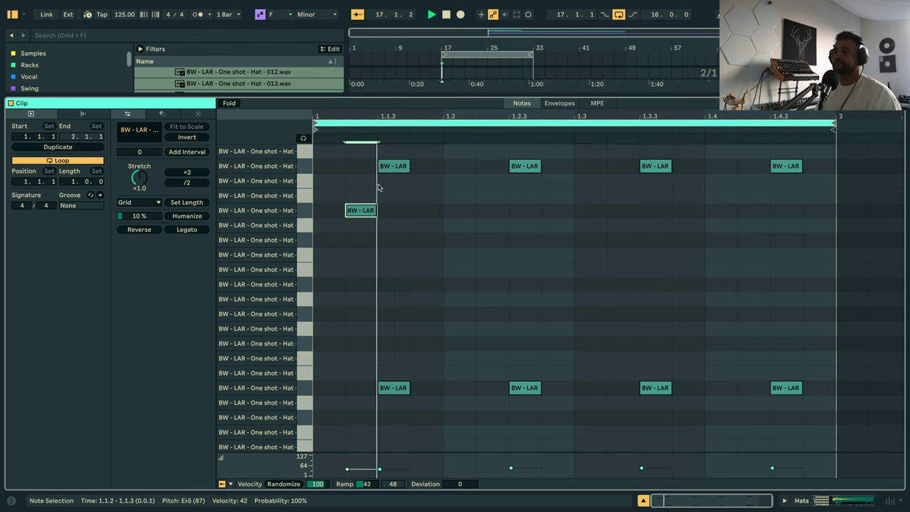
{"action": "key", "text": "Down"}
{"action": "key", "text": "Down"}
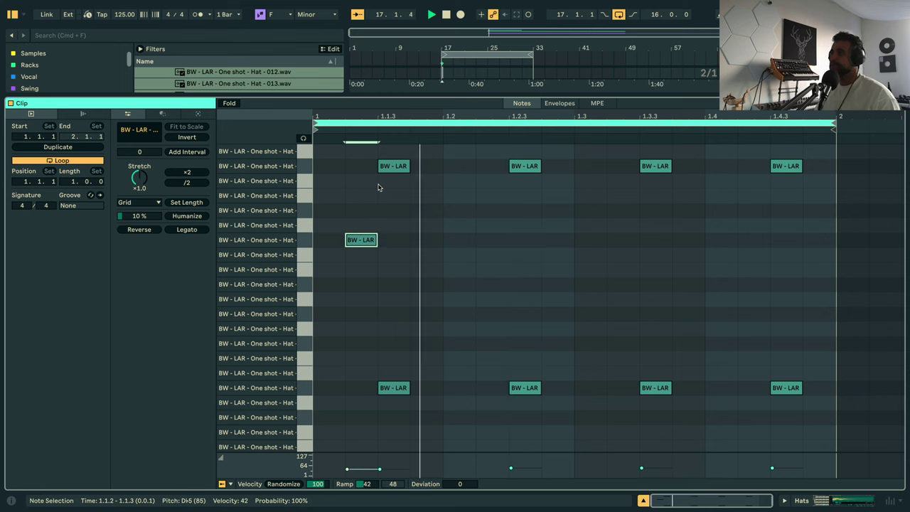
{"action": "key", "text": "Down"}
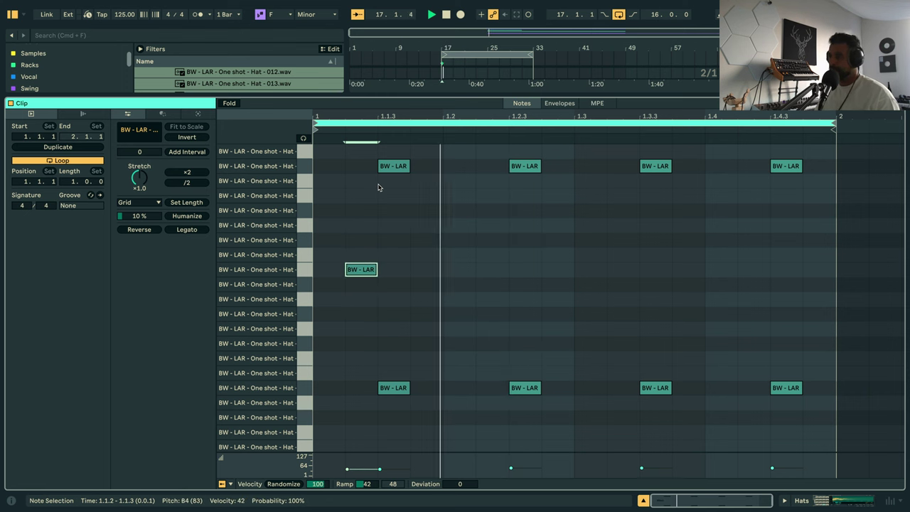
Raise the trial hat note to C5, shift it to 1.1.1 and move it four rows down to audition more samples.
{"action": "key", "text": "Up"}
{"action": "key", "text": "Left"}
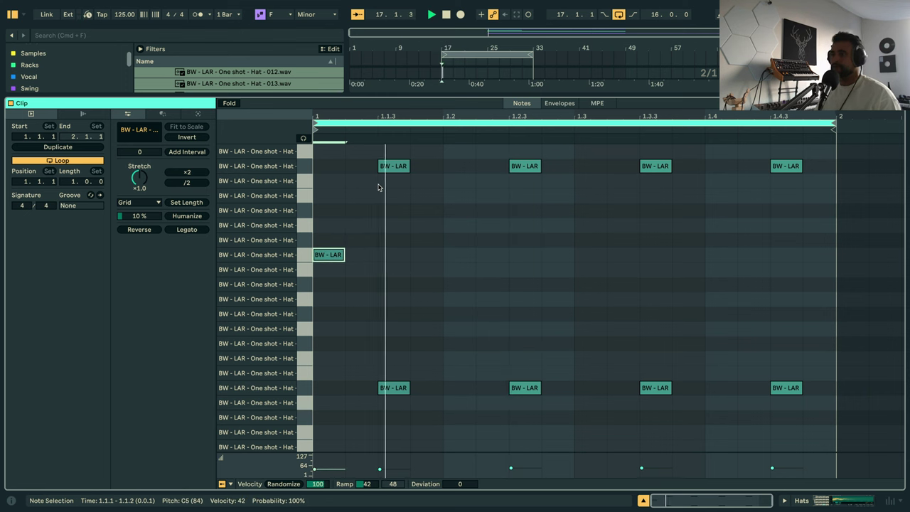
{"action": "key", "text": "Down"}
{"action": "key", "text": "Down"}
{"action": "key", "text": "Down"}
{"action": "key", "text": "Down"}
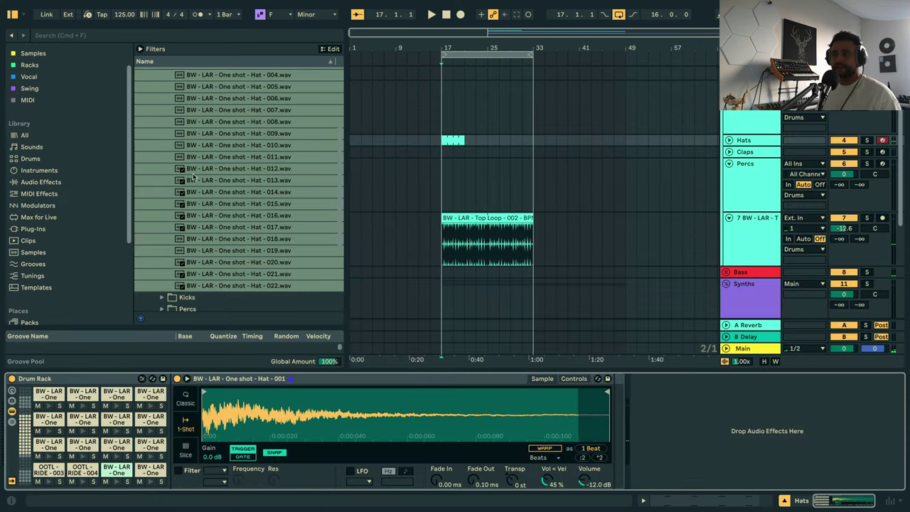
Open the Crash folder in the Melodic Breaks Pack's Acoustic one shots and select samples 001 to 010.
{"action": "scroll", "coordinate": [182, 217], "scroll_direction": "down", "scroll_amount": 3}
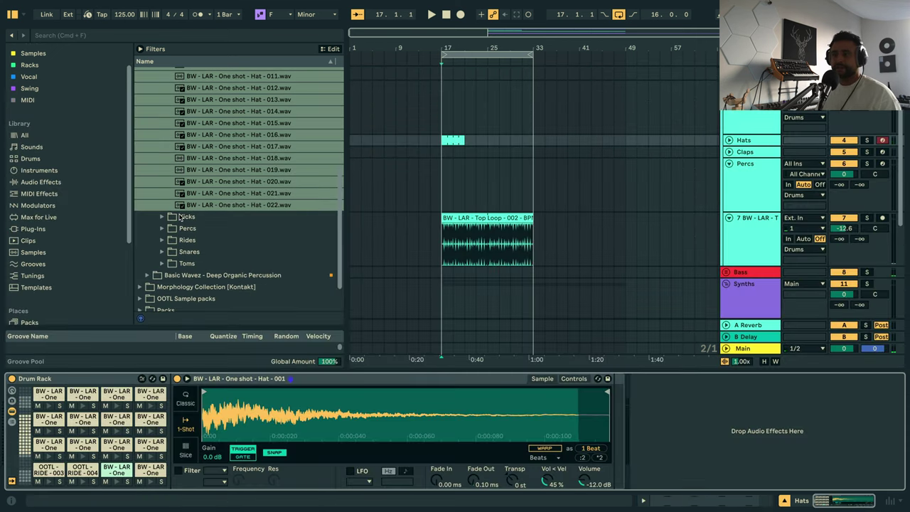
{"action": "scroll", "coordinate": [180, 217], "scroll_direction": "up", "scroll_amount": 5}
{"action": "left_click", "coordinate": [161, 119]}
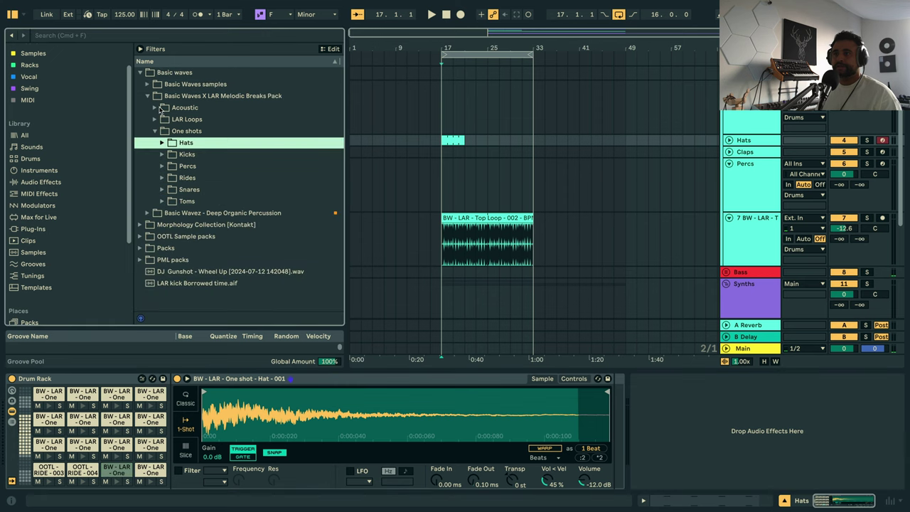
{"action": "left_click", "coordinate": [155, 108]}
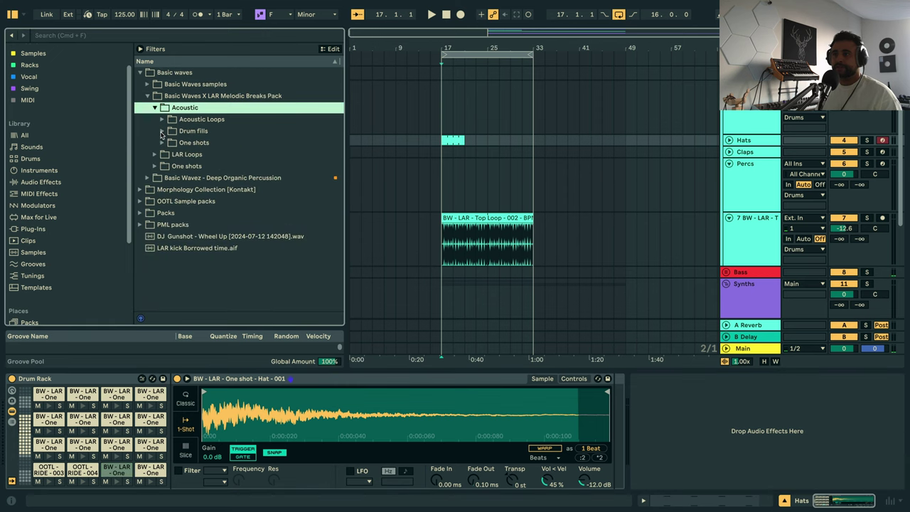
{"action": "left_click", "coordinate": [163, 142]}
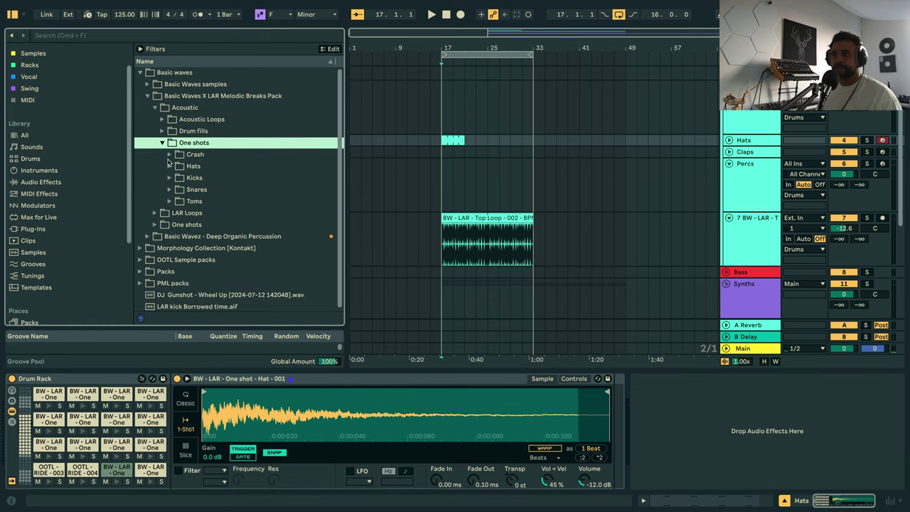
{"action": "left_click", "coordinate": [169, 154]}
{"action": "left_click", "coordinate": [217, 166]}
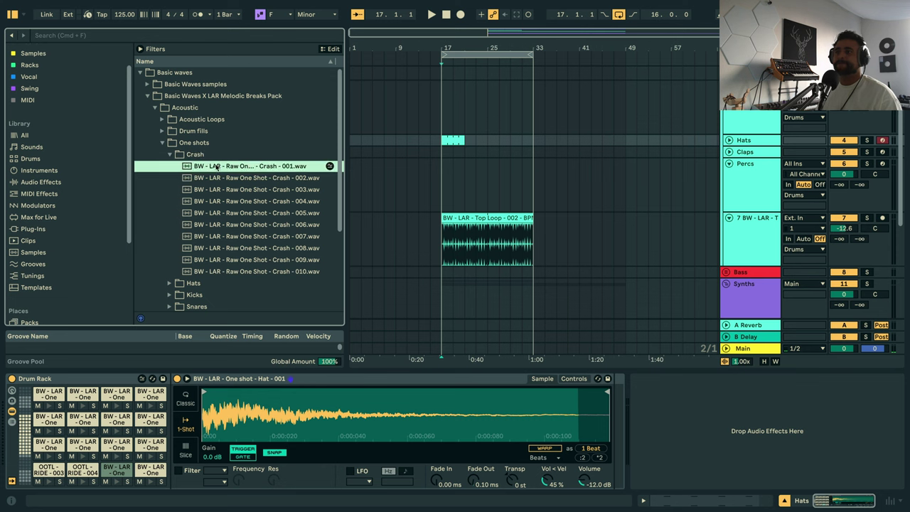
{"action": "left_click", "coordinate": [229, 272], "text": "shift"}
Insert an audio track below Hats, audition the crash samples and place Crash - 003 on it at bar 17.
{"action": "left_click", "coordinate": [755, 143]}
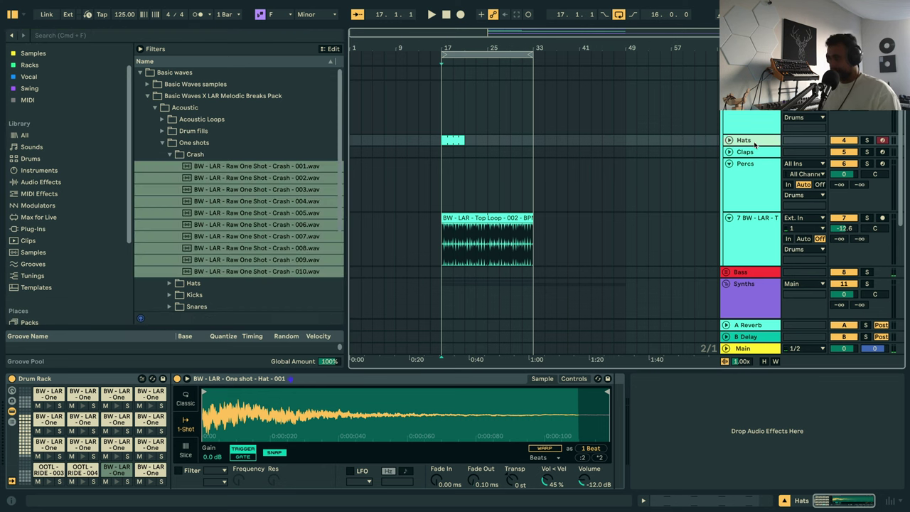
{"action": "key", "text": "super+t"}
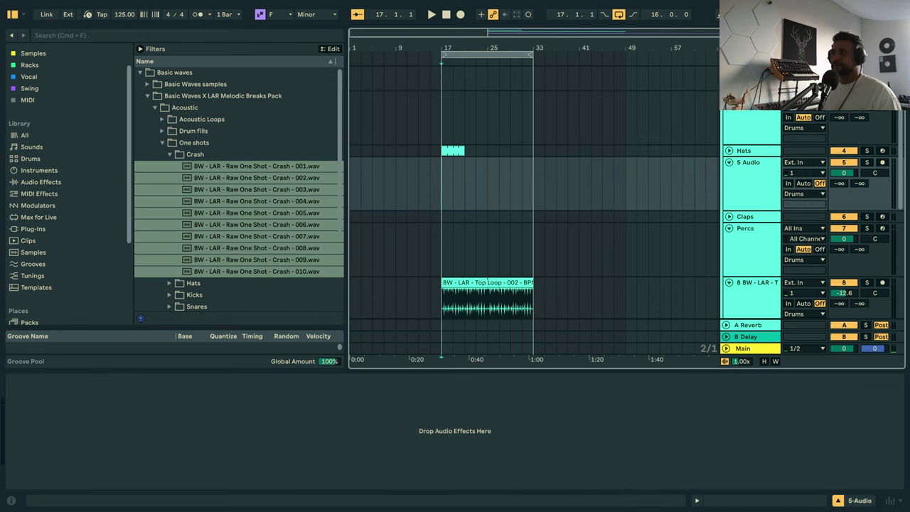
{"action": "key", "text": "z"}
{"action": "left_click", "coordinate": [248, 168]}
{"action": "left_click", "coordinate": [224, 183]}
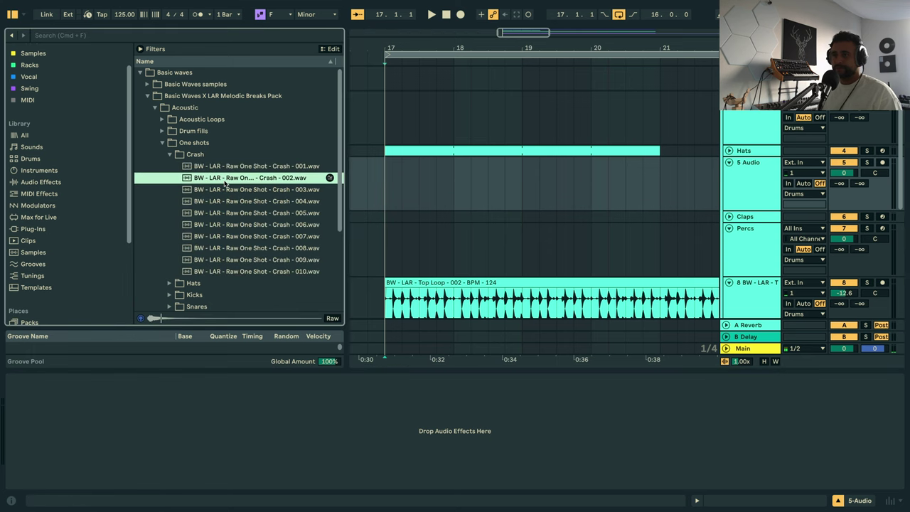
{"action": "left_click", "coordinate": [222, 191]}
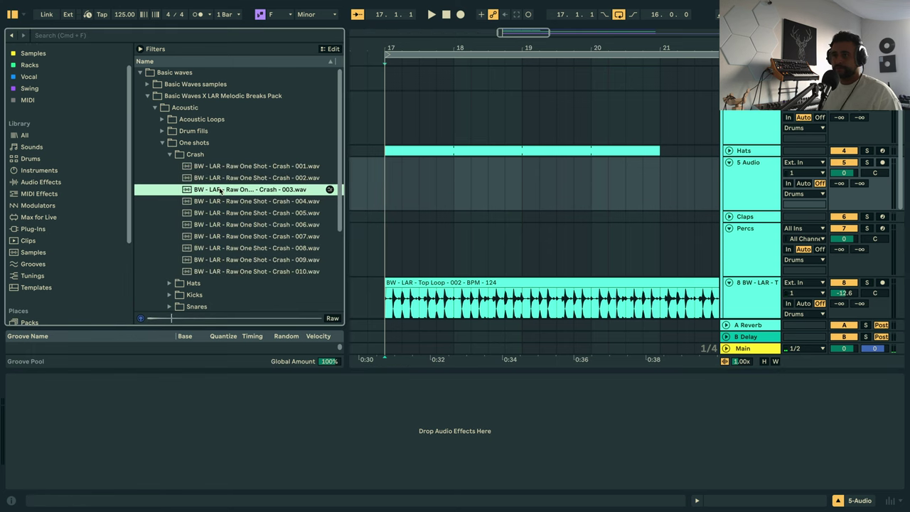
{"action": "left_click_drag", "start_coordinate": [220, 190], "coordinate": [387, 190]}
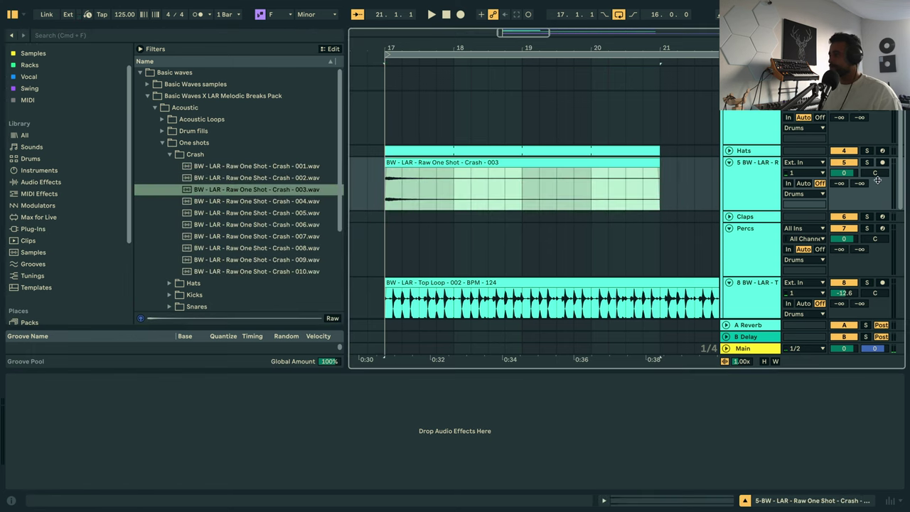
Lower the crash track's volume to -15.0 dB while auditioning the crash in the loop.
{"action": "key", "text": "space"}
{"action": "mouse_move", "coordinate": [850, 174]}
{"action": "left_mouse_down"}
{"action": "mouse_move", "coordinate": [850, 206]}
{"action": "mouse_move", "coordinate": [841, 174]}
{"action": "left_mouse_up"}
{"action": "key", "text": "space"}
{"action": "key", "text": "space"}
{"action": "key", "text": "space"}
{"action": "key", "text": "space"}
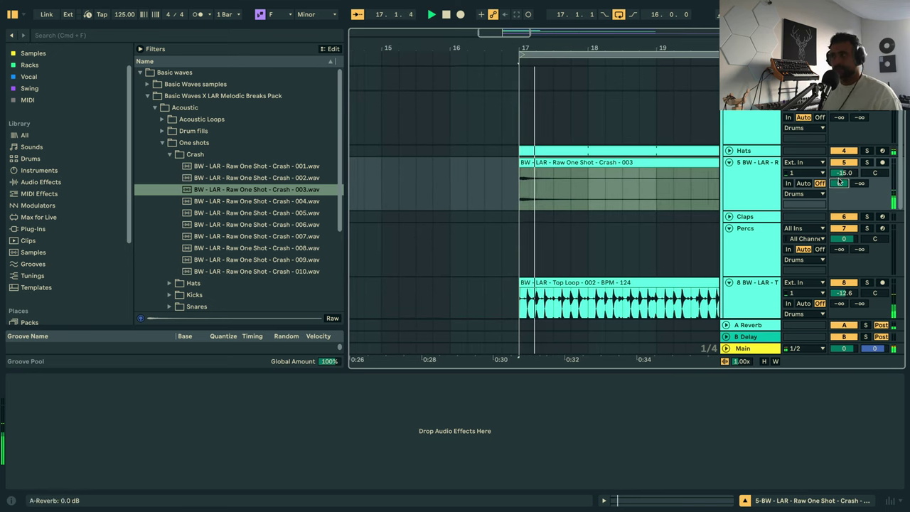
Audition crash samples 004 to 008 and replace the crash clip at bar 17 with Crash - 008.
{"action": "left_click", "coordinate": [241, 202]}
{"action": "left_click", "coordinate": [230, 216]}
{"action": "left_click", "coordinate": [224, 225]}
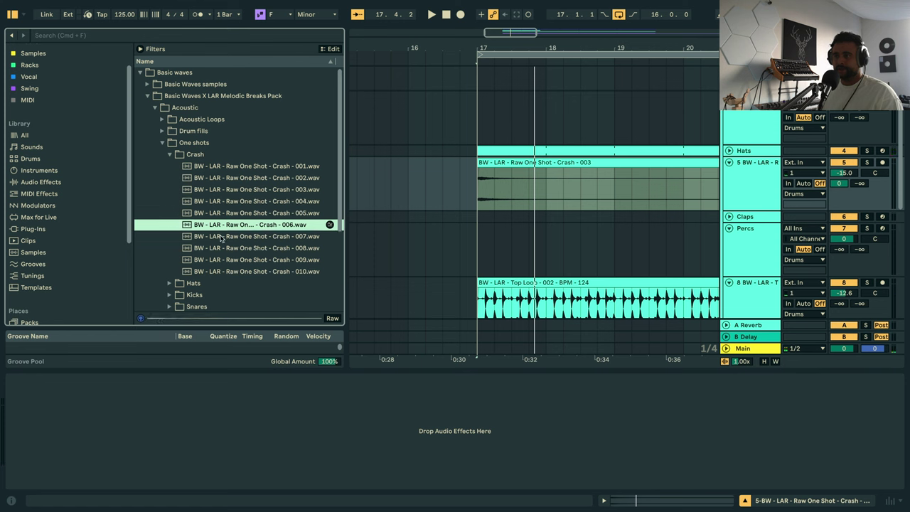
{"action": "left_click", "coordinate": [222, 238]}
{"action": "left_click", "coordinate": [227, 248]}
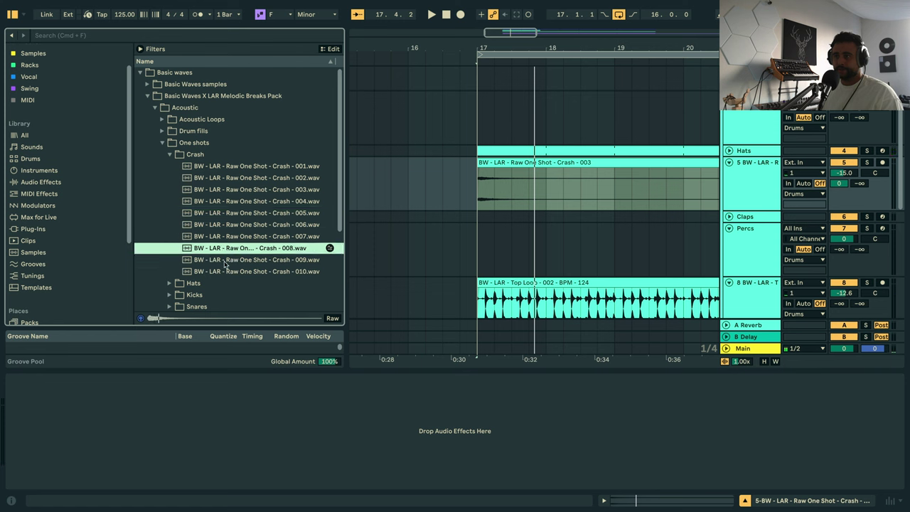
{"action": "left_click_drag", "start_coordinate": [227, 249], "coordinate": [480, 188]}
Lower the crash track's volume to -26.4 dB and replay the loop.
{"action": "key", "text": "space"}
{"action": "left_click_drag", "start_coordinate": [843, 172], "coordinate": [843, 202]}
{"action": "key", "text": "space"}
{"action": "key", "text": "space"}
{"action": "key", "text": "space"}
Audition crash samples 009, 010 and 002, and replace the crash clip at bar 17 with Crash - 002.
{"action": "left_click", "coordinate": [245, 262]}
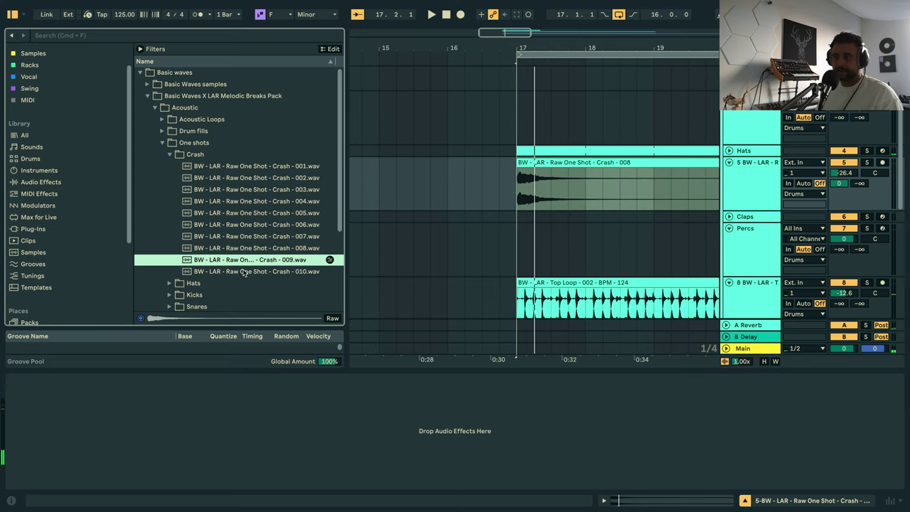
{"action": "left_click", "coordinate": [241, 274]}
{"action": "left_click", "coordinate": [225, 179]}
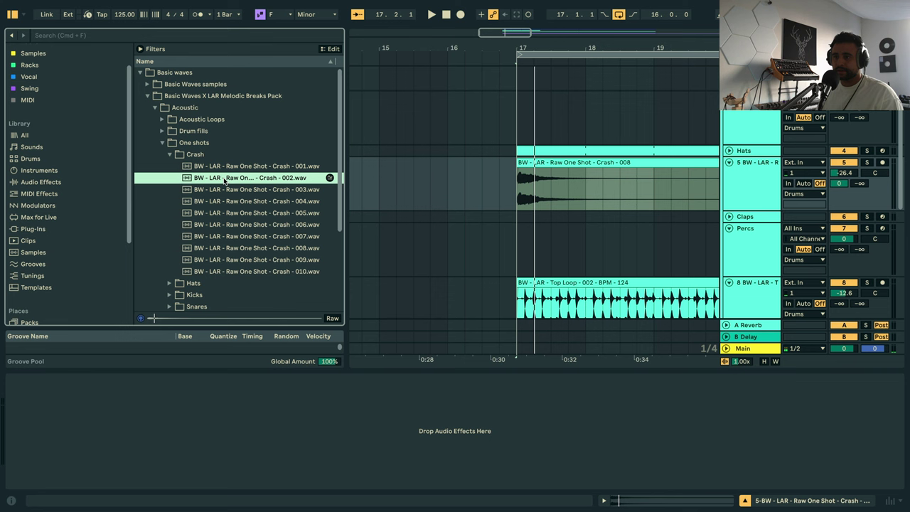
{"action": "left_click_drag", "start_coordinate": [224, 181], "coordinate": [520, 199]}
Raise the crash track's volume to -13.0 dB during playback.
{"action": "key", "text": "space"}
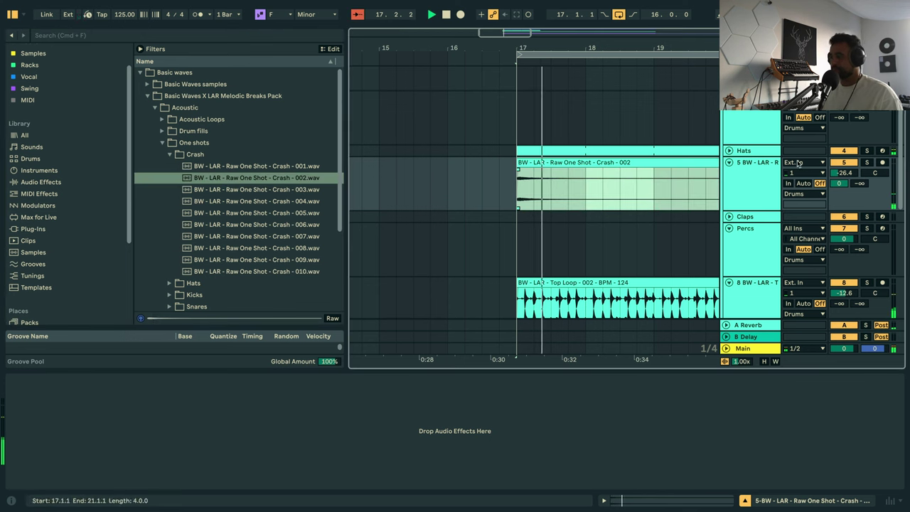
{"action": "left_click", "coordinate": [843, 174]}
{"action": "left_click_drag", "start_coordinate": [843, 174], "coordinate": [843, 172]}
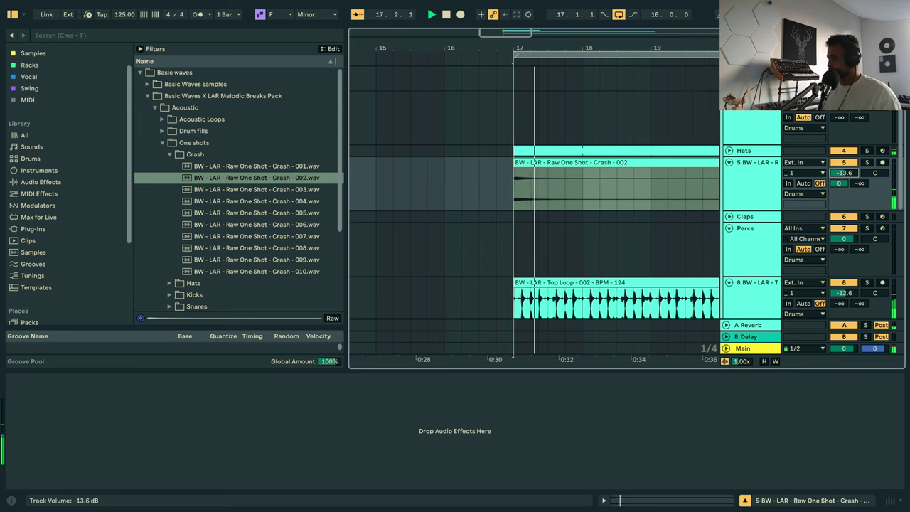
Add a D4 note to the hats clip, move it to 1.3.1 and compare it with D♭4 during playback, keeping D4.
{"action": "left_click", "coordinate": [595, 150]}
{"action": "double_click", "coordinate": [595, 150]}
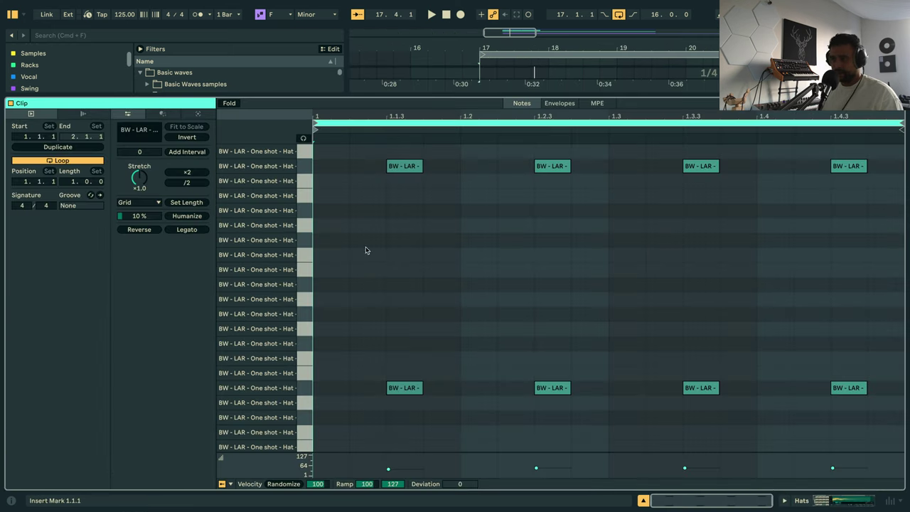
{"action": "double_click", "coordinate": [498, 408]}
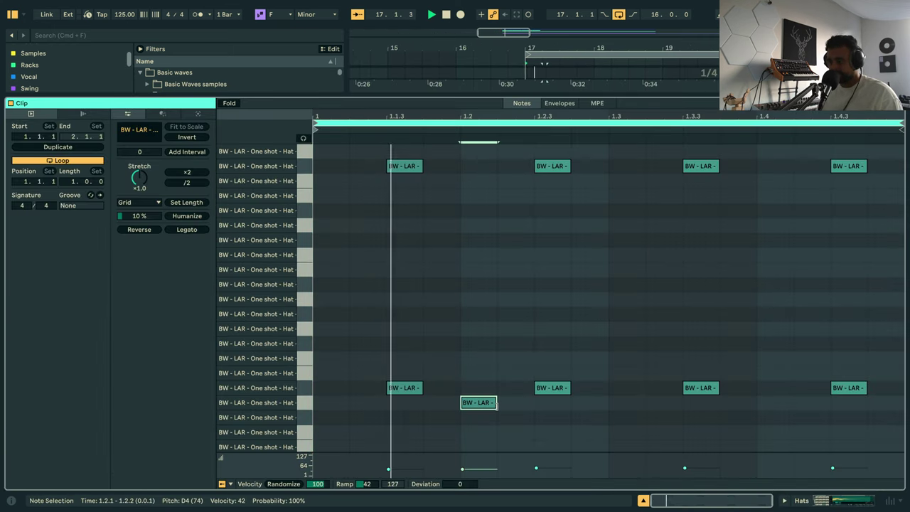
{"action": "left_click_drag", "start_coordinate": [460, 403], "coordinate": [497, 404]}
{"action": "key", "text": "Right"}
{"action": "key", "text": "Right"}
{"action": "key", "text": "space"}
{"action": "key", "text": "Right"}
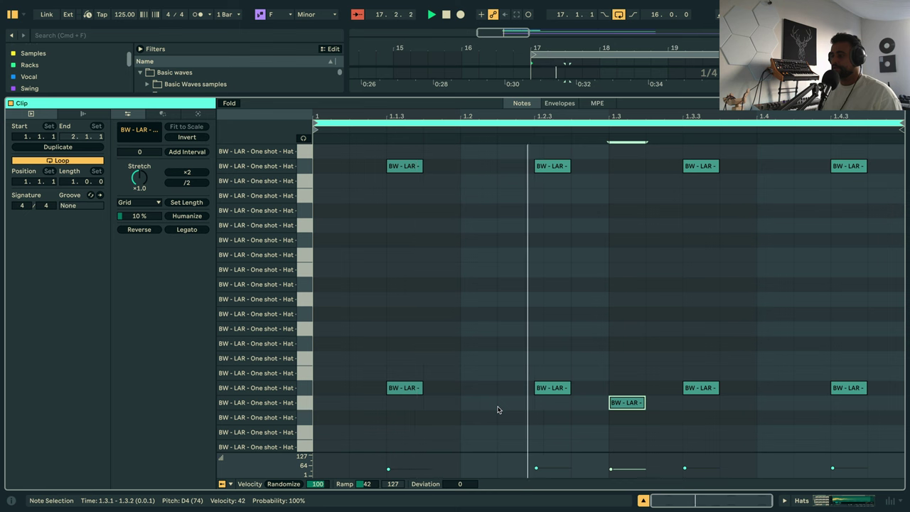
{"action": "key", "text": "Down"}
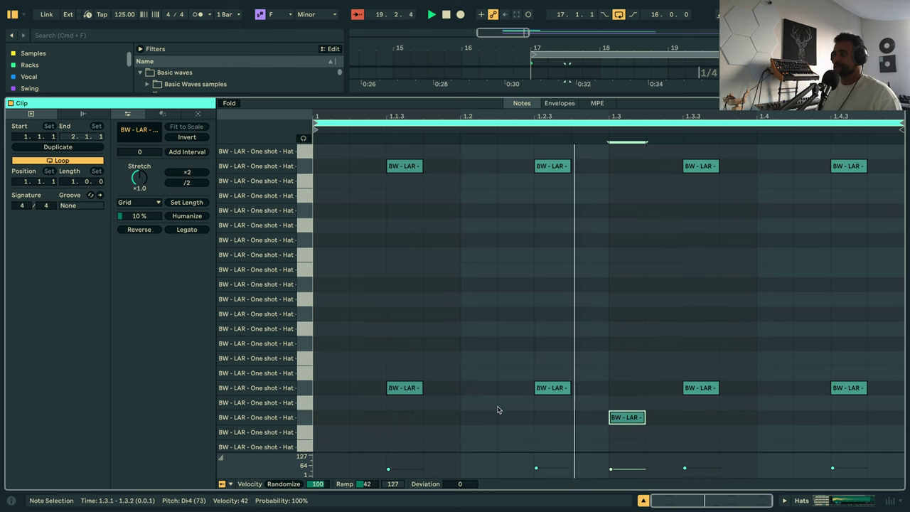
{"action": "key", "text": "Up"}
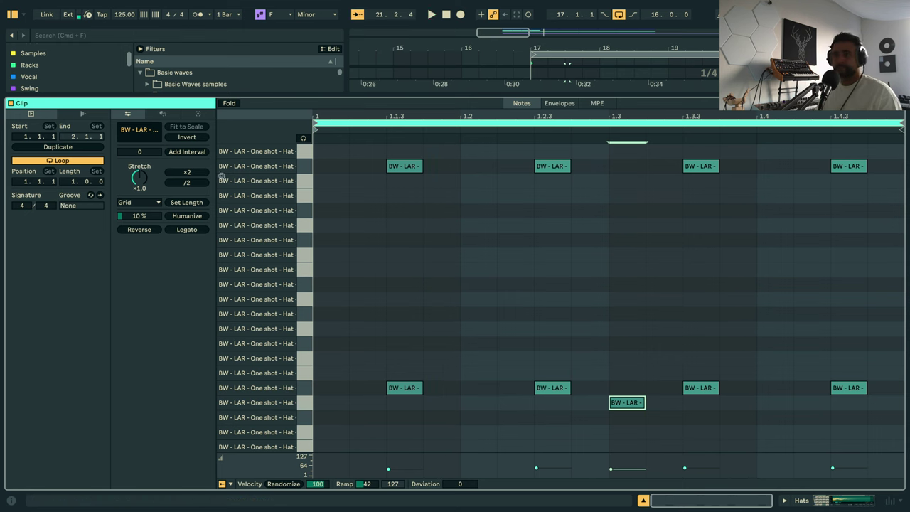
Duplicate the two-bar hats section at bars 17 to 19 and extend the hats to bar 25.
{"action": "key", "text": "ctrl+d"}
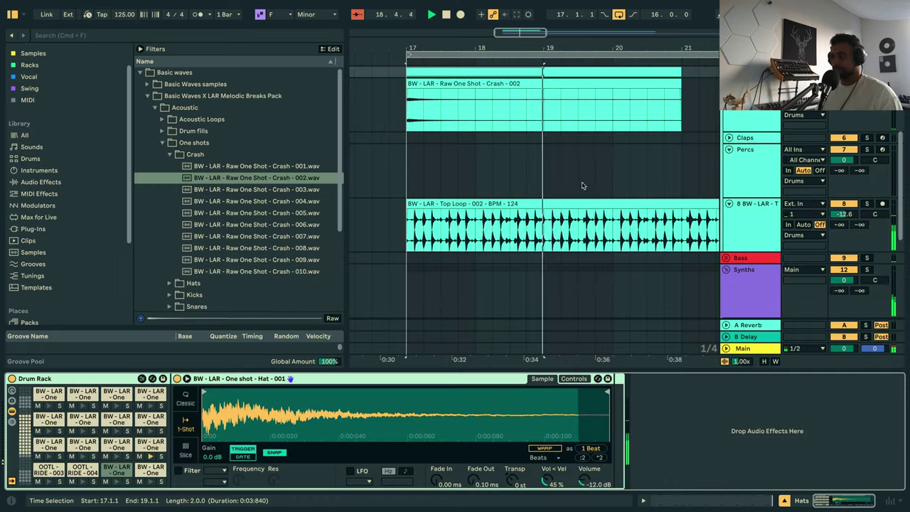
{"action": "scroll", "coordinate": [499, 161], "scroll_direction": "up", "scroll_amount": 3}
{"action": "scroll", "coordinate": [766, 150], "scroll_direction": "down", "scroll_amount": 2}
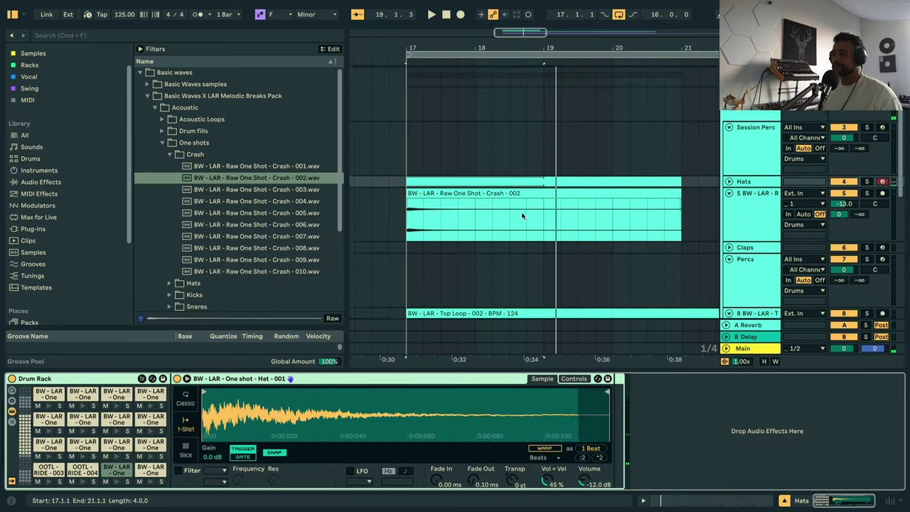
{"action": "left_click_drag", "start_coordinate": [607, 47], "coordinate": [607, 10]}
{"action": "mouse_move", "coordinate": [689, 152]}
{"action": "left_mouse_down"}
{"action": "mouse_move", "coordinate": [709, 152]}
{"action": "mouse_move", "coordinate": [688, 152]}
{"action": "left_mouse_up"}
Duplicate the crash to bar 21 and place reversed two-bar copies at bars 19 and 23.
{"action": "left_click", "coordinate": [634, 202]}
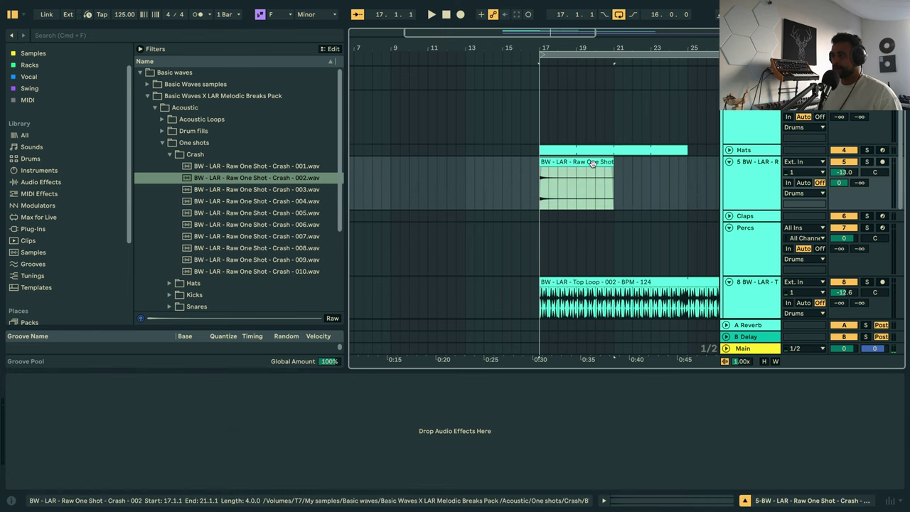
{"action": "key", "text": "super+d"}
{"action": "left_click_drag", "start_coordinate": [626, 177], "coordinate": [670, 174]}
{"action": "key", "text": "r"}
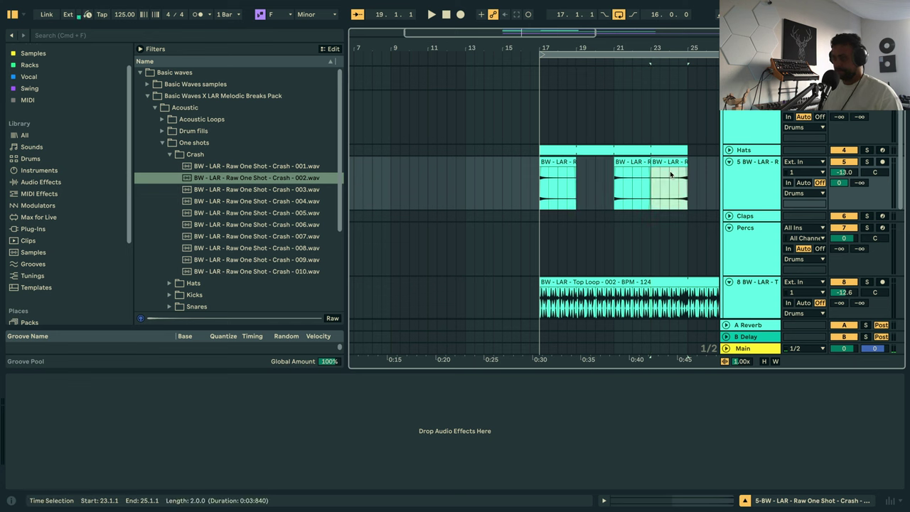
{"action": "left_click_drag", "start_coordinate": [674, 162], "coordinate": [591, 165]}
Set the arrangement loop to 8 bars from bar 17 to match the hats and play the section.
{"action": "left_click", "coordinate": [577, 150]}
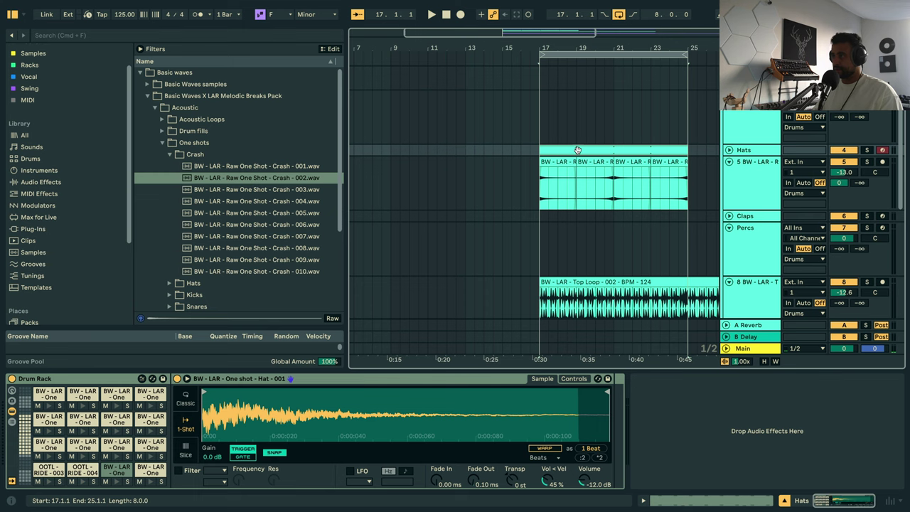
{"action": "key", "text": "space"}
{"action": "scroll", "coordinate": [520, 178], "scroll_direction": "up", "scroll_amount": 1}
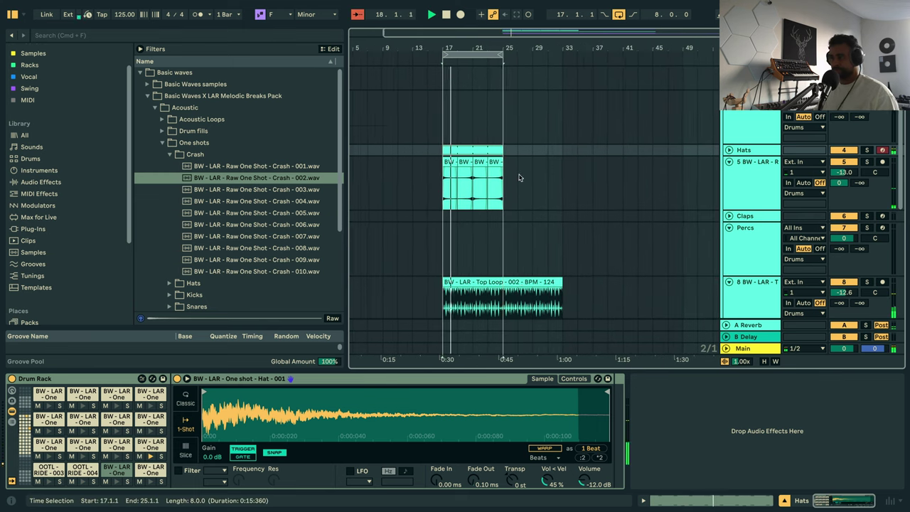
{"action": "scroll", "coordinate": [516, 239], "scroll_direction": "down", "scroll_amount": 5}
{"action": "scroll", "coordinate": [502, 162], "scroll_direction": "up", "scroll_amount": 4}
{"action": "scroll", "coordinate": [502, 162], "scroll_direction": "up", "scroll_amount": 5}
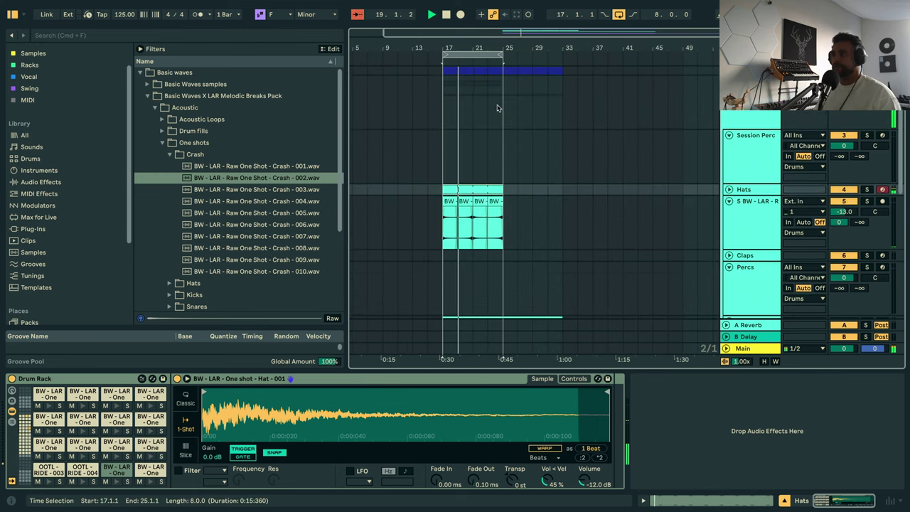
Expand the Hats track and open its hats clip for note editing.
{"action": "left_click_drag", "start_coordinate": [489, 48], "coordinate": [515, 49]}
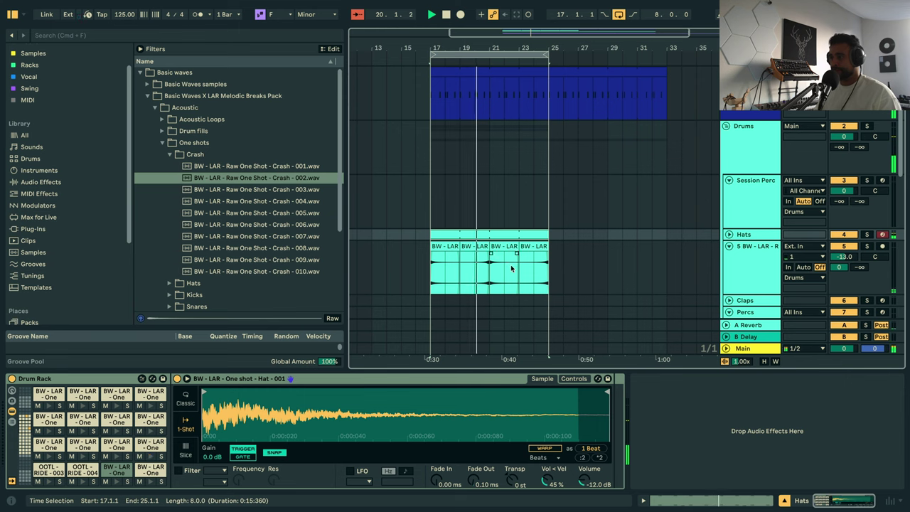
{"action": "scroll", "coordinate": [725, 188], "scroll_direction": "down", "scroll_amount": 2}
{"action": "left_click", "coordinate": [728, 184]}
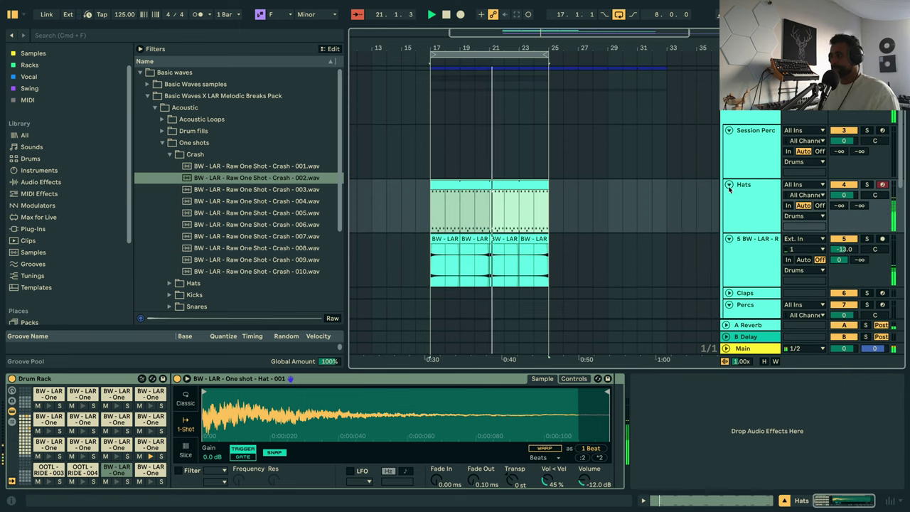
{"action": "left_click", "coordinate": [766, 213]}
{"action": "double_click", "coordinate": [467, 185]}
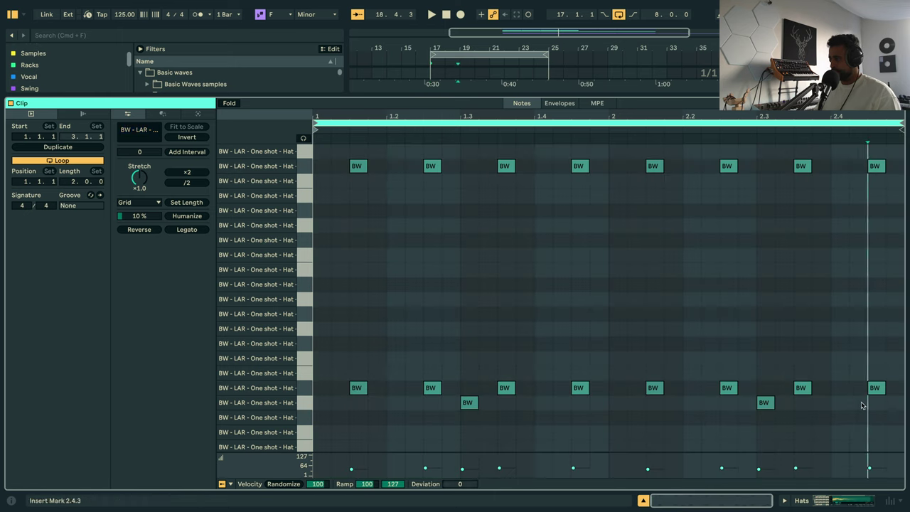
{"action": "double_click", "coordinate": [859, 402]}
{"action": "double_click", "coordinate": [893, 402]}
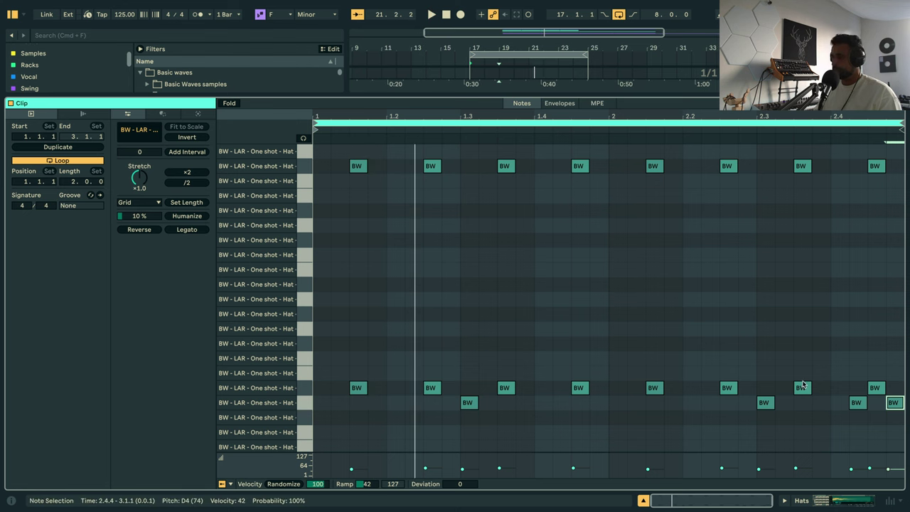
{"action": "left_click_drag", "start_coordinate": [841, 419], "coordinate": [889, 401]}
{"action": "key", "text": "Delete"}
Duplicate the hats clip's loop to four bars and add D♭4 notes at 2.4.2 and 2.4.4.
{"action": "key", "text": "space"}
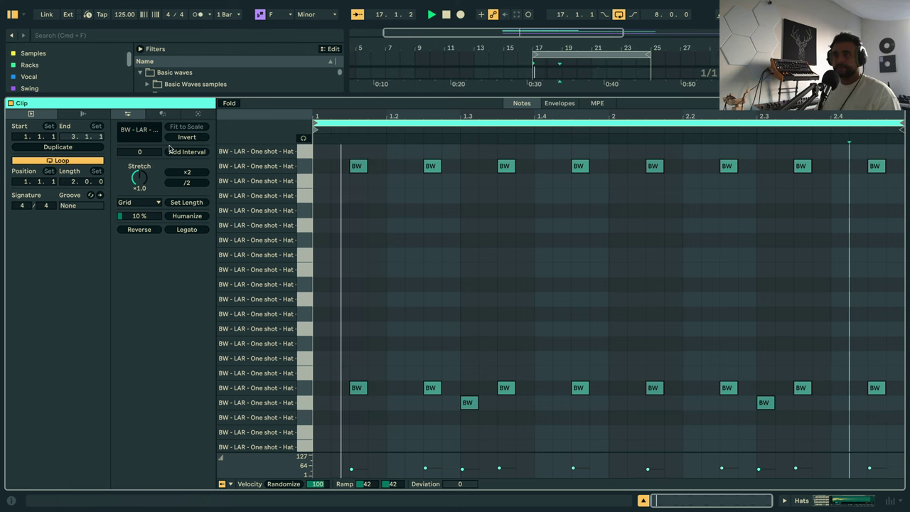
{"action": "key", "text": "super+d"}
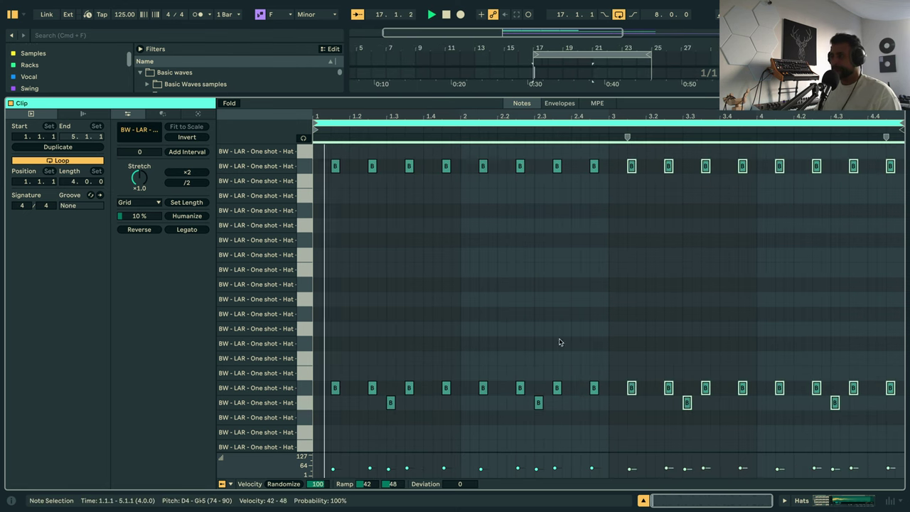
{"action": "left_click", "coordinate": [561, 420]}
{"action": "double_click", "coordinate": [584, 417]}
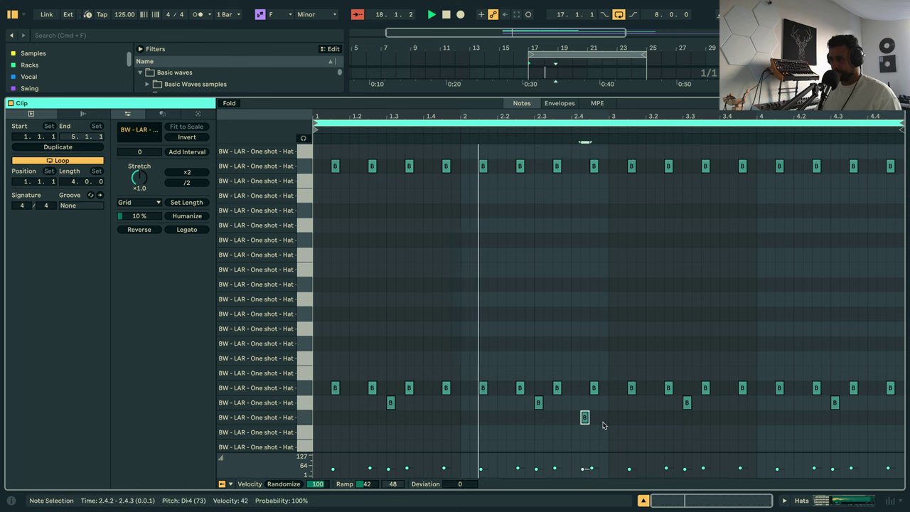
{"action": "double_click", "coordinate": [602, 417]}
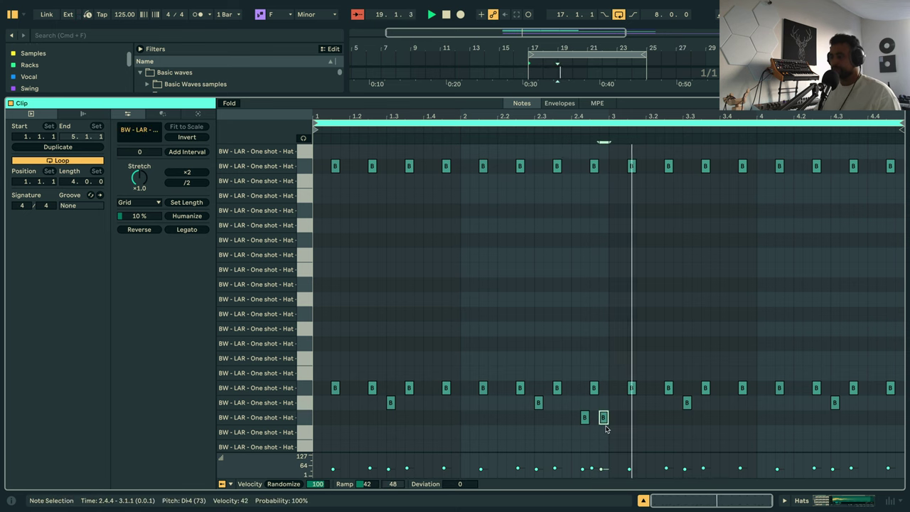
Lower the hat note at 2.4.4 by one semitone and the note at 2.4.2 to B3.
{"action": "key", "text": "Down"}
{"action": "left_click", "coordinate": [584, 414]}
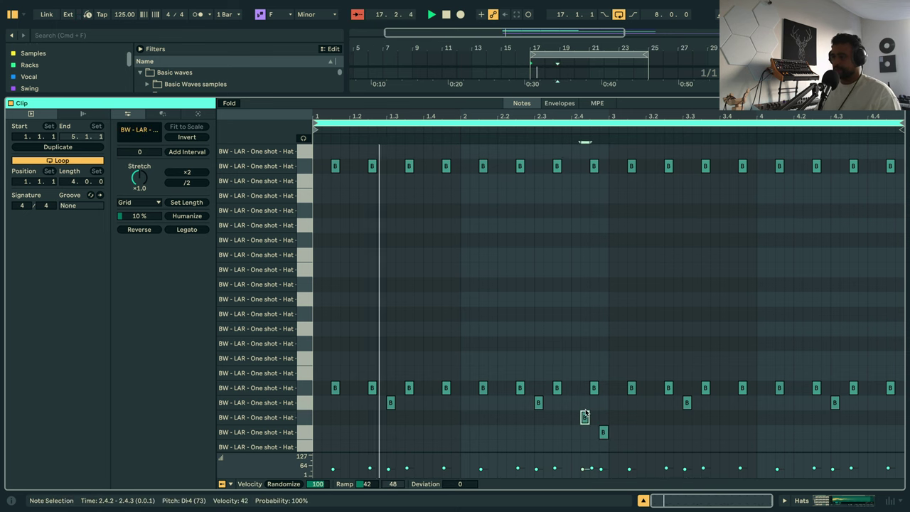
{"action": "key", "text": "Down"}
{"action": "key", "text": "Down"}
{"action": "scroll", "coordinate": [611, 420], "scroll_direction": "down", "scroll_amount": 2}
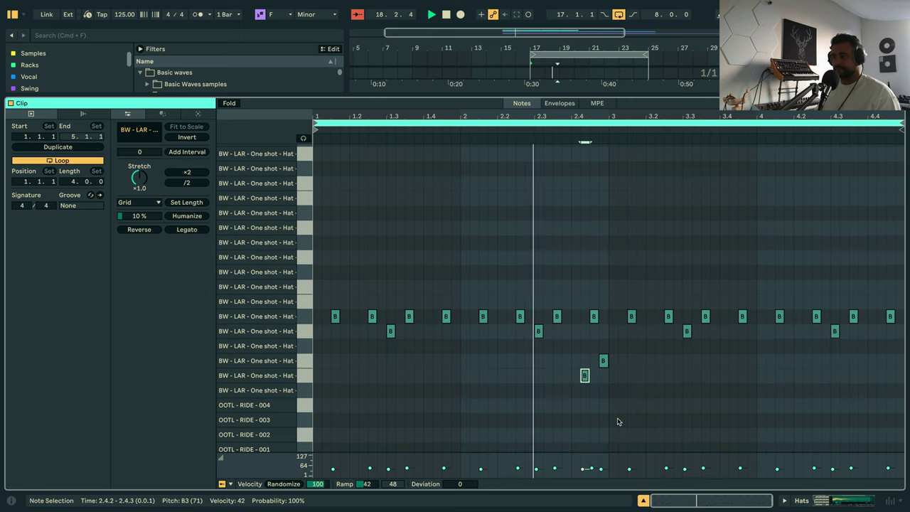
Delete the B3 hat note at 2.4.2 and play the pattern.
{"action": "key", "text": "space"}
{"action": "left_click_drag", "start_coordinate": [583, 396], "coordinate": [592, 374]}
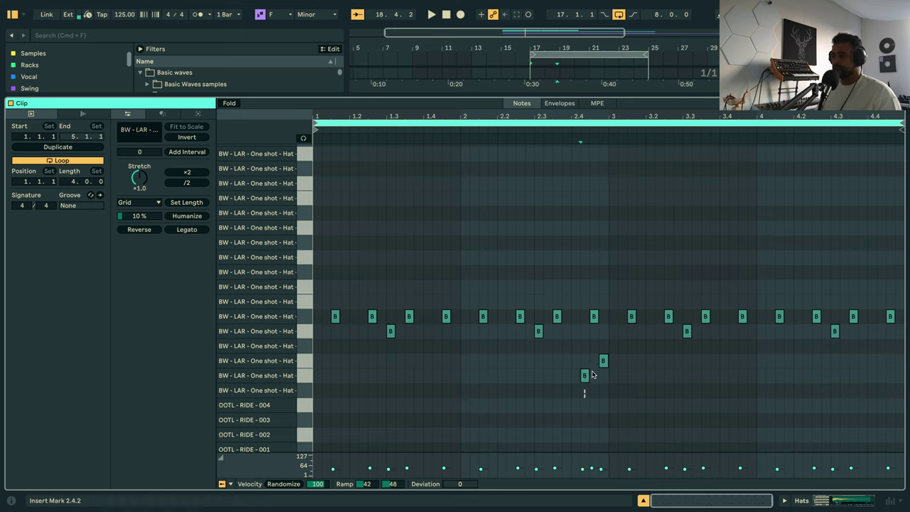
{"action": "double_click", "coordinate": [584, 375]}
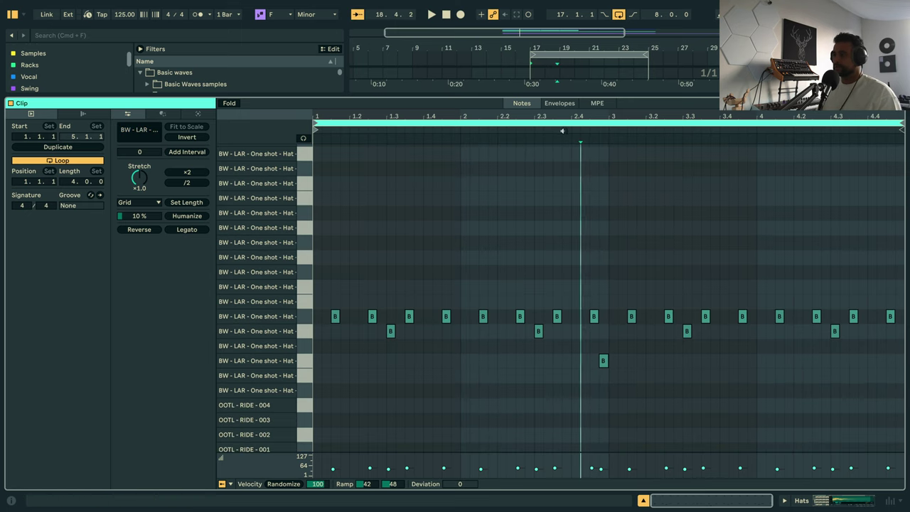
{"action": "key", "text": "space"}
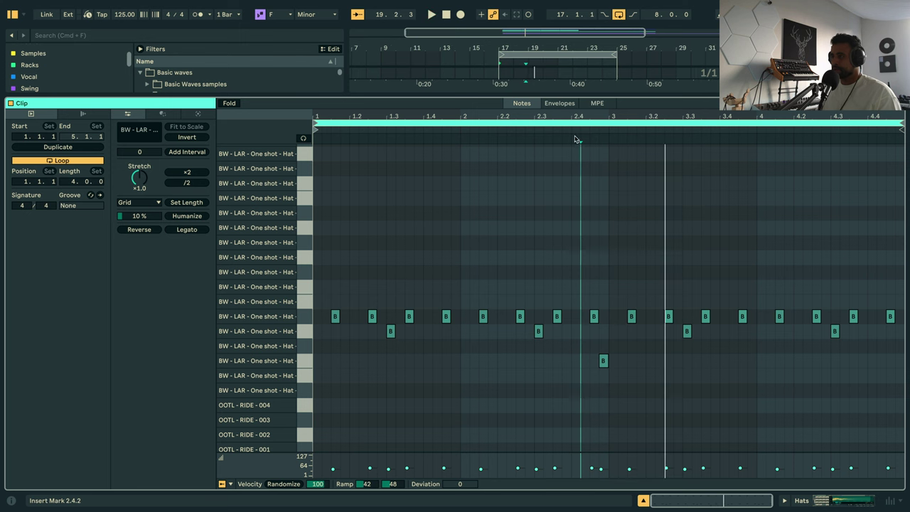
{"action": "key", "text": "space"}
{"action": "key", "text": "space"}
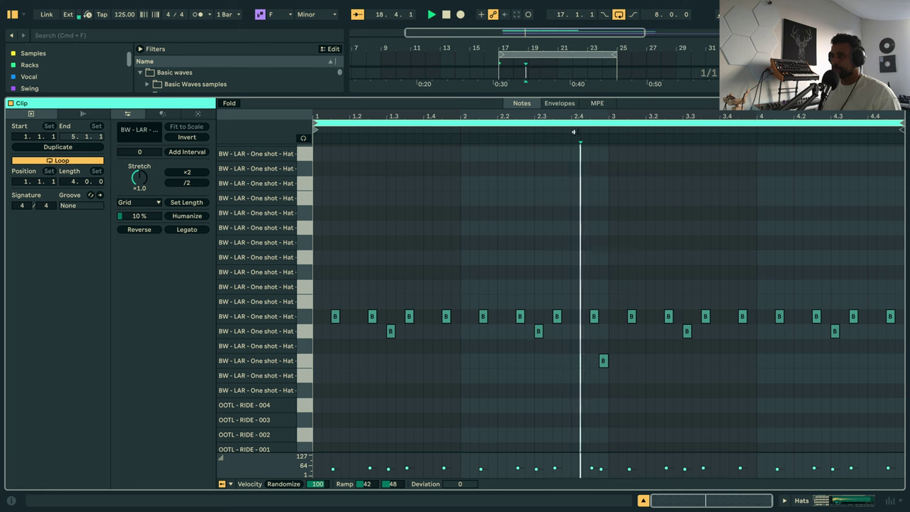
{"action": "double_click", "coordinate": [575, 390]}
{"action": "key", "text": "space"}
{"action": "key", "text": "space"}
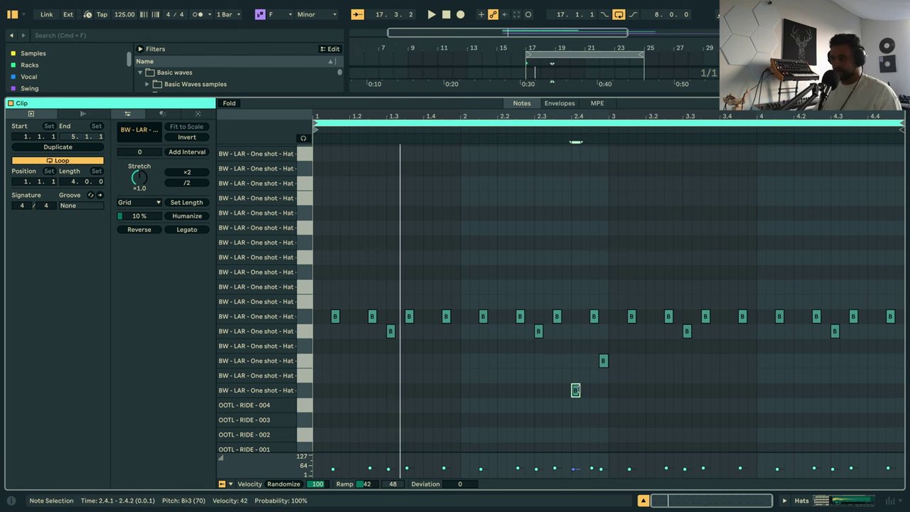
{"action": "double_click", "coordinate": [576, 390]}
{"action": "key", "text": "space"}
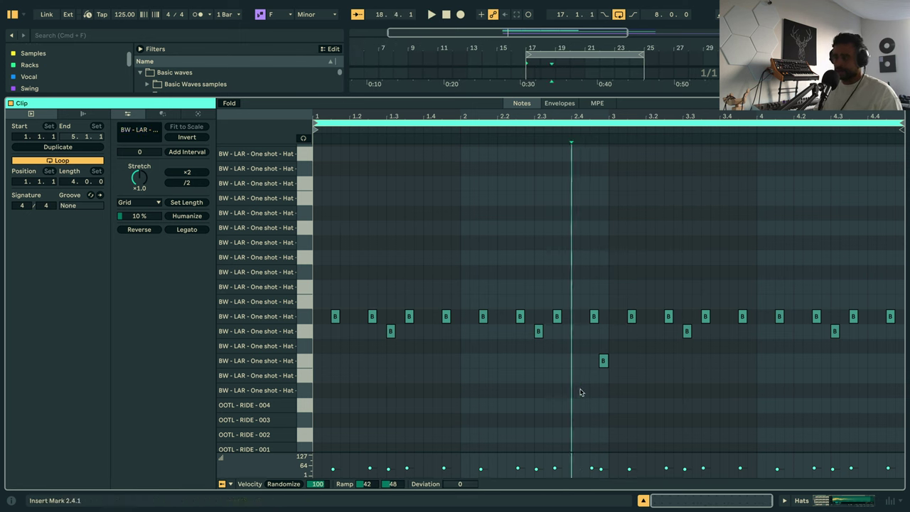
Add a hat note at 1.1.2 raised to E4 and an F4 note at 3.1.2.
{"action": "double_click", "coordinate": [325, 390]}
{"action": "key", "text": "space"}
{"action": "key", "text": "Up"}
{"action": "key", "text": "Up"}
{"action": "key", "text": "Up"}
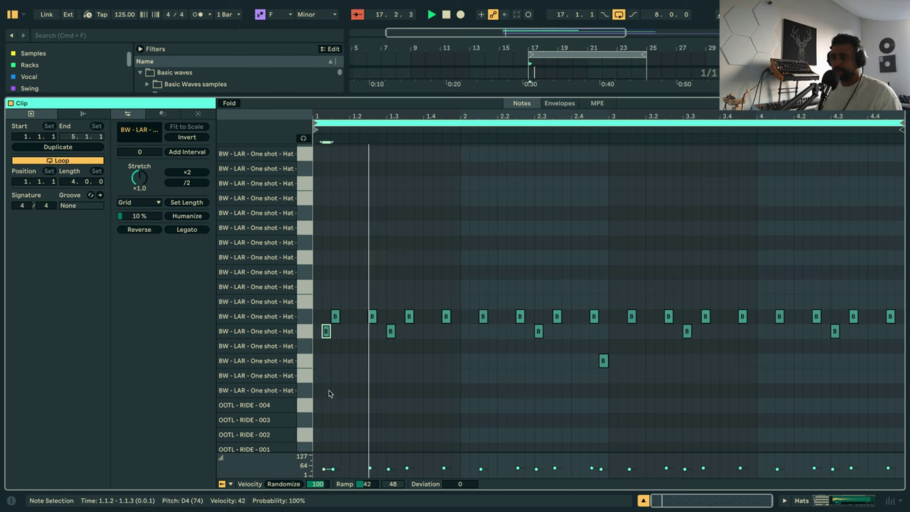
{"action": "key", "text": "Up"}
{"action": "key", "text": "Up"}
{"action": "key", "text": "Up"}
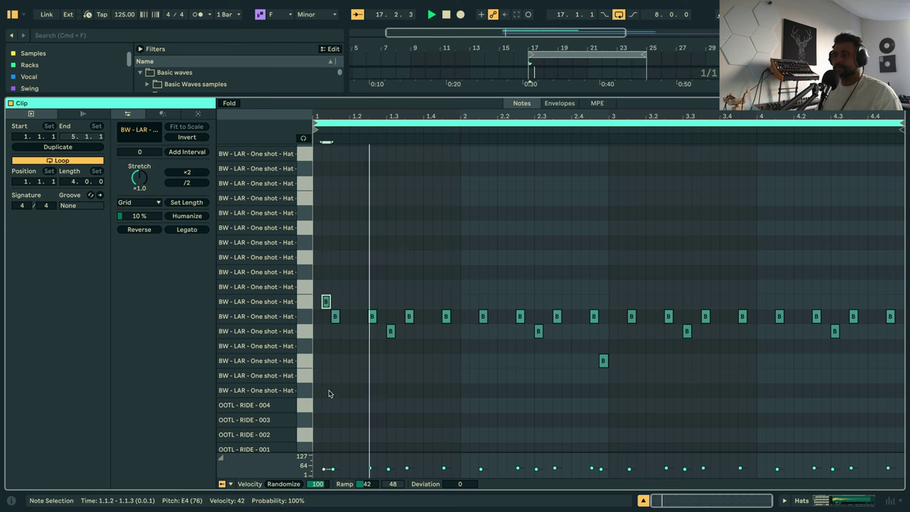
{"action": "double_click", "coordinate": [619, 288]}
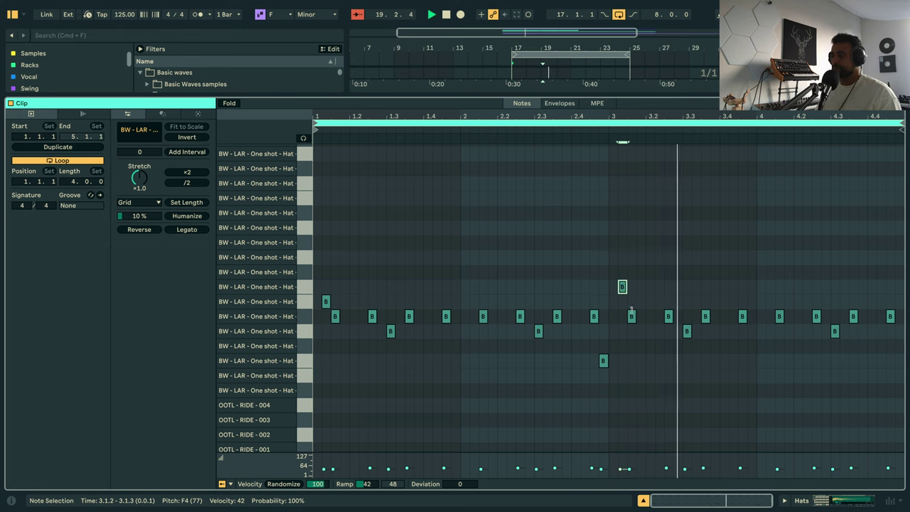
Return to the arrangement and listen to the section with the edited hats.
{"action": "key", "text": "shift+Tab"}
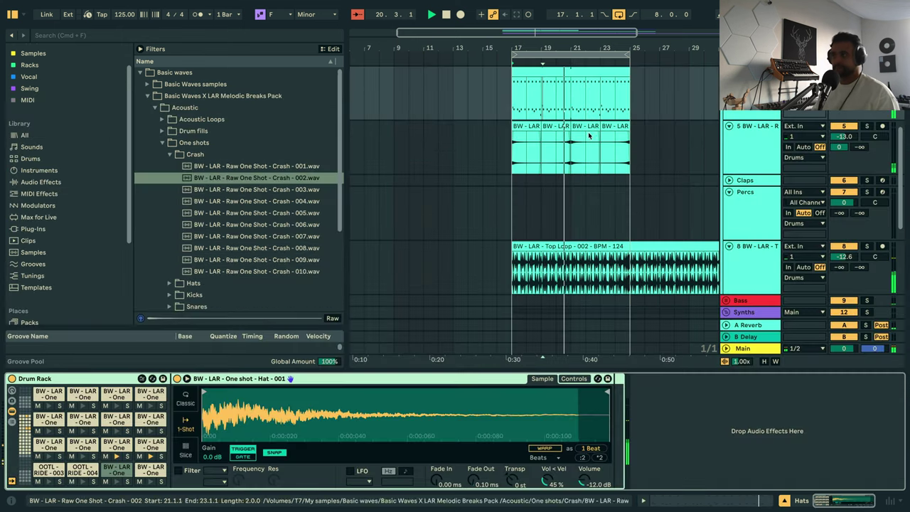
{"action": "scroll", "coordinate": [589, 136], "scroll_direction": "up", "scroll_amount": 3}
{"action": "left_click", "coordinate": [741, 224]}
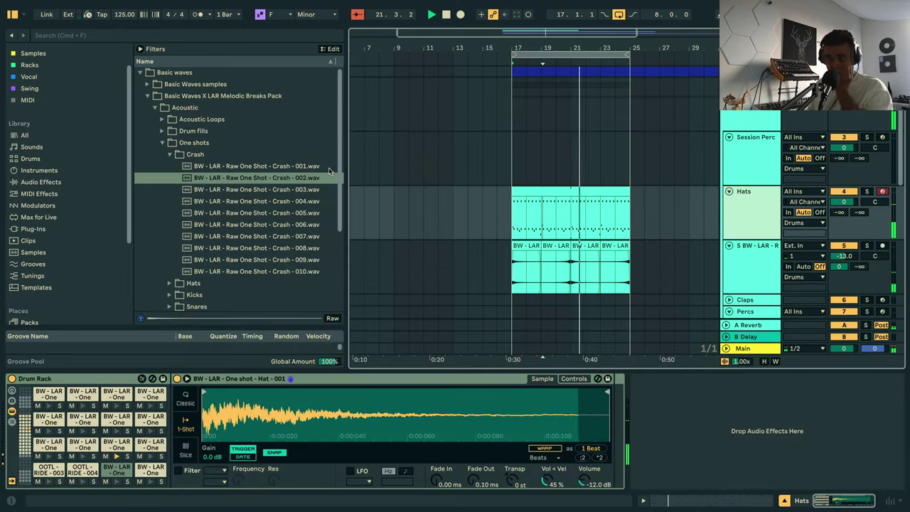
{"action": "key", "text": "space"}
Search the grooves for "mpc" and apply Swing MPC 3000 16ths 64 to the hats clip.
{"action": "left_click", "coordinate": [269, 35]}
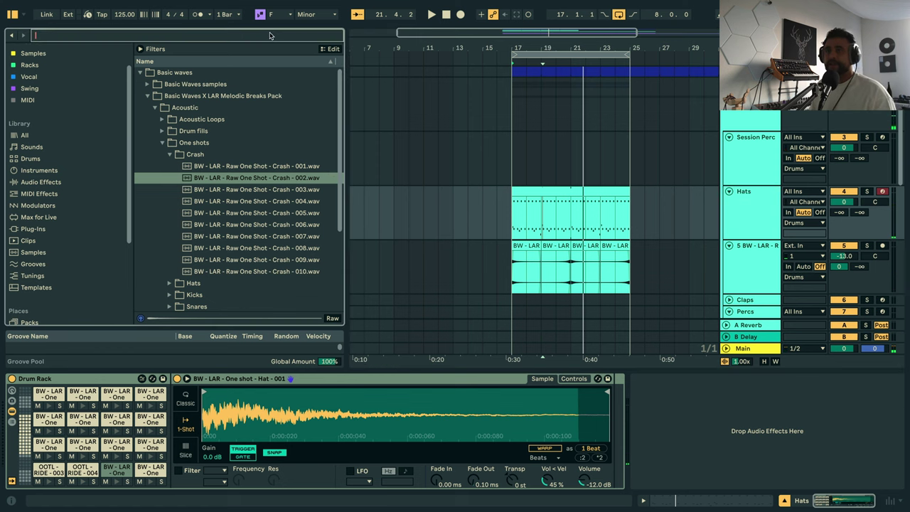
{"action": "type", "text": "mpc"}
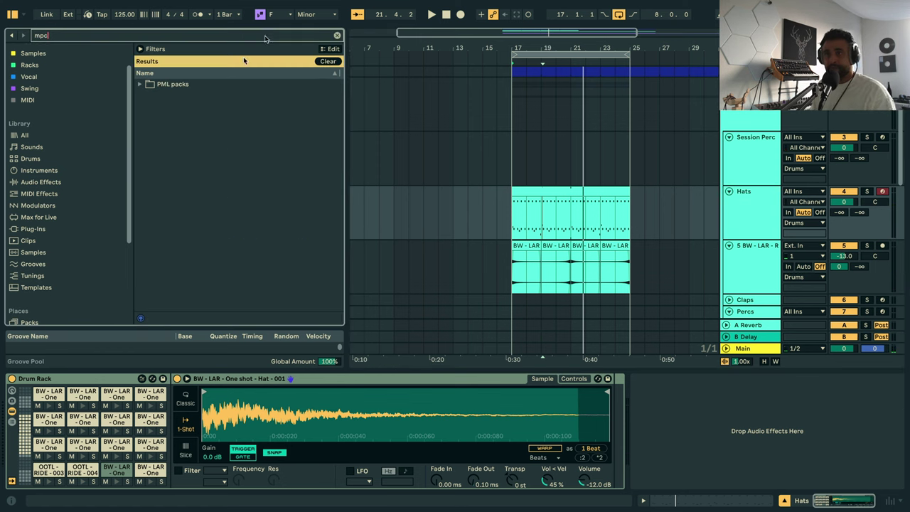
{"action": "left_click", "coordinate": [28, 264]}
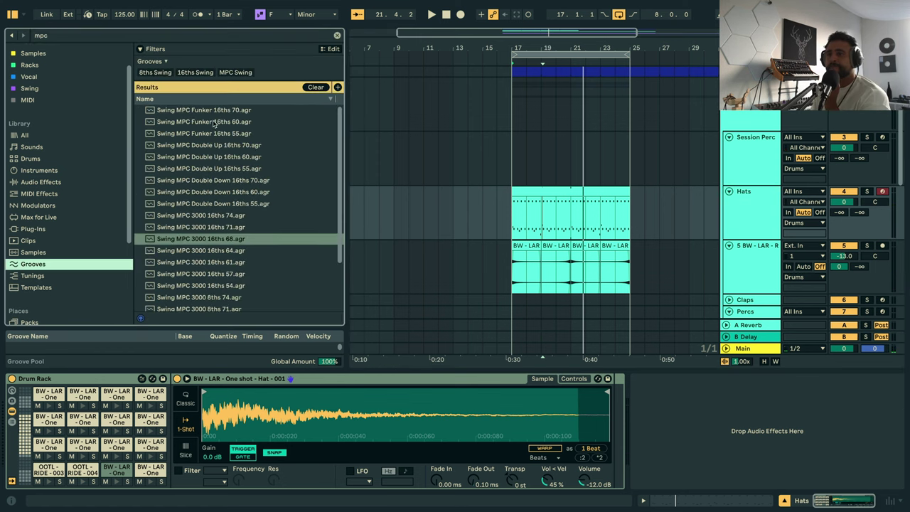
{"action": "left_click", "coordinate": [207, 254]}
{"action": "left_click", "coordinate": [496, 210]}
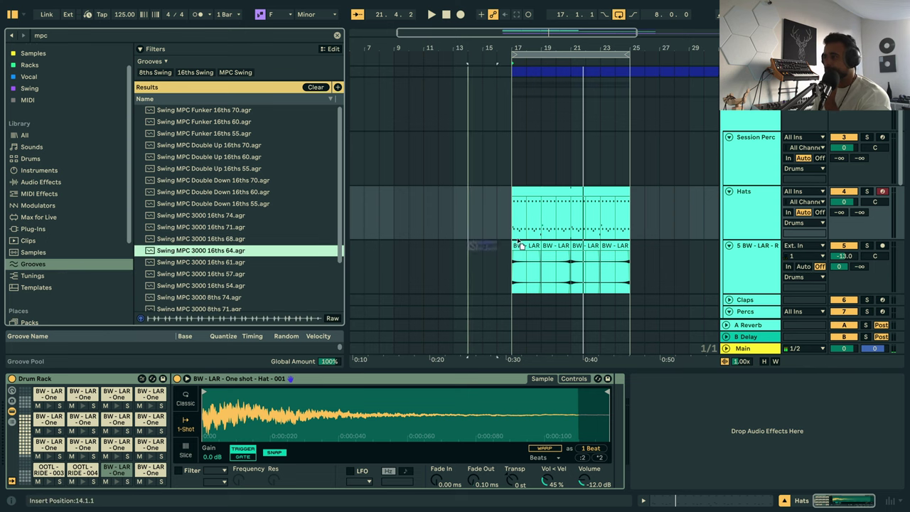
{"action": "left_click_drag", "start_coordinate": [536, 210], "coordinate": [541, 214]}
Apply the Swing MPC 3000 16ths 64 groove to the Top Loop clip and the kick clip.
{"action": "scroll", "coordinate": [558, 226], "scroll_direction": "down", "scroll_amount": 3}
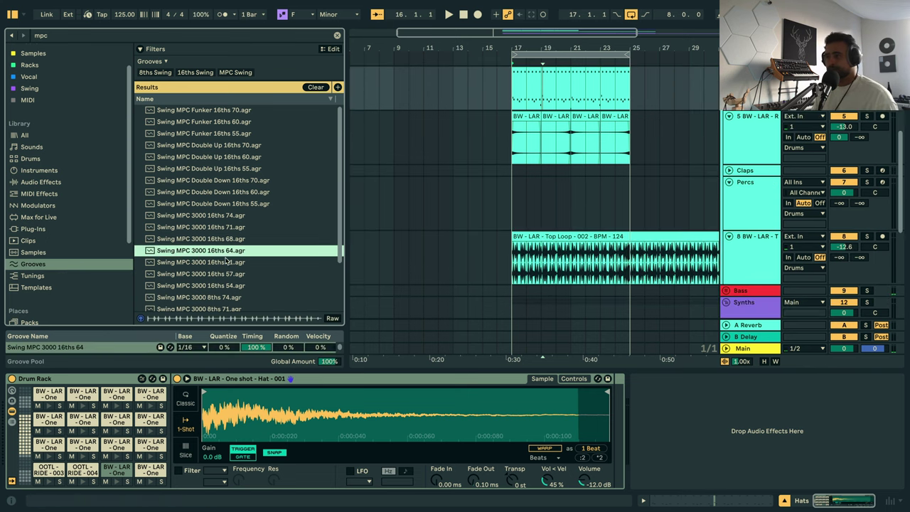
{"action": "left_click_drag", "start_coordinate": [209, 253], "coordinate": [568, 247]}
{"action": "key", "text": "space"}
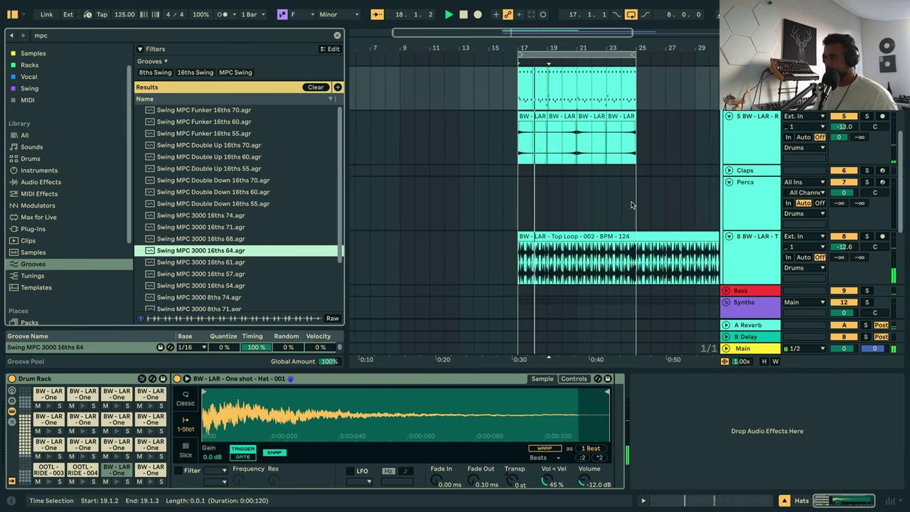
{"action": "scroll", "coordinate": [579, 168], "scroll_direction": "up", "scroll_amount": 5}
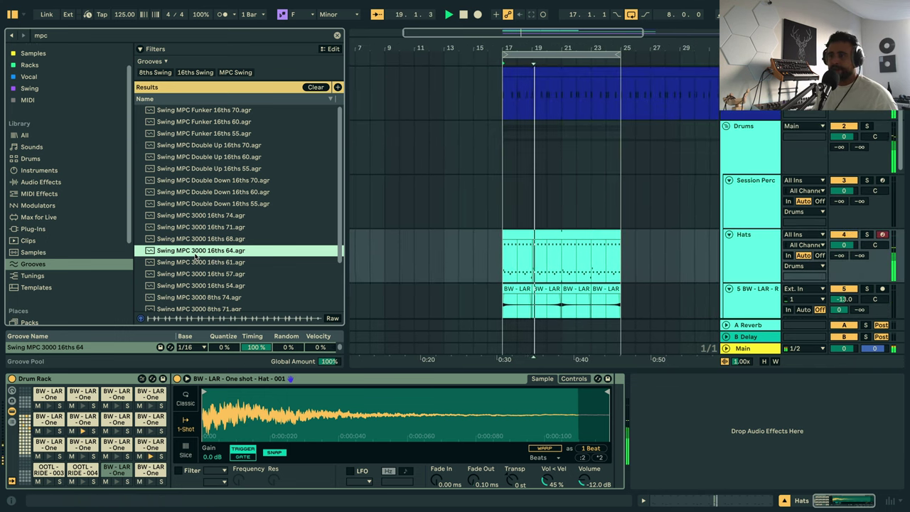
{"action": "left_click_drag", "start_coordinate": [195, 253], "coordinate": [509, 87]}
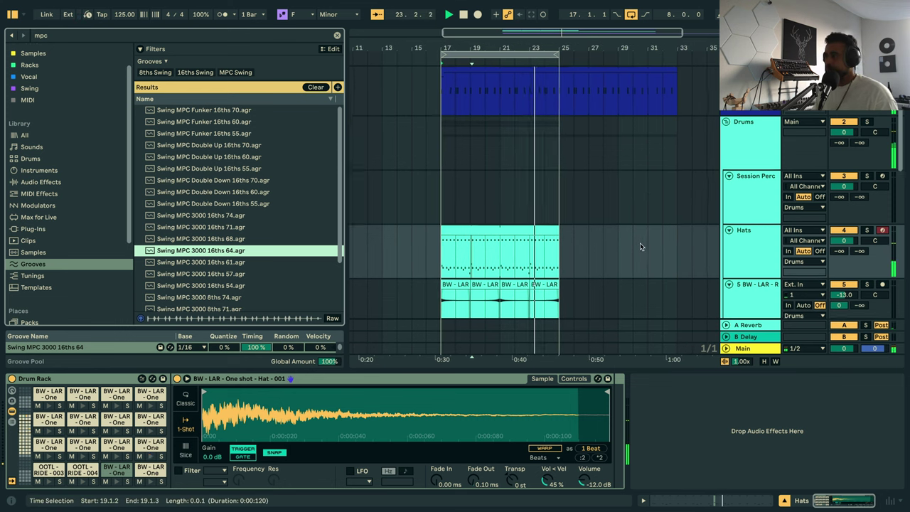
Stop playback, collapse the Synths group, and expand the Bass group with its MOOG track selected.
{"action": "scroll", "coordinate": [639, 242], "scroll_direction": "down", "scroll_amount": 3}
{"action": "scroll", "coordinate": [643, 250], "scroll_direction": "down", "scroll_amount": 5}
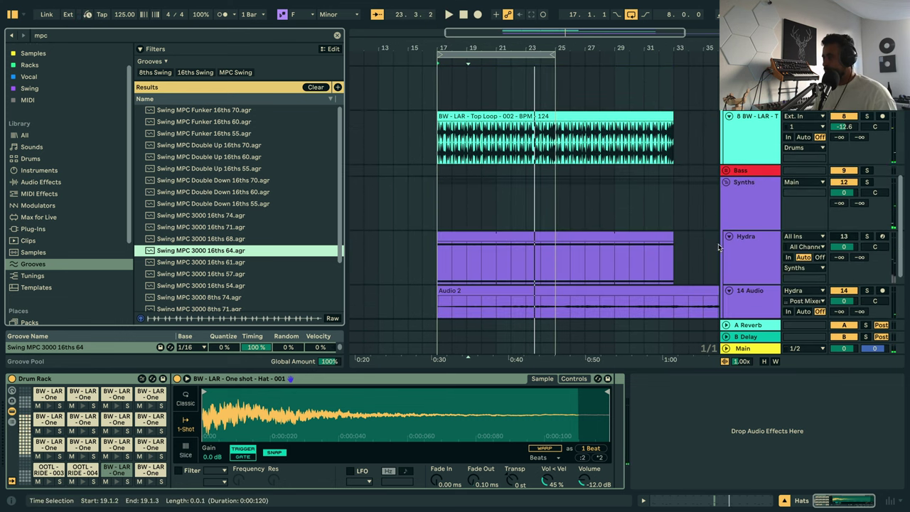
{"action": "left_click", "coordinate": [725, 182]}
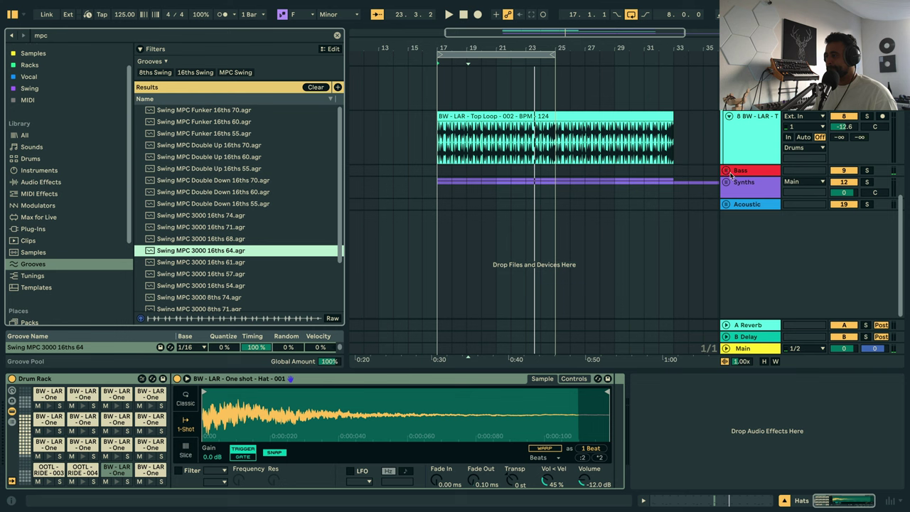
{"action": "left_click", "coordinate": [726, 171]}
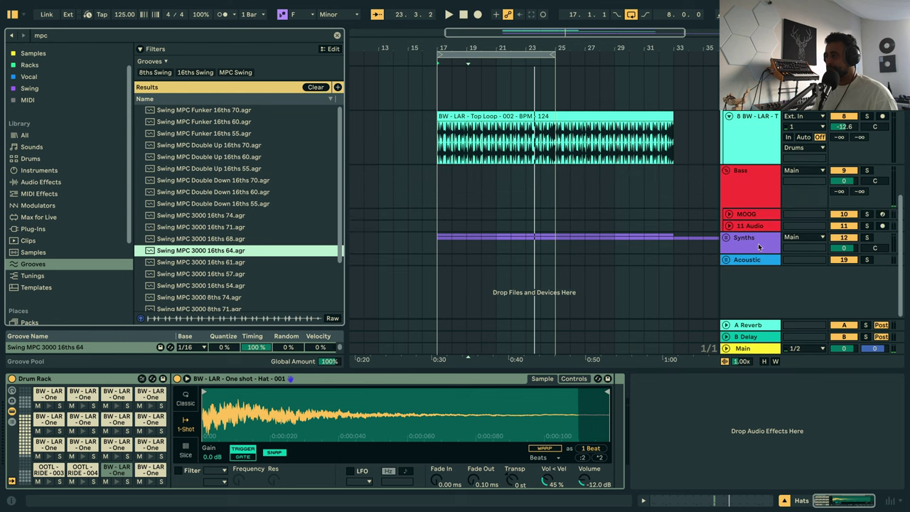
{"action": "left_click", "coordinate": [728, 215]}
{"action": "left_click", "coordinate": [757, 228]}
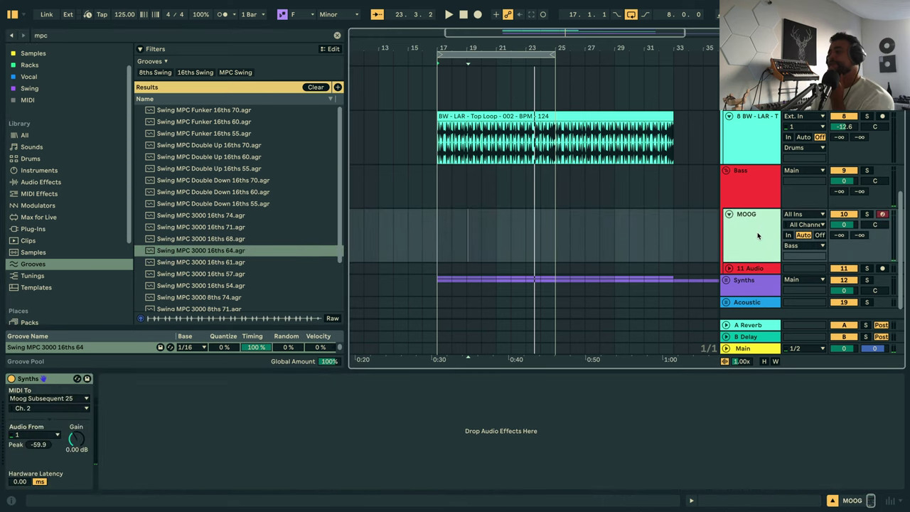
Expand the Synths group, unfold and select the Diva track, and set the playback start to bar 17.
{"action": "scroll", "coordinate": [729, 268], "scroll_direction": "down", "scroll_amount": 1}
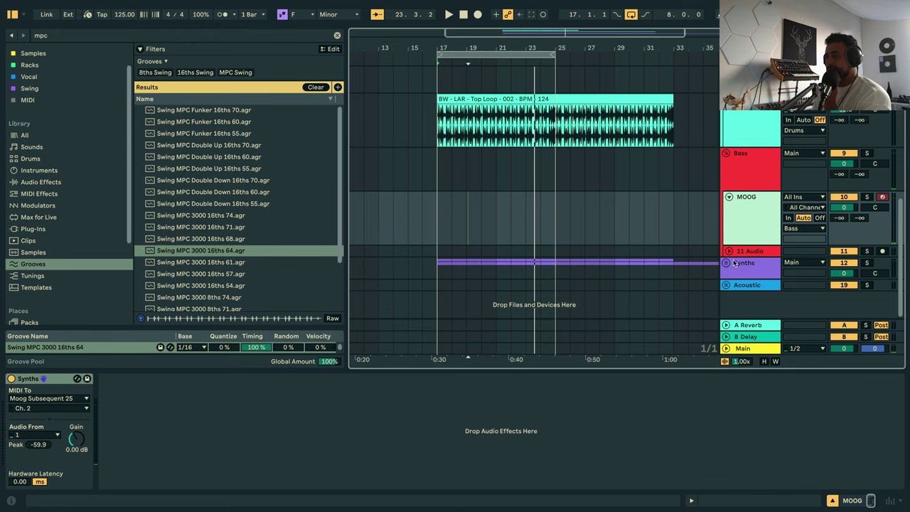
{"action": "left_click", "coordinate": [727, 263]}
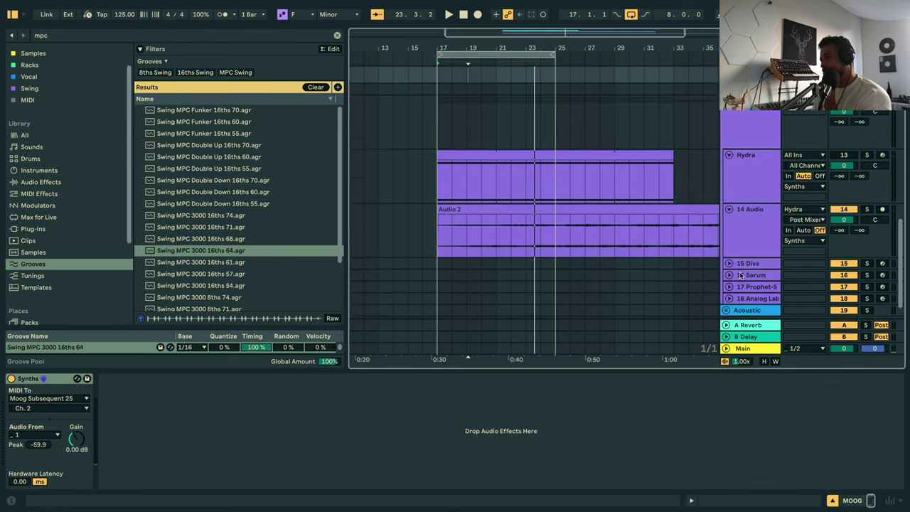
{"action": "left_click", "coordinate": [729, 240]}
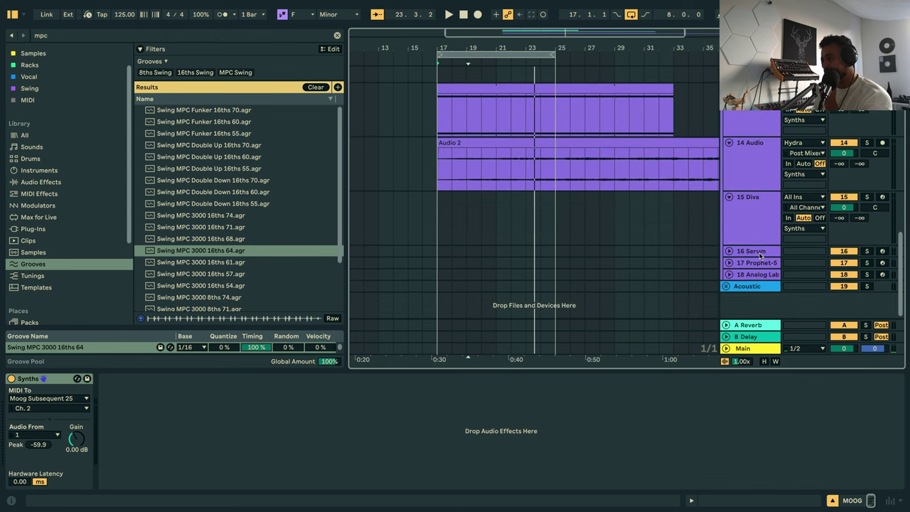
{"action": "left_click", "coordinate": [752, 228]}
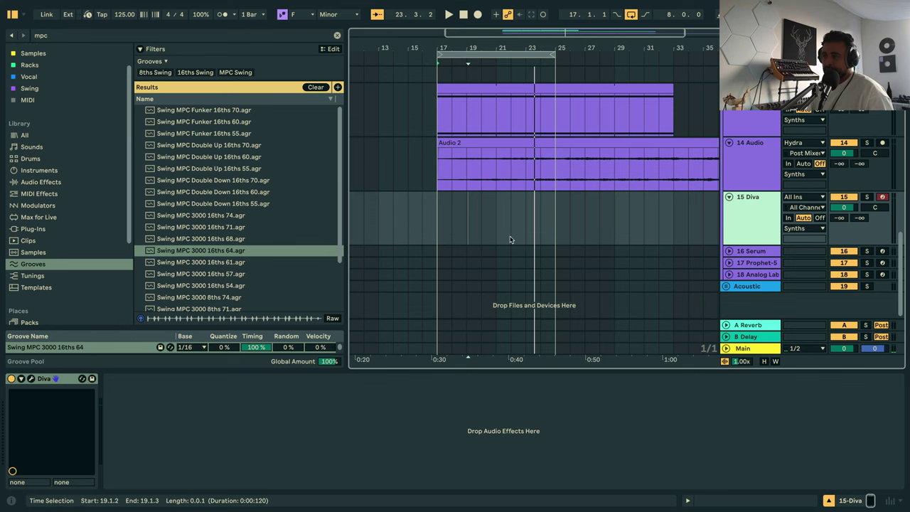
{"action": "left_click", "coordinate": [435, 221]}
{"action": "left_click", "coordinate": [740, 227]}
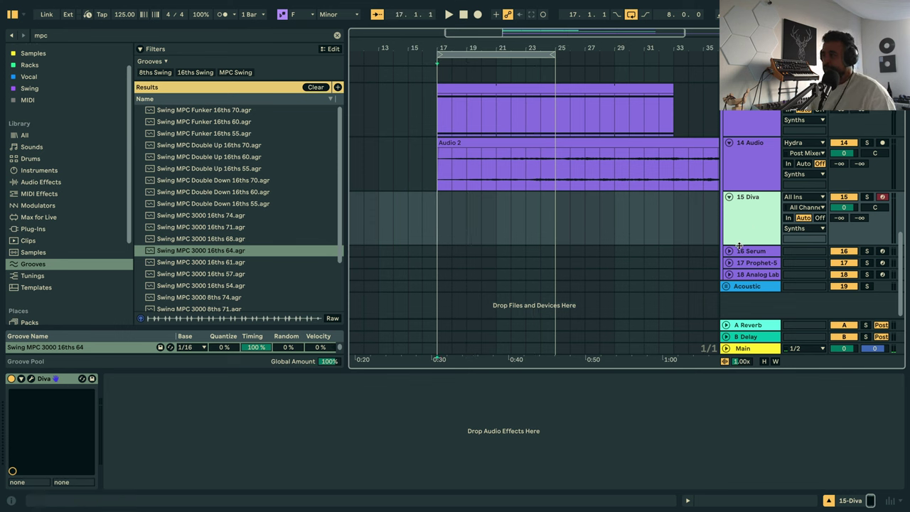
Unfold the Serum track and open its synth window, placing it over the middle of the arrangement.
{"action": "left_click", "coordinate": [743, 252]}
{"action": "left_click", "coordinate": [729, 251]}
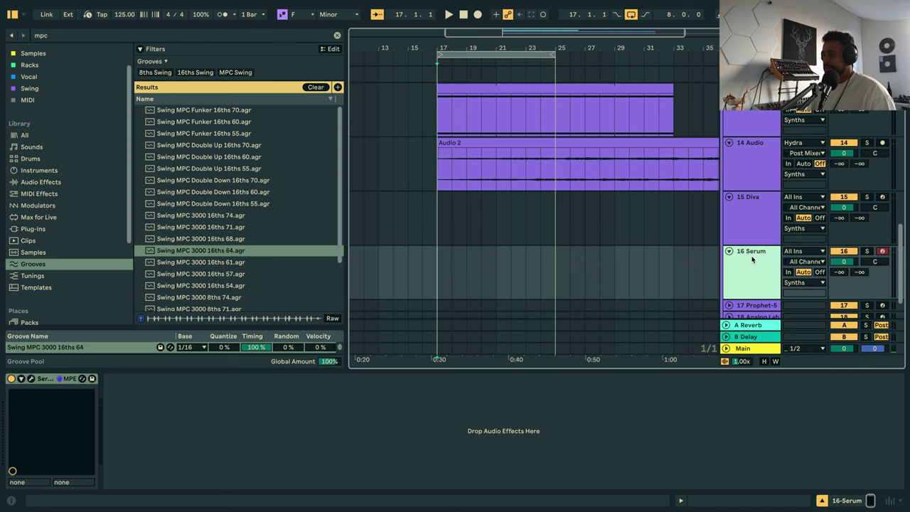
{"action": "left_click", "coordinate": [31, 380]}
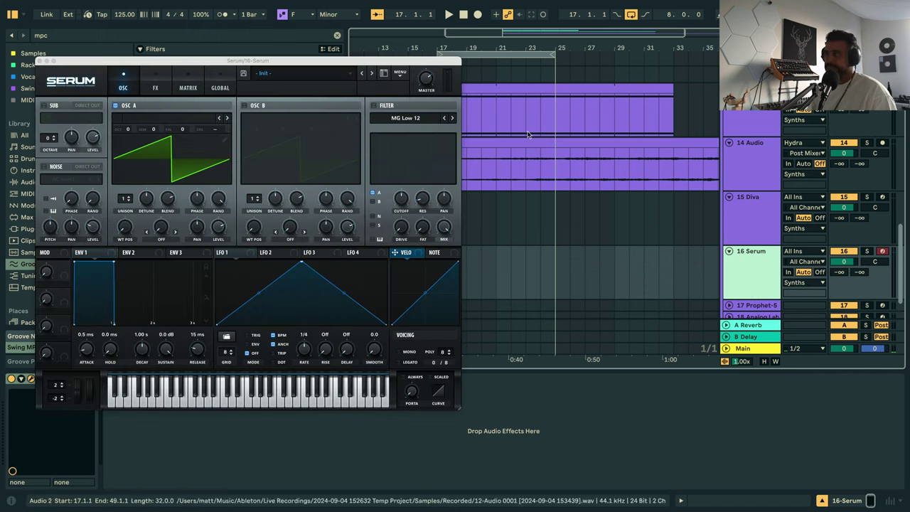
{"action": "left_click_drag", "start_coordinate": [318, 62], "coordinate": [574, 48]}
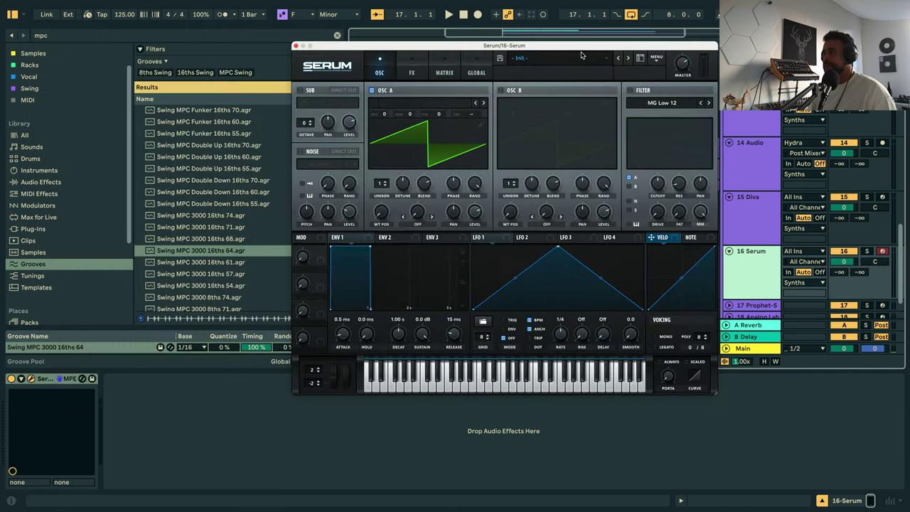
Load the BTD Bass - Acid - Achilles preset from the Basic Waves Bass Lab user presets into Serum.
{"action": "left_click", "coordinate": [582, 59]}
{"action": "mouse_move", "coordinate": [561, 176]}
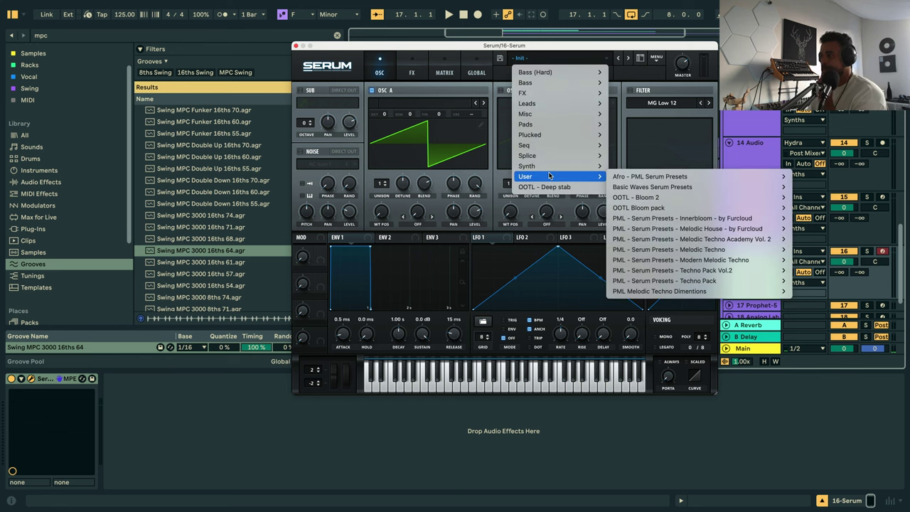
{"action": "mouse_move", "coordinate": [659, 187]}
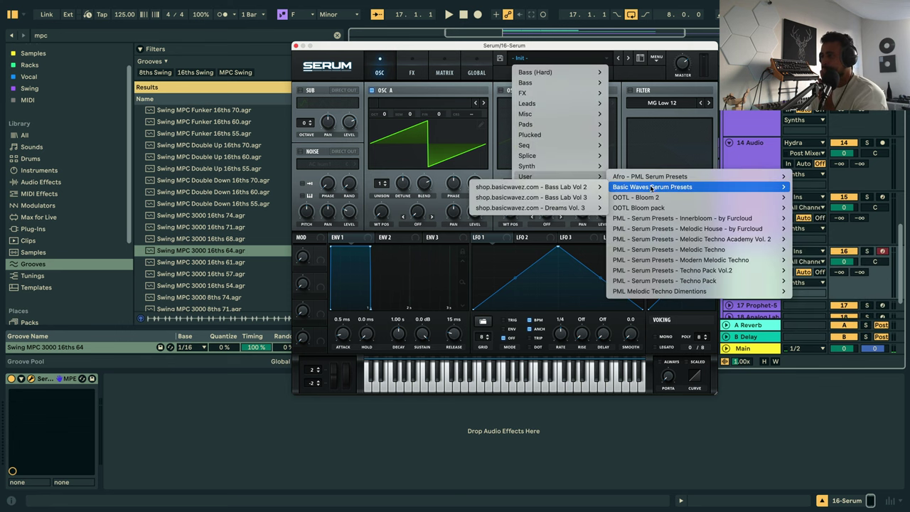
{"action": "mouse_move", "coordinate": [547, 208]}
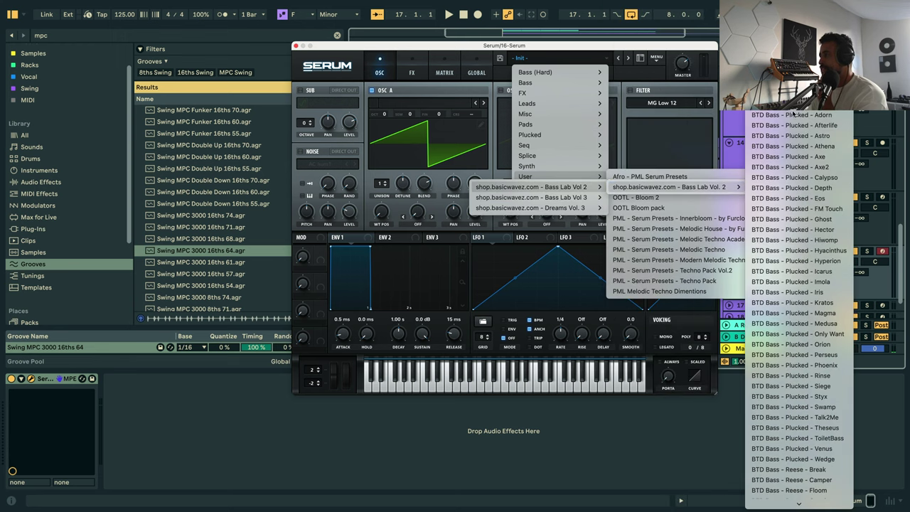
{"action": "left_click", "coordinate": [789, 10]}
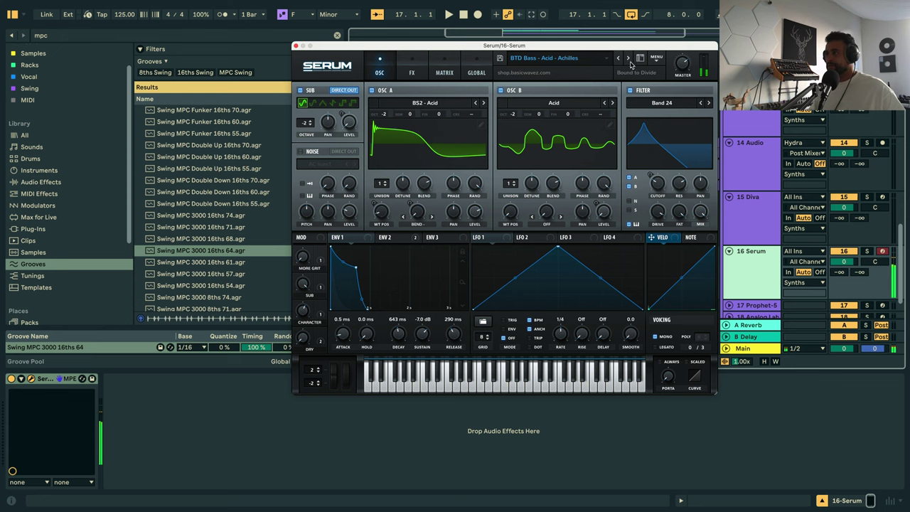
Audition the following acid and plucked bass presets in Serum, settling on BTD Bass - Plucked - Calypso.
{"action": "left_click", "coordinate": [628, 62]}
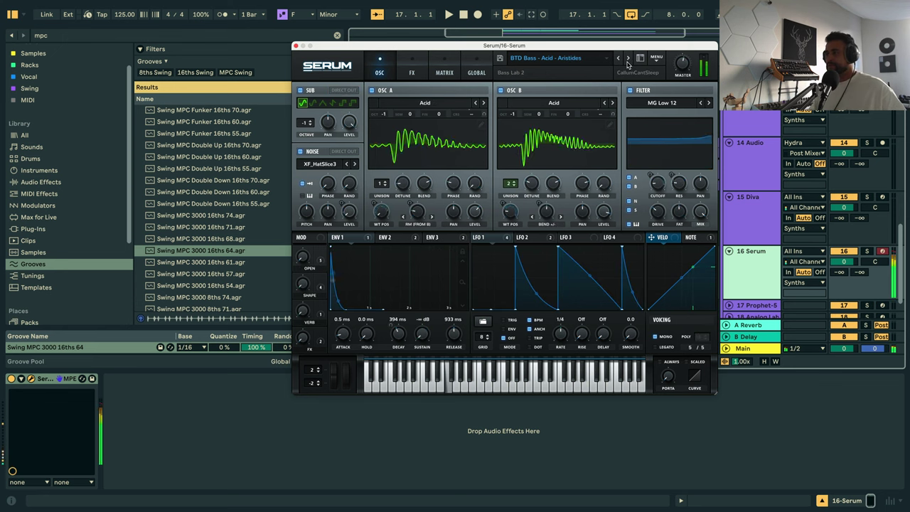
{"action": "left_click", "coordinate": [627, 62]}
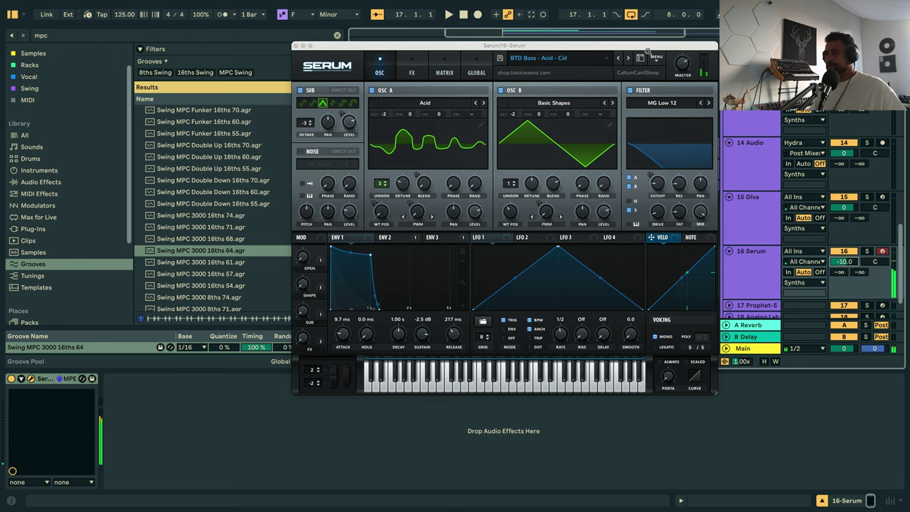
{"action": "left_click", "coordinate": [627, 62]}
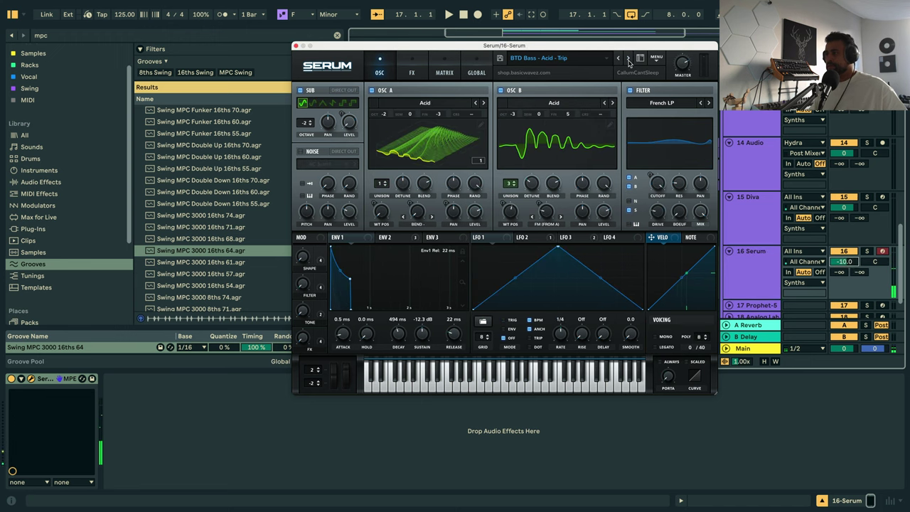
{"action": "left_click", "coordinate": [627, 62]}
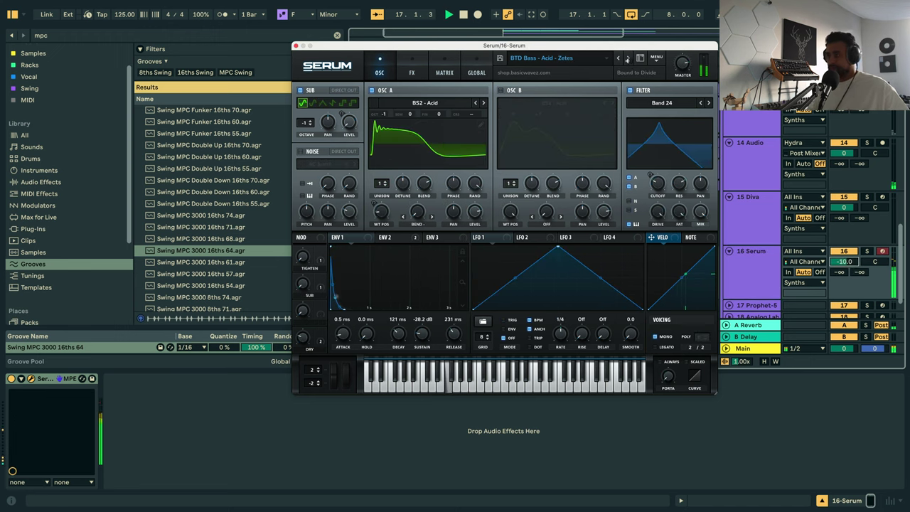
{"action": "left_click", "coordinate": [626, 60]}
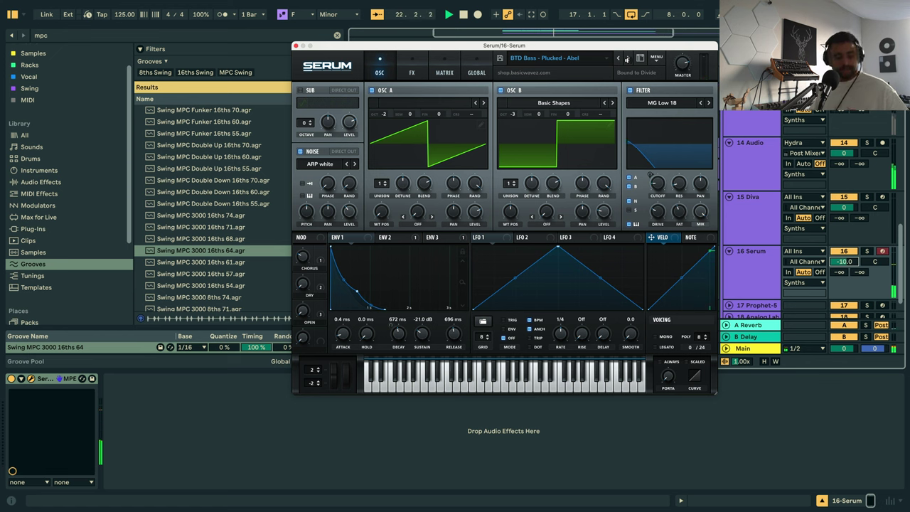
{"action": "left_click", "coordinate": [626, 58]}
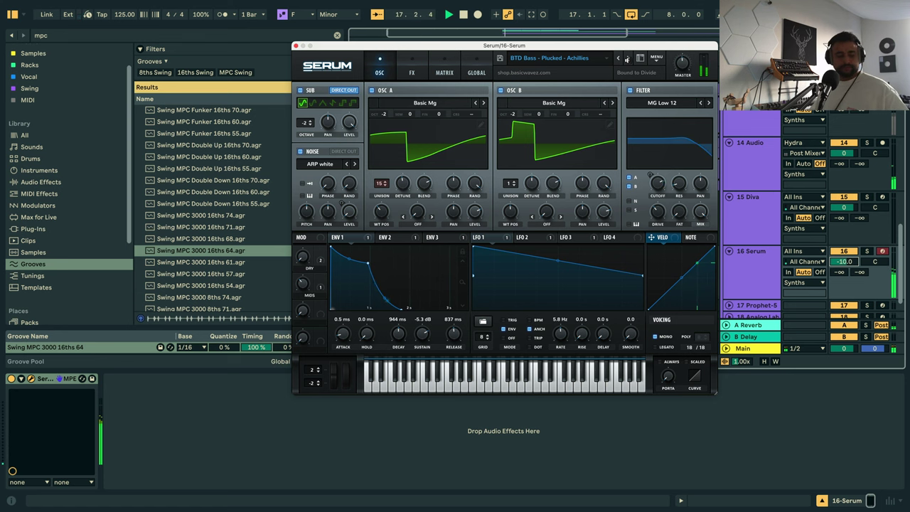
{"action": "left_click", "coordinate": [626, 58]}
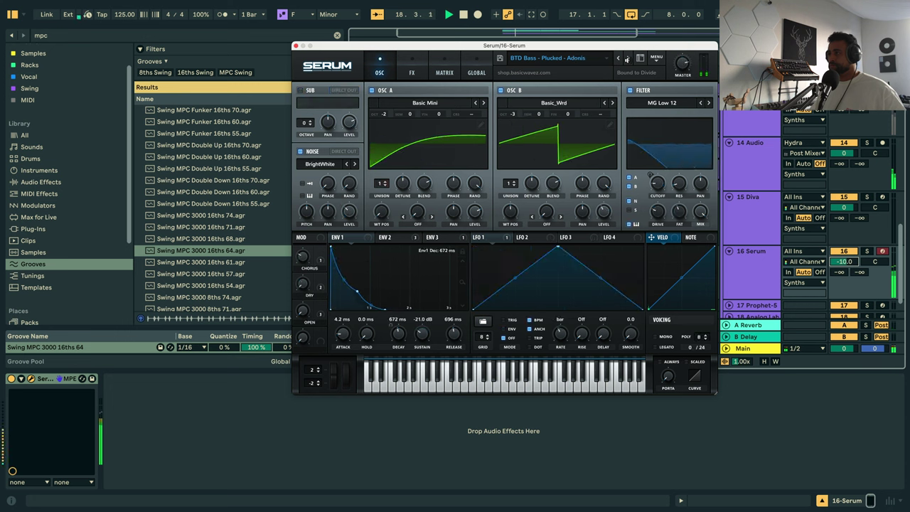
{"action": "left_click", "coordinate": [626, 58]}
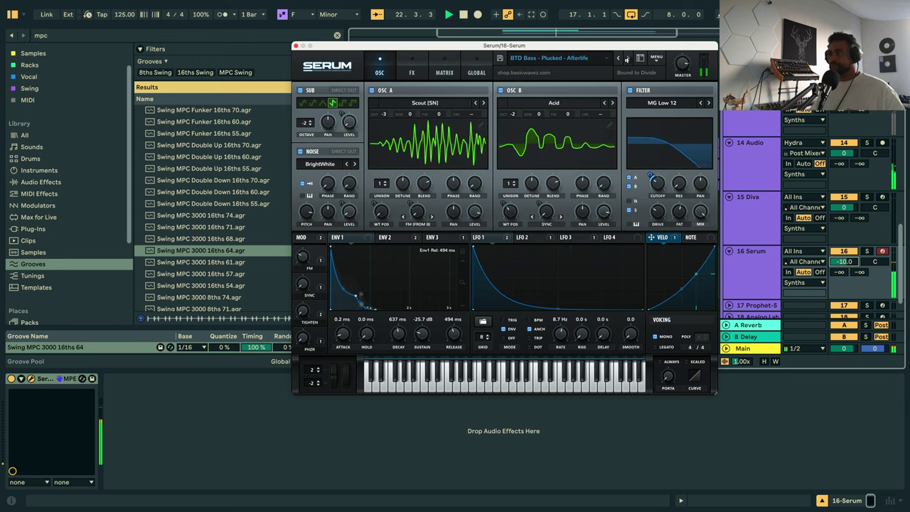
{"action": "left_click", "coordinate": [626, 58]}
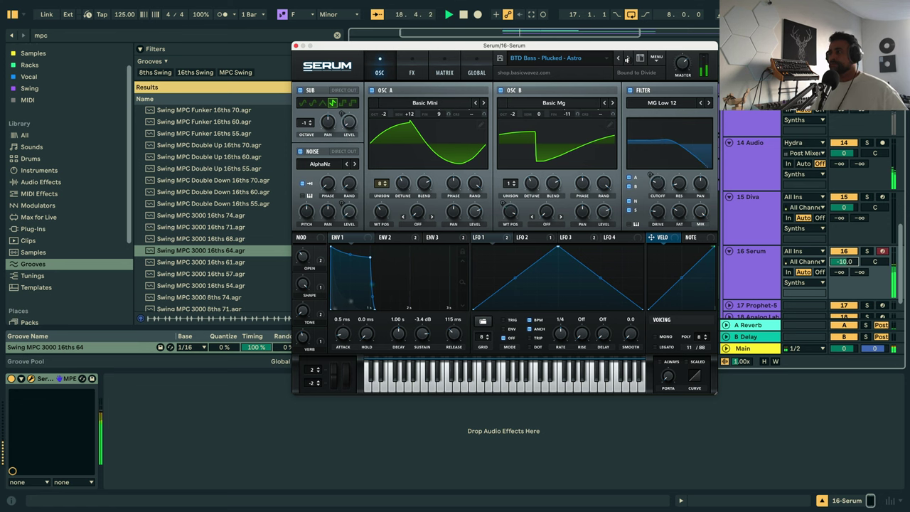
{"action": "left_click", "coordinate": [625, 59]}
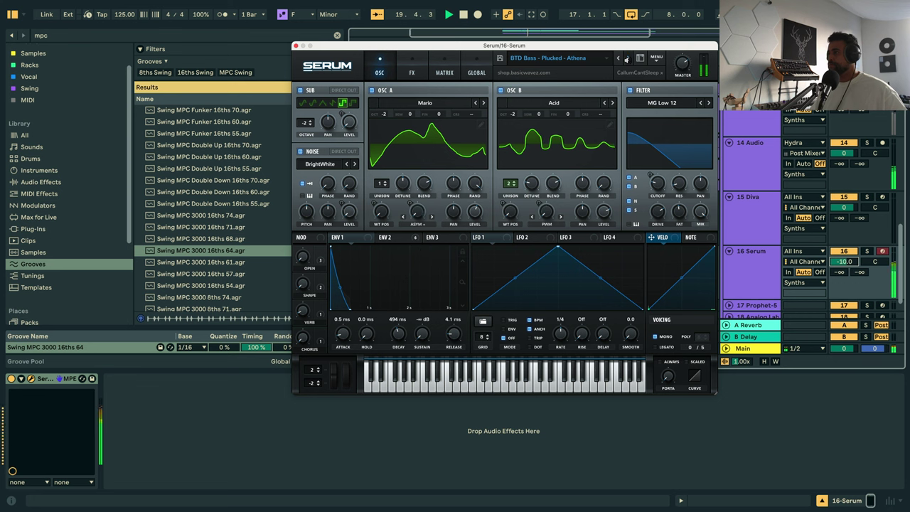
{"action": "left_click", "coordinate": [626, 58]}
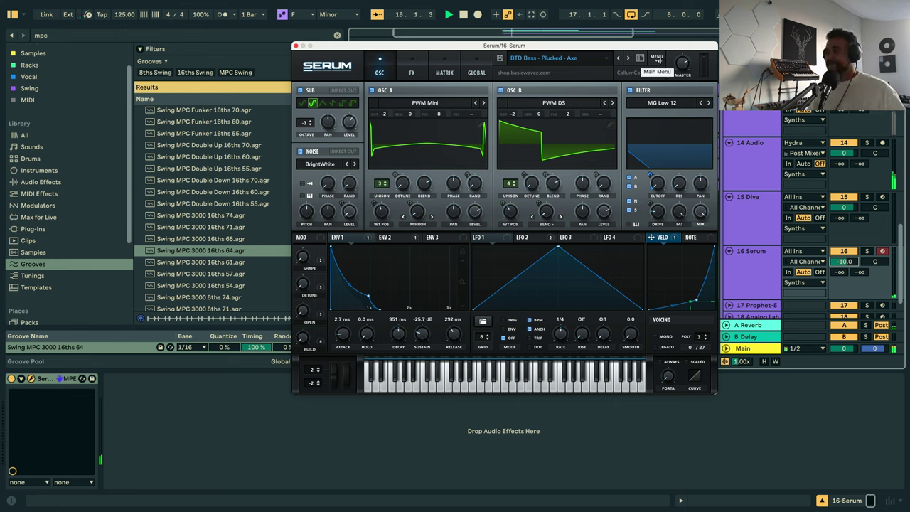
{"action": "left_click", "coordinate": [627, 57]}
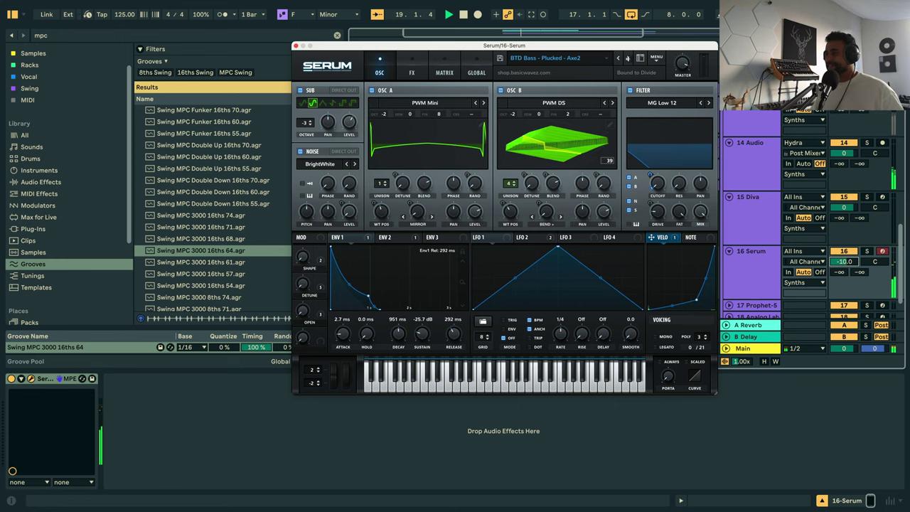
{"action": "left_click", "coordinate": [627, 58]}
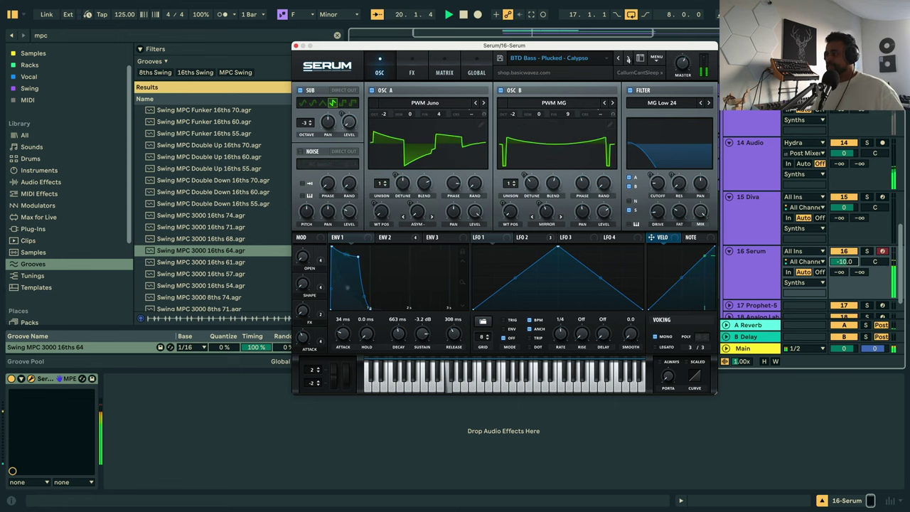
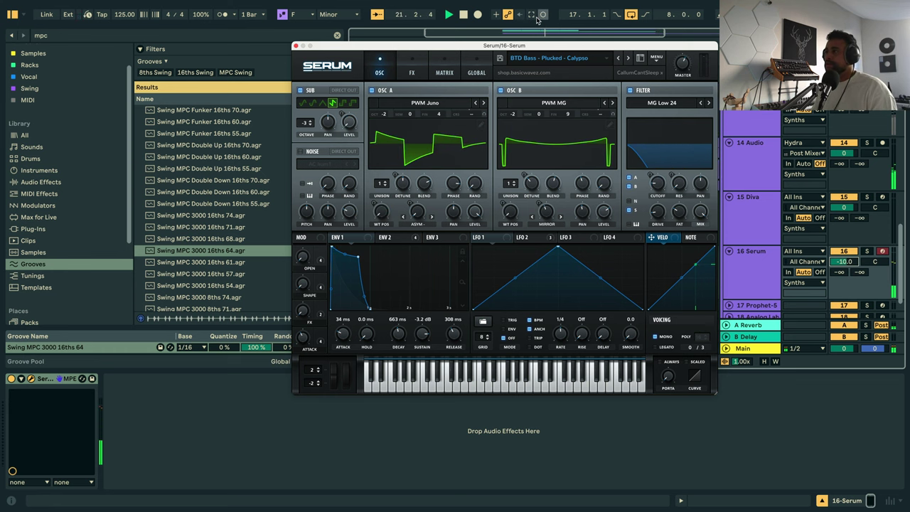
Capture the bass notes just played as a MIDI clip on the Serum track and close the synth window with playback stopped.
{"action": "left_click", "coordinate": [533, 16]}
{"action": "key", "text": "space"}
{"action": "left_click", "coordinate": [297, 45]}
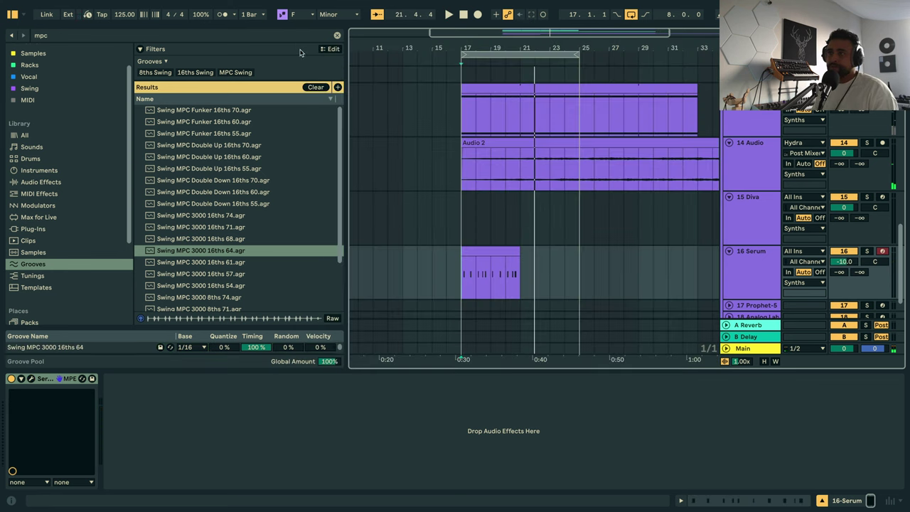
Open the captured Serum clip, quantize all its F2 notes and play it back to check the timing.
{"action": "double_click", "coordinate": [491, 252]}
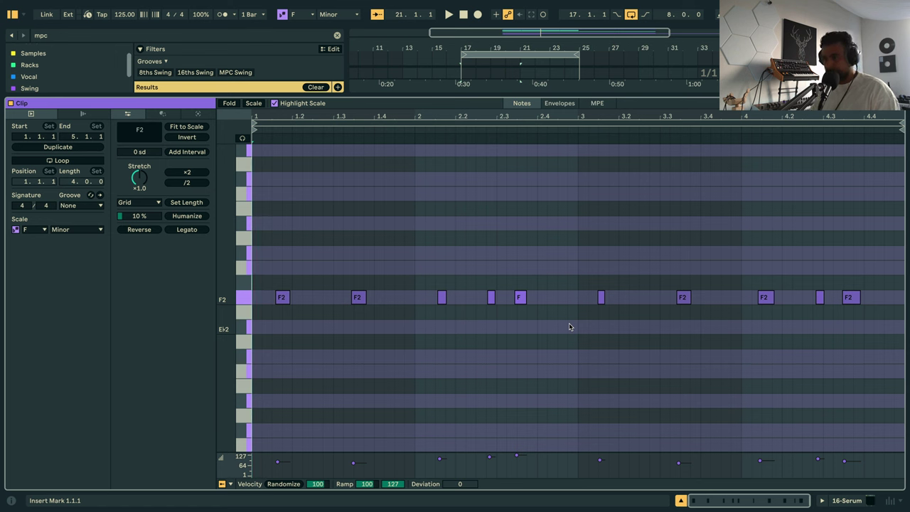
{"action": "key", "text": "ctrl+a"}
{"action": "key", "text": "space"}
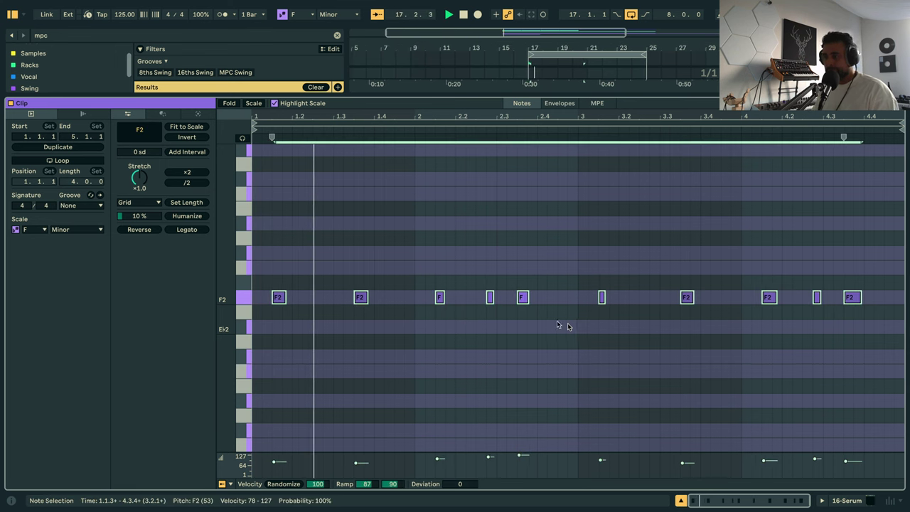
{"action": "mouse_move", "coordinate": [277, 297]}
{"action": "left_mouse_down"}
{"action": "mouse_move", "coordinate": [285, 296]}
{"action": "mouse_move", "coordinate": [272, 291]}
{"action": "left_mouse_up"}
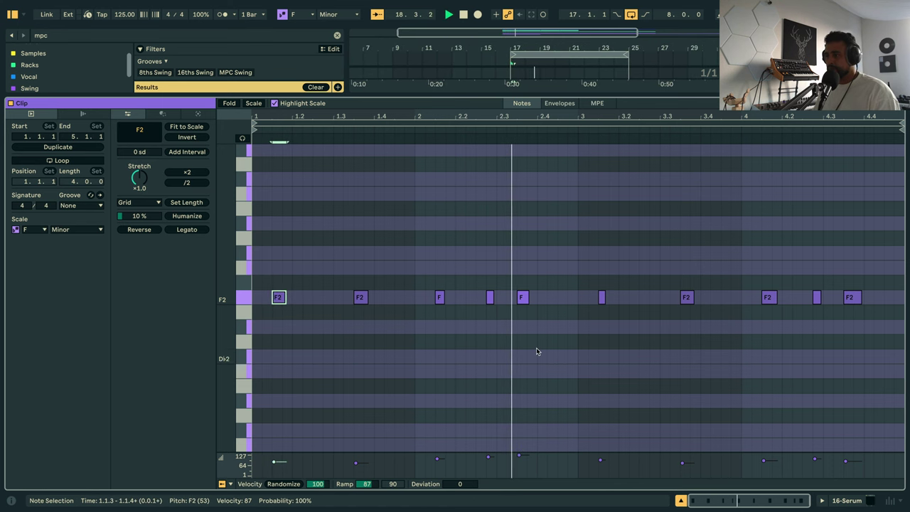
{"action": "key", "text": "space"}
Set the Serum clip's loop length to two bars with looping on, and extend the clip to bar 25.
{"action": "left_click_drag", "start_coordinate": [900, 125], "coordinate": [578, 131]}
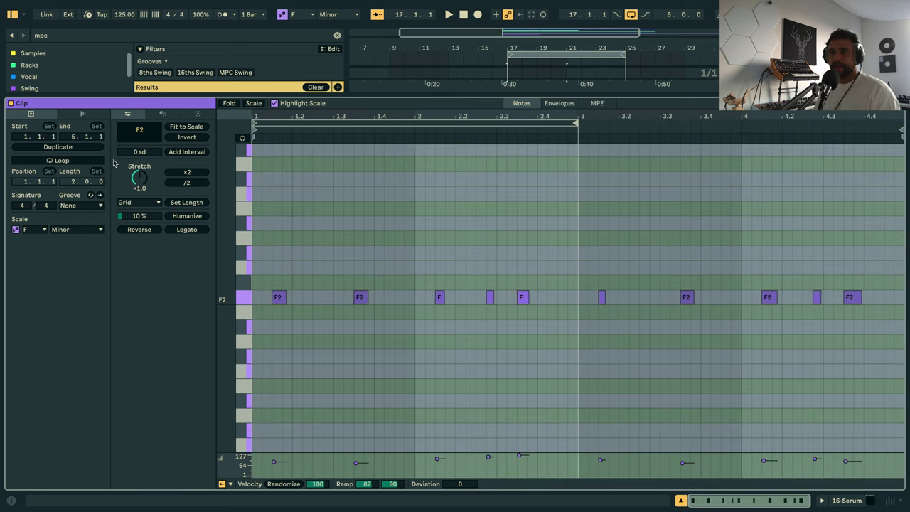
{"action": "left_click", "coordinate": [36, 165]}
{"action": "key", "text": "space"}
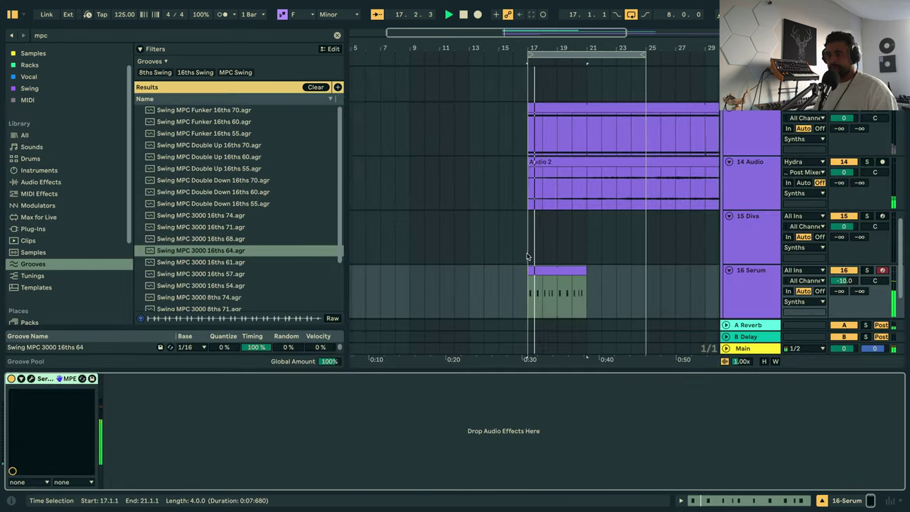
{"action": "left_click_drag", "start_coordinate": [579, 272], "coordinate": [638, 282]}
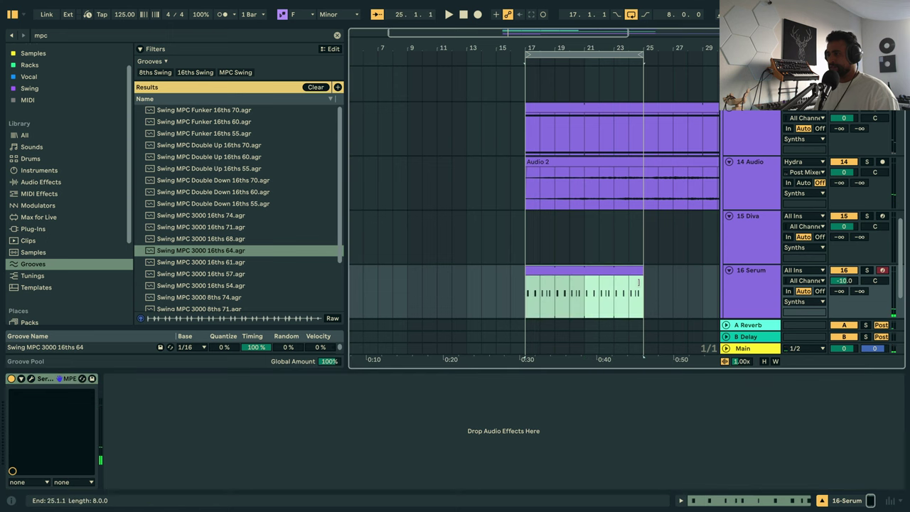
Reopen the synth window on the Serum track and listen to the extended bass clip from bar 17.
{"action": "left_click", "coordinate": [756, 294]}
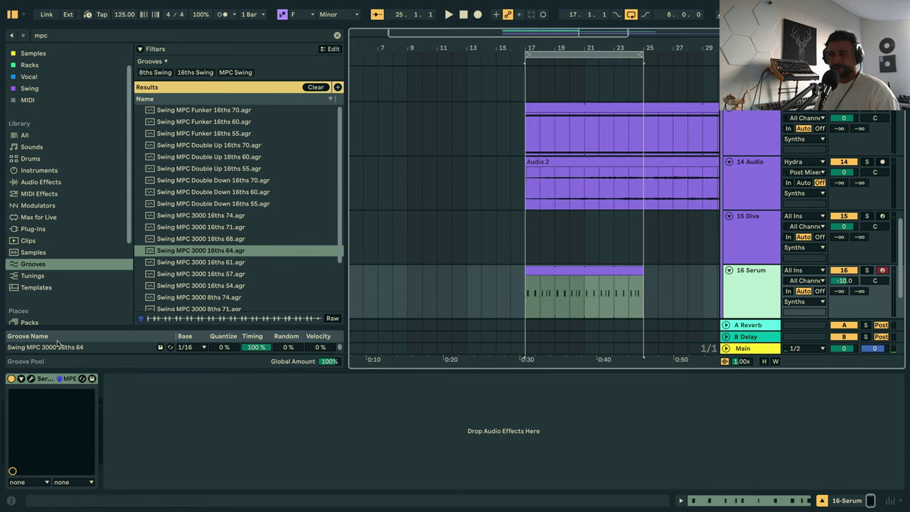
{"action": "left_click", "coordinate": [31, 379]}
{"action": "key", "text": "space"}
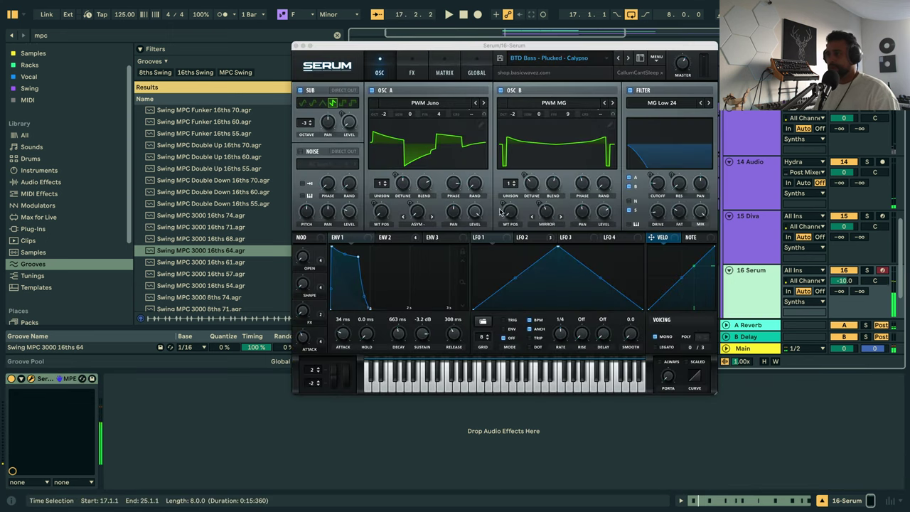
Audition the Serum plucked bass presets up to BTD Bass - Plucked - Eos and inspect its effects chain, including the reverb.
{"action": "left_click", "coordinate": [624, 58]}
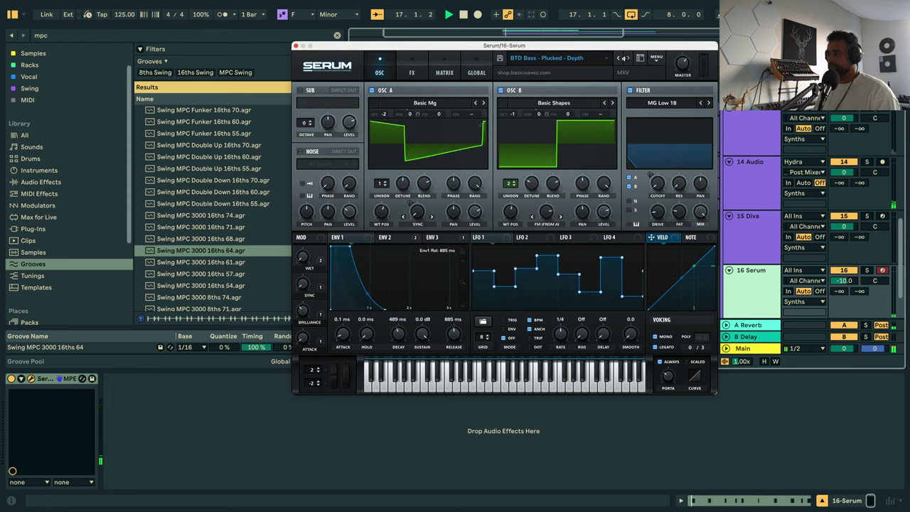
{"action": "left_click", "coordinate": [625, 58]}
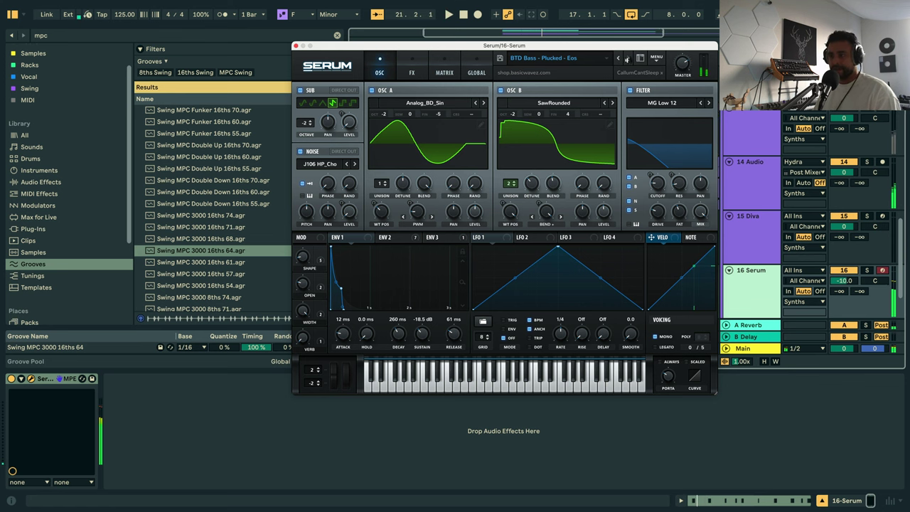
{"action": "key", "text": "space"}
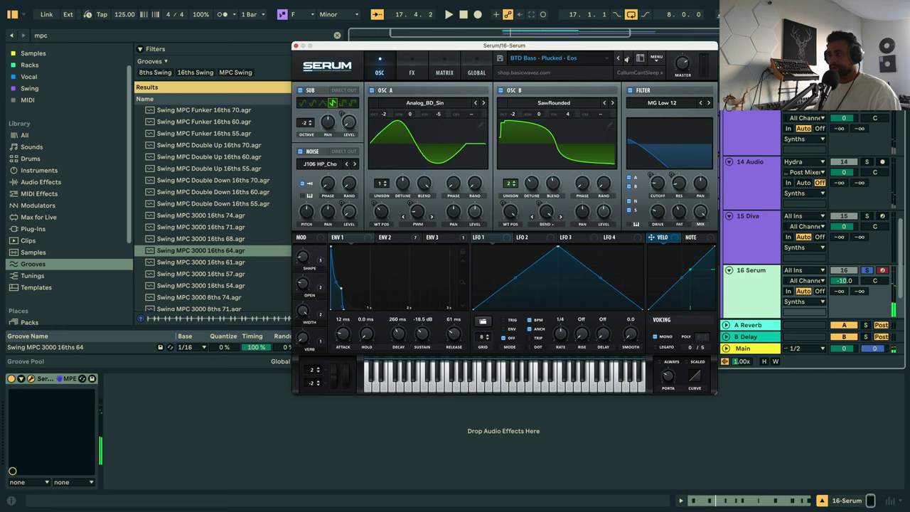
{"action": "left_click", "coordinate": [410, 72]}
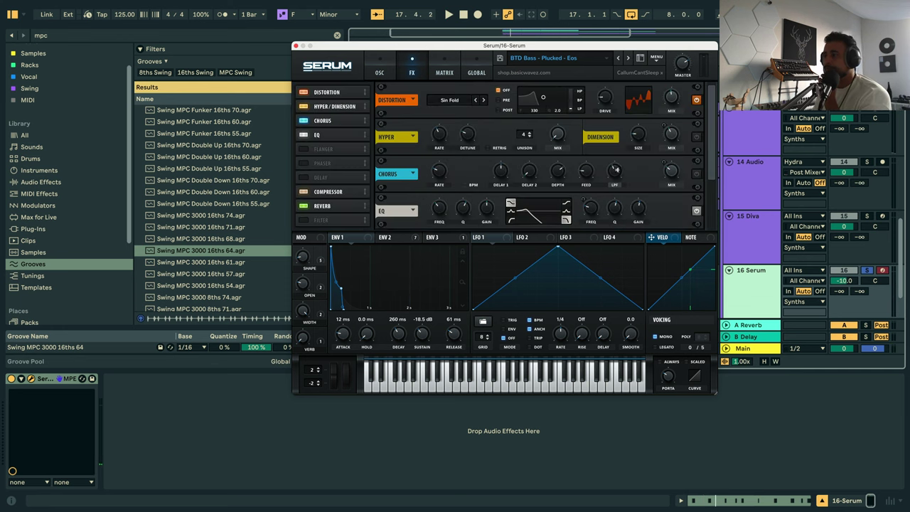
{"action": "scroll", "coordinate": [643, 205], "scroll_direction": "down", "scroll_amount": 3}
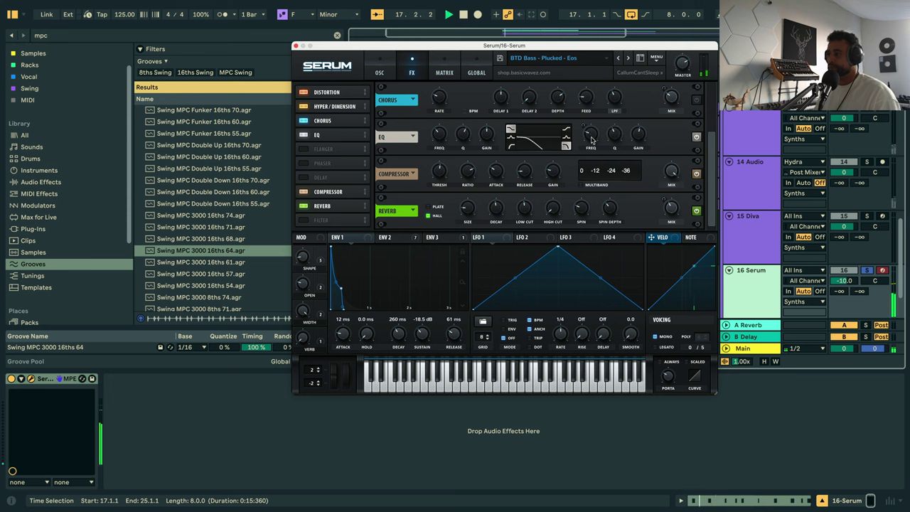
{"action": "left_click", "coordinate": [695, 212]}
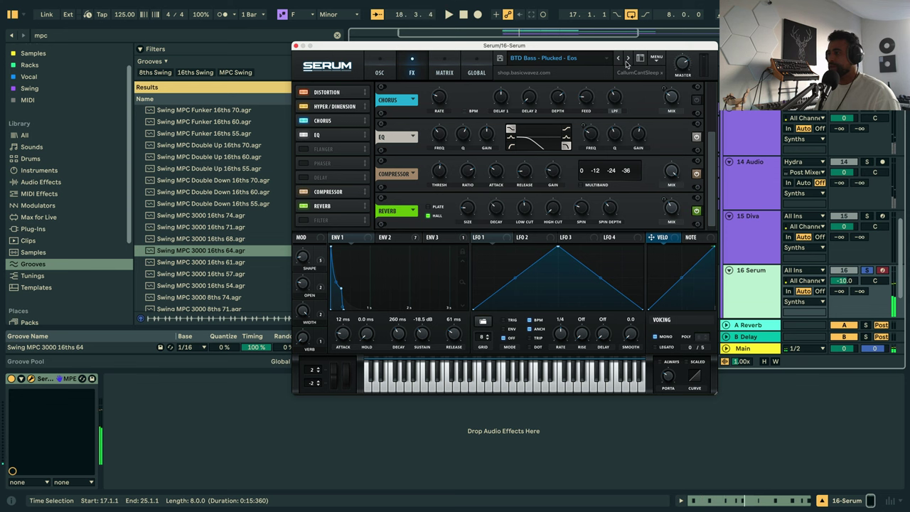
Continue through the plucked bass presets to BTD Bass - Plucked - Hector and close the synth window.
{"action": "left_click", "coordinate": [627, 60]}
{"action": "left_click", "coordinate": [627, 59]}
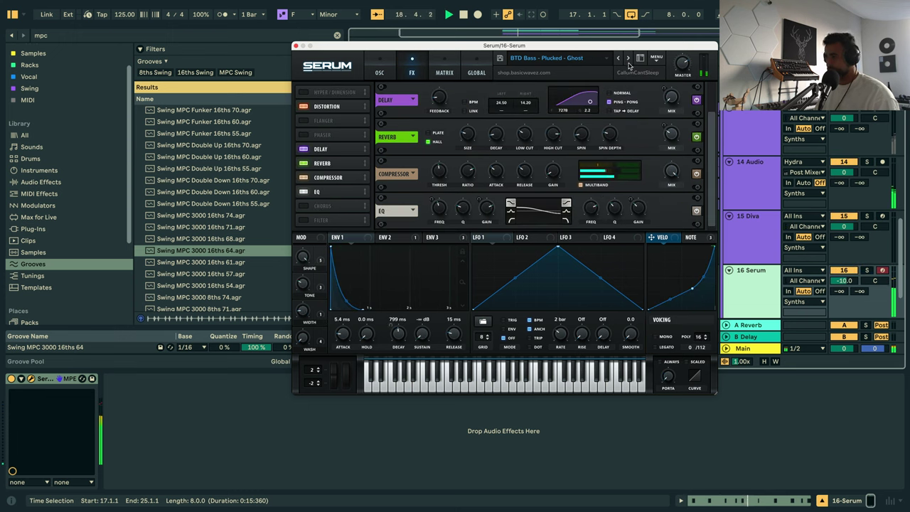
{"action": "left_click", "coordinate": [628, 60]}
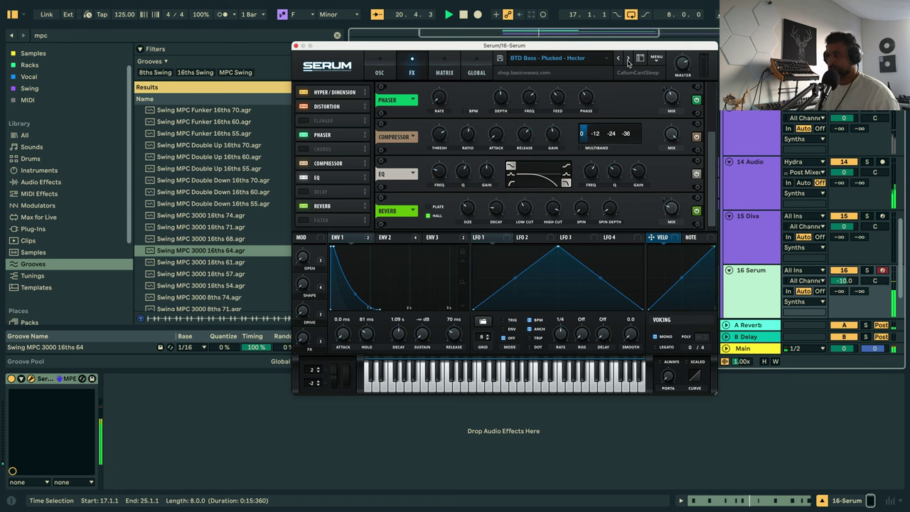
{"action": "left_click", "coordinate": [295, 46]}
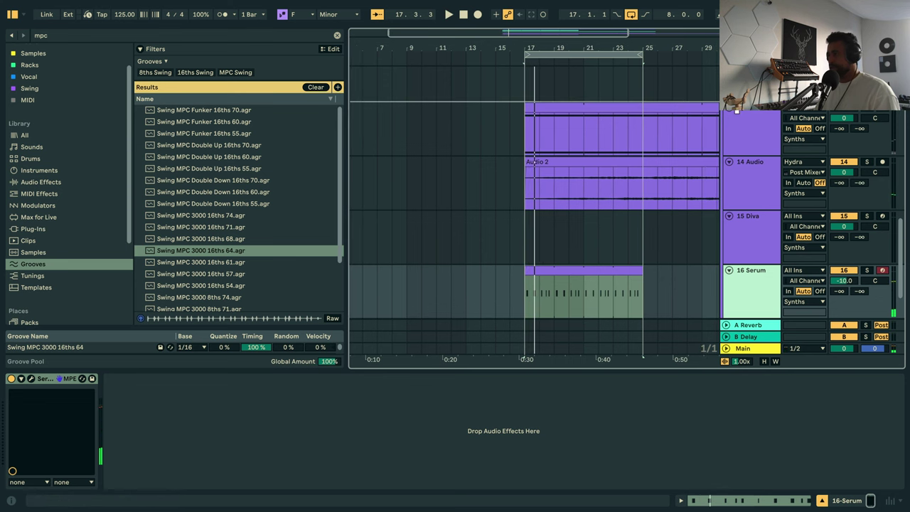
Move the Serum track into the Bass group, directly above the MOOG track.
{"action": "scroll", "coordinate": [748, 159], "scroll_direction": "up", "scroll_amount": 10}
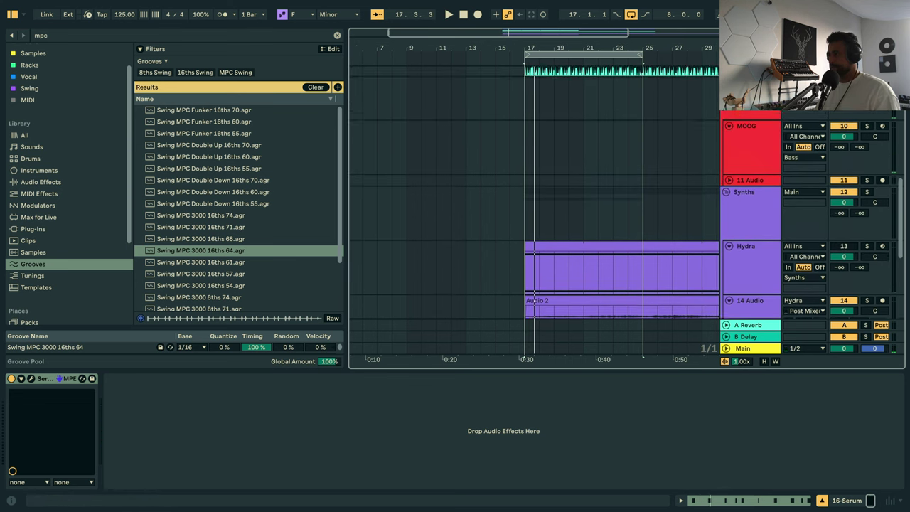
{"action": "left_click_drag", "start_coordinate": [744, 155], "coordinate": [743, 152]}
{"action": "scroll", "coordinate": [752, 117], "scroll_direction": "up", "scroll_amount": 5}
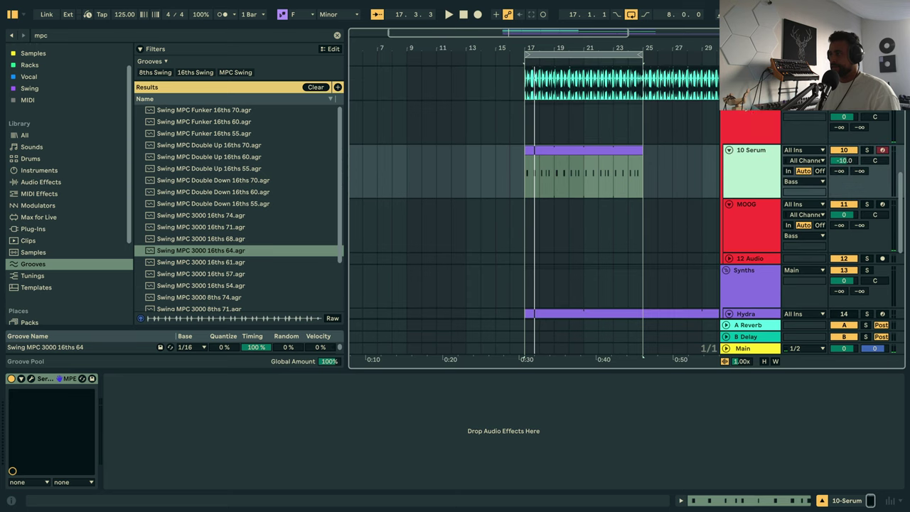
Search the whole library for "comp" and load the default Compressor onto the Bass group.
{"action": "left_click", "coordinate": [752, 116]}
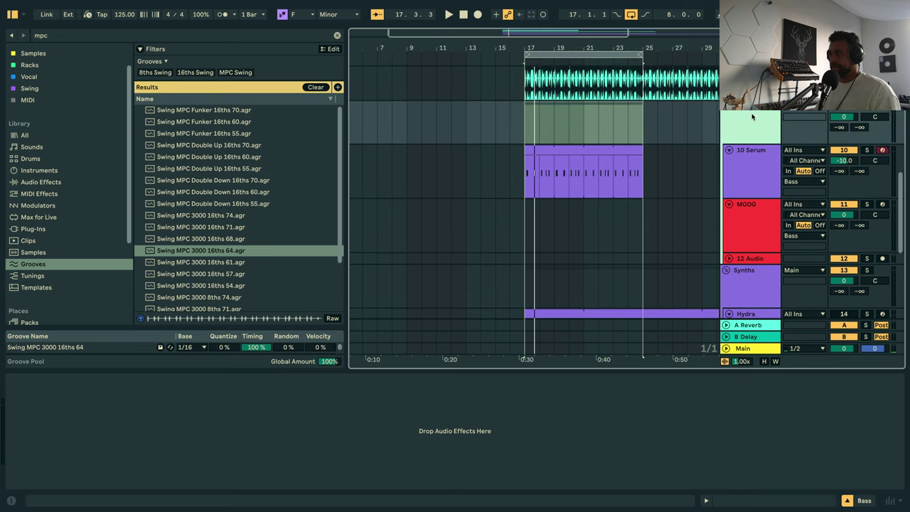
{"action": "left_click", "coordinate": [337, 36]}
{"action": "type", "text": "comp"}
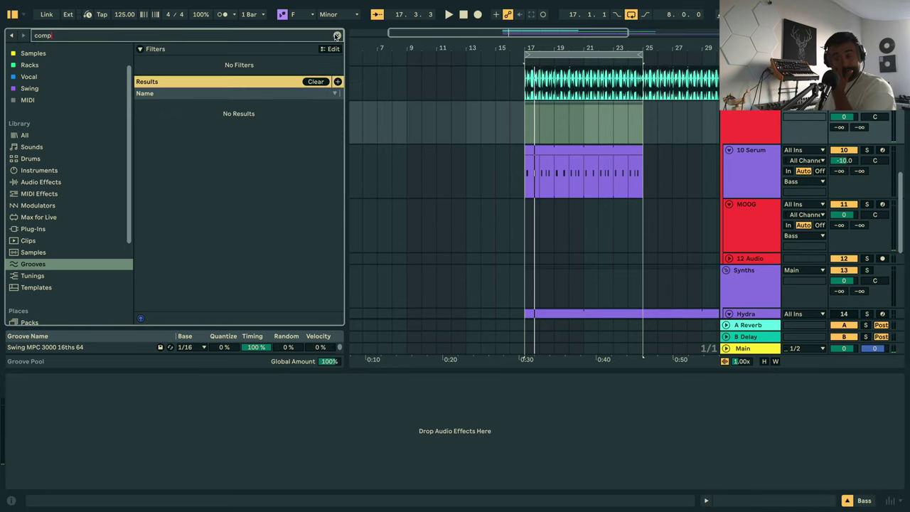
{"action": "left_click", "coordinate": [36, 136]}
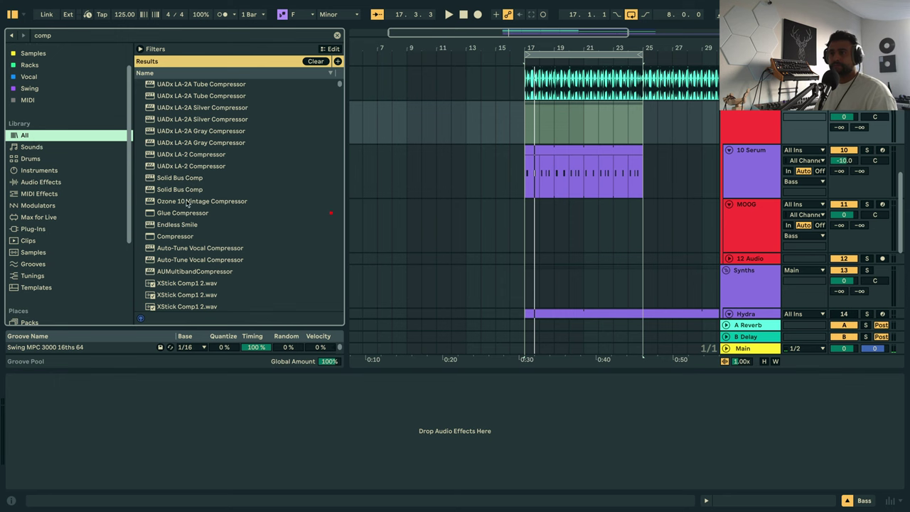
{"action": "double_click", "coordinate": [177, 235]}
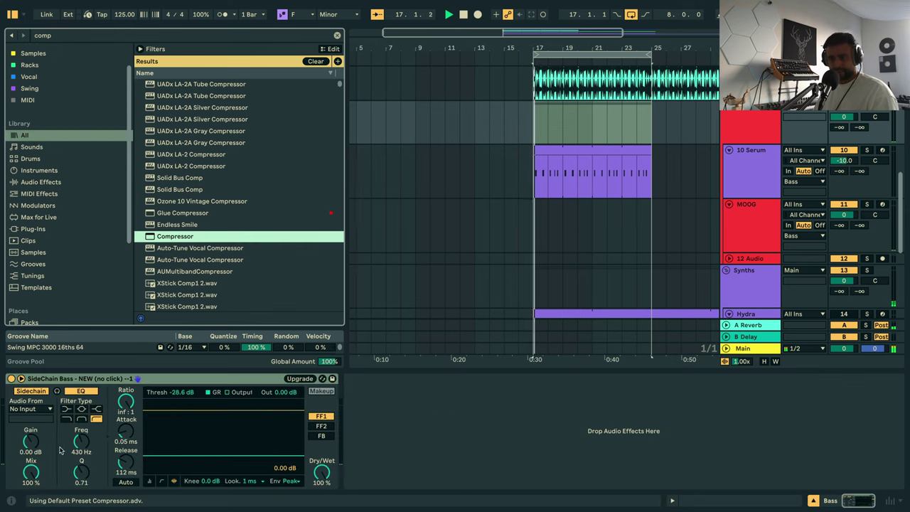
Sidechain the Bass group's compressor to the KICK track and set its release to 27.7 ms during playback.
{"action": "left_click", "coordinate": [47, 409]}
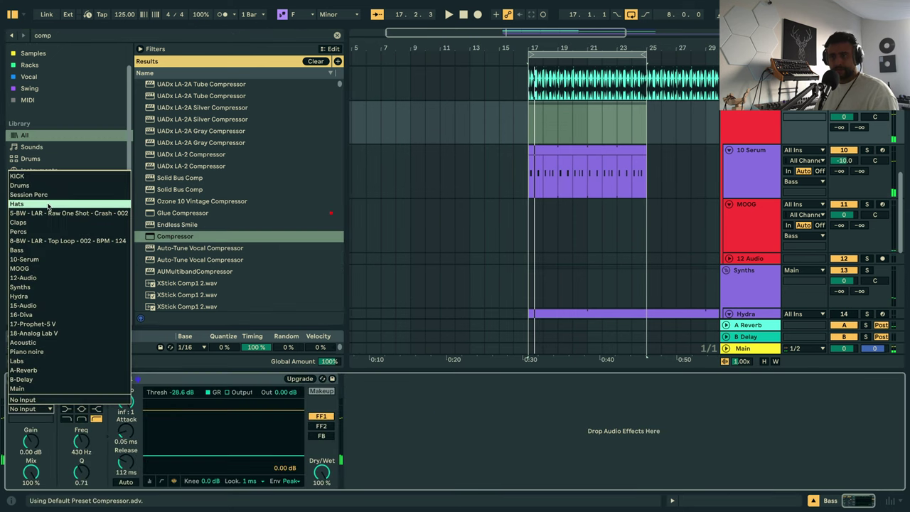
{"action": "left_click", "coordinate": [25, 176]}
{"action": "key", "text": "space"}
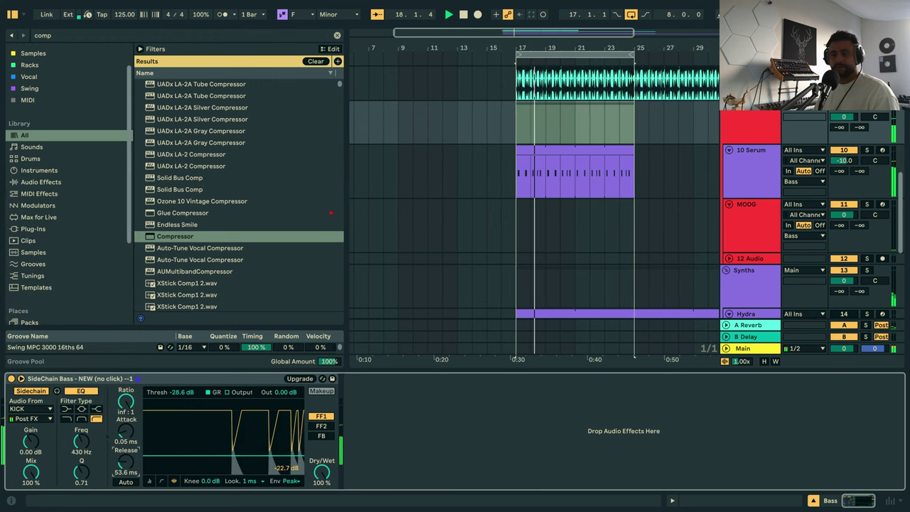
{"action": "left_click_drag", "start_coordinate": [126, 461], "coordinate": [126, 484]}
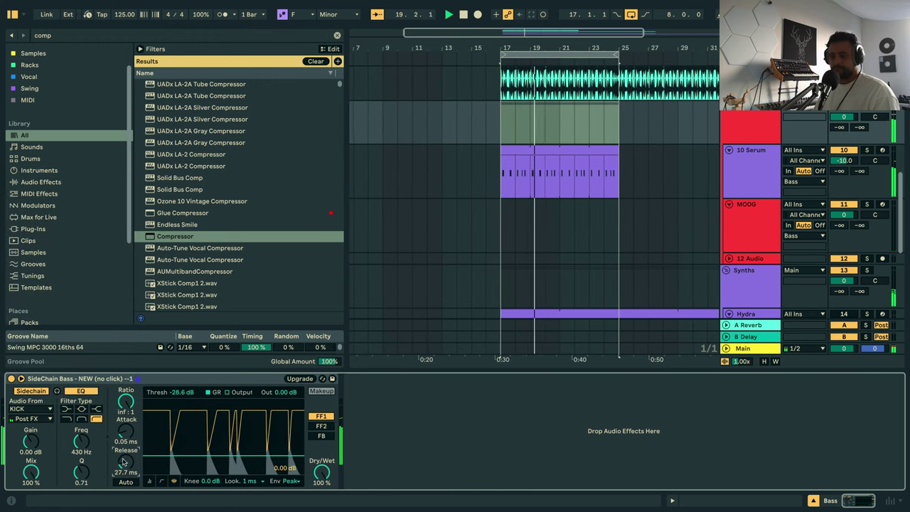
Apply the Swing MPC 3000 16ths 64 groove to the Serum bass clip and play it back in the arrangement.
{"action": "double_click", "coordinate": [552, 149]}
{"action": "left_click", "coordinate": [81, 205]}
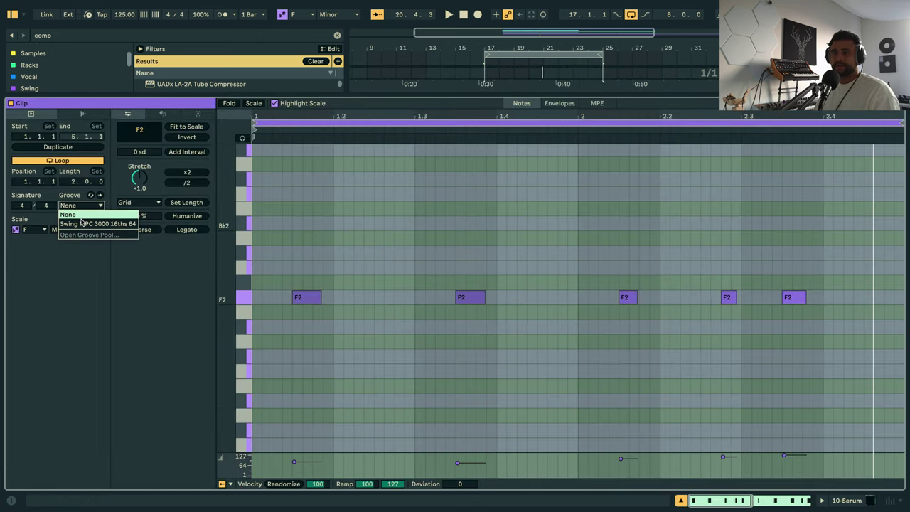
{"action": "left_click", "coordinate": [84, 223]}
{"action": "key", "text": "space"}
{"action": "key", "text": "shift+Tab"}
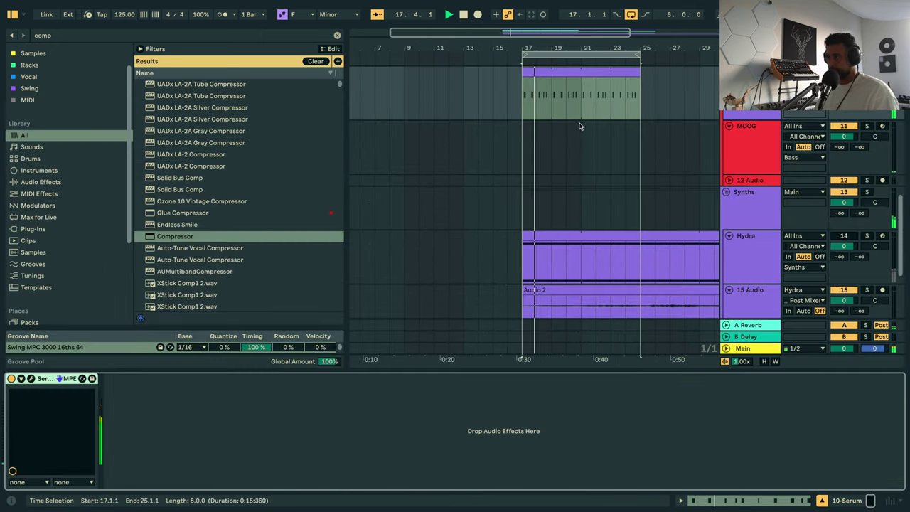
Set the velocity of all F2 notes in the Serum bass clip to 127 and return to the arrangement.
{"action": "key", "text": "shift+Tab"}
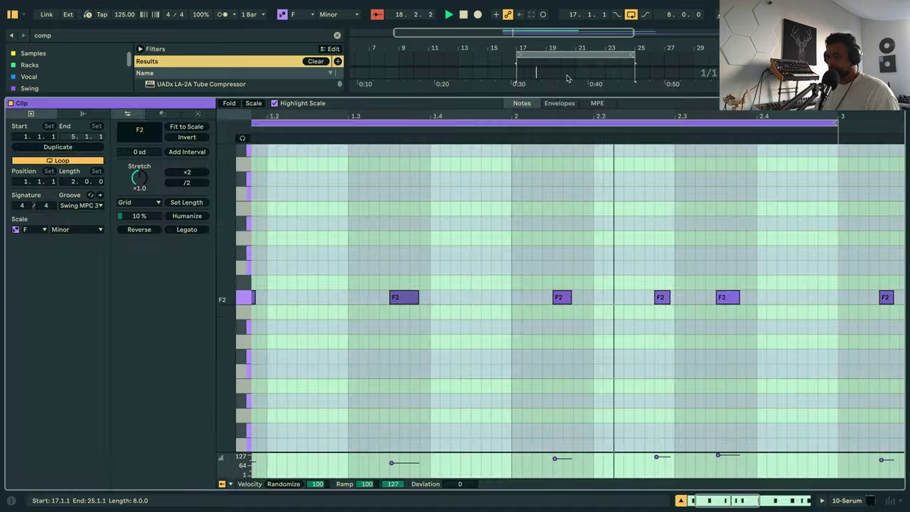
{"action": "left_click", "coordinate": [477, 284]}
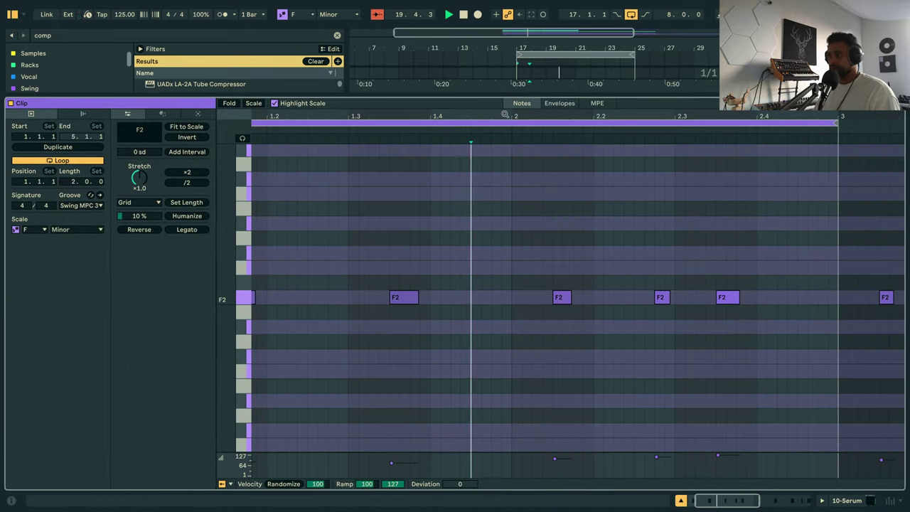
{"action": "left_click_drag", "start_coordinate": [504, 113], "coordinate": [504, 81]}
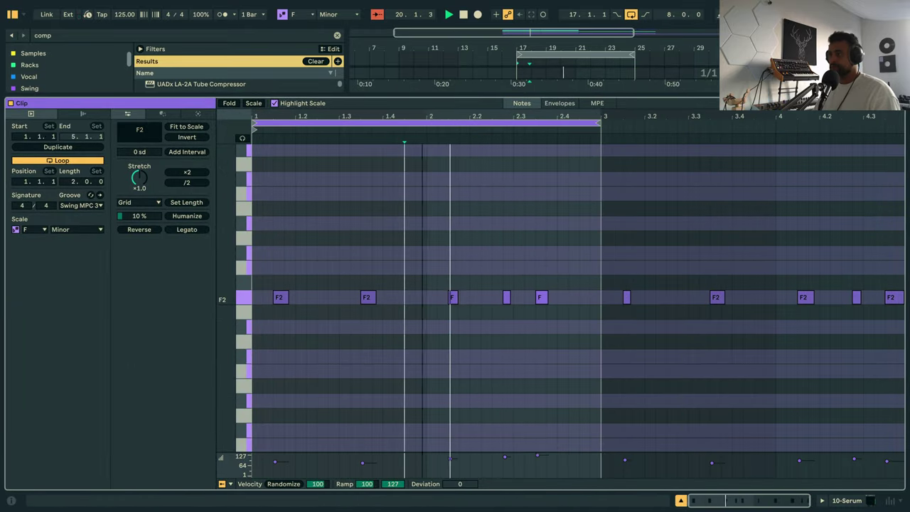
{"action": "left_click", "coordinate": [507, 297]}
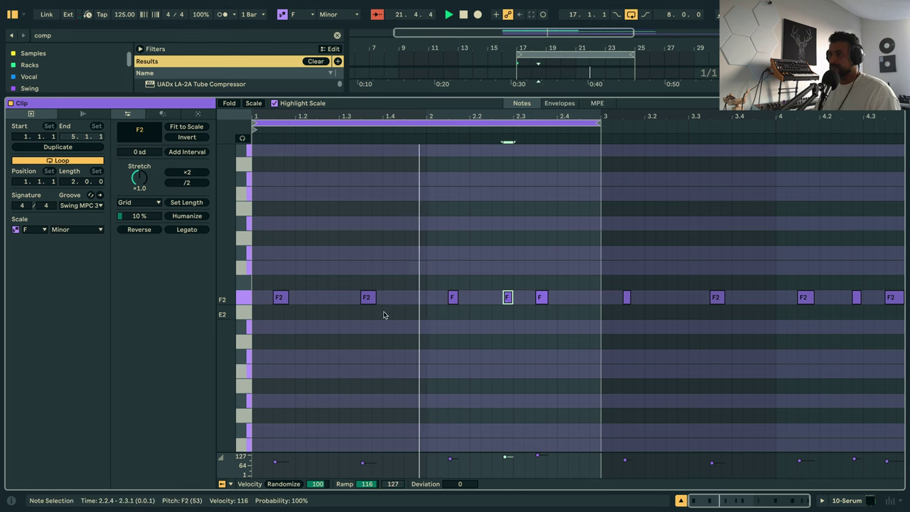
{"action": "key", "text": "ctrl+a"}
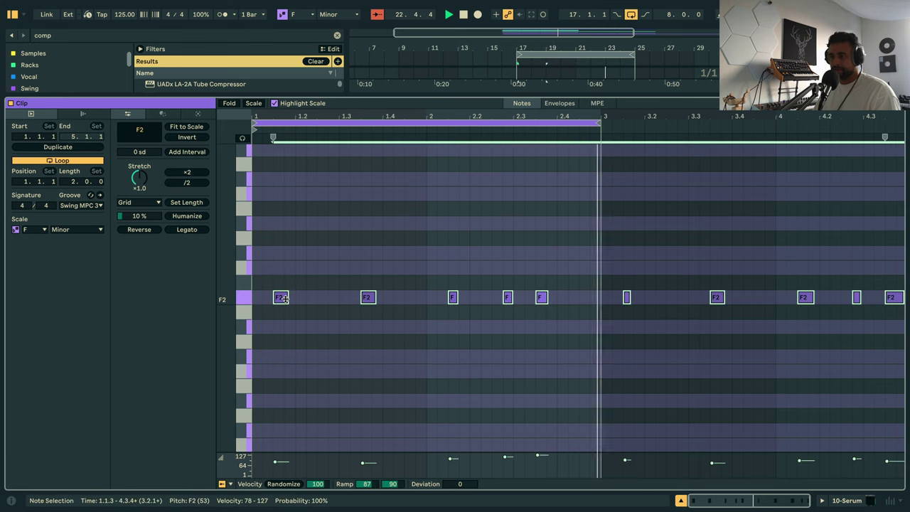
{"action": "left_click_drag", "start_coordinate": [282, 299], "coordinate": [284, 301]}
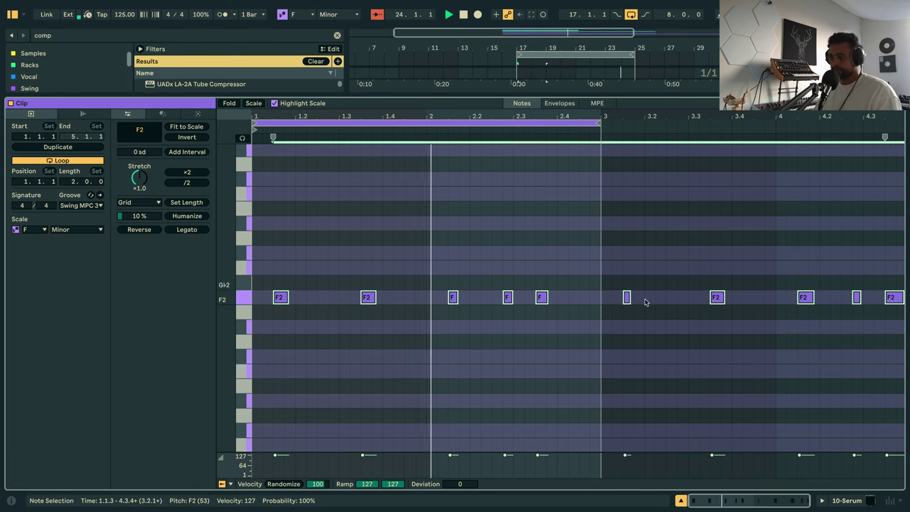
{"action": "key", "text": "shift+Tab"}
Switch to the session mixer and fold the Bass and Drums groups to simplify the channel overview.
{"action": "scroll", "coordinate": [667, 142], "scroll_direction": "up", "scroll_amount": 2}
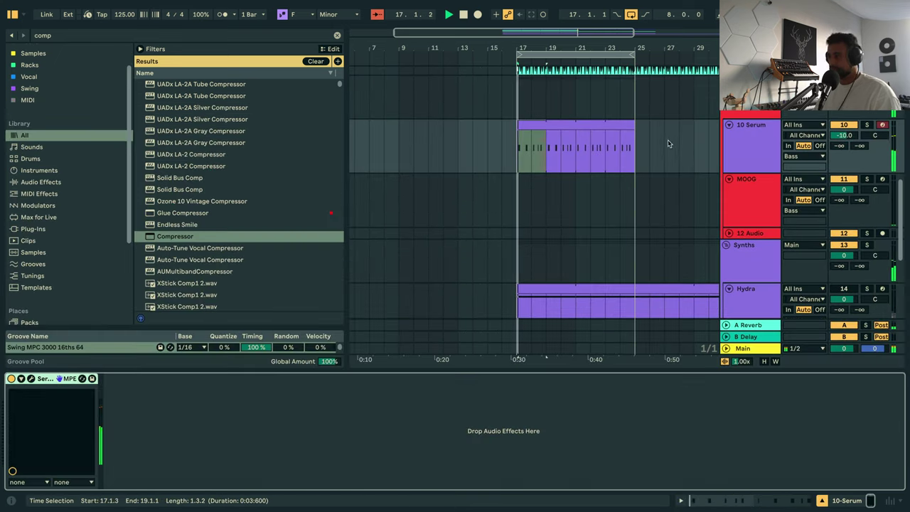
{"action": "left_click", "coordinate": [752, 145]}
{"action": "key", "text": "Tab"}
{"action": "key", "text": "Tab"}
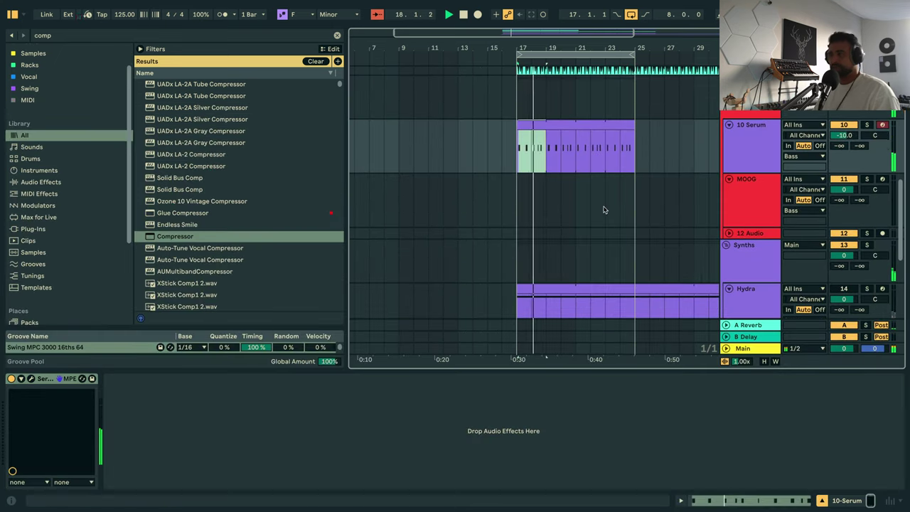
{"action": "key", "text": "Tab"}
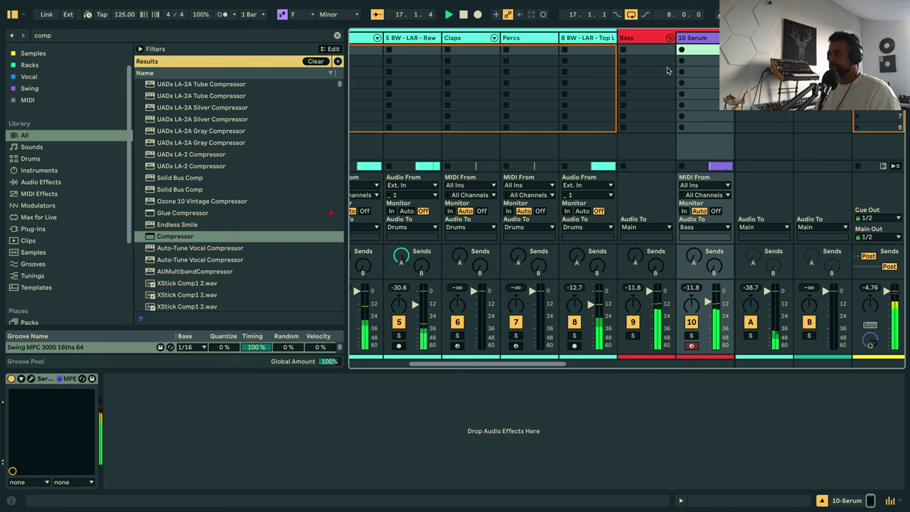
{"action": "left_click", "coordinate": [670, 38]}
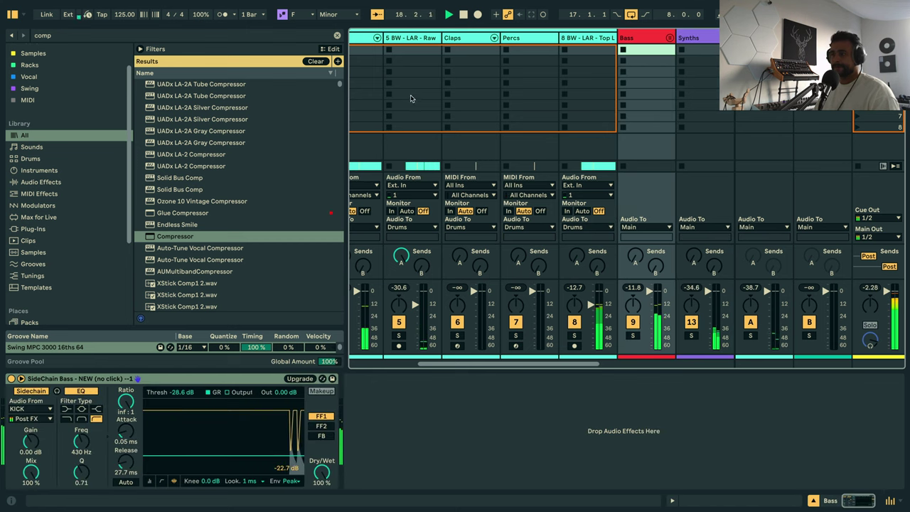
{"action": "scroll", "coordinate": [433, 49], "scroll_direction": "left", "scroll_amount": 5}
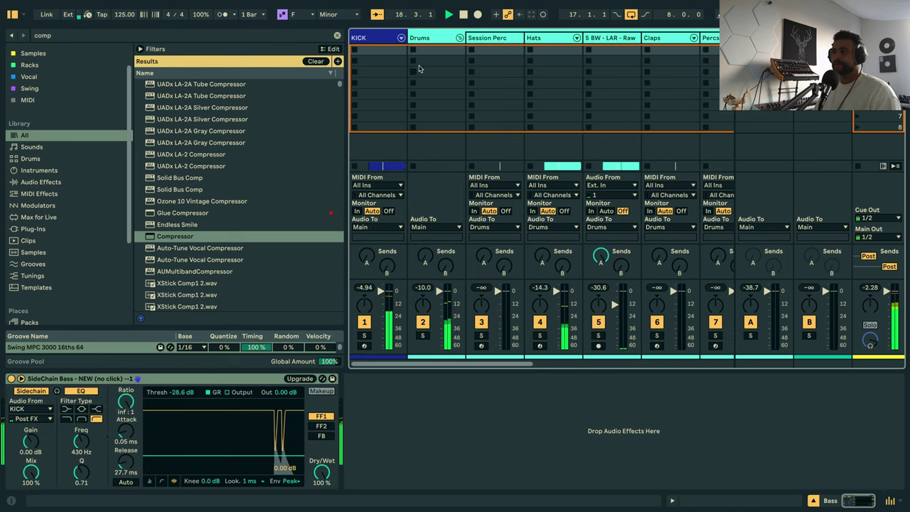
{"action": "left_click", "coordinate": [459, 38]}
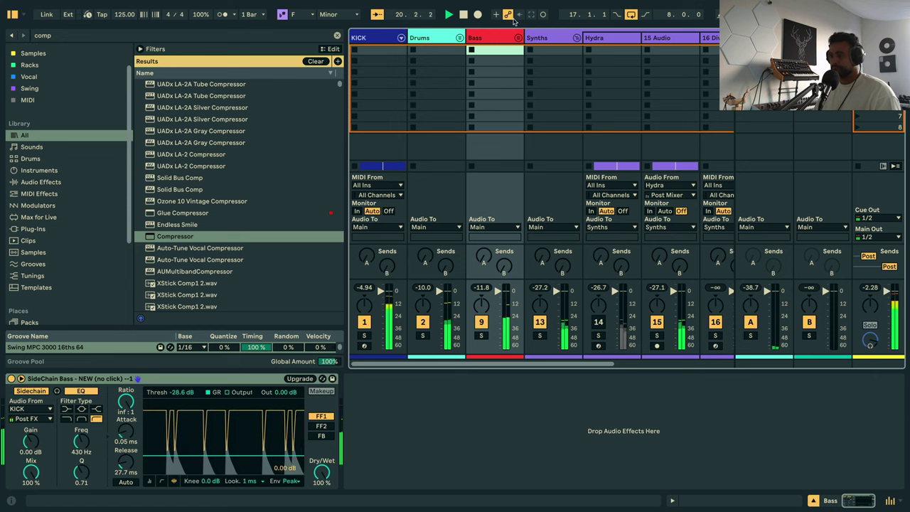
Enlarge the mixer's volume section, set the KICK track's volume to -1.1 dB and select the Bass group during playback.
{"action": "left_click_drag", "start_coordinate": [373, 280], "coordinate": [370, 235]}
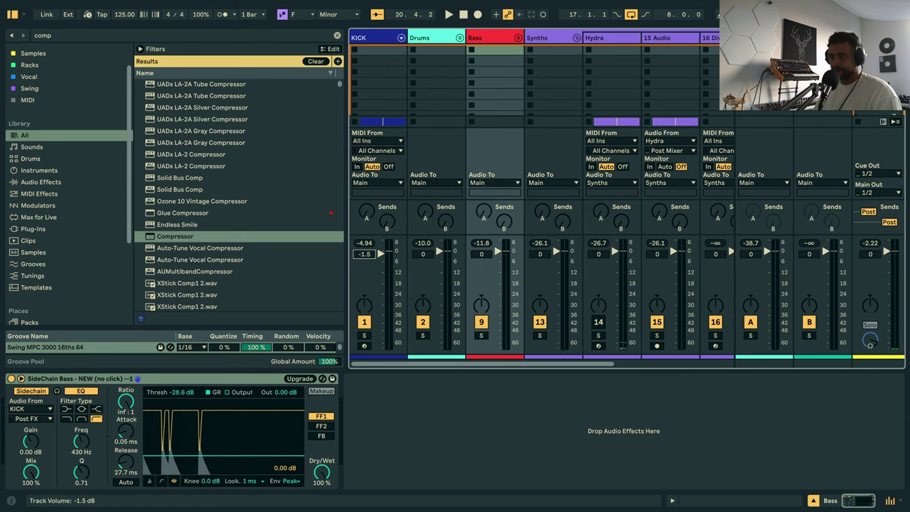
{"action": "key", "text": "space"}
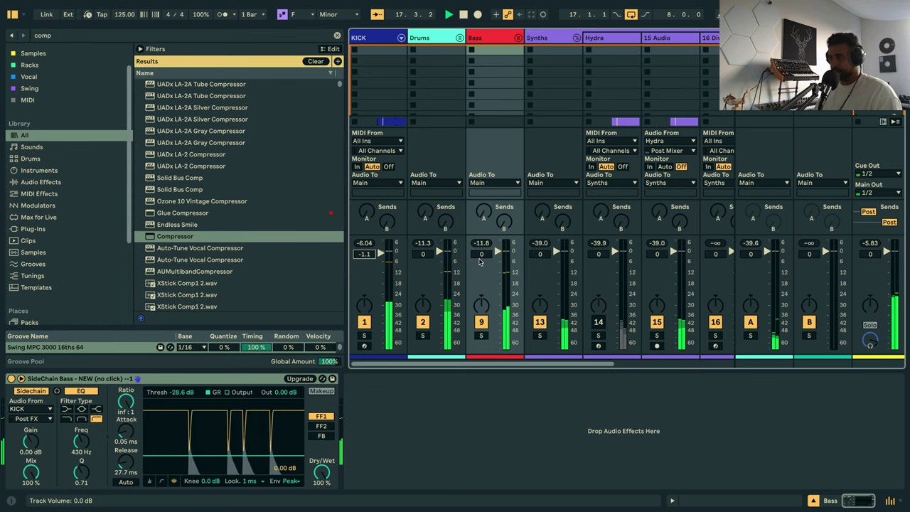
{"action": "left_click", "coordinate": [507, 42]}
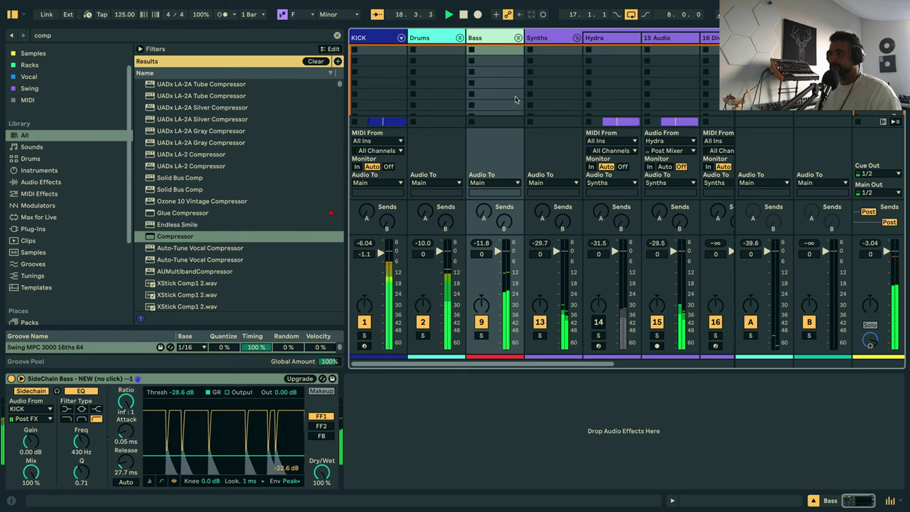
Raise the Pro-L 2 limiter gain on the Main track to +4.4 dB during playback and close the plug-in window.
{"action": "left_click", "coordinate": [877, 37]}
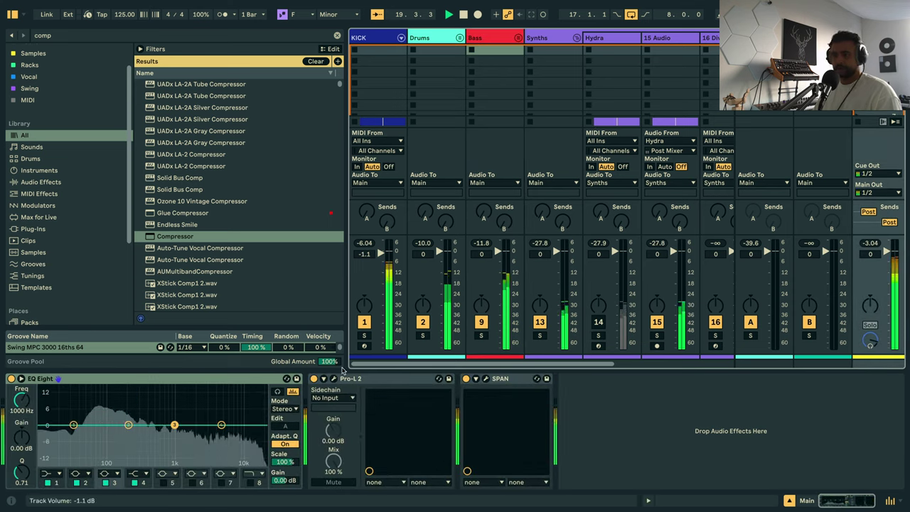
{"action": "key", "text": "space"}
{"action": "left_click", "coordinate": [333, 378]}
{"action": "key", "text": "space"}
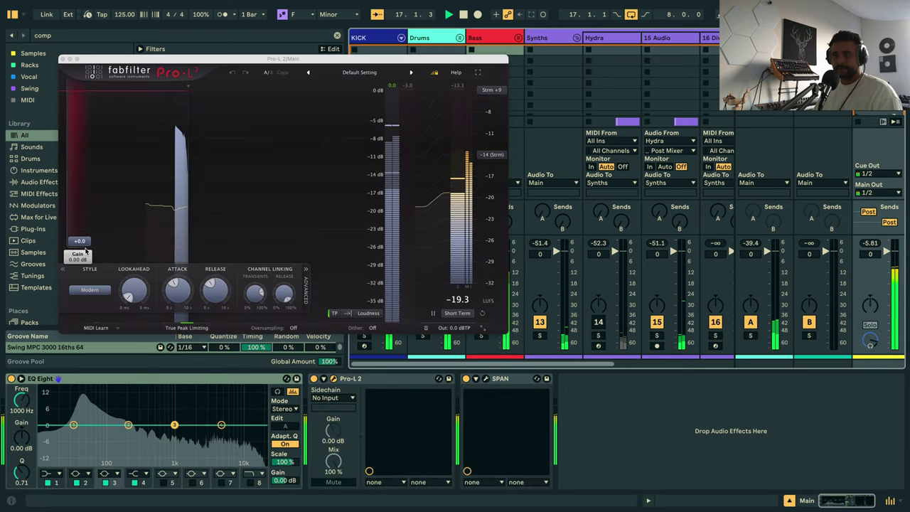
{"action": "left_click_drag", "start_coordinate": [85, 240], "coordinate": [88, 218]}
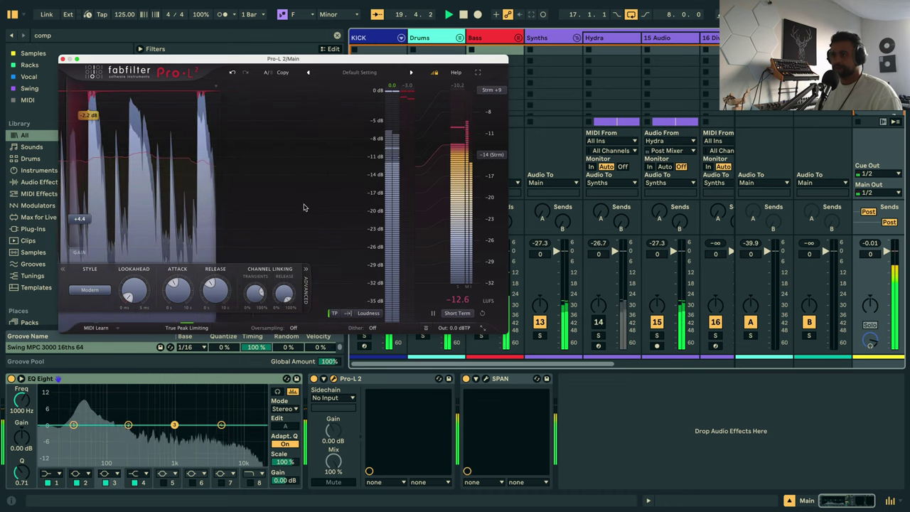
{"action": "left_click", "coordinate": [63, 58]}
Copy the SideChain Bass compressor from the Bass group to the end of the Drums group's effects and play the mix.
{"action": "left_click", "coordinate": [487, 37]}
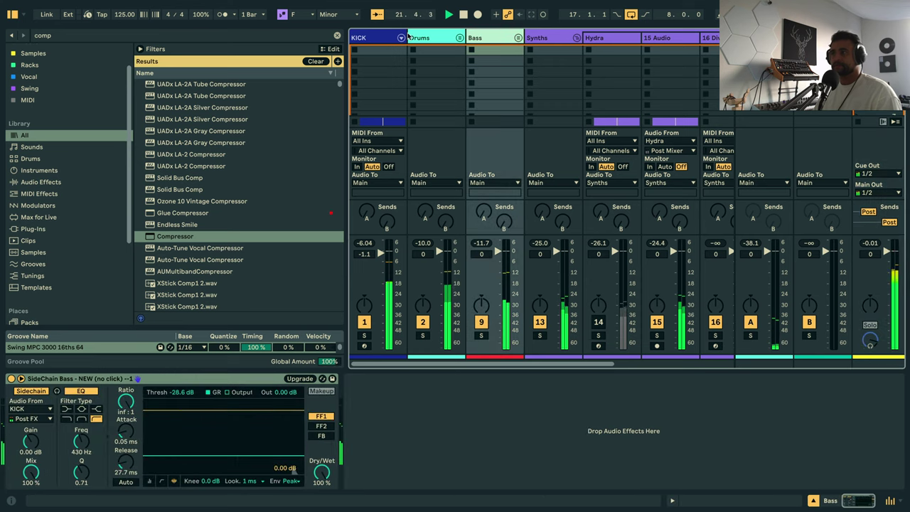
{"action": "left_click", "coordinate": [425, 37]}
{"action": "left_click", "coordinate": [518, 37]}
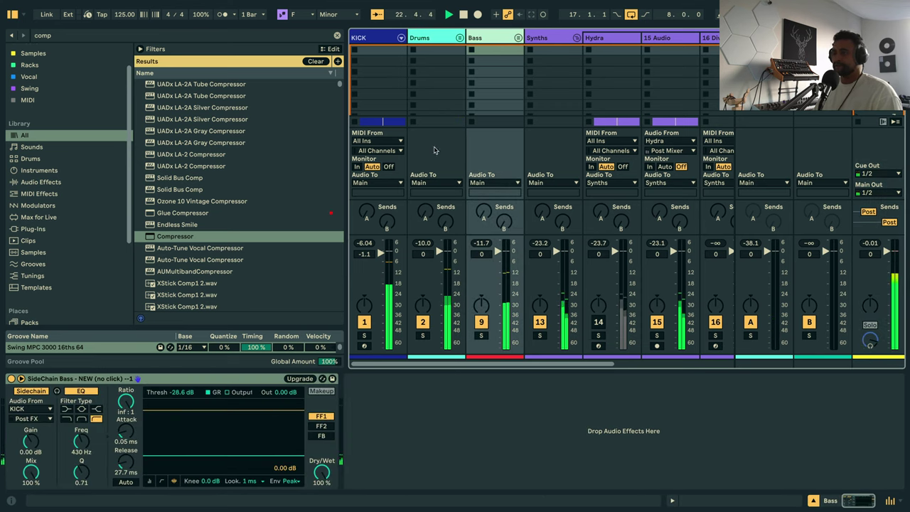
{"action": "left_click_drag", "start_coordinate": [202, 377], "coordinate": [387, 148]}
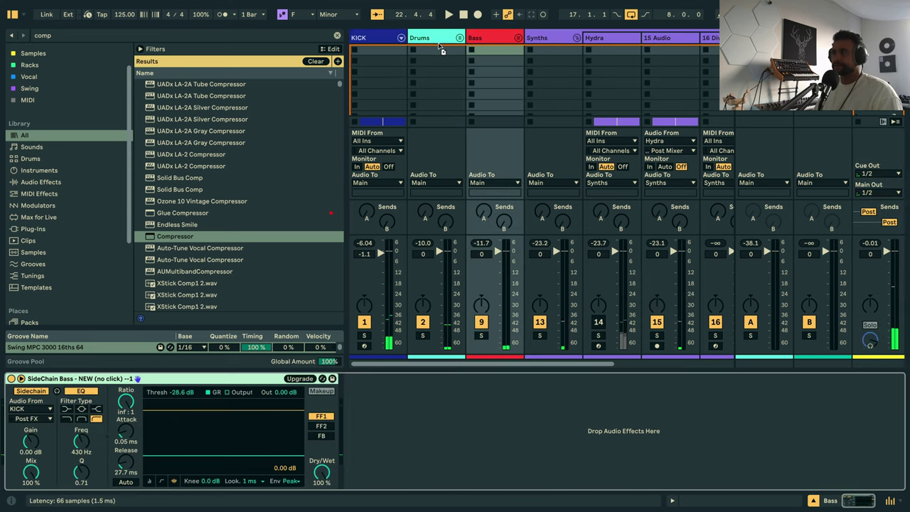
{"action": "left_click_drag", "start_coordinate": [441, 44], "coordinate": [442, 44]}
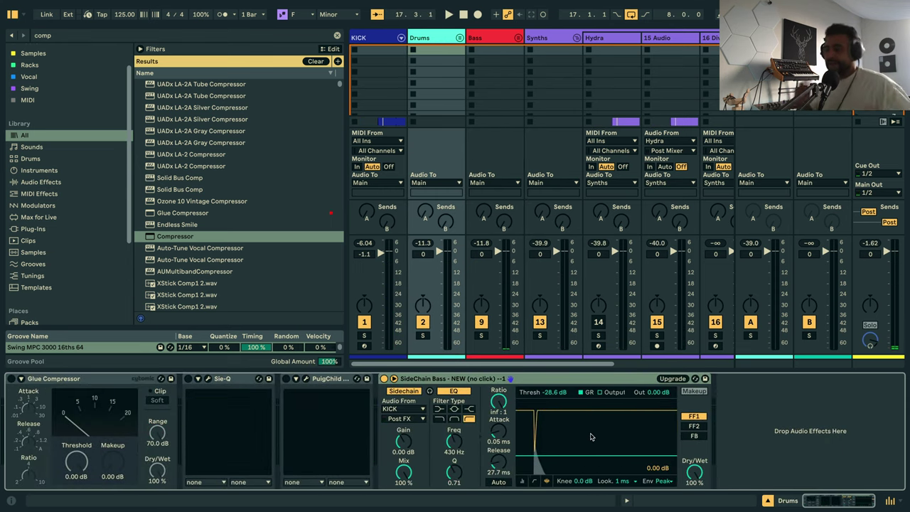
{"action": "key", "text": "space"}
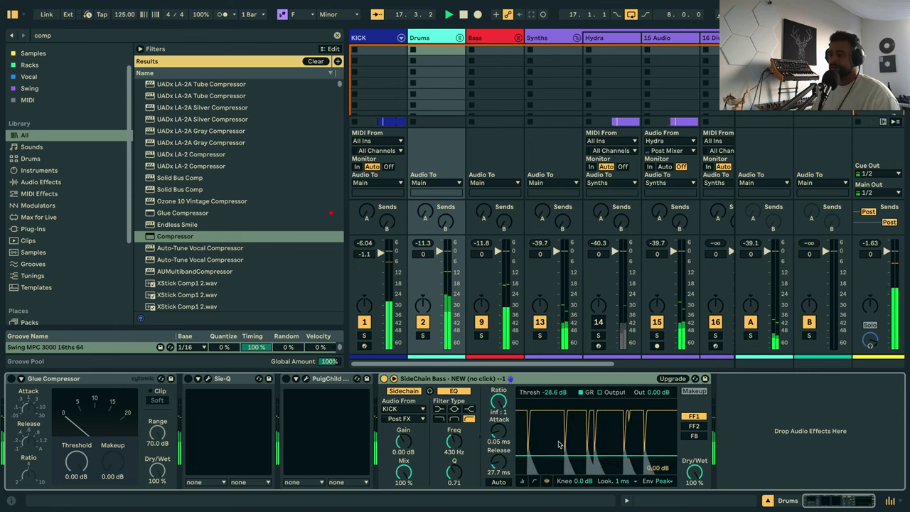
Unfold the Drums group and move its SideChain Bass compressor onto the 5 BW - LAR - Raw track.
{"action": "left_click", "coordinate": [459, 37]}
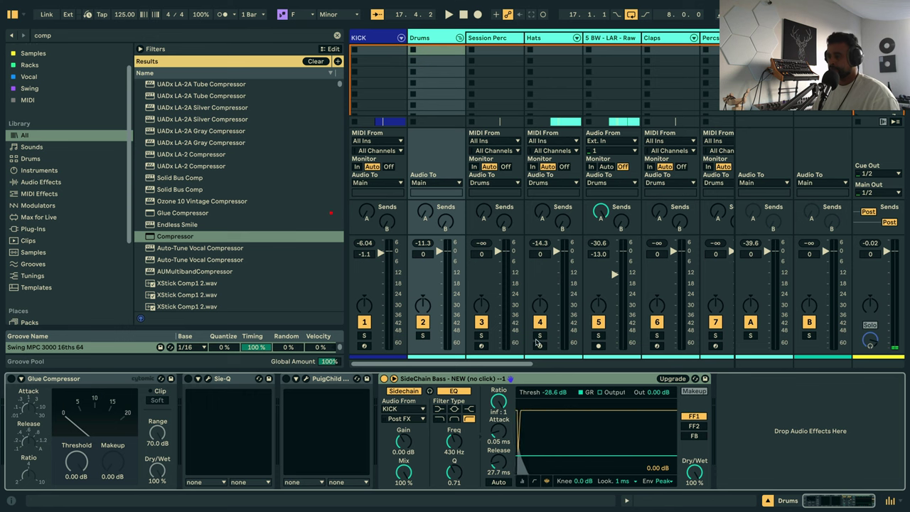
{"action": "left_click", "coordinate": [513, 378]}
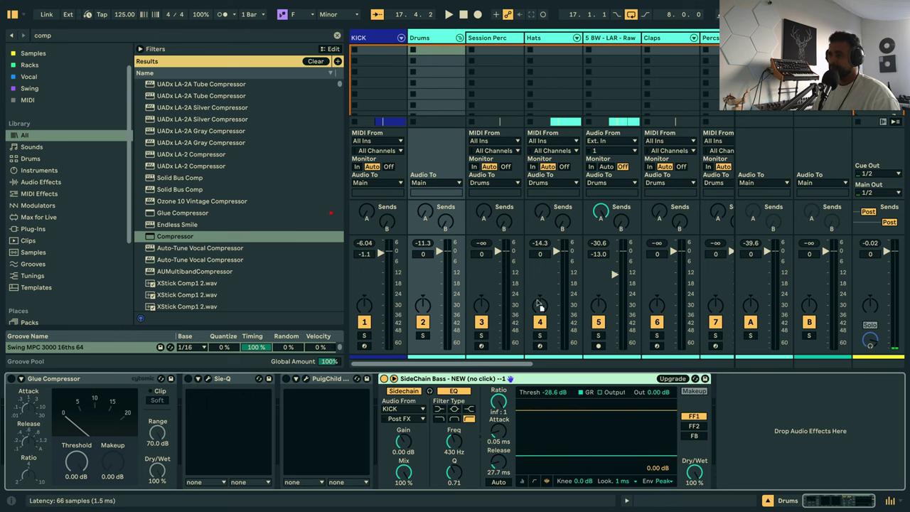
{"action": "left_click", "coordinate": [621, 49]}
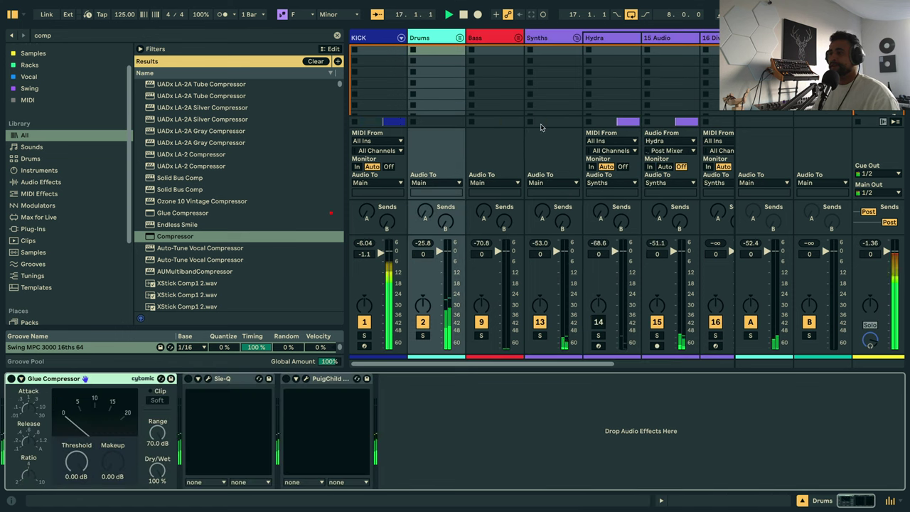
Unfold the Bass group, select the Serum track and open its bass clip for note editing from the arrangement.
{"action": "left_click", "coordinate": [502, 38]}
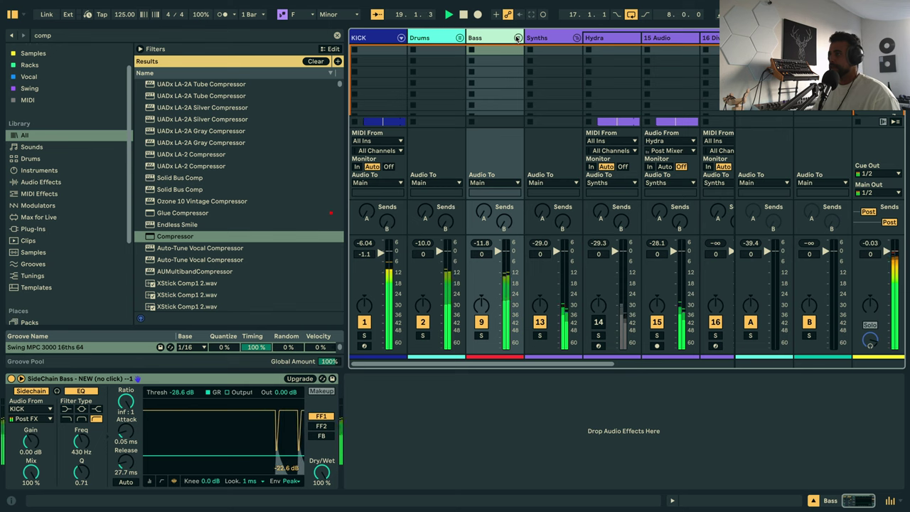
{"action": "left_click", "coordinate": [518, 38]}
{"action": "left_click", "coordinate": [566, 39]}
{"action": "key", "text": "Tab"}
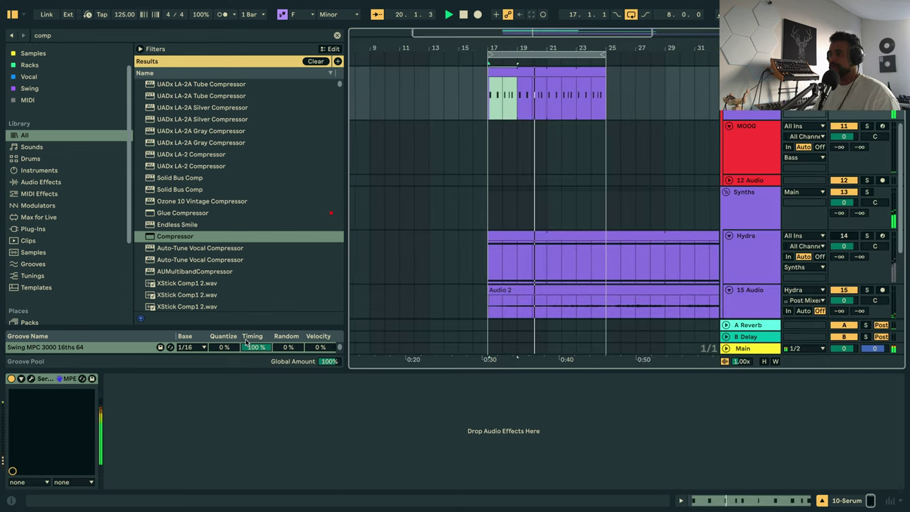
{"action": "double_click", "coordinate": [532, 70]}
{"action": "left_click", "coordinate": [498, 344]}
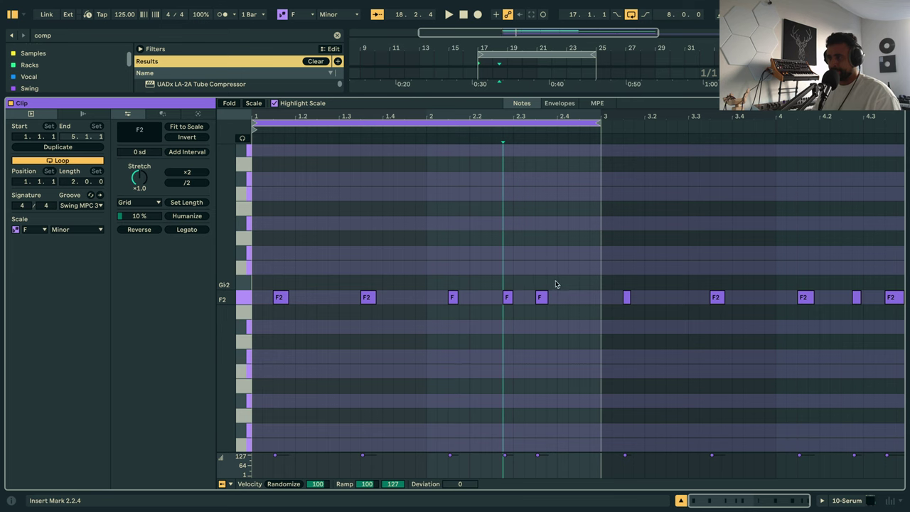
Select all notes in the Serum bass clip and briefly play them back.
{"action": "right_click", "coordinate": [495, 238]}
{"action": "left_click", "coordinate": [581, 427]}
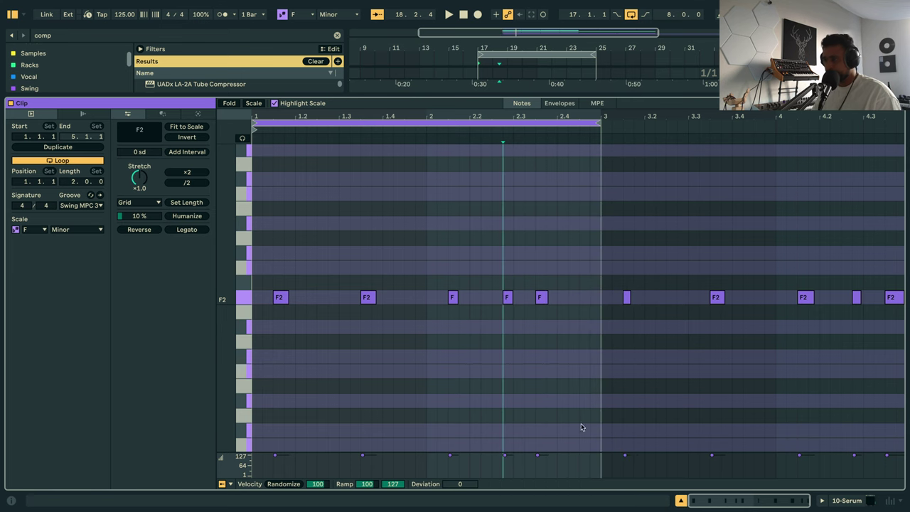
{"action": "key", "text": "ctrl+a"}
{"action": "key", "text": "space"}
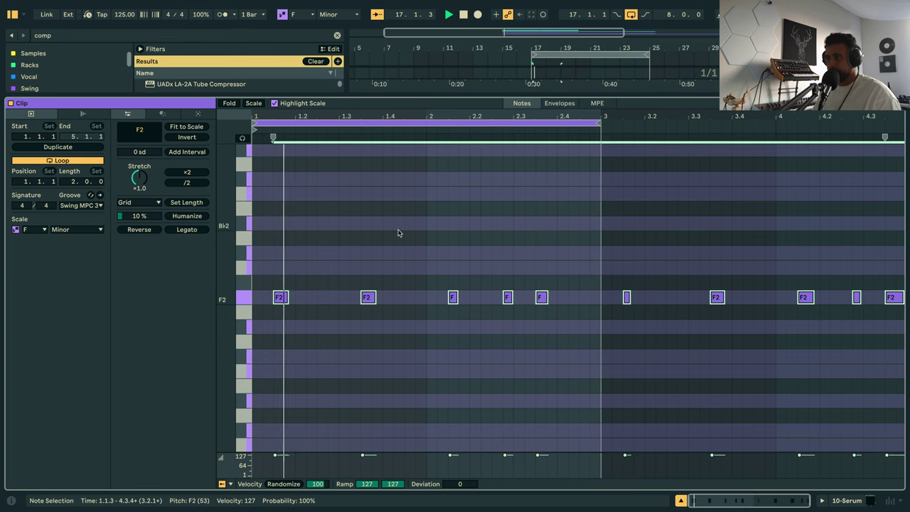
{"action": "key", "text": "space"}
Audition earlier positions for the F2 note at 1.3.3 and move it to 1.2.4.
{"action": "left_click", "coordinate": [367, 297]}
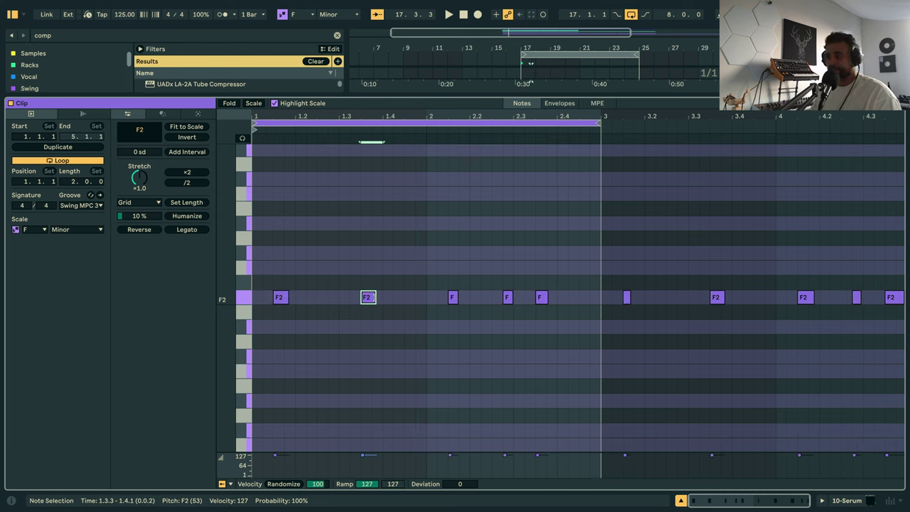
{"action": "key", "text": "space"}
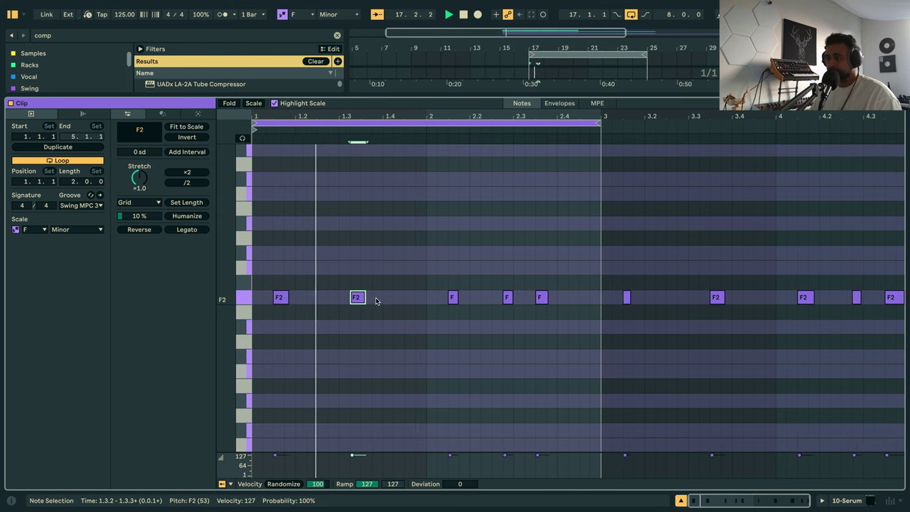
{"action": "key", "text": "space"}
{"action": "key", "text": "Left"}
{"action": "key", "text": "space"}
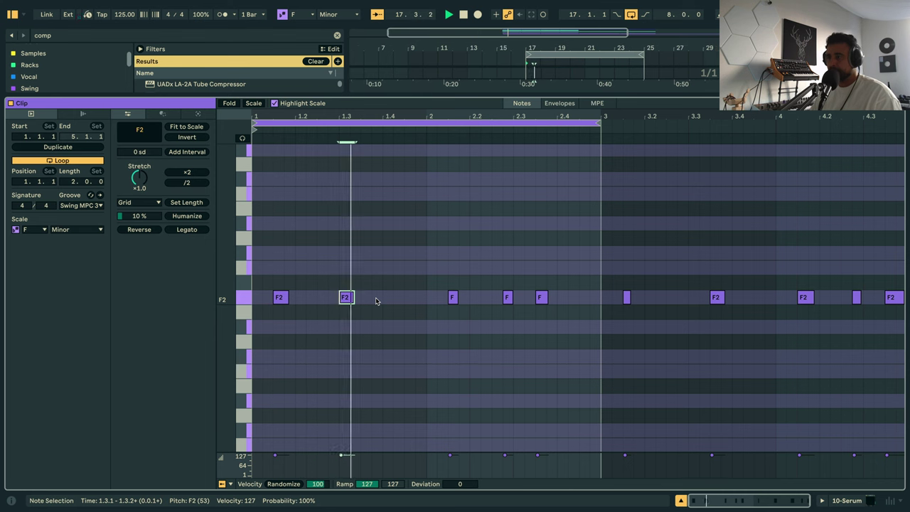
{"action": "key", "text": "Right"}
{"action": "key", "text": "space"}
{"action": "key", "text": "space"}
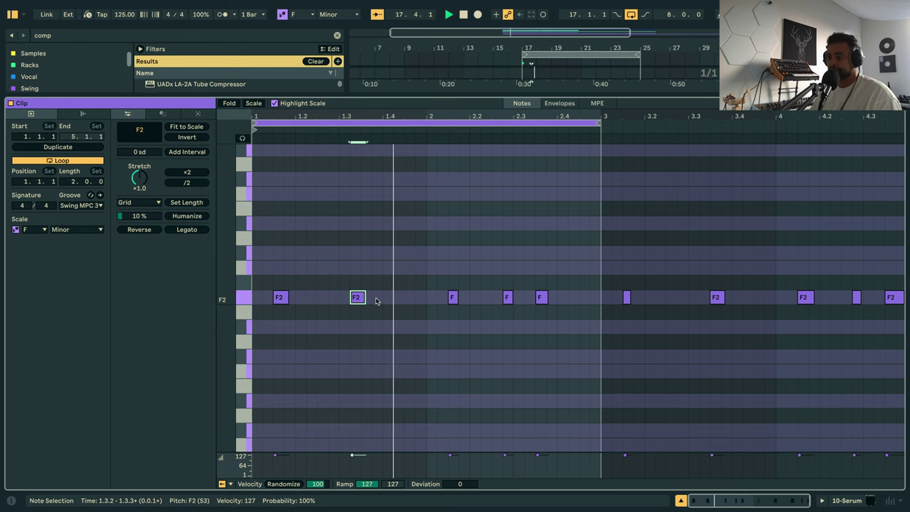
{"action": "key", "text": "Left"}
{"action": "key", "text": "space"}
{"action": "key", "text": "space"}
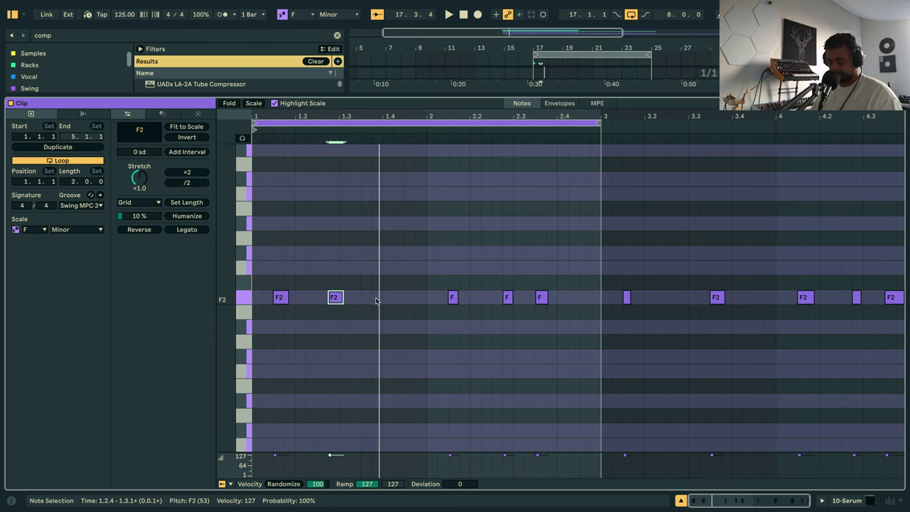
Duplicate the F2 note at 1.2.4 and place the copy at 1.3.2 while listening to the loop.
{"action": "key", "text": "Right"}
{"action": "key", "text": "Right"}
{"action": "key", "text": "space"}
{"action": "key", "text": "space"}
{"action": "key", "text": "super+Right"}
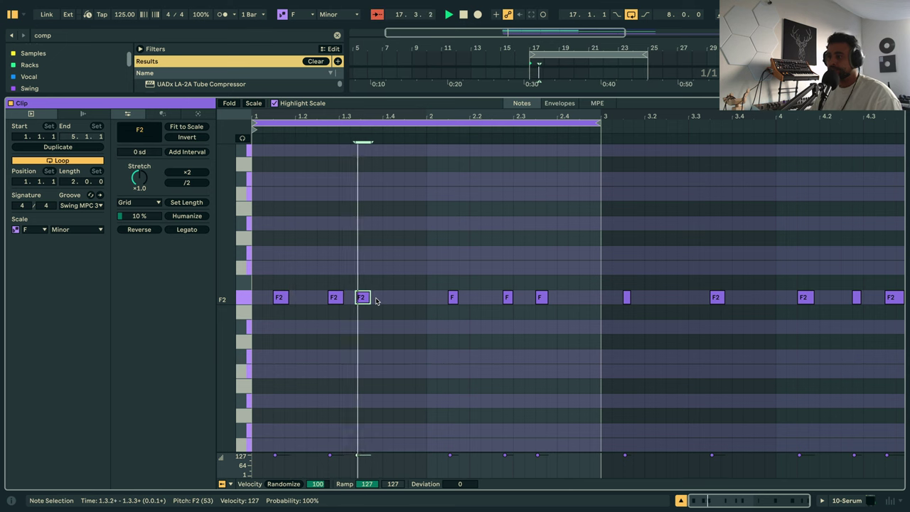
{"action": "key", "text": "super+Right"}
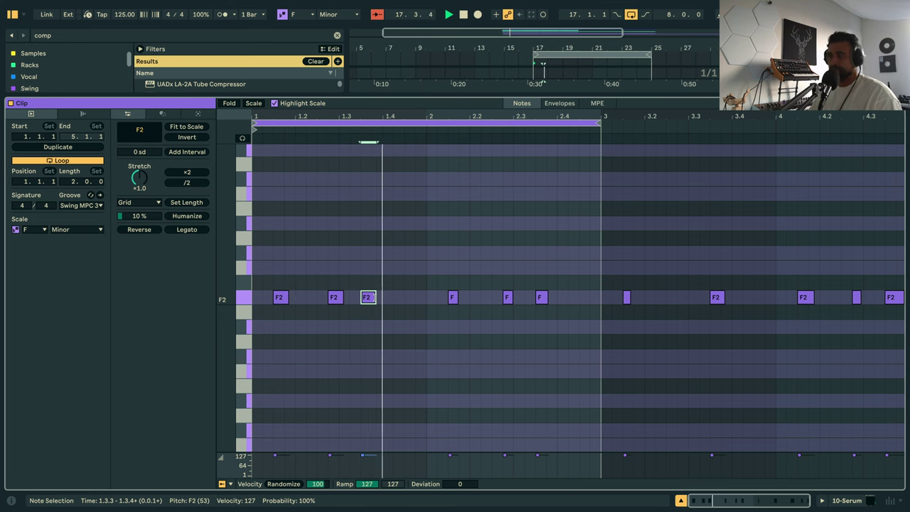
{"action": "key", "text": "Left"}
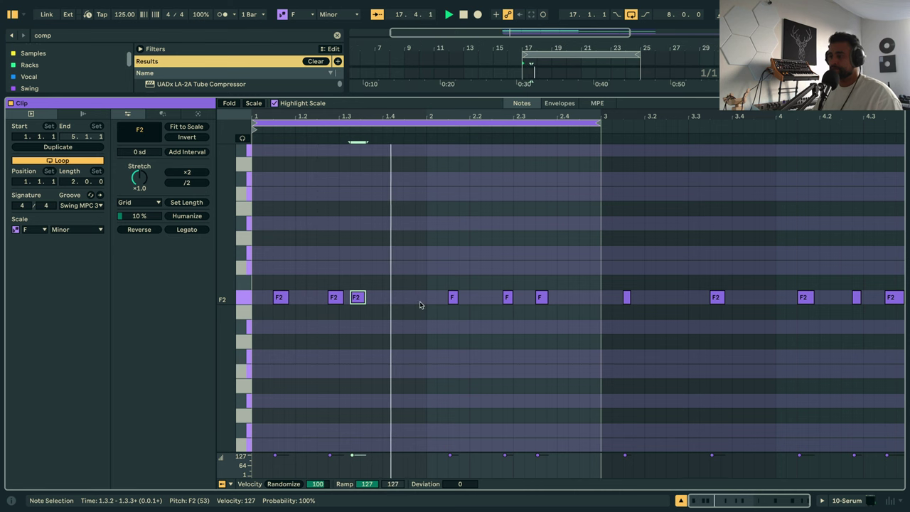
Try shifting the F2 note at 2.1.3 later to 2.1.4 during playback, and move it back.
{"action": "left_click", "coordinate": [448, 299]}
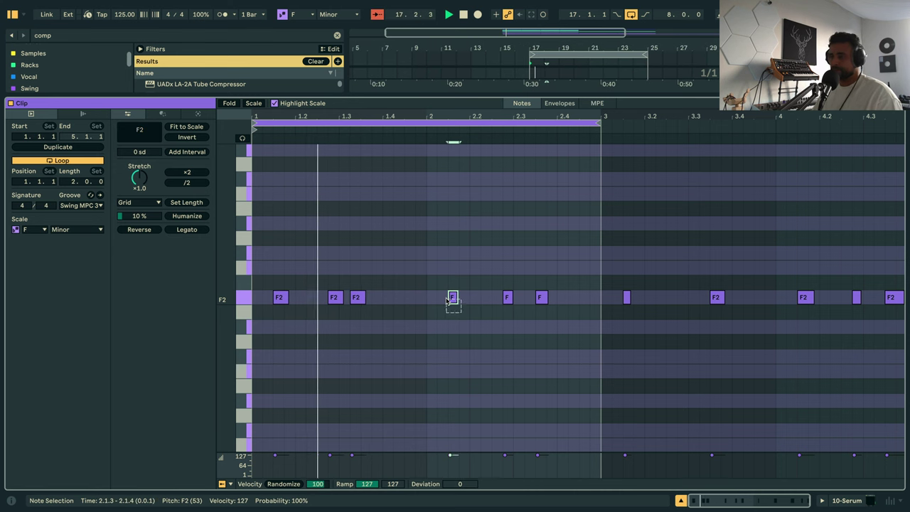
{"action": "key", "text": "alt+Right"}
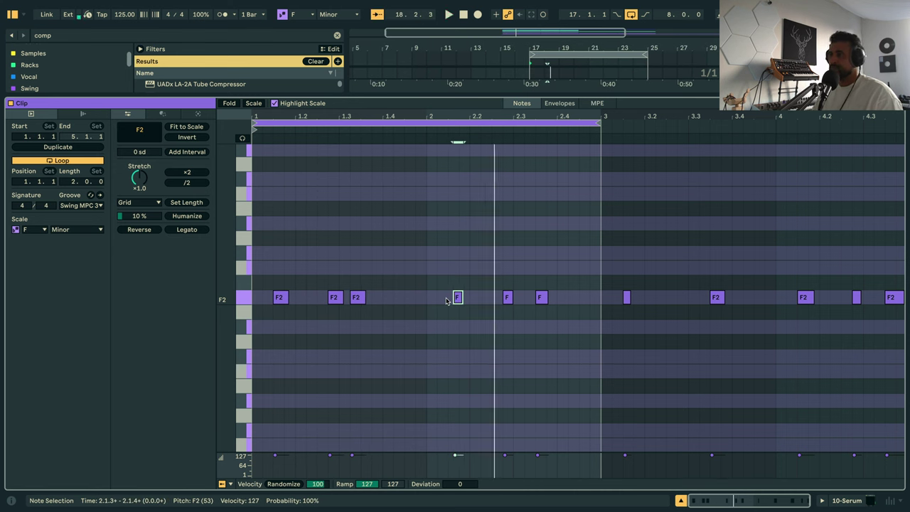
{"action": "key", "text": "space"}
{"action": "key", "text": "Left"}
{"action": "key", "text": "Right"}
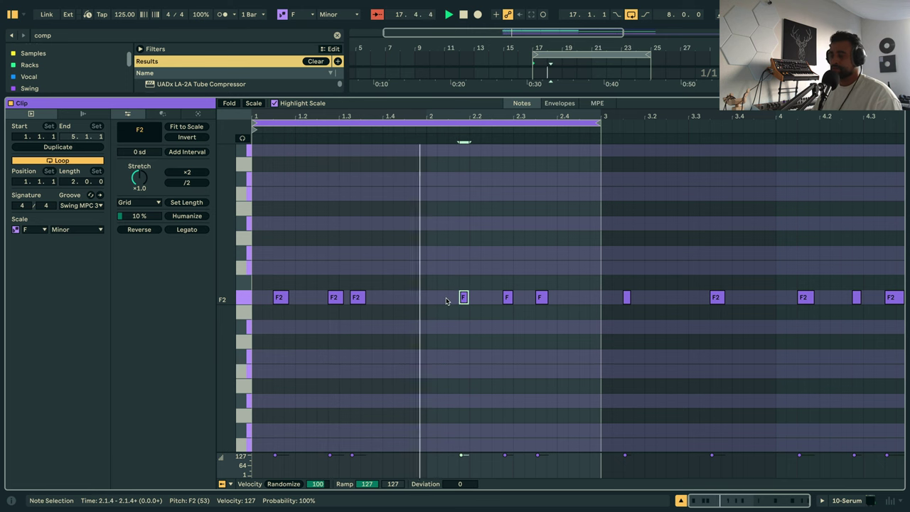
{"action": "key", "text": "Left"}
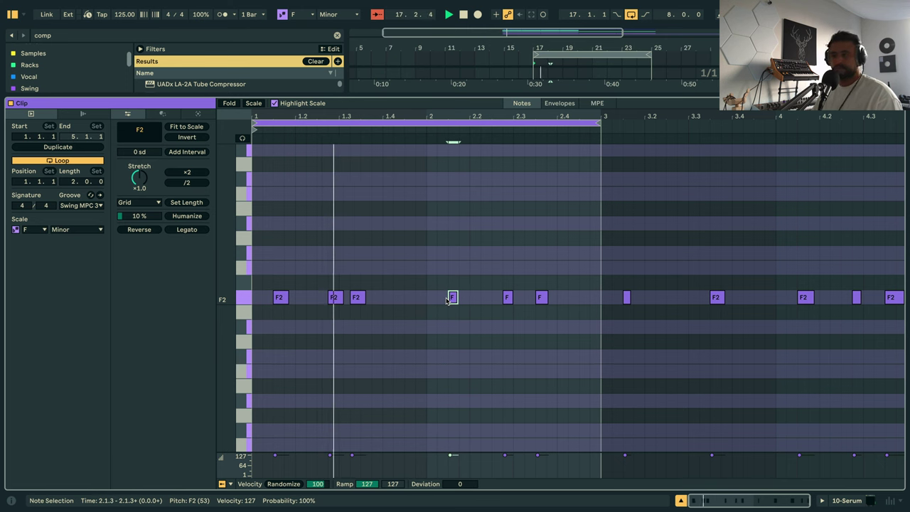
{"action": "key", "text": "space"}
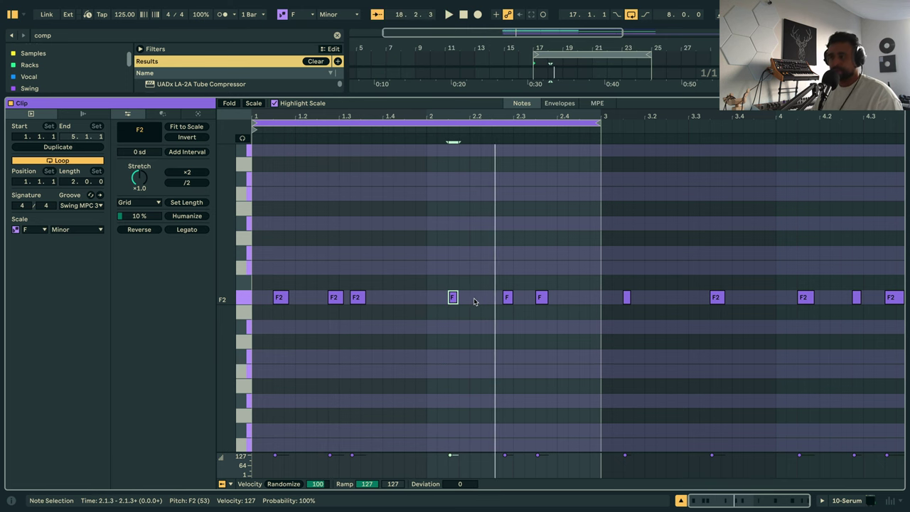
Lengthen the F2 note at 2.1.3 to two sixteenths and move it to 2.1.4.
{"action": "left_click_drag", "start_coordinate": [462, 297], "coordinate": [468, 297]}
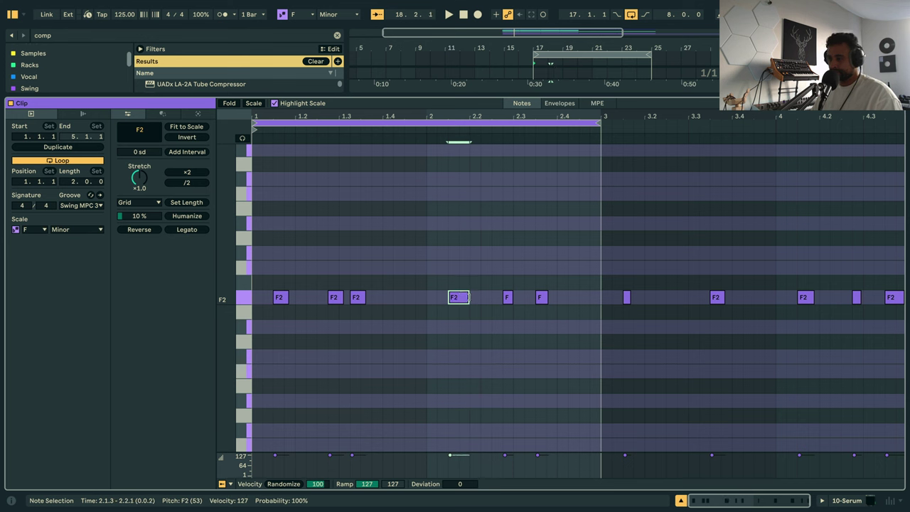
{"action": "key", "text": "space"}
{"action": "key", "text": "Right"}
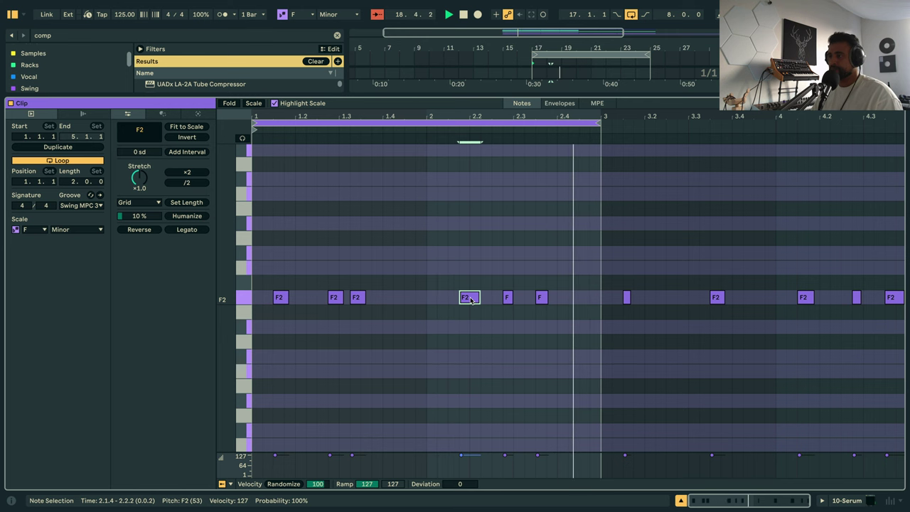
Move the F2 note at 2.3.3 to 2.3.2, extend it to 2.3.4 and lengthen the preceding note to meet it.
{"action": "left_click", "coordinate": [540, 297]}
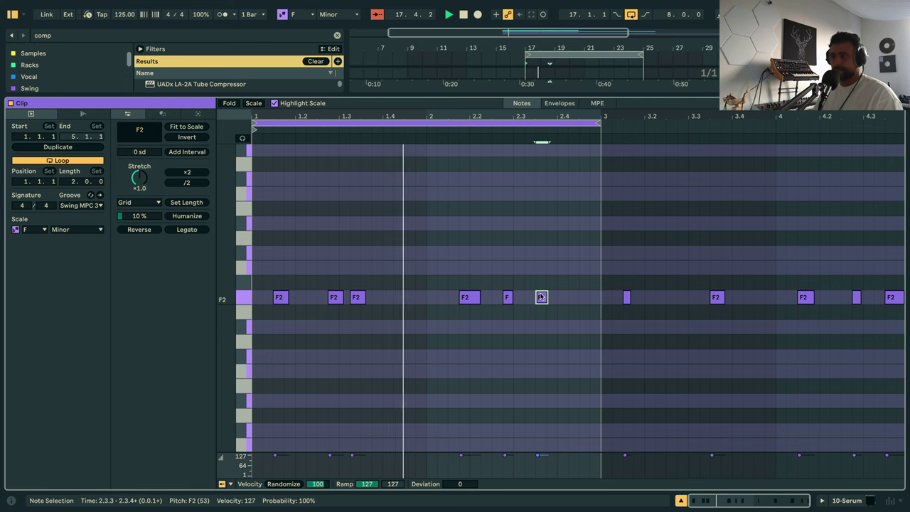
{"action": "key", "text": "Left"}
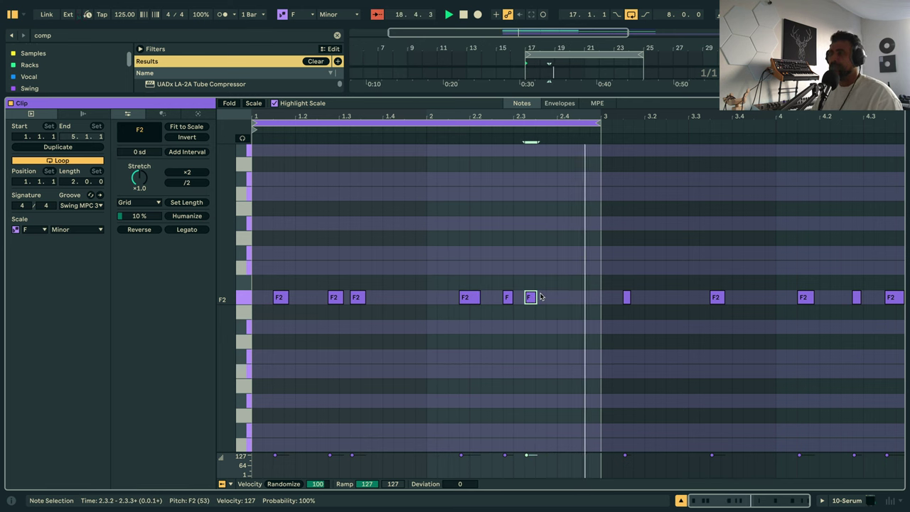
{"action": "left_click_drag", "start_coordinate": [511, 298], "coordinate": [547, 298]}
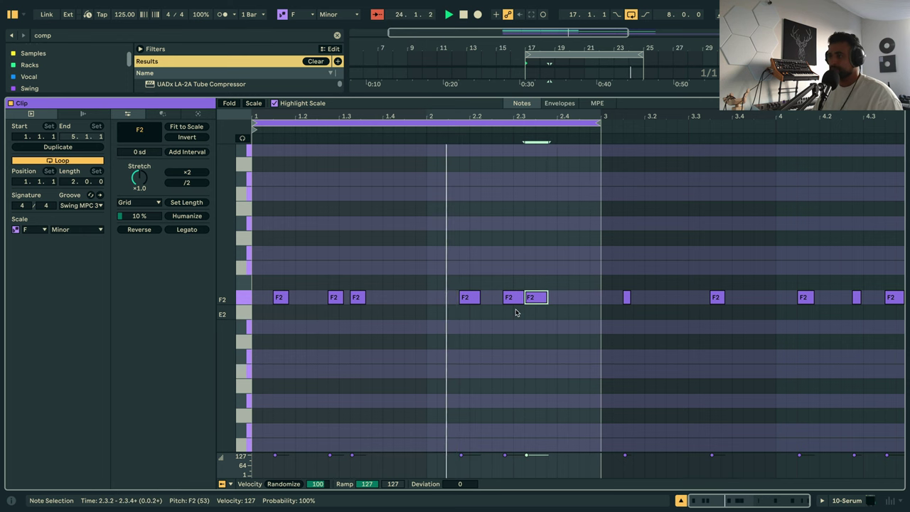
{"action": "key", "text": "space"}
{"action": "left_click", "coordinate": [470, 297]}
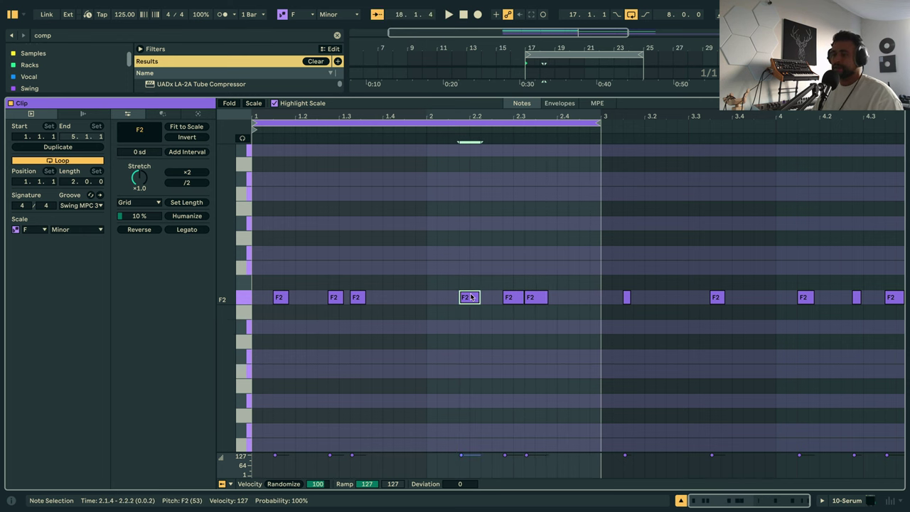
Limit the piano roll to the F Minor scale and raise the F2 note at 2.1.4 to A♭2 during playback.
{"action": "key", "text": "space"}
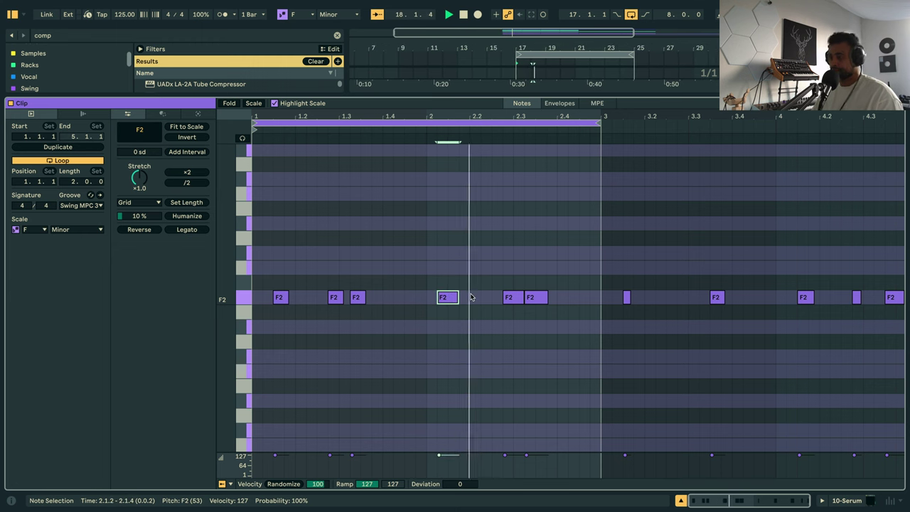
{"action": "key", "text": "Right"}
{"action": "key", "text": "Right"}
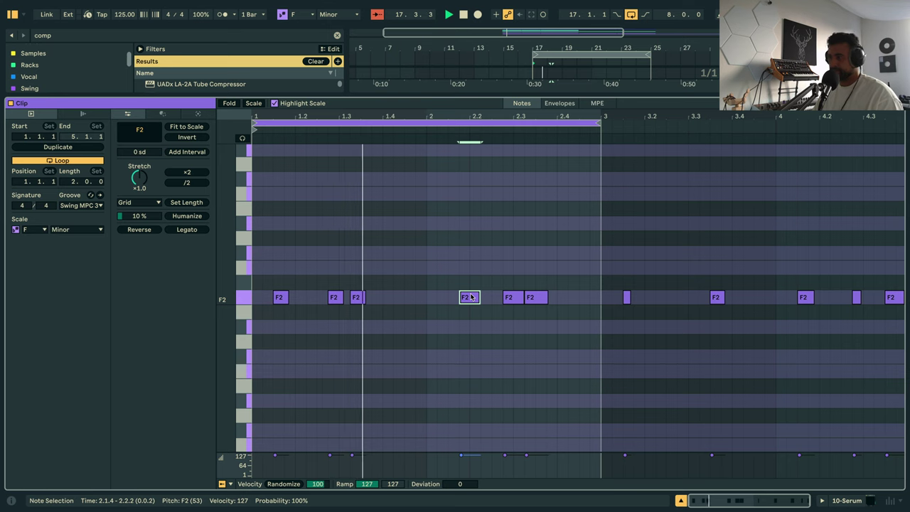
{"action": "key", "text": "shift+Up"}
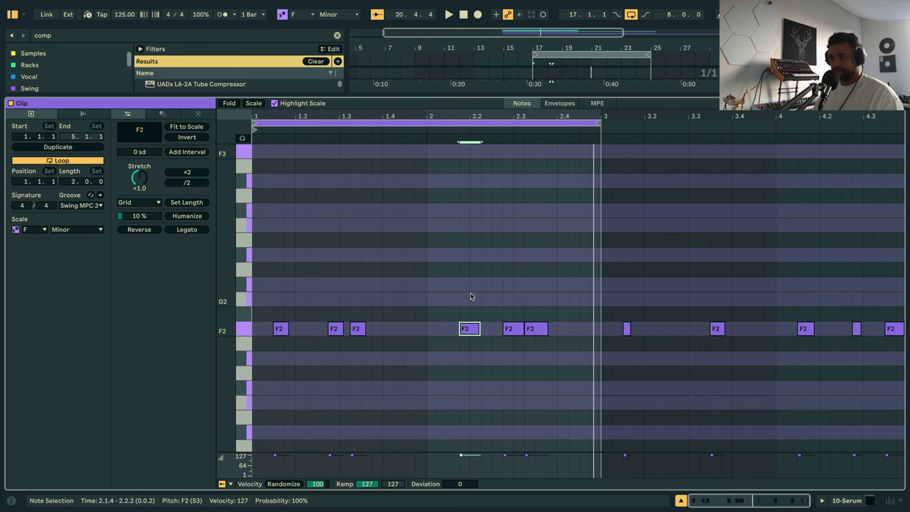
{"action": "left_click", "coordinate": [253, 103]}
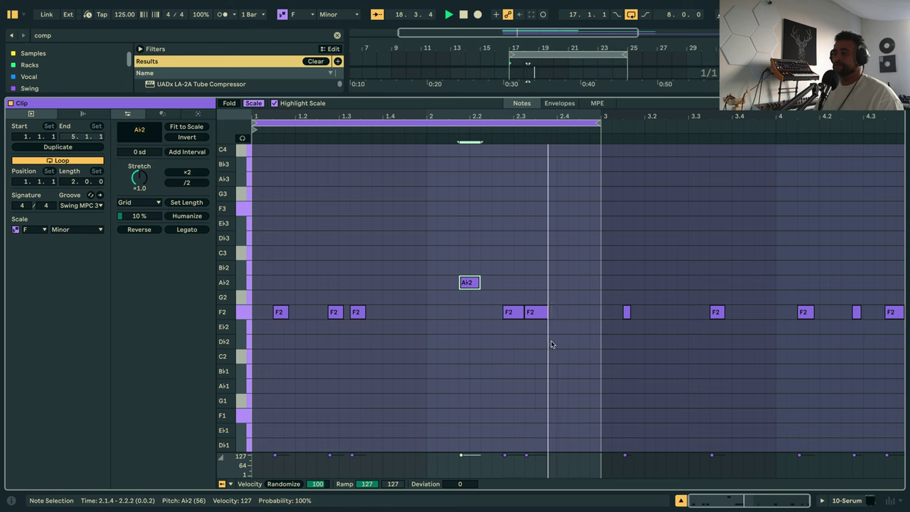
Add a two-sixteenth note just before the A♭2 note, raise it to C3 and move it to 2.1.2.
{"action": "double_click", "coordinate": [454, 297]}
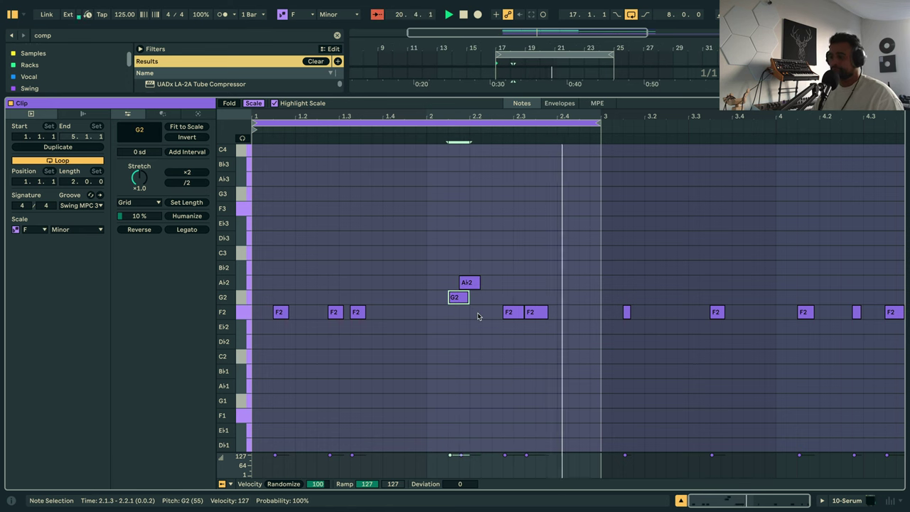
{"action": "key", "text": "Up"}
{"action": "key", "text": "Up"}
{"action": "key", "text": "Up"}
{"action": "key", "text": "Up"}
{"action": "key", "text": "Up"}
{"action": "key", "text": "Left"}
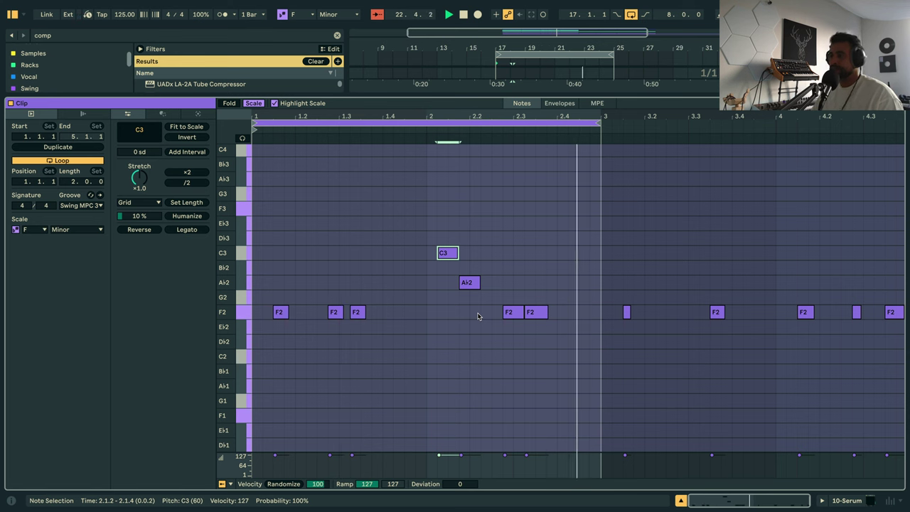
Try the added C3 note at 2.1.1 and as D♭3 while the loop plays, and settle it on C3 at 2.1.3.
{"action": "key", "text": "Left"}
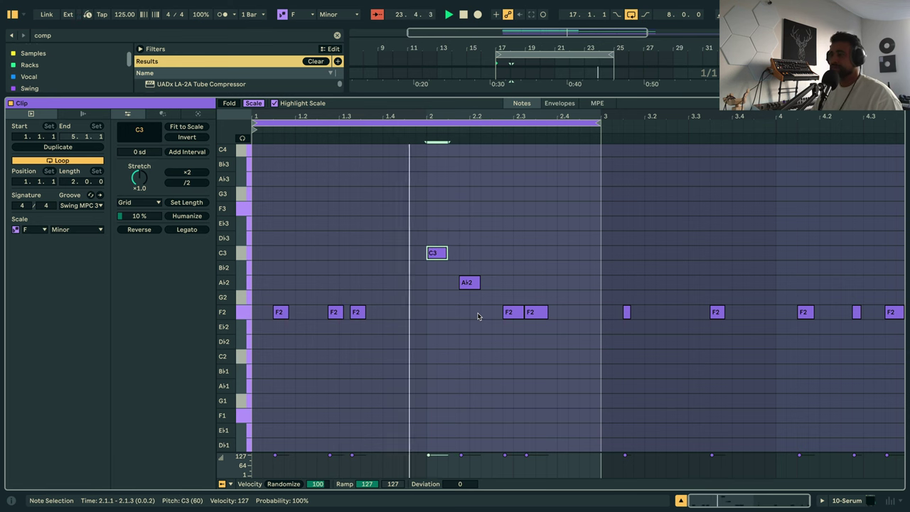
{"action": "key", "text": "Right"}
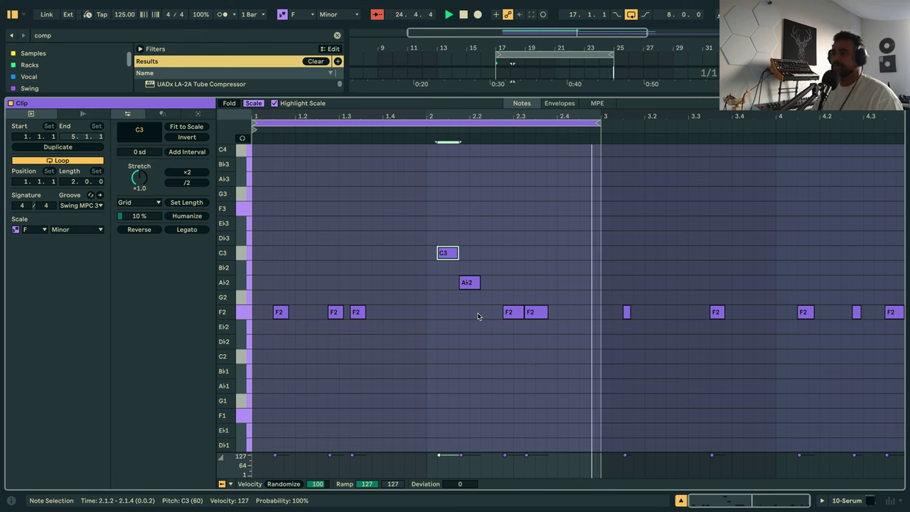
{"action": "key", "text": "Up"}
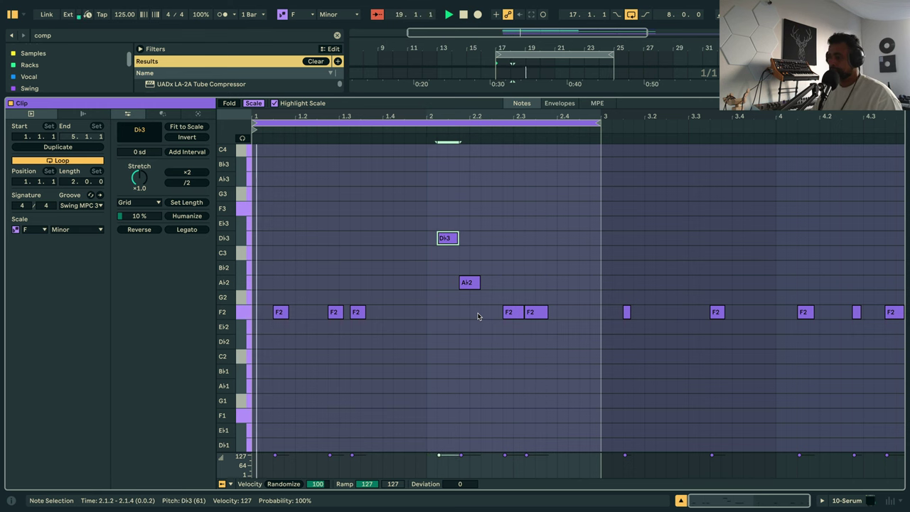
{"action": "key", "text": "Right"}
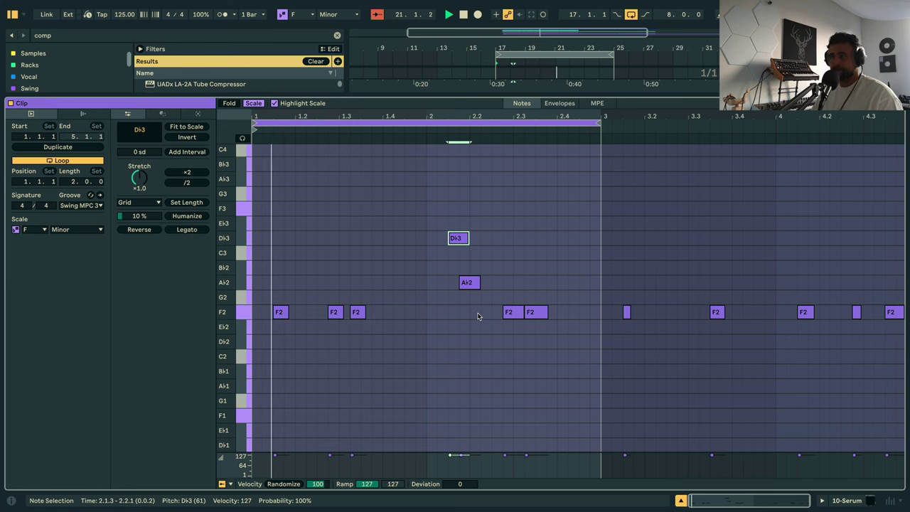
{"action": "key", "text": "Down"}
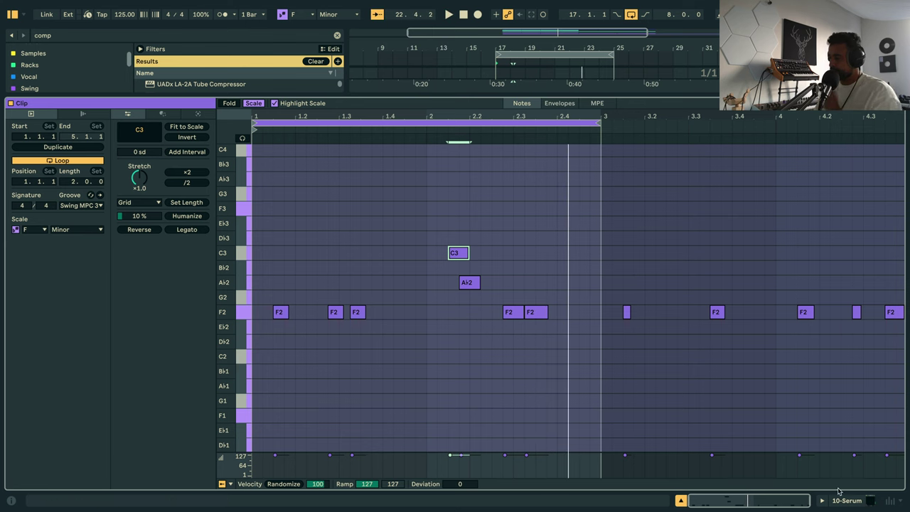
Raise the threshold of the Bass group's sidechain compressor to -22.3 dB and play the loop.
{"action": "left_click", "coordinate": [859, 506]}
{"action": "scroll", "coordinate": [765, 127], "scroll_direction": "up", "scroll_amount": 3}
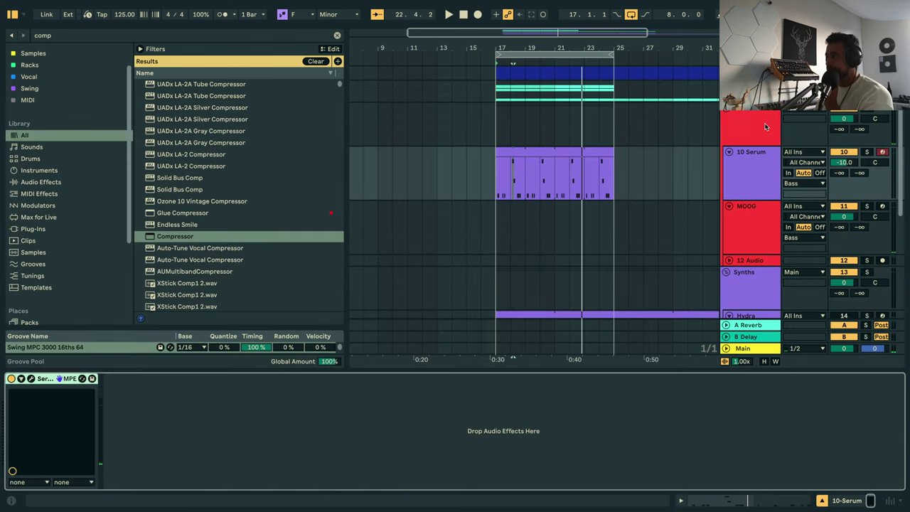
{"action": "left_click", "coordinate": [756, 120]}
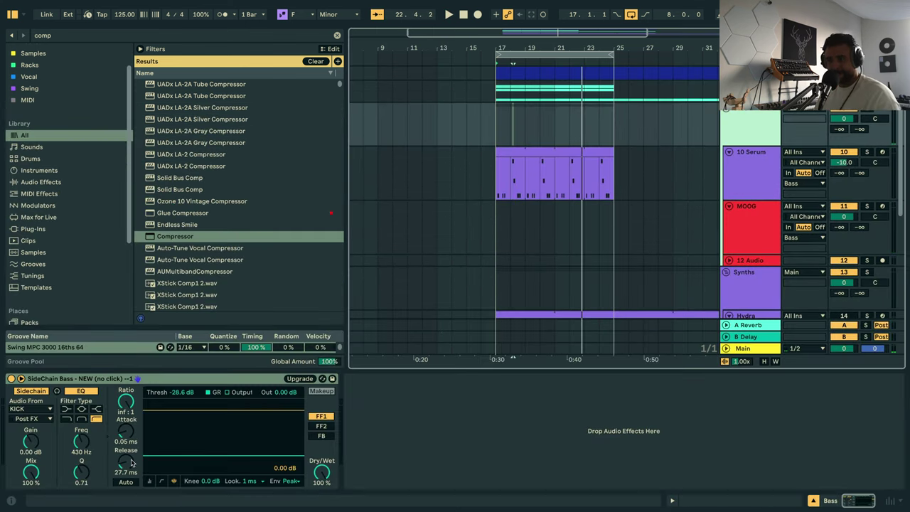
{"action": "key", "text": "space"}
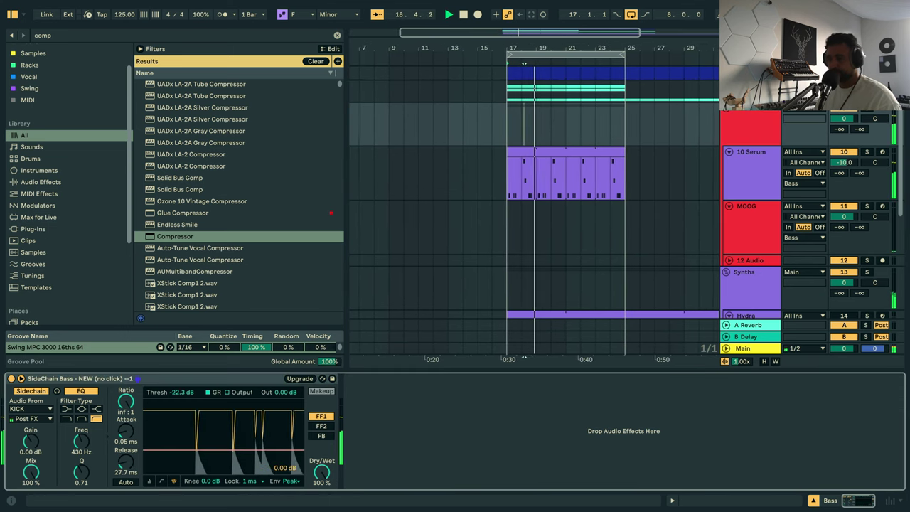
In the Serum clip, shorten the C3 note at 2.1.3 to one sixteenth and raise it to B♭3 during playback.
{"action": "double_click", "coordinate": [574, 155]}
{"action": "left_click", "coordinate": [636, 254]}
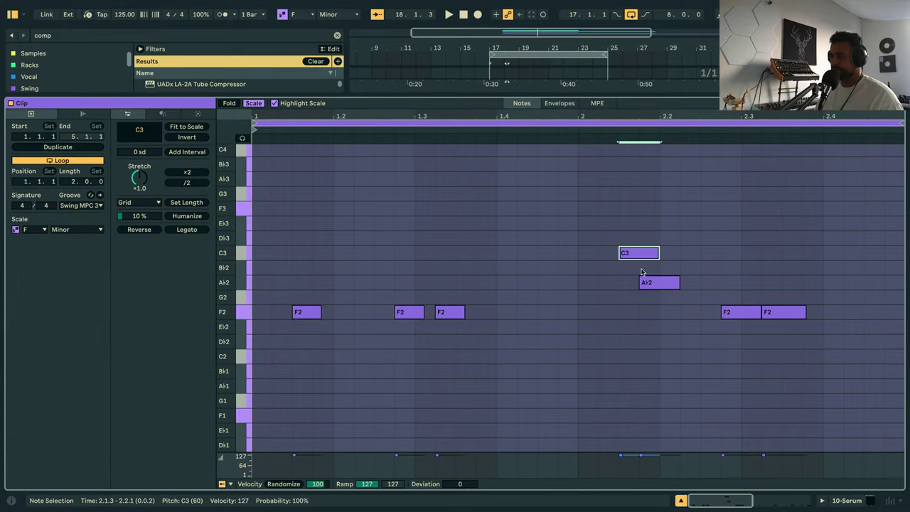
{"action": "key", "text": "space"}
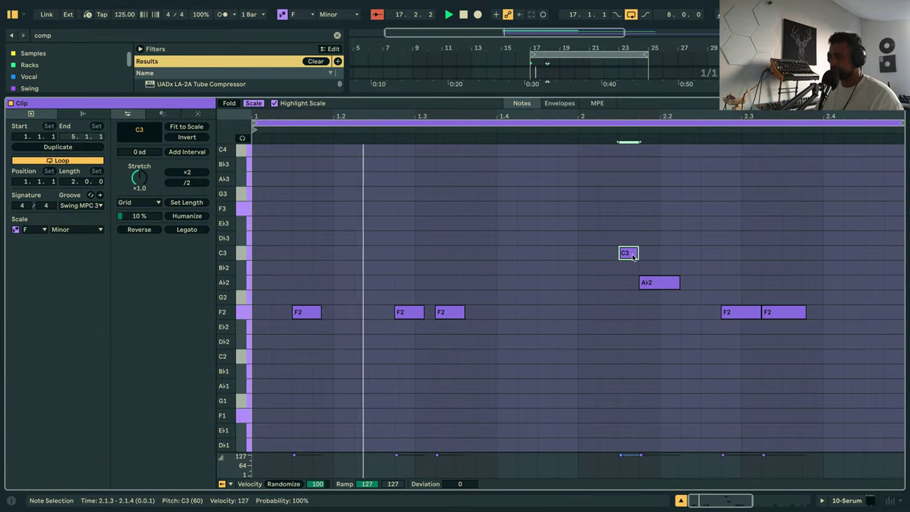
{"action": "key", "text": "shift+Up"}
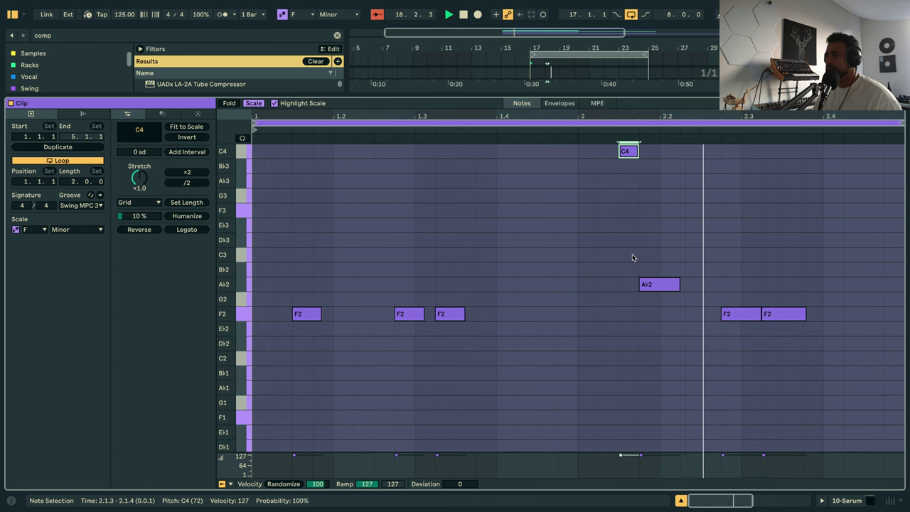
{"action": "key", "text": "Down"}
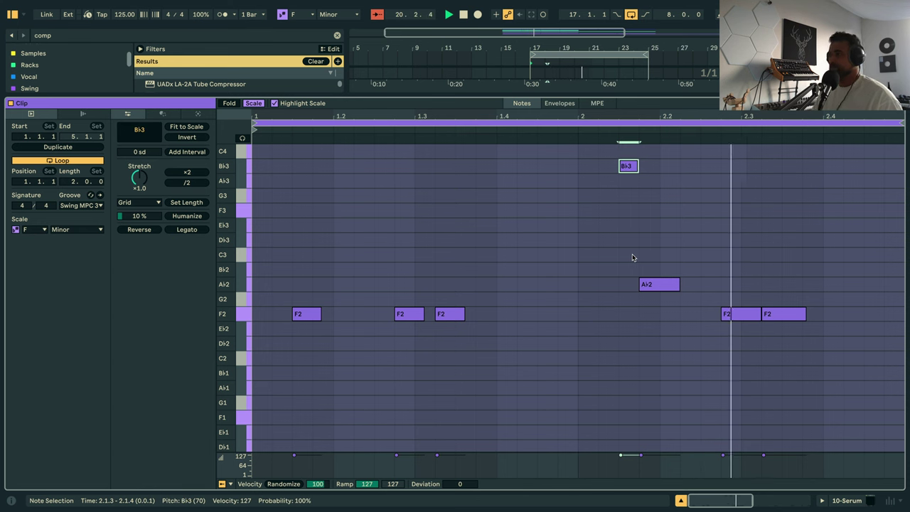
Add a sixteenth note at A♭3 before the B♭3 note, move it to 1.4.3 and lower it to E♭3.
{"action": "double_click", "coordinate": [607, 180]}
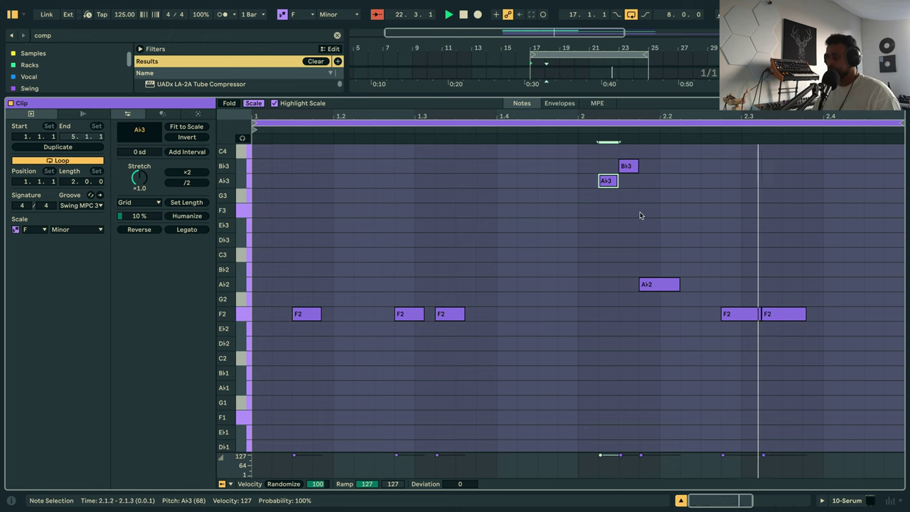
{"action": "key", "text": "Left"}
{"action": "key", "text": "Left"}
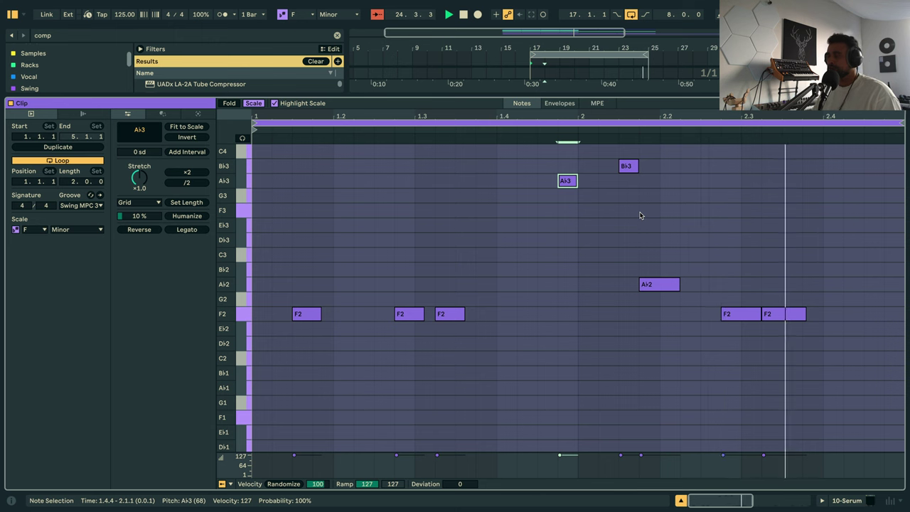
{"action": "key", "text": "Down"}
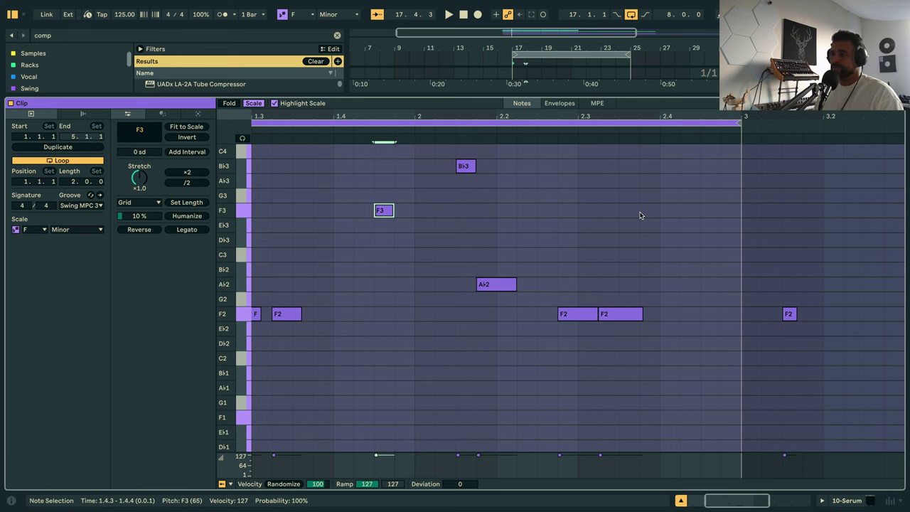
{"action": "key", "text": "Down"}
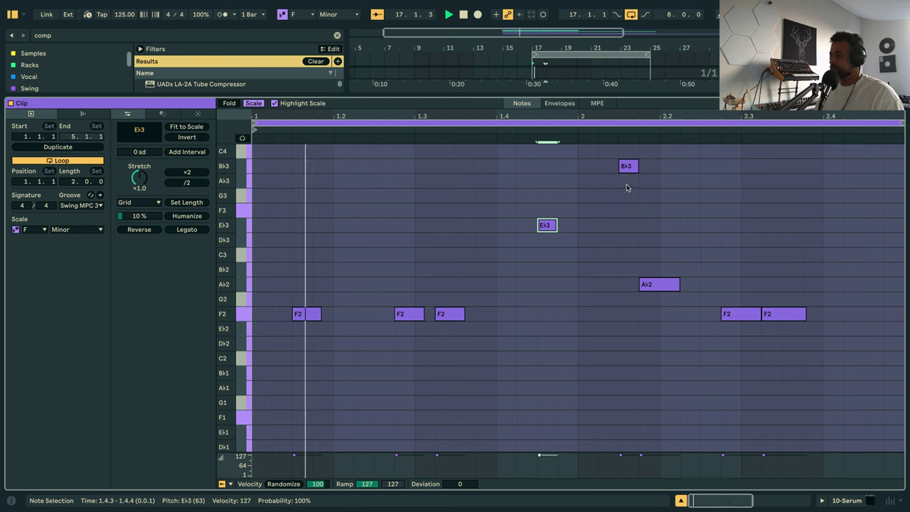
Lower the B♭3 note at 2.1.3 to E♭3, trying D♭3 along the way while listening.
{"action": "left_click", "coordinate": [627, 165]}
{"action": "key", "text": "Down"}
{"action": "key", "text": "Down"}
{"action": "key", "text": "Down"}
{"action": "key", "text": "Down"}
{"action": "key", "text": "Down"}
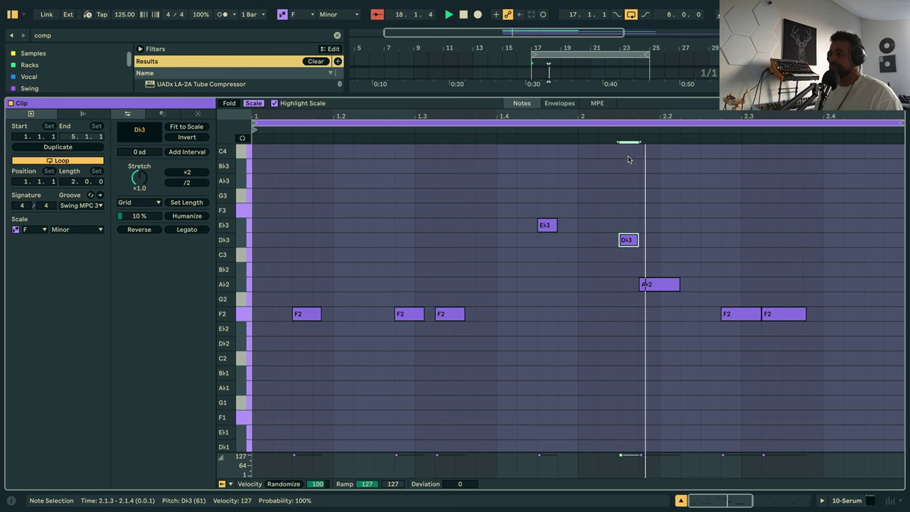
{"action": "key", "text": "Up"}
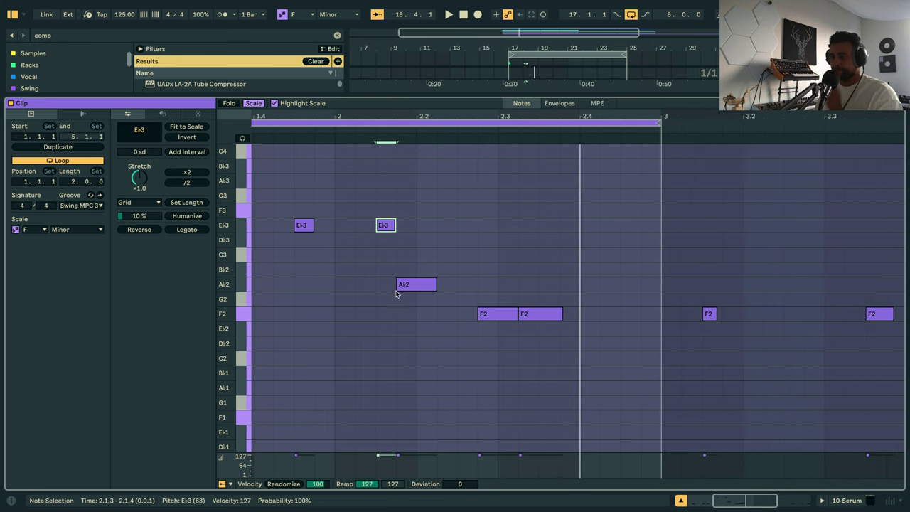
Check the kick clip's hit at 2.1.3 against the bassline's A♭2 note at 2.1.4.
{"action": "left_click", "coordinate": [410, 287]}
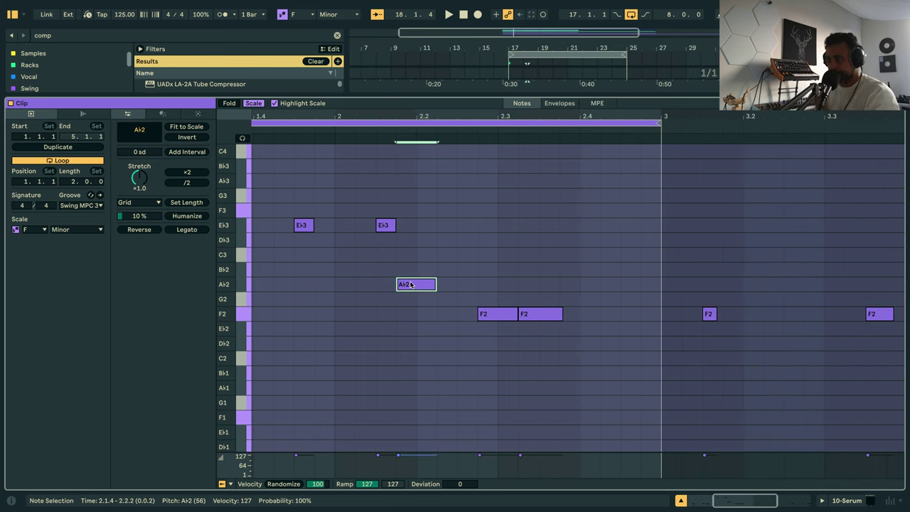
{"action": "key", "text": "shift+Tab"}
{"action": "double_click", "coordinate": [546, 72]}
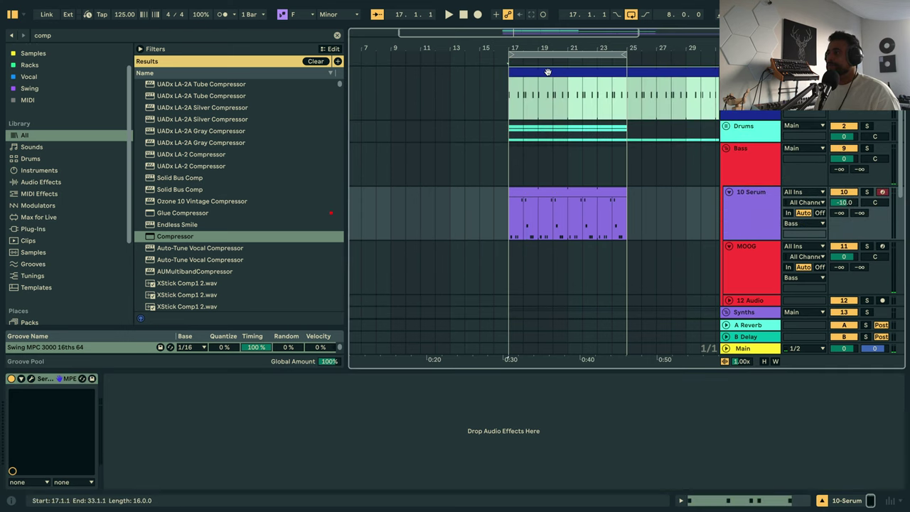
{"action": "left_click", "coordinate": [648, 150]}
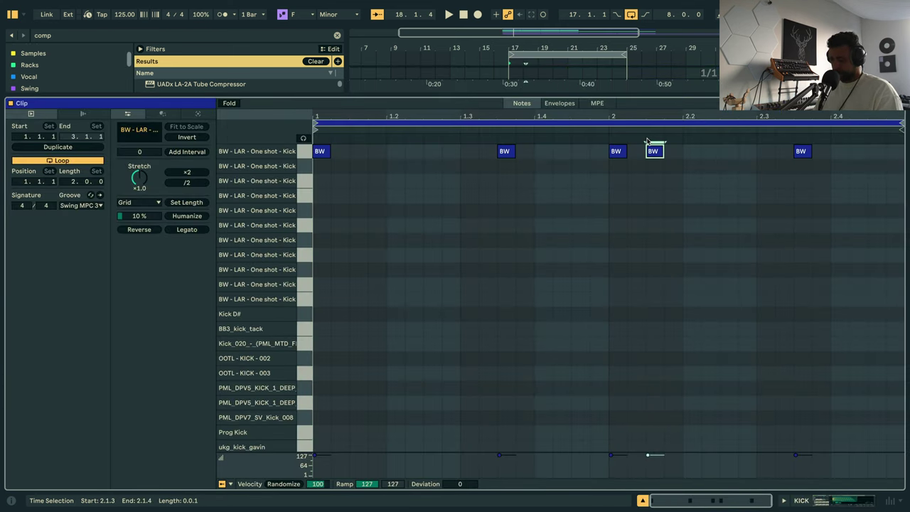
{"action": "key", "text": "ctrl+alt+e"}
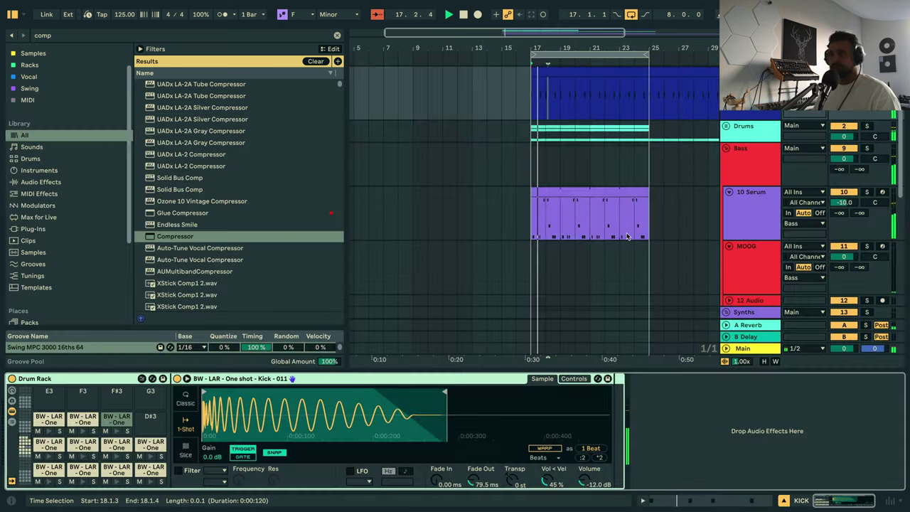
Lower the Serum clip's E♭3 note at 2.1.3 to D♭3 and limit the piano roll to scale notes again.
{"action": "double_click", "coordinate": [578, 193]}
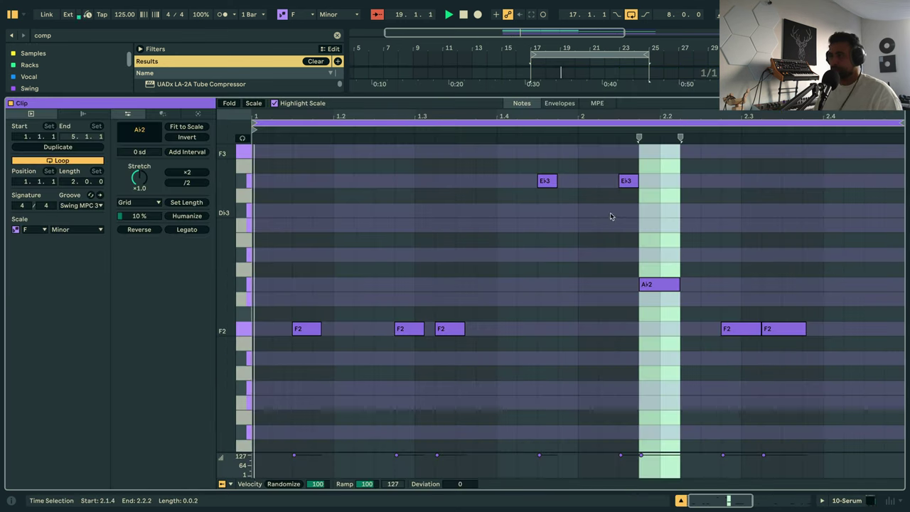
{"action": "left_click", "coordinate": [628, 195]}
{"action": "key", "text": "Down"}
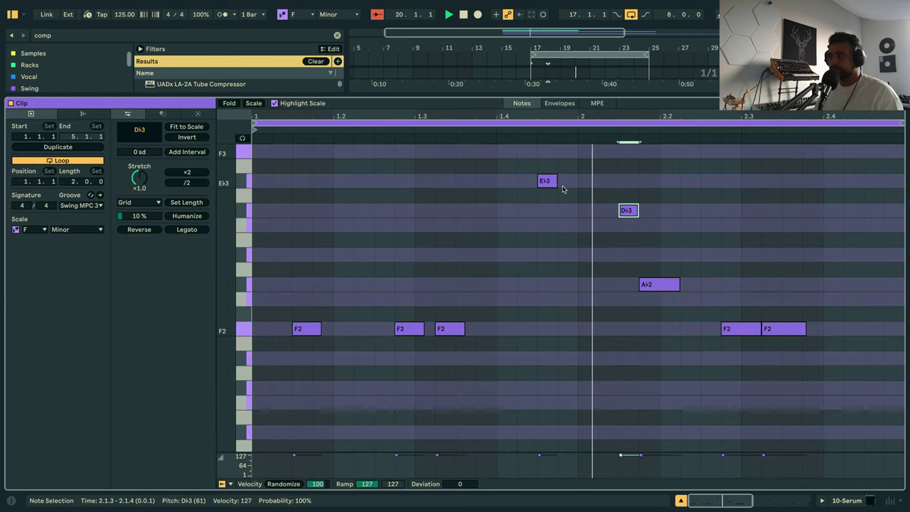
{"action": "left_click", "coordinate": [253, 103]}
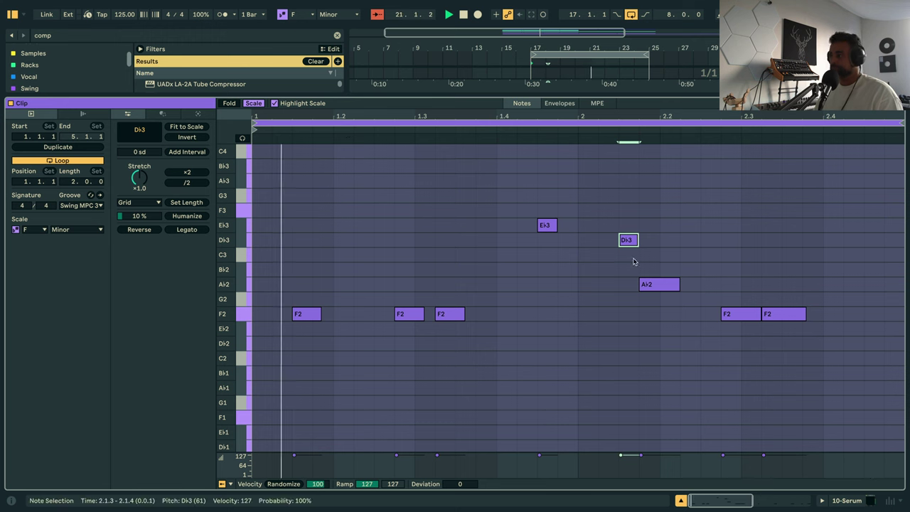
Delete the D♭3 note at 2.1.3 and move the A♭2 note from 2.1.4 to 2.1.3.
{"action": "left_click_drag", "start_coordinate": [615, 266], "coordinate": [636, 235]}
{"action": "double_click", "coordinate": [635, 236]}
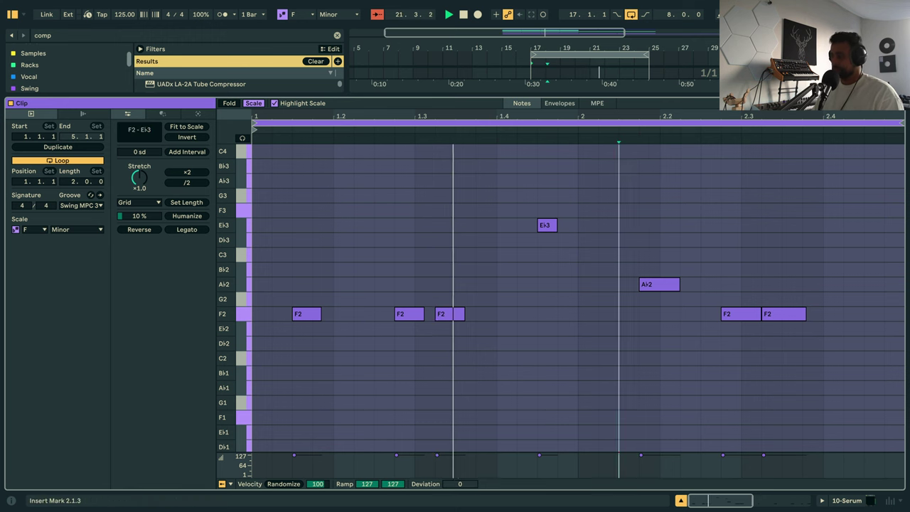
{"action": "left_click", "coordinate": [659, 286]}
{"action": "key", "text": "Left"}
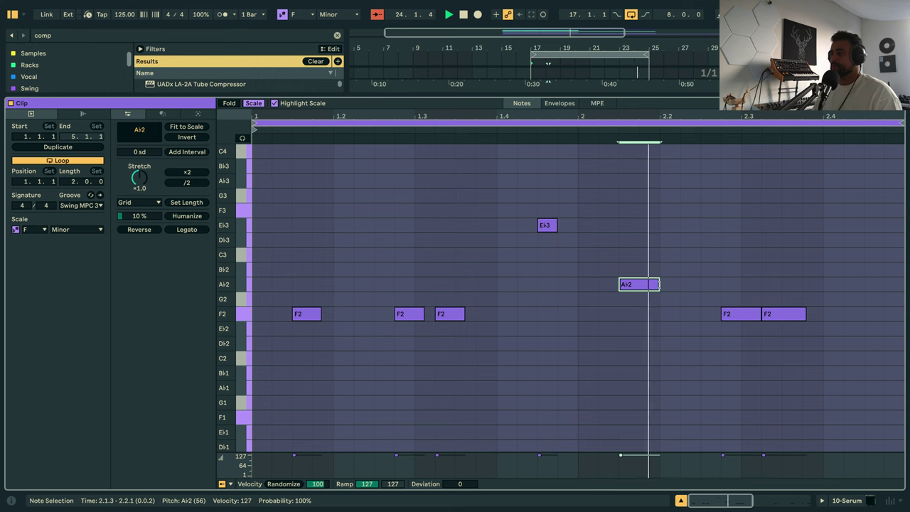
{"action": "key", "text": "shift+Tab"}
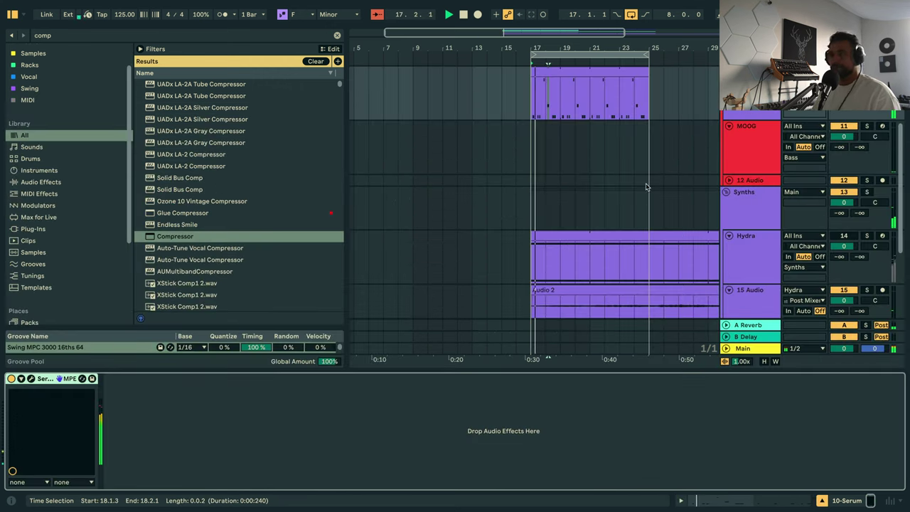
{"action": "scroll", "coordinate": [641, 175], "scroll_direction": "up", "scroll_amount": 2}
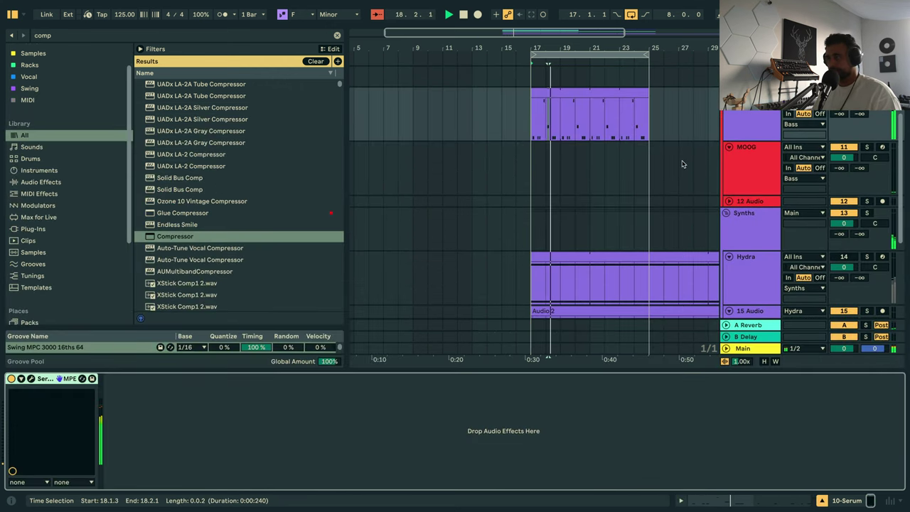
Play from bar 17, extend the Serum bassline clip to bar 33, and lengthen the arrangement loop to 16 bars.
{"action": "scroll", "coordinate": [682, 164], "scroll_direction": "up", "scroll_amount": 2}
{"action": "left_click", "coordinate": [752, 174]}
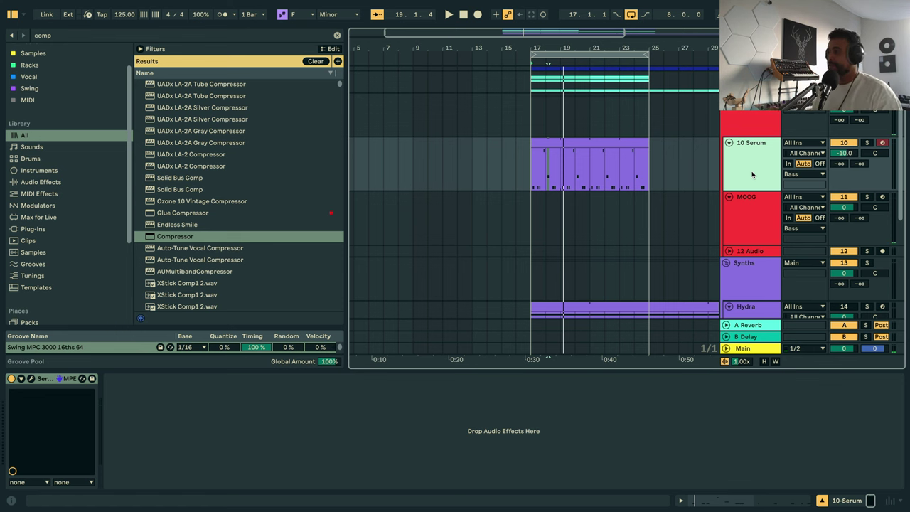
{"action": "scroll", "coordinate": [666, 160], "scroll_direction": "left", "scroll_amount": 1}
{"action": "key", "text": "space"}
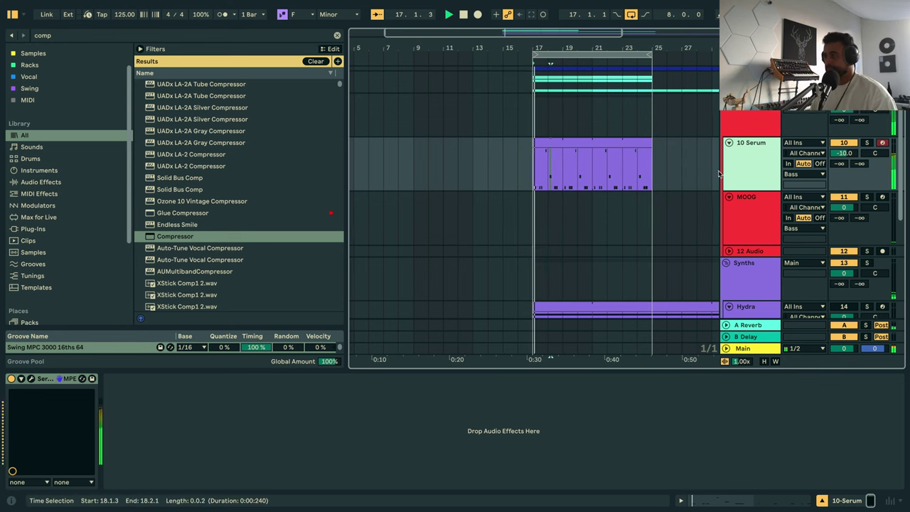
{"action": "left_click_drag", "start_coordinate": [709, 48], "coordinate": [709, 71]}
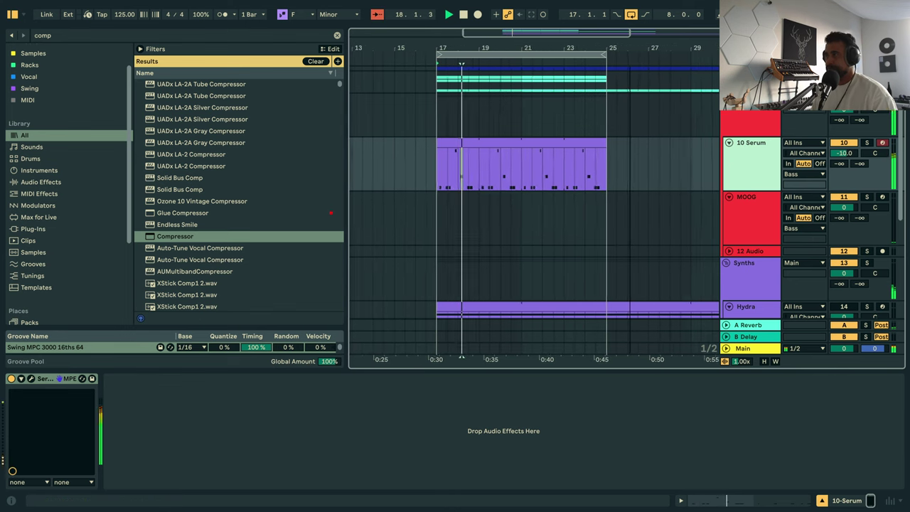
{"action": "key", "text": "minus"}
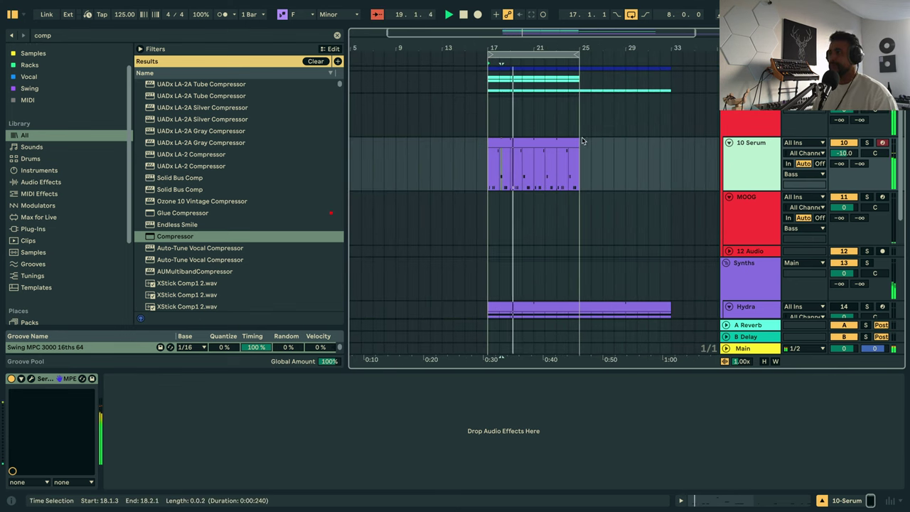
{"action": "left_click_drag", "start_coordinate": [581, 141], "coordinate": [671, 147]}
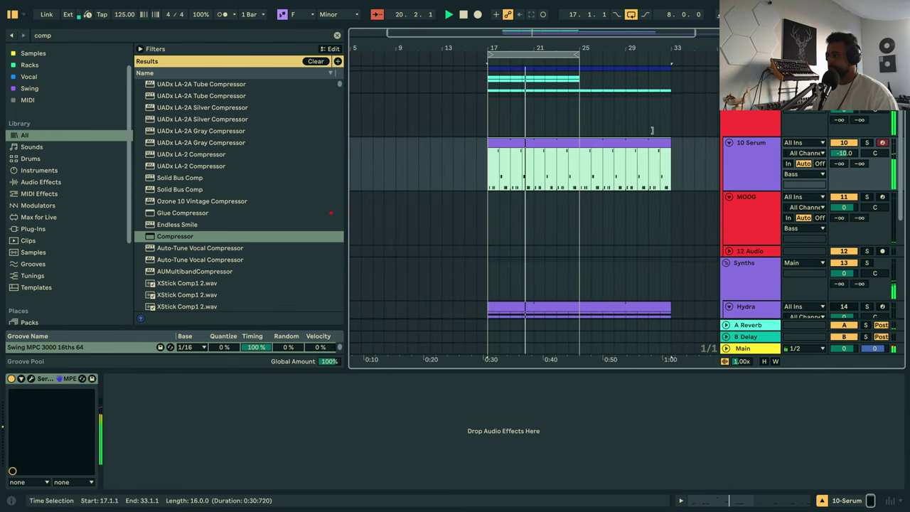
{"action": "left_click_drag", "start_coordinate": [575, 53], "coordinate": [670, 54]}
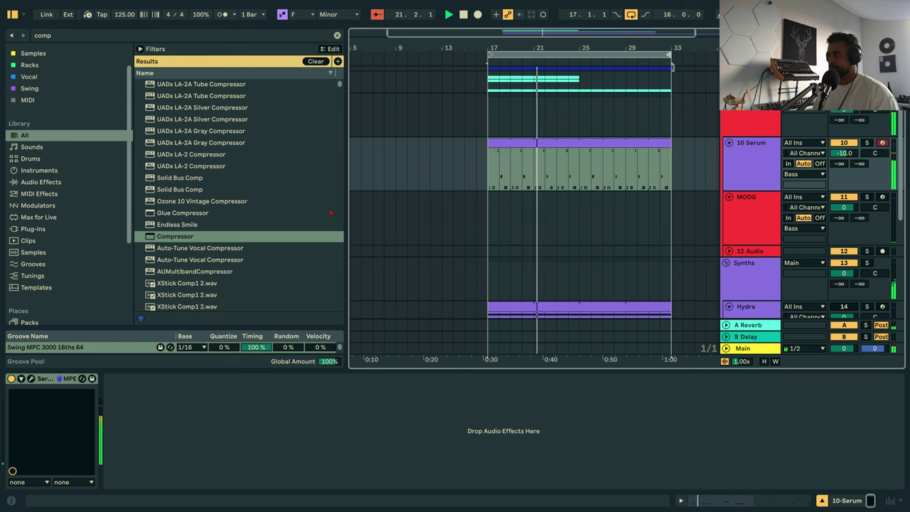
Duplicate the kick and drum material from bars 17–25 into bars 25–33 and collapse the Synths group.
{"action": "left_click", "coordinate": [536, 81]}
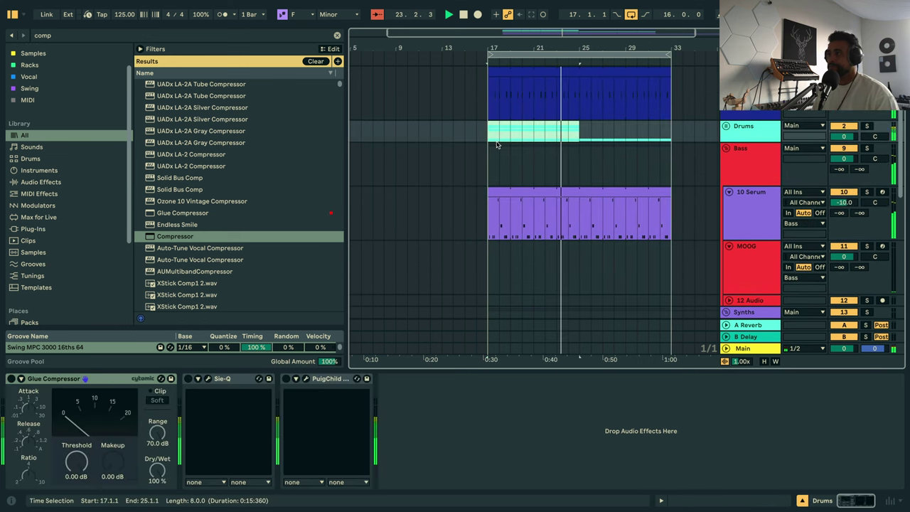
{"action": "left_click_drag", "start_coordinate": [488, 139], "coordinate": [579, 89]}
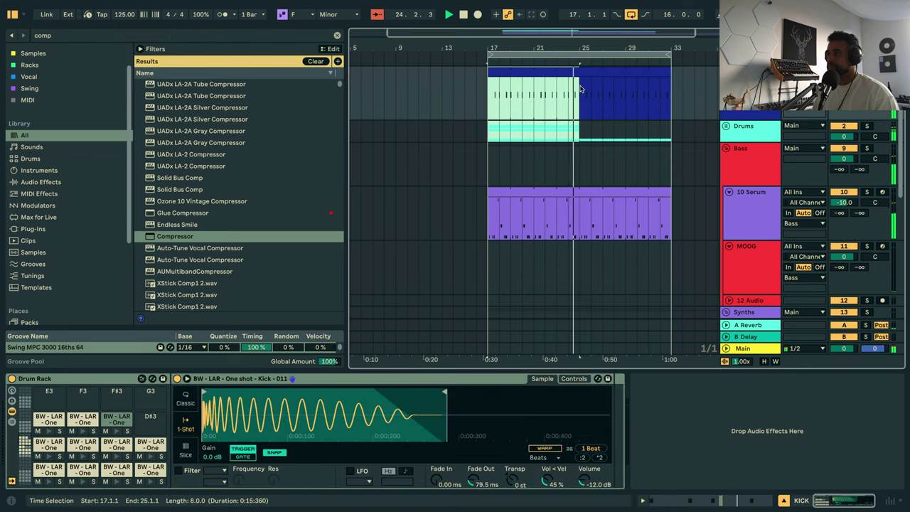
{"action": "key", "text": "ctrl+d"}
{"action": "scroll", "coordinate": [658, 176], "scroll_direction": "down", "scroll_amount": 5}
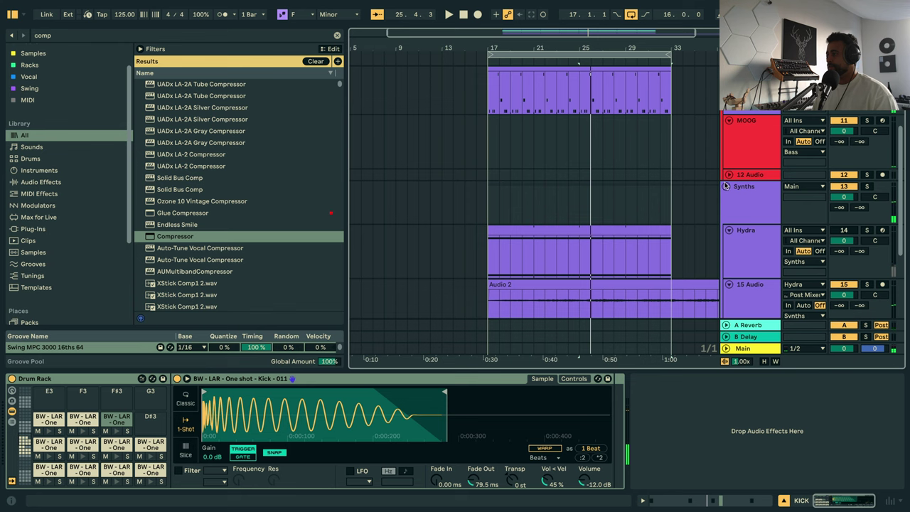
{"action": "left_click", "coordinate": [726, 186]}
Show the mixer and open the effects page of Serum on the 10 Serum track.
{"action": "scroll", "coordinate": [750, 132], "scroll_direction": "up", "scroll_amount": 2}
{"action": "left_click", "coordinate": [749, 128]}
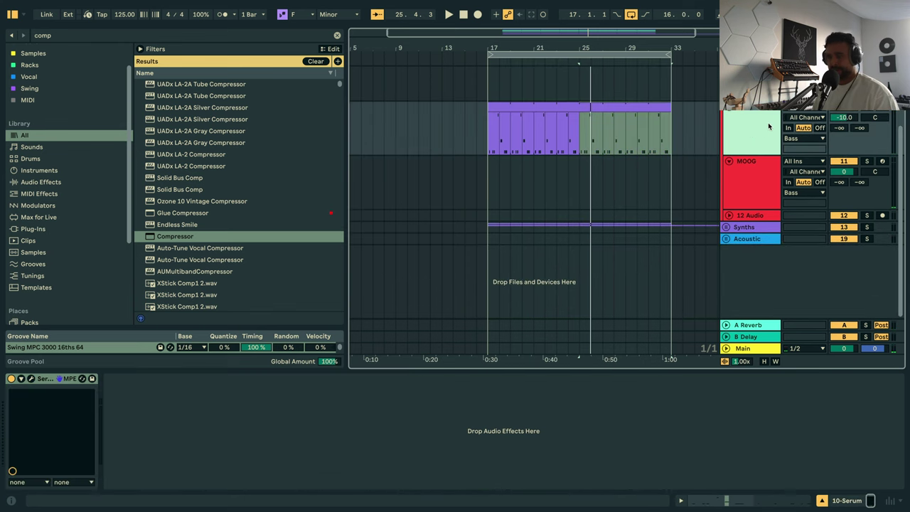
{"action": "key", "text": "Tab"}
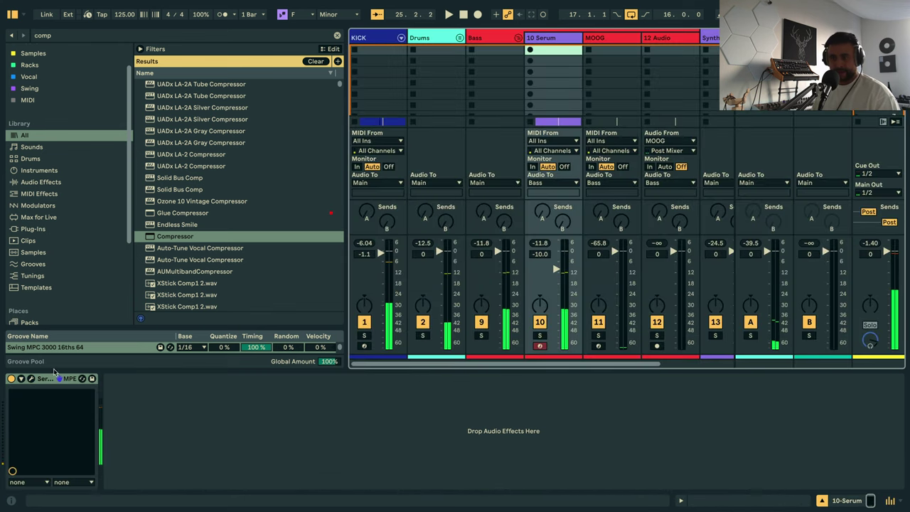
{"action": "left_click", "coordinate": [82, 378]}
{"action": "left_click", "coordinate": [413, 72]}
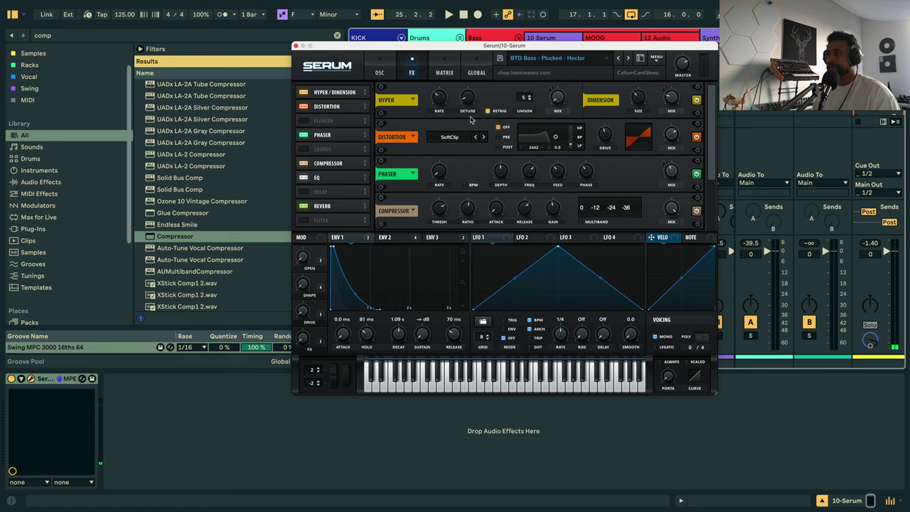
Bypass Serum's Phaser and Hyper/Dimension effects while listening to the bass, check the oscillators, and close the plug-in window.
{"action": "left_click_drag", "start_coordinate": [708, 107], "coordinate": [707, 183]}
{"action": "mouse_move", "coordinate": [669, 215]}
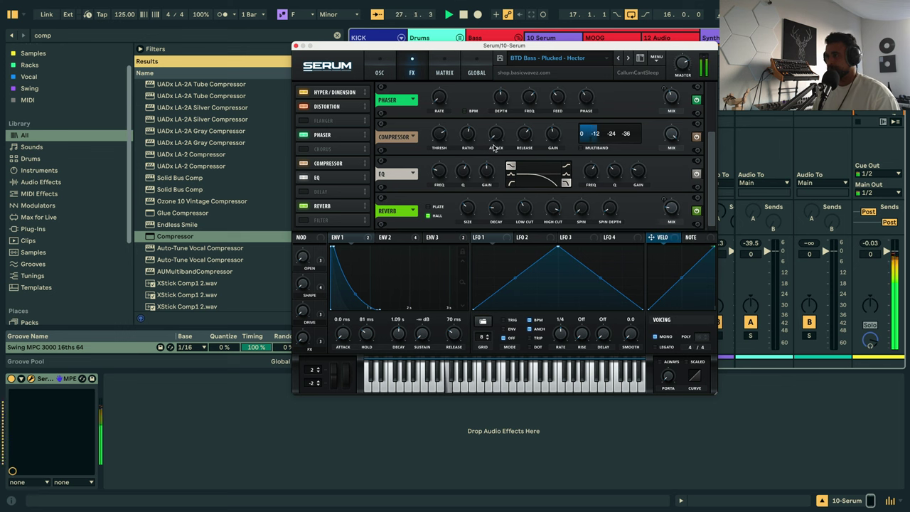
{"action": "mouse_move", "coordinate": [592, 169]}
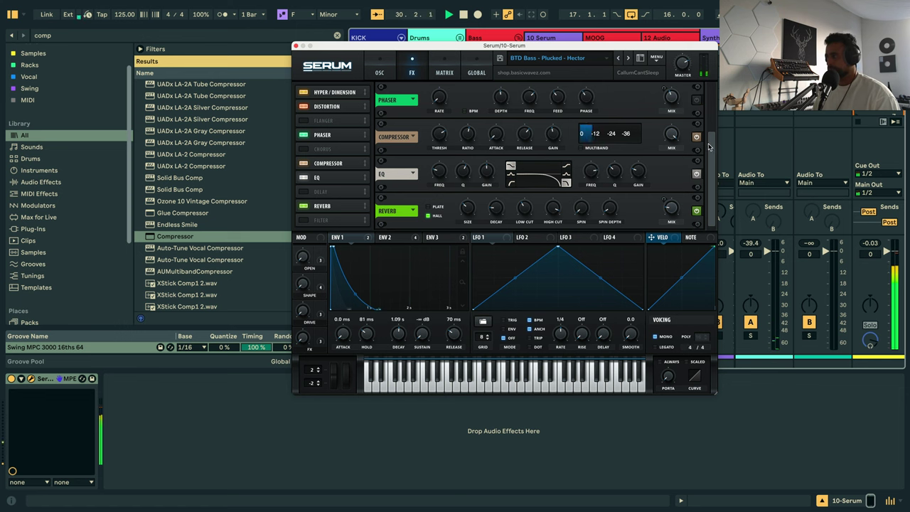
{"action": "scroll", "coordinate": [708, 146], "scroll_direction": "up", "scroll_amount": 3}
{"action": "left_click", "coordinate": [695, 100]}
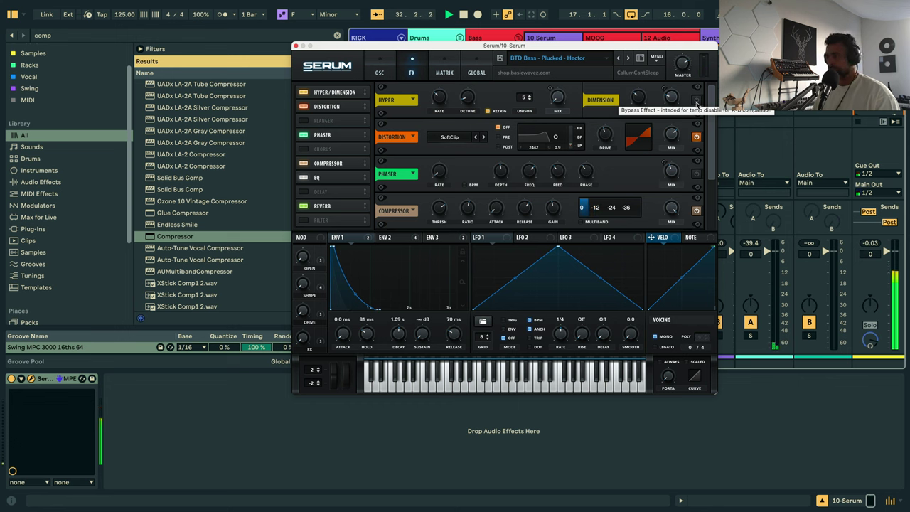
{"action": "left_click", "coordinate": [380, 73]}
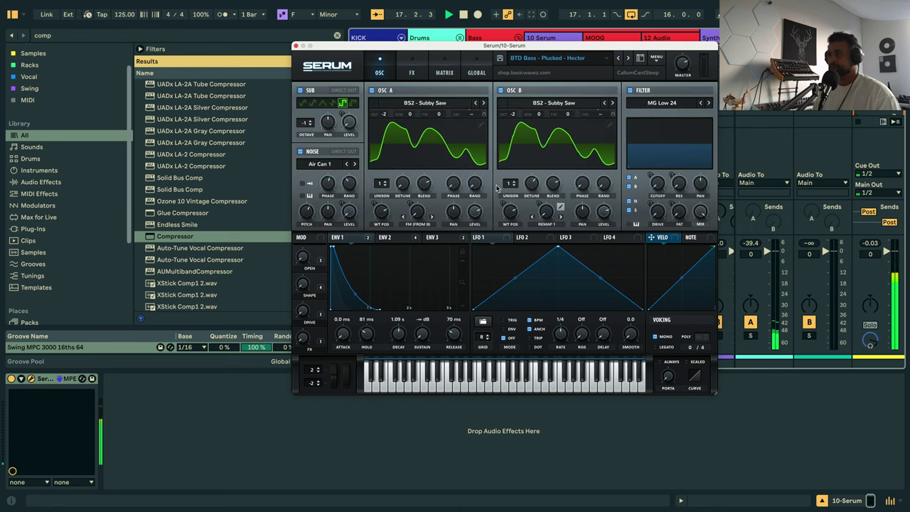
{"action": "left_click", "coordinate": [297, 46]}
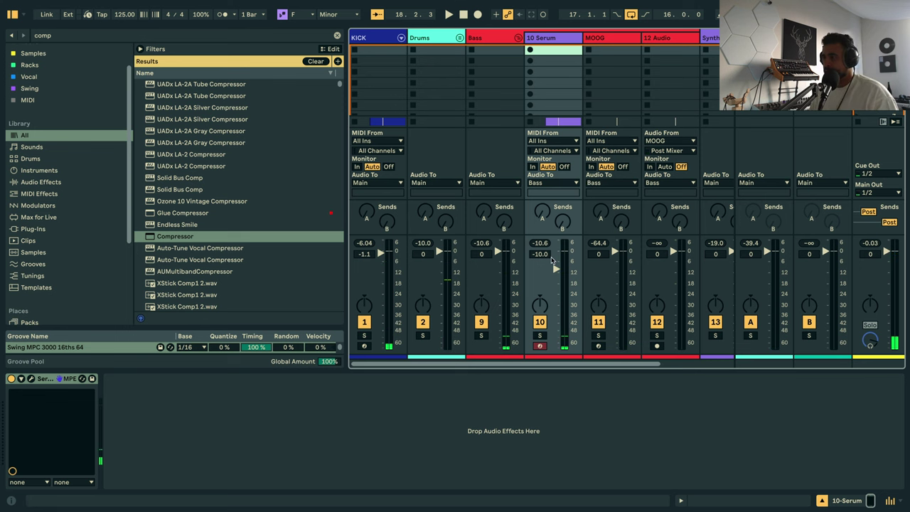
Raise the 10 Serum track's volume to -7.9 dB and look over the neighbouring Bass and MOOG tracks.
{"action": "left_click_drag", "start_coordinate": [540, 254], "coordinate": [546, 249]}
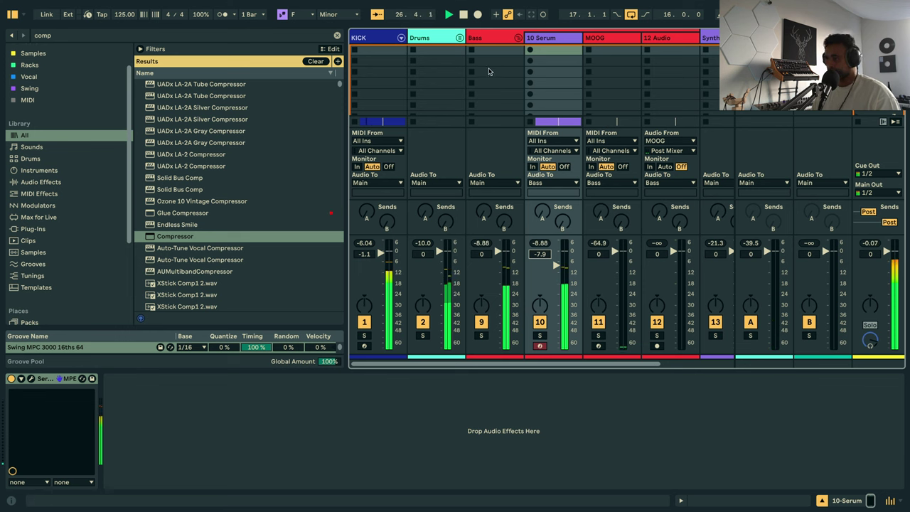
{"action": "left_click", "coordinate": [497, 41]}
{"action": "left_click", "coordinate": [601, 39]}
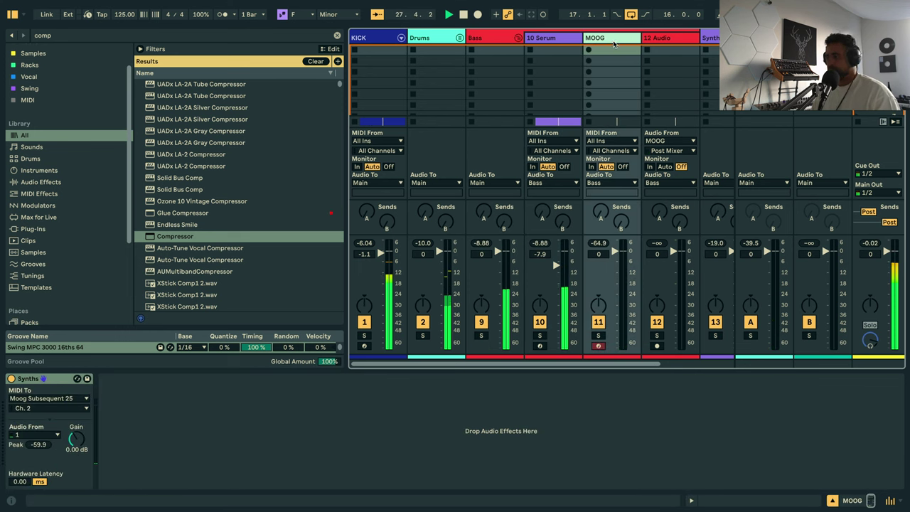
Duplicate the Serum bass track and open the Serum instrument on the copy.
{"action": "left_click", "coordinate": [547, 39]}
{"action": "key", "text": "super+d"}
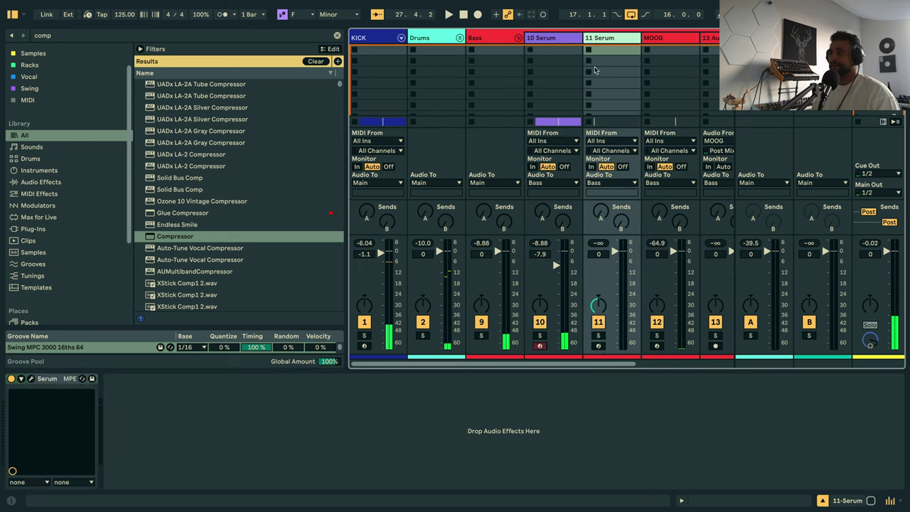
{"action": "left_click", "coordinate": [31, 379]}
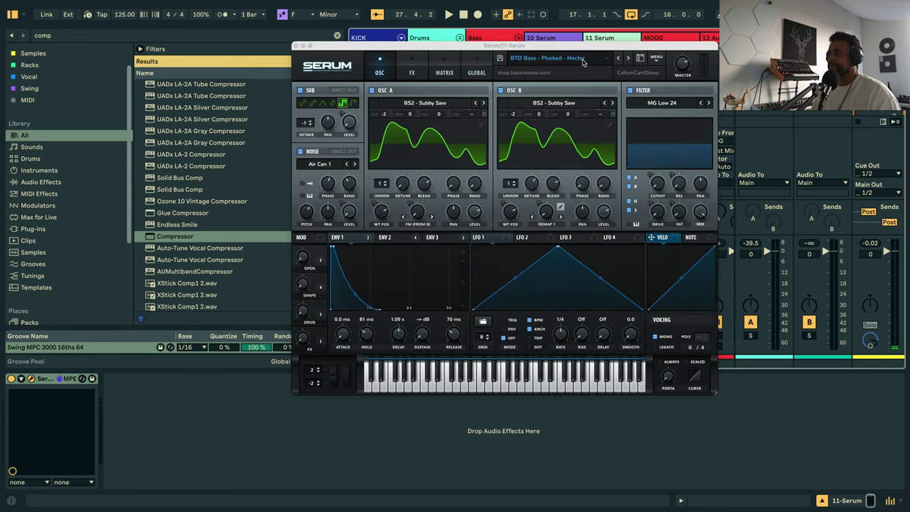
Close the Serum window and delete the clip at bars 17 to 33 on the 11 Serum track in Arrangement View.
{"action": "left_click", "coordinate": [298, 47]}
{"action": "key", "text": "Tab"}
{"action": "left_click", "coordinate": [610, 163]}
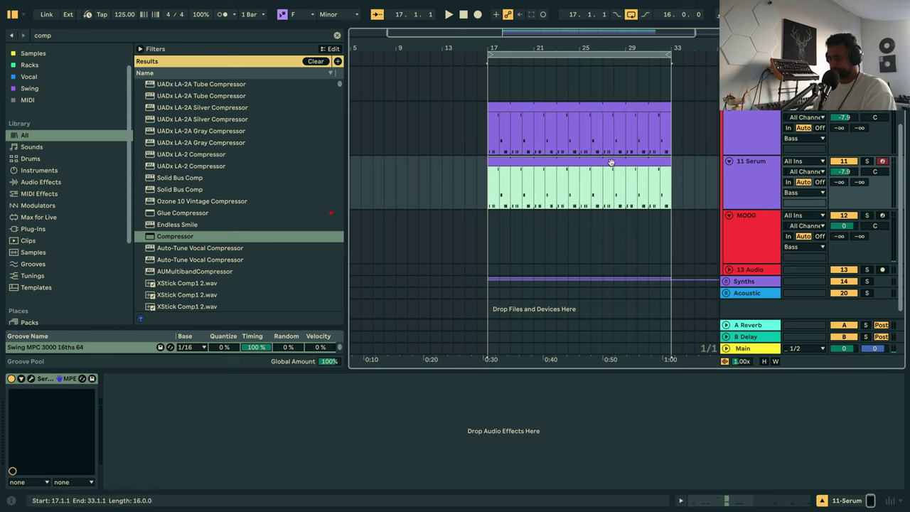
{"action": "key", "text": "Delete"}
{"action": "left_click", "coordinate": [488, 180]}
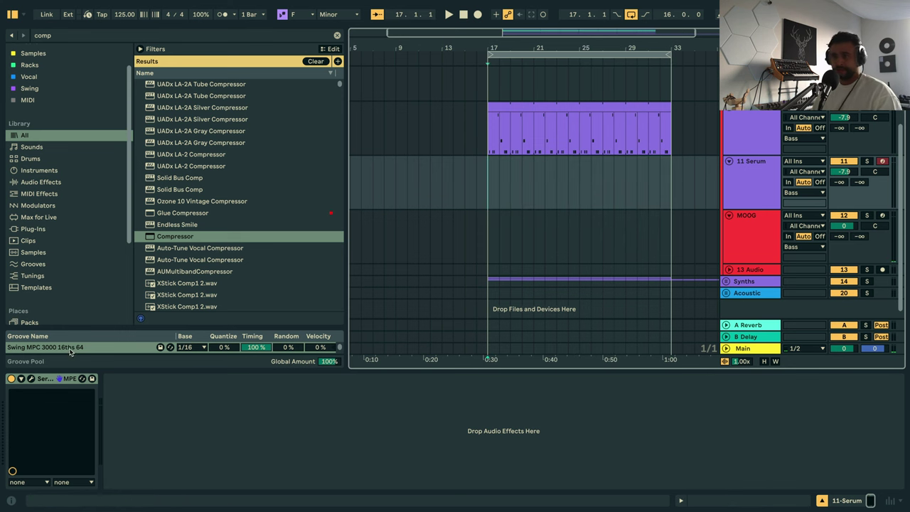
Open Serum on the 11 Serum track and audition the plucked bass presets Hiwomp, Hyacinthus, Hyperion and Icarus during playback.
{"action": "left_click", "coordinate": [31, 378]}
{"action": "left_click", "coordinate": [627, 58]}
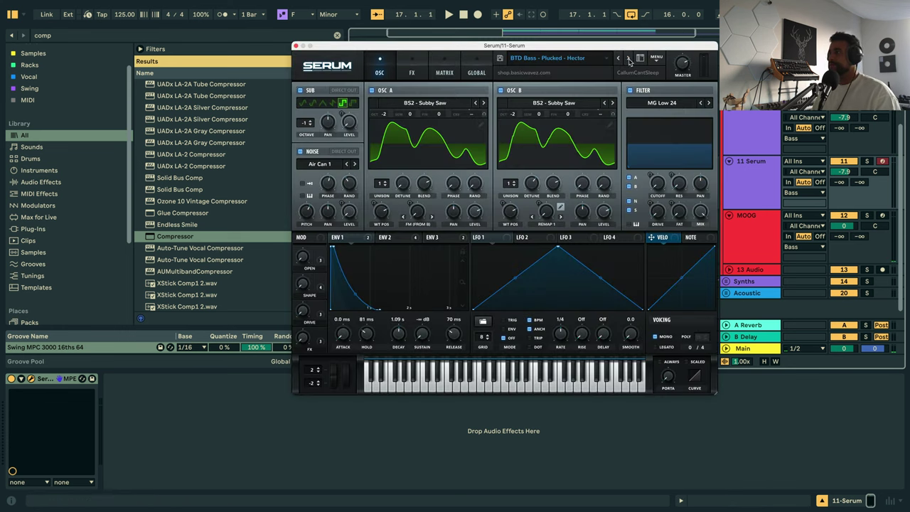
{"action": "key", "text": "space"}
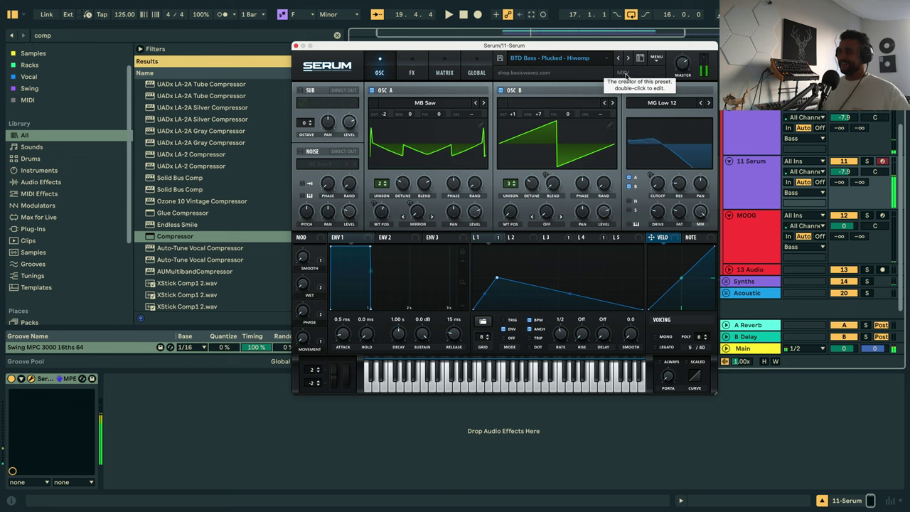
{"action": "left_click", "coordinate": [628, 61]}
{"action": "key", "text": "space"}
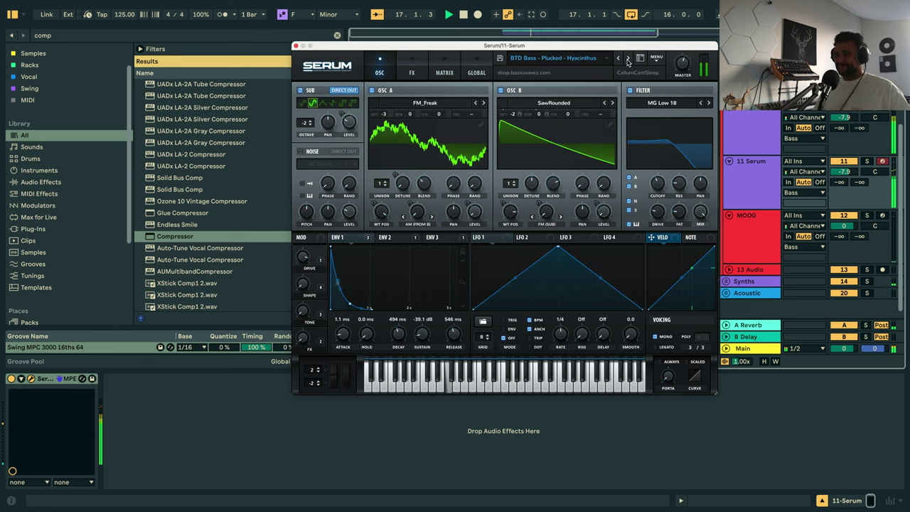
{"action": "left_click", "coordinate": [628, 61]}
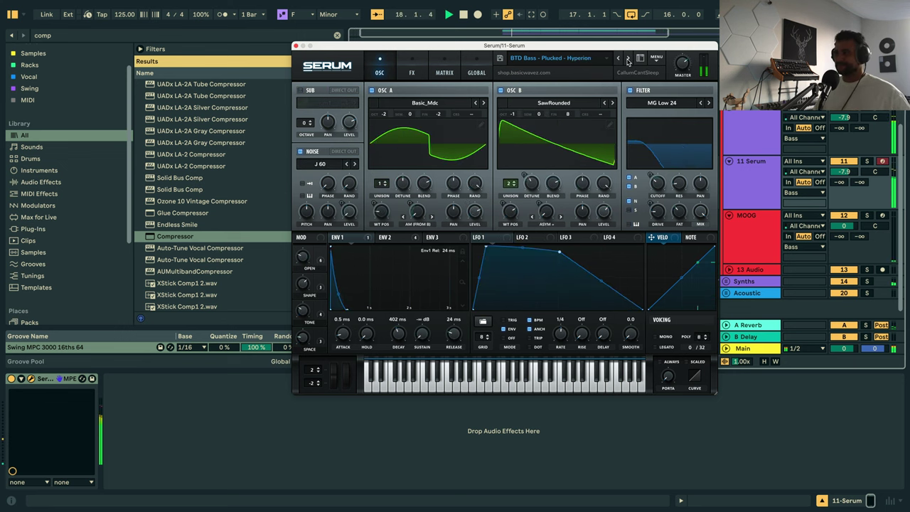
{"action": "left_click", "coordinate": [627, 61]}
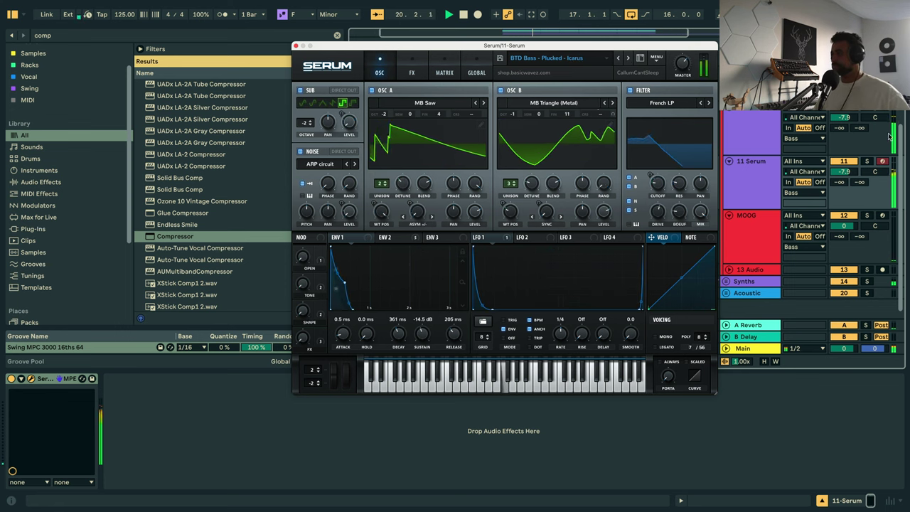
Rename the track above 11 Serum as Main bass and reselect the 11 Serum track.
{"action": "left_click", "coordinate": [746, 187]}
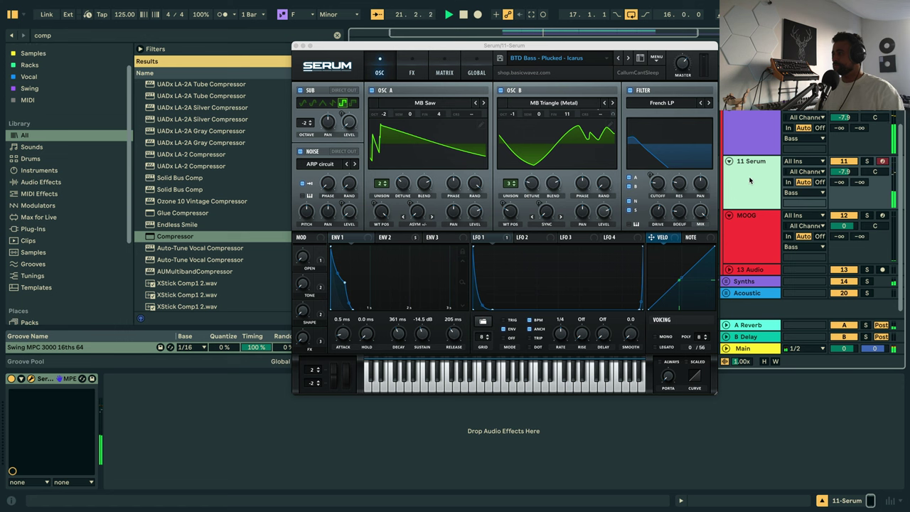
{"action": "left_click", "coordinate": [756, 148]}
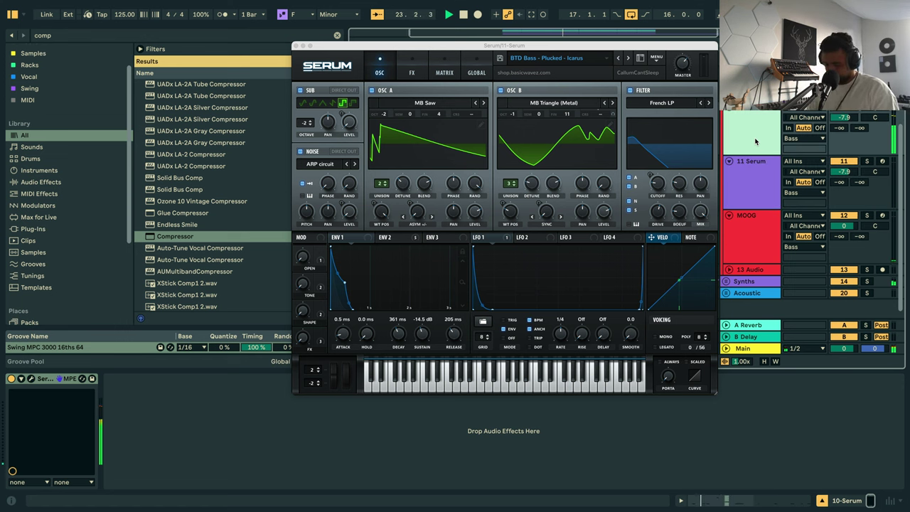
{"action": "left_click", "coordinate": [759, 178]}
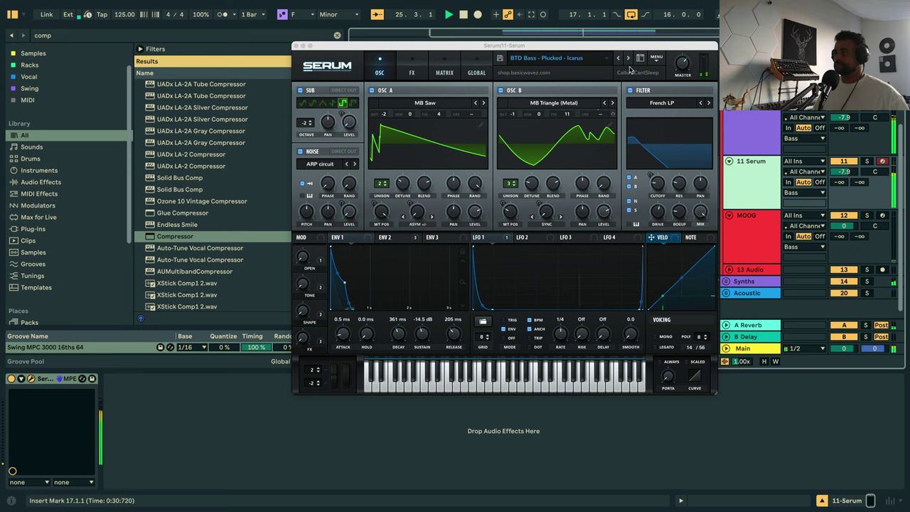
Load the Imola preset, lower the 11 Serum track's volume to -10.5 dB and adjust the filter cutoff.
{"action": "left_click", "coordinate": [628, 59]}
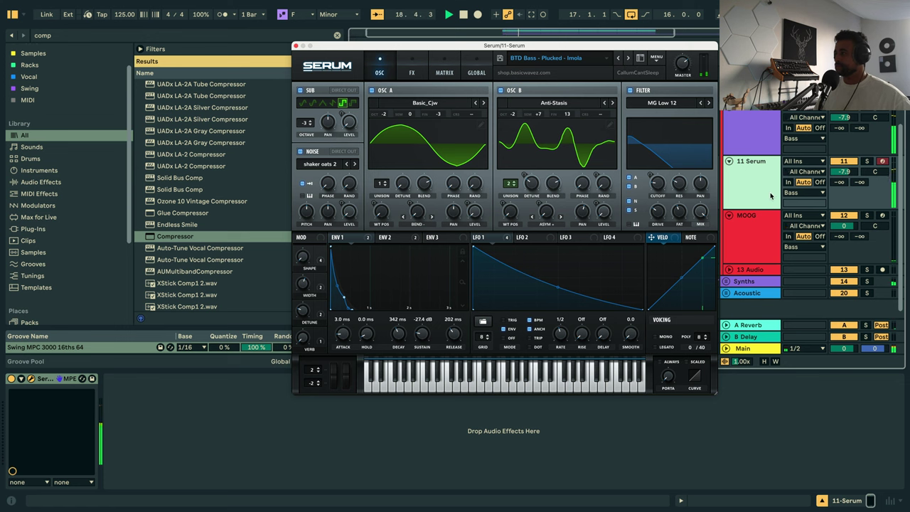
{"action": "left_click_drag", "start_coordinate": [831, 171], "coordinate": [831, 173]}
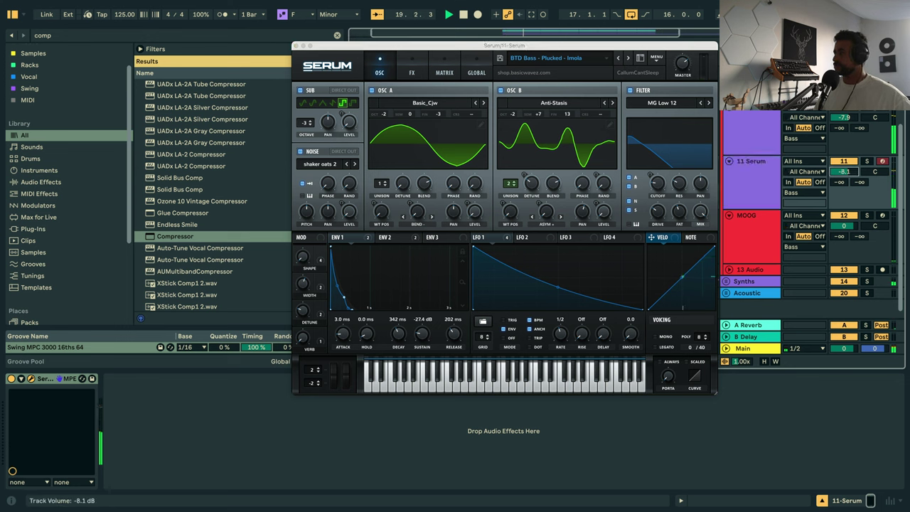
{"action": "left_click", "coordinate": [661, 186]}
{"action": "left_click_drag", "start_coordinate": [662, 201], "coordinate": [656, 194]}
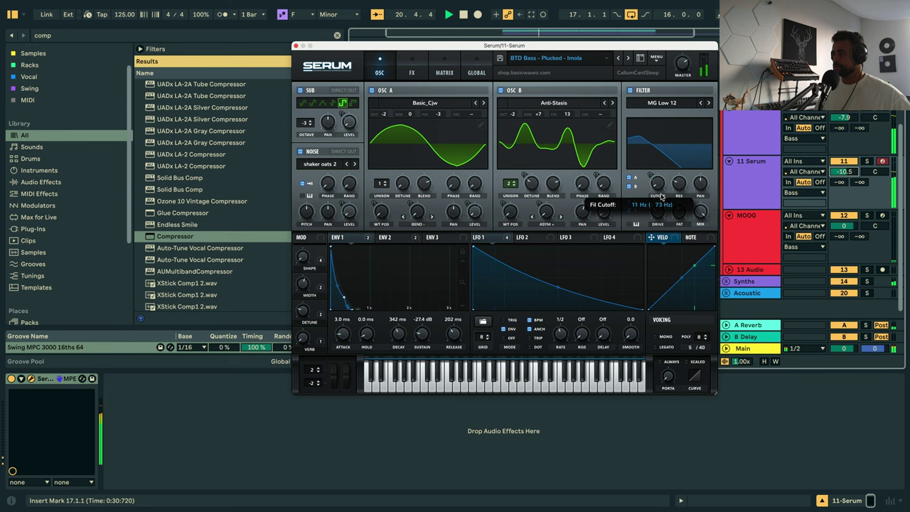
Audition the plucked bass presets in order from Iris through Kratos, Magma, Medusa, Only Want, Orion and Perseus to Phoenix.
{"action": "left_click", "coordinate": [627, 60]}
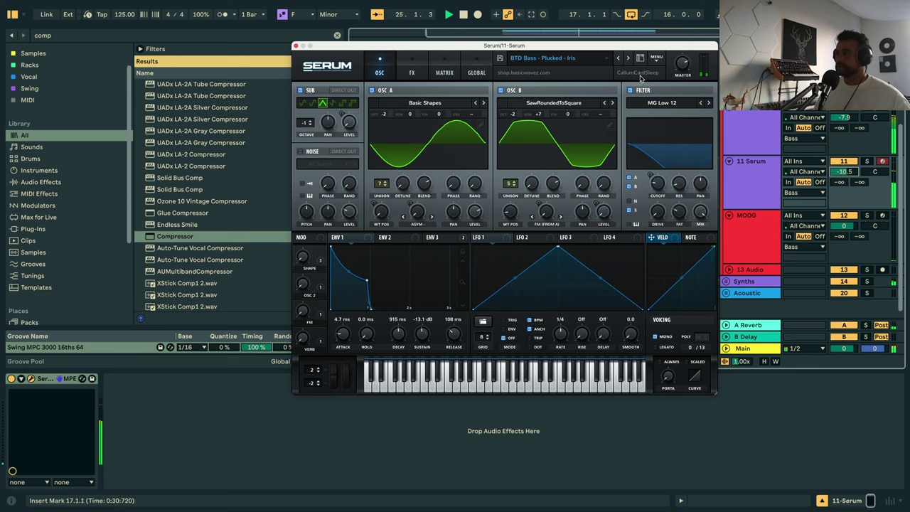
{"action": "left_click", "coordinate": [629, 60]}
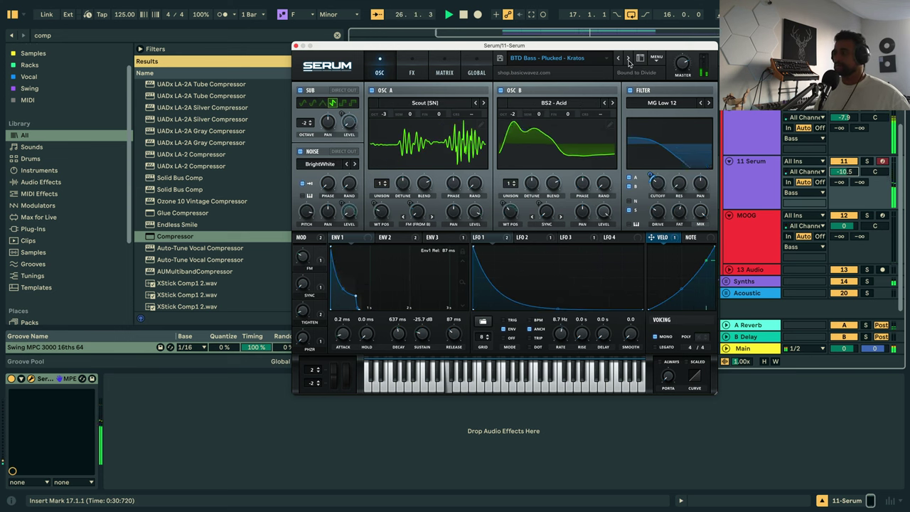
{"action": "left_click", "coordinate": [628, 59]}
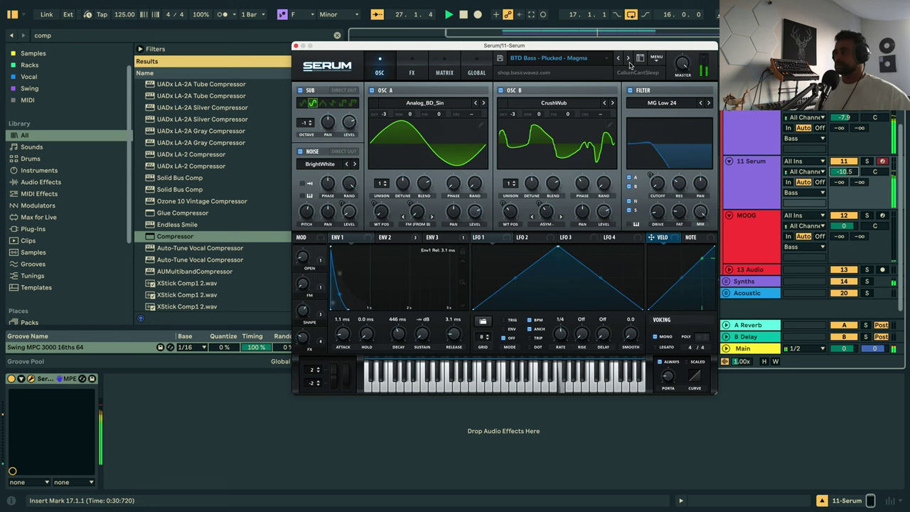
{"action": "left_click", "coordinate": [628, 60]}
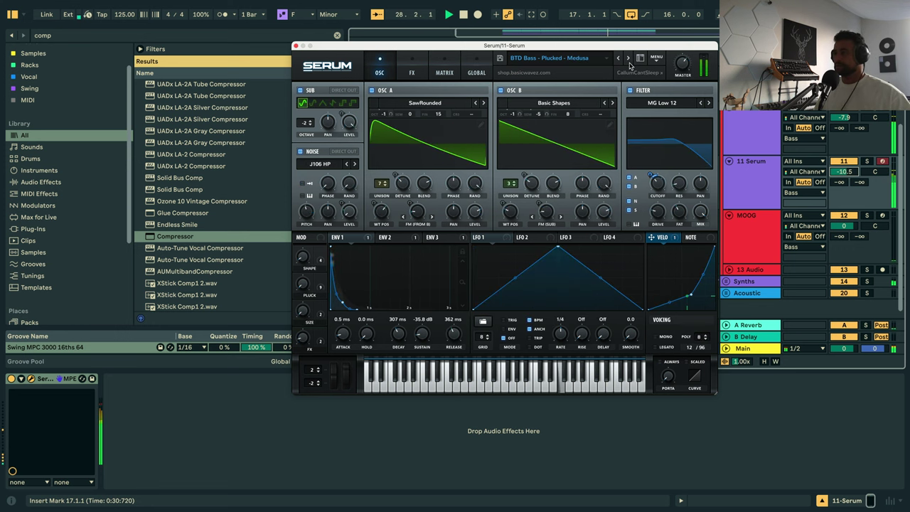
{"action": "left_click", "coordinate": [628, 62]}
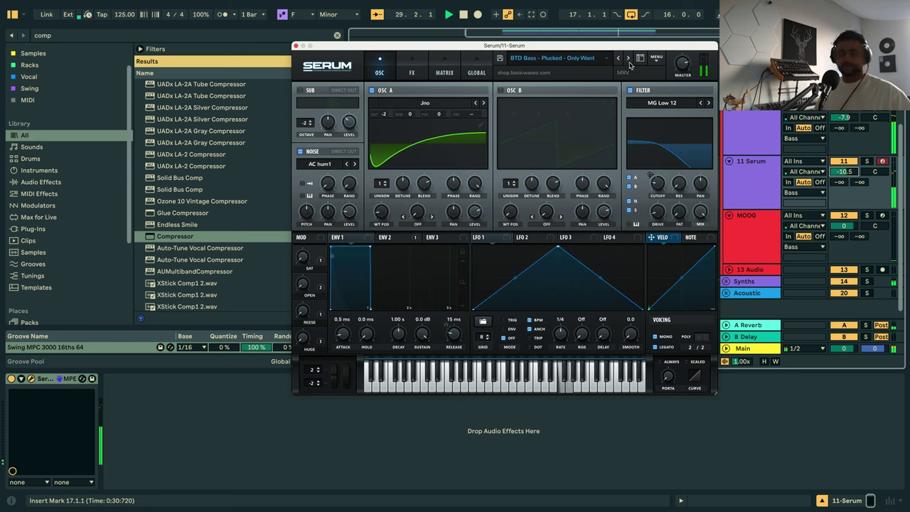
{"action": "left_click", "coordinate": [629, 60]}
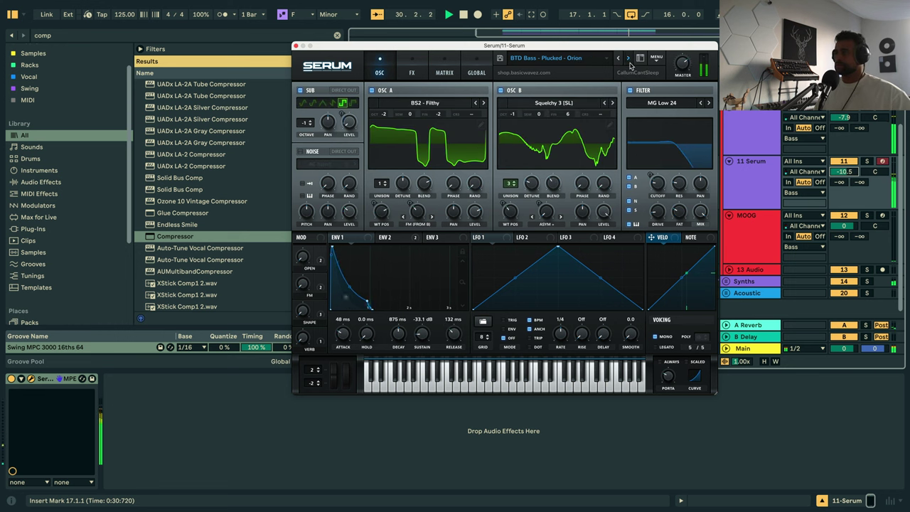
{"action": "left_click", "coordinate": [628, 60]}
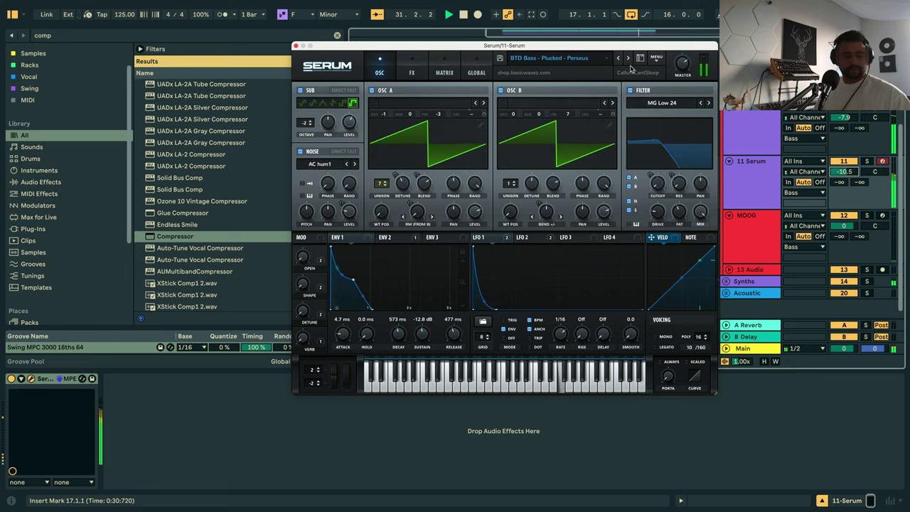
{"action": "left_click", "coordinate": [628, 60]}
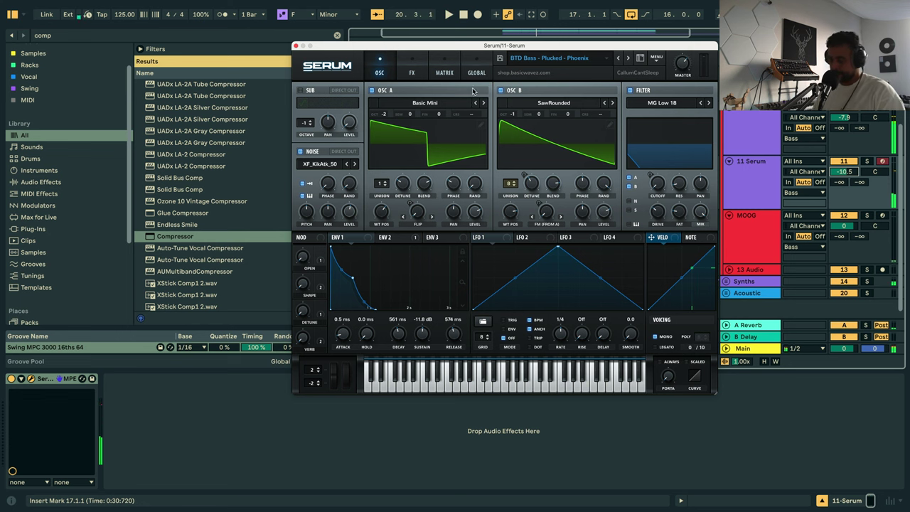
Close the Serum window and create an empty four-bar MIDI clip at bars 17 to 21 on the 11 Serum track.
{"action": "left_click", "coordinate": [296, 46]}
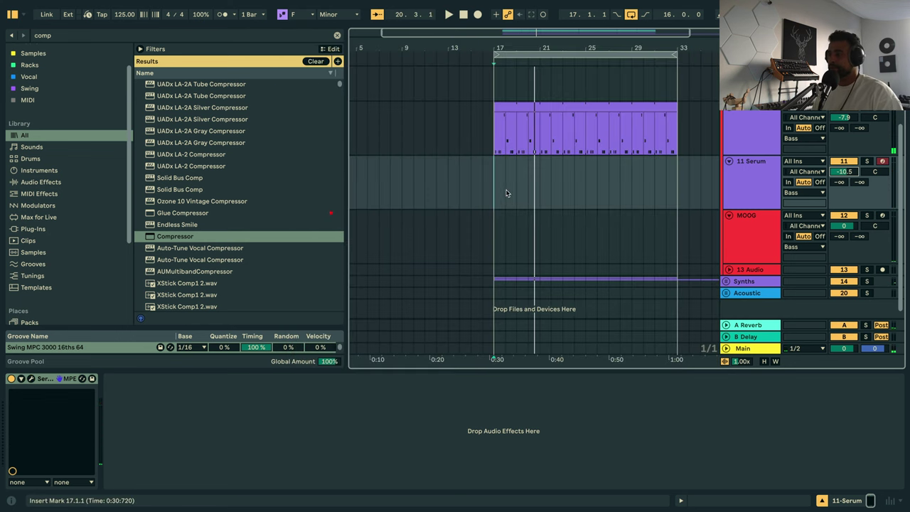
{"action": "mouse_move", "coordinate": [492, 48]}
{"action": "left_mouse_down"}
{"action": "mouse_move", "coordinate": [496, 172]}
{"action": "mouse_move", "coordinate": [513, 183]}
{"action": "mouse_move", "coordinate": [602, 181]}
{"action": "left_mouse_up"}
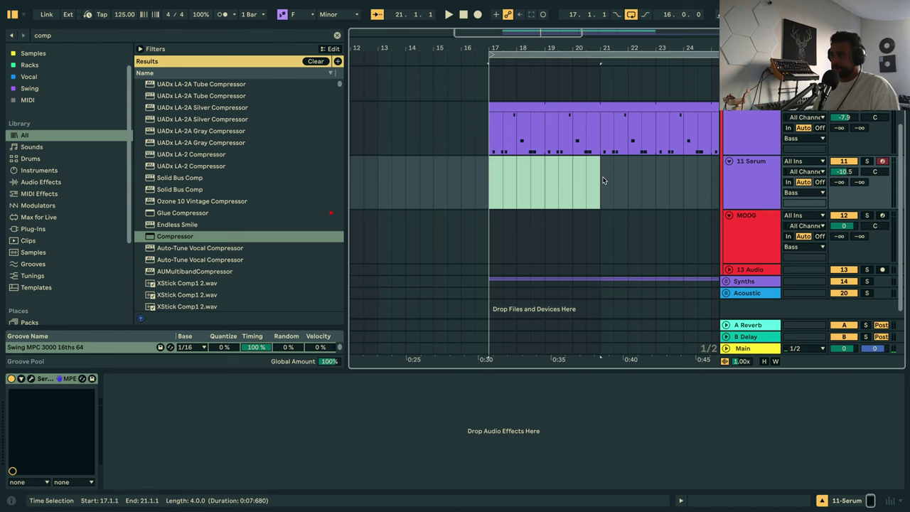
{"action": "key", "text": "ctrl+shift+m"}
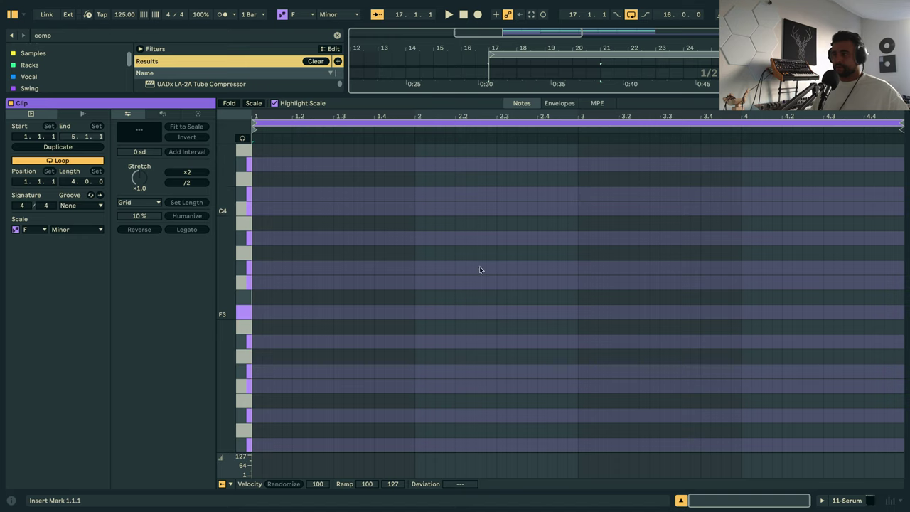
Draw an F2 note one beat long at the start of the new clip and play it back.
{"action": "scroll", "coordinate": [410, 308], "scroll_direction": "down", "scroll_amount": 3}
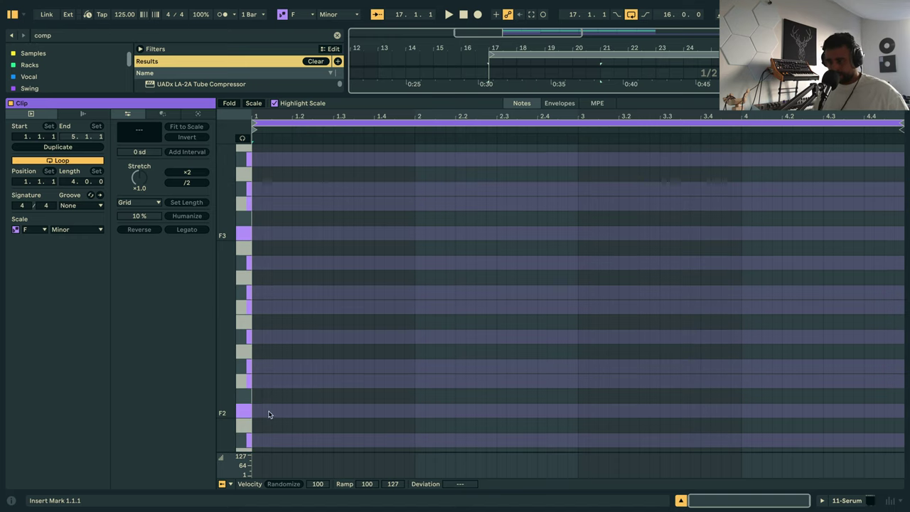
{"action": "double_click", "coordinate": [259, 412]}
{"action": "left_click_drag", "start_coordinate": [264, 413], "coordinate": [291, 416]}
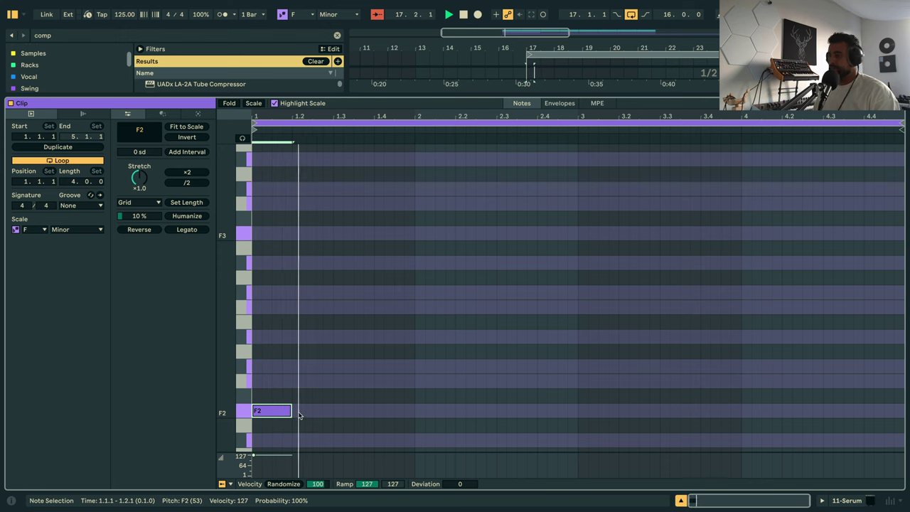
{"action": "key", "text": "space"}
Reopen Serum on the 11 Serum track and audition the plucked bass presets from Siege through Swamp and ToiletBass to Venus.
{"action": "key", "text": "shift+Tab"}
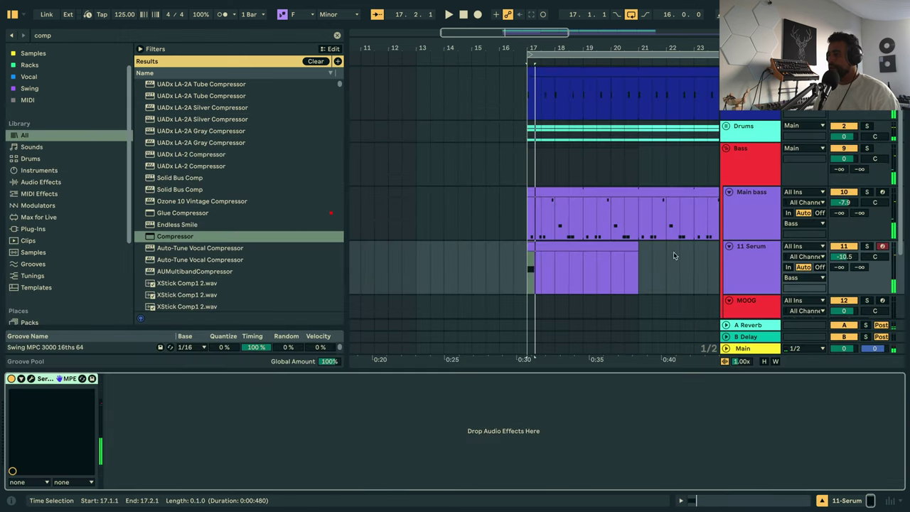
{"action": "left_click", "coordinate": [768, 266]}
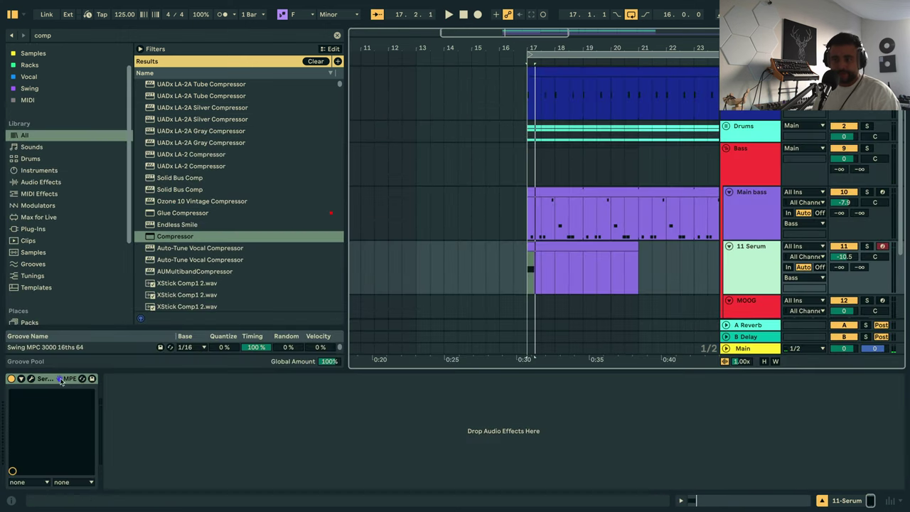
{"action": "left_click", "coordinate": [33, 378]}
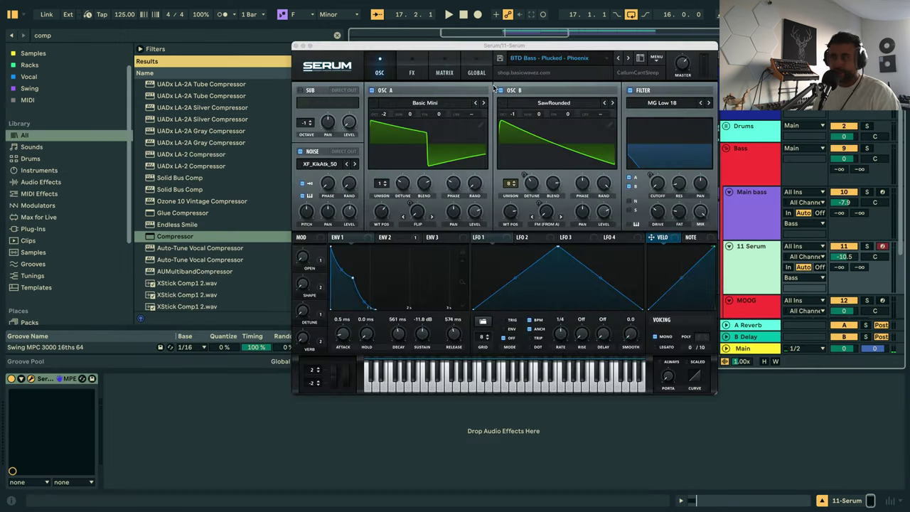
{"action": "left_click", "coordinate": [628, 57]}
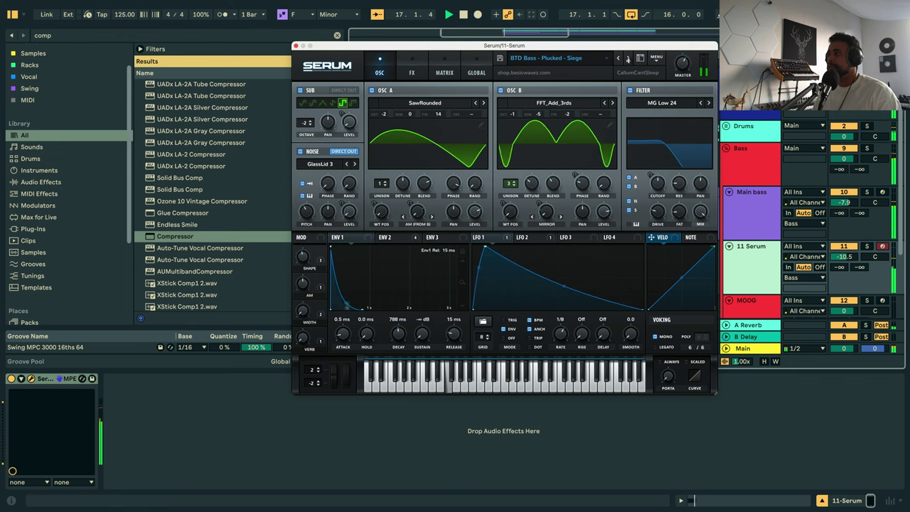
{"action": "left_click", "coordinate": [627, 58]}
{"action": "left_click", "coordinate": [627, 58]}
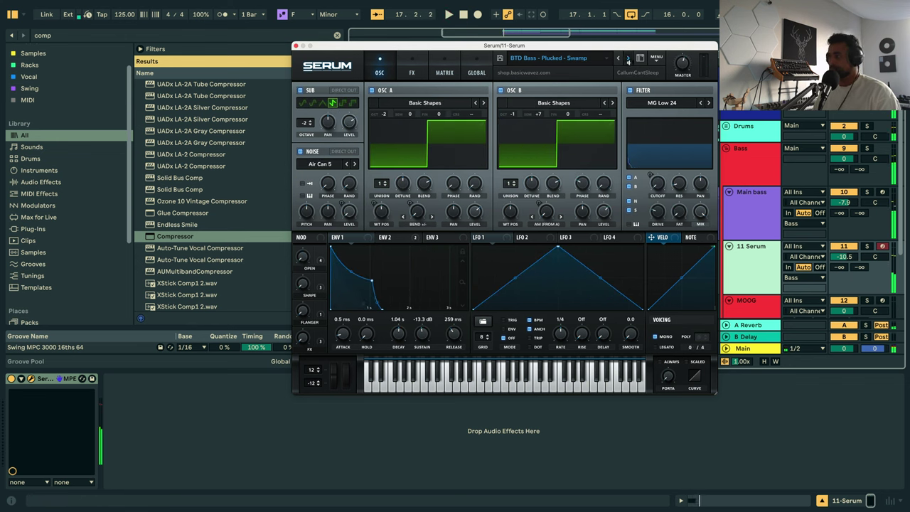
{"action": "left_click", "coordinate": [628, 58]}
{"action": "left_click", "coordinate": [628, 58]}
{"action": "left_click", "coordinate": [628, 57]}
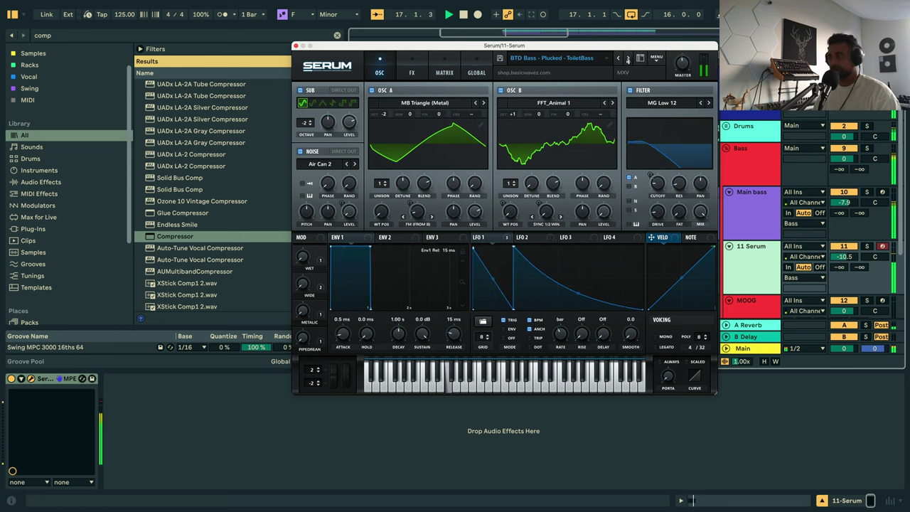
{"action": "left_click", "coordinate": [627, 58]}
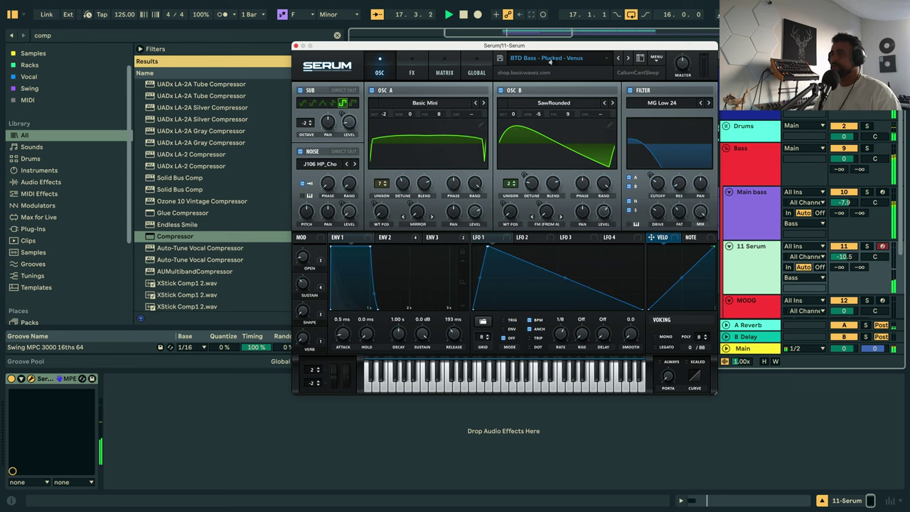
Close the Serum window, play back the bass layers, and transpose the note in the 11 Serum clip to F1.
{"action": "left_click", "coordinate": [295, 45]}
{"action": "key", "text": "space"}
{"action": "key", "text": "space"}
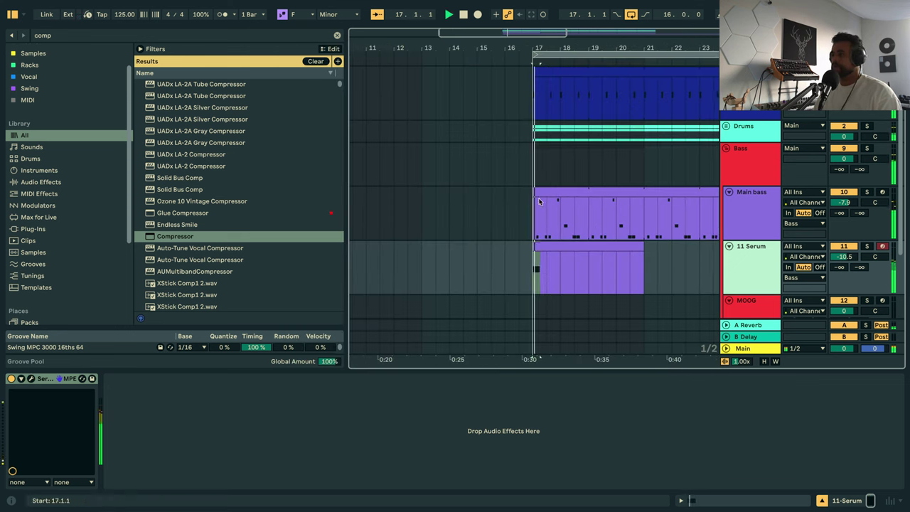
{"action": "key", "text": "space"}
{"action": "double_click", "coordinate": [558, 243]}
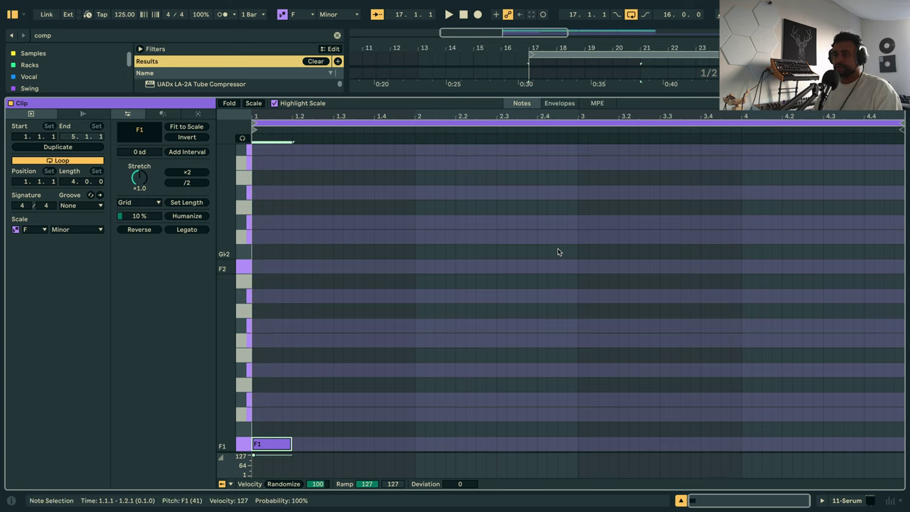
Play back the layers, transpose the 11 Serum note up an octave to F2, and try the neighbouring semitones.
{"action": "key", "text": "space"}
{"action": "key", "text": "shift+Up"}
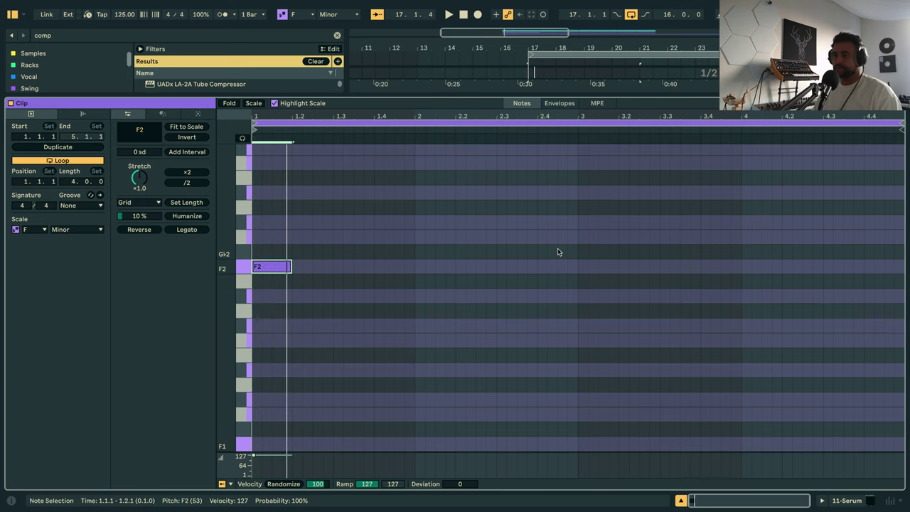
{"action": "key", "text": "Up"}
{"action": "key", "text": "Down"}
{"action": "key", "text": "Down"}
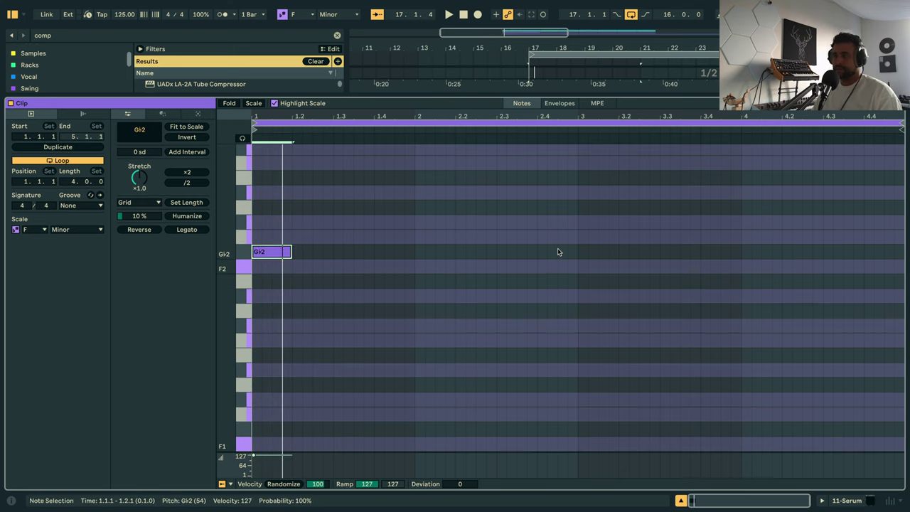
Reposition and resize the F2 note so it fills the clip's first bar, and play it back.
{"action": "left_click_drag", "start_coordinate": [272, 269], "coordinate": [438, 267]}
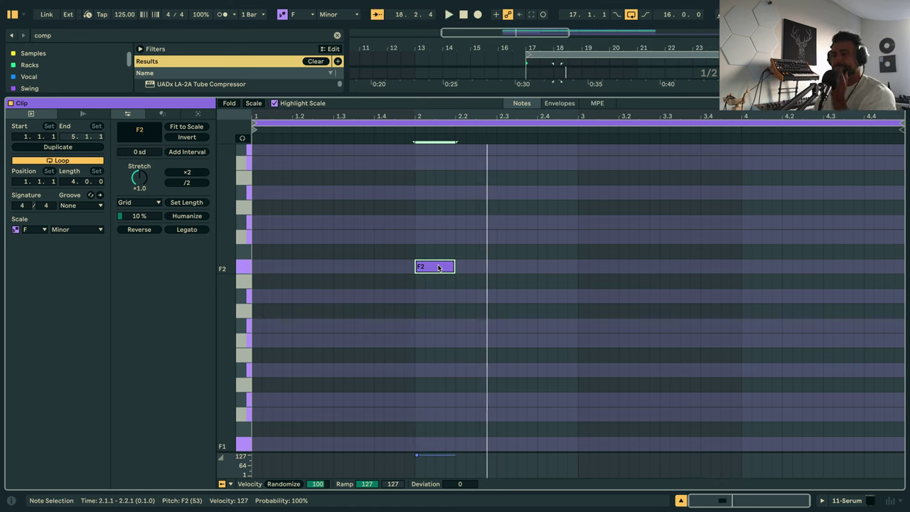
{"action": "left_click_drag", "start_coordinate": [431, 268], "coordinate": [411, 265]}
{"action": "key", "text": "space"}
{"action": "key", "text": "space"}
Select the full 11 Serum clip, reopen its Serum window, and set the Env 2 attack to 965 ms during playback.
{"action": "key", "text": "shift+Tab"}
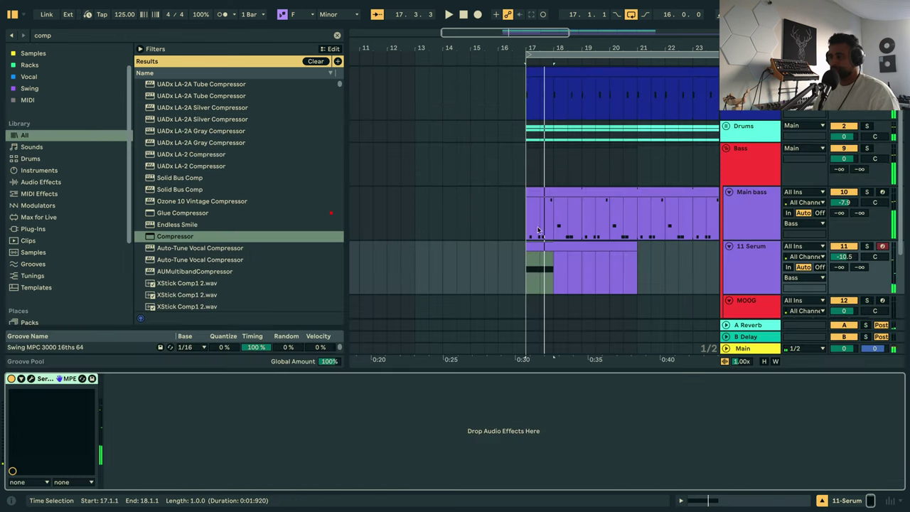
{"action": "left_click", "coordinate": [591, 244]}
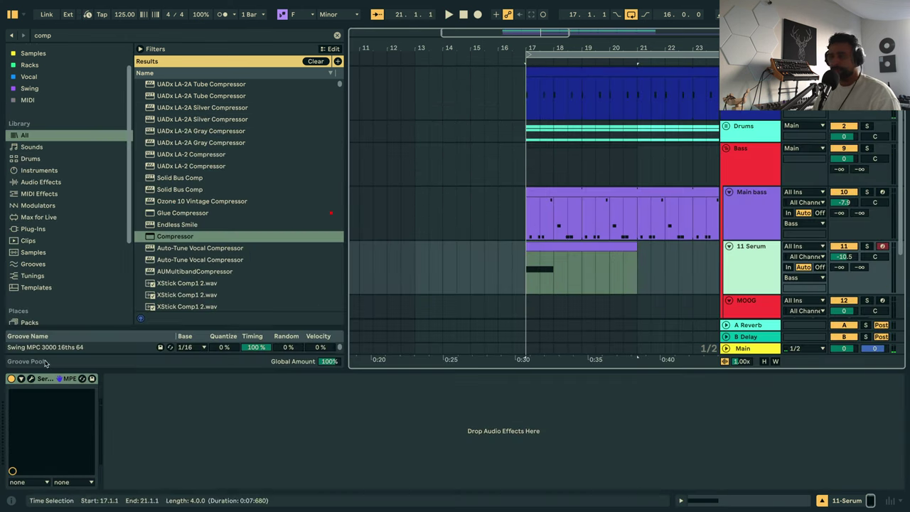
{"action": "left_click", "coordinate": [31, 378]}
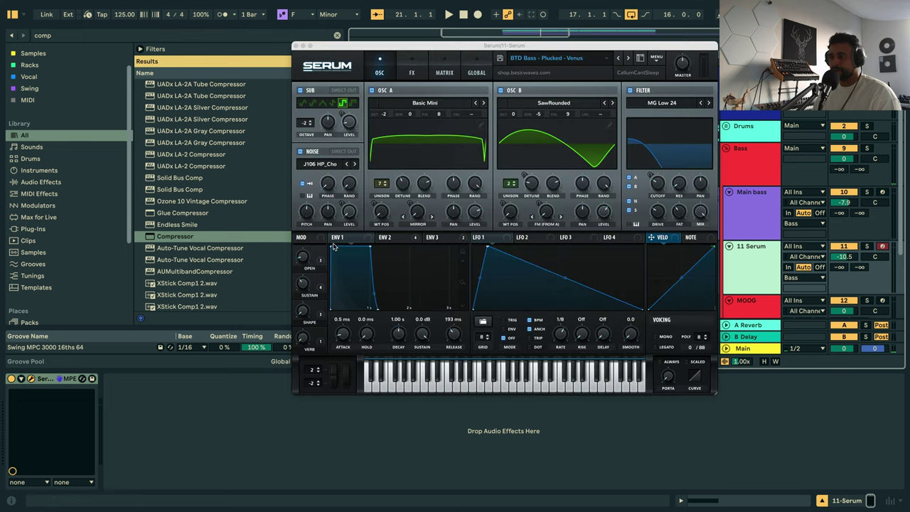
{"action": "key", "text": "space"}
{"action": "left_click", "coordinate": [384, 238]}
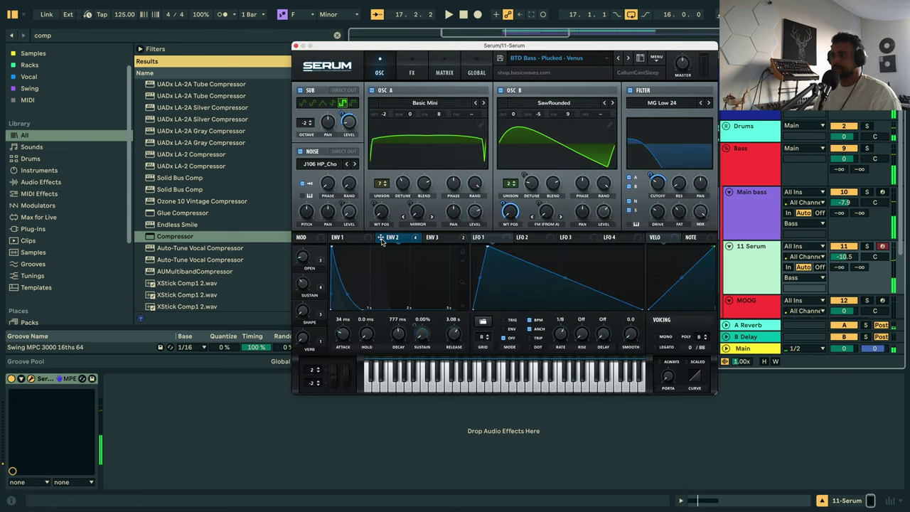
{"action": "left_click_drag", "start_coordinate": [352, 247], "coordinate": [375, 245]}
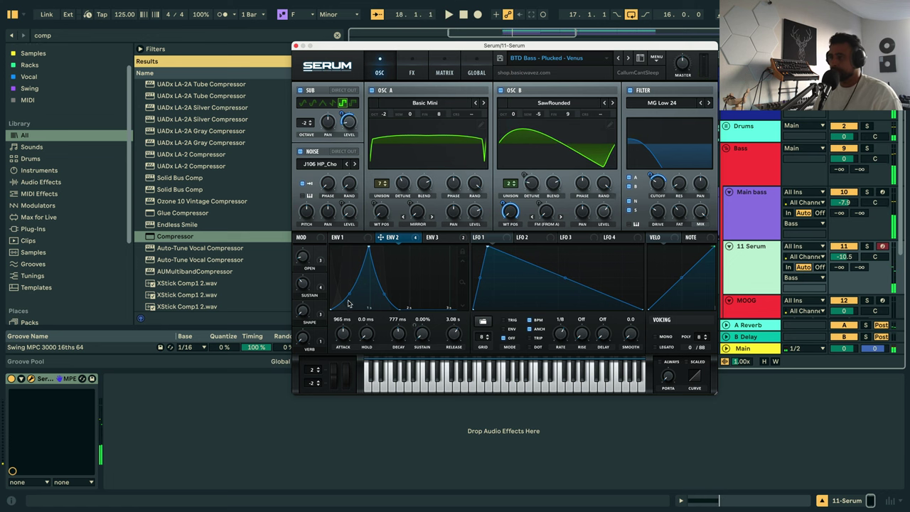
{"action": "key", "text": "space"}
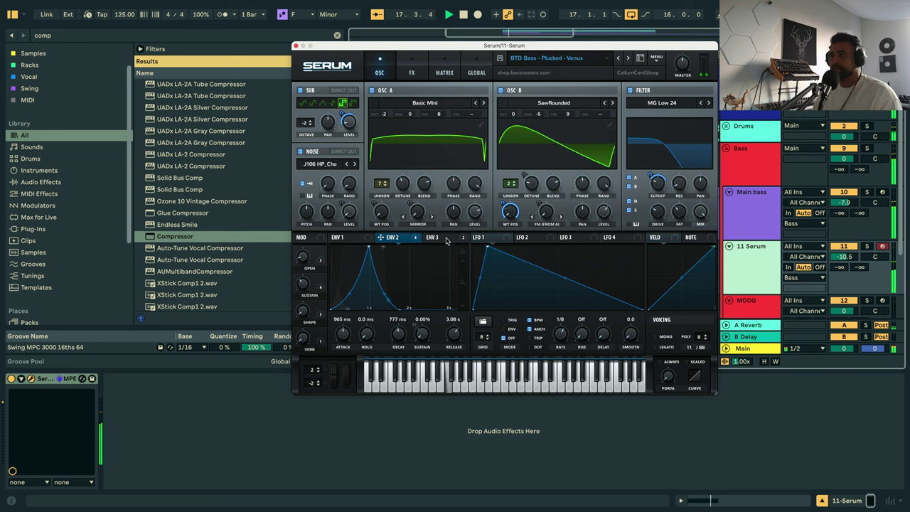
Lengthen the Env 3 attack in Serum by ear during playback, settling on 592 ms.
{"action": "left_click", "coordinate": [443, 239]}
{"action": "left_click_drag", "start_coordinate": [340, 248], "coordinate": [396, 254]}
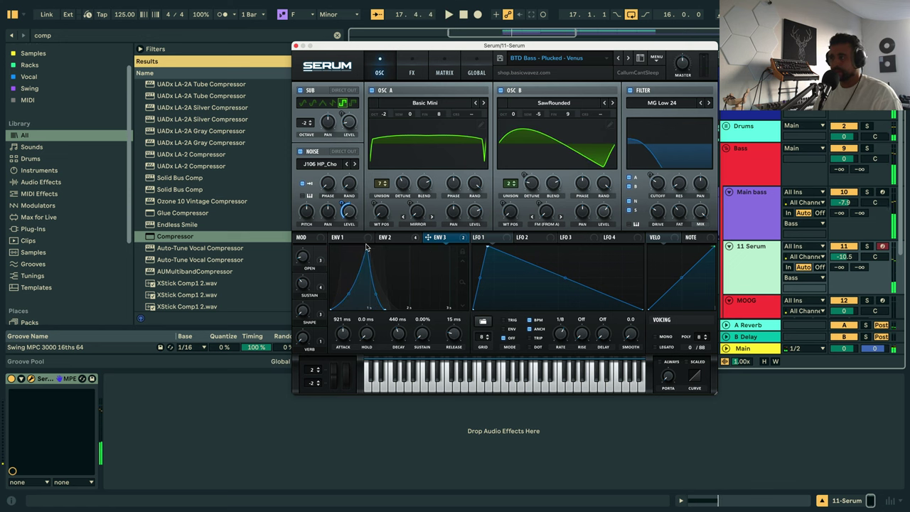
{"action": "left_click_drag", "start_coordinate": [366, 246], "coordinate": [369, 247]}
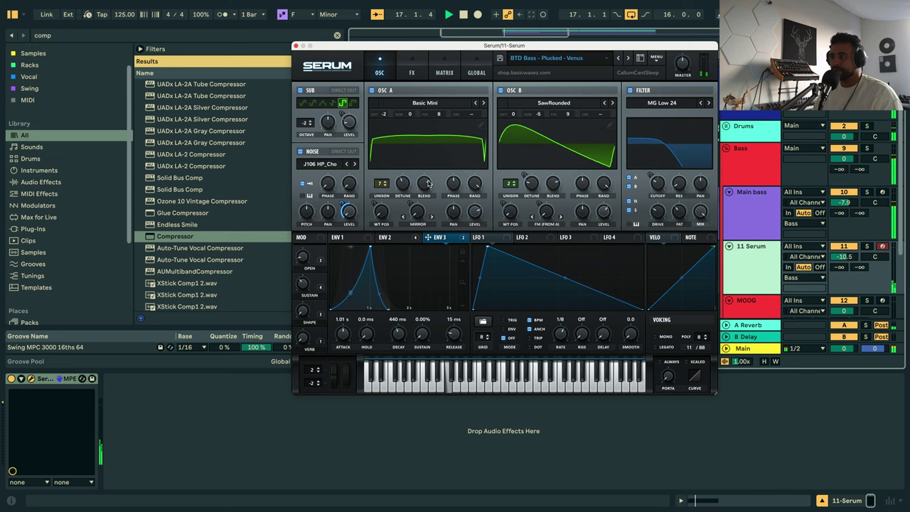
{"action": "left_click_drag", "start_coordinate": [368, 247], "coordinate": [350, 243]}
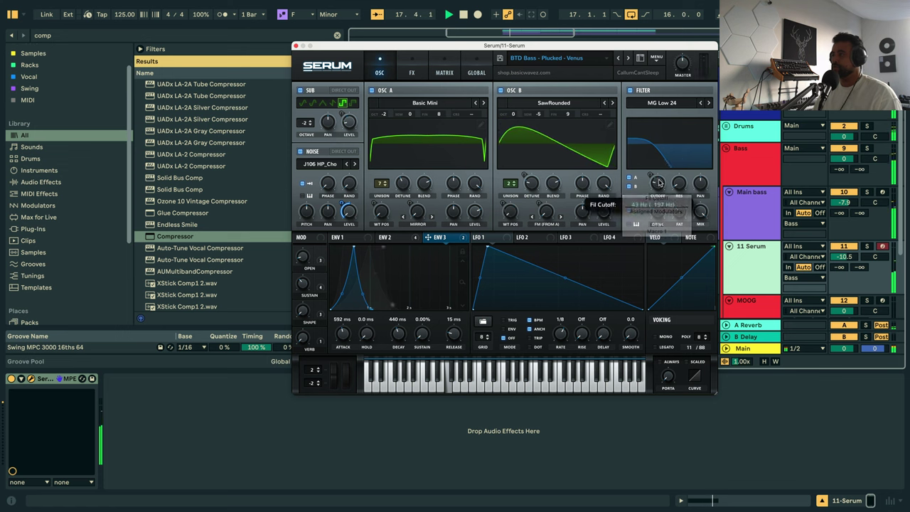
Assign LFO 1, shaped as a falling ramp at 1/16 rate, to the main filter cutoff and the FX filter cutoff.
{"action": "left_click_drag", "start_coordinate": [498, 240], "coordinate": [658, 183]}
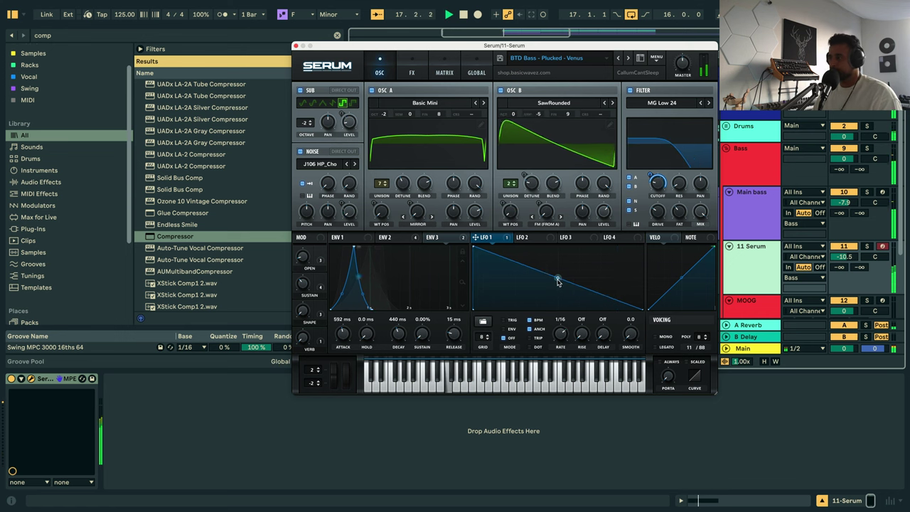
{"action": "left_click", "coordinate": [412, 74]}
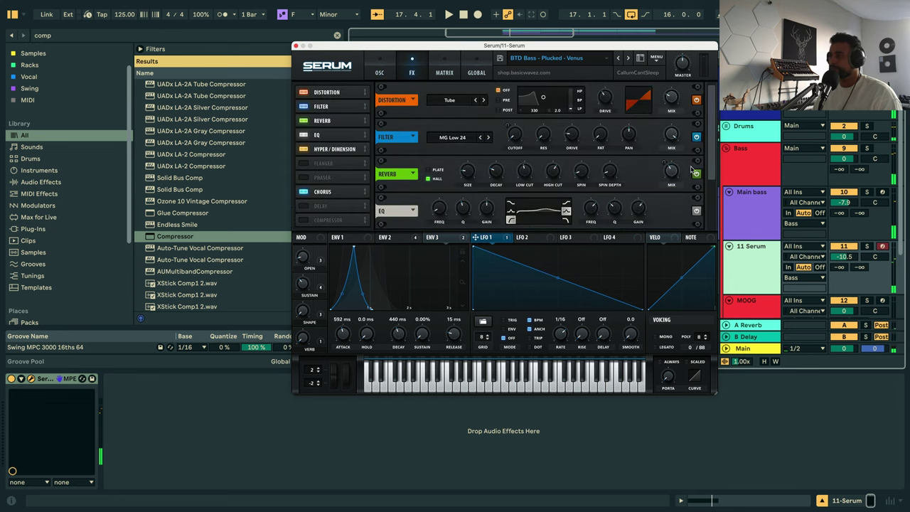
{"action": "scroll", "coordinate": [711, 142], "scroll_direction": "down", "scroll_amount": 5}
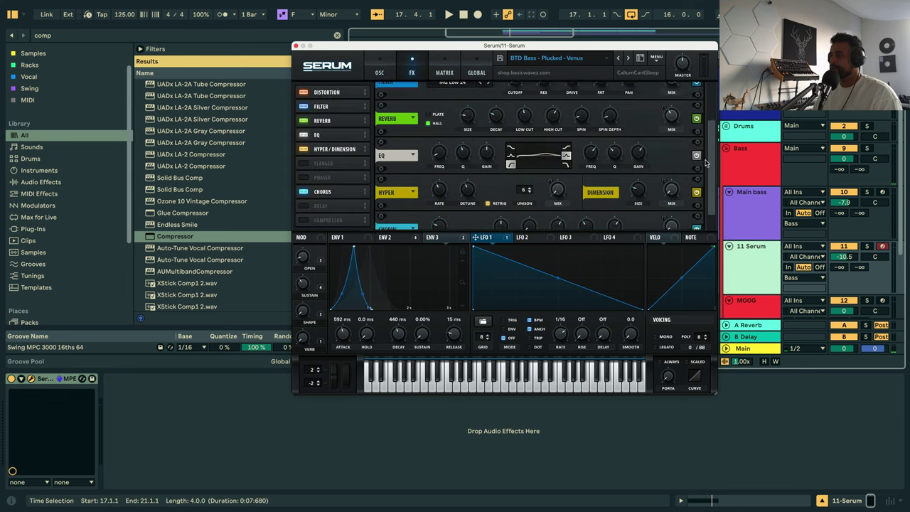
{"action": "scroll", "coordinate": [705, 163], "scroll_direction": "up", "scroll_amount": 2}
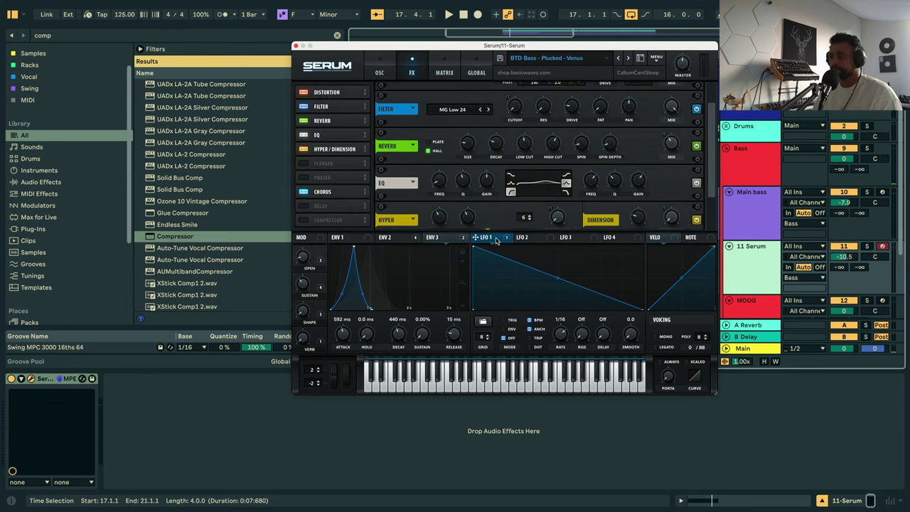
{"action": "left_click_drag", "start_coordinate": [497, 130], "coordinate": [514, 107]}
{"action": "key", "text": "space"}
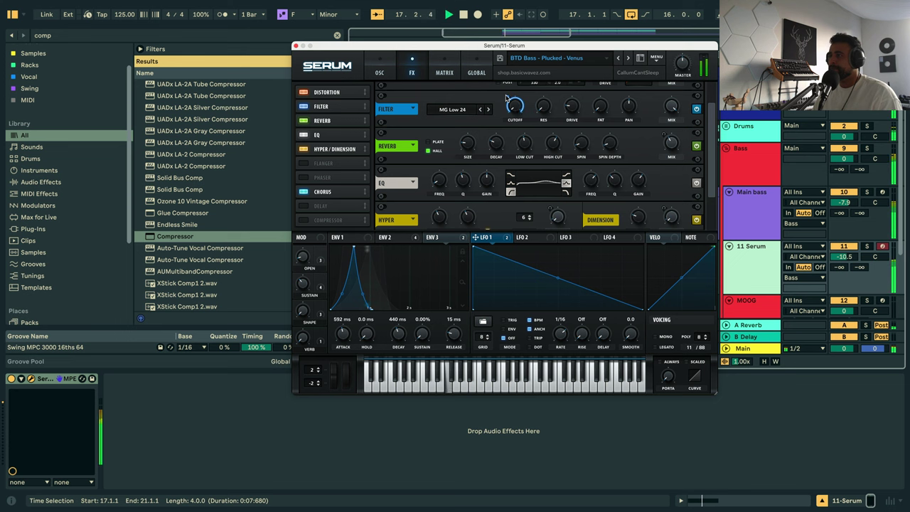
Reduce LFO 1's modulation amount on the FX filter cutoff and bend the LFO's falling ramp into a concave curve.
{"action": "mouse_move", "coordinate": [509, 110]}
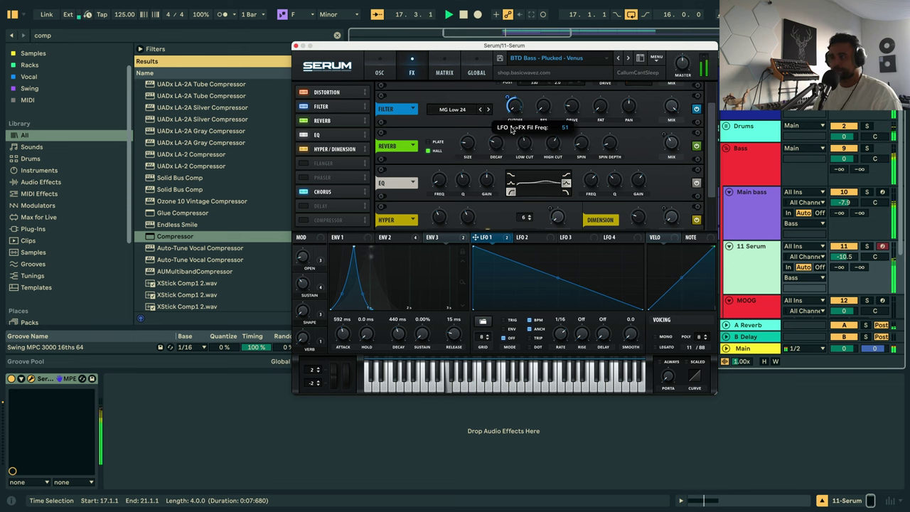
{"action": "left_click_drag", "start_coordinate": [510, 129], "coordinate": [513, 150]}
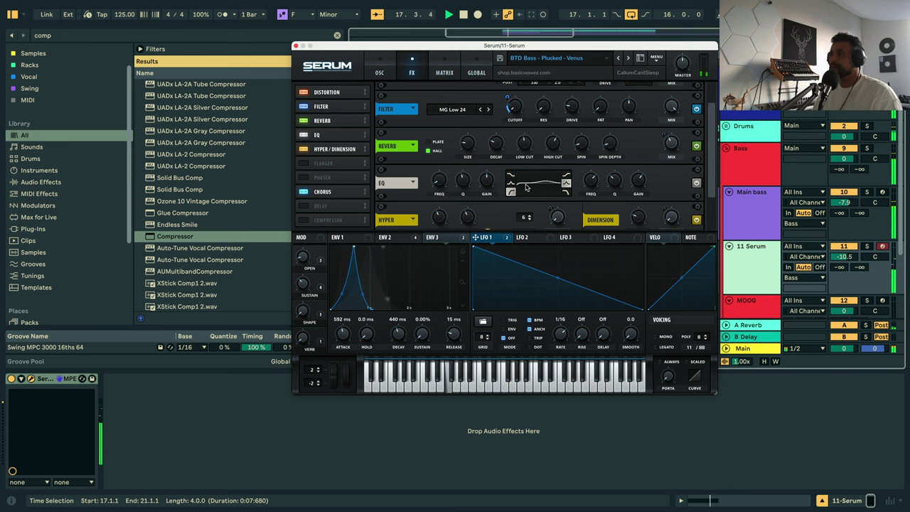
{"action": "key", "text": "space"}
{"action": "key", "text": "space"}
{"action": "left_click_drag", "start_coordinate": [556, 279], "coordinate": [557, 295]}
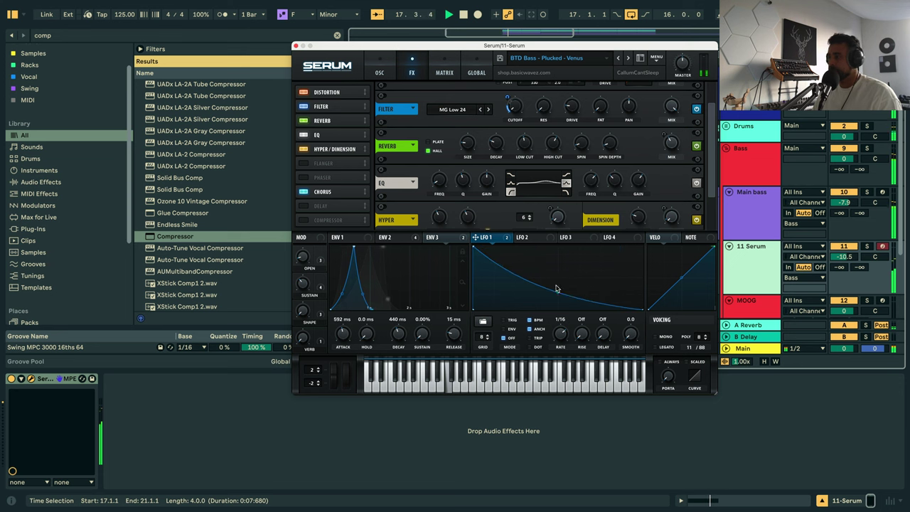
Try shifting the LFO curve's peak to the middle of the cycle during playback, and return it to the start.
{"action": "key", "text": "space"}
{"action": "left_click_drag", "start_coordinate": [474, 248], "coordinate": [563, 249]}
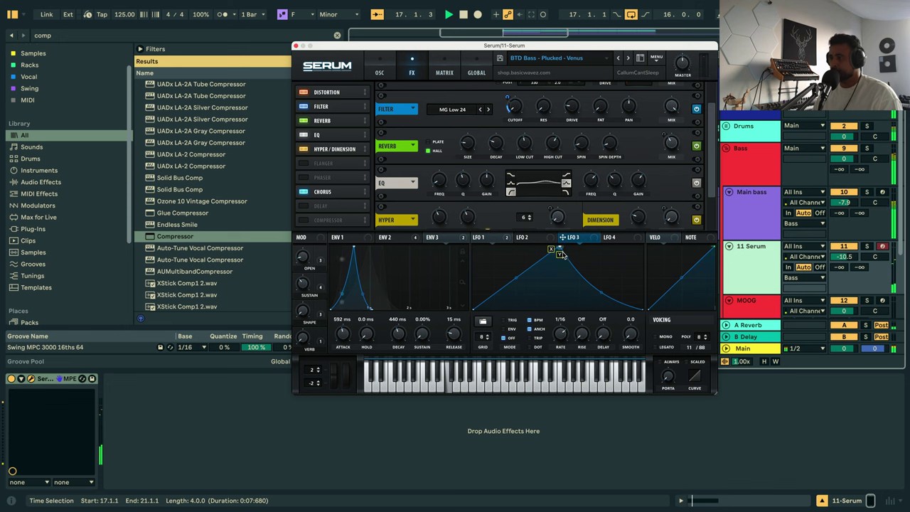
{"action": "right_click", "coordinate": [560, 250]}
{"action": "left_click", "coordinate": [517, 271]}
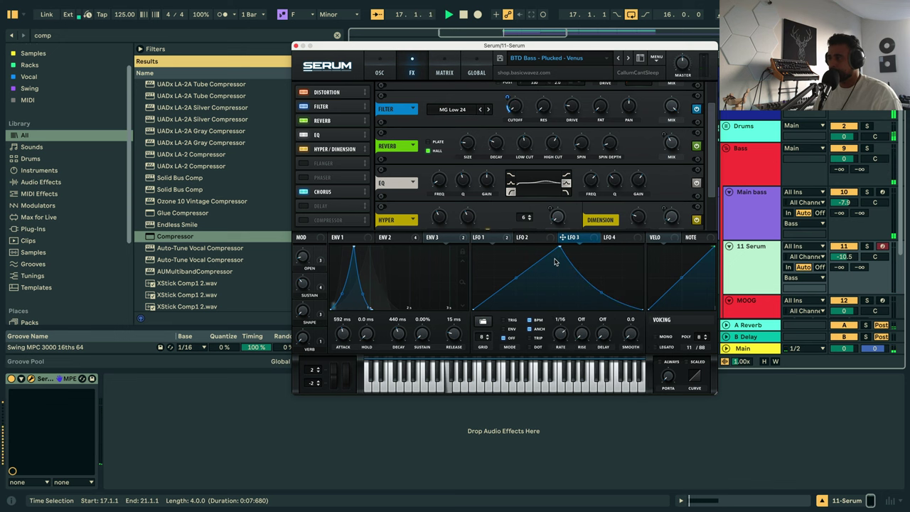
{"action": "left_click_drag", "start_coordinate": [559, 338], "coordinate": [560, 356]}
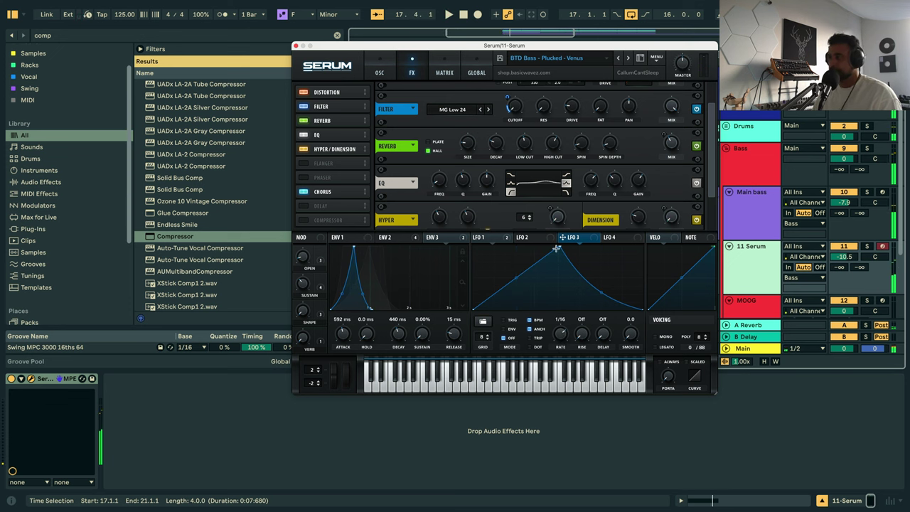
{"action": "left_click_drag", "start_coordinate": [559, 248], "coordinate": [450, 216]}
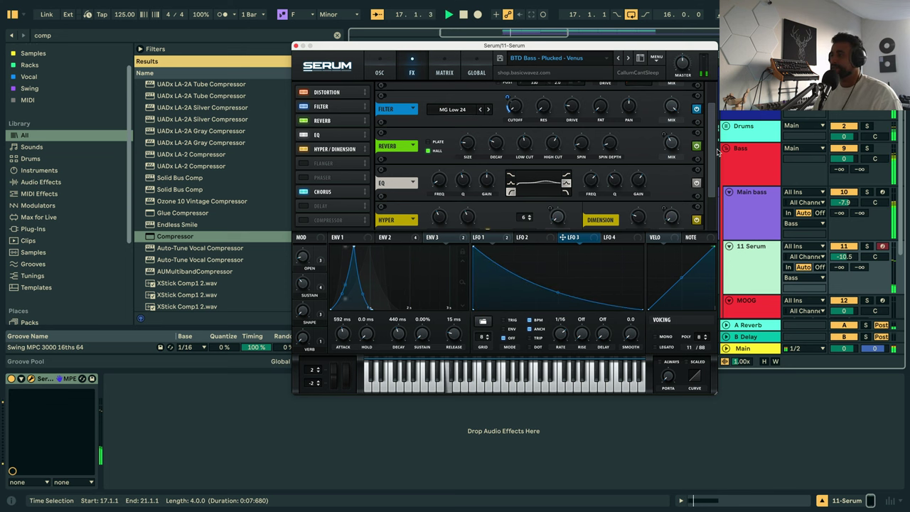
Close the Serum window and set the 11 Serum track's A-Reverb send to -53.0 dB during playback.
{"action": "left_click_drag", "start_coordinate": [711, 142], "coordinate": [712, 145]}
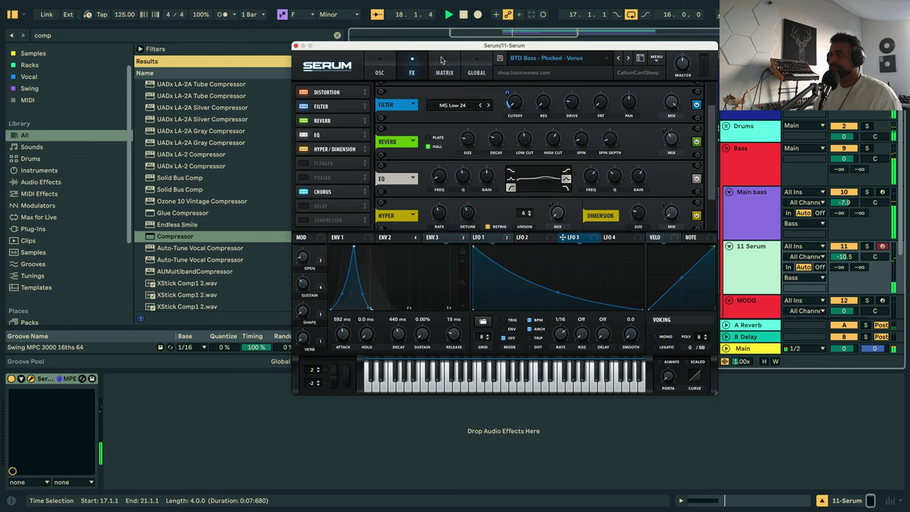
{"action": "left_click", "coordinate": [295, 46]}
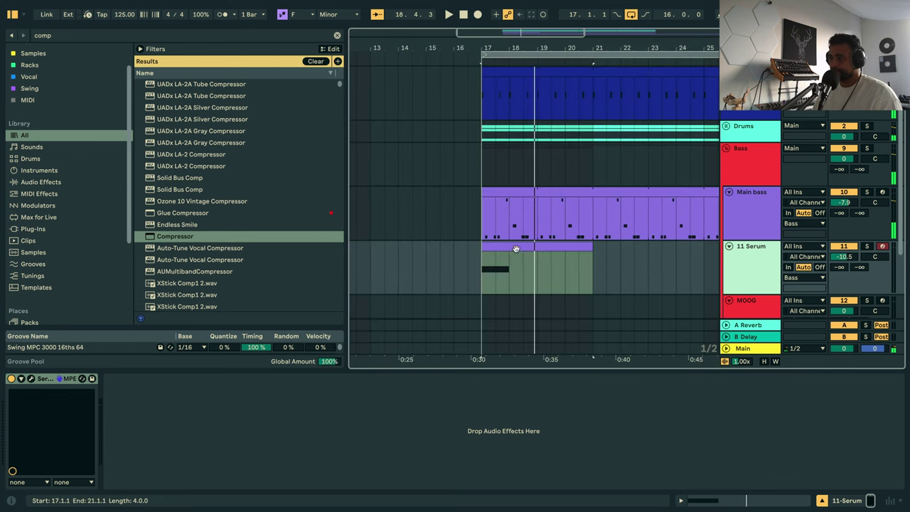
{"action": "scroll", "coordinate": [646, 265], "scroll_direction": "down", "scroll_amount": 1}
{"action": "scroll", "coordinate": [647, 265], "scroll_direction": "down", "scroll_amount": 1}
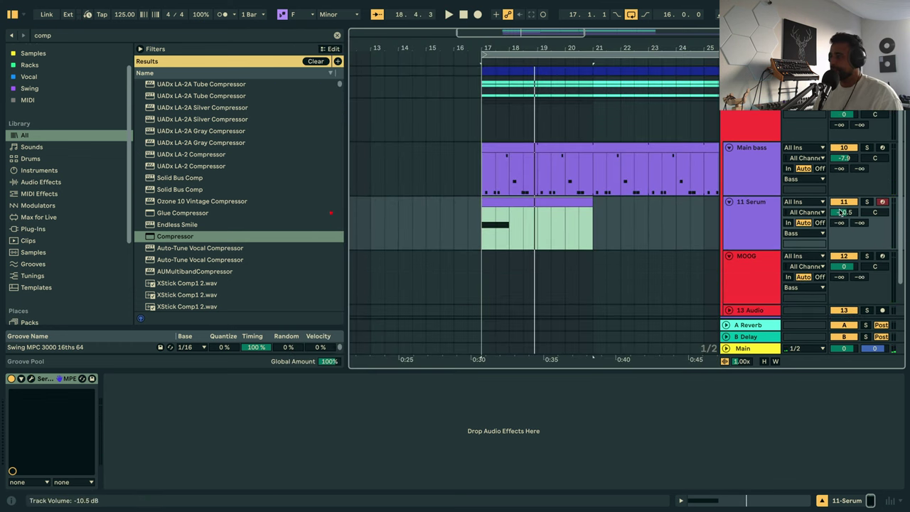
{"action": "key", "text": "space"}
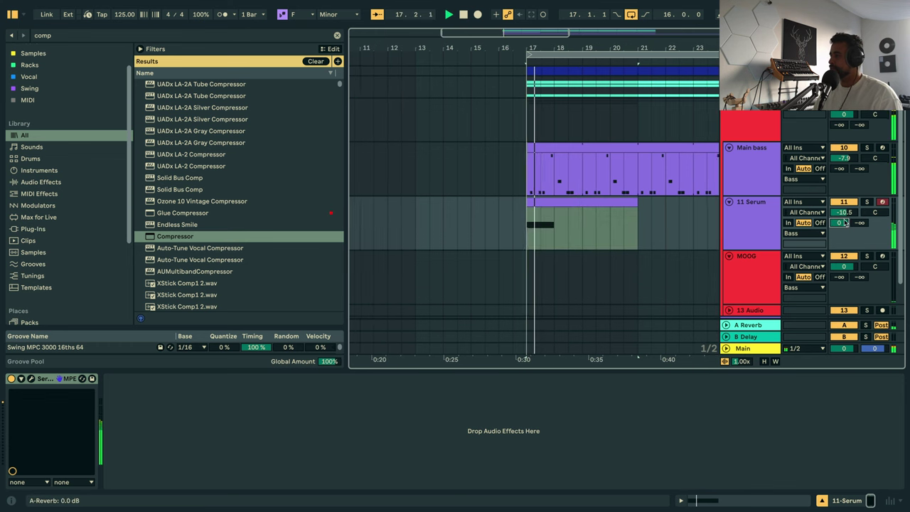
{"action": "left_click_drag", "start_coordinate": [844, 223], "coordinate": [844, 292]}
Search the browser for Roar and load its Rough Dub Echo preset after Serum on the 11 Serum track.
{"action": "left_click", "coordinate": [337, 36]}
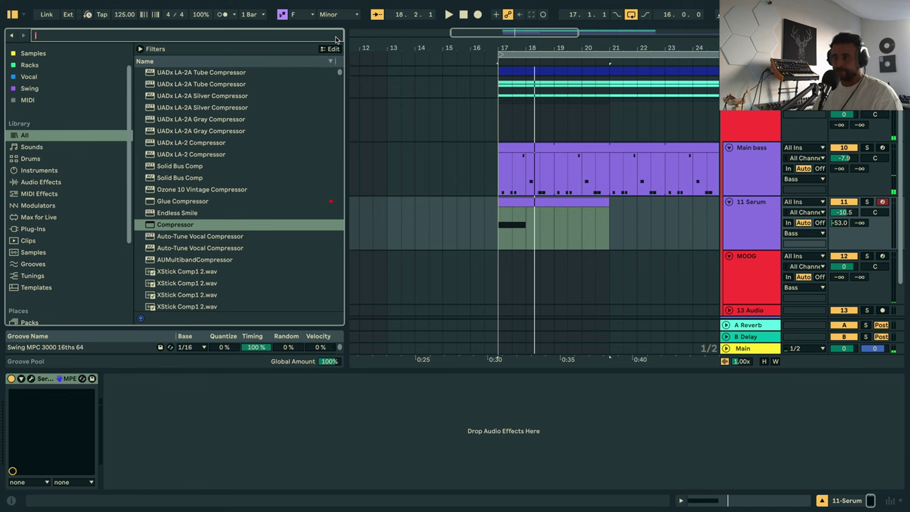
{"action": "type", "text": "peda"}
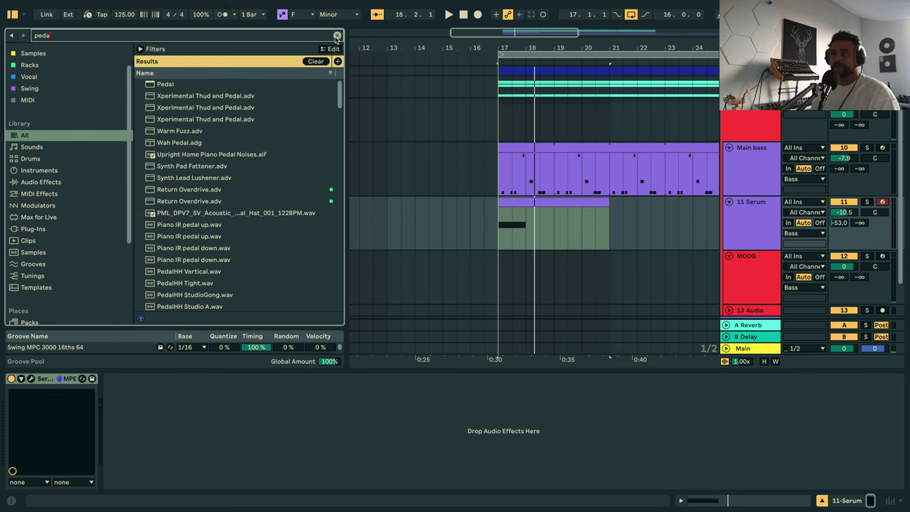
{"action": "left_click", "coordinate": [336, 36]}
{"action": "type", "text": "roar"}
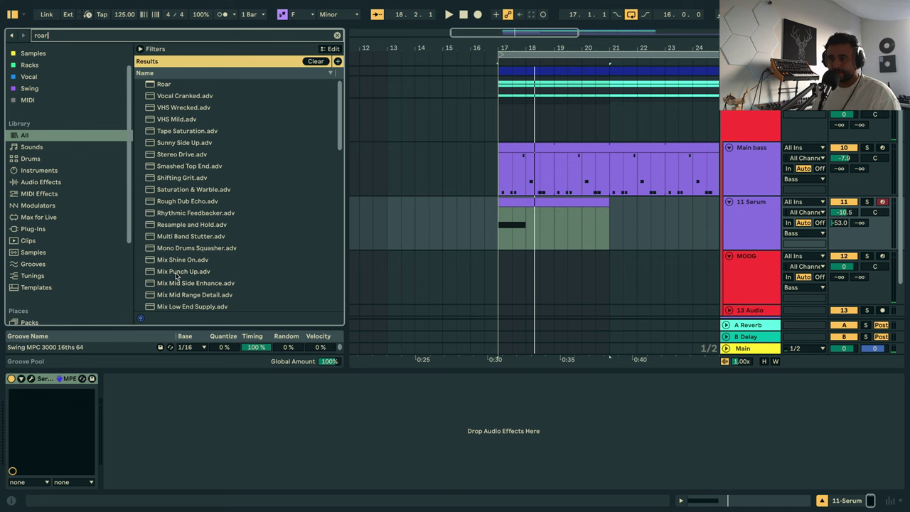
{"action": "left_click_drag", "start_coordinate": [177, 206], "coordinate": [176, 419]}
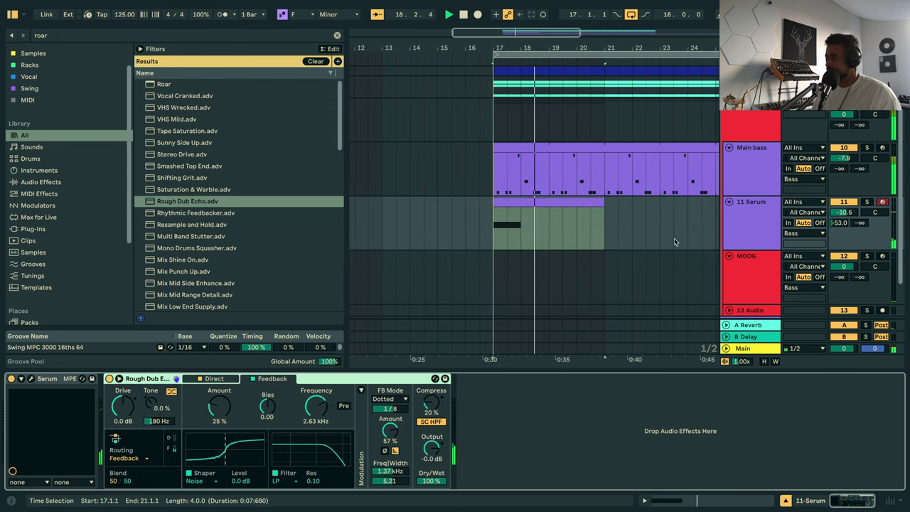
Audition the Roar presets Rhythmic Feedbacker and Resample and Hold, and load Saturation & Warble on the 11 Serum track.
{"action": "double_click", "coordinate": [188, 214]}
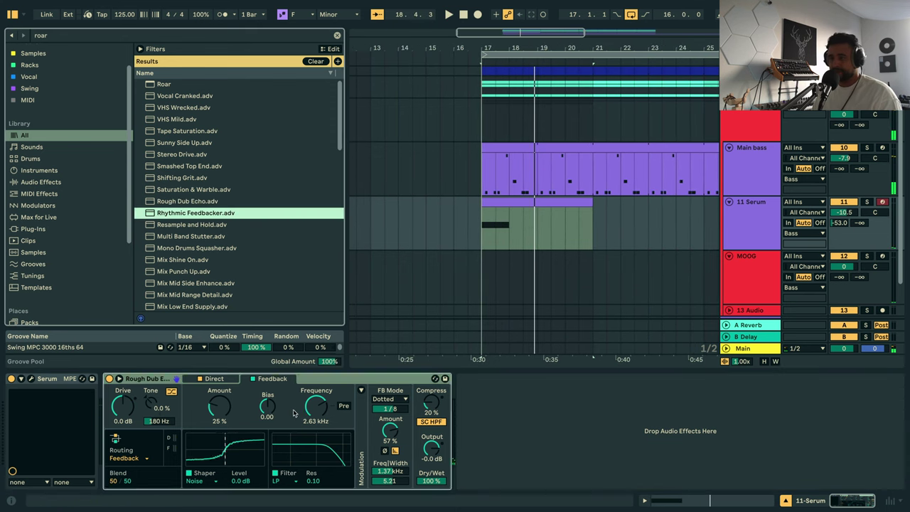
{"action": "double_click", "coordinate": [199, 225]}
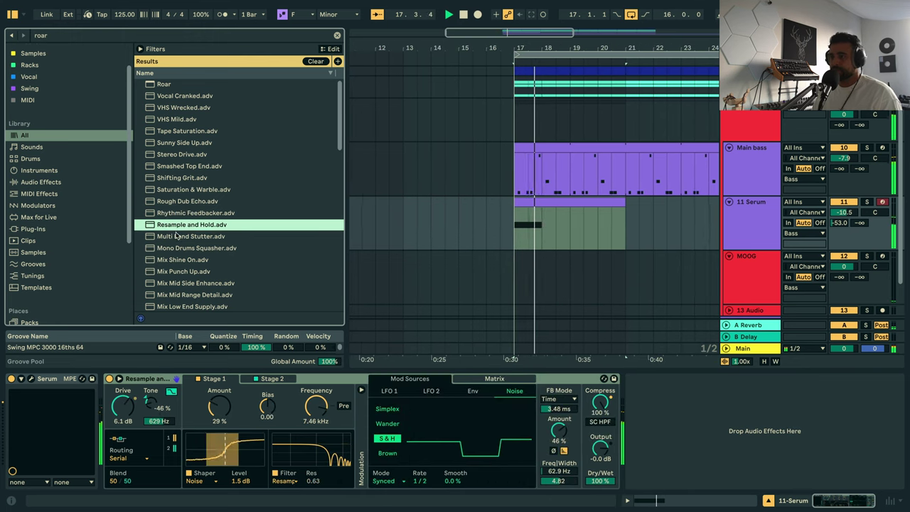
{"action": "double_click", "coordinate": [191, 189]}
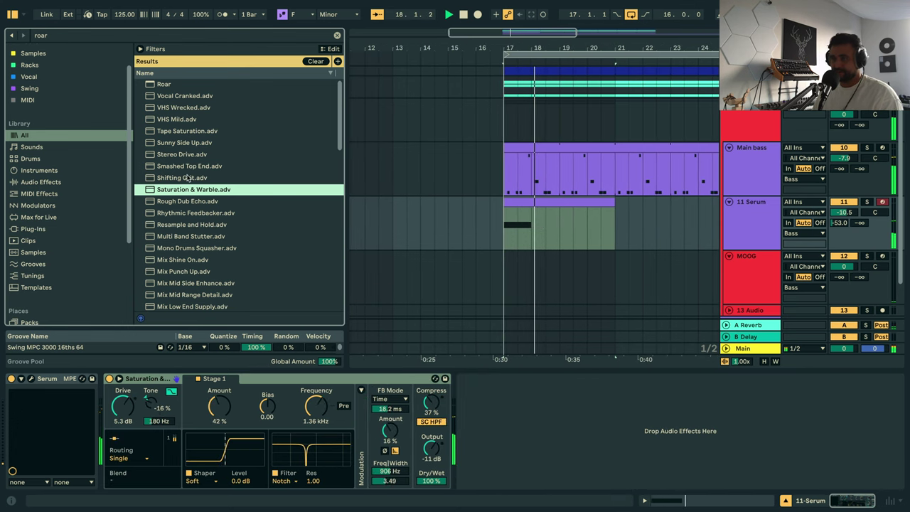
Load Roar's Shifting Grit preset on the 11 Serum track and rename the track Whomp.
{"action": "double_click", "coordinate": [214, 177]}
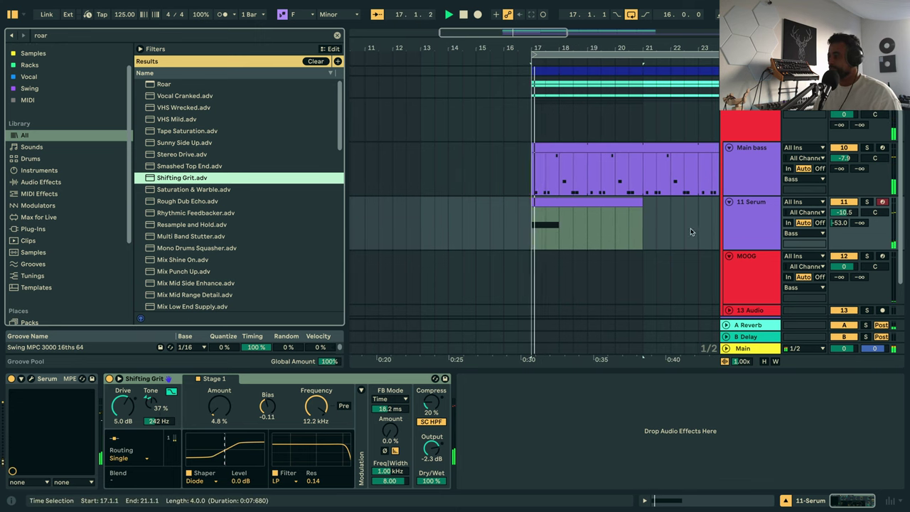
{"action": "key", "text": "Tab"}
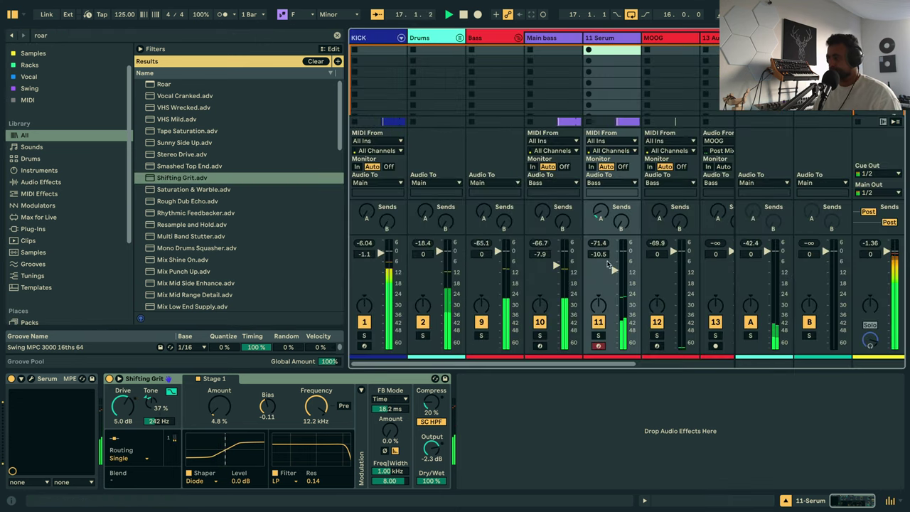
{"action": "left_click", "coordinate": [588, 39]}
{"action": "type", "text": "Whomp"}
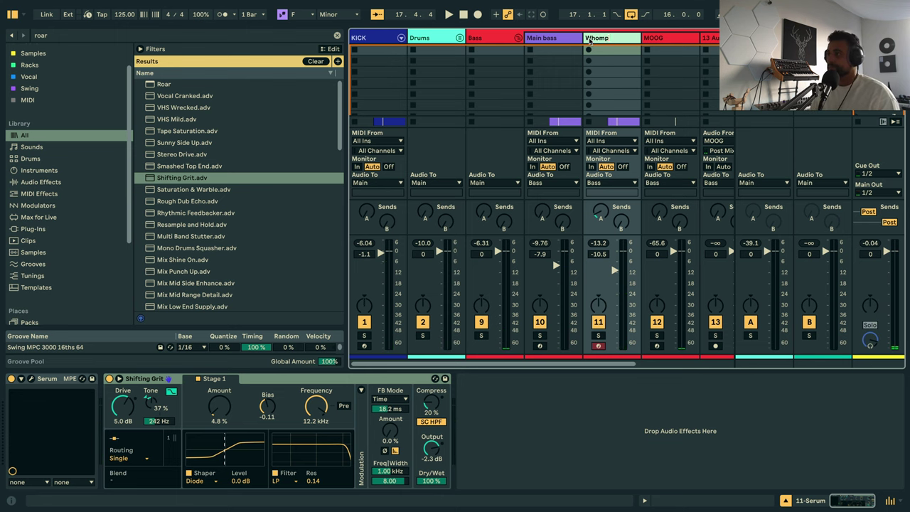
{"action": "key", "text": "Return"}
Fold the Bass group in the session view and unfold the Synths group in the arrangement.
{"action": "left_click", "coordinate": [518, 38]}
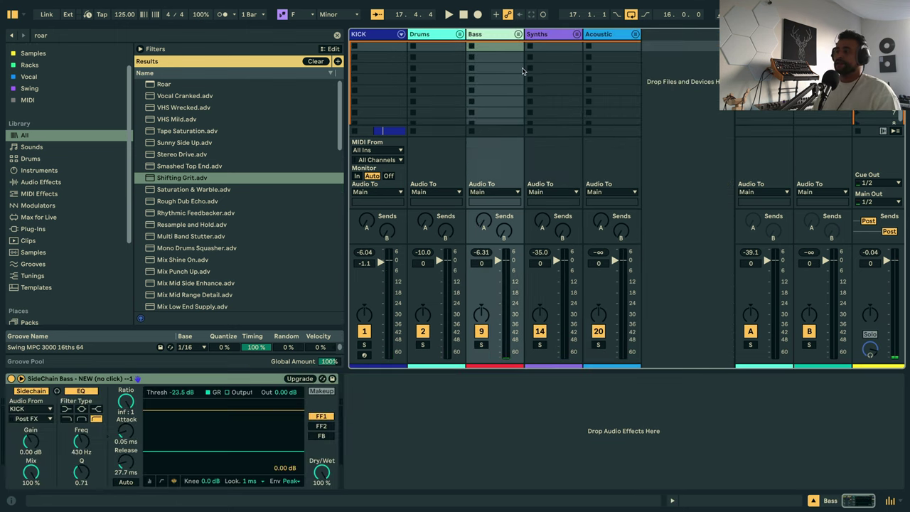
{"action": "left_click", "coordinate": [548, 34]}
{"action": "key", "text": "Tab"}
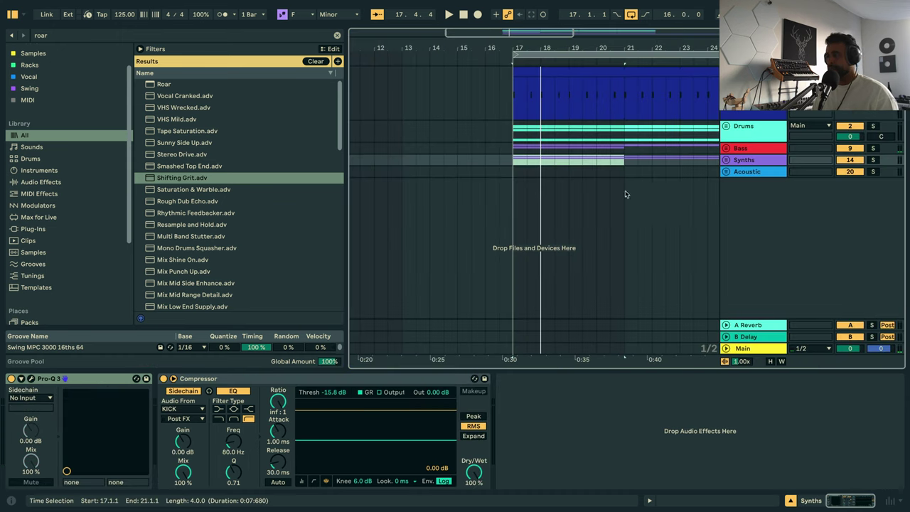
{"action": "left_click", "coordinate": [725, 159]}
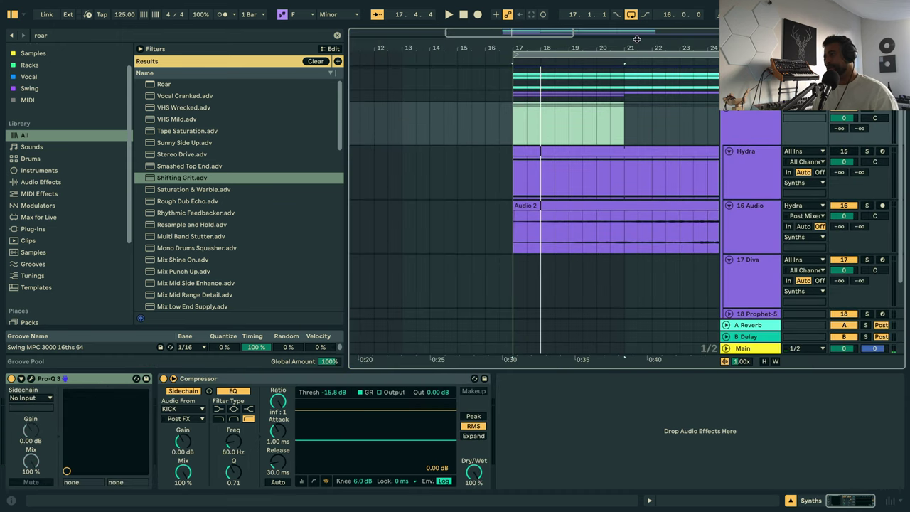
Select the 17 Diva track in the Synths group and place the insert marker at bar 17.
{"action": "left_click_drag", "start_coordinate": [635, 45], "coordinate": [507, 28]}
{"action": "scroll", "coordinate": [718, 217], "scroll_direction": "down", "scroll_amount": 3}
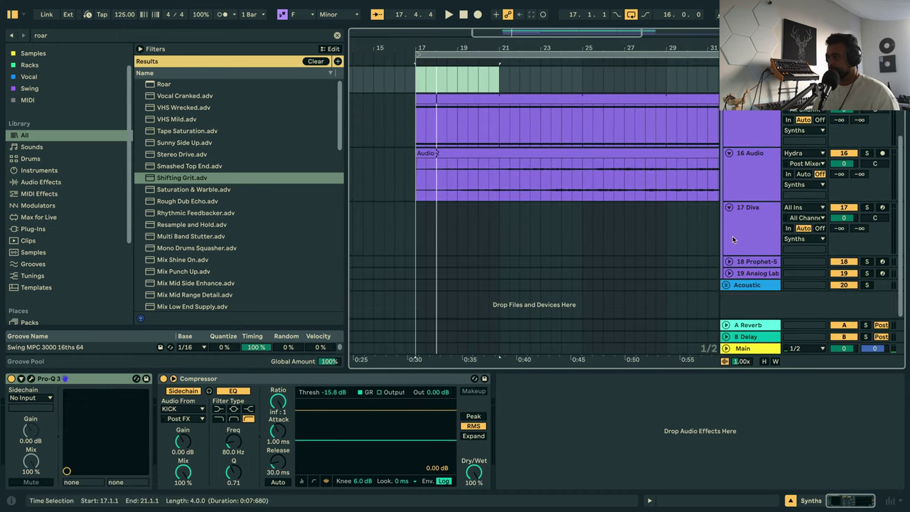
{"action": "left_click", "coordinate": [750, 230]}
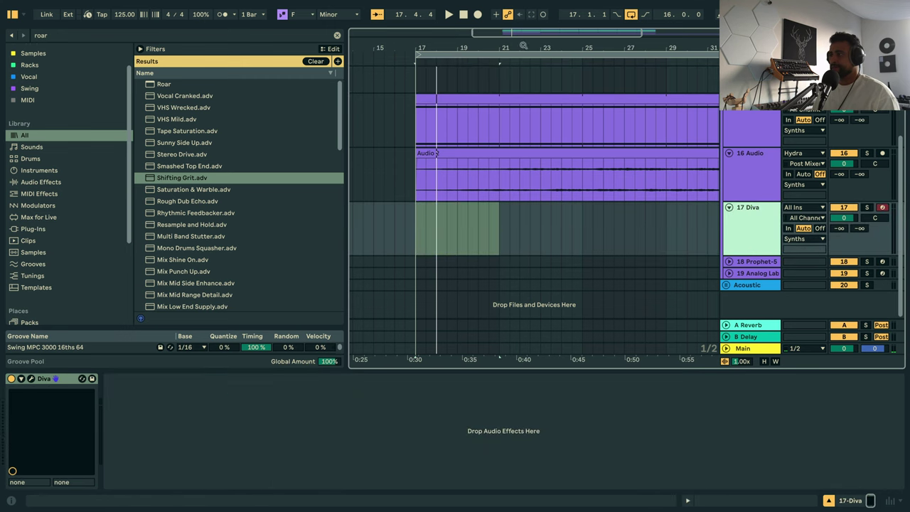
{"action": "left_click_drag", "start_coordinate": [523, 46], "coordinate": [483, 28]}
{"action": "scroll", "coordinate": [581, 204], "scroll_direction": "up", "scroll_amount": 2}
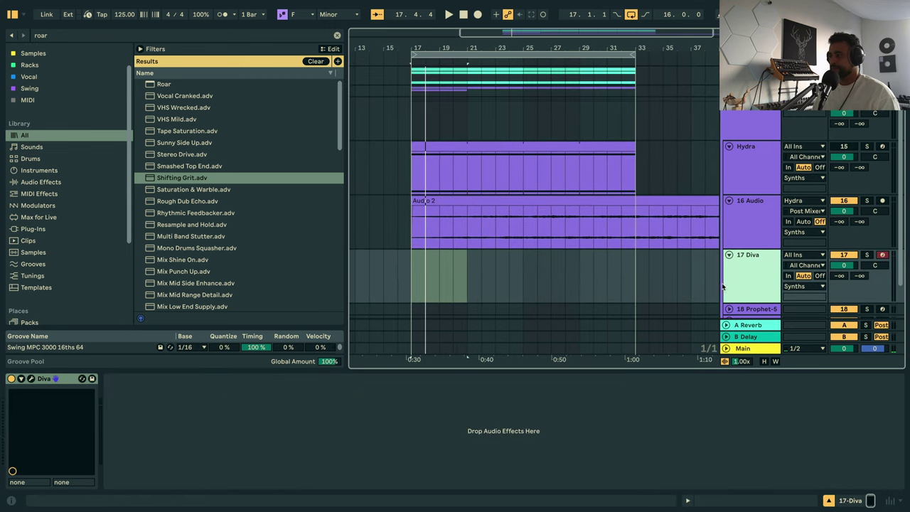
{"action": "left_click", "coordinate": [412, 271]}
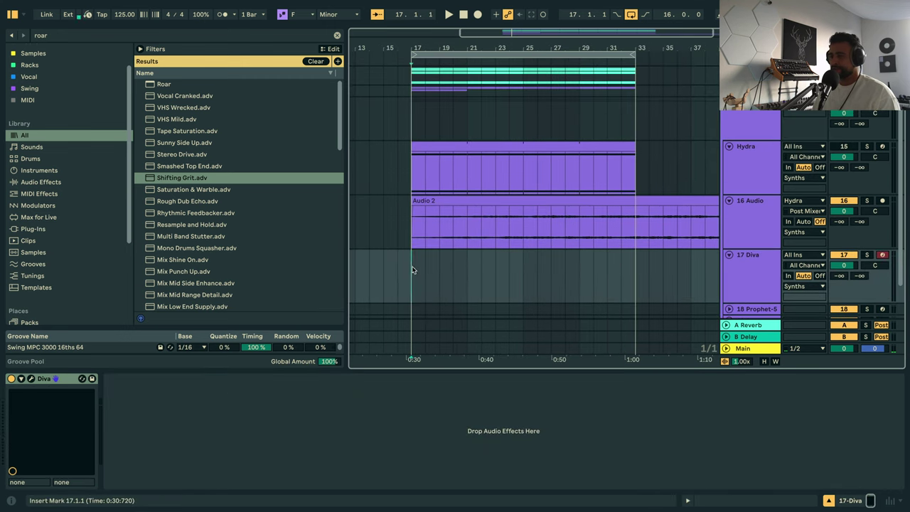
{"action": "left_click", "coordinate": [728, 282]}
Search the browser for serum and load Serum on the 17 Diva track in place of Diva.
{"action": "left_click", "coordinate": [338, 36]}
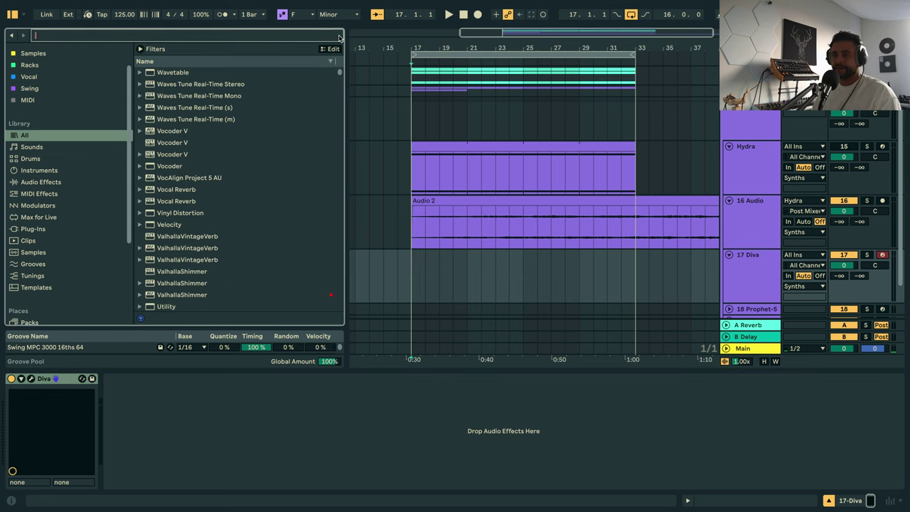
{"action": "type", "text": "serum"}
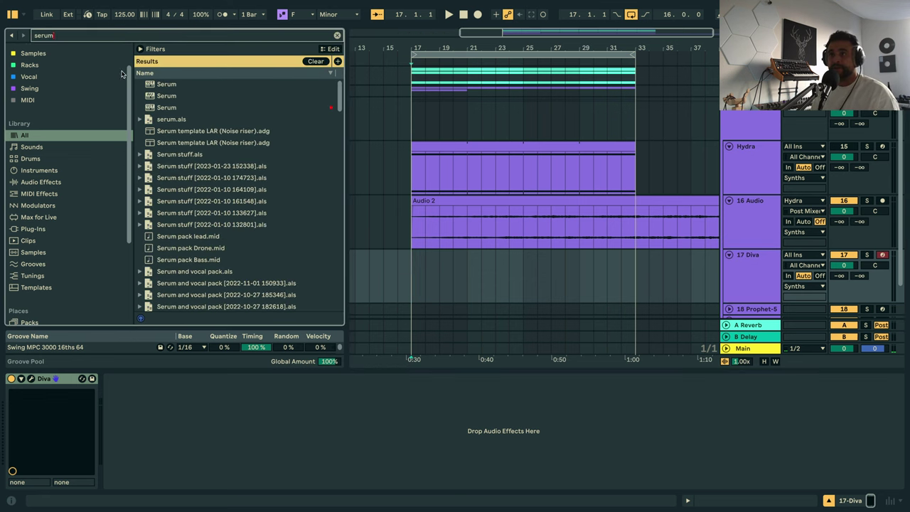
{"action": "left_click", "coordinate": [179, 108]}
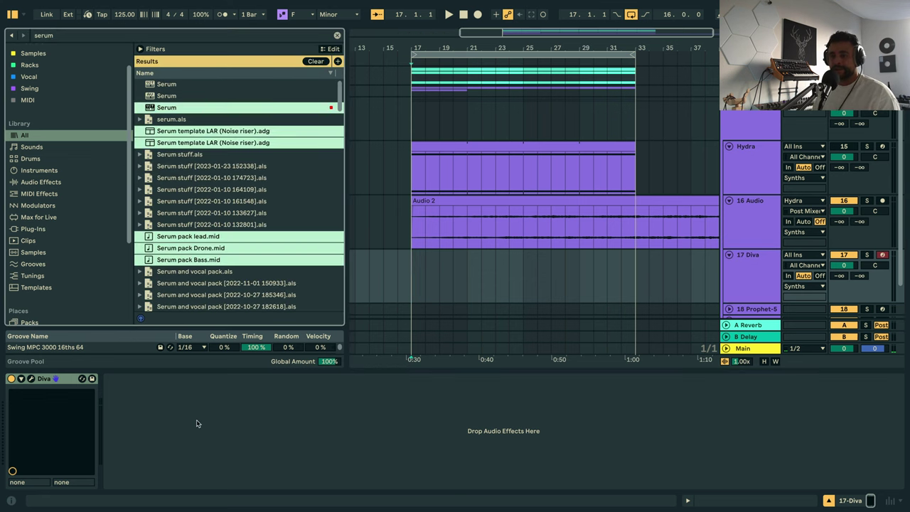
{"action": "left_click", "coordinate": [189, 87]}
{"action": "double_click", "coordinate": [169, 108]}
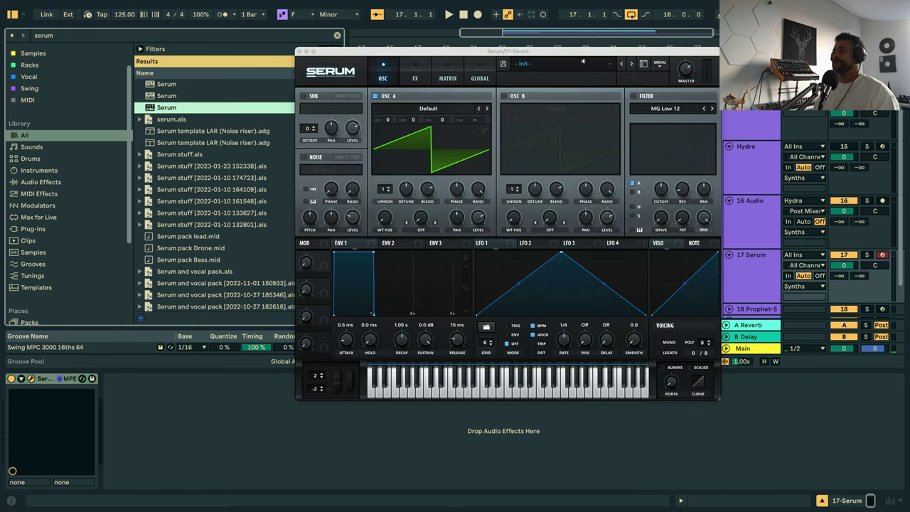
Load the BW DV3 - PL Achilles preset from the user Basic Waves Dreams Vol. 3 collection in Serum.
{"action": "left_click", "coordinate": [583, 64]}
{"action": "mouse_move", "coordinate": [551, 186]}
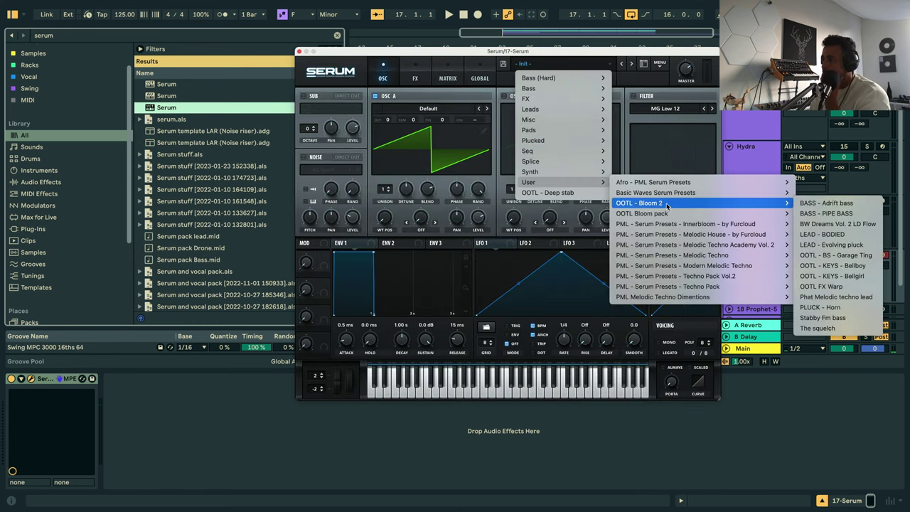
{"action": "mouse_move", "coordinate": [653, 191]}
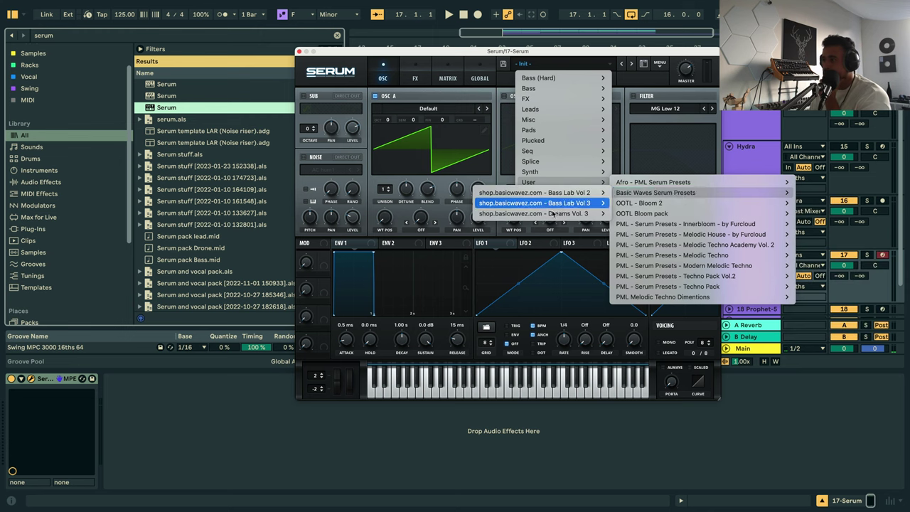
{"action": "mouse_move", "coordinate": [548, 215]}
{"action": "scroll", "coordinate": [665, 319], "scroll_direction": "down", "scroll_amount": 2}
{"action": "scroll", "coordinate": [666, 322], "scroll_direction": "down", "scroll_amount": 10}
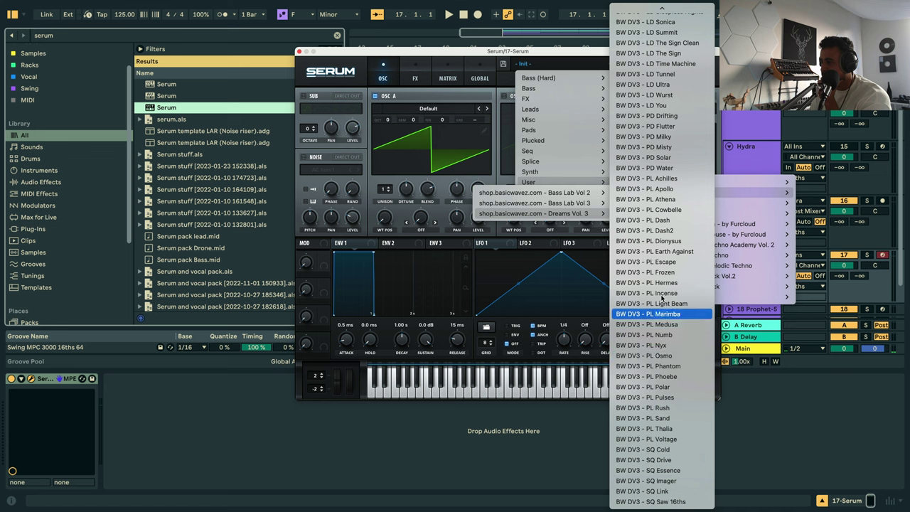
{"action": "left_click", "coordinate": [648, 180]}
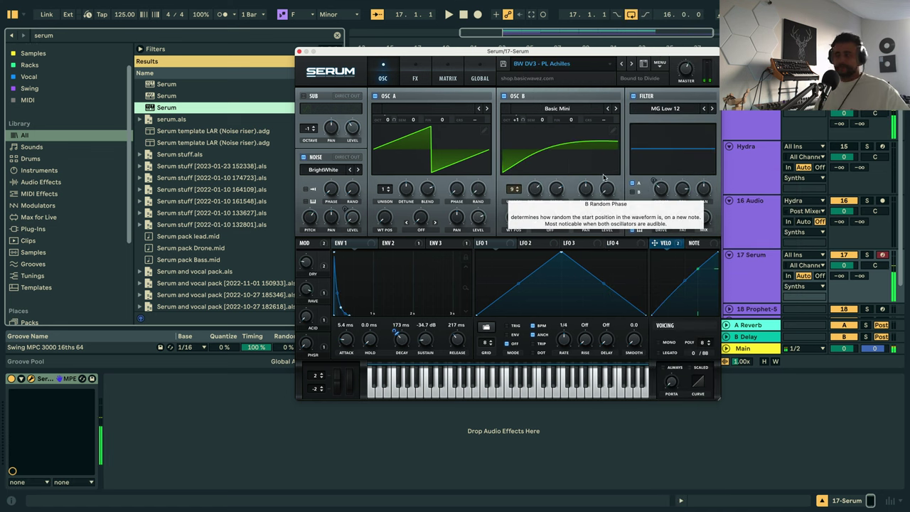
Audition the Serum presets from PL Apollo to PL Dash and set the 17 Serum track's volume to -12.0 dB.
{"action": "left_click", "coordinate": [631, 64]}
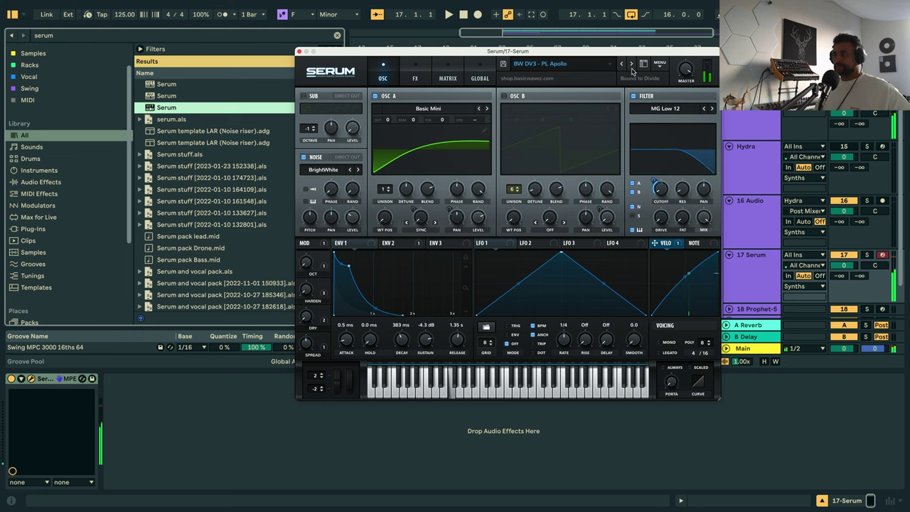
{"action": "left_click", "coordinate": [631, 64]}
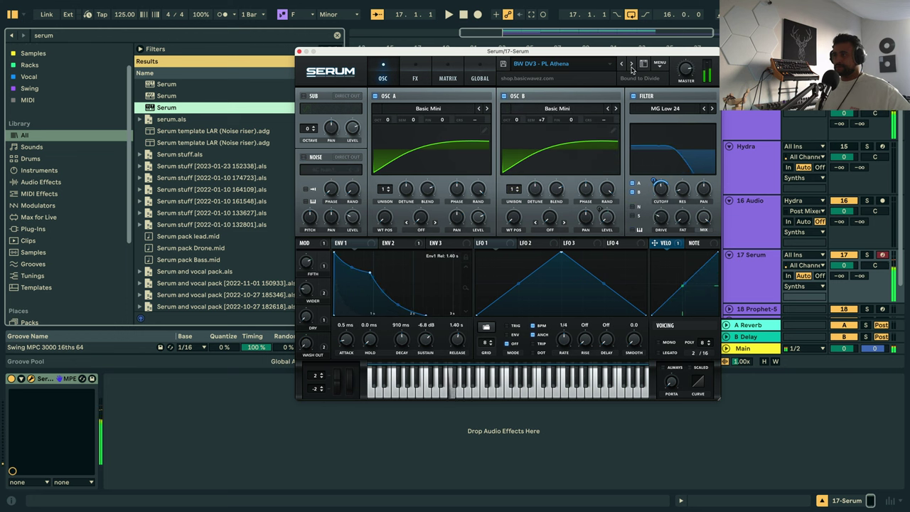
{"action": "left_click", "coordinate": [631, 69]}
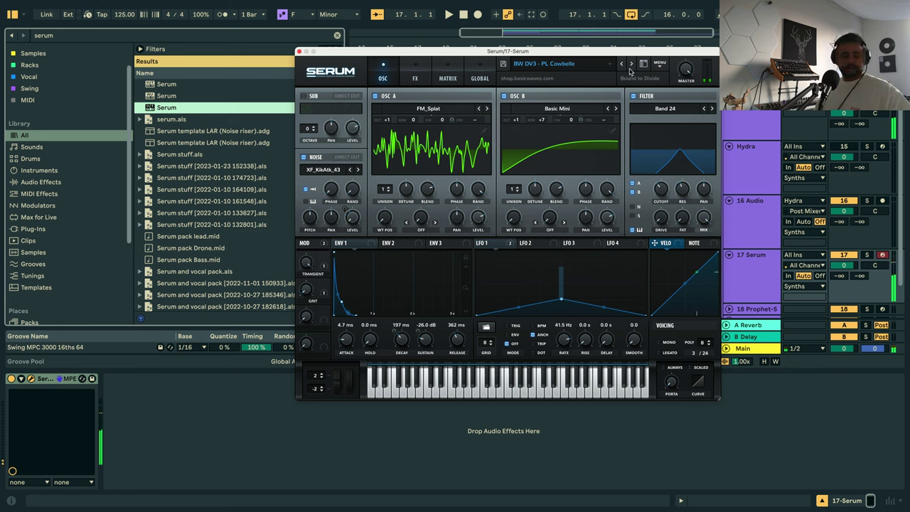
{"action": "left_click", "coordinate": [629, 71]}
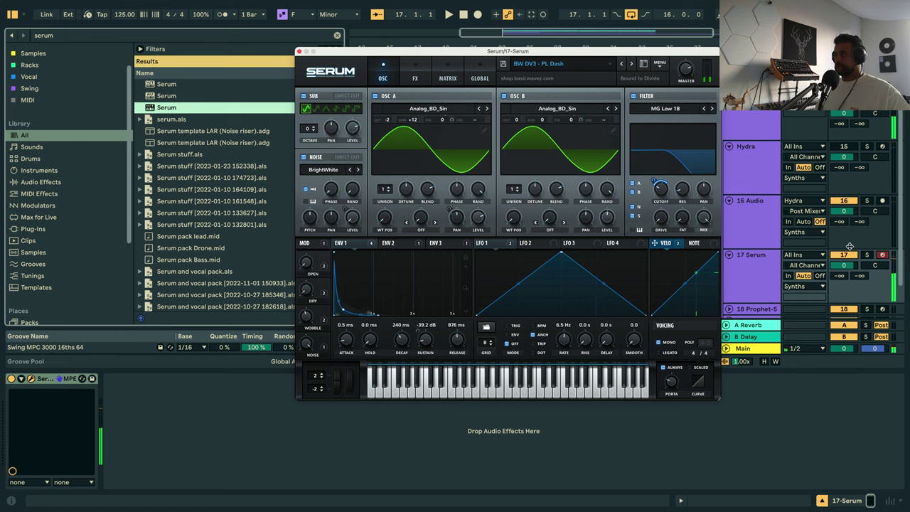
{"action": "left_click_drag", "start_coordinate": [843, 265], "coordinate": [843, 284]}
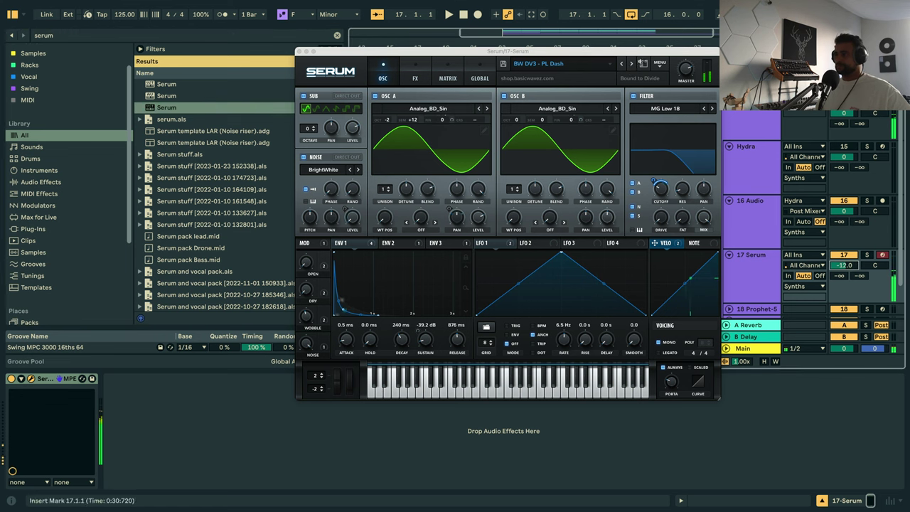
Audition the pluck presets from PL Dash2 onwards, load BW DV3 - PL Medusa, and close the Serum window.
{"action": "left_click", "coordinate": [631, 64]}
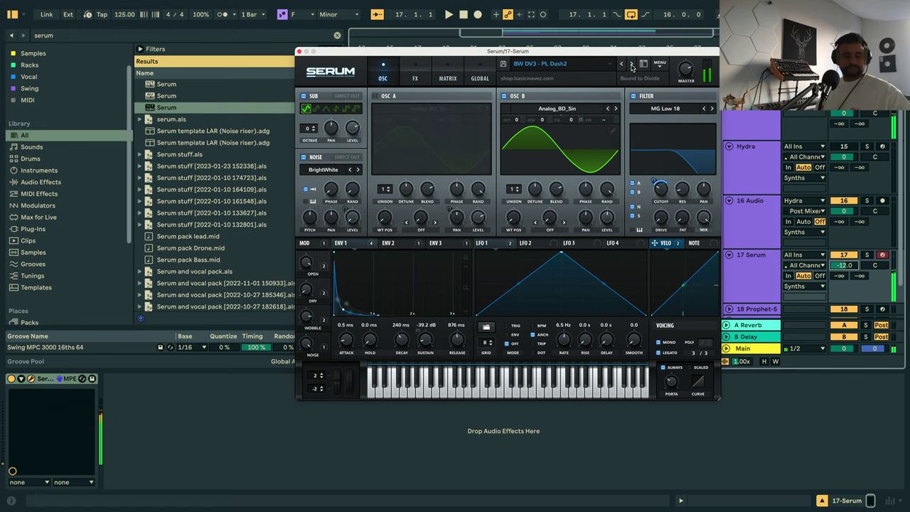
{"action": "left_click", "coordinate": [631, 65]}
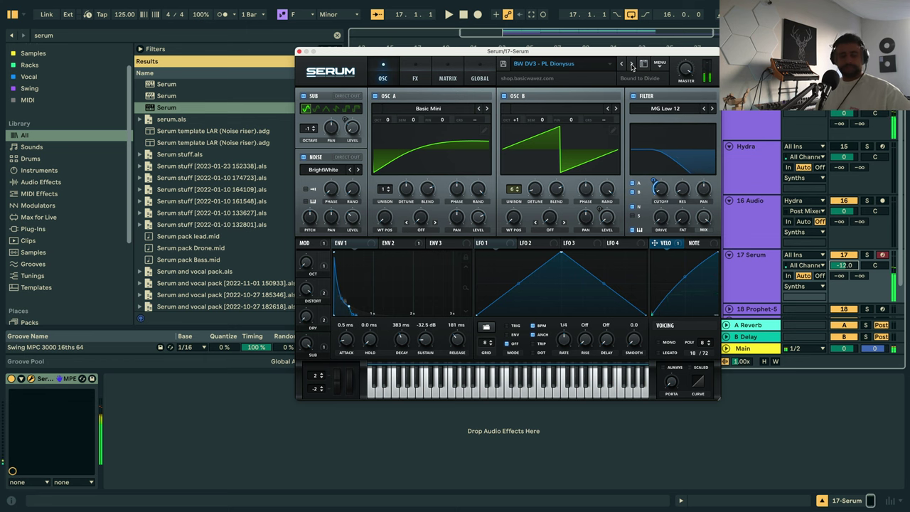
{"action": "left_click", "coordinate": [631, 65]}
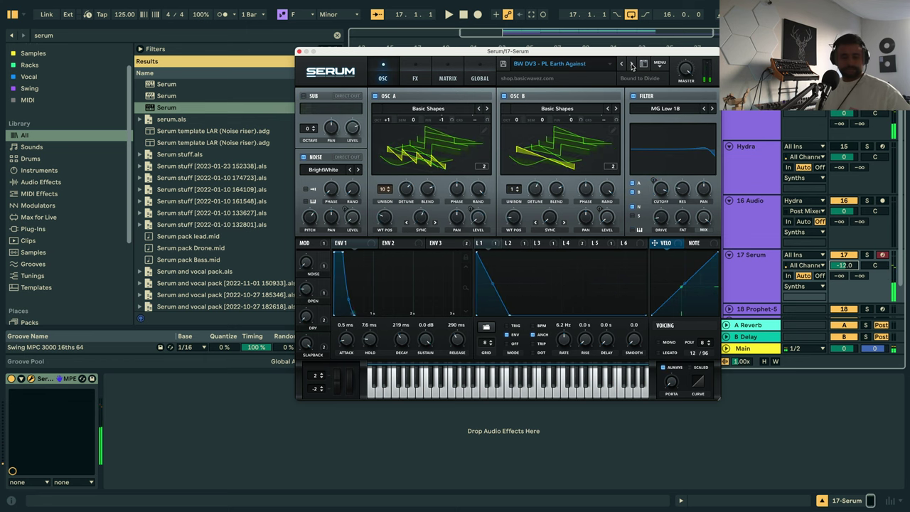
{"action": "left_click", "coordinate": [631, 64]}
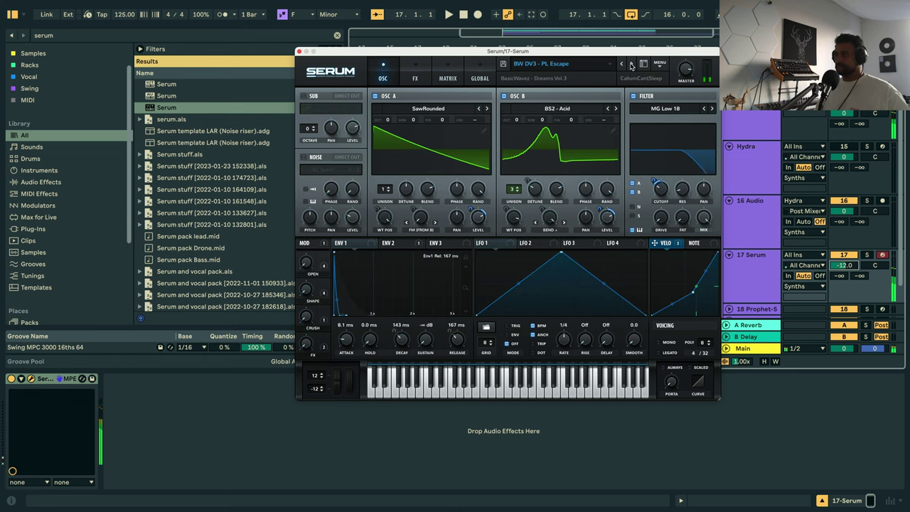
{"action": "left_click", "coordinate": [631, 64]}
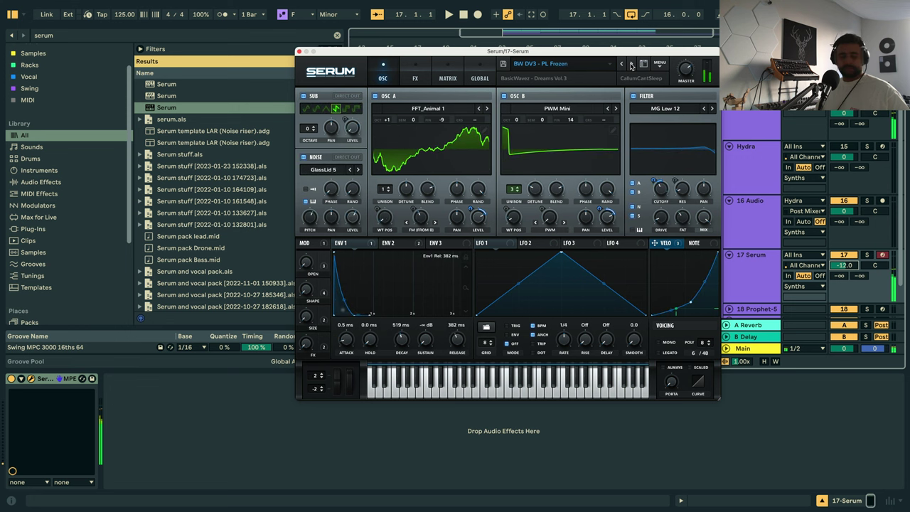
{"action": "left_click", "coordinate": [631, 65]}
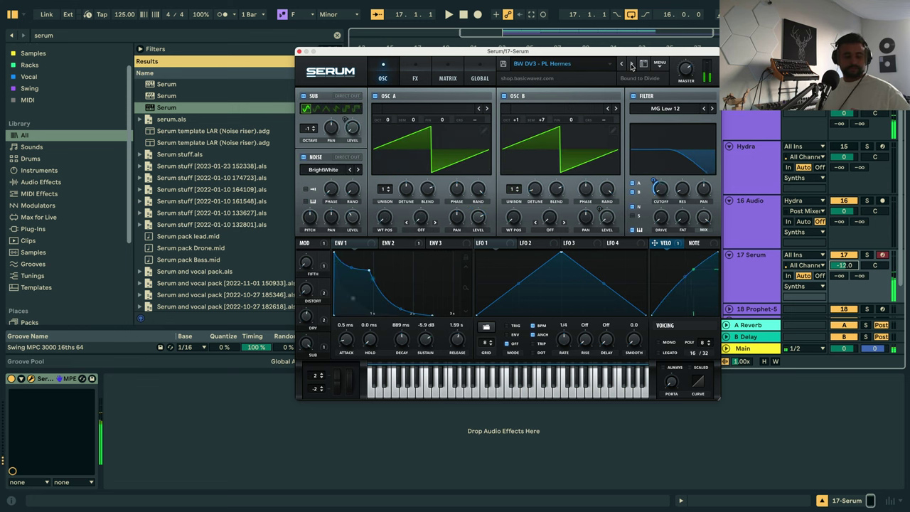
{"action": "left_click", "coordinate": [631, 65]}
{"action": "left_click", "coordinate": [631, 64]}
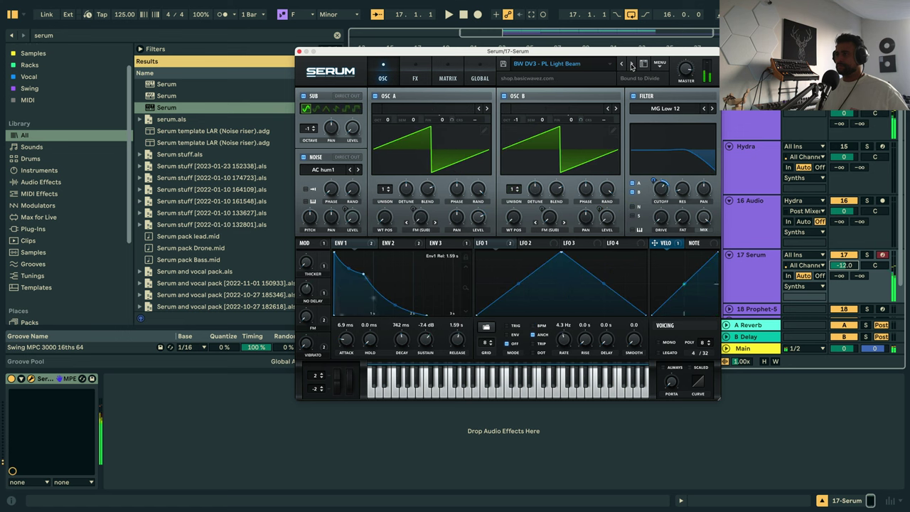
{"action": "left_click", "coordinate": [631, 64]}
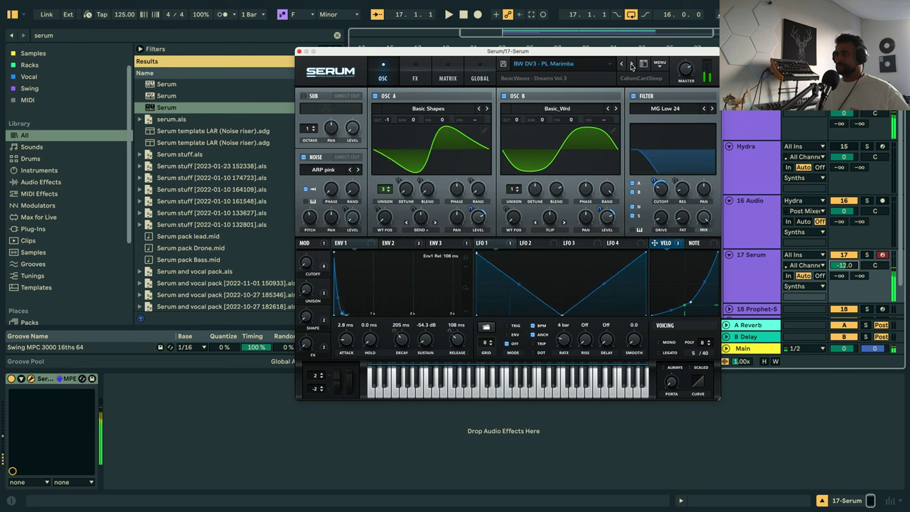
{"action": "left_click", "coordinate": [631, 65]}
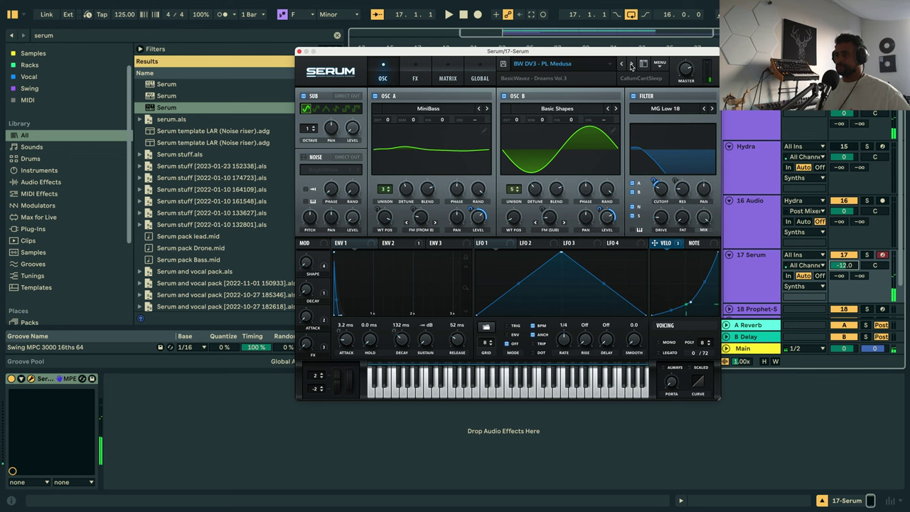
{"action": "left_click", "coordinate": [299, 52]}
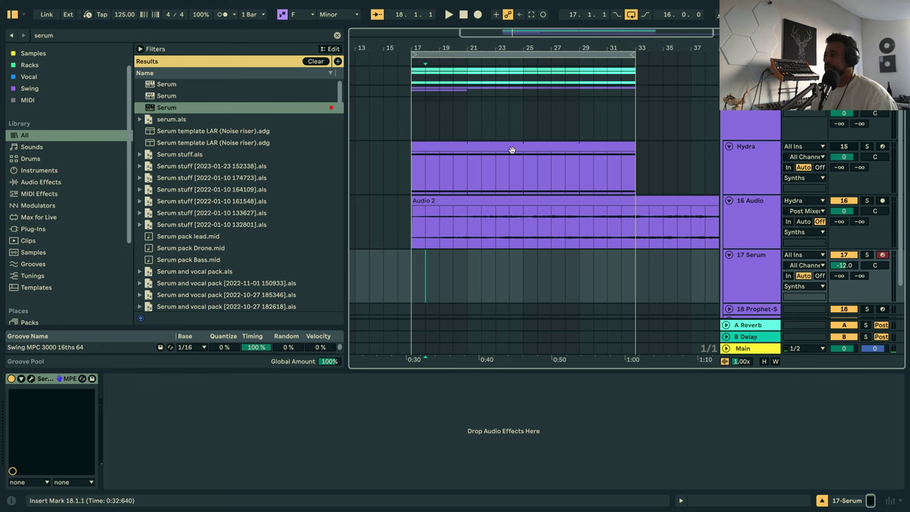
Copy the Main bass clip to the 17 Serum track at bar 17 and start playback.
{"action": "scroll", "coordinate": [640, 131], "scroll_direction": "up", "scroll_amount": 2}
{"action": "left_click", "coordinate": [725, 148]}
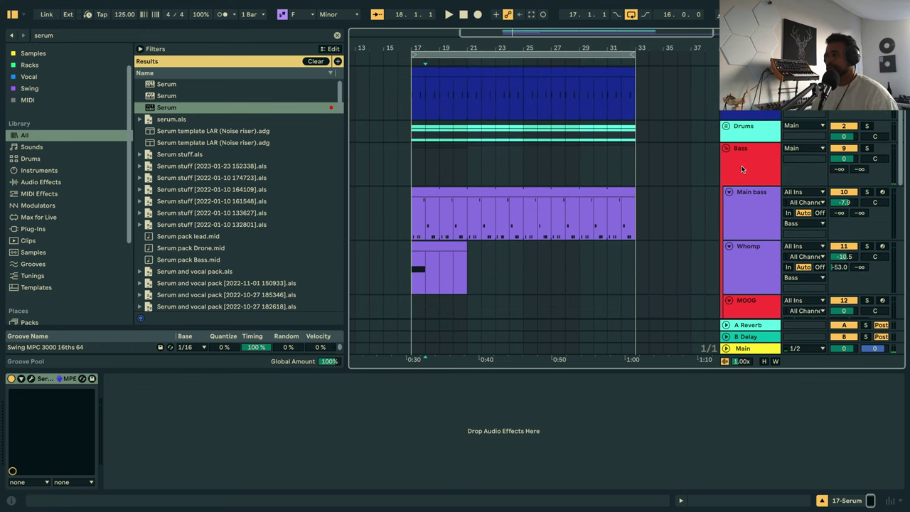
{"action": "scroll", "coordinate": [441, 142], "scroll_direction": "down", "scroll_amount": 3}
{"action": "left_click", "coordinate": [444, 112]}
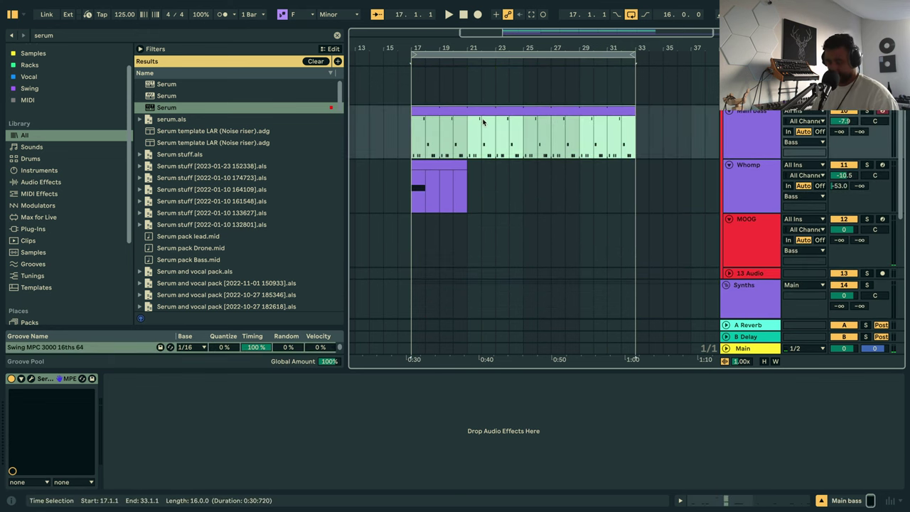
{"action": "scroll", "coordinate": [522, 156], "scroll_direction": "down", "scroll_amount": 5}
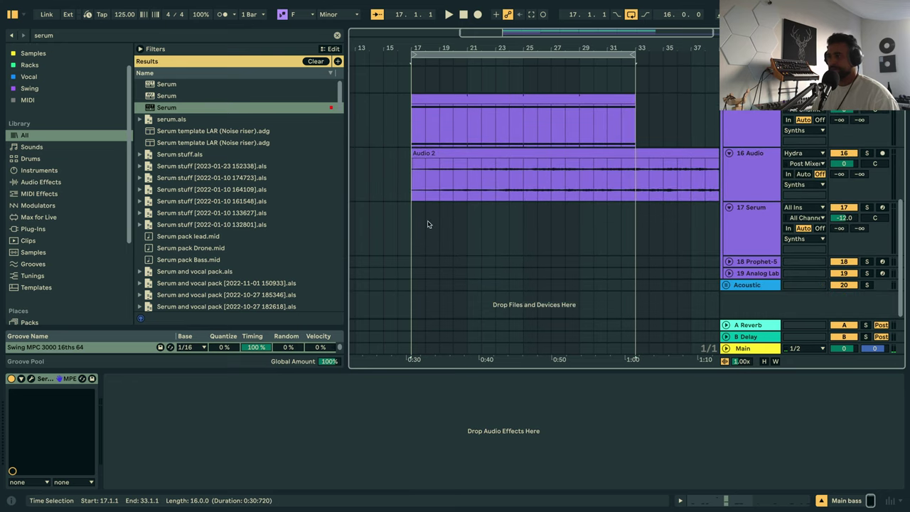
{"action": "left_click", "coordinate": [420, 224]}
{"action": "key", "text": "ctrl+v"}
{"action": "key", "text": "space"}
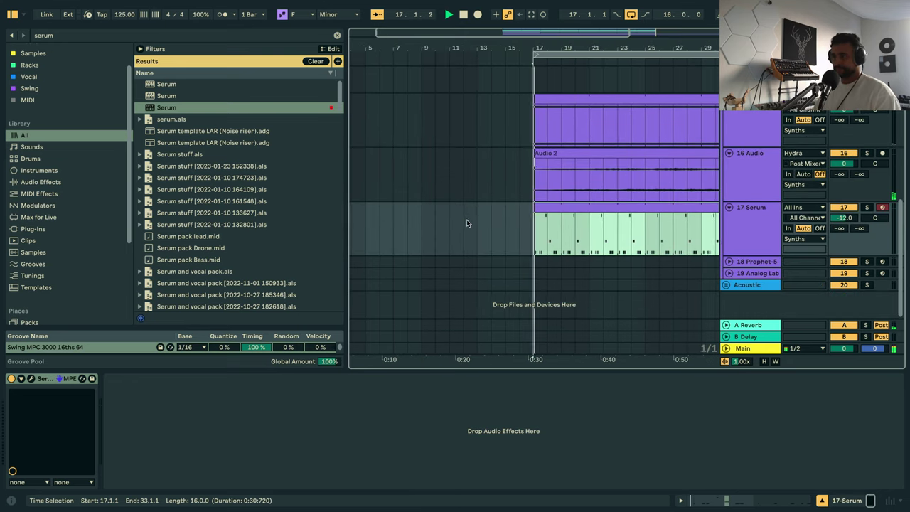
In the 17 Serum clip, show only F Minor scale notes and duplicate all the notes upward, placing the copies between A♭3 and G4.
{"action": "double_click", "coordinate": [585, 208]}
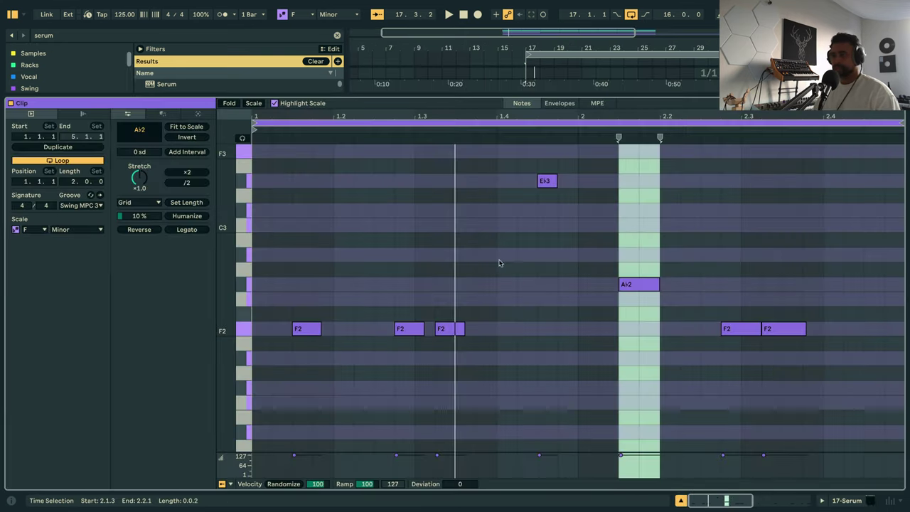
{"action": "left_click", "coordinate": [253, 103]}
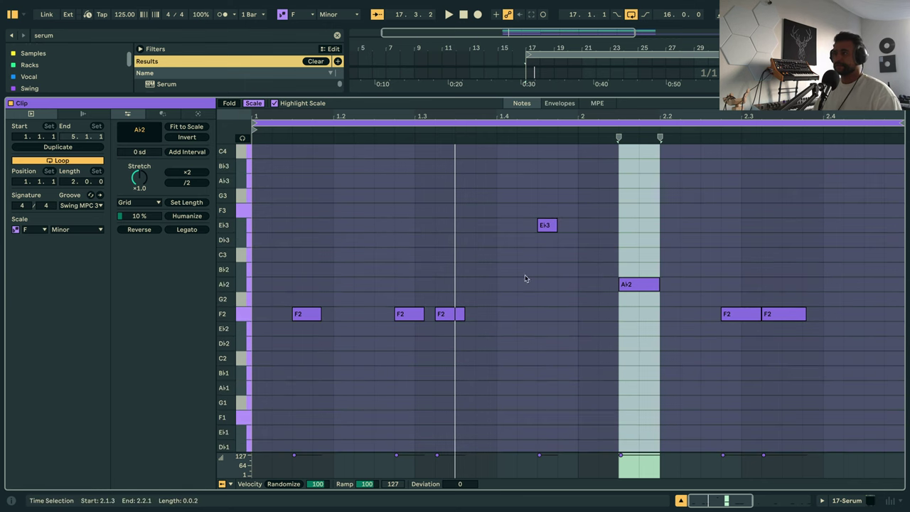
{"action": "key", "text": "ctrl+a"}
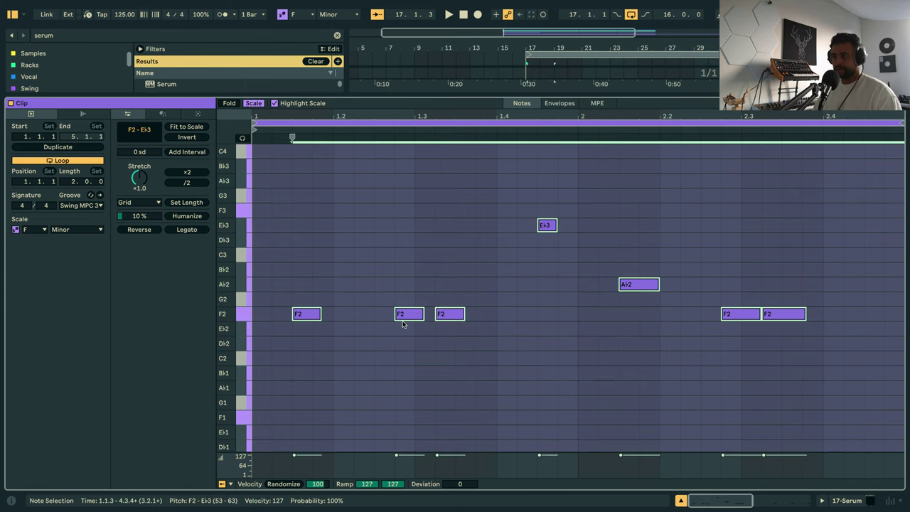
{"action": "left_click_drag", "start_coordinate": [404, 319], "coordinate": [407, 281]}
{"action": "key", "text": "Up"}
{"action": "key", "text": "Up"}
{"action": "key", "text": "Up"}
{"action": "key", "text": "Up"}
{"action": "key", "text": "Up"}
{"action": "key", "text": "Up"}
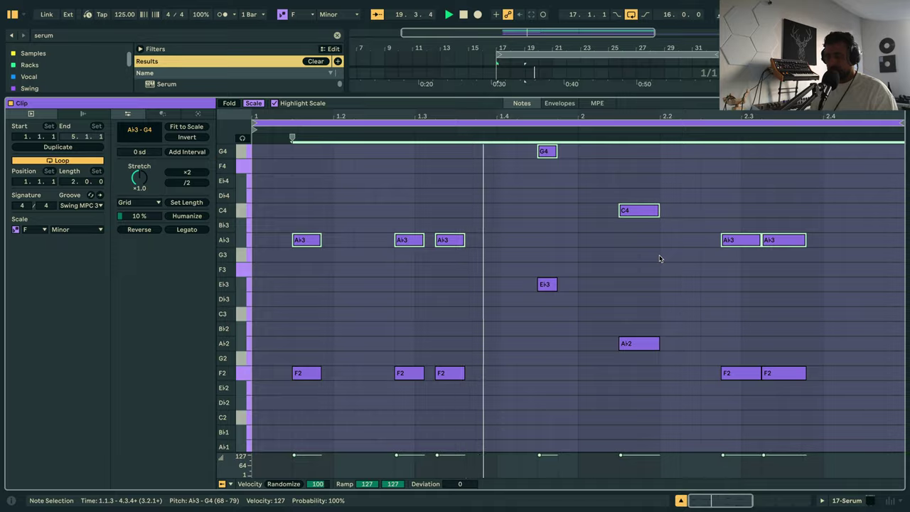
Return to the arrangement and set the 17 Serum track's volume to -3.4 dB while it plays.
{"action": "key", "text": "shift+Tab"}
{"action": "left_click_drag", "start_coordinate": [843, 280], "coordinate": [844, 272]}
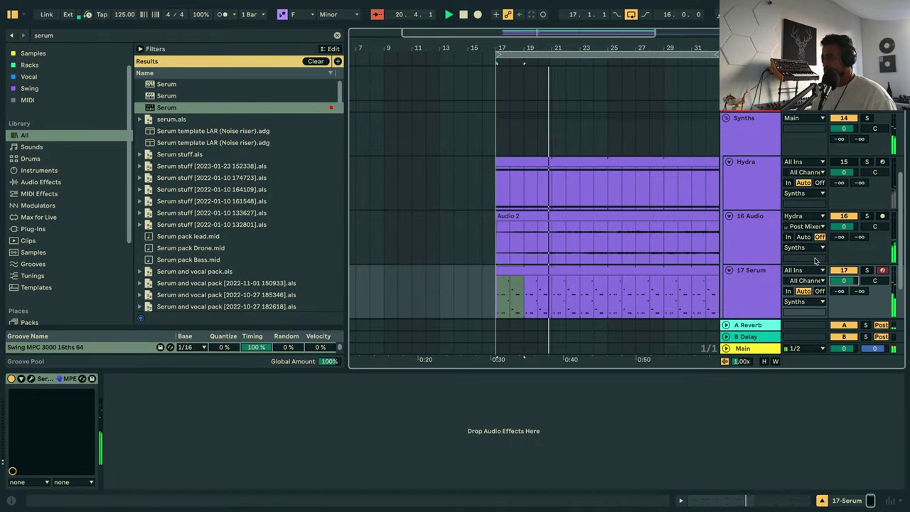
{"action": "left_click_drag", "start_coordinate": [675, 47], "coordinate": [589, 48]}
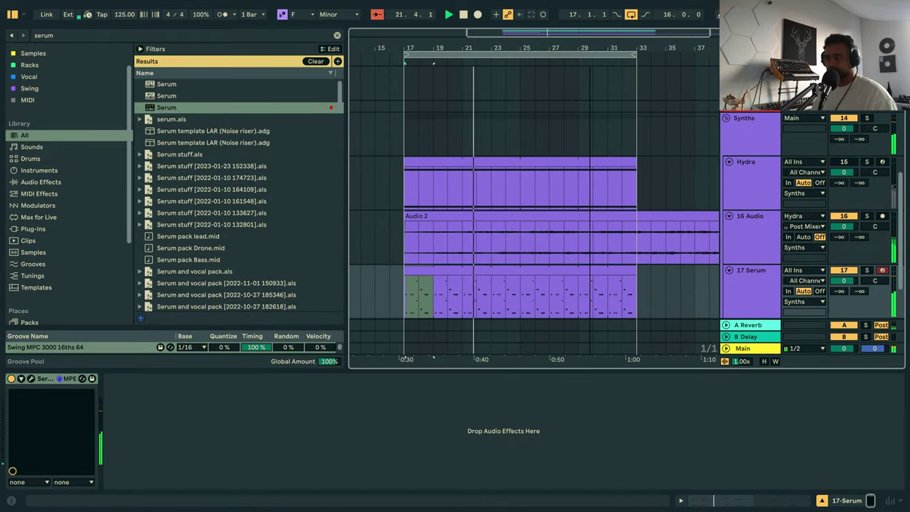
{"action": "left_click_drag", "start_coordinate": [842, 280], "coordinate": [842, 286]}
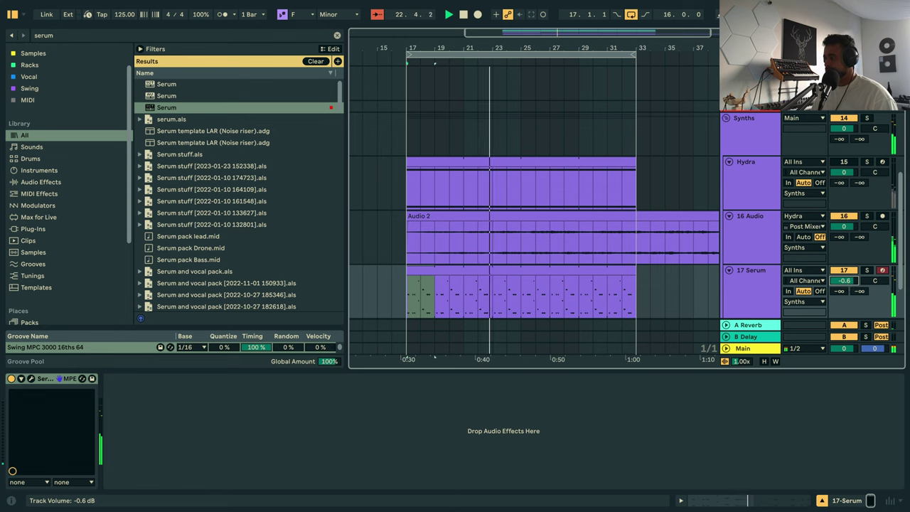
{"action": "key", "text": "space"}
Reopen the 17 Serum clip and lower the upper note at 1.4.3 to B♭3, auditioning pitches along the way.
{"action": "double_click", "coordinate": [498, 275]}
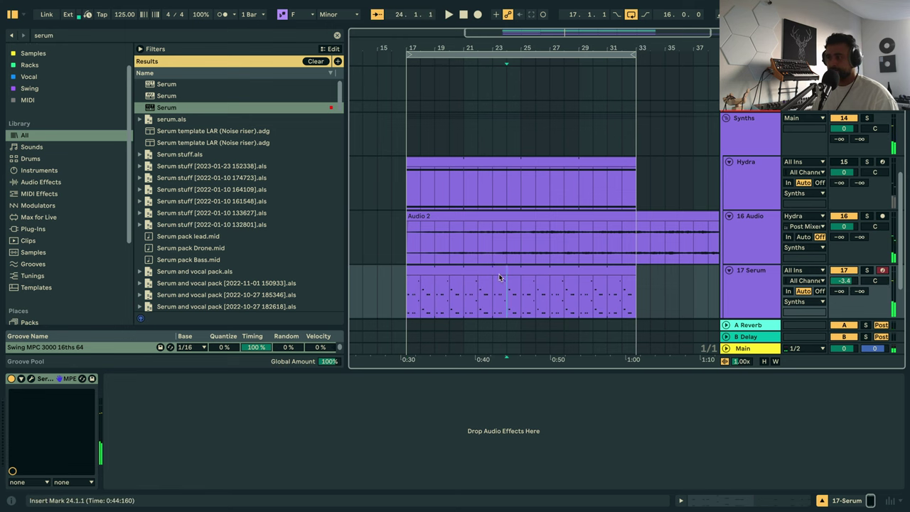
{"action": "key", "text": "space"}
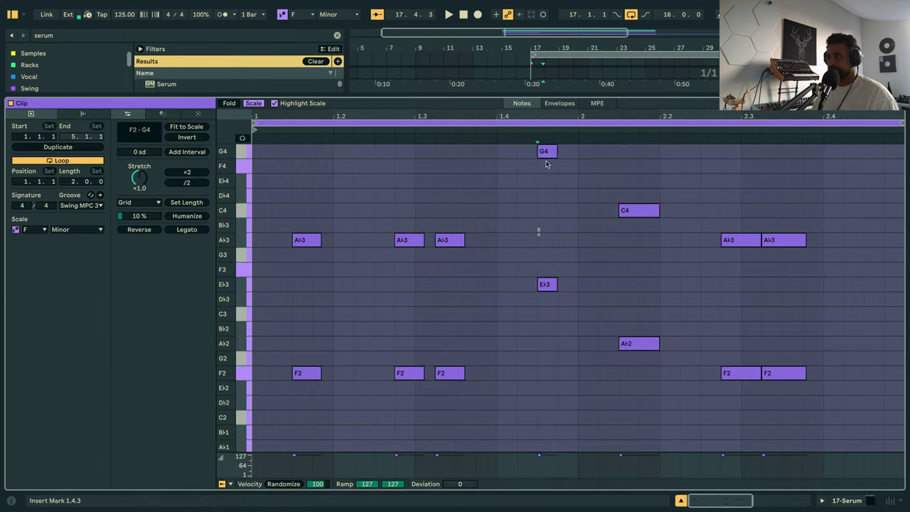
{"action": "left_click", "coordinate": [545, 151]}
{"action": "key", "text": "space"}
{"action": "key", "text": "Down"}
{"action": "key", "text": "Down"}
{"action": "key", "text": "Down"}
{"action": "key", "text": "space"}
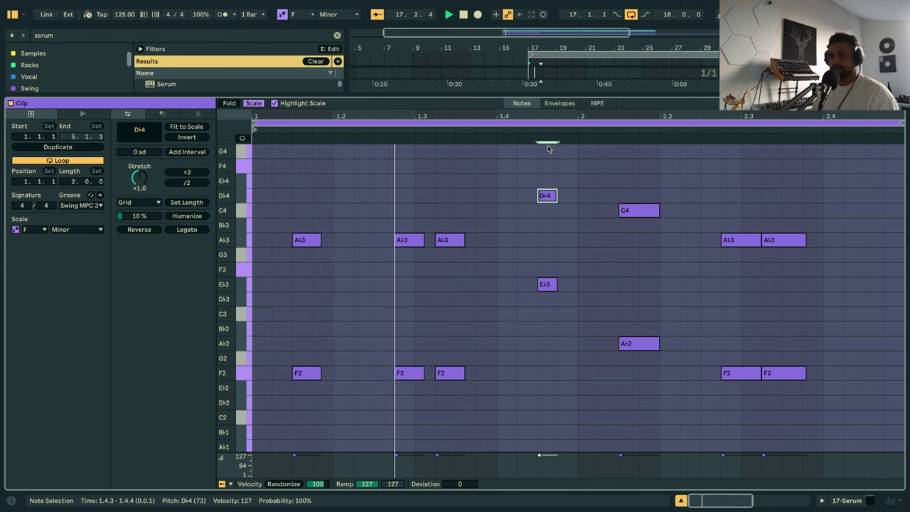
{"action": "key", "text": "Down"}
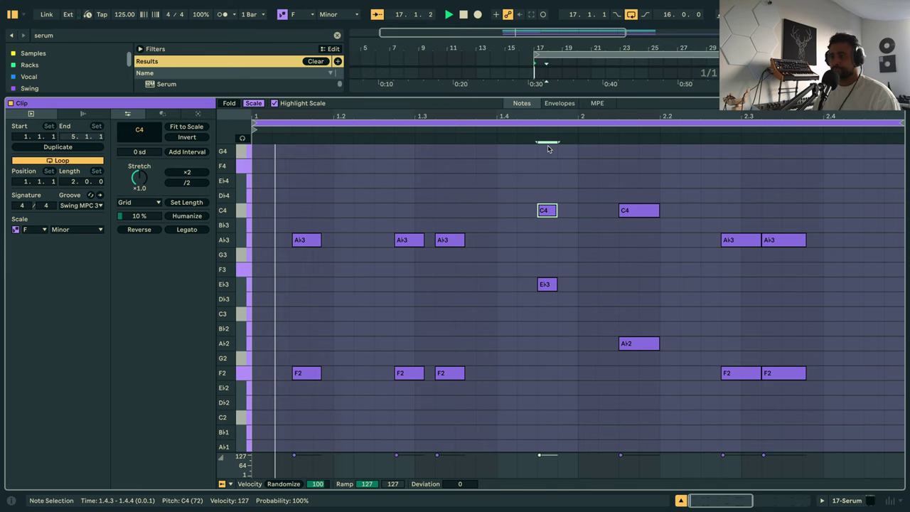
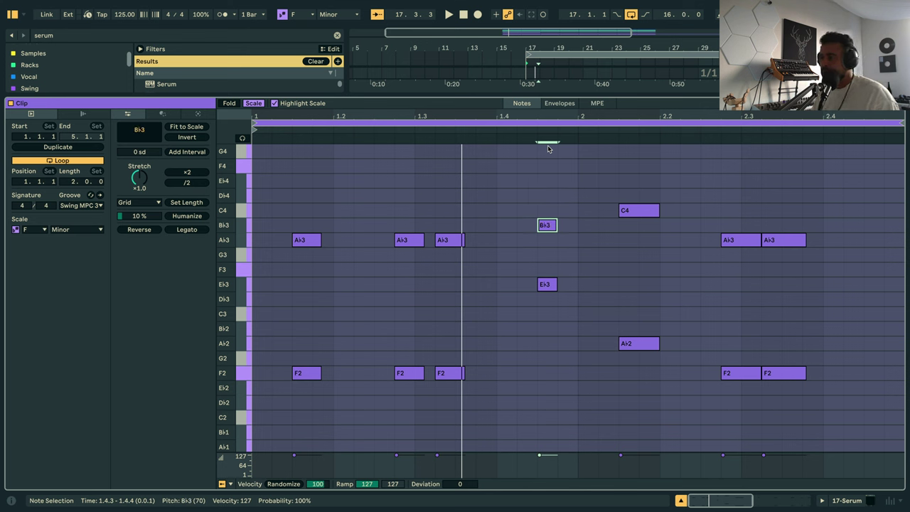
{"action": "key", "text": "Down"}
{"action": "key", "text": "Down"}
{"action": "key", "text": "Down"}
{"action": "key", "text": "Up"}
{"action": "key", "text": "Up"}
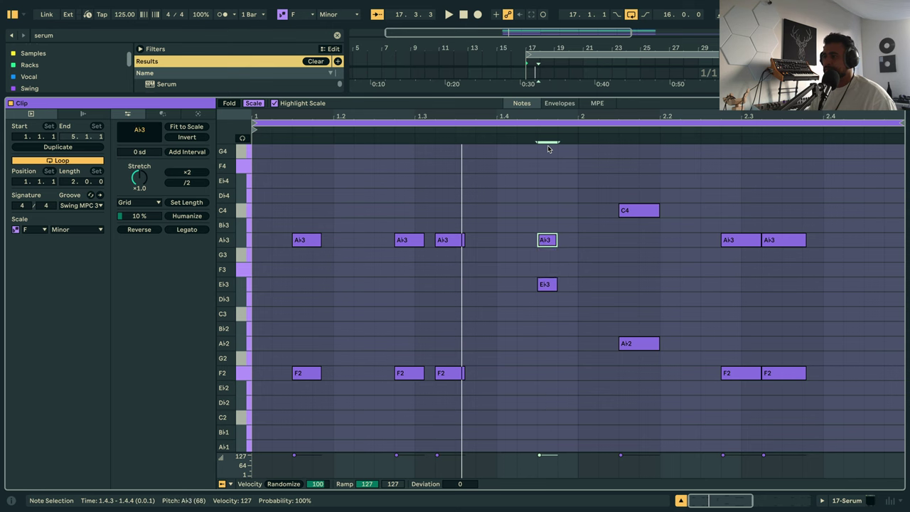
{"action": "key", "text": "Up"}
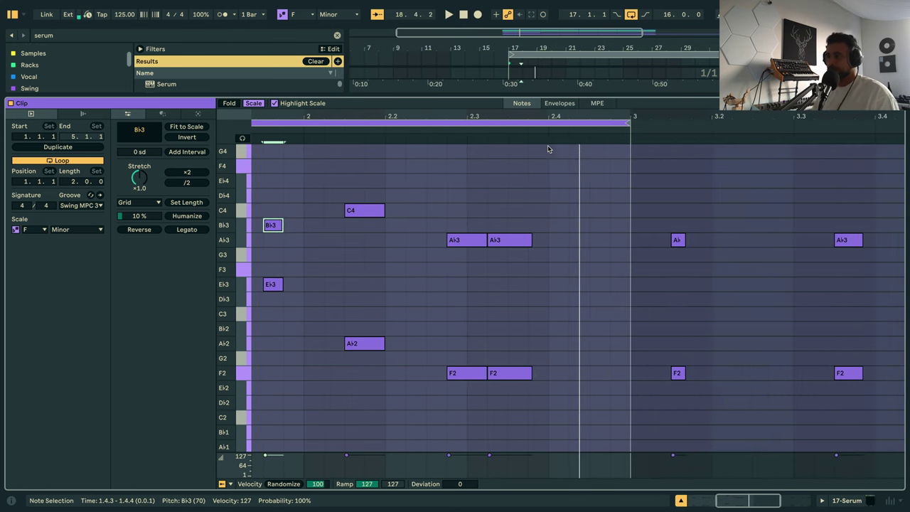
Lower the upper note at 2.1.3 in the clip to G3.
{"action": "left_click", "coordinate": [646, 210]}
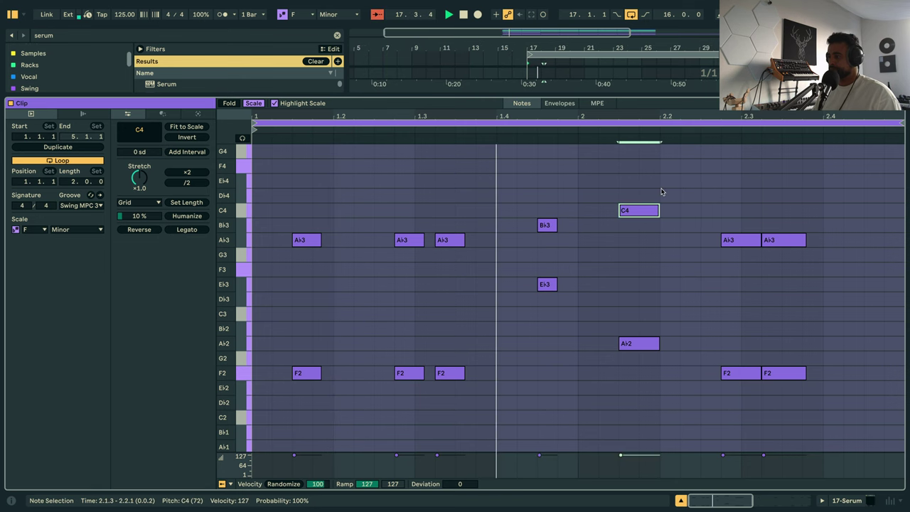
{"action": "key", "text": "Down"}
{"action": "key", "text": "Down"}
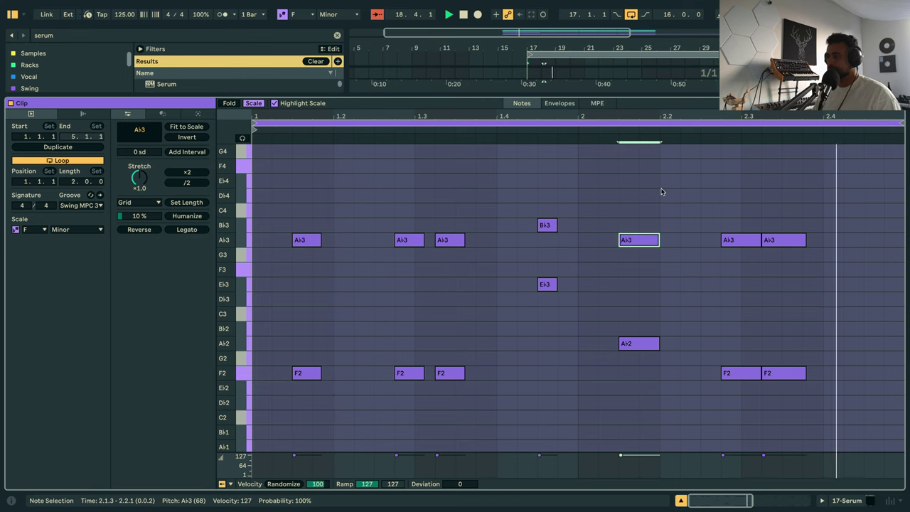
{"action": "key", "text": "Down"}
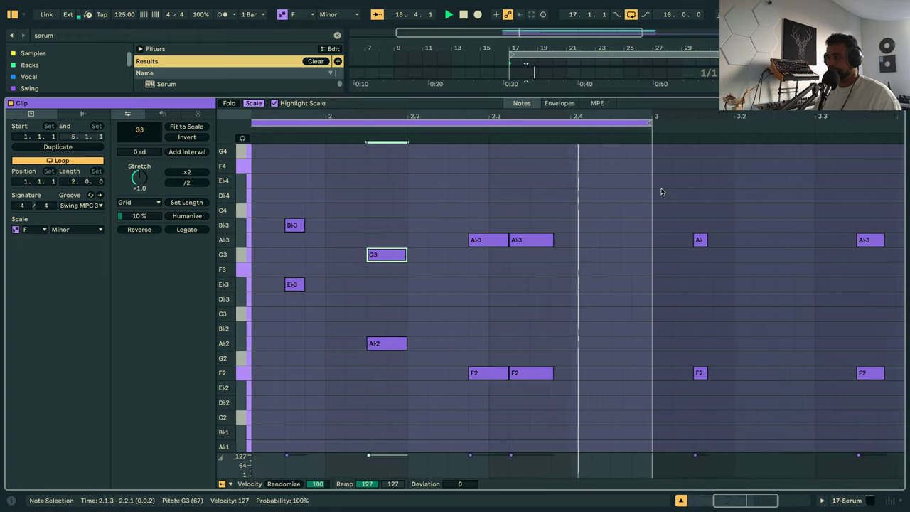
Lower the two upper notes starting at 2.2.4 to G3, trying F3 on the way.
{"action": "left_click_drag", "start_coordinate": [737, 278], "coordinate": [792, 235]}
{"action": "left_click", "coordinate": [793, 235]}
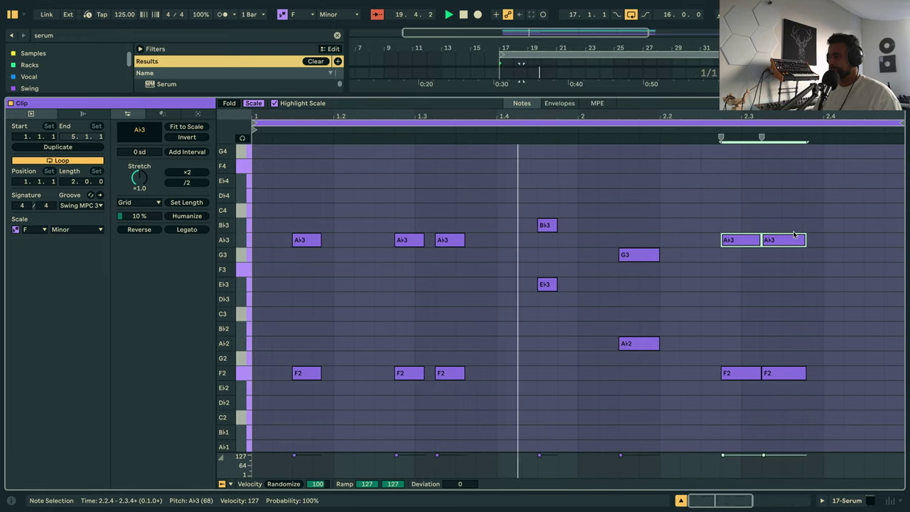
{"action": "key", "text": "Down"}
{"action": "key", "text": "Down"}
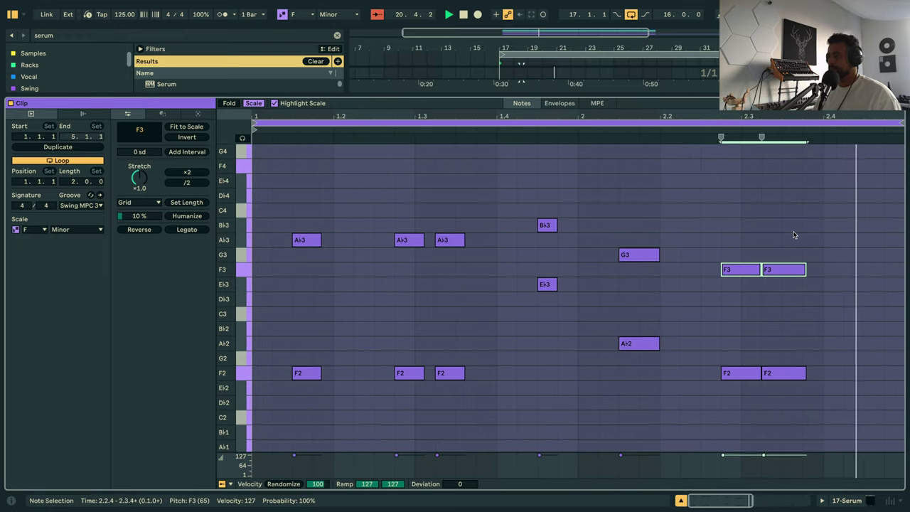
{"action": "key", "text": "Up"}
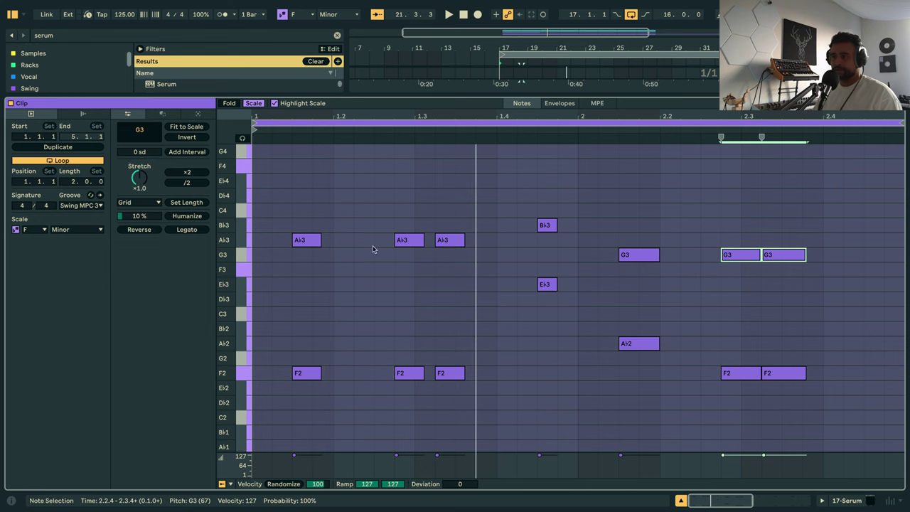
Select the first three upper notes in bar 1, audition other pitches down to C3 and up to C4, and settle them on G3.
{"action": "left_click_drag", "start_coordinate": [288, 268], "coordinate": [414, 222]}
{"action": "left_click_drag", "start_coordinate": [301, 265], "coordinate": [462, 215]}
{"action": "key", "text": "Down"}
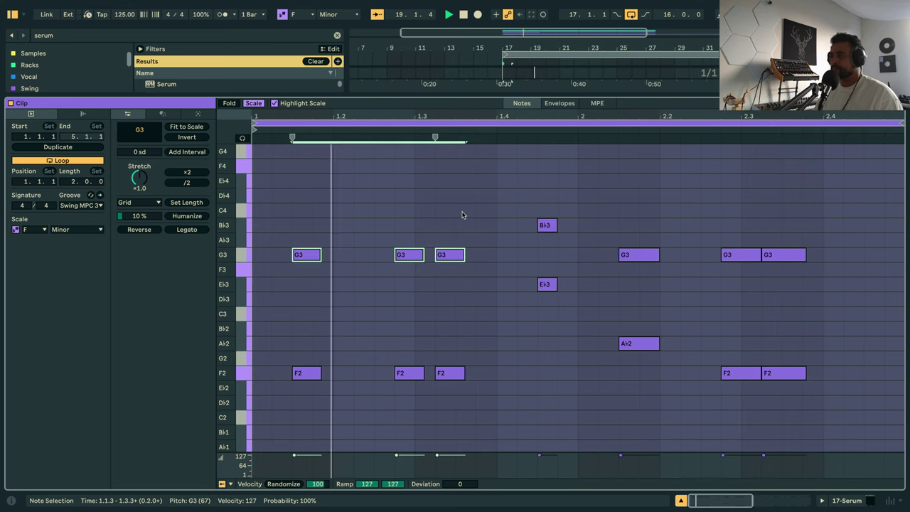
{"action": "key", "text": "Down"}
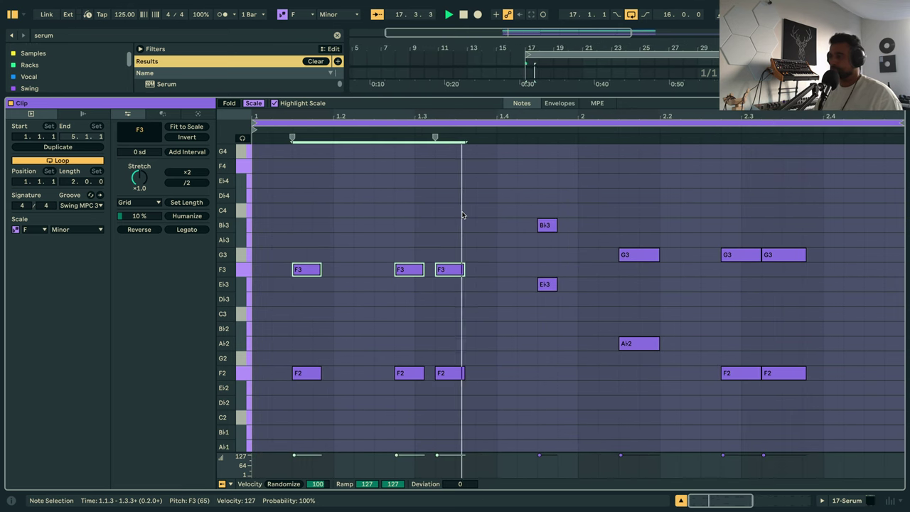
{"action": "key", "text": "Down"}
{"action": "key", "text": "Down"}
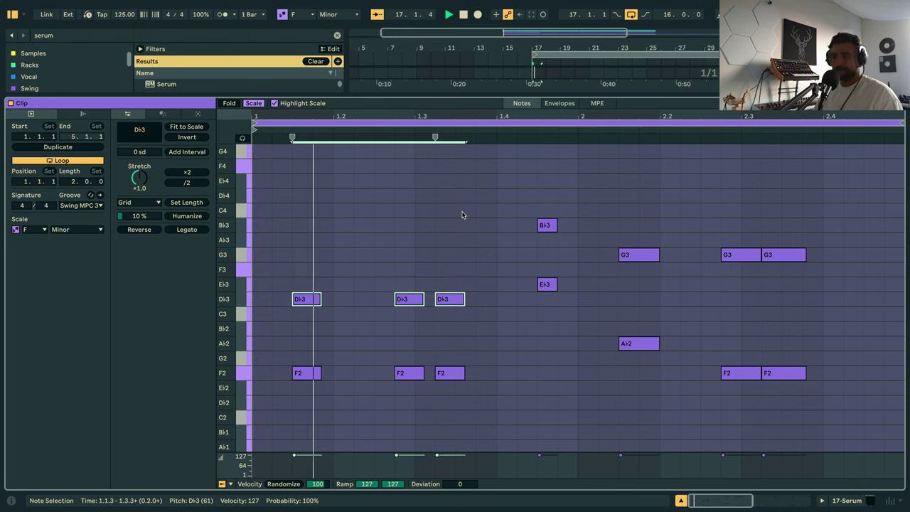
{"action": "key", "text": "Down"}
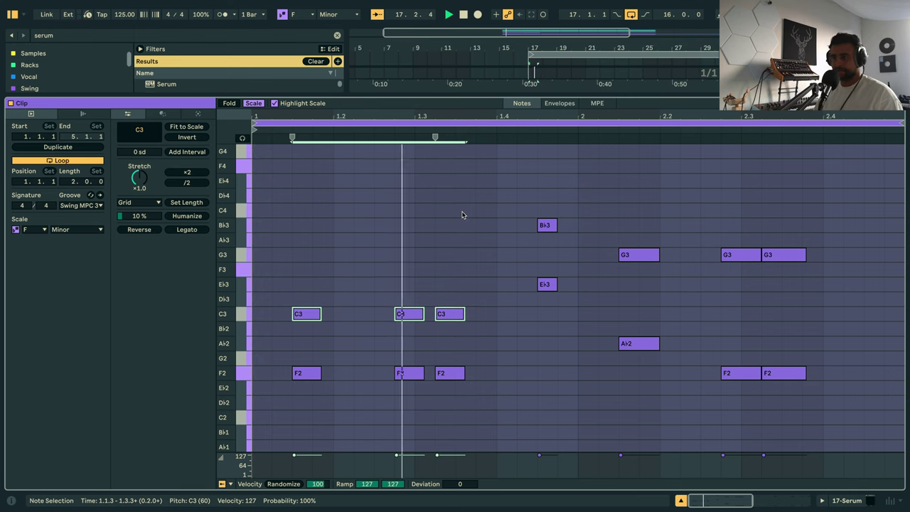
{"action": "key", "text": "shift+Up"}
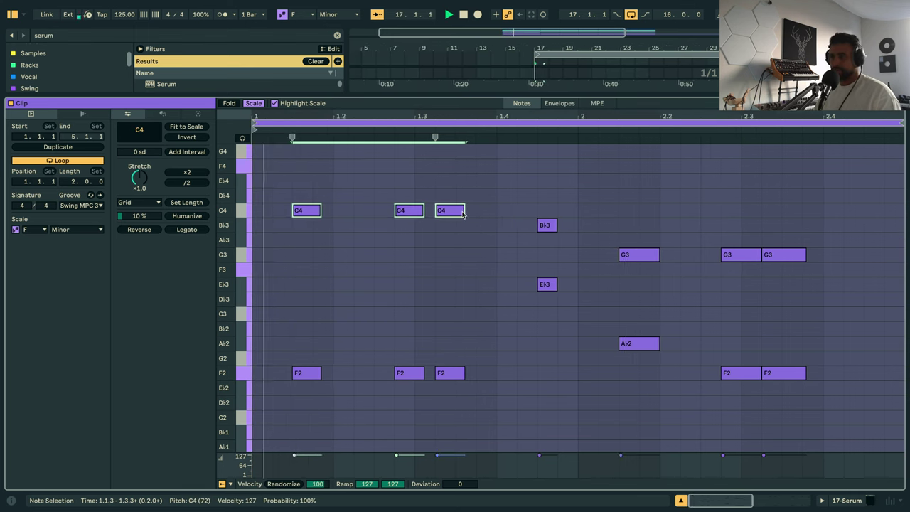
{"action": "key", "text": "Down"}
{"action": "key", "text": "Down"}
{"action": "key", "text": "Down"}
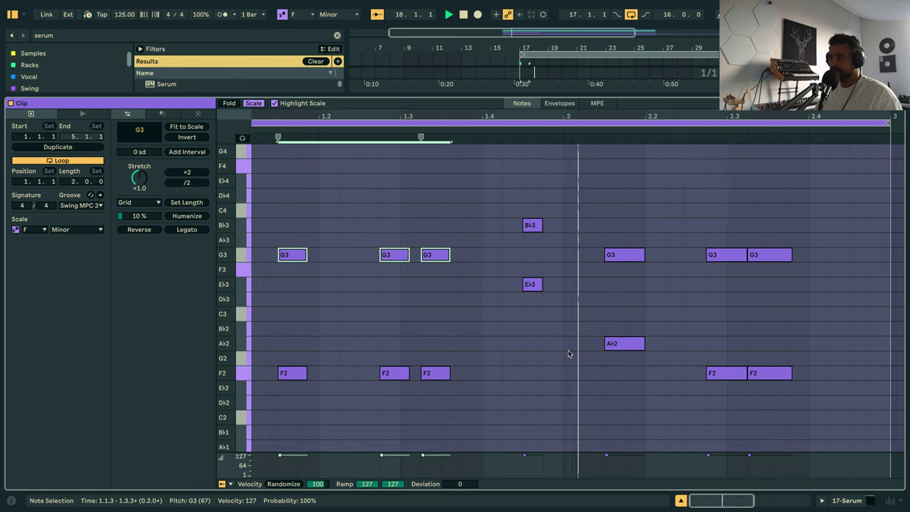
Try the two upper notes at the end of bar 2 on F3 and return them to G3.
{"action": "scroll", "coordinate": [402, 334], "scroll_direction": "up", "scroll_amount": 3}
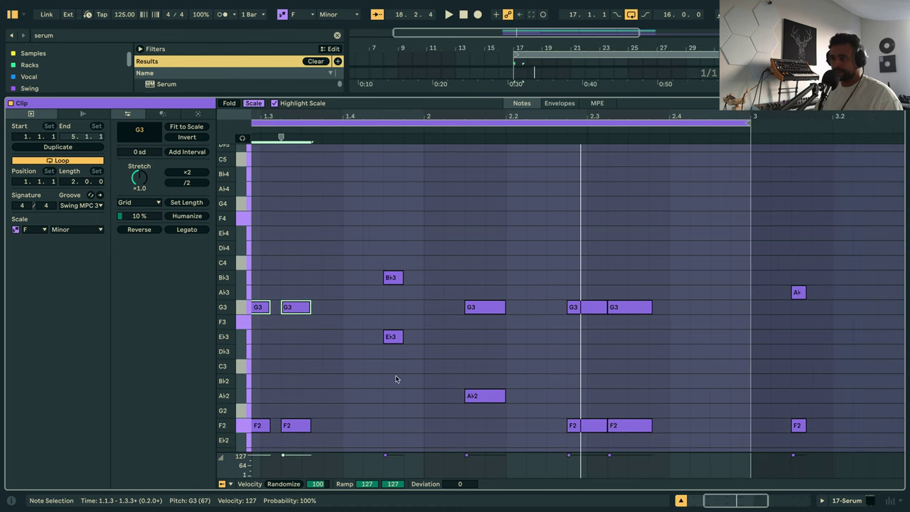
{"action": "scroll", "coordinate": [395, 375], "scroll_direction": "down", "scroll_amount": 4}
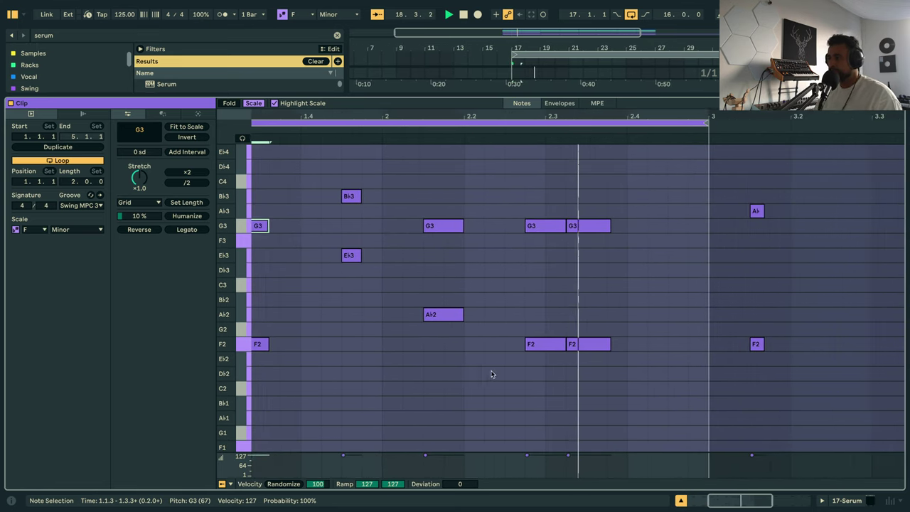
{"action": "left_click_drag", "start_coordinate": [721, 278], "coordinate": [814, 218]}
{"action": "key", "text": "Down"}
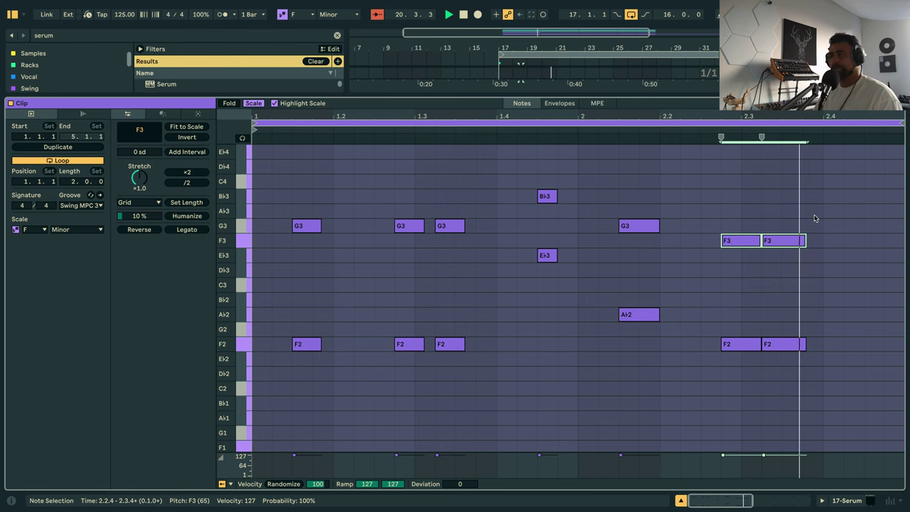
{"action": "key", "text": "Up"}
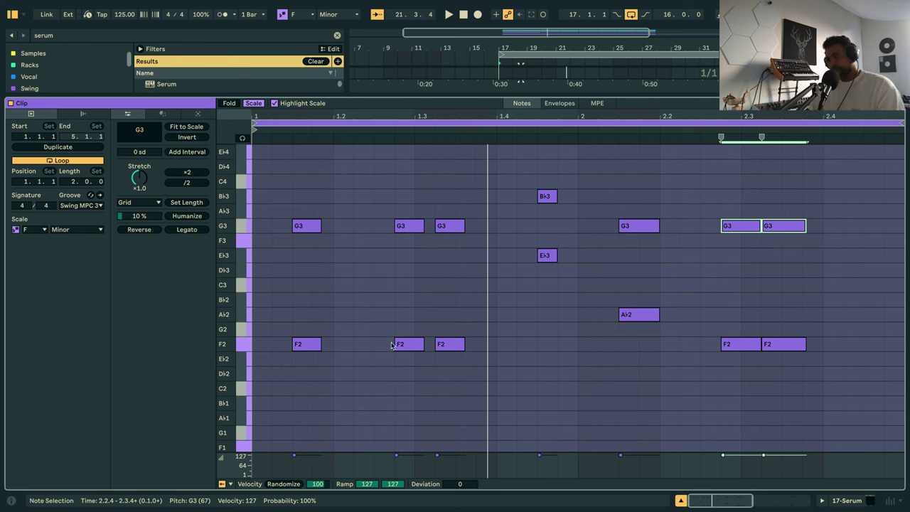
Open the Serum instrument on the 17 Serum track and audition presets up to BW DV3 - PL Numb.
{"action": "left_click", "coordinate": [870, 500]}
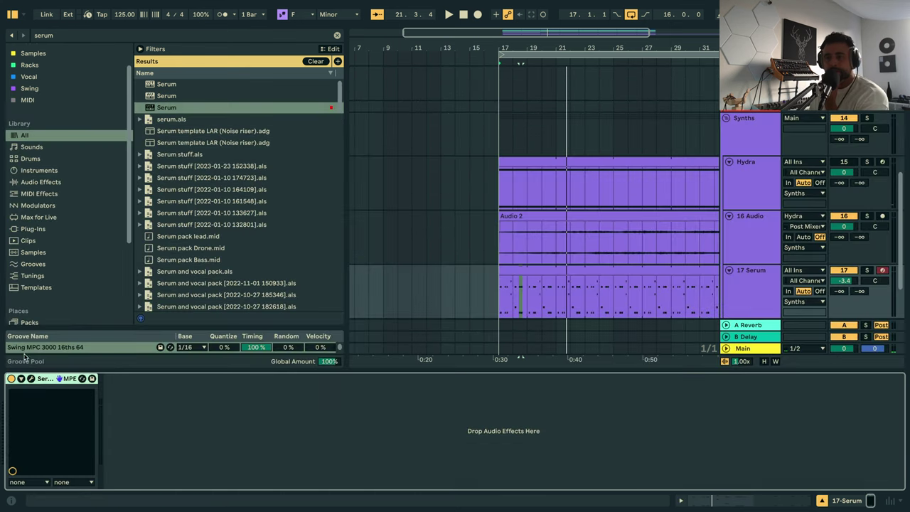
{"action": "left_click", "coordinate": [30, 379]}
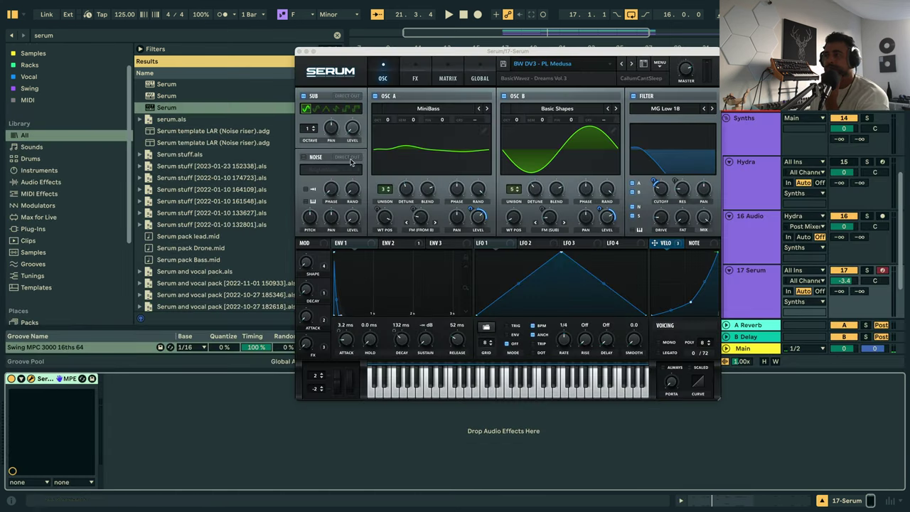
{"action": "left_click", "coordinate": [631, 64]}
{"action": "left_click", "coordinate": [631, 64]}
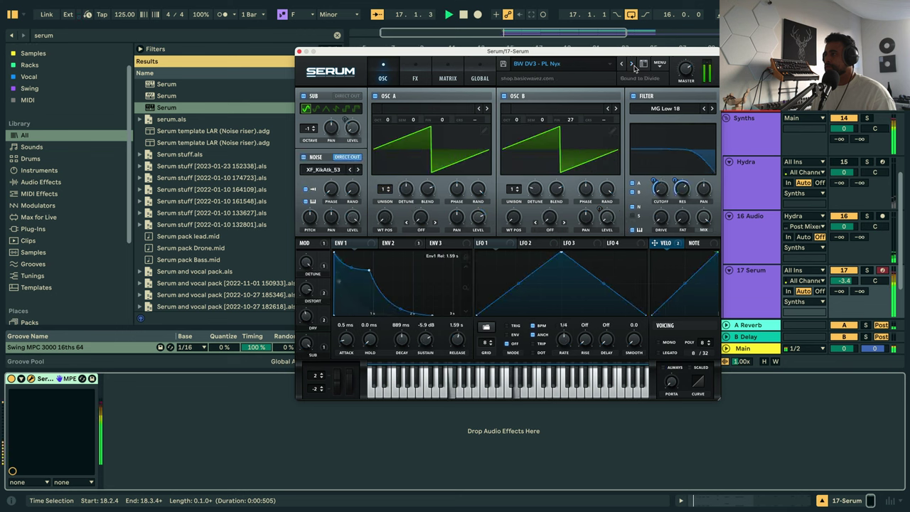
{"action": "left_click", "coordinate": [631, 64]}
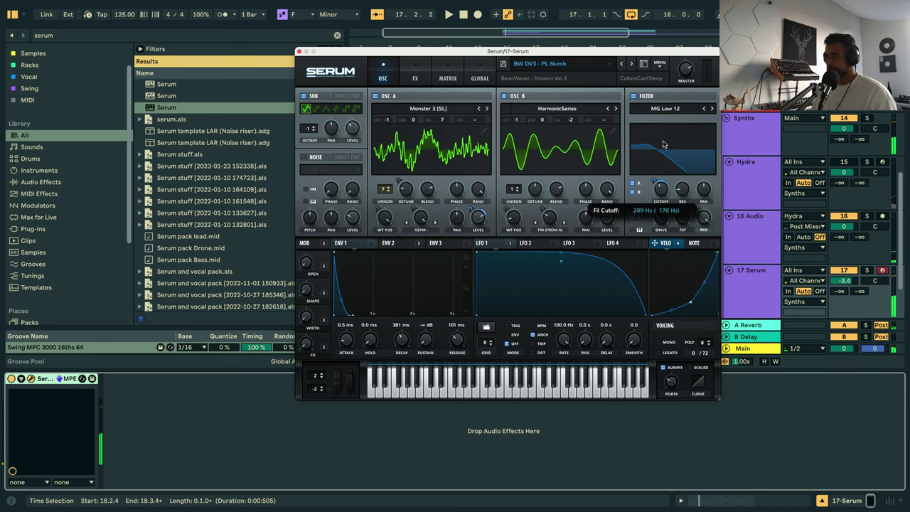
Adjust the patch's FX filter cutoff and lower the 17 Serum track's volume to -11.5 dB.
{"action": "left_click", "coordinate": [425, 81]}
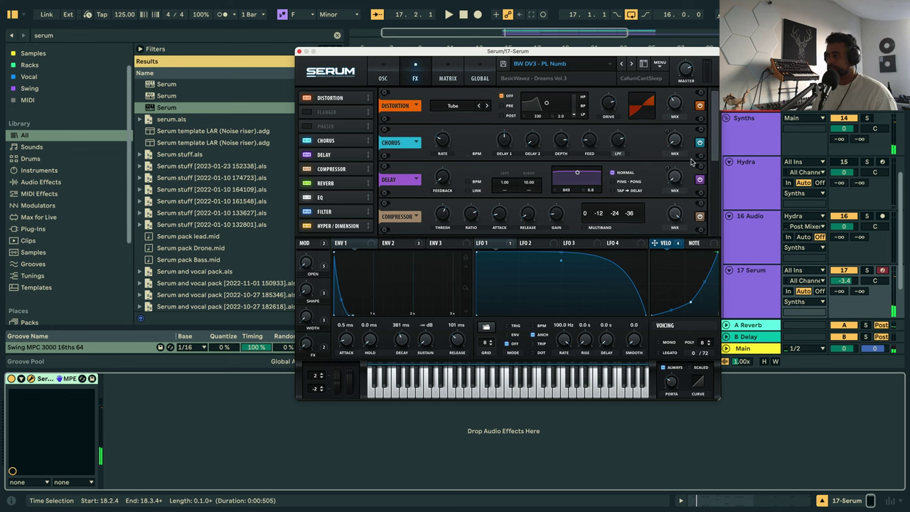
{"action": "left_click_drag", "start_coordinate": [716, 133], "coordinate": [594, 228]}
{"action": "left_click_drag", "start_coordinate": [513, 170], "coordinate": [518, 192]}
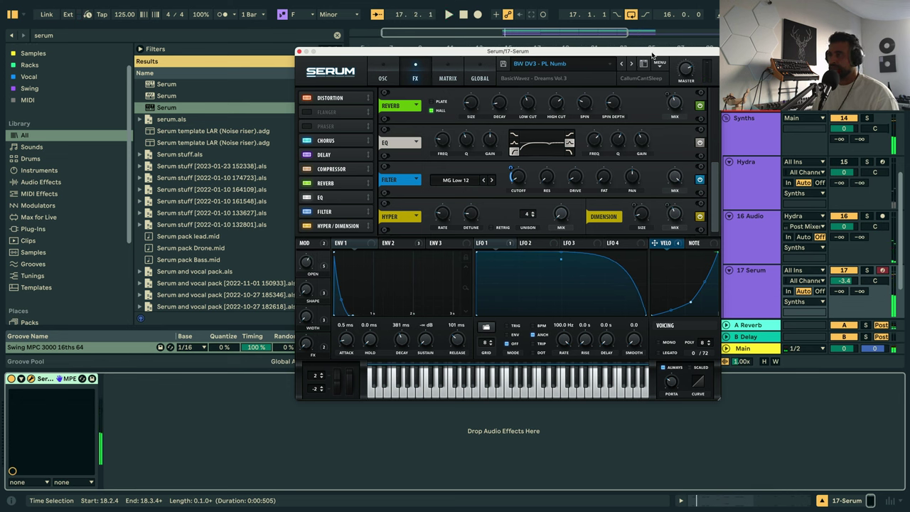
{"action": "left_click_drag", "start_coordinate": [841, 284], "coordinate": [841, 312]}
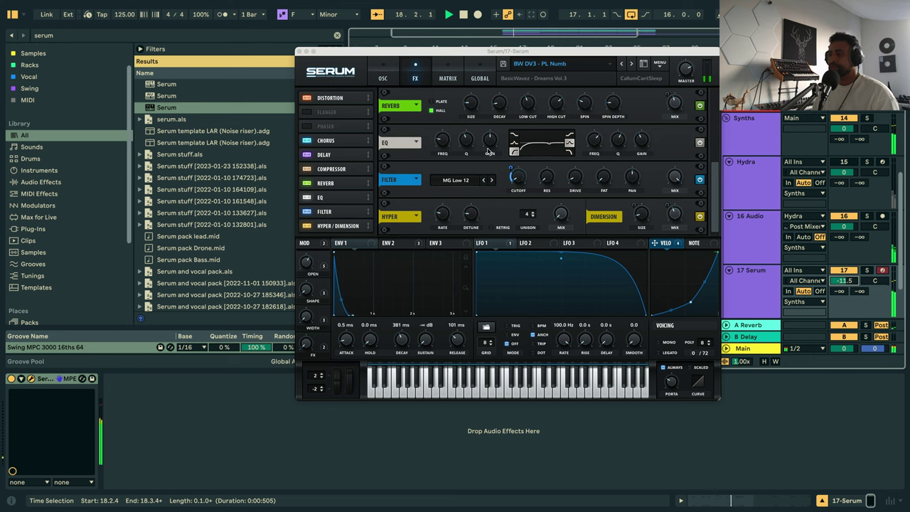
Adjust the Chorus mix in the patch's effects and review the rest of the effects chain.
{"action": "left_click_drag", "start_coordinate": [715, 184], "coordinate": [707, 89]}
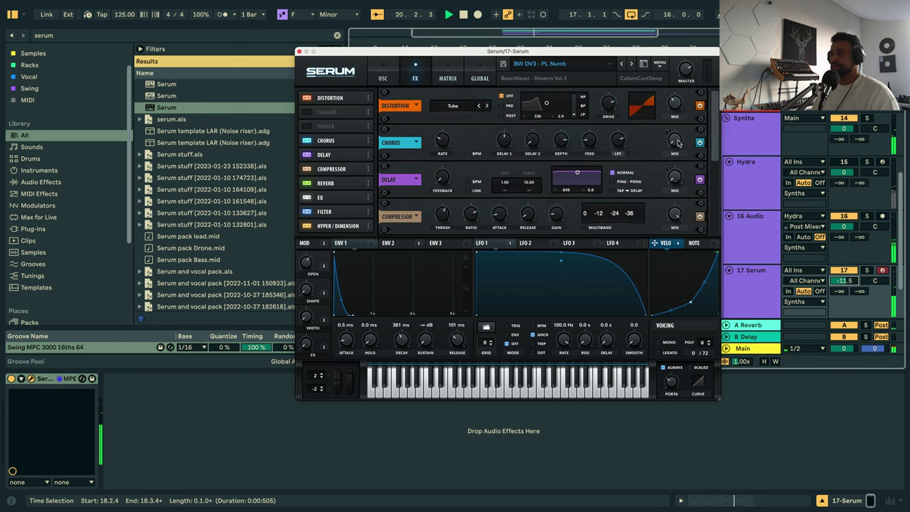
{"action": "left_click_drag", "start_coordinate": [677, 144], "coordinate": [677, 130]}
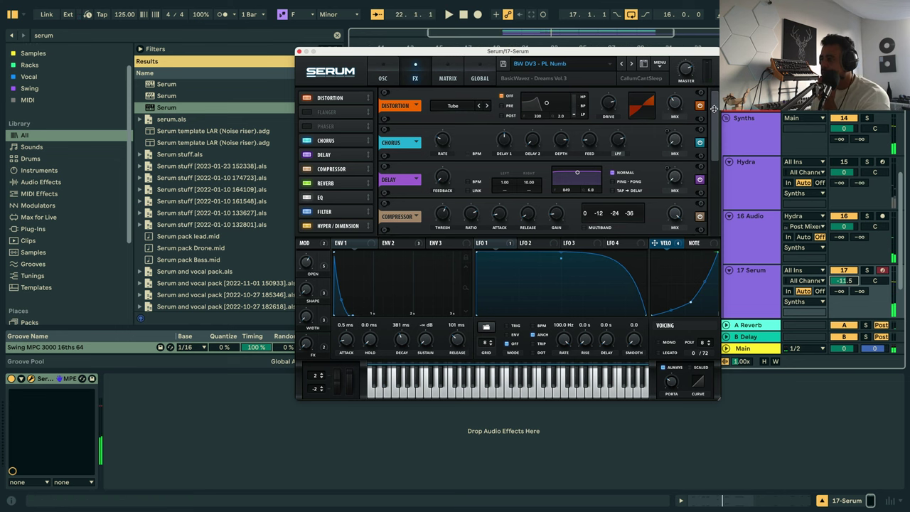
{"action": "left_click_drag", "start_coordinate": [712, 108], "coordinate": [712, 226]}
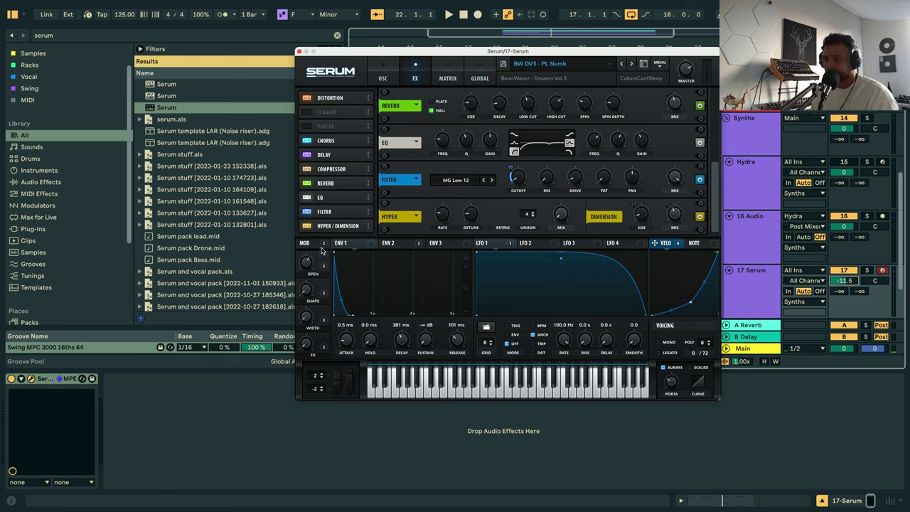
Lower the main filter's cutoff and bend the LFO 1 shape into a decaying curve.
{"action": "left_click", "coordinate": [377, 80]}
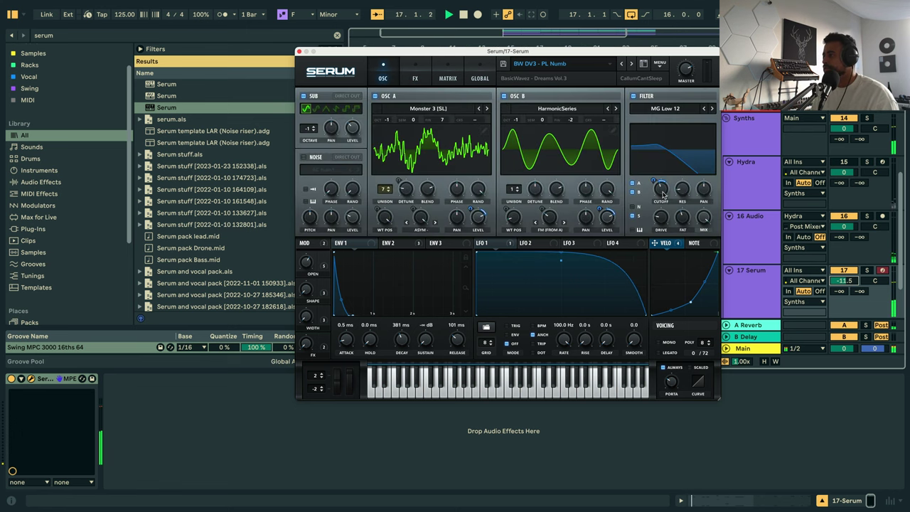
{"action": "left_click_drag", "start_coordinate": [662, 193], "coordinate": [664, 204]}
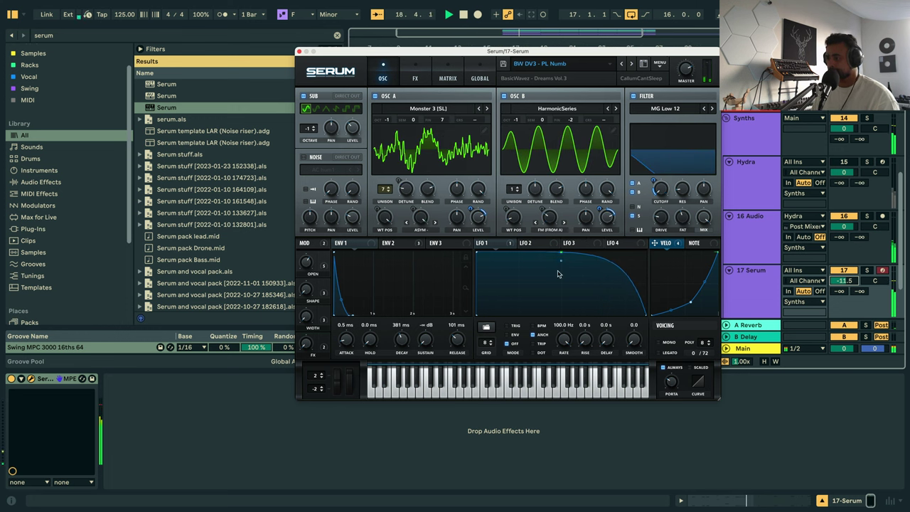
{"action": "left_click_drag", "start_coordinate": [558, 273], "coordinate": [548, 291]}
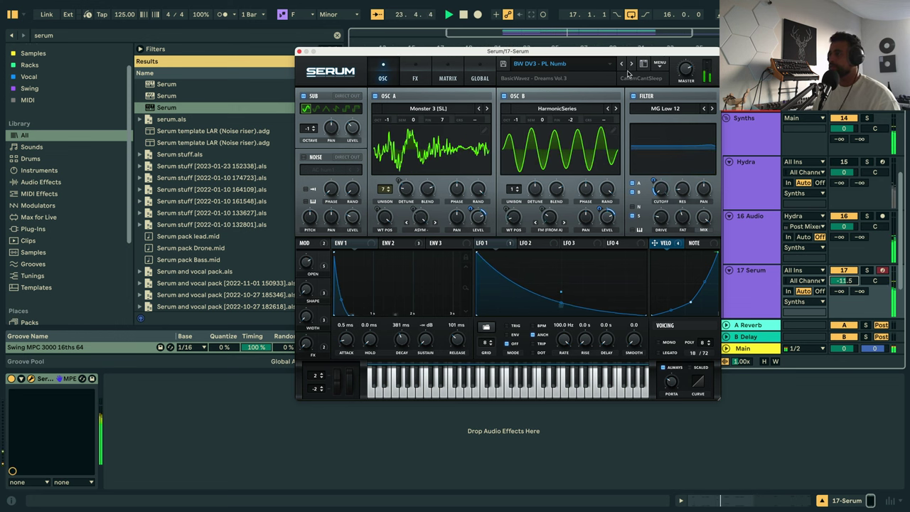
Audition the following pluck presets up to BW DV3 - SQ Cold and go back to BW DV3 - PL Voltage.
{"action": "left_click", "coordinate": [629, 67]}
{"action": "left_click", "coordinate": [631, 66]}
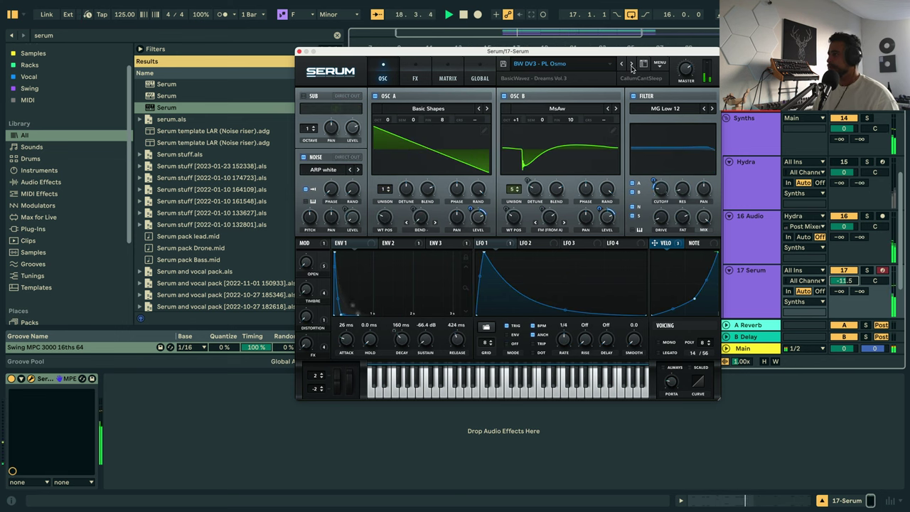
{"action": "left_click", "coordinate": [631, 66]}
{"action": "left_click", "coordinate": [630, 66]}
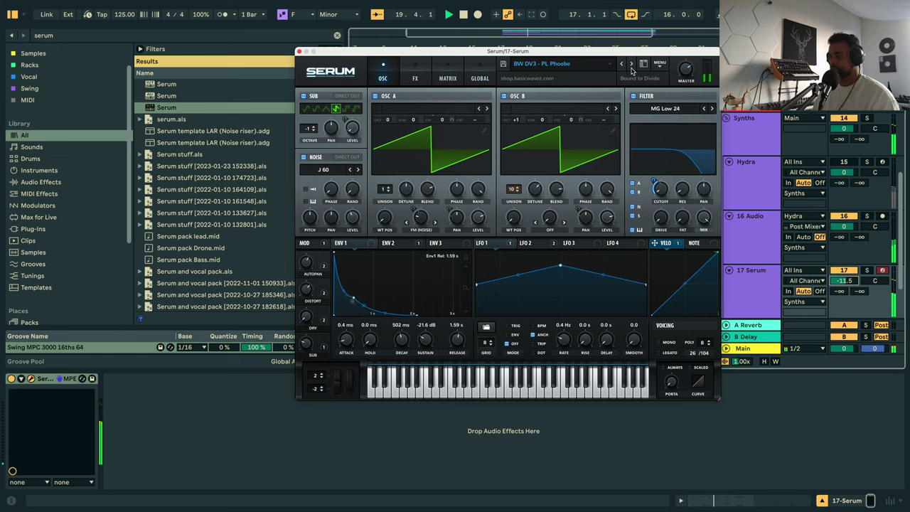
{"action": "left_click", "coordinate": [631, 67]}
{"action": "left_click", "coordinate": [631, 67]}
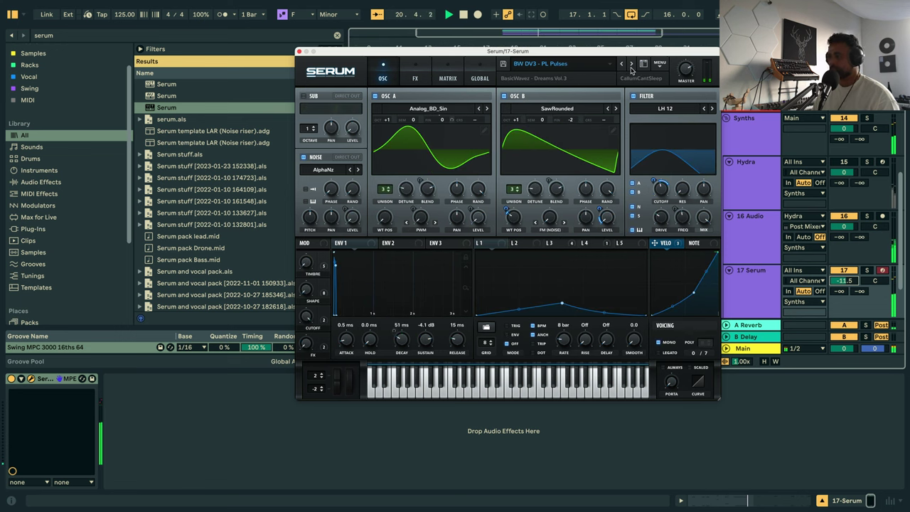
{"action": "left_click", "coordinate": [631, 67]}
{"action": "left_click", "coordinate": [631, 67]}
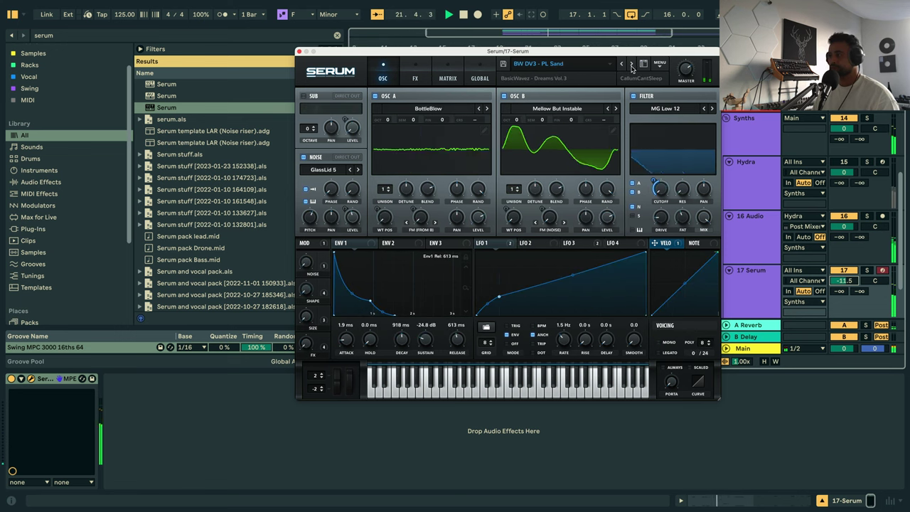
{"action": "left_click", "coordinate": [631, 67]}
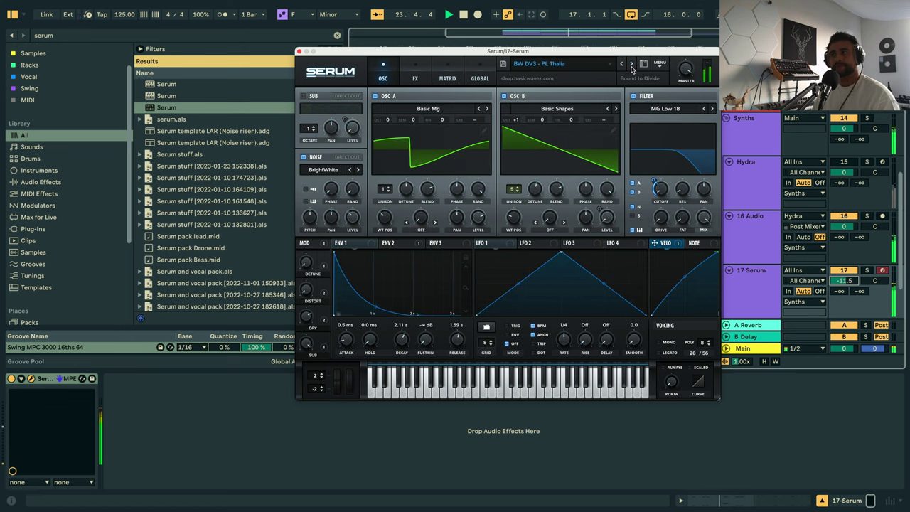
{"action": "left_click", "coordinate": [631, 67]}
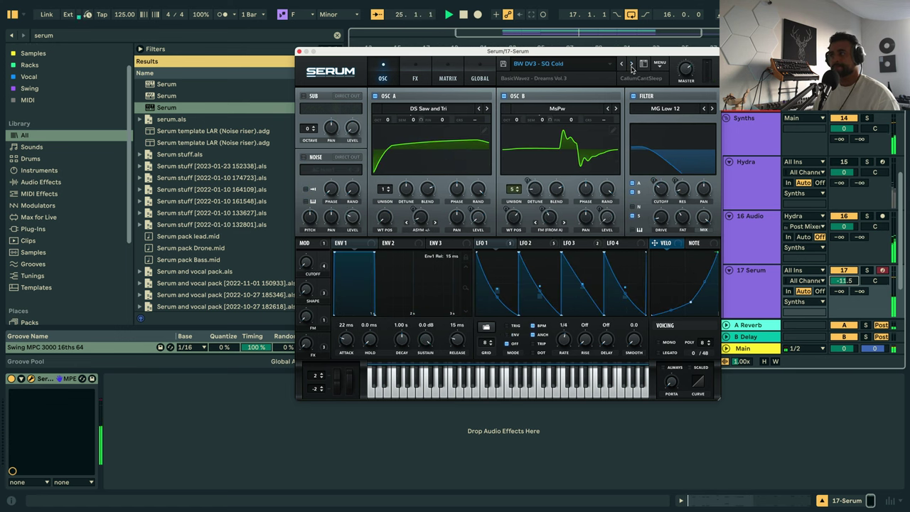
{"action": "left_click", "coordinate": [623, 65]}
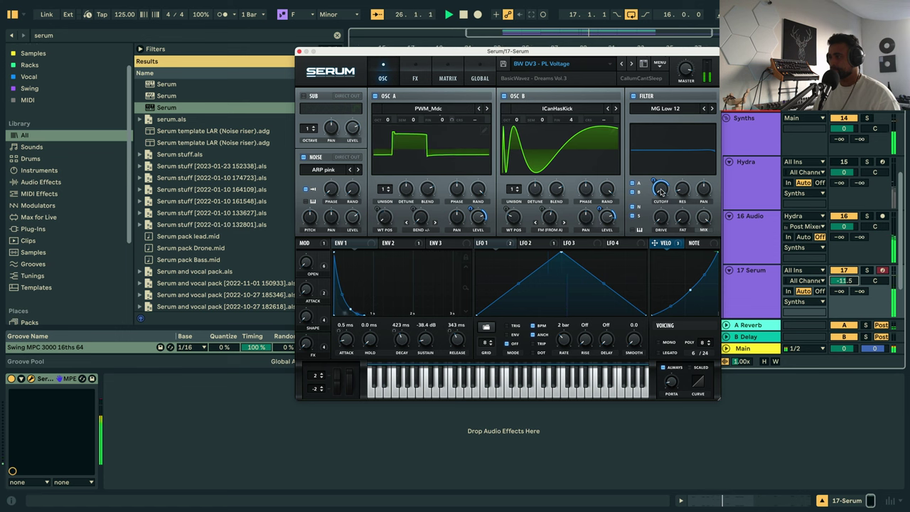
Lower the main filter's cutoff to 8 Hz and show Envelope 2 while replaying the loop.
{"action": "left_click_drag", "start_coordinate": [653, 180], "coordinate": [650, 202]}
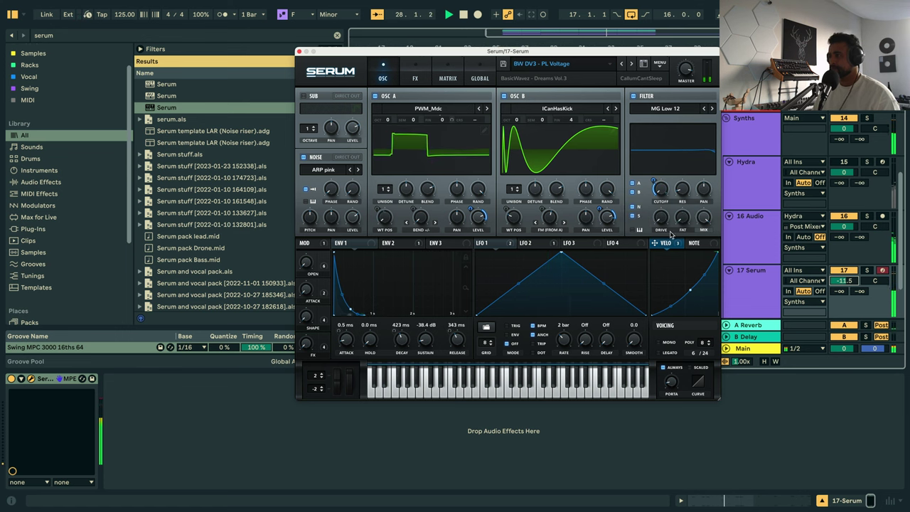
{"action": "key", "text": "space"}
{"action": "key", "text": "space"}
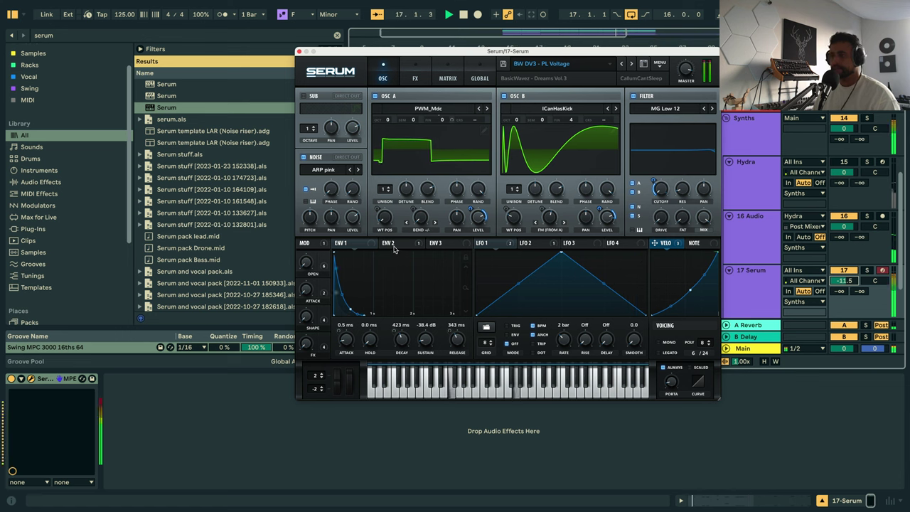
{"action": "left_click", "coordinate": [389, 243]}
{"action": "key", "text": "space"}
{"action": "key", "text": "space"}
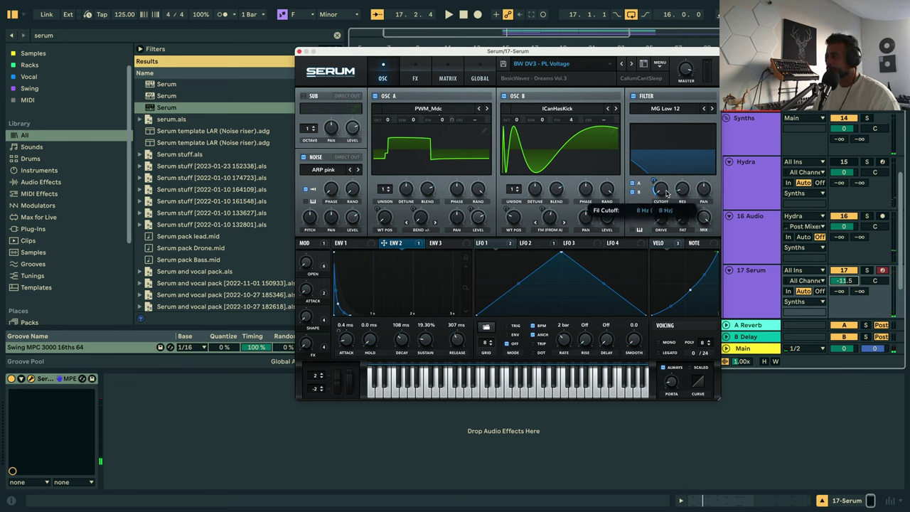
Switch the EQ effect's high band to a low-pass shape and lower its frequency to 810 Hz.
{"action": "left_click", "coordinate": [415, 77]}
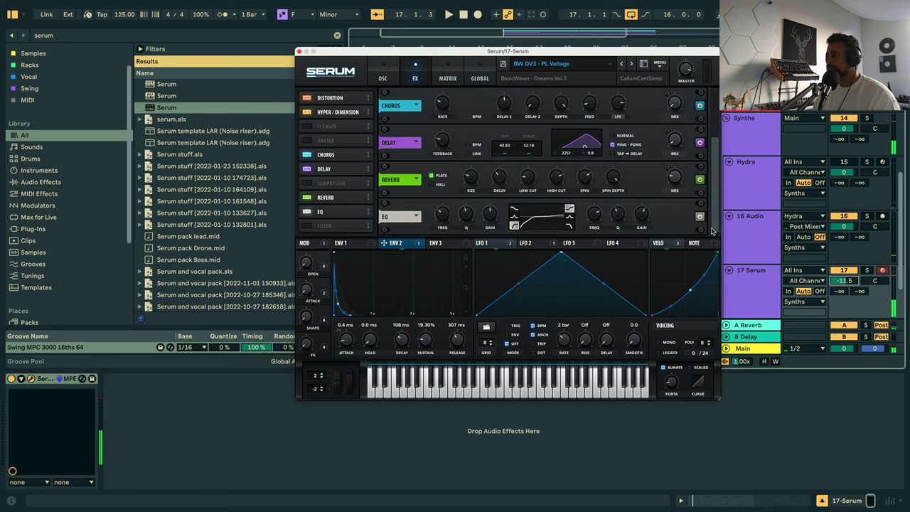
{"action": "left_click", "coordinate": [568, 226]}
{"action": "key", "text": "space"}
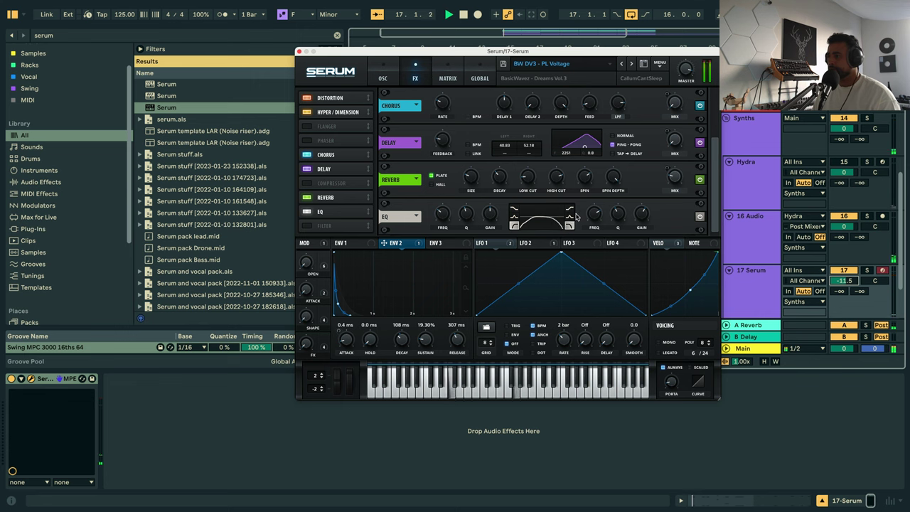
{"action": "left_click_drag", "start_coordinate": [595, 216], "coordinate": [594, 226]}
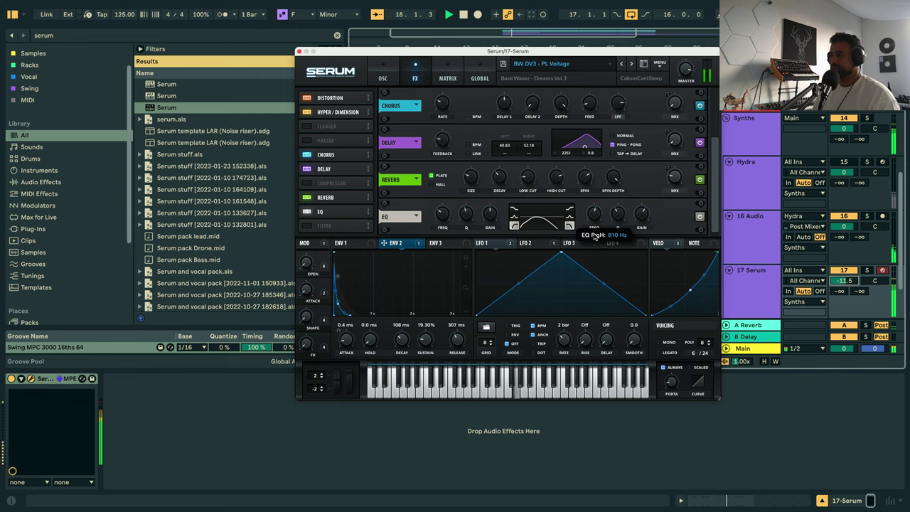
Audition BW DV3 - SQ Cold and SQ Drive, load the OOTL - Deep stab preset and show its oscillators.
{"action": "left_click", "coordinate": [631, 64]}
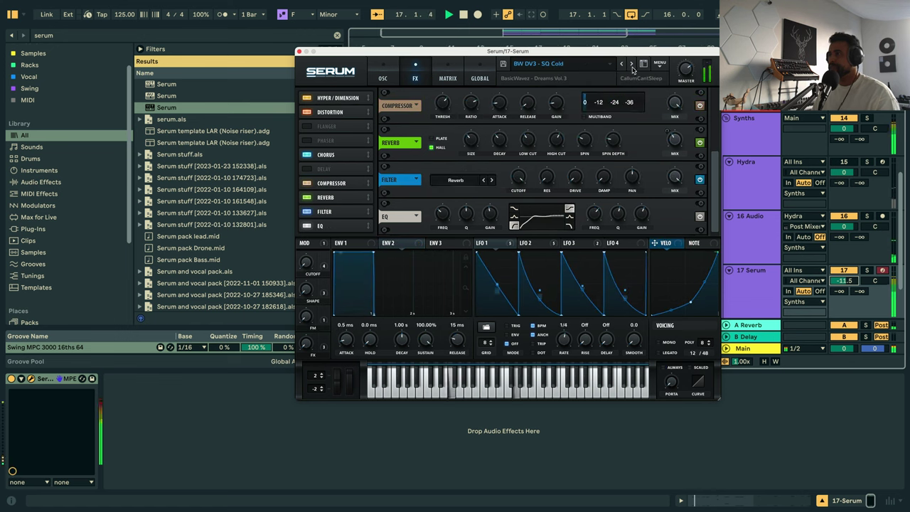
{"action": "left_click", "coordinate": [631, 64]}
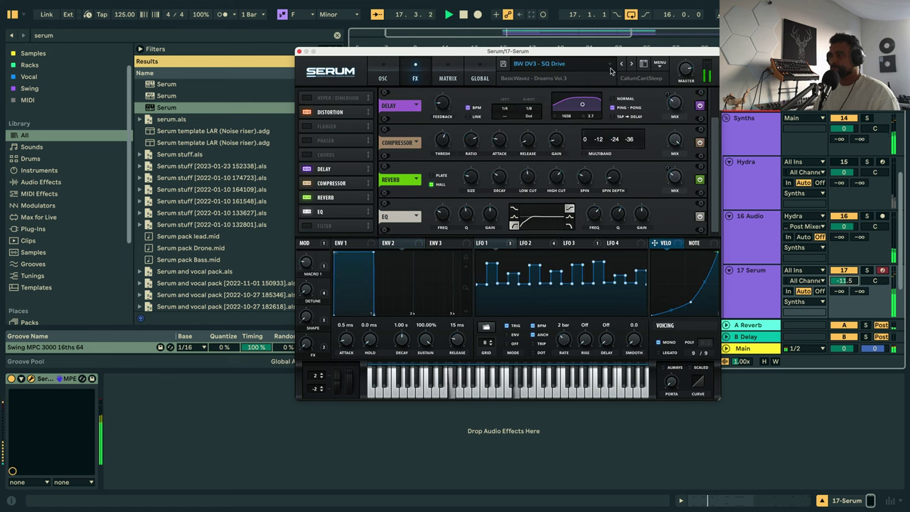
{"action": "left_click", "coordinate": [610, 67]}
{"action": "left_click", "coordinate": [555, 192]}
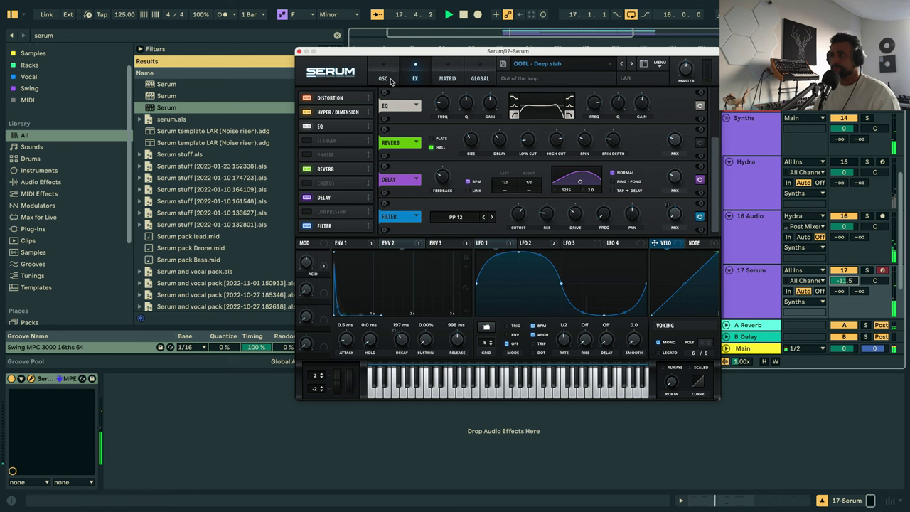
{"action": "left_click", "coordinate": [387, 79]}
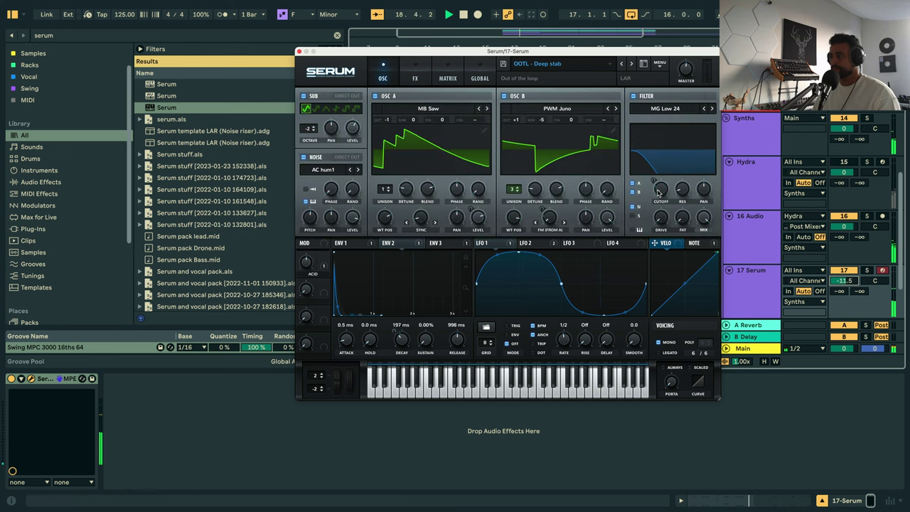
Raise the main filter's cutoff and assign Envelope 2 to modulate the filter's Drive.
{"action": "left_click_drag", "start_coordinate": [658, 192], "coordinate": [661, 179]}
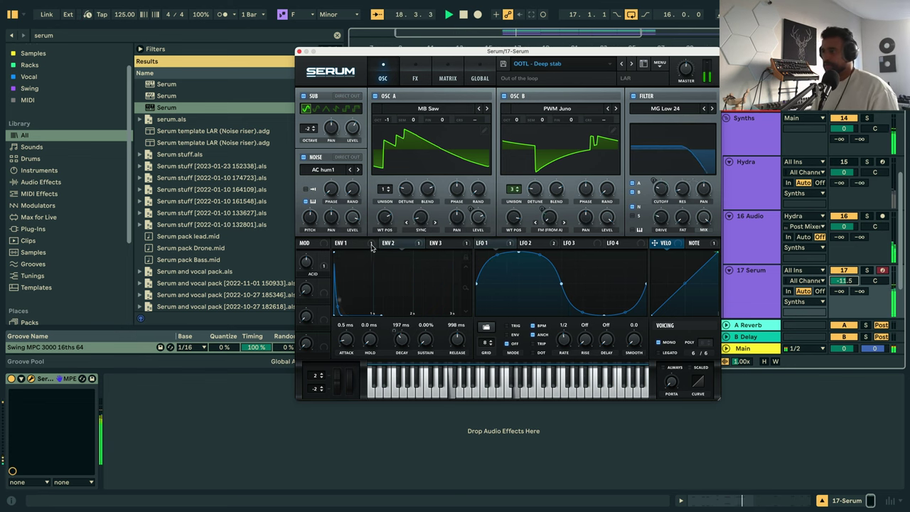
{"action": "left_click_drag", "start_coordinate": [391, 243], "coordinate": [657, 219]}
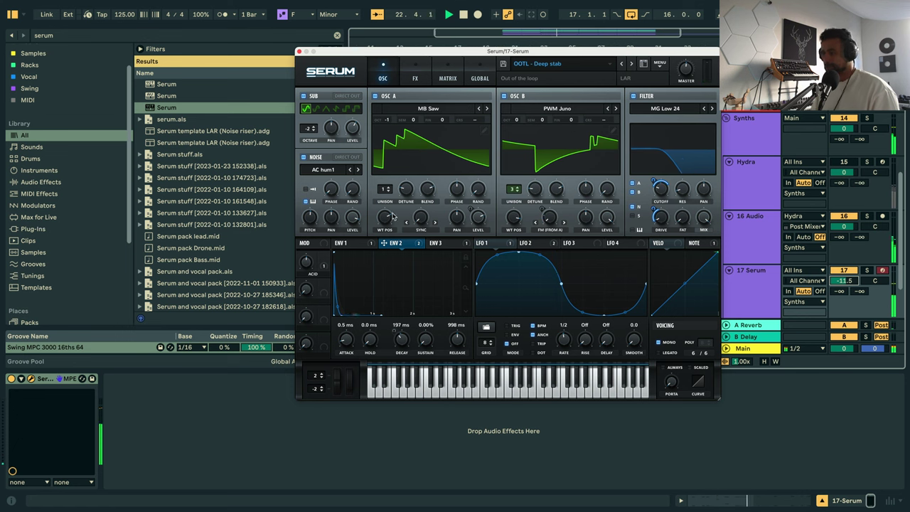
Switch off Osc B and the Sub oscillator, and lower Osc A's wavetable position.
{"action": "left_click", "coordinate": [504, 96]}
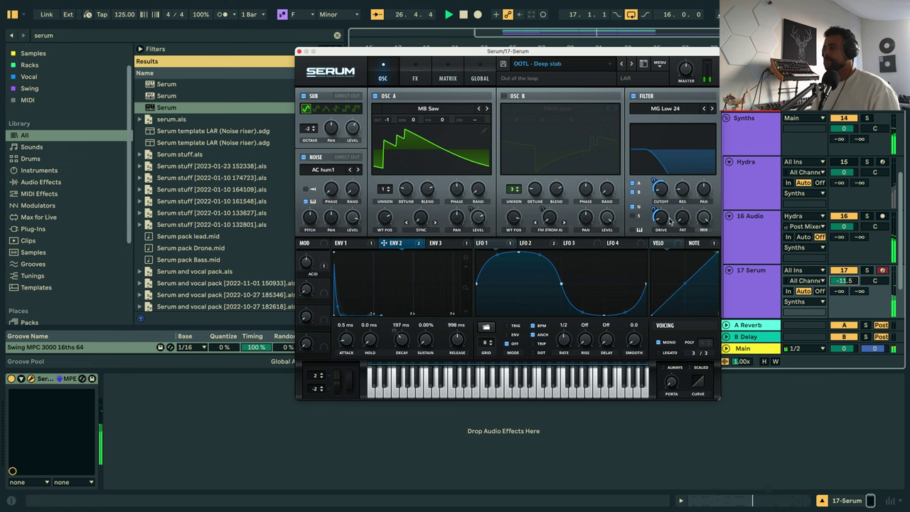
{"action": "left_click_drag", "start_coordinate": [384, 218], "coordinate": [389, 253]}
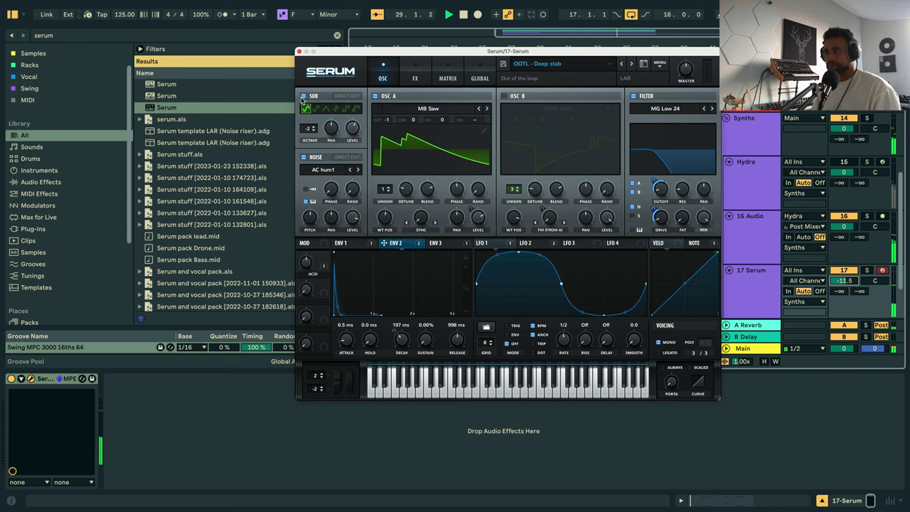
{"action": "left_click", "coordinate": [302, 96]}
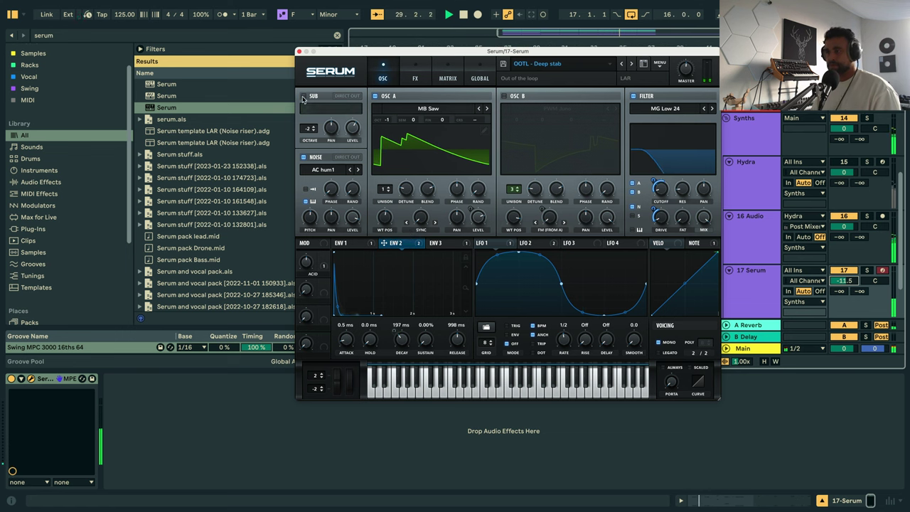
Switch Osc B back on and, among the effects, enable Reverb and bypass Delay.
{"action": "left_click", "coordinate": [504, 96]}
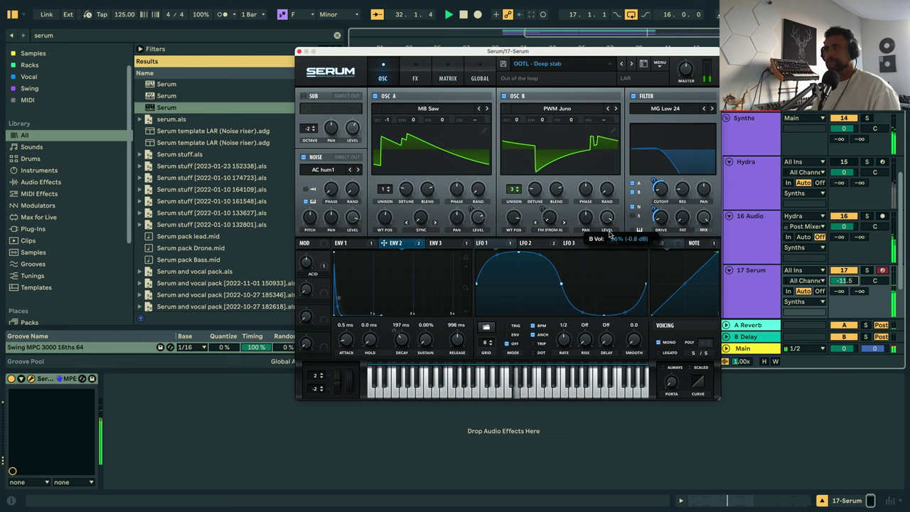
{"action": "left_click", "coordinate": [415, 79]}
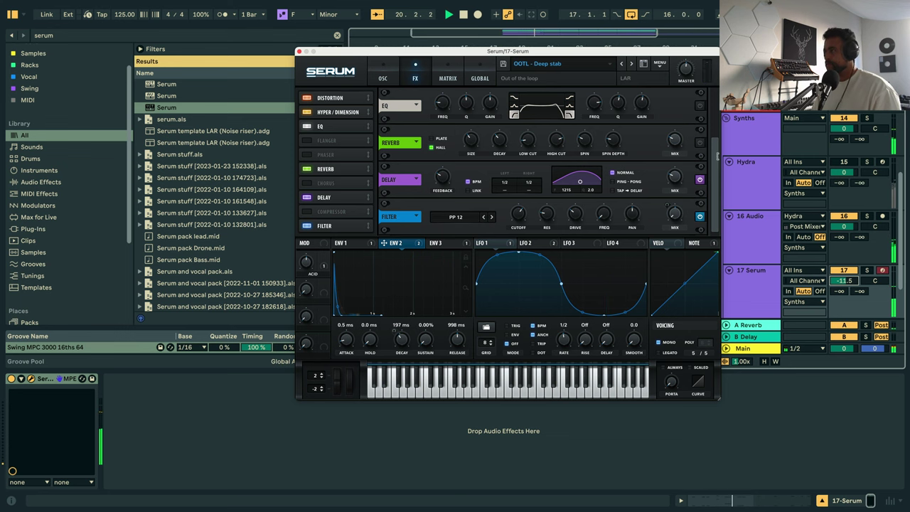
{"action": "left_click_drag", "start_coordinate": [716, 155], "coordinate": [712, 88]}
{"action": "left_click", "coordinate": [698, 106]}
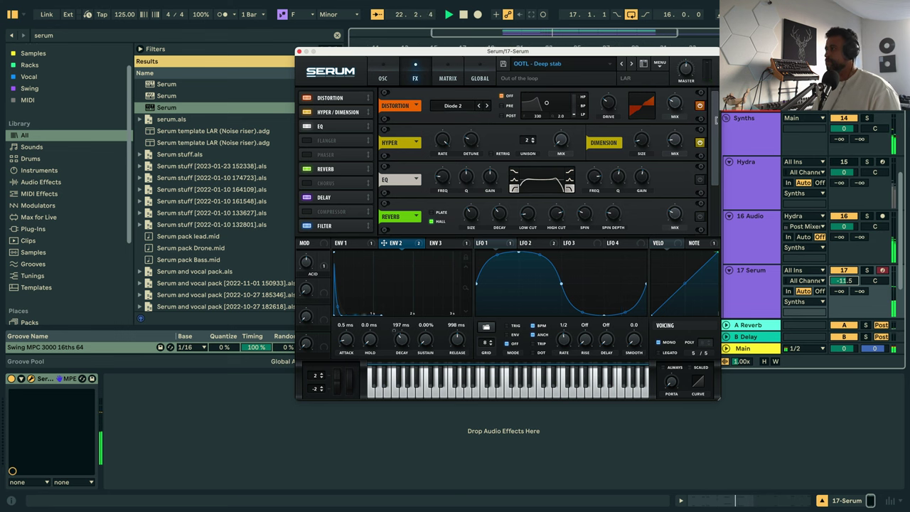
{"action": "scroll", "coordinate": [667, 206], "scroll_direction": "down", "scroll_amount": 3}
{"action": "mouse_move", "coordinate": [675, 208]}
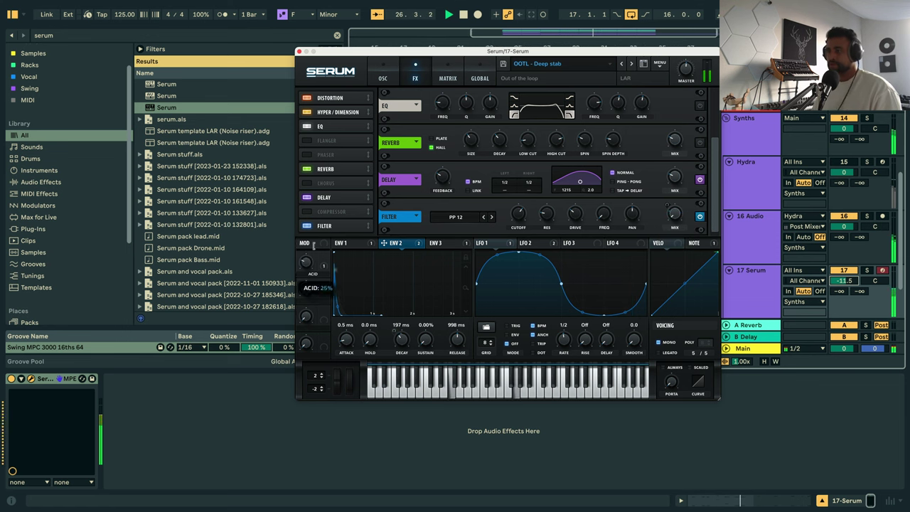
{"action": "left_click", "coordinate": [699, 180]}
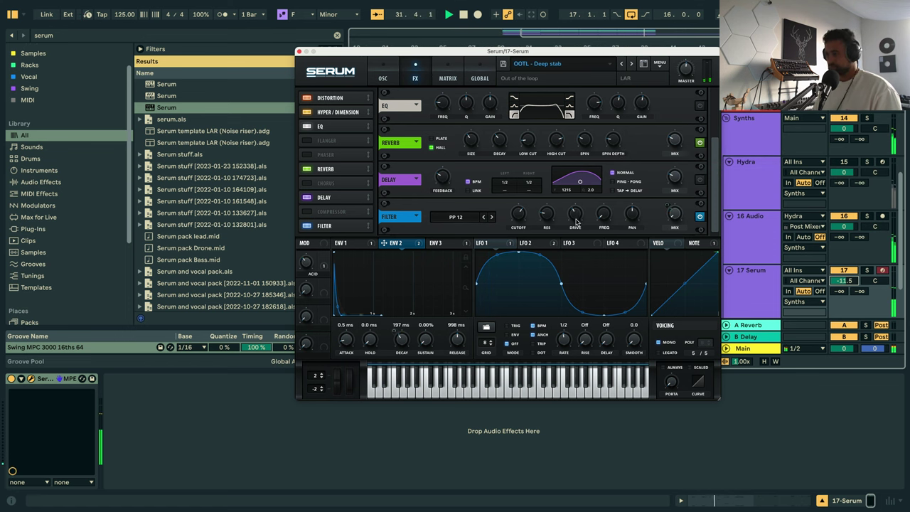
Load the analog Basic Shapes wavetable into Osc B.
{"action": "left_click", "coordinate": [384, 79]}
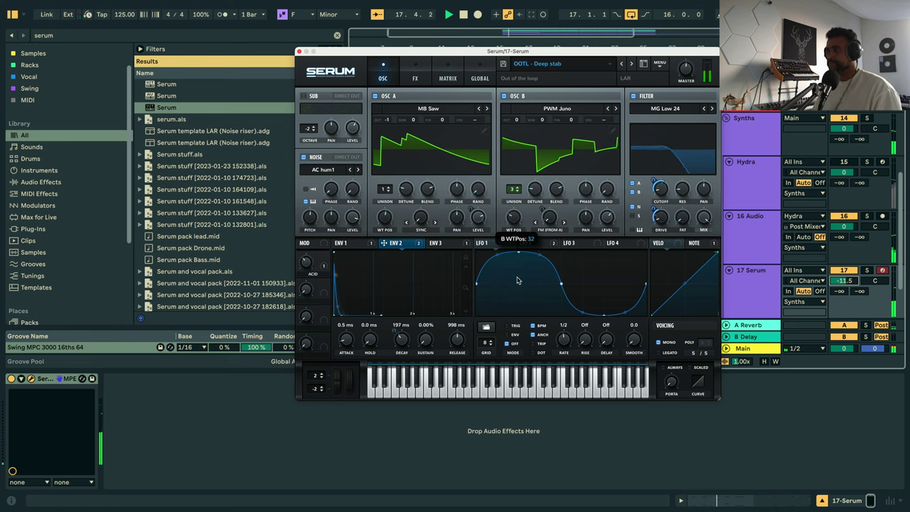
{"action": "left_click", "coordinate": [574, 110]}
{"action": "mouse_move", "coordinate": [540, 123]}
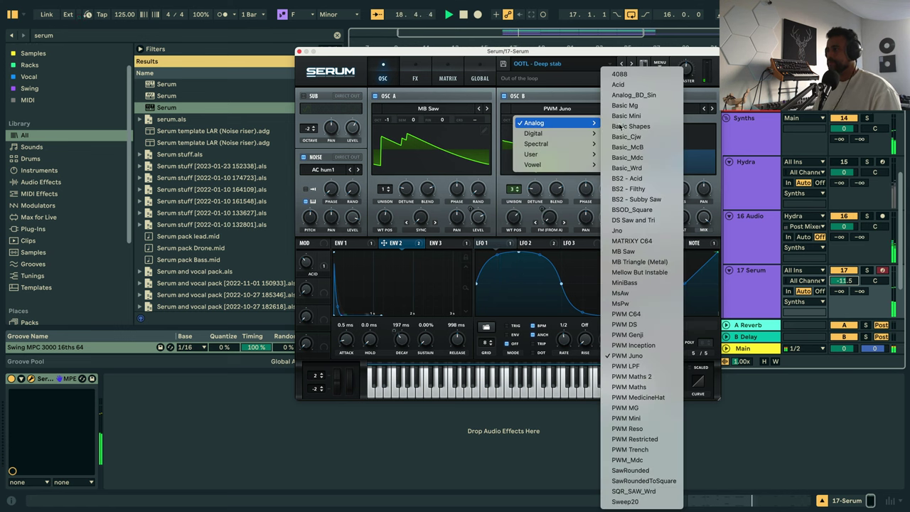
{"action": "left_click", "coordinate": [629, 126]}
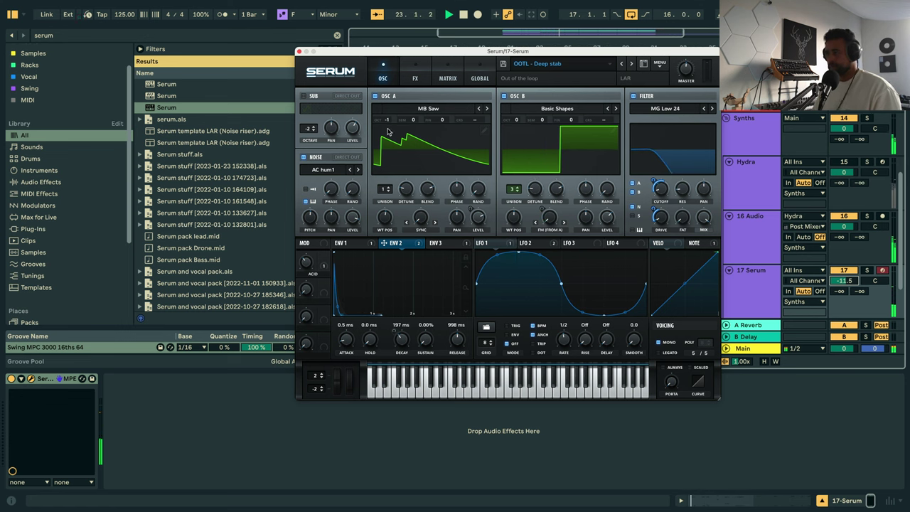
Raise Osc A's wavetable position, adjust the main filter's cutoff and close the Serum window.
{"action": "left_click_drag", "start_coordinate": [420, 218], "coordinate": [419, 175]}
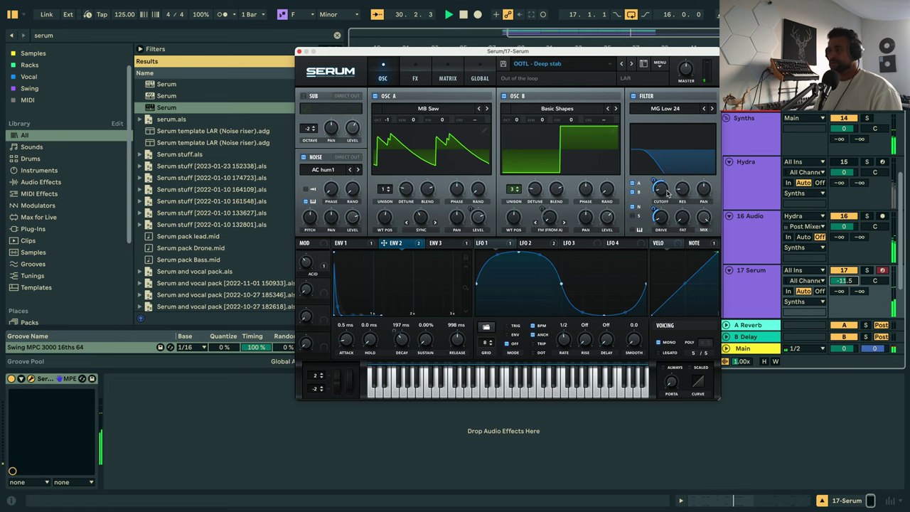
{"action": "mouse_move", "coordinate": [666, 190]}
{"action": "left_mouse_down"}
{"action": "mouse_move", "coordinate": [663, 160]}
{"action": "mouse_move", "coordinate": [667, 189]}
{"action": "left_mouse_up"}
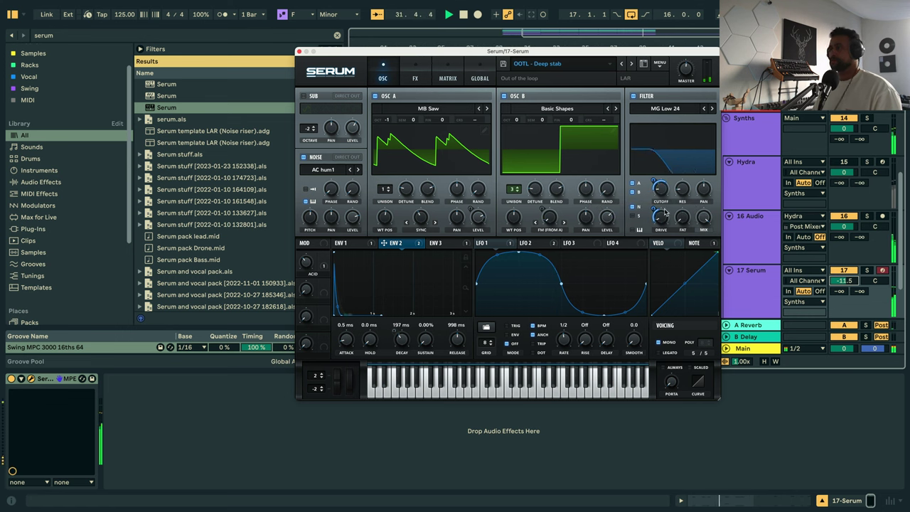
{"action": "left_click", "coordinate": [299, 52]}
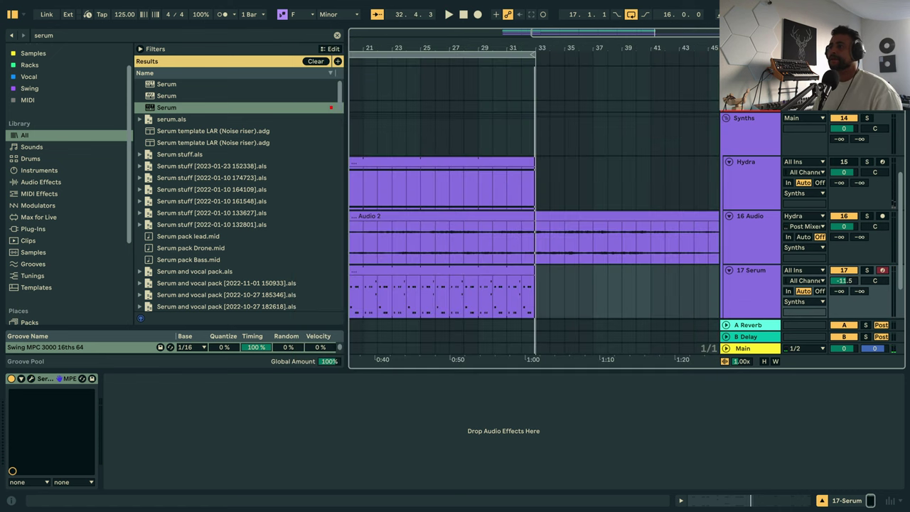
Reopen Serum, audition Osc B's octave at -1 and its detune during playback, and set the main filter's Fat to 19%.
{"action": "left_click_drag", "start_coordinate": [530, 32], "coordinate": [455, 33]}
{"action": "left_click", "coordinate": [30, 379]}
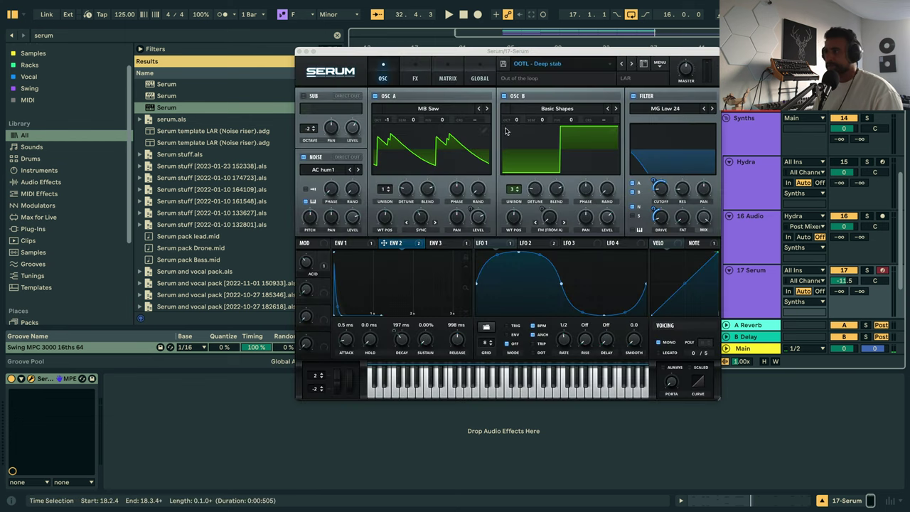
{"action": "key", "text": "space"}
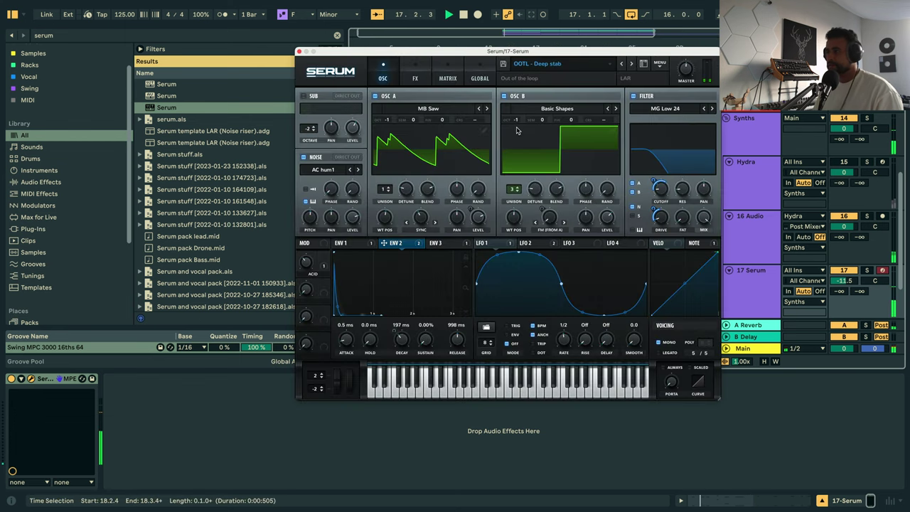
{"action": "left_click_drag", "start_coordinate": [517, 122], "coordinate": [517, 113]}
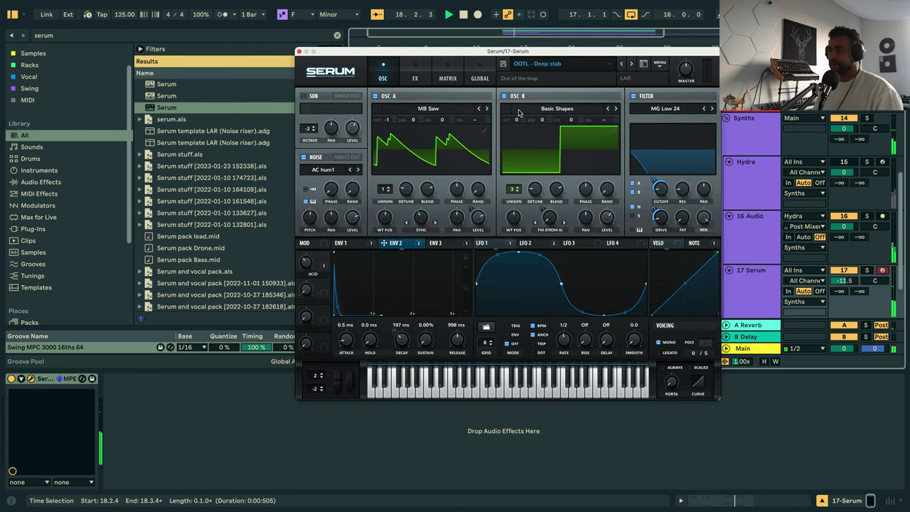
{"action": "left_click_drag", "start_coordinate": [531, 191], "coordinate": [533, 182]}
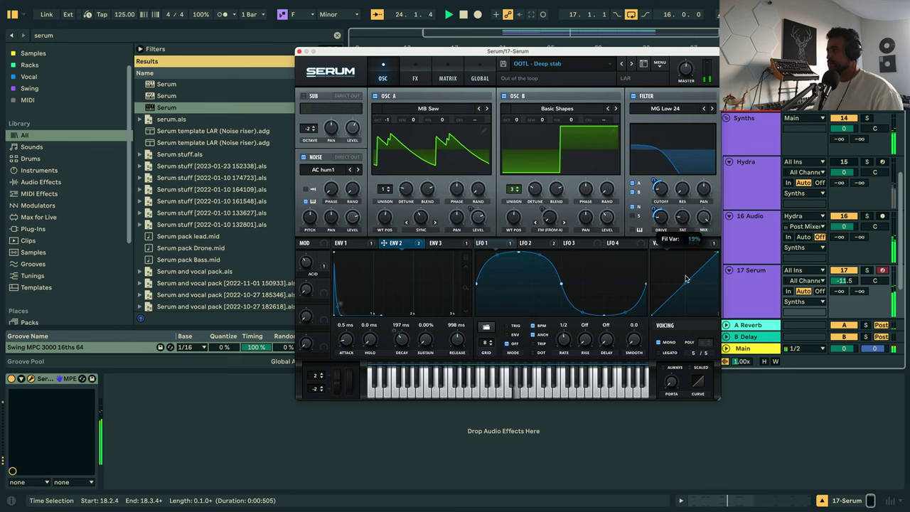
{"action": "left_click", "coordinate": [299, 53]}
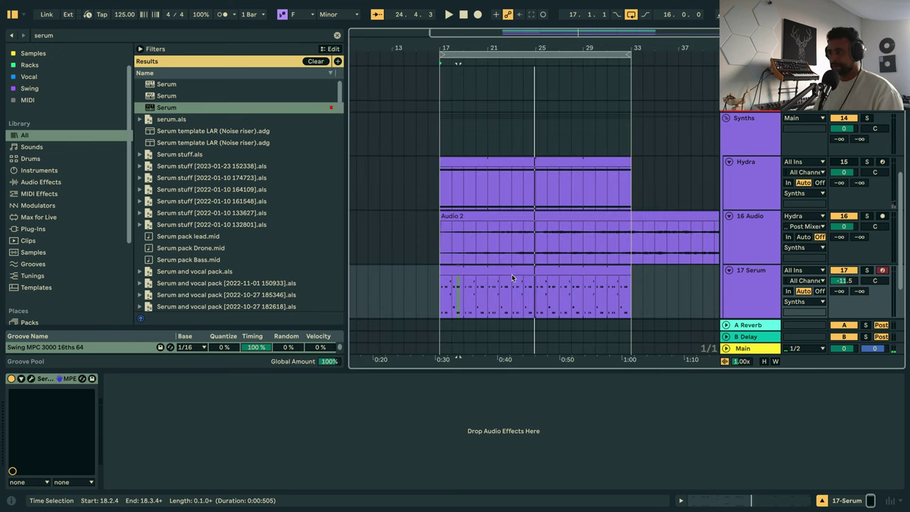
Open the 17 Serum MIDI clip and duplicate its two-bar loop to four bars.
{"action": "double_click", "coordinate": [511, 277]}
{"action": "key", "text": "space"}
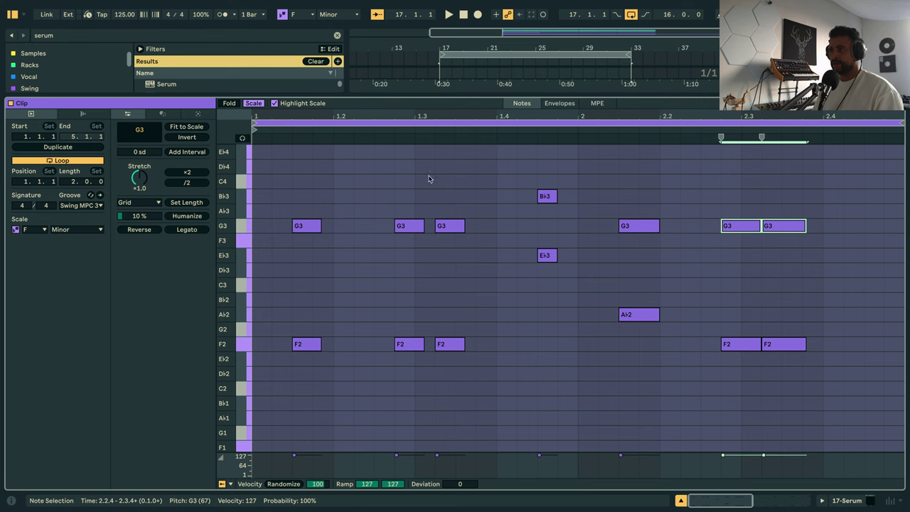
{"action": "left_click", "coordinate": [74, 149]}
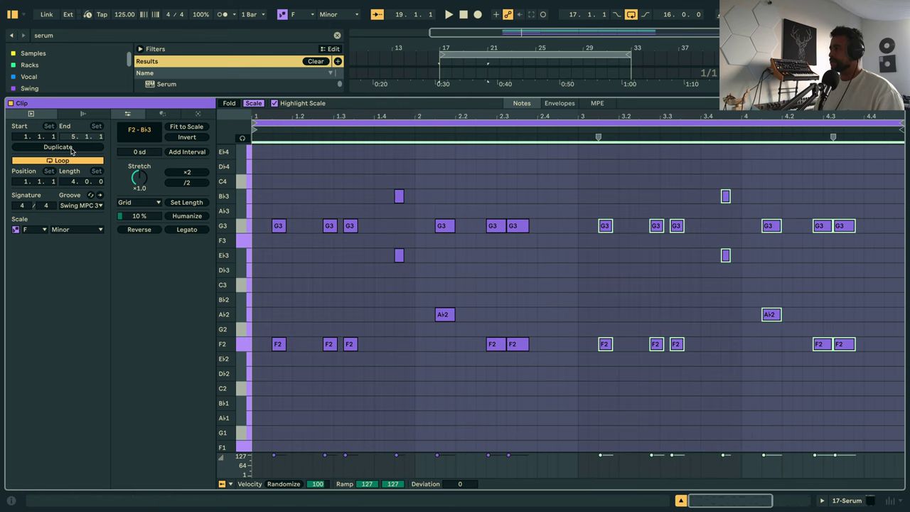
{"action": "key", "text": "space"}
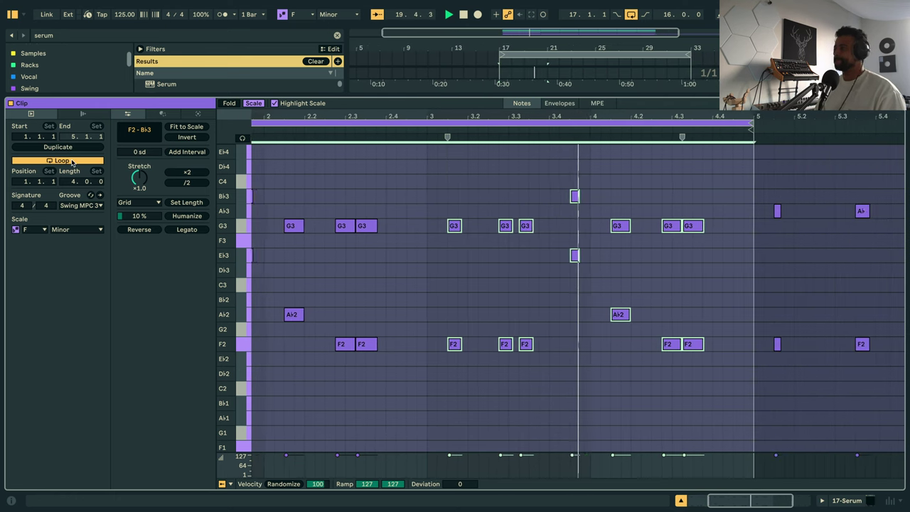
Turn off looping for the Serum clip and extend the clip in the arrangement to bar 33.
{"action": "left_click", "coordinate": [72, 162]}
{"action": "key", "text": "shift+Tab"}
{"action": "key", "text": "space"}
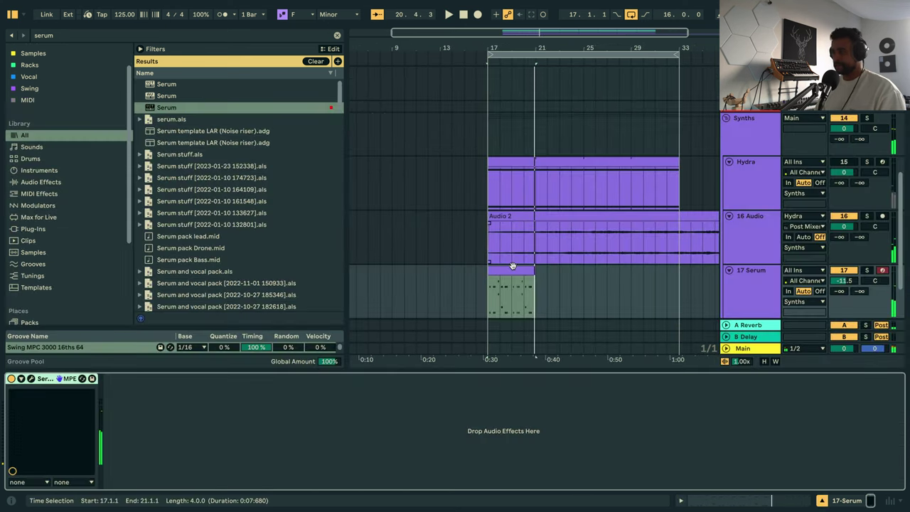
{"action": "left_click_drag", "start_coordinate": [534, 284], "coordinate": [684, 293]}
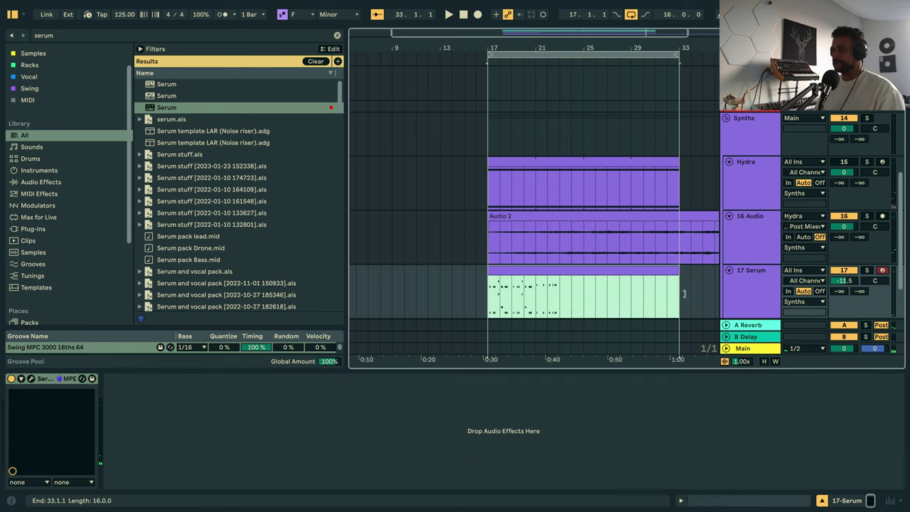
Turn the Serum clip's loop back on and duplicate the four-bar loop to eight bars.
{"action": "key", "text": "shift+Tab"}
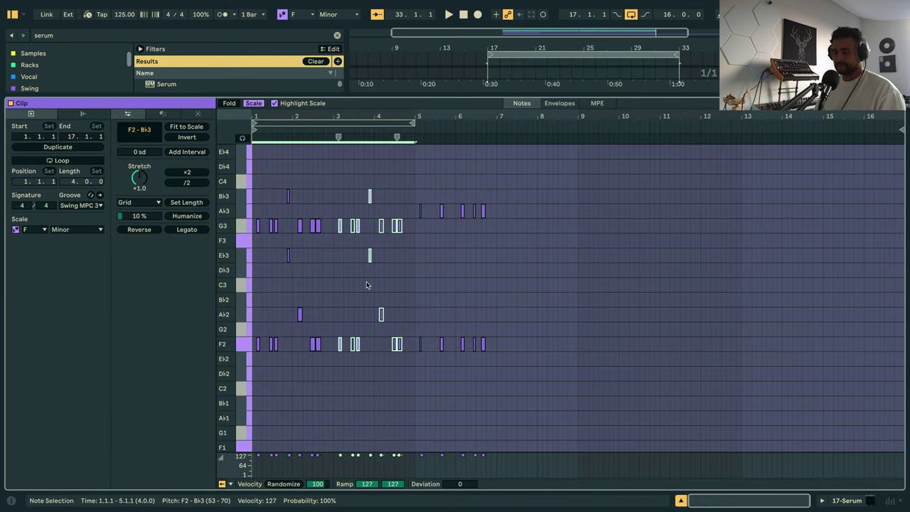
{"action": "left_click", "coordinate": [354, 123]}
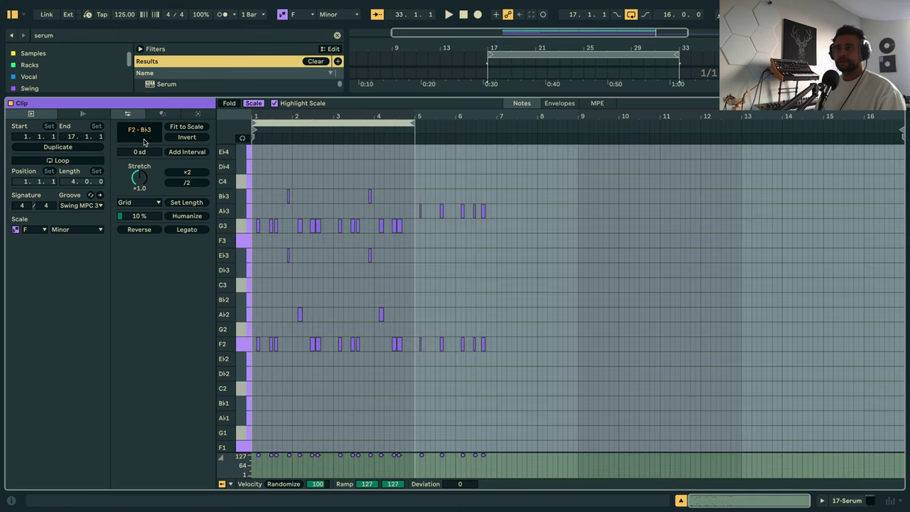
{"action": "left_click", "coordinate": [80, 160]}
{"action": "left_click", "coordinate": [75, 147]}
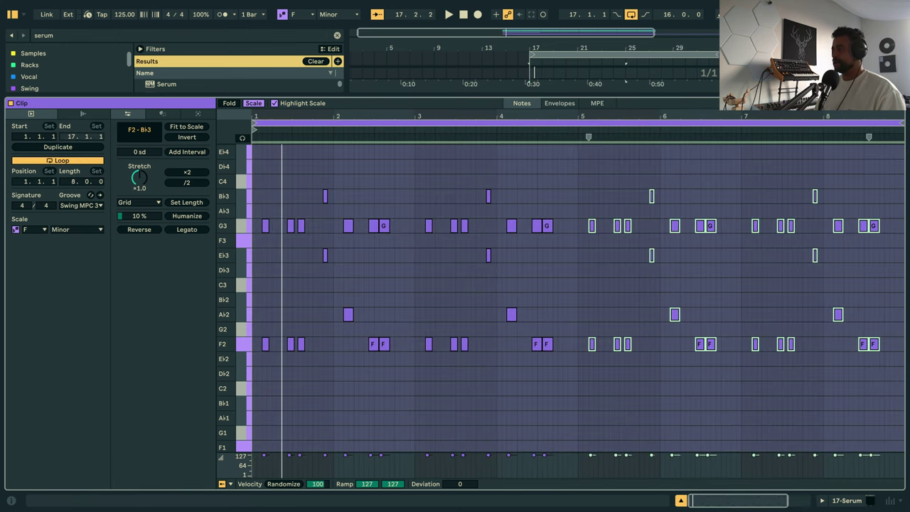
Duplicate the last F2 and G3 chord in bar 8 three times to fill the end of the loop.
{"action": "left_click_drag", "start_coordinate": [881, 116], "coordinate": [756, 293]}
{"action": "left_click", "coordinate": [737, 368]}
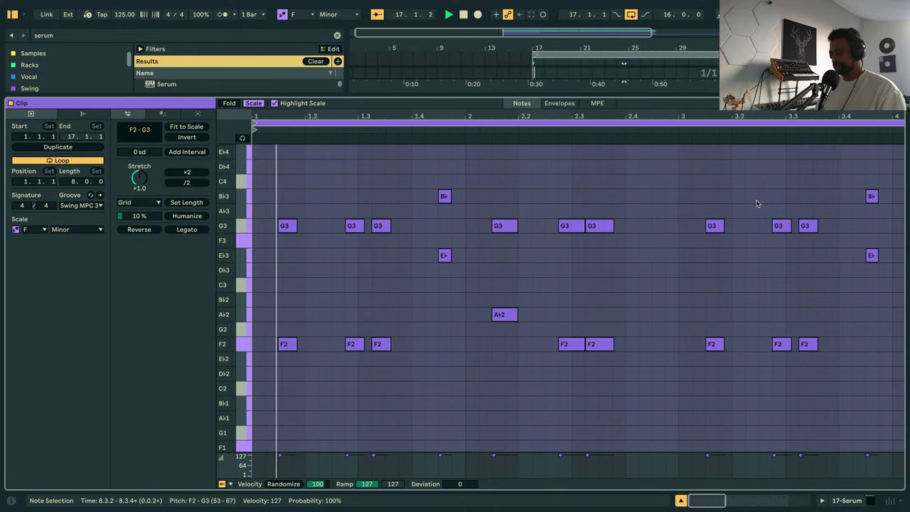
{"action": "scroll", "coordinate": [574, 154], "scroll_direction": "down", "scroll_amount": 3}
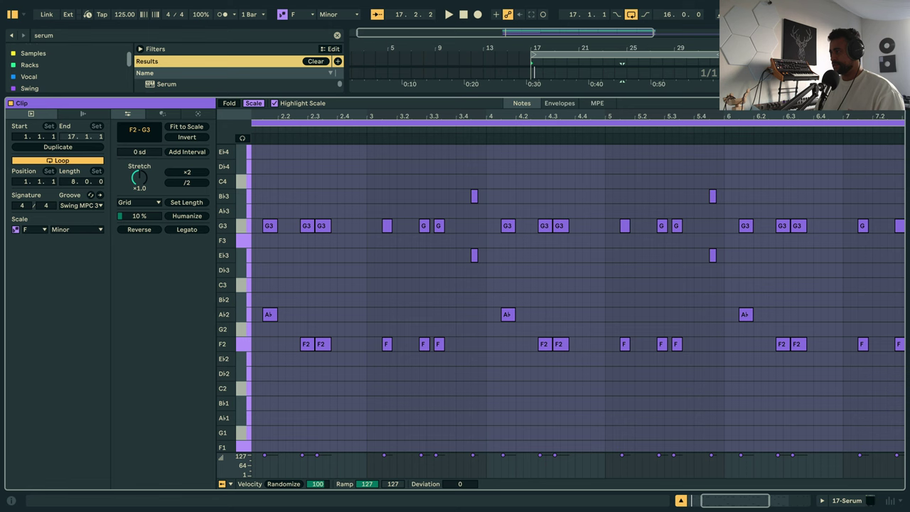
{"action": "scroll", "coordinate": [660, 148], "scroll_direction": "right", "scroll_amount": 5}
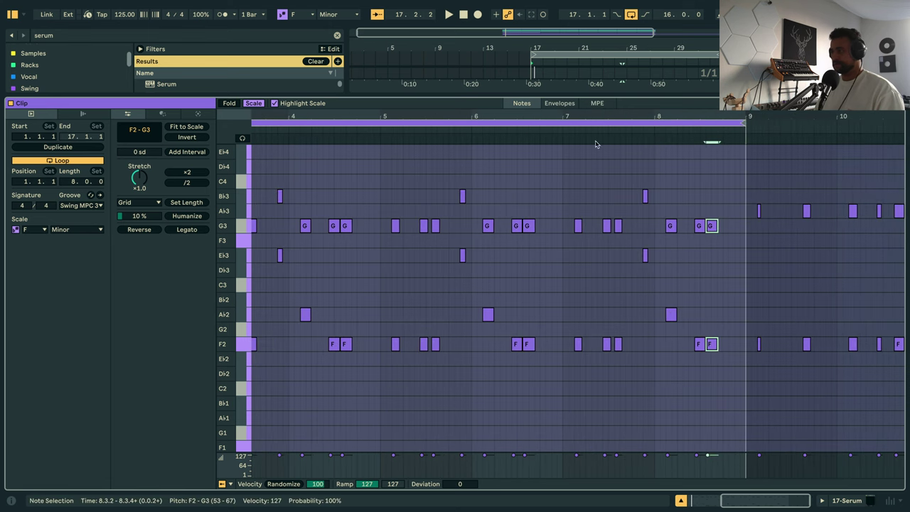
{"action": "left_click", "coordinate": [447, 130]}
{"action": "key", "text": "ctrl+d"}
{"action": "key", "text": "ctrl+d"}
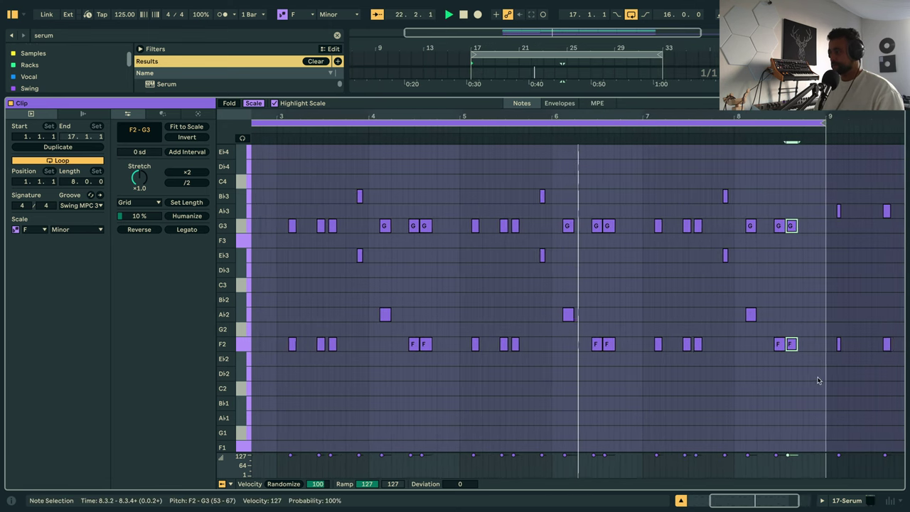
{"action": "key", "text": "ctrl+d"}
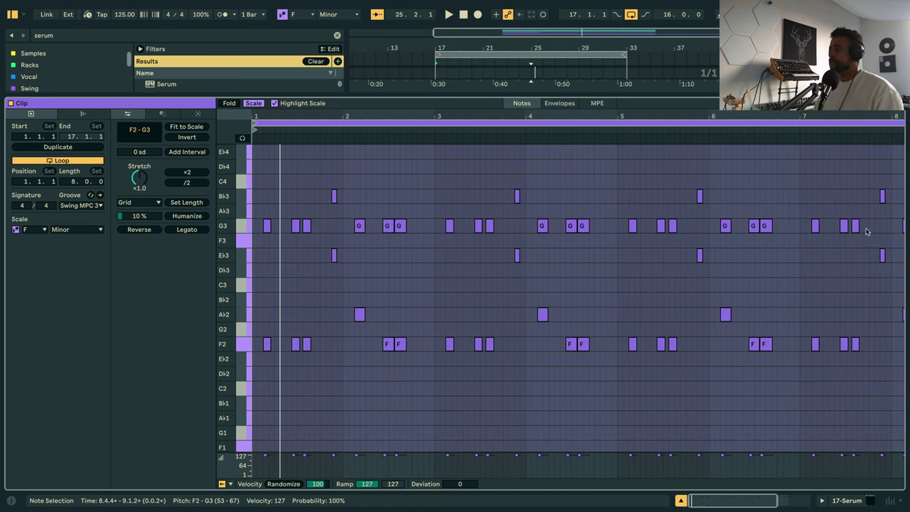
Examine and play back the repeated F2 and G3 chords at the end of bar 8.
{"action": "left_click_drag", "start_coordinate": [898, 115], "coordinate": [387, 116]}
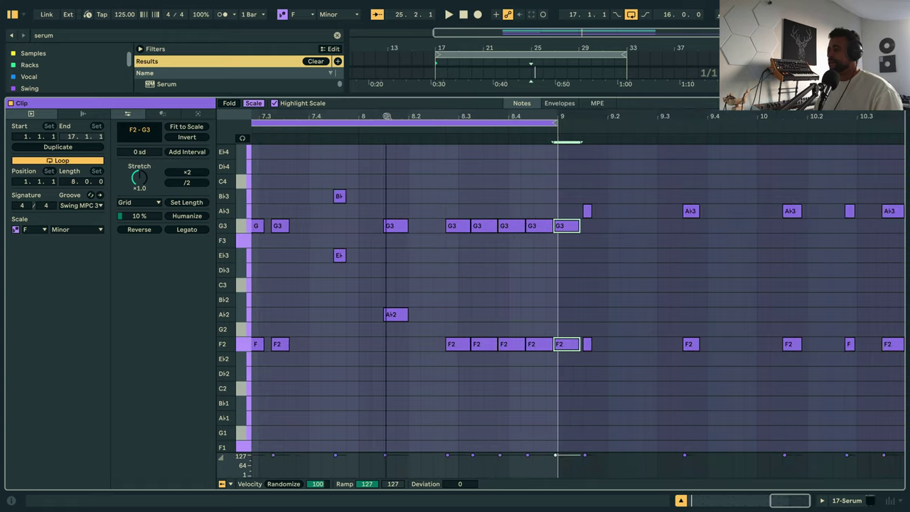
{"action": "left_click_drag", "start_coordinate": [459, 116], "coordinate": [512, 281]}
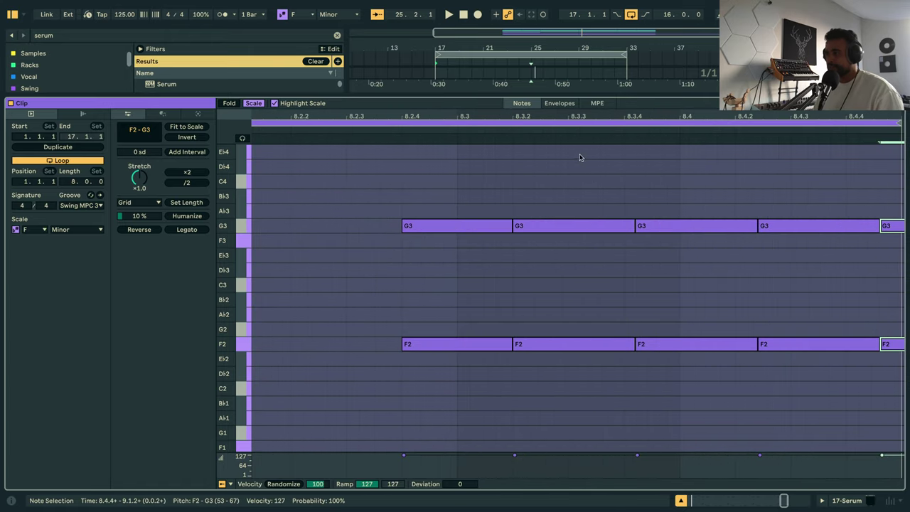
{"action": "left_click_drag", "start_coordinate": [554, 116], "coordinate": [518, 14]}
{"action": "right_click", "coordinate": [496, 391]}
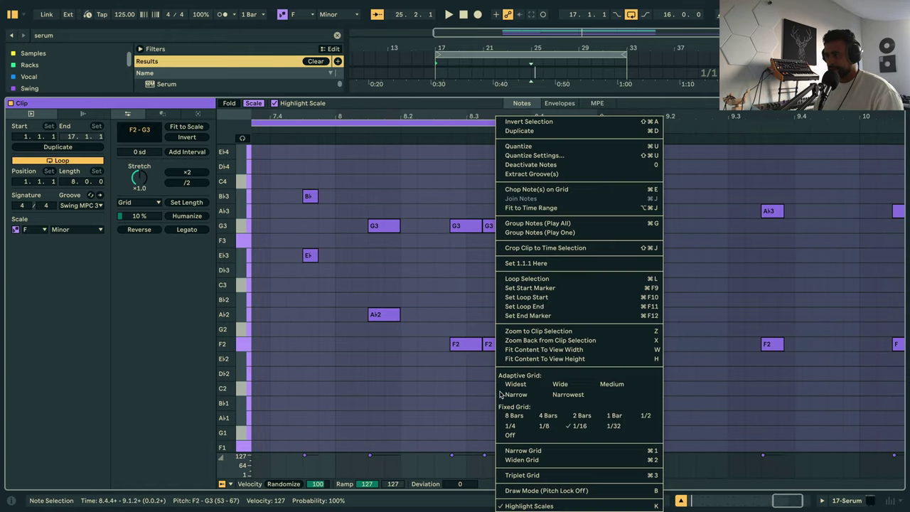
{"action": "left_click", "coordinate": [465, 386]}
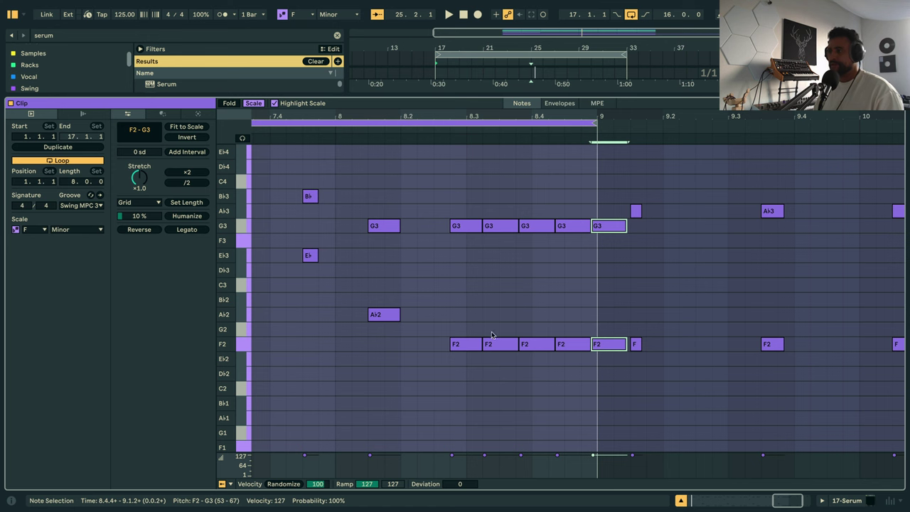
{"action": "left_click", "coordinate": [396, 126]}
{"action": "key", "text": "space"}
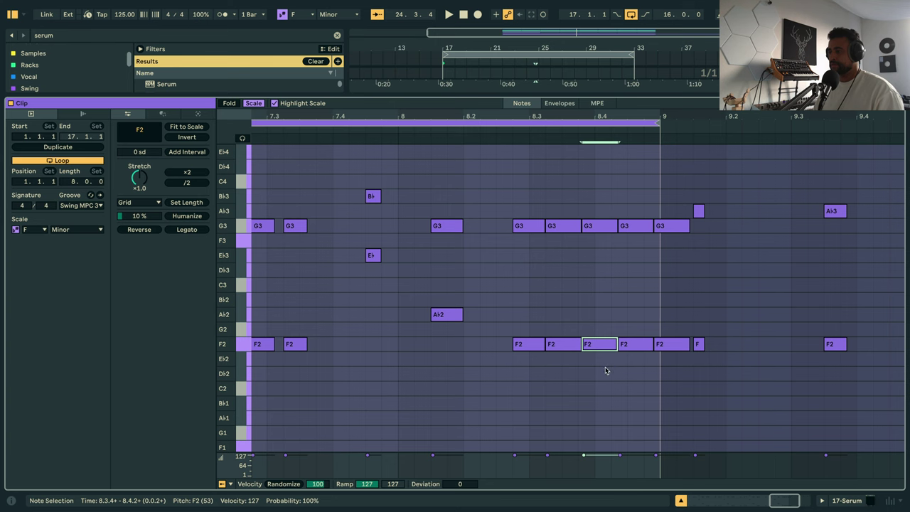
{"action": "left_click", "coordinate": [437, 133]}
{"action": "key", "text": "space"}
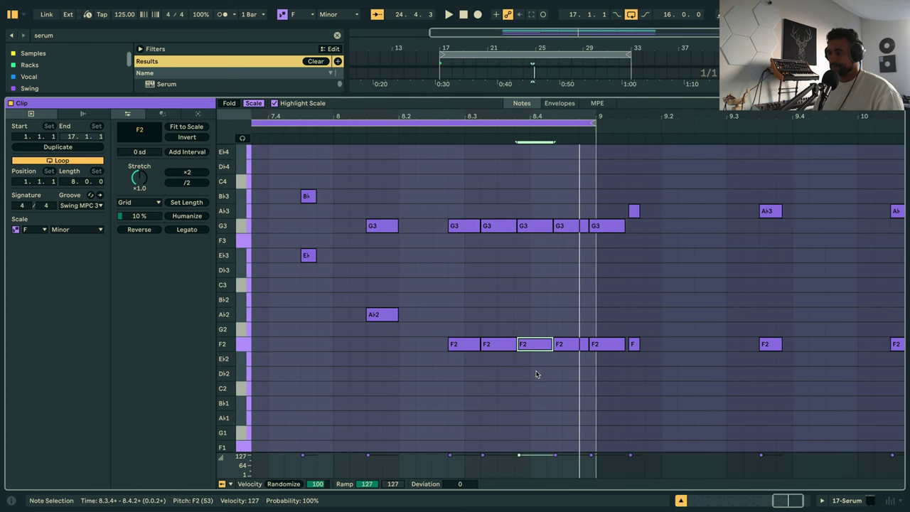
Nudge the third F2 and G3 chord in the bar 8 fill slightly earlier to start at 8.3.4, and play it back.
{"action": "left_click_drag", "start_coordinate": [537, 373], "coordinate": [537, 191]}
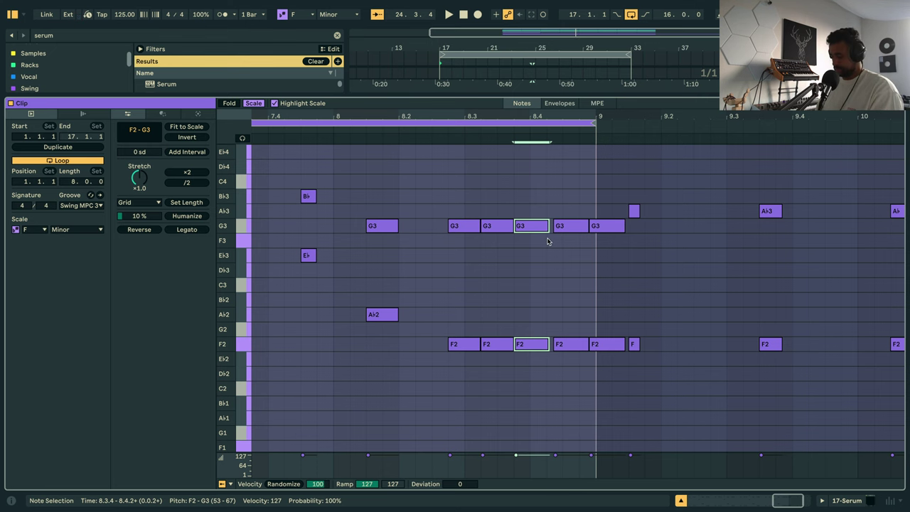
{"action": "left_click", "coordinate": [383, 132]}
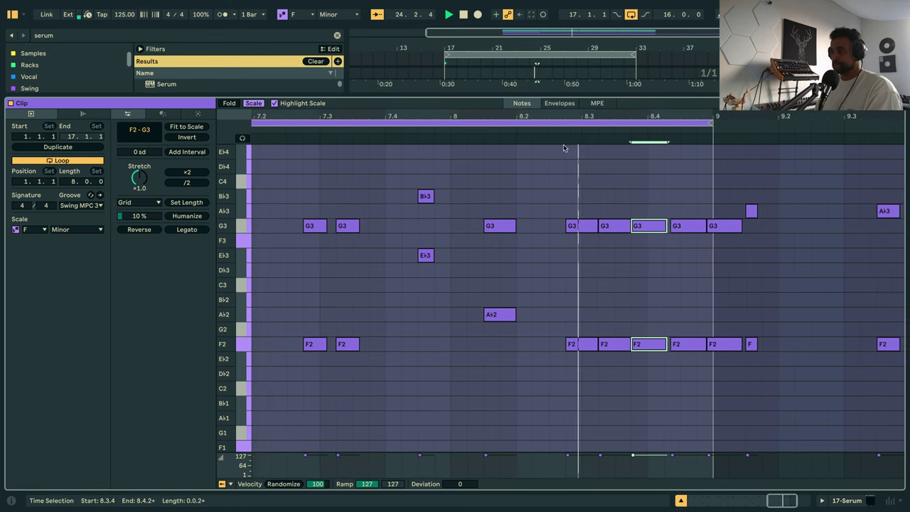
{"action": "key", "text": "space"}
{"action": "key", "text": "Left"}
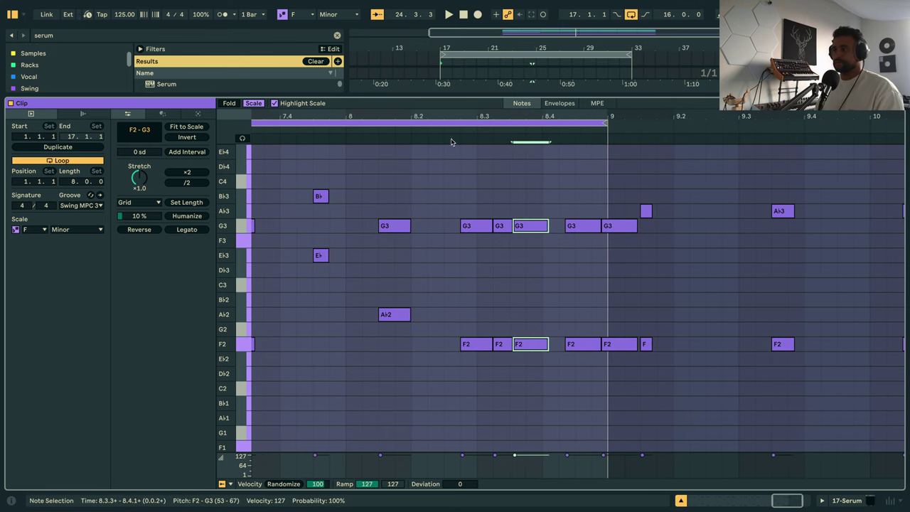
{"action": "key", "text": "space"}
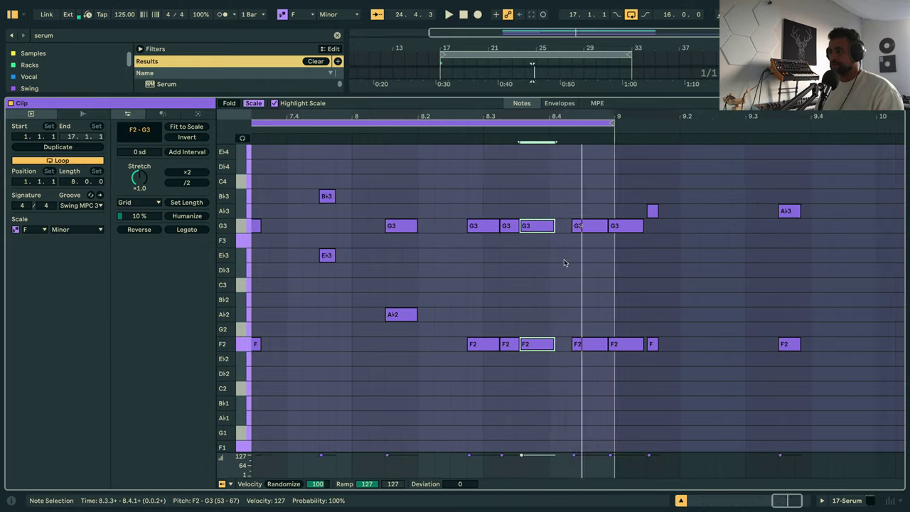
{"action": "key", "text": "Right"}
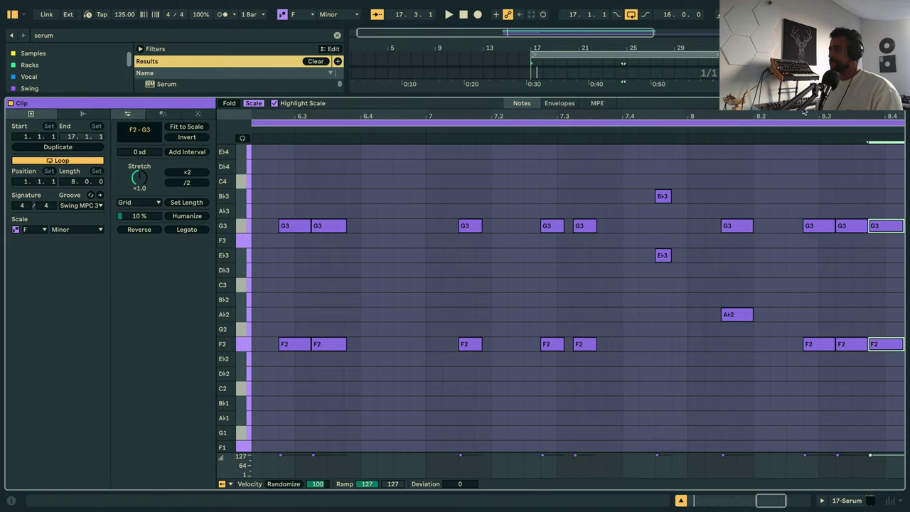
Set the arrangement loop to bars 23 to 25 on the Serum track, start playback and reopen the clip's notes.
{"action": "key", "text": "shift+Tab"}
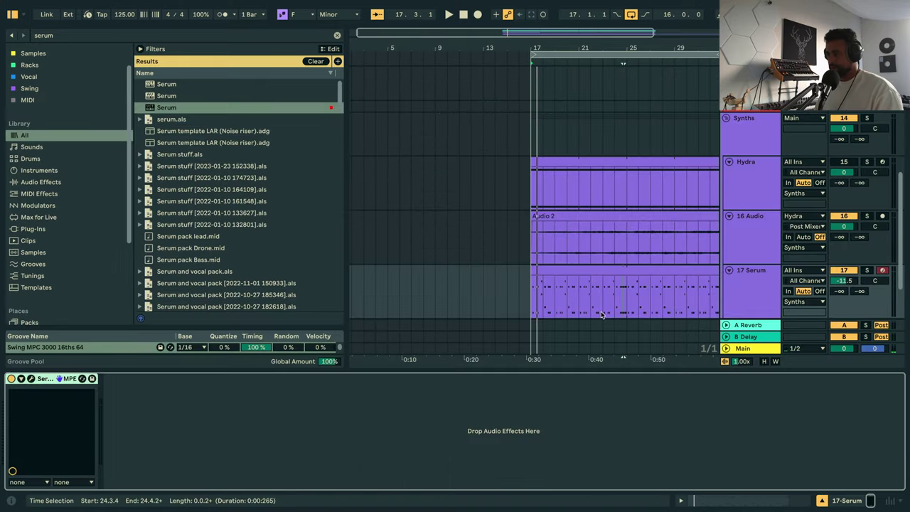
{"action": "left_click_drag", "start_coordinate": [601, 315], "coordinate": [616, 308]}
{"action": "key", "text": "space"}
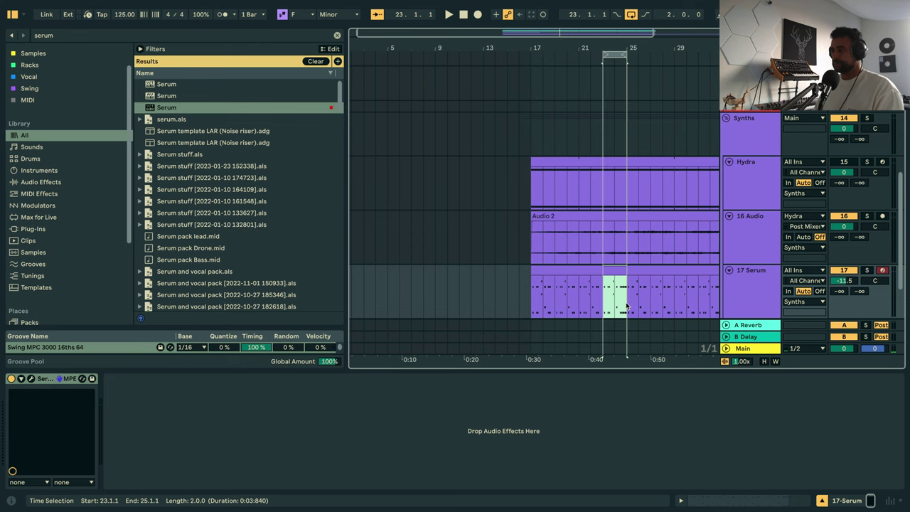
{"action": "key", "text": "shift+Tab"}
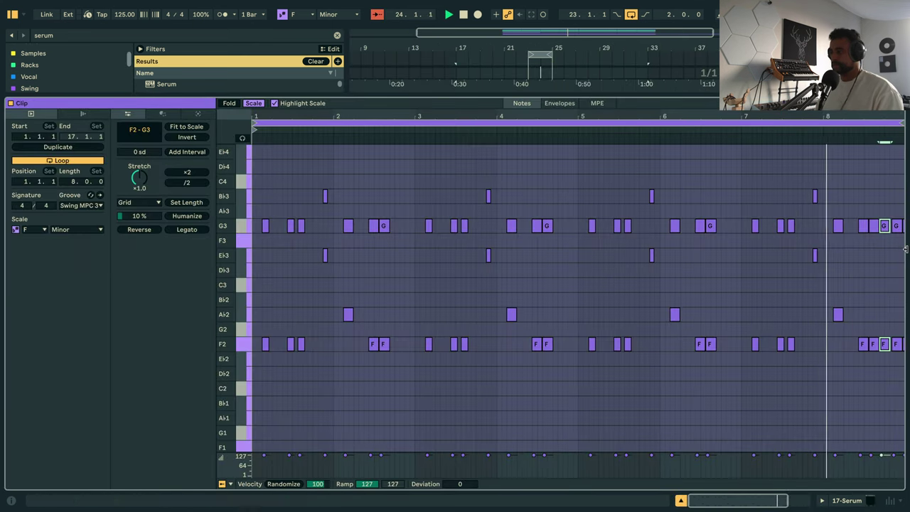
Try the chord at 8.3.4 two scale steps lower, at D♭2 and E♭3, during playback.
{"action": "left_click_drag", "start_coordinate": [890, 115], "coordinate": [889, 142]}
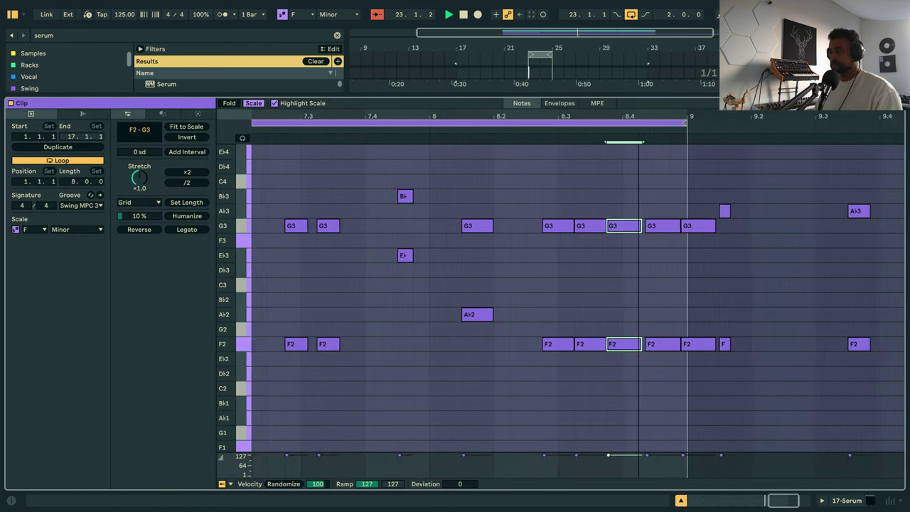
{"action": "left_click", "coordinate": [598, 362]}
{"action": "left_click_drag", "start_coordinate": [589, 296], "coordinate": [588, 220]}
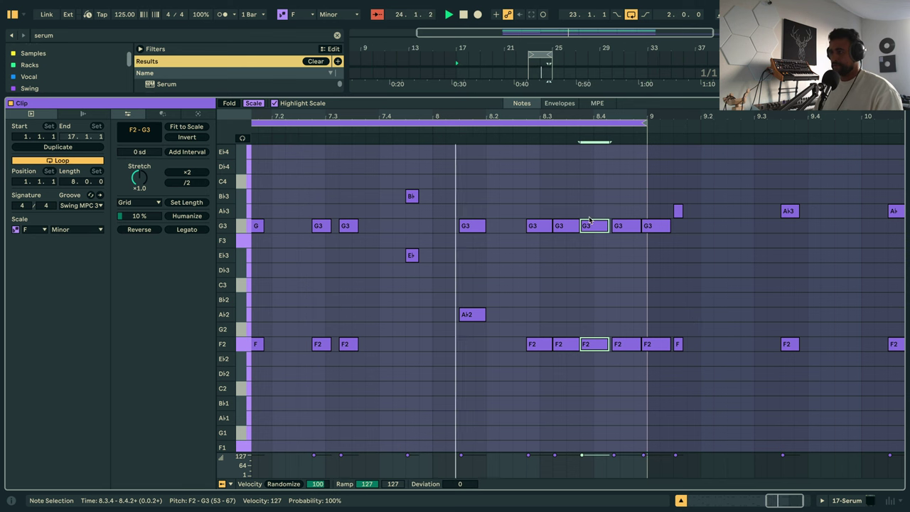
{"action": "key", "text": "Down"}
{"action": "key", "text": "Down"}
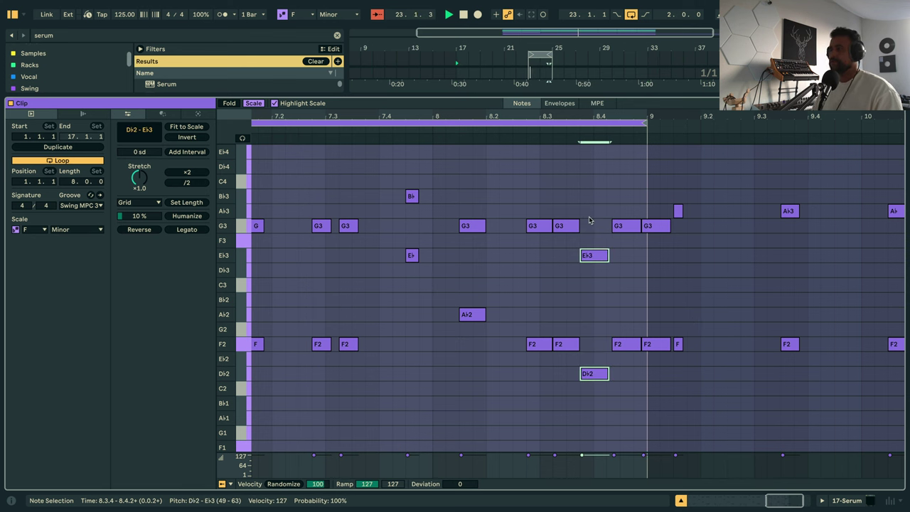
{"action": "key", "text": "Up"}
{"action": "key", "text": "Up"}
Select every note in the Serum clip and quantize them to the grid.
{"action": "key", "text": "ctrl+a"}
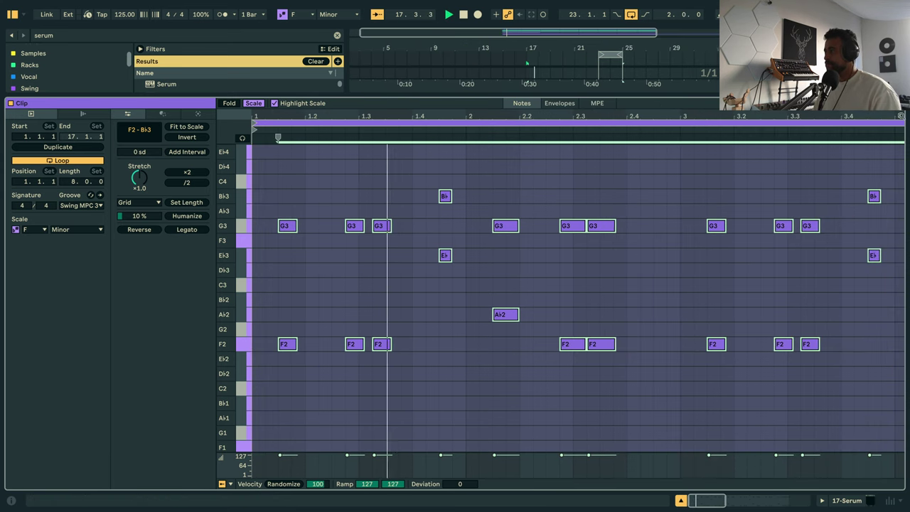
{"action": "left_click_drag", "start_coordinate": [780, 117], "coordinate": [780, 42]}
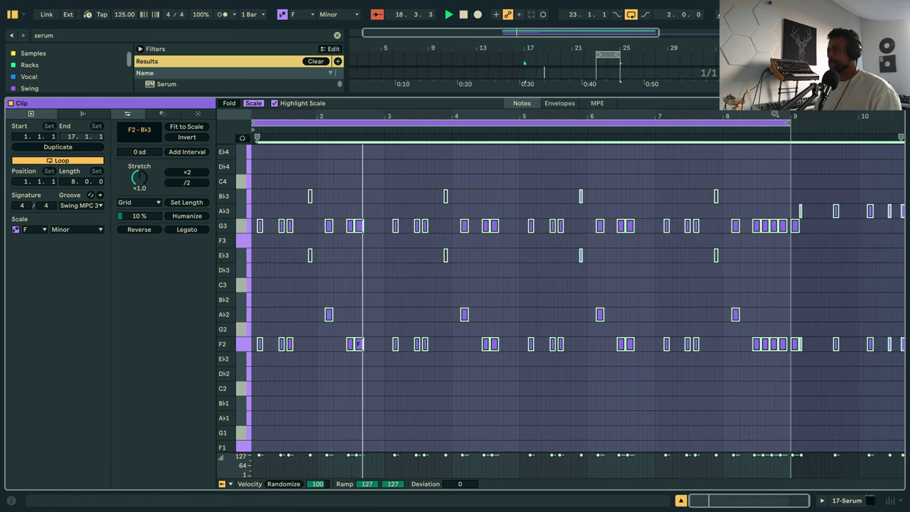
{"action": "left_click_drag", "start_coordinate": [779, 116], "coordinate": [780, 156]}
{"action": "key", "text": "space"}
Play the arrangement from bar 23 and reopen the Serum clip to check the chords in bar 8.
{"action": "left_click", "coordinate": [599, 71]}
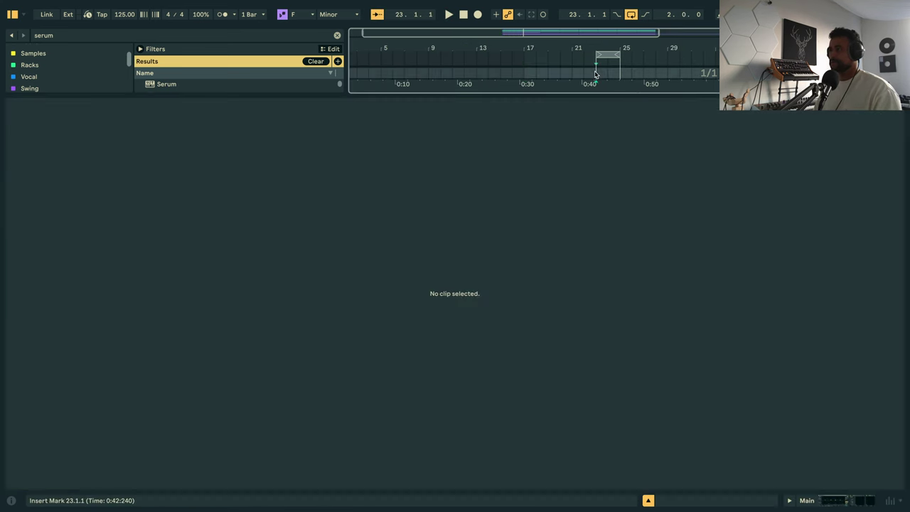
{"action": "left_click", "coordinate": [806, 501]}
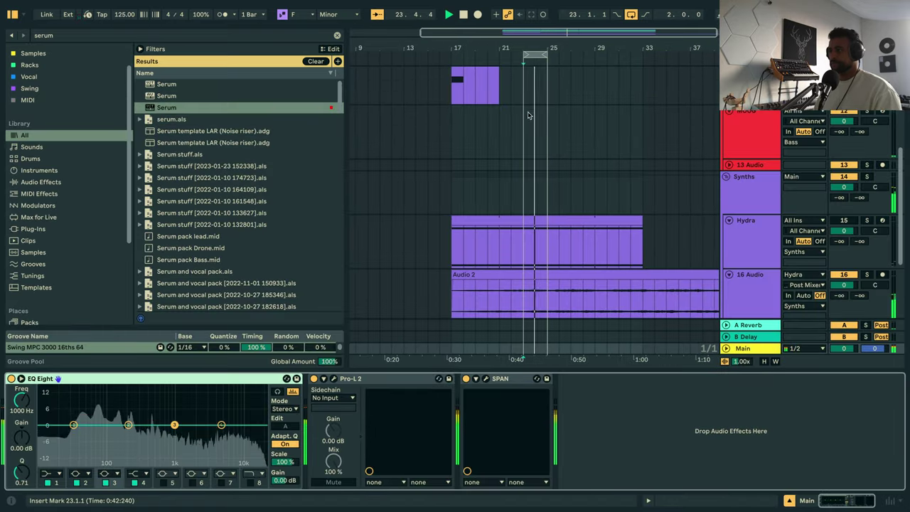
{"action": "scroll", "coordinate": [535, 114], "scroll_direction": "up", "scroll_amount": 3}
{"action": "scroll", "coordinate": [533, 170], "scroll_direction": "down", "scroll_amount": 5}
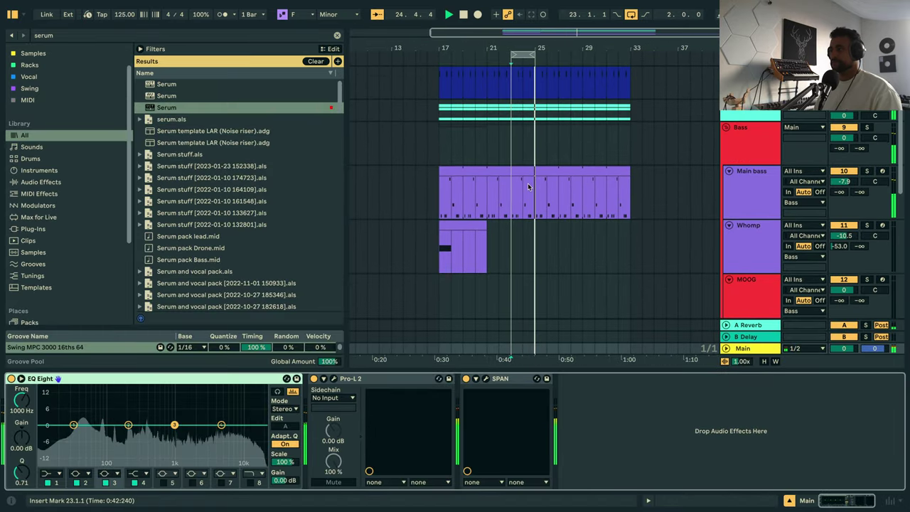
{"action": "scroll", "coordinate": [542, 216], "scroll_direction": "down", "scroll_amount": 3}
{"action": "double_click", "coordinate": [541, 228]}
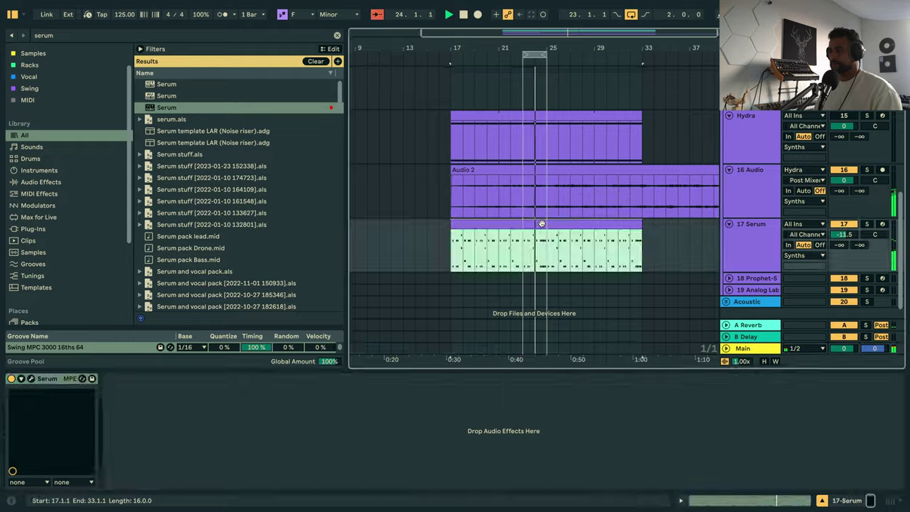
{"action": "key", "text": "ctrl+alt+e"}
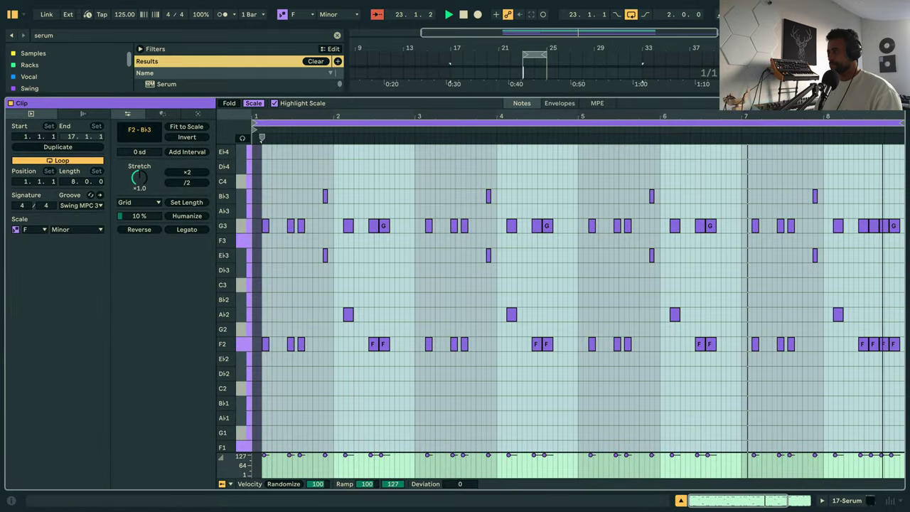
{"action": "scroll", "coordinate": [791, 214], "scroll_direction": "up", "scroll_amount": 5}
{"action": "left_click_drag", "start_coordinate": [581, 113], "coordinate": [669, 26]}
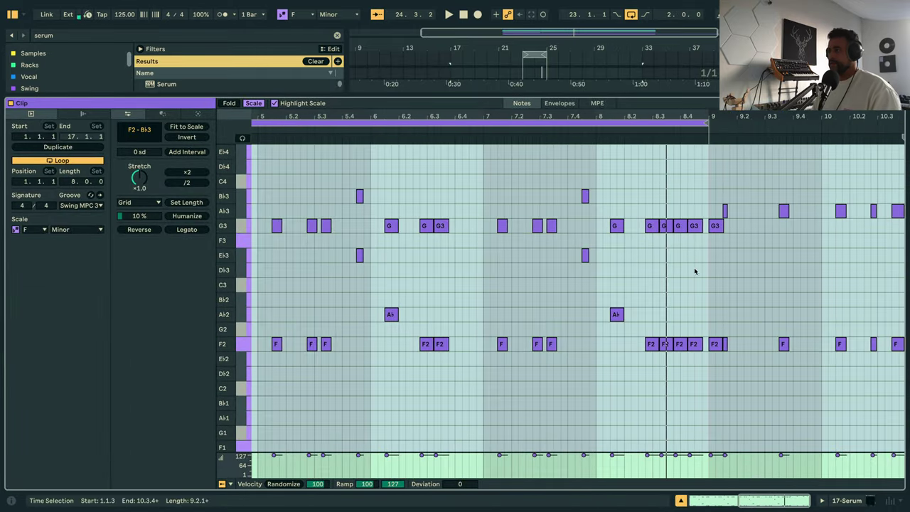
Shorten the F2 and G3 chord at 8.3.4 to a sixteenth and repeat it up to bar 9, then play the loop.
{"action": "left_click", "coordinate": [679, 344]}
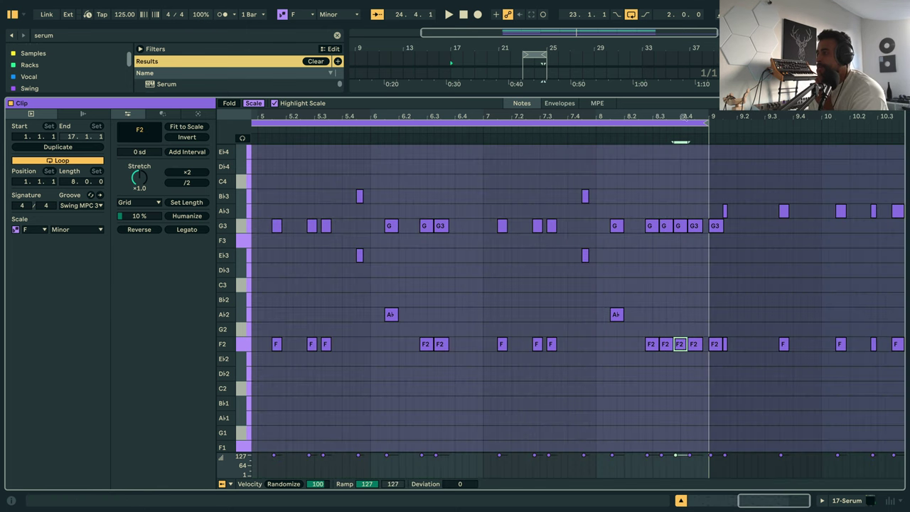
{"action": "scroll", "coordinate": [730, 280], "scroll_direction": "up", "scroll_amount": 3}
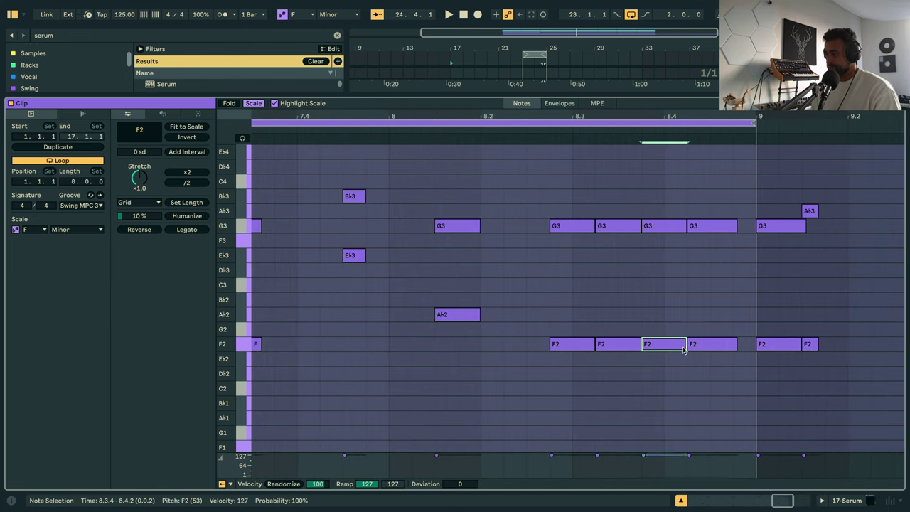
{"action": "left_click_drag", "start_coordinate": [670, 390], "coordinate": [682, 183]}
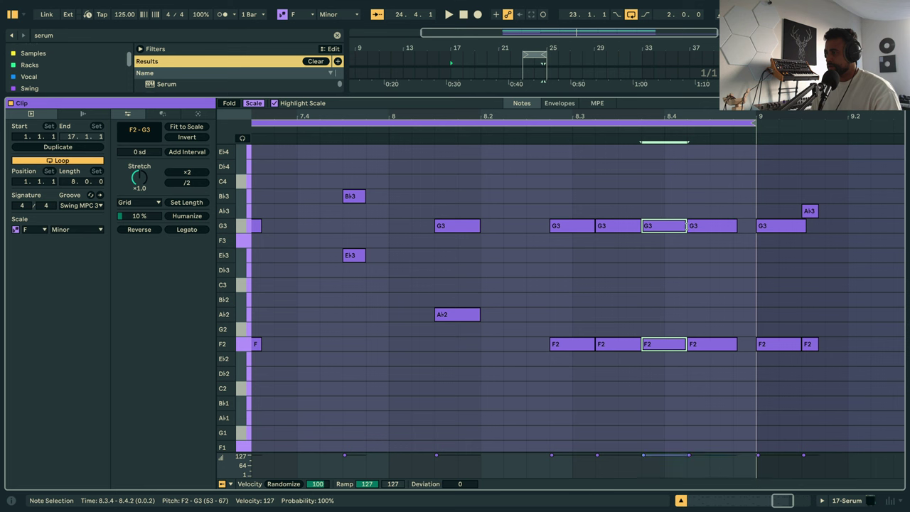
{"action": "left_click_drag", "start_coordinate": [686, 225], "coordinate": [754, 235]}
{"action": "key", "text": "space"}
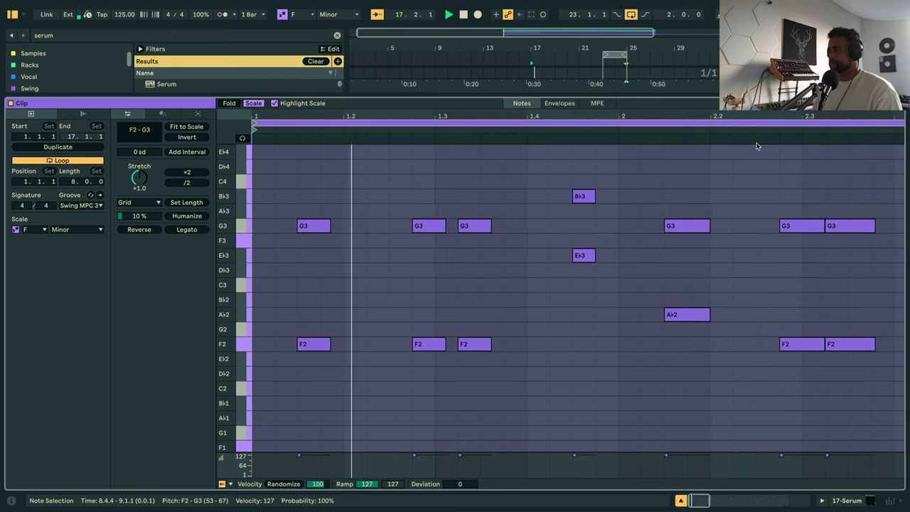
{"action": "left_click_drag", "start_coordinate": [802, 115], "coordinate": [378, 121]}
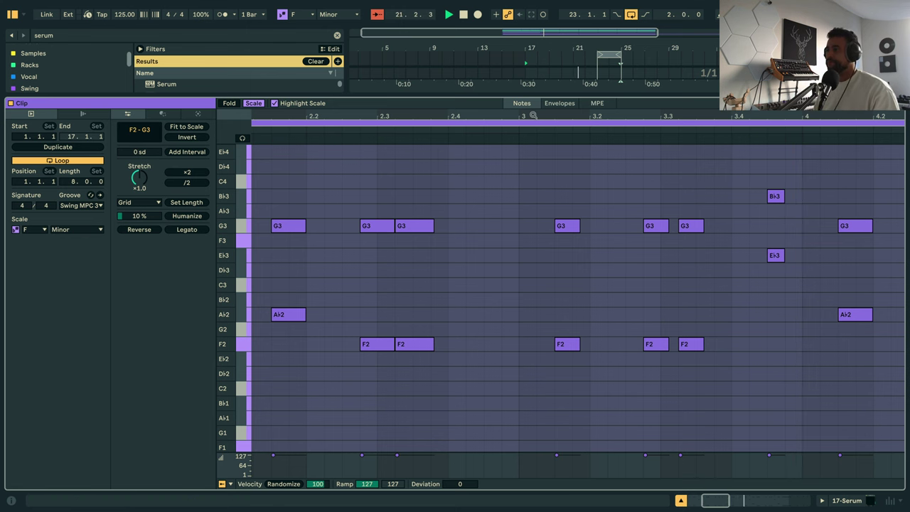
{"action": "left_click_drag", "start_coordinate": [532, 115], "coordinate": [533, 43]}
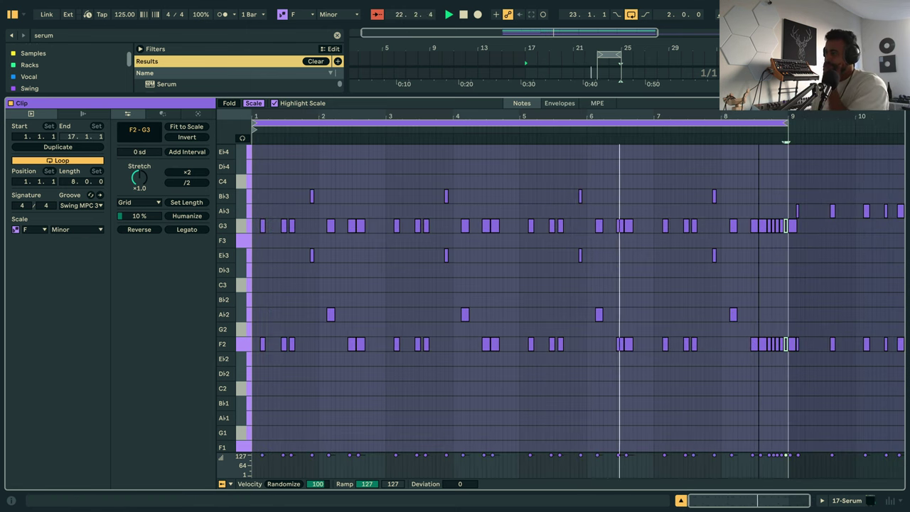
Try the upper G3 notes of the whole bar 8 fill at lower pitches, including E♭3, D♭3 and C3.
{"action": "left_click_drag", "start_coordinate": [758, 116], "coordinate": [637, 164]}
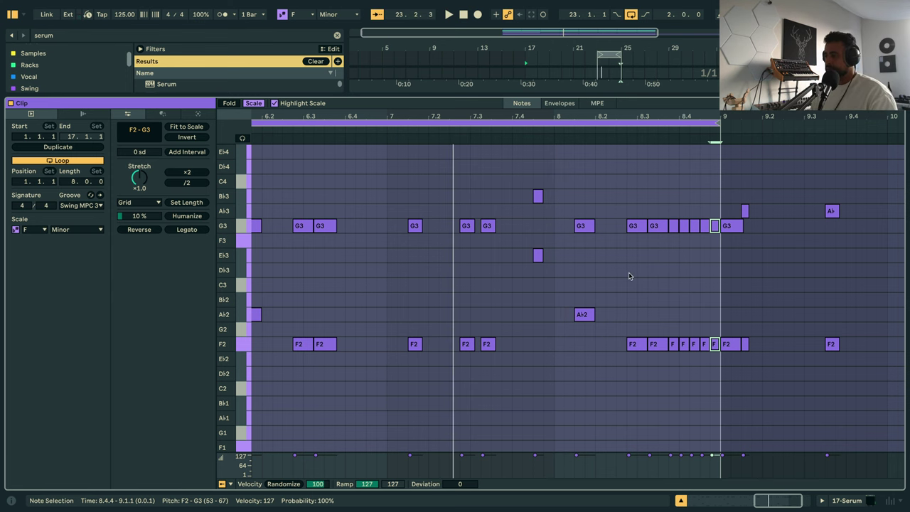
{"action": "left_click_drag", "start_coordinate": [629, 276], "coordinate": [709, 225]}
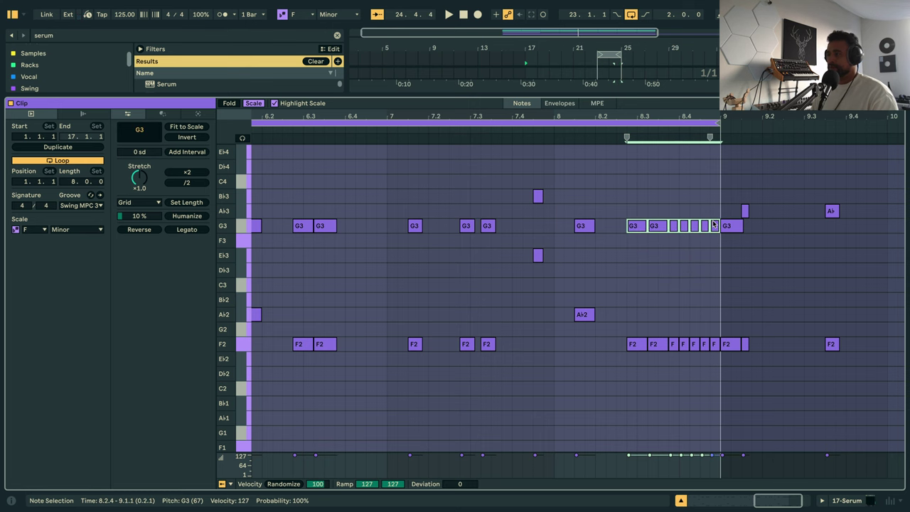
{"action": "key", "text": "Down"}
{"action": "key", "text": "Down"}
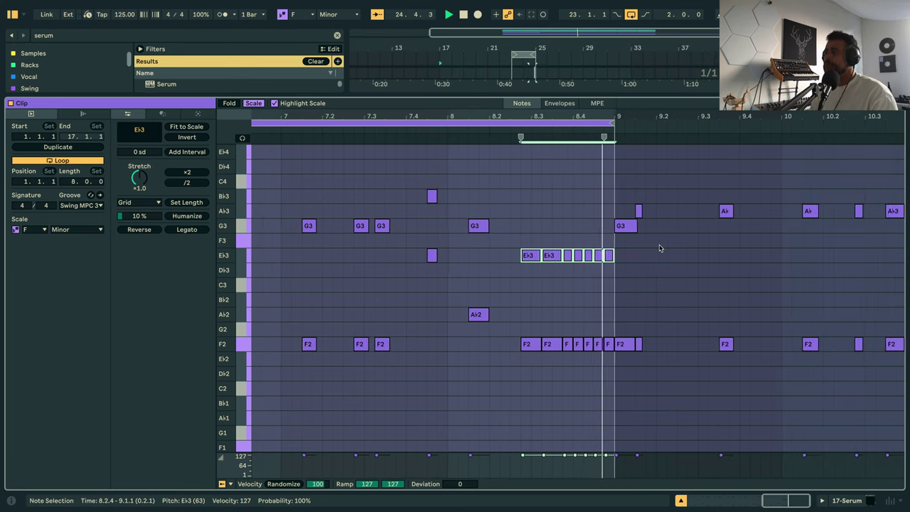
{"action": "key", "text": "Down"}
{"action": "key", "text": "Down"}
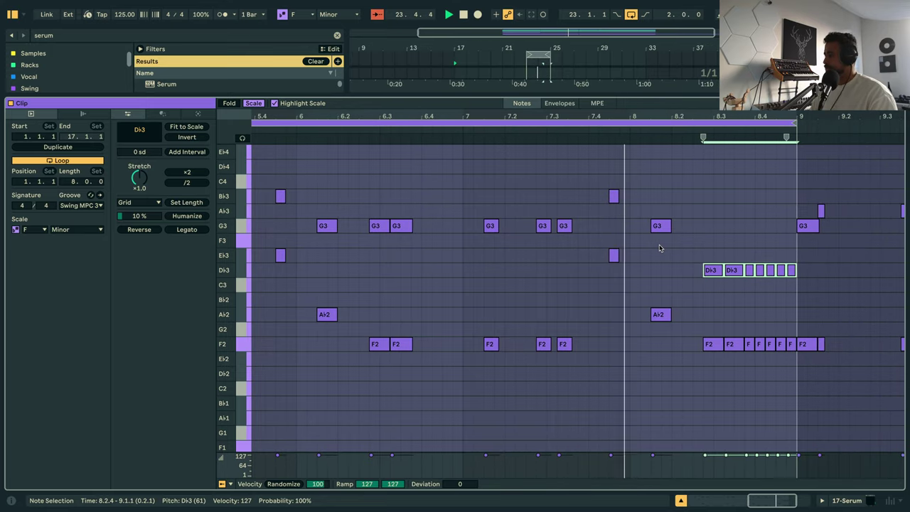
{"action": "key", "text": "Down"}
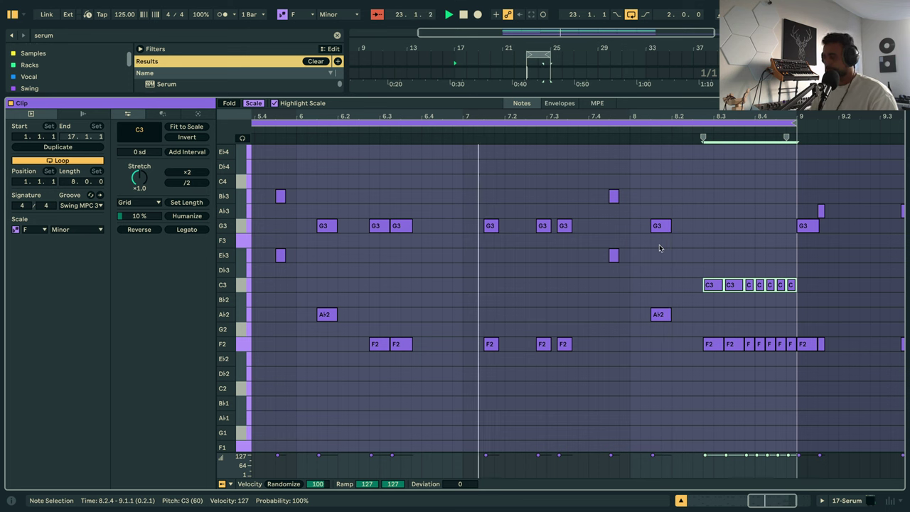
{"action": "key", "text": "Up"}
{"action": "key", "text": "Up"}
{"action": "key", "text": "Up"}
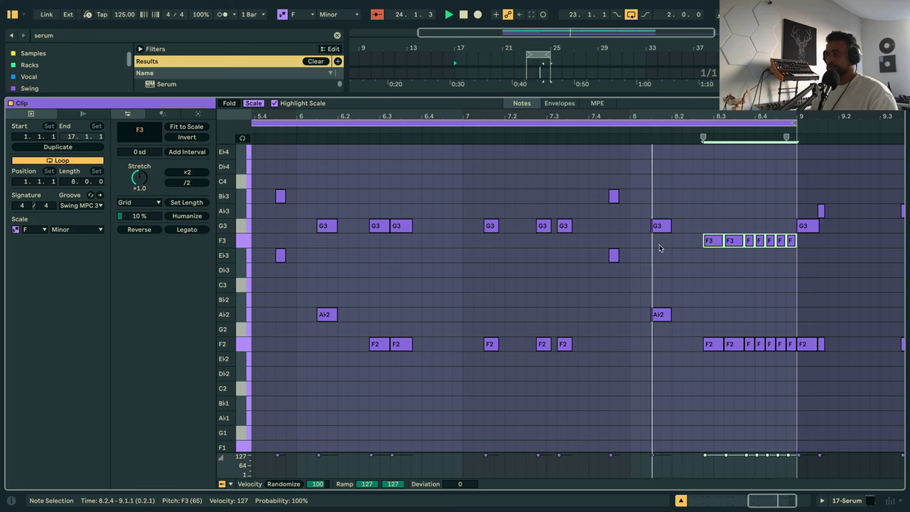
{"action": "key", "text": "Up"}
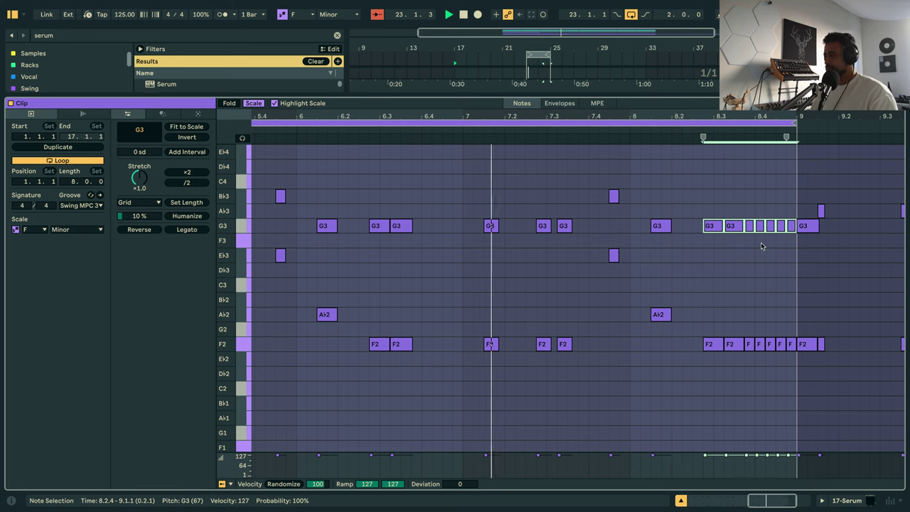
Transpose only the last four G3 notes of bar 8 to F3, trying D♭3 and C3 along the way.
{"action": "left_click_drag", "start_coordinate": [761, 246], "coordinate": [792, 228]}
{"action": "key", "text": "Down"}
{"action": "key", "text": "Down"}
{"action": "key", "text": "Down"}
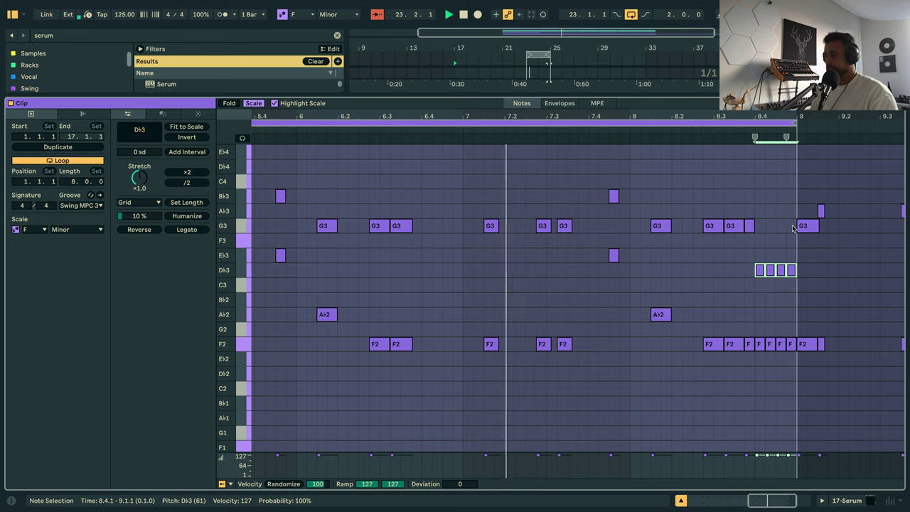
{"action": "key", "text": "Down"}
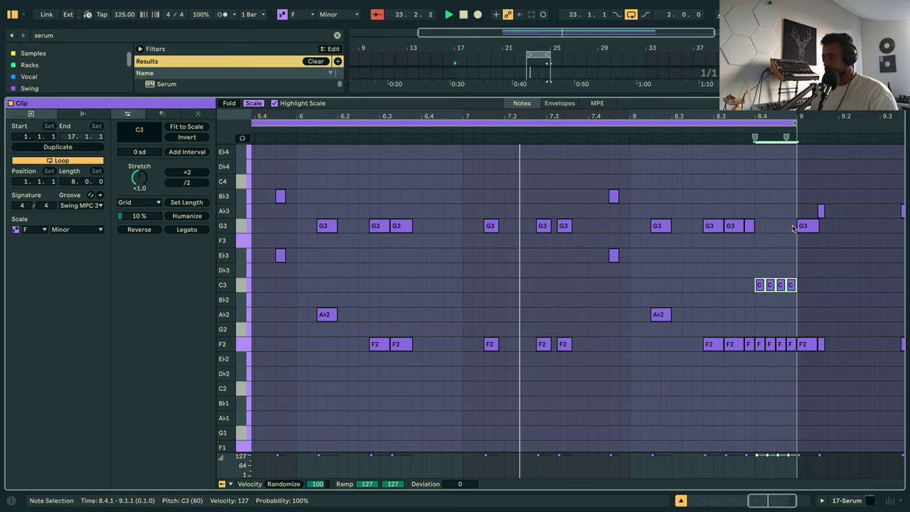
{"action": "key", "text": "Up"}
{"action": "key", "text": "Up"}
{"action": "key", "text": "Up"}
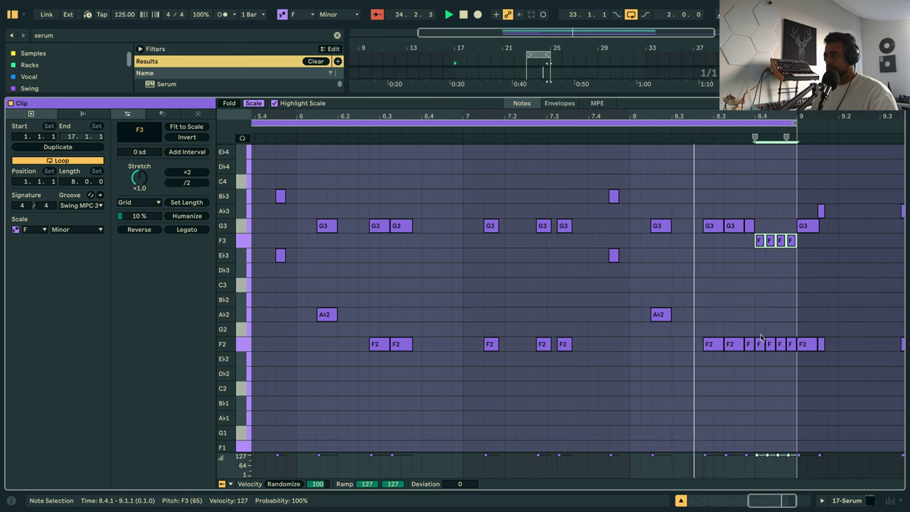
Transpose the last four upper notes of bar 8's fill from F3 to C3 and play the arrangement from bar 17.
{"action": "key", "text": "Down"}
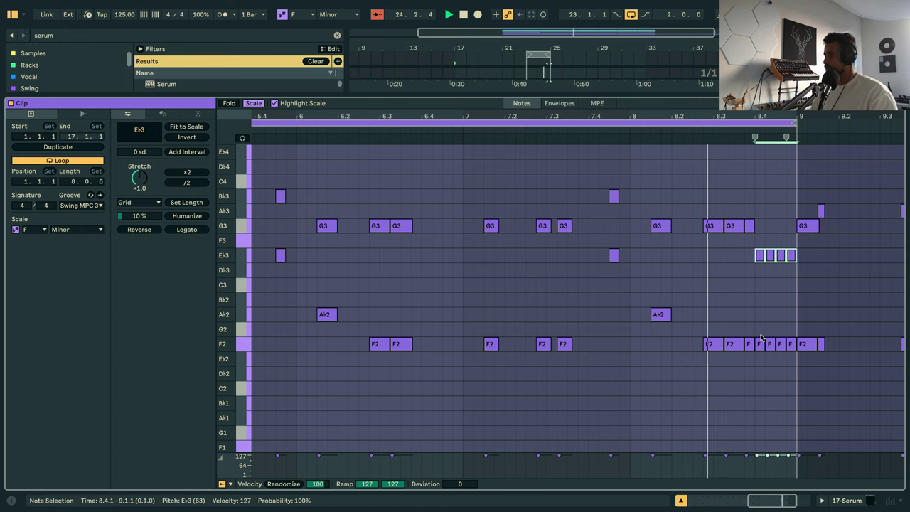
{"action": "key", "text": "Down"}
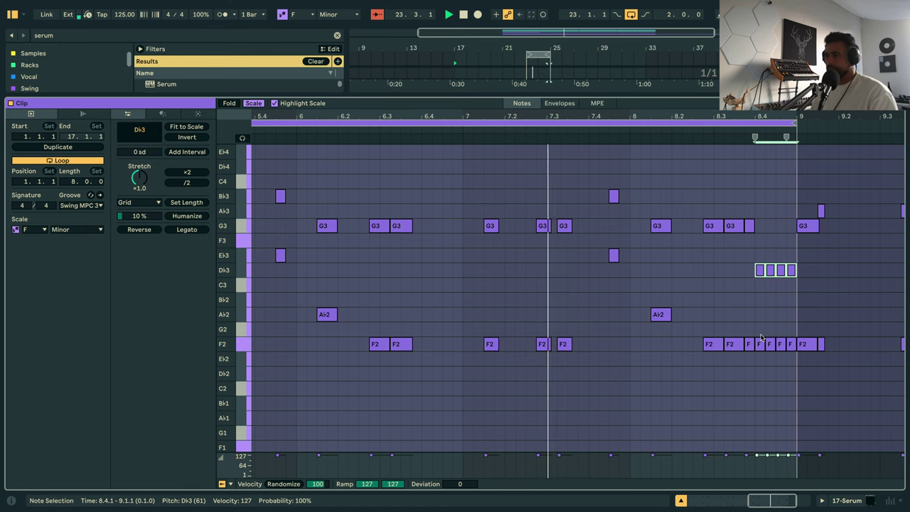
{"action": "key", "text": "Down"}
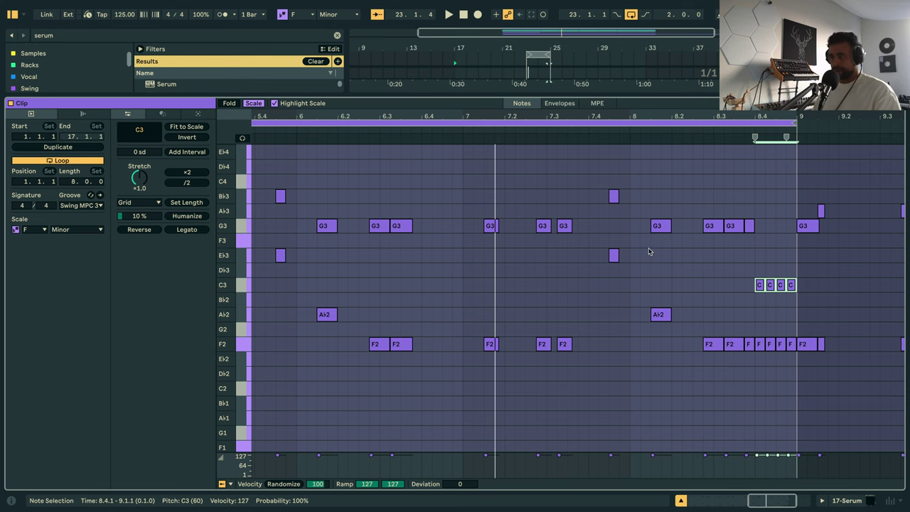
{"action": "key", "text": "shift+Tab"}
{"action": "key", "text": "space"}
{"action": "left_click", "coordinate": [574, 275]}
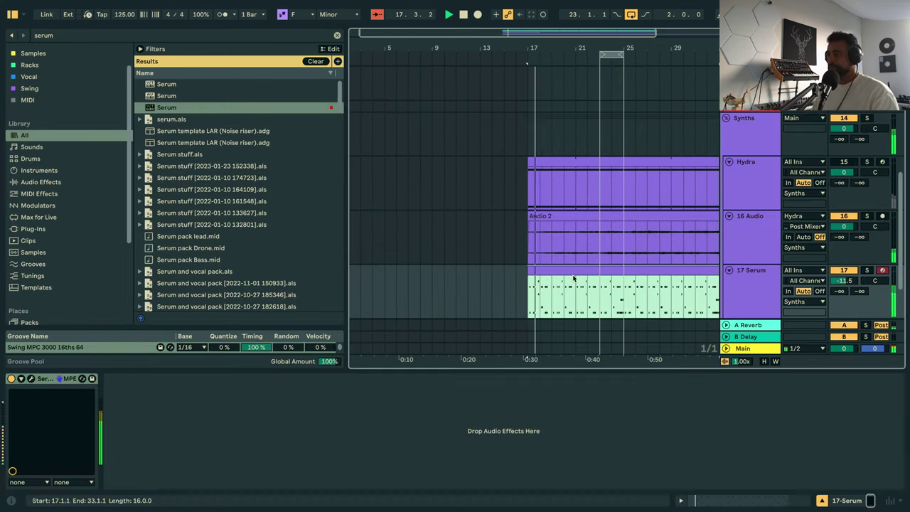
{"action": "left_click", "coordinate": [628, 286]}
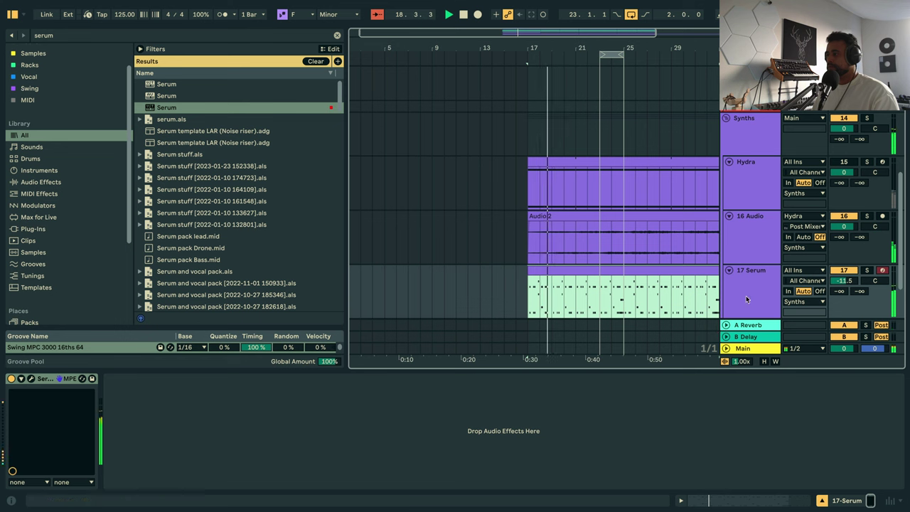
Try the Serum track's reverb send at -18.4 dB and delay send at -8.7 dB, then remove both sends.
{"action": "left_click_drag", "start_coordinate": [839, 291], "coordinate": [854, 281]}
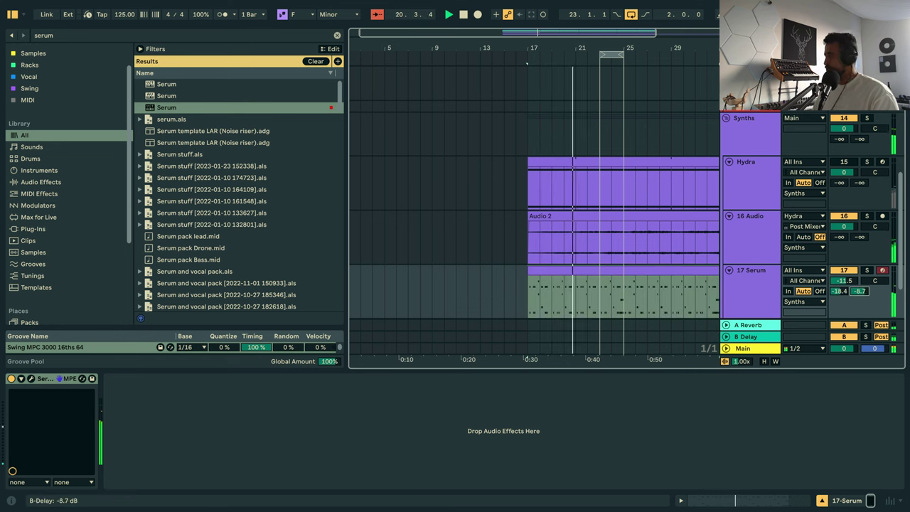
{"action": "mouse_move", "coordinate": [854, 297]}
{"action": "left_mouse_down"}
{"action": "mouse_move", "coordinate": [856, 316]}
{"action": "mouse_move", "coordinate": [838, 305]}
{"action": "left_mouse_up"}
{"action": "key", "text": "space"}
{"action": "key", "text": "space"}
{"action": "key", "text": "space"}
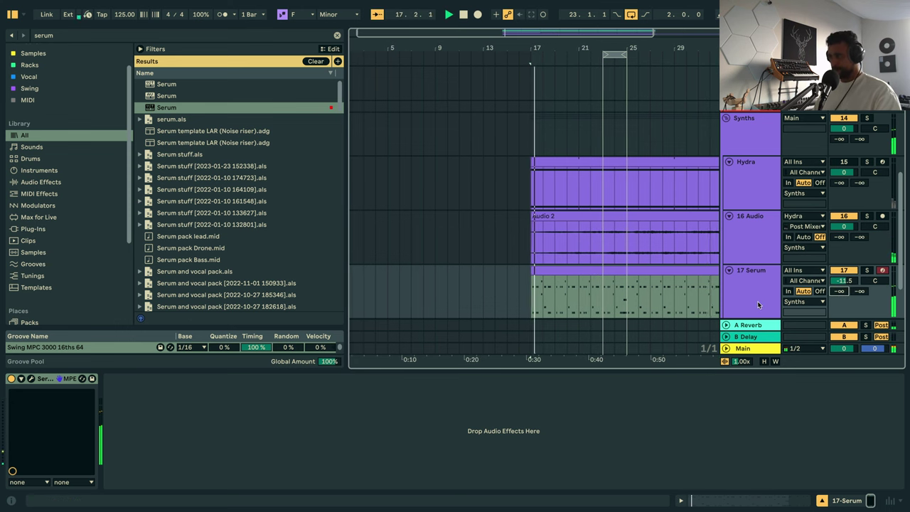
Move the Serum track above Hydra in the Synths group and set the arrangement loop to bars 17 through 33.
{"action": "left_click", "coordinate": [761, 287]}
{"action": "left_click_drag", "start_coordinate": [760, 289], "coordinate": [759, 195]}
{"action": "left_click_drag", "start_coordinate": [651, 48], "coordinate": [466, 54]}
{"action": "left_click_drag", "start_coordinate": [591, 48], "coordinate": [557, 48]}
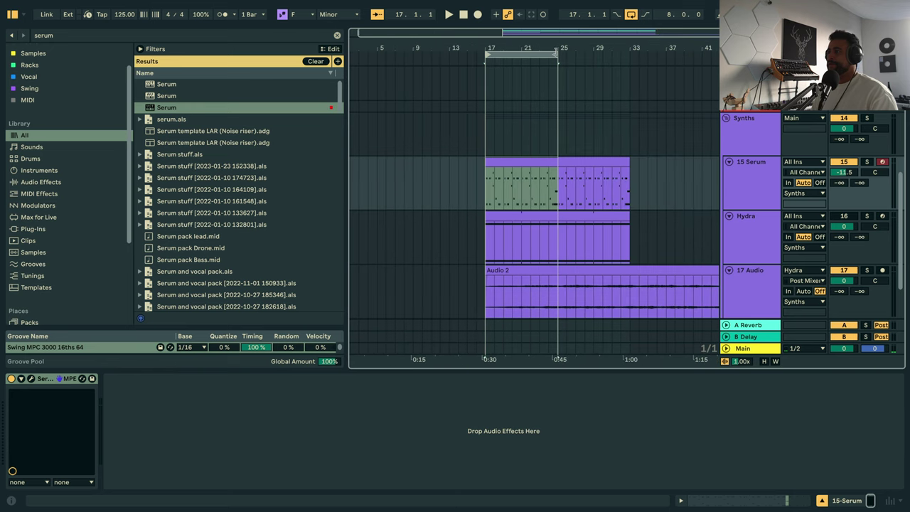
{"action": "left_click_drag", "start_coordinate": [626, 73], "coordinate": [629, 75]}
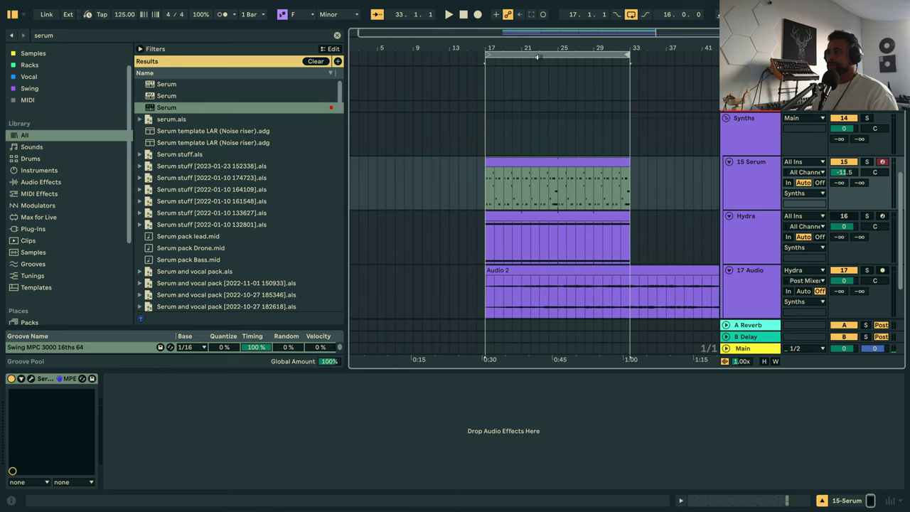
{"action": "left_click_drag", "start_coordinate": [525, 49], "coordinate": [658, 94]}
Turn down oscillator A's Sync warp in the Serum stab while playing the loop.
{"action": "key", "text": "space"}
{"action": "scroll", "coordinate": [692, 160], "scroll_direction": "up", "scroll_amount": 5}
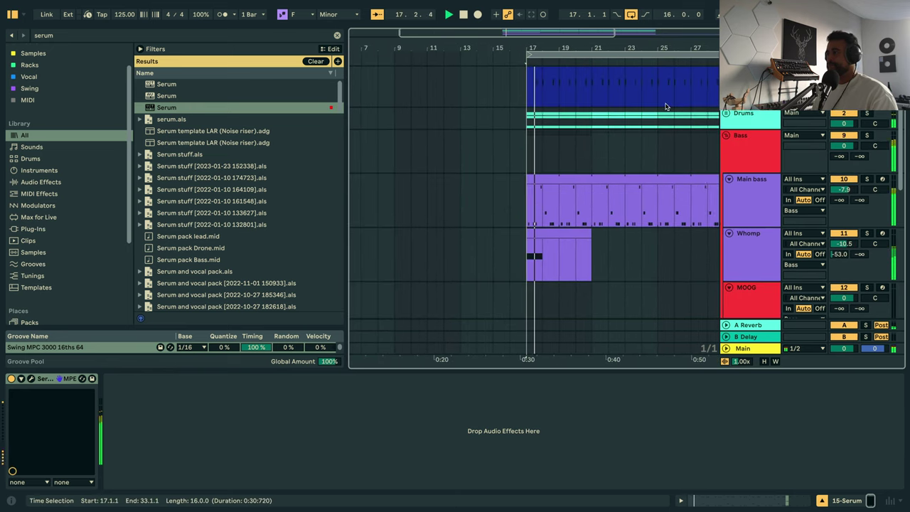
{"action": "key", "text": "space"}
{"action": "left_click_drag", "start_coordinate": [637, 43], "coordinate": [565, 28]}
{"action": "scroll", "coordinate": [687, 267], "scroll_direction": "down", "scroll_amount": 5}
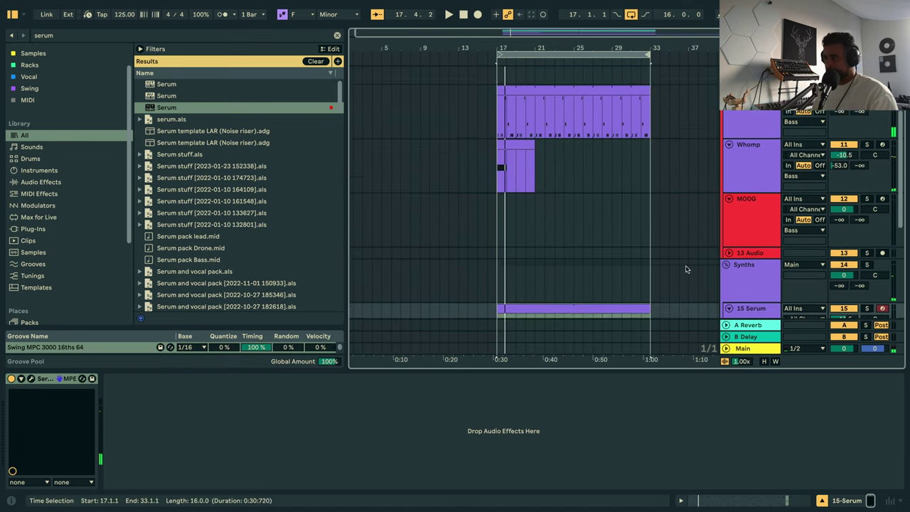
{"action": "left_click", "coordinate": [736, 282]}
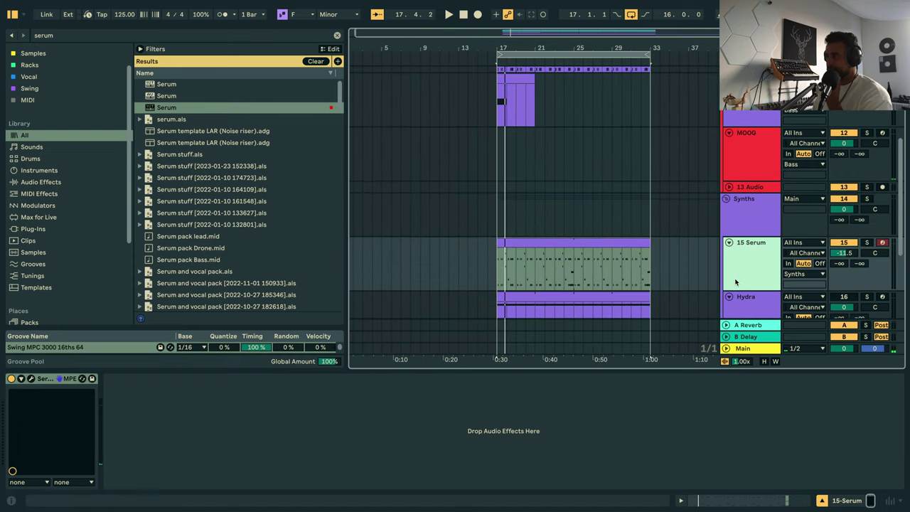
{"action": "left_click", "coordinate": [31, 378]}
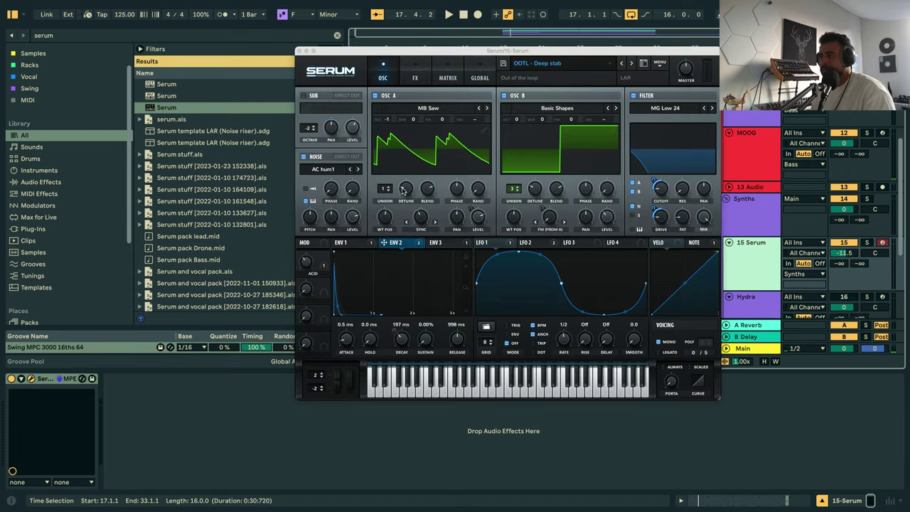
{"action": "left_click_drag", "start_coordinate": [421, 218], "coordinate": [424, 264]}
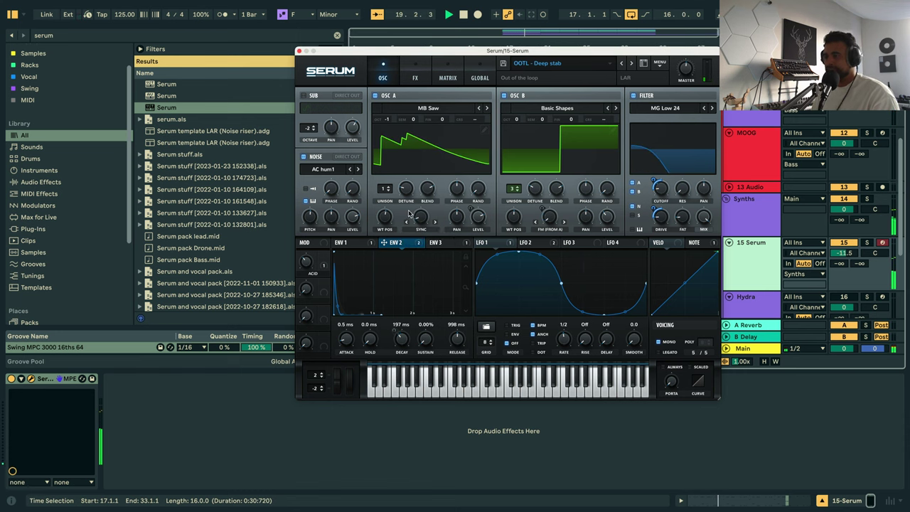
{"action": "key", "text": "space"}
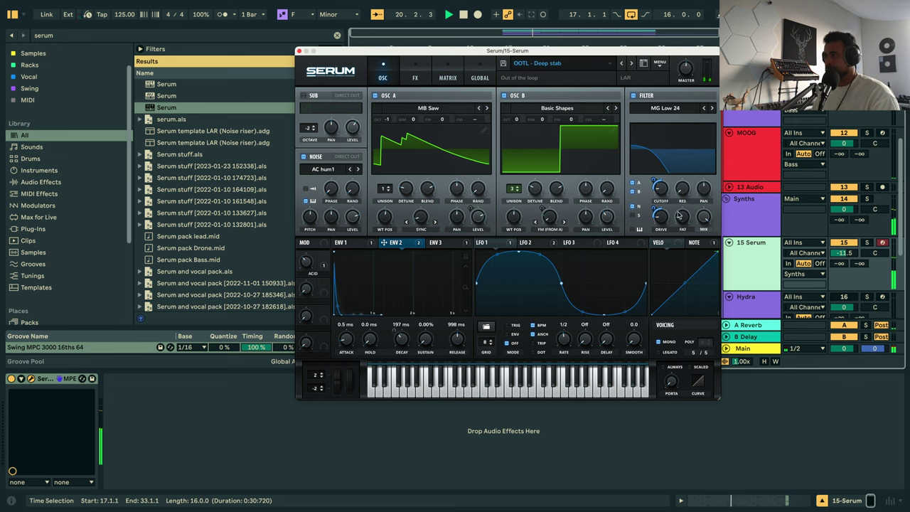
{"action": "left_click", "coordinate": [299, 51]}
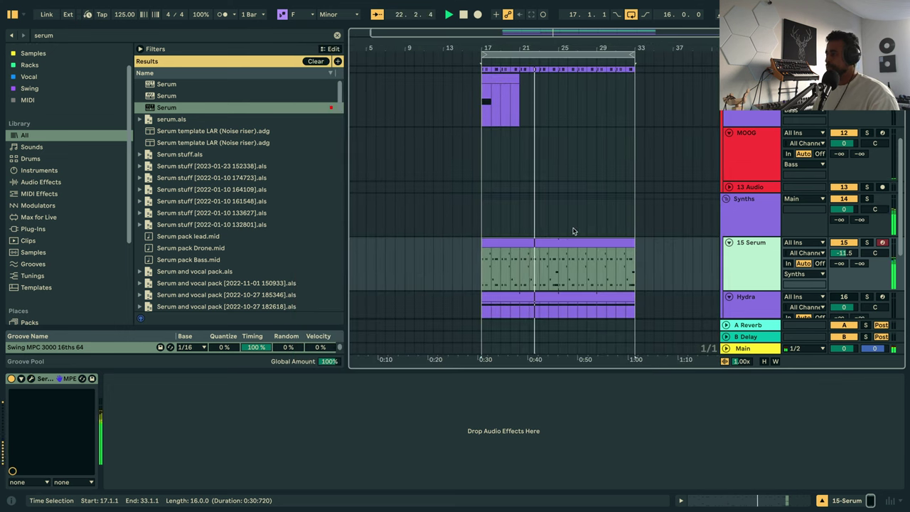
Copy the four-bar Whomp clip from bar 17 to bar 25 and listen to it in the loop.
{"action": "scroll", "coordinate": [577, 225], "scroll_direction": "up", "scroll_amount": 3}
{"action": "left_click_drag", "start_coordinate": [497, 163], "coordinate": [575, 178]}
{"action": "scroll", "coordinate": [635, 235], "scroll_direction": "down", "scroll_amount": 1}
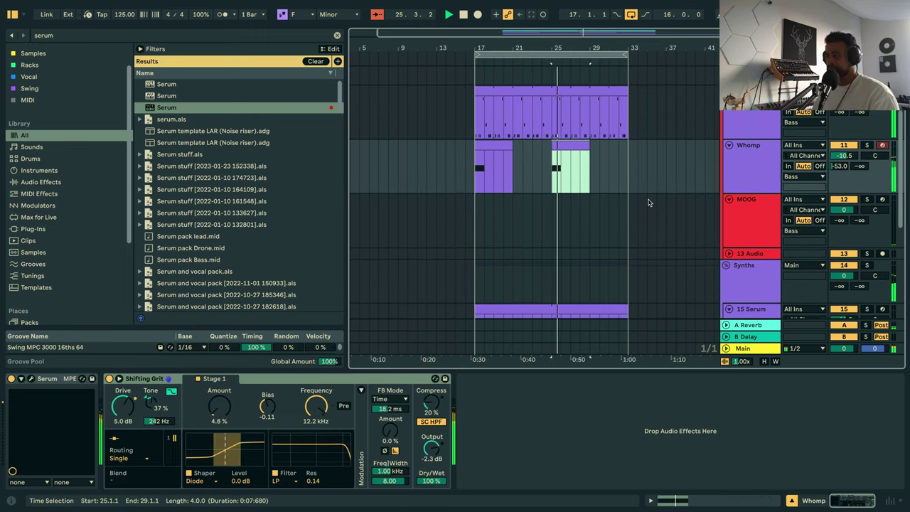
{"action": "left_click", "coordinate": [544, 150]}
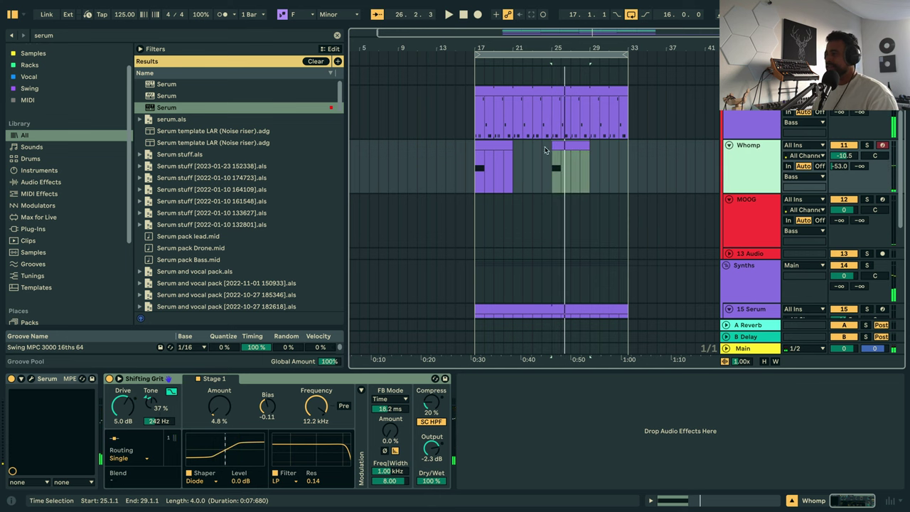
Remove all LFO 1 destinations in the Whomp track's Serum patch and check the sound in playback.
{"action": "left_click", "coordinate": [565, 140]}
{"action": "left_click", "coordinate": [32, 378]}
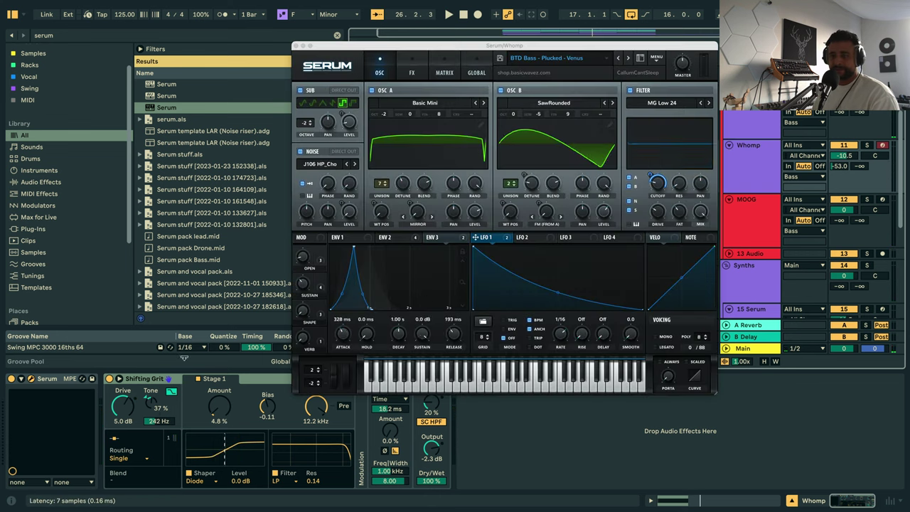
{"action": "right_click", "coordinate": [484, 238]}
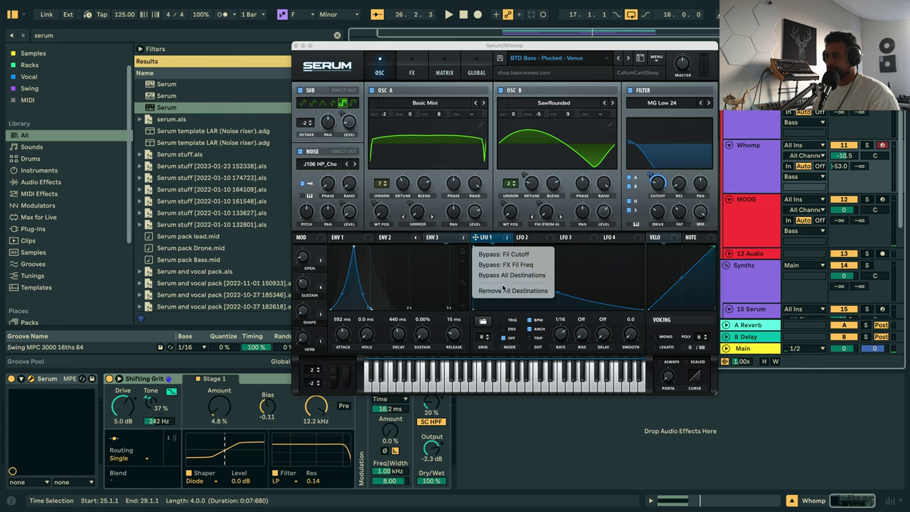
{"action": "left_click", "coordinate": [503, 290]}
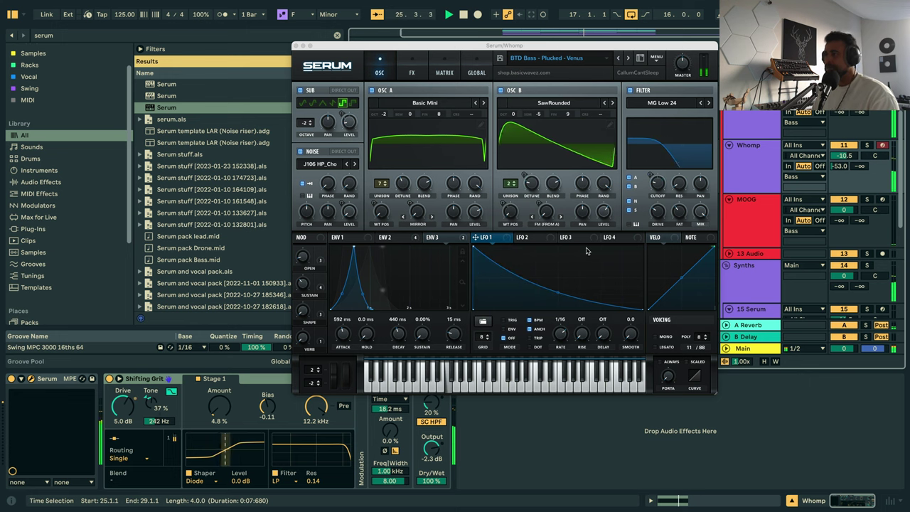
{"action": "left_click", "coordinate": [296, 46]}
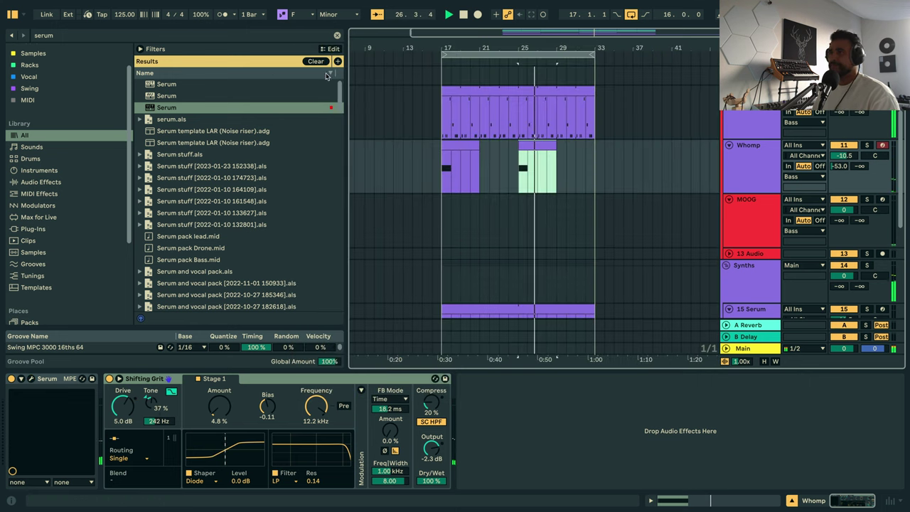
Add the OTT preset after Shifting Grit on the Whomp track and set its Amount to 41%.
{"action": "left_click", "coordinate": [338, 35]}
{"action": "type", "text": "ott"}
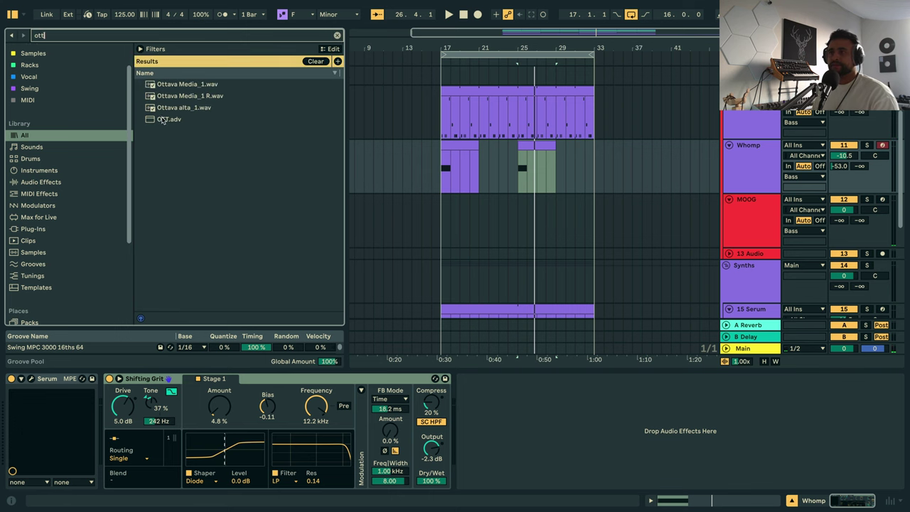
{"action": "double_click", "coordinate": [162, 120]}
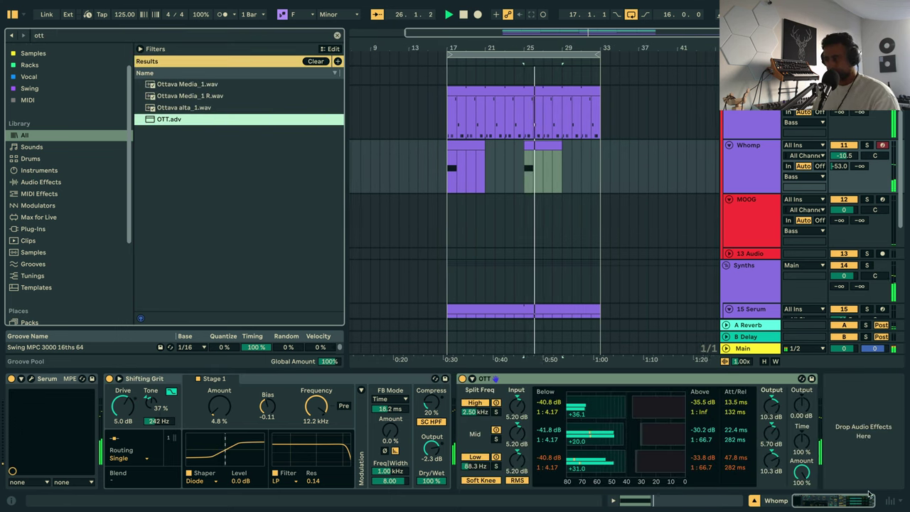
{"action": "left_click_drag", "start_coordinate": [801, 477], "coordinate": [799, 475]}
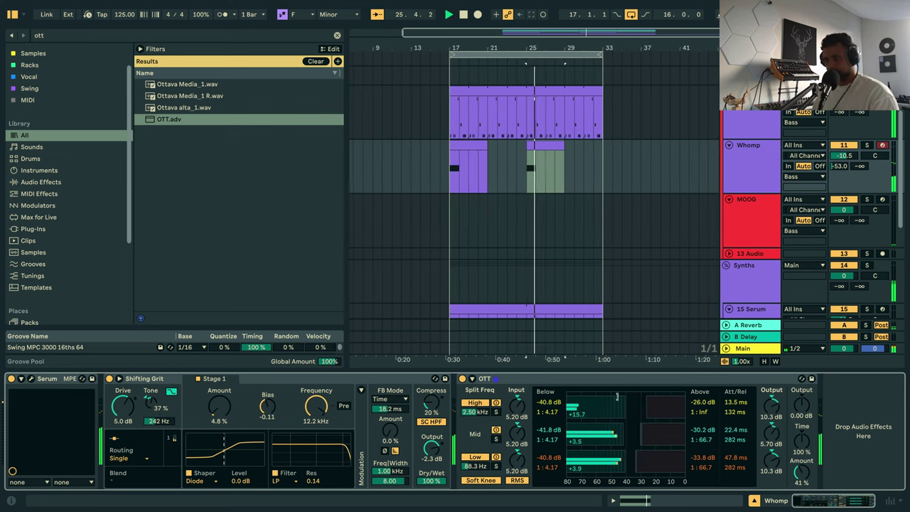
Collapse the Bass and Synths groups and insert a new audio track below Synths.
{"action": "left_click", "coordinate": [744, 171]}
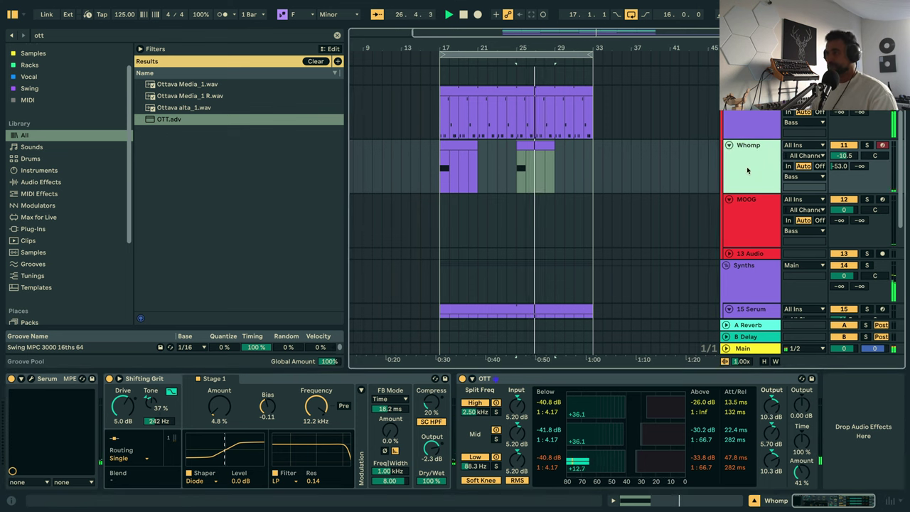
{"action": "scroll", "coordinate": [732, 156], "scroll_direction": "up", "scroll_amount": 3}
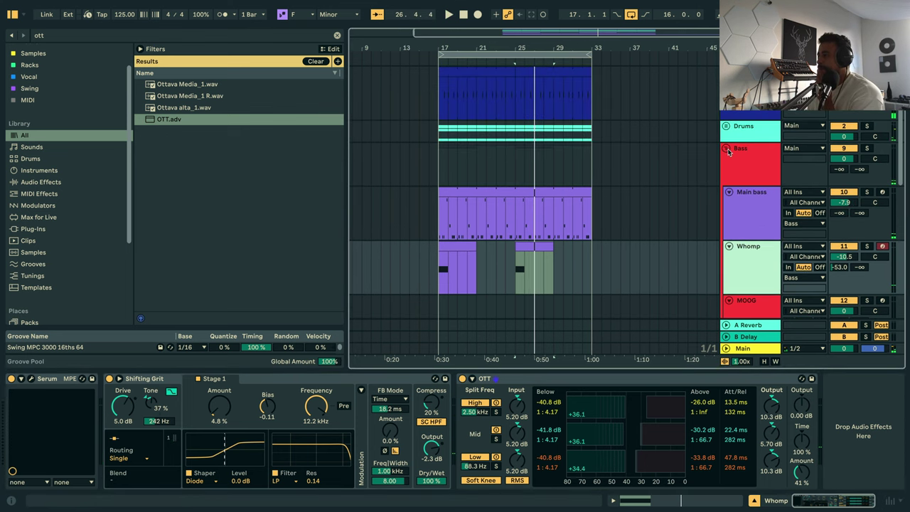
{"action": "left_click", "coordinate": [726, 149]}
{"action": "scroll", "coordinate": [755, 188], "scroll_direction": "down", "scroll_amount": 3}
{"action": "left_click", "coordinate": [726, 89]}
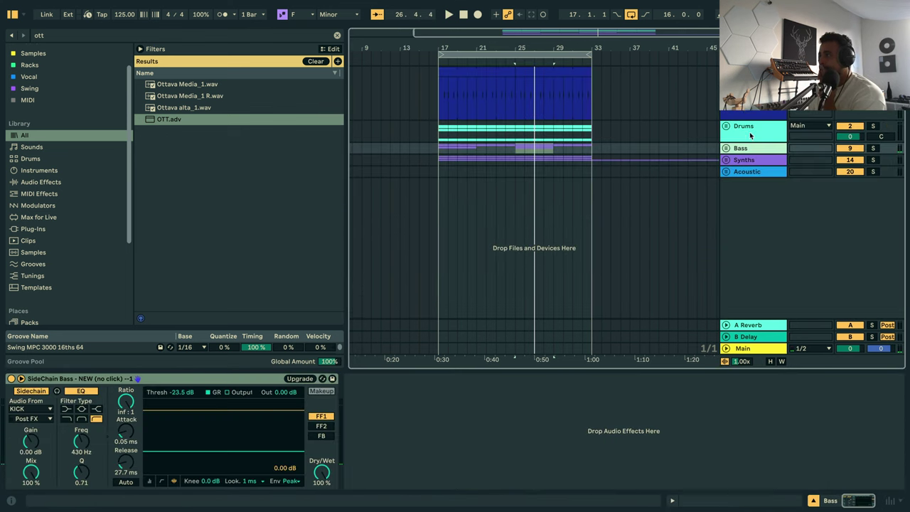
{"action": "left_click", "coordinate": [752, 162]}
{"action": "key", "text": "ctrl+t"}
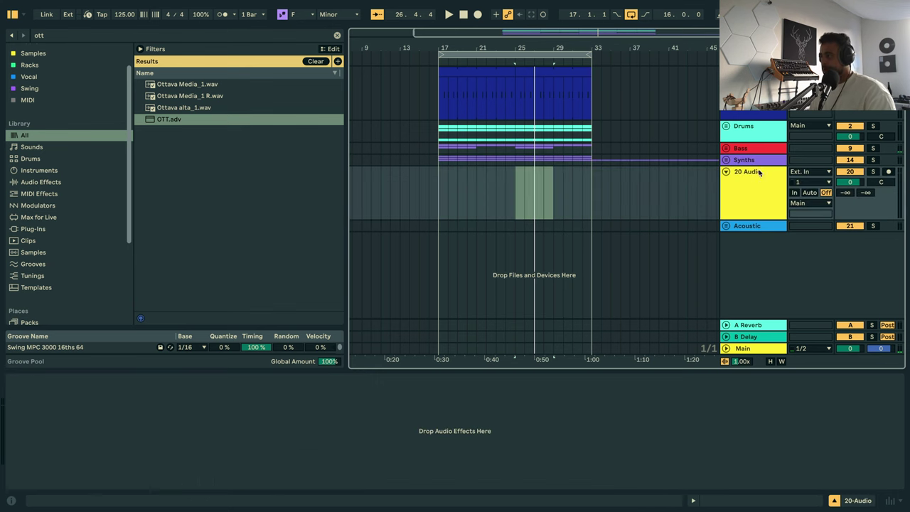
Clear the browser search and open the acoustic Drum fills folder of the Basic Waves X LAR Melodic Breaks Pack in My samples.
{"action": "left_click", "coordinate": [336, 35]}
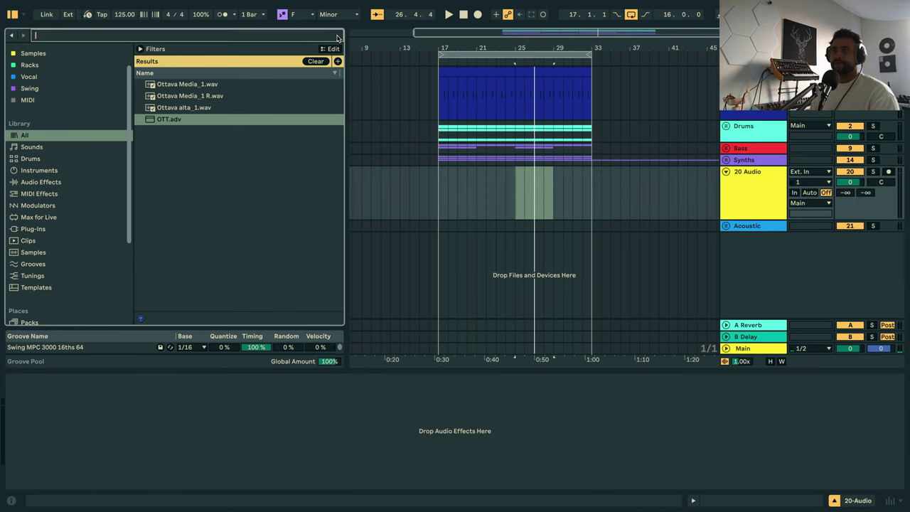
{"action": "scroll", "coordinate": [87, 236], "scroll_direction": "down", "scroll_amount": 4}
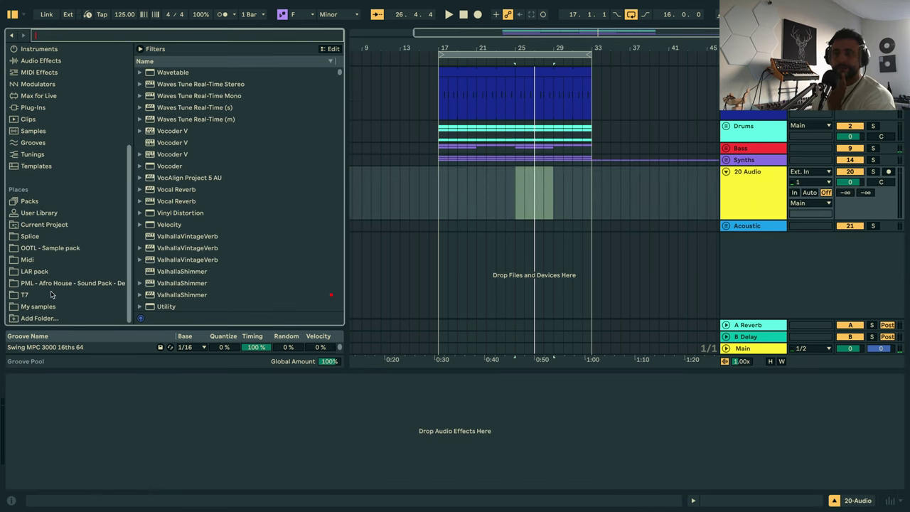
{"action": "left_click", "coordinate": [40, 306]}
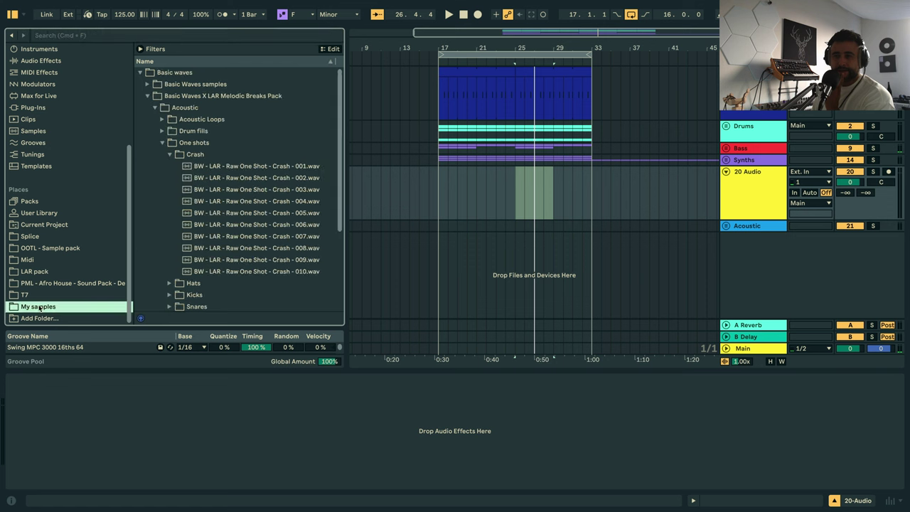
{"action": "left_click", "coordinate": [149, 96]}
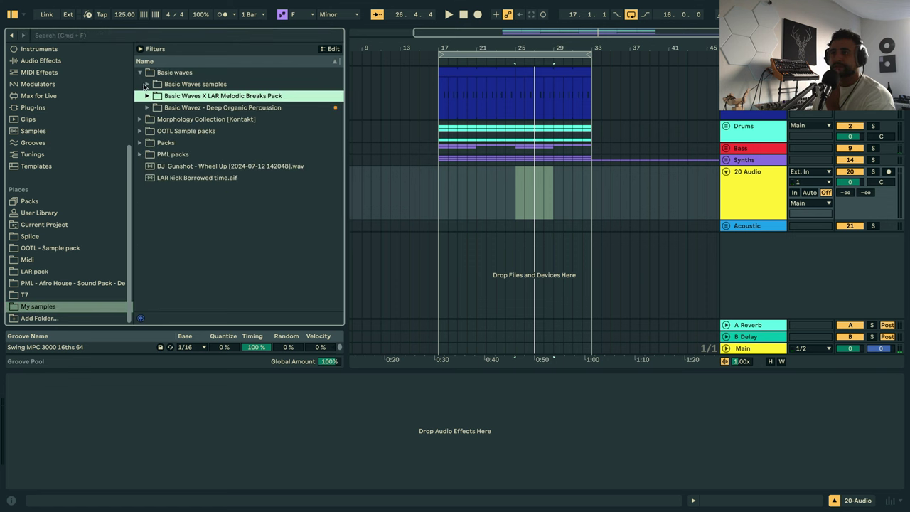
{"action": "left_click", "coordinate": [146, 96]}
{"action": "left_click", "coordinate": [162, 132]}
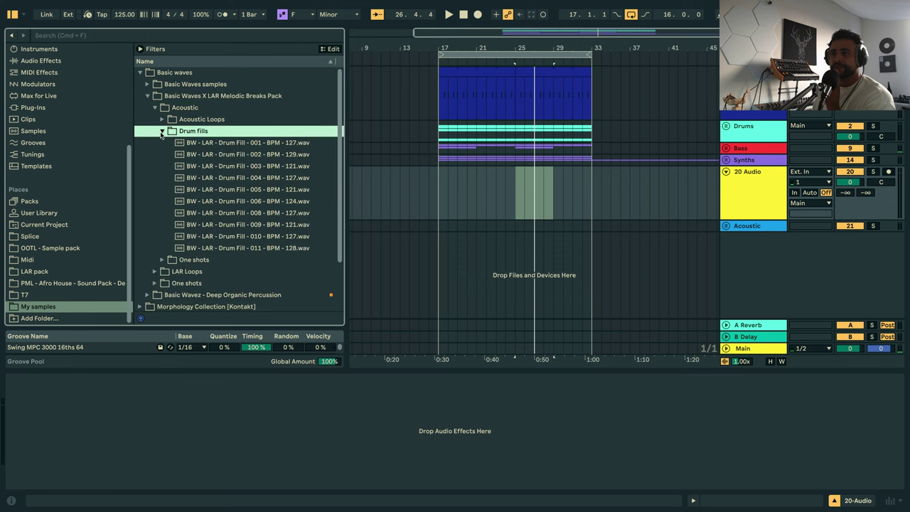
Preview drum fill samples 001, 002 and 003, comparing them before settling on one.
{"action": "left_click", "coordinate": [229, 143]}
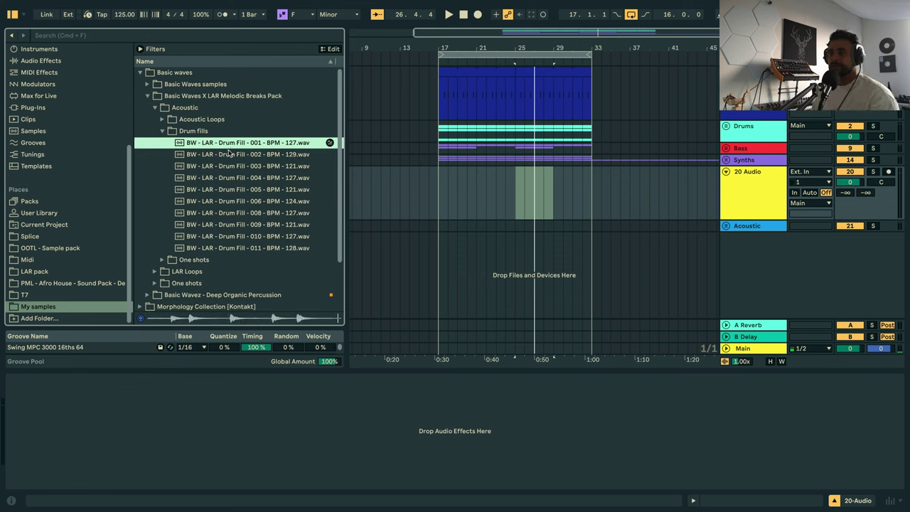
{"action": "left_click", "coordinate": [228, 155]}
{"action": "left_click", "coordinate": [226, 166]}
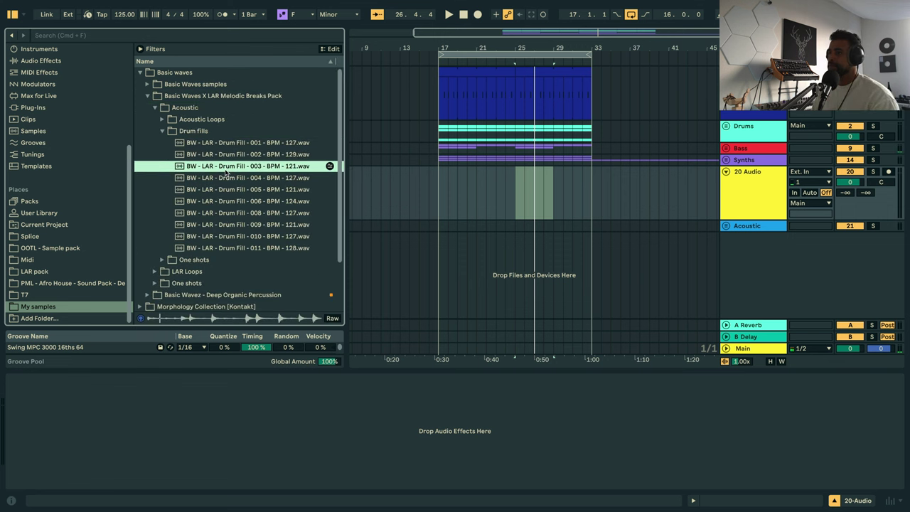
{"action": "left_click", "coordinate": [228, 155]}
{"action": "left_click", "coordinate": [229, 143]}
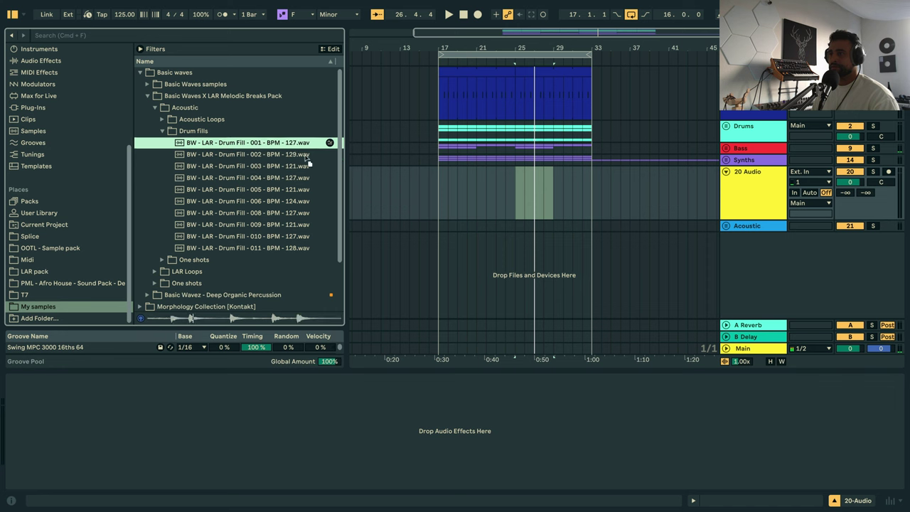
Place Drum Fill 001 at bar 18 on a new track below Acoustic and set the track volume to -8.9 dB.
{"action": "left_click", "coordinate": [457, 201]}
{"action": "left_click_drag", "start_coordinate": [457, 201], "coordinate": [447, 244]}
{"action": "left_click_drag", "start_coordinate": [843, 248], "coordinate": [843, 271]}
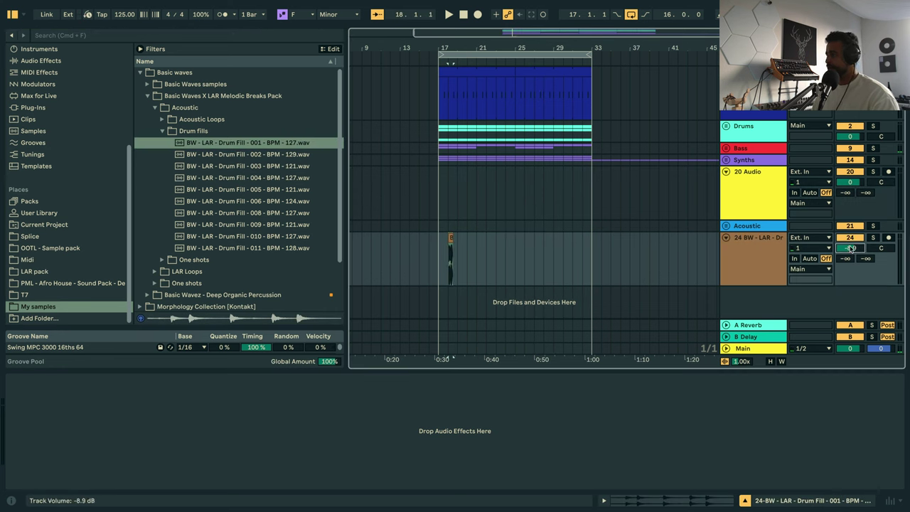
Move the drum fill clip so that it starts at 24.3.1, leading into bar 25.
{"action": "left_click_drag", "start_coordinate": [455, 240], "coordinate": [513, 248]}
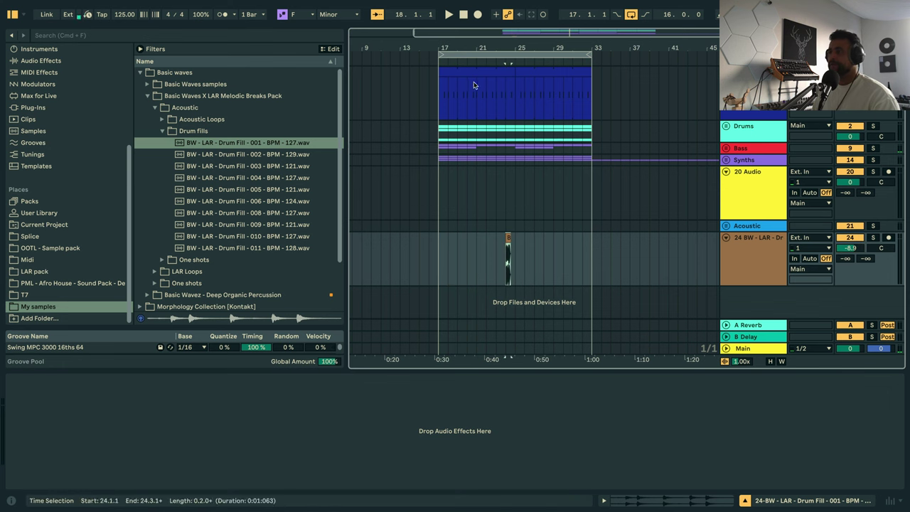
{"action": "left_click_drag", "start_coordinate": [478, 50], "coordinate": [555, 125]}
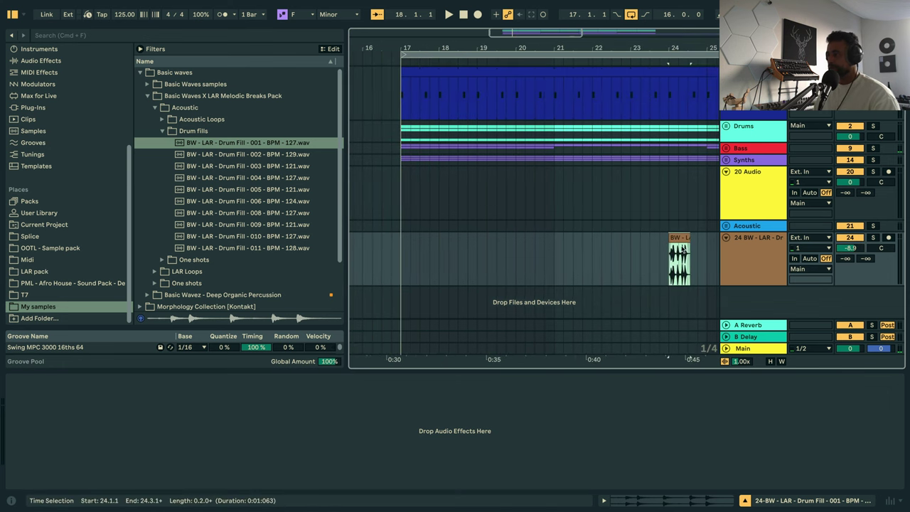
{"action": "left_click_drag", "start_coordinate": [680, 237], "coordinate": [698, 237]}
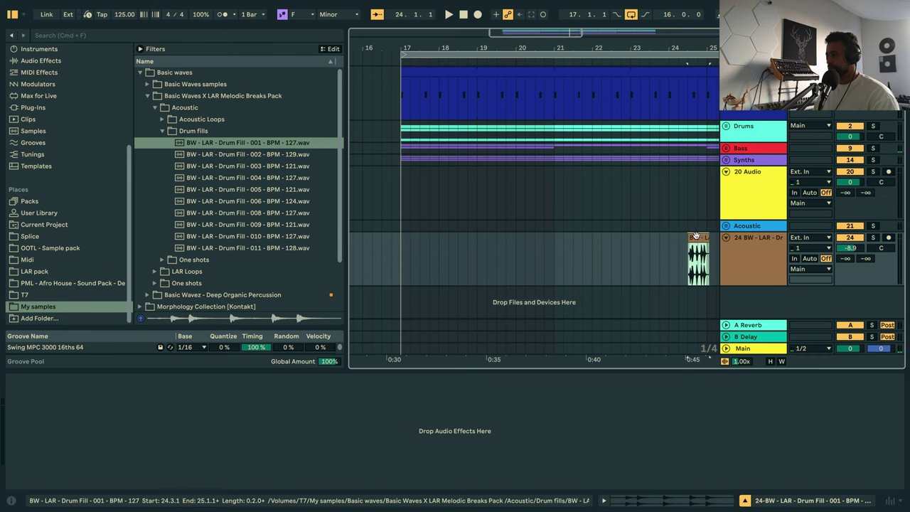
Turn on Warp for the drum fill clip and listen to it in the arrangement.
{"action": "double_click", "coordinate": [695, 236]}
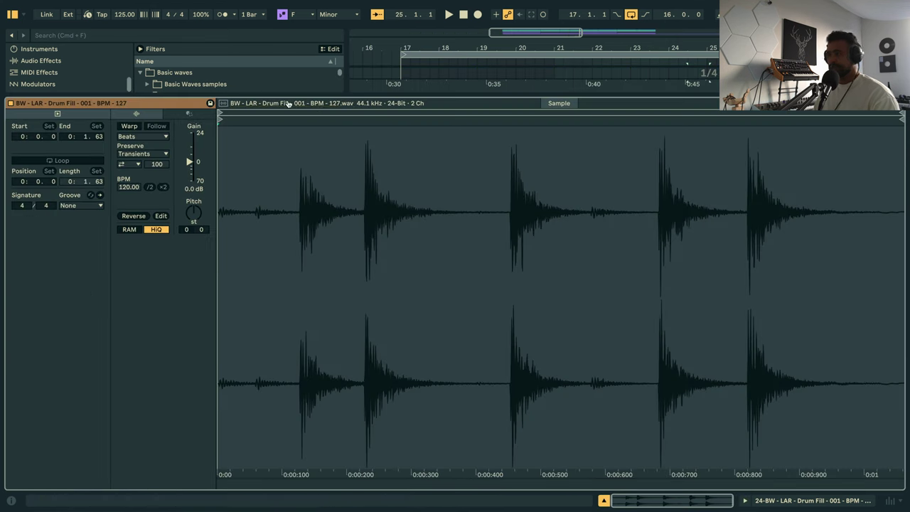
{"action": "left_click", "coordinate": [128, 126]}
{"action": "left_click", "coordinate": [129, 126]}
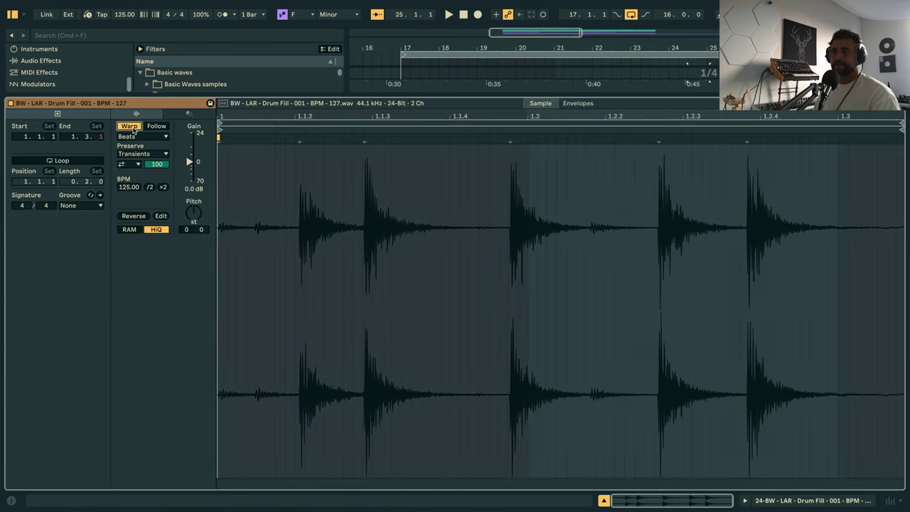
{"action": "key", "text": "shift+Tab"}
{"action": "key", "text": "space"}
{"action": "key", "text": "space"}
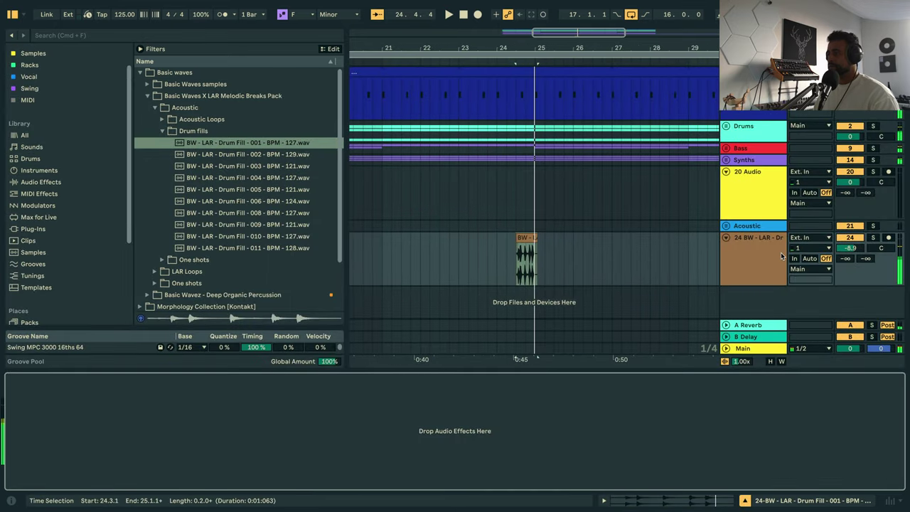
Apply the Swing MPC 3000 16ths 64 groove to the drum fill clip and listen to it.
{"action": "double_click", "coordinate": [520, 237]}
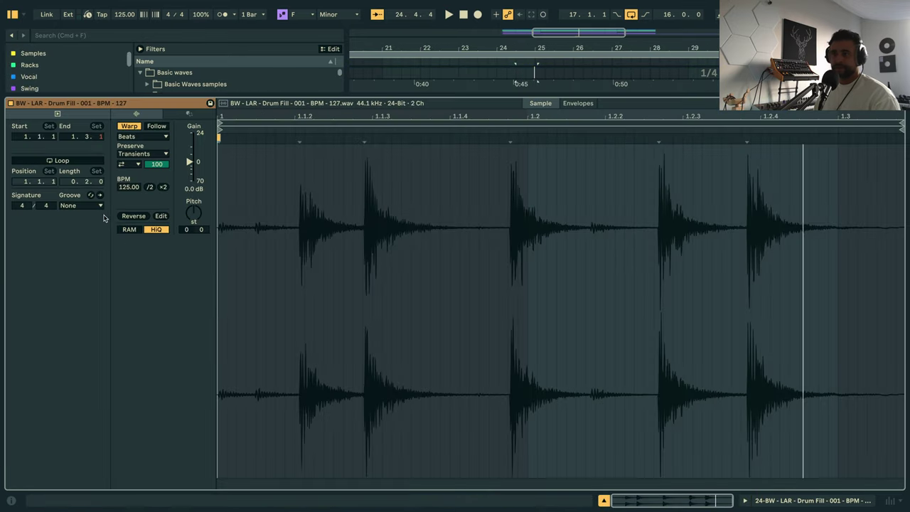
{"action": "left_click", "coordinate": [68, 205]}
{"action": "left_click", "coordinate": [76, 223]}
{"action": "key", "text": "space"}
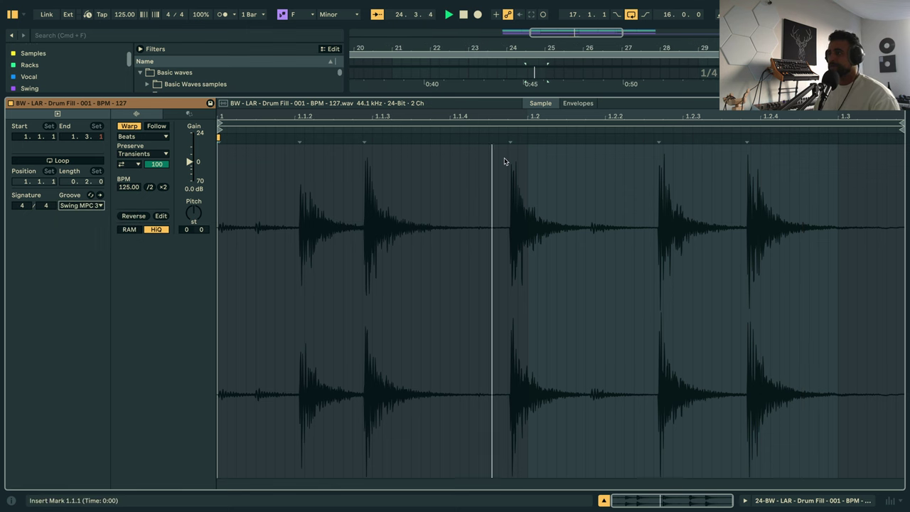
{"action": "key", "text": "space"}
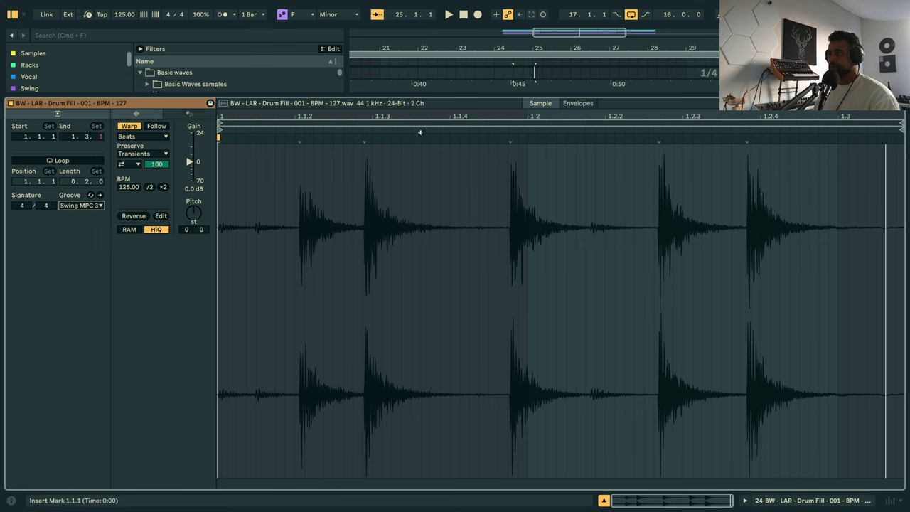
Listen to the drum fill with Warp switched off for comparison, and switch Warp on again.
{"action": "left_click", "coordinate": [127, 127]}
{"action": "key", "text": "space"}
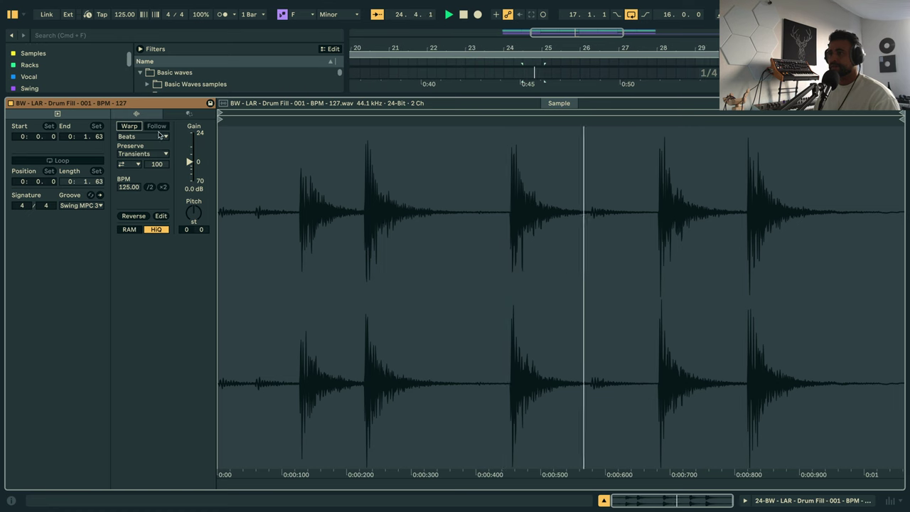
{"action": "left_click", "coordinate": [129, 127]}
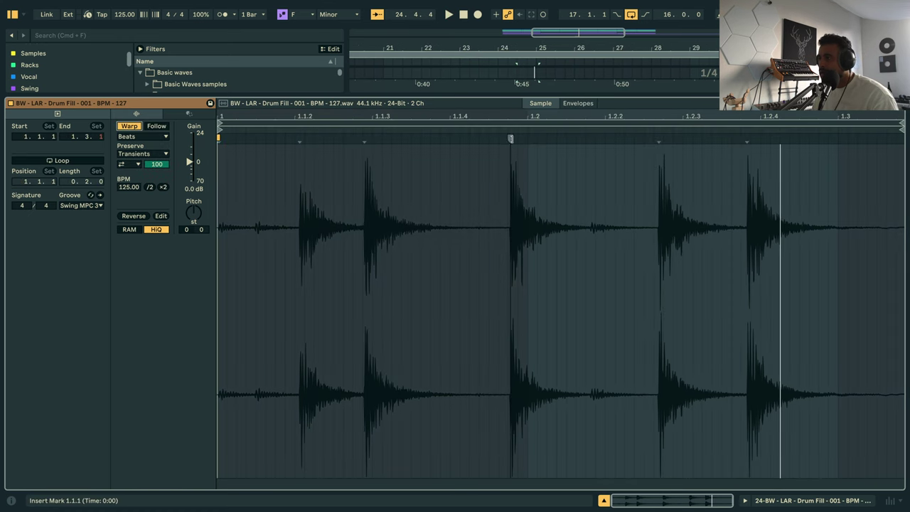
Warp the drum fill's third main hit onto beat 1.2 and check the timing in playback.
{"action": "left_click_drag", "start_coordinate": [519, 147], "coordinate": [518, 152]}
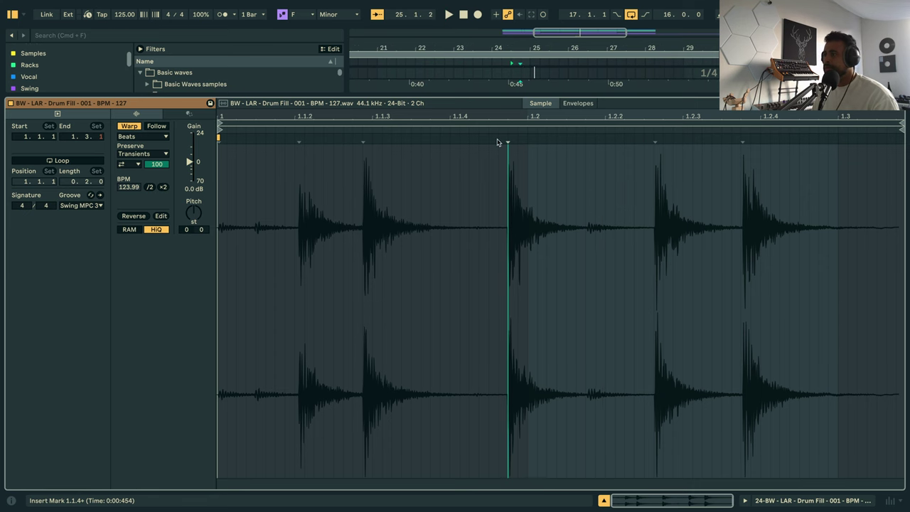
{"action": "left_click_drag", "start_coordinate": [507, 139], "coordinate": [527, 139]}
{"action": "key", "text": "space"}
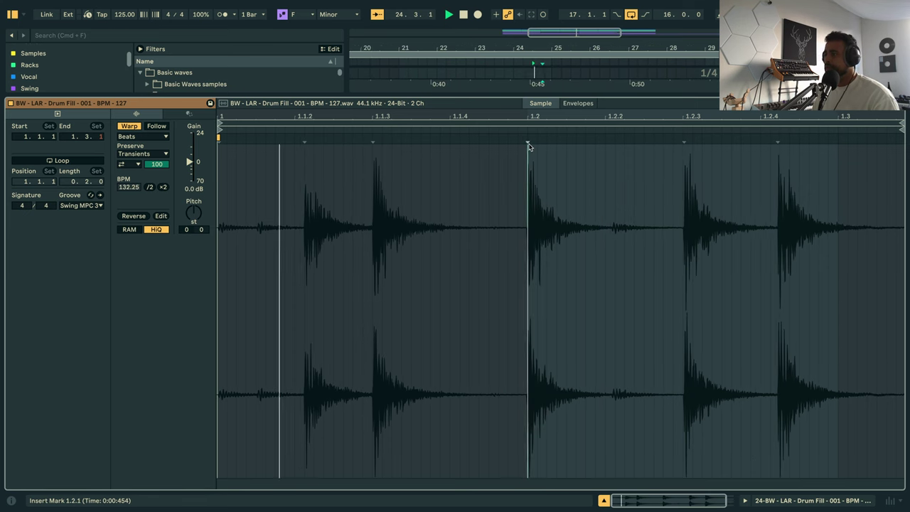
{"action": "scroll", "coordinate": [529, 148], "scroll_direction": "right", "scroll_amount": 1}
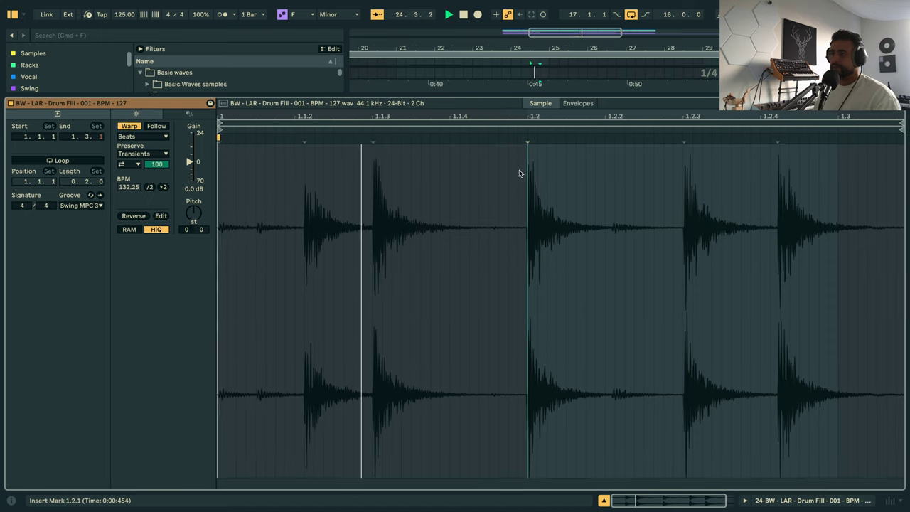
{"action": "key", "text": "space"}
{"action": "key", "text": "shift+Tab"}
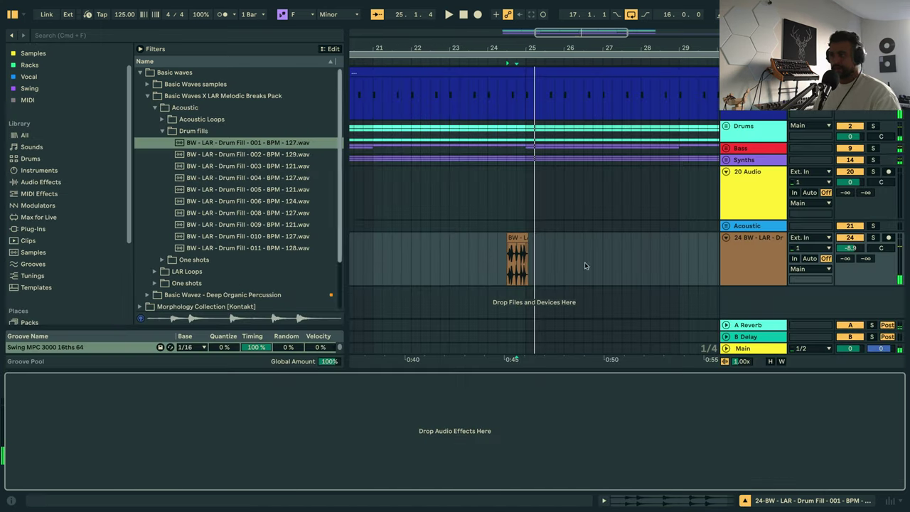
Trim the drum fill clip to one beat, from 24.4.1 to 25.1.1, and listen to it.
{"action": "left_click_drag", "start_coordinate": [519, 46], "coordinate": [517, 99]}
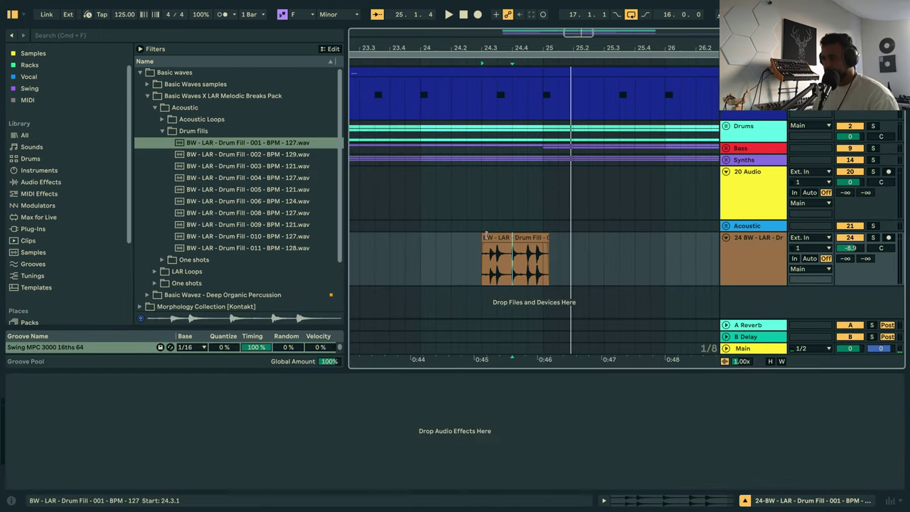
{"action": "left_click_drag", "start_coordinate": [483, 237], "coordinate": [541, 237]}
{"action": "key", "text": "space"}
{"action": "key", "text": "space"}
{"action": "key", "text": "space"}
{"action": "key", "text": "space"}
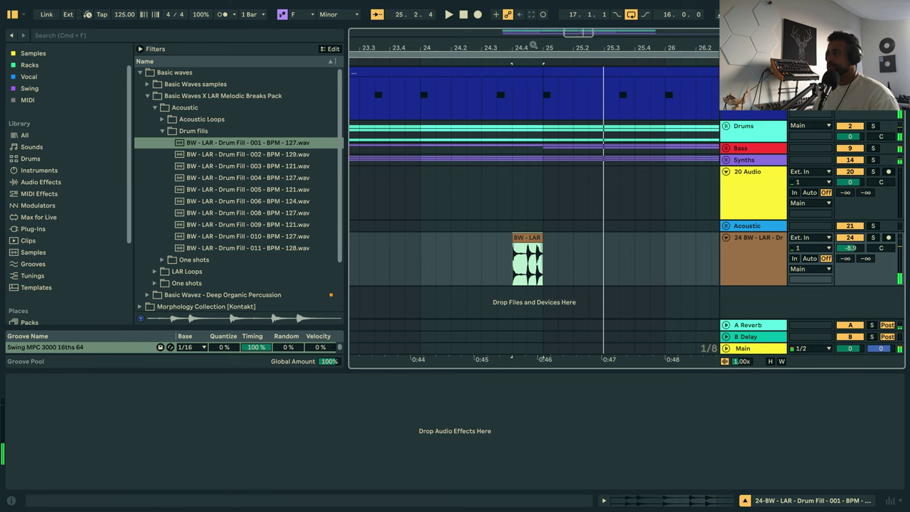
Lower the drum fill track's volume to -11.2 dB and check it in playback.
{"action": "left_click_drag", "start_coordinate": [532, 46], "coordinate": [532, 6]}
{"action": "left_click_drag", "start_coordinate": [855, 259], "coordinate": [855, 265]}
{"action": "key", "text": "space"}
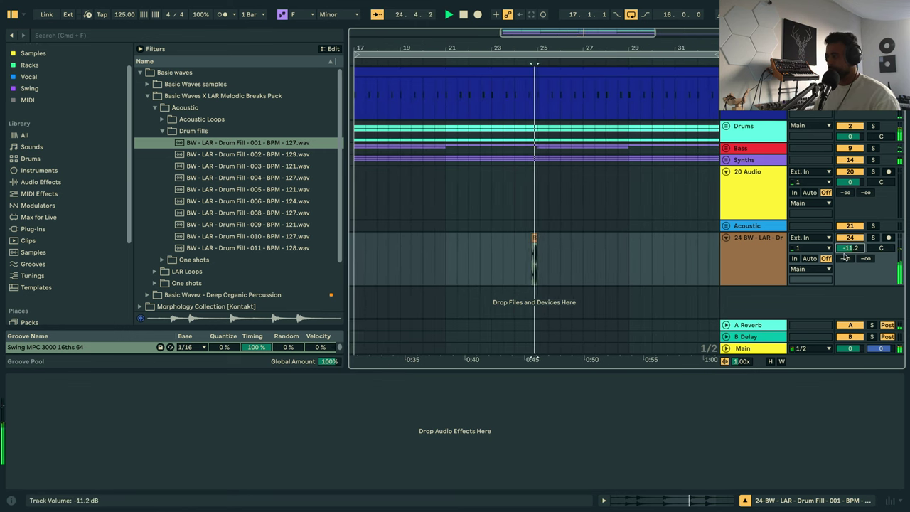
{"action": "key", "text": "space"}
{"action": "key", "text": "minus"}
{"action": "key", "text": "minus"}
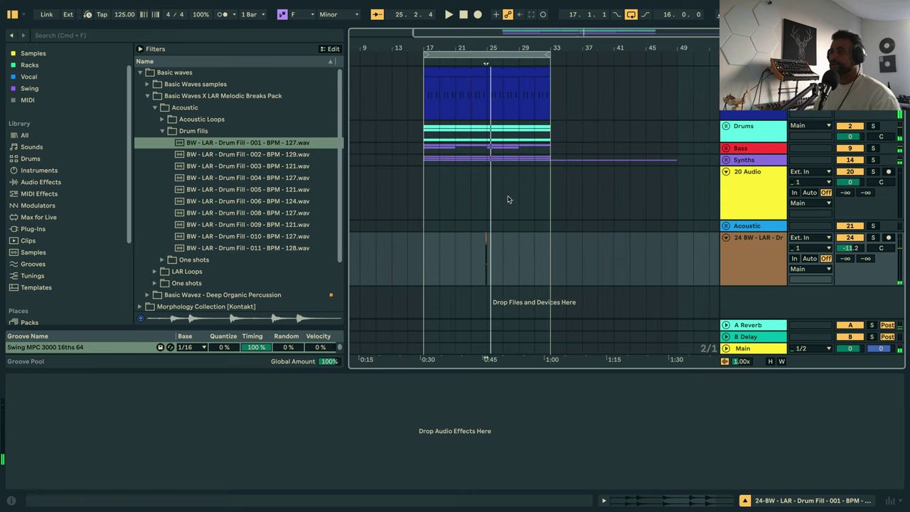
Set the drum fill track's A Reverb send to -12.5 dB and listen to the fill.
{"action": "left_click_drag", "start_coordinate": [845, 259], "coordinate": [845, 250]}
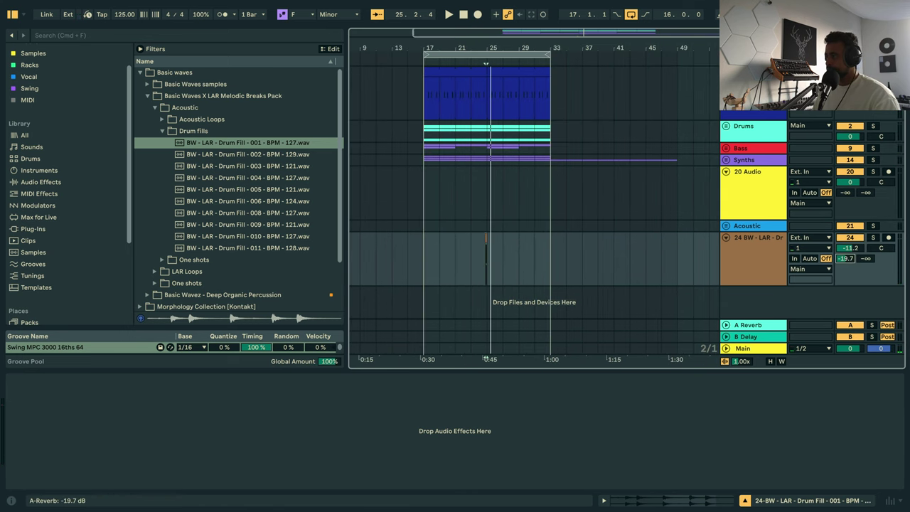
{"action": "key", "text": "space"}
{"action": "key", "text": "space"}
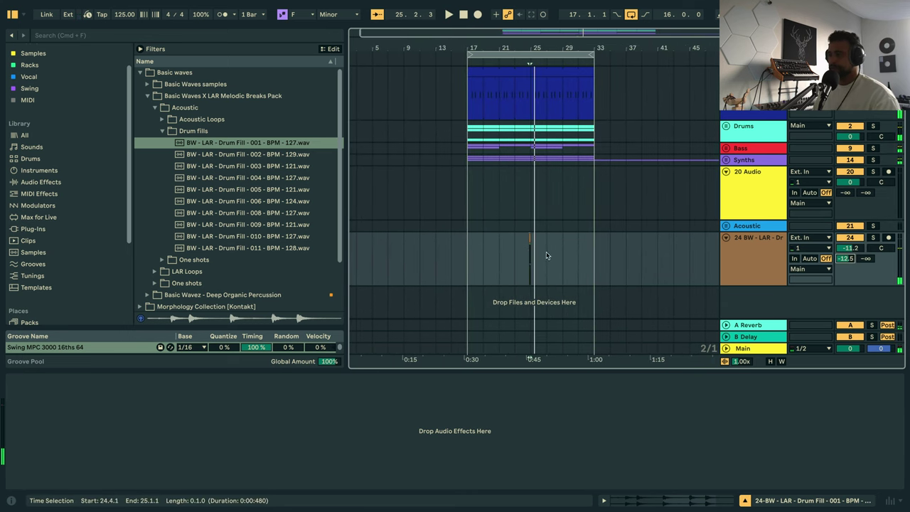
{"action": "left_click", "coordinate": [465, 254]}
{"action": "left_click_drag", "start_coordinate": [529, 263], "coordinate": [548, 264]}
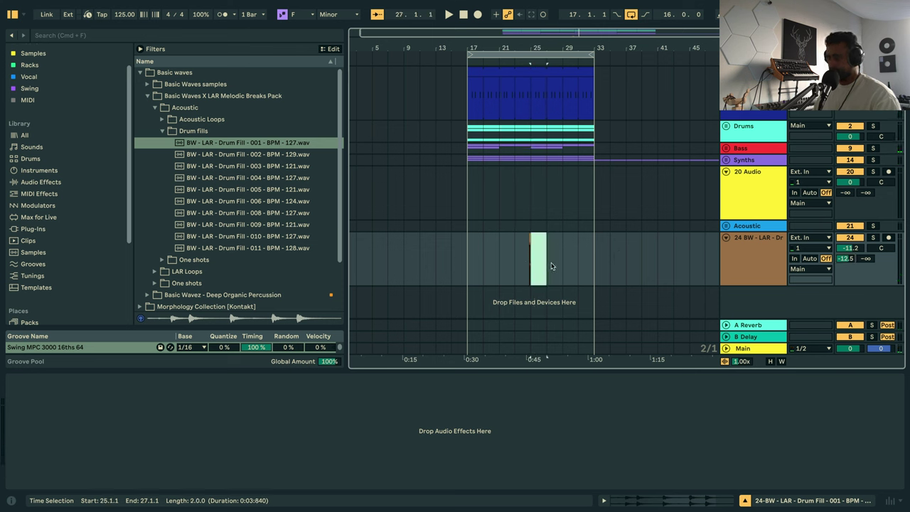
{"action": "left_click", "coordinate": [469, 260]}
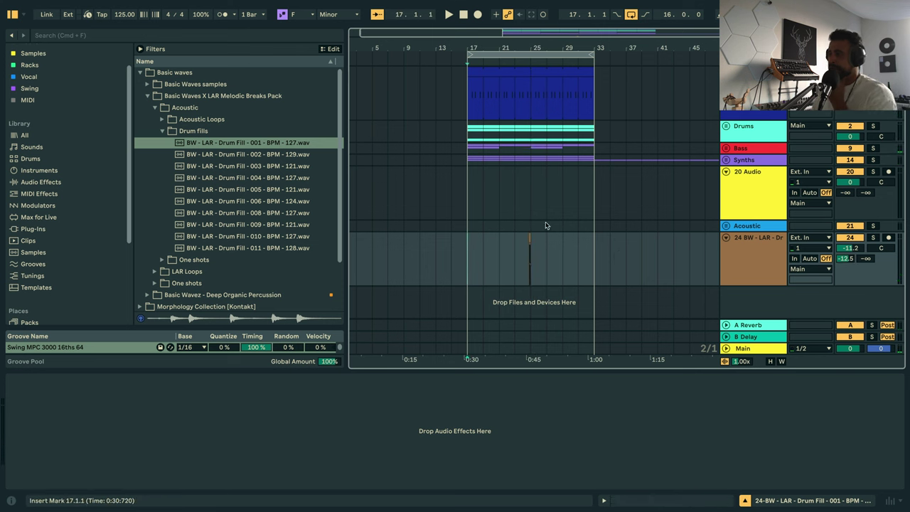
Collapse the drum fills and breaks pack folders and open the wet hooks of the Basic Wavez - Lauren L'aimant Vocal Hooks pack.
{"action": "left_click", "coordinate": [164, 131]}
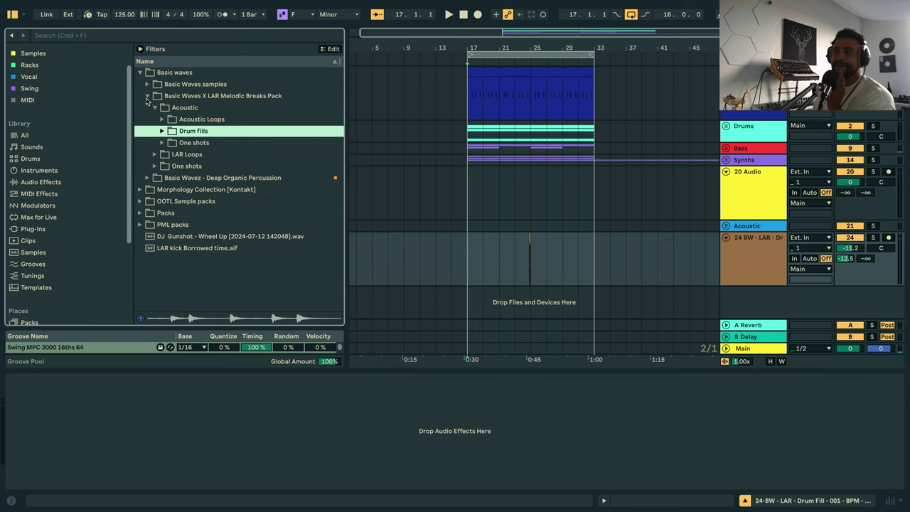
{"action": "left_click", "coordinate": [147, 96]}
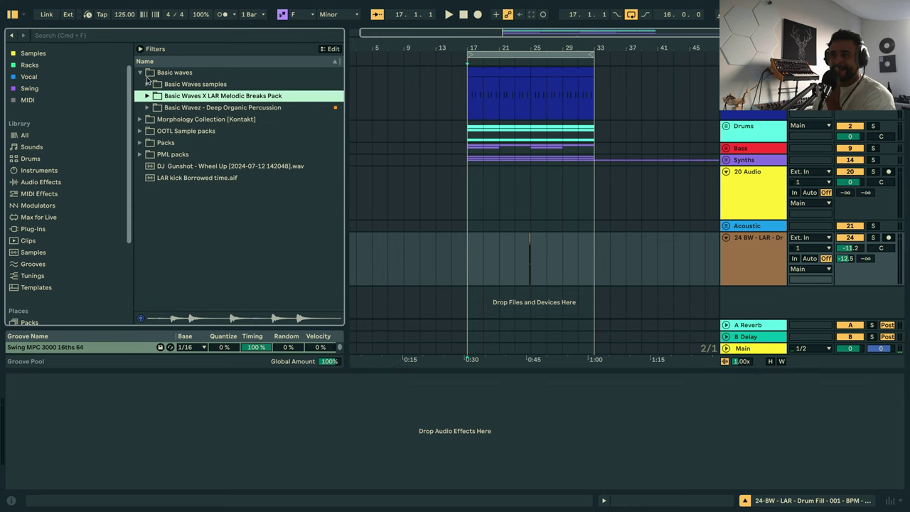
{"action": "left_click", "coordinate": [147, 84]}
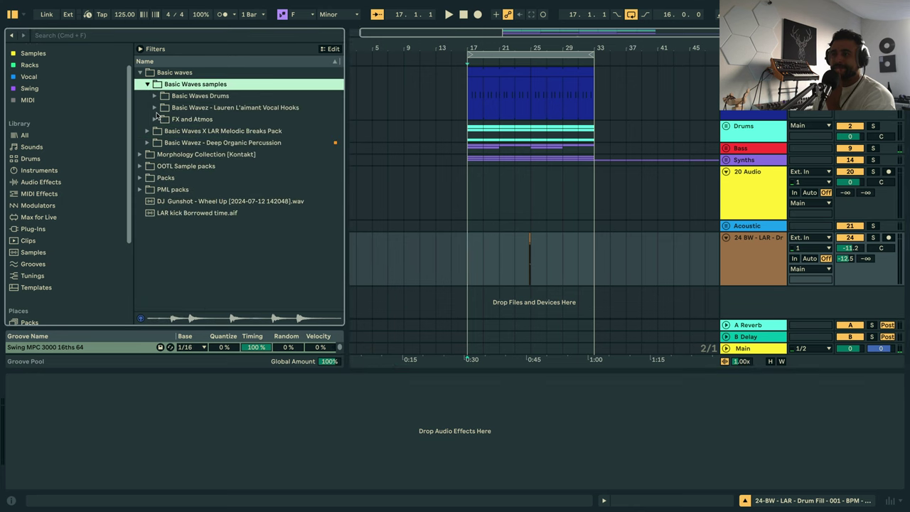
{"action": "left_click", "coordinate": [155, 107]}
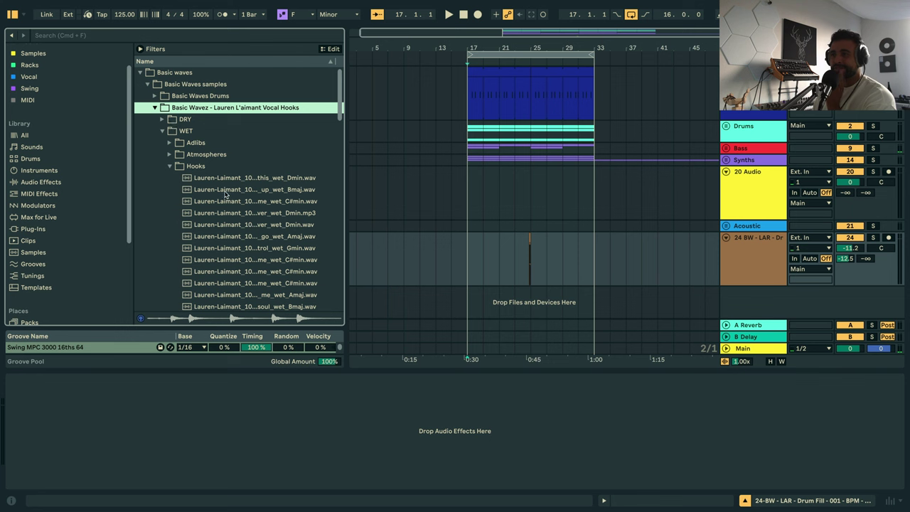
{"action": "scroll", "coordinate": [241, 185], "scroll_direction": "down", "scroll_amount": 1}
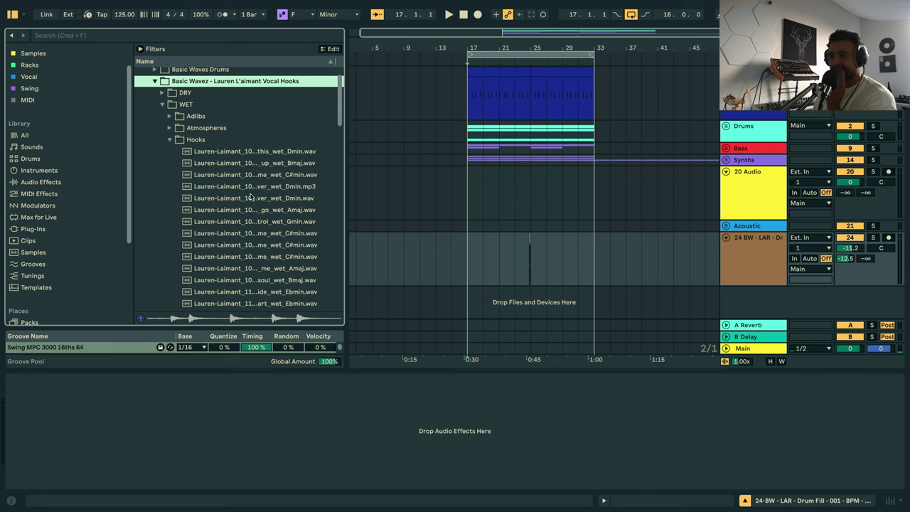
{"action": "scroll", "coordinate": [252, 206], "scroll_direction": "down", "scroll_amount": 3}
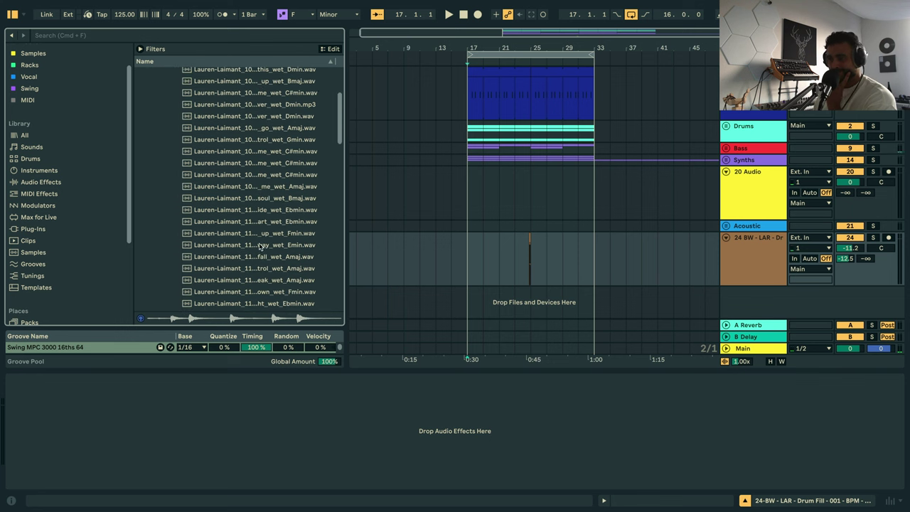
Audition the F minor wet vocal hooks, including the "up" and "never let me down" samples.
{"action": "left_click", "coordinate": [260, 245]}
{"action": "left_click", "coordinate": [262, 234]}
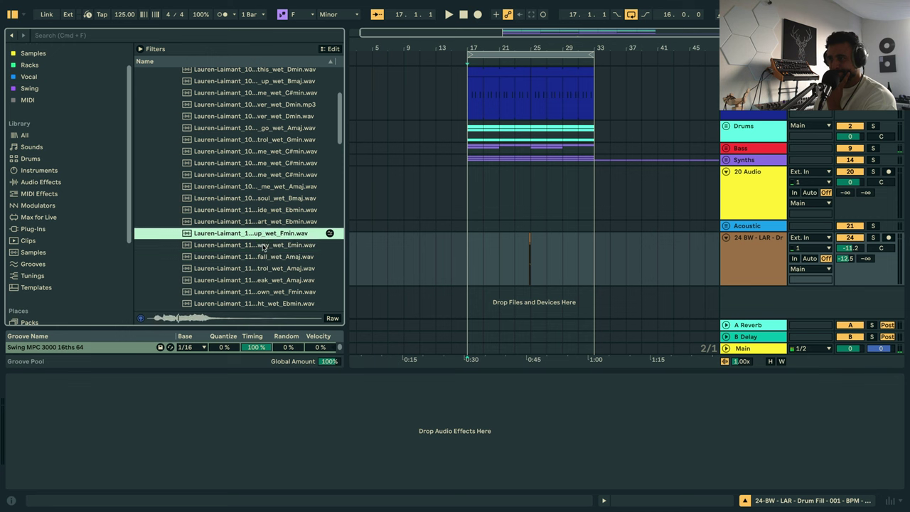
{"action": "scroll", "coordinate": [263, 263], "scroll_direction": "down", "scroll_amount": 1}
{"action": "left_click", "coordinate": [261, 288]}
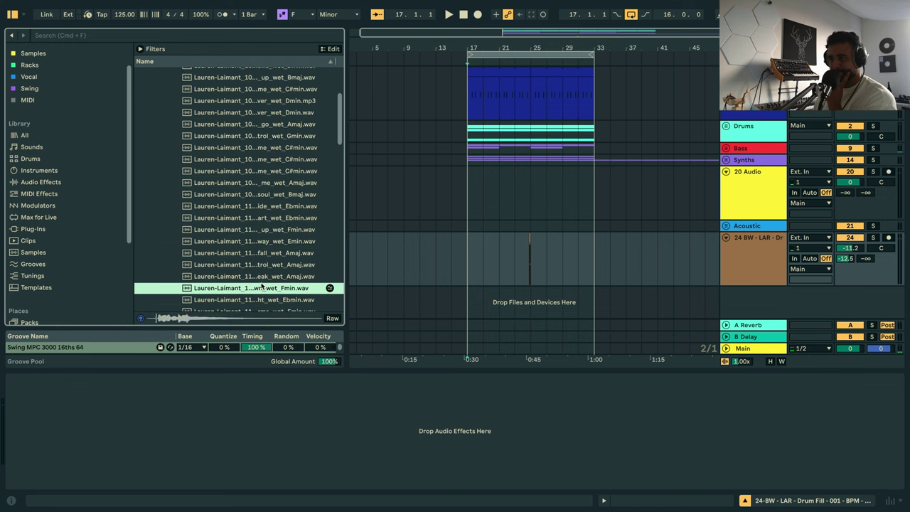
Place the "never let me down" Fmin hook on a new track at 17.1.1, lower its volume to -22.8 dB and play it.
{"action": "scroll", "coordinate": [260, 285], "scroll_direction": "down", "scroll_amount": 1}
{"action": "left_click_drag", "start_coordinate": [260, 283], "coordinate": [472, 305]}
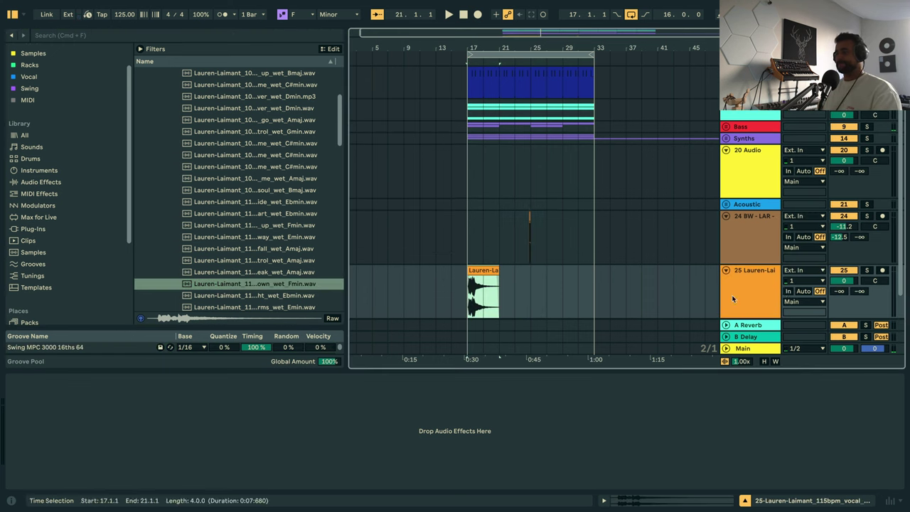
{"action": "left_click_drag", "start_coordinate": [843, 280], "coordinate": [852, 345]}
{"action": "key", "text": "space"}
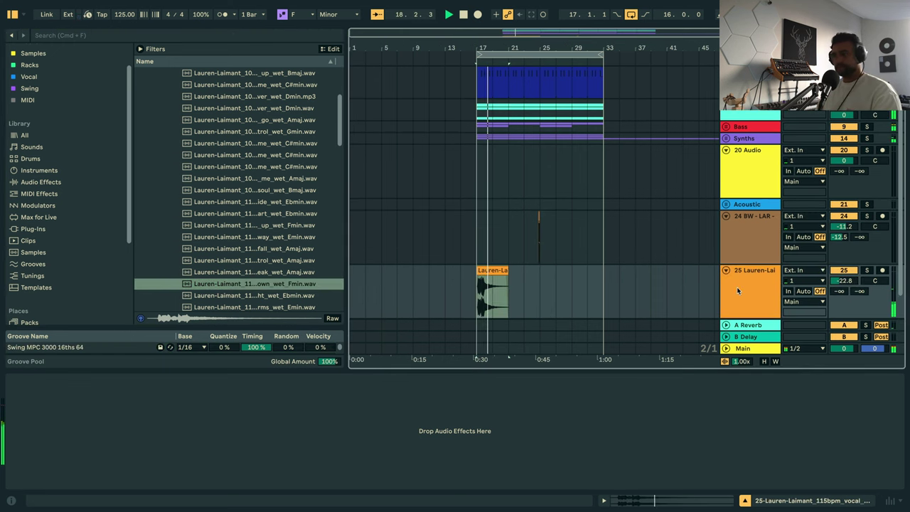
Search the whole library for "sauce" and add The Sauce plug-in to the vocal hook track.
{"action": "left_click", "coordinate": [312, 34]}
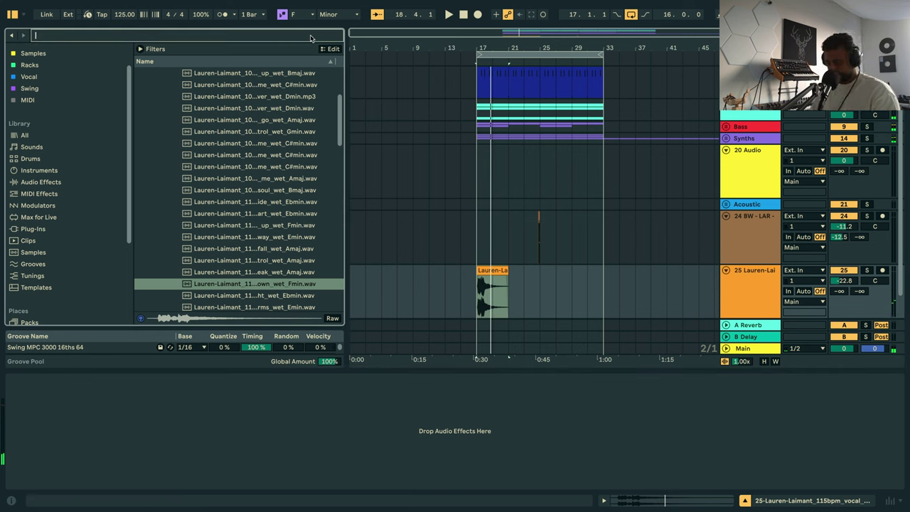
{"action": "type", "text": "sauce"}
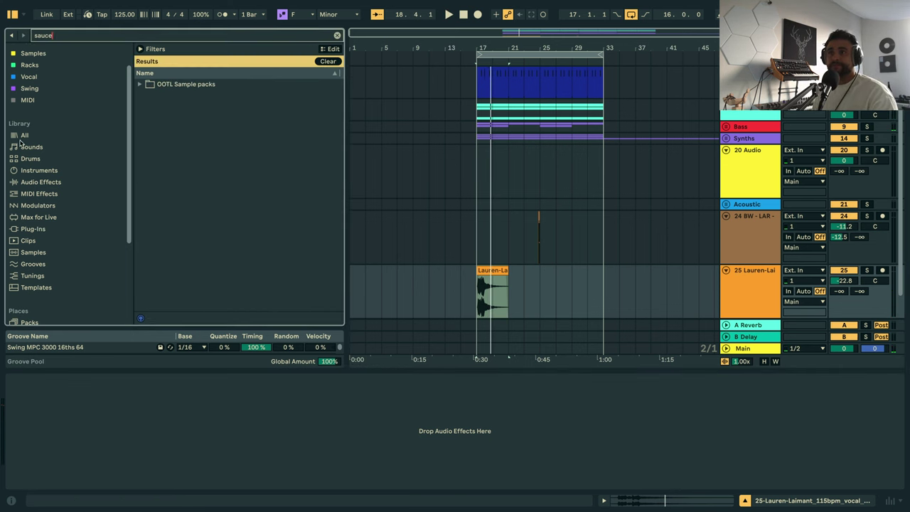
{"action": "left_click", "coordinate": [21, 136]}
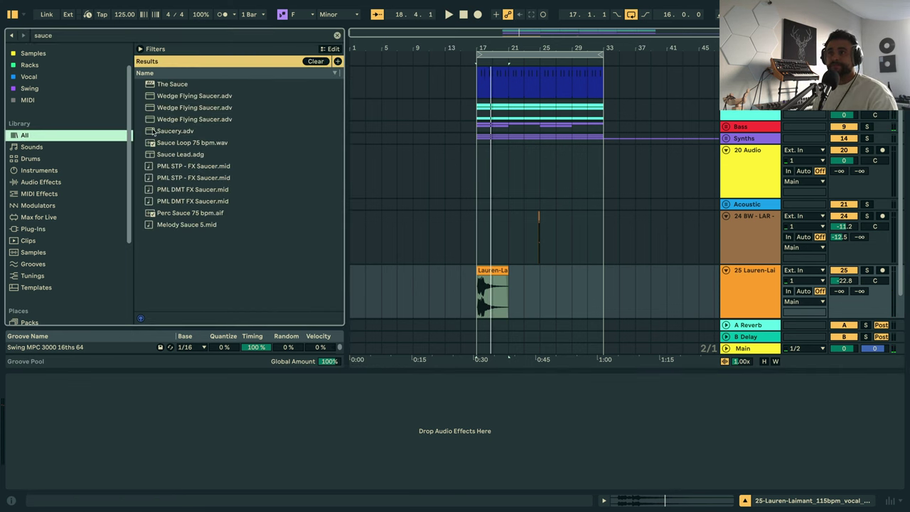
{"action": "left_click", "coordinate": [181, 84]}
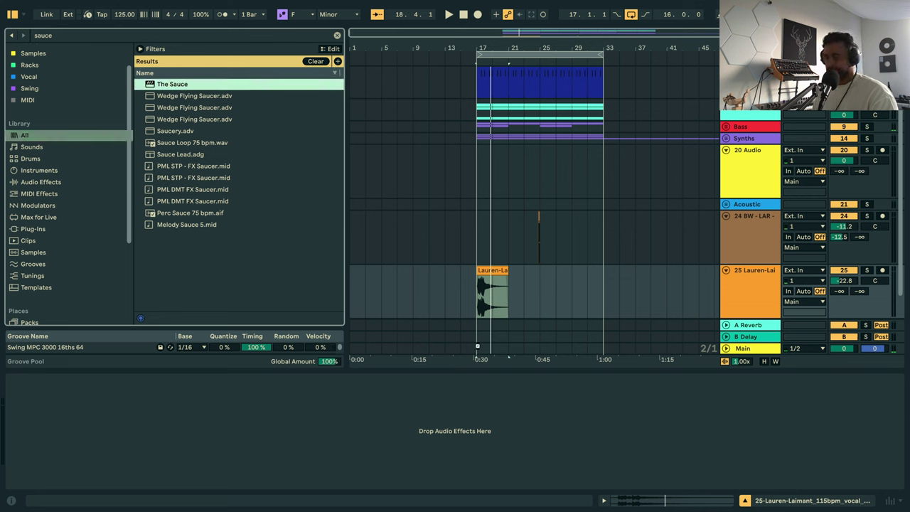
{"action": "key", "text": "Return"}
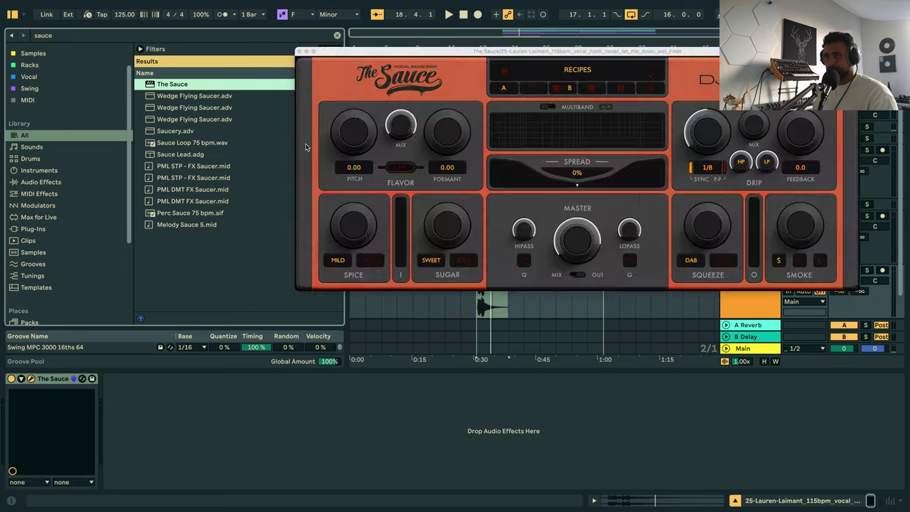
Set The Sauce's formant to -4.39, listen to the vocal and close the plug-in window.
{"action": "left_click_drag", "start_coordinate": [451, 142], "coordinate": [450, 152]}
{"action": "key", "text": "space"}
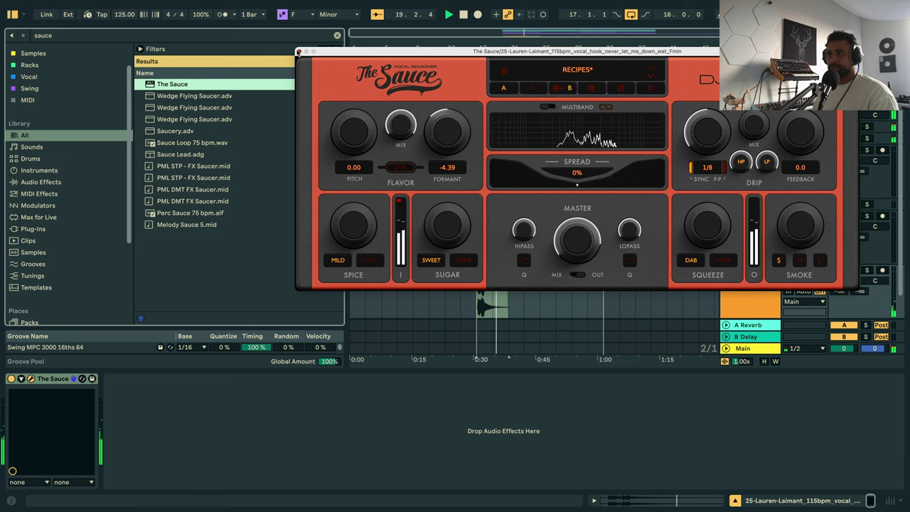
{"action": "left_click", "coordinate": [299, 53]}
Copy the vocal hook clip from bar 17 to bar 25 on the same track.
{"action": "left_click_drag", "start_coordinate": [491, 267], "coordinate": [556, 282]}
{"action": "scroll", "coordinate": [695, 290], "scroll_direction": "down", "scroll_amount": 2}
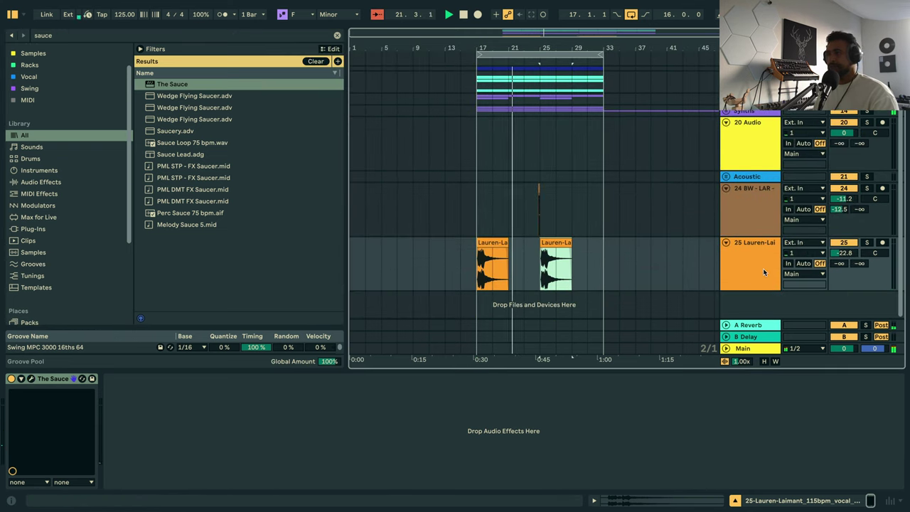
{"action": "left_click", "coordinate": [762, 268]}
Clear the browser search and return to the vocal hooks in the My samples folder.
{"action": "left_click", "coordinate": [337, 36]}
{"action": "scroll", "coordinate": [85, 294], "scroll_direction": "down", "scroll_amount": 3}
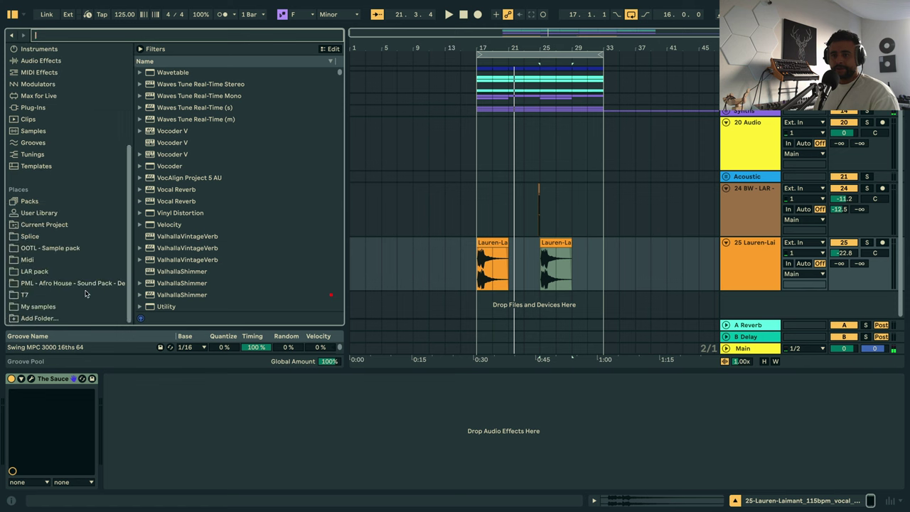
{"action": "left_click", "coordinate": [40, 306]}
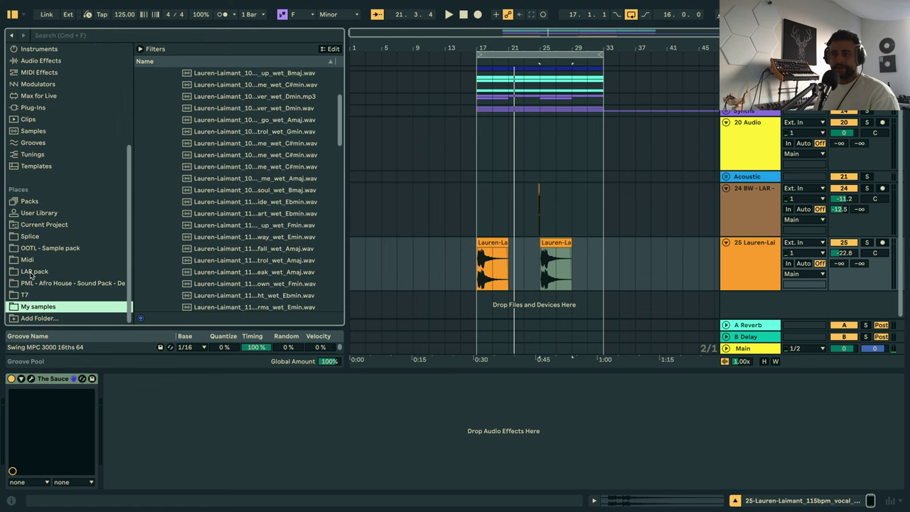
{"action": "left_click", "coordinate": [32, 274]}
{"action": "left_click", "coordinate": [34, 307]}
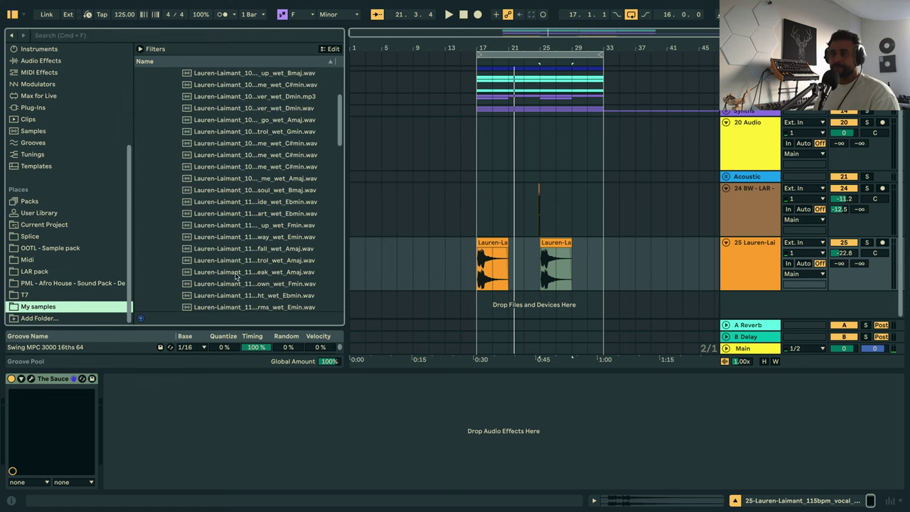
Audition two E minor wet vocal hooks, including "run into my arms".
{"action": "scroll", "coordinate": [238, 275], "scroll_direction": "down", "scroll_amount": 3}
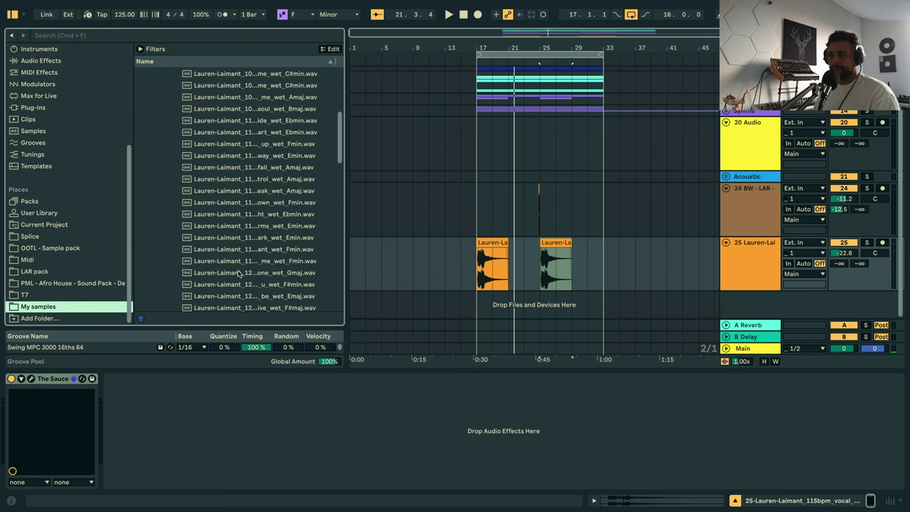
{"action": "left_click", "coordinate": [262, 237]}
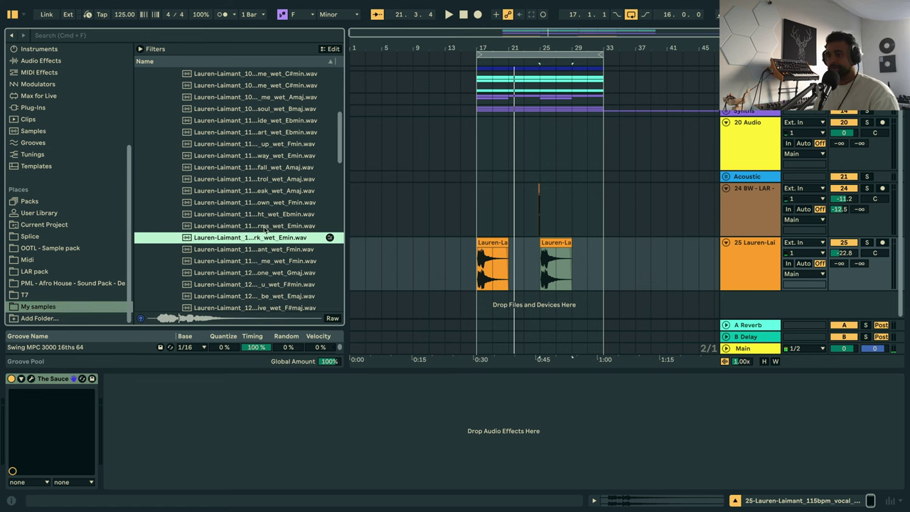
{"action": "left_click", "coordinate": [264, 227]}
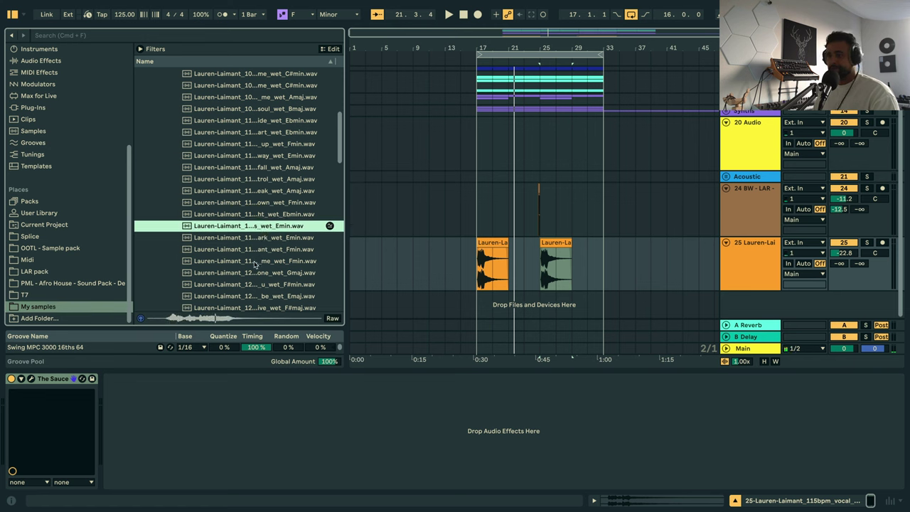
{"action": "scroll", "coordinate": [257, 301], "scroll_direction": "down", "scroll_amount": 2}
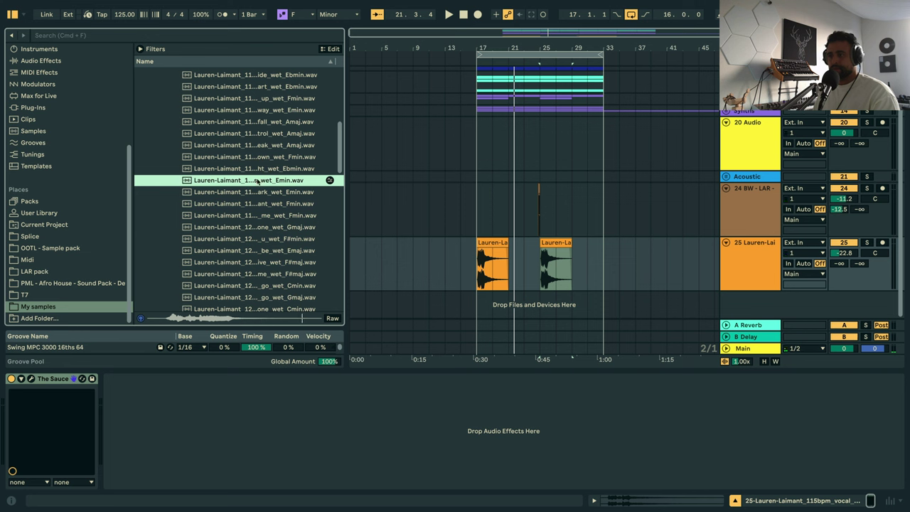
Try the "run into my arms" Emin hook at 23.1.1 on the vocal track, between the two existing clips, and listen to it.
{"action": "left_click", "coordinate": [540, 268]}
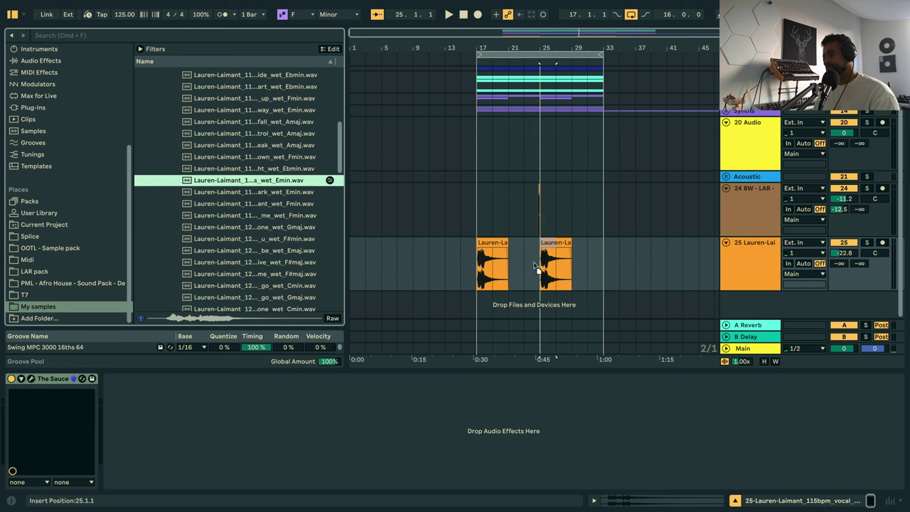
{"action": "left_click_drag", "start_coordinate": [540, 265], "coordinate": [524, 266]}
{"action": "key", "text": "space"}
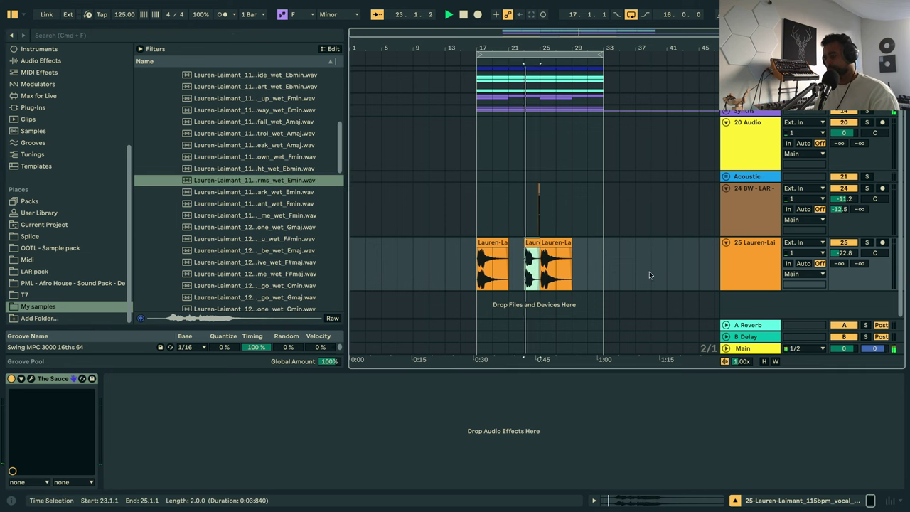
{"action": "key", "text": "space"}
Transpose the "run into my arms" clip up 1 semitone, set its warp mode to Complex Pro and listen to the result.
{"action": "double_click", "coordinate": [532, 243]}
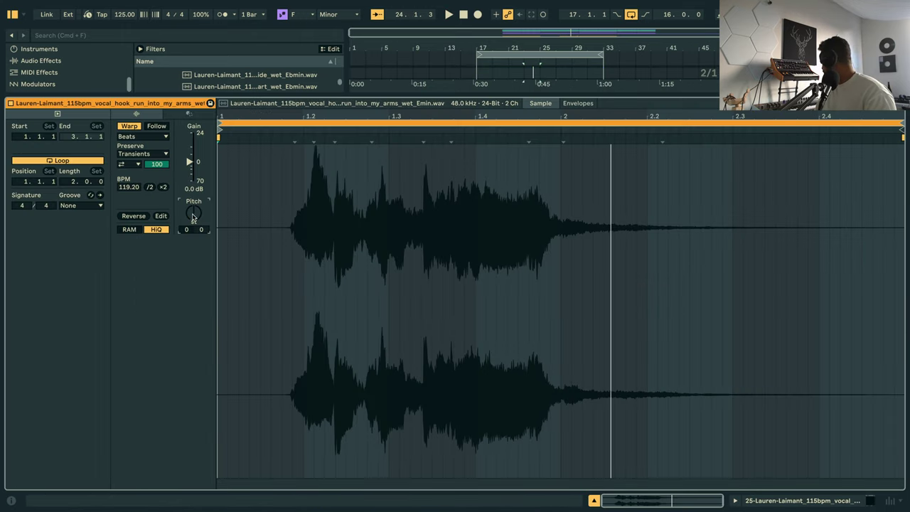
{"action": "left_click_drag", "start_coordinate": [192, 217], "coordinate": [192, 213]}
{"action": "key", "text": "space"}
{"action": "left_click", "coordinate": [125, 136]}
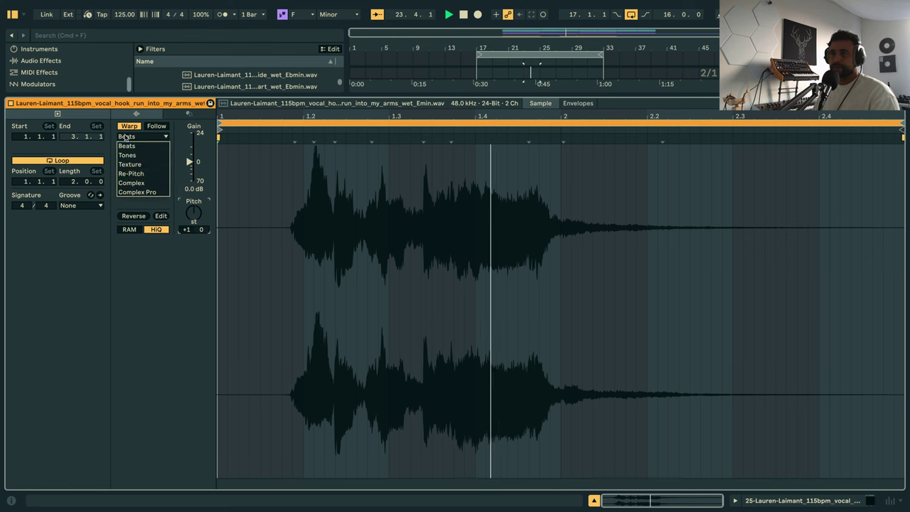
{"action": "left_click", "coordinate": [136, 192]}
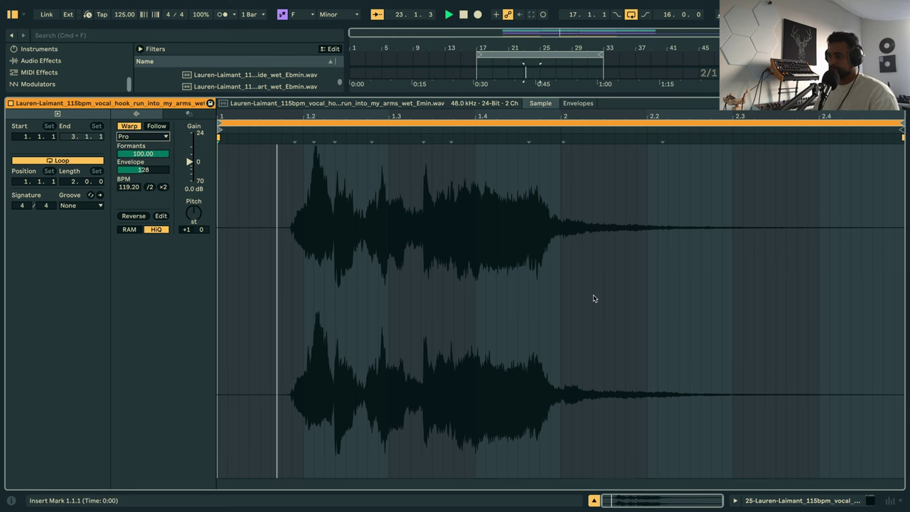
{"action": "key", "text": "shift+Tab"}
{"action": "key", "text": "space"}
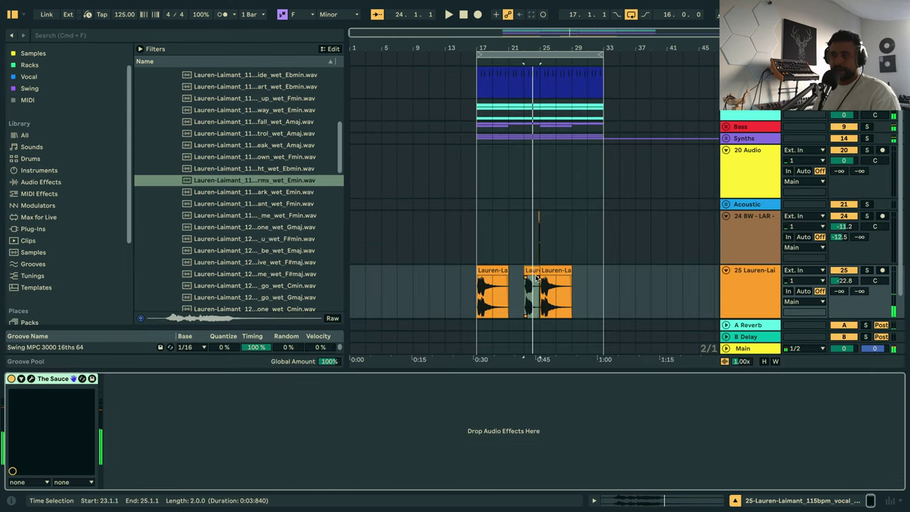
Listen to the "run into my arms" clip once more and delete it from the vocal track.
{"action": "left_click", "coordinate": [531, 271]}
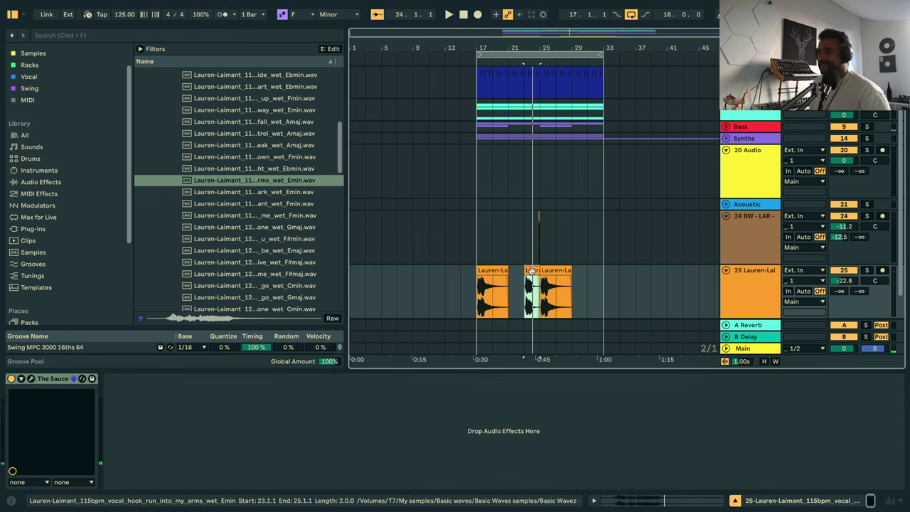
{"action": "key", "text": "space"}
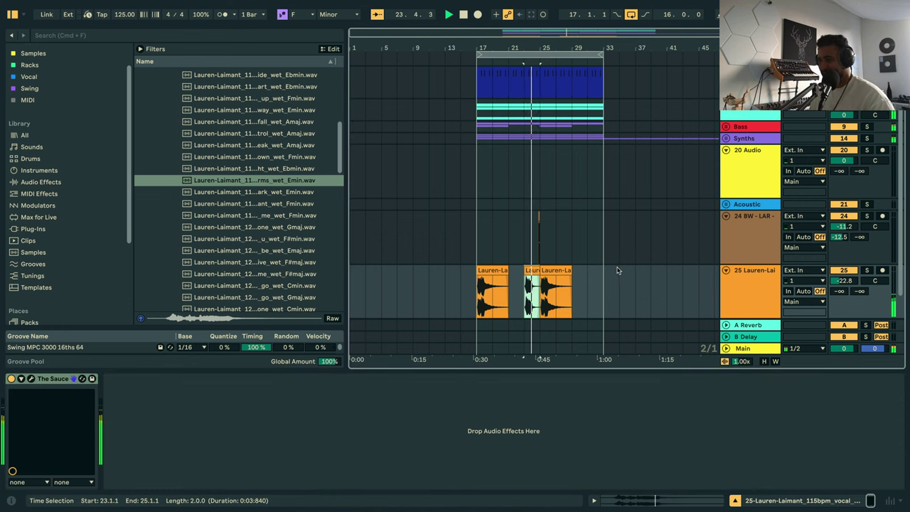
{"action": "key", "text": "Delete"}
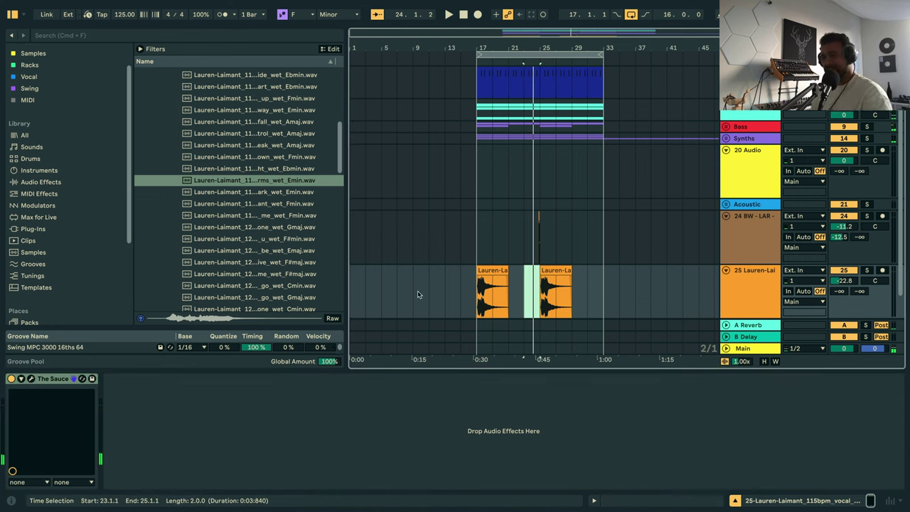
Try the "dont let me down" Bmin wet hook at 23.1.1 on the vocal track, between the two existing clips, and listen to it.
{"action": "scroll", "coordinate": [274, 229], "scroll_direction": "down", "scroll_amount": 1}
{"action": "scroll", "coordinate": [274, 256], "scroll_direction": "down", "scroll_amount": 1}
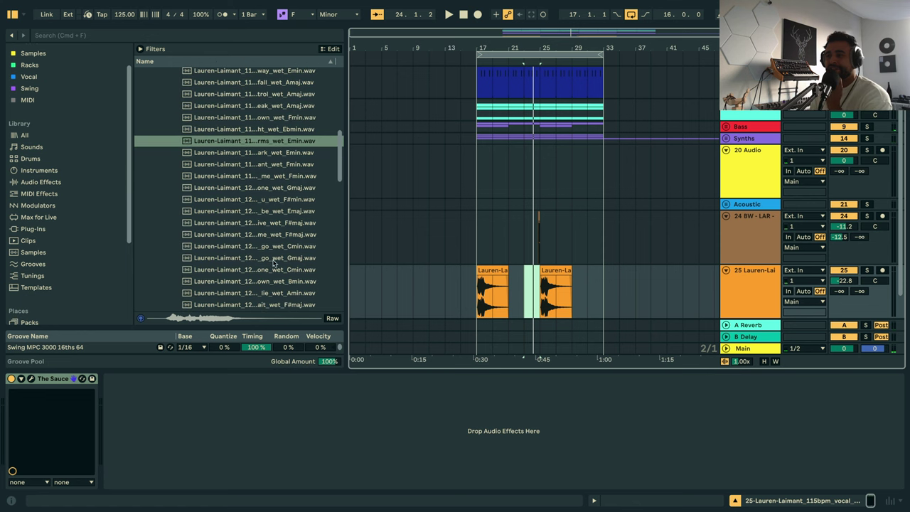
{"action": "left_click", "coordinate": [251, 282]}
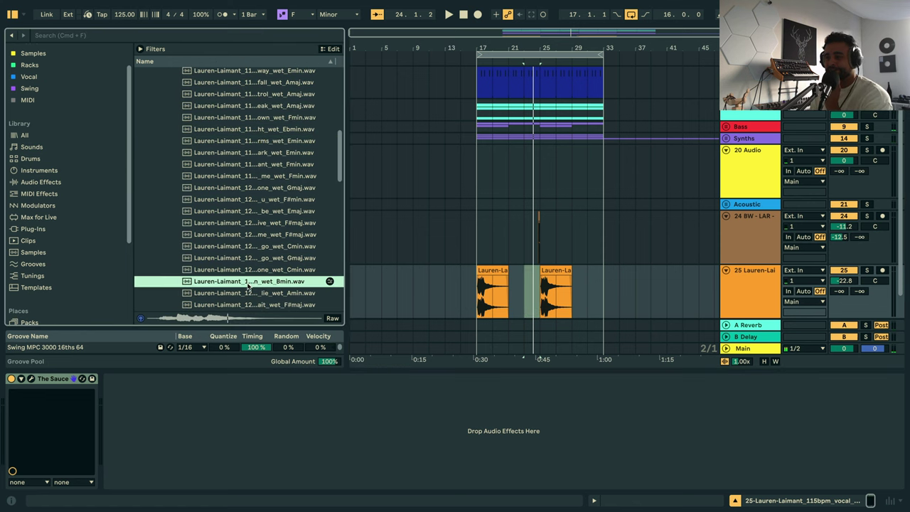
{"action": "left_click_drag", "start_coordinate": [248, 284], "coordinate": [526, 288]}
{"action": "key", "text": "space"}
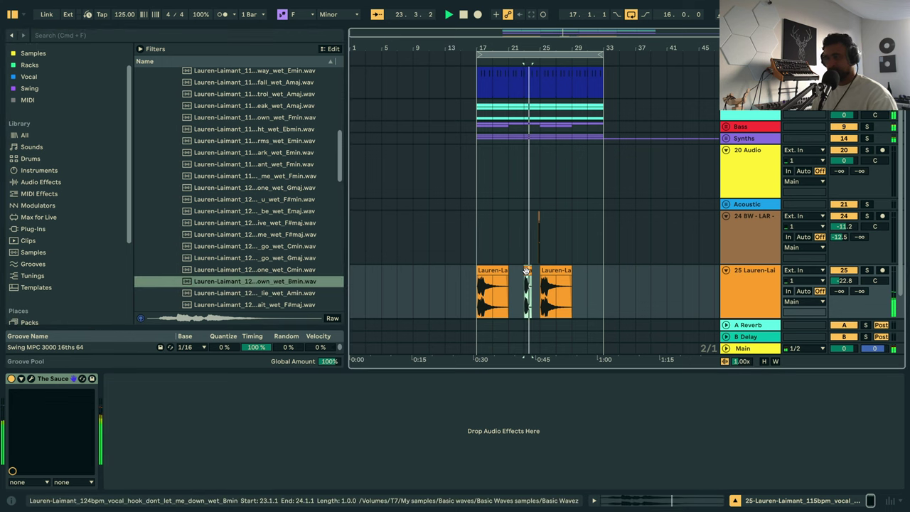
{"action": "key", "text": "space"}
Set the "dont let me down" clip's warp mode to Complex Pro, reset its warping to 125 BPM and listen to it.
{"action": "double_click", "coordinate": [527, 273]}
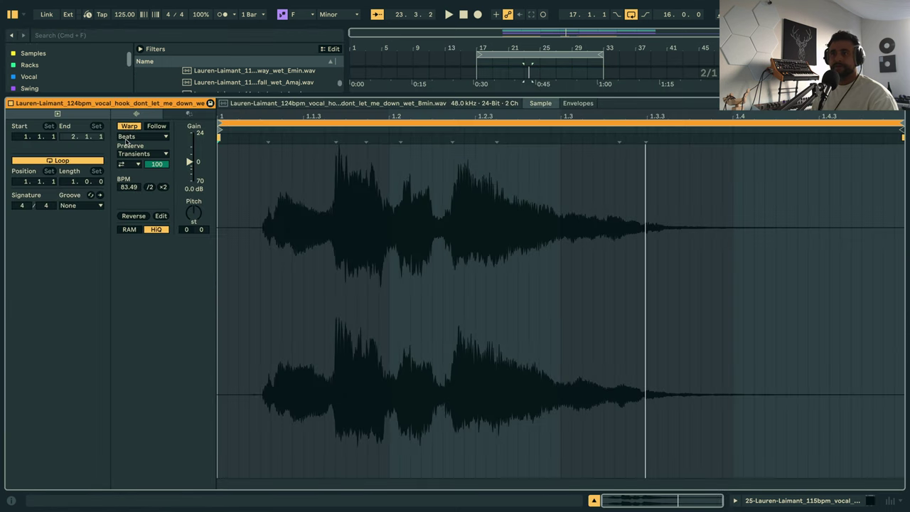
{"action": "left_click", "coordinate": [127, 137]}
{"action": "left_click", "coordinate": [136, 191]}
{"action": "left_click", "coordinate": [126, 127]}
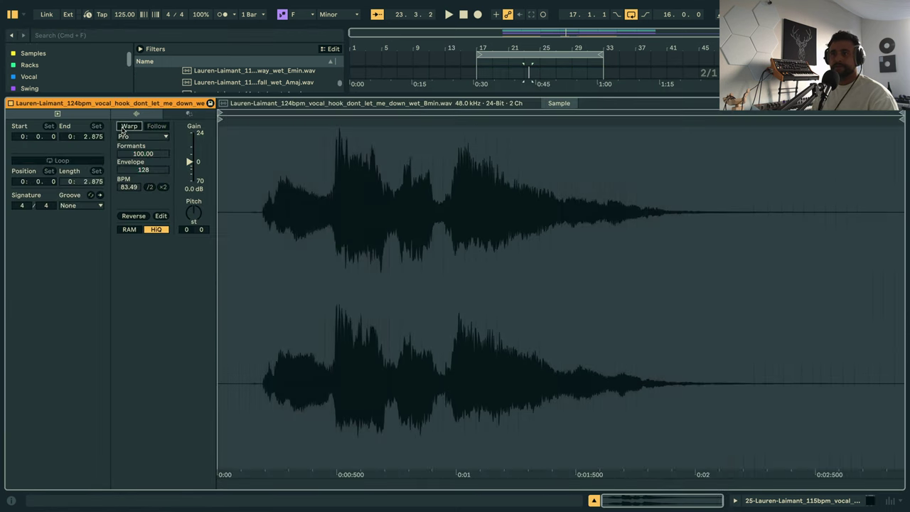
{"action": "left_click", "coordinate": [126, 127]}
{"action": "key", "text": "space"}
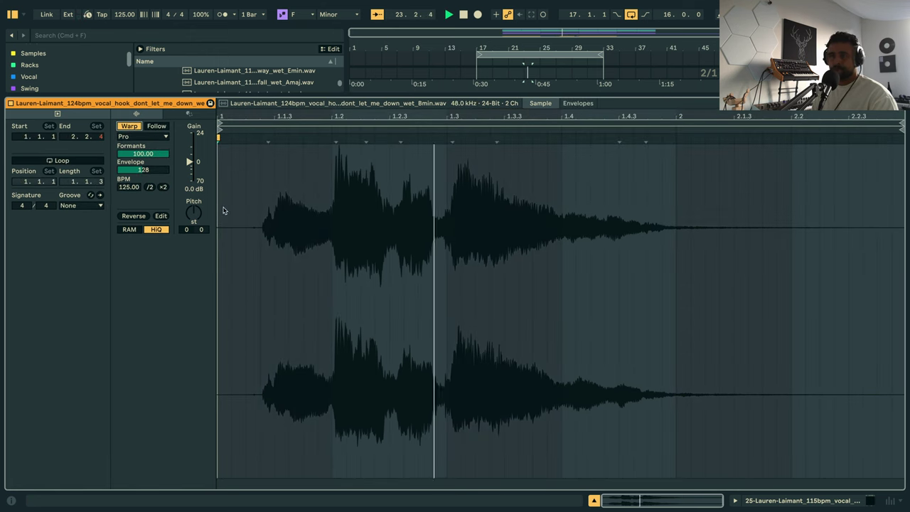
Try warping the clip's second transient onto beat 1.2, listen to the timing and undo the shift.
{"action": "key", "text": "space"}
{"action": "left_click_drag", "start_coordinate": [337, 140], "coordinate": [332, 139]}
{"action": "key", "text": "space"}
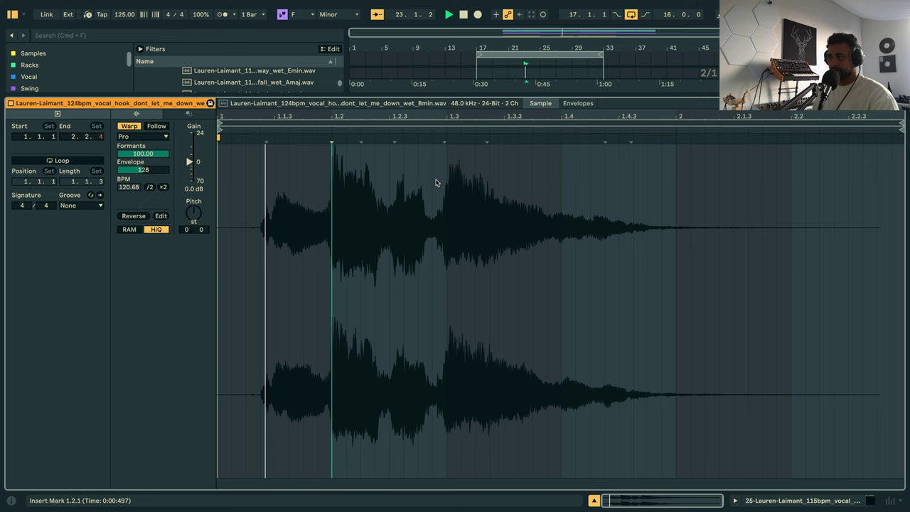
{"action": "key", "text": "space"}
{"action": "key", "text": "super+z"}
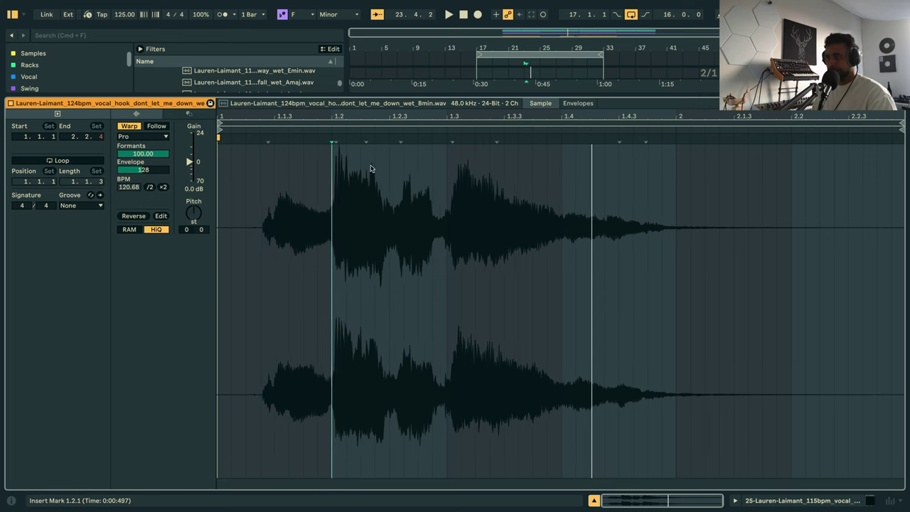
Apply the Swing MPC 3000 16ths 64 groove to the "dont let me down" clip, transpose it down 1 semitone and listen.
{"action": "left_click", "coordinate": [80, 204]}
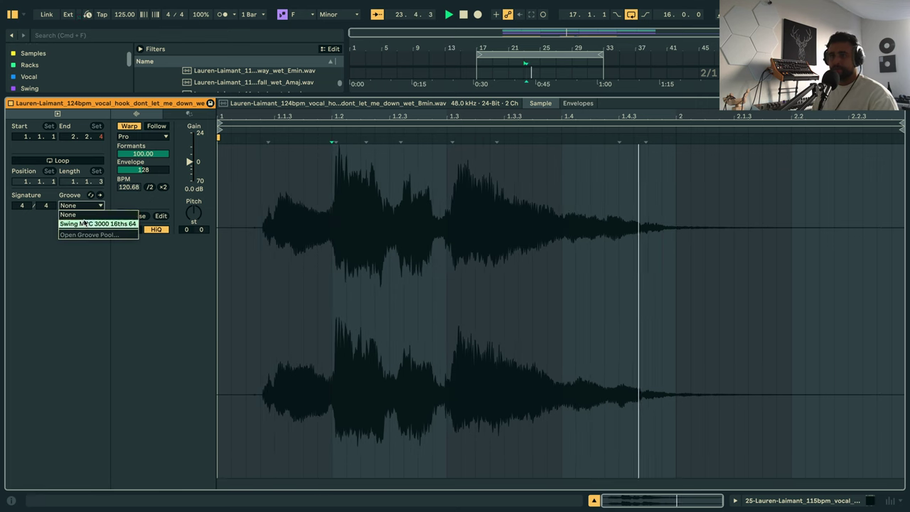
{"action": "left_click", "coordinate": [84, 223]}
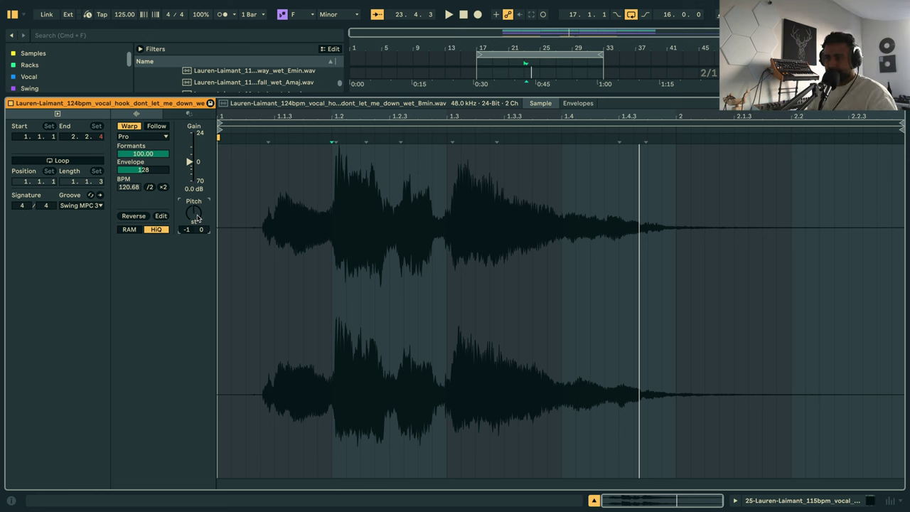
{"action": "key", "text": "space"}
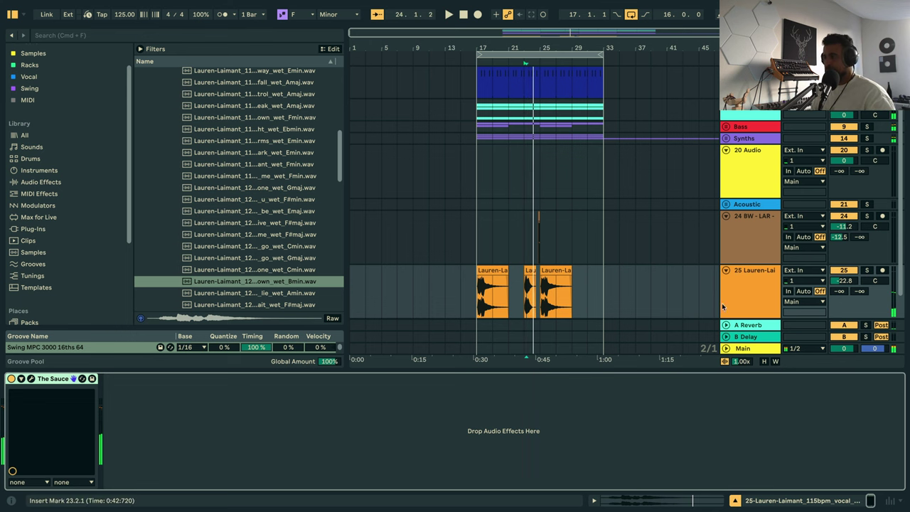
Try the "dont let me down" clip at 21.1.1, directly after the first vocal clip, while playing from 17.1.1, and remove it.
{"action": "scroll", "coordinate": [742, 297], "scroll_direction": "down", "scroll_amount": 2}
{"action": "left_click", "coordinate": [485, 282]}
{"action": "key", "text": "space"}
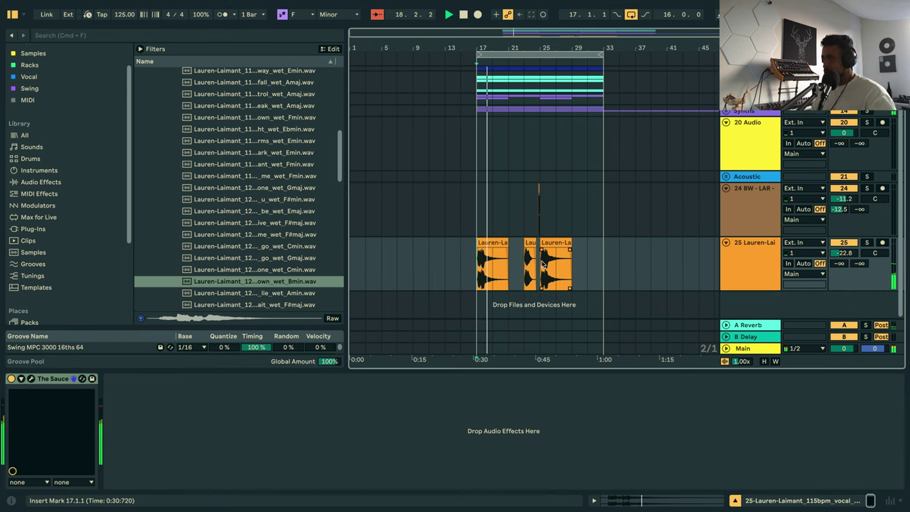
{"action": "left_click", "coordinate": [526, 242]}
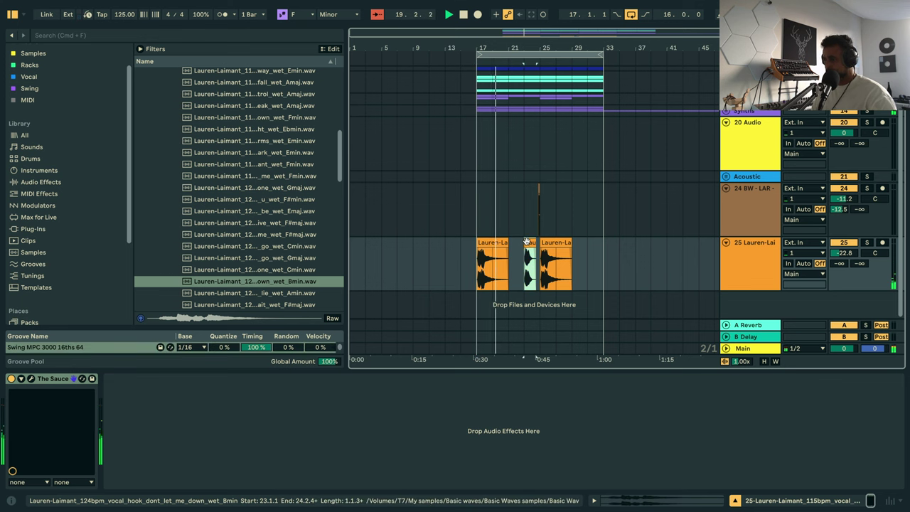
{"action": "left_click_drag", "start_coordinate": [525, 243], "coordinate": [511, 244]}
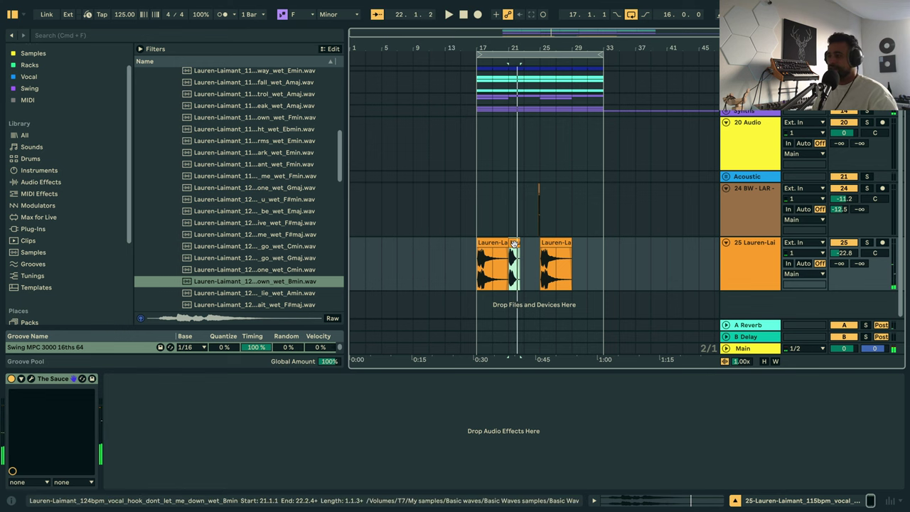
Audition more wet vocal hooks further down the sample list, in Ebmin, Cmin, Dmaj and Amin.
{"action": "scroll", "coordinate": [245, 249], "scroll_direction": "down", "scroll_amount": 4}
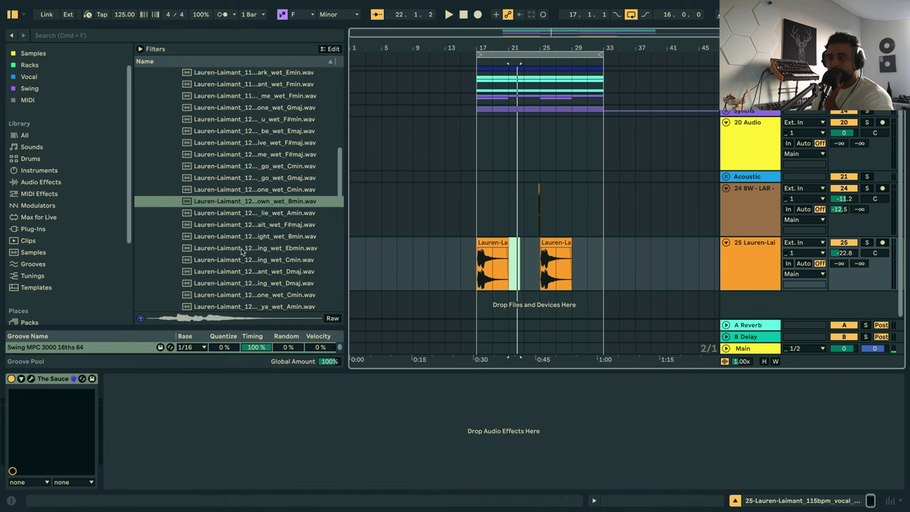
{"action": "left_click", "coordinate": [242, 248]}
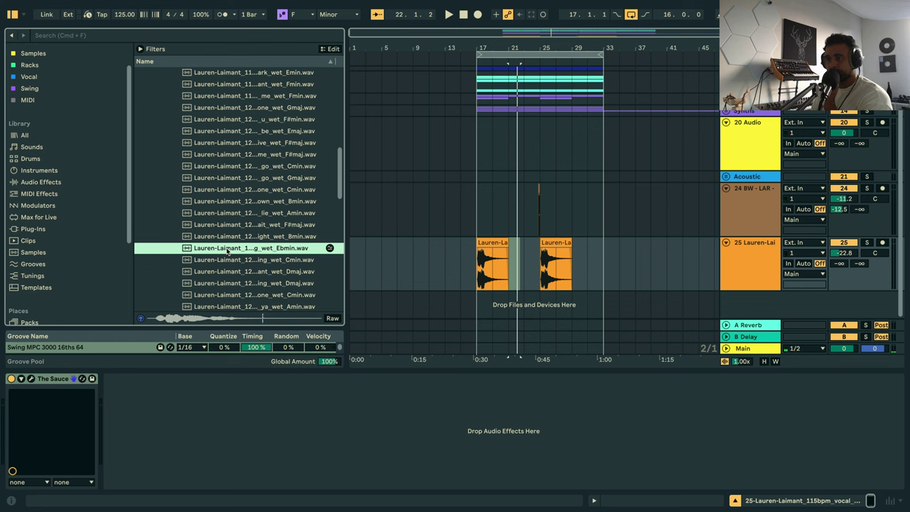
{"action": "left_click", "coordinate": [230, 260]}
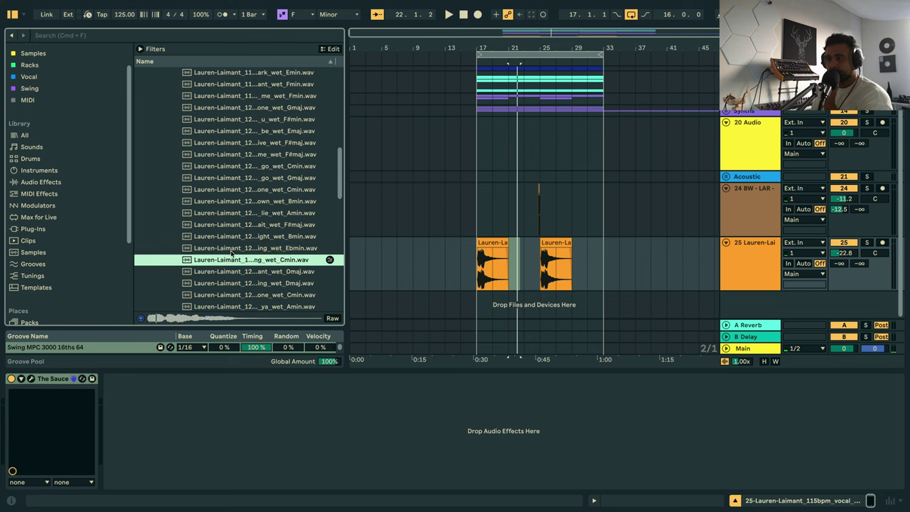
{"action": "left_click", "coordinate": [242, 283]}
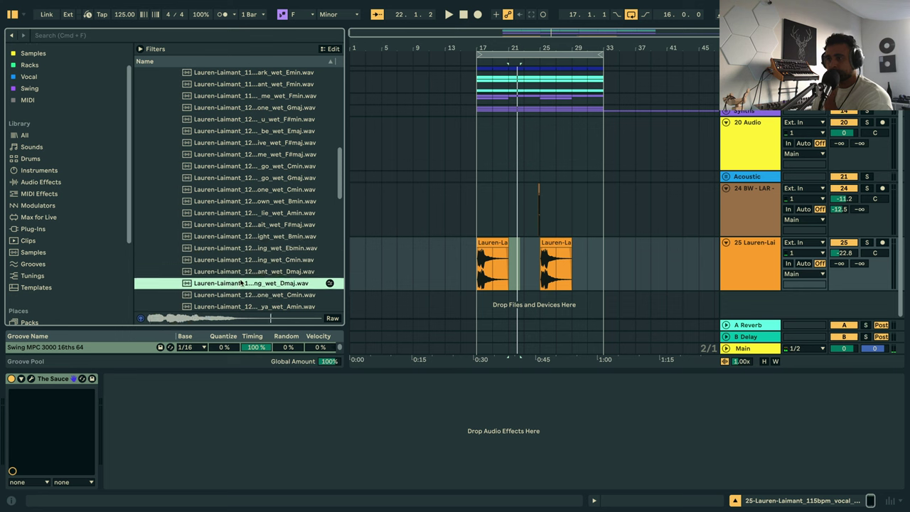
{"action": "left_click", "coordinate": [244, 297]}
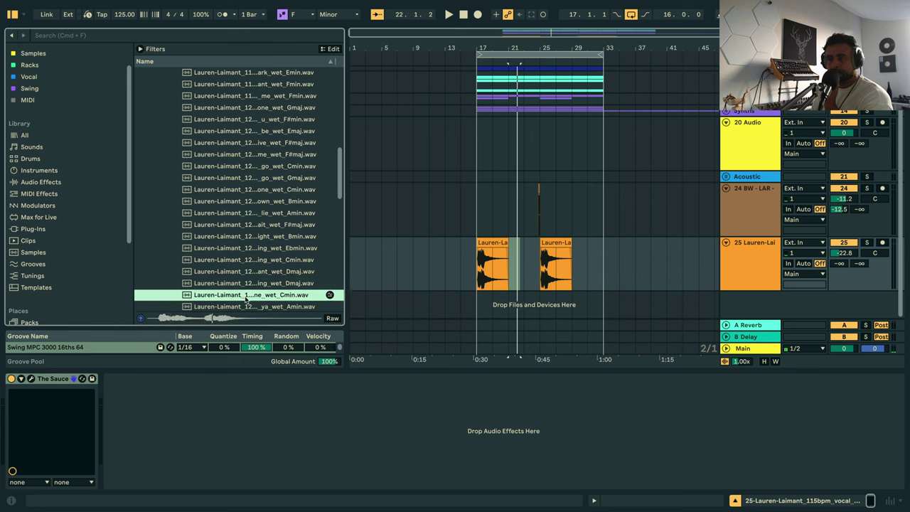
{"action": "scroll", "coordinate": [248, 297], "scroll_direction": "down", "scroll_amount": 2}
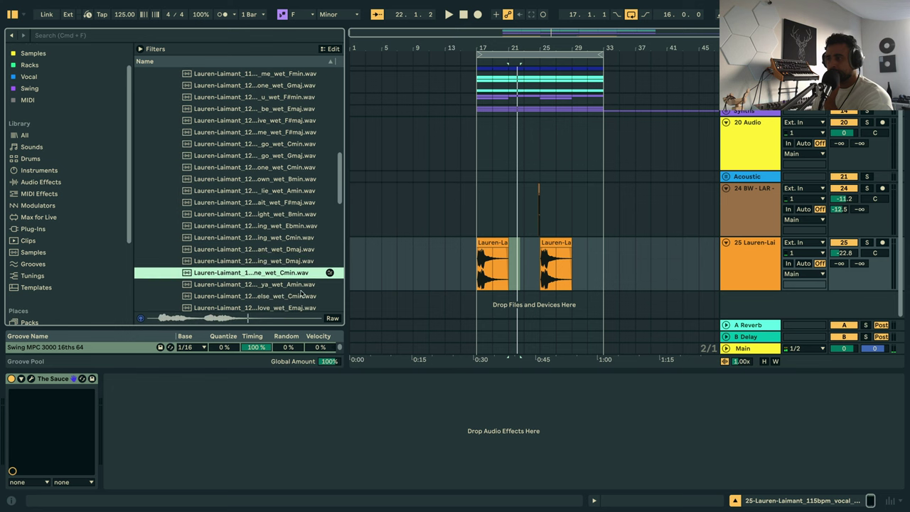
{"action": "left_click", "coordinate": [244, 286]}
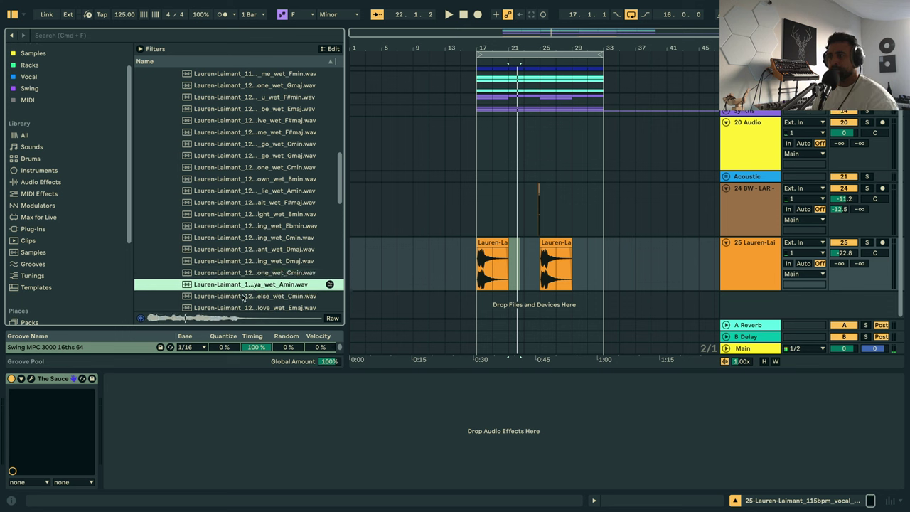
{"action": "left_click", "coordinate": [244, 295]}
{"action": "scroll", "coordinate": [249, 284], "scroll_direction": "down", "scroll_amount": 4}
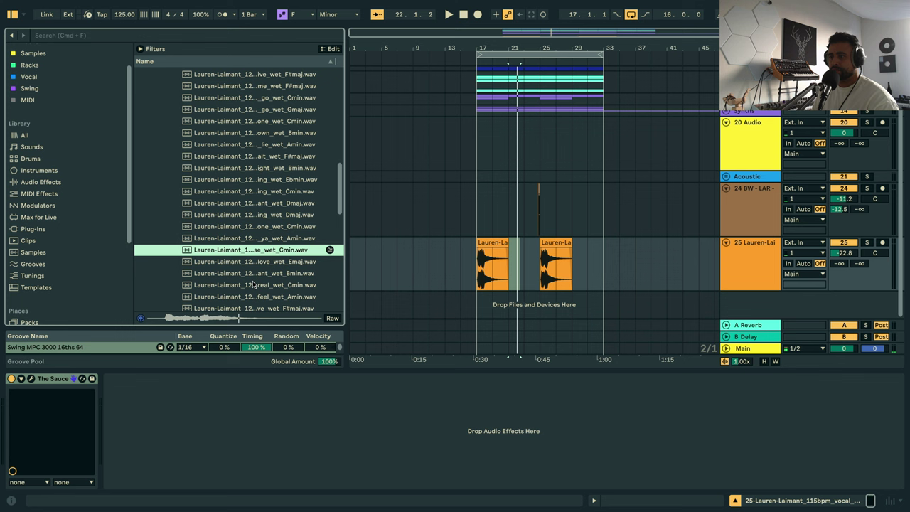
{"action": "left_click", "coordinate": [253, 284]}
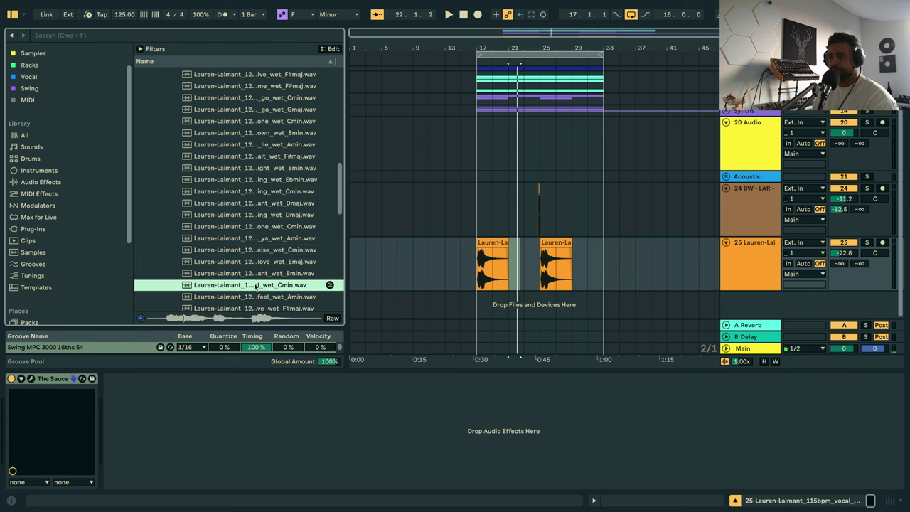
{"action": "scroll", "coordinate": [256, 288], "scroll_direction": "down", "scroll_amount": 4}
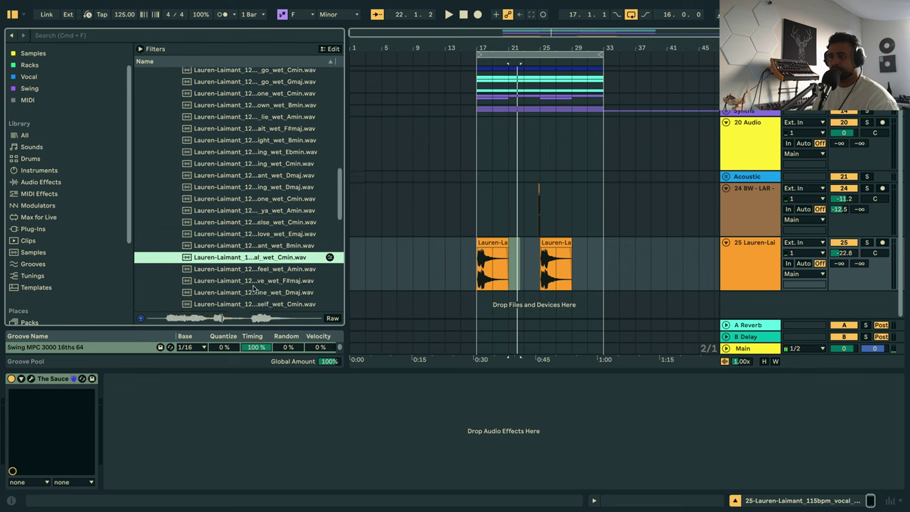
Place the "lose myself" Cmin wet hook at 21.1.1, directly after the first vocal clip, and play from 17.1.1.
{"action": "left_click", "coordinate": [248, 288]}
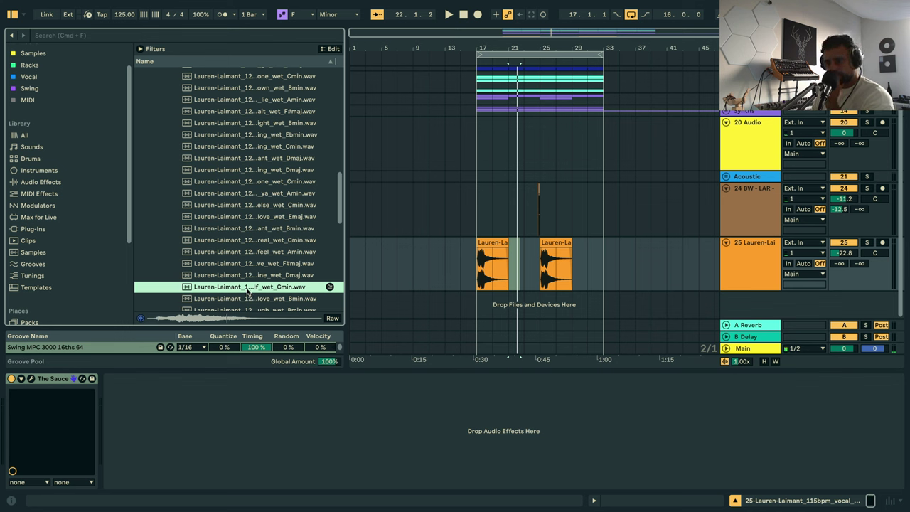
{"action": "left_click_drag", "start_coordinate": [426, 294], "coordinate": [508, 285]}
{"action": "left_click", "coordinate": [480, 271]}
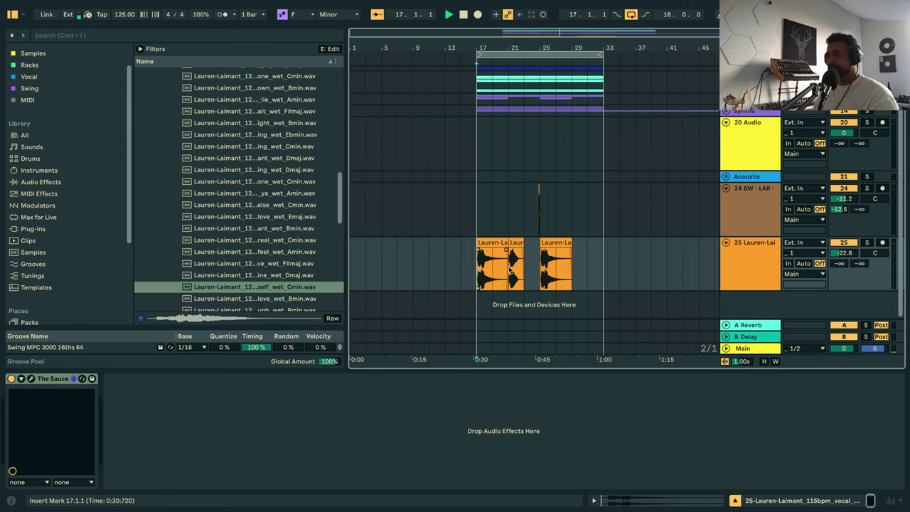
{"action": "key", "text": "space"}
Create a new audio track below the vocal track and move the "lose myself" clip onto it at 21.1.1.
{"action": "left_click", "coordinate": [761, 260]}
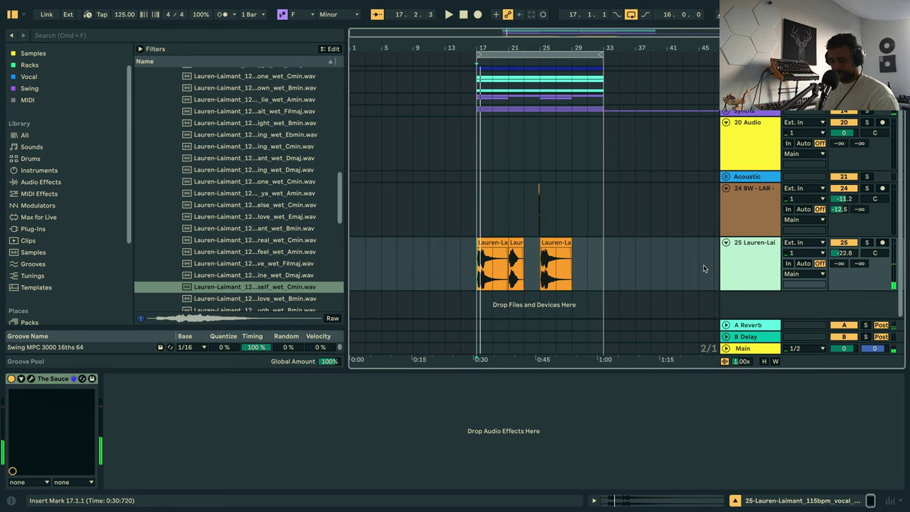
{"action": "key", "text": "ctrl+t"}
{"action": "left_click", "coordinate": [517, 261]}
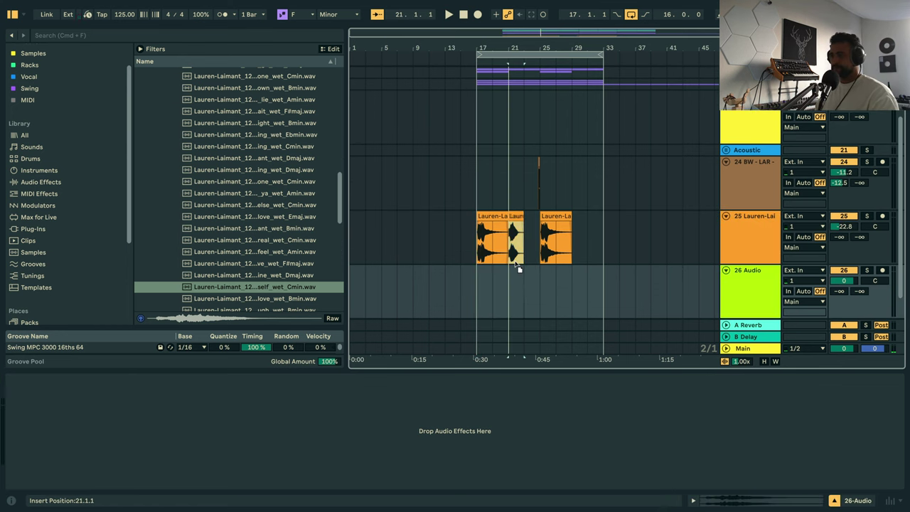
{"action": "left_click", "coordinate": [514, 232]}
{"action": "left_click_drag", "start_coordinate": [514, 218], "coordinate": [515, 270]}
Reset the "lose myself" clip's warping to 125 BPM, set its warp mode to Complex Pro and listen to it.
{"action": "double_click", "coordinate": [515, 270]}
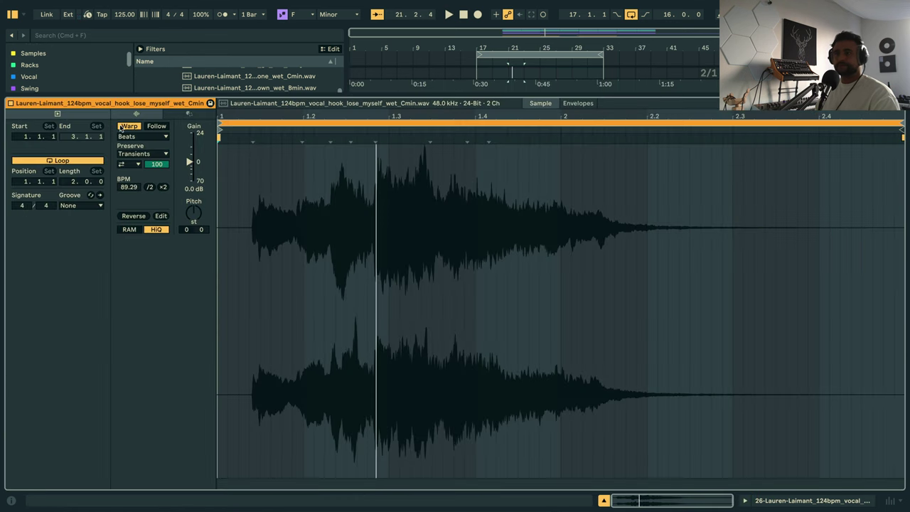
{"action": "left_click", "coordinate": [125, 127]}
{"action": "left_click", "coordinate": [141, 136]}
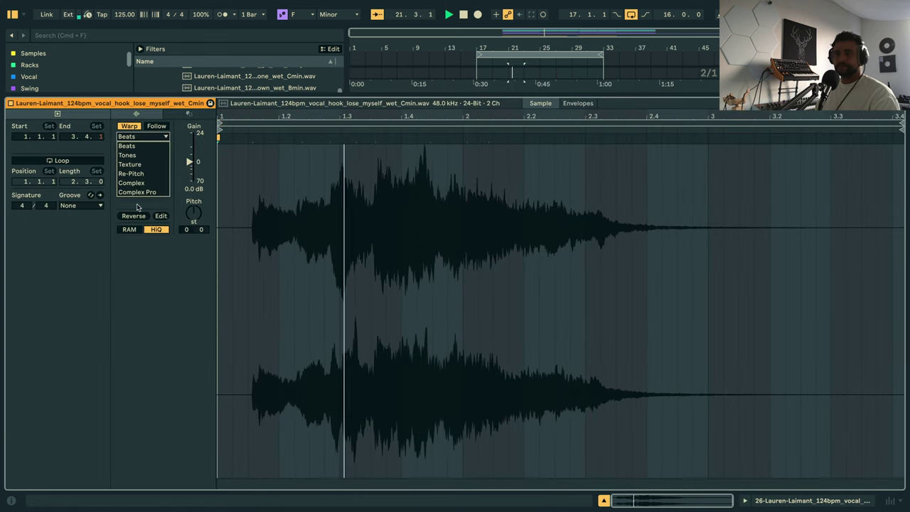
{"action": "left_click", "coordinate": [137, 191]}
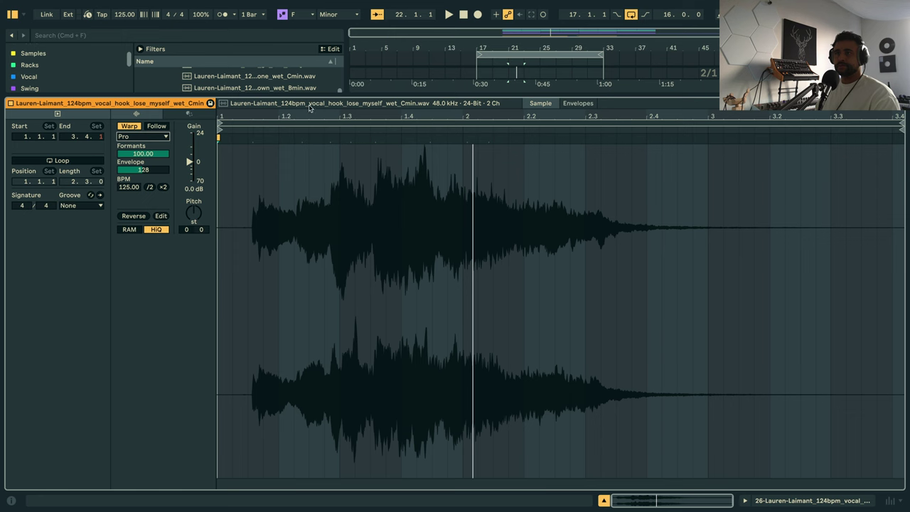
{"action": "key", "text": "shift+Tab"}
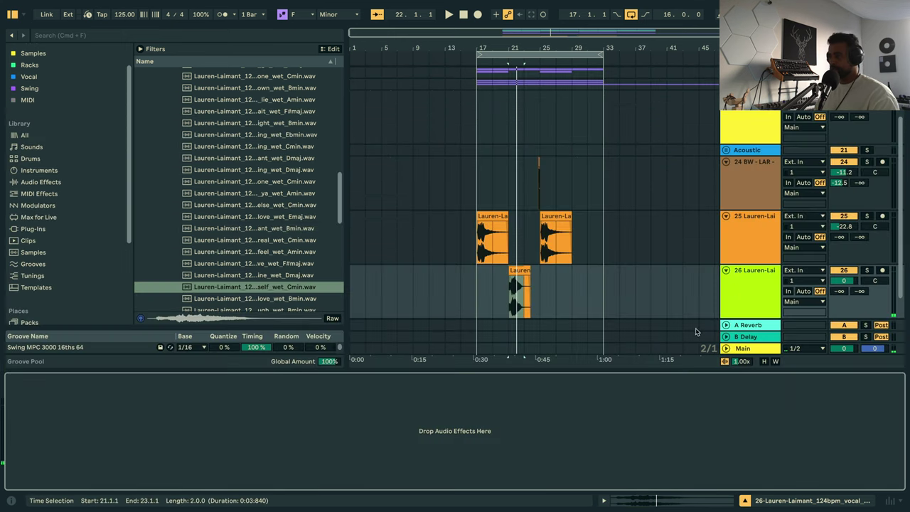
Play the lose_myself vocal hook at bar 21 and set track 26's volume to -18.9 dB.
{"action": "left_click", "coordinate": [841, 283]}
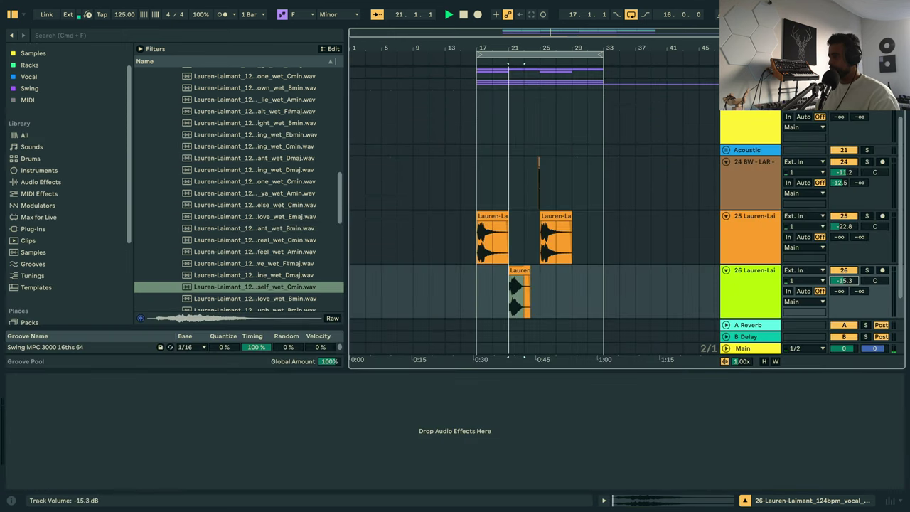
{"action": "left_click_drag", "start_coordinate": [841, 283], "coordinate": [842, 309]}
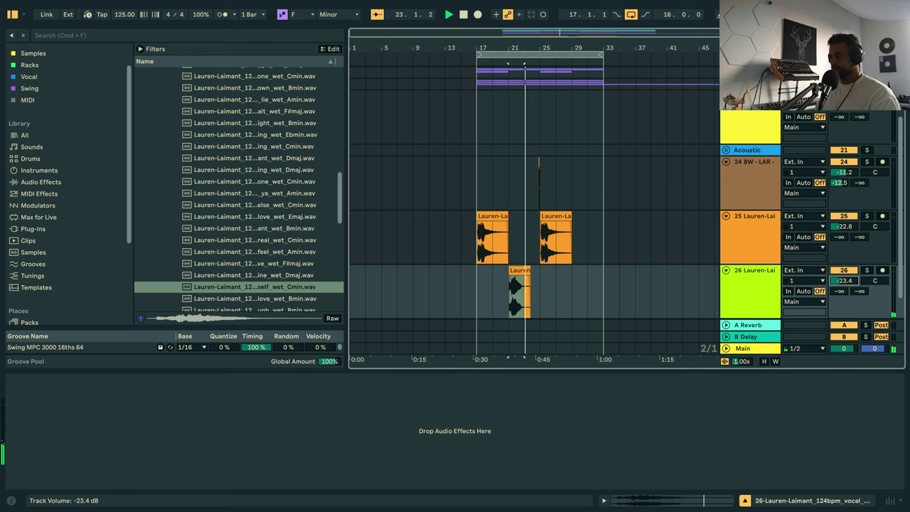
{"action": "scroll", "coordinate": [469, 221], "scroll_direction": "down", "scroll_amount": 2}
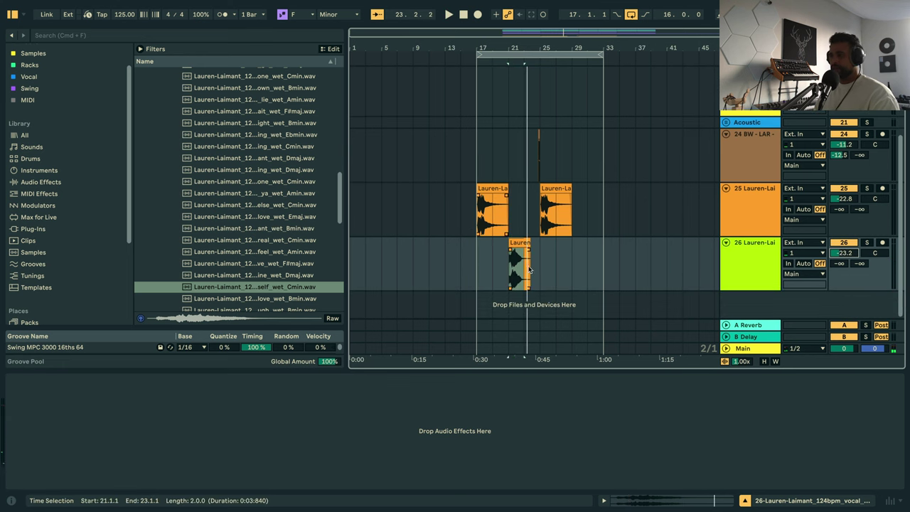
{"action": "double_click", "coordinate": [519, 243]}
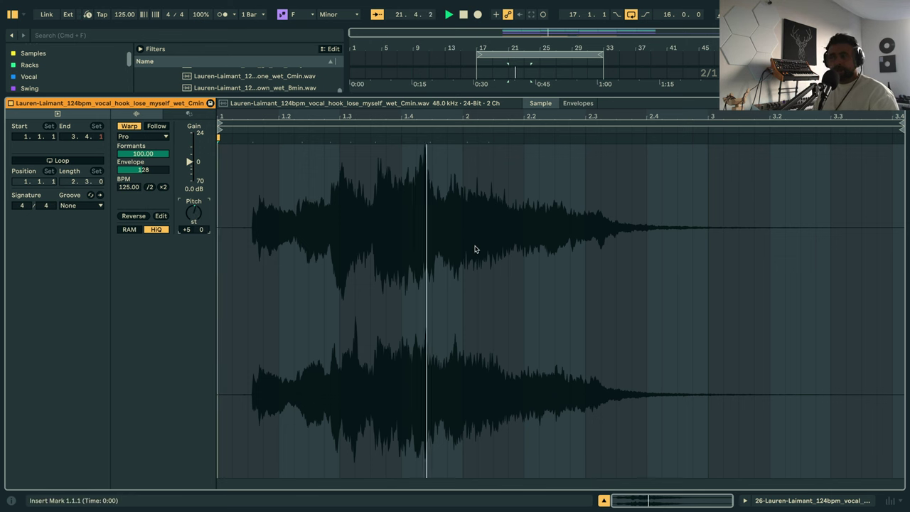
{"action": "key", "text": "shift+Tab"}
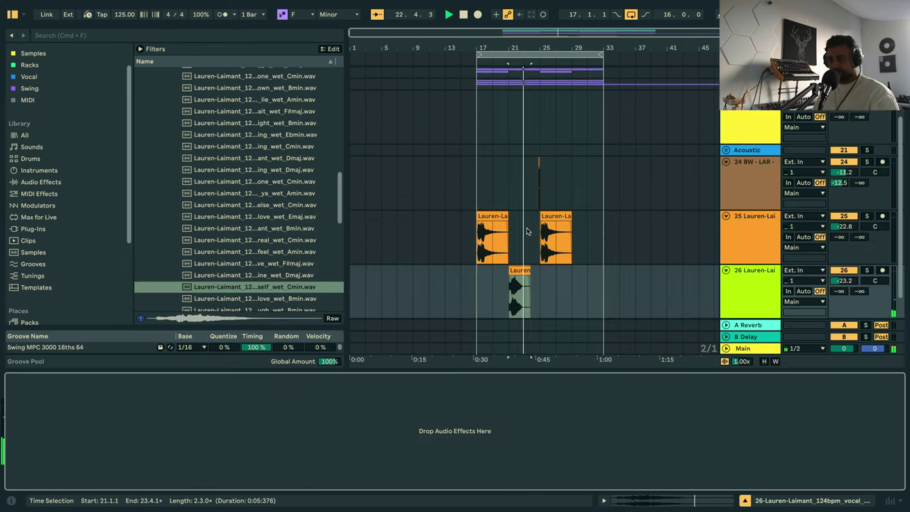
{"action": "key", "text": "space"}
{"action": "left_click_drag", "start_coordinate": [844, 281], "coordinate": [846, 274]}
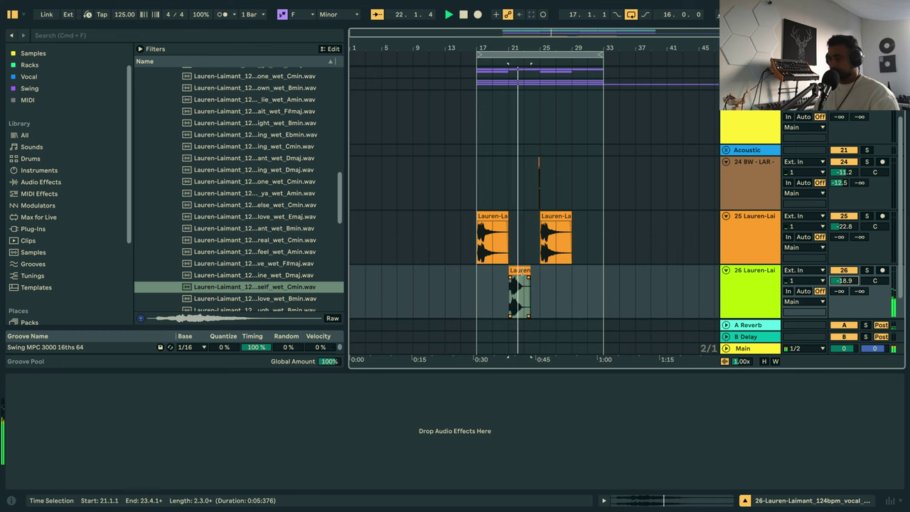
{"action": "key", "text": "space"}
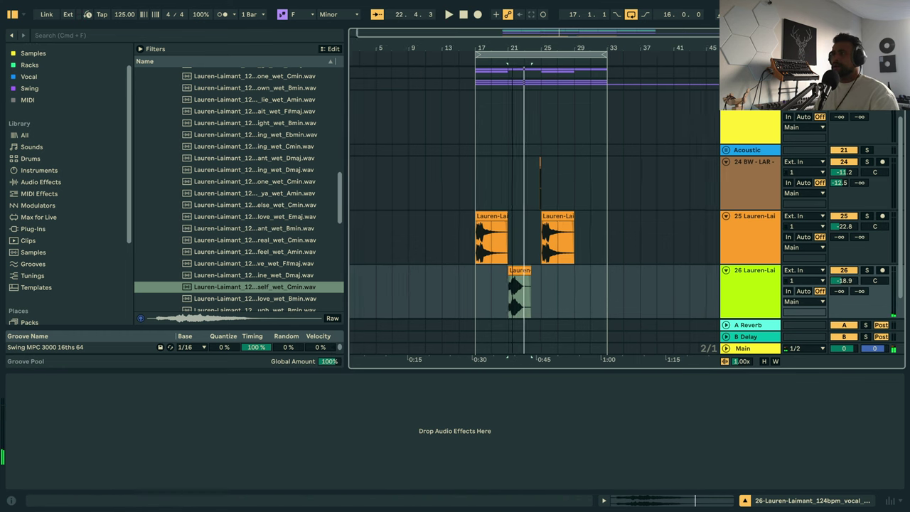
Play the arrangement from bar 17 to hear the vocal hooks together.
{"action": "left_click_drag", "start_coordinate": [512, 40], "coordinate": [515, 46]}
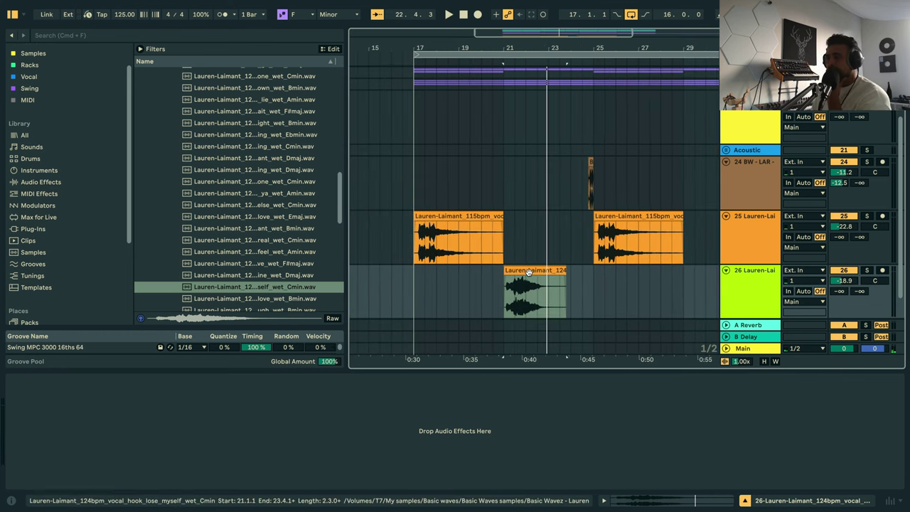
{"action": "left_click", "coordinate": [509, 253]}
{"action": "key", "text": "space"}
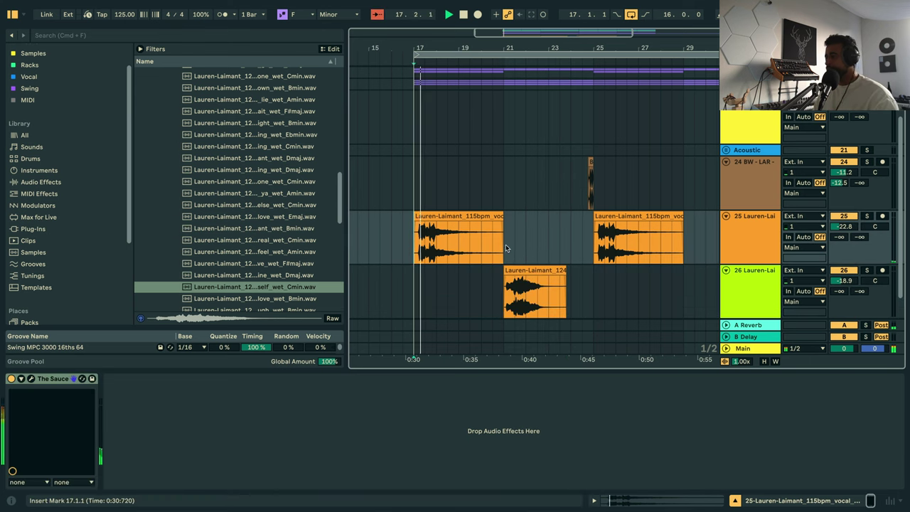
Reset the warping of the lose_myself hook clip, align a warp marker to beat 1.3, and play the result.
{"action": "double_click", "coordinate": [533, 273]}
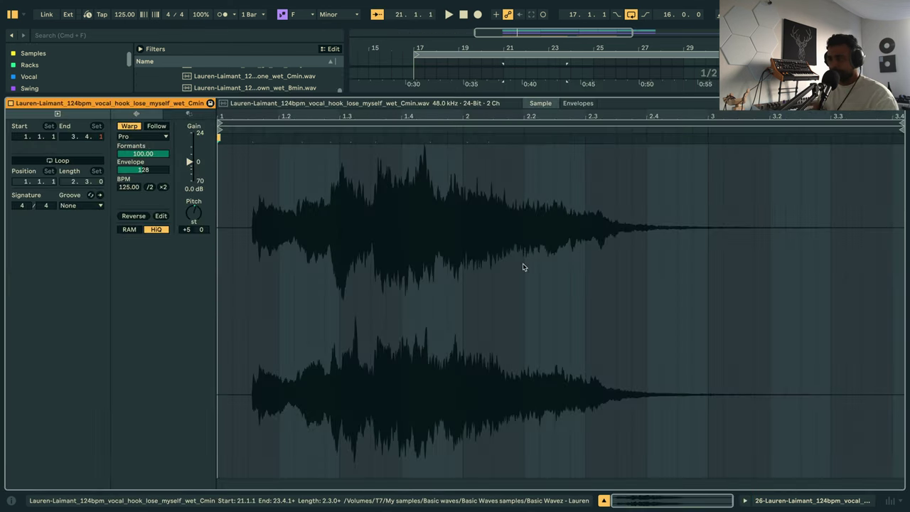
{"action": "left_click", "coordinate": [130, 128]}
{"action": "left_click", "coordinate": [130, 129]}
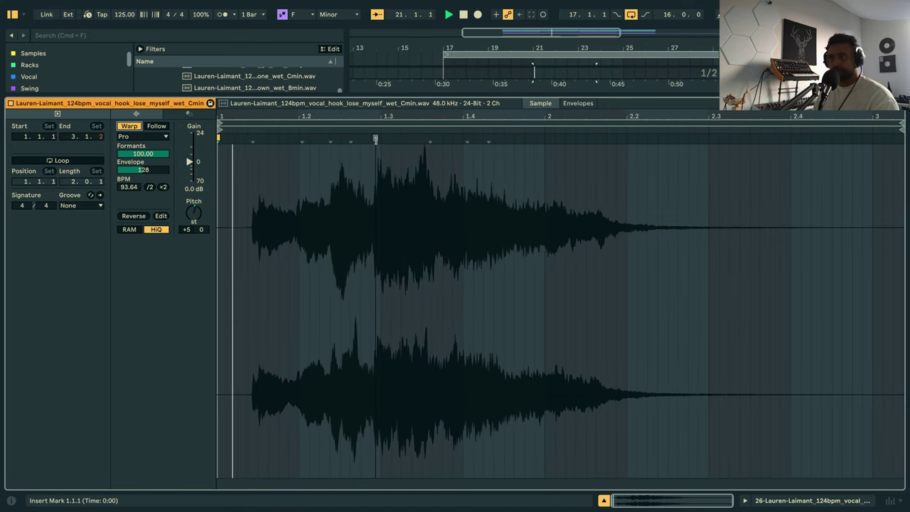
{"action": "left_click_drag", "start_coordinate": [375, 138], "coordinate": [381, 138]}
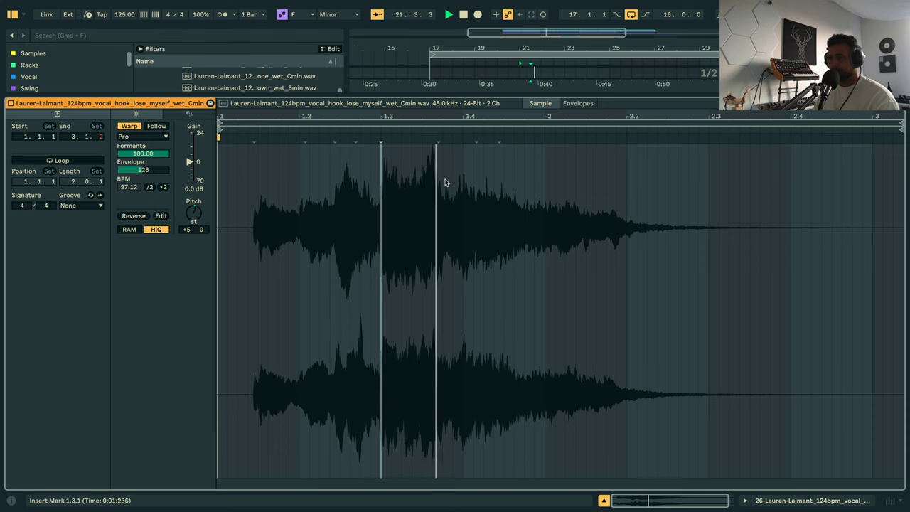
{"action": "key", "text": "shift+Tab"}
{"action": "key", "text": "space"}
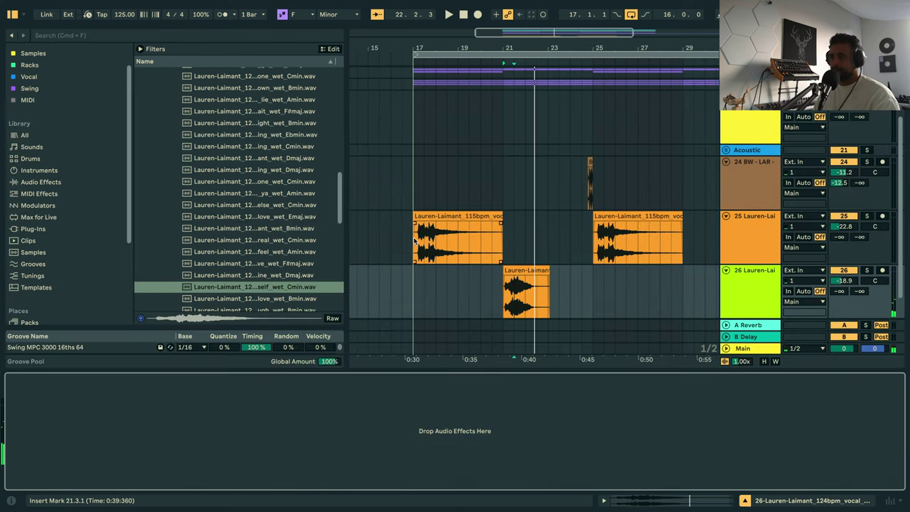
Play the vocals from bar 17 and set track 26's volume to -18.1 dB.
{"action": "left_click", "coordinate": [414, 241]}
{"action": "key", "text": "space"}
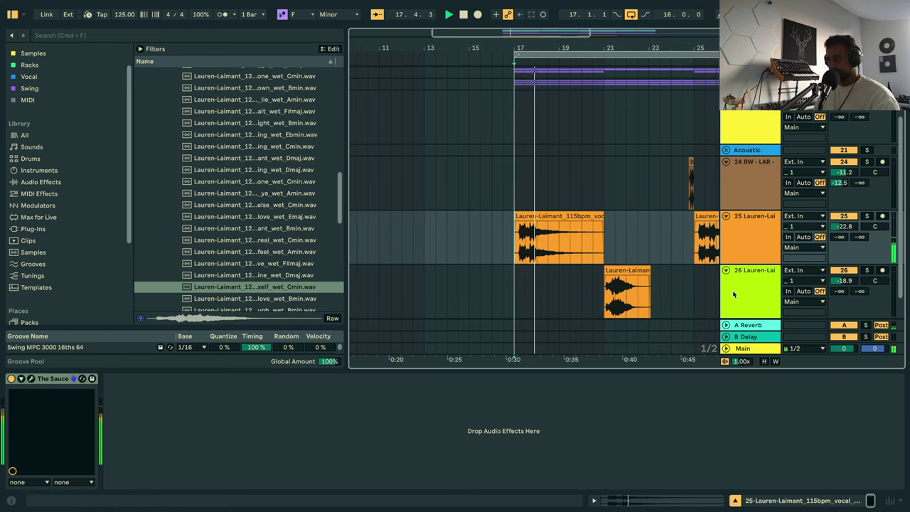
{"action": "left_click", "coordinate": [733, 294]}
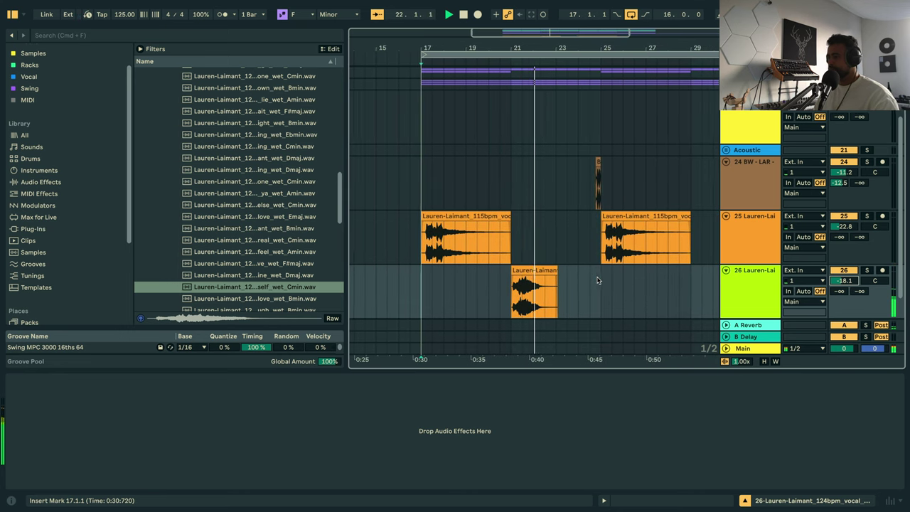
{"action": "key", "text": "space"}
{"action": "left_click", "coordinate": [516, 270]}
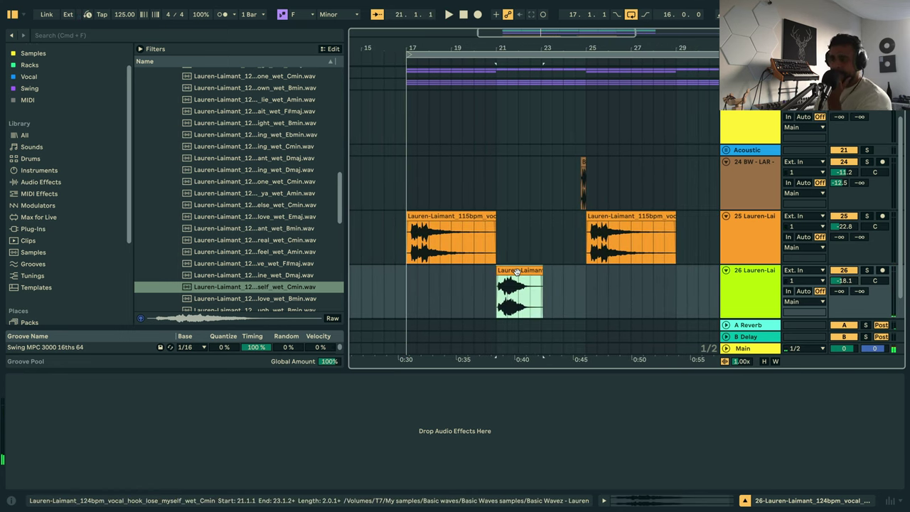
Audition further wet vocal hook samples in the browser, including those in A minor, F# minor, F minor and G minor.
{"action": "scroll", "coordinate": [272, 250], "scroll_direction": "down", "scroll_amount": 1}
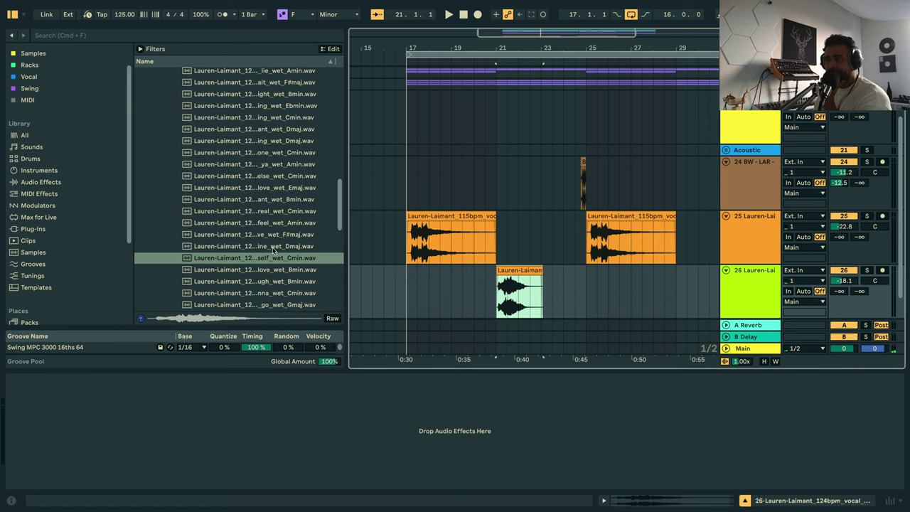
{"action": "left_click", "coordinate": [270, 226]}
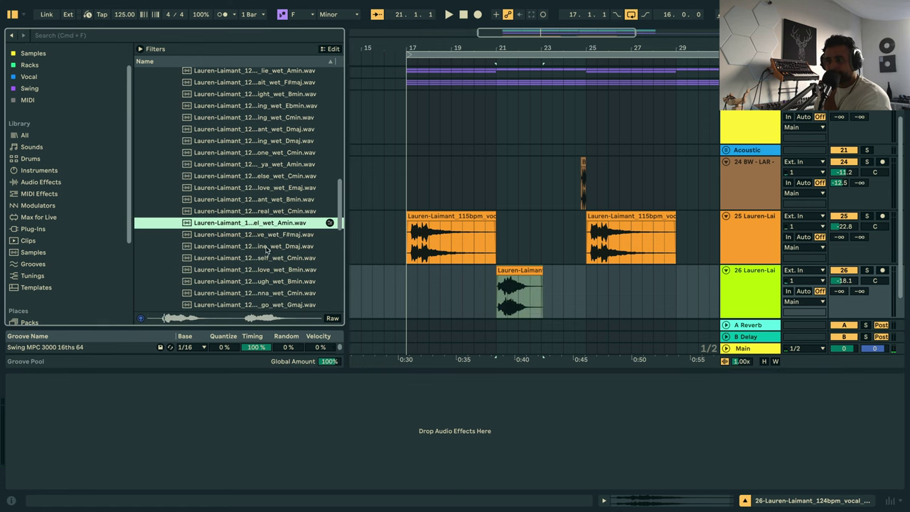
{"action": "scroll", "coordinate": [271, 261], "scroll_direction": "up", "scroll_amount": 3}
{"action": "scroll", "coordinate": [268, 257], "scroll_direction": "down", "scroll_amount": 6}
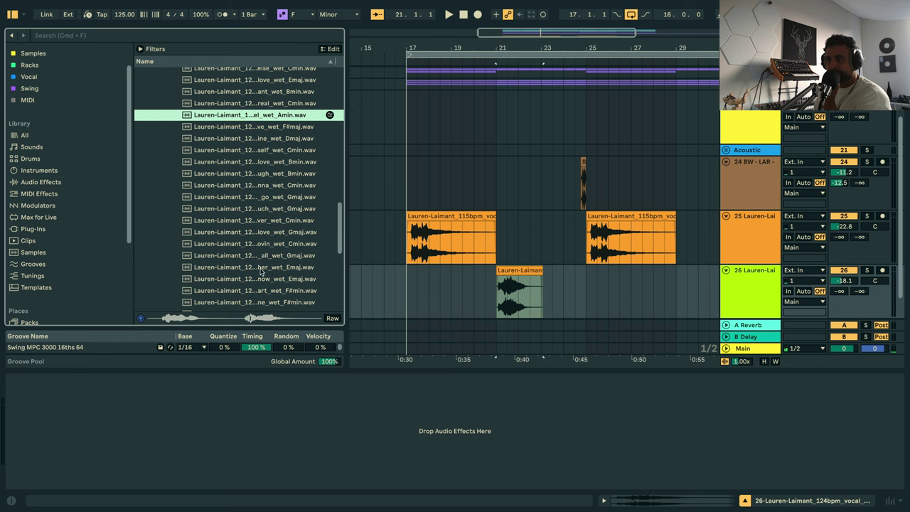
{"action": "scroll", "coordinate": [261, 271], "scroll_direction": "down", "scroll_amount": 2}
{"action": "left_click", "coordinate": [261, 259]}
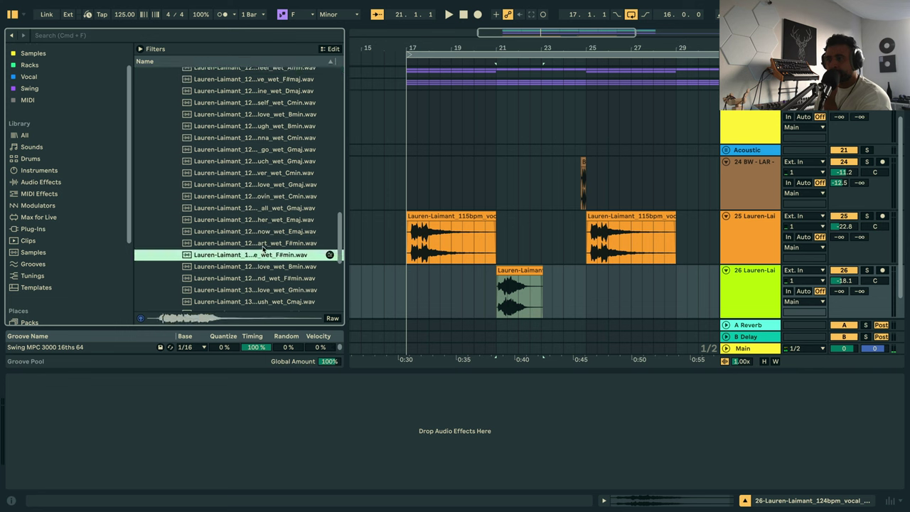
{"action": "left_click", "coordinate": [264, 245]}
{"action": "scroll", "coordinate": [260, 271], "scroll_direction": "down", "scroll_amount": 1}
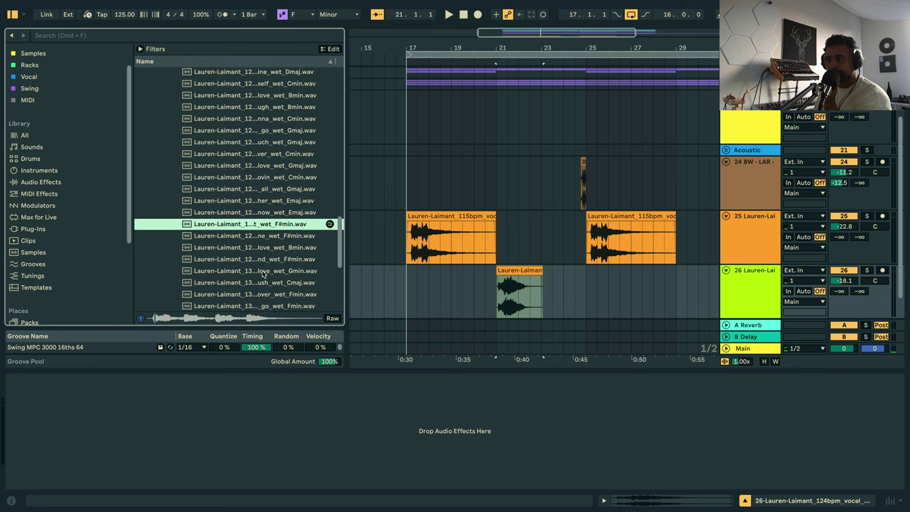
{"action": "left_click", "coordinate": [262, 292]}
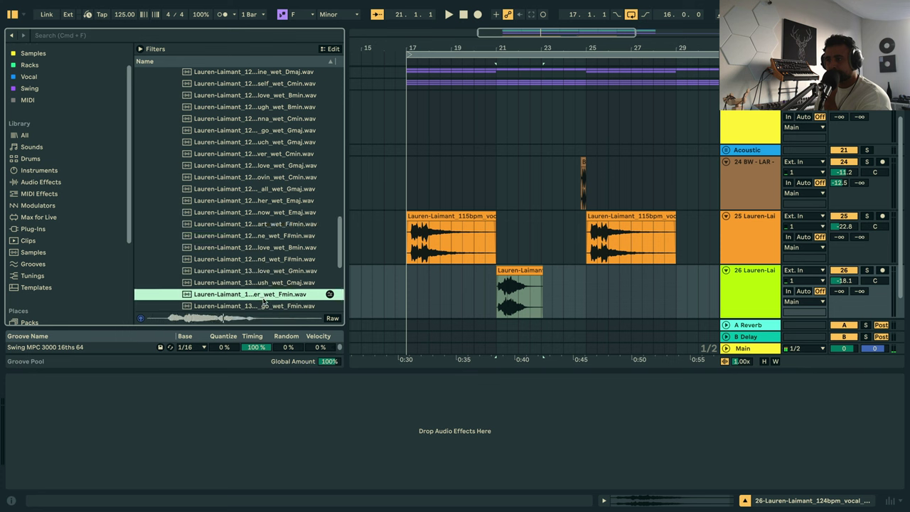
{"action": "scroll", "coordinate": [264, 300], "scroll_direction": "down", "scroll_amount": 1}
{"action": "left_click", "coordinate": [265, 289]}
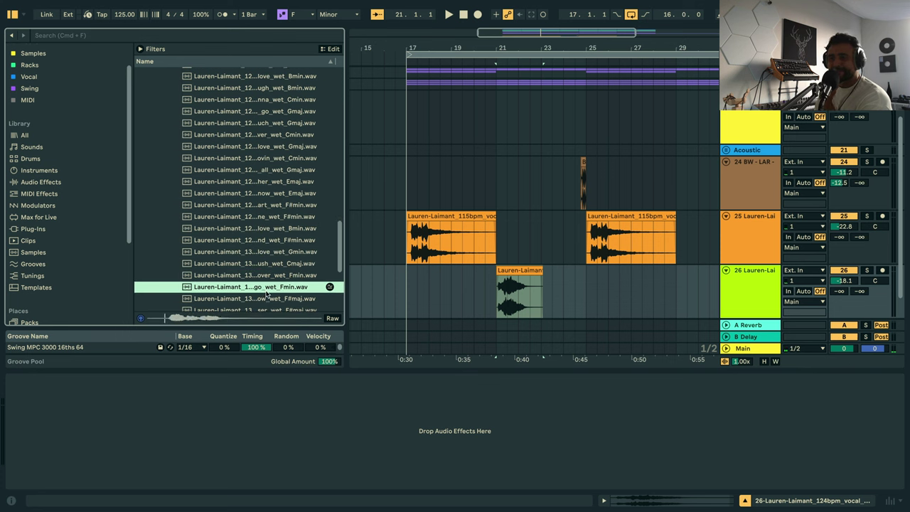
{"action": "scroll", "coordinate": [268, 302], "scroll_direction": "down", "scroll_amount": 1}
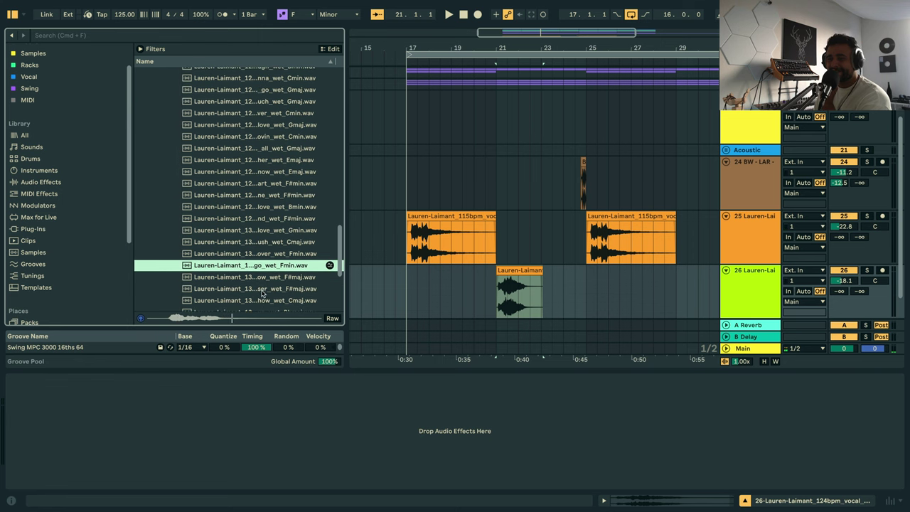
{"action": "scroll", "coordinate": [262, 293], "scroll_direction": "down", "scroll_amount": 2}
{"action": "left_click", "coordinate": [264, 292]}
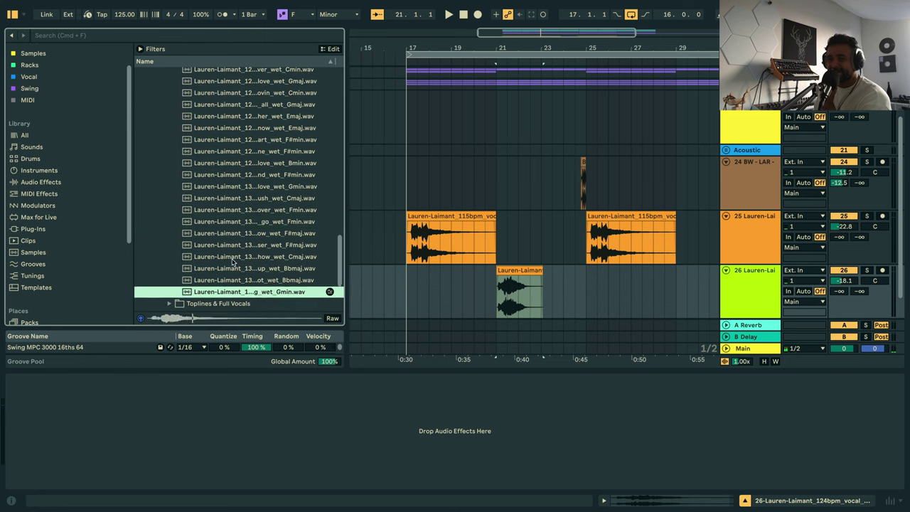
Audition samples from Toplines & Full Vocals and place the 123bpm more_than_just_a_love F minor topline on track 26 at bar 17.
{"action": "left_click", "coordinate": [172, 303]}
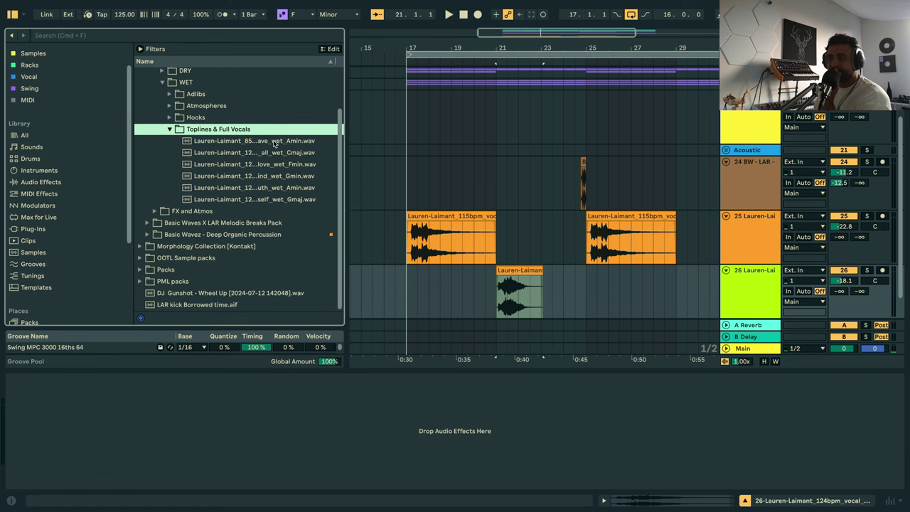
{"action": "left_click", "coordinate": [274, 141]}
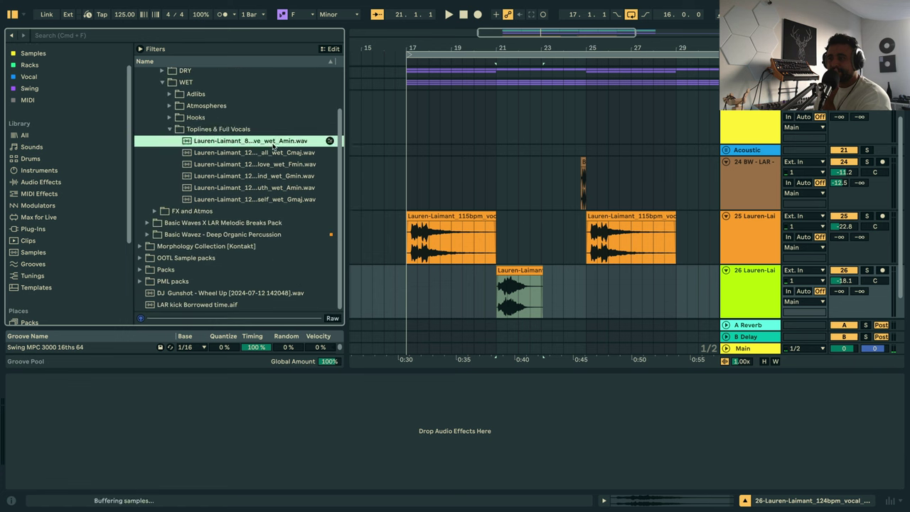
{"action": "left_click", "coordinate": [277, 167]}
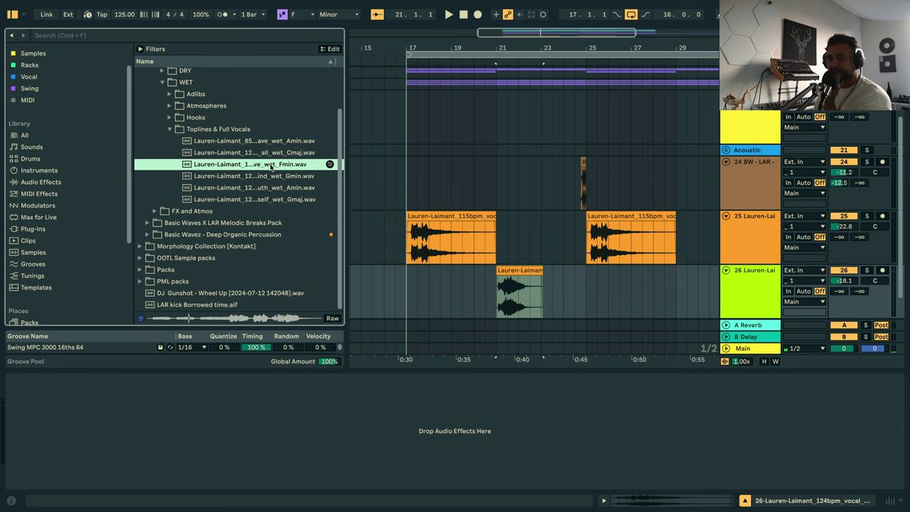
{"action": "left_click_drag", "start_coordinate": [270, 167], "coordinate": [405, 295]}
{"action": "key", "text": "space"}
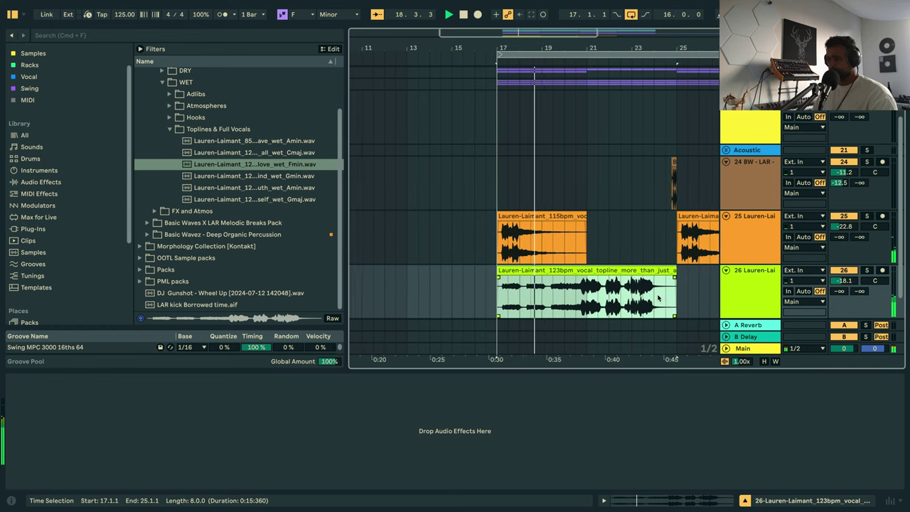
Set the topline clip's warp mode to Pro, reset its warping to 125 BPM without looping, and play it.
{"action": "double_click", "coordinate": [599, 282]}
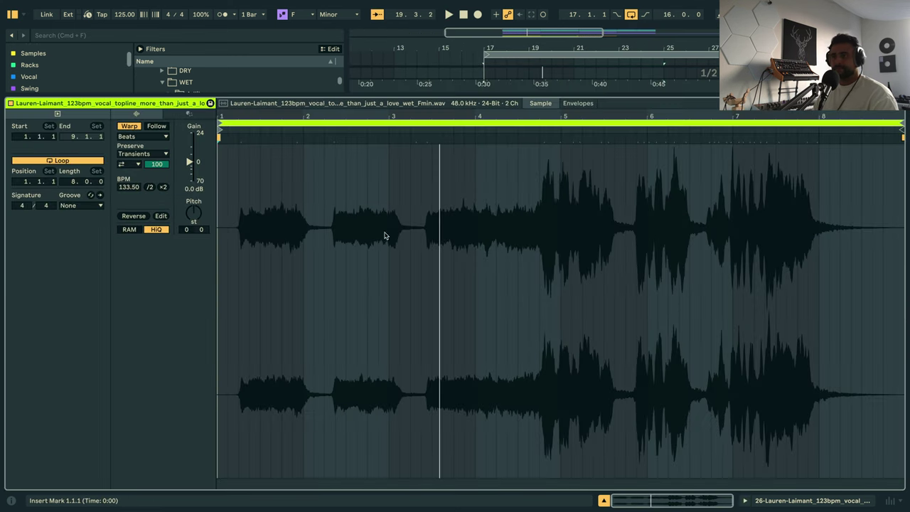
{"action": "left_click", "coordinate": [165, 138]}
{"action": "left_click", "coordinate": [141, 191]}
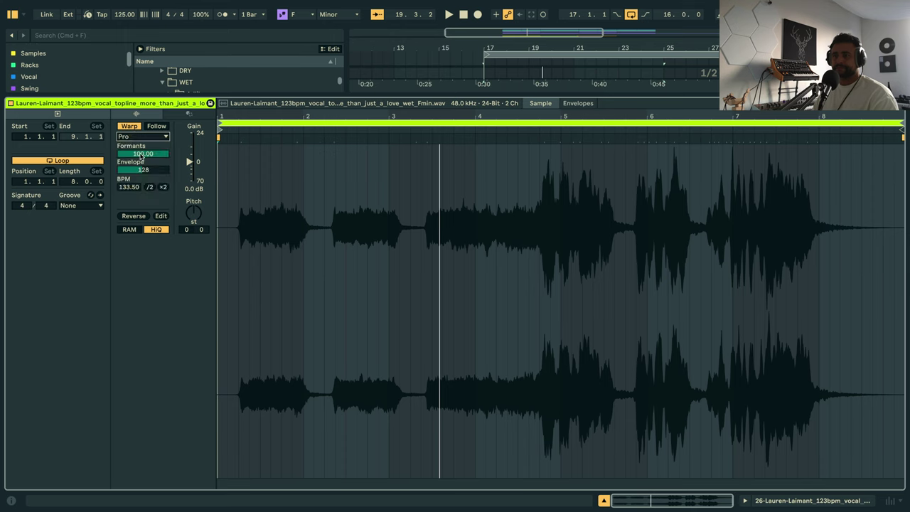
{"action": "left_click", "coordinate": [132, 127]}
{"action": "key", "text": "space"}
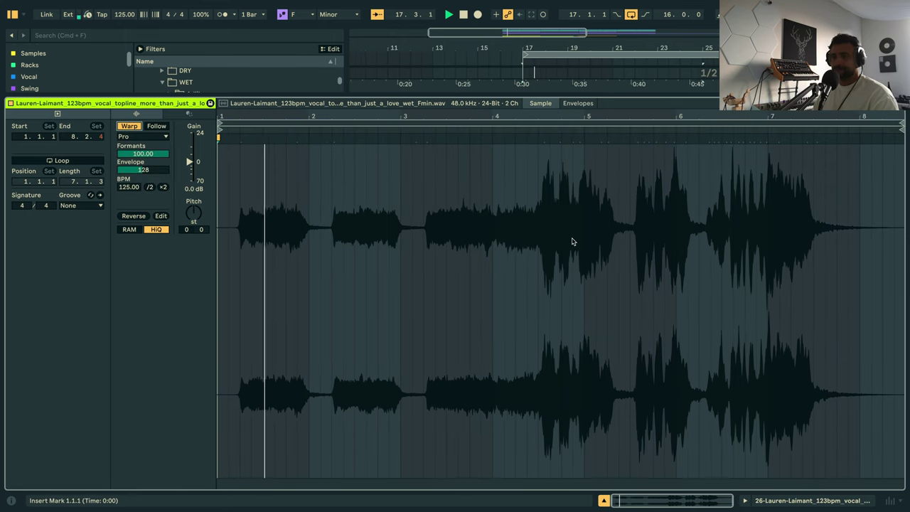
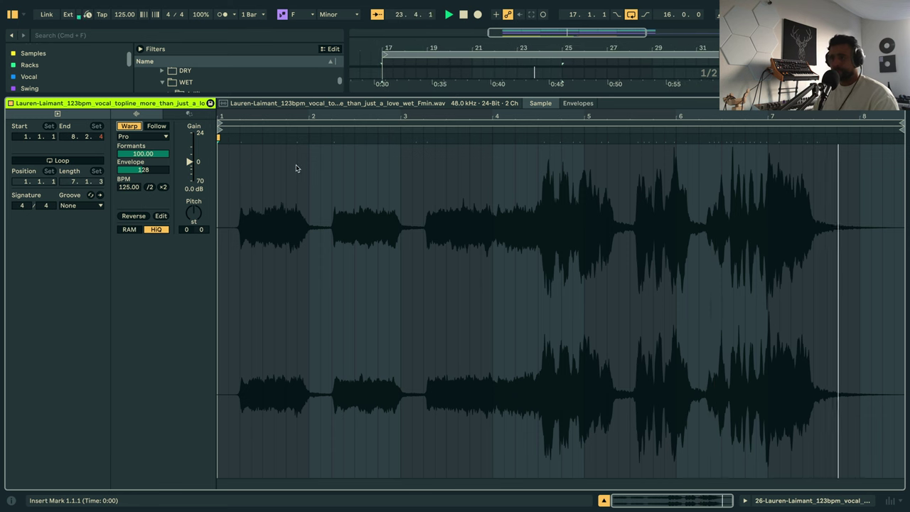
Apply the Swing MPC 3000 16ths 64 groove to the topline clip and return to the arrangement.
{"action": "left_click", "coordinate": [69, 213]}
{"action": "left_click", "coordinate": [71, 223]}
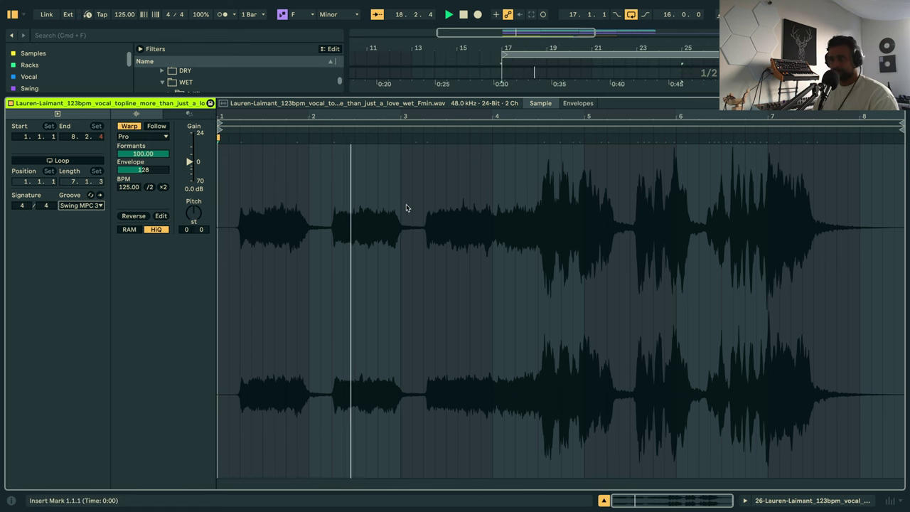
{"action": "key", "text": "space"}
{"action": "key", "text": "shift+Tab"}
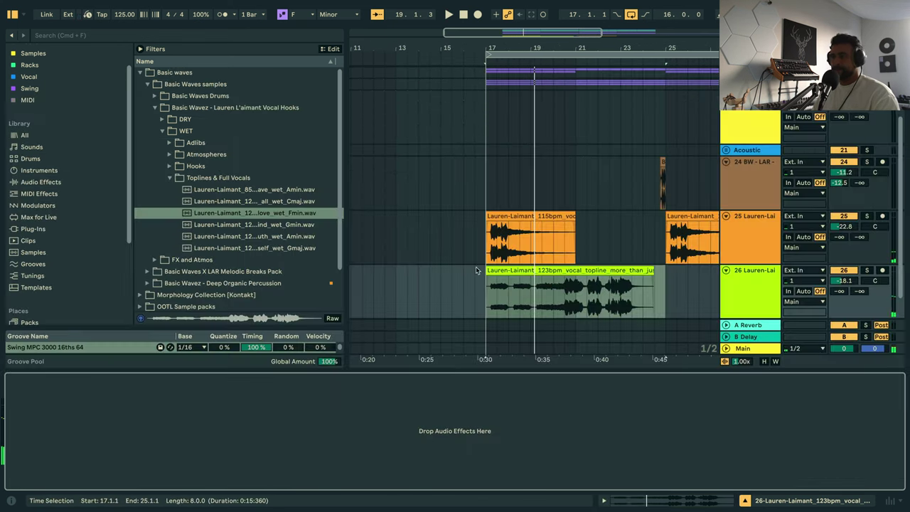
Trim the topline clip on track 26 to end at 20.3.1 and play the shortened phrase.
{"action": "left_click_drag", "start_coordinate": [575, 297], "coordinate": [565, 297]}
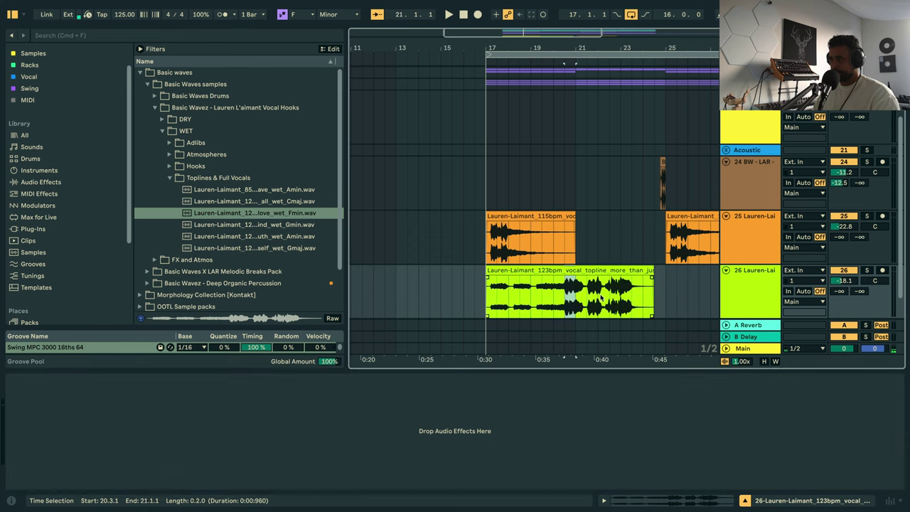
{"action": "key", "text": "Delete"}
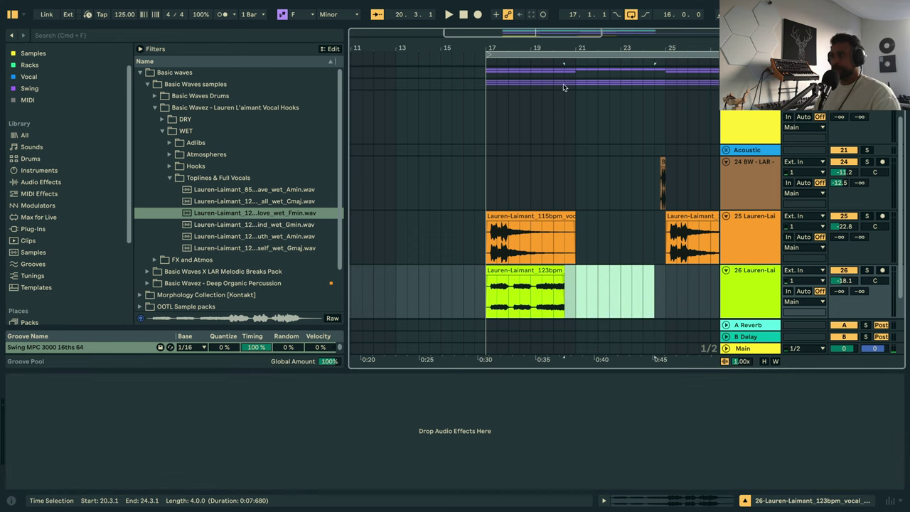
{"action": "left_click_drag", "start_coordinate": [543, 48], "coordinate": [548, 111]}
{"action": "left_click", "coordinate": [463, 290]}
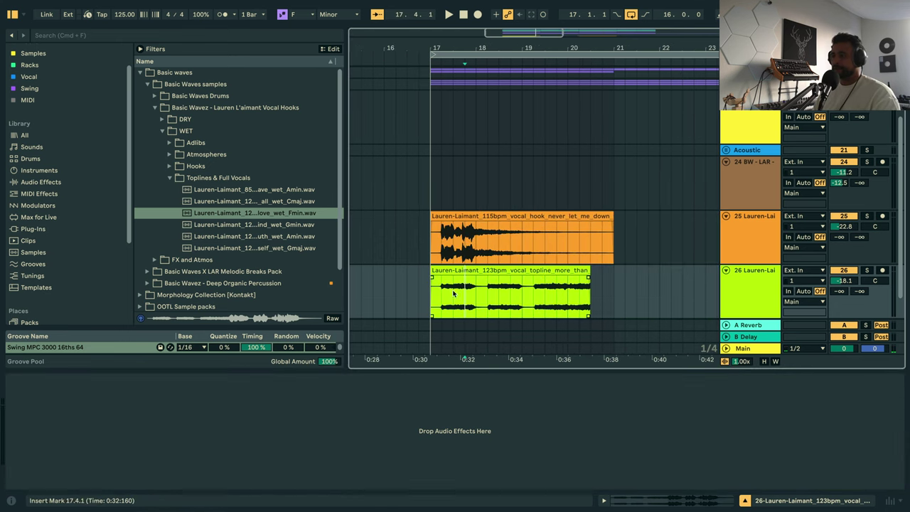
{"action": "key", "text": "space"}
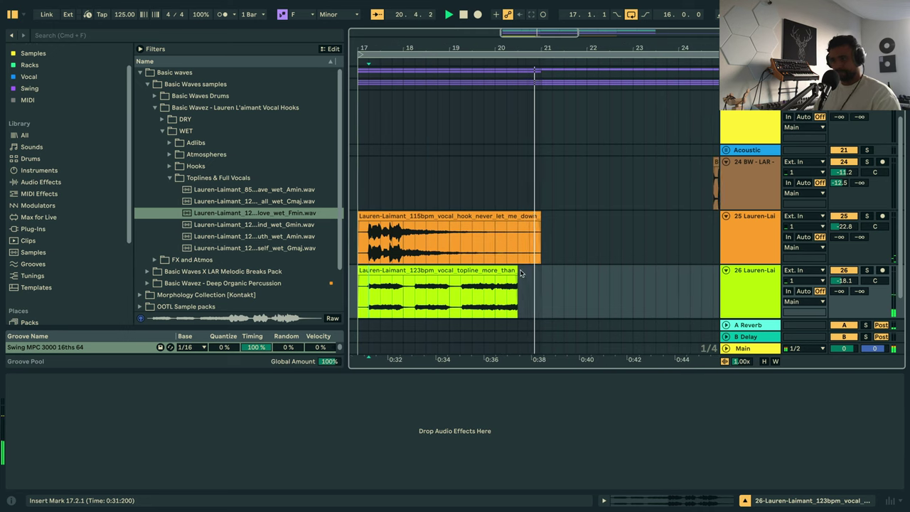
{"action": "key", "text": "space"}
Search the whole library for "shimmer" and load the ValhallaShimmer plug-in onto topline track 26.
{"action": "left_click", "coordinate": [466, 270]}
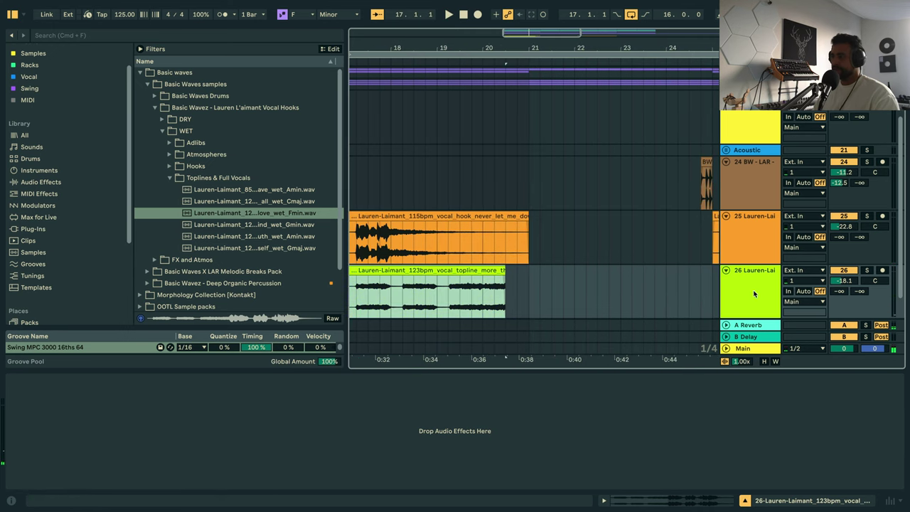
{"action": "left_click", "coordinate": [315, 38]}
{"action": "type", "text": "sh"}
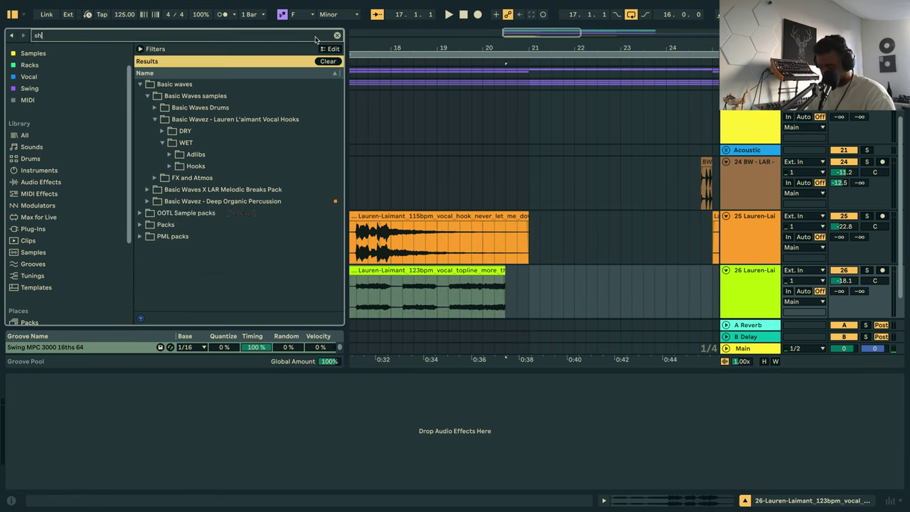
{"action": "type", "text": "immer"}
{"action": "left_click", "coordinate": [25, 136]}
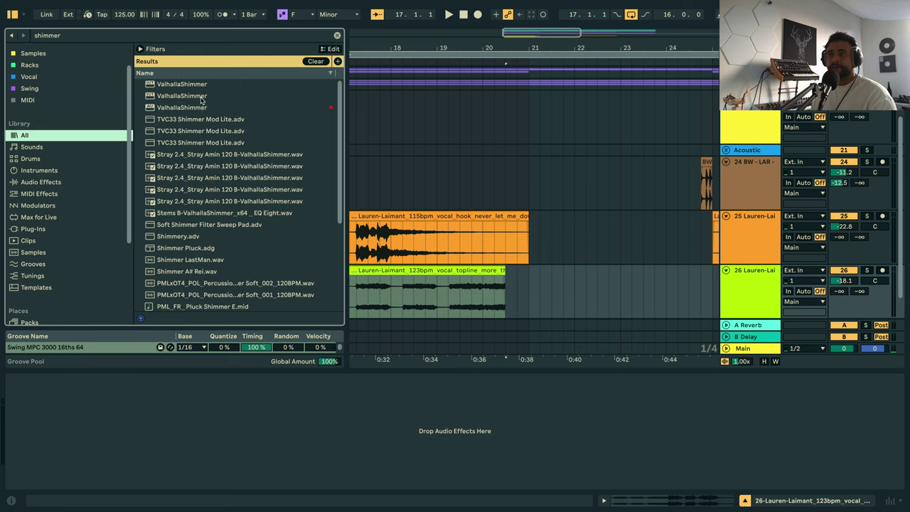
{"action": "double_click", "coordinate": [199, 106]}
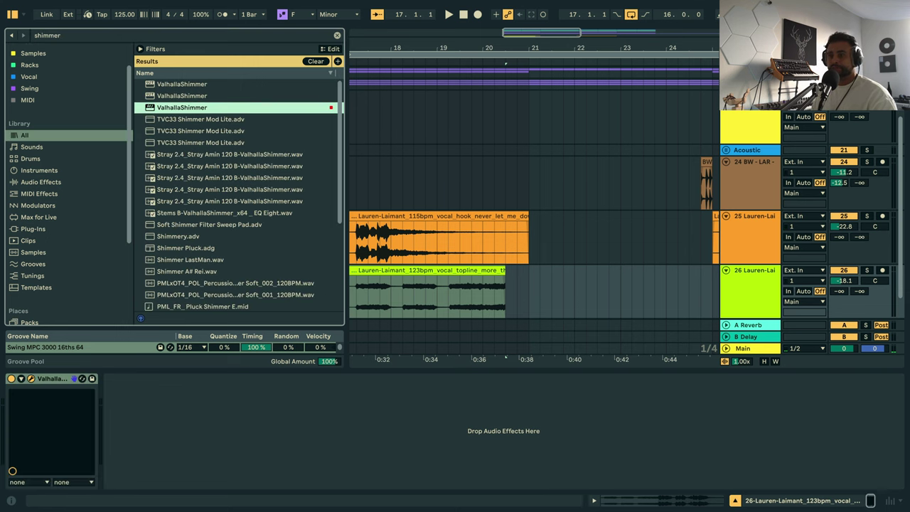
During playback, set ValhallaShimmer to mediumStereo reverb mode, mix 0.39 and low cut 200, and close its window.
{"action": "key", "text": "space"}
{"action": "left_click", "coordinate": [362, 158]}
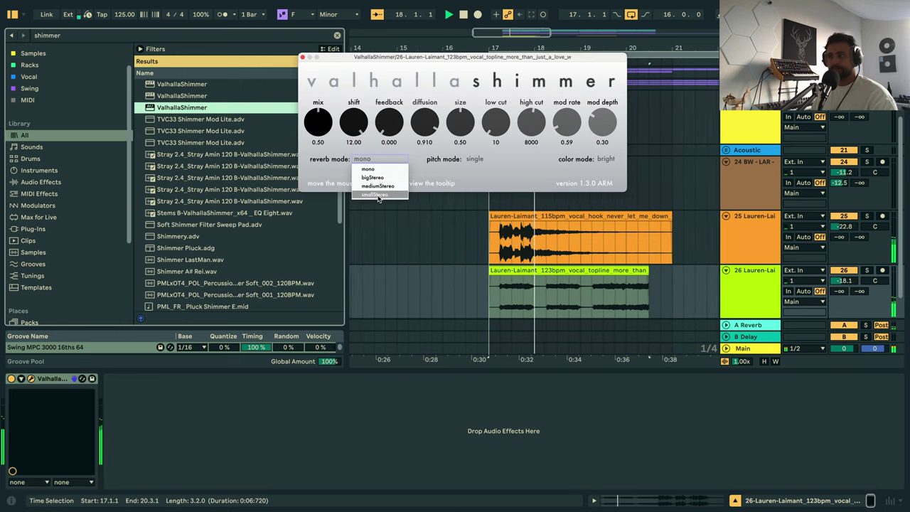
{"action": "left_click", "coordinate": [377, 188]}
{"action": "left_click_drag", "start_coordinate": [314, 121], "coordinate": [314, 140]}
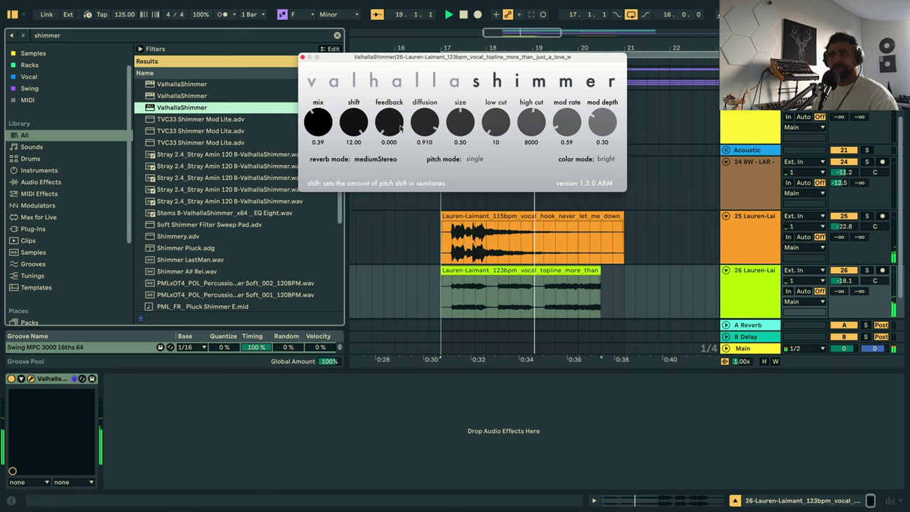
{"action": "left_click_drag", "start_coordinate": [498, 126], "coordinate": [499, 114]}
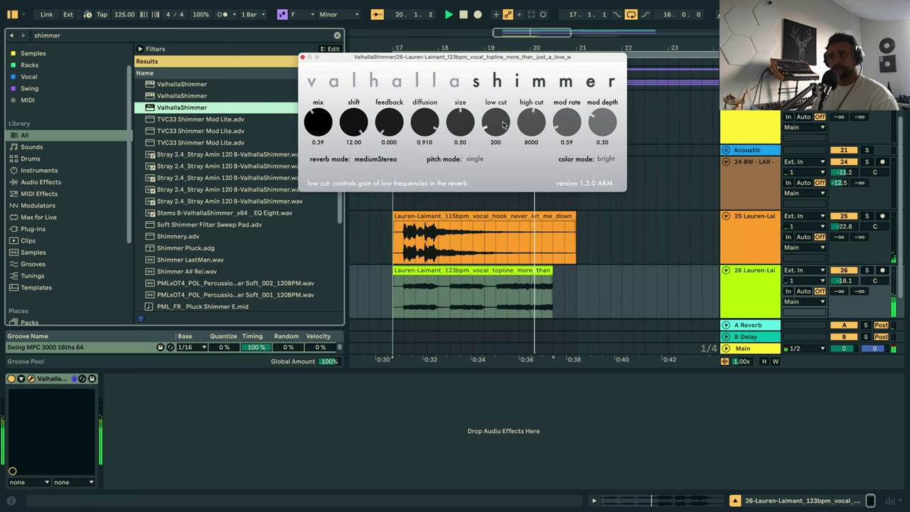
{"action": "left_click", "coordinate": [302, 57]}
Duplicate the topline clip on track 26 to bars 21, 25 and 29, and play the loop.
{"action": "double_click", "coordinate": [439, 39]}
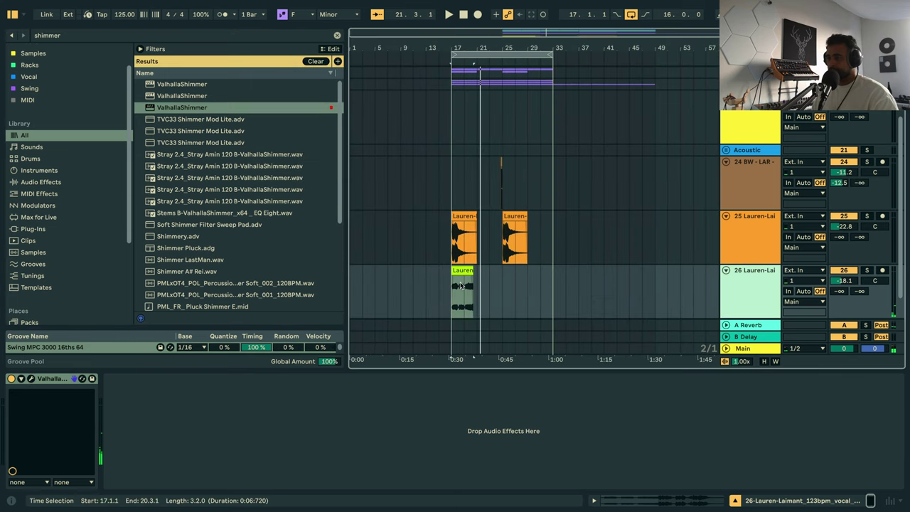
{"action": "left_click_drag", "start_coordinate": [459, 273], "coordinate": [539, 279], "text": "alt"}
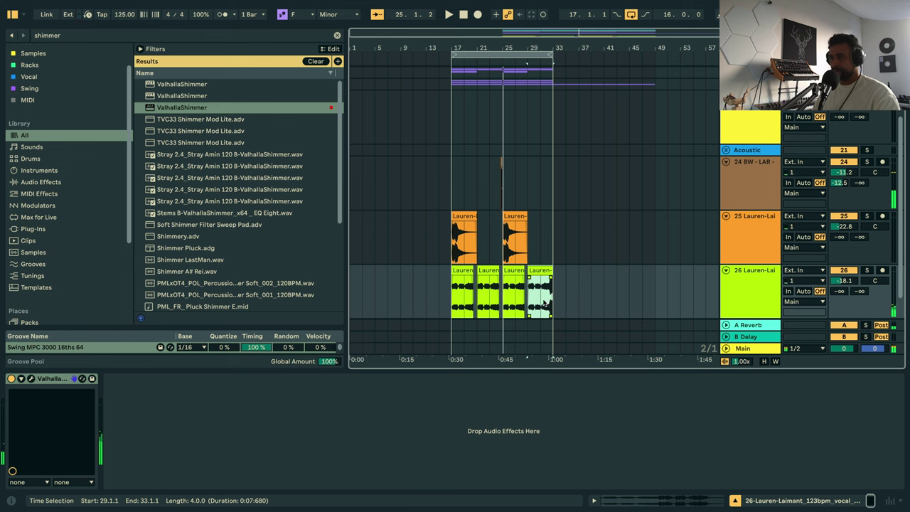
{"action": "left_click", "coordinate": [541, 186]}
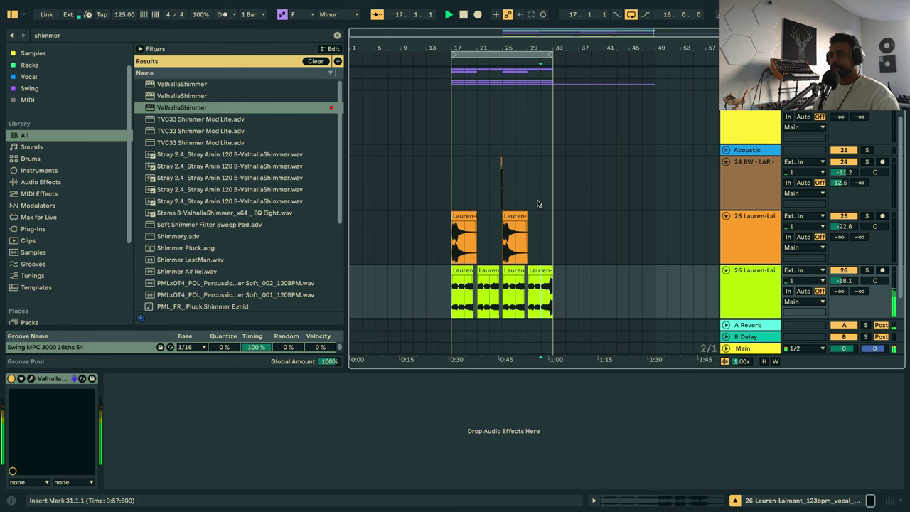
{"action": "left_click_drag", "start_coordinate": [545, 53], "coordinate": [567, 263]}
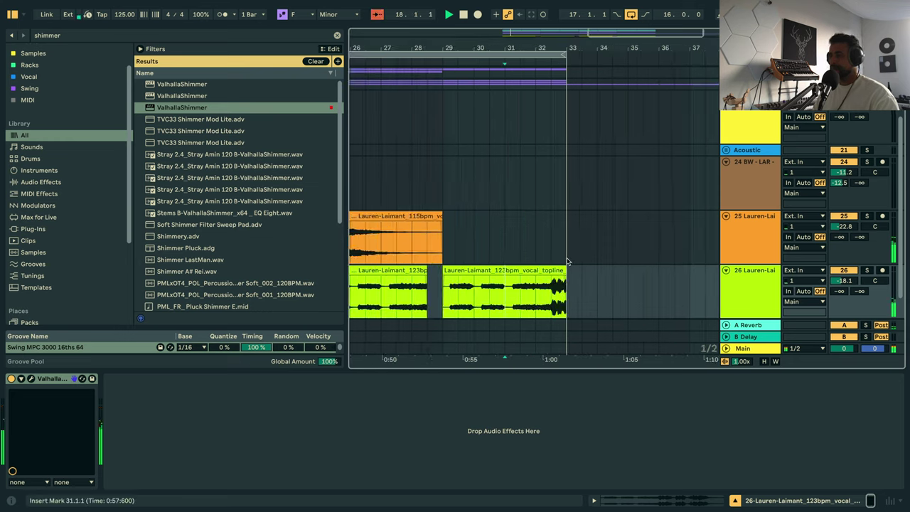
Solo track 26 and listen to the end of the last topline clip before bar 33.
{"action": "key", "text": "space"}
{"action": "left_click", "coordinate": [550, 298]}
{"action": "key", "text": "s"}
{"action": "key", "text": "space"}
{"action": "key", "text": "space"}
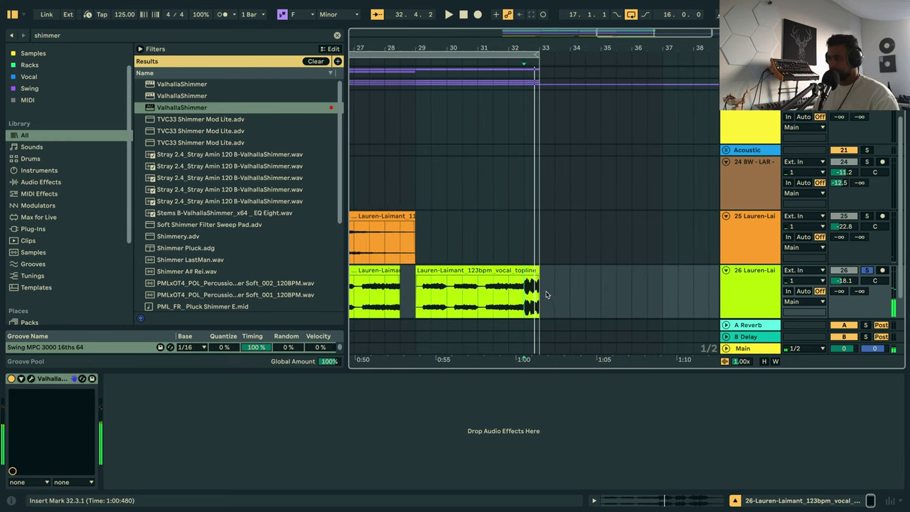
{"action": "key", "text": "space"}
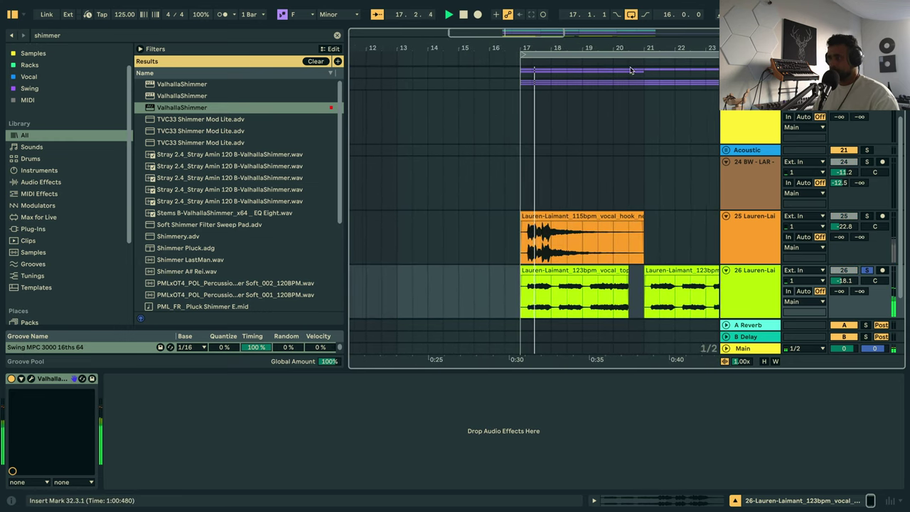
Trim the last topline clip on track 26 to end at 32.3.1 and play it.
{"action": "left_click_drag", "start_coordinate": [632, 48], "coordinate": [564, 272]}
{"action": "key", "text": "space"}
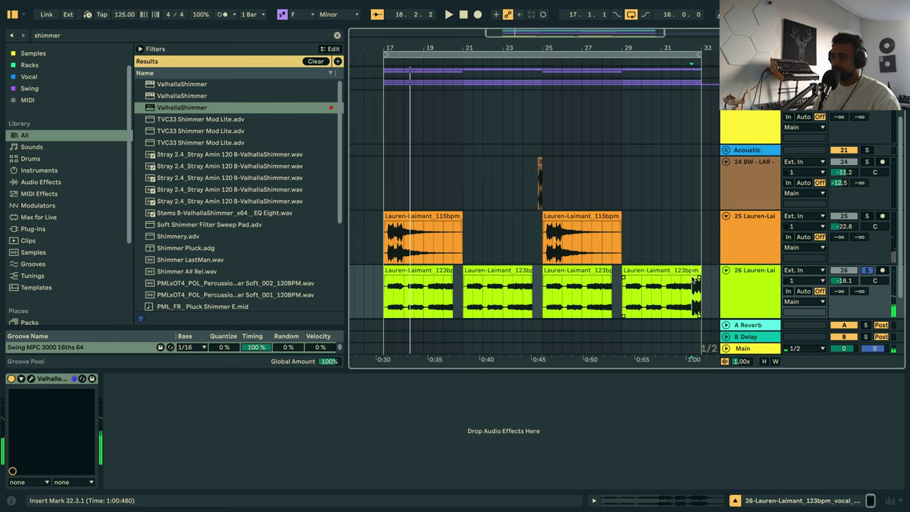
{"action": "left_click_drag", "start_coordinate": [699, 271], "coordinate": [692, 271]}
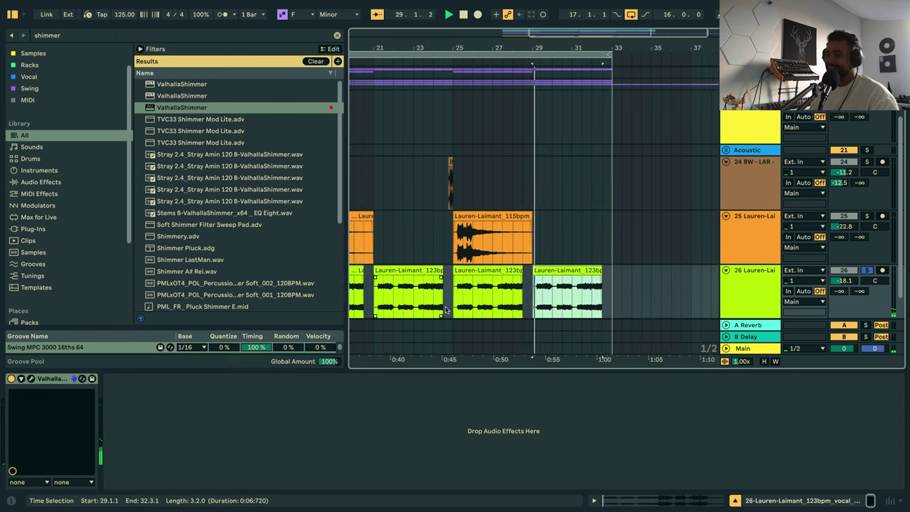
{"action": "scroll", "coordinate": [462, 315], "scroll_direction": "right", "scroll_amount": 10}
{"action": "key", "text": "space"}
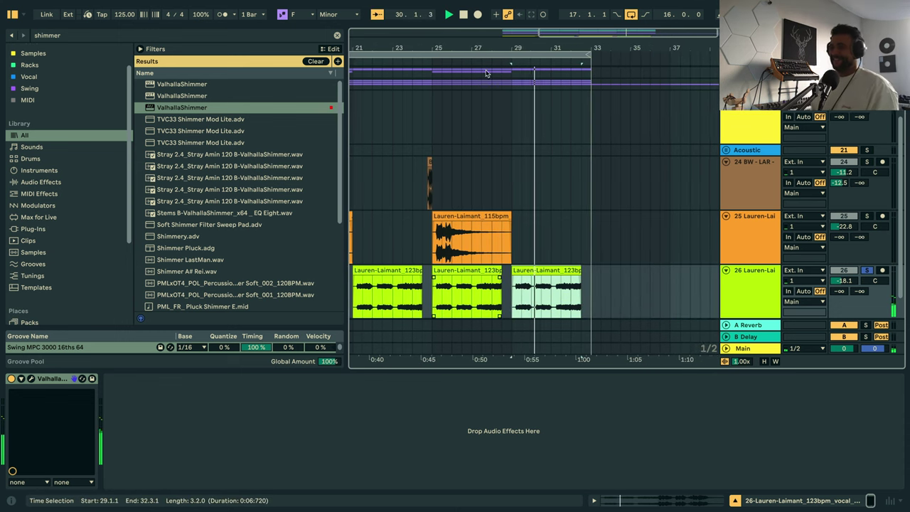
{"action": "scroll", "coordinate": [533, 292], "scroll_direction": "left", "scroll_amount": 8}
{"action": "scroll", "coordinate": [534, 291], "scroll_direction": "down", "scroll_amount": 3}
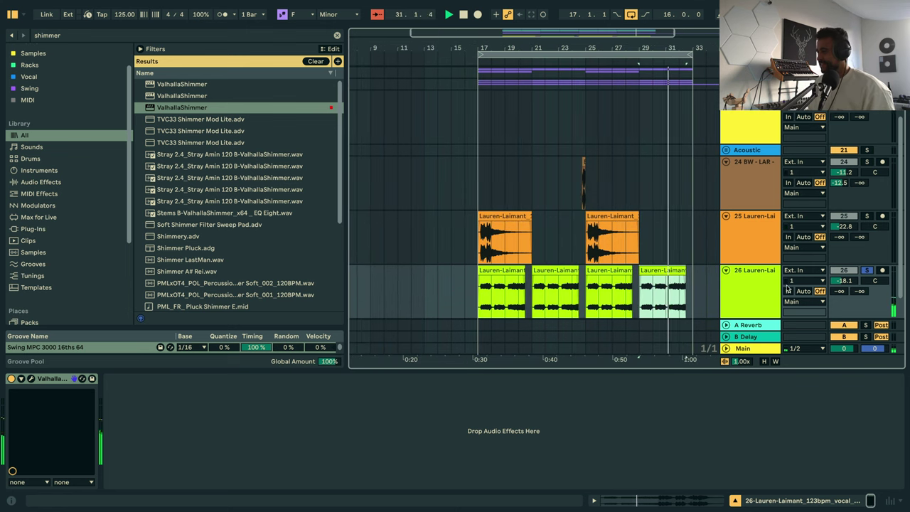
Search for "comp", add the stock Compressor to track 26 and choose KICK as its sidechain source.
{"action": "left_click", "coordinate": [758, 274]}
{"action": "key", "text": "space"}
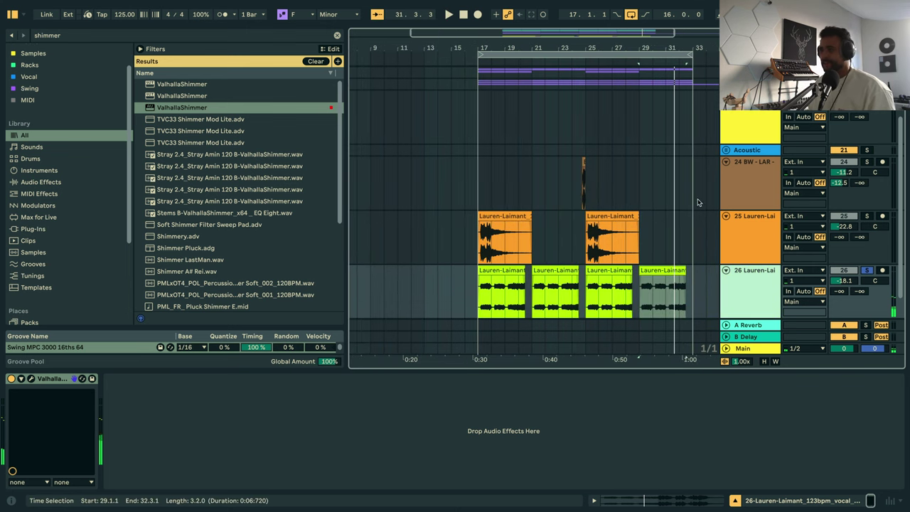
{"action": "left_click", "coordinate": [337, 36]}
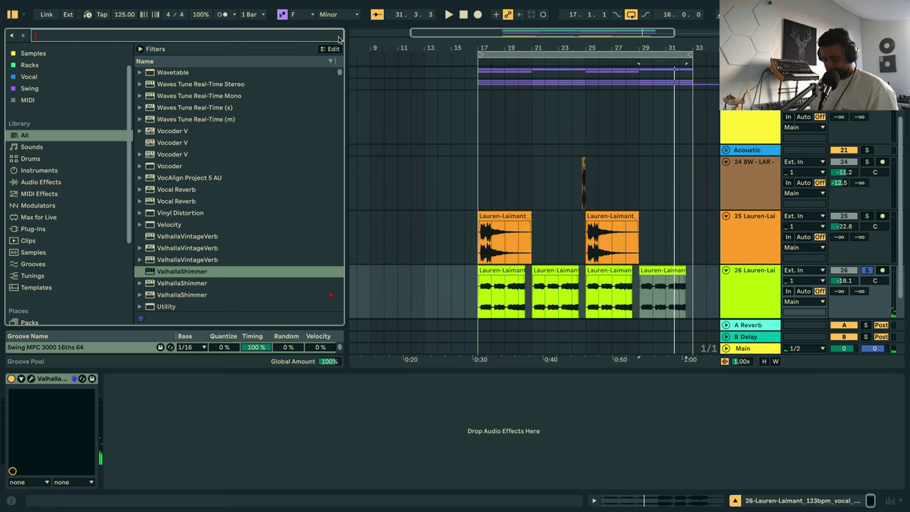
{"action": "type", "text": "comp"}
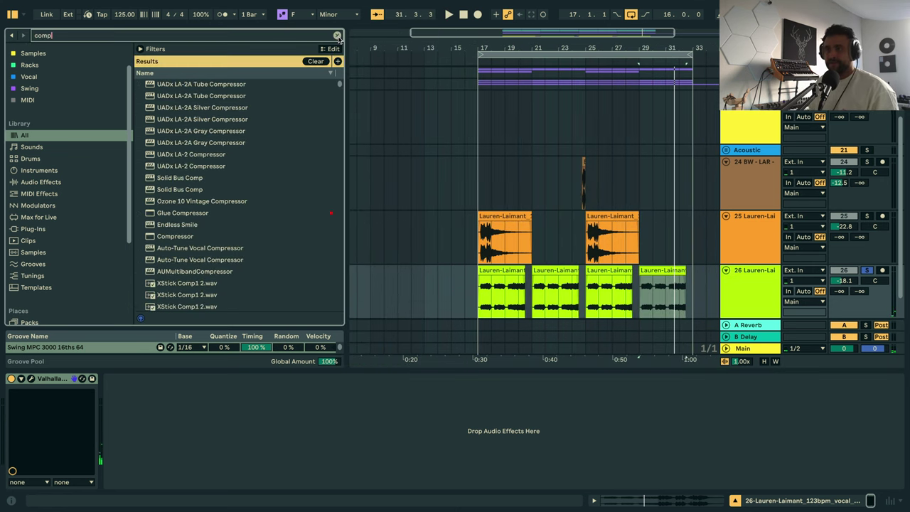
{"action": "double_click", "coordinate": [174, 237]}
{"action": "left_click", "coordinate": [137, 410]}
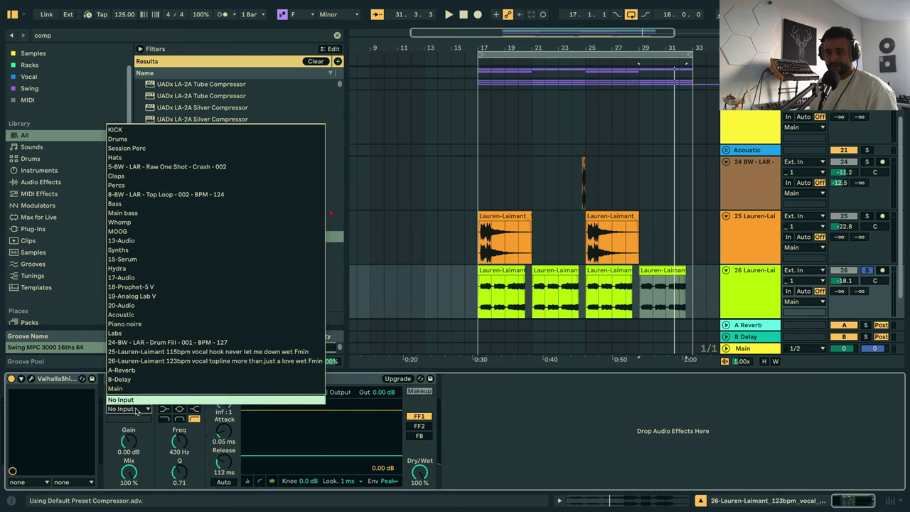
{"action": "left_click", "coordinate": [128, 132]}
Play the sidechained topline and set the compressor's release to 27.7 ms and attack to 0.06 ms.
{"action": "key", "text": "space"}
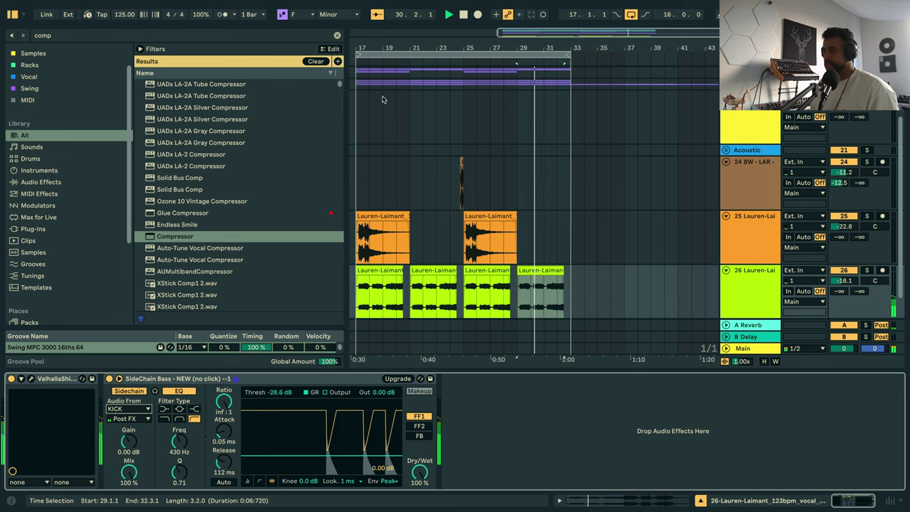
{"action": "left_click_drag", "start_coordinate": [373, 44], "coordinate": [458, 45]}
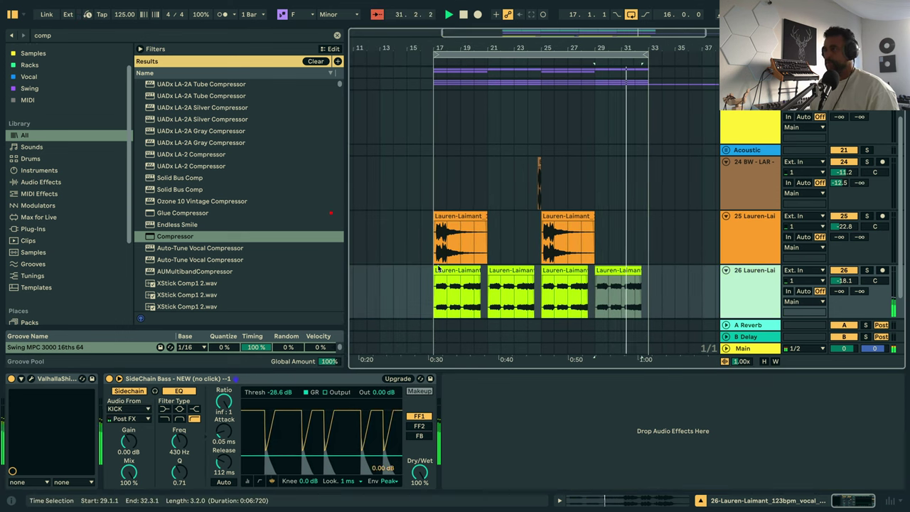
{"action": "left_click_drag", "start_coordinate": [216, 451], "coordinate": [215, 483]}
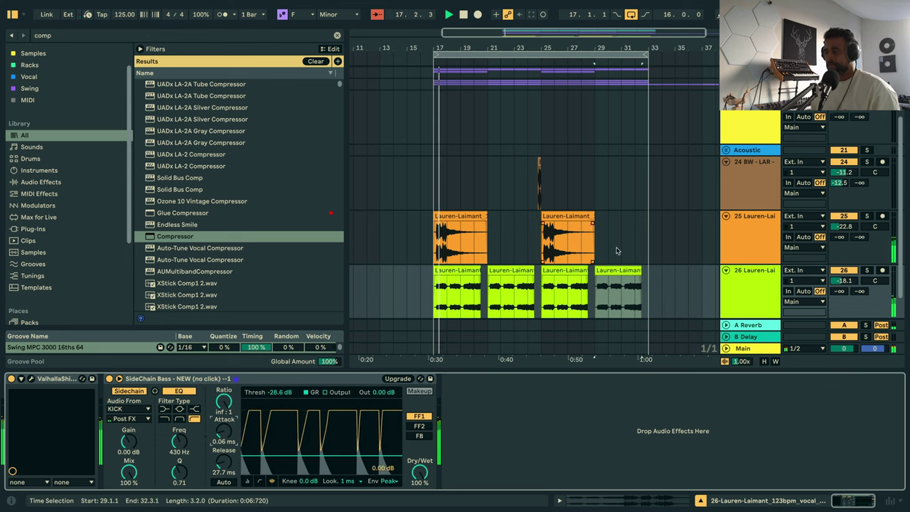
Collapse all arrangement tracks, slightly widen the track header area, stop playback and expand only track 25.
{"action": "scroll", "coordinate": [737, 229], "scroll_direction": "up", "scroll_amount": 3}
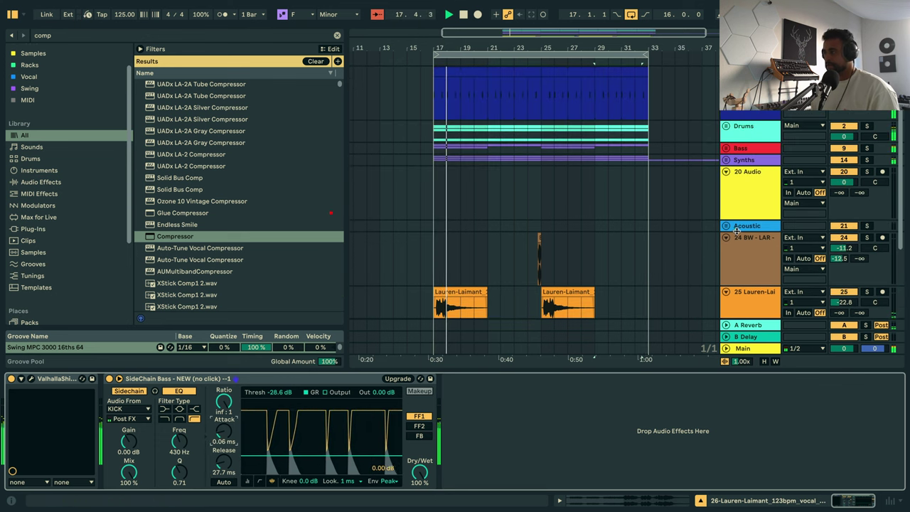
{"action": "left_click", "coordinate": [725, 291], "text": "alt"}
{"action": "left_click_drag", "start_coordinate": [719, 182], "coordinate": [713, 178]}
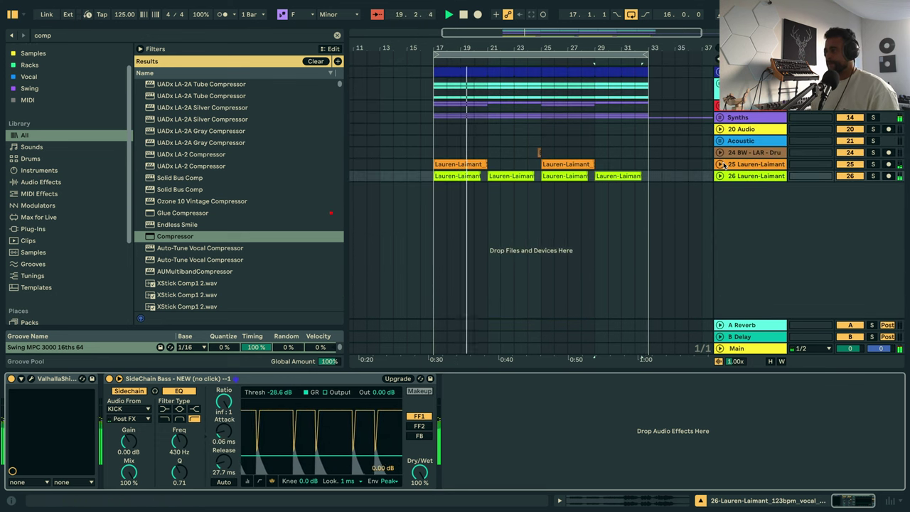
{"action": "key", "text": "space"}
{"action": "left_click", "coordinate": [719, 164]}
Open The Sauce on track 25, set its formant to -2.96, play the result and hide the plug-in window.
{"action": "left_click", "coordinate": [748, 178]}
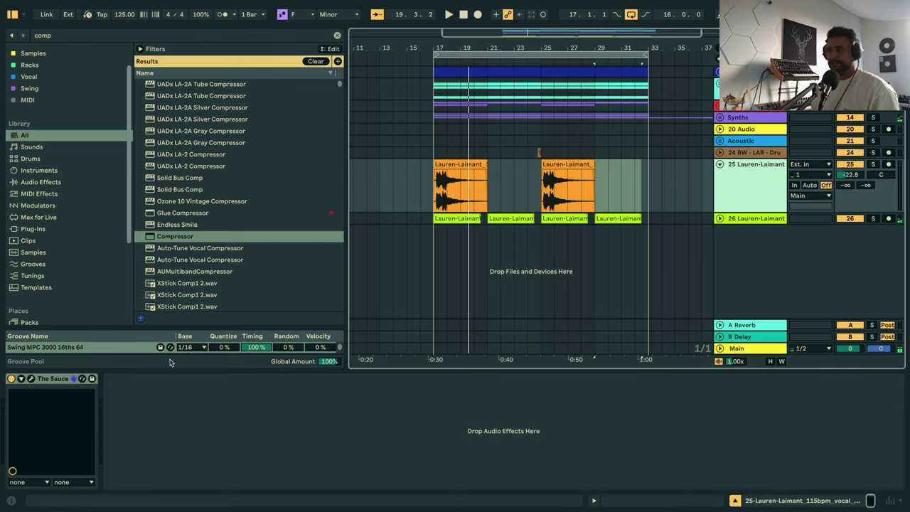
{"action": "left_click", "coordinate": [30, 379]}
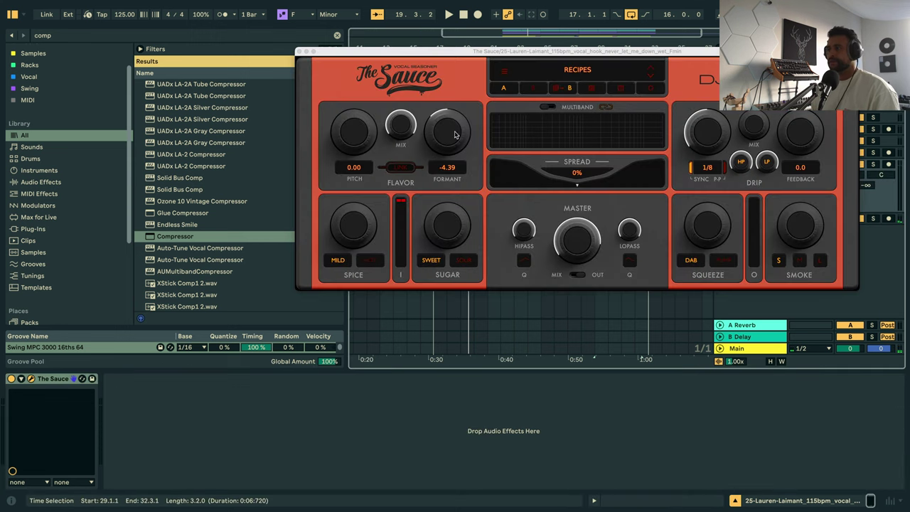
{"action": "left_click_drag", "start_coordinate": [455, 135], "coordinate": [453, 128]}
{"action": "key", "text": "space"}
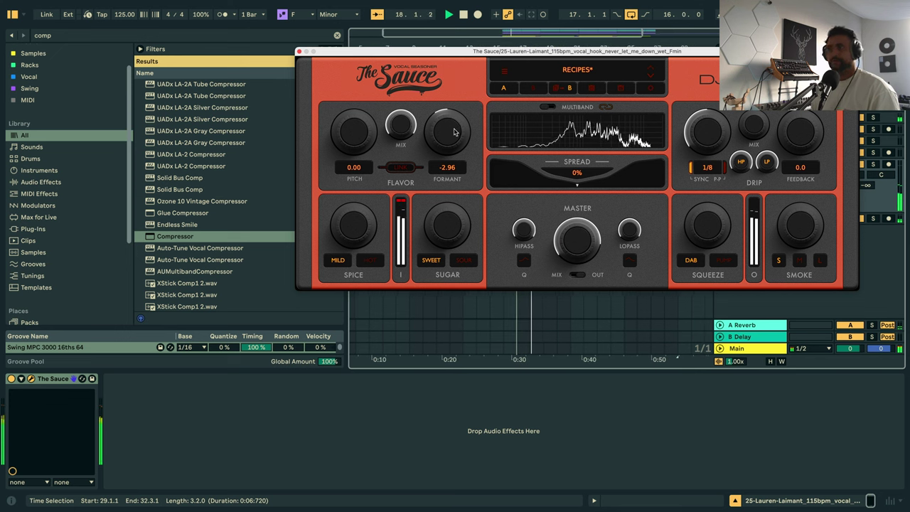
{"action": "key", "text": "super+alt+p"}
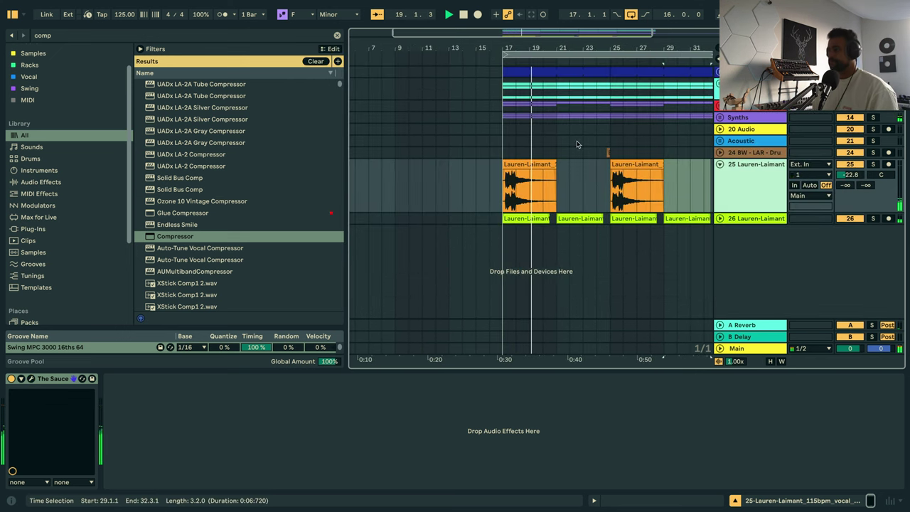
{"action": "scroll", "coordinate": [571, 128], "scroll_direction": "right", "scroll_amount": 3}
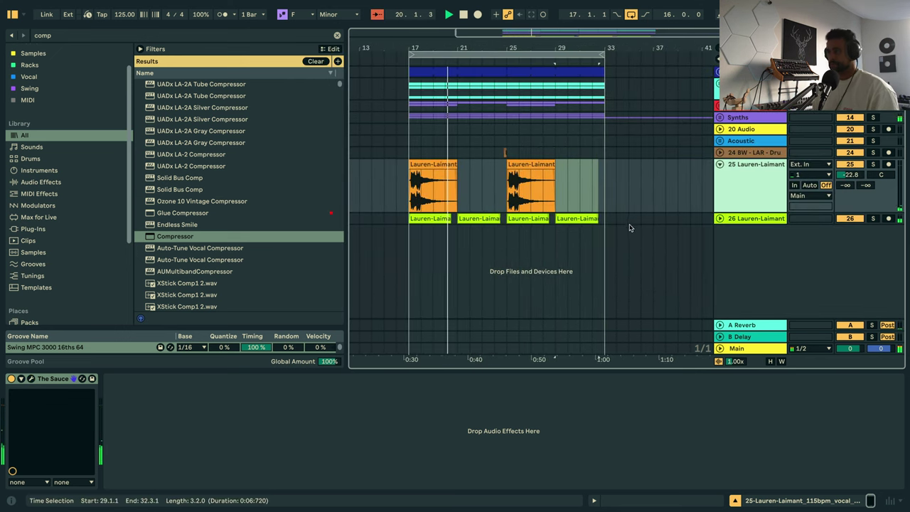
Collapse track 25, expand the Synths group and insert a new MIDI track directly below 15 Serum.
{"action": "left_click", "coordinate": [719, 164]}
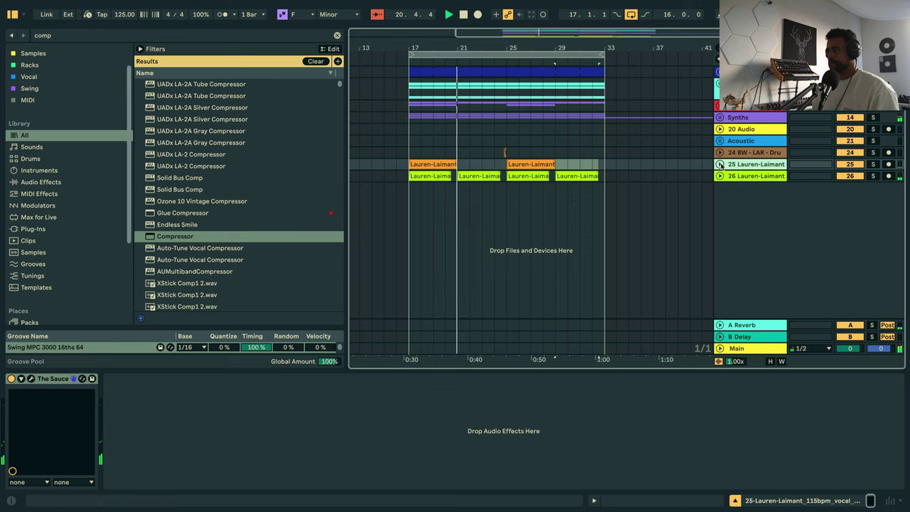
{"action": "left_click", "coordinate": [719, 117]}
{"action": "scroll", "coordinate": [756, 206], "scroll_direction": "down", "scroll_amount": 3}
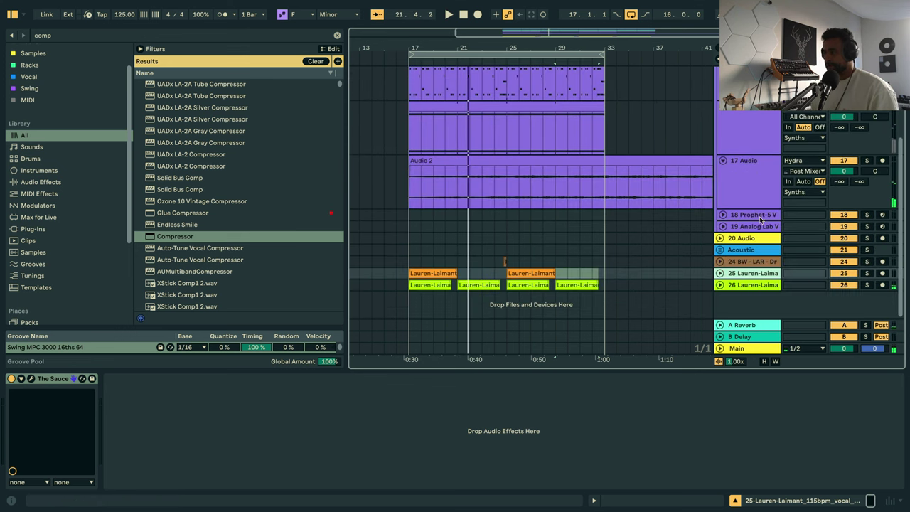
{"action": "scroll", "coordinate": [740, 144], "scroll_direction": "up", "scroll_amount": 2}
{"action": "left_click", "coordinate": [740, 144]}
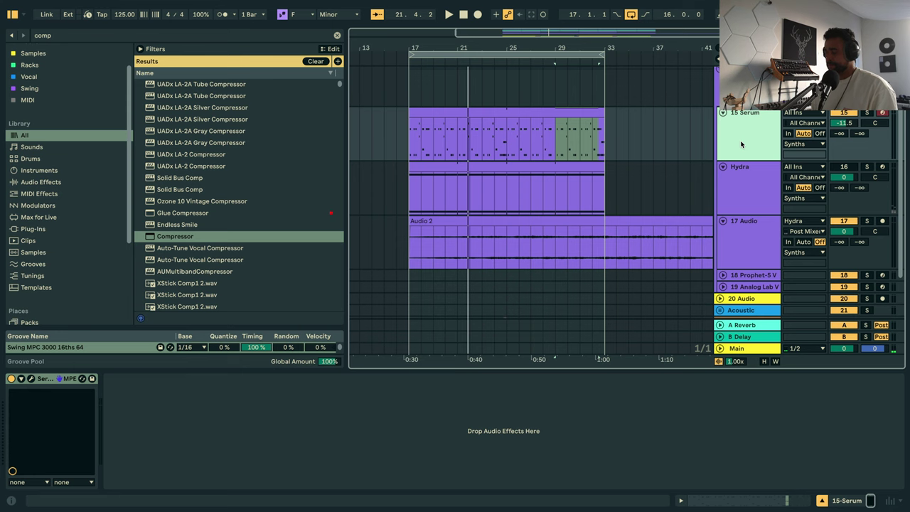
{"action": "key", "text": "ctrl+shift+t"}
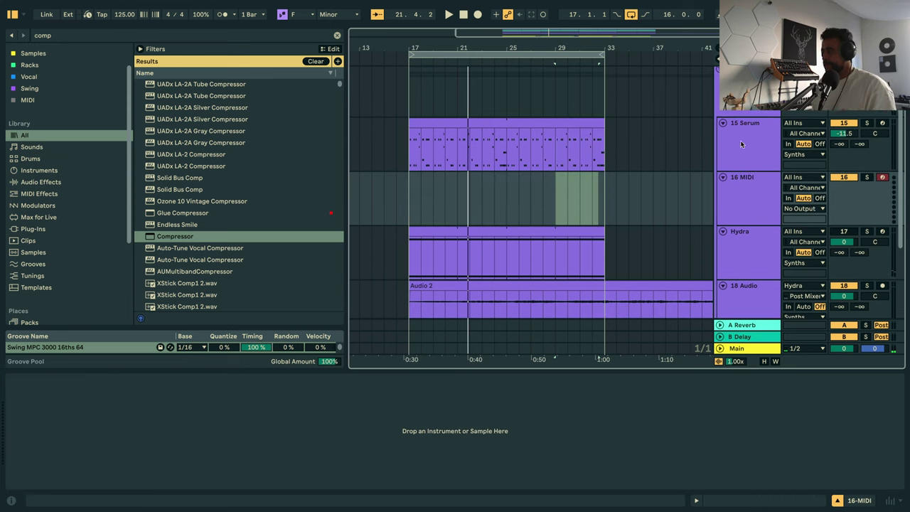
{"action": "left_click", "coordinate": [744, 190]}
Search for "serum", load Serum on the new MIDI track 16 and close its plug-in window.
{"action": "left_click", "coordinate": [337, 36]}
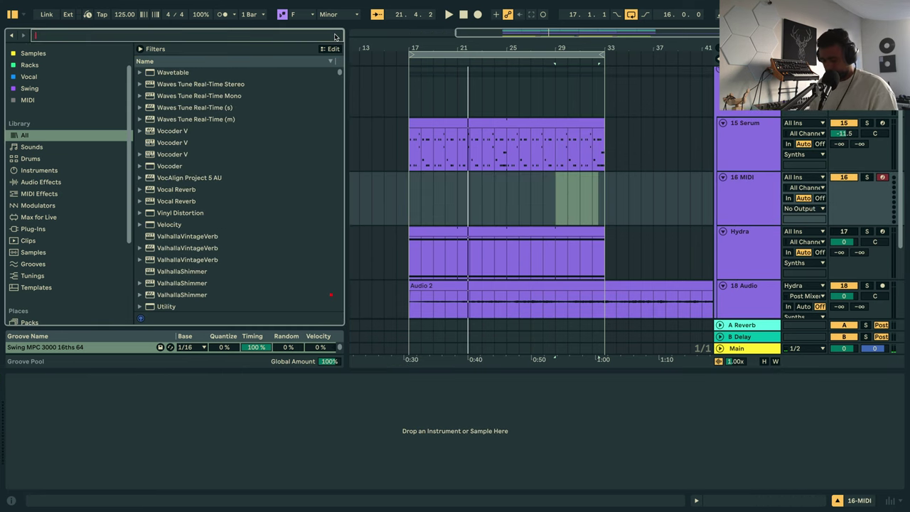
{"action": "type", "text": "serum"}
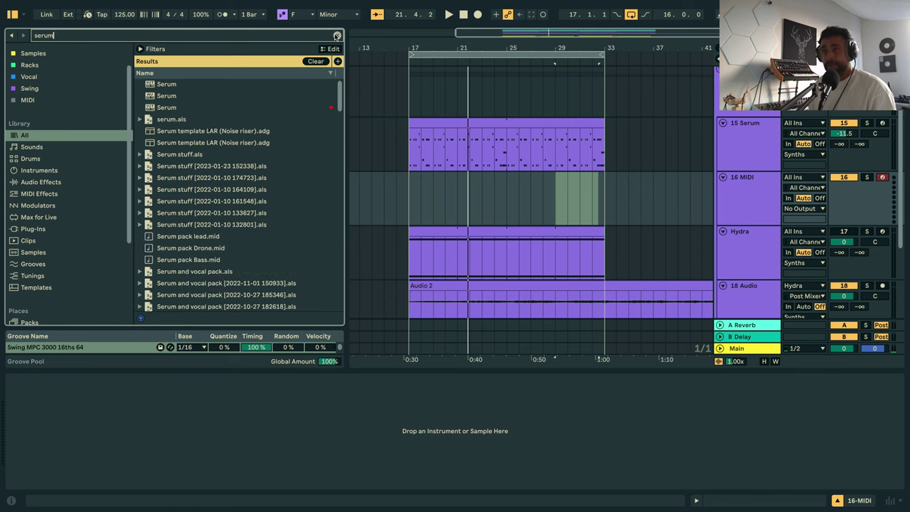
{"action": "double_click", "coordinate": [168, 109]}
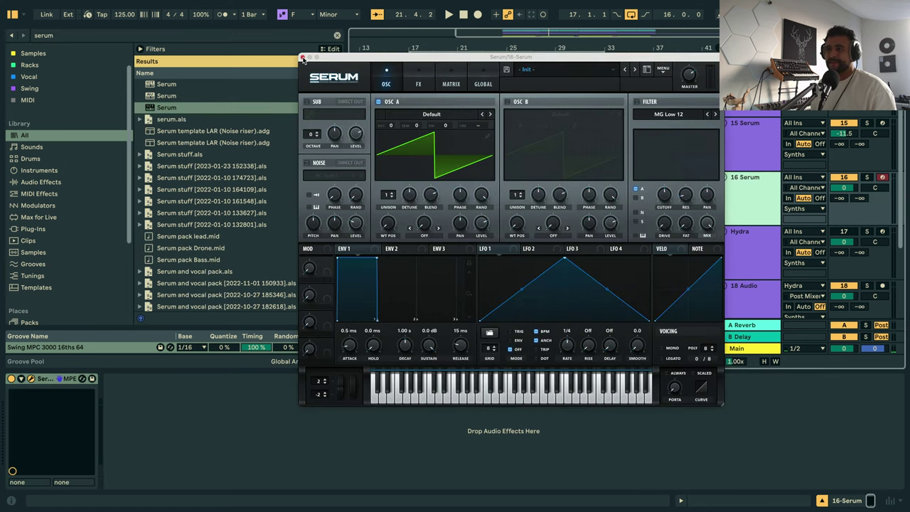
{"action": "left_click", "coordinate": [302, 57]}
Search for "diva" and load Diva as the instrument on track 16.
{"action": "left_click", "coordinate": [336, 34]}
{"action": "type", "text": "diva"}
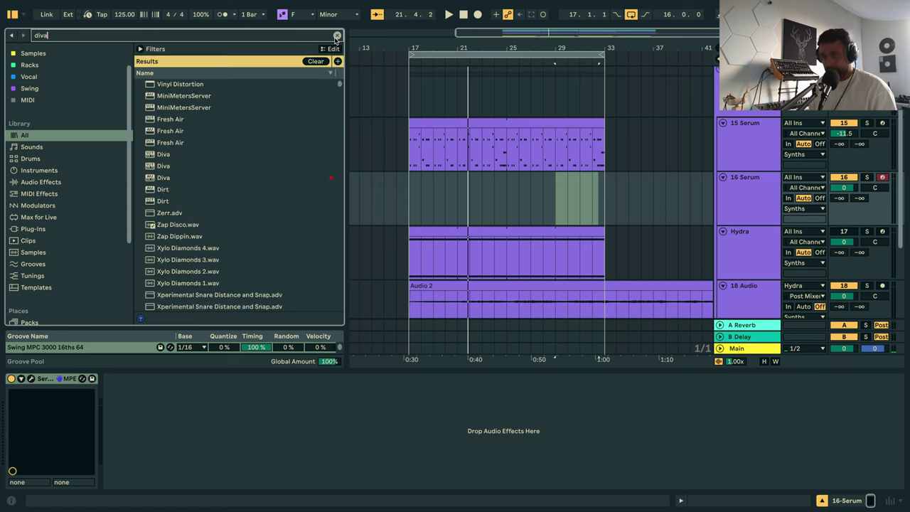
{"action": "double_click", "coordinate": [177, 108]}
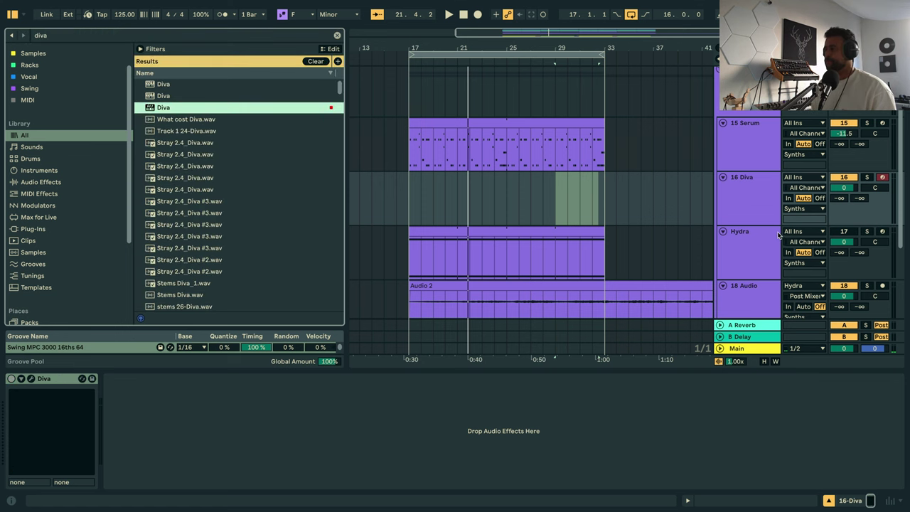
Load the preset BW AE ARP Ajax from Diva's Basic Wavez - Analog Explorations folder and close the plug-in window.
{"action": "left_click", "coordinate": [682, 388]}
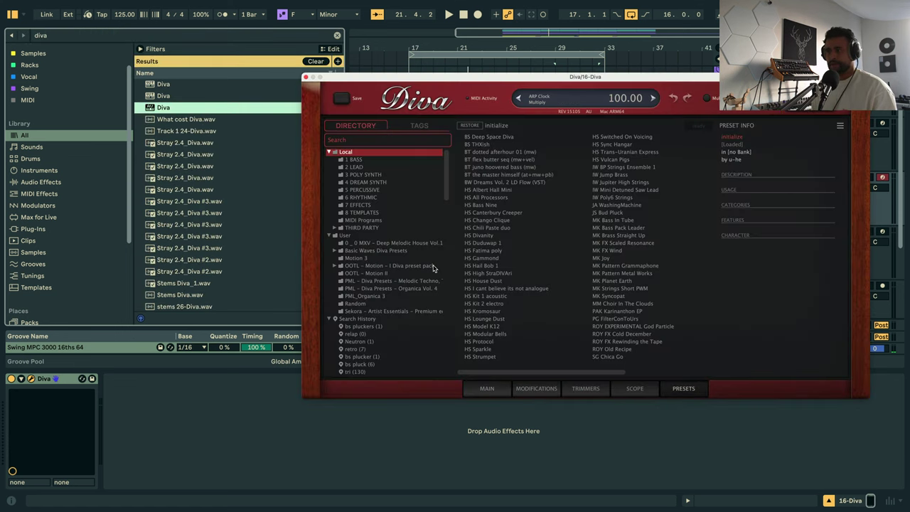
{"action": "left_click", "coordinate": [370, 250]}
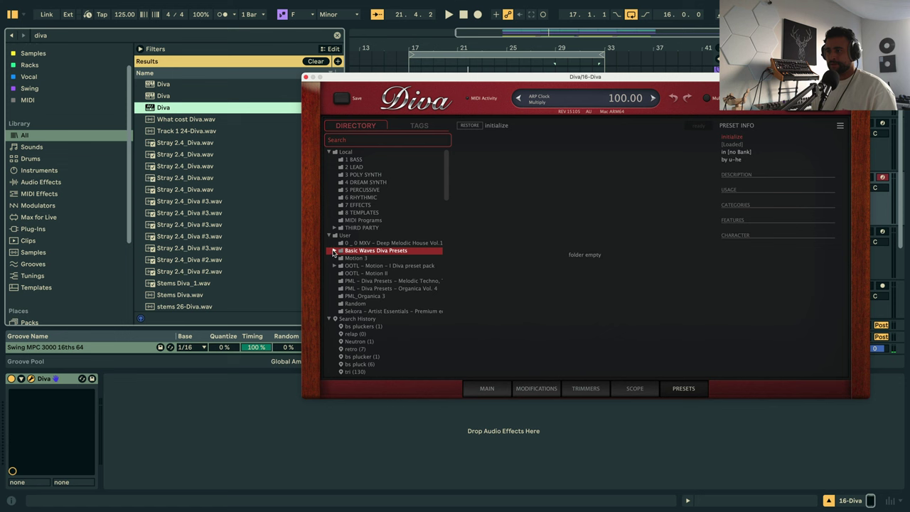
{"action": "left_click", "coordinate": [334, 251]}
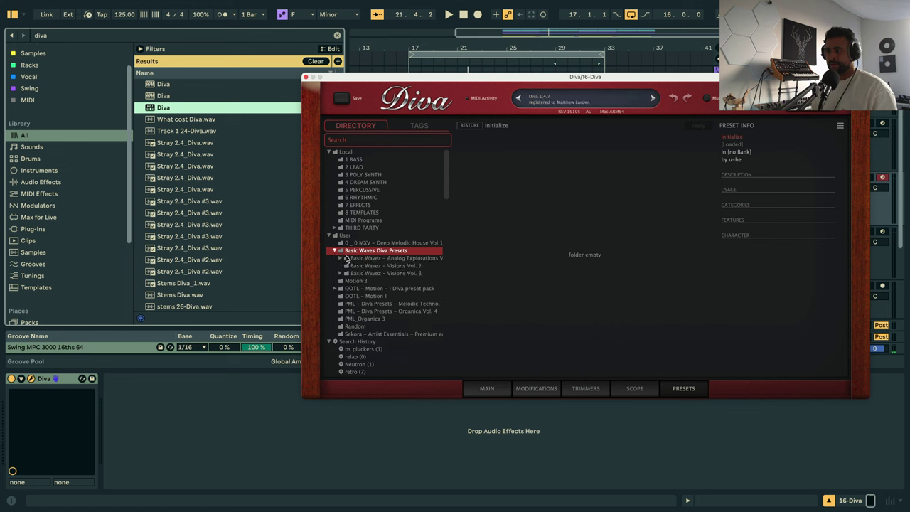
{"action": "left_click", "coordinate": [382, 266]}
{"action": "left_click", "coordinate": [424, 258]}
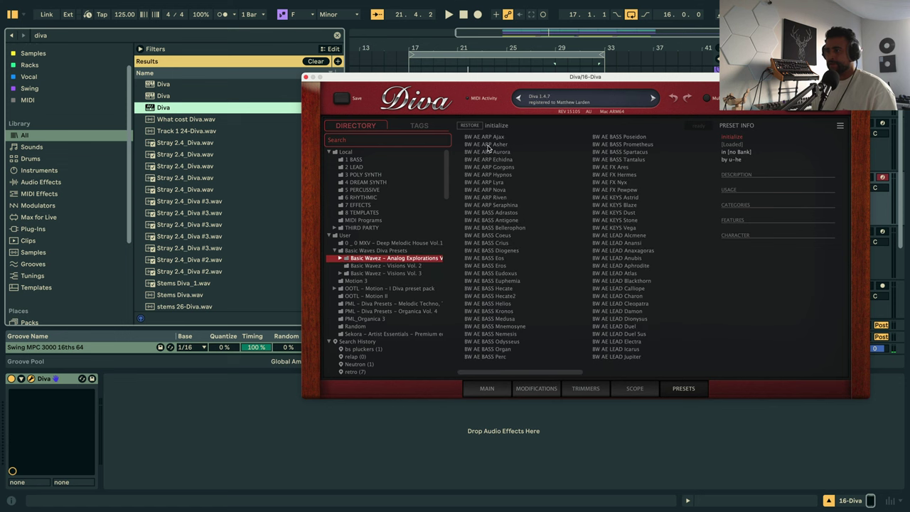
{"action": "left_click", "coordinate": [486, 138]}
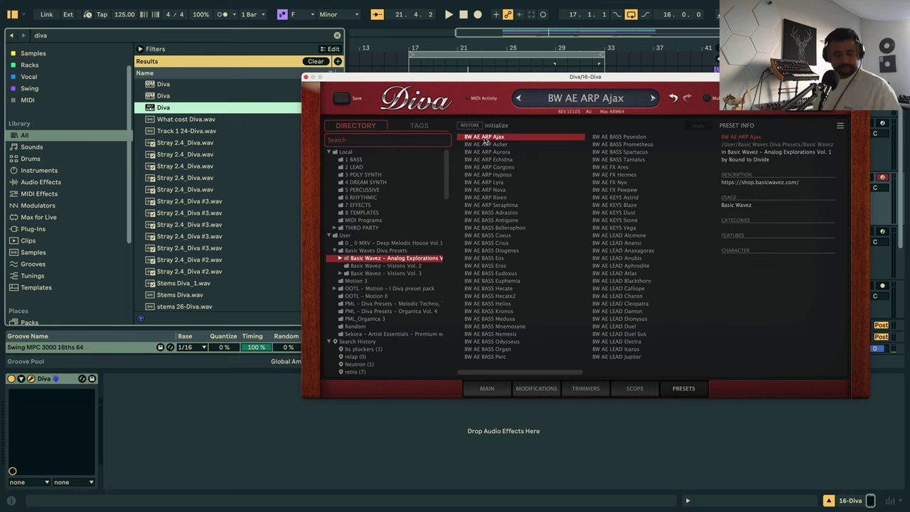
{"action": "left_click", "coordinate": [305, 78]}
Lower the Diva track's volume to -10.7 dB and briefly play the arrangement from bar 17.
{"action": "left_click", "coordinate": [751, 195]}
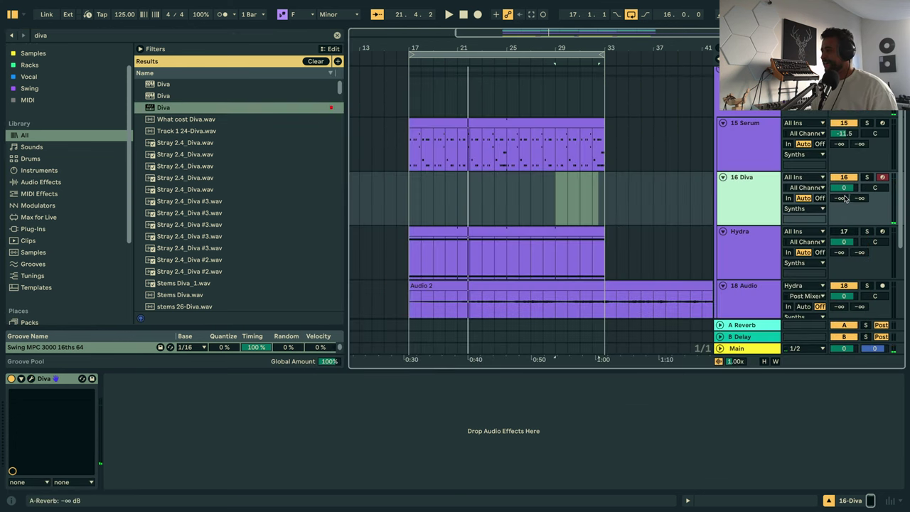
{"action": "left_click_drag", "start_coordinate": [843, 188], "coordinate": [843, 211]}
{"action": "key", "text": "space"}
{"action": "key", "text": "space"}
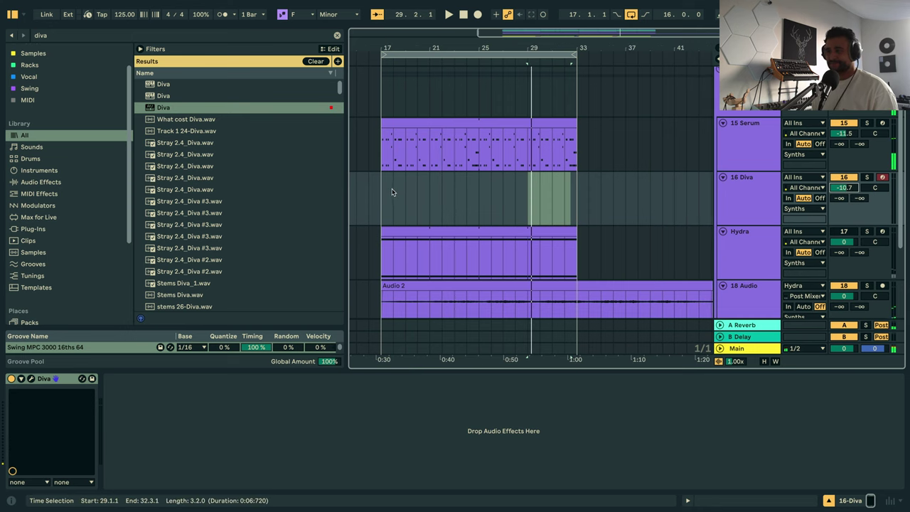
{"action": "left_click", "coordinate": [381, 192]}
{"action": "key", "text": "space"}
{"action": "key", "text": "space"}
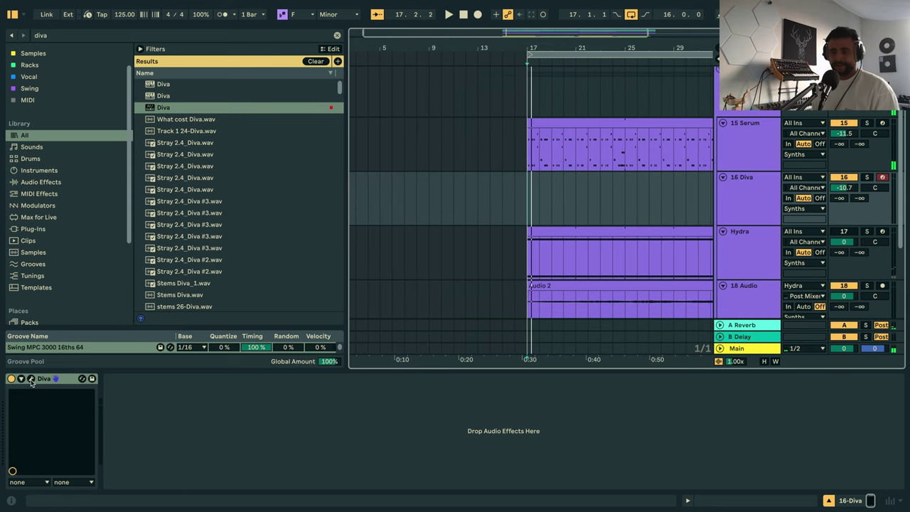
Reopen Diva's plug-in window and audition the Analog Explorations presets from BW AE KEYS Stone through BW AE LEAD Jupiter.
{"action": "key", "text": "super+alt+p"}
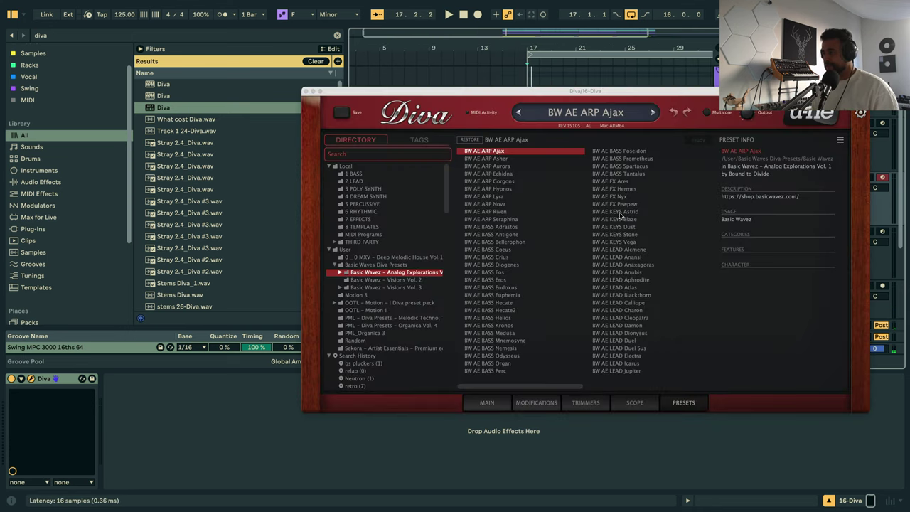
{"action": "left_click", "coordinate": [615, 235]}
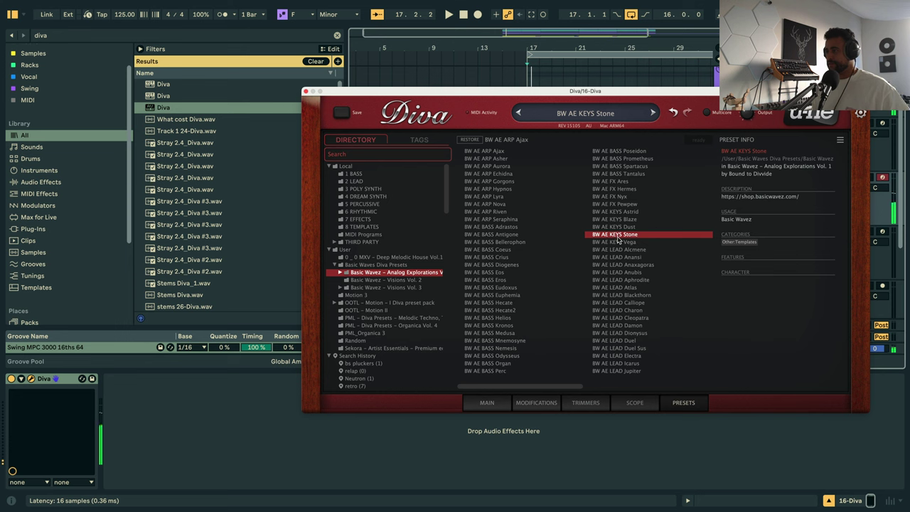
{"action": "left_click", "coordinate": [619, 242]}
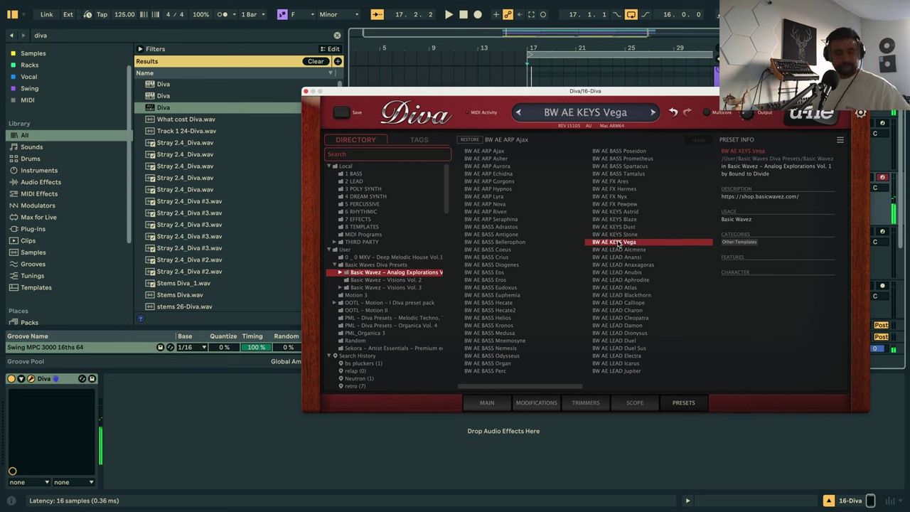
{"action": "key", "text": "Down"}
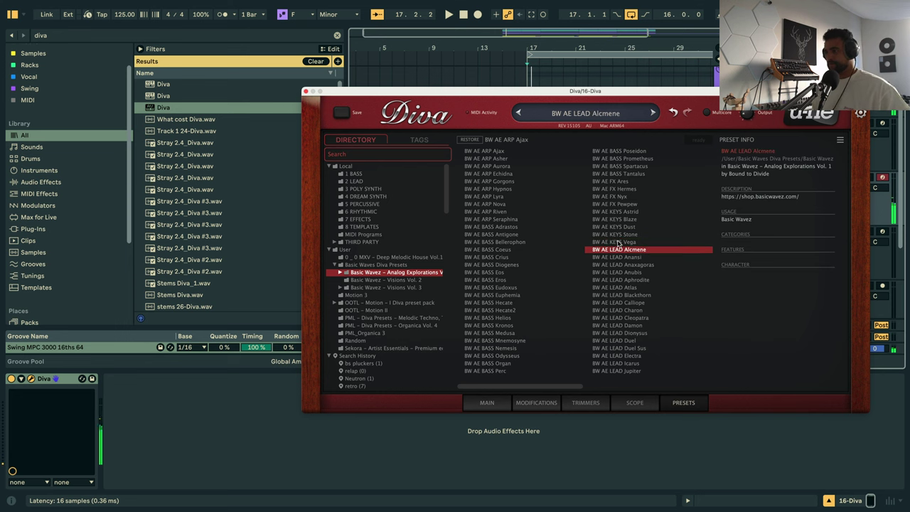
{"action": "key", "text": "Down"}
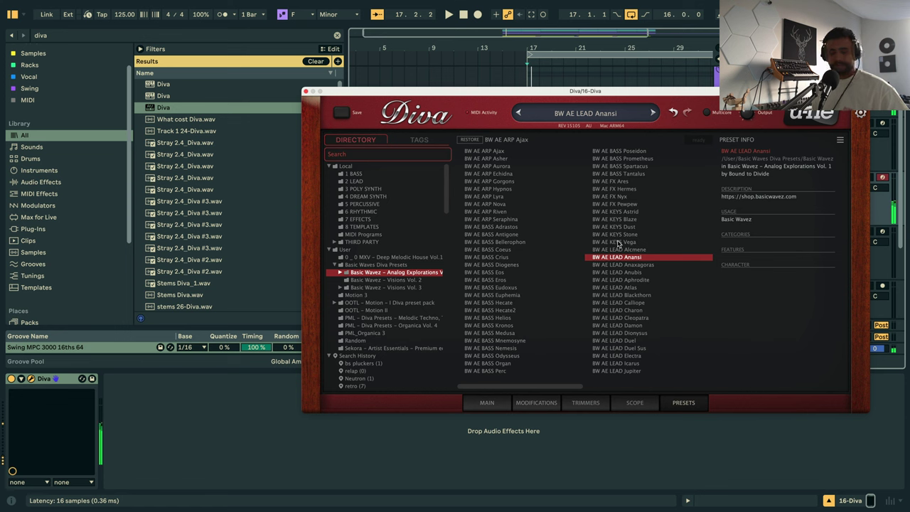
{"action": "key", "text": "Down"}
{"action": "key", "text": "Down"}
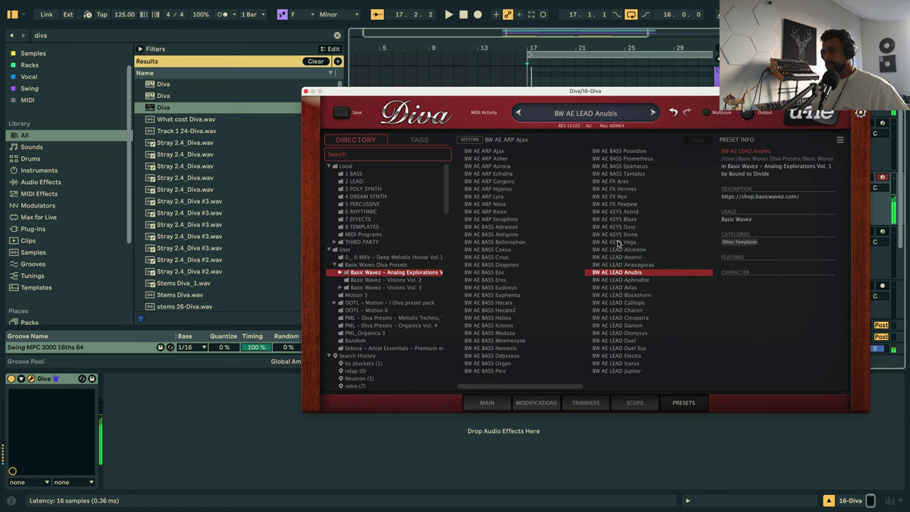
{"action": "key", "text": "Down"}
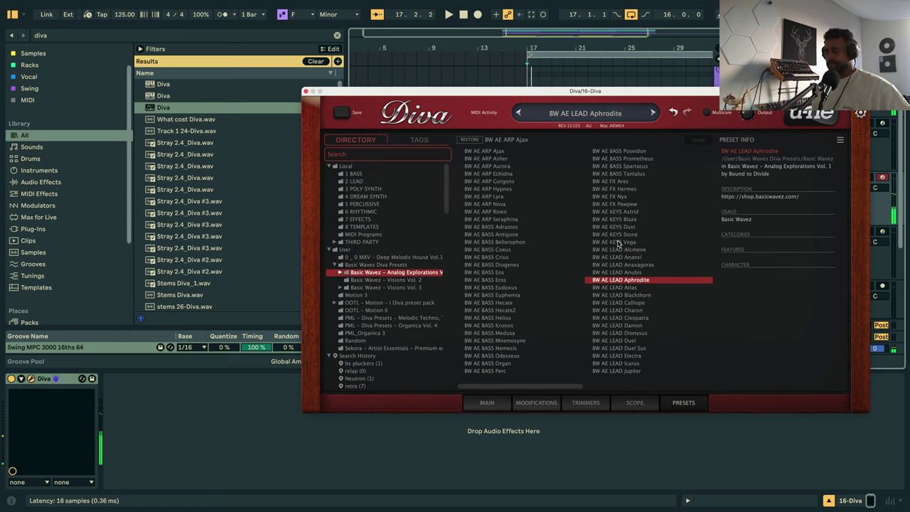
{"action": "key", "text": "Down"}
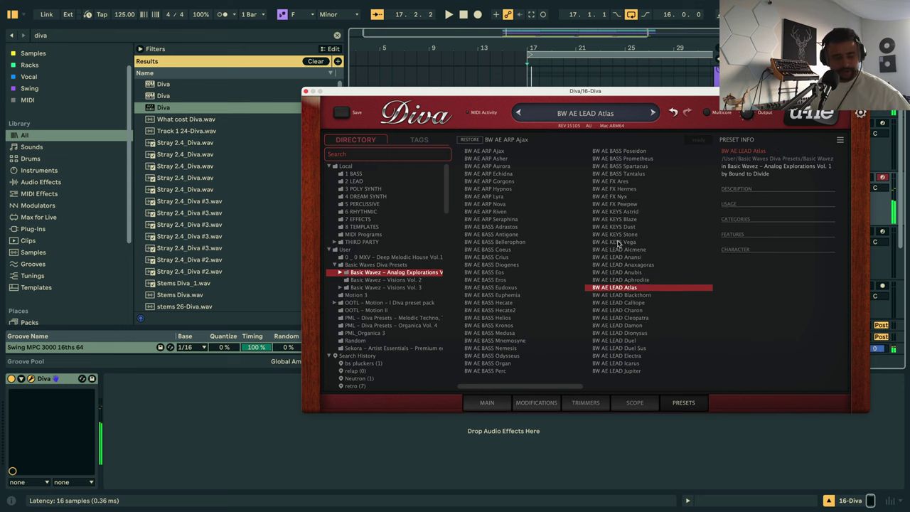
{"action": "key", "text": "Down"}
{"action": "key", "text": "Down"}
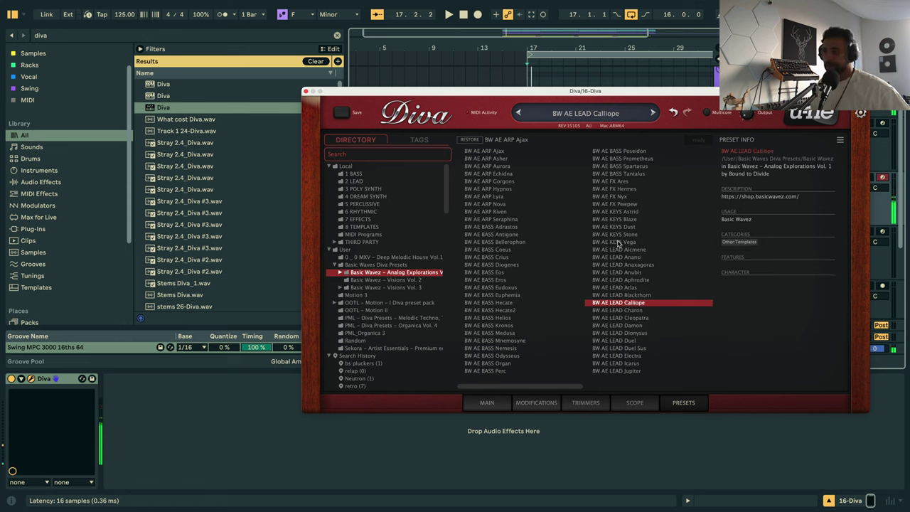
{"action": "key", "text": "Down"}
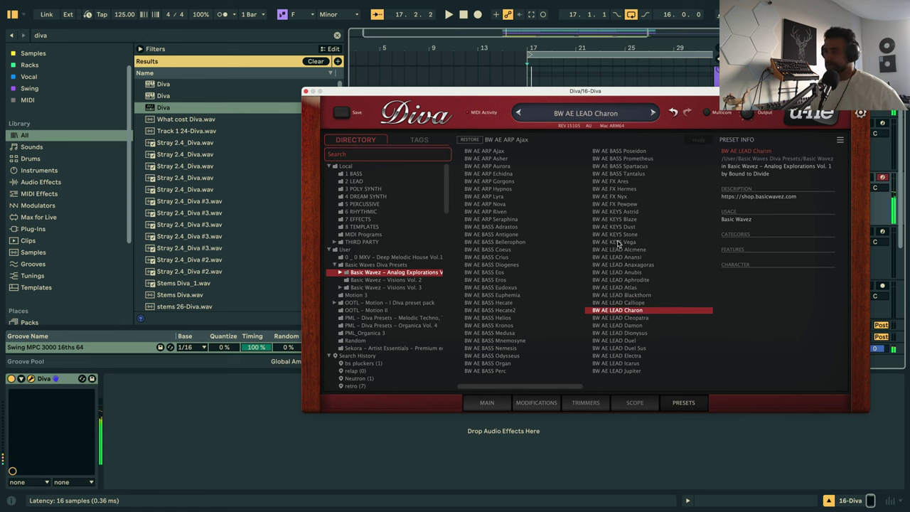
{"action": "key", "text": "Down"}
{"action": "key", "text": "Down"}
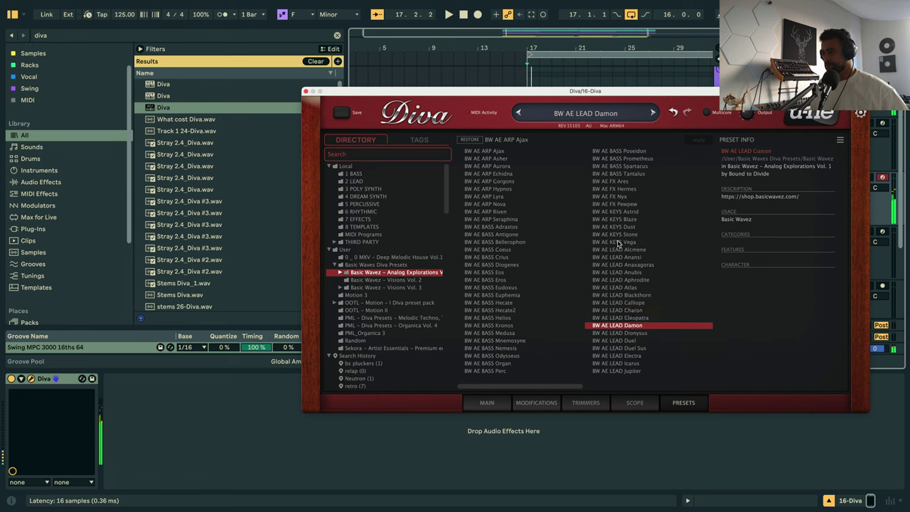
{"action": "key", "text": "Down"}
{"action": "key", "text": "Down"}
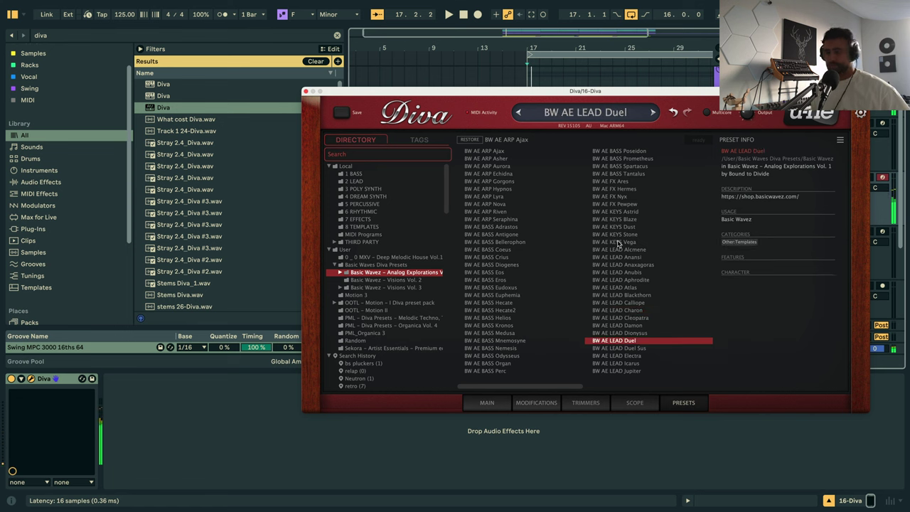
{"action": "key", "text": "Down"}
{"action": "key", "text": "Down"}
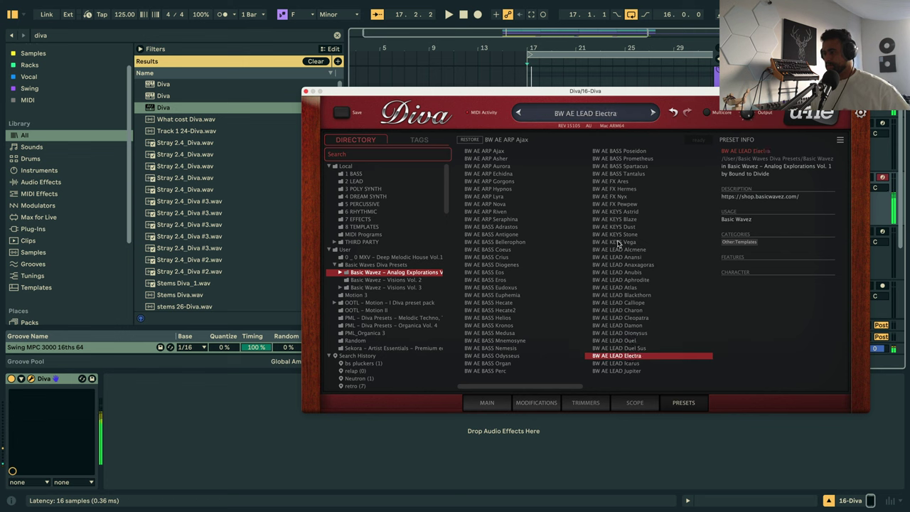
{"action": "key", "text": "Down"}
{"action": "key", "text": "Down"}
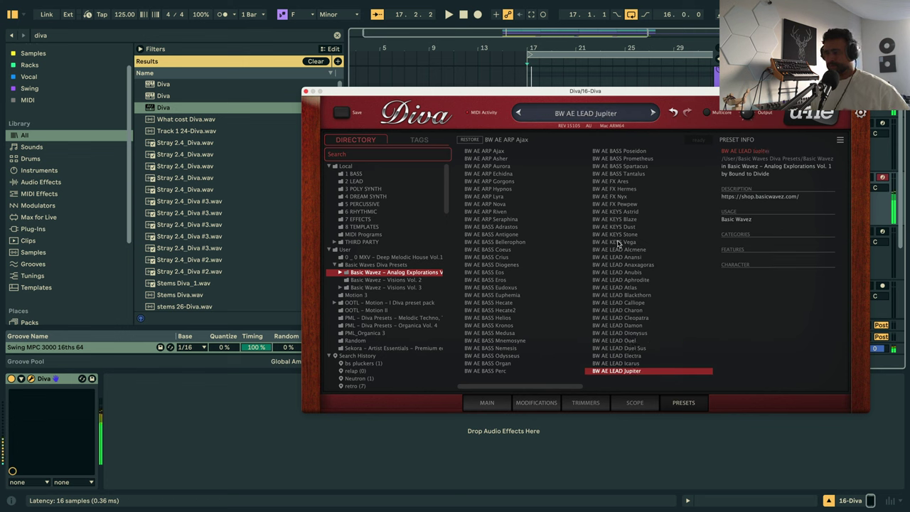
Audition the remaining Analog Explorations lead presets from BW AE LEAD LFO Frost through BW AE LEAD Xuthus.
{"action": "key", "text": "Down"}
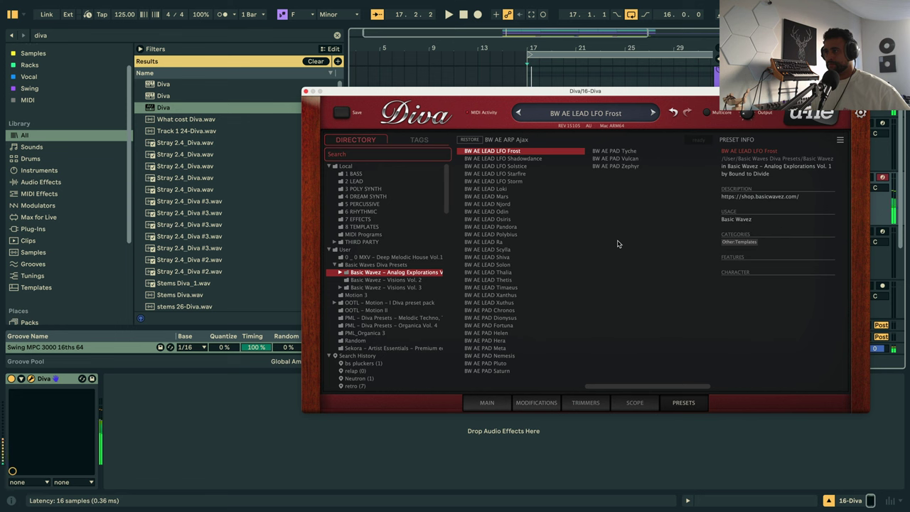
{"action": "key", "text": "Down"}
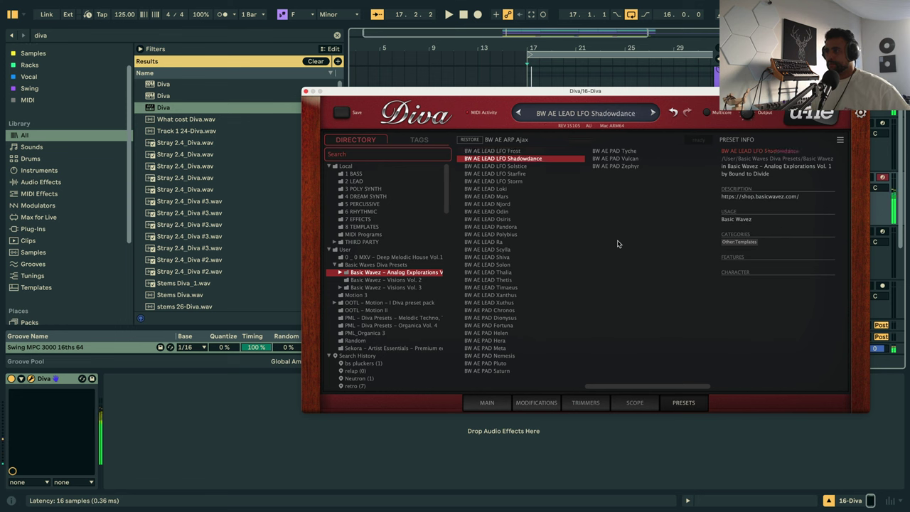
{"action": "key", "text": "Down"}
{"action": "key", "text": "Down"}
{"action": "key", "text": "Down"}
{"action": "key", "text": "Down"}
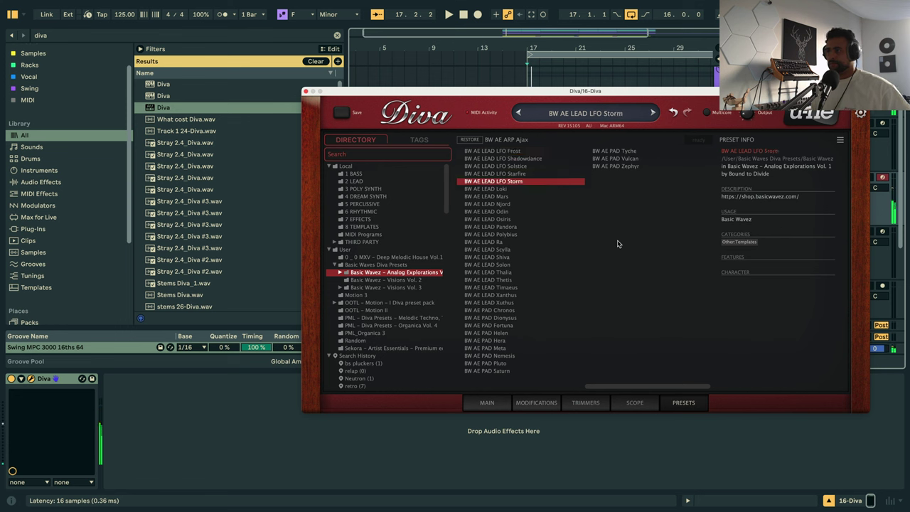
{"action": "key", "text": "Down"}
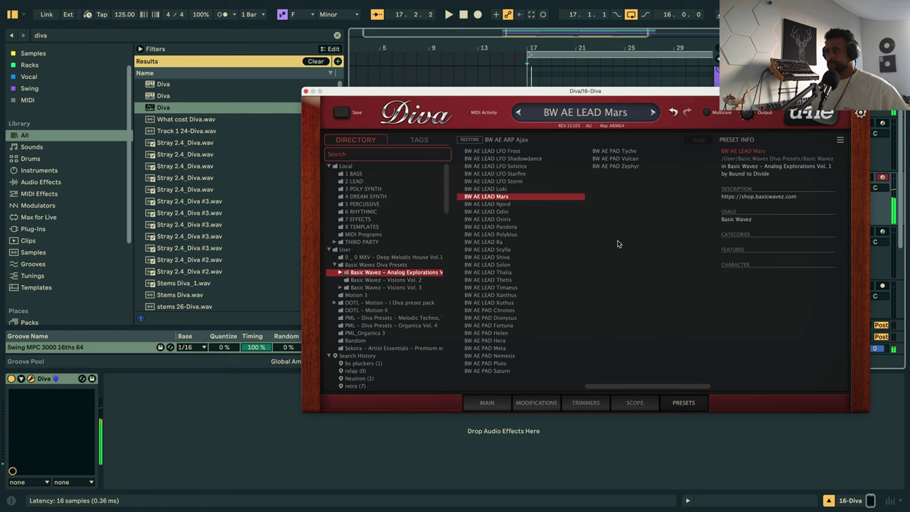
{"action": "key", "text": "Down"}
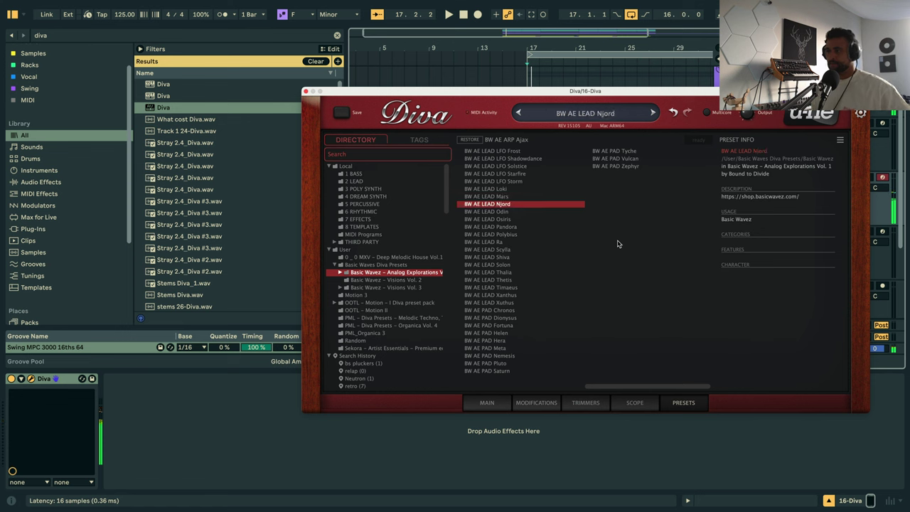
{"action": "key", "text": "Down"}
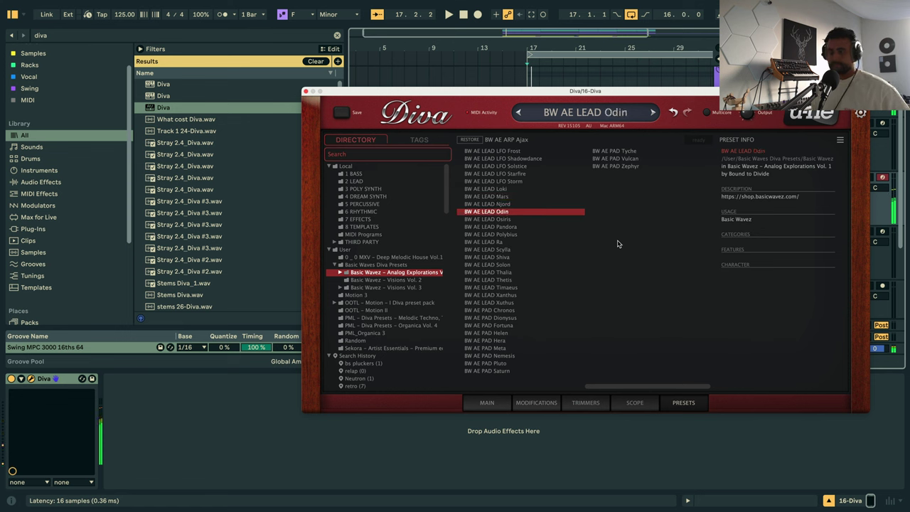
{"action": "key", "text": "Down"}
{"action": "key", "text": "Down"}
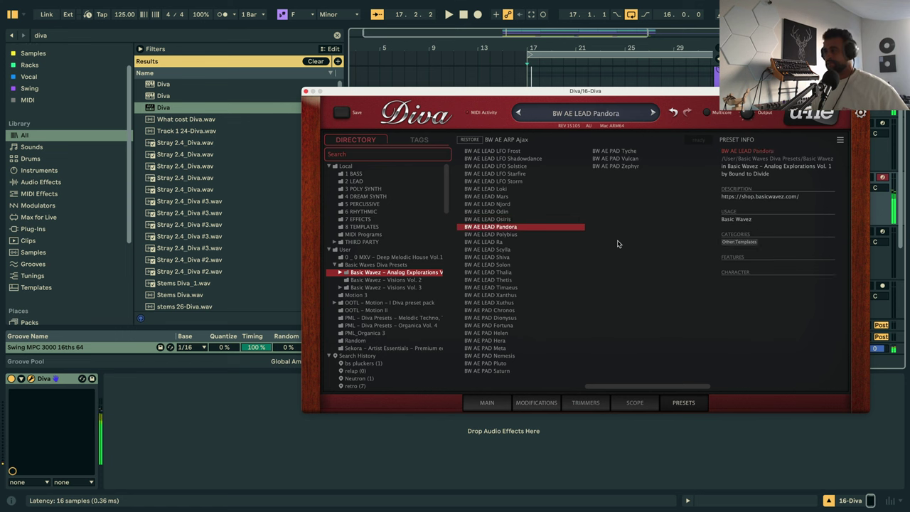
{"action": "key", "text": "Down"}
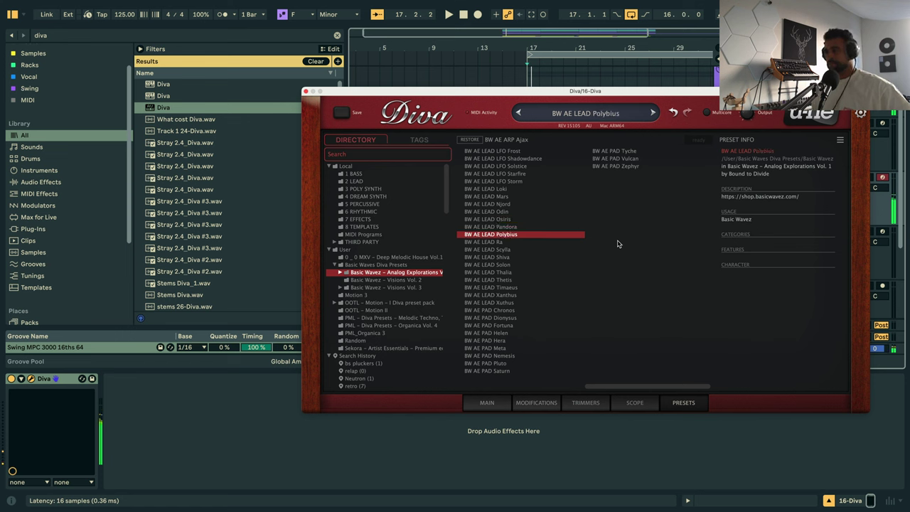
{"action": "key", "text": "Down"}
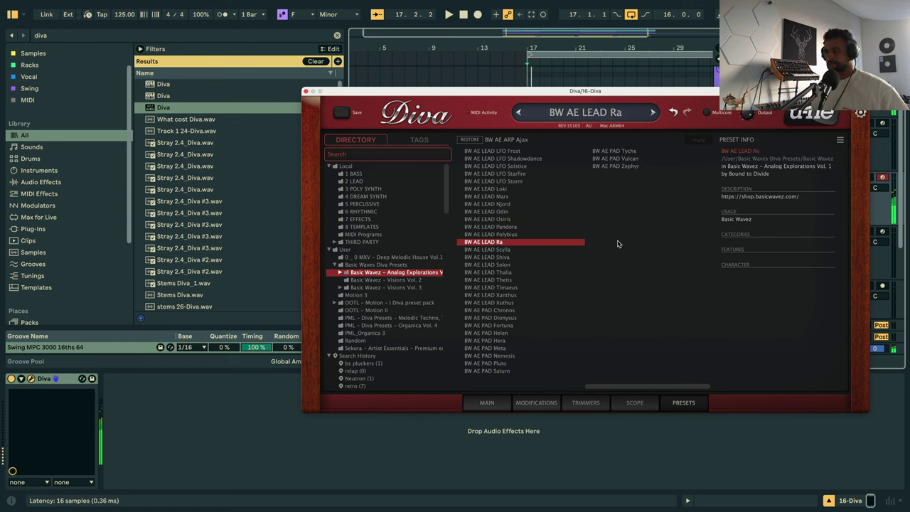
{"action": "key", "text": "Down"}
{"action": "key", "text": "Down"}
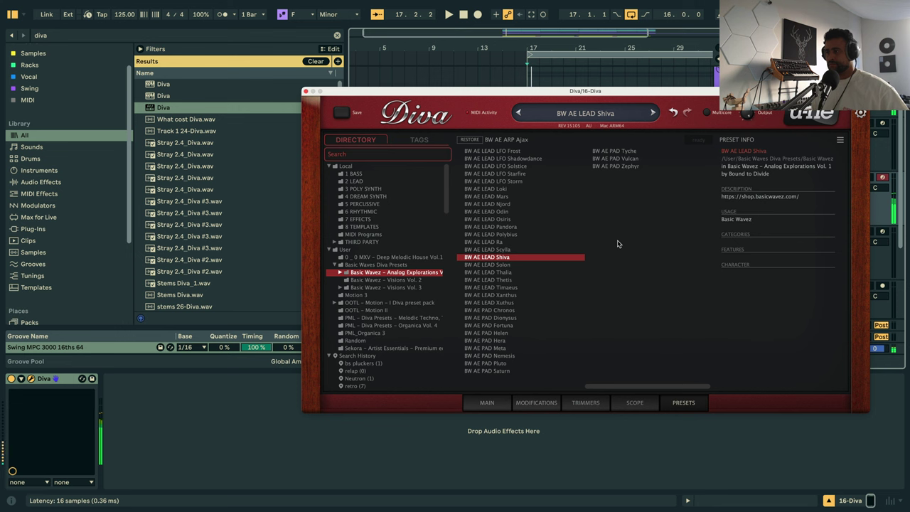
{"action": "key", "text": "Down"}
{"action": "key", "text": "Down"}
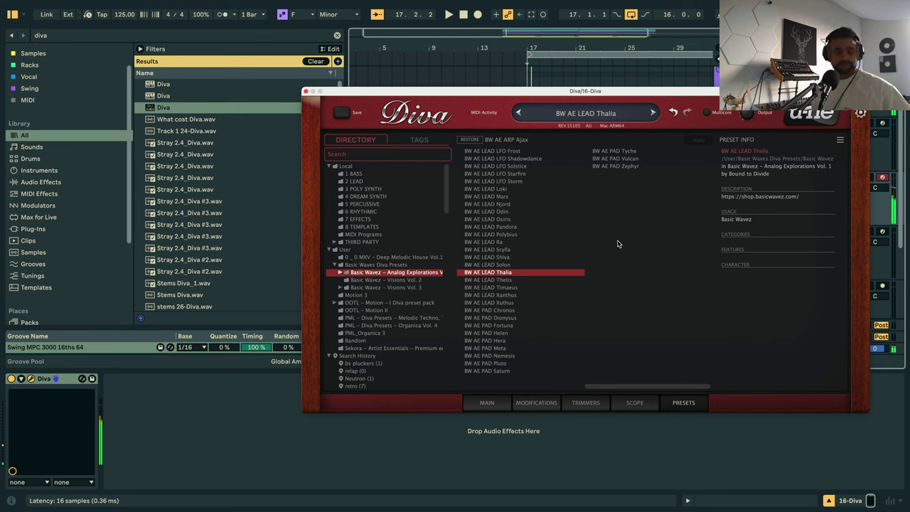
{"action": "key", "text": "Down"}
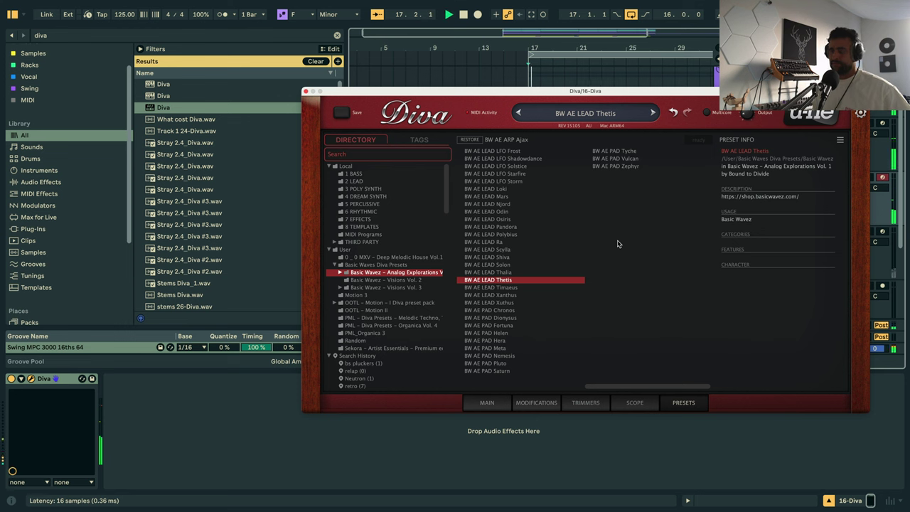
{"action": "key", "text": "Down"}
{"action": "key", "text": "Down"}
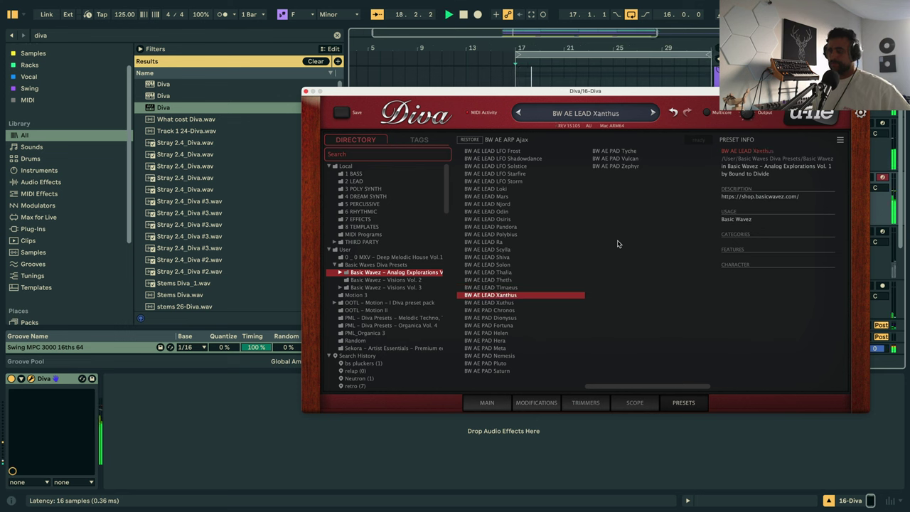
{"action": "key", "text": "Down"}
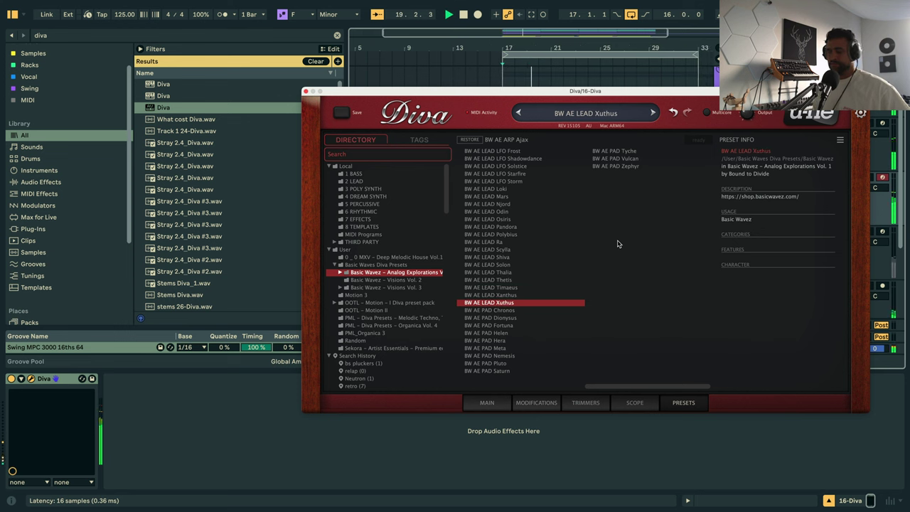
Switch to the Basic Wavez - Visions Vol. 2 folder and audition its Keys presets from Surge through Wow.
{"action": "left_click", "coordinate": [409, 280]}
{"action": "left_click", "coordinate": [515, 152]}
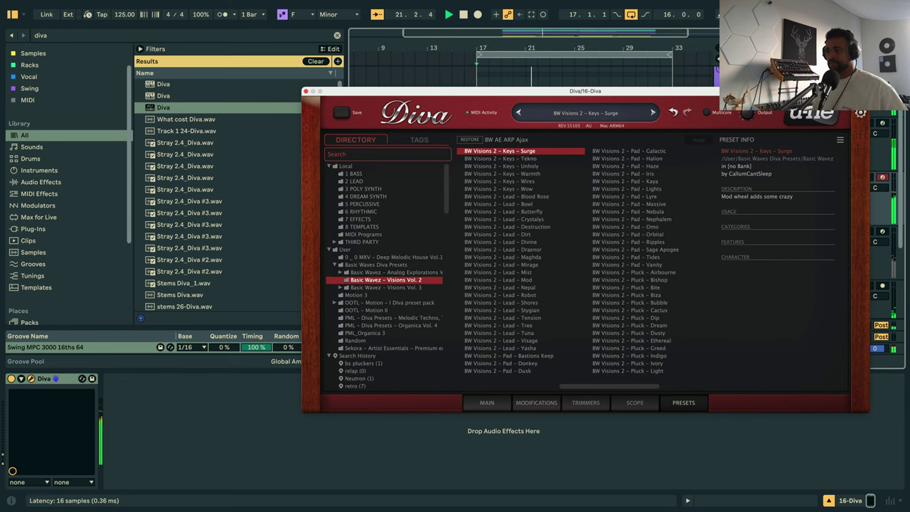
{"action": "left_click", "coordinate": [524, 159]}
{"action": "left_click", "coordinate": [524, 166]}
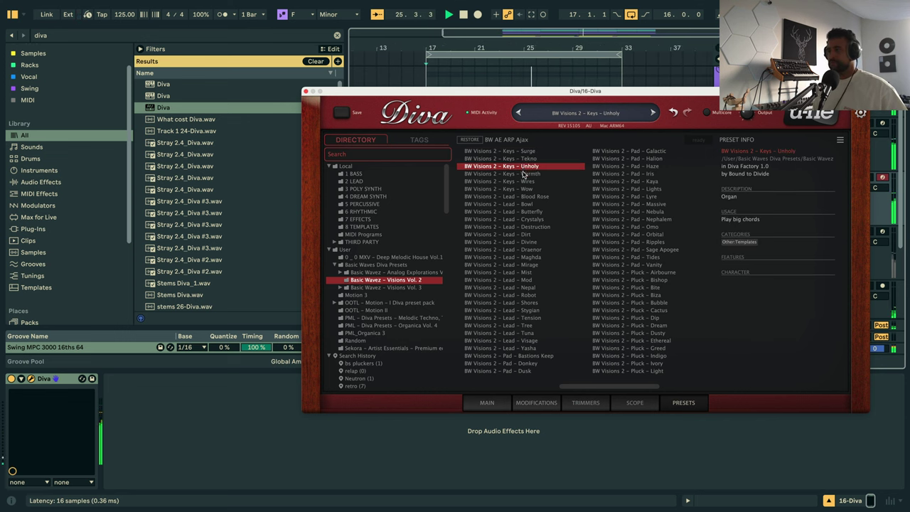
{"action": "left_click", "coordinate": [523, 173]}
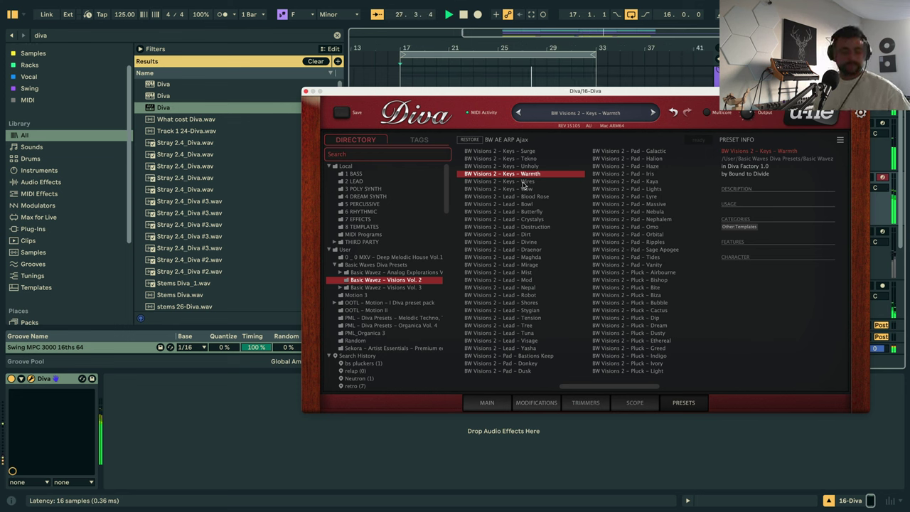
{"action": "left_click", "coordinate": [523, 182]}
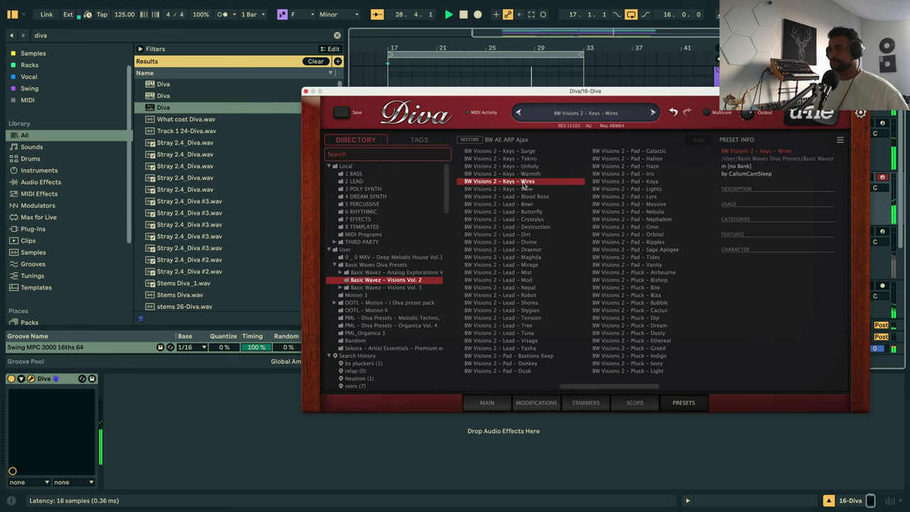
{"action": "left_click", "coordinate": [523, 185]}
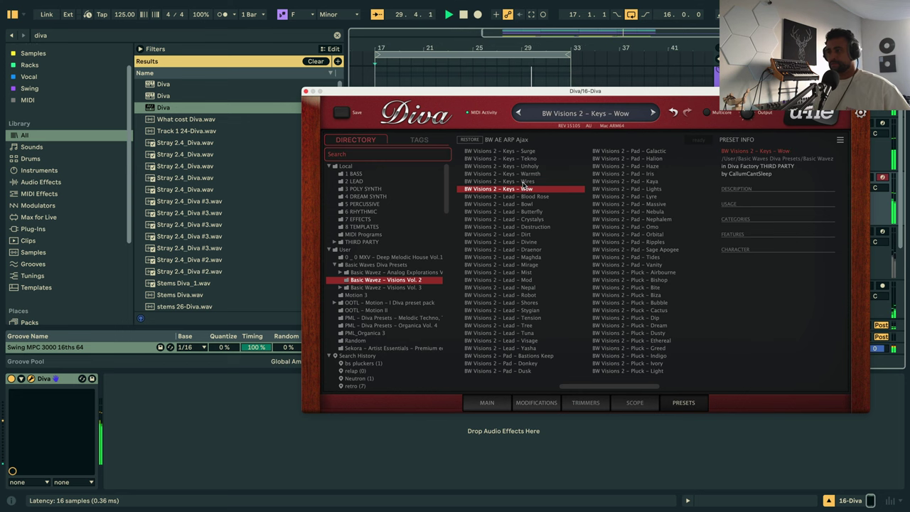
Audition the Visions 2 Lead presets as far as Crystalys and load the preset BW Visions 2 - Pluck - Airbourne.
{"action": "key", "text": "Down"}
{"action": "key", "text": "Down"}
{"action": "key", "text": "Down"}
{"action": "key", "text": "Down"}
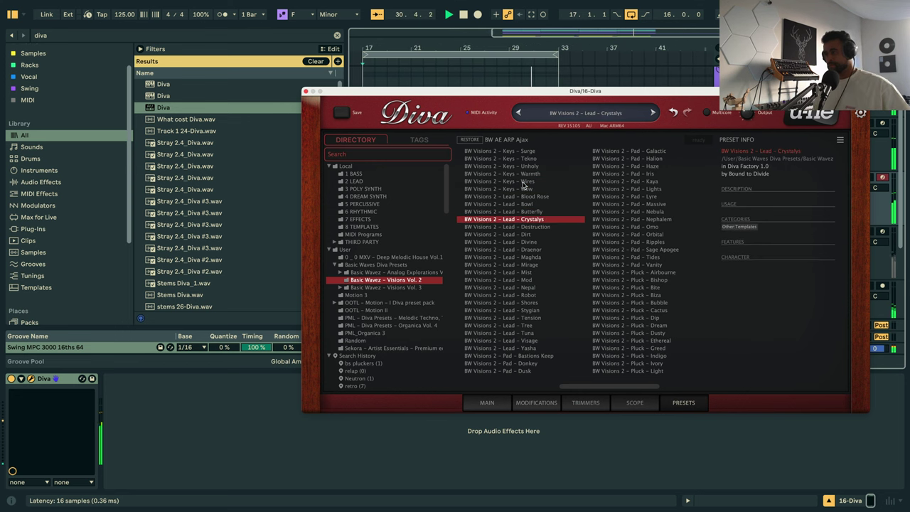
{"action": "left_click", "coordinate": [625, 272]}
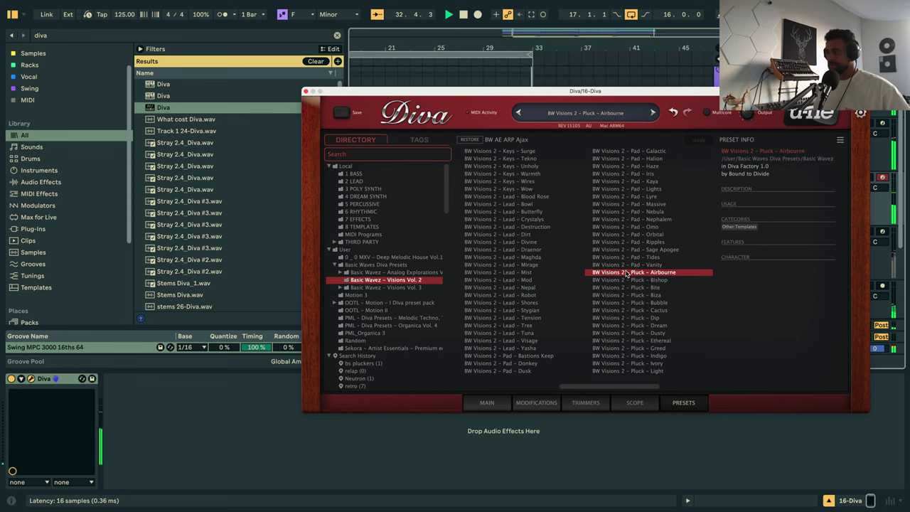
Audition the Visions 2 Pluck presets from Bishop through Dream.
{"action": "left_click", "coordinate": [636, 280]}
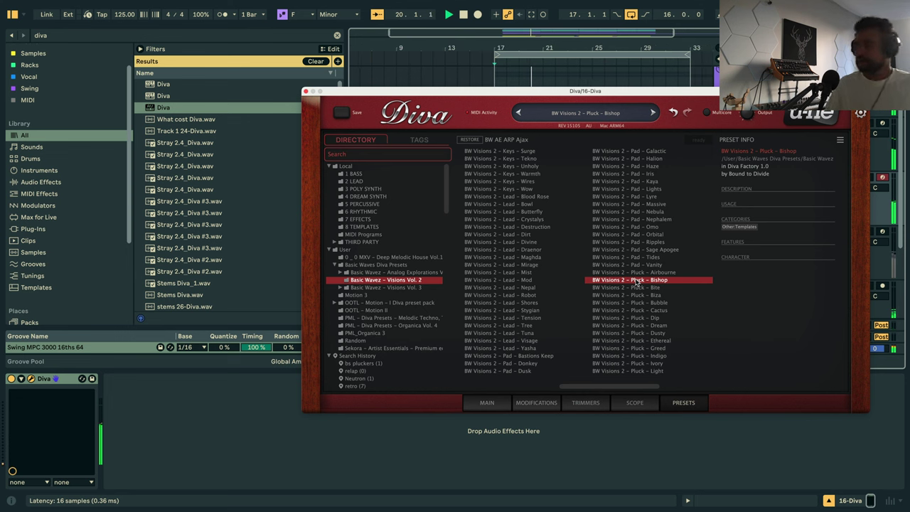
{"action": "key", "text": "Down"}
{"action": "key", "text": "Down"}
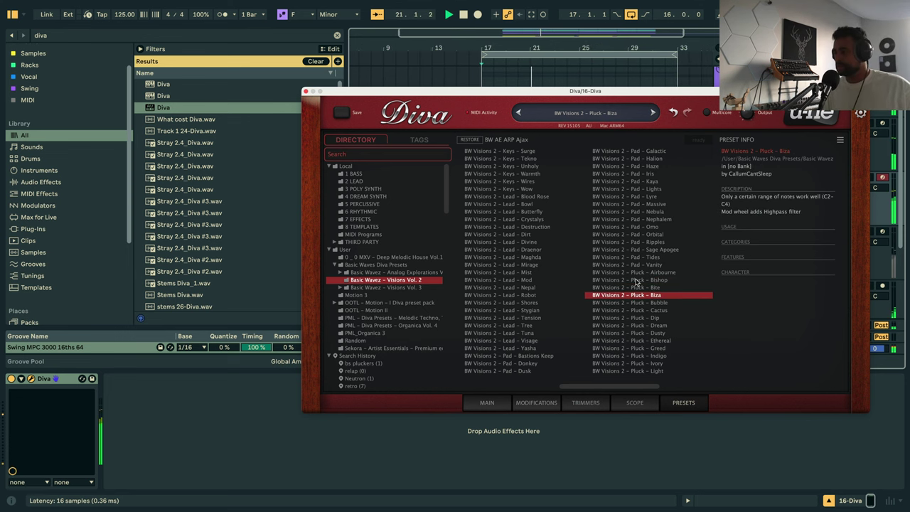
{"action": "key", "text": "Down"}
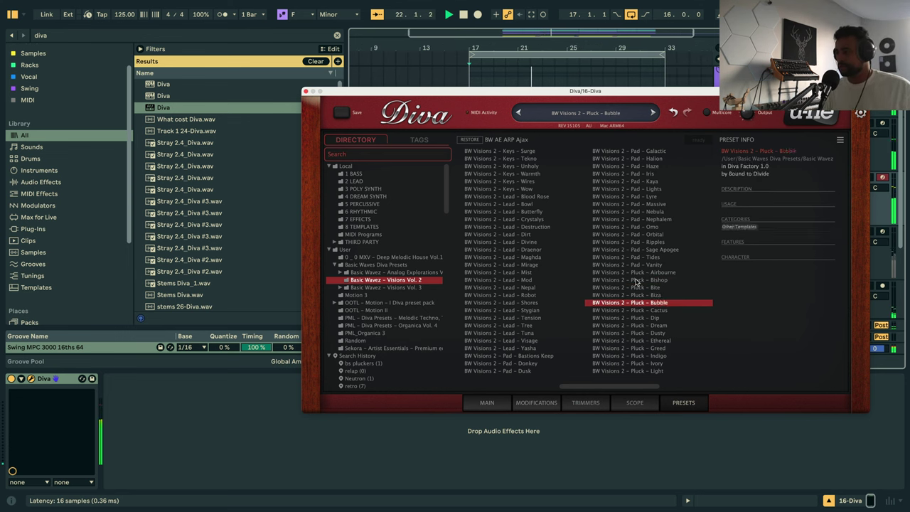
{"action": "key", "text": "Down"}
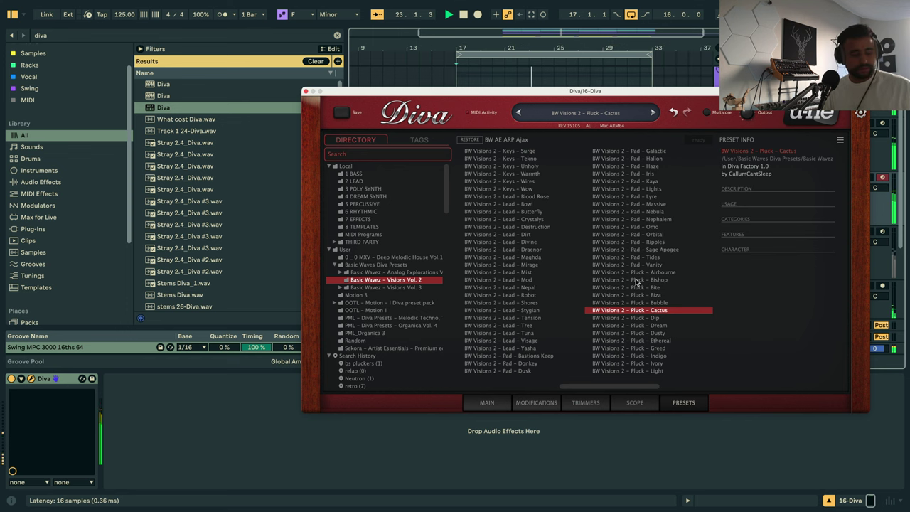
{"action": "key", "text": "Down"}
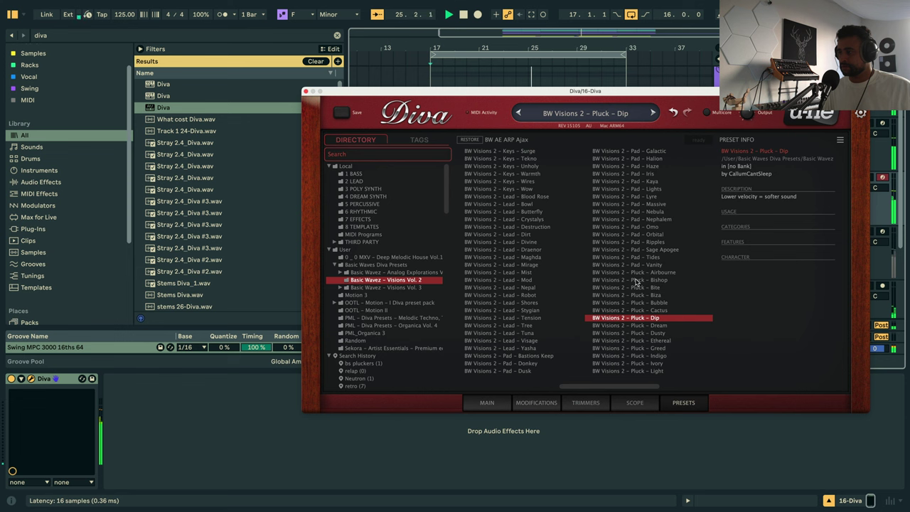
{"action": "key", "text": "Down"}
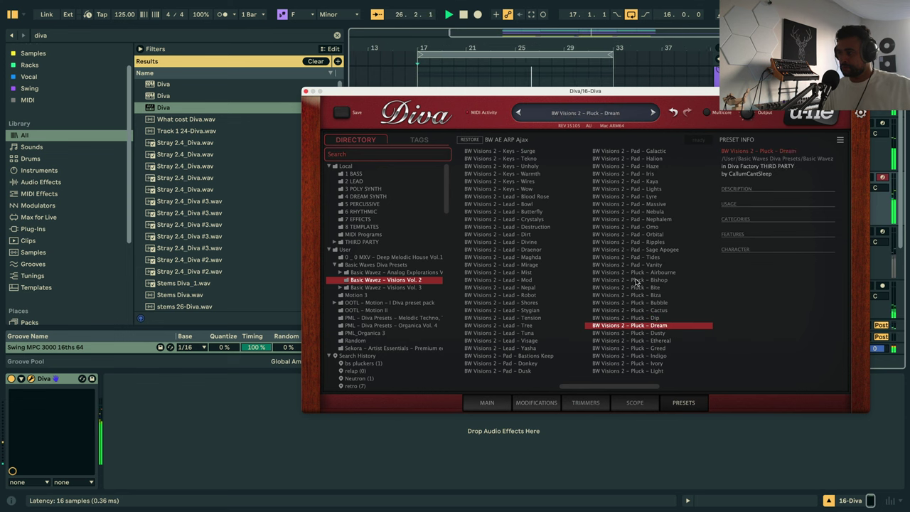
Compare the Pluck presets Dusty, Ethereal and Greed, keep BW Visions 2 - Pluck - Dusty loaded, and close Diva's plug-in window.
{"action": "key", "text": "Down"}
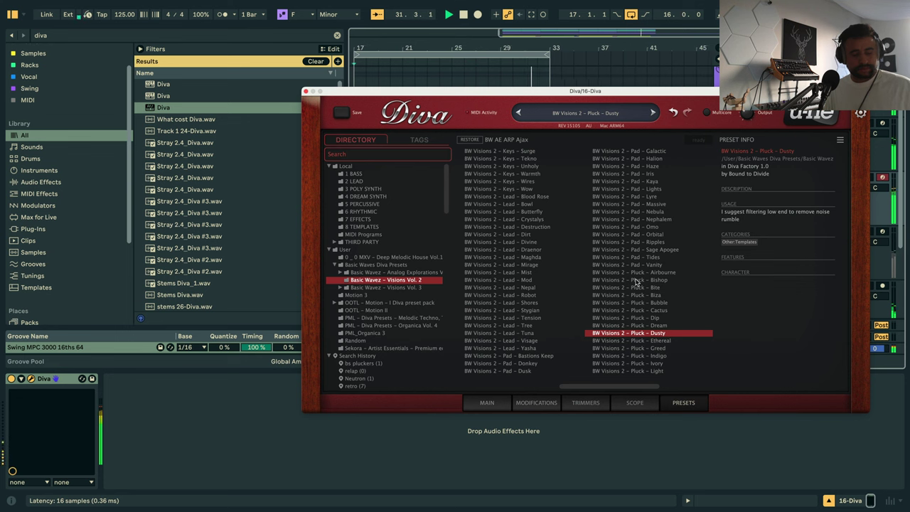
{"action": "key", "text": "Down"}
{"action": "key", "text": "Down"}
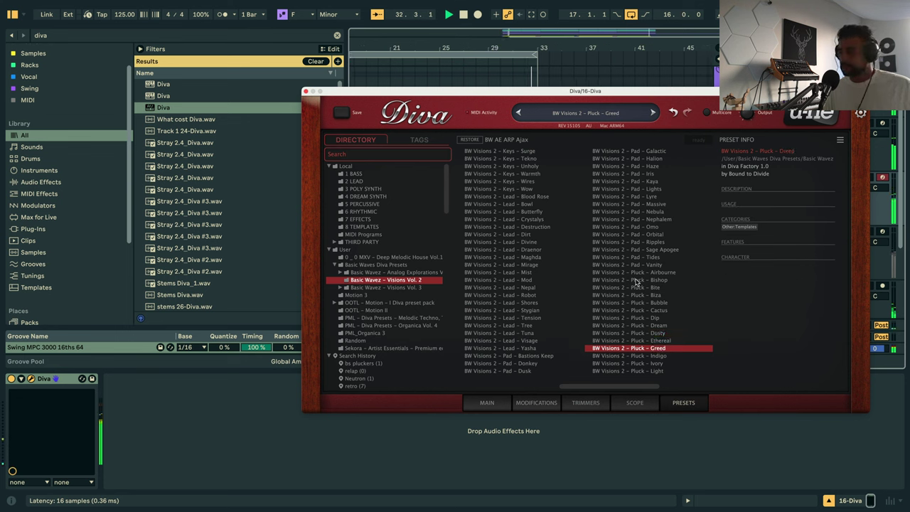
{"action": "key", "text": "Up"}
{"action": "key", "text": "Up"}
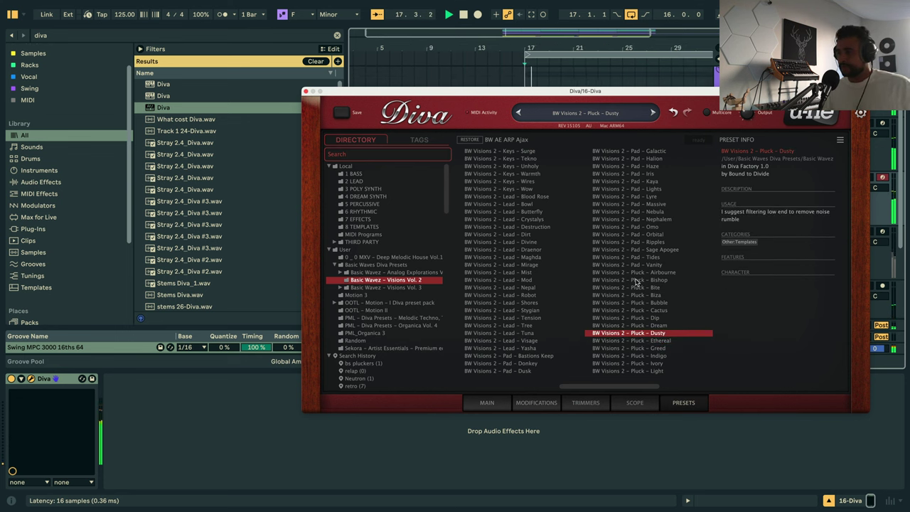
{"action": "left_click", "coordinate": [306, 92]}
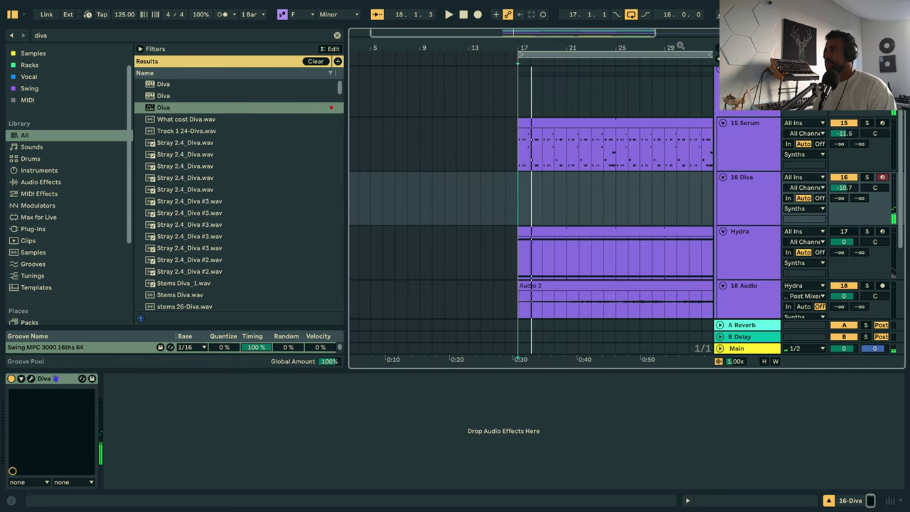
Create a two-bar MIDI clip at bar 17 on the Diva track with an F2 note at 1.1.1 and a B♭2 at 1.1.3.
{"action": "left_click_drag", "start_coordinate": [680, 45], "coordinate": [594, 46]}
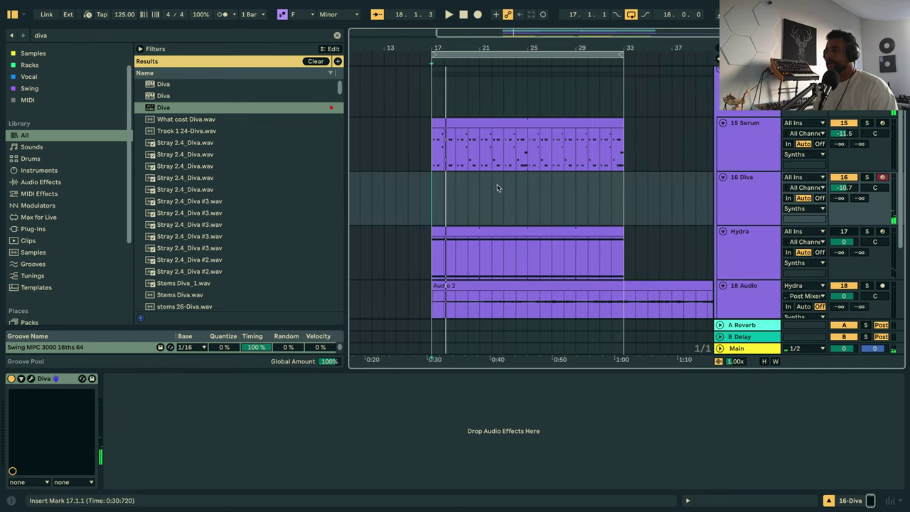
{"action": "left_click_drag", "start_coordinate": [436, 188], "coordinate": [449, 189]}
{"action": "double_click", "coordinate": [449, 188]}
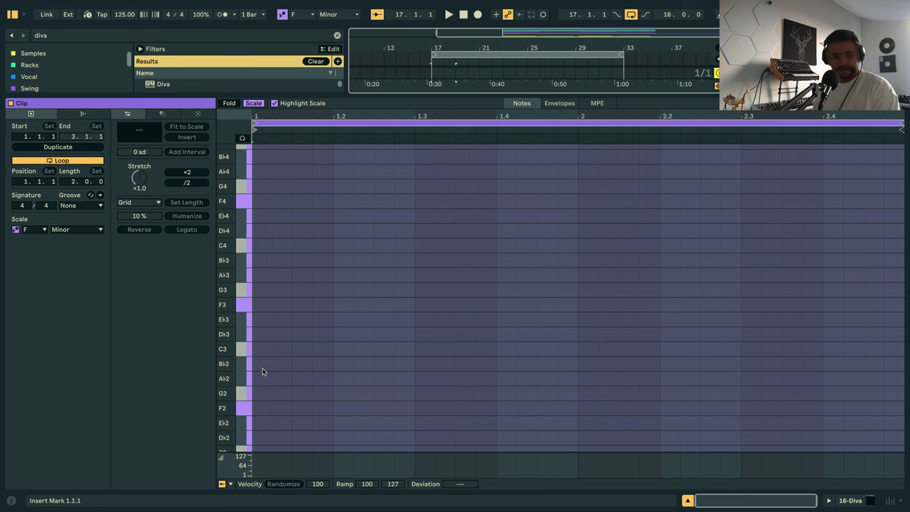
{"action": "double_click", "coordinate": [259, 409]}
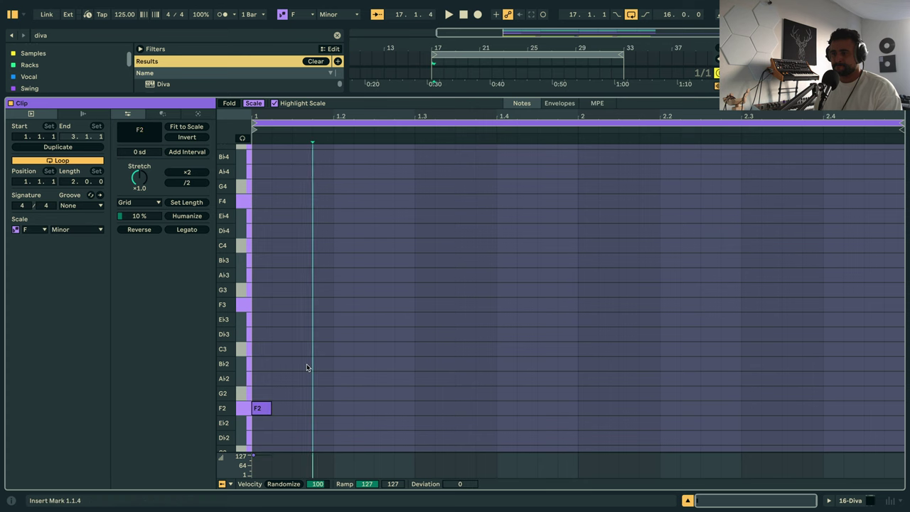
{"action": "double_click", "coordinate": [302, 363]}
{"action": "scroll", "coordinate": [320, 343], "scroll_direction": "down", "scroll_amount": 3}
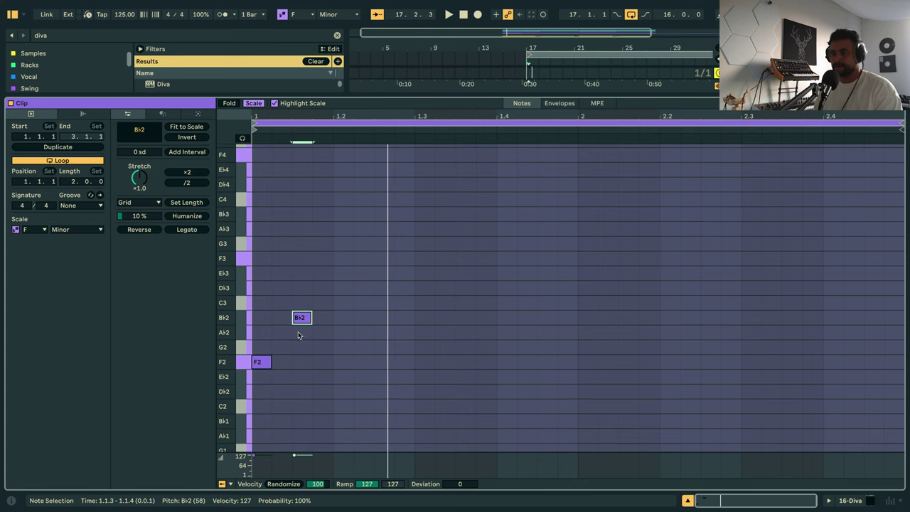
Lower the Diva track's volume to -20.1 dB and play the loop to check its level.
{"action": "key", "text": "shift+Tab"}
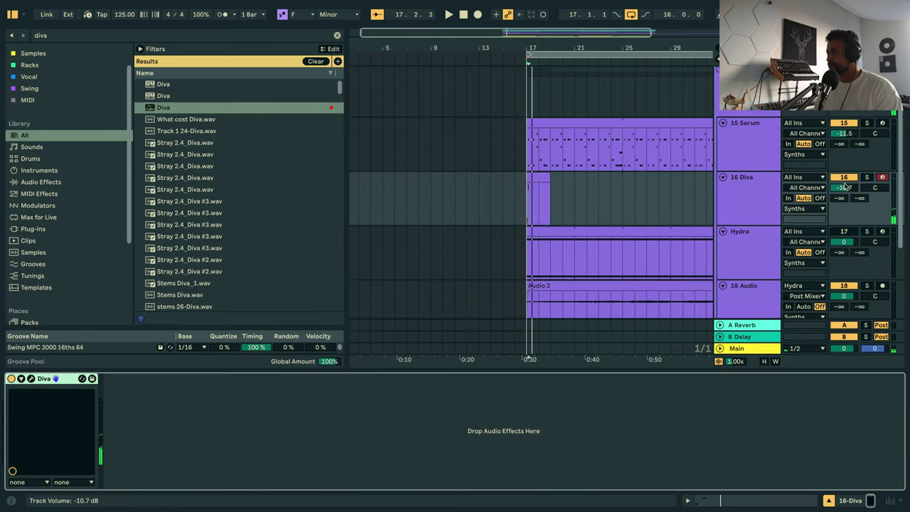
{"action": "left_click_drag", "start_coordinate": [843, 187], "coordinate": [844, 202]}
{"action": "key", "text": "space"}
{"action": "key", "text": "space"}
{"action": "key", "text": "space"}
{"action": "key", "text": "space"}
{"action": "key", "text": "space"}
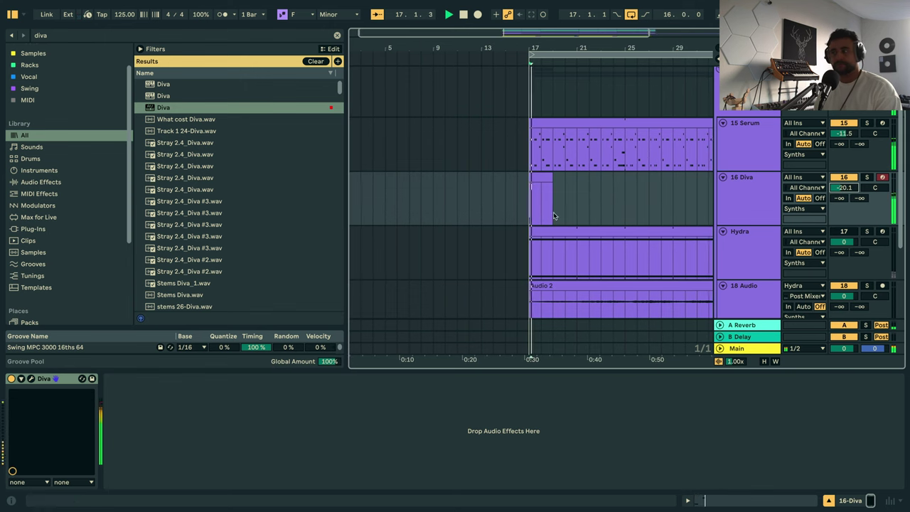
Reopen the Diva clip and move its B♭2 note to F3 at 1.1.1, trying C3 at 1.1.4 on the way.
{"action": "left_click", "coordinate": [536, 187]}
{"action": "double_click", "coordinate": [537, 186]}
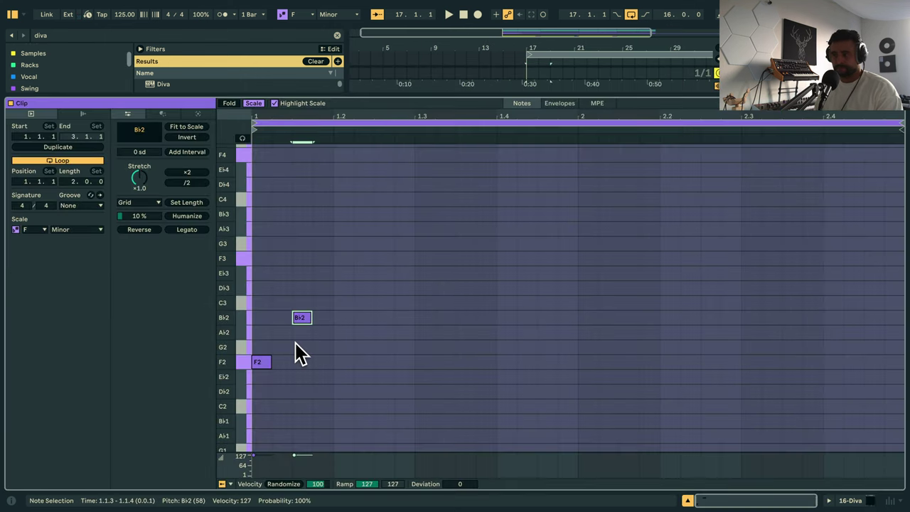
{"action": "key", "text": "Right"}
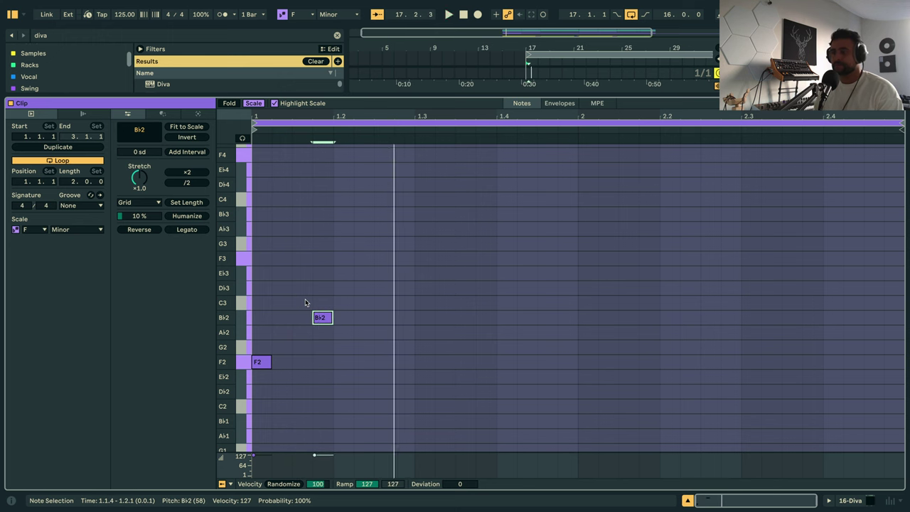
{"action": "key", "text": "Up"}
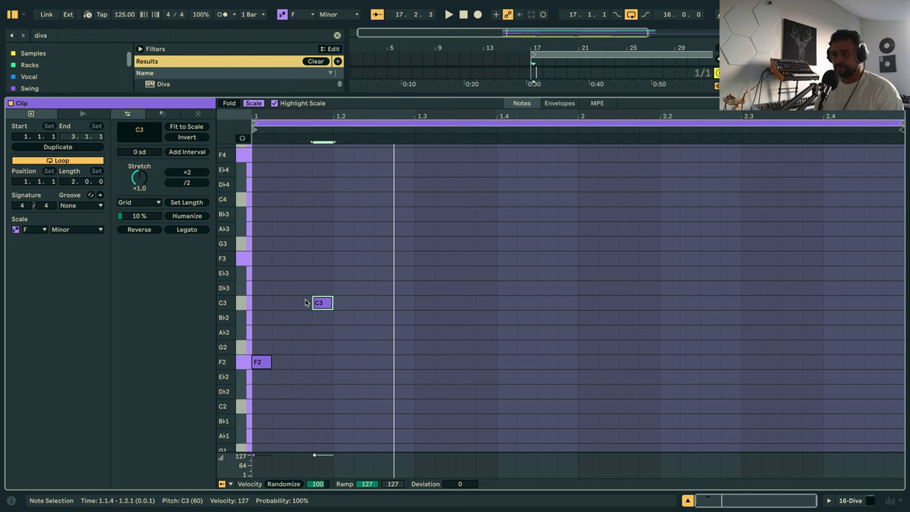
{"action": "key", "text": "Left"}
{"action": "key", "text": "Left"}
{"action": "key", "text": "Left"}
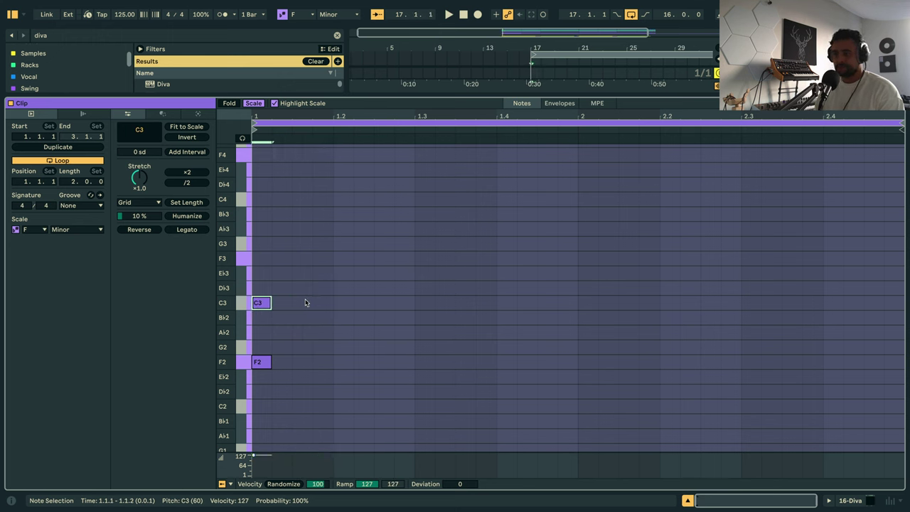
{"action": "key", "text": "Up"}
{"action": "key", "text": "Up"}
{"action": "key", "text": "Up"}
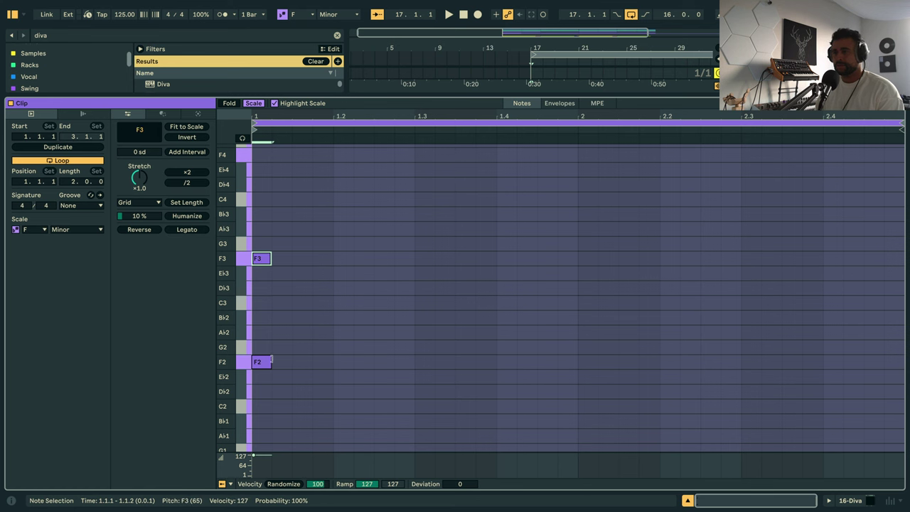
Move the F2 note to G2 at 1.1.3, auditioning A♭2 at 1.1.2 on the way.
{"action": "left_click", "coordinate": [261, 363]}
{"action": "key", "text": "Right"}
{"action": "key", "text": "Up"}
{"action": "key", "text": "Up"}
{"action": "key", "text": "space"}
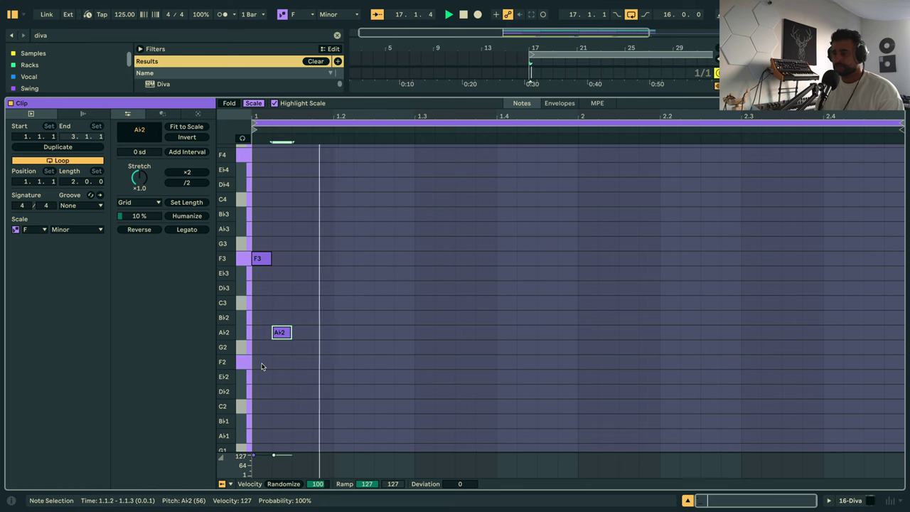
{"action": "key", "text": "Right"}
{"action": "key", "text": "Down"}
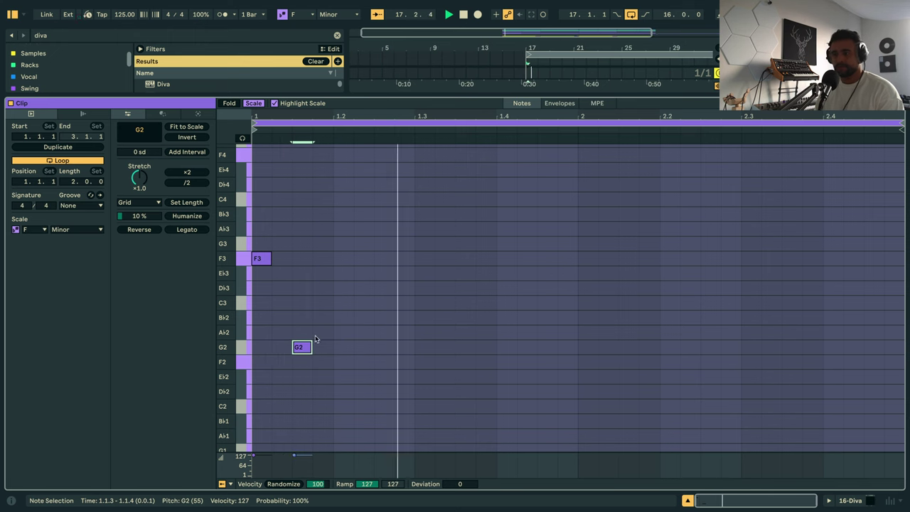
Add a third note at B♭2 on 1.2.2 and try it at C3 on 1.1.4 and D♭3 on 1.1.2.
{"action": "double_click", "coordinate": [363, 317]}
{"action": "key", "text": "Down"}
{"action": "key", "text": "Up"}
{"action": "key", "text": "Up"}
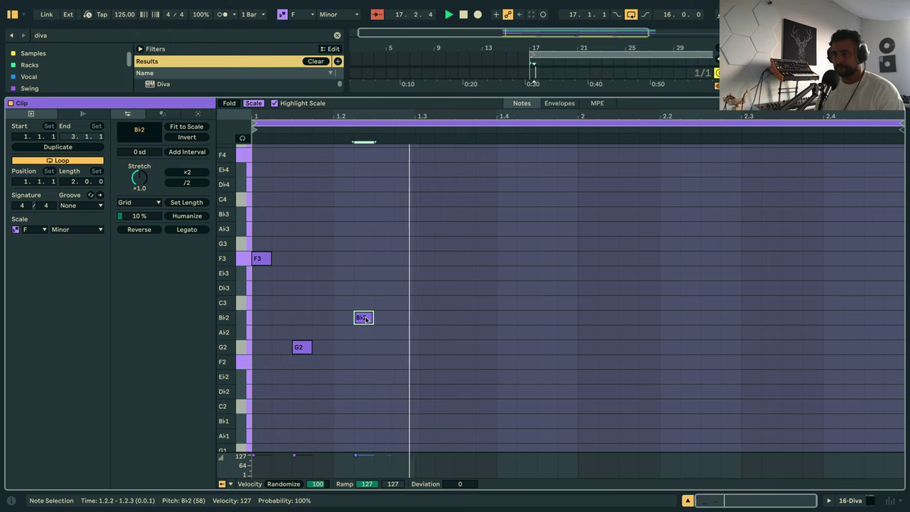
{"action": "key", "text": "Left"}
{"action": "key", "text": "Left"}
{"action": "key", "text": "Left"}
{"action": "key", "text": "Left"}
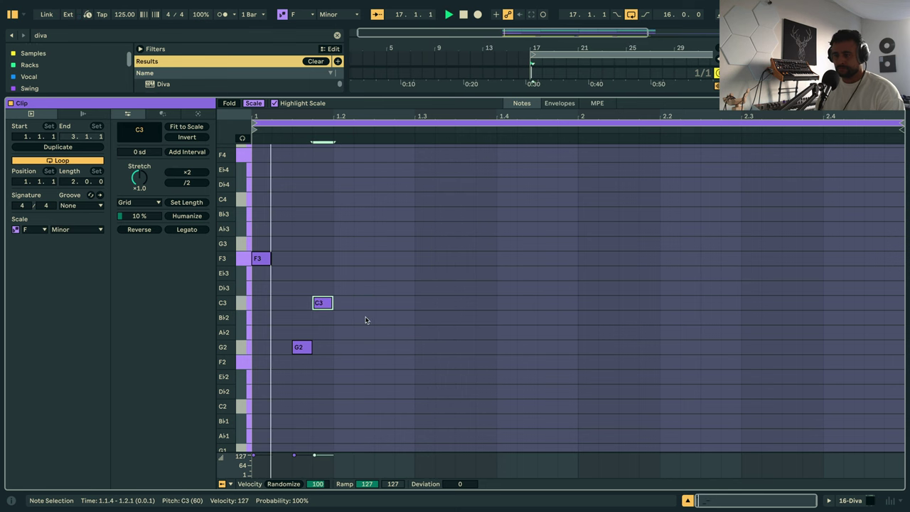
{"action": "key", "text": "Up"}
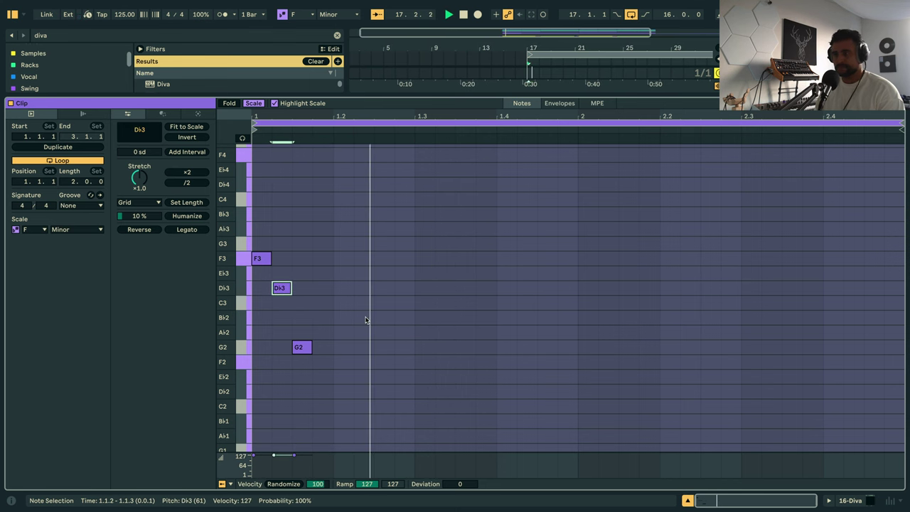
Move the third note to G2 at 1.2.3 and apply the Swing MPC 3000 16ths 64 groove to the clip.
{"action": "key", "text": "Right"}
{"action": "key", "text": "Right"}
{"action": "key", "text": "Right"}
{"action": "key", "text": "Right"}
{"action": "key", "text": "Right"}
{"action": "key", "text": "Down"}
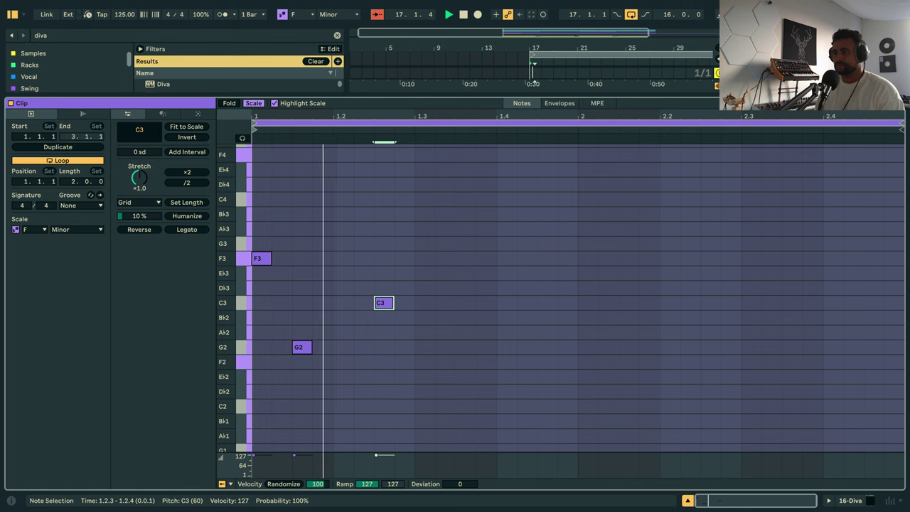
{"action": "key", "text": "Down"}
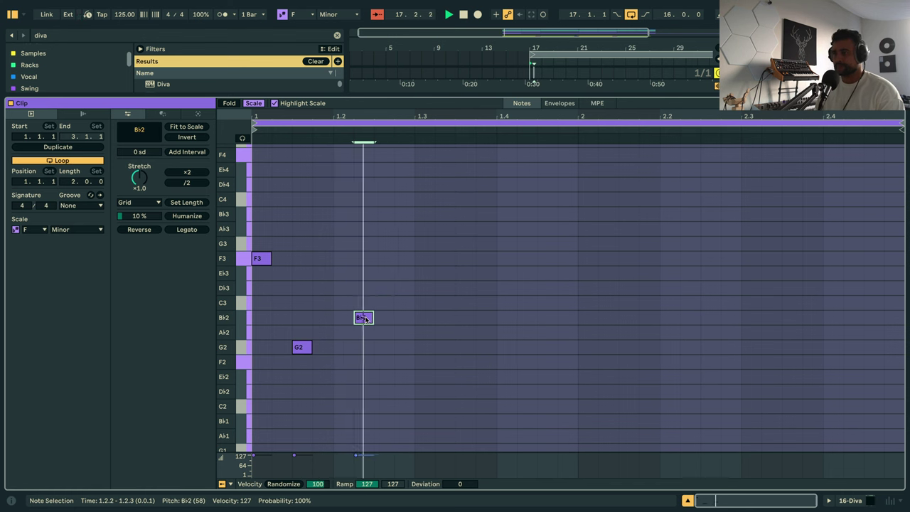
{"action": "key", "text": "Down"}
{"action": "key", "text": "Down"}
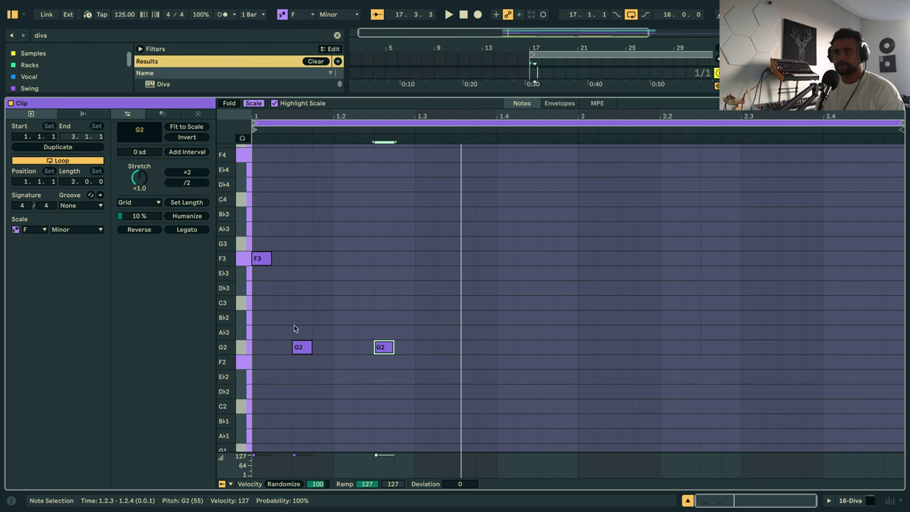
{"action": "left_click", "coordinate": [79, 205]}
{"action": "left_click", "coordinate": [81, 224]}
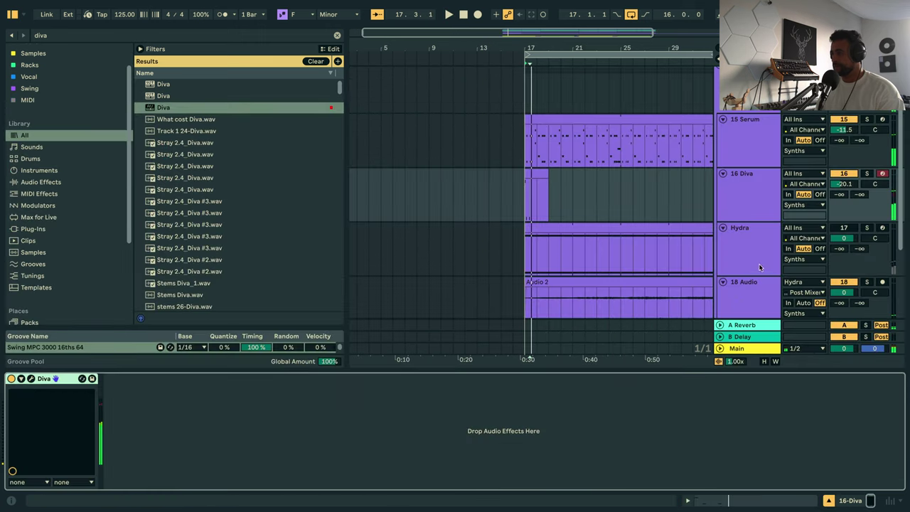
Mute vocal tracks 26 and 27 and replay the loop to hear the Diva part without them.
{"action": "scroll", "coordinate": [759, 267], "scroll_direction": "down", "scroll_amount": 5}
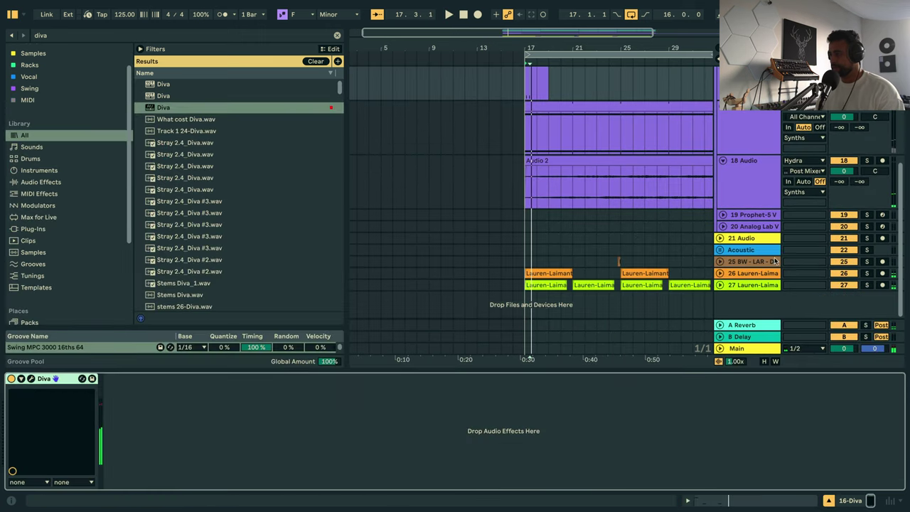
{"action": "left_click", "coordinate": [854, 276]}
{"action": "key", "text": "space"}
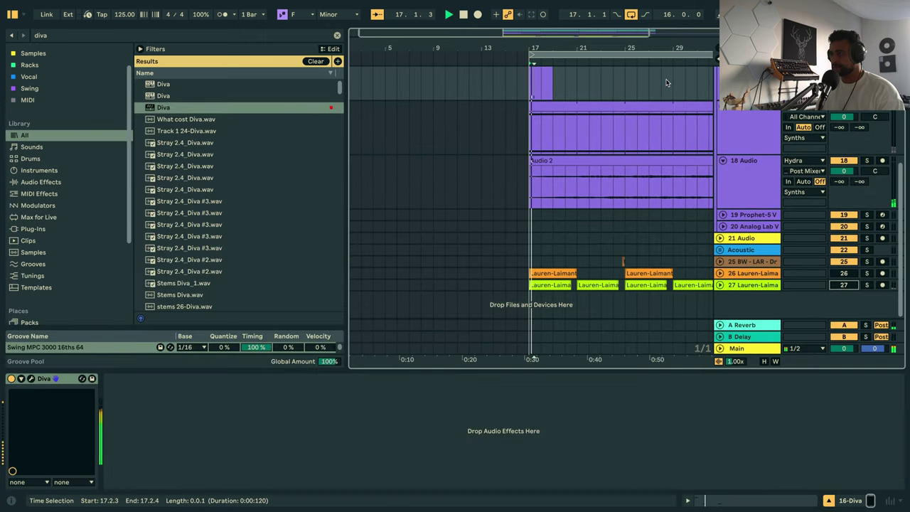
{"action": "scroll", "coordinate": [657, 88], "scroll_direction": "up", "scroll_amount": 3}
{"action": "key", "text": "space"}
{"action": "scroll", "coordinate": [540, 128], "scroll_direction": "up", "scroll_amount": 5}
{"action": "key", "text": "space"}
{"action": "scroll", "coordinate": [463, 138], "scroll_direction": "left", "scroll_amount": 3}
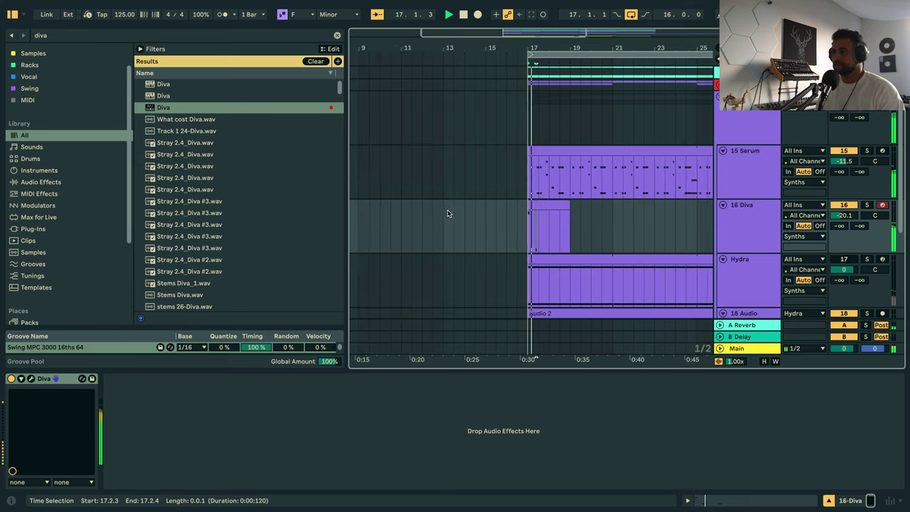
Reopen the Diva clip and move its last G2 note to 1.2.1.
{"action": "double_click", "coordinate": [534, 204]}
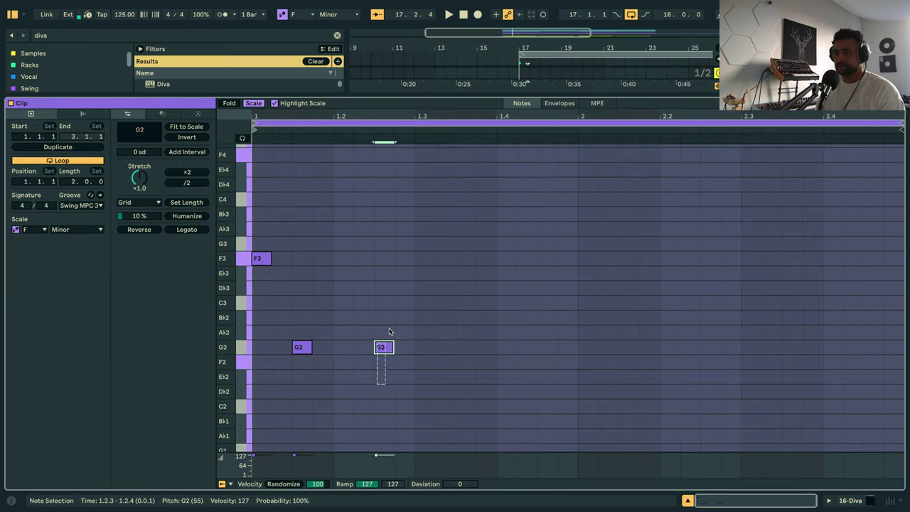
{"action": "key", "text": "Left"}
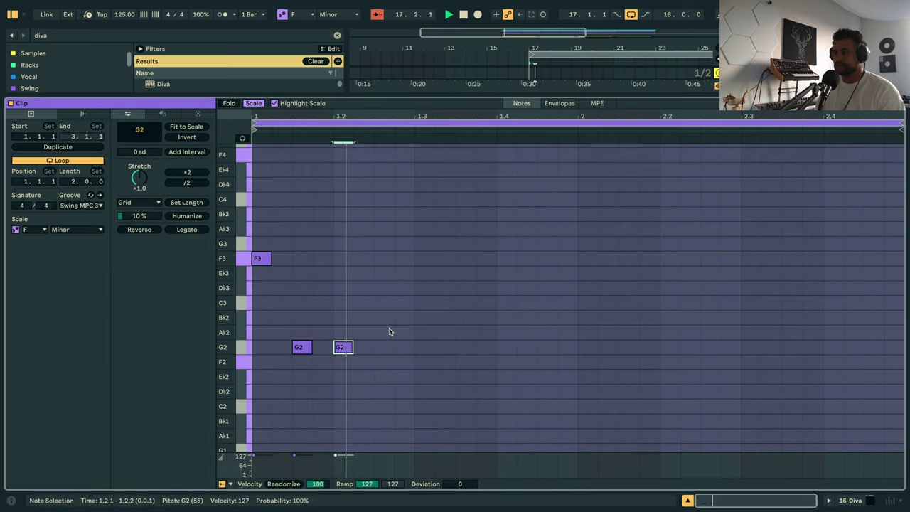
Try the third Diva note at A♭2 on 1.2.2 and F2 on 1.2.3, then settle it at F2 on 1.2.2.
{"action": "key", "text": "Up"}
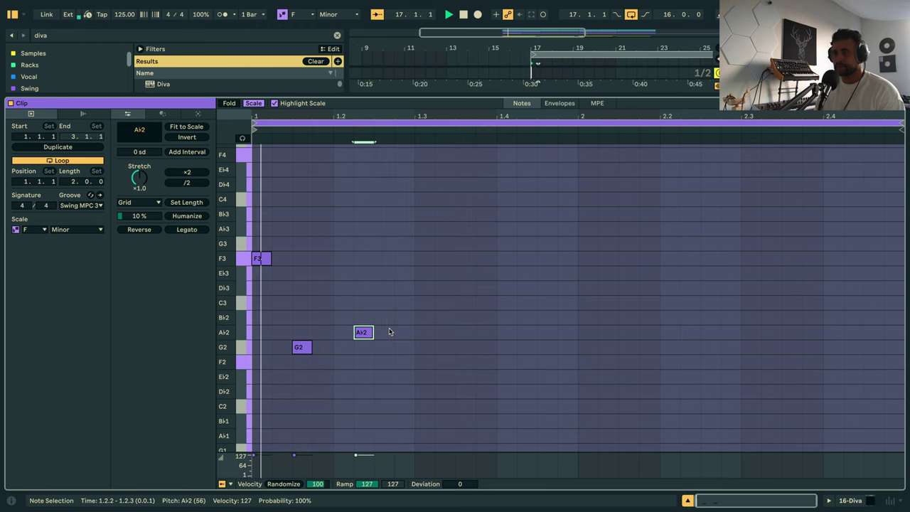
{"action": "key", "text": "Down"}
{"action": "key", "text": "Down"}
{"action": "key", "text": "Right"}
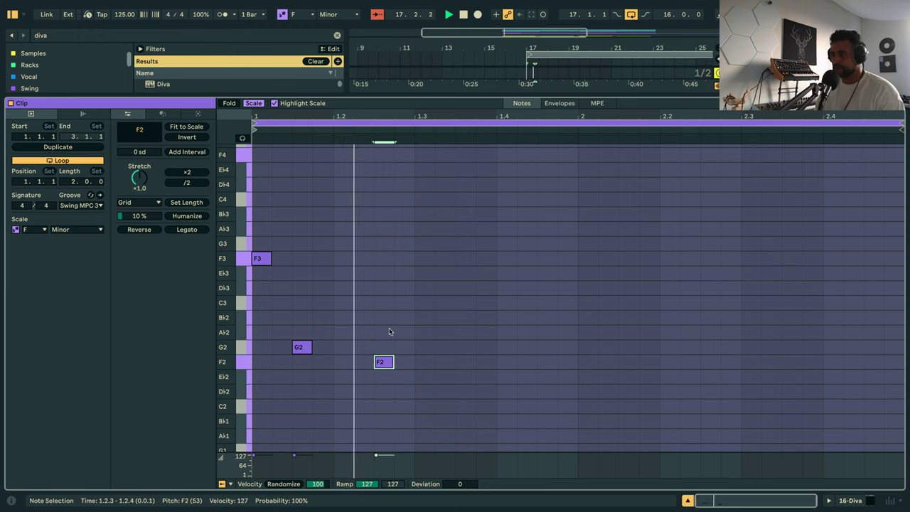
{"action": "key", "text": "Left"}
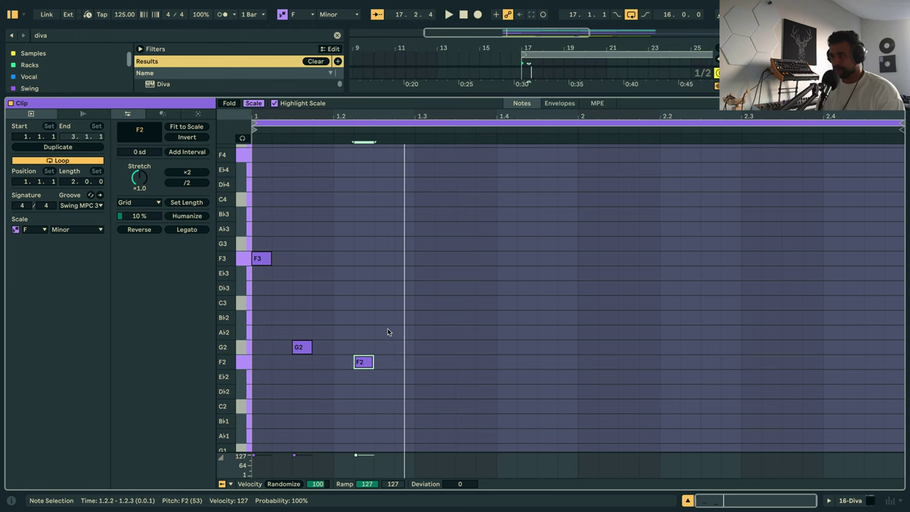
Add further notes to the Diva pattern: B♭2 at 1.2.4, G2 at 1.3.3 and F2 at 1.4.3.
{"action": "double_click", "coordinate": [384, 332]}
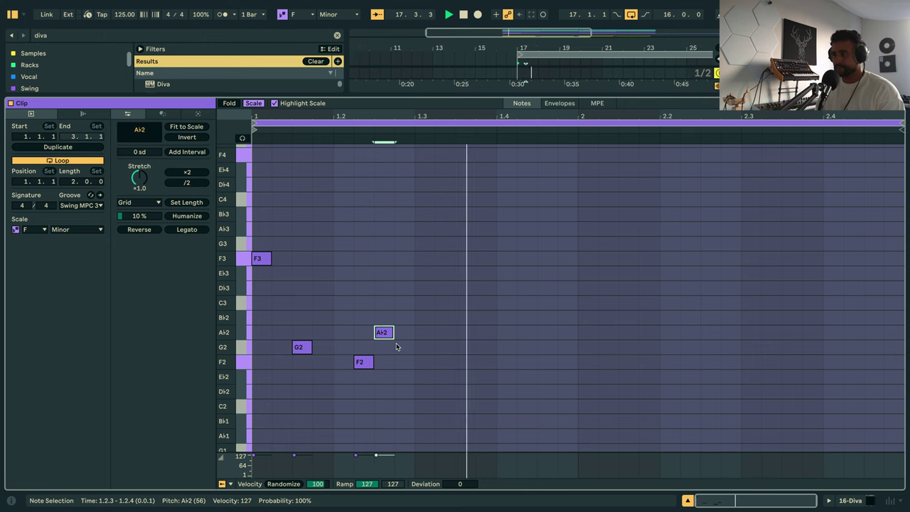
{"action": "key", "text": "Up"}
{"action": "key", "text": "Right"}
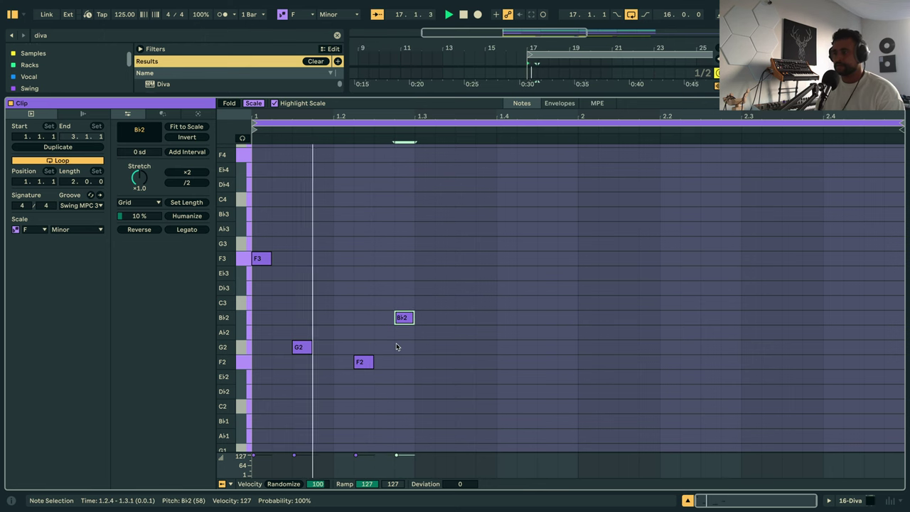
{"action": "double_click", "coordinate": [462, 332]}
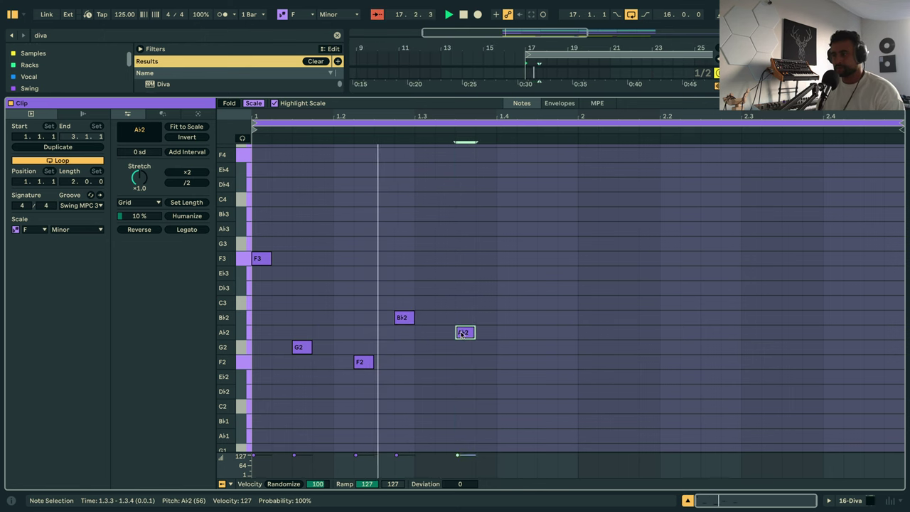
{"action": "left_click_drag", "start_coordinate": [465, 336], "coordinate": [467, 343]}
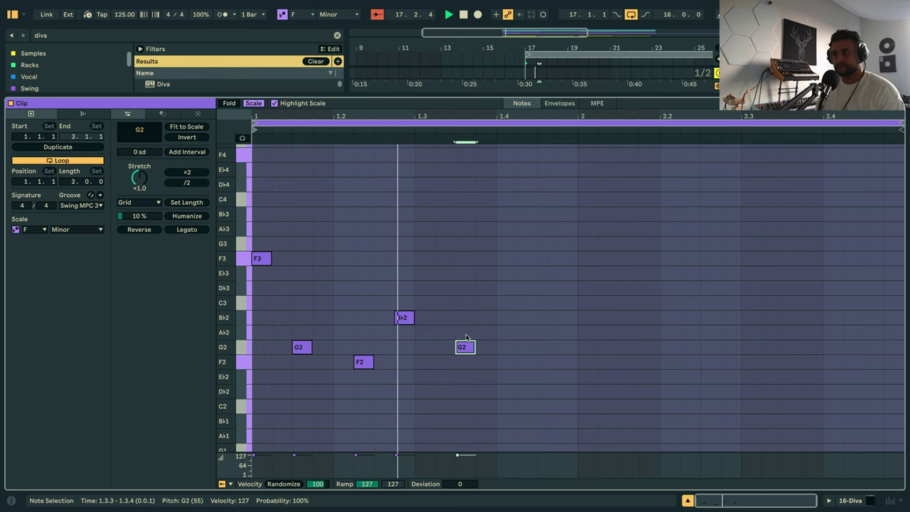
{"action": "double_click", "coordinate": [526, 362]}
{"action": "key", "text": "Right"}
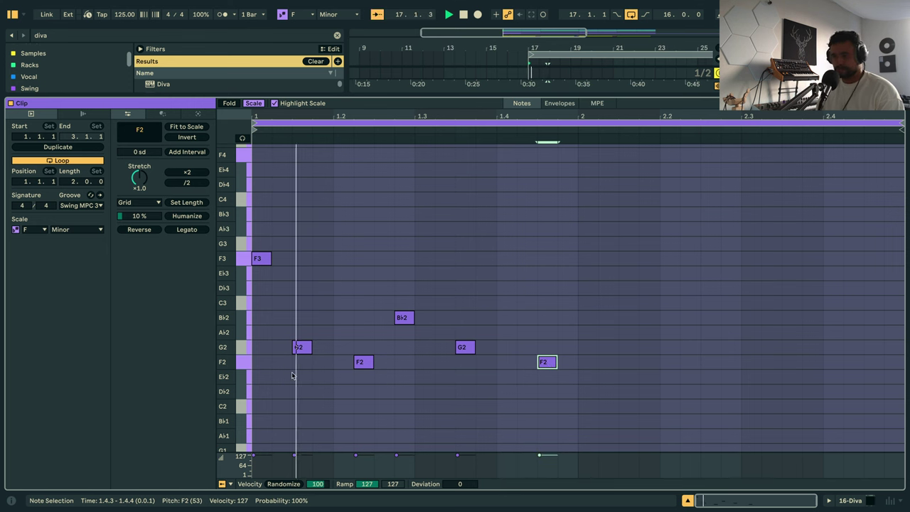
Duplicate all notes of the first bar into bar 2 and replay the loop.
{"action": "left_click", "coordinate": [255, 377]}
{"action": "left_click_drag", "start_coordinate": [252, 378], "coordinate": [577, 187]}
{"action": "key", "text": "ctrl+d"}
{"action": "key", "text": "space"}
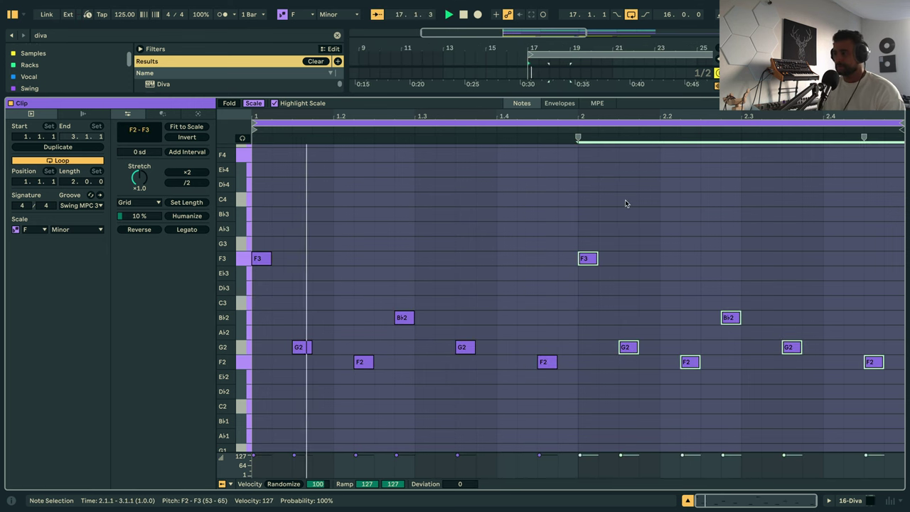
Return to the arrangement and extend the looped Diva clip from bar 17 to bar 33.
{"action": "key", "text": "ctrl+a"}
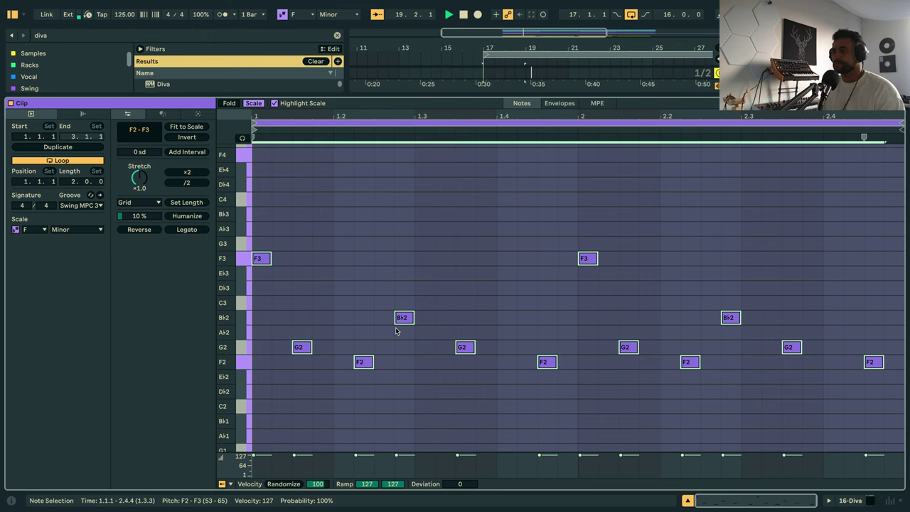
{"action": "key", "text": "Tab"}
{"action": "key", "text": "shift+Tab"}
{"action": "key", "text": "Tab"}
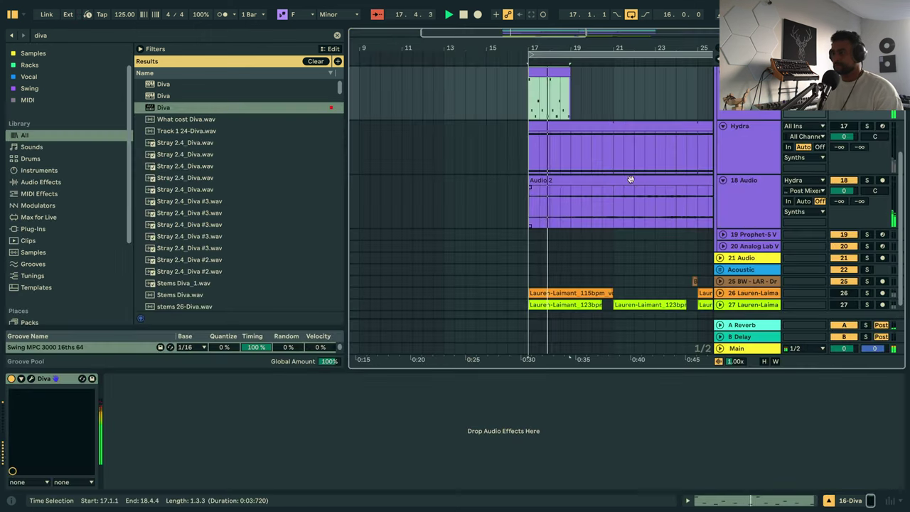
{"action": "mouse_move", "coordinate": [662, 78]}
{"action": "left_mouse_down"}
{"action": "mouse_move", "coordinate": [707, 87]}
{"action": "mouse_move", "coordinate": [626, 91]}
{"action": "mouse_move", "coordinate": [657, 91]}
{"action": "left_mouse_up"}
{"action": "left_click", "coordinate": [550, 74]}
{"action": "left_click", "coordinate": [550, 74]}
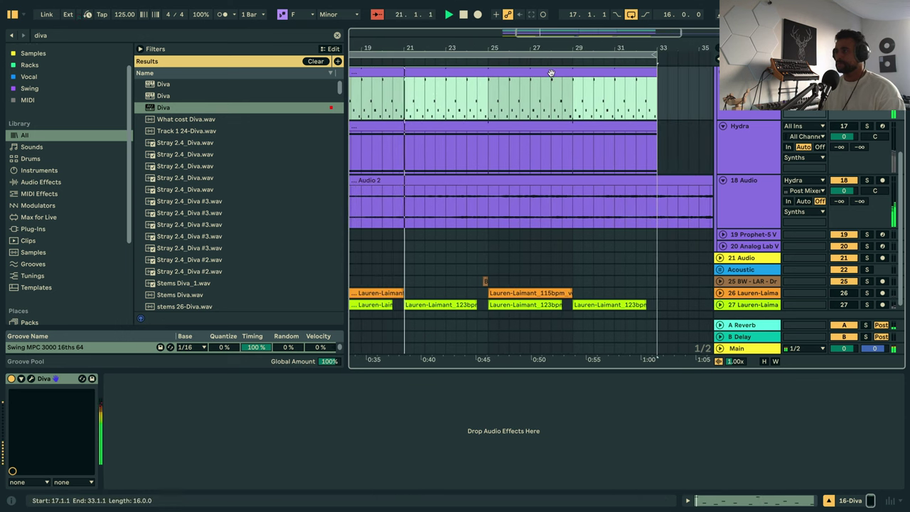
Open Diva's main page and set Delay1's HP to 36.50, Side Vol to 40.50 and Wow to 87.50.
{"action": "left_click", "coordinate": [42, 381]}
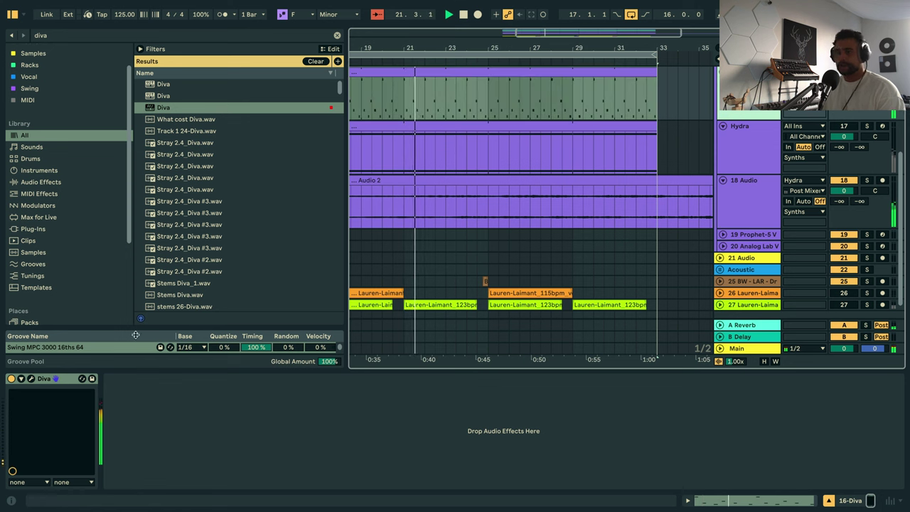
{"action": "left_click", "coordinate": [31, 378]}
{"action": "left_click", "coordinate": [486, 416]}
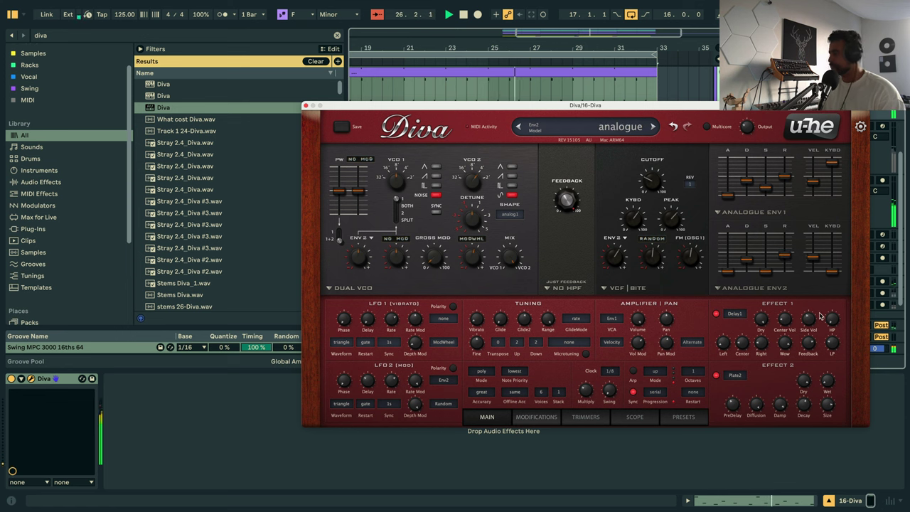
{"action": "left_click_drag", "start_coordinate": [827, 296], "coordinate": [827, 294]}
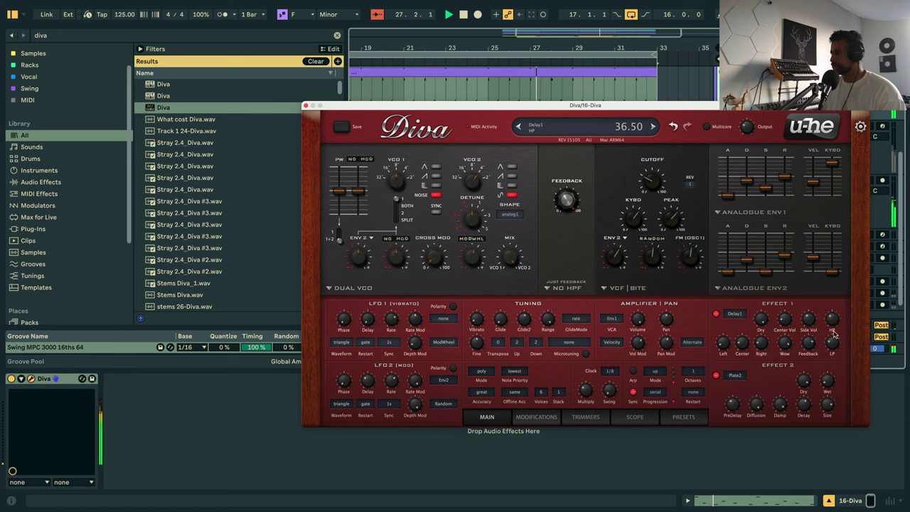
{"action": "scroll", "coordinate": [834, 333], "scroll_direction": "up", "scroll_amount": 4}
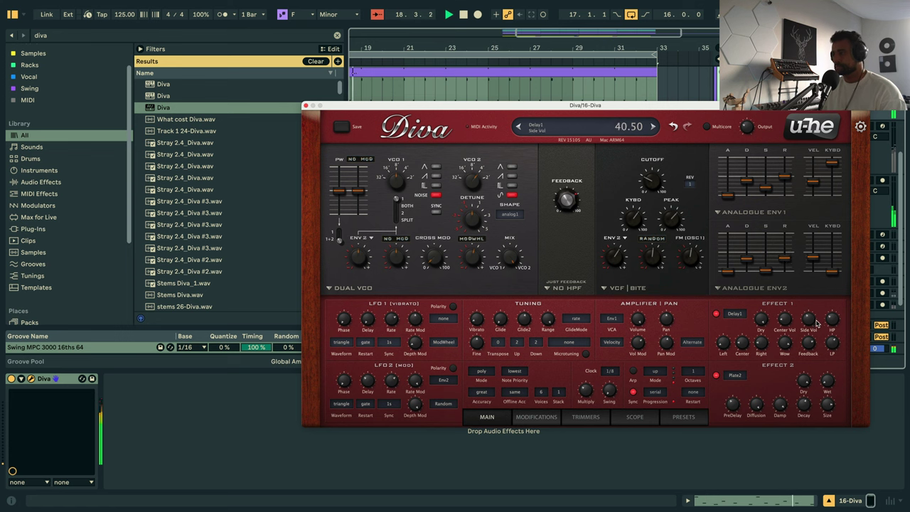
{"action": "scroll", "coordinate": [808, 362], "scroll_direction": "down", "scroll_amount": 3}
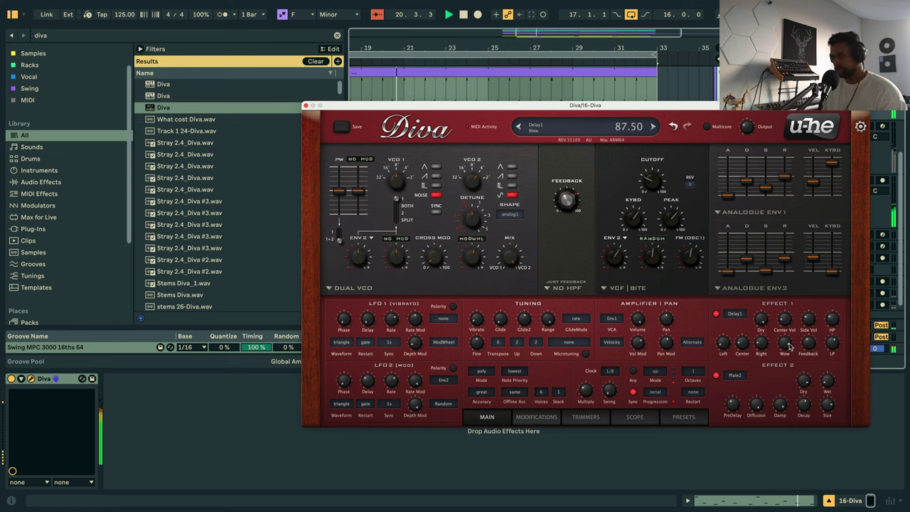
Sweep Diva's filter cutoff up and down during playback and settle it at 63.00.
{"action": "scroll", "coordinate": [649, 190], "scroll_direction": "up", "scroll_amount": 3}
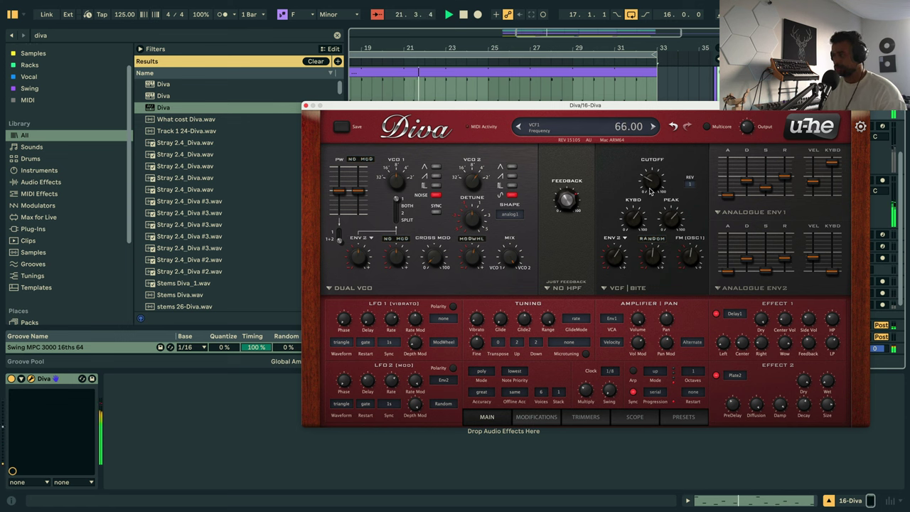
{"action": "scroll", "coordinate": [649, 175], "scroll_direction": "up", "scroll_amount": 3}
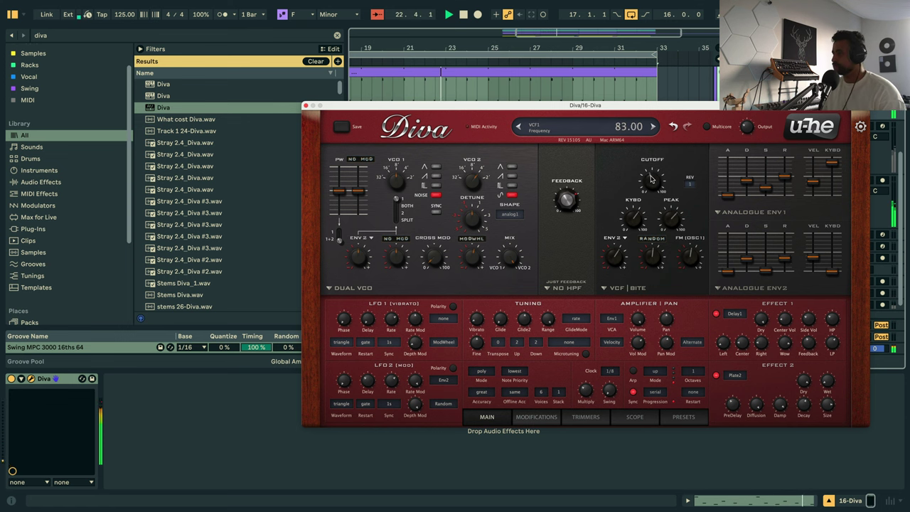
{"action": "left_click_drag", "start_coordinate": [650, 179], "coordinate": [650, 193]}
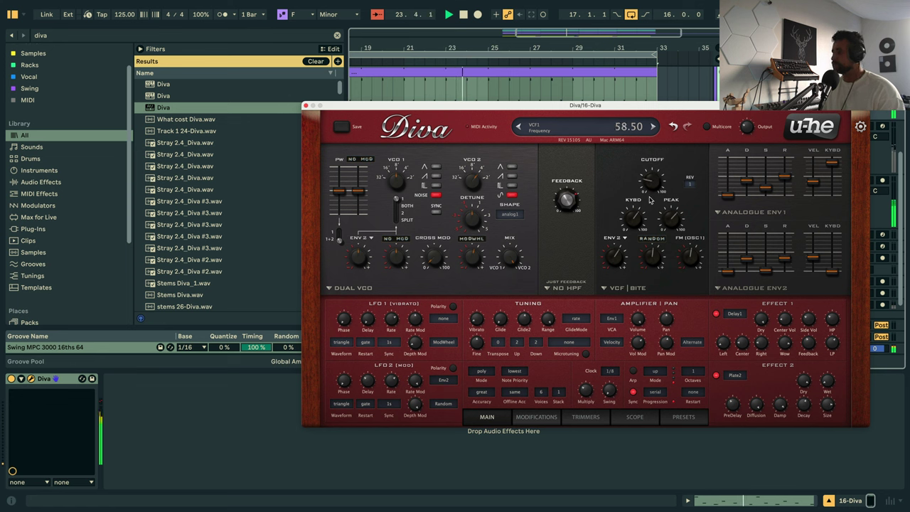
{"action": "left_click_drag", "start_coordinate": [646, 185], "coordinate": [650, 166]}
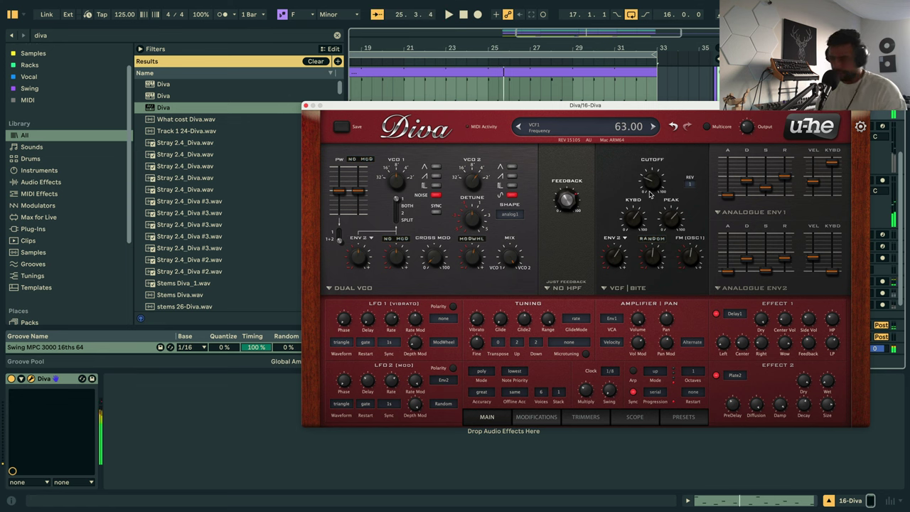
Record a filter cutoff automation sweep for Diva over bars 17 to 25, then close the synth and show the automation lanes.
{"action": "left_click", "coordinate": [495, 15]}
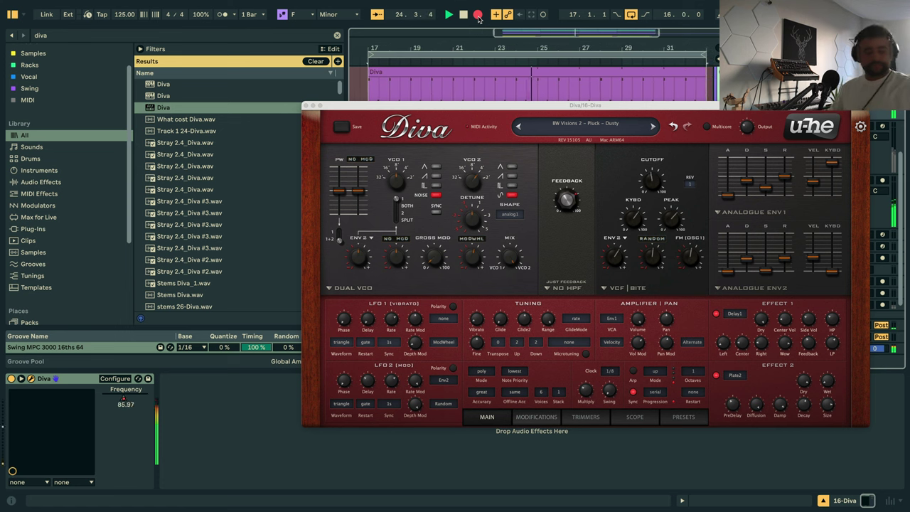
{"action": "left_click", "coordinate": [478, 15]}
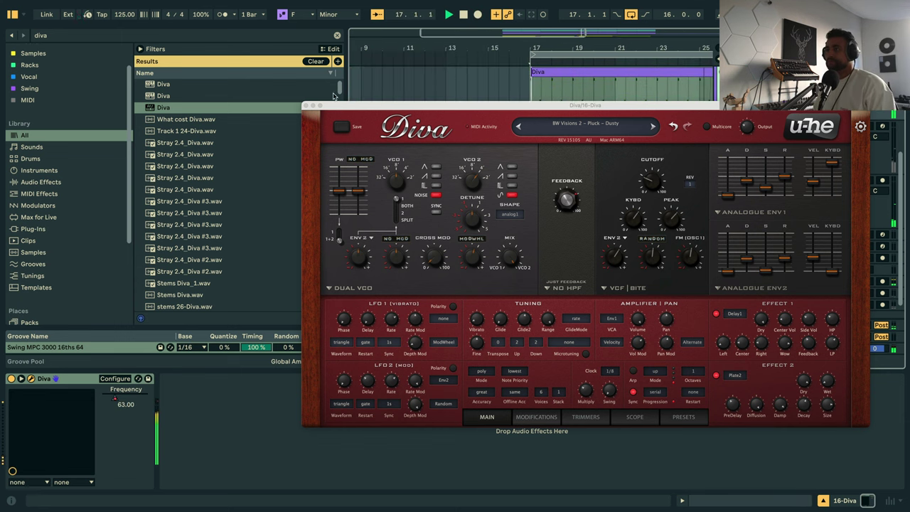
{"action": "left_click", "coordinate": [305, 105]}
{"action": "key", "text": "a"}
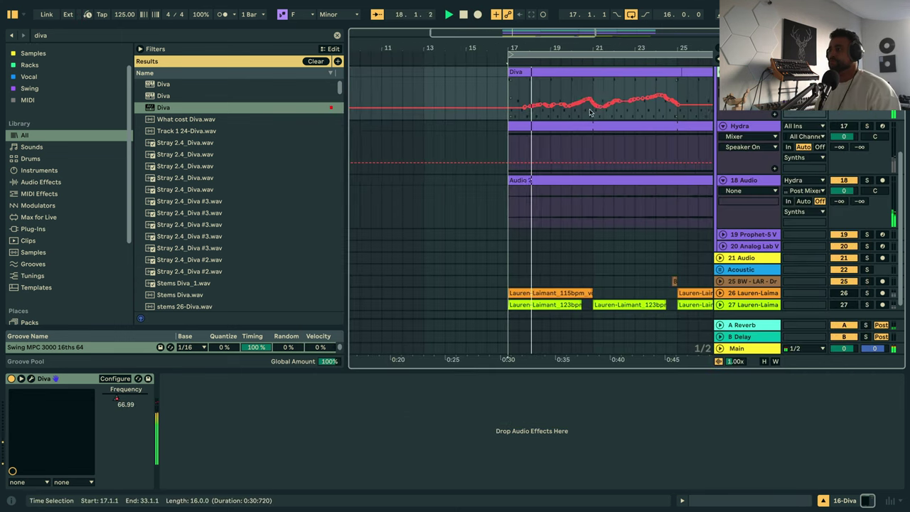
Trim the Diva clip to end at bar 25, duplicate bars 17–25 with the cutoff automation to bars 25–33, and replay from bar 17.
{"action": "left_click_drag", "start_coordinate": [638, 47], "coordinate": [510, 30]}
{"action": "left_click_drag", "start_coordinate": [435, 96], "coordinate": [535, 93]}
{"action": "scroll", "coordinate": [376, 81], "scroll_direction": "left", "scroll_amount": 2}
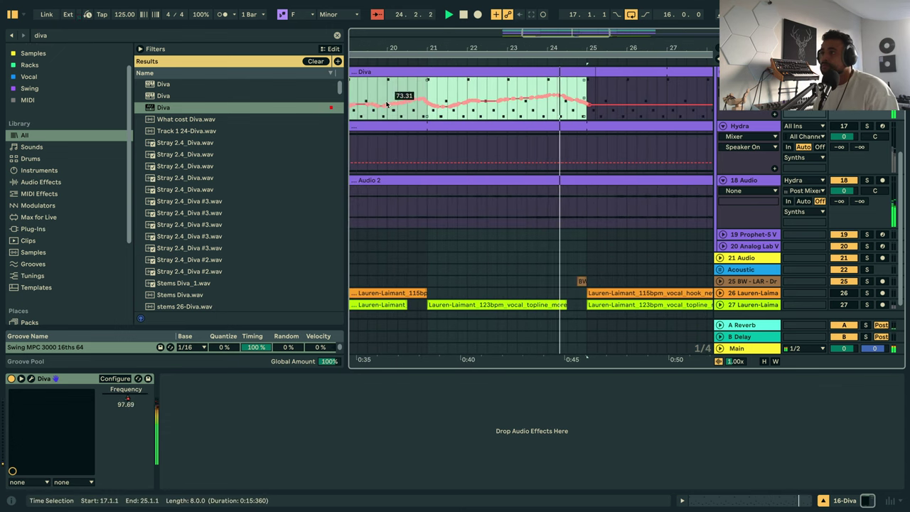
{"action": "left_click_drag", "start_coordinate": [399, 56], "coordinate": [427, 51]}
{"action": "left_click_drag", "start_coordinate": [396, 93], "coordinate": [524, 103]}
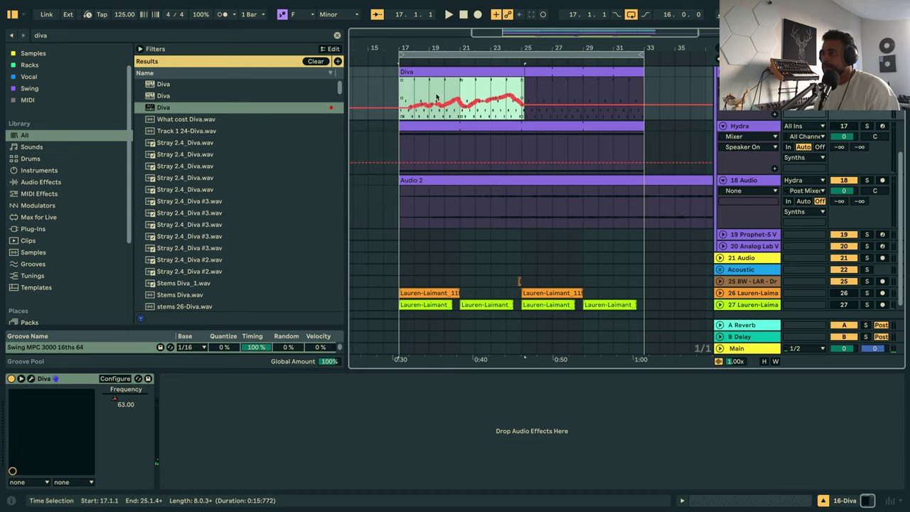
{"action": "left_click", "coordinate": [521, 91]}
{"action": "left_click_drag", "start_coordinate": [524, 72], "coordinate": [521, 72]}
{"action": "left_click_drag", "start_coordinate": [406, 89], "coordinate": [526, 95]}
{"action": "key", "text": "ctrl+d"}
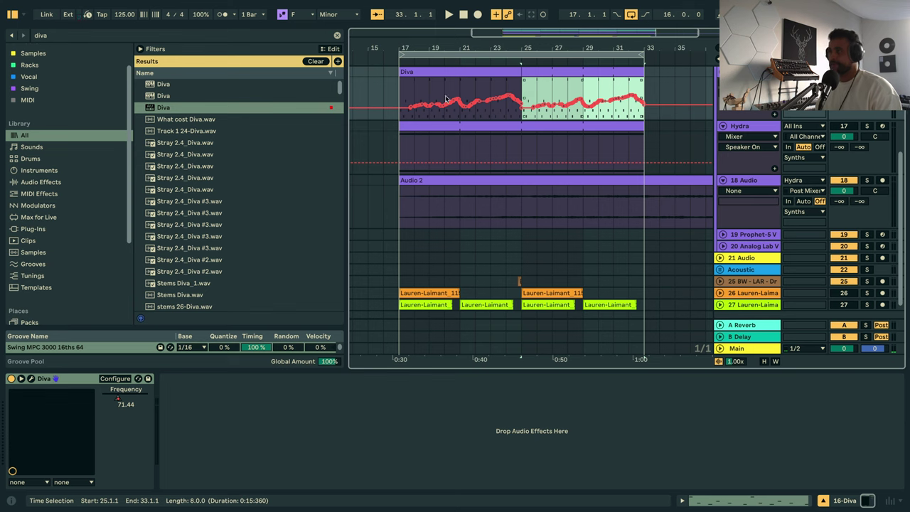
{"action": "left_click", "coordinate": [401, 91]}
{"action": "key", "text": "space"}
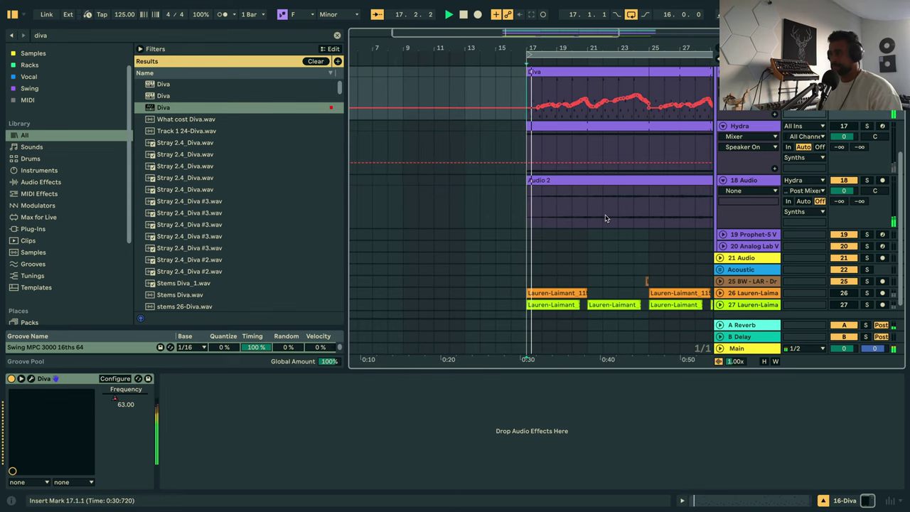
Turn on looping for the first Diva clip and extend it through bar 33, then check its notes and return to the arrangement.
{"action": "double_click", "coordinate": [629, 74]}
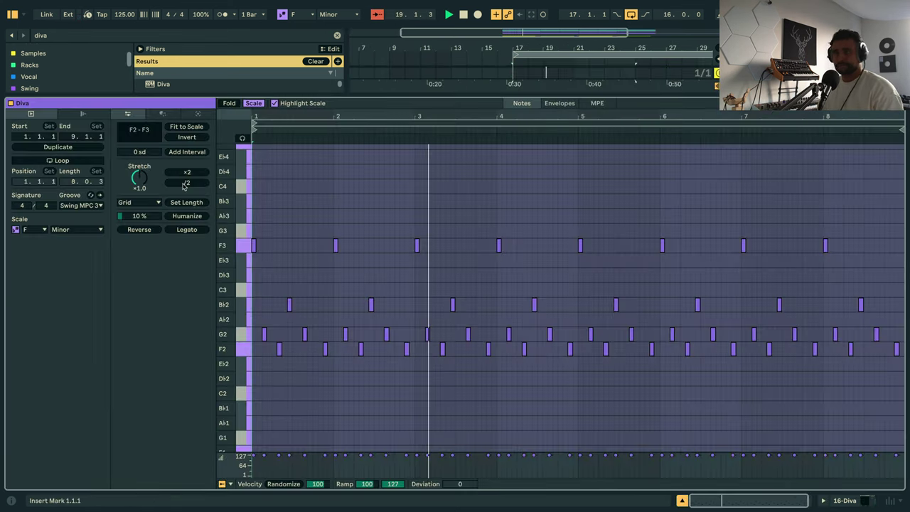
{"action": "left_click", "coordinate": [88, 163]}
{"action": "key", "text": "shift+Tab"}
{"action": "left_click_drag", "start_coordinate": [642, 42], "coordinate": [537, 21]}
{"action": "left_click_drag", "start_coordinate": [526, 169], "coordinate": [605, 173]}
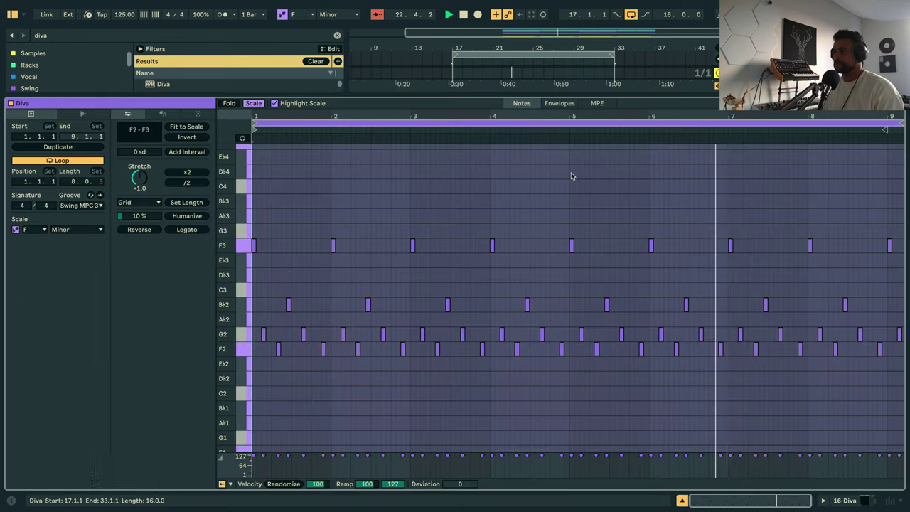
{"action": "double_click", "coordinate": [605, 173]}
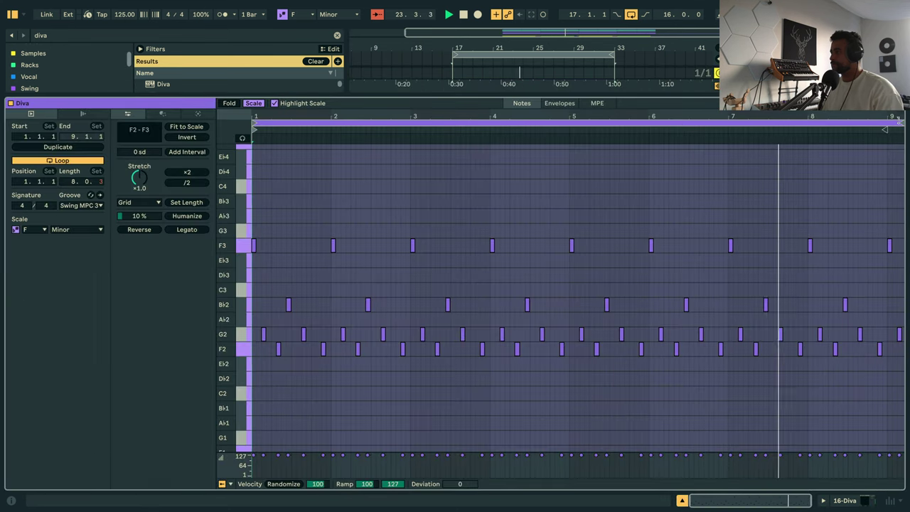
{"action": "key", "text": "ctrl+a"}
{"action": "key", "text": "shift+Tab"}
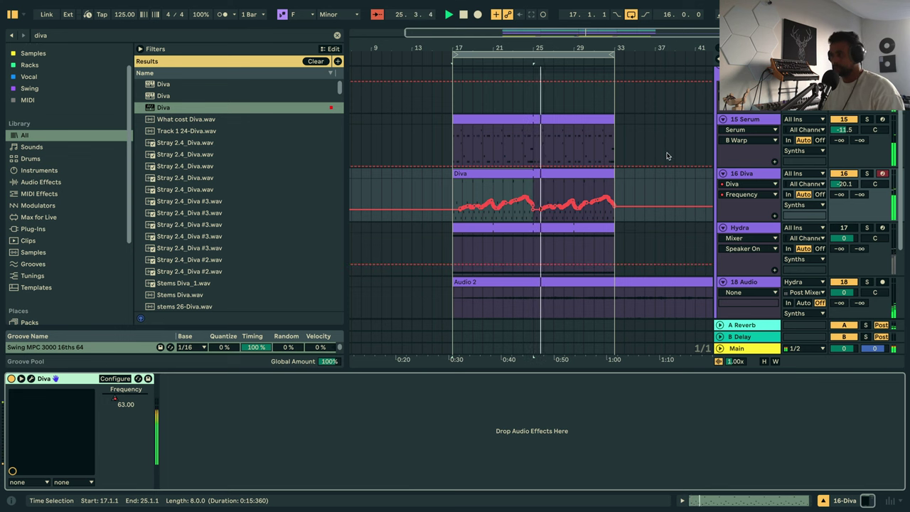
Hide the automation lanes, unmute vocal track 26 to hear it with the Diva part, and stop playback.
{"action": "scroll", "coordinate": [694, 193], "scroll_direction": "down", "scroll_amount": 1}
{"action": "scroll", "coordinate": [680, 189], "scroll_direction": "down", "scroll_amount": 6}
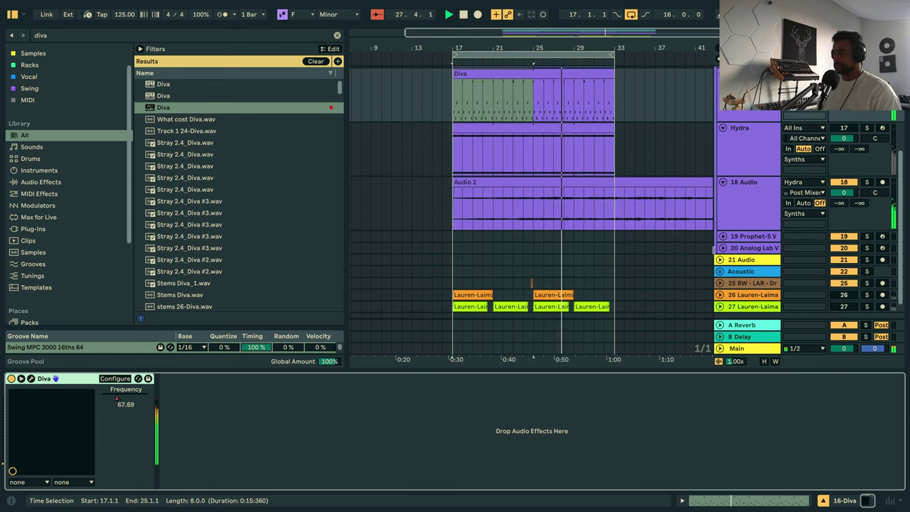
{"action": "left_click", "coordinate": [840, 294]}
{"action": "scroll", "coordinate": [803, 288], "scroll_direction": "down", "scroll_amount": 1}
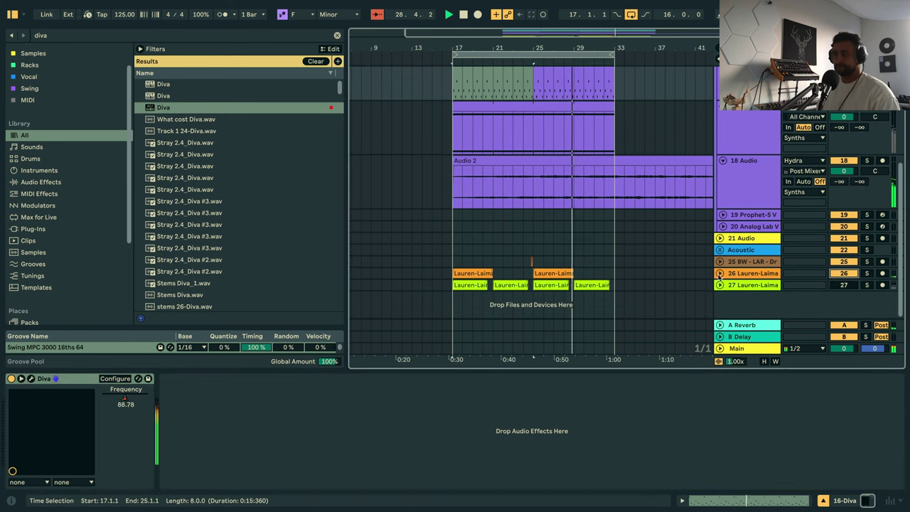
{"action": "key", "text": "space"}
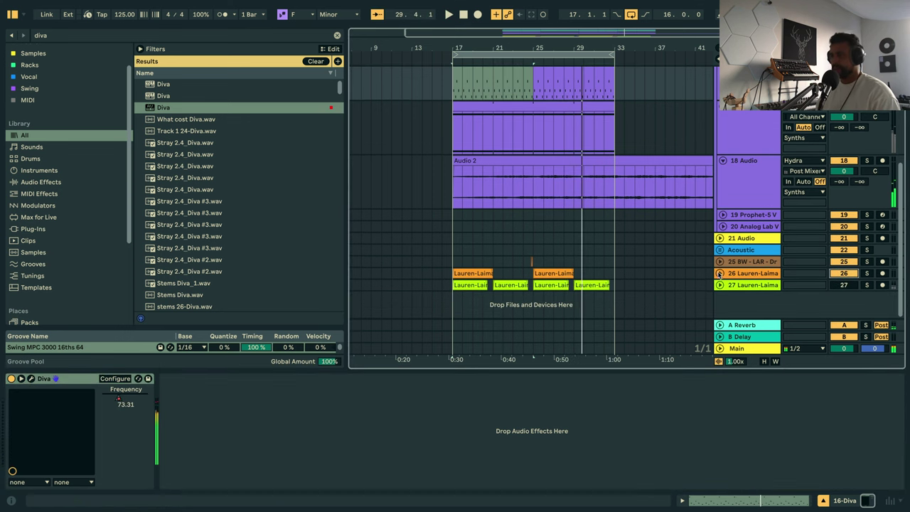
Expand vocal track 26, select bars 17–25 on it, and play the arrangement from bar 17.
{"action": "left_click", "coordinate": [720, 273]}
{"action": "scroll", "coordinate": [746, 287], "scroll_direction": "down", "scroll_amount": 1}
{"action": "left_click", "coordinate": [729, 268]}
{"action": "left_click", "coordinate": [728, 267]}
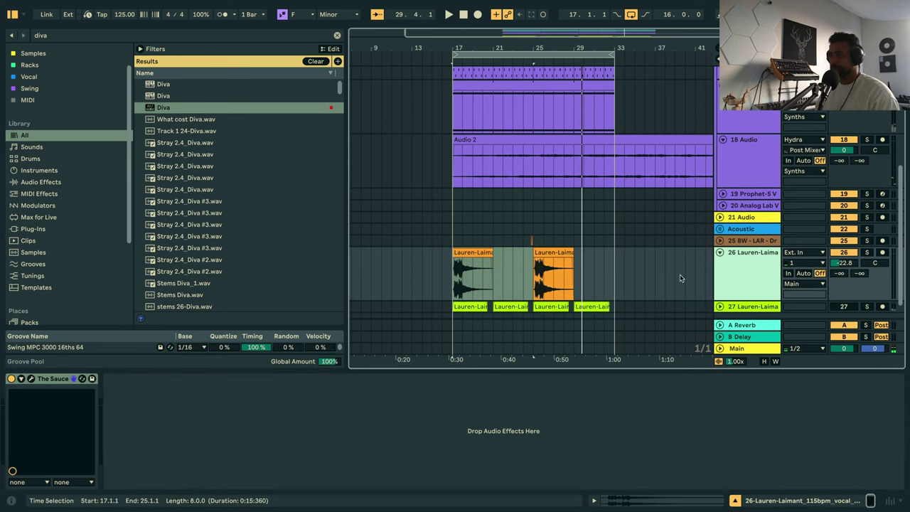
{"action": "left_click_drag", "start_coordinate": [455, 279], "coordinate": [530, 276]}
{"action": "key", "text": "space"}
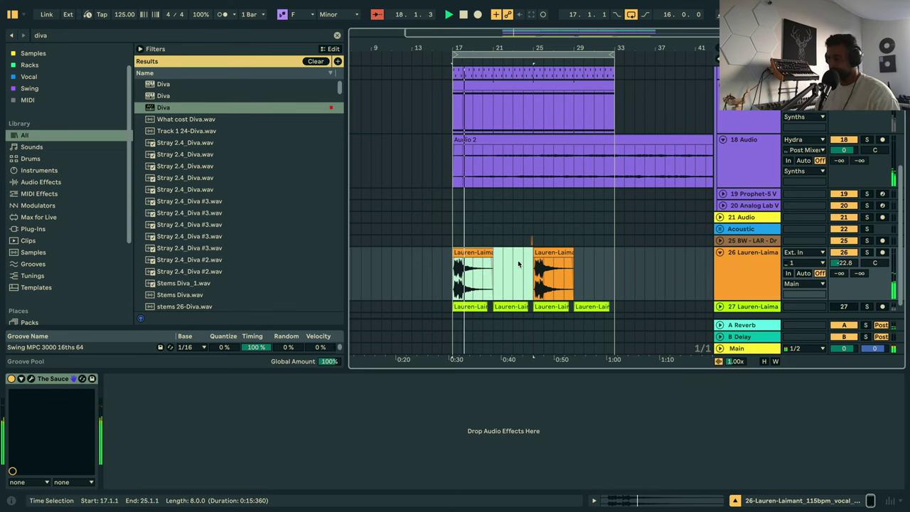
Set the first vocal clip on track 26 to Complex Pro warping with the Swing MPC 3000 16ths 64 groove, and play it back.
{"action": "double_click", "coordinate": [472, 252]}
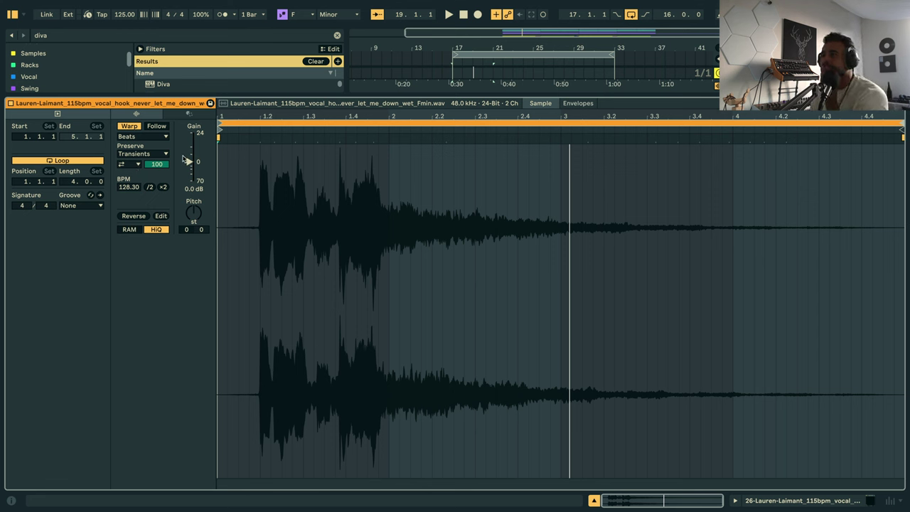
{"action": "left_click", "coordinate": [139, 136]}
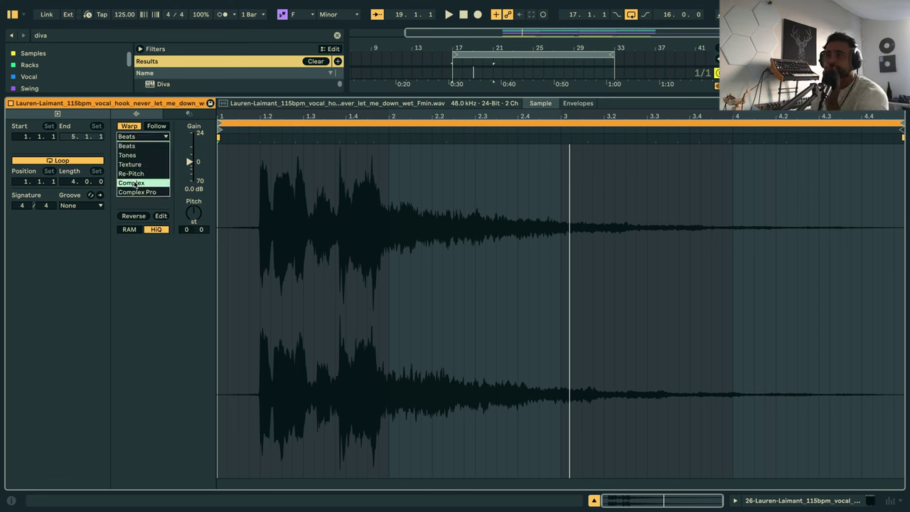
{"action": "left_click", "coordinate": [139, 191]}
{"action": "left_click", "coordinate": [77, 204]}
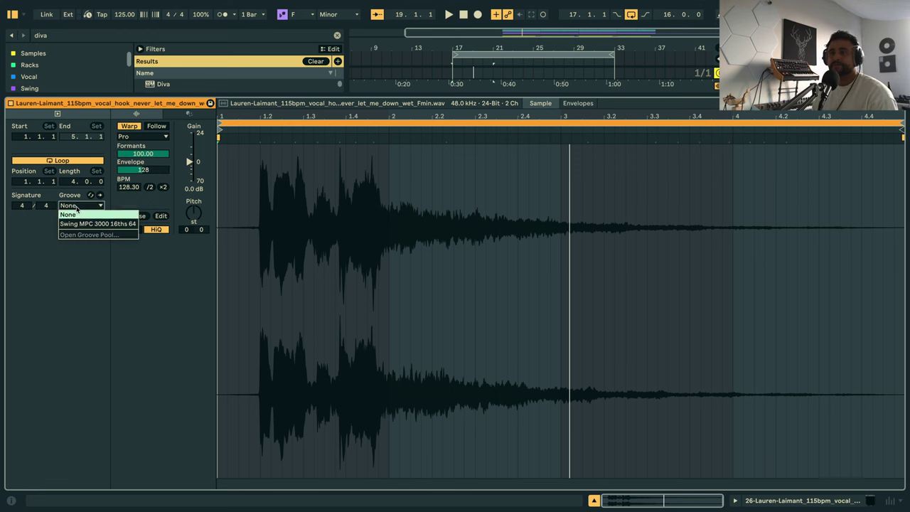
{"action": "left_click", "coordinate": [77, 223]}
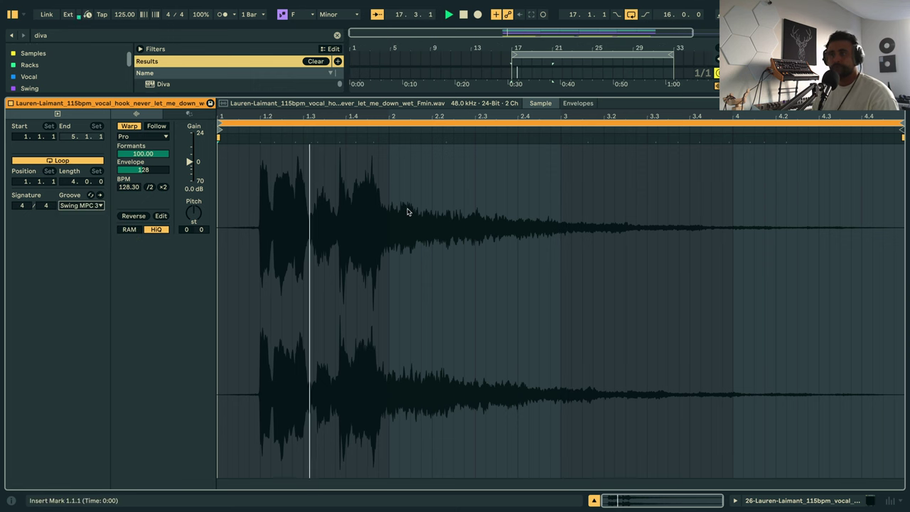
{"action": "key", "text": "space"}
{"action": "key", "text": "space"}
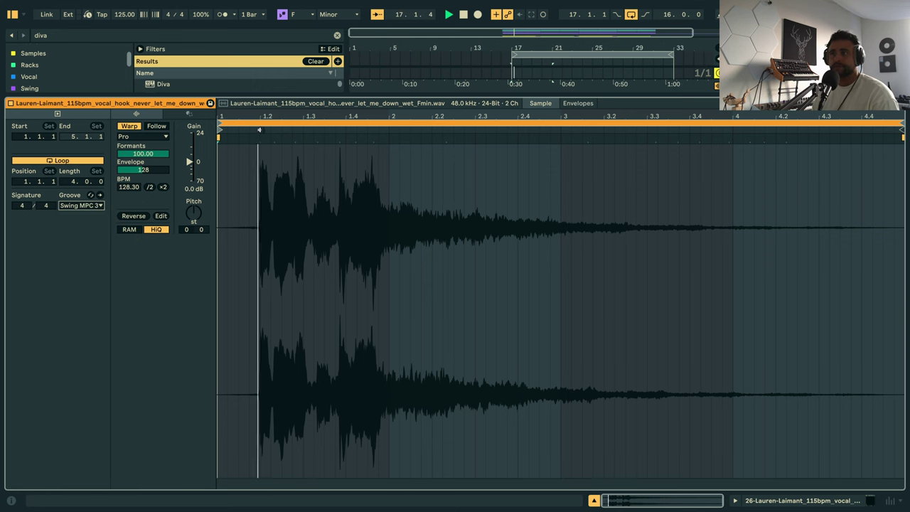
{"action": "key", "text": "space"}
Try to warp the vocal transient just before beat 1.4 onto 1.4.1, playing the clip to judge the timing.
{"action": "left_click_drag", "start_coordinate": [260, 115], "coordinate": [320, 189]}
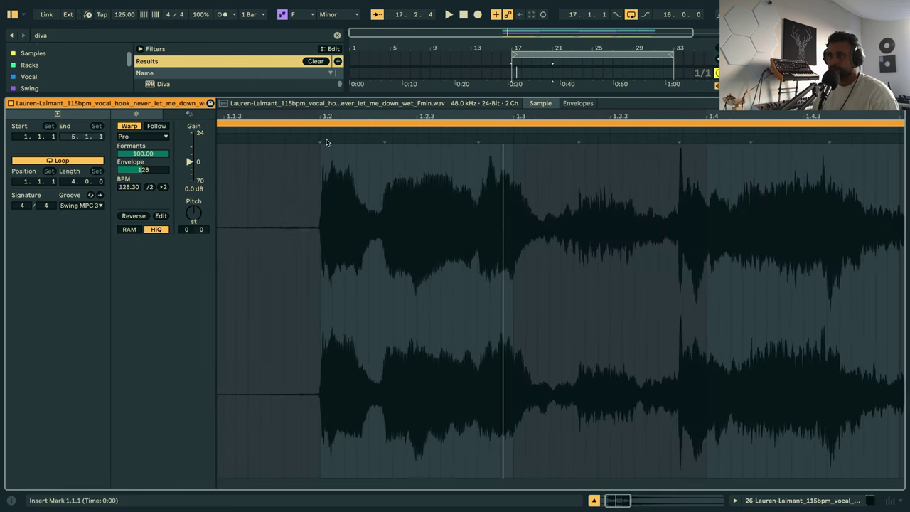
{"action": "left_click_drag", "start_coordinate": [677, 140], "coordinate": [682, 138]}
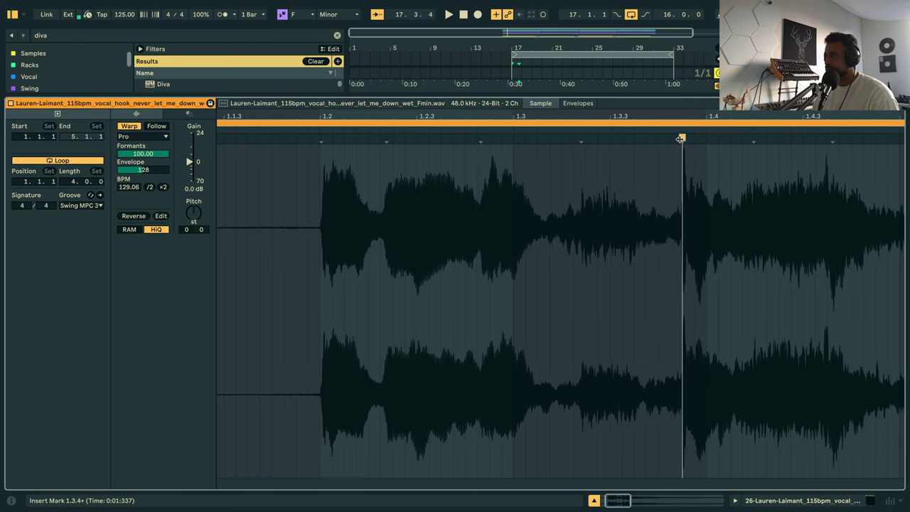
{"action": "key", "text": "space"}
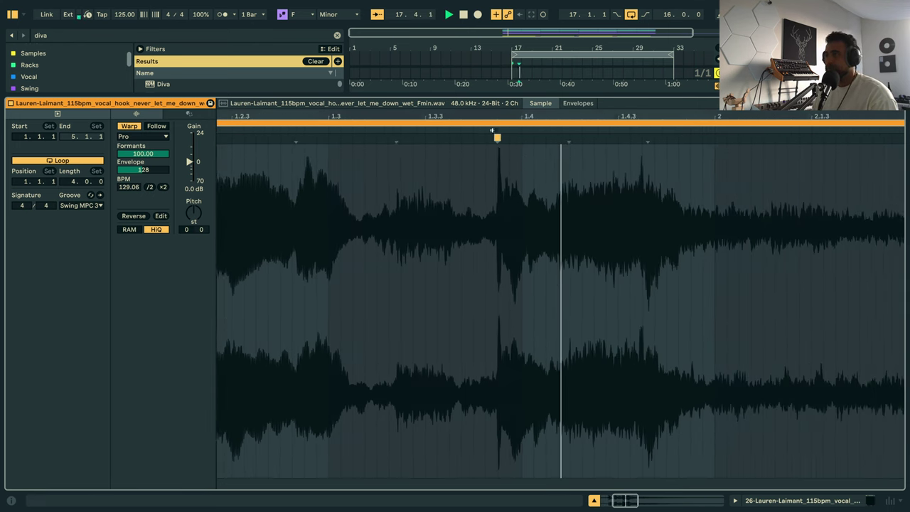
{"action": "key", "text": "space"}
{"action": "key", "text": "space"}
{"action": "key", "text": "space"}
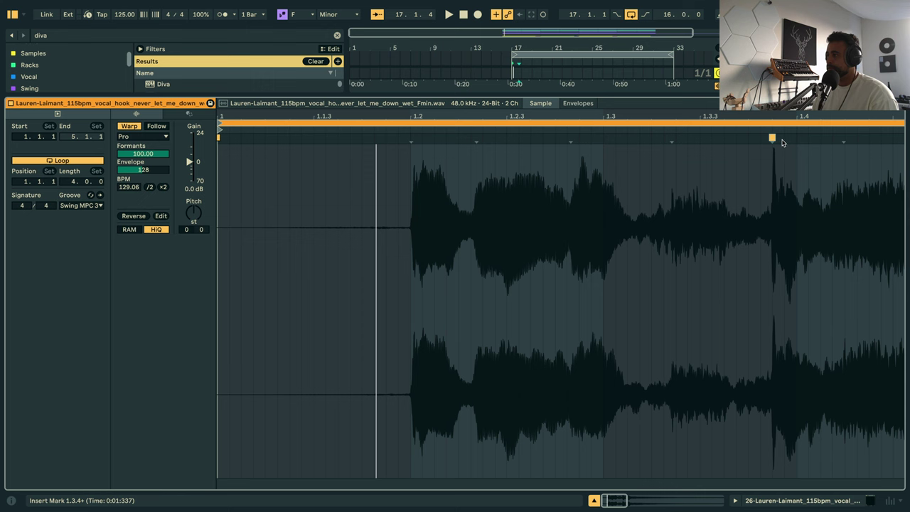
{"action": "left_click_drag", "start_coordinate": [772, 138], "coordinate": [796, 137]}
{"action": "key", "text": "space"}
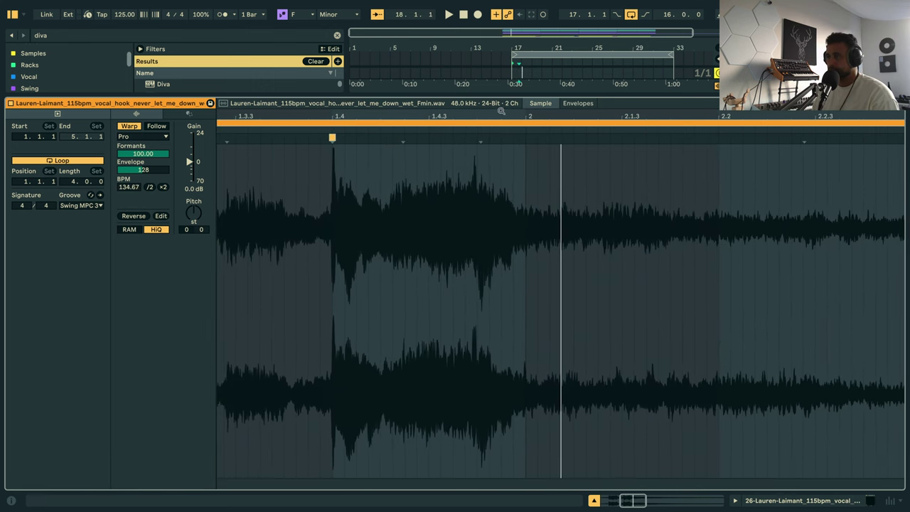
Try pinning the vocal's first transient to 1.2.1, then undo the warp marker edits and replay the clip.
{"action": "scroll", "coordinate": [365, 157], "scroll_direction": "down", "scroll_amount": 3}
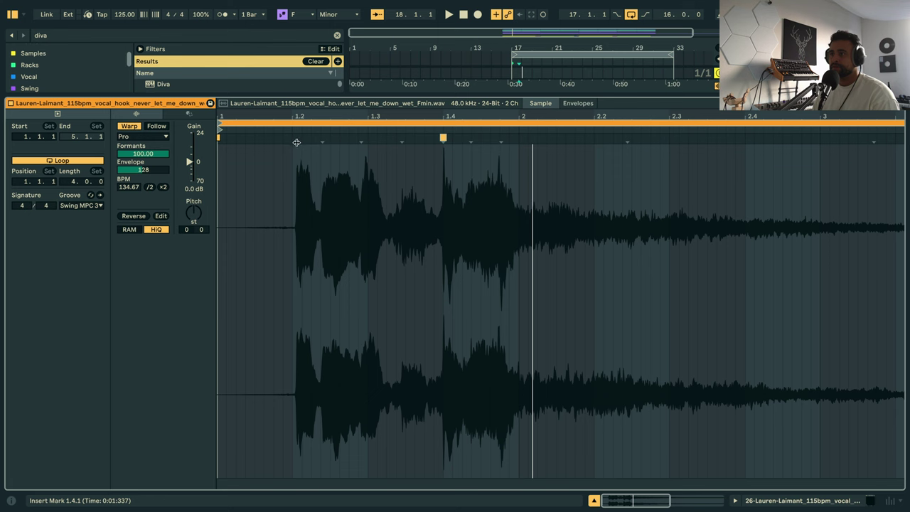
{"action": "left_click_drag", "start_coordinate": [296, 139], "coordinate": [292, 139]}
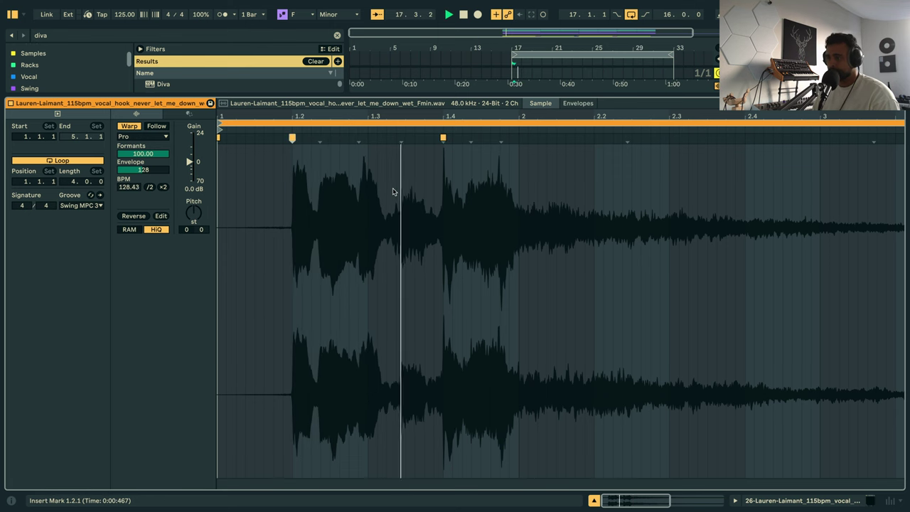
{"action": "key", "text": "ctrl+z"}
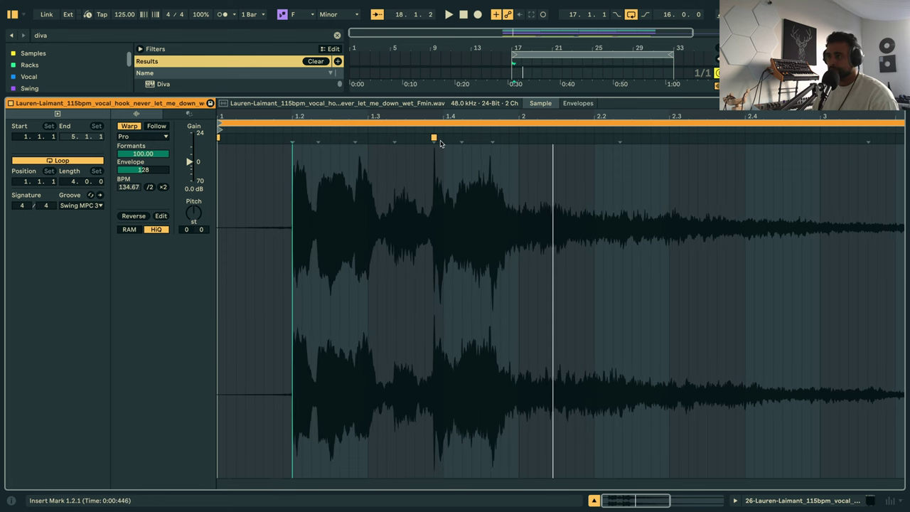
{"action": "key", "text": "ctrl+z"}
{"action": "key", "text": "space"}
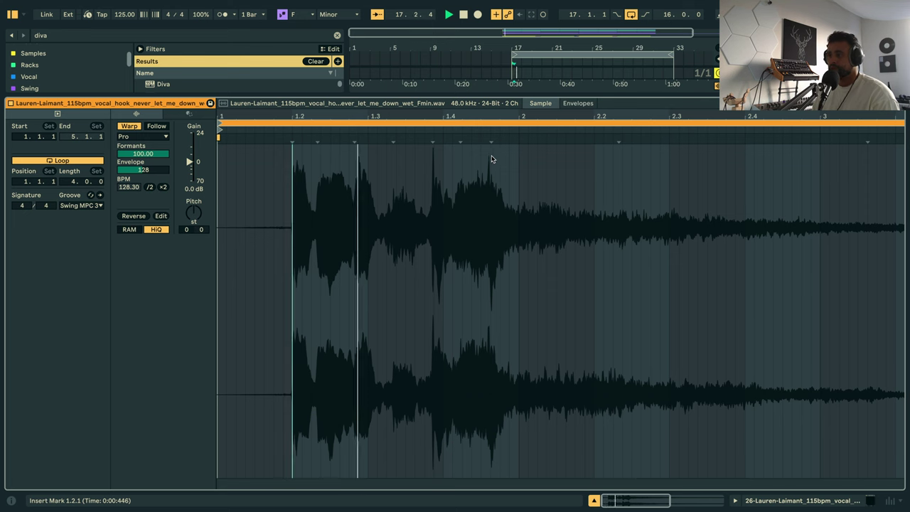
Transpose the vocal clip to -5 semitones, set its formants to 0, and listen to the result.
{"action": "key", "text": "space"}
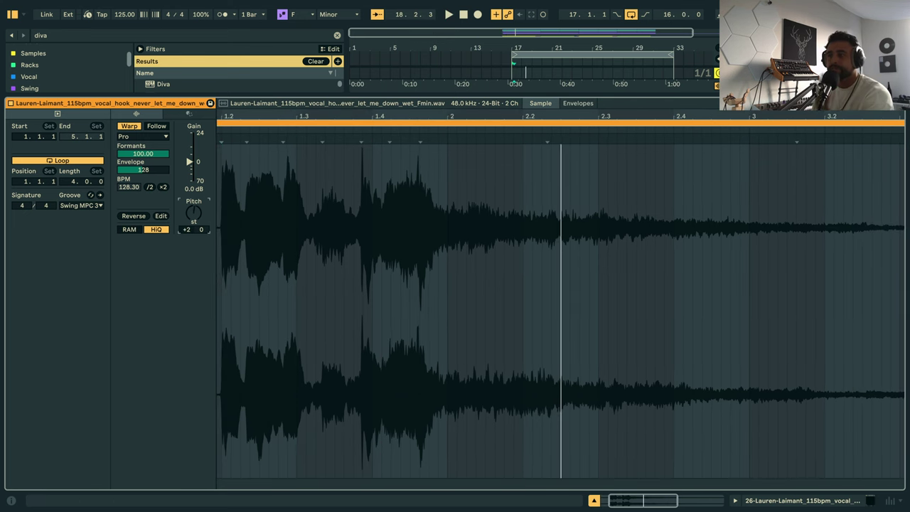
{"action": "left_click_drag", "start_coordinate": [193, 213], "coordinate": [193, 224]}
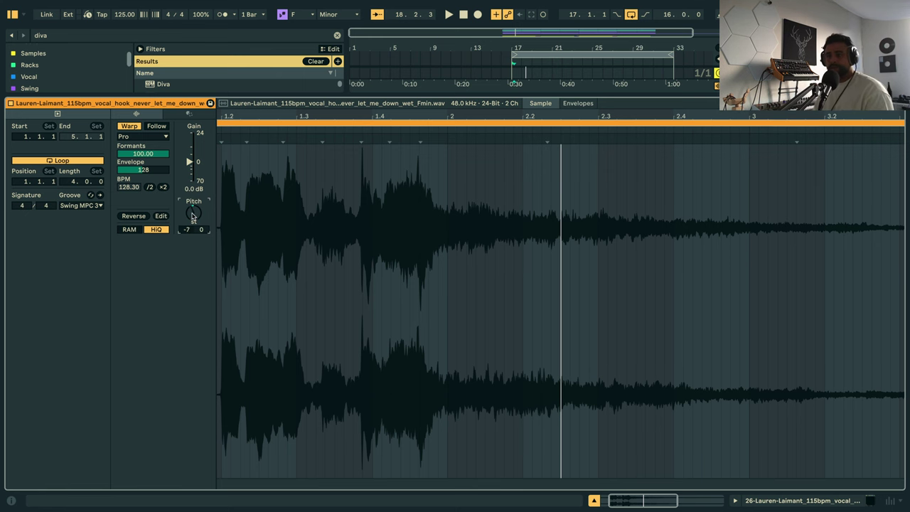
{"action": "key", "text": "space"}
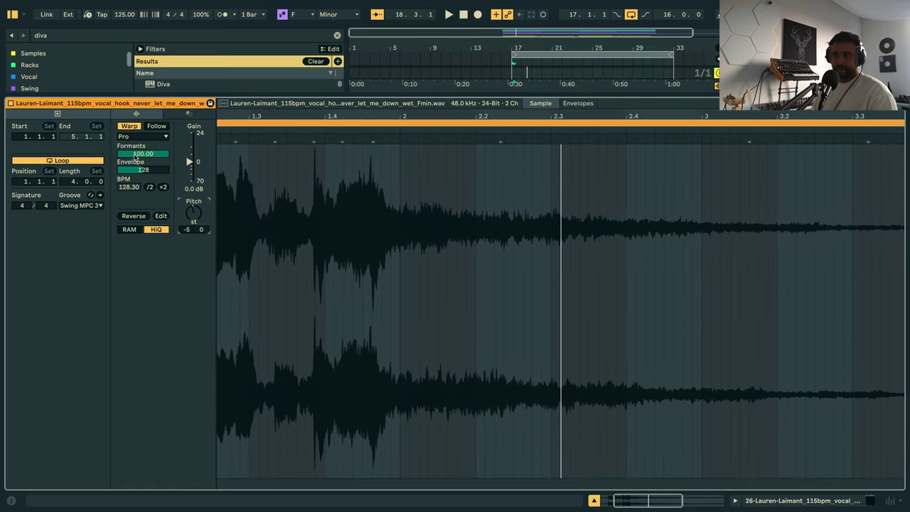
{"action": "left_click_drag", "start_coordinate": [130, 151], "coordinate": [135, 168]}
{"action": "key", "text": "space"}
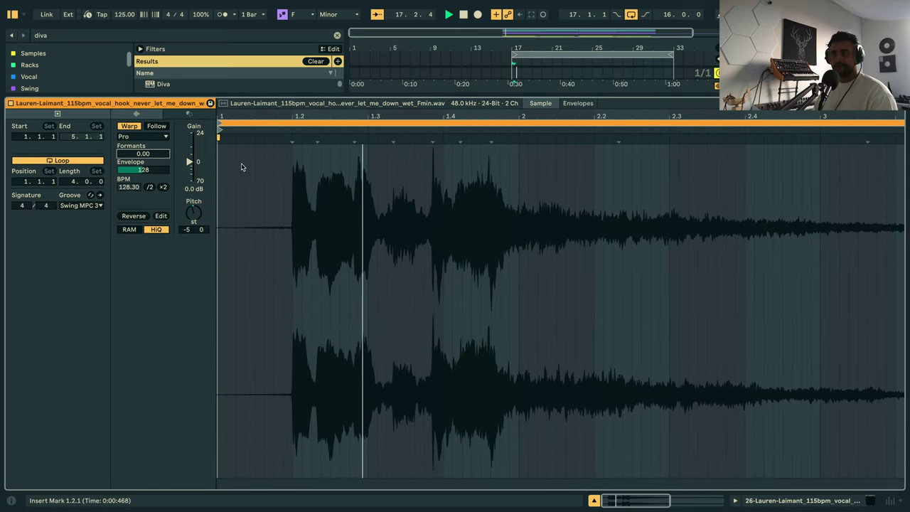
Return to the arrangement, replace the vocal clip at bar 25 with a copy of the edited bar 17 clip, and stop playback.
{"action": "key", "text": "shift+Tab"}
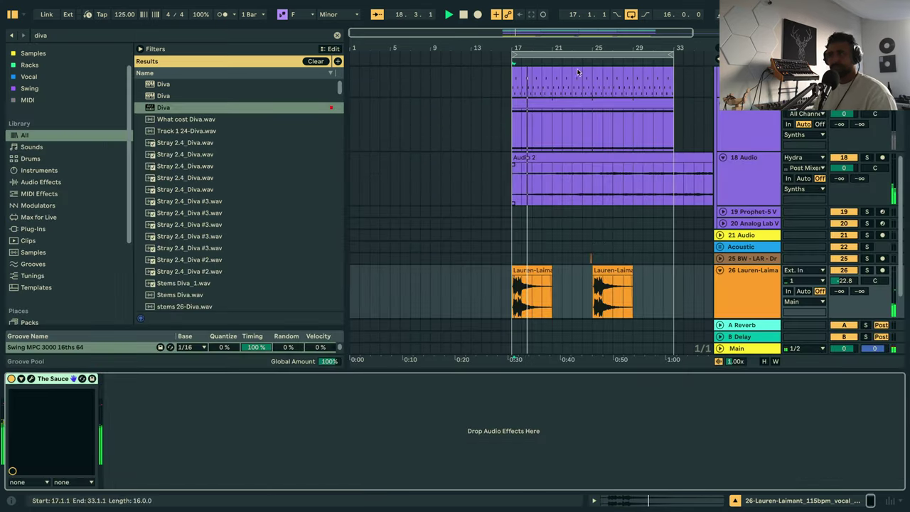
{"action": "left_click_drag", "start_coordinate": [580, 47], "coordinate": [581, 32]}
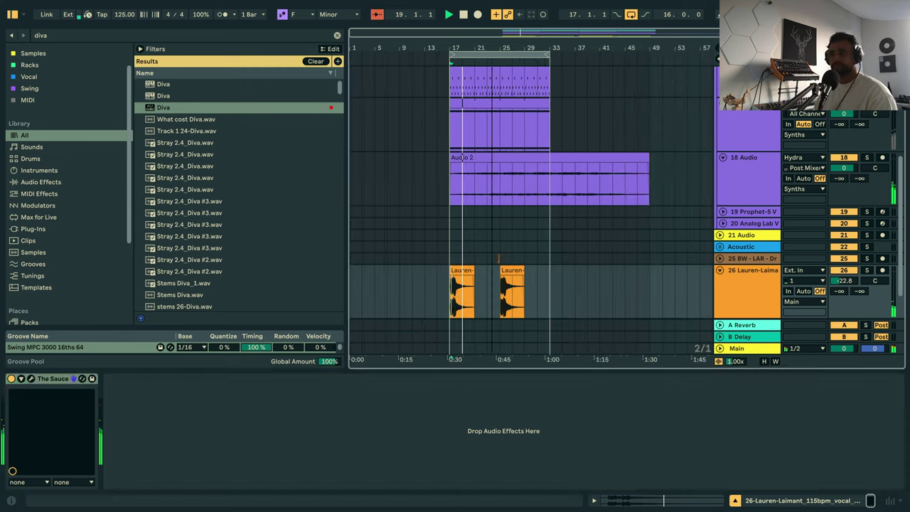
{"action": "left_click", "coordinate": [459, 269]}
{"action": "left_click_drag", "start_coordinate": [459, 270], "coordinate": [509, 270], "text": "alt"}
{"action": "scroll", "coordinate": [619, 284], "scroll_direction": "down", "scroll_amount": 3}
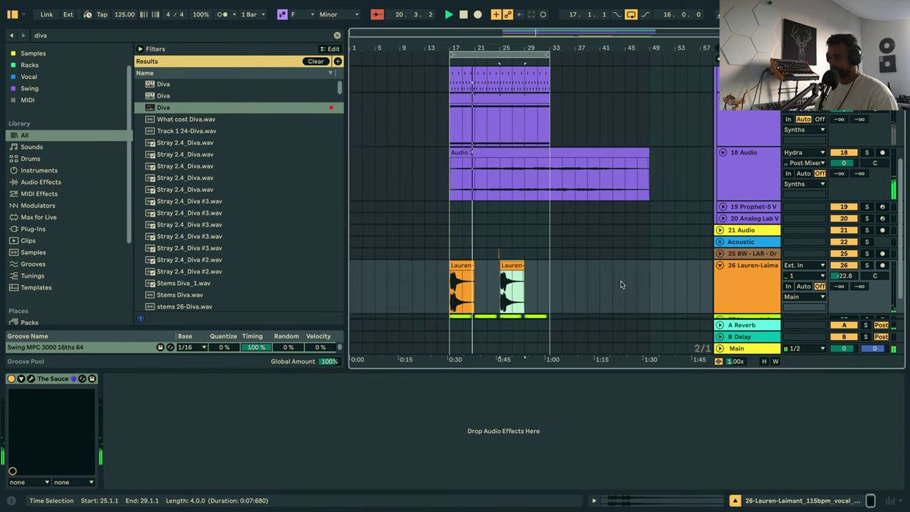
{"action": "key", "text": "space"}
Add a MIDI track below vocal track 26 with a Sampler on it, and convert the Sampler to Simpler.
{"action": "key", "text": "ctrl+shift+t"}
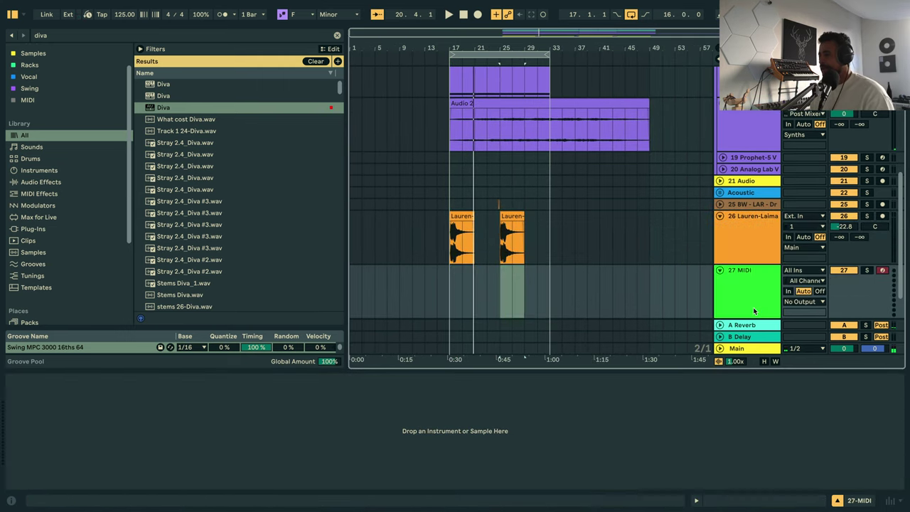
{"action": "left_click", "coordinate": [337, 35]}
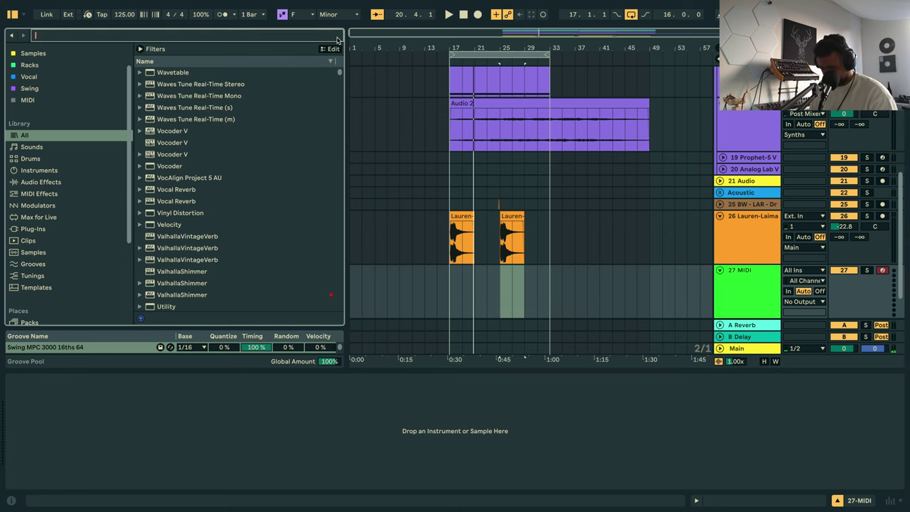
{"action": "type", "text": "sampl"}
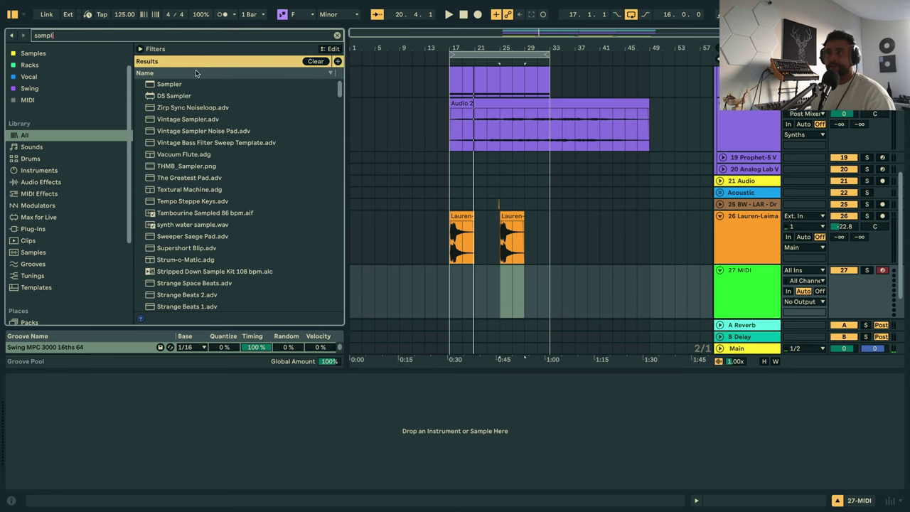
{"action": "left_click_drag", "start_coordinate": [162, 87], "coordinate": [539, 278]}
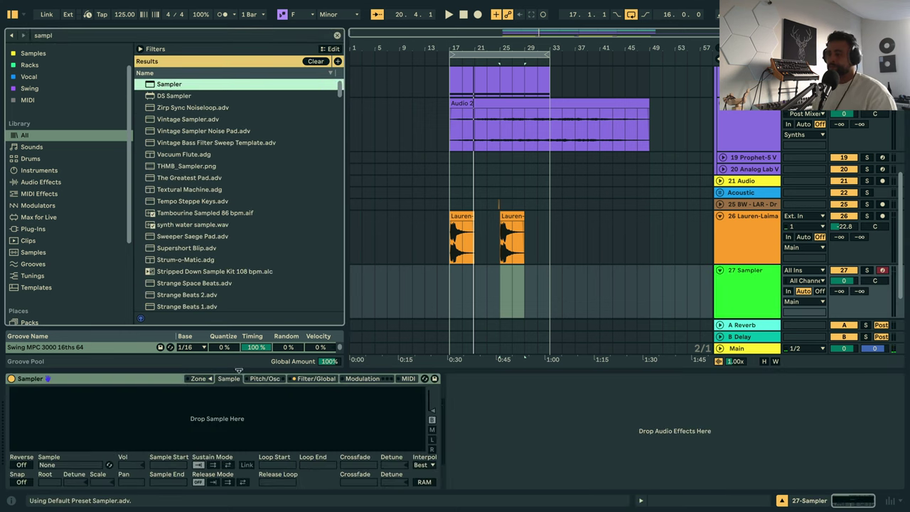
{"action": "right_click", "coordinate": [160, 382]}
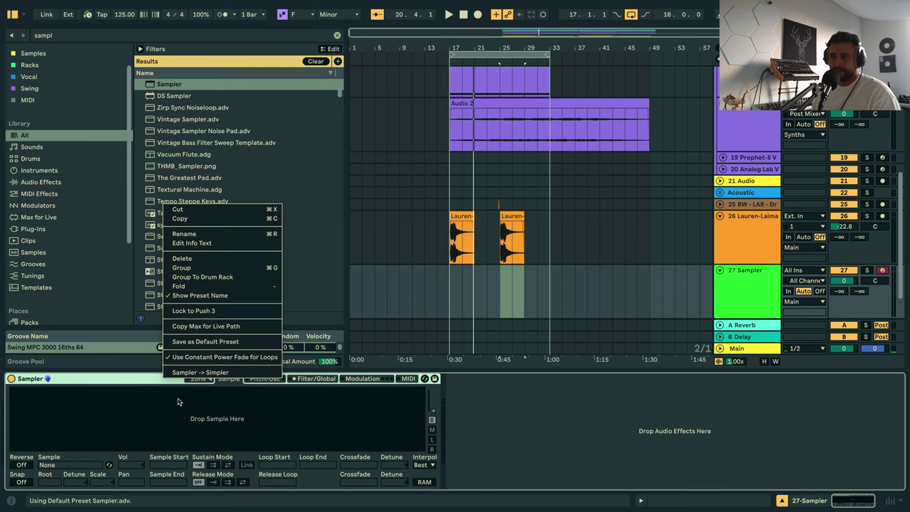
{"action": "left_click", "coordinate": [192, 376]}
Load the vocal clip at bar 17 of track 26 into Simpler on track 27 and switch it to Slice mode.
{"action": "left_click", "coordinate": [463, 216]}
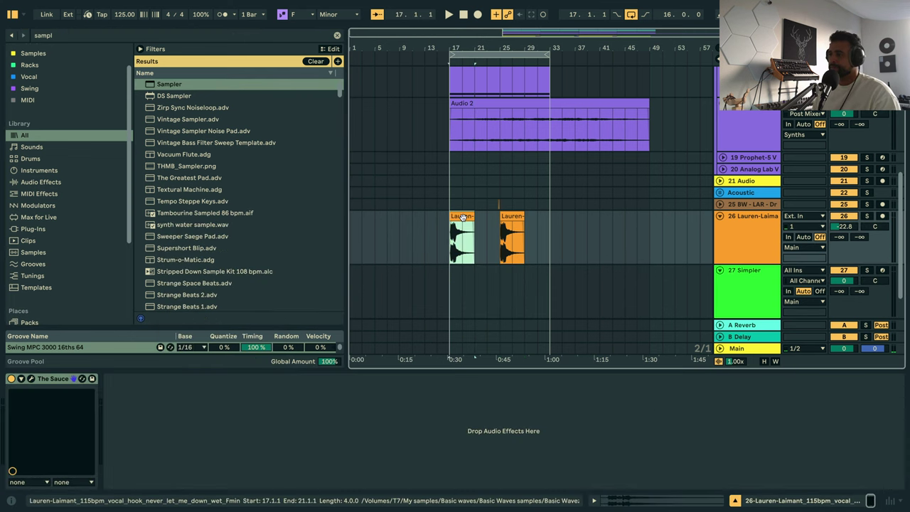
{"action": "left_click", "coordinate": [760, 283]}
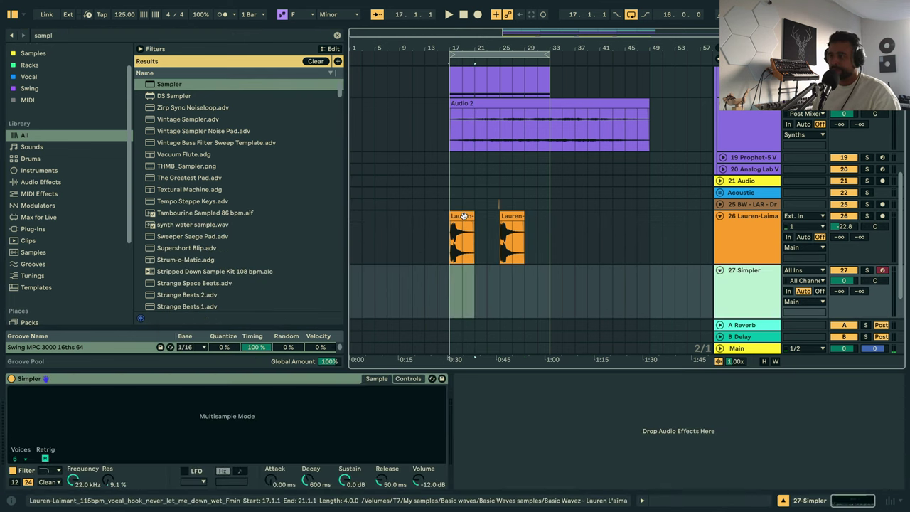
{"action": "left_click_drag", "start_coordinate": [464, 216], "coordinate": [239, 395]}
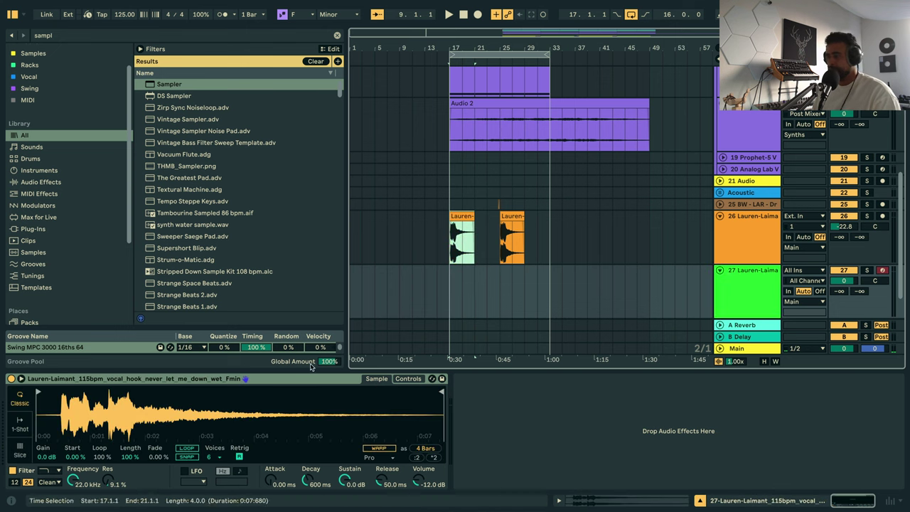
{"action": "left_click", "coordinate": [20, 454]}
Create an empty MIDI clip over bars 17–25 on track 27 and set Simpler's fade-out to 2.00 s.
{"action": "left_click_drag", "start_coordinate": [446, 291], "coordinate": [498, 290]}
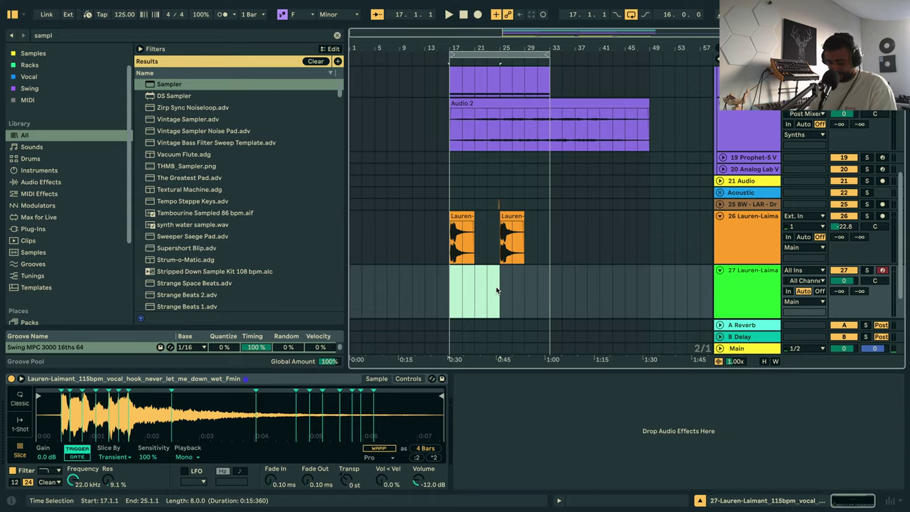
{"action": "double_click", "coordinate": [496, 290]}
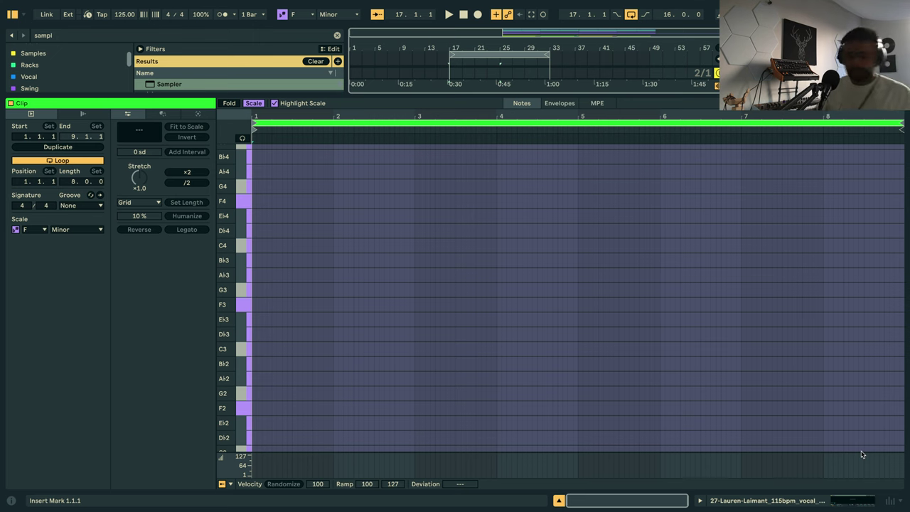
{"action": "left_click", "coordinate": [851, 502]}
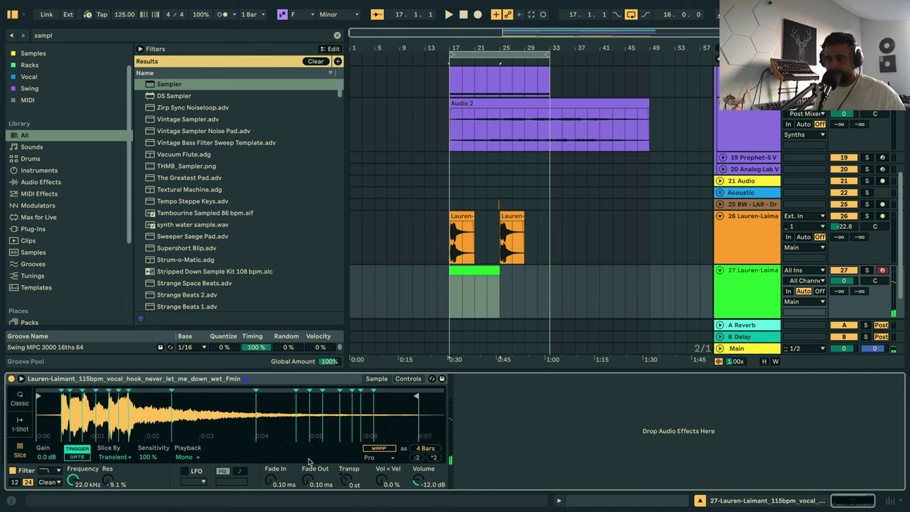
{"action": "left_click_drag", "start_coordinate": [307, 480], "coordinate": [308, 445]}
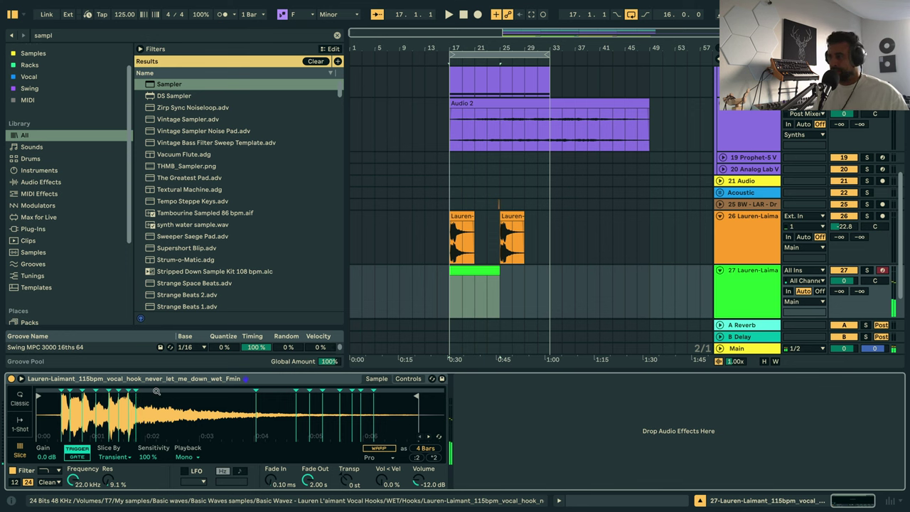
Find the Tuner device in the browser and add it after Simpler on track 27.
{"action": "left_click", "coordinate": [337, 34]}
{"action": "type", "text": "tuner"}
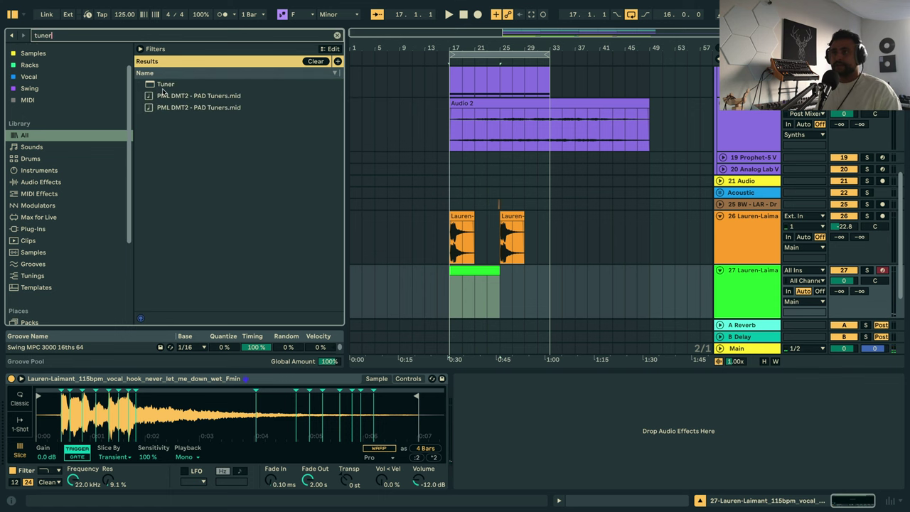
{"action": "double_click", "coordinate": [163, 86]}
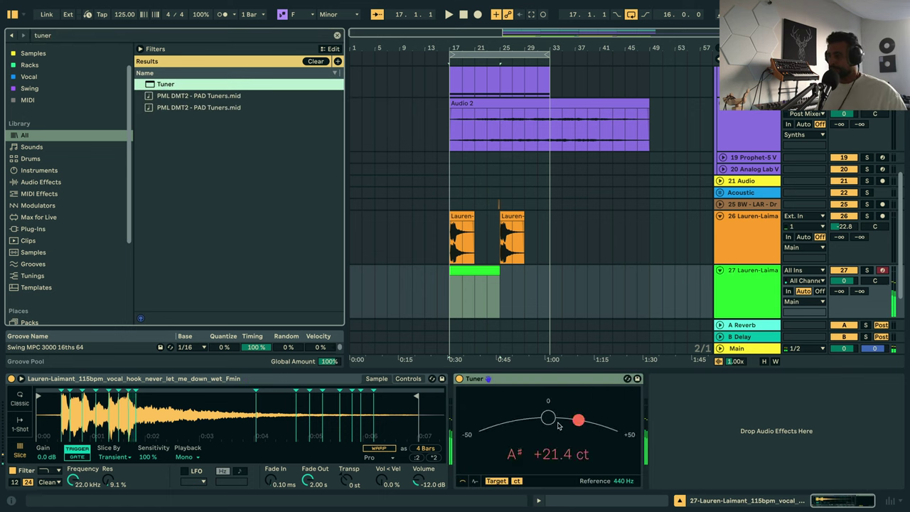
Transpose Simpler to -5 st and record repeated hits of one vocal slice into track 27's clip.
{"action": "left_click", "coordinate": [350, 482]}
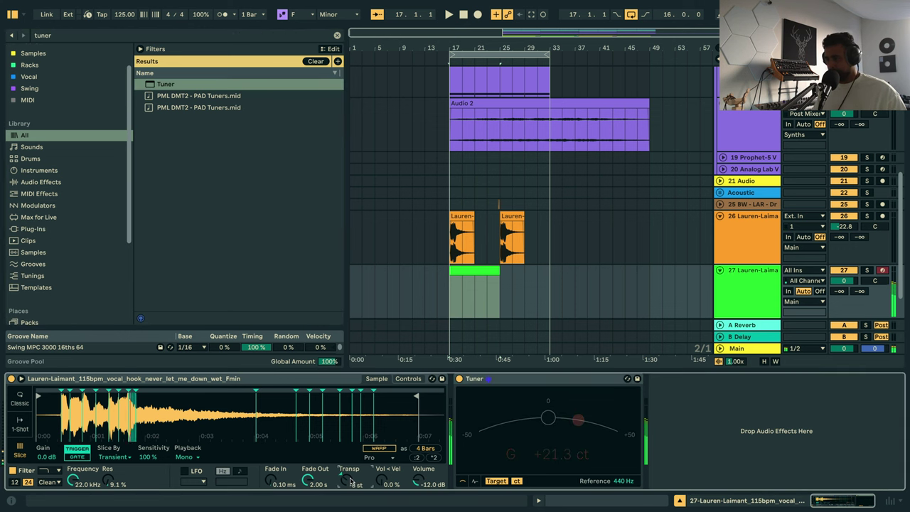
{"action": "key", "text": "Down"}
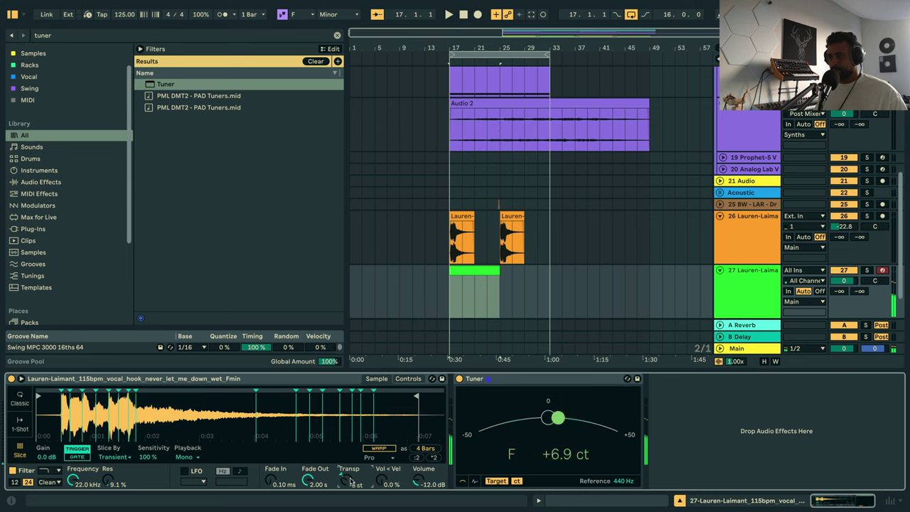
{"action": "key", "text": "space"}
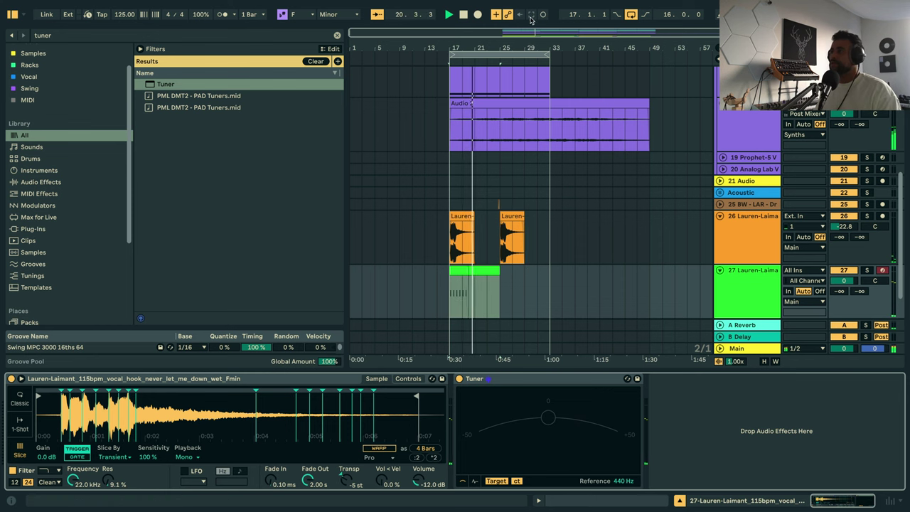
{"action": "key", "text": "space"}
In track 27's clip, nudge the first G1 note to 1.1.3 and delete all the other recorded notes.
{"action": "double_click", "coordinate": [465, 292]}
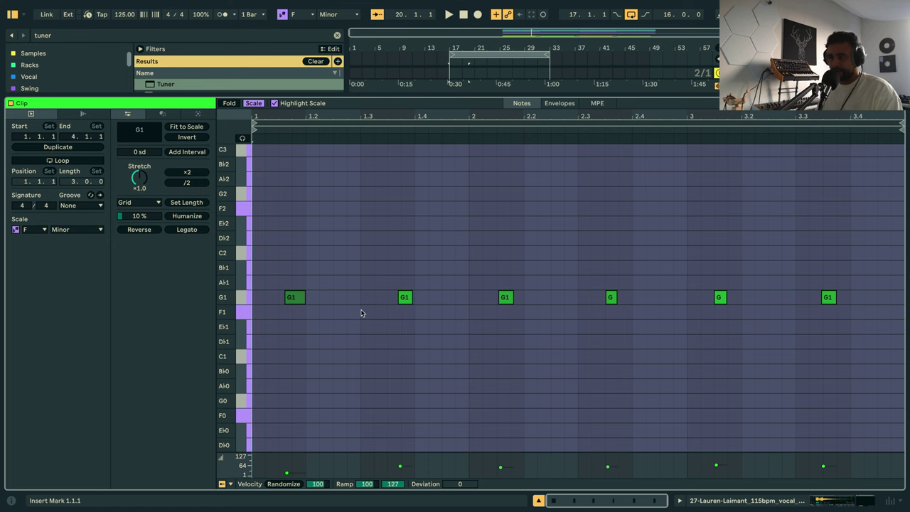
{"action": "key", "text": "space"}
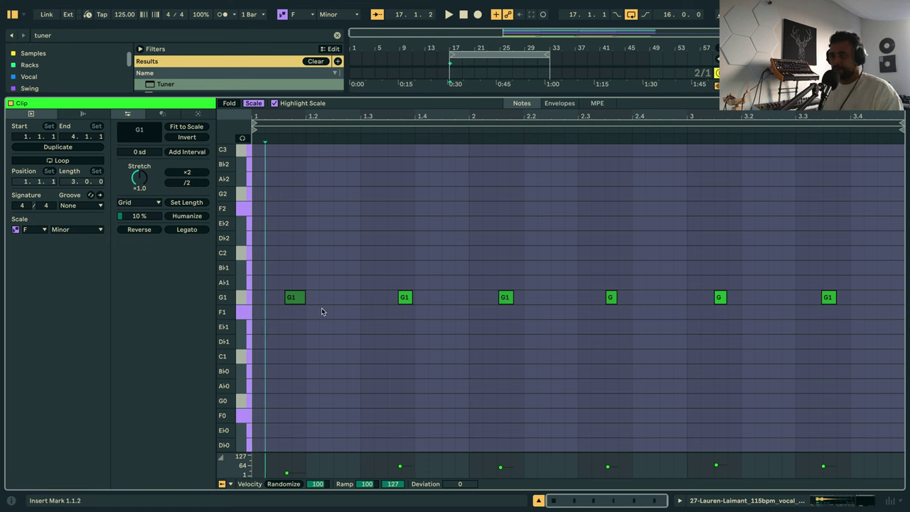
{"action": "left_click", "coordinate": [303, 297]}
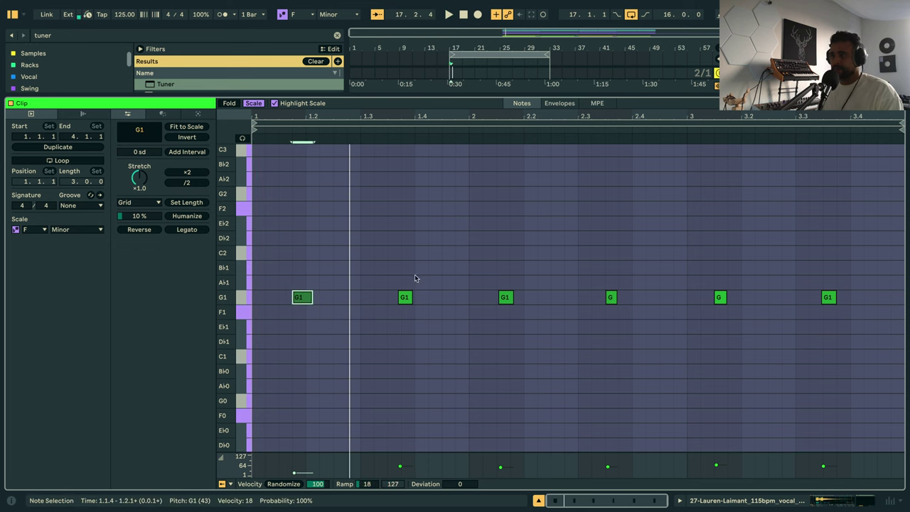
{"action": "key", "text": "Left"}
{"action": "key", "text": "Left"}
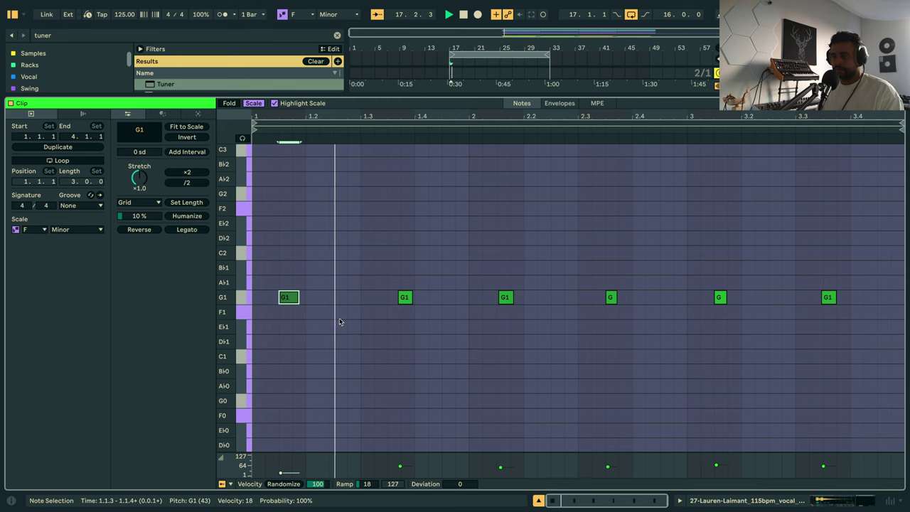
{"action": "left_click_drag", "start_coordinate": [341, 320], "coordinate": [903, 263]}
{"action": "key", "text": "Delete"}
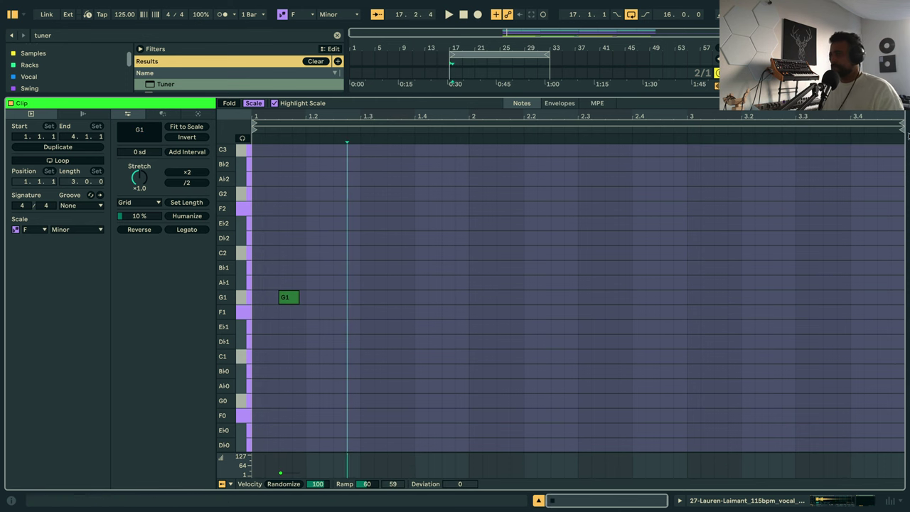
Loop the first two beats of the chop clip (length 0.2.0) and apply the Swing MPC 3000 16ths 64 groove.
{"action": "left_click_drag", "start_coordinate": [901, 123], "coordinate": [471, 143]}
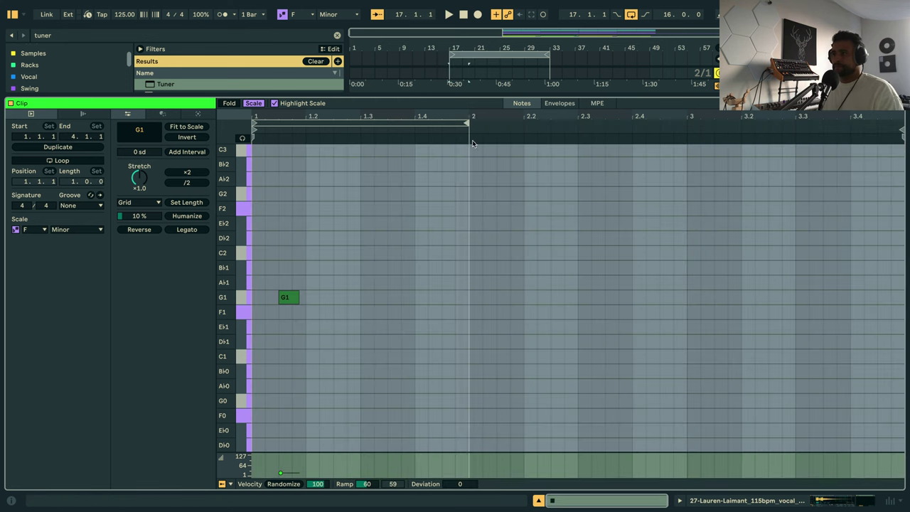
{"action": "left_click", "coordinate": [61, 160]}
{"action": "left_click", "coordinate": [78, 206]}
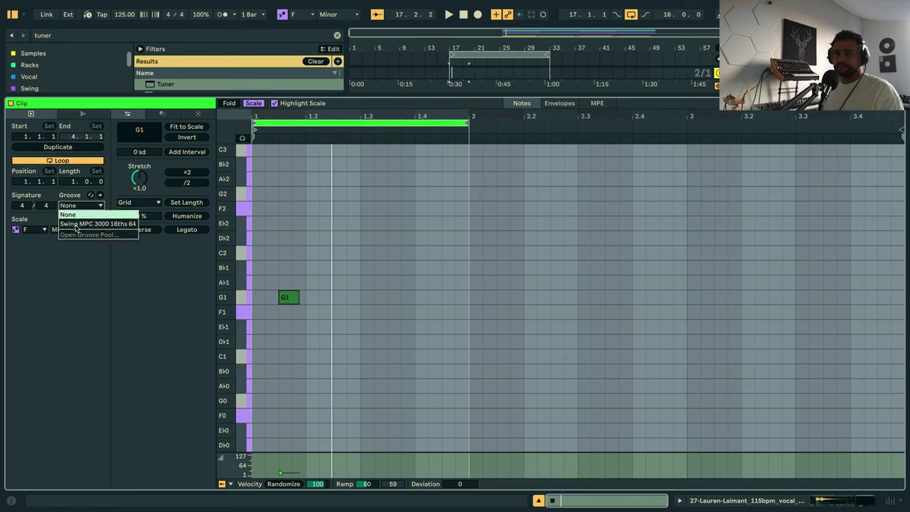
{"action": "left_click", "coordinate": [75, 223]}
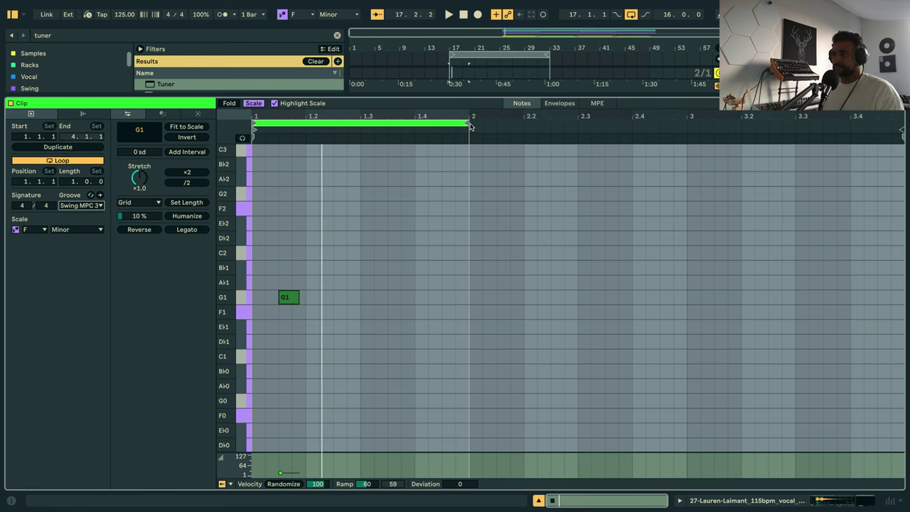
{"action": "left_click_drag", "start_coordinate": [467, 124], "coordinate": [360, 132]}
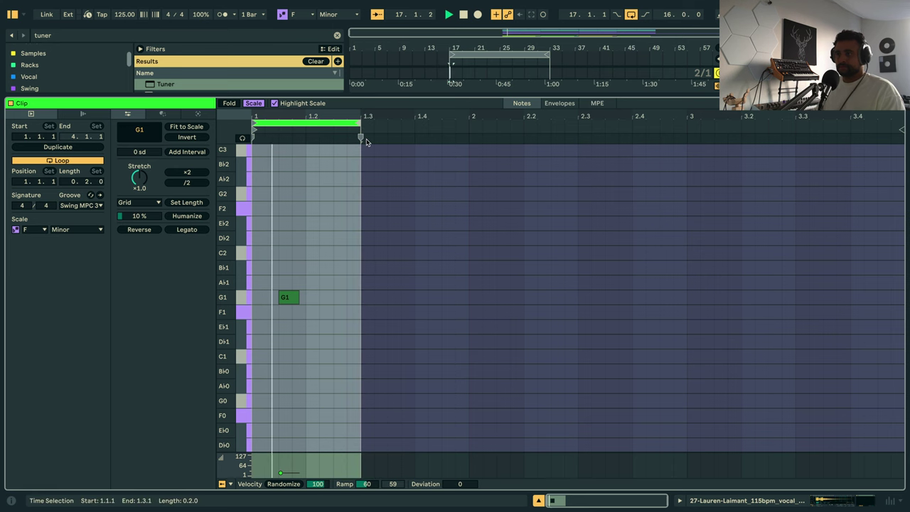
Extend the looped chop clip on track 27 to bar 33 and lower the track's volume to -8.4 dB.
{"action": "key", "text": "shift+Tab"}
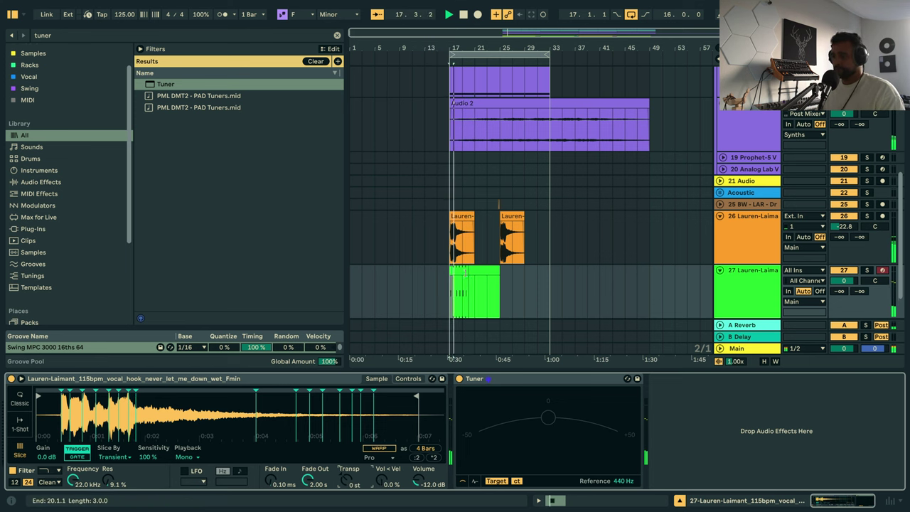
{"action": "left_click_drag", "start_coordinate": [500, 291], "coordinate": [553, 290]}
{"action": "left_click_drag", "start_coordinate": [843, 280], "coordinate": [843, 291]}
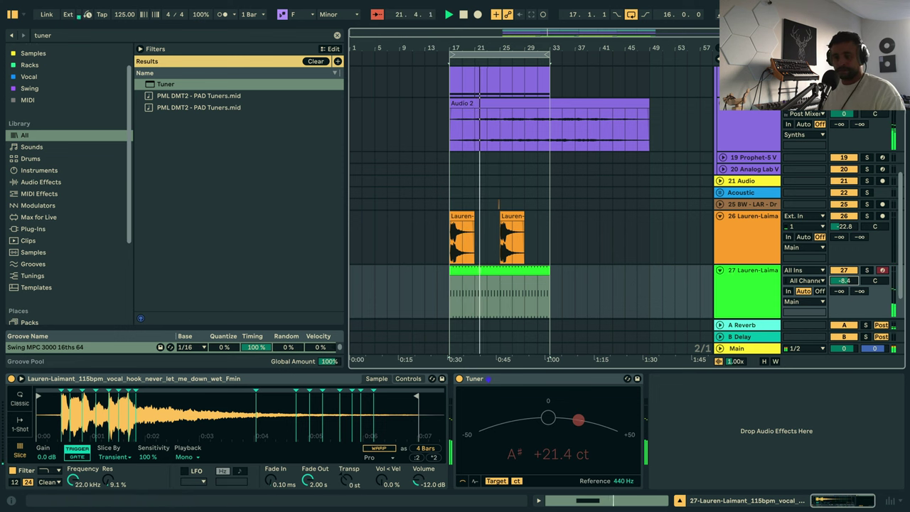
Set Simpler's transposition to +2 st while auditioning track 27 in solo, and take the track out of solo.
{"action": "left_click", "coordinate": [757, 300]}
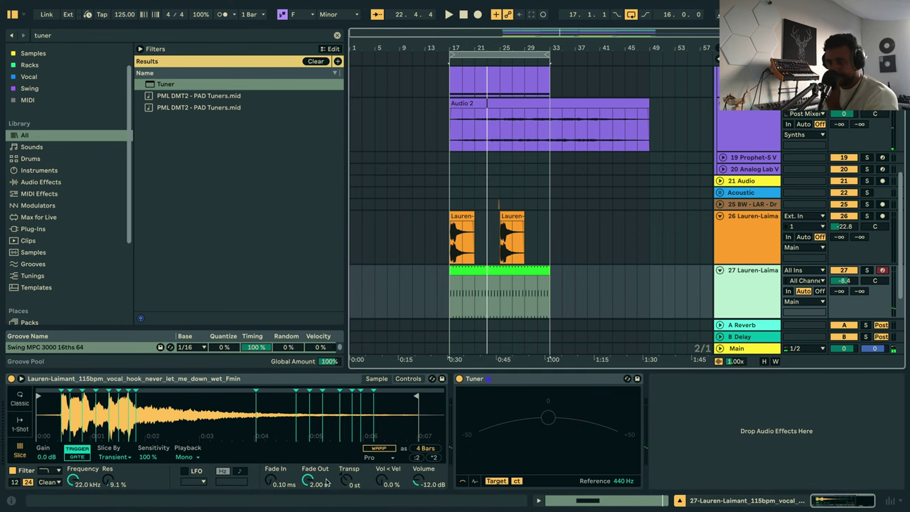
{"action": "left_click", "coordinate": [348, 485]}
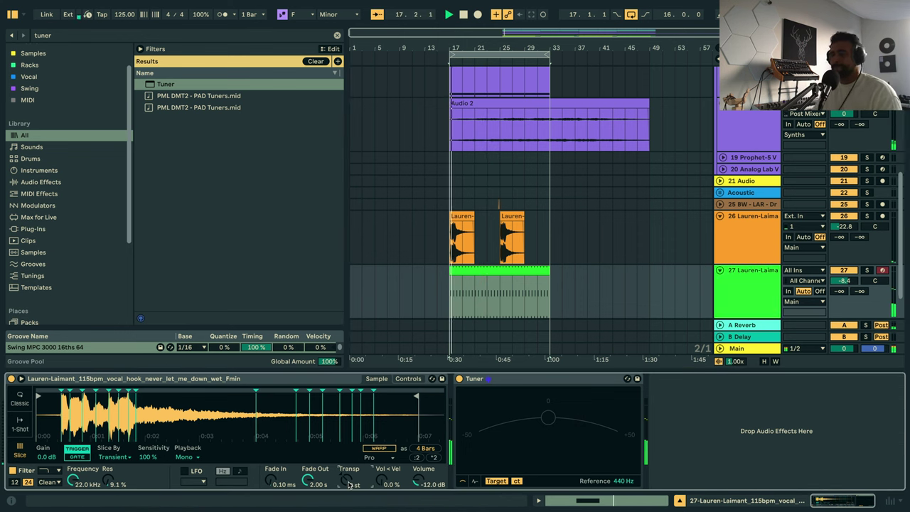
{"action": "key", "text": "space"}
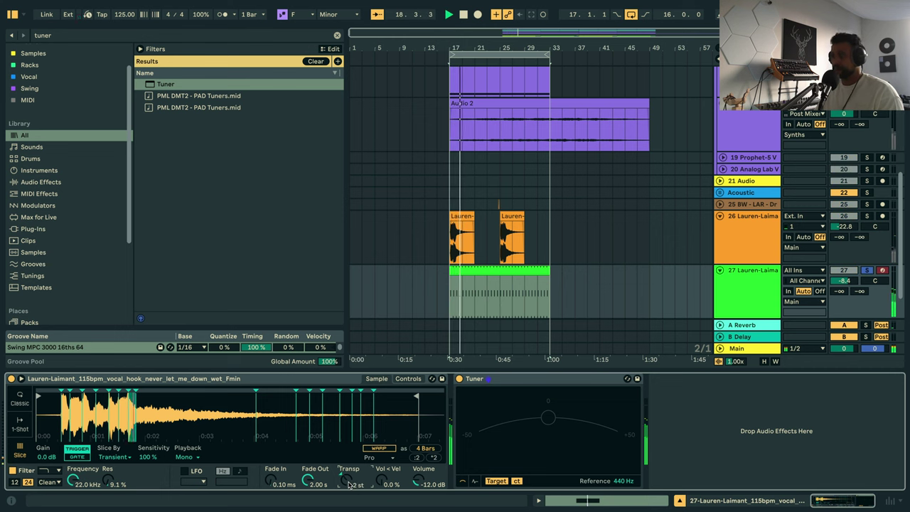
{"action": "key", "text": "s"}
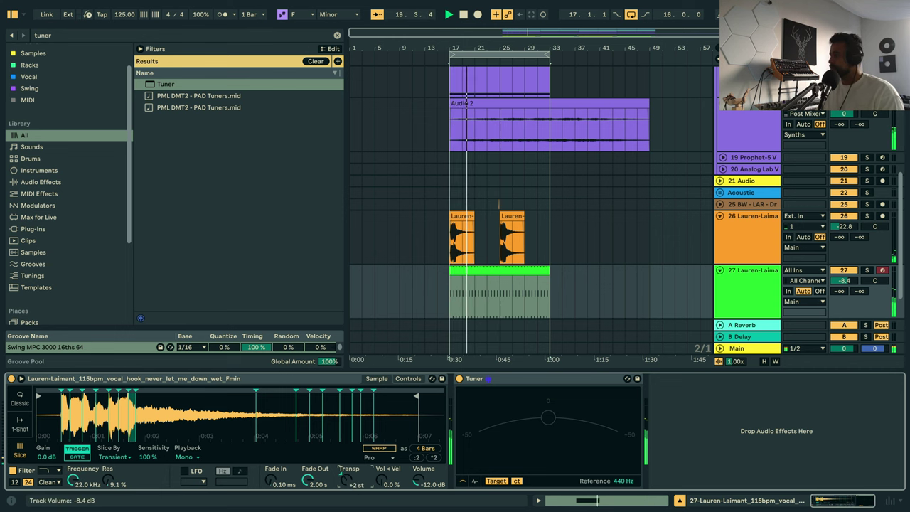
Reset track 27's volume to 0 dB and raise its B Delay send to -24.8 dB.
{"action": "double_click", "coordinate": [843, 280]}
{"action": "left_click_drag", "start_coordinate": [857, 292], "coordinate": [857, 281]}
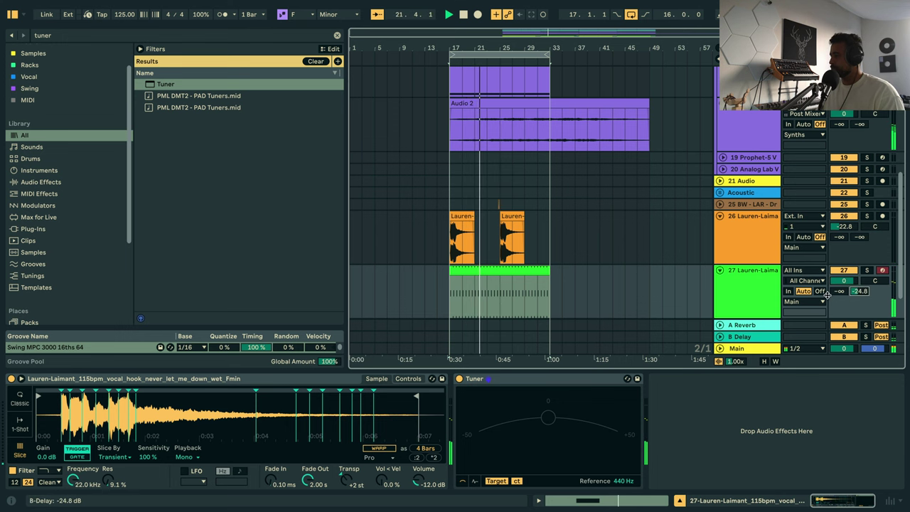
Enable Warp in Simpler with the Pro mode and set Formants to 100.00.
{"action": "left_click", "coordinate": [378, 448]}
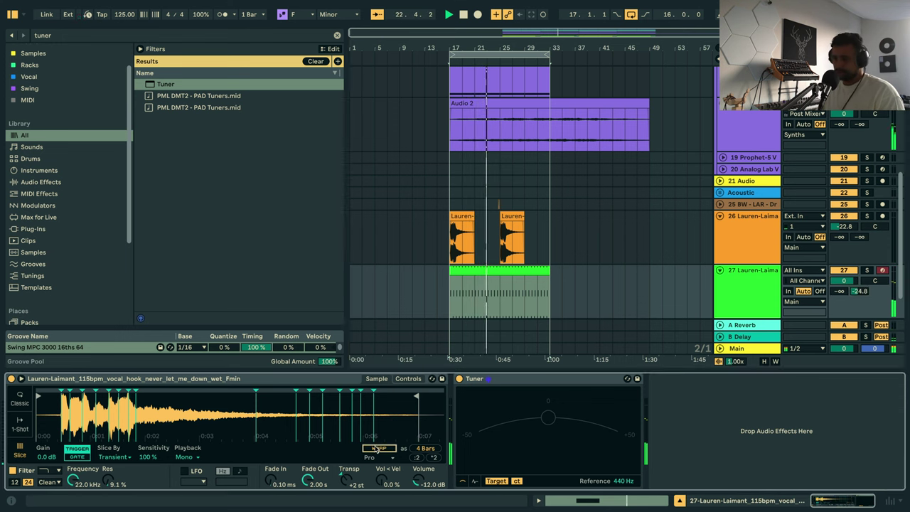
{"action": "left_click", "coordinate": [370, 457]}
{"action": "left_click", "coordinate": [377, 449]}
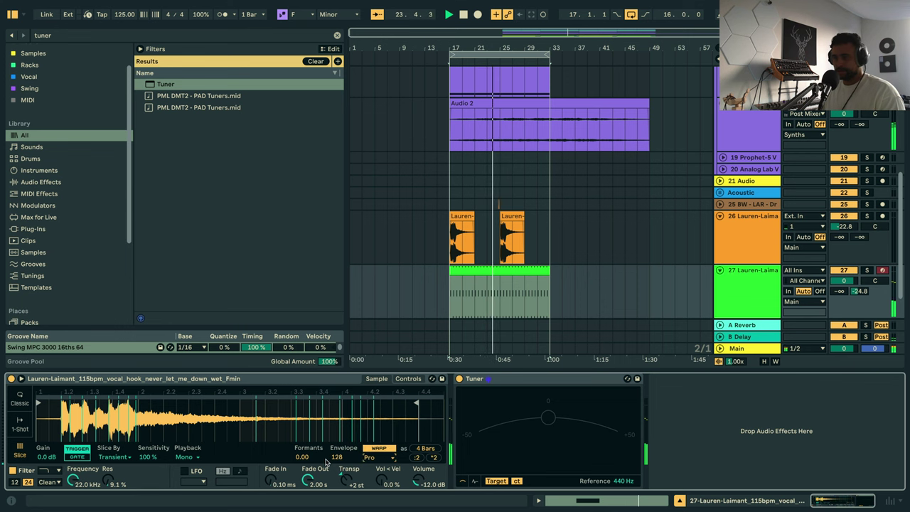
{"action": "left_click", "coordinate": [301, 457]}
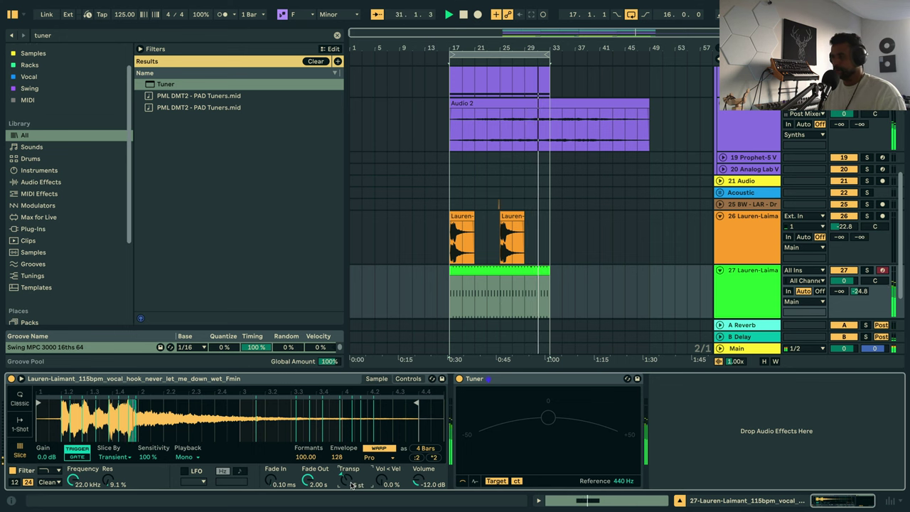
{"action": "key", "text": "s"}
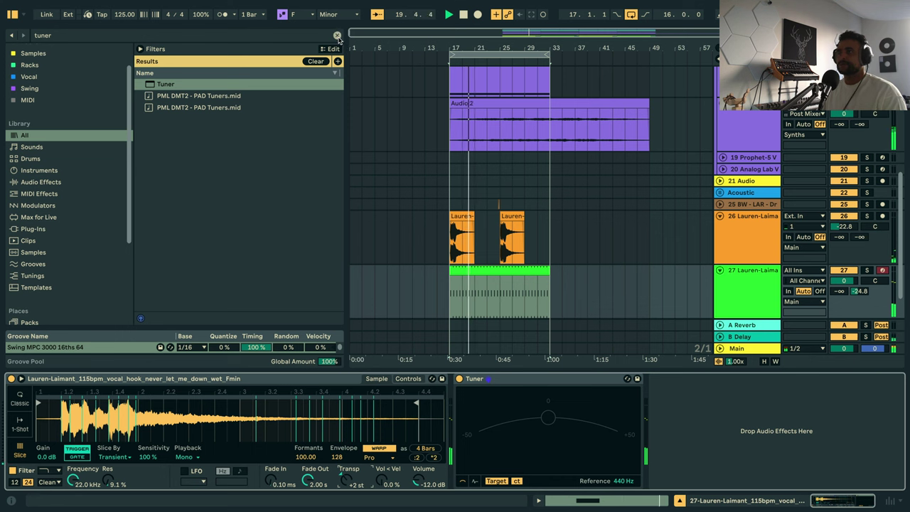
Add an EQ Eight after the Tuner on track 27, inspect the chop's spectrum in the expanded display, and stop playback.
{"action": "left_click", "coordinate": [337, 34]}
{"action": "type", "text": "eq"}
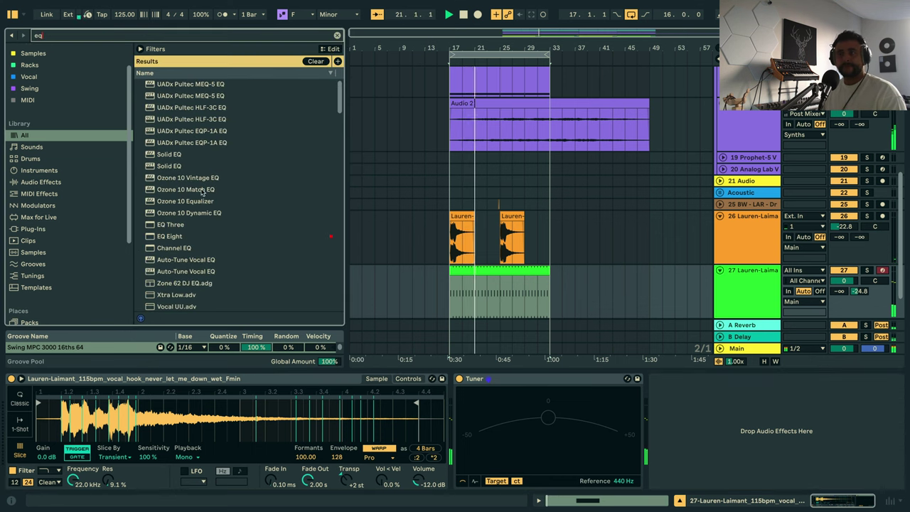
{"action": "double_click", "coordinate": [178, 237]}
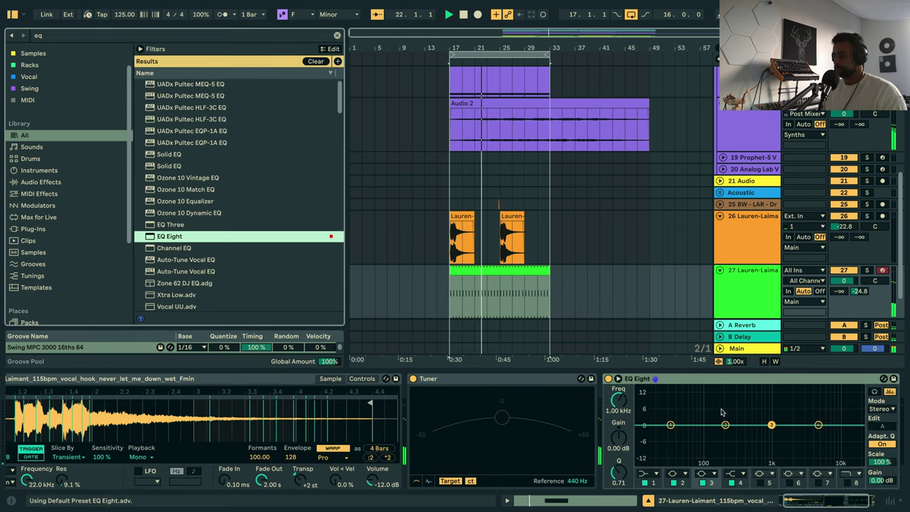
{"action": "left_click", "coordinate": [618, 378]}
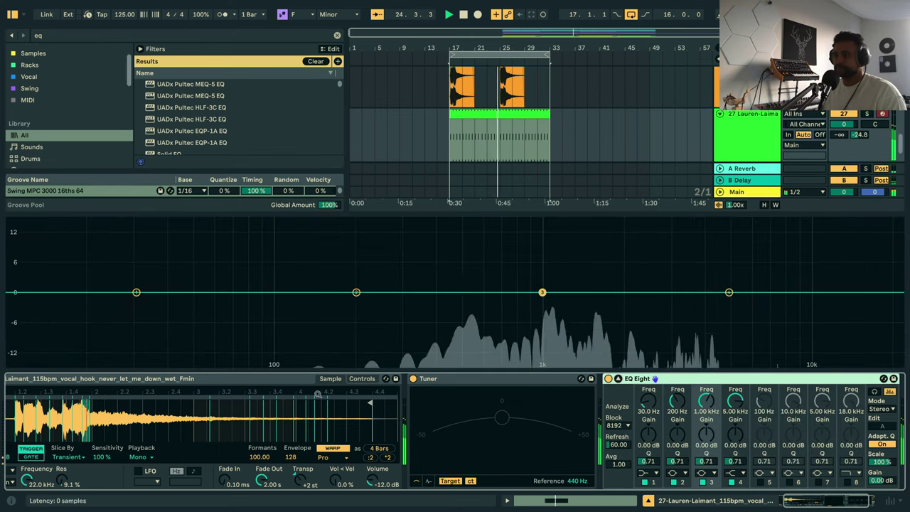
{"action": "left_click", "coordinate": [617, 378]}
{"action": "key", "text": "space"}
Check the note pattern of the Diva clip, and set a fixed 1/16 grid in track 27's chop clip.
{"action": "left_click", "coordinate": [496, 231]}
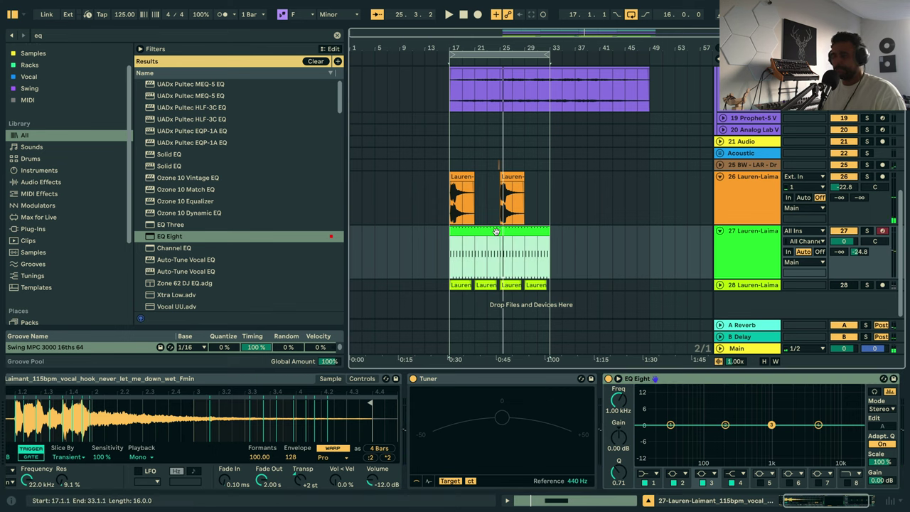
{"action": "scroll", "coordinate": [496, 231], "scroll_direction": "up", "scroll_amount": 5}
{"action": "double_click", "coordinate": [487, 86]}
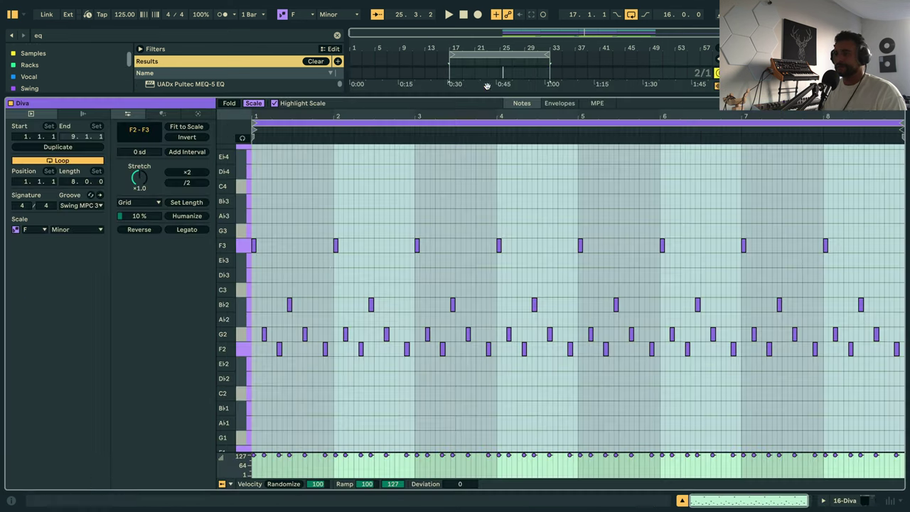
{"action": "key", "text": "shift+Tab"}
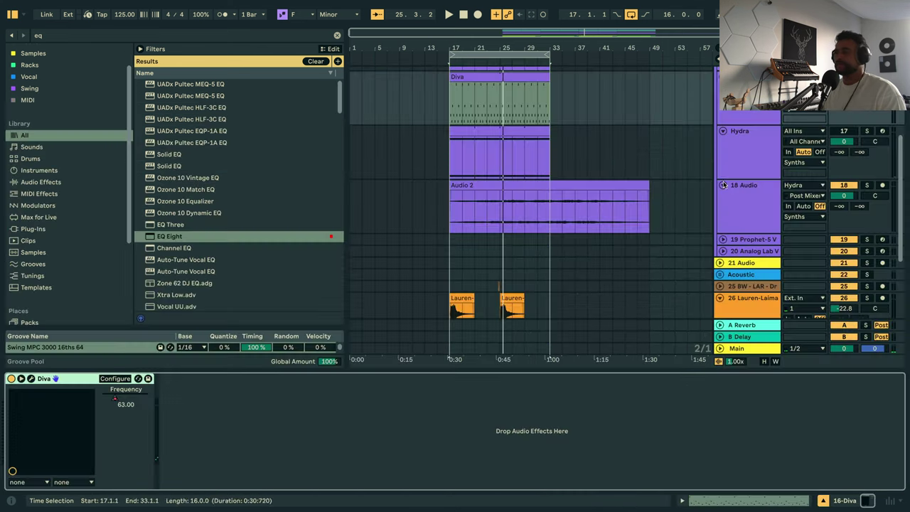
{"action": "scroll", "coordinate": [529, 283], "scroll_direction": "down", "scroll_amount": 5}
{"action": "double_click", "coordinate": [501, 230]}
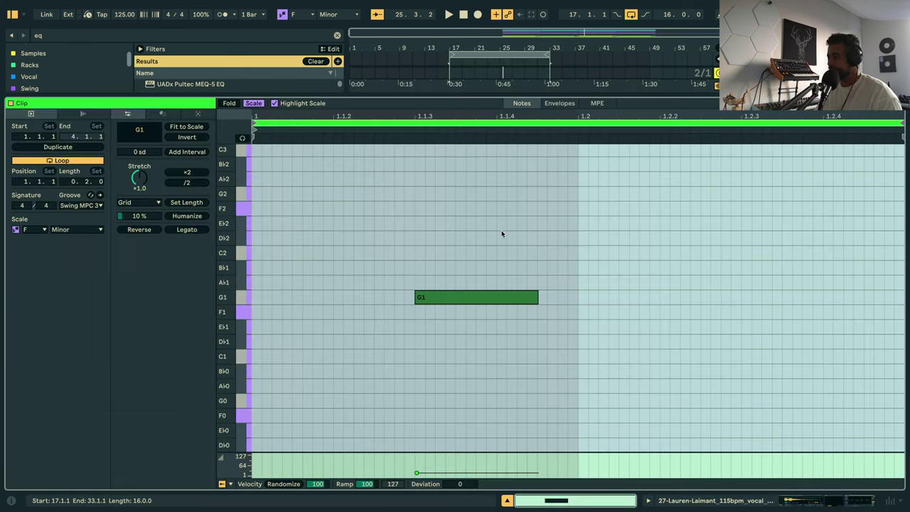
{"action": "right_click", "coordinate": [452, 307]}
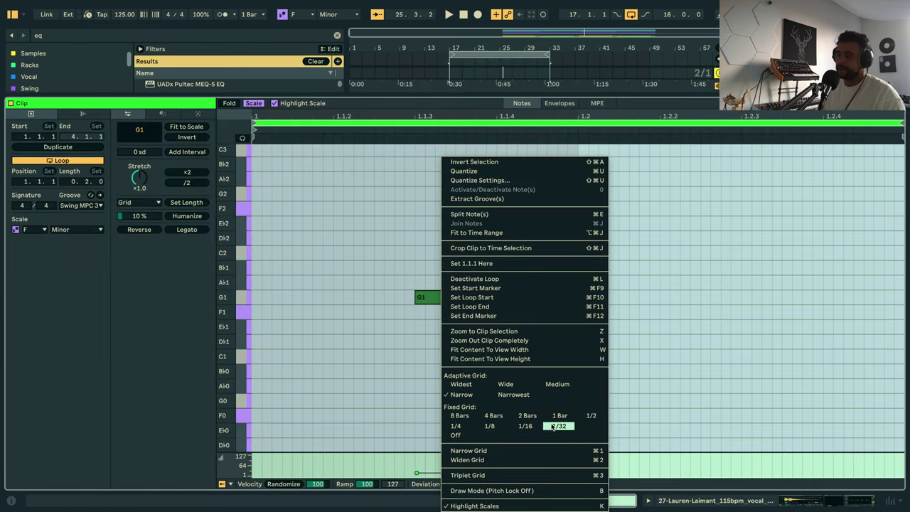
{"action": "left_click", "coordinate": [525, 427]}
Add a sixteenth-length F2 note to the chop clip and place it at 1.1.1.
{"action": "double_click", "coordinate": [350, 207]}
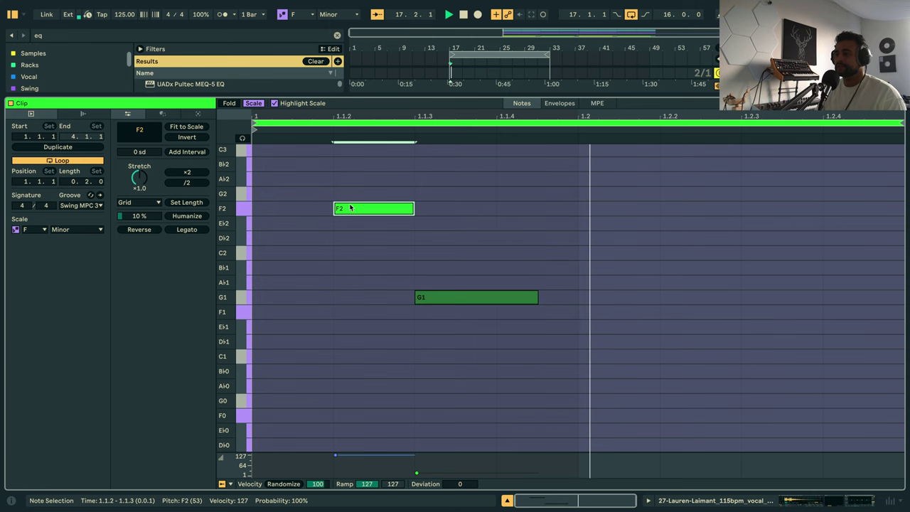
{"action": "key", "text": "Down"}
{"action": "key", "text": "Left"}
{"action": "key", "text": "Up"}
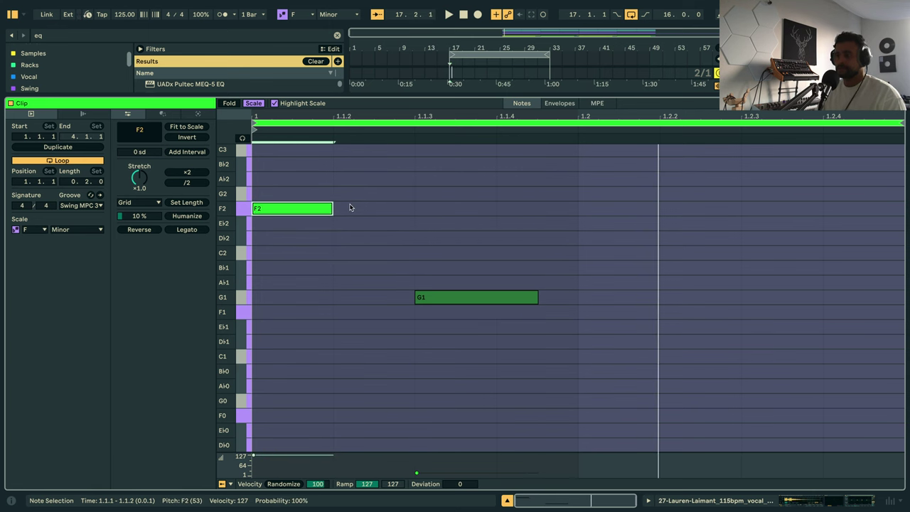
Lower the F2 note at 1.1.1 through the F minor scale to D♭1, auditioning the vocal slices.
{"action": "key", "text": "Down"}
{"action": "key", "text": "Down"}
{"action": "key", "text": "Down"}
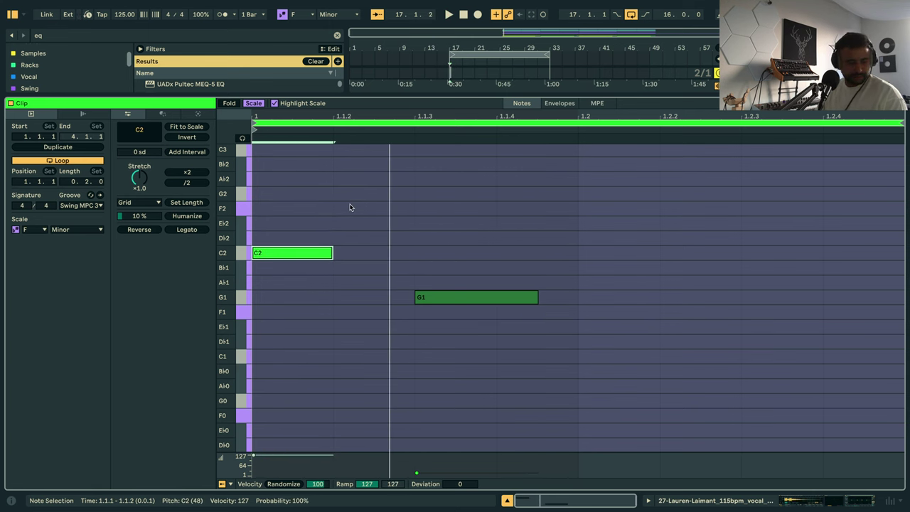
{"action": "key", "text": "Down"}
{"action": "key", "text": "Down"}
{"action": "key", "text": "Down"}
{"action": "key", "text": "Down"}
{"action": "key", "text": "Down"}
{"action": "key", "text": "Down"}
{"action": "key", "text": "Down"}
{"action": "key", "text": "Down"}
{"action": "key", "text": "Down"}
{"action": "key", "text": "Down"}
{"action": "key", "text": "Down"}
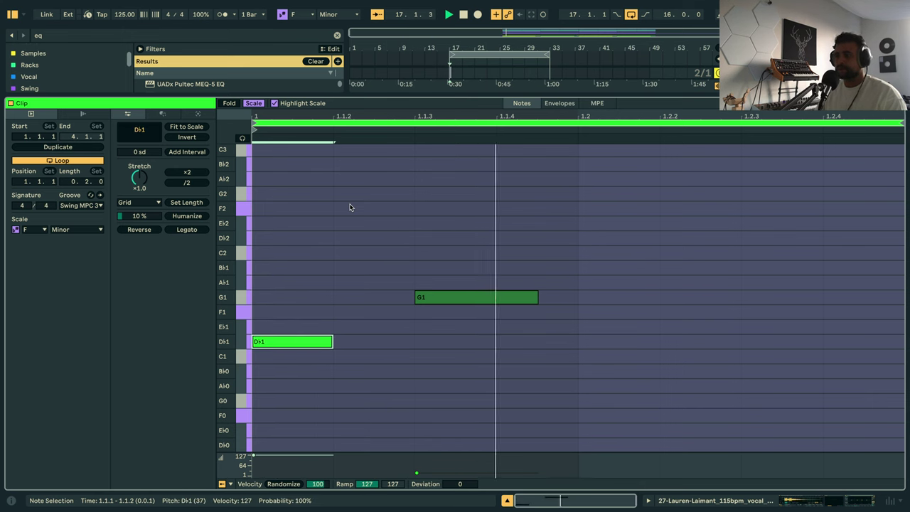
Move the chop note to 1.2.2 and try its pitch on C1, A♭0 and D♭1.
{"action": "key", "text": "Right"}
{"action": "key", "text": "Right"}
{"action": "key", "text": "Right"}
{"action": "key", "text": "Right"}
{"action": "key", "text": "Right"}
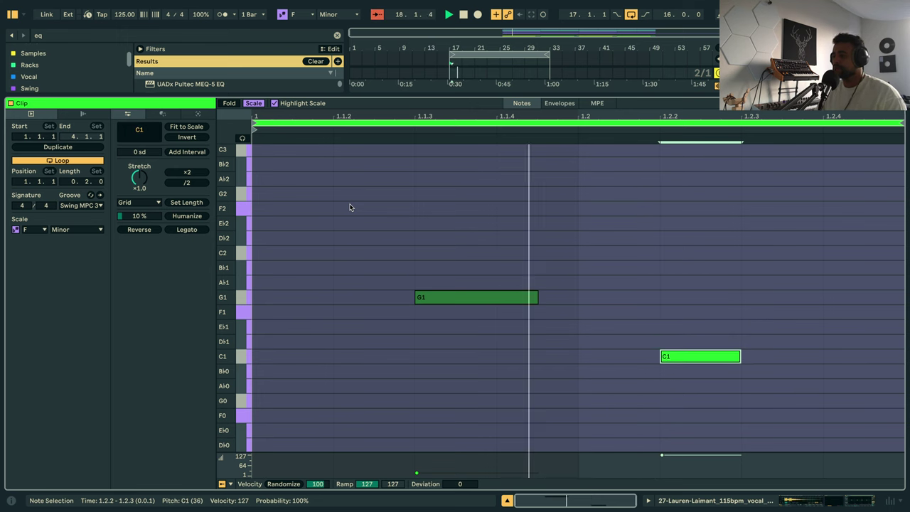
{"action": "key", "text": "Down"}
{"action": "key", "text": "Down"}
{"action": "key", "text": "Down"}
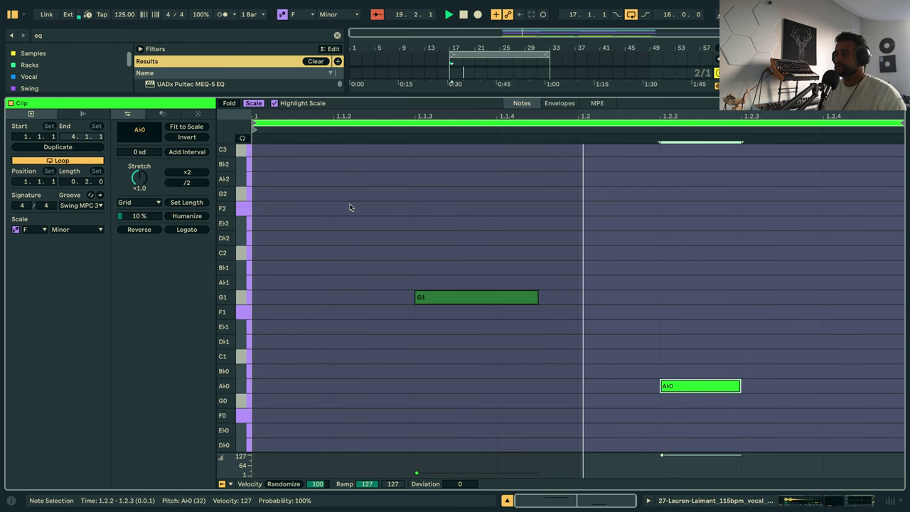
{"action": "key", "text": "Up"}
{"action": "key", "text": "Up"}
{"action": "key", "text": "Up"}
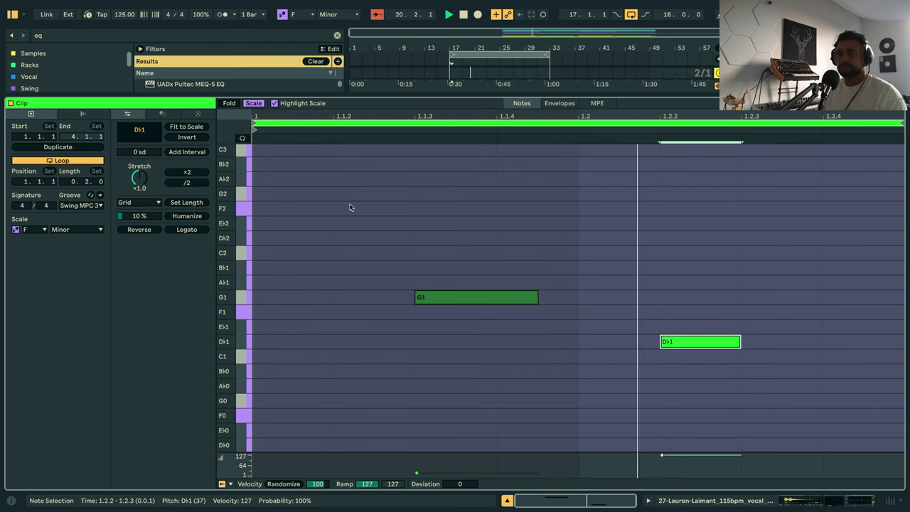
Turn off the clip's Scale mode and raise the note at 1.2.2 by semitones to A1, with velocity 74.
{"action": "left_click", "coordinate": [253, 103]}
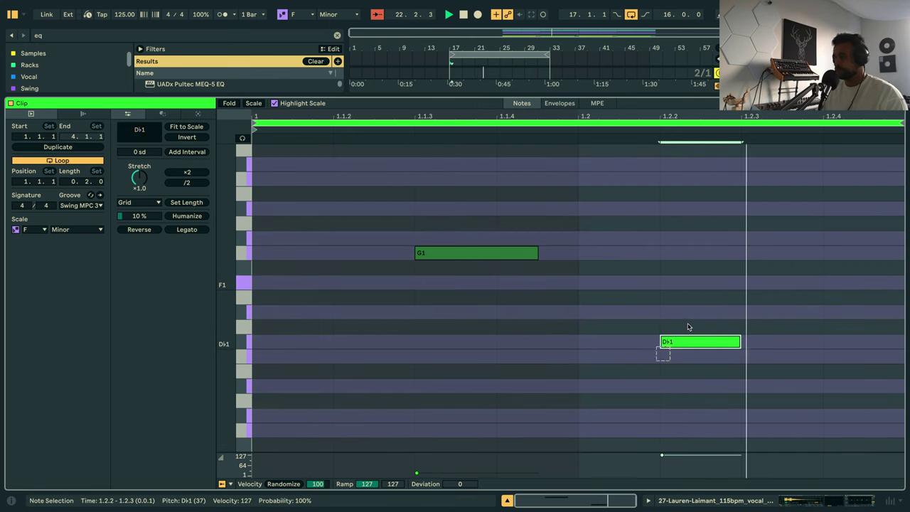
{"action": "key", "text": "Up"}
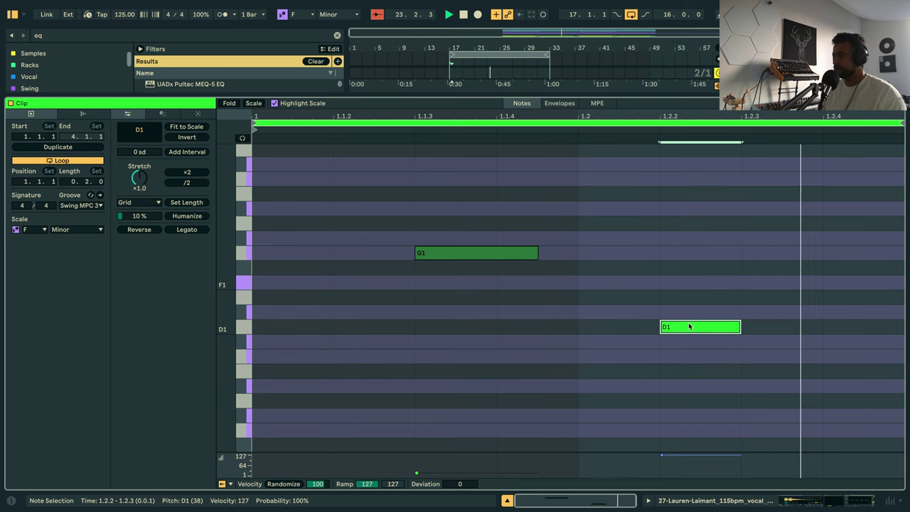
{"action": "key", "text": "Up"}
{"action": "key", "text": "Up"}
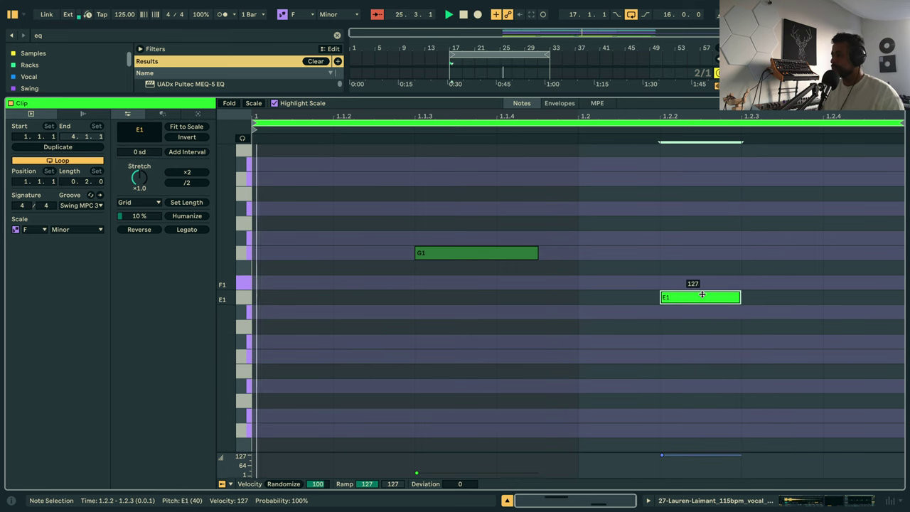
{"action": "left_click_drag", "start_coordinate": [702, 297], "coordinate": [702, 297]}
{"action": "key", "text": "Up"}
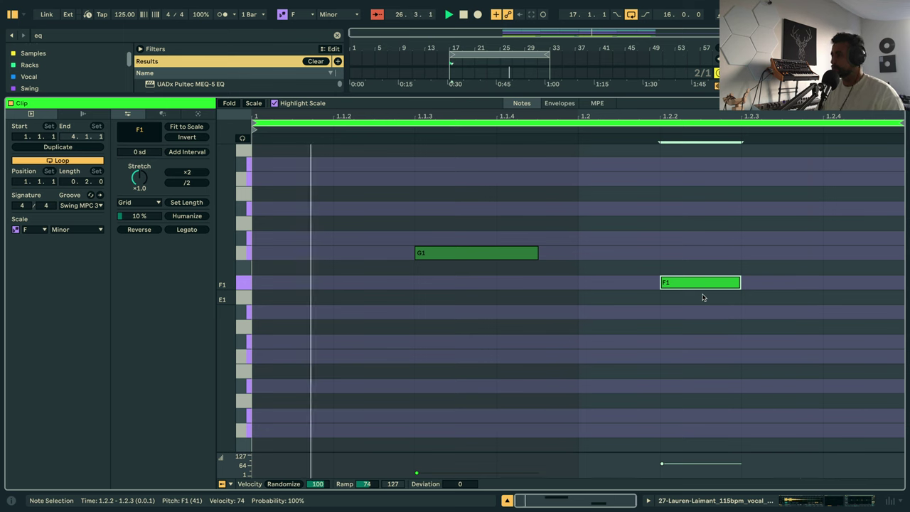
{"action": "key", "text": "Up"}
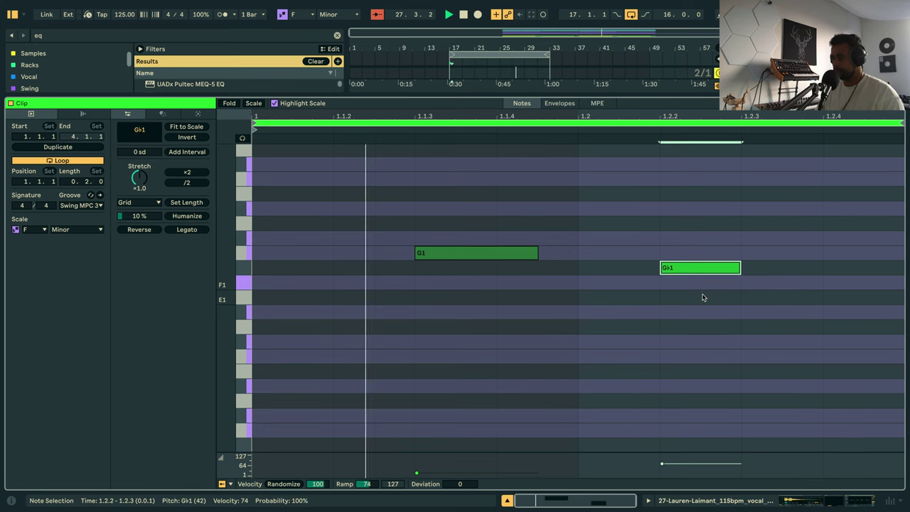
{"action": "key", "text": "Up"}
{"action": "key", "text": "Up"}
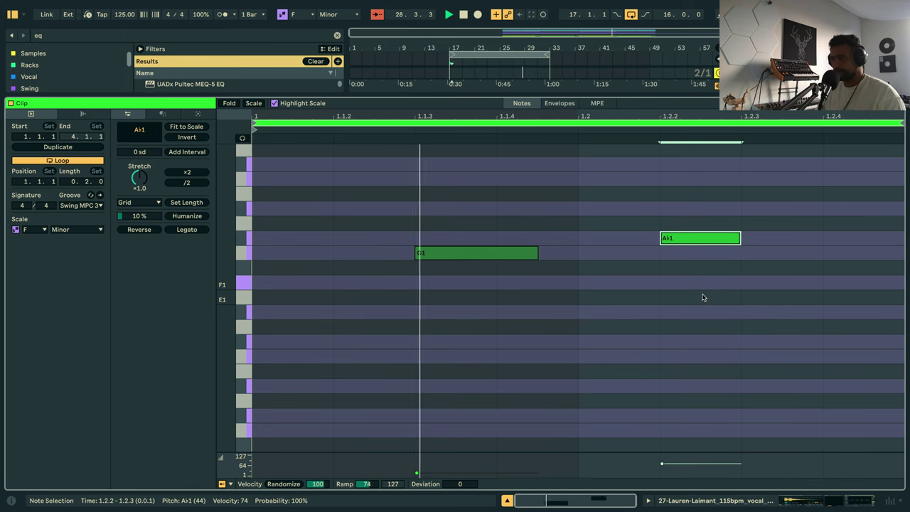
{"action": "key", "text": "Up"}
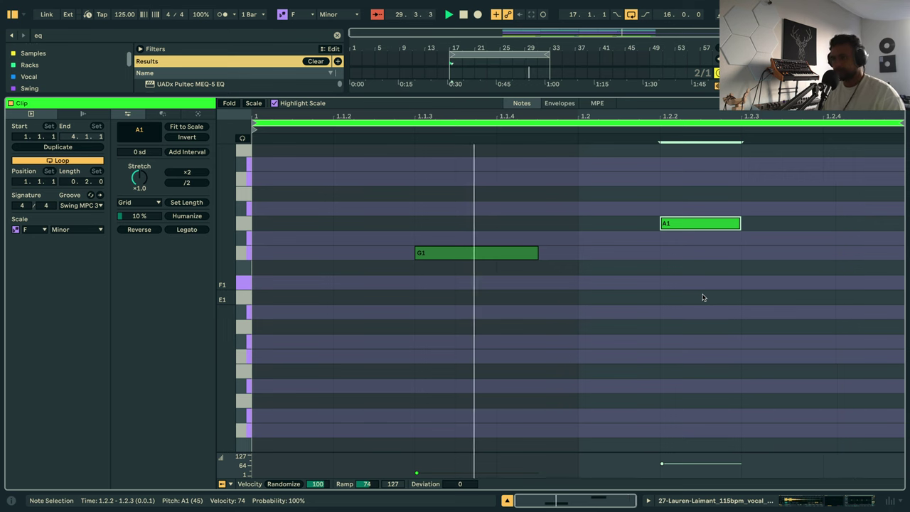
Try the note at 1.2.2 on lower slices down to B♭0 and back up to E1.
{"action": "key", "text": "Down"}
{"action": "key", "text": "Down"}
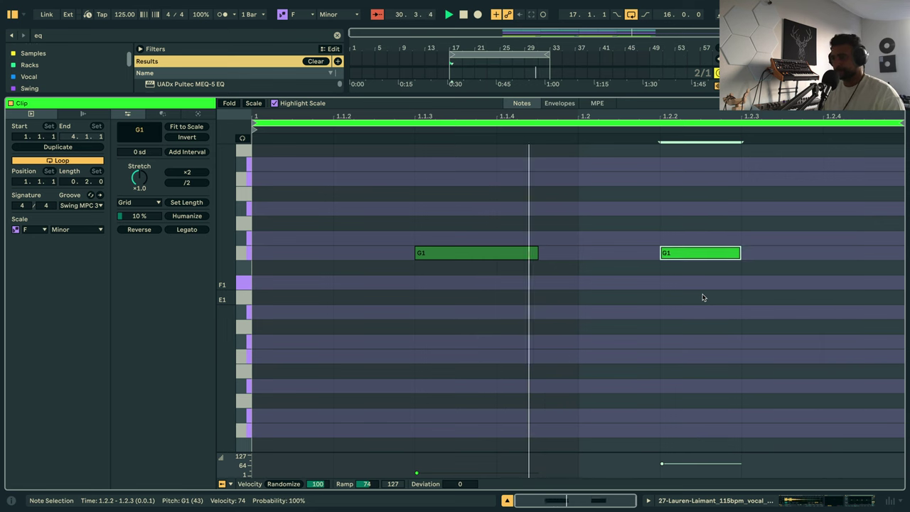
{"action": "key", "text": "Down"}
{"action": "key", "text": "Down"}
{"action": "key", "text": "Down"}
{"action": "key", "text": "Down"}
{"action": "key", "text": "Down"}
{"action": "key", "text": "Down"}
{"action": "key", "text": "Down"}
{"action": "key", "text": "Down"}
{"action": "key", "text": "Down"}
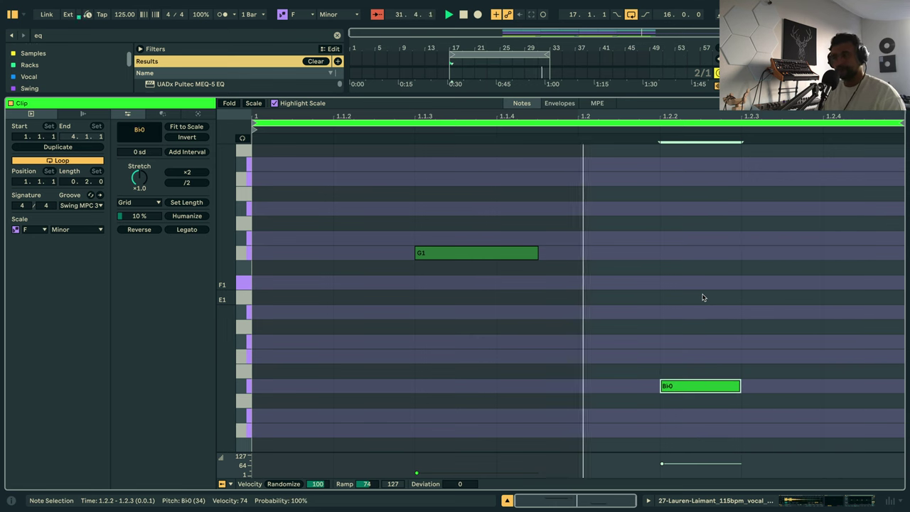
{"action": "key", "text": "Up"}
{"action": "key", "text": "Up"}
{"action": "key", "text": "Up"}
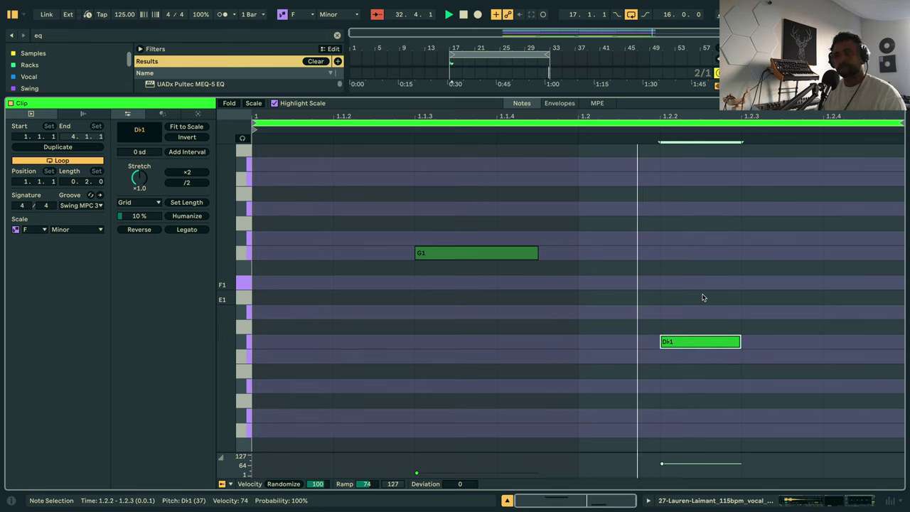
{"action": "key", "text": "Up"}
{"action": "key", "text": "Up"}
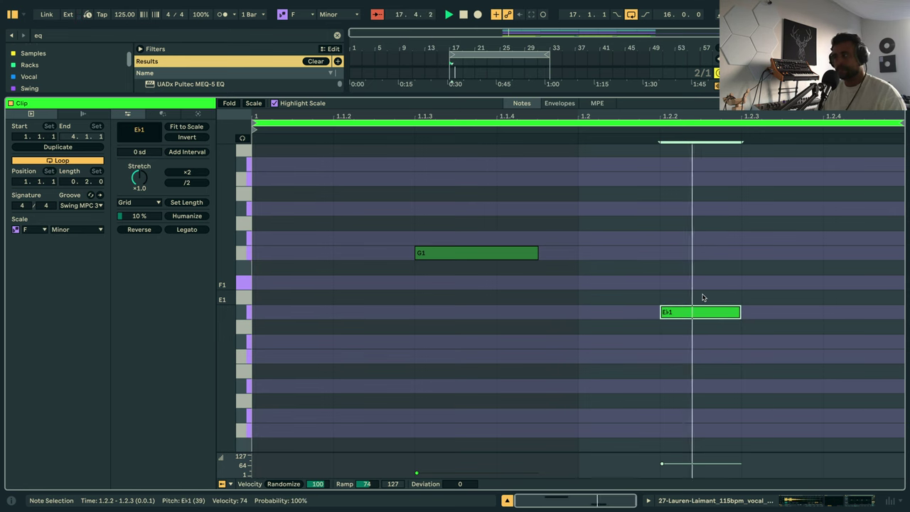
{"action": "key", "text": "Up"}
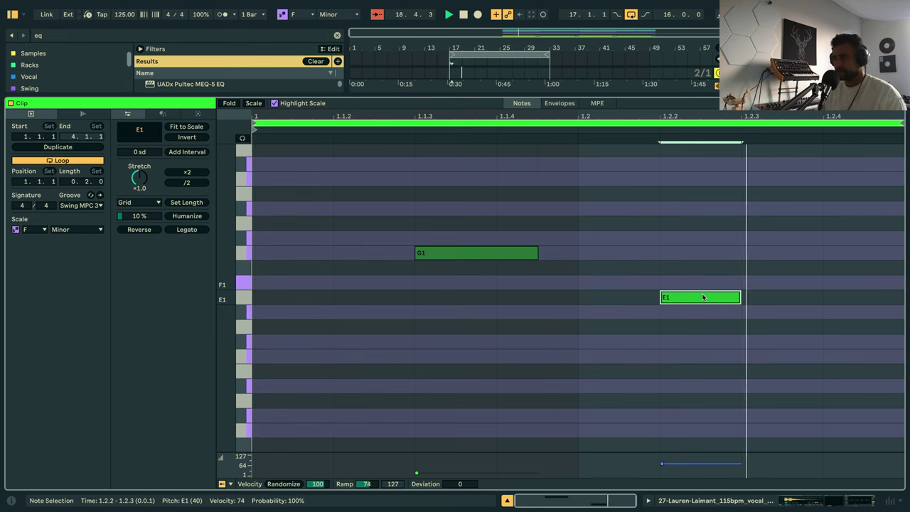
Delete the trial note at 1.2.2 from the chop clip and duplicate track 27.
{"action": "key", "text": "Delete"}
{"action": "key", "text": "shift+Tab"}
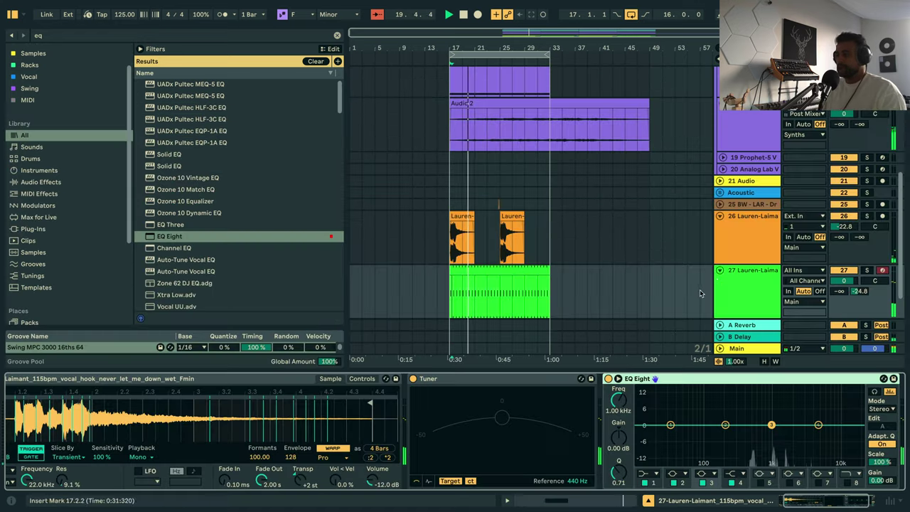
{"action": "left_click", "coordinate": [738, 297]}
{"action": "key", "text": "ctrl+d"}
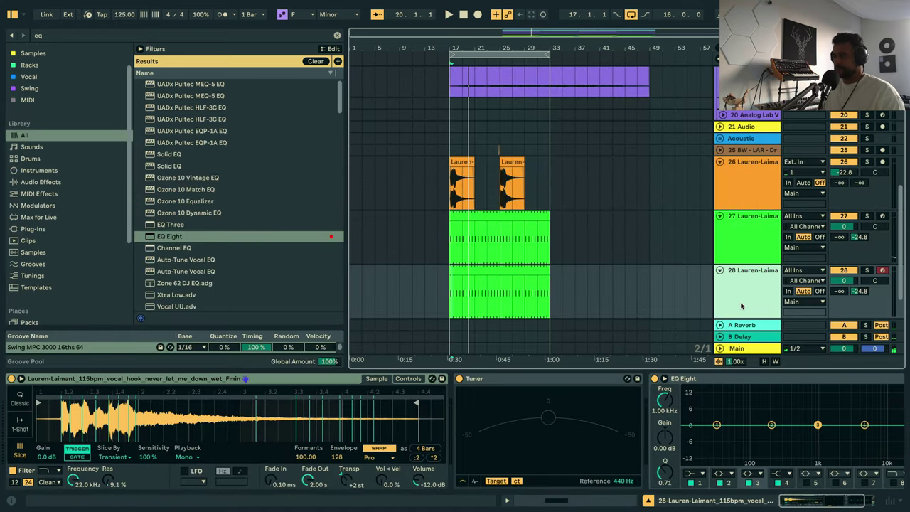
Reset the transposition of track 28's Simpler to 0 st.
{"action": "double_click", "coordinate": [496, 240]}
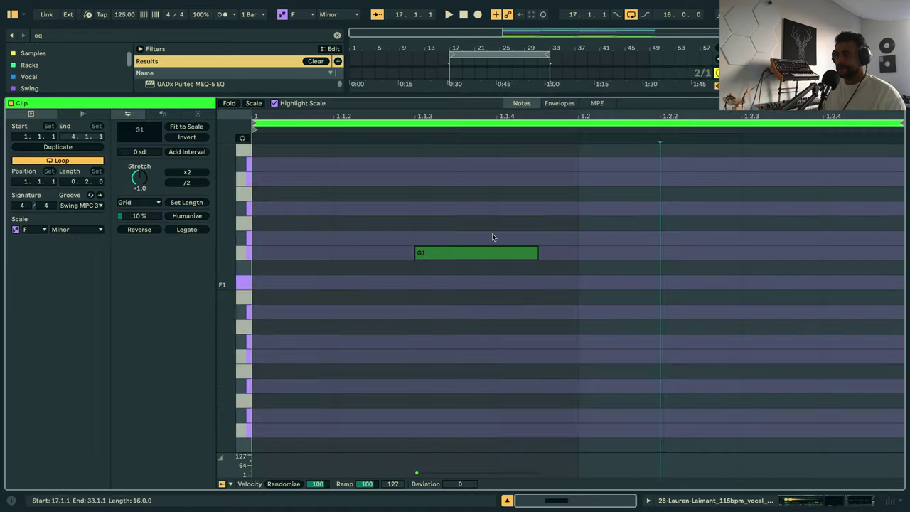
{"action": "left_click", "coordinate": [858, 500]}
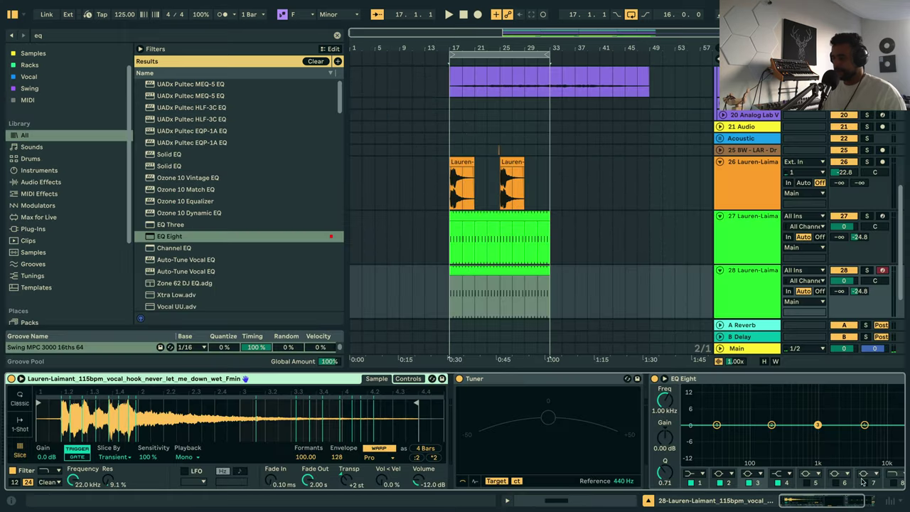
{"action": "double_click", "coordinate": [350, 482]}
{"action": "key", "text": "space"}
Move the G1 note in track 28's clip to 1.2.2 and start playback.
{"action": "double_click", "coordinate": [501, 270]}
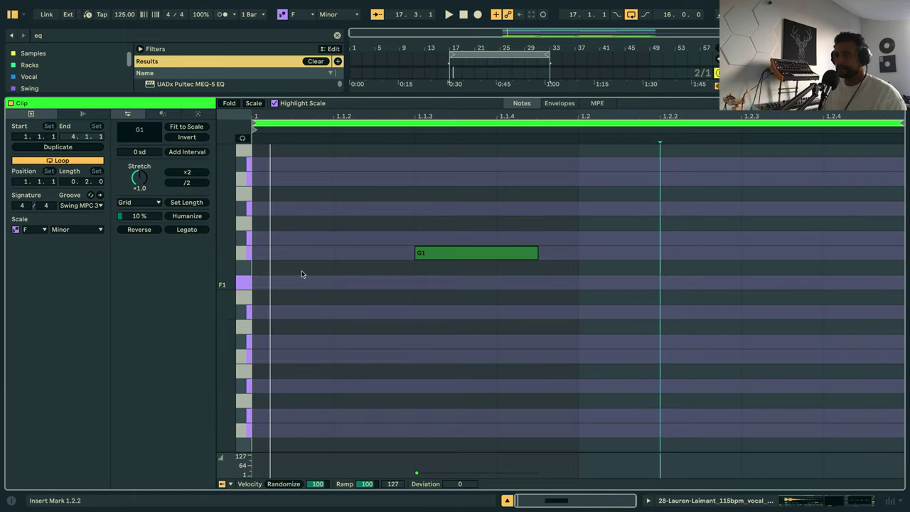
{"action": "left_click_drag", "start_coordinate": [448, 253], "coordinate": [734, 255]}
{"action": "key", "text": "space"}
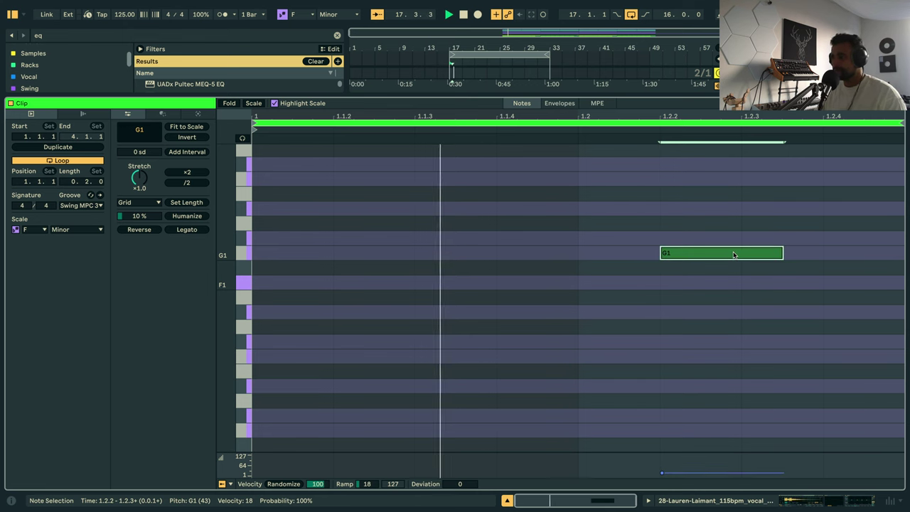
Try the note in track 28's clip on A♭1, then on lower slices by semitones down to B0.
{"action": "key", "text": "Up"}
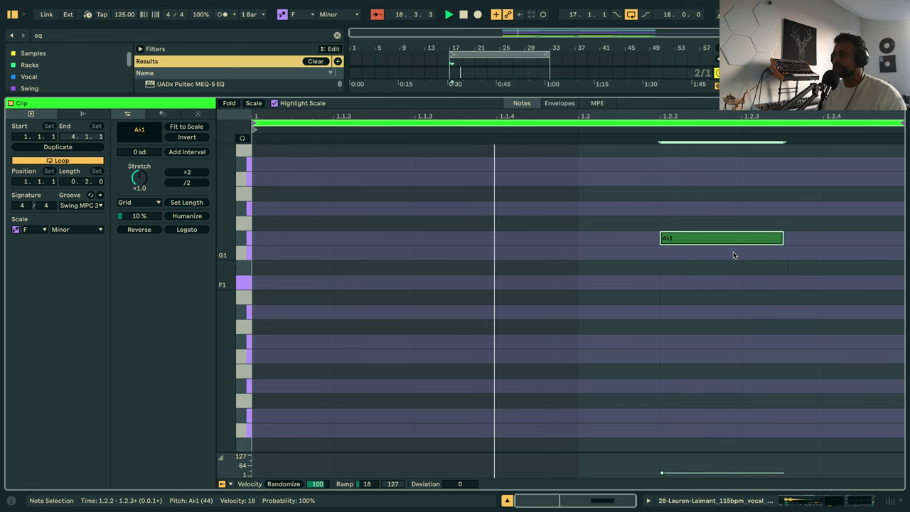
{"action": "key", "text": "Down"}
{"action": "key", "text": "Down"}
{"action": "key", "text": "Down"}
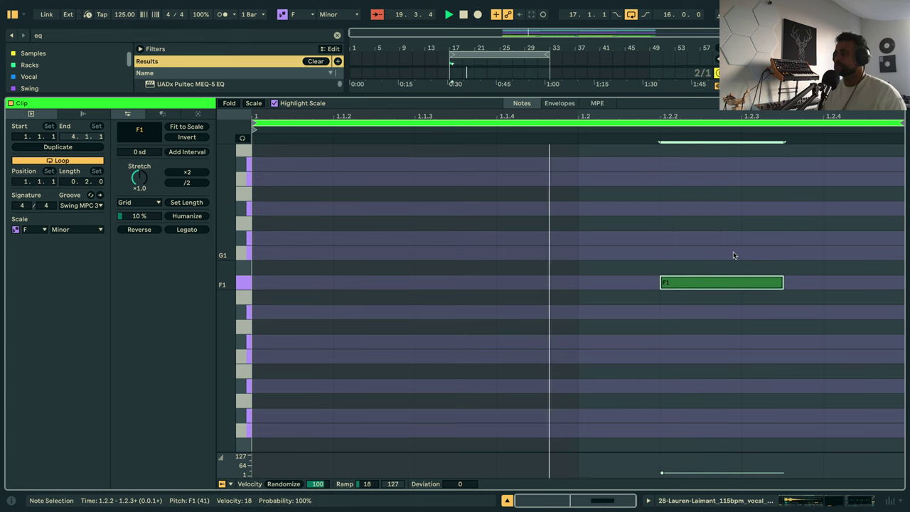
{"action": "key", "text": "Down"}
{"action": "key", "text": "Down"}
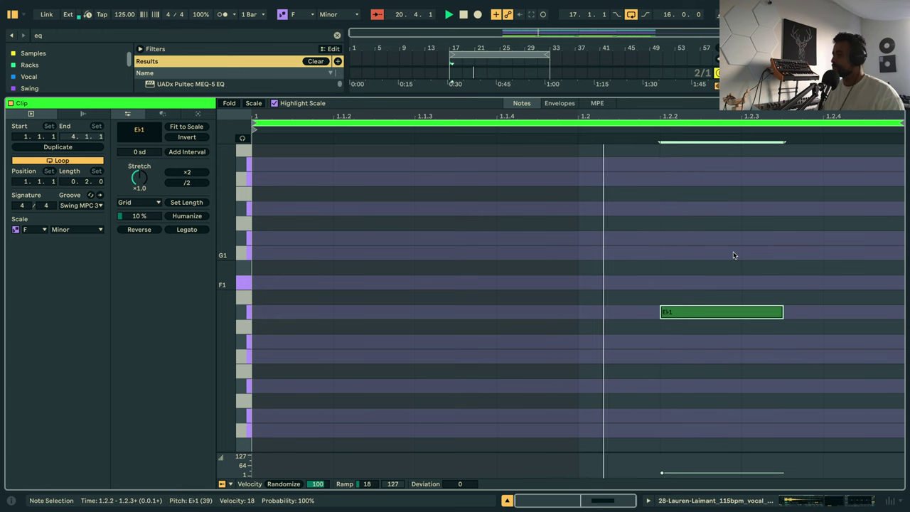
{"action": "key", "text": "Down"}
{"action": "key", "text": "Down"}
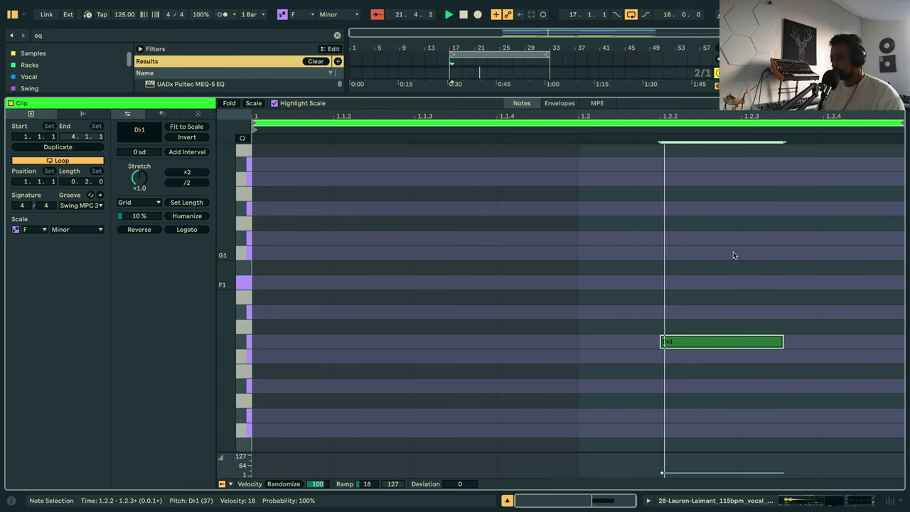
{"action": "key", "text": "Down"}
{"action": "key", "text": "Down"}
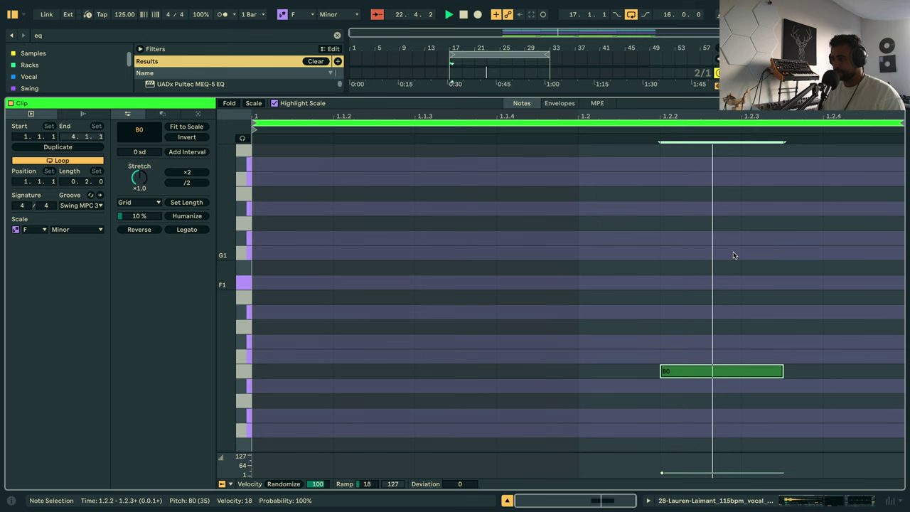
Raise the note at 1.2.2 in track 28's clip by semitones, auditioning up to A1 and settling on A♭1.
{"action": "key", "text": "Up"}
{"action": "key", "text": "Up"}
{"action": "key", "text": "Up"}
{"action": "key", "text": "Up"}
{"action": "key", "text": "Up"}
{"action": "key", "text": "Up"}
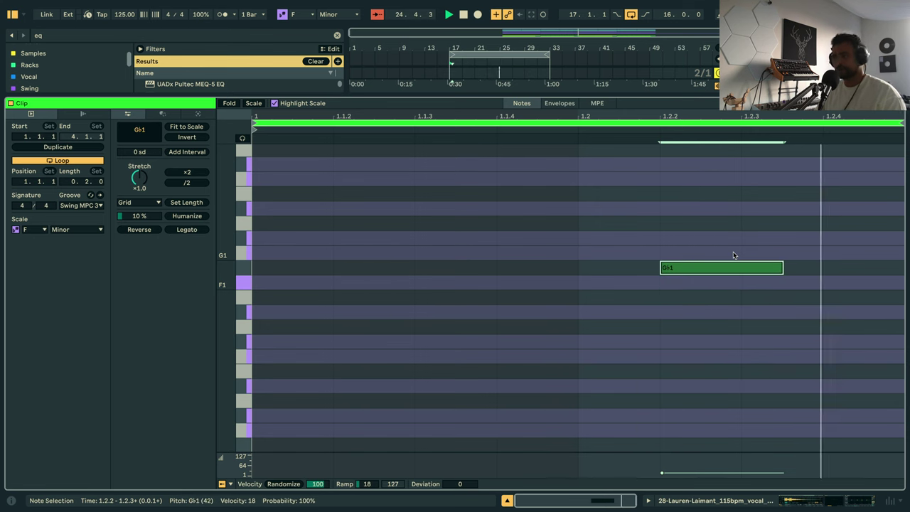
{"action": "key", "text": "Up"}
{"action": "key", "text": "Up"}
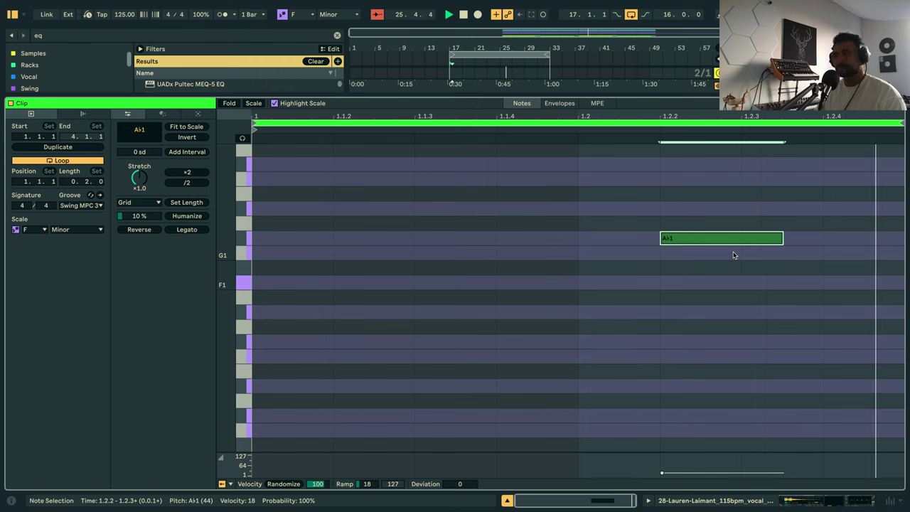
{"action": "key", "text": "Up"}
{"action": "key", "text": "Down"}
Check the slice being played in track 28's Simpler and raise the clip's note at 1.2.2 to A1.
{"action": "key", "text": "shift+Tab"}
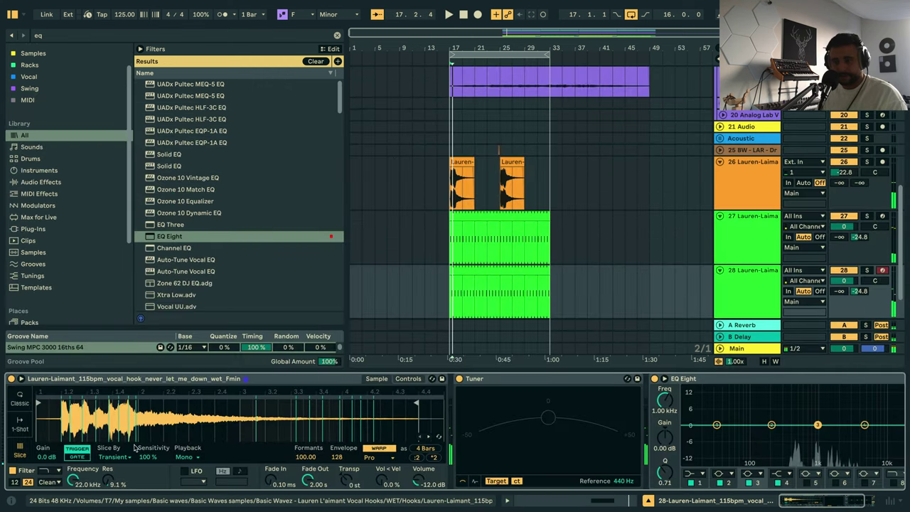
{"action": "key", "text": "space"}
{"action": "key", "text": "space"}
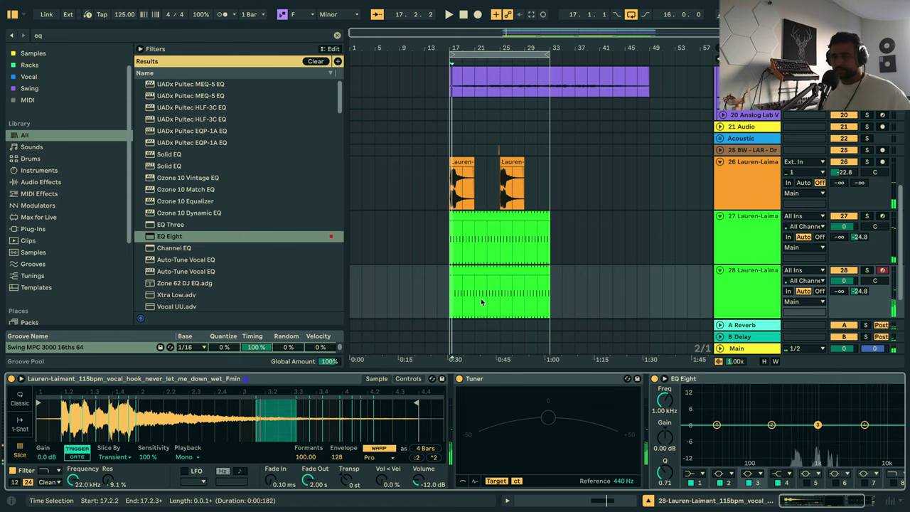
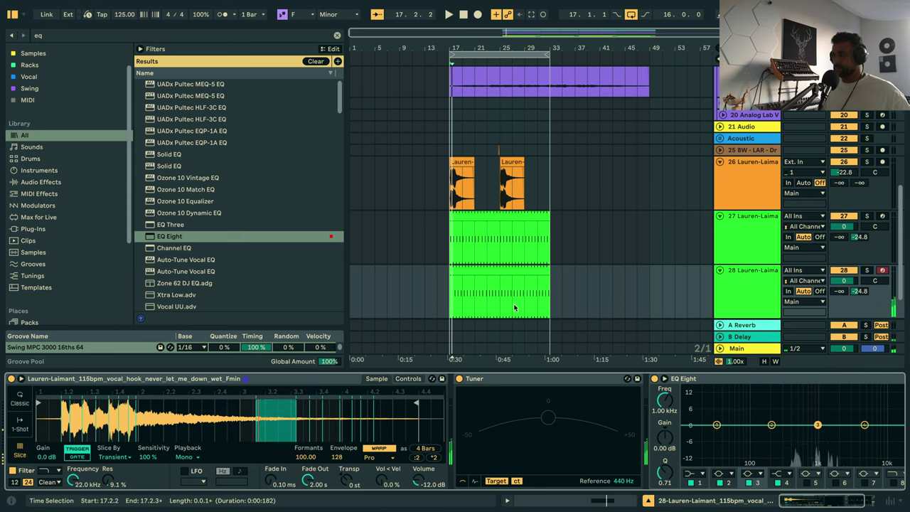
{"action": "double_click", "coordinate": [493, 263]}
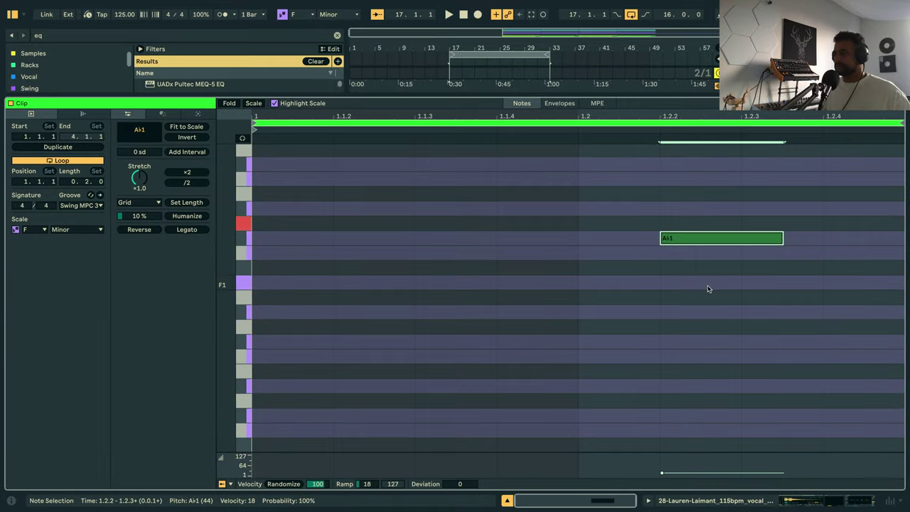
{"action": "key", "text": "Up"}
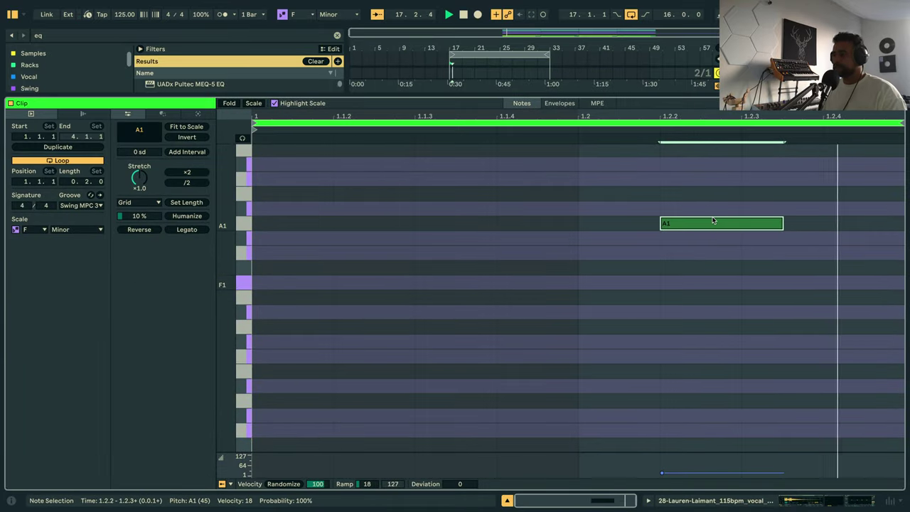
Set the A1 note's velocity to 91 in track 28's clip and inspect the start marker of its slice in Simpler.
{"action": "left_click_drag", "start_coordinate": [731, 221], "coordinate": [732, 182]}
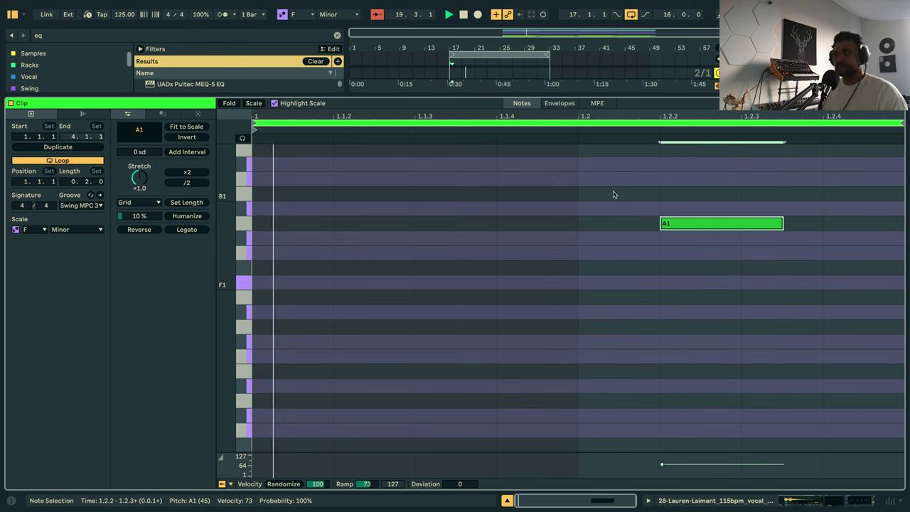
{"action": "left_click_drag", "start_coordinate": [673, 221], "coordinate": [674, 208]}
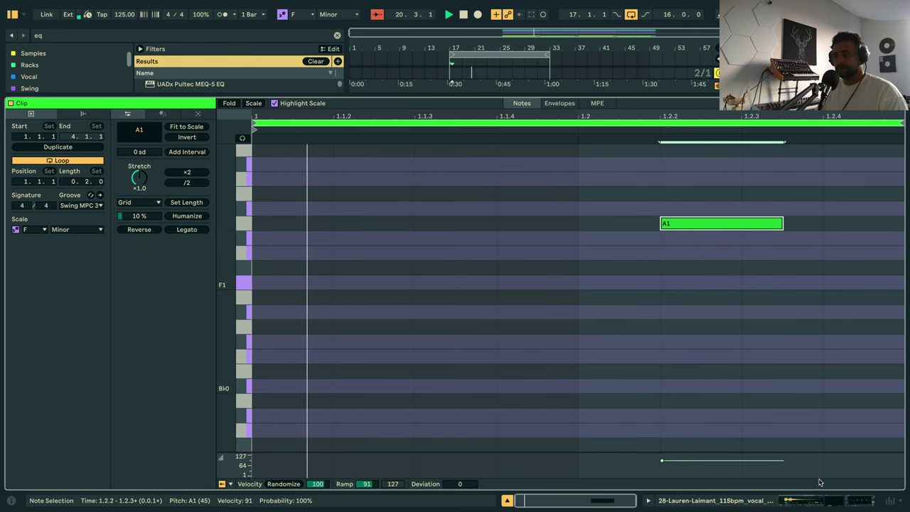
{"action": "left_click", "coordinate": [799, 500]}
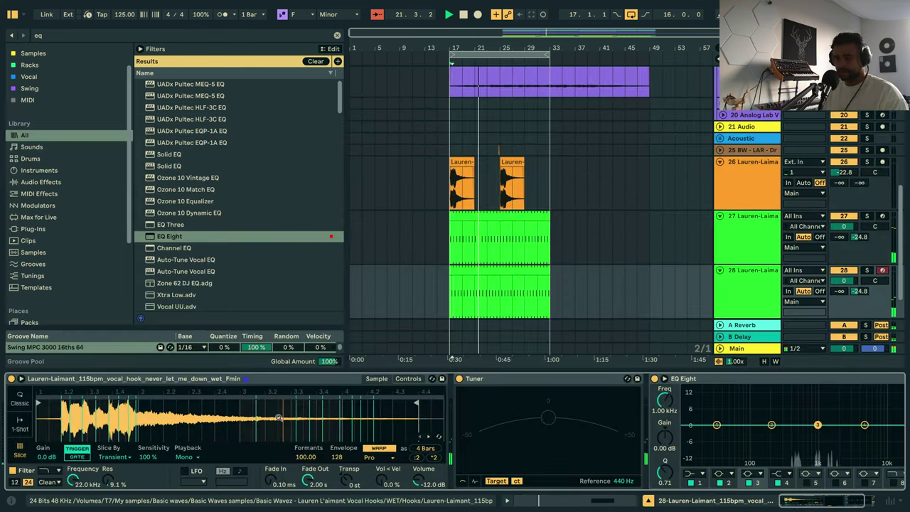
{"action": "left_click_drag", "start_coordinate": [240, 416], "coordinate": [332, 442]}
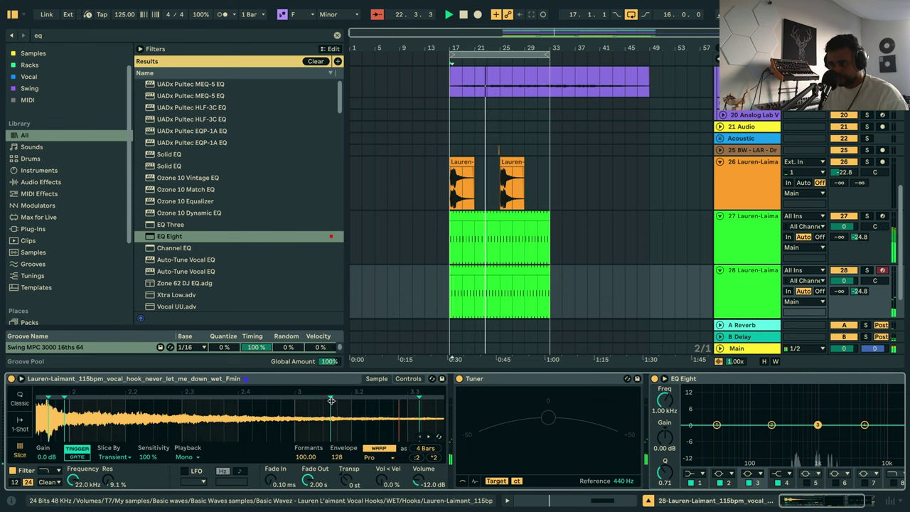
{"action": "left_click_drag", "start_coordinate": [331, 398], "coordinate": [329, 398]}
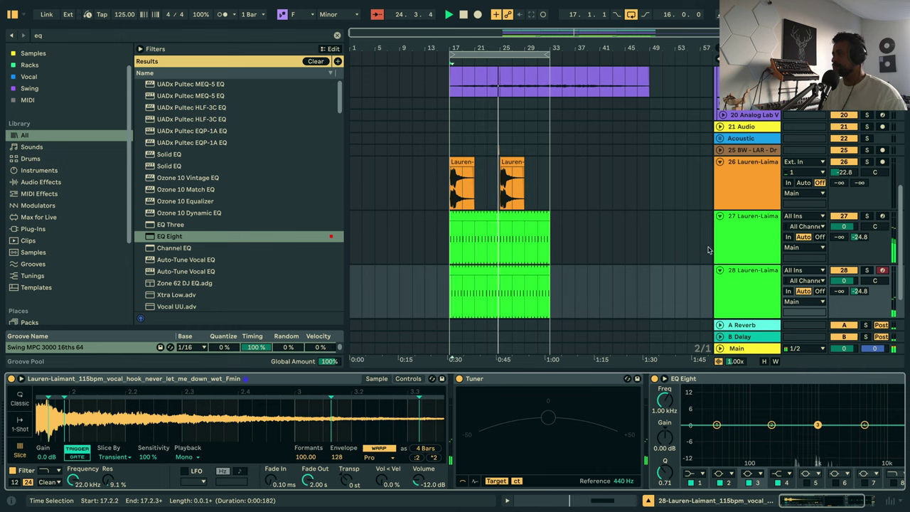
Set the volume of the orange vocal track 26 to -15.2 dB and play the arrangement from bar 17.
{"action": "scroll", "coordinate": [720, 235], "scroll_direction": "up", "scroll_amount": 3}
{"action": "scroll", "coordinate": [720, 236], "scroll_direction": "up", "scroll_amount": 6}
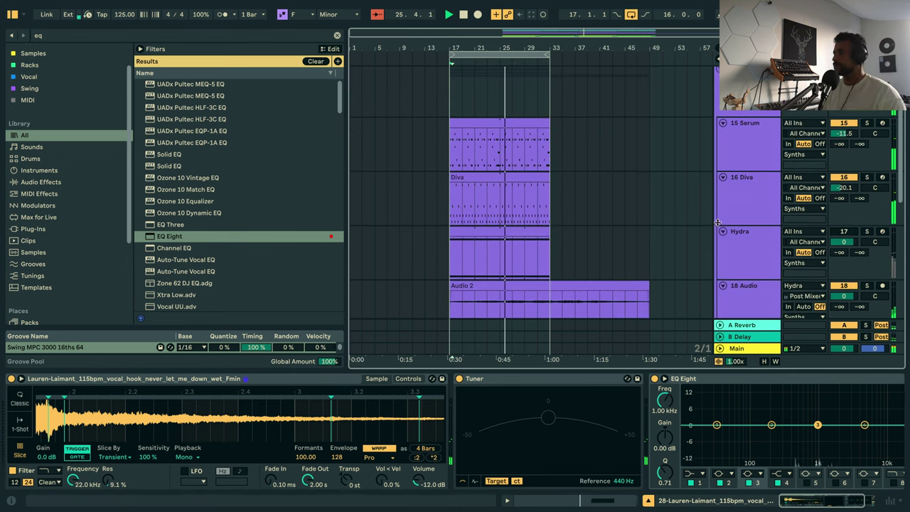
{"action": "scroll", "coordinate": [698, 206], "scroll_direction": "down", "scroll_amount": 10}
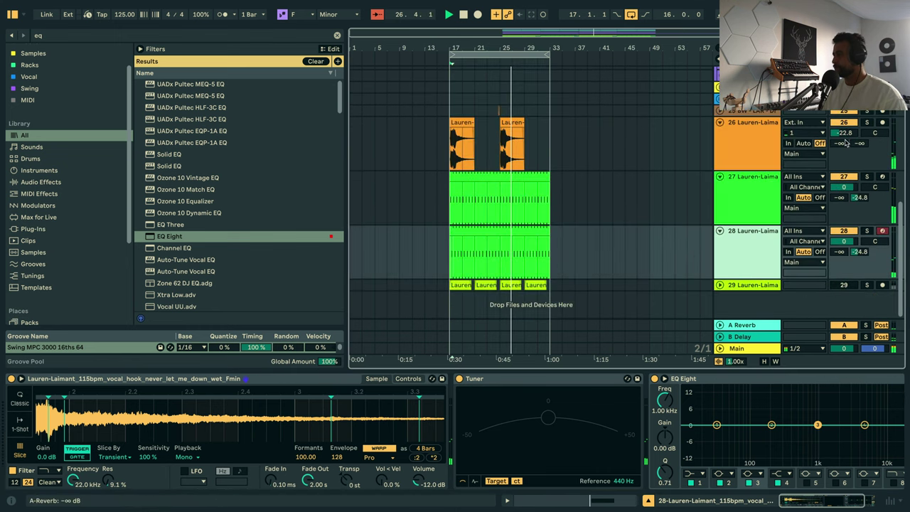
{"action": "left_click_drag", "start_coordinate": [843, 133], "coordinate": [843, 105]}
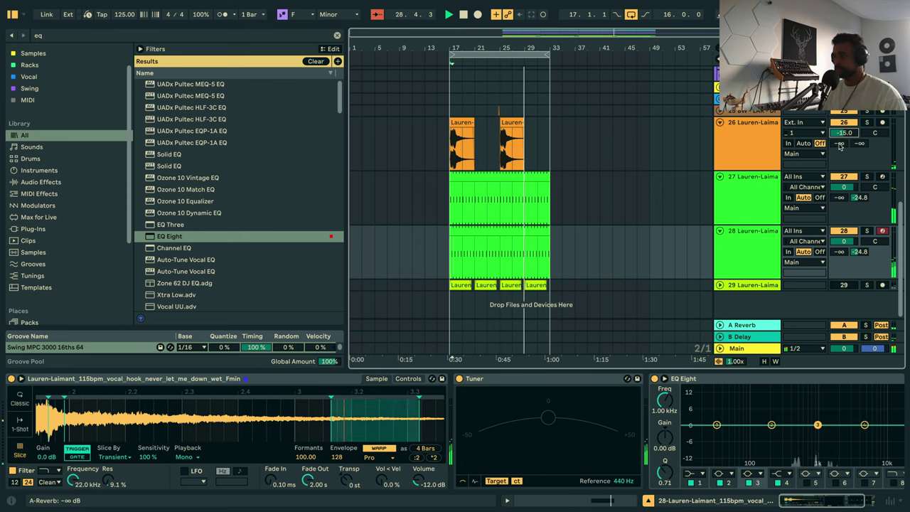
{"action": "left_click", "coordinate": [450, 148]}
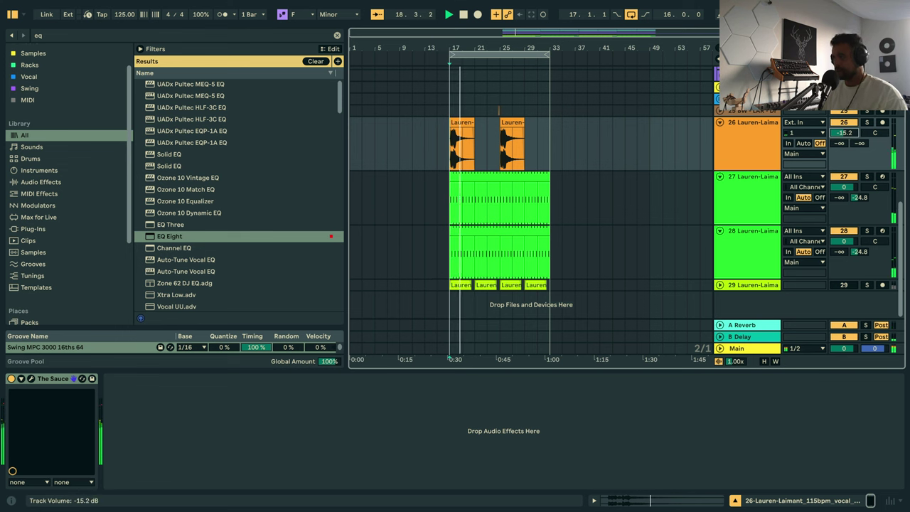
Copy the 16-bar kick and drums section from bar 17 to bar 1 and start playback.
{"action": "scroll", "coordinate": [668, 199], "scroll_direction": "up", "scroll_amount": 10}
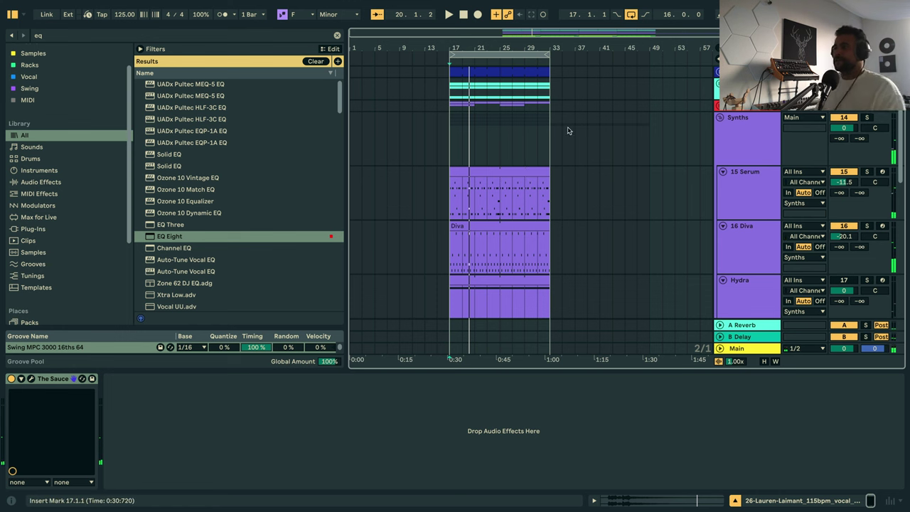
{"action": "left_click", "coordinate": [472, 56]}
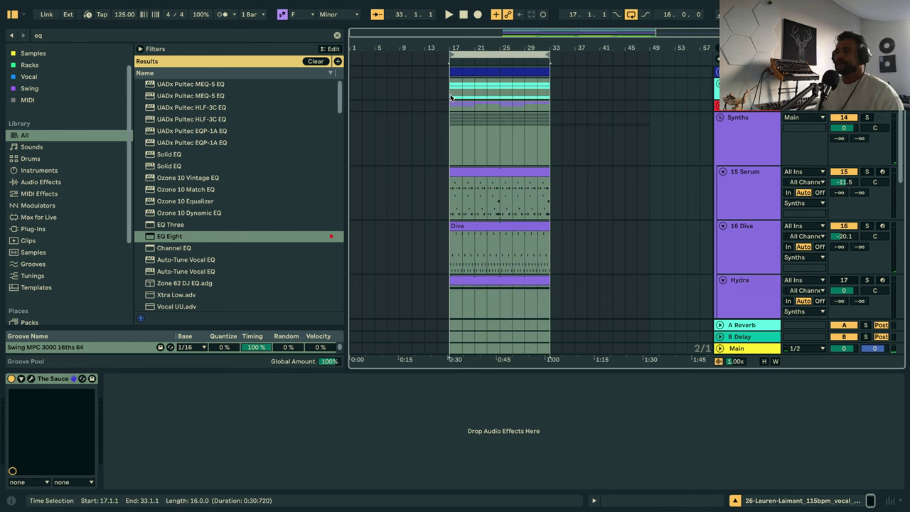
{"action": "left_click", "coordinate": [387, 74]}
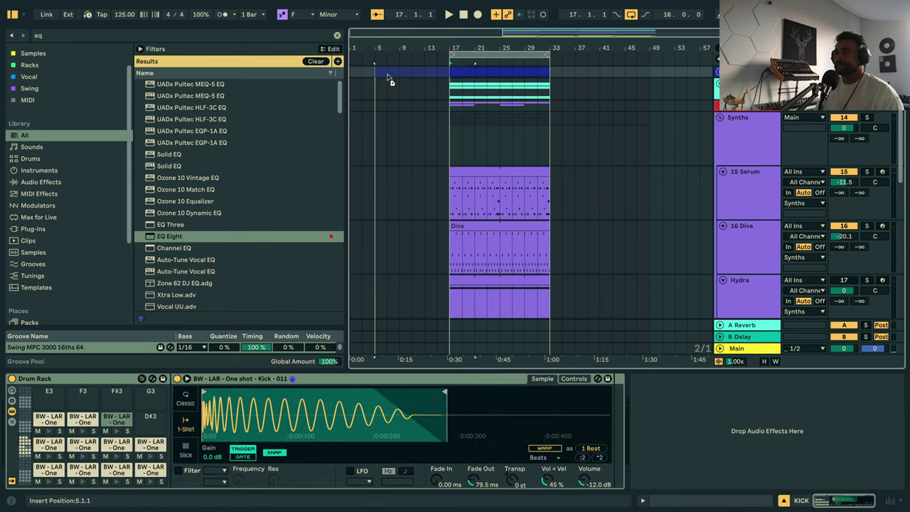
{"action": "left_click_drag", "start_coordinate": [388, 75], "coordinate": [378, 74]}
{"action": "key", "text": "space"}
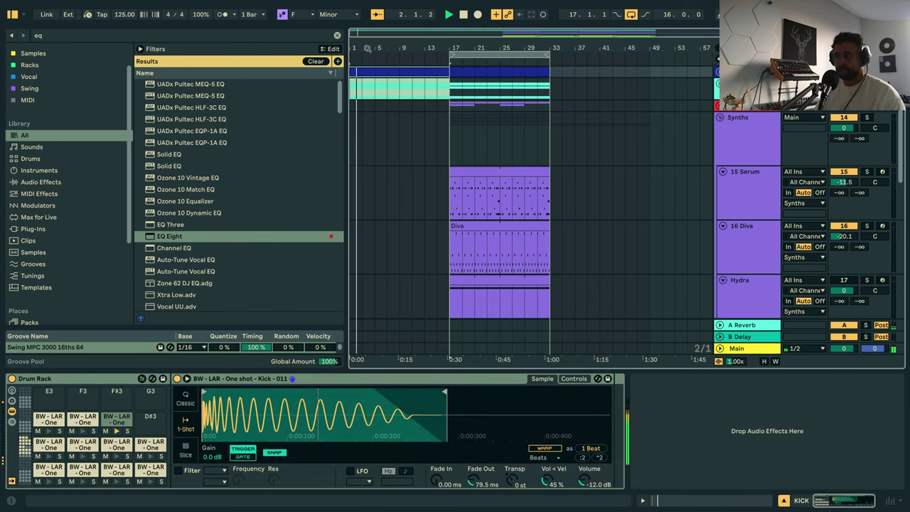
Fill bars 1 to 33 of track 18 with the Audio 2 clip and delete its remainder from bar 33 to 49.
{"action": "key", "text": "plus"}
{"action": "scroll", "coordinate": [548, 260], "scroll_direction": "down", "scroll_amount": 3}
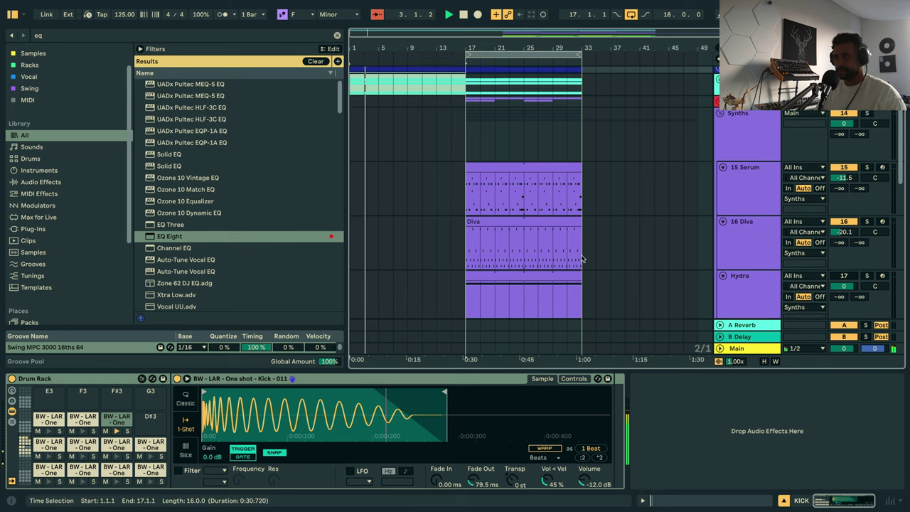
{"action": "left_click_drag", "start_coordinate": [507, 264], "coordinate": [392, 264]}
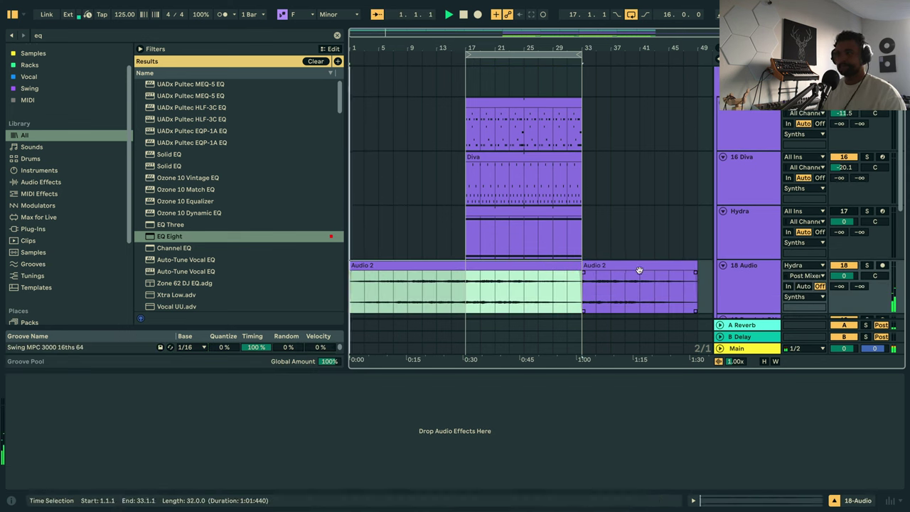
{"action": "left_click", "coordinate": [596, 266]}
{"action": "key", "text": "Delete"}
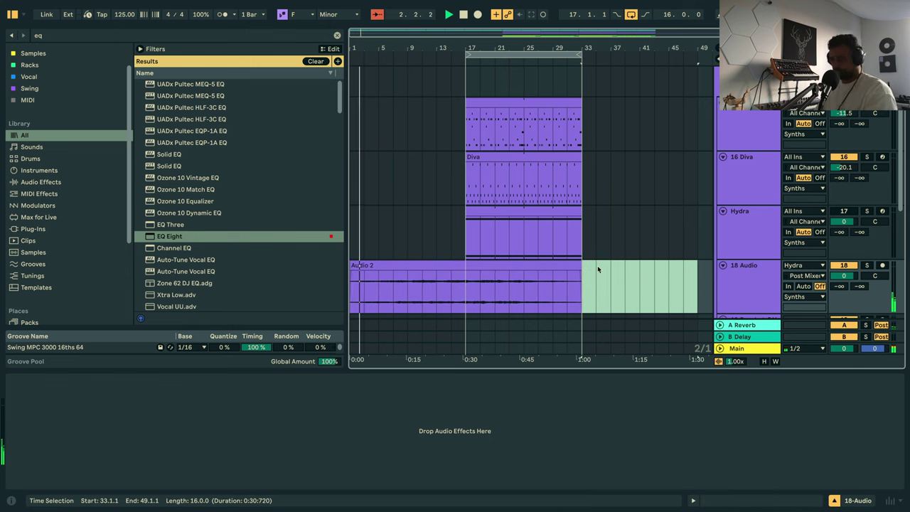
Replace the Hats clip in bars 1 to 9 with a copy of the bars 9 to 17 clip.
{"action": "scroll", "coordinate": [462, 156], "scroll_direction": "up", "scroll_amount": 3}
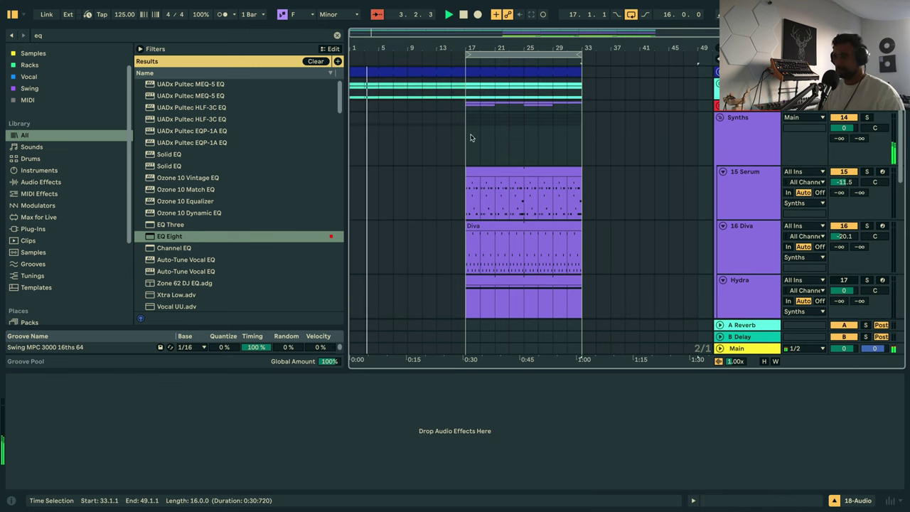
{"action": "scroll", "coordinate": [497, 178], "scroll_direction": "up", "scroll_amount": 5}
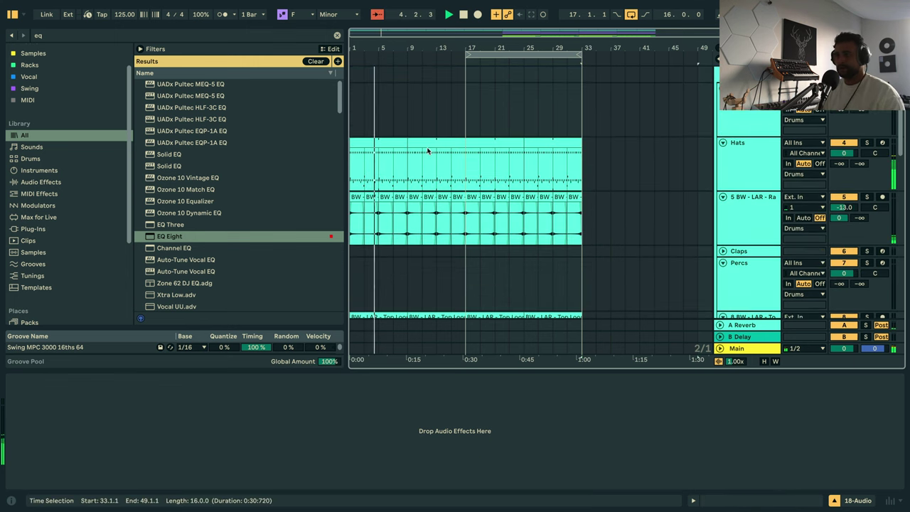
{"action": "left_click", "coordinate": [389, 143]}
{"action": "key", "text": "Delete"}
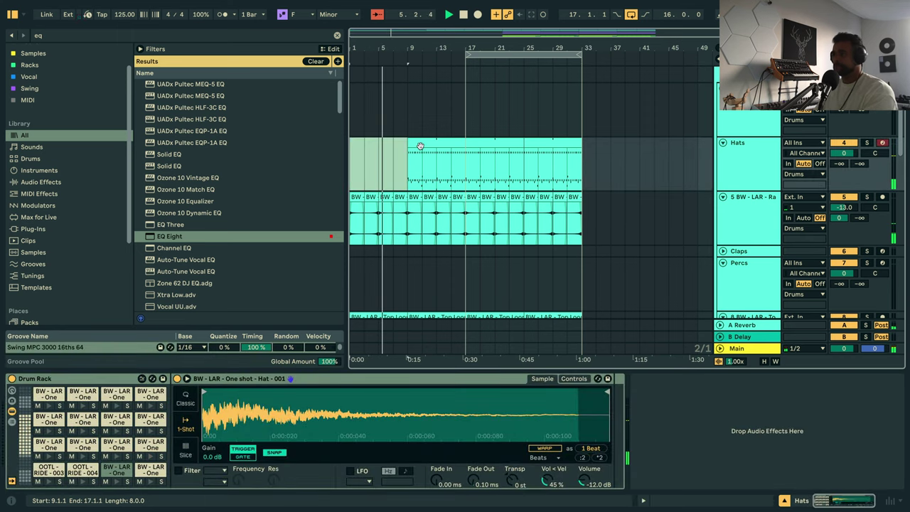
{"action": "left_click", "coordinate": [420, 145]}
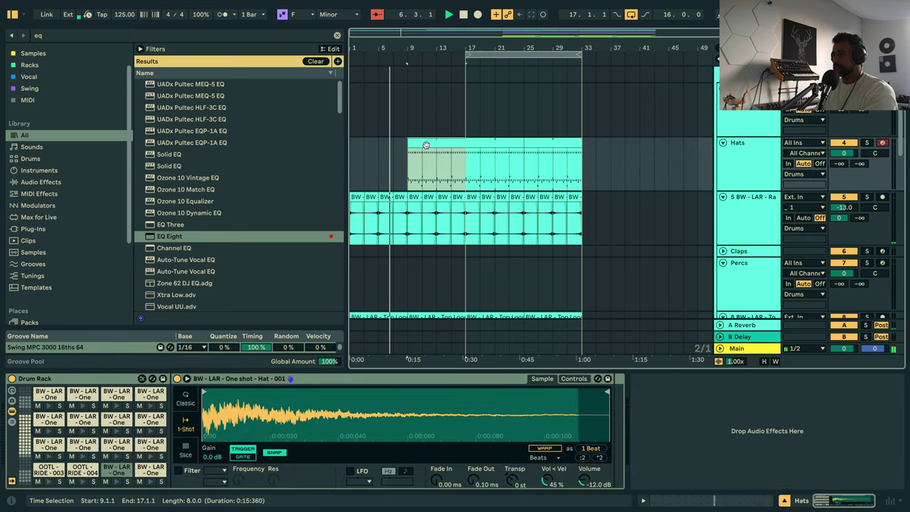
{"action": "left_click_drag", "start_coordinate": [429, 140], "coordinate": [371, 140], "text": "alt"}
Delete all Hat - 021 notes from the Hats clip at bar 1.
{"action": "double_click", "coordinate": [372, 140]}
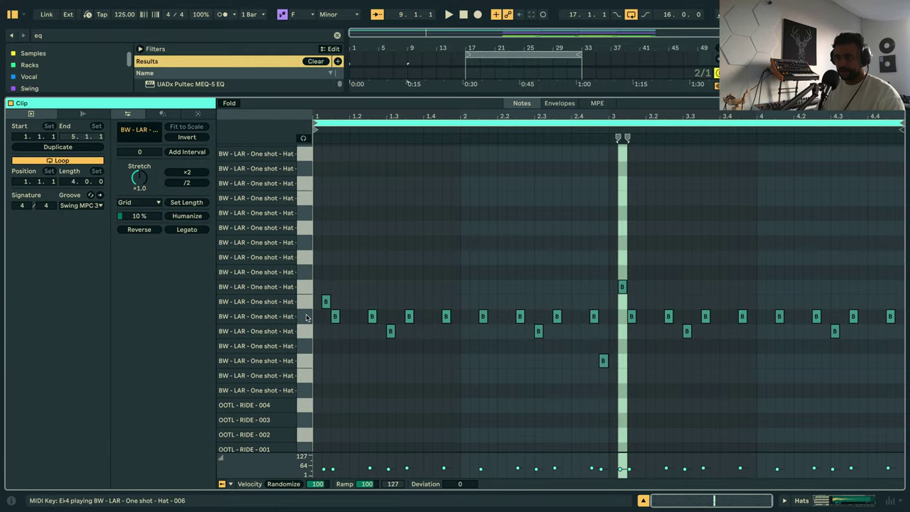
{"action": "key", "text": "ctrl+a"}
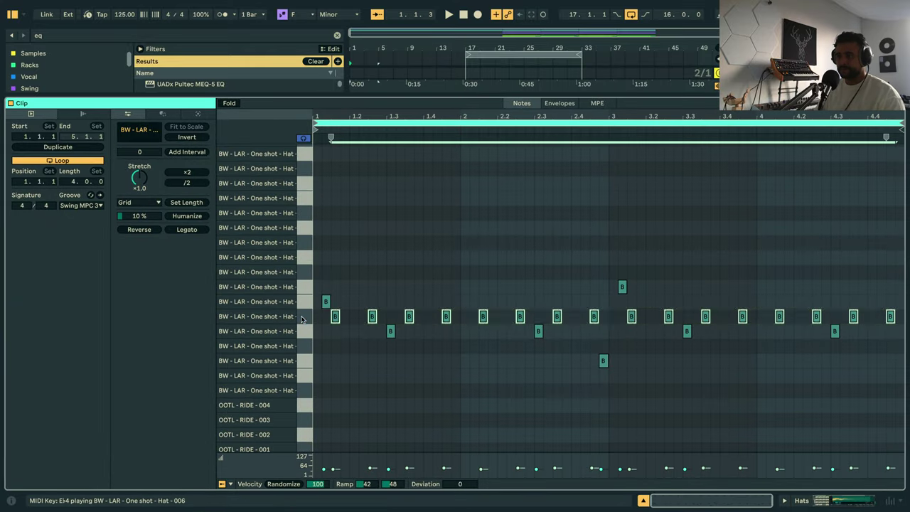
{"action": "scroll", "coordinate": [301, 320], "scroll_direction": "down", "scroll_amount": 4}
{"action": "scroll", "coordinate": [300, 284], "scroll_direction": "up", "scroll_amount": 6}
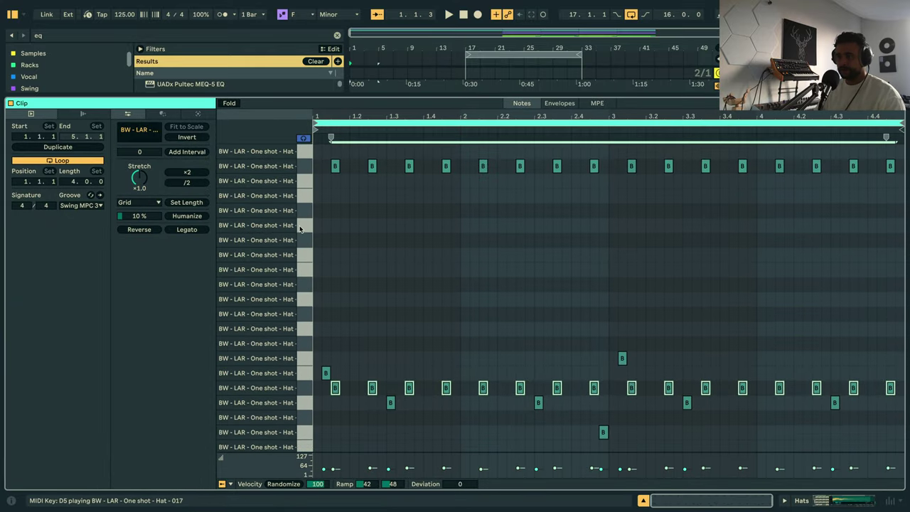
{"action": "left_click", "coordinate": [305, 169]}
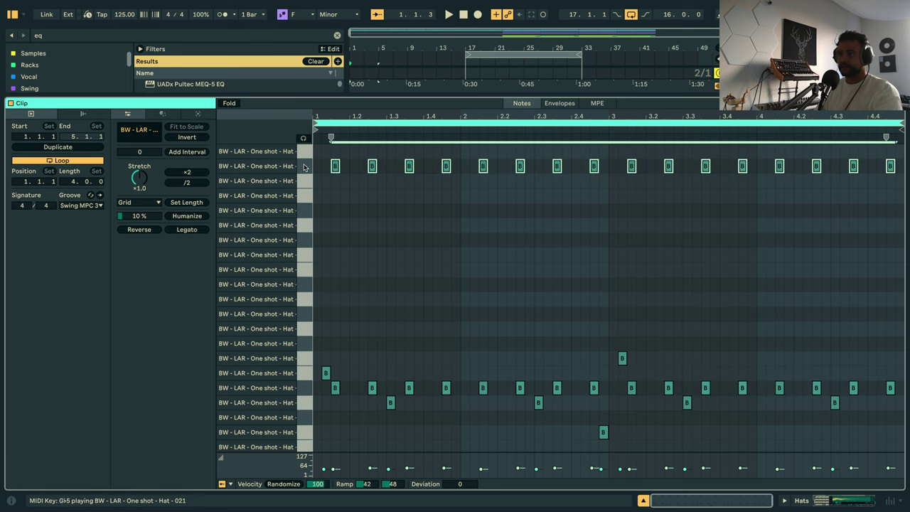
{"action": "key", "text": "Delete"}
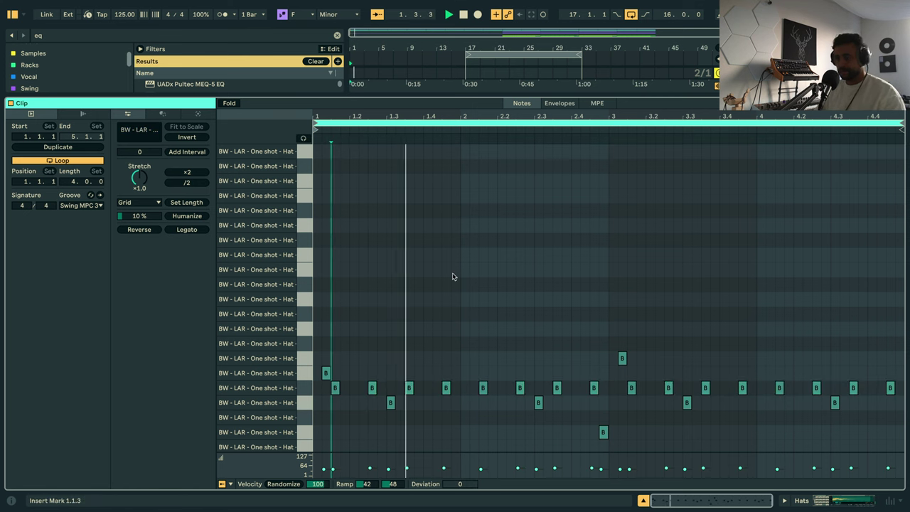
Extend the thinned-out Hats clip to bar 17 and pull the start of the following Hats clip back to 16.3.1.
{"action": "key", "text": "shift+Tab"}
{"action": "scroll", "coordinate": [406, 113], "scroll_direction": "up", "scroll_amount": 3}
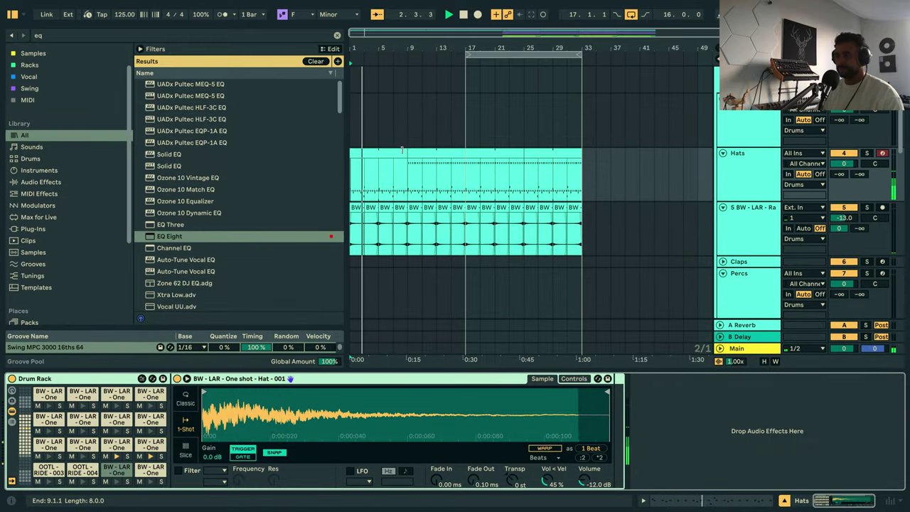
{"action": "left_click_drag", "start_coordinate": [401, 149], "coordinate": [461, 152]}
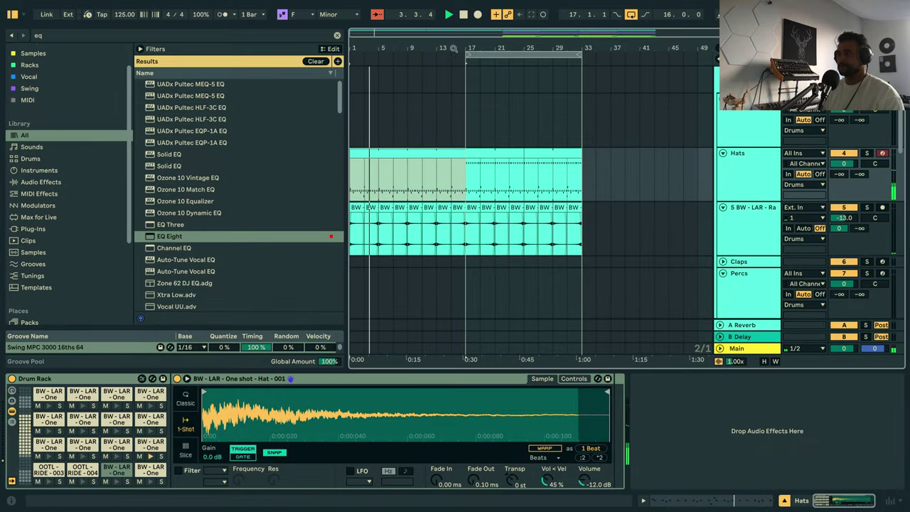
{"action": "left_click_drag", "start_coordinate": [454, 48], "coordinate": [495, 152]}
{"action": "scroll", "coordinate": [459, 65], "scroll_direction": "down", "scroll_amount": 1}
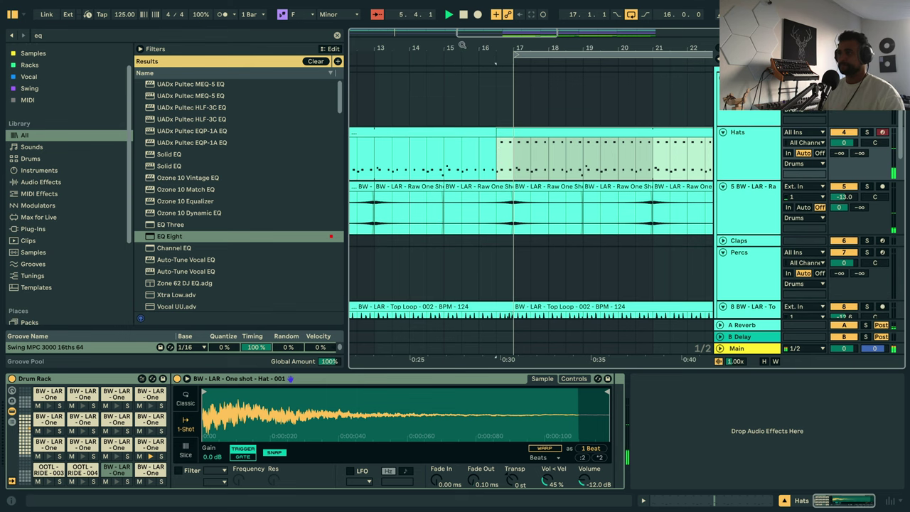
Extend the first Top Loop clip on track 8 to bar 33, making it one clip across bars 1 to 33.
{"action": "left_click_drag", "start_coordinate": [462, 45], "coordinate": [461, 8]}
{"action": "scroll", "coordinate": [462, 111], "scroll_direction": "down", "scroll_amount": 5}
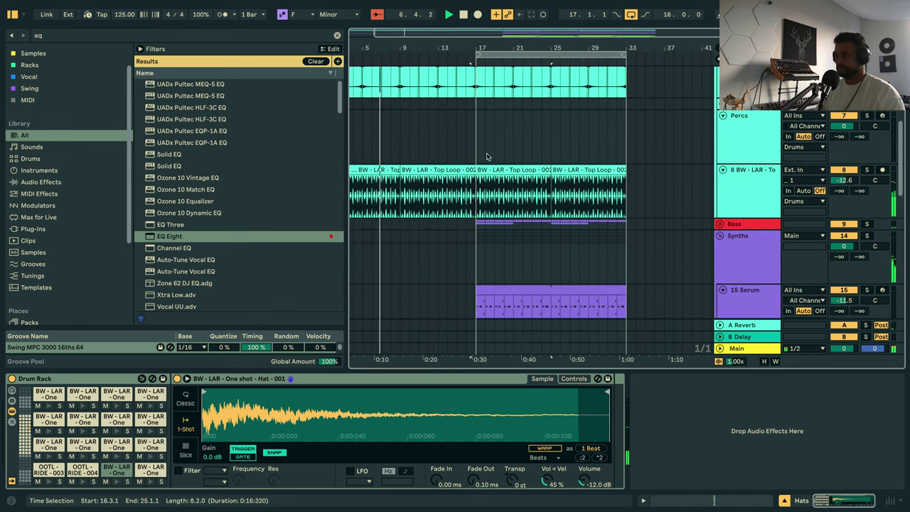
{"action": "scroll", "coordinate": [487, 157], "scroll_direction": "up", "scroll_amount": 1}
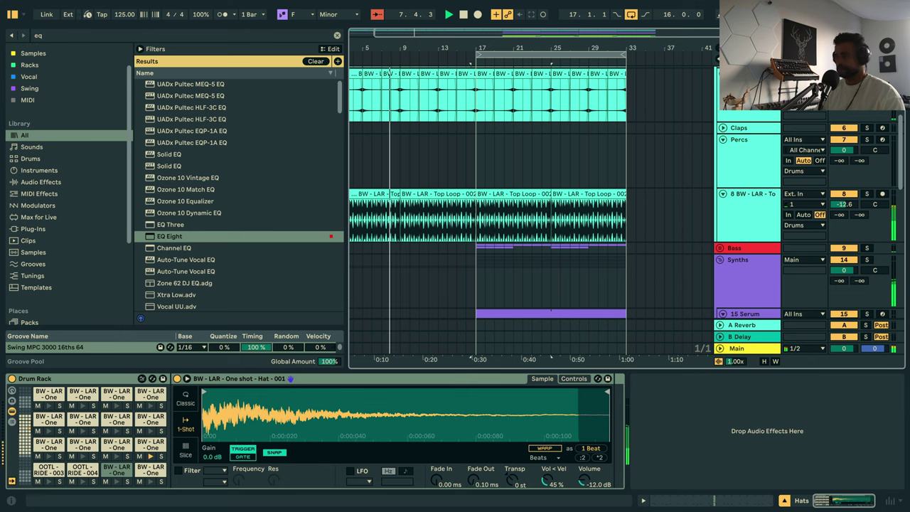
{"action": "left_click", "coordinate": [495, 206]}
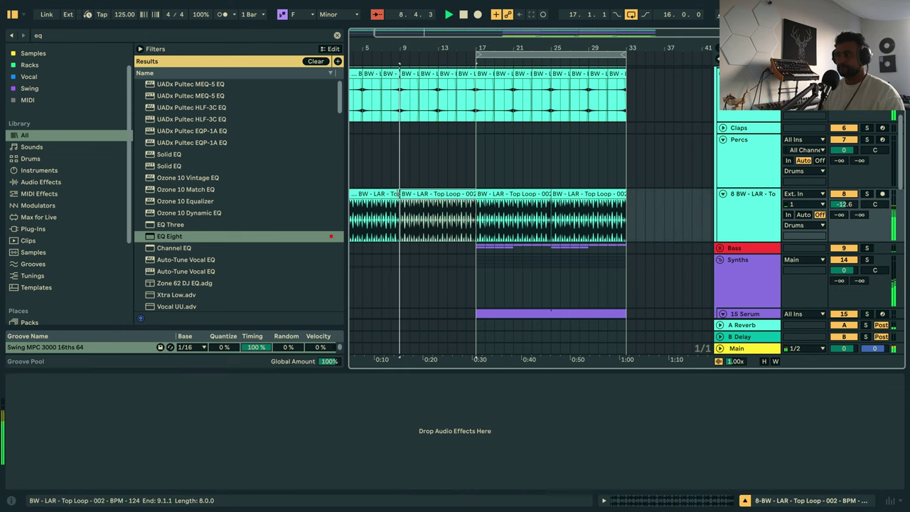
{"action": "left_click_drag", "start_coordinate": [495, 207], "coordinate": [628, 204]}
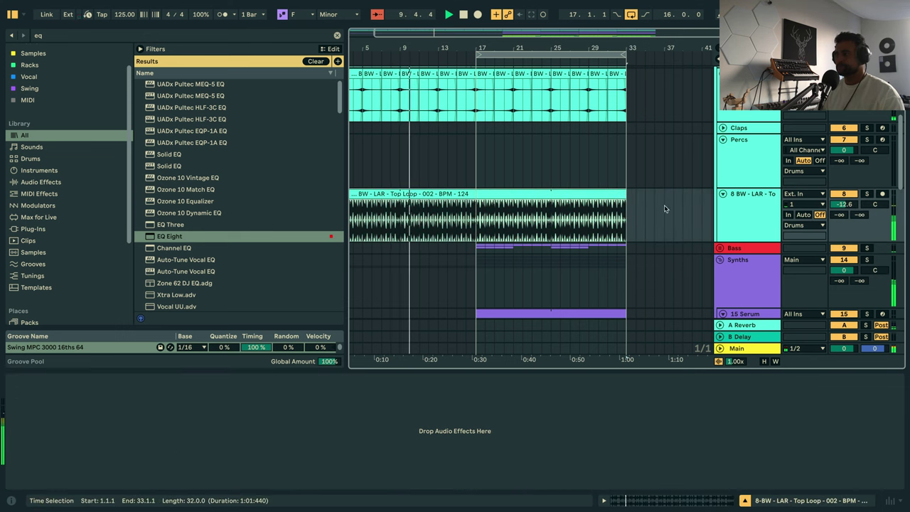
Unfold the Claps track in the Drums group.
{"action": "scroll", "coordinate": [740, 163], "scroll_direction": "up", "scroll_amount": 3}
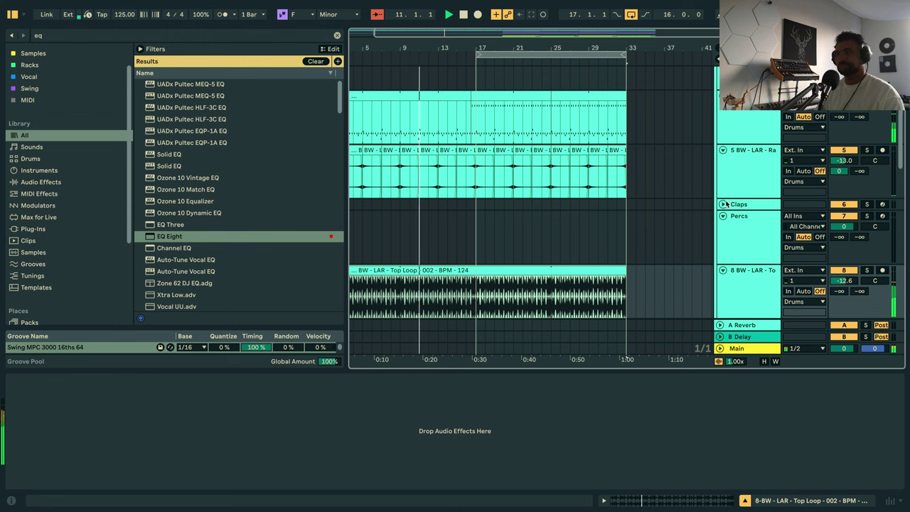
{"action": "left_click", "coordinate": [724, 204]}
{"action": "scroll", "coordinate": [548, 203], "scroll_direction": "down", "scroll_amount": 10}
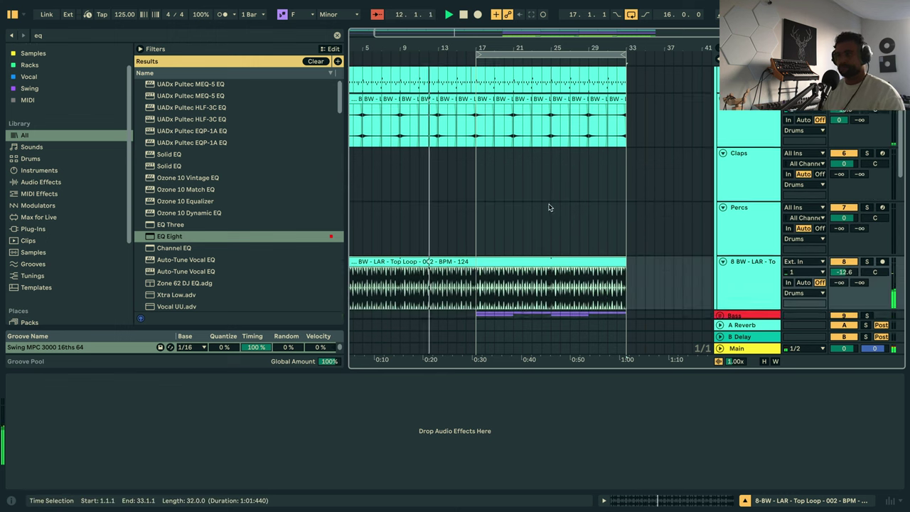
{"action": "scroll", "coordinate": [488, 266], "scroll_direction": "down", "scroll_amount": 10}
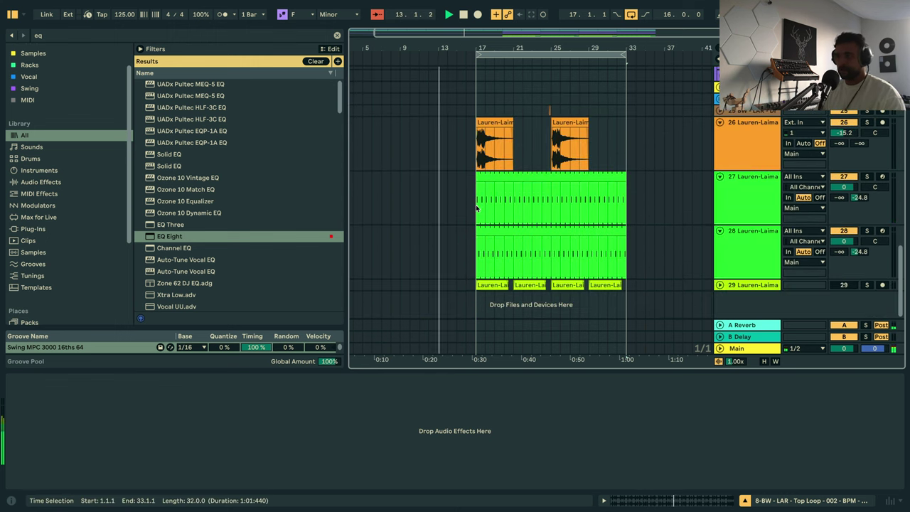
Extend the start of the sliced vocal chop clip on track 27 back to bar 9 and play it from there.
{"action": "left_click_drag", "start_coordinate": [476, 178], "coordinate": [410, 185]}
{"action": "left_click", "coordinate": [402, 187]}
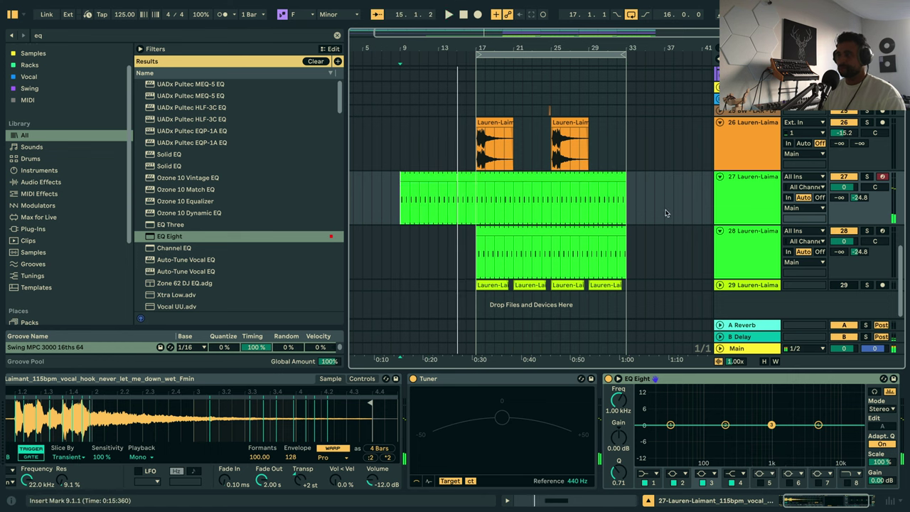
{"action": "key", "text": "space"}
{"action": "key", "text": "space"}
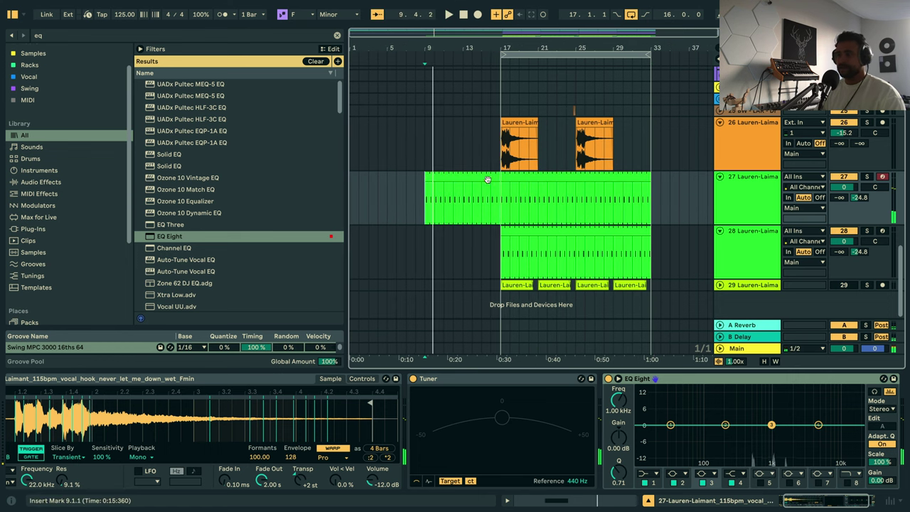
Reset the track 27 vocal sampler's transpose to 0 st and lower the track volume to -8.9 dB.
{"action": "left_click", "coordinate": [295, 482]}
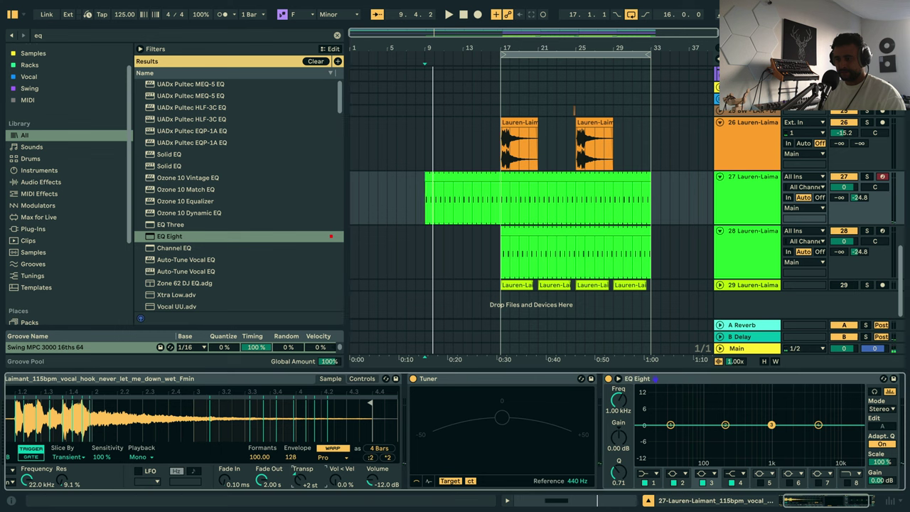
{"action": "key", "text": "space"}
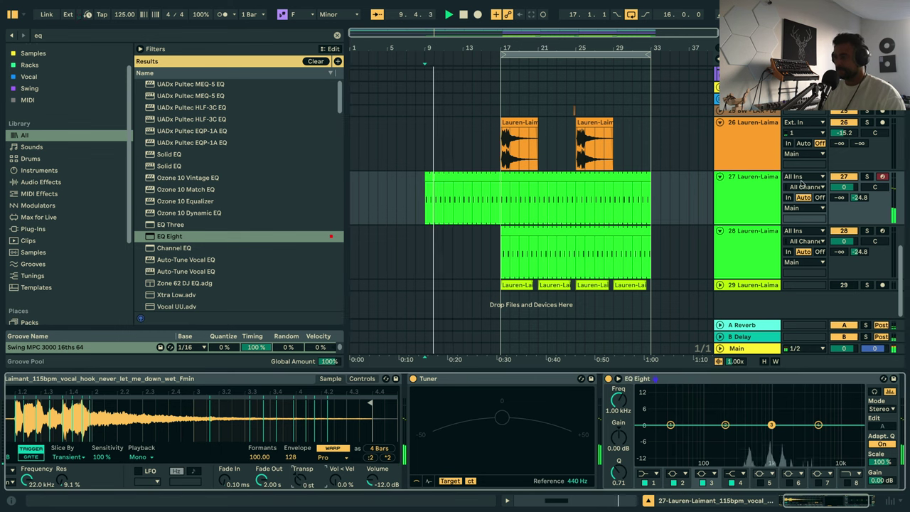
{"action": "left_click_drag", "start_coordinate": [843, 186], "coordinate": [844, 188]}
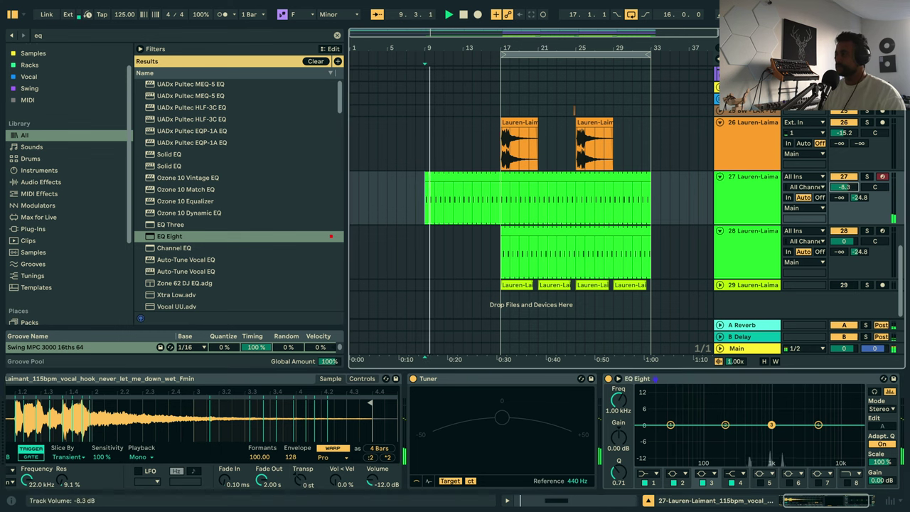
On track 27's EQ Eight, make band 1 a low cut, dip band 3 around 3.2 kHz and add a band 8 high cut at about 5.5 kHz.
{"action": "left_click", "coordinate": [644, 472]}
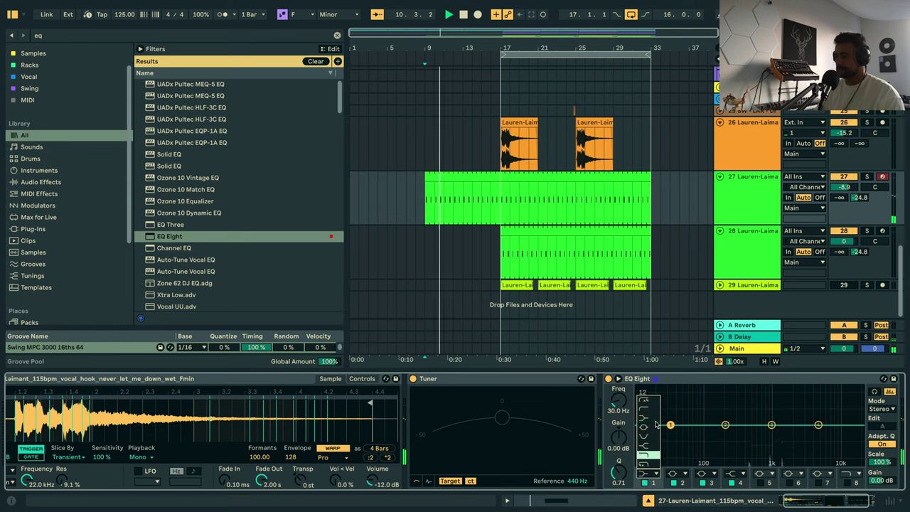
{"action": "left_click", "coordinate": [645, 403]}
{"action": "left_click_drag", "start_coordinate": [667, 433], "coordinate": [709, 436]}
{"action": "left_click_drag", "start_coordinate": [771, 424], "coordinate": [805, 441]}
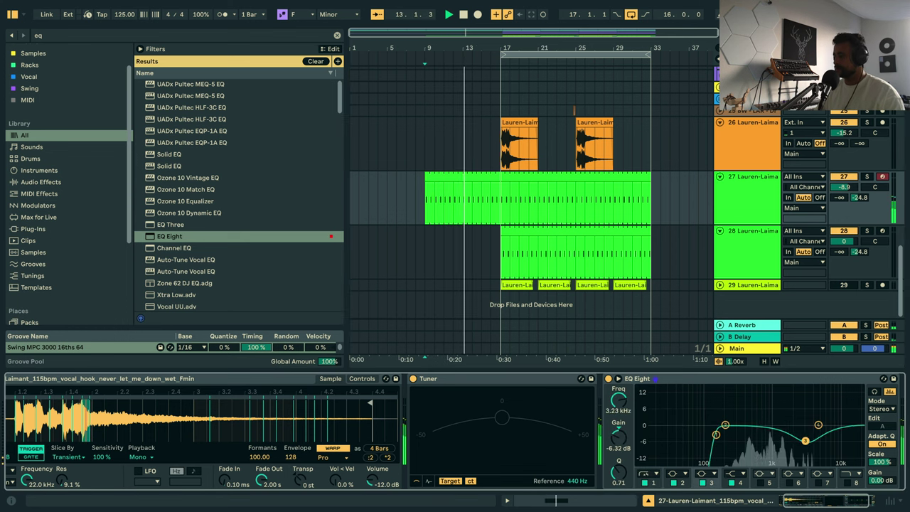
{"action": "left_click", "coordinate": [847, 481]}
{"action": "left_click_drag", "start_coordinate": [851, 433], "coordinate": [818, 428]}
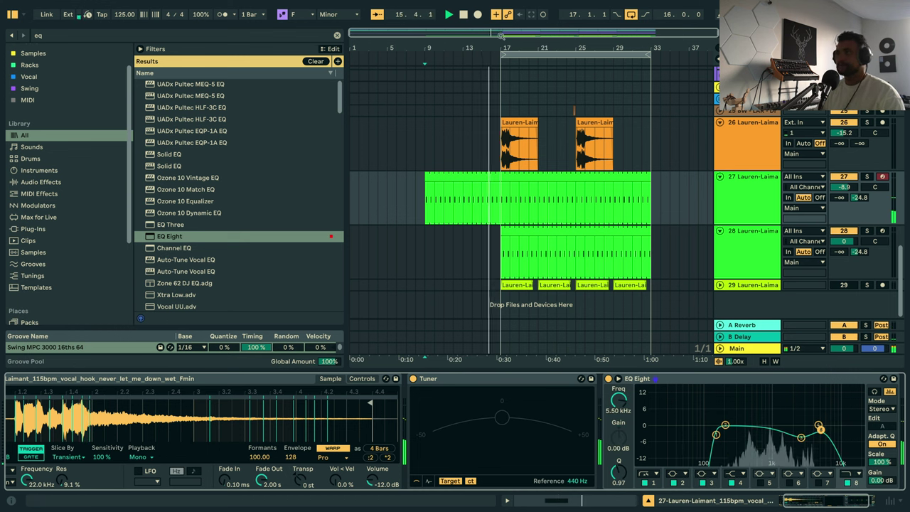
Play the intro from bar 9 and check how the vocal chops sit with the drum, synth and vocal tracks.
{"action": "left_click_drag", "start_coordinate": [500, 44], "coordinate": [434, 14]}
{"action": "scroll", "coordinate": [505, 95], "scroll_direction": "up", "scroll_amount": 15}
{"action": "key", "text": "space"}
{"action": "scroll", "coordinate": [505, 96], "scroll_direction": "up", "scroll_amount": 2}
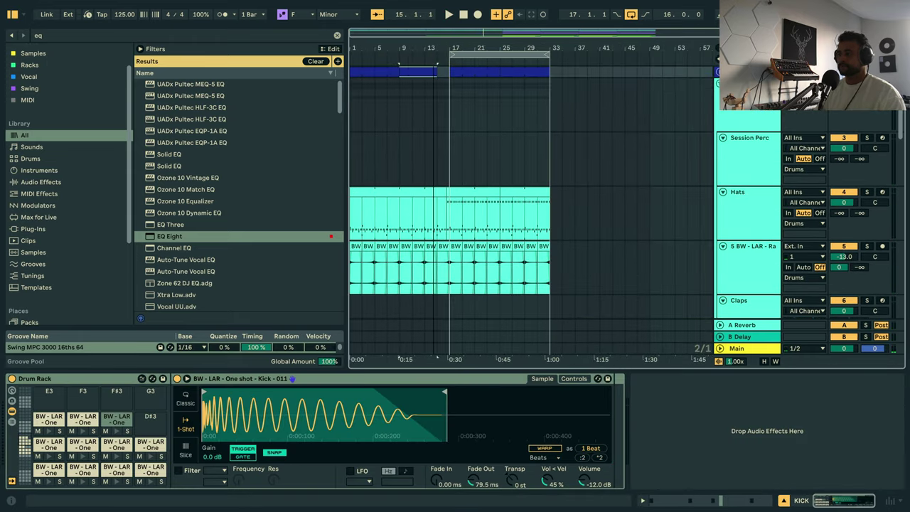
{"action": "left_click", "coordinate": [394, 106]}
{"action": "scroll", "coordinate": [444, 206], "scroll_direction": "down", "scroll_amount": 5}
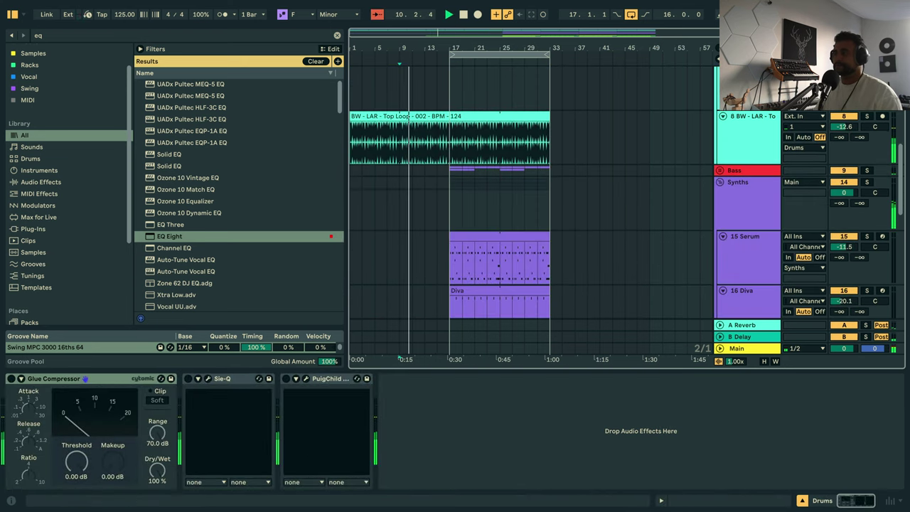
{"action": "left_click_drag", "start_coordinate": [442, 47], "coordinate": [479, 252]}
{"action": "scroll", "coordinate": [475, 241], "scroll_direction": "down", "scroll_amount": 5}
{"action": "scroll", "coordinate": [478, 228], "scroll_direction": "down", "scroll_amount": 3}
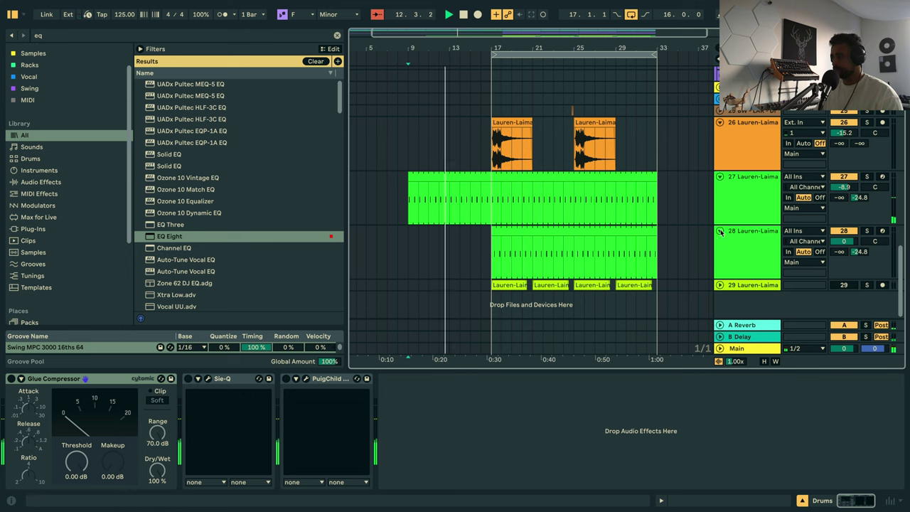
Try starting the Diva clip at bar 16 and the Serum clip at bar 25, then stop playback at bar 12.
{"action": "scroll", "coordinate": [698, 190], "scroll_direction": "up", "scroll_amount": 10}
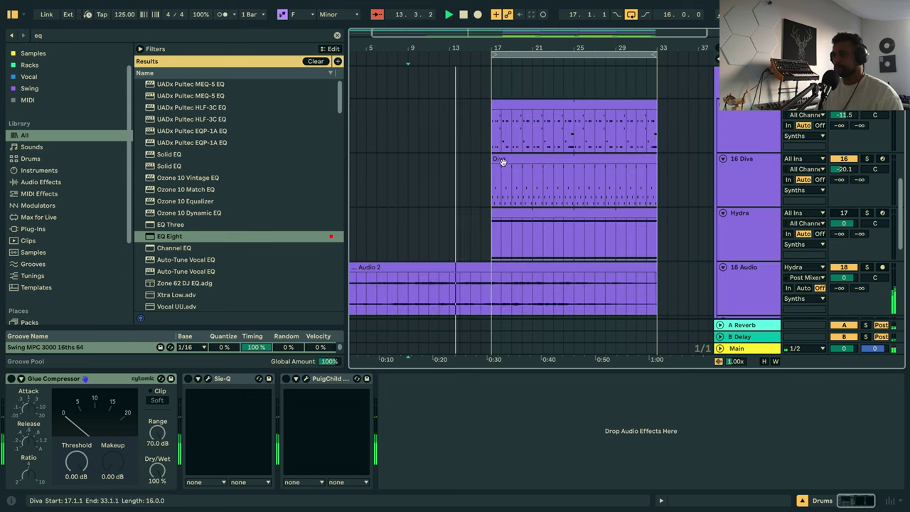
{"action": "left_click_drag", "start_coordinate": [495, 160], "coordinate": [486, 160]}
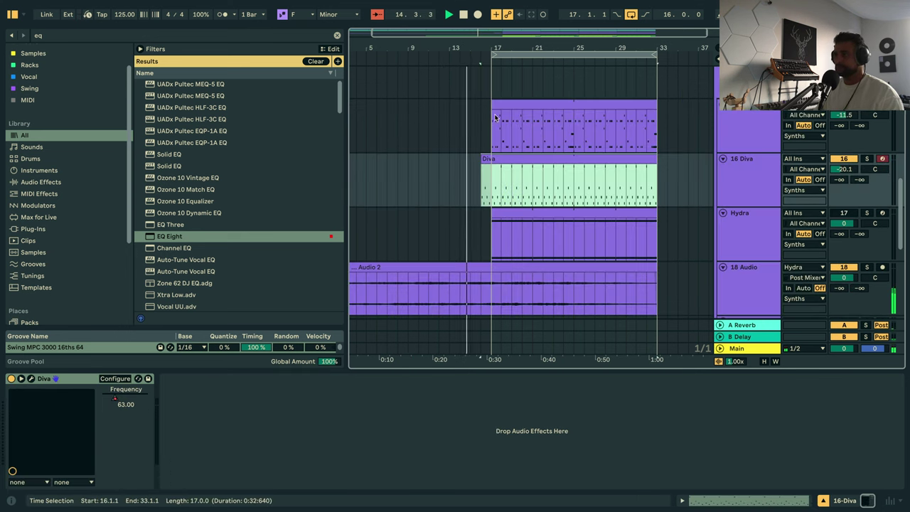
{"action": "left_click_drag", "start_coordinate": [494, 105], "coordinate": [574, 106]}
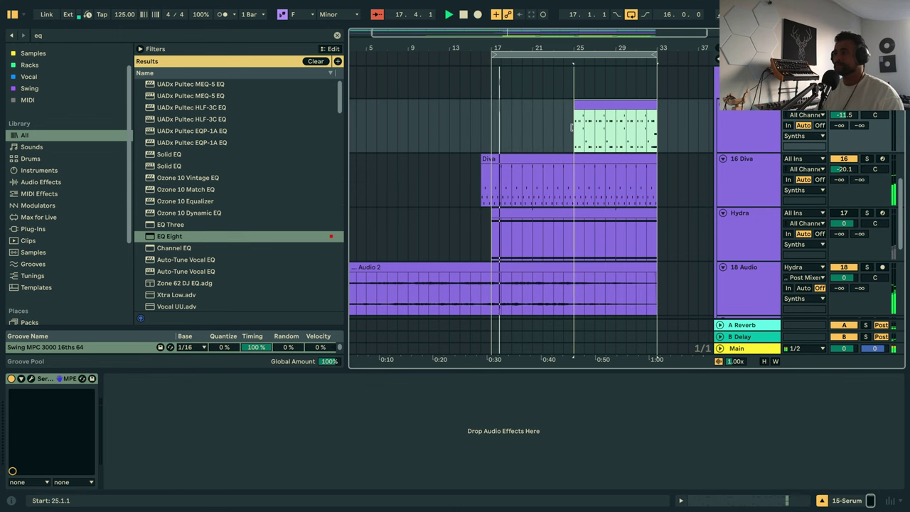
{"action": "scroll", "coordinate": [646, 272], "scroll_direction": "down", "scroll_amount": 5}
{"action": "left_click", "coordinate": [753, 196]}
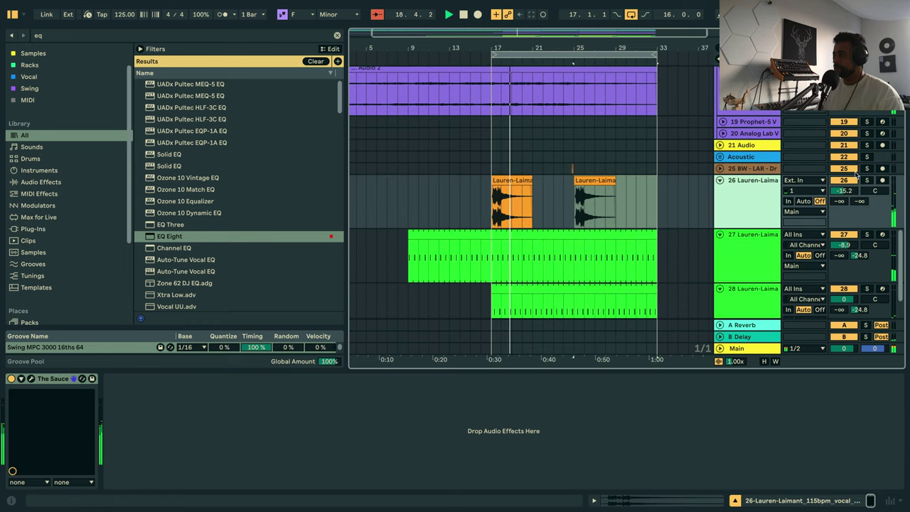
{"action": "left_click", "coordinate": [436, 131]}
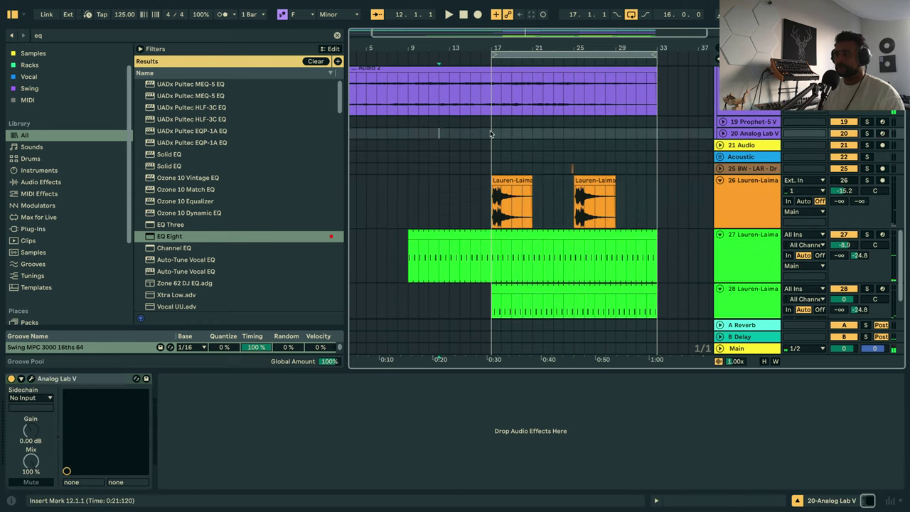
Swap the synth entries so the Serum clip starts at bar 16 and the Diva clip starts at bar 25.
{"action": "key", "text": "space"}
{"action": "scroll", "coordinate": [529, 163], "scroll_direction": "left", "scroll_amount": 1}
{"action": "scroll", "coordinate": [546, 172], "scroll_direction": "up", "scroll_amount": 5}
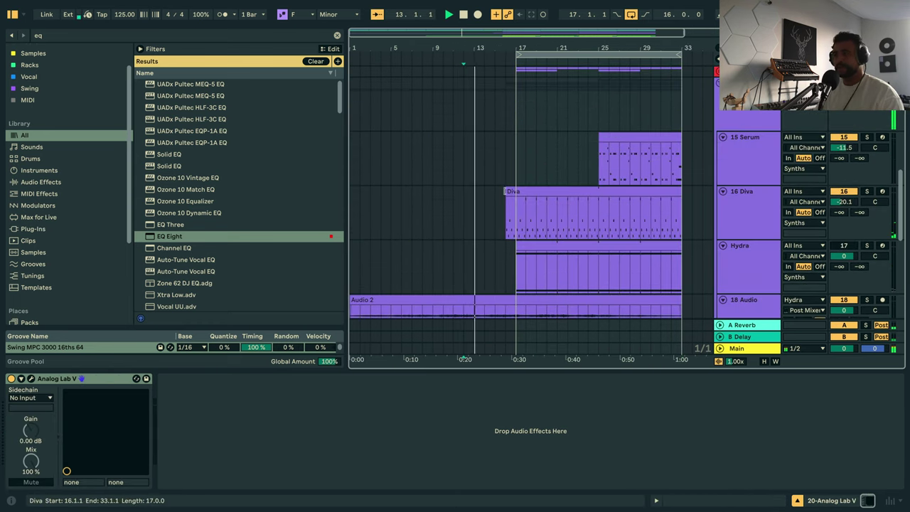
{"action": "left_click_drag", "start_coordinate": [506, 191], "coordinate": [516, 191]}
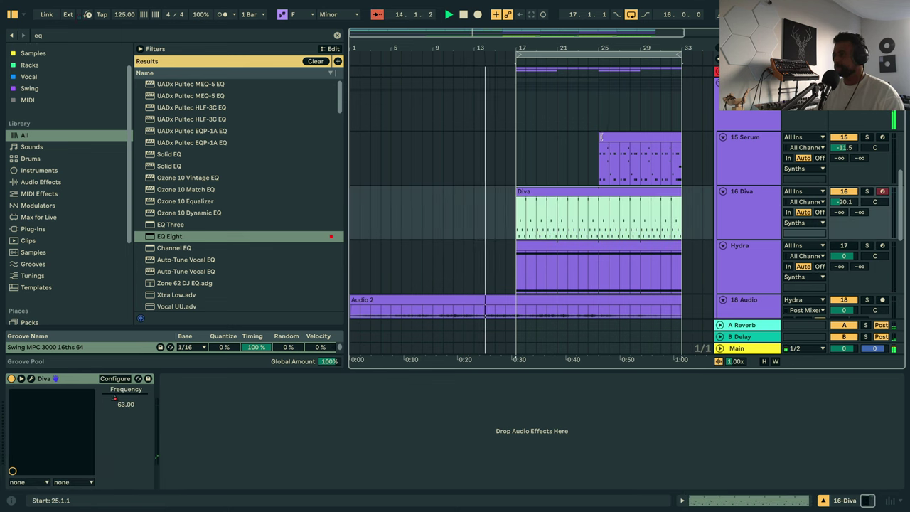
{"action": "left_click_drag", "start_coordinate": [599, 142], "coordinate": [506, 142]}
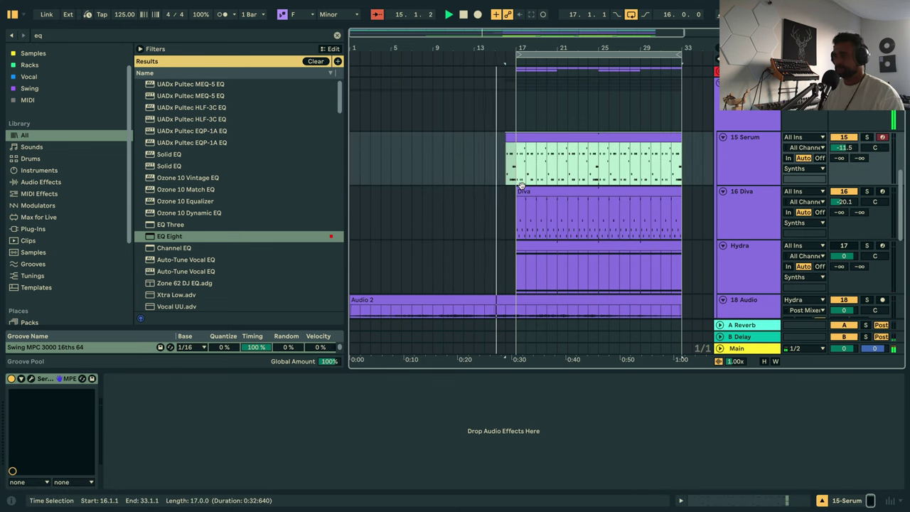
{"action": "left_click", "coordinate": [583, 205]}
{"action": "left_click_drag", "start_coordinate": [583, 205], "coordinate": [597, 207]}
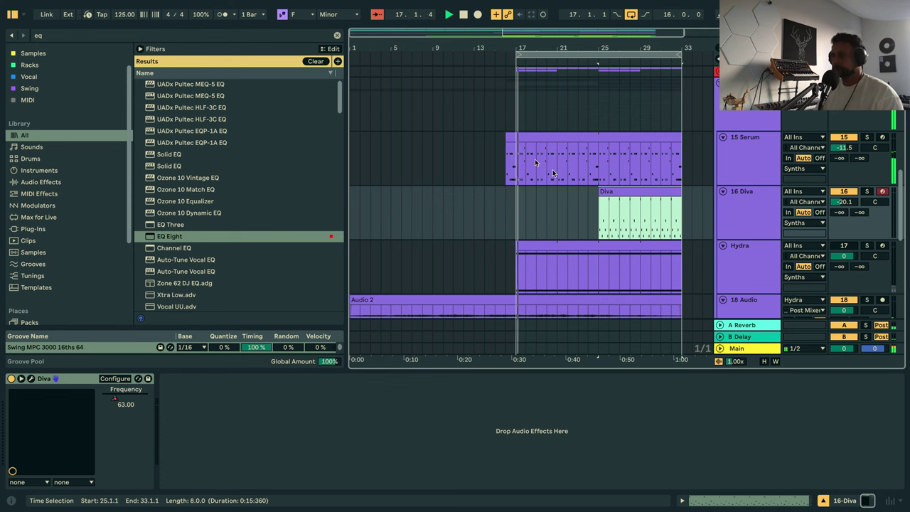
Trim the Serum clip's pickup to start at 16.3.1 and audition the transition into bar 17.
{"action": "left_click_drag", "start_coordinate": [513, 51], "coordinate": [511, 144]}
{"action": "left_click", "coordinate": [470, 152]}
{"action": "key", "text": "space"}
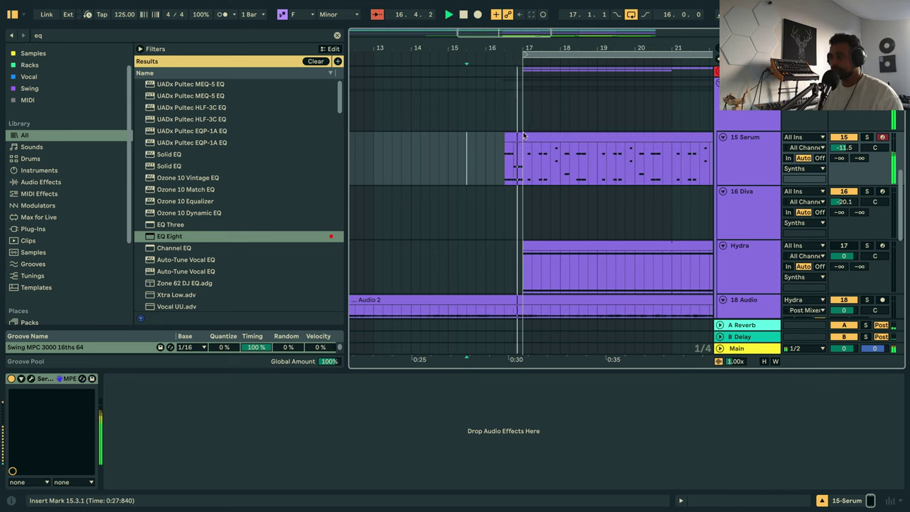
{"action": "left_click_drag", "start_coordinate": [506, 137], "coordinate": [514, 137]}
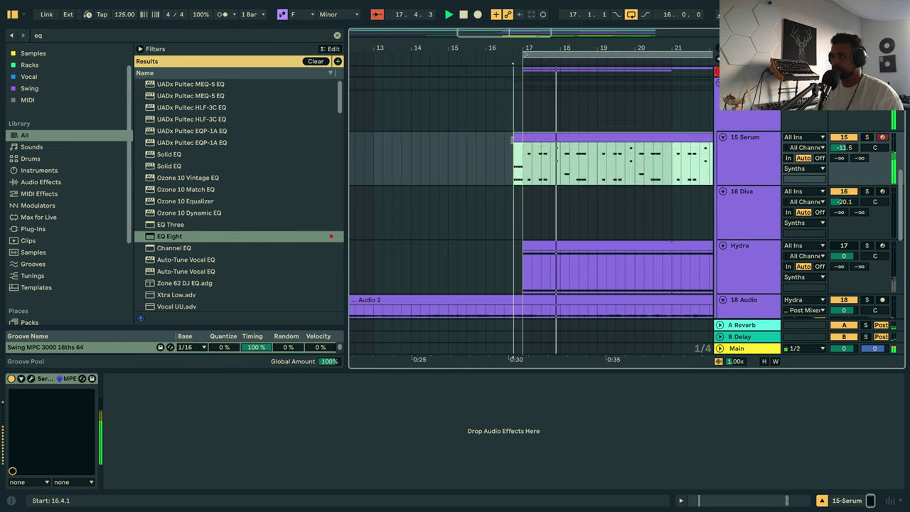
{"action": "left_click", "coordinate": [468, 149]}
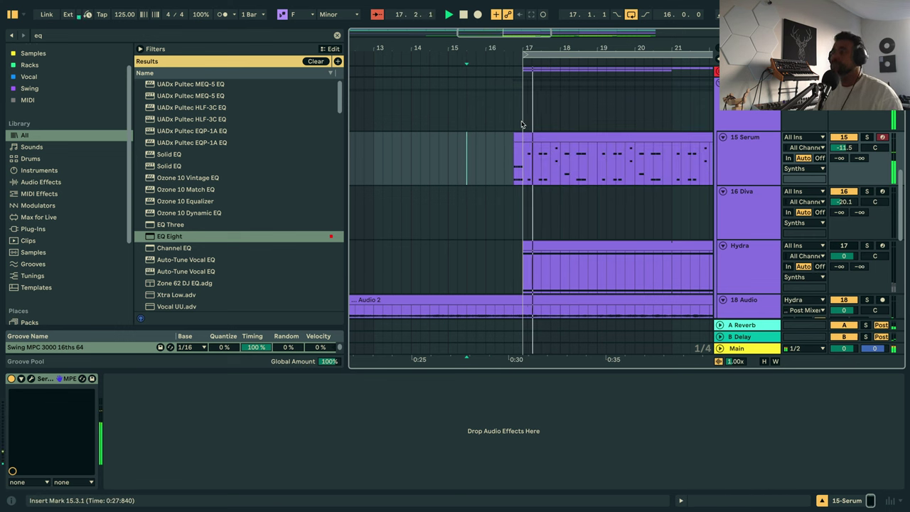
{"action": "left_click_drag", "start_coordinate": [513, 46], "coordinate": [469, 139]}
{"action": "key", "text": "space"}
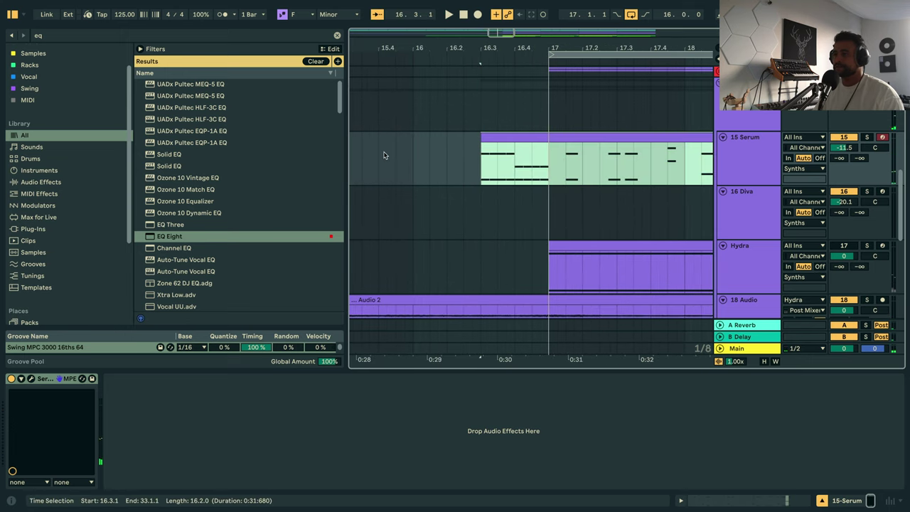
{"action": "left_click", "coordinate": [386, 152]}
{"action": "key", "text": "space"}
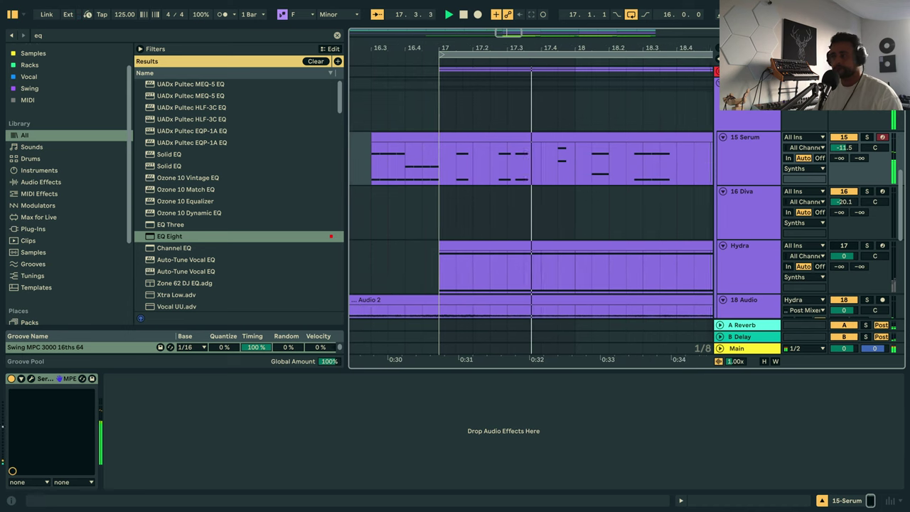
{"action": "left_click_drag", "start_coordinate": [471, 47], "coordinate": [465, 1]}
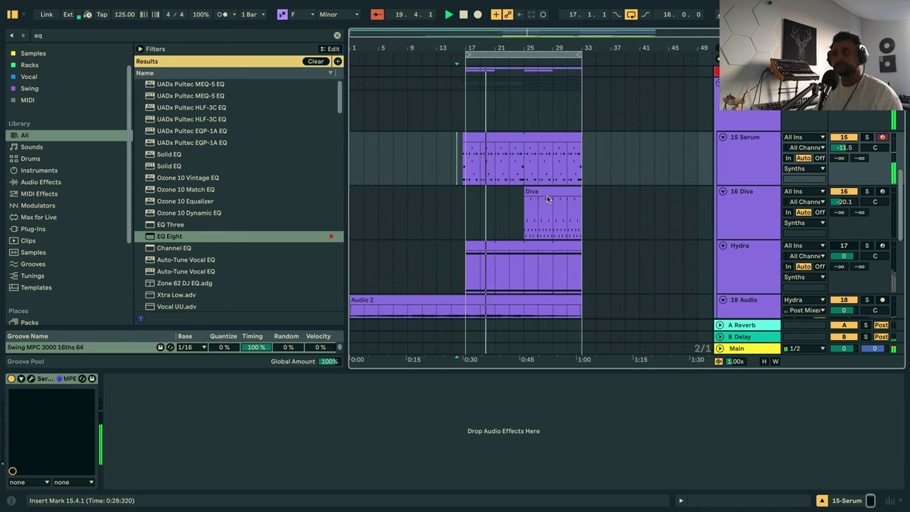
Lower the volume of the 18 Audio track to -3.2 dB.
{"action": "scroll", "coordinate": [568, 213], "scroll_direction": "down", "scroll_amount": 5}
{"action": "left_click", "coordinate": [746, 217]}
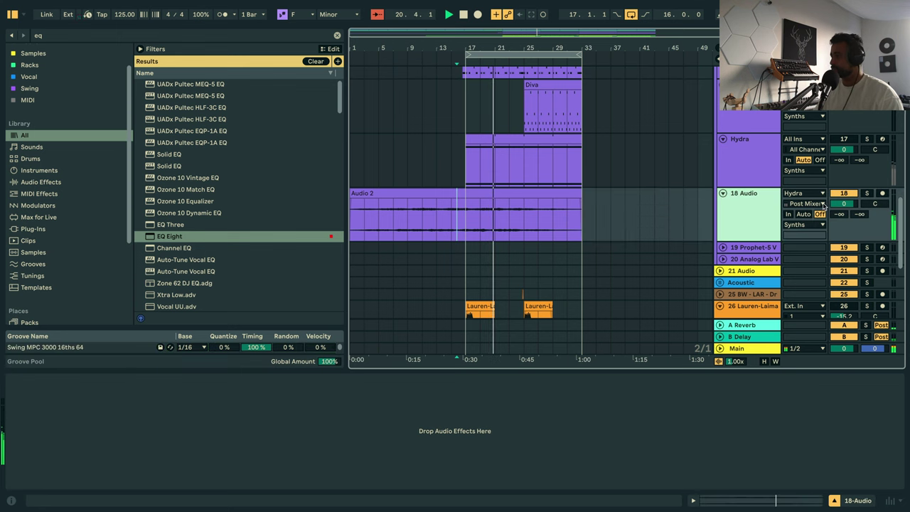
{"action": "scroll", "coordinate": [732, 227], "scroll_direction": "up", "scroll_amount": 5}
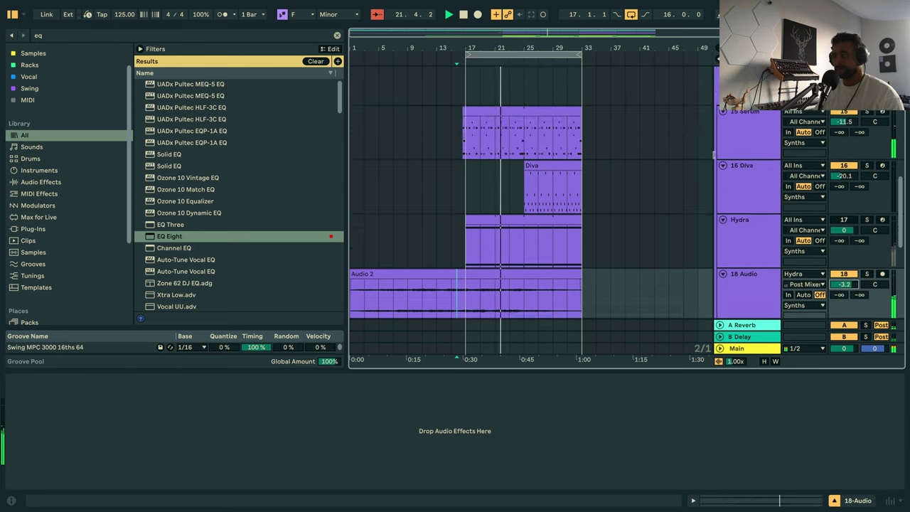
Set the Synths group's sidechain Compressor to Peak mode with a 0.09 ms attack and 13.6 ms release.
{"action": "left_click", "coordinate": [741, 281]}
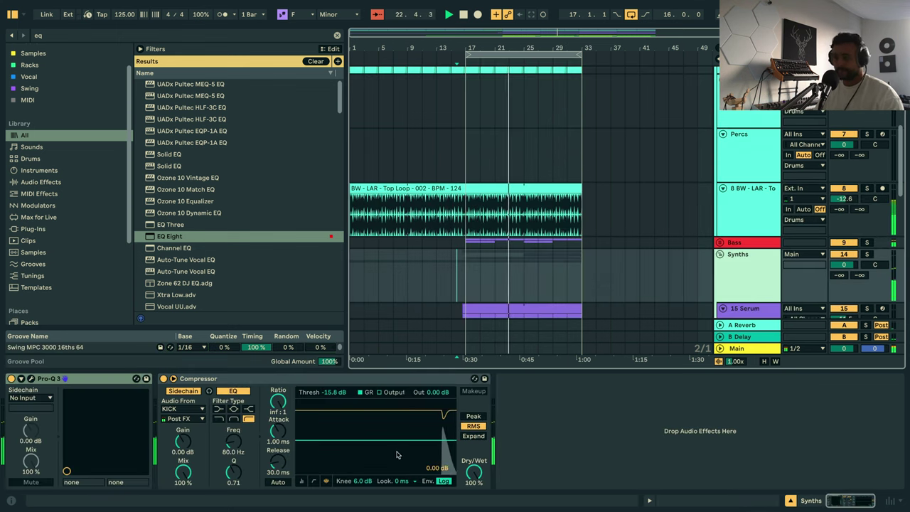
{"action": "left_click", "coordinate": [473, 416]}
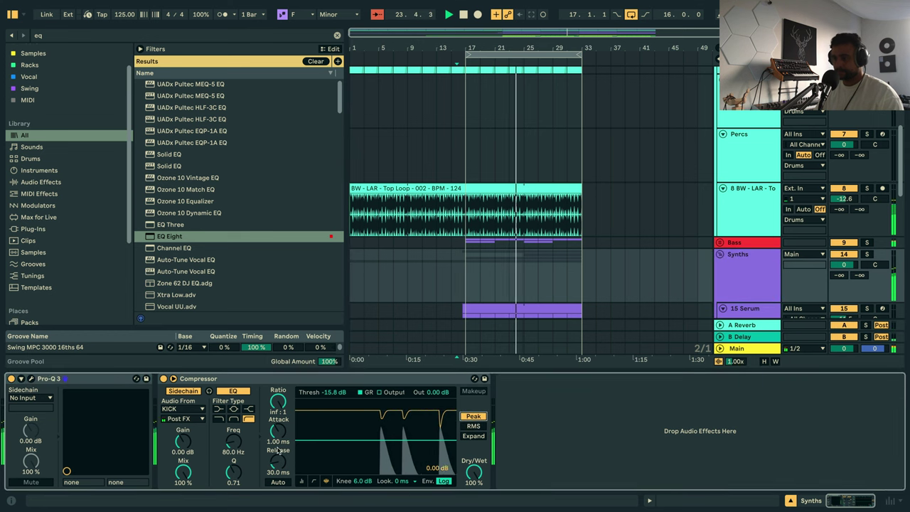
{"action": "left_click_drag", "start_coordinate": [278, 431], "coordinate": [280, 474]}
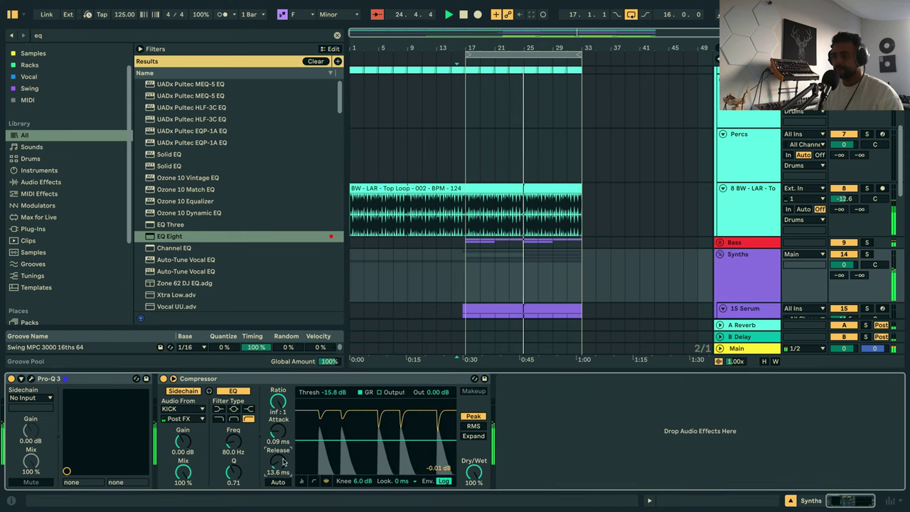
Shorten the arrangement loop to bars 25 to 33, where the Diva clip plays.
{"action": "scroll", "coordinate": [560, 214], "scroll_direction": "down", "scroll_amount": 3}
{"action": "scroll", "coordinate": [562, 214], "scroll_direction": "down", "scroll_amount": 3}
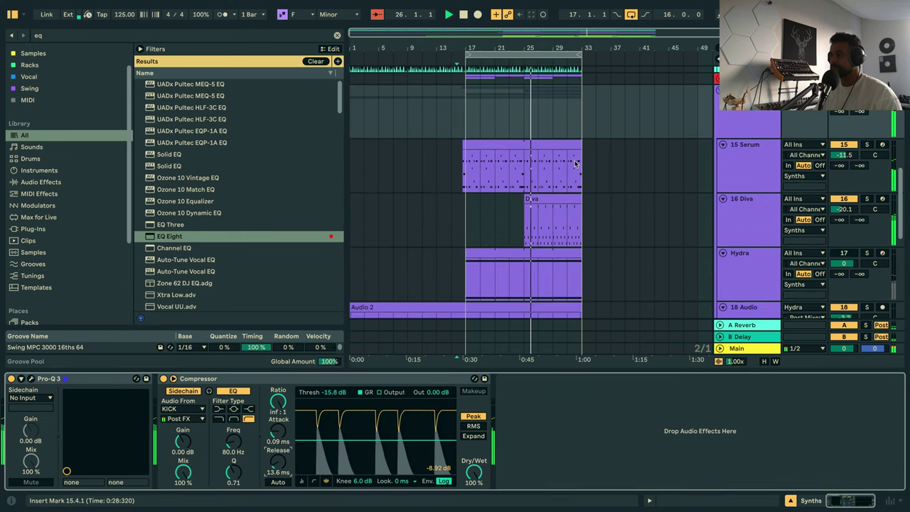
{"action": "left_click_drag", "start_coordinate": [549, 48], "coordinate": [491, 70]}
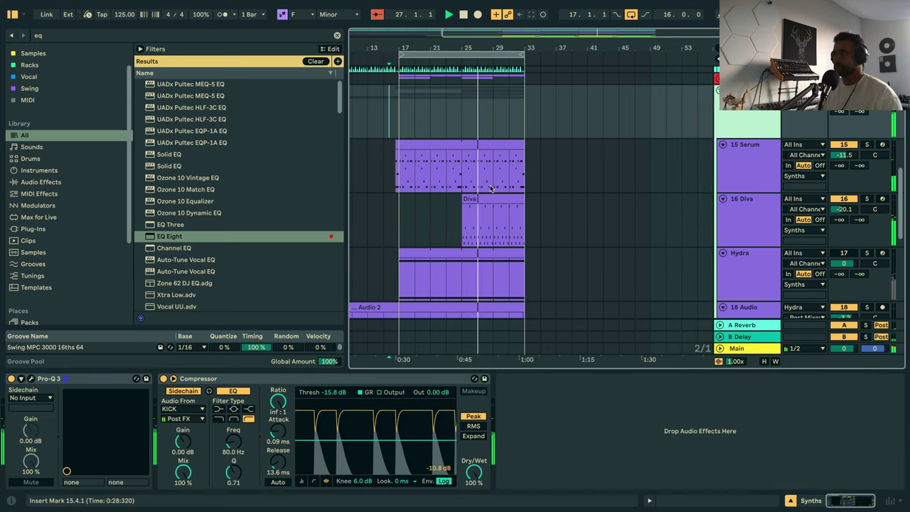
{"action": "left_click", "coordinate": [495, 202]}
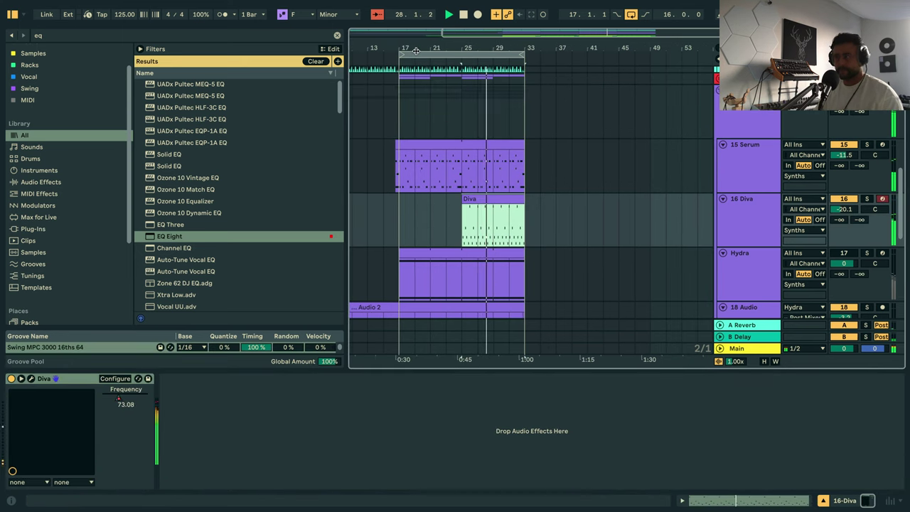
{"action": "left_click_drag", "start_coordinate": [400, 54], "coordinate": [462, 69]}
Duplicate the time of bars 25 to 33 across all tracks, extending the main section to bar 41.
{"action": "left_click", "coordinate": [487, 55]}
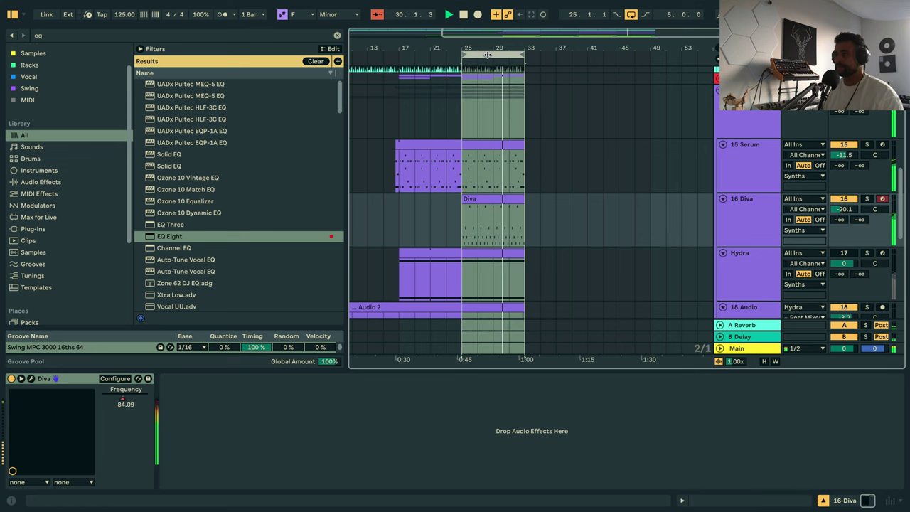
{"action": "right_click", "coordinate": [498, 56]}
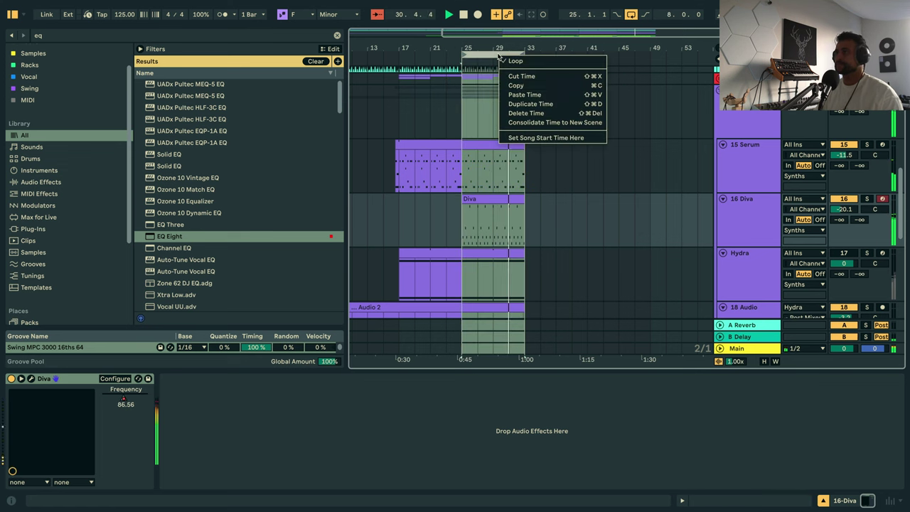
{"action": "left_click", "coordinate": [540, 98]}
{"action": "left_click", "coordinate": [618, 165]}
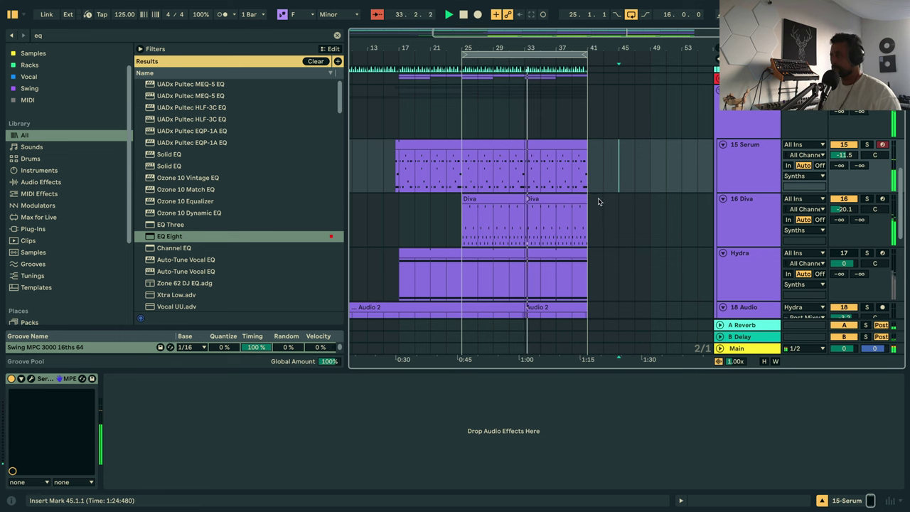
Play the arrangement from bar 25 while reviewing the synth and drum tracks.
{"action": "scroll", "coordinate": [618, 206], "scroll_direction": "down", "scroll_amount": 4}
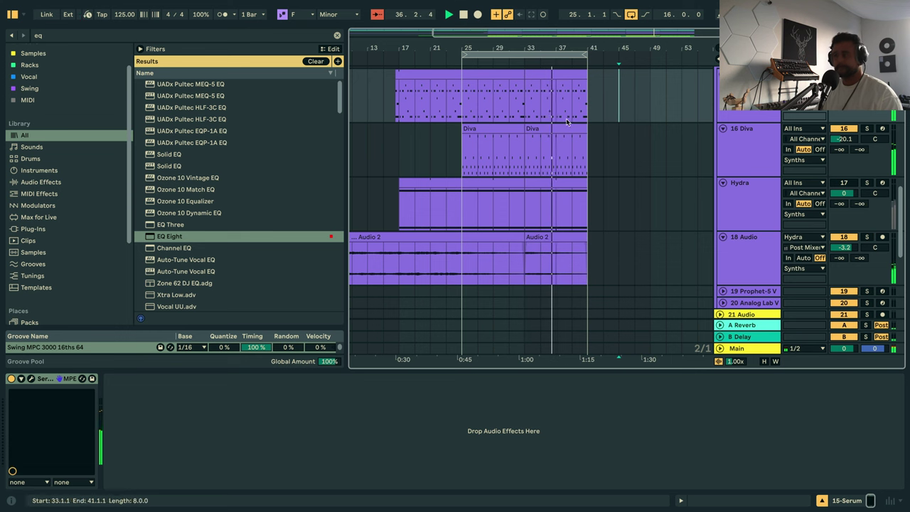
{"action": "scroll", "coordinate": [562, 135], "scroll_direction": "up", "scroll_amount": 10}
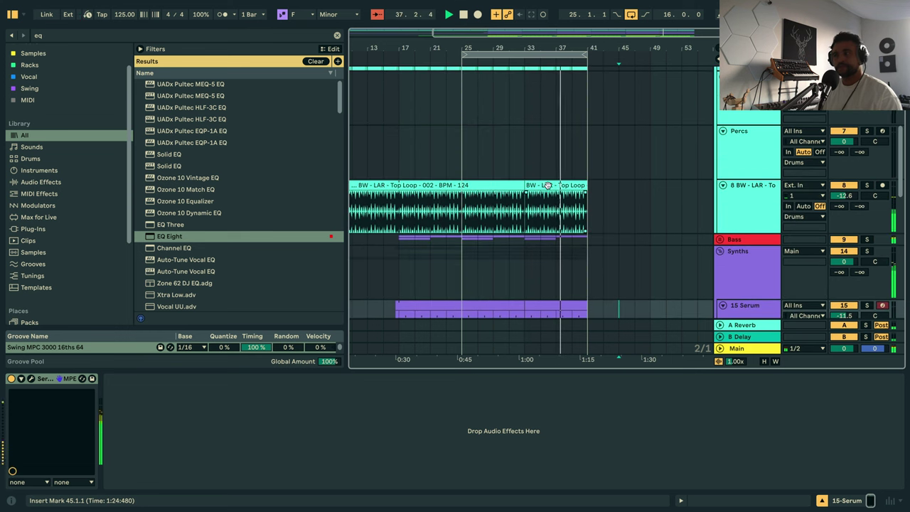
{"action": "left_click", "coordinate": [461, 103]}
{"action": "key", "text": "space"}
{"action": "scroll", "coordinate": [498, 106], "scroll_direction": "left", "scroll_amount": 3}
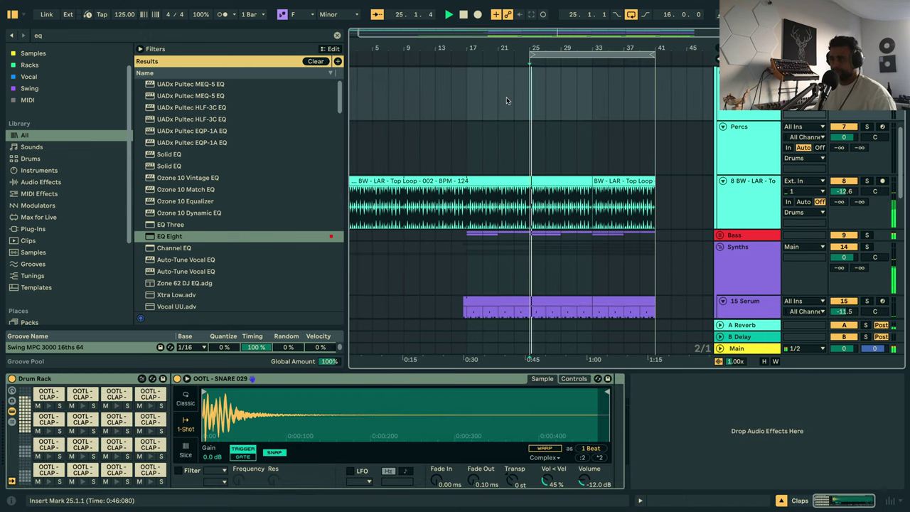
Restart playback from around bar 17 and extend the loop start back to bar 17.
{"action": "left_click", "coordinate": [464, 101]}
{"action": "key", "text": "space"}
{"action": "key", "text": "space"}
{"action": "left_click_drag", "start_coordinate": [584, 50], "coordinate": [551, 61]}
{"action": "left_click_drag", "start_coordinate": [484, 55], "coordinate": [408, 57]}
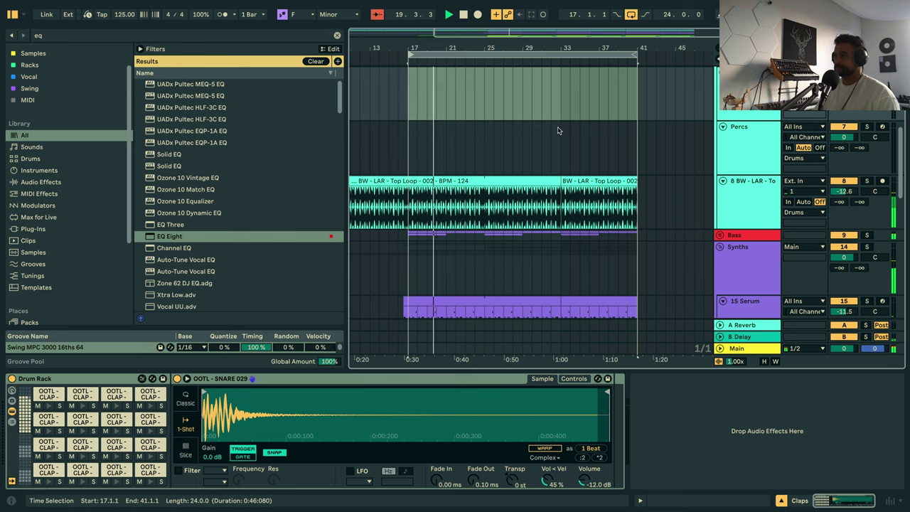
Find the Auto Filter effect in the browser and add it after Diva on track 16.
{"action": "scroll", "coordinate": [575, 177], "scroll_direction": "down", "scroll_amount": 5}
{"action": "left_click", "coordinate": [516, 190]}
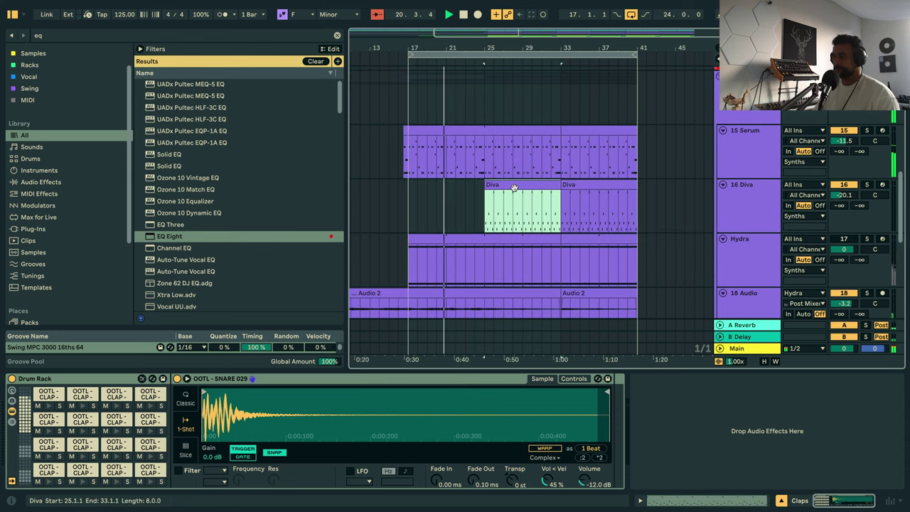
{"action": "left_click", "coordinate": [742, 205]}
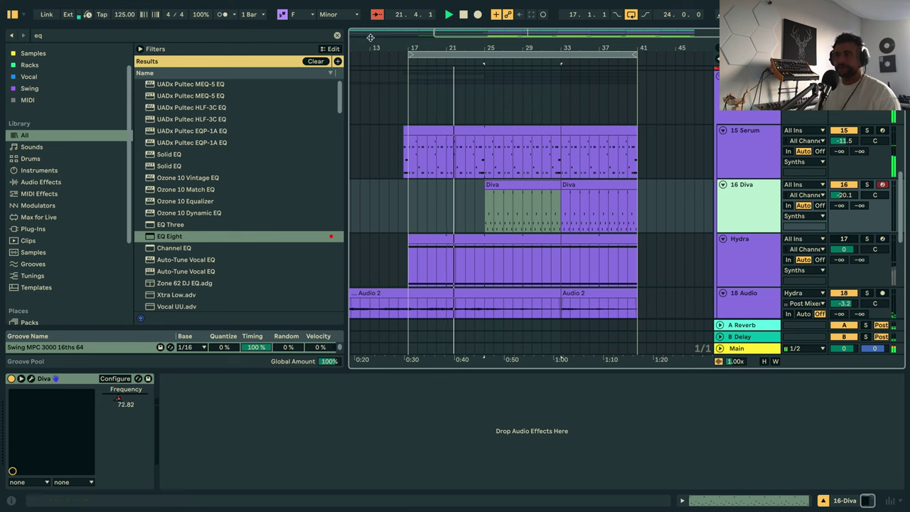
{"action": "left_click", "coordinate": [338, 35]}
{"action": "type", "text": "aut"}
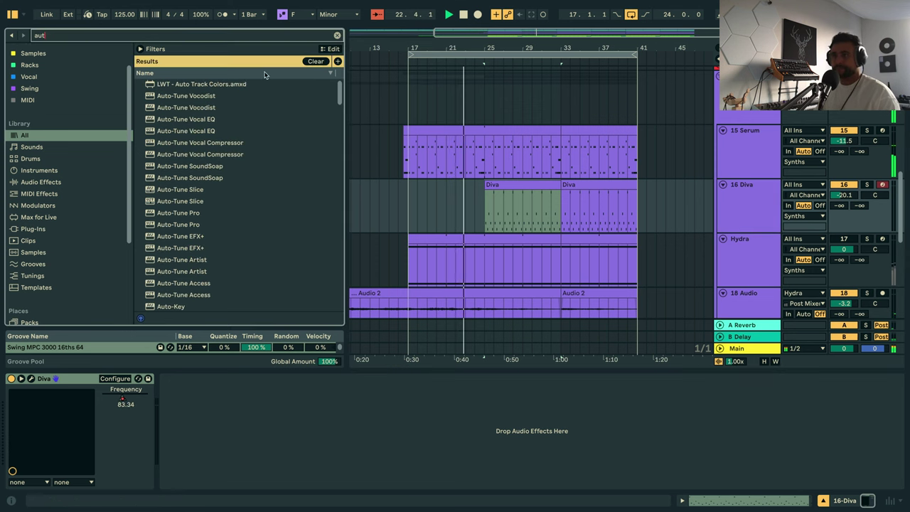
{"action": "scroll", "coordinate": [222, 208], "scroll_direction": "down", "scroll_amount": 3}
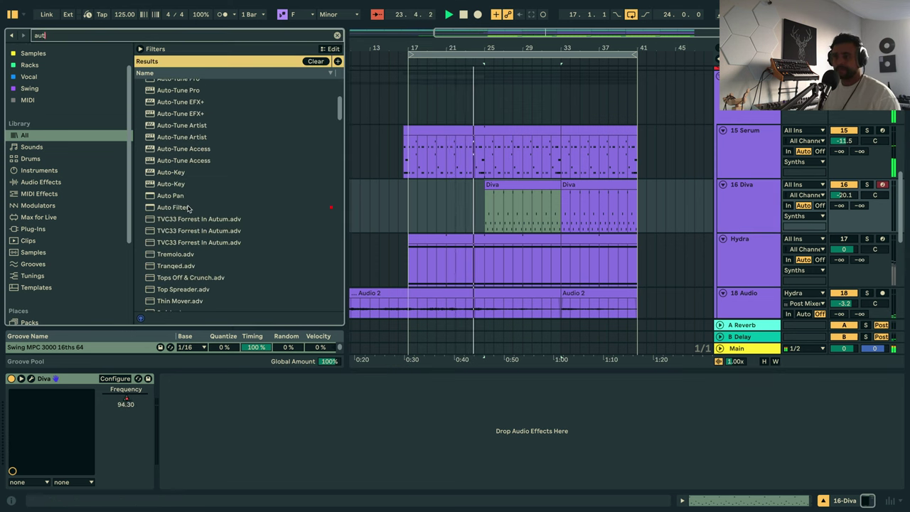
{"action": "left_click_drag", "start_coordinate": [188, 207], "coordinate": [337, 411]}
Automate the Diva track's Auto Filter frequency with a ramp rising from 293 Hz at bar 25 up to bar 33.
{"action": "key", "text": "a"}
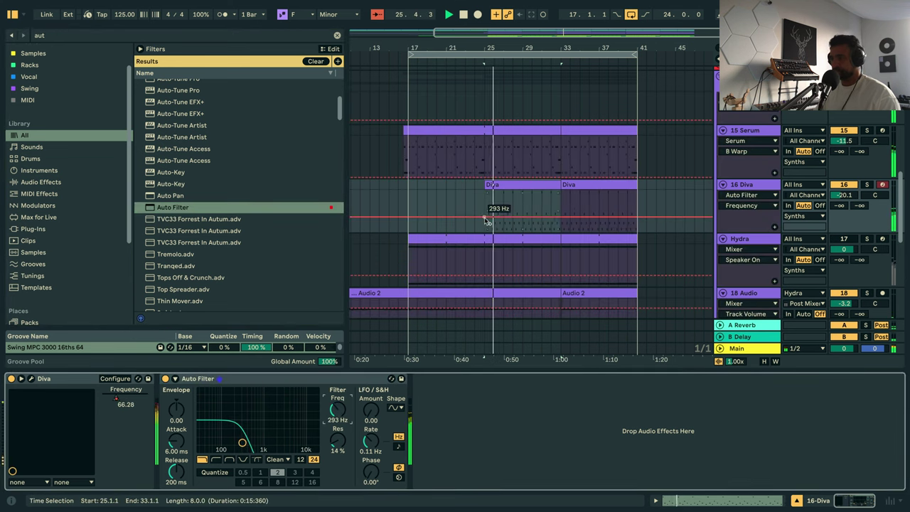
{"action": "left_click_drag", "start_coordinate": [560, 222], "coordinate": [560, 202]}
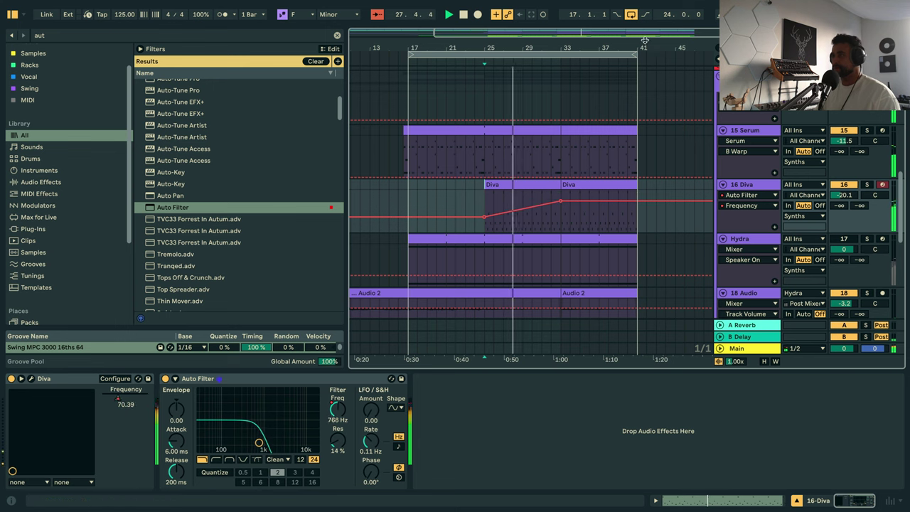
{"action": "left_click_drag", "start_coordinate": [644, 41], "coordinate": [560, 44]}
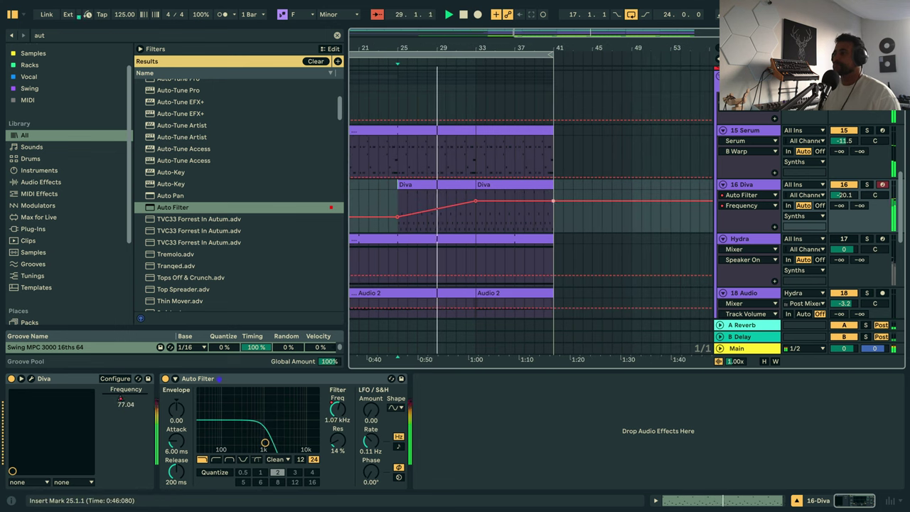
{"action": "key", "text": "a"}
Deactivate the kick and Hats clips between bars 33 and 41.
{"action": "scroll", "coordinate": [495, 103], "scroll_direction": "up", "scroll_amount": 10}
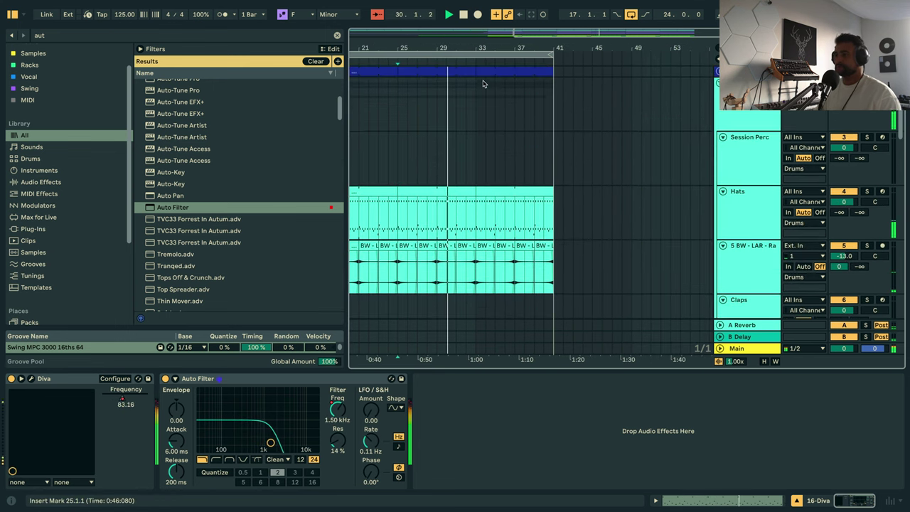
{"action": "left_click", "coordinate": [486, 74]}
{"action": "scroll", "coordinate": [497, 135], "scroll_direction": "down", "scroll_amount": 2}
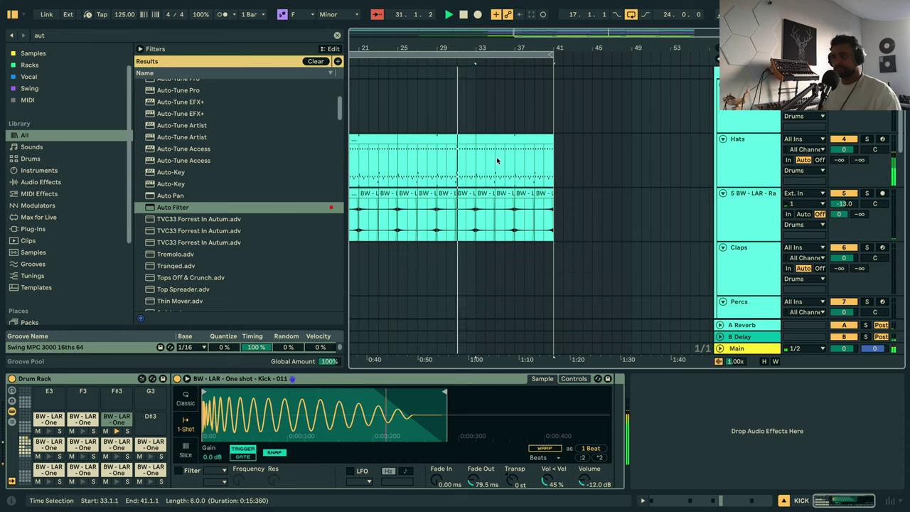
{"action": "left_click", "coordinate": [501, 153]}
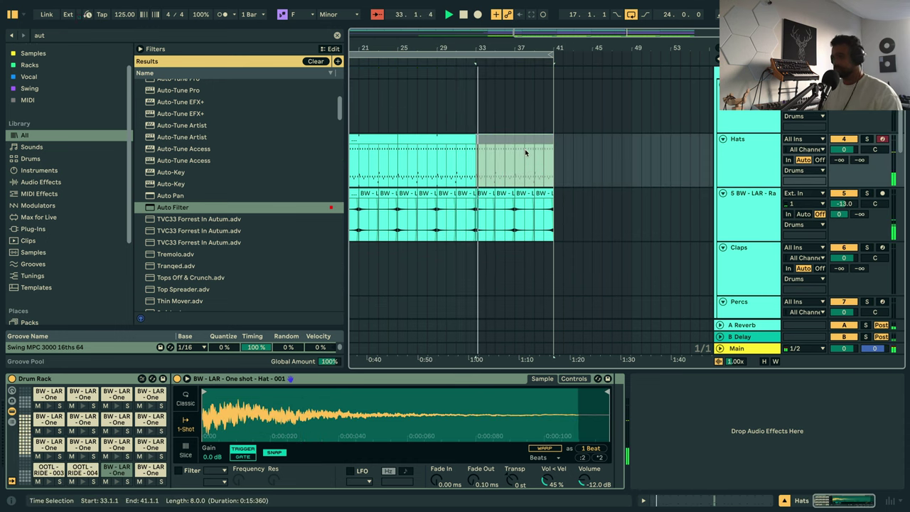
Unfold the Bass group and deactivate the Main bass clip at bars 33–41 and the Whomp clip at bars 33–37.
{"action": "scroll", "coordinate": [523, 229], "scroll_direction": "down", "scroll_amount": 4}
{"action": "scroll", "coordinate": [523, 227], "scroll_direction": "up", "scroll_amount": 6}
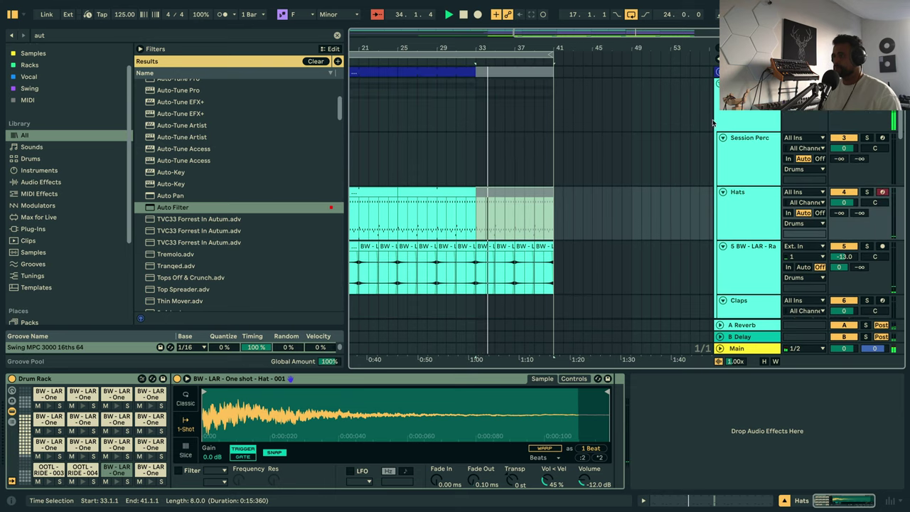
{"action": "scroll", "coordinate": [619, 192], "scroll_direction": "down", "scroll_amount": 1}
{"action": "scroll", "coordinate": [619, 192], "scroll_direction": "down", "scroll_amount": 5}
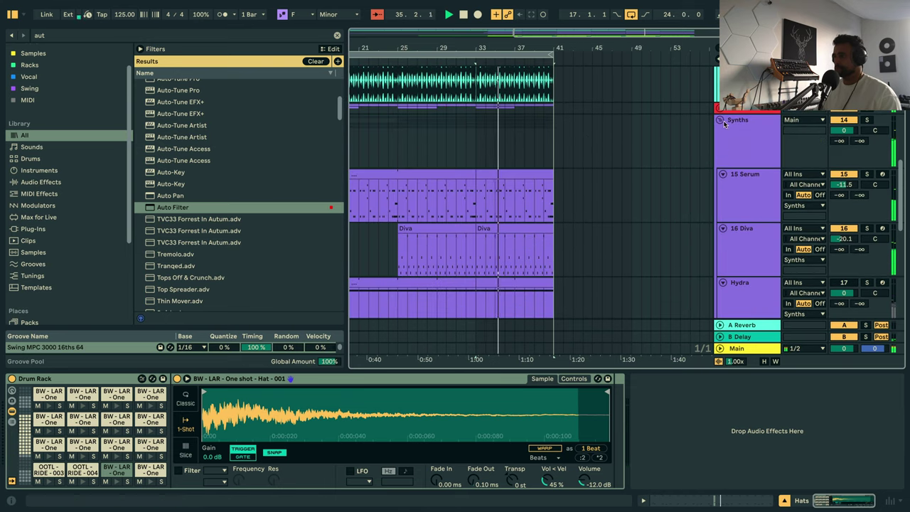
{"action": "scroll", "coordinate": [490, 185], "scroll_direction": "up", "scroll_amount": 4}
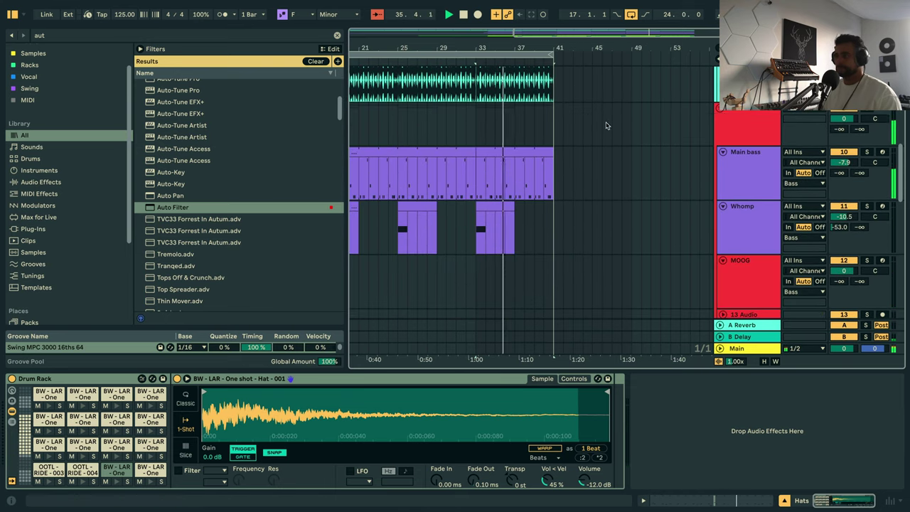
{"action": "left_click", "coordinate": [501, 153]}
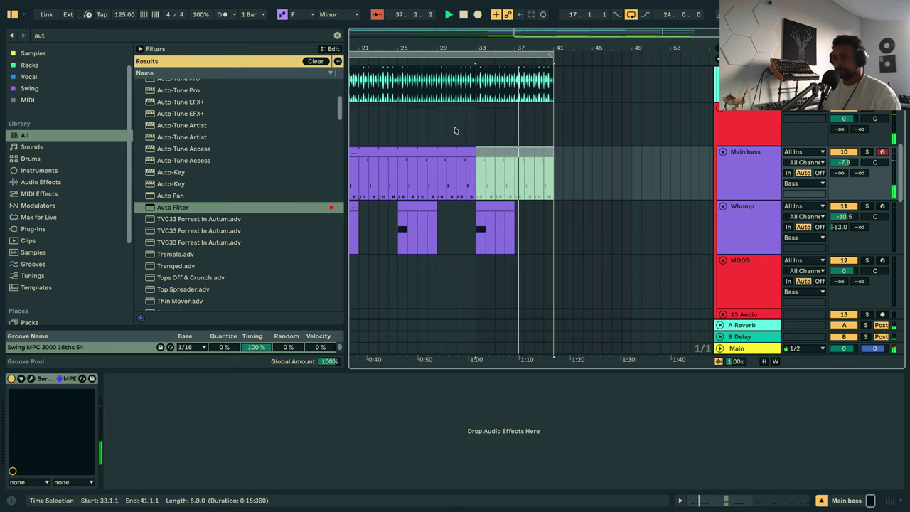
{"action": "left_click", "coordinate": [499, 204]}
{"action": "key", "text": "0"}
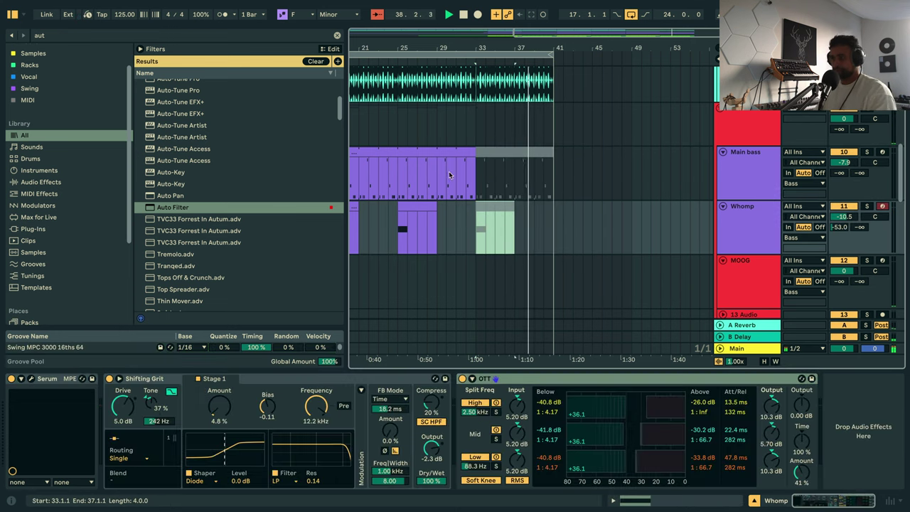
Play the arrangement from bar 27 to hear the transition into the stripped-back section.
{"action": "left_click", "coordinate": [418, 133]}
{"action": "key", "text": "space"}
{"action": "key", "text": "space"}
{"action": "scroll", "coordinate": [536, 142], "scroll_direction": "down", "scroll_amount": 1}
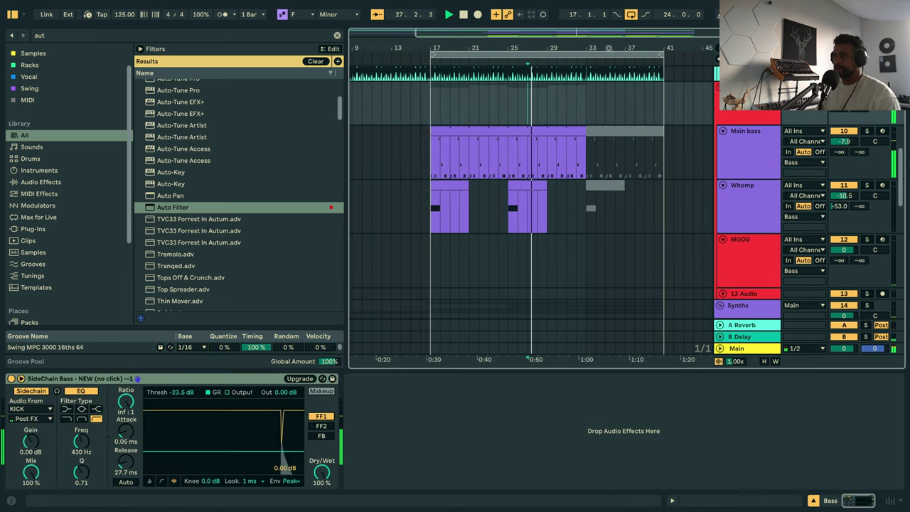
{"action": "left_click_drag", "start_coordinate": [549, 48], "coordinate": [509, 46]}
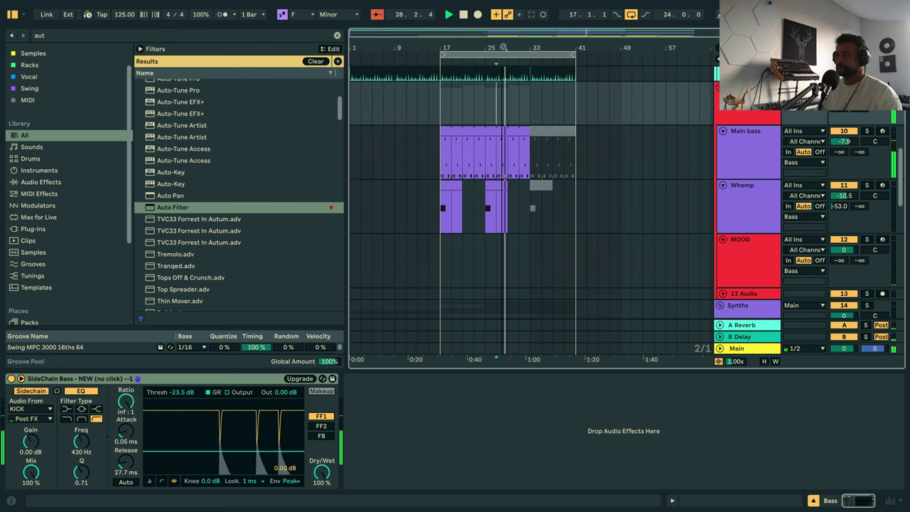
{"action": "scroll", "coordinate": [569, 121], "scroll_direction": "up", "scroll_amount": 2}
{"action": "scroll", "coordinate": [651, 100], "scroll_direction": "up", "scroll_amount": 4}
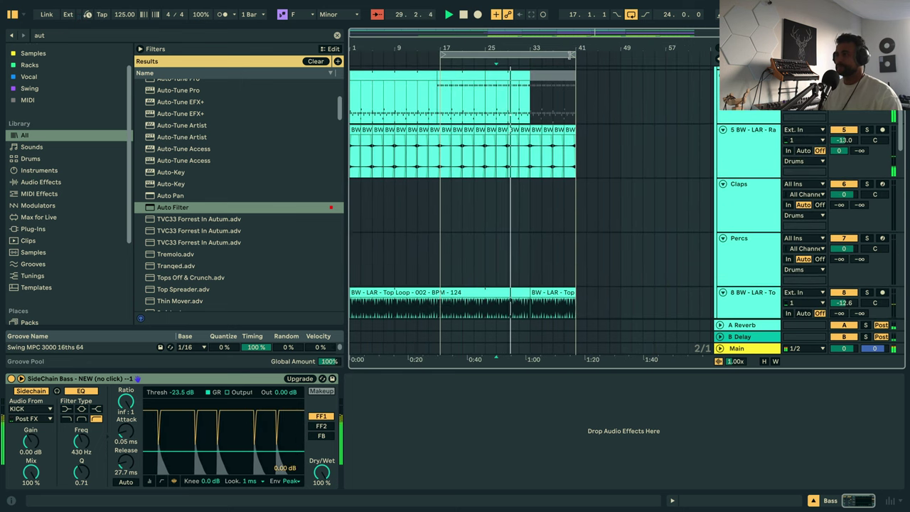
Copy bars 17–33 of all tracks to bar 41 and extend the loop to cover bars 17–57.
{"action": "left_click_drag", "start_coordinate": [575, 54], "coordinate": [530, 55]}
{"action": "left_click", "coordinate": [483, 54]}
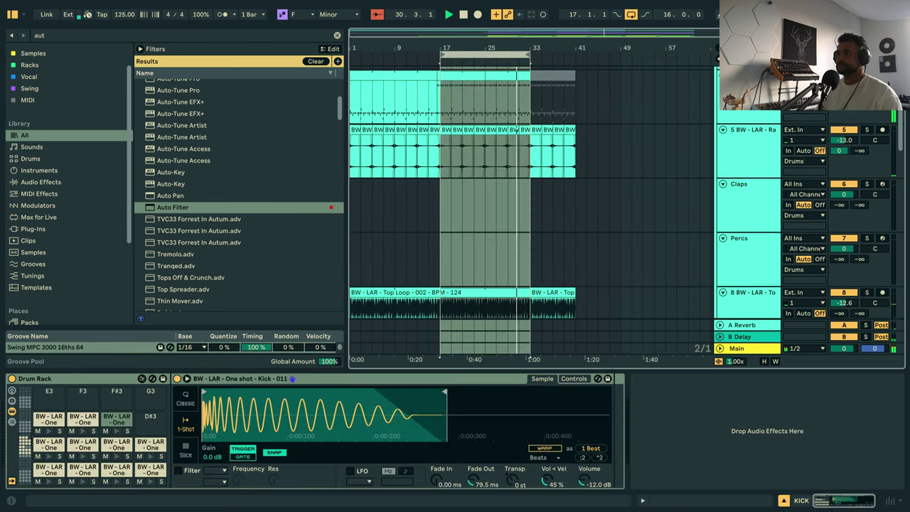
{"action": "left_click_drag", "start_coordinate": [472, 77], "coordinate": [604, 90]}
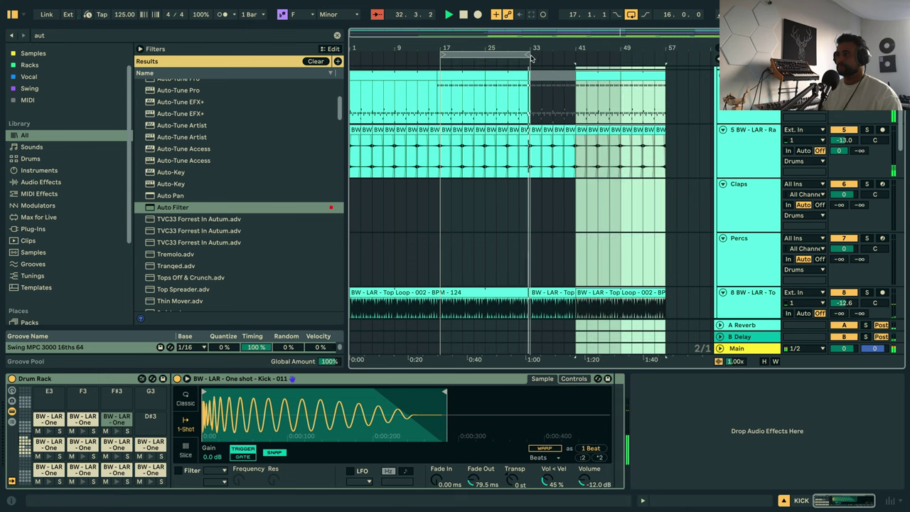
{"action": "left_click_drag", "start_coordinate": [531, 58], "coordinate": [663, 73]}
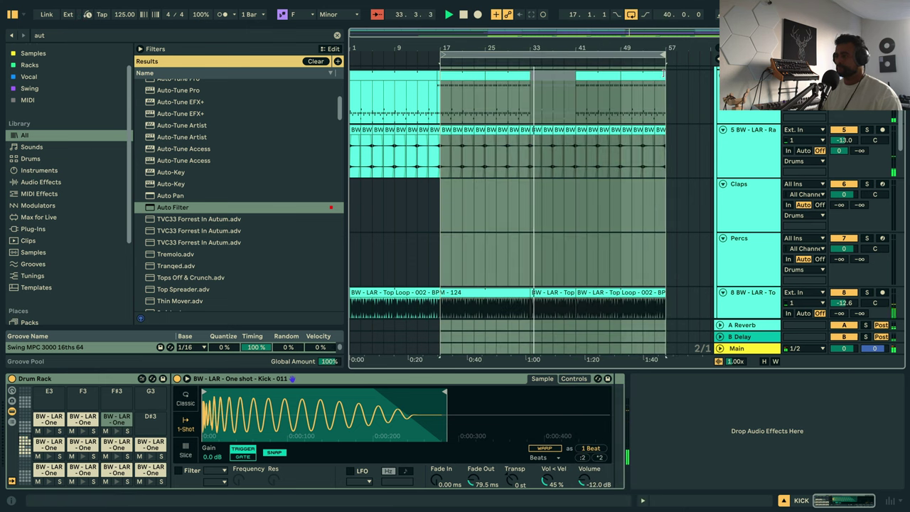
Deactivate the portion of the Serum clip between bars 33 and 41.
{"action": "scroll", "coordinate": [564, 239], "scroll_direction": "down", "scroll_amount": 10}
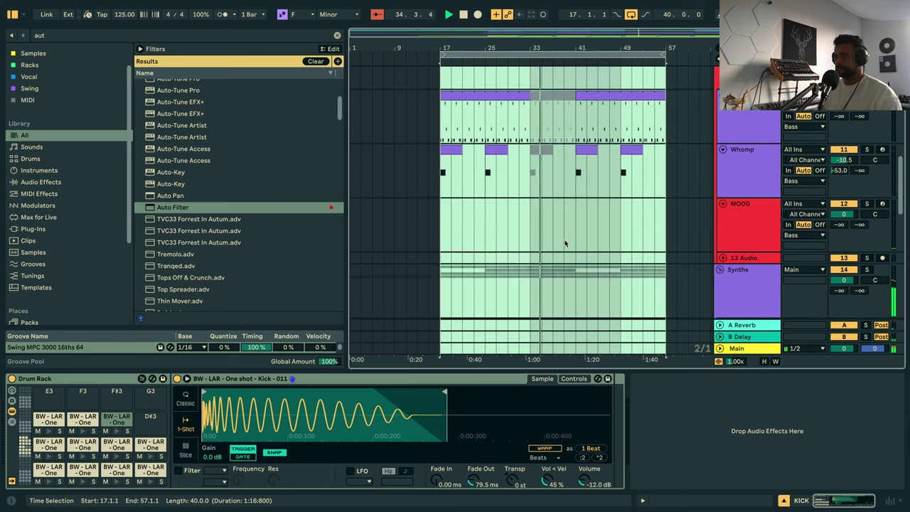
{"action": "left_click", "coordinate": [564, 239]}
{"action": "scroll", "coordinate": [551, 248], "scroll_direction": "down", "scroll_amount": 5}
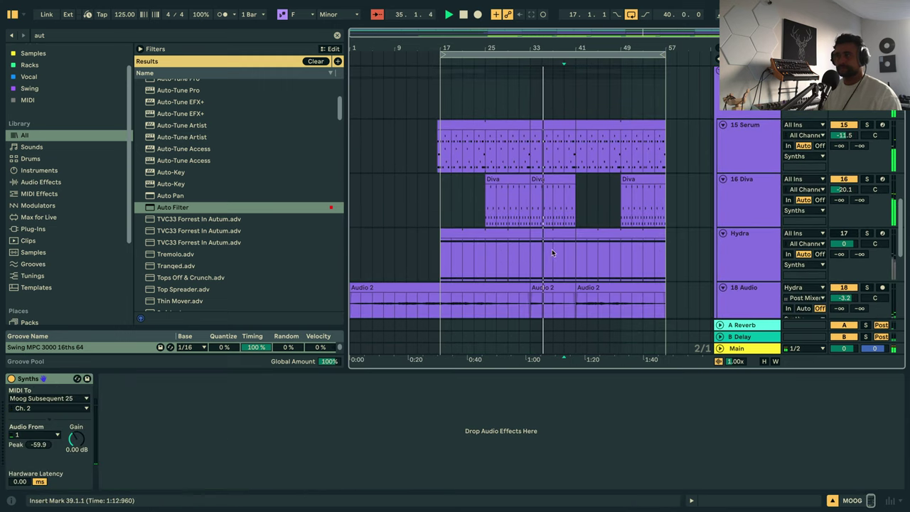
{"action": "left_click", "coordinate": [549, 126]}
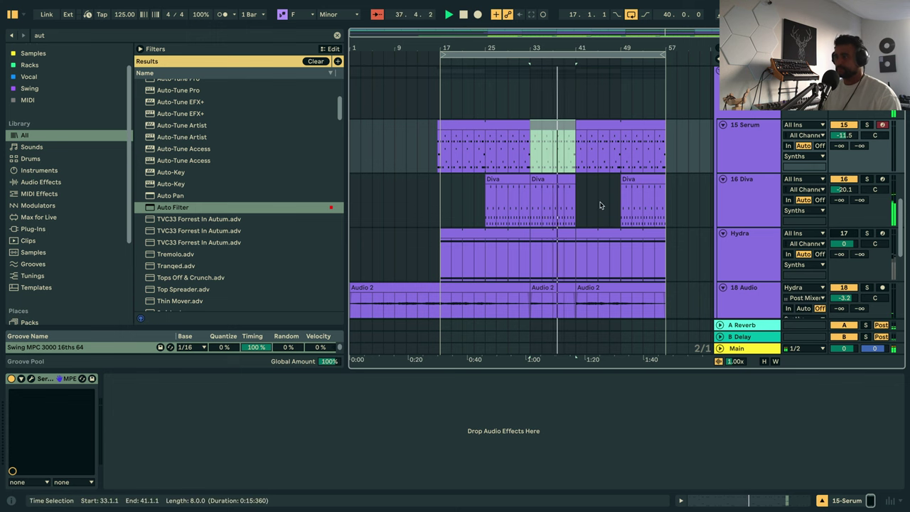
Delete the crash clips between bars 35 and 39 on track 5.
{"action": "scroll", "coordinate": [585, 194], "scroll_direction": "up", "scroll_amount": 5}
{"action": "scroll", "coordinate": [584, 194], "scroll_direction": "up", "scroll_amount": 5}
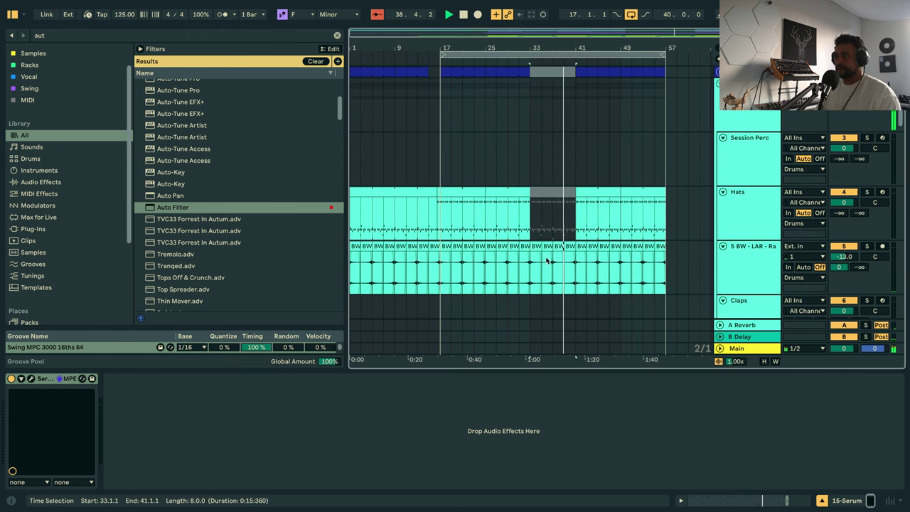
{"action": "left_click", "coordinate": [552, 250]}
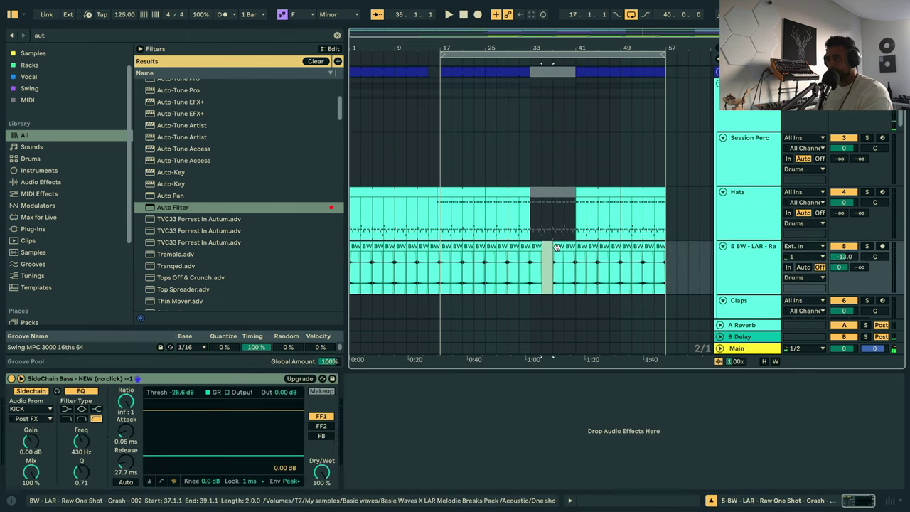
Play from bar 31 and examine the section at bars 33–41 across the drum, bass and synth tracks.
{"action": "left_click", "coordinate": [521, 265]}
{"action": "key", "text": "space"}
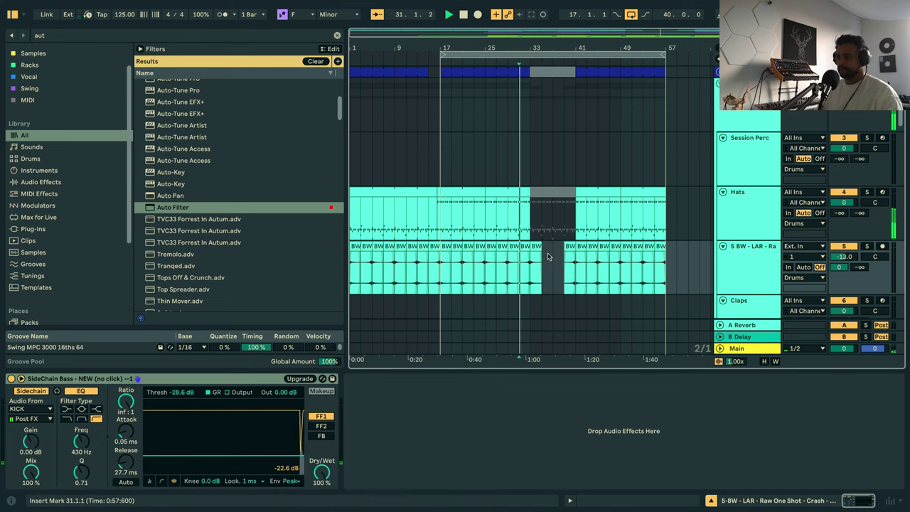
{"action": "left_click_drag", "start_coordinate": [519, 71], "coordinate": [485, 71]}
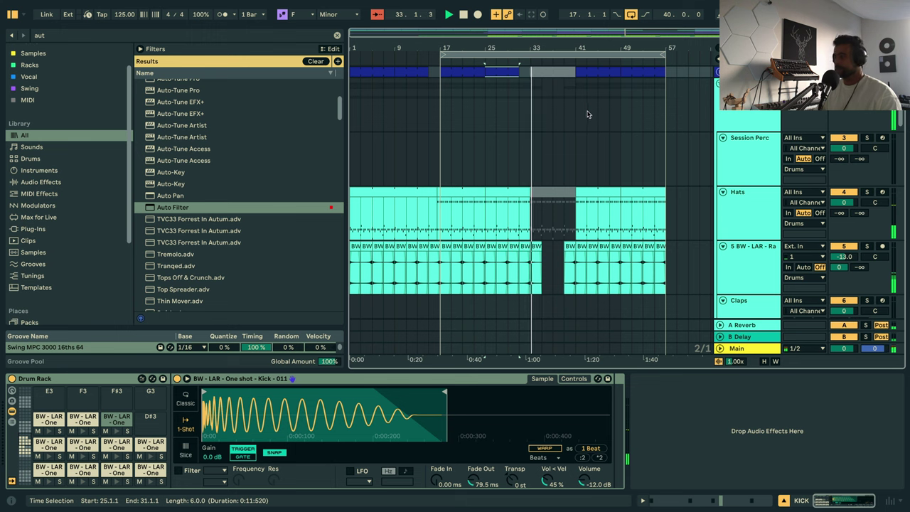
{"action": "scroll", "coordinate": [587, 114], "scroll_direction": "down", "scroll_amount": 10}
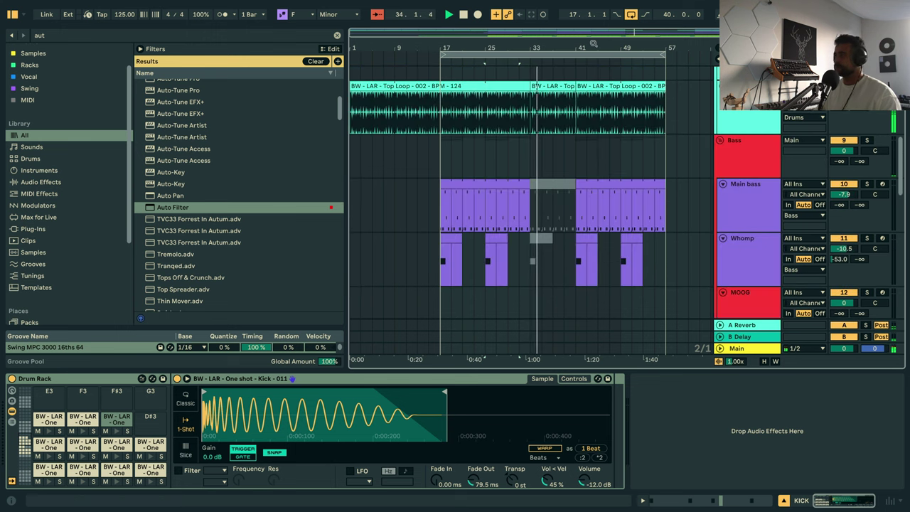
{"action": "scroll", "coordinate": [596, 111], "scroll_direction": "up", "scroll_amount": 3}
{"action": "left_click_drag", "start_coordinate": [469, 88], "coordinate": [656, 107]}
{"action": "left_click", "coordinate": [471, 171]}
{"action": "scroll", "coordinate": [484, 178], "scroll_direction": "down", "scroll_amount": 5}
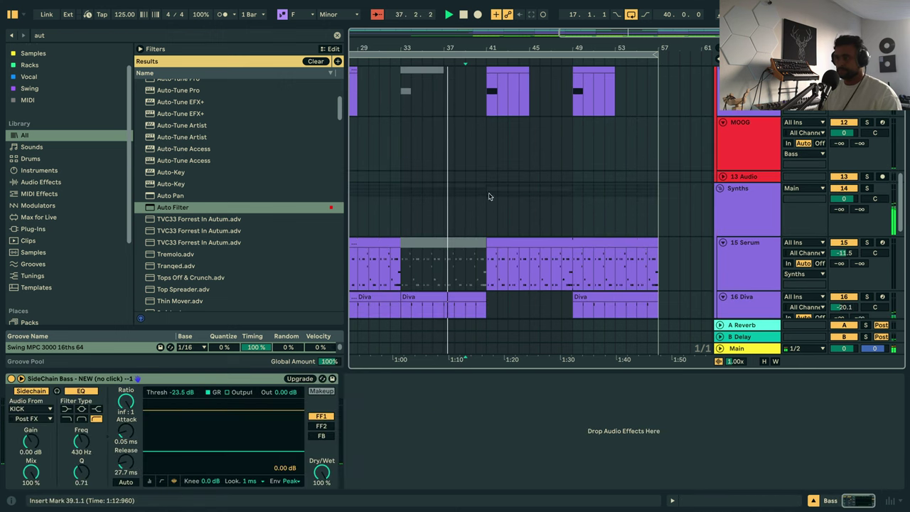
{"action": "scroll", "coordinate": [509, 202], "scroll_direction": "down", "scroll_amount": 5}
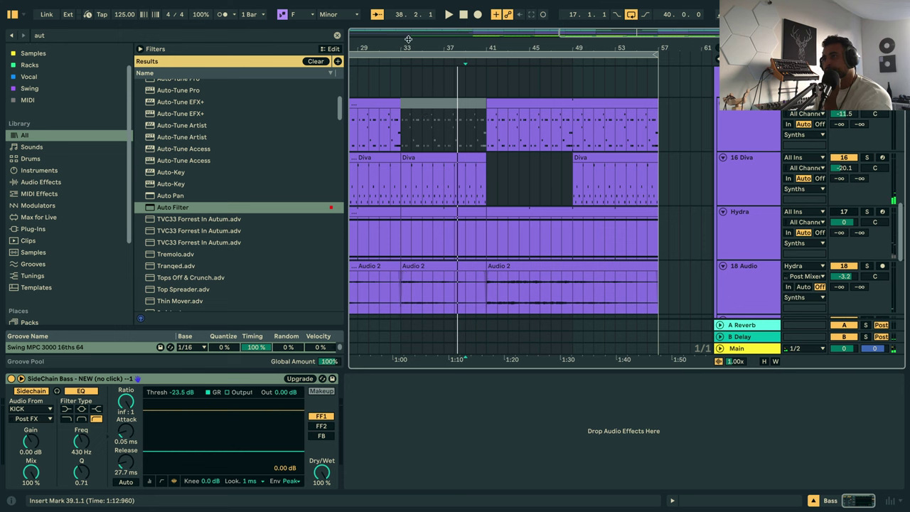
Copy bars 9–25 of the Audio 2 clip to bar 33, extend the copy's start back to bar 25 and play it.
{"action": "left_click_drag", "start_coordinate": [410, 48], "coordinate": [459, 22]}
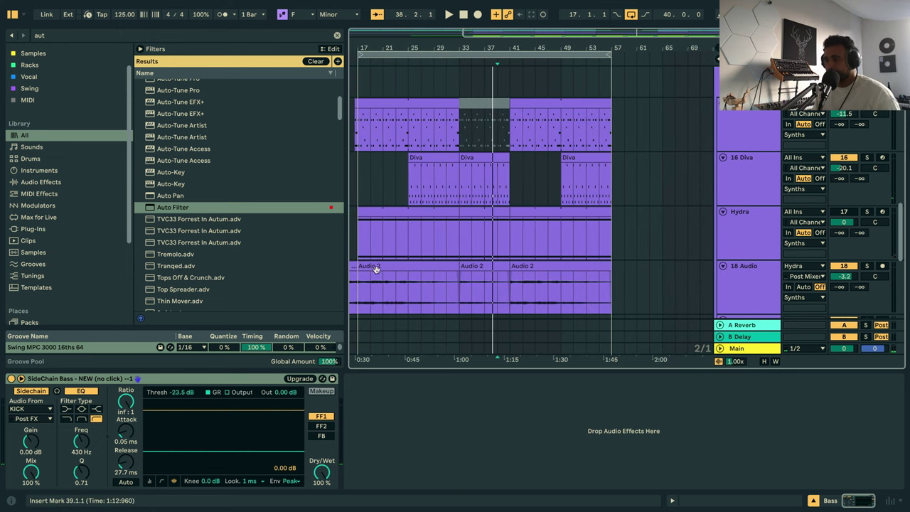
{"action": "scroll", "coordinate": [419, 286], "scroll_direction": "left", "scroll_amount": 4}
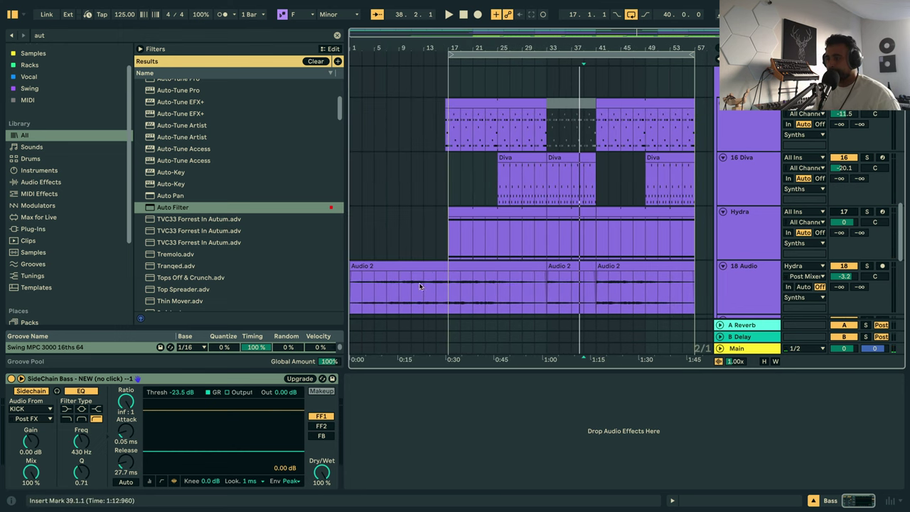
{"action": "left_click_drag", "start_coordinate": [399, 295], "coordinate": [411, 294]}
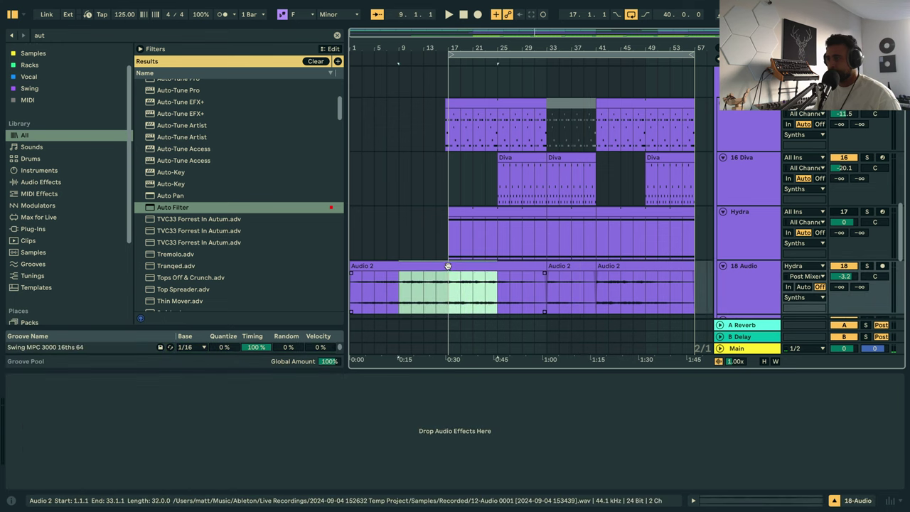
{"action": "left_click_drag", "start_coordinate": [491, 293], "coordinate": [597, 290]}
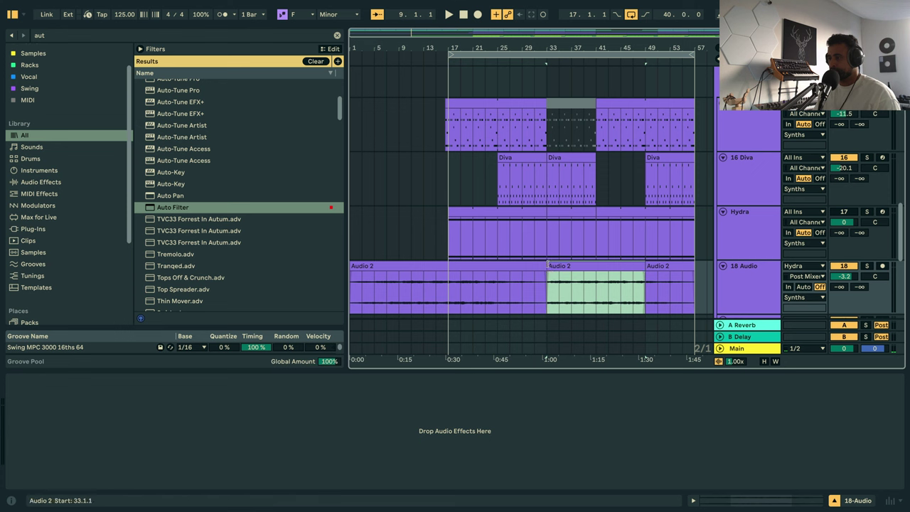
{"action": "left_click_drag", "start_coordinate": [547, 265], "coordinate": [497, 265]}
{"action": "key", "text": "space"}
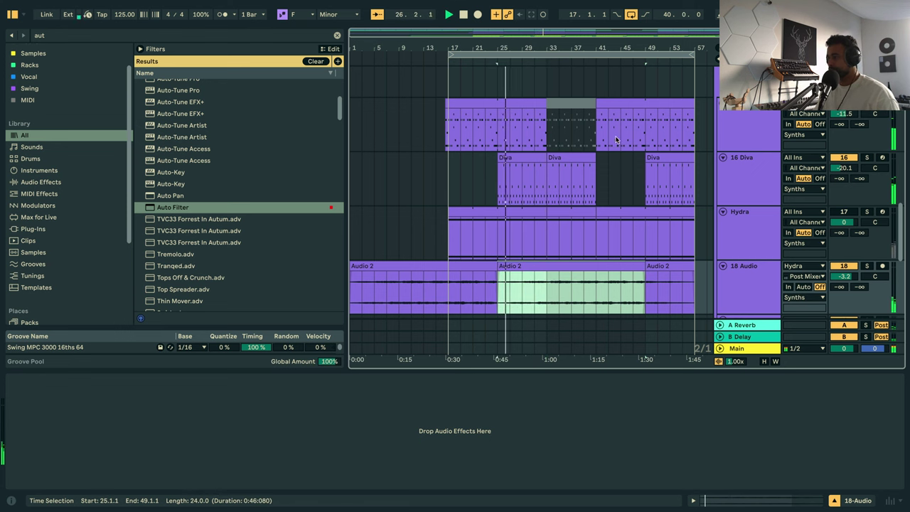
Show the Diva track's synth Frequency automation and duplicate bars 25–33 with their curve onto bars 33–41.
{"action": "left_click", "coordinate": [746, 174]}
{"action": "key", "text": "a"}
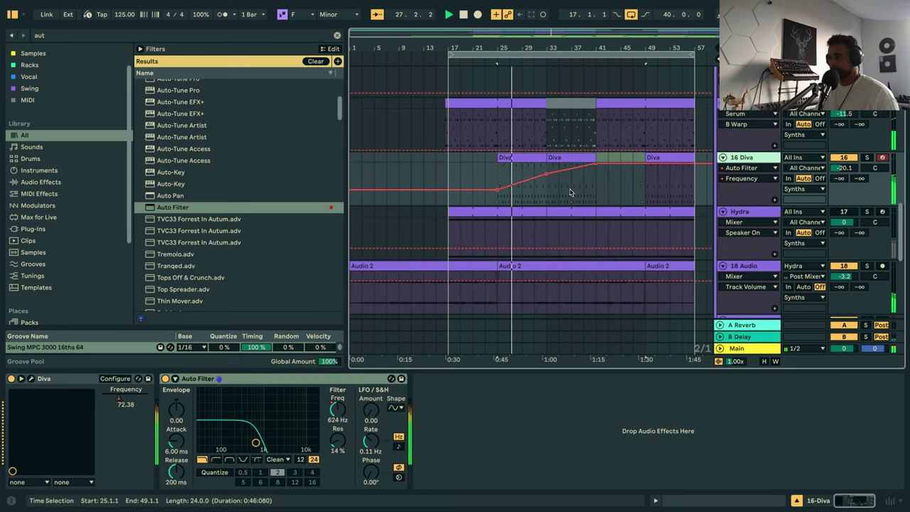
{"action": "left_click", "coordinate": [759, 168]}
{"action": "left_click", "coordinate": [739, 189]}
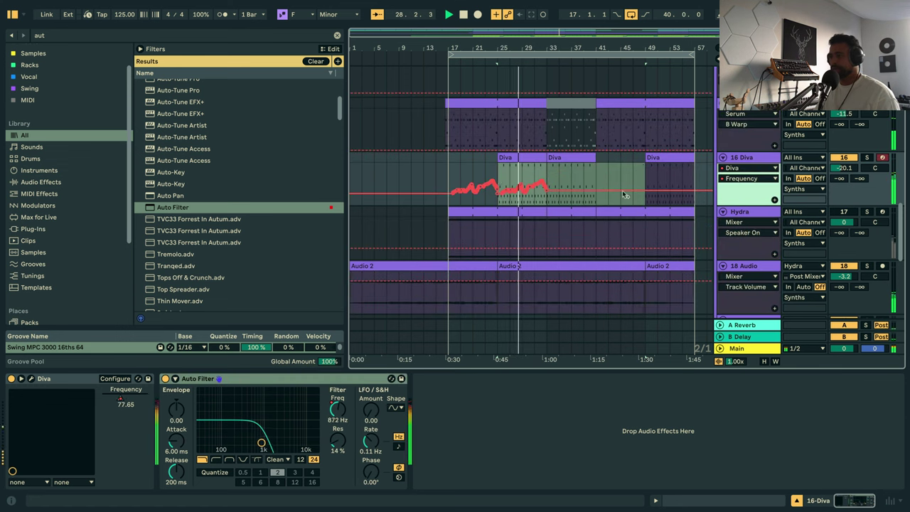
{"action": "left_click_drag", "start_coordinate": [500, 180], "coordinate": [546, 184]}
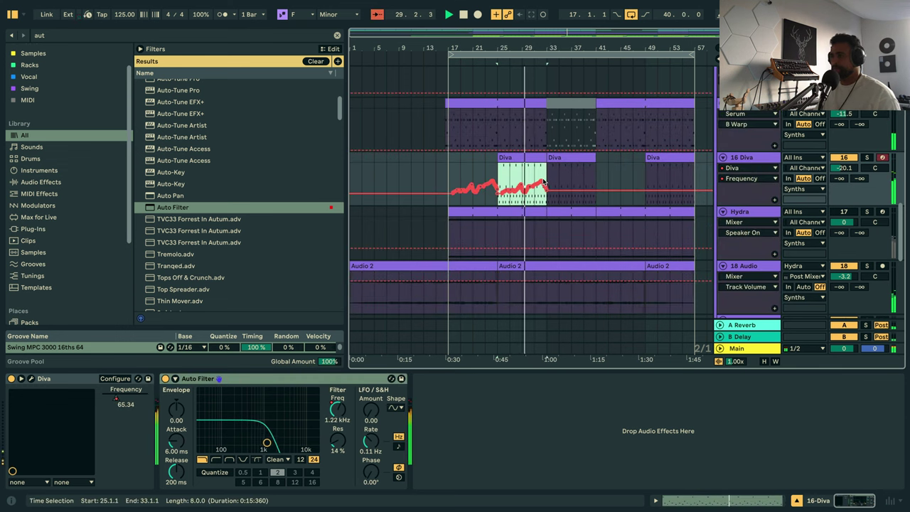
{"action": "key", "text": "ctrl+d"}
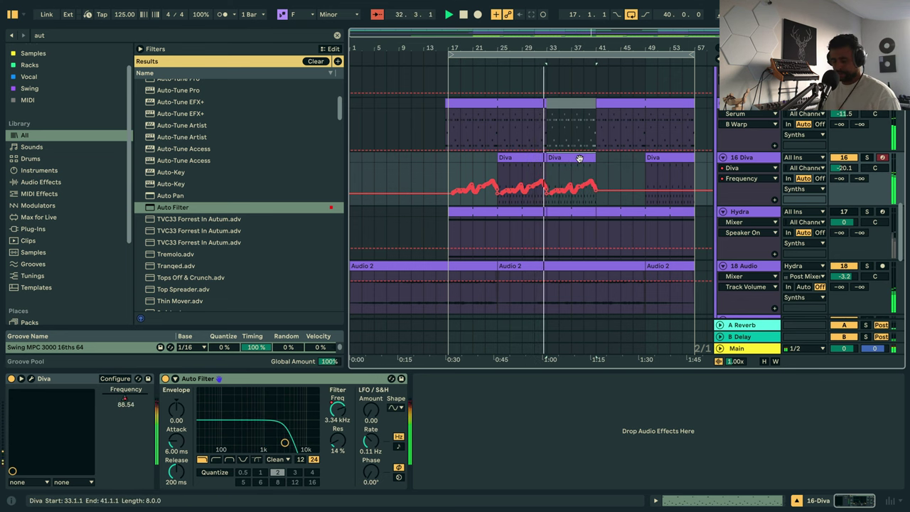
{"action": "key", "text": "a"}
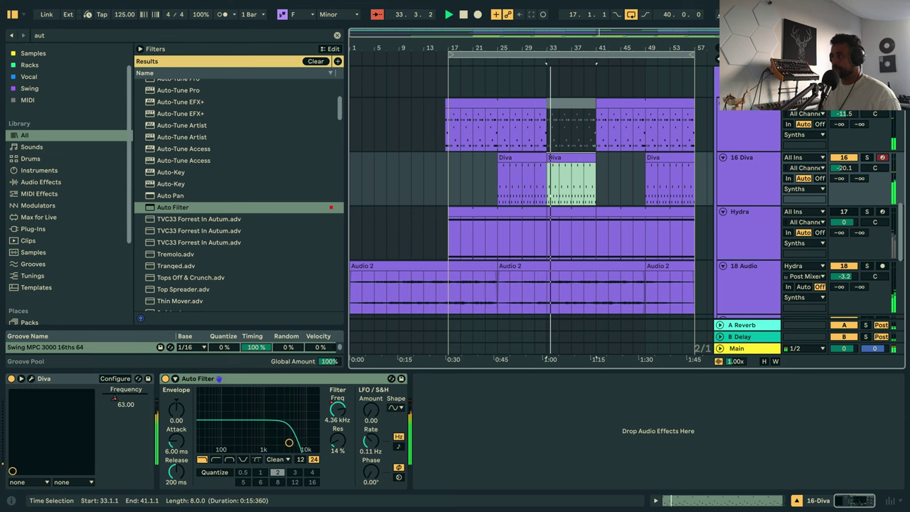
Duplicate the Diva clip at bars 33–41 twice so copies fill bars 41–49 and 49–57.
{"action": "left_click", "coordinate": [597, 125]}
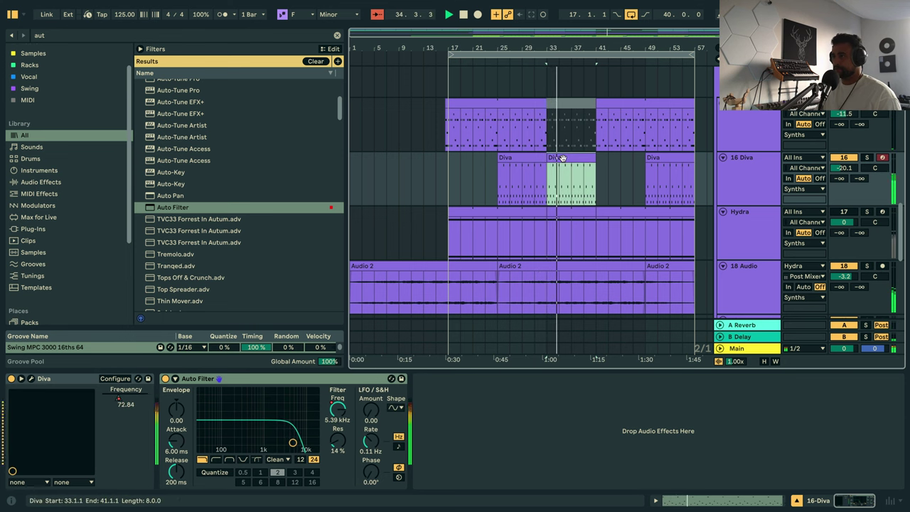
{"action": "key", "text": "ctrl+d"}
{"action": "key", "text": "a"}
{"action": "key", "text": "a"}
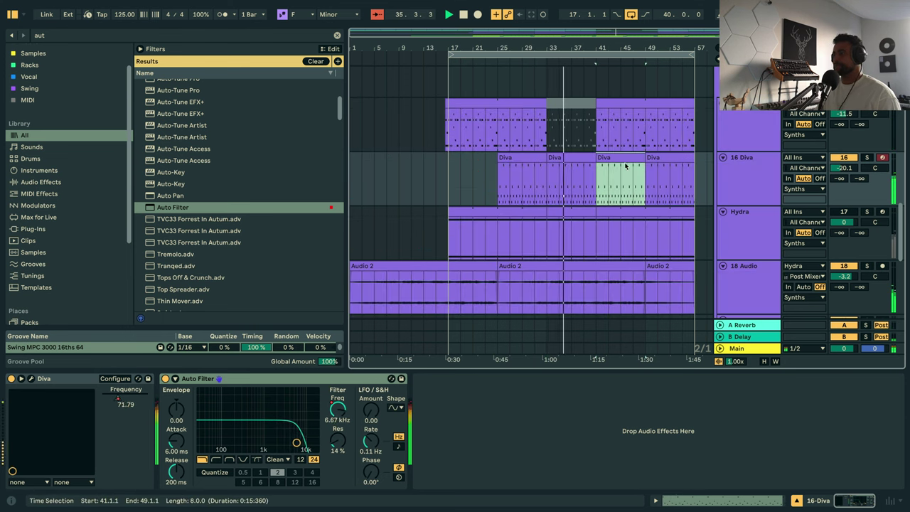
{"action": "key", "text": "ctrl+d"}
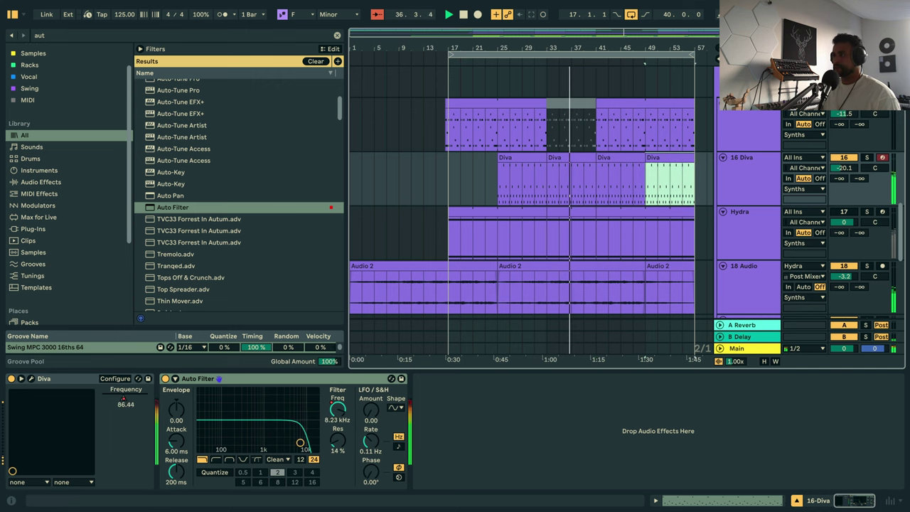
Listen through the transition into bar 41 and examine the drum, bass and synth clips up to bar 57.
{"action": "key", "text": "plus"}
{"action": "key", "text": "plus"}
{"action": "scroll", "coordinate": [506, 153], "scroll_direction": "up", "scroll_amount": 5}
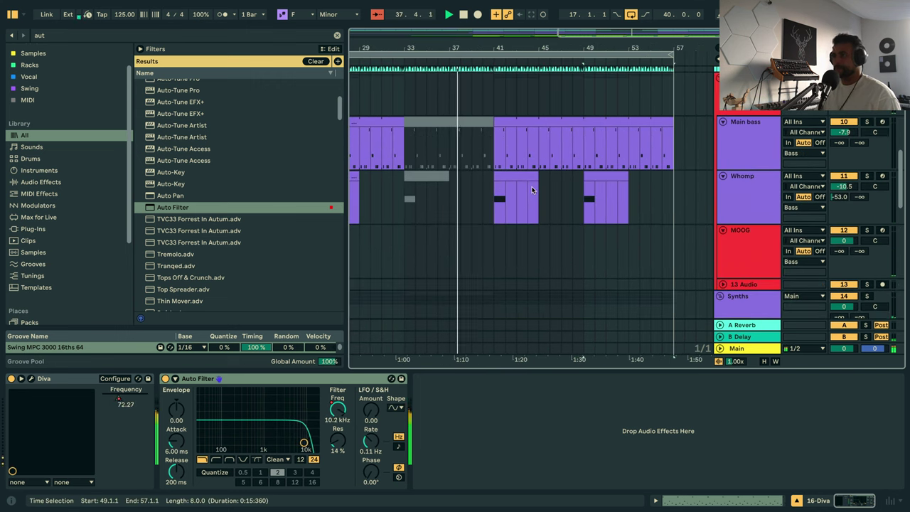
{"action": "scroll", "coordinate": [505, 153], "scroll_direction": "up", "scroll_amount": 5}
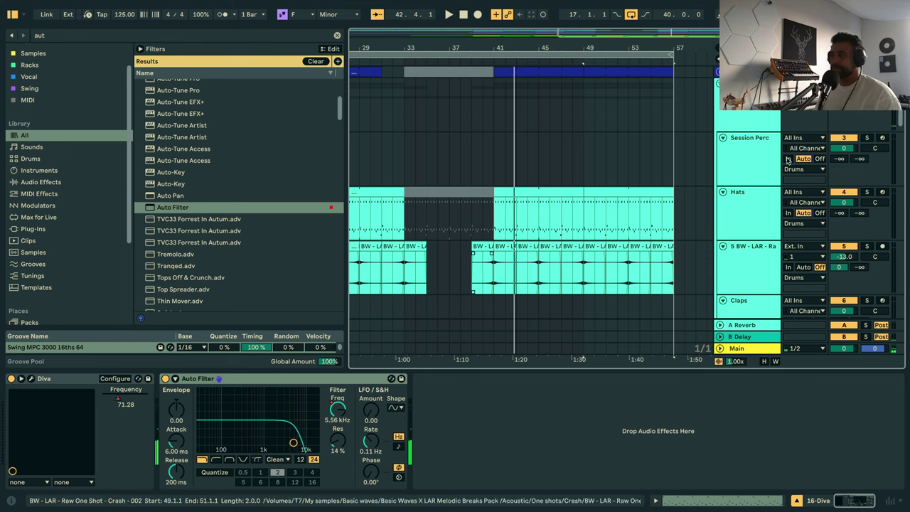
{"action": "scroll", "coordinate": [730, 190], "scroll_direction": "down", "scroll_amount": 4}
{"action": "scroll", "coordinate": [730, 190], "scroll_direction": "down", "scroll_amount": 6}
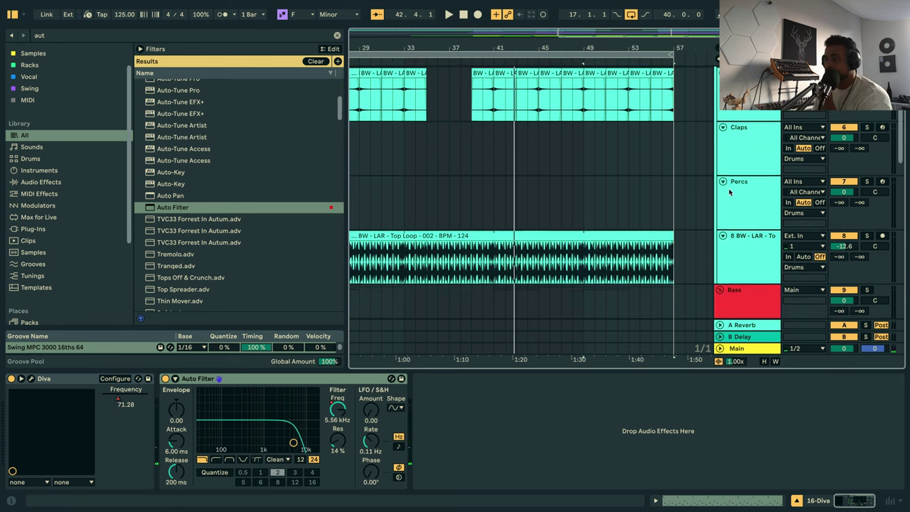
{"action": "left_click", "coordinate": [746, 208]}
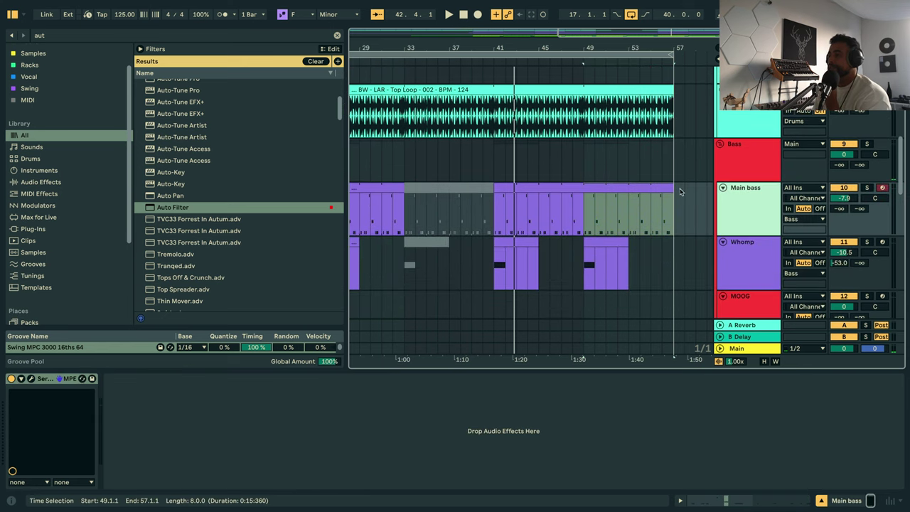
{"action": "scroll", "coordinate": [703, 206], "scroll_direction": "down", "scroll_amount": 6}
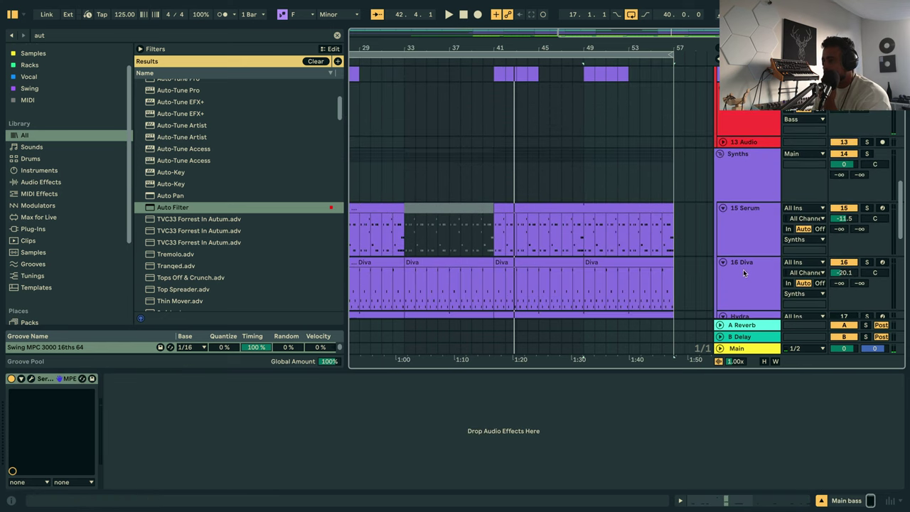
Lower the output level inside the Diva synth and set the Diva track volume to -13.4 dB.
{"action": "left_click", "coordinate": [744, 274]}
{"action": "left_click_drag", "start_coordinate": [838, 276], "coordinate": [838, 282]}
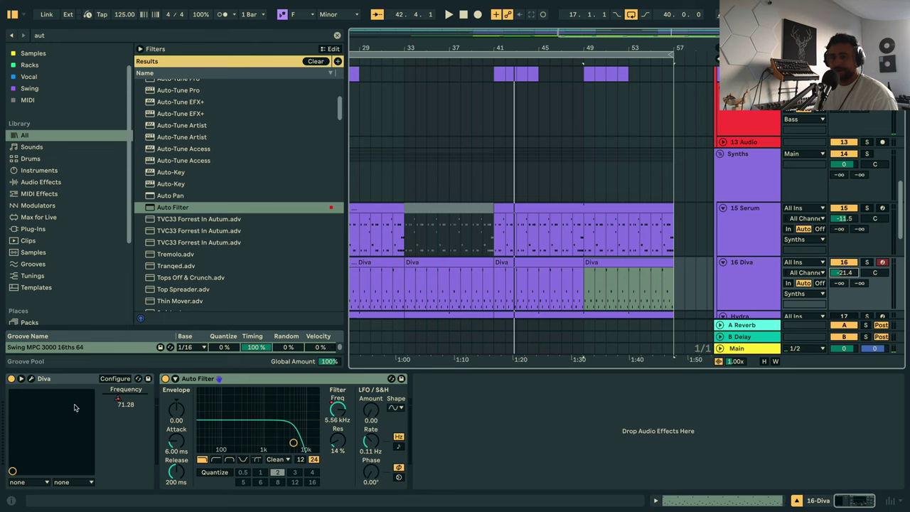
{"action": "left_click", "coordinate": [30, 378]}
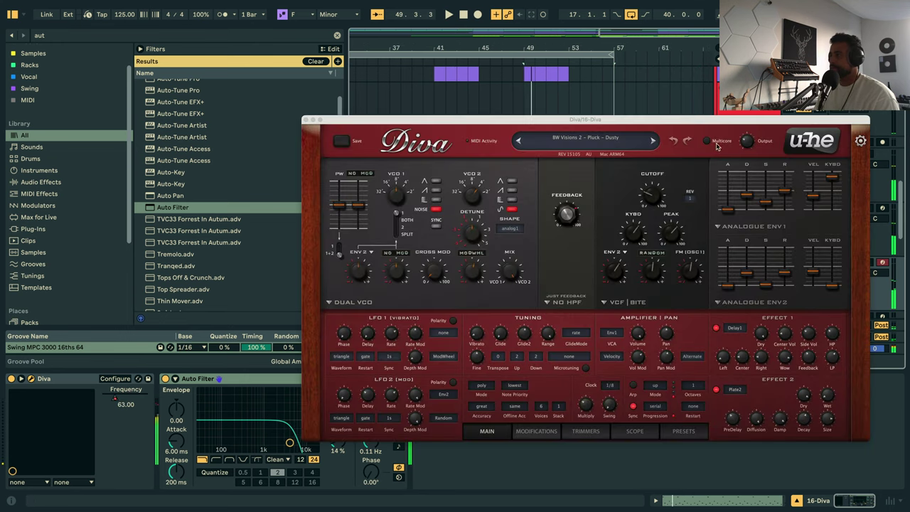
{"action": "left_click_drag", "start_coordinate": [748, 139], "coordinate": [748, 144]}
{"action": "key", "text": "space"}
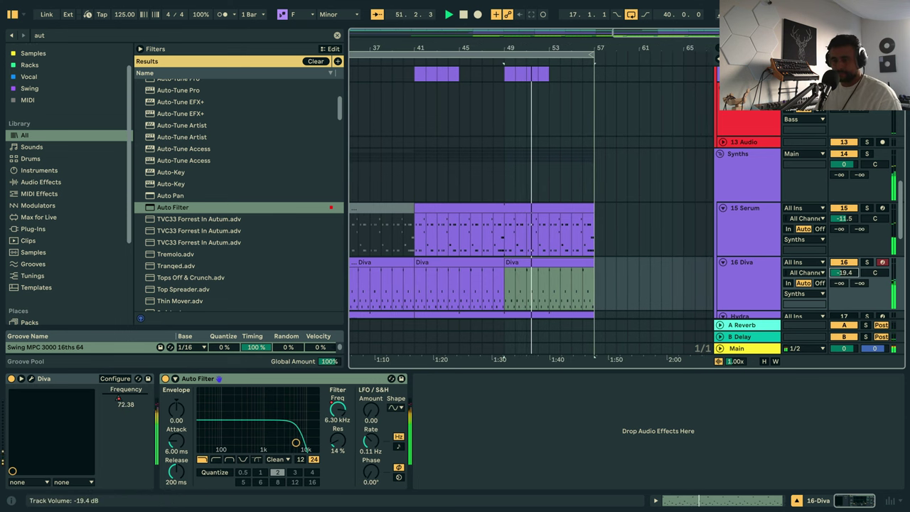
{"action": "left_click", "coordinate": [30, 379]}
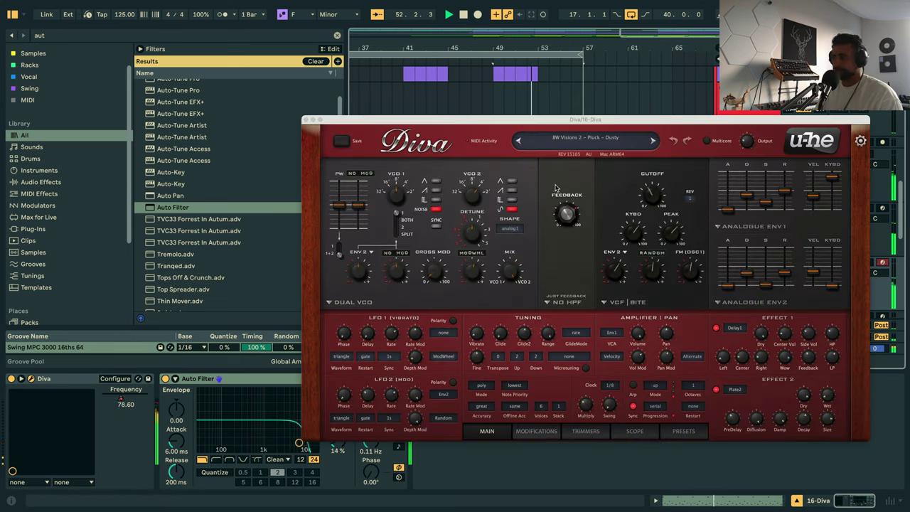
{"action": "left_click_drag", "start_coordinate": [745, 147], "coordinate": [746, 150]}
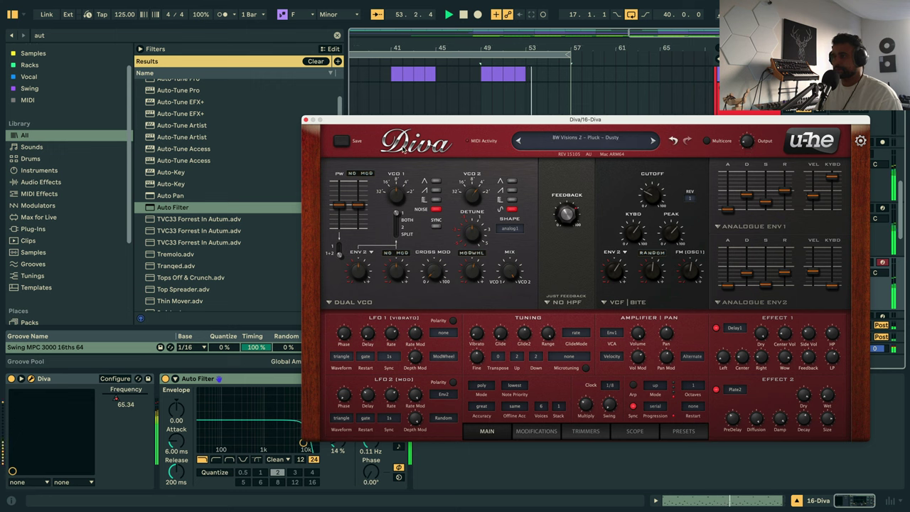
{"action": "left_click", "coordinate": [304, 120]}
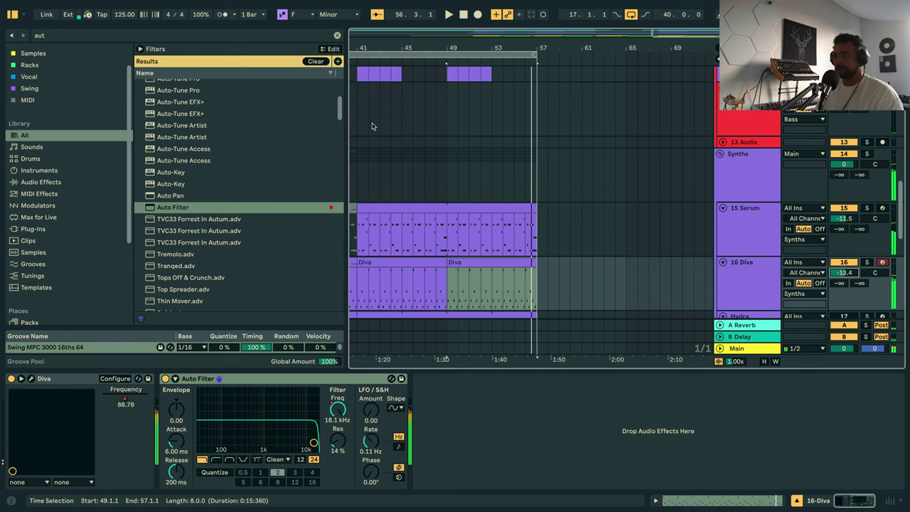
Split the Serum clip at bar 49 and select its part covering bars 49–57.
{"action": "left_click", "coordinate": [409, 139]}
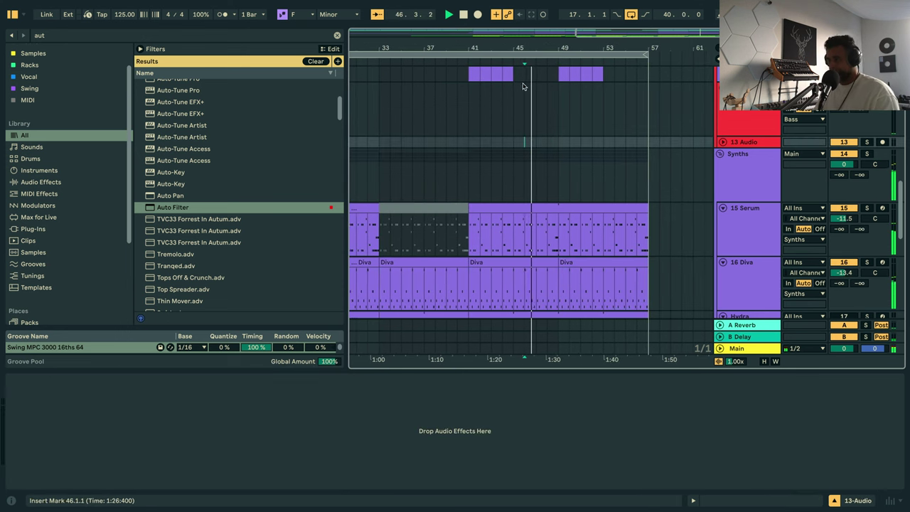
{"action": "left_click_drag", "start_coordinate": [574, 47], "coordinate": [486, 45]}
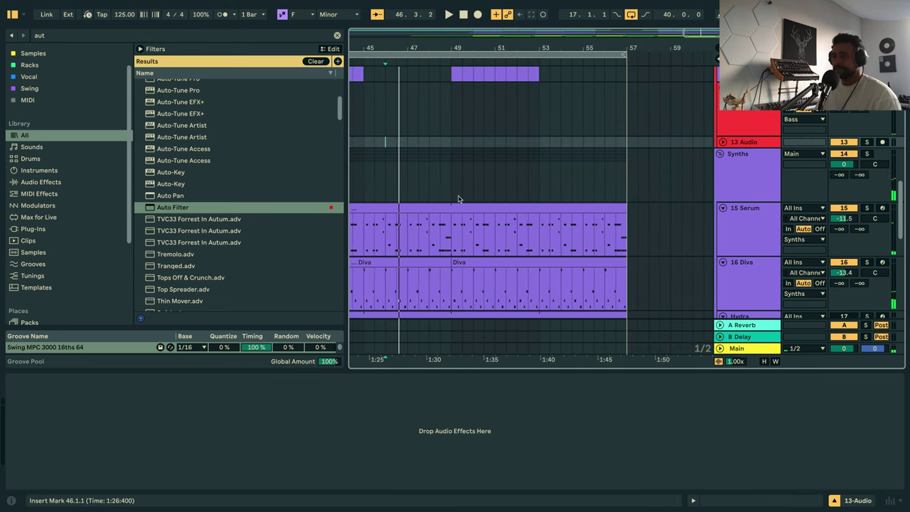
{"action": "left_click", "coordinate": [450, 234]}
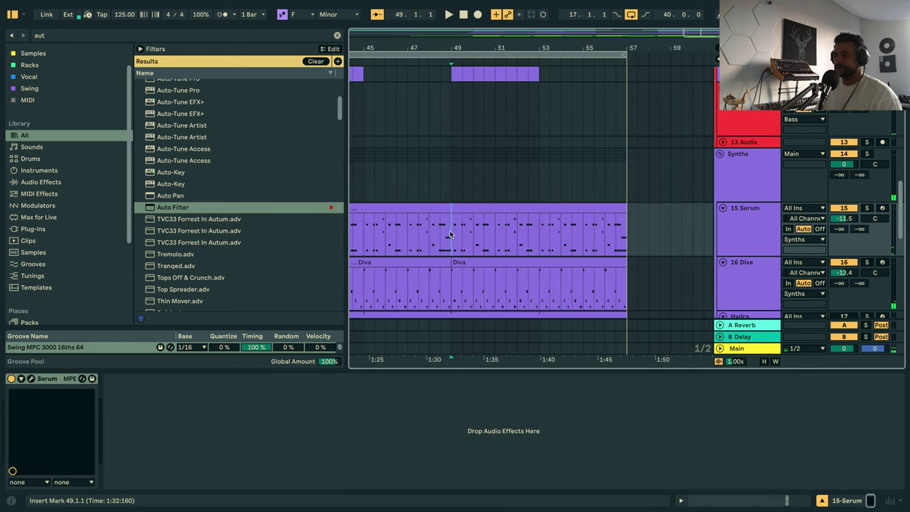
{"action": "left_click", "coordinate": [491, 210]}
Move the Serum track into the Bass group between Main bass and Whomp, and play from bar 49.
{"action": "scroll", "coordinate": [756, 218], "scroll_direction": "up", "scroll_amount": 2}
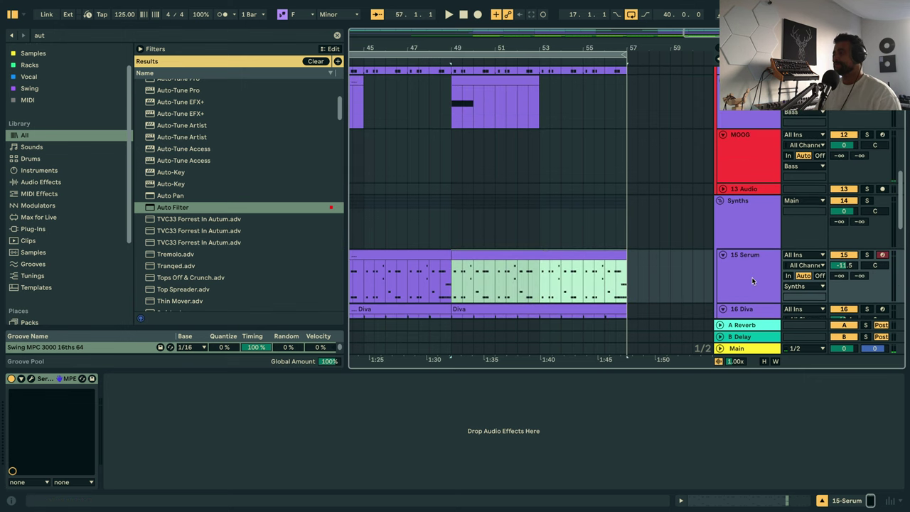
{"action": "left_click_drag", "start_coordinate": [742, 267], "coordinate": [734, 164]}
{"action": "key", "text": "space"}
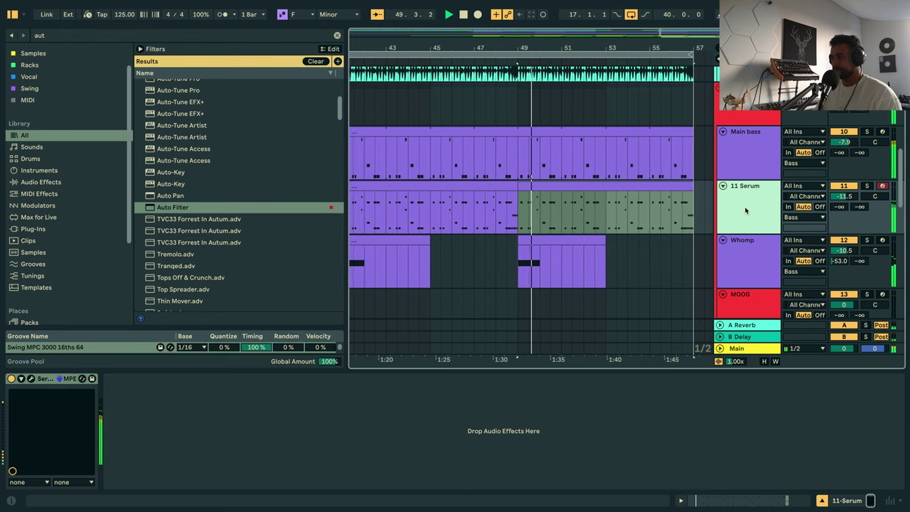
Recolor the Serum track cyan and assign the track color to its clips.
{"action": "right_click", "coordinate": [746, 209]}
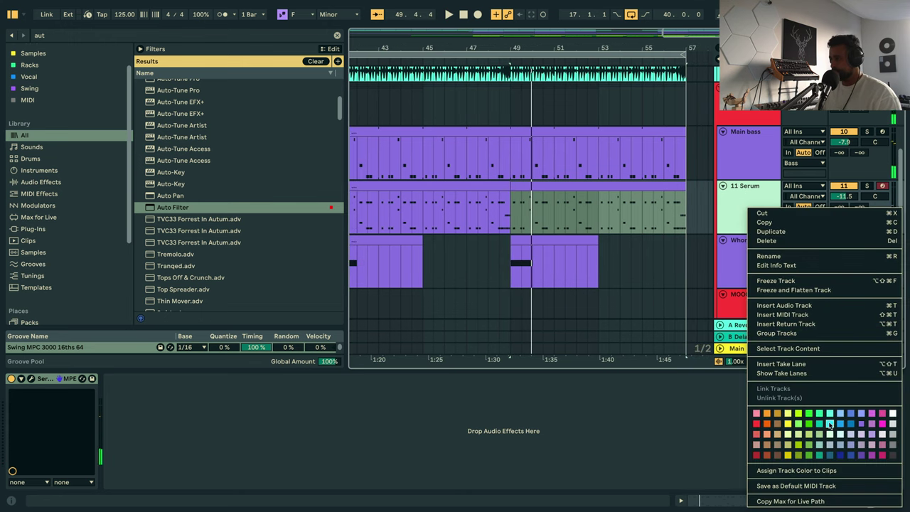
{"action": "left_click", "coordinate": [829, 424]}
{"action": "right_click", "coordinate": [754, 213]}
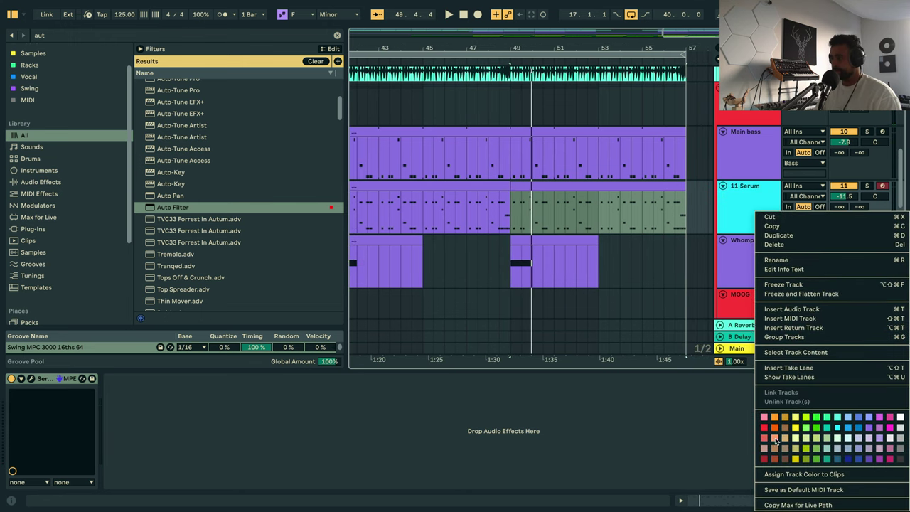
{"action": "left_click", "coordinate": [789, 475]}
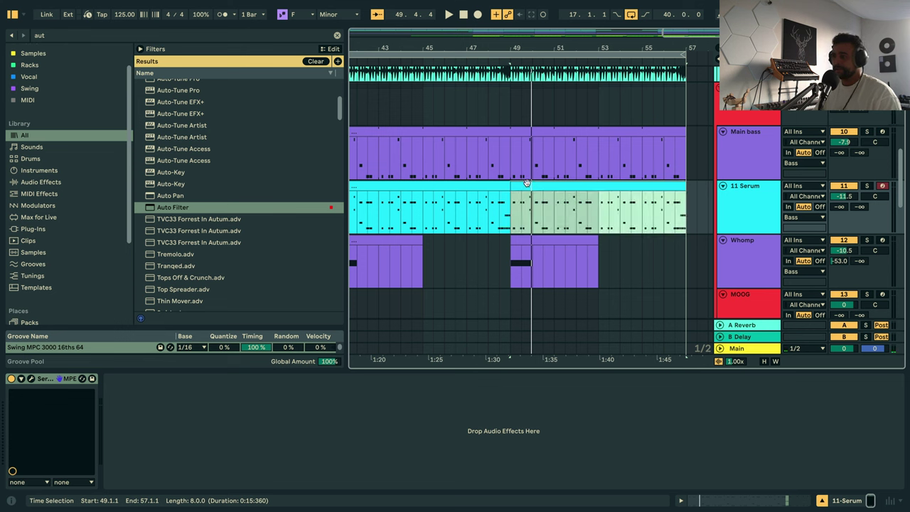
Open the Main bass and Serum clips at bars 49–57 together in the MIDI note editor.
{"action": "left_click", "coordinate": [501, 138]}
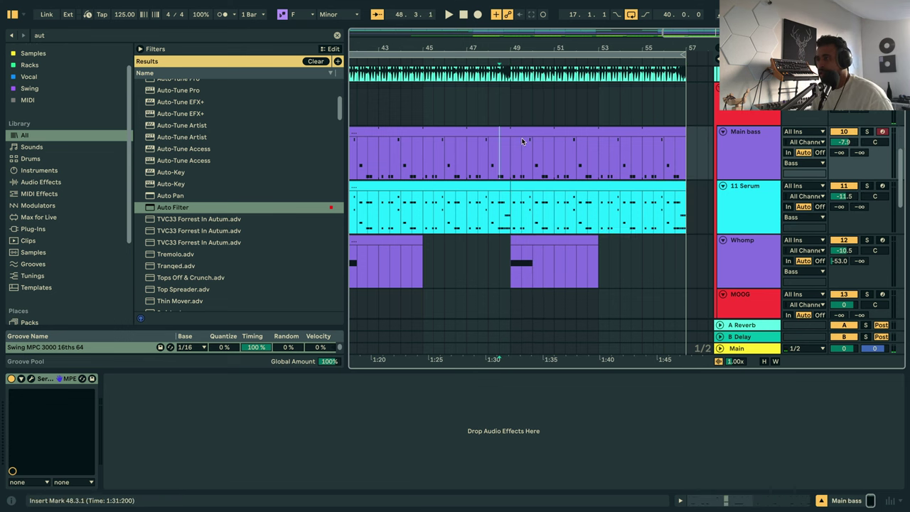
{"action": "left_click", "coordinate": [557, 189]}
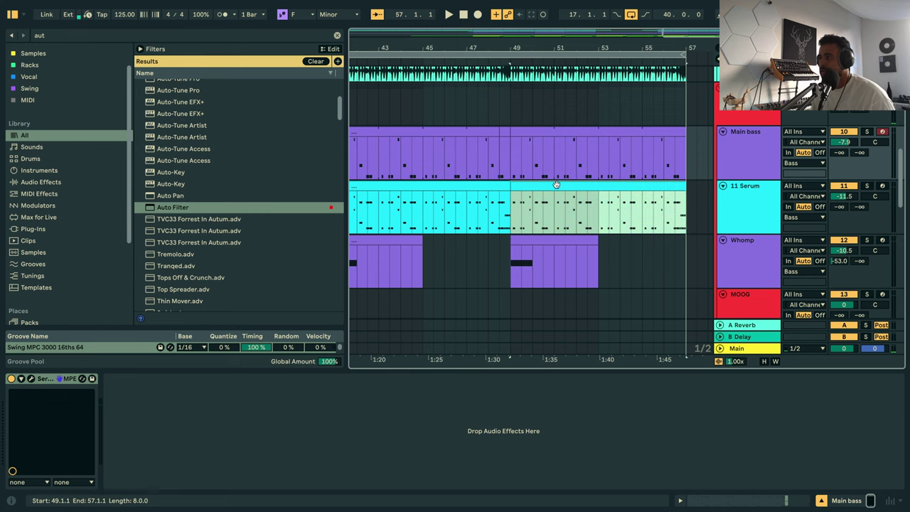
{"action": "double_click", "coordinate": [548, 131], "text": "shift"}
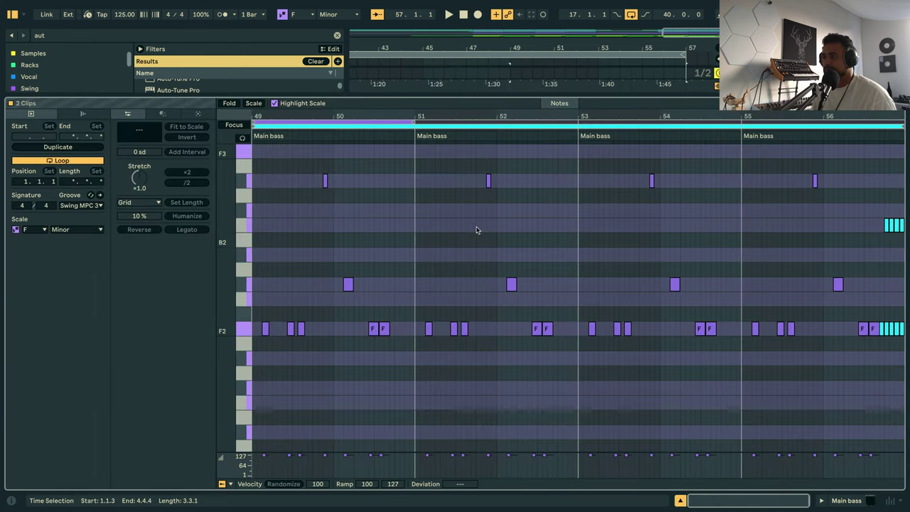
Duplicate the Main bass clip's loop at bars 49–57 twice to extend it to 8 bars, and return to the arrangement.
{"action": "key", "text": "shift+Tab"}
{"action": "left_click", "coordinate": [549, 128]}
{"action": "scroll", "coordinate": [559, 167], "scroll_direction": "up", "scroll_amount": 2}
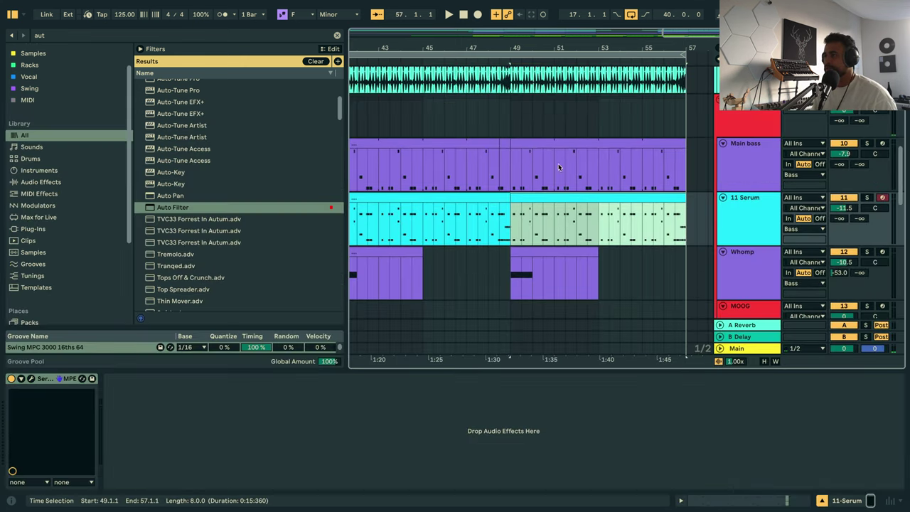
{"action": "left_click", "coordinate": [537, 142]}
{"action": "key", "text": "shift+Tab"}
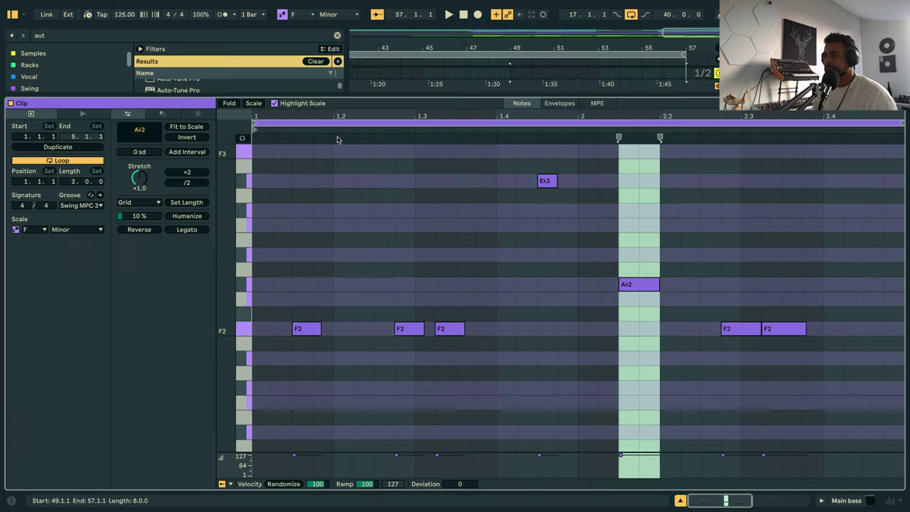
{"action": "left_click", "coordinate": [72, 148]}
{"action": "left_click", "coordinate": [73, 148]}
{"action": "key", "text": "shift+Tab"}
{"action": "scroll", "coordinate": [589, 92], "scroll_direction": "up", "scroll_amount": 1}
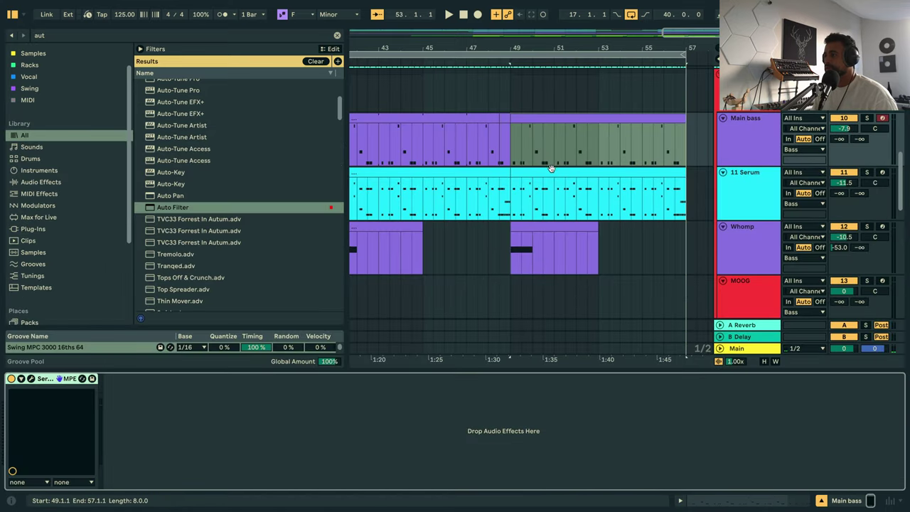
Open the Main bass and Serum clips together, show only notes in the scale, and focus editing on the Serum clip.
{"action": "left_click", "coordinate": [550, 171]}
{"action": "left_click", "coordinate": [542, 118], "text": "shift"}
{"action": "key", "text": "shift+Tab"}
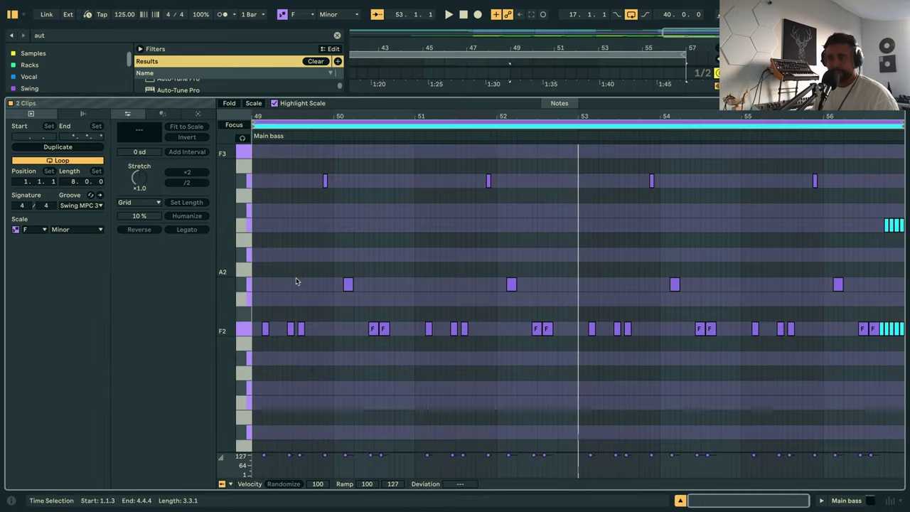
{"action": "left_click", "coordinate": [253, 104]}
{"action": "left_click", "coordinate": [262, 121]}
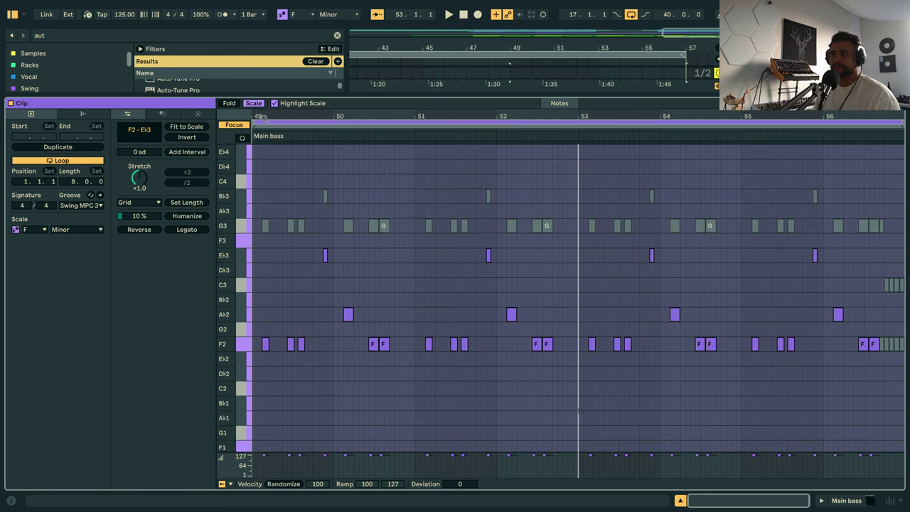
{"action": "left_click_drag", "start_coordinate": [284, 116], "coordinate": [302, 137]}
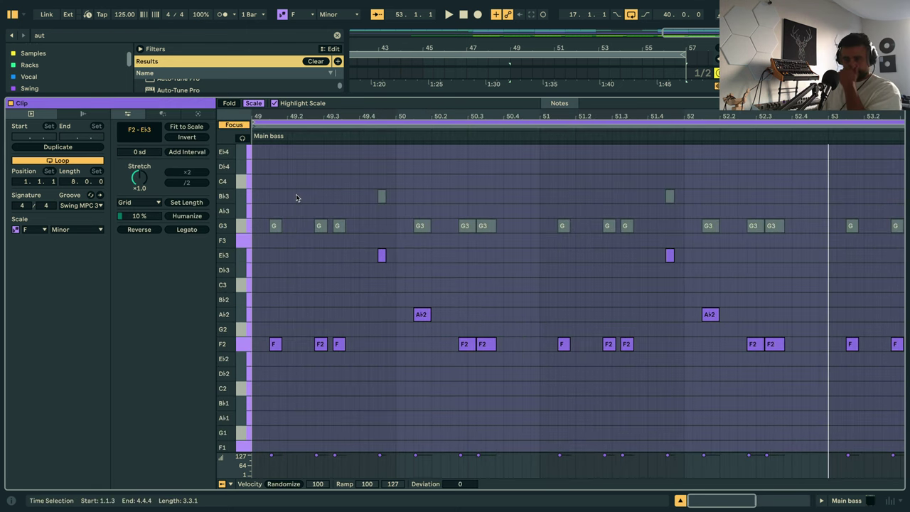
{"action": "left_click", "coordinate": [274, 103]}
{"action": "left_click", "coordinate": [283, 124]}
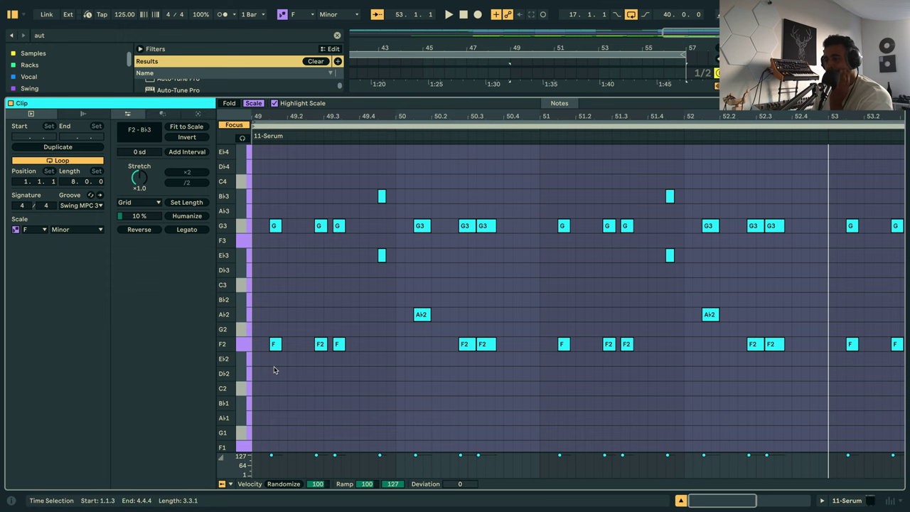
Shorten the first F2 and G3 notes of the Serum clip to one sixteenth.
{"action": "right_click", "coordinate": [280, 280]}
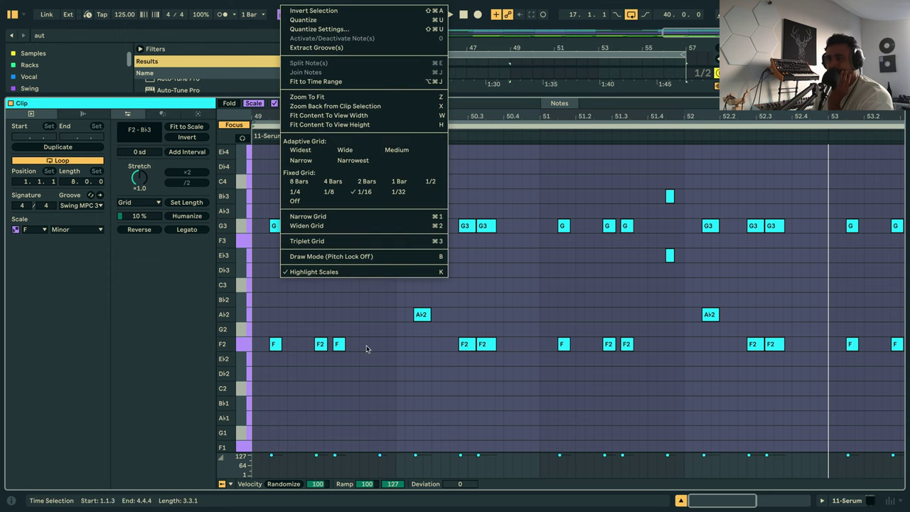
{"action": "left_click", "coordinate": [367, 348]}
{"action": "left_click_drag", "start_coordinate": [278, 117], "coordinate": [316, 243]}
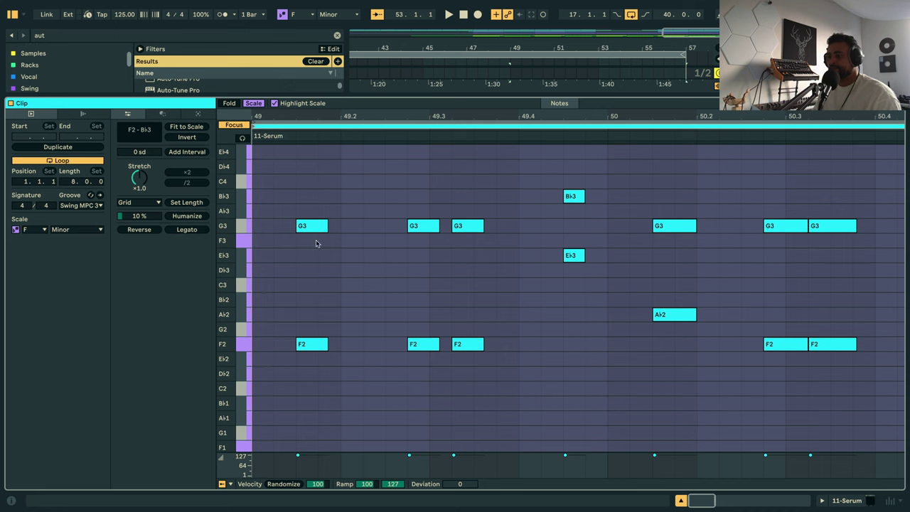
{"action": "left_click_drag", "start_coordinate": [308, 367], "coordinate": [318, 226]}
Mute the Main bass track, open the Serum clip at bar 49 on its own, and play it briefly.
{"action": "key", "text": "shift+Tab"}
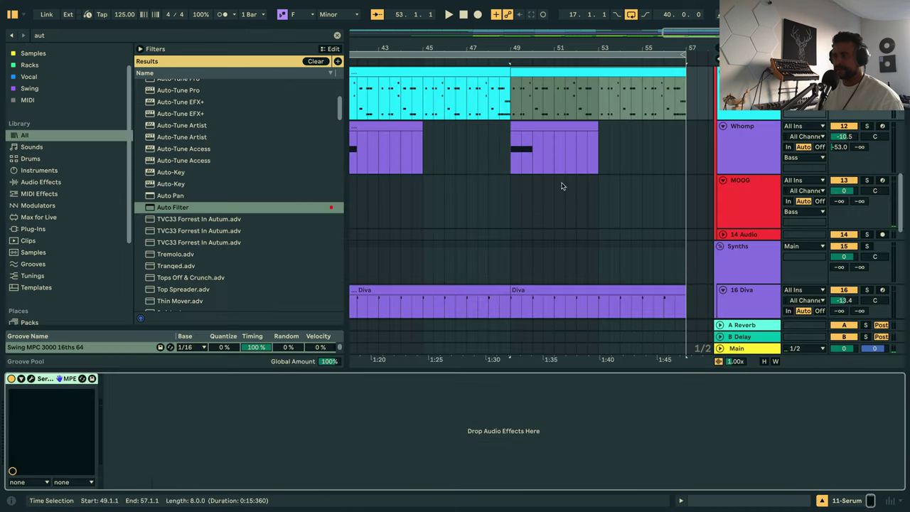
{"action": "scroll", "coordinate": [773, 117], "scroll_direction": "up", "scroll_amount": 3}
{"action": "left_click", "coordinate": [659, 187]}
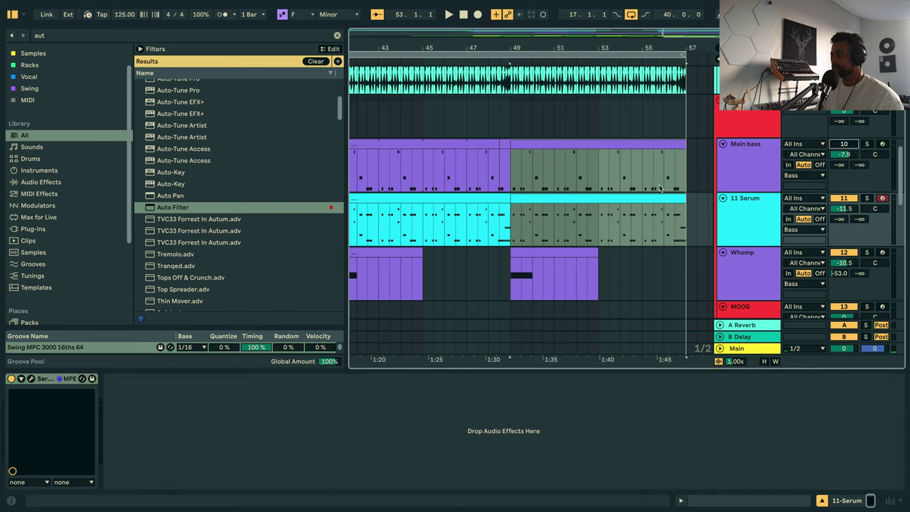
{"action": "double_click", "coordinate": [541, 200]}
{"action": "key", "text": "space"}
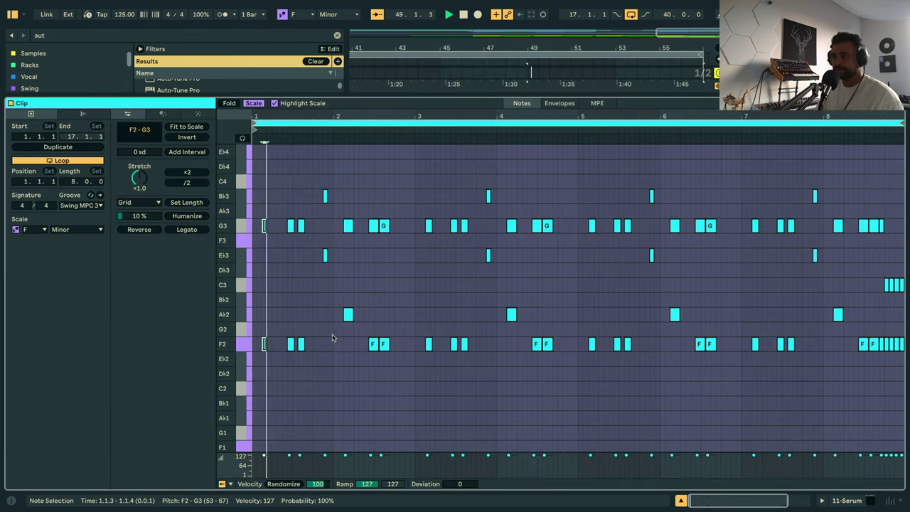
{"action": "key", "text": "space"}
Copy the first F2–G3 note pair to the very start of the Serum clip at 1.1.1 and listen to it.
{"action": "left_click_drag", "start_coordinate": [267, 116], "coordinate": [383, 156]}
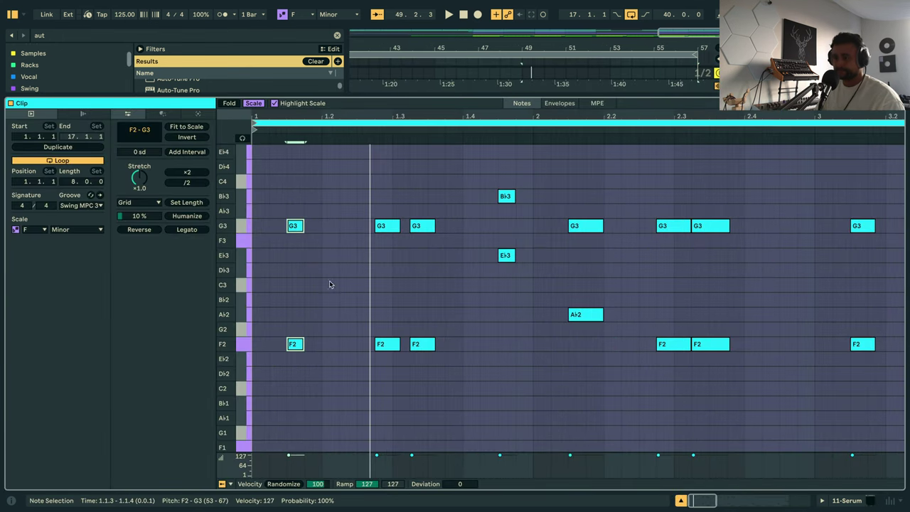
{"action": "left_click_drag", "start_coordinate": [291, 361], "coordinate": [277, 228]}
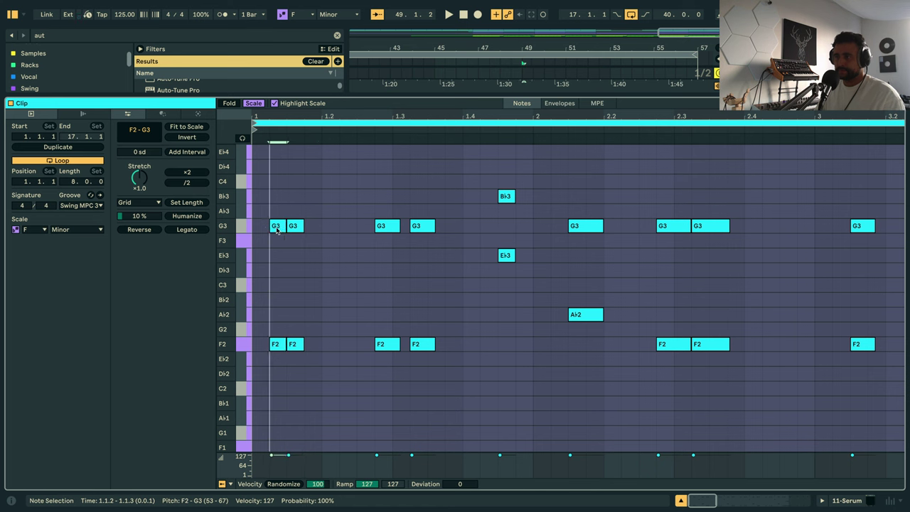
{"action": "key", "text": "space"}
{"action": "key", "text": "Left"}
{"action": "key", "text": "space"}
{"action": "key", "text": "space"}
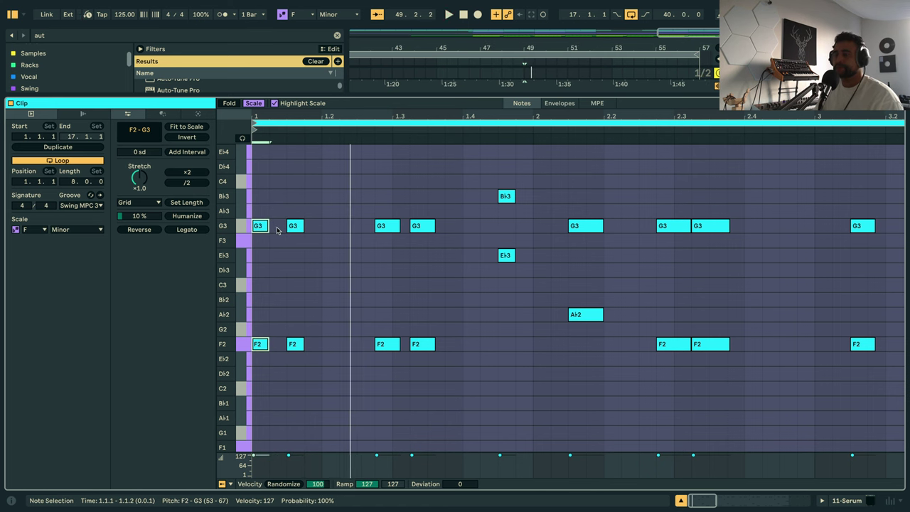
Duplicate the opening F2–G3 pair in sixteenths until it fills the first beat.
{"action": "key", "text": "ctrl+d"}
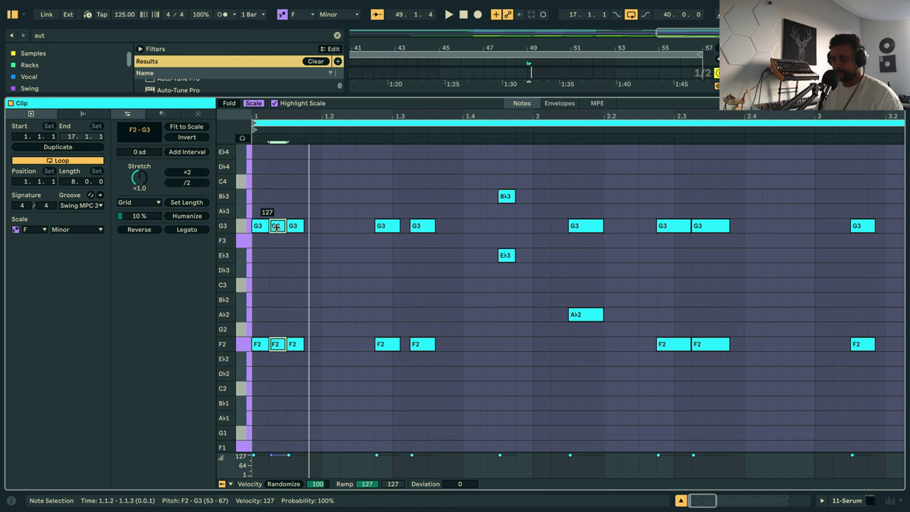
{"action": "key", "text": "ctrl+d"}
{"action": "key", "text": "ctrl+d"}
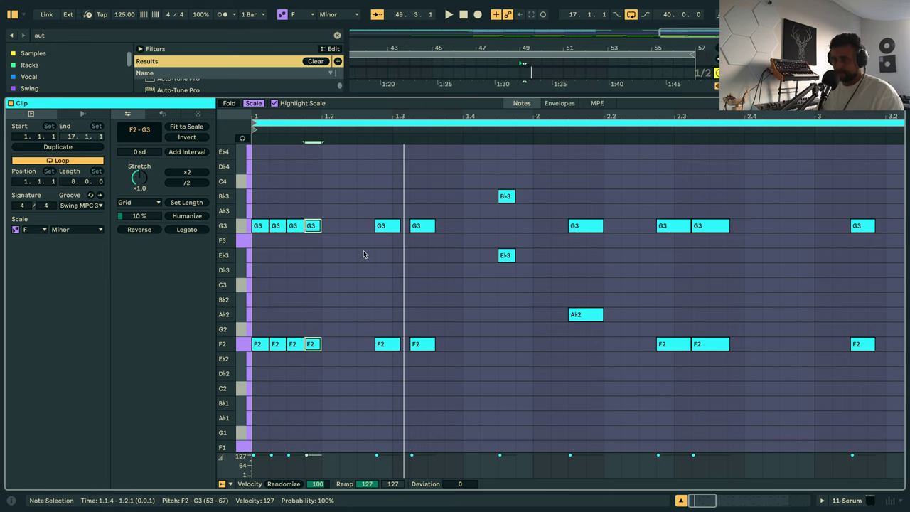
Try all notes of the Serum clip one octave lower, and move them back up.
{"action": "key", "text": "ctrl+a"}
{"action": "key", "text": "shift+Down"}
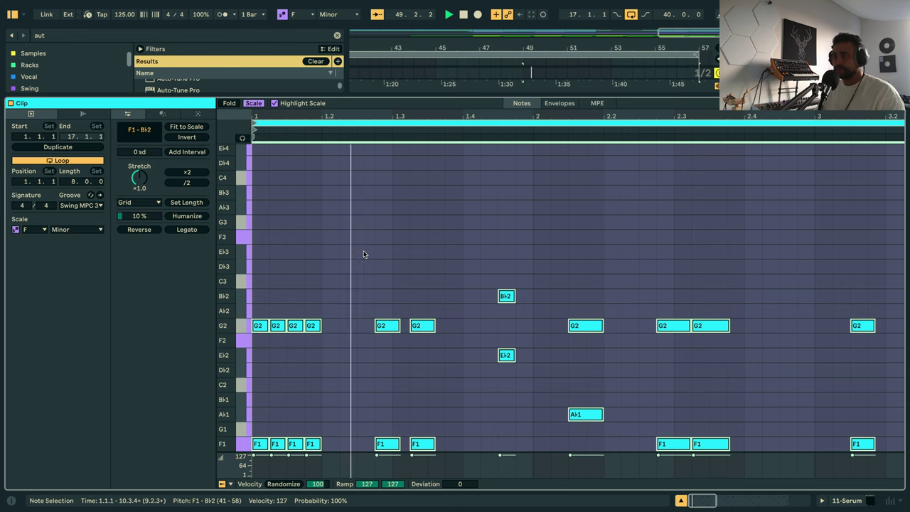
{"action": "key", "text": "shift+Up"}
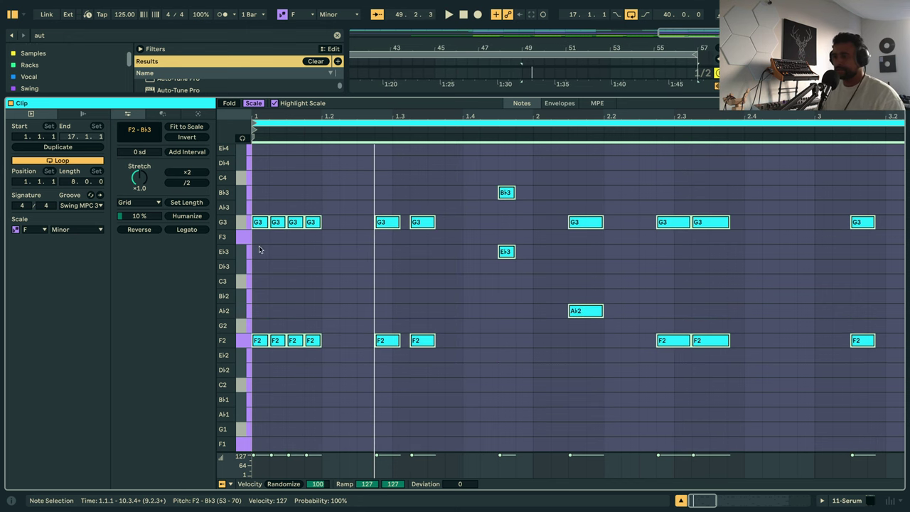
Add four C3 notes to the opening sixteenth stabs in the first beat and play the result.
{"action": "mouse_move", "coordinate": [259, 248]}
{"action": "left_mouse_down"}
{"action": "mouse_move", "coordinate": [310, 220]}
{"action": "mouse_move", "coordinate": [309, 293]}
{"action": "left_mouse_up"}
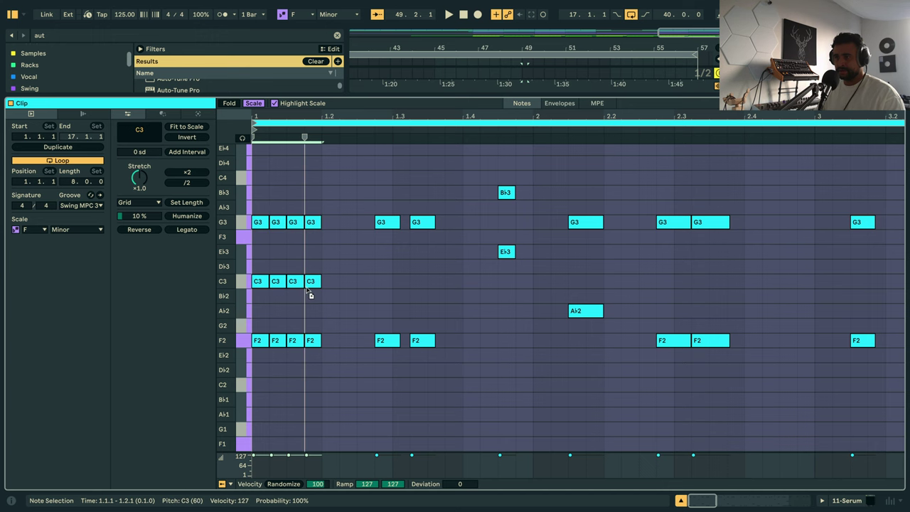
{"action": "key", "text": "space"}
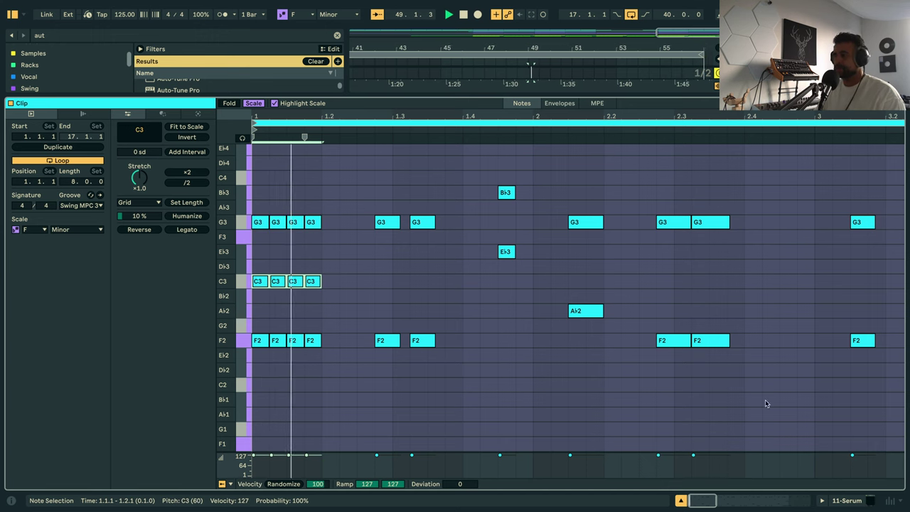
Open the Serum instrument's window, check its voicing settings while the bass plays, and close it.
{"action": "left_click", "coordinate": [844, 500]}
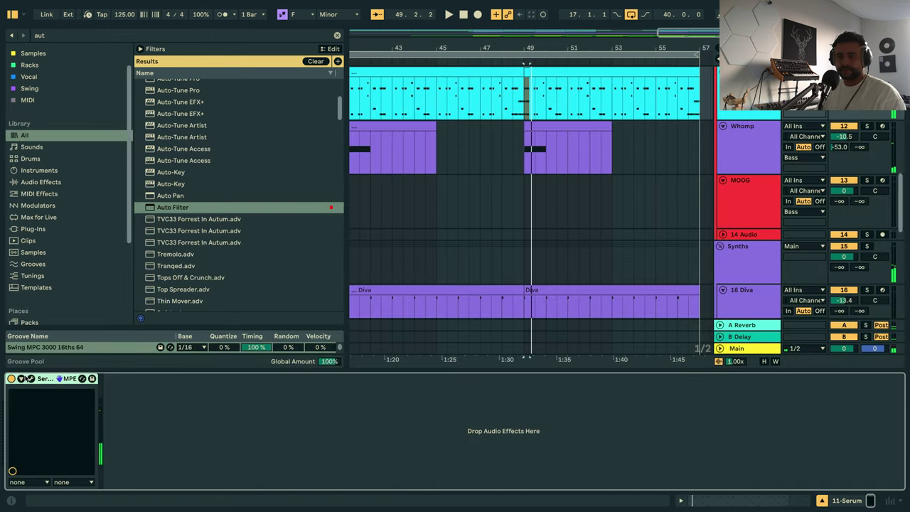
{"action": "left_click", "coordinate": [31, 378]}
{"action": "left_click", "coordinate": [659, 341]}
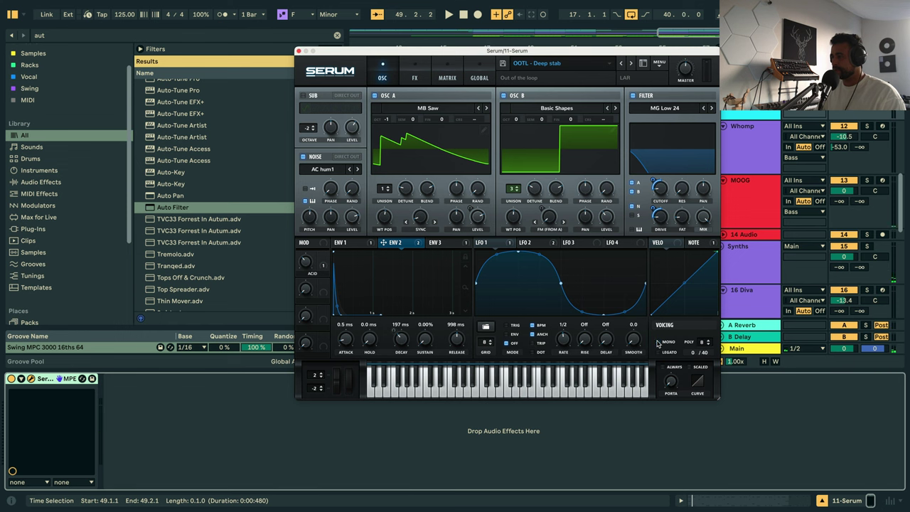
{"action": "key", "text": "space"}
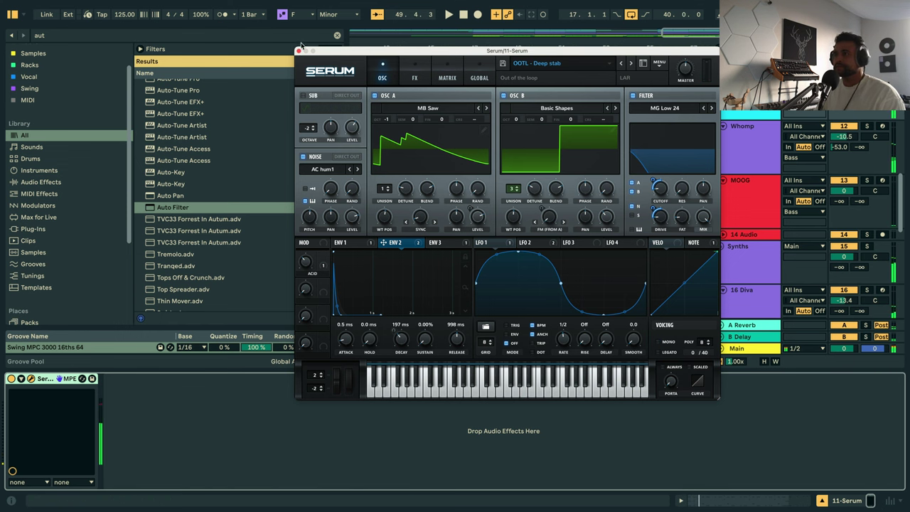
{"action": "left_click", "coordinate": [299, 51]}
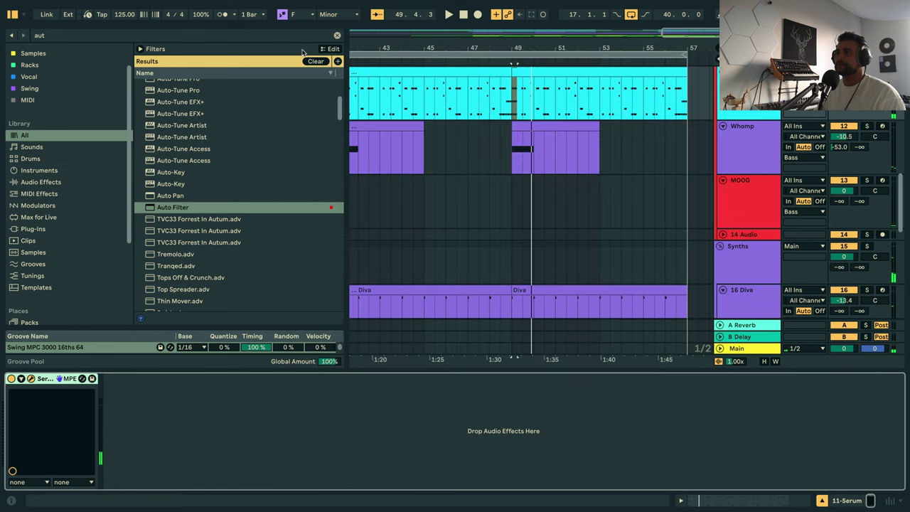
Reopen the Serum clip, audition the opening C3 notes, and copy the fourth F2–C3–G3 stab to 1.2.3.
{"action": "double_click", "coordinate": [559, 74]}
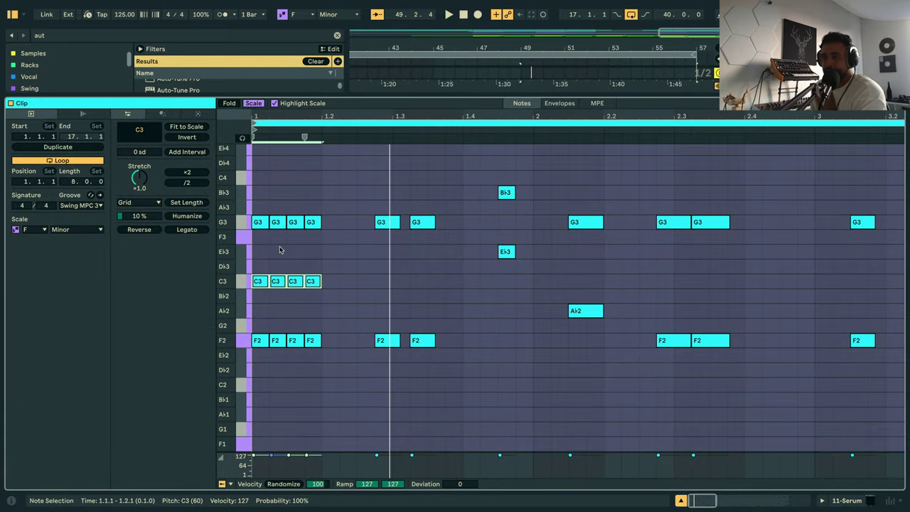
{"action": "left_click_drag", "start_coordinate": [258, 298], "coordinate": [312, 263]}
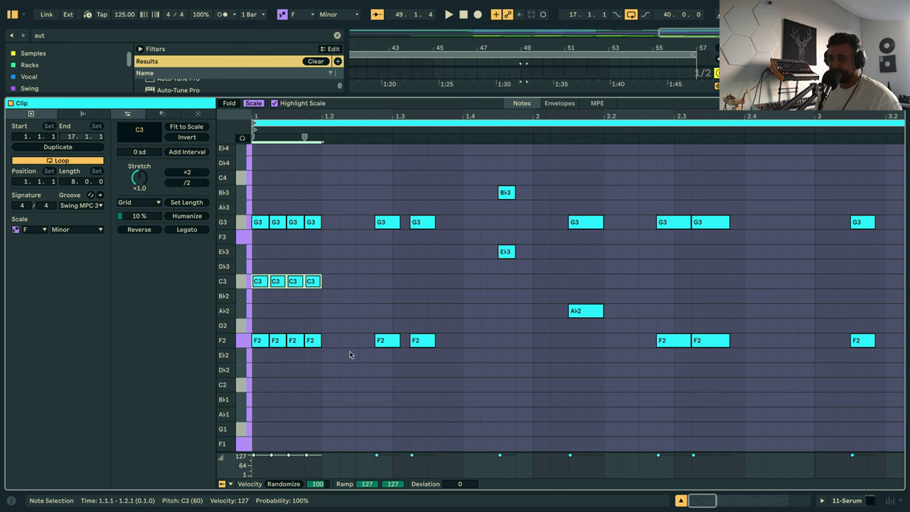
{"action": "key", "text": "space"}
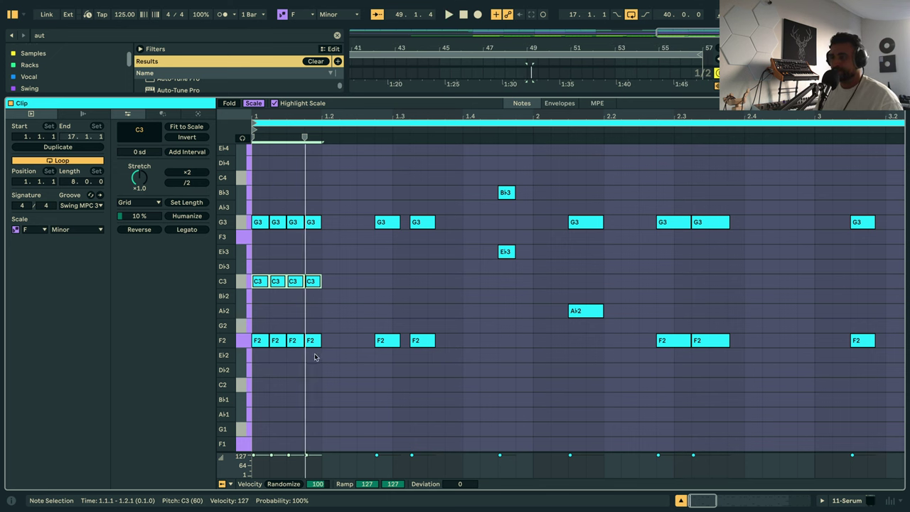
{"action": "left_click_drag", "start_coordinate": [314, 353], "coordinate": [364, 226]}
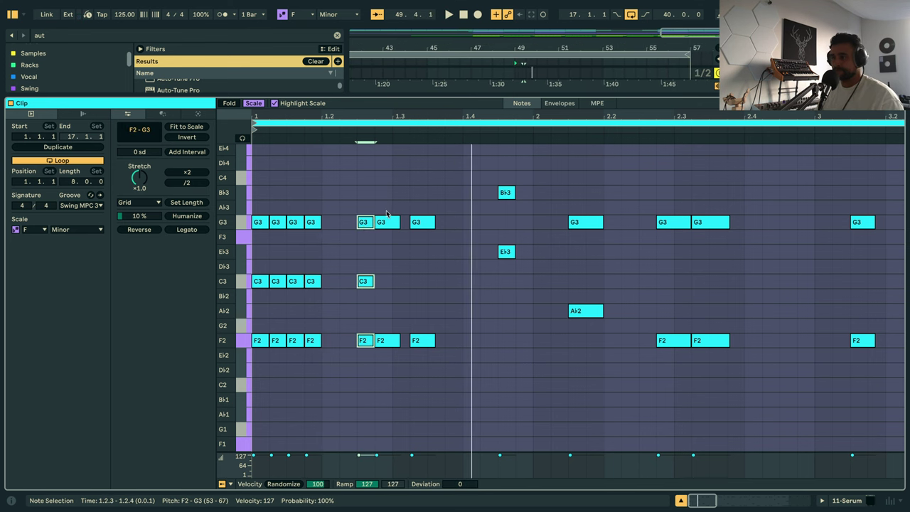
Try a copy of the F2–C3–G3 stab at 1.3.4 and at 1.4.2, and delete it.
{"action": "left_click_drag", "start_coordinate": [362, 226], "coordinate": [456, 220]}
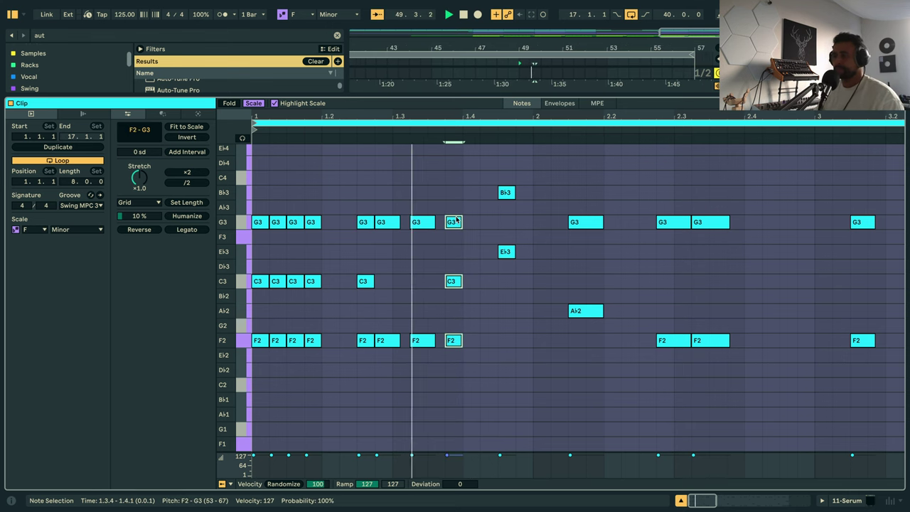
{"action": "key", "text": "space"}
{"action": "key", "text": "Right"}
{"action": "key", "text": "Right"}
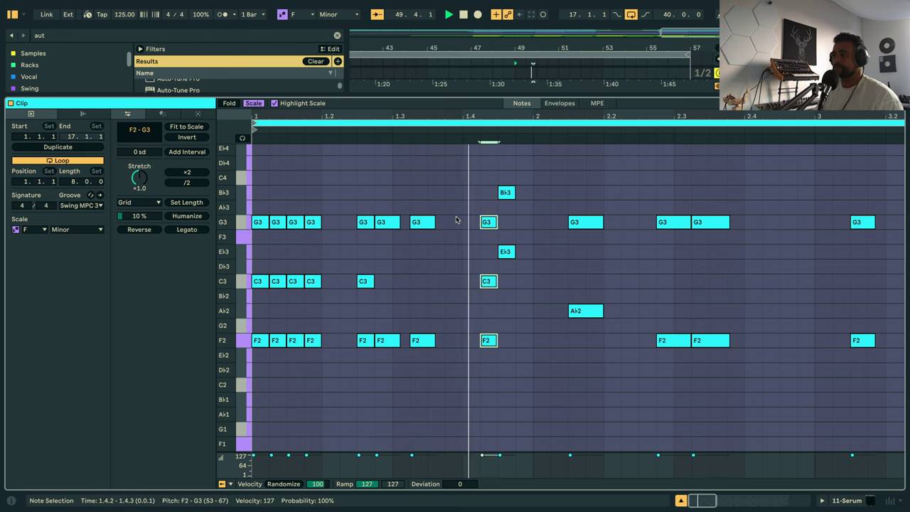
{"action": "key", "text": "space"}
{"action": "key", "text": "Left"}
{"action": "key", "text": "Left"}
{"action": "key", "text": "space"}
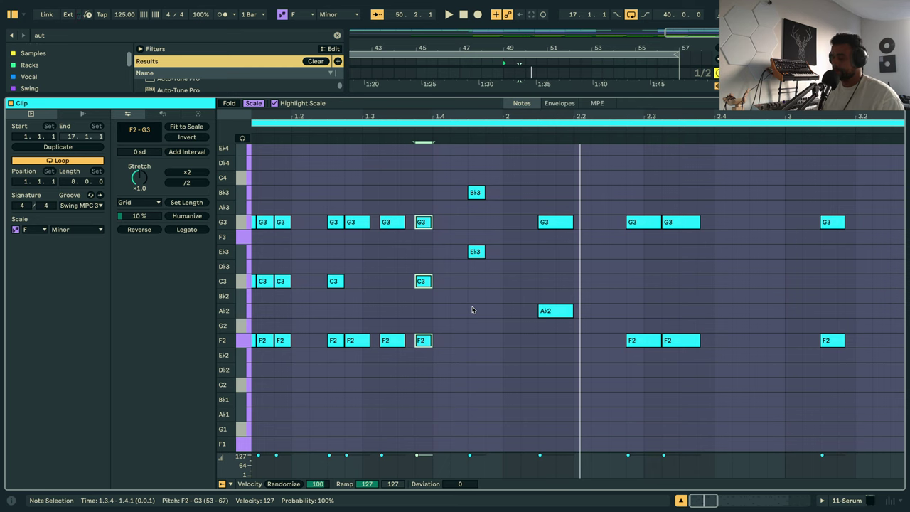
{"action": "key", "text": "Delete"}
{"action": "key", "text": "space"}
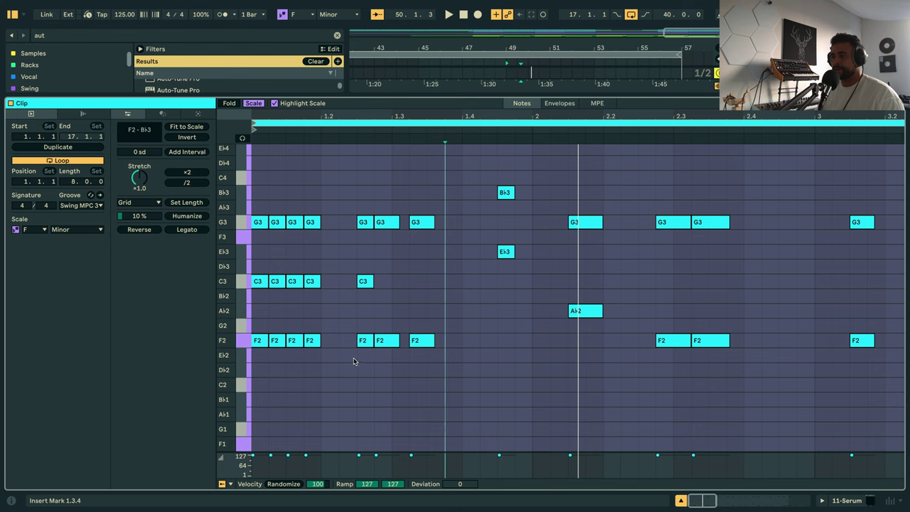
Copy the F2–C3–G3 stab from 1.2.3 into the second bar at 2.2.2 while listening to the pattern.
{"action": "left_click_drag", "start_coordinate": [359, 361], "coordinate": [647, 222]}
{"action": "key", "text": "space"}
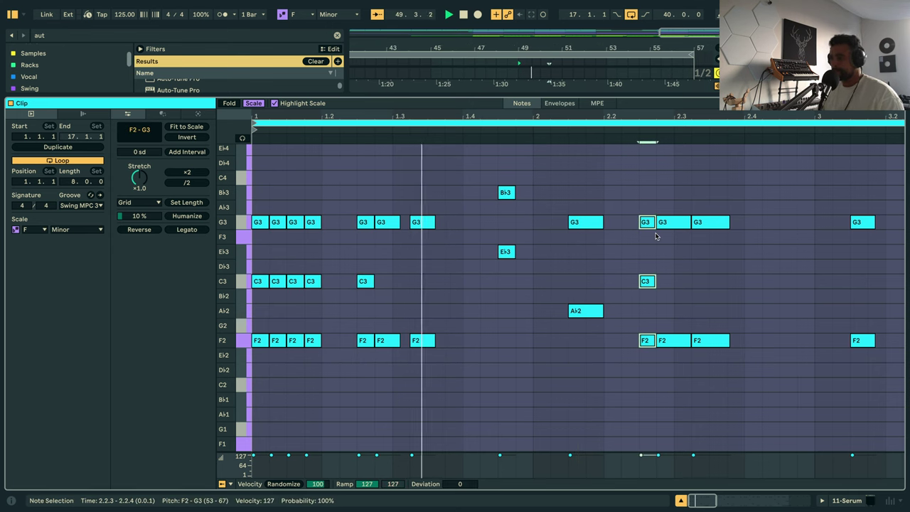
{"action": "key", "text": "Left"}
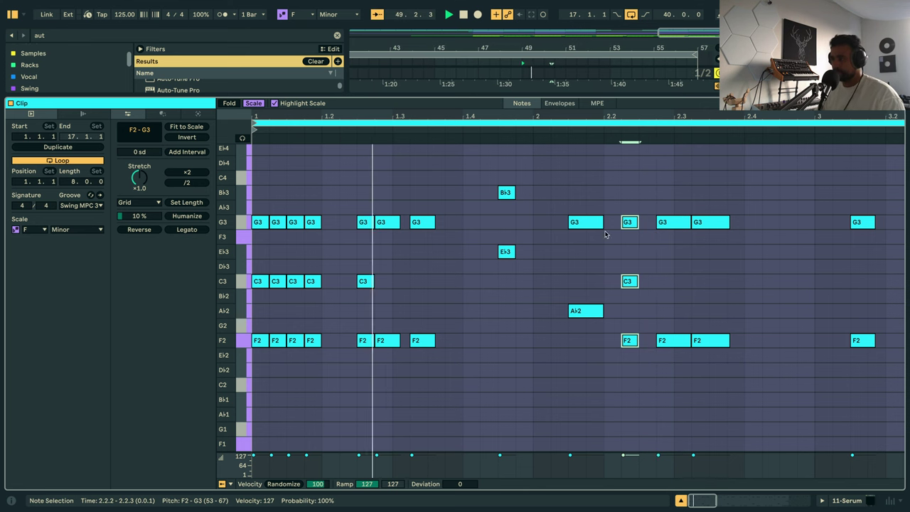
Copy the F2–C3–G3 stab from 2.2.2 to 2.4.3, duplicate it at 2.4.4, and play the pattern back.
{"action": "left_click_drag", "start_coordinate": [628, 222], "coordinate": [803, 226], "text": "alt"}
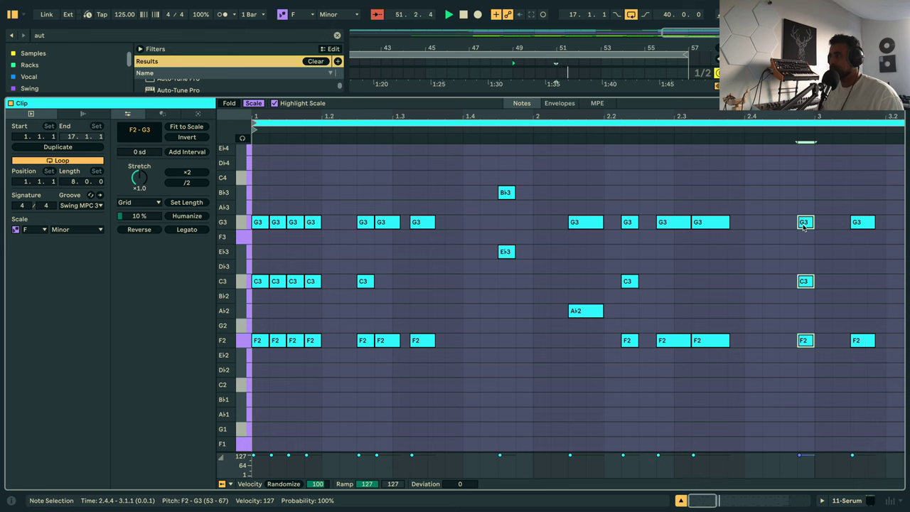
{"action": "key", "text": "Left"}
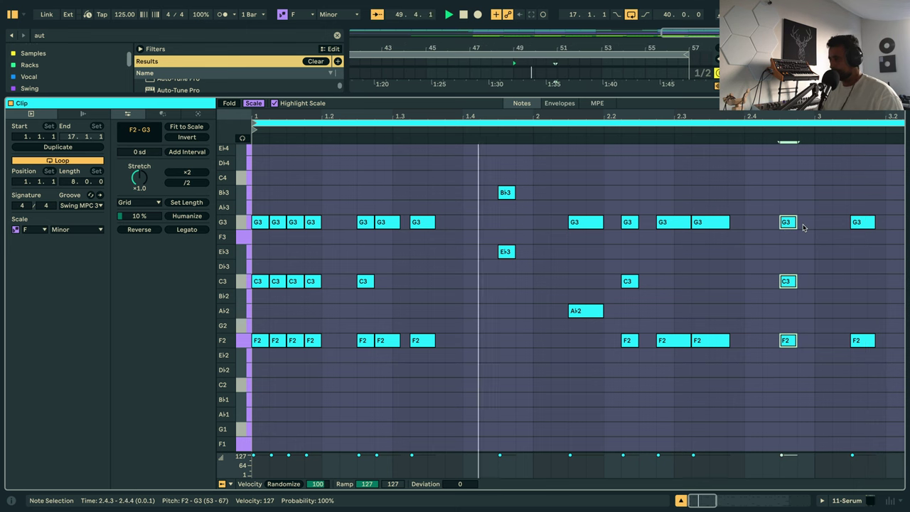
{"action": "key", "text": "ctrl+d"}
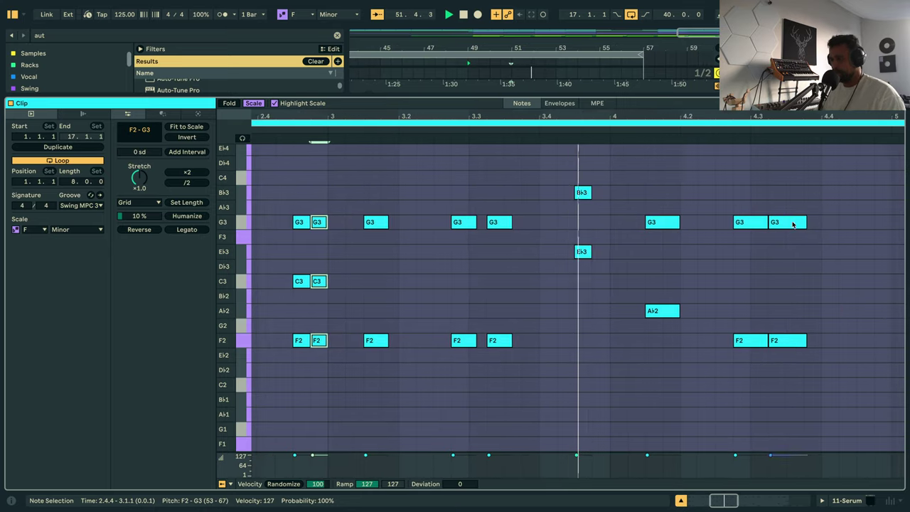
{"action": "left_click_drag", "start_coordinate": [593, 115], "coordinate": [592, 54]}
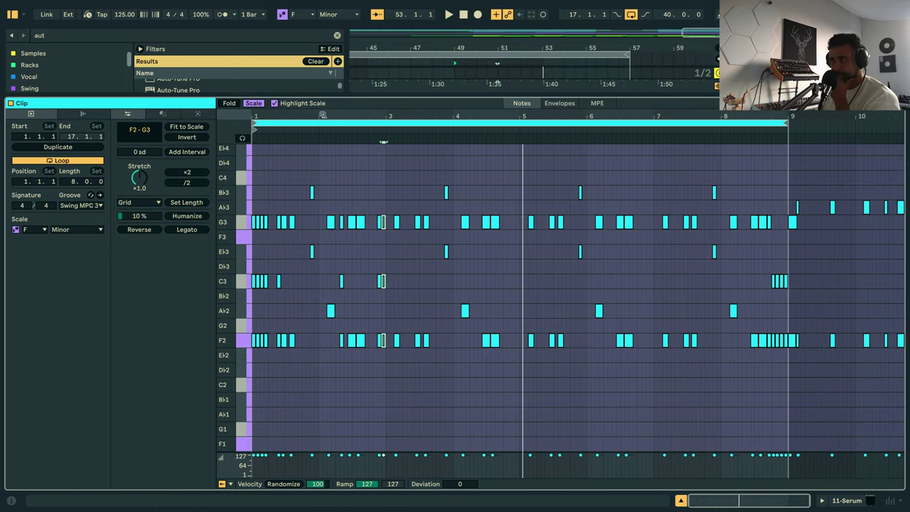
{"action": "left_click_drag", "start_coordinate": [318, 114], "coordinate": [318, 160]}
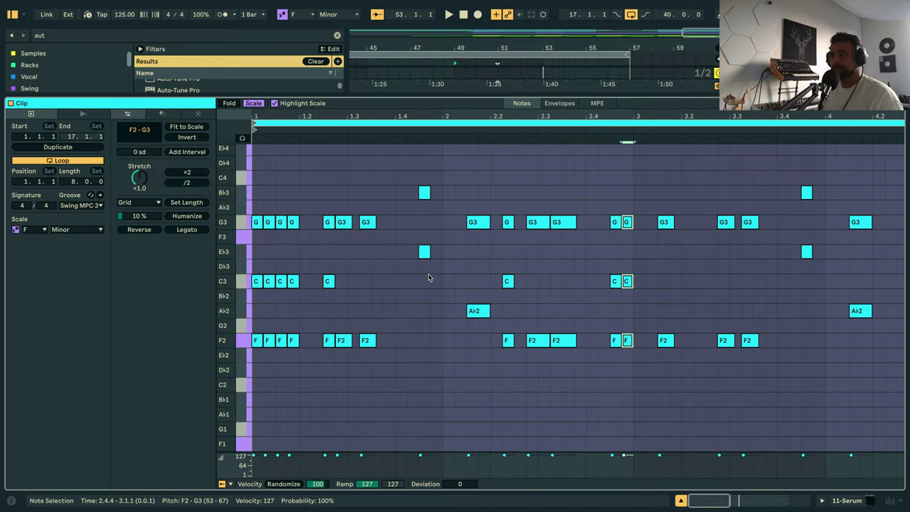
{"action": "key", "text": "space"}
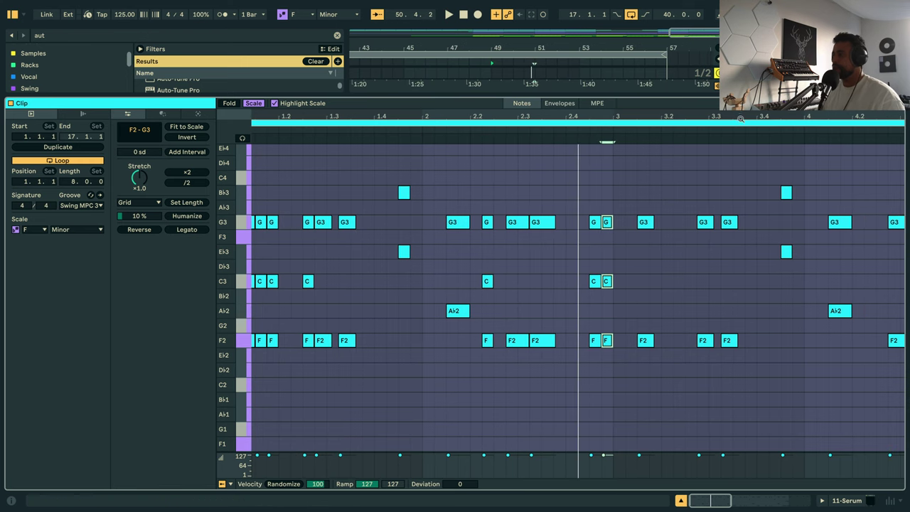
Copy all notes of the clip's first bar to 3.1.1 and listen to the result.
{"action": "left_click_drag", "start_coordinate": [740, 116], "coordinate": [440, 88]}
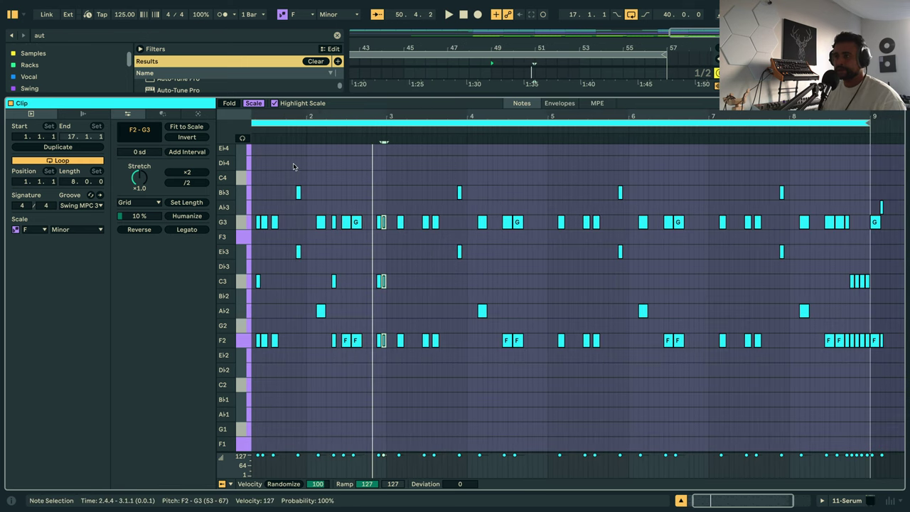
{"action": "left_click_drag", "start_coordinate": [281, 116], "coordinate": [305, 115]}
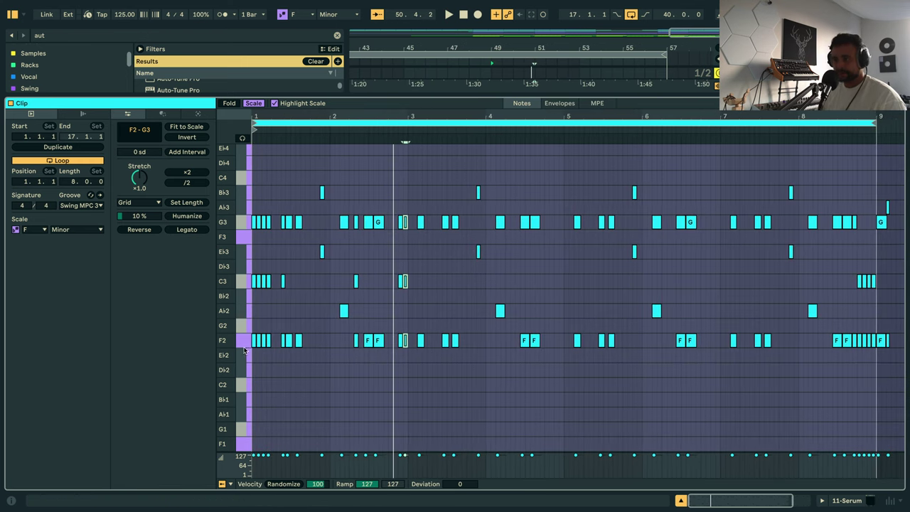
{"action": "left_click_drag", "start_coordinate": [252, 350], "coordinate": [337, 191]}
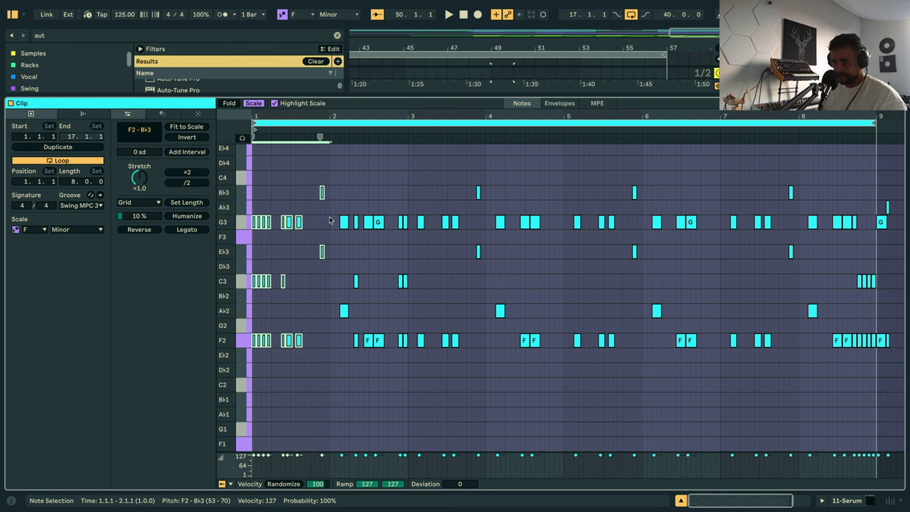
{"action": "key", "text": "ctrl+d"}
{"action": "key", "text": "ctrl+z"}
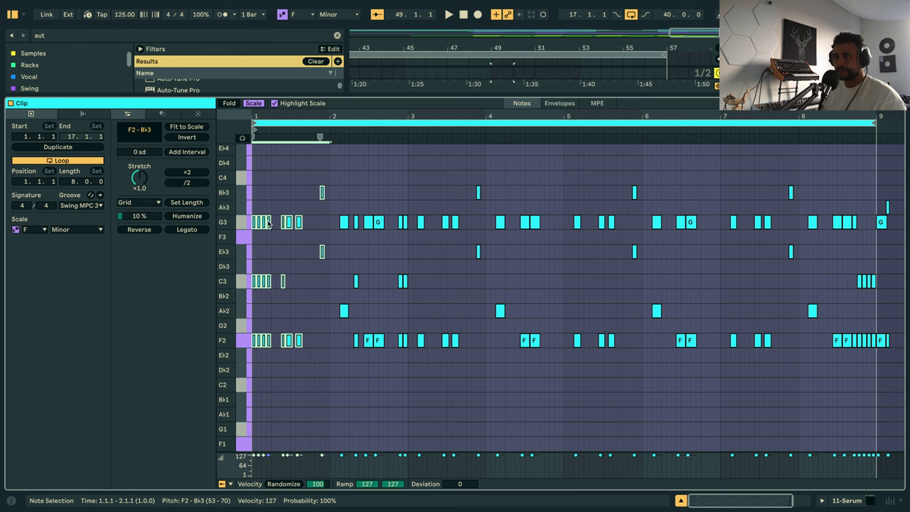
{"action": "left_click_drag", "start_coordinate": [269, 224], "coordinate": [427, 228]}
{"action": "key", "text": "space"}
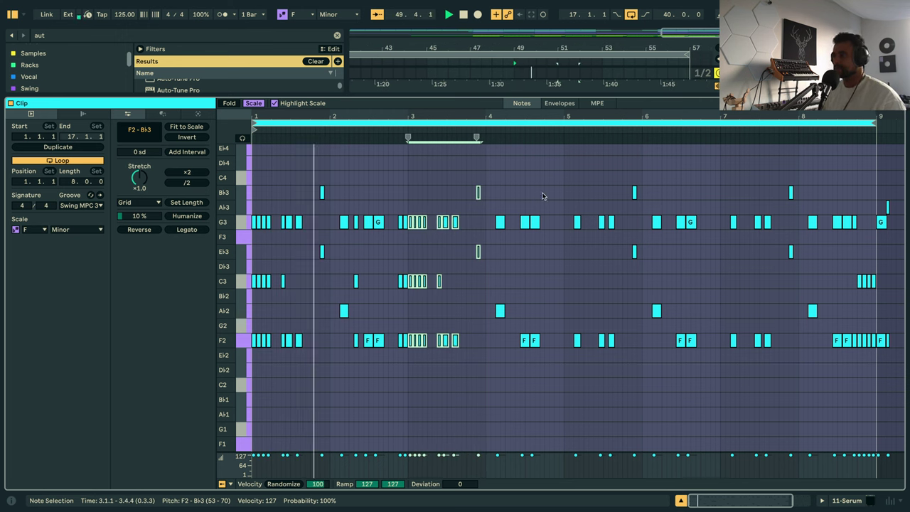
Shorten the clip's loop to 4 bars and copy the stab pair from 2.4.3 to 4.4.3.
{"action": "mouse_move", "coordinate": [872, 123]}
{"action": "left_mouse_down"}
{"action": "mouse_move", "coordinate": [552, 138]}
{"action": "mouse_move", "coordinate": [562, 138]}
{"action": "left_mouse_up"}
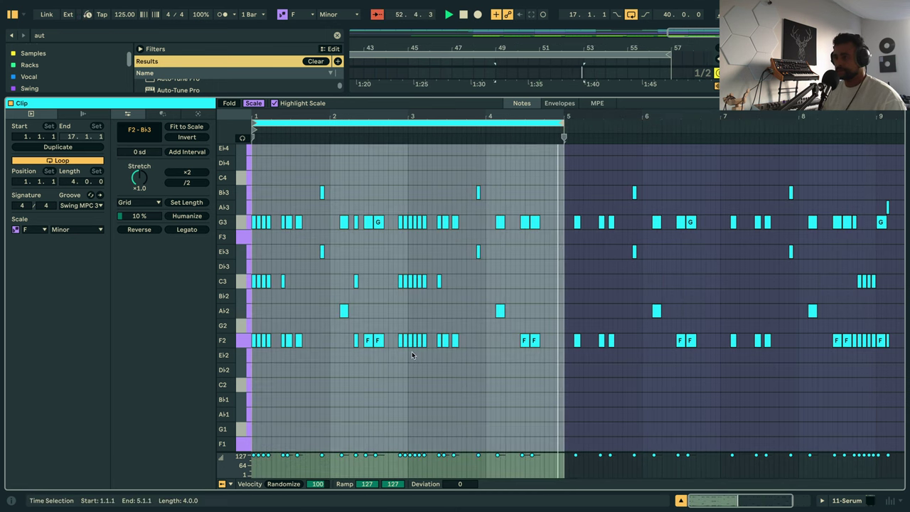
{"action": "left_click_drag", "start_coordinate": [411, 352], "coordinate": [485, 181]}
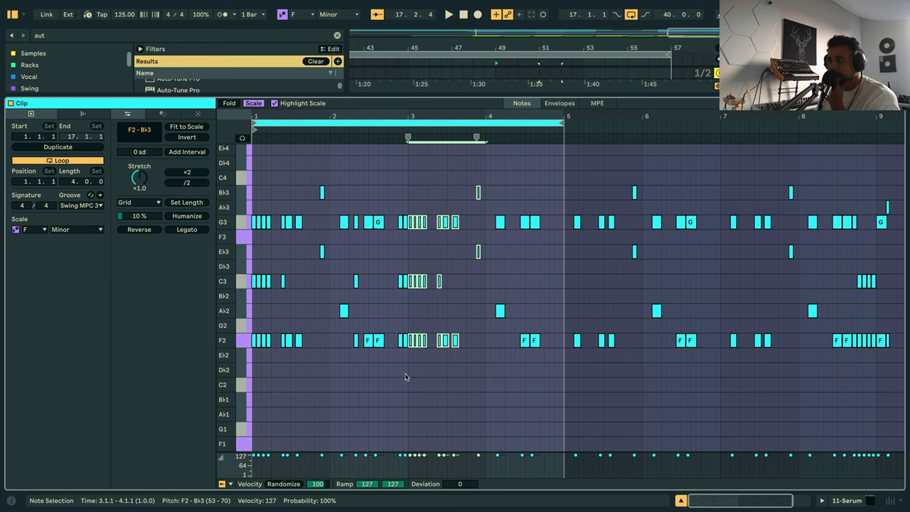
{"action": "mouse_move", "coordinate": [397, 362]}
{"action": "left_mouse_down"}
{"action": "mouse_move", "coordinate": [405, 244]}
{"action": "mouse_move", "coordinate": [560, 235]}
{"action": "left_mouse_up"}
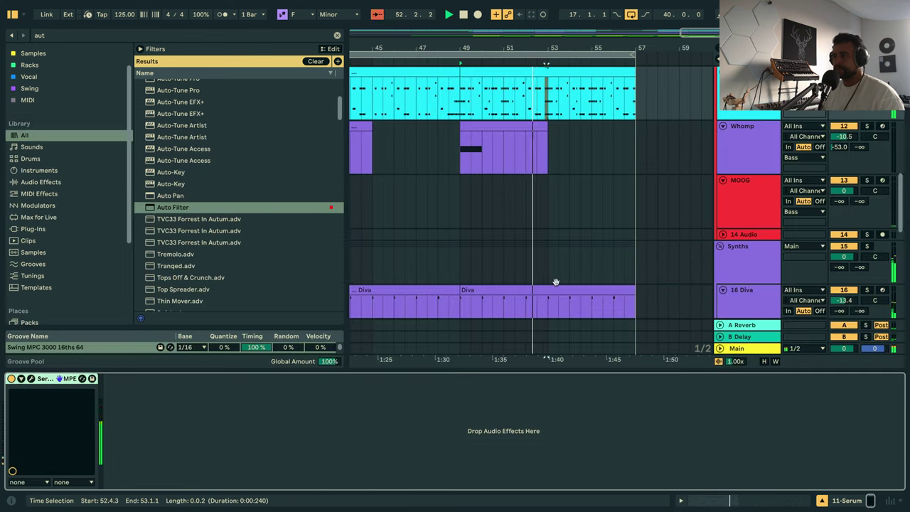
Copy the Serum clip at bars 49–57 onto the Main bass track at the same bars and play it.
{"action": "scroll", "coordinate": [513, 184], "scroll_direction": "up", "scroll_amount": 4}
{"action": "left_click", "coordinate": [513, 184]}
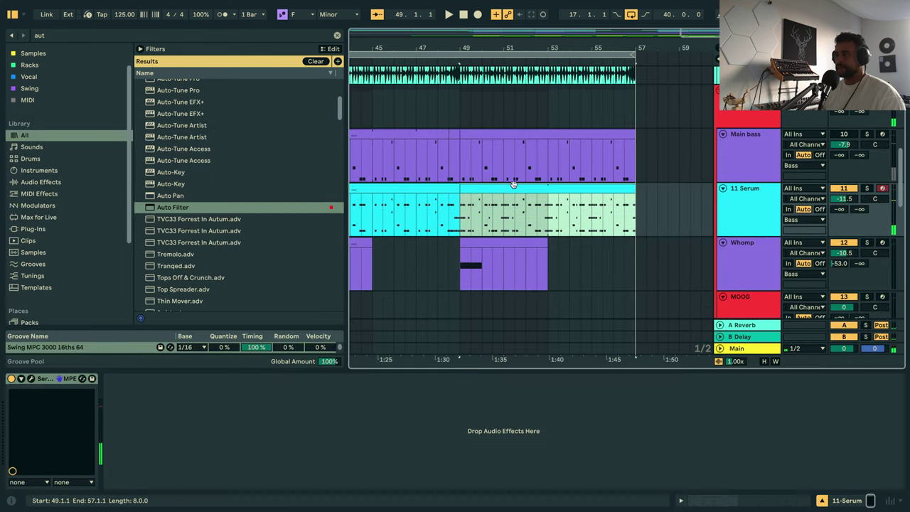
{"action": "left_click_drag", "start_coordinate": [485, 190], "coordinate": [487, 159], "text": "alt"}
{"action": "key", "text": "space"}
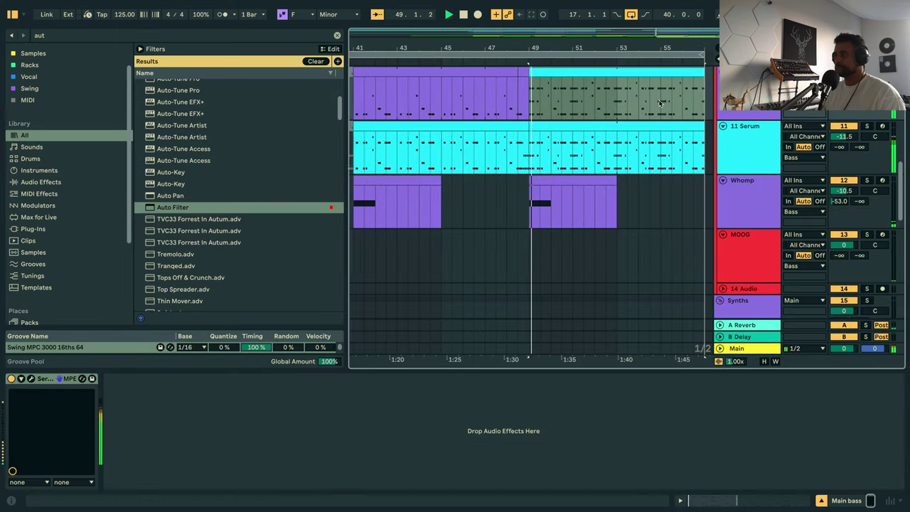
Open the copied Main bass clip and delete the C3, G3 and B♭3 notes from its first two bars.
{"action": "left_click", "coordinate": [604, 92]}
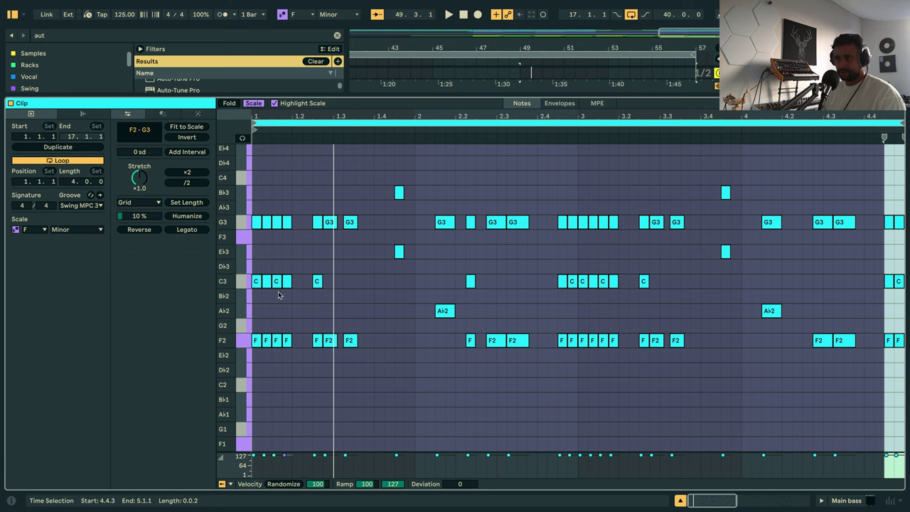
{"action": "left_click_drag", "start_coordinate": [255, 301], "coordinate": [345, 192]}
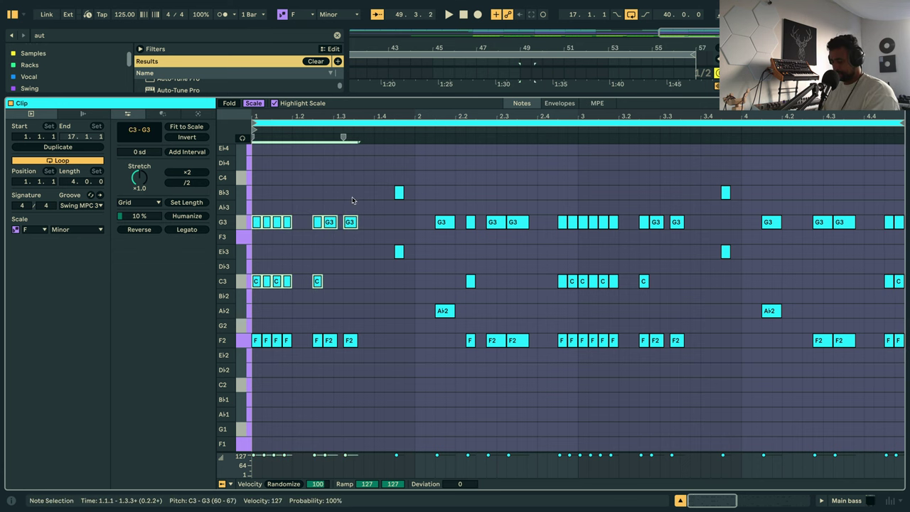
{"action": "key", "text": "Delete"}
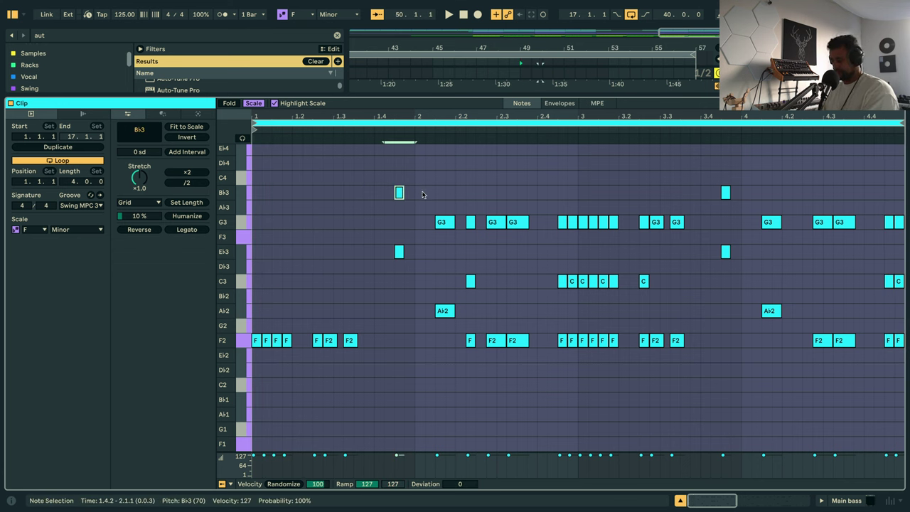
{"action": "key", "text": "Delete"}
{"action": "left_click_drag", "start_coordinate": [467, 228], "coordinate": [519, 231]}
{"action": "key", "text": "Delete"}
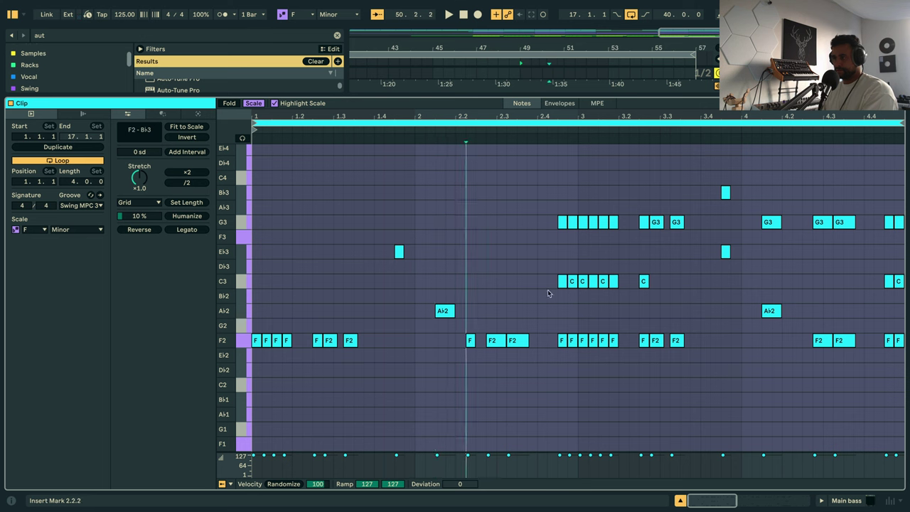
Delete the C3, G3 and B♭3 notes from bars 3 and 4 of the Main bass clip.
{"action": "left_click_drag", "start_coordinate": [528, 300], "coordinate": [645, 192]}
{"action": "key", "text": "Delete"}
{"action": "left_click_drag", "start_coordinate": [630, 258], "coordinate": [744, 178]}
{"action": "key", "text": "Delete"}
{"action": "key", "text": "Delete"}
{"action": "left_click_drag", "start_coordinate": [755, 258], "coordinate": [906, 209]}
{"action": "key", "text": "Delete"}
{"action": "left_click_drag", "start_coordinate": [877, 291], "coordinate": [897, 277]}
{"action": "key", "text": "Delete"}
Play the edited Main bass part with the Serum track in the arrangement.
{"action": "key", "text": "space"}
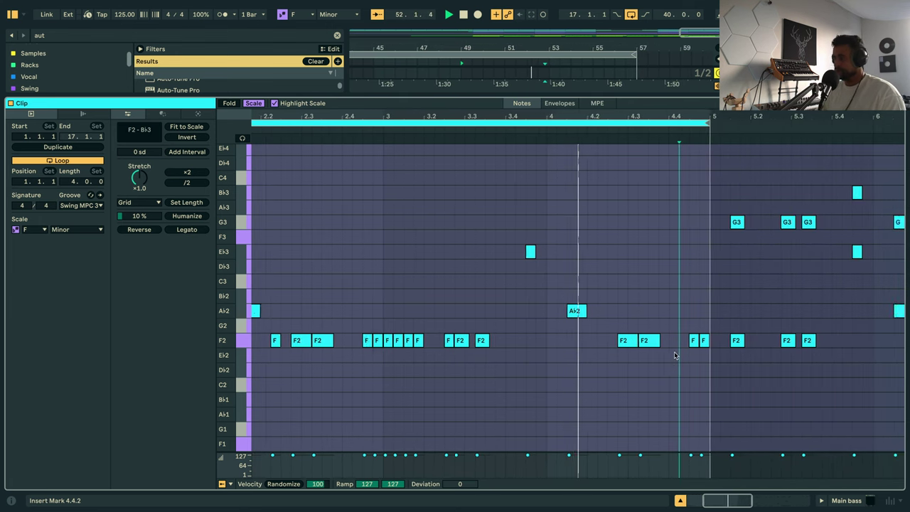
{"action": "key", "text": "shift+Tab"}
{"action": "scroll", "coordinate": [622, 260], "scroll_direction": "up", "scroll_amount": 4}
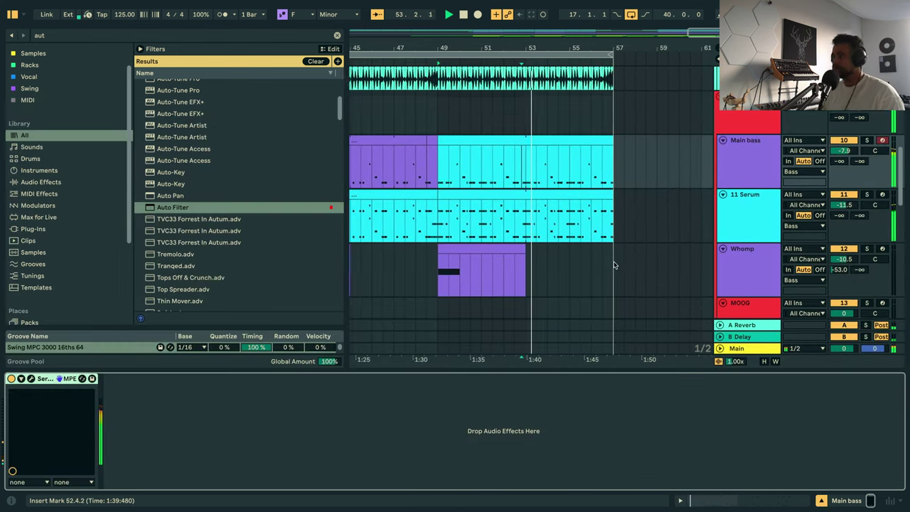
{"action": "left_click", "coordinate": [741, 228]}
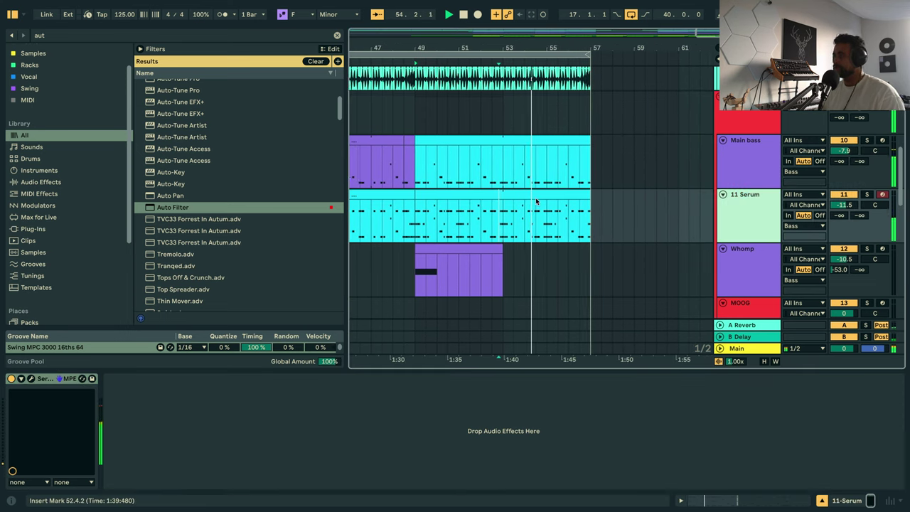
Open the Whomp clip at bar 49, try its F2 note an octave lower at F1, and return it to F2.
{"action": "double_click", "coordinate": [424, 252]}
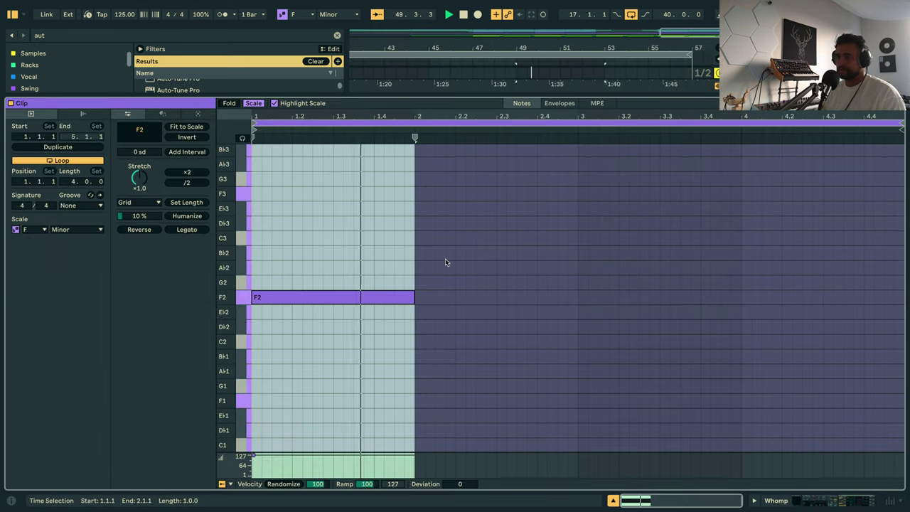
{"action": "left_click", "coordinate": [445, 260]}
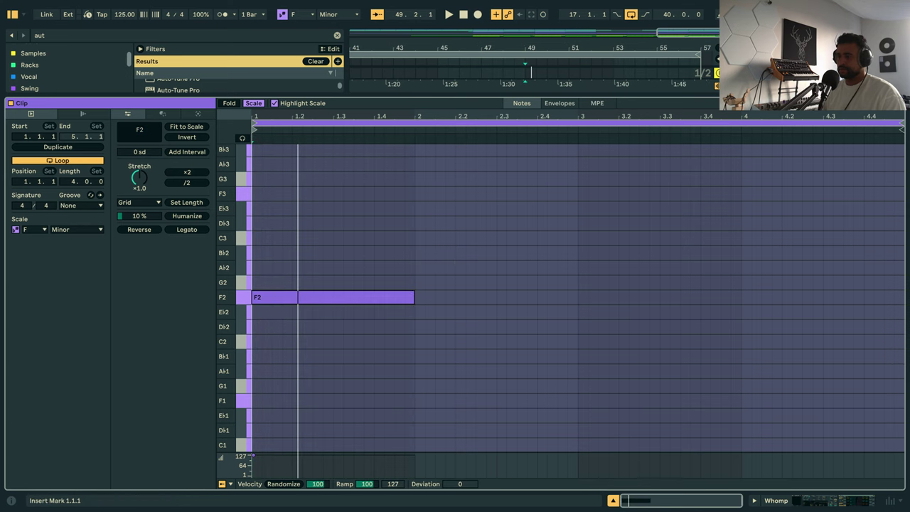
{"action": "key", "text": "ctrl+a"}
{"action": "key", "text": "shift+Down"}
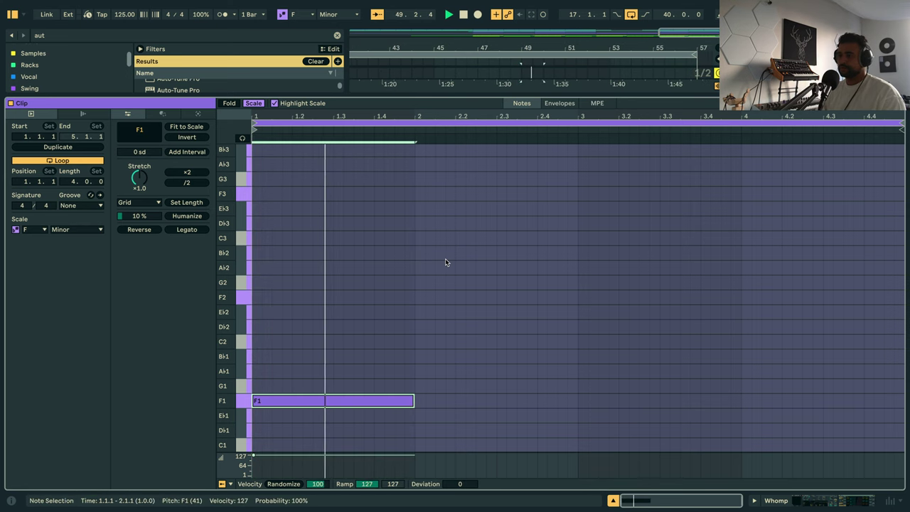
{"action": "key", "text": "shift+Up"}
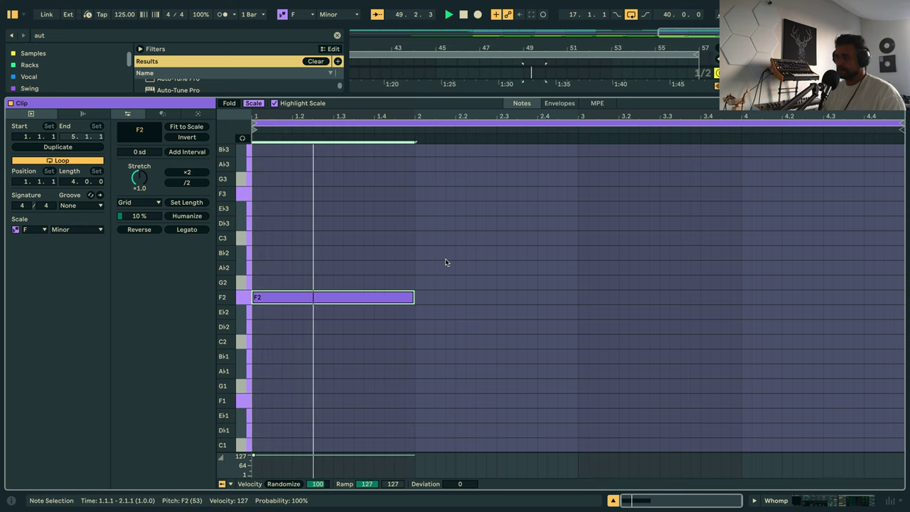
{"action": "key", "text": "shift+Tab"}
{"action": "key", "text": "space"}
Play the arrangement from 44.3.1 and look over the drum, bass and synth tracks up to bar 57.
{"action": "scroll", "coordinate": [490, 143], "scroll_direction": "up", "scroll_amount": 5}
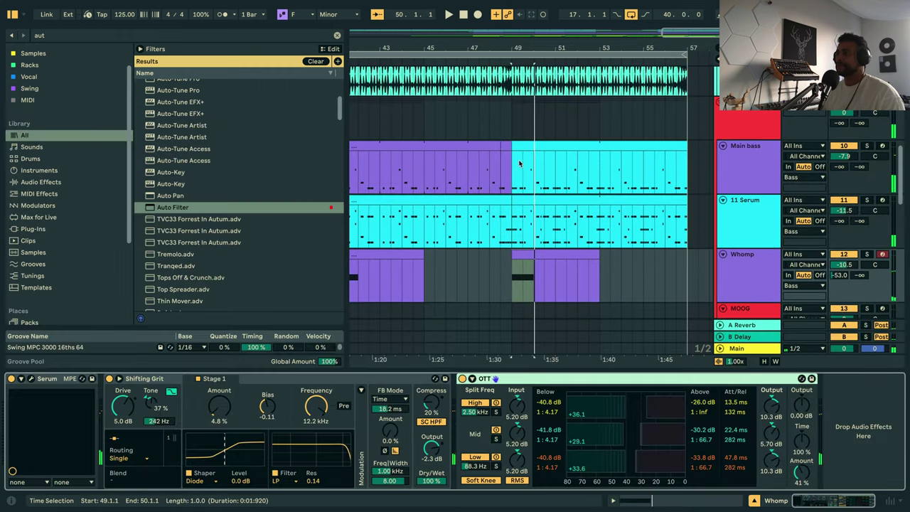
{"action": "left_click", "coordinate": [520, 204]}
{"action": "scroll", "coordinate": [497, 213], "scroll_direction": "down", "scroll_amount": 2}
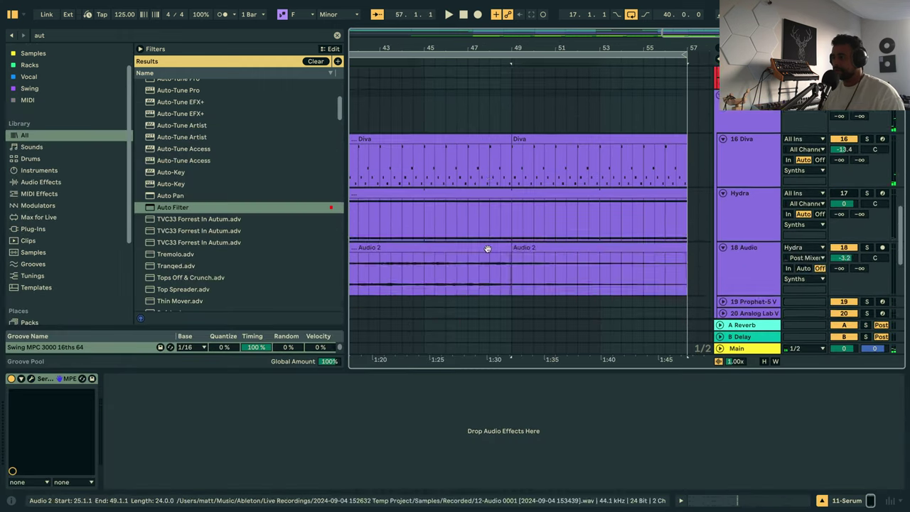
{"action": "scroll", "coordinate": [521, 175], "scroll_direction": "up", "scroll_amount": 1}
{"action": "left_click", "coordinate": [413, 80]}
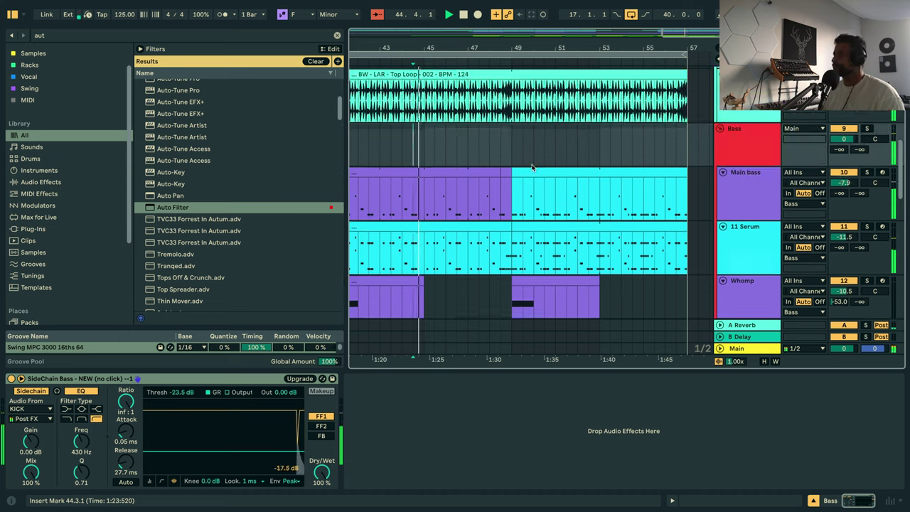
{"action": "scroll", "coordinate": [563, 212], "scroll_direction": "up", "scroll_amount": 2}
{"action": "scroll", "coordinate": [519, 163], "scroll_direction": "up", "scroll_amount": 3}
{"action": "key", "text": "space"}
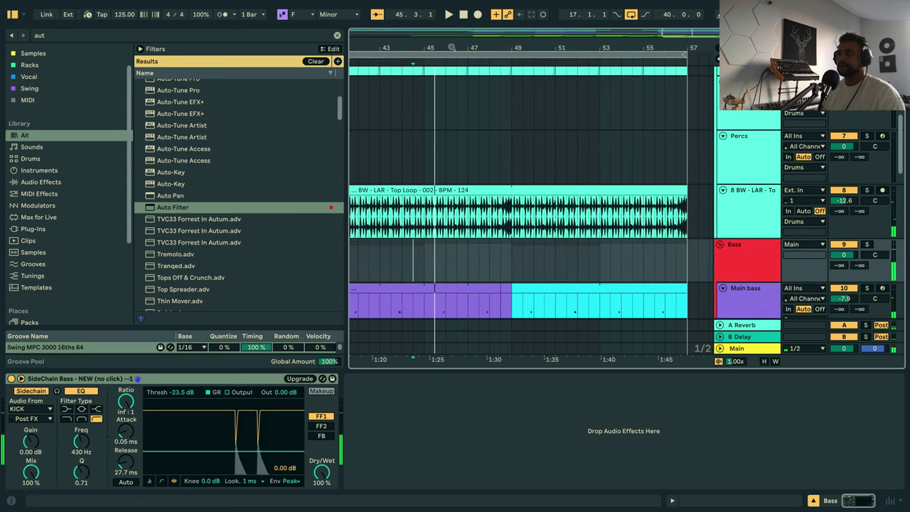
{"action": "left_click_drag", "start_coordinate": [451, 47], "coordinate": [572, 30]}
{"action": "scroll", "coordinate": [550, 171], "scroll_direction": "up", "scroll_amount": 3}
{"action": "scroll", "coordinate": [571, 185], "scroll_direction": "down", "scroll_amount": 4}
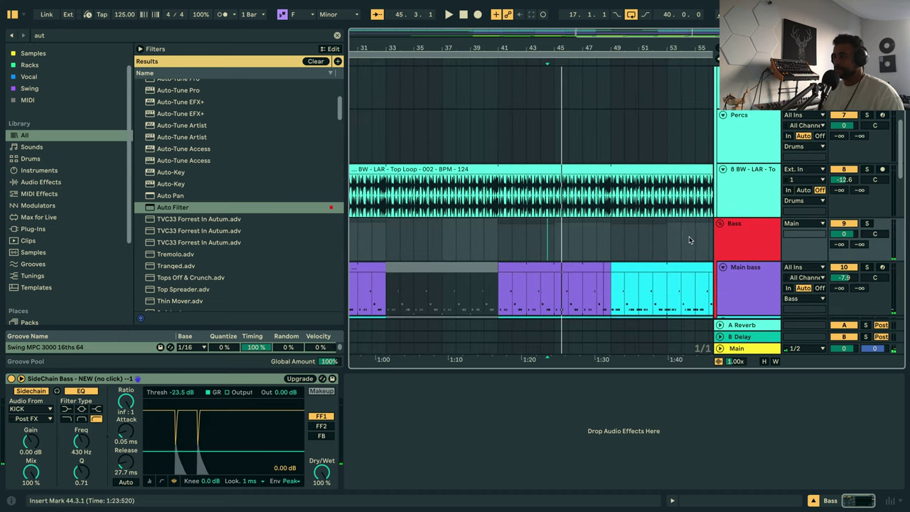
{"action": "scroll", "coordinate": [648, 271], "scroll_direction": "down", "scroll_amount": 2}
Try moving the Main bass clip from bar 49 to bar 41, and undo the move.
{"action": "left_click", "coordinate": [642, 239]}
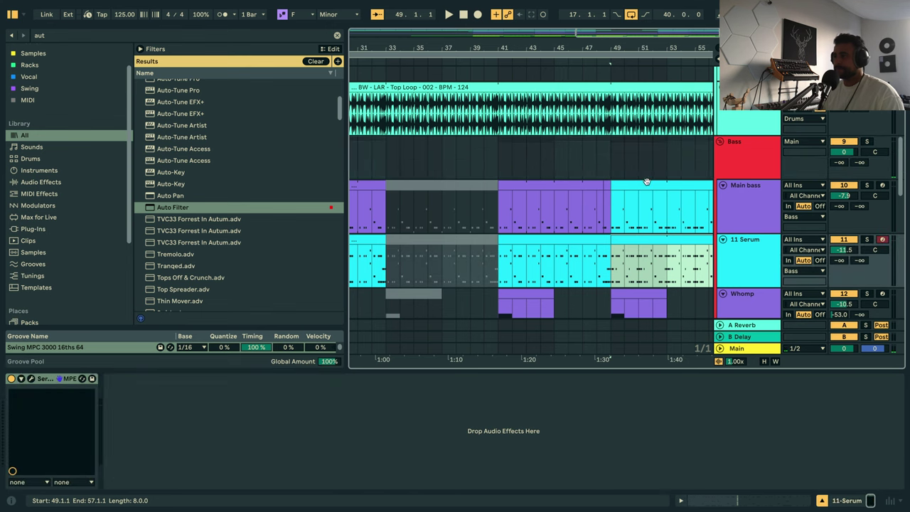
{"action": "left_click_drag", "start_coordinate": [636, 184], "coordinate": [532, 204]}
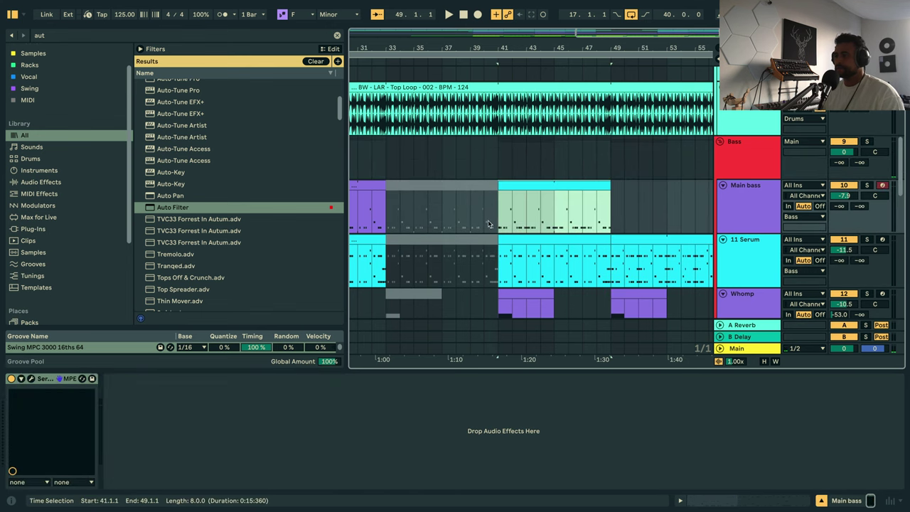
{"action": "key", "text": "ctrl+d"}
{"action": "left_click", "coordinate": [665, 252]}
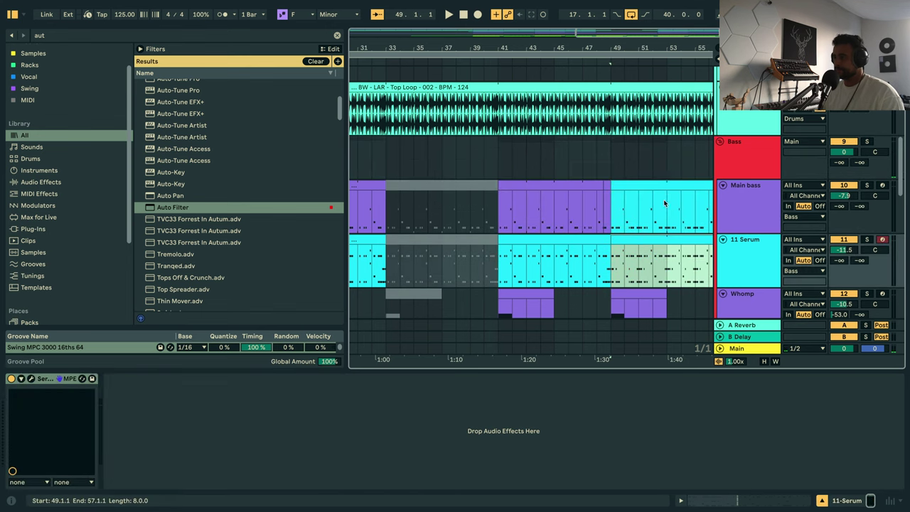
Copy the Main bass and Serum clips together from bar 49 to bar 41.
{"action": "left_click", "coordinate": [662, 184]}
{"action": "left_click", "coordinate": [659, 252], "text": "shift"}
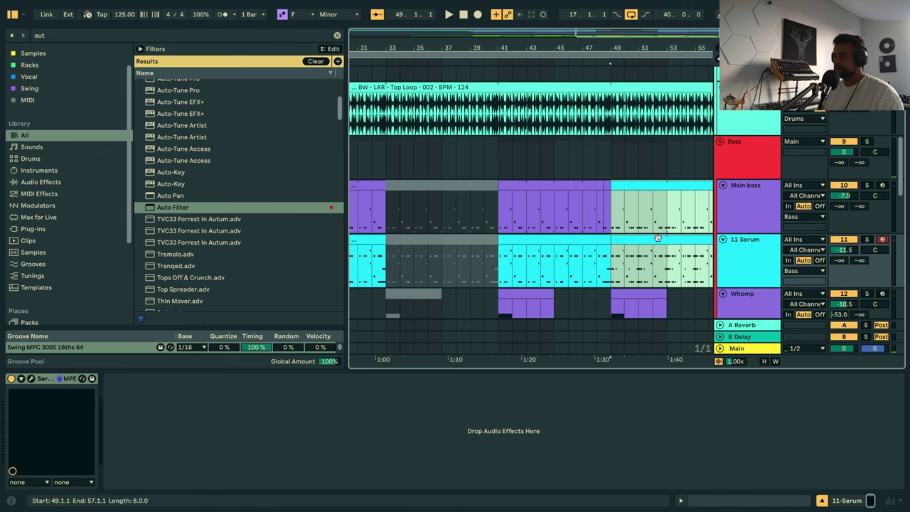
{"action": "left_click_drag", "start_coordinate": [649, 186], "coordinate": [531, 194]}
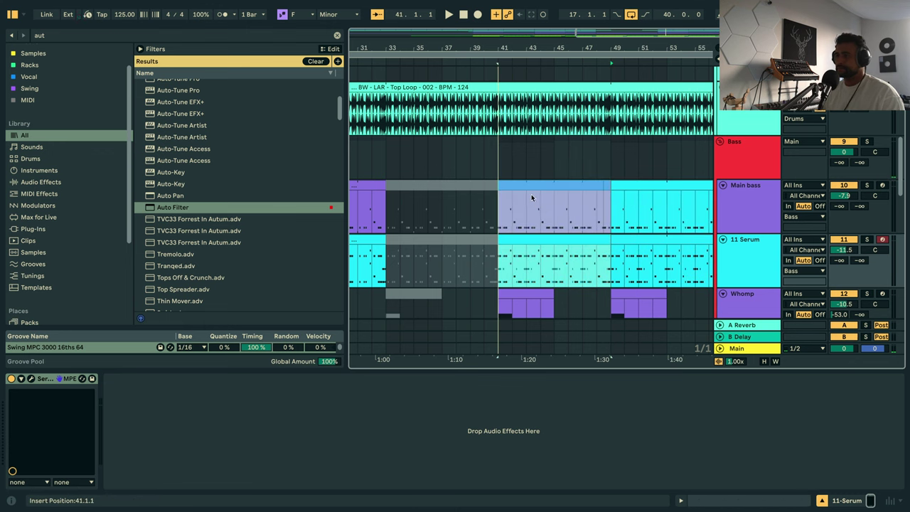
Play the arrangement from bar 33 and look over the bass, drum and synth tracks, including the Hats clip at bar 41.
{"action": "left_click", "coordinate": [388, 153]}
{"action": "scroll", "coordinate": [387, 153], "scroll_direction": "left", "scroll_amount": 5}
{"action": "key", "text": "space"}
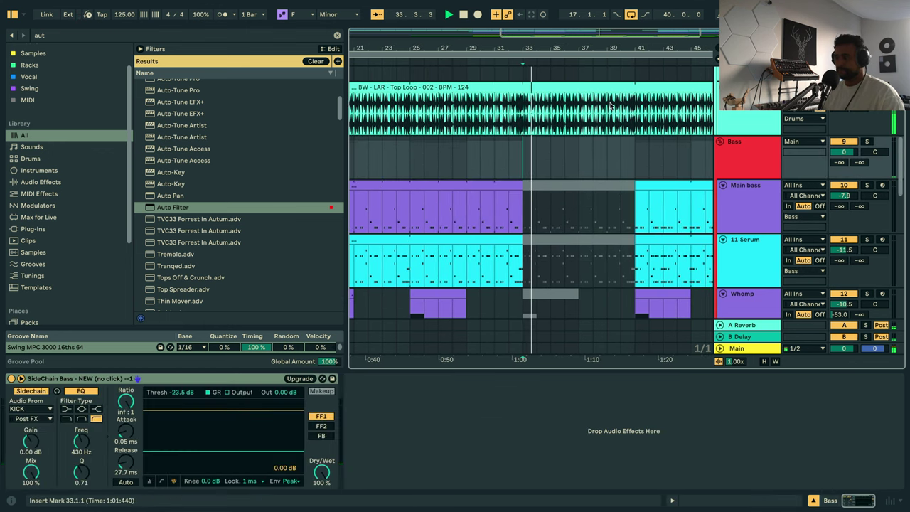
{"action": "scroll", "coordinate": [533, 178], "scroll_direction": "up", "scroll_amount": 2}
{"action": "scroll", "coordinate": [521, 138], "scroll_direction": "right", "scroll_amount": 4}
{"action": "scroll", "coordinate": [521, 138], "scroll_direction": "down", "scroll_amount": 3}
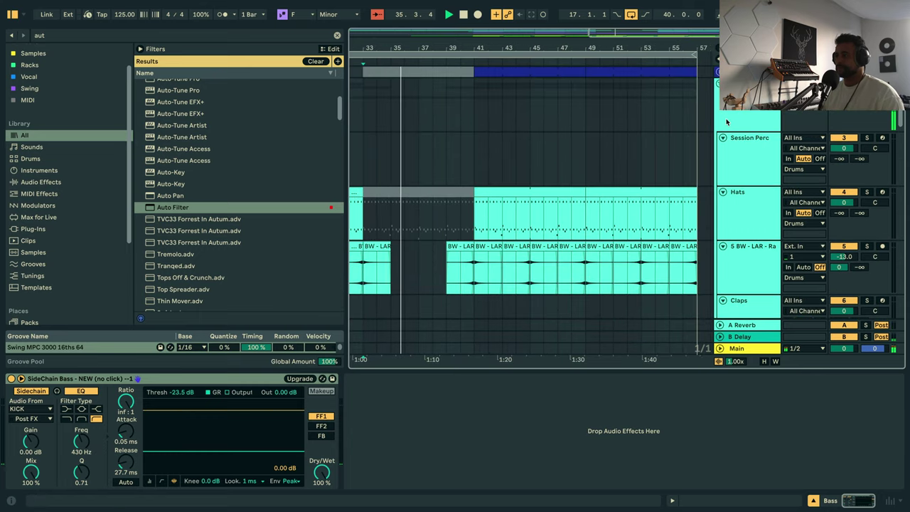
{"action": "left_click", "coordinate": [523, 192]}
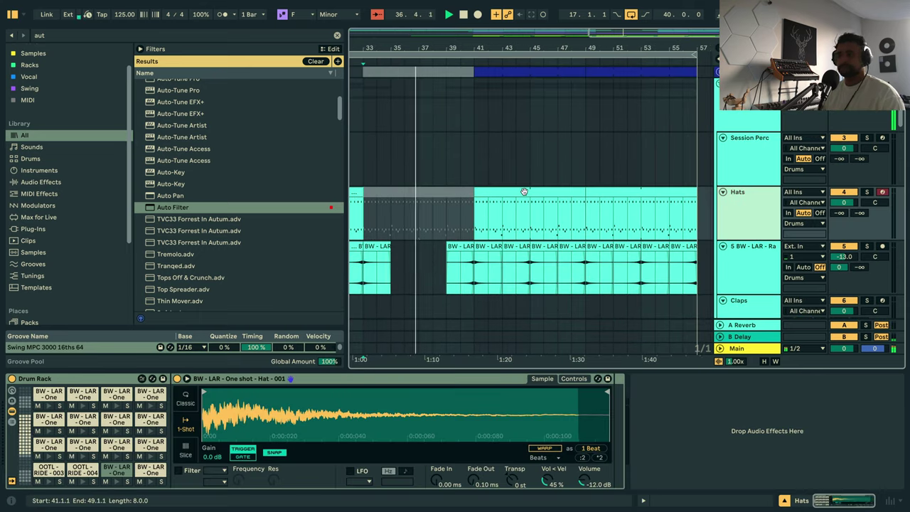
{"action": "scroll", "coordinate": [529, 206], "scroll_direction": "down", "scroll_amount": 10}
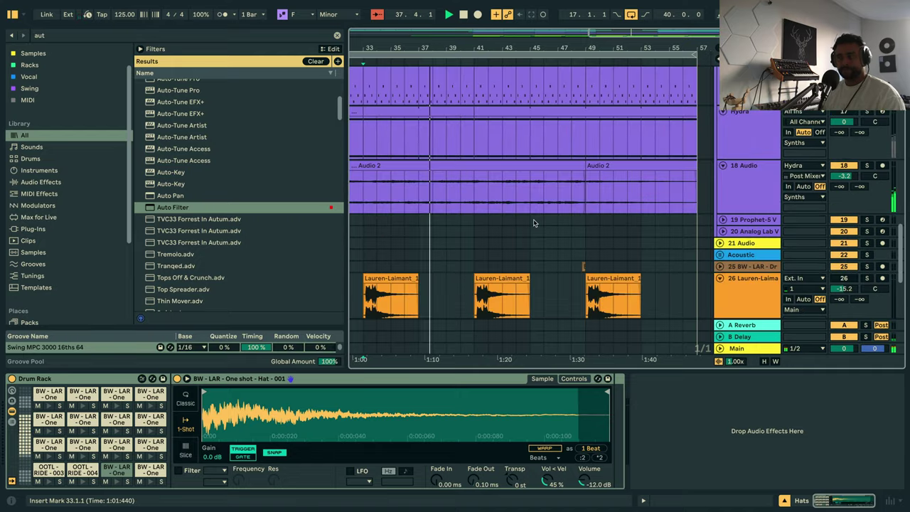
Delete the orange audio track 26 with its clips at bars 33, 41 and 49.
{"action": "scroll", "coordinate": [533, 223], "scroll_direction": "down", "scroll_amount": 6}
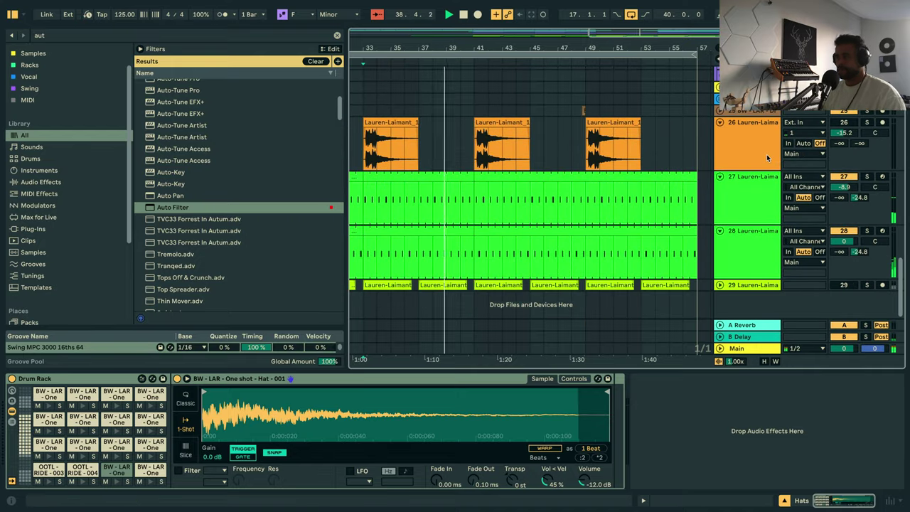
{"action": "left_click", "coordinate": [766, 157]}
{"action": "key", "text": "Delete"}
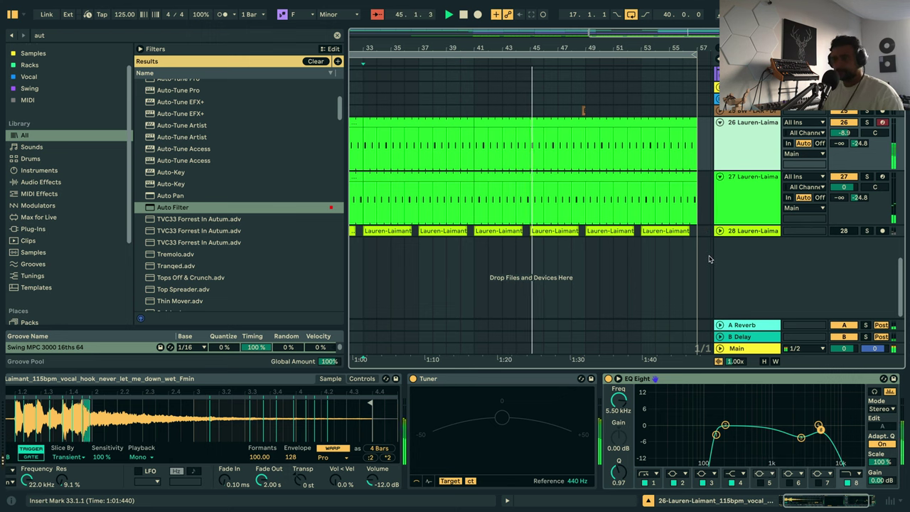
Open the Serum clip at bar 41 and play the start of its stab pattern.
{"action": "scroll", "coordinate": [621, 283], "scroll_direction": "up", "scroll_amount": 5}
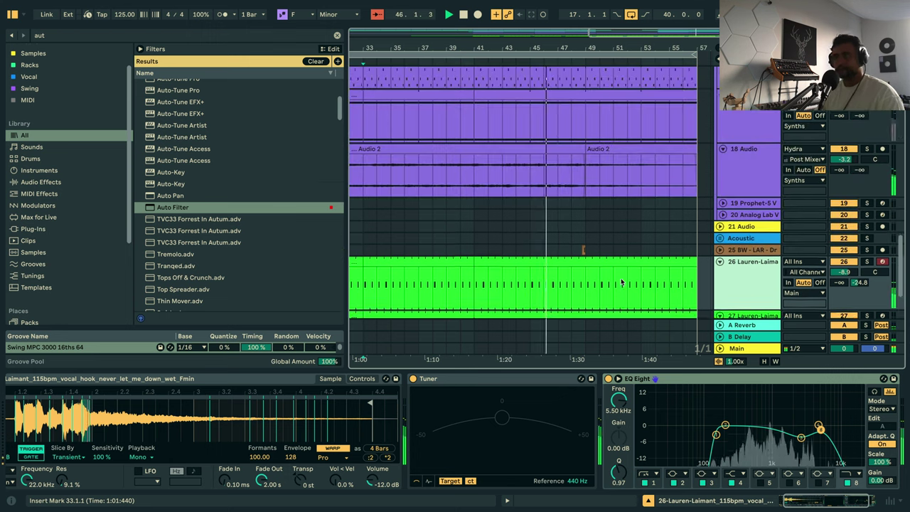
{"action": "scroll", "coordinate": [621, 282], "scroll_direction": "up", "scroll_amount": 8}
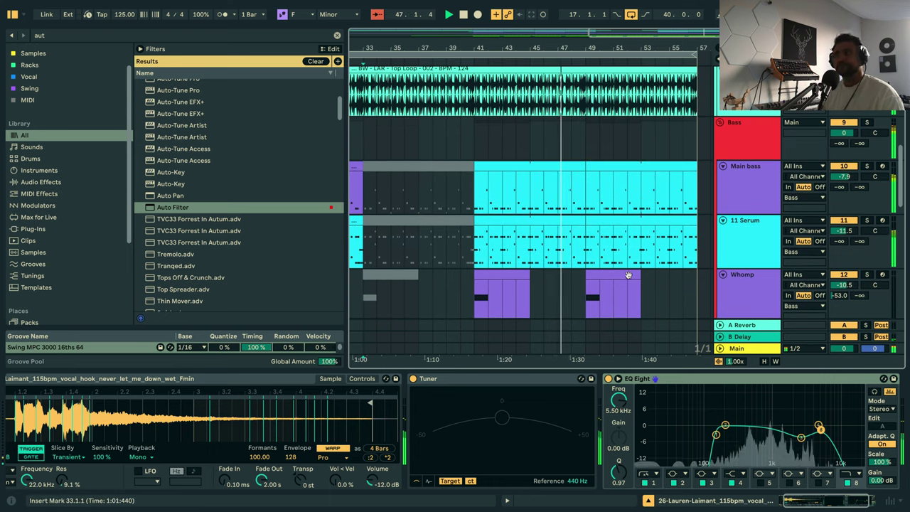
{"action": "key", "text": "space"}
{"action": "left_click", "coordinate": [525, 222]}
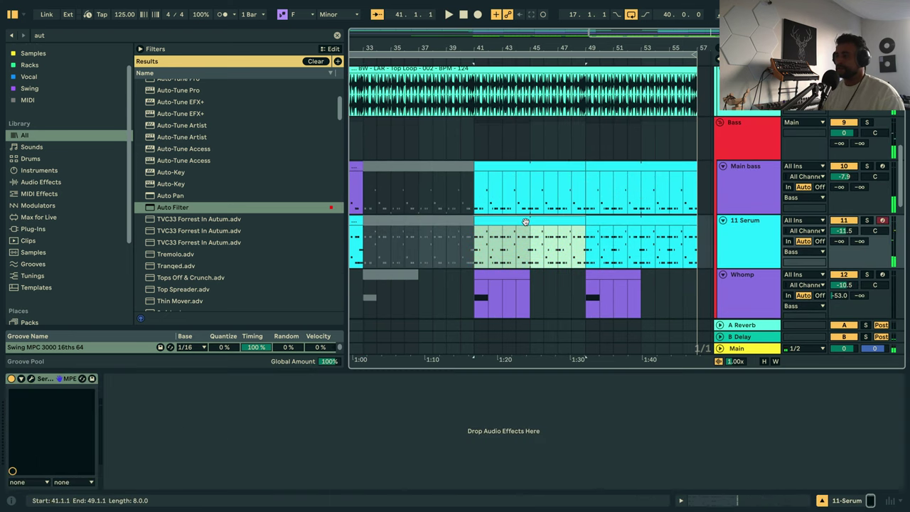
{"action": "double_click", "coordinate": [525, 221]}
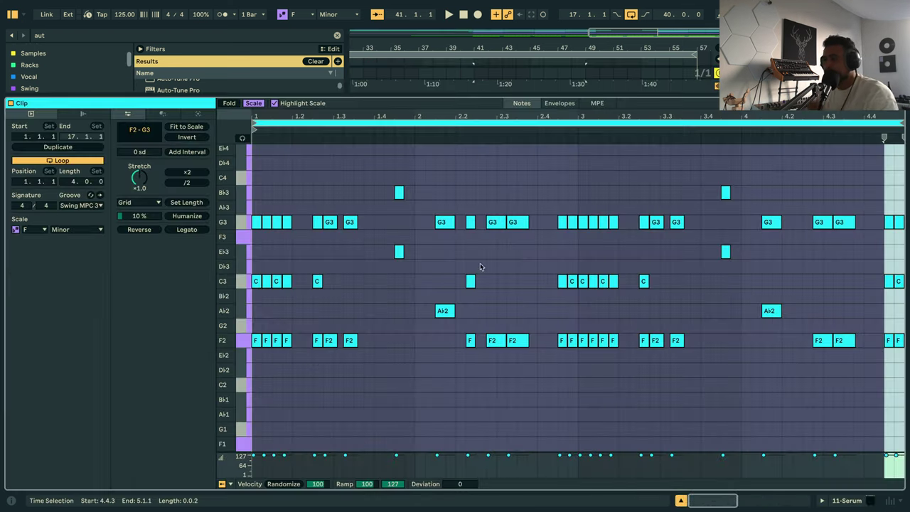
{"action": "key", "text": "space"}
{"action": "key", "text": "space"}
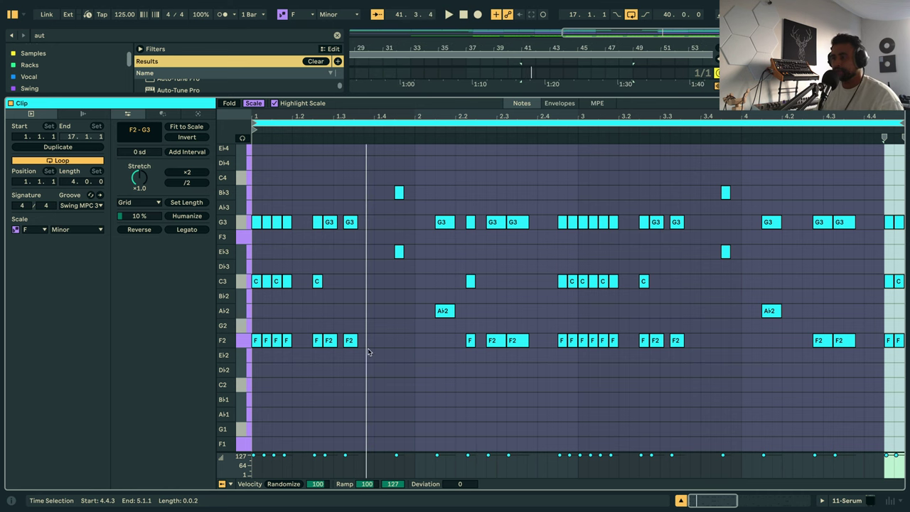
Duplicate the E♭3–B♭3 stab near the end of the first bar, placing the copy at 1.4.2 on D♭3 and A♭3.
{"action": "left_click_drag", "start_coordinate": [355, 359], "coordinate": [358, 206]}
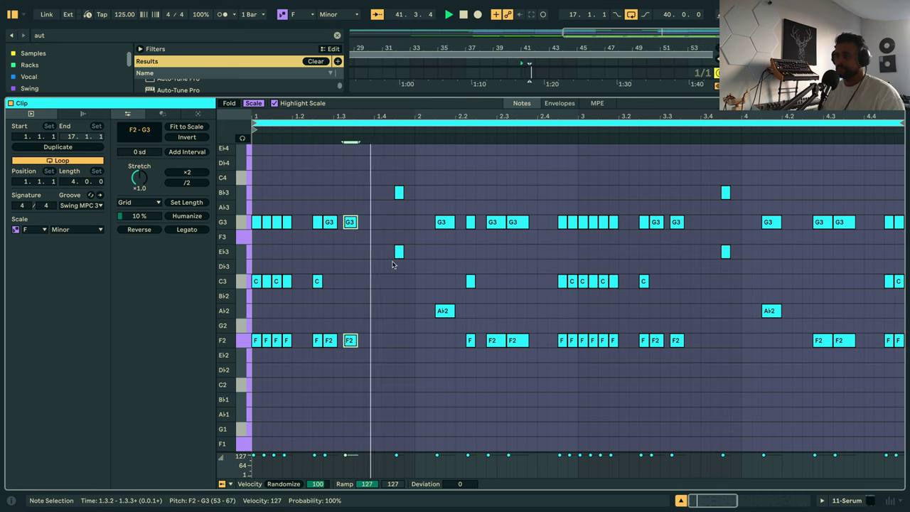
{"action": "left_click_drag", "start_coordinate": [394, 275], "coordinate": [398, 206]}
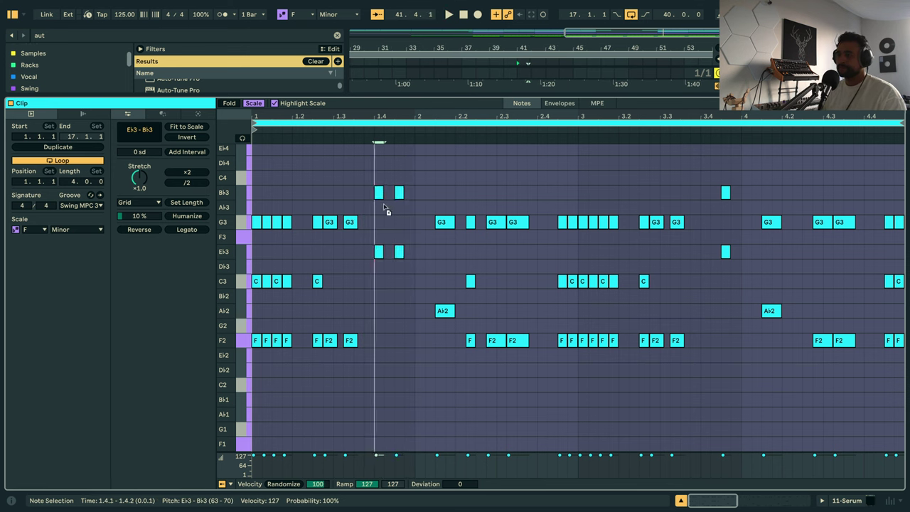
{"action": "key", "text": "Right"}
{"action": "key", "text": "Down"}
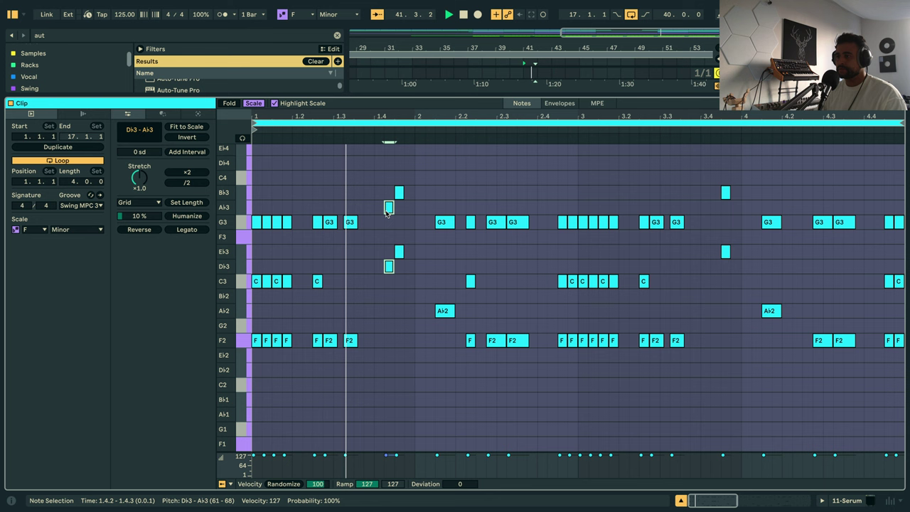
Try the added D♭3–A♭3 stab at 1.4.1 and 1.3.4 during playback, and return it to 1.4.2.
{"action": "key", "text": "Left"}
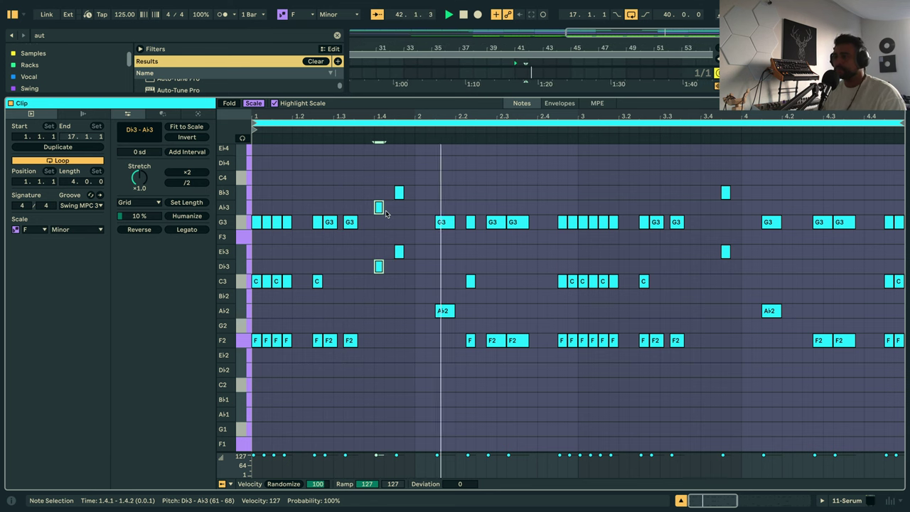
{"action": "key", "text": "Left"}
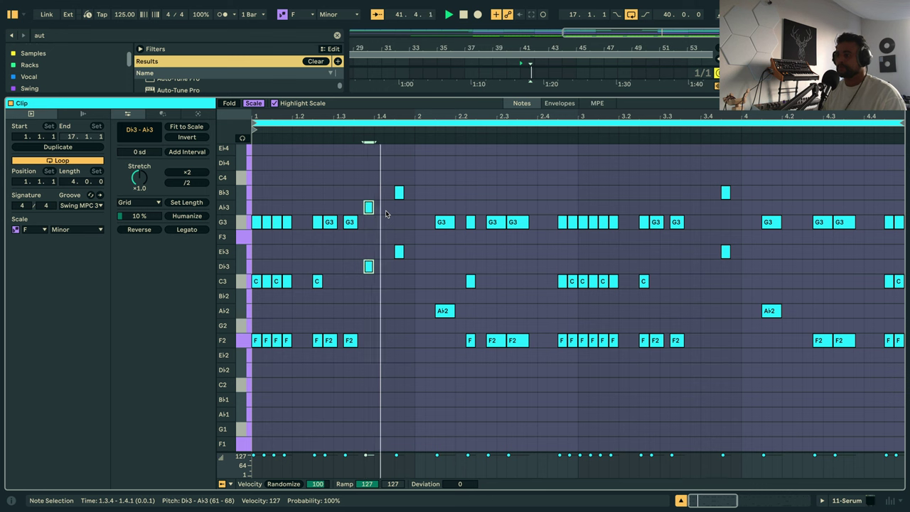
{"action": "key", "text": "Right"}
{"action": "key", "text": "Right"}
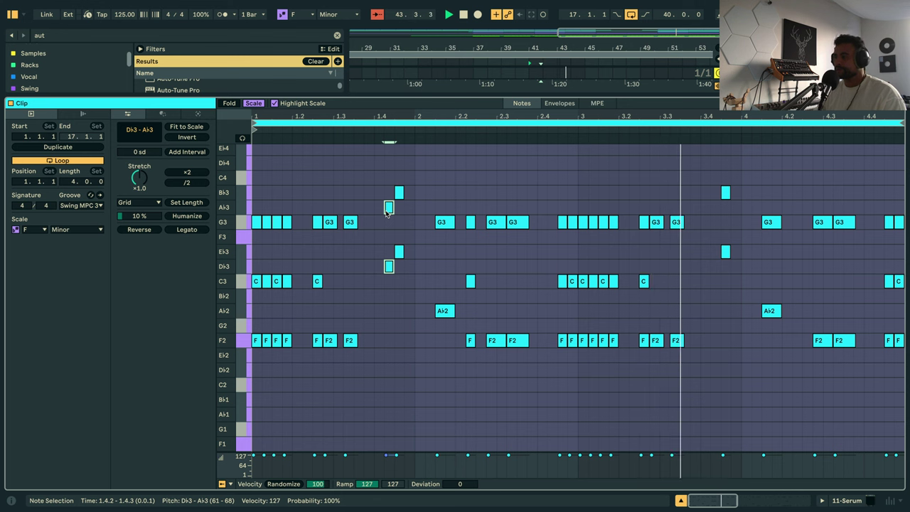
Copy the D♭3–A♭3 stab to 3.4.2 and play the Serum pattern.
{"action": "left_click_drag", "start_coordinate": [430, 214], "coordinate": [712, 211]}
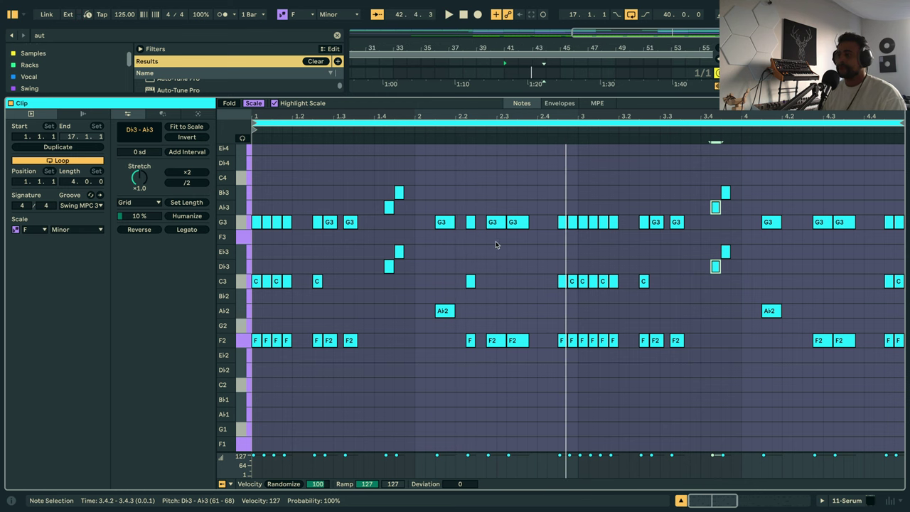
{"action": "key", "text": "space"}
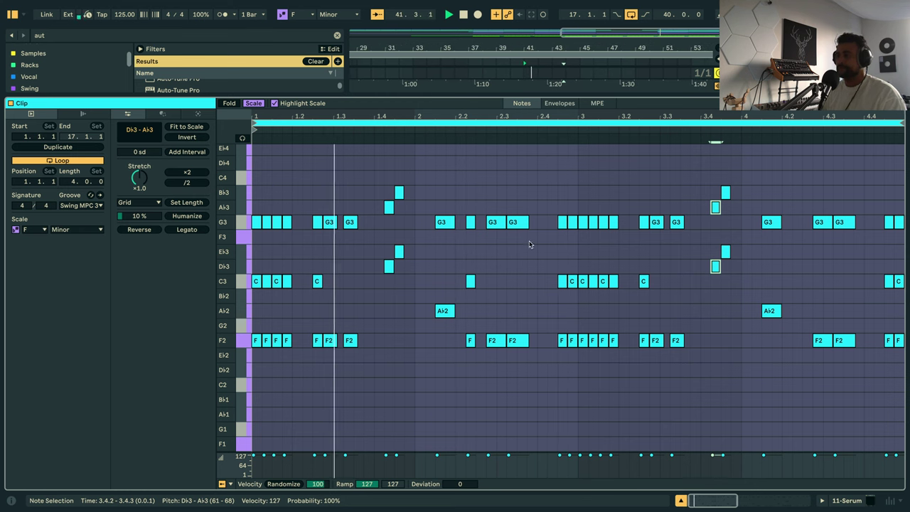
Add an F2–C3–G3 stab at 2.4.1, delete the stab at 2.4.4, and play the pattern.
{"action": "left_click", "coordinate": [543, 346]}
{"action": "left_click_drag", "start_coordinate": [560, 347], "coordinate": [543, 220]}
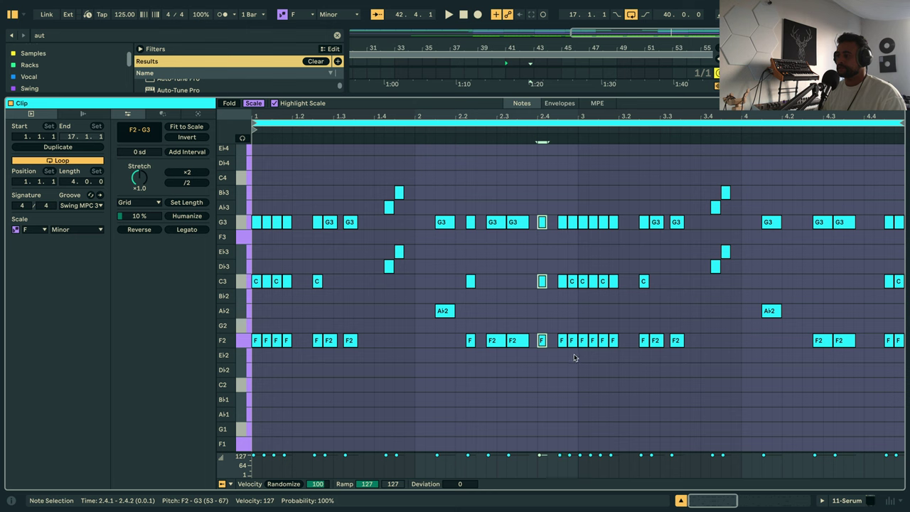
{"action": "left_click_drag", "start_coordinate": [574, 354], "coordinate": [574, 229]}
{"action": "key", "text": "Delete"}
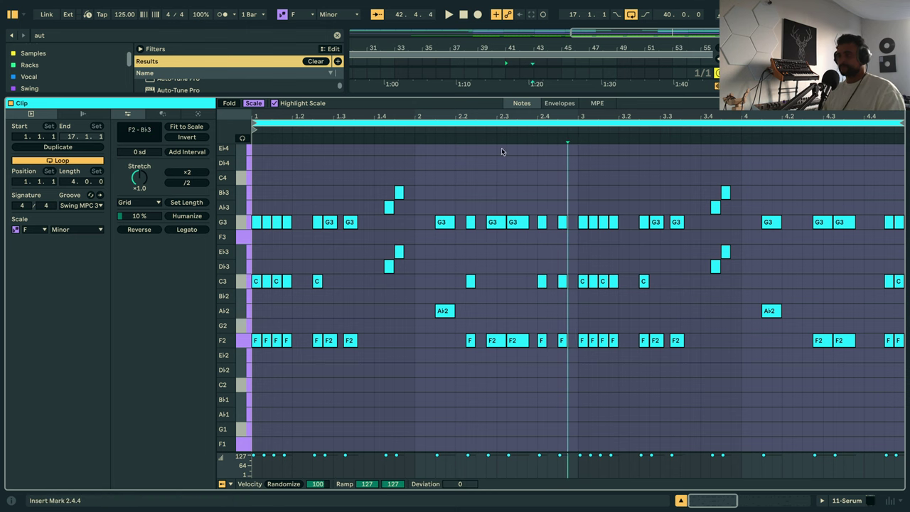
{"action": "key", "text": "space"}
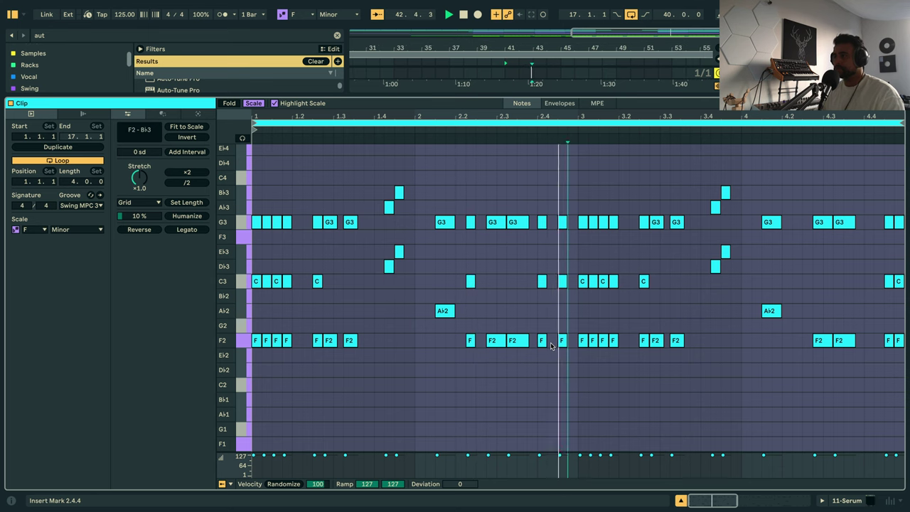
{"action": "key", "text": "space"}
Try copying the Serum clip at bar 41 onto the Main bass track, and undo the copy.
{"action": "key", "text": "shift+Tab"}
{"action": "scroll", "coordinate": [579, 150], "scroll_direction": "up", "scroll_amount": 3}
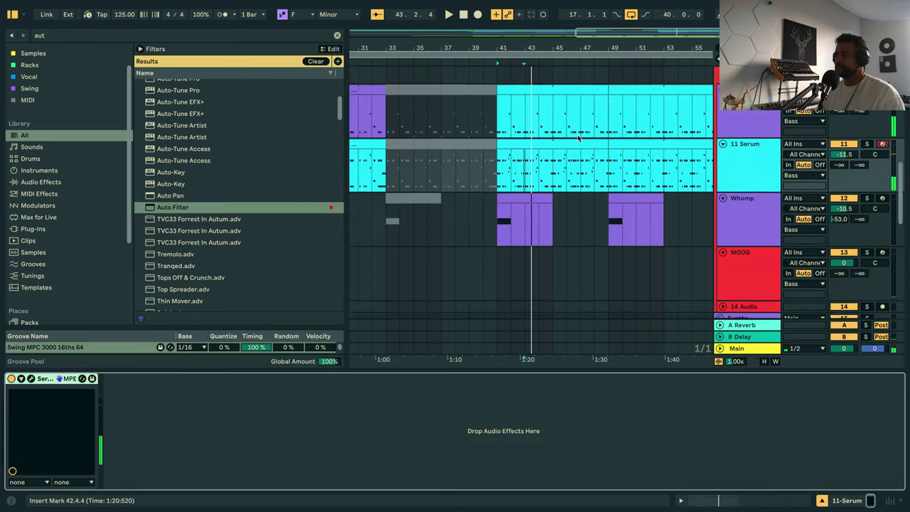
{"action": "scroll", "coordinate": [578, 137], "scroll_direction": "up", "scroll_amount": 3}
{"action": "key", "text": "space"}
{"action": "left_click", "coordinate": [561, 240]}
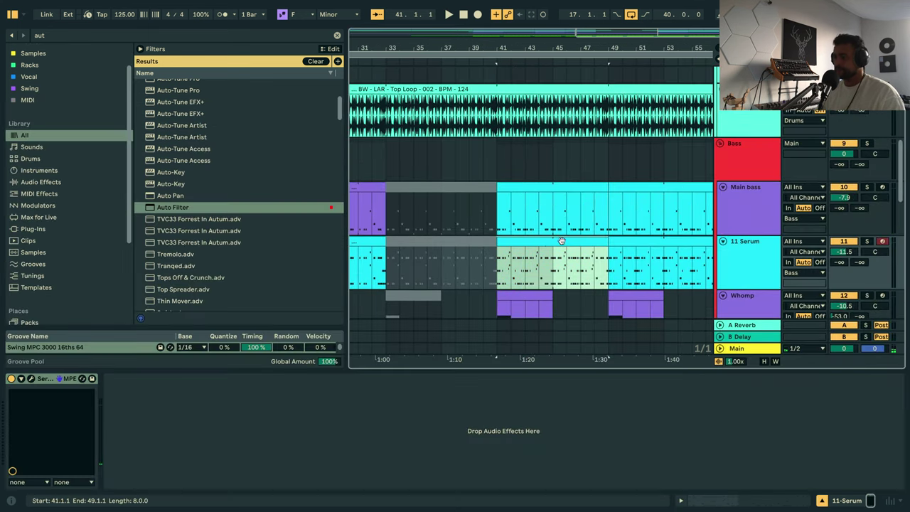
{"action": "left_click", "coordinate": [551, 183]}
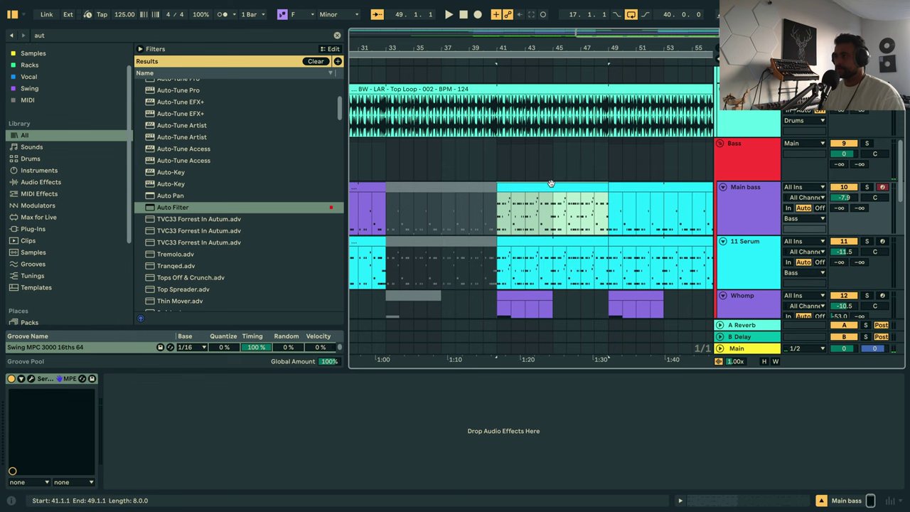
{"action": "key", "text": "Down"}
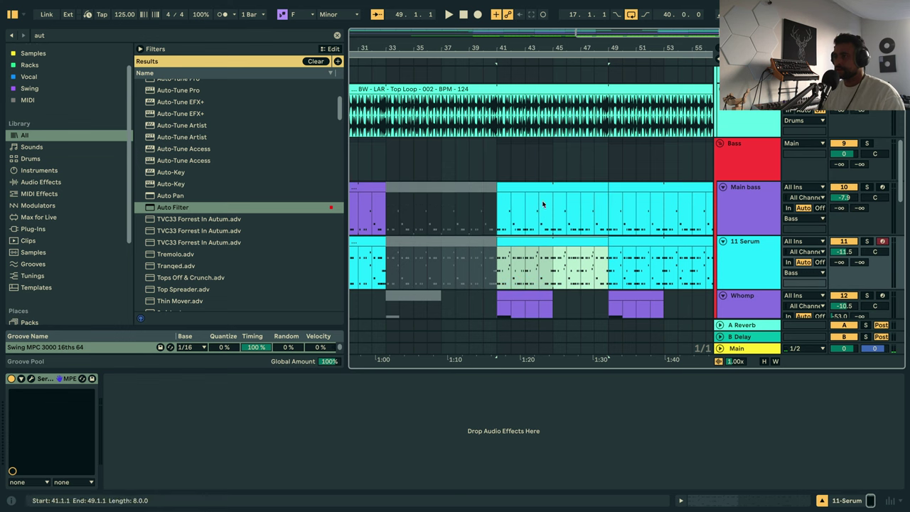
Assign the Main bass track's colour to all its clips.
{"action": "right_click", "coordinate": [743, 214]}
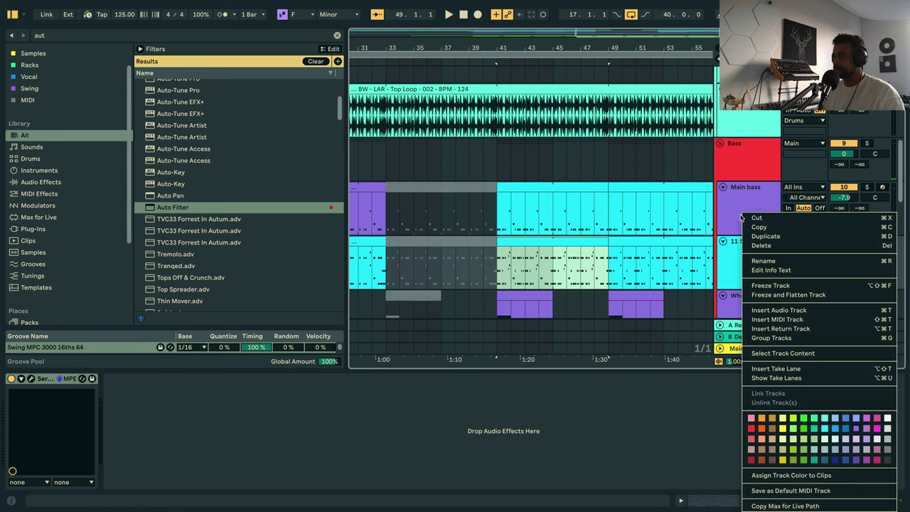
{"action": "left_click", "coordinate": [774, 475]}
Open the Serum and Main bass clips at bar 41 together and compare their notes across bars 41–44.
{"action": "left_click", "coordinate": [571, 233]}
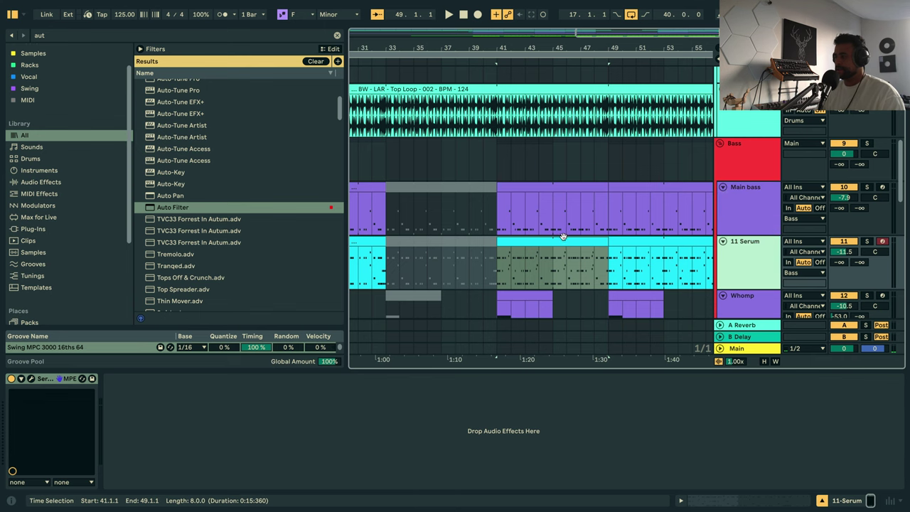
{"action": "left_click", "coordinate": [563, 236]}
{"action": "double_click", "coordinate": [548, 184]}
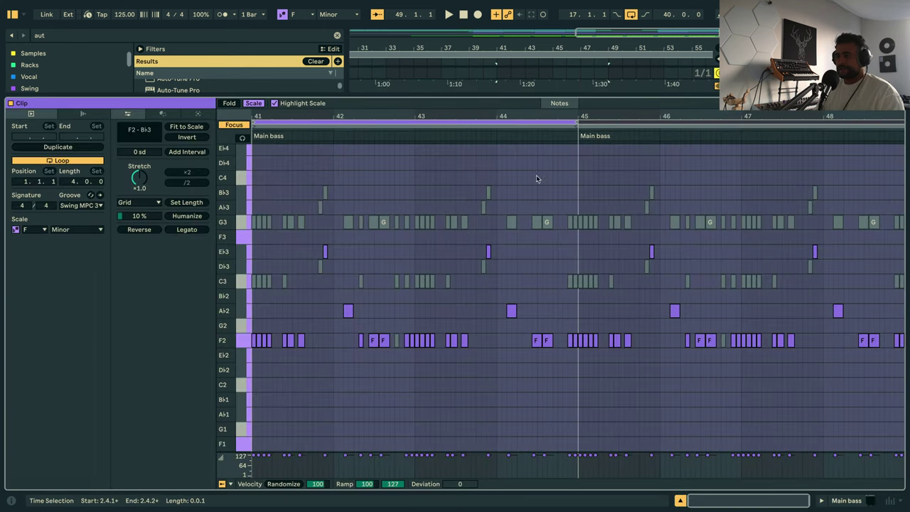
{"action": "left_click", "coordinate": [416, 226]}
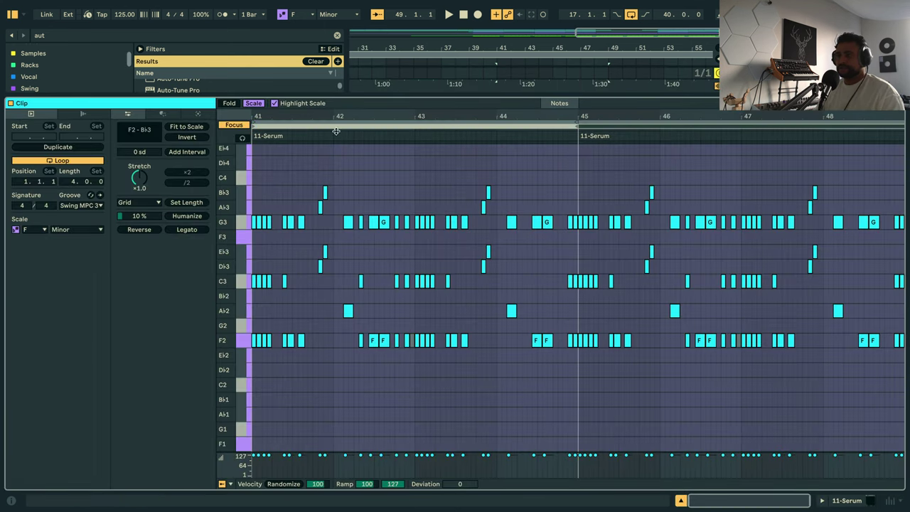
{"action": "left_click", "coordinate": [300, 120]}
{"action": "left_click_drag", "start_coordinate": [299, 115], "coordinate": [349, 145]}
{"action": "left_click", "coordinate": [349, 123]}
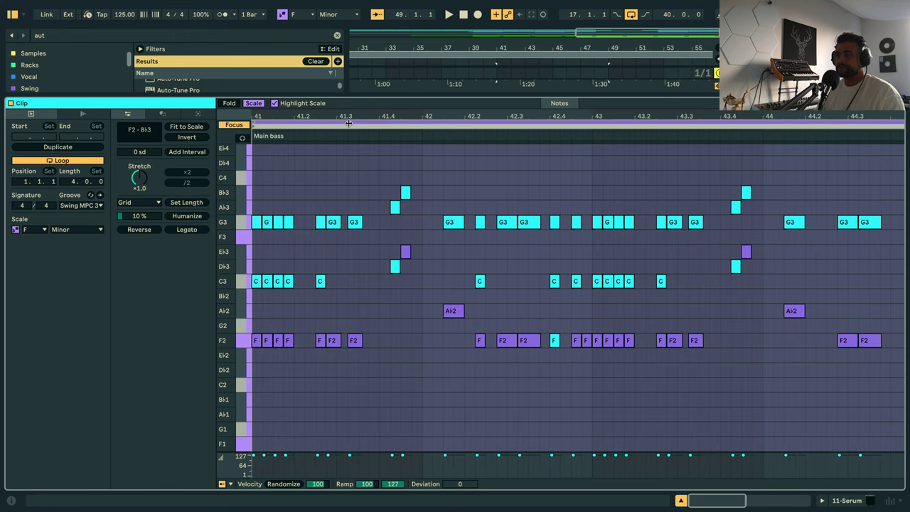
{"action": "key", "text": "shift+Tab"}
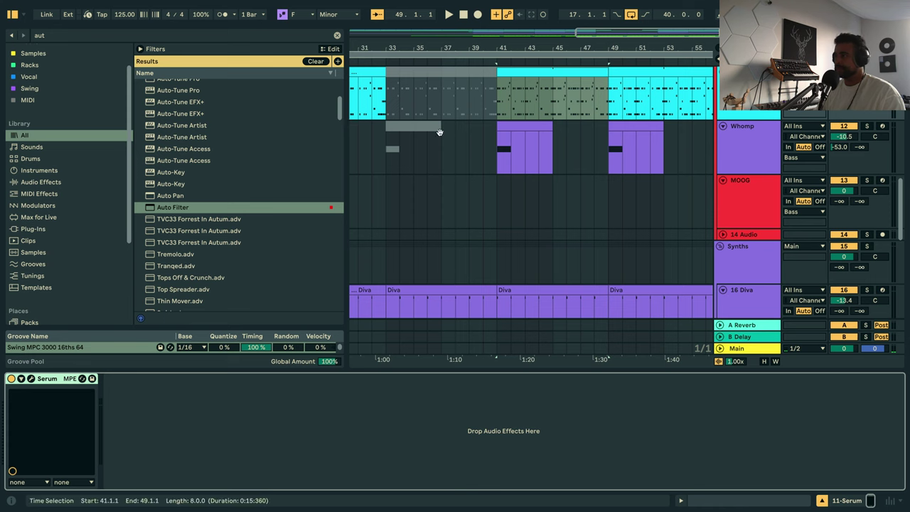
{"action": "scroll", "coordinate": [651, 125], "scroll_direction": "up", "scroll_amount": 3}
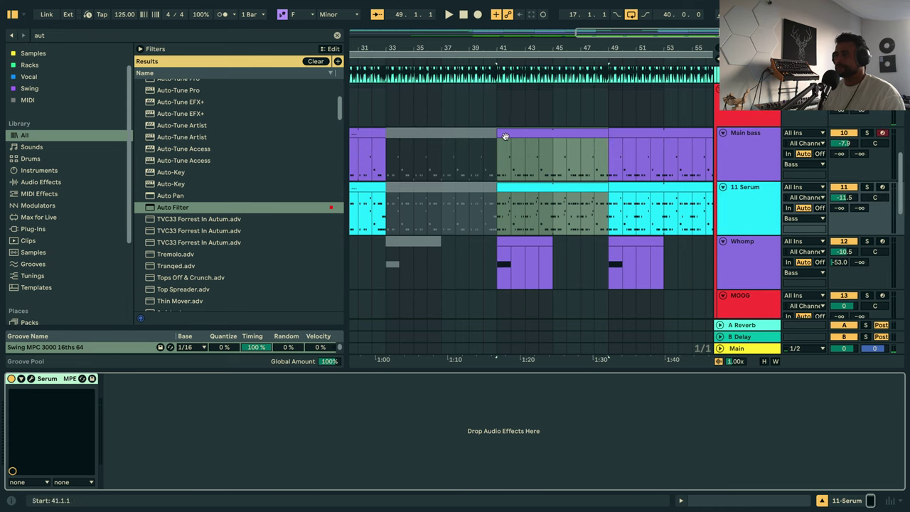
Open the Main bass and Serum clips at bar 41 together and add a D♭3 bass note at 41.4.2.
{"action": "left_click", "coordinate": [533, 188]}
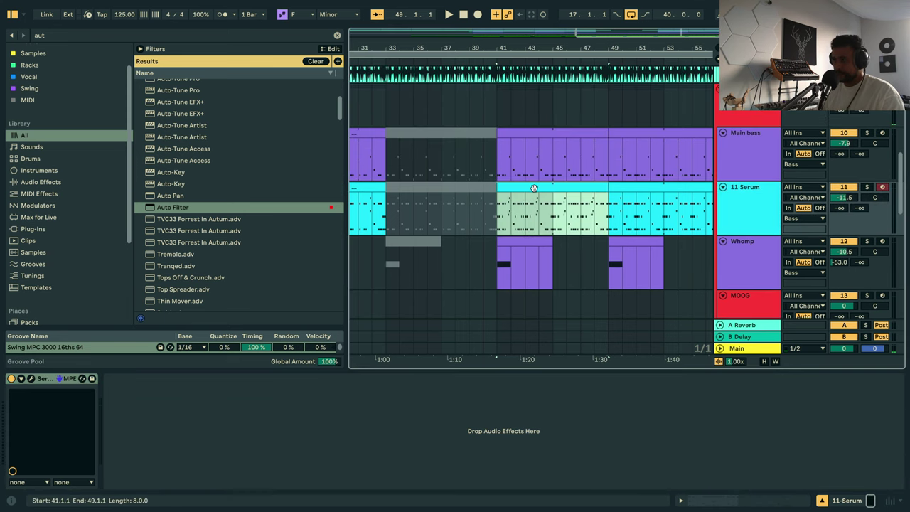
{"action": "left_click", "coordinate": [533, 131]}
{"action": "key", "text": "shift+Tab"}
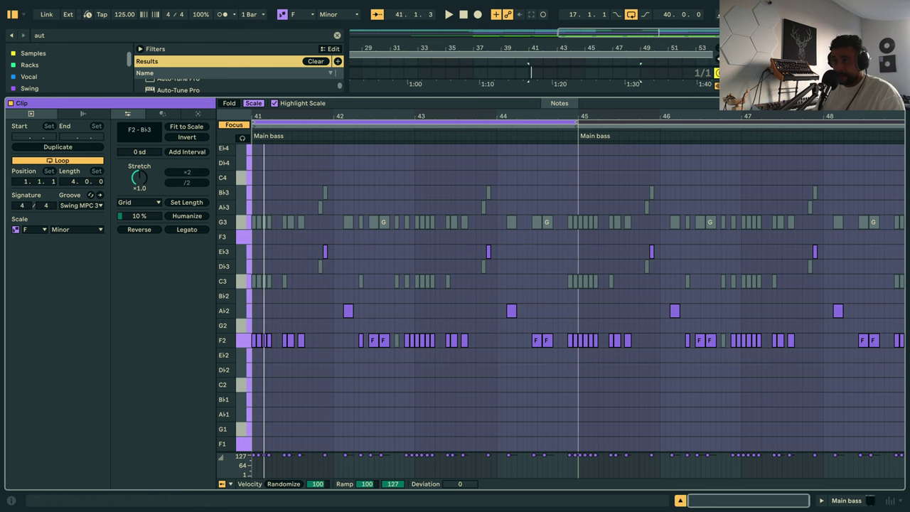
{"action": "left_click_drag", "start_coordinate": [312, 115], "coordinate": [378, 164]}
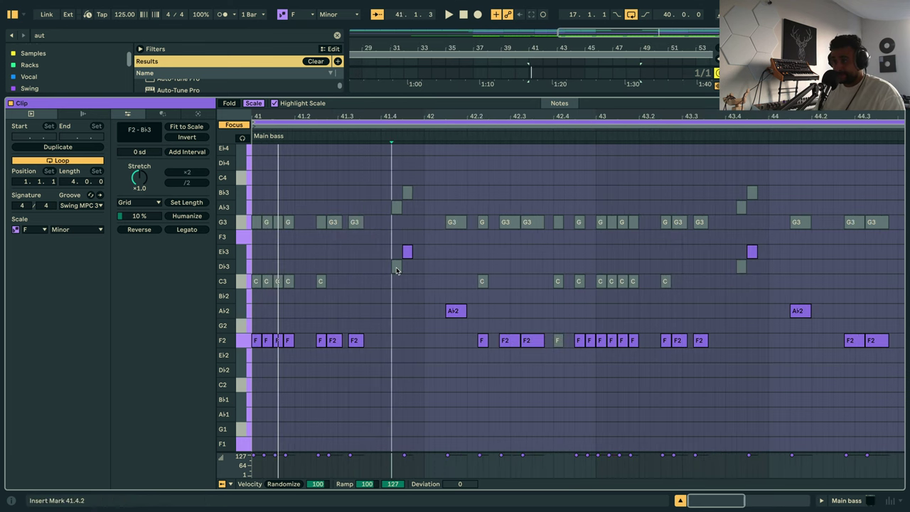
{"action": "left_click", "coordinate": [396, 268]}
{"action": "key", "text": "space"}
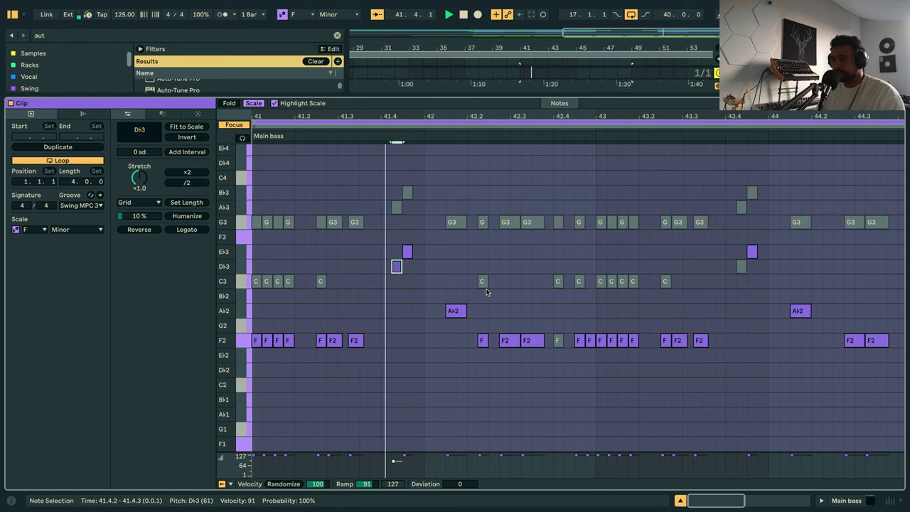
In the Main bass clip, add an F2 note at 42.4.1 with velocity 127 and delete the F2 at 42.4.4.
{"action": "left_click", "coordinate": [559, 341]}
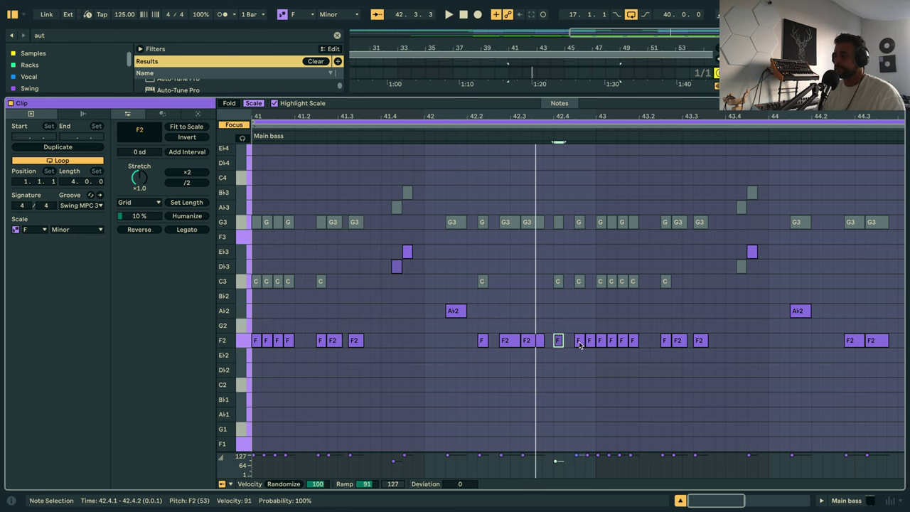
{"action": "double_click", "coordinate": [589, 342]}
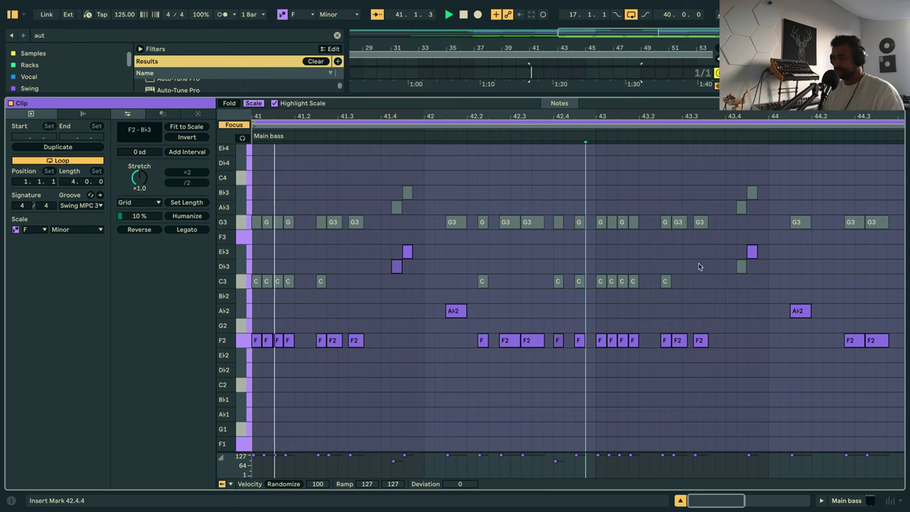
{"action": "left_click", "coordinate": [558, 340]}
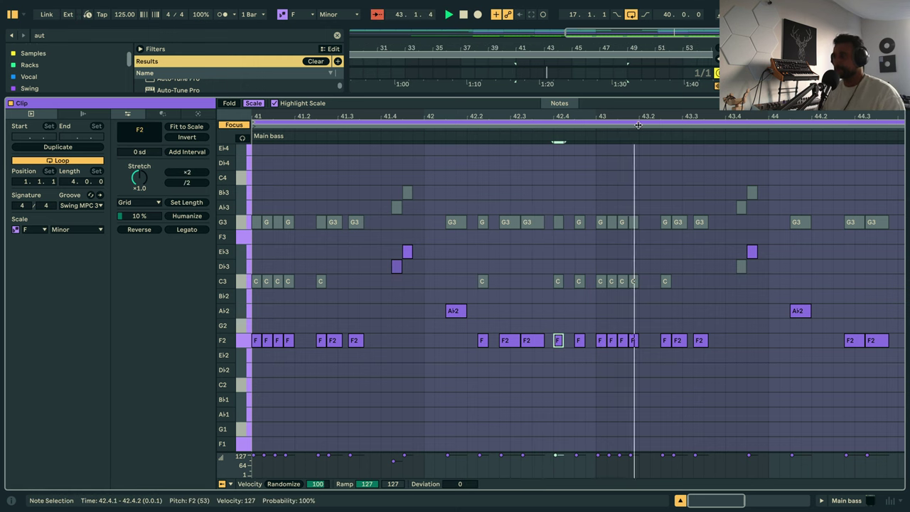
Check the F2 bass notes from 42.2.2 to 42.4.4 and play the bass against the Serum notes.
{"action": "left_click_drag", "start_coordinate": [638, 116], "coordinate": [638, 71]}
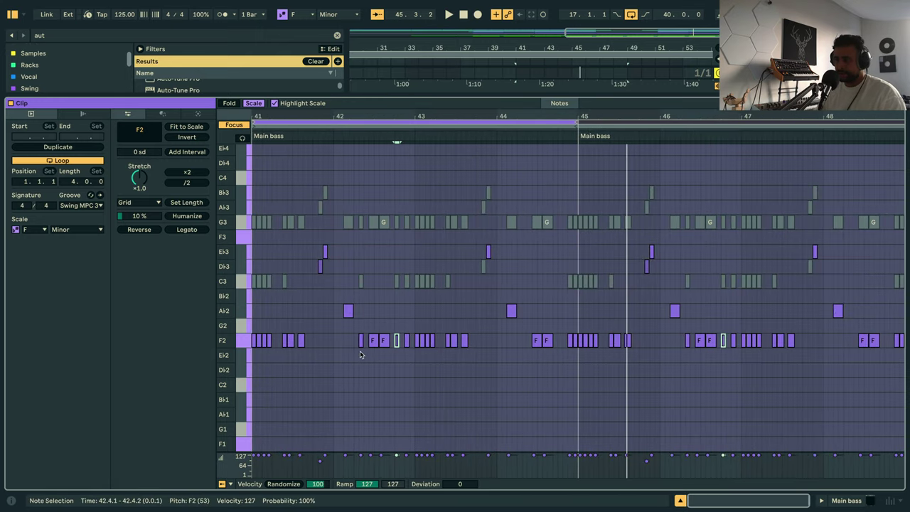
{"action": "left_click_drag", "start_coordinate": [360, 354], "coordinate": [403, 340]}
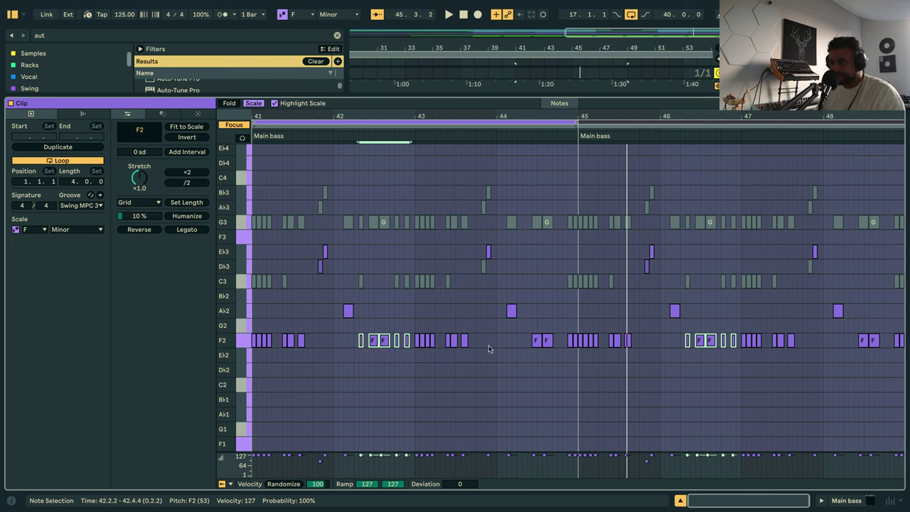
{"action": "left_click", "coordinate": [486, 379]}
{"action": "key", "text": "space"}
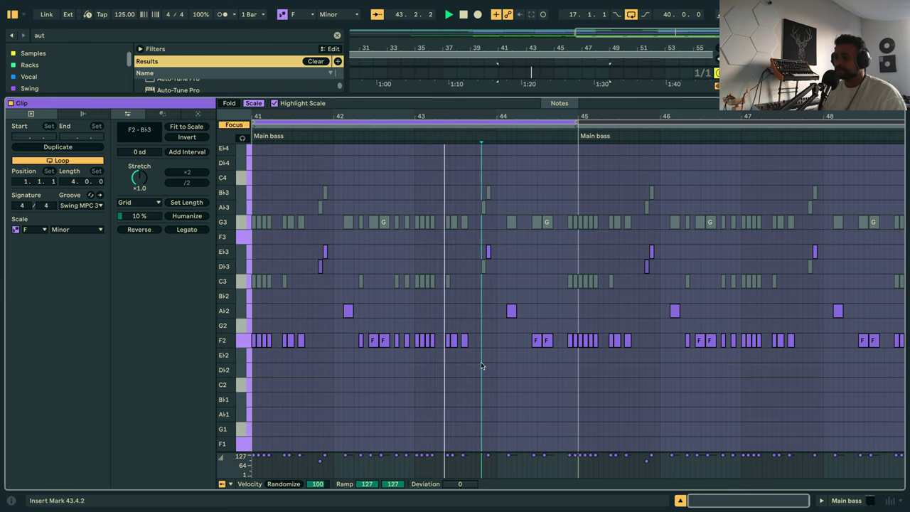
{"action": "key", "text": "space"}
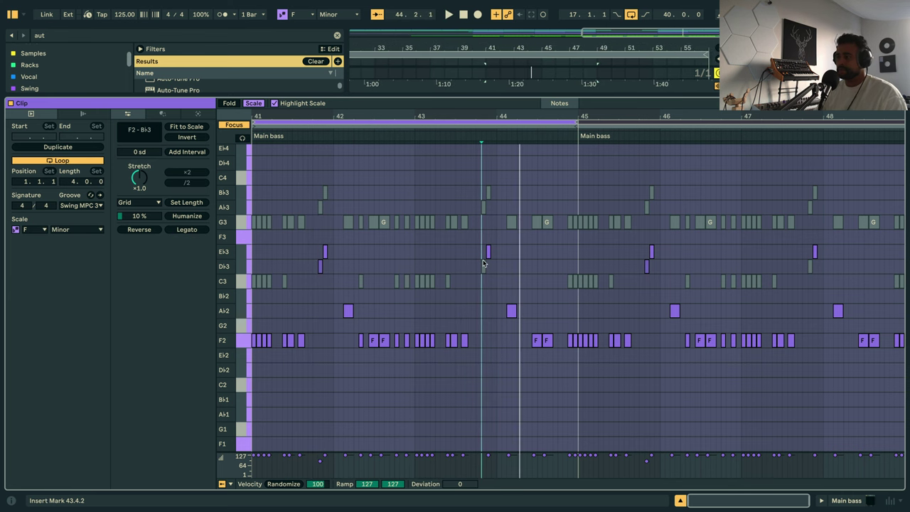
Add a D♭3 bass note at 43.4.2 and an F2 at 44.4.1, and delete the F2 at 44.4.4.
{"action": "left_click", "coordinate": [483, 267]}
{"action": "key", "text": "space"}
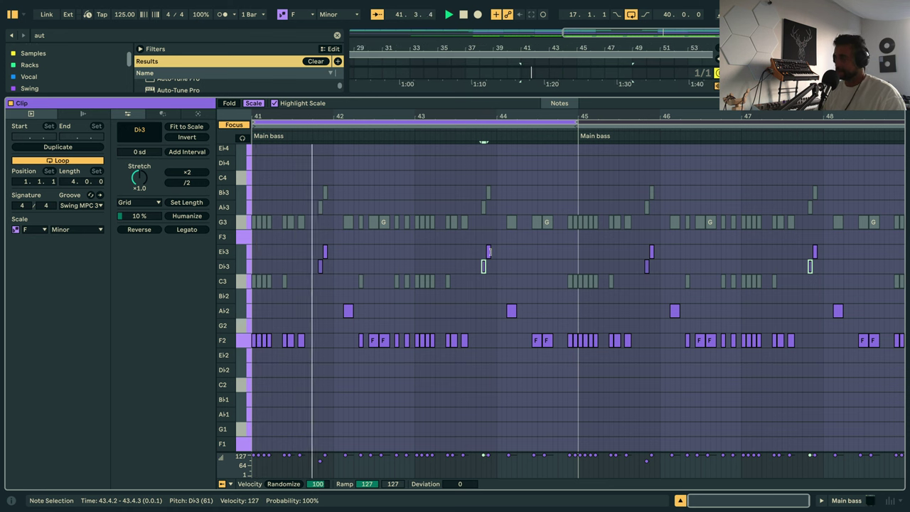
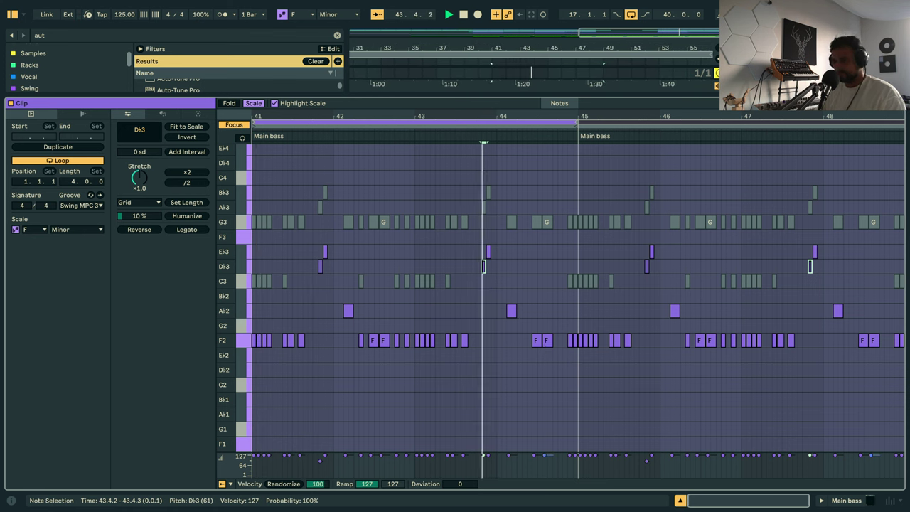
{"action": "double_click", "coordinate": [559, 340]}
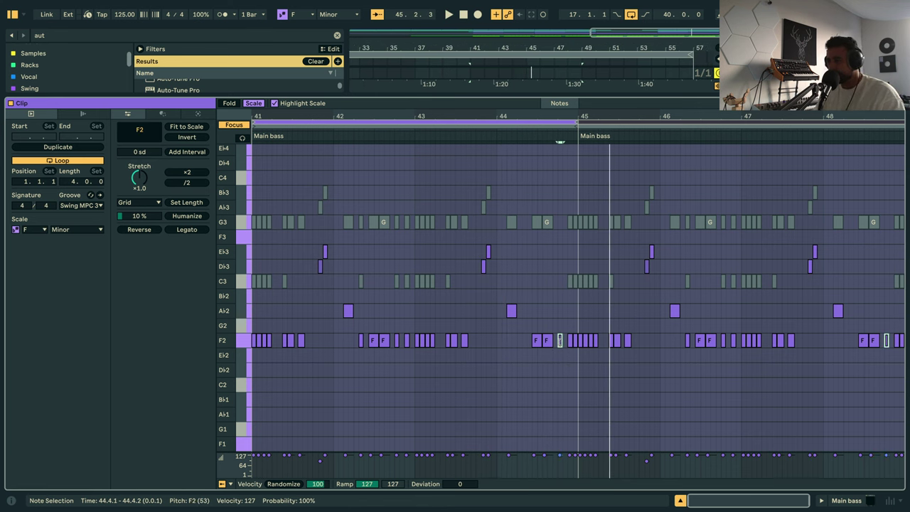
{"action": "double_click", "coordinate": [573, 340]}
{"action": "key", "text": "shift+Tab"}
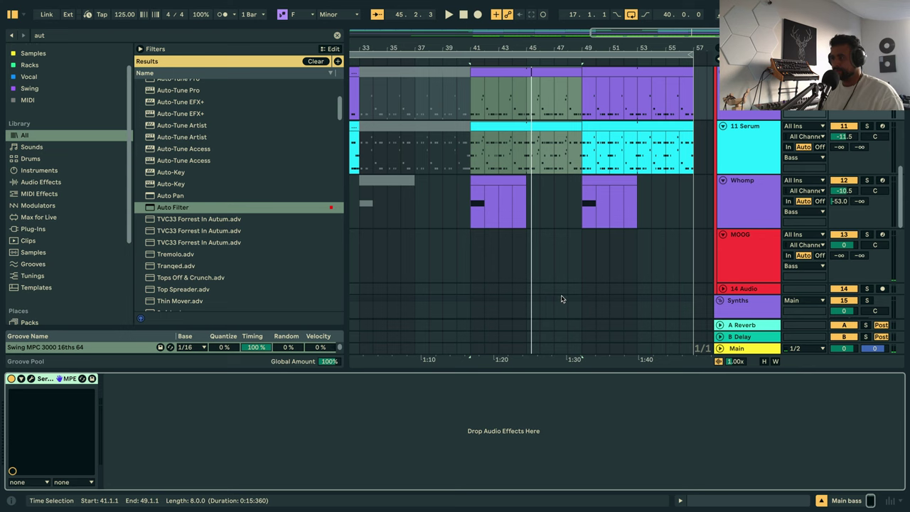
Compare bars 41–43 and 43–45 on the Serum track and open the Serum clip at bar 41 to inspect its stabs.
{"action": "scroll", "coordinate": [533, 140], "scroll_direction": "up", "scroll_amount": 3}
{"action": "left_click_drag", "start_coordinate": [473, 226], "coordinate": [522, 226]}
{"action": "left_click", "coordinate": [499, 204]}
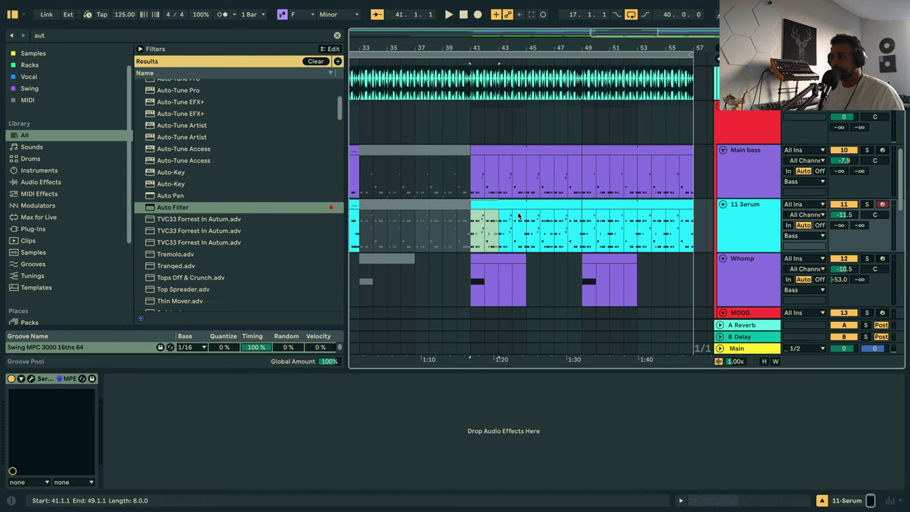
{"action": "left_click", "coordinate": [498, 212]}
{"action": "left_click", "coordinate": [506, 221]}
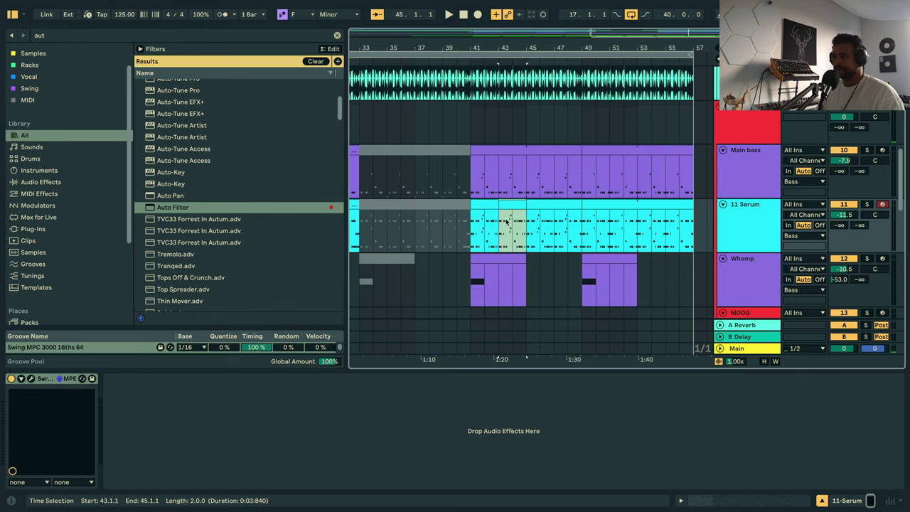
{"action": "left_click_drag", "start_coordinate": [480, 226], "coordinate": [497, 226]}
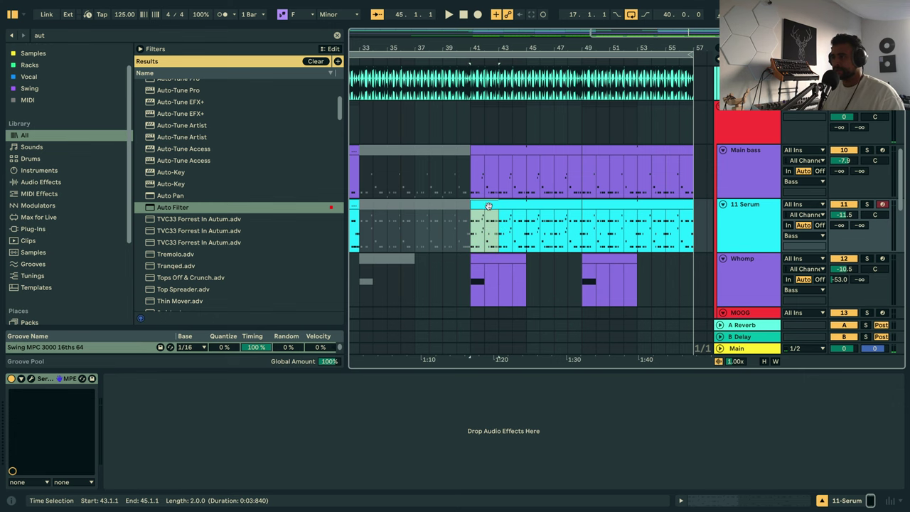
{"action": "double_click", "coordinate": [501, 206]}
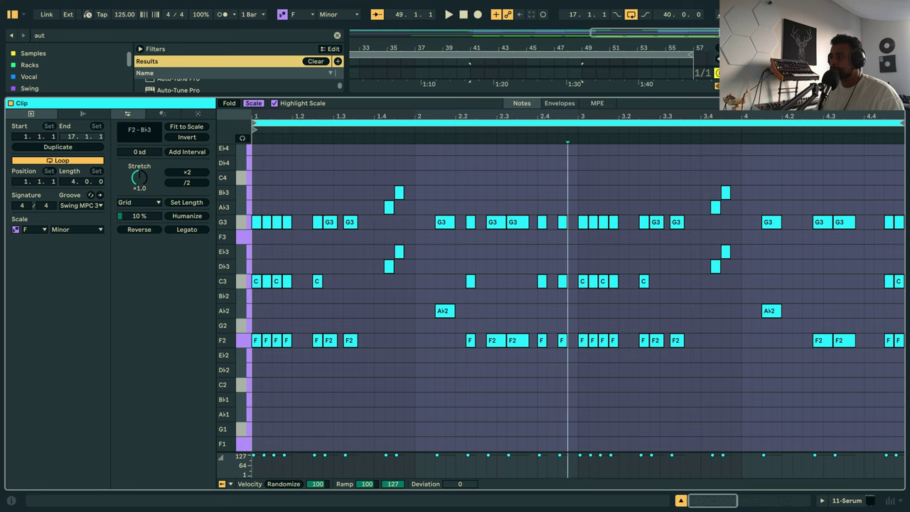
{"action": "left_click_drag", "start_coordinate": [440, 116], "coordinate": [502, 99]}
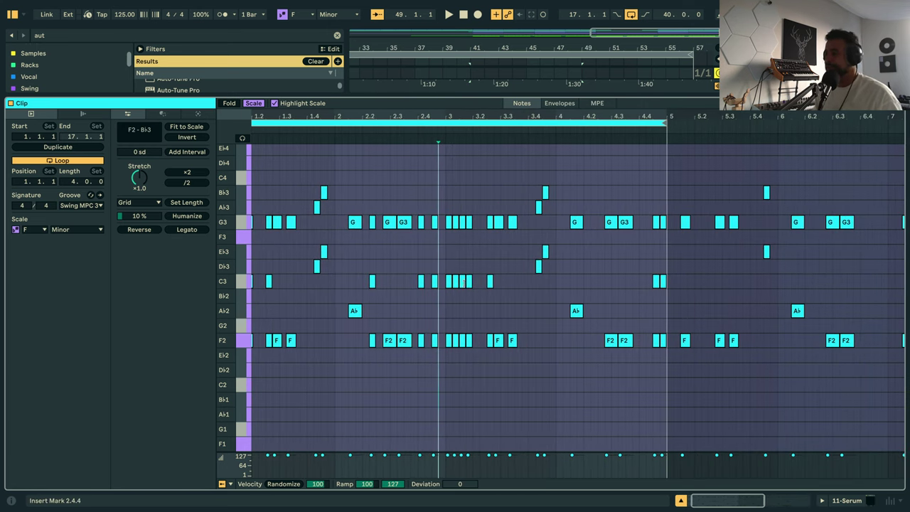
Delete the Serum stab at 4.4.4 and copy the F2–C3–G3 stabs from 2.4.1–2.4.4 to 4.4.1, replacing the old ending.
{"action": "left_click_drag", "start_coordinate": [421, 352], "coordinate": [437, 249]}
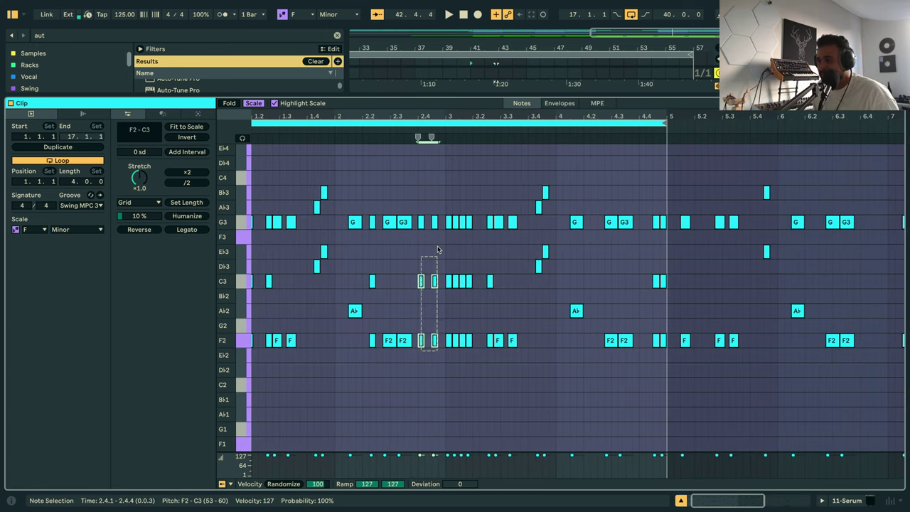
{"action": "left_click", "coordinate": [663, 339]}
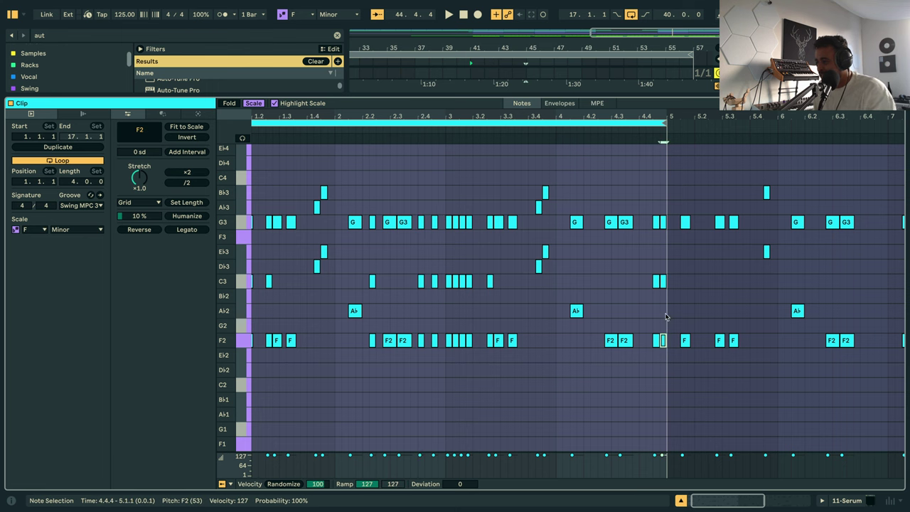
{"action": "key", "text": "Delete"}
{"action": "double_click", "coordinate": [661, 226]}
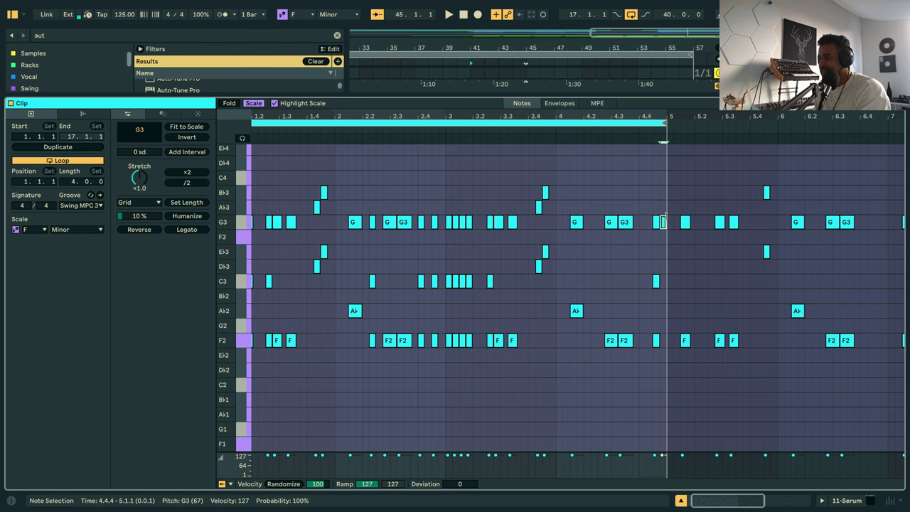
{"action": "left_click_drag", "start_coordinate": [423, 350], "coordinate": [661, 233]}
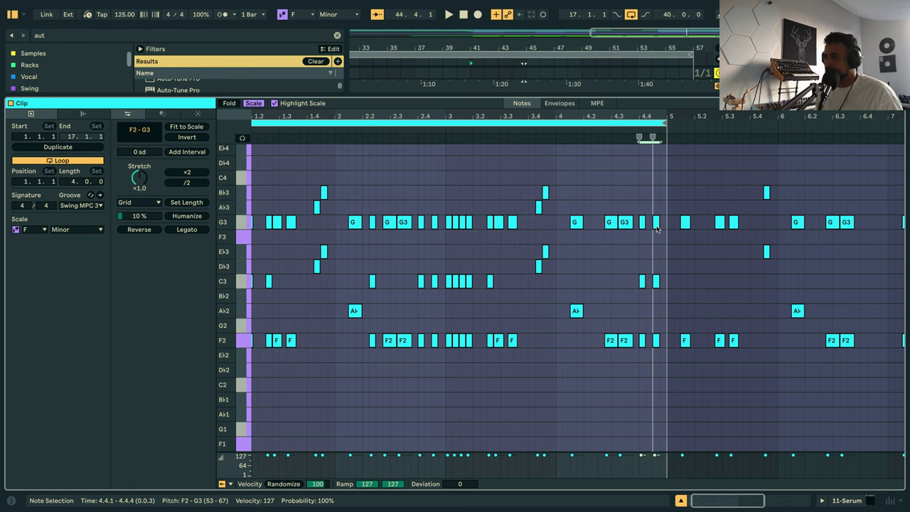
Play the arrangement from the end of bar 44 to audition the revised Serum and Main bass patterns together.
{"action": "key", "text": "space"}
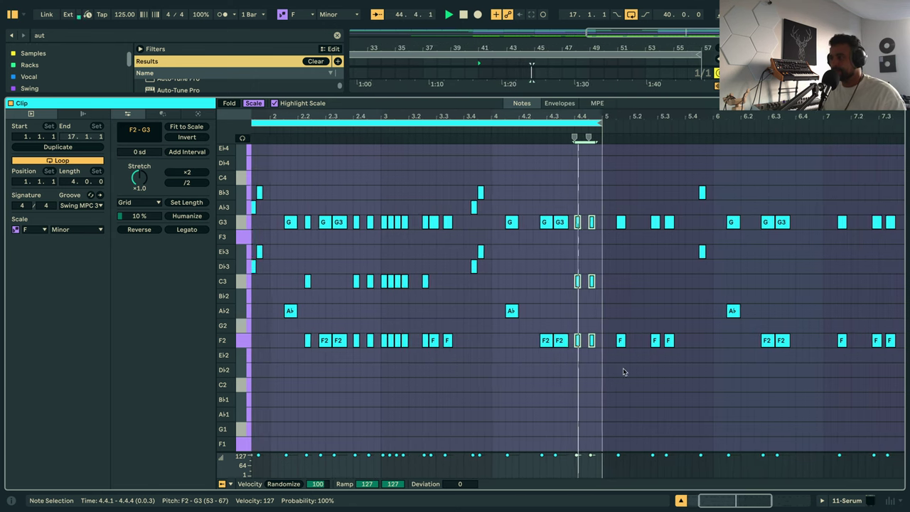
{"action": "key", "text": "shift+Tab"}
{"action": "scroll", "coordinate": [520, 199], "scroll_direction": "up", "scroll_amount": 3}
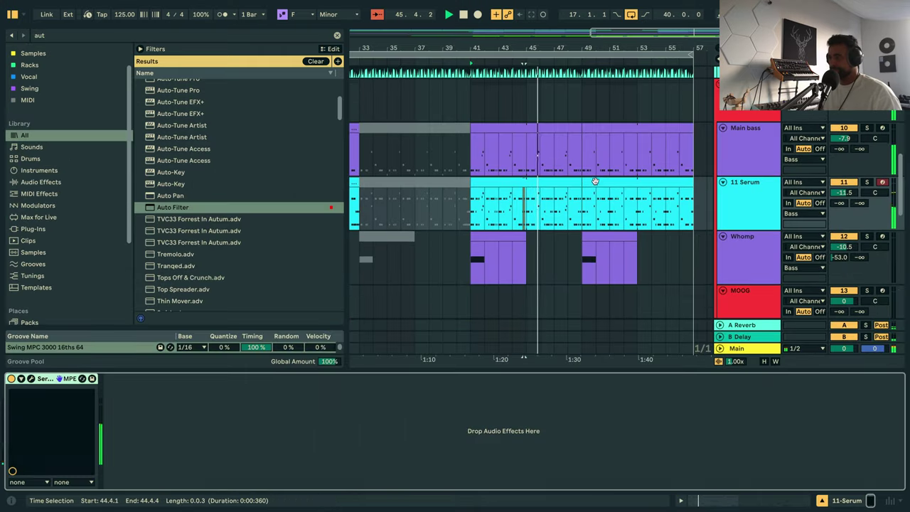
{"action": "left_click_drag", "start_coordinate": [582, 46], "coordinate": [488, 32]}
{"action": "scroll", "coordinate": [485, 206], "scroll_direction": "up", "scroll_amount": 3}
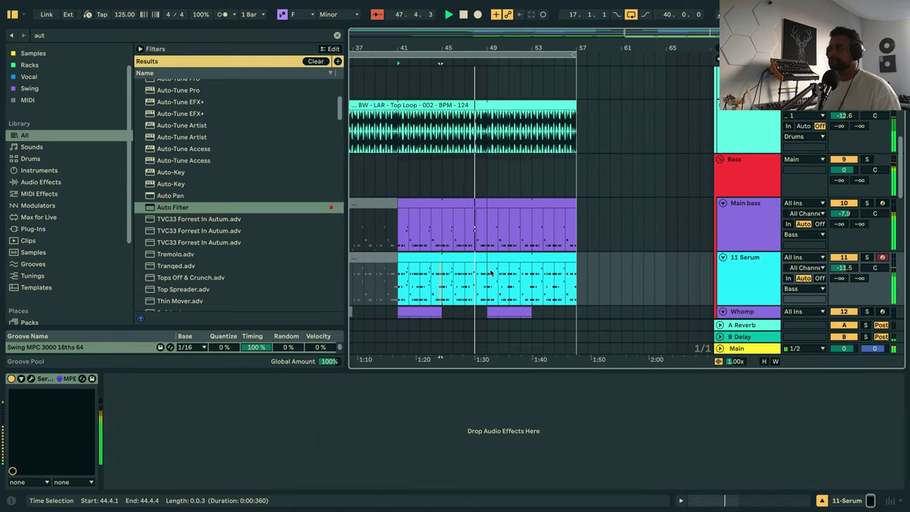
Add a Pro-L 2 limiter to the Bass group after its sidechain compressor and close the plug-in window.
{"action": "key", "text": "Tab"}
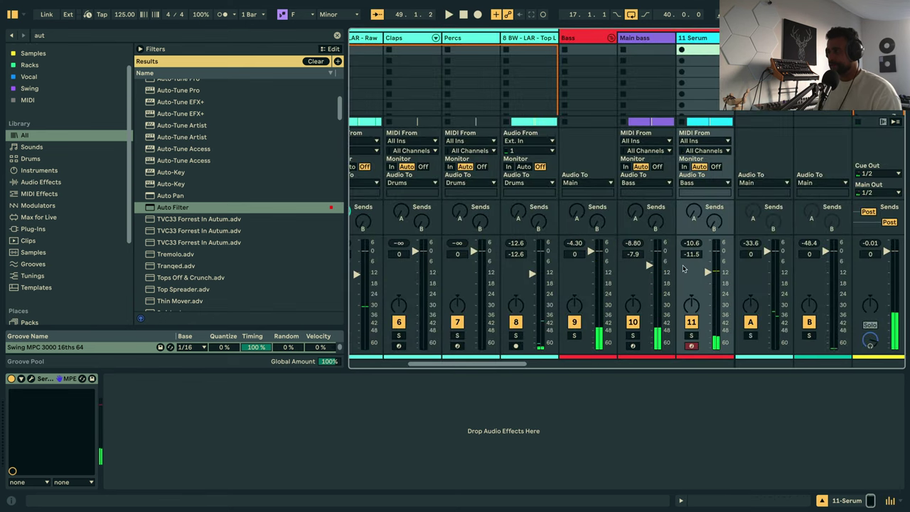
{"action": "left_click", "coordinate": [579, 39]}
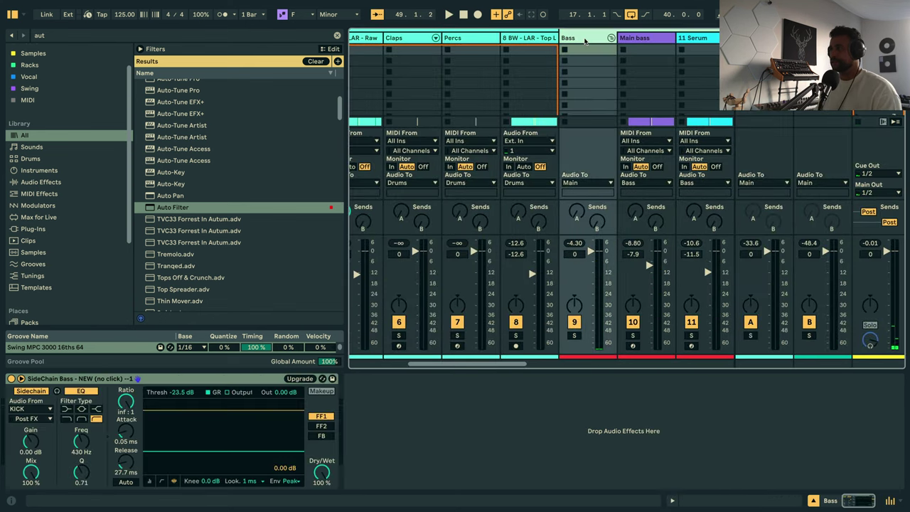
{"action": "left_click", "coordinate": [337, 35]}
{"action": "type", "text": "PRO L"}
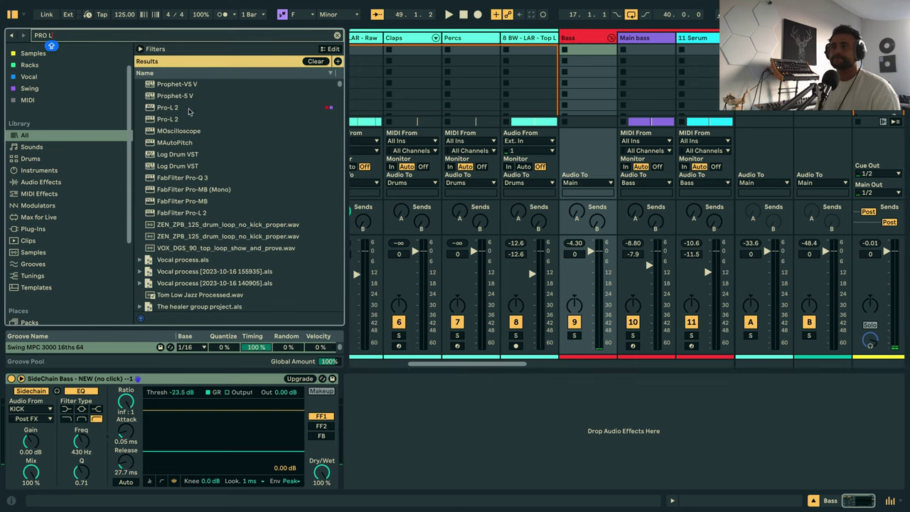
{"action": "left_click", "coordinate": [188, 110]}
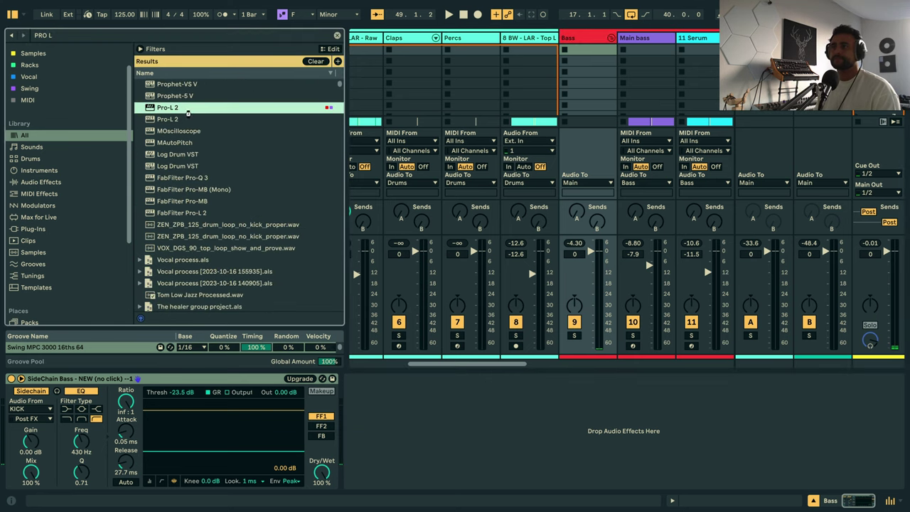
{"action": "left_click_drag", "start_coordinate": [370, 414], "coordinate": [389, 414]}
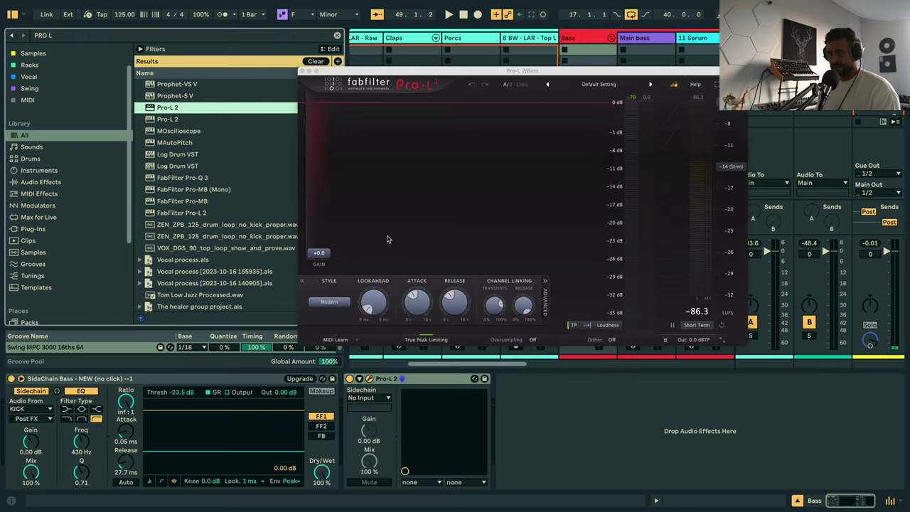
{"action": "left_click", "coordinate": [301, 73]}
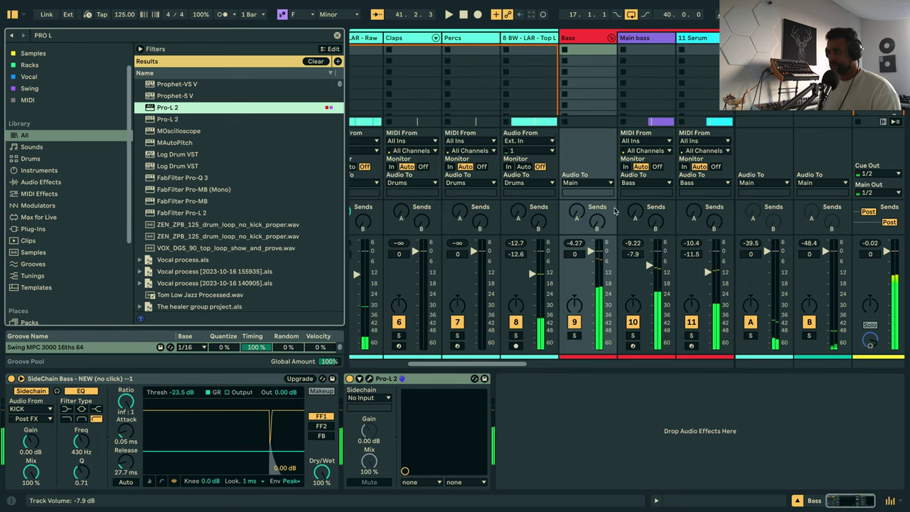
Solo the Bass group during playback at bar 41, show the Serum track's devices, and stop playback.
{"action": "left_click", "coordinate": [575, 334]}
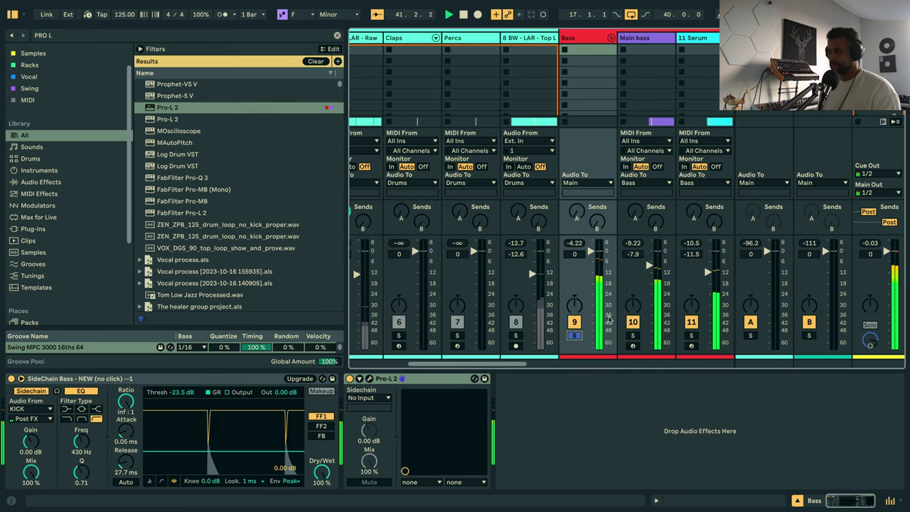
{"action": "left_click", "coordinate": [690, 39]}
{"action": "key", "text": "space"}
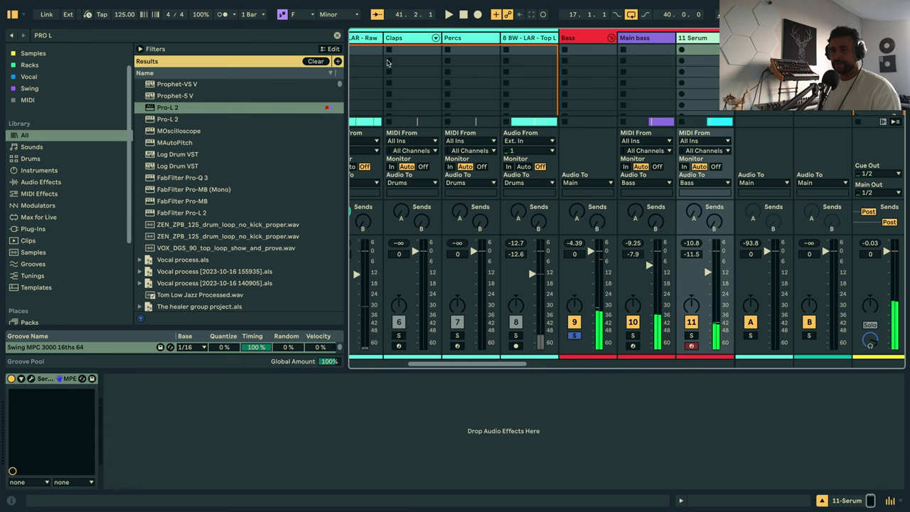
Add an EQ Eight after Serum with a low cut around 100 Hz and a second band at 190 Hz, -2.11 dB.
{"action": "key", "text": "ctrl+f"}
{"action": "type", "text": "EQ"}
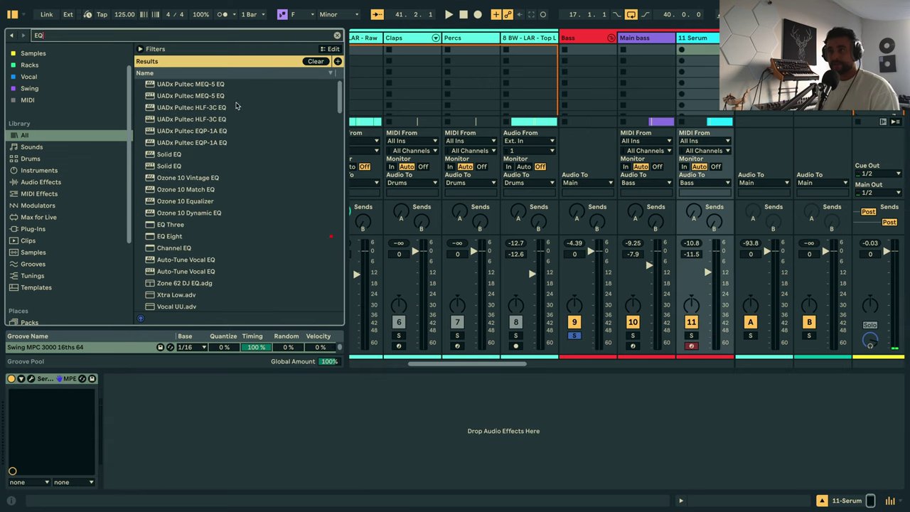
{"action": "double_click", "coordinate": [183, 236]}
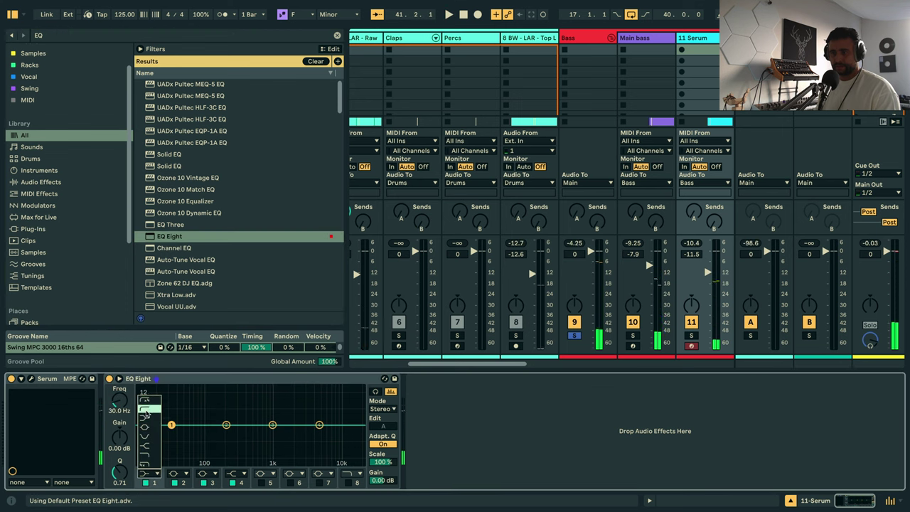
{"action": "left_click", "coordinate": [146, 411]}
{"action": "left_click_drag", "start_coordinate": [180, 432], "coordinate": [225, 429]}
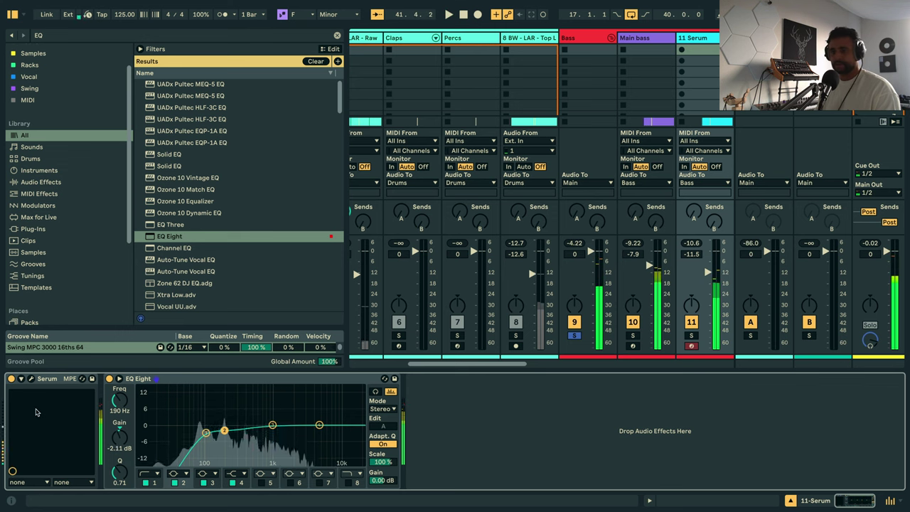
Inspect the effects page of the Serum patch during playback and close the plug-in window.
{"action": "left_click", "coordinate": [30, 379]}
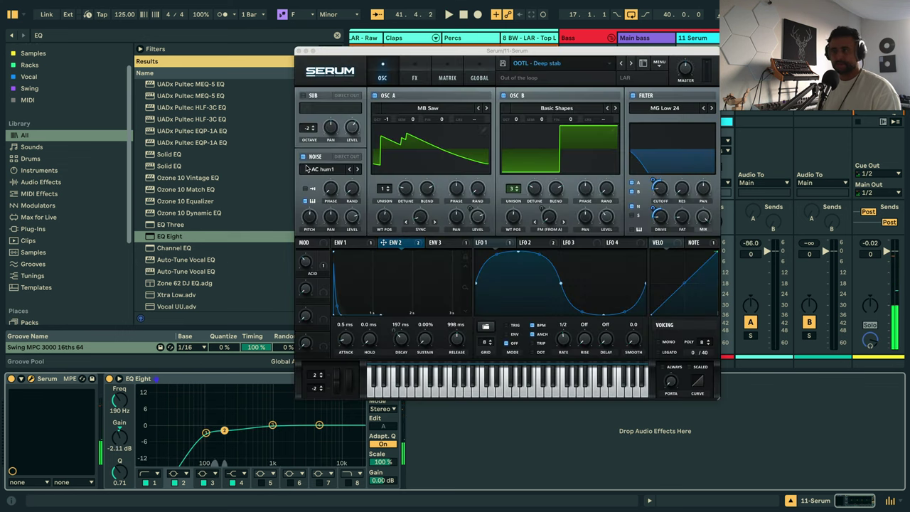
{"action": "left_click", "coordinate": [414, 81]}
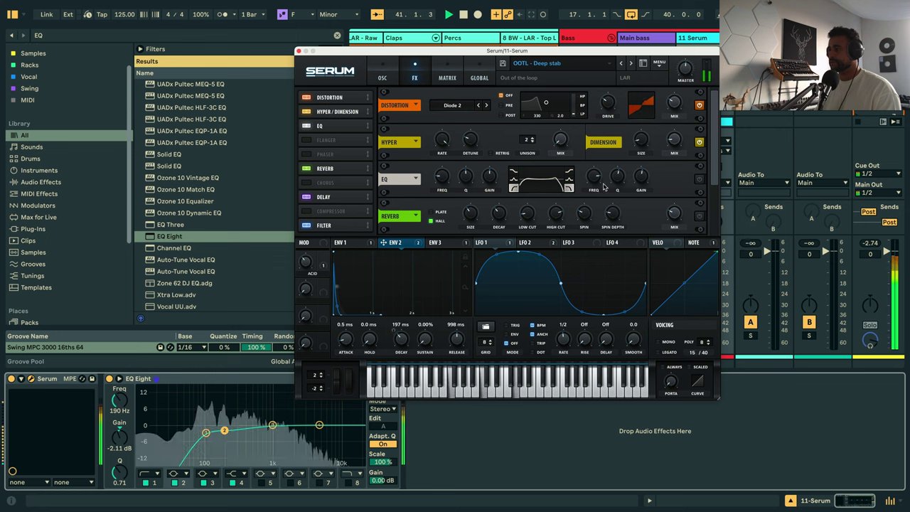
{"action": "left_click", "coordinate": [299, 53]}
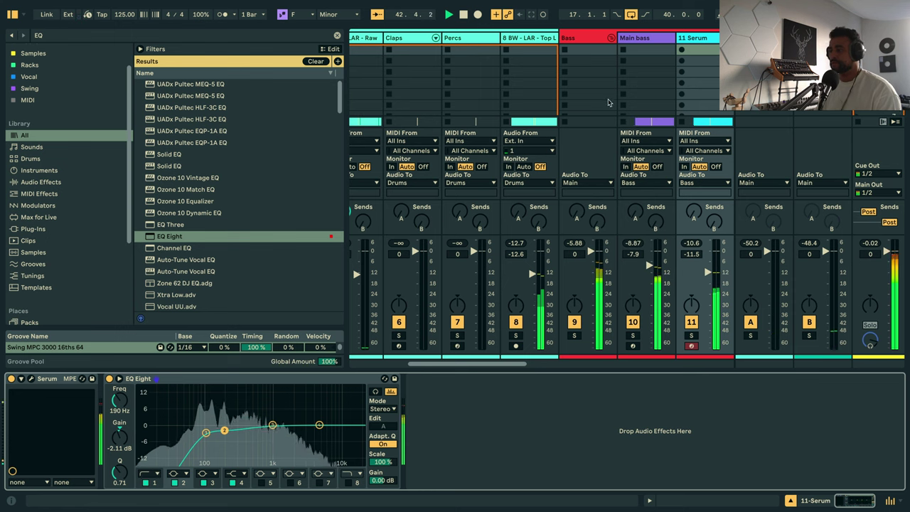
Raise the gain of the Bass group's Pro-L 2 limiter to about +7.5 dB and close its window.
{"action": "left_click", "coordinate": [581, 40]}
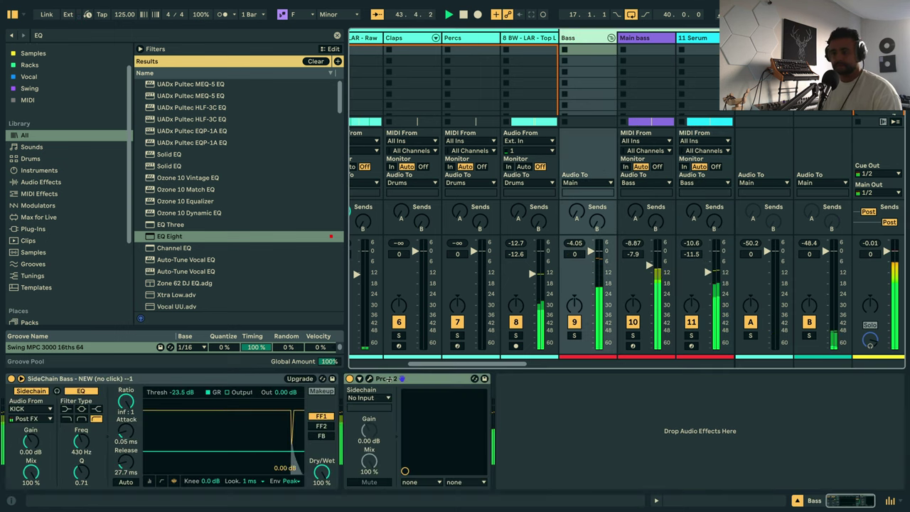
{"action": "left_click", "coordinate": [368, 378]}
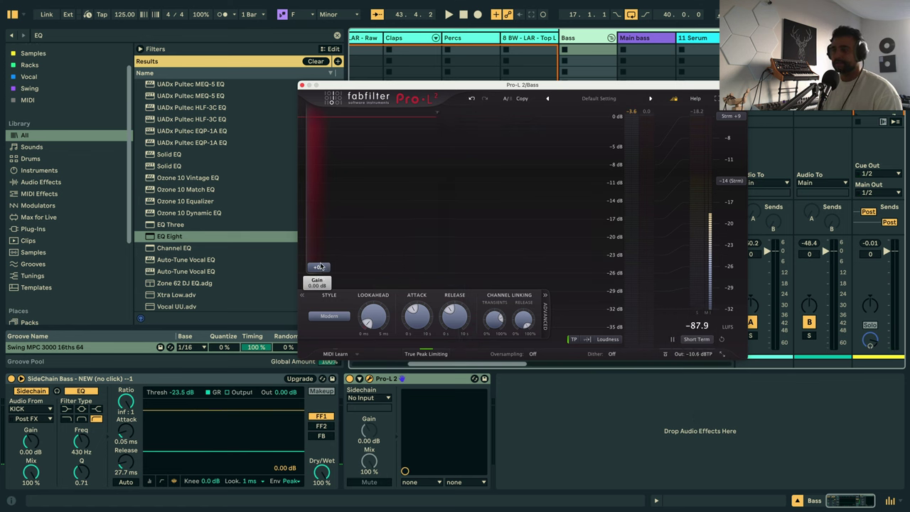
{"action": "left_click_drag", "start_coordinate": [319, 266], "coordinate": [326, 235]}
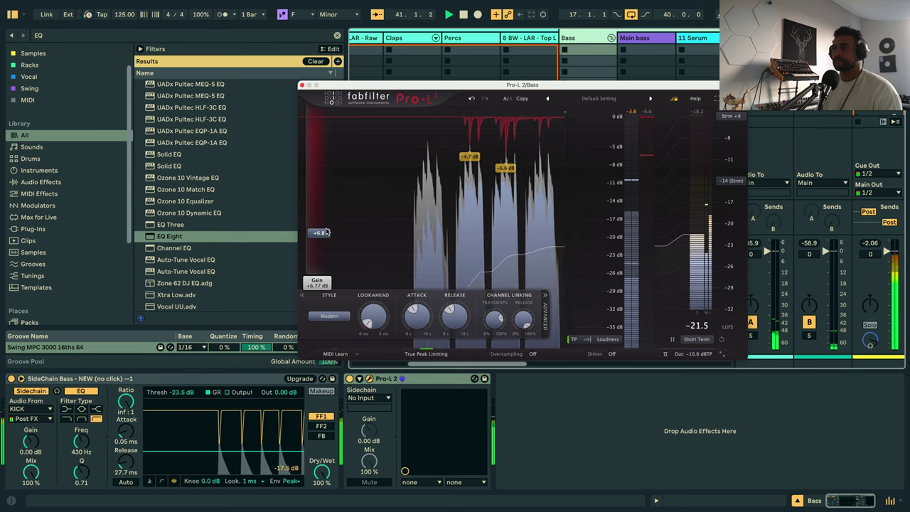
{"action": "left_click", "coordinate": [301, 86]}
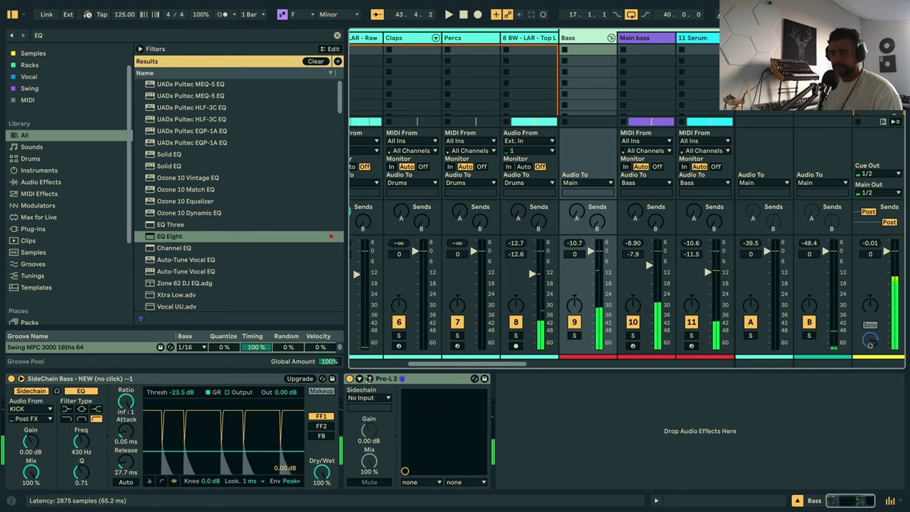
Set the Bass group limiter's output level to about -8 dBTP, close its window and stop playback.
{"action": "left_click", "coordinate": [369, 379]}
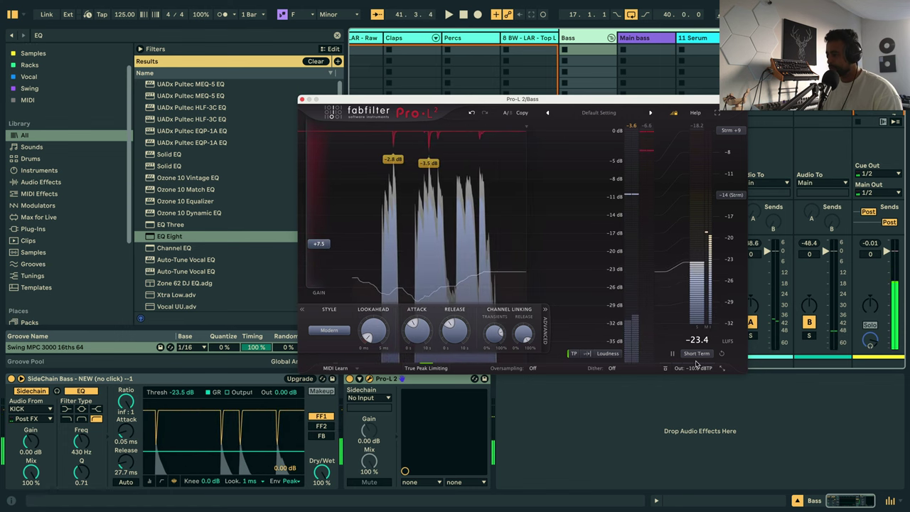
{"action": "left_click_drag", "start_coordinate": [696, 365], "coordinate": [701, 353]}
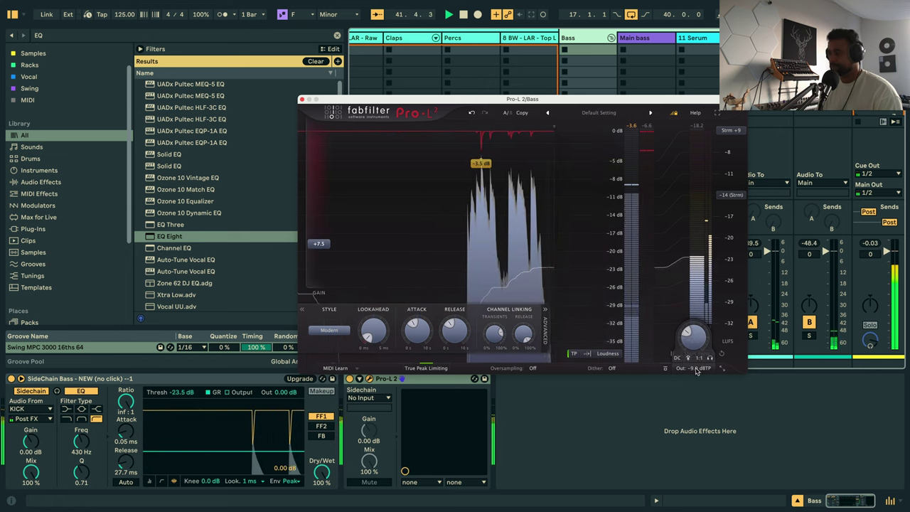
{"action": "left_click_drag", "start_coordinate": [695, 368], "coordinate": [698, 366]}
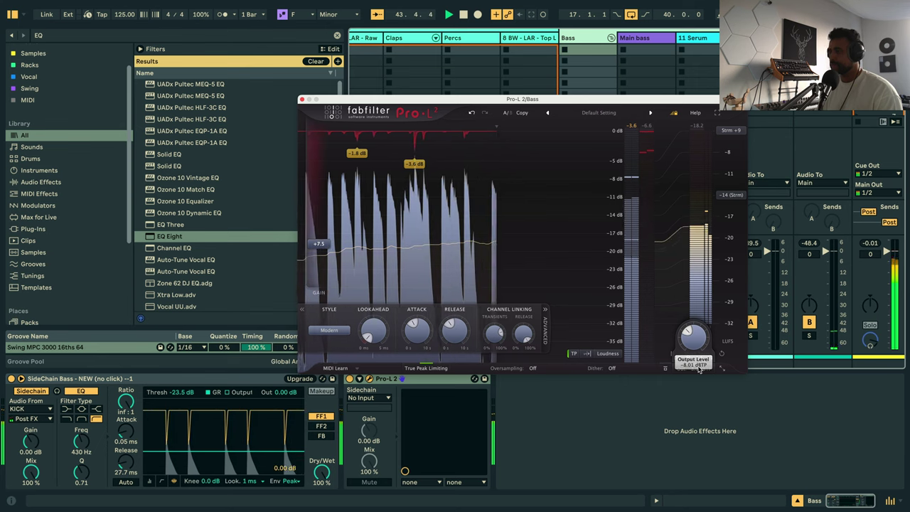
{"action": "left_click", "coordinate": [302, 99]}
{"action": "key", "text": "space"}
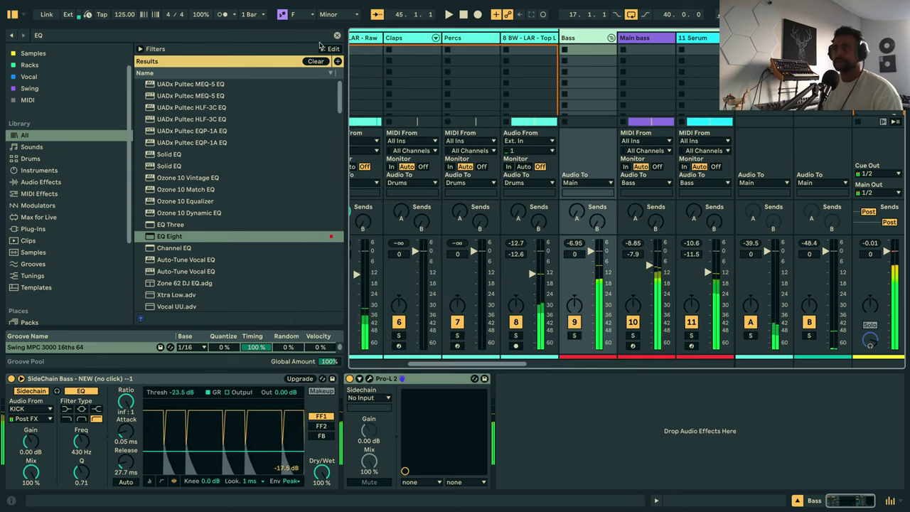
Insert Oxford Inflator before Pro-L 2 on the Bass group, set its effect to 100 %, and start playback.
{"action": "left_click", "coordinate": [337, 35]}
{"action": "type", "text": "OX"}
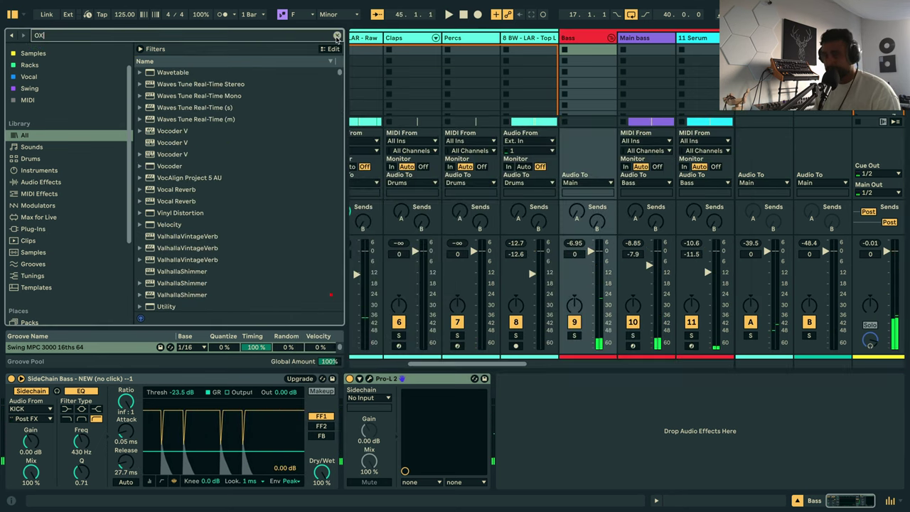
{"action": "mouse_move", "coordinate": [186, 119]}
{"action": "left_mouse_down"}
{"action": "mouse_move", "coordinate": [323, 195]}
{"action": "mouse_move", "coordinate": [388, 400]}
{"action": "mouse_move", "coordinate": [381, 395]}
{"action": "left_mouse_up"}
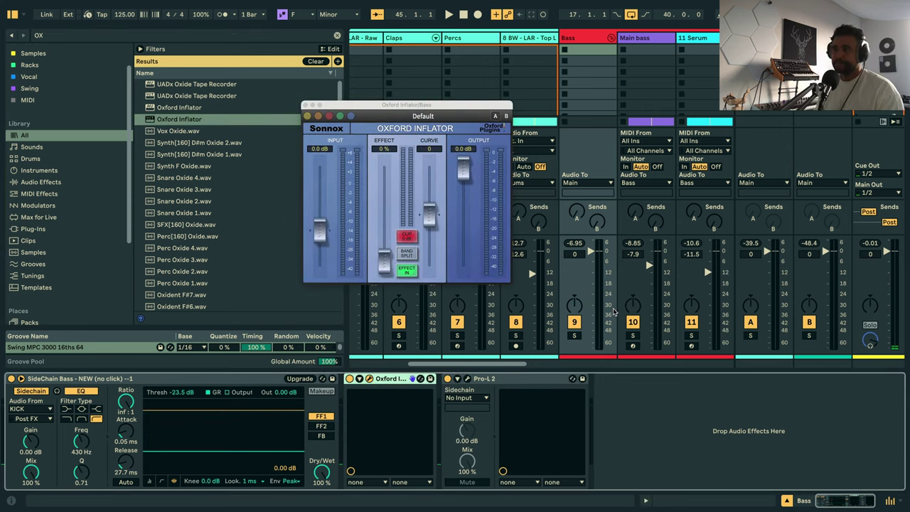
{"action": "left_click_drag", "start_coordinate": [384, 261], "coordinate": [384, 166]}
{"action": "key", "text": "space"}
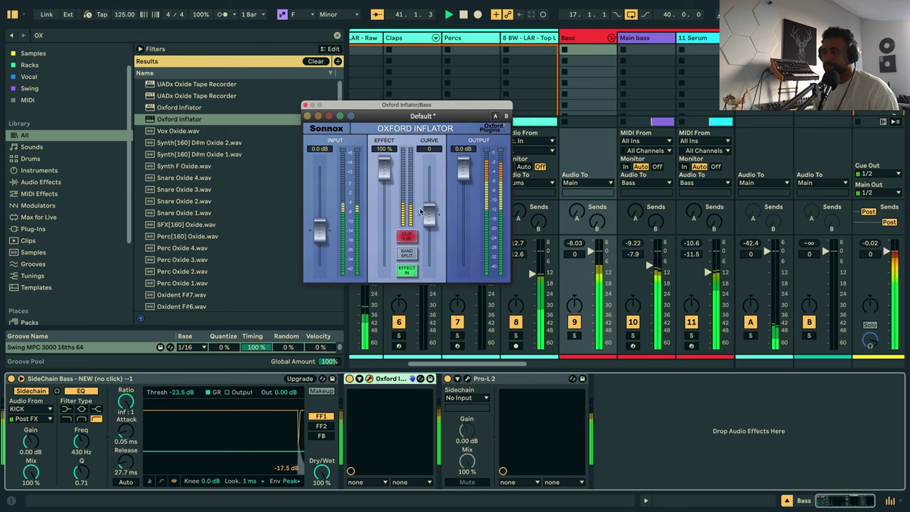
Set the Inflator's curve to -21.4, input to 11.0 dB and output to about -7.2 dB, with 0 dB clipping off.
{"action": "left_click_drag", "start_coordinate": [423, 212], "coordinate": [432, 238]}
{"action": "left_click_drag", "start_coordinate": [320, 231], "coordinate": [320, 171]}
{"action": "left_click", "coordinate": [412, 234]}
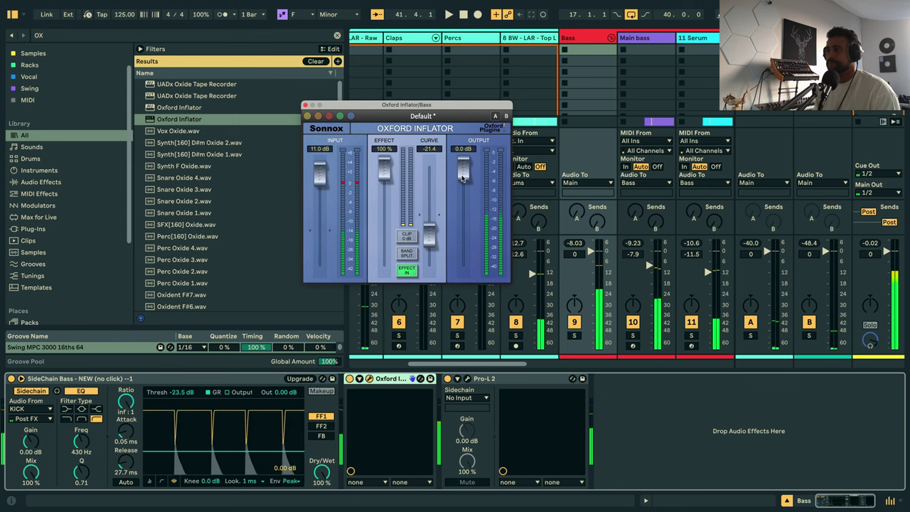
{"action": "left_click_drag", "start_coordinate": [462, 178], "coordinate": [463, 225]}
Check the Bass limiter's metering, then set the Inflator's input to 7.65 dB and output to -7.54 dB with band split on.
{"action": "left_click", "coordinate": [466, 378]}
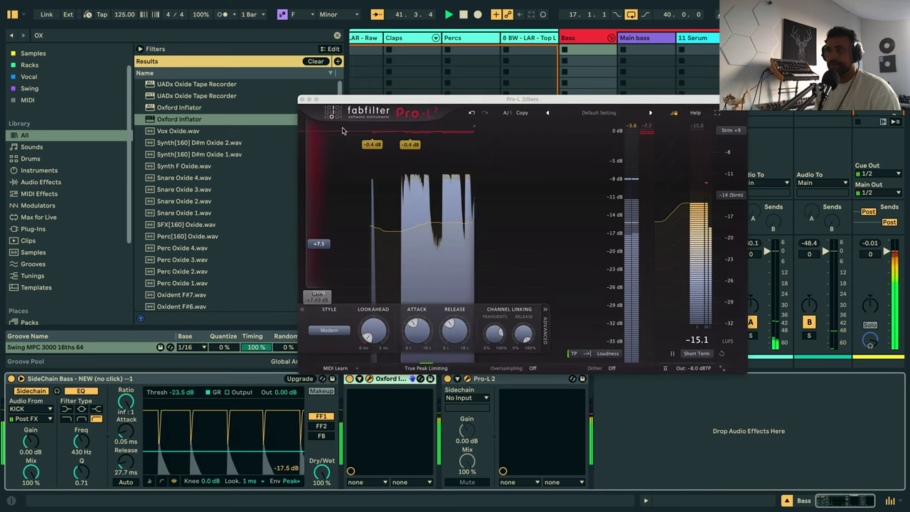
{"action": "left_click", "coordinate": [302, 99]}
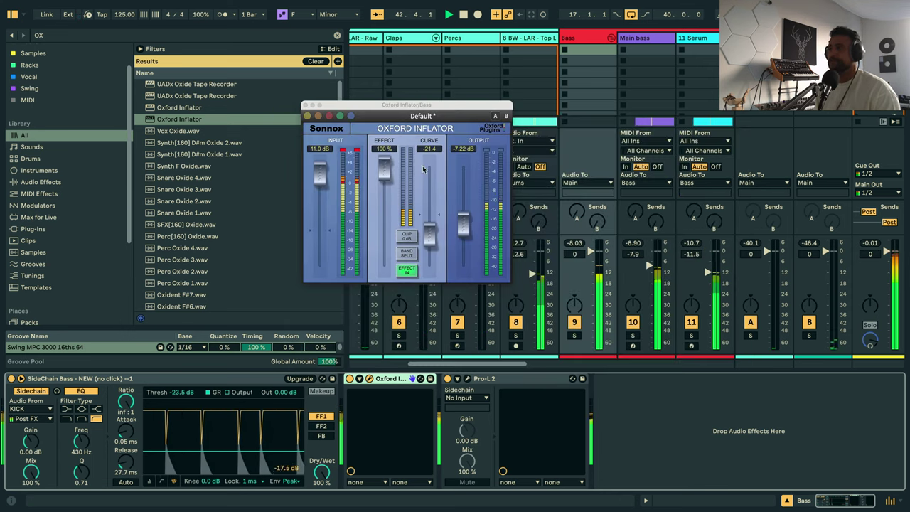
{"action": "left_click_drag", "start_coordinate": [317, 183], "coordinate": [319, 193]}
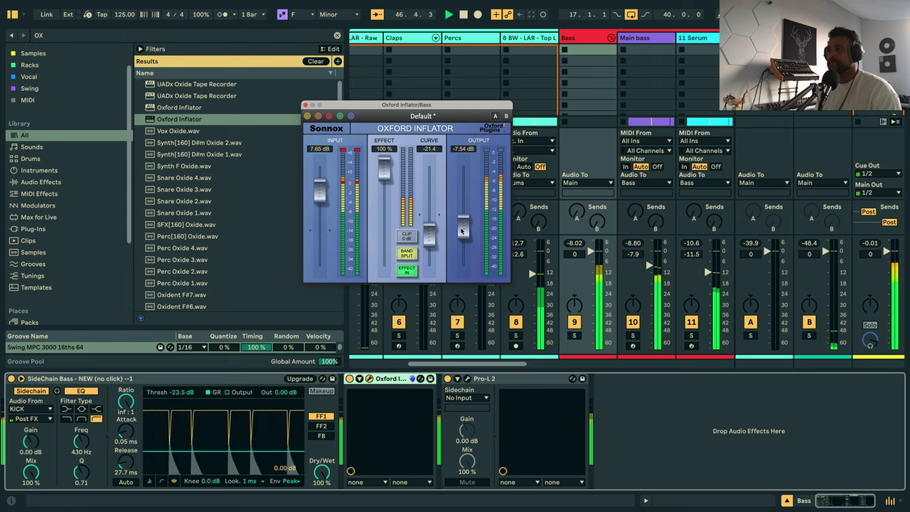
{"action": "left_click", "coordinate": [305, 105]}
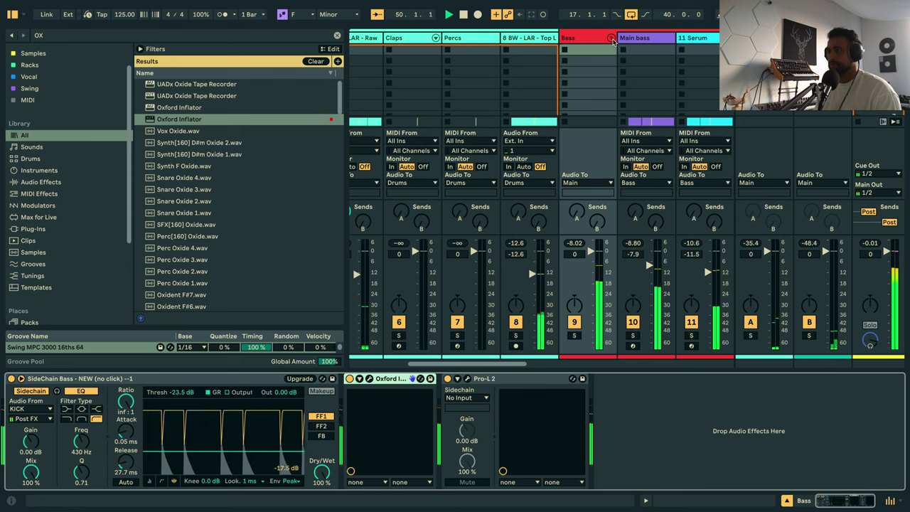
Set the gain of the Bass group's Pro-L 2 to about +5.1 dB, close its window and resume playback.
{"action": "left_click", "coordinate": [467, 380]}
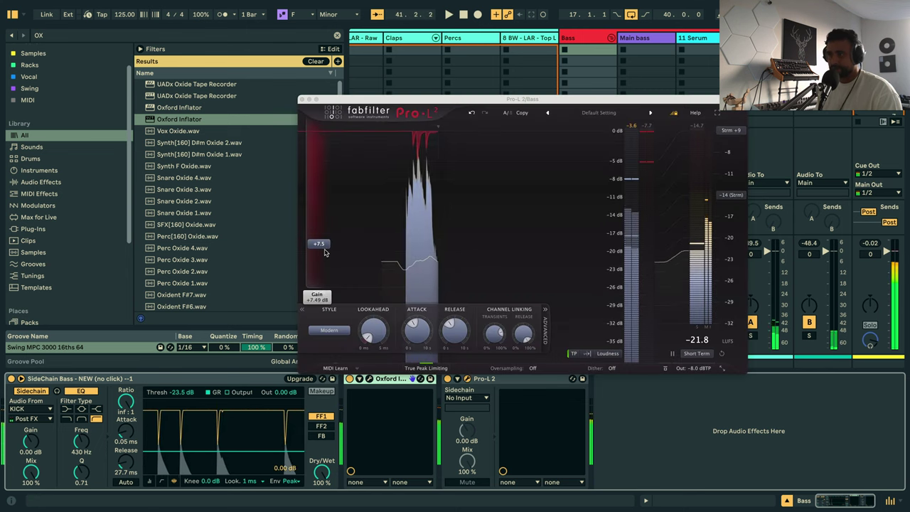
{"action": "left_click_drag", "start_coordinate": [325, 260], "coordinate": [325, 265]}
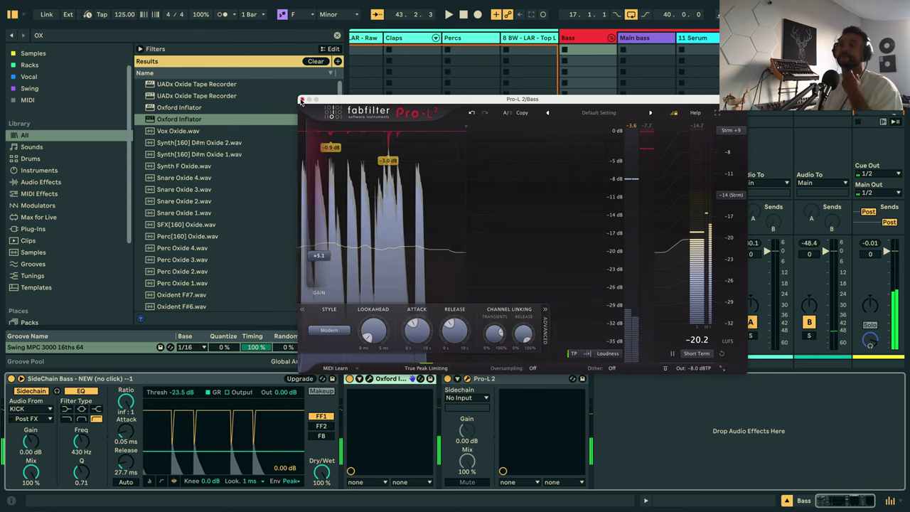
{"action": "left_click", "coordinate": [302, 100]}
{"action": "key", "text": "space"}
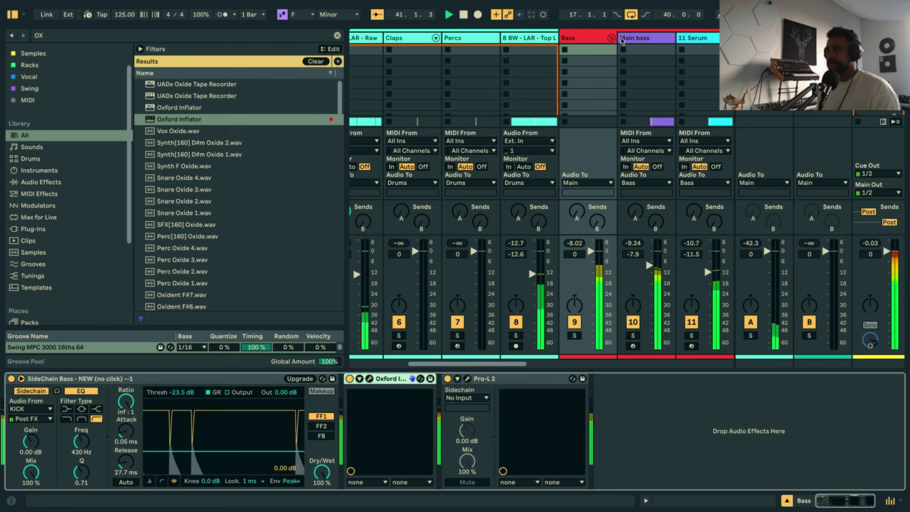
Collapse the Bass and Drums groups in the mixer.
{"action": "left_click", "coordinate": [611, 37]}
{"action": "scroll", "coordinate": [457, 84], "scroll_direction": "left", "scroll_amount": 2}
{"action": "scroll", "coordinate": [457, 86], "scroll_direction": "left", "scroll_amount": 3}
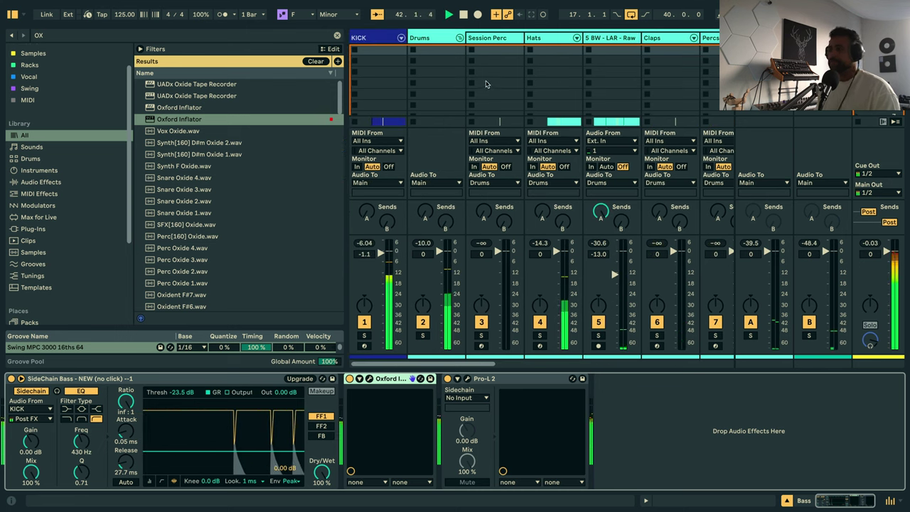
{"action": "left_click", "coordinate": [459, 39]}
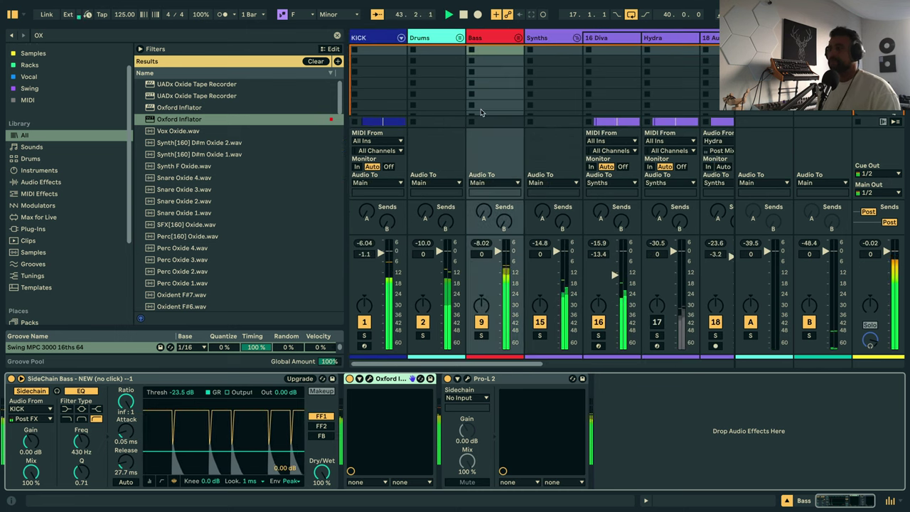
Return to the Arrangement, expand the Drums group, and show the snare pads in the Claps track's Drum Rack.
{"action": "key", "text": "Tab"}
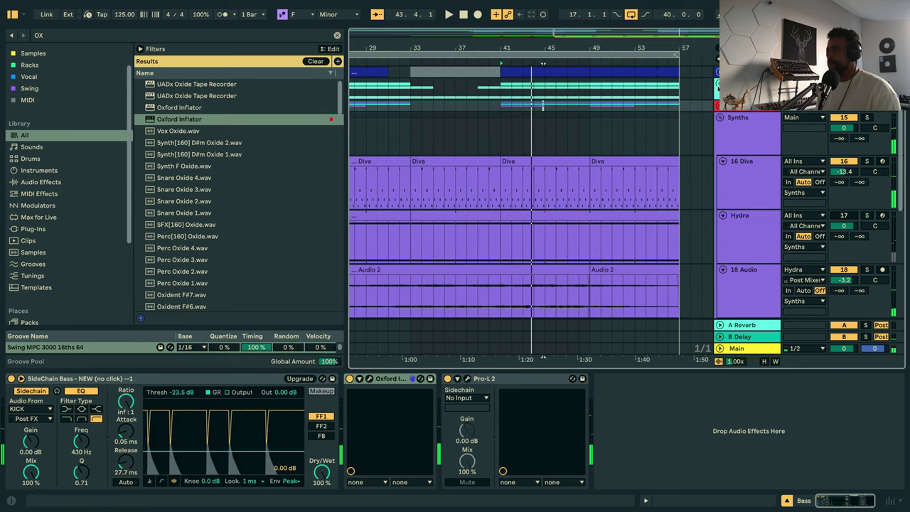
{"action": "scroll", "coordinate": [743, 153], "scroll_direction": "up", "scroll_amount": 5}
{"action": "left_click", "coordinate": [744, 153]}
{"action": "scroll", "coordinate": [543, 185], "scroll_direction": "down", "scroll_amount": 1}
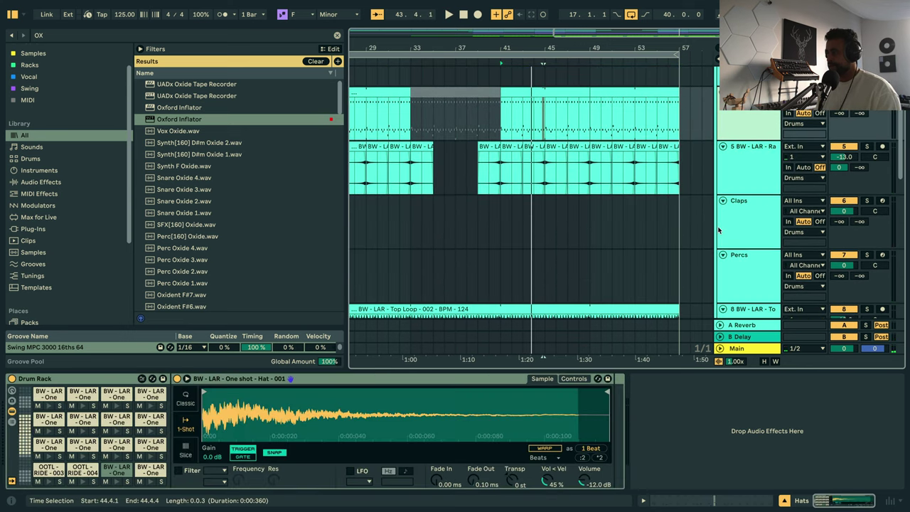
{"action": "left_click", "coordinate": [543, 214]}
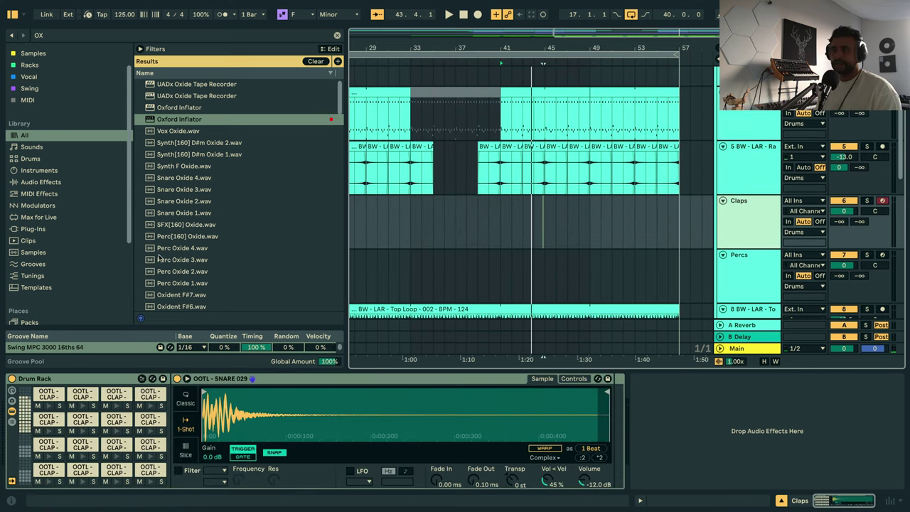
{"action": "left_click", "coordinate": [20, 433]}
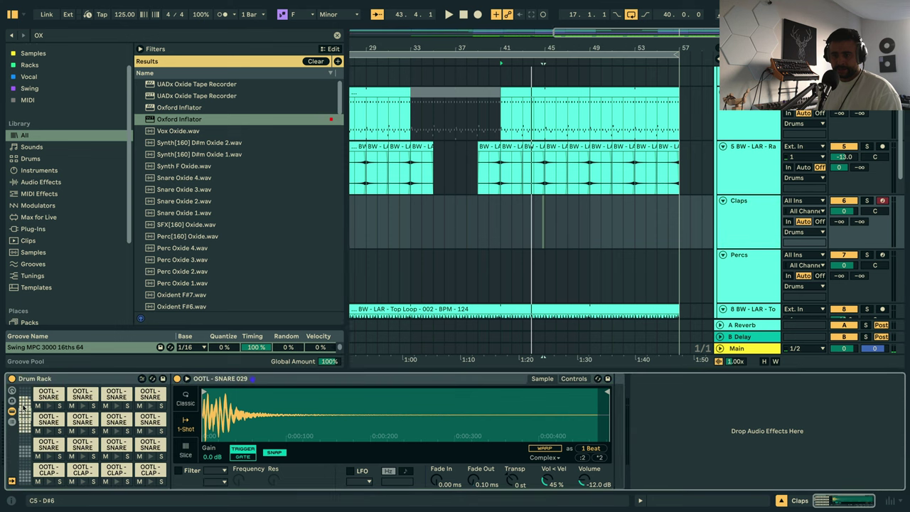
Clear the browser search and display the contents of the My samples folder.
{"action": "left_click", "coordinate": [337, 36]}
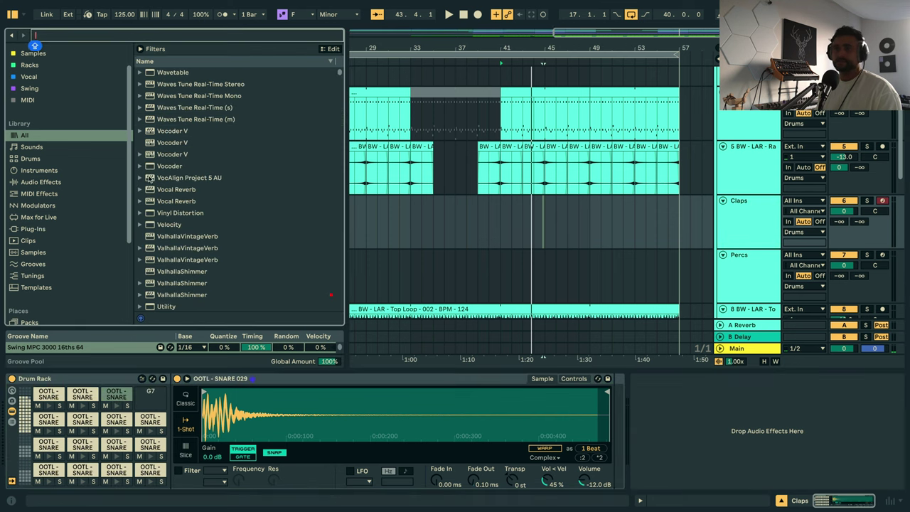
{"action": "scroll", "coordinate": [64, 234], "scroll_direction": "down", "scroll_amount": 5}
{"action": "left_click", "coordinate": [51, 284]}
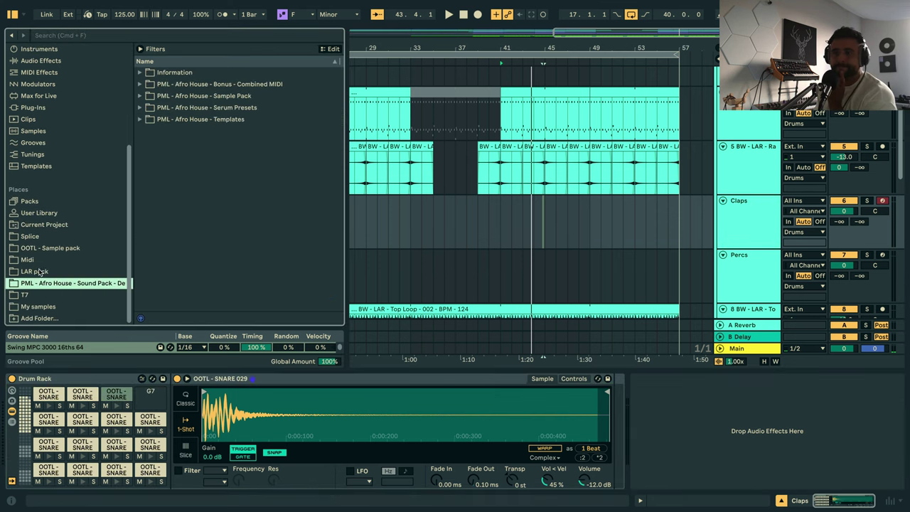
{"action": "left_click", "coordinate": [41, 271]}
{"action": "left_click", "coordinate": [41, 306]}
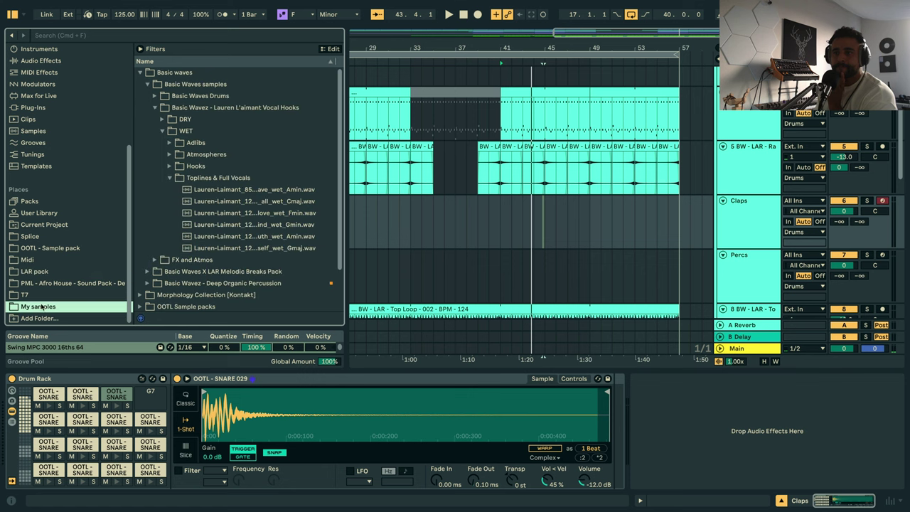
Expand Basic waves down to the Snares one-shots folder of the Basic Waves X LAR Melodic Breaks Pack.
{"action": "left_click", "coordinate": [140, 73]}
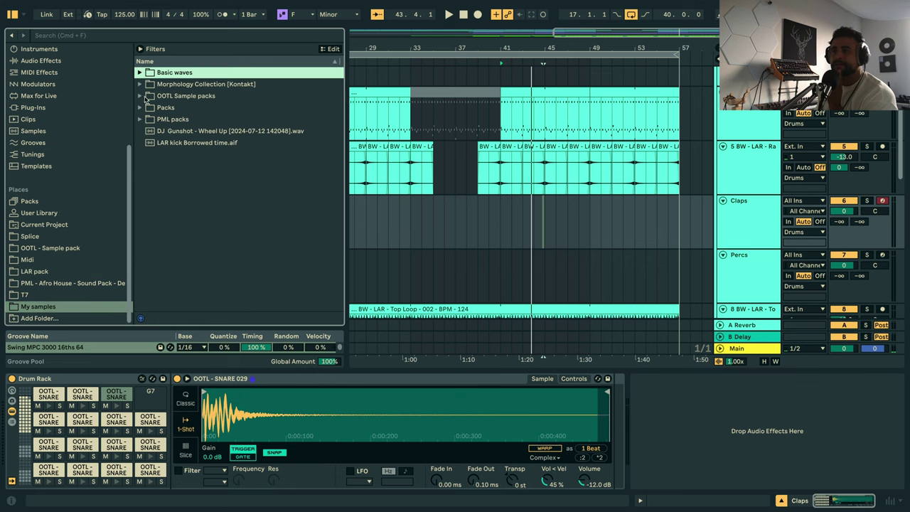
{"action": "left_click", "coordinate": [140, 73]}
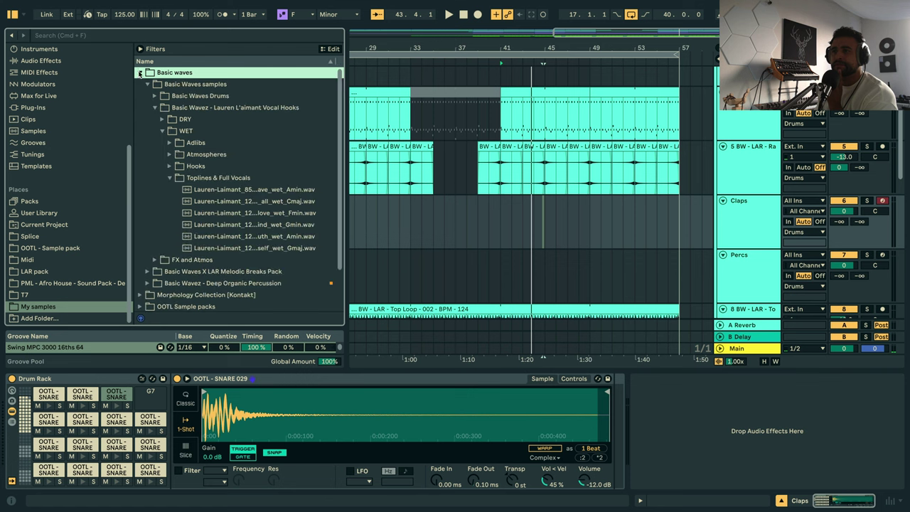
{"action": "left_click", "coordinate": [155, 108]}
{"action": "left_click", "coordinate": [149, 131]}
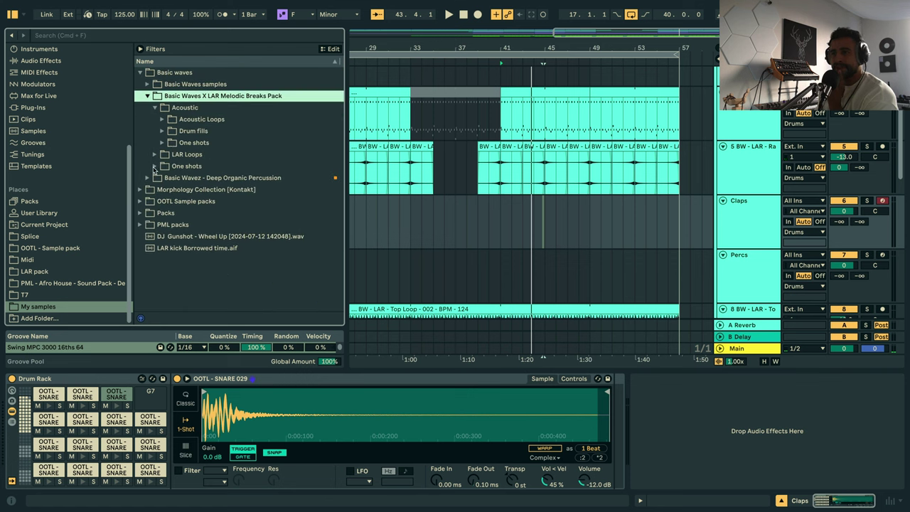
{"action": "left_click", "coordinate": [154, 167]}
{"action": "left_click", "coordinate": [163, 189]}
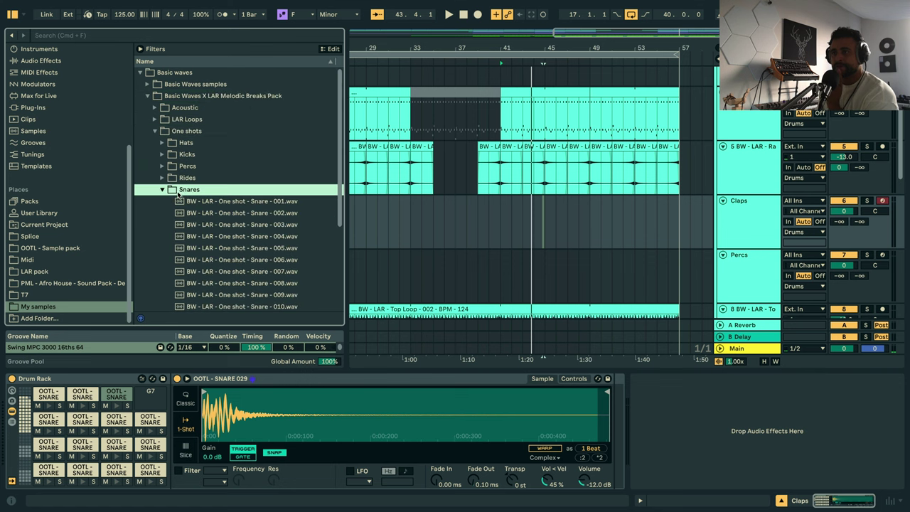
Load the one-shot snare samples 001 to 013 onto the Claps track's Drum Rack pads.
{"action": "left_click", "coordinate": [220, 201]}
{"action": "scroll", "coordinate": [227, 228], "scroll_direction": "down", "scroll_amount": 4}
{"action": "left_click", "coordinate": [229, 212], "text": "shift"}
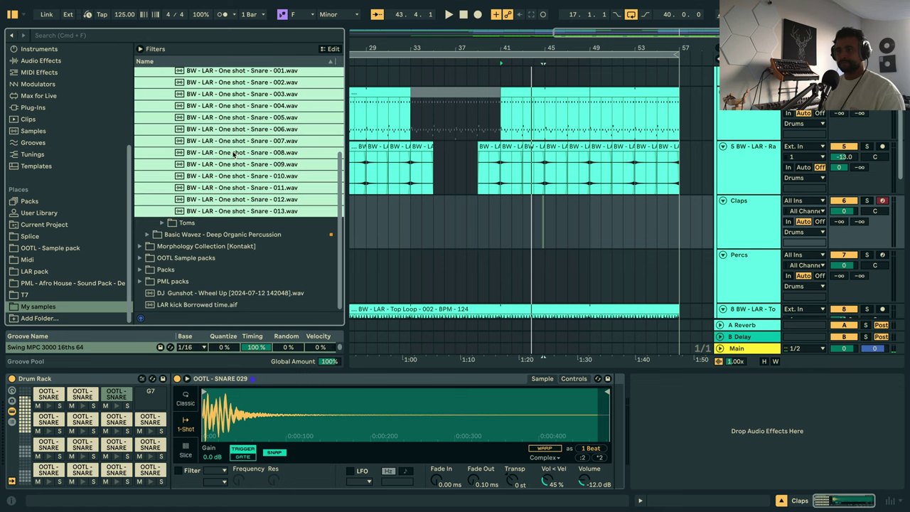
{"action": "left_click_drag", "start_coordinate": [234, 153], "coordinate": [24, 446]}
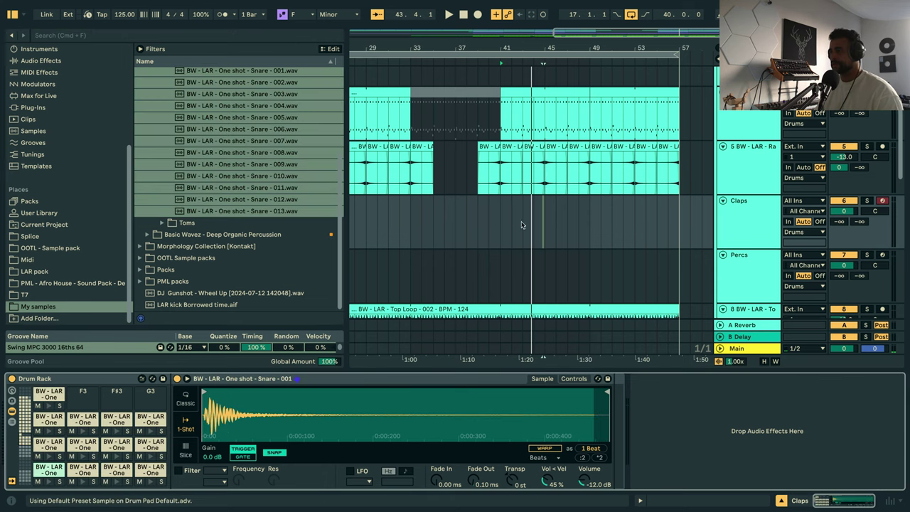
Create a one-bar MIDI clip at bar 41 on the Claps track and assign it the Swing MPC 3000 groove.
{"action": "left_click", "coordinate": [506, 221]}
{"action": "left_click_drag", "start_coordinate": [502, 219], "coordinate": [513, 220]}
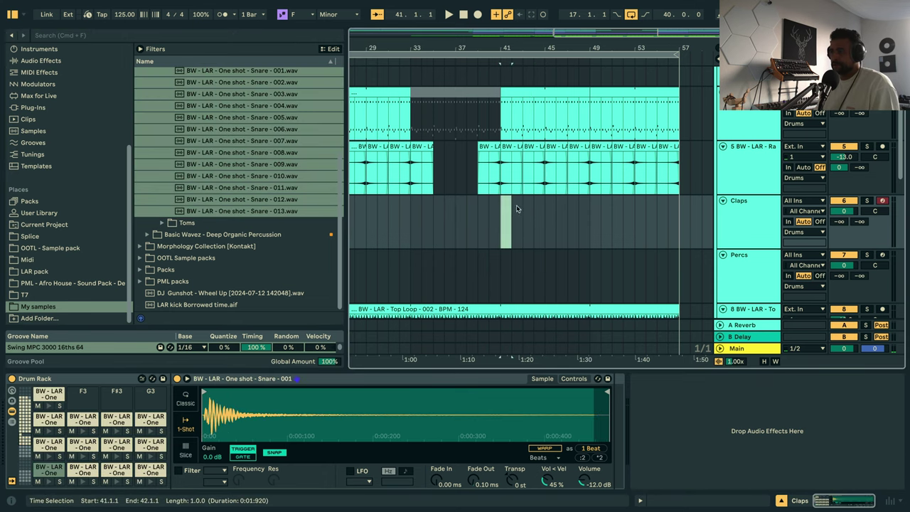
{"action": "double_click", "coordinate": [512, 214]}
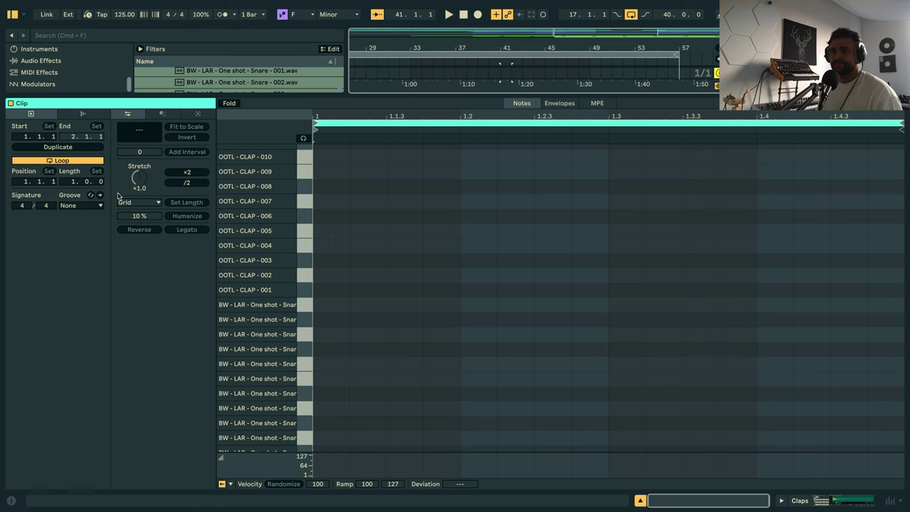
{"action": "left_click", "coordinate": [73, 206]}
{"action": "left_click", "coordinate": [78, 224]}
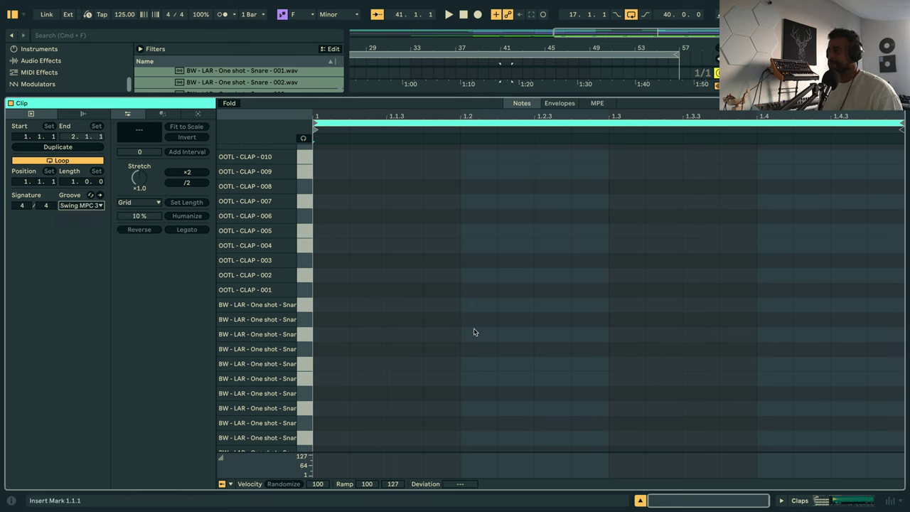
Place notes for Snare 013 at 1.1.3, 1.2.4 and 1.3.2 in the Claps clip while it plays.
{"action": "double_click", "coordinate": [405, 306]}
{"action": "key", "text": "space"}
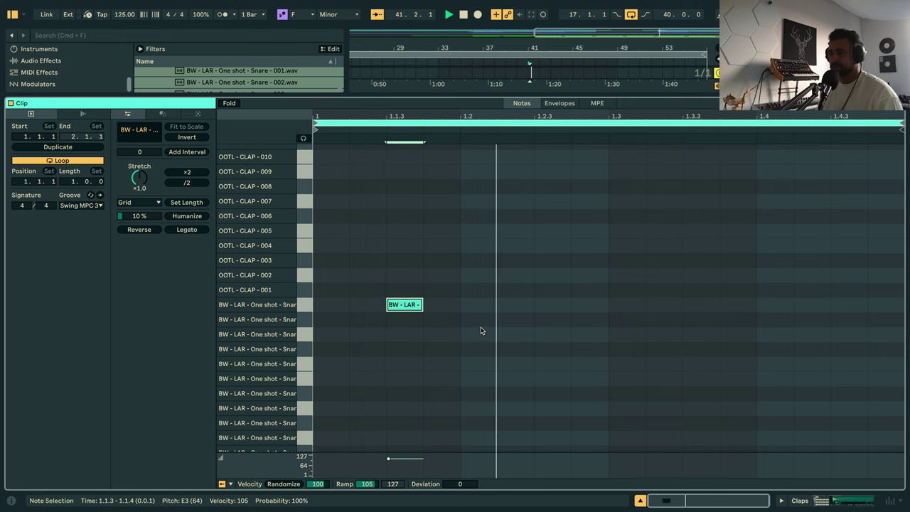
{"action": "double_click", "coordinate": [538, 310]}
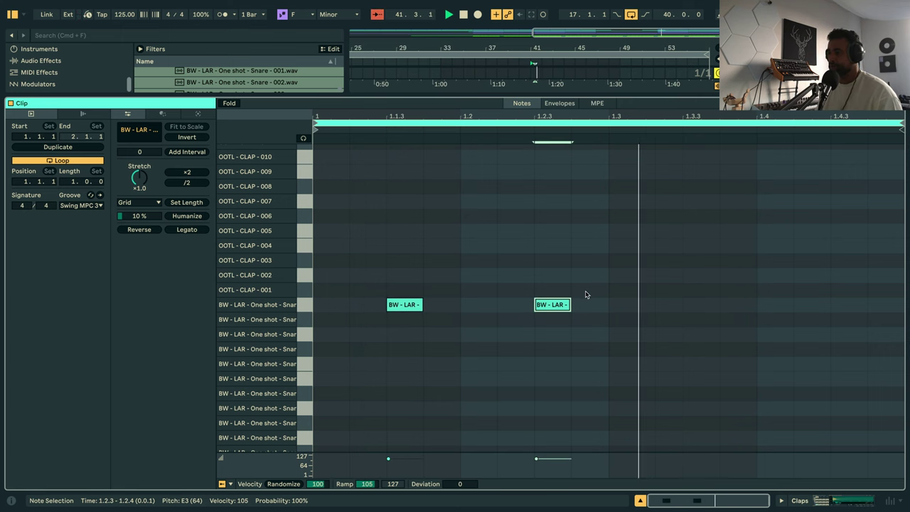
{"action": "key", "text": "Right"}
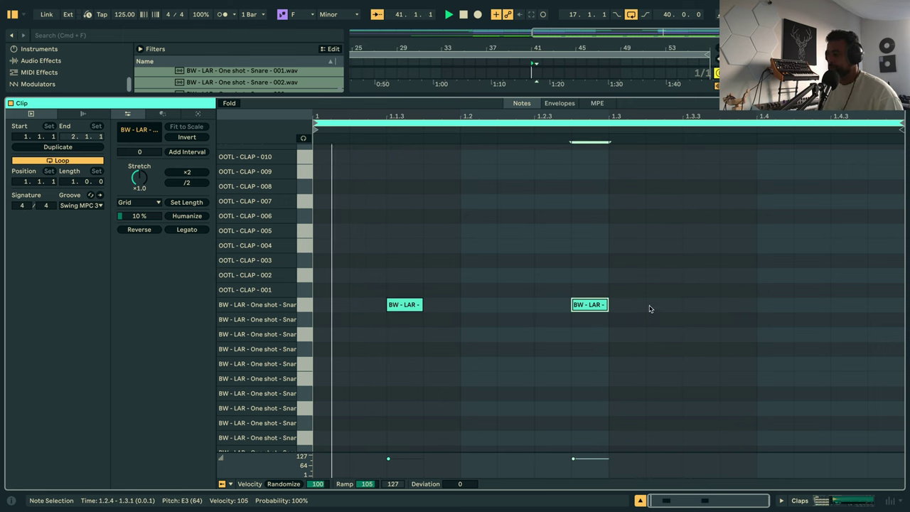
{"action": "double_click", "coordinate": [650, 306]}
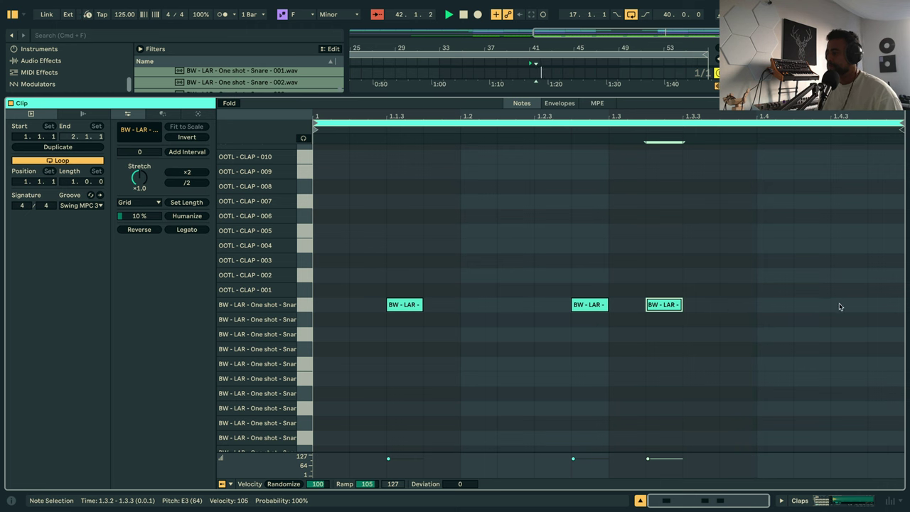
Move all the snare notes two pads lower, delete the one at 1.1.3, and play the clip.
{"action": "left_click", "coordinate": [305, 306]}
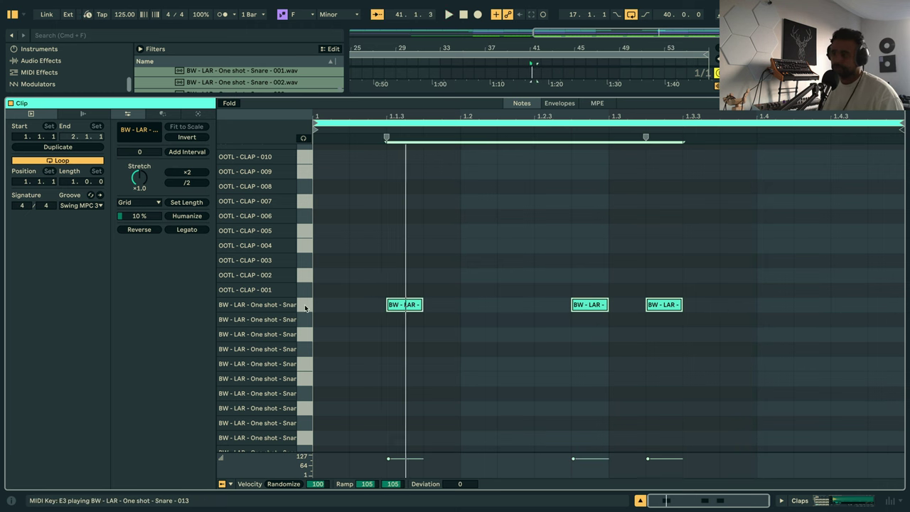
{"action": "key", "text": "Down"}
{"action": "key", "text": "Down"}
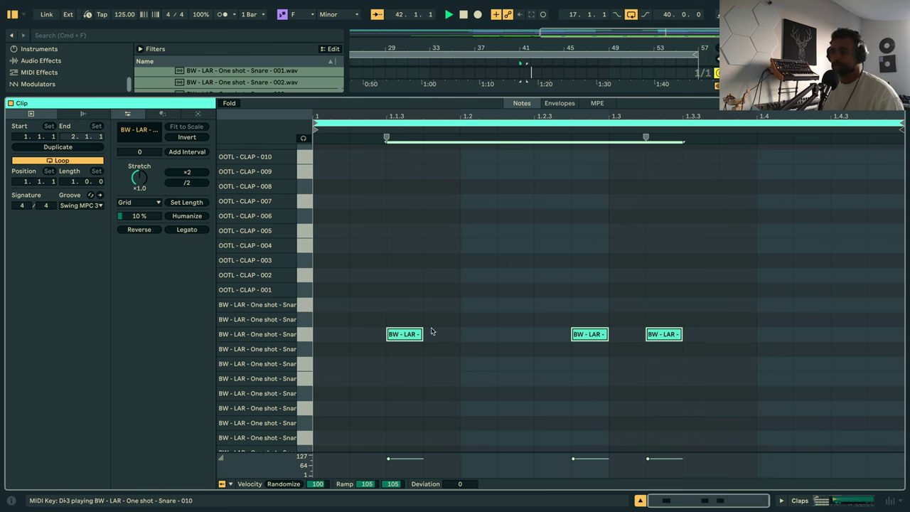
{"action": "left_click", "coordinate": [406, 336]}
{"action": "key", "text": "Delete"}
{"action": "key", "text": "space"}
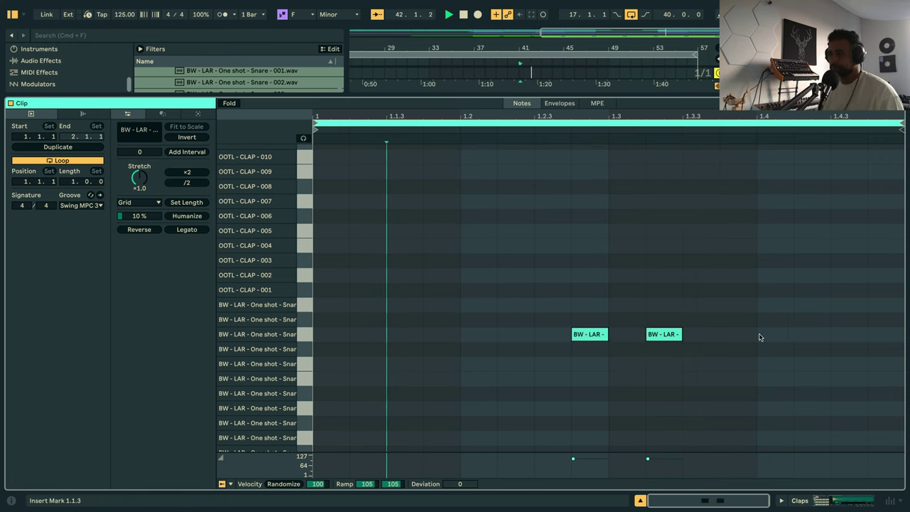
Repeat the snare clip across bars 41–57 on the Claps track and play from bar 41.
{"action": "key", "text": "shift+Tab"}
{"action": "key", "text": "space"}
{"action": "left_click_drag", "start_coordinate": [528, 199], "coordinate": [696, 213]}
{"action": "key", "text": "space"}
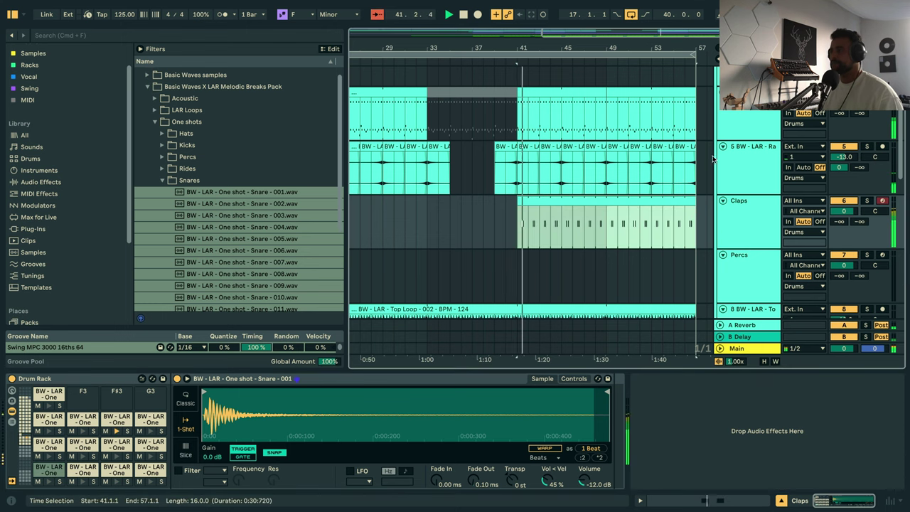
Expand the Bass group and select the 11 Serum and Main bass clips over bars 41–57.
{"action": "scroll", "coordinate": [755, 128], "scroll_direction": "up", "scroll_amount": 4}
{"action": "scroll", "coordinate": [755, 128], "scroll_direction": "down", "scroll_amount": 6}
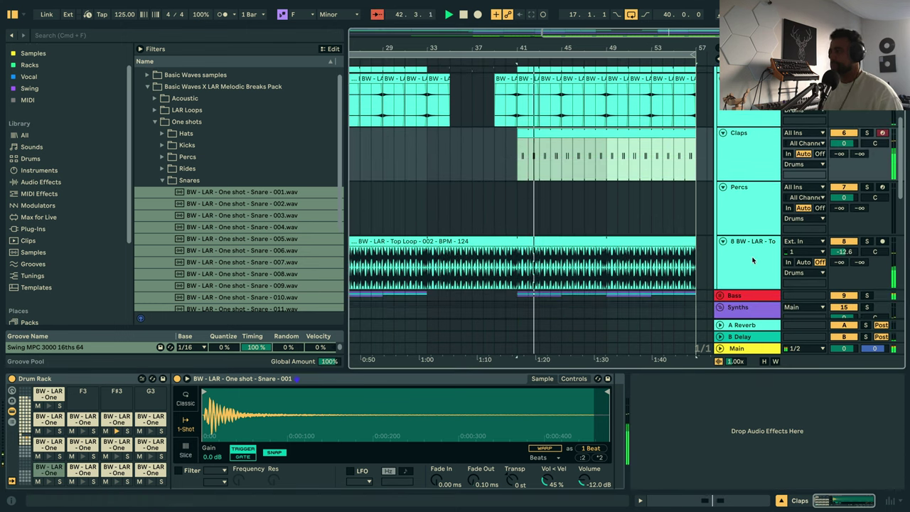
{"action": "left_click", "coordinate": [719, 215]}
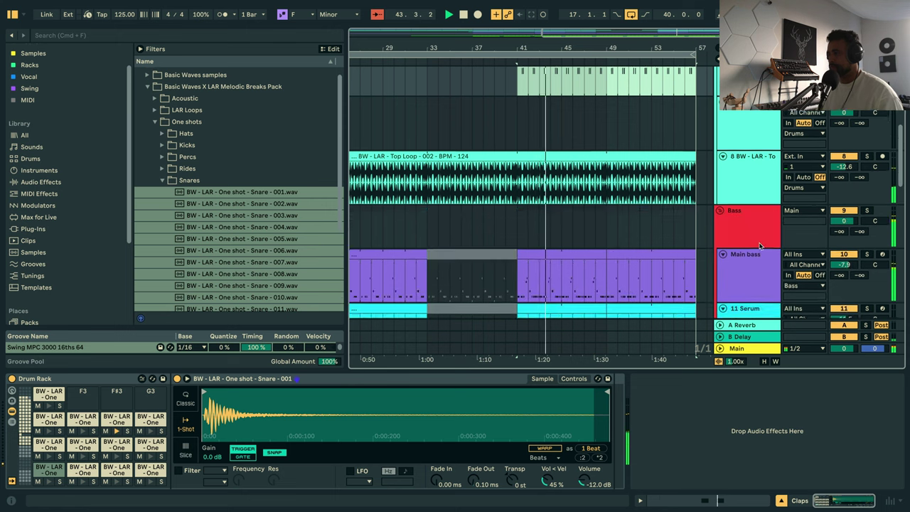
{"action": "scroll", "coordinate": [575, 202], "scroll_direction": "down", "scroll_amount": 4}
{"action": "left_click", "coordinate": [576, 202]}
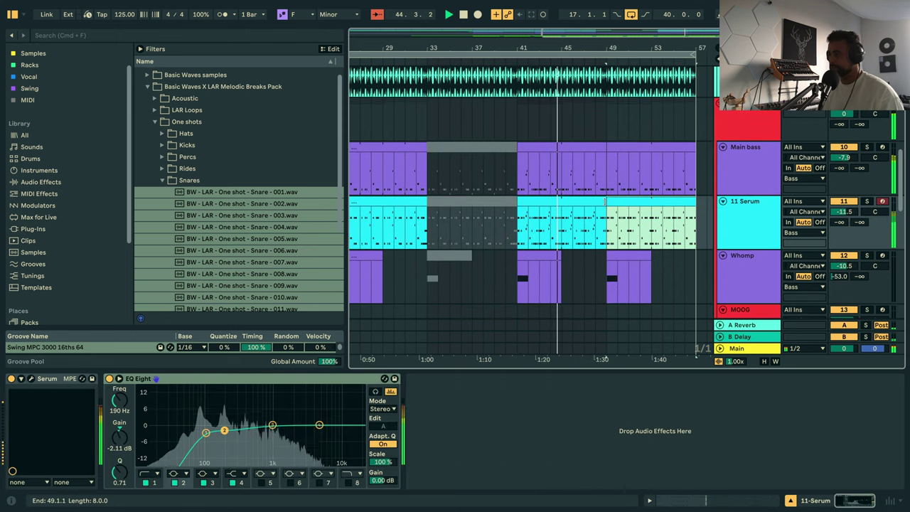
{"action": "left_click_drag", "start_coordinate": [690, 208], "coordinate": [685, 212]}
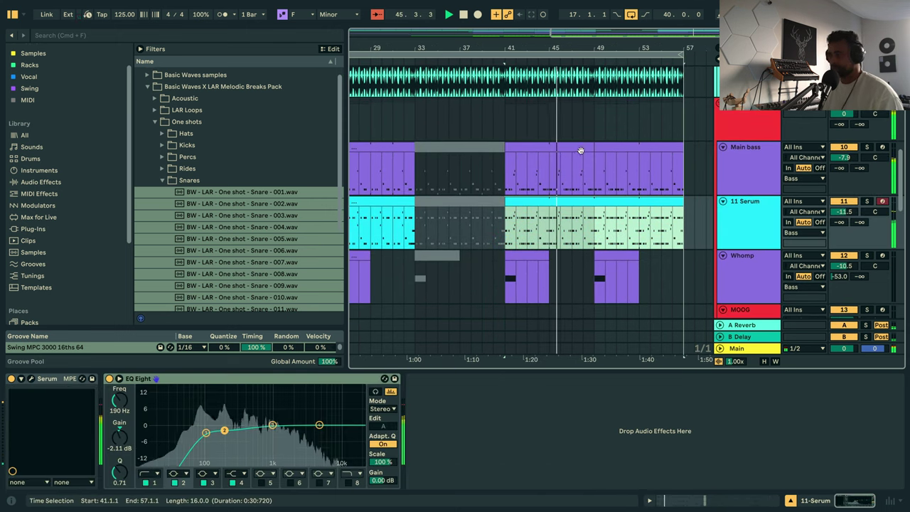
{"action": "left_click_drag", "start_coordinate": [594, 161], "coordinate": [682, 164]}
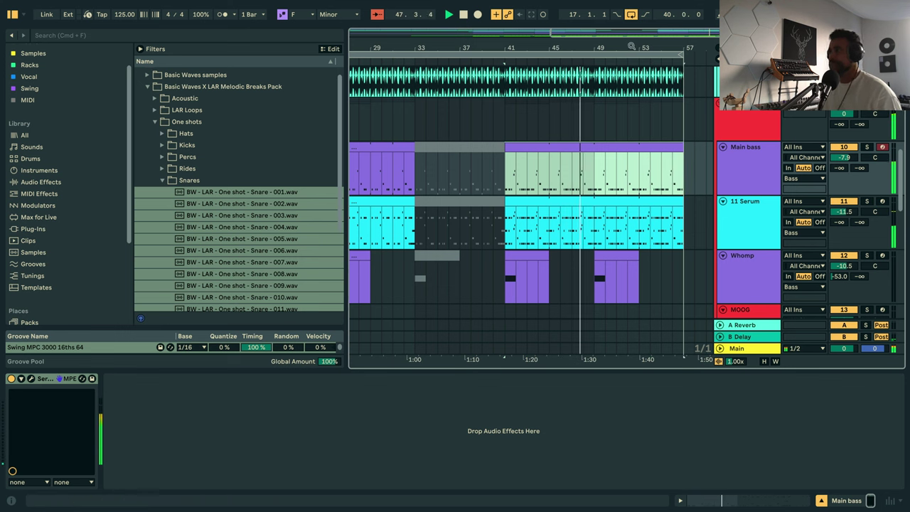
{"action": "scroll", "coordinate": [554, 178], "scroll_direction": "right", "scroll_amount": 5}
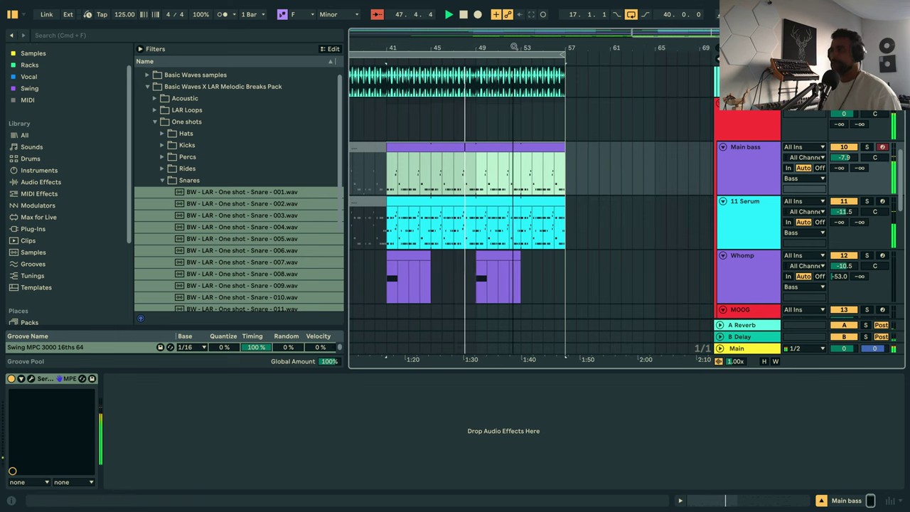
Stop playback and compare the 11 Serum and Main bass clips at bars 49–57.
{"action": "left_click", "coordinate": [476, 233]}
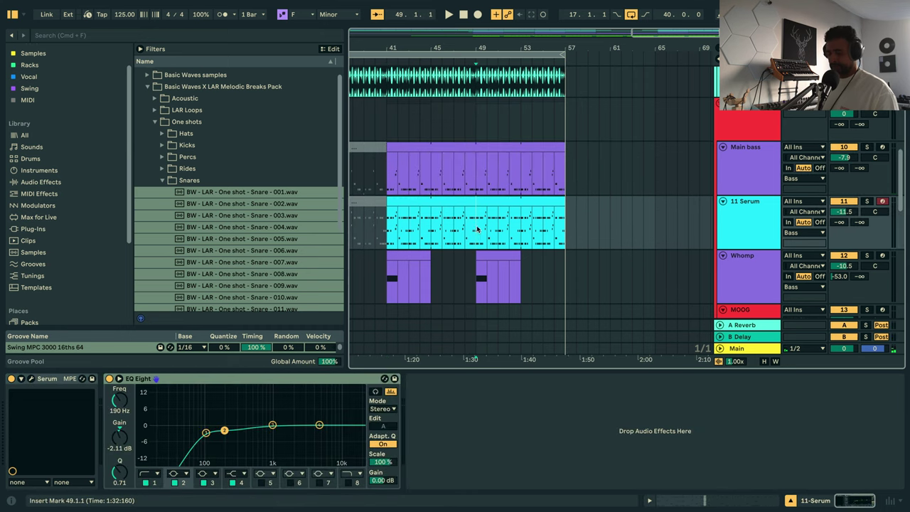
{"action": "left_click", "coordinate": [472, 174]}
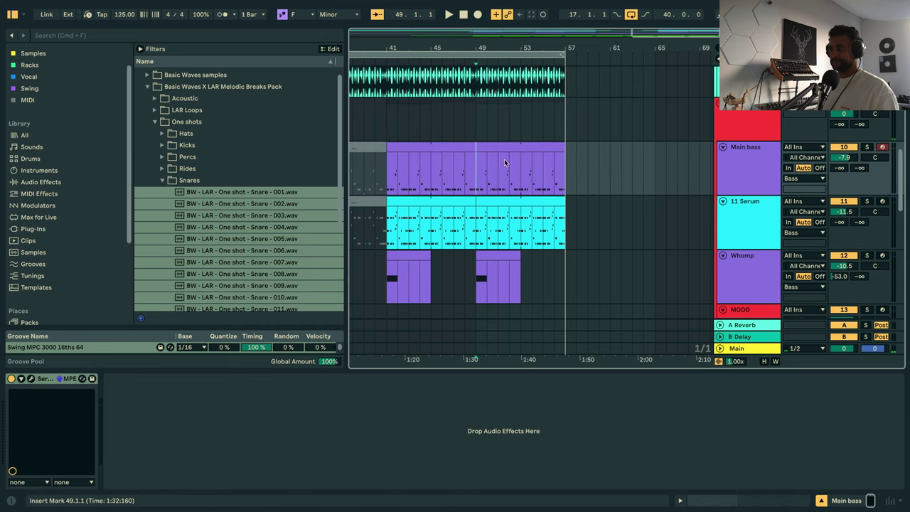
{"action": "left_click", "coordinate": [496, 202]}
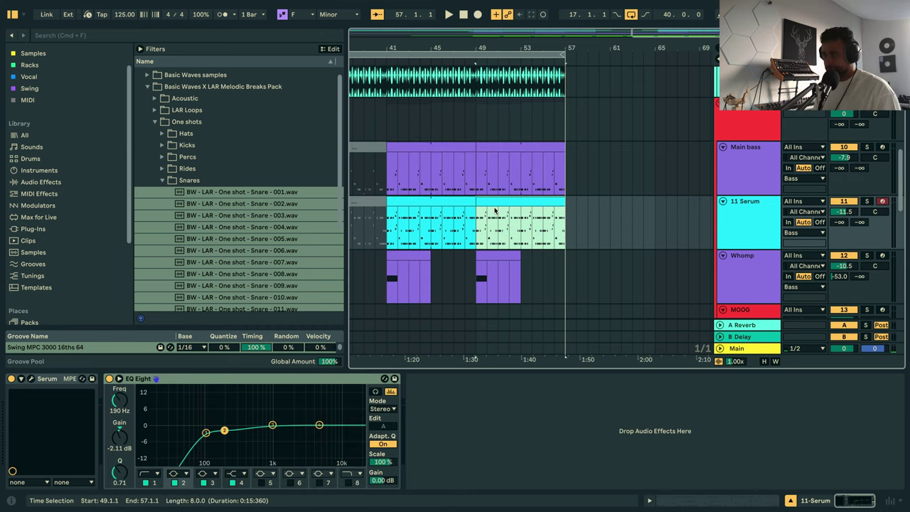
{"action": "key", "text": "Up"}
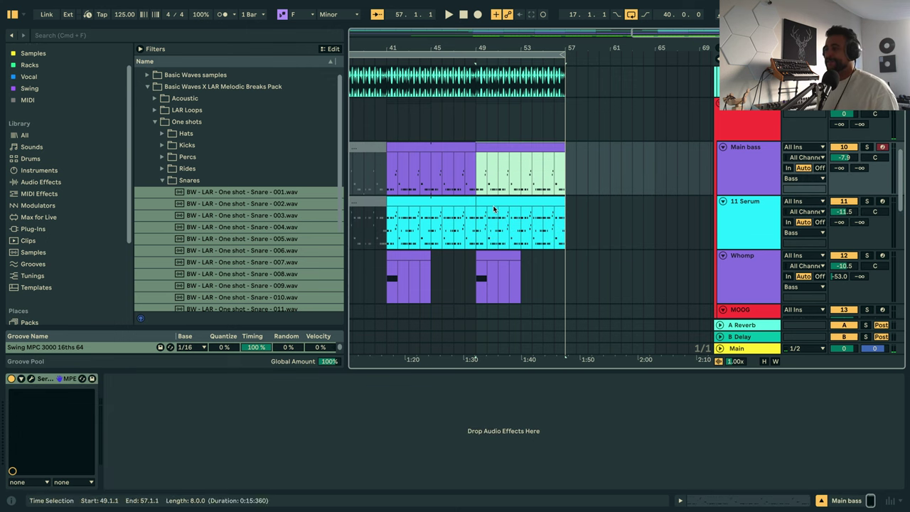
{"action": "key", "text": "Down"}
Deactivate the Whomp clip at bars 49–53.
{"action": "scroll", "coordinate": [498, 208], "scroll_direction": "down", "scroll_amount": 2}
{"action": "left_click", "coordinate": [491, 176]}
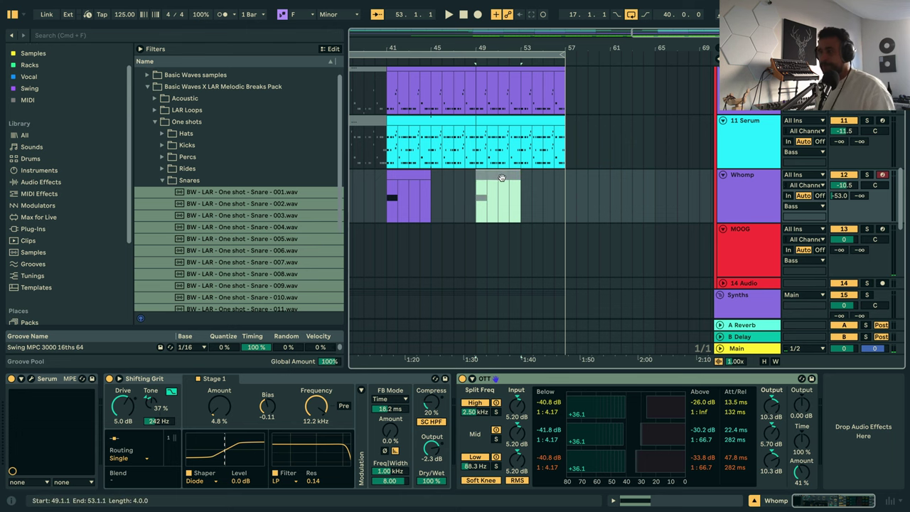
{"action": "scroll", "coordinate": [501, 188], "scroll_direction": "down", "scroll_amount": 5}
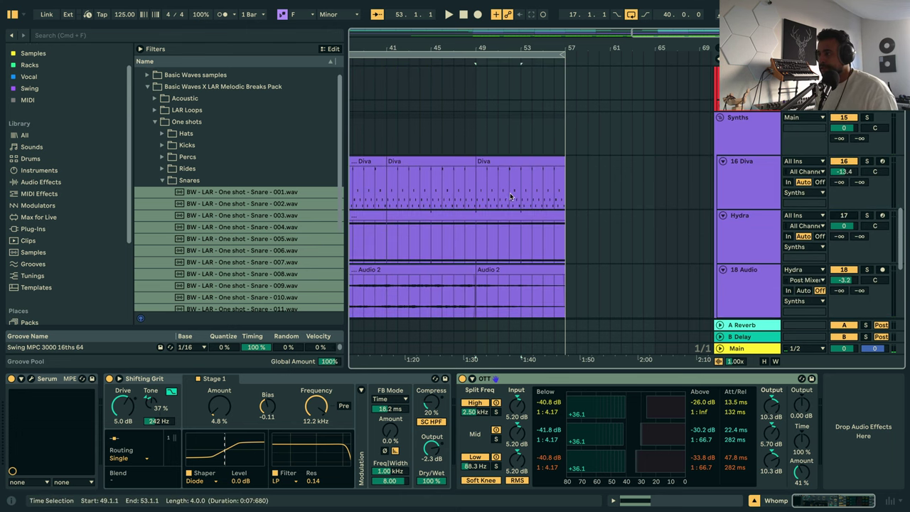
{"action": "scroll", "coordinate": [507, 196], "scroll_direction": "up", "scroll_amount": 5}
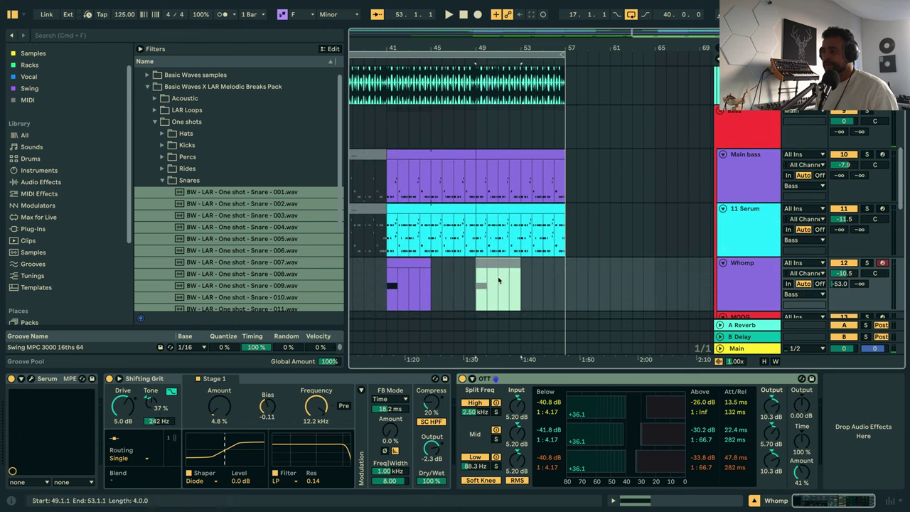
Open the 11 Serum and Main bass clips at bars 49–57 together for note editing, with Main bass in focus.
{"action": "left_click", "coordinate": [488, 213]}
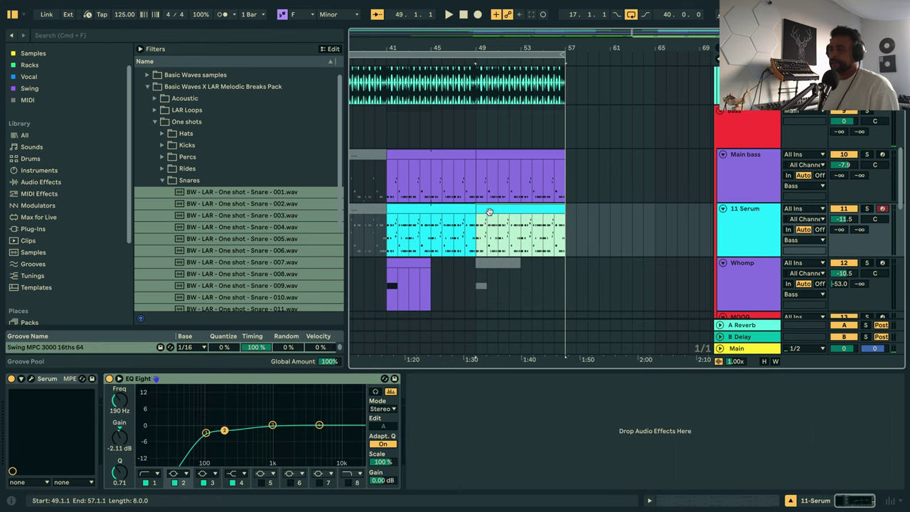
{"action": "double_click", "coordinate": [493, 162]}
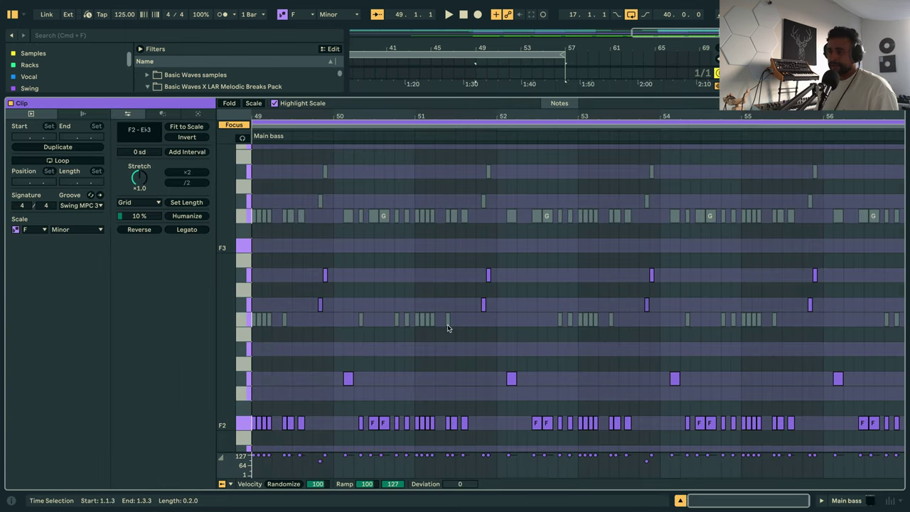
Restrict the note editor to scale notes and transpose all 11-Serum notes up two scale degrees, so the lowest is A♭2.
{"action": "left_click", "coordinate": [254, 103]}
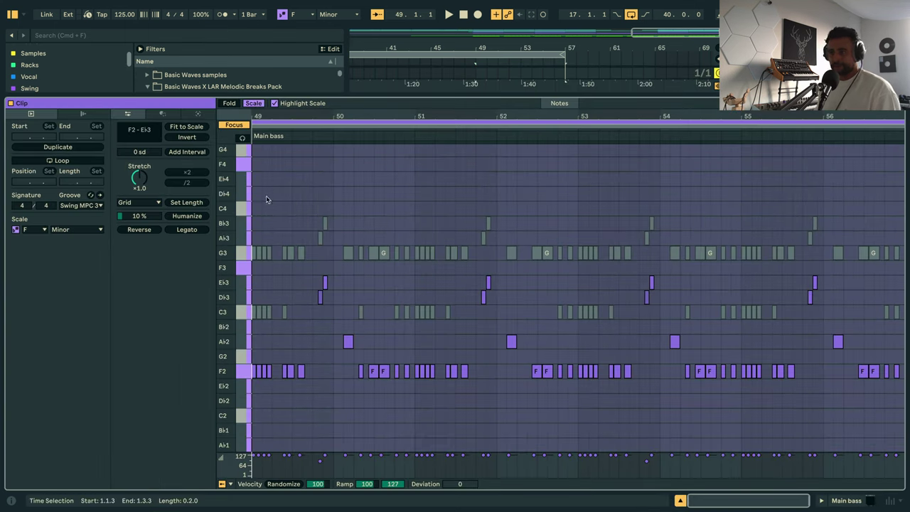
{"action": "left_click", "coordinate": [270, 126]}
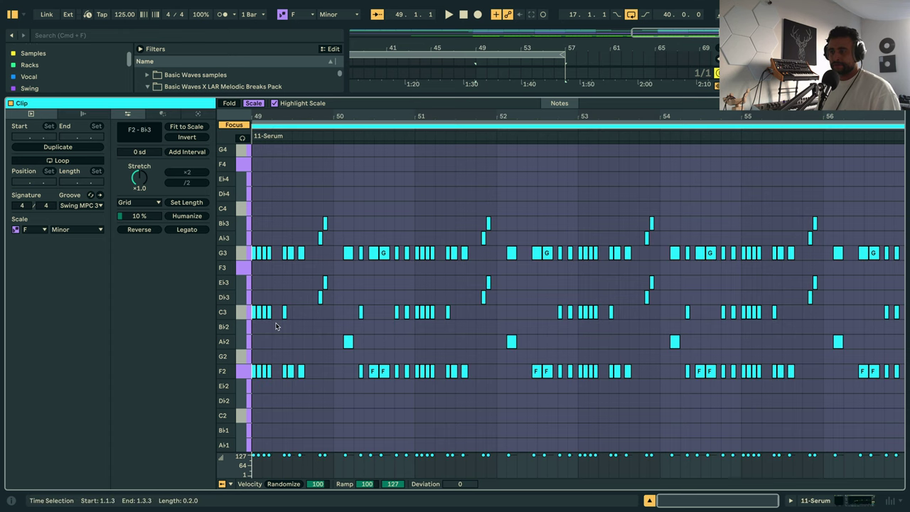
{"action": "key", "text": "super+a"}
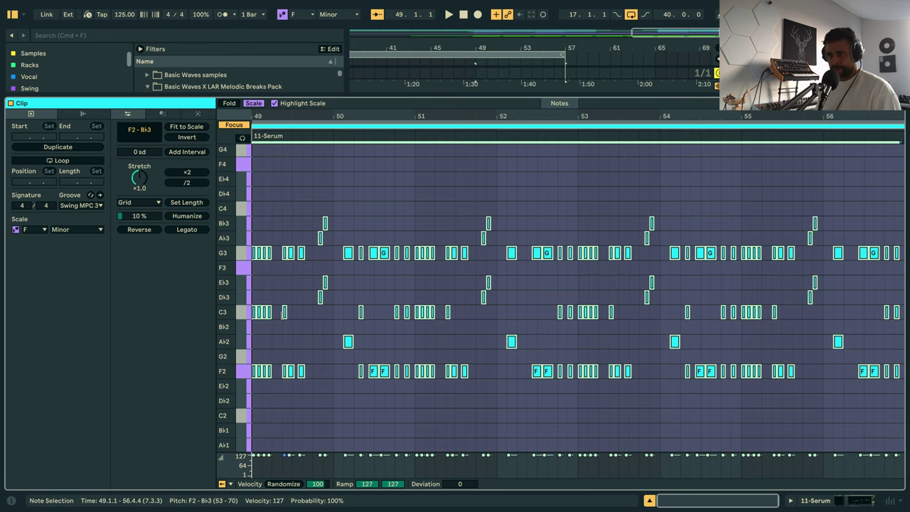
{"action": "key", "text": "space"}
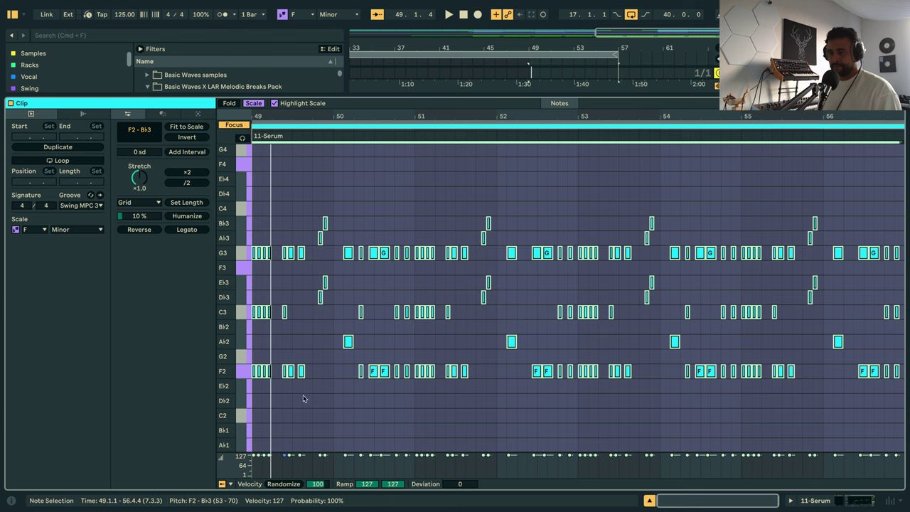
{"action": "key", "text": "Up"}
{"action": "key", "text": "Up"}
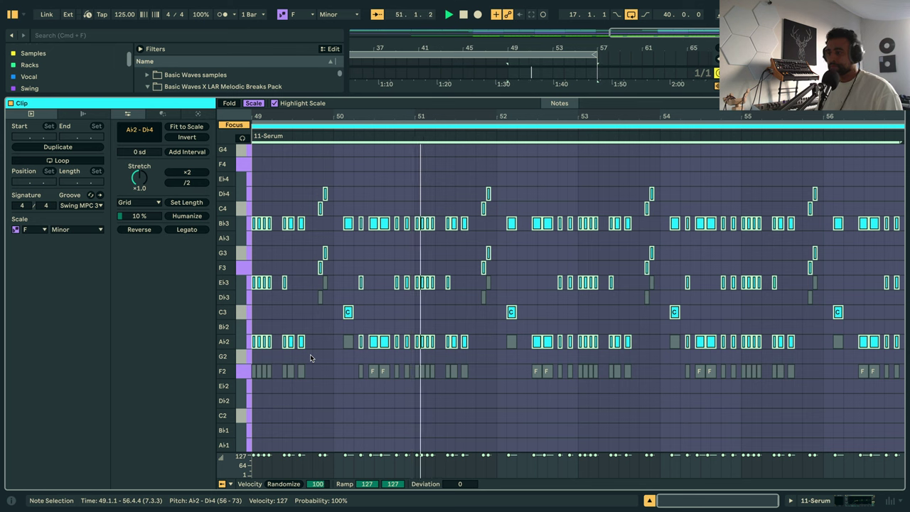
Try all 11-Serum notes two scale degrees higher, starting at C3, and move them back down to start at A♭2.
{"action": "key", "text": "Up"}
{"action": "key", "text": "Up"}
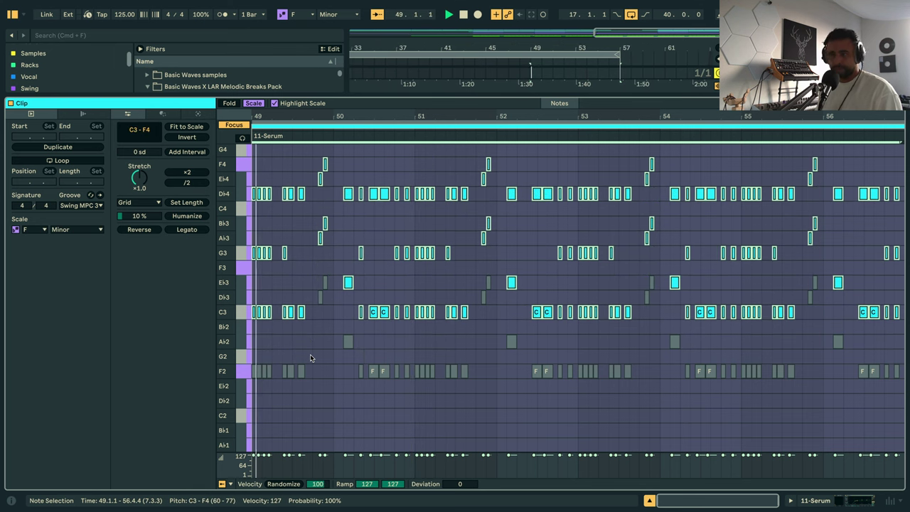
{"action": "key", "text": "Down"}
{"action": "key", "text": "Down"}
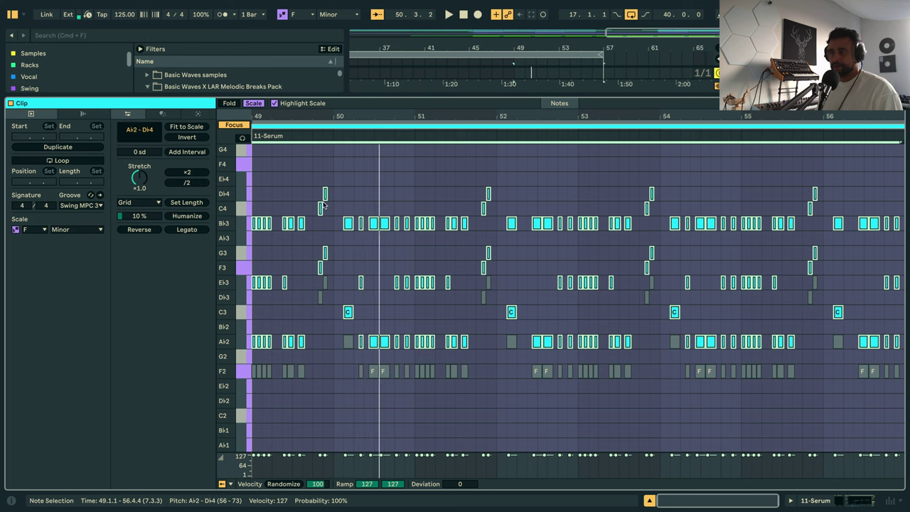
Transpose all Main bass notes up two scale degrees to the range A♭2–G3 and play the section back.
{"action": "left_click", "coordinate": [359, 125]}
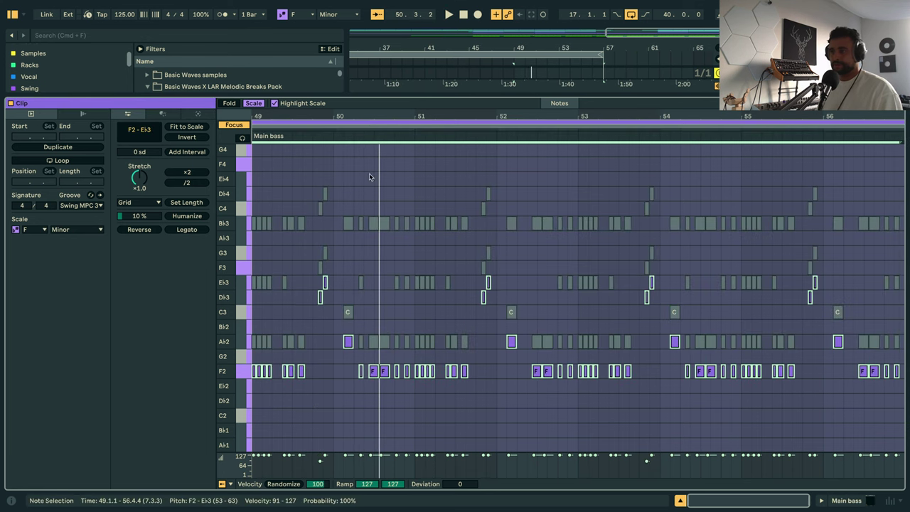
{"action": "key", "text": "Up"}
{"action": "key", "text": "Up"}
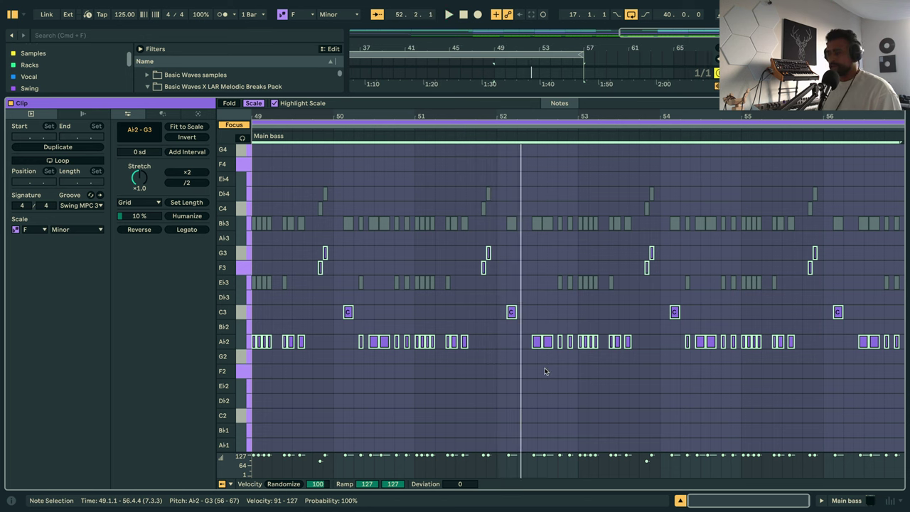
{"action": "key", "text": "space"}
{"action": "key", "text": "space"}
{"action": "key", "text": "space"}
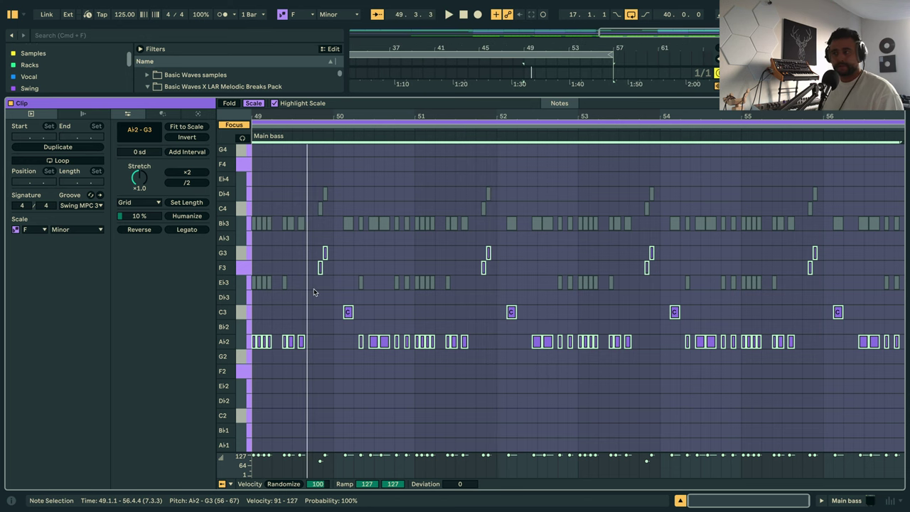
{"action": "key", "text": "space"}
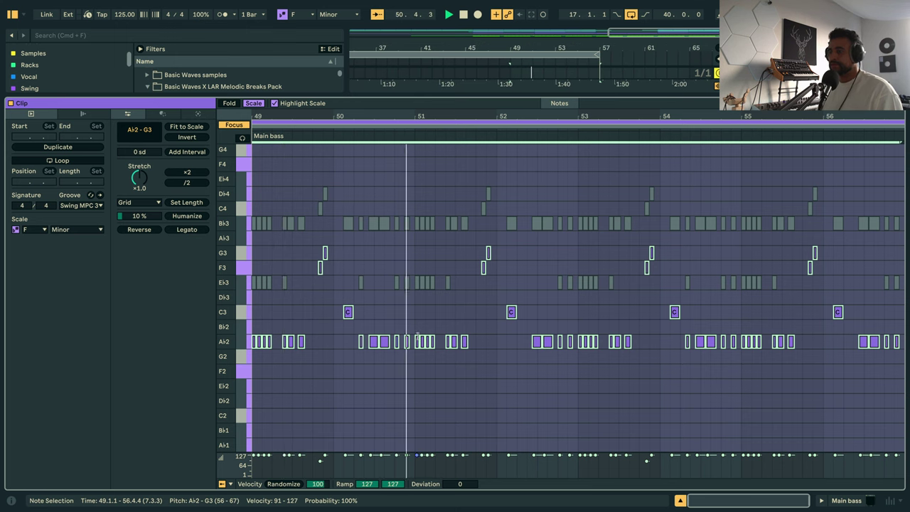
{"action": "key", "text": "space"}
Transpose the 11-Serum notes at bars 51–53 down three scale degrees to the range E♭2–A♭3.
{"action": "left_click_drag", "start_coordinate": [417, 356], "coordinate": [483, 321]}
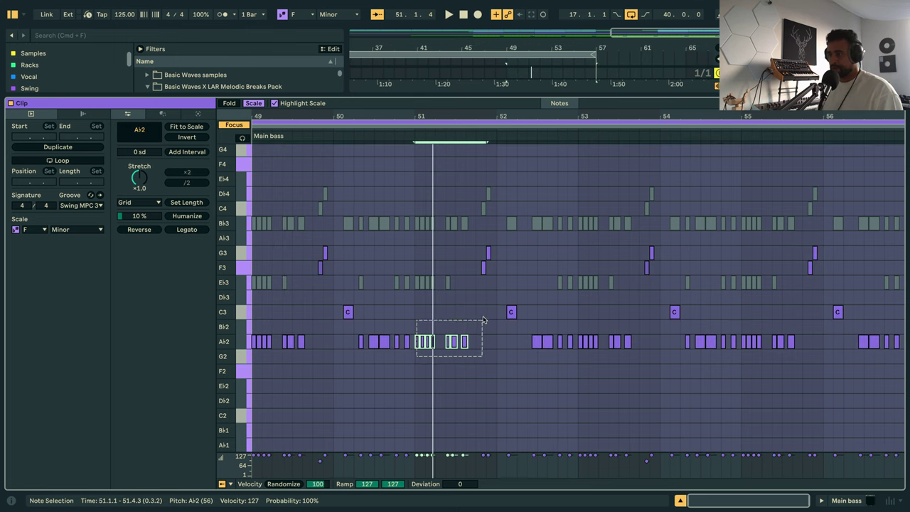
{"action": "left_click", "coordinate": [420, 126]}
{"action": "left_click", "coordinate": [420, 127]}
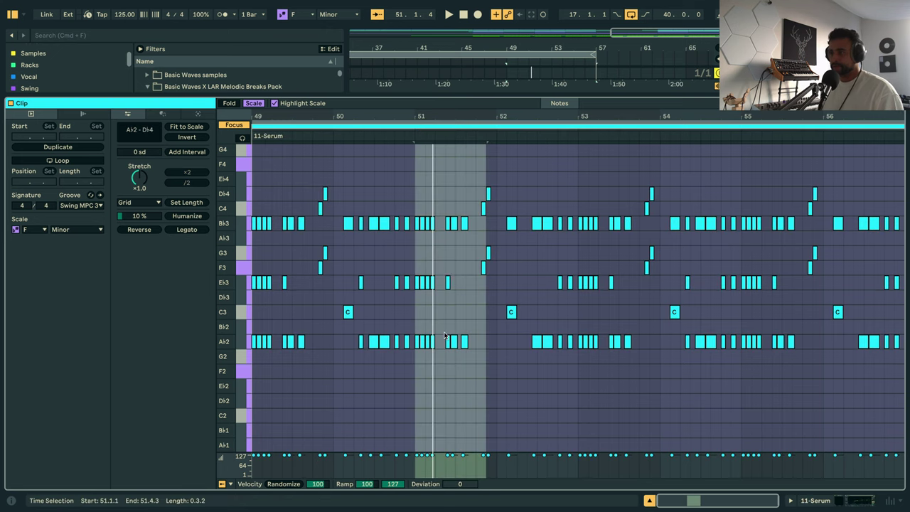
{"action": "left_click_drag", "start_coordinate": [416, 356], "coordinate": [556, 184]}
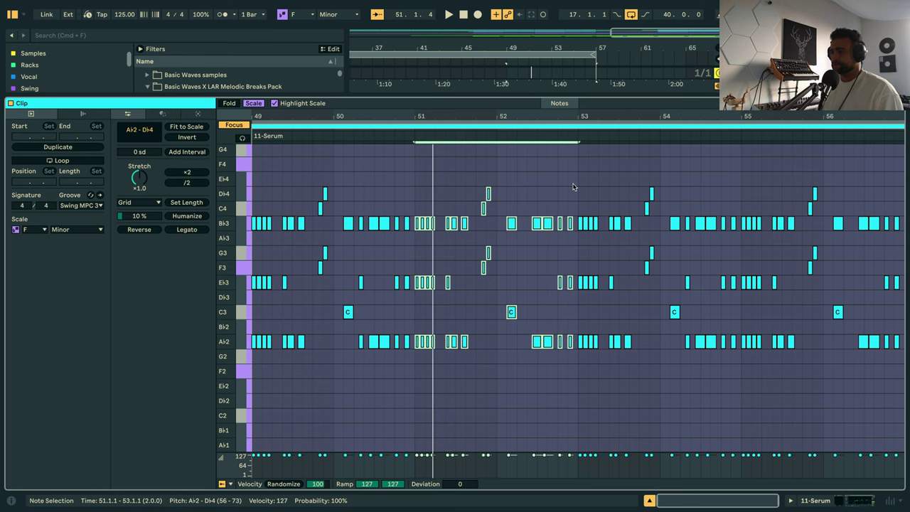
{"action": "key", "text": "Down"}
{"action": "key", "text": "Down"}
{"action": "key", "text": "Down"}
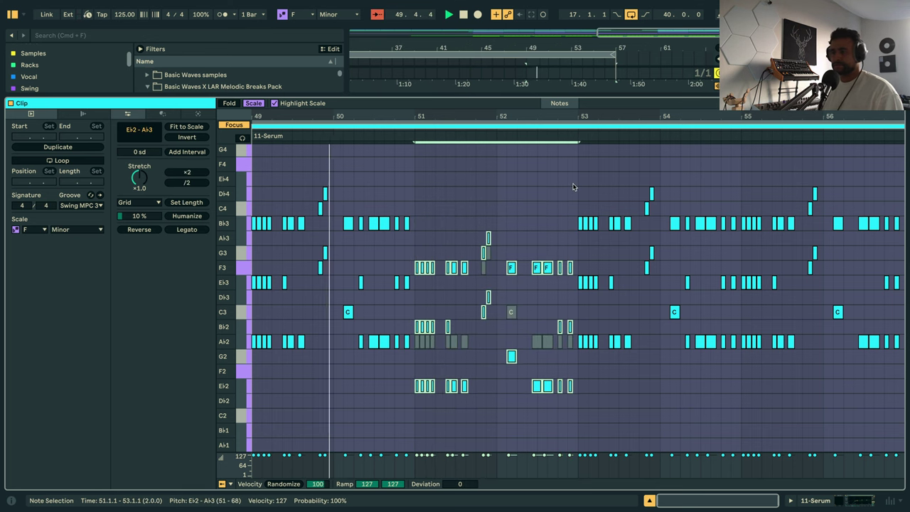
Transpose the Main bass notes at bars 51–53 down three scale degrees to the range E♭2–D♭3 and play them back.
{"action": "left_click", "coordinate": [440, 123]}
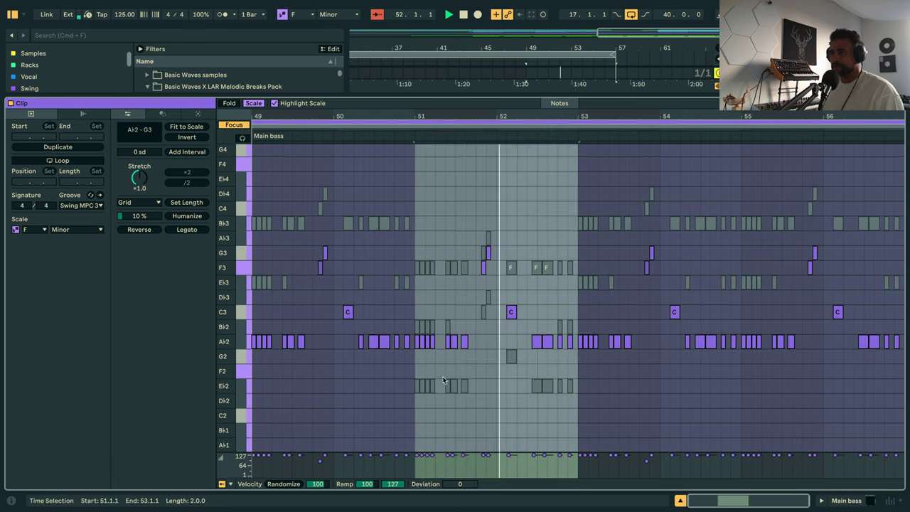
{"action": "left_click_drag", "start_coordinate": [418, 360], "coordinate": [577, 240]}
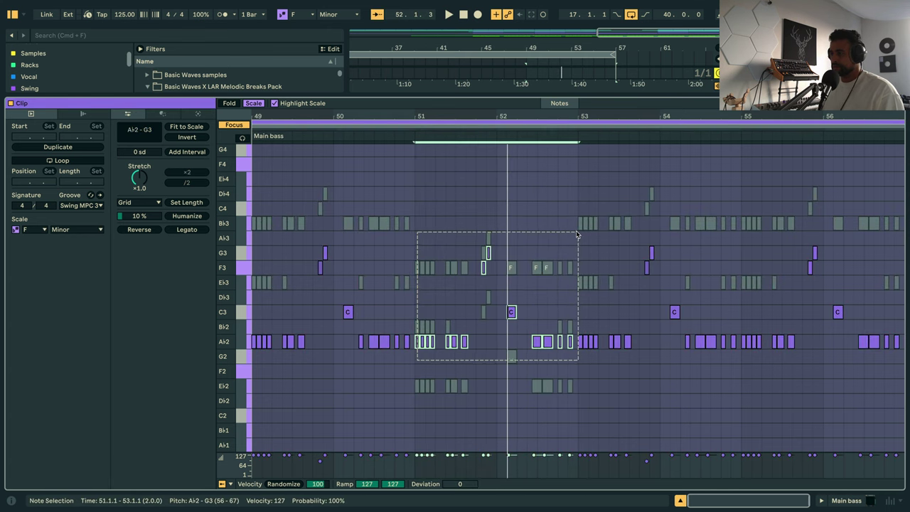
{"action": "key", "text": "Down"}
{"action": "key", "text": "Down"}
{"action": "key", "text": "Down"}
{"action": "key", "text": "space"}
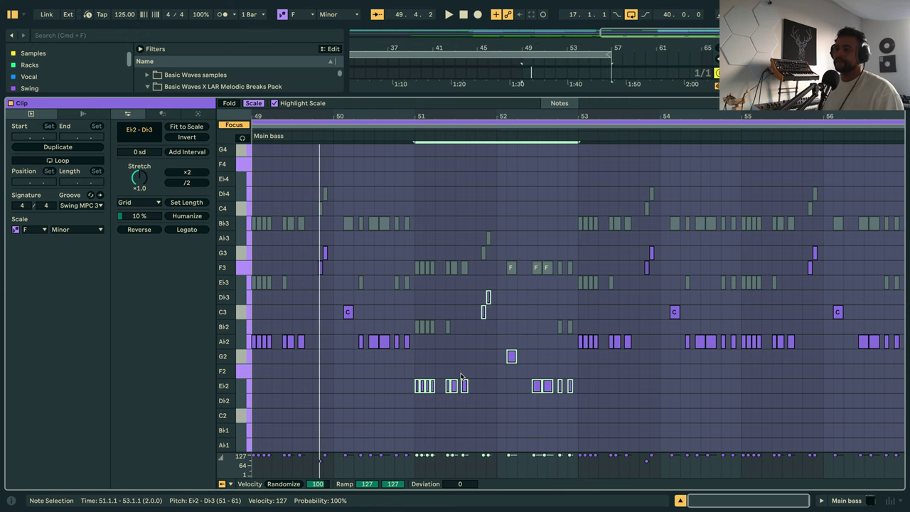
Try the Main bass notes at bars 51–53 one octave higher, in the range E♭3–D♭4.
{"action": "key", "text": "Up"}
{"action": "key", "text": "Up"}
{"action": "key", "text": "Up"}
{"action": "key", "text": "Up"}
{"action": "key", "text": "Up"}
{"action": "key", "text": "Up"}
{"action": "key", "text": "Up"}
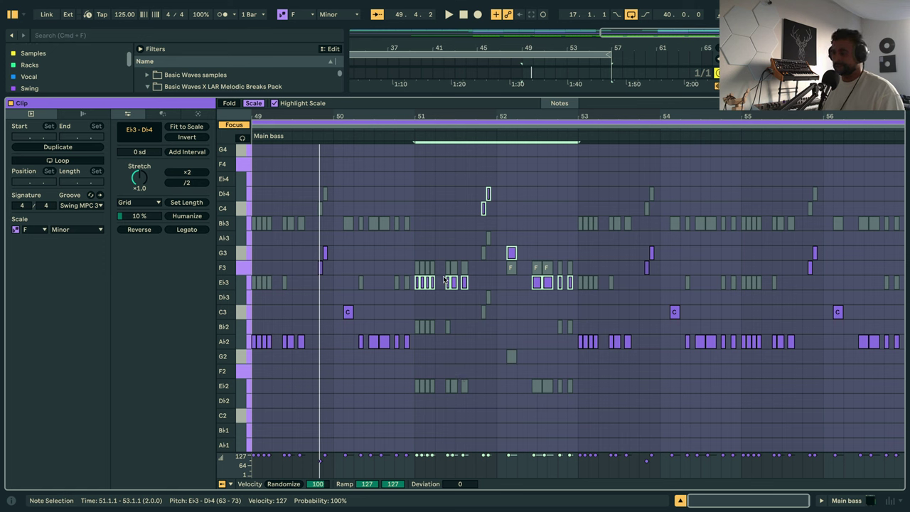
Lower the repeated E♭3 Main bass notes in bar 51 by one octave to E♭2.
{"action": "left_click_drag", "start_coordinate": [417, 303], "coordinate": [488, 275]}
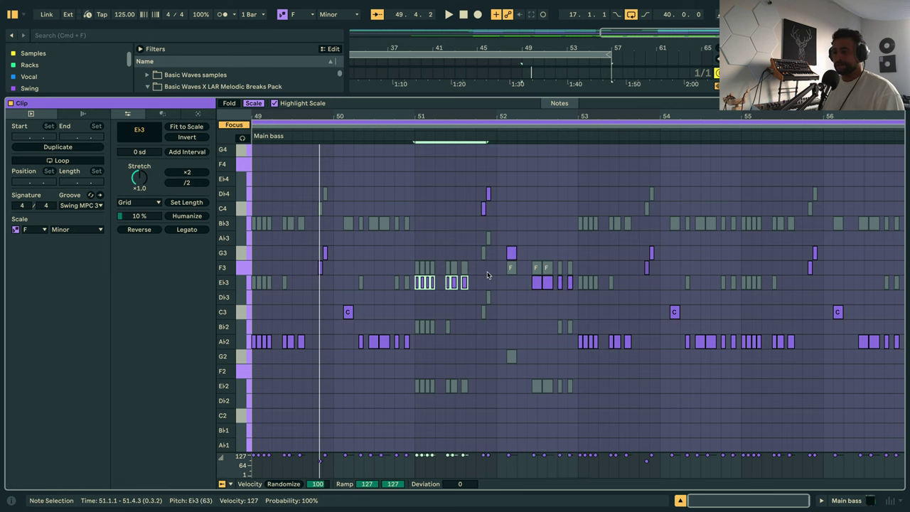
{"action": "key", "text": "Down"}
{"action": "key", "text": "Down"}
{"action": "key", "text": "Down"}
{"action": "key", "text": "Down"}
{"action": "key", "text": "Down"}
{"action": "key", "text": "Down"}
{"action": "key", "text": "Down"}
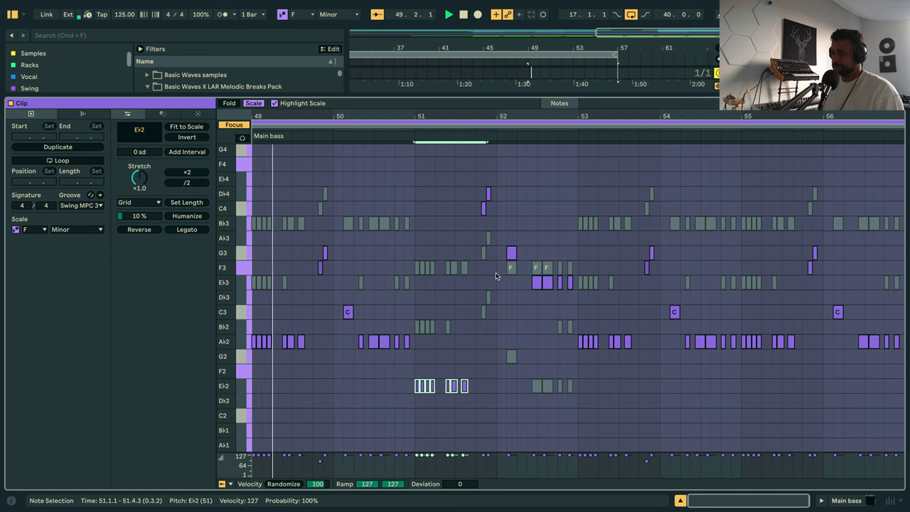
Lower all the Main bass notes in bar 52 by one octave to the range E♭2–G2.
{"action": "left_click_drag", "start_coordinate": [505, 246], "coordinate": [565, 289]}
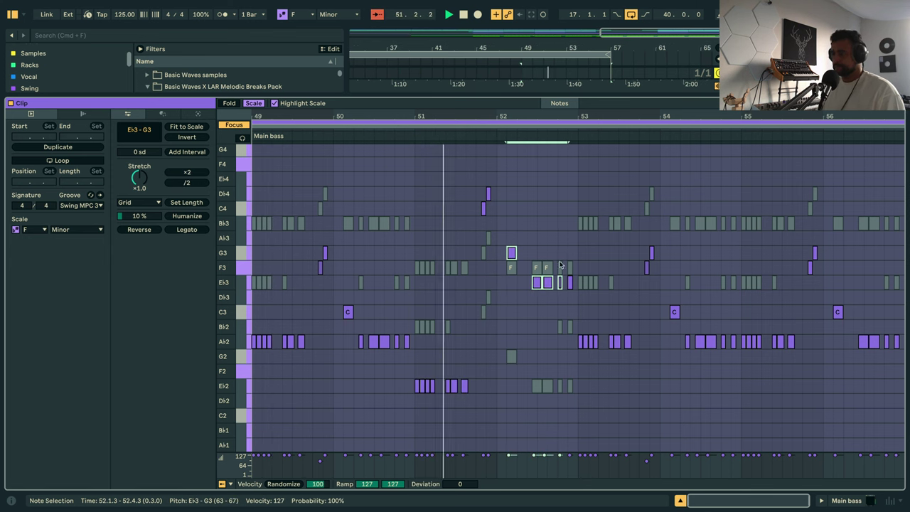
{"action": "left_click_drag", "start_coordinate": [506, 298], "coordinate": [572, 252]}
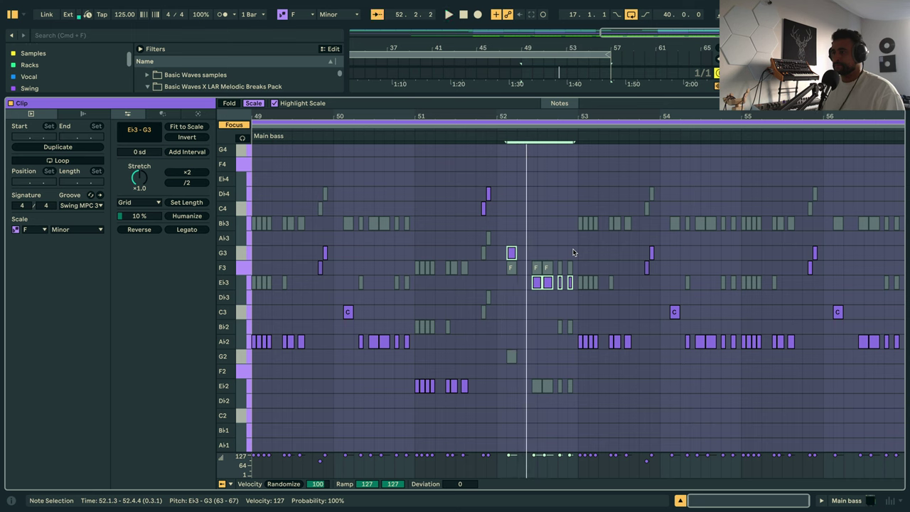
{"action": "key", "text": "Down"}
{"action": "key", "text": "Down"}
{"action": "key", "text": "Down"}
{"action": "key", "text": "Down"}
{"action": "key", "text": "Down"}
{"action": "key", "text": "Down"}
{"action": "key", "text": "Down"}
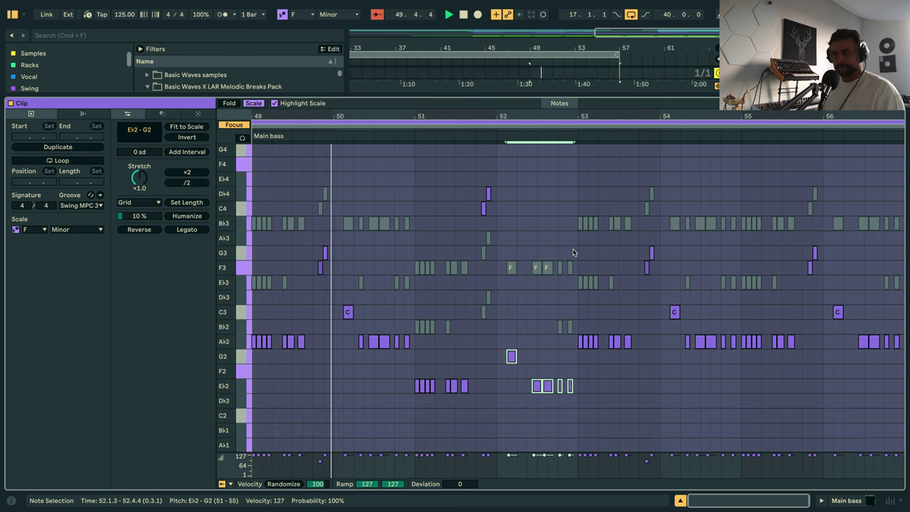
Return to the arrangement and open the Main bass clip at bars 49–57 on its own for note editing.
{"action": "left_click", "coordinate": [479, 131]}
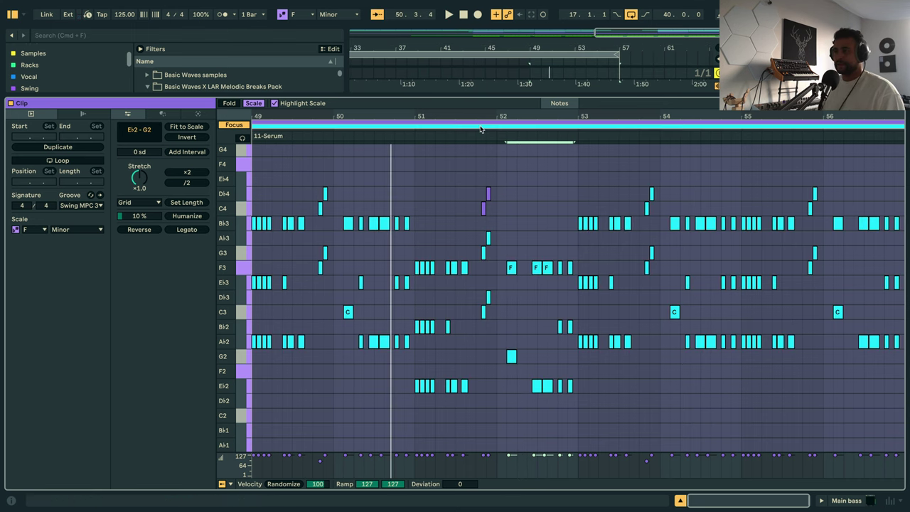
{"action": "key", "text": "shift+Tab"}
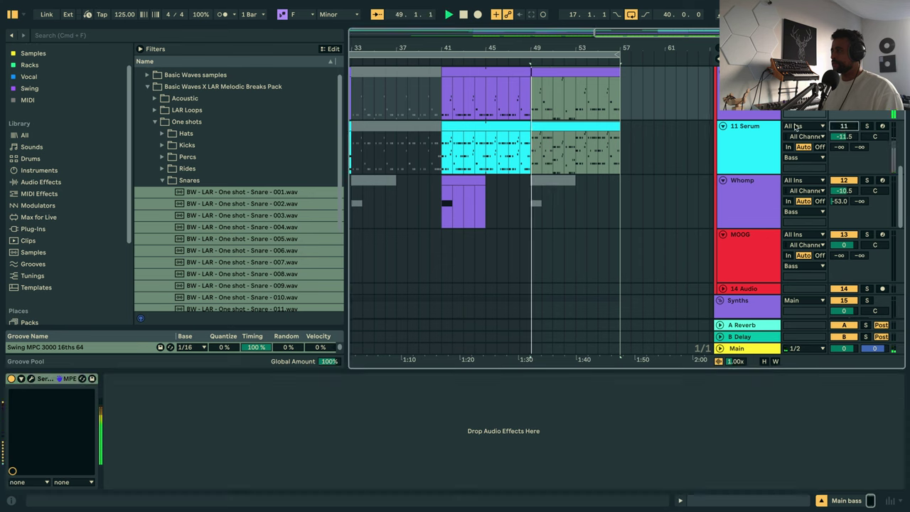
{"action": "scroll", "coordinate": [782, 163], "scroll_direction": "up", "scroll_amount": 3}
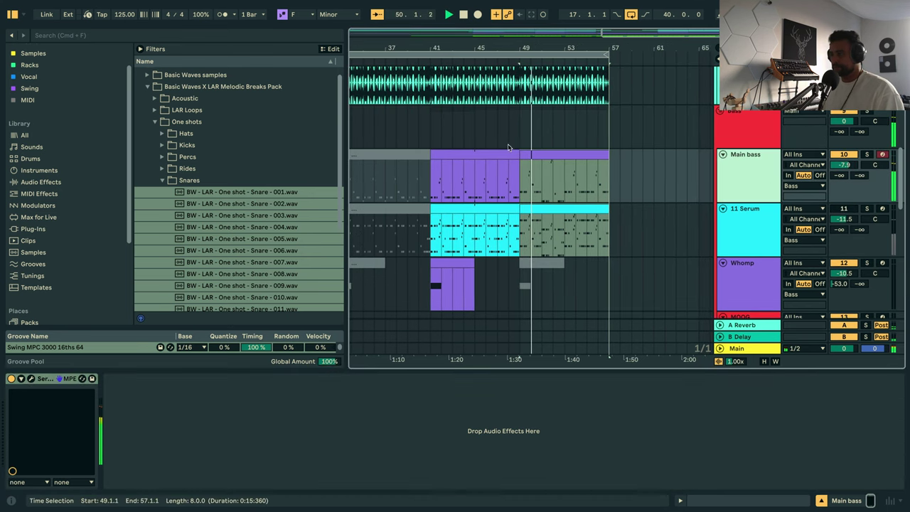
{"action": "double_click", "coordinate": [545, 154]}
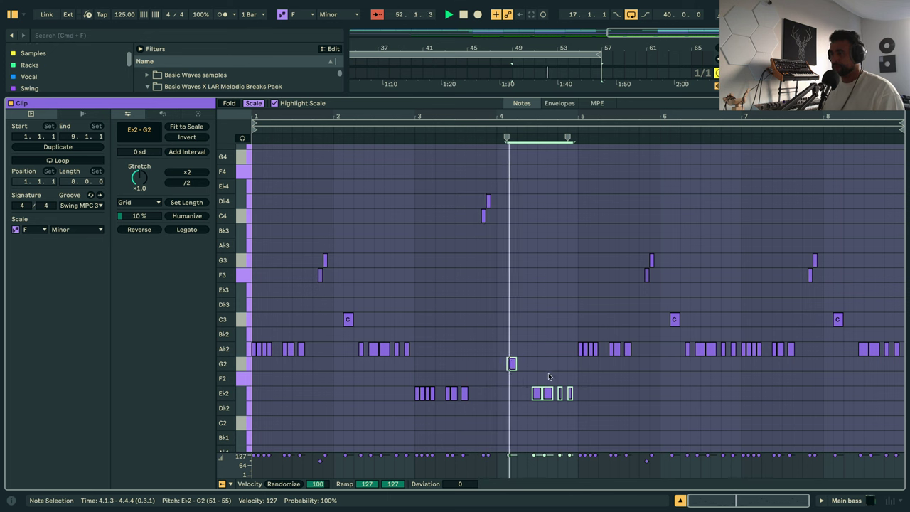
Lower the two high notes at the end of the Main bass clip's bar 3 to B♭2 and C3, and choose a fixed 1/16 grid.
{"action": "left_click_drag", "start_coordinate": [459, 250], "coordinate": [489, 195]}
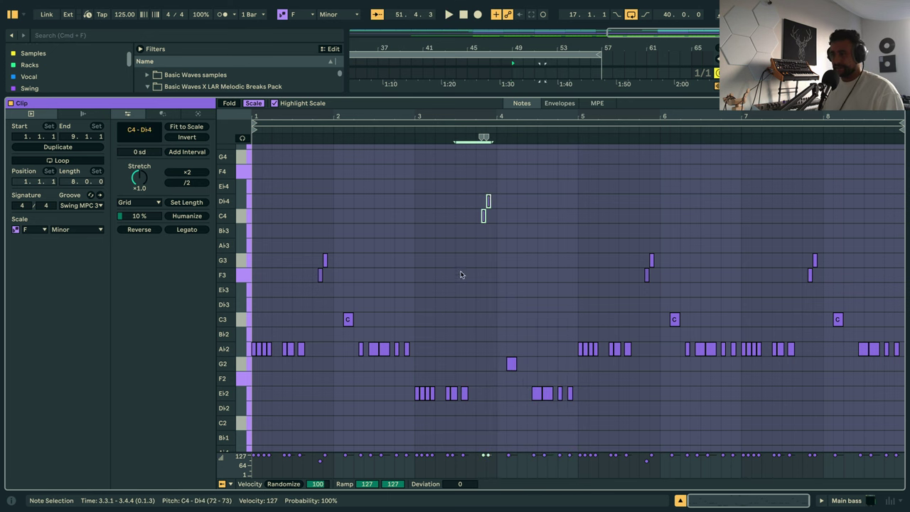
{"action": "key", "text": "space"}
{"action": "key", "text": "Down"}
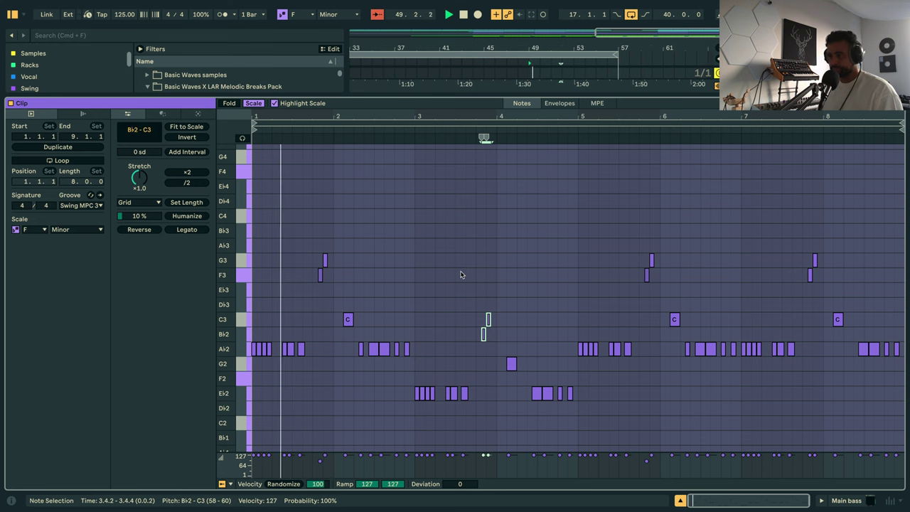
{"action": "right_click", "coordinate": [460, 275]}
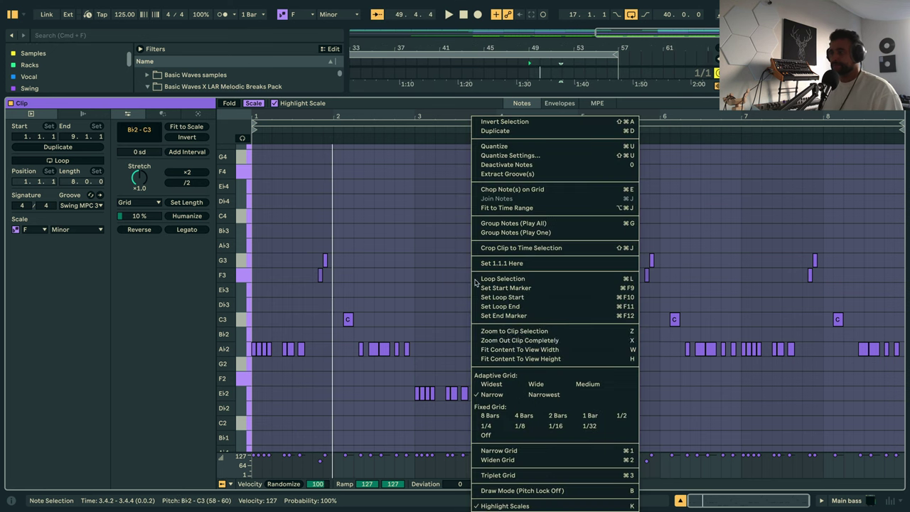
{"action": "left_click", "coordinate": [559, 428]}
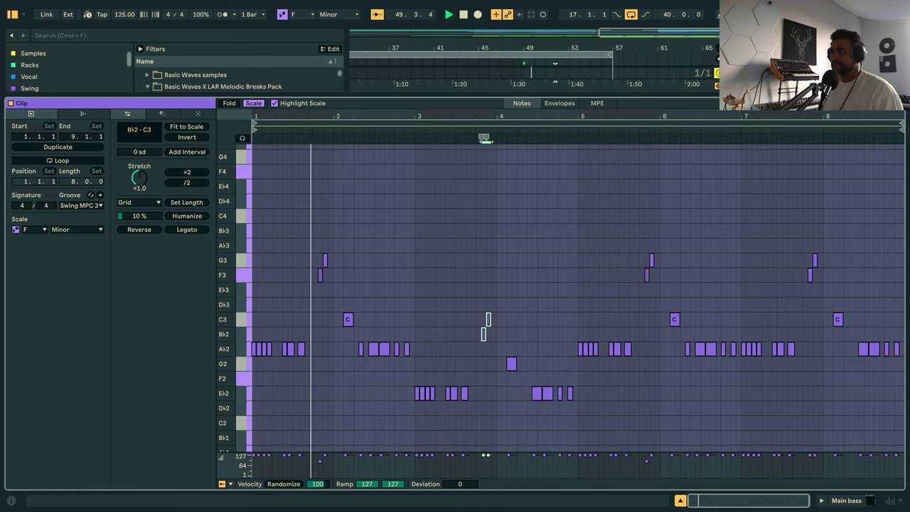
Raise the G2 note in bar 4 of the Main bass clip one scale degree to A♭2 and play the section.
{"action": "left_click_drag", "start_coordinate": [480, 119], "coordinate": [497, 124]}
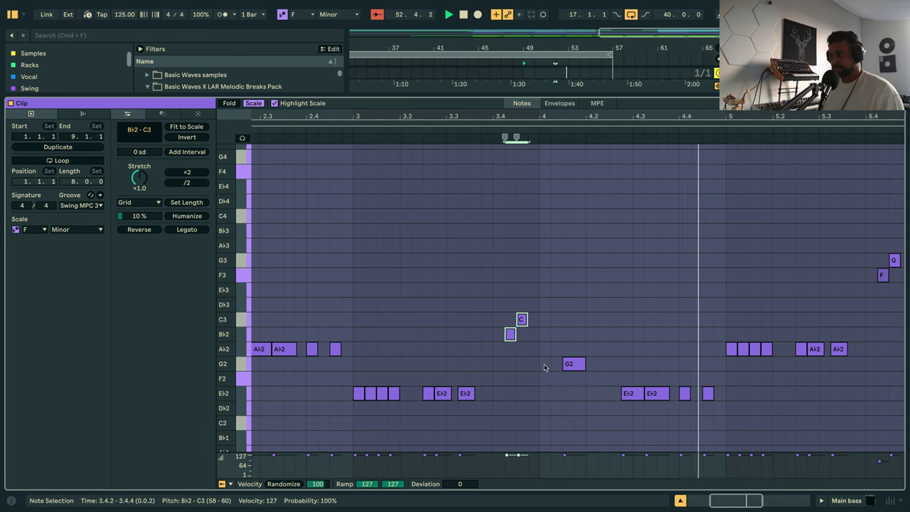
{"action": "left_click_drag", "start_coordinate": [574, 117], "coordinate": [657, 91]}
{"action": "left_click", "coordinate": [657, 363]}
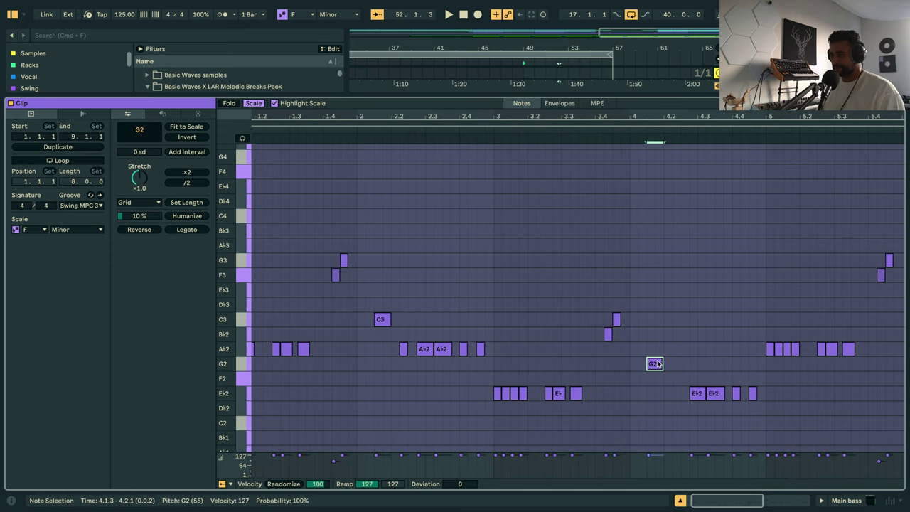
{"action": "key", "text": "Up"}
{"action": "key", "text": "space"}
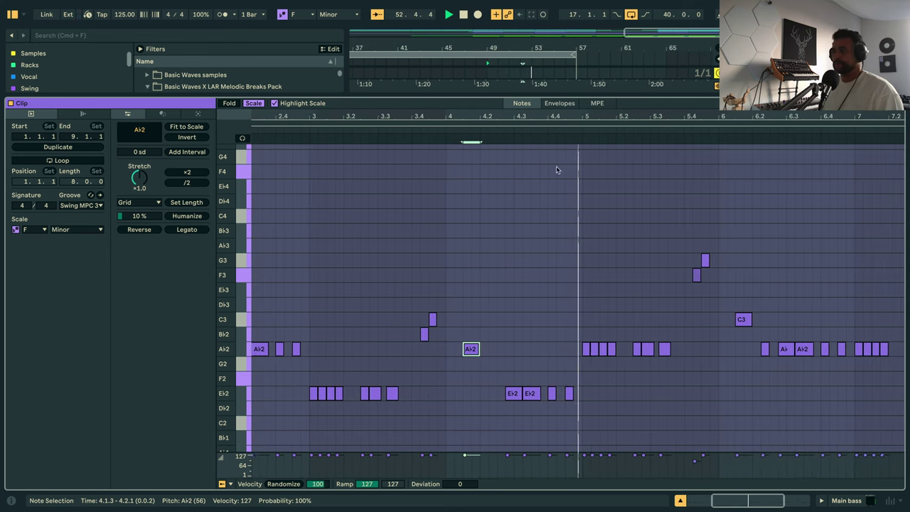
Raise the notes in bars 3–4 of the Main bass clip one scale degree to F2–D♭3 and select bar 3's two high notes.
{"action": "left_click_drag", "start_coordinate": [529, 111], "coordinate": [530, 74]}
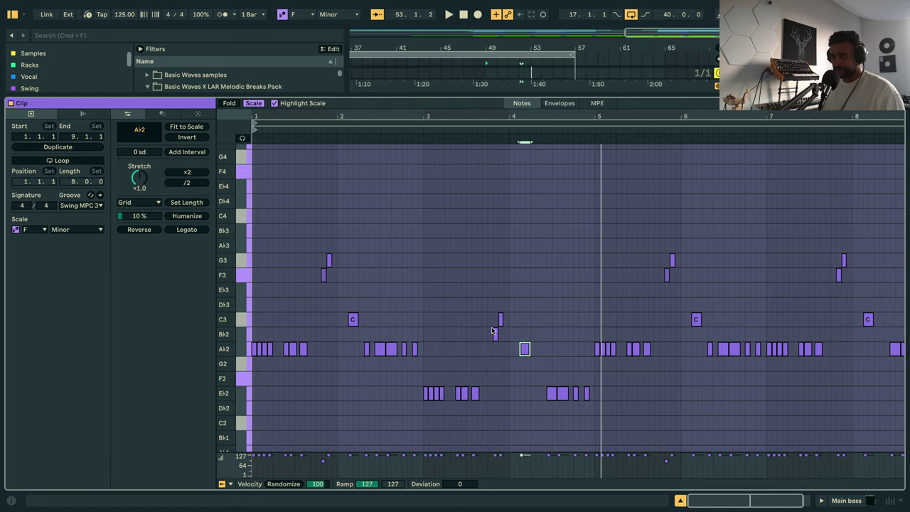
{"action": "left_click_drag", "start_coordinate": [426, 412], "coordinate": [582, 305]}
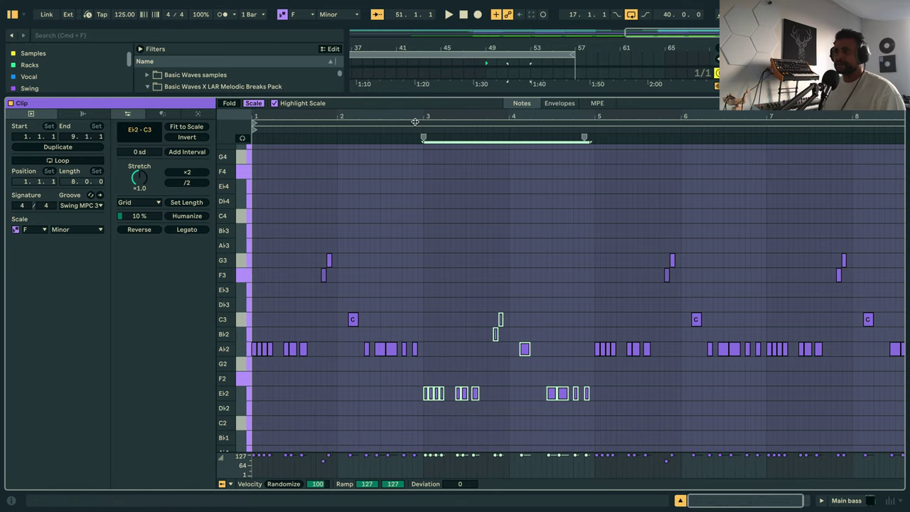
{"action": "left_click_drag", "start_coordinate": [415, 116], "coordinate": [407, 116]}
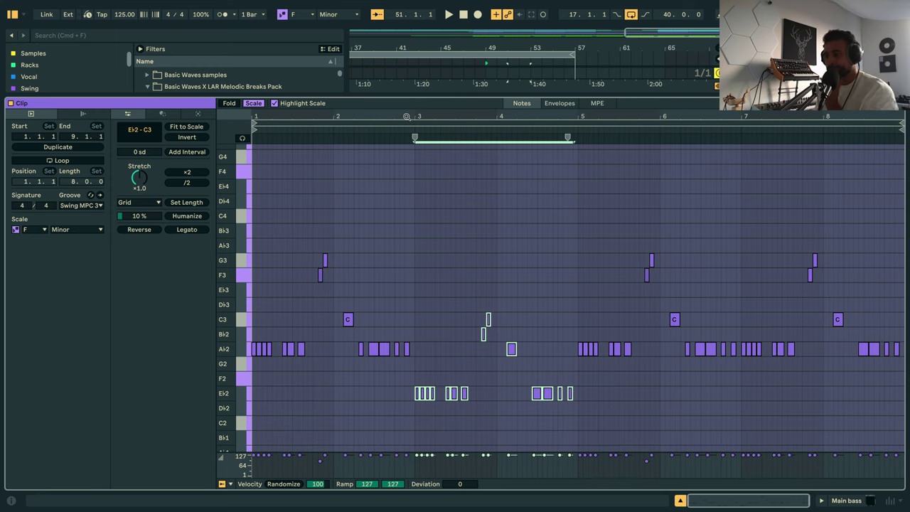
{"action": "key", "text": "Up"}
{"action": "key", "text": "Up"}
{"action": "key", "text": "Up"}
{"action": "key", "text": "Up"}
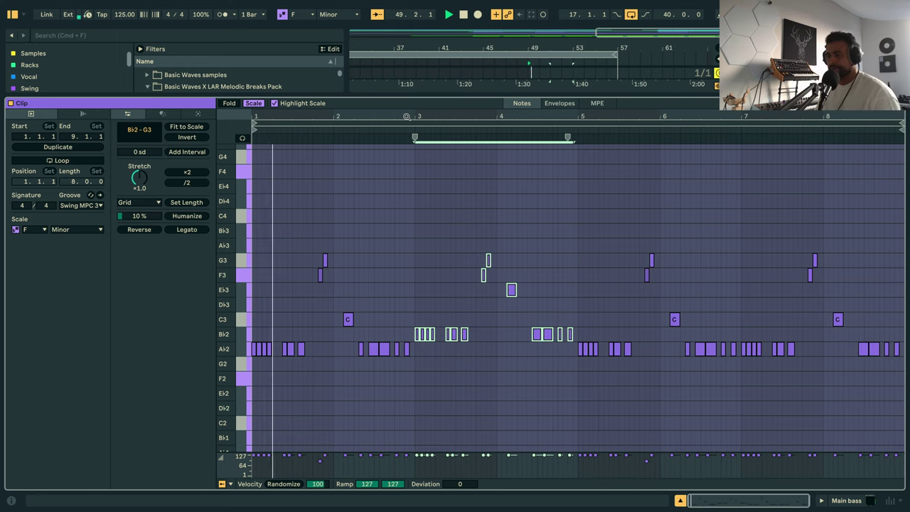
{"action": "key", "text": "Down"}
{"action": "key", "text": "Down"}
{"action": "key", "text": "Down"}
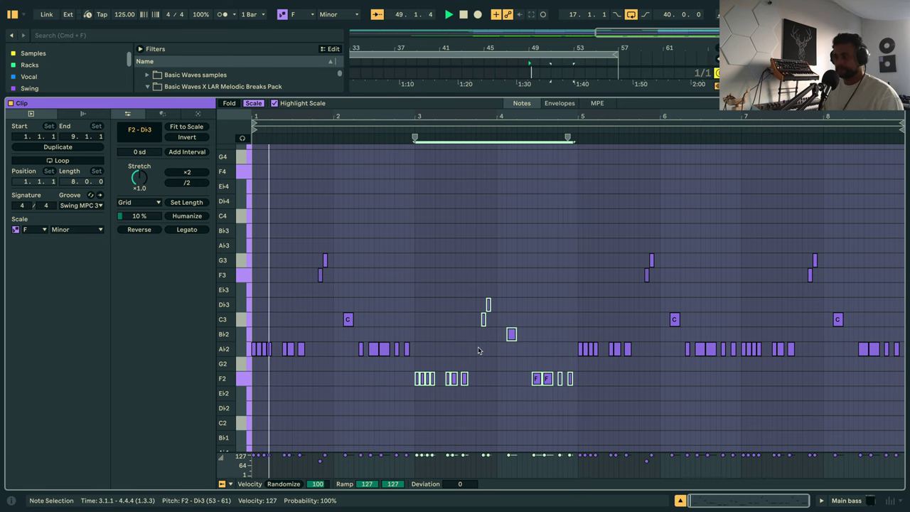
{"action": "left_click_drag", "start_coordinate": [478, 347], "coordinate": [496, 295]}
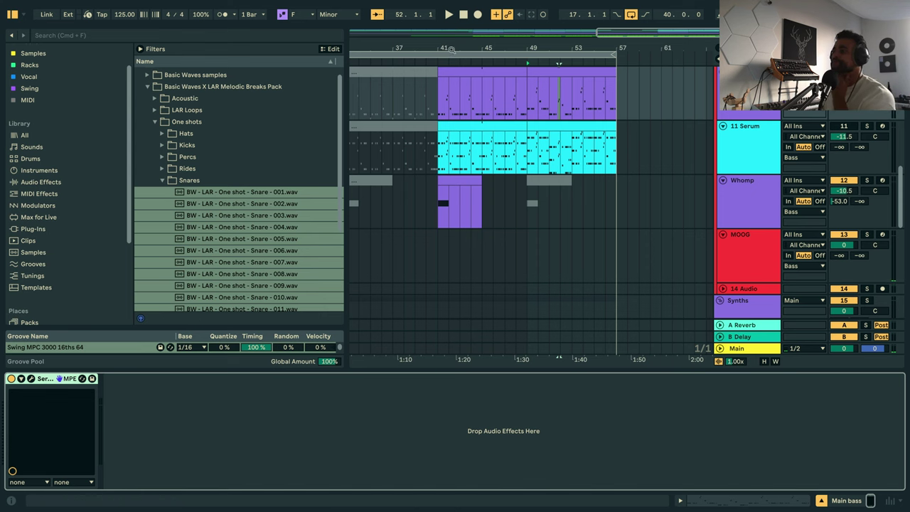
Turn the Main bass range from 49.1.1 to 52.3.1 into its own clip, play it and open its notes.
{"action": "left_click_drag", "start_coordinate": [449, 49], "coordinate": [467, 115]}
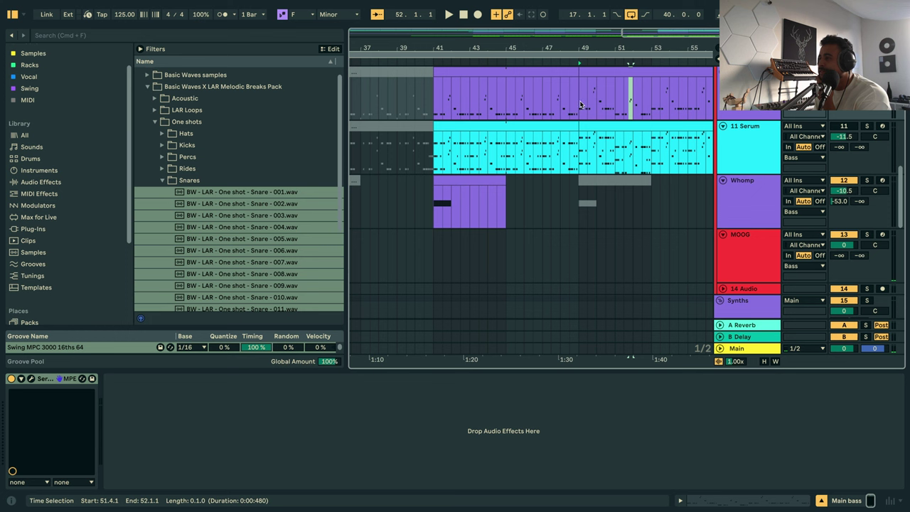
{"action": "left_click", "coordinate": [580, 105]}
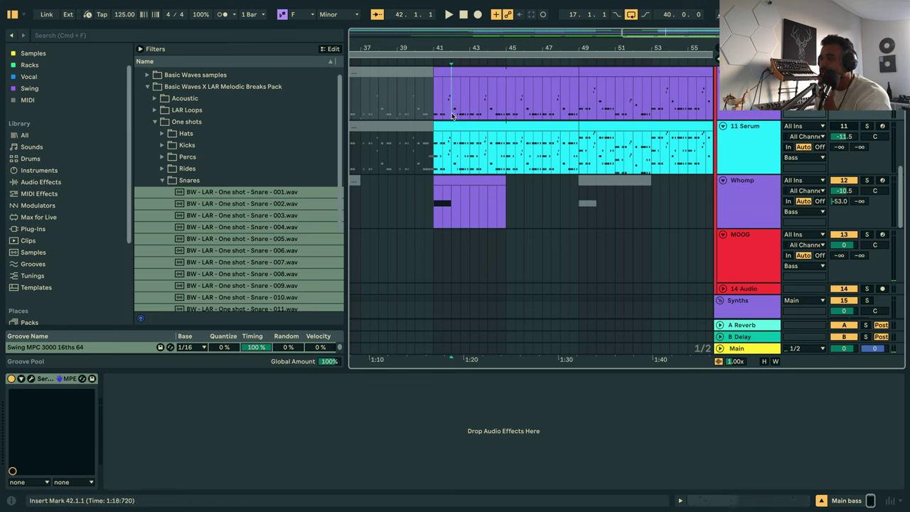
{"action": "left_click_drag", "start_coordinate": [439, 113], "coordinate": [455, 112]}
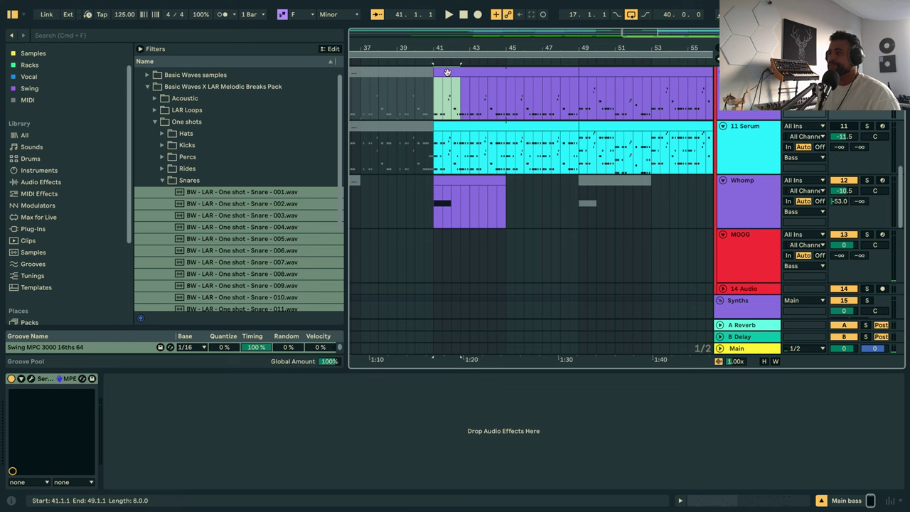
{"action": "left_click_drag", "start_coordinate": [447, 72], "coordinate": [639, 102]}
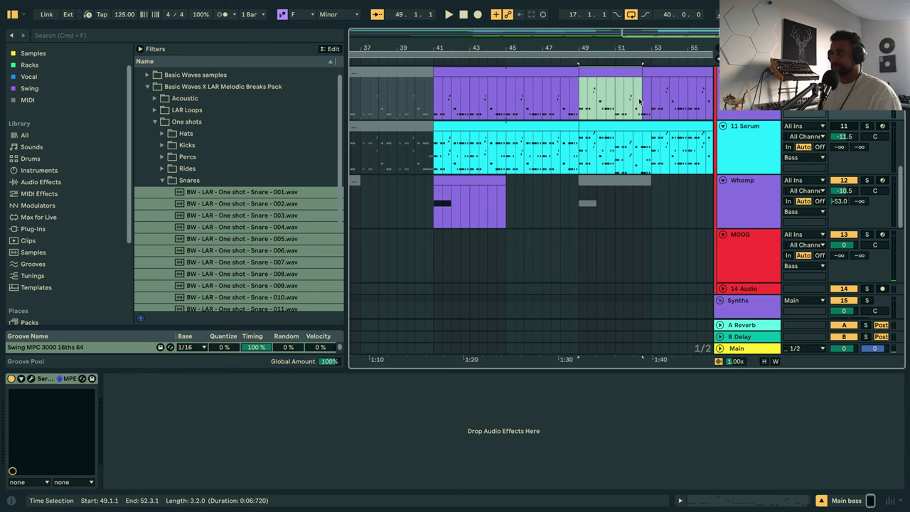
{"action": "key", "text": "space"}
{"action": "double_click", "coordinate": [574, 71]}
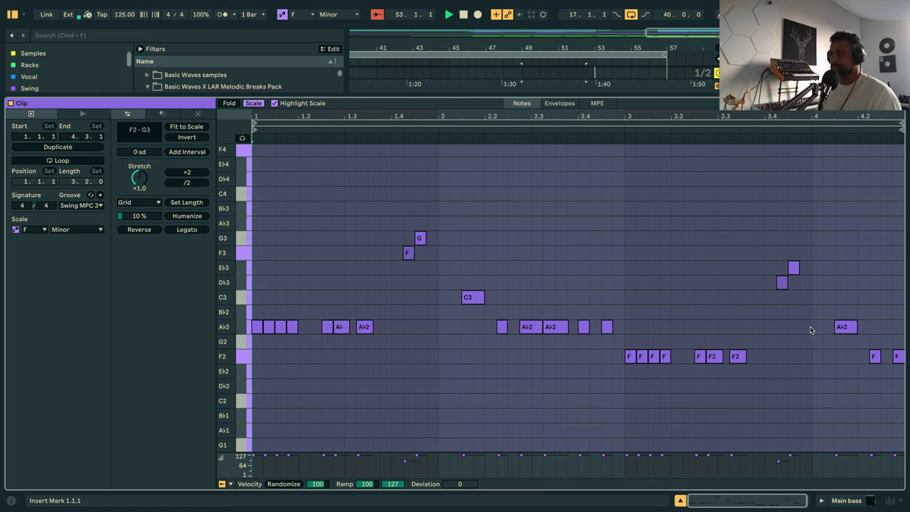
Try duplicating the Main bass clip at 49.1.1–52.3.1 directly after itself, and undo the duplicate.
{"action": "key", "text": "shift+Tab"}
{"action": "key", "text": "space"}
{"action": "left_click", "coordinate": [559, 73]}
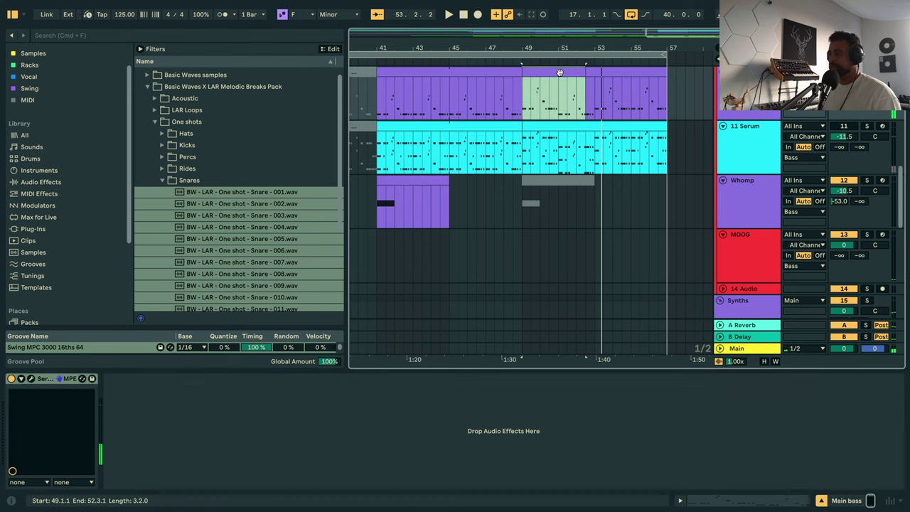
{"action": "key", "text": "Up"}
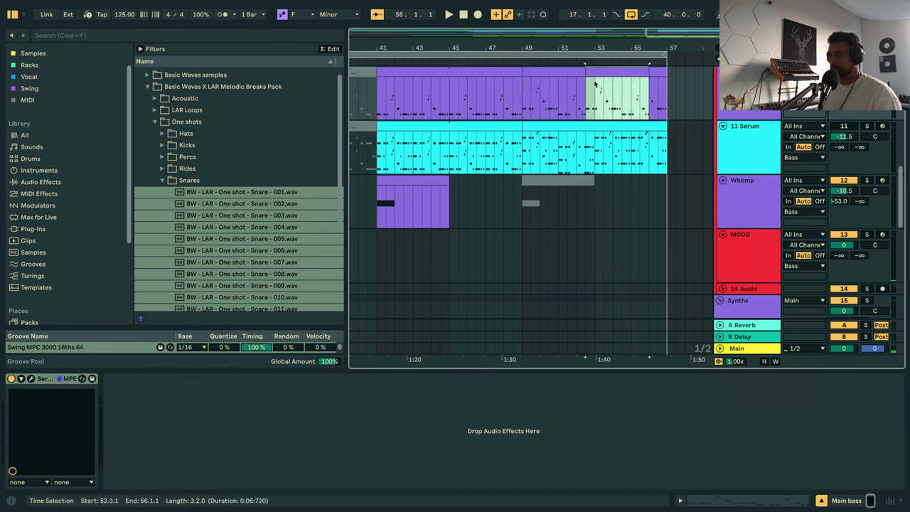
{"action": "key", "text": "Down"}
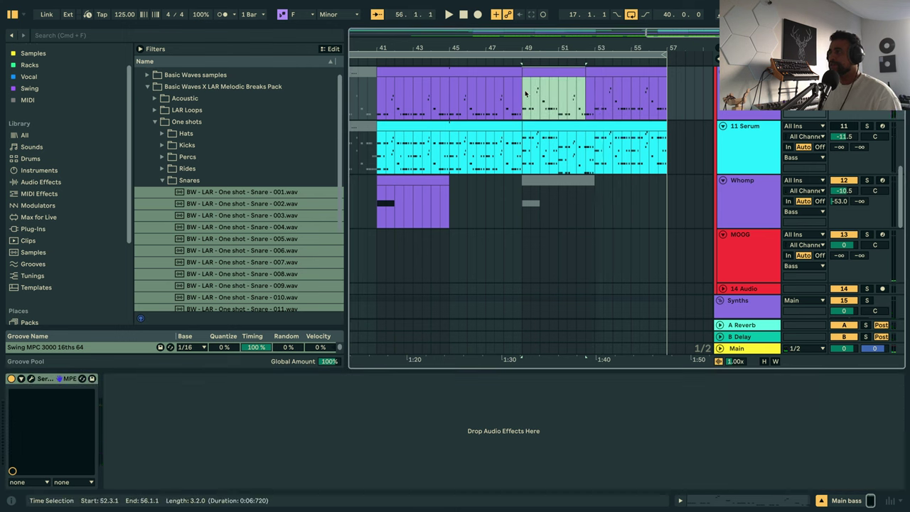
Consolidate the Main bass range at bars 49–53 into one four-bar clip and turn on its loop.
{"action": "left_click_drag", "start_coordinate": [524, 92], "coordinate": [576, 103]}
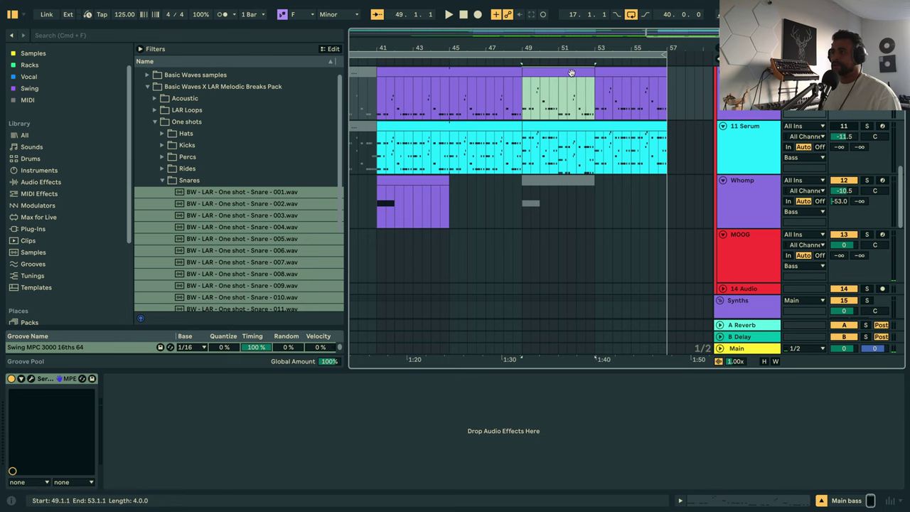
{"action": "double_click", "coordinate": [570, 73]}
{"action": "left_click", "coordinate": [92, 158]}
{"action": "key", "text": "shift+Tab"}
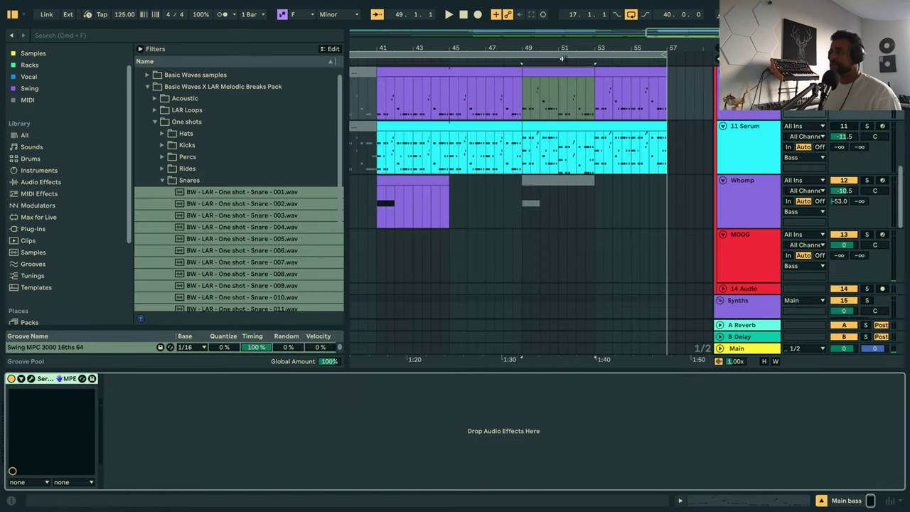
Duplicate the four-bar Main bass clip to bars 53–57 and play the arrangement from bar 49.
{"action": "left_click", "coordinate": [567, 73]}
{"action": "key", "text": "super+d"}
{"action": "left_click", "coordinate": [519, 105]}
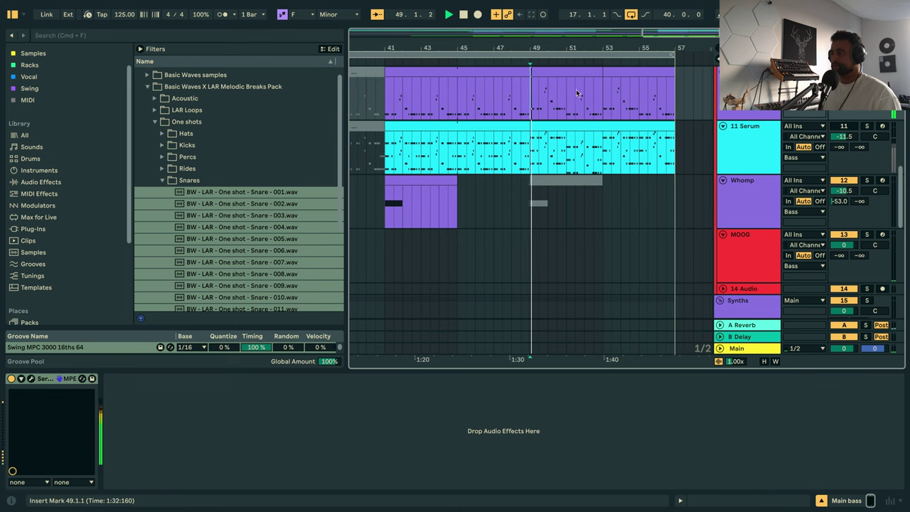
{"action": "key", "text": "space"}
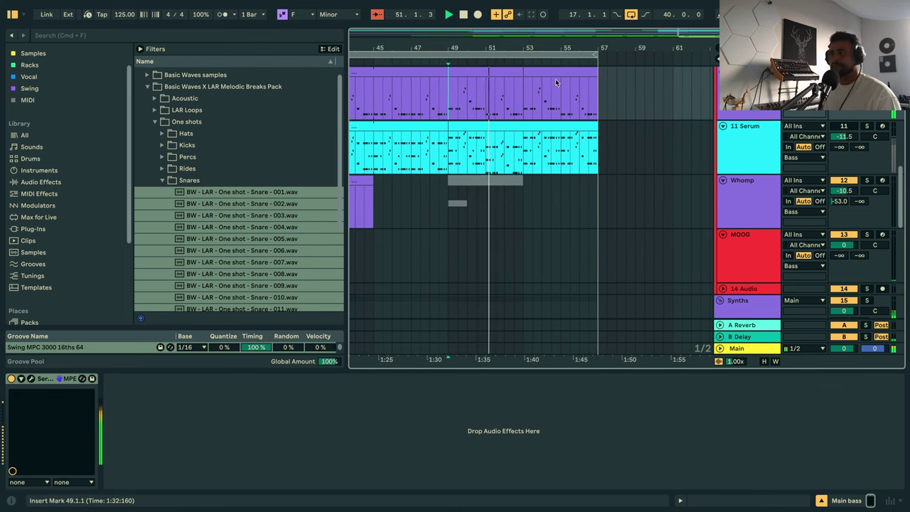
Stop playback, try copying the four-bar Main bass clip onto the 11 Serum track, and undo the copy.
{"action": "left_click", "coordinate": [491, 77]}
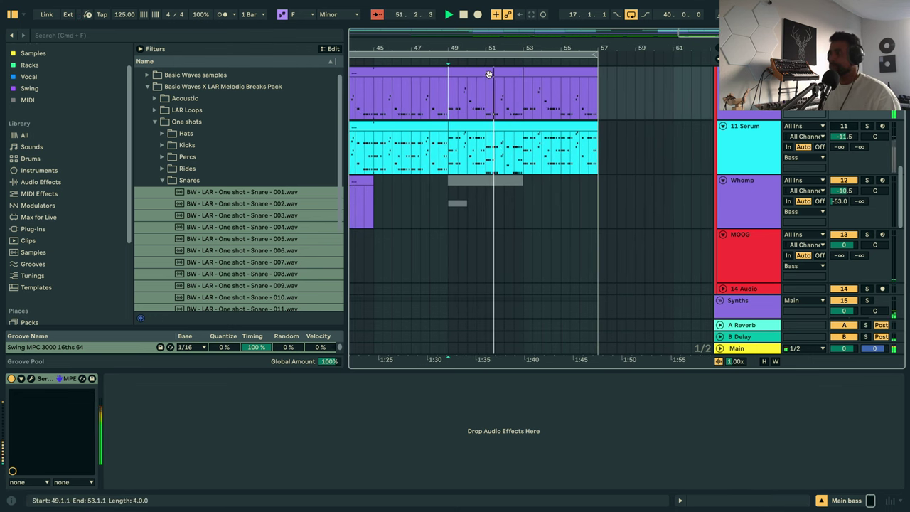
{"action": "left_click", "coordinate": [493, 128]}
{"action": "key", "text": "space"}
{"action": "left_click_drag", "start_coordinate": [491, 69], "coordinate": [487, 143]}
{"action": "key", "text": "super+z"}
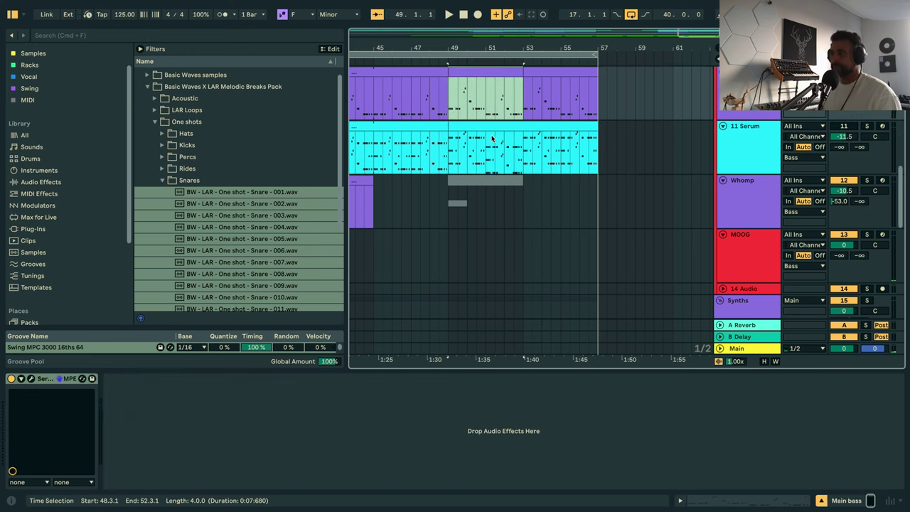
Copy the four-bar Main bass clip onto the 11 Serum track at bars 49–53 and give it the track's colour.
{"action": "left_click_drag", "start_coordinate": [503, 69], "coordinate": [508, 134]}
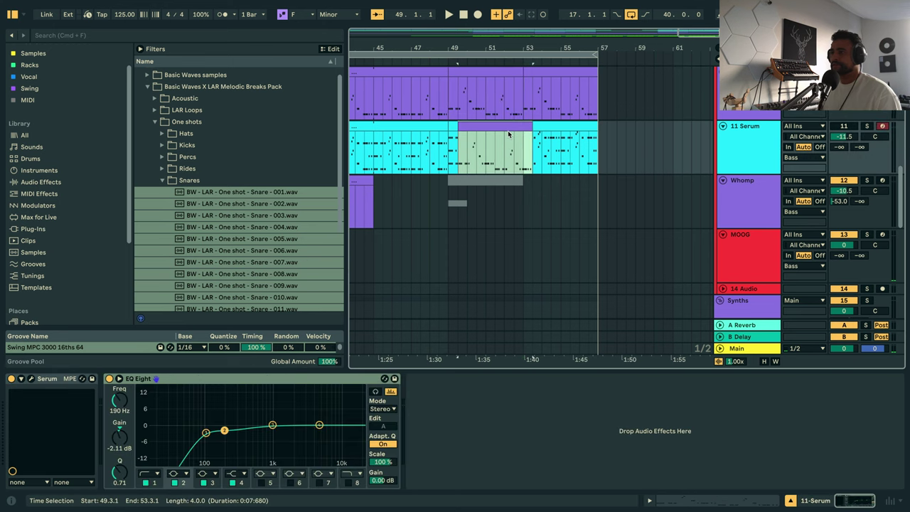
{"action": "key", "text": "Left"}
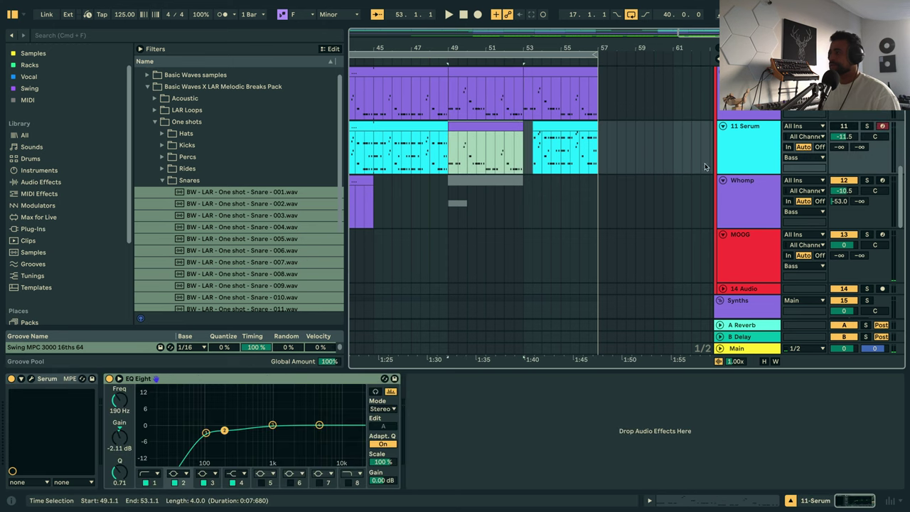
{"action": "right_click", "coordinate": [755, 160]}
{"action": "left_click", "coordinate": [647, 418]}
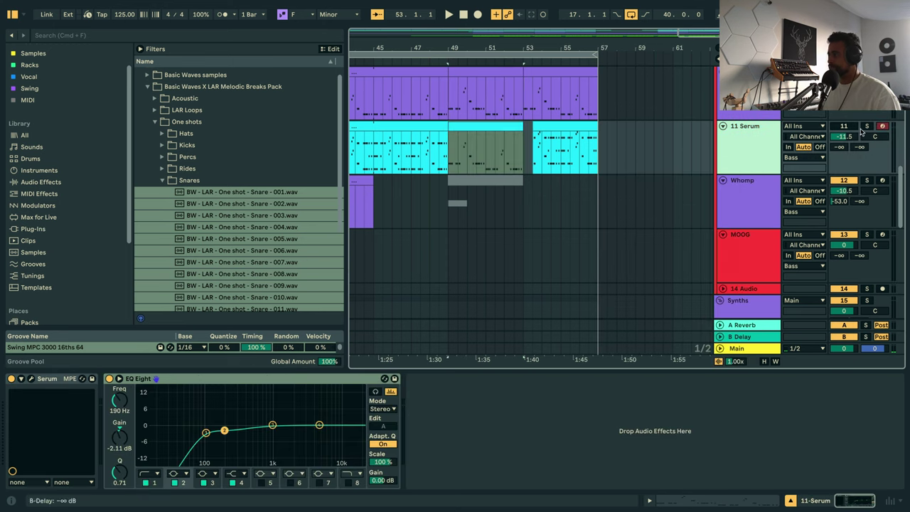
Duplicate all notes in the 11 Serum clip at bars 49–53 two scale degrees higher, raise the copies one octave and play the section.
{"action": "key", "text": "space"}
{"action": "double_click", "coordinate": [544, 129]}
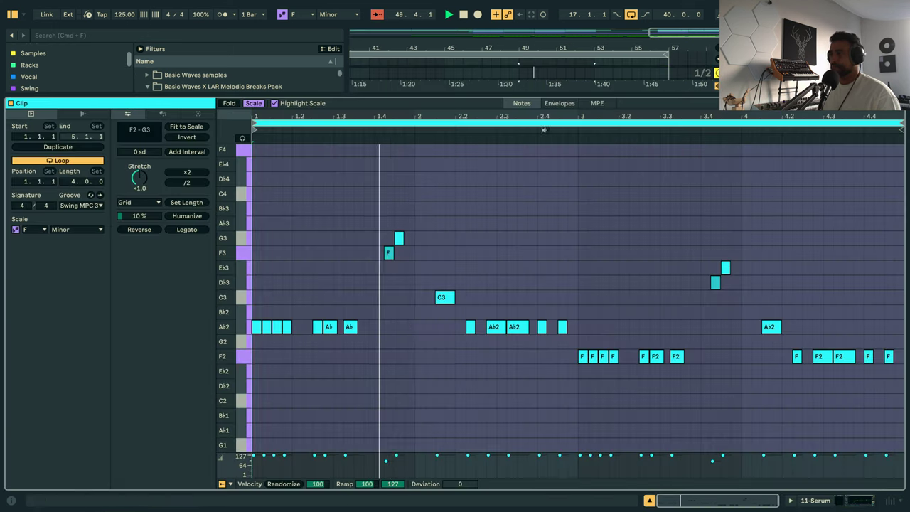
{"action": "key", "text": "space"}
{"action": "key", "text": "super+a"}
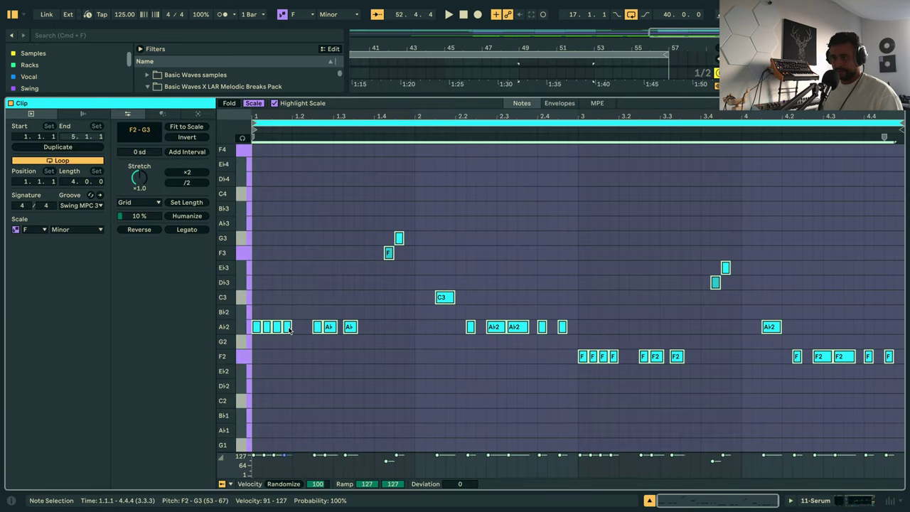
{"action": "left_click_drag", "start_coordinate": [287, 327], "coordinate": [291, 295]}
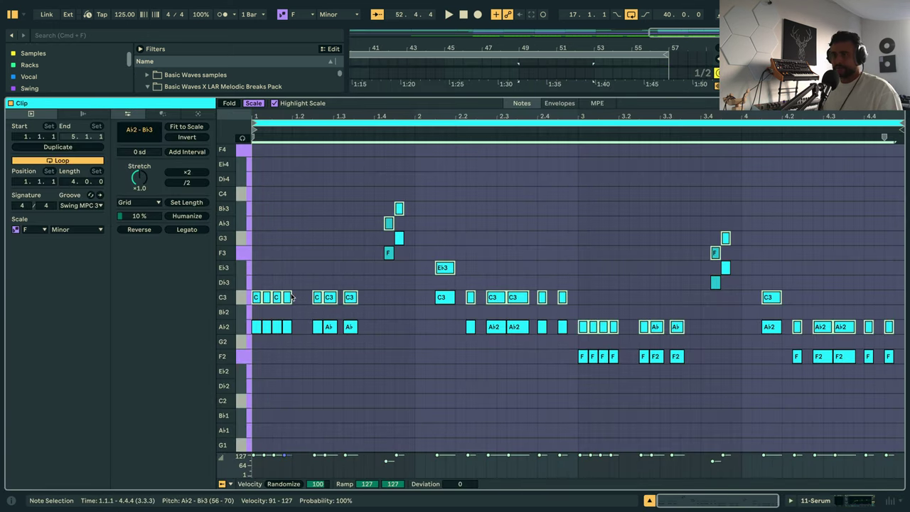
{"action": "key", "text": "shift+Up"}
{"action": "key", "text": "space"}
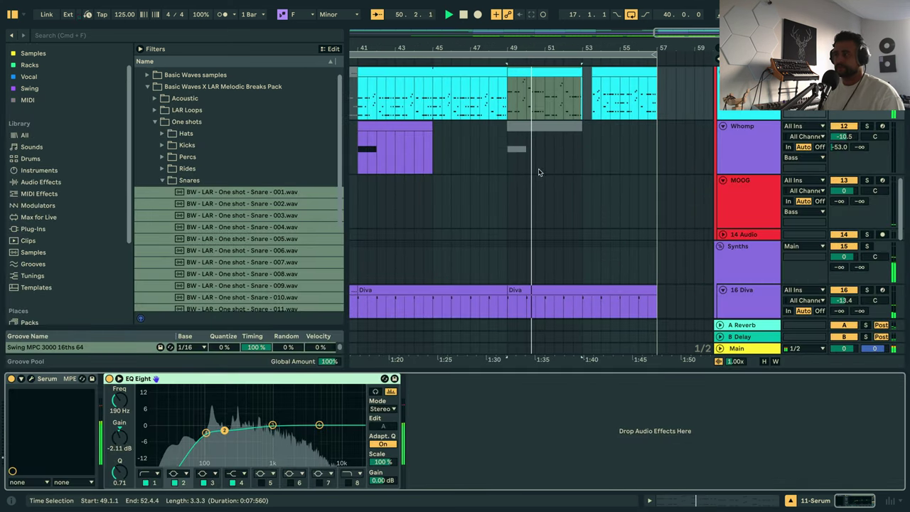
{"action": "scroll", "coordinate": [545, 133], "scroll_direction": "up", "scroll_amount": 2}
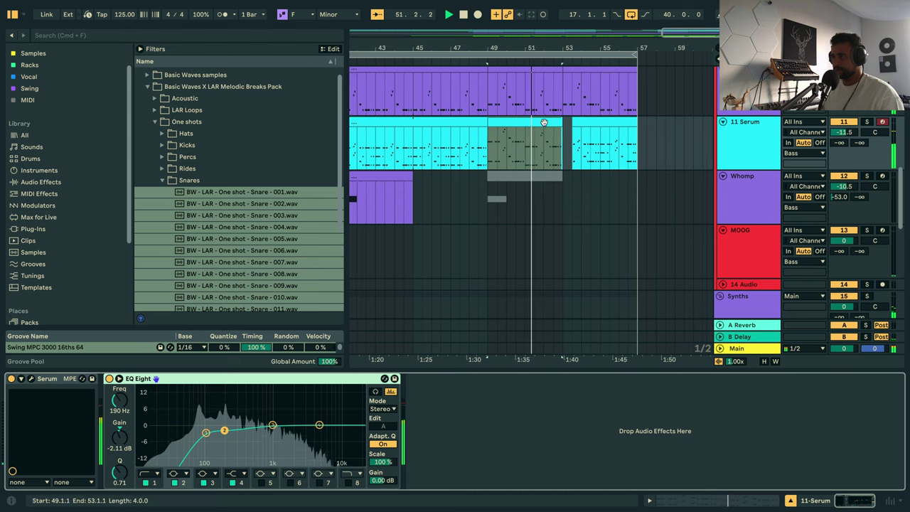
{"action": "key", "text": "space"}
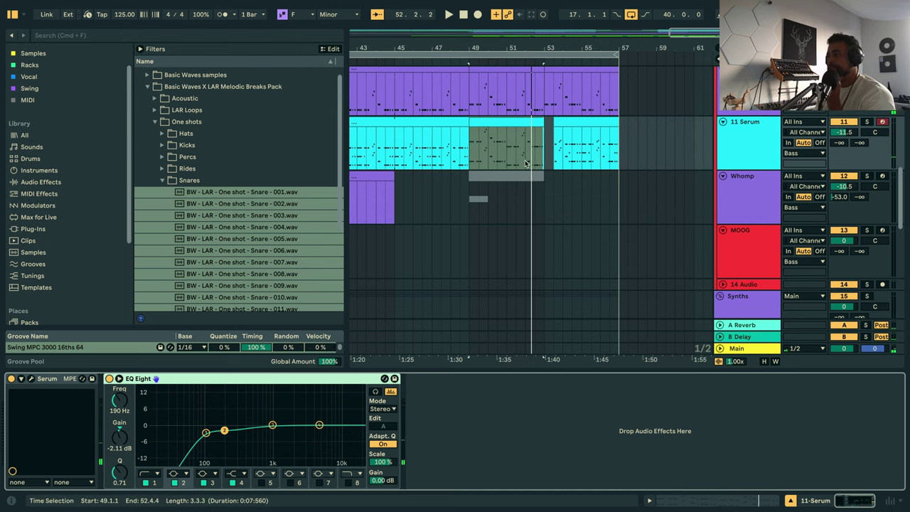
Lower the F4 and G4 notes at the end of bar 3 in the 11 Serum clip to C4 and D♭4.
{"action": "left_click_drag", "start_coordinate": [525, 52], "coordinate": [529, 127]}
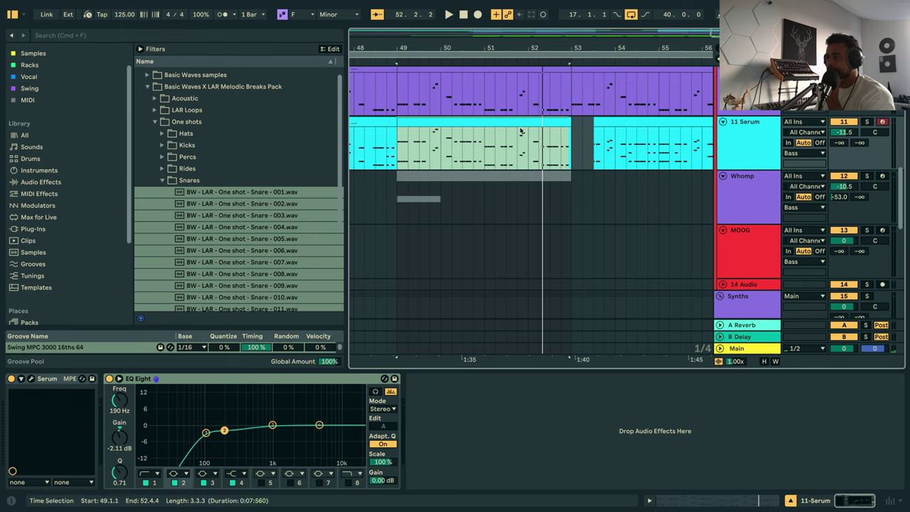
{"action": "key", "text": "space"}
{"action": "double_click", "coordinate": [587, 123]}
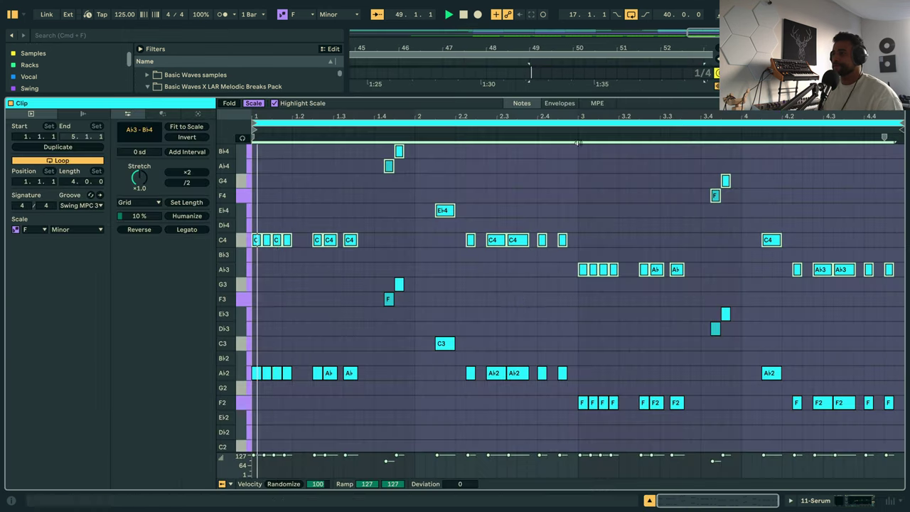
{"action": "left_click", "coordinate": [708, 204]}
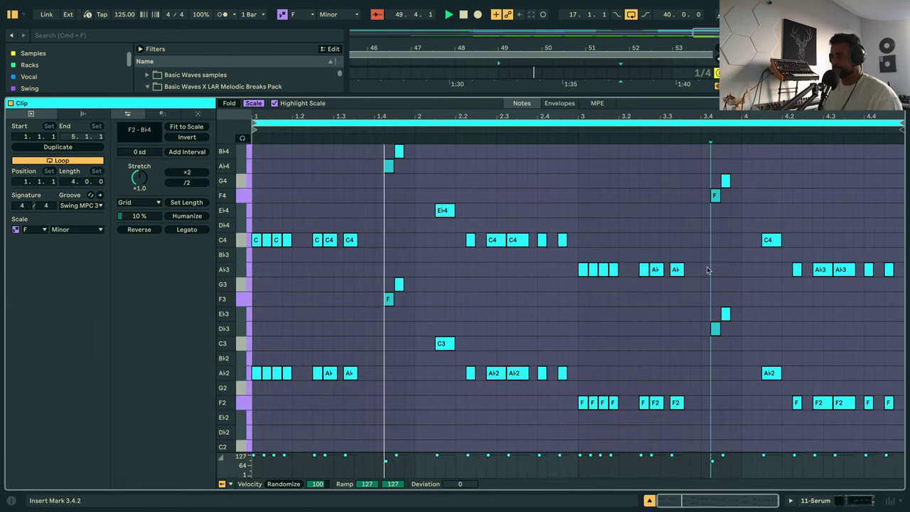
{"action": "left_click", "coordinate": [714, 196]}
{"action": "left_click", "coordinate": [725, 182], "text": "shift"}
{"action": "key", "text": "Down"}
{"action": "key", "text": "Down"}
{"action": "key", "text": "Down"}
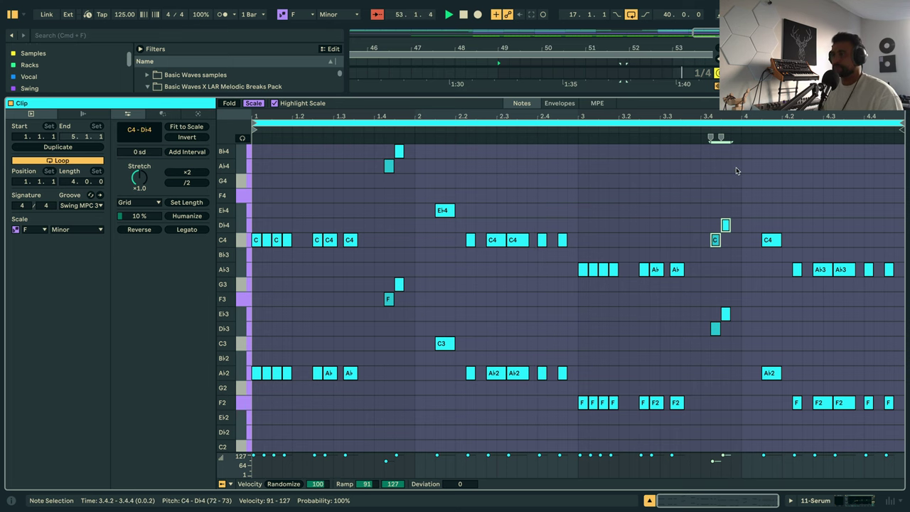
Return to the arrangement, stop playback and duplicate the four-bar 11 Serum clip to bars 53–57.
{"action": "key", "text": "shift+Tab"}
{"action": "left_click", "coordinate": [638, 72]}
{"action": "key", "text": "space"}
{"action": "left_click_drag", "start_coordinate": [622, 45], "coordinate": [595, 21]}
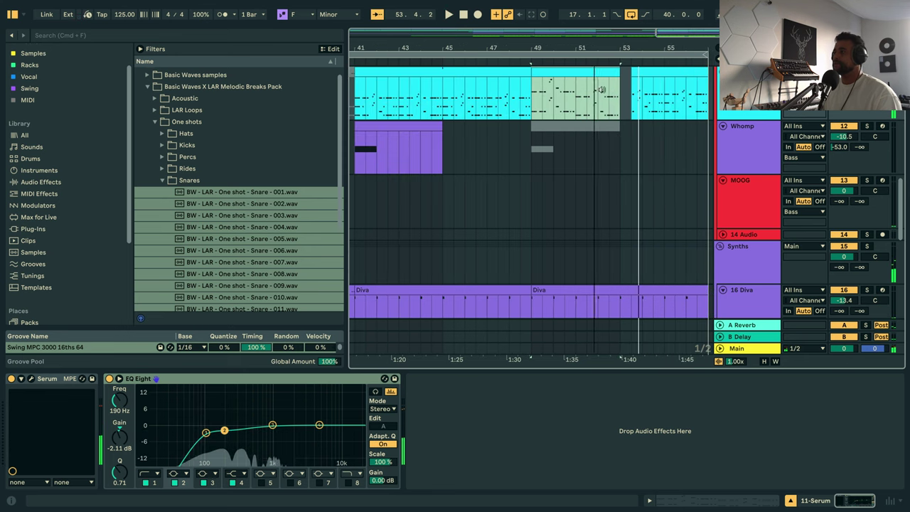
{"action": "scroll", "coordinate": [601, 120], "scroll_direction": "up", "scroll_amount": 3}
{"action": "key", "text": "super+d"}
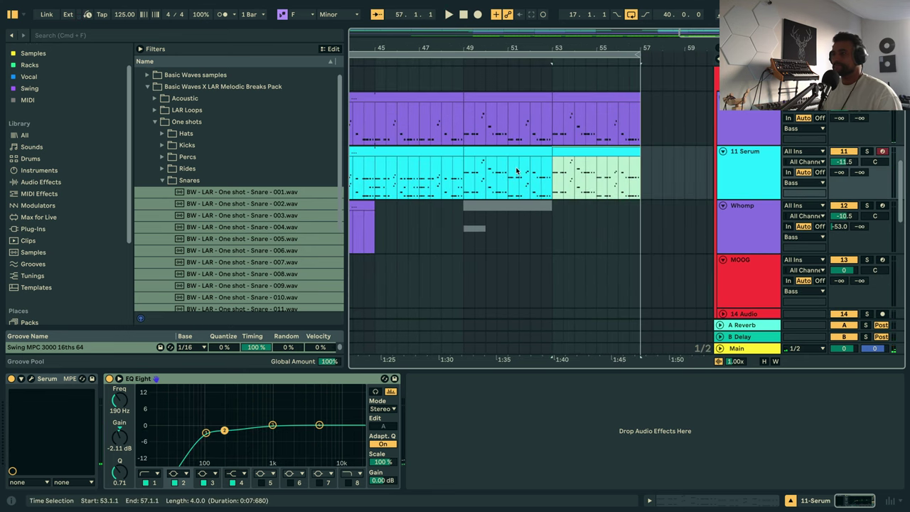
Copy the lower-voice notes (F2–G3) in the 11 Serum clip at bars 49–53 four scale degrees higher and play the section.
{"action": "left_click", "coordinate": [462, 174]}
{"action": "key", "text": "space"}
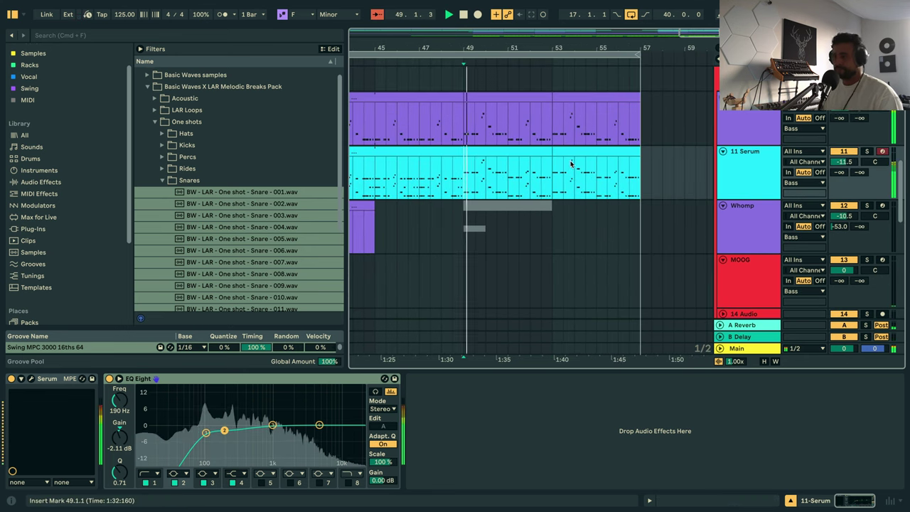
{"action": "double_click", "coordinate": [506, 155]}
{"action": "scroll", "coordinate": [273, 311], "scroll_direction": "up", "scroll_amount": 3}
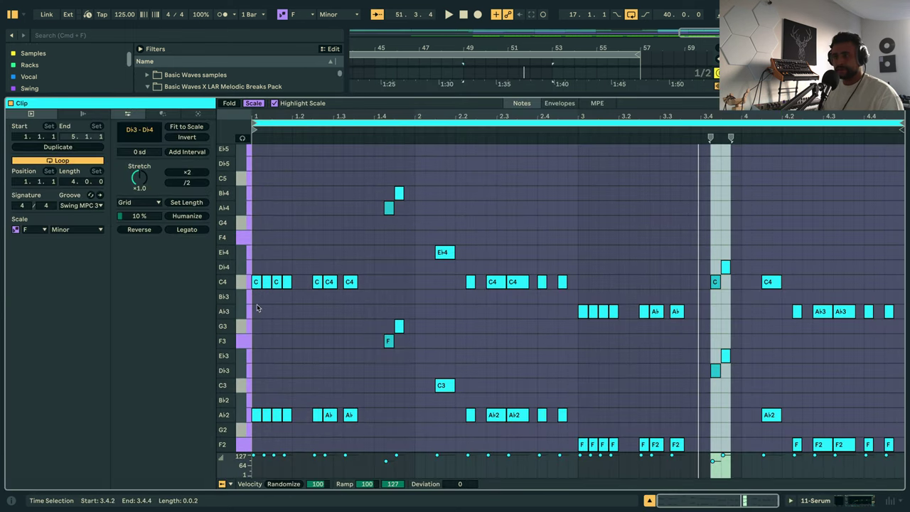
{"action": "scroll", "coordinate": [278, 387], "scroll_direction": "down", "scroll_amount": 3}
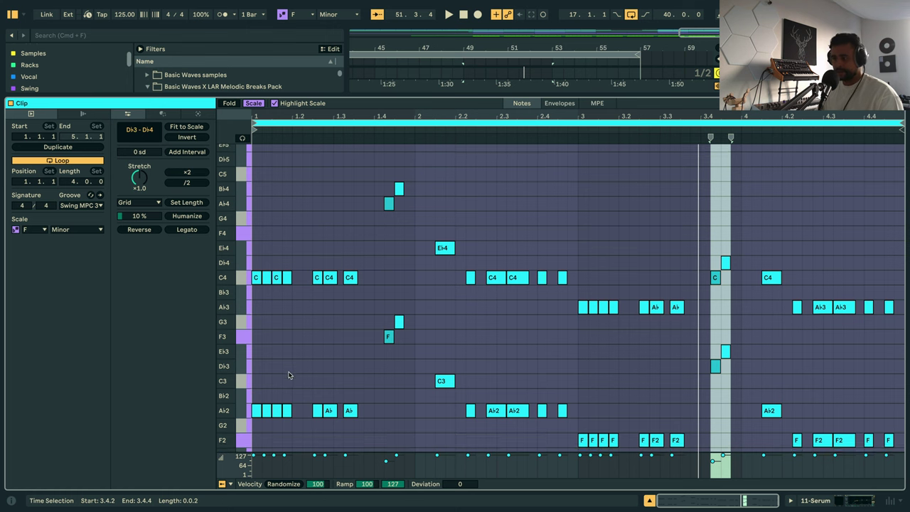
{"action": "left_click_drag", "start_coordinate": [256, 394], "coordinate": [901, 290]}
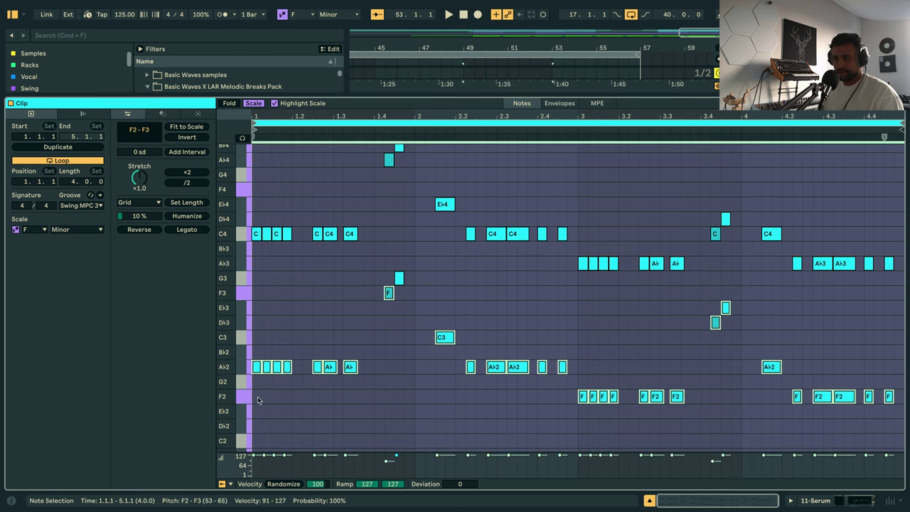
{"action": "left_click_drag", "start_coordinate": [258, 399], "coordinate": [901, 283]}
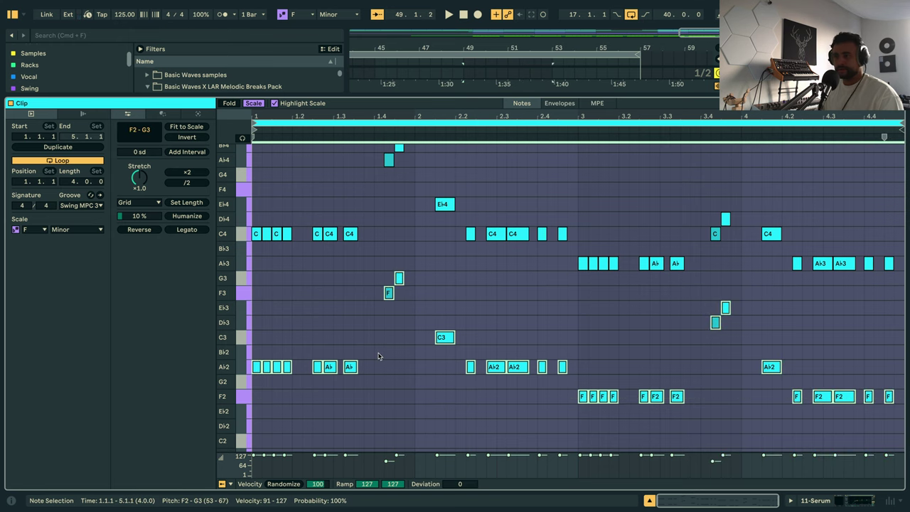
{"action": "left_click_drag", "start_coordinate": [290, 375], "coordinate": [295, 305]}
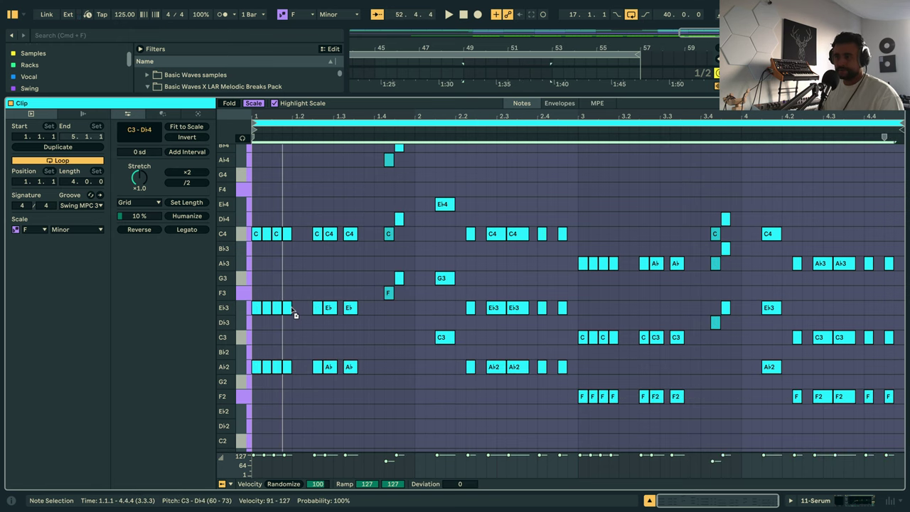
{"action": "key", "text": "Down"}
{"action": "key", "text": "space"}
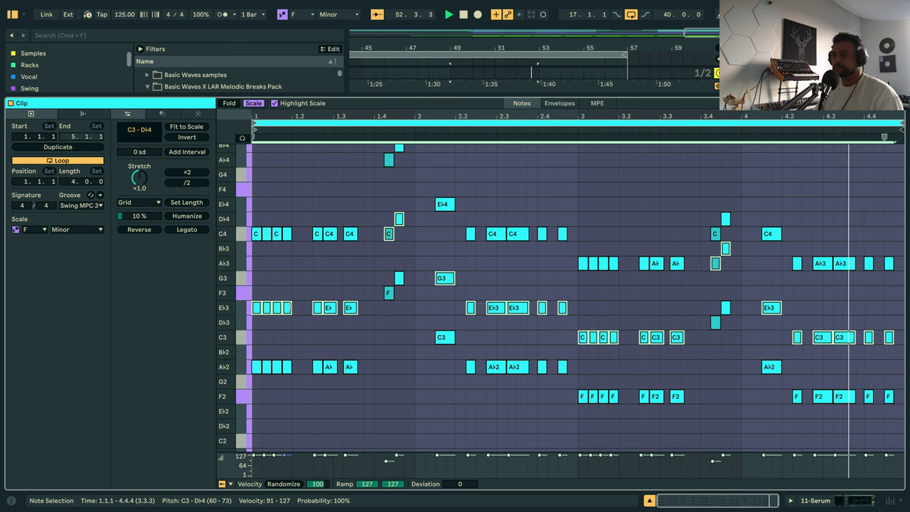
Duplicate the C3–D♭4 notes in the 11 Serum clip and raise the copies nine scale degrees to span E♭4–F5.
{"action": "key", "text": "Up"}
{"action": "key", "text": "Up"}
{"action": "key", "text": "Up"}
{"action": "key", "text": "Up"}
{"action": "key", "text": "Up"}
{"action": "key", "text": "Up"}
{"action": "key", "text": "Up"}
{"action": "key", "text": "Up"}
{"action": "key", "text": "Up"}
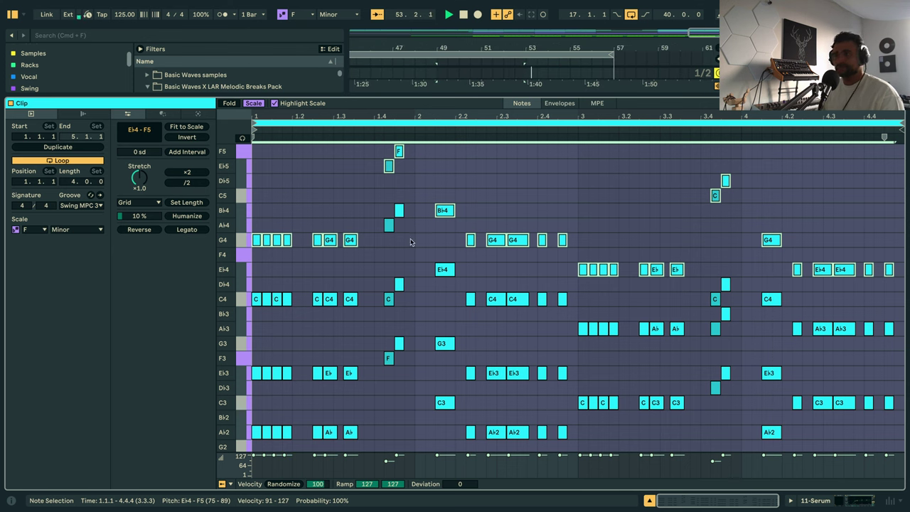
Deactivate the quick stepping notes in all voices at the ends of bars 1 and 3 in the 11 Serum clip and return to the arrangement.
{"action": "left_click_drag", "start_coordinate": [383, 176], "coordinate": [410, 151]}
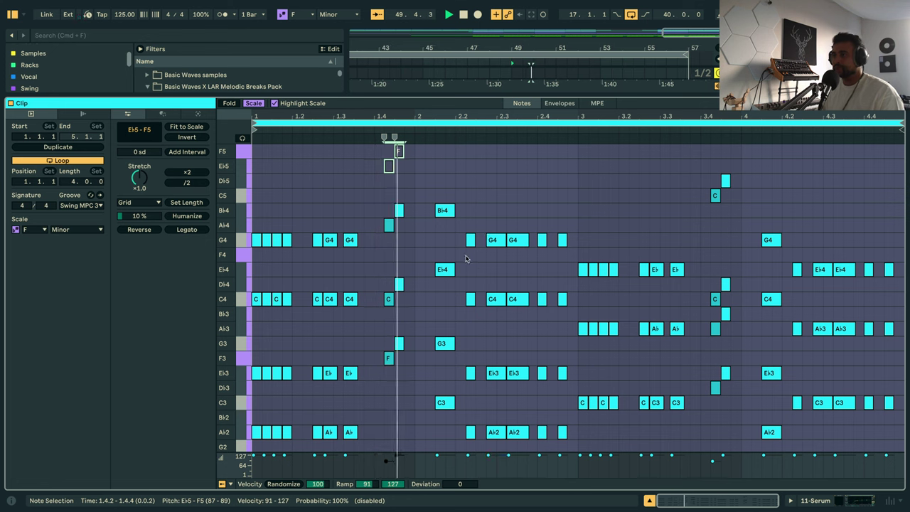
{"action": "key", "text": "space"}
{"action": "left_click_drag", "start_coordinate": [383, 391], "coordinate": [414, 161]}
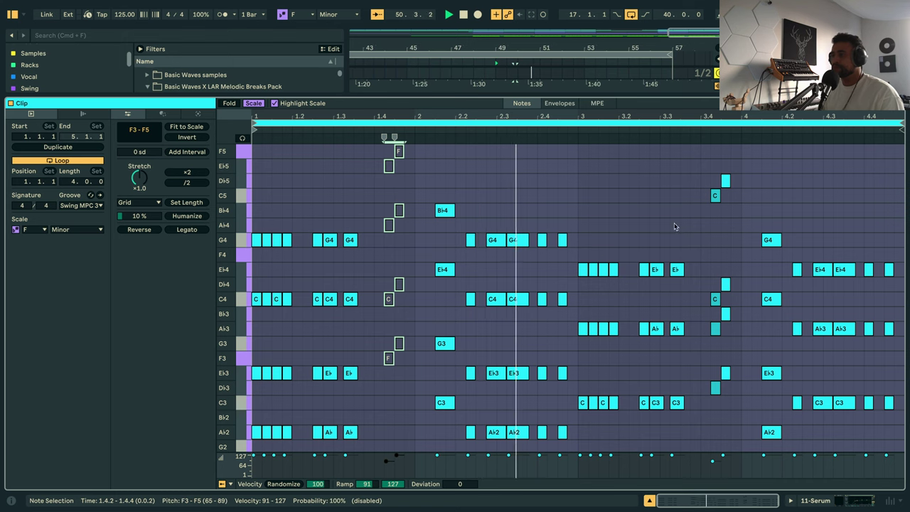
{"action": "left_click_drag", "start_coordinate": [708, 402], "coordinate": [720, 138]}
{"action": "key", "text": "0"}
{"action": "key", "text": "shift+Tab"}
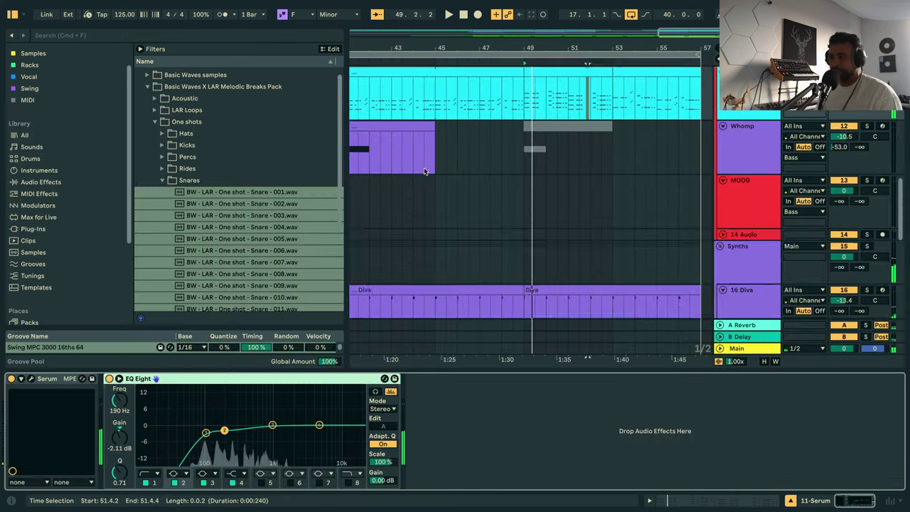
Delete the two quick high notes at the ends of bars 1 and 3 in the Main bass clip at bars 49–53.
{"action": "scroll", "coordinate": [505, 157], "scroll_direction": "up", "scroll_amount": 5}
{"action": "double_click", "coordinate": [562, 258]}
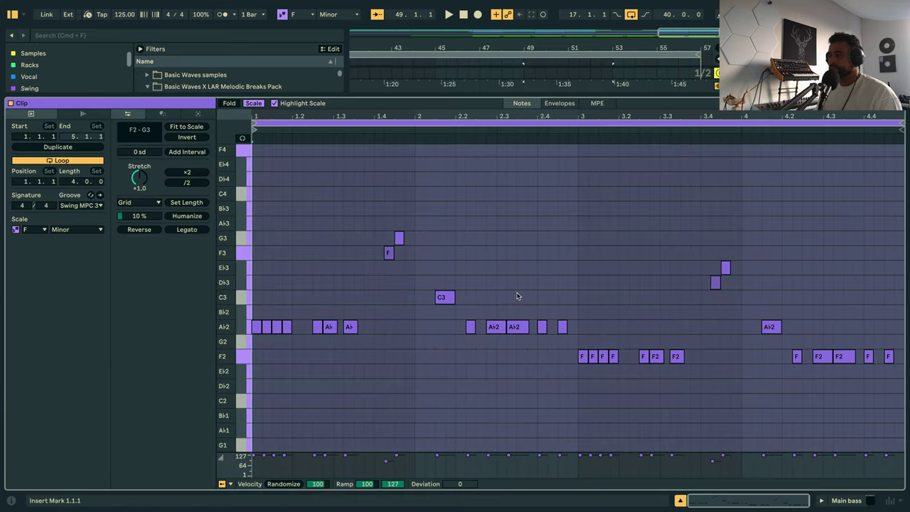
{"action": "left_click_drag", "start_coordinate": [388, 306], "coordinate": [426, 178]}
{"action": "key", "text": "Delete"}
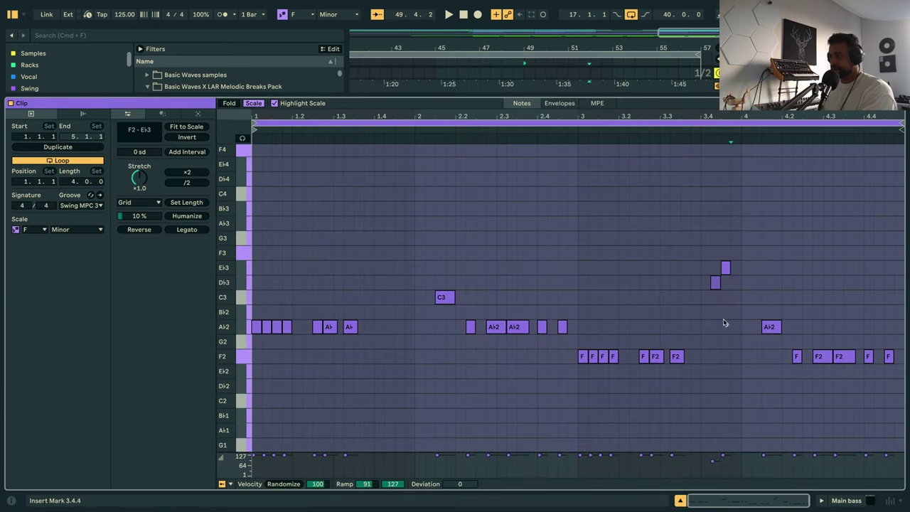
{"action": "left_click_drag", "start_coordinate": [723, 322], "coordinate": [721, 234]}
{"action": "key", "text": "Delete"}
{"action": "key", "text": "space"}
{"action": "left_click_drag", "start_coordinate": [712, 324], "coordinate": [717, 253]}
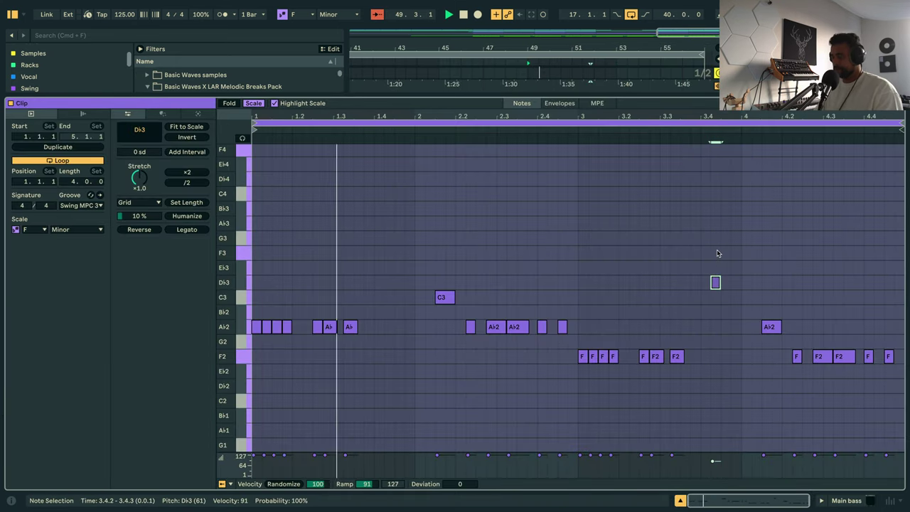
{"action": "key", "text": "Delete"}
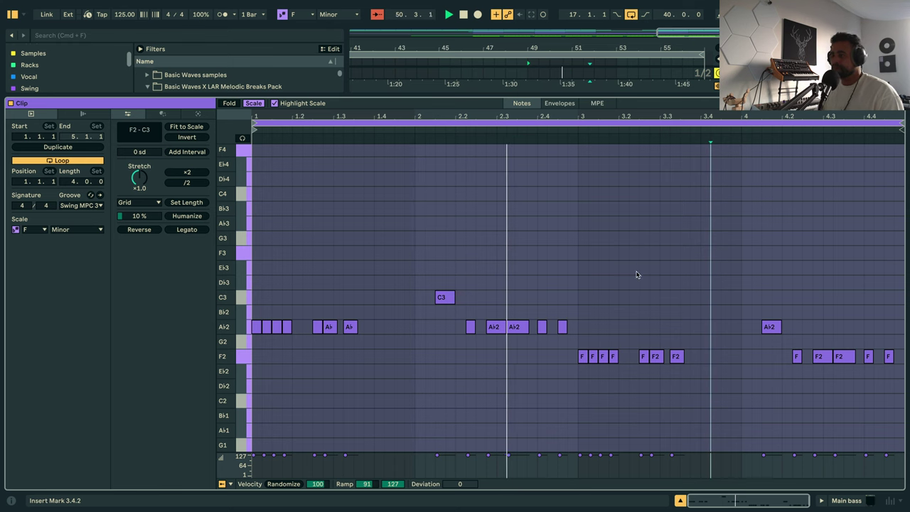
{"action": "key", "text": "shift+Tab"}
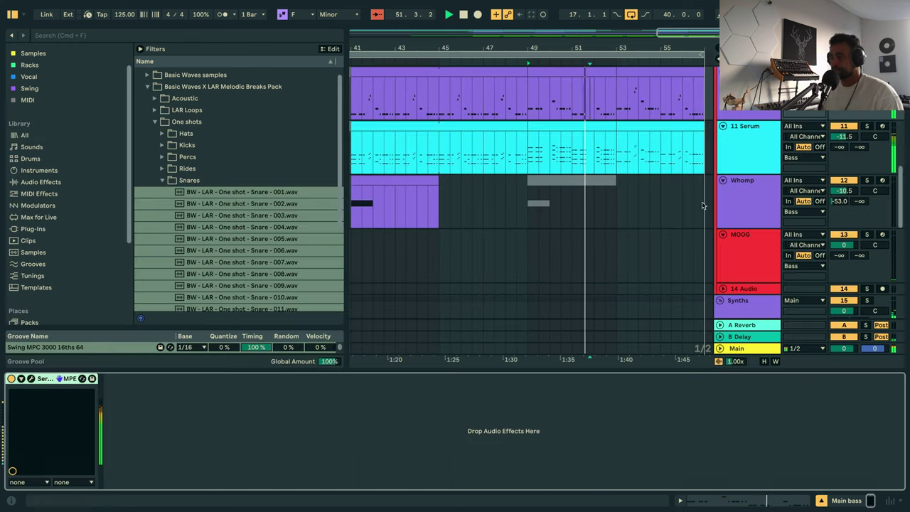
Duplicate the edited 11 Serum clip at bars 49–53 to bars 53–57 and play from bar 49.
{"action": "left_click_drag", "start_coordinate": [618, 51], "coordinate": [524, 50]}
{"action": "left_click", "coordinate": [496, 126]}
{"action": "key", "text": "super+d"}
{"action": "key", "text": "space"}
{"action": "key", "text": "space"}
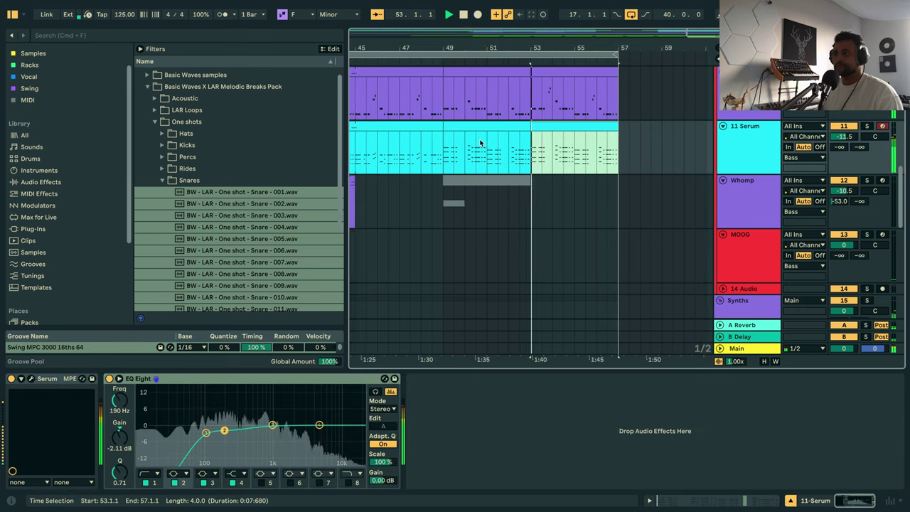
{"action": "left_click", "coordinate": [438, 155]}
{"action": "key", "text": "space"}
{"action": "key", "text": "space"}
Play the arrangement from bar 39 to check the transition into the bass section at bars 41–57.
{"action": "scroll", "coordinate": [528, 215], "scroll_direction": "up", "scroll_amount": 2}
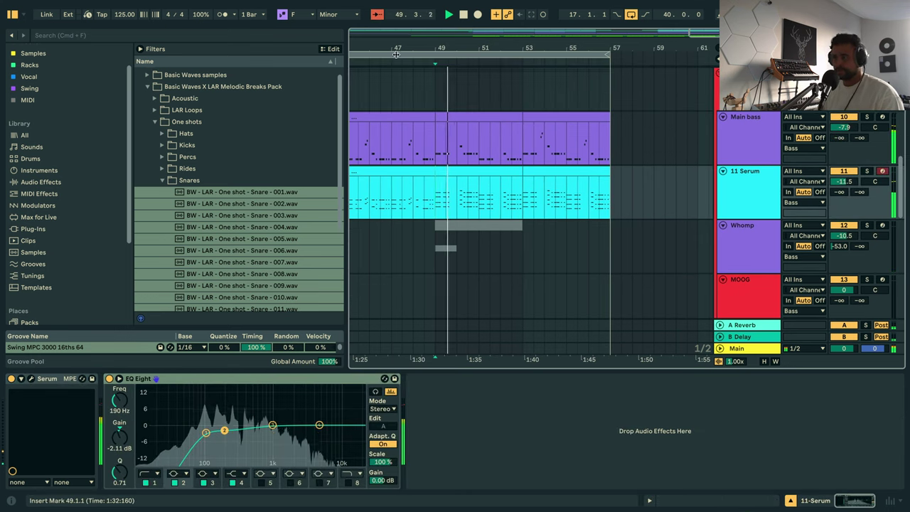
{"action": "left_click_drag", "start_coordinate": [396, 50], "coordinate": [462, 32]}
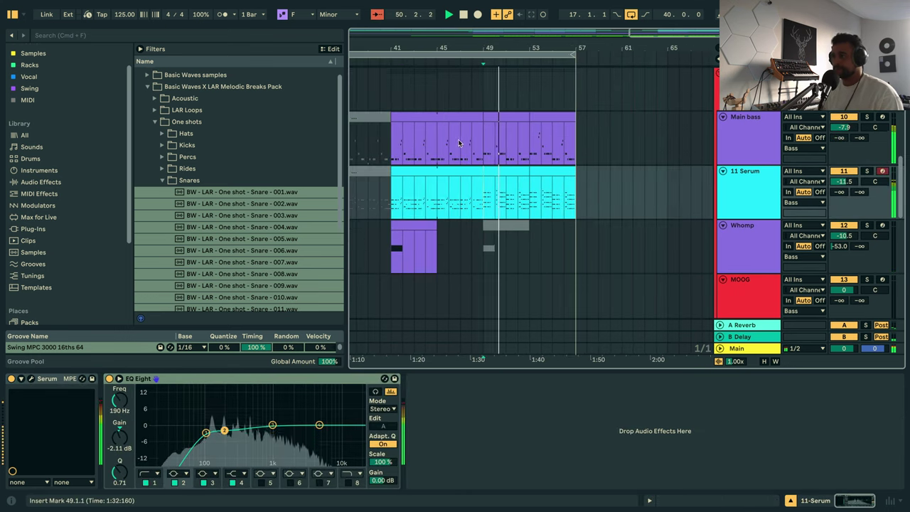
{"action": "left_click", "coordinate": [467, 99]}
{"action": "scroll", "coordinate": [467, 99], "scroll_direction": "left", "scroll_amount": 3}
{"action": "key", "text": "space"}
{"action": "key", "text": "space"}
{"action": "left_click", "coordinate": [426, 89]}
{"action": "key", "text": "space"}
{"action": "key", "text": "space"}
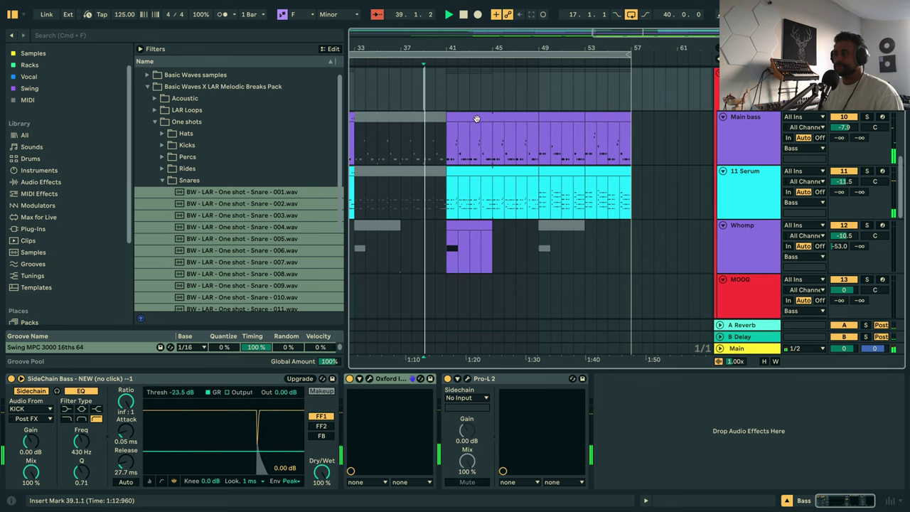
{"action": "scroll", "coordinate": [476, 118], "scroll_direction": "up", "scroll_amount": 4}
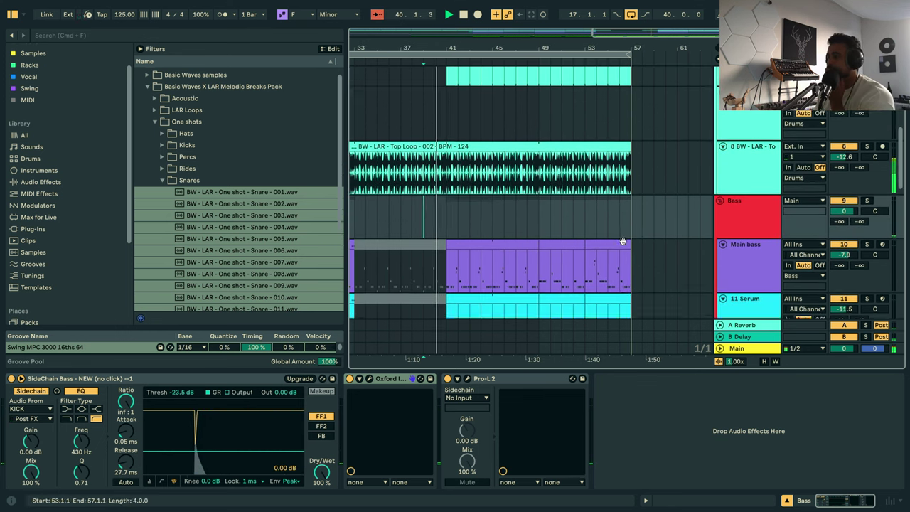
{"action": "scroll", "coordinate": [622, 242], "scroll_direction": "down", "scroll_amount": 2}
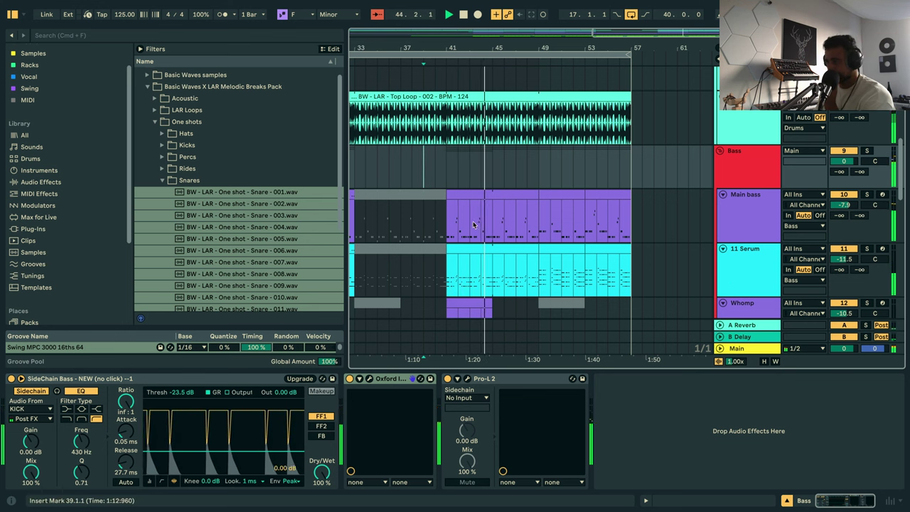
Select the 11 Serum track and play it soloed from bar 49.
{"action": "scroll", "coordinate": [448, 63], "scroll_direction": "up", "scroll_amount": 3}
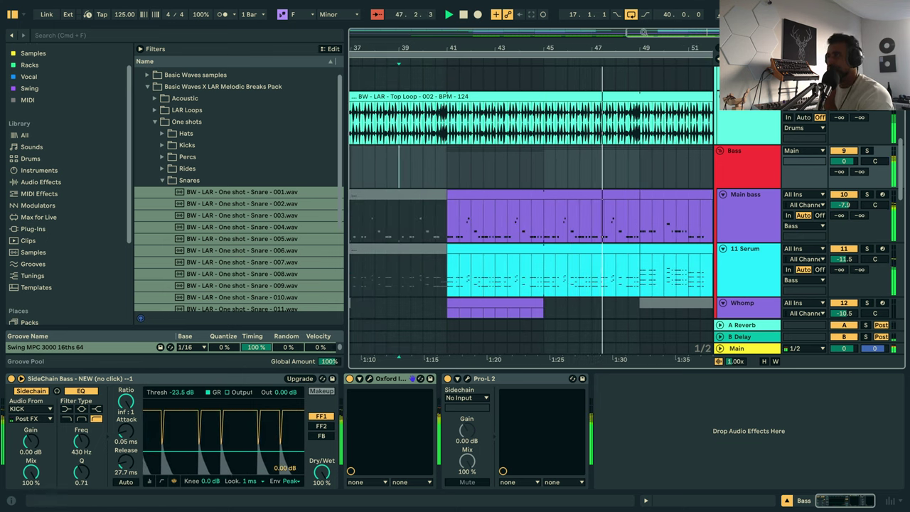
{"action": "left_click_drag", "start_coordinate": [667, 48], "coordinate": [552, 148]}
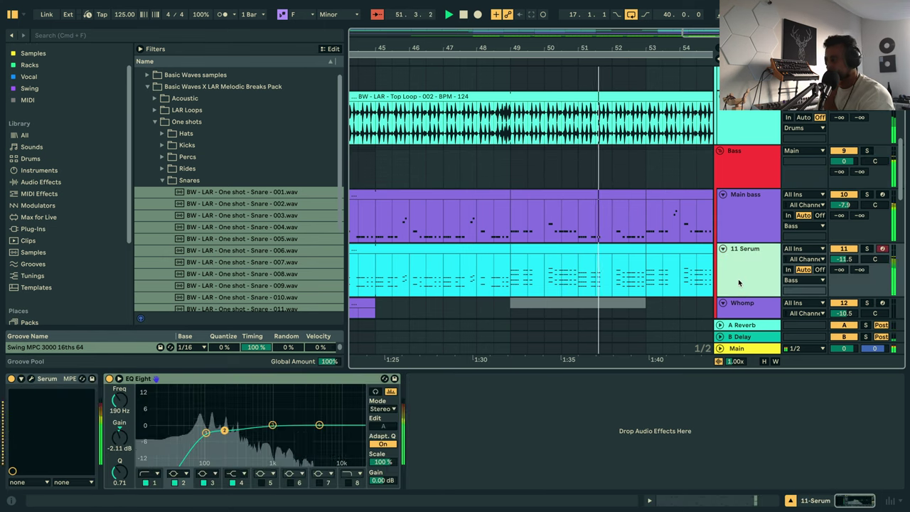
{"action": "left_click", "coordinate": [738, 280]}
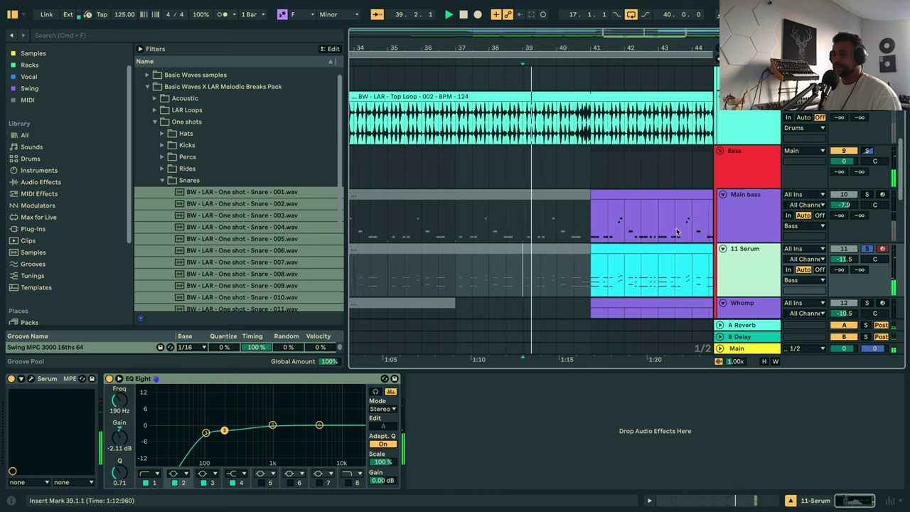
{"action": "left_click_drag", "start_coordinate": [663, 44], "coordinate": [383, 42]}
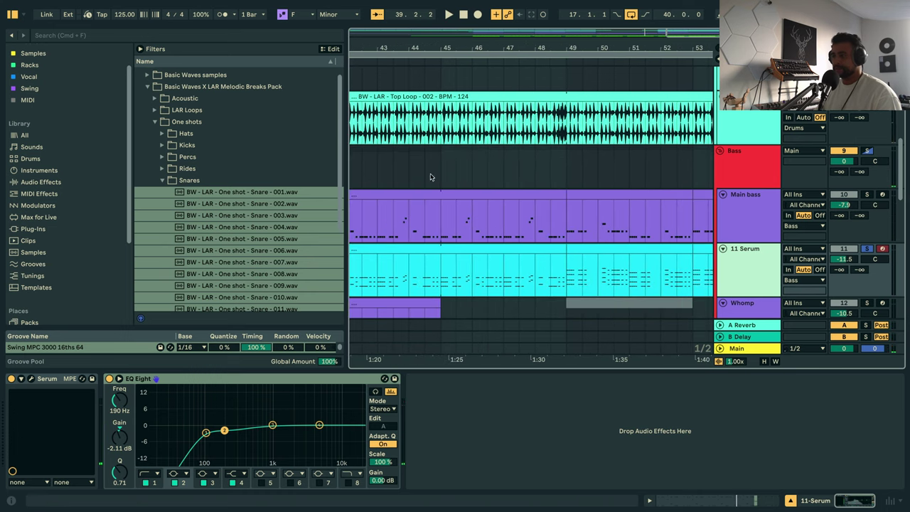
{"action": "left_click", "coordinate": [556, 278]}
{"action": "key", "text": "space"}
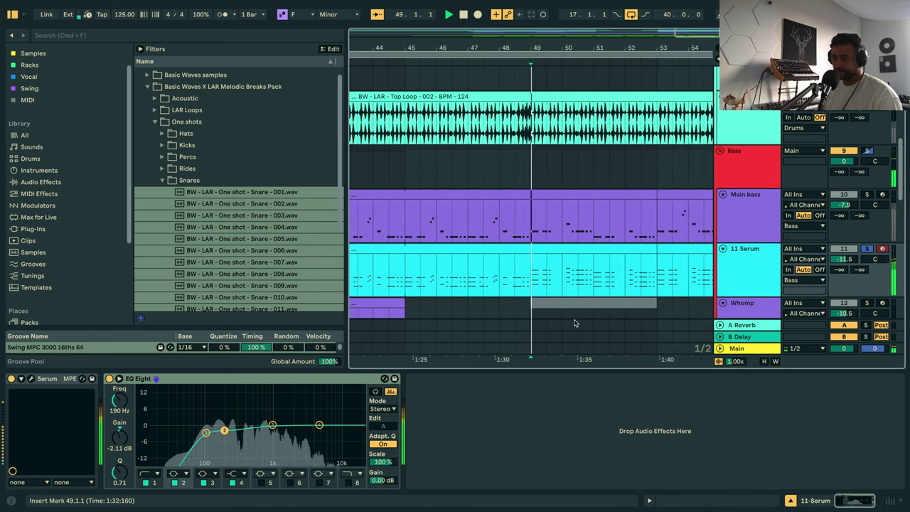
Inspect the effects page of the Serum synth on track 11, including the dimension mix, while playing from bar 49.
{"action": "left_click", "coordinate": [30, 378]}
{"action": "left_click", "coordinate": [414, 78]}
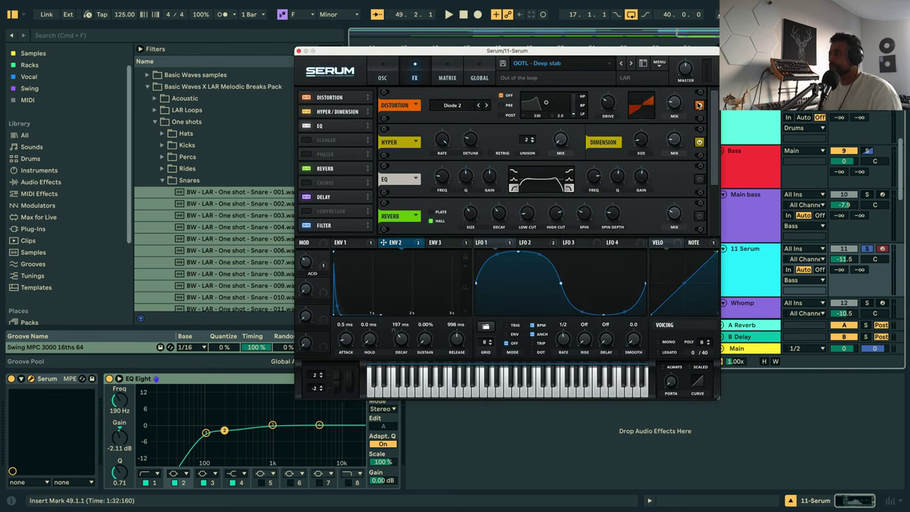
{"action": "key", "text": "space"}
{"action": "mouse_move", "coordinate": [676, 140]}
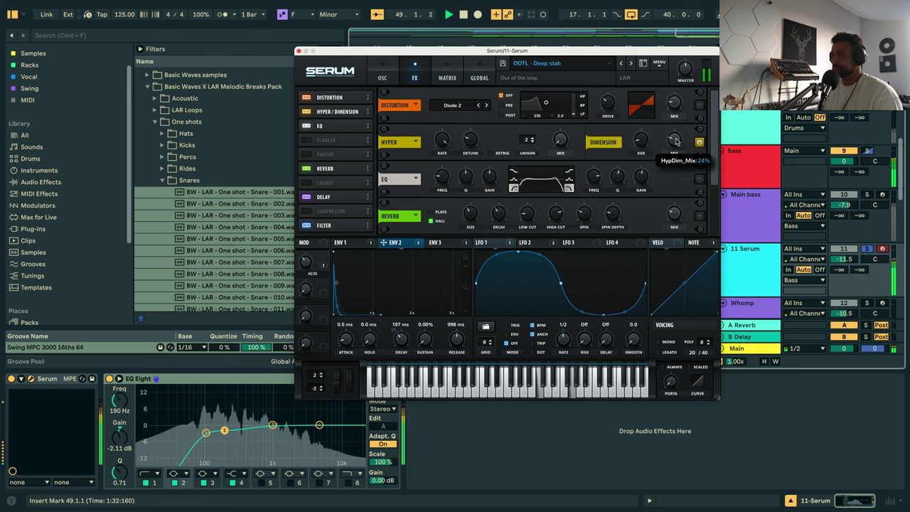
{"action": "left_click", "coordinate": [299, 52]}
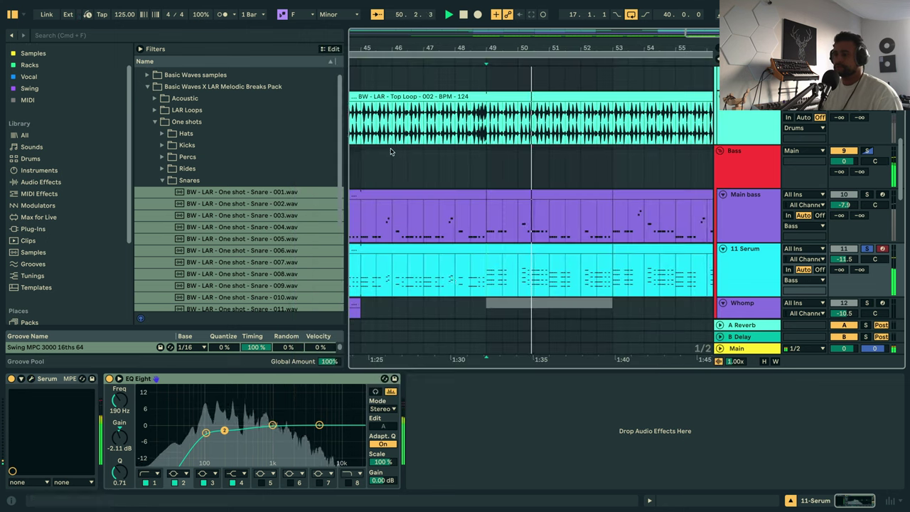
Check Serum's master volume, then raise the 11 Serum track's volume to -9.3 dB.
{"action": "left_click", "coordinate": [31, 378]}
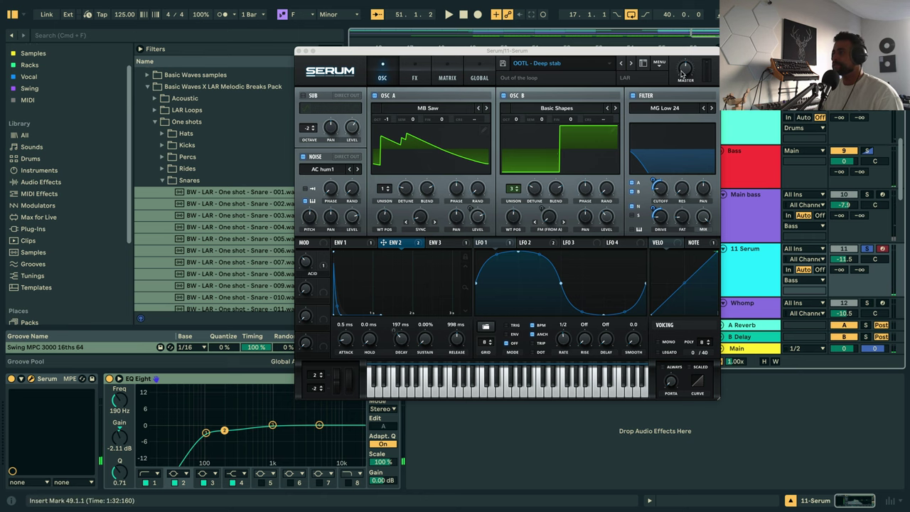
{"action": "mouse_move", "coordinate": [680, 88]}
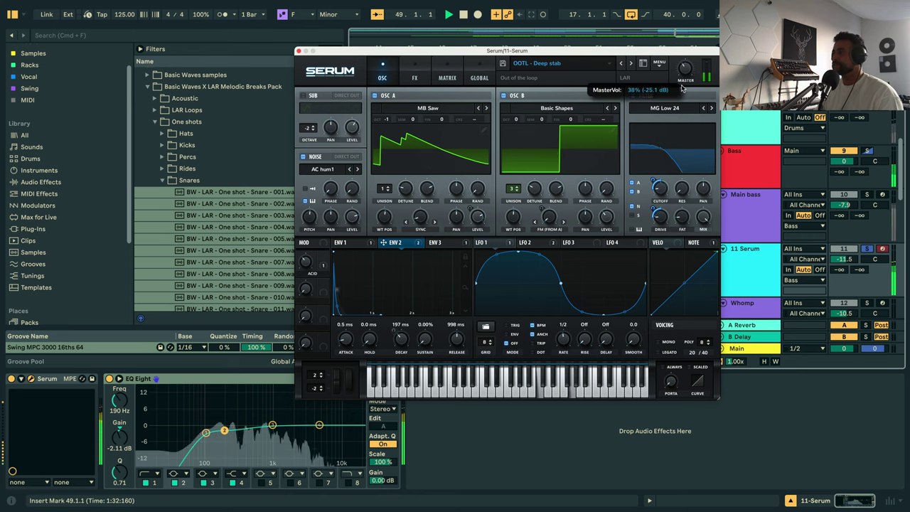
{"action": "left_click", "coordinate": [299, 51]}
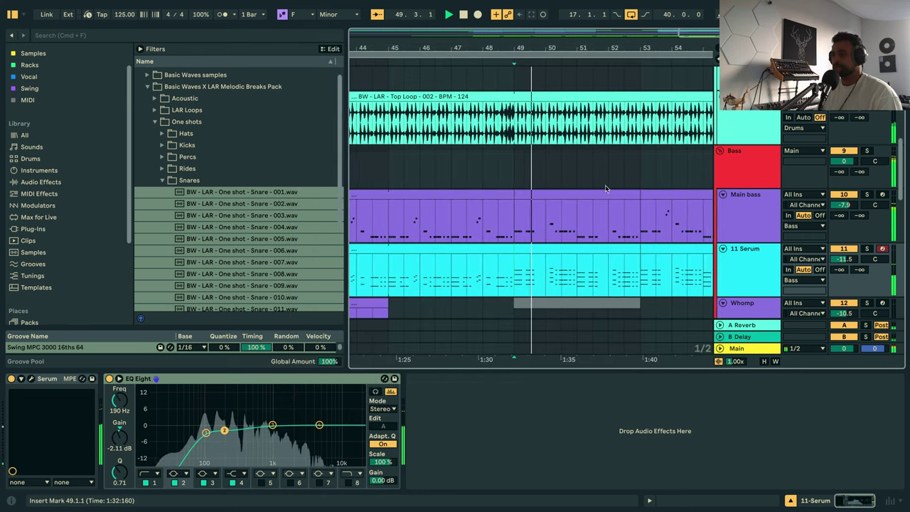
{"action": "left_click_drag", "start_coordinate": [841, 259], "coordinate": [841, 244]}
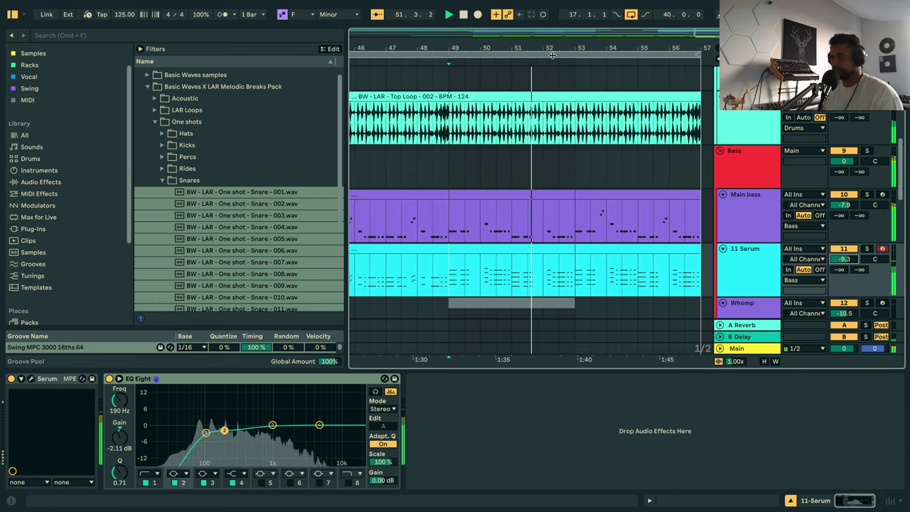
{"action": "left_click_drag", "start_coordinate": [554, 47], "coordinate": [530, 16]}
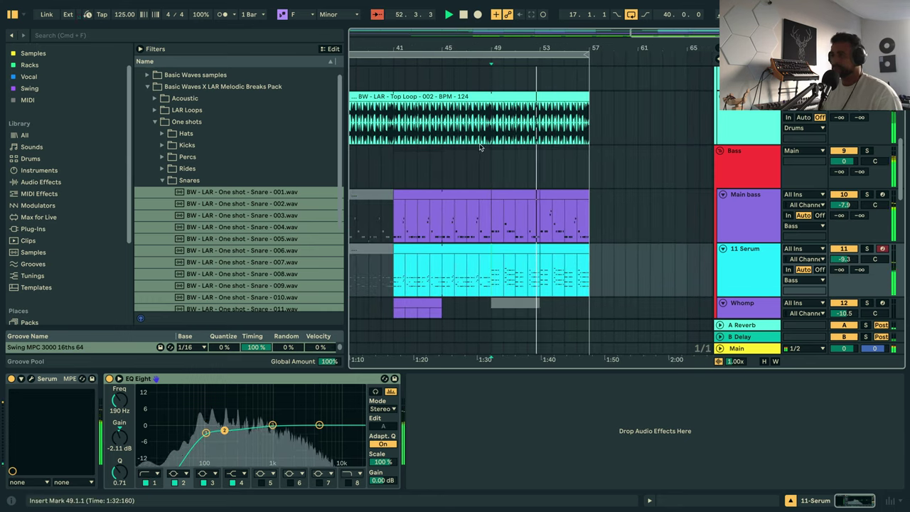
Copy the four-bar Whomp clip at bar 41 to bar 49, over the deactivated clip there.
{"action": "scroll", "coordinate": [498, 177], "scroll_direction": "down", "scroll_amount": 2}
{"action": "left_click", "coordinate": [415, 254]}
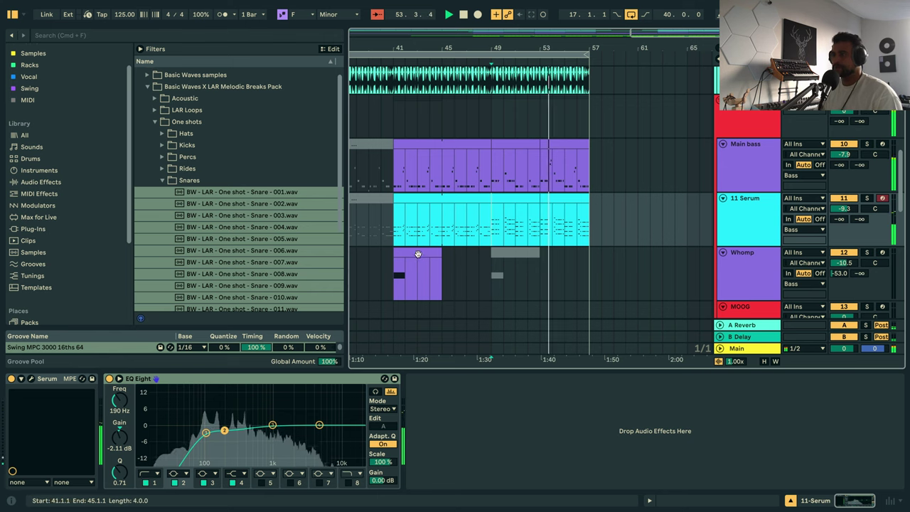
{"action": "key", "text": "space"}
{"action": "left_click_drag", "start_coordinate": [414, 254], "coordinate": [510, 255], "text": "alt"}
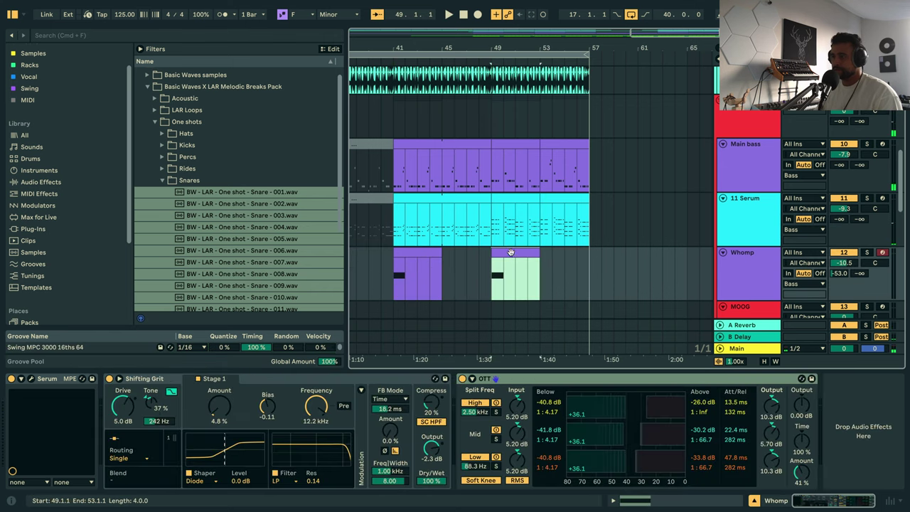
Transpose the note in the Whomp clip at bar 49 up to A♭2 and audition it.
{"action": "double_click", "coordinate": [508, 252]}
{"action": "left_click", "coordinate": [366, 297]}
{"action": "key", "text": "Up"}
{"action": "key", "text": "Up"}
{"action": "key", "text": "space"}
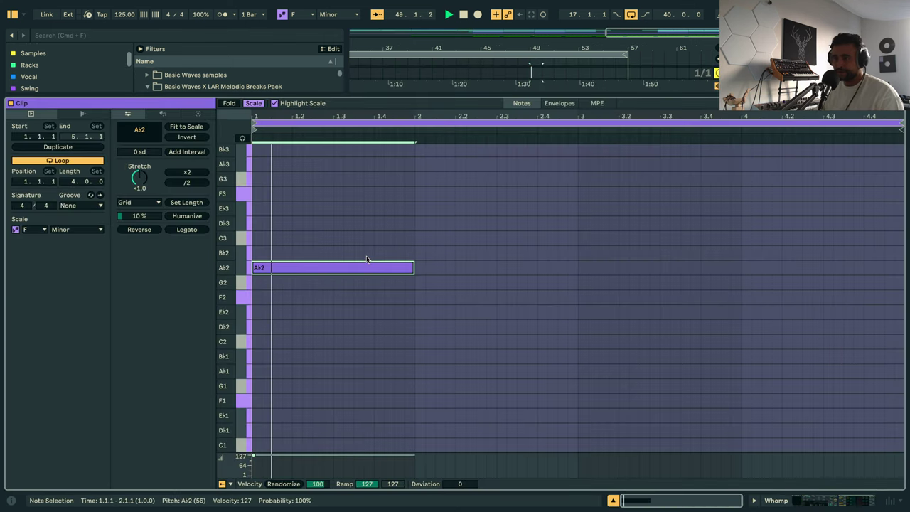
{"action": "key", "text": "shift+Tab"}
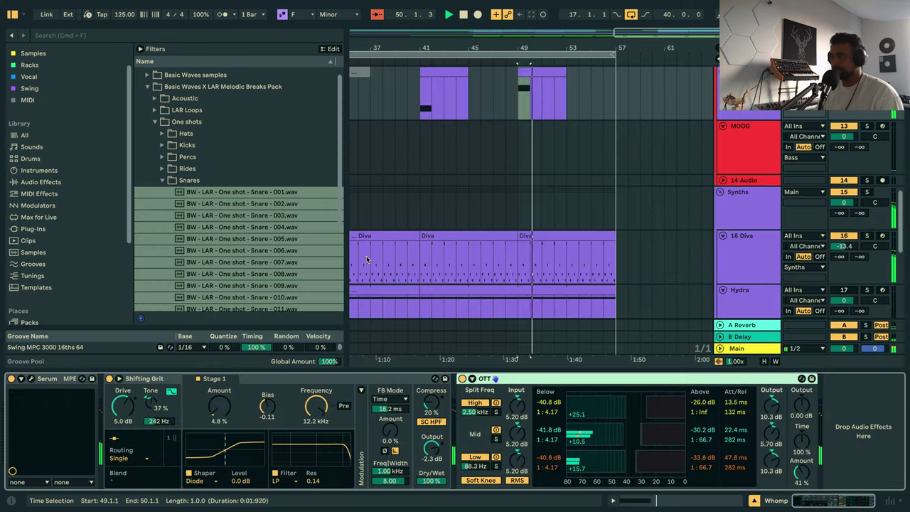
Copy the Whomp clip from bar 41 to bar 51 and play the section from bar 49.
{"action": "scroll", "coordinate": [548, 108], "scroll_direction": "up", "scroll_amount": 3}
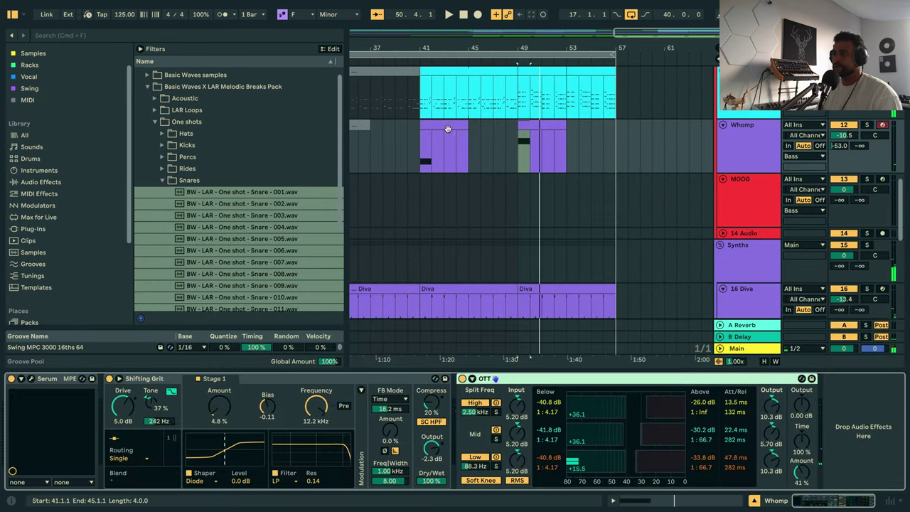
{"action": "key", "text": "space"}
{"action": "left_click_drag", "start_coordinate": [447, 128], "coordinate": [580, 144], "text": "alt"}
{"action": "key", "text": "super+shift+m"}
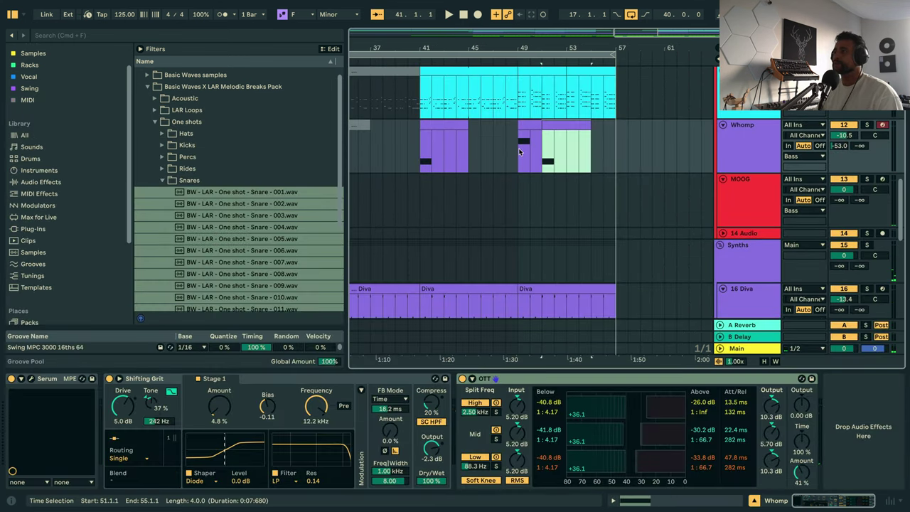
{"action": "left_click", "coordinate": [519, 152]}
{"action": "key", "text": "space"}
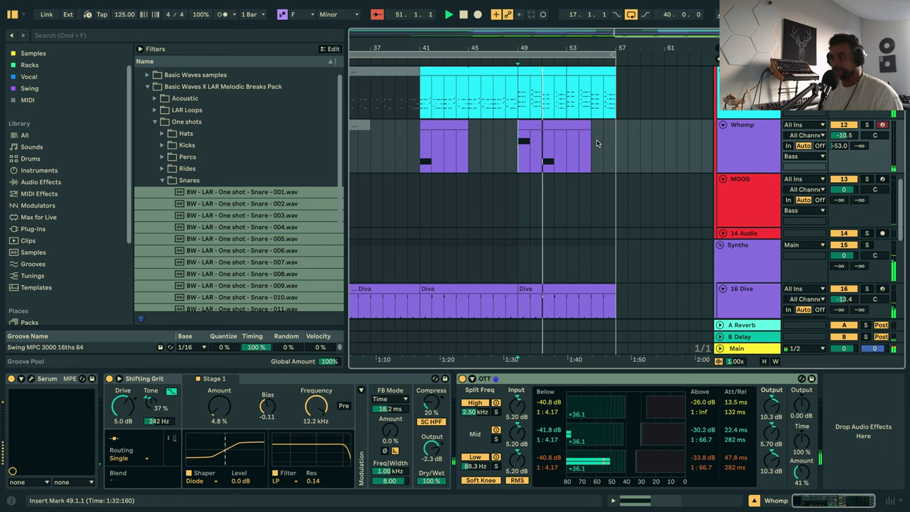
Trim the bar 51 Whomp clip to two bars and place a copy of the bar 49 clip at bar 53.
{"action": "mouse_move", "coordinate": [589, 126]}
{"action": "left_mouse_down"}
{"action": "mouse_move", "coordinate": [533, 128]}
{"action": "mouse_move", "coordinate": [581, 135]}
{"action": "left_mouse_up"}
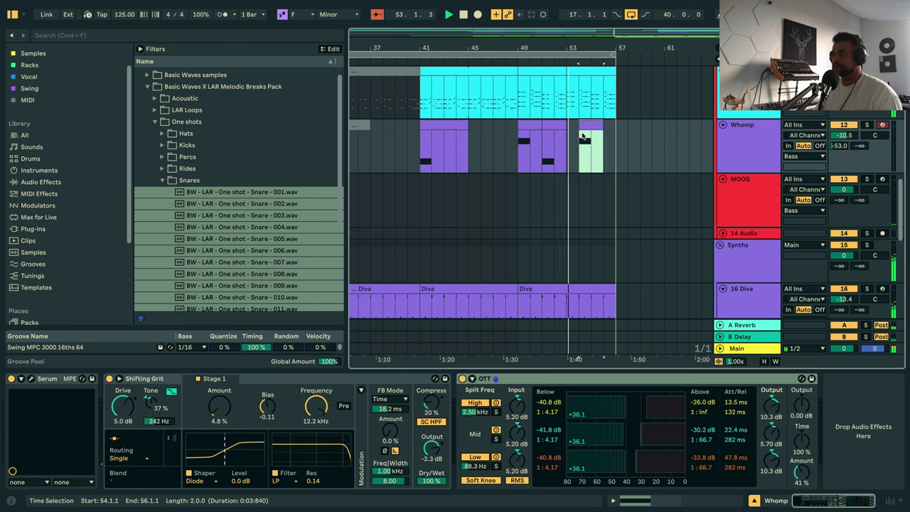
{"action": "key", "text": "Left"}
{"action": "key", "text": "space"}
{"action": "key", "text": "space"}
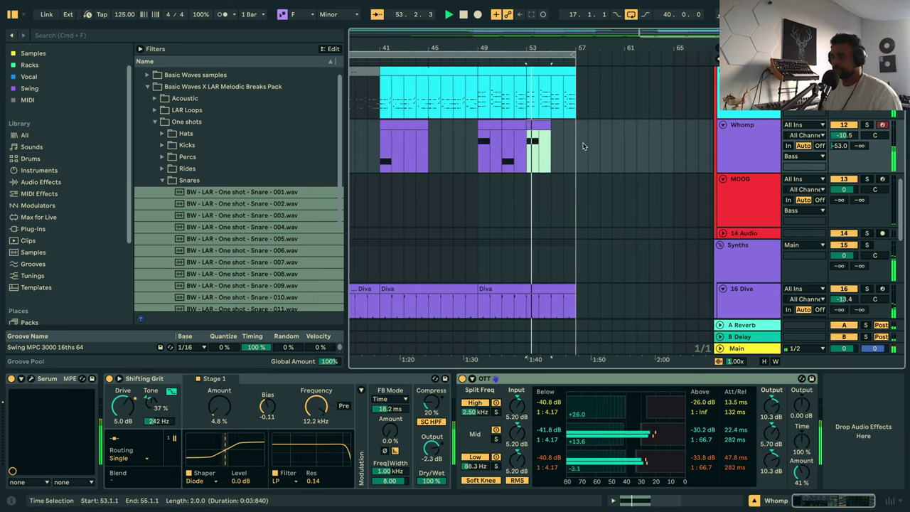
Copy the two-bar Whomp clip from bar 51 to bar 55 and play the bassline from bar 49.
{"action": "scroll", "coordinate": [583, 145], "scroll_direction": "up", "scroll_amount": 2}
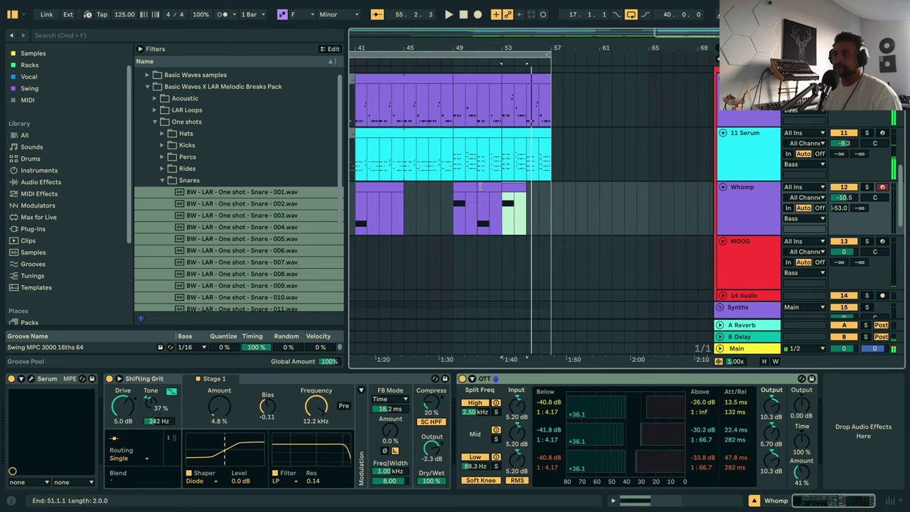
{"action": "left_click_drag", "start_coordinate": [479, 186], "coordinate": [539, 195]}
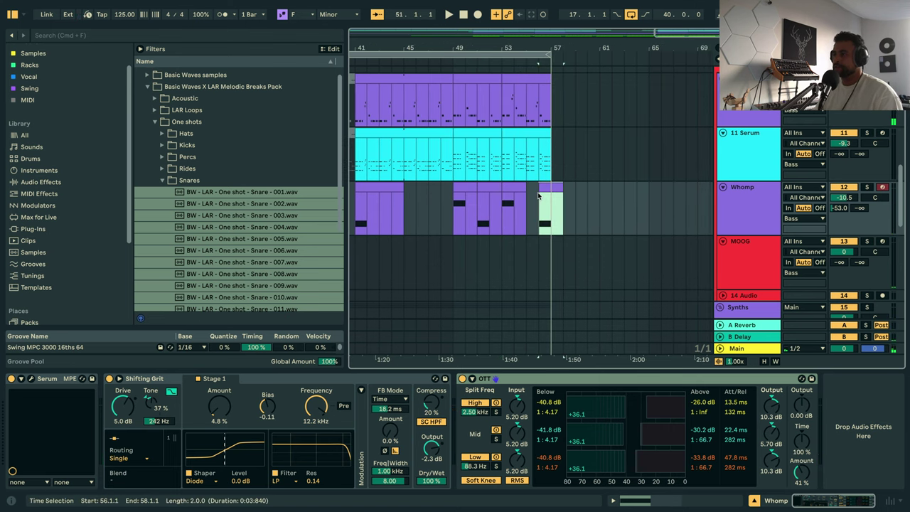
{"action": "key", "text": "Left"}
{"action": "left_click", "coordinate": [449, 192]}
{"action": "key", "text": "space"}
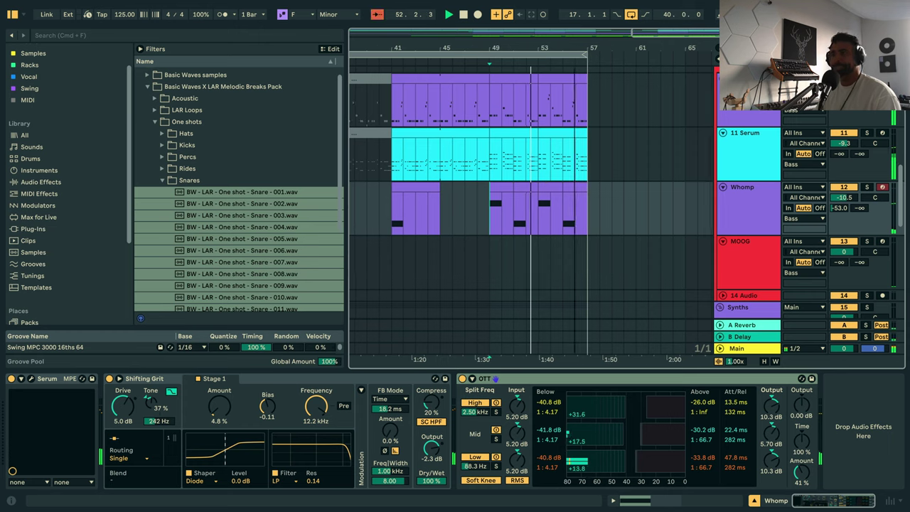
{"action": "left_click_drag", "start_coordinate": [574, 47], "coordinate": [572, 63]}
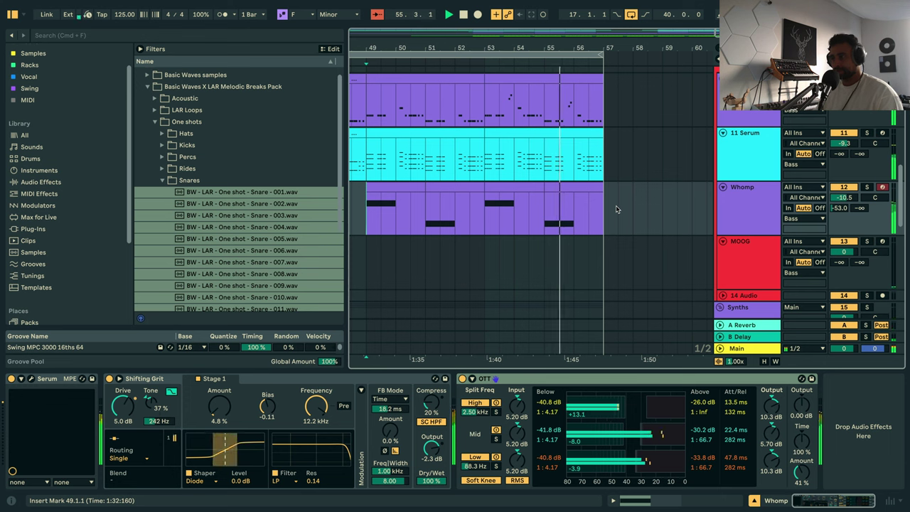
{"action": "key", "text": "minus"}
{"action": "key", "text": "minus"}
{"action": "key", "text": "minus"}
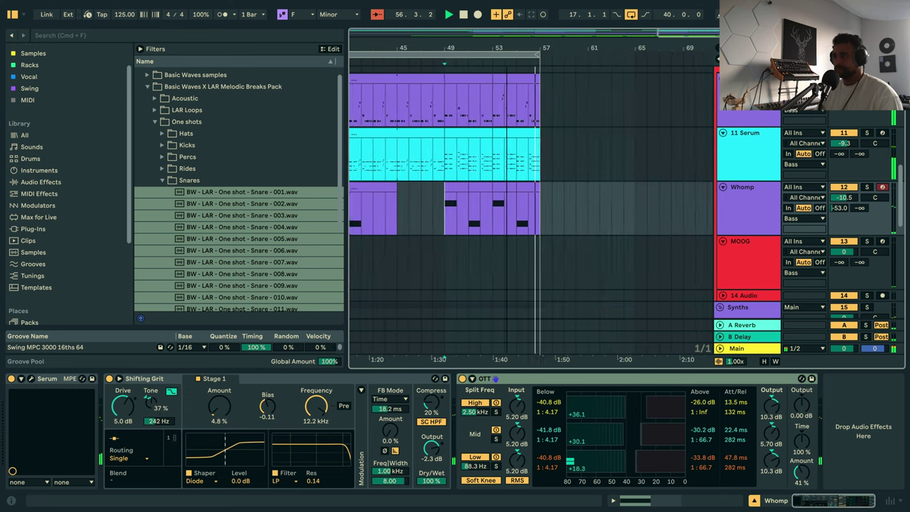
{"action": "scroll", "coordinate": [617, 189], "scroll_direction": "up", "scroll_amount": 2}
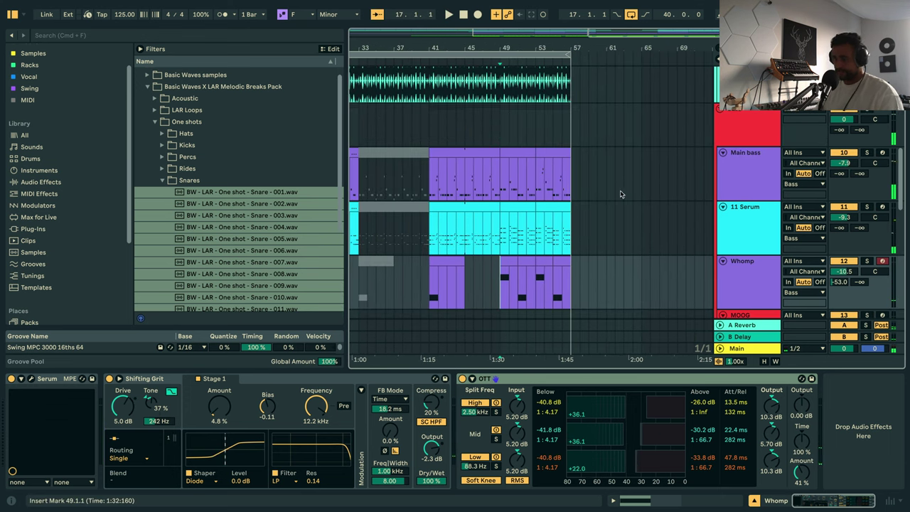
Save the Live Set as "BASIC GARAGE TINN" in the 2024 folder under PROJECTS.
{"action": "key", "text": "super+s"}
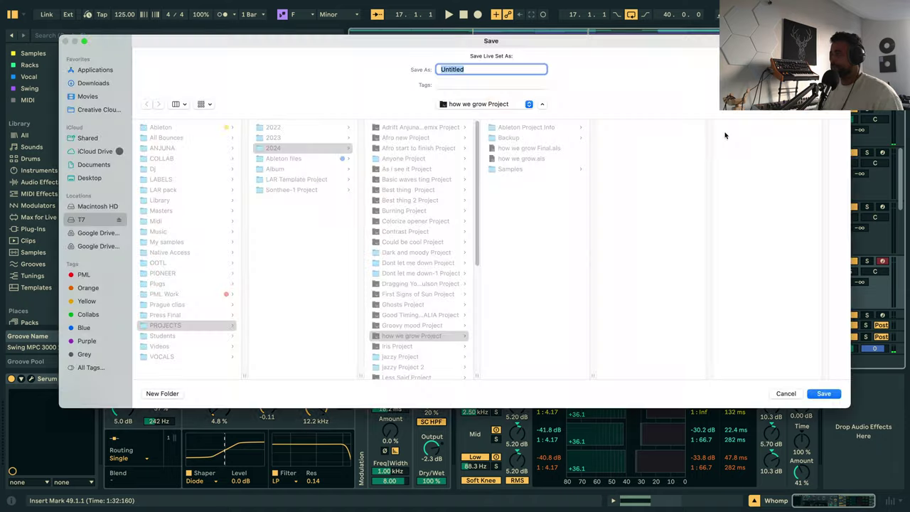
{"action": "left_click", "coordinate": [162, 328]}
{"action": "left_click", "coordinate": [274, 148]}
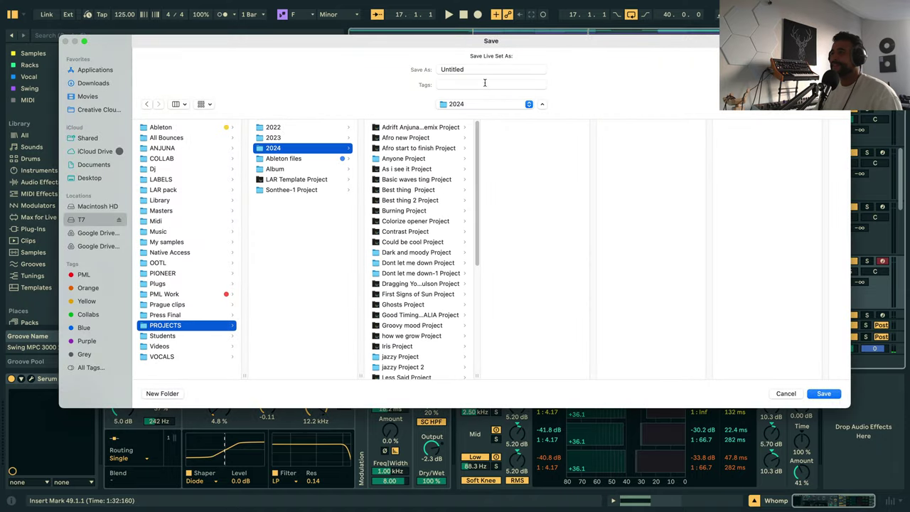
{"action": "double_click", "coordinate": [479, 69]}
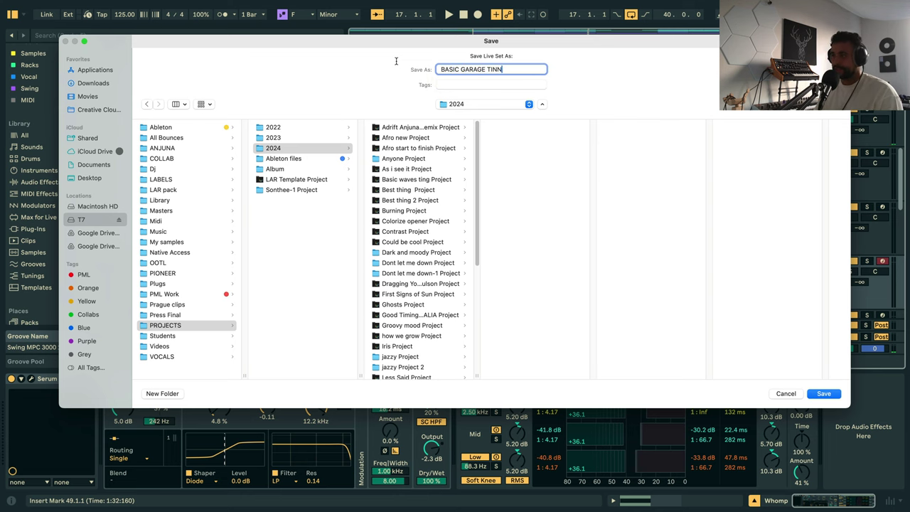
{"action": "key", "text": "Return"}
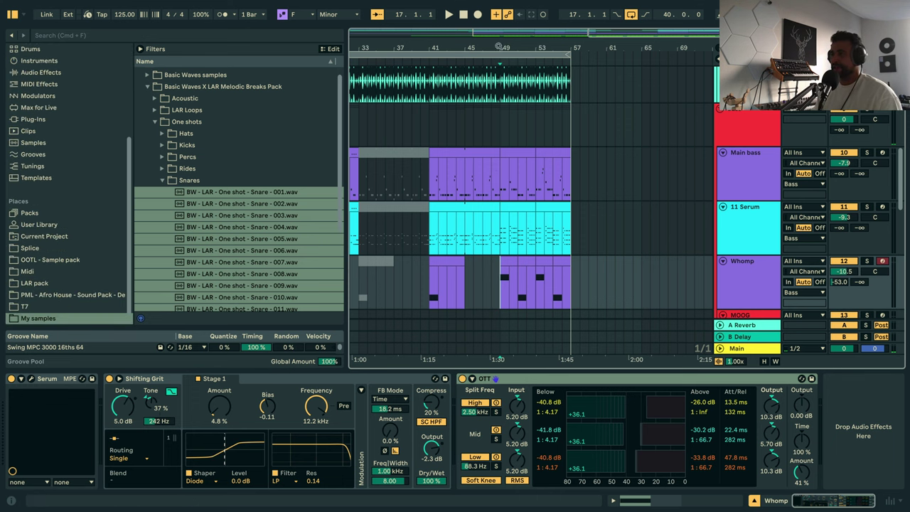
Collapse the Bass group and expand the Synths group to show its tracks.
{"action": "left_click_drag", "start_coordinate": [499, 46], "coordinate": [590, 46]}
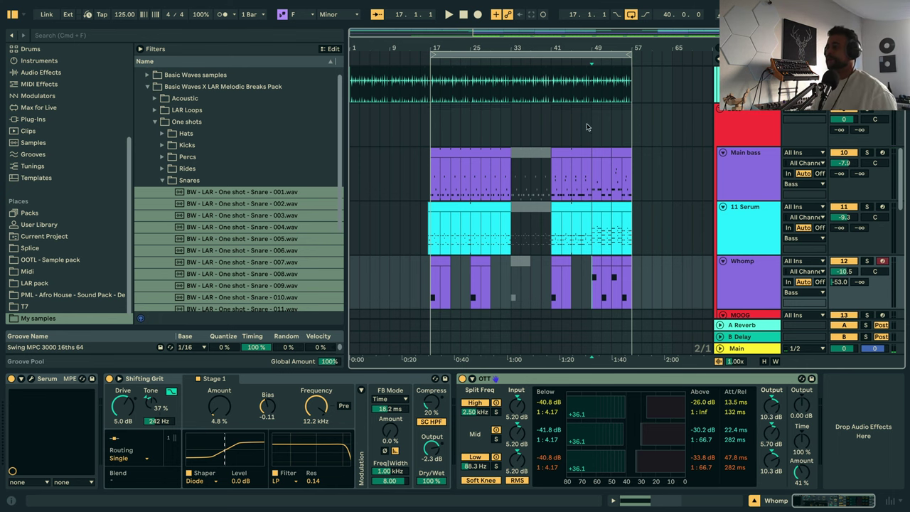
{"action": "scroll", "coordinate": [694, 185], "scroll_direction": "up", "scroll_amount": 2}
{"action": "left_click", "coordinate": [721, 184]}
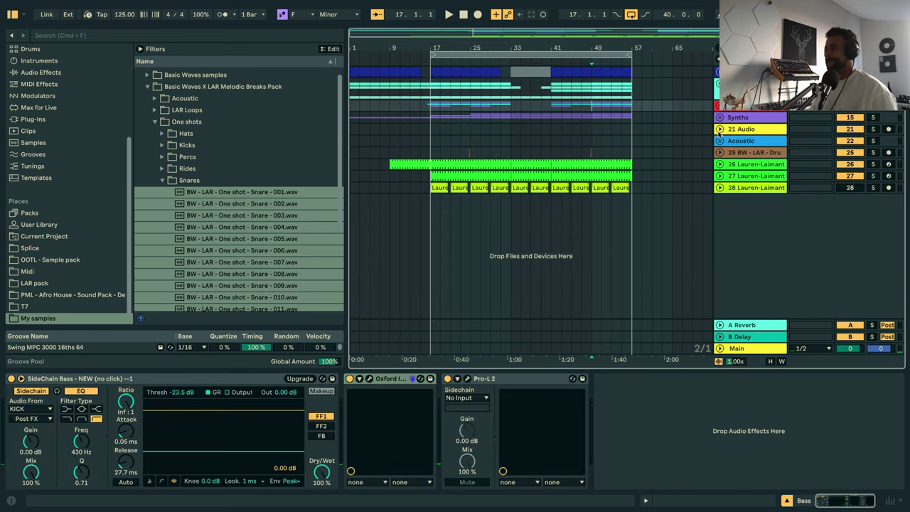
{"action": "left_click", "coordinate": [719, 118]}
{"action": "scroll", "coordinate": [540, 199], "scroll_direction": "down", "scroll_amount": 1}
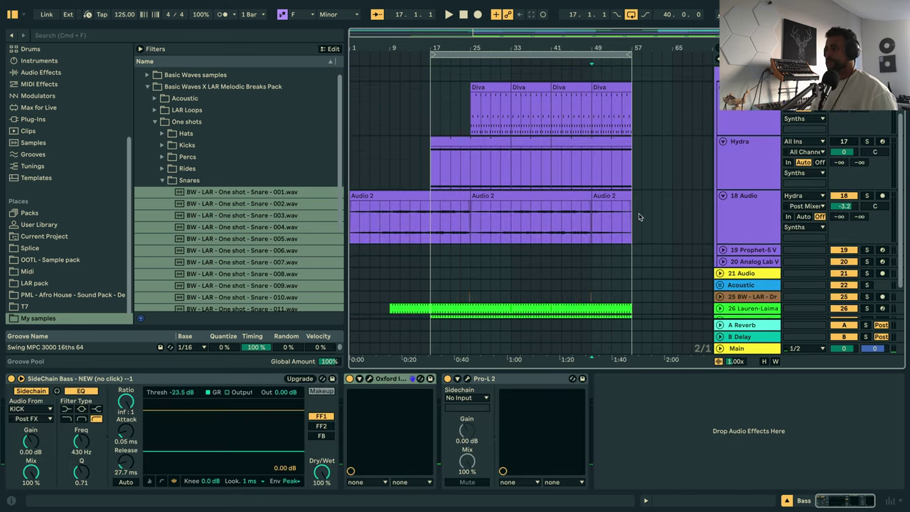
Copy the 24-bar Audio 2 clip at bar 25 on track 18 to bar 57 and play from there.
{"action": "left_click", "coordinate": [520, 196]}
{"action": "left_click_drag", "start_coordinate": [519, 196], "coordinate": [679, 196]}
{"action": "key", "text": "space"}
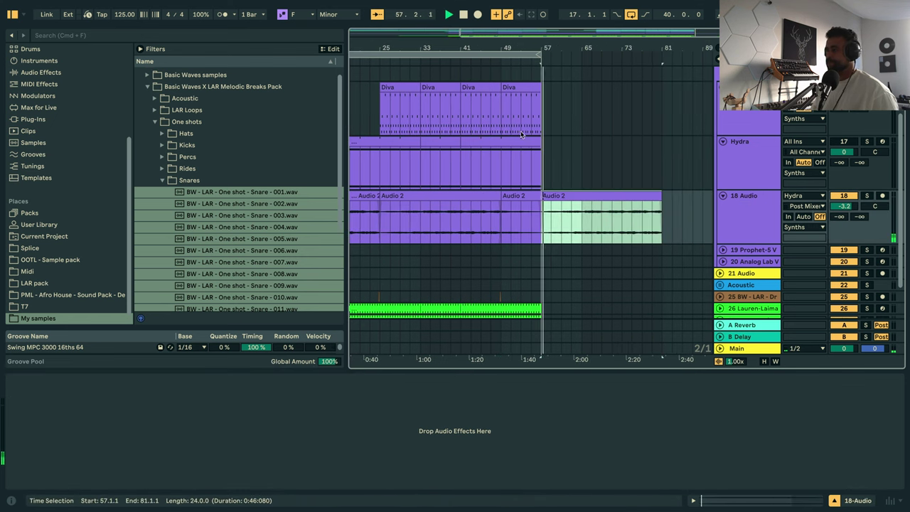
{"action": "scroll", "coordinate": [540, 235], "scroll_direction": "down", "scroll_amount": 2}
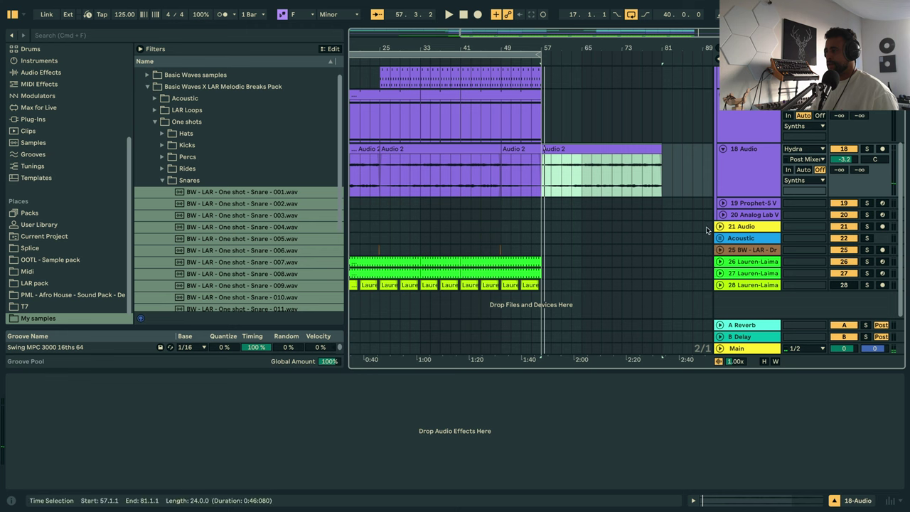
{"action": "scroll", "coordinate": [544, 71], "scroll_direction": "up", "scroll_amount": 4}
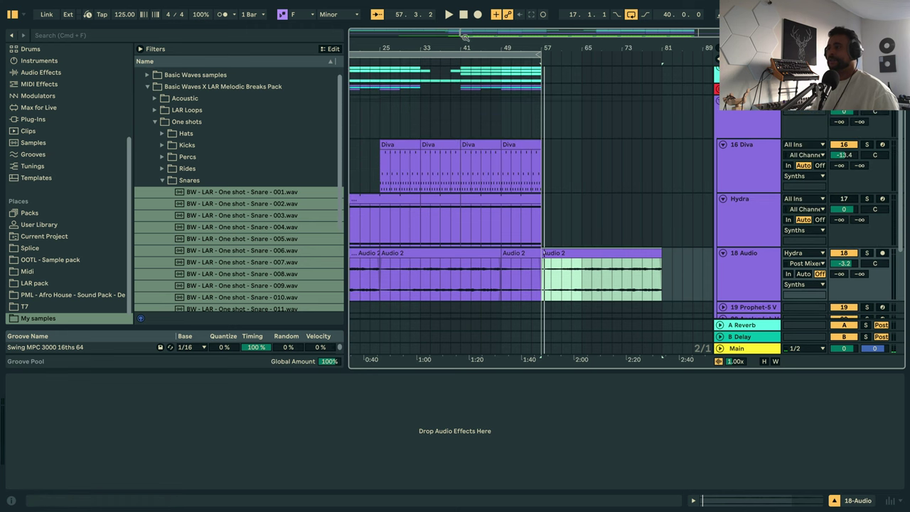
Play the arrangement briefly from bar 1 with the whole song in view.
{"action": "left_click_drag", "start_coordinate": [460, 32], "coordinate": [350, 32]}
{"action": "left_click", "coordinate": [351, 96]}
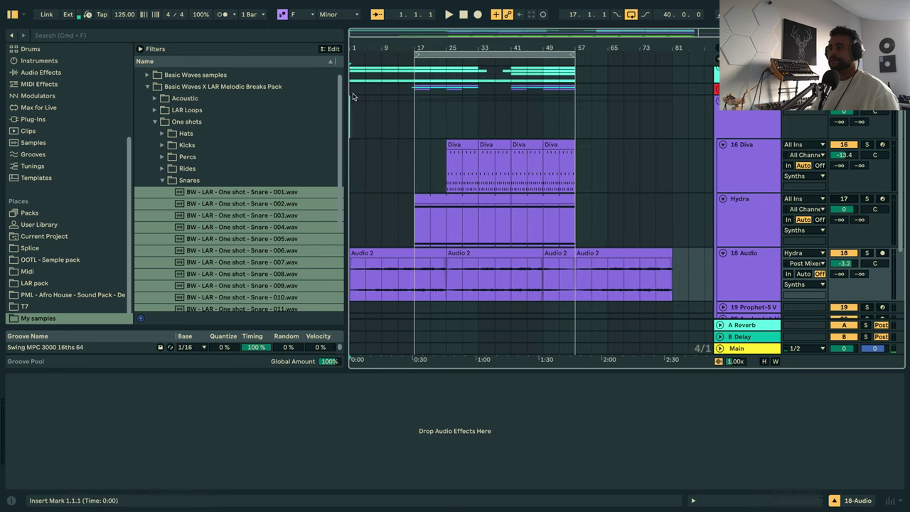
{"action": "key", "text": "space"}
{"action": "scroll", "coordinate": [640, 113], "scroll_direction": "up", "scroll_amount": 1}
{"action": "key", "text": "space"}
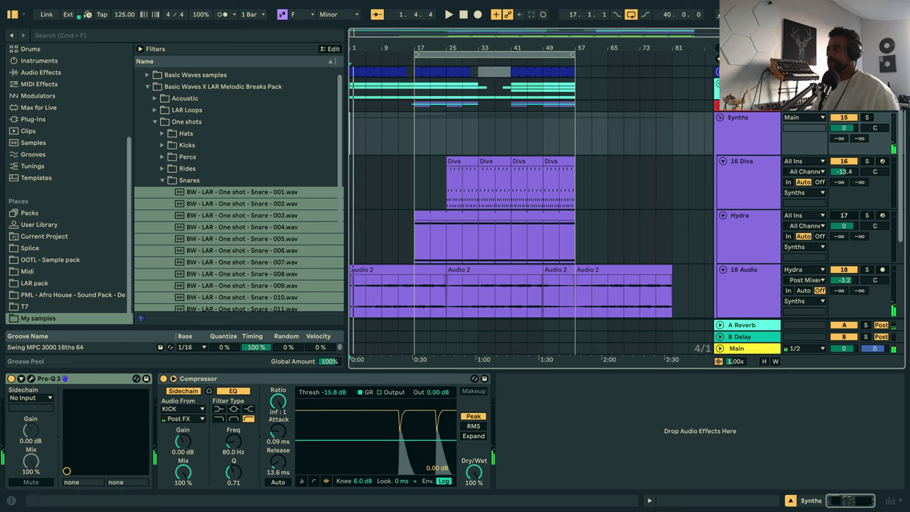
Search the whole library for "auto" and add Auto Filter as the first device on the Main track.
{"action": "left_click", "coordinate": [739, 72]}
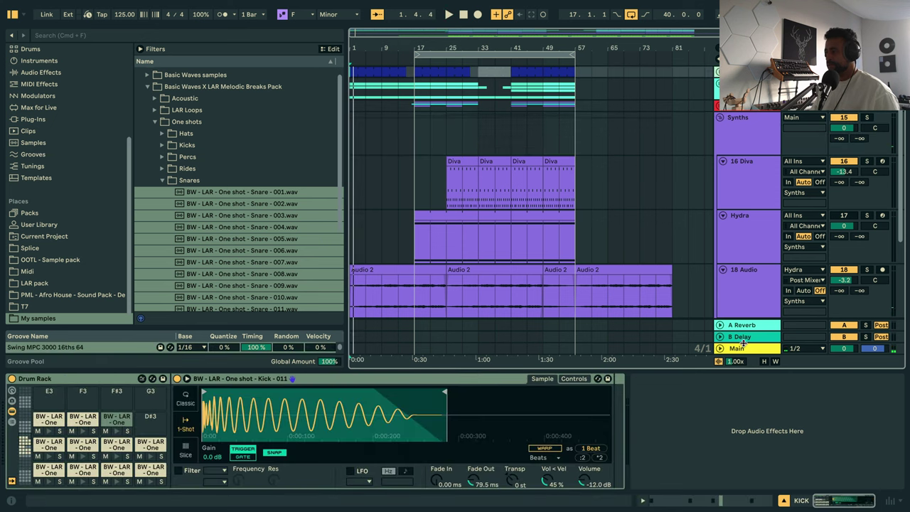
{"action": "left_click", "coordinate": [743, 344]}
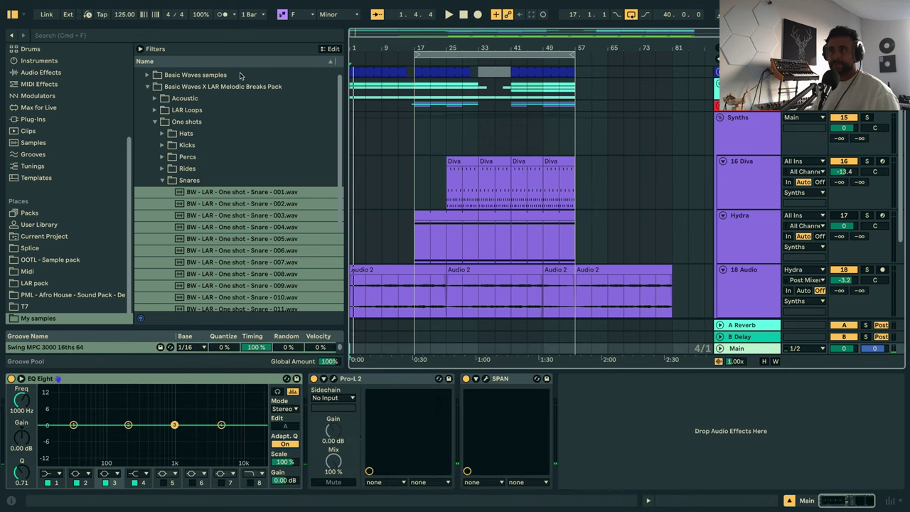
{"action": "left_click", "coordinate": [277, 34]}
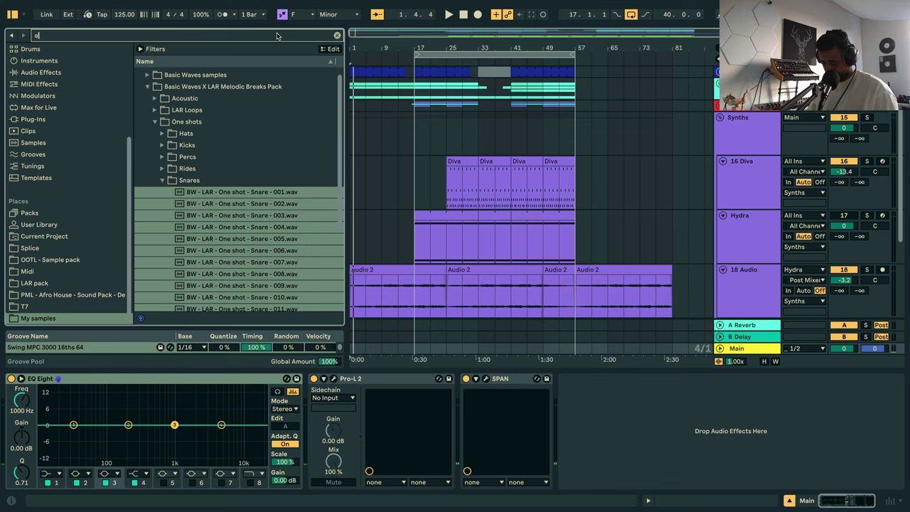
{"action": "type", "text": "uto"}
{"action": "scroll", "coordinate": [49, 124], "scroll_direction": "up", "scroll_amount": 3}
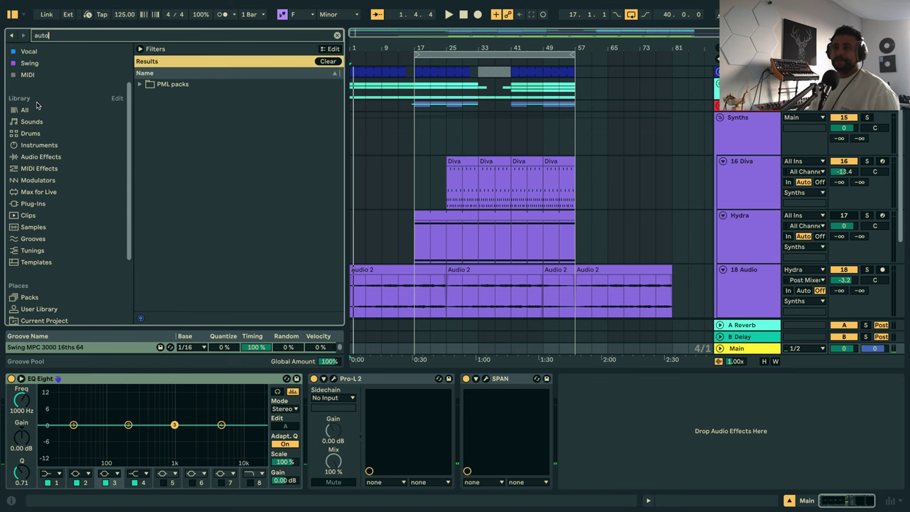
{"action": "left_click", "coordinate": [80, 111]}
{"action": "scroll", "coordinate": [173, 96], "scroll_direction": "down", "scroll_amount": 3}
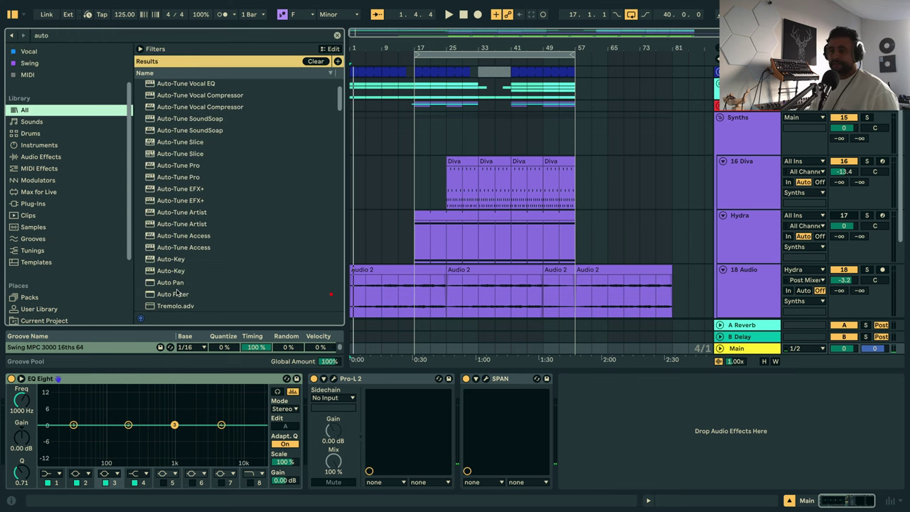
{"action": "left_click_drag", "start_coordinate": [173, 294], "coordinate": [40, 424]}
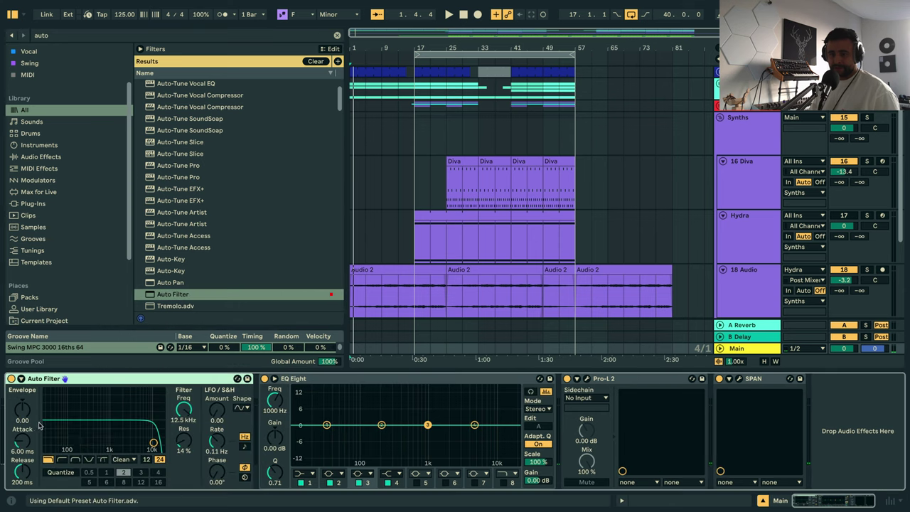
Set the Auto Filter to high-pass at 26.0 Hz and show its frequency automation on the unfolded Main track.
{"action": "left_click", "coordinate": [62, 460]}
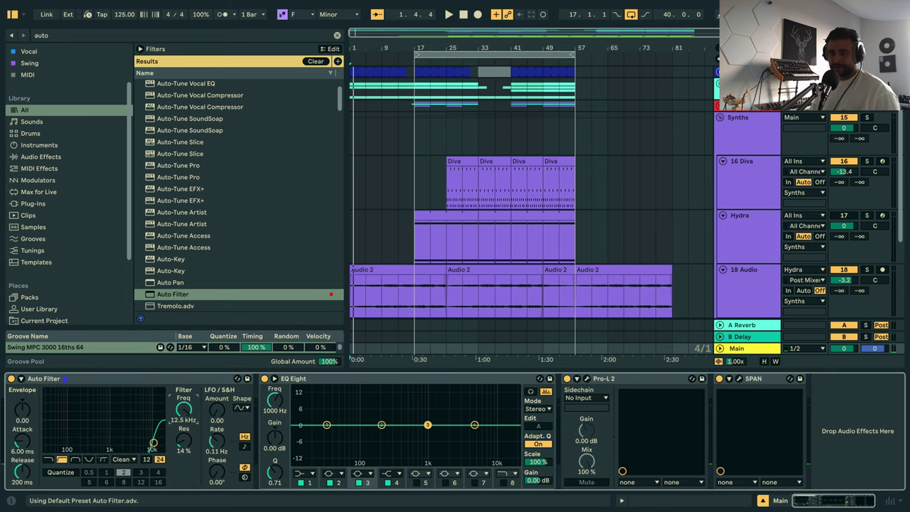
{"action": "scroll", "coordinate": [681, 137], "scroll_direction": "up", "scroll_amount": 2}
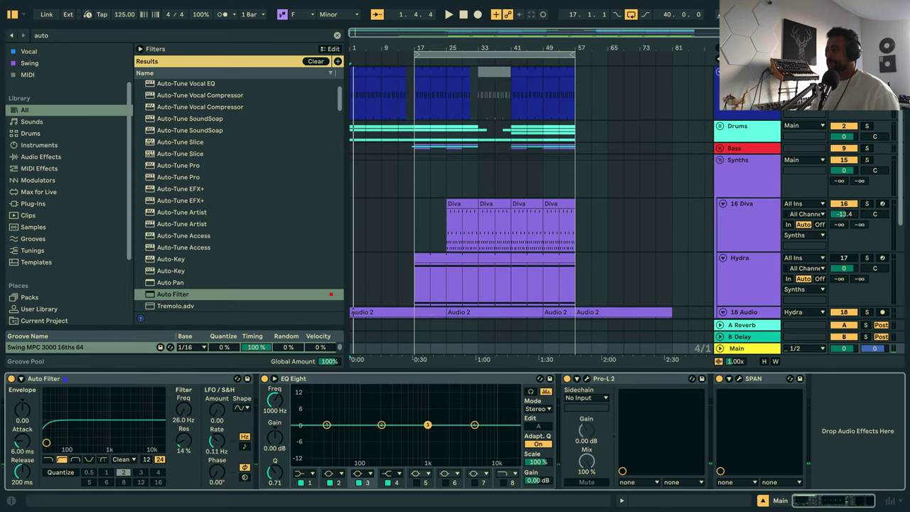
{"action": "left_click", "coordinate": [682, 137]}
{"action": "left_click", "coordinate": [757, 348]}
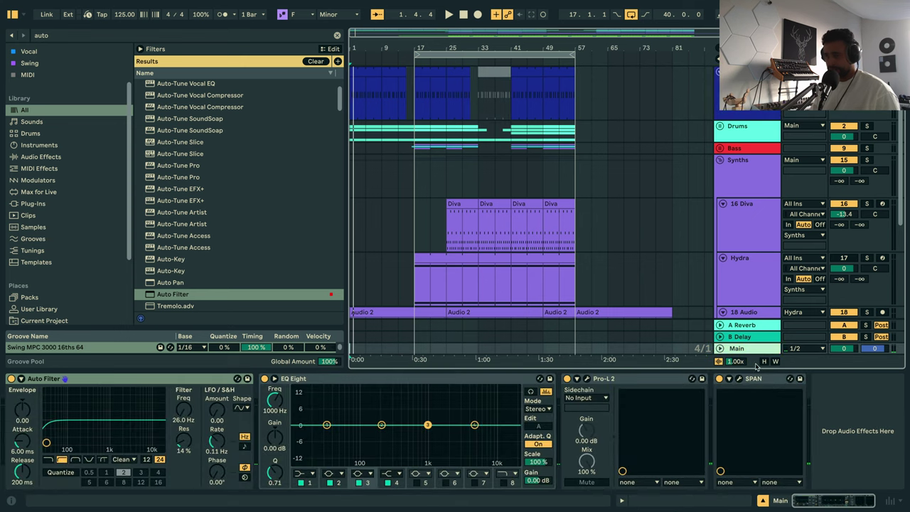
{"action": "left_click", "coordinate": [653, 392]}
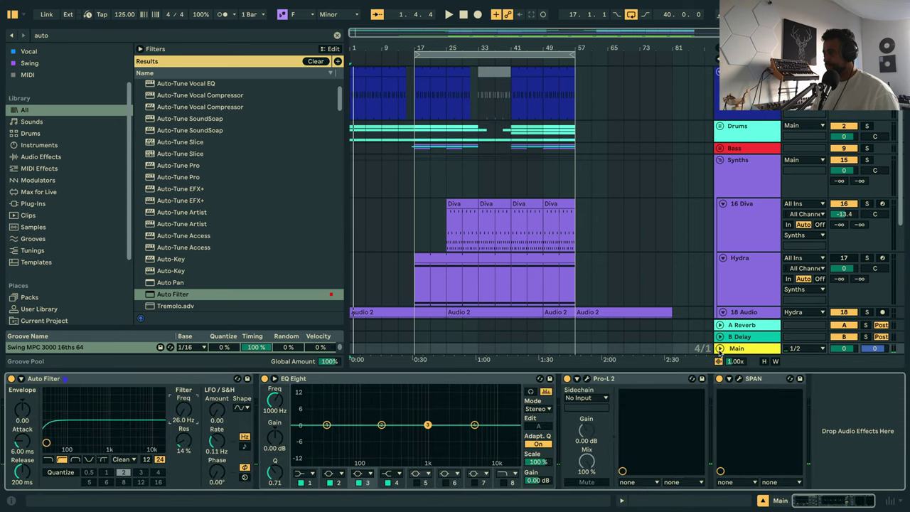
{"action": "left_click", "coordinate": [719, 349]}
{"action": "key", "text": "a"}
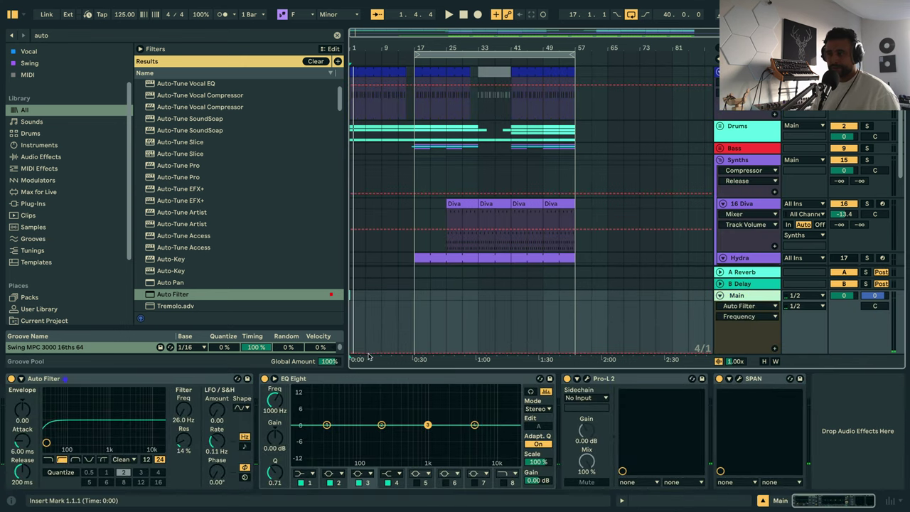
Automate the Main track's filter frequency at 108 Hz until bar 17, dropping to 28.1 Hz there, and play the intro.
{"action": "left_click", "coordinate": [369, 352]}
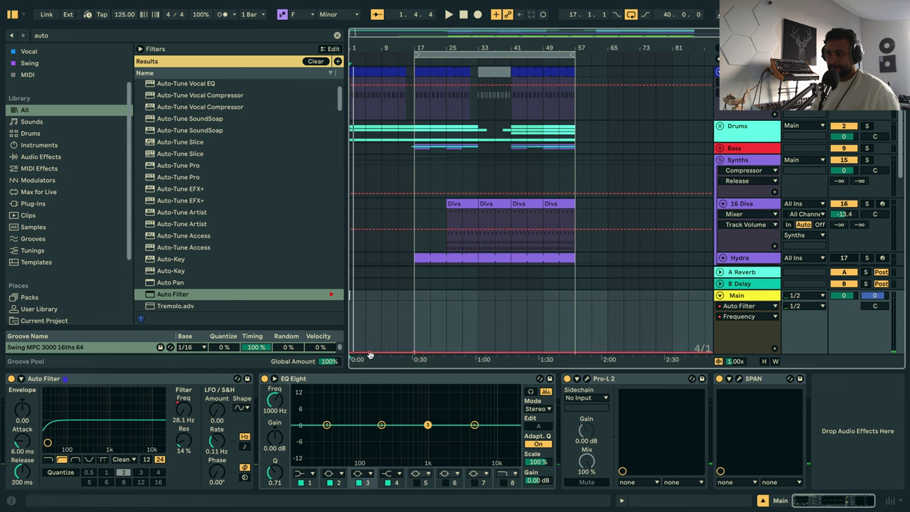
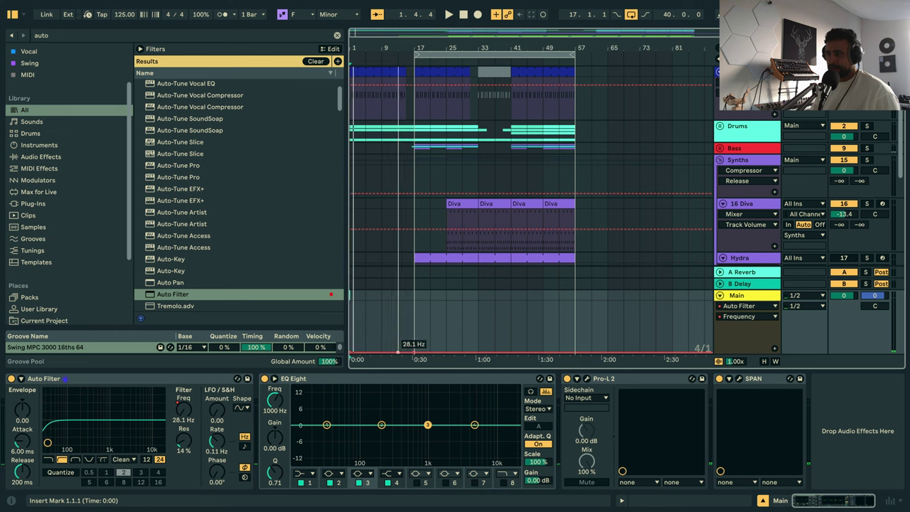
{"action": "left_click_drag", "start_coordinate": [414, 354], "coordinate": [414, 349]}
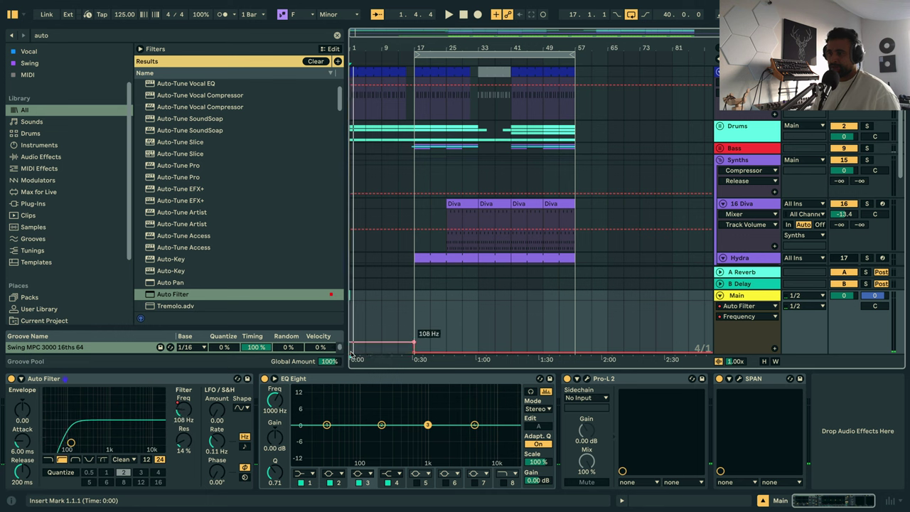
{"action": "key", "text": "space"}
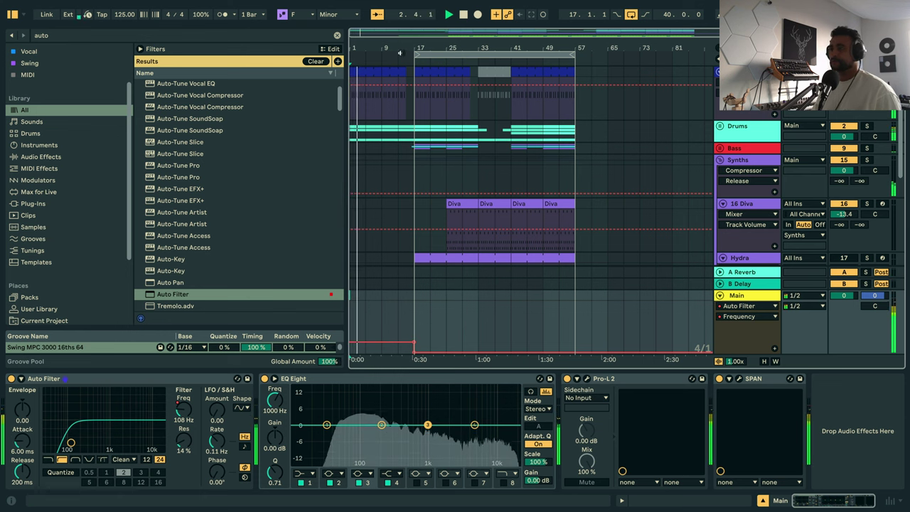
Hide the automation, collapse the Synths group and insert a new audio track below track 28.
{"action": "key", "text": "a"}
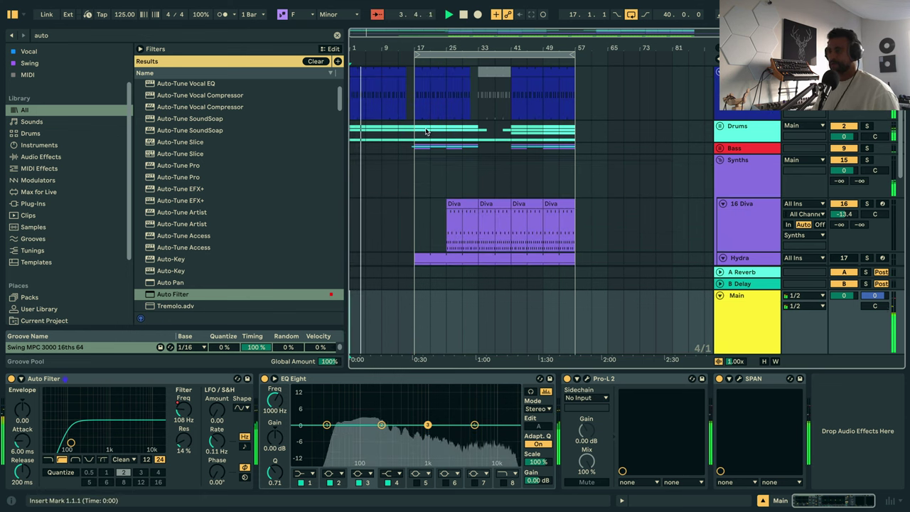
{"action": "left_click", "coordinate": [719, 160]}
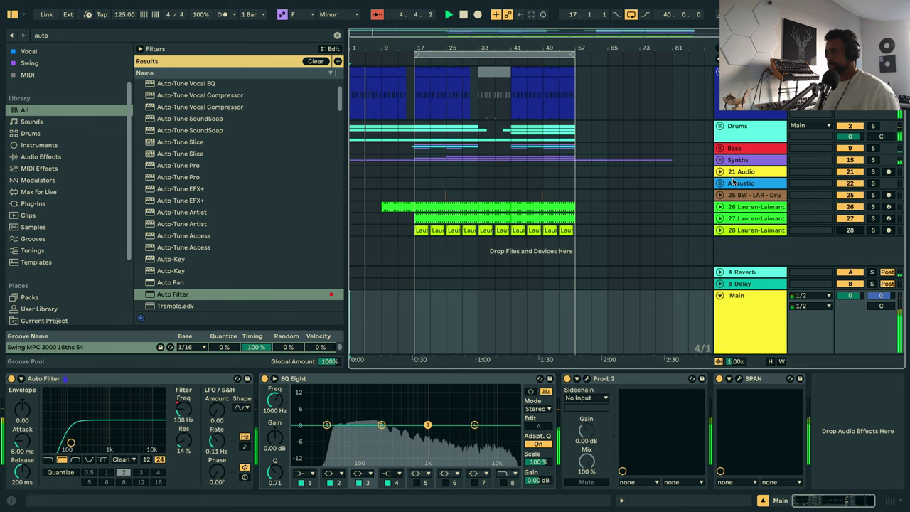
{"action": "left_click", "coordinate": [741, 231]}
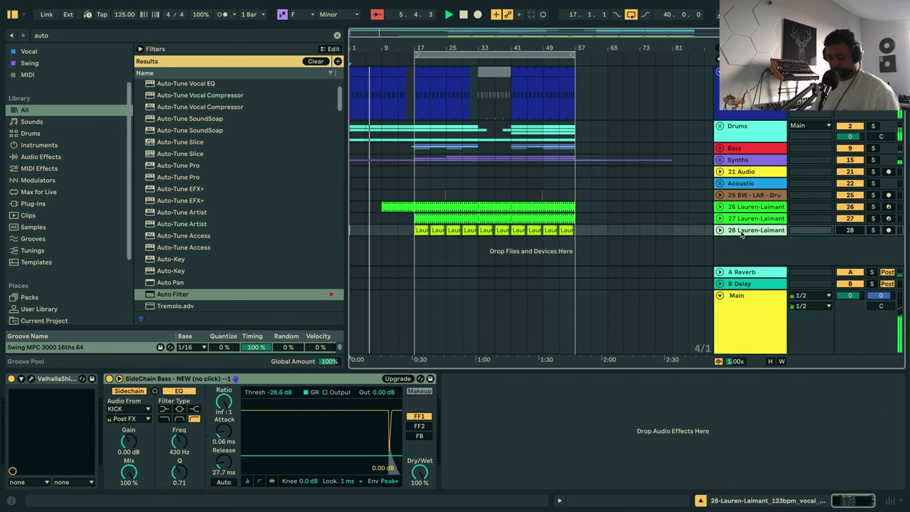
{"action": "key", "text": "ctrl+t"}
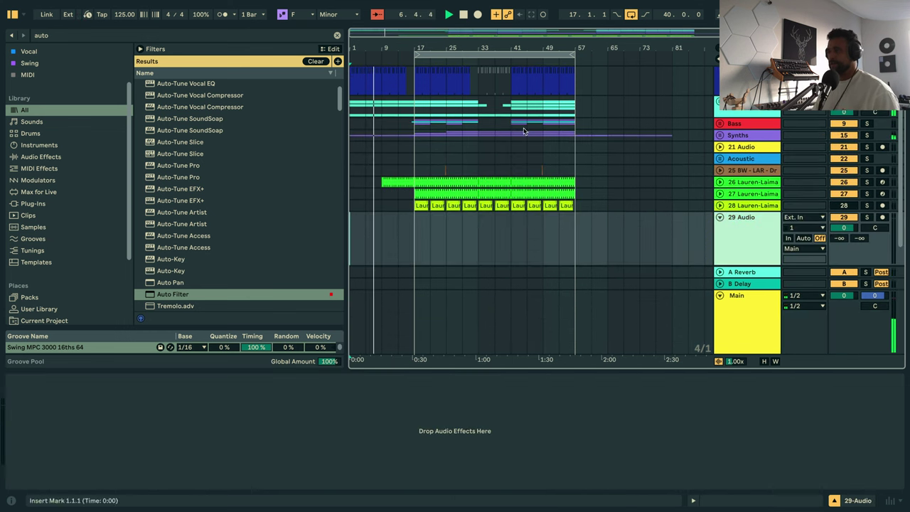
Search the library for "fmin" and audition the RONIIT vocal samples and the RKU_SBM_126 songstarter over the playing intro.
{"action": "left_click", "coordinate": [337, 35]}
{"action": "type", "text": "fmi"}
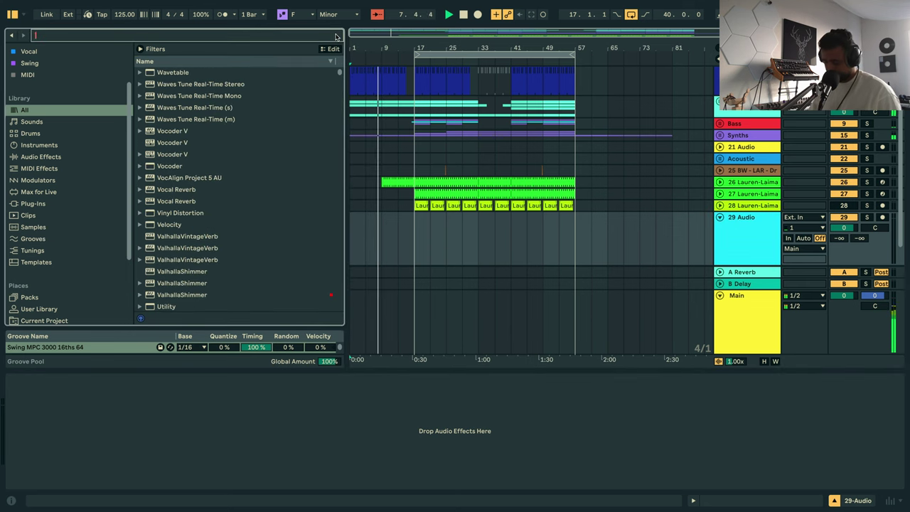
{"action": "type", "text": "n"}
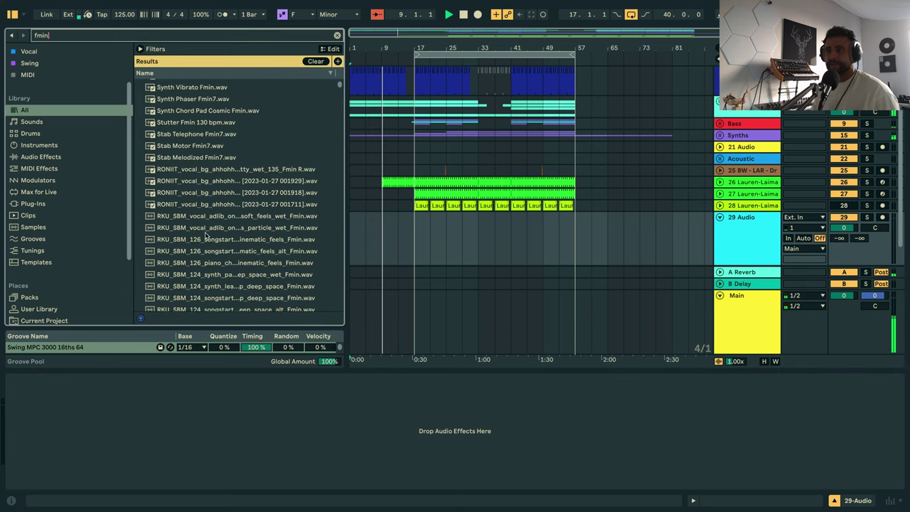
{"action": "left_click", "coordinate": [204, 171]}
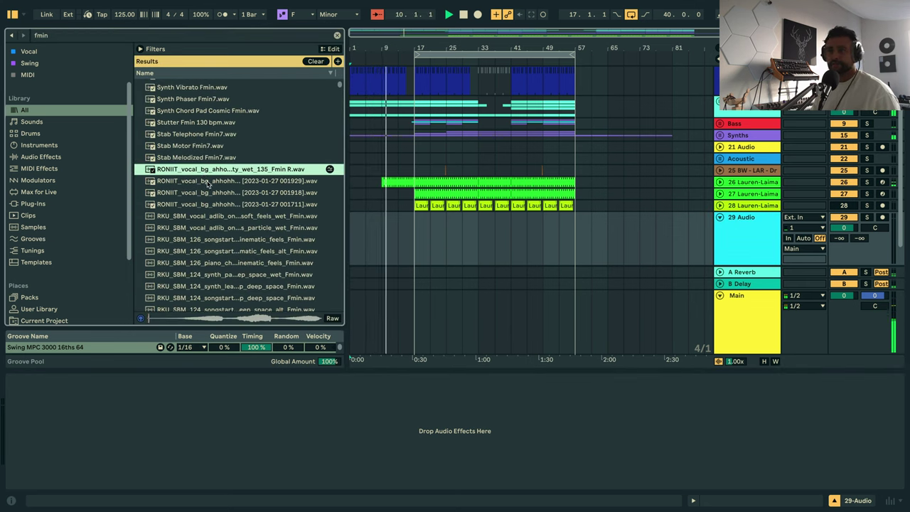
{"action": "left_click", "coordinate": [201, 186]}
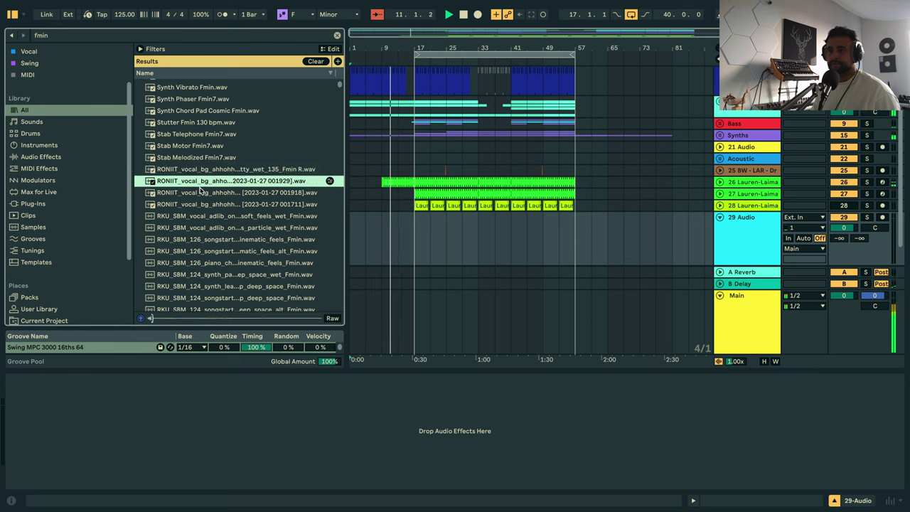
{"action": "left_click", "coordinate": [201, 205]}
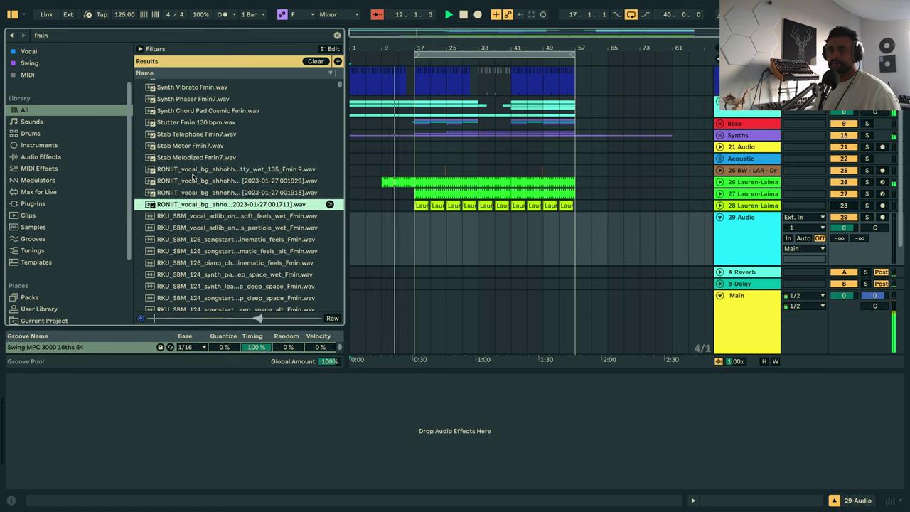
{"action": "left_click", "coordinate": [202, 240]}
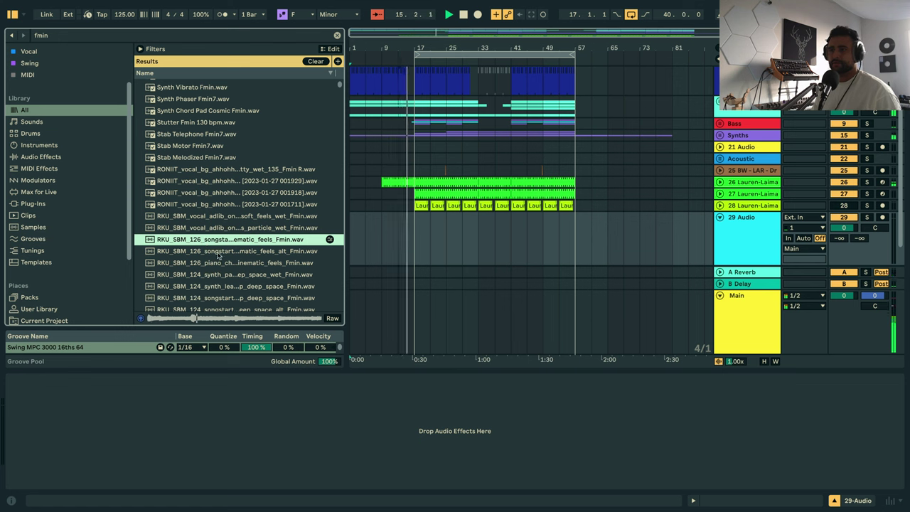
Stop the song, audition the RKU_SBM_124 synth and RKU_SBM_80 atmosphere vocal samples, and place the insert marker at bar 9 on track 29.
{"action": "left_click", "coordinate": [499, 238]}
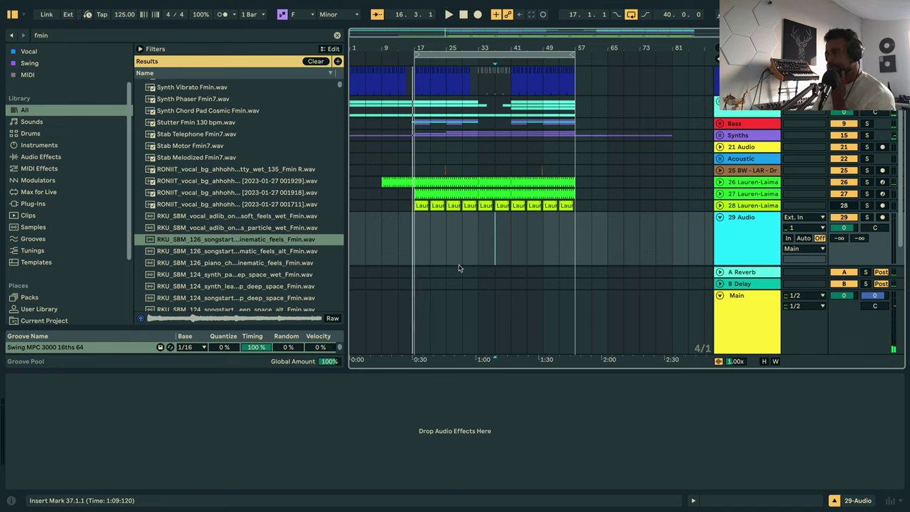
{"action": "scroll", "coordinate": [459, 266], "scroll_direction": "down", "scroll_amount": 1}
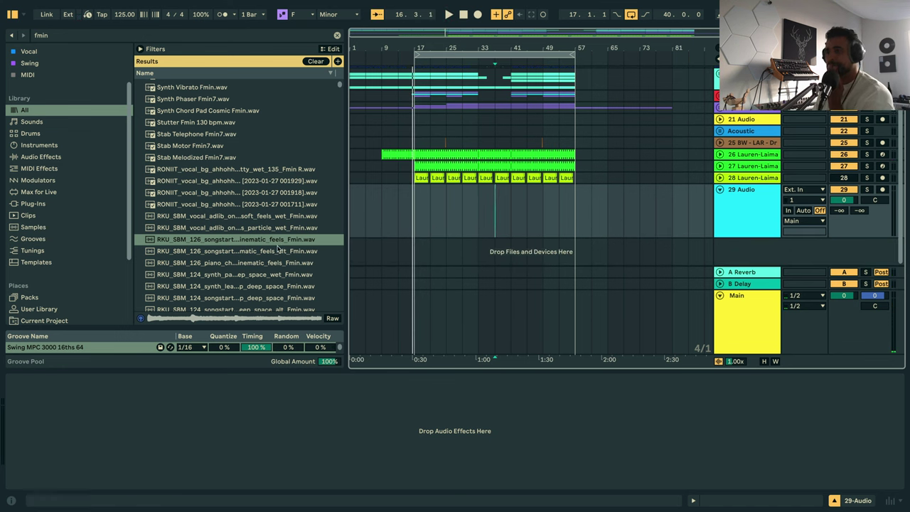
{"action": "left_click", "coordinate": [224, 276]}
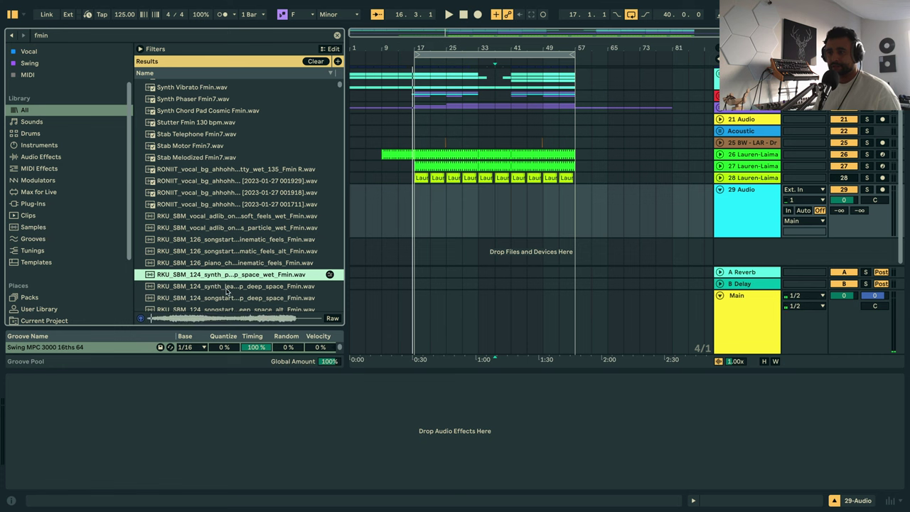
{"action": "left_click", "coordinate": [227, 287]}
{"action": "scroll", "coordinate": [227, 288], "scroll_direction": "down", "scroll_amount": 1}
{"action": "left_click", "coordinate": [228, 287]}
{"action": "scroll", "coordinate": [231, 290], "scroll_direction": "down", "scroll_amount": 2}
{"action": "left_click", "coordinate": [228, 276]}
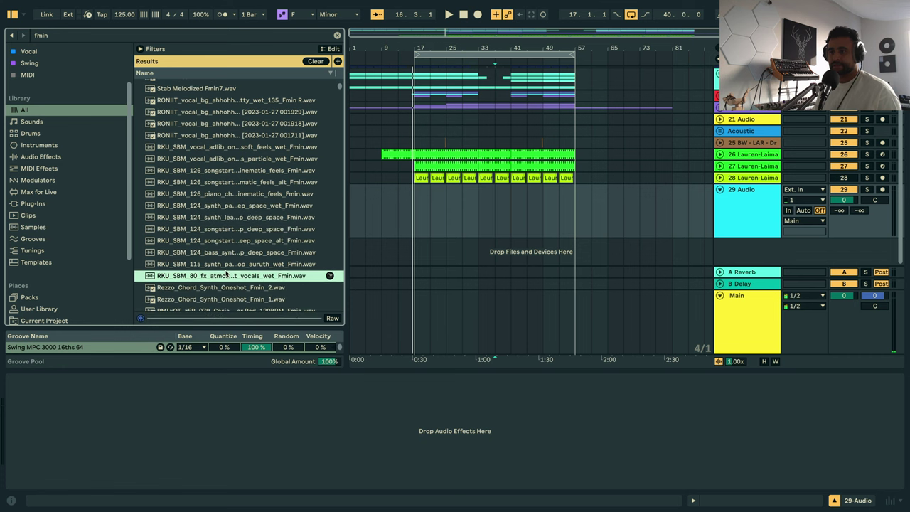
{"action": "scroll", "coordinate": [222, 270], "scroll_direction": "down", "scroll_amount": 1}
{"action": "left_click", "coordinate": [350, 211]}
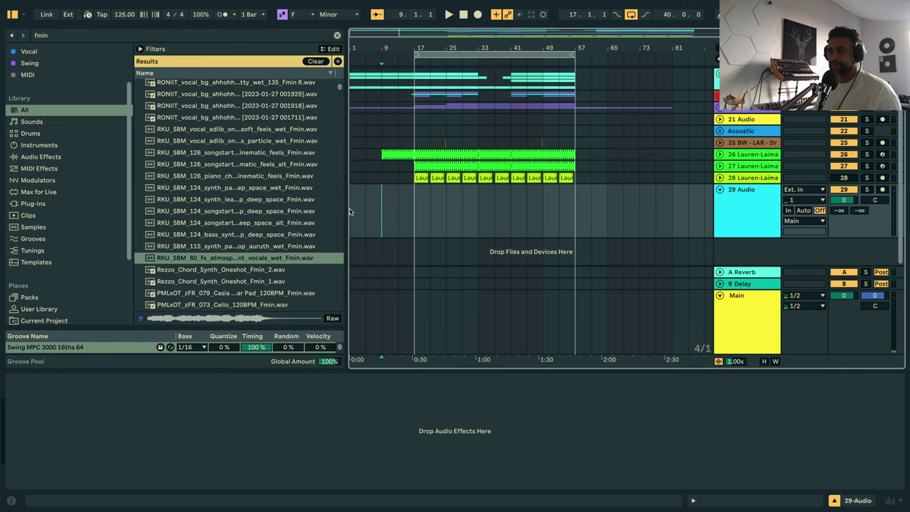
Place the RKU_SBM_80 atmosphere vocal sample at bar 1 on track 29 during playback and lower the track's volume to -27.8 dB.
{"action": "key", "text": "space"}
{"action": "left_click", "coordinate": [237, 258]}
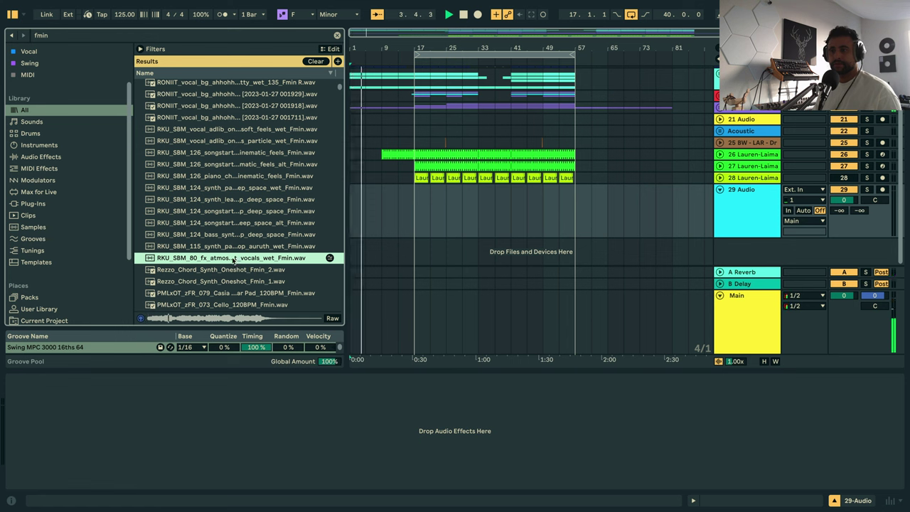
{"action": "left_click_drag", "start_coordinate": [233, 260], "coordinate": [354, 206]}
{"action": "left_click_drag", "start_coordinate": [843, 200], "coordinate": [844, 227]}
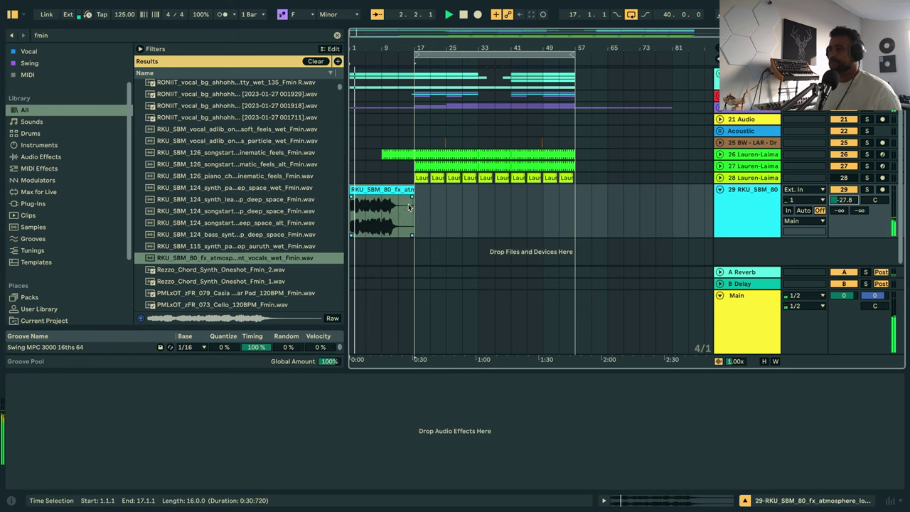
Search the library for "shimmer" and add the ValhallaShimmer effect to track 29.
{"action": "left_click", "coordinate": [337, 35]}
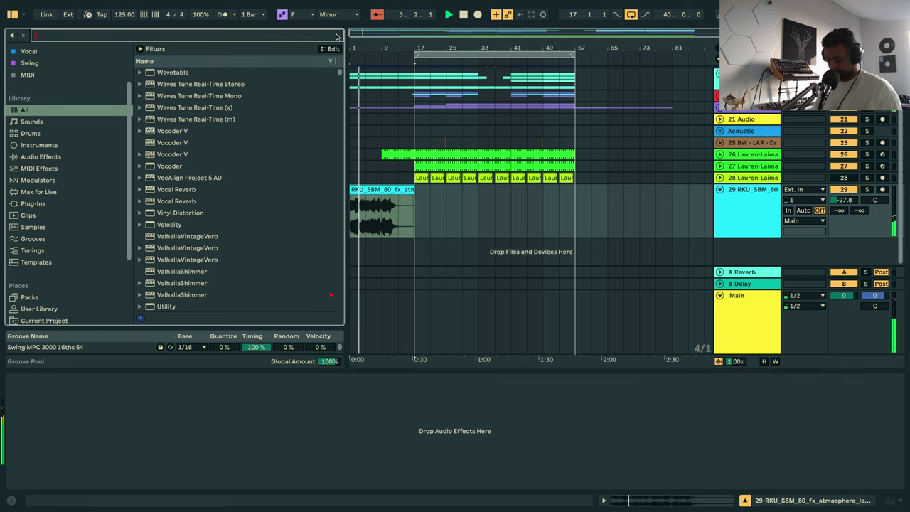
{"action": "type", "text": "shimmer"}
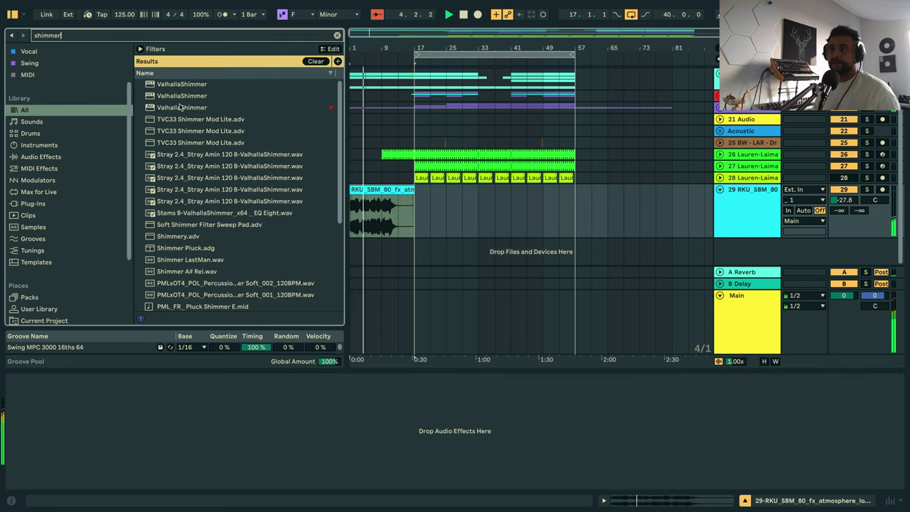
{"action": "left_click_drag", "start_coordinate": [180, 107], "coordinate": [169, 426]}
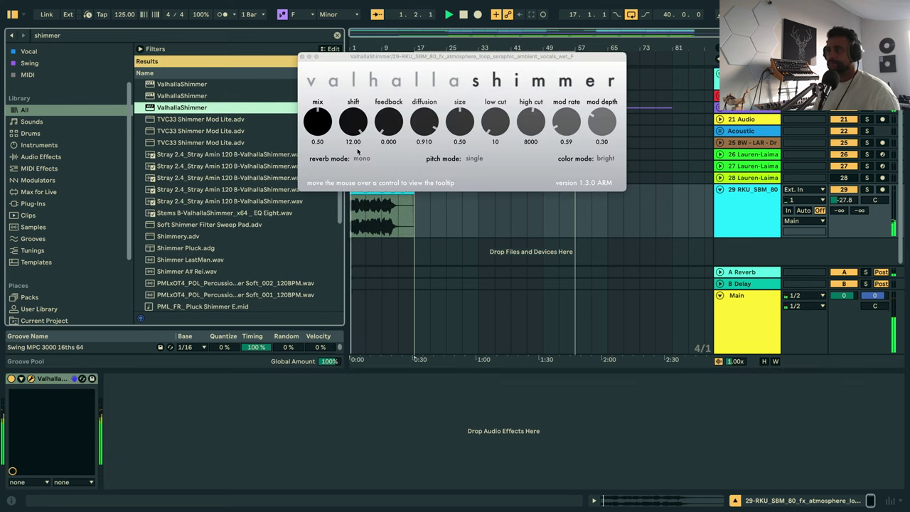
Set ValhallaShimmer's reverb mode to mediumStereo and close the plug-in window.
{"action": "left_click", "coordinate": [361, 157]}
{"action": "left_click", "coordinate": [373, 193]}
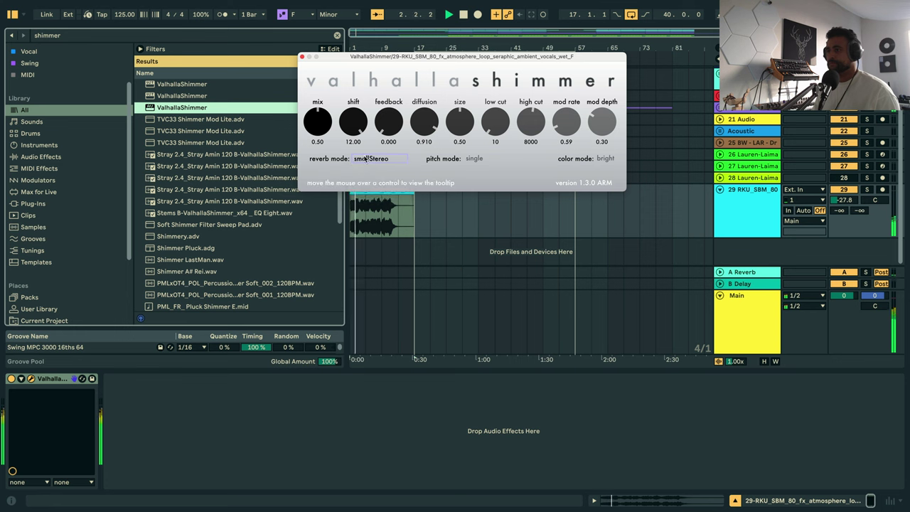
{"action": "left_click", "coordinate": [366, 158]}
{"action": "left_click", "coordinate": [373, 187]}
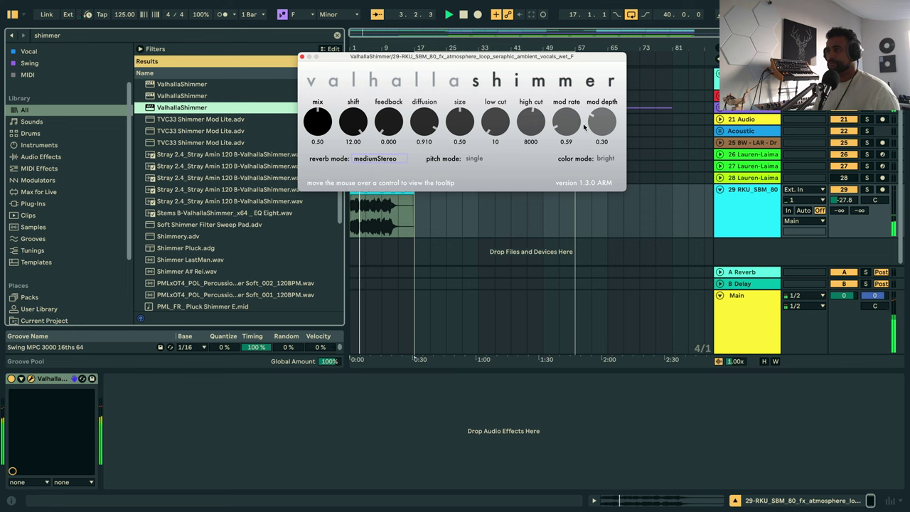
{"action": "left_click", "coordinate": [303, 57]}
Turn off warping on the track 29 vocal clip and lay it out as 16-bar clips at bars 1, 17 and 41.
{"action": "double_click", "coordinate": [372, 191]}
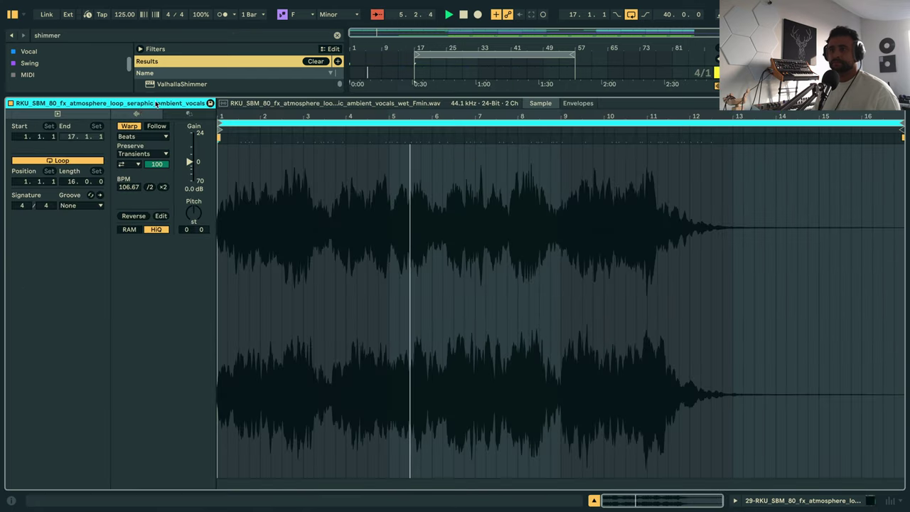
{"action": "left_click", "coordinate": [132, 126]}
{"action": "key", "text": "shift+Tab"}
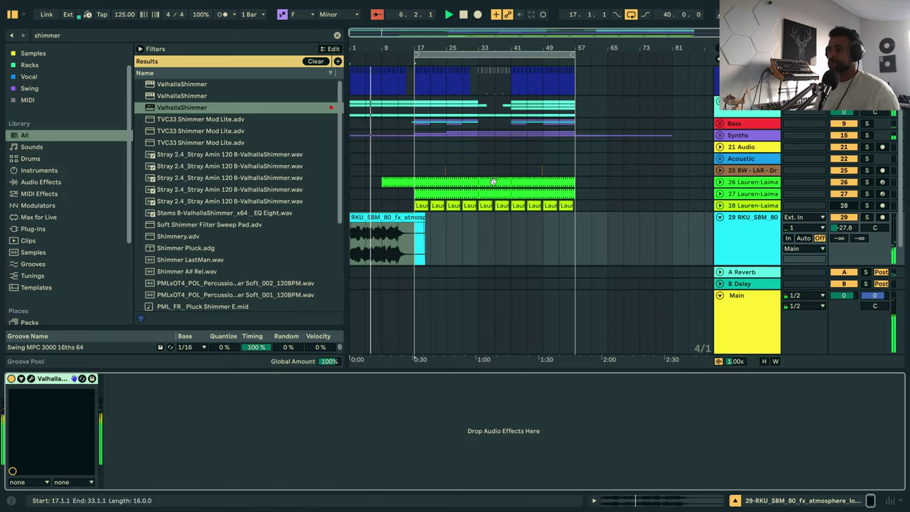
{"action": "left_click", "coordinate": [402, 221]}
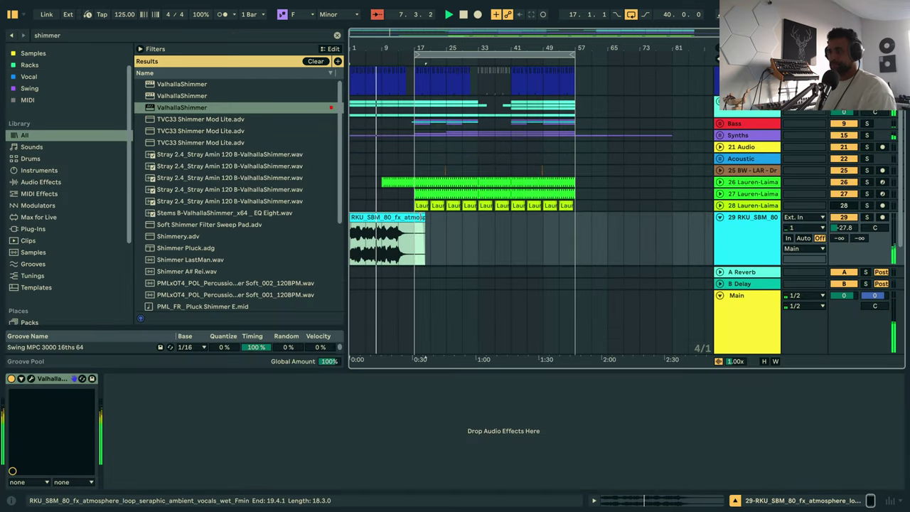
{"action": "left_click_drag", "start_coordinate": [402, 229], "coordinate": [537, 233]}
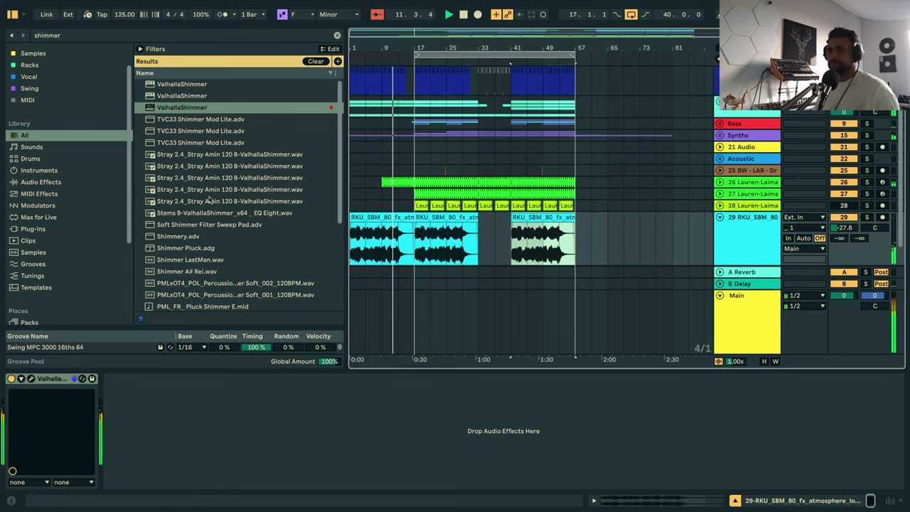
Look through the shimmer results, and search the library for "fmin" to browse the F minor samples.
{"action": "scroll", "coordinate": [208, 201], "scroll_direction": "down", "scroll_amount": 2}
{"action": "scroll", "coordinate": [204, 248], "scroll_direction": "down", "scroll_amount": 6}
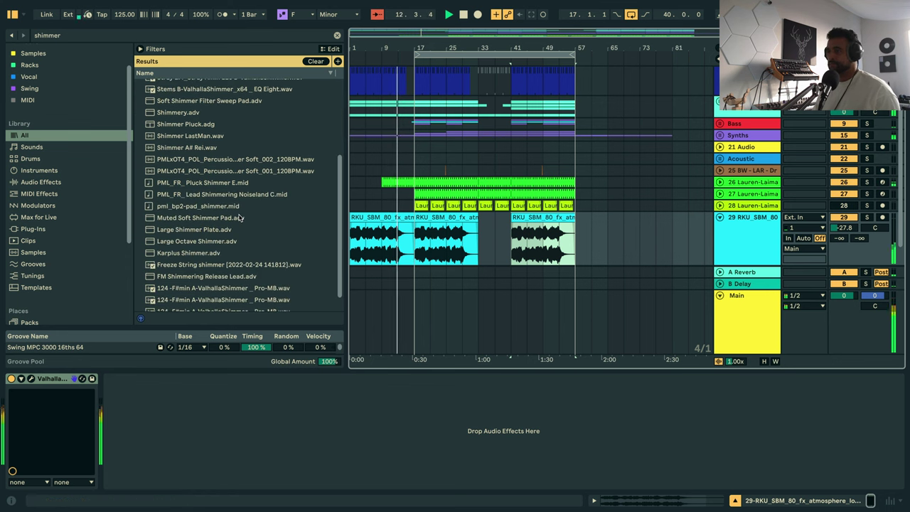
{"action": "scroll", "coordinate": [211, 267], "scroll_direction": "down", "scroll_amount": 1}
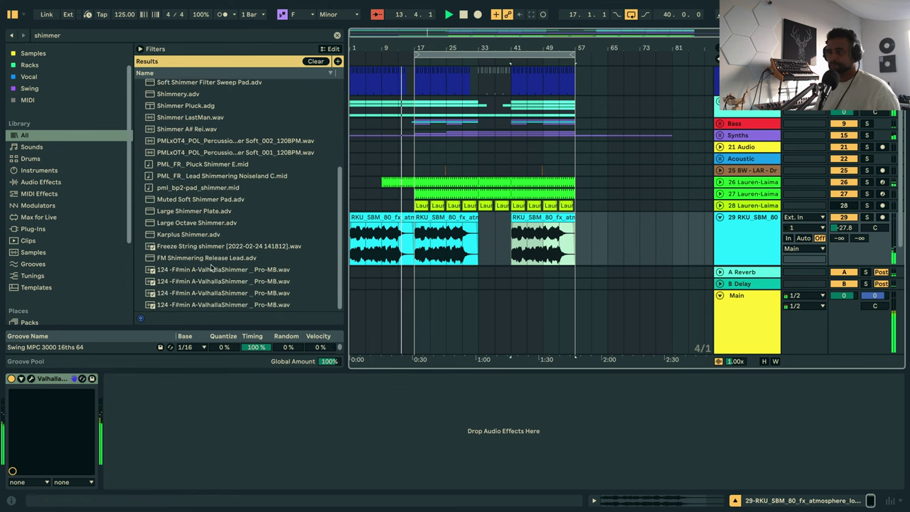
{"action": "left_click", "coordinate": [337, 35]}
{"action": "type", "text": "fmin"}
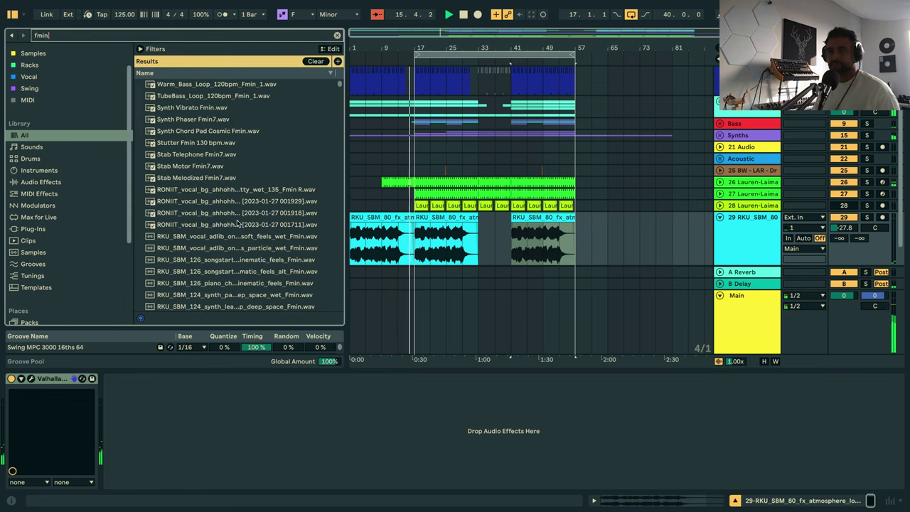
{"action": "scroll", "coordinate": [233, 236], "scroll_direction": "down", "scroll_amount": 3}
{"action": "scroll", "coordinate": [233, 237], "scroll_direction": "down", "scroll_amount": 4}
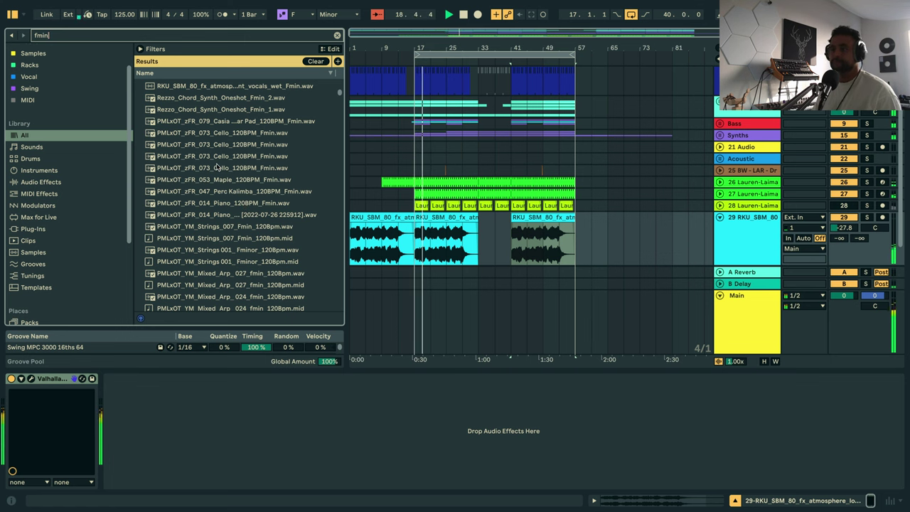
Move the vocal clip from bar 17 to bar 33 and delete the leftover clip at bars 49 to 57.
{"action": "left_click_drag", "start_coordinate": [445, 225], "coordinate": [509, 226]}
{"action": "left_click", "coordinate": [562, 226]}
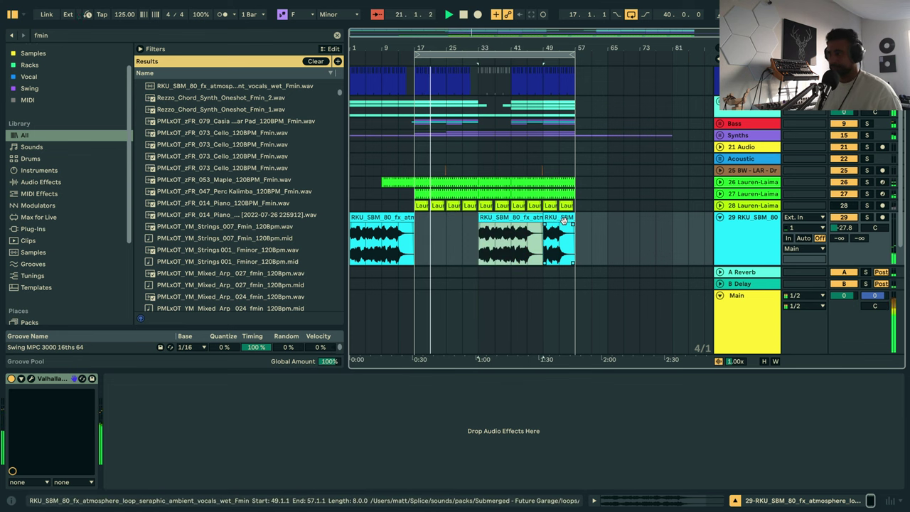
{"action": "key", "text": "Delete"}
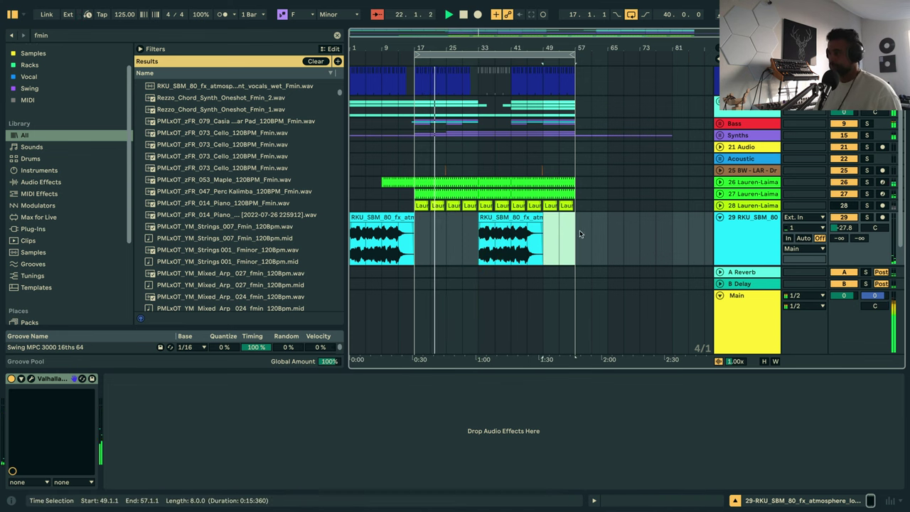
Audition the PMLxOT TE_Loop_064 and 039, SV_Combo_Loop_038 and SV tonal percussion 040 samples over the playing song.
{"action": "scroll", "coordinate": [220, 263], "scroll_direction": "down", "scroll_amount": 5}
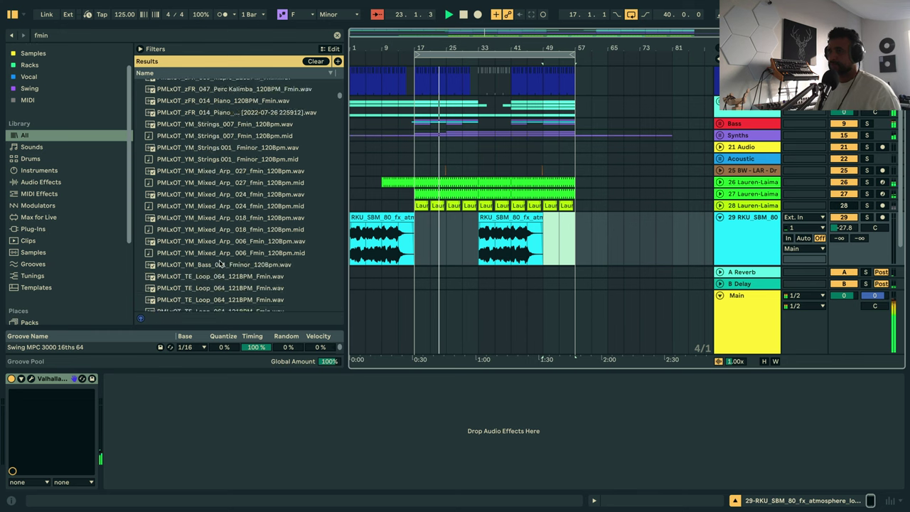
{"action": "scroll", "coordinate": [220, 264], "scroll_direction": "down", "scroll_amount": 2}
{"action": "left_click", "coordinate": [215, 256]}
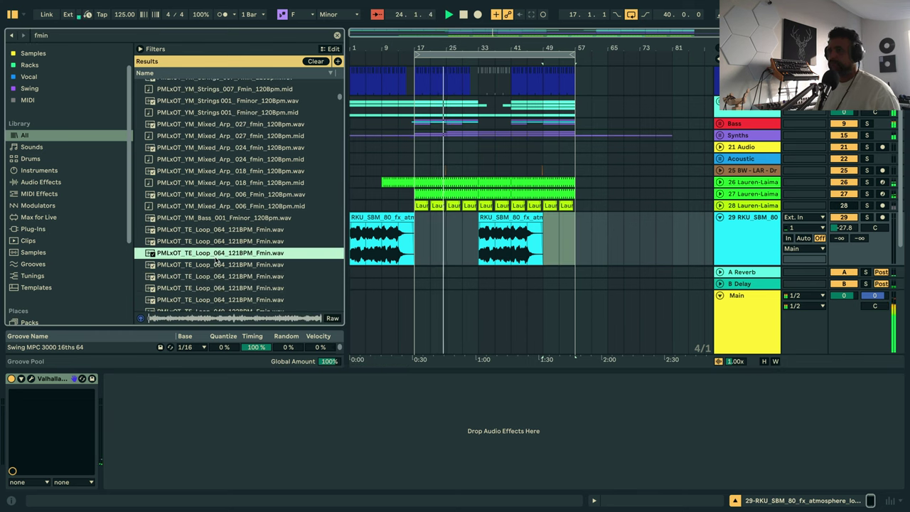
{"action": "left_click", "coordinate": [217, 263]}
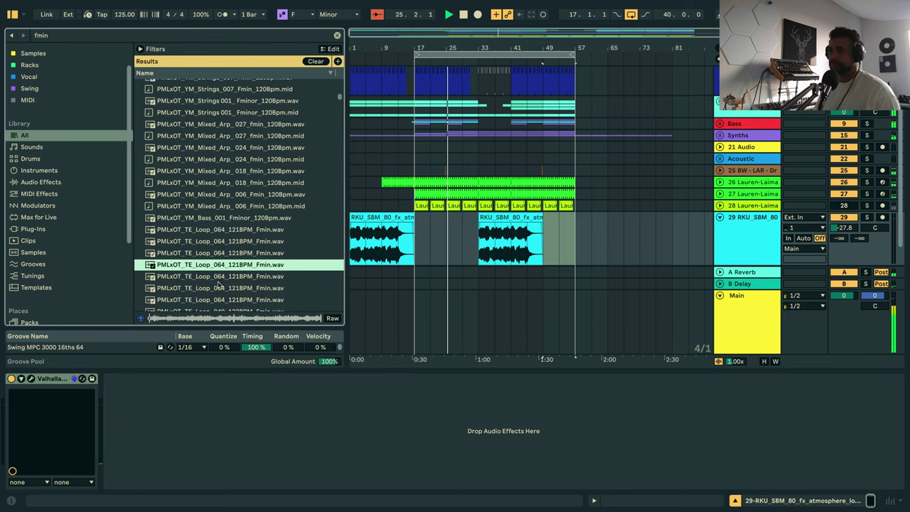
{"action": "scroll", "coordinate": [218, 284], "scroll_direction": "down", "scroll_amount": 2}
{"action": "left_click", "coordinate": [217, 280]}
{"action": "scroll", "coordinate": [216, 279], "scroll_direction": "down", "scroll_amount": 3}
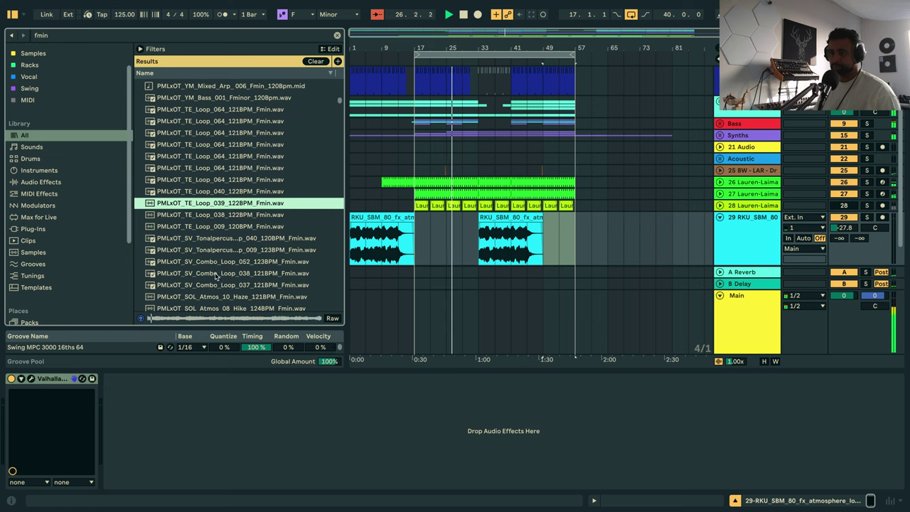
{"action": "left_click", "coordinate": [220, 275]}
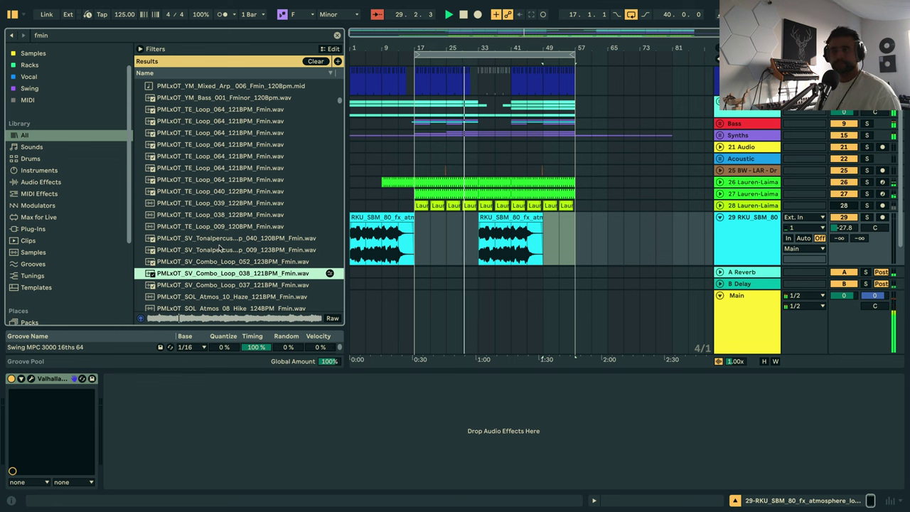
{"action": "left_click", "coordinate": [219, 241]}
{"action": "scroll", "coordinate": [231, 277], "scroll_direction": "down", "scroll_amount": 1}
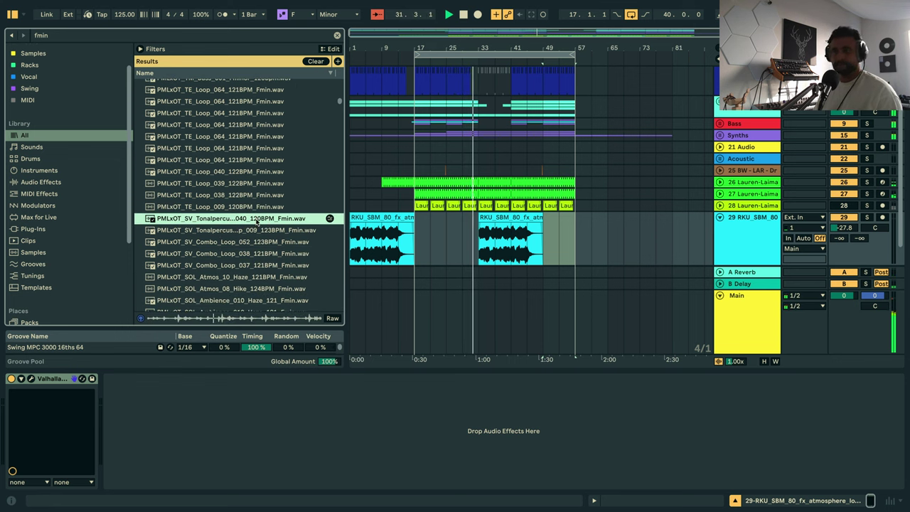
Audition the PMLxOT4_LAR tonal percussion samples 011 and 005 and the 2023-08-29 .aif version over the song.
{"action": "scroll", "coordinate": [225, 249], "scroll_direction": "down", "scroll_amount": 10}
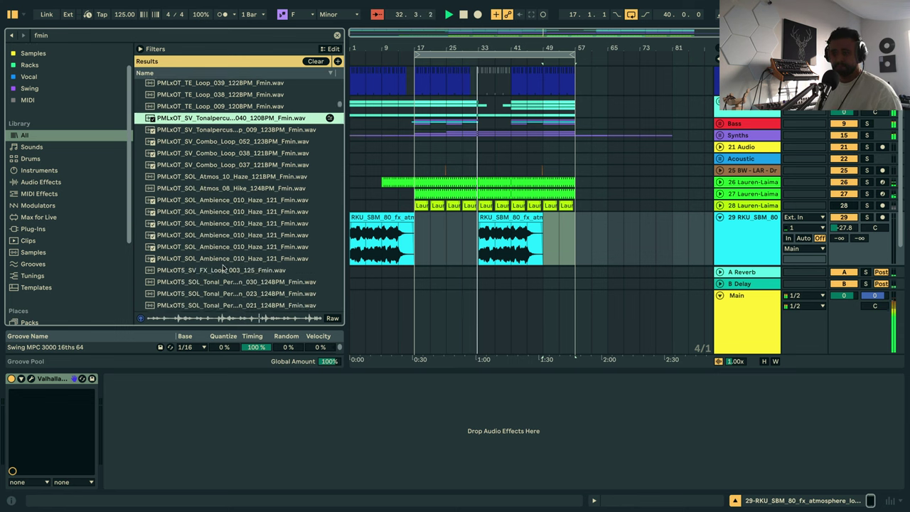
{"action": "scroll", "coordinate": [225, 267], "scroll_direction": "down", "scroll_amount": 5}
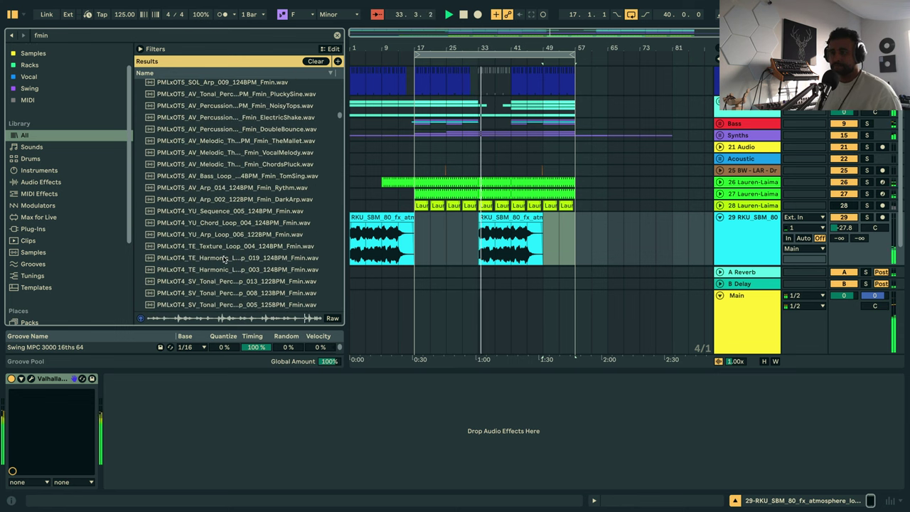
{"action": "scroll", "coordinate": [221, 242], "scroll_direction": "down", "scroll_amount": 8}
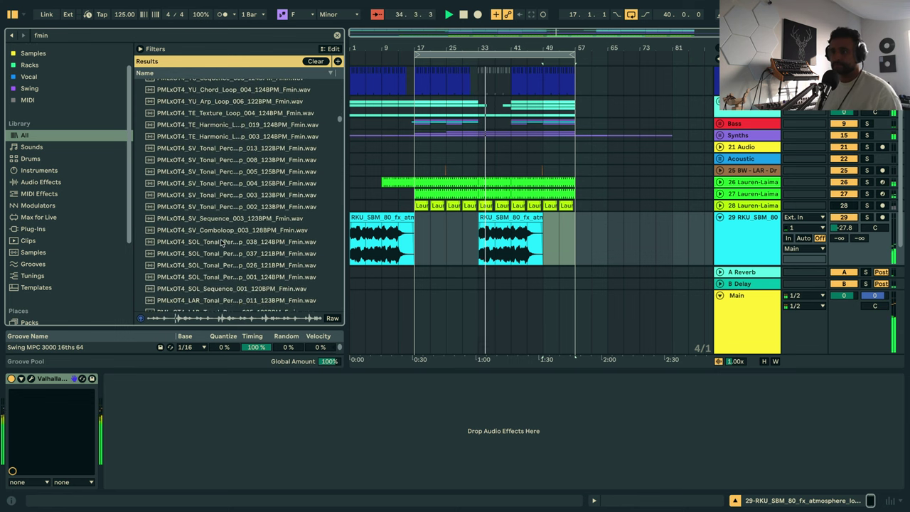
{"action": "left_click", "coordinate": [218, 235]}
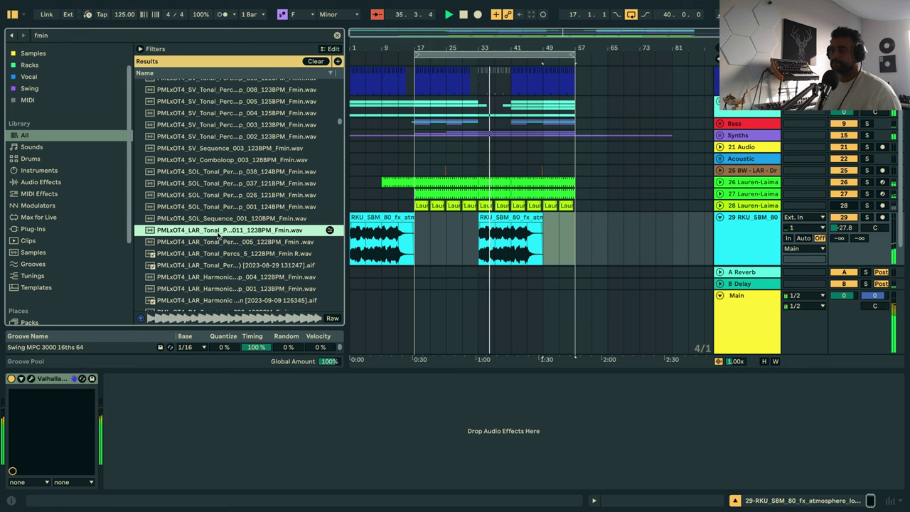
{"action": "left_click", "coordinate": [220, 243]}
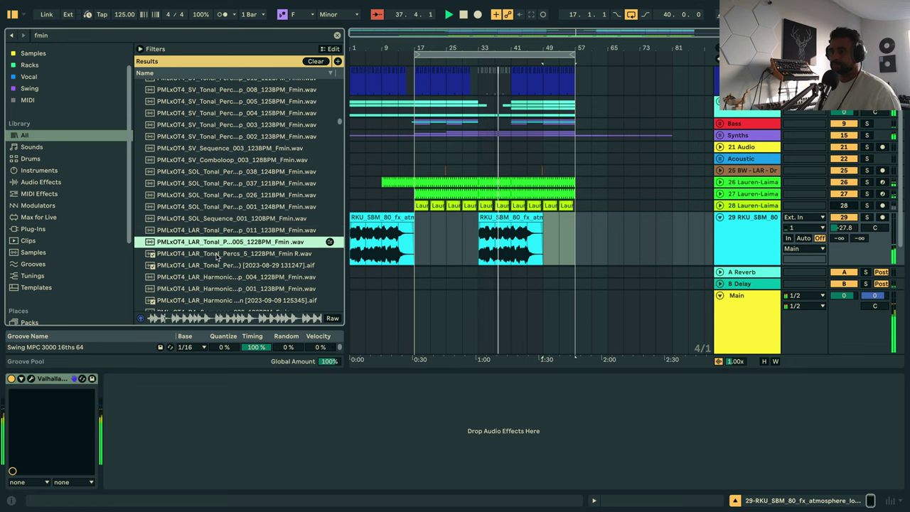
{"action": "left_click", "coordinate": [220, 265]}
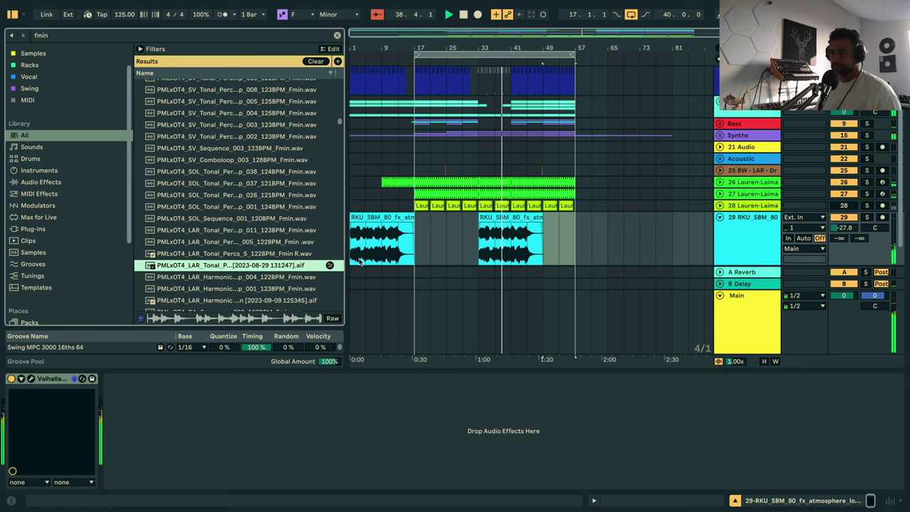
Audition PMLxOT3_TE_Texture_Loop 012 and 008, stop the song and bring up the sample folders under Places.
{"action": "scroll", "coordinate": [229, 252], "scroll_direction": "down", "scroll_amount": 5}
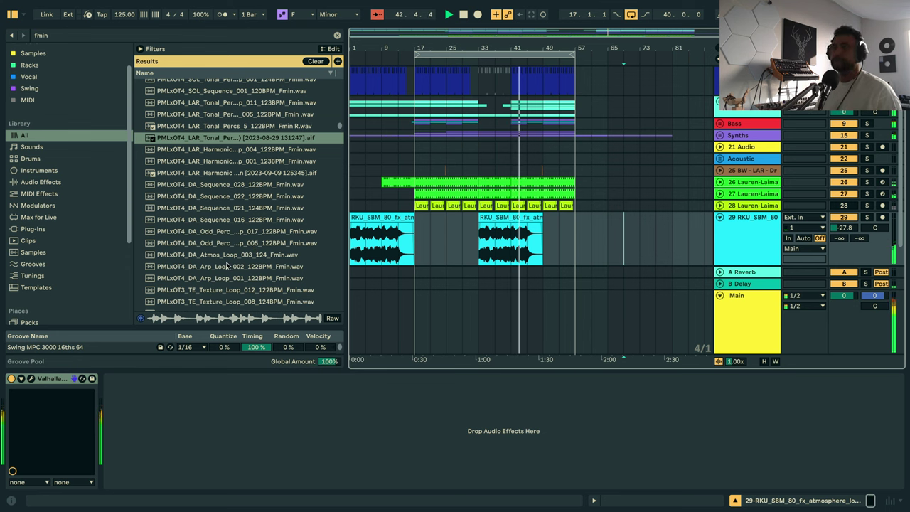
{"action": "scroll", "coordinate": [228, 269], "scroll_direction": "down", "scroll_amount": 1}
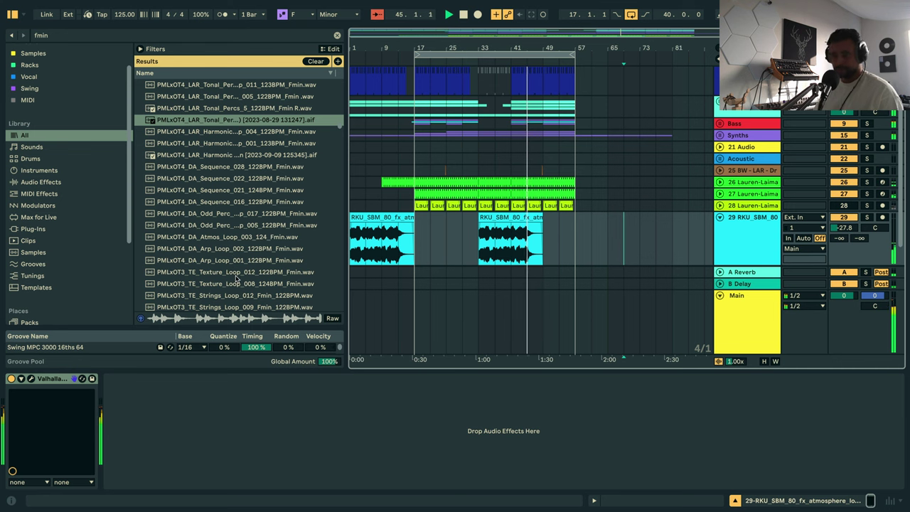
{"action": "left_click", "coordinate": [239, 272]}
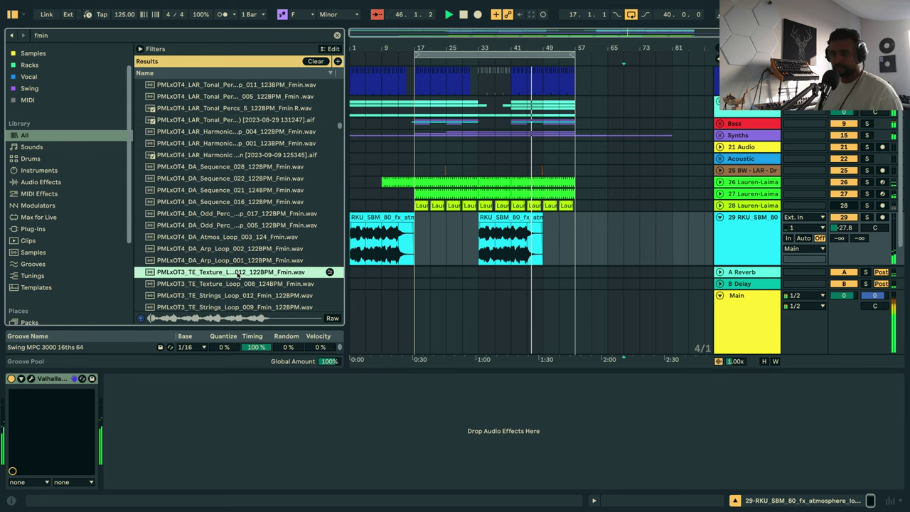
{"action": "left_click", "coordinate": [238, 284]}
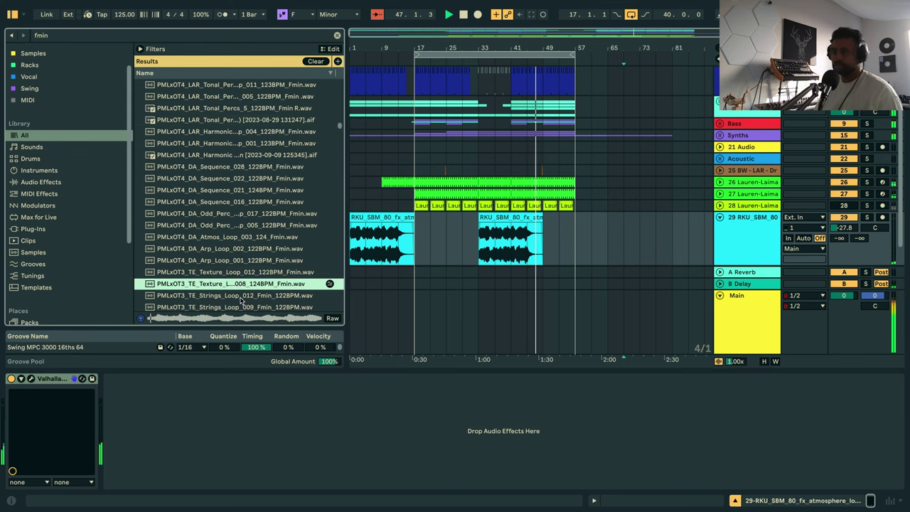
{"action": "left_click", "coordinate": [527, 271]}
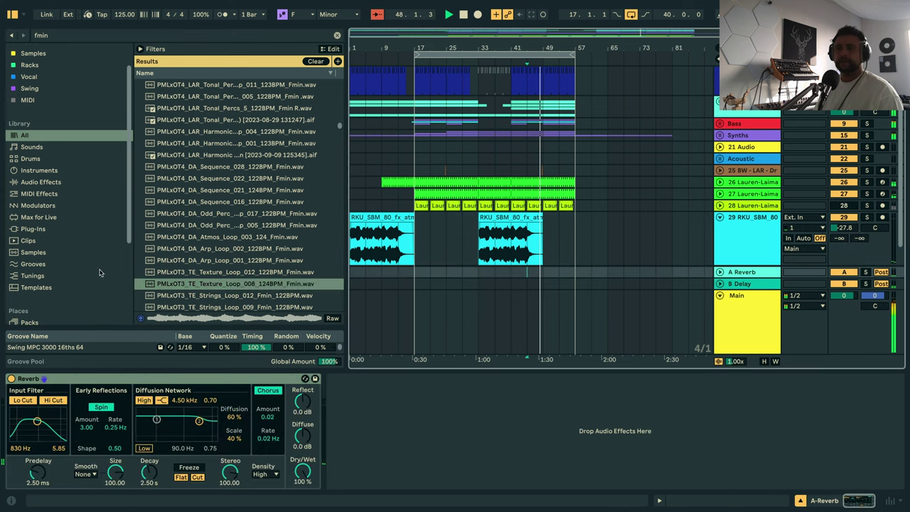
{"action": "scroll", "coordinate": [58, 280], "scroll_direction": "down", "scroll_amount": 4}
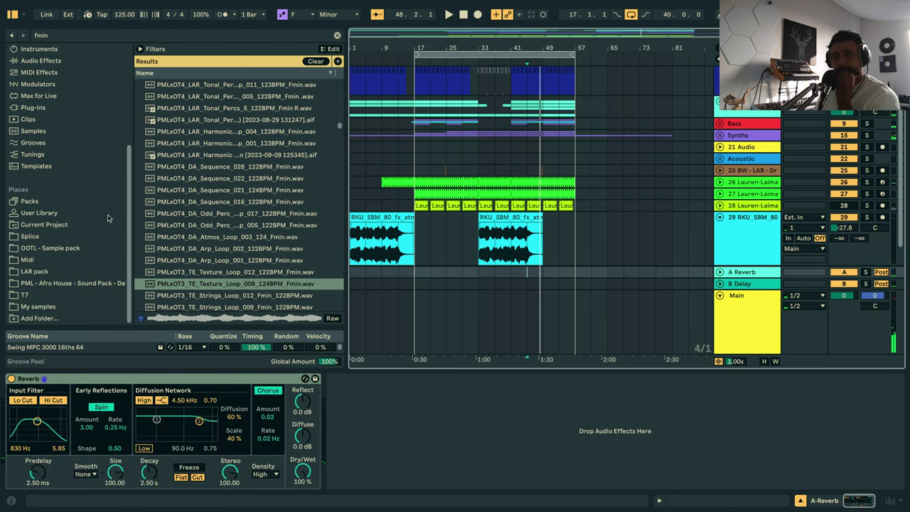
Clear the sample search and open the Atonal One Shot FX folder of the Basic Wavez FX Mega Pack in My samples.
{"action": "left_click", "coordinate": [338, 36]}
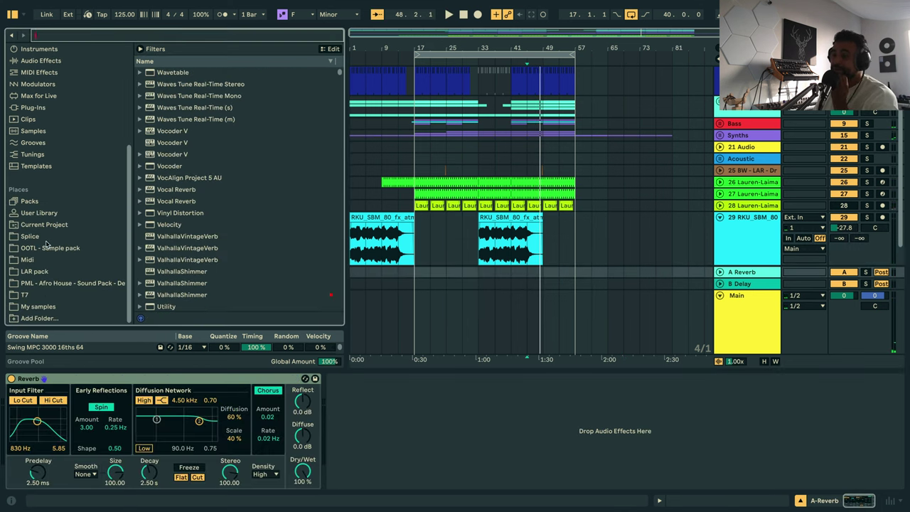
{"action": "left_click", "coordinate": [41, 306]}
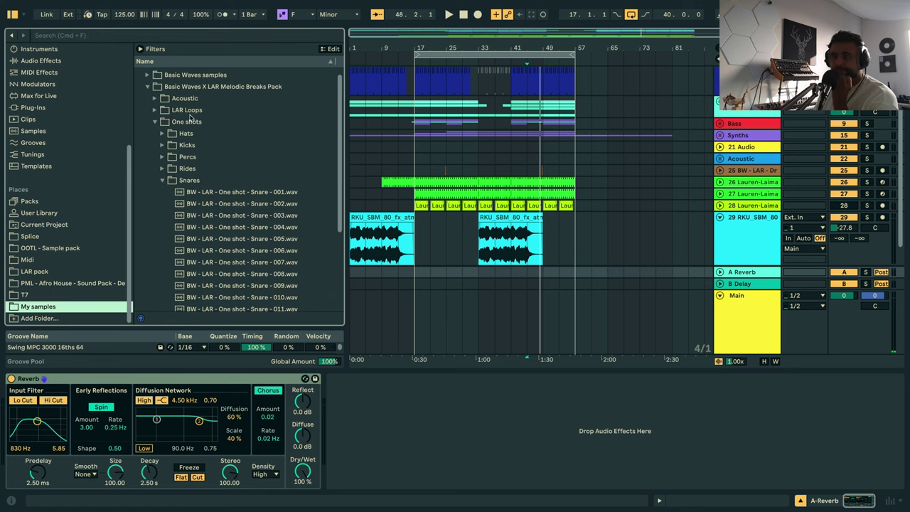
{"action": "left_click", "coordinate": [149, 87]}
{"action": "left_click", "coordinate": [147, 84]}
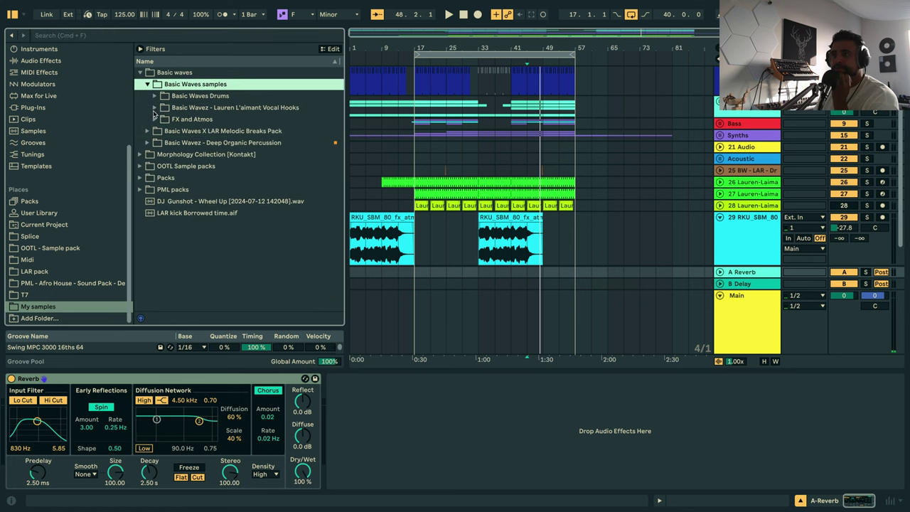
{"action": "left_click", "coordinate": [155, 120]}
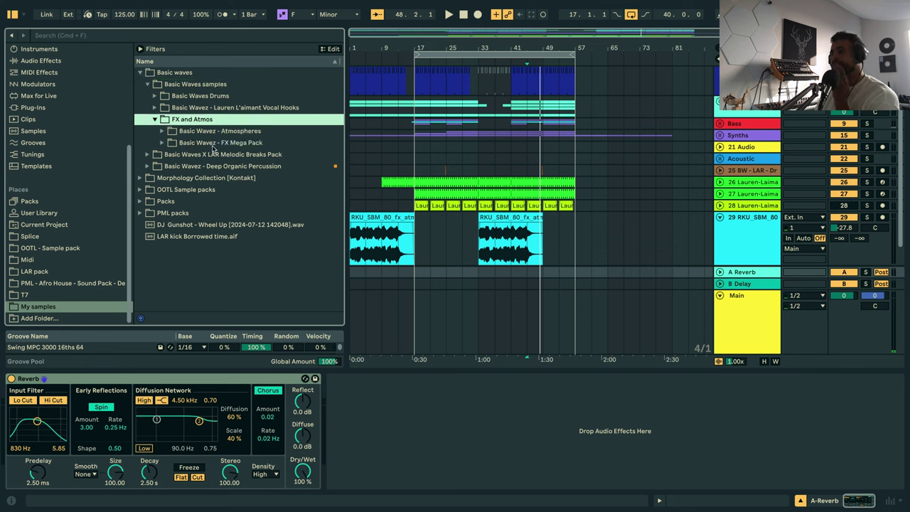
{"action": "left_click", "coordinate": [161, 143]}
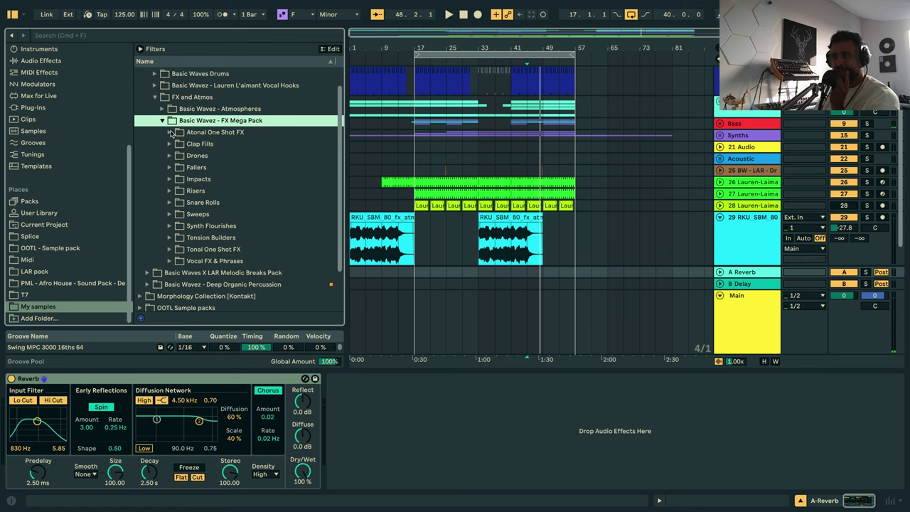
{"action": "left_click", "coordinate": [171, 132]}
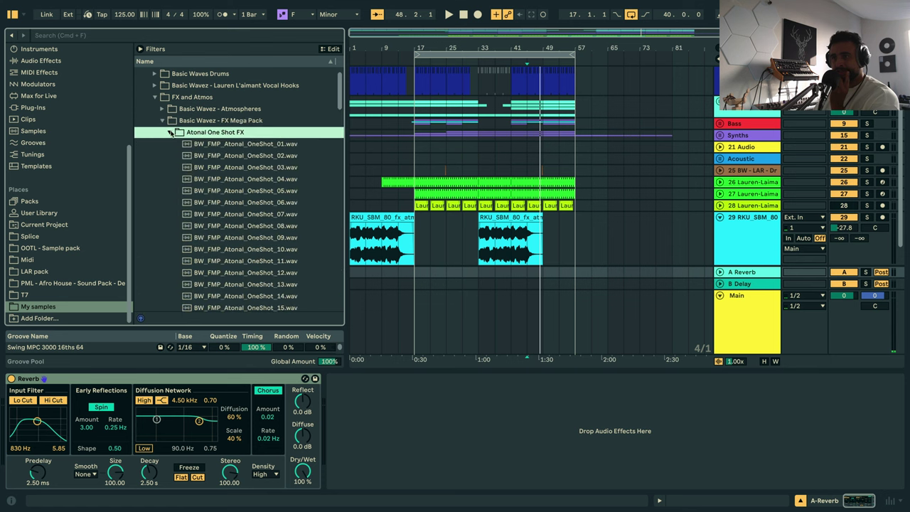
Audition a spread of the BW_FMP_Atonal_OneShot samples, including 11, 21 and 28.
{"action": "left_click", "coordinate": [272, 179]}
{"action": "scroll", "coordinate": [264, 214], "scroll_direction": "down", "scroll_amount": 2}
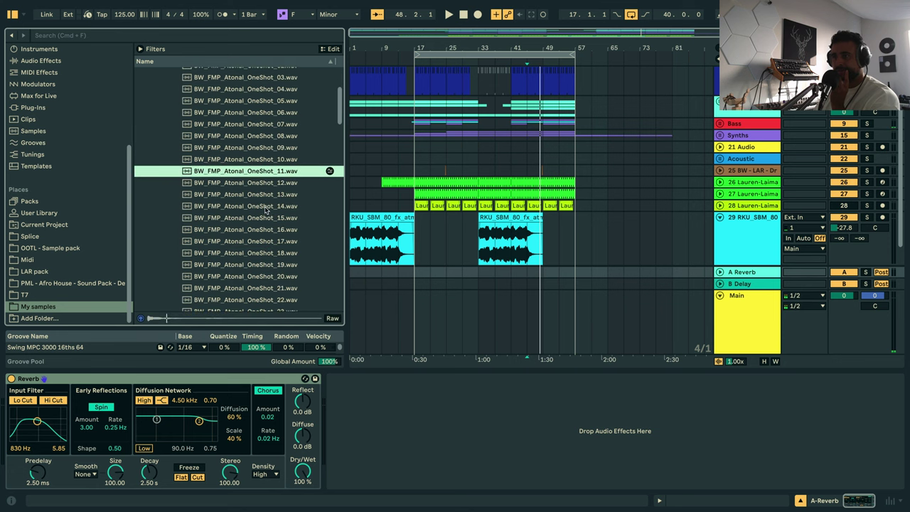
{"action": "left_click", "coordinate": [265, 208]}
{"action": "scroll", "coordinate": [265, 208], "scroll_direction": "down", "scroll_amount": 2}
{"action": "left_click", "coordinate": [263, 206]}
{"action": "left_click", "coordinate": [257, 241]}
{"action": "scroll", "coordinate": [256, 243], "scroll_direction": "down", "scroll_amount": 2}
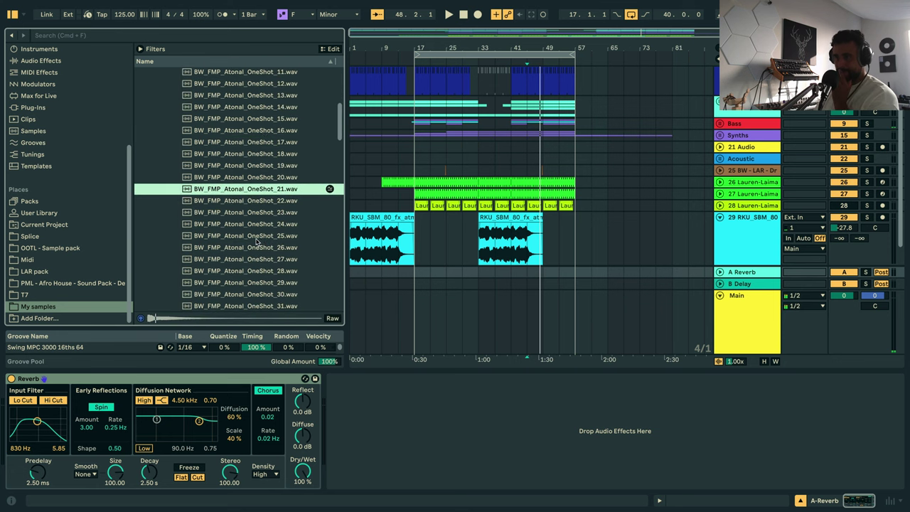
{"action": "left_click", "coordinate": [253, 240]}
{"action": "scroll", "coordinate": [250, 238], "scroll_direction": "down", "scroll_amount": 2}
{"action": "left_click", "coordinate": [251, 227]}
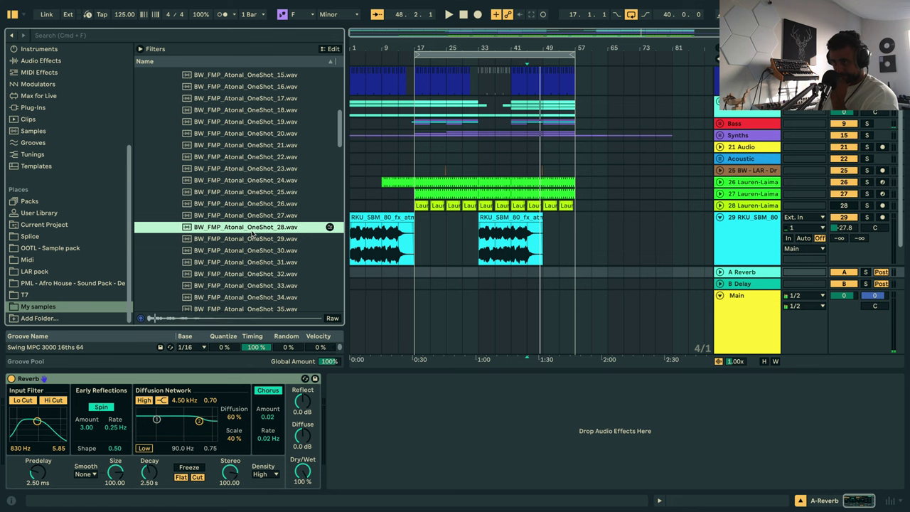
Audition the BW_FMP_Atonal_OneShot samples 01 through 05 one after another.
{"action": "scroll", "coordinate": [251, 106], "scroll_direction": "up", "scroll_amount": 7}
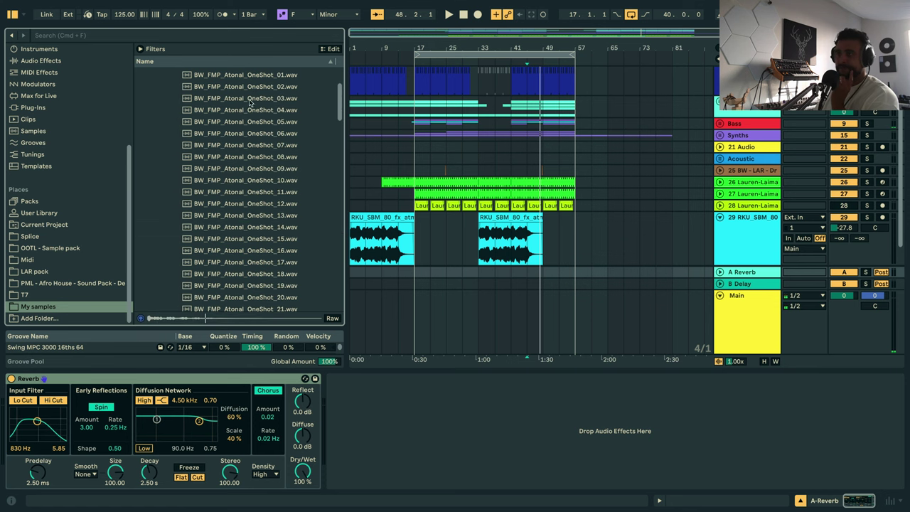
{"action": "left_click", "coordinate": [250, 82]}
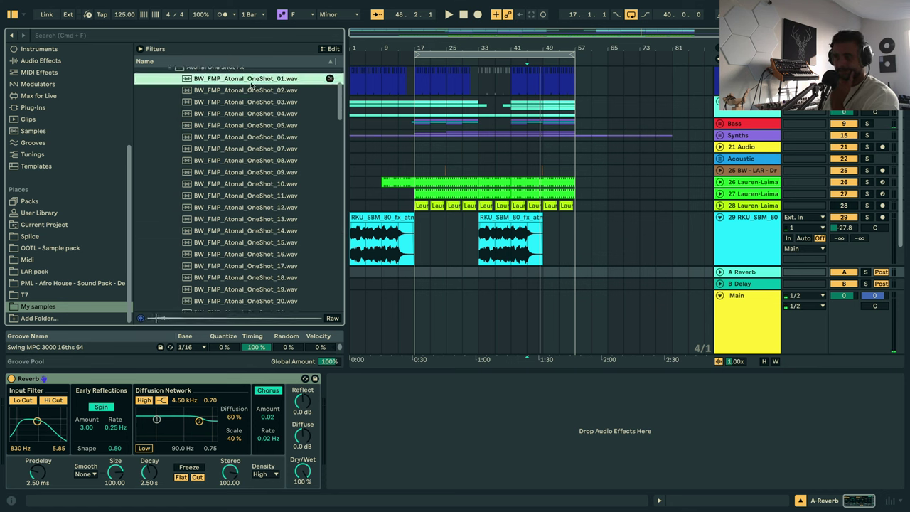
{"action": "key", "text": "Down"}
{"action": "key", "text": "Down"}
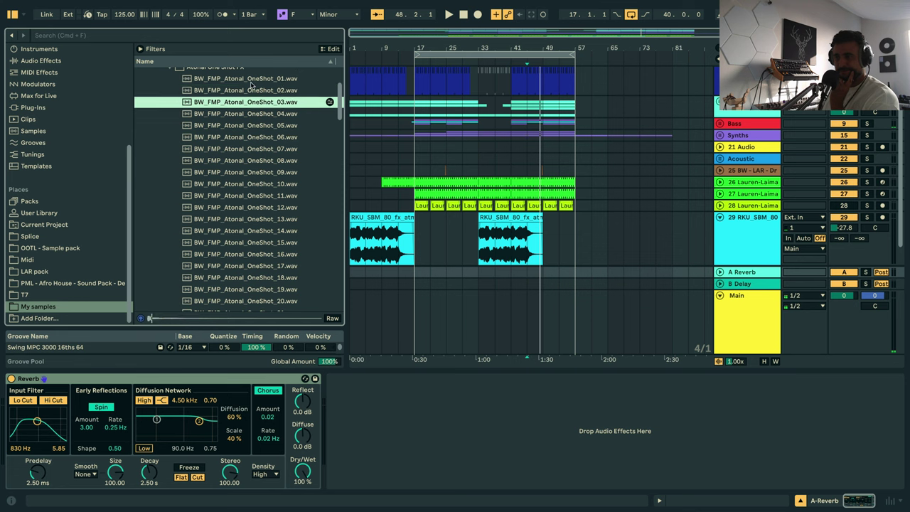
{"action": "key", "text": "Down"}
{"action": "key", "text": "Down"}
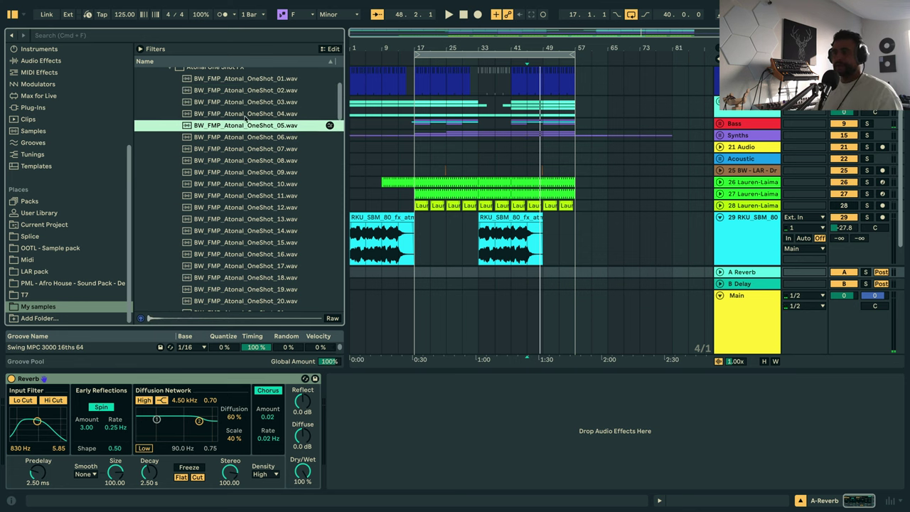
Add an audio track below track 29 and place BW_FMP_Atonal_OneShot_05 on it from bar 15 to bar 17.
{"action": "scroll", "coordinate": [732, 217], "scroll_direction": "down", "scroll_amount": 2}
{"action": "left_click", "coordinate": [735, 219]}
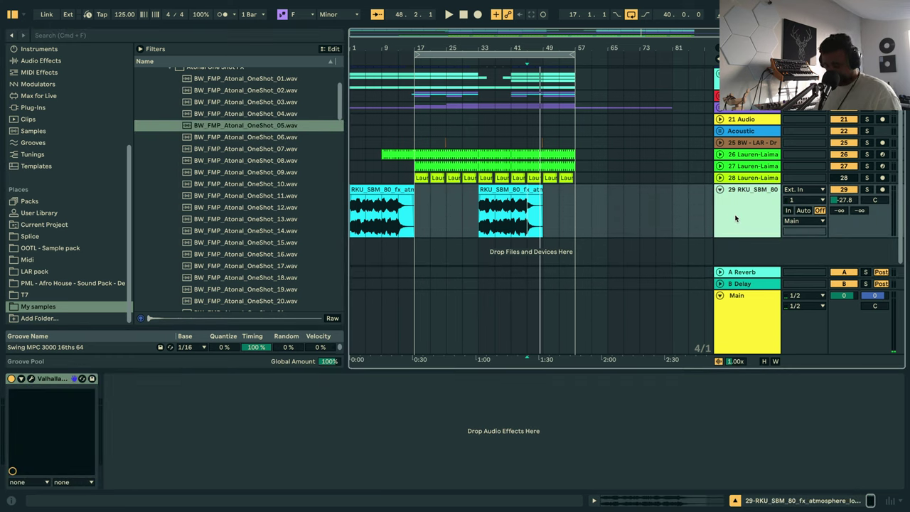
{"action": "key", "text": "super+t"}
{"action": "left_click_drag", "start_coordinate": [395, 41], "coordinate": [398, 177]}
{"action": "left_click_drag", "start_coordinate": [247, 131], "coordinate": [467, 246]}
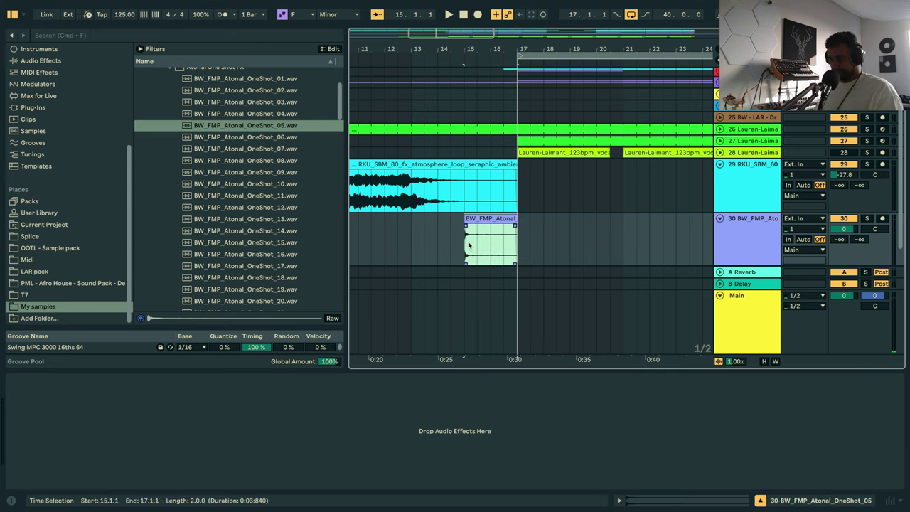
Play the transition into bar 17 and lower track 30's volume to -14.8 dB.
{"action": "left_click", "coordinate": [506, 244]}
{"action": "scroll", "coordinate": [548, 241], "scroll_direction": "left", "scroll_amount": 2}
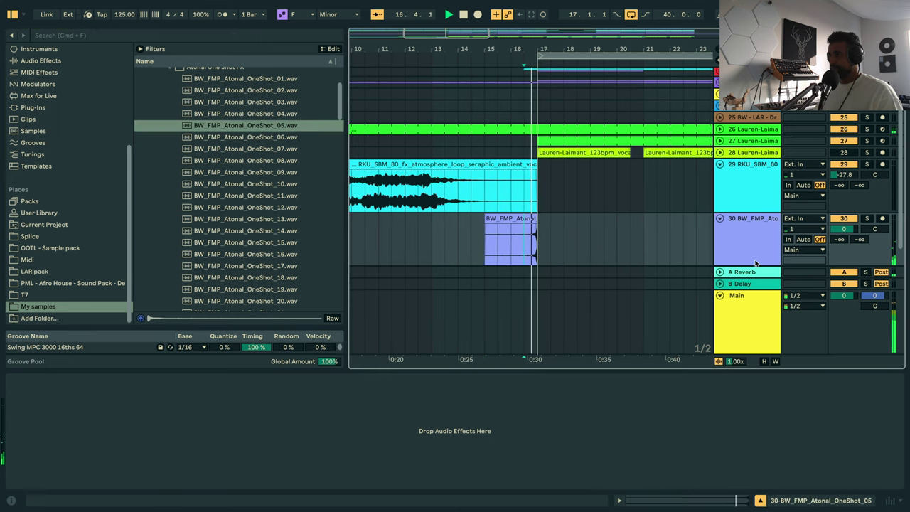
{"action": "left_click_drag", "start_coordinate": [845, 229], "coordinate": [836, 239]}
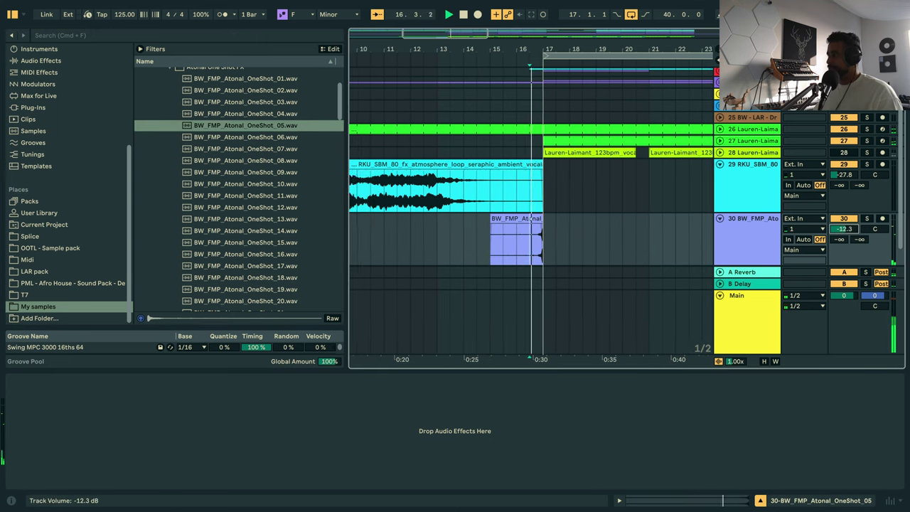
{"action": "key", "text": "space"}
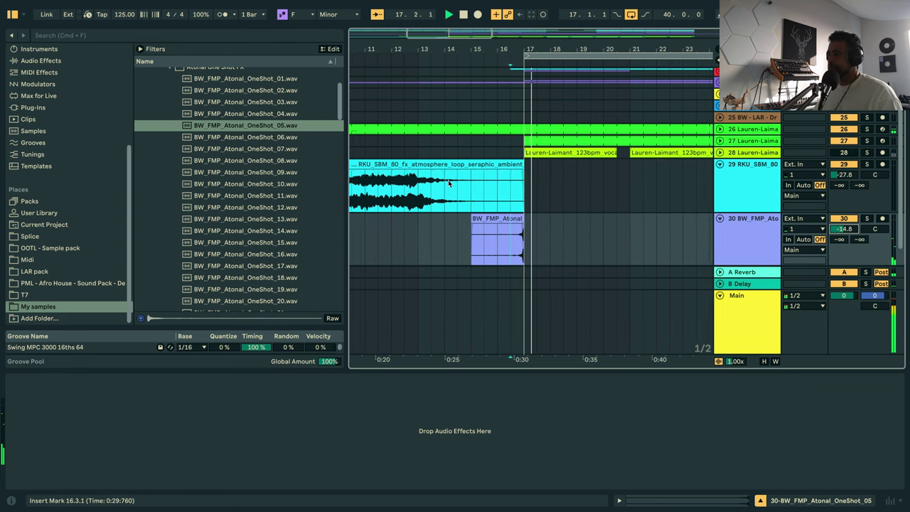
{"action": "key", "text": "space"}
Audition the BW_FMP_Atonal_OneShot samples 05 through 13 with the song stopped.
{"action": "left_click", "coordinate": [227, 129]}
{"action": "left_click", "coordinate": [228, 140]}
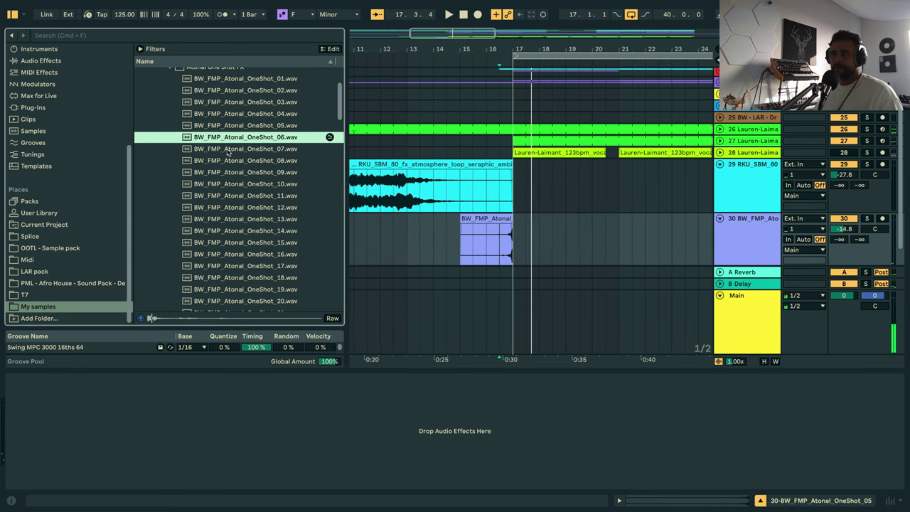
{"action": "left_click", "coordinate": [228, 151]}
{"action": "left_click", "coordinate": [229, 160]}
{"action": "left_click", "coordinate": [229, 173]}
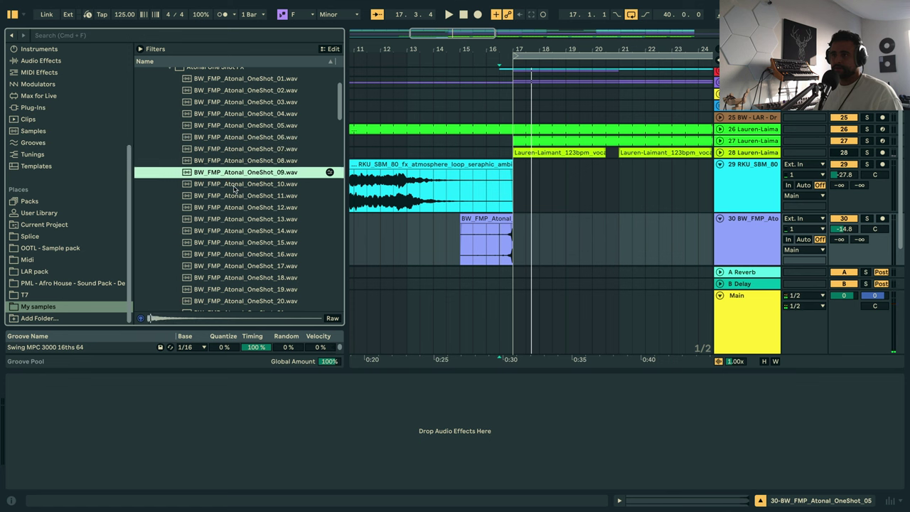
{"action": "left_click", "coordinate": [233, 186]}
{"action": "left_click", "coordinate": [234, 197]}
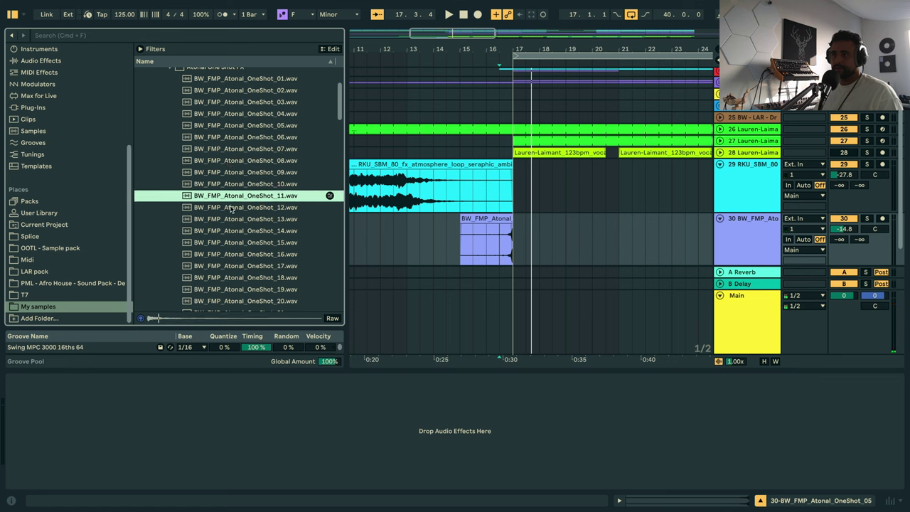
{"action": "left_click", "coordinate": [231, 207]}
{"action": "left_click", "coordinate": [230, 224]}
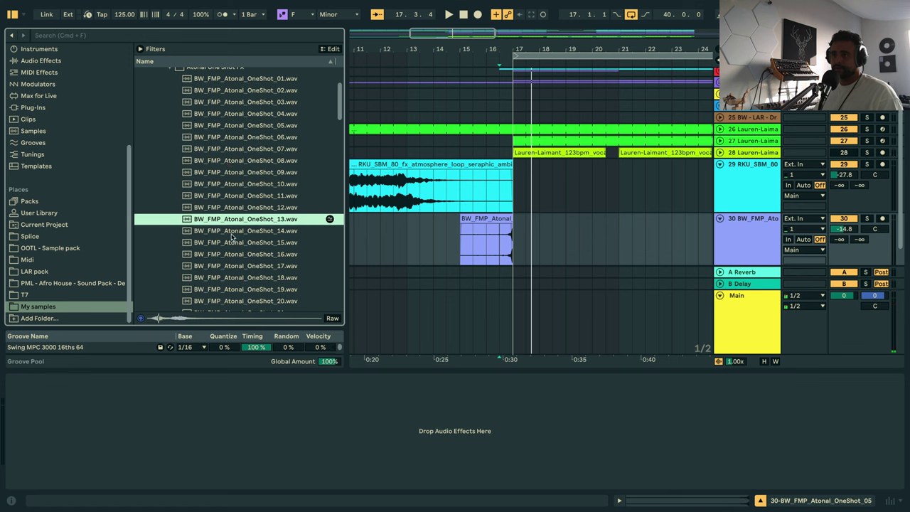
Audition the BW_FMP_Atonal_OneShot samples 14 through 22.
{"action": "left_click", "coordinate": [231, 232]}
{"action": "scroll", "coordinate": [234, 235], "scroll_direction": "down", "scroll_amount": 2}
{"action": "left_click", "coordinate": [232, 201]}
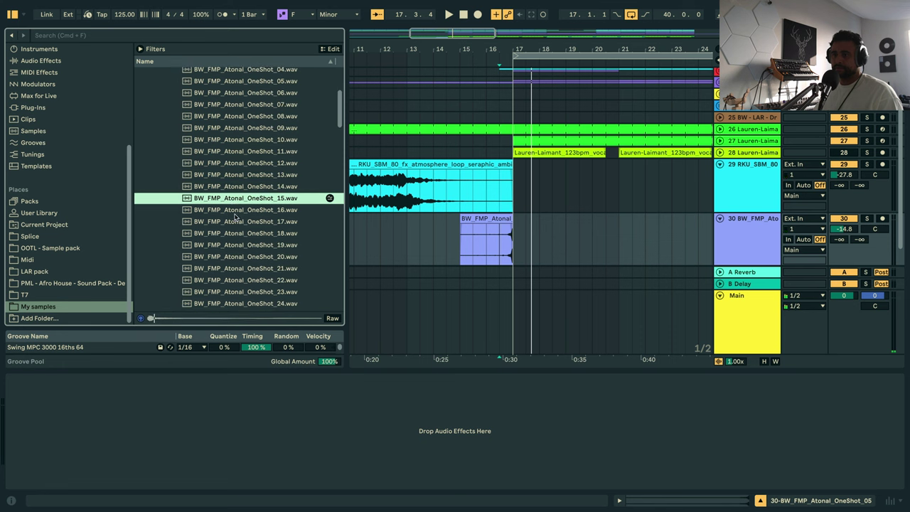
{"action": "left_click", "coordinate": [233, 211]}
{"action": "left_click", "coordinate": [231, 222]}
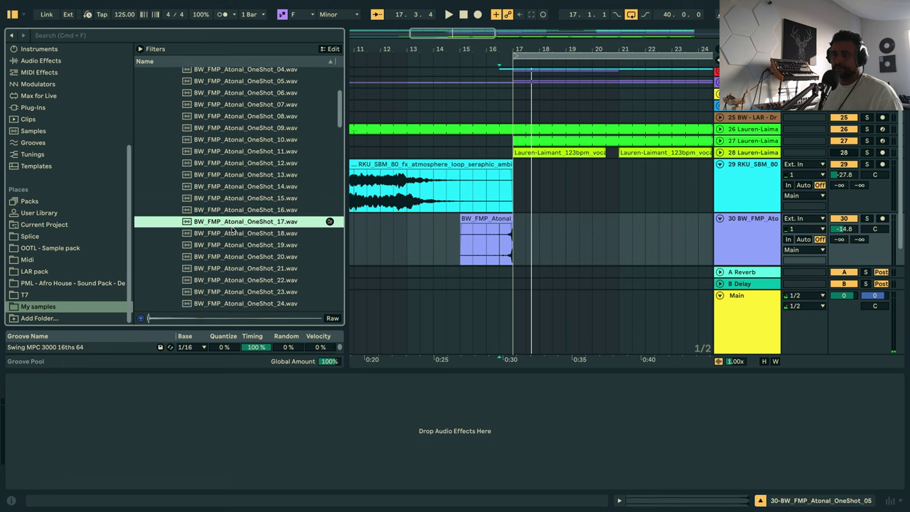
{"action": "left_click", "coordinate": [232, 237]}
{"action": "scroll", "coordinate": [231, 230], "scroll_direction": "down", "scroll_amount": 1}
{"action": "left_click", "coordinate": [232, 228]}
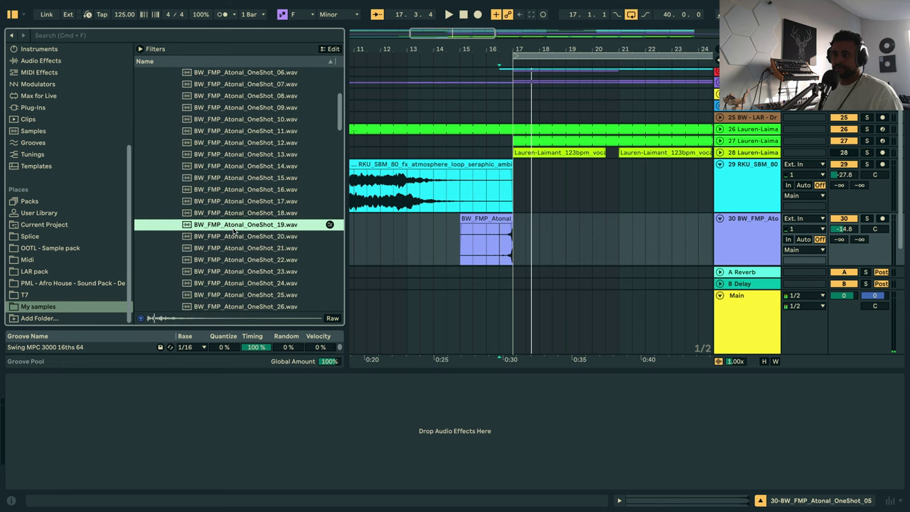
{"action": "left_click", "coordinate": [233, 236]}
{"action": "left_click", "coordinate": [235, 249]}
{"action": "scroll", "coordinate": [235, 245], "scroll_direction": "down", "scroll_amount": 1}
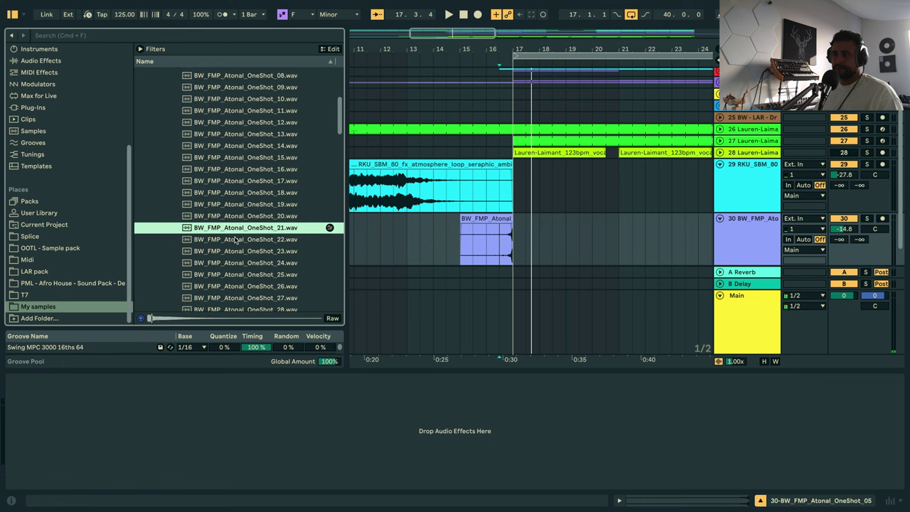
{"action": "left_click", "coordinate": [235, 242]}
Add an audio track below track 30 and search the whole library for "white blast".
{"action": "left_click", "coordinate": [569, 238]}
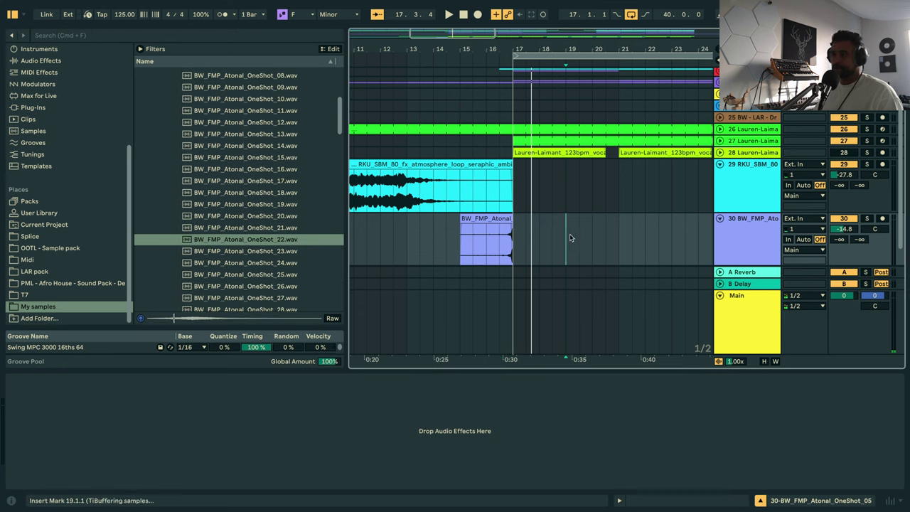
{"action": "left_click", "coordinate": [726, 247]}
{"action": "key", "text": "super+t"}
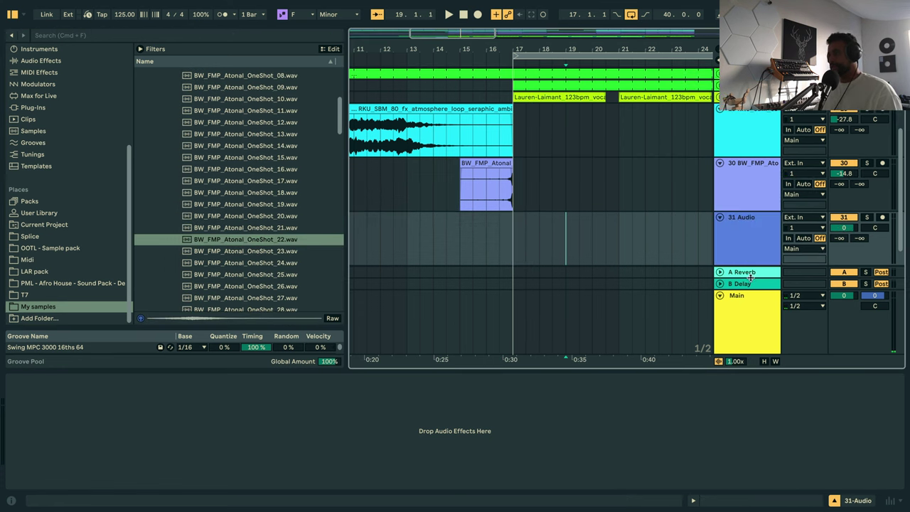
{"action": "key", "text": "super+f"}
{"action": "type", "text": "white blast"}
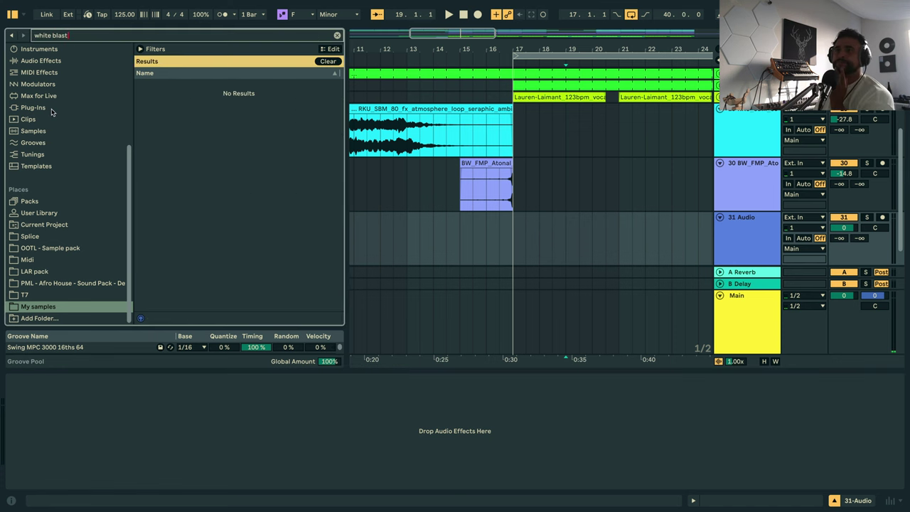
{"action": "scroll", "coordinate": [54, 112], "scroll_direction": "up", "scroll_amount": 3}
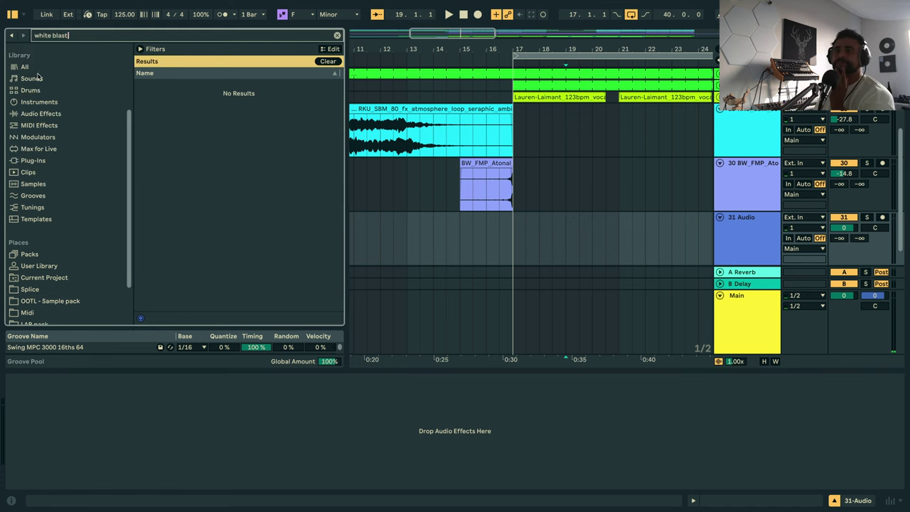
{"action": "left_click", "coordinate": [38, 67]}
Place the first White blast sample on track 31 at bar 17, set volume -26.8 dB and reverb send 0, and play it back.
{"action": "left_click", "coordinate": [197, 85]}
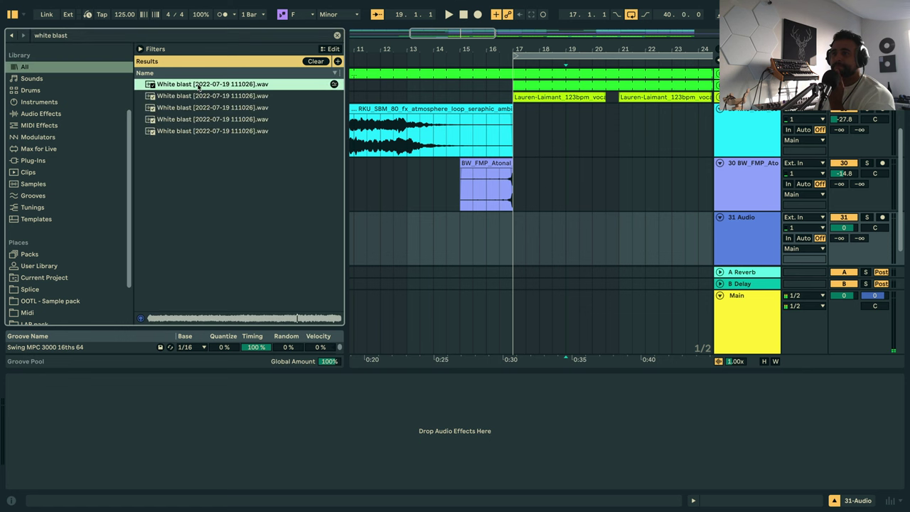
{"action": "left_click_drag", "start_coordinate": [197, 85], "coordinate": [518, 255]}
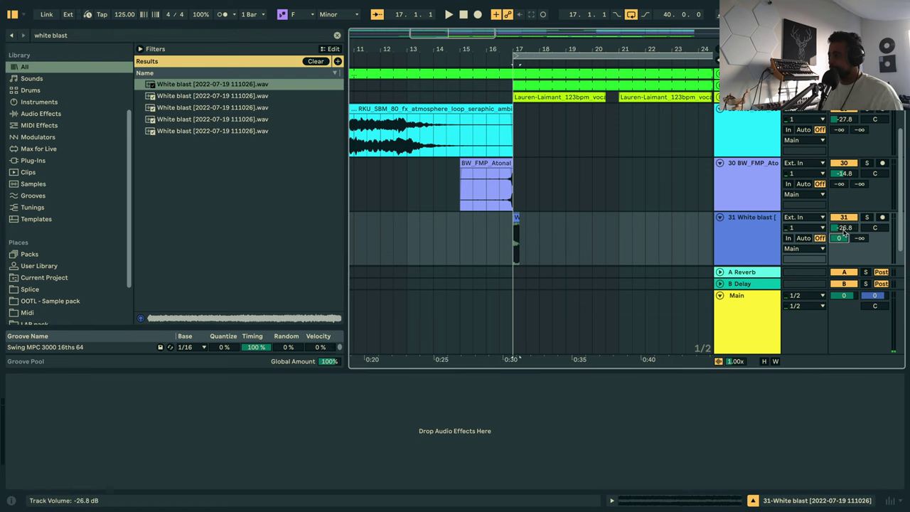
{"action": "key", "text": "space"}
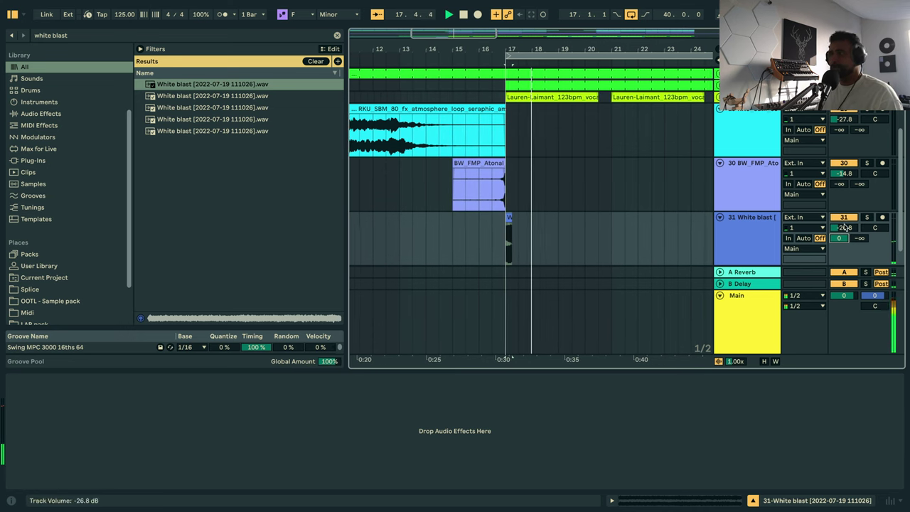
{"action": "left_click_drag", "start_coordinate": [598, 49], "coordinate": [469, 48]}
{"action": "key", "text": "space"}
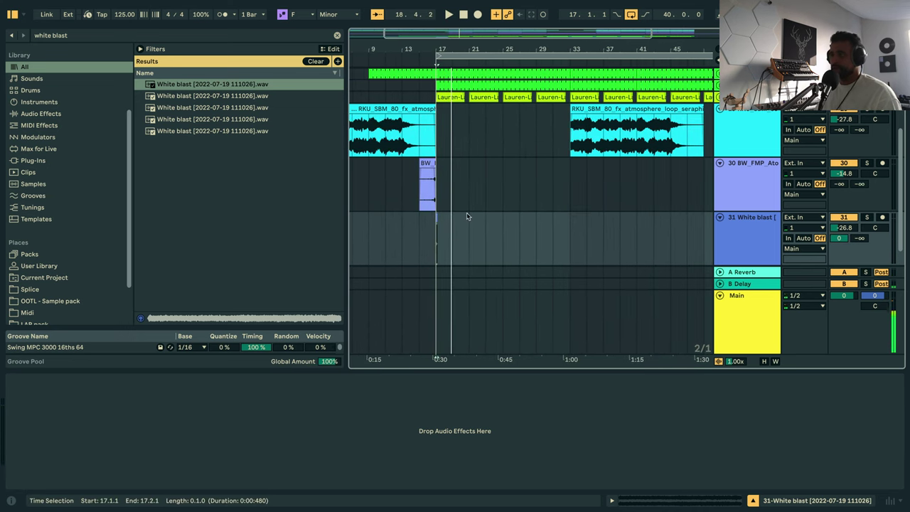
Consolidate bars 15 to 19 on tracks 30 and 31 into single clips and copy both clips to bar 47.
{"action": "left_click_drag", "start_coordinate": [421, 242], "coordinate": [447, 203]}
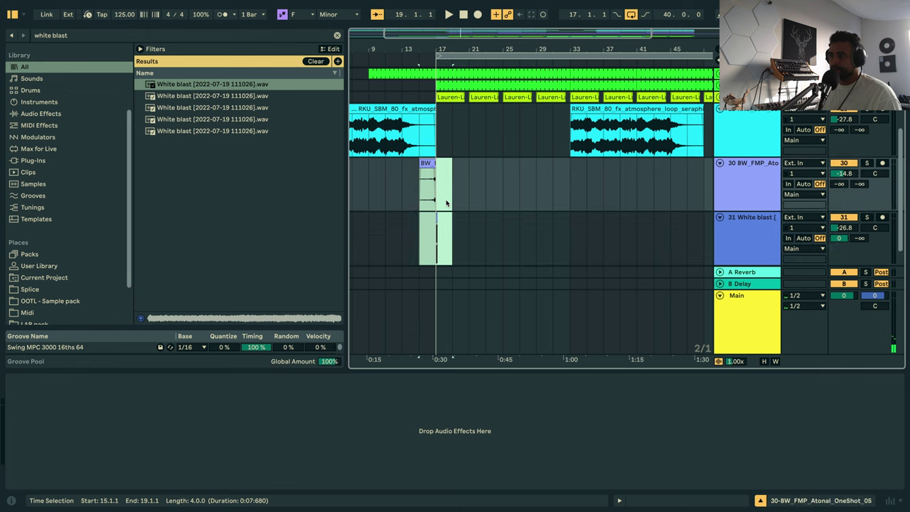
{"action": "key", "text": "ctrl+j"}
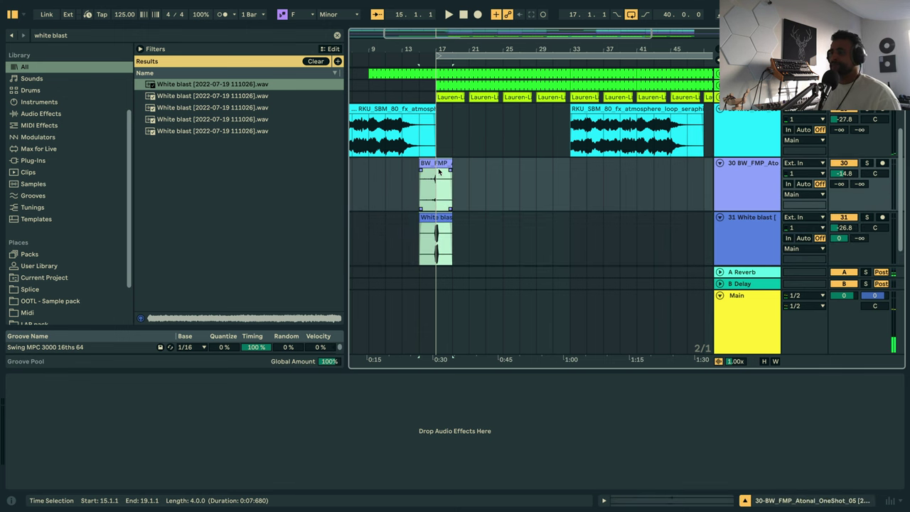
{"action": "left_click_drag", "start_coordinate": [439, 163], "coordinate": [660, 198]}
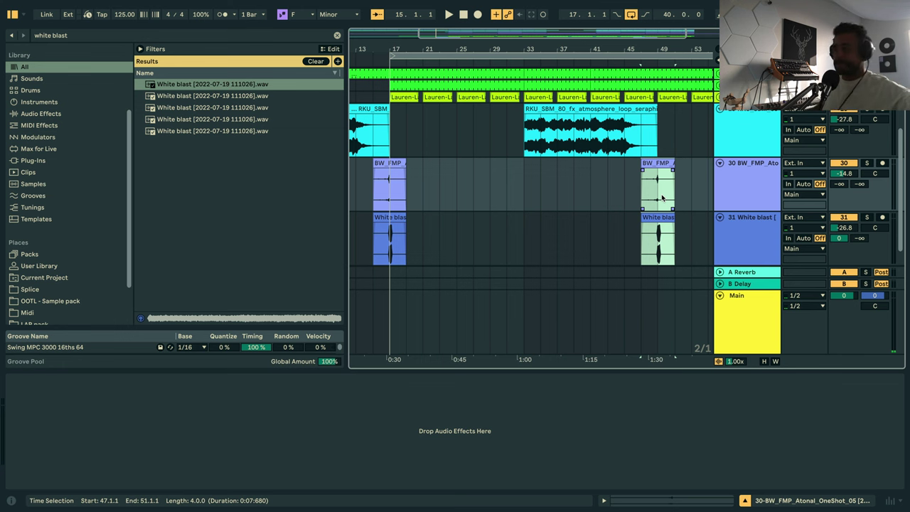
{"action": "scroll", "coordinate": [661, 197], "scroll_direction": "right", "scroll_amount": 5}
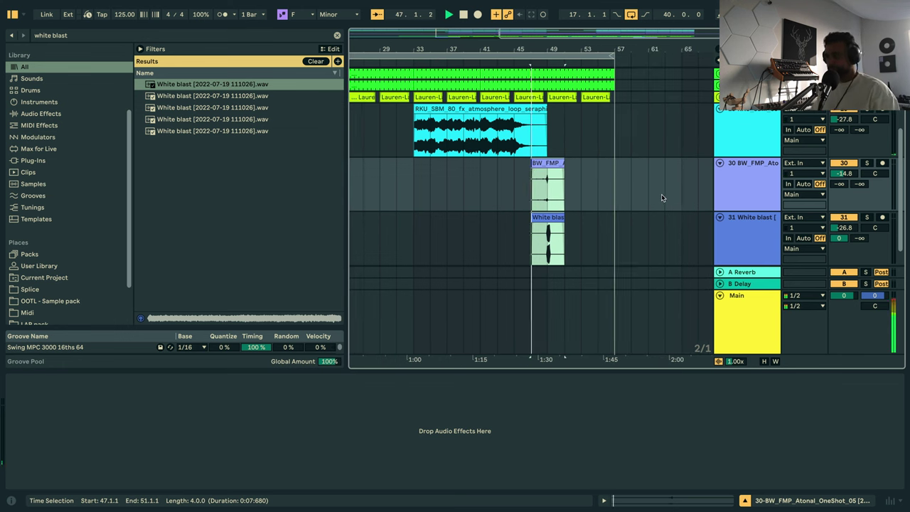
Move the copied one-shot and white blast clips earlier so that they start at bar 39.
{"action": "left_click", "coordinate": [535, 163]}
{"action": "left_click_drag", "start_coordinate": [534, 162], "coordinate": [467, 182]}
{"action": "scroll", "coordinate": [503, 168], "scroll_direction": "up", "scroll_amount": 5}
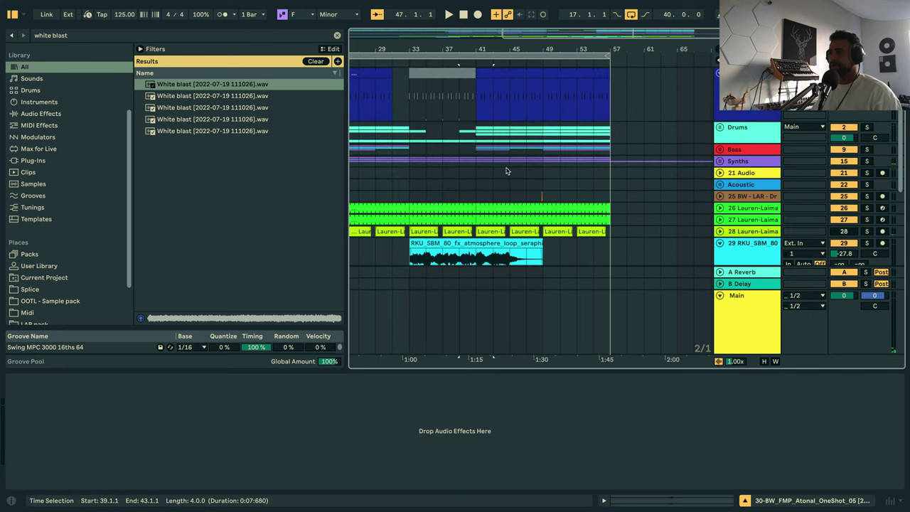
{"action": "scroll", "coordinate": [507, 187], "scroll_direction": "down", "scroll_amount": 5}
{"action": "scroll", "coordinate": [508, 191], "scroll_direction": "down", "scroll_amount": 3}
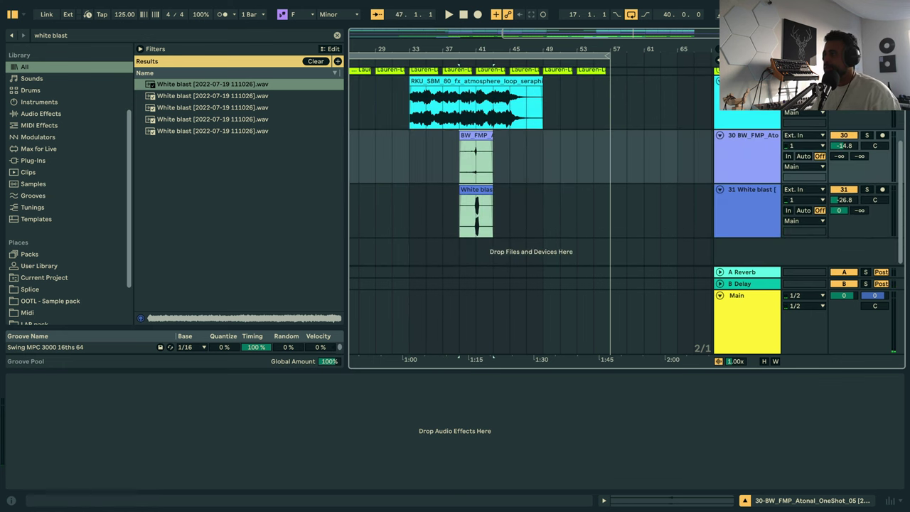
Add a locator named "Drop 2" at bar 41 and a locator named "Drop 1" at bar 17.
{"action": "left_click_drag", "start_coordinate": [461, 63], "coordinate": [477, 66]}
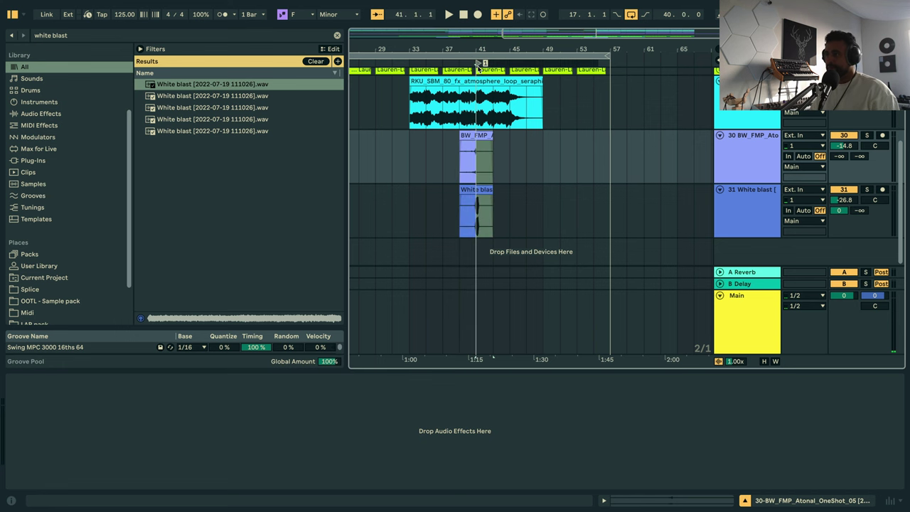
{"action": "key", "text": "Return"}
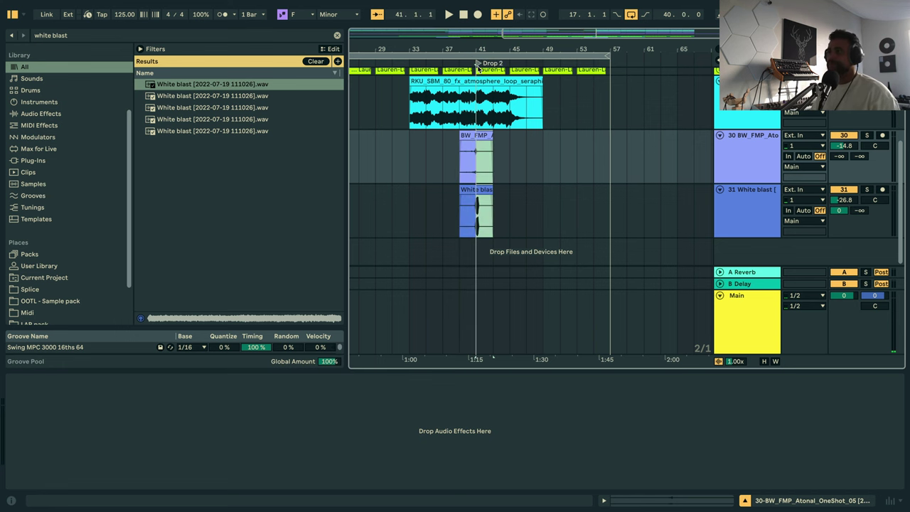
{"action": "left_click_drag", "start_coordinate": [461, 52], "coordinate": [398, 67]}
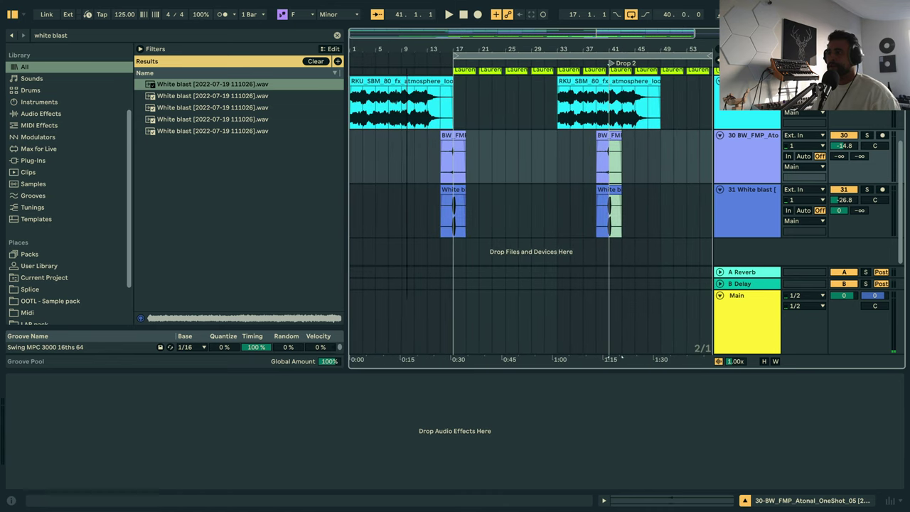
{"action": "left_click", "coordinate": [452, 96]}
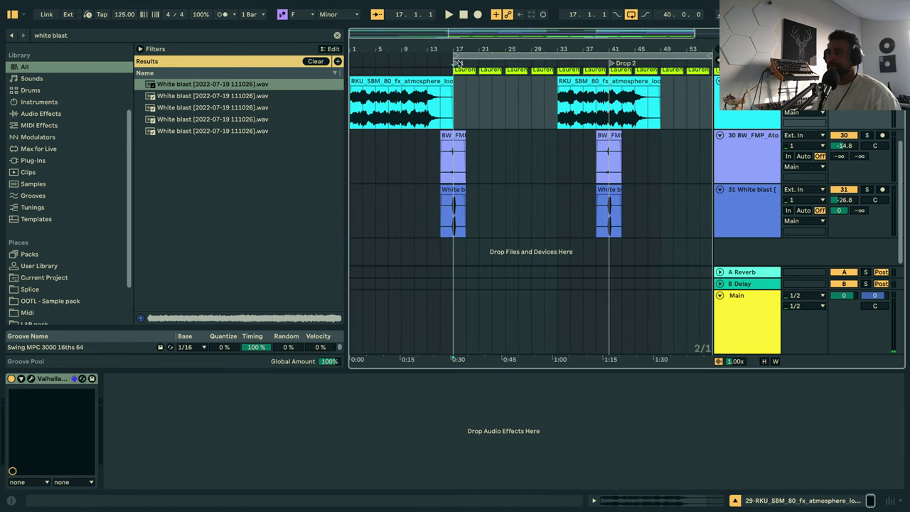
{"action": "type", "text": "Drop"}
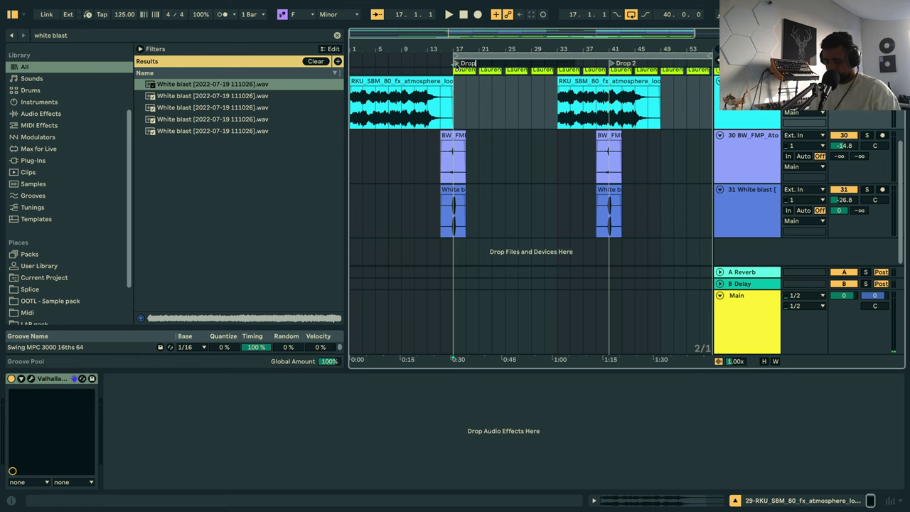
{"action": "type", "text": " 1"}
{"action": "key", "text": "Return"}
Play the arrangement from bar 15 and unfold the Synths group to look through its tracks.
{"action": "left_click", "coordinate": [434, 218]}
{"action": "key", "text": "space"}
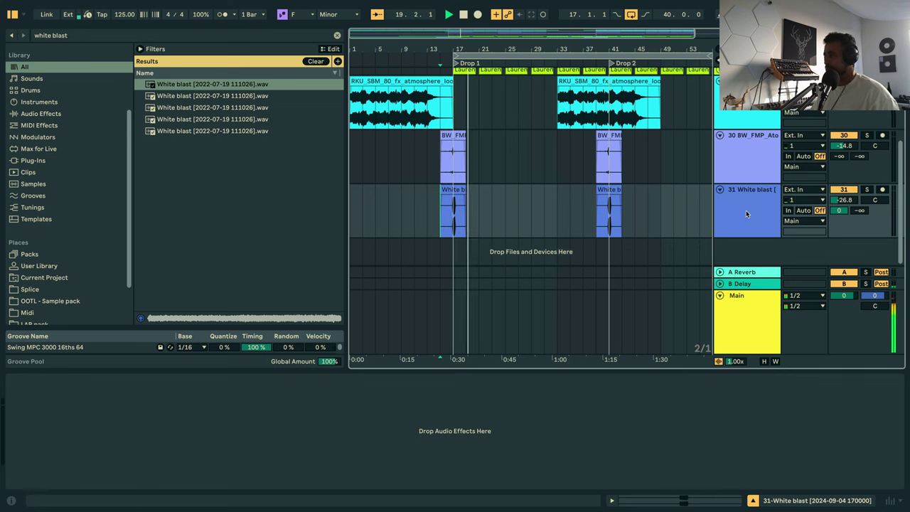
{"action": "scroll", "coordinate": [572, 187], "scroll_direction": "up", "scroll_amount": 3}
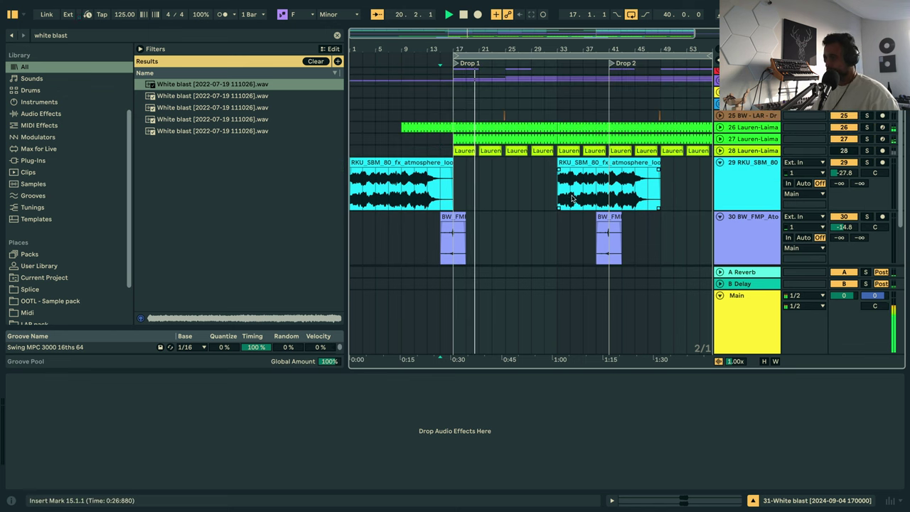
{"action": "scroll", "coordinate": [729, 190], "scroll_direction": "up", "scroll_amount": 2}
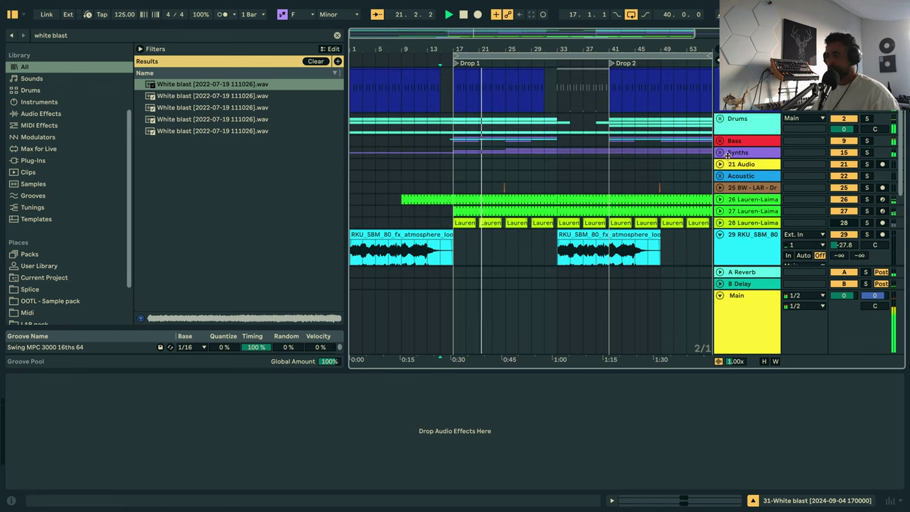
{"action": "left_click", "coordinate": [720, 152]}
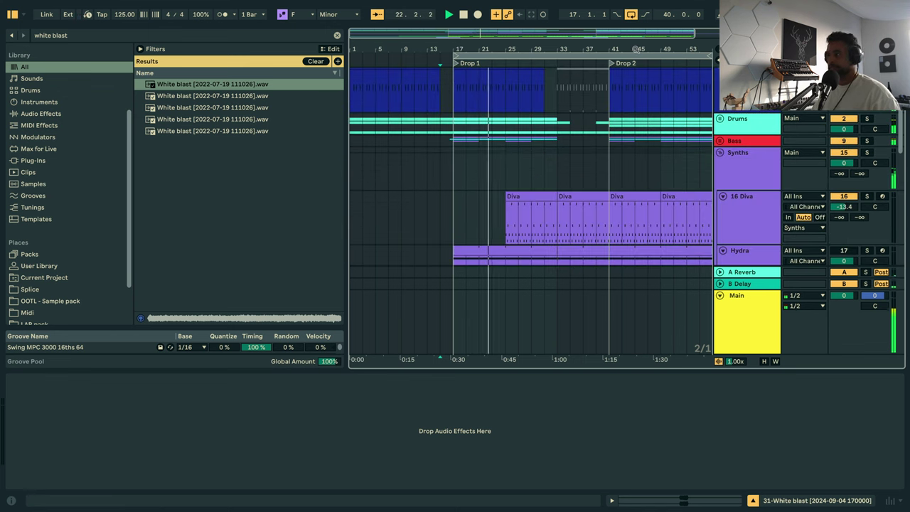
{"action": "scroll", "coordinate": [540, 185], "scroll_direction": "right", "scroll_amount": 3}
{"action": "scroll", "coordinate": [540, 185], "scroll_direction": "down", "scroll_amount": 4}
{"action": "scroll", "coordinate": [543, 164], "scroll_direction": "up", "scroll_amount": 3}
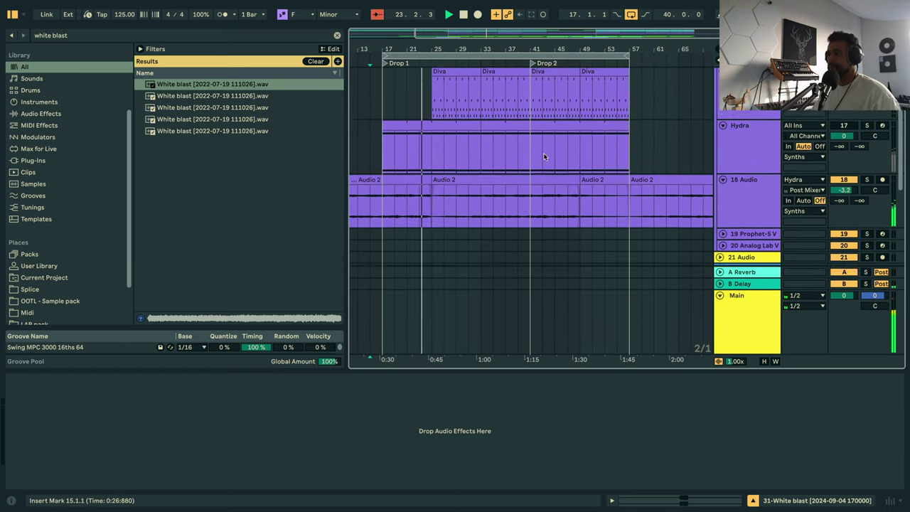
Search the library for "soothe" and add soothe2 after the Auto Filter on the 16 Diva track.
{"action": "left_click", "coordinate": [739, 178]}
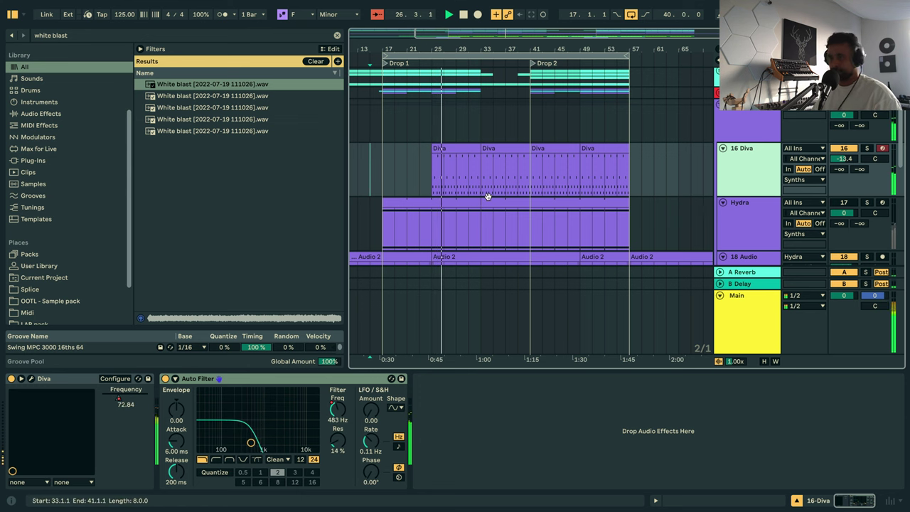
{"action": "scroll", "coordinate": [486, 215], "scroll_direction": "down", "scroll_amount": 2}
{"action": "scroll", "coordinate": [484, 220], "scroll_direction": "down", "scroll_amount": 5}
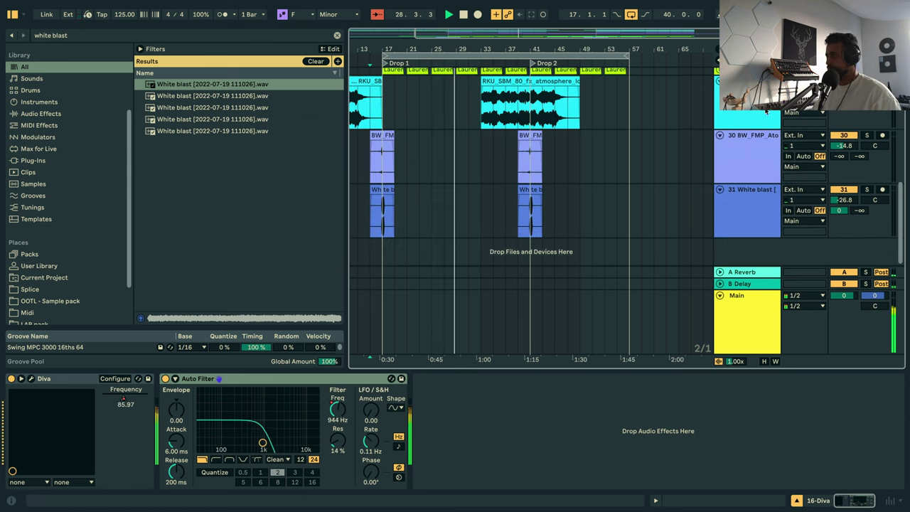
{"action": "scroll", "coordinate": [757, 124], "scroll_direction": "up", "scroll_amount": 7}
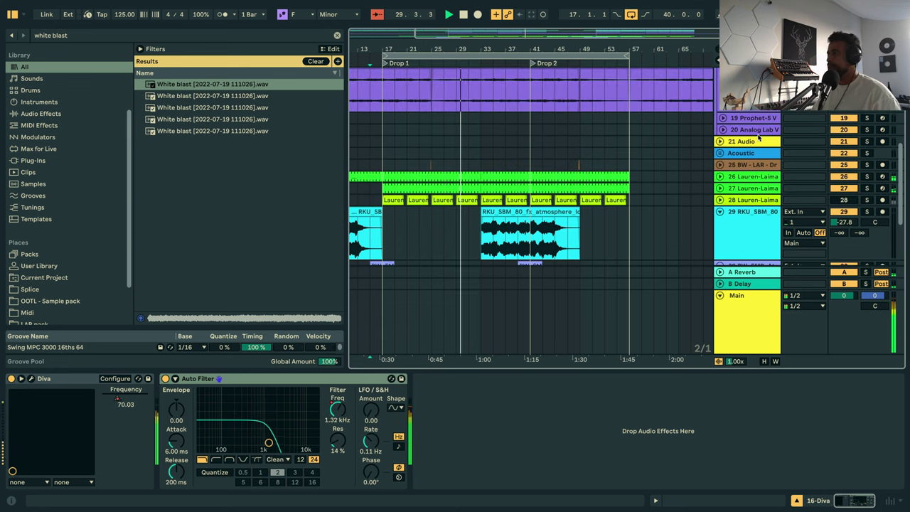
{"action": "scroll", "coordinate": [757, 140], "scroll_direction": "up", "scroll_amount": 3}
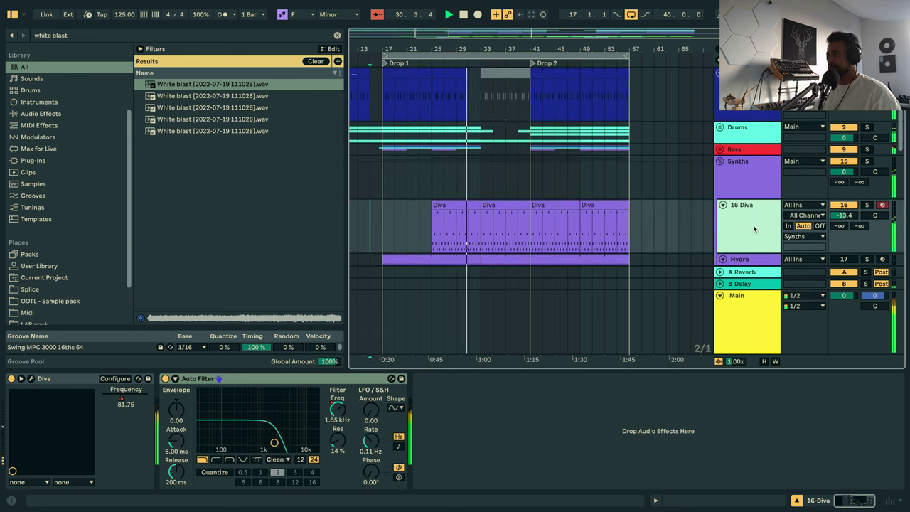
{"action": "left_click", "coordinate": [337, 36]}
{"action": "type", "text": "soothe"}
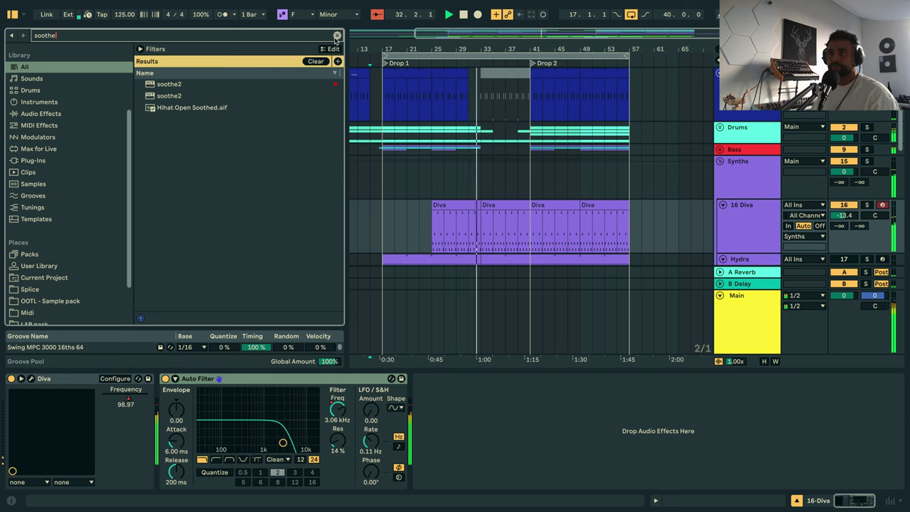
{"action": "left_click", "coordinate": [184, 85]}
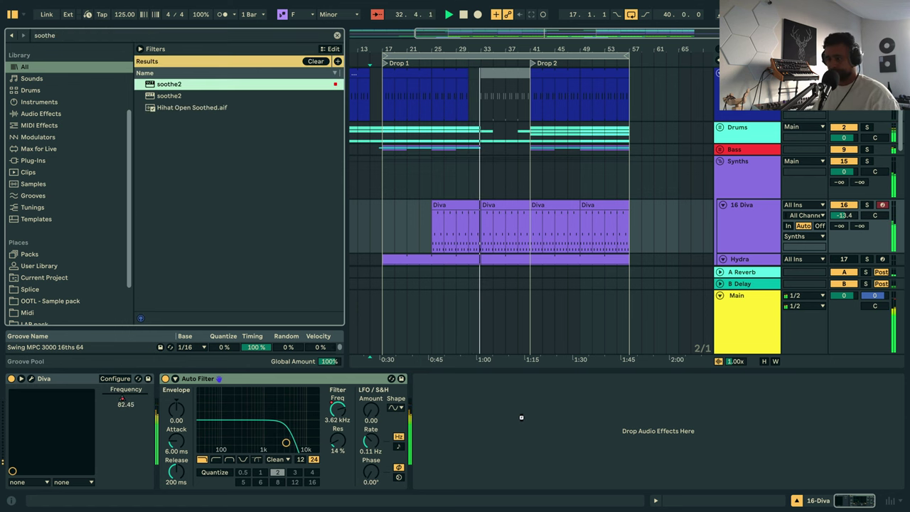
{"action": "left_click_drag", "start_coordinate": [520, 417], "coordinate": [520, 419]}
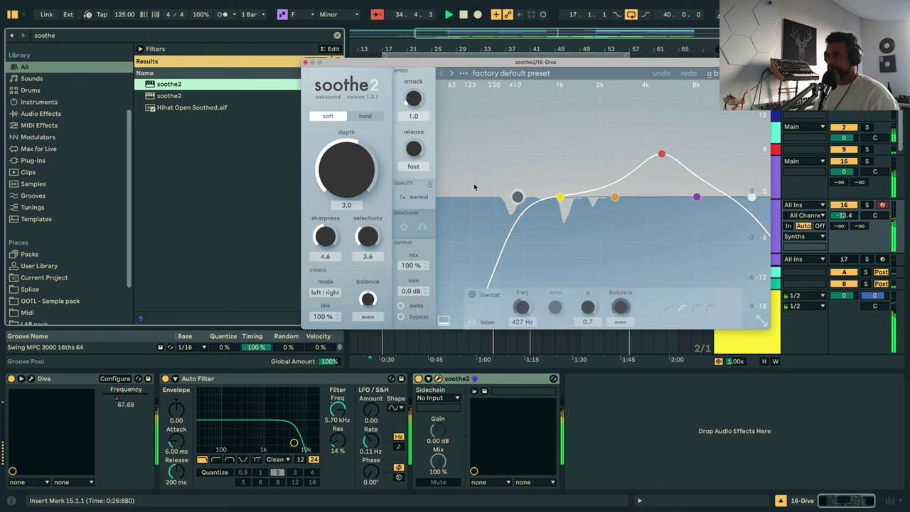
In soothe2, drop the low cut to the lowest frequencies, lower band 1's frequency with a slight boost, and set band 3 to about 2.3 kHz, 2 dB.
{"action": "left_click_drag", "start_coordinate": [474, 187], "coordinate": [437, 192]}
{"action": "left_click_drag", "start_coordinate": [560, 197], "coordinate": [533, 184]}
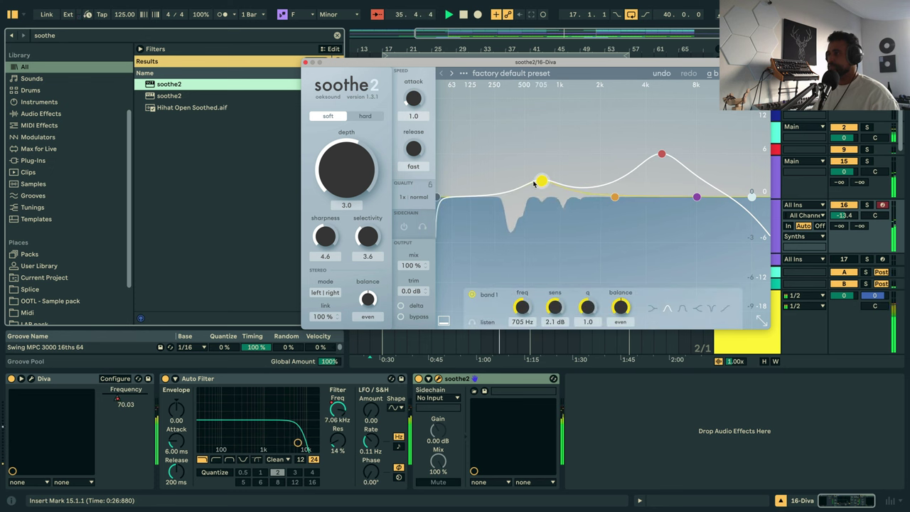
{"action": "left_click_drag", "start_coordinate": [661, 154], "coordinate": [604, 186]}
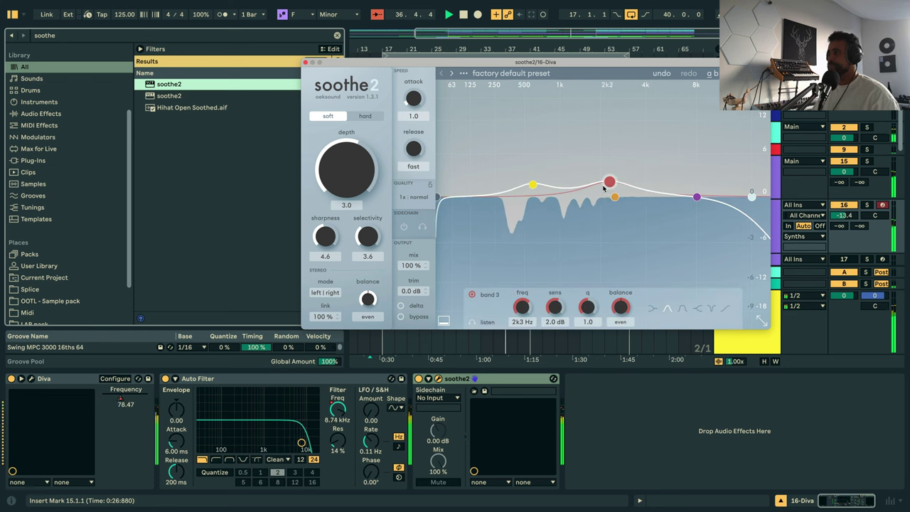
{"action": "left_click", "coordinate": [305, 62]}
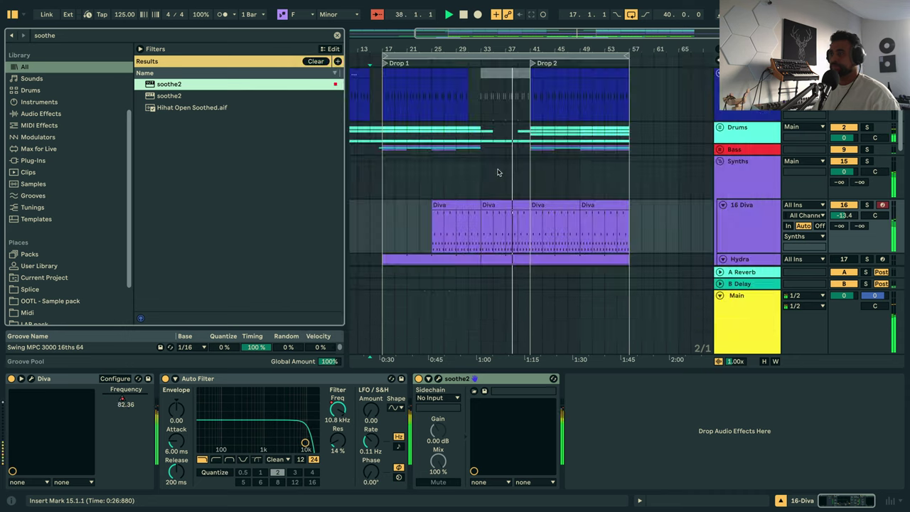
{"action": "left_click", "coordinate": [719, 163]}
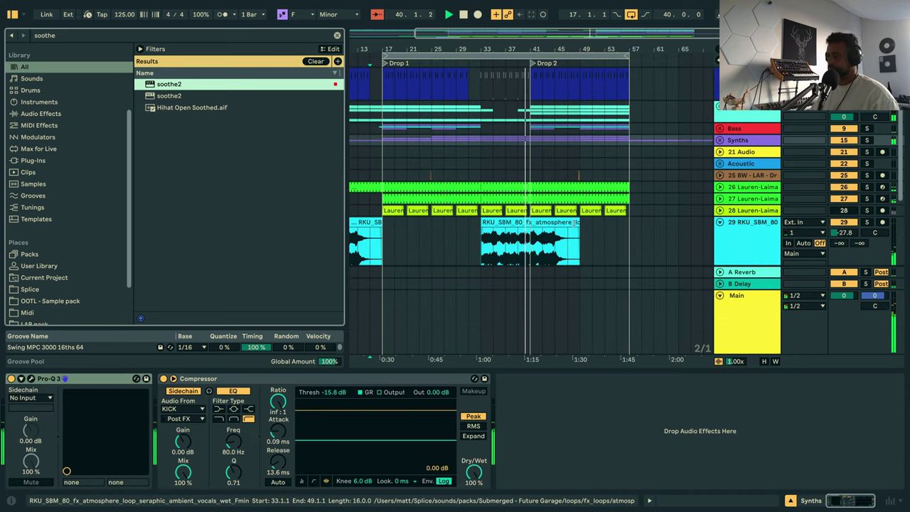
Shorten the second atmosphere loop clip on track 29 so it ends at bar 41, and stop playback.
{"action": "left_click_drag", "start_coordinate": [575, 222], "coordinate": [530, 226]}
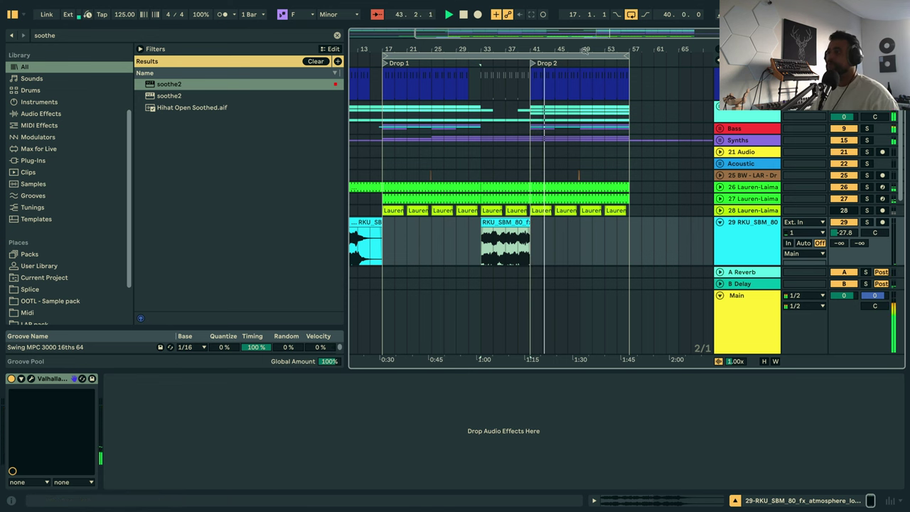
{"action": "left_click_drag", "start_coordinate": [584, 51], "coordinate": [559, 77]}
{"action": "key", "text": "space"}
{"action": "scroll", "coordinate": [501, 167], "scroll_direction": "down", "scroll_amount": 2}
{"action": "scroll", "coordinate": [497, 169], "scroll_direction": "up", "scroll_amount": 3}
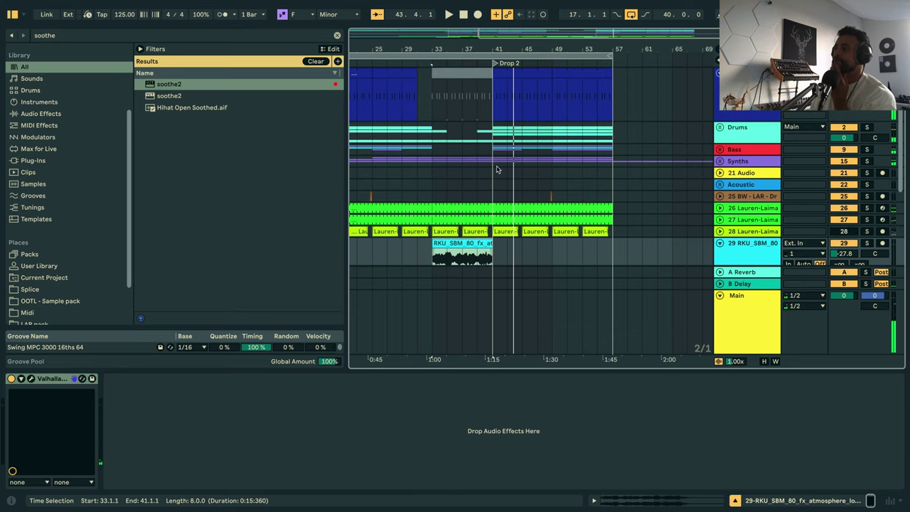
{"action": "scroll", "coordinate": [604, 156], "scroll_direction": "down", "scroll_amount": 1}
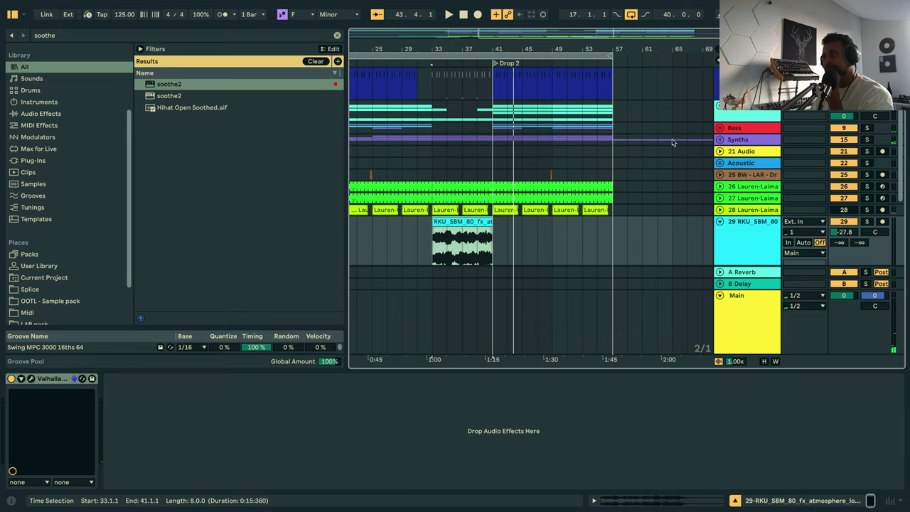
Create an empty MIDI clip on the Piano noire track from bar 33 to 41 and assign the Swing MPC 3000 16ths 64 groove.
{"action": "left_click", "coordinate": [720, 163]}
{"action": "scroll", "coordinate": [728, 174], "scroll_direction": "down", "scroll_amount": 4}
{"action": "left_click", "coordinate": [746, 133]}
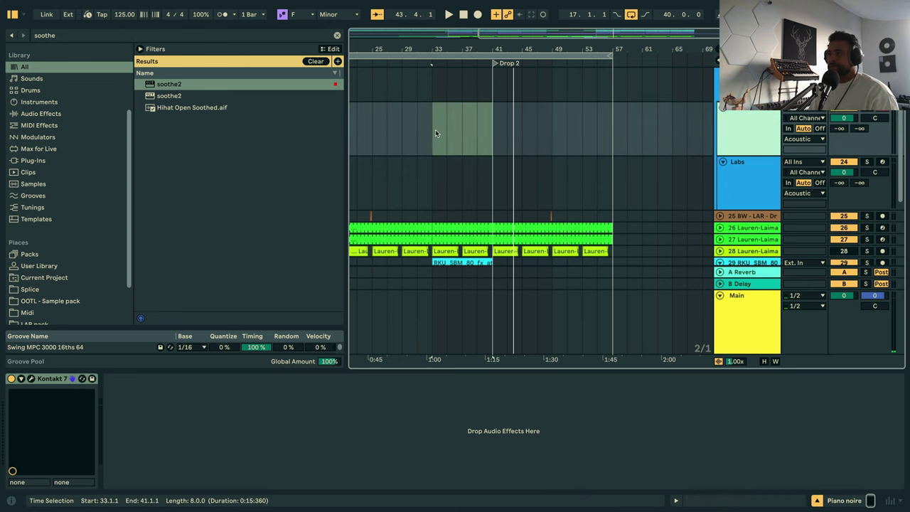
{"action": "left_click_drag", "start_coordinate": [435, 129], "coordinate": [482, 139]}
{"action": "scroll", "coordinate": [480, 146], "scroll_direction": "up", "scroll_amount": 2}
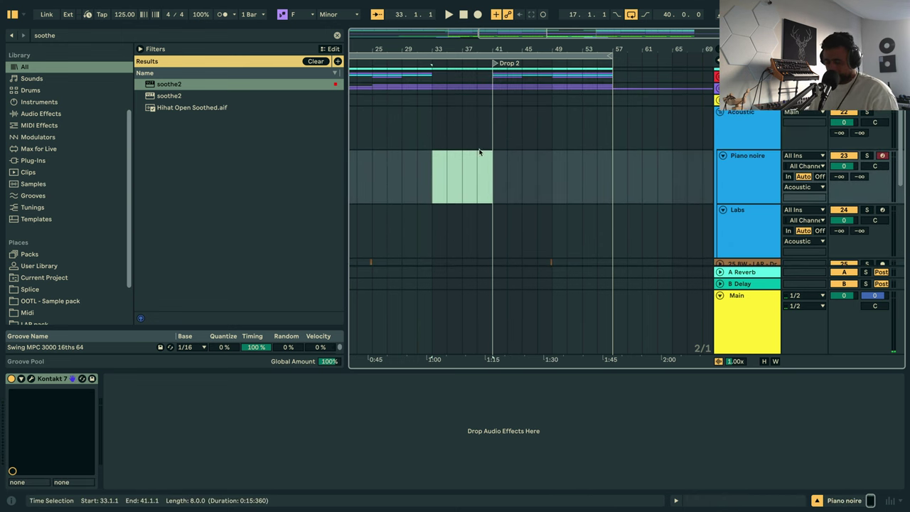
{"action": "double_click", "coordinate": [447, 172]}
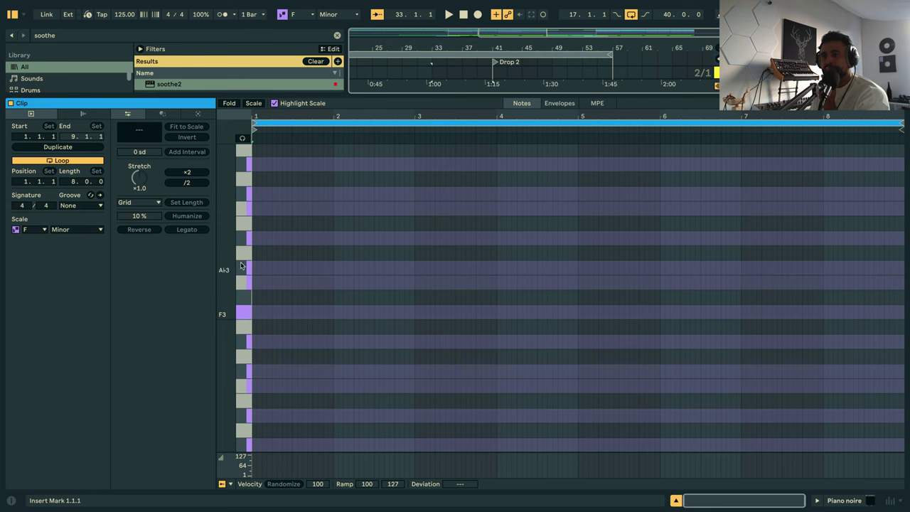
{"action": "left_click", "coordinate": [85, 205]}
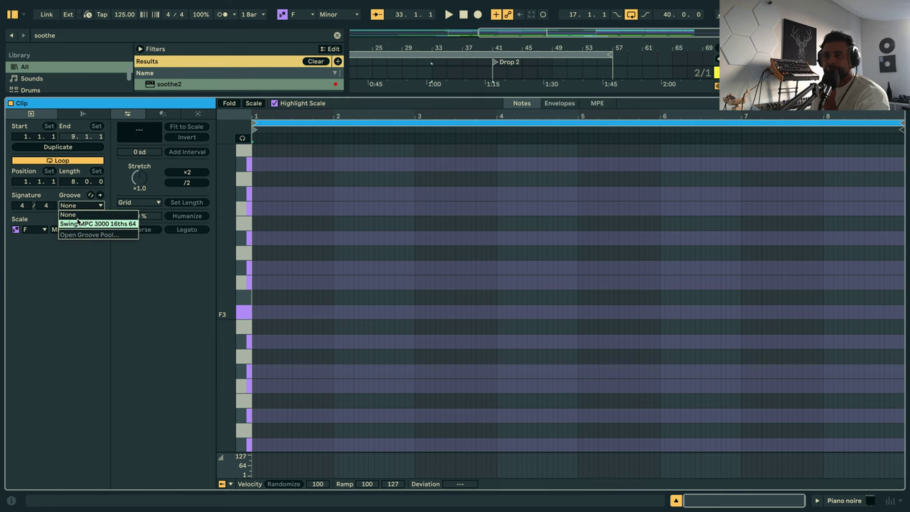
{"action": "left_click", "coordinate": [77, 220]}
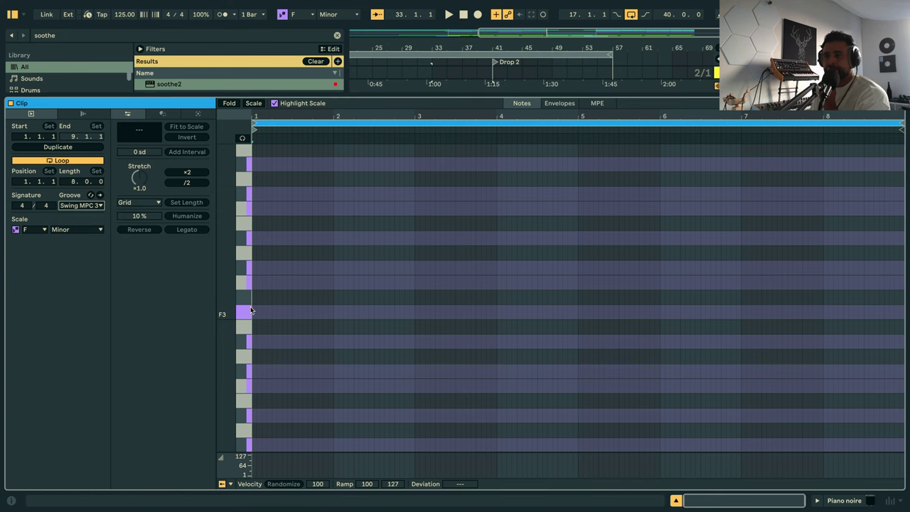
Show only the F minor scale notes in the piano clip and add a one-bar F2 note at its start.
{"action": "left_click", "coordinate": [254, 103]}
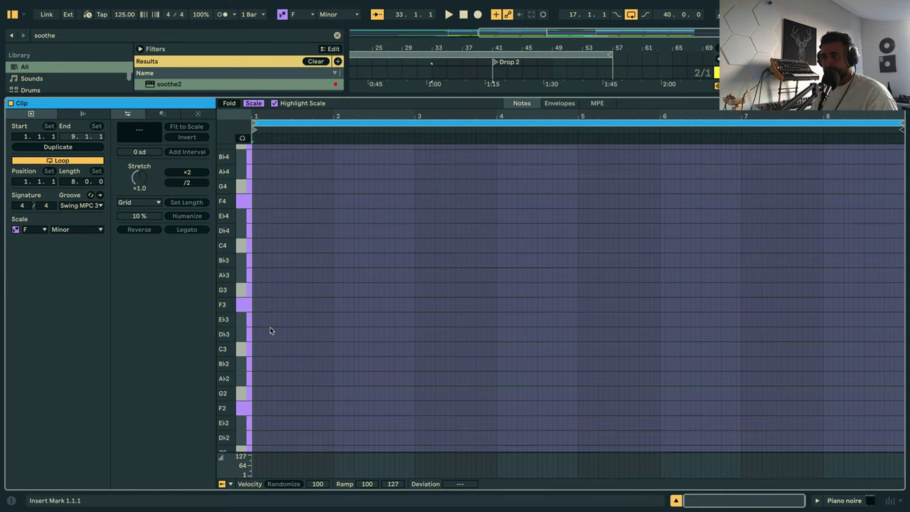
{"action": "double_click", "coordinate": [254, 410]}
{"action": "left_click_drag", "start_coordinate": [258, 409], "coordinate": [331, 408]}
{"action": "key", "text": "space"}
{"action": "key", "text": "space"}
{"action": "key", "text": "space"}
Open the Kontakt 7 instrument on the Piano noire track and ignore the missing content this time.
{"action": "key", "text": "shift+Tab"}
{"action": "key", "text": "space"}
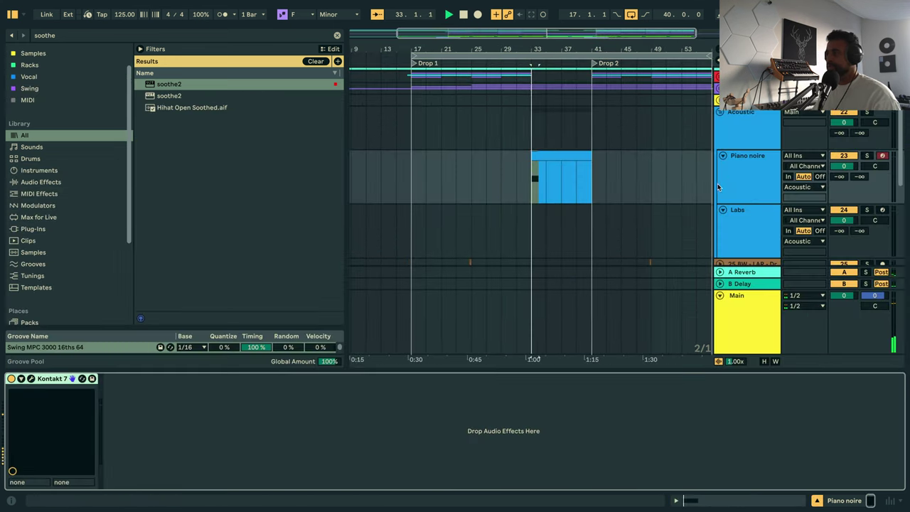
{"action": "key", "text": "space"}
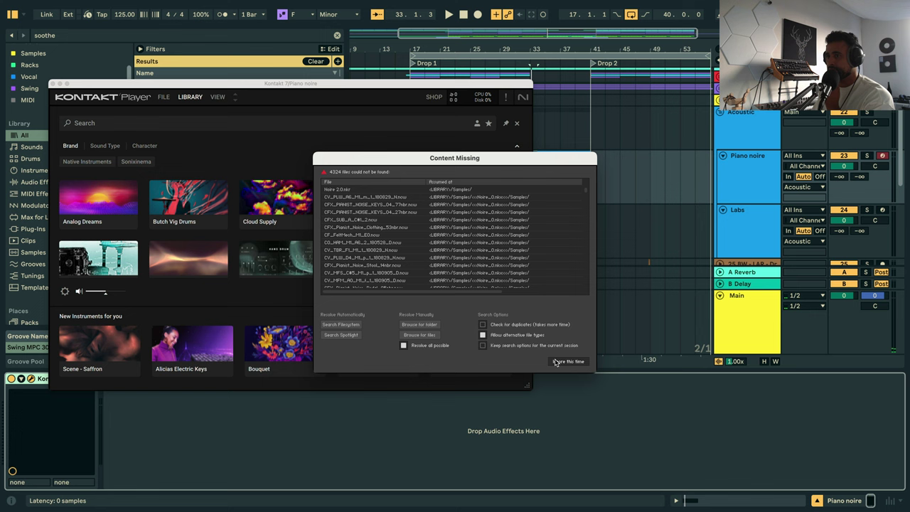
{"action": "left_click", "coordinate": [577, 360]}
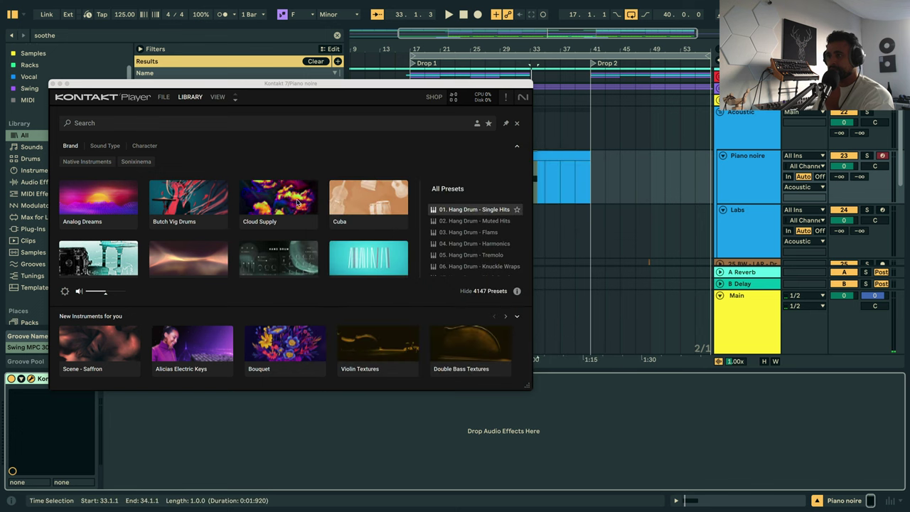
Load the NOIRE Felt instrument from Kontakt's Noire library and play the note through it.
{"action": "scroll", "coordinate": [249, 245], "scroll_direction": "down", "scroll_amount": 5}
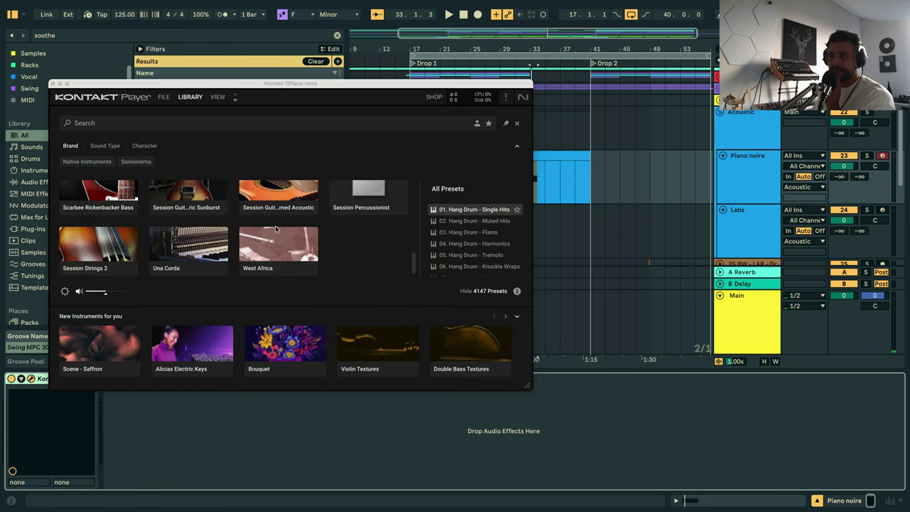
{"action": "scroll", "coordinate": [256, 234], "scroll_direction": "up", "scroll_amount": 3}
{"action": "scroll", "coordinate": [257, 227], "scroll_direction": "up", "scroll_amount": 4}
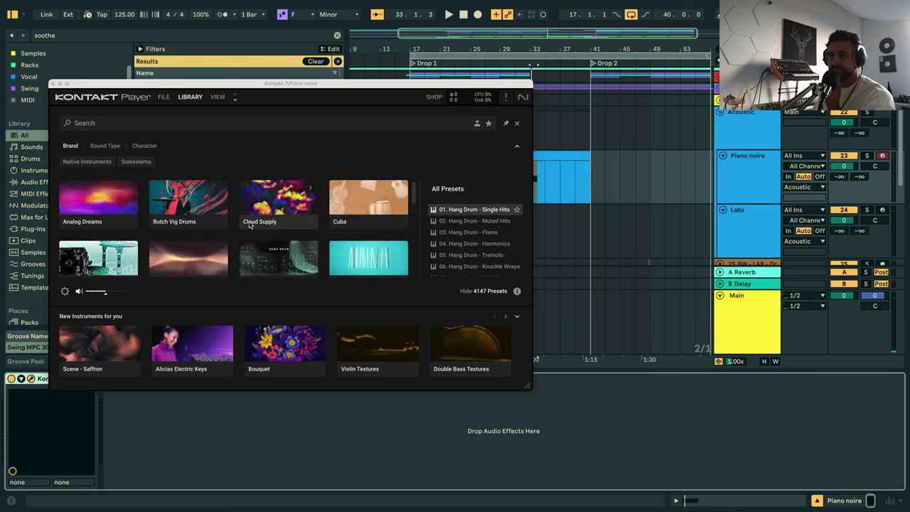
{"action": "scroll", "coordinate": [257, 228], "scroll_direction": "down", "scroll_amount": 3}
{"action": "left_click", "coordinate": [363, 220]}
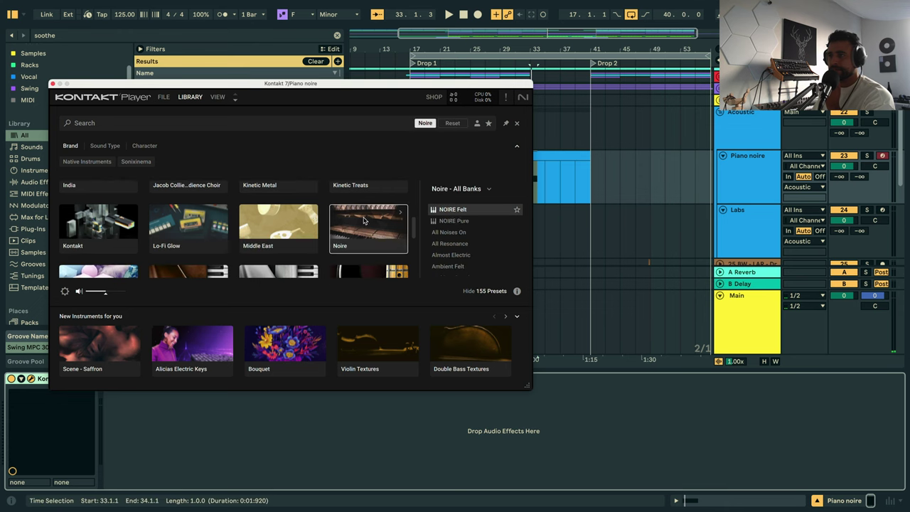
{"action": "double_click", "coordinate": [465, 211]}
{"action": "key", "text": "space"}
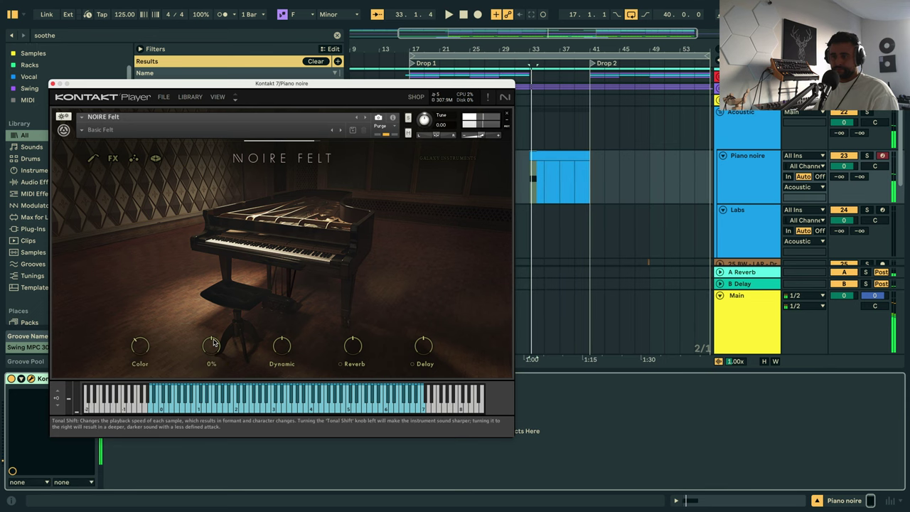
Lower NOIRE Felt's Dynamic to about -65%, close the instrument, and reopen the piano clip's notes.
{"action": "left_click_drag", "start_coordinate": [280, 343], "coordinate": [278, 370]}
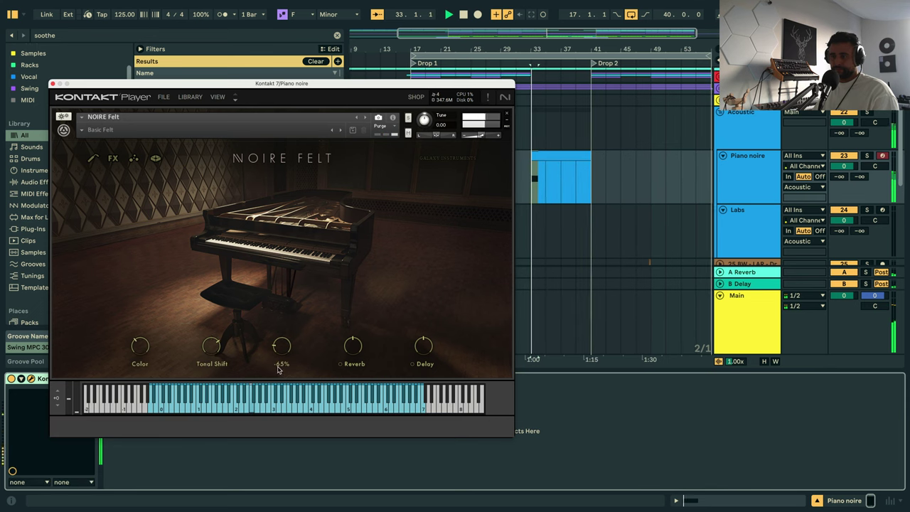
{"action": "left_click", "coordinate": [52, 84]}
{"action": "double_click", "coordinate": [548, 151]}
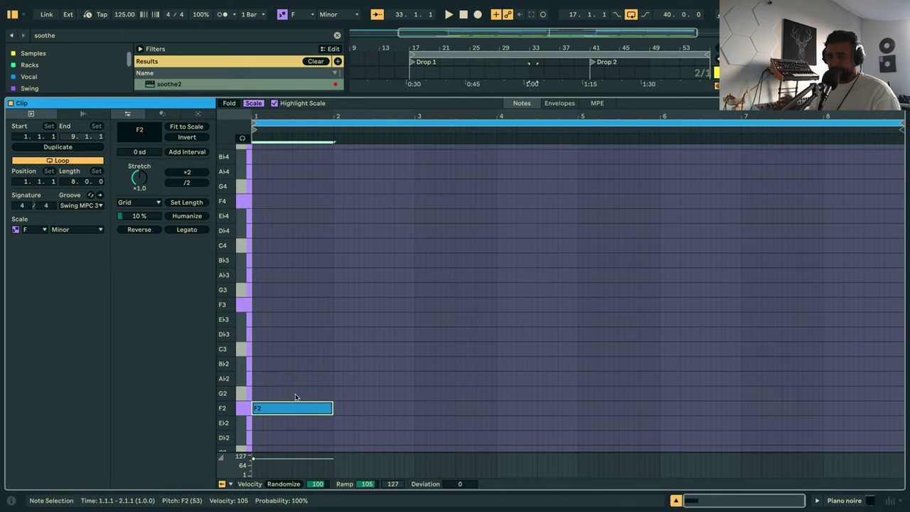
{"action": "scroll", "coordinate": [295, 397], "scroll_direction": "down", "scroll_amount": 4}
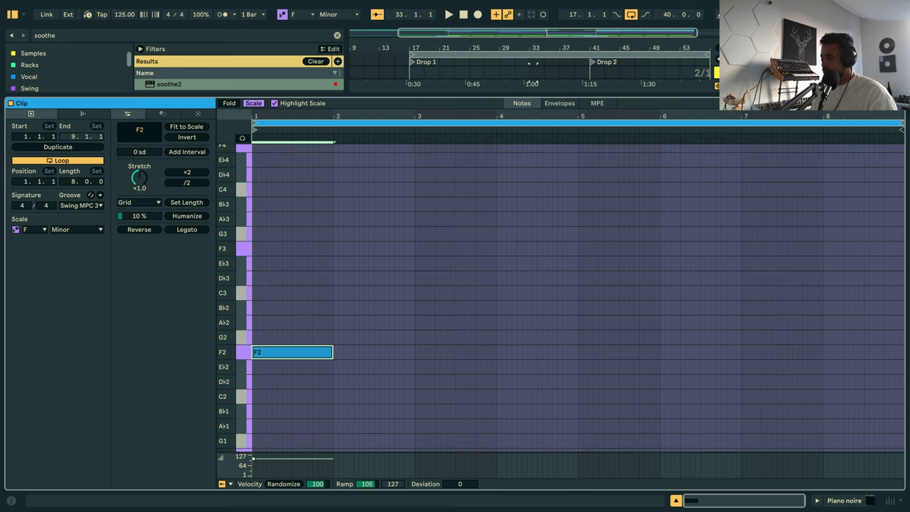
Replace the piano sound with Una Corda Felt from Kontakt's Una Corda library, audition it, and reopen the piano clip.
{"action": "left_click", "coordinate": [866, 500]}
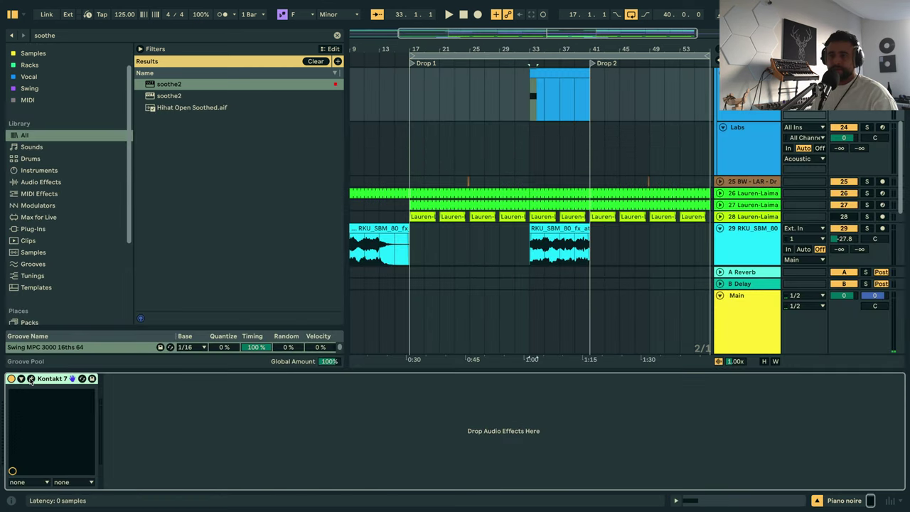
{"action": "key", "text": "super+alt+p"}
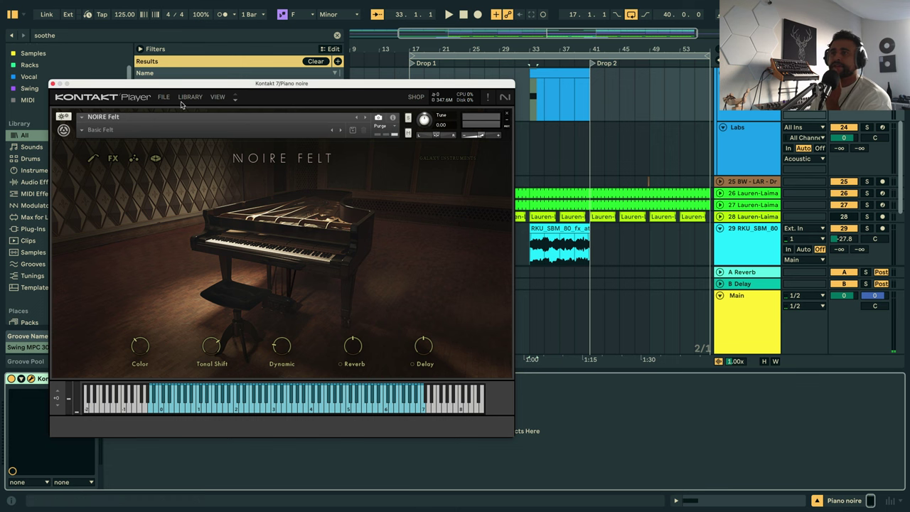
{"action": "left_click", "coordinate": [189, 97]}
{"action": "scroll", "coordinate": [298, 242], "scroll_direction": "down", "scroll_amount": 5}
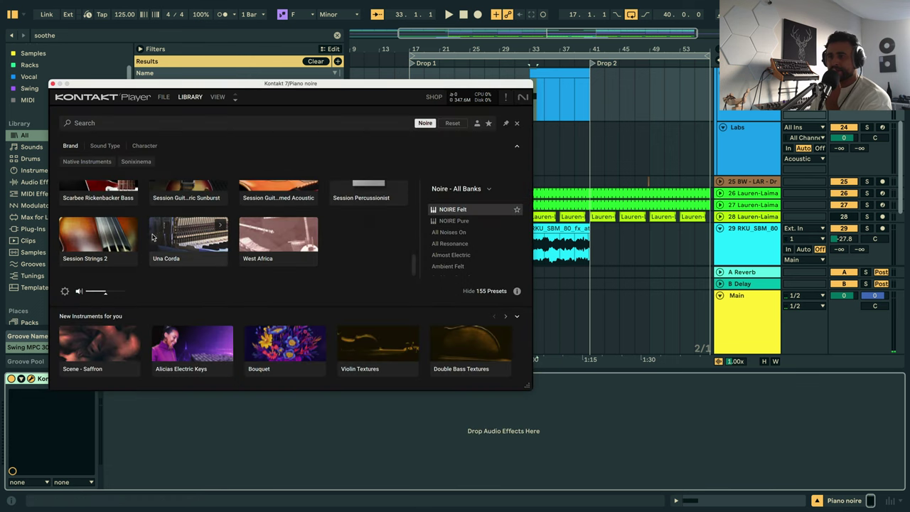
{"action": "left_click", "coordinate": [187, 239]}
{"action": "double_click", "coordinate": [465, 222]}
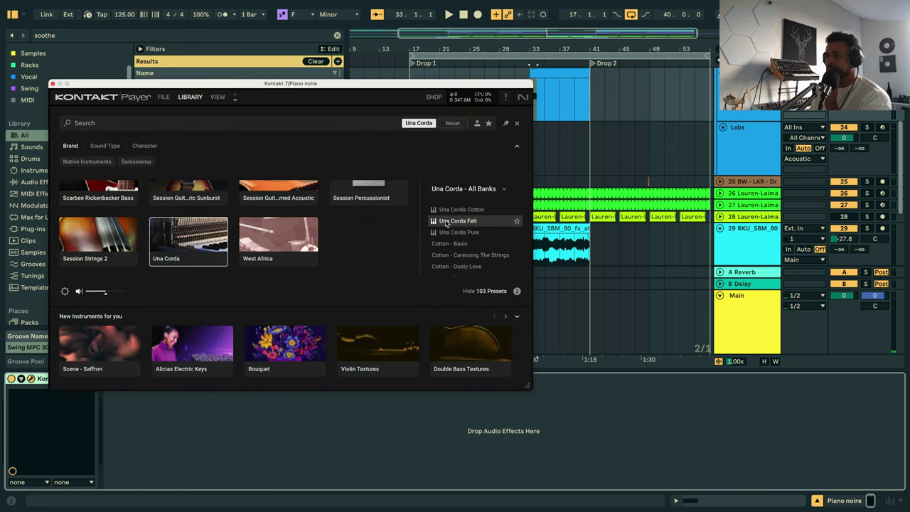
{"action": "key", "text": "space"}
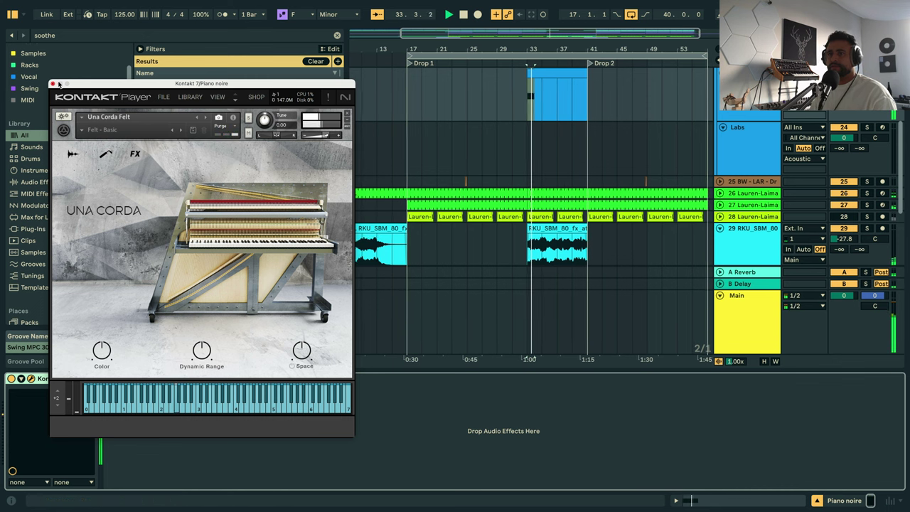
{"action": "left_click", "coordinate": [53, 83]}
{"action": "key", "text": "space"}
{"action": "double_click", "coordinate": [531, 73]}
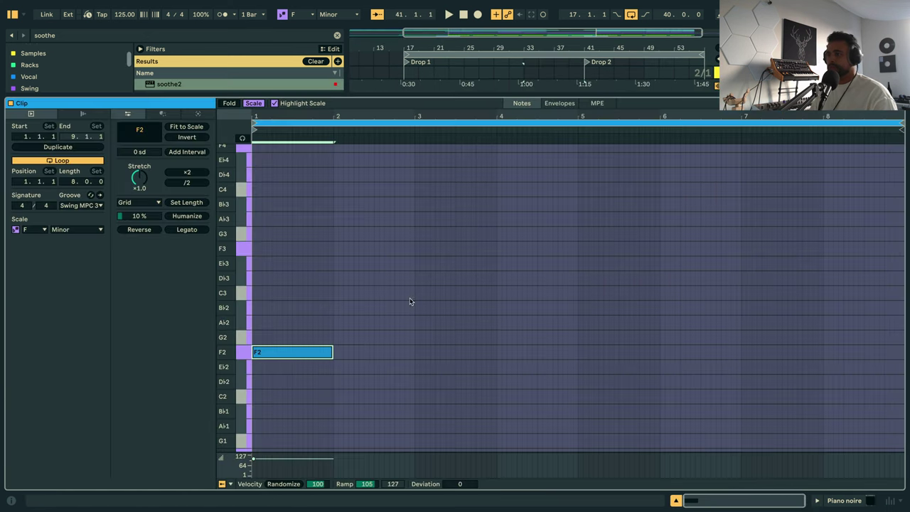
Try the F2 note an octave lower, reduce its velocity to 69, and return it to F2.
{"action": "key", "text": "shift+Down"}
{"action": "key", "text": "space"}
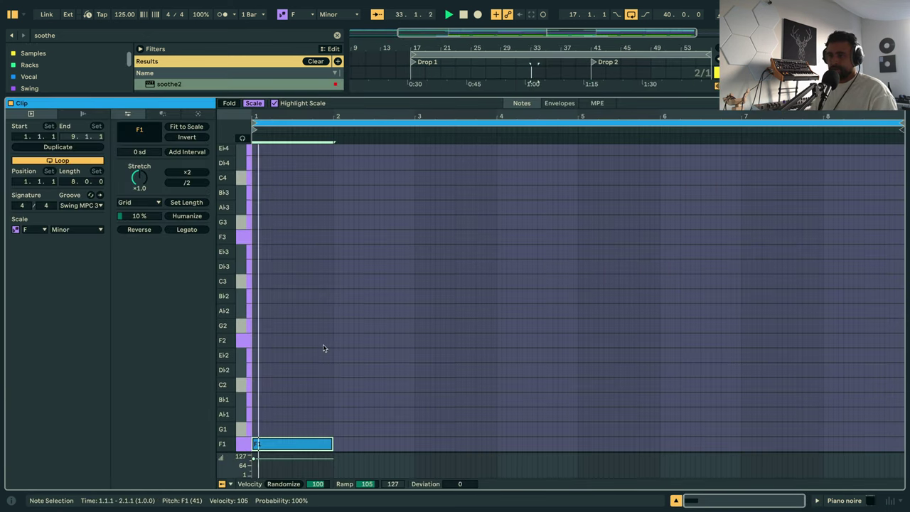
{"action": "left_click_drag", "start_coordinate": [297, 444], "coordinate": [297, 462]}
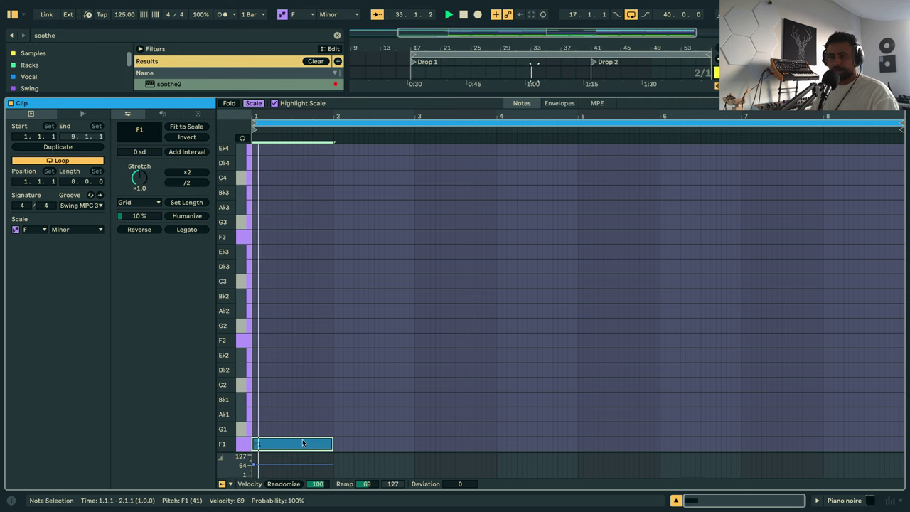
{"action": "key", "text": "shift+Up"}
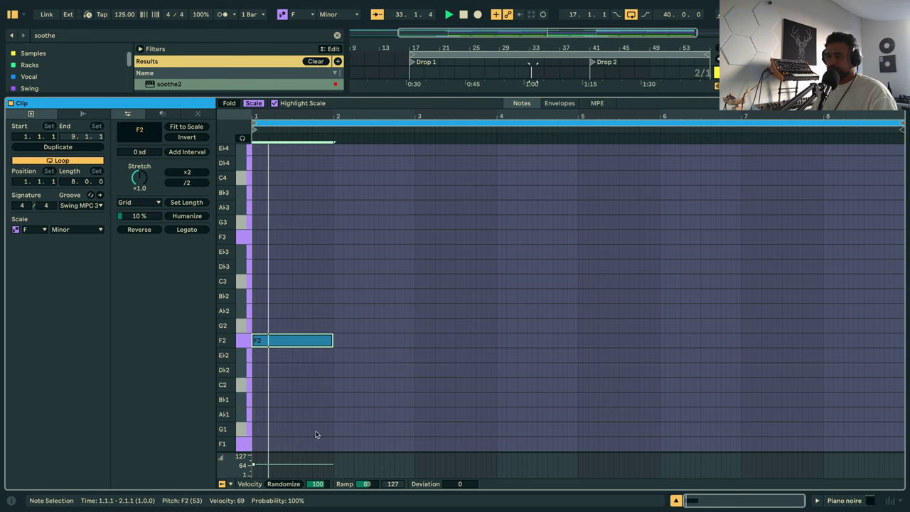
Copy the F2 note up to A♭3 to form a two-note chord in bar 1, and audition it.
{"action": "left_click_drag", "start_coordinate": [296, 345], "coordinate": [299, 303], "text": "alt"}
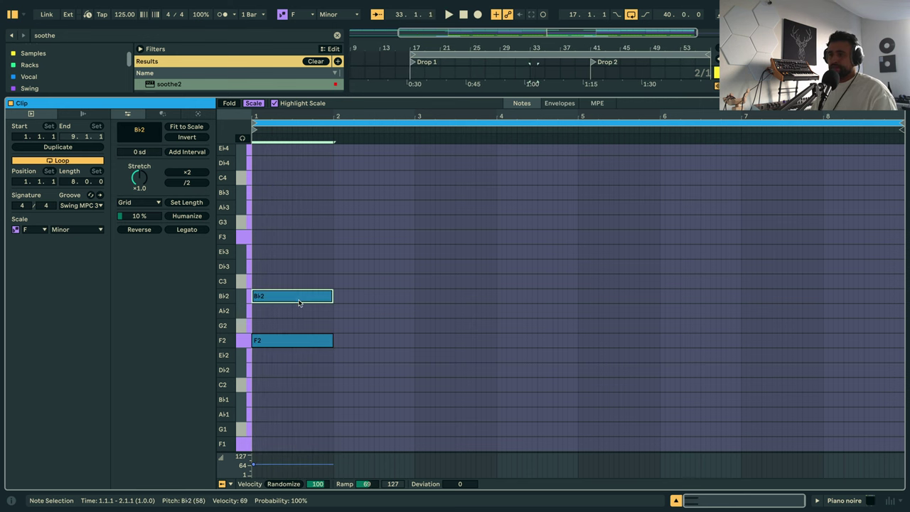
{"action": "key", "text": "Down"}
{"action": "key", "text": "shift+Up"}
{"action": "left_click", "coordinate": [274, 375]}
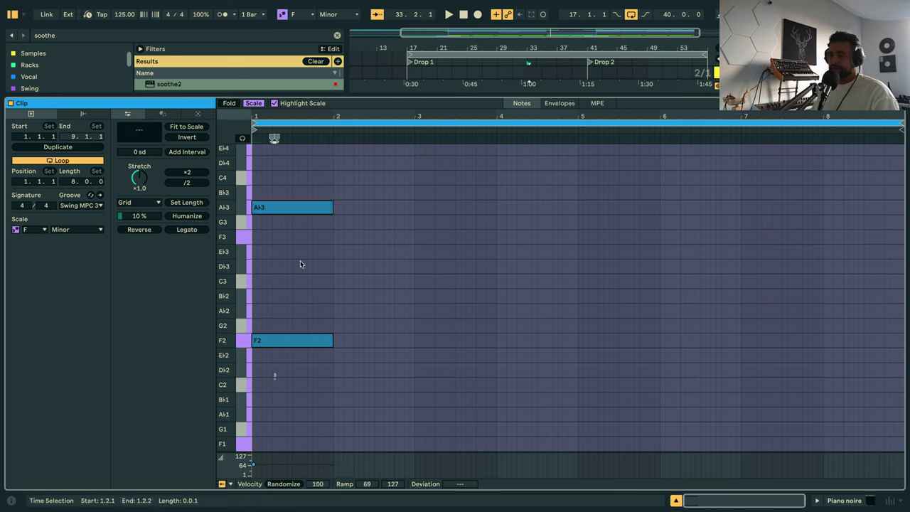
{"action": "key", "text": "ctrl+a"}
{"action": "key", "text": "space"}
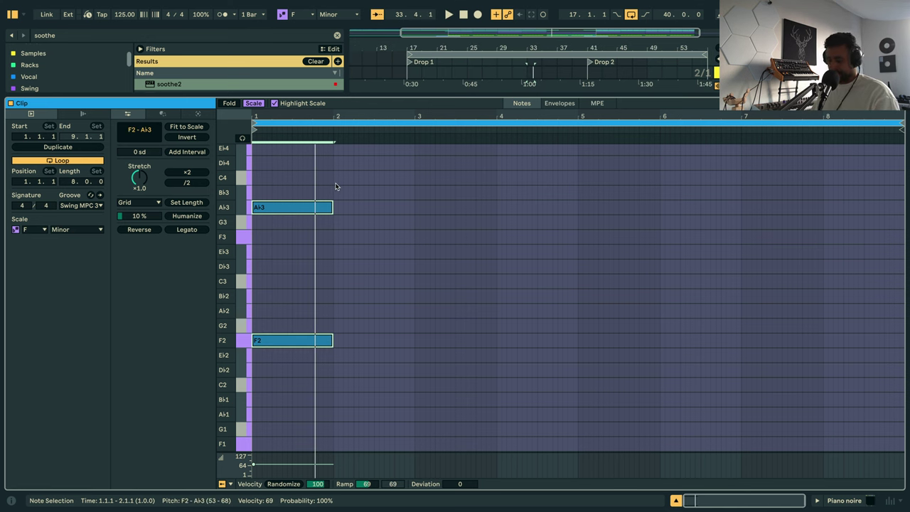
Try a duplicate of the chord in bar 2 at different pitches up to A♭2 and C4, and delete it.
{"action": "key", "text": "ctrl+d"}
{"action": "key", "text": "Down"}
{"action": "key", "text": "Down"}
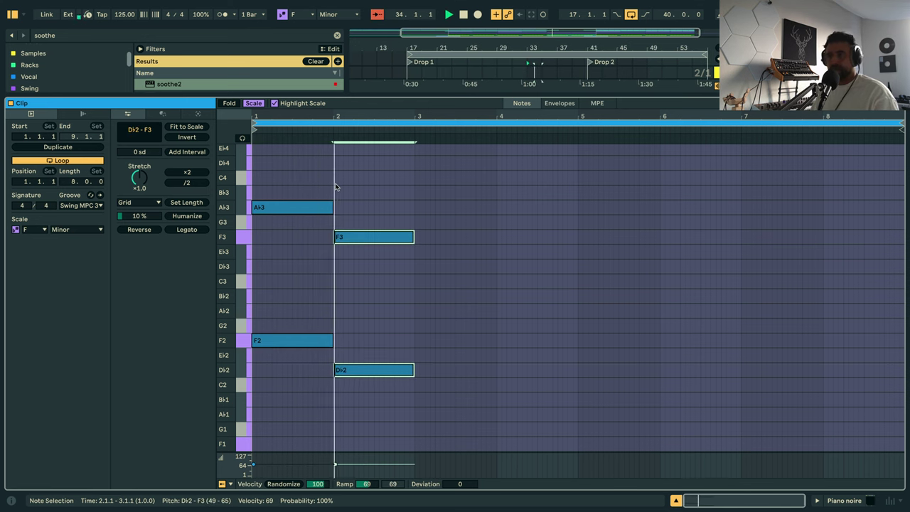
{"action": "key", "text": "Up"}
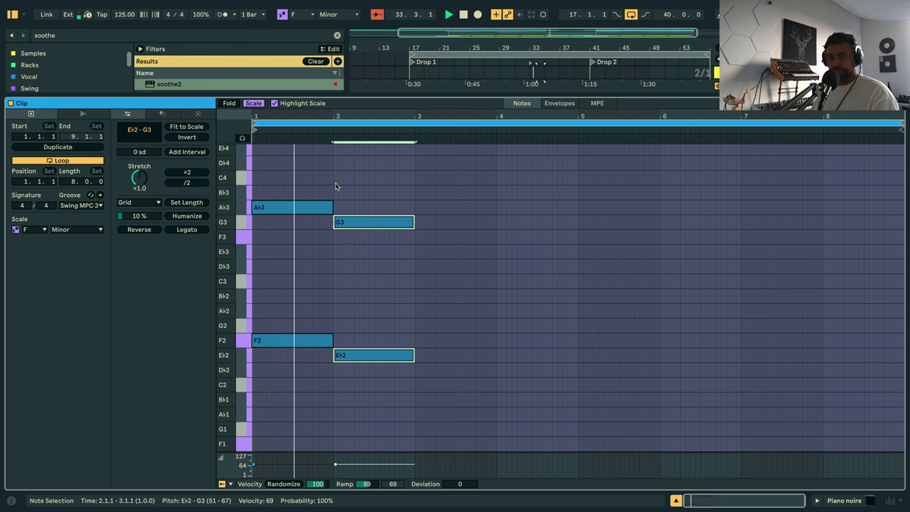
{"action": "key", "text": "Up"}
{"action": "key", "text": "Up"}
{"action": "key", "text": "Up"}
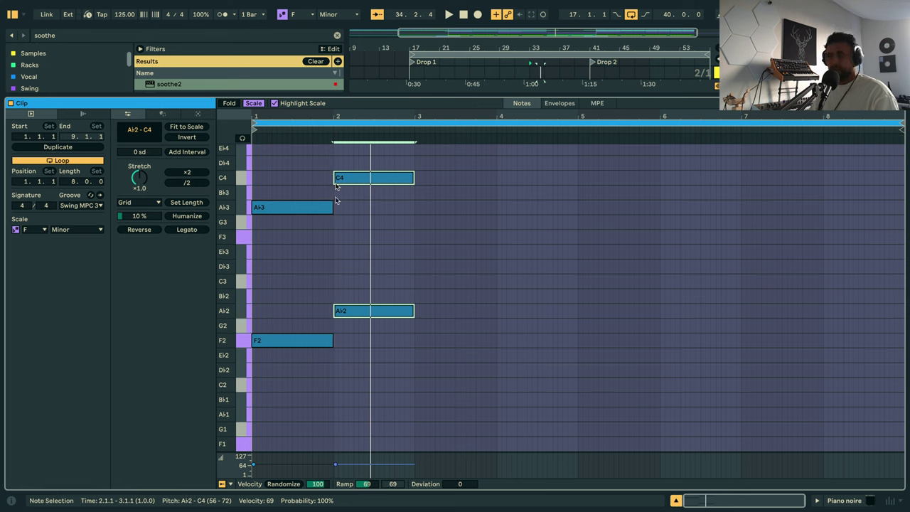
{"action": "left_click_drag", "start_coordinate": [354, 354], "coordinate": [372, 169]}
{"action": "key", "text": "Delete"}
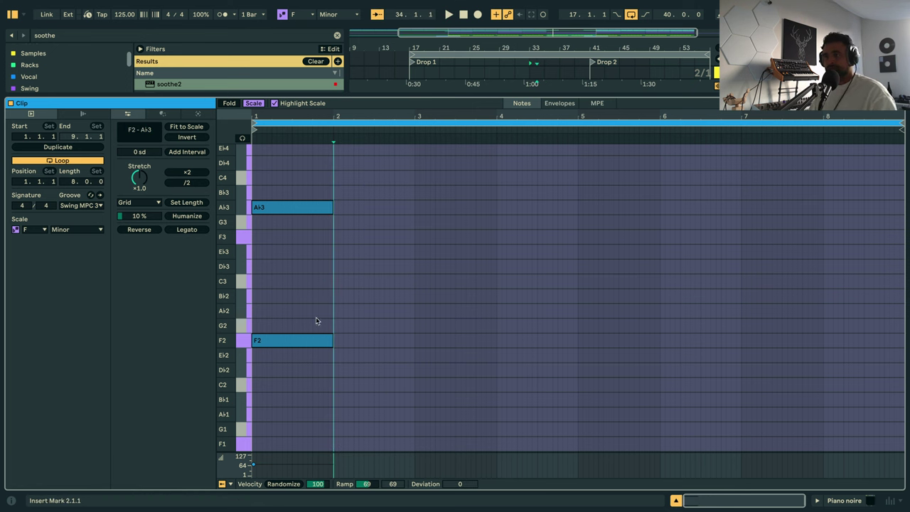
Shorten both F2 and A♭3 notes to two beats, ending at 1.3, and play them back.
{"action": "left_click_drag", "start_coordinate": [311, 400], "coordinate": [326, 196]}
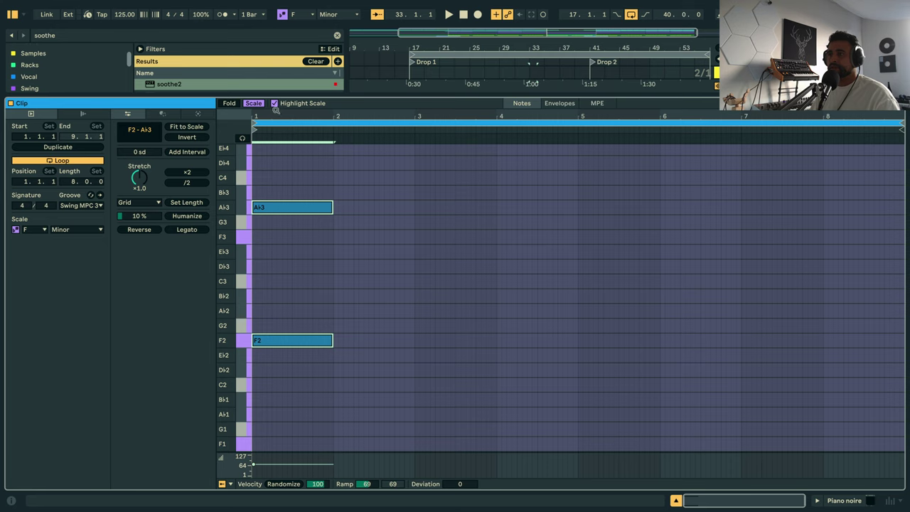
{"action": "key", "text": "plus"}
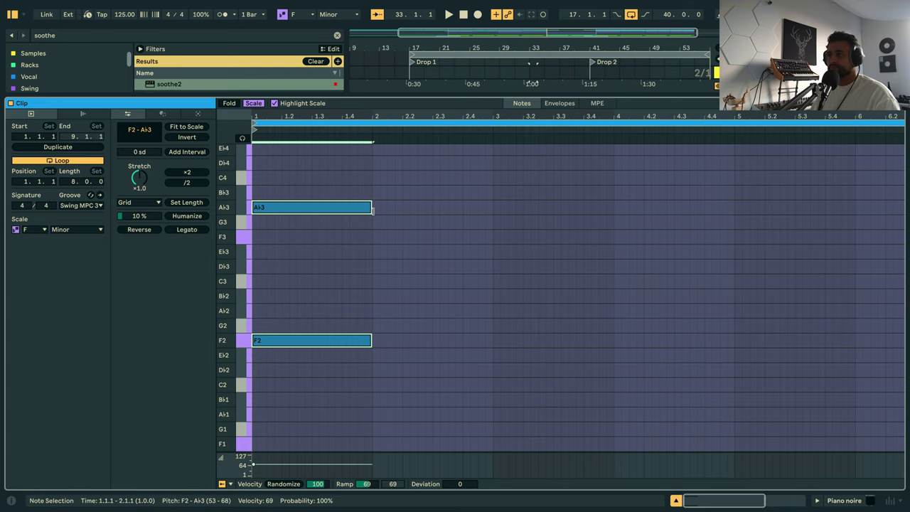
{"action": "left_click_drag", "start_coordinate": [372, 207], "coordinate": [312, 210]}
{"action": "key", "text": "space"}
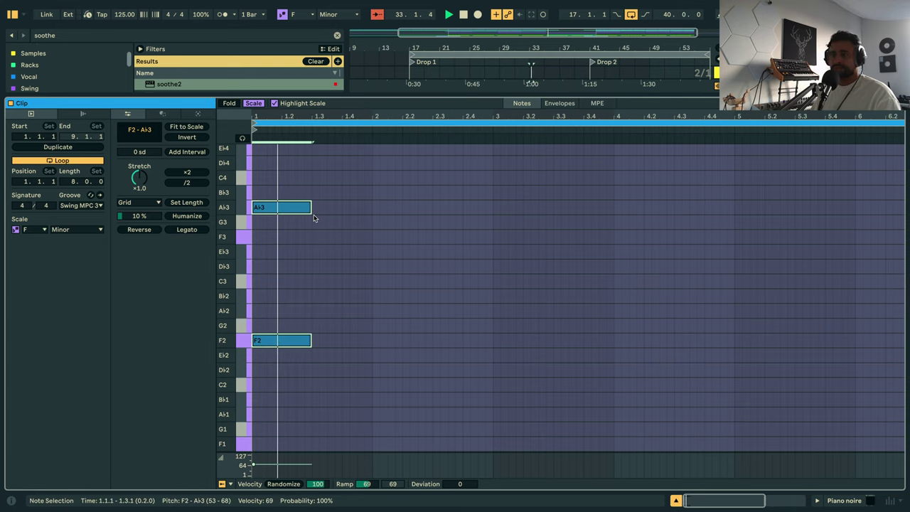
Duplicate the two-note chord to beat 1.3 and transpose the copy within the scale to A♭2 and C4.
{"action": "key", "text": "ctrl+d"}
{"action": "key", "text": "Up"}
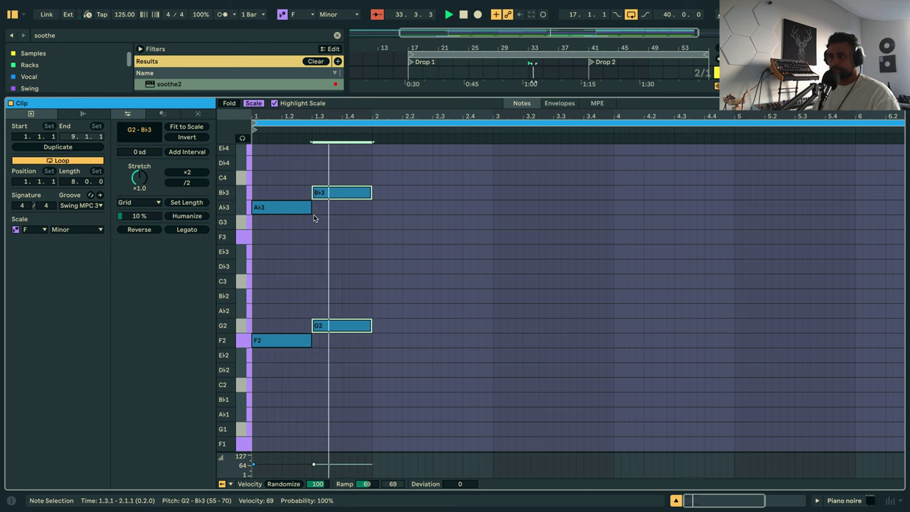
{"action": "key", "text": "Up"}
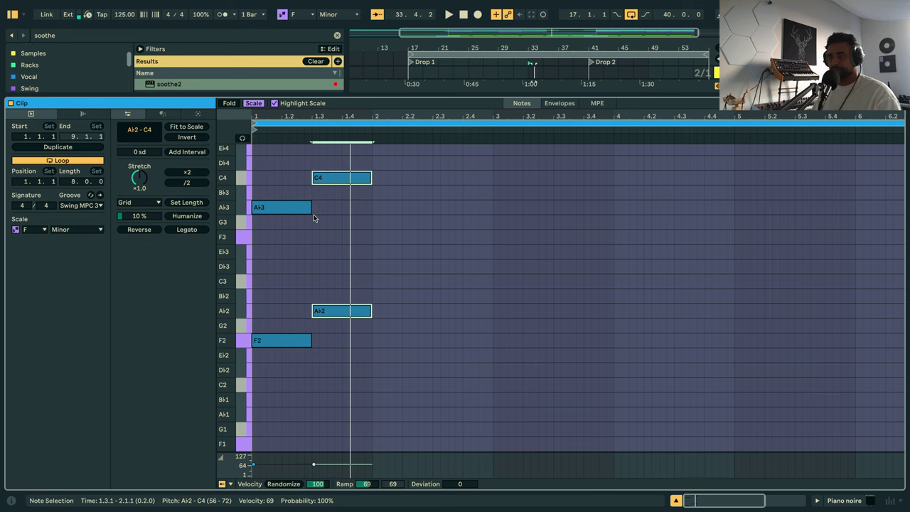
{"action": "key", "text": "Up"}
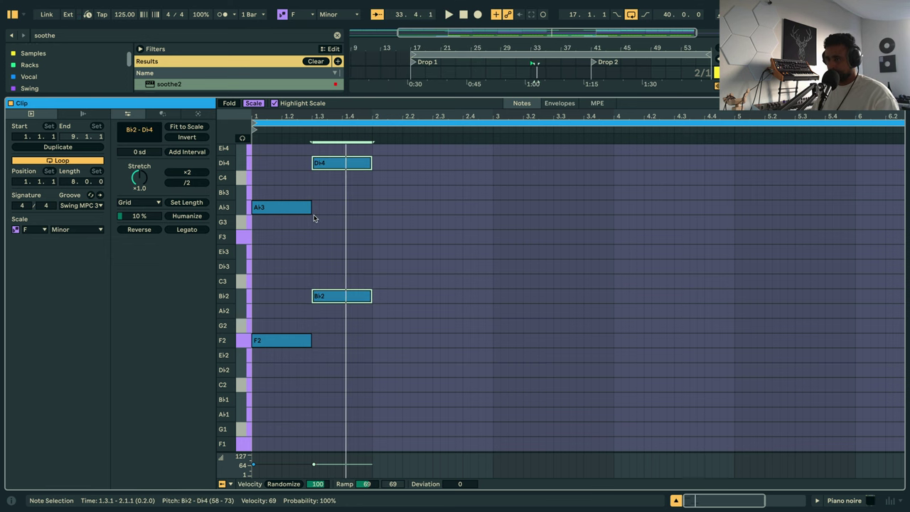
{"action": "key", "text": "Down"}
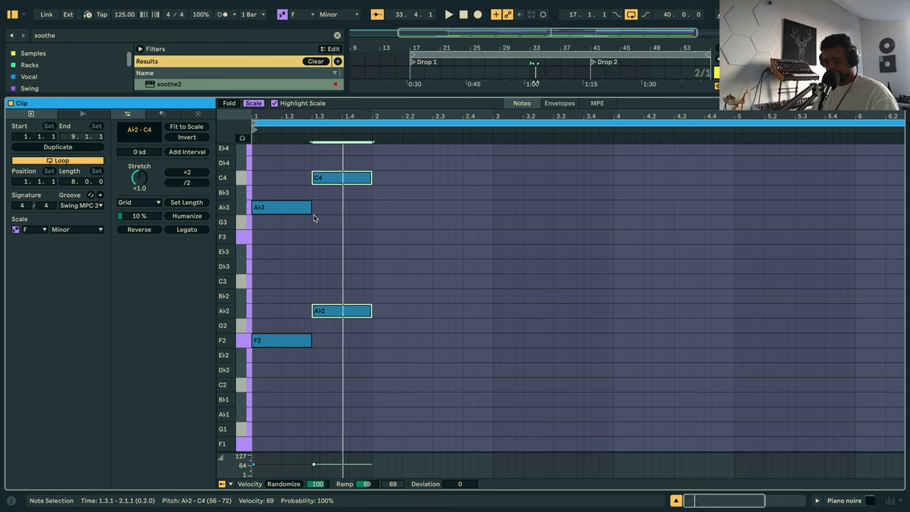
Duplicate the A♭2 and C4 chord to the start of bar 2 and transpose it down to F2 and A♭3.
{"action": "key", "text": "ctrl+d"}
{"action": "key", "text": "Down"}
{"action": "key", "text": "Down"}
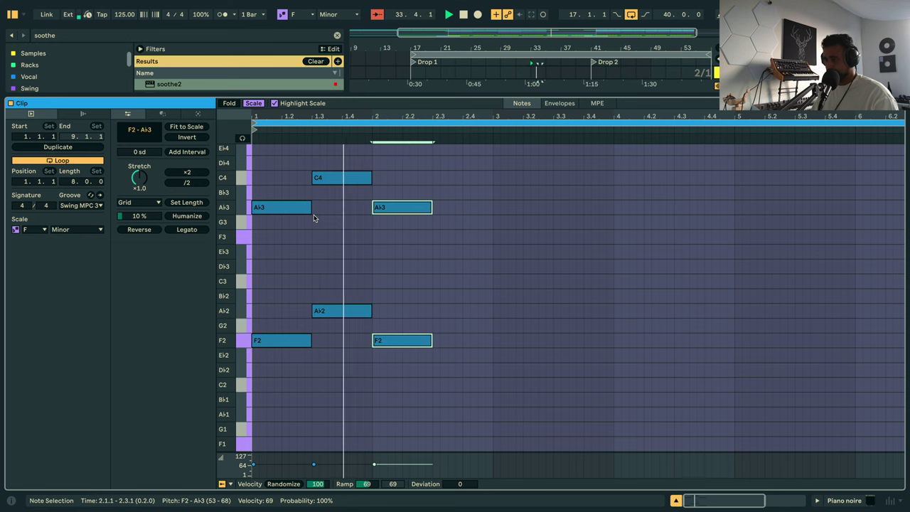
Transpose the bar 2 chord down to E♭2 and G3, then duplicate it to beat 2.3 and lower the copy to C2 and E♭3.
{"action": "key", "text": "Down"}
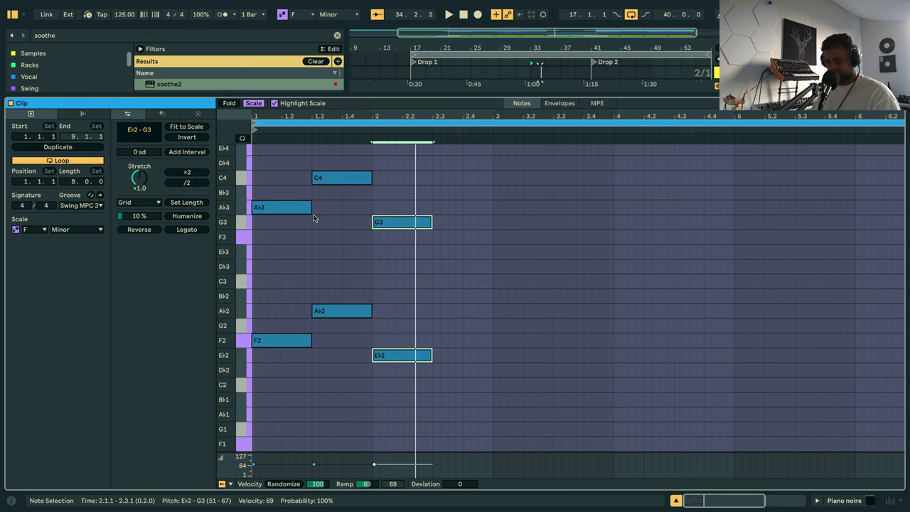
{"action": "key", "text": "ctrl+d"}
{"action": "key", "text": "Down"}
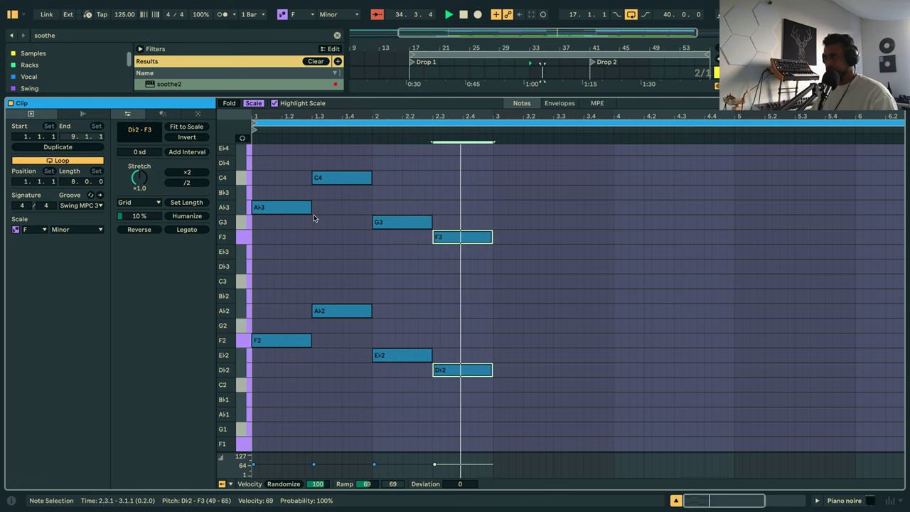
{"action": "key", "text": "Down"}
Duplicate the C2 and E♭3 chord to bar 3, transpose it down to A♭1 and C3, and lengthen both notes to the start of bar 5.
{"action": "key", "text": "ctrl+d"}
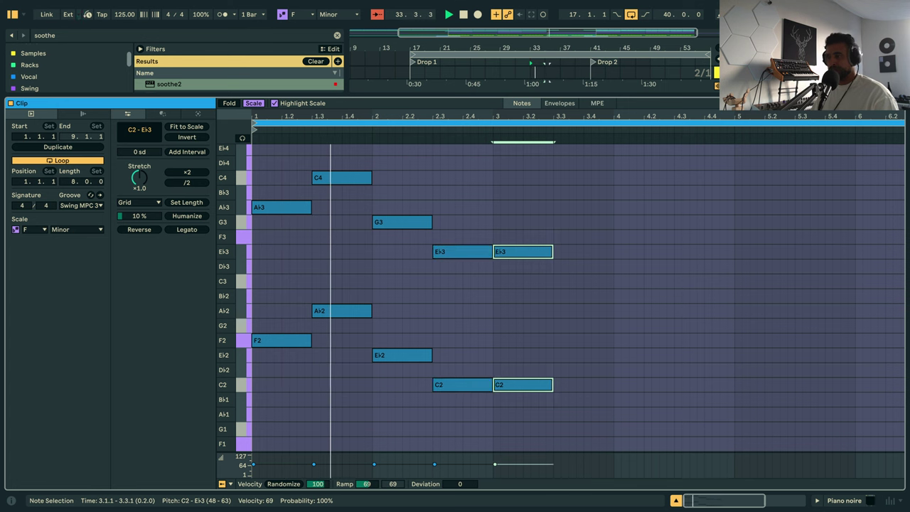
{"action": "key", "text": "Down"}
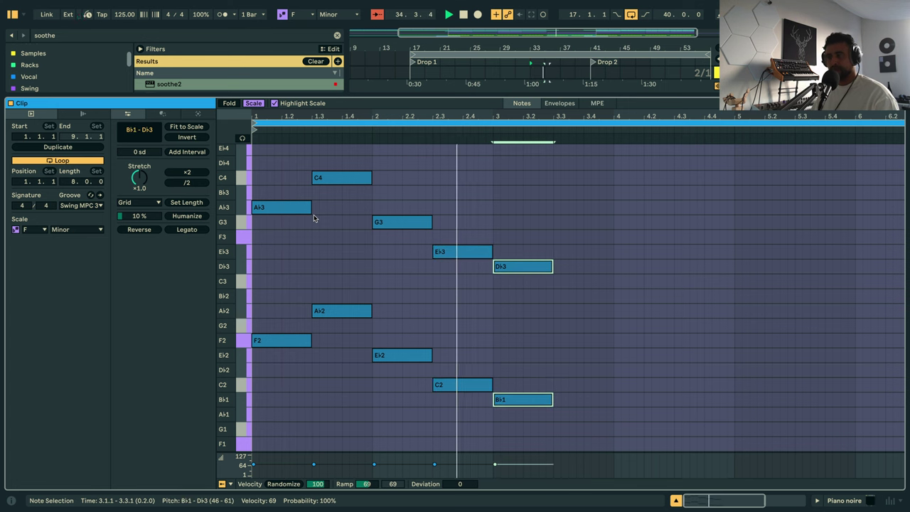
{"action": "key", "text": "Down"}
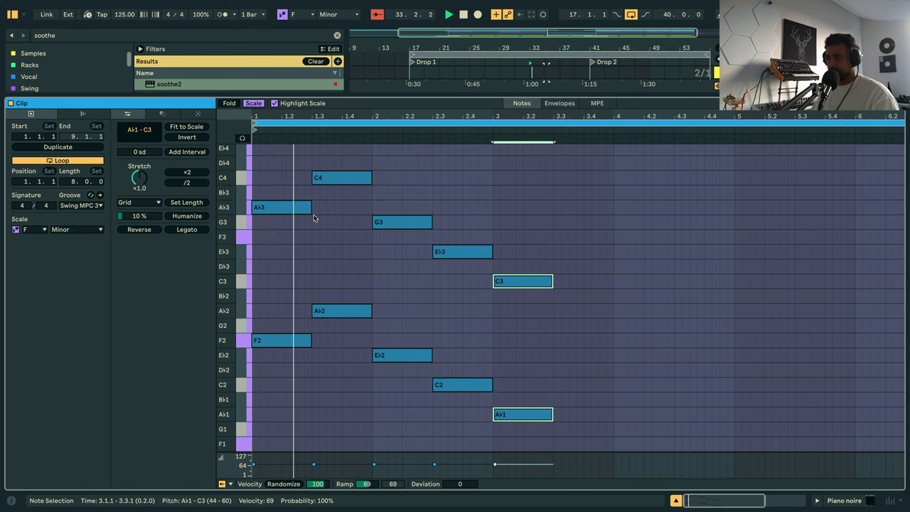
{"action": "left_click_drag", "start_coordinate": [551, 283], "coordinate": [733, 297]}
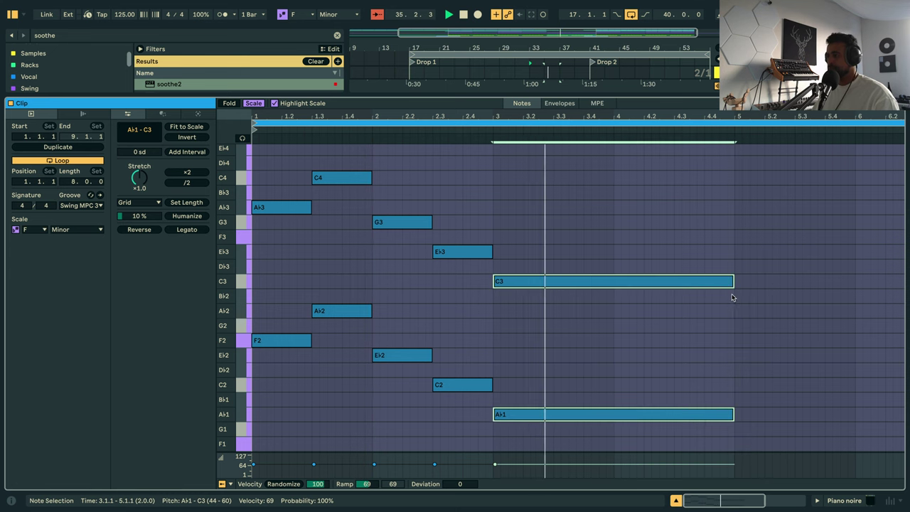
Set the clip loop to four bars, running from the start of bar 1 to the end of the long chord.
{"action": "key", "text": "ctrl+l"}
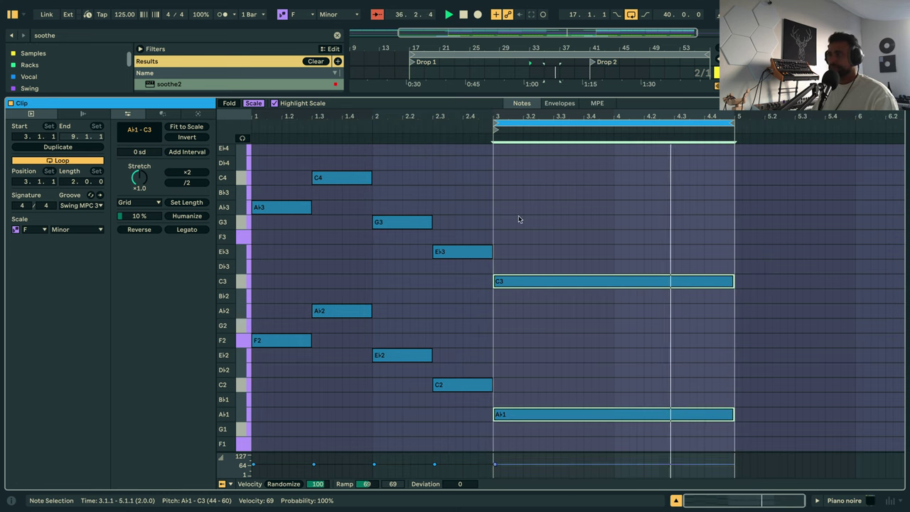
{"action": "left_click", "coordinate": [494, 126]}
{"action": "left_click_drag", "start_coordinate": [493, 125], "coordinate": [238, 136]}
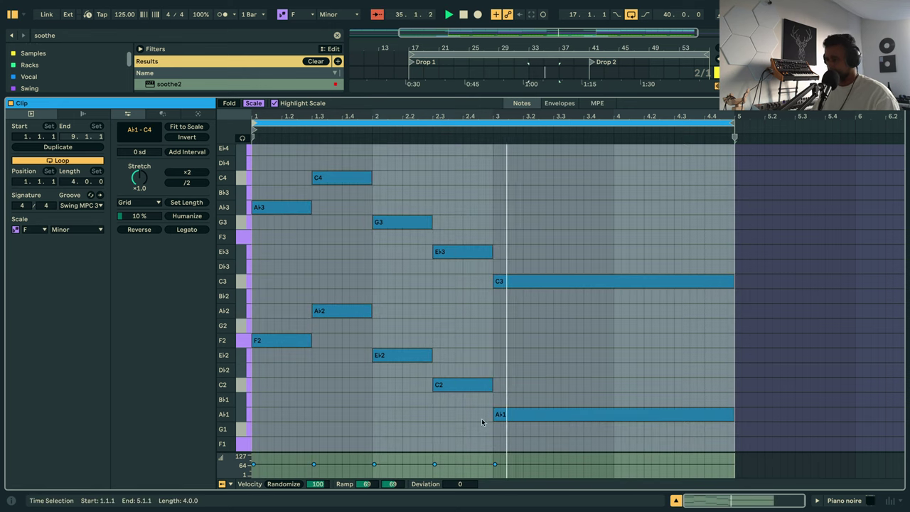
Try the chords at beat 2.3 and bar 3 one scale step lower in playback, and move them back up.
{"action": "key", "text": "space"}
{"action": "left_click_drag", "start_coordinate": [462, 410], "coordinate": [470, 199]}
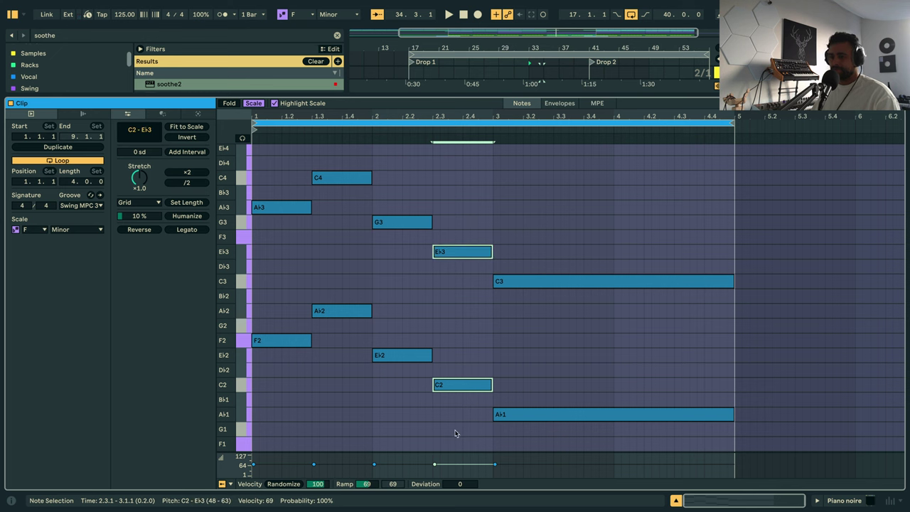
{"action": "left_click_drag", "start_coordinate": [455, 437], "coordinate": [623, 196]}
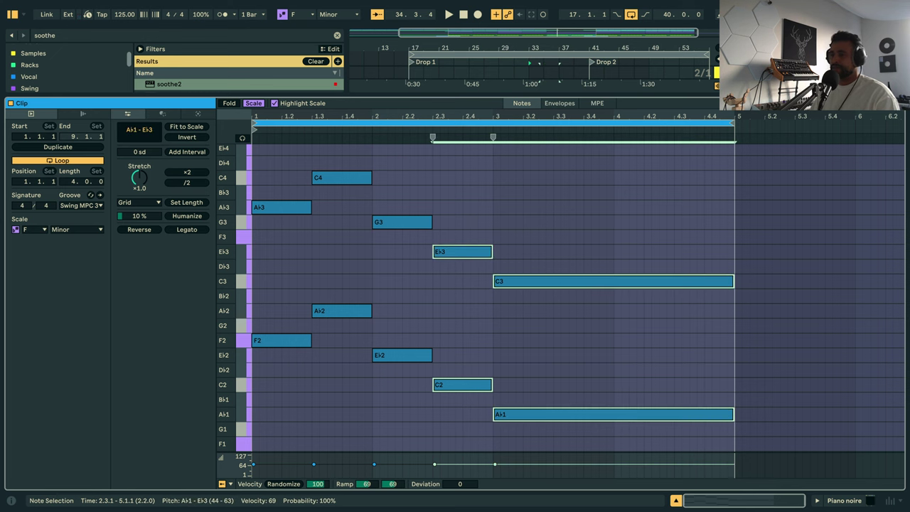
{"action": "key", "text": "Down"}
{"action": "key", "text": "space"}
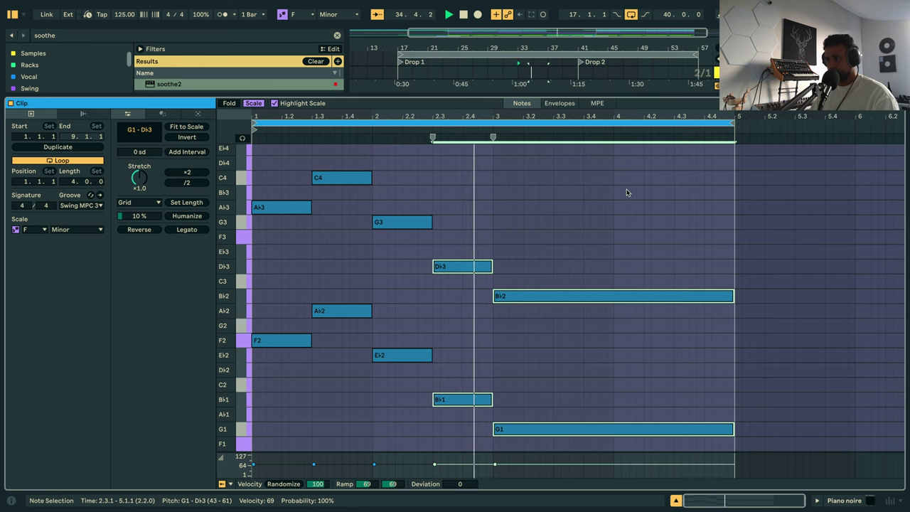
{"action": "key", "text": "Up"}
{"action": "key", "text": "space"}
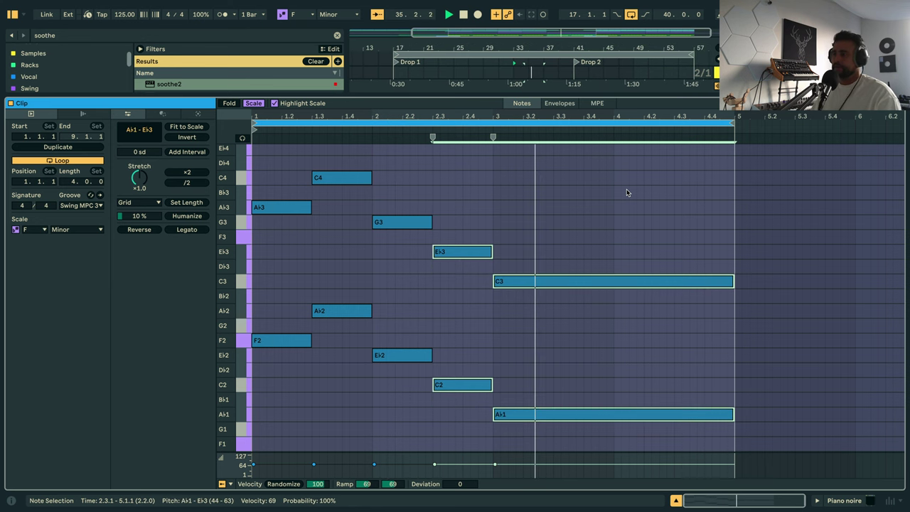
Transpose the long bar 3 chord down two scale steps to F1 and A♭2.
{"action": "left_click_drag", "start_coordinate": [573, 438], "coordinate": [592, 263]}
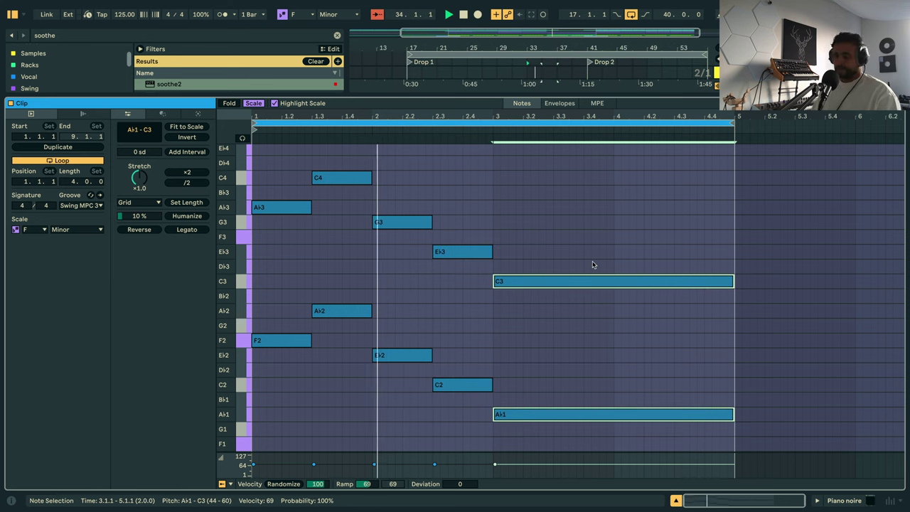
{"action": "key", "text": "Down"}
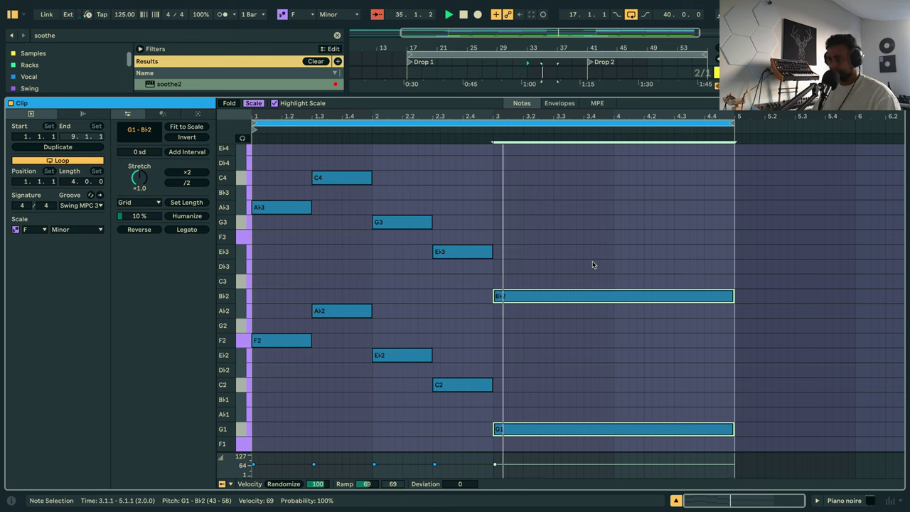
{"action": "key", "text": "Down"}
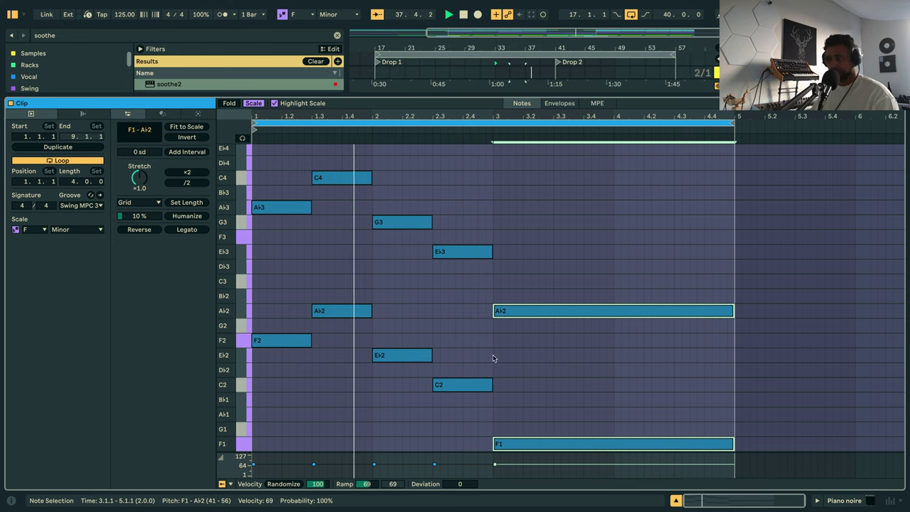
Duplicate the four-bar loop with its notes to make an eight-bar clip, and play it back.
{"action": "left_click", "coordinate": [416, 390]}
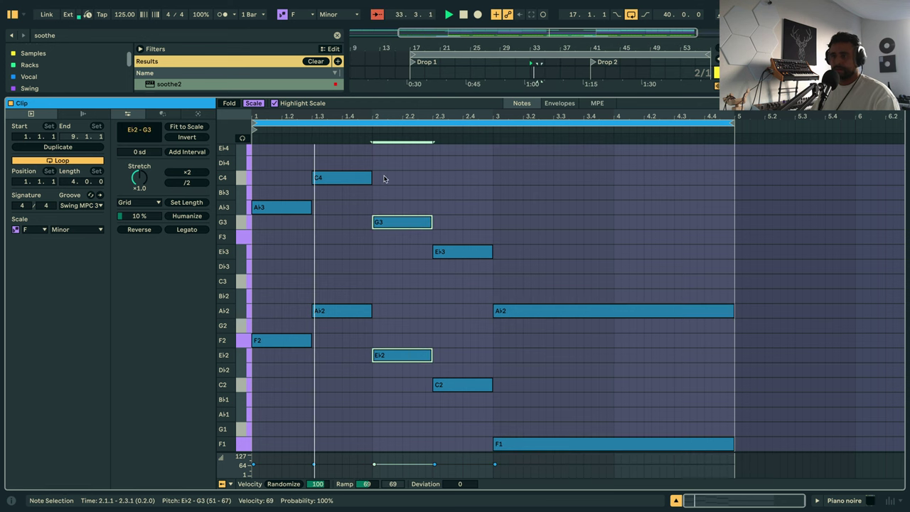
{"action": "left_click", "coordinate": [89, 147]}
{"action": "key", "text": "space"}
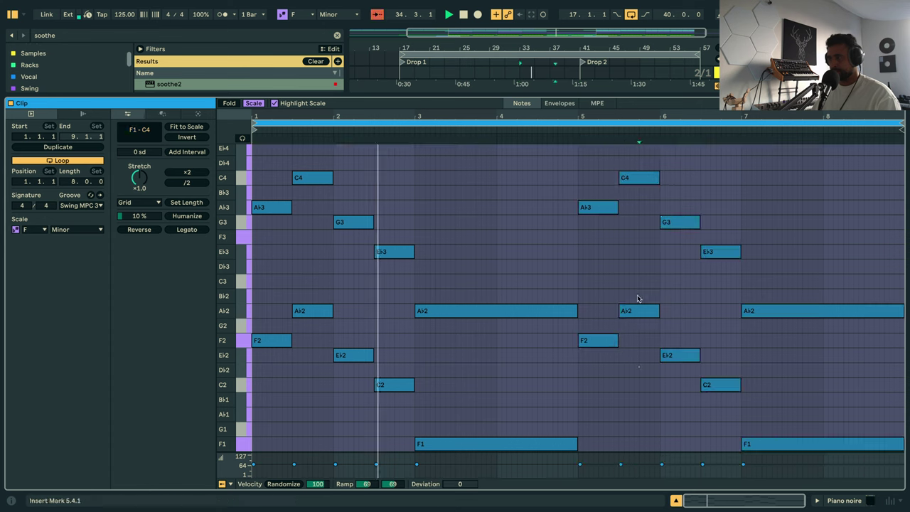
Transpose the chord at beat 5.3 up two scale steps to C3 and E♭4.
{"action": "left_click", "coordinate": [636, 142]}
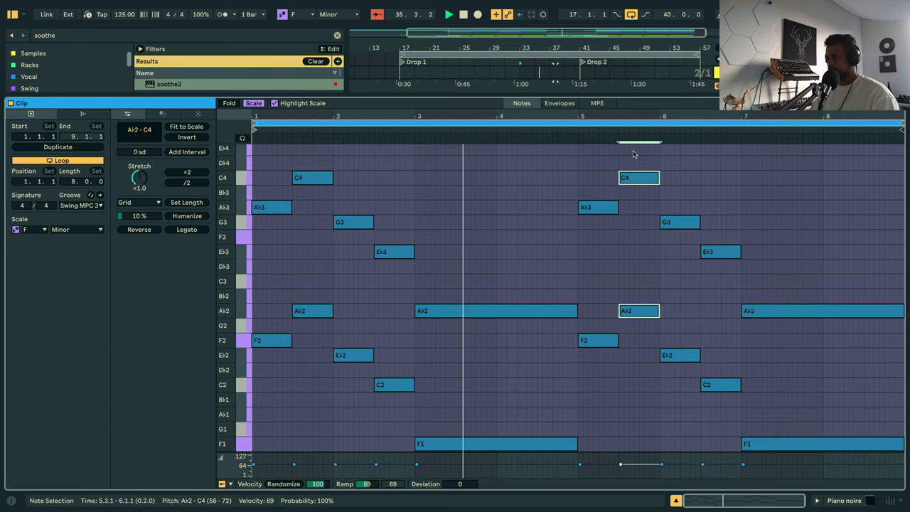
{"action": "key", "text": "Up"}
{"action": "key", "text": "Up"}
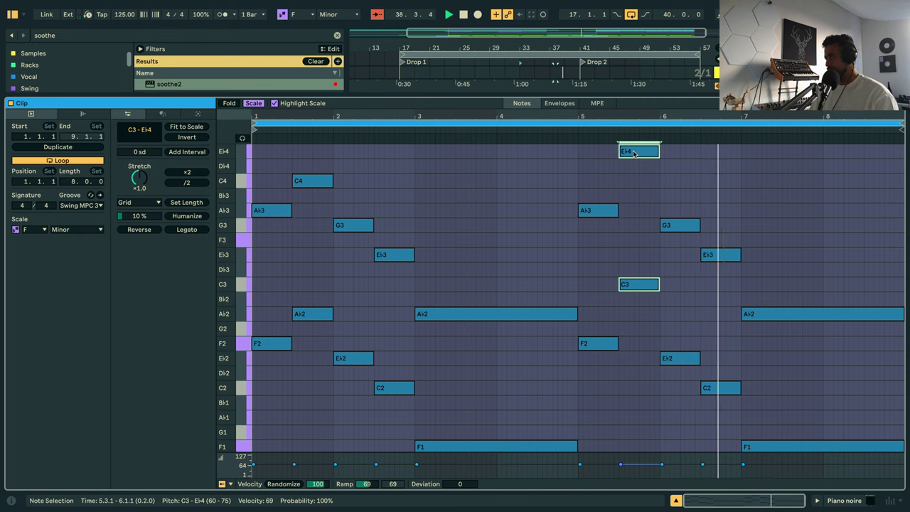
Try the long bar 7 chord two scale steps higher, at A♭1 and C3.
{"action": "scroll", "coordinate": [845, 292], "scroll_direction": "down", "scroll_amount": 3}
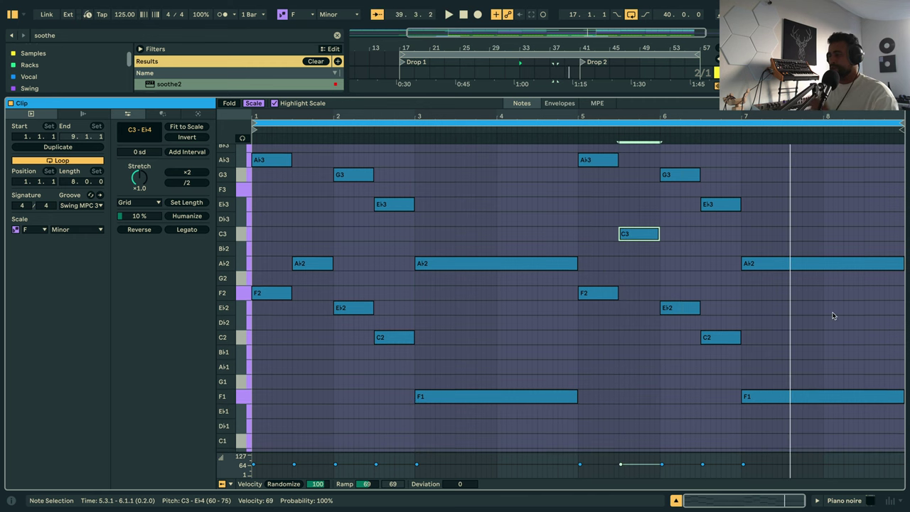
{"action": "left_click_drag", "start_coordinate": [776, 419], "coordinate": [794, 250]}
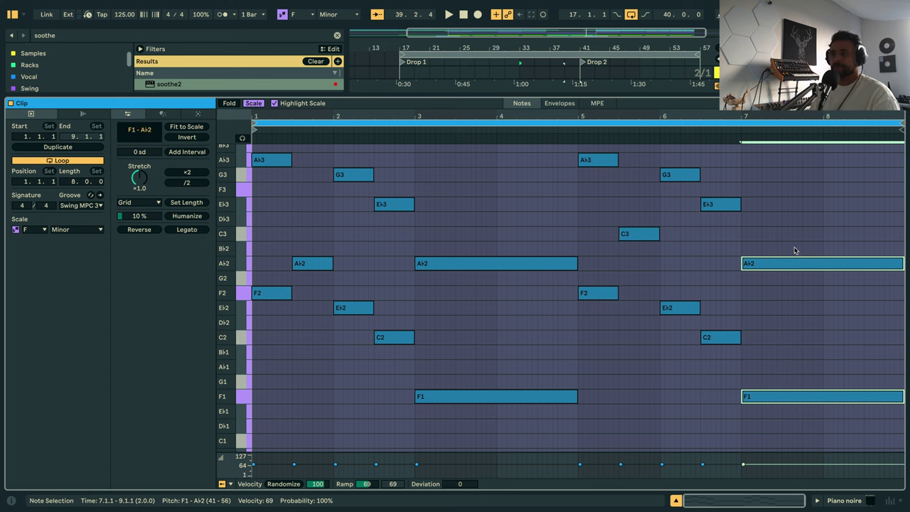
{"action": "key", "text": "Up"}
{"action": "key", "text": "Up"}
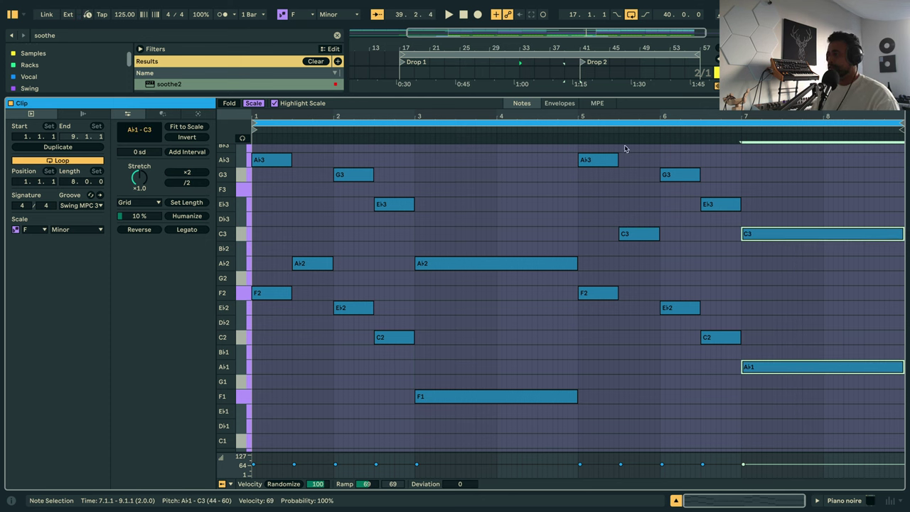
Try the long bar 3 chord at A♭1 and C3 as well, and return it to F1 and A♭2.
{"action": "left_click_drag", "start_coordinate": [494, 425], "coordinate": [495, 241]}
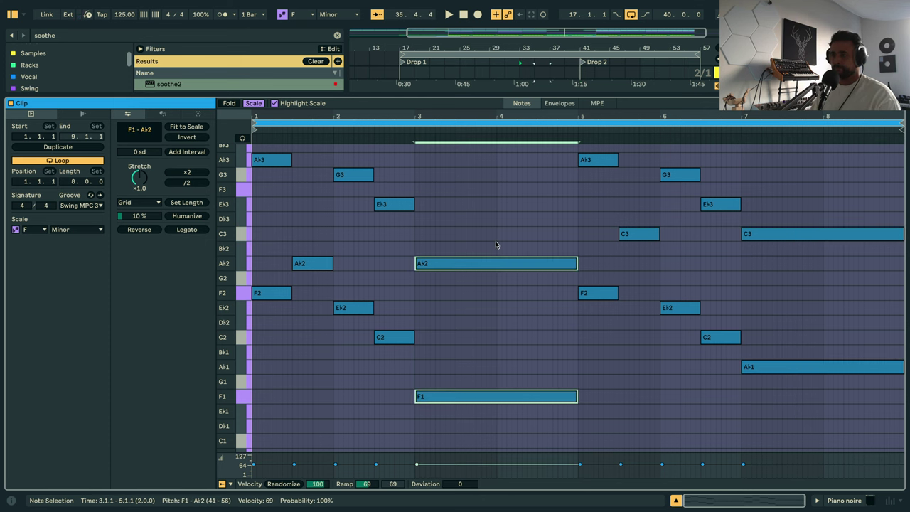
{"action": "key", "text": "Up"}
{"action": "key", "text": "Up"}
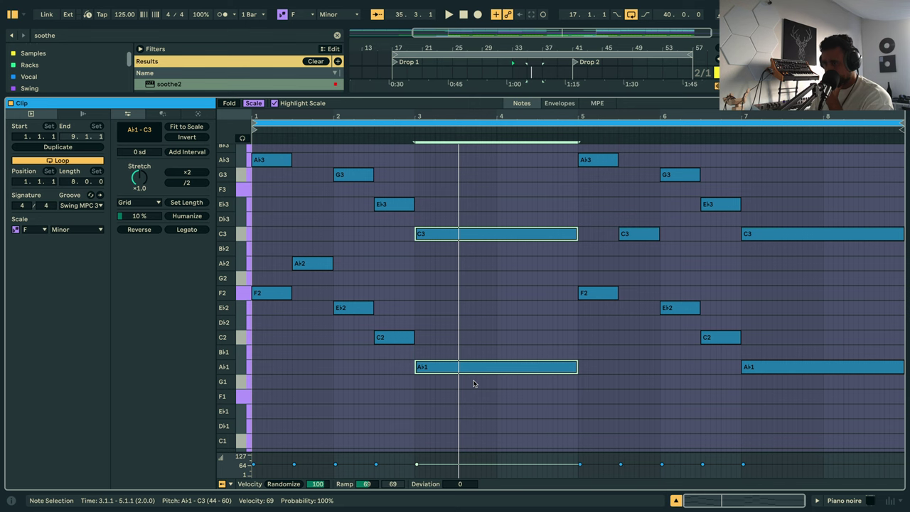
{"action": "key", "text": "Down"}
{"action": "key", "text": "Down"}
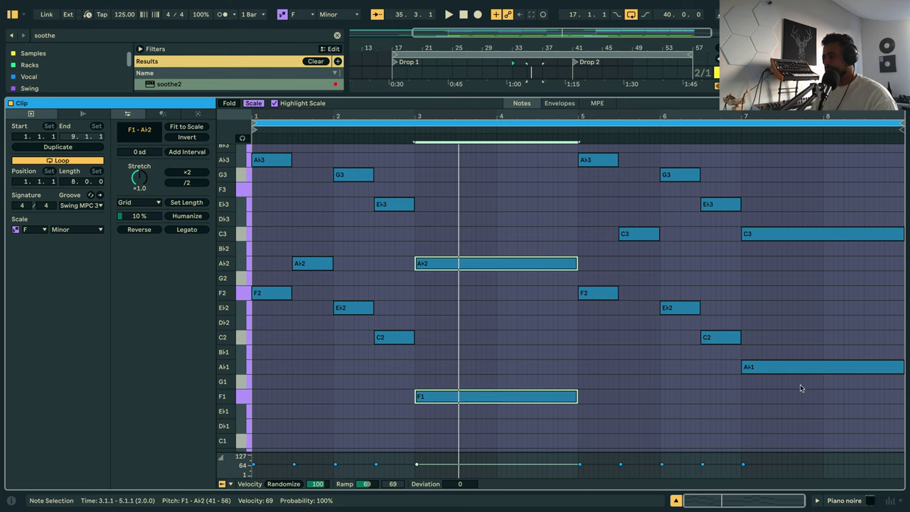
Transpose the long bar 7 chord back down two scale steps to F1 and A♭2.
{"action": "left_click_drag", "start_coordinate": [822, 432], "coordinate": [846, 148]}
{"action": "key", "text": "Right"}
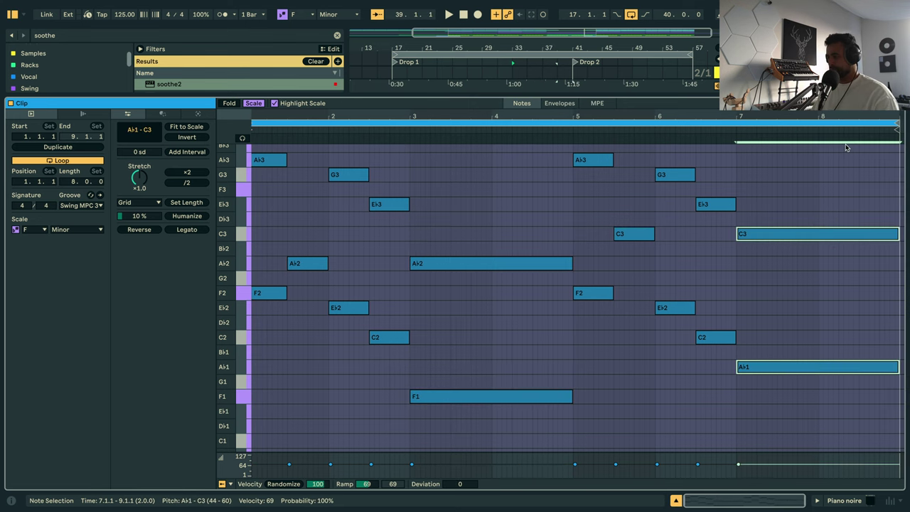
{"action": "key", "text": "Down"}
{"action": "key", "text": "Down"}
{"action": "scroll", "coordinate": [298, 279], "scroll_direction": "down", "scroll_amount": 3}
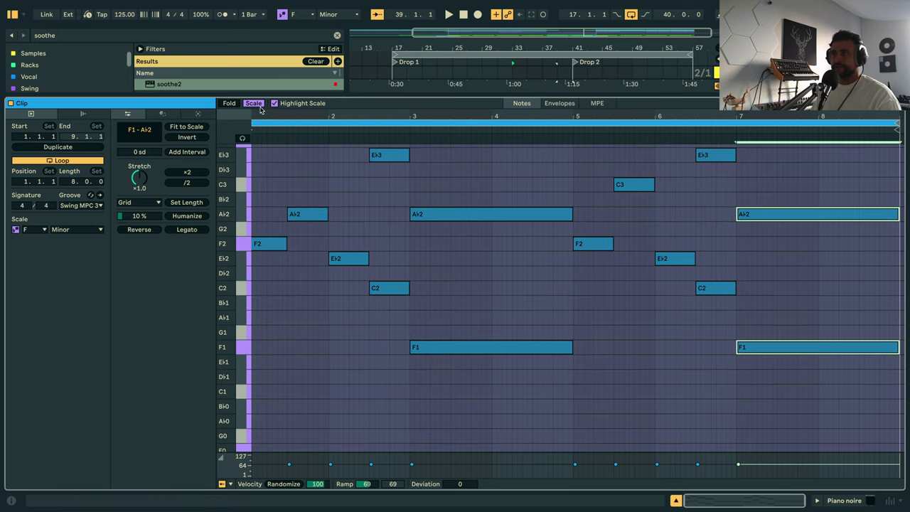
Transpose all four short chords in bars 1 and 2 down two scale steps, so the first becomes D♭2 and F3.
{"action": "scroll", "coordinate": [305, 300], "scroll_direction": "up", "scroll_amount": 7}
{"action": "left_click_drag", "start_coordinate": [265, 417], "coordinate": [383, 169]}
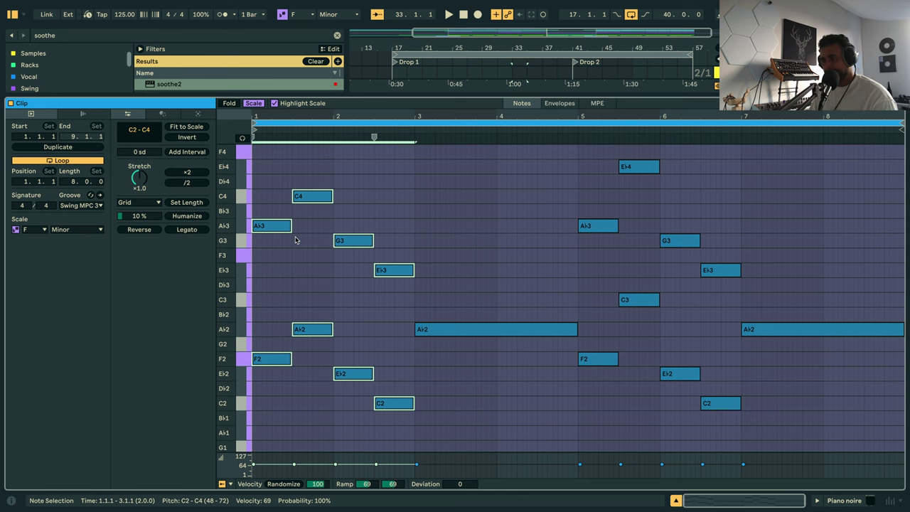
{"action": "scroll", "coordinate": [351, 295], "scroll_direction": "down", "scroll_amount": 3}
{"action": "key", "text": "Down"}
{"action": "key", "text": "Down"}
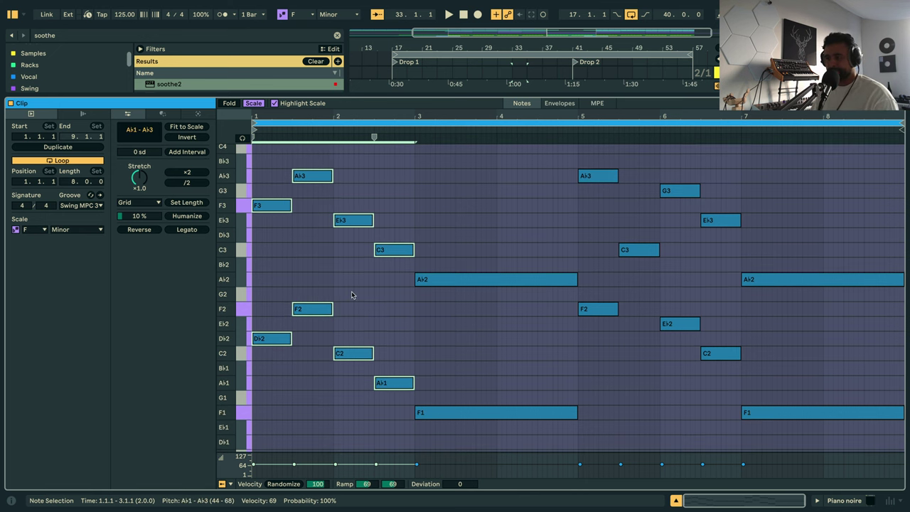
Play back the eight-bar progression and select the C3 and E♭4 chord at beat 5.3 to review it.
{"action": "key", "text": "space"}
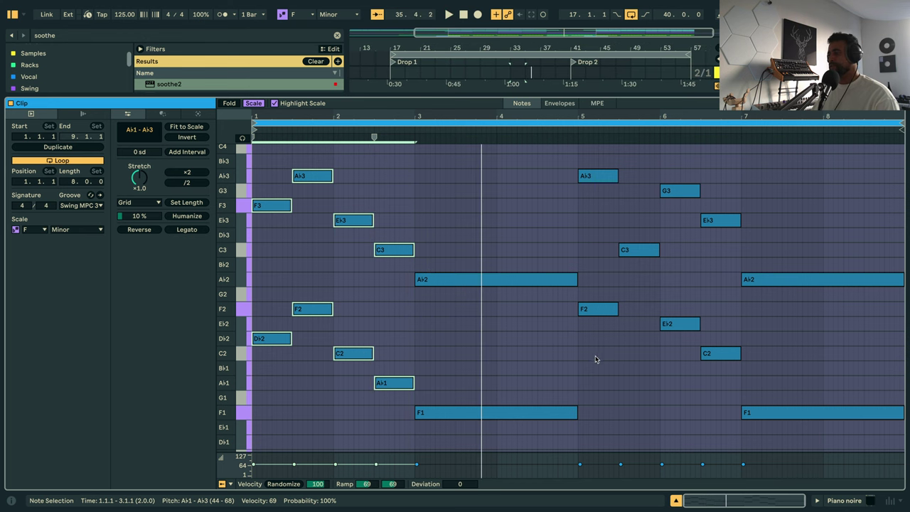
{"action": "scroll", "coordinate": [595, 359], "scroll_direction": "up", "scroll_amount": 3}
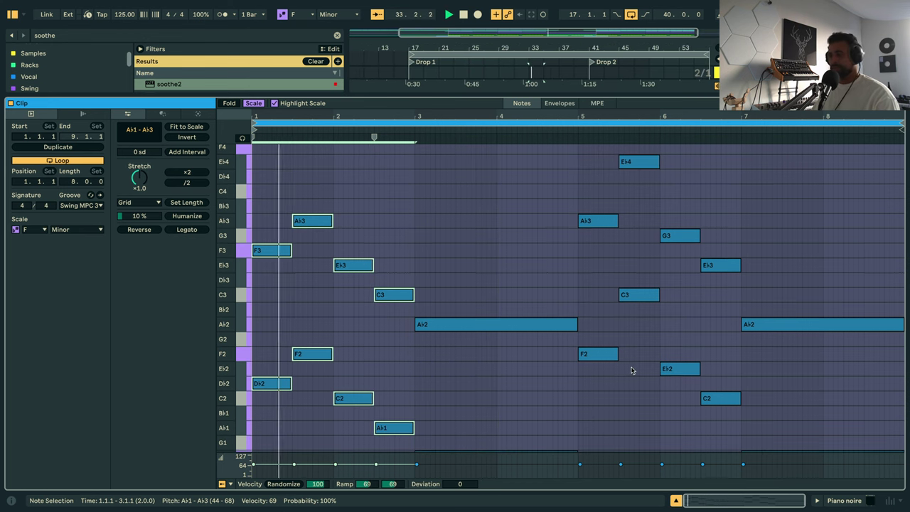
{"action": "left_click", "coordinate": [648, 142]}
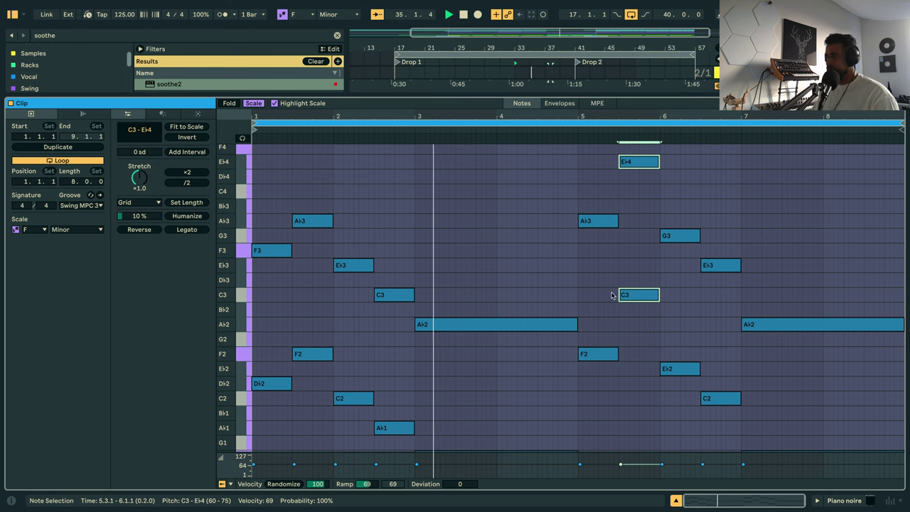
{"action": "scroll", "coordinate": [643, 284], "scroll_direction": "down", "scroll_amount": 3}
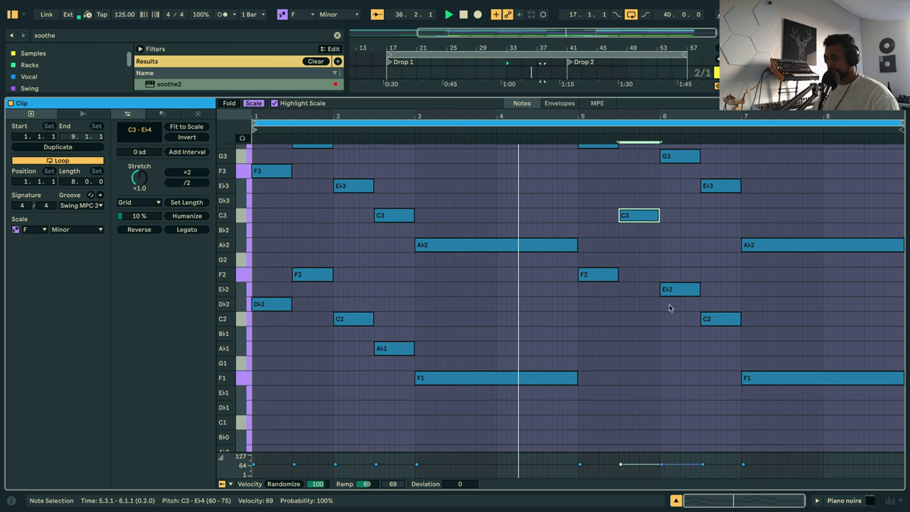
{"action": "scroll", "coordinate": [669, 317], "scroll_direction": "up", "scroll_amount": 1}
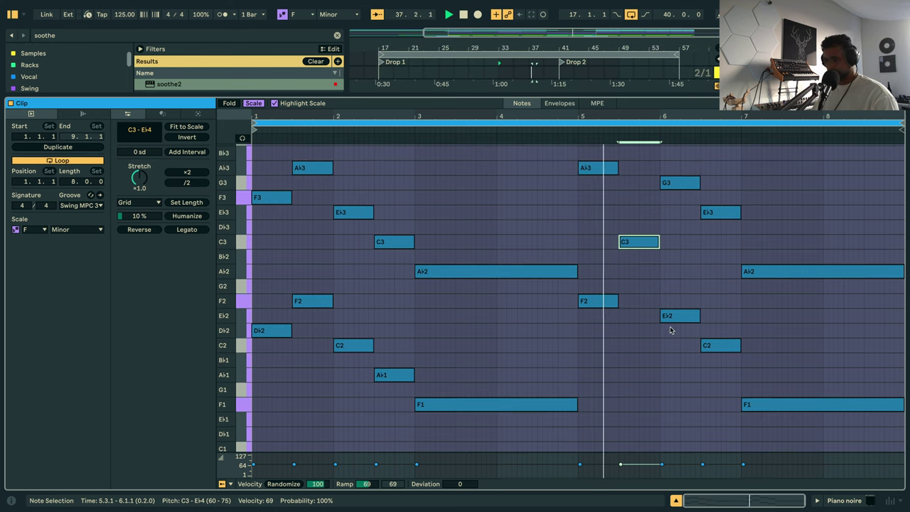
{"action": "scroll", "coordinate": [660, 319], "scroll_direction": "up", "scroll_amount": 2}
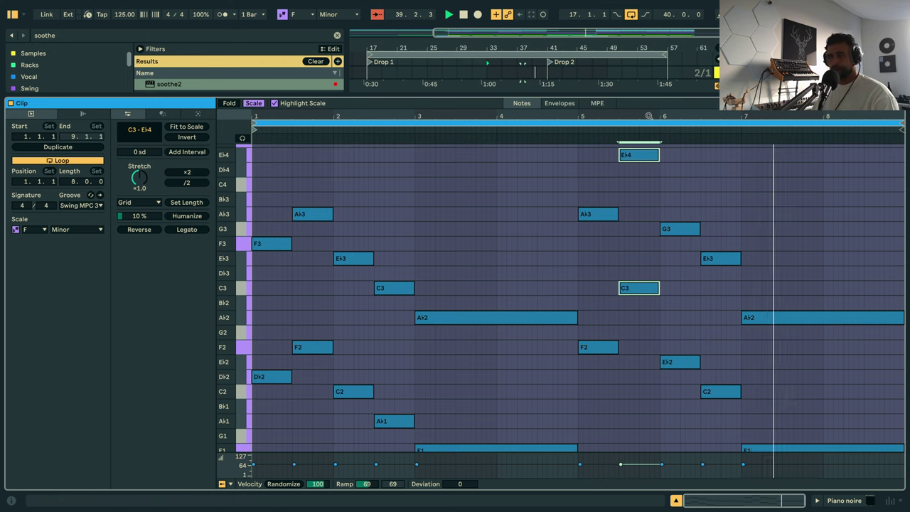
Transpose the two-note chord at beat 5.3 down two scale steps to A♭2 and C4.
{"action": "key", "text": "Down"}
{"action": "key", "text": "Down"}
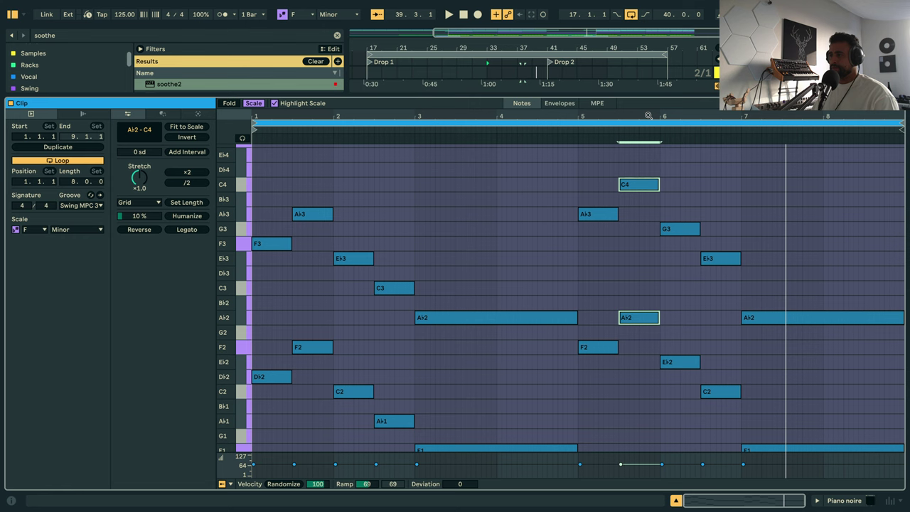
{"action": "key", "text": "Down"}
{"action": "key", "text": "Up"}
{"action": "key", "text": "Up"}
{"action": "key", "text": "Down"}
{"action": "key", "text": "Down"}
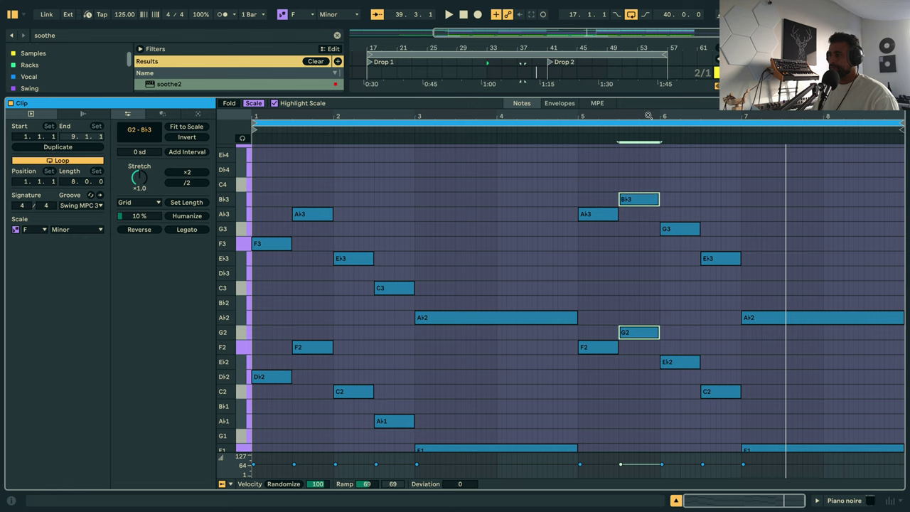
{"action": "key", "text": "Up"}
Transpose the four short chords in bars 5 and 6 down two scale steps, making the first D♭2 and F3, and play the progression.
{"action": "scroll", "coordinate": [597, 329], "scroll_direction": "down", "scroll_amount": 1}
{"action": "left_click_drag", "start_coordinate": [594, 388], "coordinate": [703, 140]}
{"action": "key", "text": "Up"}
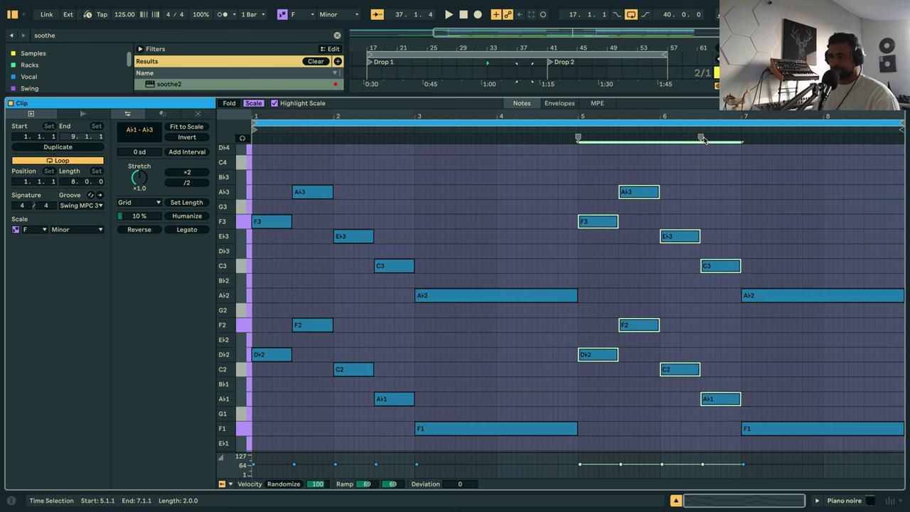
{"action": "key", "text": "space"}
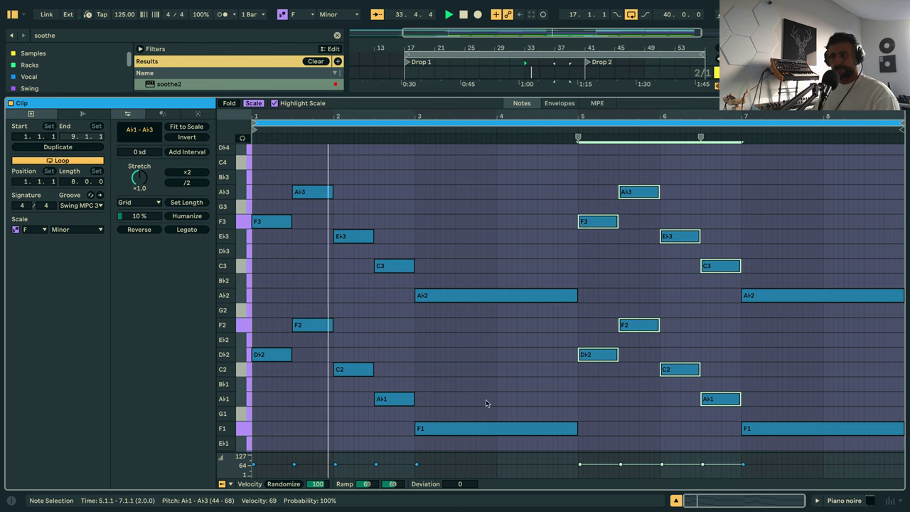
{"action": "scroll", "coordinate": [291, 442], "scroll_direction": "down", "scroll_amount": 1}
{"action": "key", "text": "space"}
Copy the lower note of every chord up a fifth as an added middle voice spanning C2 to C3, and play it back.
{"action": "left_click_drag", "start_coordinate": [274, 430], "coordinate": [782, 304]}
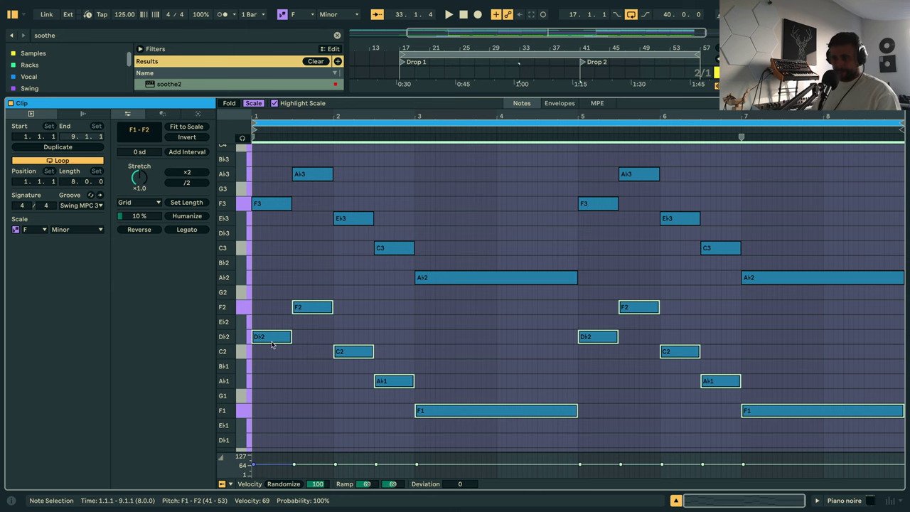
{"action": "left_click_drag", "start_coordinate": [271, 341], "coordinate": [274, 281]}
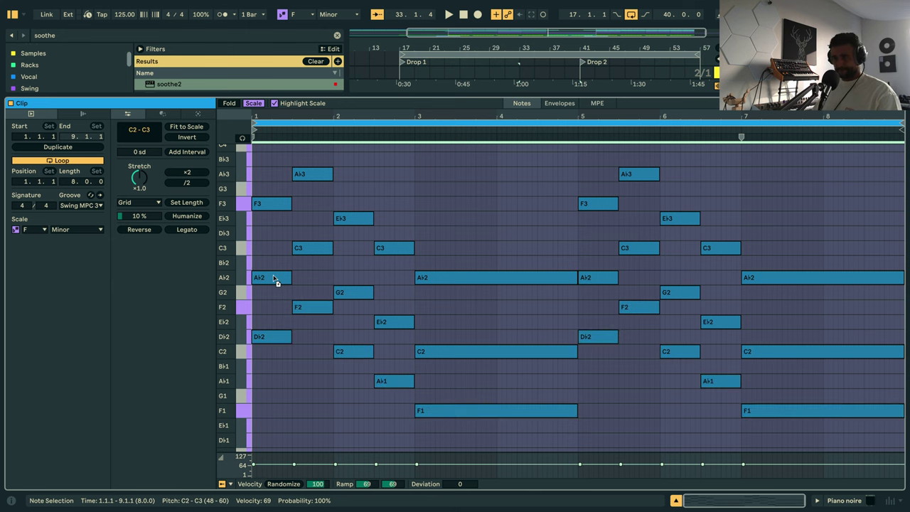
{"action": "key", "text": "space"}
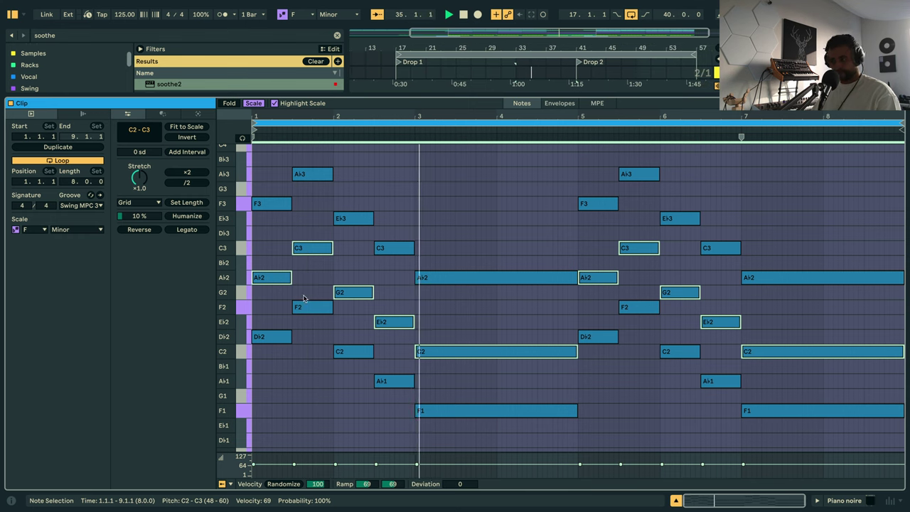
{"action": "key", "text": "space"}
Show the Piano noire track's device chain and search the browser for "dust", replacing the search with "roar".
{"action": "left_click", "coordinate": [851, 499]}
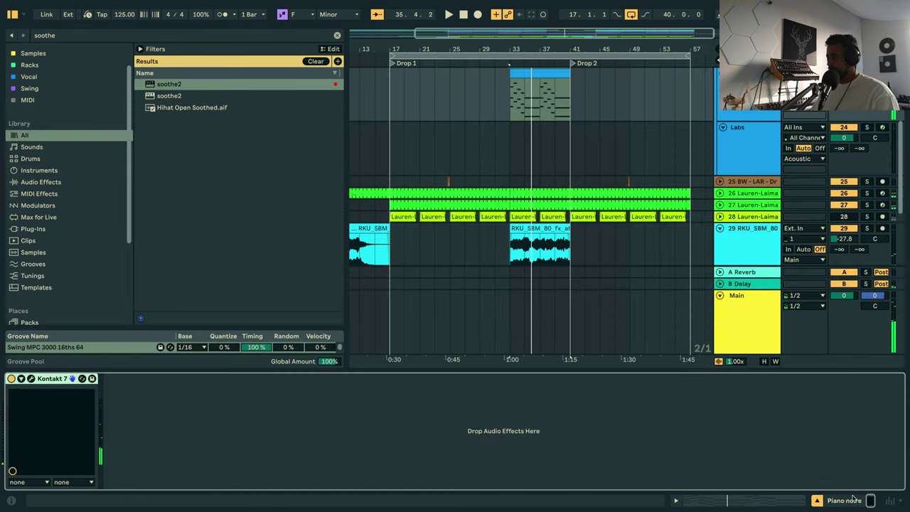
{"action": "scroll", "coordinate": [753, 148], "scroll_direction": "up", "scroll_amount": 3}
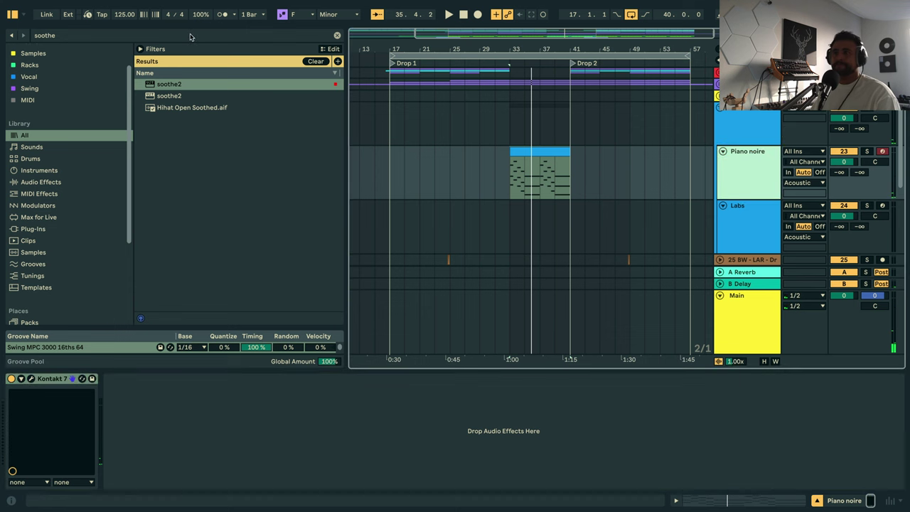
{"action": "left_click", "coordinate": [337, 35]}
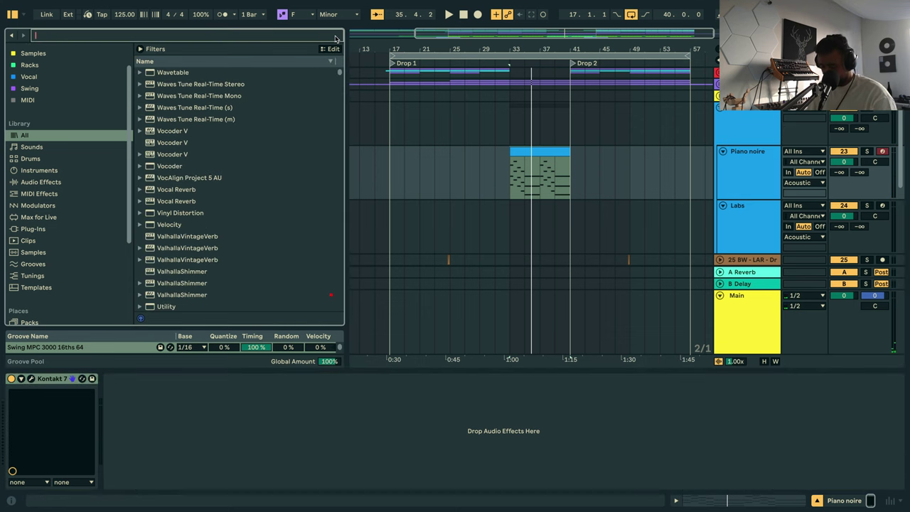
{"action": "type", "text": "dust"}
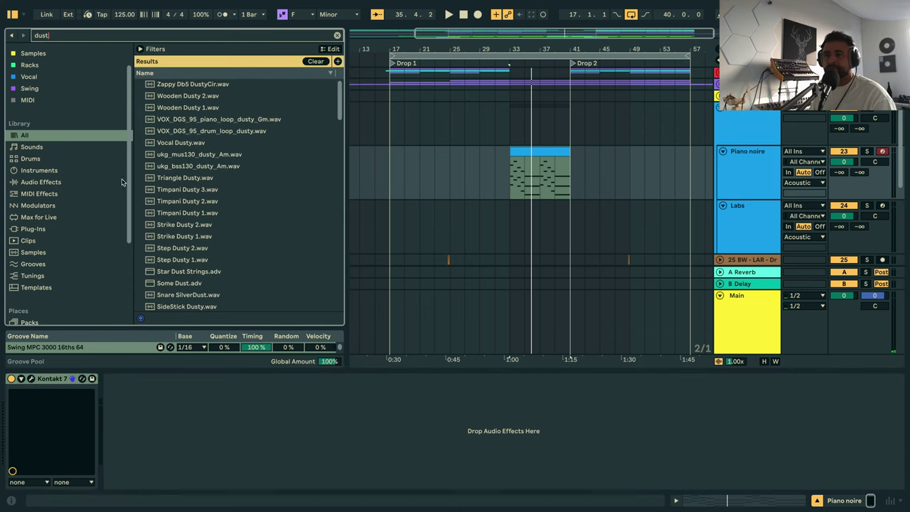
{"action": "key", "text": "BackSpace"}
{"action": "key", "text": "BackSpace"}
{"action": "key", "text": "BackSpace"}
{"action": "key", "text": "BackSpace"}
{"action": "type", "text": "roar"}
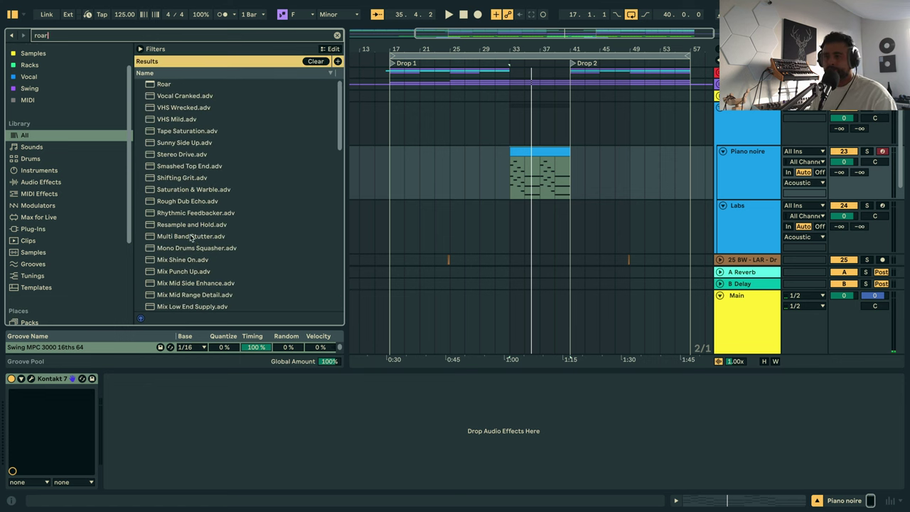
Try the Roar presets Shifting Grit, Vocal Cranked and VHS Wrecked on the Piano noire track.
{"action": "left_click", "coordinate": [177, 180]}
{"action": "left_click_drag", "start_coordinate": [227, 404], "coordinate": [227, 405]}
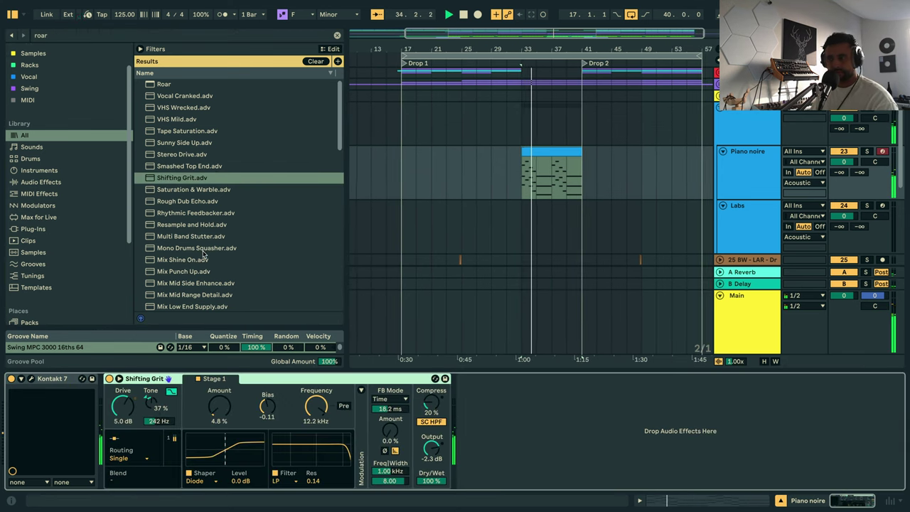
{"action": "scroll", "coordinate": [203, 241], "scroll_direction": "down", "scroll_amount": 1}
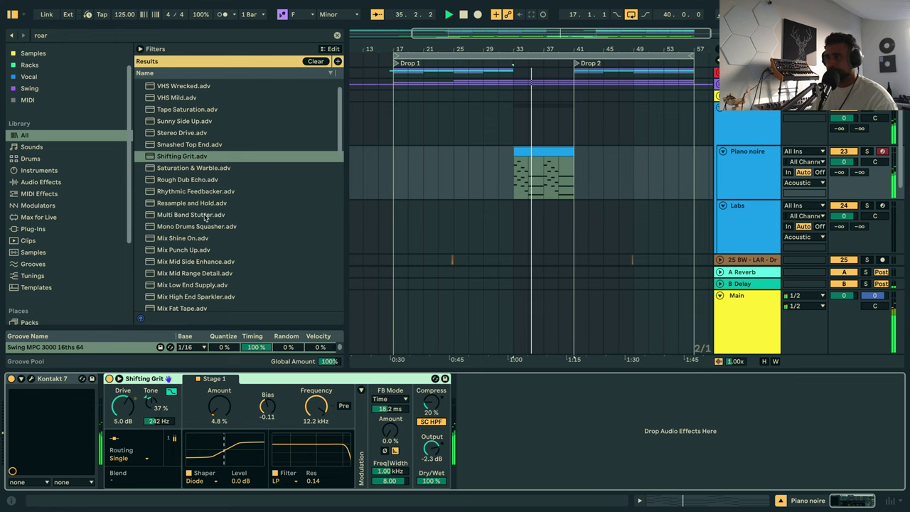
{"action": "scroll", "coordinate": [181, 156], "scroll_direction": "up", "scroll_amount": 1}
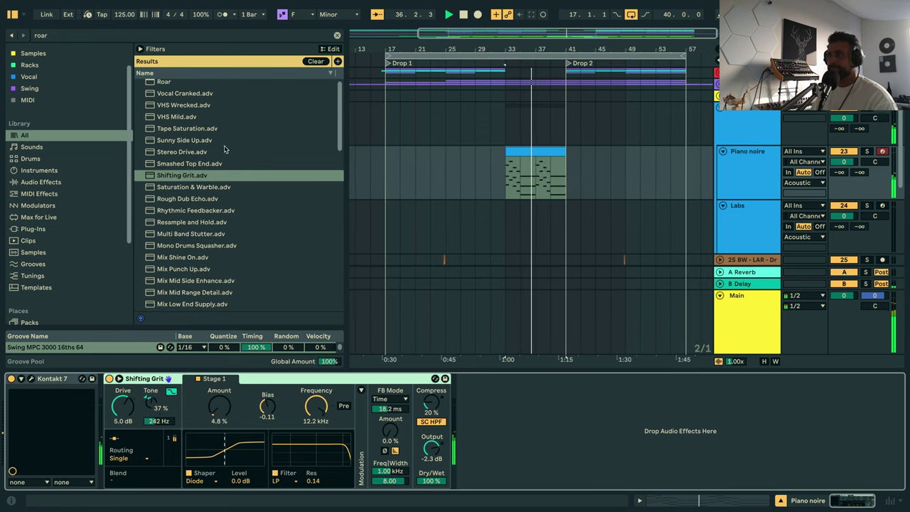
{"action": "left_click", "coordinate": [185, 95]}
{"action": "key", "text": "Return"}
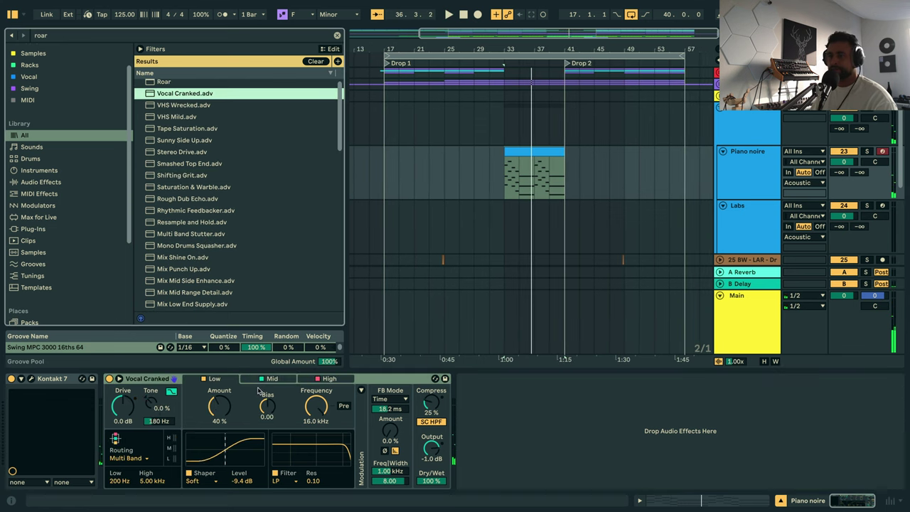
{"action": "left_click", "coordinate": [188, 105]}
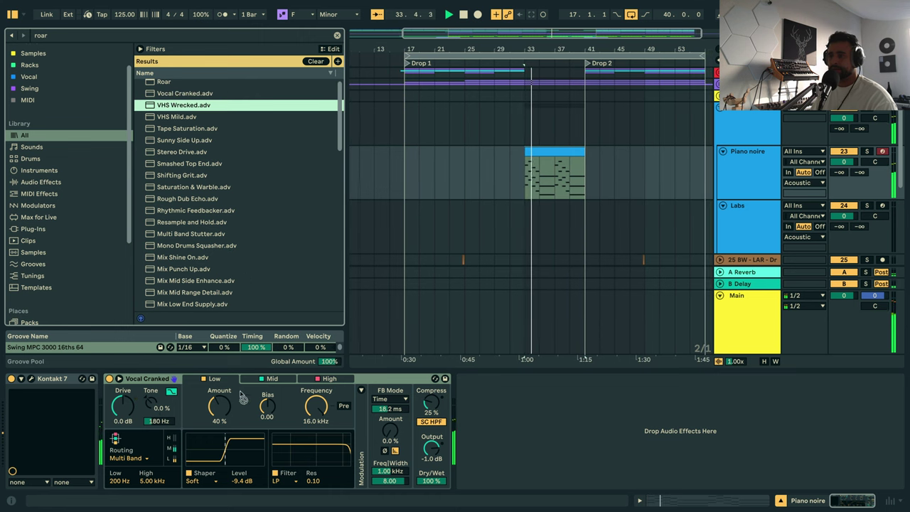
{"action": "key", "text": "Return"}
Load the VHS Mild Roar preset on the Piano noire track and set its Dry/Wet to 54%.
{"action": "left_click", "coordinate": [183, 117]}
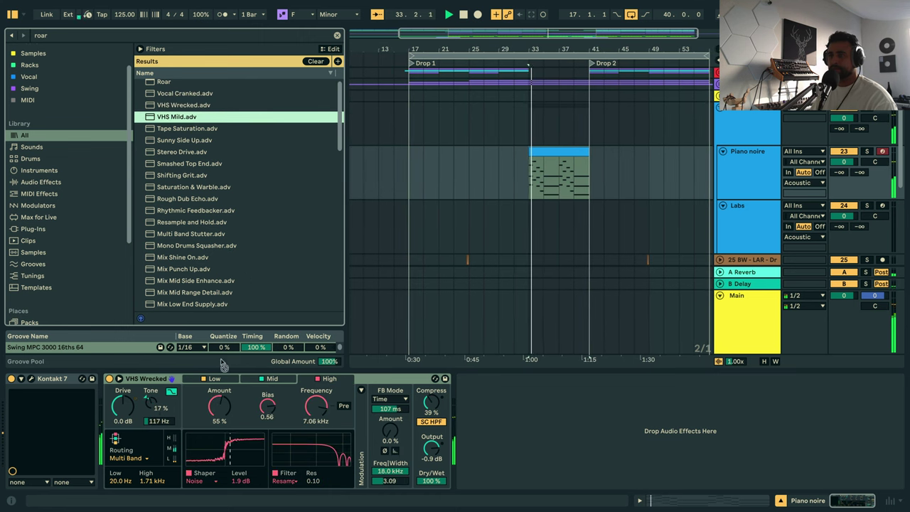
{"action": "key", "text": "Return"}
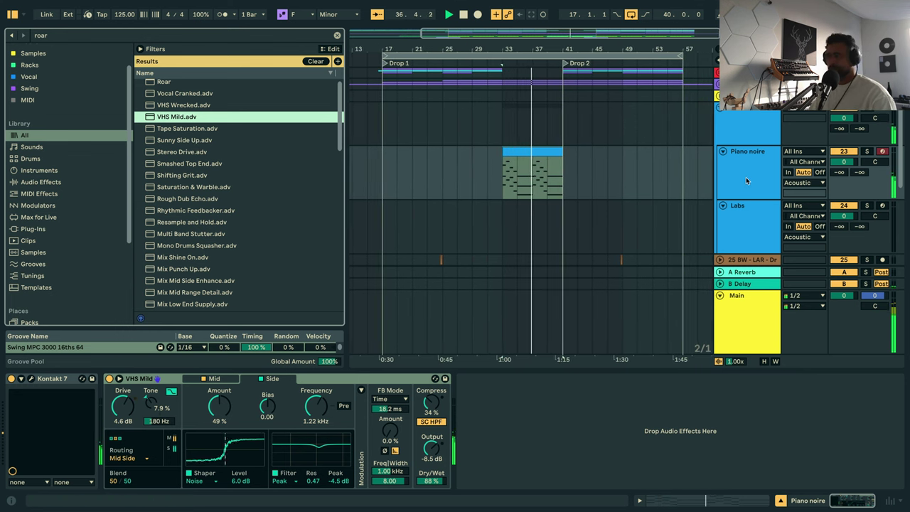
{"action": "left_click_drag", "start_coordinate": [432, 481], "coordinate": [433, 506]}
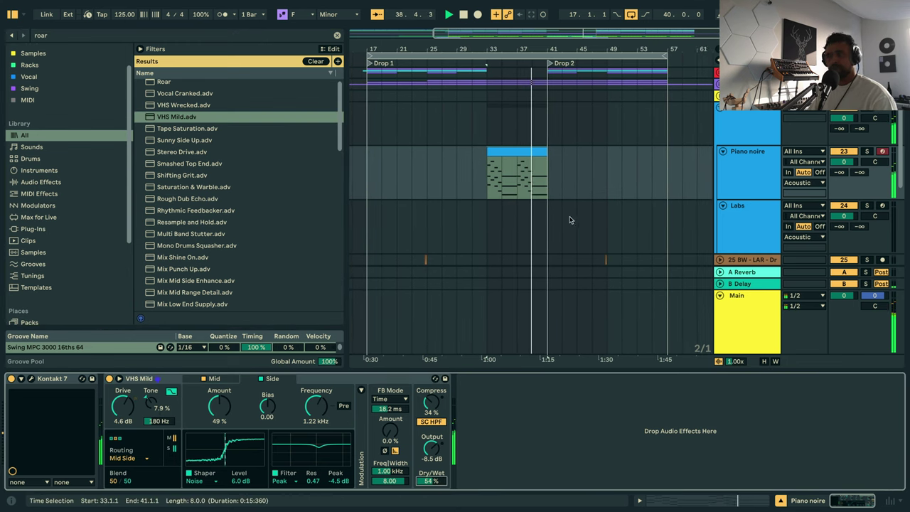
Reopen the piano clip and transpose the chord at beat 5.3 up two scale steps to A♭2, E♭3 and C4.
{"action": "left_click", "coordinate": [514, 149]}
{"action": "double_click", "coordinate": [514, 148]}
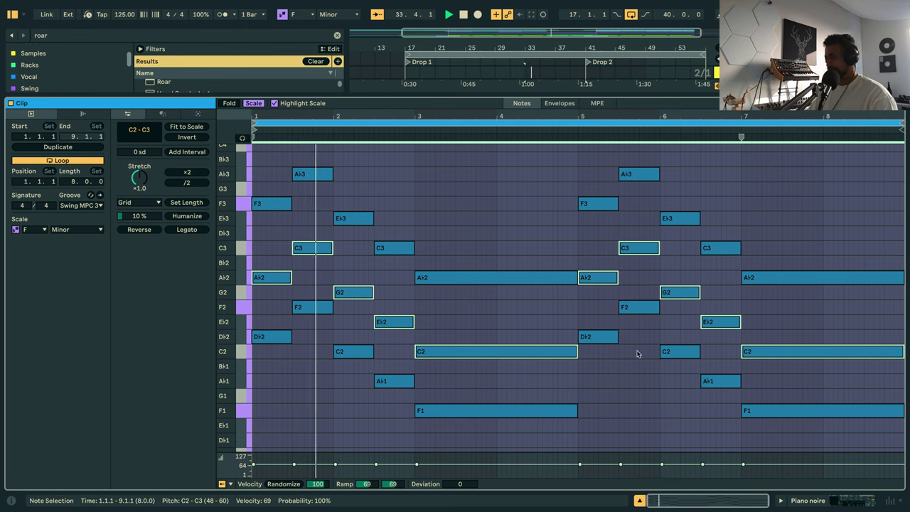
{"action": "left_click", "coordinate": [637, 142]}
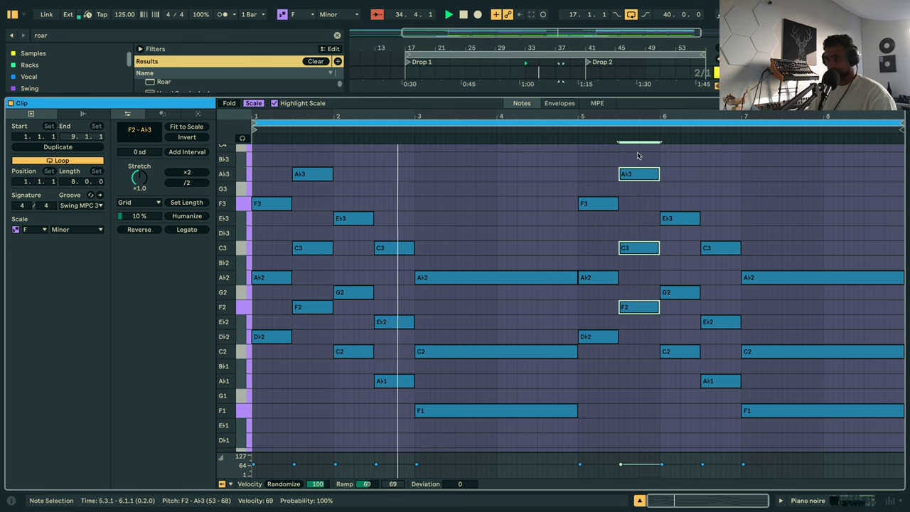
{"action": "key", "text": "Up"}
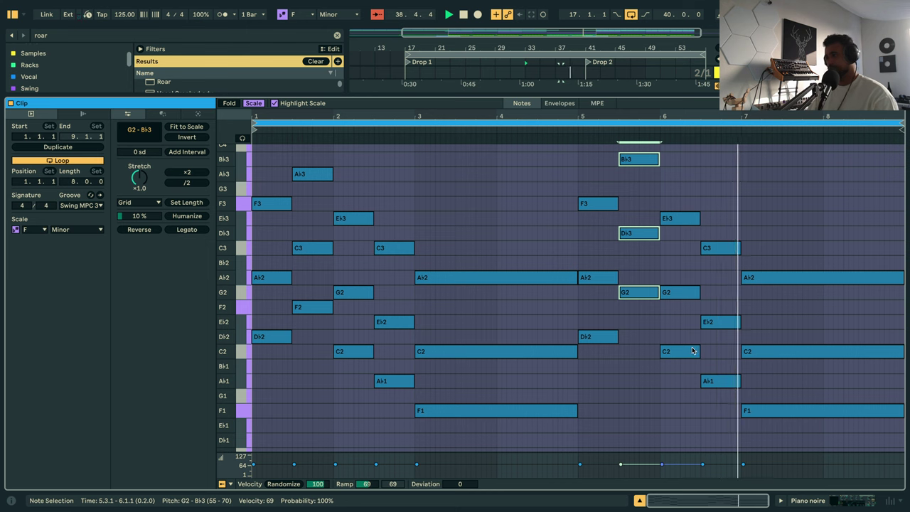
{"action": "key", "text": "Up"}
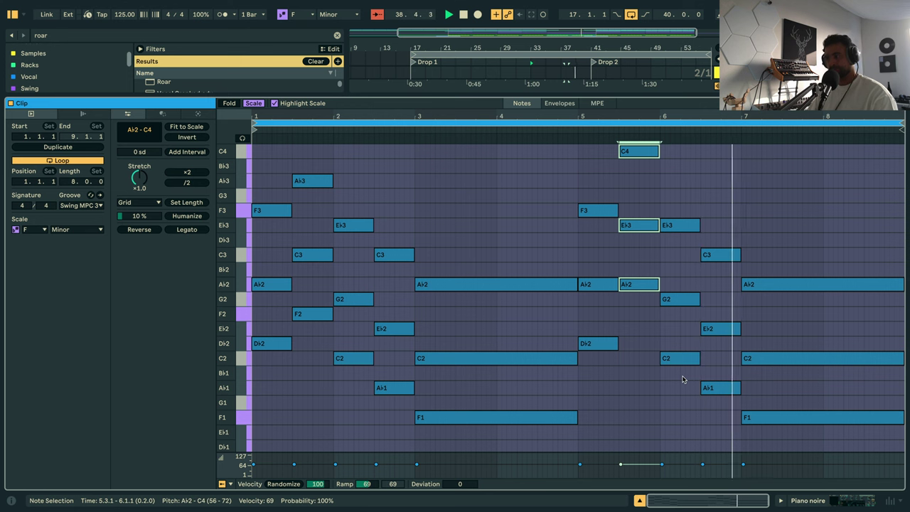
{"action": "key", "text": "space"}
Transpose the bar 6 opening chord up two scale steps to E♭2, B♭2 and G3 while checking it in playback.
{"action": "left_click_drag", "start_coordinate": [677, 381], "coordinate": [677, 224]}
{"action": "key", "text": "Up"}
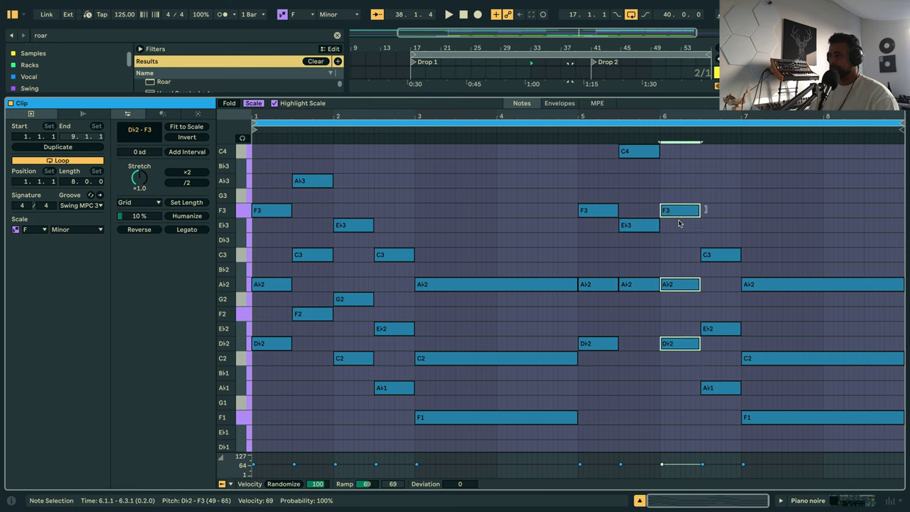
{"action": "key", "text": "space"}
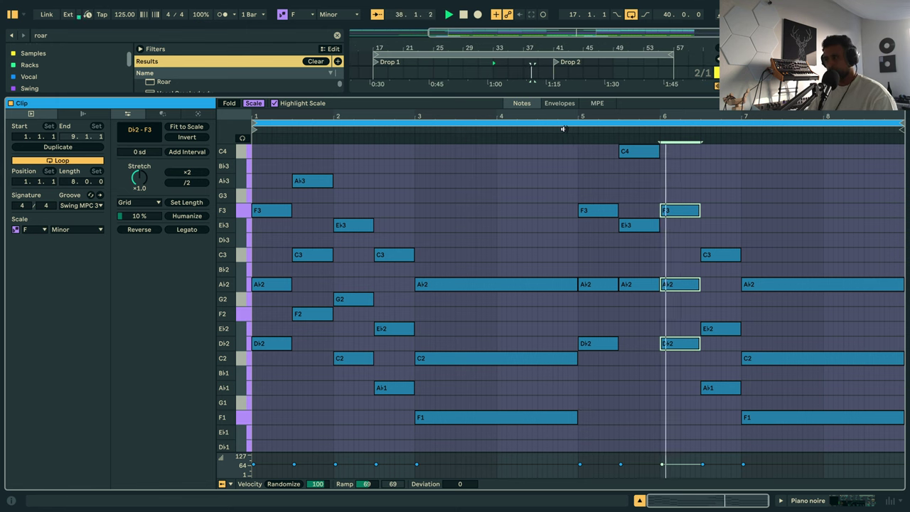
{"action": "key", "text": "Up"}
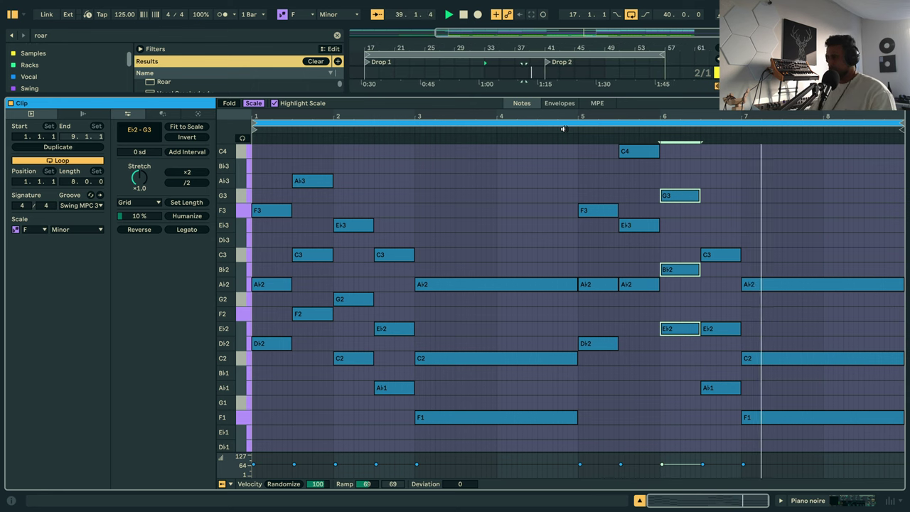
Play the piano clip in the arrangement from its start at bar 33 and select the Piano noire track.
{"action": "key", "text": "shift+Tab"}
{"action": "key", "text": "space"}
{"action": "left_click", "coordinate": [517, 73]}
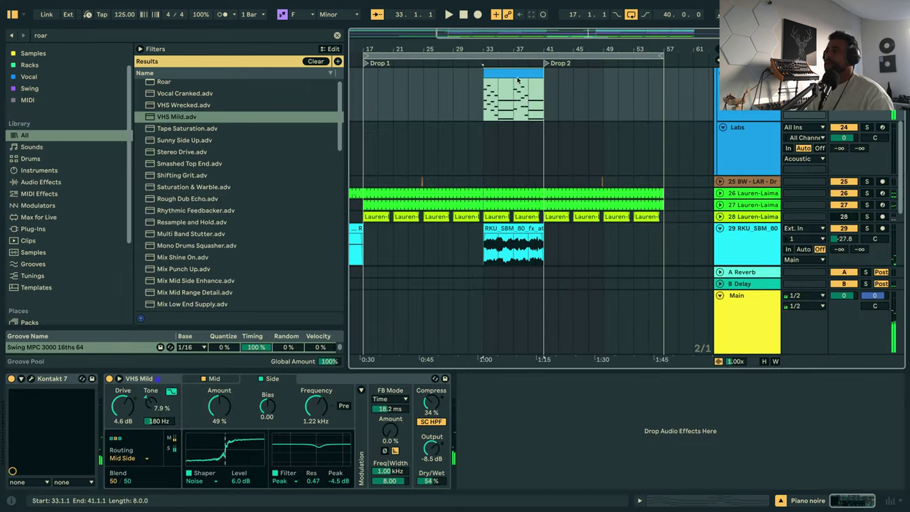
{"action": "key", "text": "space"}
{"action": "scroll", "coordinate": [629, 178], "scroll_direction": "up", "scroll_amount": 3}
{"action": "scroll", "coordinate": [531, 213], "scroll_direction": "right", "scroll_amount": 2}
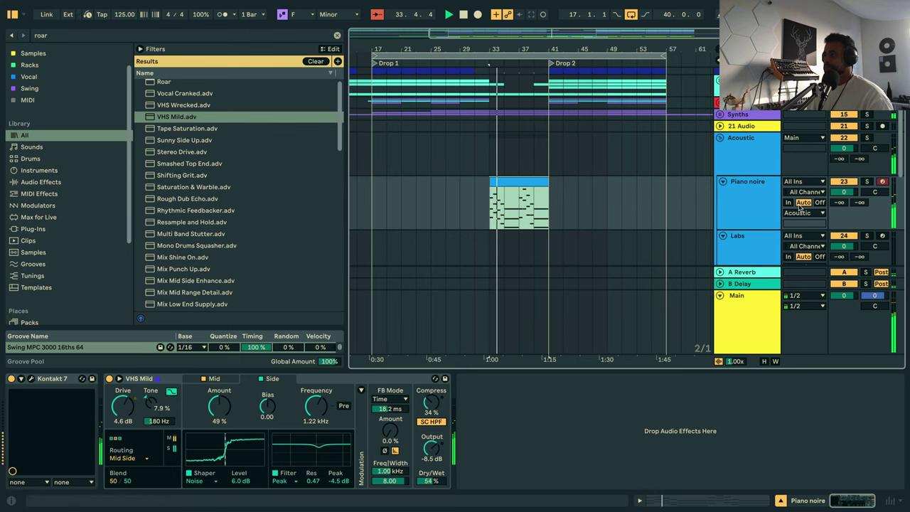
{"action": "left_click", "coordinate": [771, 166]}
{"action": "left_click", "coordinate": [757, 207]}
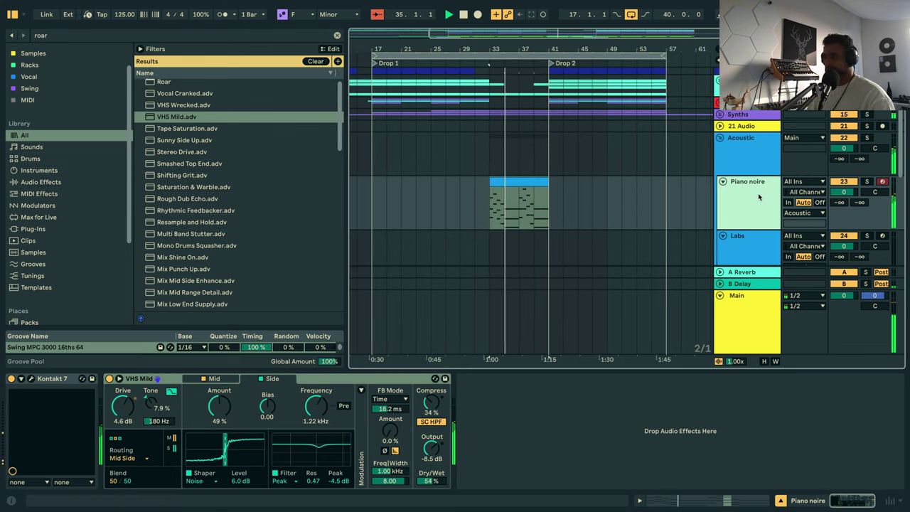
Switch to the session mixer and set the VHS Mild Side stage's filter Frequency to 1.04 kHz and Amount to 45%.
{"action": "key", "text": "Tab"}
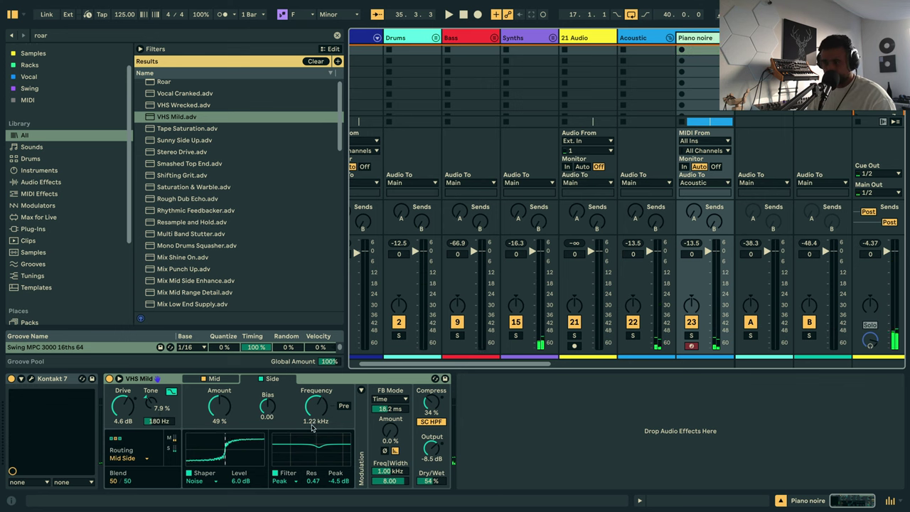
{"action": "key", "text": "space"}
{"action": "left_click_drag", "start_coordinate": [315, 408], "coordinate": [316, 415]}
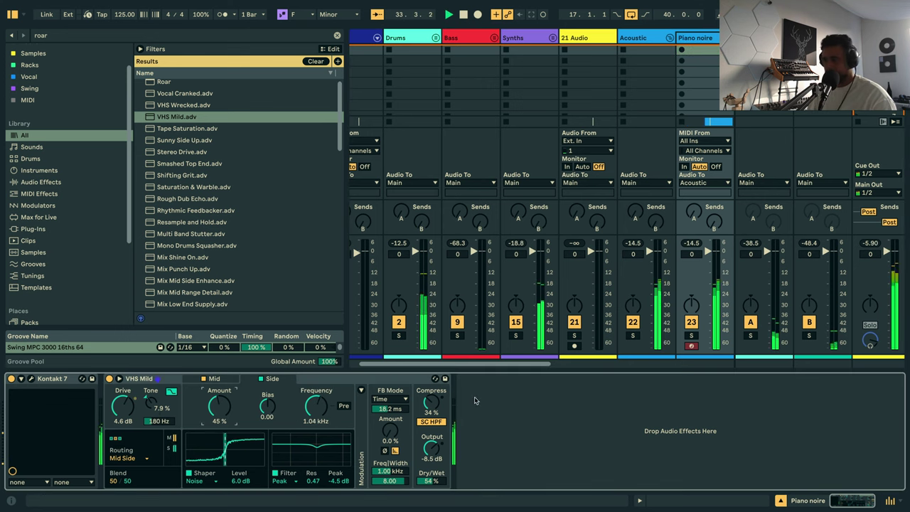
Search the browser for "glue" and add the Glue Compressor to the Piano noire track.
{"action": "left_click", "coordinate": [705, 40]}
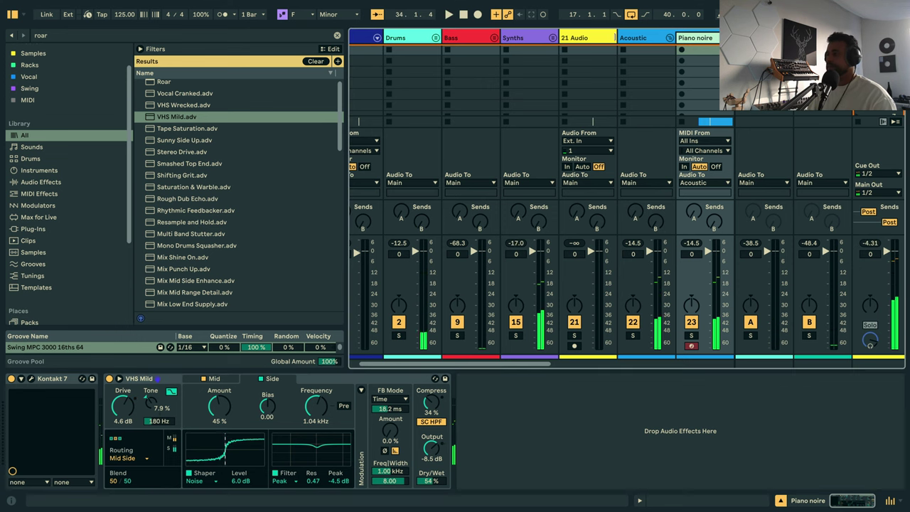
{"action": "left_click", "coordinate": [338, 35]}
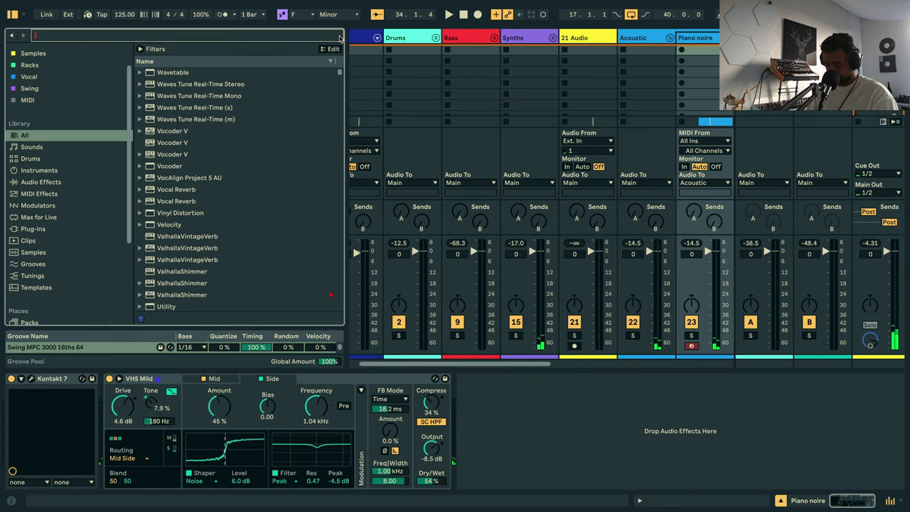
{"action": "type", "text": "glue"}
{"action": "double_click", "coordinate": [162, 84]}
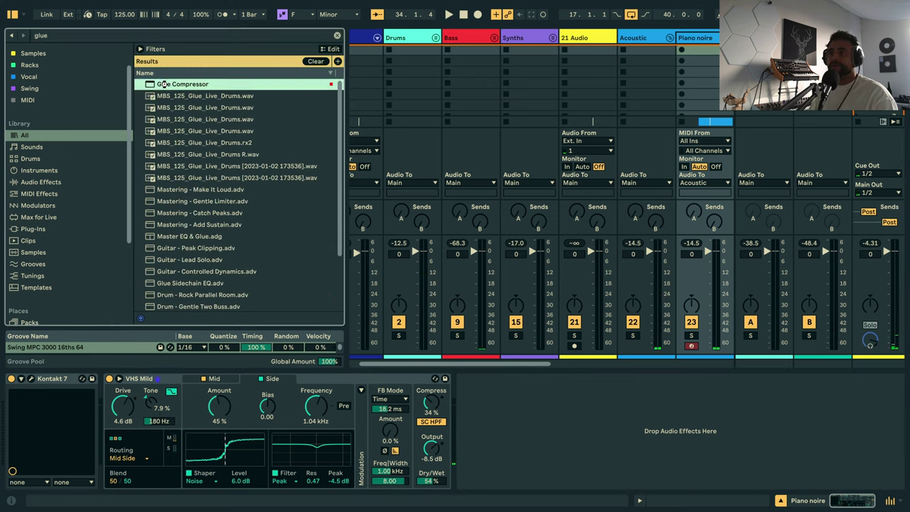
Set the Glue Compressor's Threshold to -21.3 dB and Makeup to 4.44 dB, and return to the piano clip in the arrangement.
{"action": "left_click_drag", "start_coordinate": [528, 463], "coordinate": [527, 465]}
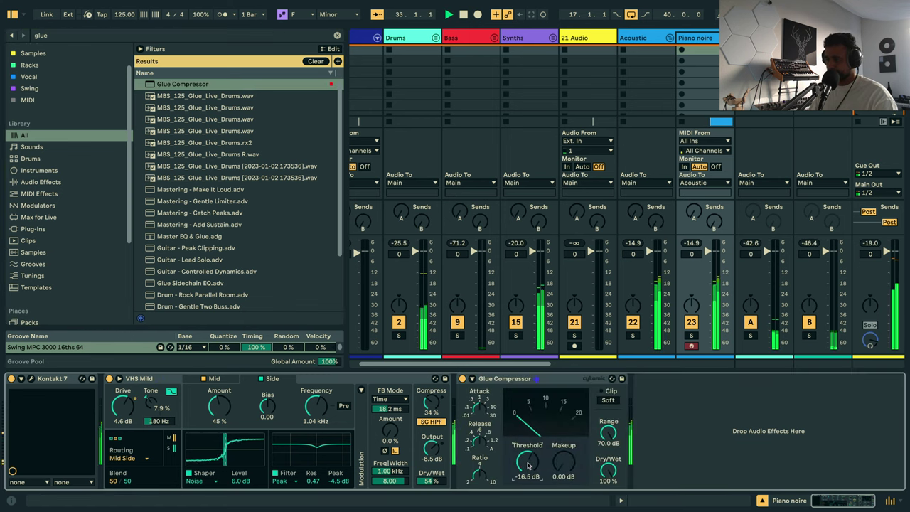
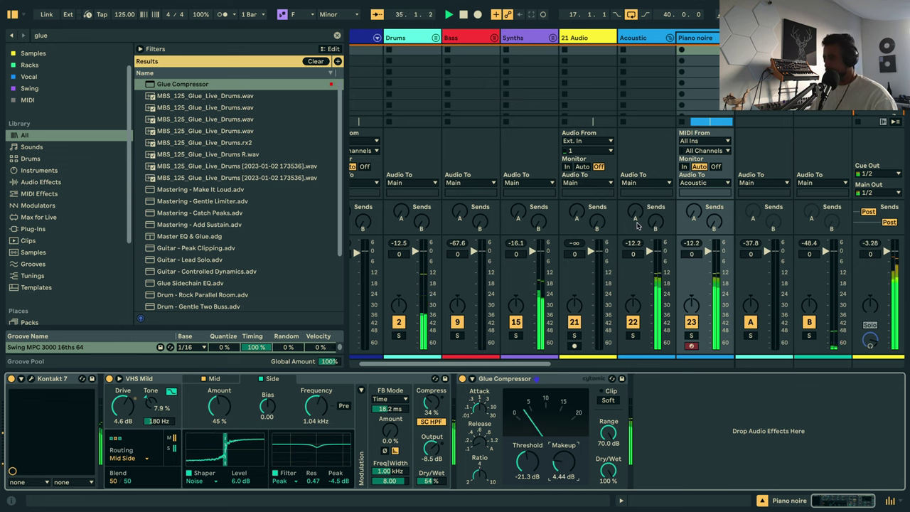
{"action": "key", "text": "Tab"}
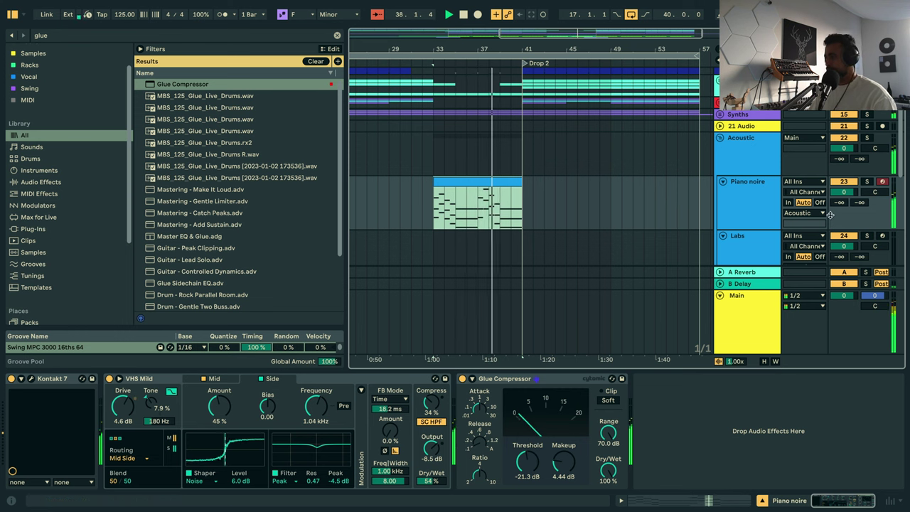
{"action": "left_click", "coordinate": [762, 210]}
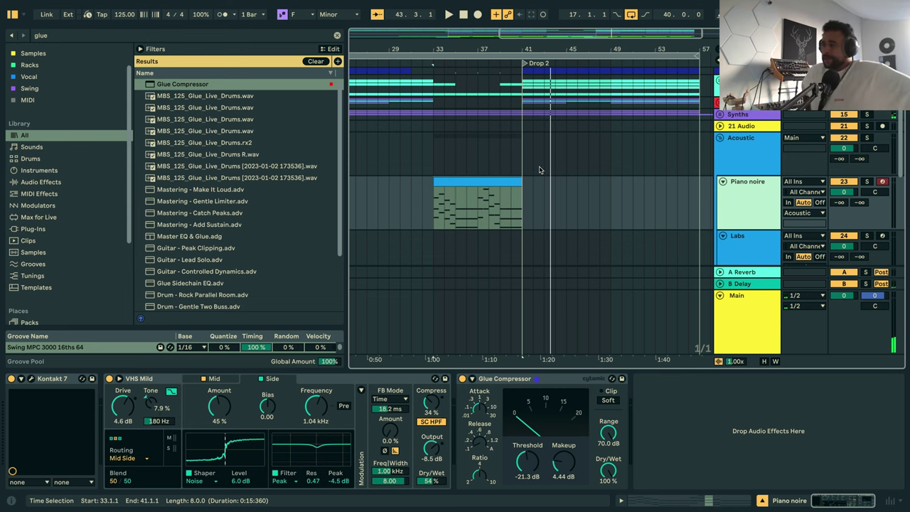
{"action": "left_click", "coordinate": [461, 185]}
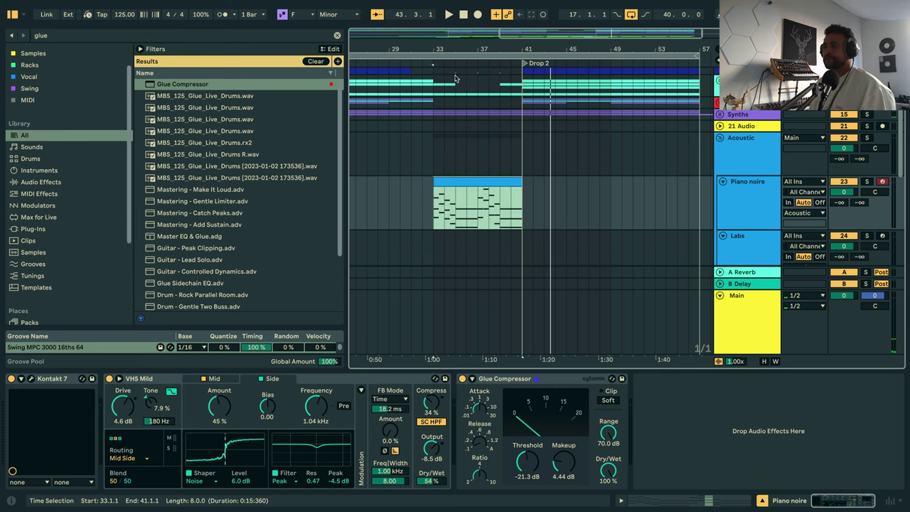
Unfold the Bass group in the arrangement and select its group track to show the bass bus devices.
{"action": "left_click_drag", "start_coordinate": [477, 49], "coordinate": [484, 22]}
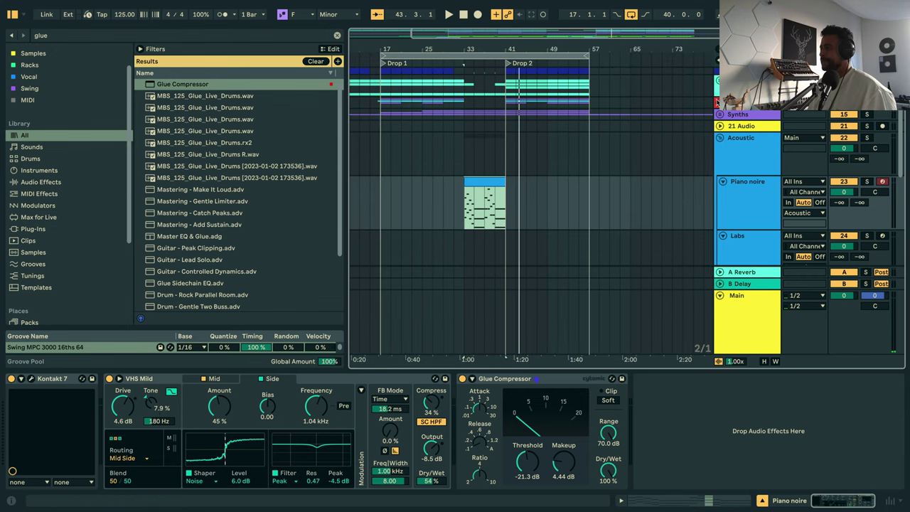
{"action": "left_click", "coordinate": [717, 103]}
{"action": "scroll", "coordinate": [739, 193], "scroll_direction": "down", "scroll_amount": 2}
{"action": "left_click", "coordinate": [739, 193]}
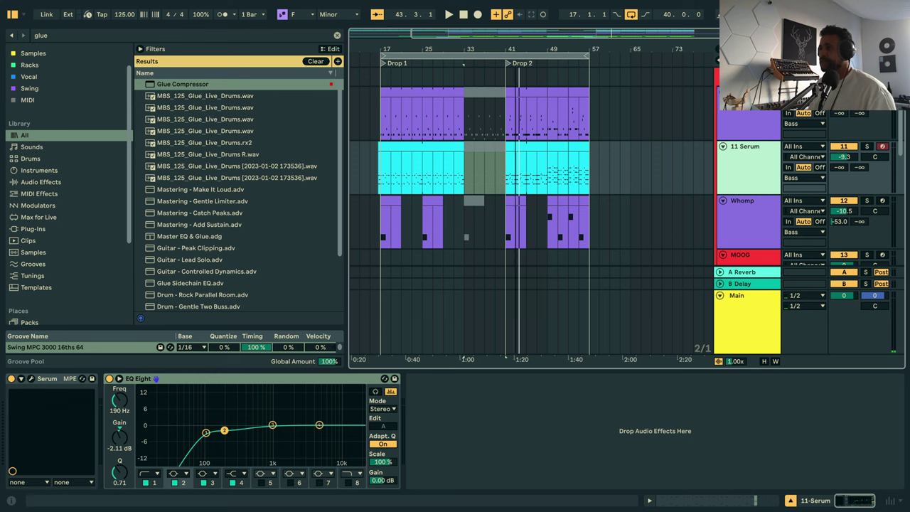
{"action": "key", "text": "plus"}
{"action": "scroll", "coordinate": [764, 141], "scroll_direction": "up", "scroll_amount": 3}
{"action": "left_click", "coordinate": [757, 172]}
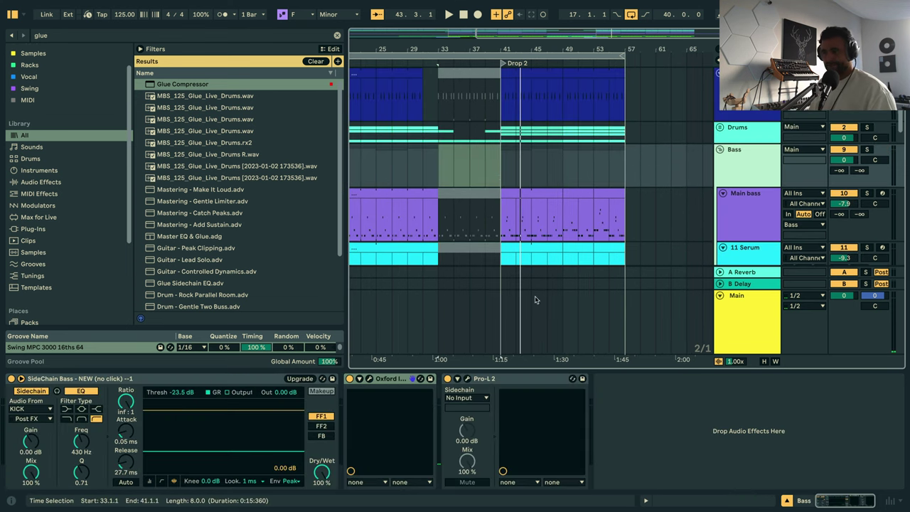
Set the gain of the Bass group's Pro-L 2 limiter to +4.3 dB during playback and close the plug-in window.
{"action": "key", "text": "space"}
{"action": "left_click", "coordinate": [466, 378]}
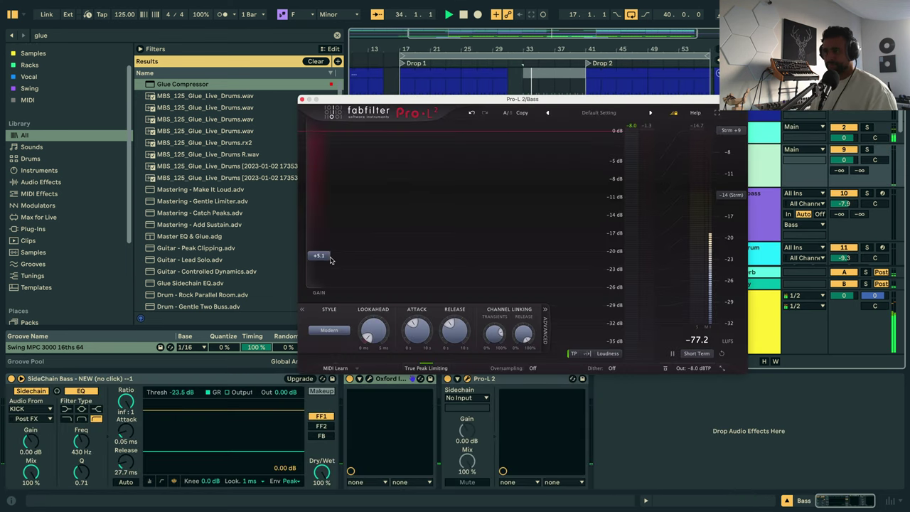
{"action": "left_click_drag", "start_coordinate": [327, 259], "coordinate": [326, 264]}
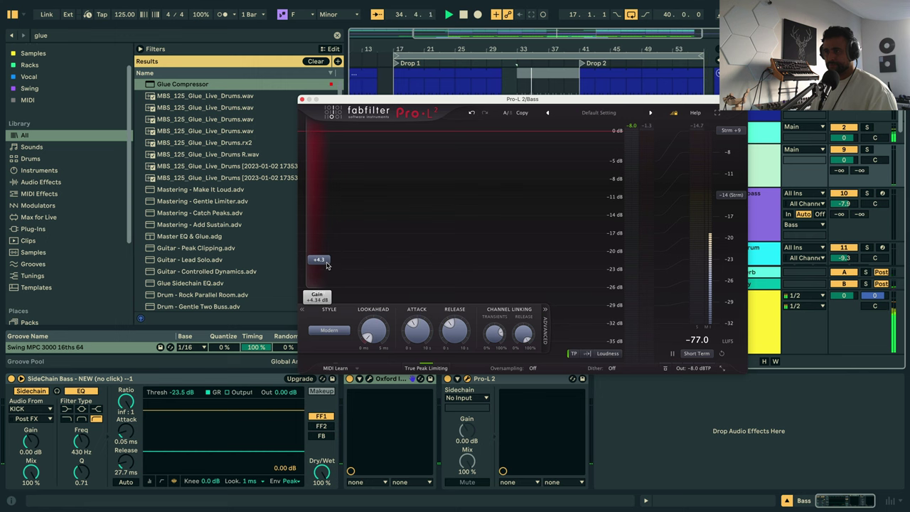
{"action": "left_click", "coordinate": [301, 99]}
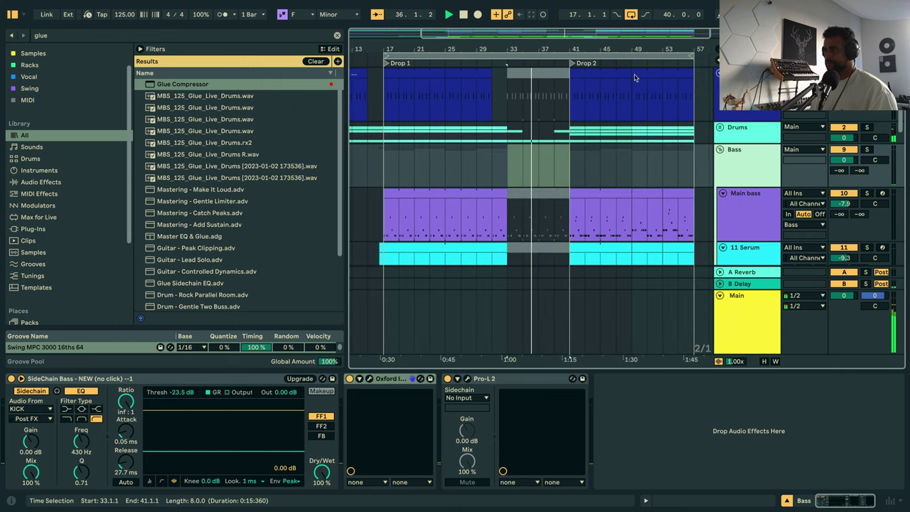
Copy the eight-bar Piano noire clip across Drop 2, filling bars 41 to 57.
{"action": "scroll", "coordinate": [604, 142], "scroll_direction": "right", "scroll_amount": 4}
{"action": "scroll", "coordinate": [573, 190], "scroll_direction": "down", "scroll_amount": 5}
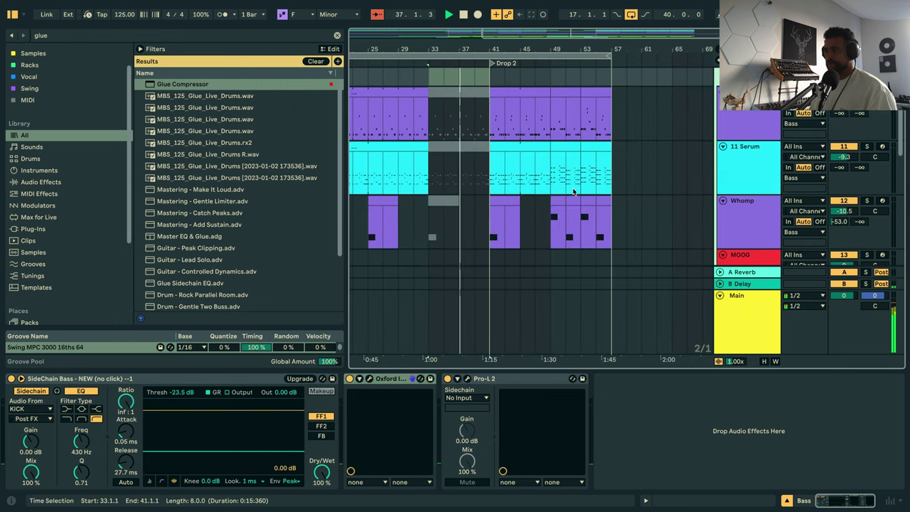
{"action": "scroll", "coordinate": [568, 193], "scroll_direction": "down", "scroll_amount": 2}
{"action": "scroll", "coordinate": [547, 196], "scroll_direction": "down", "scroll_amount": 5}
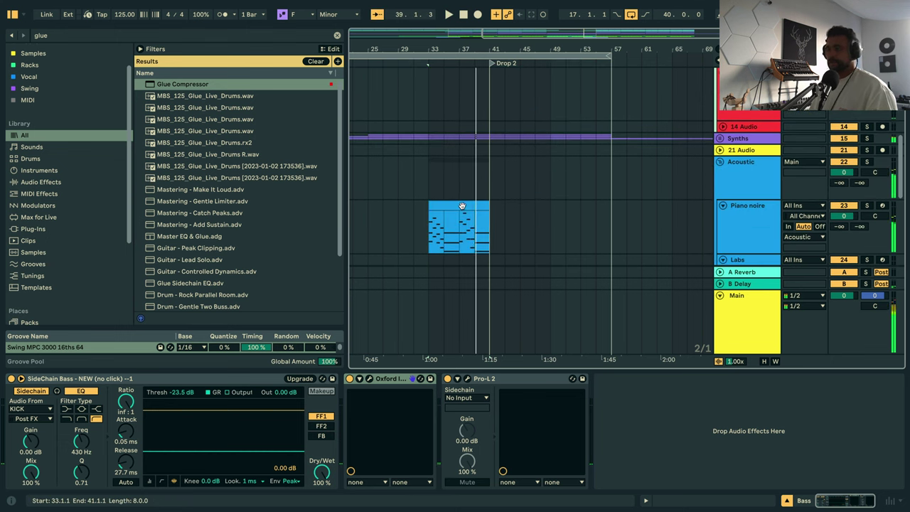
{"action": "left_click", "coordinate": [475, 218]}
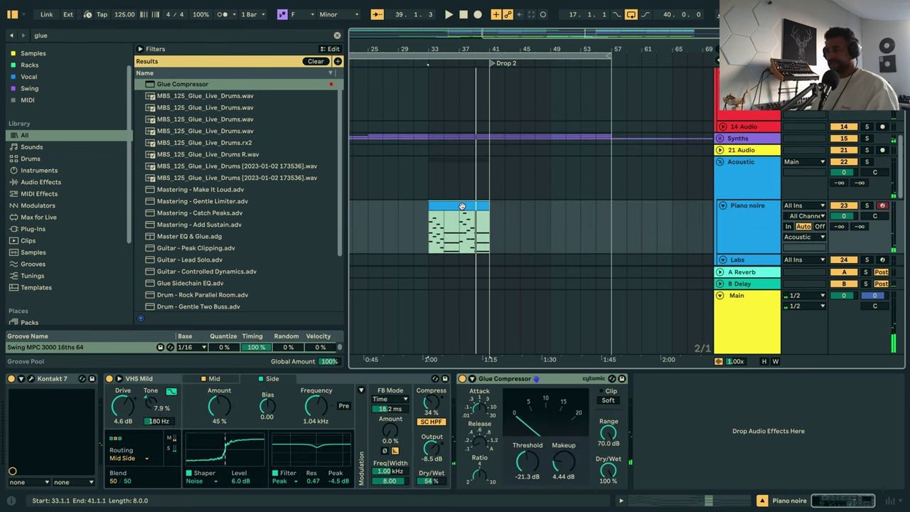
{"action": "left_click_drag", "start_coordinate": [462, 206], "coordinate": [607, 220]}
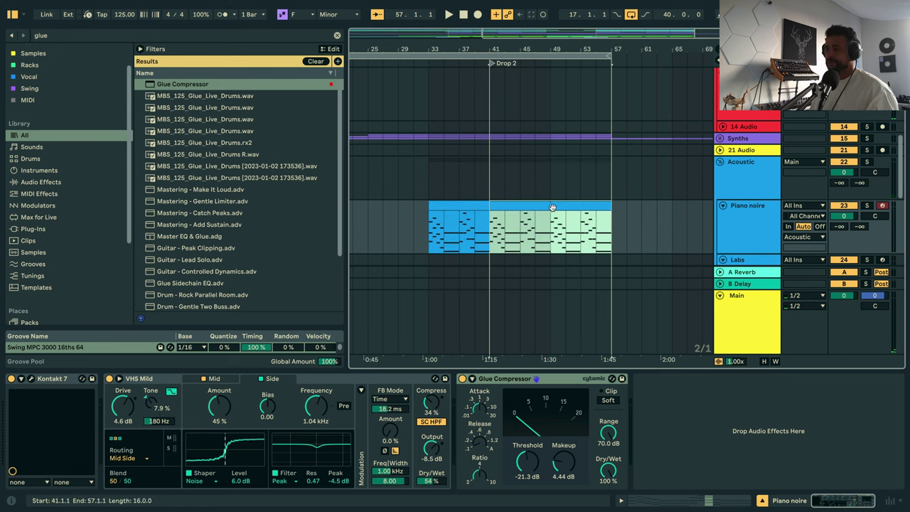
Open the first Drop 2 piano copy together with the Main bass clips from bar 41, with the bass notes in focus for editing.
{"action": "scroll", "coordinate": [553, 207], "scroll_direction": "up", "scroll_amount": 5}
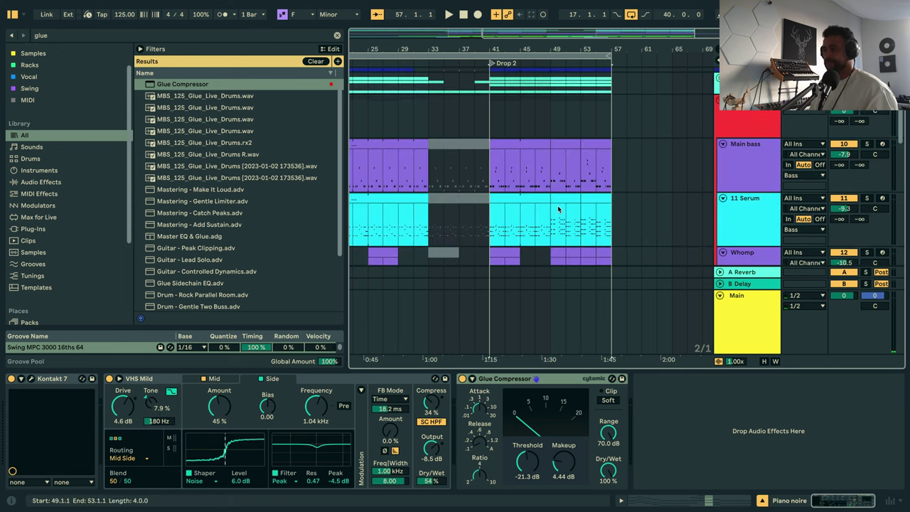
{"action": "scroll", "coordinate": [557, 209], "scroll_direction": "down", "scroll_amount": 5}
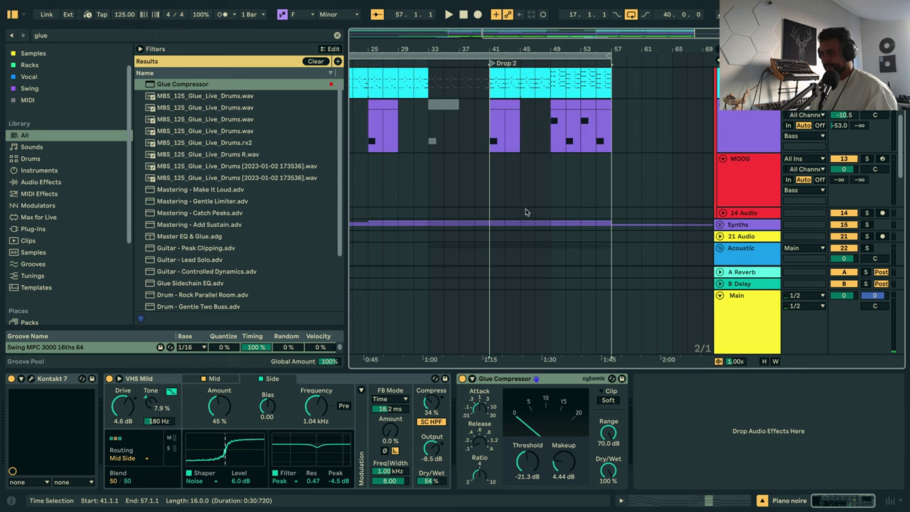
{"action": "scroll", "coordinate": [526, 212], "scroll_direction": "down", "scroll_amount": 4}
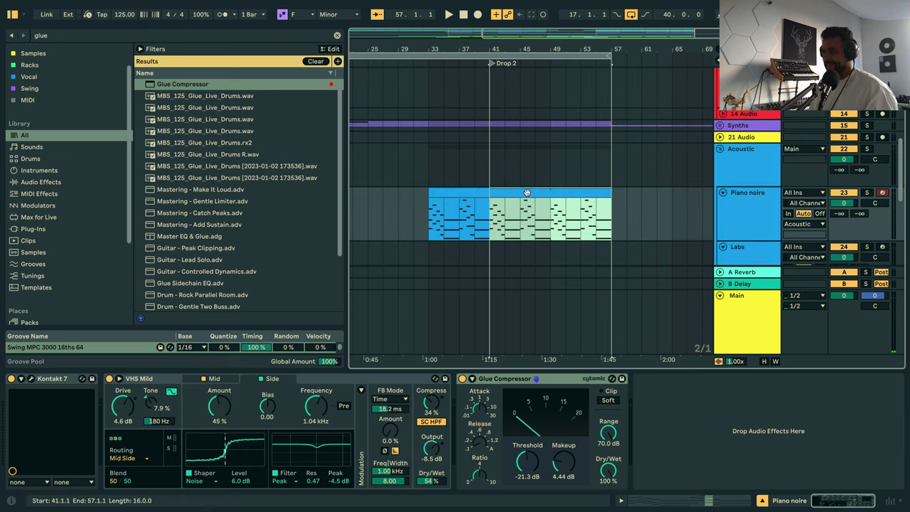
{"action": "scroll", "coordinate": [532, 197], "scroll_direction": "up", "scroll_amount": 6}
{"action": "scroll", "coordinate": [536, 231], "scroll_direction": "down", "scroll_amount": 5}
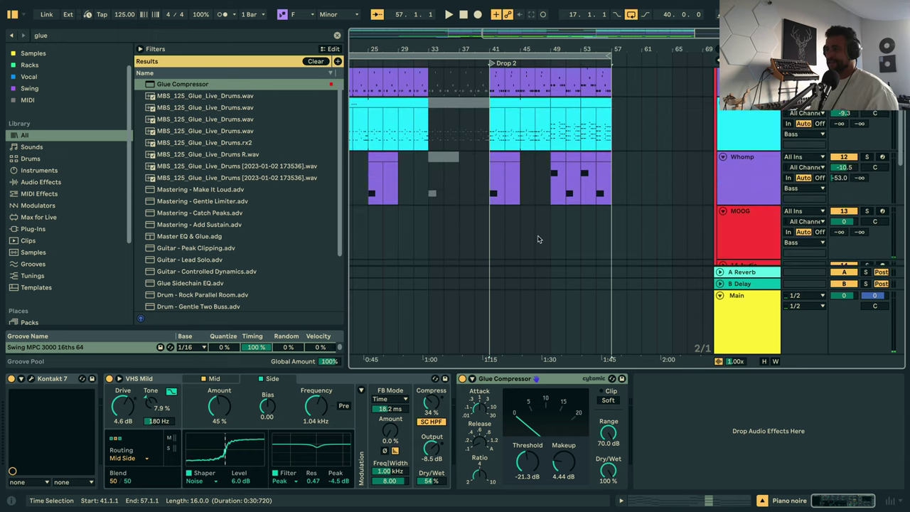
{"action": "left_click_drag", "start_coordinate": [490, 244], "coordinate": [557, 252]}
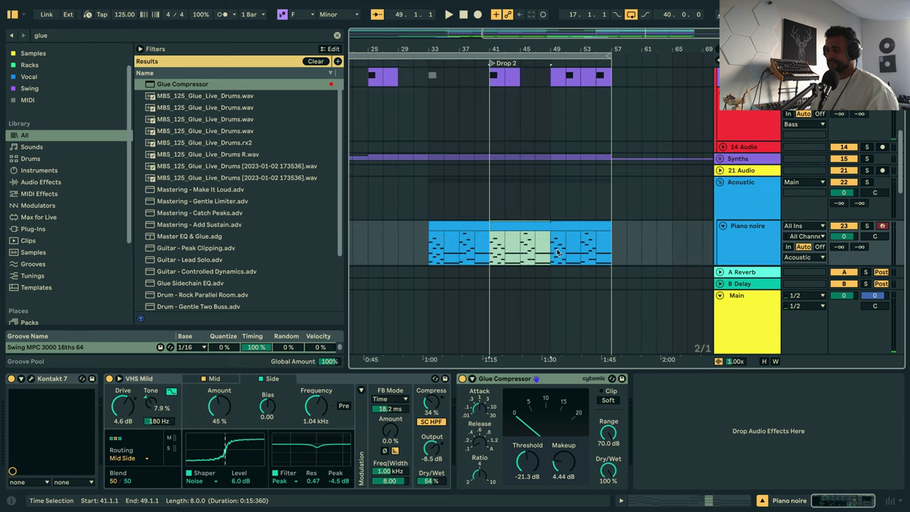
{"action": "scroll", "coordinate": [530, 217], "scroll_direction": "up", "scroll_amount": 5}
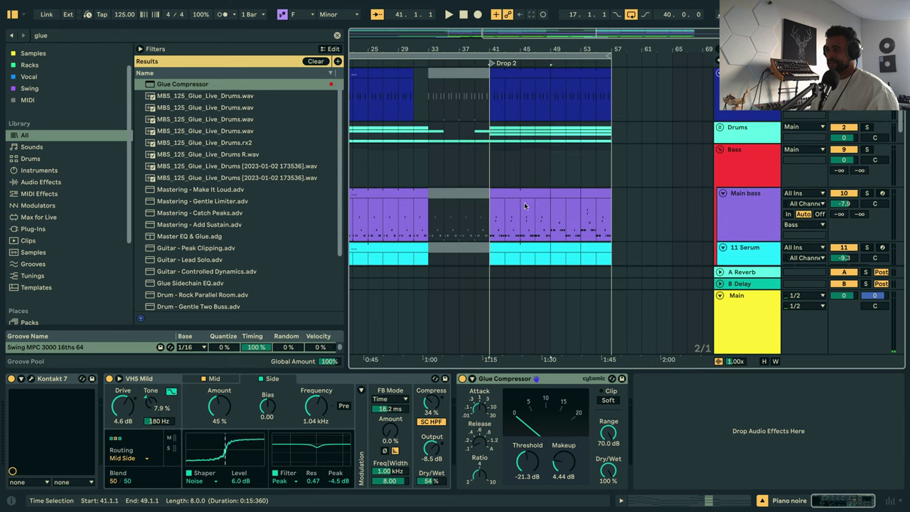
{"action": "left_click", "coordinate": [522, 197]}
{"action": "double_click", "coordinate": [522, 197]}
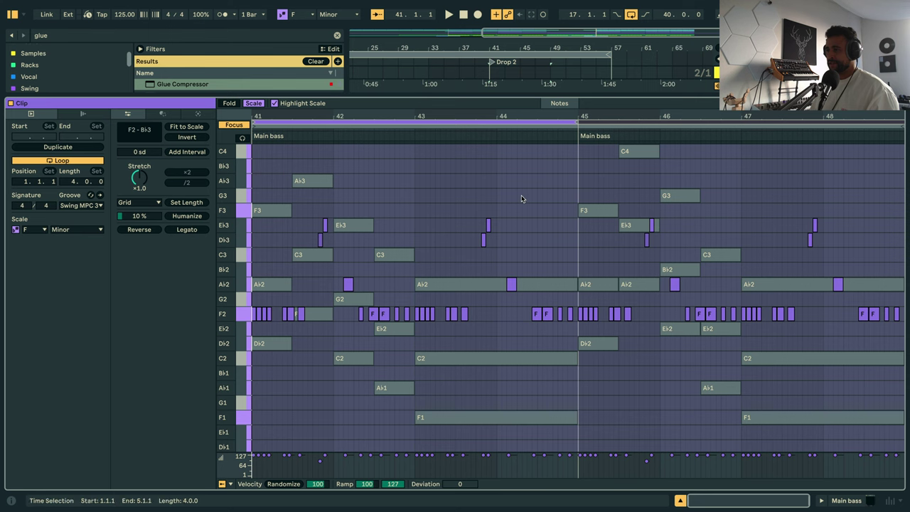
{"action": "left_click", "coordinate": [276, 126]}
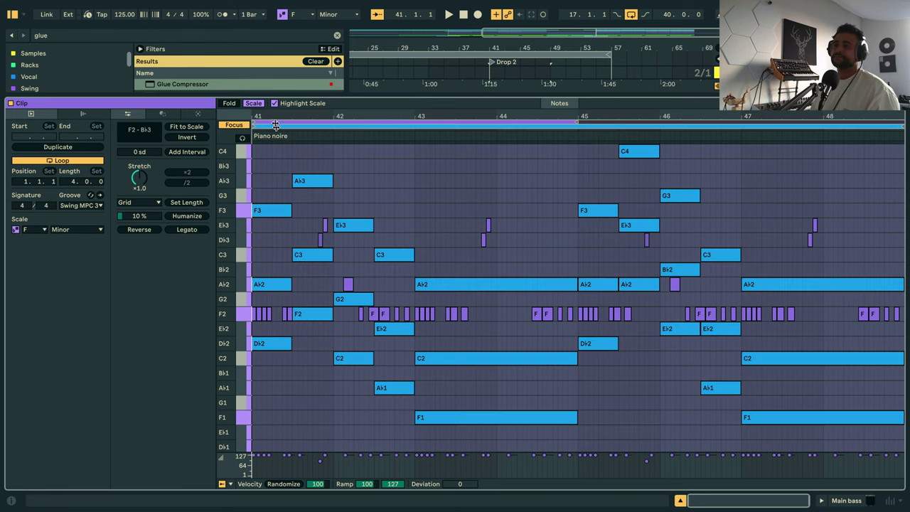
{"action": "left_click", "coordinate": [275, 125]}
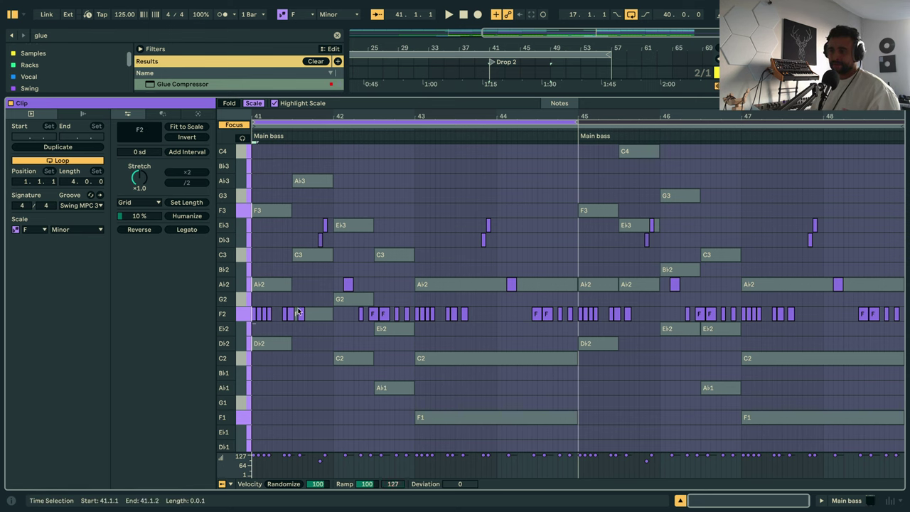
Transpose the opening F2 bass notes in the first half of bar 41 down to D♭2.
{"action": "left_click_drag", "start_coordinate": [298, 312], "coordinate": [290, 307]}
{"action": "key", "text": "Down"}
{"action": "key", "text": "Down"}
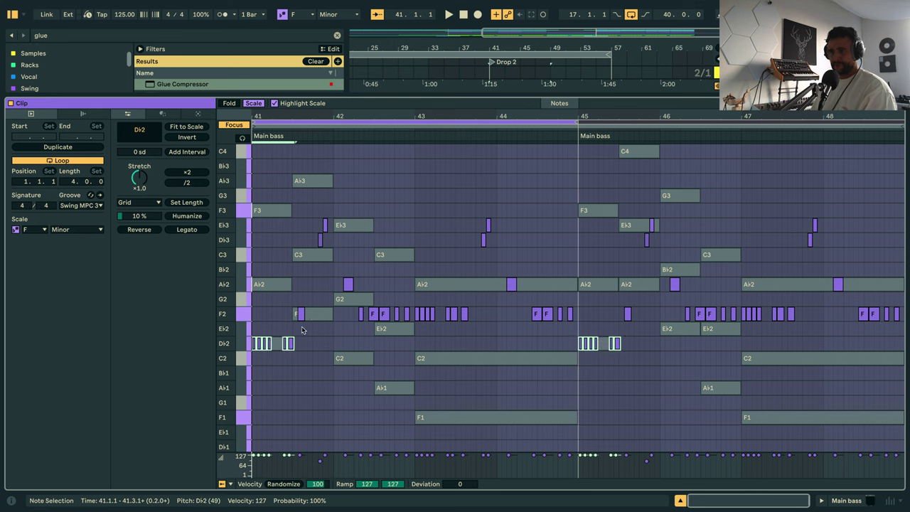
Delete the two short high bass notes at the end of bar 41 and check the opening in playback.
{"action": "left_click", "coordinate": [320, 240]}
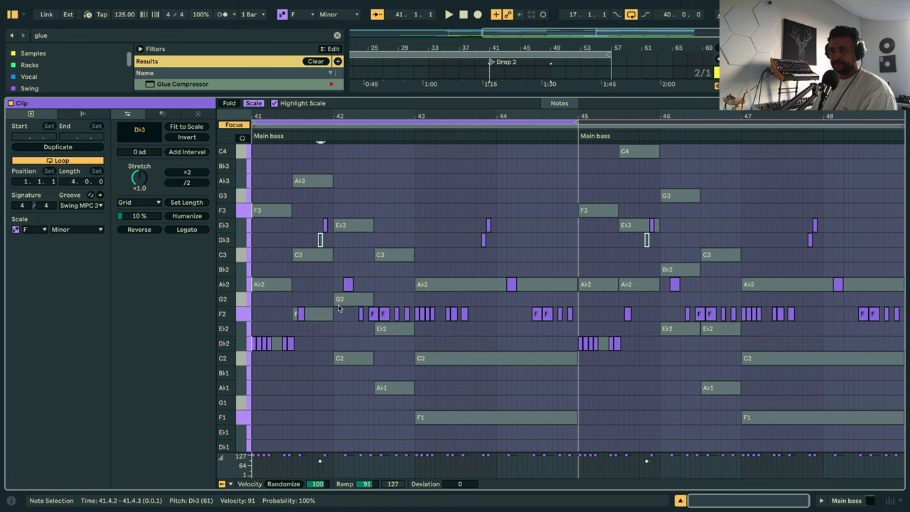
{"action": "key", "text": "space"}
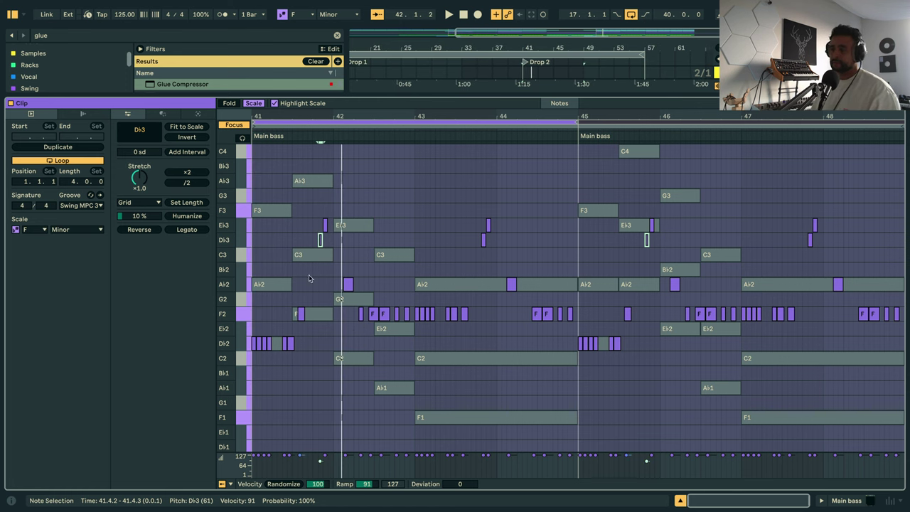
{"action": "key", "text": "Down"}
{"action": "left_click", "coordinate": [322, 244]}
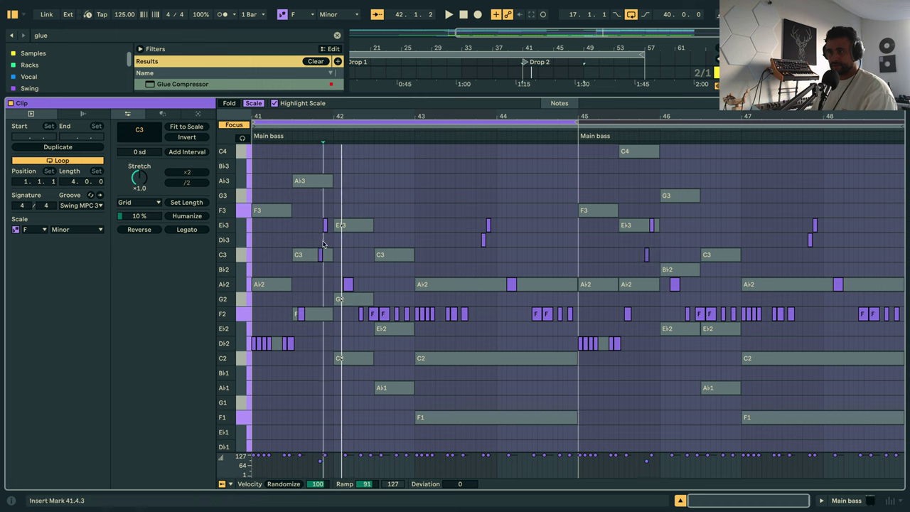
{"action": "left_click_drag", "start_coordinate": [310, 287], "coordinate": [327, 221]}
{"action": "key", "text": "Delete"}
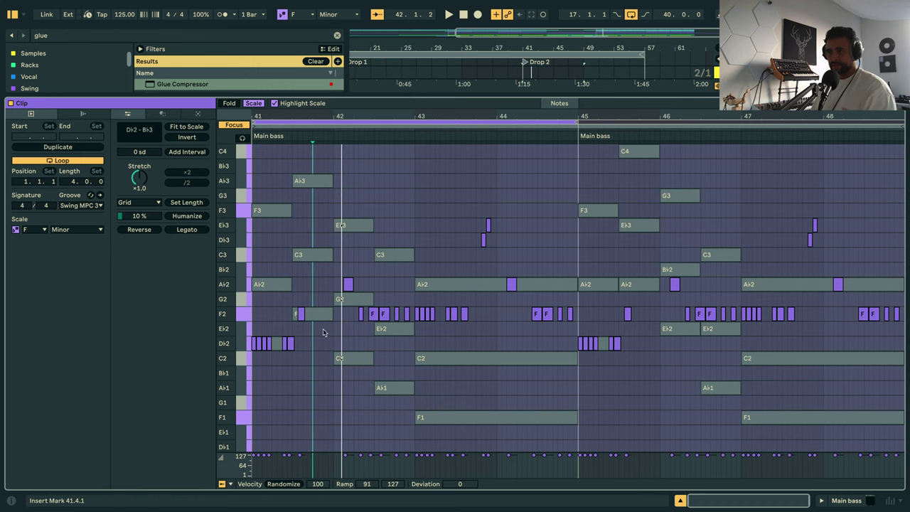
{"action": "key", "text": "space"}
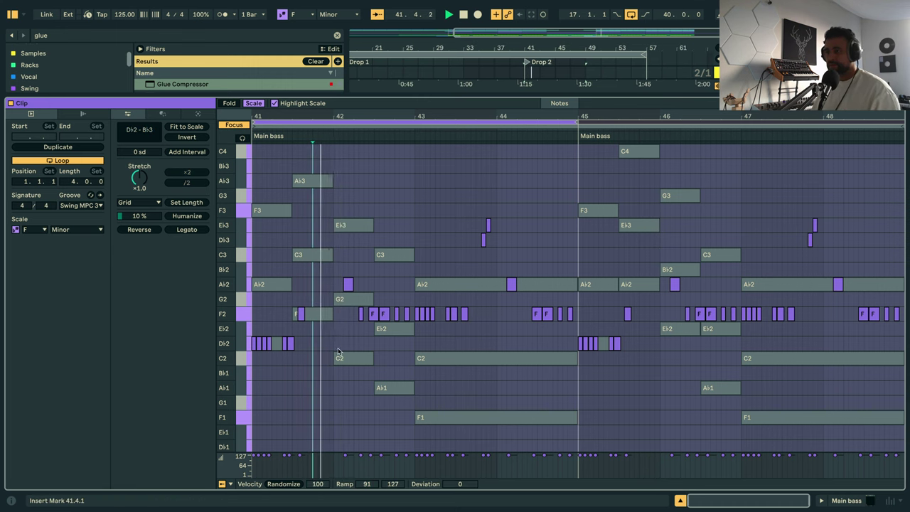
{"action": "key", "text": "space"}
Transpose the A♭2 bass note early in bar 42 down to C2.
{"action": "left_click", "coordinate": [348, 285]}
{"action": "key", "text": "Down"}
{"action": "key", "text": "Down"}
{"action": "key", "text": "Down"}
{"action": "key", "text": "Down"}
{"action": "key", "text": "Down"}
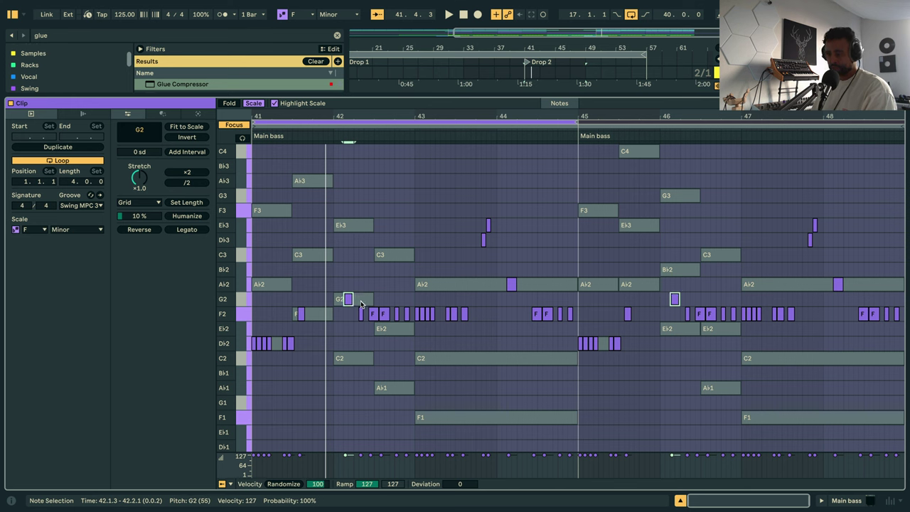
Transpose the next two F2 bass notes leading to the middle of bar 42 down to C2.
{"action": "left_click", "coordinate": [361, 314]}
{"action": "key", "text": "Down"}
{"action": "key", "text": "Down"}
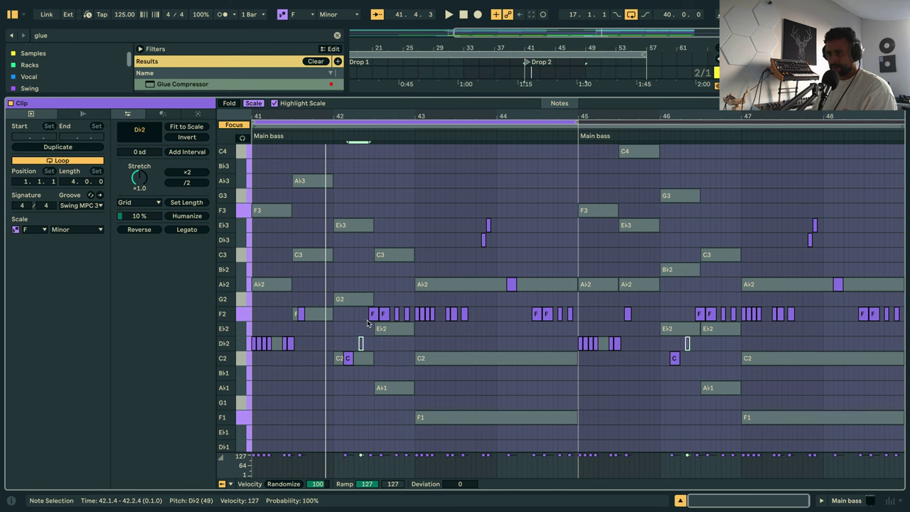
{"action": "key", "text": "Up"}
{"action": "left_click", "coordinate": [372, 314]}
{"action": "key", "text": "Down"}
{"action": "key", "text": "Down"}
{"action": "key", "text": "Down"}
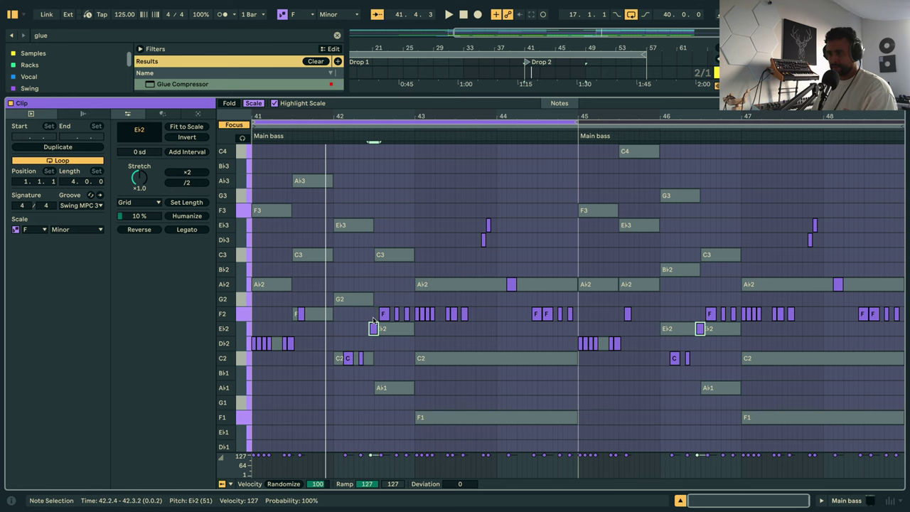
Transpose the remaining F2 bass notes in bar 42 down to A♭1 and those in bar 43 down to F1.
{"action": "left_click_drag", "start_coordinate": [376, 321], "coordinate": [491, 307]}
{"action": "key", "text": "Down"}
{"action": "key", "text": "Down"}
{"action": "key", "text": "Down"}
{"action": "key", "text": "Down"}
{"action": "key", "text": "Down"}
{"action": "key", "text": "Down"}
{"action": "key", "text": "Down"}
{"action": "key", "text": "Down"}
{"action": "key", "text": "Down"}
{"action": "key", "text": "Down"}
{"action": "key", "text": "Down"}
{"action": "key", "text": "Down"}
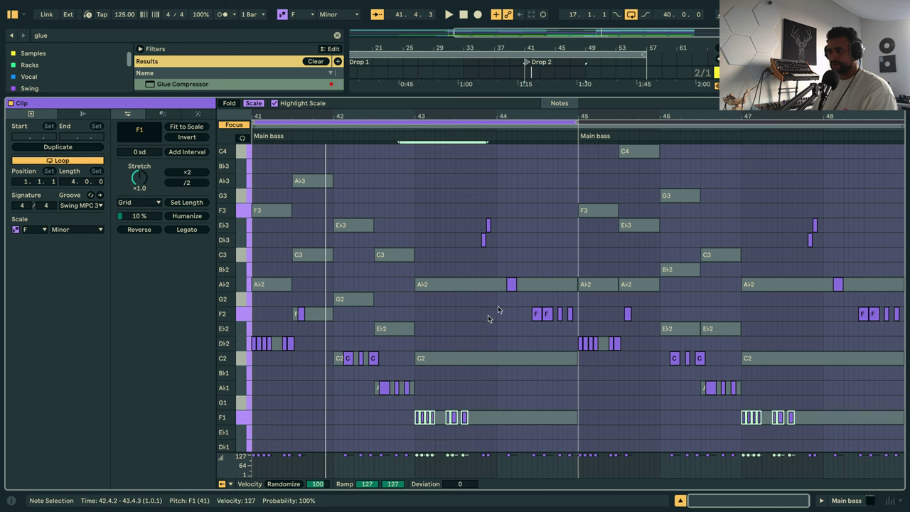
Delete the two short high bass notes, D♭3 and E♭3, at the end of bar 43.
{"action": "left_click_drag", "start_coordinate": [467, 258], "coordinate": [519, 202]}
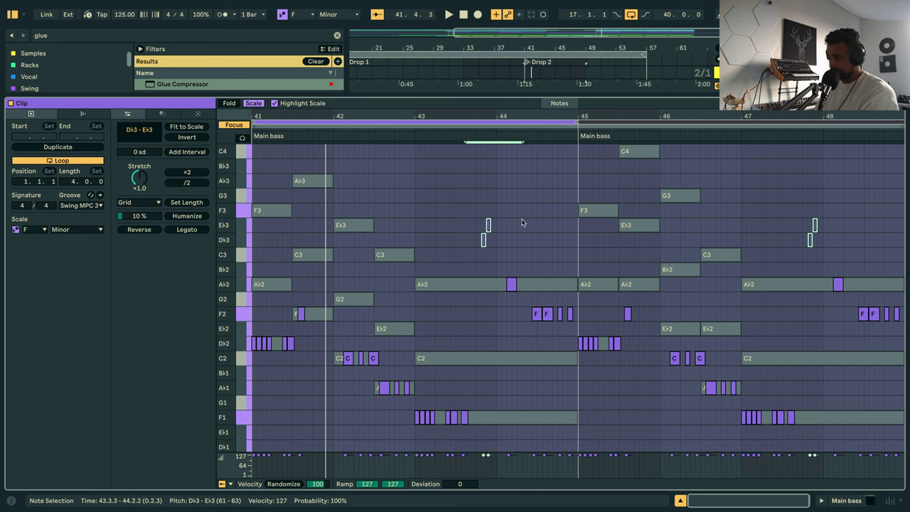
{"action": "key", "text": "Delete"}
{"action": "left_click_drag", "start_coordinate": [499, 321], "coordinate": [520, 263]}
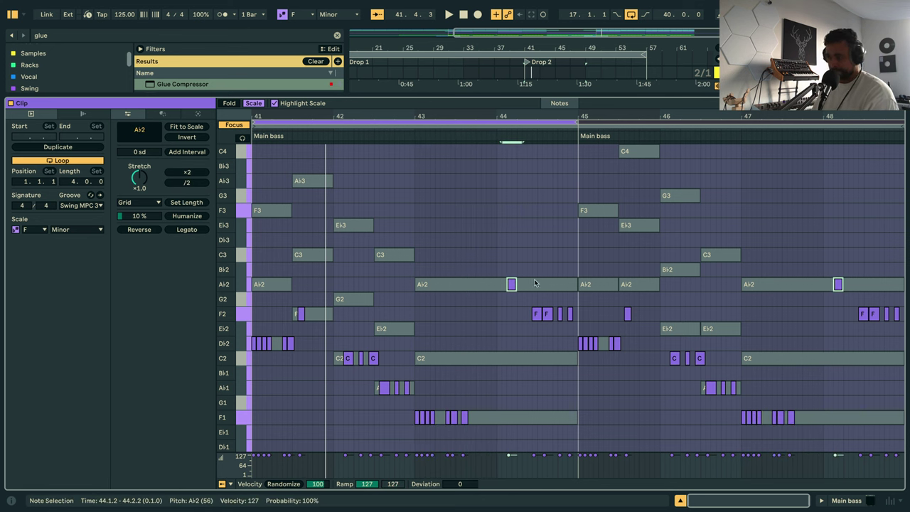
Transpose the four F2 bass notes in the latter part of bar 44 down to F1 and check the part in playback.
{"action": "left_click_drag", "start_coordinate": [526, 319], "coordinate": [573, 311]}
{"action": "key", "text": "Down"}
{"action": "key", "text": "Down"}
{"action": "key", "text": "Down"}
{"action": "key", "text": "Down"}
{"action": "key", "text": "Down"}
{"action": "key", "text": "Down"}
{"action": "key", "text": "Down"}
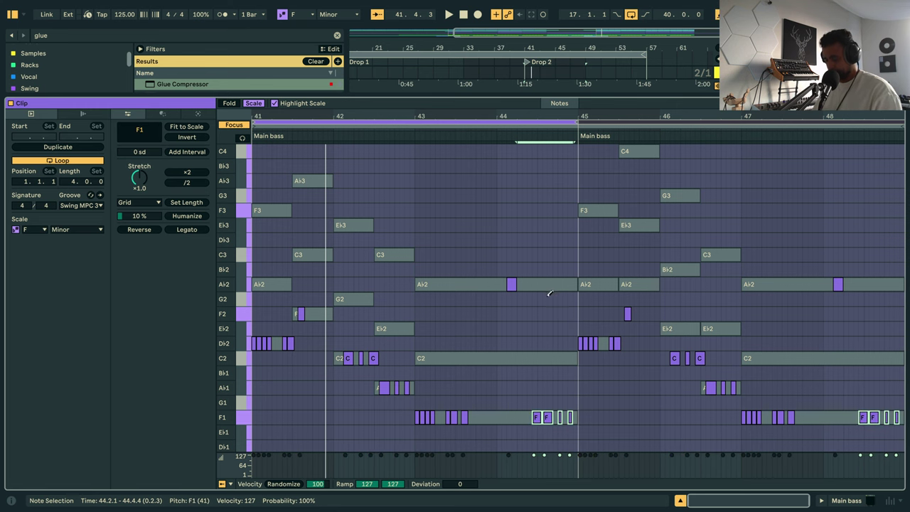
{"action": "key", "text": "space"}
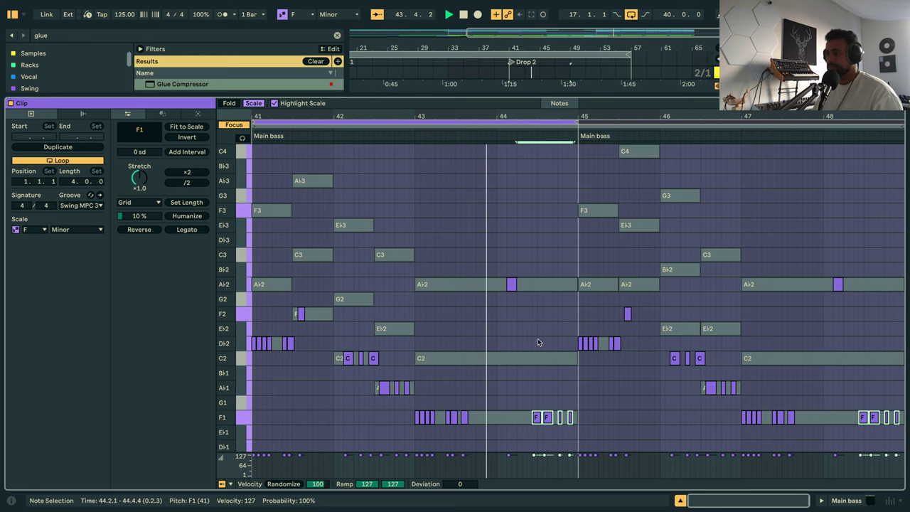
Transpose the A♭2 bass note early in bar 44 down to C2.
{"action": "left_click", "coordinate": [510, 282]}
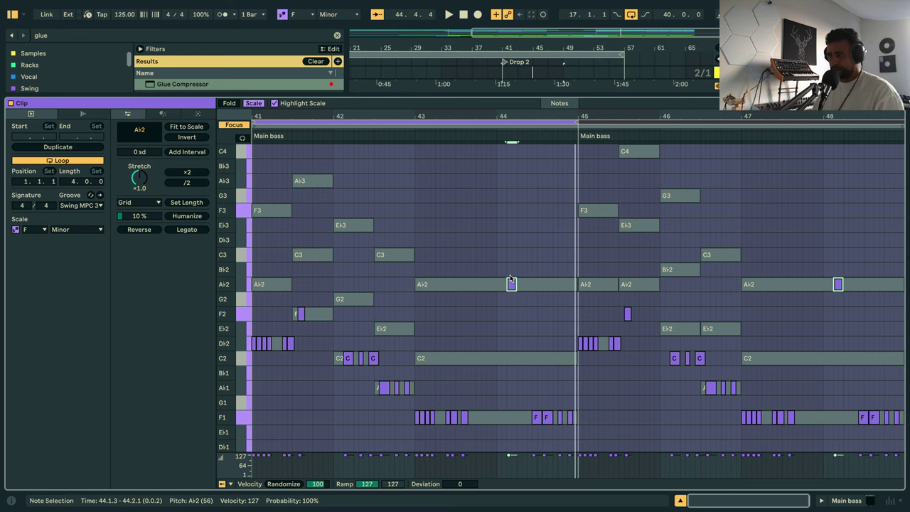
{"action": "key", "text": "Down"}
{"action": "key", "text": "Down"}
{"action": "key", "text": "Down"}
{"action": "key", "text": "Down"}
{"action": "key", "text": "Down"}
Open the main bass clip at the start of Drop 2 and duplicate its loop to a length of eight bars.
{"action": "key", "text": "shift+Tab"}
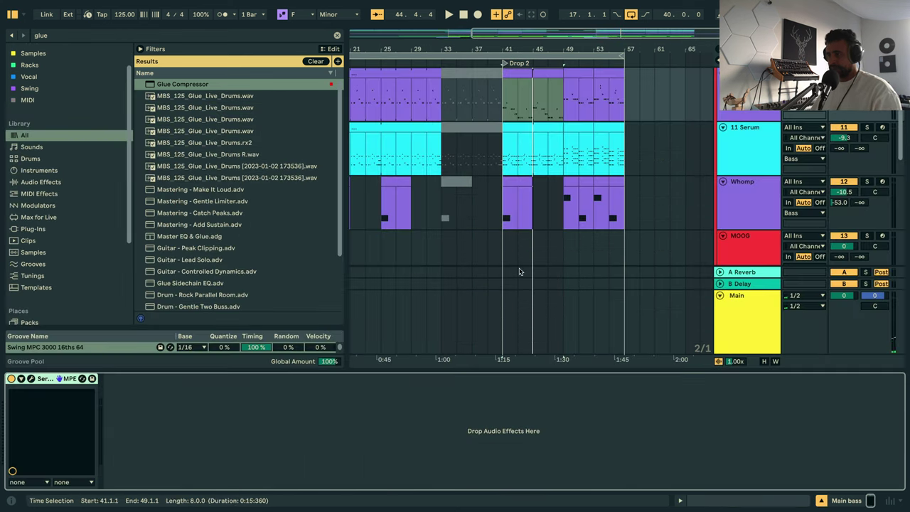
{"action": "left_click", "coordinate": [531, 70]}
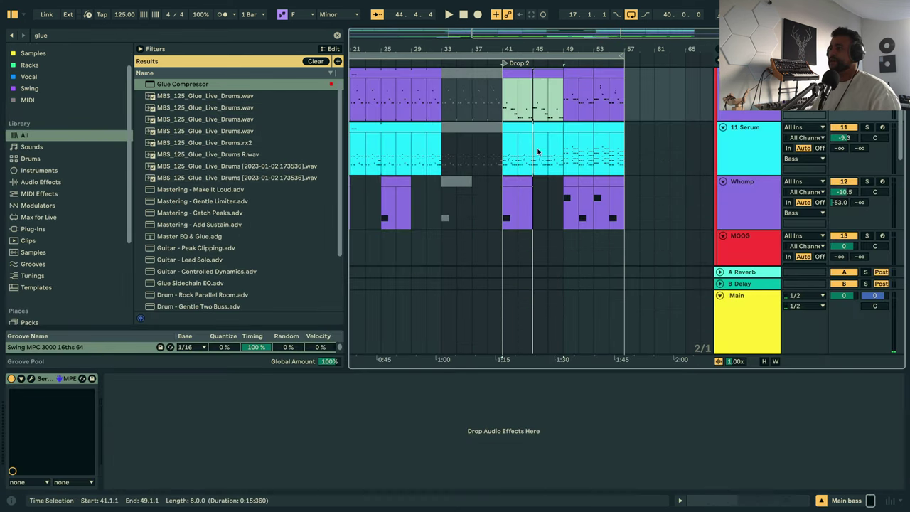
{"action": "scroll", "coordinate": [540, 135], "scroll_direction": "down", "scroll_amount": 5}
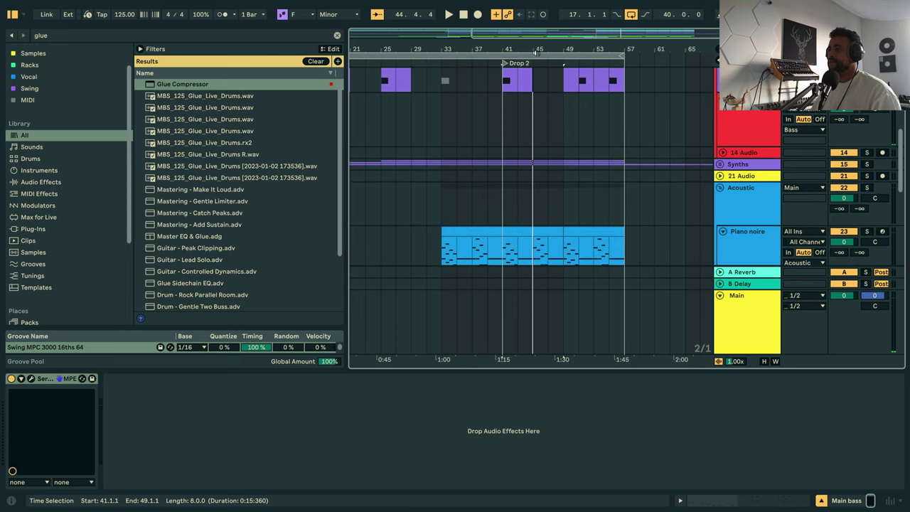
{"action": "left_click_drag", "start_coordinate": [535, 52], "coordinate": [526, 233]}
{"action": "left_click", "coordinate": [522, 242]}
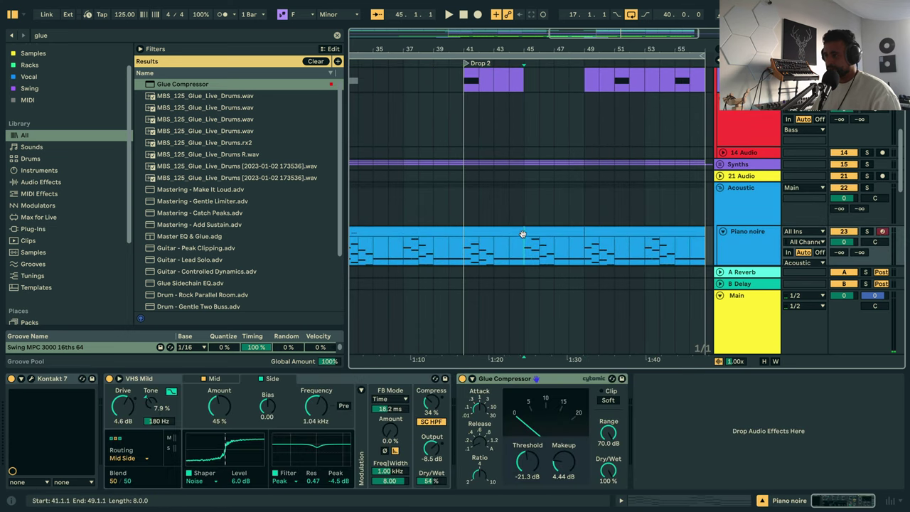
{"action": "scroll", "coordinate": [523, 185], "scroll_direction": "up", "scroll_amount": 5}
{"action": "double_click", "coordinate": [530, 198]}
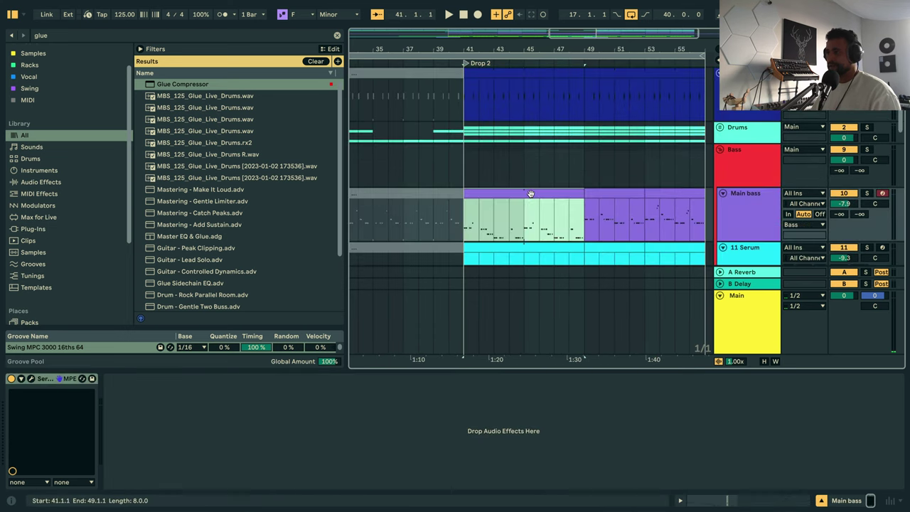
{"action": "left_click", "coordinate": [58, 148]}
Show the main bass clip together with the Piano noire clip in the note editor, with the bass editable.
{"action": "key", "text": "shift+Tab"}
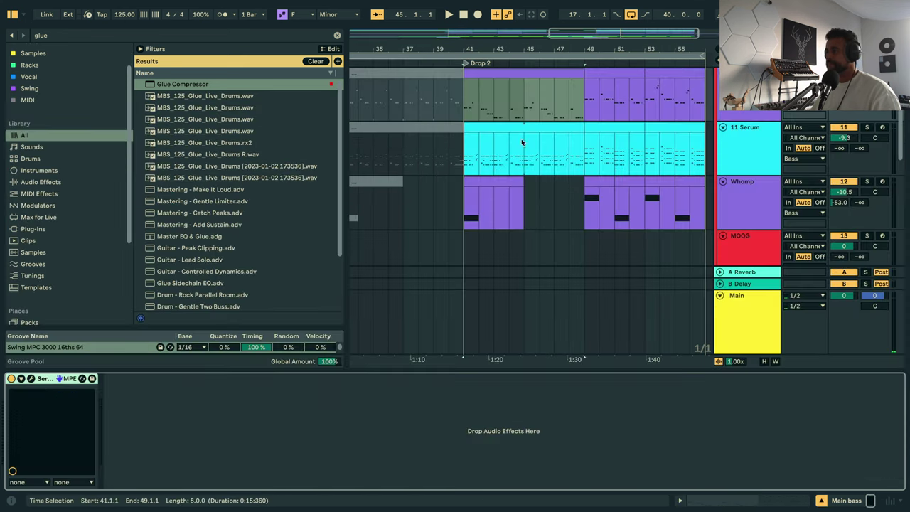
{"action": "left_click", "coordinate": [518, 84]}
{"action": "scroll", "coordinate": [519, 142], "scroll_direction": "down", "scroll_amount": 5}
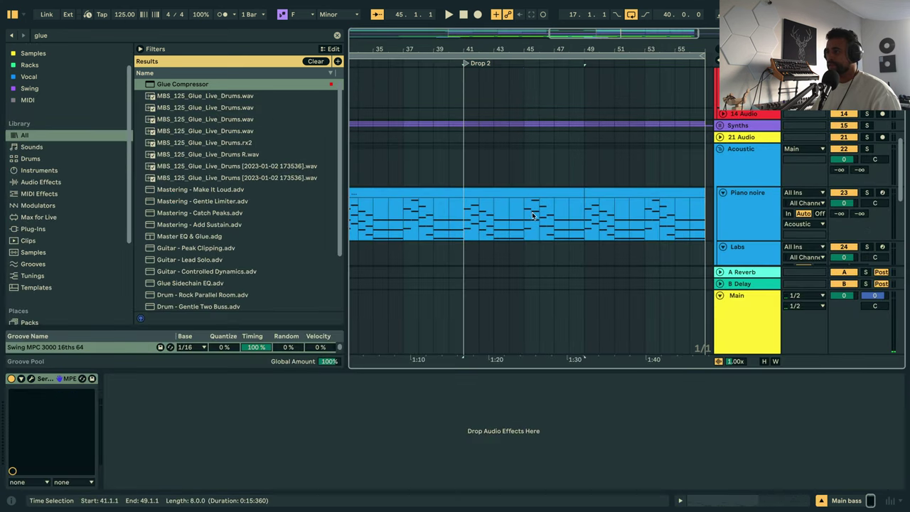
{"action": "double_click", "coordinate": [519, 191]}
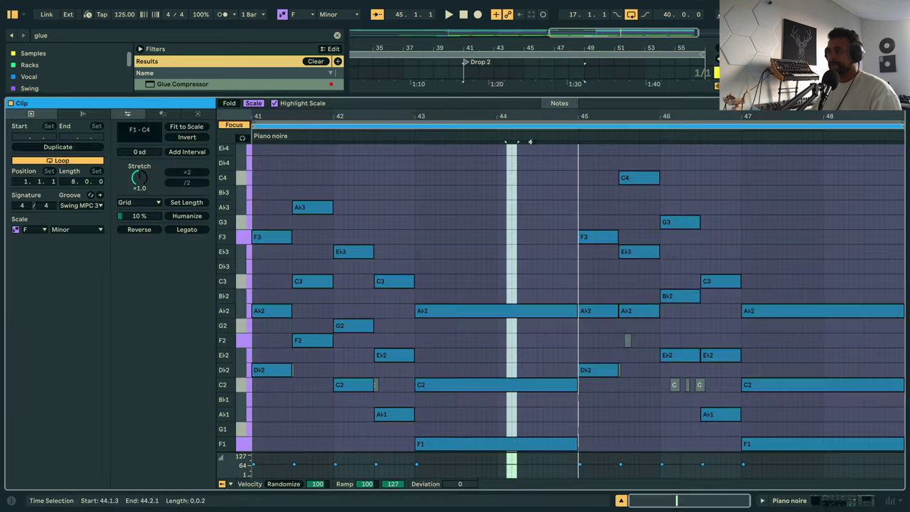
{"action": "left_click", "coordinate": [486, 122]}
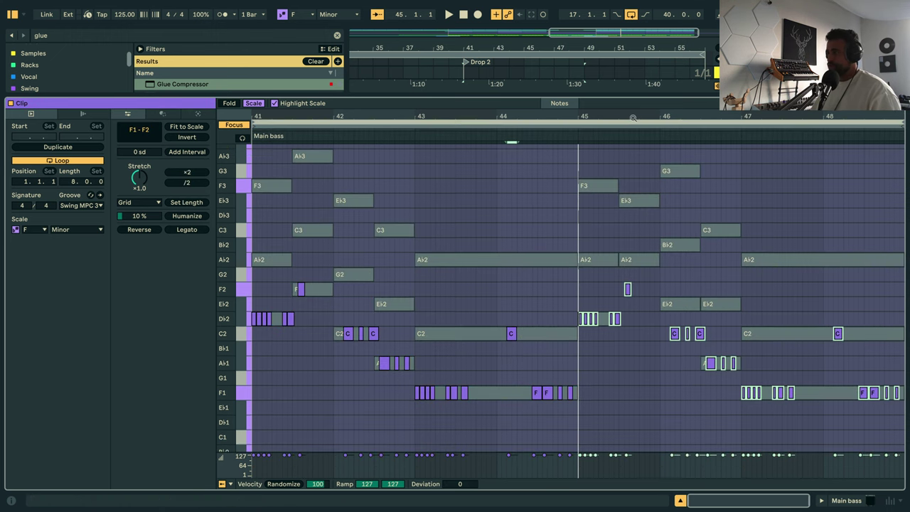
Transpose the F2 bass note in the middle of bar 45 up to A♭2.
{"action": "left_click_drag", "start_coordinate": [633, 118], "coordinate": [579, 315]}
{"action": "left_click", "coordinate": [572, 288]}
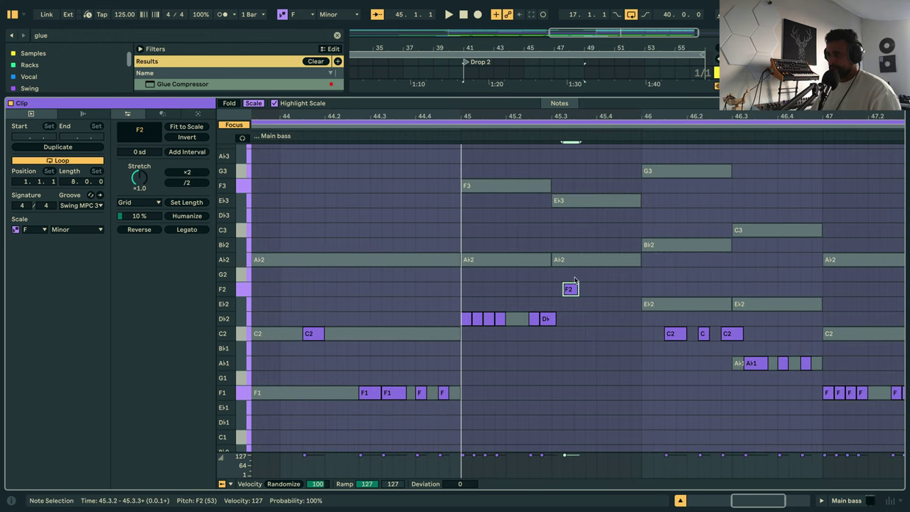
{"action": "key", "text": "Up"}
{"action": "key", "text": "Up"}
Transpose the three C2 bass notes in bar 46 up to E♭2.
{"action": "left_click_drag", "start_coordinate": [648, 354], "coordinate": [714, 335]}
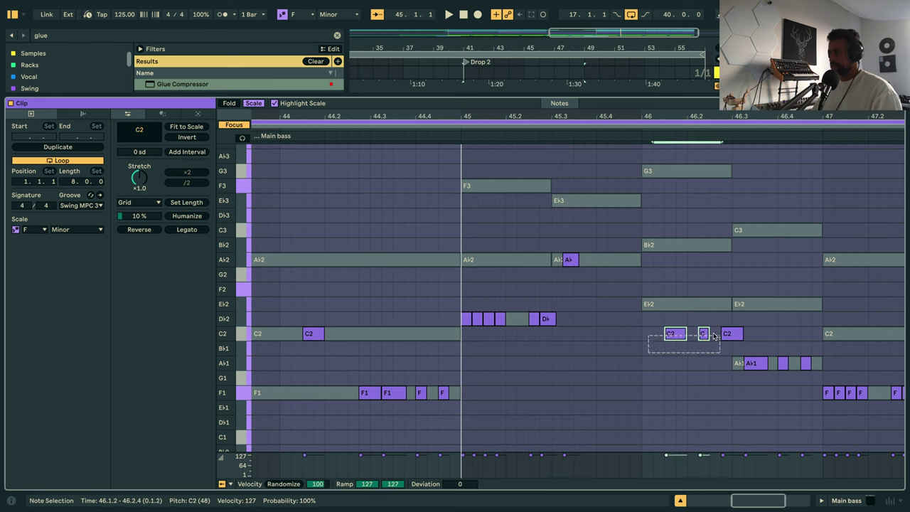
{"action": "key", "text": "Up"}
{"action": "key", "text": "Up"}
{"action": "left_click", "coordinate": [725, 337]}
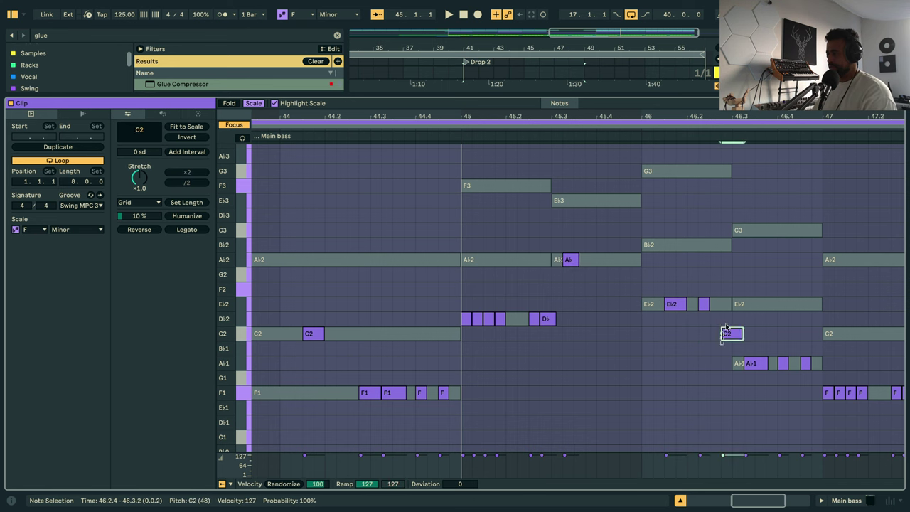
{"action": "key", "text": "Up"}
{"action": "key", "text": "Up"}
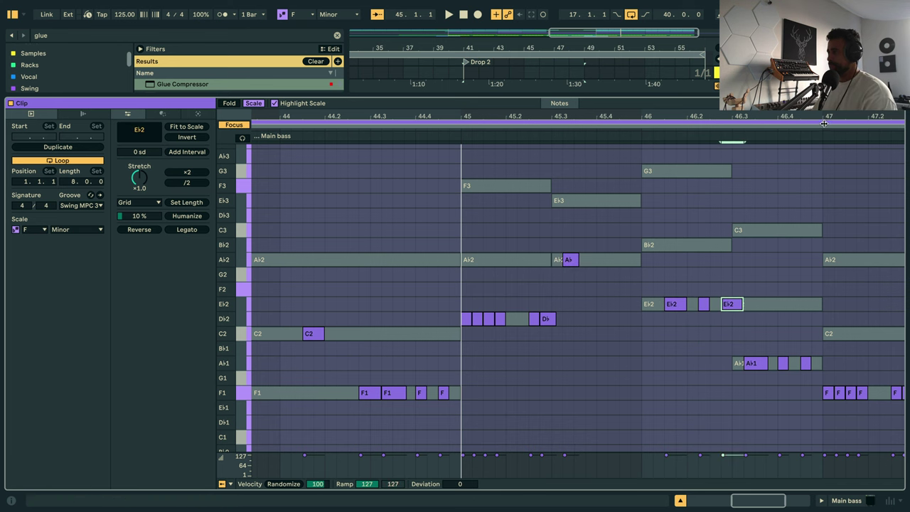
{"action": "left_click_drag", "start_coordinate": [826, 118], "coordinate": [664, 92]}
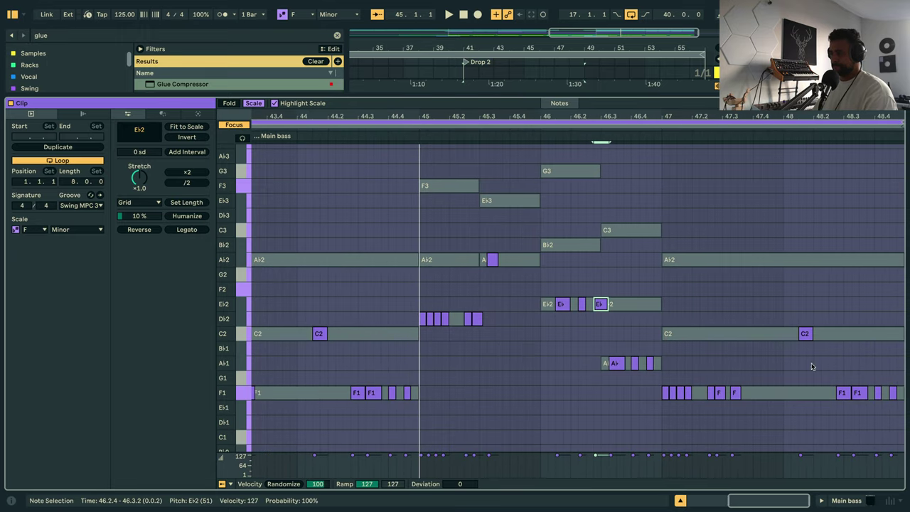
Show the Drop 2 11-Serum clip together with the Piano noire clip in the note editor, with the Serum notes editable.
{"action": "key", "text": "shift+Tab"}
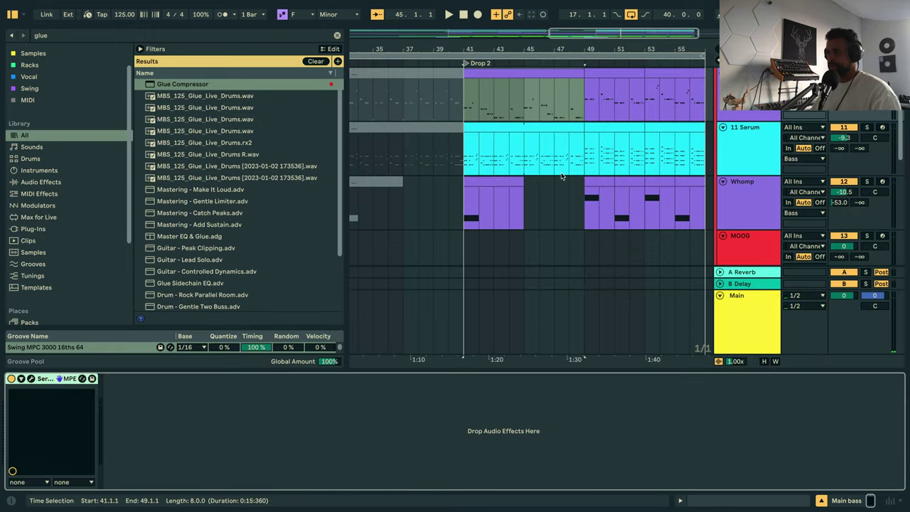
{"action": "scroll", "coordinate": [505, 103], "scroll_direction": "up", "scroll_amount": 1}
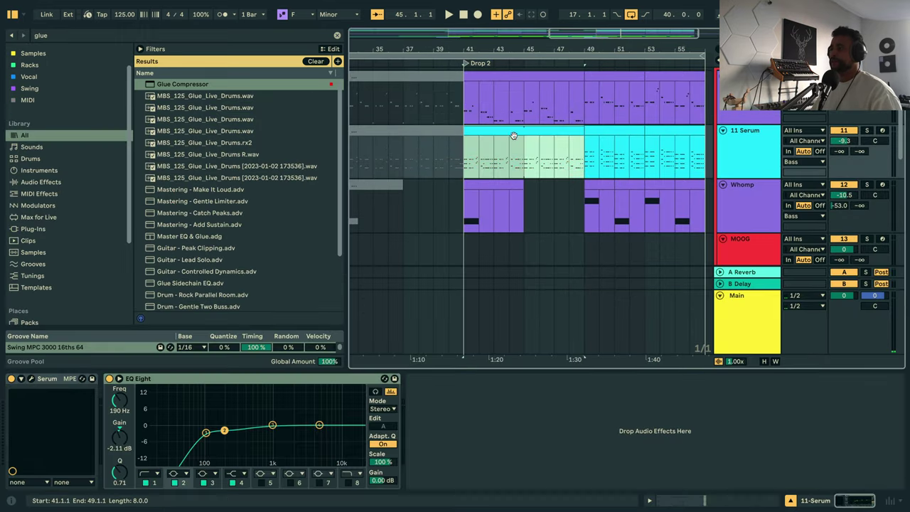
{"action": "scroll", "coordinate": [519, 178], "scroll_direction": "down", "scroll_amount": 10}
{"action": "double_click", "coordinate": [522, 219]}
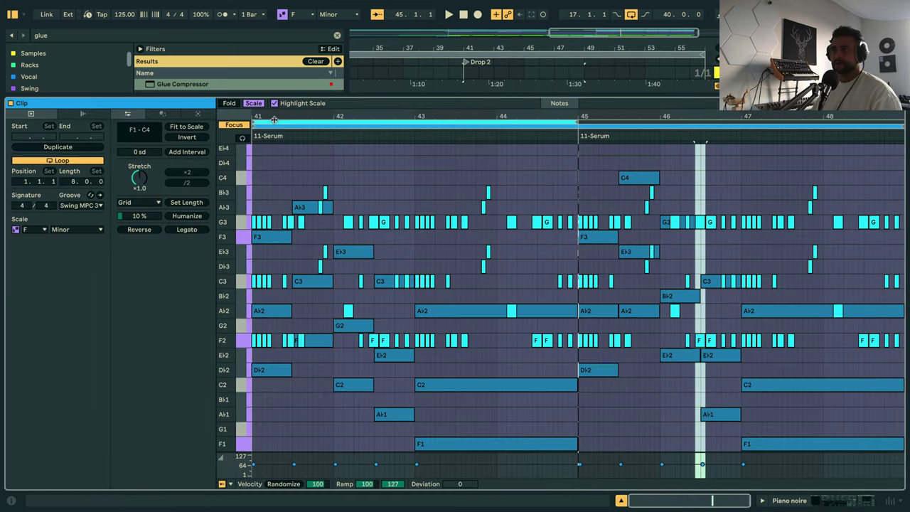
{"action": "left_click", "coordinate": [274, 120]}
{"action": "left_click_drag", "start_coordinate": [274, 118], "coordinate": [317, 365]}
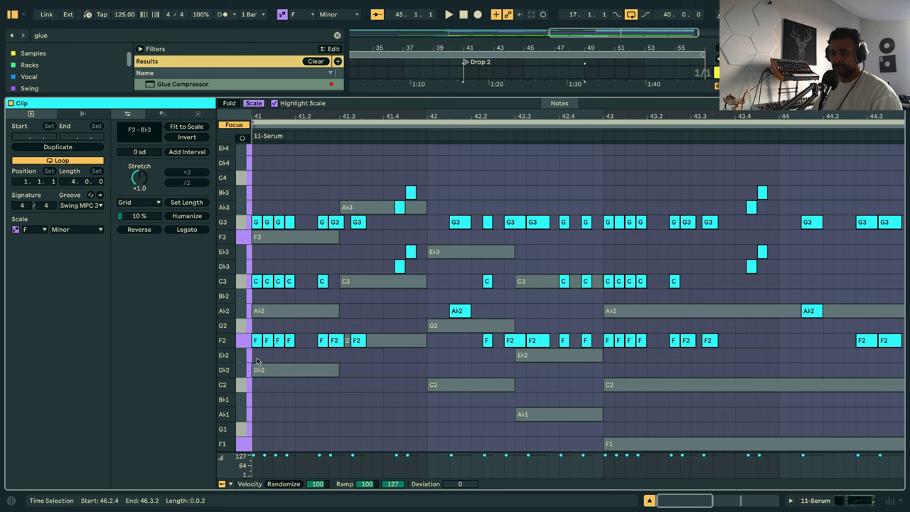
Transpose the Serum stabs in the first half of bar 41 down two scale steps so their lowest note is D♭2.
{"action": "left_click_drag", "start_coordinate": [256, 355], "coordinate": [305, 194]}
{"action": "key", "text": "Down"}
{"action": "key", "text": "Down"}
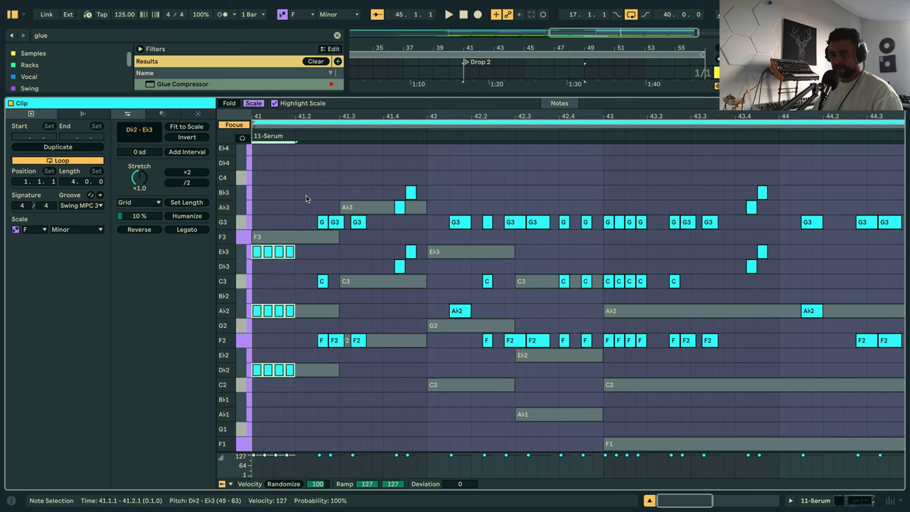
{"action": "left_click_drag", "start_coordinate": [317, 356], "coordinate": [324, 221]}
{"action": "key", "text": "Down"}
{"action": "key", "text": "Down"}
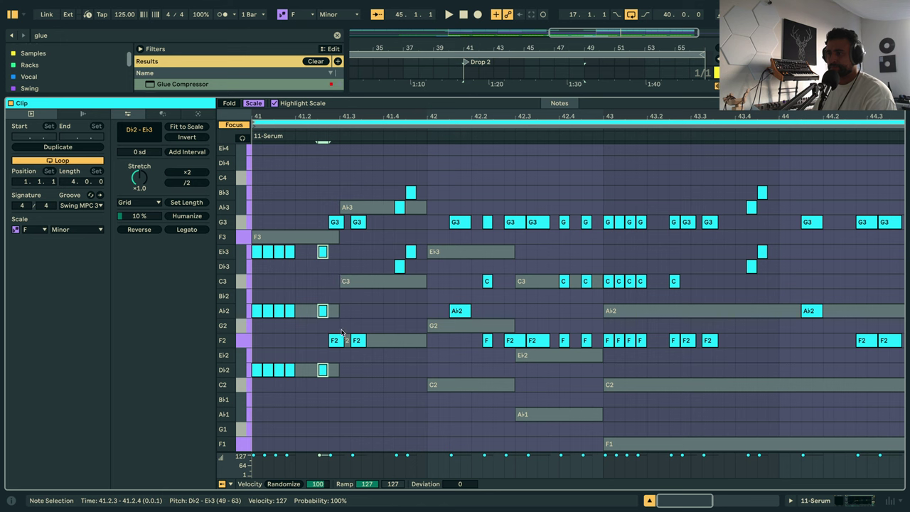
{"action": "left_click_drag", "start_coordinate": [337, 359], "coordinate": [342, 225]}
{"action": "key", "text": "Down"}
{"action": "key", "text": "Down"}
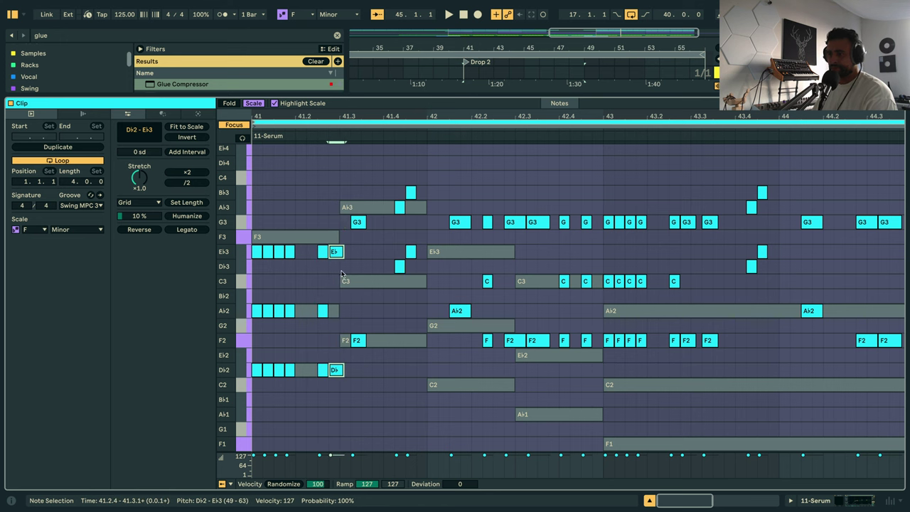
Add an A♭2 note with velocity 127 to the stab just before 41.3 and check it in playback.
{"action": "double_click", "coordinate": [332, 313]}
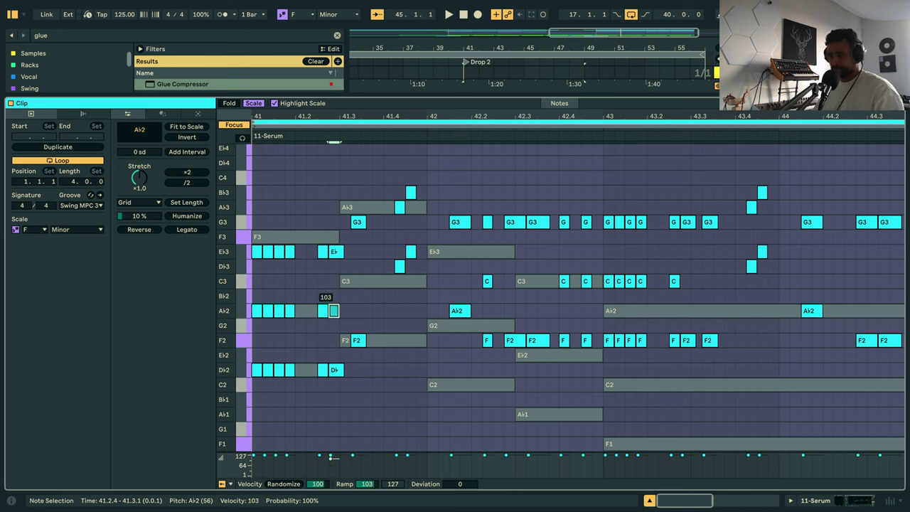
{"action": "left_click_drag", "start_coordinate": [335, 314], "coordinate": [335, 308]}
{"action": "key", "text": "space"}
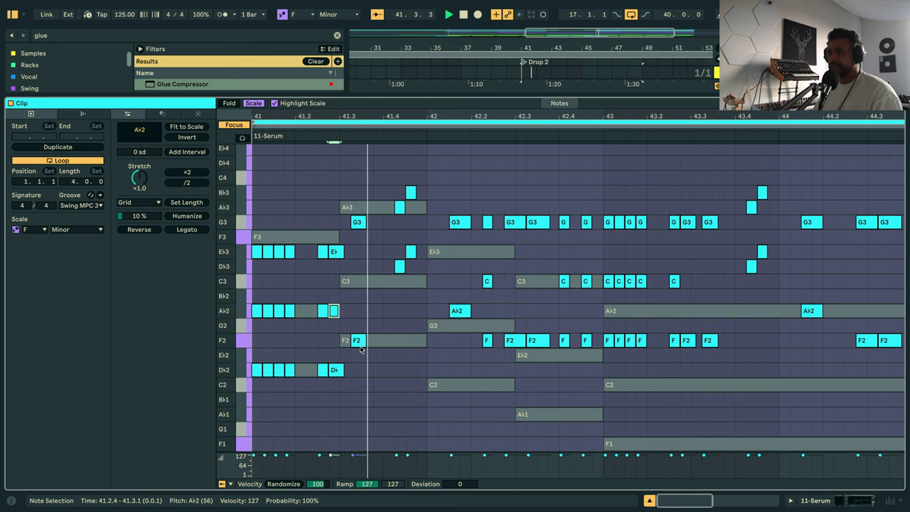
{"action": "key", "text": "space"}
Raise the E♭3 Serum notes in the first half of bar 41 to F3 and the following G3 note to A♭3.
{"action": "left_click_drag", "start_coordinate": [257, 271], "coordinate": [332, 252]}
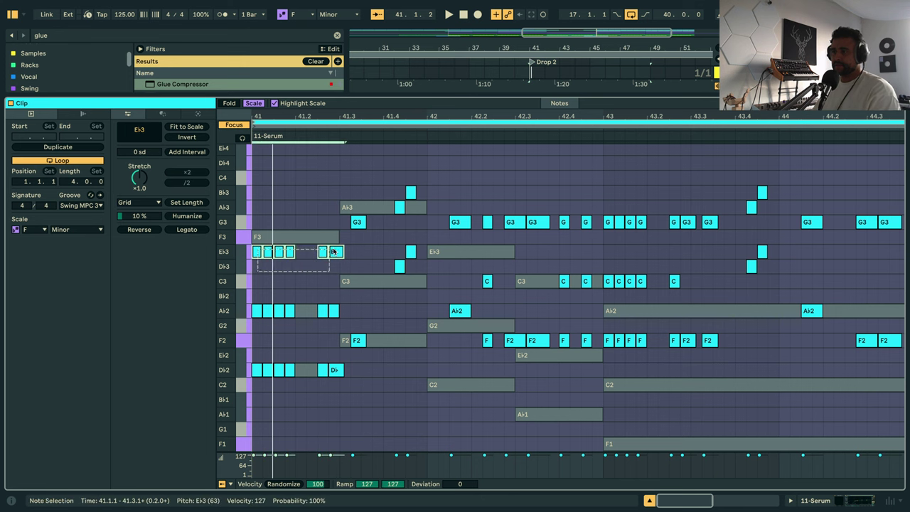
{"action": "key", "text": "Up"}
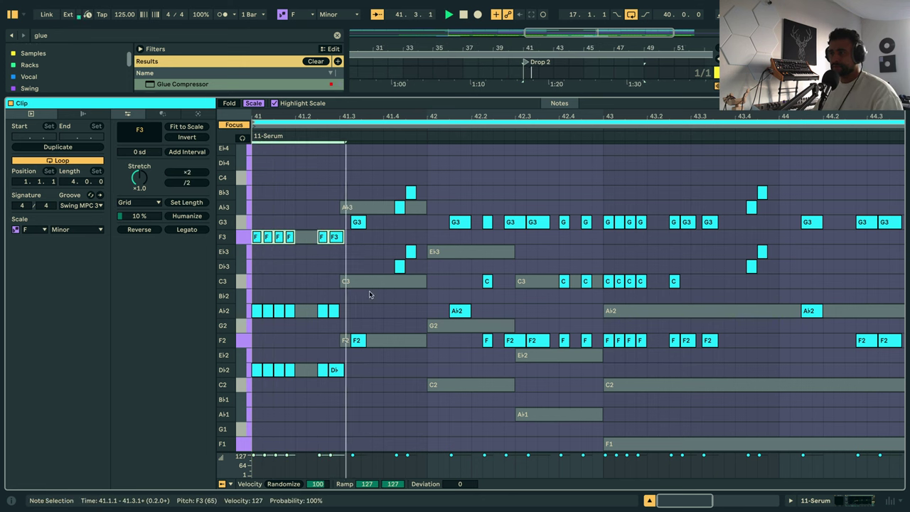
{"action": "left_click_drag", "start_coordinate": [355, 368], "coordinate": [359, 314]}
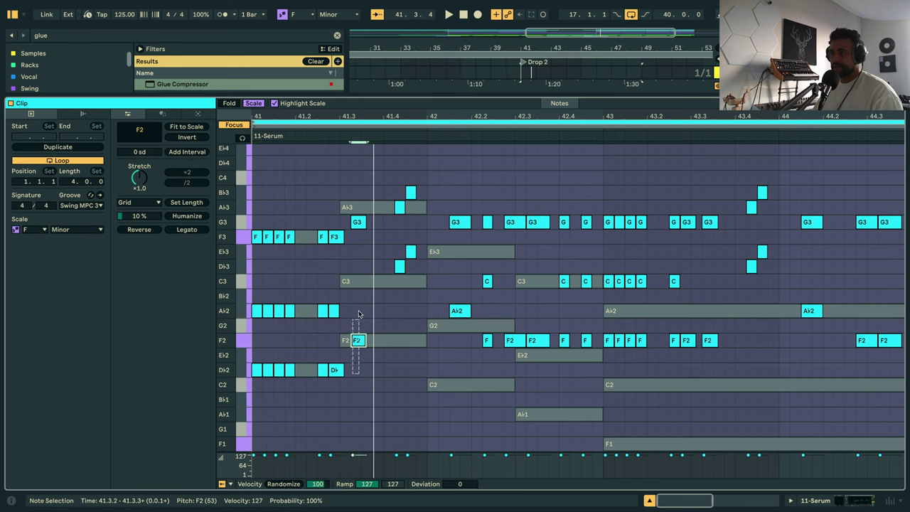
{"action": "left_click", "coordinate": [361, 225]}
{"action": "key", "text": "Up"}
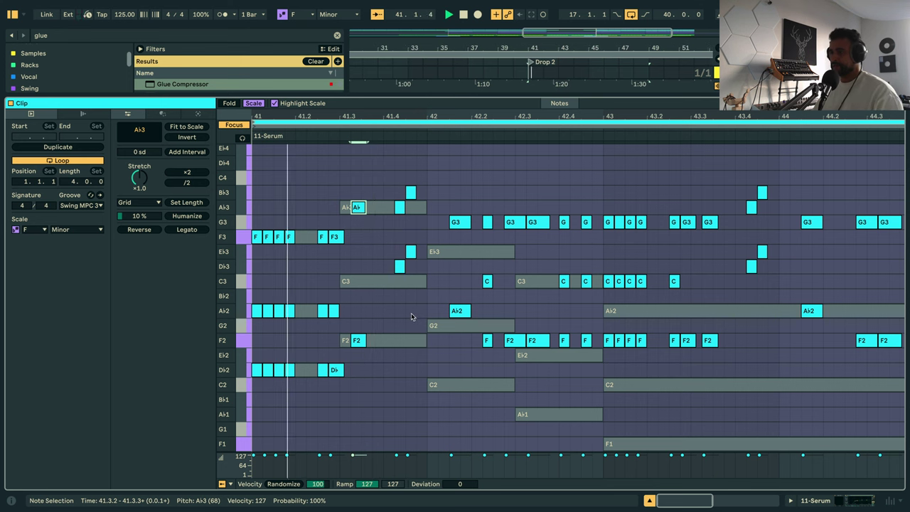
Delete the four short high Serum notes at the end of bar 41 and check the result in playback.
{"action": "left_click_drag", "start_coordinate": [389, 288], "coordinate": [411, 226]}
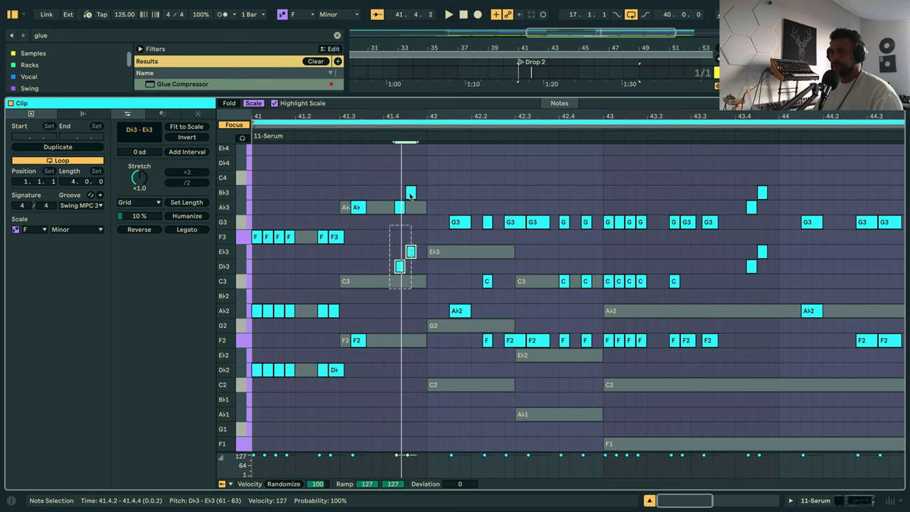
{"action": "key", "text": "Delete"}
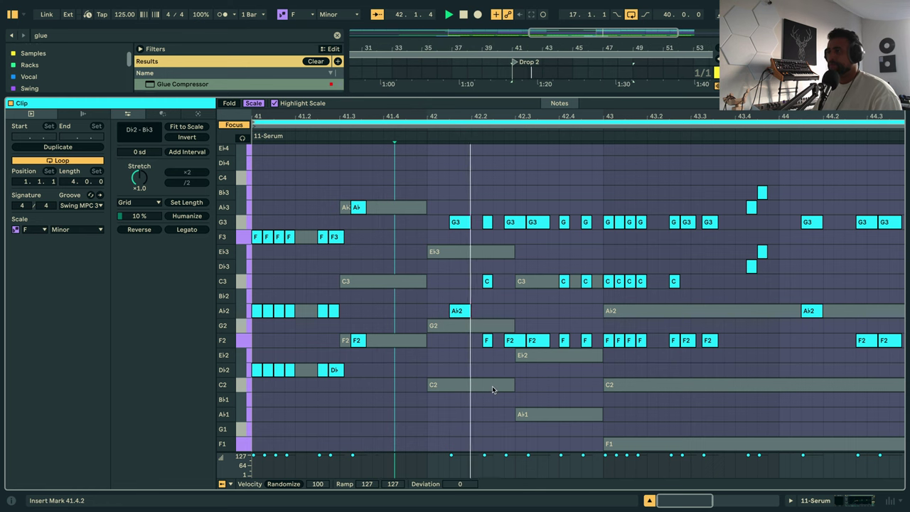
{"action": "key", "text": "space"}
Transpose the Serum stab at 42.1.3 down five scale steps so its notes become C2 and B♭2.
{"action": "left_click_drag", "start_coordinate": [465, 365], "coordinate": [462, 216]}
{"action": "key", "text": "Down"}
{"action": "key", "text": "Down"}
{"action": "key", "text": "Down"}
{"action": "key", "text": "Down"}
{"action": "key", "text": "Down"}
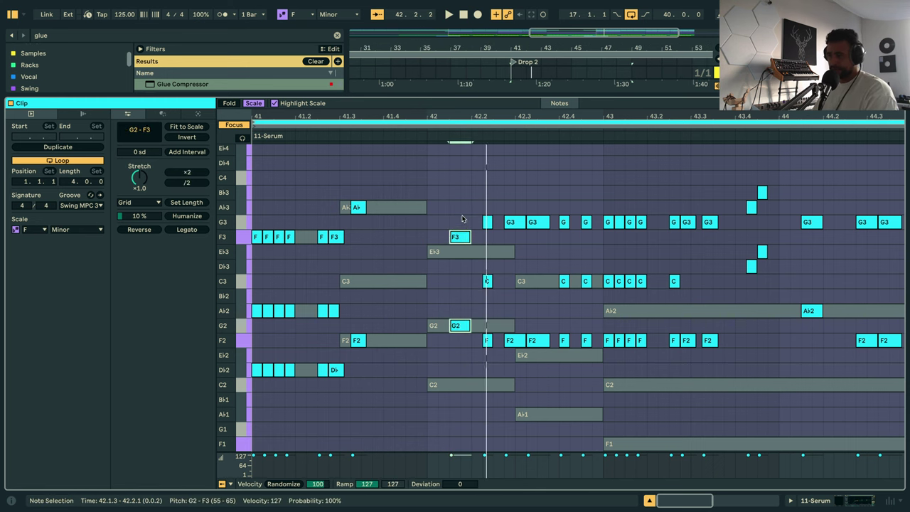
Transpose the Serum stab at 42.2.2 down three scale steps to C2 and G2, and set its top note to E♭3.
{"action": "left_click_drag", "start_coordinate": [487, 362], "coordinate": [491, 214]}
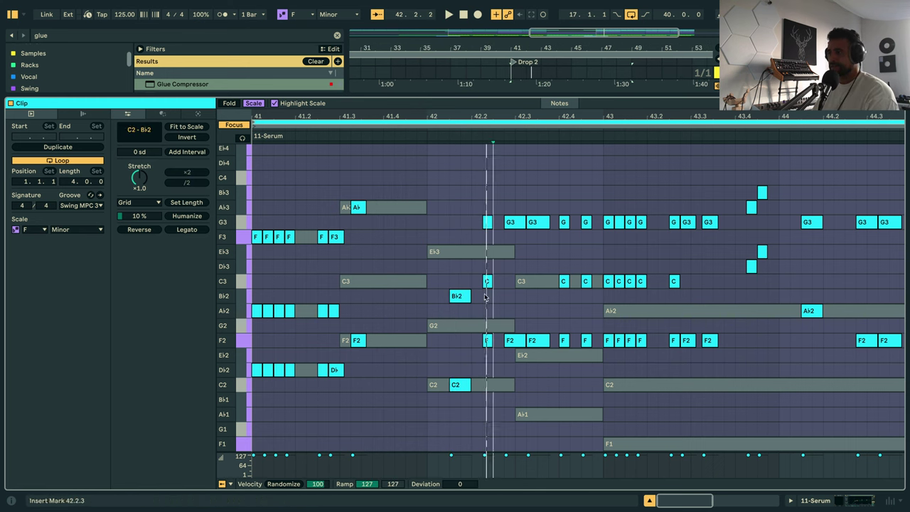
{"action": "key", "text": "Down"}
{"action": "key", "text": "Down"}
{"action": "key", "text": "Down"}
{"action": "left_click_drag", "start_coordinate": [490, 289], "coordinate": [489, 269]}
{"action": "key", "text": "Up"}
{"action": "key", "text": "Up"}
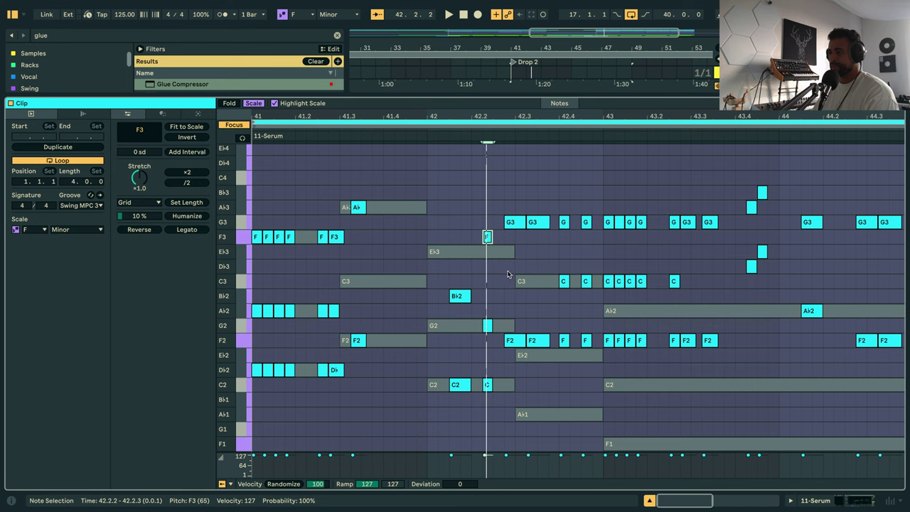
{"action": "key", "text": "Down"}
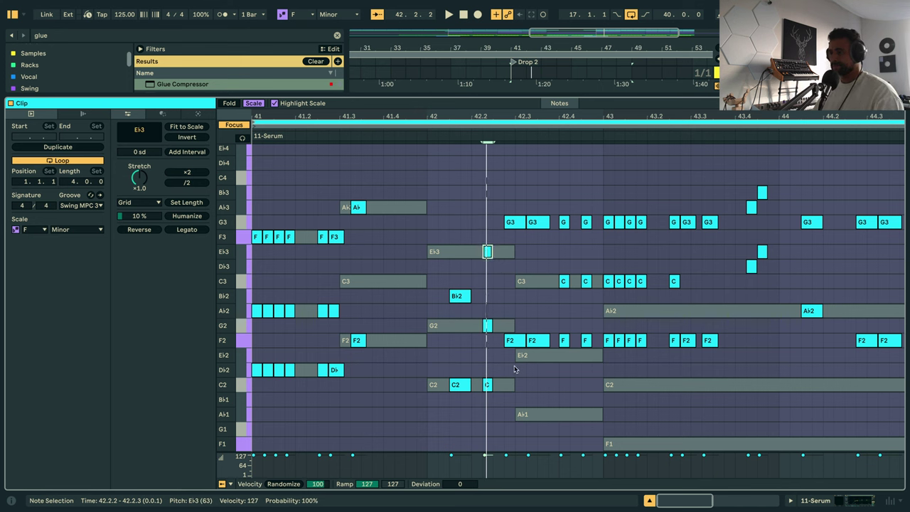
Transpose the four Serum stabs from 42.2.4 to 42.4.4 down five scale steps so their lowest note is A♭1.
{"action": "left_click_drag", "start_coordinate": [515, 367], "coordinate": [594, 206]}
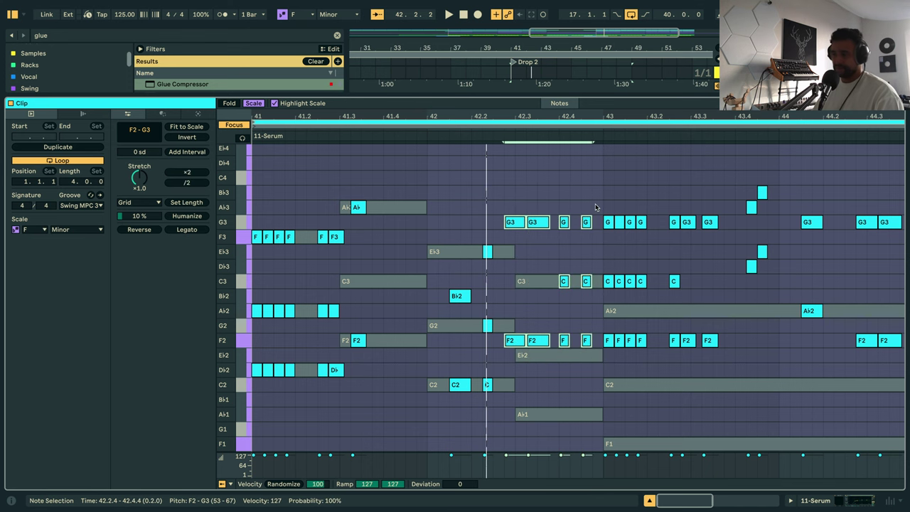
{"action": "key", "text": "Down"}
{"action": "key", "text": "Down"}
{"action": "key", "text": "Down"}
{"action": "key", "text": "Down"}
{"action": "key", "text": "Down"}
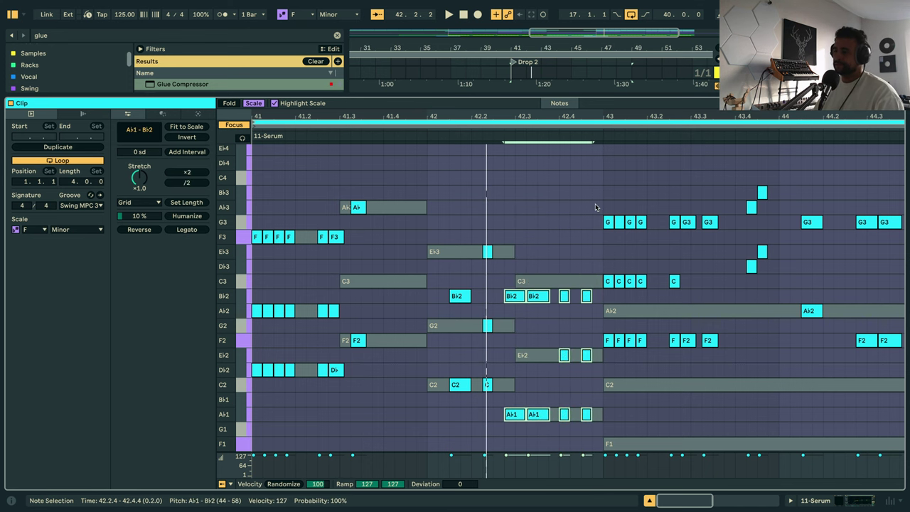
Raise the B♭2 notes of these four stabs to C3, copy them down to E♭2, and check the result in playback.
{"action": "left_click_drag", "start_coordinate": [509, 315], "coordinate": [594, 285]}
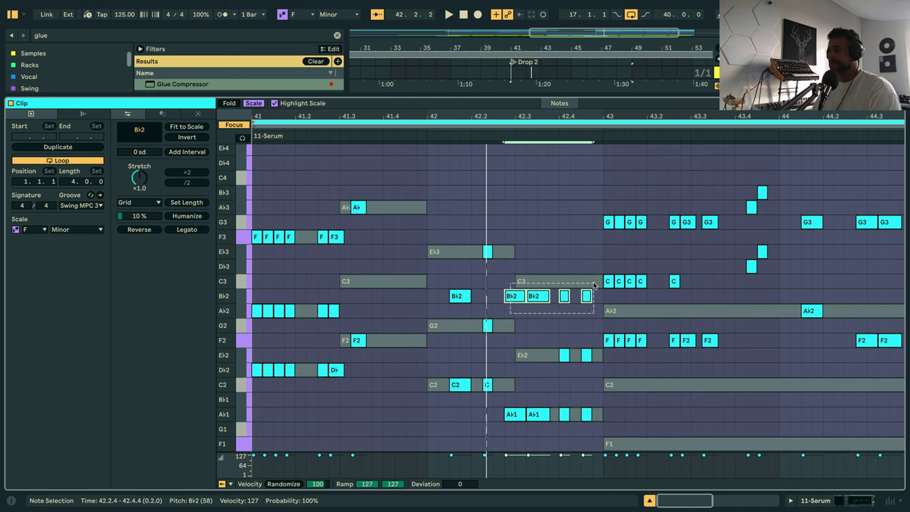
{"action": "key", "text": "Up"}
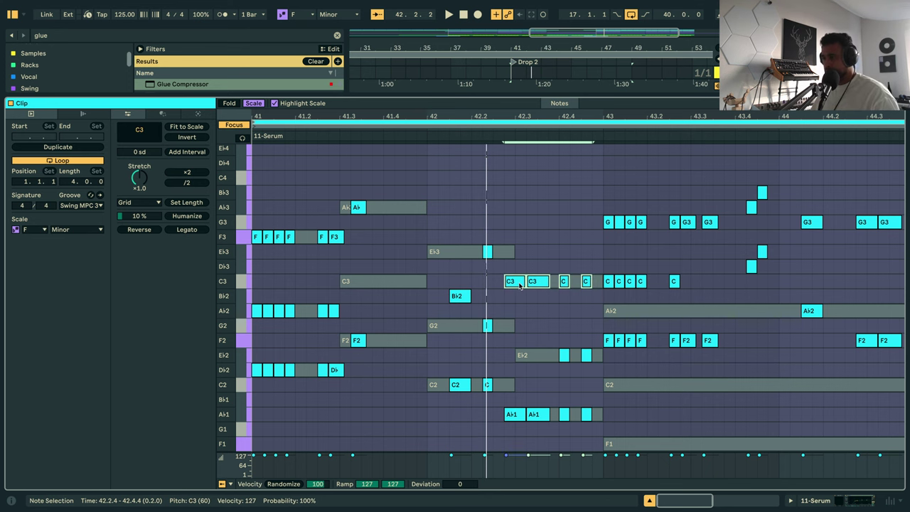
{"action": "left_click_drag", "start_coordinate": [522, 282], "coordinate": [527, 365]}
{"action": "key", "text": "Up"}
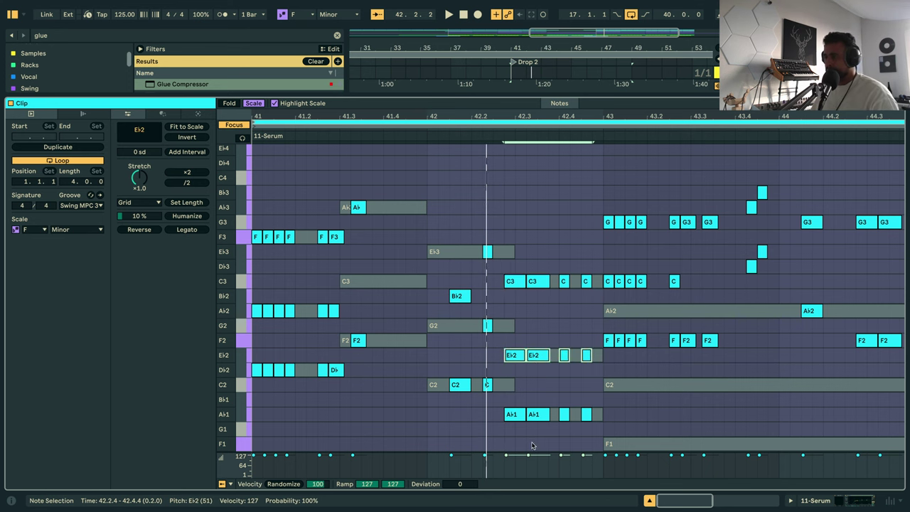
{"action": "key", "text": "space"}
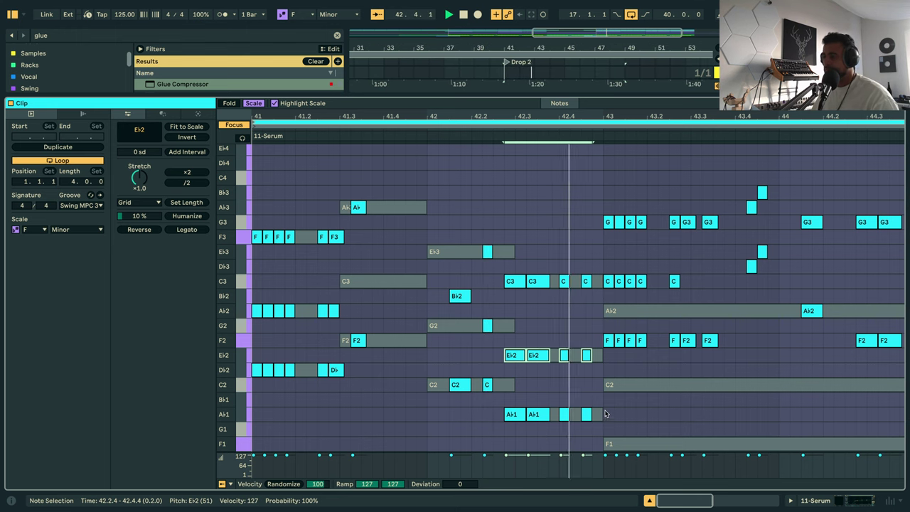
Transpose the Serum stabs from 43.1.1 to 43.3.3 down an octave to F1 and raise their top notes to A♭2.
{"action": "left_click_drag", "start_coordinate": [571, 361], "coordinate": [673, 231]}
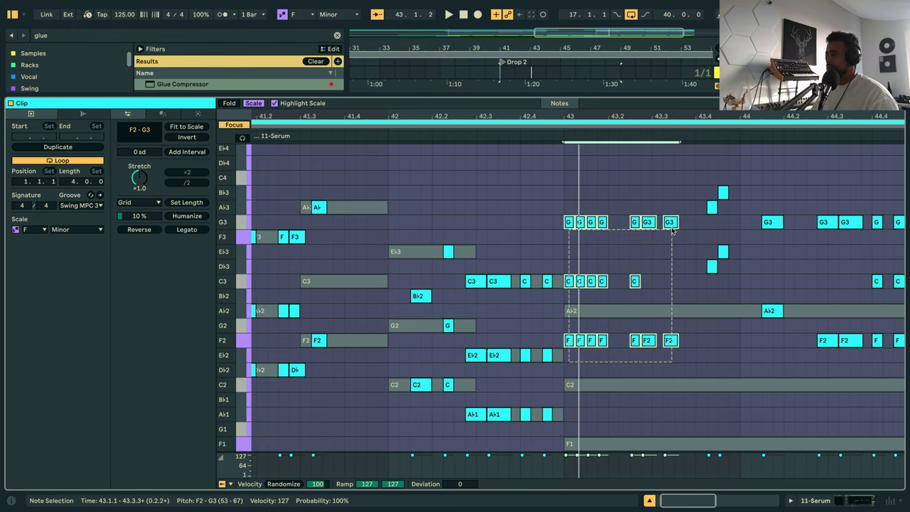
{"action": "key", "text": "Down"}
{"action": "key", "text": "Down"}
{"action": "key", "text": "Down"}
{"action": "key", "text": "Down"}
{"action": "key", "text": "Down"}
{"action": "key", "text": "Down"}
{"action": "key", "text": "Down"}
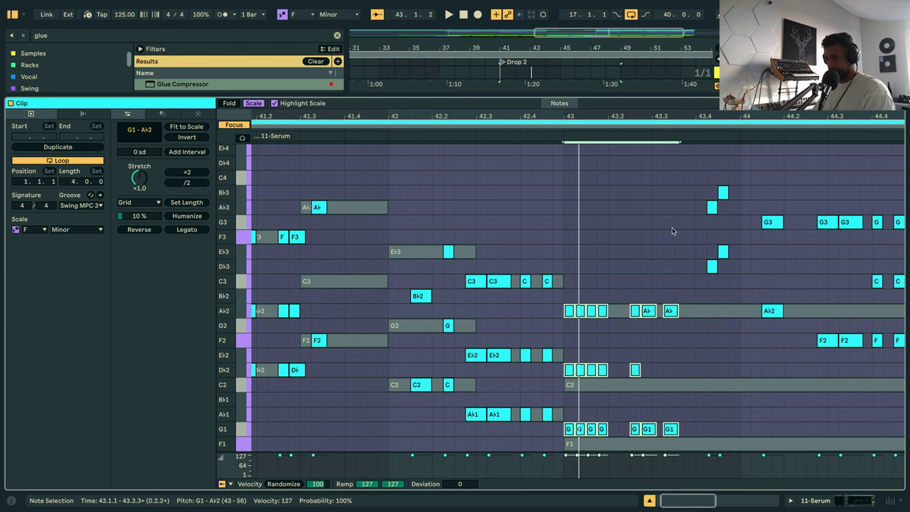
{"action": "left_click_drag", "start_coordinate": [565, 347], "coordinate": [684, 311]}
{"action": "key", "text": "Up"}
Play the clip and delete the four short high Serum notes at 43.4.
{"action": "key", "text": "space"}
{"action": "left_click_drag", "start_coordinate": [675, 117], "coordinate": [524, 92]}
{"action": "left_click_drag", "start_coordinate": [570, 287], "coordinate": [587, 178]}
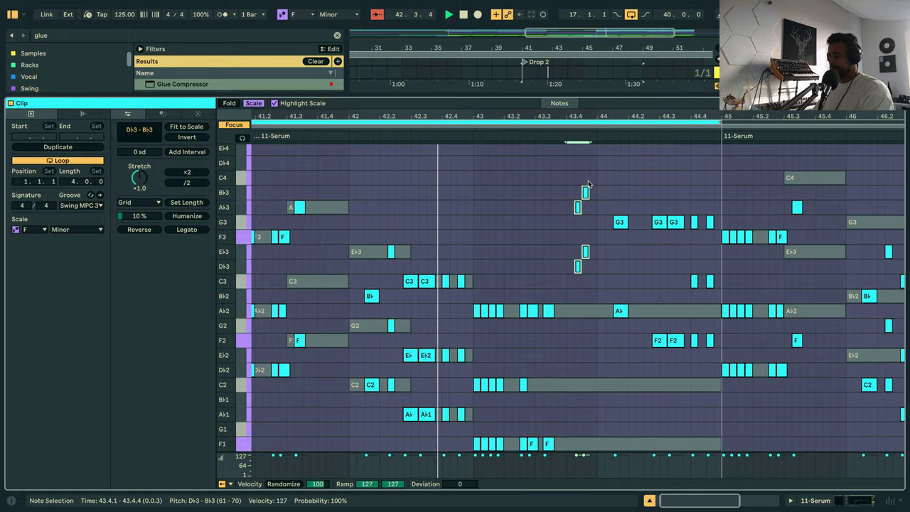
{"action": "key", "text": "Delete"}
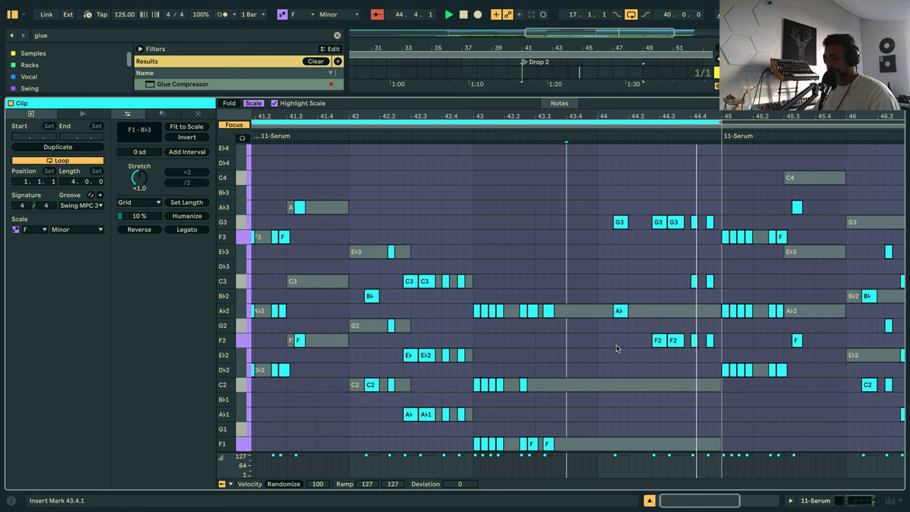
Transpose the Serum stab at 44.1.3 down so its notes become F1 and C2.
{"action": "left_click_drag", "start_coordinate": [620, 341], "coordinate": [628, 201]}
{"action": "key", "text": "Down"}
{"action": "key", "text": "Down"}
{"action": "key", "text": "Down"}
{"action": "key", "text": "Down"}
{"action": "key", "text": "Down"}
{"action": "key", "text": "Down"}
{"action": "key", "text": "Down"}
{"action": "key", "text": "Down"}
{"action": "key", "text": "Down"}
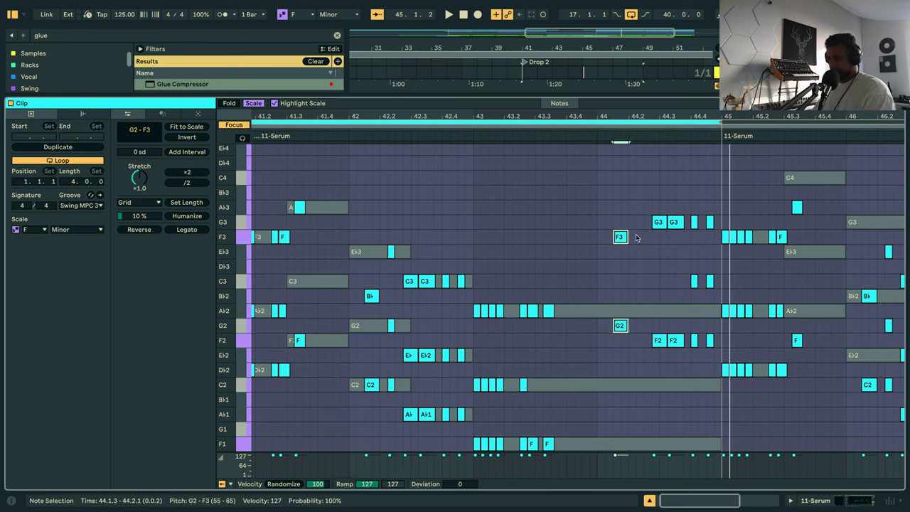
Transpose the four Serum stabs from 44.2.4 to 44.4.4 down an octave so their lowest note is F1.
{"action": "left_click_drag", "start_coordinate": [600, 379], "coordinate": [713, 215]}
{"action": "key", "text": "Down"}
{"action": "key", "text": "Down"}
{"action": "key", "text": "Down"}
{"action": "key", "text": "Down"}
{"action": "key", "text": "Down"}
{"action": "key", "text": "Down"}
{"action": "key", "text": "Down"}
{"action": "key", "text": "Down"}
{"action": "key", "text": "Down"}
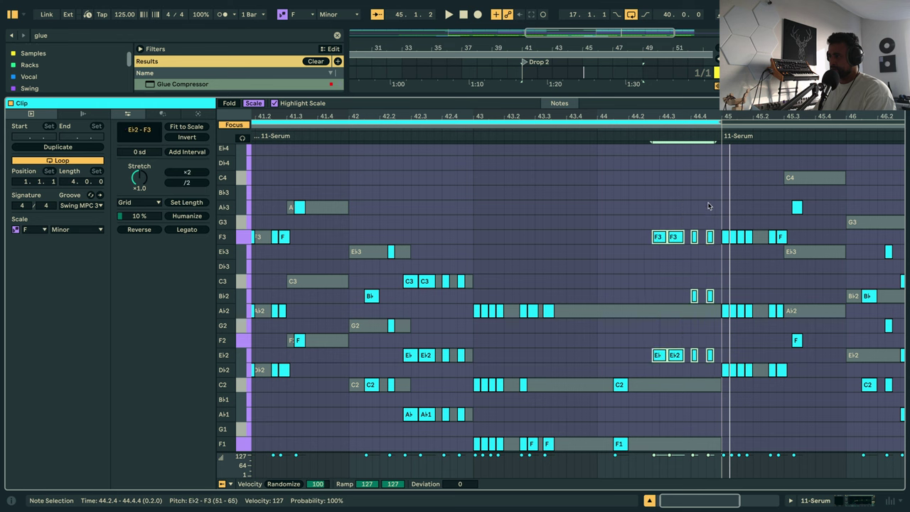
Raise the G2 notes of the last four stabs in bar 44 to A♭2.
{"action": "scroll", "coordinate": [699, 228], "scroll_direction": "down", "scroll_amount": 1}
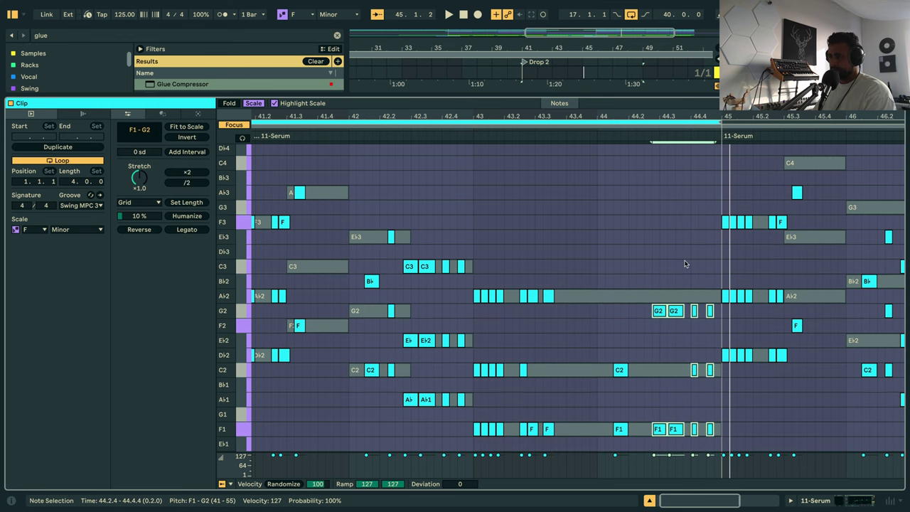
{"action": "left_click_drag", "start_coordinate": [633, 337], "coordinate": [703, 302]}
{"action": "key", "text": "Up"}
{"action": "key", "text": "Down"}
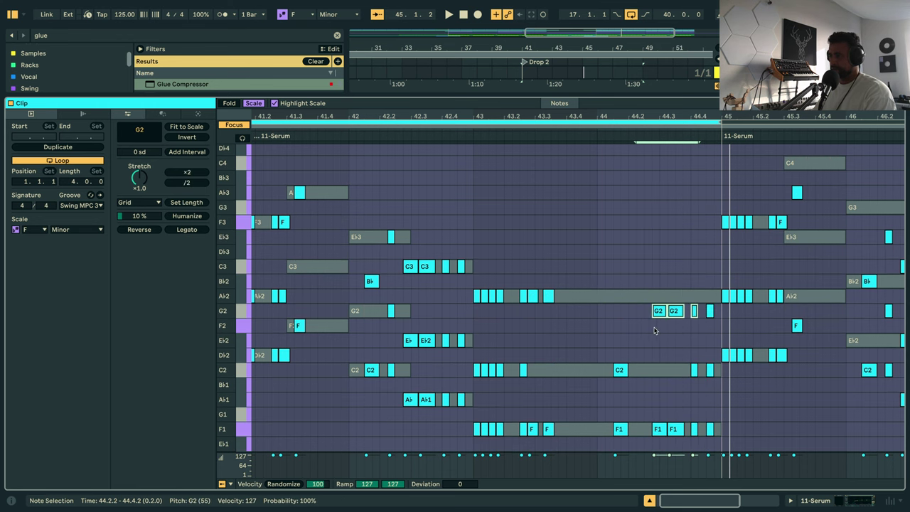
{"action": "left_click_drag", "start_coordinate": [654, 327], "coordinate": [719, 297]}
{"action": "key", "text": "Up"}
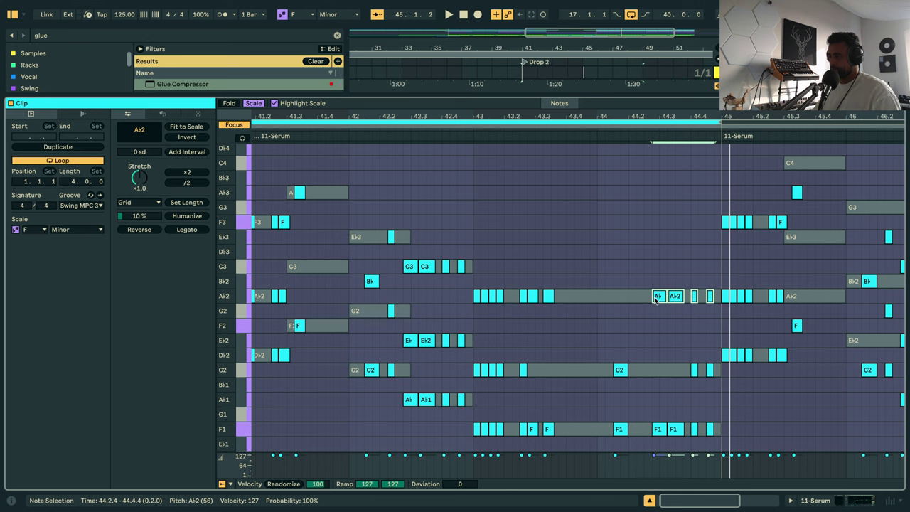
Copy an A♭2 note to the stab at 44.1.3, add the missing C2 notes in bar 44, and check playback in the arrangement.
{"action": "left_click_drag", "start_coordinate": [655, 297], "coordinate": [619, 297]}
{"action": "key", "text": "space"}
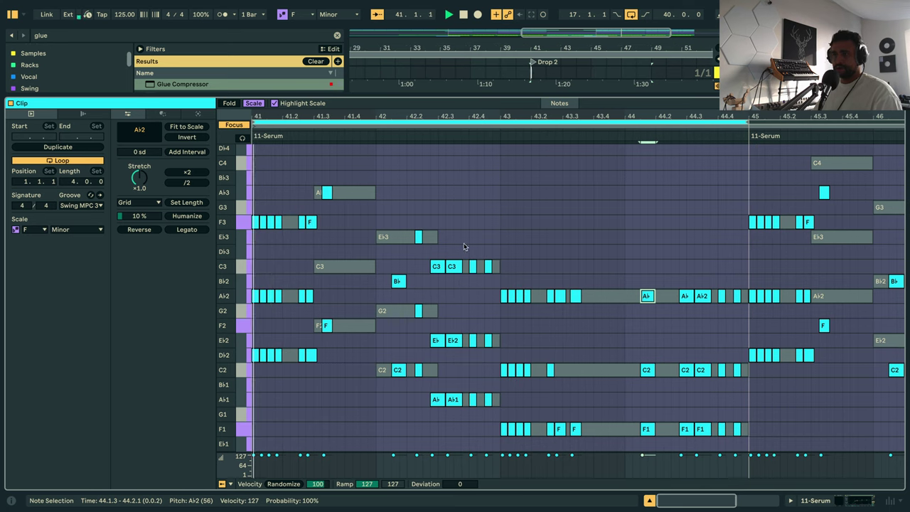
{"action": "key", "text": "shift+Tab"}
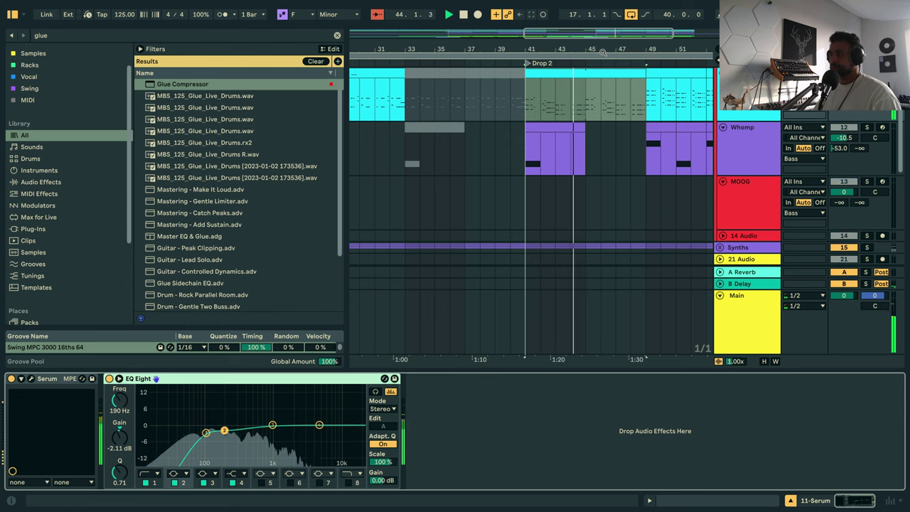
{"action": "left_click_drag", "start_coordinate": [602, 52], "coordinate": [550, 47]}
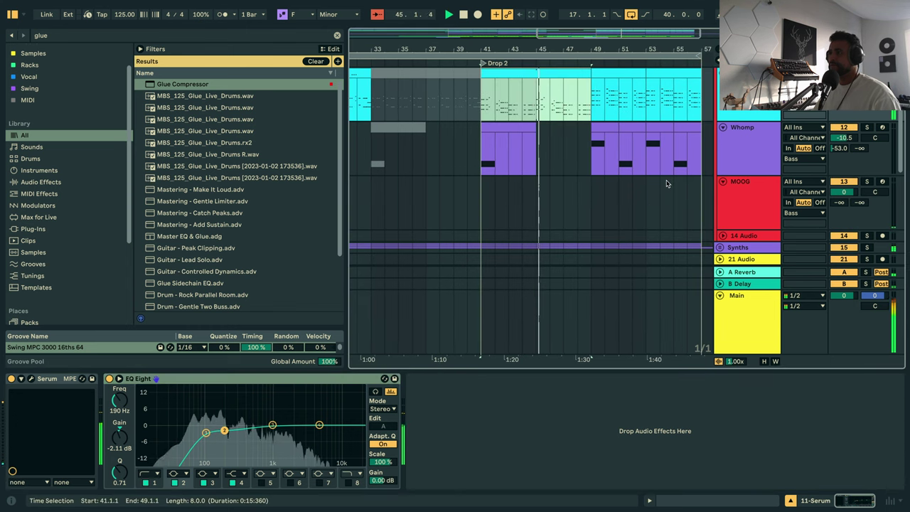
Stop playback and open the 11 Serum and Piano noire clips from bar 41 together in the note editor, focusing on 11 Serum's notes.
{"action": "scroll", "coordinate": [640, 185], "scroll_direction": "up", "scroll_amount": 2}
{"action": "scroll", "coordinate": [561, 167], "scroll_direction": "up", "scroll_amount": 2}
{"action": "key", "text": "space"}
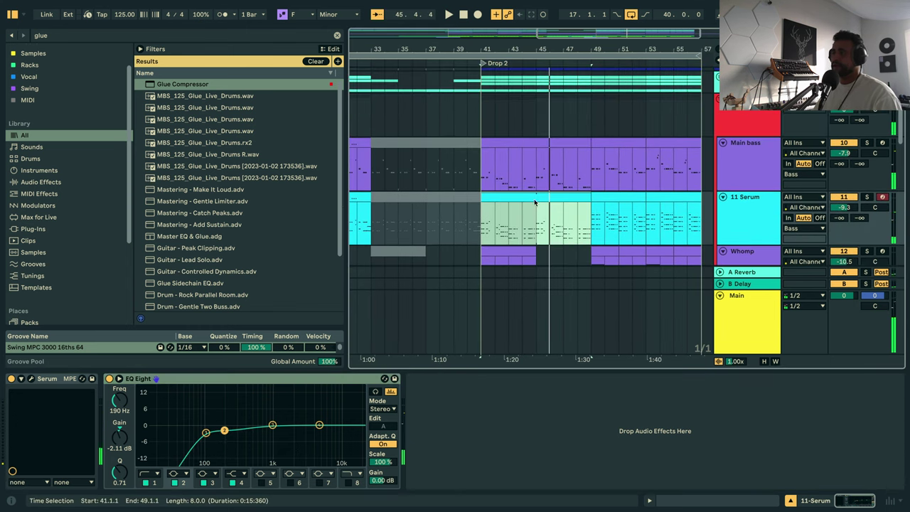
{"action": "left_click_drag", "start_coordinate": [481, 220], "coordinate": [540, 217]}
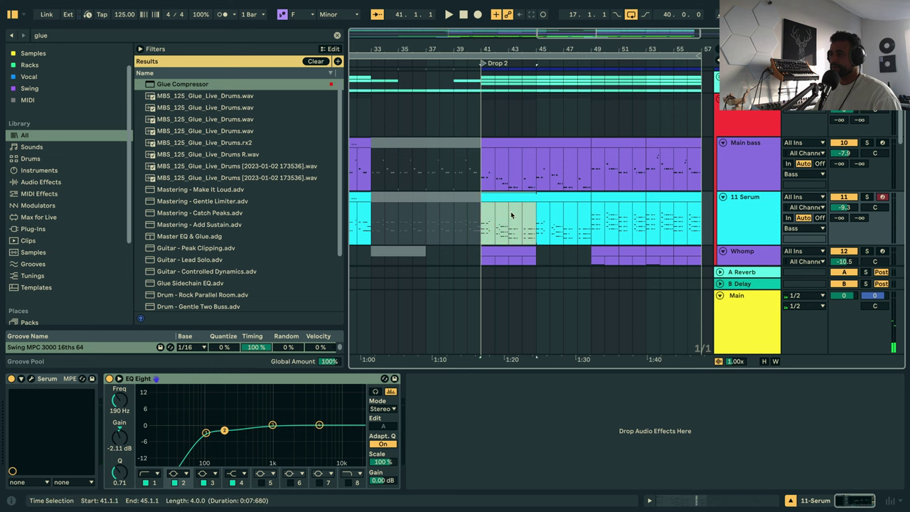
{"action": "left_click_drag", "start_coordinate": [483, 220], "coordinate": [578, 217]}
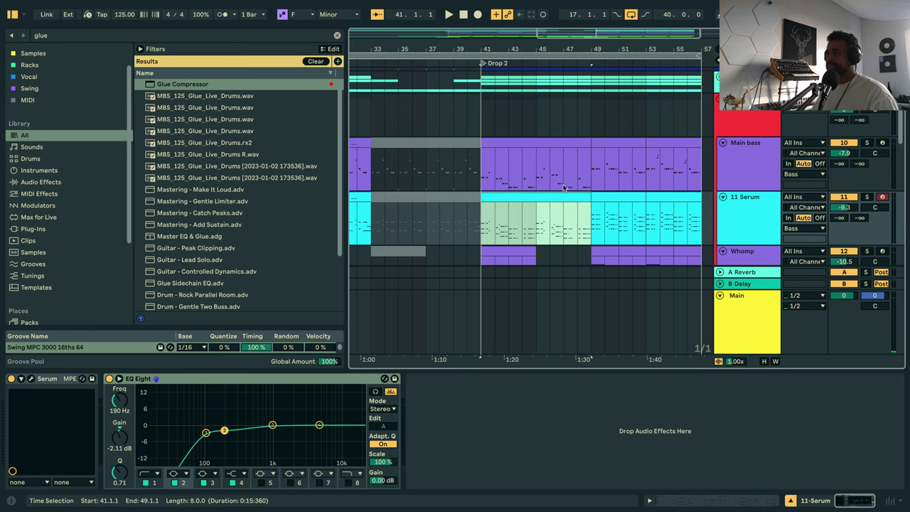
{"action": "scroll", "coordinate": [553, 196], "scroll_direction": "down", "scroll_amount": 10}
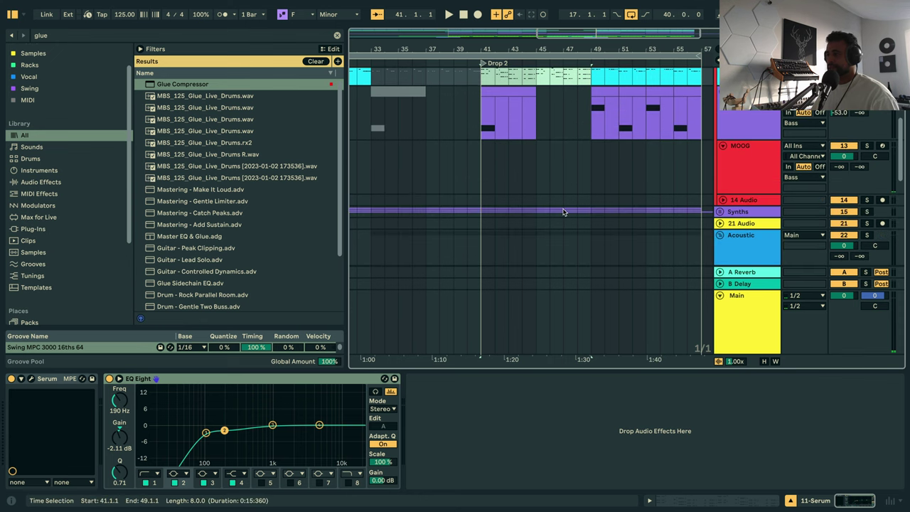
{"action": "double_click", "coordinate": [540, 127]}
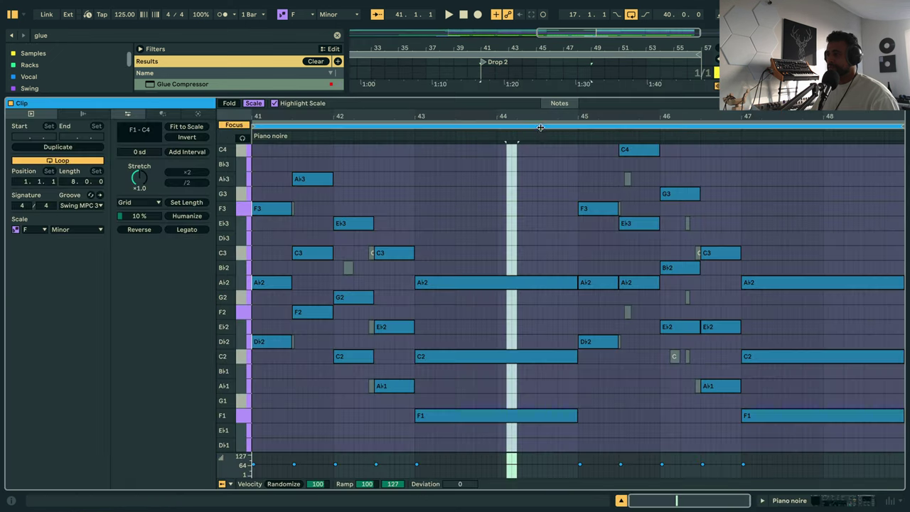
{"action": "left_click", "coordinate": [523, 126]}
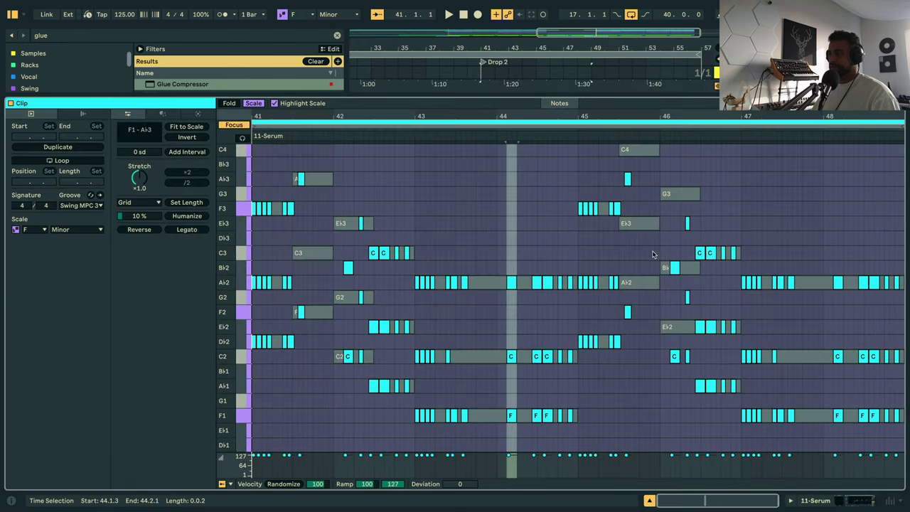
Raise the two 11 Serum notes at 45.3.2 by two scale steps to A♭2 and C4.
{"action": "scroll", "coordinate": [635, 359], "scroll_direction": "up", "scroll_amount": 1}
{"action": "left_click_drag", "start_coordinate": [630, 355], "coordinate": [628, 201]}
{"action": "key", "text": "Up"}
{"action": "key", "text": "Up"}
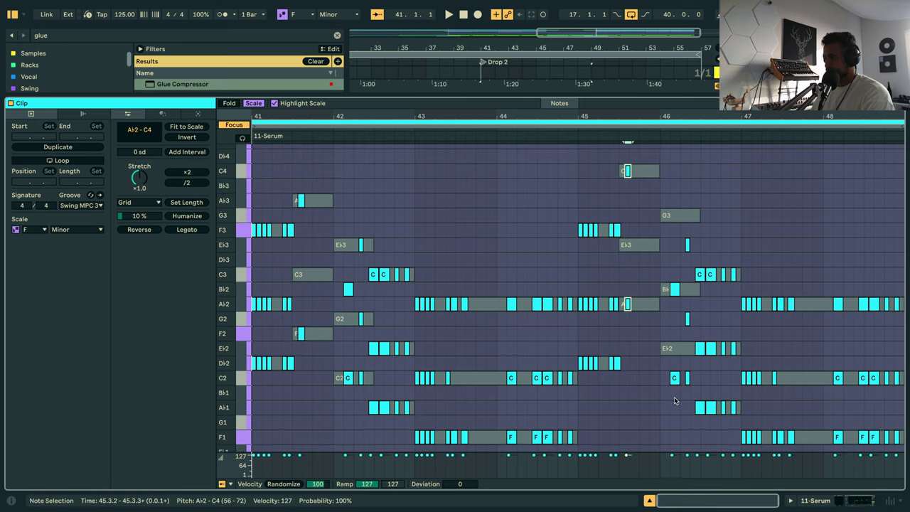
Raise the lower note of the chord at 46.1.3 to E♭2 and its upper note to G3.
{"action": "left_click_drag", "start_coordinate": [674, 400], "coordinate": [675, 288]}
{"action": "key", "text": "Up"}
{"action": "key", "text": "Up"}
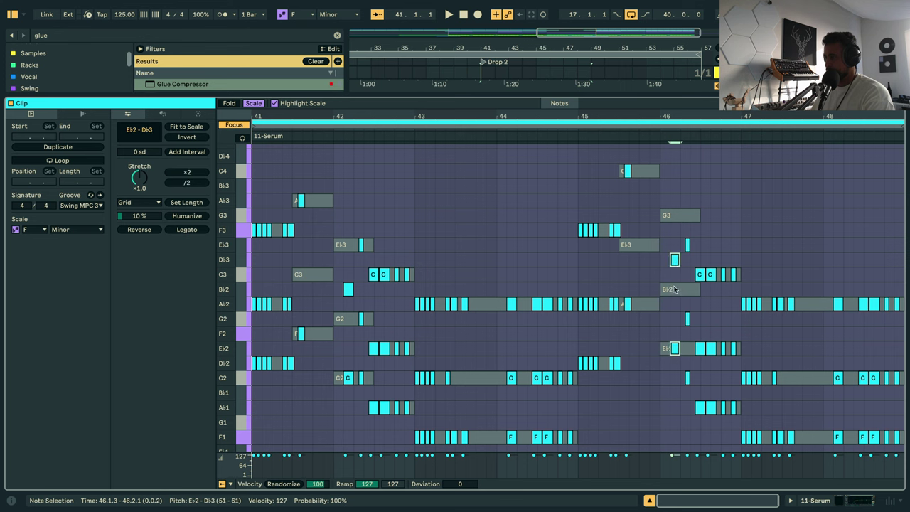
{"action": "left_click", "coordinate": [675, 260]}
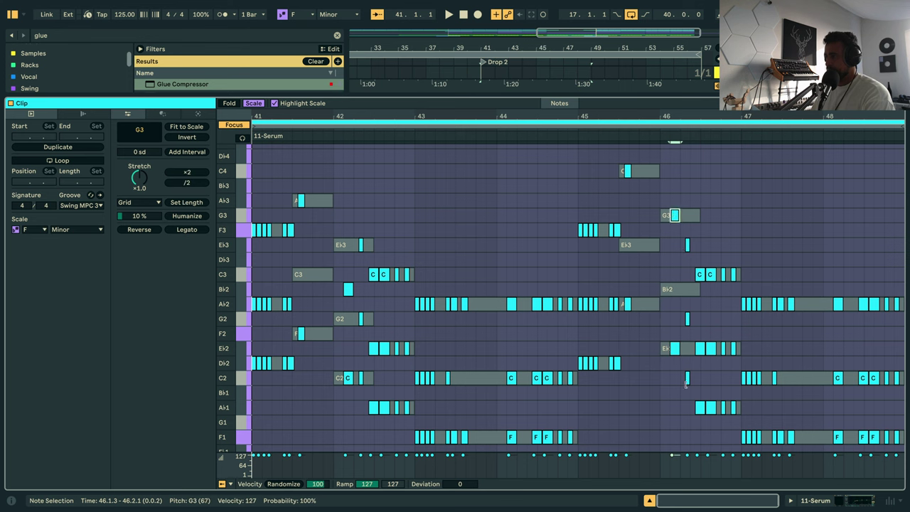
{"action": "left_click_drag", "start_coordinate": [686, 395], "coordinate": [686, 238]}
{"action": "key", "text": "Delete"}
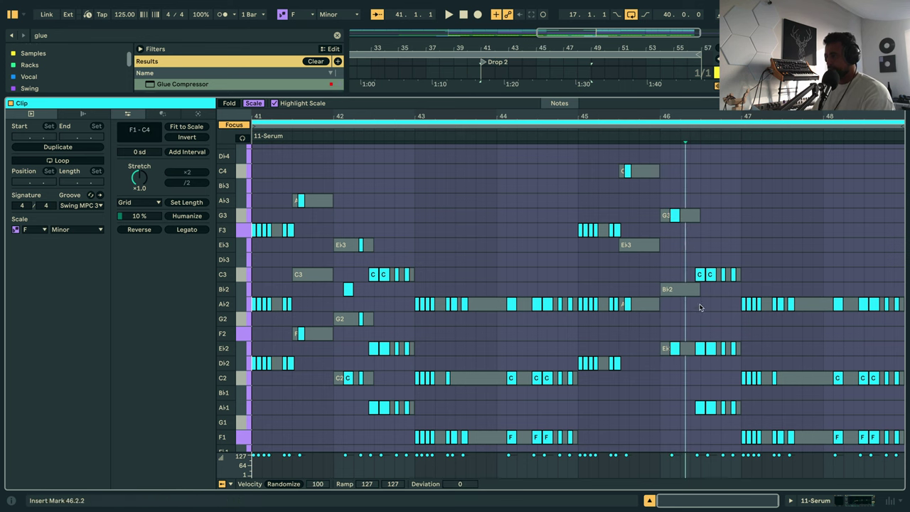
{"action": "key", "text": "space"}
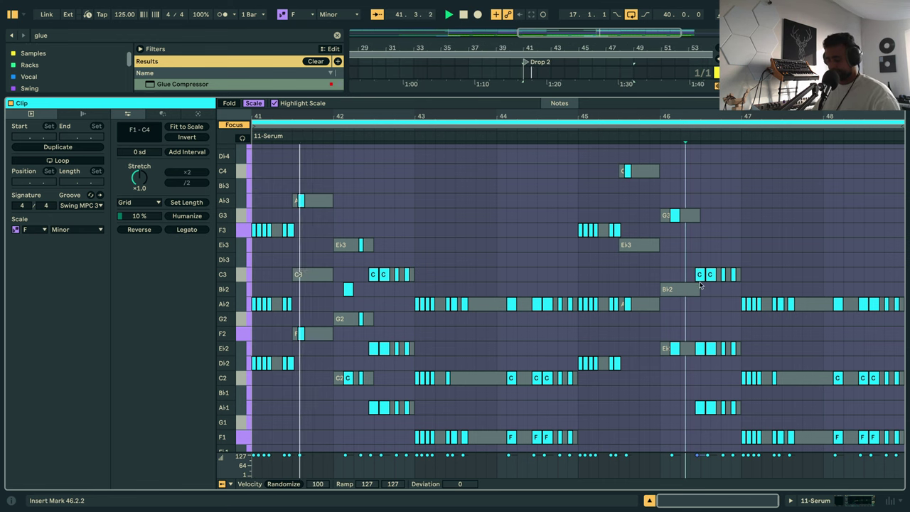
{"action": "key", "text": "ctrl+z"}
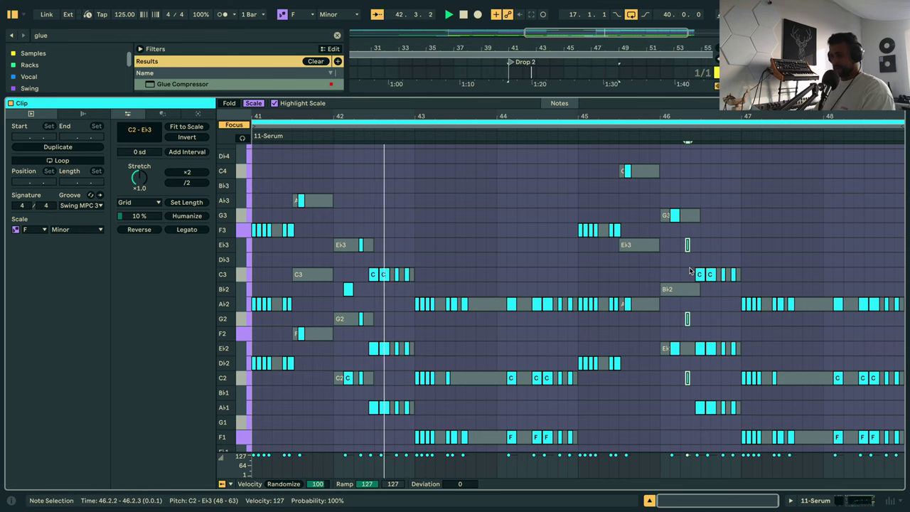
Raise the three notes at 46.2.2 to E♭2, B♭2 and G3, and add a B♭2 note at 46.1.3.
{"action": "key", "text": "Up"}
{"action": "key", "text": "Up"}
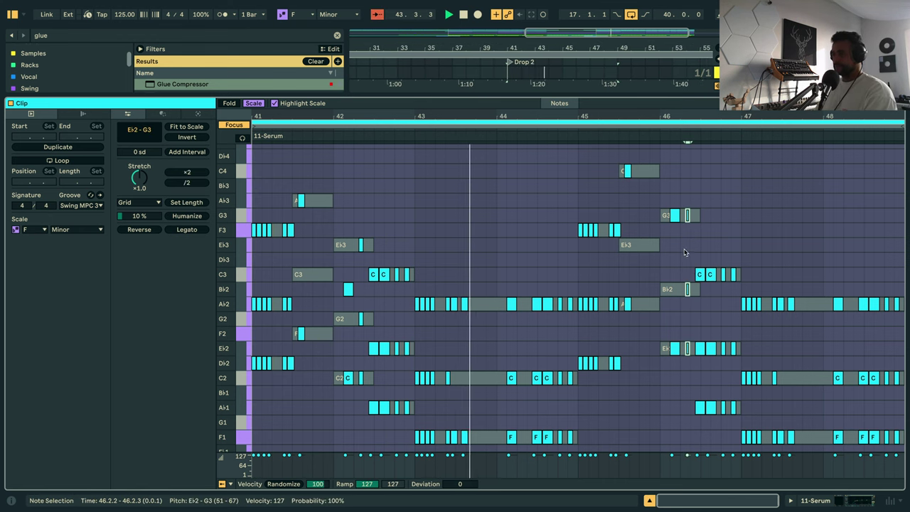
{"action": "double_click", "coordinate": [675, 289]}
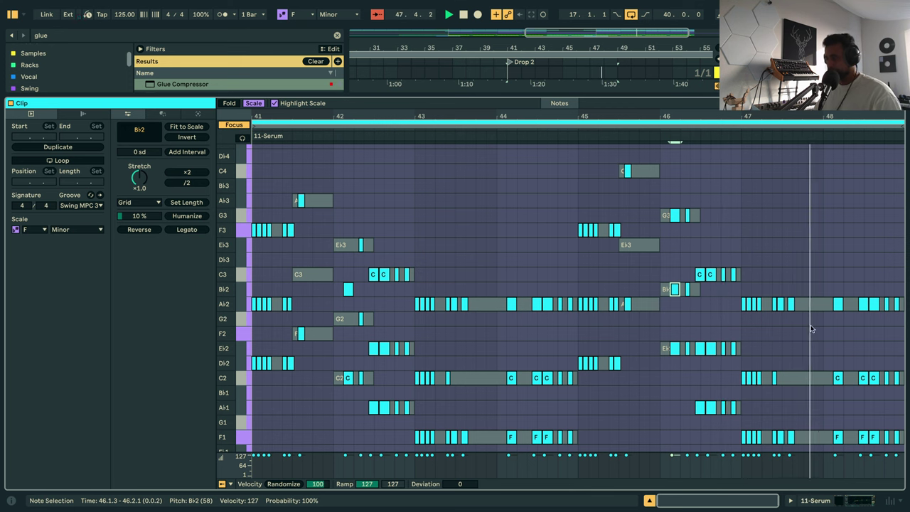
Copy the F1 note pattern of bars 47 and 48 onto C2 and A♭2, and play the section from bar 41.
{"action": "scroll", "coordinate": [751, 403], "scroll_direction": "down", "scroll_amount": 1}
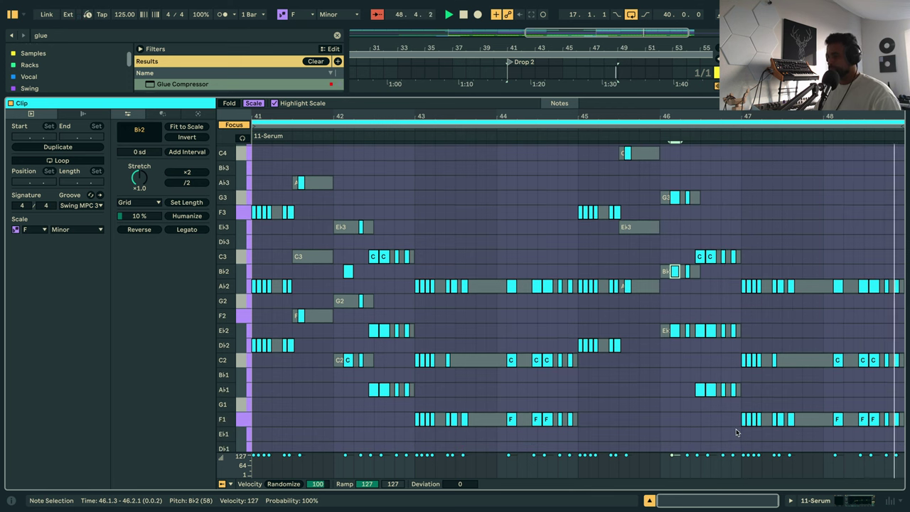
{"action": "left_click_drag", "start_coordinate": [737, 429], "coordinate": [905, 404]}
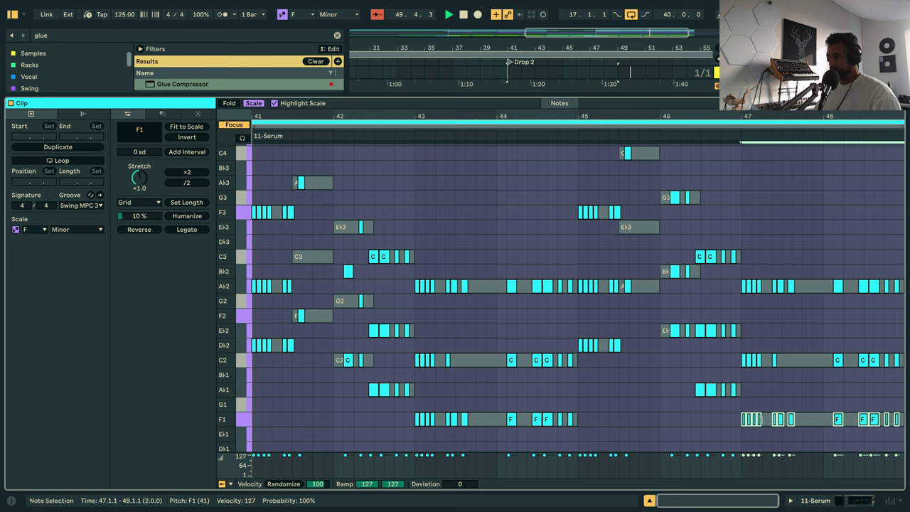
{"action": "left_click_drag", "start_coordinate": [760, 421], "coordinate": [762, 286]}
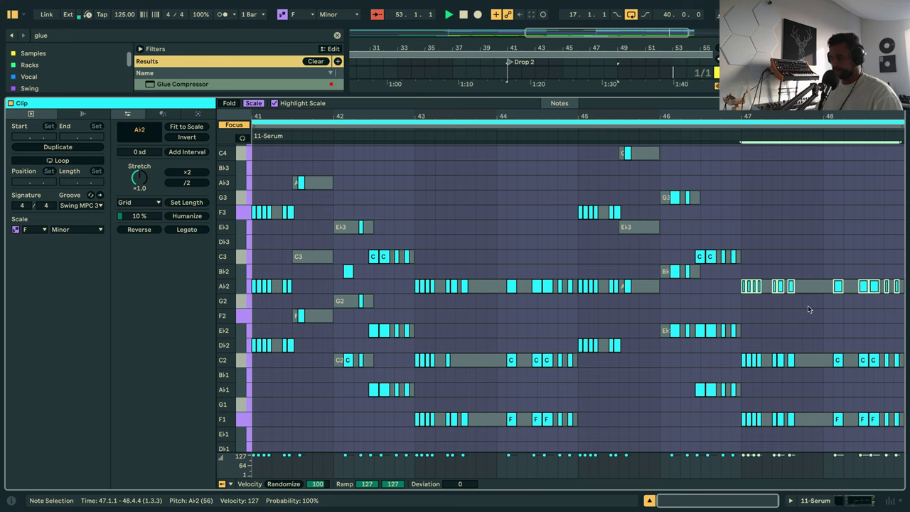
{"action": "key", "text": "space"}
{"action": "key", "text": "space"}
Compare the notes of the Whomp clip at bar 41 with those of the 11 Serum clip above it.
{"action": "key", "text": "shift+Tab"}
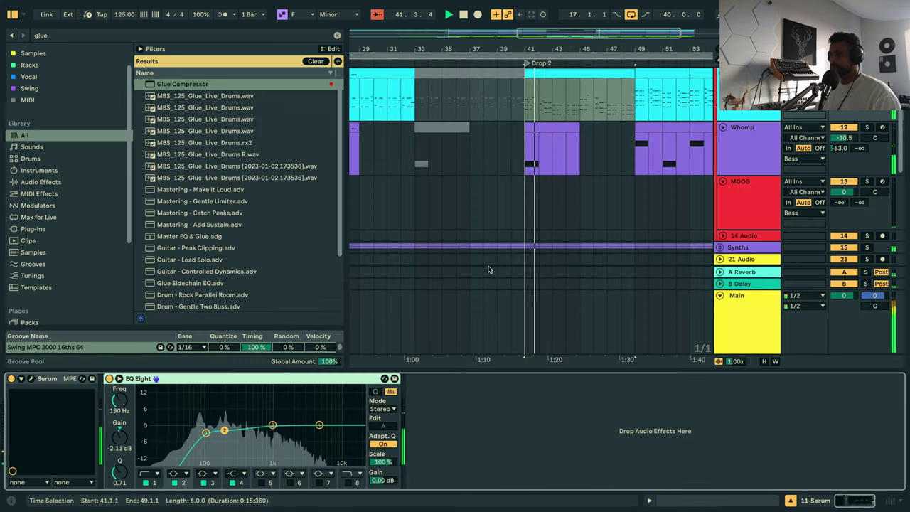
{"action": "scroll", "coordinate": [602, 229], "scroll_direction": "up", "scroll_amount": 2}
{"action": "left_click", "coordinate": [742, 214]}
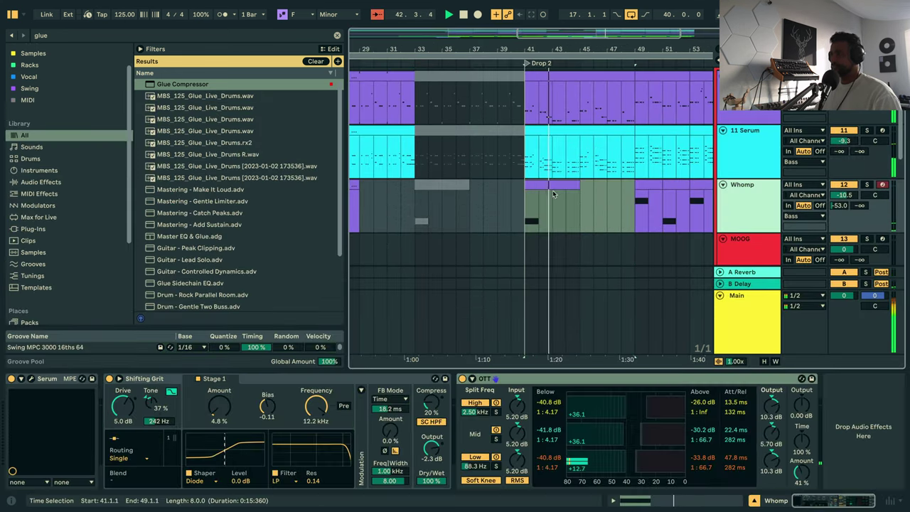
{"action": "double_click", "coordinate": [538, 183]}
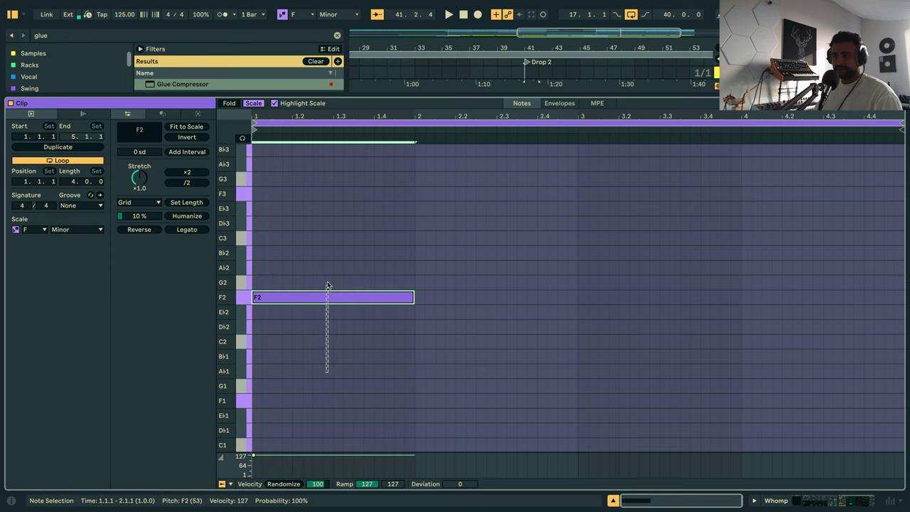
{"action": "key", "text": "shift+Tab"}
{"action": "scroll", "coordinate": [615, 175], "scroll_direction": "up", "scroll_amount": 2}
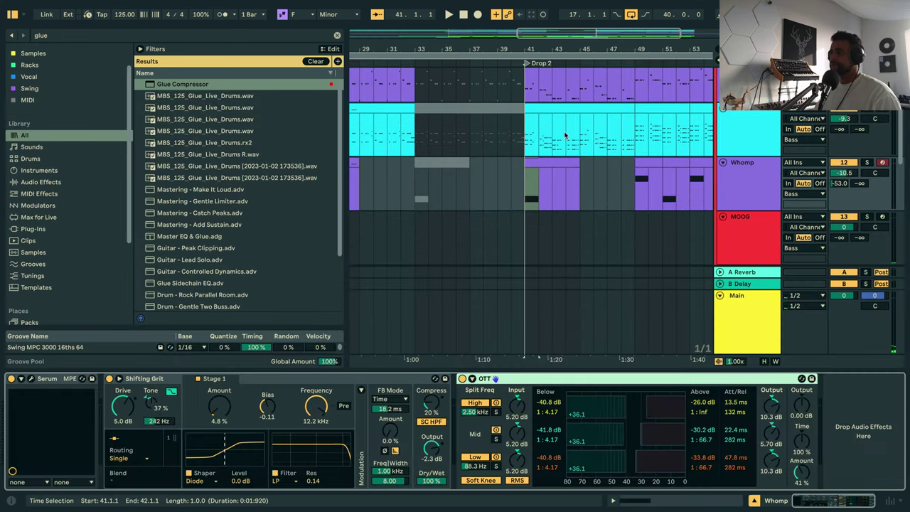
{"action": "double_click", "coordinate": [542, 112]}
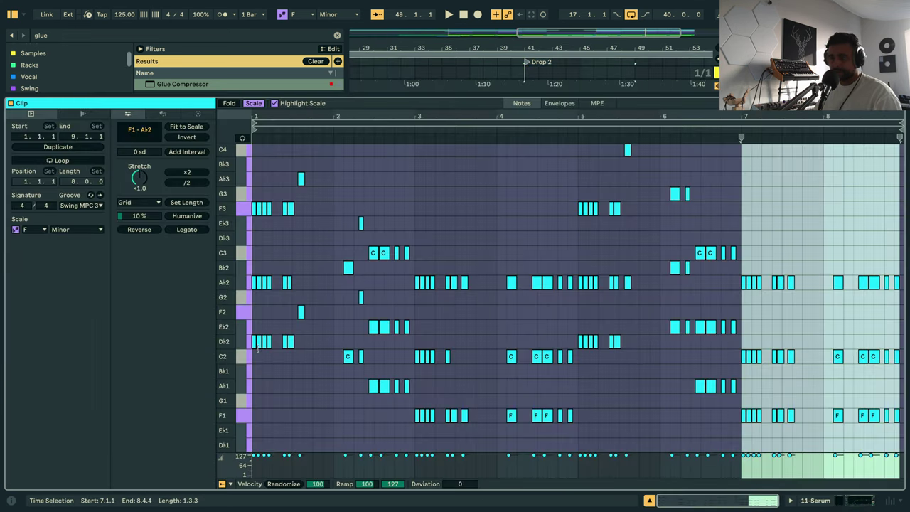
{"action": "key", "text": "shift+Tab"}
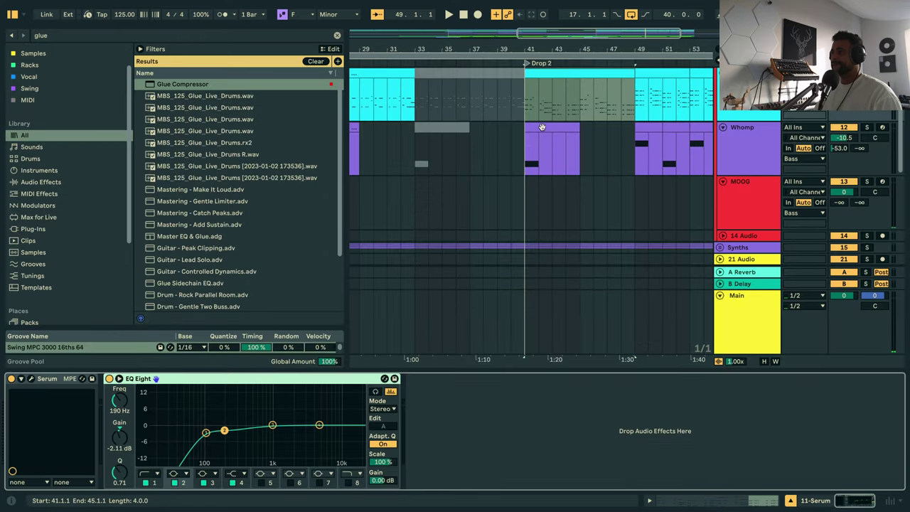
Transpose the Whomp clip's note at the start of Drop 2 down to D♭2 and play it with the arrangement.
{"action": "double_click", "coordinate": [541, 127]}
{"action": "left_click", "coordinate": [314, 312]}
{"action": "key", "text": "ctrl+a"}
{"action": "key", "text": "Down"}
{"action": "key", "text": "Down"}
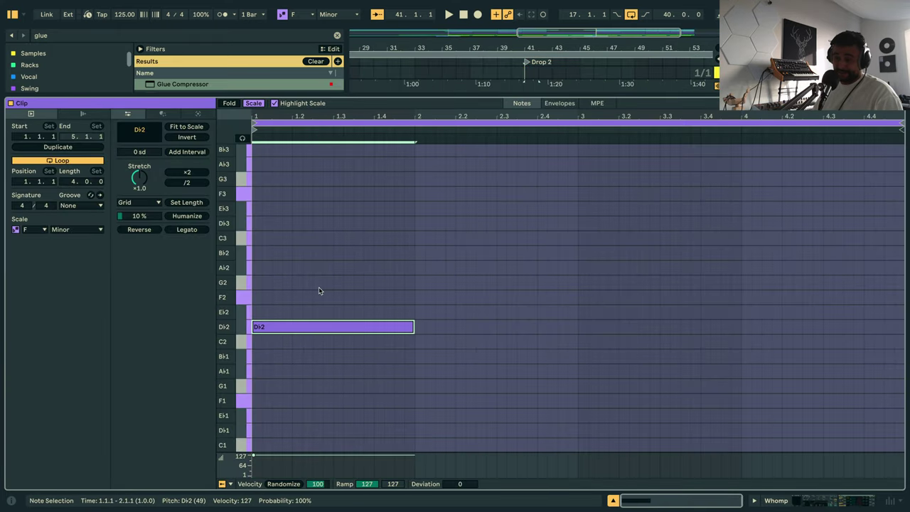
{"action": "key", "text": "space"}
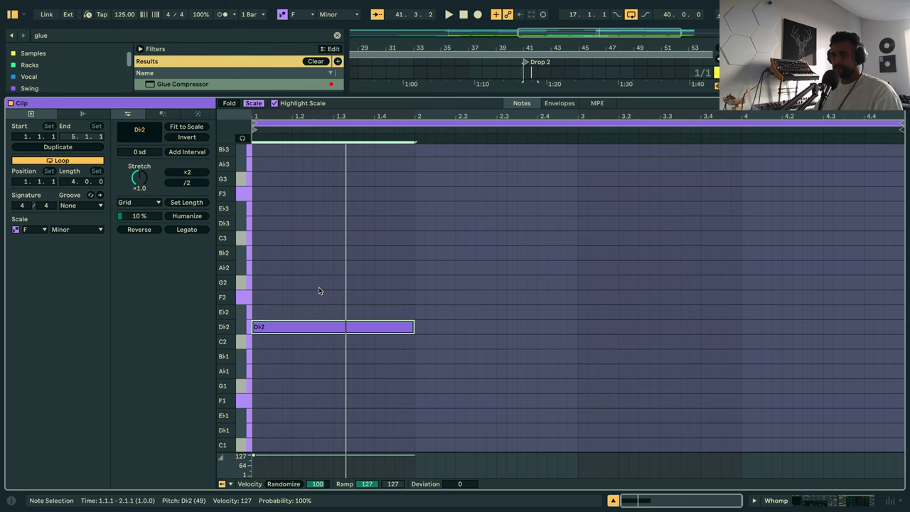
{"action": "key", "text": "space"}
{"action": "key", "text": "shift+Tab"}
{"action": "key", "text": "space"}
{"action": "scroll", "coordinate": [557, 112], "scroll_direction": "up", "scroll_amount": 2}
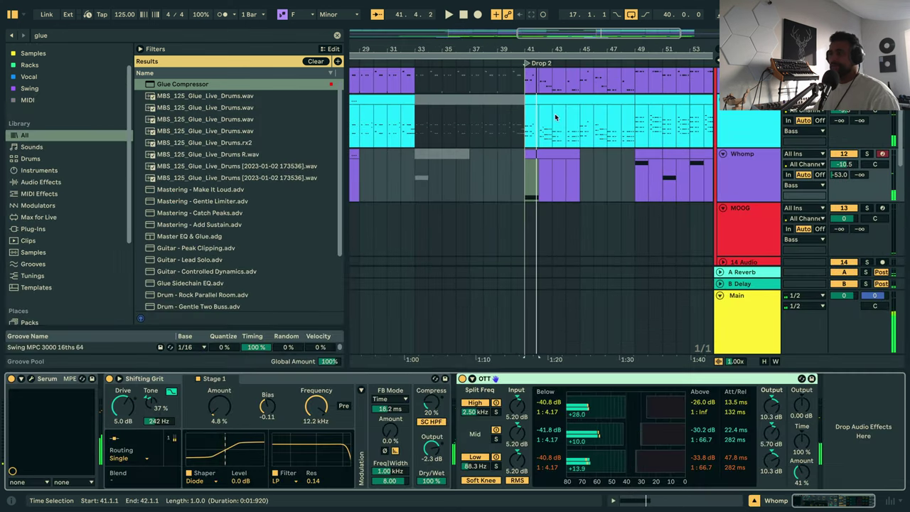
Make the Piano noire clip at Drop 2 span bars 41 to 57 and select its track.
{"action": "scroll", "coordinate": [568, 113], "scroll_direction": "down", "scroll_amount": 5}
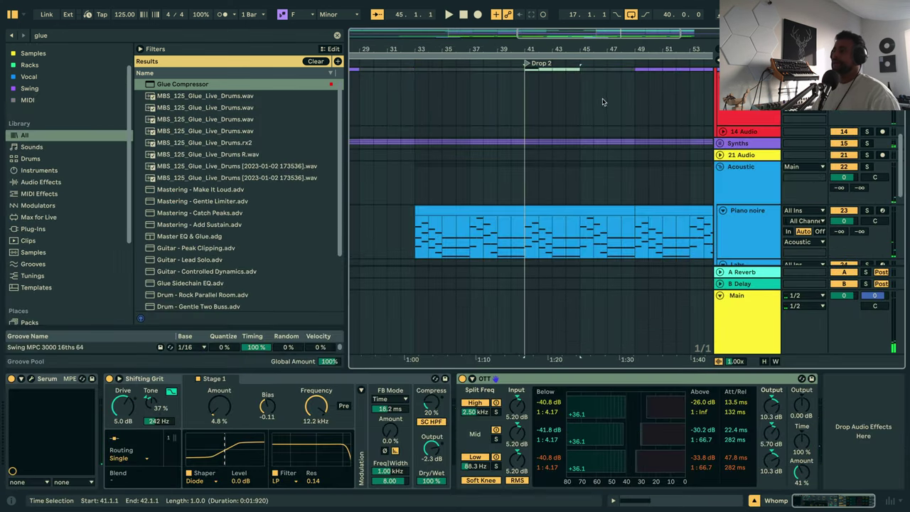
{"action": "left_click_drag", "start_coordinate": [597, 46], "coordinate": [671, 184]}
{"action": "scroll", "coordinate": [579, 207], "scroll_direction": "down", "scroll_amount": 2}
{"action": "left_click", "coordinate": [478, 165]}
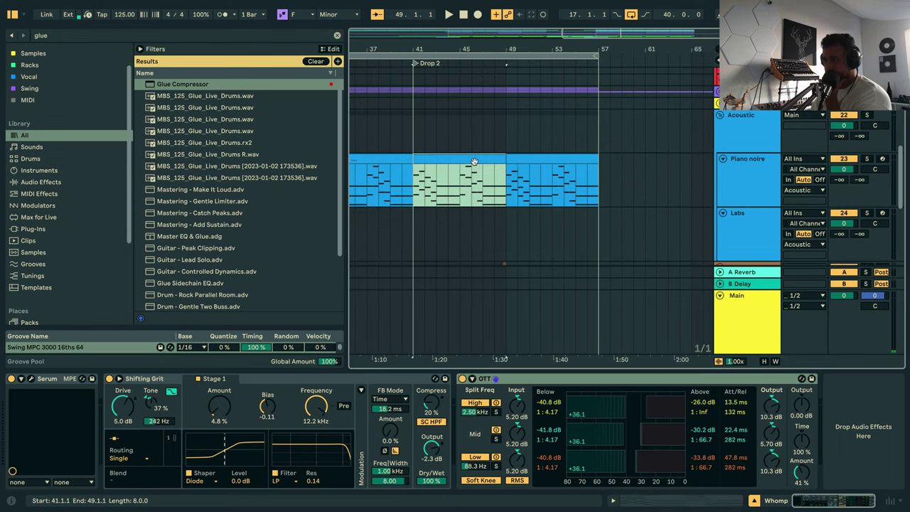
{"action": "left_click_drag", "start_coordinate": [499, 159], "coordinate": [597, 168]}
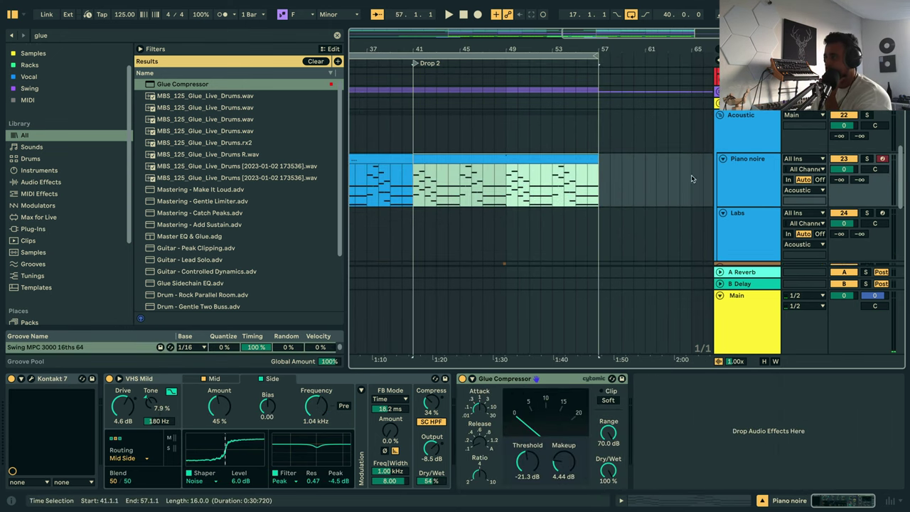
{"action": "left_click", "coordinate": [736, 186]}
Unfold the Synths group and deactivate the Diva clip between bars 41 and 49.
{"action": "scroll", "coordinate": [509, 235], "scroll_direction": "up", "scroll_amount": 3}
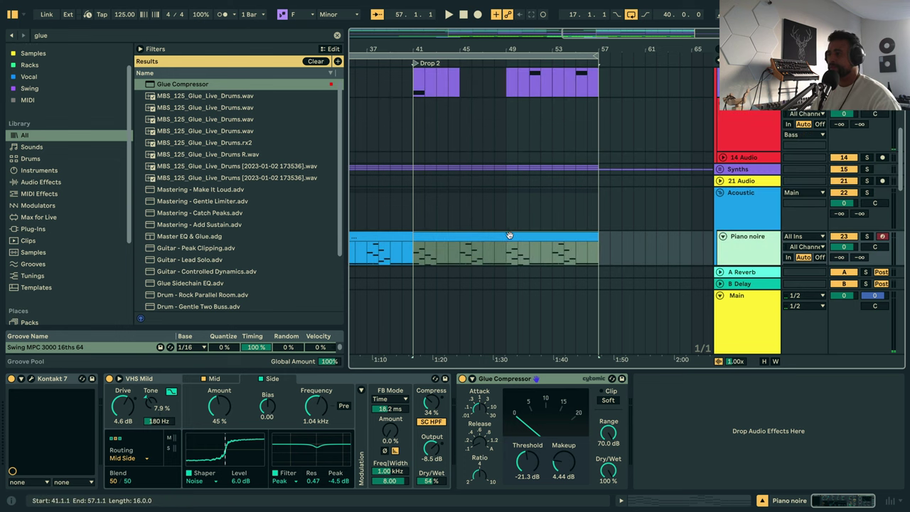
{"action": "left_click", "coordinate": [720, 169]}
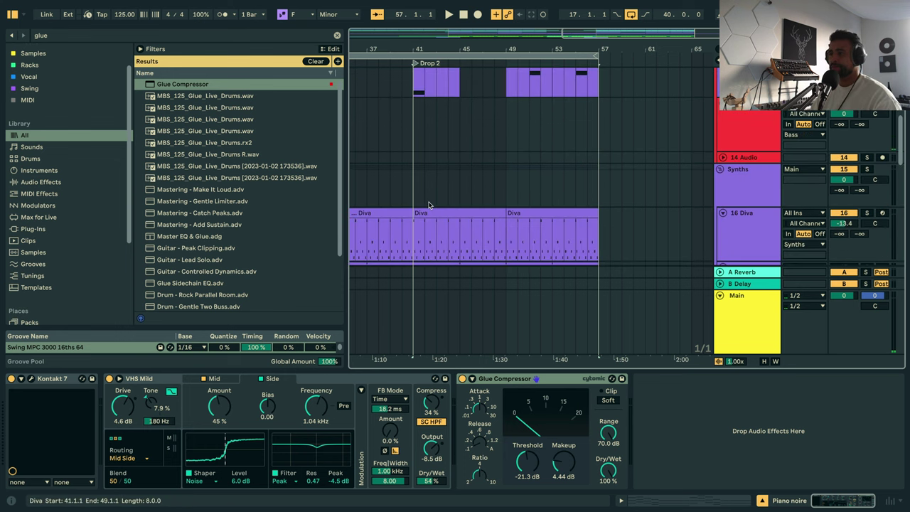
{"action": "scroll", "coordinate": [441, 223], "scroll_direction": "down", "scroll_amount": 2}
{"action": "left_click_drag", "start_coordinate": [386, 49], "coordinate": [479, 83]}
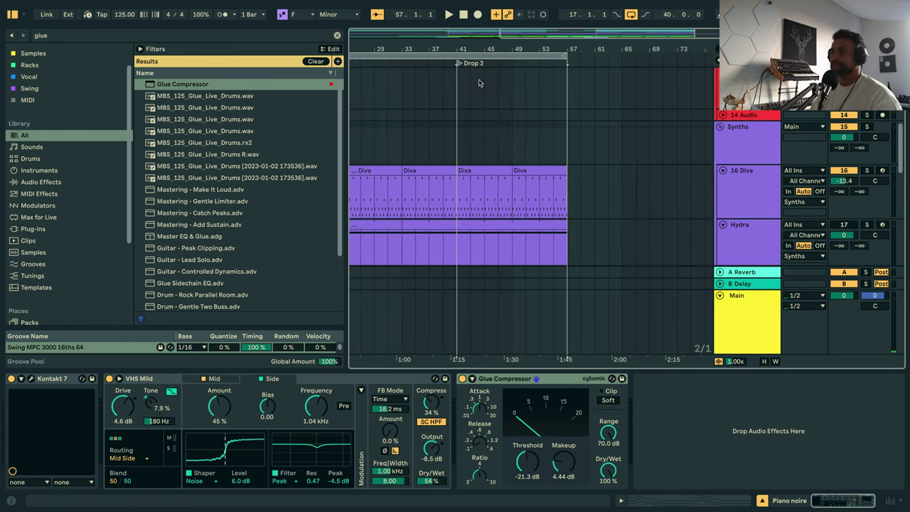
{"action": "left_click", "coordinate": [488, 169]}
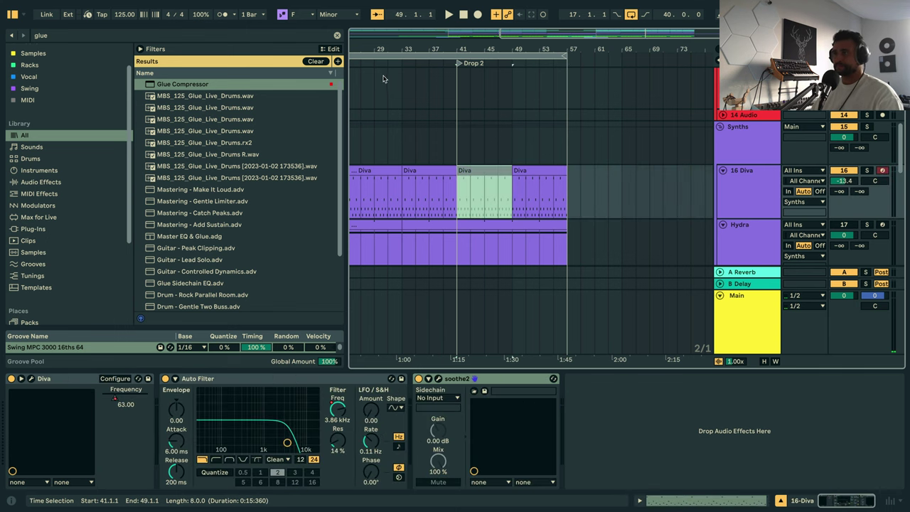
Play the arrangement from bar 29 to hear the transition into Drop 2.
{"action": "left_click", "coordinate": [375, 98]}
{"action": "key", "text": "space"}
{"action": "scroll", "coordinate": [604, 137], "scroll_direction": "up", "scroll_amount": 2}
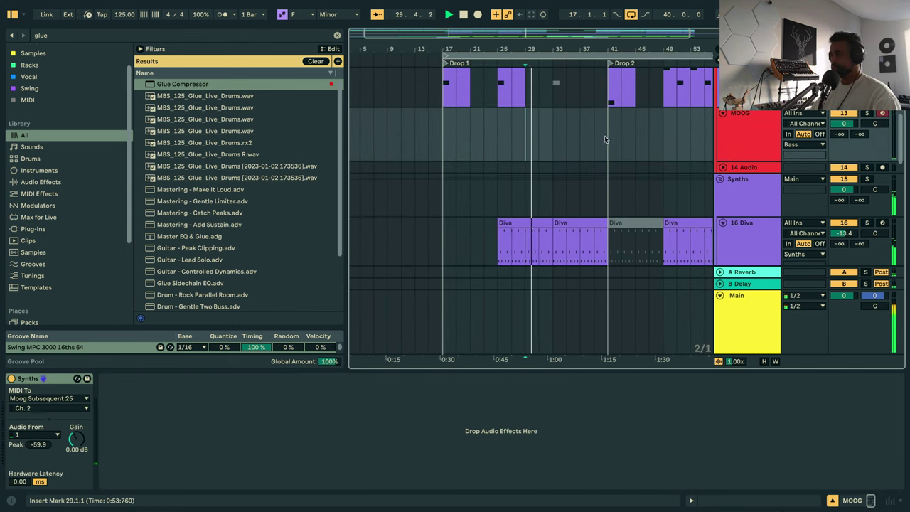
{"action": "scroll", "coordinate": [577, 142], "scroll_direction": "right", "scroll_amount": 4}
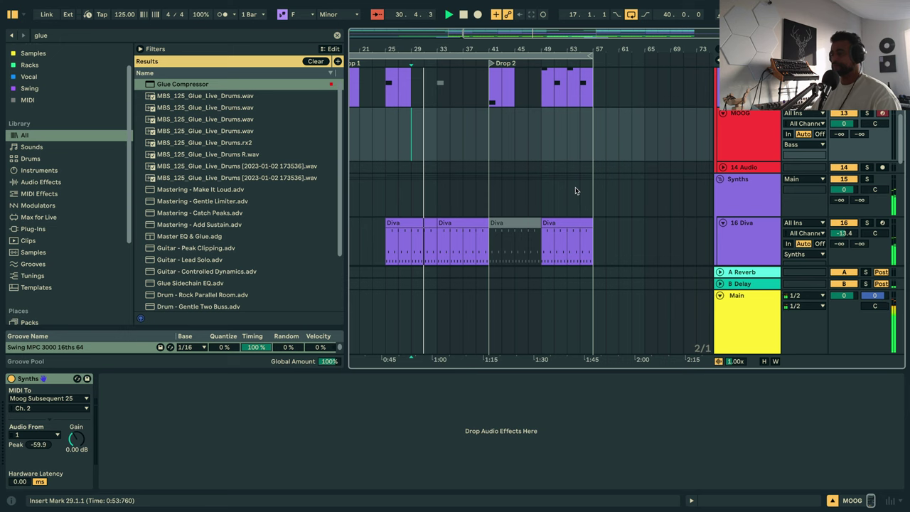
Fold all tracks in the Bass group and unfold only the Whomp track.
{"action": "scroll", "coordinate": [576, 191], "scroll_direction": "up", "scroll_amount": 2}
{"action": "left_click", "coordinate": [723, 202], "text": "alt"}
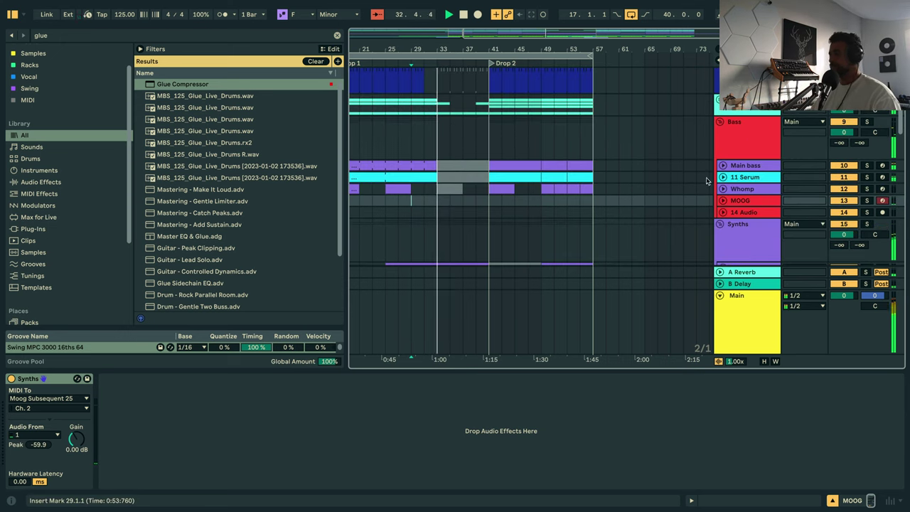
{"action": "left_click", "coordinate": [723, 189]}
{"action": "scroll", "coordinate": [672, 196], "scroll_direction": "down", "scroll_amount": 3}
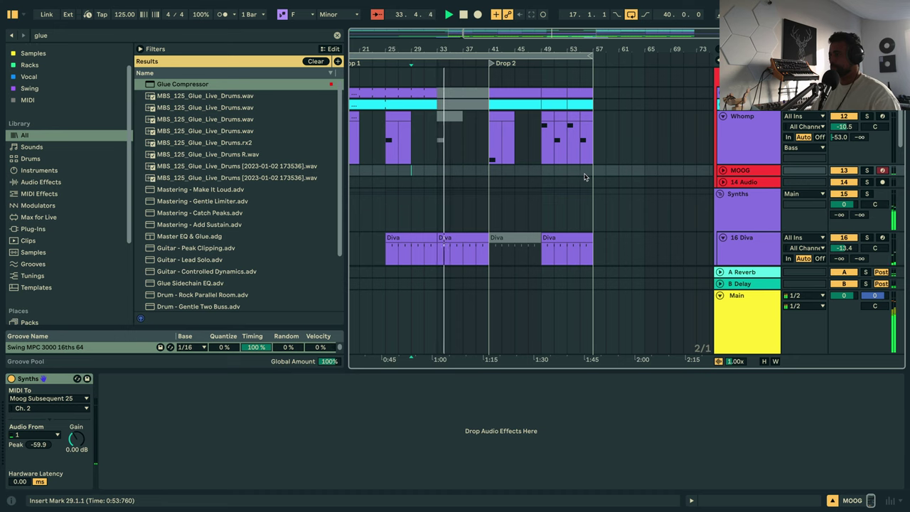
Review the tracks across Drop 2, then open the Serum clip at bar 41 with its note rows folded to used pitches.
{"action": "scroll", "coordinate": [584, 177], "scroll_direction": "down", "scroll_amount": 3}
{"action": "scroll", "coordinate": [592, 173], "scroll_direction": "down", "scroll_amount": 6}
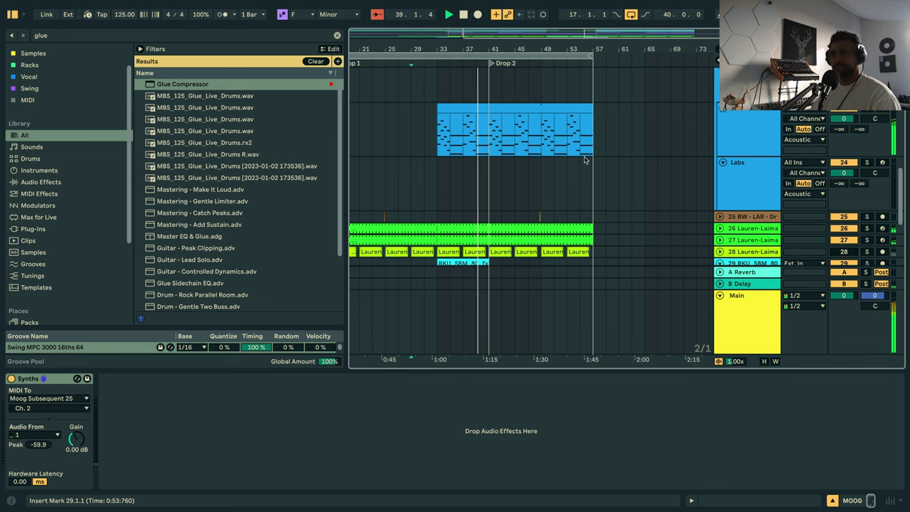
{"action": "scroll", "coordinate": [568, 167], "scroll_direction": "up", "scroll_amount": 4}
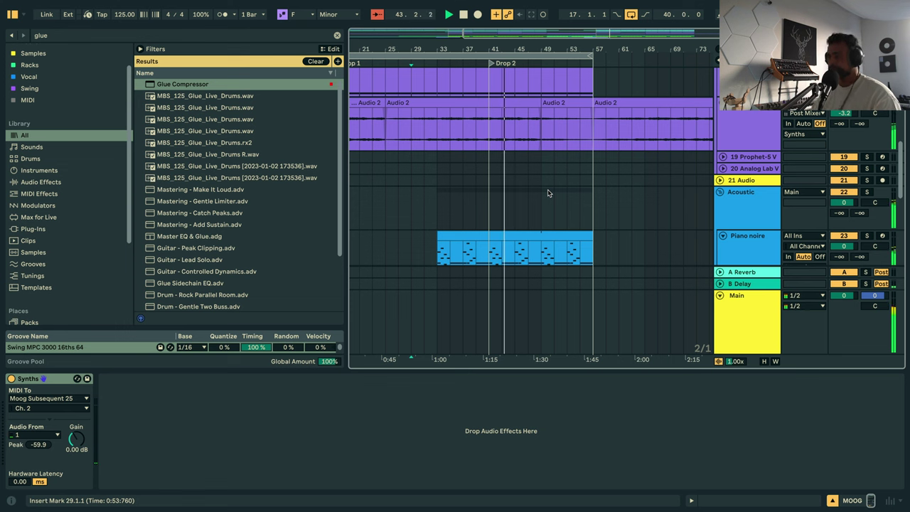
{"action": "scroll", "coordinate": [549, 183], "scroll_direction": "up", "scroll_amount": 3}
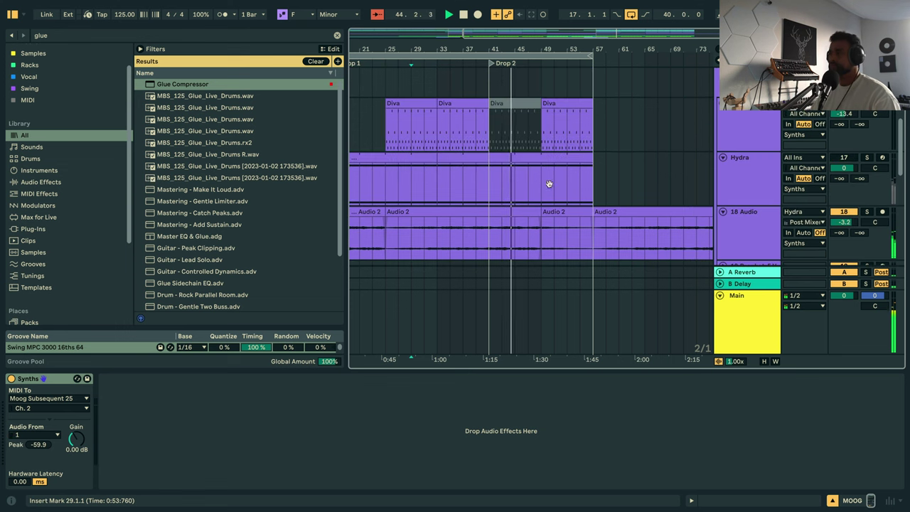
{"action": "scroll", "coordinate": [552, 197], "scroll_direction": "up", "scroll_amount": 3}
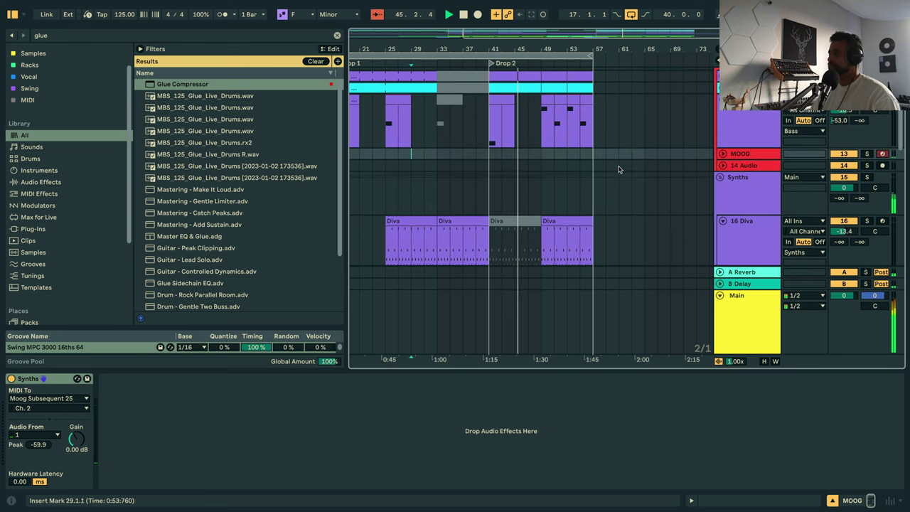
{"action": "scroll", "coordinate": [727, 120], "scroll_direction": "up", "scroll_amount": 1}
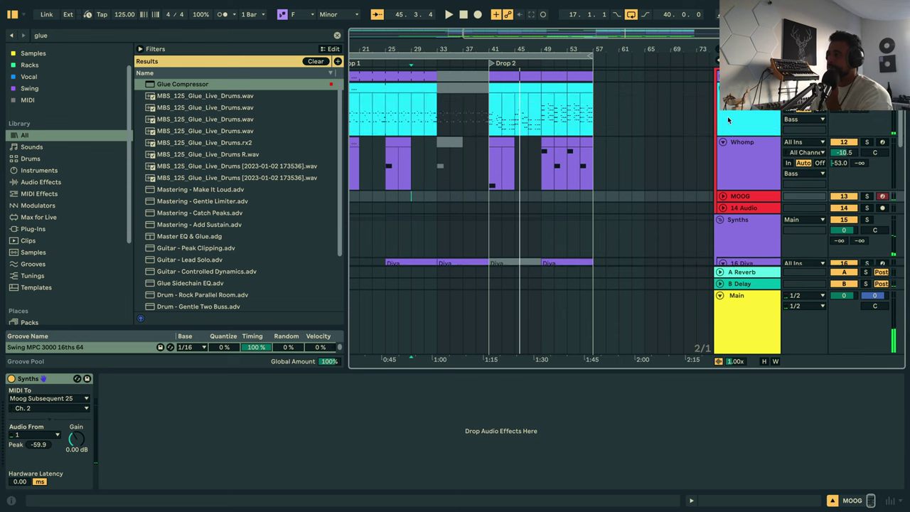
{"action": "scroll", "coordinate": [569, 163], "scroll_direction": "up", "scroll_amount": 1}
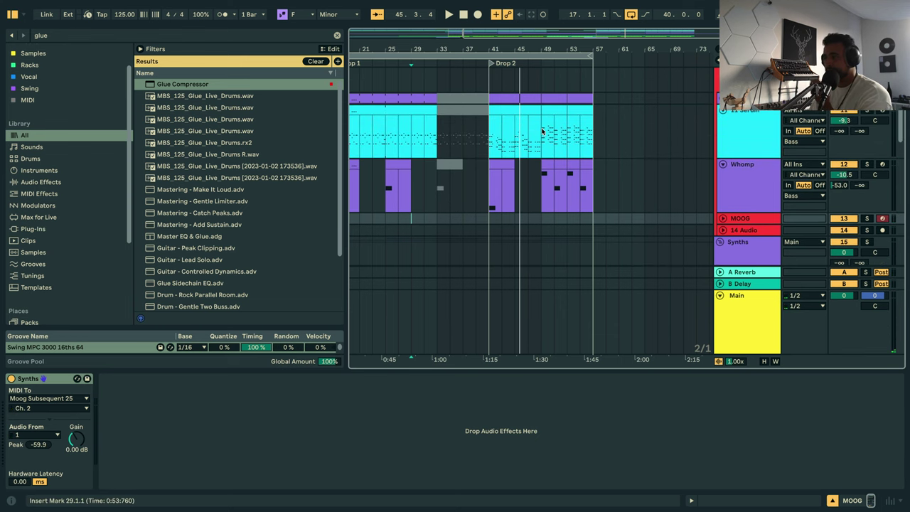
{"action": "double_click", "coordinate": [509, 114]}
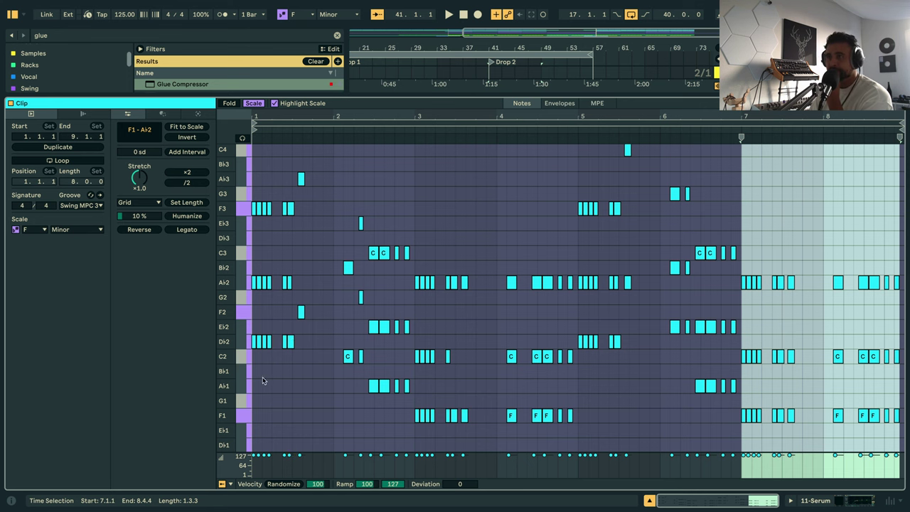
{"action": "left_click", "coordinate": [229, 103]}
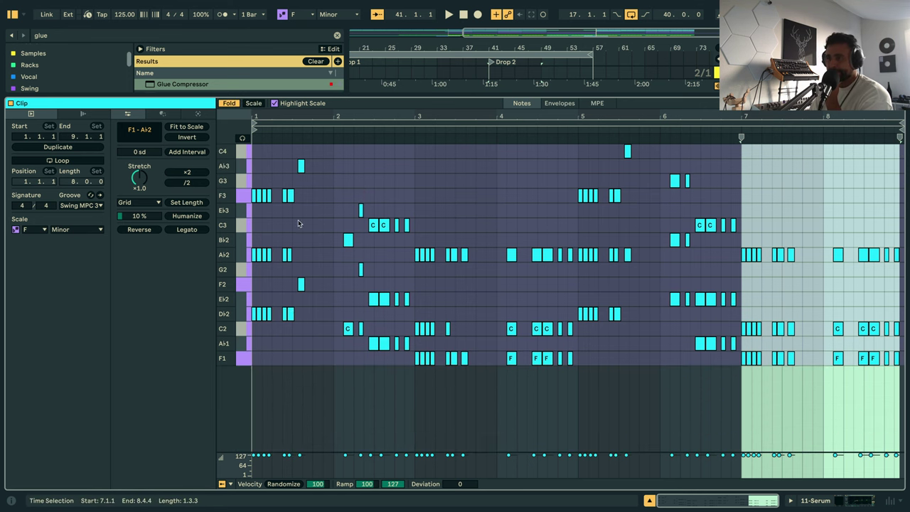
Duplicate the Serum clip at bars 41 to 49 onto bars 49 to 57.
{"action": "key", "text": "shift+Tab"}
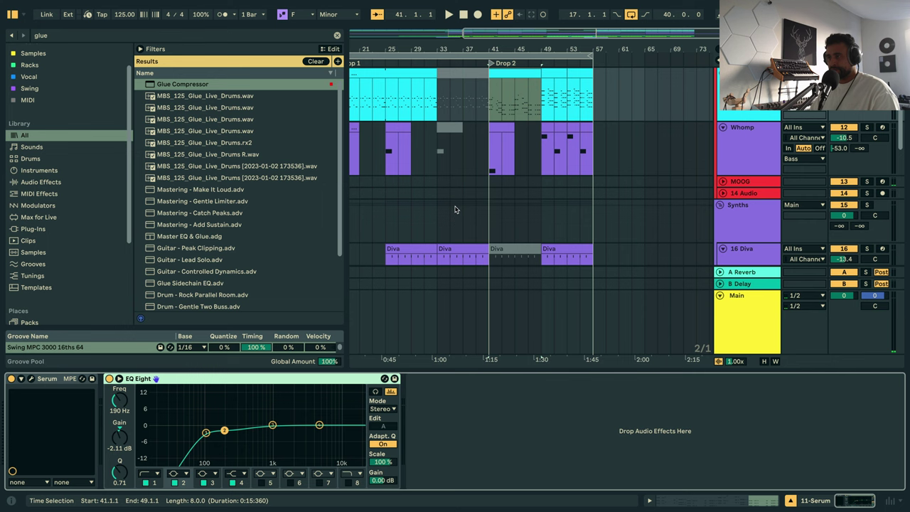
{"action": "left_click", "coordinate": [519, 74]}
{"action": "key", "text": "ctrl+d"}
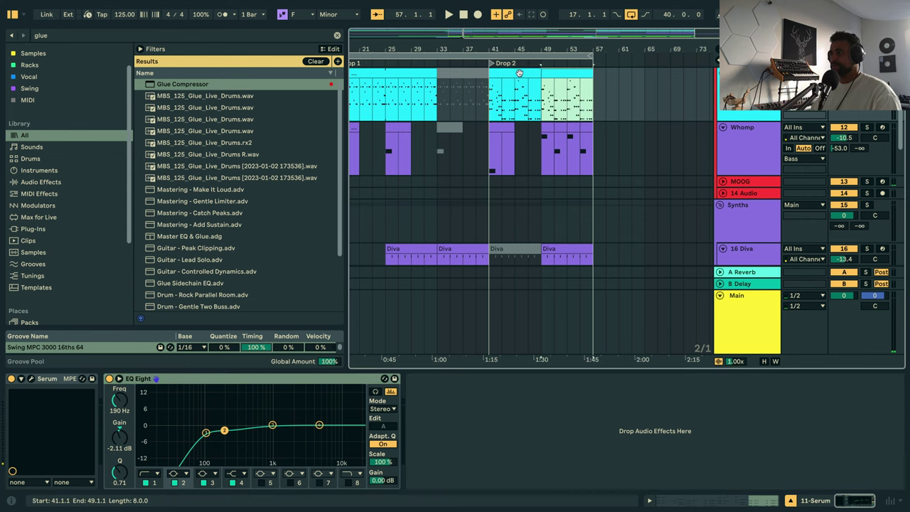
Delete the lower chord notes in the Serum clip at bar 41: D♭2 to A♭2 in its first bar, F1 to E♭2 in the rest.
{"action": "double_click", "coordinate": [507, 76]}
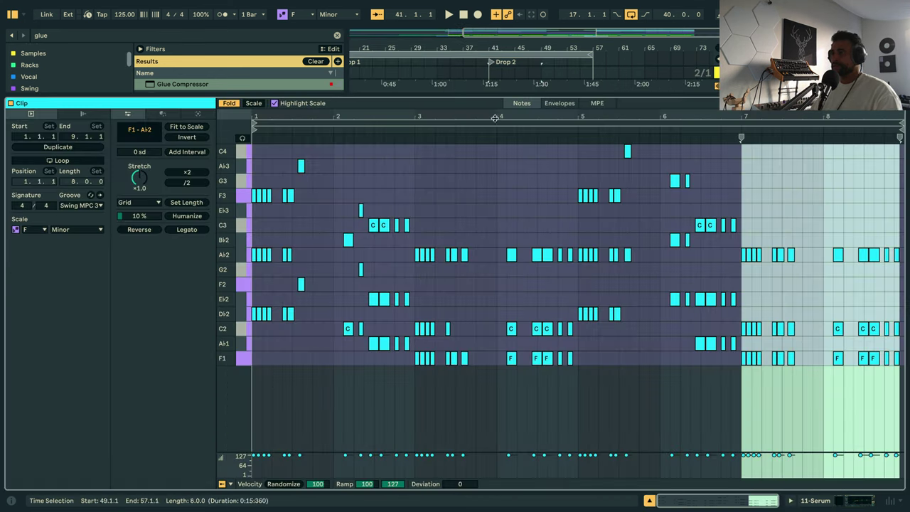
{"action": "left_click_drag", "start_coordinate": [255, 350], "coordinate": [301, 240]}
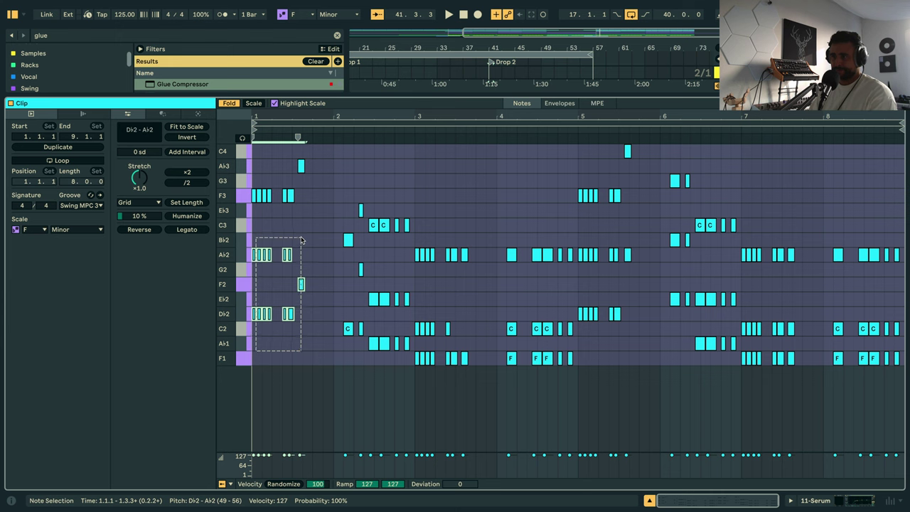
{"action": "key", "text": "Delete"}
{"action": "left_click_drag", "start_coordinate": [325, 371], "coordinate": [879, 304]}
{"action": "key", "text": "Delete"}
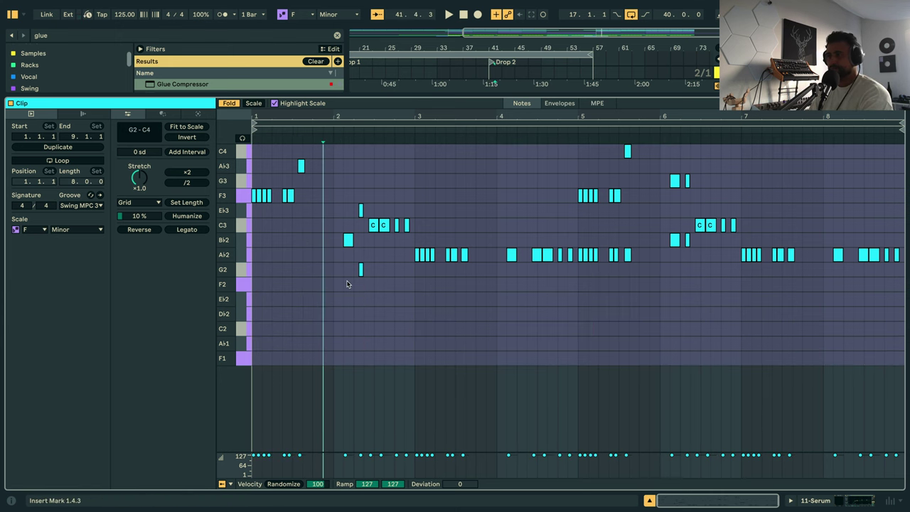
Delete the G2 and B♭2 notes in the Serum clip's second bar, and the A♭2 and B♭2 notes in its fifth and sixth bars.
{"action": "left_click_drag", "start_coordinate": [378, 262], "coordinate": [385, 262]}
{"action": "key", "text": "Delete"}
{"action": "left_click", "coordinate": [345, 243]}
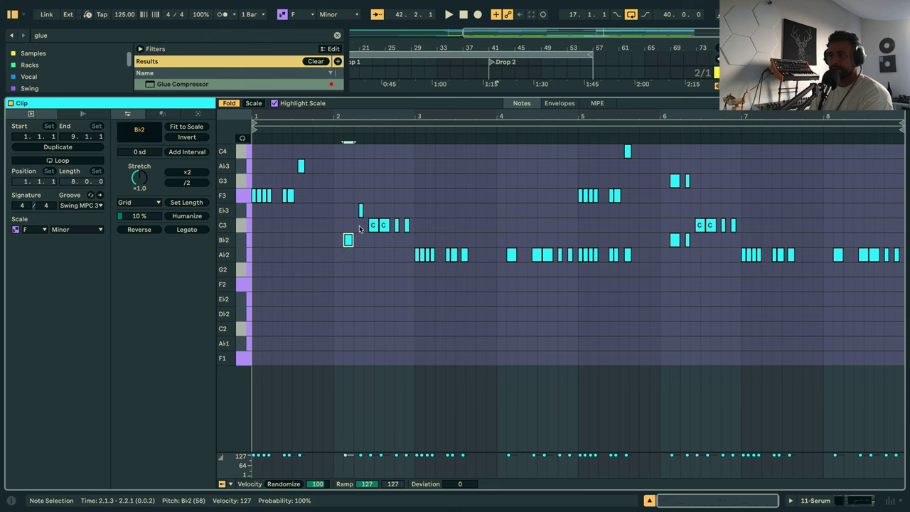
{"action": "key", "text": "Delete"}
{"action": "key", "text": "space"}
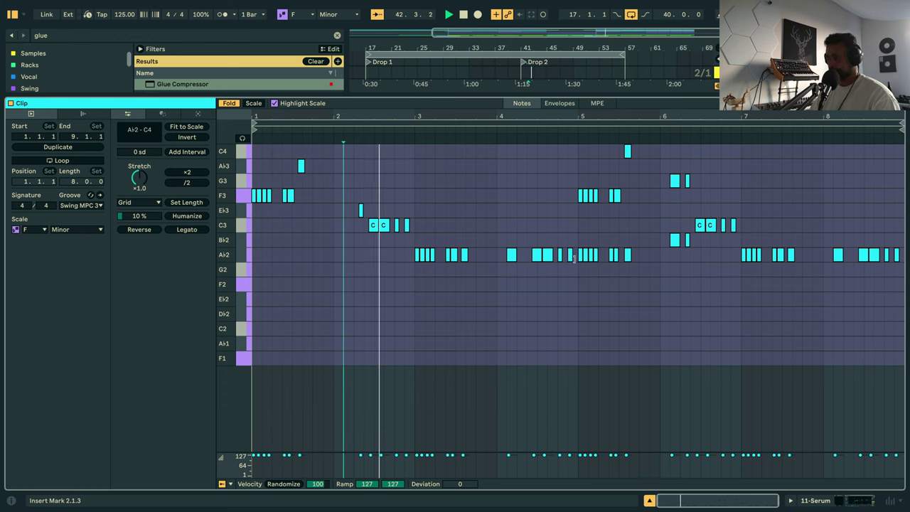
{"action": "left_click_drag", "start_coordinate": [578, 266], "coordinate": [902, 245]}
{"action": "key", "text": "Delete"}
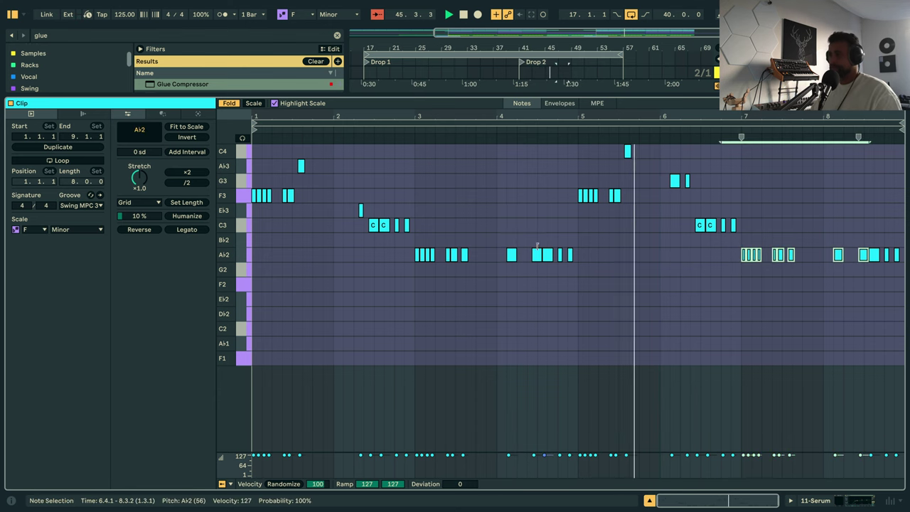
Replace the Serum clip at bars 49 to 57 with a duplicate of the edited clip at bar 41.
{"action": "key", "text": "shift+Tab"}
{"action": "scroll", "coordinate": [522, 178], "scroll_direction": "up", "scroll_amount": 3}
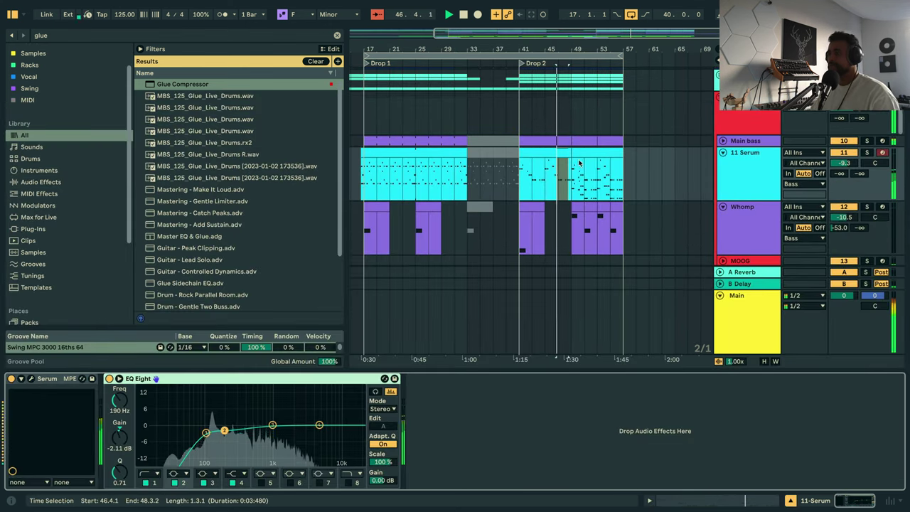
{"action": "left_click", "coordinate": [549, 154]}
{"action": "key", "text": "ctrl+d"}
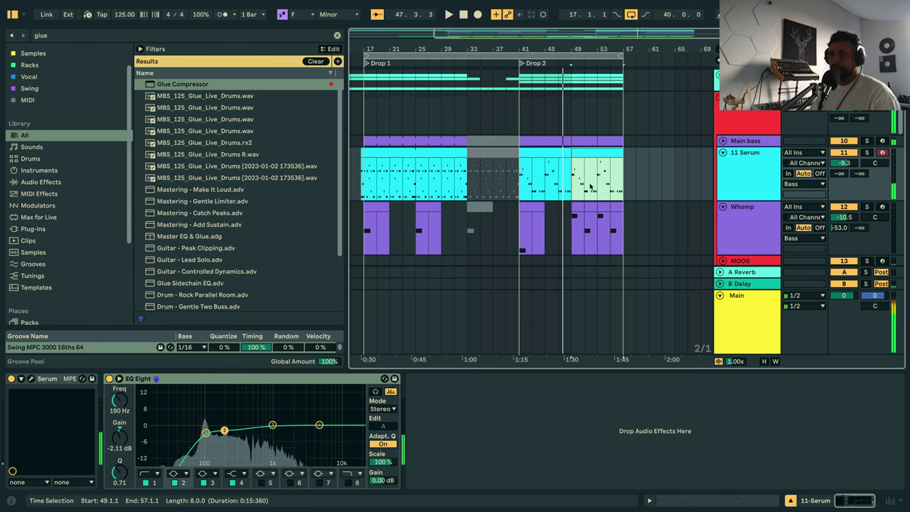
Replace the Whomp clips from bar 49 to 57 with a copy of the pattern at bar 41 and play the result.
{"action": "left_click_drag", "start_coordinate": [587, 48], "coordinate": [587, 210]}
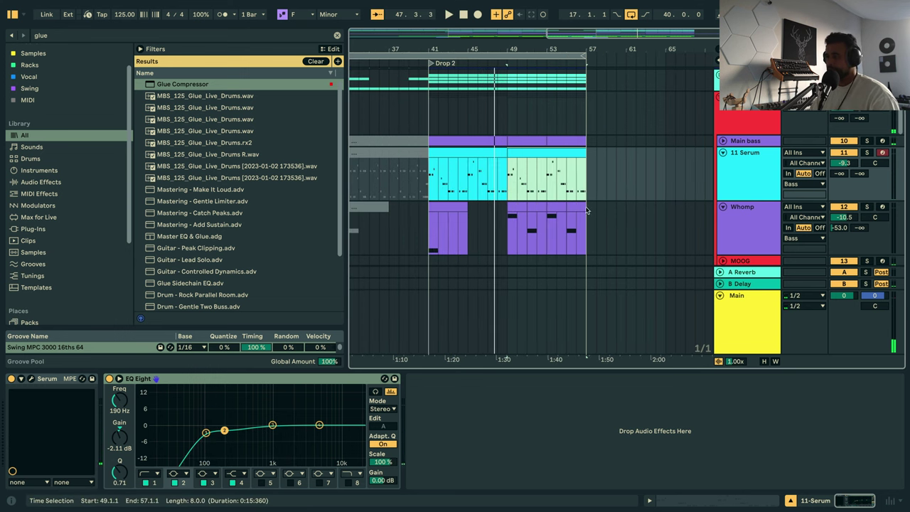
{"action": "left_click_drag", "start_coordinate": [448, 208], "coordinate": [608, 226]}
{"action": "key", "text": "space"}
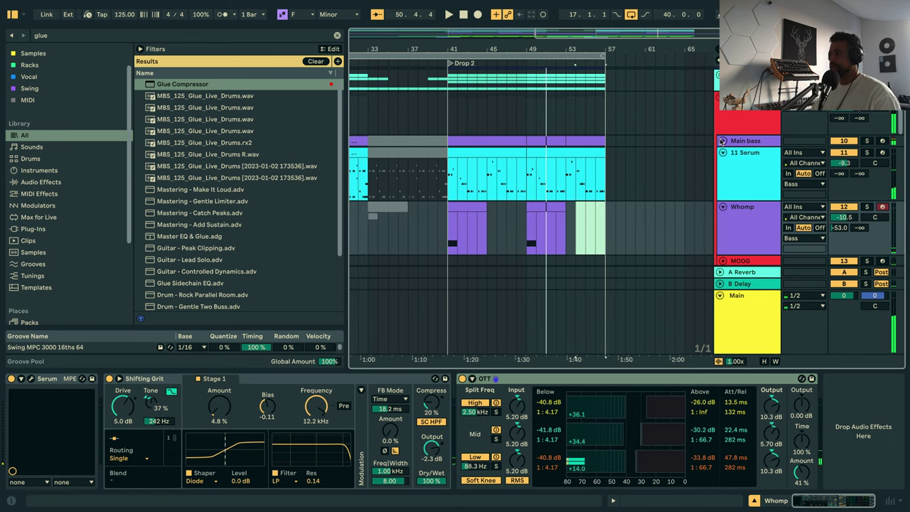
Unfold the Main bass track and duplicate its clip at bars 41 to 49 onto bars 49 to 57.
{"action": "left_click", "coordinate": [721, 141]}
{"action": "left_click", "coordinate": [467, 151]}
{"action": "key", "text": "ctrl+d"}
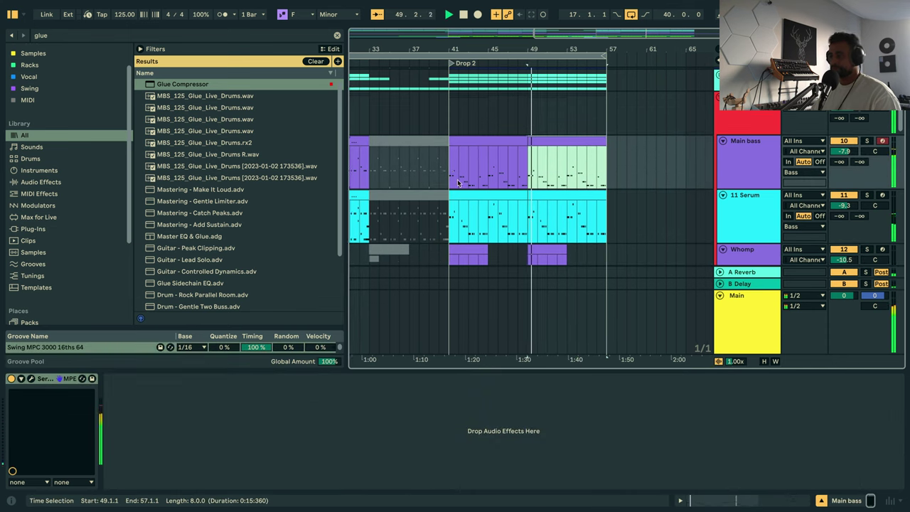
Transpose all notes of the Main bass clip at Drop 2 up one octave and play it back.
{"action": "left_click", "coordinate": [458, 183]}
{"action": "scroll", "coordinate": [548, 203], "scroll_direction": "down", "scroll_amount": 2}
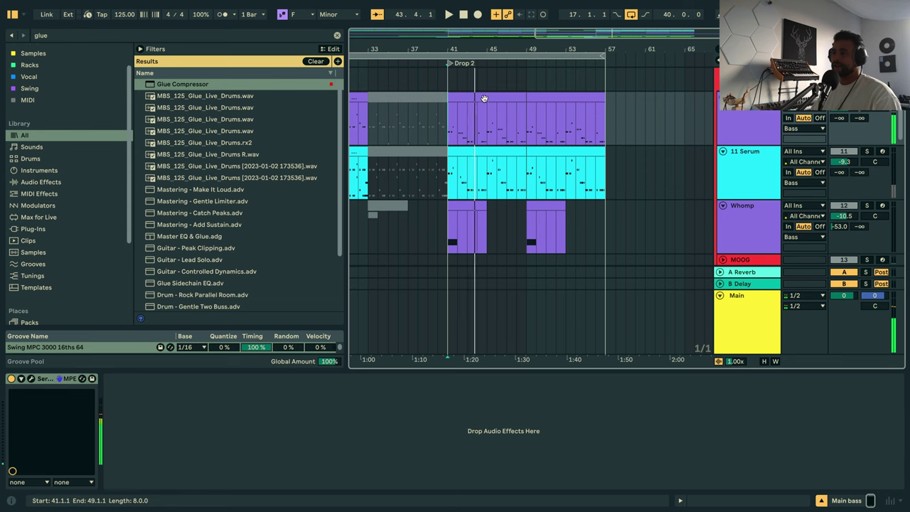
{"action": "double_click", "coordinate": [498, 133]}
{"action": "key", "text": "ctrl+a"}
{"action": "key", "text": "shift+Up"}
{"action": "key", "text": "space"}
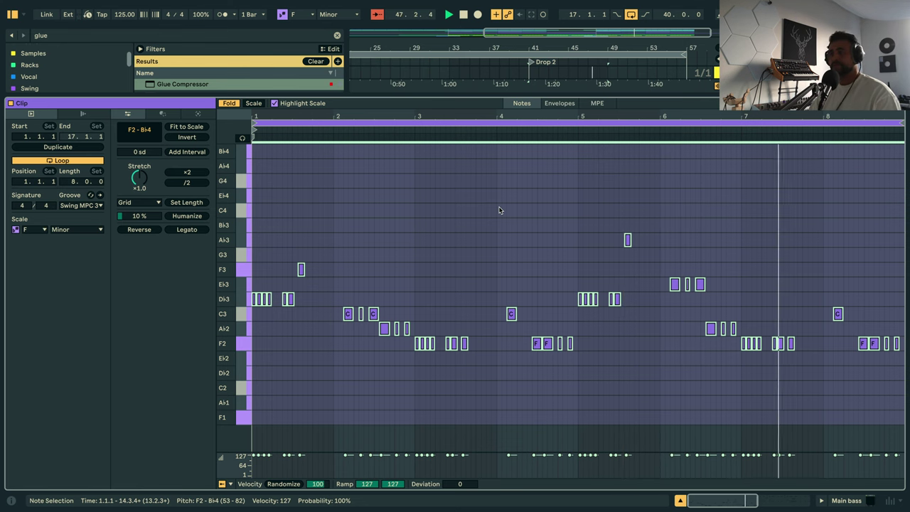
{"action": "key", "text": "shift+Tab"}
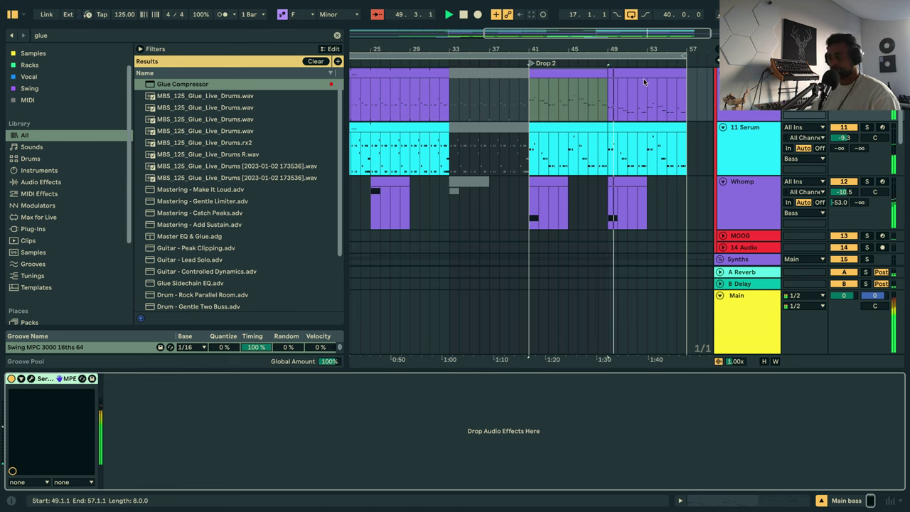
Extend the Audio 2 clip on the 18 Audio track from bar 49 to bar 57.
{"action": "left_click_drag", "start_coordinate": [615, 49], "coordinate": [455, 71]}
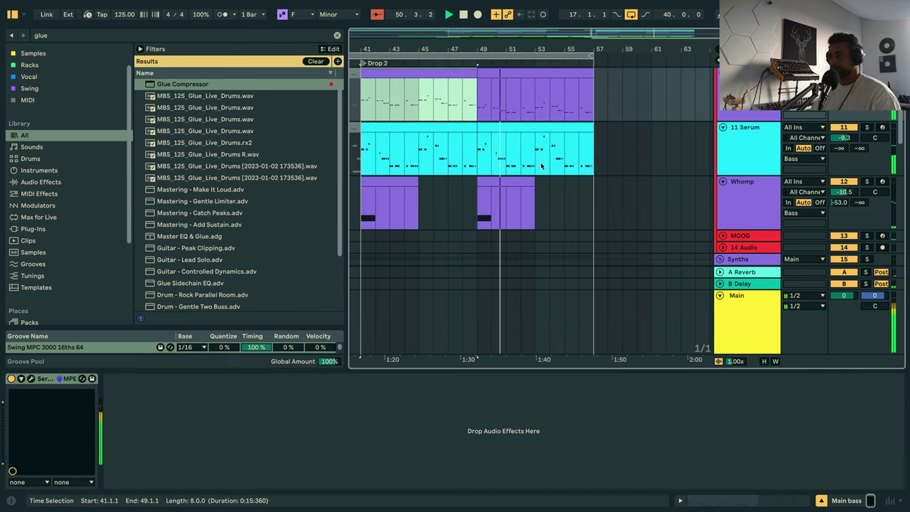
{"action": "scroll", "coordinate": [537, 169], "scroll_direction": "down", "scroll_amount": 1}
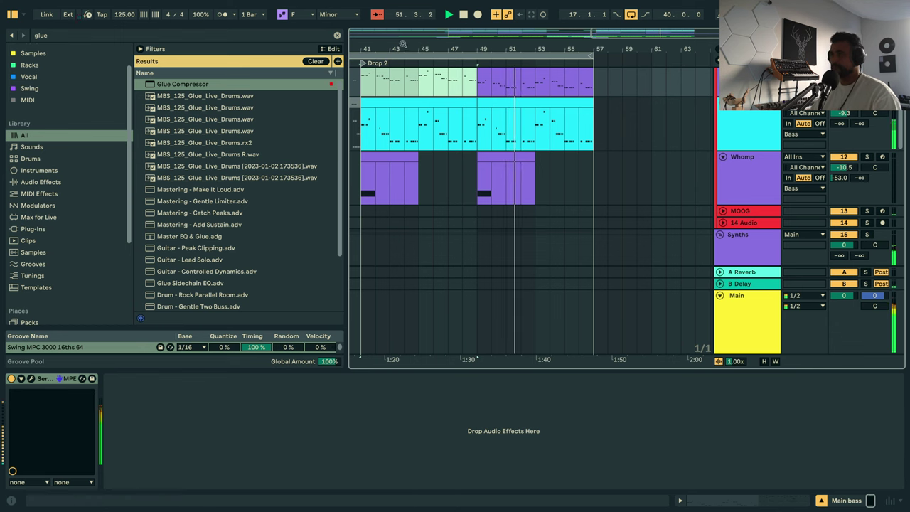
{"action": "scroll", "coordinate": [555, 135], "scroll_direction": "left", "scroll_amount": 3}
{"action": "scroll", "coordinate": [490, 206], "scroll_direction": "down", "scroll_amount": 3}
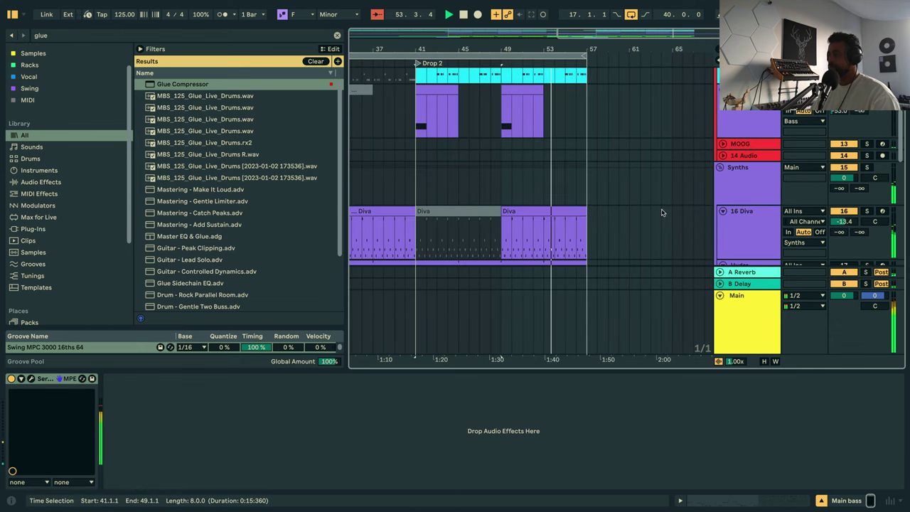
{"action": "scroll", "coordinate": [658, 216], "scroll_direction": "down", "scroll_amount": 4}
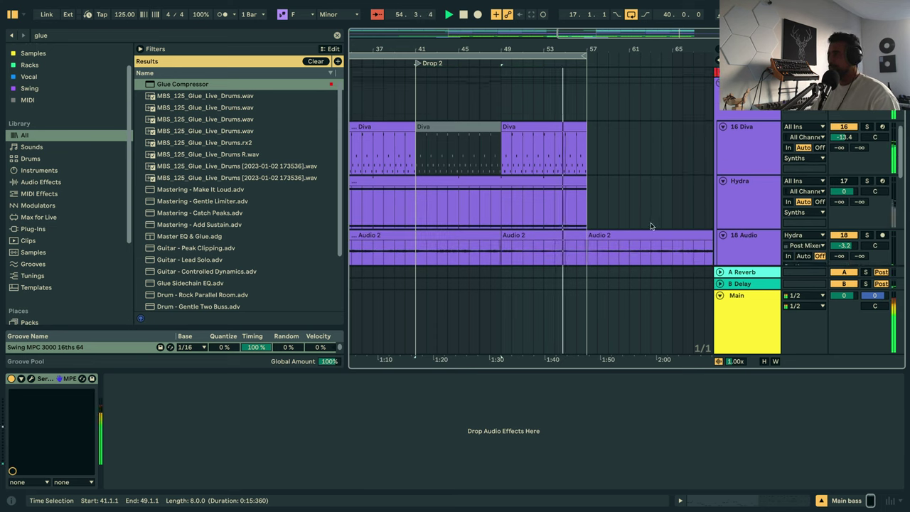
{"action": "scroll", "coordinate": [625, 221], "scroll_direction": "down", "scroll_amount": 3}
{"action": "left_click", "coordinate": [500, 176]}
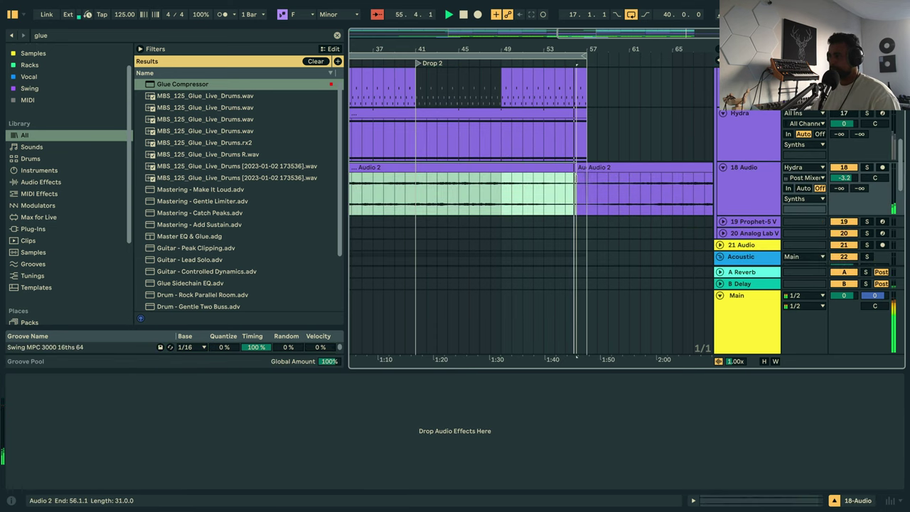
{"action": "left_click_drag", "start_coordinate": [584, 177], "coordinate": [586, 178]}
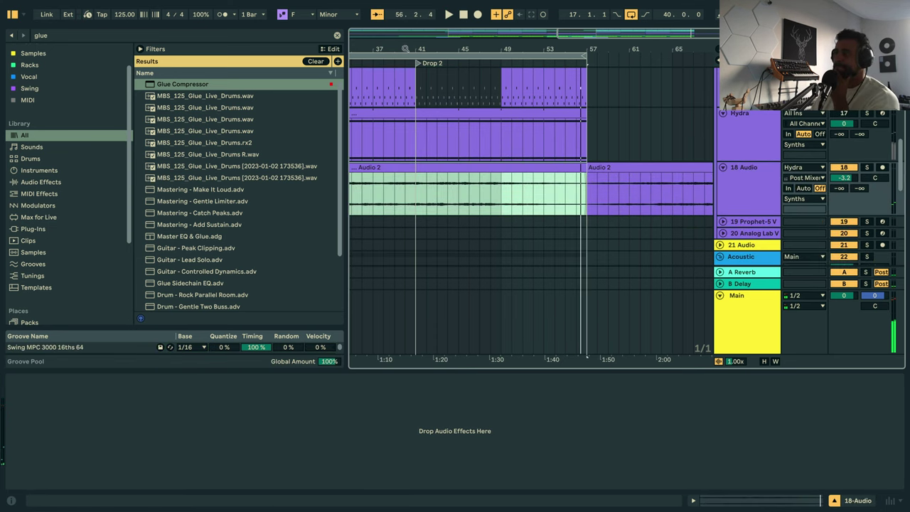
Play the arrangement from the start of Drop 1 at bar 17.
{"action": "left_click_drag", "start_coordinate": [405, 48], "coordinate": [486, 46]}
{"action": "scroll", "coordinate": [481, 168], "scroll_direction": "up", "scroll_amount": 6}
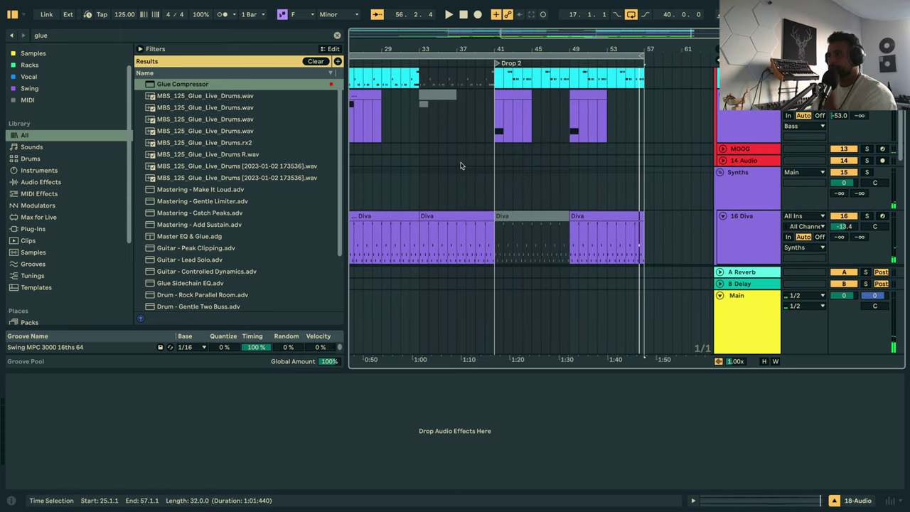
{"action": "scroll", "coordinate": [460, 165], "scroll_direction": "up", "scroll_amount": 3}
{"action": "left_click", "coordinate": [376, 82]}
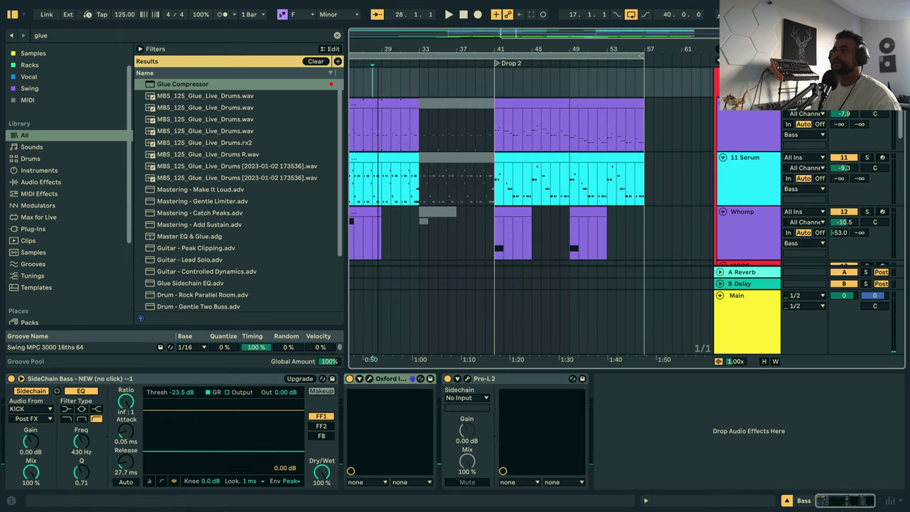
{"action": "left_click_drag", "start_coordinate": [383, 48], "coordinate": [433, 39]}
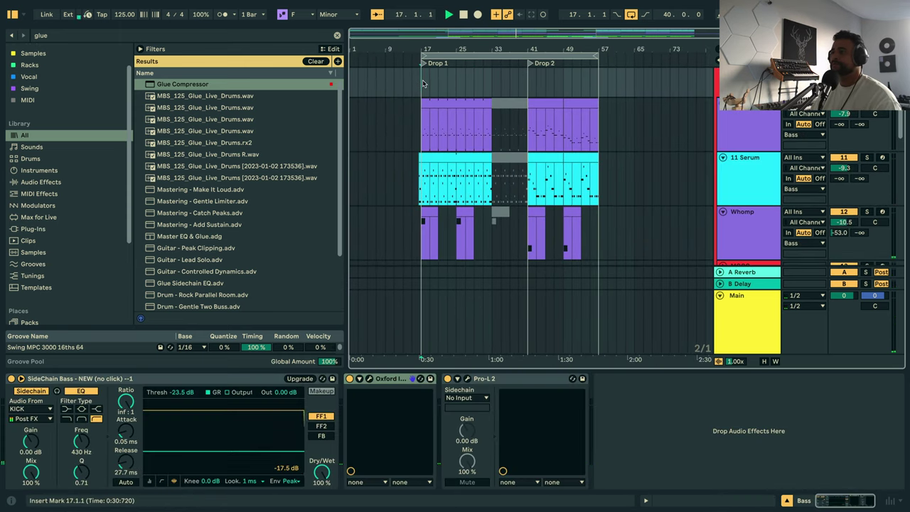
Play the arrangement from bar 1 and lower the volume of the 31 White blast track.
{"action": "left_click", "coordinate": [350, 81]}
{"action": "key", "text": "space"}
{"action": "key", "text": "space"}
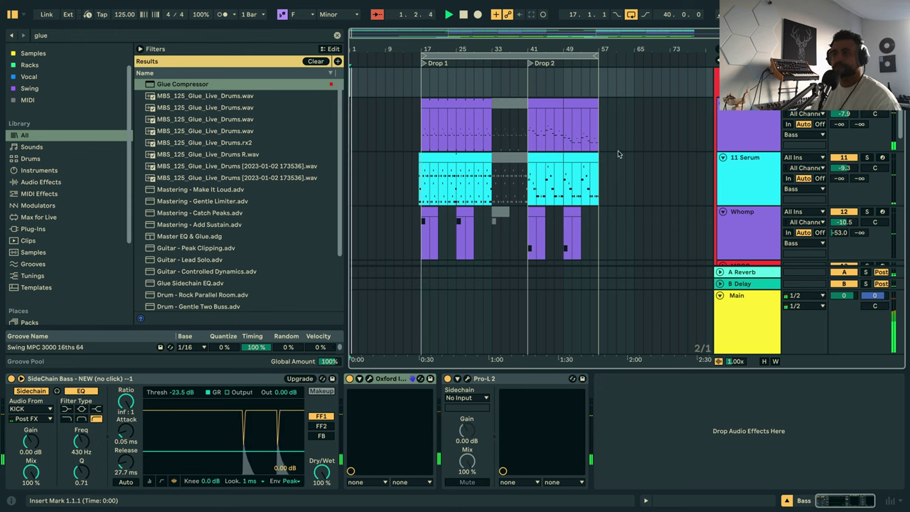
{"action": "scroll", "coordinate": [617, 153], "scroll_direction": "down", "scroll_amount": 8}
{"action": "scroll", "coordinate": [726, 229], "scroll_direction": "down", "scroll_amount": 5}
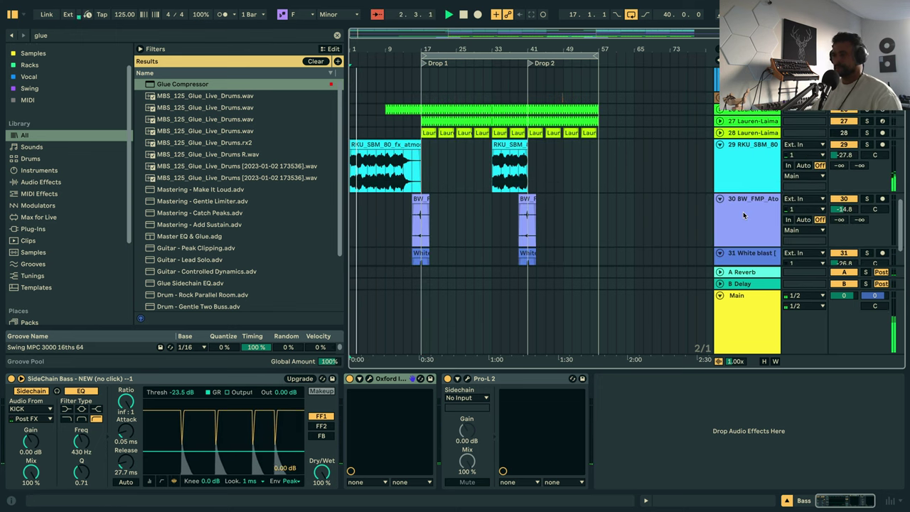
{"action": "left_click", "coordinate": [729, 212]}
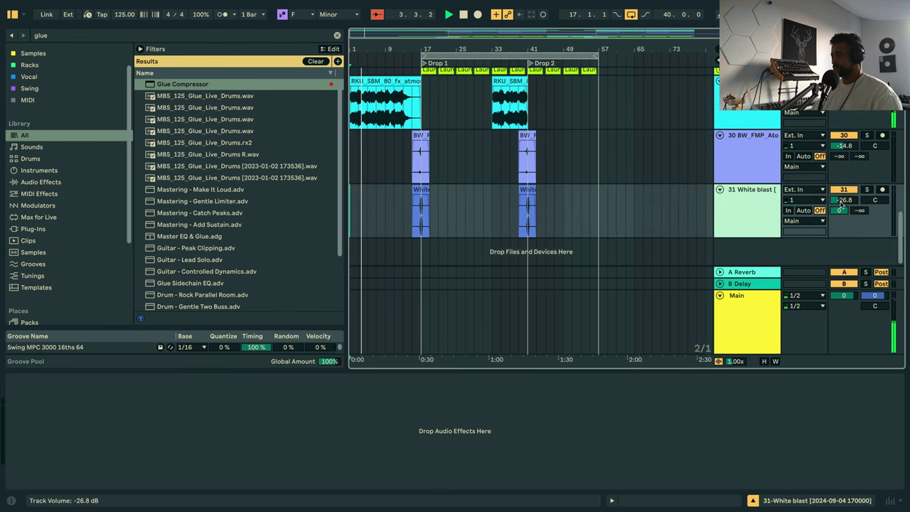
{"action": "left_click_drag", "start_coordinate": [841, 200], "coordinate": [841, 205]}
Unfold the 25 BW - LAR drum fill track and copy its fill clip to 40.4.1 and 16.4.1, just before Drop 2 and Drop 1.
{"action": "scroll", "coordinate": [434, 232], "scroll_direction": "up", "scroll_amount": 5}
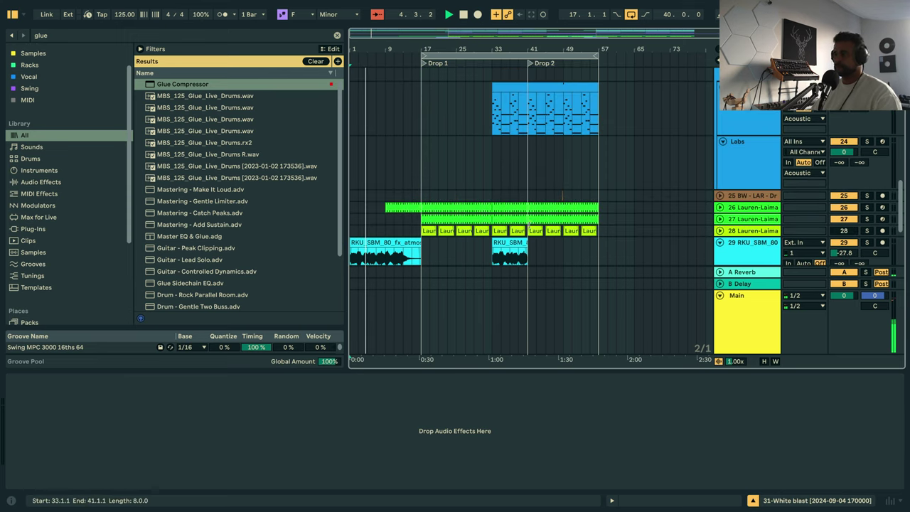
{"action": "left_click", "coordinate": [719, 196]}
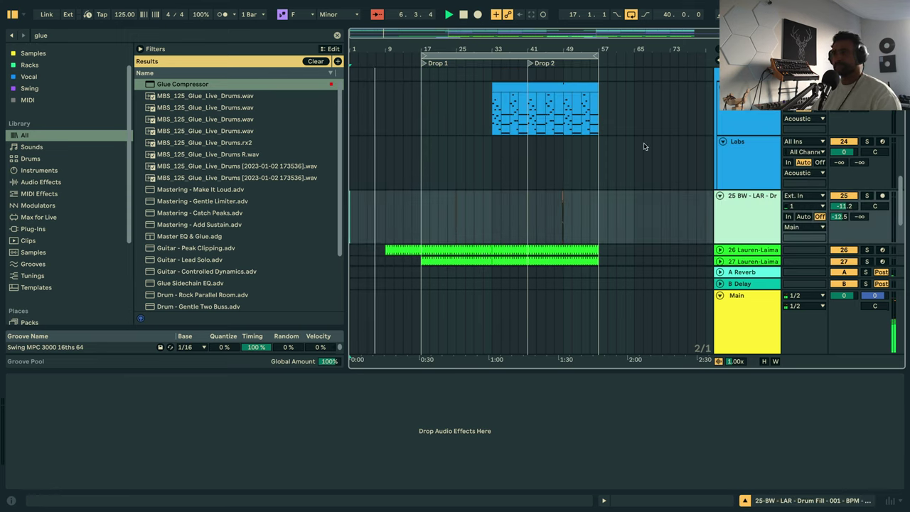
{"action": "left_click_drag", "start_coordinate": [497, 50], "coordinate": [634, 207]}
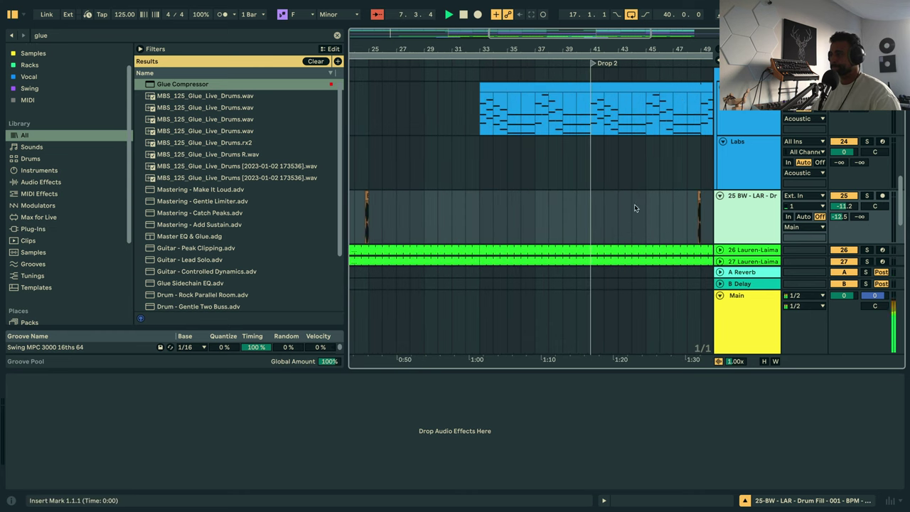
{"action": "left_click", "coordinate": [646, 206]}
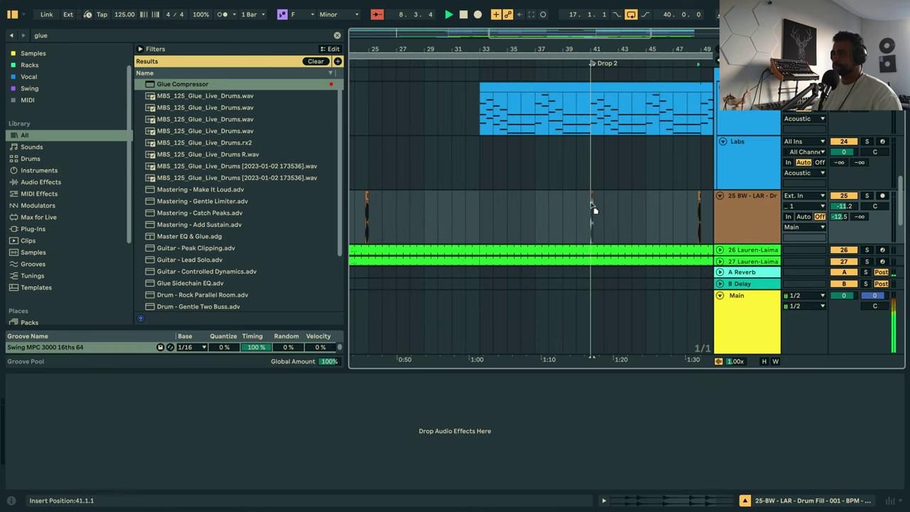
{"action": "left_click_drag", "start_coordinate": [591, 209], "coordinate": [592, 138]}
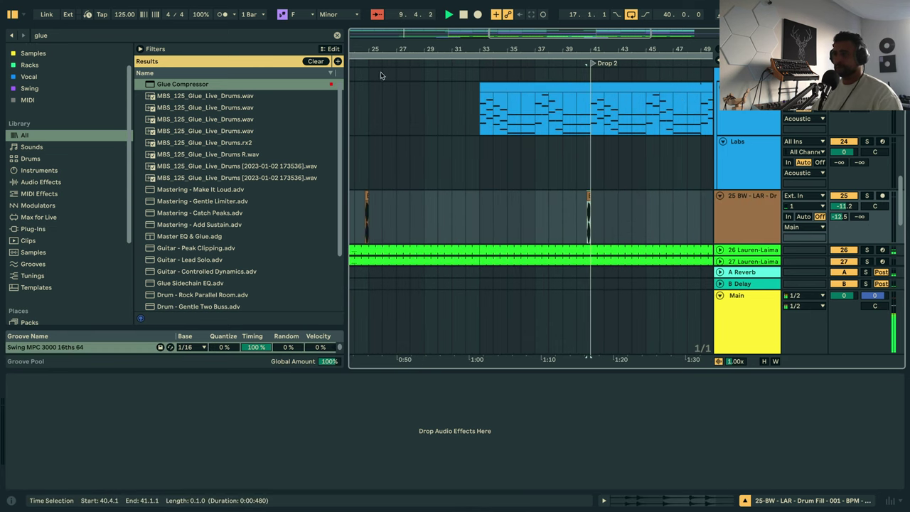
{"action": "left_click_drag", "start_coordinate": [386, 46], "coordinate": [561, 47]}
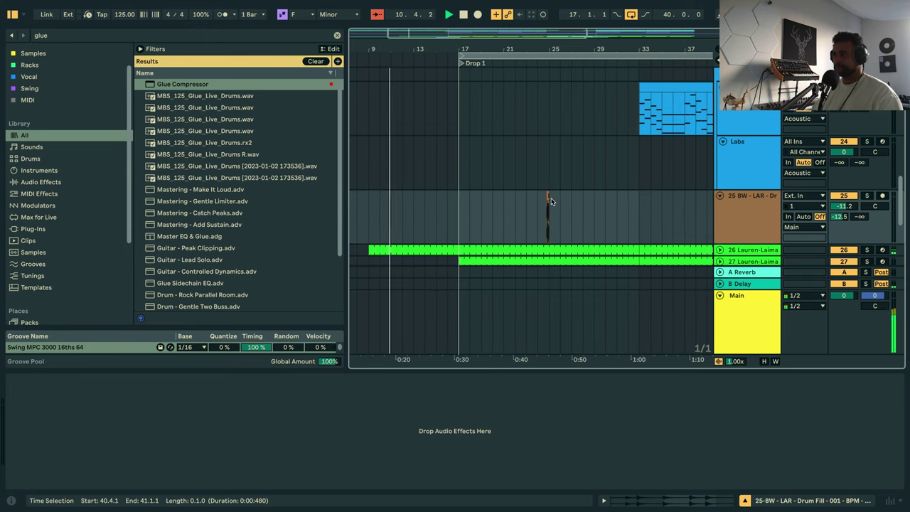
{"action": "left_click", "coordinate": [455, 208]}
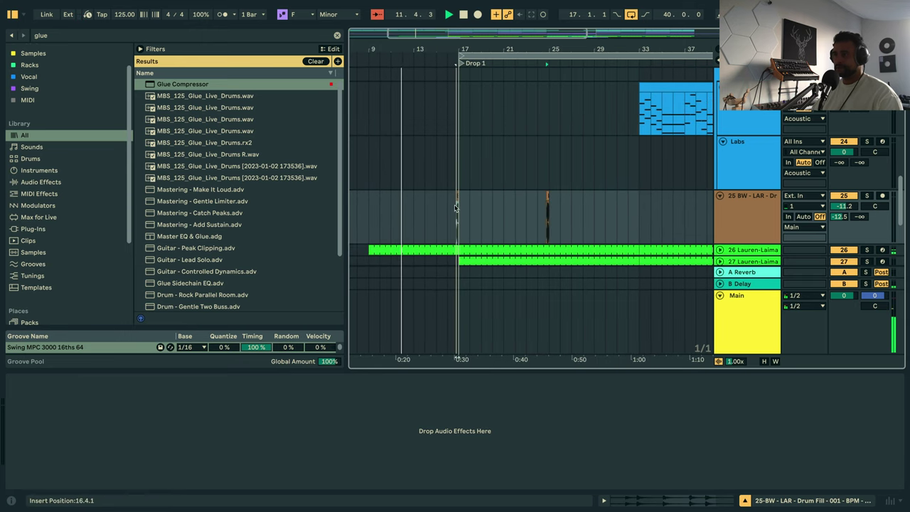
Listen to Drop 1 and fold the 11 Serum track.
{"action": "scroll", "coordinate": [455, 208], "scroll_direction": "up", "scroll_amount": 15}
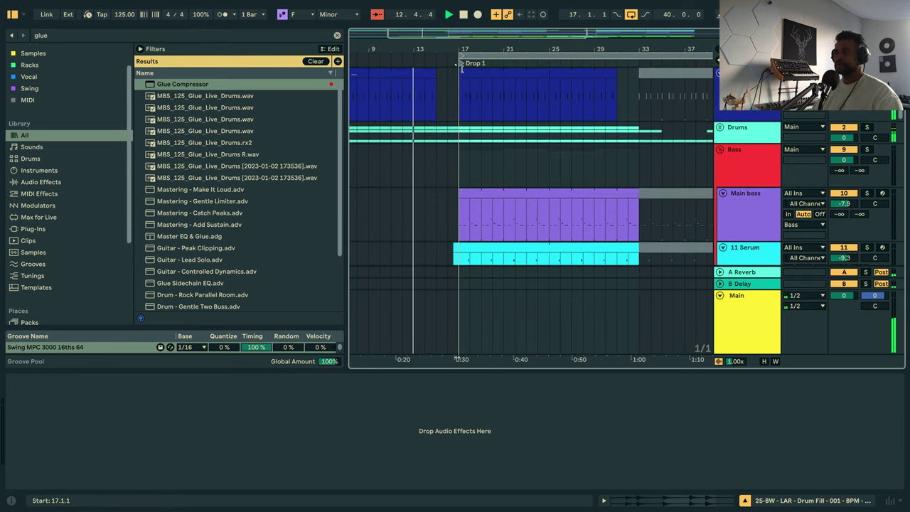
{"action": "left_click_drag", "start_coordinate": [442, 51], "coordinate": [442, 74]}
{"action": "scroll", "coordinate": [522, 213], "scroll_direction": "down", "scroll_amount": 5}
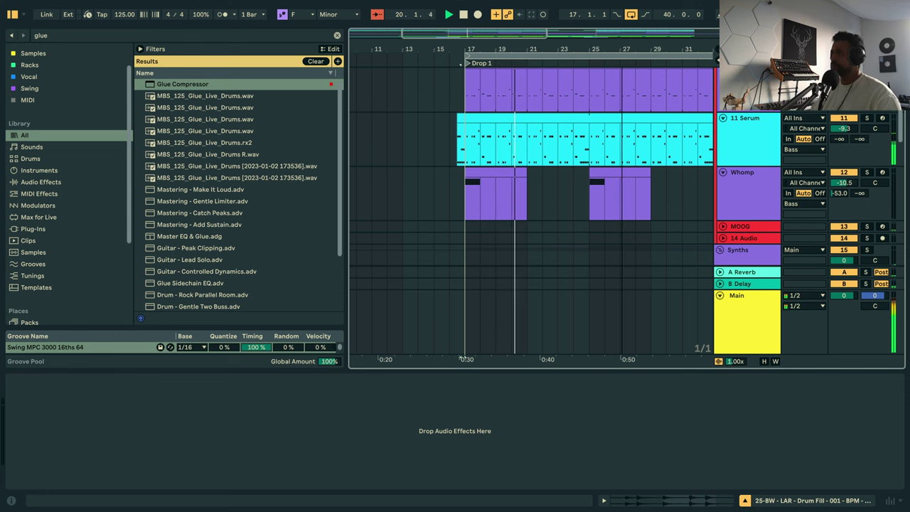
{"action": "scroll", "coordinate": [608, 94], "scroll_direction": "right", "scroll_amount": 3}
{"action": "scroll", "coordinate": [607, 94], "scroll_direction": "down", "scroll_amount": 2}
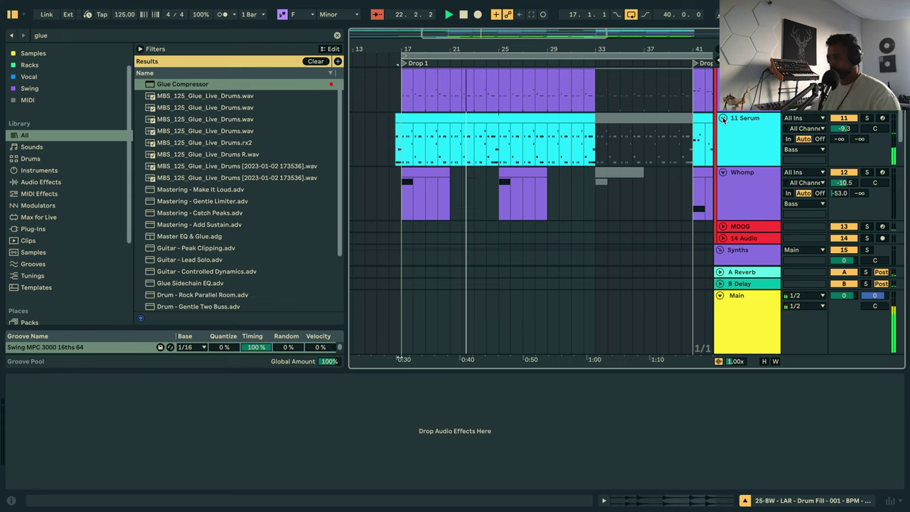
{"action": "left_click", "coordinate": [723, 119]}
{"action": "scroll", "coordinate": [748, 140], "scroll_direction": "up", "scroll_amount": 1}
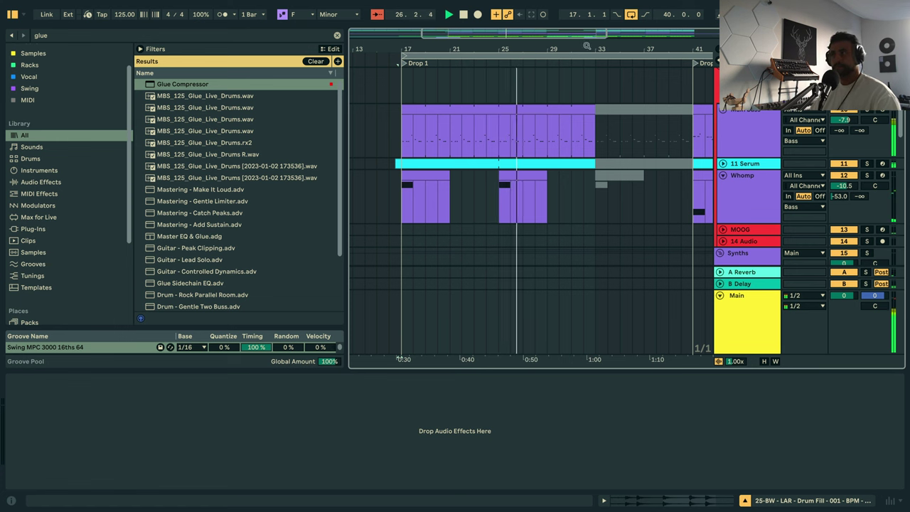
Unfold the Drums group and examine the drum and bass tracks between Drop 1 and Drop 2 during playback.
{"action": "left_click_drag", "start_coordinate": [595, 49], "coordinate": [536, 47]}
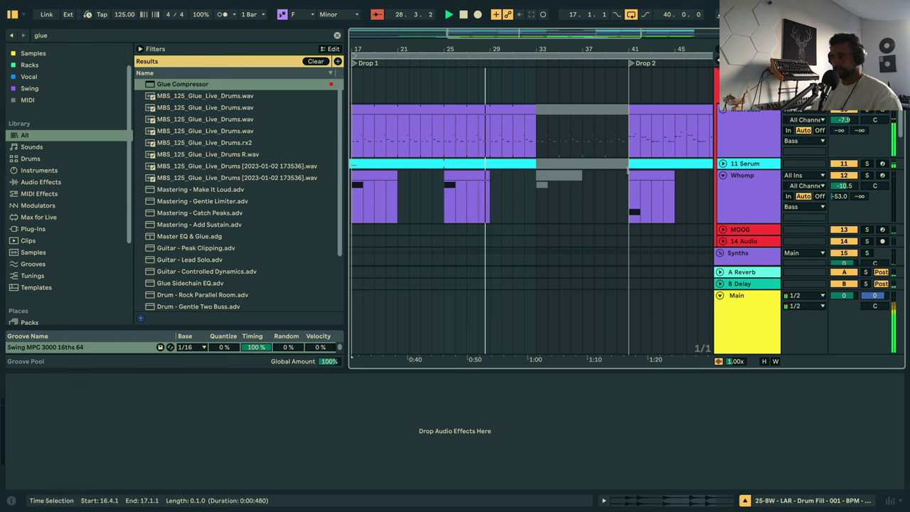
{"action": "scroll", "coordinate": [558, 169], "scroll_direction": "up", "scroll_amount": 3}
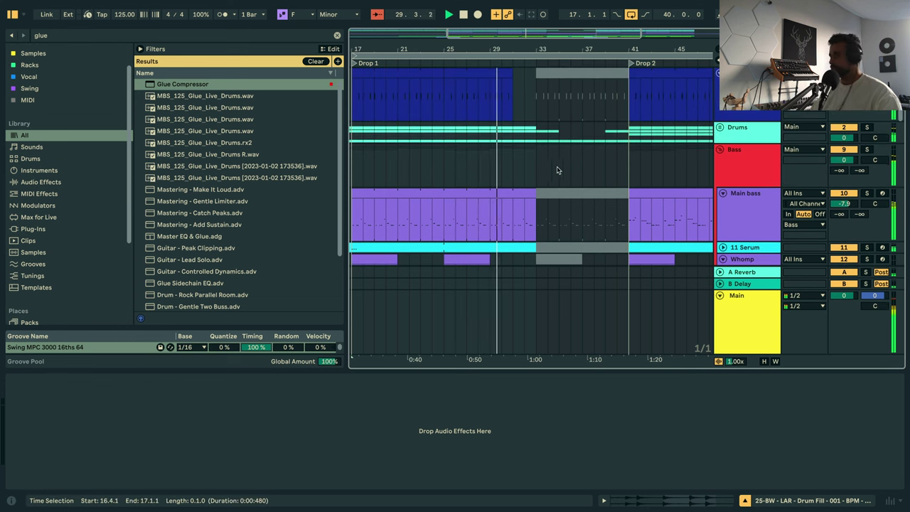
{"action": "scroll", "coordinate": [724, 157], "scroll_direction": "down", "scroll_amount": 3}
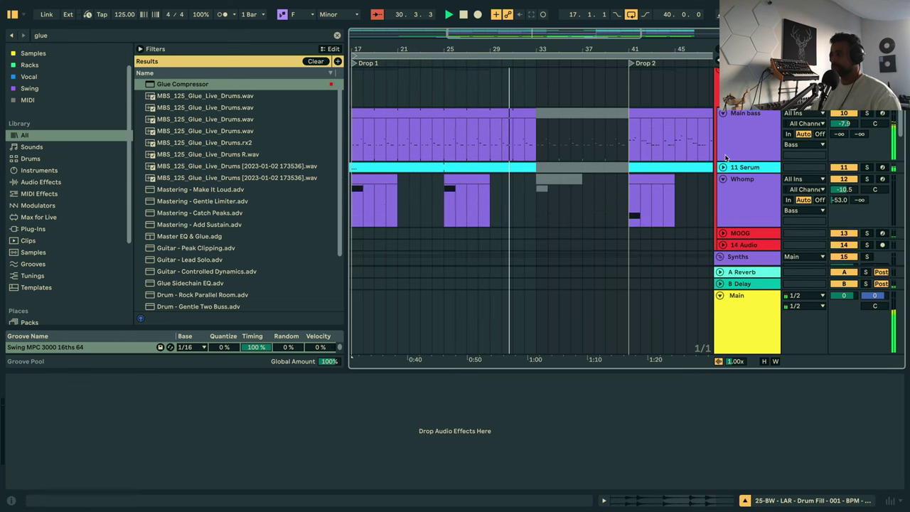
{"action": "scroll", "coordinate": [722, 163], "scroll_direction": "up", "scroll_amount": 3}
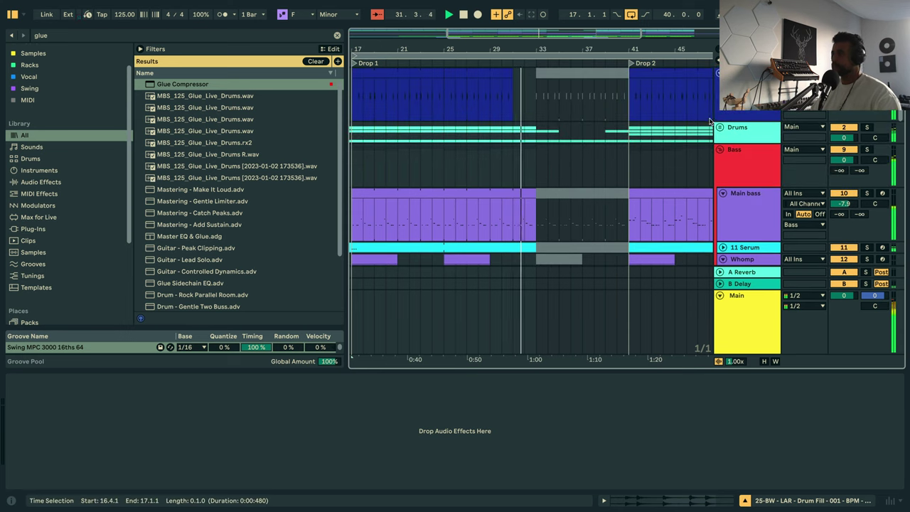
{"action": "left_click", "coordinate": [719, 129]}
{"action": "scroll", "coordinate": [755, 173], "scroll_direction": "down", "scroll_amount": 4}
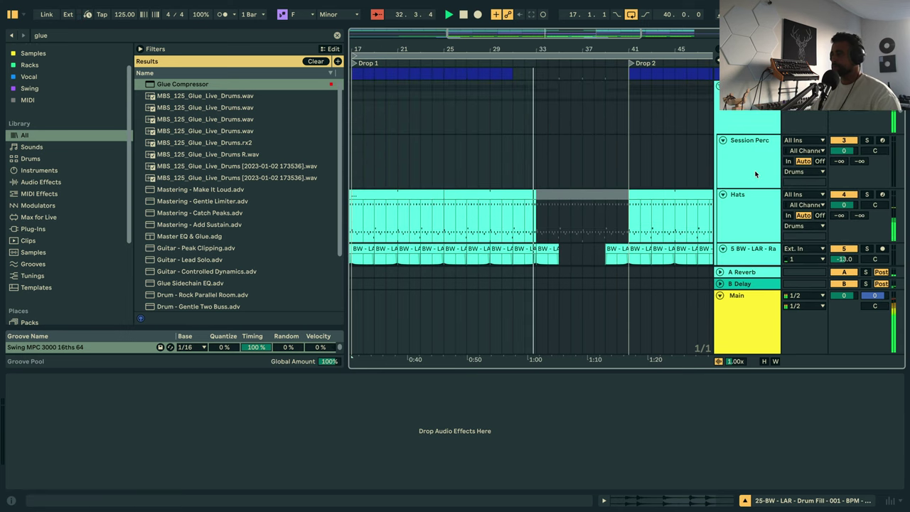
{"action": "left_click", "coordinate": [747, 119]}
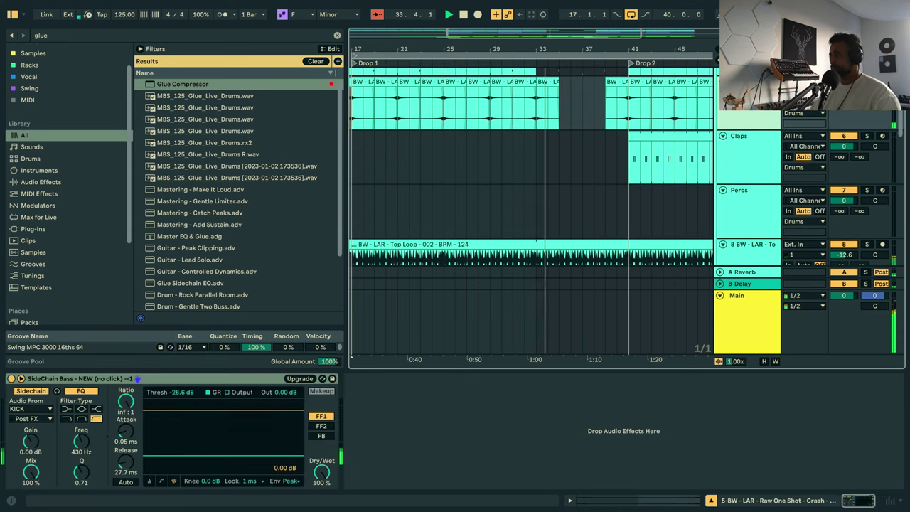
{"action": "scroll", "coordinate": [753, 227], "scroll_direction": "down", "scroll_amount": 6}
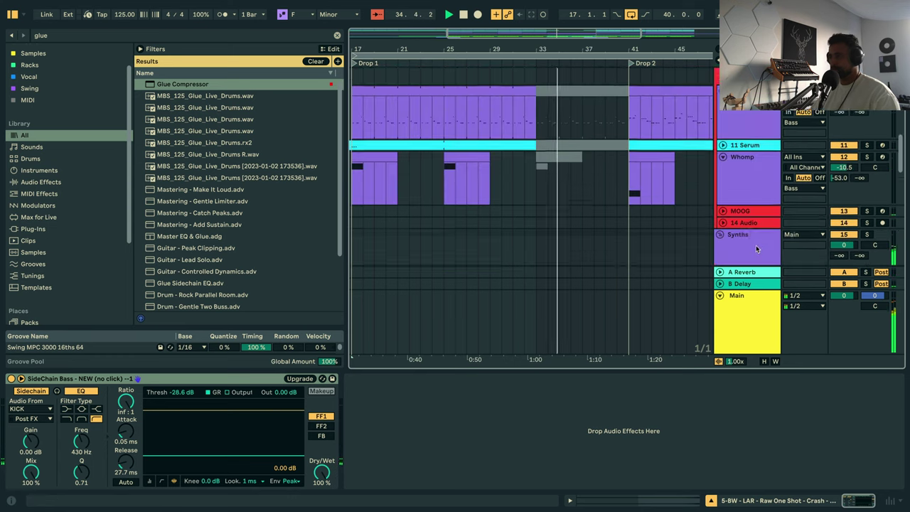
Set the VHS Mild device's Dry/Wet on the Piano noire track to 34% and listen on through Drop 2.
{"action": "scroll", "coordinate": [753, 227], "scroll_direction": "down", "scroll_amount": 5}
{"action": "left_click", "coordinate": [751, 185]}
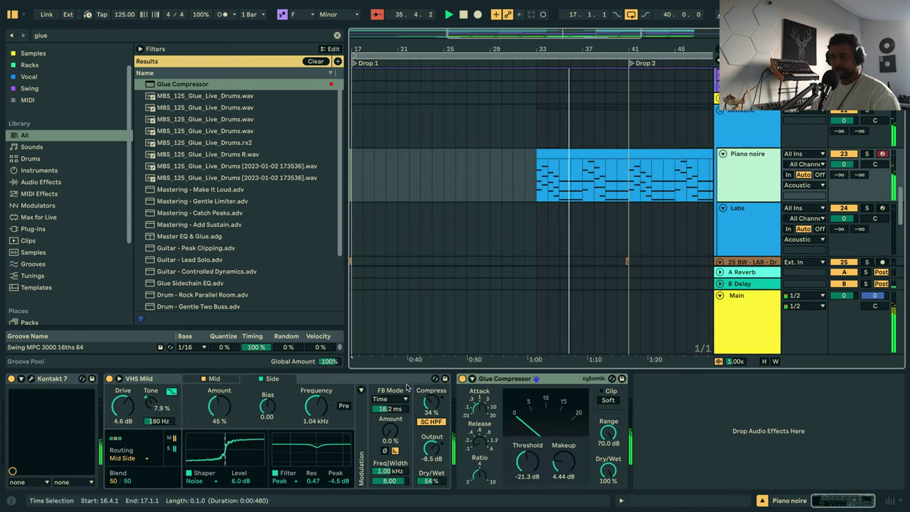
{"action": "left_click_drag", "start_coordinate": [429, 481], "coordinate": [428, 479]}
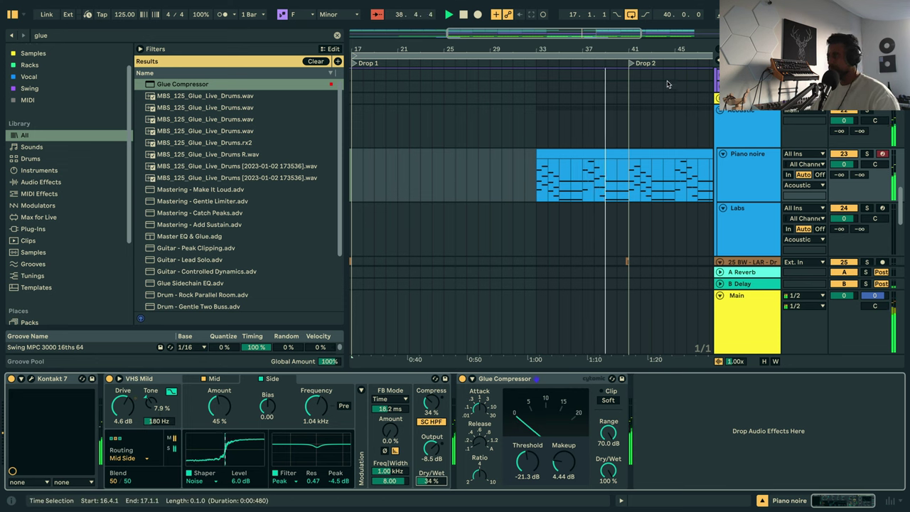
{"action": "left_click", "coordinate": [608, 199]}
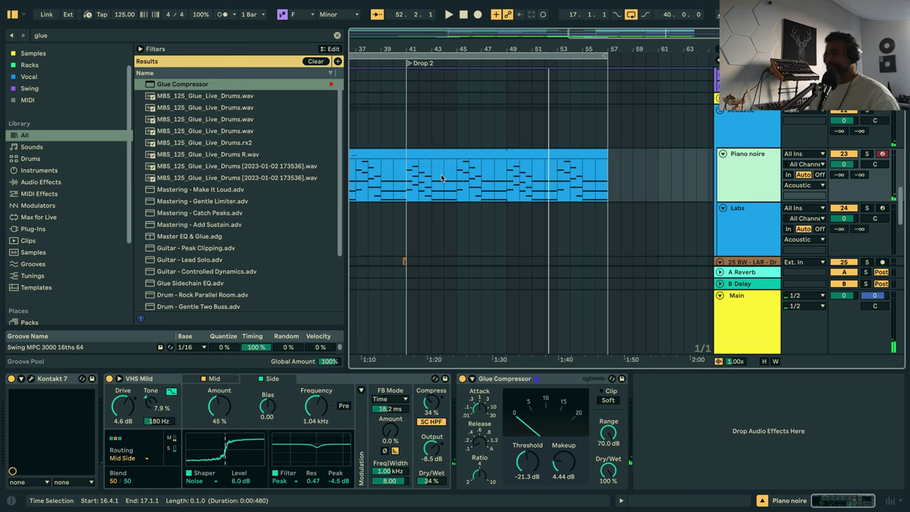
Solo the Acoustic and Bass groups together and play them from the start of Drop 2 at bar 41.
{"action": "scroll", "coordinate": [832, 139], "scroll_direction": "up", "scroll_amount": 1}
{"action": "scroll", "coordinate": [748, 149], "scroll_direction": "up", "scroll_amount": 5}
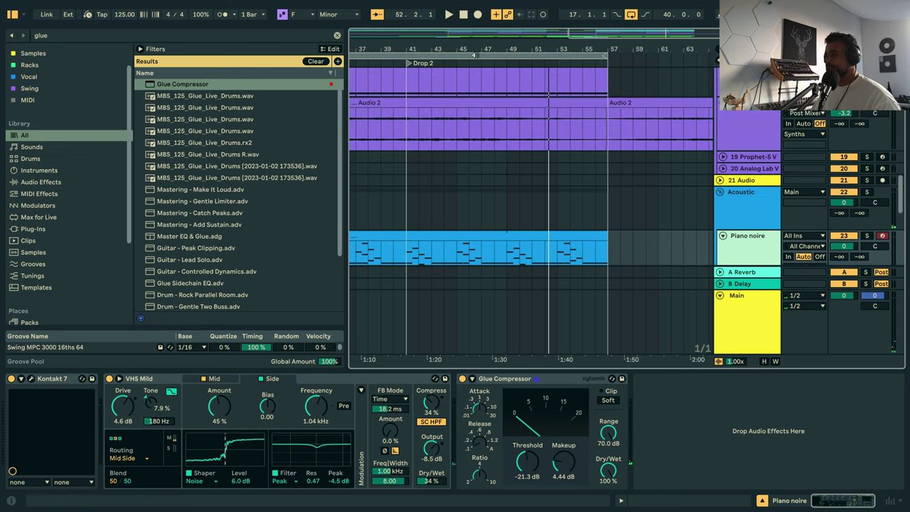
{"action": "left_click_drag", "start_coordinate": [587, 49], "coordinate": [587, 32]}
{"action": "scroll", "coordinate": [587, 211], "scroll_direction": "down", "scroll_amount": 1}
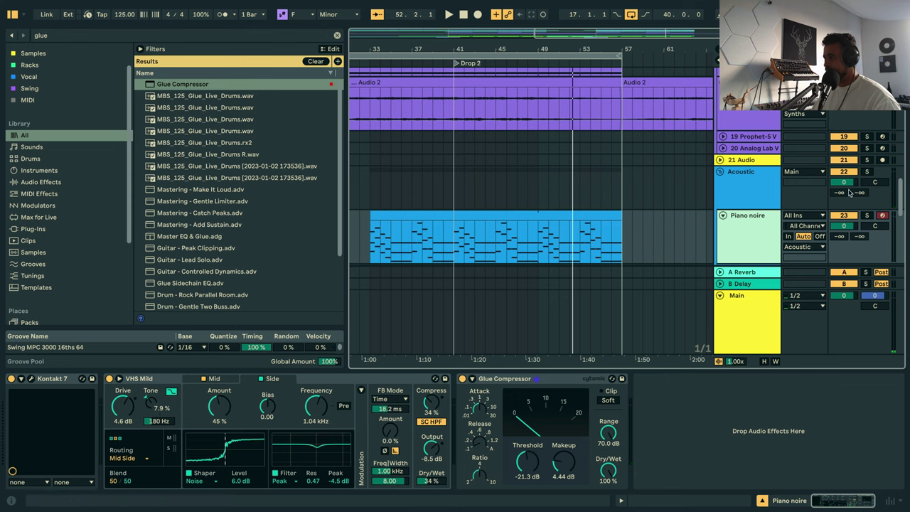
{"action": "left_click", "coordinate": [872, 179]}
{"action": "scroll", "coordinate": [846, 153], "scroll_direction": "up", "scroll_amount": 10}
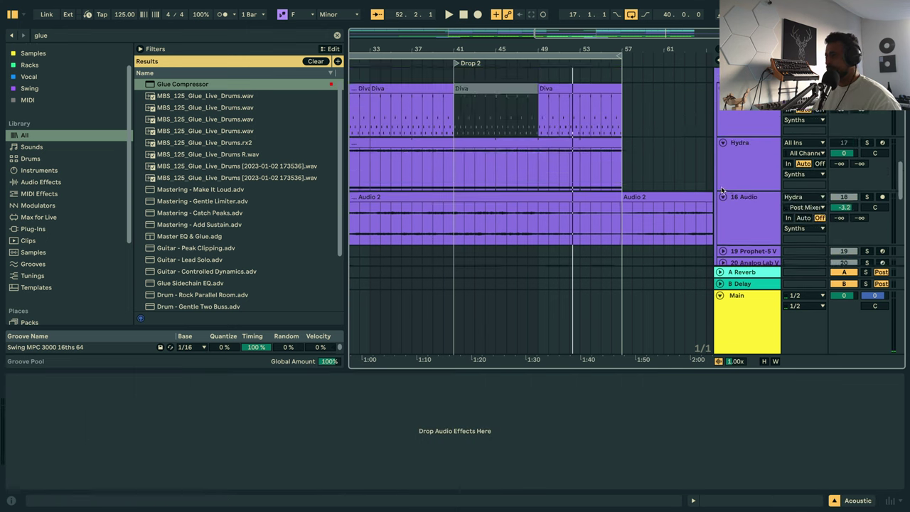
{"action": "scroll", "coordinate": [841, 135], "scroll_direction": "up", "scroll_amount": 4}
{"action": "scroll", "coordinate": [858, 145], "scroll_direction": "down", "scroll_amount": 3}
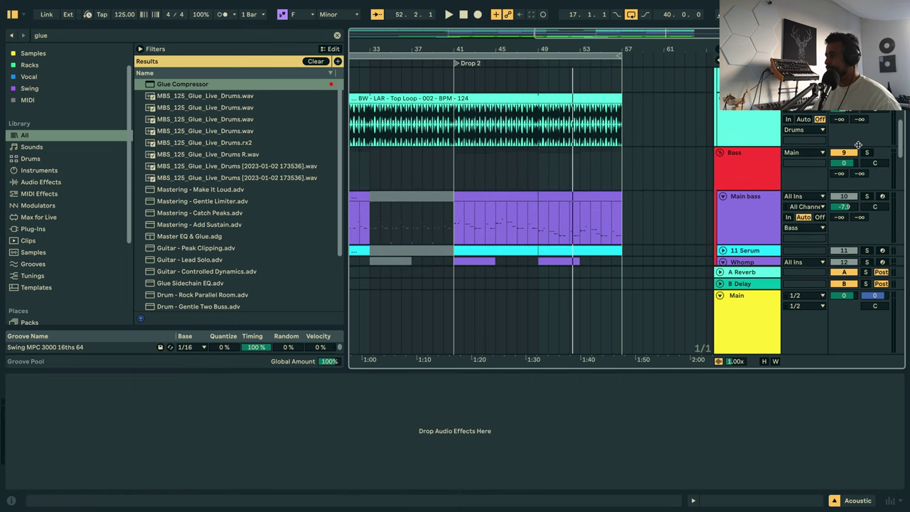
{"action": "left_click", "coordinate": [868, 153]}
{"action": "left_click", "coordinate": [519, 168]}
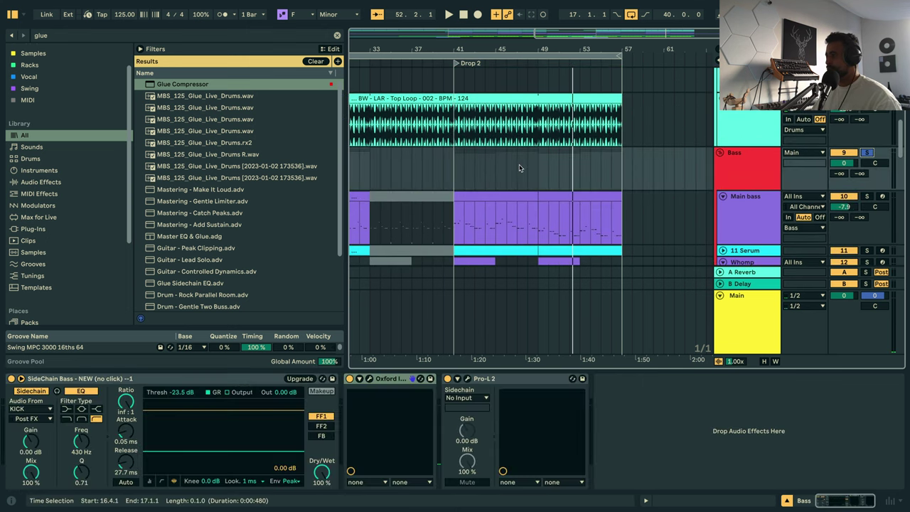
{"action": "left_click", "coordinate": [453, 167]}
{"action": "key", "text": "space"}
{"action": "scroll", "coordinate": [562, 219], "scroll_direction": "down", "scroll_amount": 5}
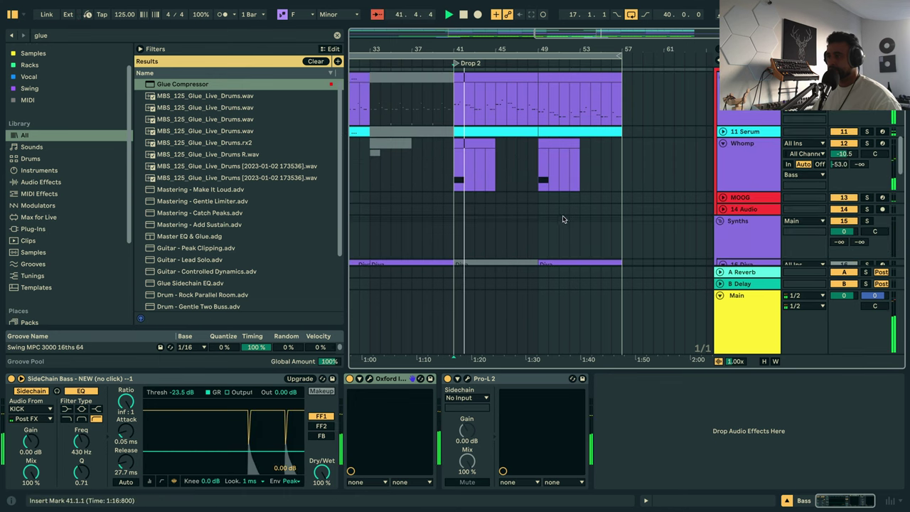
Compare the Piano noire part at Drop 2 with its VHS Mild device bypassed and re-enabled.
{"action": "scroll", "coordinate": [563, 218], "scroll_direction": "down", "scroll_amount": 6}
{"action": "left_click", "coordinate": [754, 206]}
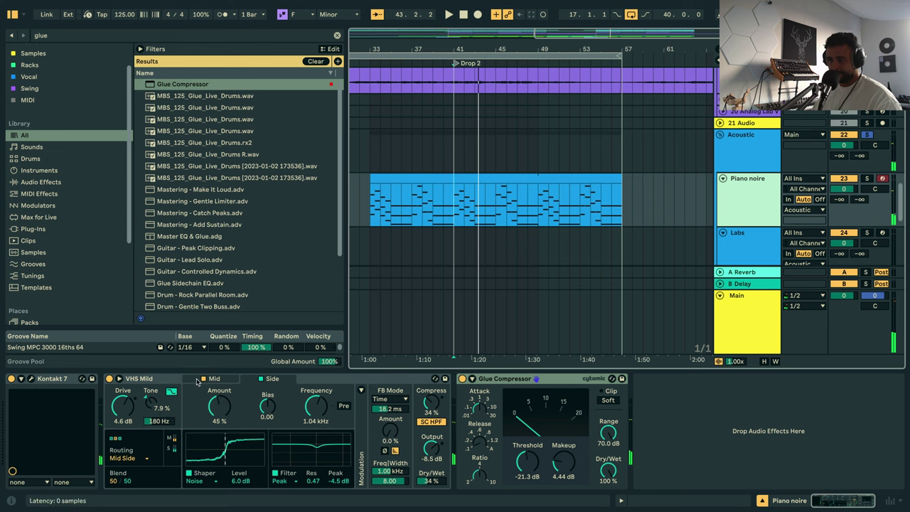
{"action": "left_click", "coordinate": [109, 378]}
{"action": "key", "text": "space"}
{"action": "key", "text": "space"}
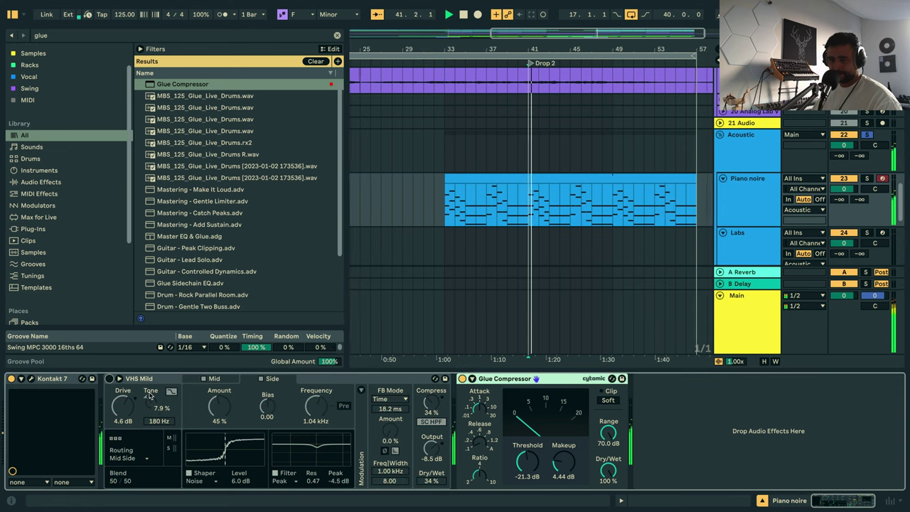
{"action": "left_click", "coordinate": [109, 379]}
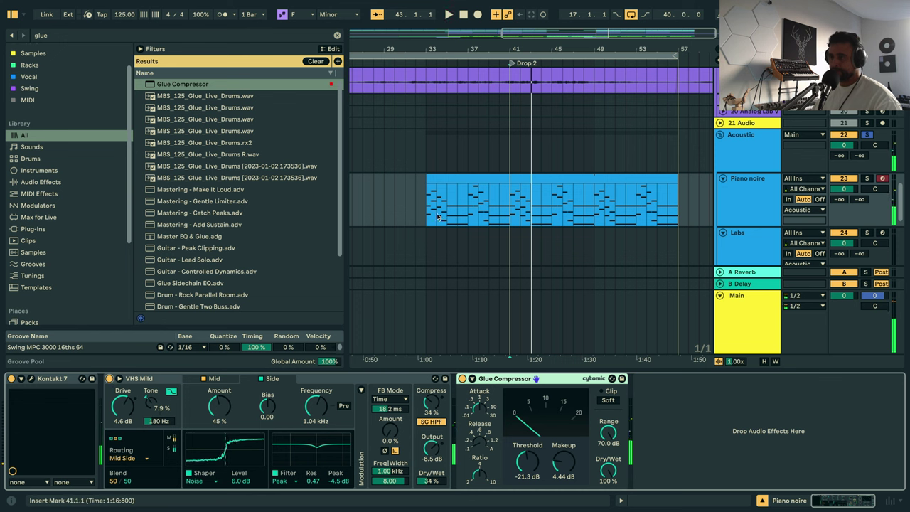
Replay the soloed parts from bar 41 and reduce the VHS Mild Dry/Wet on Piano noire to 12%.
{"action": "key", "text": "space"}
{"action": "key", "text": "space"}
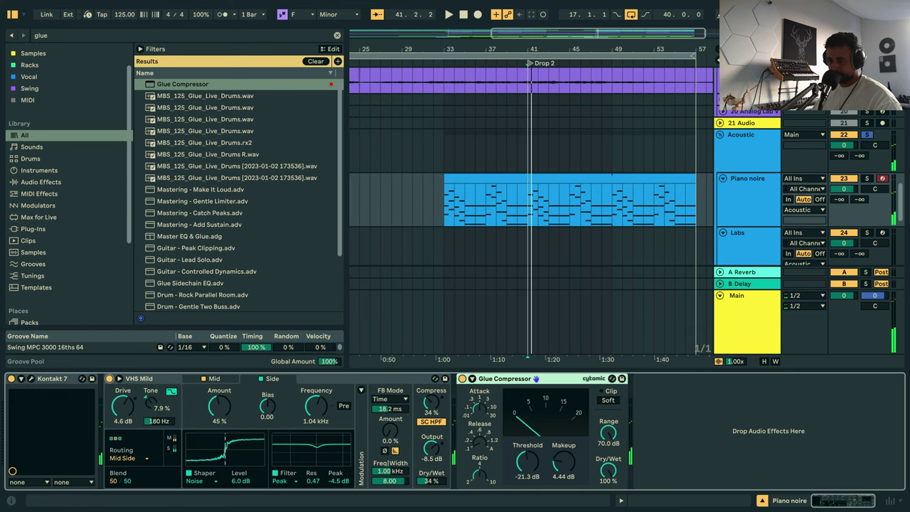
{"action": "key", "text": "space"}
{"action": "left_click_drag", "start_coordinate": [431, 481], "coordinate": [431, 501]}
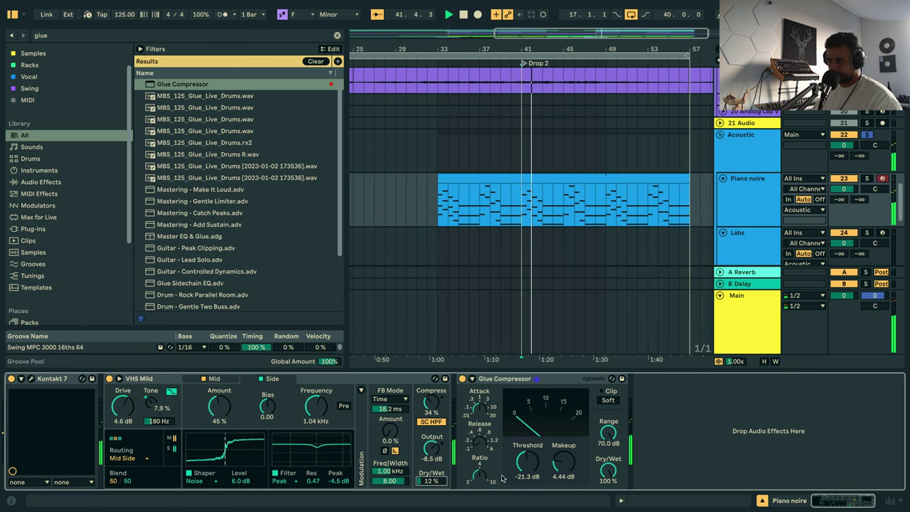
Raise the Glue Compressor's Makeup on the Piano noire track to 5.08 dB and stop playback.
{"action": "left_click_drag", "start_coordinate": [554, 463], "coordinate": [554, 456]}
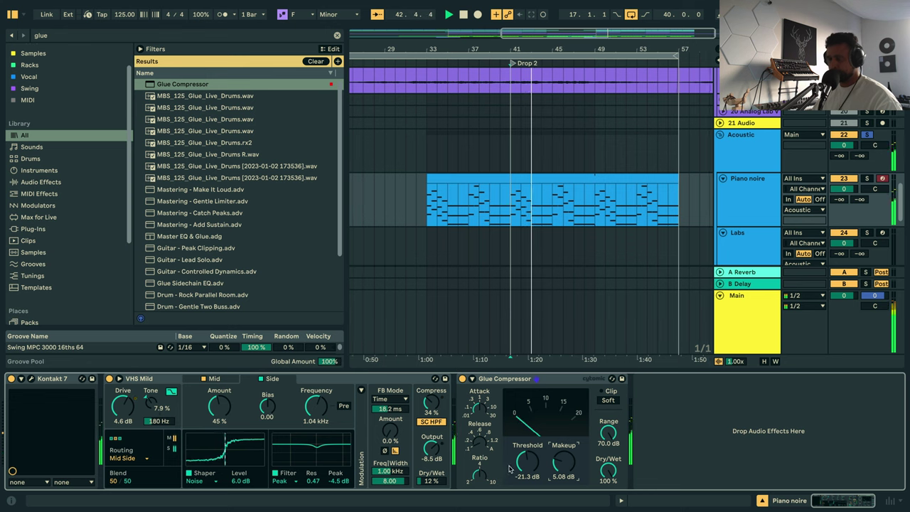
{"action": "key", "text": "space"}
Copy the SideChain Bass compressor from the Bass group to the Acoustic group and play it from the start of Drop 2.
{"action": "left_click", "coordinate": [740, 165]}
{"action": "scroll", "coordinate": [743, 171], "scroll_direction": "up", "scroll_amount": 3}
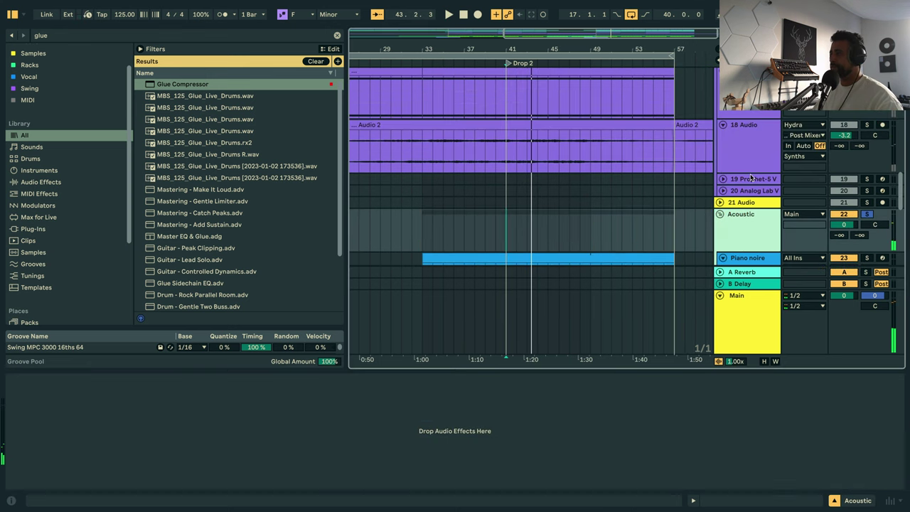
{"action": "scroll", "coordinate": [749, 173], "scroll_direction": "up", "scroll_amount": 8}
{"action": "left_click", "coordinate": [745, 183]}
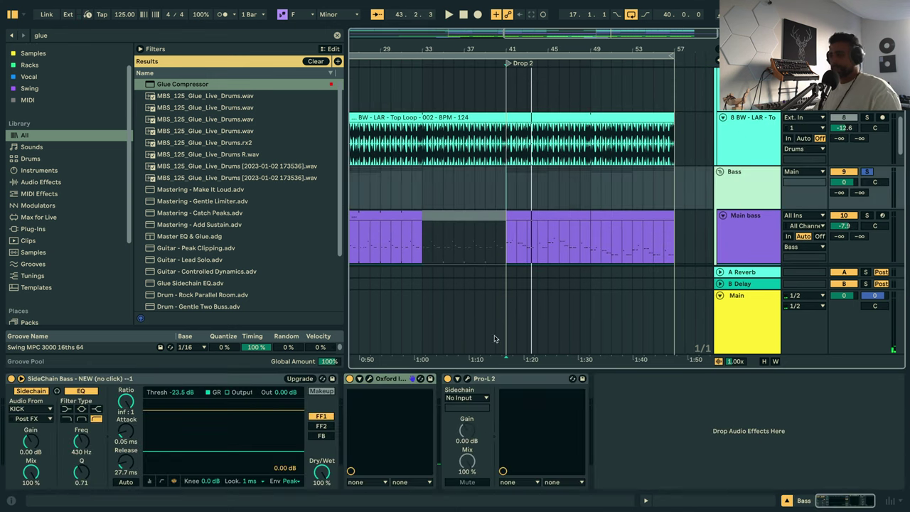
{"action": "scroll", "coordinate": [601, 194], "scroll_direction": "down", "scroll_amount": 12}
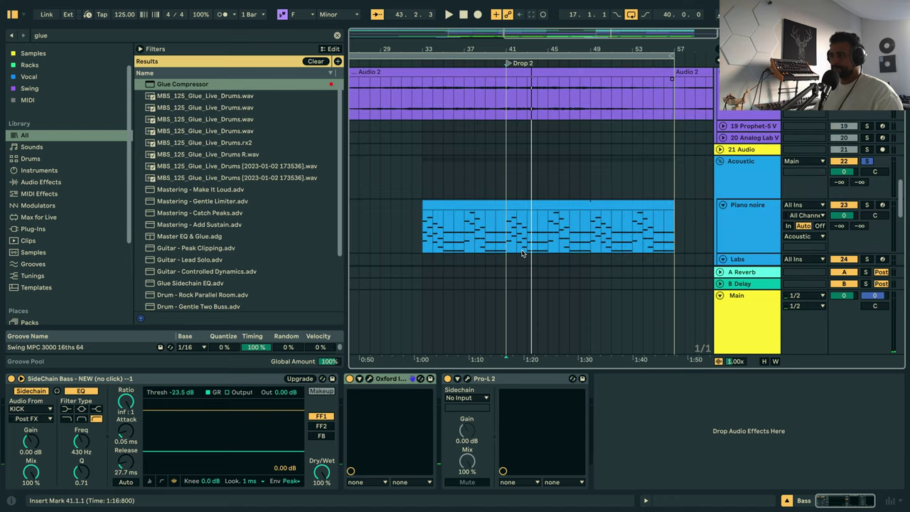
{"action": "left_click", "coordinate": [194, 383]}
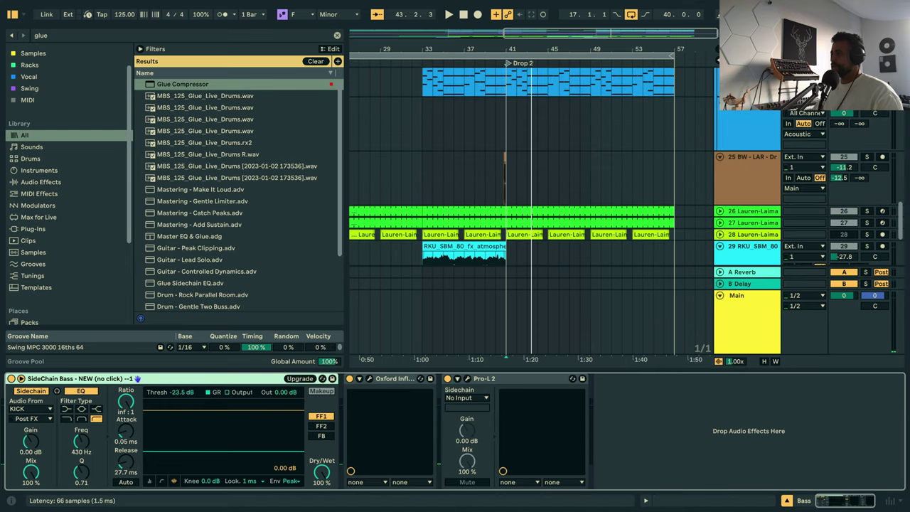
{"action": "scroll", "coordinate": [747, 125], "scroll_direction": "up", "scroll_amount": 5}
{"action": "left_click", "coordinate": [746, 125]}
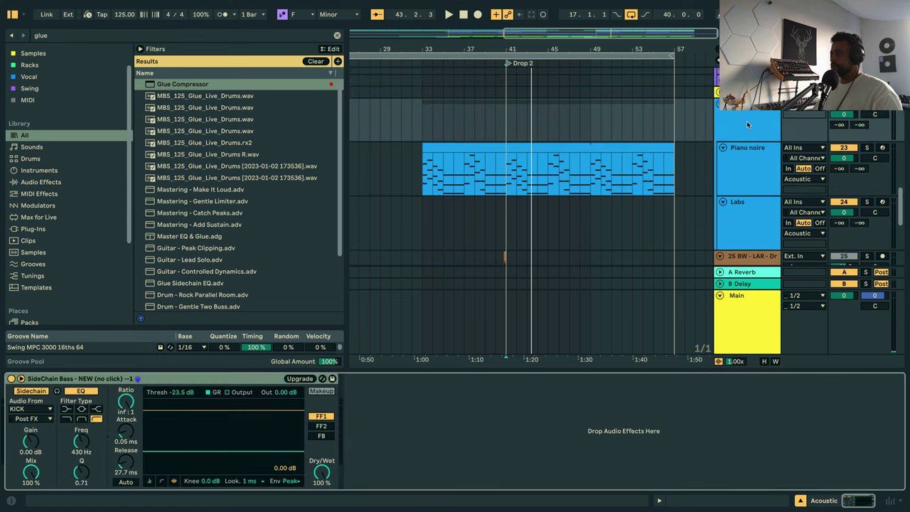
{"action": "key", "text": "space"}
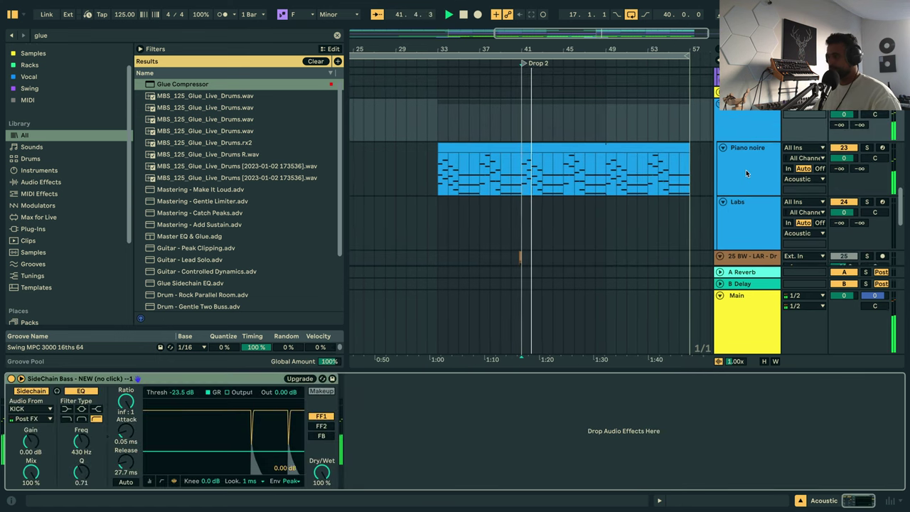
{"action": "left_click", "coordinate": [746, 127]}
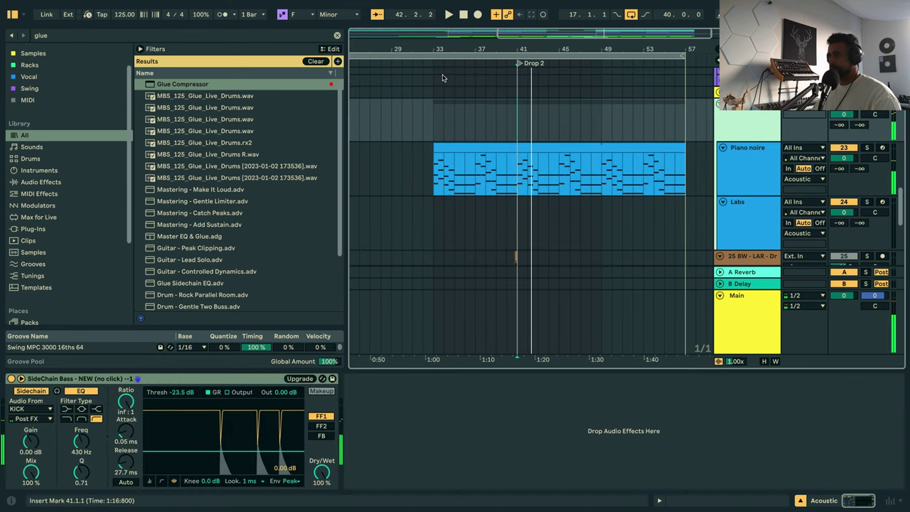
Search the browser for "pro mb" and add Pro-MB to the Acoustic group after the SideChain Bass compressor.
{"action": "left_click", "coordinate": [337, 36]}
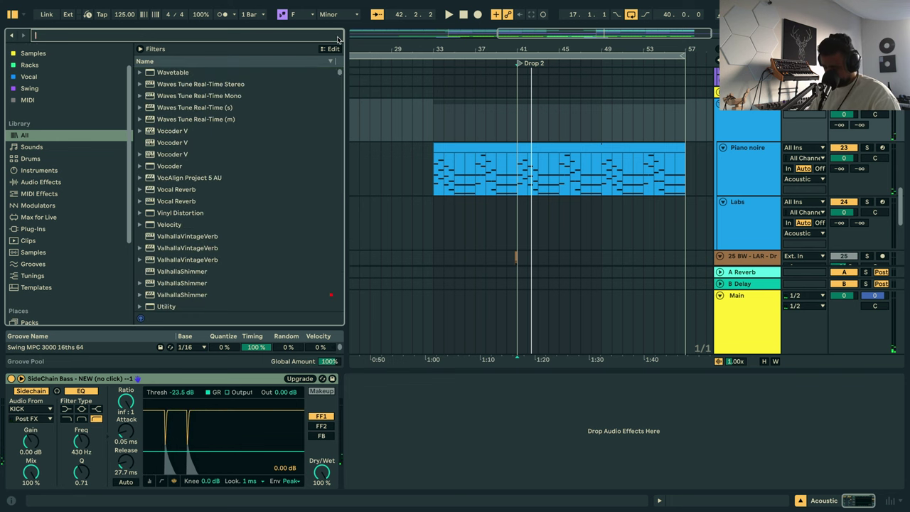
{"action": "type", "text": "pro mb"}
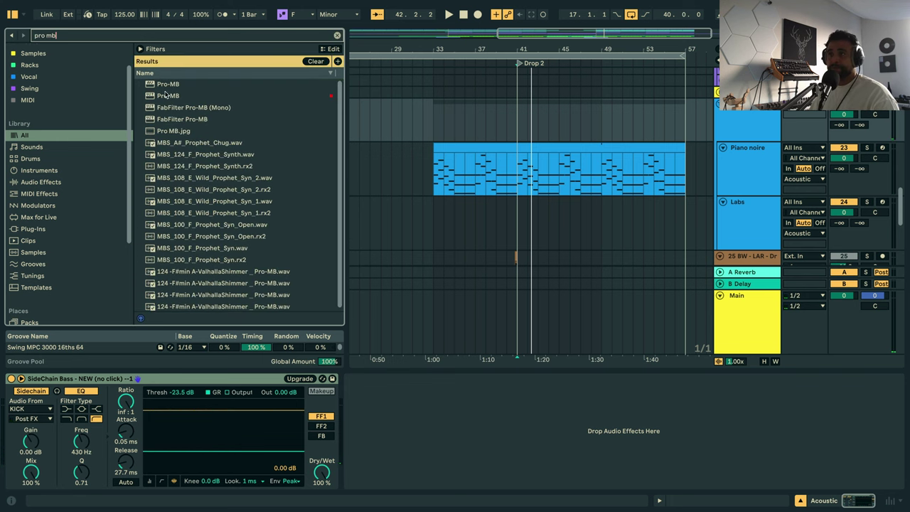
{"action": "left_click", "coordinate": [170, 97]}
{"action": "left_click_drag", "start_coordinate": [388, 409], "coordinate": [376, 408]}
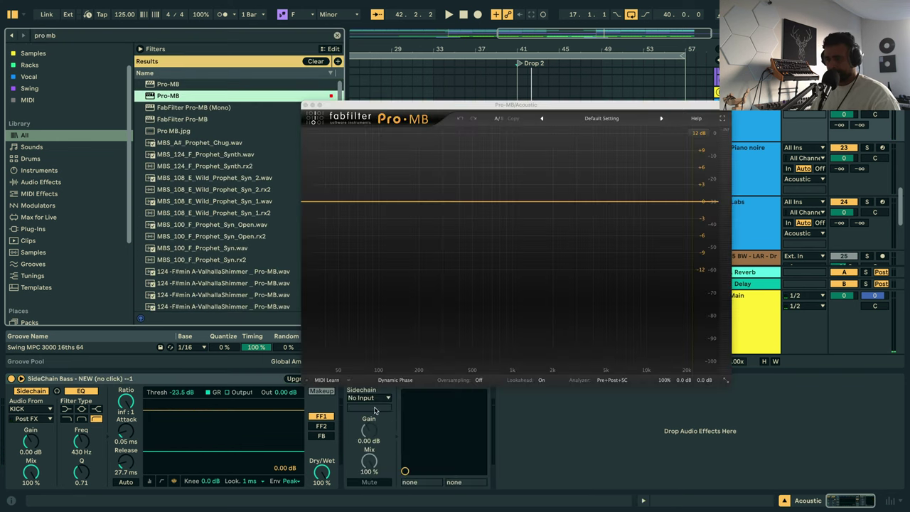
Create a low-frequency band in Pro-MB and trigger it externally, with the Bass group as the sidechain source.
{"action": "double_click", "coordinate": [400, 201]}
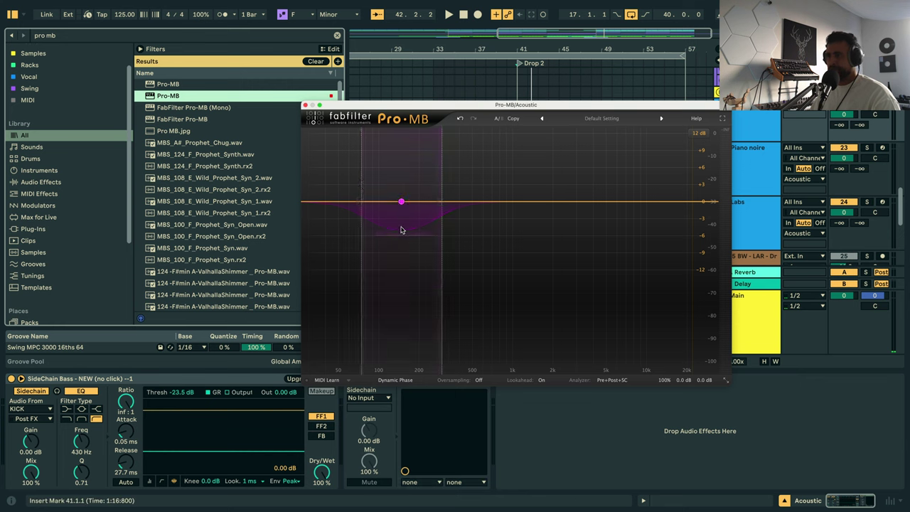
{"action": "left_click_drag", "start_coordinate": [400, 201], "coordinate": [371, 201]}
{"action": "left_click", "coordinate": [375, 402]}
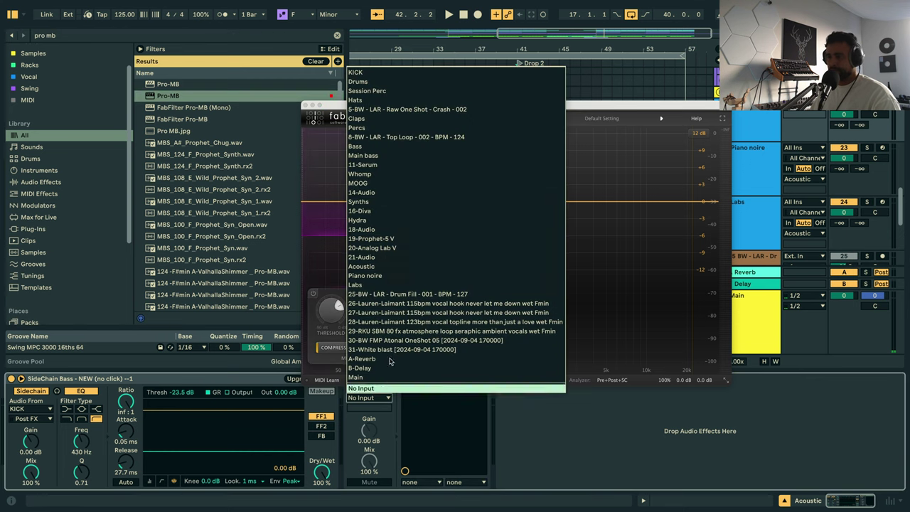
{"action": "left_click", "coordinate": [365, 146]}
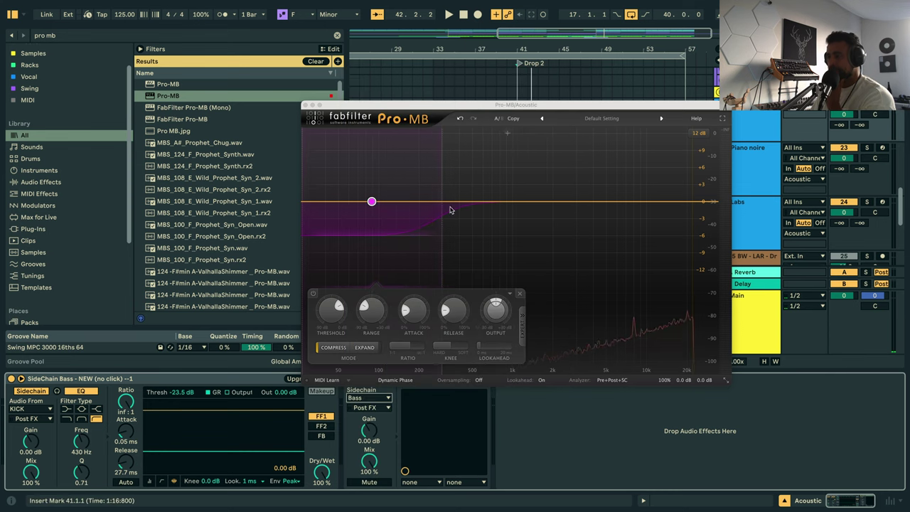
{"action": "left_click", "coordinate": [522, 321]}
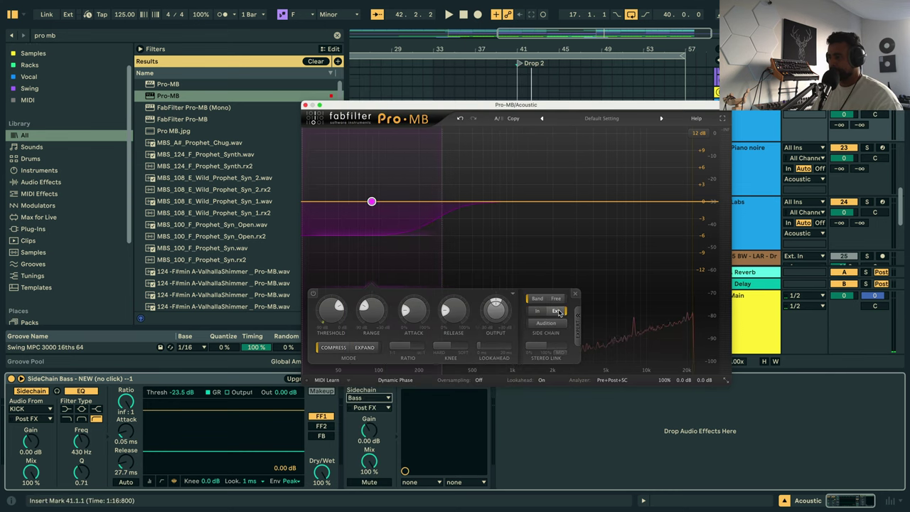
While playing Drop 2, extend the Pro-MB band upward, lower its range and attack, and set its release to about 2.2%.
{"action": "key", "text": "space"}
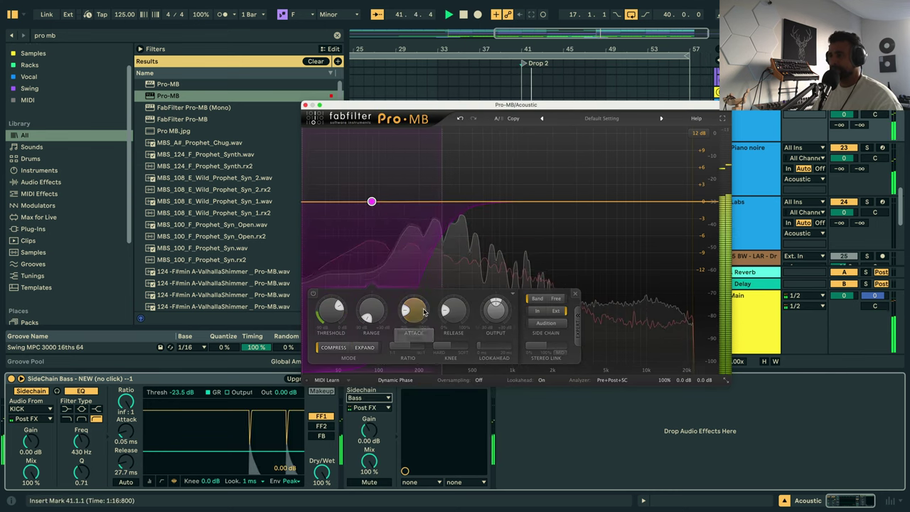
{"action": "left_click_drag", "start_coordinate": [441, 156], "coordinate": [507, 169]}
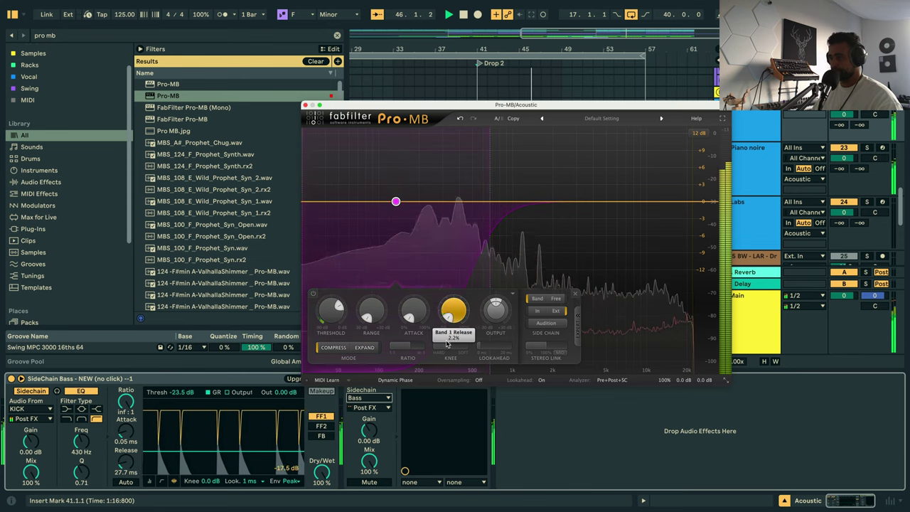
{"action": "left_click", "coordinate": [306, 105]}
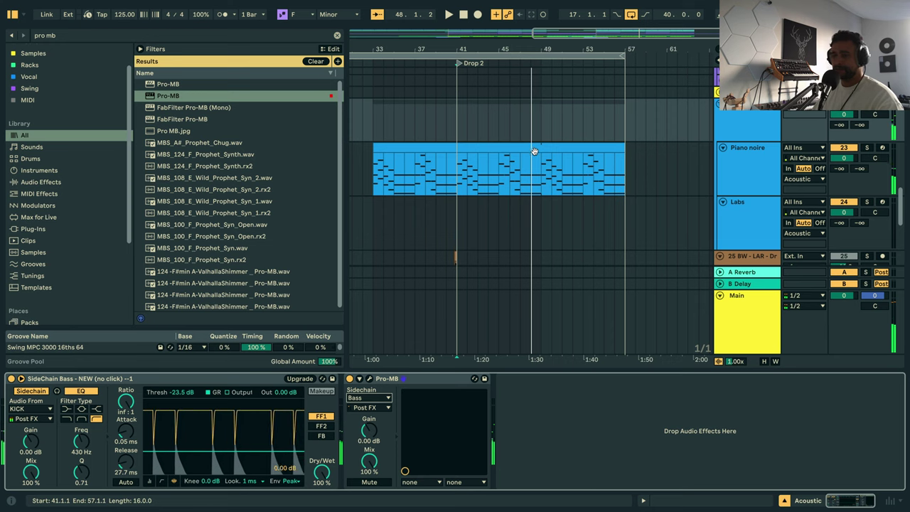
Replay Drop 2 while checking the bass tracks and duplicate the 11 Serum track.
{"action": "key", "text": "space"}
{"action": "scroll", "coordinate": [583, 225], "scroll_direction": "up", "scroll_amount": 4}
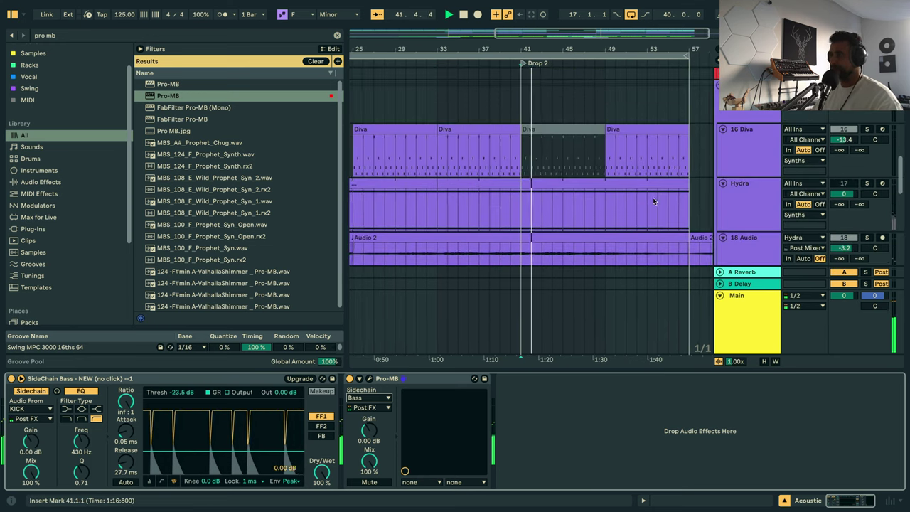
{"action": "scroll", "coordinate": [652, 197], "scroll_direction": "up", "scroll_amount": 5}
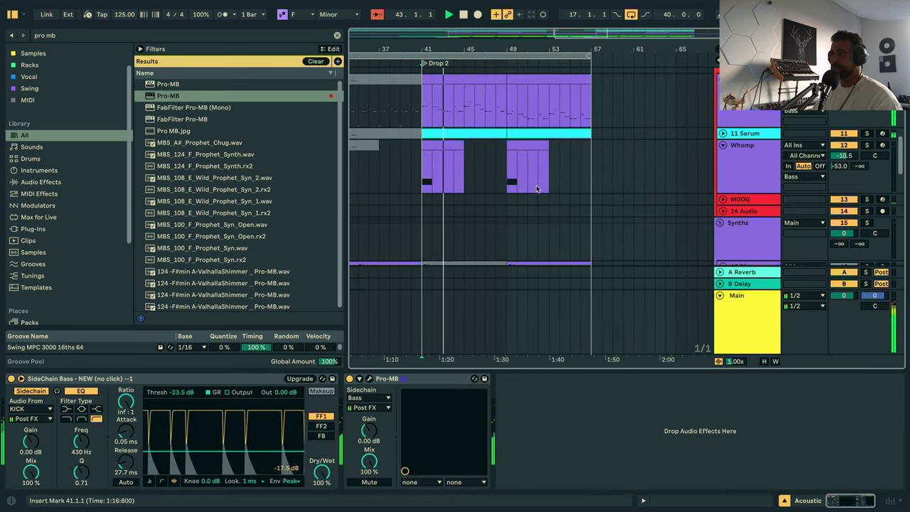
{"action": "scroll", "coordinate": [536, 188], "scroll_direction": "up", "scroll_amount": 3}
{"action": "left_click", "coordinate": [739, 223]}
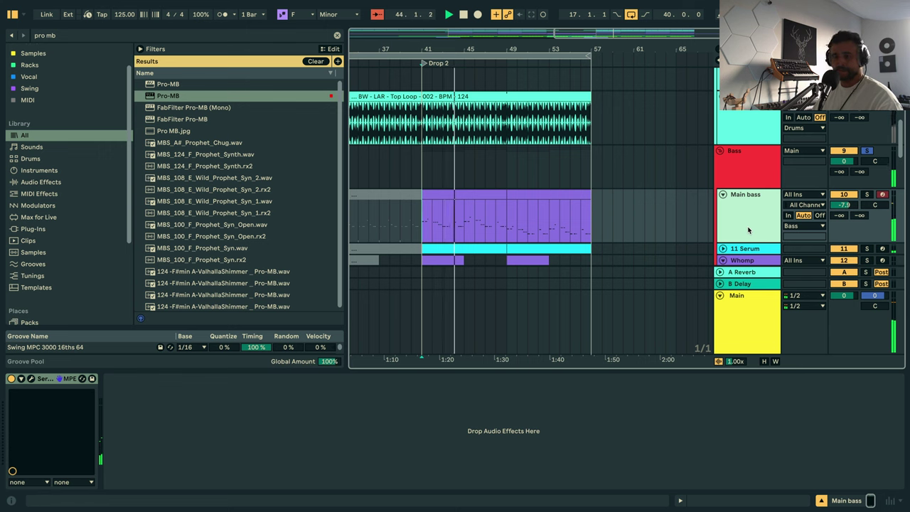
{"action": "scroll", "coordinate": [759, 219], "scroll_direction": "down", "scroll_amount": 1}
{"action": "scroll", "coordinate": [723, 230], "scroll_direction": "down", "scroll_amount": 4}
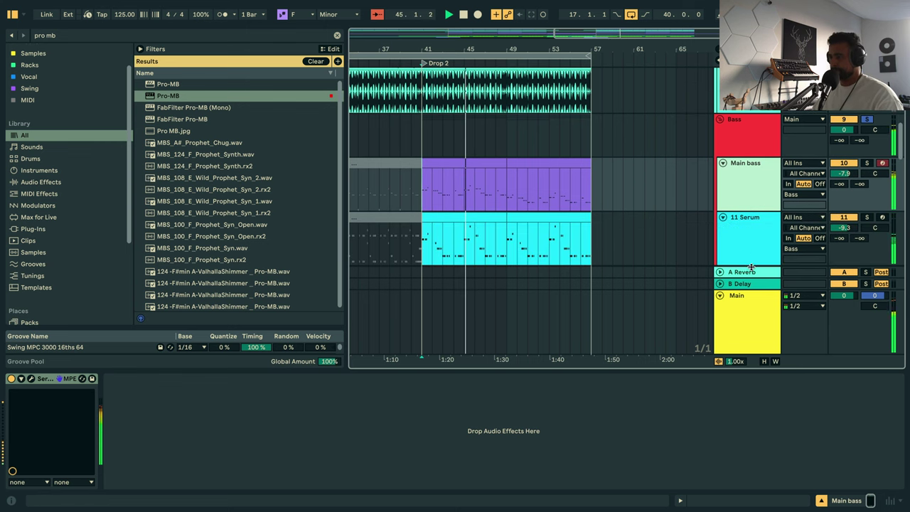
{"action": "left_click", "coordinate": [747, 172]}
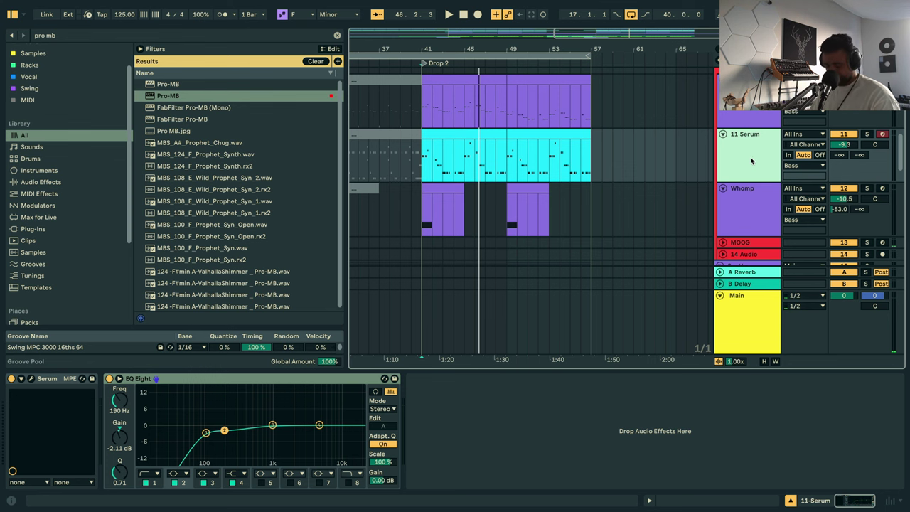
{"action": "key", "text": "ctrl+d"}
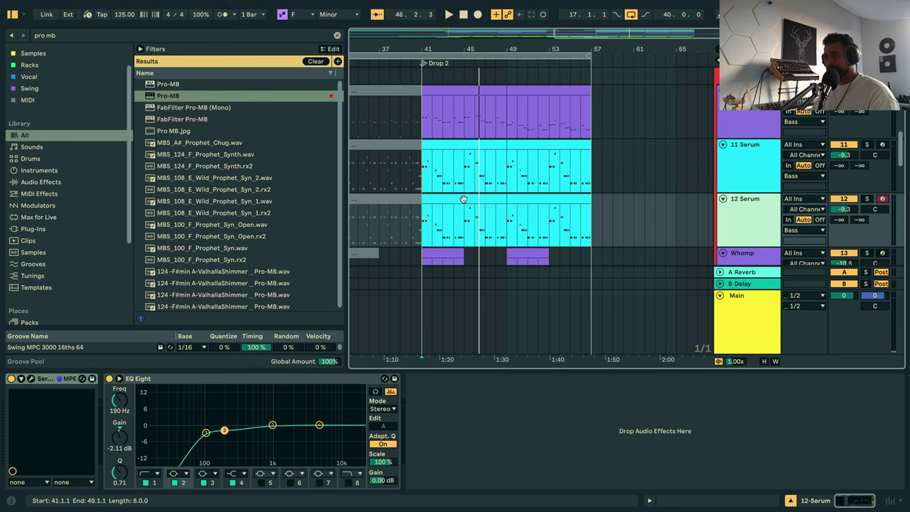
Play the duplicated 12 Serum track briefly and load the BW DV3 - LD Alive preset from Dreams Vol. 3 in its Serum.
{"action": "key", "text": "space"}
{"action": "key", "text": "space"}
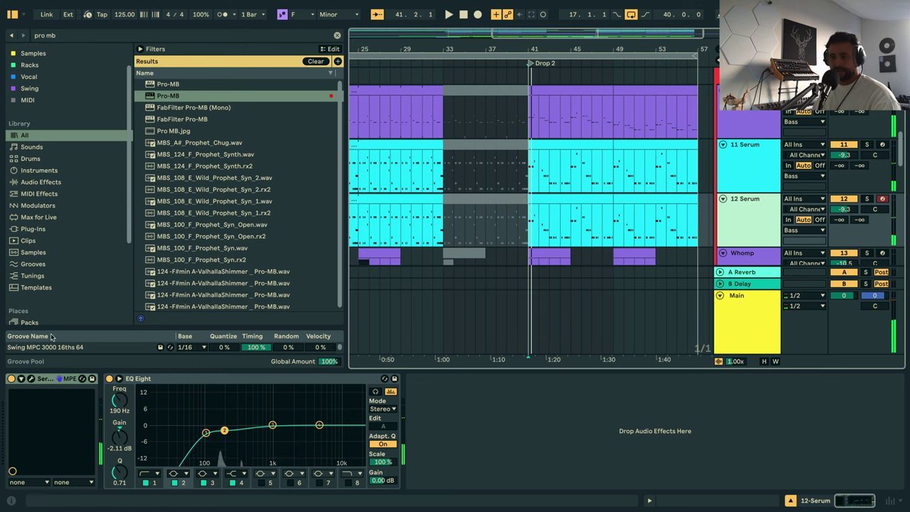
{"action": "key", "text": "ctrl+alt+p"}
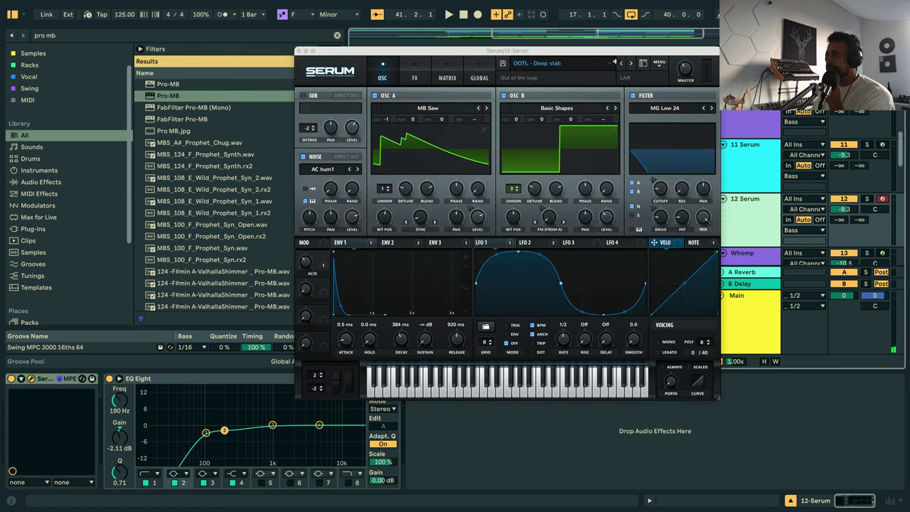
{"action": "left_click", "coordinate": [612, 66]}
{"action": "left_click", "coordinate": [609, 64]}
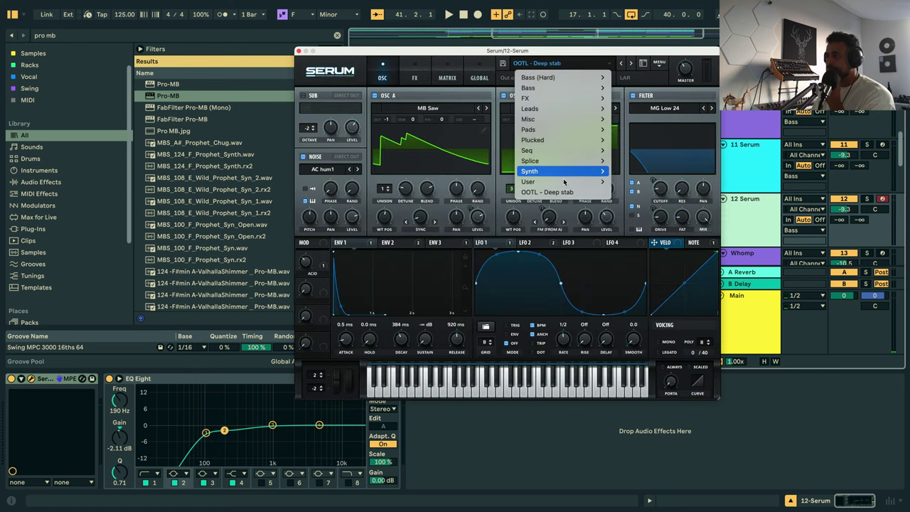
{"action": "mouse_move", "coordinate": [555, 182]}
{"action": "mouse_move", "coordinate": [684, 193]}
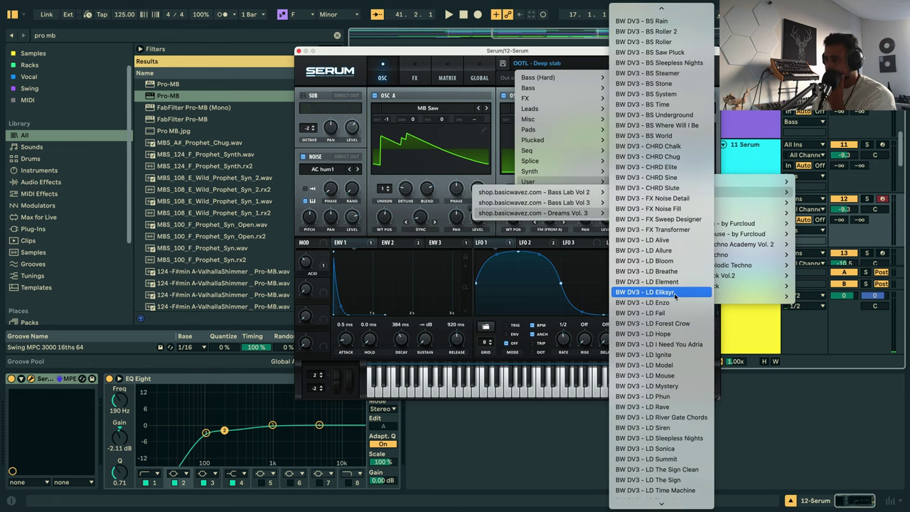
{"action": "scroll", "coordinate": [672, 261], "scroll_direction": "down", "scroll_amount": 3}
{"action": "left_click", "coordinate": [664, 240]}
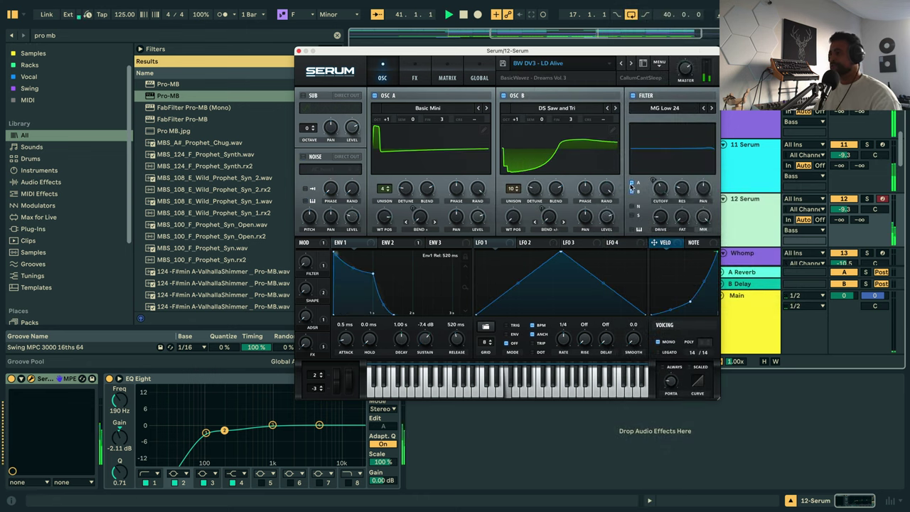
Audition the BW DV3 lead presets on the 12 Serum track one after another, from LD Allure through LD You, while Drop 2 plays.
{"action": "left_click", "coordinate": [631, 64]}
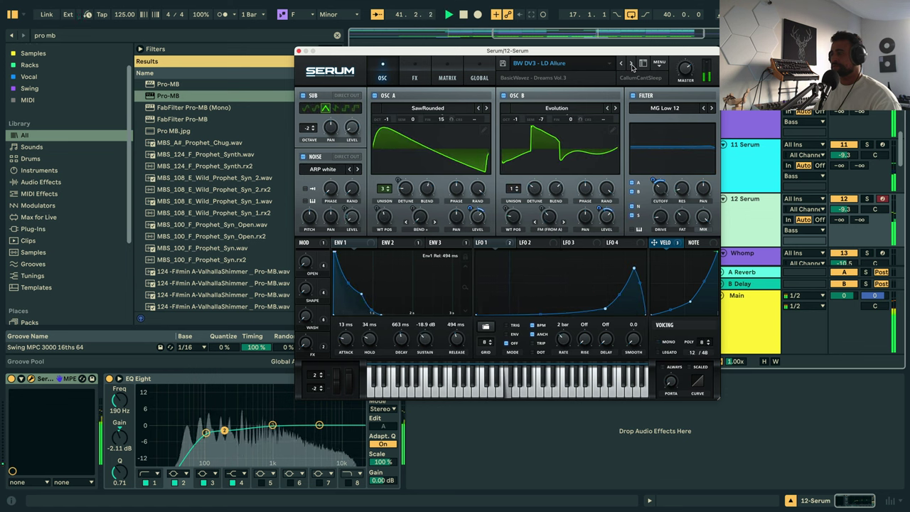
{"action": "left_click", "coordinate": [632, 64]}
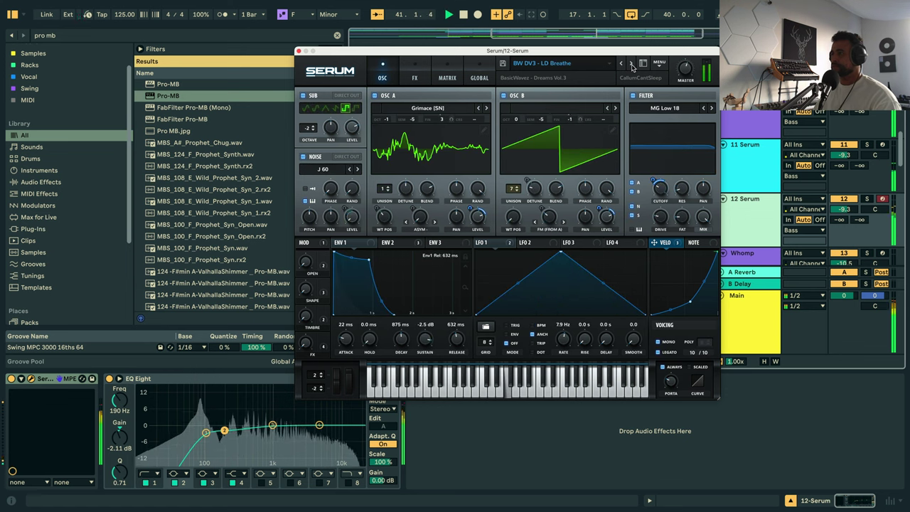
{"action": "left_click", "coordinate": [632, 64]}
{"action": "left_click", "coordinate": [632, 64]}
{"action": "left_click", "coordinate": [631, 64]}
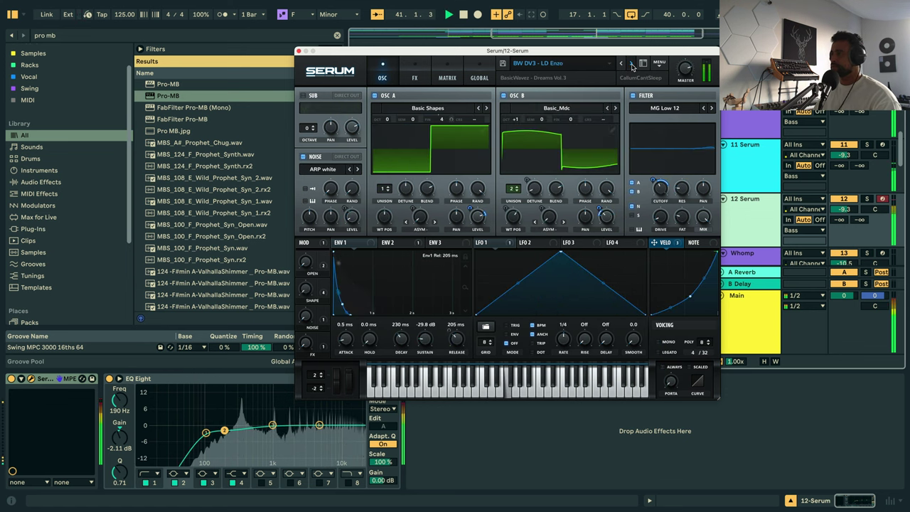
{"action": "left_click", "coordinate": [632, 64]}
{"action": "left_click", "coordinate": [631, 64]}
{"action": "left_click", "coordinate": [632, 64]}
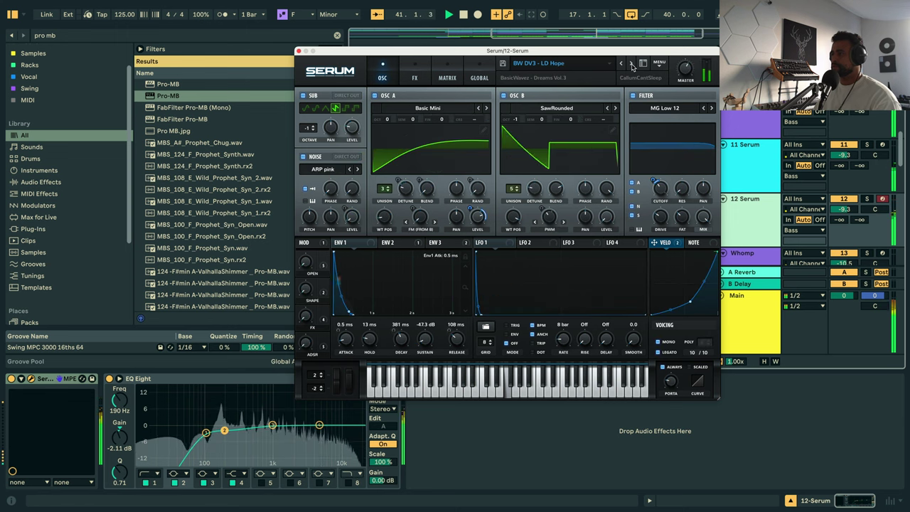
{"action": "left_click", "coordinate": [632, 64]}
{"action": "left_click", "coordinate": [632, 63]}
{"action": "left_click", "coordinate": [632, 63]}
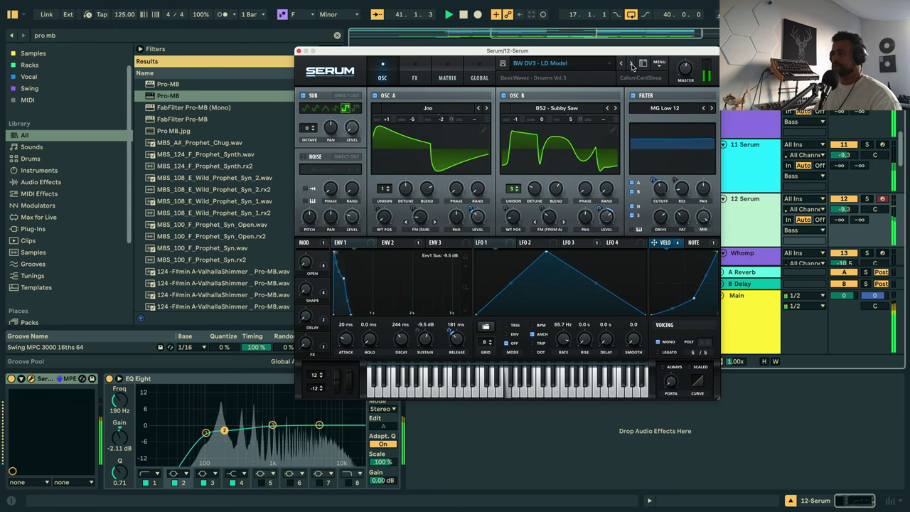
{"action": "left_click", "coordinate": [632, 64]}
{"action": "left_click", "coordinate": [631, 64]}
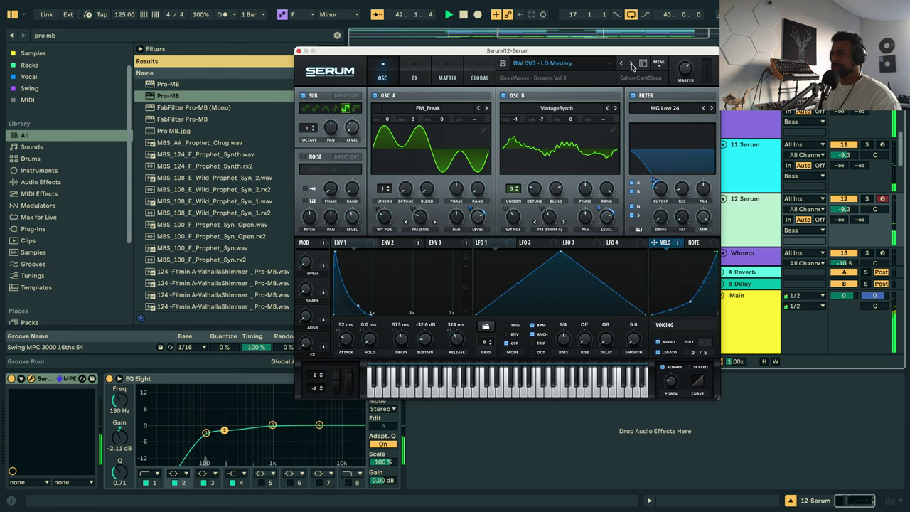
{"action": "left_click", "coordinate": [632, 64]}
{"action": "left_click", "coordinate": [632, 64]}
{"action": "left_click", "coordinate": [632, 64]}
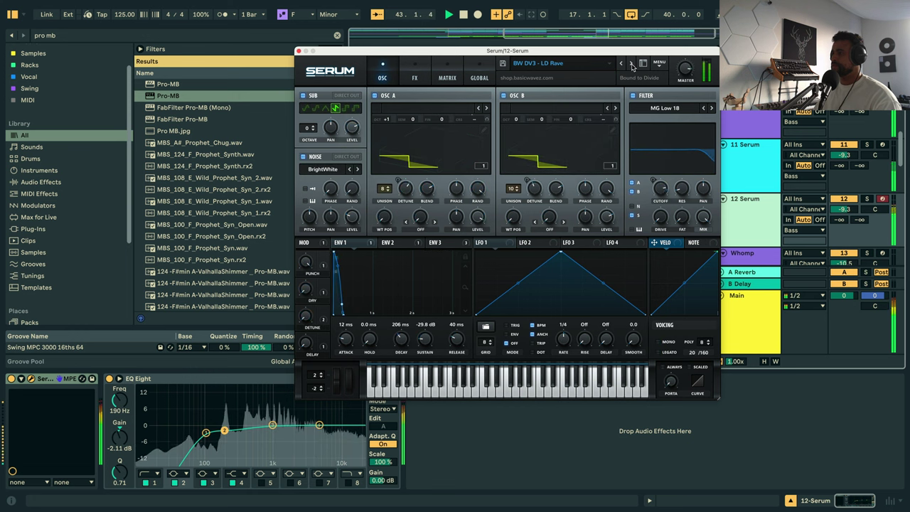
{"action": "left_click", "coordinate": [632, 64]}
{"action": "left_click", "coordinate": [631, 64]}
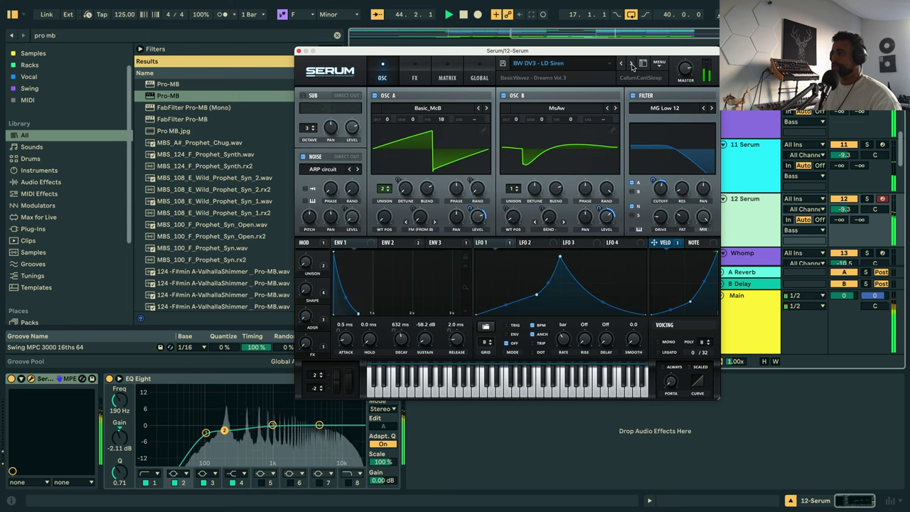
{"action": "left_click", "coordinate": [632, 63]}
{"action": "left_click", "coordinate": [630, 63]}
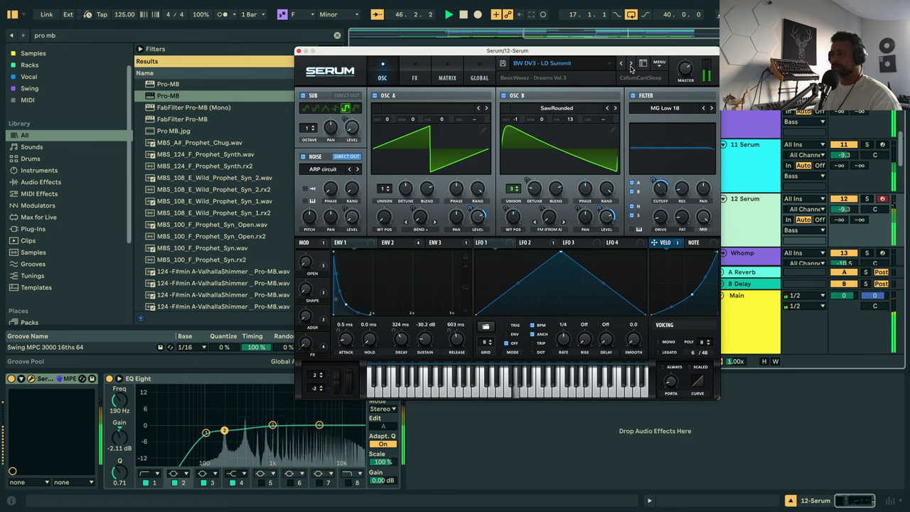
{"action": "left_click", "coordinate": [630, 64]}
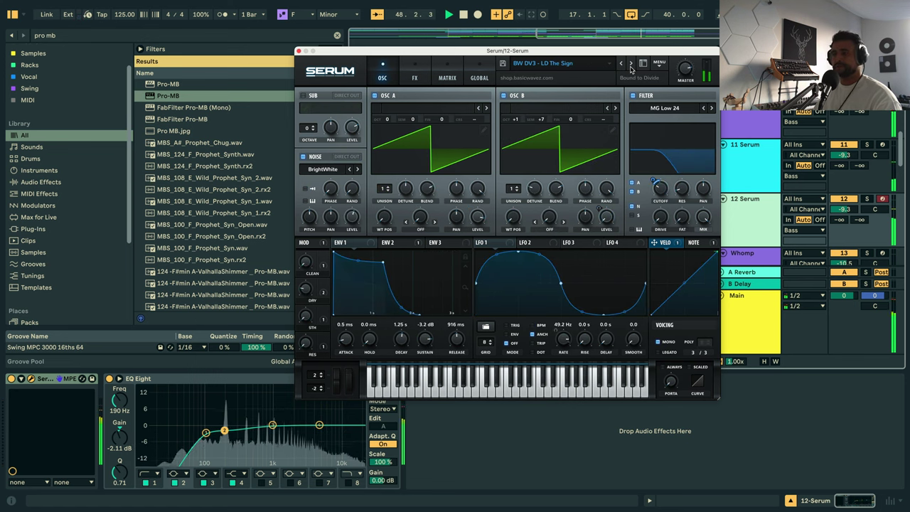
{"action": "left_click", "coordinate": [630, 64]}
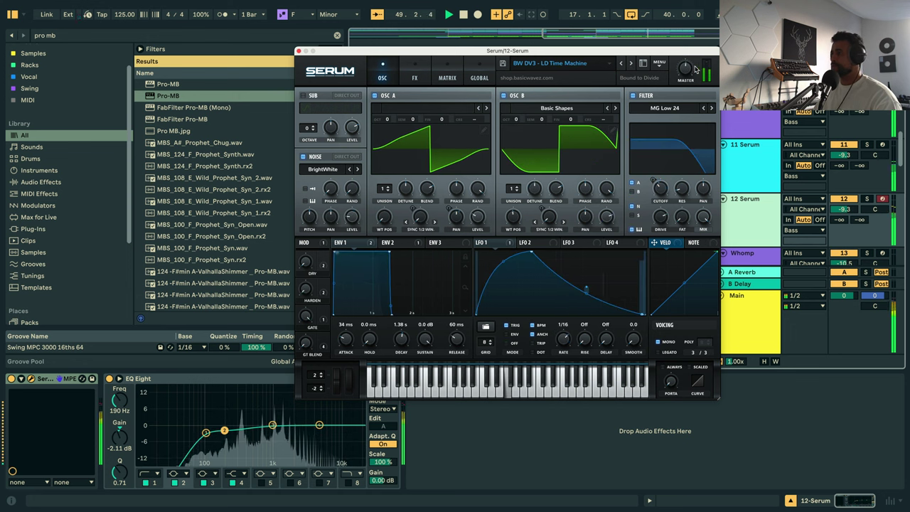
{"action": "left_click", "coordinate": [630, 64]}
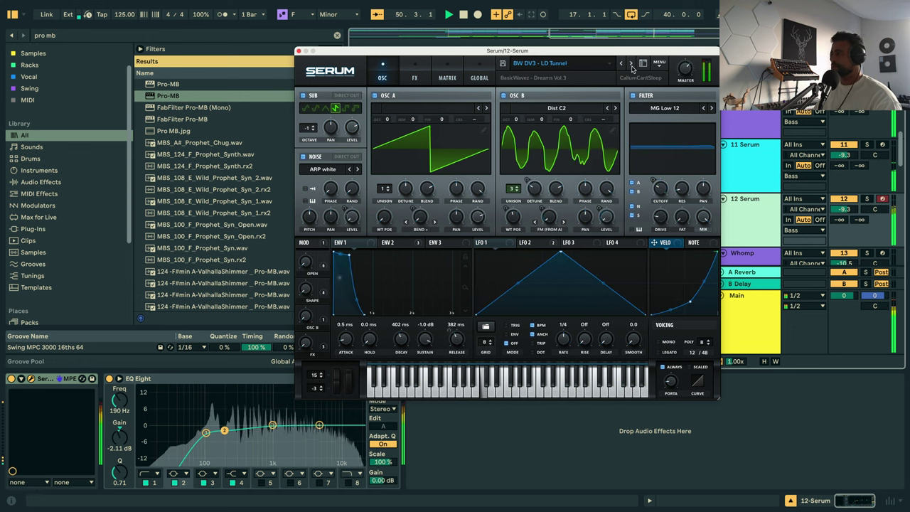
{"action": "left_click", "coordinate": [630, 64]}
{"action": "left_click", "coordinate": [630, 64]}
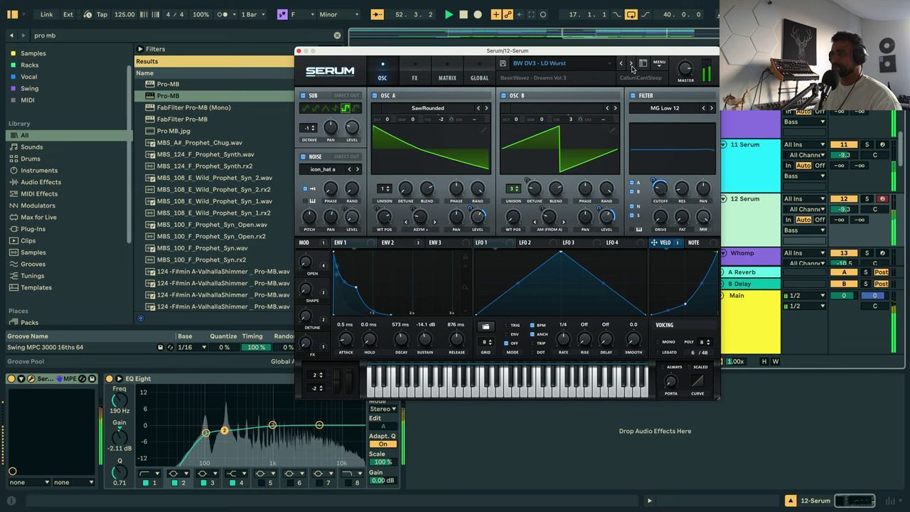
{"action": "left_click", "coordinate": [630, 63]}
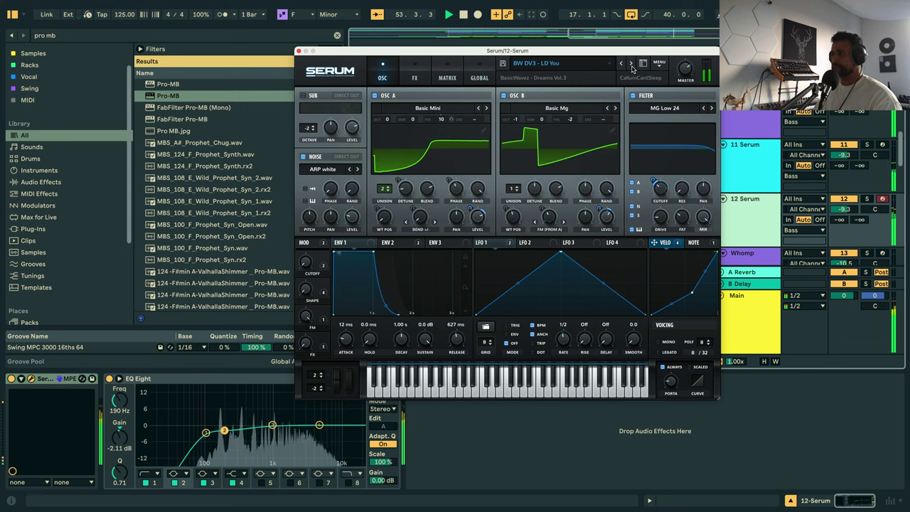
Audition the BW DV3 presets from PD Flutter to PL Achilles on the 12 Serum track, pausing playback to look through the preset categories.
{"action": "left_click", "coordinate": [630, 64]}
{"action": "left_click", "coordinate": [630, 64]}
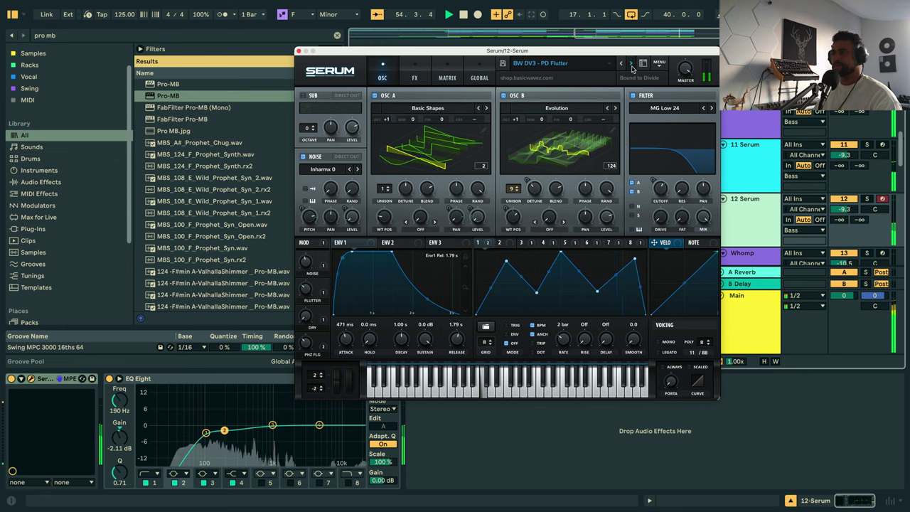
{"action": "left_click", "coordinate": [631, 64]}
{"action": "left_click", "coordinate": [630, 64]}
{"action": "left_click", "coordinate": [631, 64]}
{"action": "key", "text": "space"}
{"action": "left_click", "coordinate": [571, 65]}
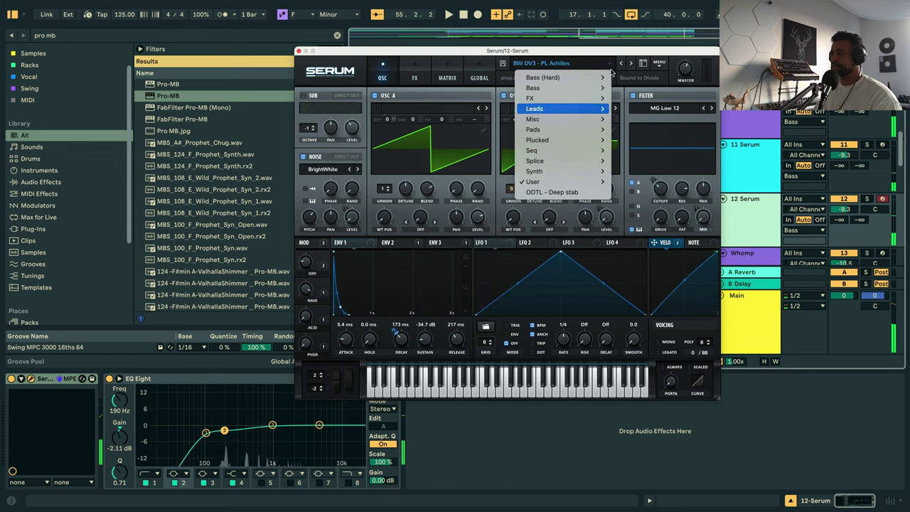
{"action": "left_click", "coordinate": [619, 58]}
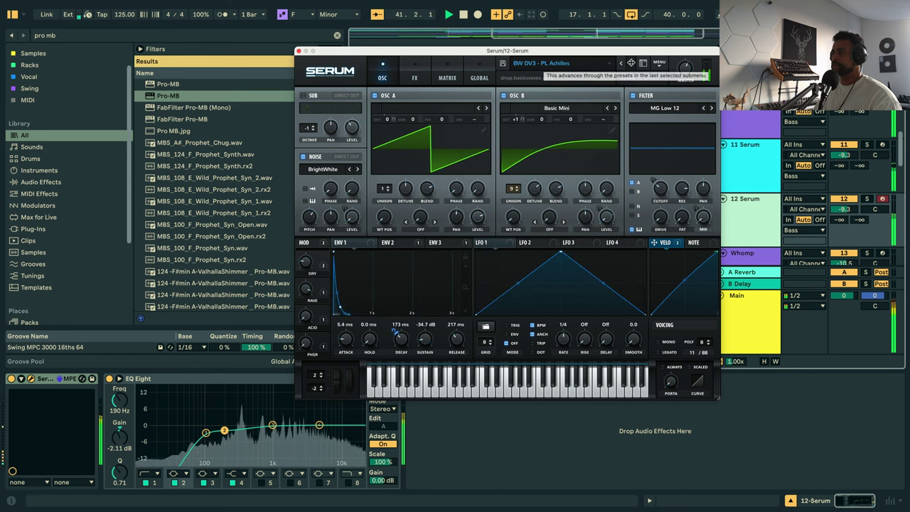
Replay Drop 2 while auditioning the pluck presets PL Apollo, PL Athena, PL Cowbelle, PL Dash and PL Dash2, and close Serum.
{"action": "left_click", "coordinate": [630, 63]}
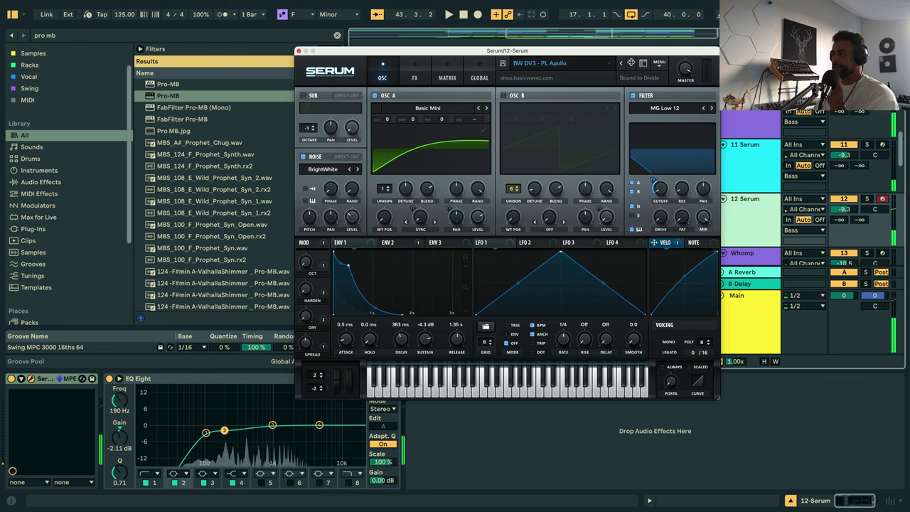
{"action": "left_click", "coordinate": [630, 63]}
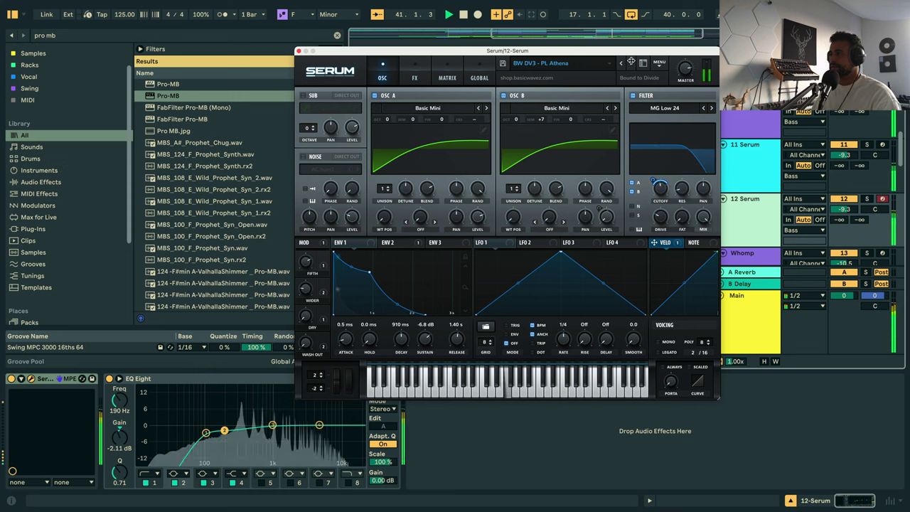
{"action": "left_click", "coordinate": [630, 63]}
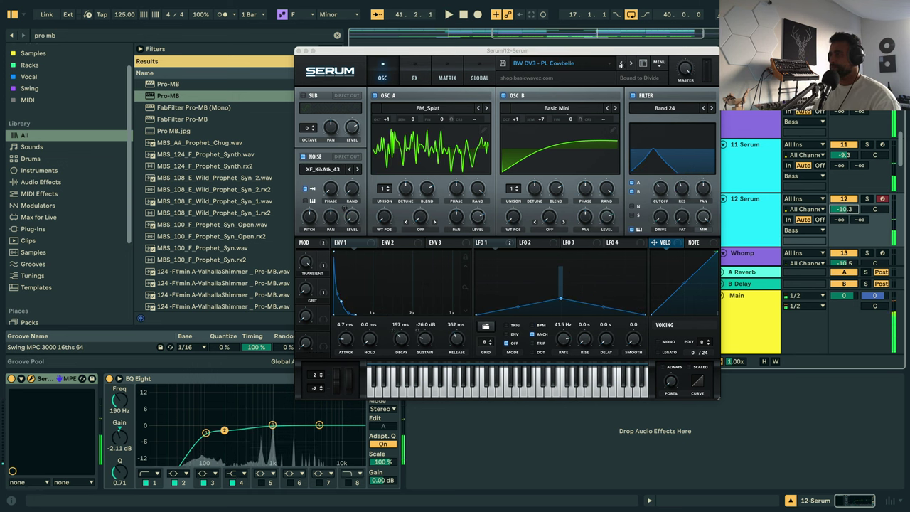
{"action": "left_click", "coordinate": [628, 62]}
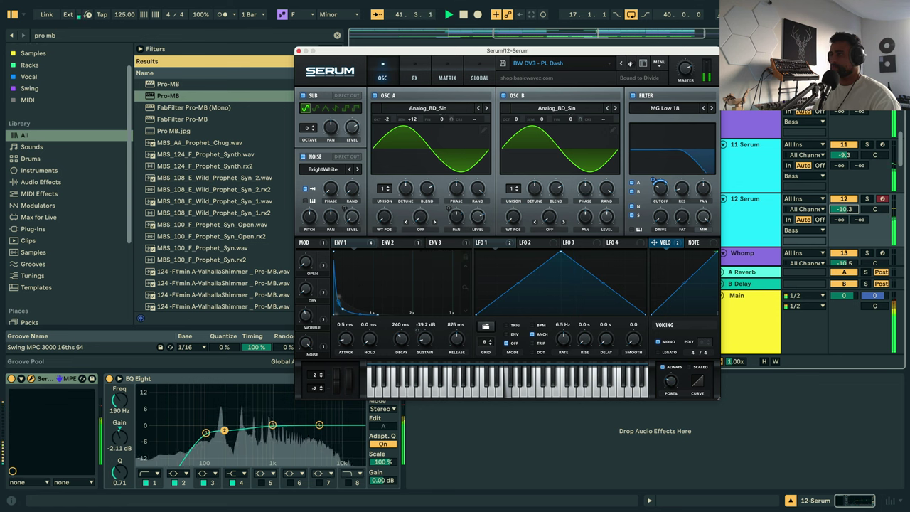
{"action": "left_click", "coordinate": [629, 63]}
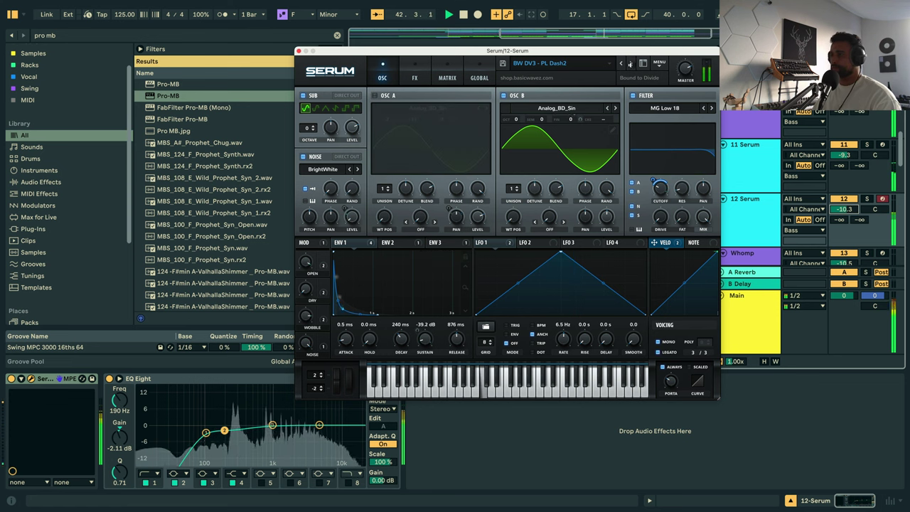
{"action": "left_click", "coordinate": [298, 51]}
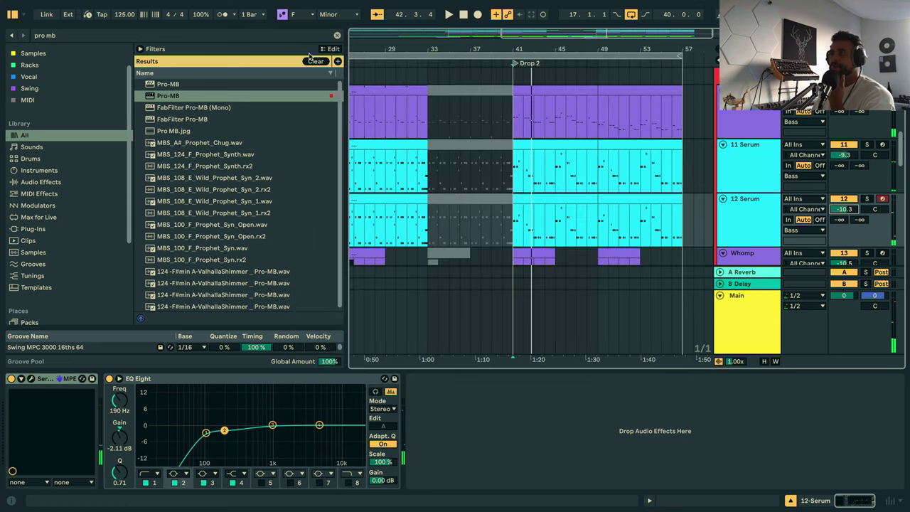
Open the 12 Serum clip at Drop 2, show all notes of the scale, replay it, and return to the track's devices.
{"action": "left_click", "coordinate": [553, 199]}
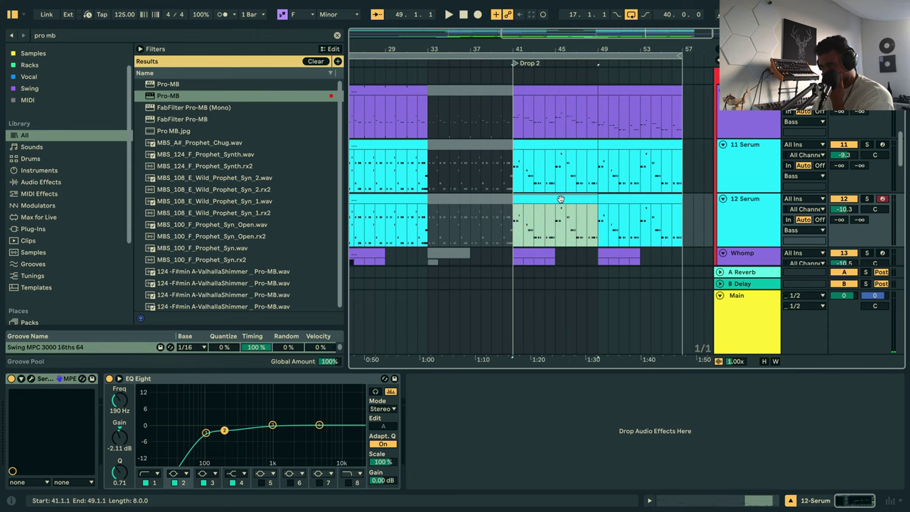
{"action": "double_click", "coordinate": [560, 199]}
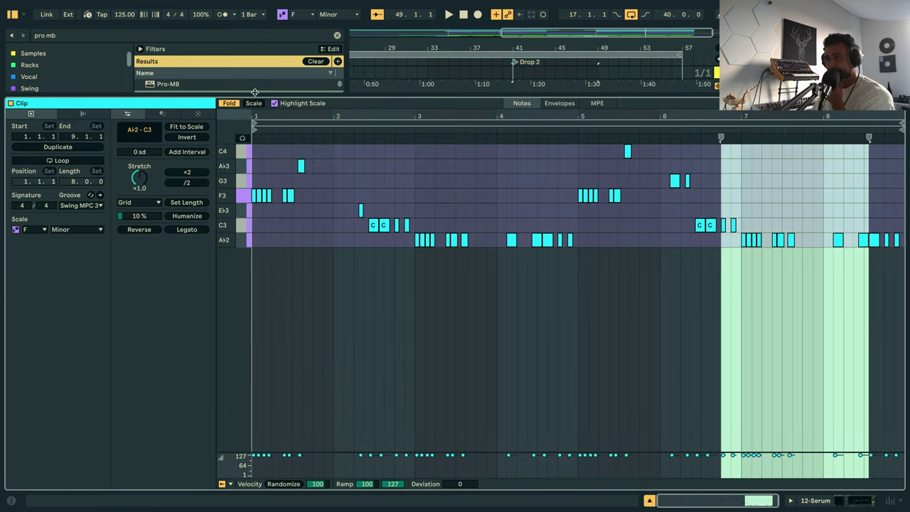
{"action": "left_click", "coordinate": [254, 103]}
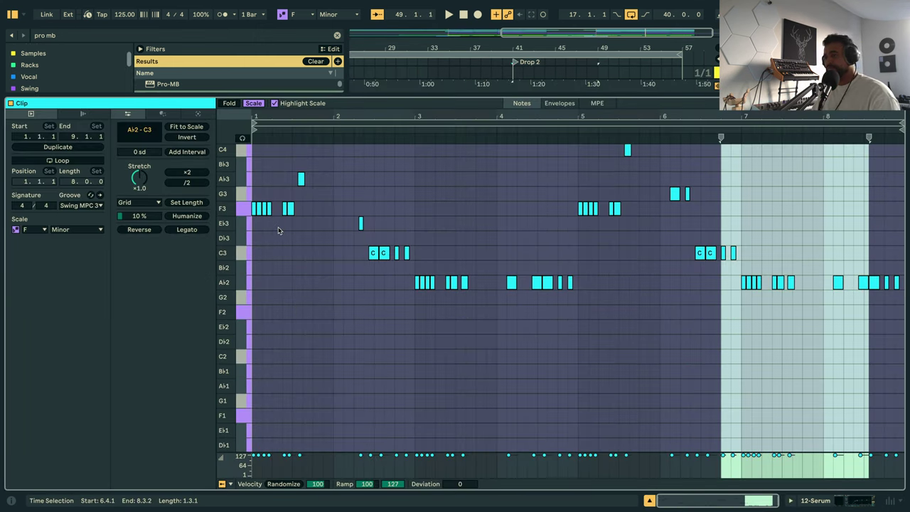
{"action": "key", "text": "space"}
{"action": "key", "text": "space"}
{"action": "key", "text": "space"}
{"action": "key", "text": "space"}
{"action": "key", "text": "space"}
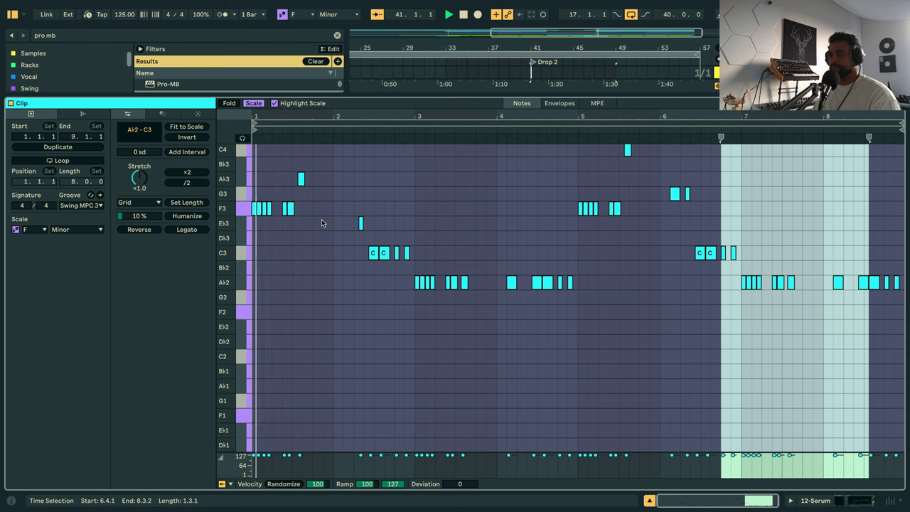
{"action": "key", "text": "shift+Tab"}
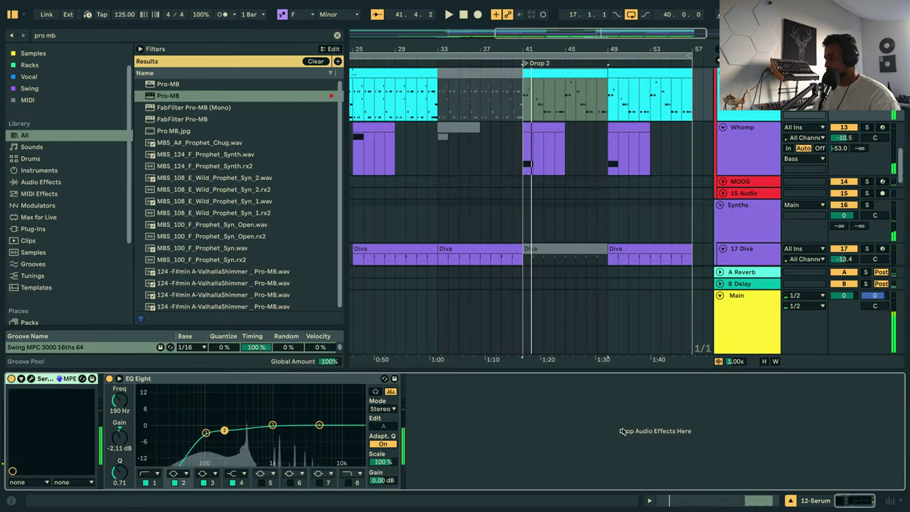
Load the BW DV3 - PL Earth Against preset in the 12 Serum track's Serum, lower its filter cutoff, and close the plug-in.
{"action": "left_click", "coordinate": [31, 379]}
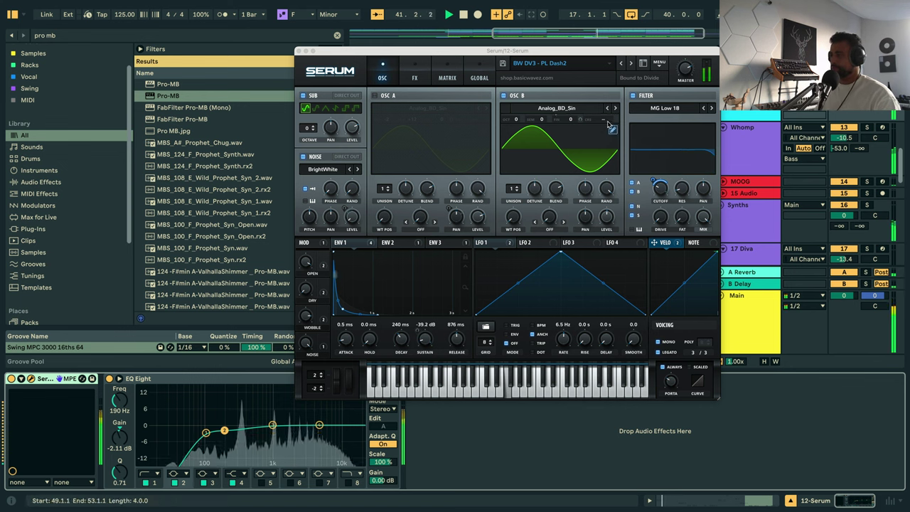
{"action": "left_click", "coordinate": [631, 63]}
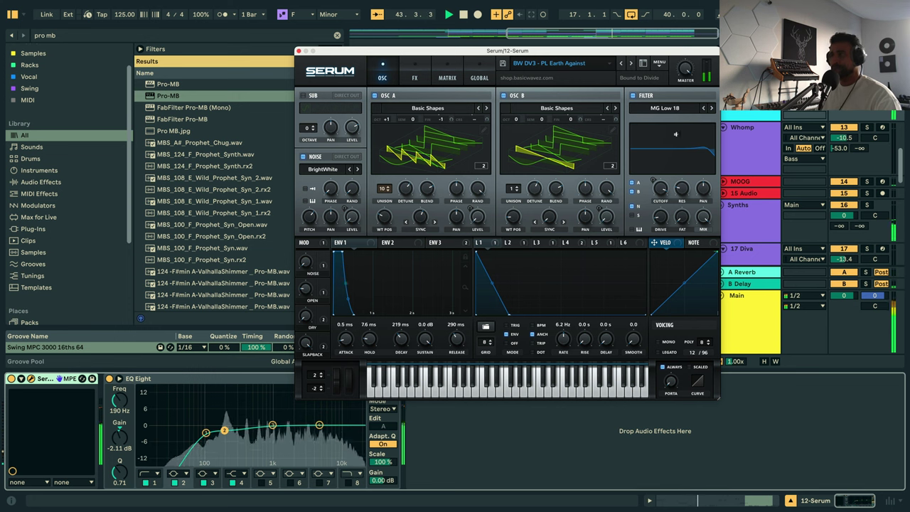
{"action": "mouse_move", "coordinate": [659, 201]}
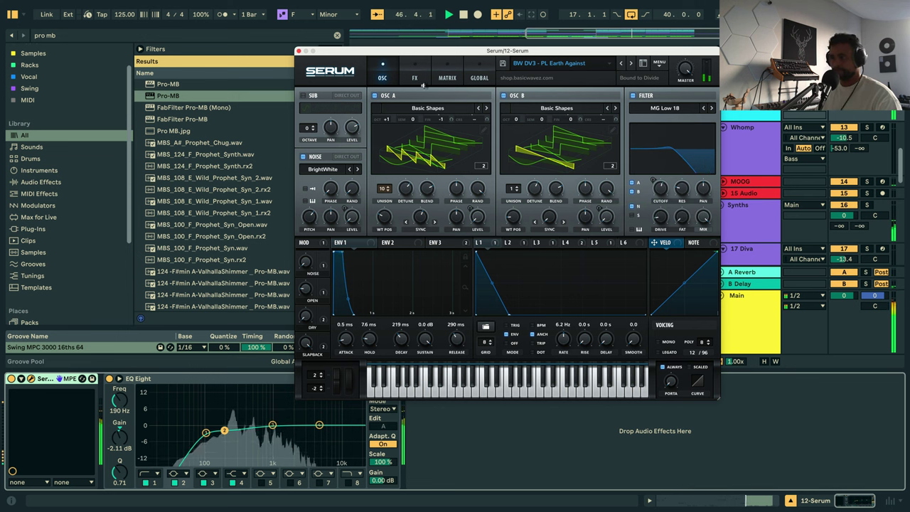
{"action": "left_click", "coordinate": [299, 52]}
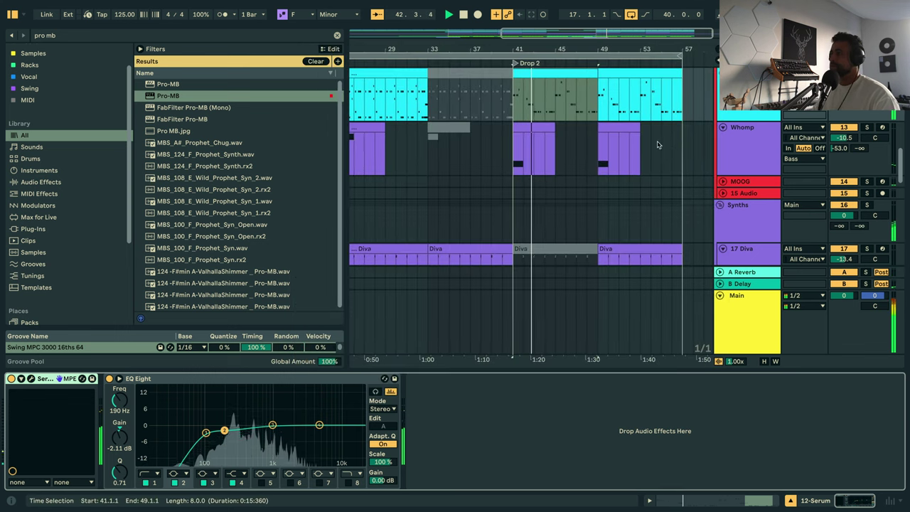
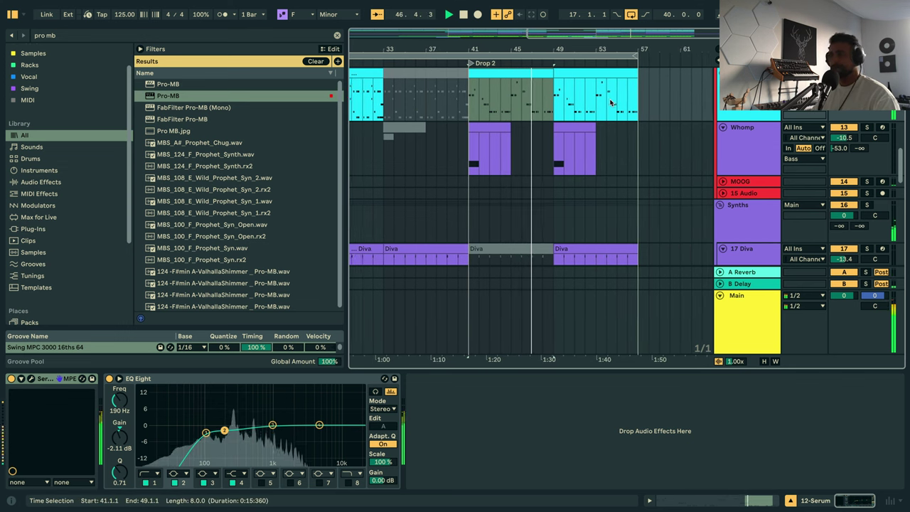
While Drop 2 plays, select the 12 Serum clip spanning bars 41 to 49 and raise the track's volume to -3.6 dB.
{"action": "left_click", "coordinate": [530, 74]}
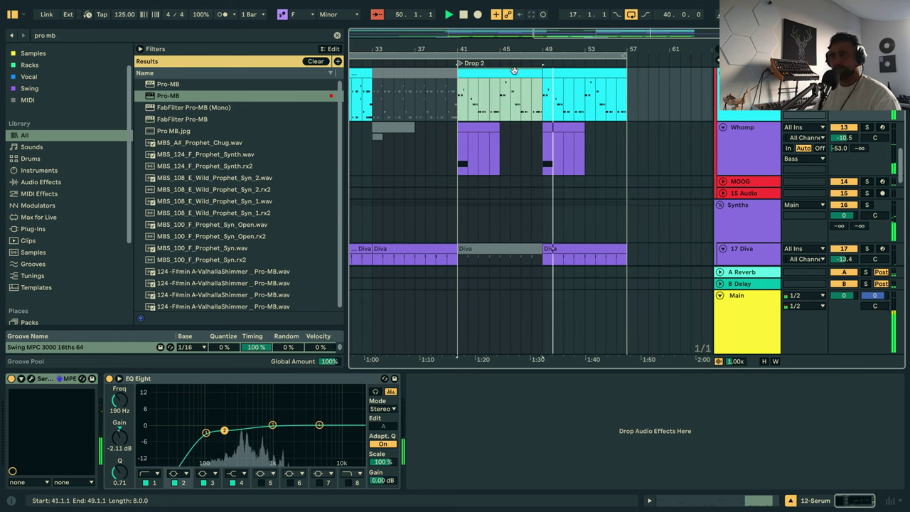
{"action": "scroll", "coordinate": [517, 139], "scroll_direction": "up", "scroll_amount": 1}
{"action": "scroll", "coordinate": [525, 142], "scroll_direction": "up", "scroll_amount": 2}
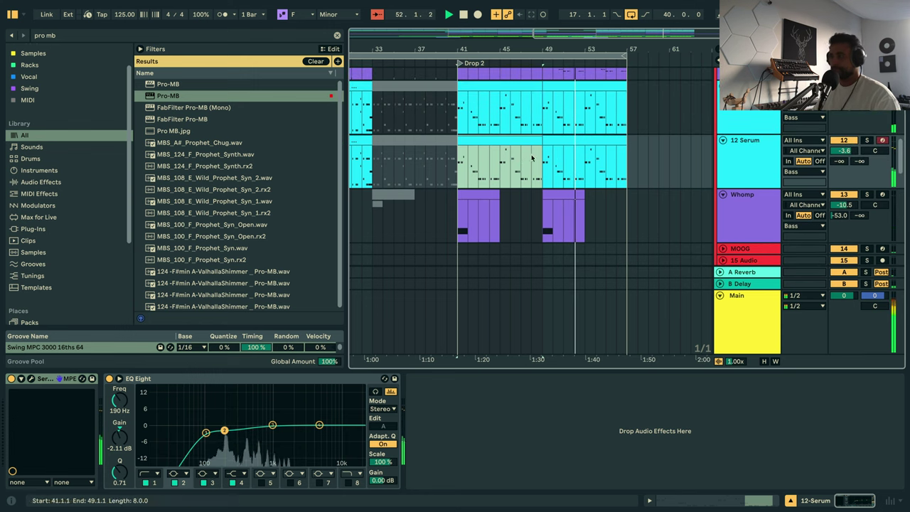
Select the 17 Diva and Piano noire clips spanning bars 49 to 57 and open them together for note editing.
{"action": "scroll", "coordinate": [574, 173], "scroll_direction": "down", "scroll_amount": 1}
{"action": "scroll", "coordinate": [574, 173], "scroll_direction": "down", "scroll_amount": 4}
{"action": "left_click", "coordinate": [571, 212]}
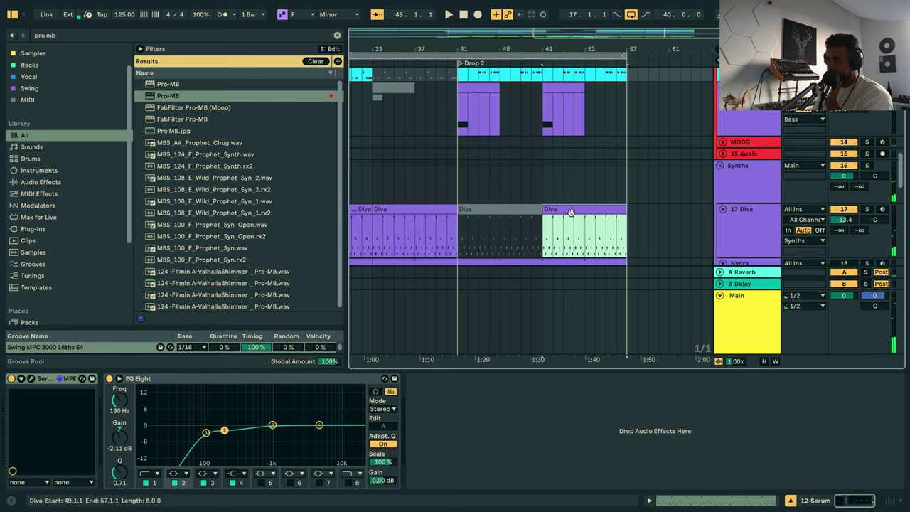
{"action": "scroll", "coordinate": [561, 150], "scroll_direction": "up", "scroll_amount": 6}
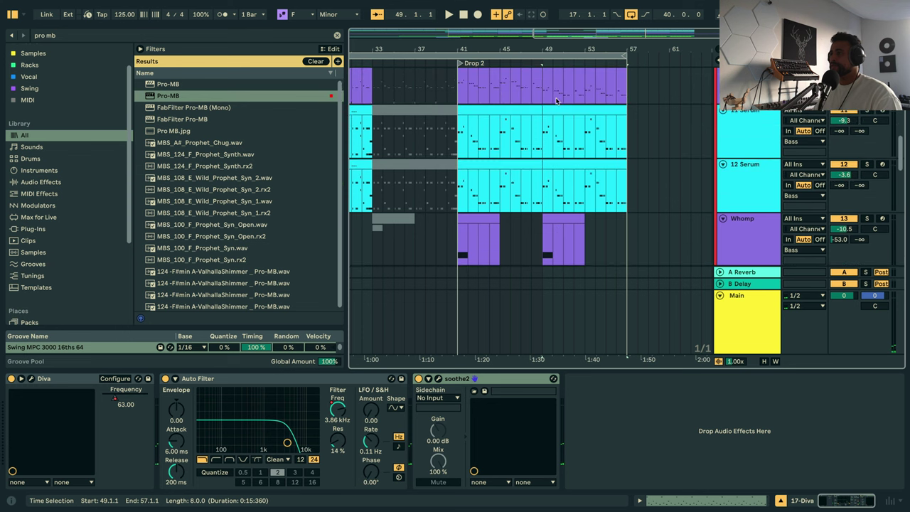
{"action": "scroll", "coordinate": [570, 161], "scroll_direction": "down", "scroll_amount": 7}
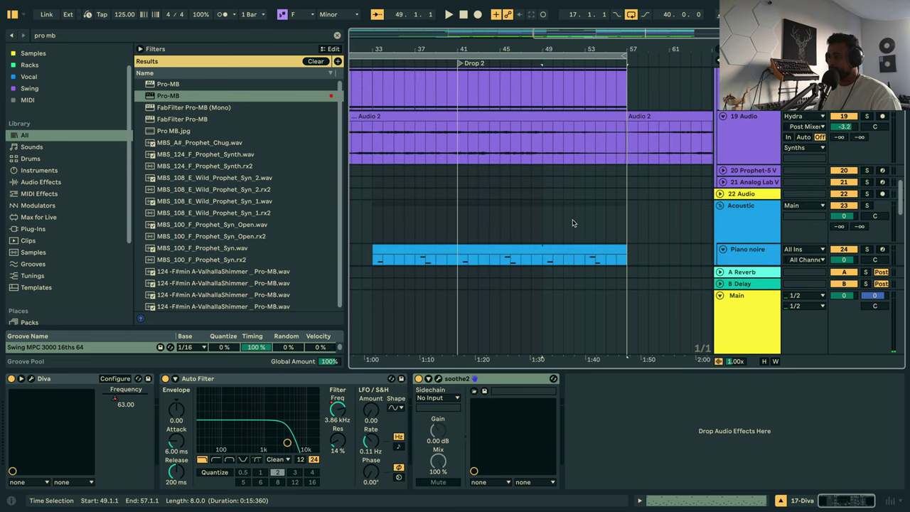
{"action": "scroll", "coordinate": [573, 223], "scroll_direction": "down", "scroll_amount": 1}
{"action": "left_click", "coordinate": [544, 252]}
{"action": "left_click", "coordinate": [563, 226]}
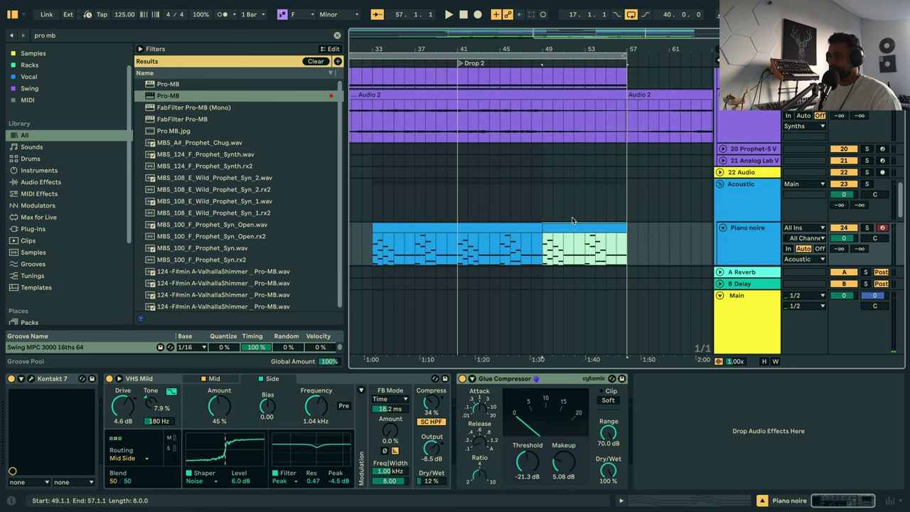
{"action": "scroll", "coordinate": [582, 211], "scroll_direction": "up", "scroll_amount": 2}
{"action": "scroll", "coordinate": [575, 212], "scroll_direction": "down", "scroll_amount": 4}
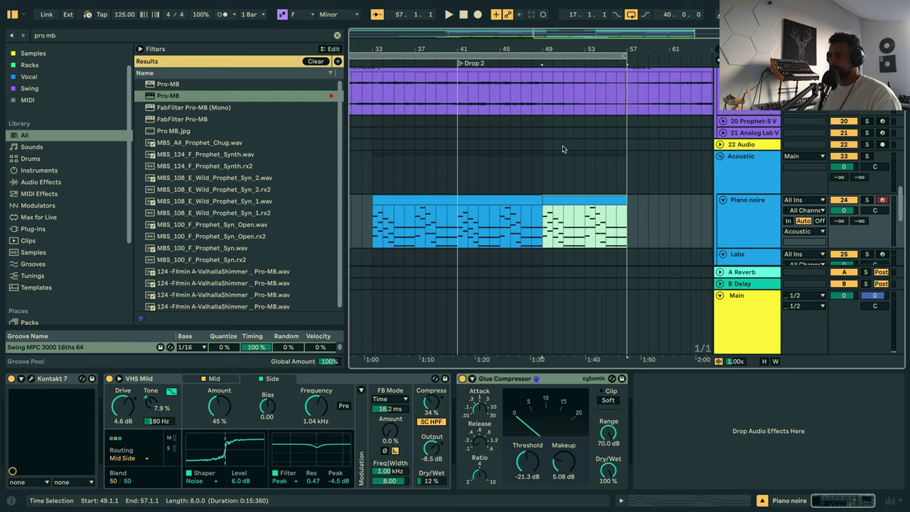
{"action": "scroll", "coordinate": [564, 147], "scroll_direction": "up", "scroll_amount": 5}
{"action": "double_click", "coordinate": [566, 118]}
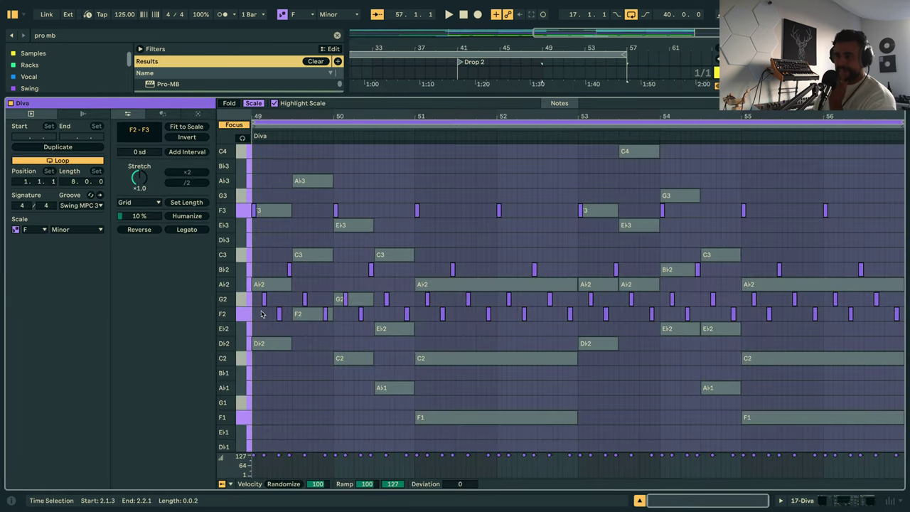
During playback, change the Diva clip's second to fifth notes in bar 49 to A♭2, D♭2, A♭2 and C3.
{"action": "left_click", "coordinate": [263, 299]}
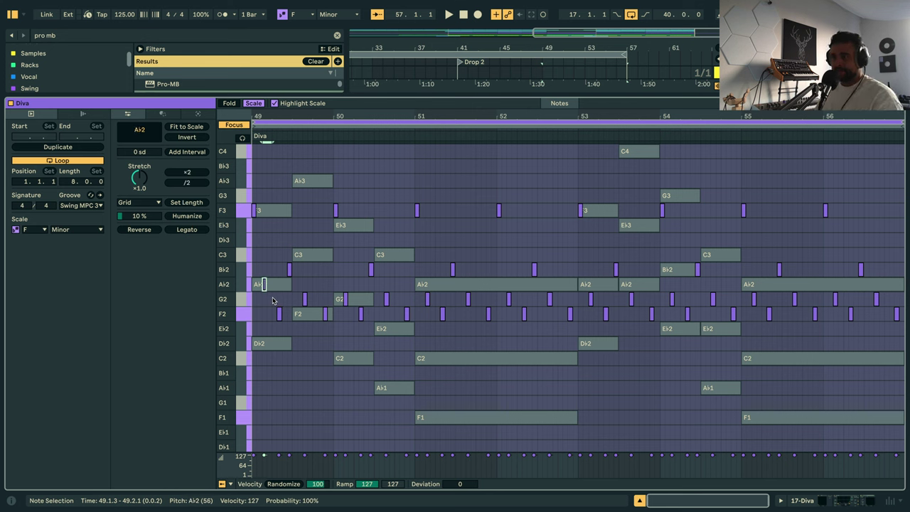
{"action": "key", "text": "space"}
{"action": "left_click", "coordinate": [279, 313]}
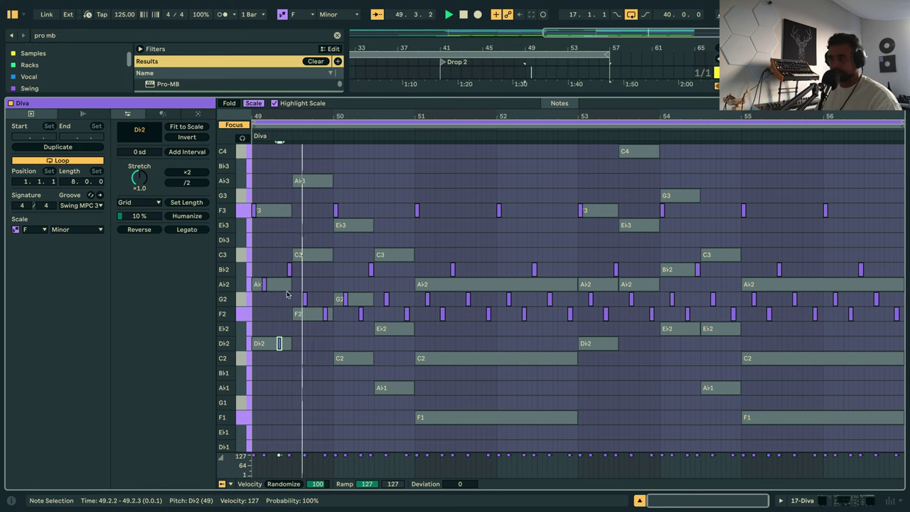
{"action": "double_click", "coordinate": [289, 285]}
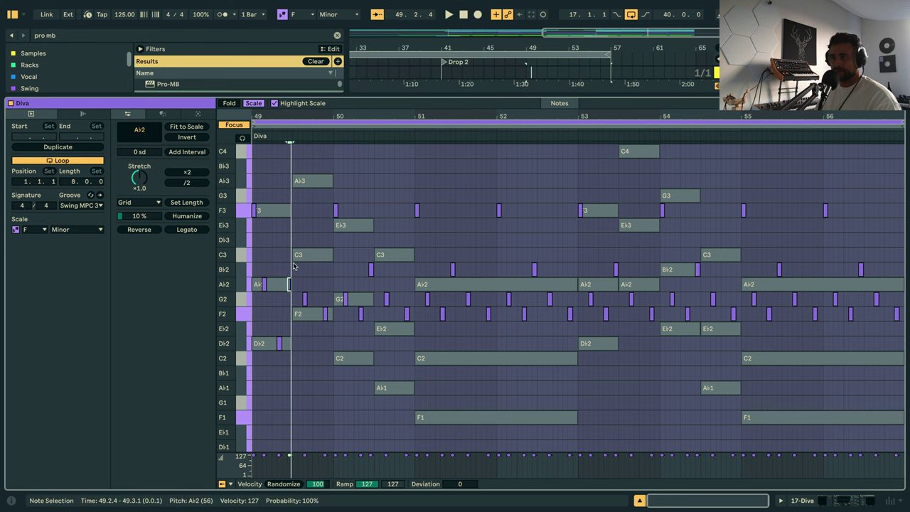
{"action": "double_click", "coordinate": [304, 298]}
{"action": "key", "text": "Down"}
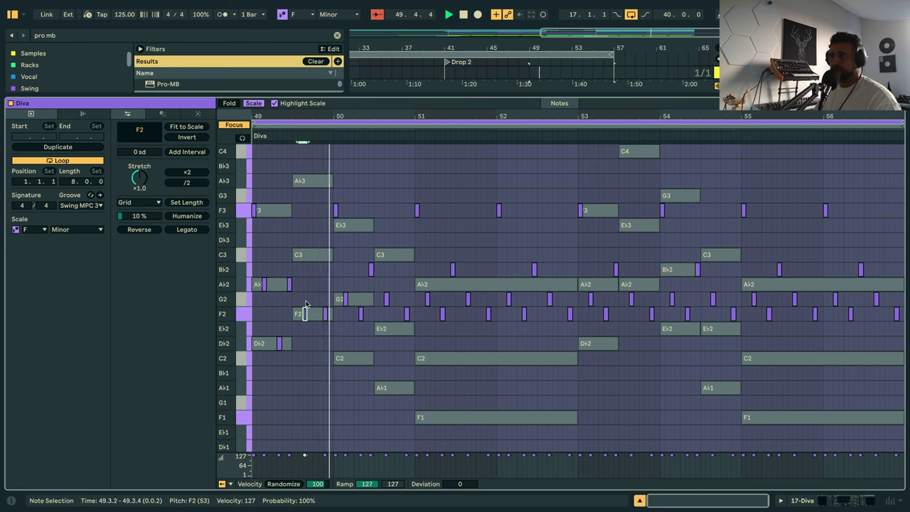
{"action": "key", "text": "Up"}
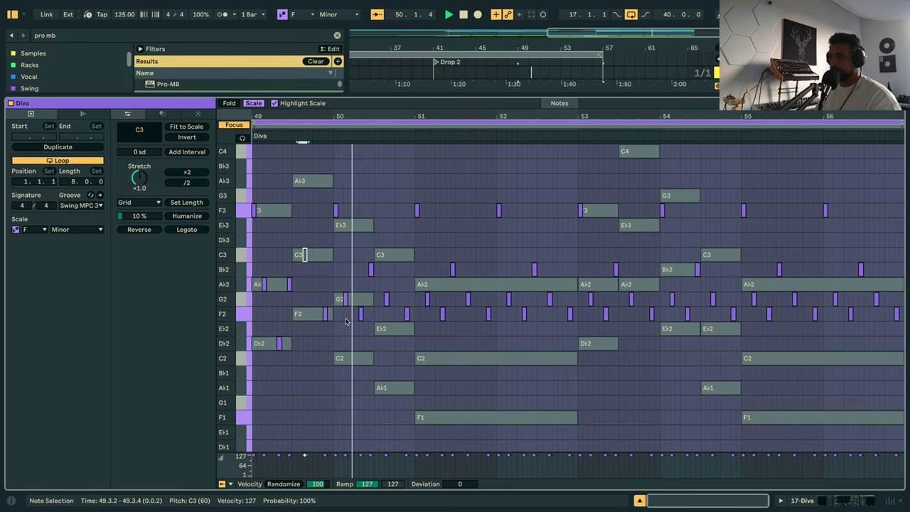
In bar 50 of the Diva clip, move the F3 note to E♭3, the F2 to C2 and the B♭2 to E♭3.
{"action": "left_click", "coordinate": [335, 210]}
{"action": "key", "text": "Down"}
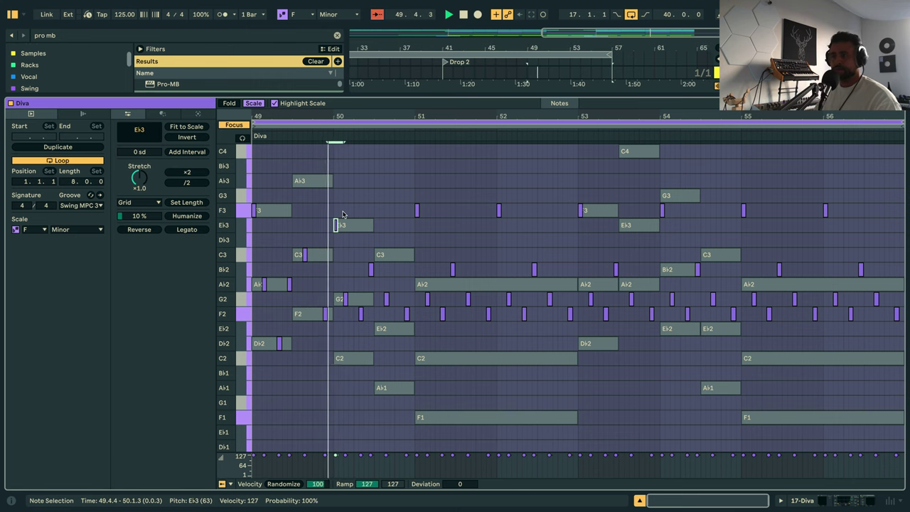
{"action": "left_click", "coordinate": [360, 314]}
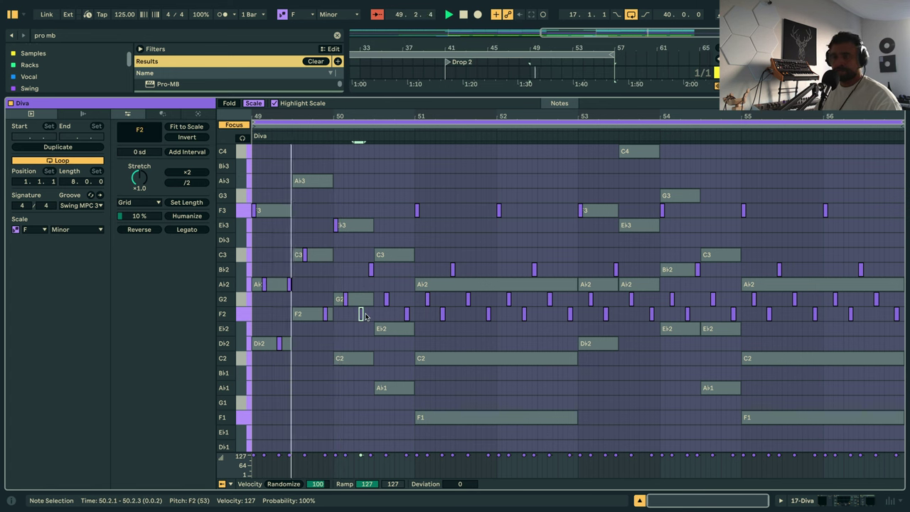
{"action": "key", "text": "Down"}
{"action": "key", "text": "Down"}
{"action": "key", "text": "Down"}
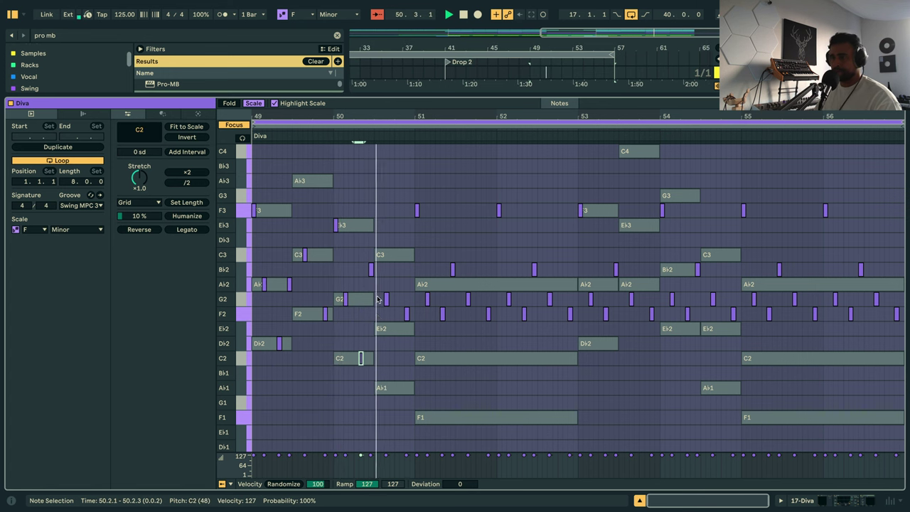
{"action": "left_click", "coordinate": [371, 268]}
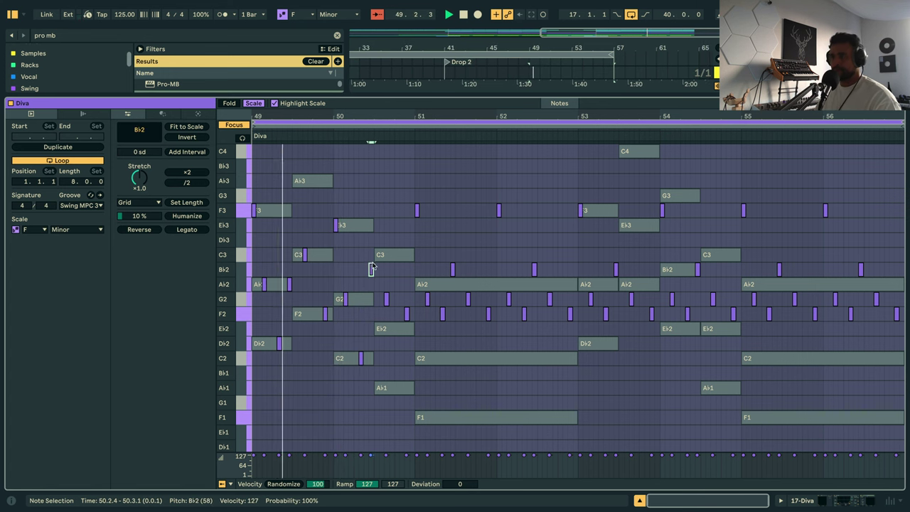
{"action": "key", "text": "Up"}
{"action": "key", "text": "Up"}
{"action": "key", "text": "Up"}
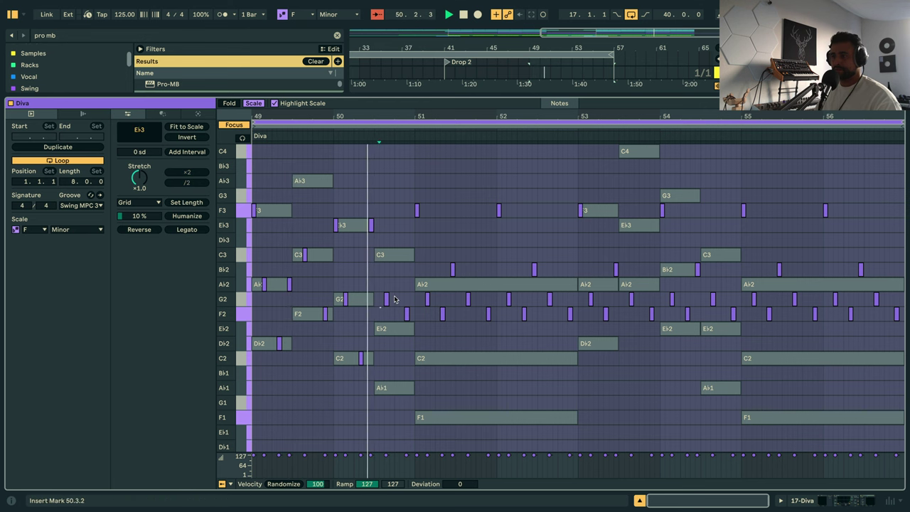
Move the last two Diva notes in bar 50 to C3 and E♭2.
{"action": "left_click", "coordinate": [385, 298]}
{"action": "key", "text": "Up"}
{"action": "key", "text": "Up"}
{"action": "key", "text": "Up"}
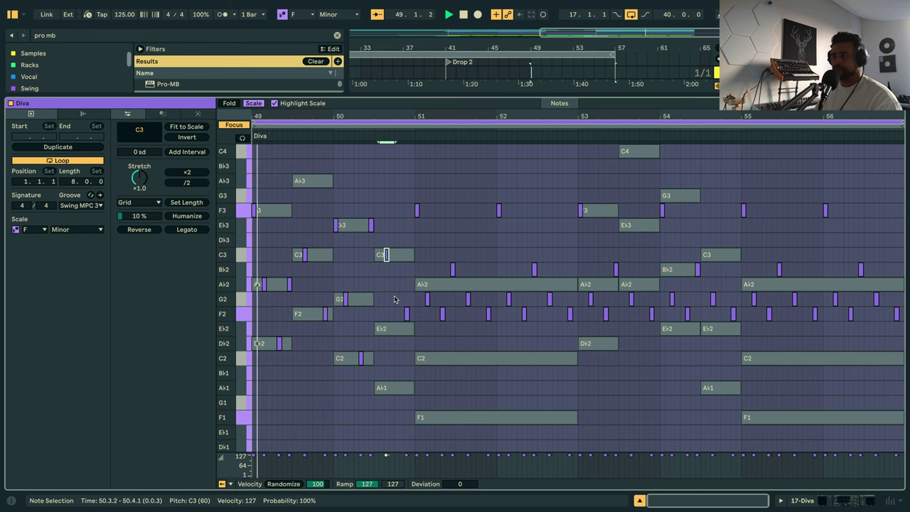
{"action": "left_click", "coordinate": [407, 314]}
{"action": "key", "text": "Down"}
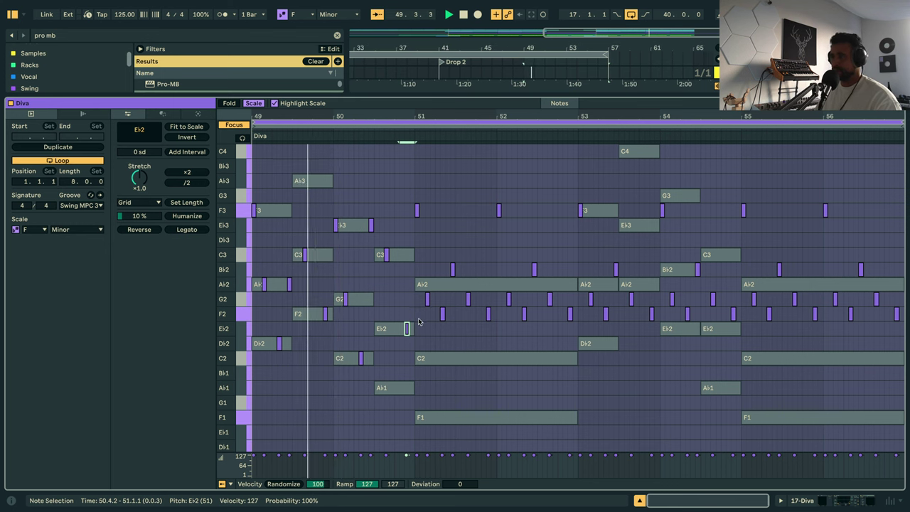
Audition different transpositions of the Diva notes in bars 51 and 52 and place the pattern at G2 to G3.
{"action": "left_click_drag", "start_coordinate": [418, 322], "coordinate": [579, 189]}
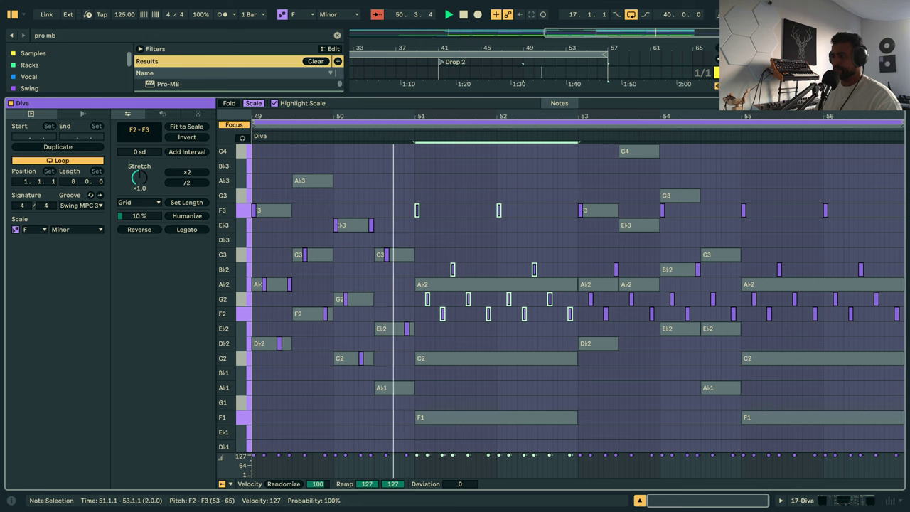
{"action": "key", "text": "Down"}
{"action": "key", "text": "Down"}
{"action": "key", "text": "Down"}
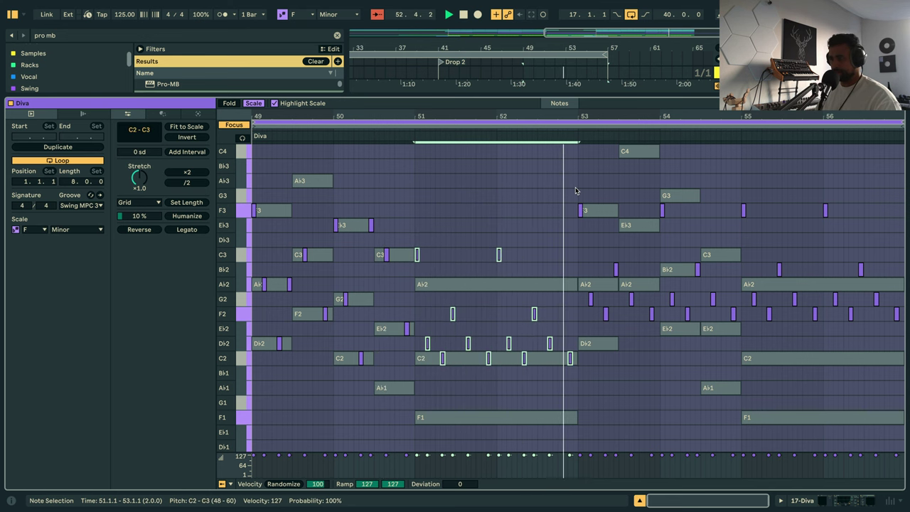
{"action": "key", "text": "Up"}
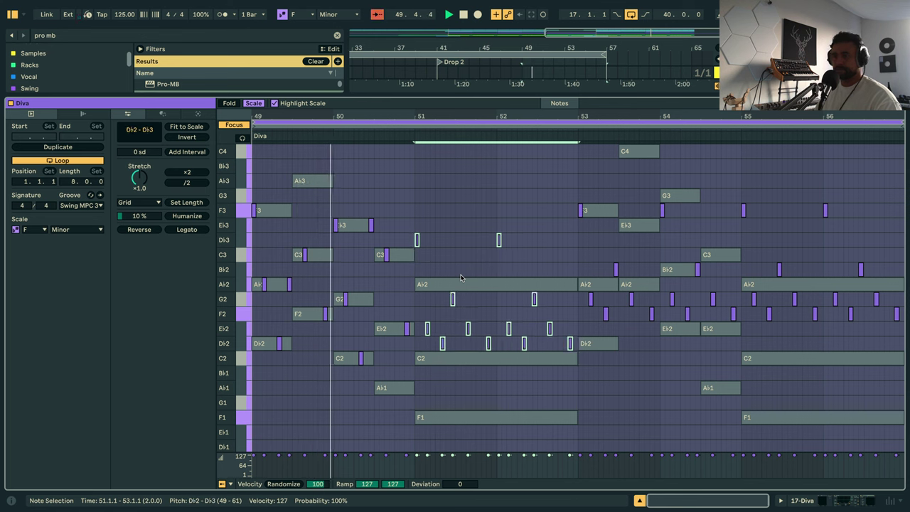
{"action": "key", "text": "Up"}
{"action": "key", "text": "Up"}
{"action": "key", "text": "Up"}
{"action": "key", "text": "Up"}
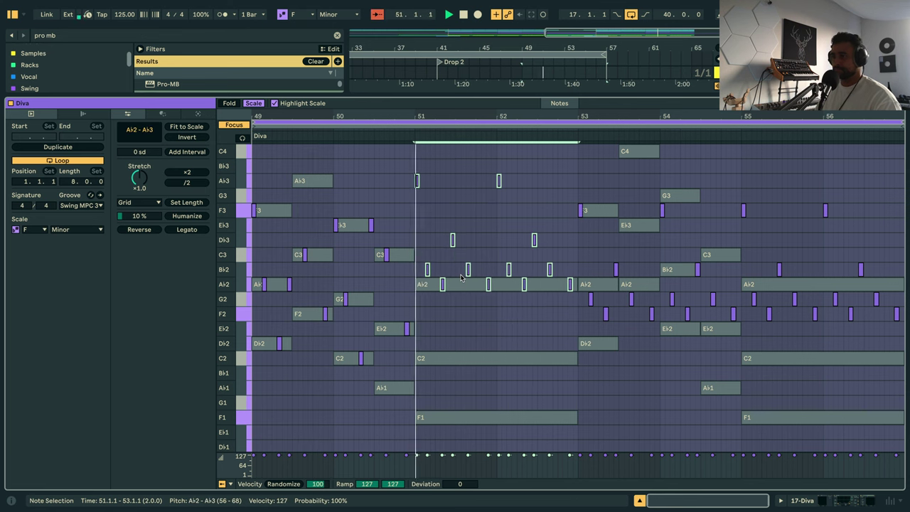
{"action": "key", "text": "Down"}
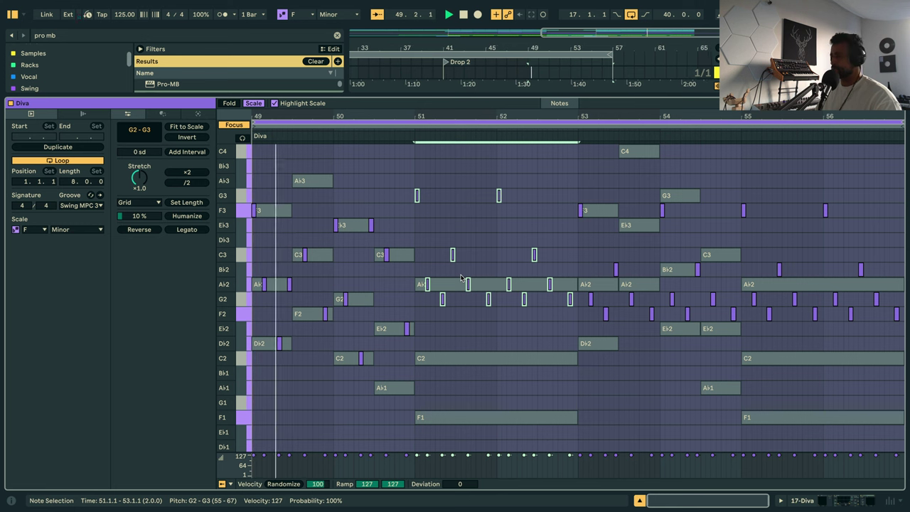
Lower the four G2 notes of the Diva pattern in bars 51 and 52 to C2.
{"action": "left_click_drag", "start_coordinate": [419, 304], "coordinate": [572, 304]}
{"action": "key", "text": "Down"}
{"action": "key", "text": "Down"}
{"action": "key", "text": "Down"}
{"action": "key", "text": "Down"}
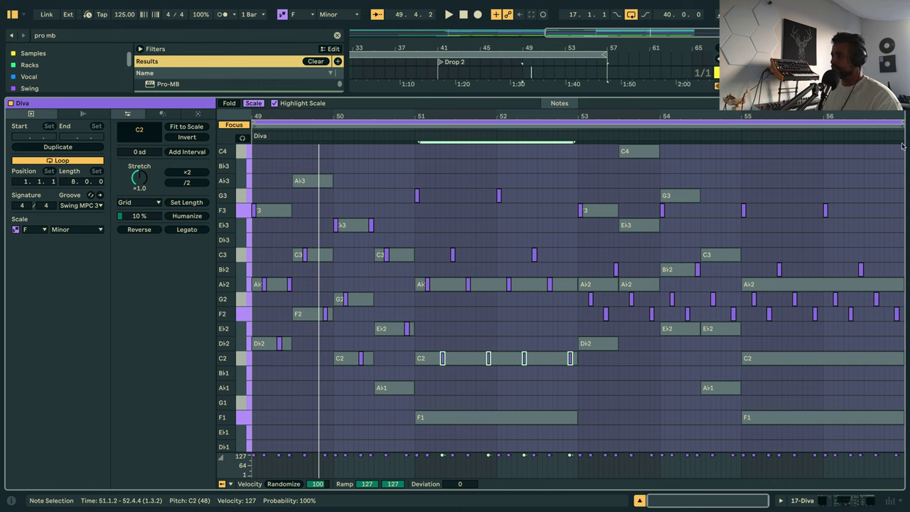
Shorten the Diva clip's loop to 4 bars and duplicate the loop with its notes to fill 8 bars.
{"action": "left_click_drag", "start_coordinate": [626, 160], "coordinate": [578, 168]}
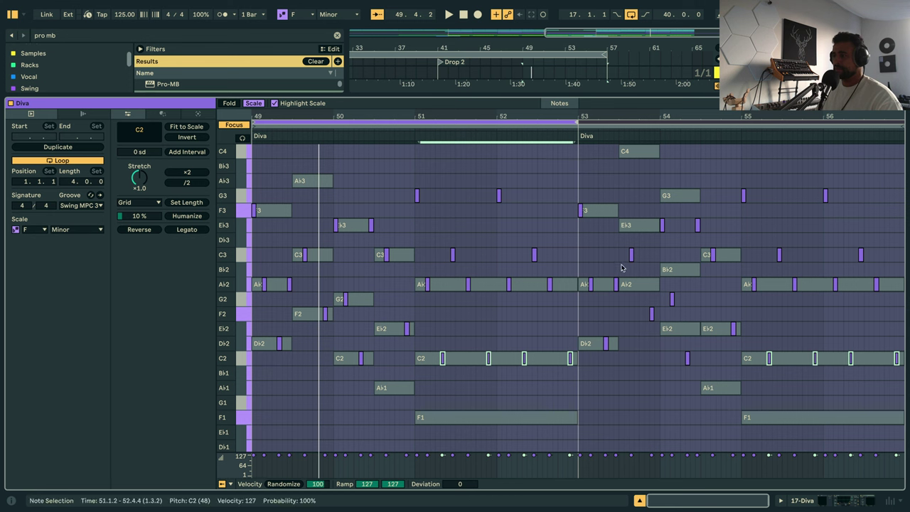
{"action": "left_click", "coordinate": [630, 255]}
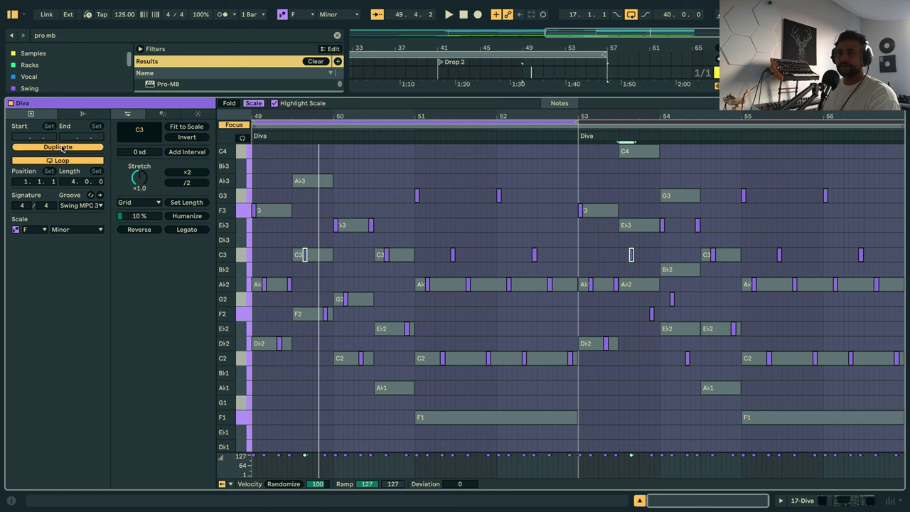
{"action": "left_click", "coordinate": [58, 147]}
Raise the Diva C3 note in the second half of bar 53 to E♭3 and bar 54's two E♭3 notes to G3.
{"action": "left_click", "coordinate": [631, 254]}
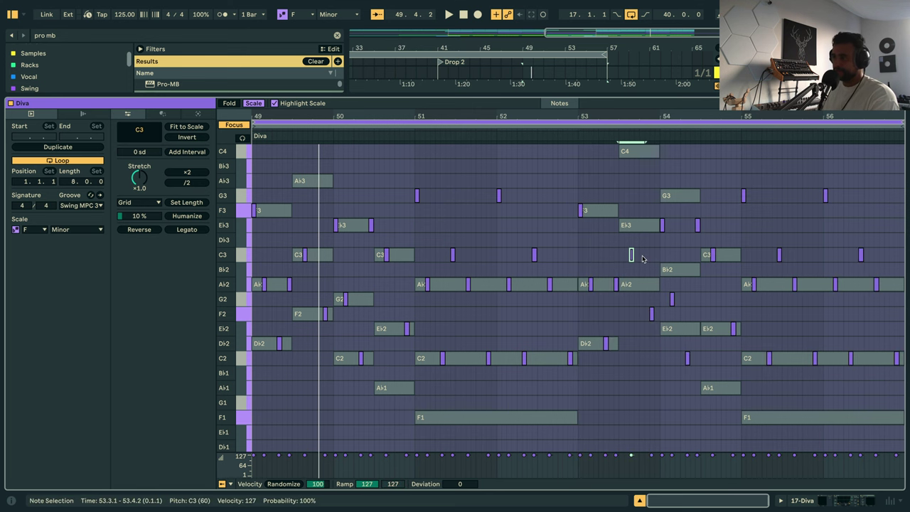
{"action": "left_click_drag", "start_coordinate": [655, 250], "coordinate": [728, 206]}
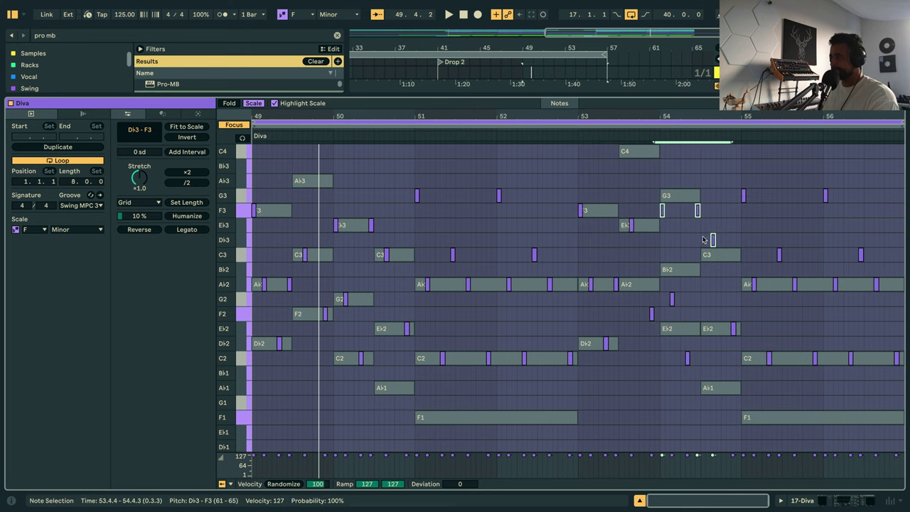
{"action": "left_click_drag", "start_coordinate": [663, 245], "coordinate": [694, 215]}
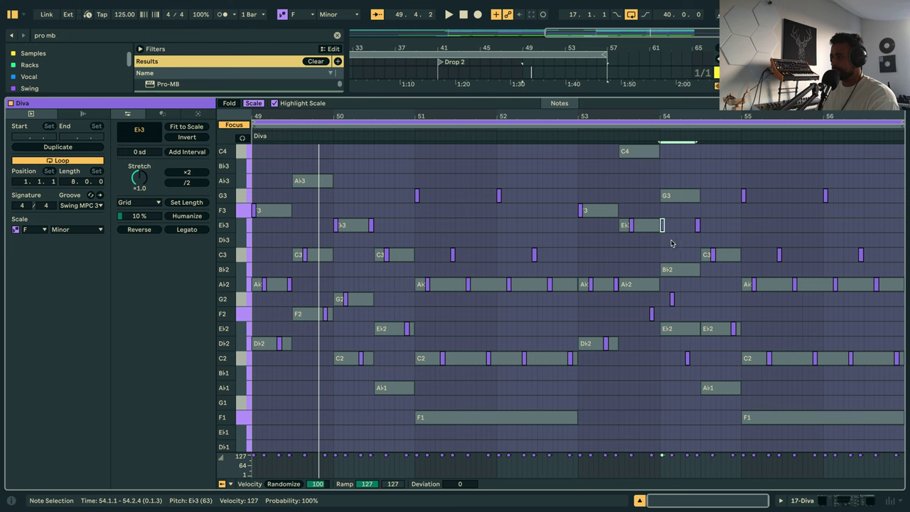
{"action": "left_click_drag", "start_coordinate": [661, 243], "coordinate": [700, 226]}
{"action": "key", "text": "Up"}
{"action": "key", "text": "Up"}
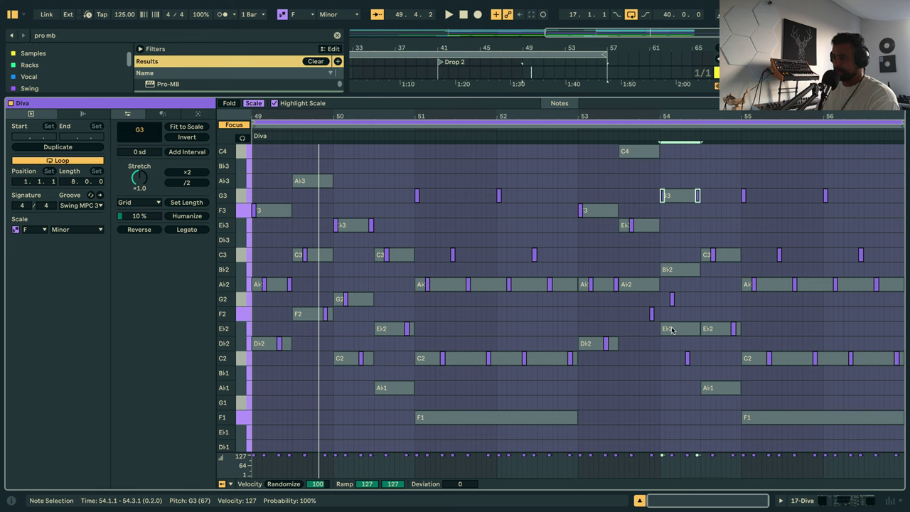
Raise the Diva G2 note in bar 54 to B♭2, bar 53's F2 to A♭2 and bar 54's C2 to E♭2, replaying the section.
{"action": "key", "text": "Up"}
{"action": "key", "text": "Up"}
{"action": "left_click", "coordinate": [652, 314]}
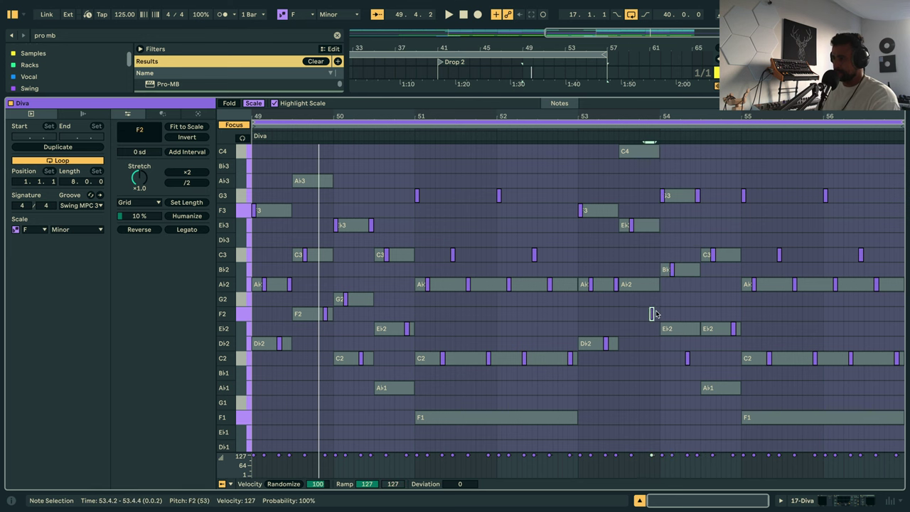
{"action": "key", "text": "space"}
{"action": "left_click", "coordinate": [686, 370]}
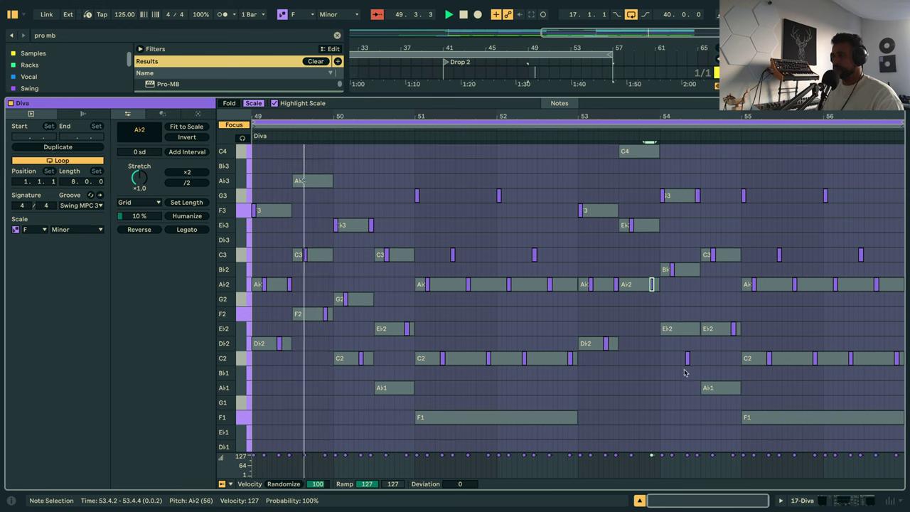
{"action": "left_click", "coordinate": [688, 359]}
{"action": "key", "text": "Up"}
{"action": "key", "text": "Up"}
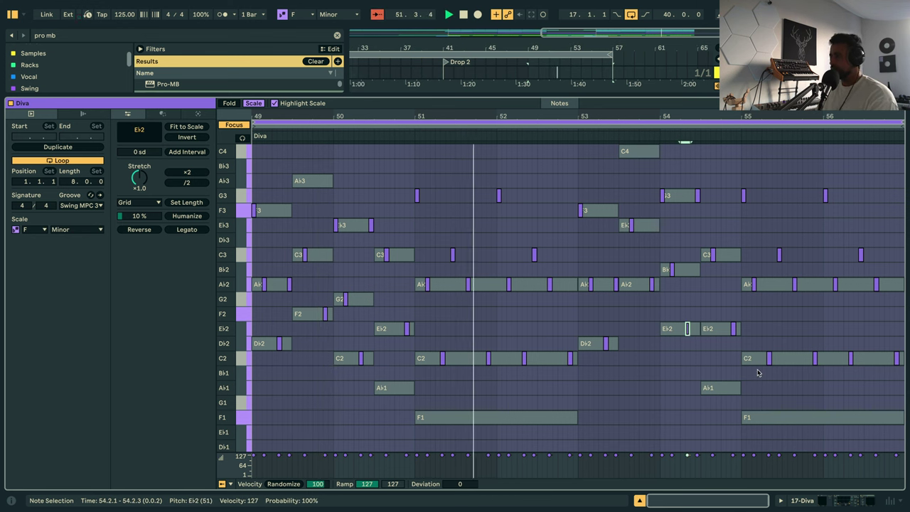
Lower the four Diva C2 notes in bars 55 and 56 to F1.
{"action": "left_click_drag", "start_coordinate": [757, 369], "coordinate": [847, 347]}
{"action": "left_click_drag", "start_coordinate": [908, 350], "coordinate": [901, 350]}
{"action": "key", "text": "Down"}
{"action": "key", "text": "Down"}
{"action": "key", "text": "Down"}
{"action": "key", "text": "Down"}
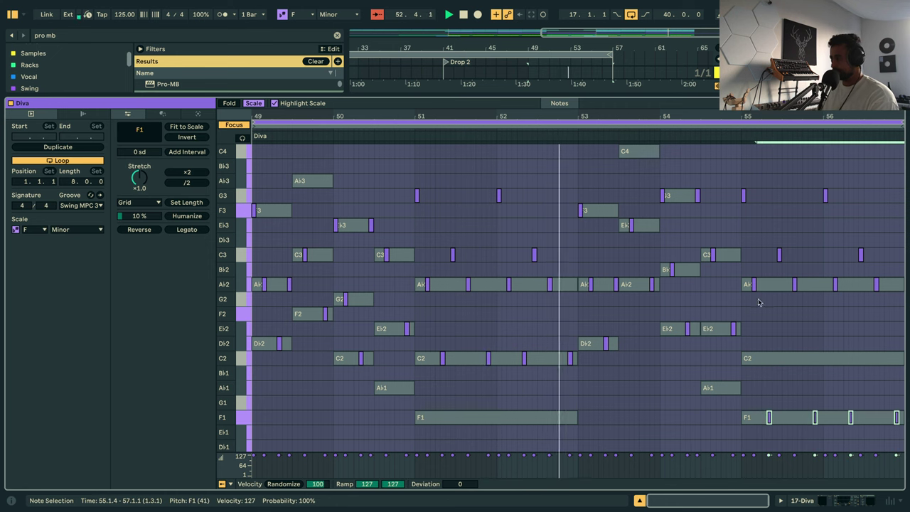
Raise the four Diva F1 notes in bars 55 and 56 to C2 and replay the section from bar 49.
{"action": "left_click_drag", "start_coordinate": [740, 296], "coordinate": [899, 279]}
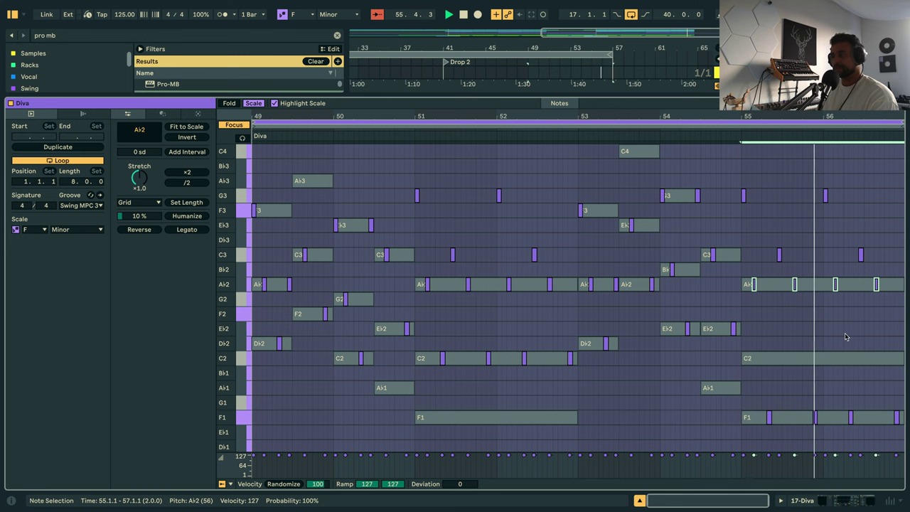
{"action": "left_click_drag", "start_coordinate": [755, 422], "coordinate": [904, 409]}
{"action": "key", "text": "Up"}
{"action": "key", "text": "Up"}
{"action": "key", "text": "Up"}
{"action": "key", "text": "Up"}
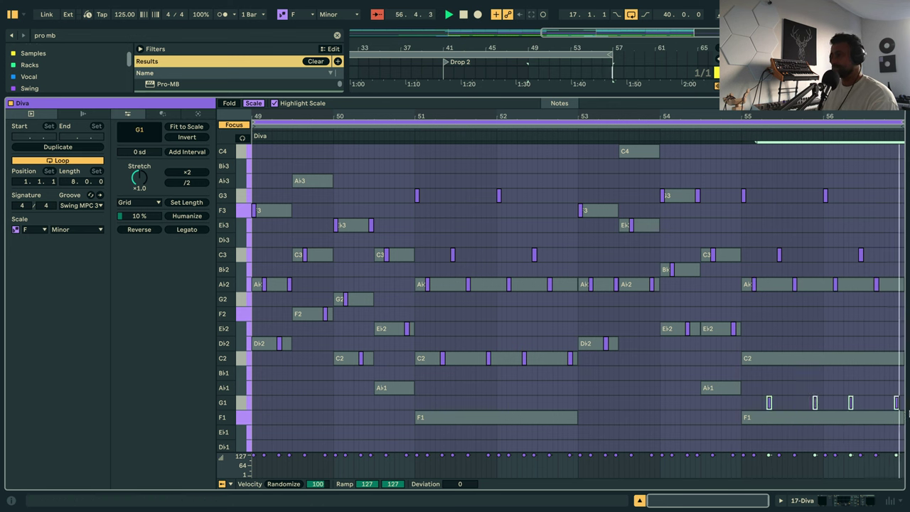
{"action": "key", "text": "space"}
{"action": "key", "text": "space"}
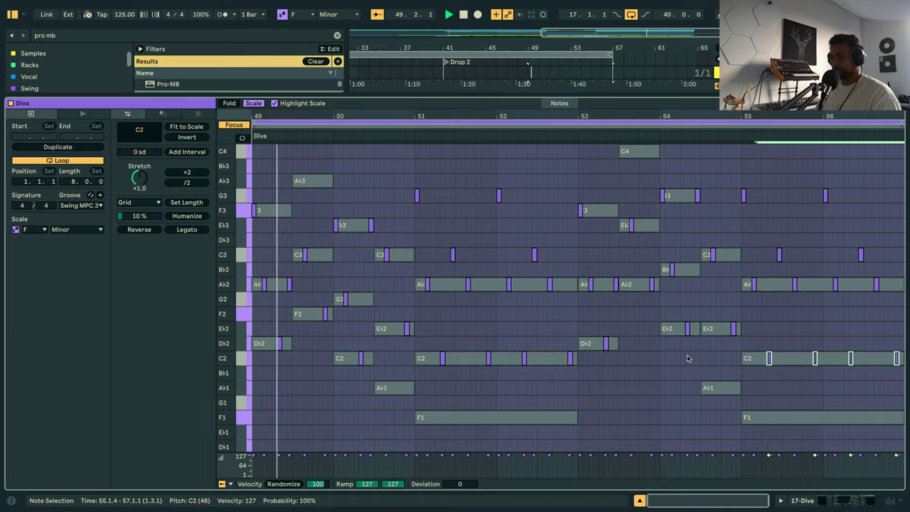
Solo the 12 Serum and 11 Serum tracks in turn and listen to each from bar 49.
{"action": "key", "text": "shift+Tab"}
{"action": "scroll", "coordinate": [540, 168], "scroll_direction": "up", "scroll_amount": 5}
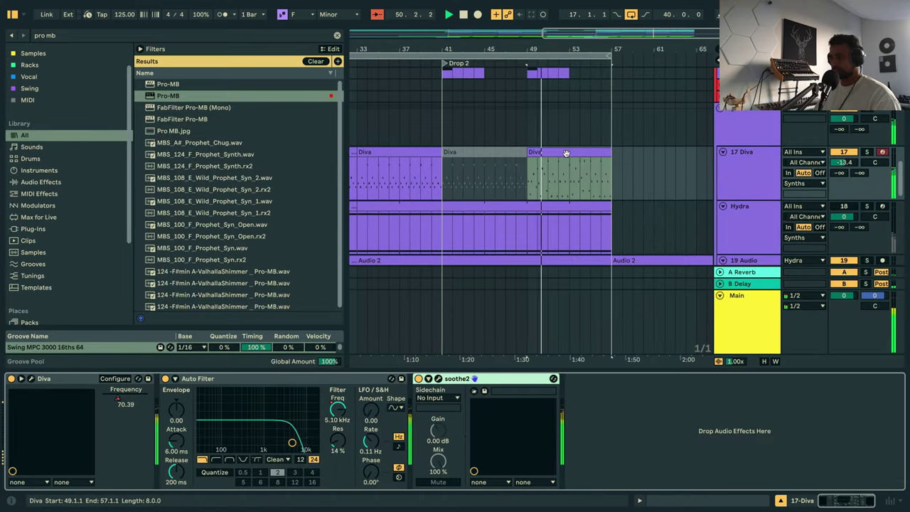
{"action": "scroll", "coordinate": [510, 178], "scroll_direction": "up", "scroll_amount": 2}
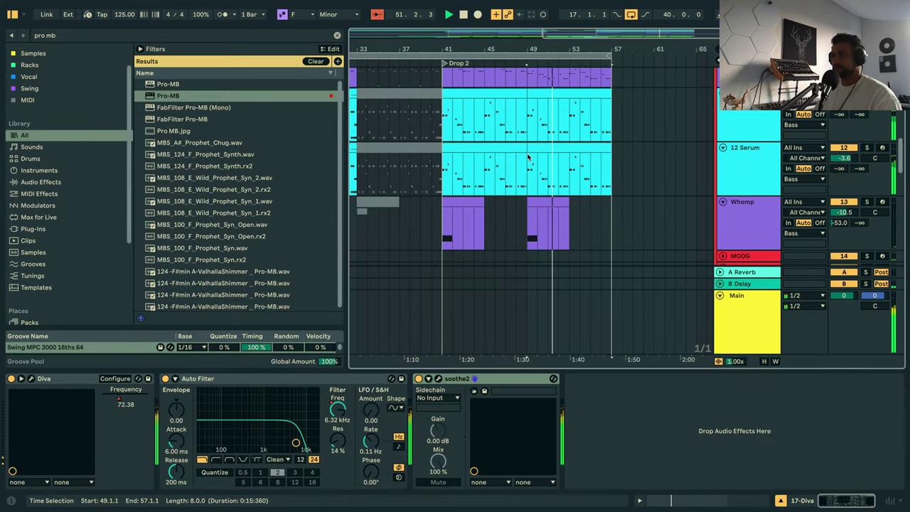
{"action": "left_click", "coordinate": [757, 134]}
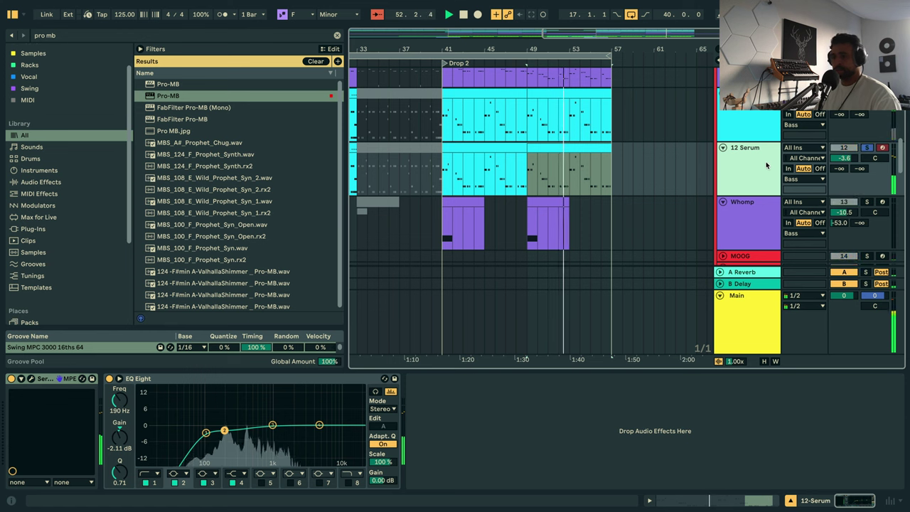
{"action": "key", "text": "space"}
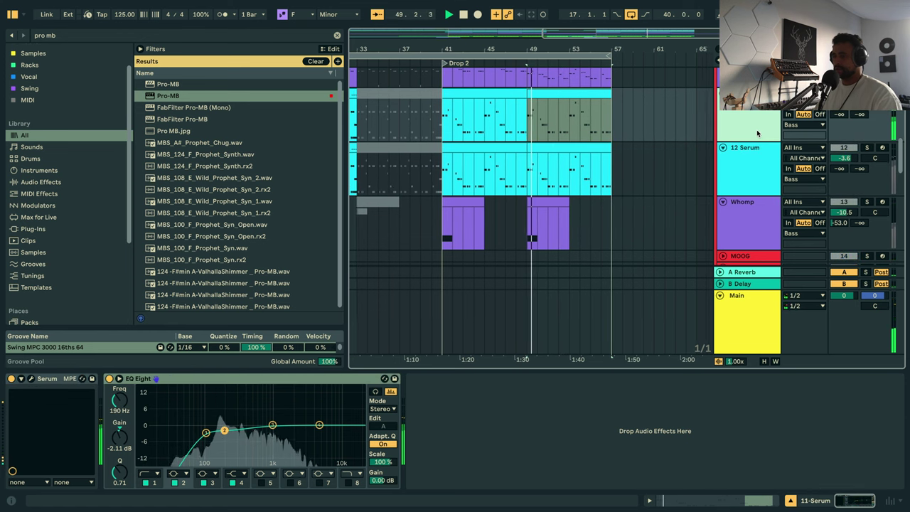
{"action": "key", "text": "space"}
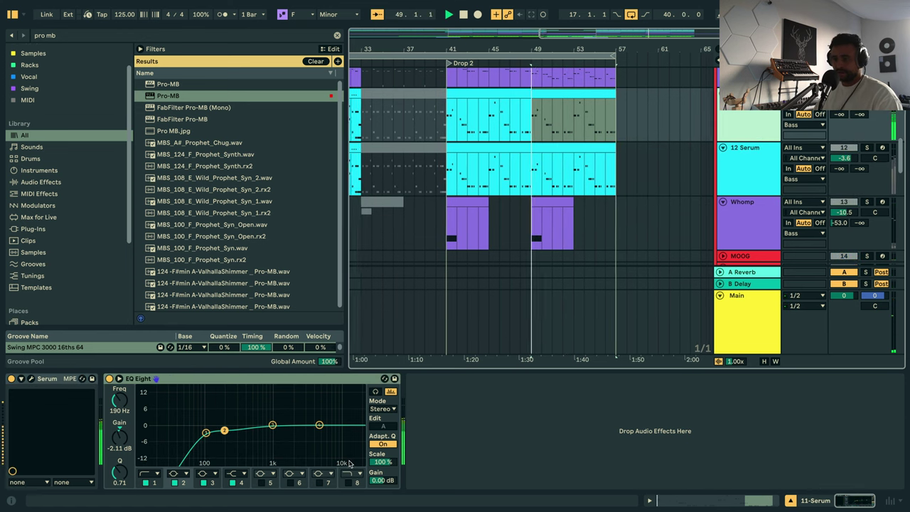
Set the first EQ Eight band on the 11 Serum track to a low cut at about 220 Hz.
{"action": "left_click", "coordinate": [157, 473]}
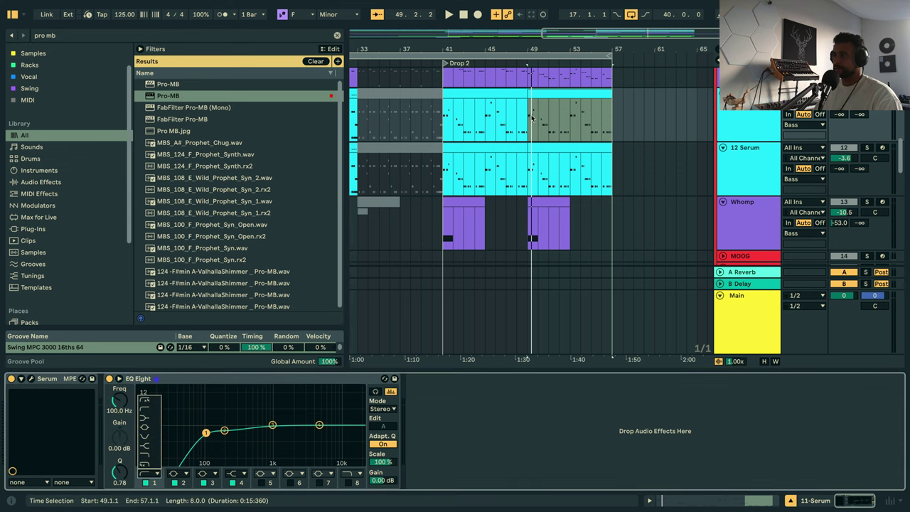
{"action": "left_click", "coordinate": [149, 409]}
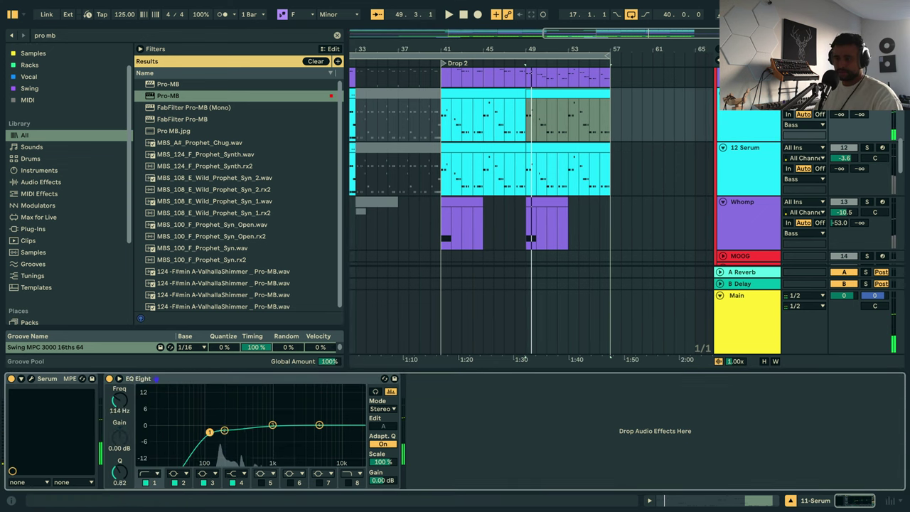
{"action": "mouse_move", "coordinate": [209, 431]}
{"action": "left_mouse_down"}
{"action": "mouse_move", "coordinate": [278, 427]}
{"action": "mouse_move", "coordinate": [256, 436]}
{"action": "mouse_move", "coordinate": [196, 431]}
{"action": "mouse_move", "coordinate": [224, 429]}
{"action": "left_mouse_up"}
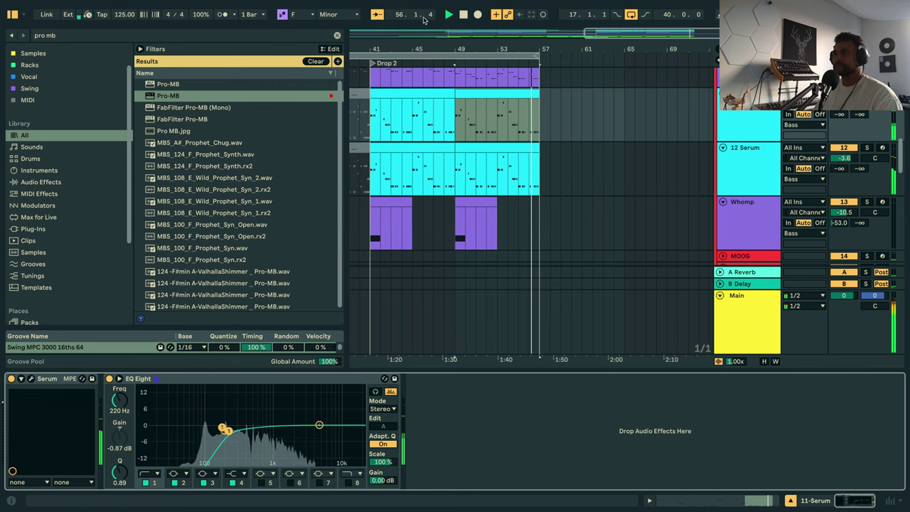
{"action": "left_click", "coordinate": [486, 139]}
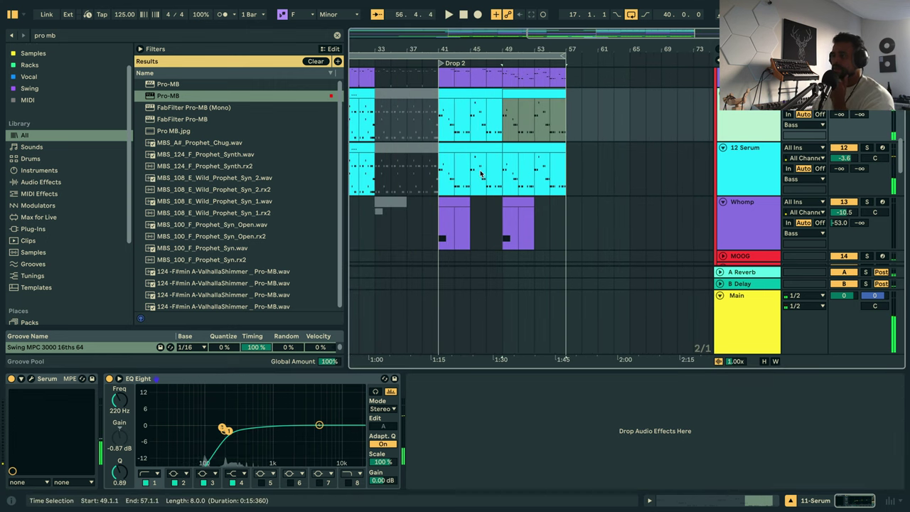
Rename the 12 Serum track as Main top lead.
{"action": "left_click", "coordinate": [469, 148]}
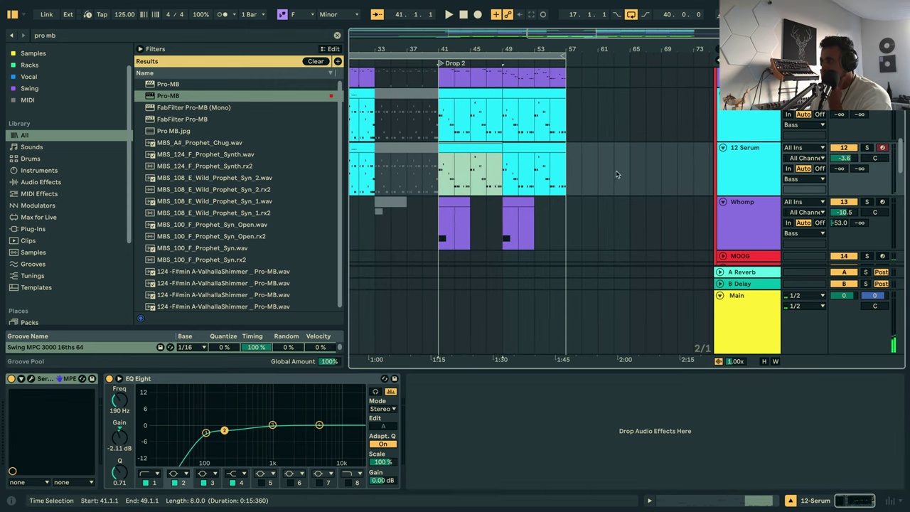
{"action": "left_click", "coordinate": [737, 183]}
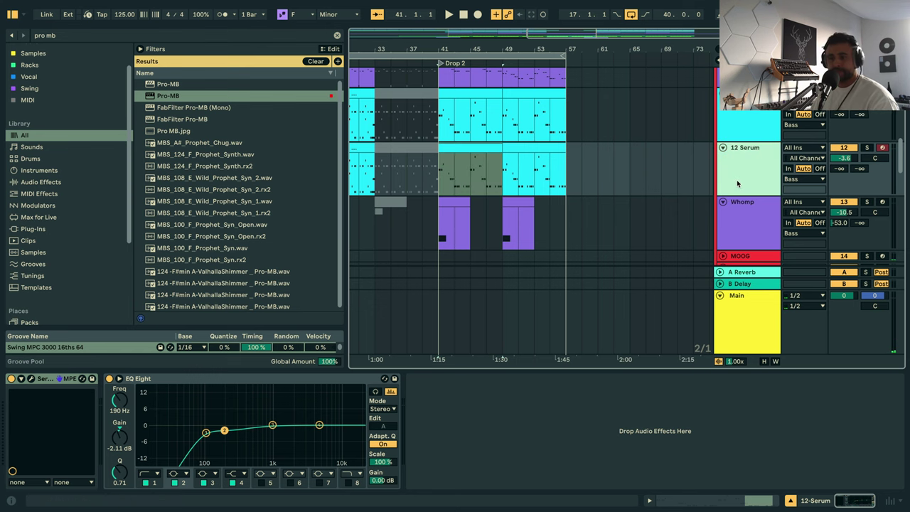
{"action": "key", "text": "space"}
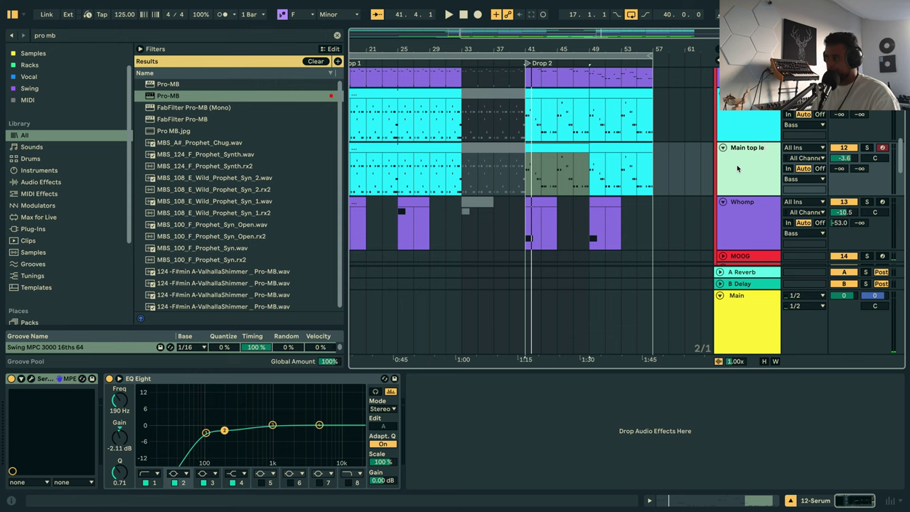
Copy the 8-bar Main top lead clip from bar 41 to bar 33, replacing the deactivated clip before Drop 2.
{"action": "scroll", "coordinate": [751, 153], "scroll_direction": "up", "scroll_amount": 2}
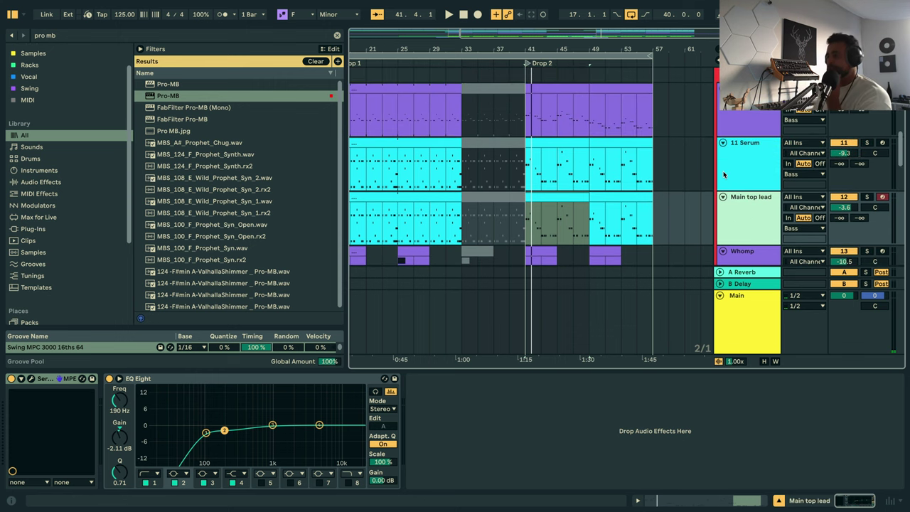
{"action": "scroll", "coordinate": [630, 208], "scroll_direction": "right", "scroll_amount": 3}
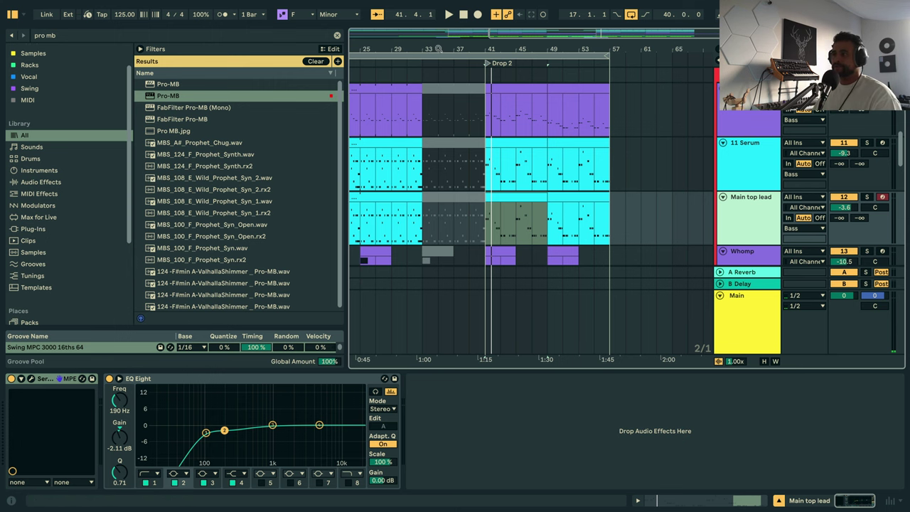
{"action": "scroll", "coordinate": [562, 199], "scroll_direction": "left", "scroll_amount": 5}
{"action": "left_click", "coordinate": [569, 211]}
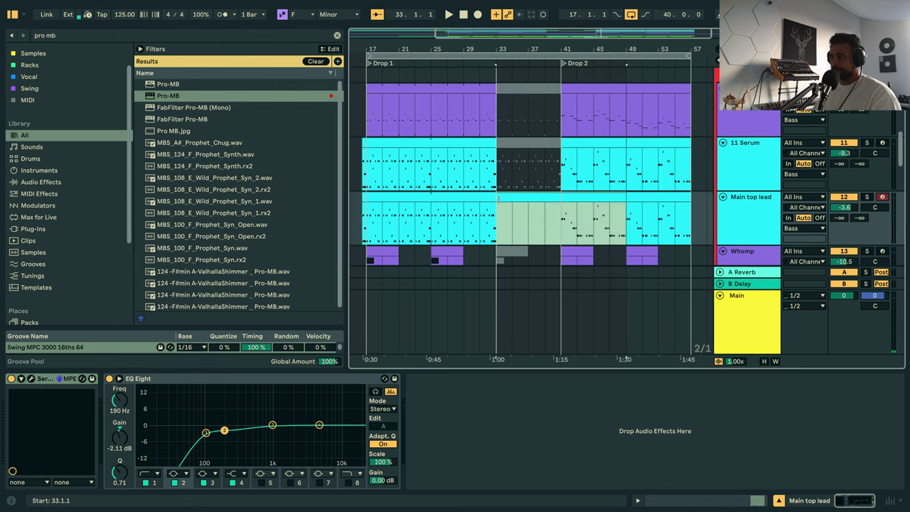
{"action": "left_click_drag", "start_coordinate": [567, 199], "coordinate": [498, 206]}
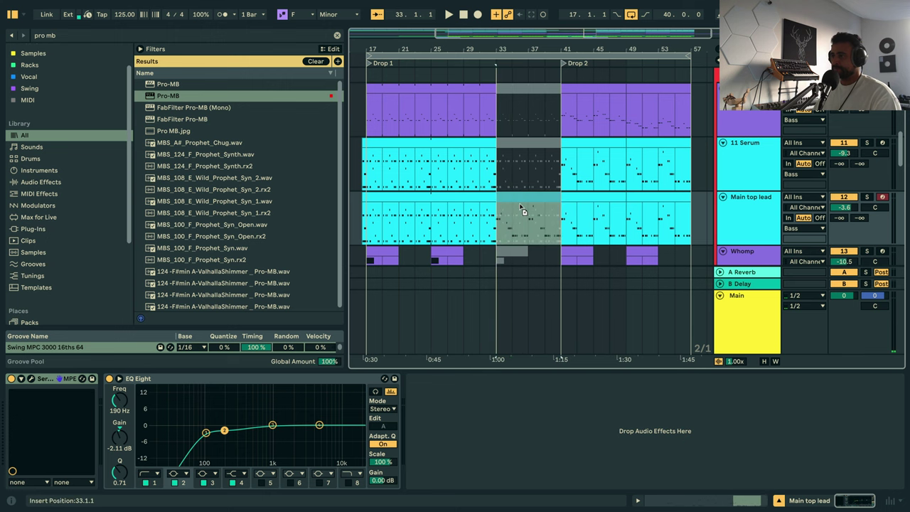
Search the browser for "aut" and add Auto Filter after EQ Eight on the Main top lead track.
{"action": "left_click", "coordinate": [336, 35]}
{"action": "type", "text": "aut"}
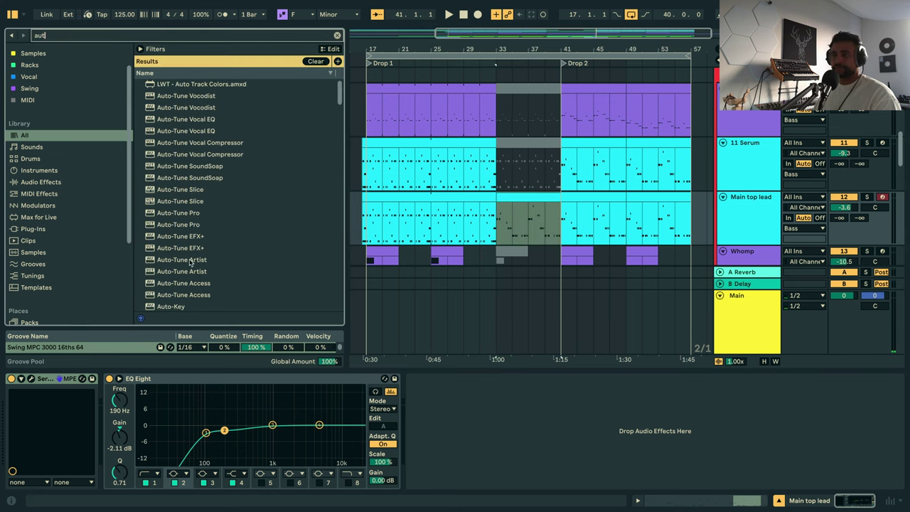
{"action": "scroll", "coordinate": [190, 262], "scroll_direction": "down", "scroll_amount": 3}
{"action": "double_click", "coordinate": [174, 257]}
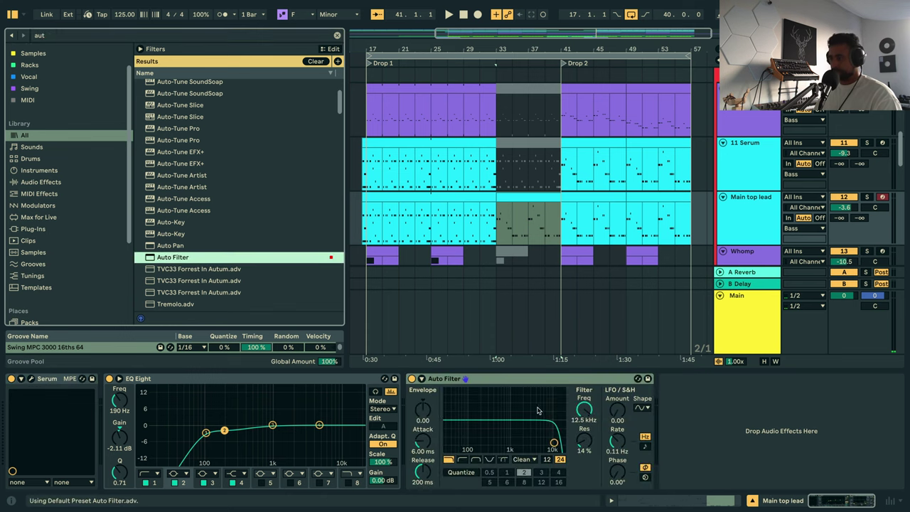
Automate the Main top lead Auto Filter frequency to rise from 72.3 Hz at bar 33 to 19.9 kHz at bar 41, and play it back.
{"action": "key", "text": "a"}
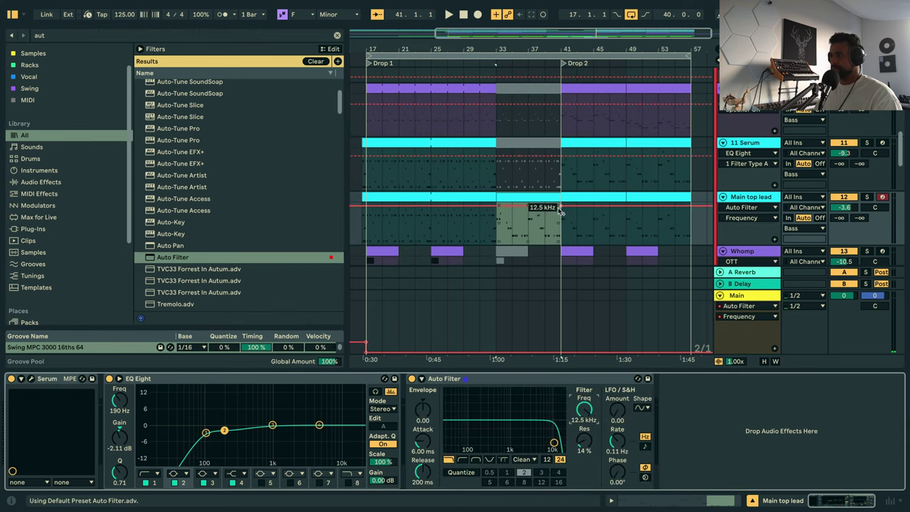
{"action": "left_click", "coordinate": [560, 208]}
{"action": "left_click", "coordinate": [496, 206]}
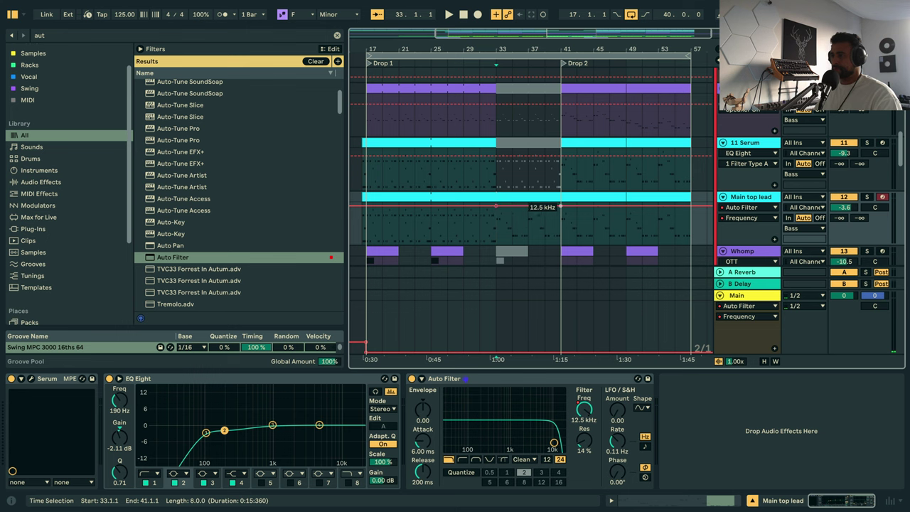
{"action": "left_click_drag", "start_coordinate": [543, 207], "coordinate": [543, 237]}
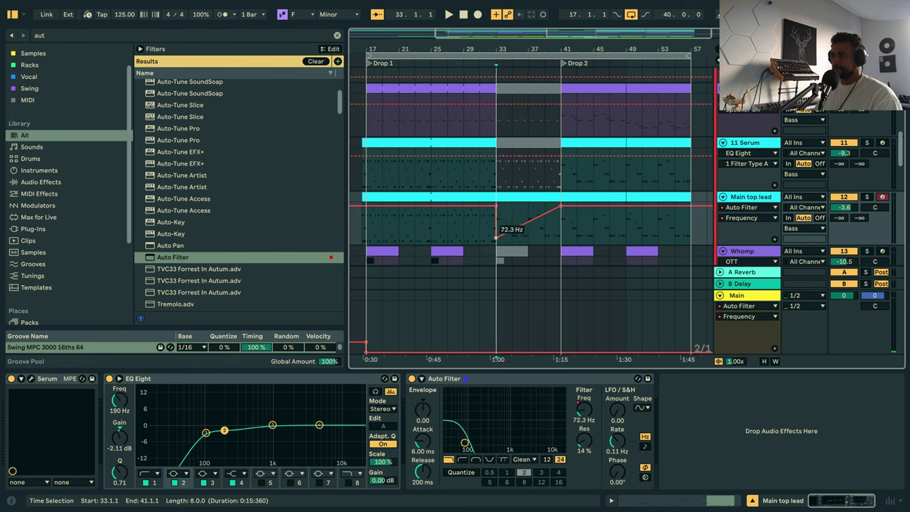
{"action": "key", "text": "space"}
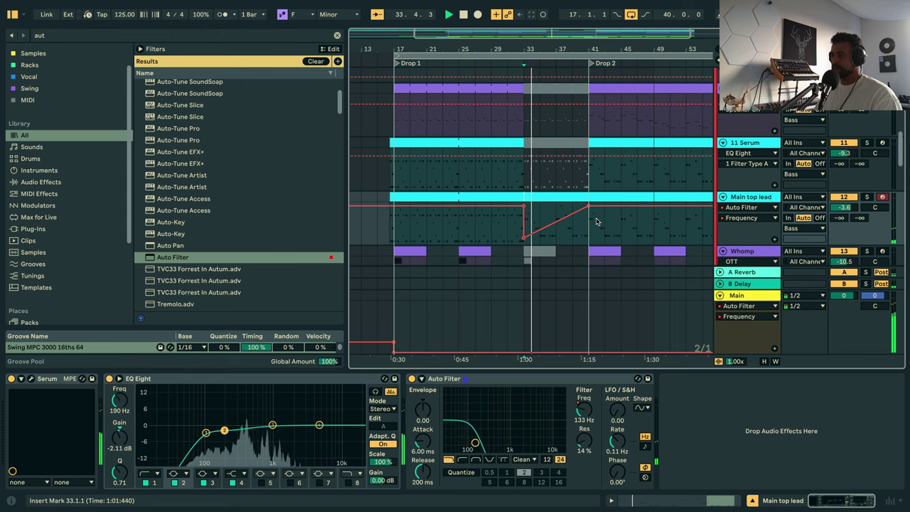
{"action": "left_click_drag", "start_coordinate": [584, 207], "coordinate": [583, 203]}
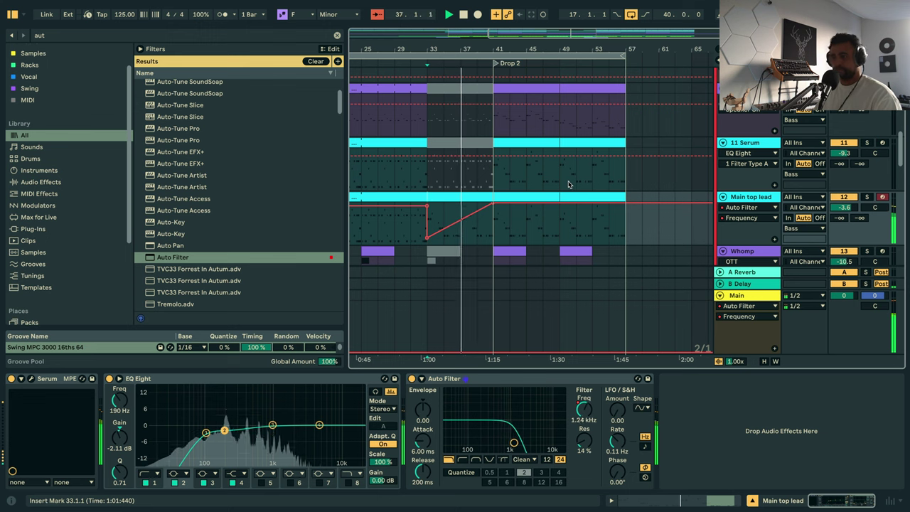
{"action": "key", "text": "a"}
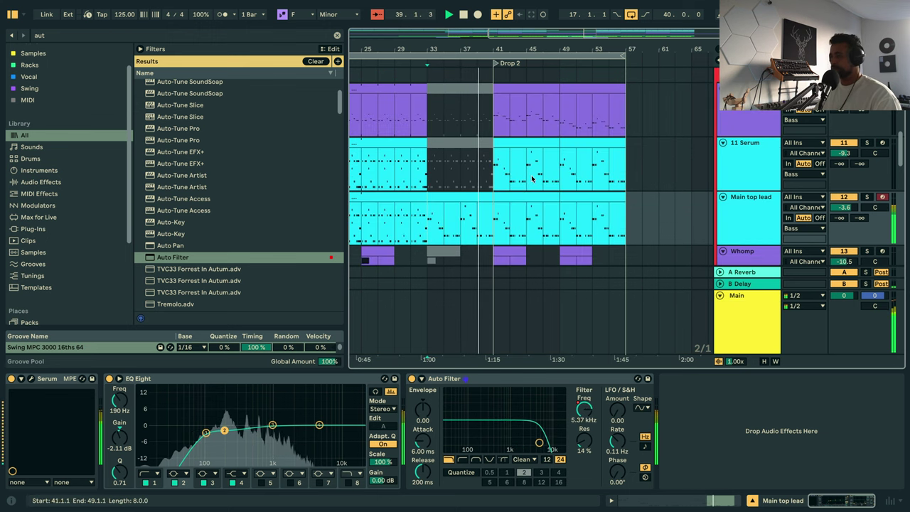
Deactivate the Main top lead clip that runs through Drop 1 up to bar 33.
{"action": "left_click", "coordinate": [405, 194]}
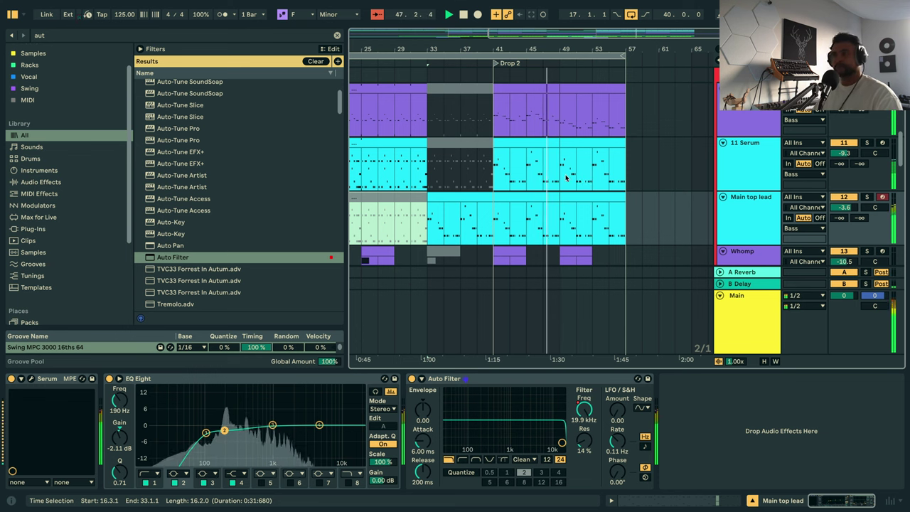
{"action": "key", "text": "minus"}
{"action": "key", "text": "minus"}
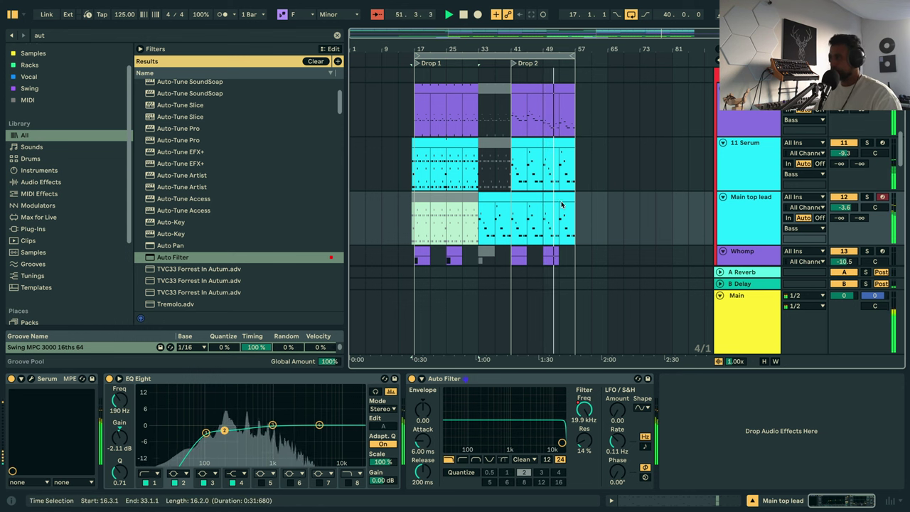
Insert the Amp effect between EQ Eight and Auto Filter on the Main top lead track and play the arrangement from Drop 2.
{"action": "left_click", "coordinate": [753, 204]}
{"action": "key", "text": "Tab"}
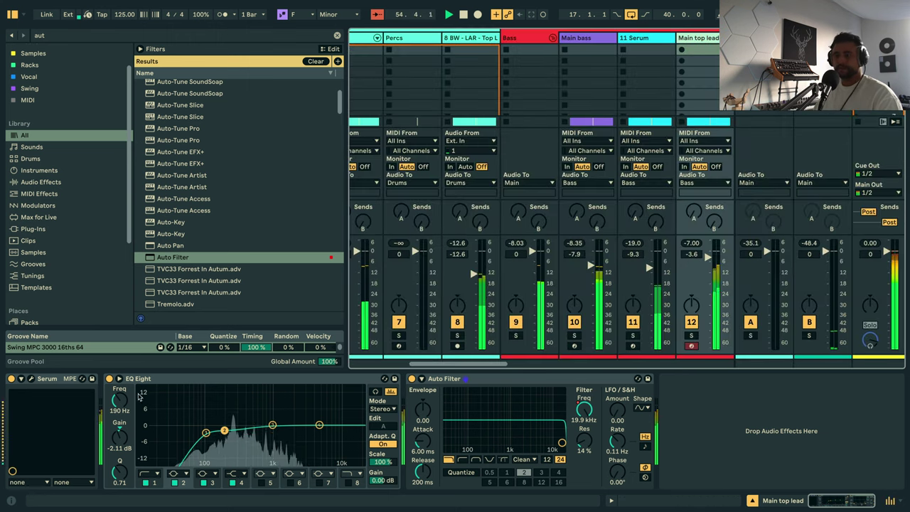
{"action": "left_click", "coordinate": [337, 35]}
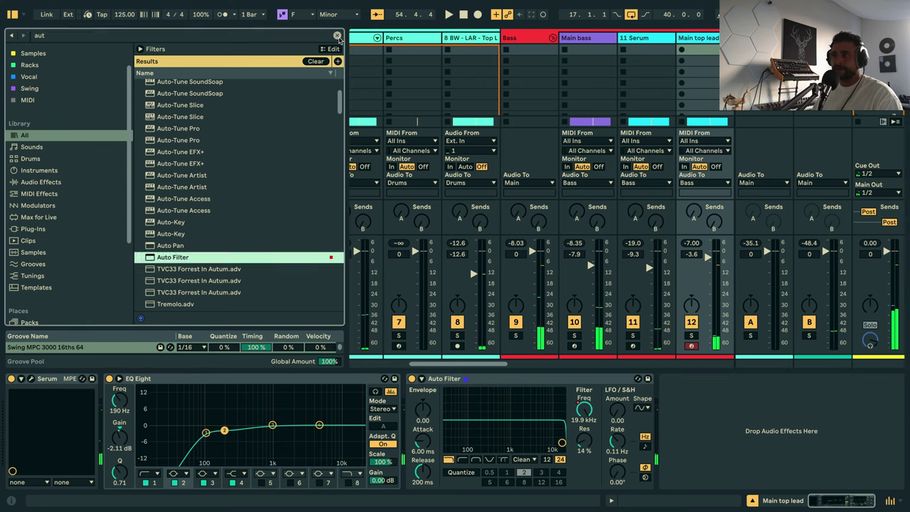
{"action": "type", "text": "amp"}
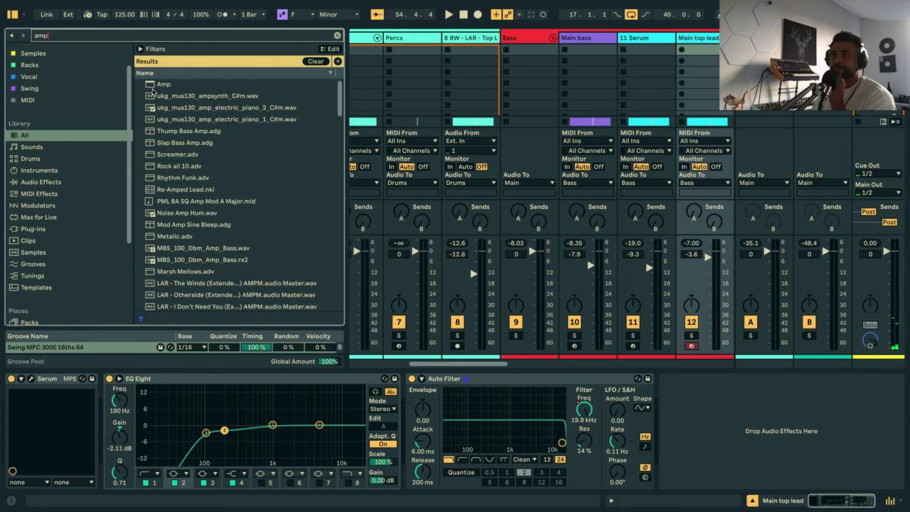
{"action": "left_click_drag", "start_coordinate": [151, 88], "coordinate": [498, 441]}
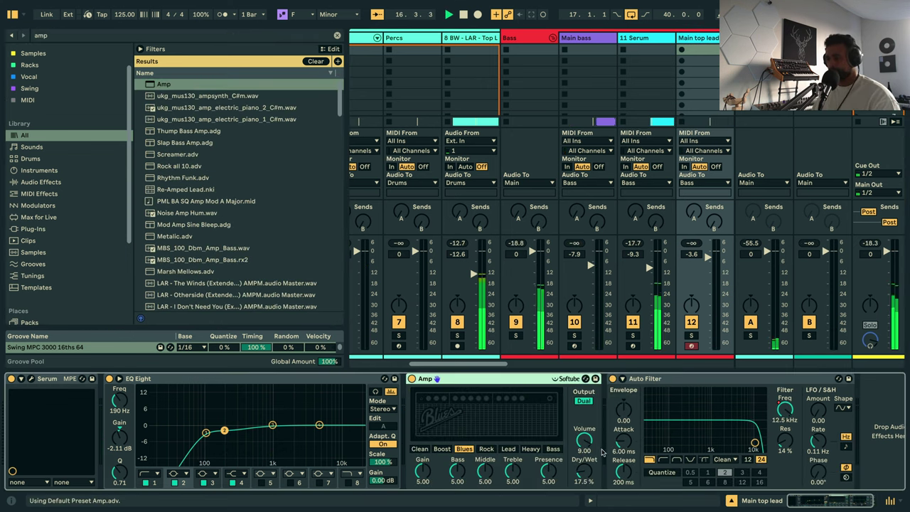
{"action": "key", "text": "Tab"}
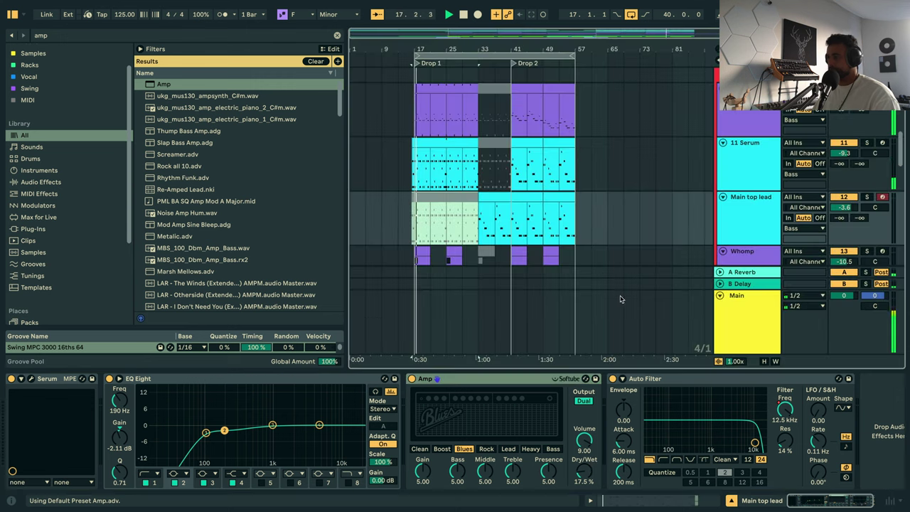
{"action": "left_click", "coordinate": [512, 217]}
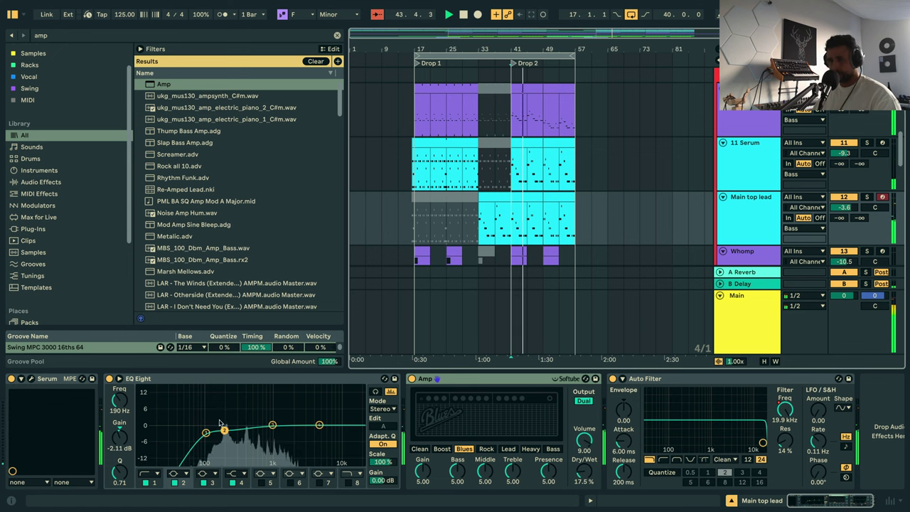
Try mono voicing in the Main top lead's Serum during Drop 2 playback, and return it to polyphonic voicing.
{"action": "left_click", "coordinate": [30, 378]}
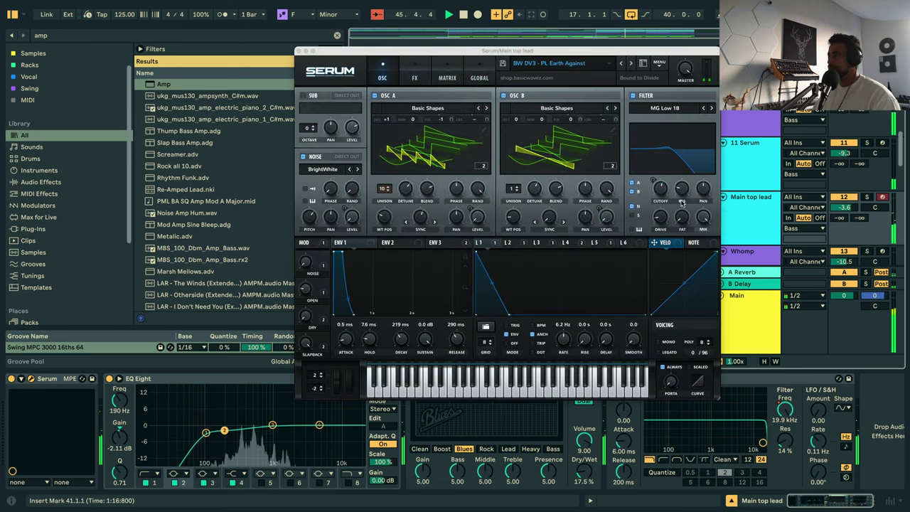
{"action": "left_click", "coordinate": [659, 347]}
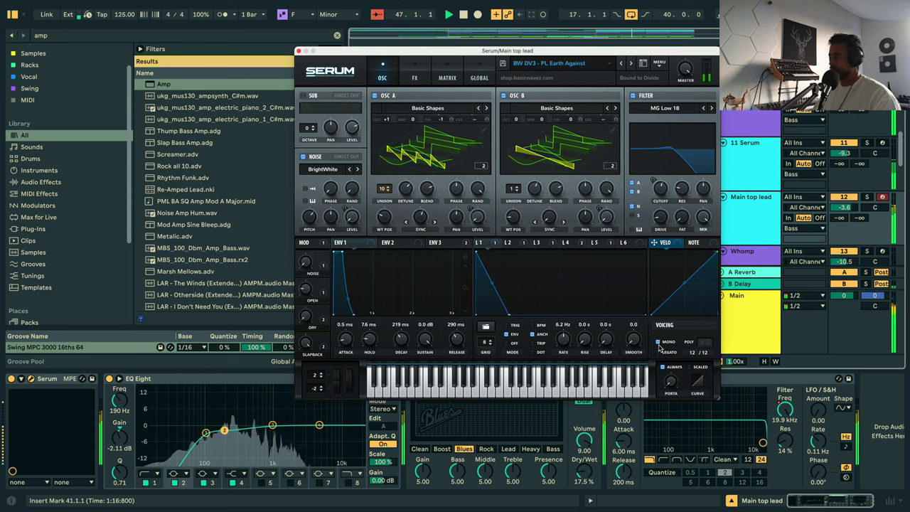
{"action": "left_click", "coordinate": [658, 344]}
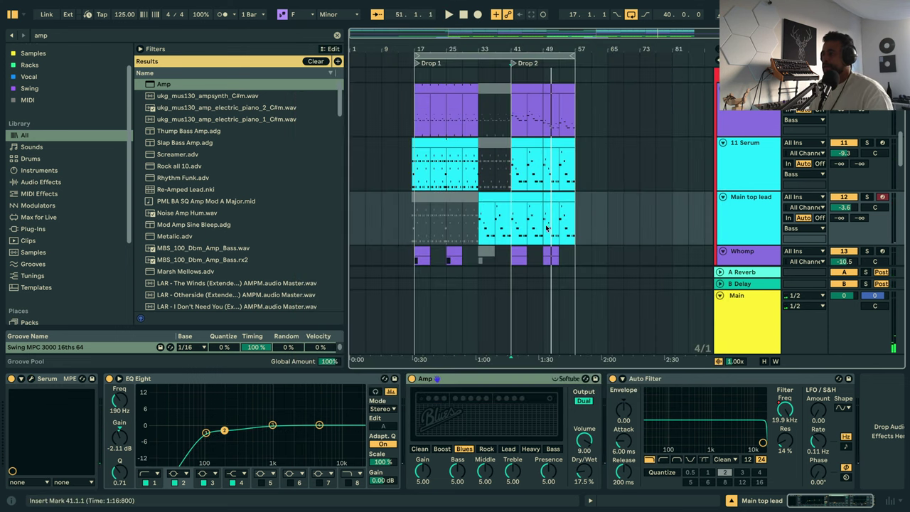
Play the arrangement from bar 1 and fold the Drums group to bring the remaining tracks into view.
{"action": "left_click_drag", "start_coordinate": [483, 49], "coordinate": [483, 54]}
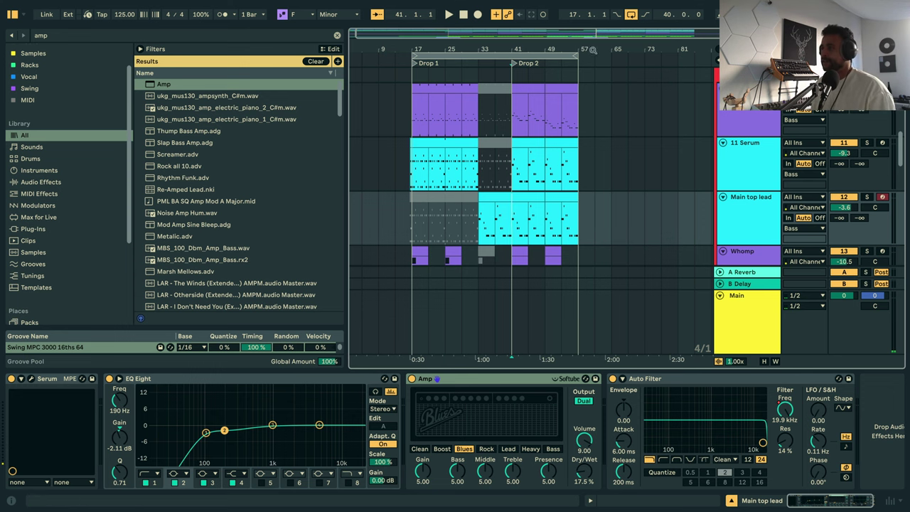
{"action": "scroll", "coordinate": [514, 126], "scroll_direction": "up", "scroll_amount": 5}
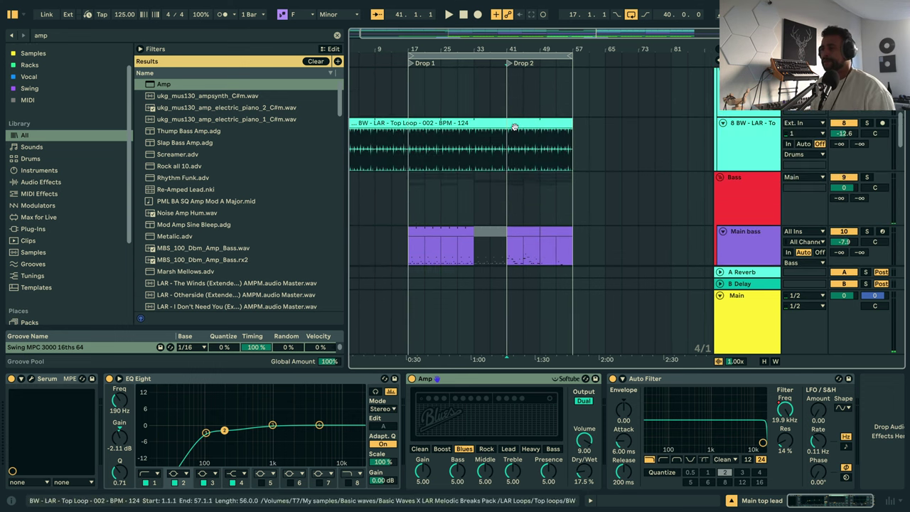
{"action": "scroll", "coordinate": [514, 126], "scroll_direction": "up", "scroll_amount": 6}
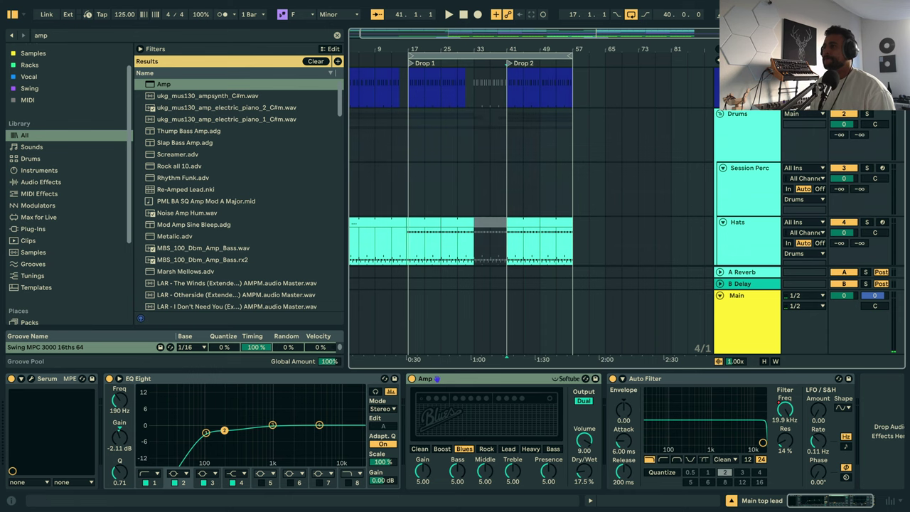
{"action": "scroll", "coordinate": [491, 147], "scroll_direction": "down", "scroll_amount": 1}
{"action": "left_click", "coordinate": [479, 95]}
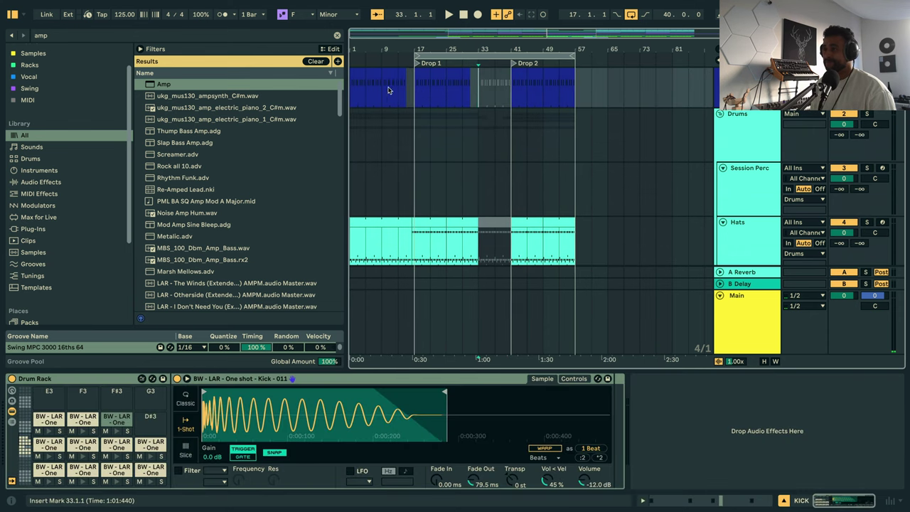
{"action": "left_click", "coordinate": [349, 84]}
{"action": "key", "text": "space"}
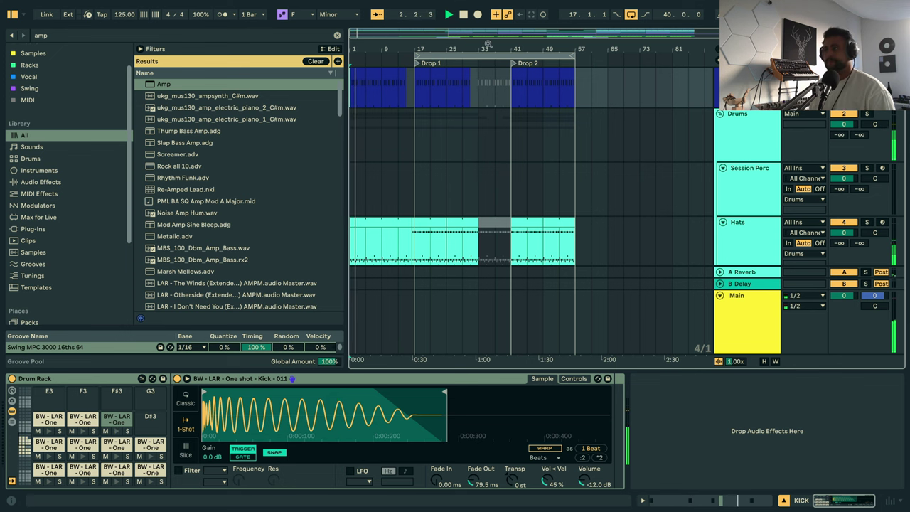
{"action": "left_click_drag", "start_coordinate": [488, 45], "coordinate": [487, 54]}
{"action": "left_click", "coordinate": [718, 115]}
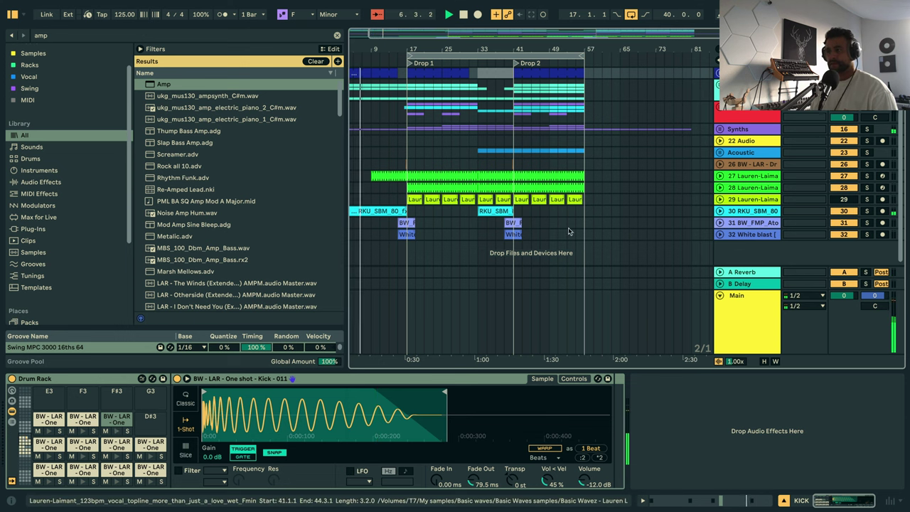
Unfold the RKU_SBM_80 atmosphere track 30, select its intro clip and mute the track.
{"action": "left_click", "coordinate": [719, 211]}
{"action": "left_click", "coordinate": [739, 213]}
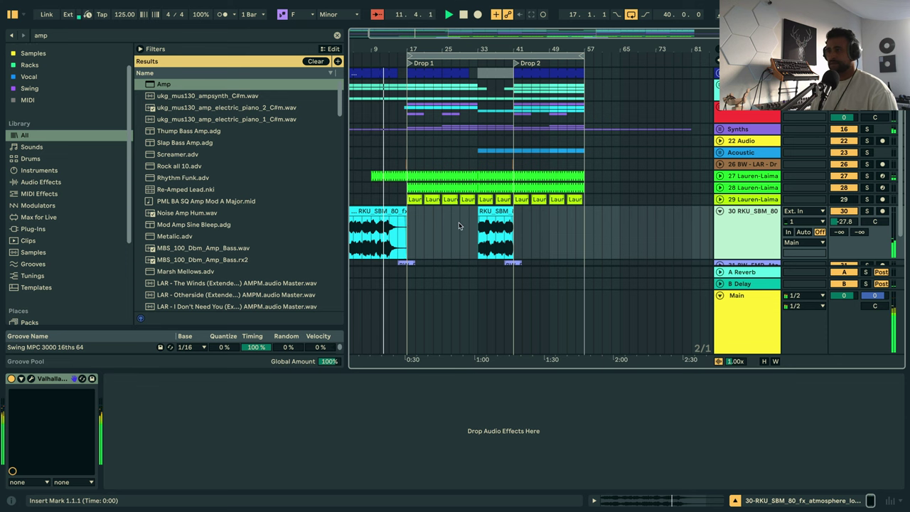
{"action": "left_click", "coordinate": [392, 211]}
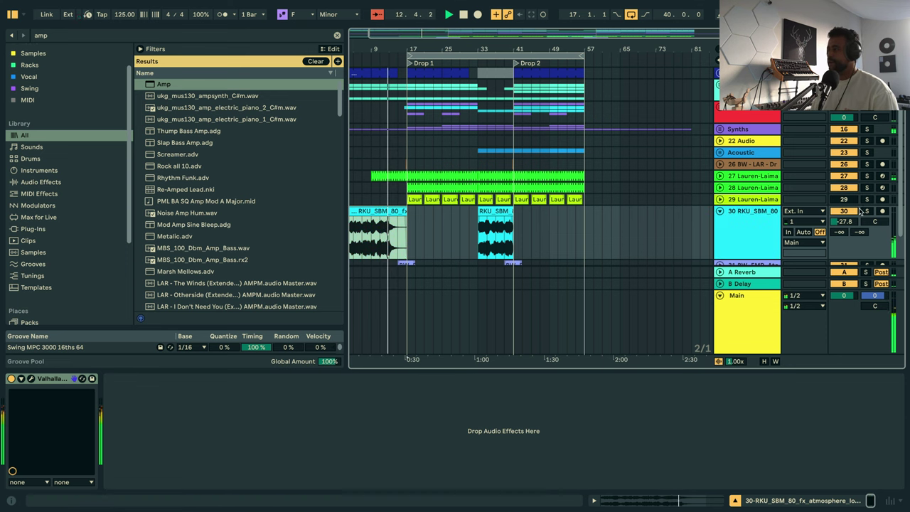
{"action": "left_click", "coordinate": [851, 211]}
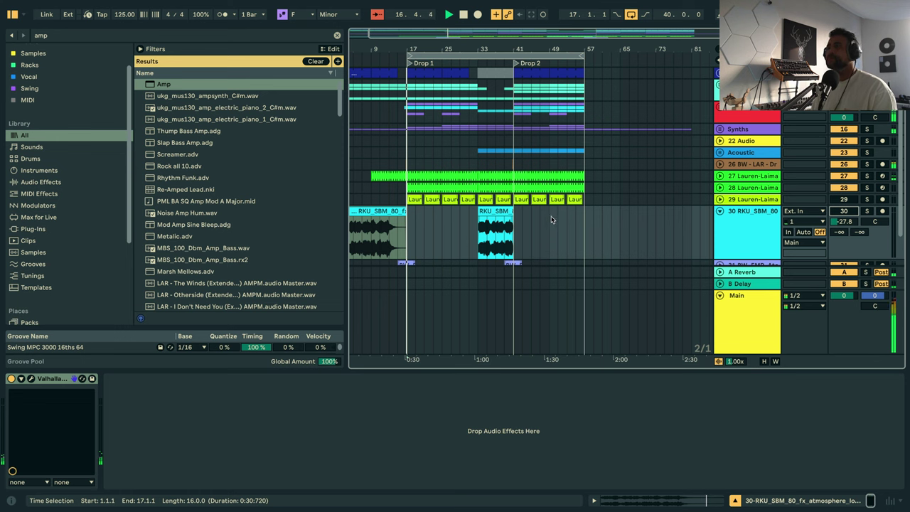
Listen from Drop 1 into Drop 2 while checking the lead tracks and the Whomp track's clips and devices.
{"action": "scroll", "coordinate": [466, 202], "scroll_direction": "down", "scroll_amount": 2}
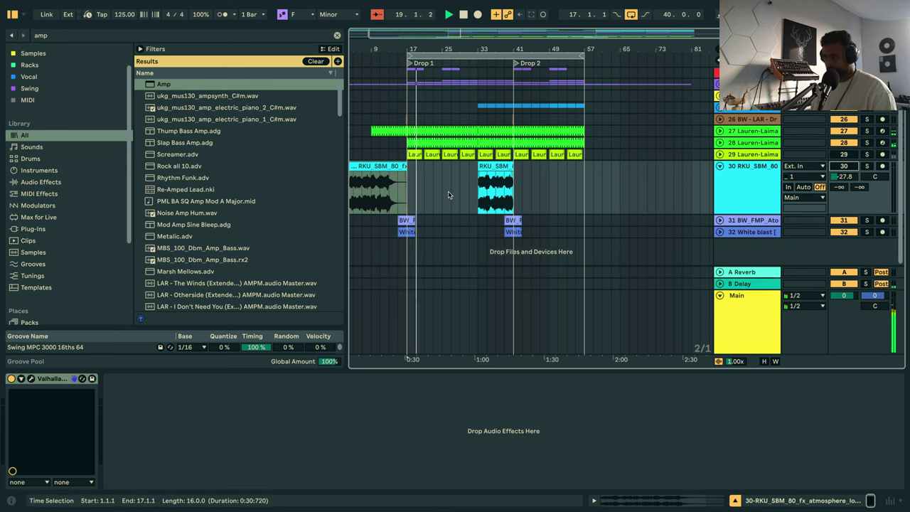
{"action": "scroll", "coordinate": [451, 214], "scroll_direction": "up", "scroll_amount": 2}
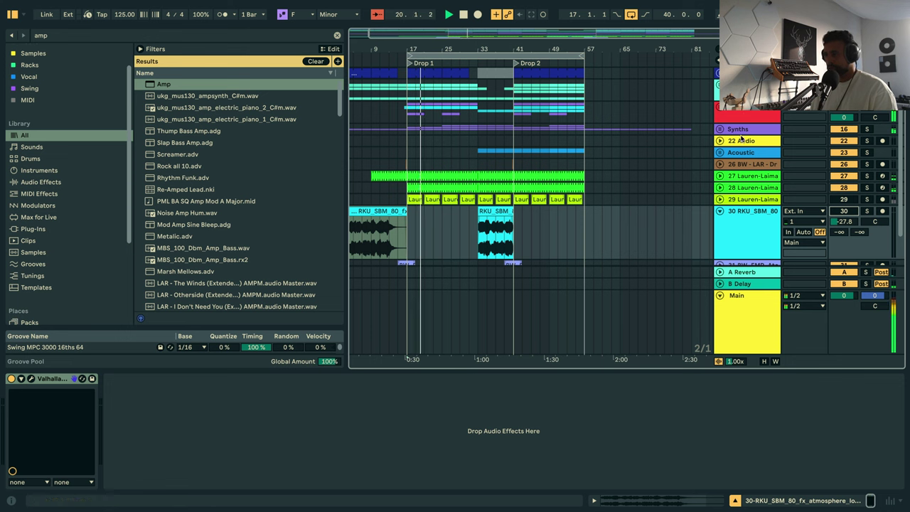
{"action": "scroll", "coordinate": [739, 188], "scroll_direction": "up", "scroll_amount": 5}
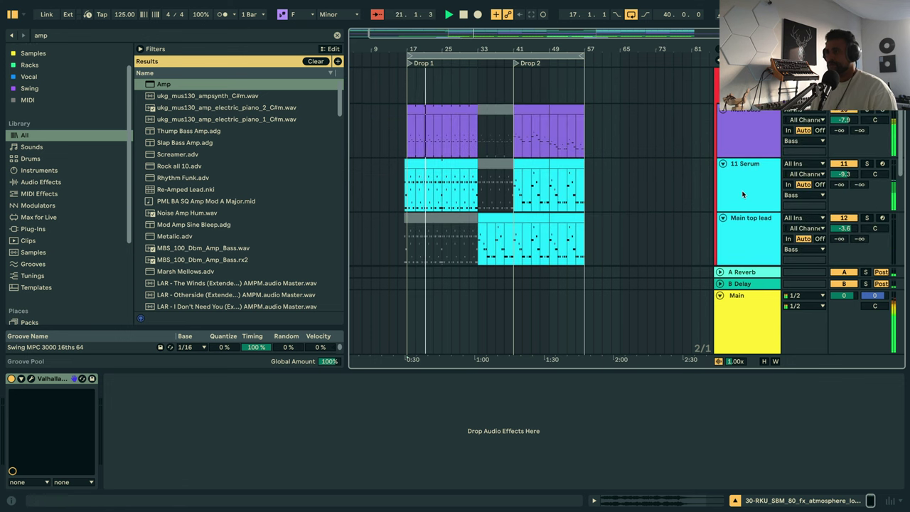
{"action": "left_click", "coordinate": [750, 190]}
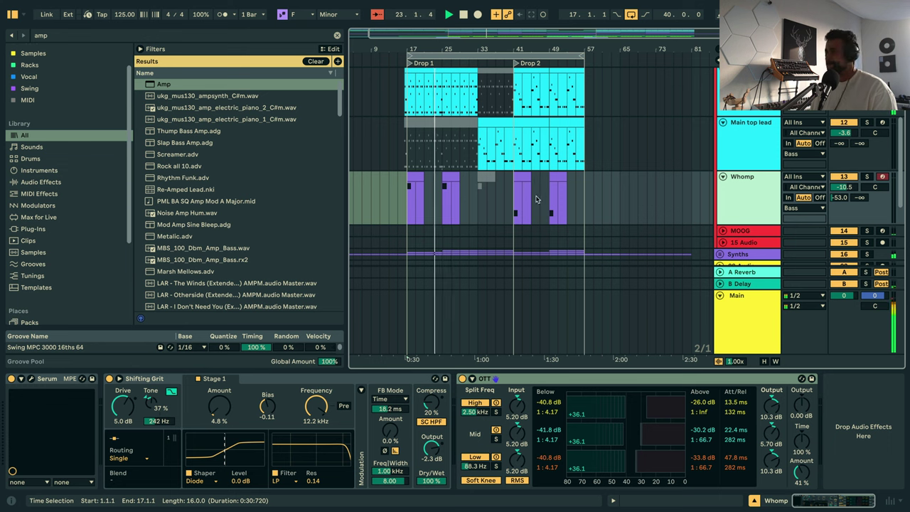
{"action": "scroll", "coordinate": [496, 203], "scroll_direction": "down", "scroll_amount": 3}
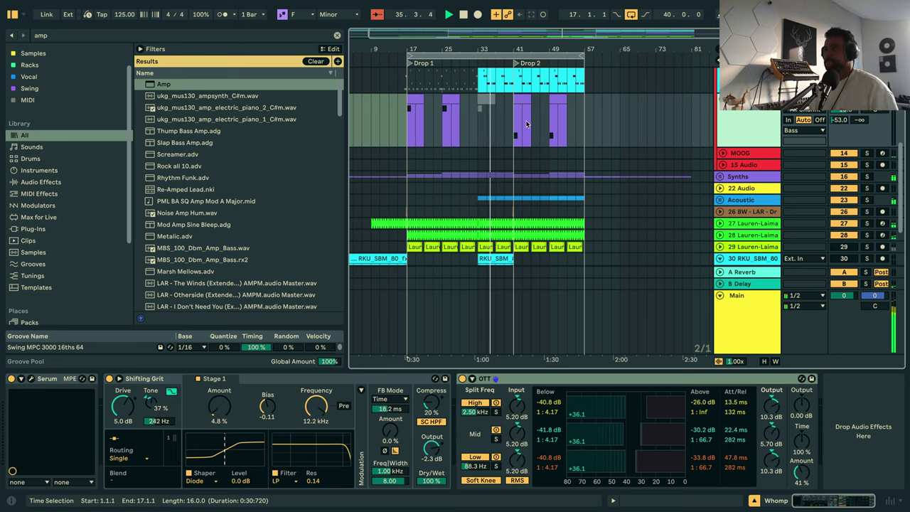
{"action": "scroll", "coordinate": [602, 164], "scroll_direction": "up", "scroll_amount": 5}
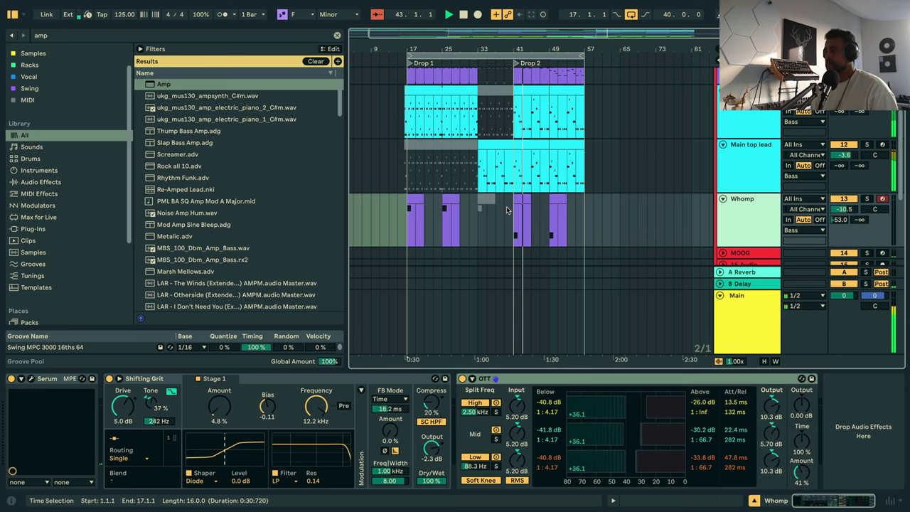
Compare the Main top lead's sound with Amp bypassed and enabled during Drop 2.
{"action": "left_click", "coordinate": [758, 179]}
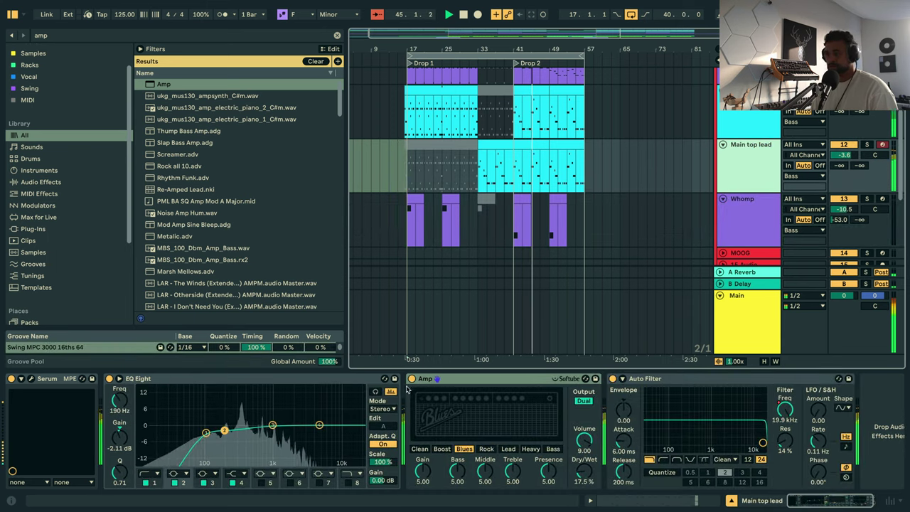
{"action": "left_click", "coordinate": [411, 378]}
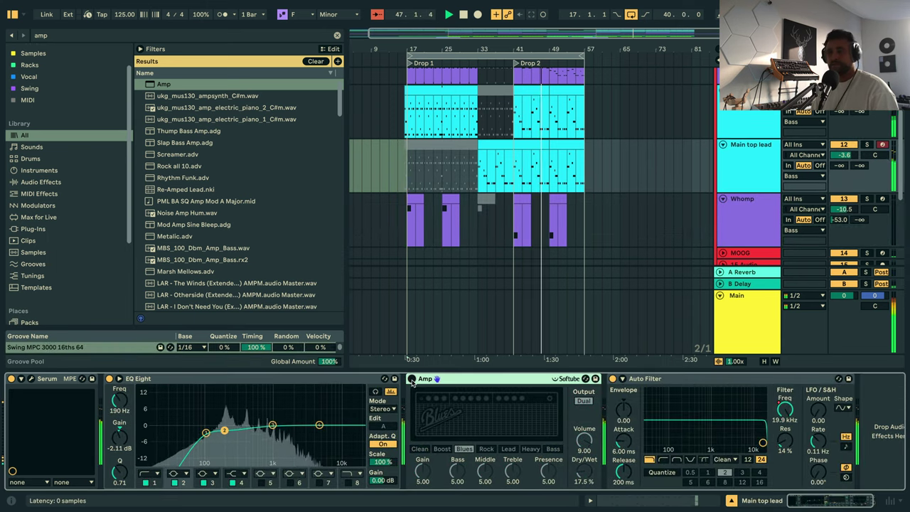
{"action": "left_click", "coordinate": [411, 378]}
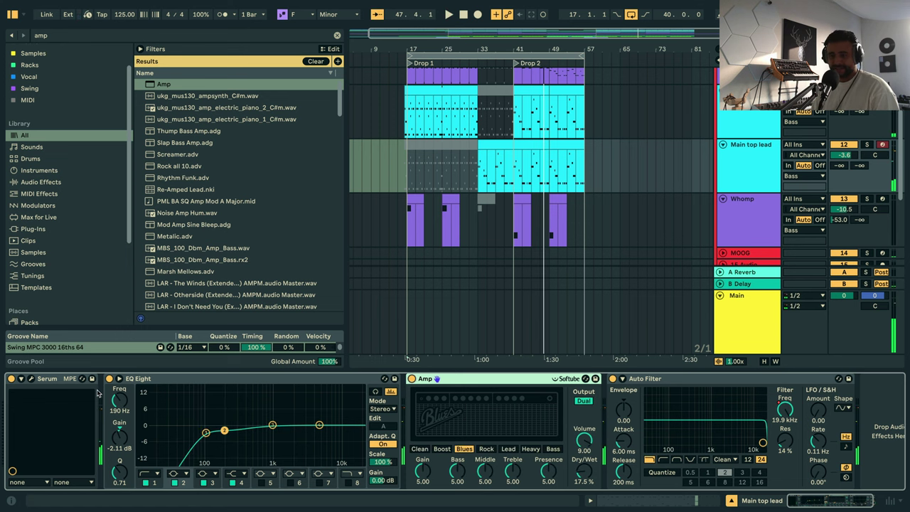
Check the Main top lead's Serum patch, close it and play the arrangement from Drop 2 at bar 41.
{"action": "left_click", "coordinate": [30, 379]}
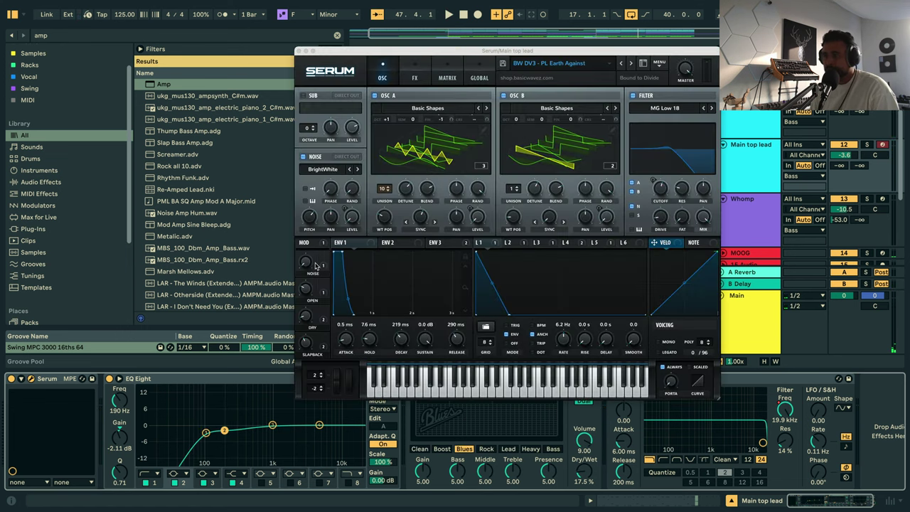
{"action": "left_click", "coordinate": [302, 293]}
{"action": "key", "text": "space"}
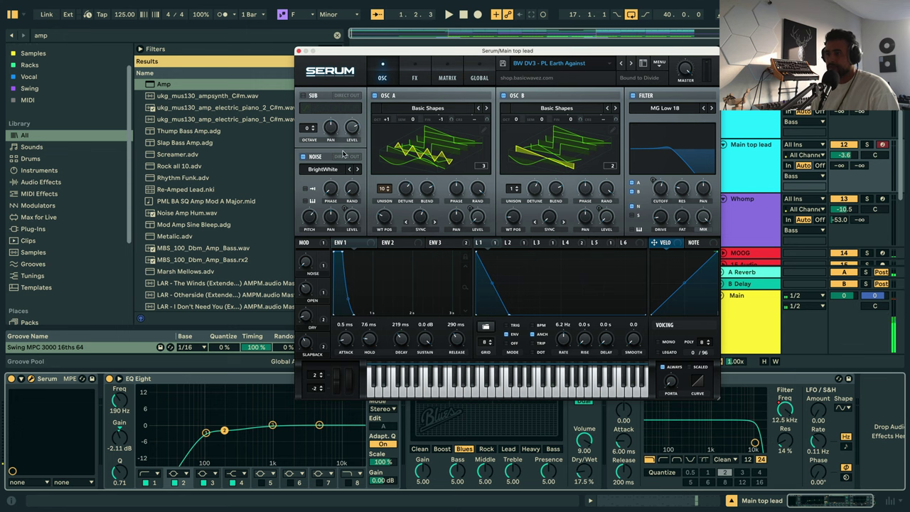
{"action": "left_click", "coordinate": [297, 51]}
{"action": "left_click", "coordinate": [528, 243]}
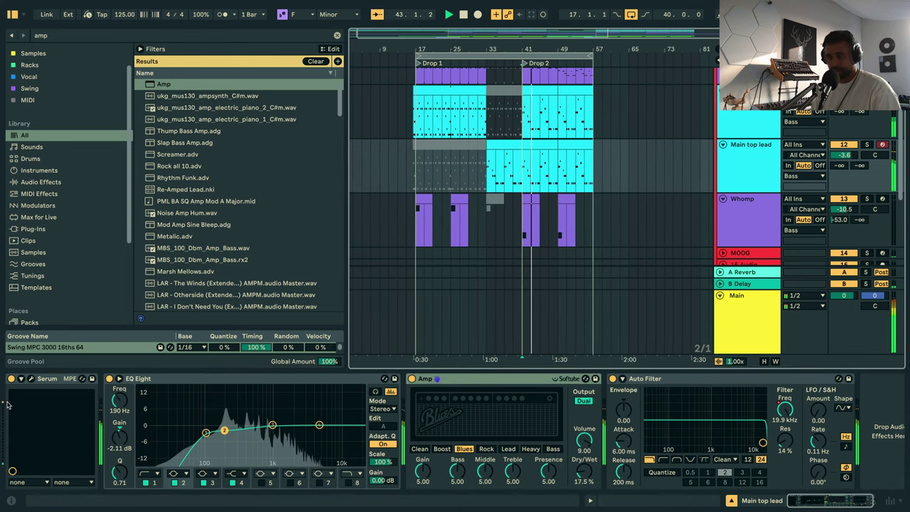
Review the FX modules in the Main top lead's Serum and set OSC A unison to 6 voices.
{"action": "left_click", "coordinate": [21, 379]}
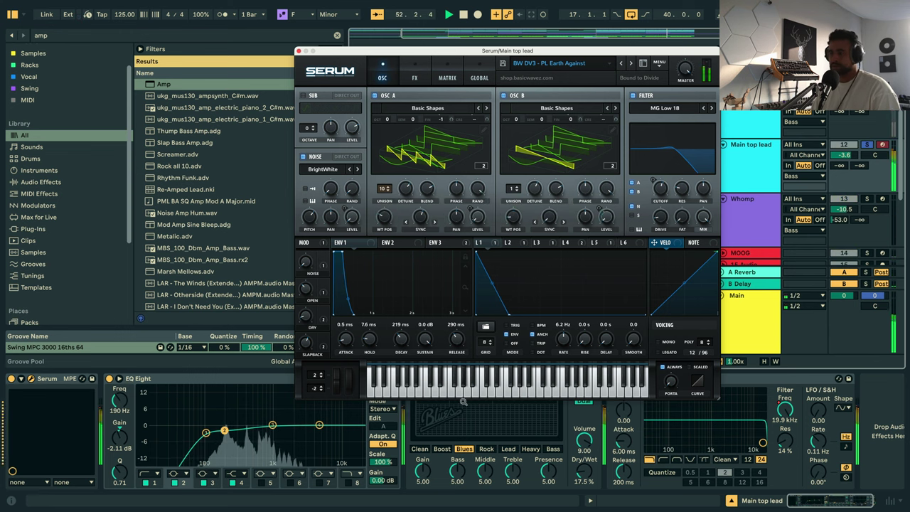
{"action": "left_click_drag", "start_coordinate": [428, 52], "coordinate": [432, 14]}
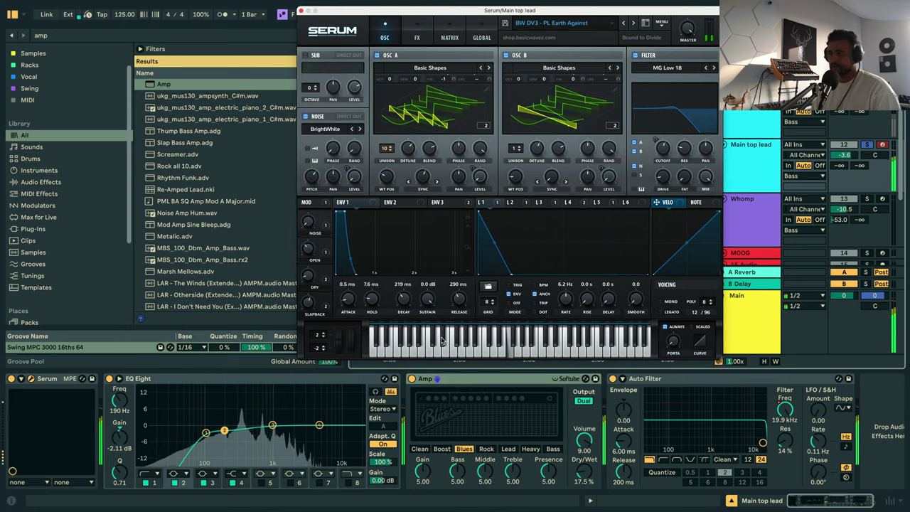
{"action": "left_click", "coordinate": [418, 42]}
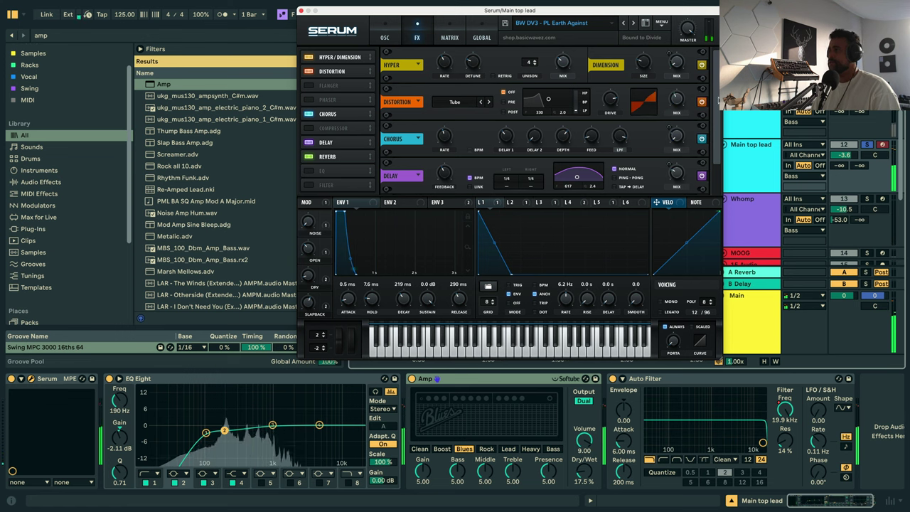
{"action": "scroll", "coordinate": [716, 175], "scroll_direction": "down", "scroll_amount": 1}
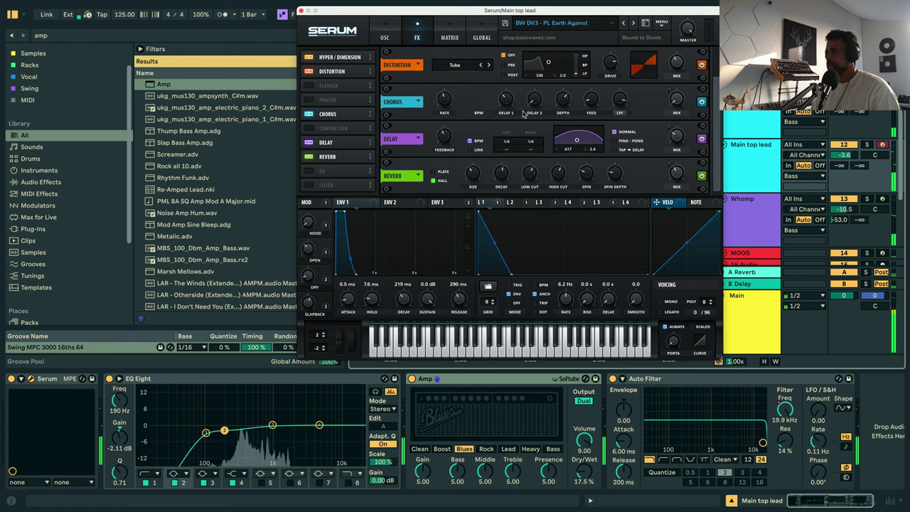
{"action": "left_click", "coordinate": [385, 36]}
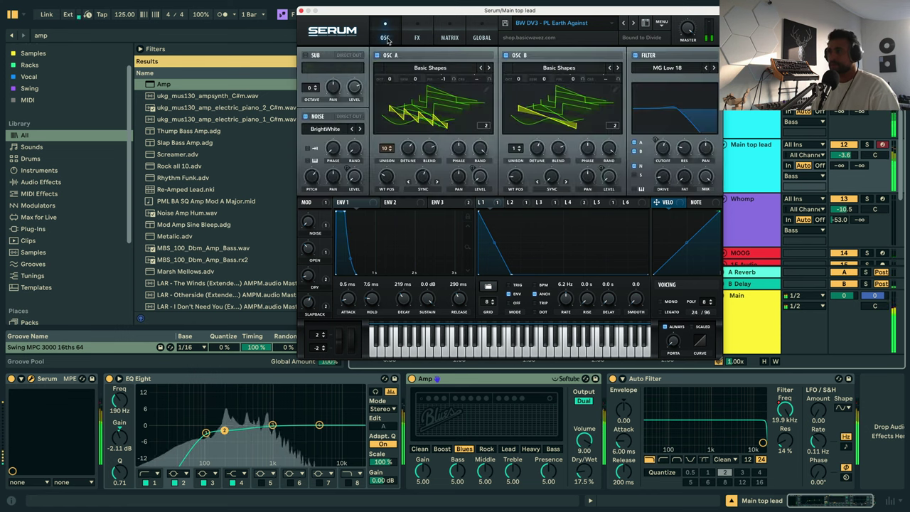
{"action": "left_click_drag", "start_coordinate": [384, 148], "coordinate": [388, 215]}
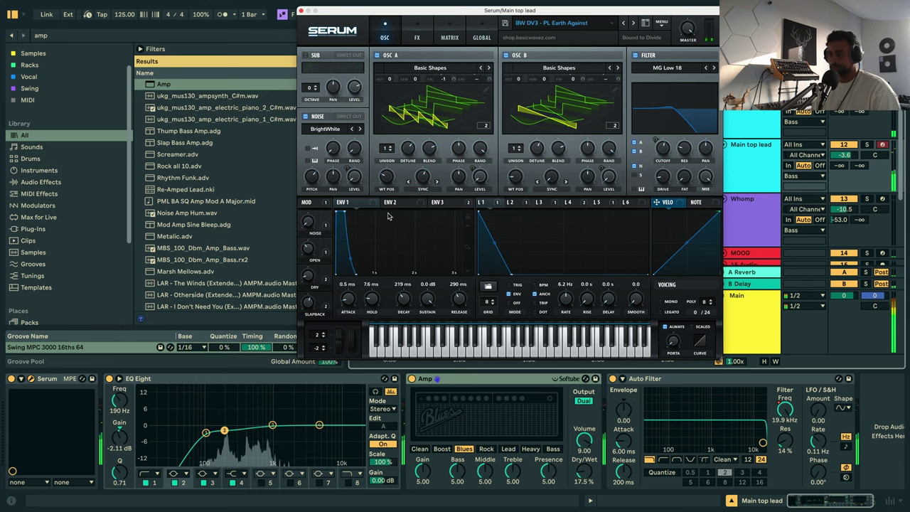
{"action": "left_click_drag", "start_coordinate": [386, 155], "coordinate": [418, 116]}
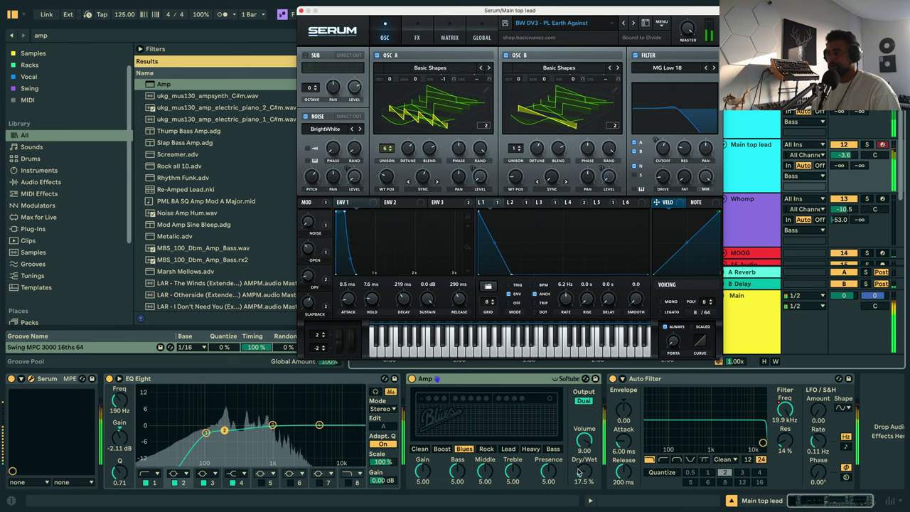
Set the Main top lead Amp's dry/wet to 15.1% and close the Serum window.
{"action": "left_click_drag", "start_coordinate": [584, 471], "coordinate": [584, 475]}
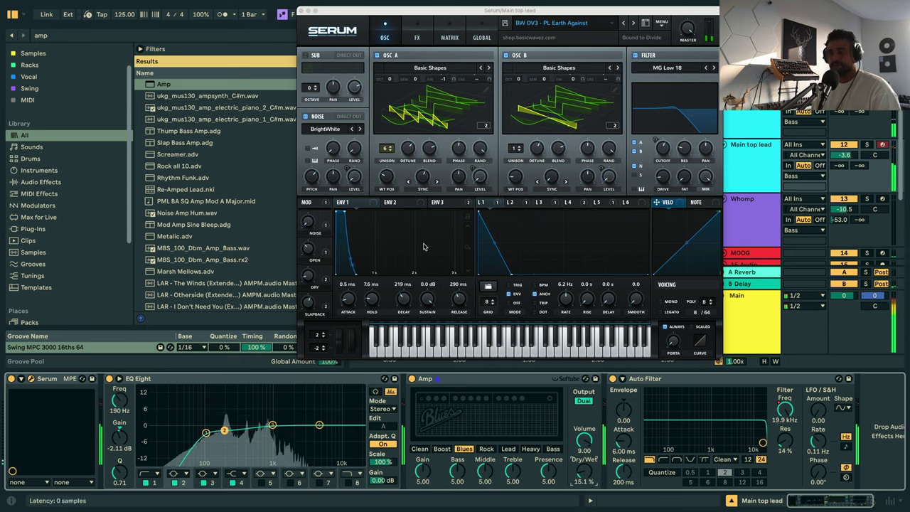
{"action": "left_click", "coordinate": [300, 11]}
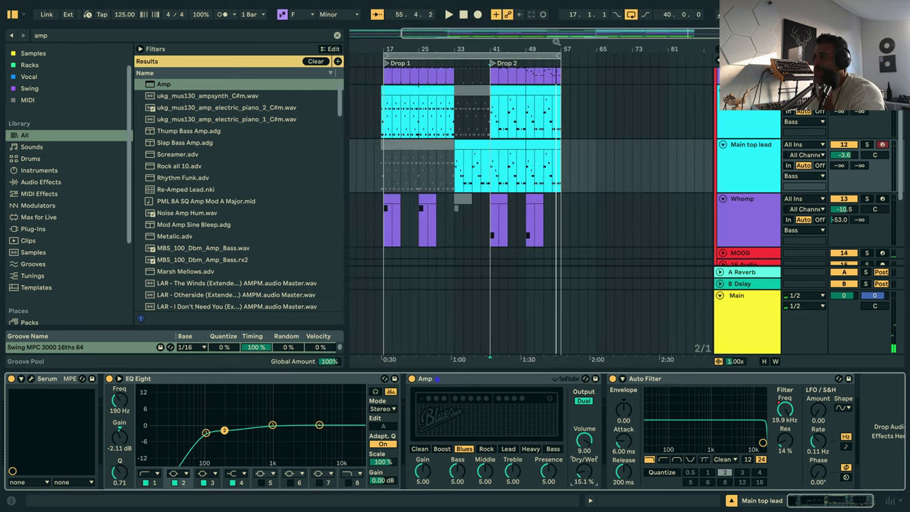
{"action": "left_click_drag", "start_coordinate": [555, 42], "coordinate": [555, 121]}
{"action": "scroll", "coordinate": [621, 186], "scroll_direction": "up", "scroll_amount": 4}
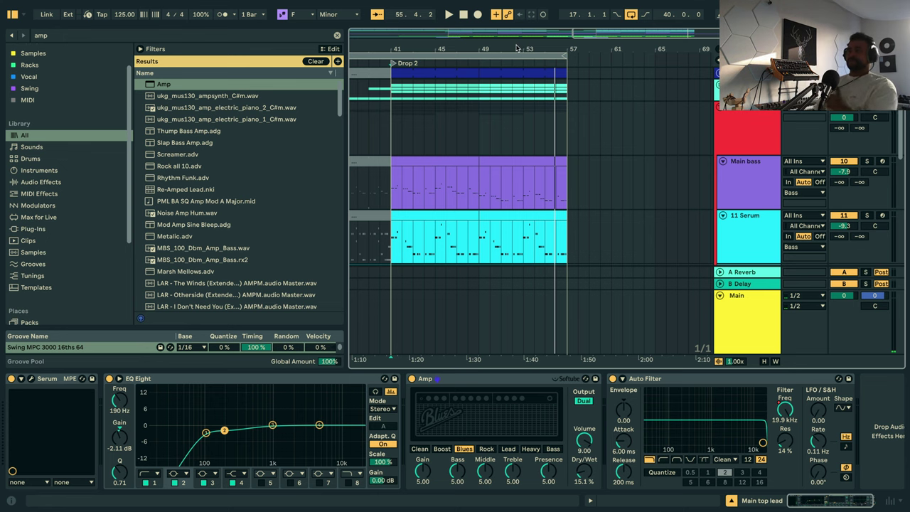
{"action": "left_click_drag", "start_coordinate": [518, 47], "coordinate": [522, 21]}
{"action": "scroll", "coordinate": [579, 170], "scroll_direction": "down", "scroll_amount": 10}
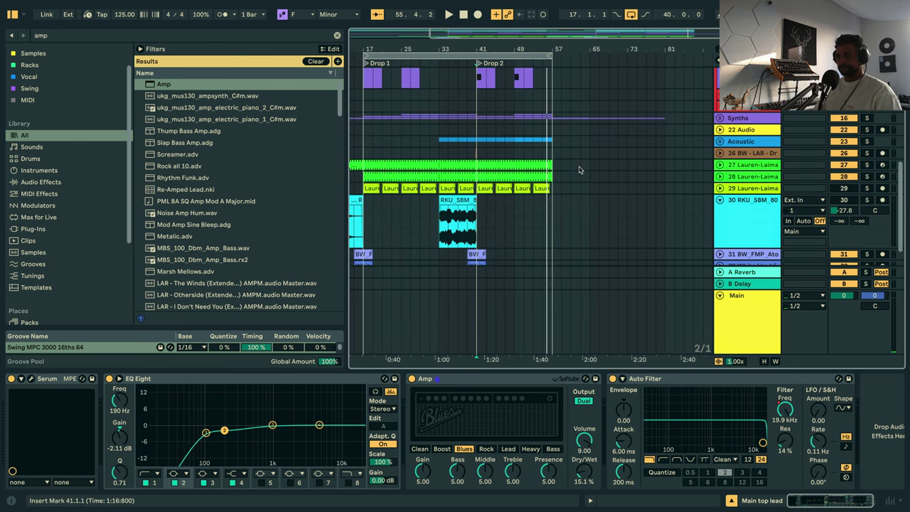
Duplicate the kick and drum group clips after bar 57 through bar 73 and extend the arrangement loop to bar 73.
{"action": "scroll", "coordinate": [490, 252], "scroll_direction": "down", "scroll_amount": 2}
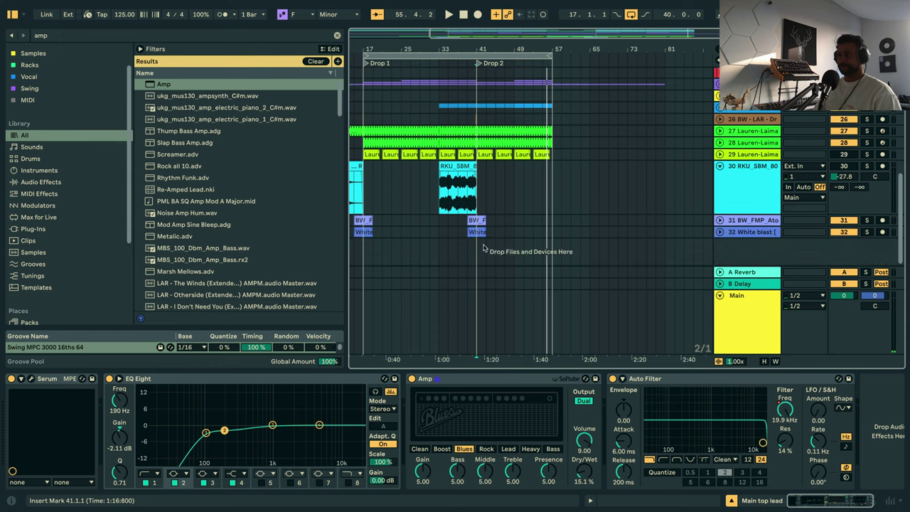
{"action": "scroll", "coordinate": [493, 185], "scroll_direction": "up", "scroll_amount": 5}
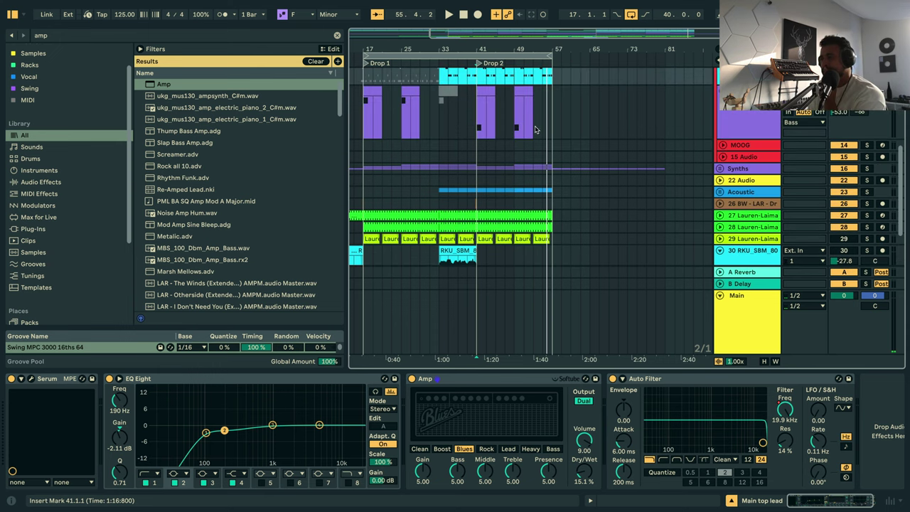
{"action": "scroll", "coordinate": [536, 135], "scroll_direction": "up", "scroll_amount": 10}
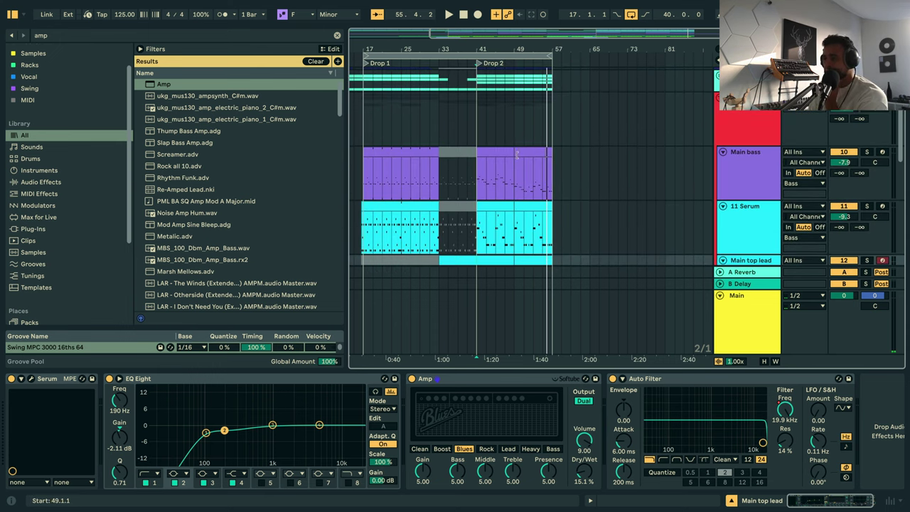
{"action": "scroll", "coordinate": [492, 175], "scroll_direction": "down", "scroll_amount": 4}
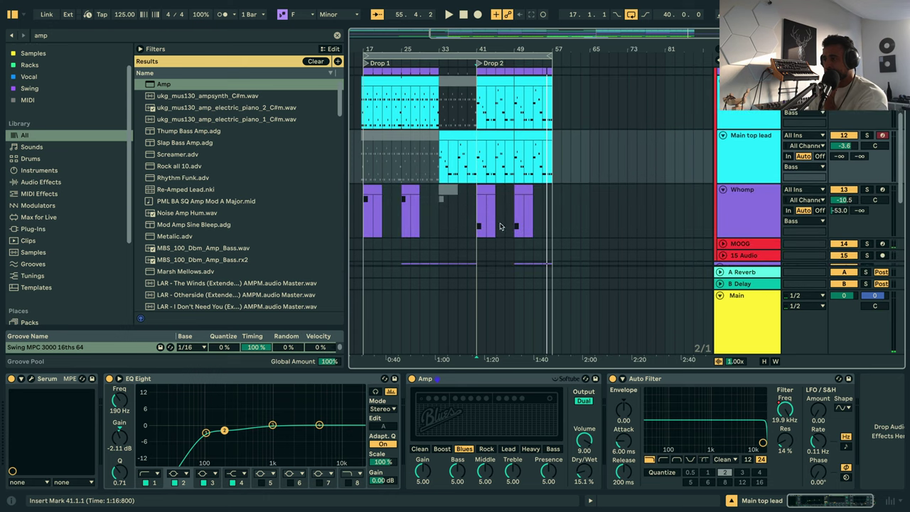
{"action": "scroll", "coordinate": [536, 96], "scroll_direction": "up", "scroll_amount": 7}
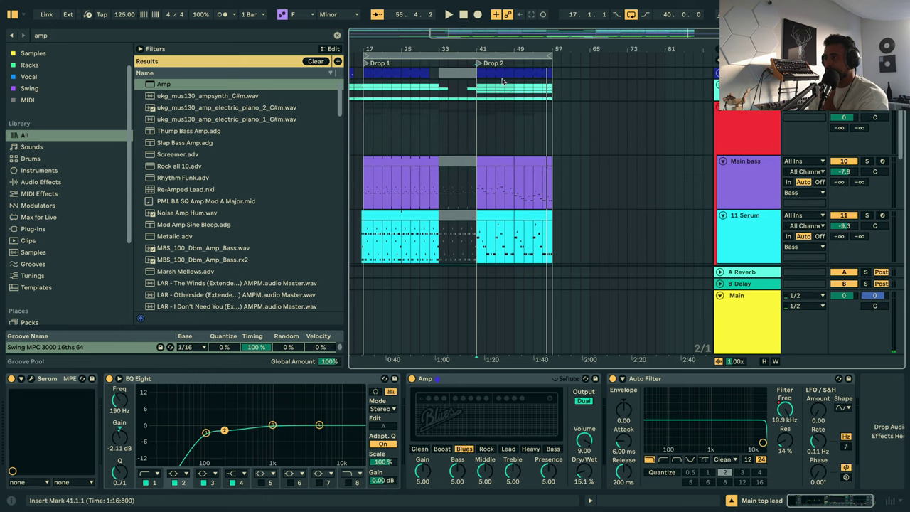
{"action": "left_click", "coordinate": [554, 74]}
{"action": "key", "text": "ctrl+d"}
{"action": "left_click", "coordinate": [624, 71], "text": "shift"}
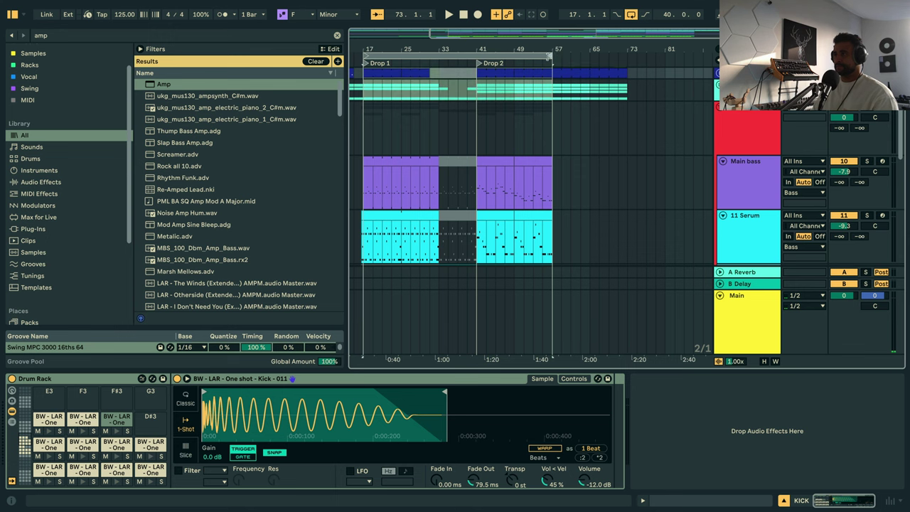
Play the arrangement from bar 55, unfold the Synths group and review which tracks continue beyond bar 57.
{"action": "left_click", "coordinate": [540, 97]}
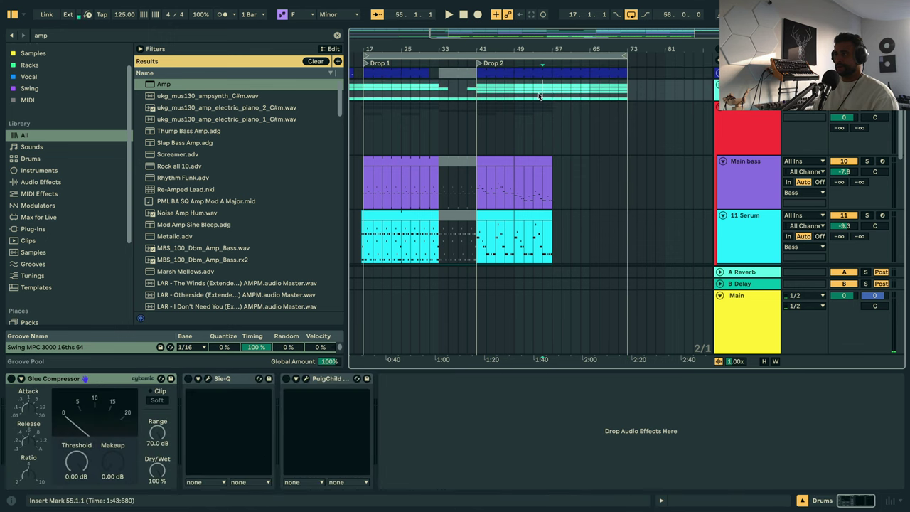
{"action": "key", "text": "space"}
{"action": "scroll", "coordinate": [540, 107], "scroll_direction": "down", "scroll_amount": 6}
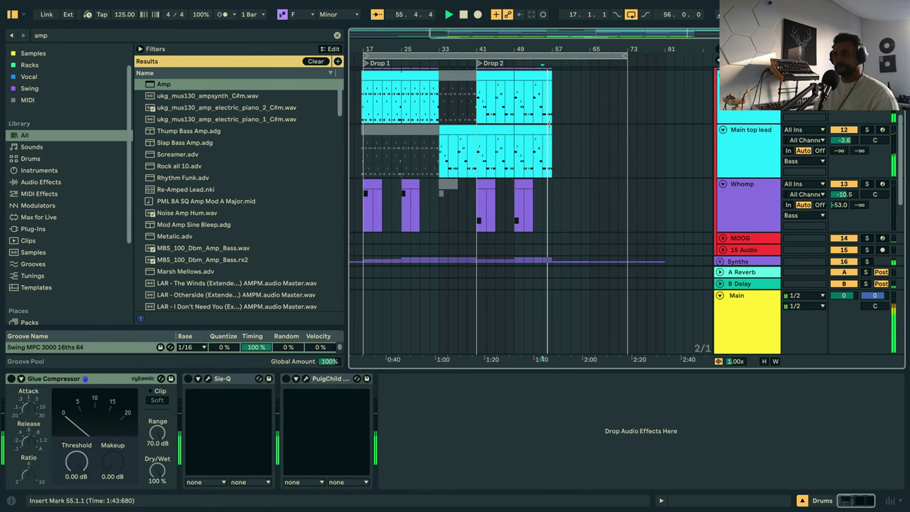
{"action": "scroll", "coordinate": [574, 159], "scroll_direction": "down", "scroll_amount": 3}
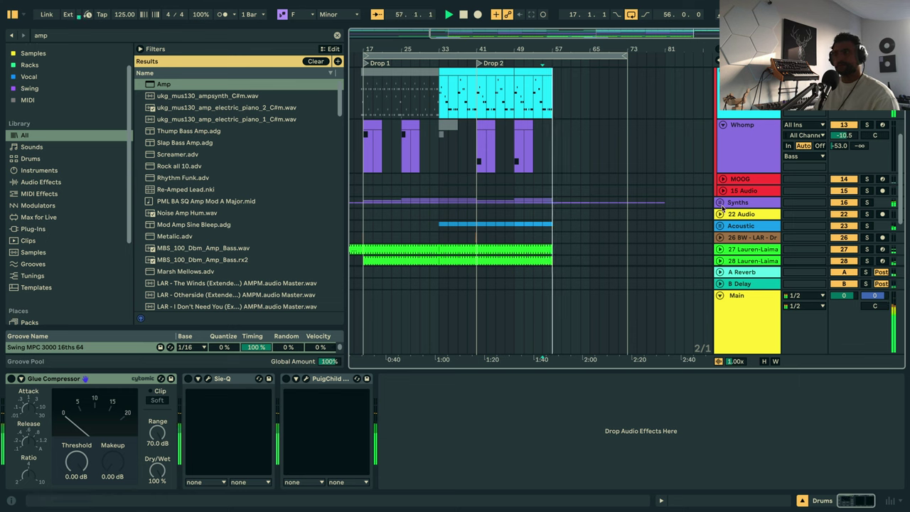
{"action": "left_click", "coordinate": [720, 202]}
{"action": "scroll", "coordinate": [587, 172], "scroll_direction": "down", "scroll_amount": 3}
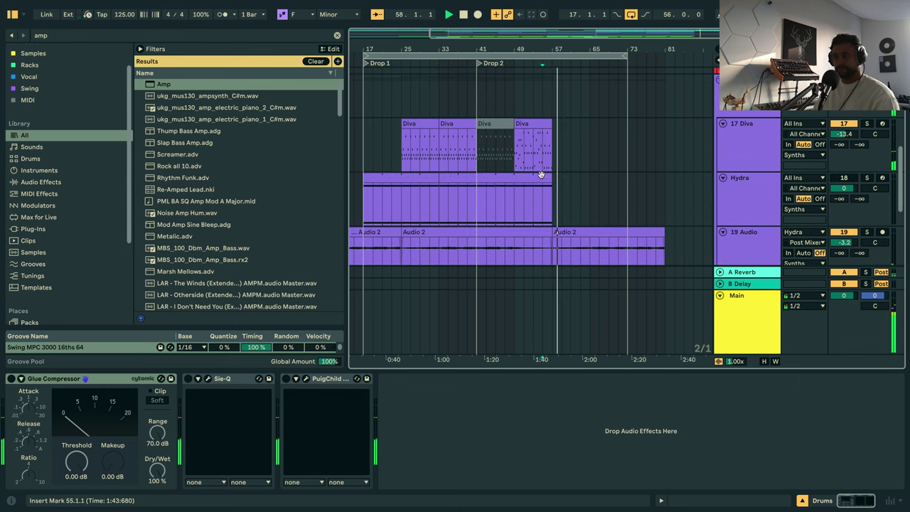
{"action": "scroll", "coordinate": [596, 214], "scroll_direction": "down", "scroll_amount": 3}
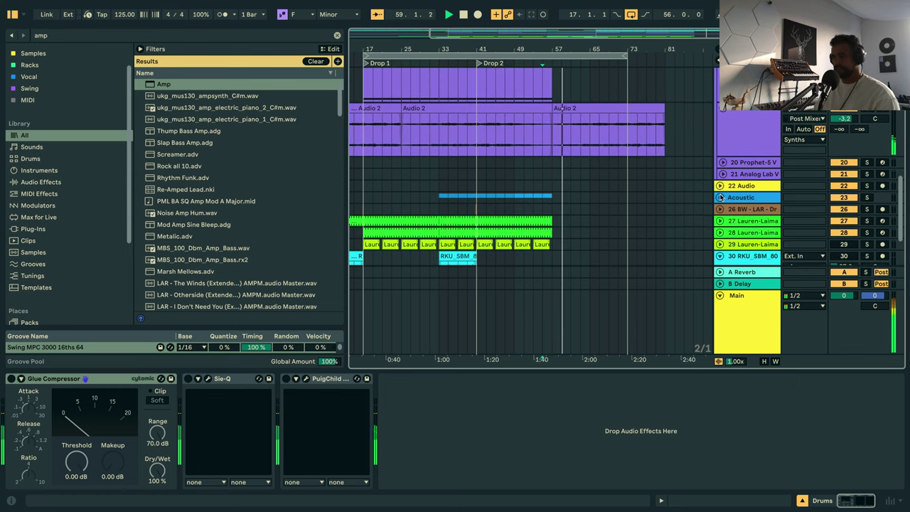
{"action": "scroll", "coordinate": [653, 137], "scroll_direction": "up", "scroll_amount": 8}
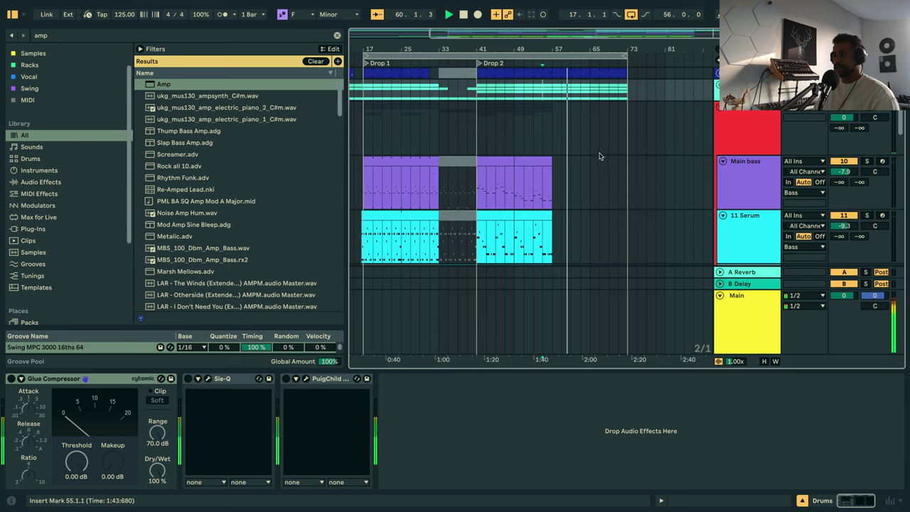
Unfold the Drums group, deactivate the Claps from bar 57 to 73 and replay from bar 55.
{"action": "key", "text": "space"}
{"action": "left_click", "coordinate": [720, 85]}
{"action": "scroll", "coordinate": [645, 191], "scroll_direction": "down", "scroll_amount": 4}
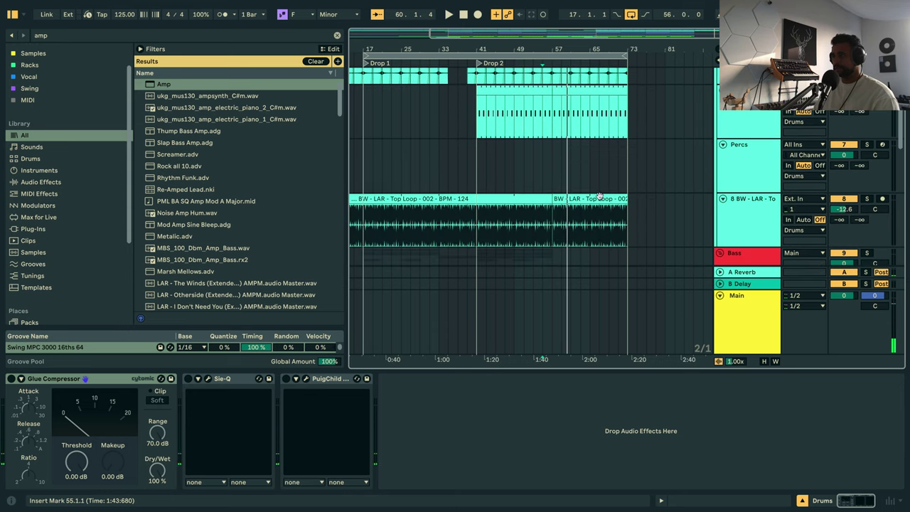
{"action": "left_click", "coordinate": [547, 115]}
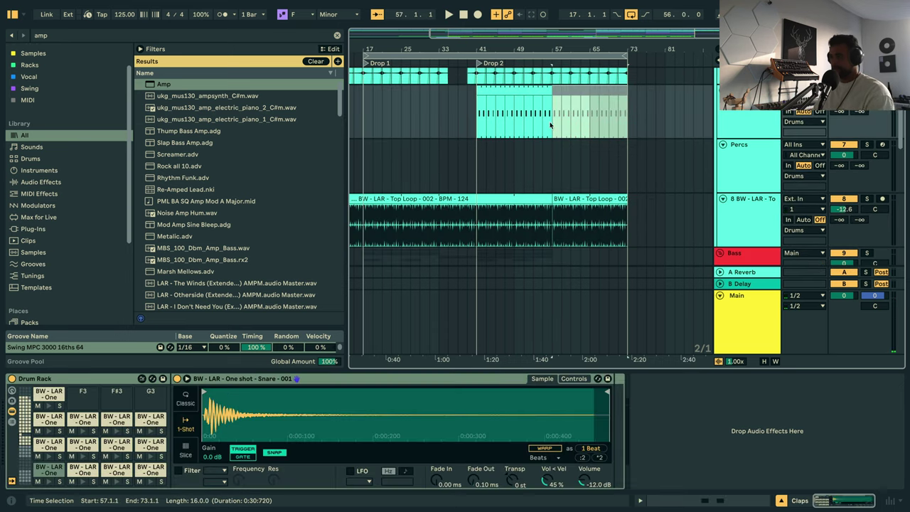
{"action": "scroll", "coordinate": [582, 178], "scroll_direction": "down", "scroll_amount": 5}
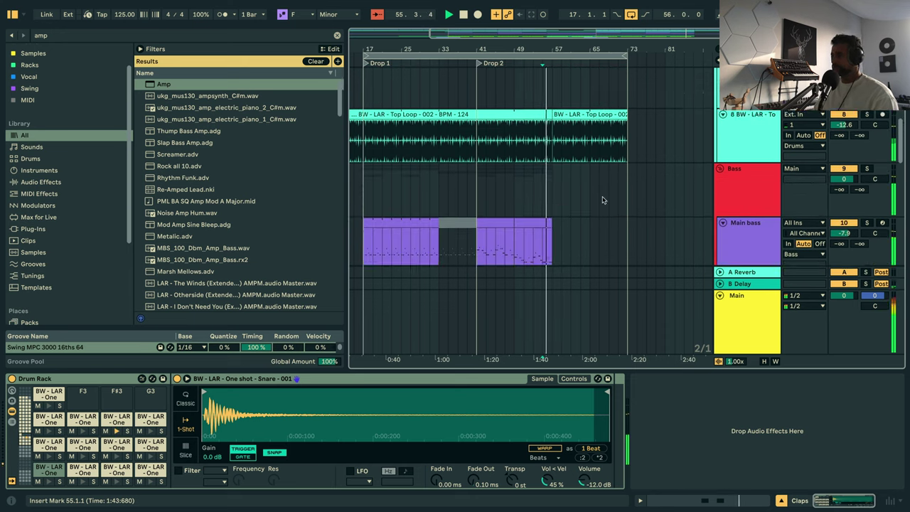
{"action": "scroll", "coordinate": [603, 192], "scroll_direction": "up", "scroll_amount": 4}
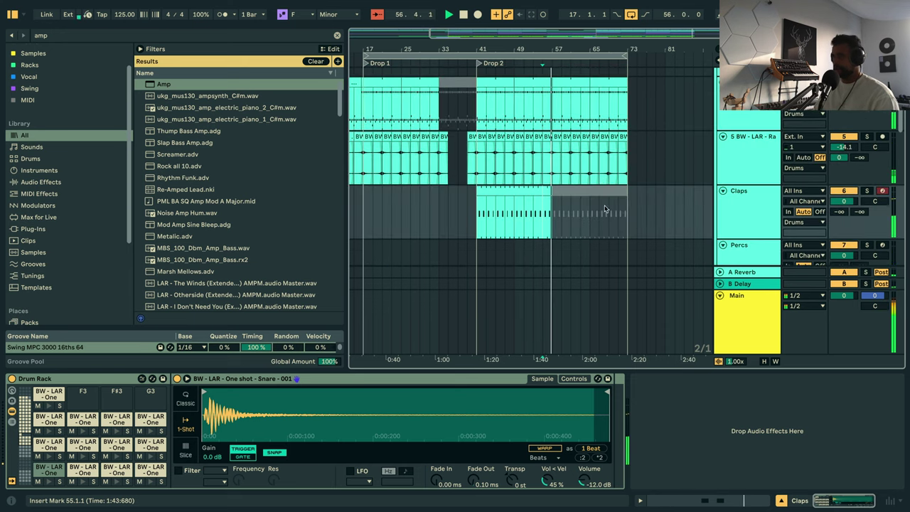
Duplicate the final Diva clip twice so the part covers bars 57 to 73.
{"action": "scroll", "coordinate": [590, 203], "scroll_direction": "down", "scroll_amount": 4}
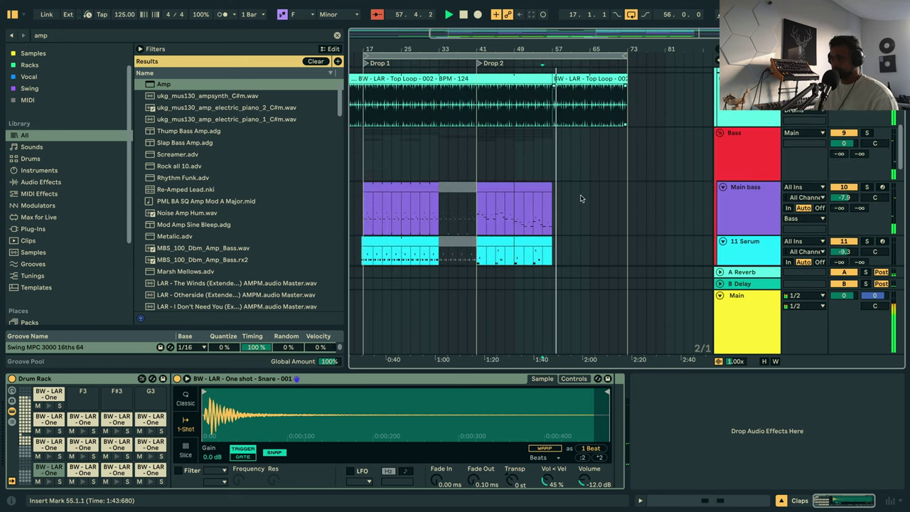
{"action": "scroll", "coordinate": [580, 199], "scroll_direction": "down", "scroll_amount": 6}
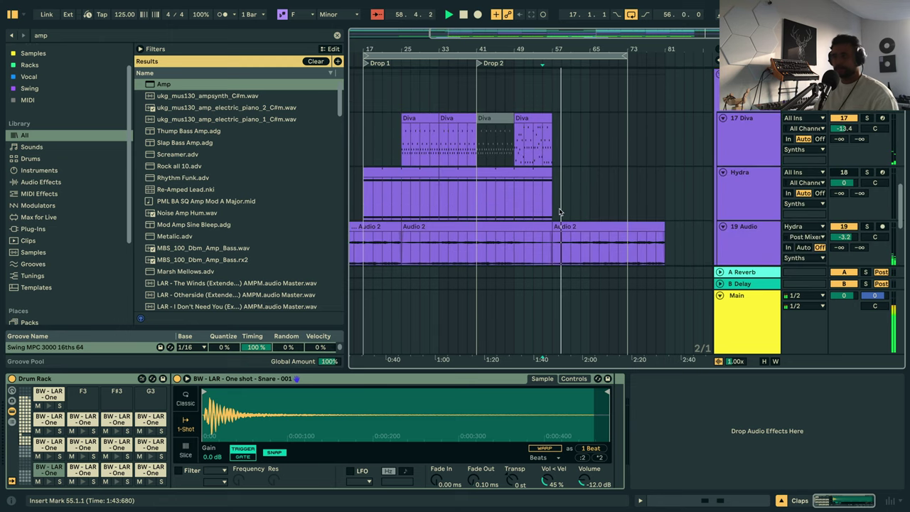
{"action": "scroll", "coordinate": [559, 212], "scroll_direction": "down", "scroll_amount": 1}
{"action": "left_click", "coordinate": [533, 94]}
{"action": "key", "text": "ctrl+d"}
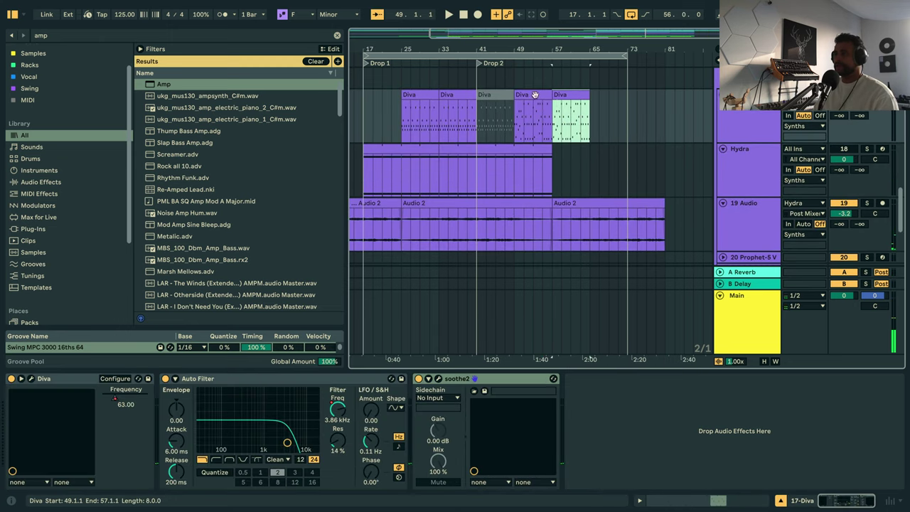
{"action": "left_click", "coordinate": [577, 100]}
{"action": "key", "text": "ctrl+d"}
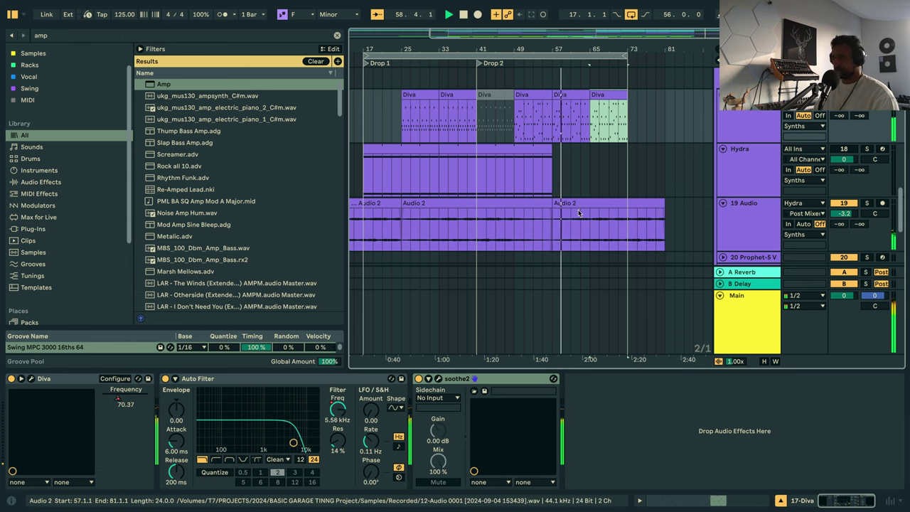
Extend the green vocal clips on tracks 27 and 28 from bar 57 to bar 73.
{"action": "scroll", "coordinate": [618, 209], "scroll_direction": "down", "scroll_amount": 3}
{"action": "scroll", "coordinate": [583, 211], "scroll_direction": "down", "scroll_amount": 1}
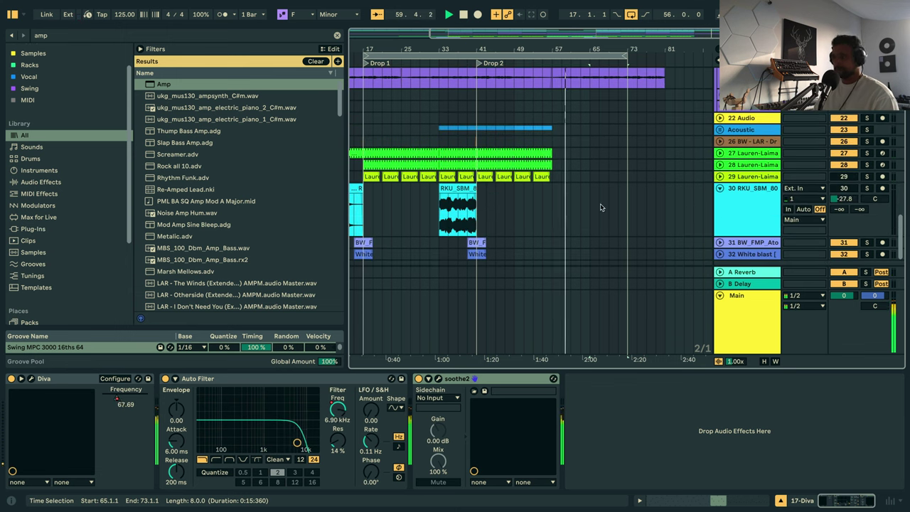
{"action": "left_click_drag", "start_coordinate": [551, 153], "coordinate": [627, 161]}
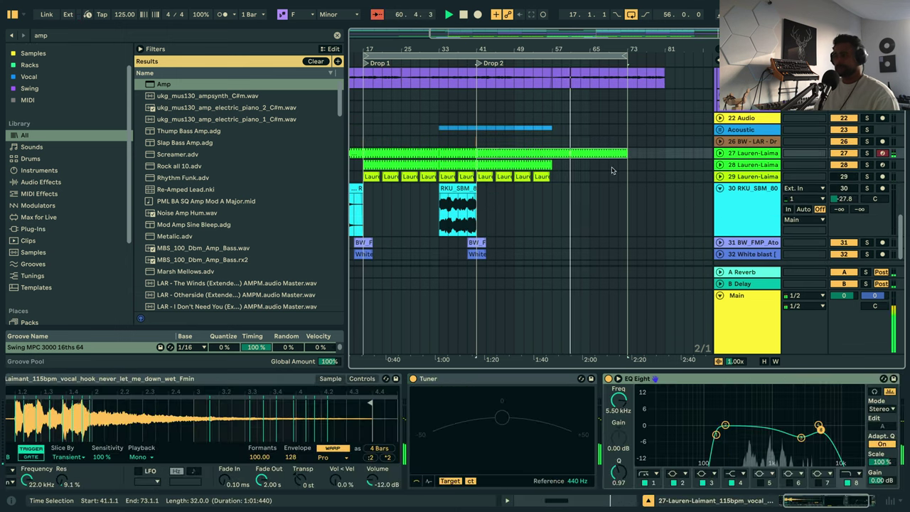
{"action": "left_click_drag", "start_coordinate": [549, 166], "coordinate": [626, 178]}
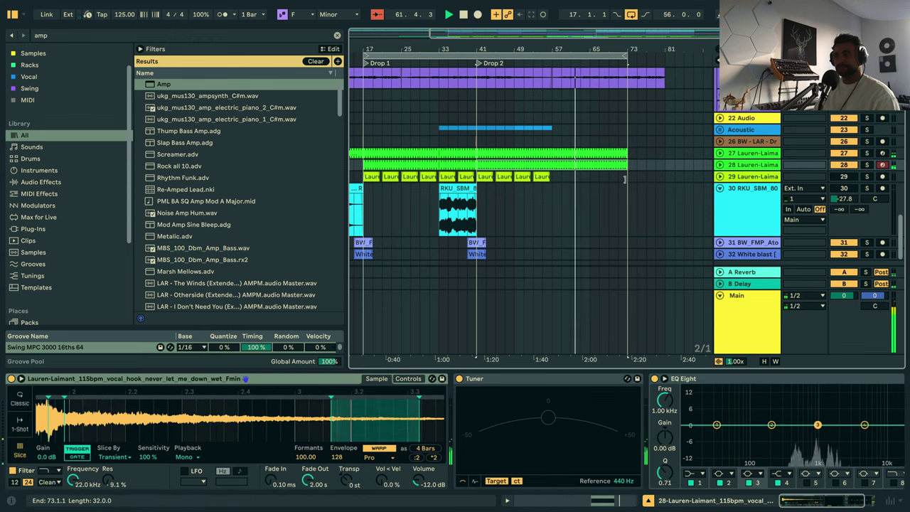
{"action": "scroll", "coordinate": [696, 203], "scroll_direction": "down", "scroll_amount": 1}
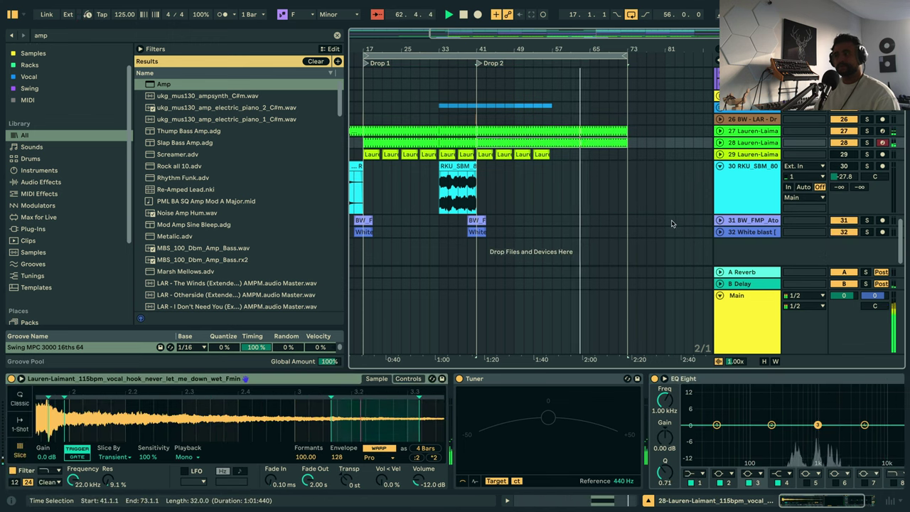
Inspect the Diva track's Frequency automation across Drop 2 and hide the automation lanes again.
{"action": "scroll", "coordinate": [680, 197], "scroll_direction": "up", "scroll_amount": 10}
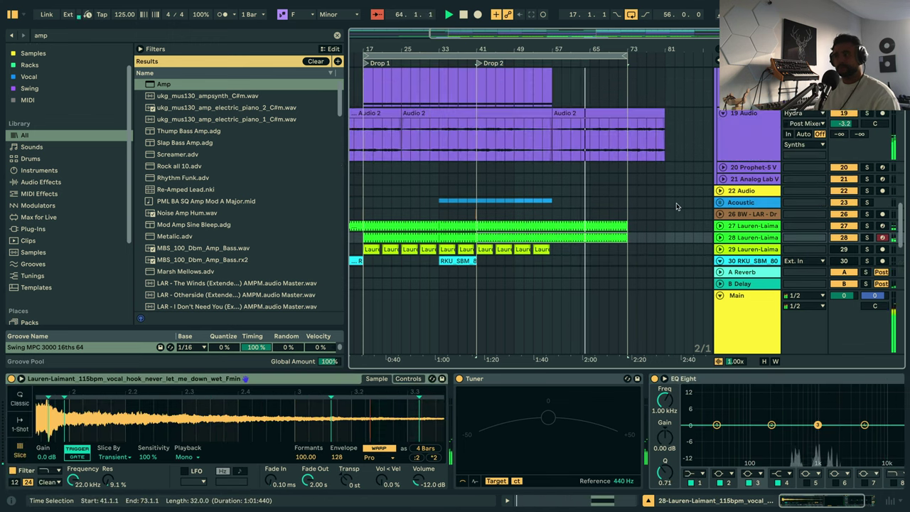
{"action": "scroll", "coordinate": [675, 199], "scroll_direction": "down", "scroll_amount": 10}
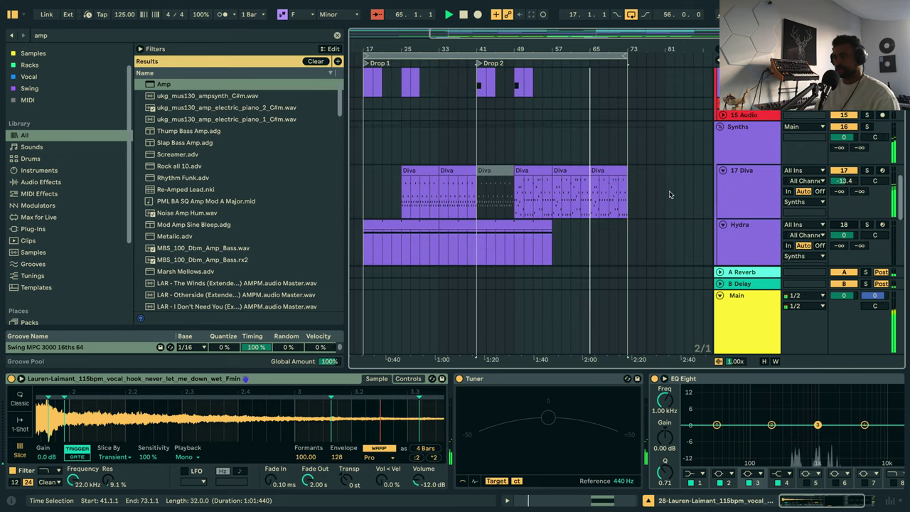
{"action": "scroll", "coordinate": [625, 156], "scroll_direction": "up", "scroll_amount": 4}
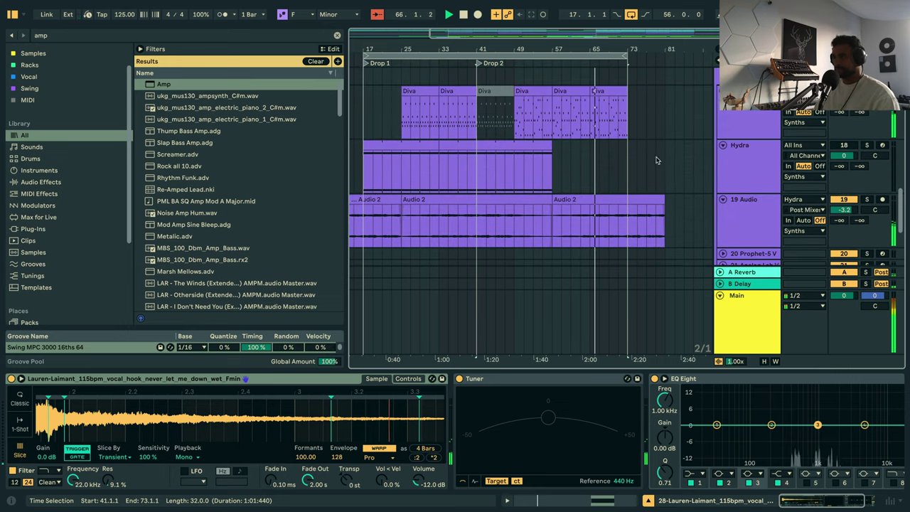
{"action": "key", "text": "a"}
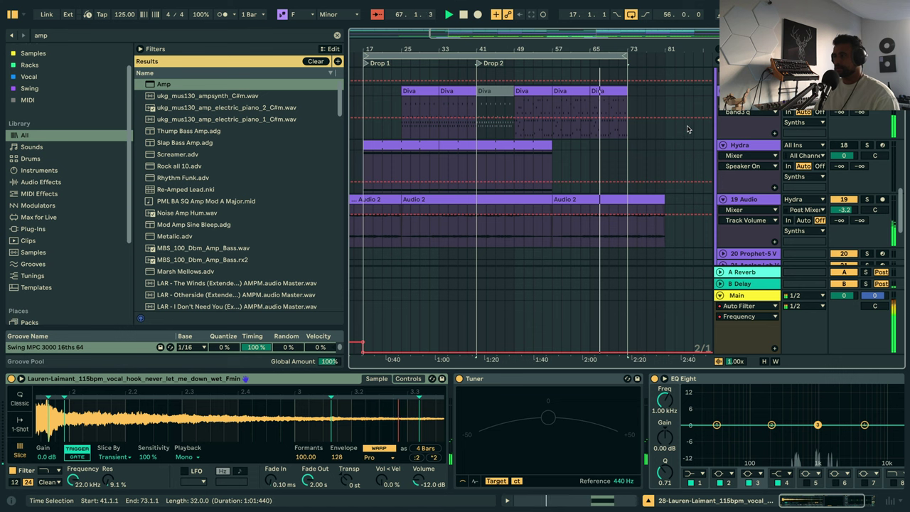
{"action": "left_click", "coordinate": [746, 100]}
{"action": "left_click", "coordinate": [739, 120]}
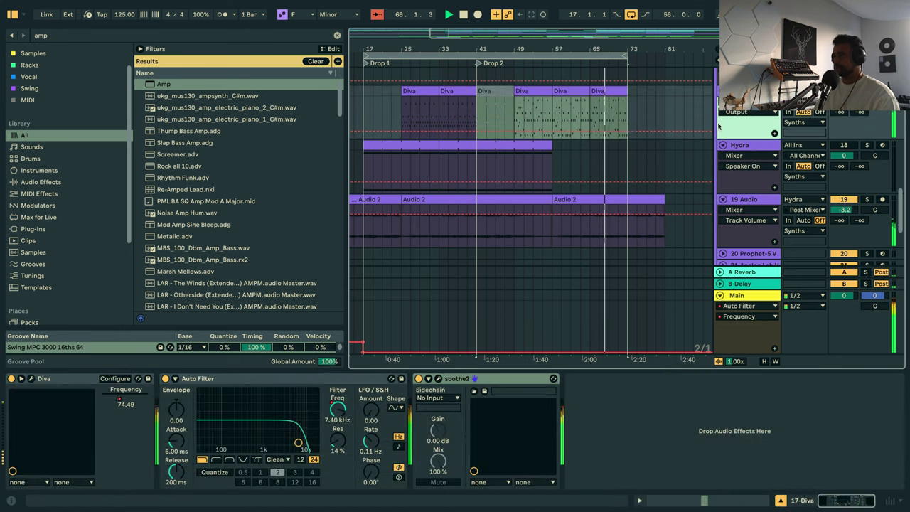
{"action": "left_click", "coordinate": [739, 112]}
{"action": "left_click", "coordinate": [730, 130]}
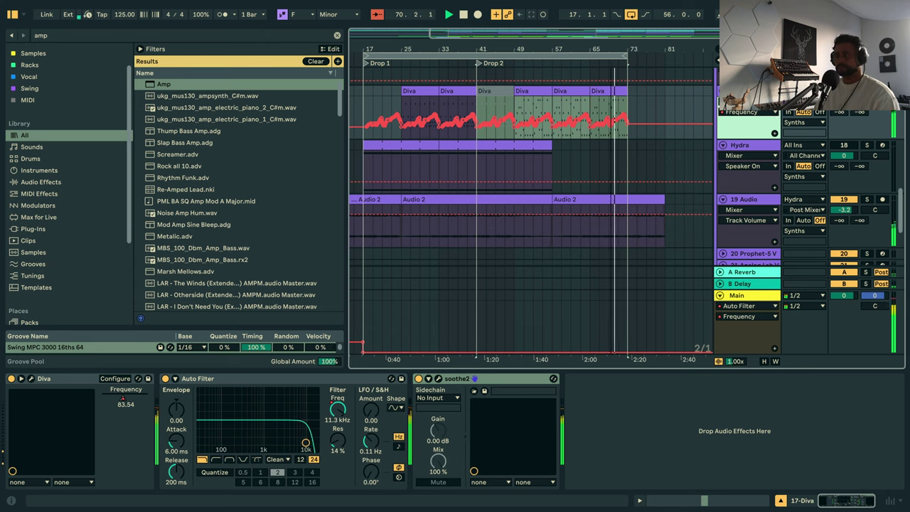
{"action": "left_click_drag", "start_coordinate": [609, 33], "coordinate": [609, 95]}
{"action": "key", "text": "a"}
Lengthen the Audio 2 clip on track 19 past bar 81 and extend the arrangement loop to bar 89.
{"action": "scroll", "coordinate": [687, 168], "scroll_direction": "up", "scroll_amount": 5}
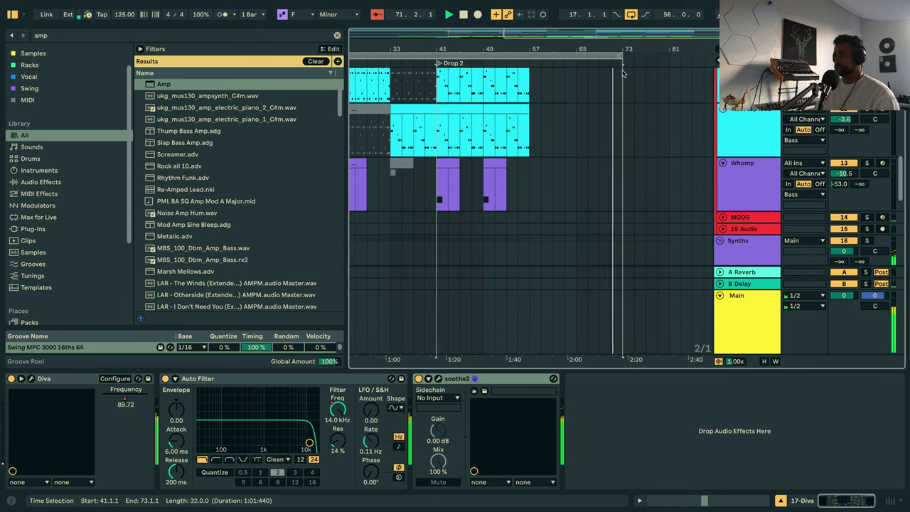
{"action": "left_click_drag", "start_coordinate": [664, 67], "coordinate": [669, 68]}
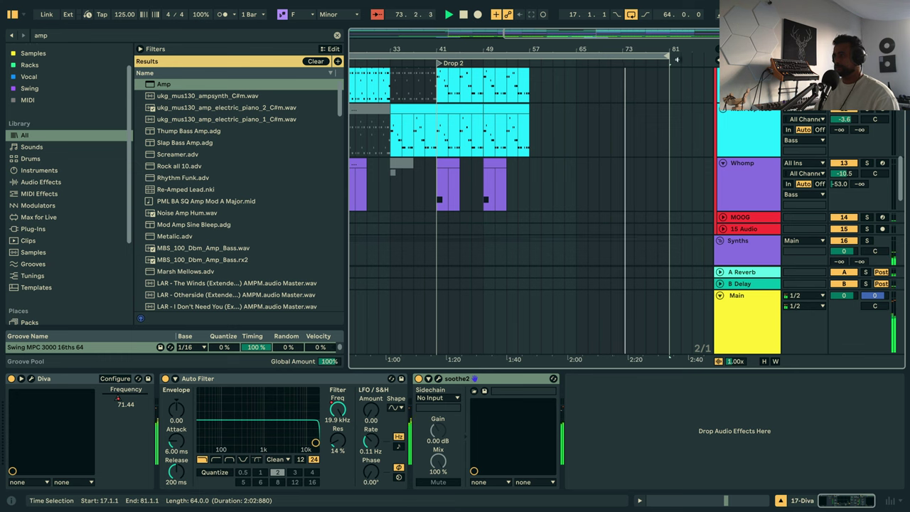
{"action": "left_click_drag", "start_coordinate": [674, 50], "coordinate": [637, 65]}
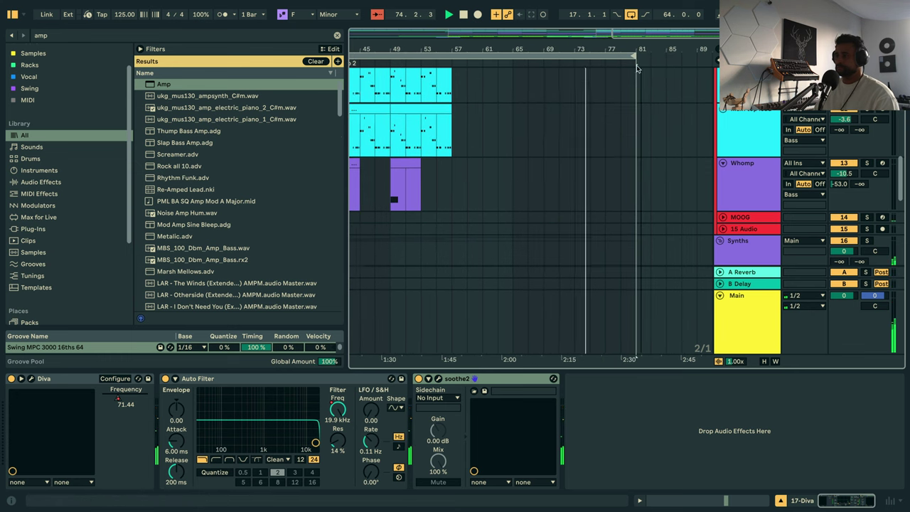
{"action": "scroll", "coordinate": [641, 193], "scroll_direction": "down", "scroll_amount": 10}
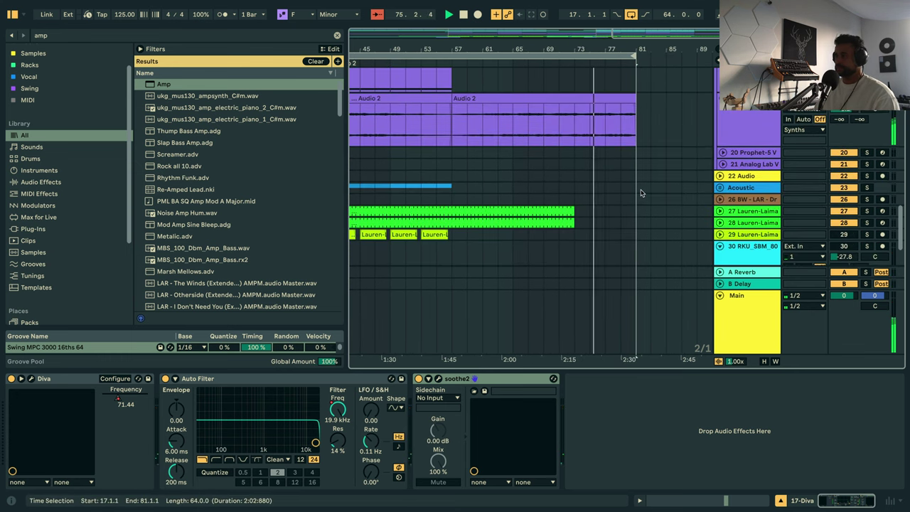
{"action": "left_click_drag", "start_coordinate": [635, 107], "coordinate": [660, 103]}
{"action": "left_click_drag", "start_coordinate": [602, 56], "coordinate": [682, 36]}
{"action": "scroll", "coordinate": [686, 163], "scroll_direction": "up", "scroll_amount": 3}
{"action": "scroll", "coordinate": [483, 153], "scroll_direction": "up", "scroll_amount": 10}
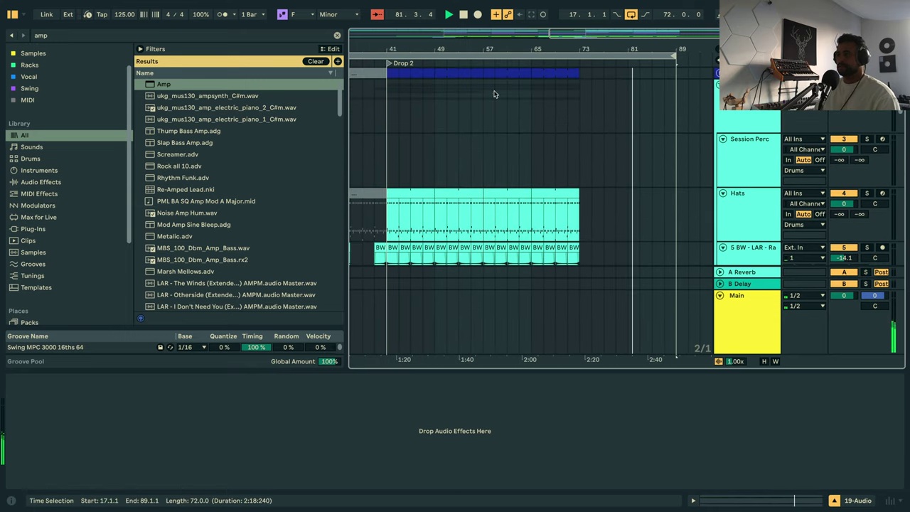
Shorten the arrangement loop to end at bar 73 and select the material inside it.
{"action": "left_click_drag", "start_coordinate": [700, 49], "coordinate": [700, 40]}
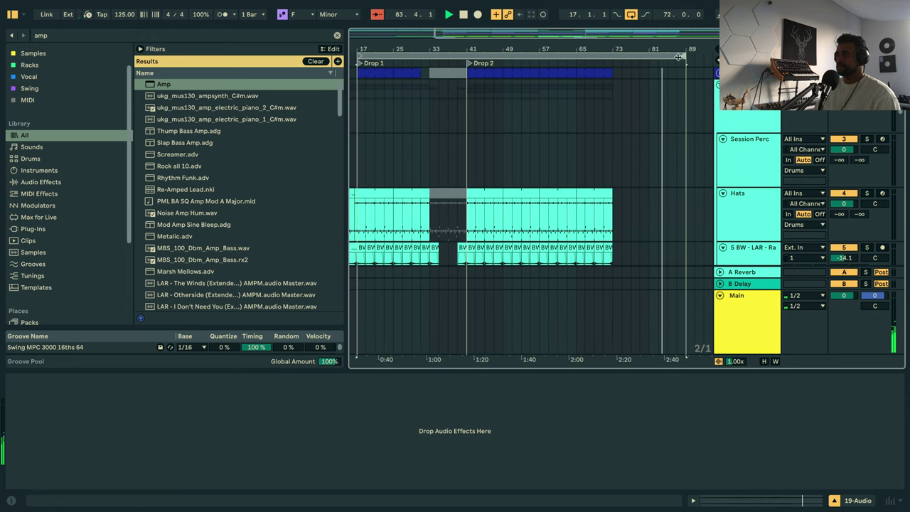
{"action": "left_click_drag", "start_coordinate": [684, 54], "coordinate": [612, 54]}
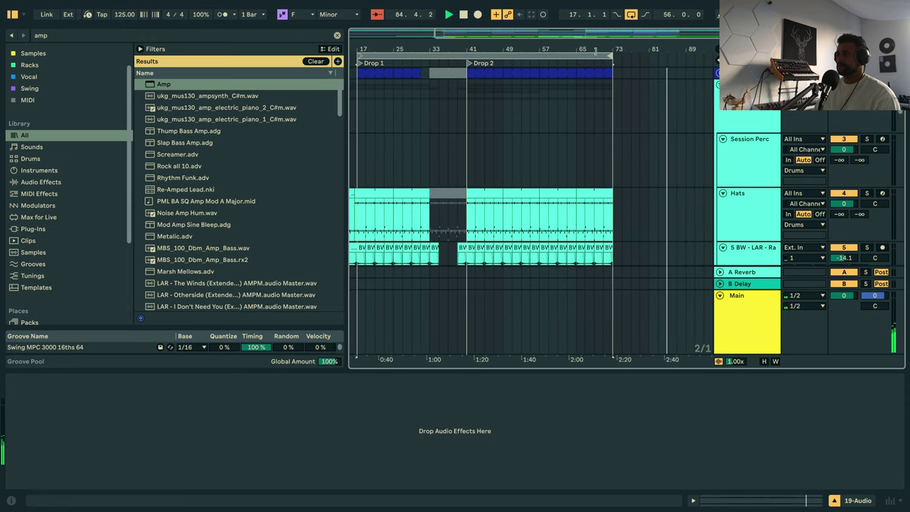
{"action": "left_click", "coordinate": [516, 54]}
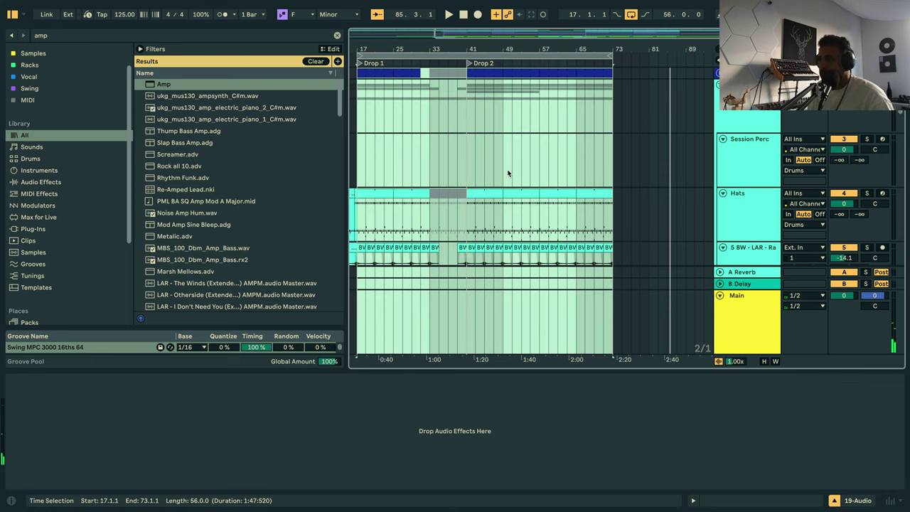
Examine the Session Perc, Hats, top loop and bass tracks to see which clips run from bar 41 to bar 73.
{"action": "scroll", "coordinate": [508, 175], "scroll_direction": "down", "scroll_amount": 1}
{"action": "scroll", "coordinate": [507, 176], "scroll_direction": "down", "scroll_amount": 1}
{"action": "left_click", "coordinate": [492, 113]}
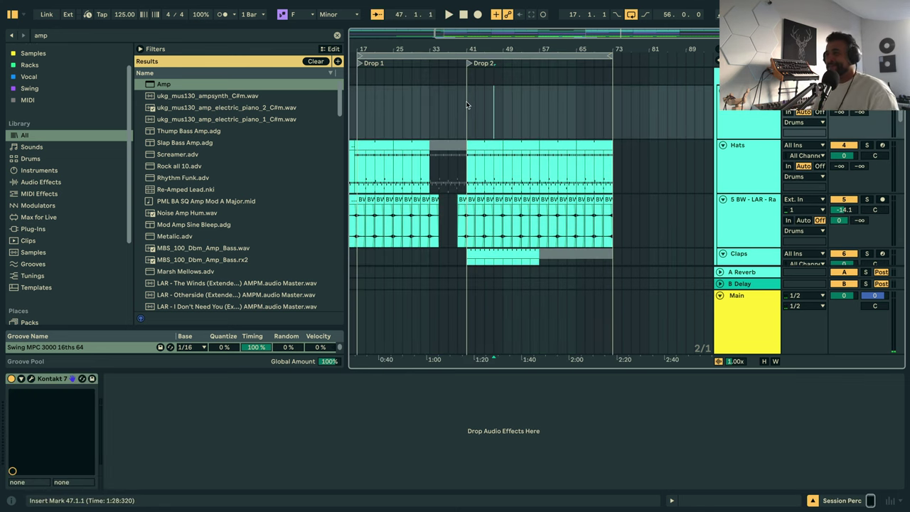
{"action": "scroll", "coordinate": [488, 121], "scroll_direction": "up", "scroll_amount": 2}
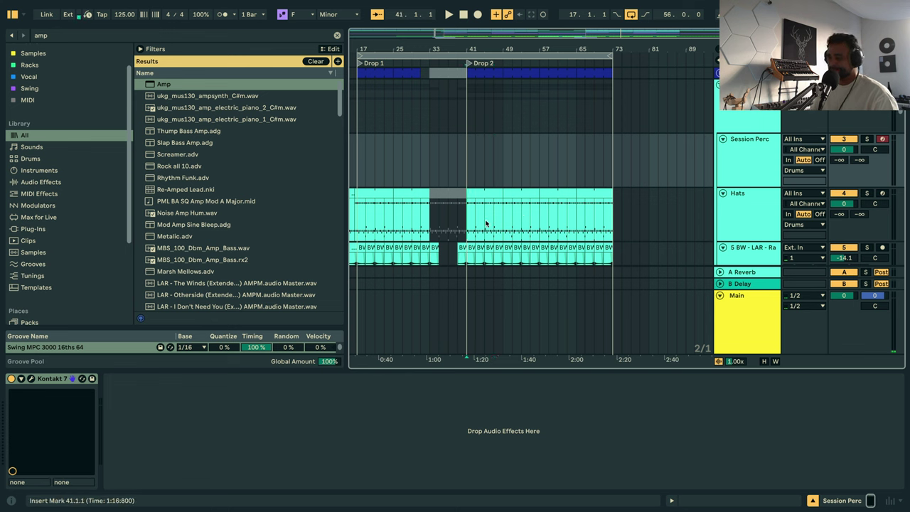
{"action": "left_click_drag", "start_coordinate": [486, 224], "coordinate": [611, 215]}
{"action": "scroll", "coordinate": [532, 175], "scroll_direction": "down", "scroll_amount": 3}
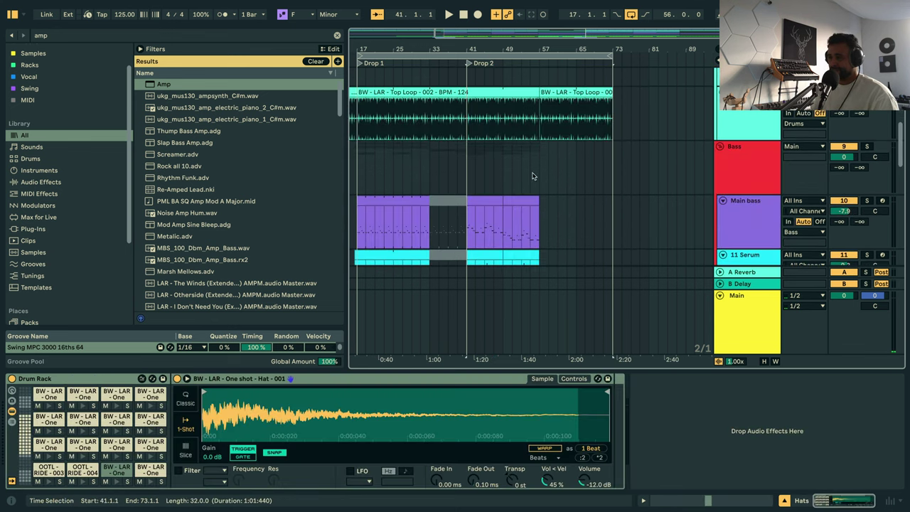
{"action": "scroll", "coordinate": [533, 175], "scroll_direction": "up", "scroll_amount": 5}
{"action": "left_click", "coordinate": [498, 208]}
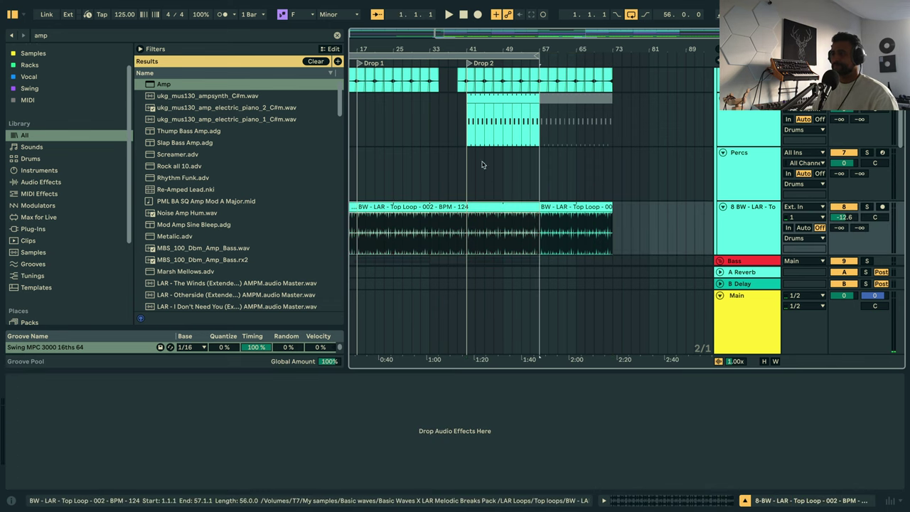
Set the arrangement loop around the Claps clip in Drop 2 and align it to bars 41 to 57.
{"action": "left_click_drag", "start_coordinate": [470, 125], "coordinate": [542, 135]}
{"action": "left_click", "coordinate": [491, 58]}
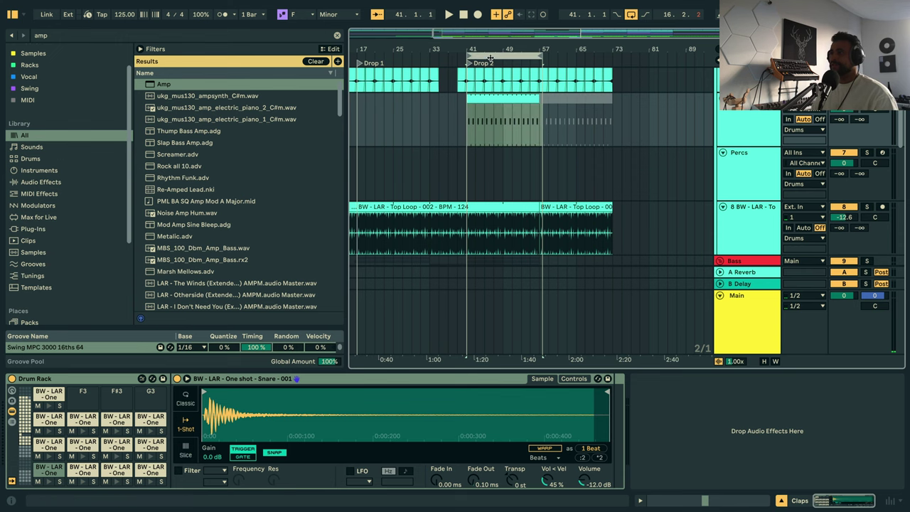
{"action": "left_click_drag", "start_coordinate": [494, 51], "coordinate": [438, 54]}
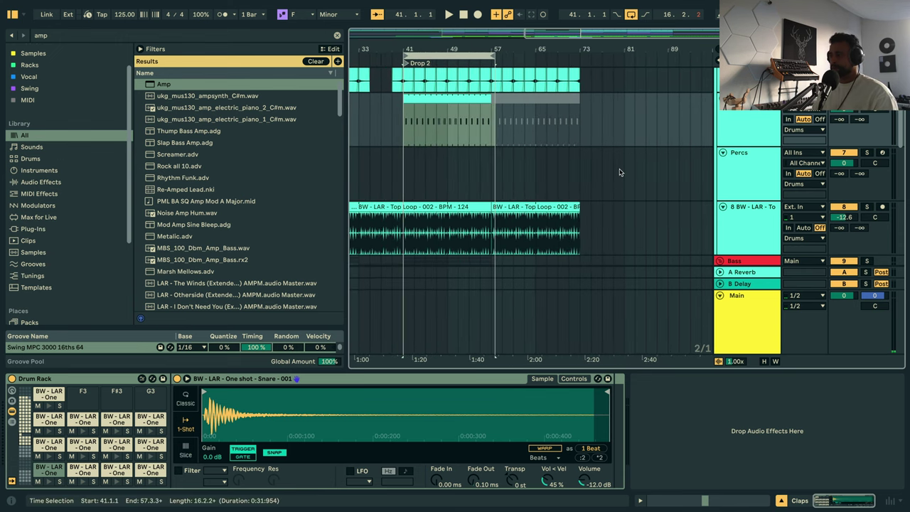
{"action": "scroll", "coordinate": [619, 172], "scroll_direction": "down", "scroll_amount": 6}
{"action": "scroll", "coordinate": [619, 173], "scroll_direction": "down", "scroll_amount": 2}
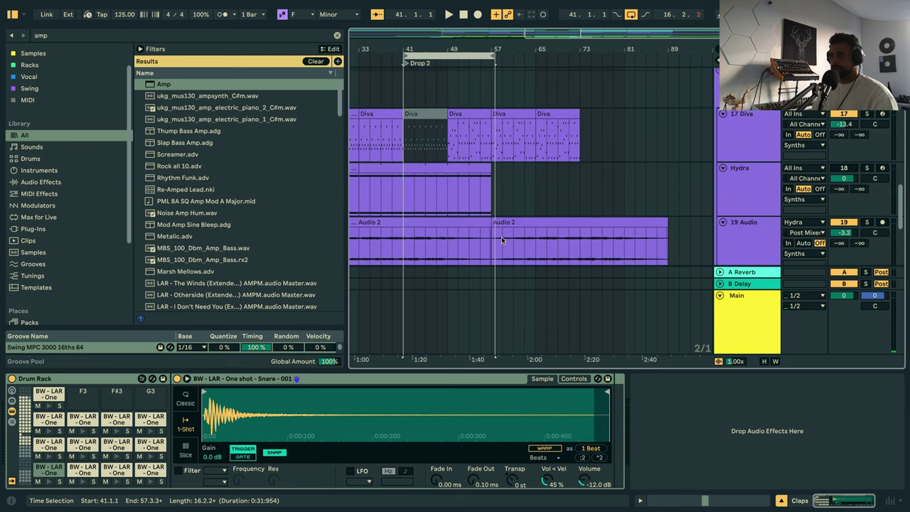
{"action": "left_click_drag", "start_coordinate": [492, 55], "coordinate": [489, 54]}
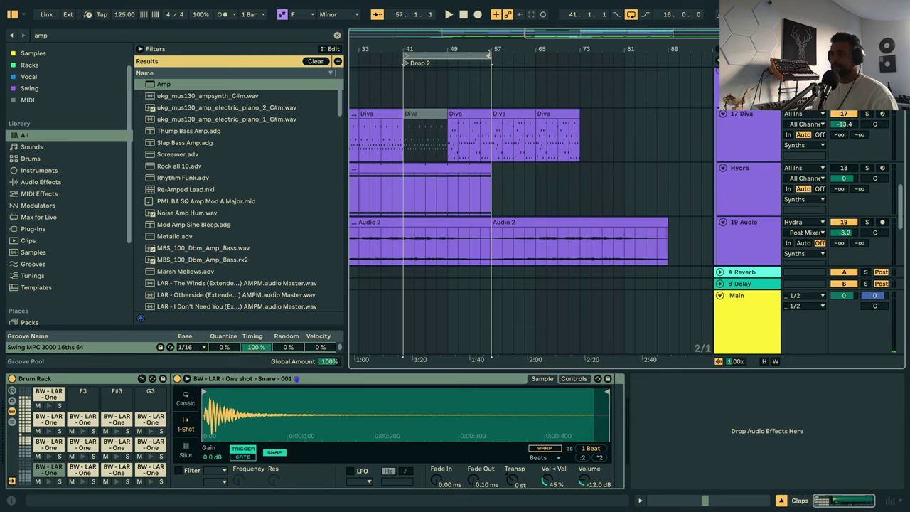
Extend the Diva part after bar 57 as a single clip reaching bar 89, matching the end of Audio 2.
{"action": "left_click_drag", "start_coordinate": [582, 243], "coordinate": [666, 249]}
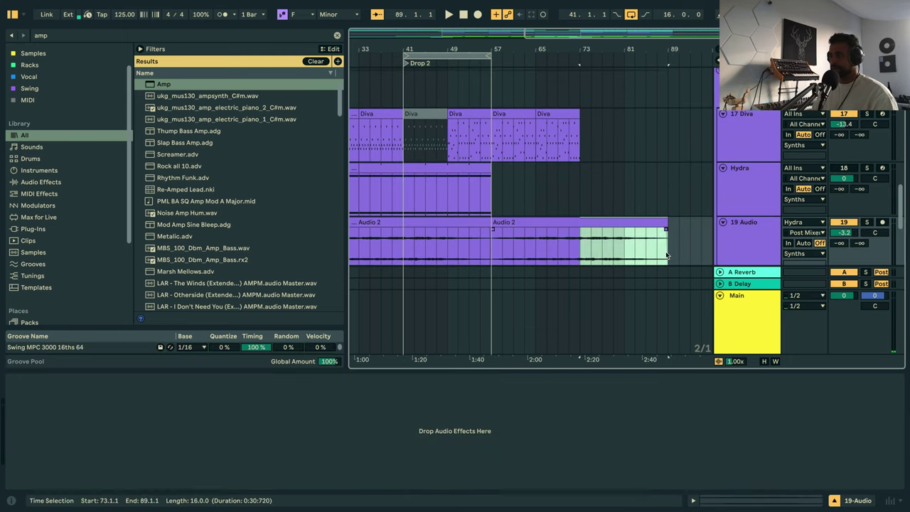
{"action": "scroll", "coordinate": [667, 249], "scroll_direction": "down", "scroll_amount": 1}
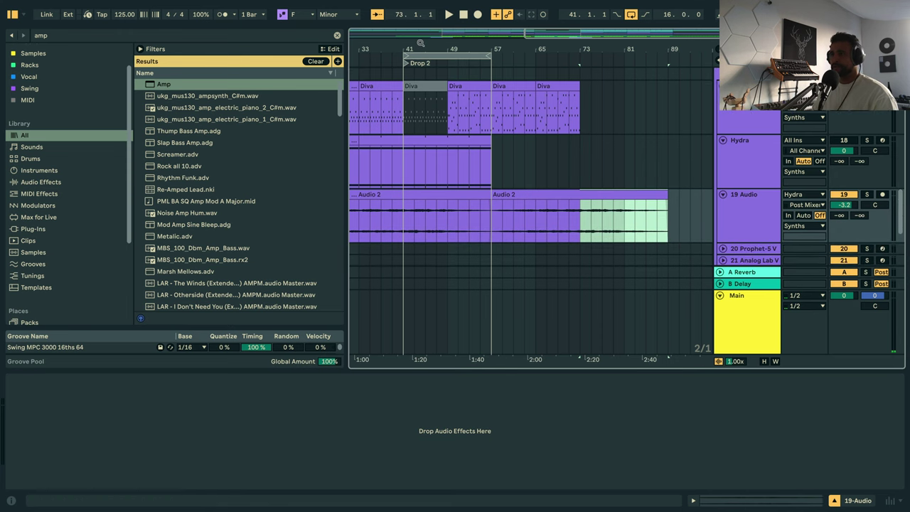
{"action": "left_click_drag", "start_coordinate": [419, 48], "coordinate": [423, 68]}
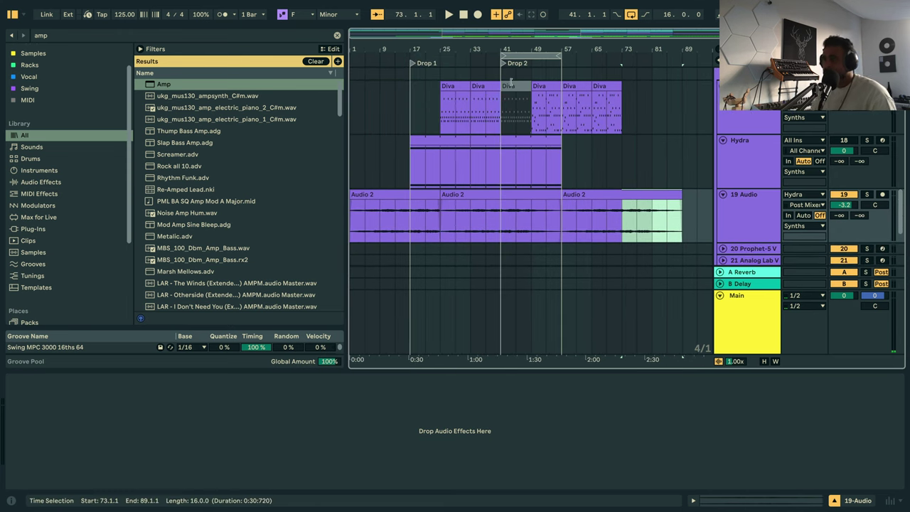
{"action": "left_click_drag", "start_coordinate": [640, 49], "coordinate": [569, 74]}
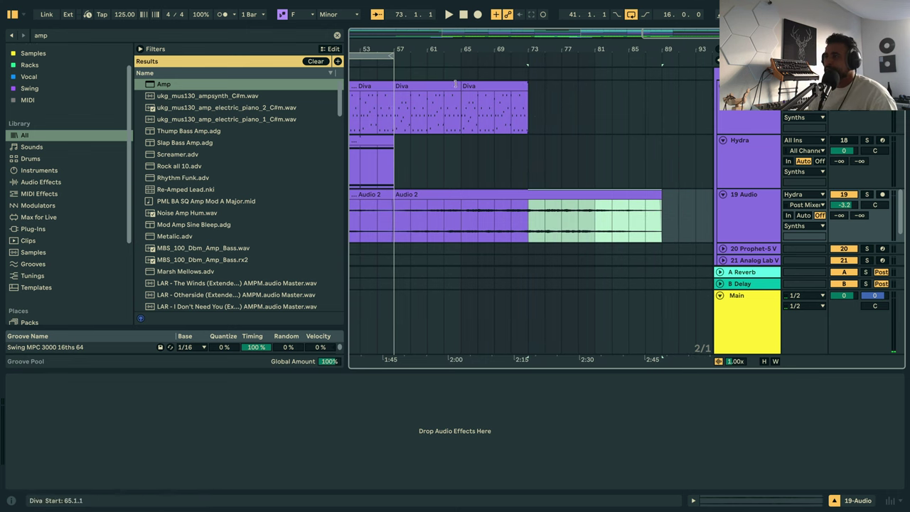
{"action": "left_click_drag", "start_coordinate": [461, 90], "coordinate": [660, 110]}
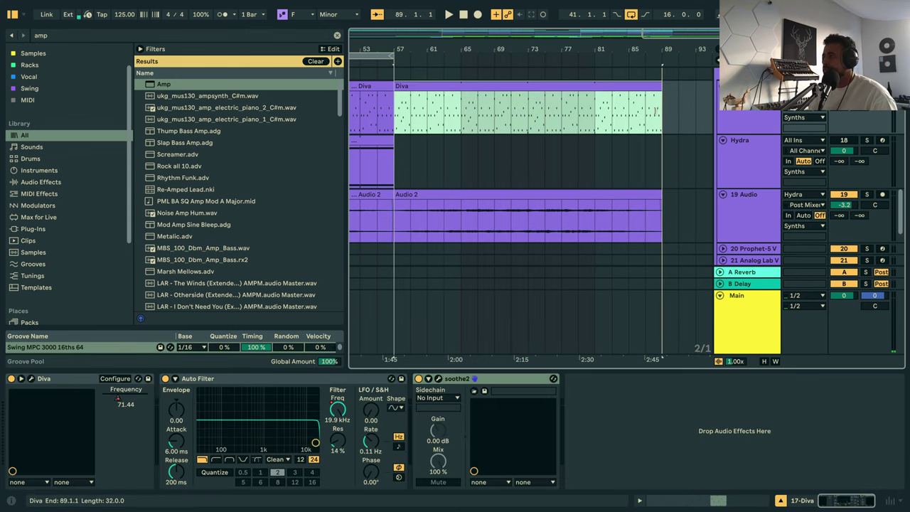
Add a locator named Drop main at bar 89.
{"action": "left_click", "coordinate": [518, 117]}
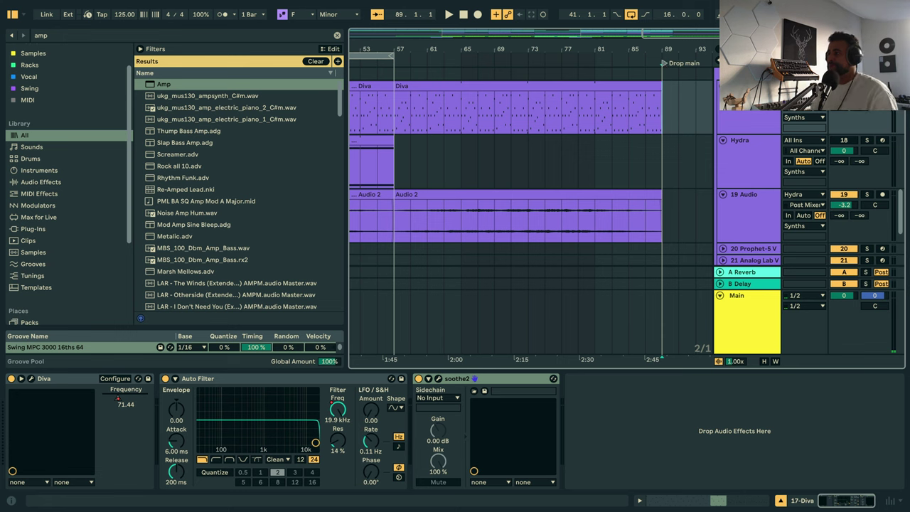
{"action": "key", "text": "minus"}
{"action": "key", "text": "minus"}
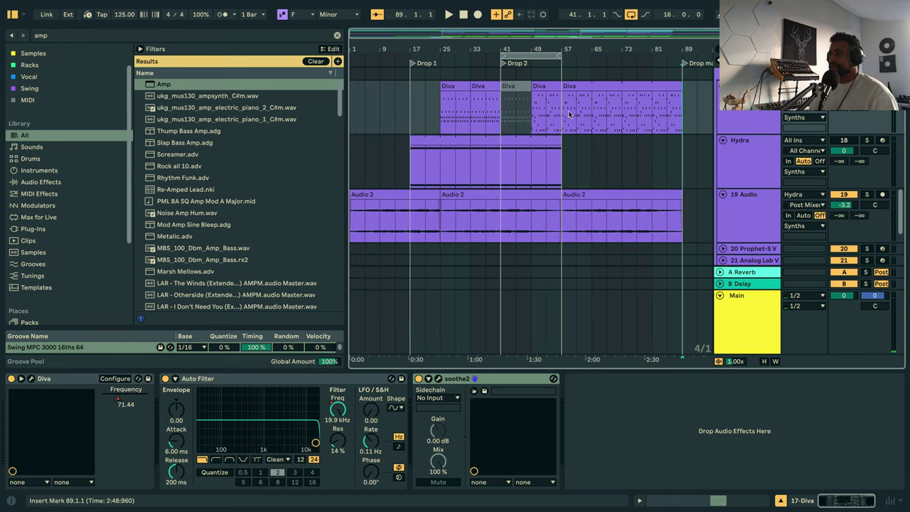
Collapse the drum tracks and copy the complete Drop 2 section, bars 41 to 57, to the Drop main locator at bar 89.
{"action": "scroll", "coordinate": [569, 114], "scroll_direction": "up", "scroll_amount": 10}
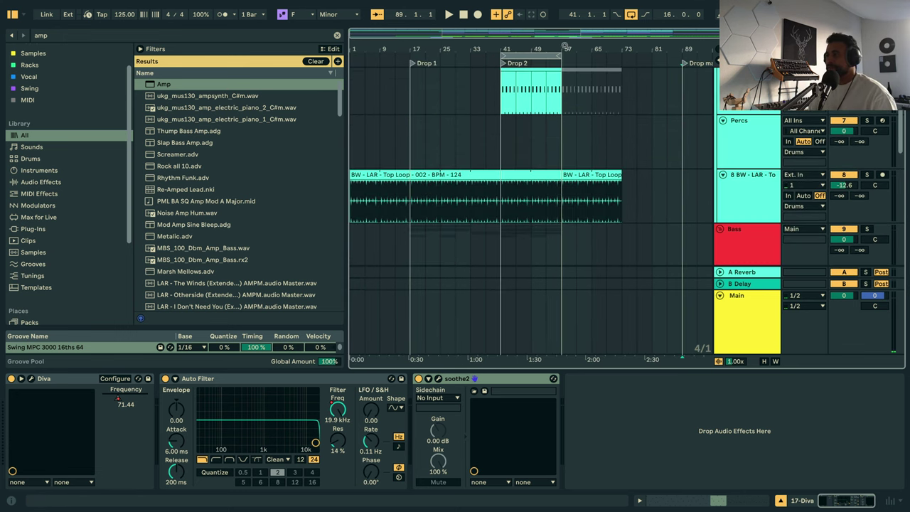
{"action": "left_click", "coordinate": [722, 121]}
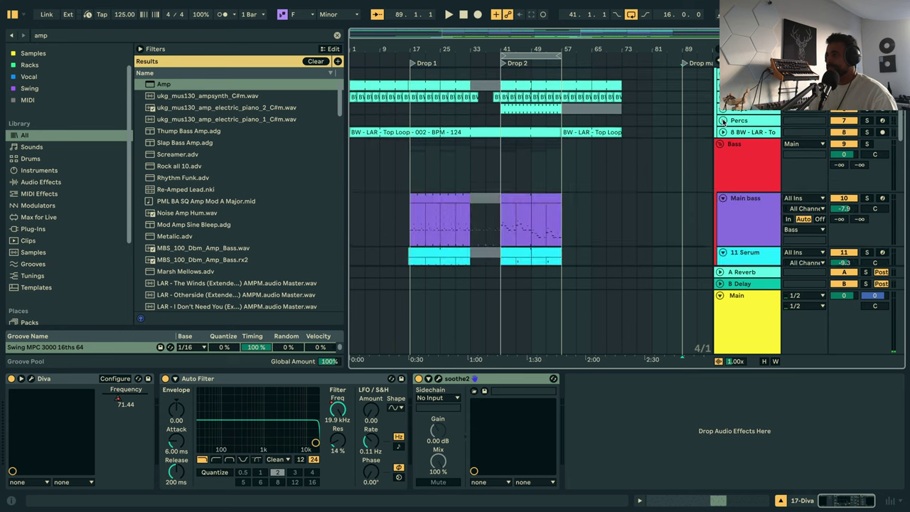
{"action": "left_click", "coordinate": [530, 58]}
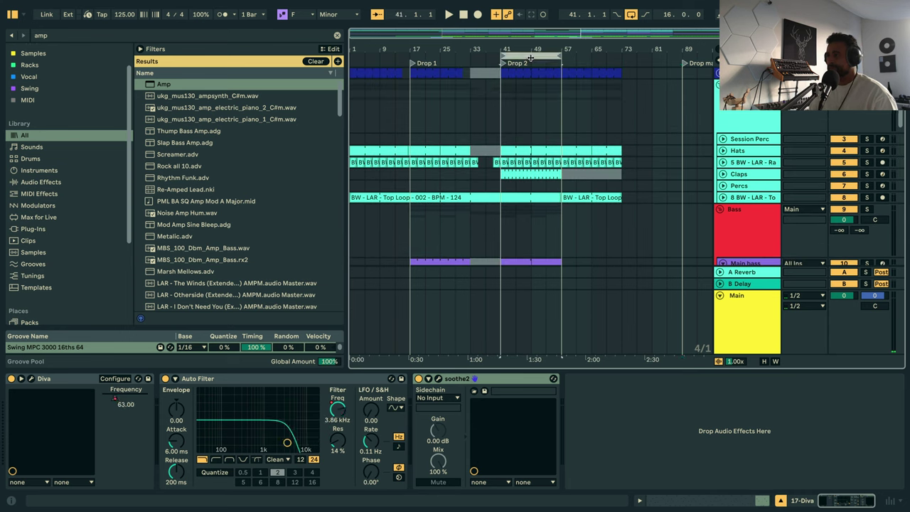
{"action": "left_click", "coordinate": [530, 58]}
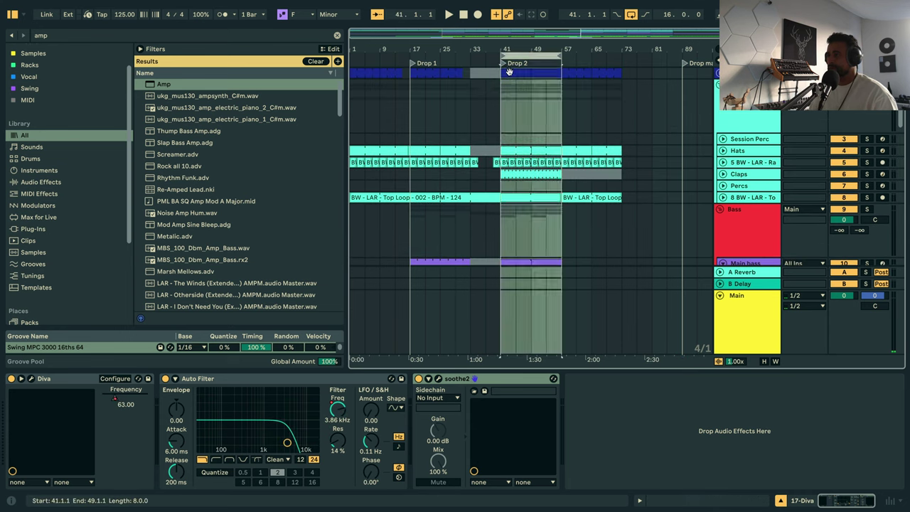
{"action": "left_click_drag", "start_coordinate": [509, 72], "coordinate": [698, 81]}
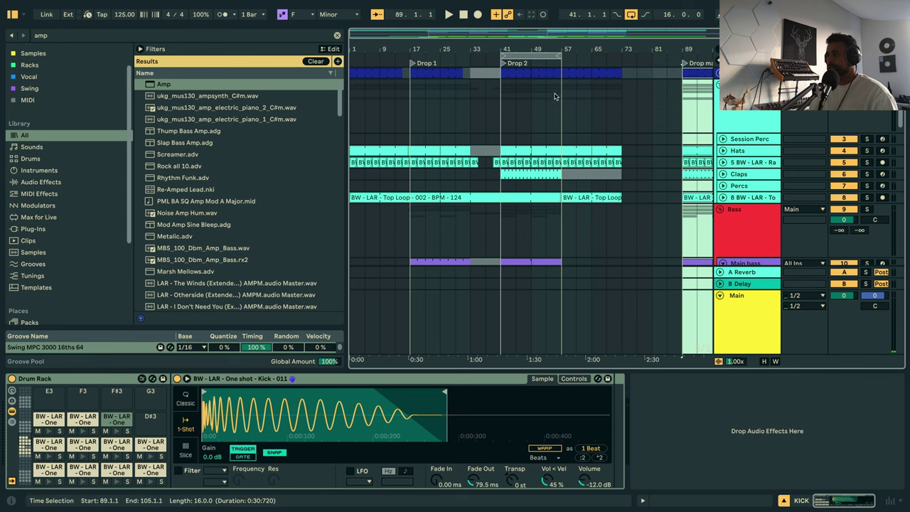
Play the arrangement from bar 57 and show the Auto Filter Frequency automation on the Main track.
{"action": "left_click", "coordinate": [562, 94]}
{"action": "key", "text": "space"}
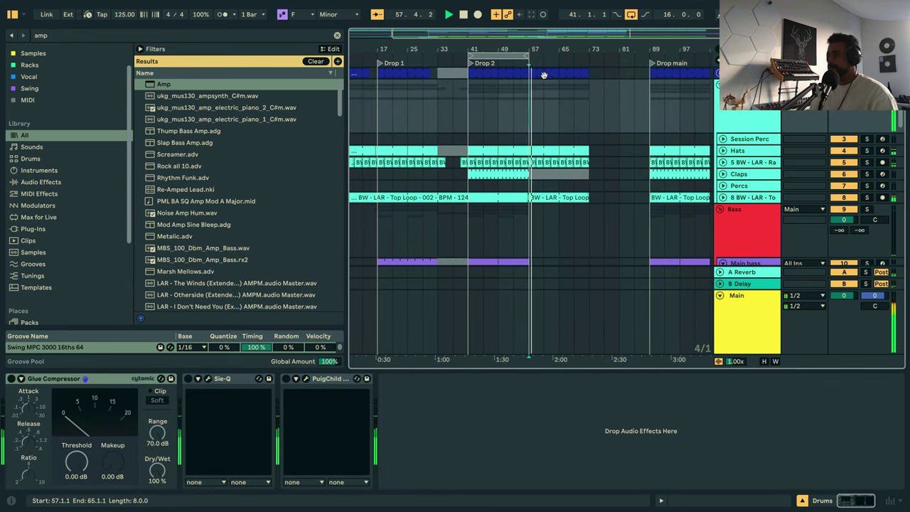
{"action": "left_click", "coordinate": [543, 75]}
{"action": "left_click", "coordinate": [745, 328]}
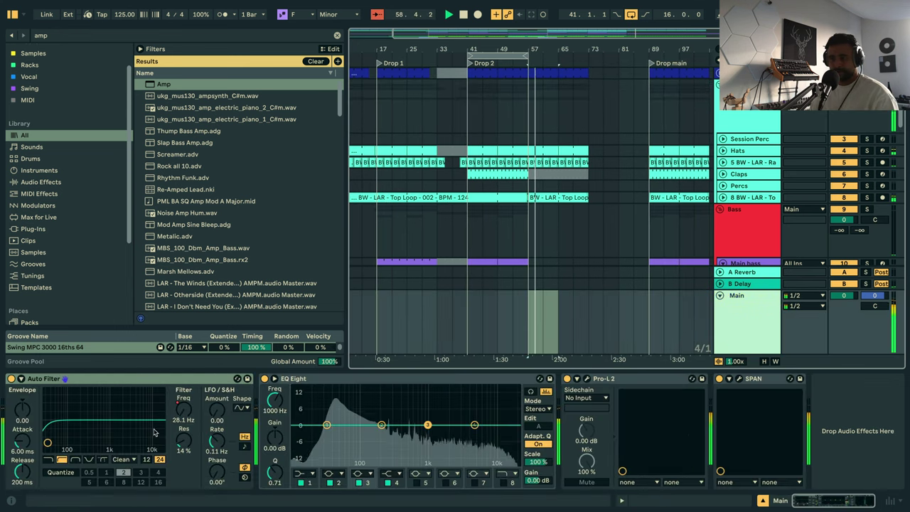
{"action": "key", "text": "a"}
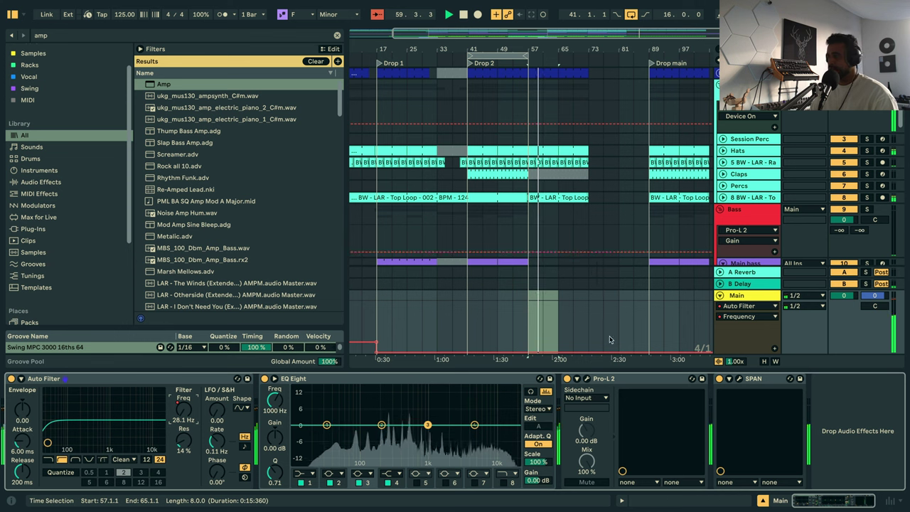
Automate the Main track's Auto Filter frequency to rise from bar 57 to about 148 Hz at bar 73, and hide the automation lanes.
{"action": "left_click", "coordinate": [529, 353]}
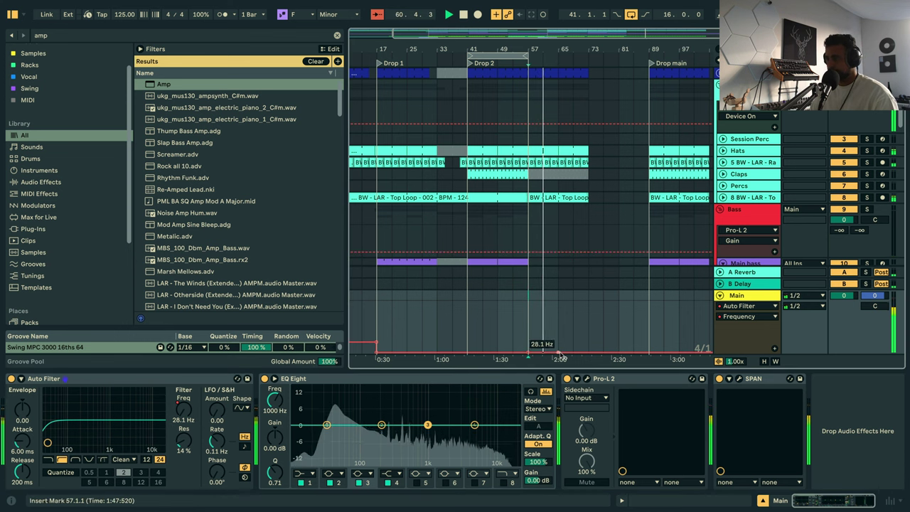
{"action": "left_click", "coordinate": [588, 352]}
{"action": "left_click_drag", "start_coordinate": [582, 352], "coordinate": [588, 344]}
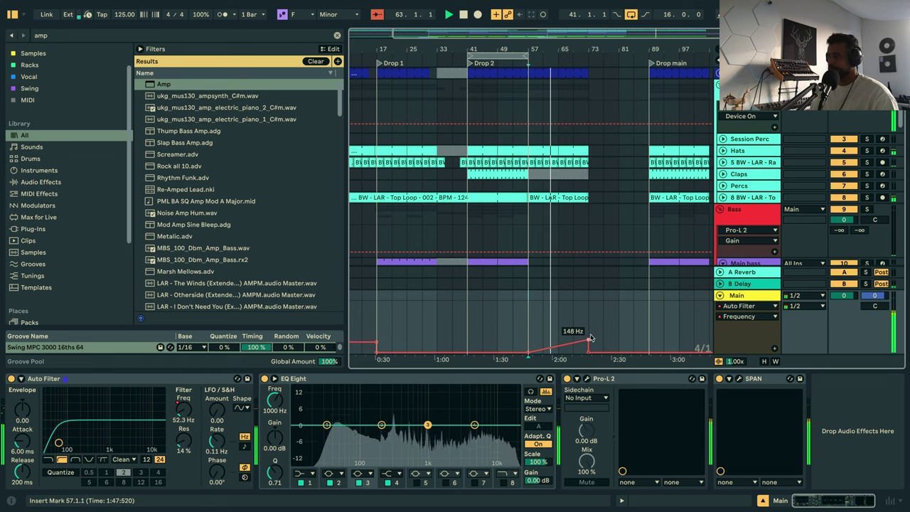
{"action": "key", "text": "a"}
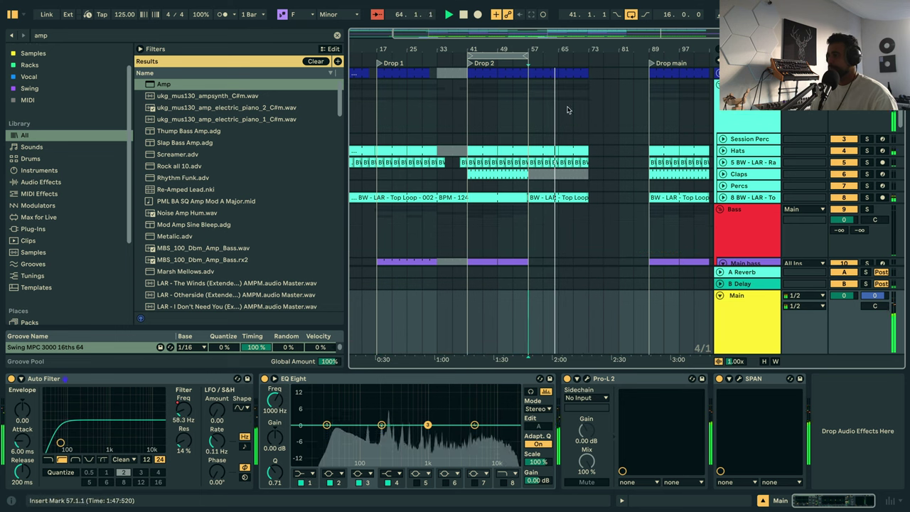
Move the arrangement loop to the Drop main section, bars 89 to 105.
{"action": "left_click_drag", "start_coordinate": [517, 56], "coordinate": [701, 72]}
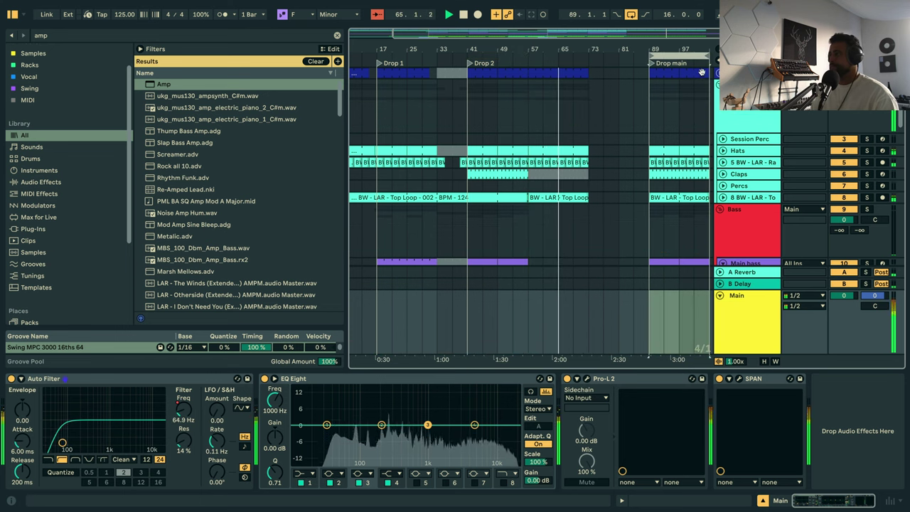
{"action": "left_click_drag", "start_coordinate": [628, 44], "coordinate": [601, 49]}
{"action": "scroll", "coordinate": [591, 205], "scroll_direction": "down", "scroll_amount": 5}
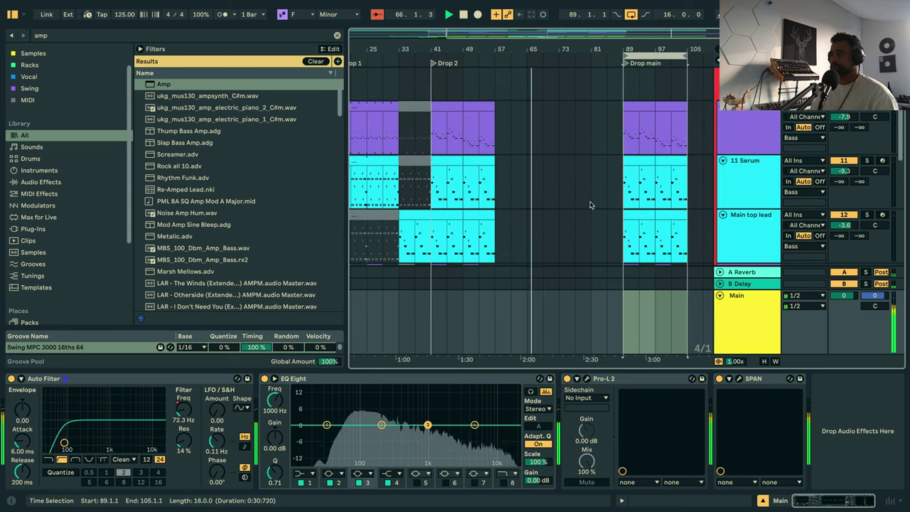
{"action": "scroll", "coordinate": [589, 204], "scroll_direction": "down", "scroll_amount": 5}
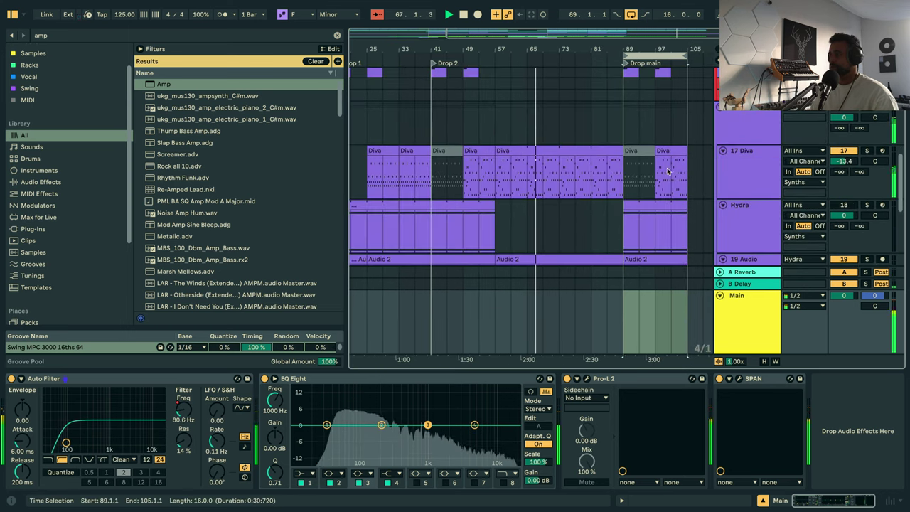
Copy an eight-bar Main top lead clip from Drop 2 to bar 81, directly before Drop main.
{"action": "left_click", "coordinate": [747, 177]}
{"action": "scroll", "coordinate": [527, 208], "scroll_direction": "down", "scroll_amount": 2}
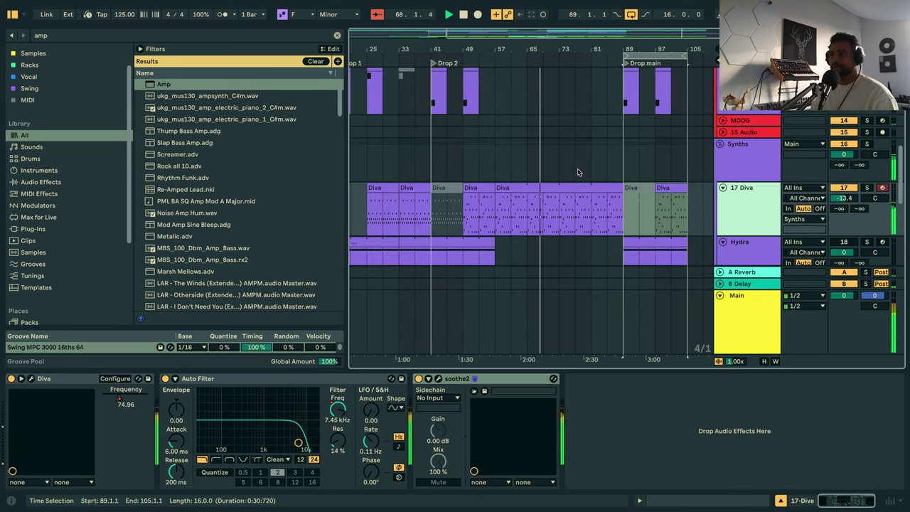
{"action": "scroll", "coordinate": [527, 208], "scroll_direction": "up", "scroll_amount": 5}
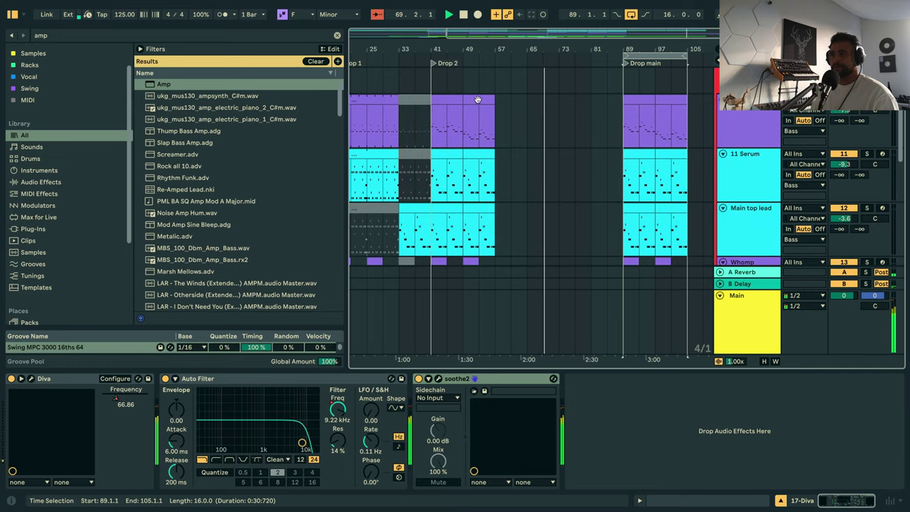
{"action": "left_click_drag", "start_coordinate": [444, 213], "coordinate": [611, 233]}
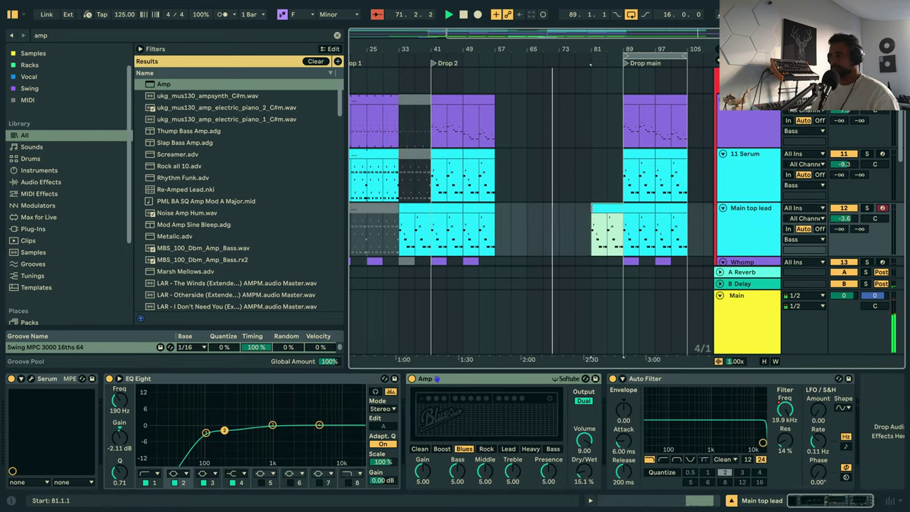
Extend the Main top lead clip before Drop main back to bar 73 so it fills bars 73 to 89.
{"action": "left_click_drag", "start_coordinate": [590, 212], "coordinate": [601, 210]}
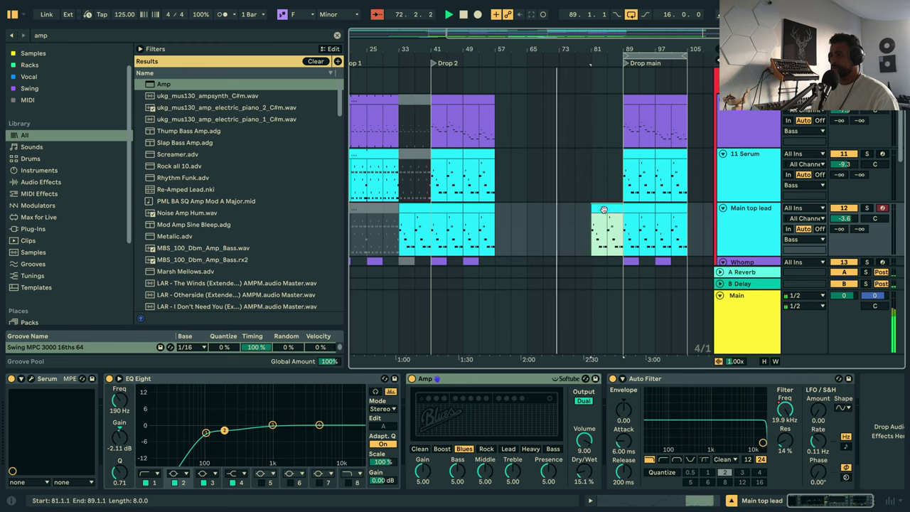
{"action": "double_click", "coordinate": [601, 208]}
{"action": "left_click", "coordinate": [46, 159]}
{"action": "key", "text": "ctrl+alt+e"}
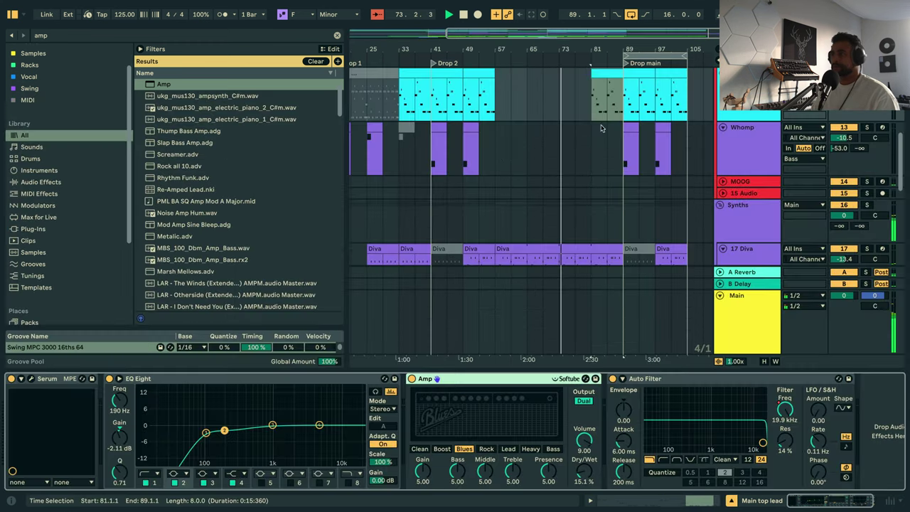
{"action": "left_click_drag", "start_coordinate": [592, 74], "coordinate": [560, 76]}
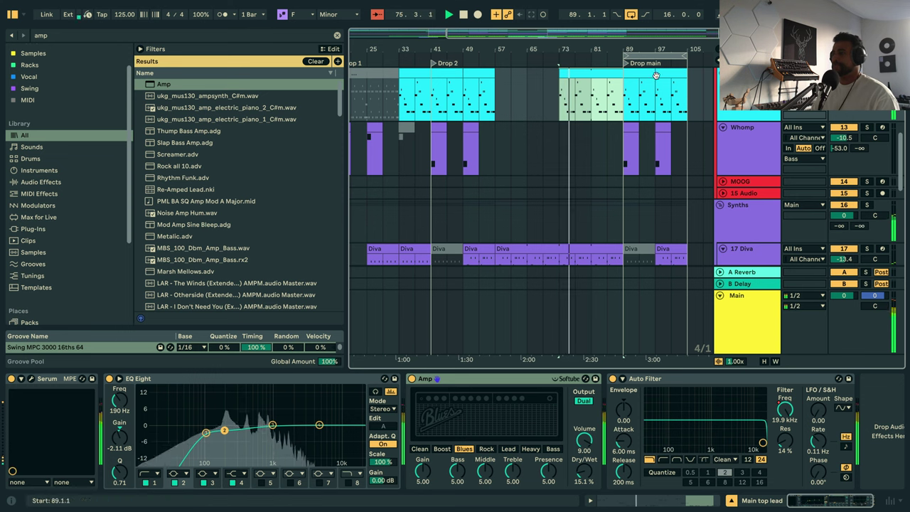
Automate Main top lead's Auto Filter frequency in a rising curve from about 42.6 Hz at bar 73 to 19.9 kHz at bar 89, and hide the automation.
{"action": "key", "text": "a"}
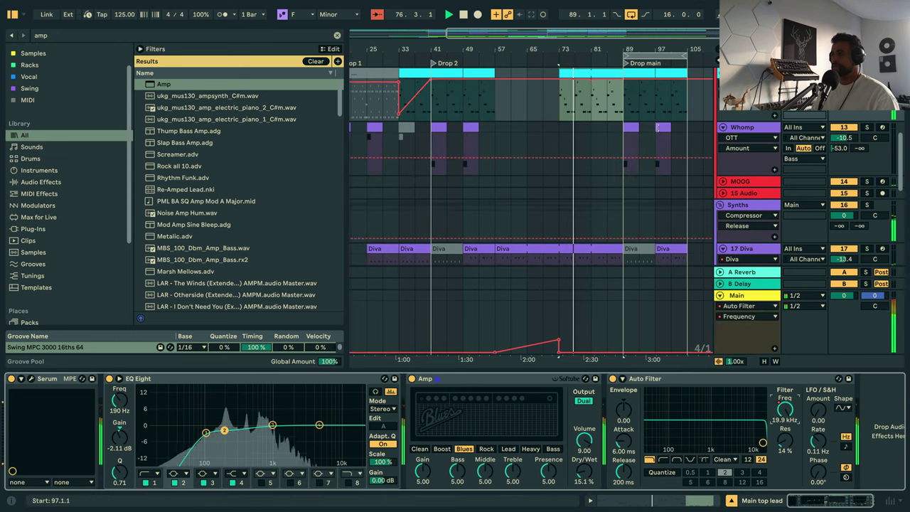
{"action": "left_click", "coordinate": [586, 125]}
{"action": "scroll", "coordinate": [601, 132], "scroll_direction": "up", "scroll_amount": 2}
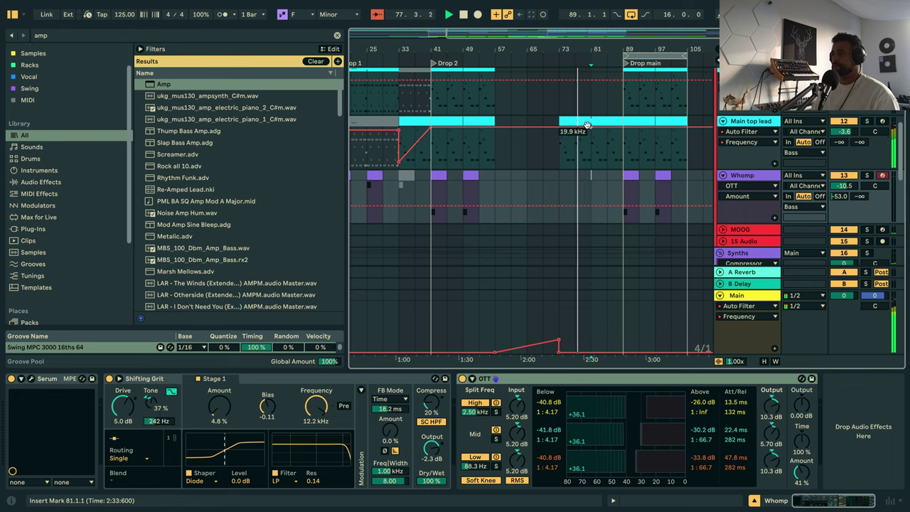
{"action": "left_click", "coordinate": [590, 131]}
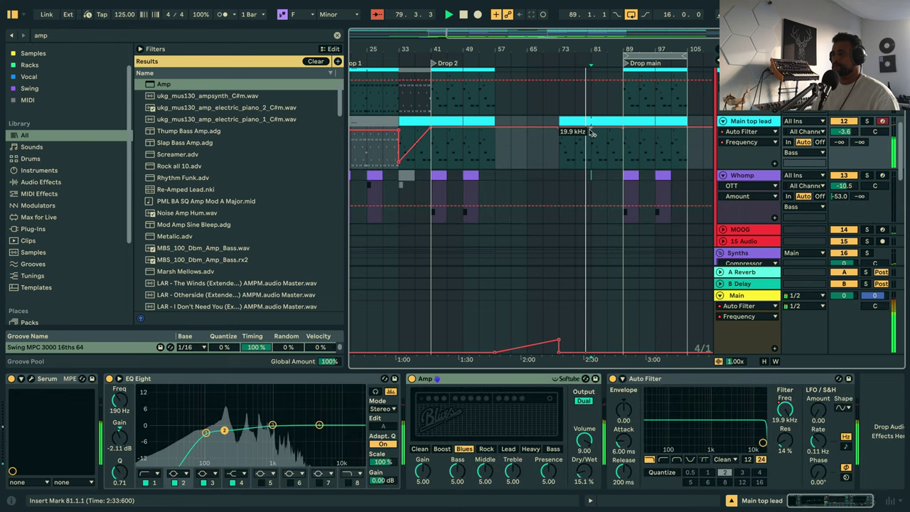
{"action": "left_click_drag", "start_coordinate": [590, 130], "coordinate": [558, 165]}
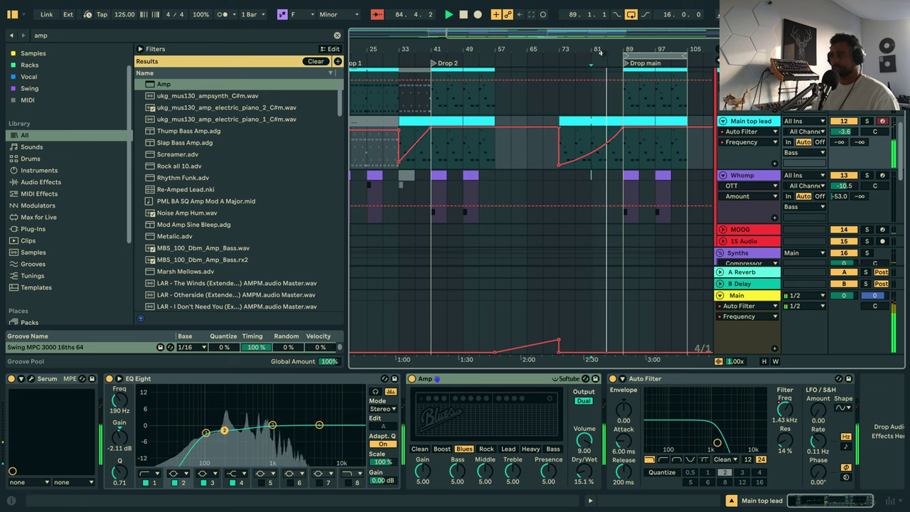
{"action": "scroll", "coordinate": [676, 152], "scroll_direction": "right", "scroll_amount": 1}
{"action": "scroll", "coordinate": [676, 152], "scroll_direction": "down", "scroll_amount": 3}
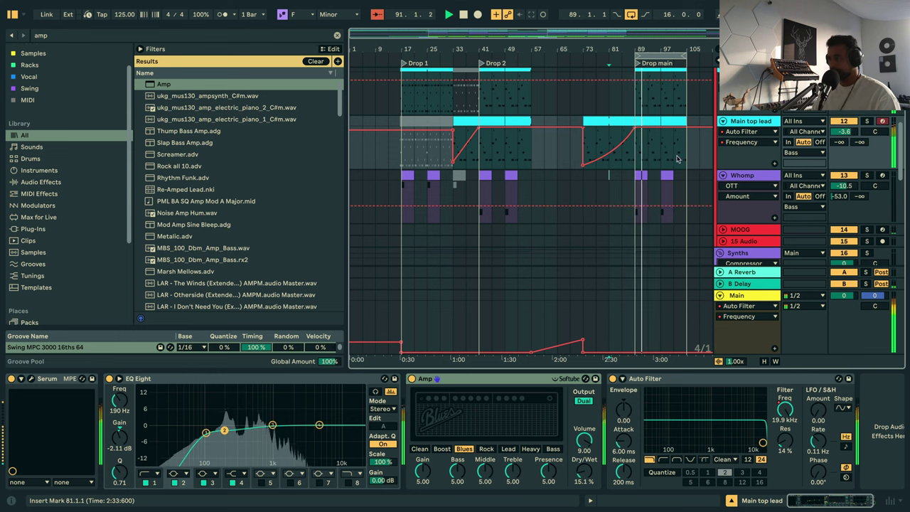
{"action": "key", "text": "a"}
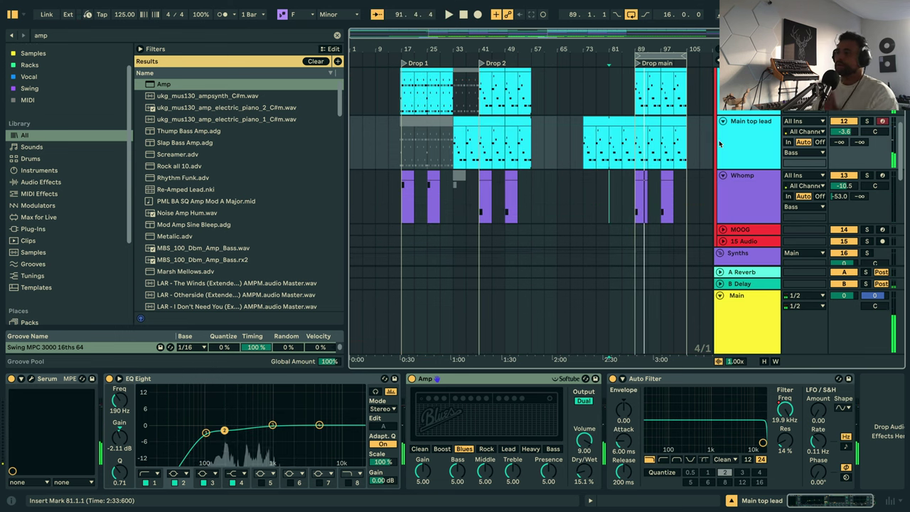
Audition the next Serum preset on Main top lead, return to BW DV3 - PL Earth Against, and lower its filter cutoff during playback.
{"action": "left_click", "coordinate": [32, 379]}
{"action": "left_click", "coordinate": [633, 23]}
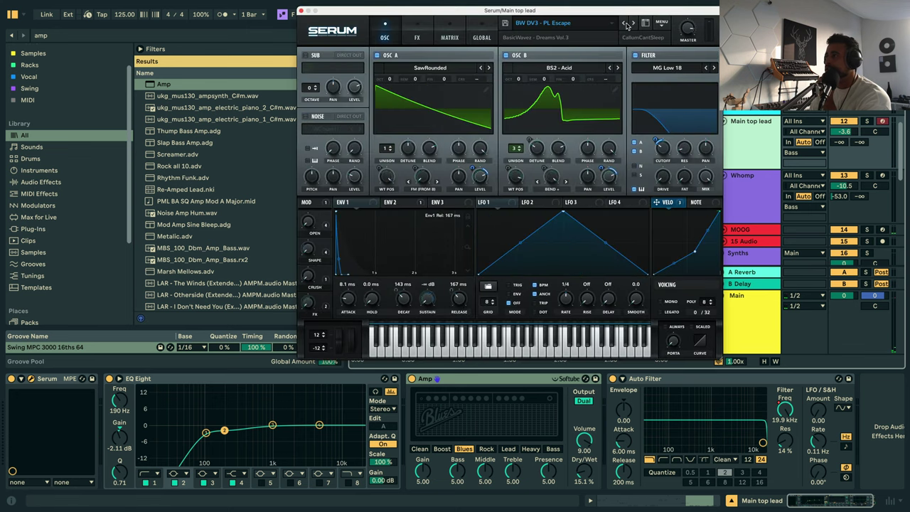
{"action": "left_click", "coordinate": [623, 22]}
{"action": "key", "text": "space"}
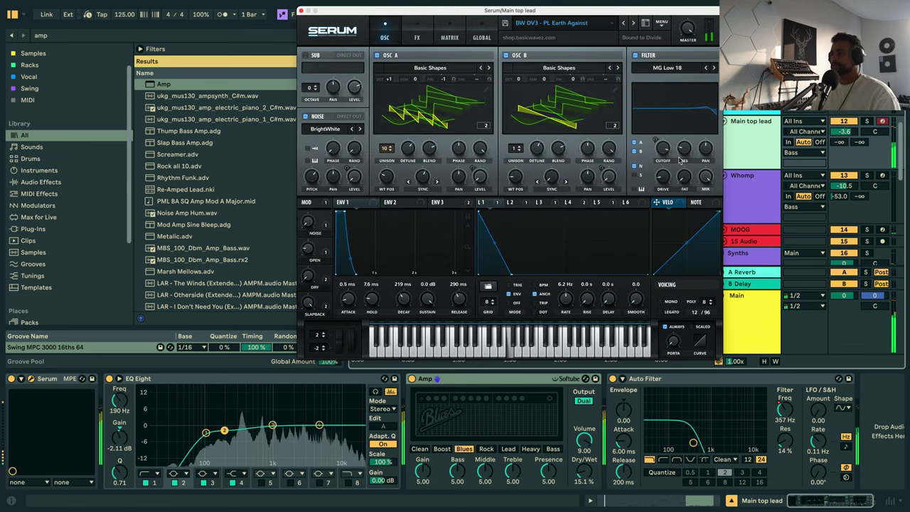
{"action": "mouse_move", "coordinate": [662, 148]}
{"action": "left_mouse_down"}
{"action": "mouse_move", "coordinate": [664, 181]}
{"action": "mouse_move", "coordinate": [662, 162]}
{"action": "left_mouse_up"}
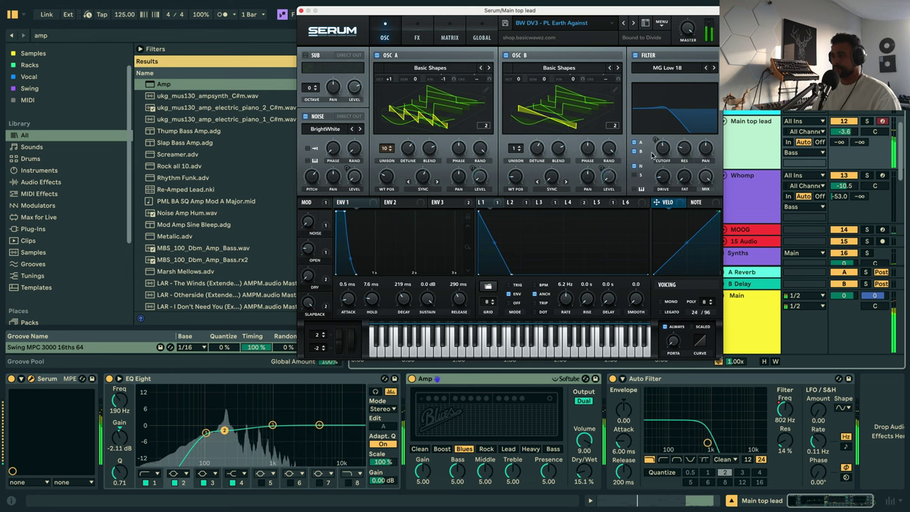
{"action": "left_click", "coordinate": [301, 12]}
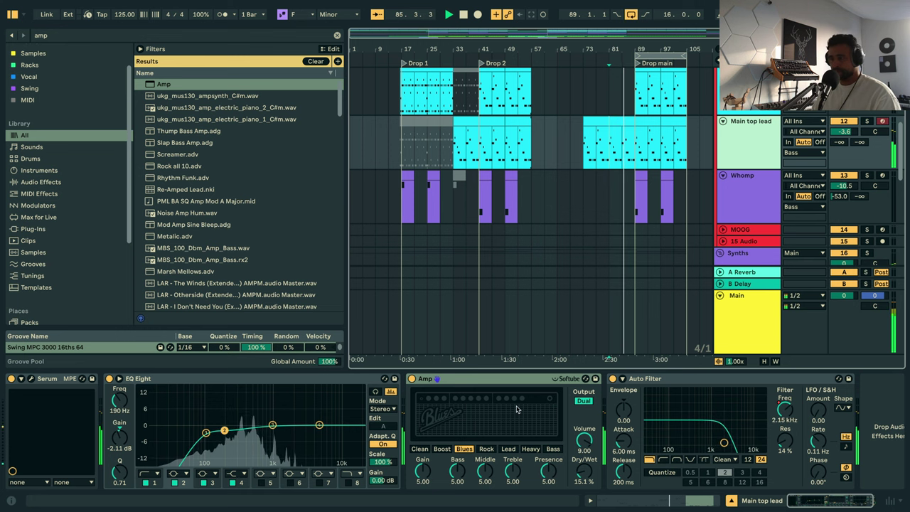
Set Main top lead's Amp Dry/Wet to 29.4 % and readjust the Serum filter cutoff slightly.
{"action": "left_click_drag", "start_coordinate": [595, 455], "coordinate": [596, 435]}
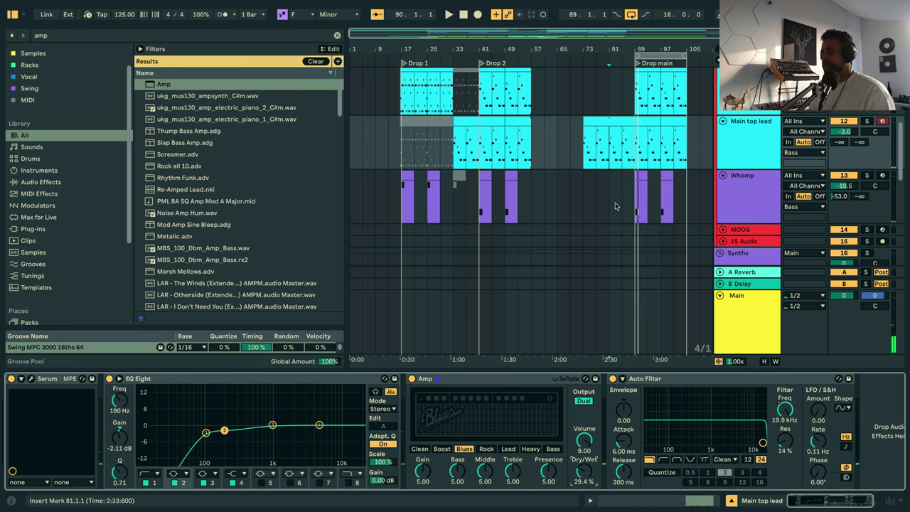
{"action": "left_click", "coordinate": [31, 379]}
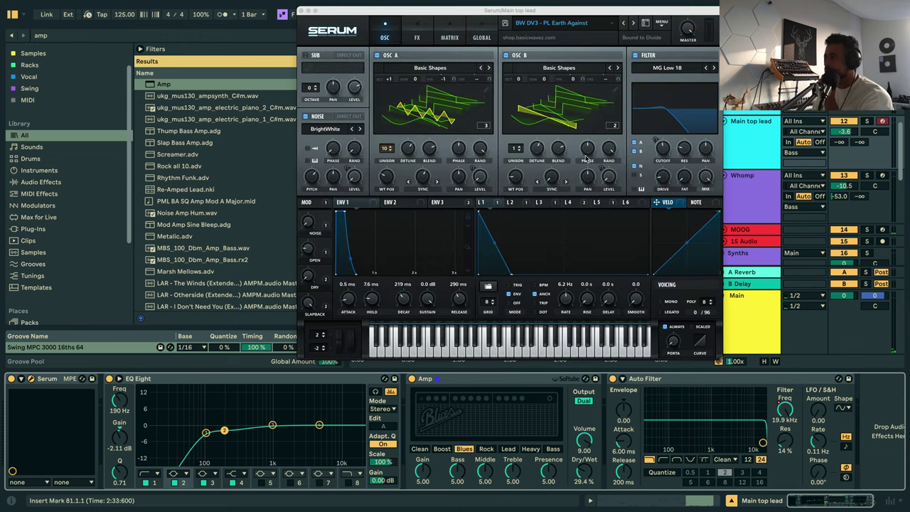
{"action": "left_click_drag", "start_coordinate": [665, 151], "coordinate": [666, 146]}
{"action": "key", "text": "space"}
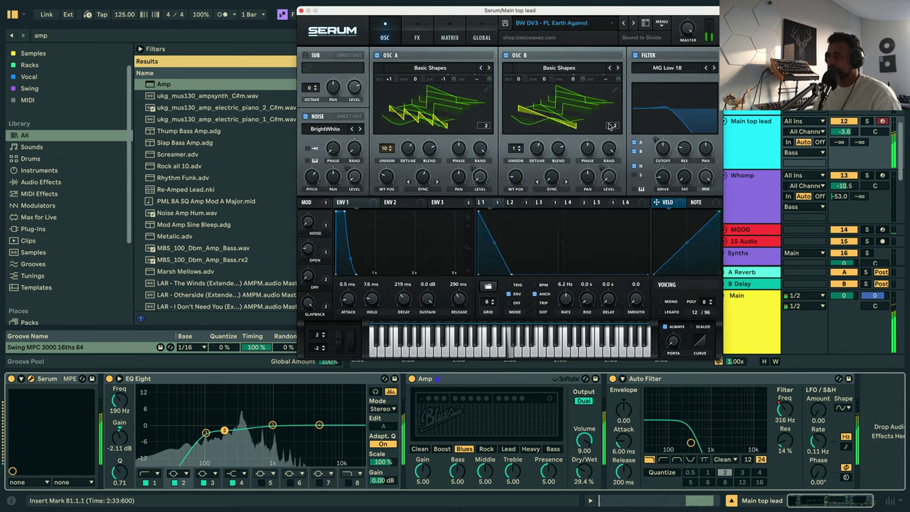
{"action": "left_click", "coordinate": [300, 11]}
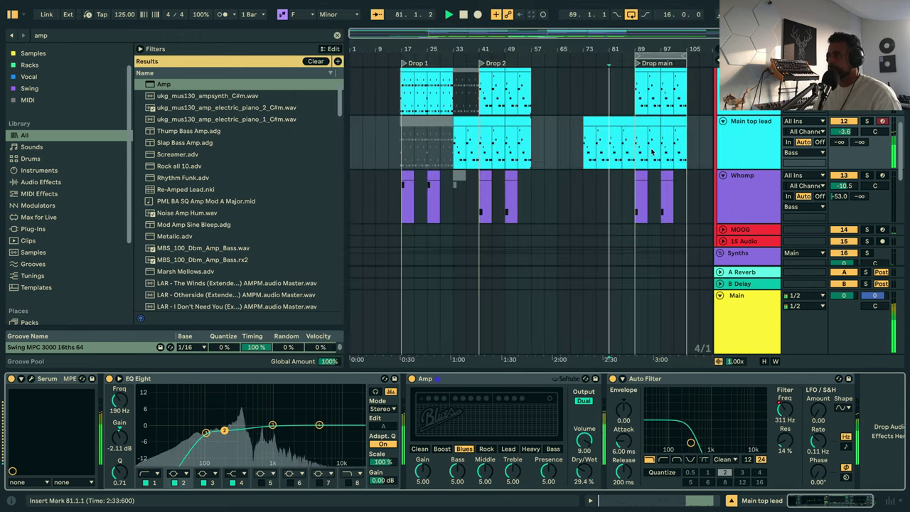
Play the Drop main section from bar 89 and fine-tune the Serum filter cutoff on Main top lead.
{"action": "left_click", "coordinate": [636, 145]}
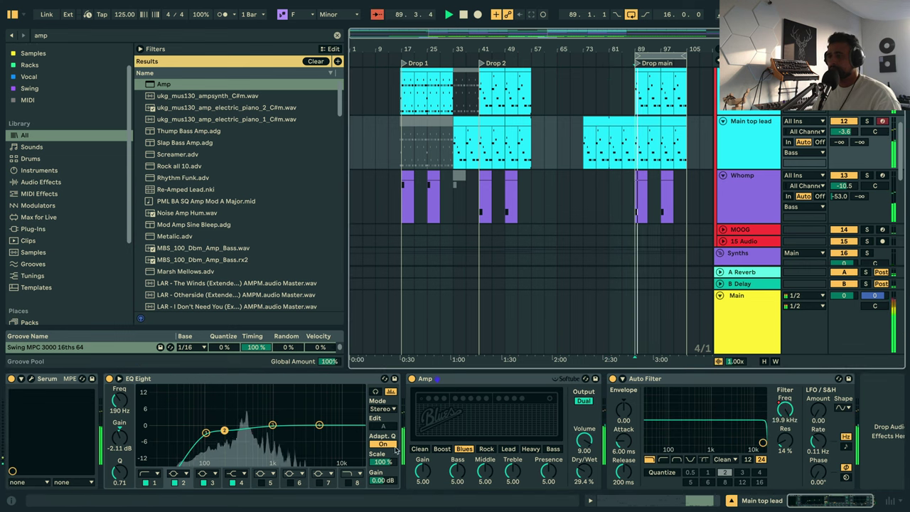
{"action": "left_click", "coordinate": [29, 378]}
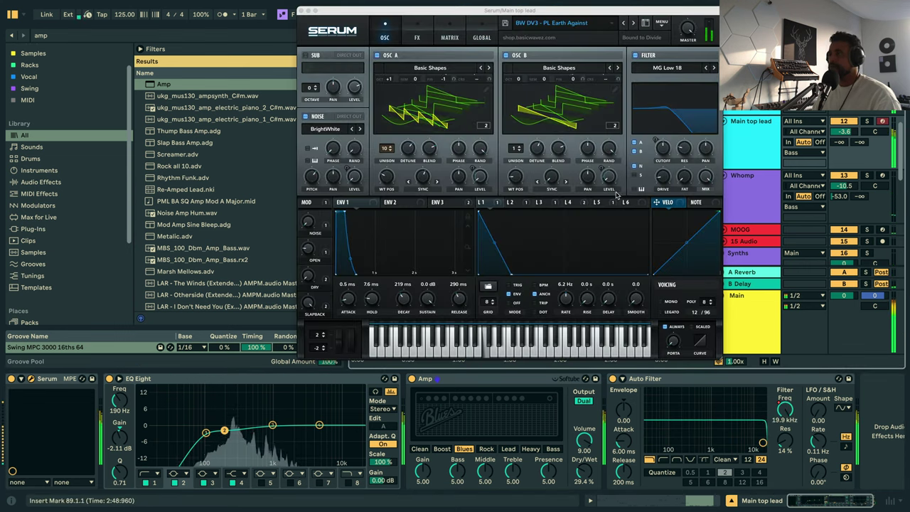
{"action": "left_click", "coordinate": [662, 149]}
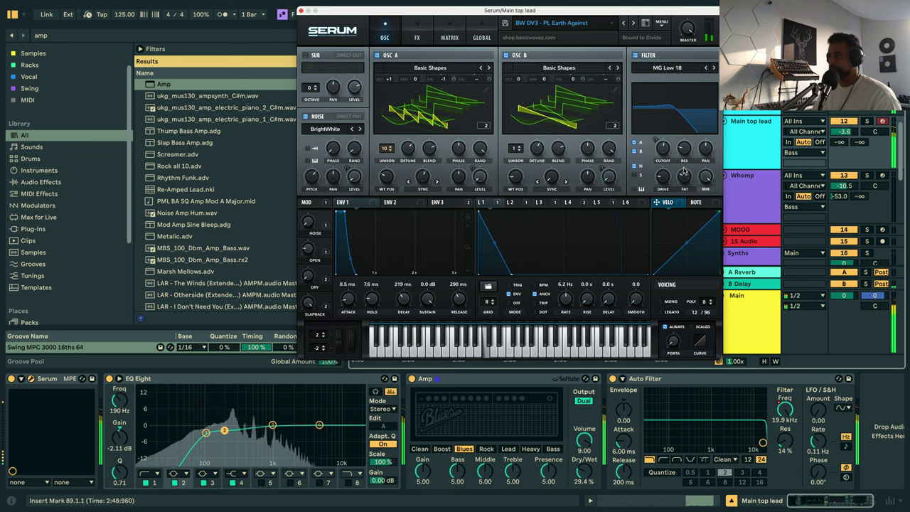
{"action": "left_click", "coordinate": [299, 10]}
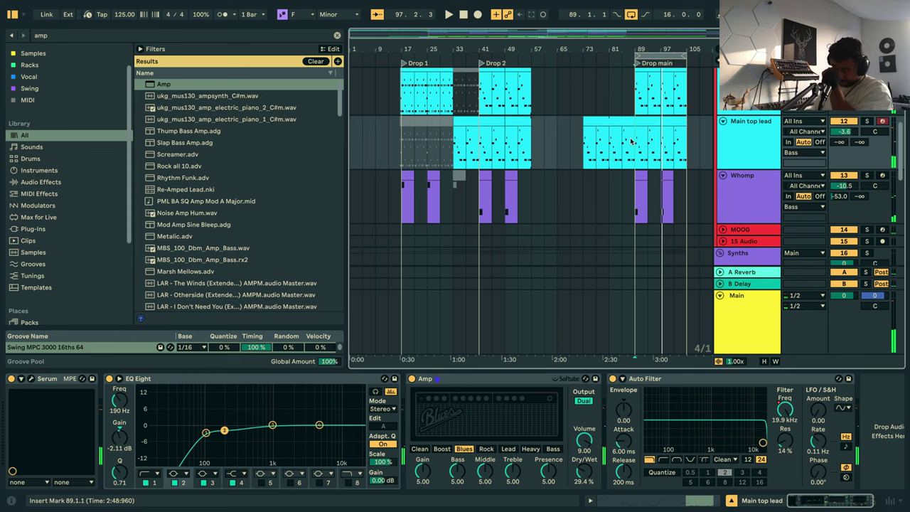
Deactivate the Main top lead clips between bars 33 and 57, covering the build-up and all of Drop 2.
{"action": "left_click", "coordinate": [610, 117]}
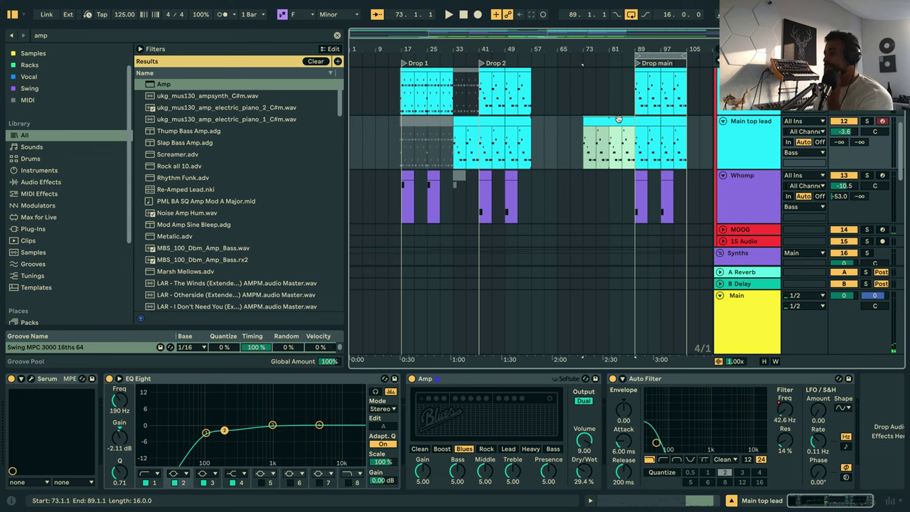
{"action": "left_click", "coordinate": [457, 126]}
{"action": "left_click", "coordinate": [460, 119]}
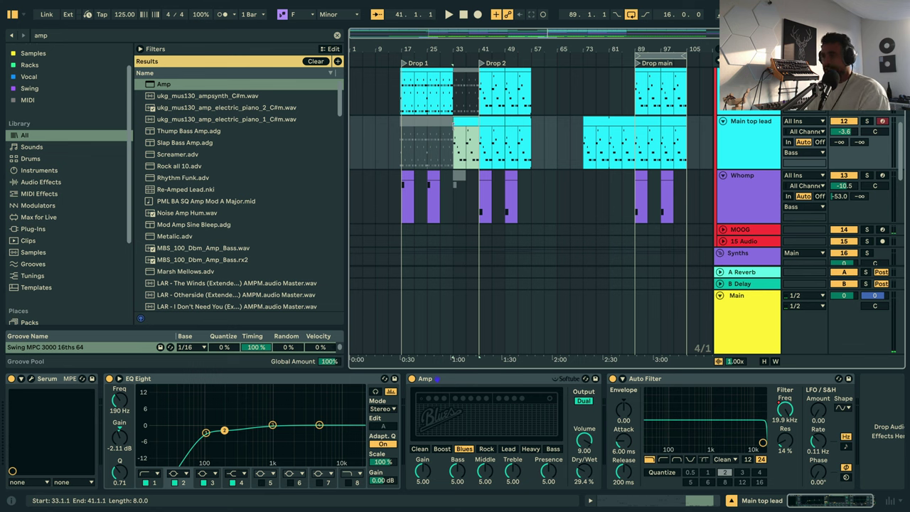
{"action": "left_click", "coordinate": [448, 137]}
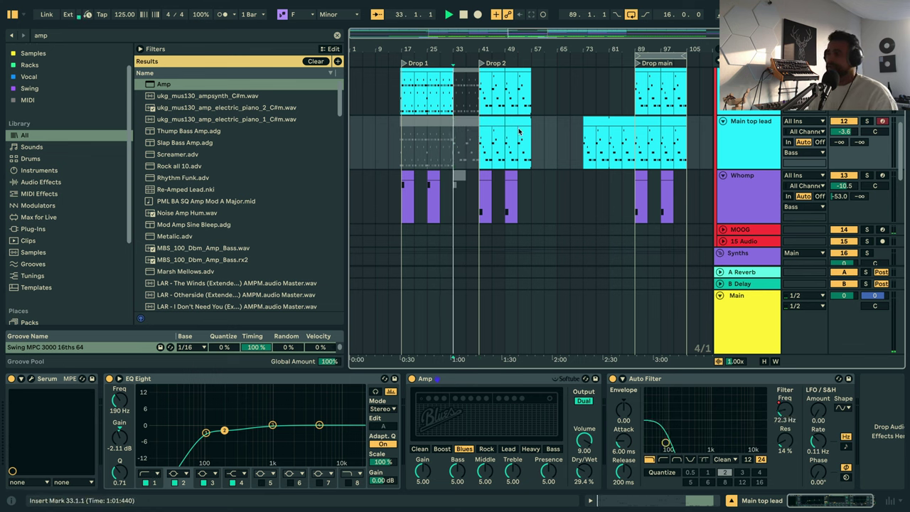
{"action": "scroll", "coordinate": [526, 128], "scroll_direction": "up", "scroll_amount": 3}
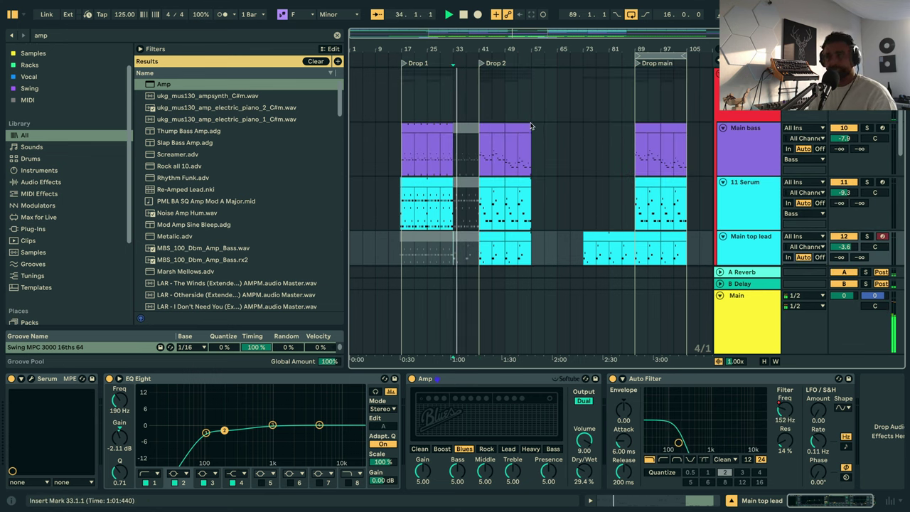
{"action": "left_click_drag", "start_coordinate": [480, 235], "coordinate": [507, 235]}
{"action": "scroll", "coordinate": [573, 69], "scroll_direction": "down", "scroll_amount": 3}
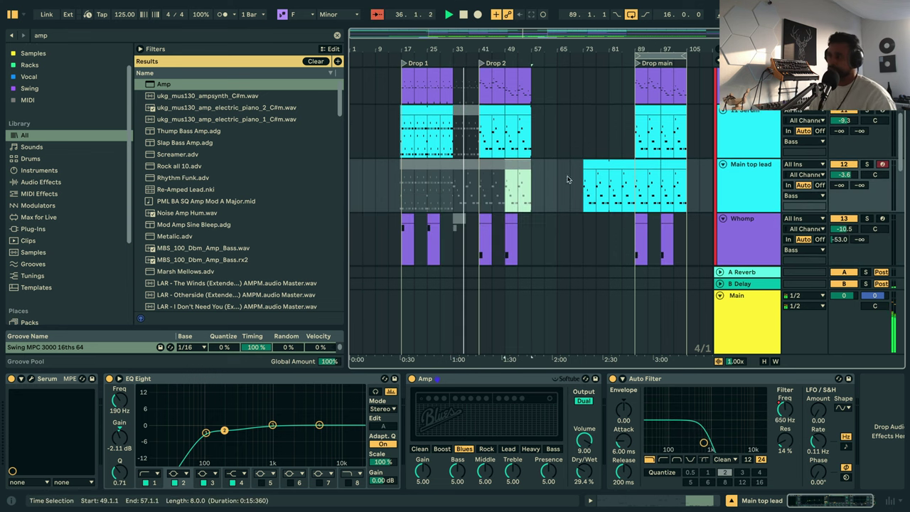
Deactivate the Main top lead clip section between bars 49 and 57.
{"action": "left_click_drag", "start_coordinate": [578, 51], "coordinate": [547, 66]}
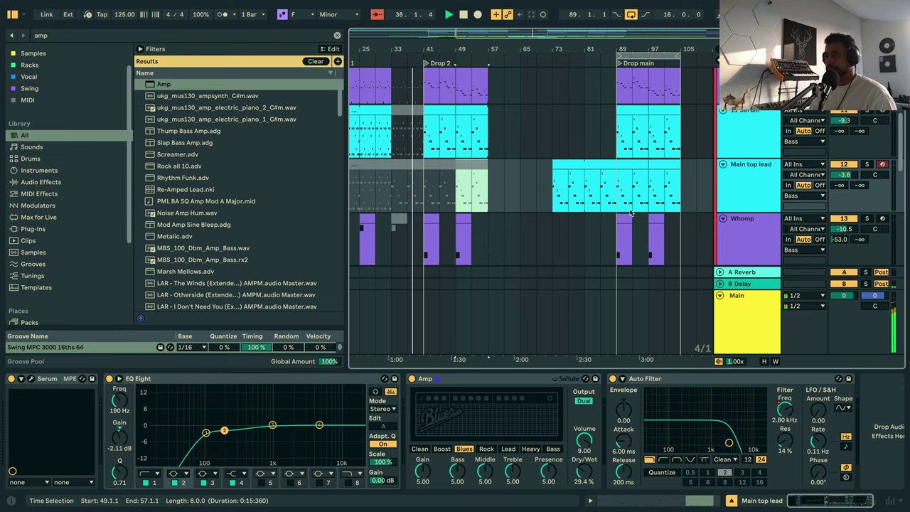
{"action": "key", "text": "Delete"}
{"action": "left_click", "coordinate": [428, 221]}
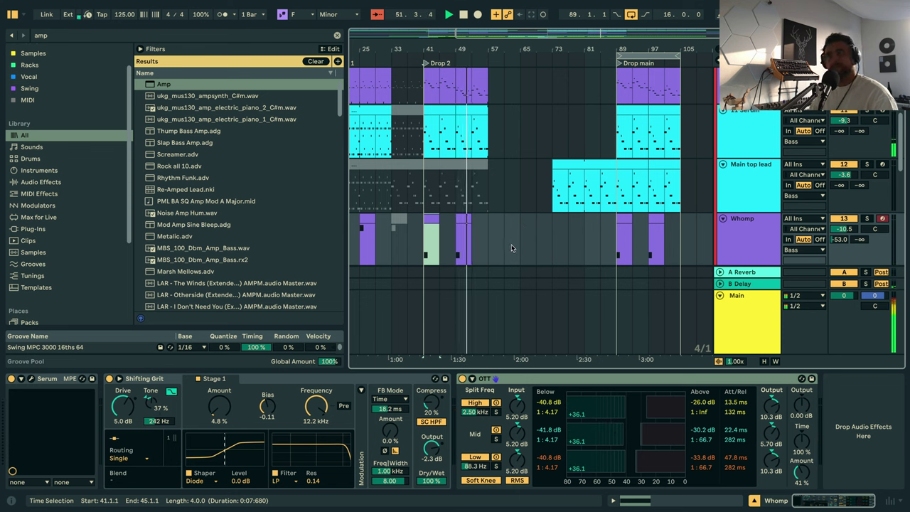
Set the 17 Diva track volume to -12.5 dB and extend its clip ending at bar 57 to bar 89.
{"action": "scroll", "coordinate": [515, 229], "scroll_direction": "down", "scroll_amount": 4}
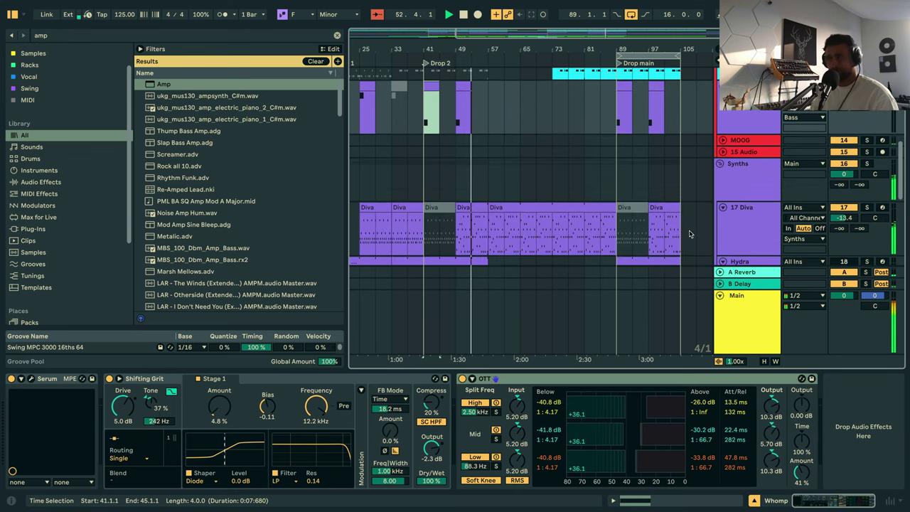
{"action": "left_click", "coordinate": [730, 232]}
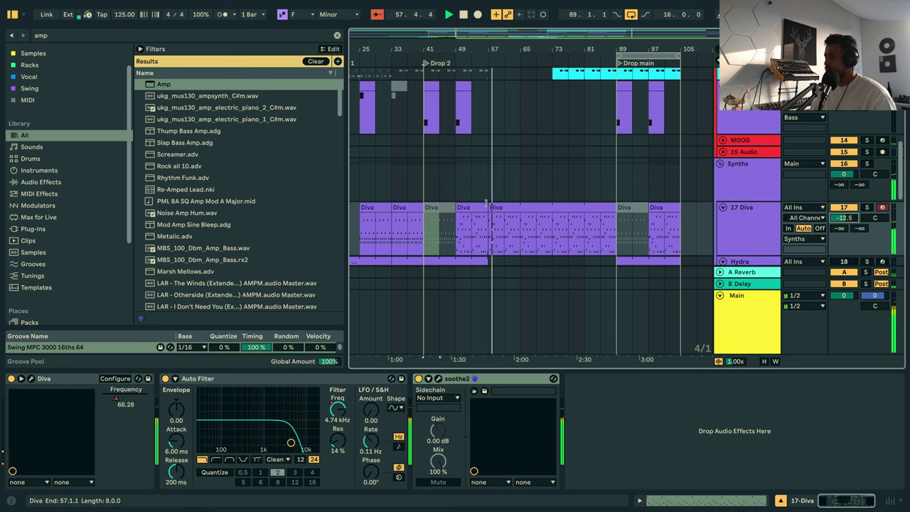
{"action": "left_click_drag", "start_coordinate": [489, 213], "coordinate": [617, 212]}
Show the Diva Frequency automation and duplicate bars 57 to 73 of the Diva track, automation included, into bars 73 to 89.
{"action": "key", "text": "a"}
{"action": "left_click", "coordinate": [749, 218]}
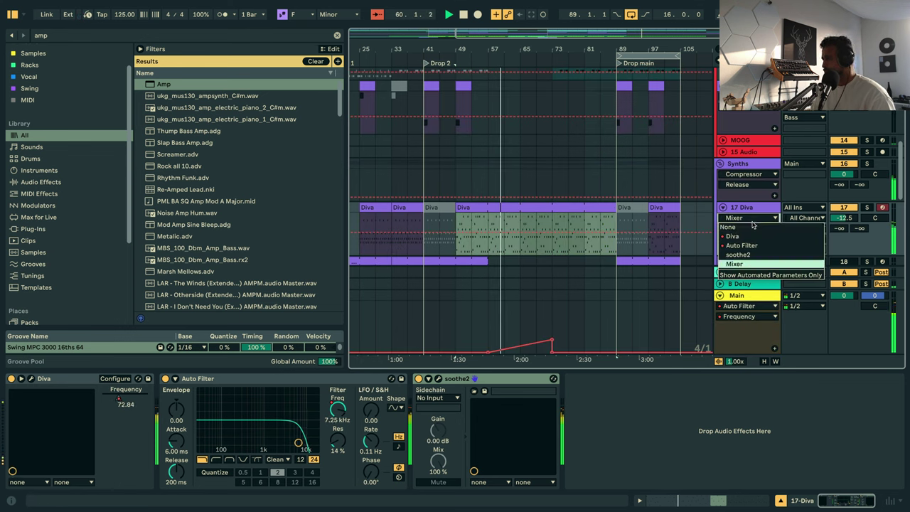
{"action": "left_click", "coordinate": [744, 237]}
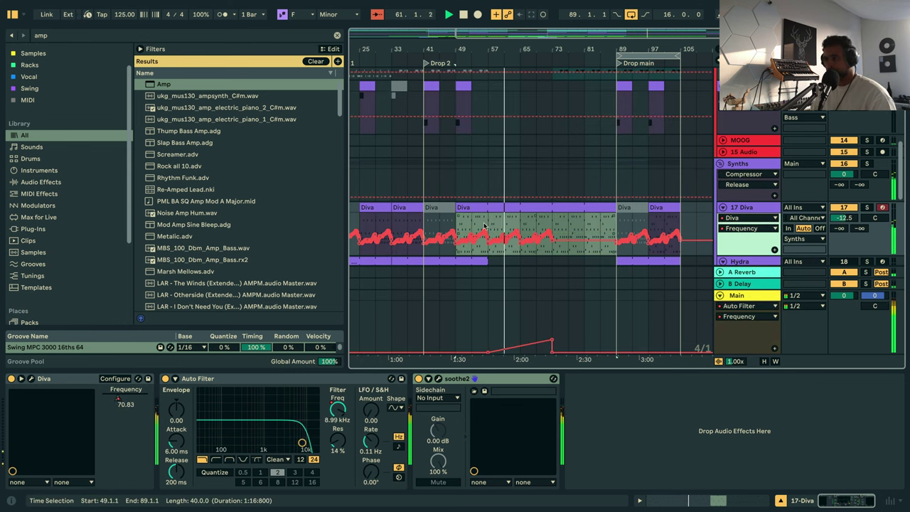
{"action": "left_click", "coordinate": [457, 222]}
{"action": "mouse_move", "coordinate": [457, 222]}
{"action": "left_mouse_down"}
{"action": "mouse_move", "coordinate": [537, 224]}
{"action": "mouse_move", "coordinate": [457, 214]}
{"action": "left_mouse_up"}
{"action": "key", "text": "ctrl+d"}
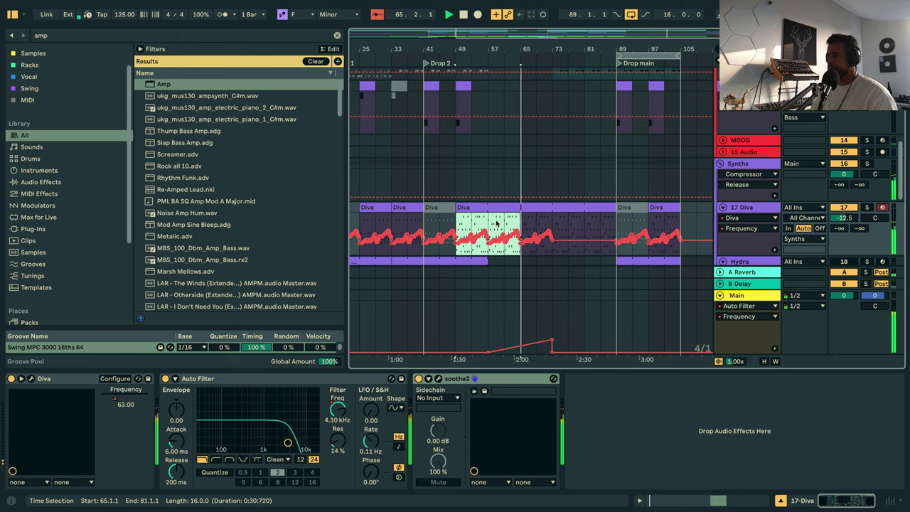
{"action": "left_click_drag", "start_coordinate": [488, 224], "coordinate": [553, 226]}
{"action": "key", "text": "ctrl+d"}
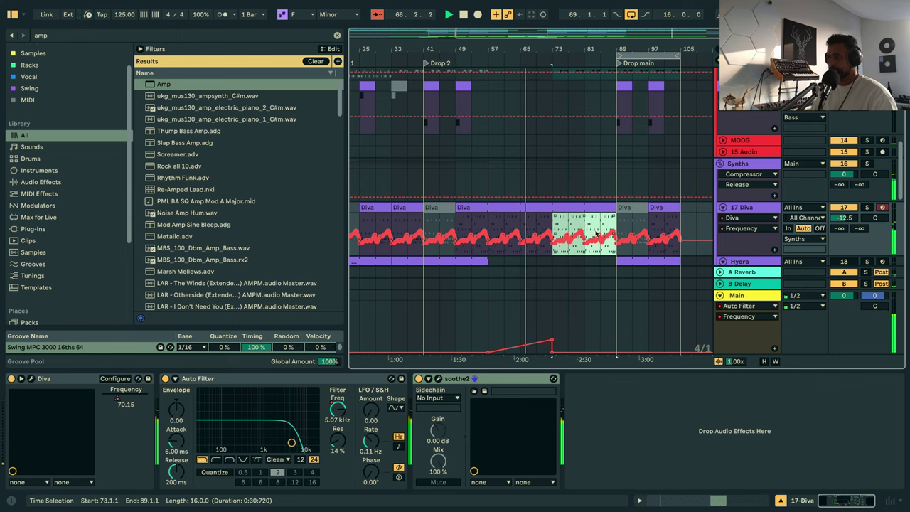
{"action": "key", "text": "a"}
Extend the starts of the BW_FMP_Ato and White blast clips at Drop main back to bar 87.
{"action": "scroll", "coordinate": [565, 188], "scroll_direction": "down", "scroll_amount": 6}
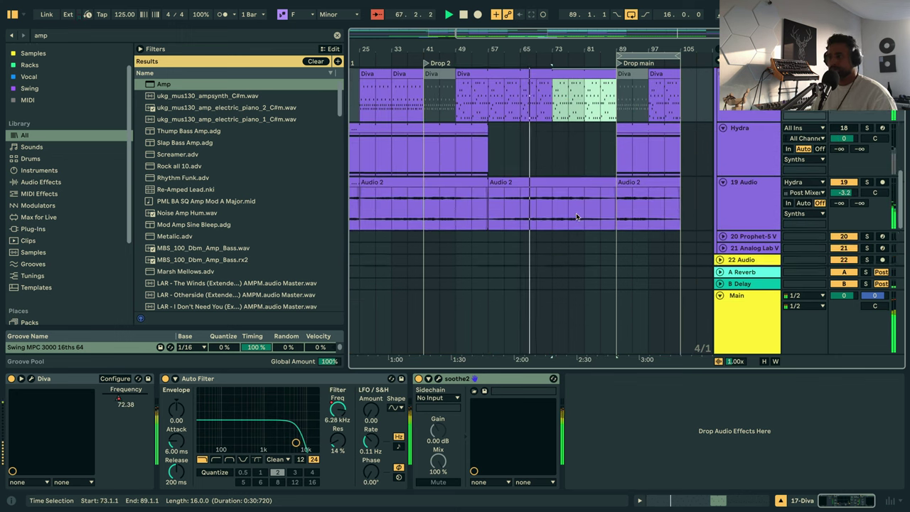
{"action": "scroll", "coordinate": [540, 174], "scroll_direction": "down", "scroll_amount": 4}
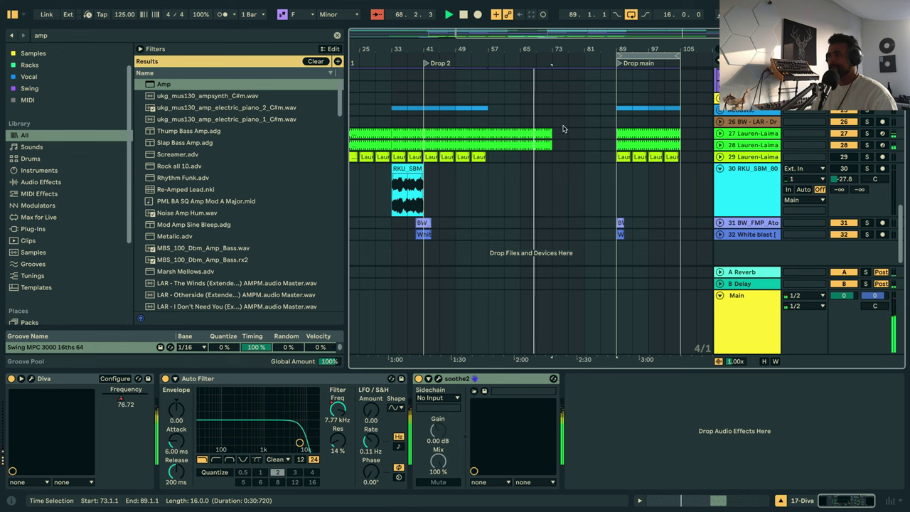
{"action": "left_click", "coordinate": [615, 222]}
{"action": "left_click", "coordinate": [620, 234]}
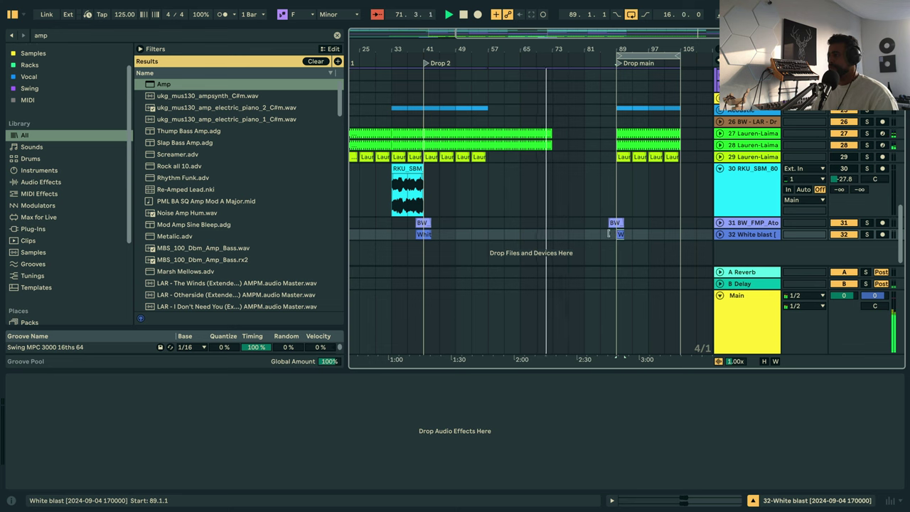
{"action": "left_click_drag", "start_coordinate": [608, 233], "coordinate": [599, 235]}
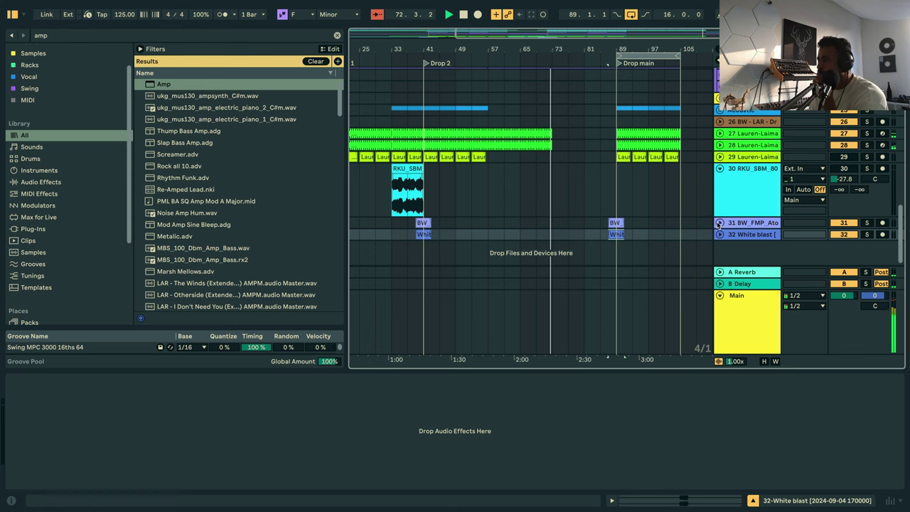
Unfold the Hats track and select the Drums group to show its device chain.
{"action": "scroll", "coordinate": [719, 224], "scroll_direction": "up", "scroll_amount": 10}
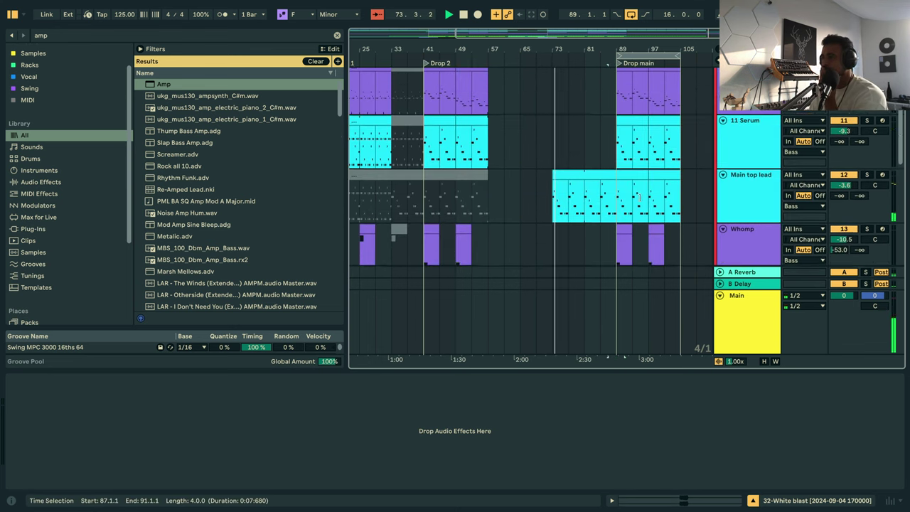
{"action": "scroll", "coordinate": [733, 182], "scroll_direction": "up", "scroll_amount": 3}
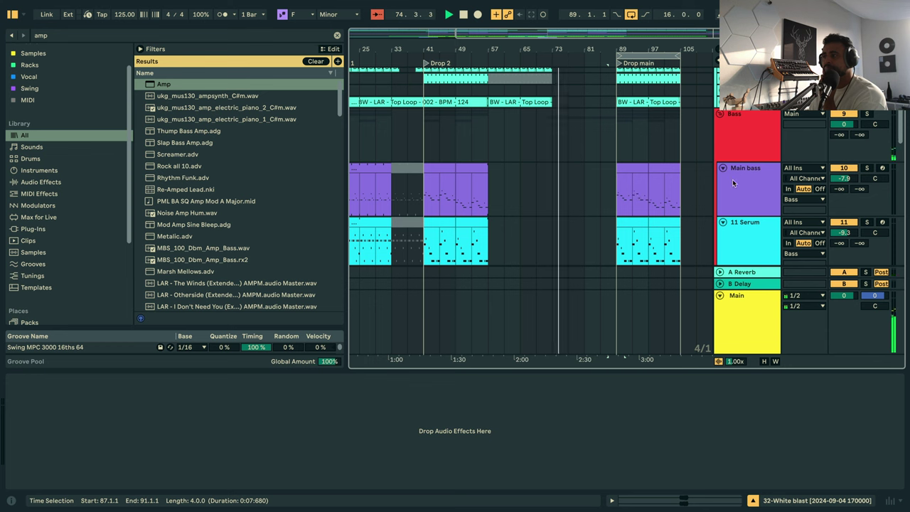
{"action": "scroll", "coordinate": [741, 195], "scroll_direction": "up", "scroll_amount": 3}
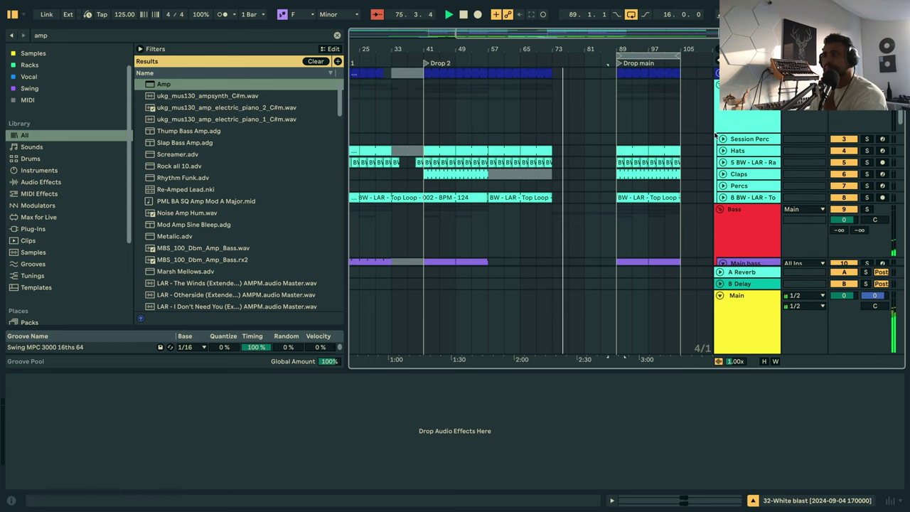
{"action": "left_click", "coordinate": [722, 150]}
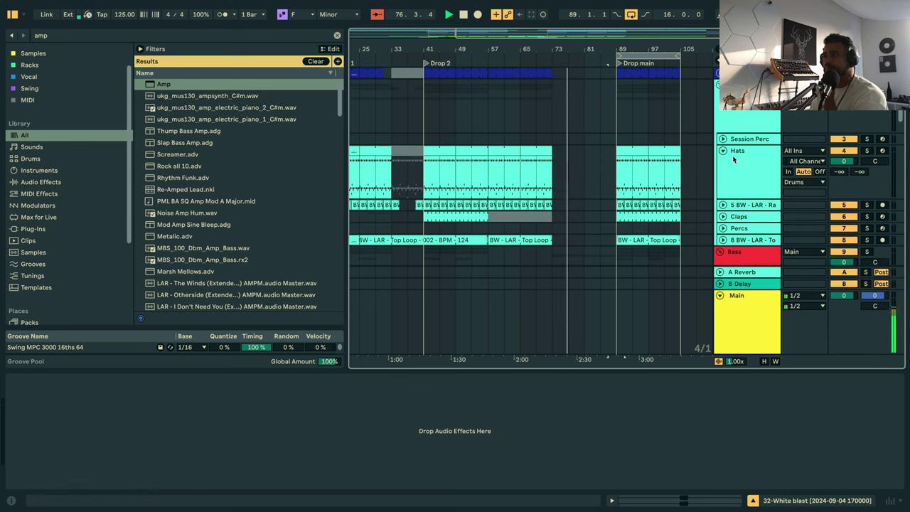
{"action": "left_click", "coordinate": [746, 123]}
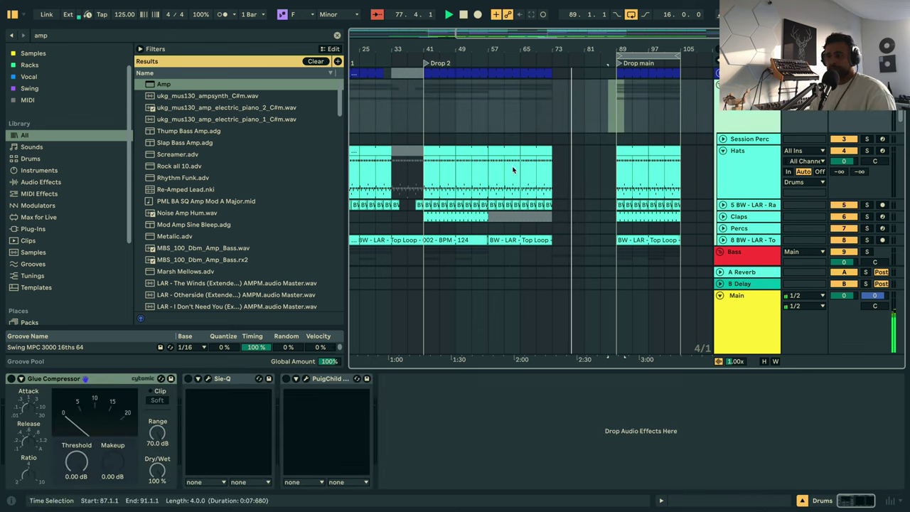
Search the browser for "aut" and add an Auto Filter to the end of the Drums group's device chain.
{"action": "left_click", "coordinate": [337, 34]}
{"action": "type", "text": "aut"}
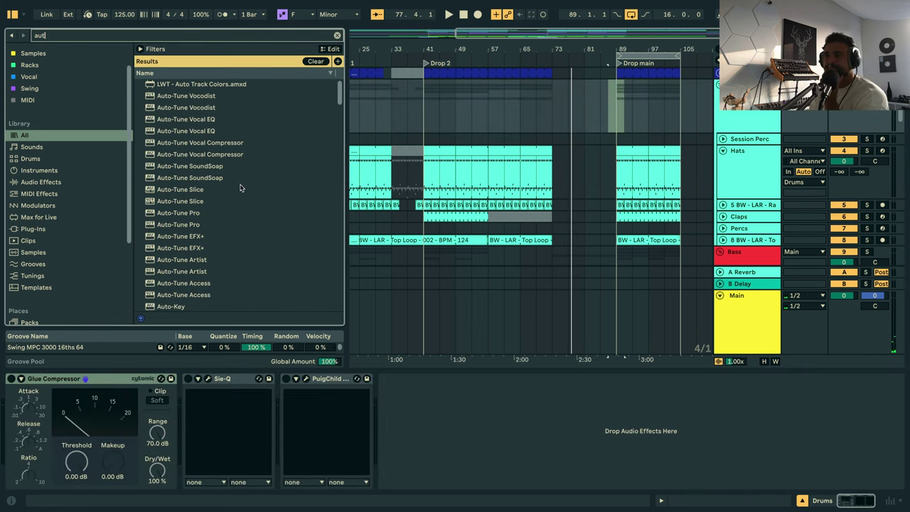
{"action": "scroll", "coordinate": [228, 234], "scroll_direction": "down", "scroll_amount": 5}
{"action": "double_click", "coordinate": [173, 205]}
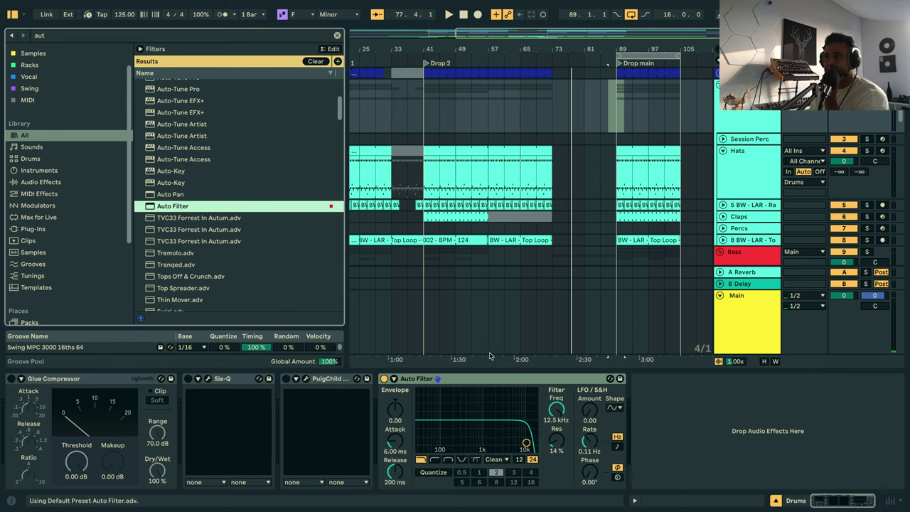
Set the Drums Auto Filter frequency to 19.9 kHz and automate a downward ramp from bar 65 to bar 73, resetting at bar 73.
{"action": "left_click_drag", "start_coordinate": [555, 410], "coordinate": [556, 384]}
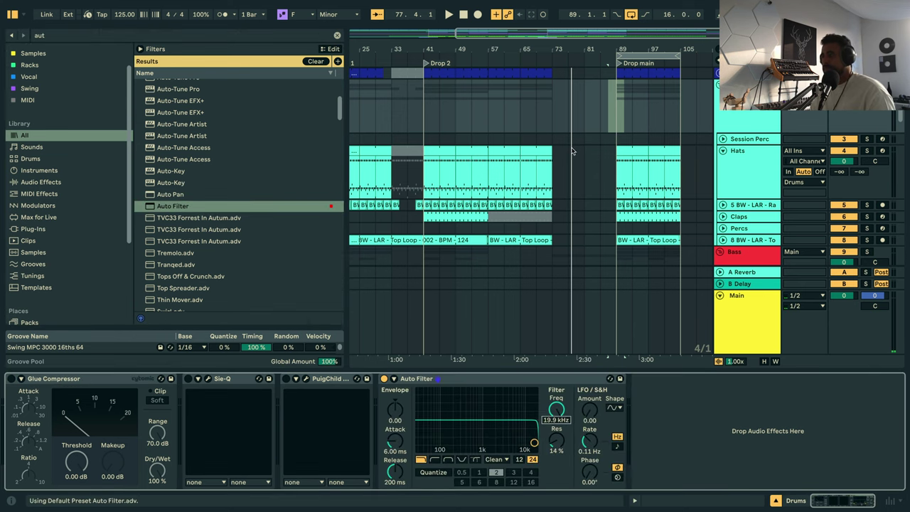
{"action": "key", "text": "a"}
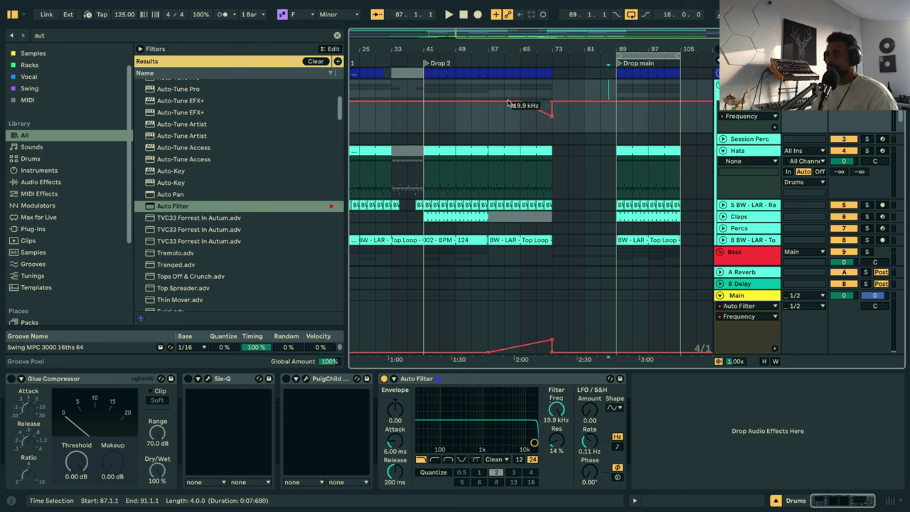
Add a locator at bar 57 and name it Bridge.
{"action": "left_click", "coordinate": [486, 117]}
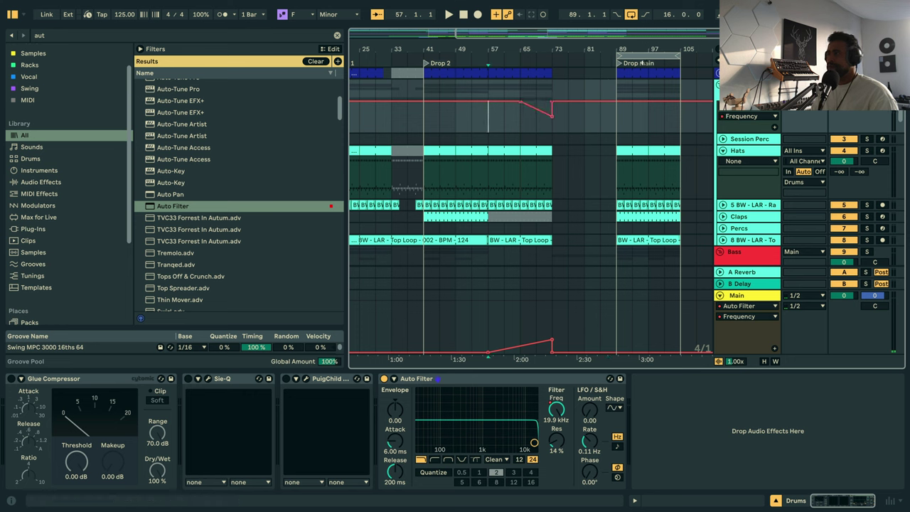
{"action": "key", "text": "a"}
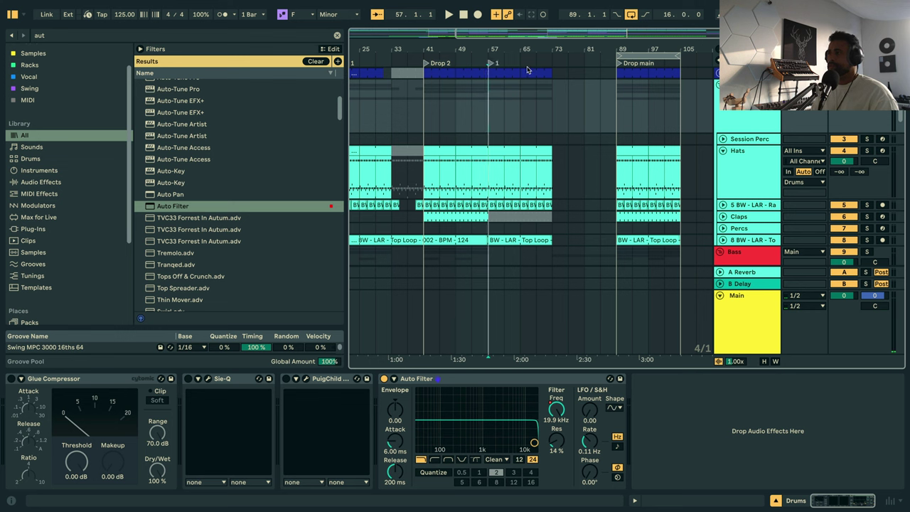
{"action": "left_click", "coordinate": [493, 65]}
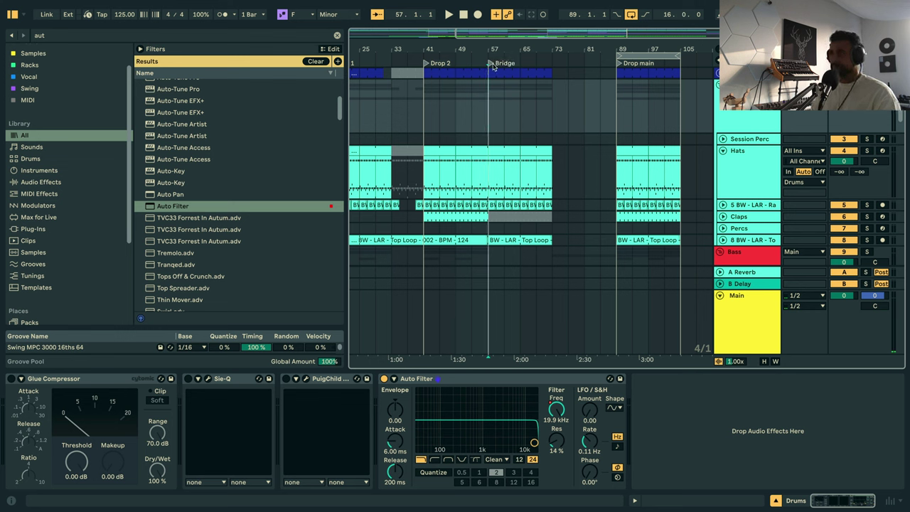
Play the arrangement from the Bridge locator and shorten the KICK clip to end at bar 69.
{"action": "key", "text": "space"}
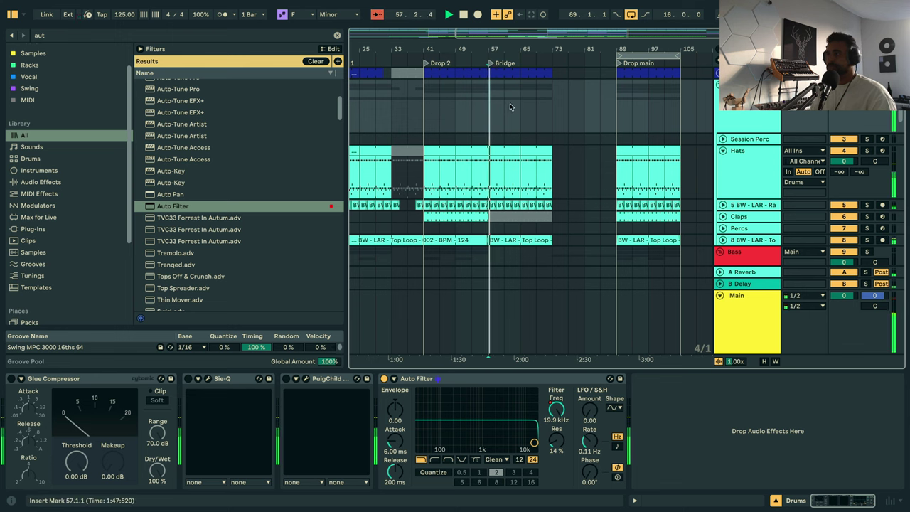
{"action": "key", "text": "a"}
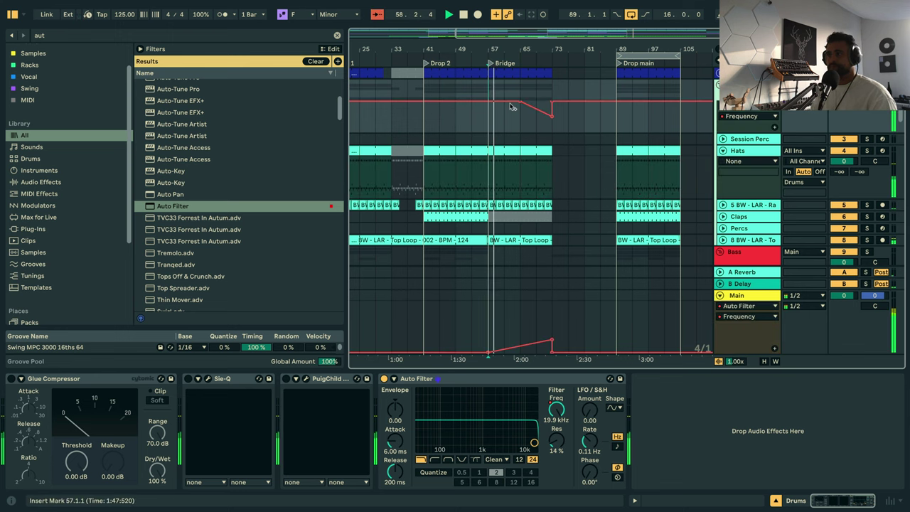
{"action": "left_click", "coordinate": [549, 68]}
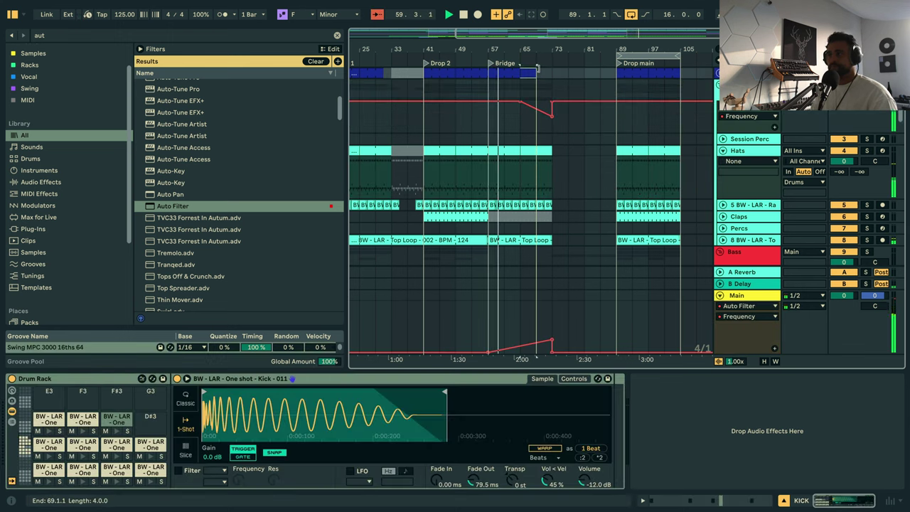
{"action": "key", "text": "a"}
{"action": "scroll", "coordinate": [573, 112], "scroll_direction": "up", "scroll_amount": 1}
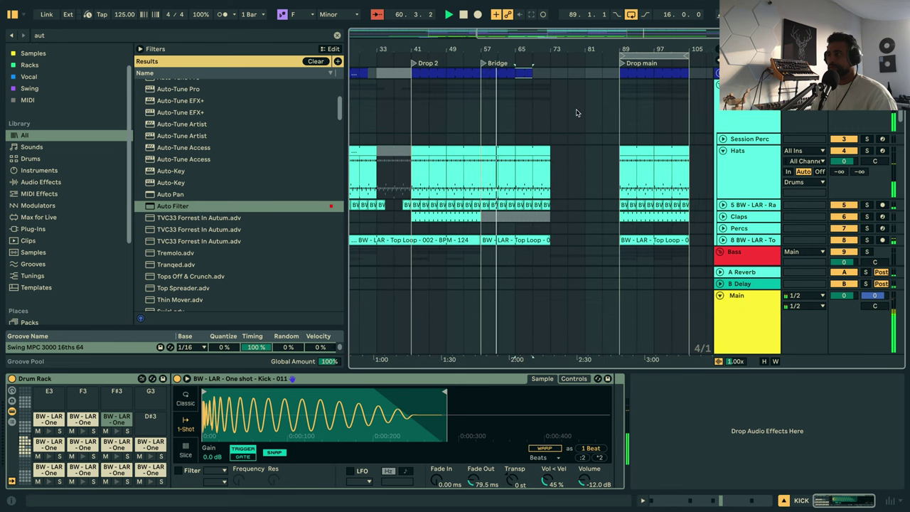
Reshape the Drums Auto Filter frequency automation to rise gradually from its low point at bar 73 back up at bar 89.
{"action": "key", "text": "a"}
{"action": "left_click_drag", "start_coordinate": [551, 105], "coordinate": [623, 106]}
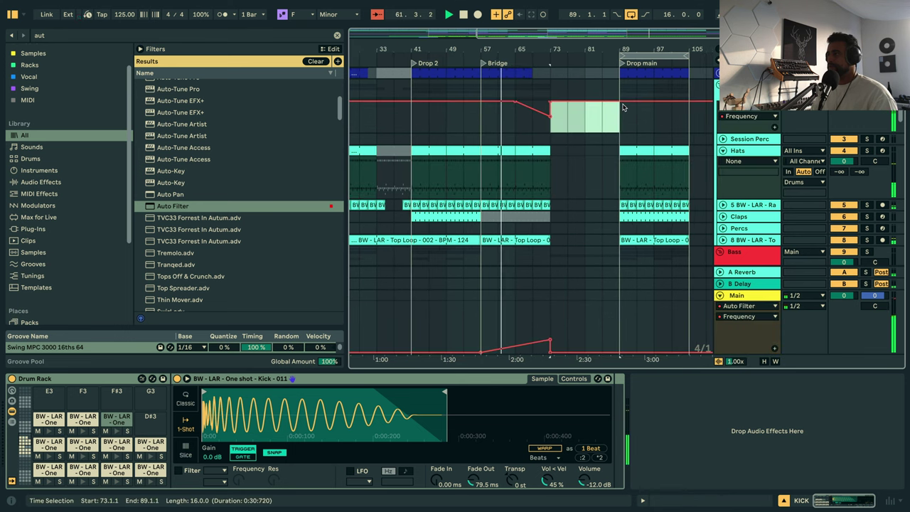
{"action": "left_click", "coordinate": [584, 117]}
{"action": "left_click_drag", "start_coordinate": [550, 101], "coordinate": [620, 104]}
{"action": "scroll", "coordinate": [579, 82], "scroll_direction": "right", "scroll_amount": 1}
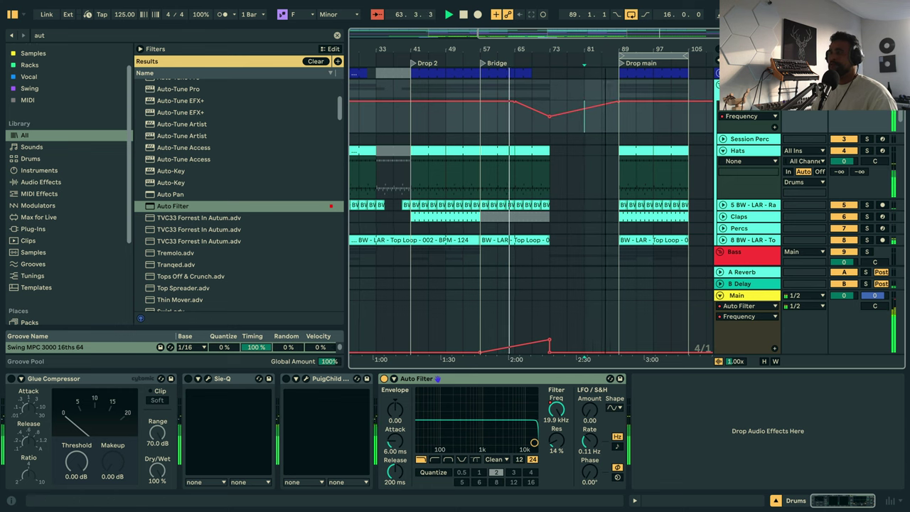
{"action": "key", "text": "a"}
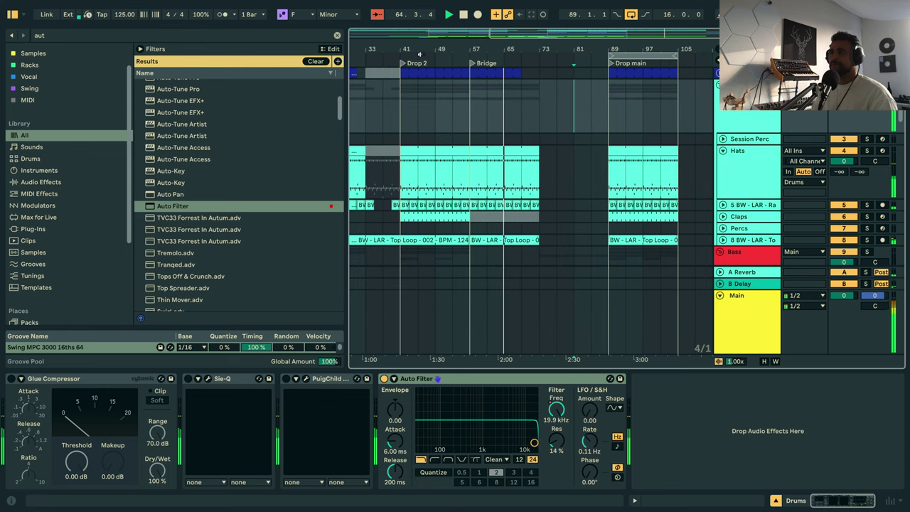
Continue the Hats pattern from bar 73 up to Drop main at bar 89.
{"action": "left_click_drag", "start_coordinate": [425, 46], "coordinate": [420, 21]}
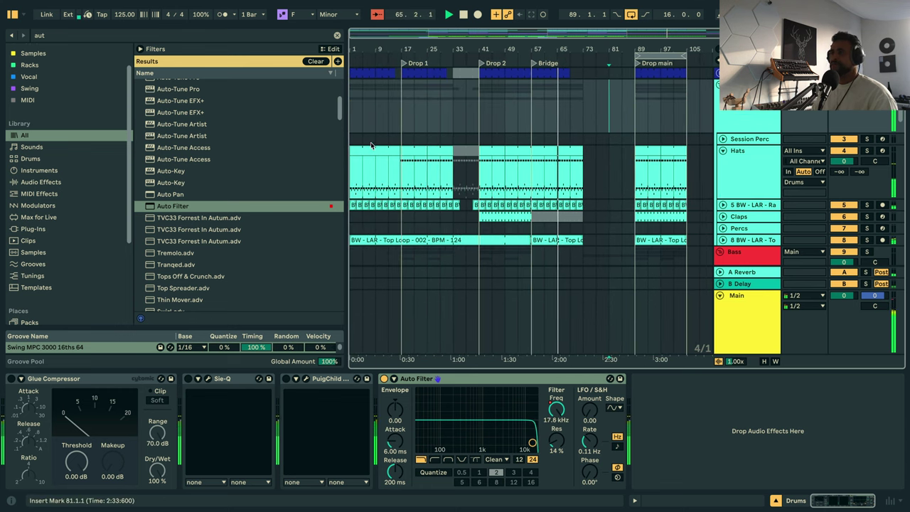
{"action": "left_click", "coordinate": [606, 156]}
{"action": "left_click_drag", "start_coordinate": [605, 153], "coordinate": [607, 155]}
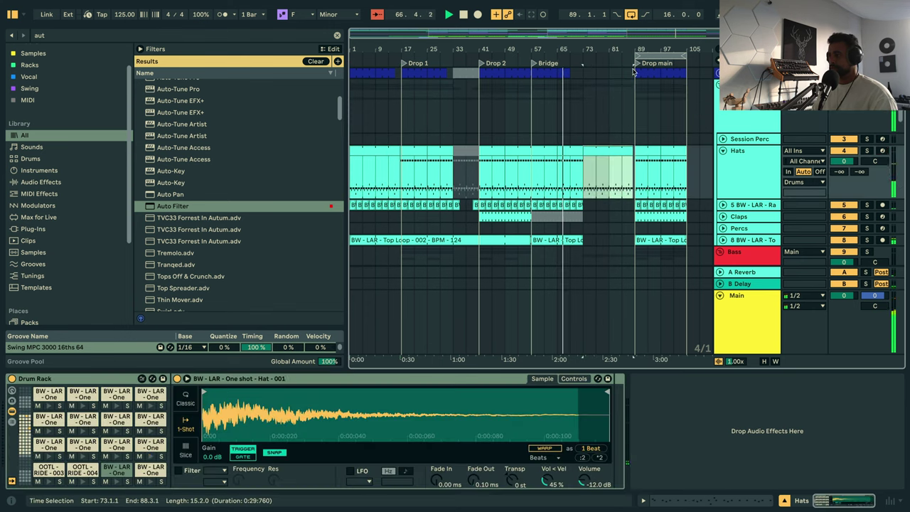
{"action": "left_click_drag", "start_coordinate": [645, 49], "coordinate": [572, 137]}
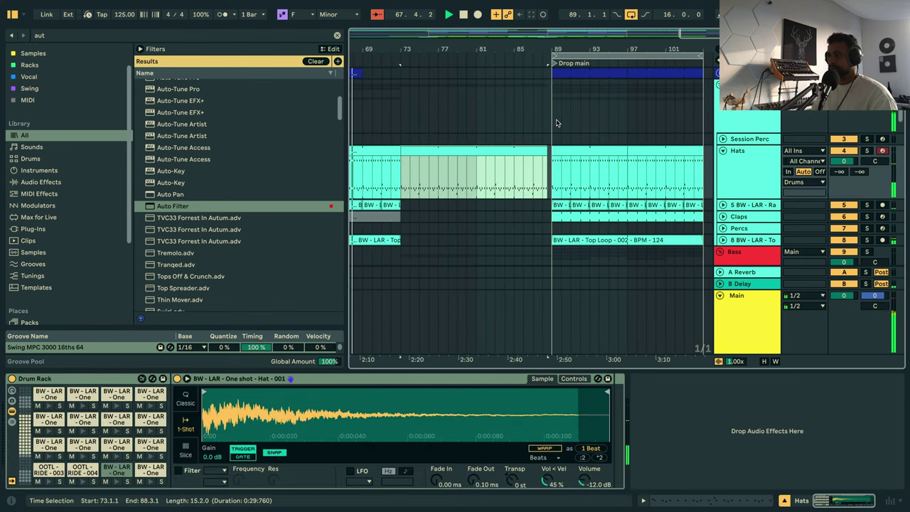
{"action": "scroll", "coordinate": [572, 137], "scroll_direction": "down", "scroll_amount": 8}
{"action": "scroll", "coordinate": [487, 178], "scroll_direction": "up", "scroll_amount": 8}
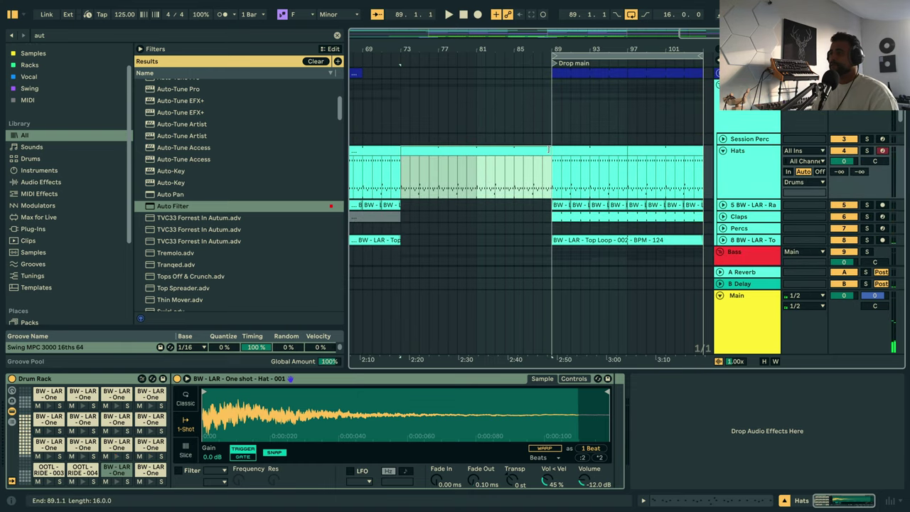
Play from bar 73 and extend the Piano noire clip in the Acoustic group backward to start at bar 81.
{"action": "left_click", "coordinate": [401, 121]}
{"action": "key", "text": "space"}
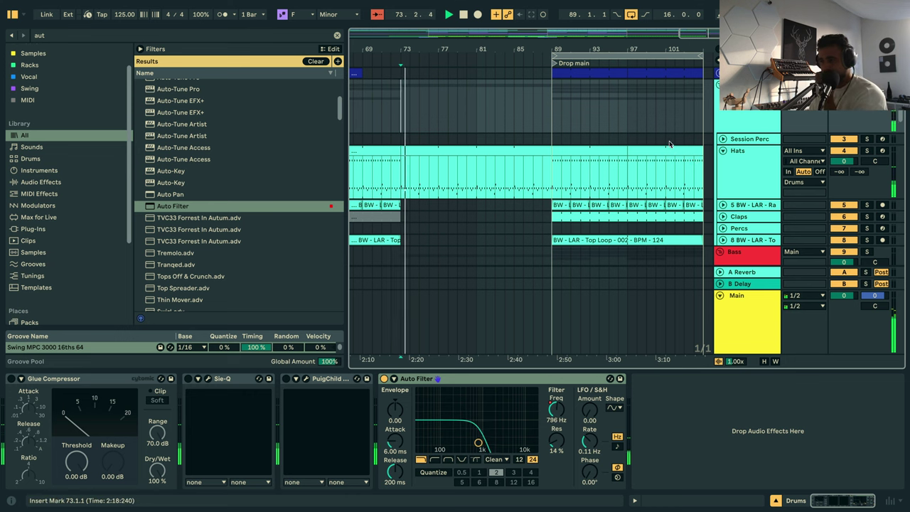
{"action": "scroll", "coordinate": [552, 187], "scroll_direction": "down", "scroll_amount": 15}
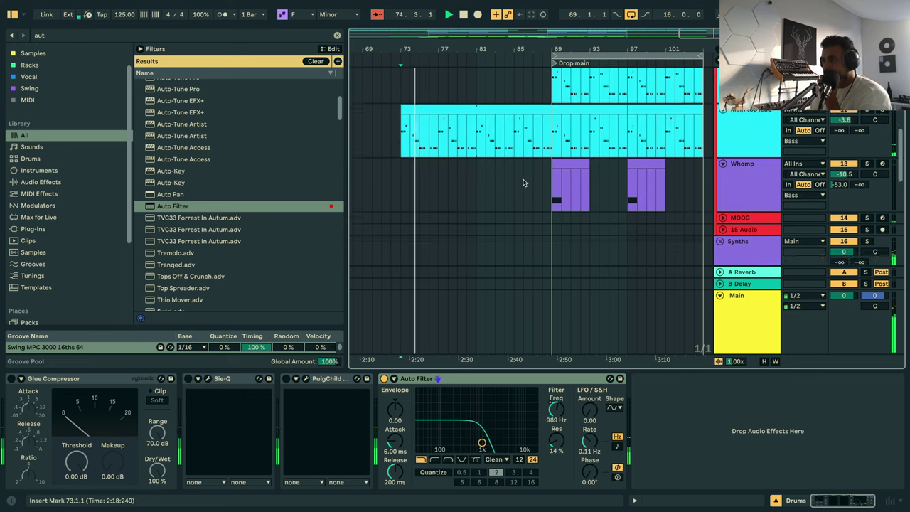
{"action": "scroll", "coordinate": [538, 190], "scroll_direction": "down", "scroll_amount": 3}
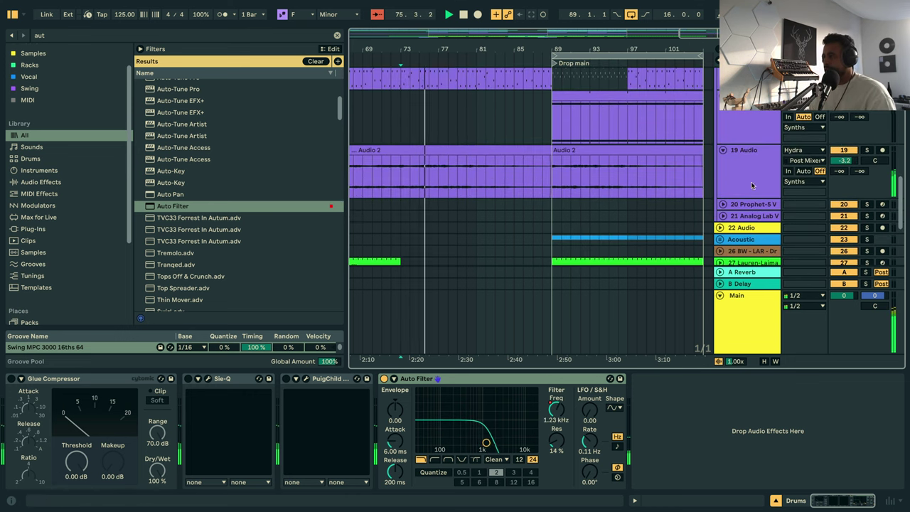
{"action": "left_click", "coordinate": [720, 239]}
{"action": "left_click_drag", "start_coordinate": [581, 169], "coordinate": [502, 186]}
{"action": "left_click", "coordinate": [503, 190]}
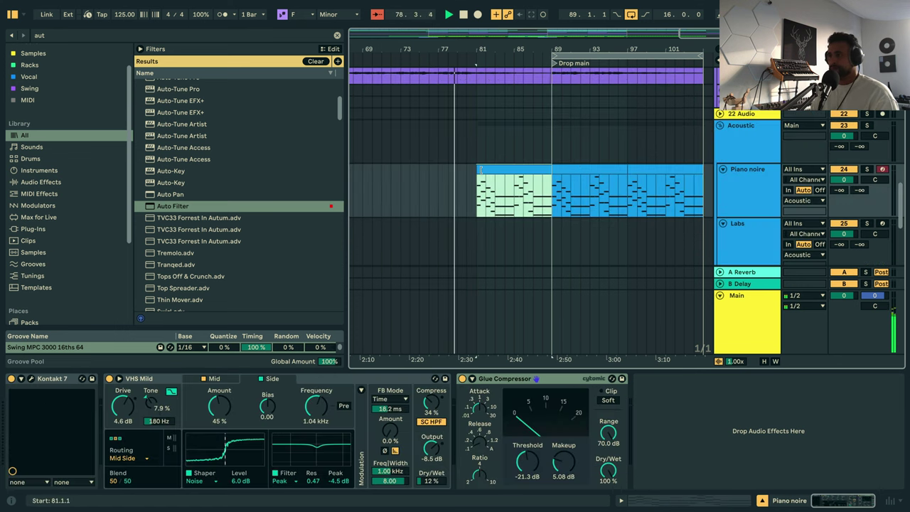
Deactivate the Piano noire clips between bars 89 and 105 in the Drop main section.
{"action": "left_click", "coordinate": [617, 171]}
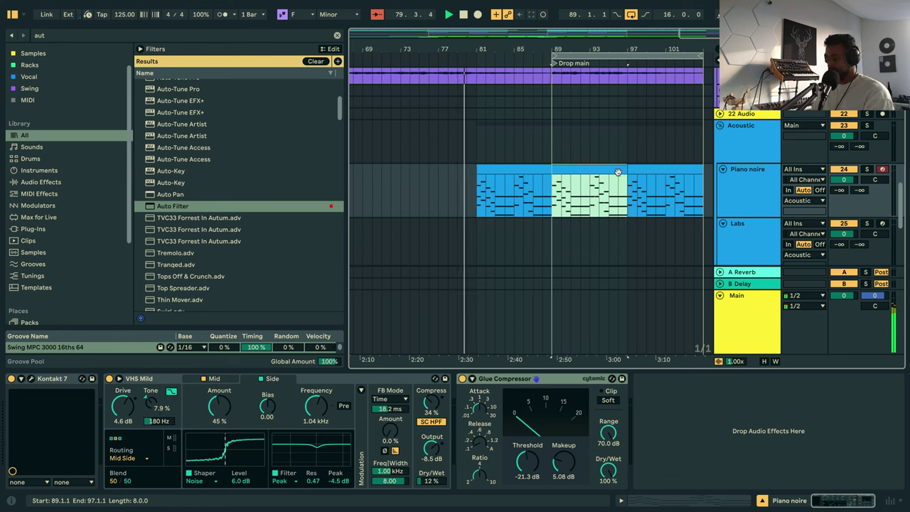
{"action": "key", "text": "0"}
{"action": "left_click", "coordinate": [645, 178]}
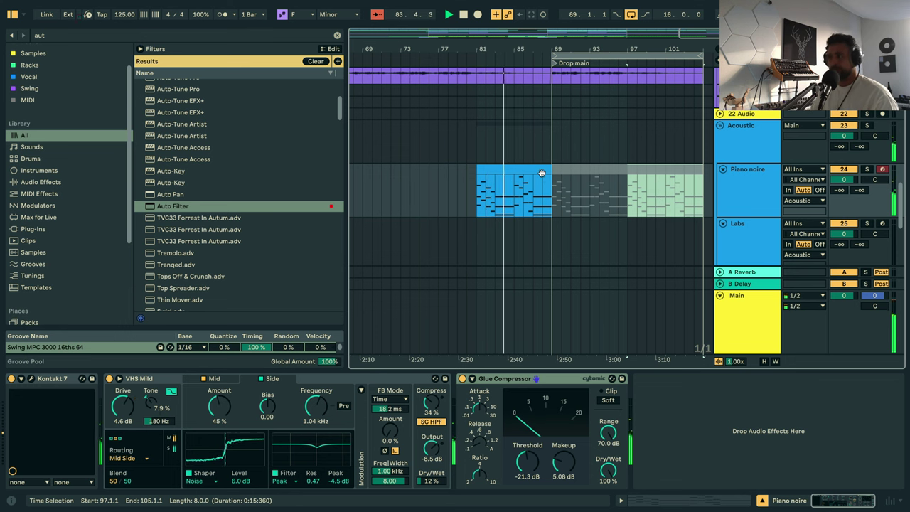
Copy the deactivated piano clips onto the 20 Prophet-5 V track from bar 89 to 105, activate them and unfold the track.
{"action": "scroll", "coordinate": [583, 187], "scroll_direction": "up", "scroll_amount": 2}
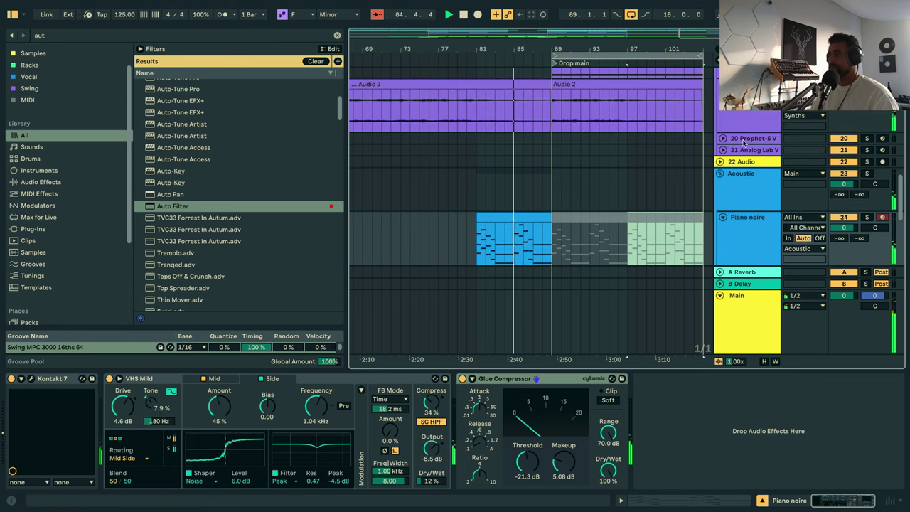
{"action": "left_click_drag", "start_coordinate": [552, 138], "coordinate": [697, 142]}
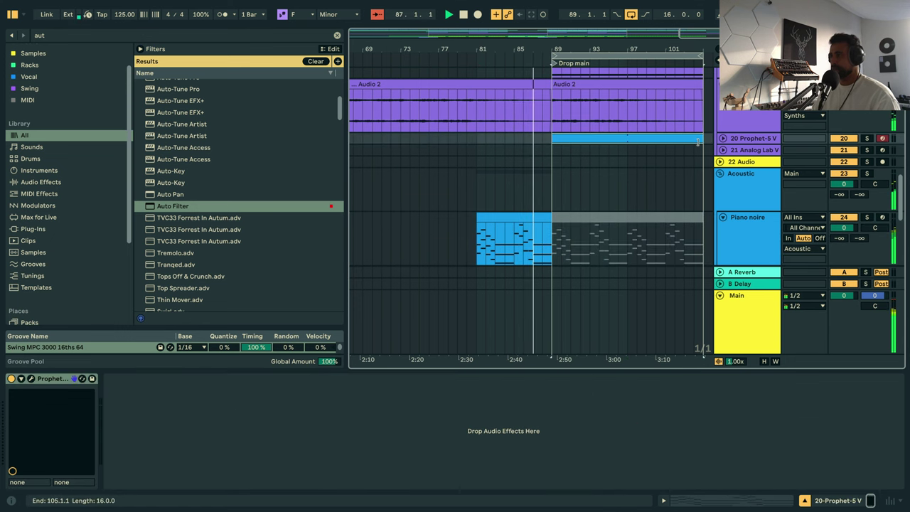
{"action": "left_click", "coordinate": [723, 139]}
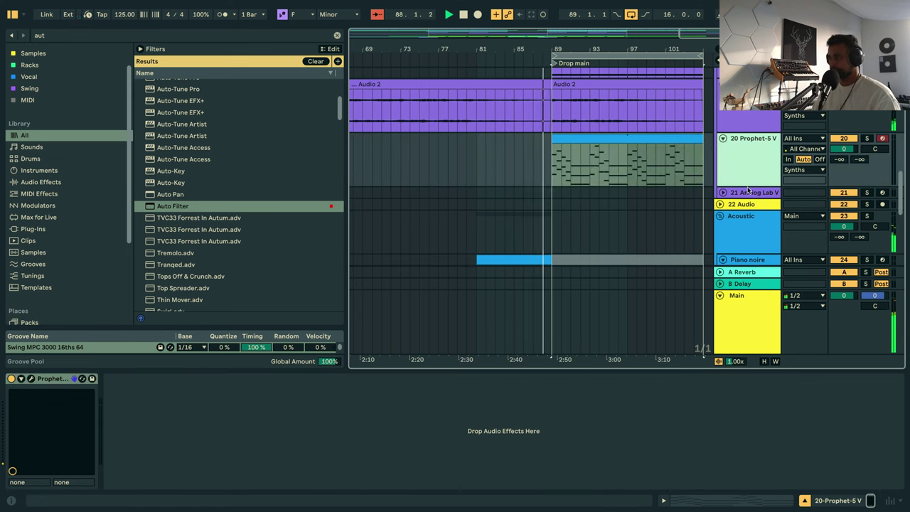
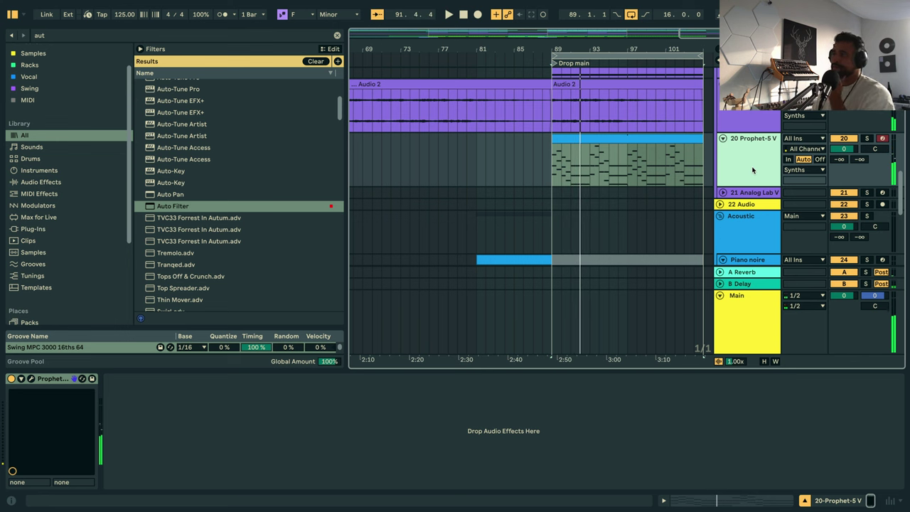
{"action": "left_click_drag", "start_coordinate": [604, 49], "coordinate": [525, 58]}
{"action": "scroll", "coordinate": [702, 163], "scroll_direction": "up", "scroll_amount": 2}
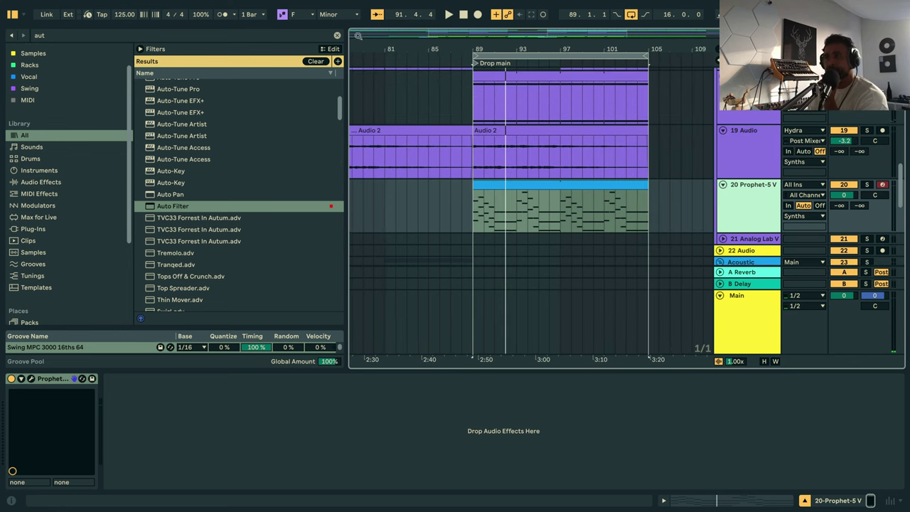
{"action": "scroll", "coordinate": [662, 126], "scroll_direction": "up", "scroll_amount": 5}
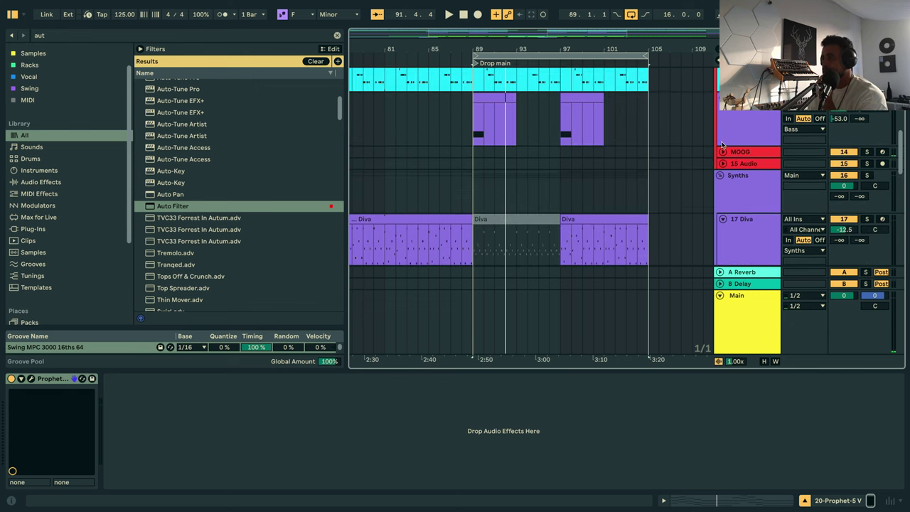
{"action": "left_click", "coordinate": [744, 209]}
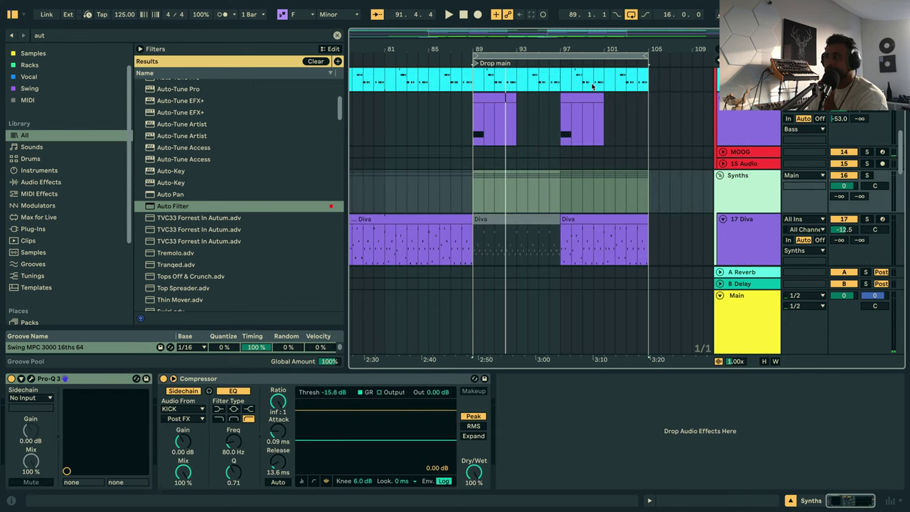
{"action": "left_click", "coordinate": [337, 35]}
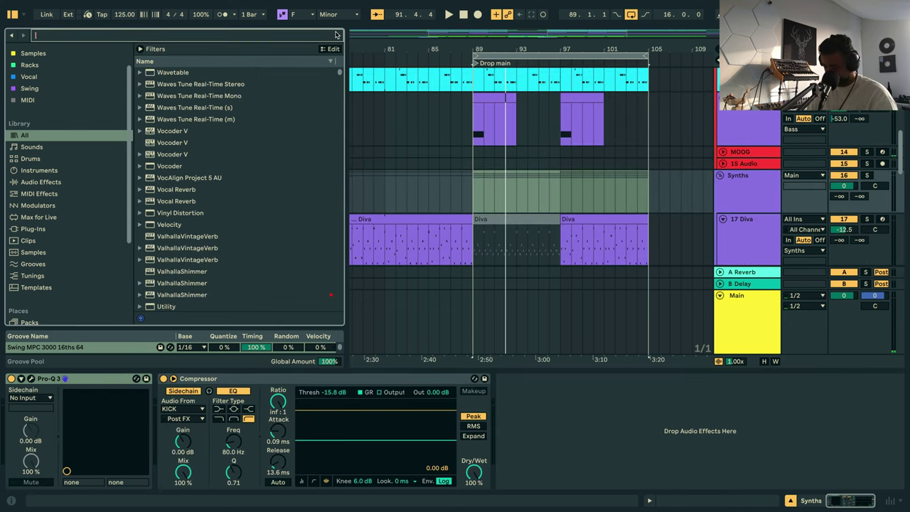
{"action": "type", "text": "pro m"}
{"action": "key", "text": "BackSpace"}
{"action": "key", "text": "BackSpace"}
{"action": "key", "text": "BackSpace"}
{"action": "key", "text": "BackSpace"}
{"action": "key", "text": "BackSpace"}
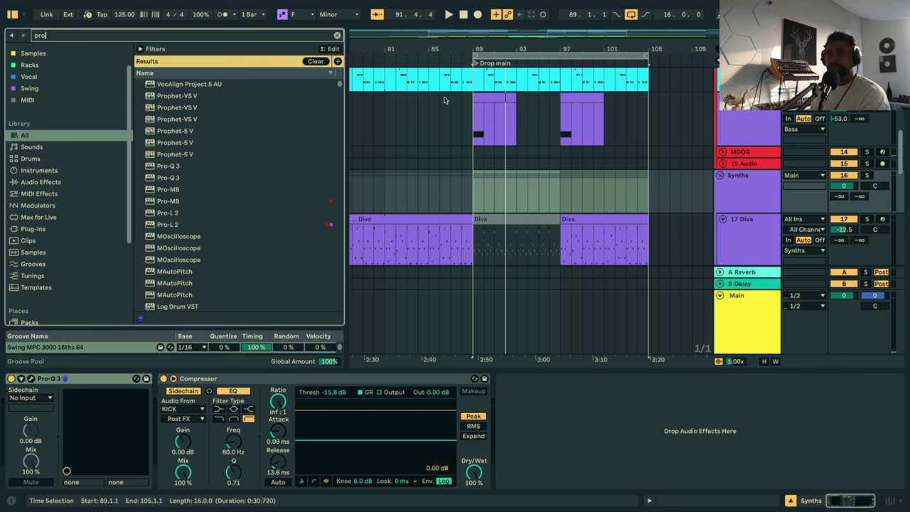
Copy the Bass-sidechained Pro-MB from the Acoustic group and place it after the Compressor on the Synths group.
{"action": "scroll", "coordinate": [727, 223], "scroll_direction": "down", "scroll_amount": 5}
{"action": "left_click", "coordinate": [726, 224]}
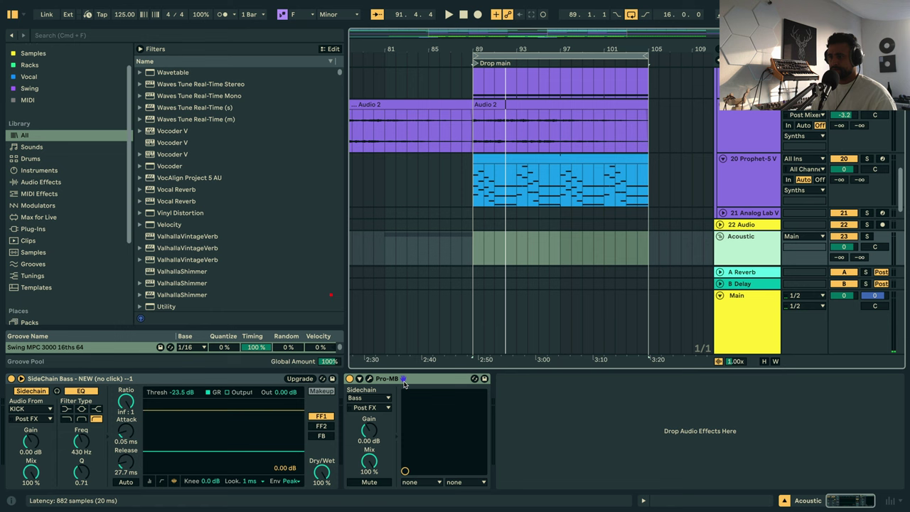
{"action": "left_click", "coordinate": [404, 380]}
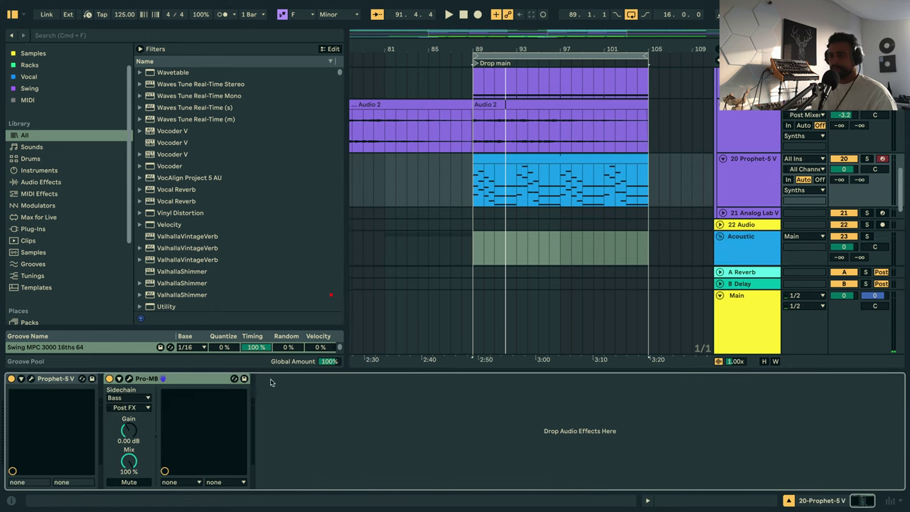
{"action": "left_click", "coordinate": [163, 380]}
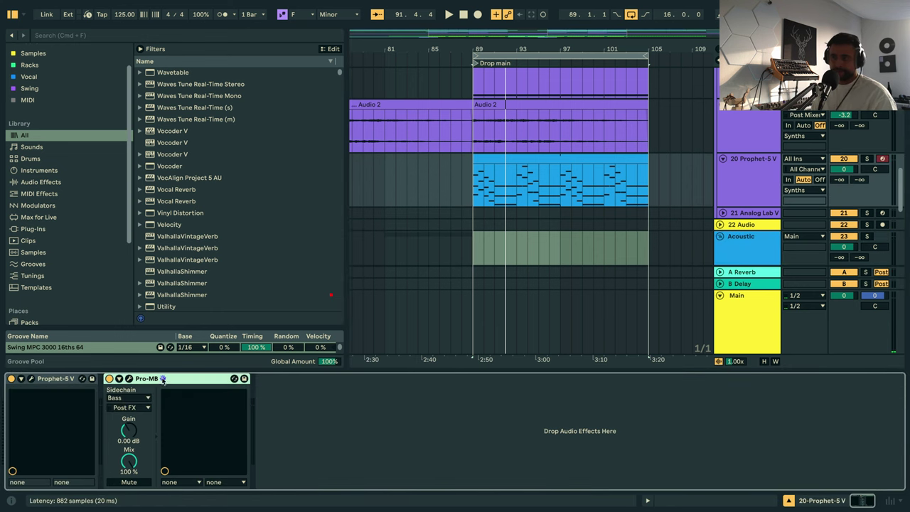
{"action": "key", "text": "Up"}
{"action": "key", "text": "Up"}
{"action": "key", "text": "Up"}
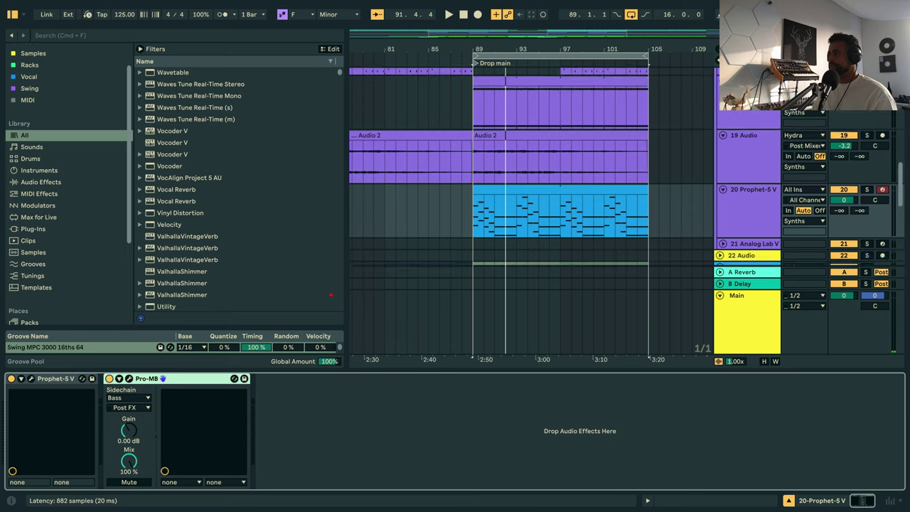
{"action": "key", "text": "Up"}
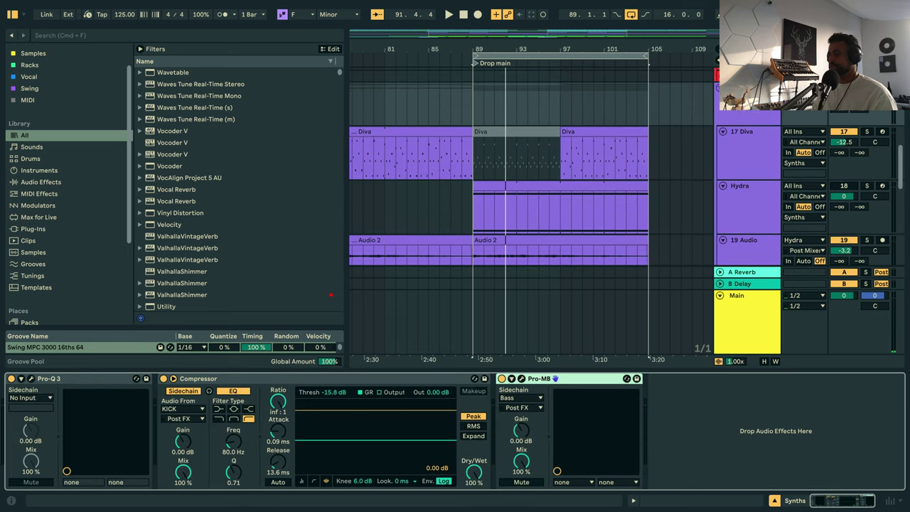
Play Drop main and adjust the Oscillator 2 frequency of the Prophet-5 V on track 20.
{"action": "key", "text": "space"}
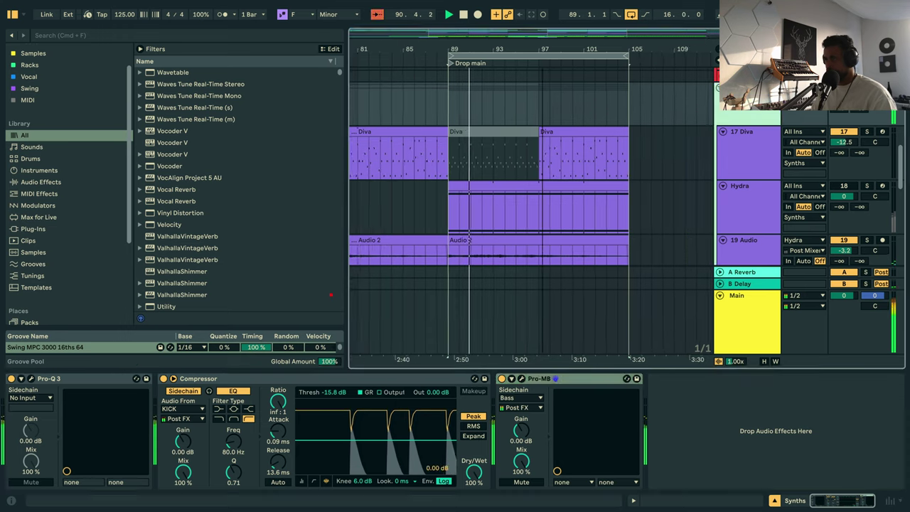
{"action": "scroll", "coordinate": [758, 223], "scroll_direction": "down", "scroll_amount": 3}
{"action": "left_click", "coordinate": [759, 222]}
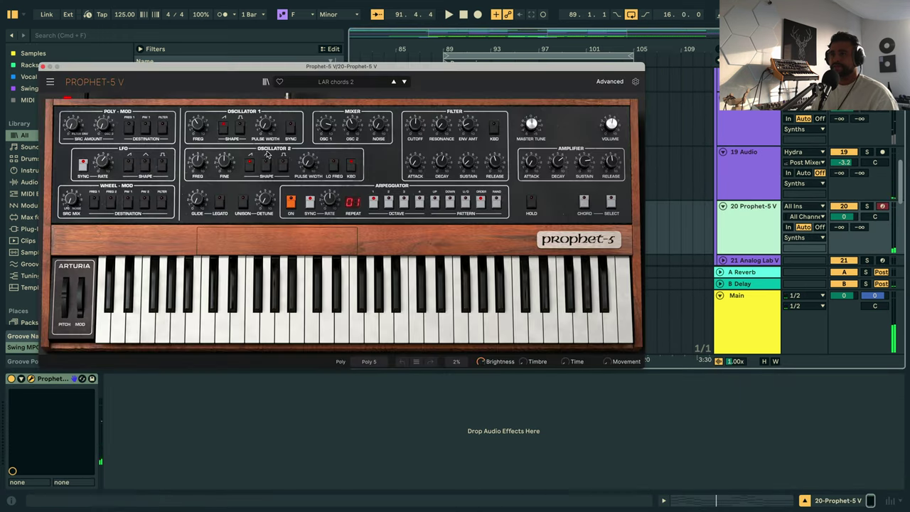
{"action": "left_click_drag", "start_coordinate": [201, 162], "coordinate": [200, 159]}
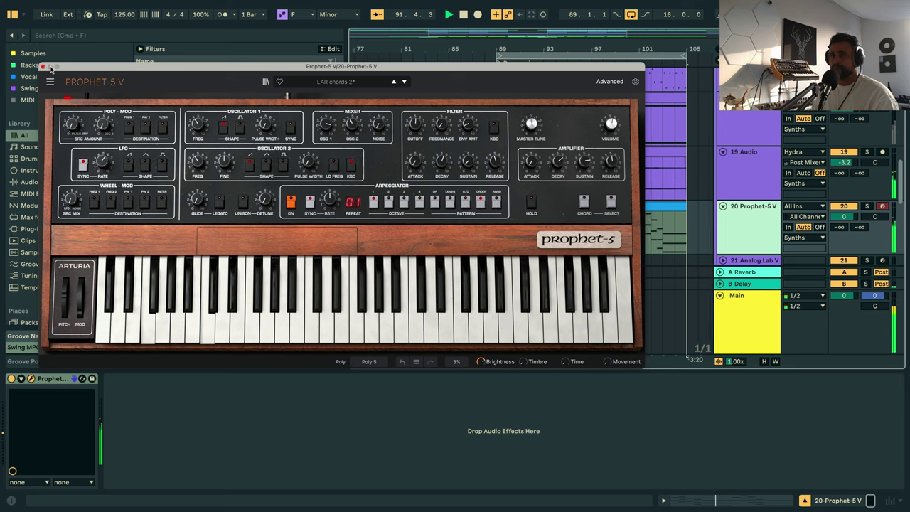
{"action": "left_click", "coordinate": [44, 66]}
Play from the Bridge at bar 57, review the tracks and fold the Synths and Acoustic groups.
{"action": "left_click_drag", "start_coordinate": [446, 45], "coordinate": [547, 22]}
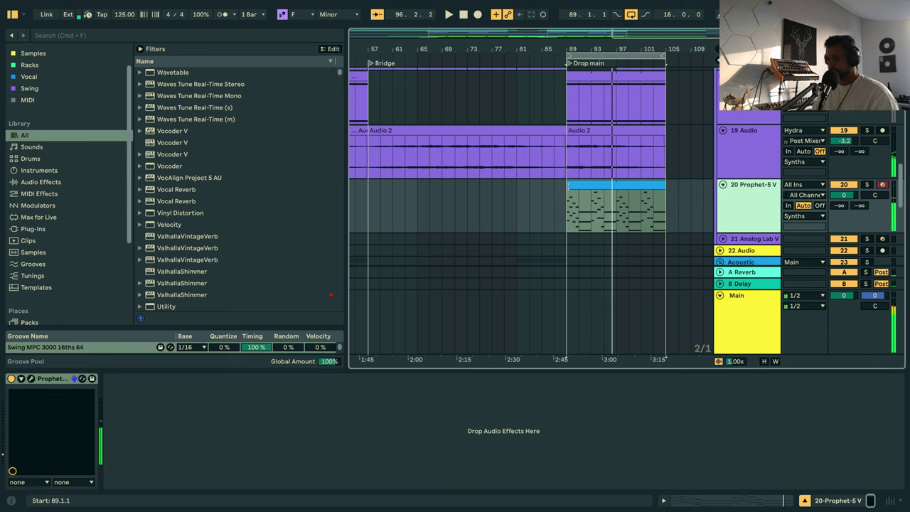
{"action": "left_click", "coordinate": [371, 209]}
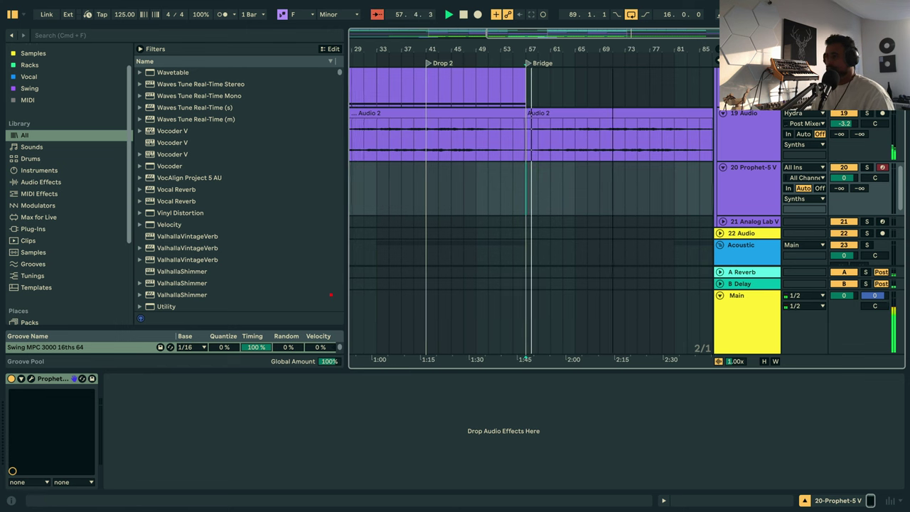
{"action": "scroll", "coordinate": [590, 179], "scroll_direction": "down", "scroll_amount": 10}
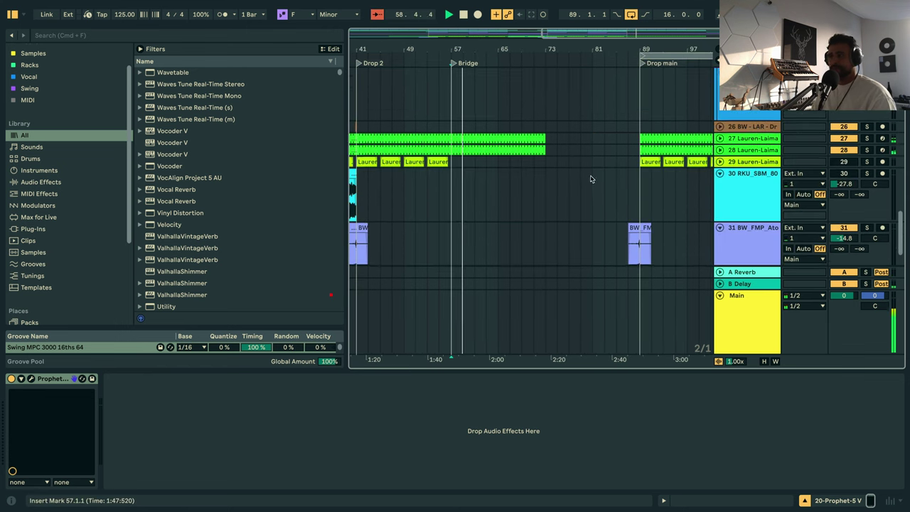
{"action": "scroll", "coordinate": [590, 179], "scroll_direction": "up", "scroll_amount": 10}
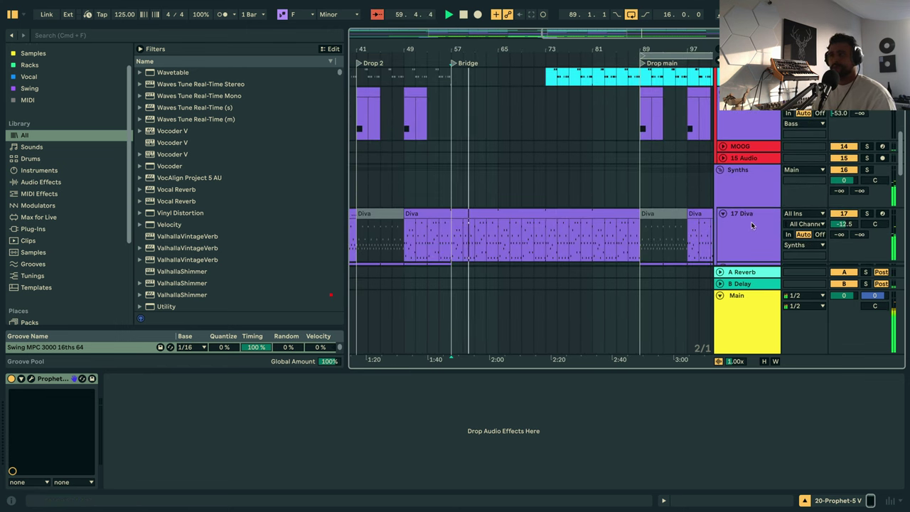
{"action": "left_click", "coordinate": [750, 225]}
{"action": "scroll", "coordinate": [768, 217], "scroll_direction": "down", "scroll_amount": 1}
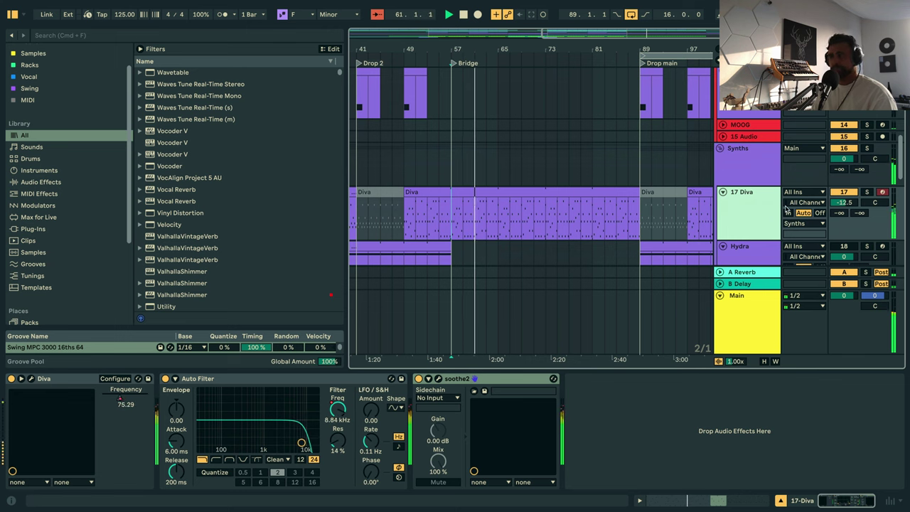
{"action": "left_click", "coordinate": [719, 147]}
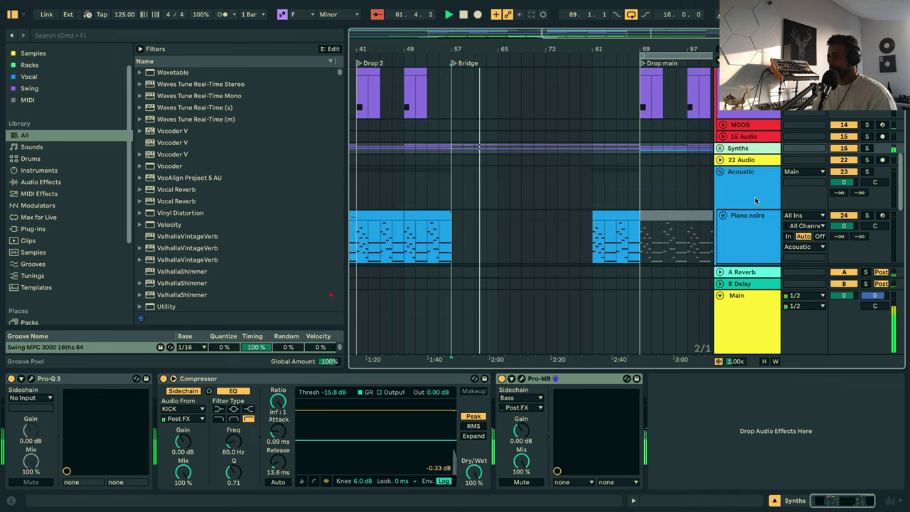
{"action": "left_click", "coordinate": [719, 171]}
Search the browser for "dada" and load Endless Smile at the start of the Main track's effect chain.
{"action": "left_click", "coordinate": [746, 320]}
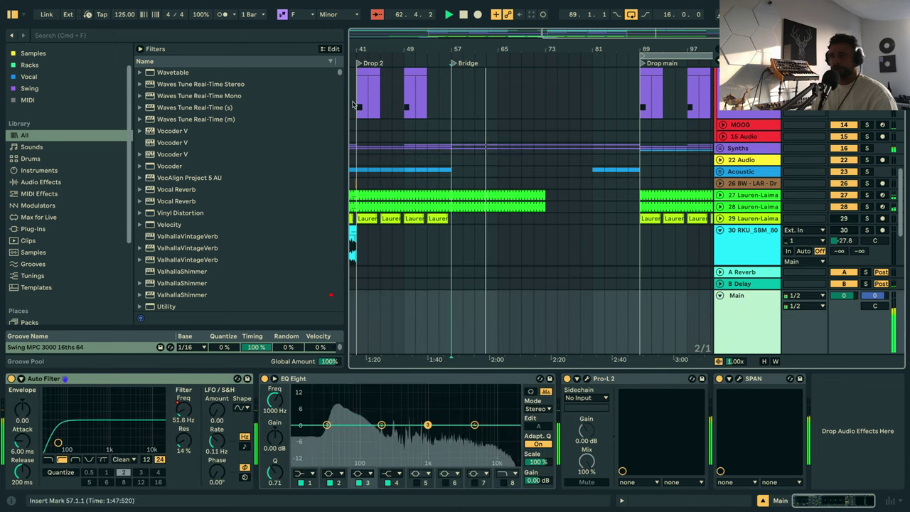
{"action": "left_click", "coordinate": [331, 36]}
{"action": "type", "text": "dada"}
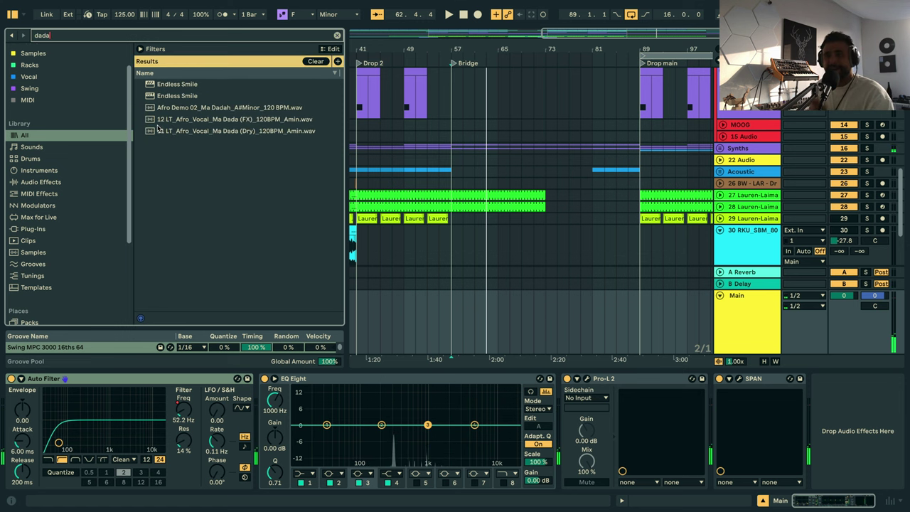
{"action": "left_click", "coordinate": [173, 97]}
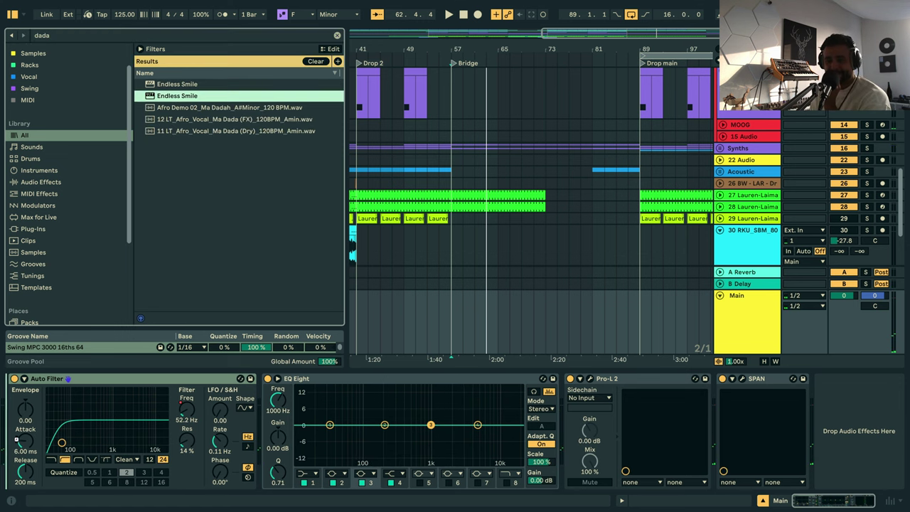
{"action": "left_click_drag", "start_coordinate": [158, 447], "coordinate": [162, 448]}
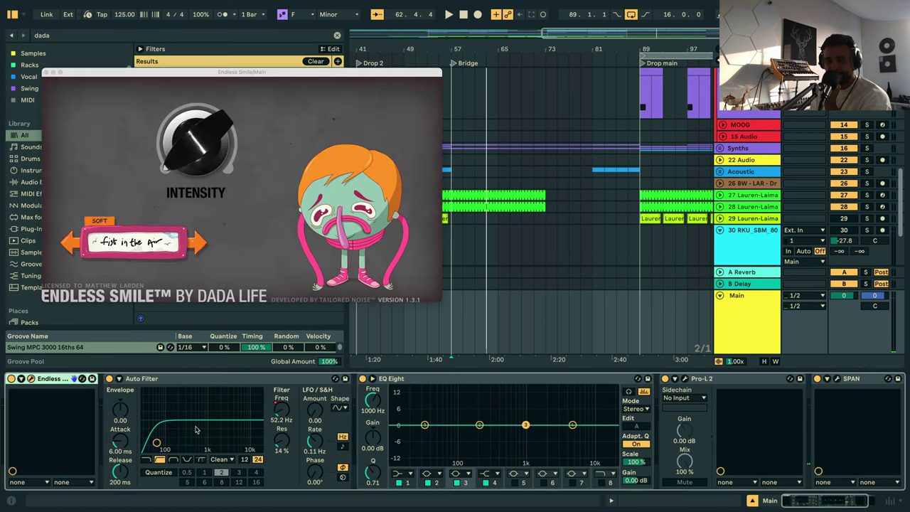
Automate the Endless Smile Intensity on the Main track with a ramp rising from about bar 75 to Drop main at bar 89.
{"action": "left_click", "coordinate": [187, 163]}
{"action": "key", "text": "a"}
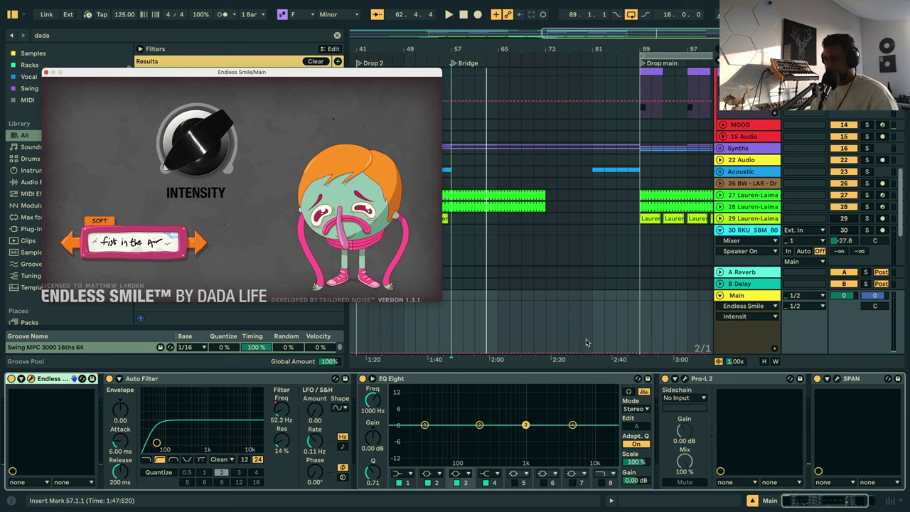
{"action": "left_click", "coordinate": [593, 348]}
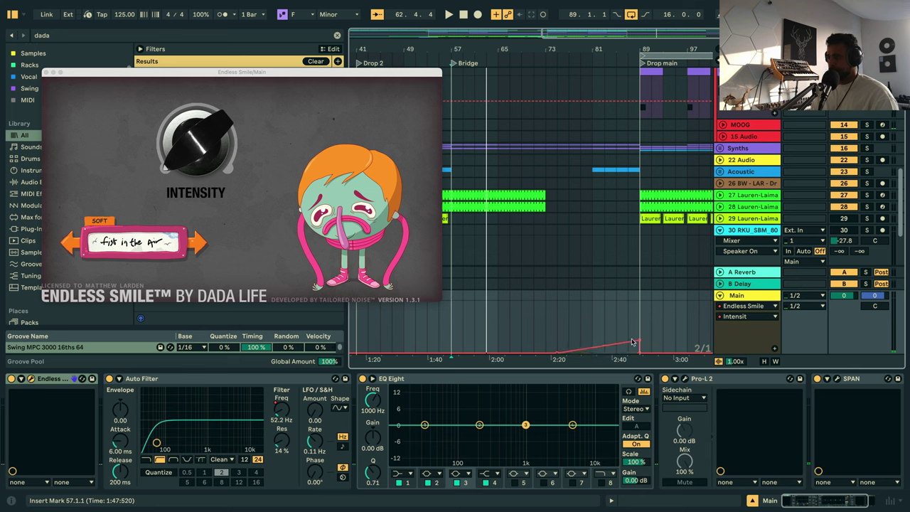
{"action": "left_click", "coordinate": [562, 326]}
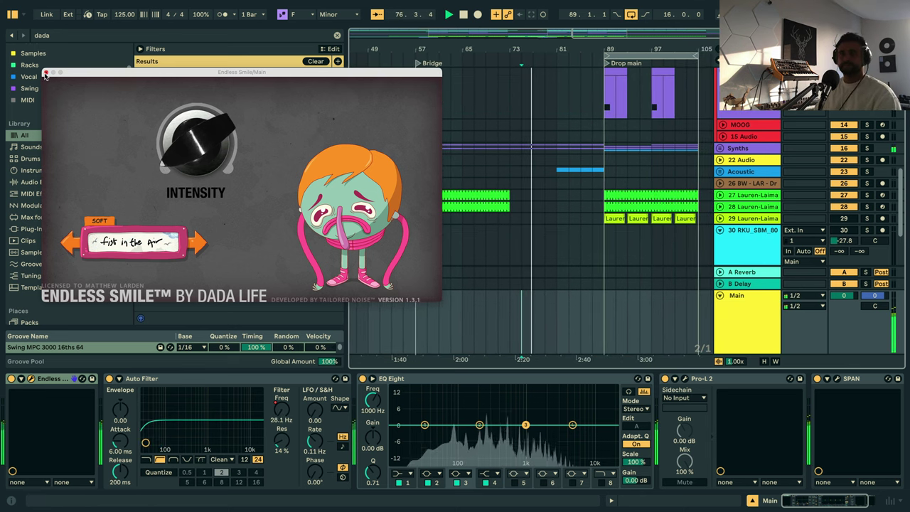
{"action": "left_click", "coordinate": [47, 72]}
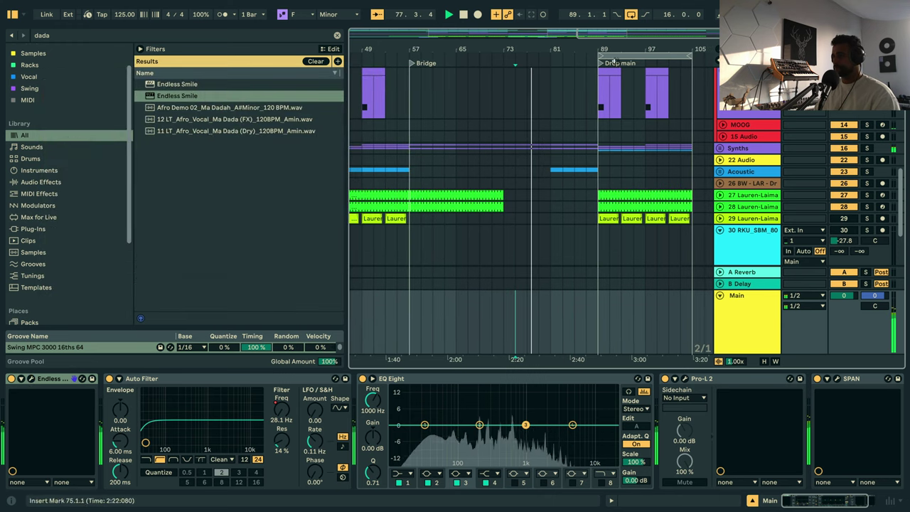
Stop playback at the drum tracks and insert a new audio track below Claps.
{"action": "scroll", "coordinate": [617, 45], "scroll_direction": "up", "scroll_amount": 3}
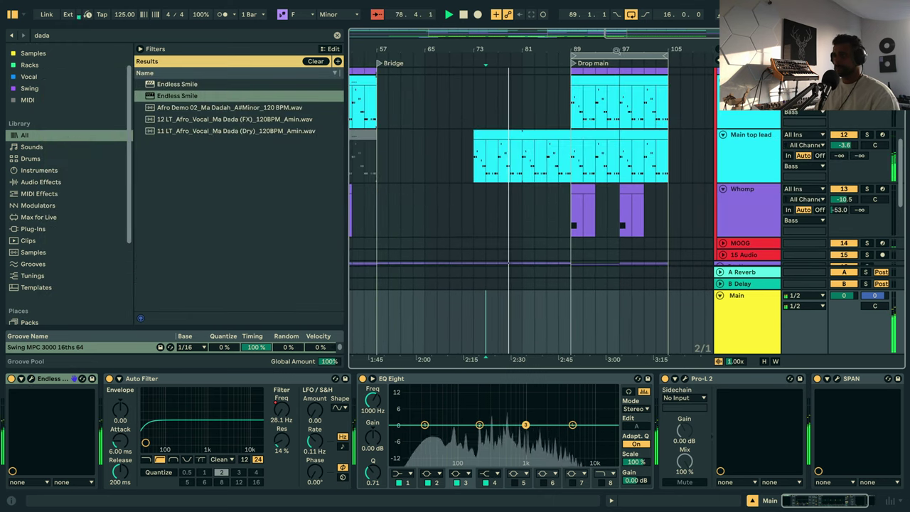
{"action": "left_click_drag", "start_coordinate": [617, 45], "coordinate": [521, 84]}
{"action": "scroll", "coordinate": [522, 164], "scroll_direction": "up", "scroll_amount": 8}
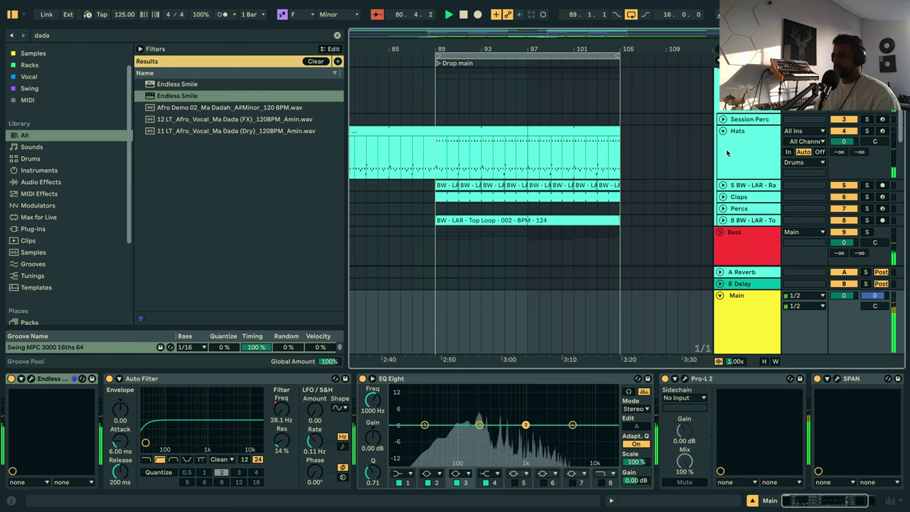
{"action": "left_click", "coordinate": [492, 134]}
{"action": "left_click", "coordinate": [486, 132]}
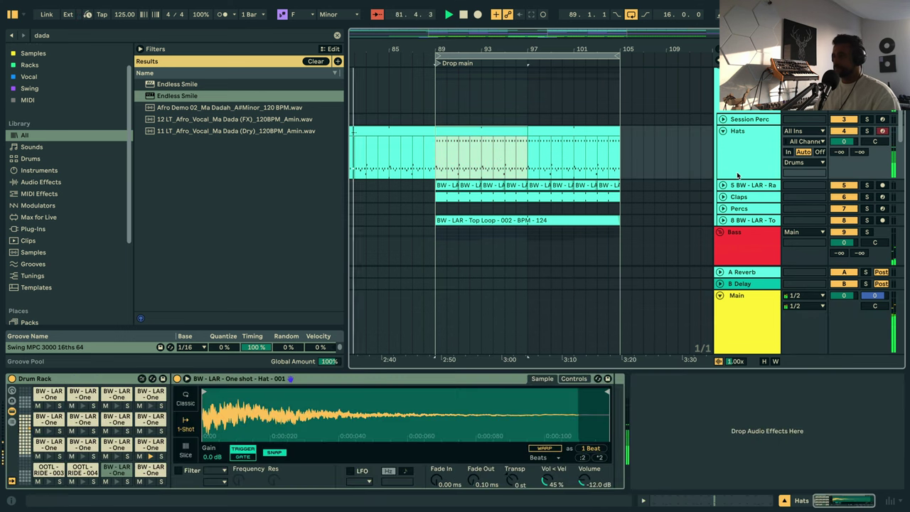
{"action": "key", "text": "space"}
{"action": "left_click", "coordinate": [740, 197]}
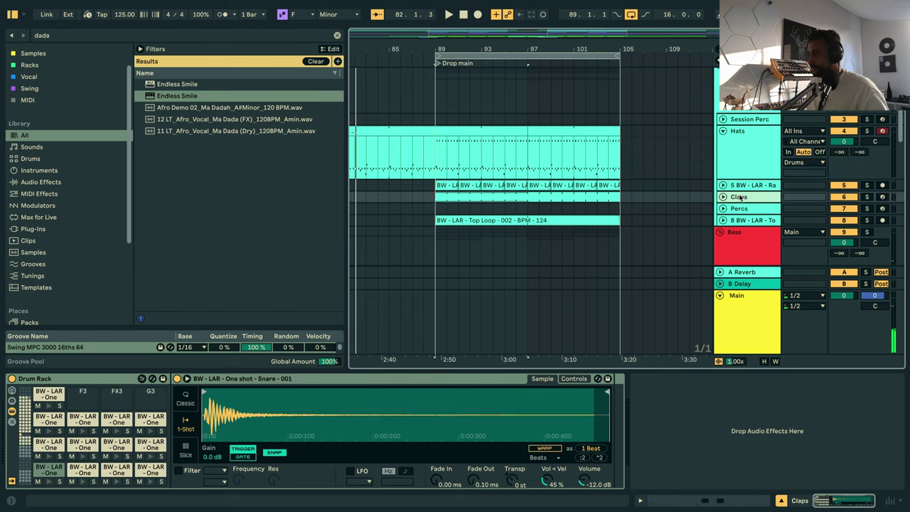
{"action": "key", "text": "ctrl+t"}
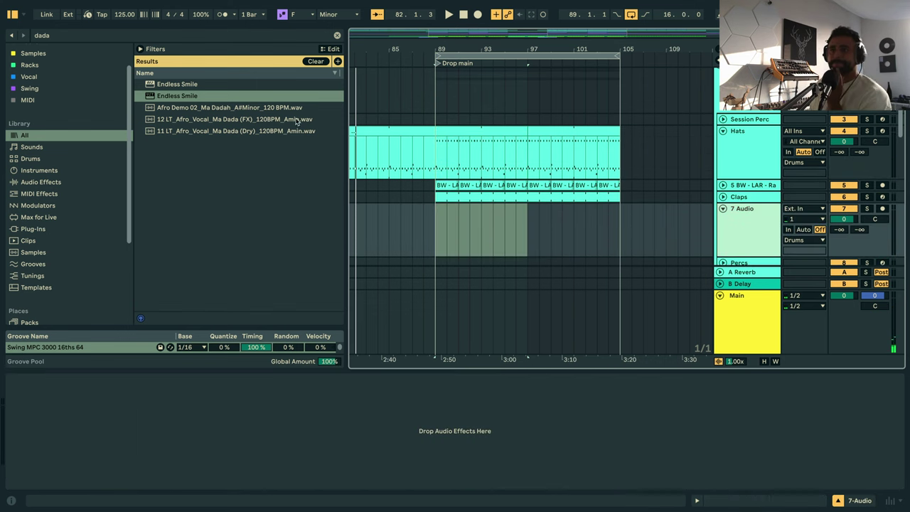
Clear the browser search and open the Hat Loops folder of the Basic Waves X LAR Melodic Breaks Pack in My samples.
{"action": "left_click", "coordinate": [337, 35]}
{"action": "scroll", "coordinate": [60, 251], "scroll_direction": "down", "scroll_amount": 5}
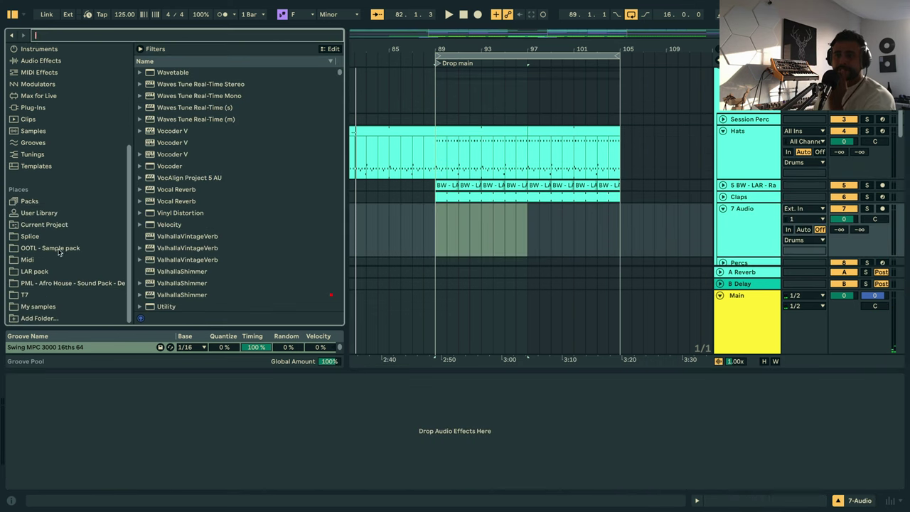
{"action": "left_click", "coordinate": [26, 294]}
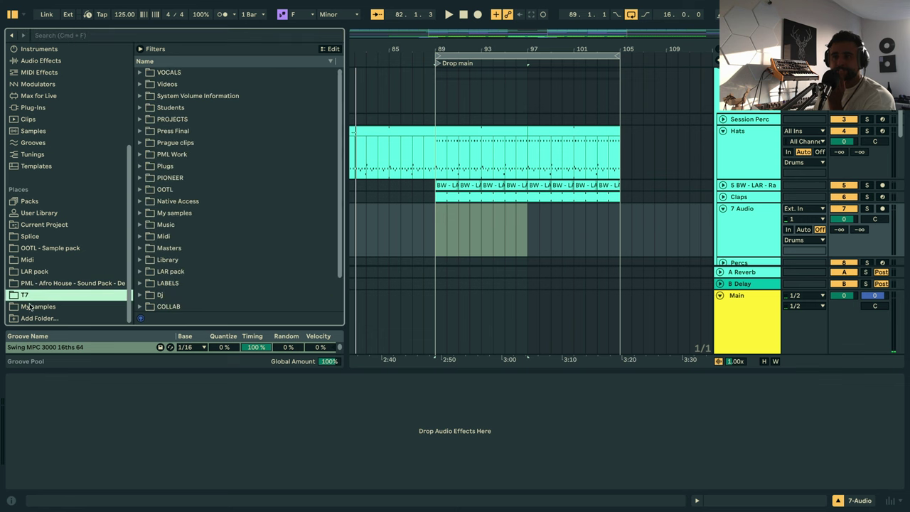
{"action": "left_click", "coordinate": [29, 306]}
{"action": "scroll", "coordinate": [213, 177], "scroll_direction": "up", "scroll_amount": 3}
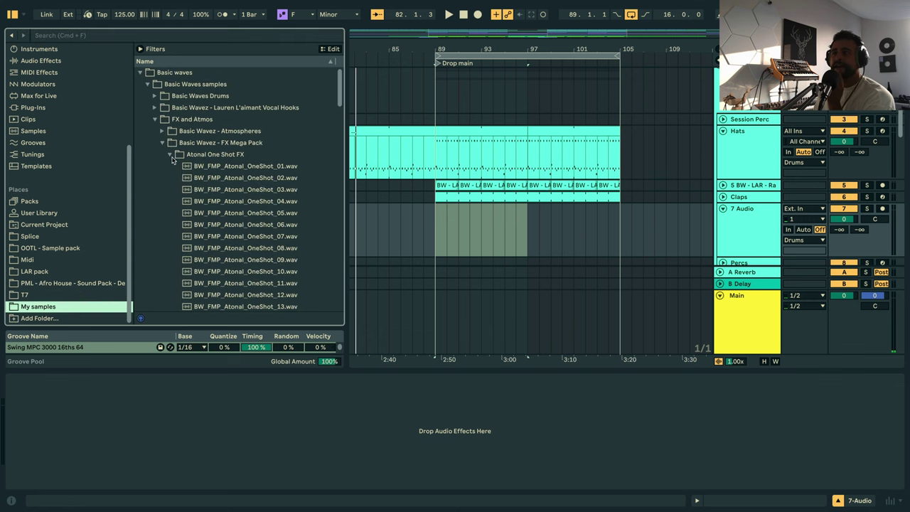
{"action": "left_click", "coordinate": [171, 155]}
{"action": "left_click", "coordinate": [156, 120]}
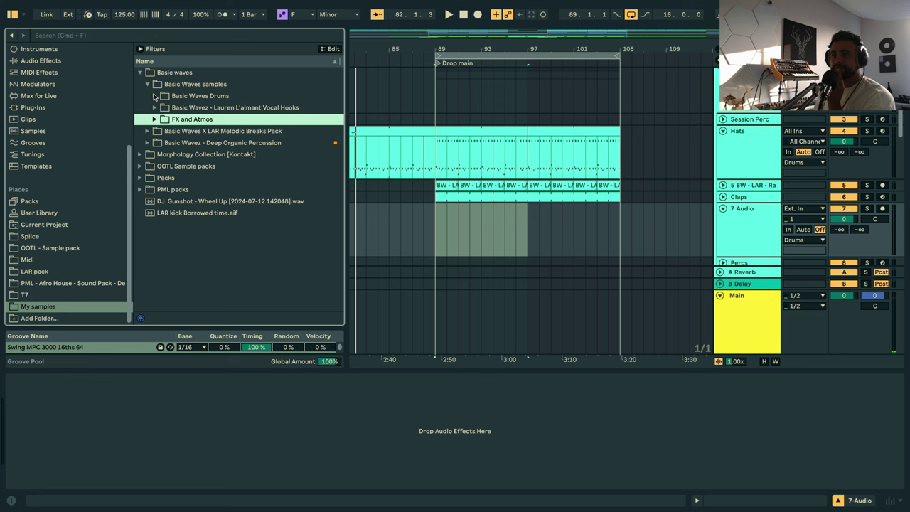
{"action": "left_click", "coordinate": [148, 84]}
{"action": "left_click", "coordinate": [148, 96]}
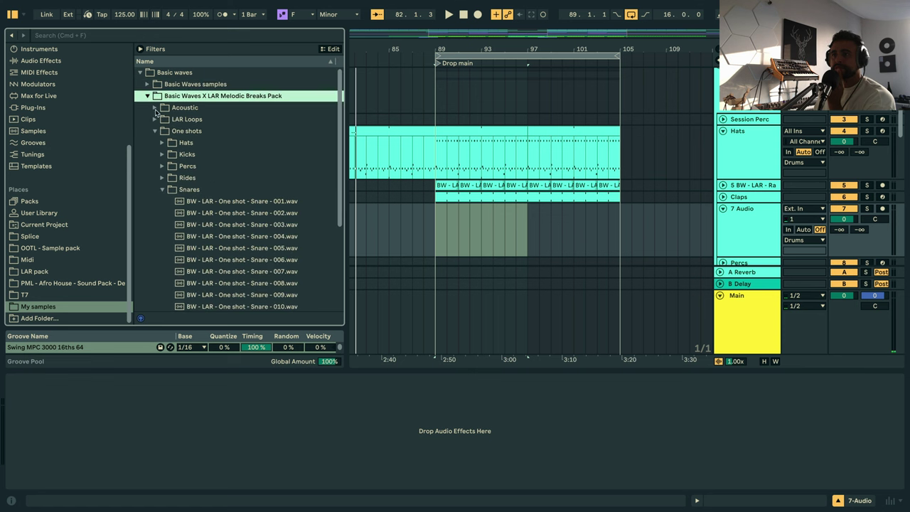
{"action": "left_click", "coordinate": [155, 121]}
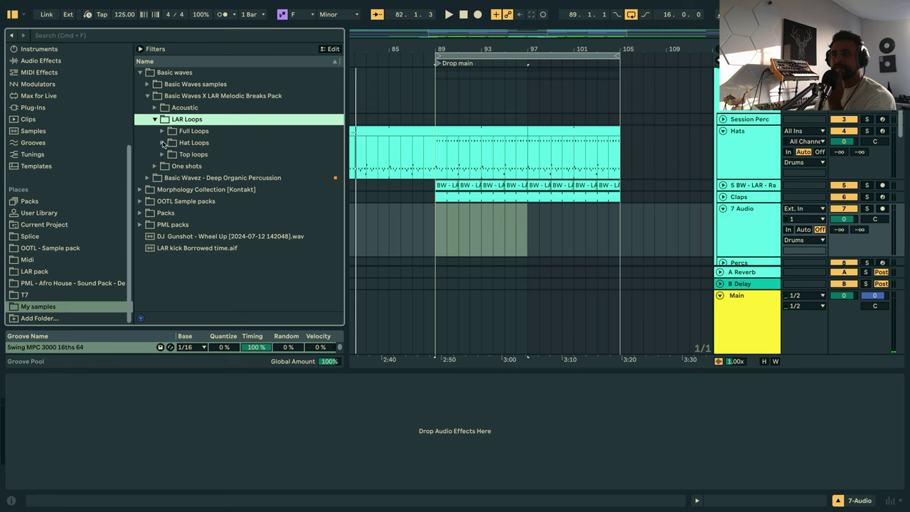
{"action": "left_click", "coordinate": [163, 142]}
Audition the BW - LAR hat loops 001 to 006, playing the later ones against Drop main from bar 89.
{"action": "left_click", "coordinate": [224, 156]}
{"action": "left_click", "coordinate": [230, 166]}
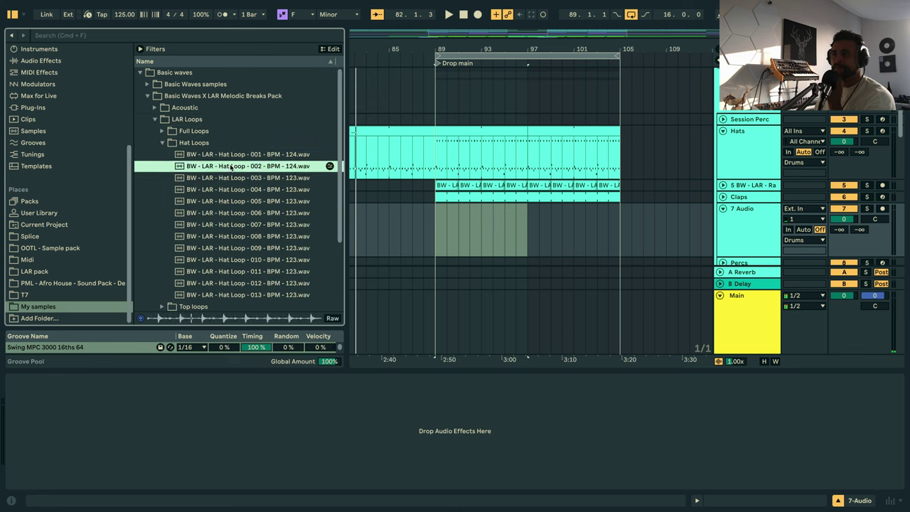
{"action": "left_click", "coordinate": [240, 178]}
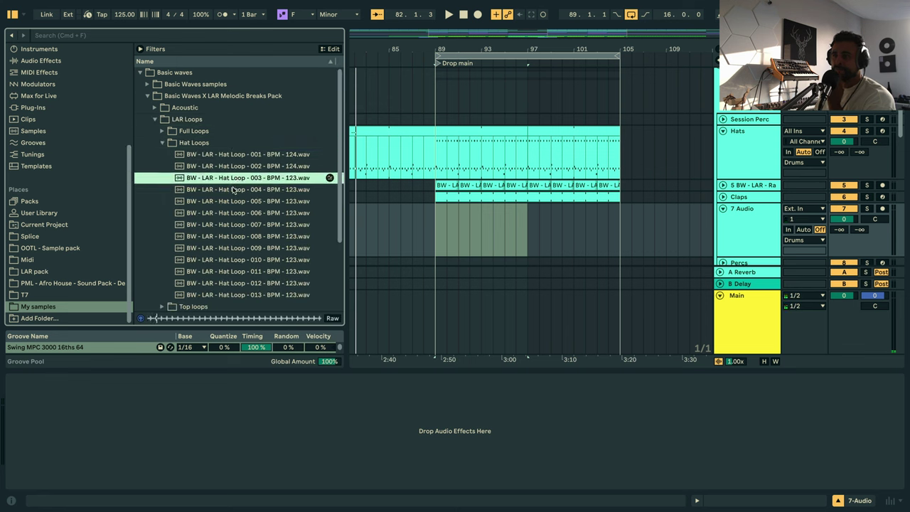
{"action": "left_click", "coordinate": [436, 219]}
{"action": "key", "text": "space"}
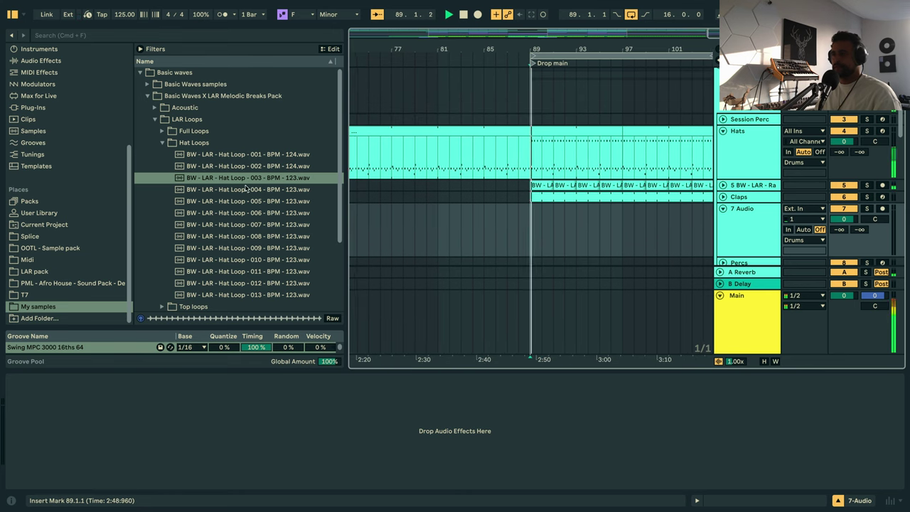
{"action": "left_click", "coordinate": [228, 187]}
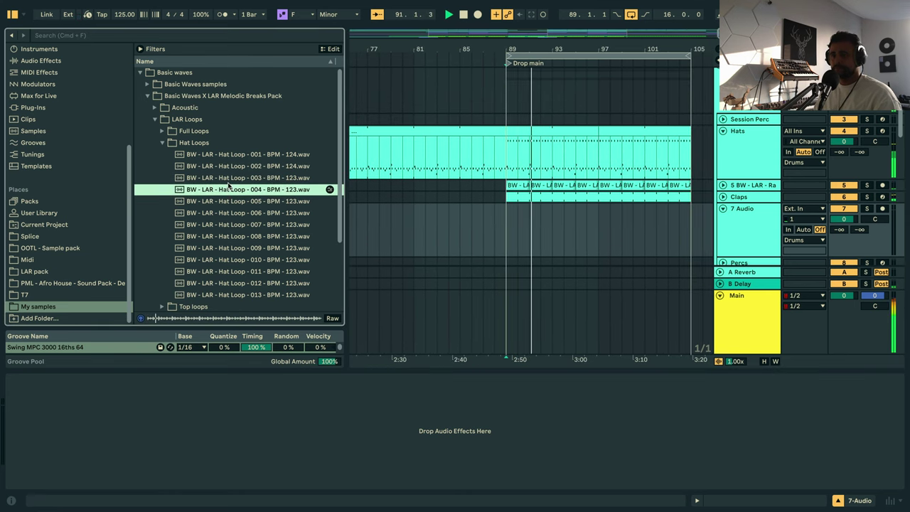
{"action": "key", "text": "Down"}
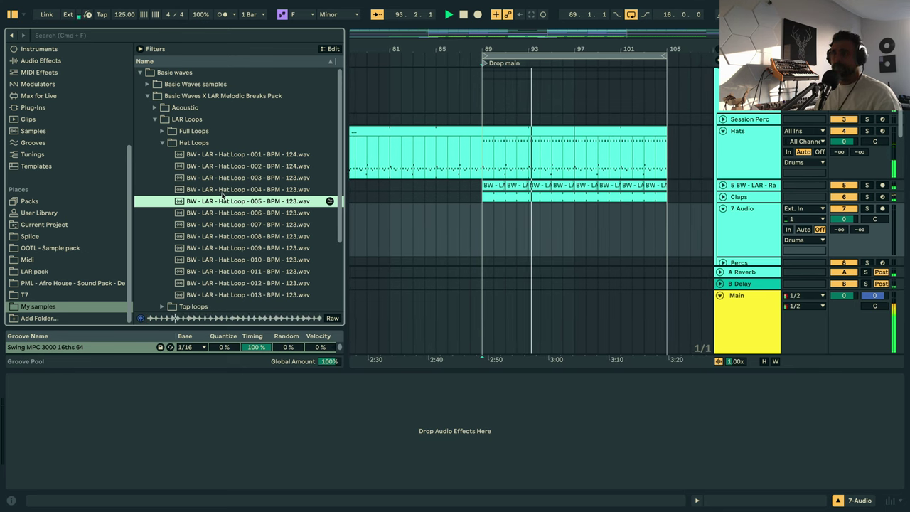
{"action": "key", "text": "Down"}
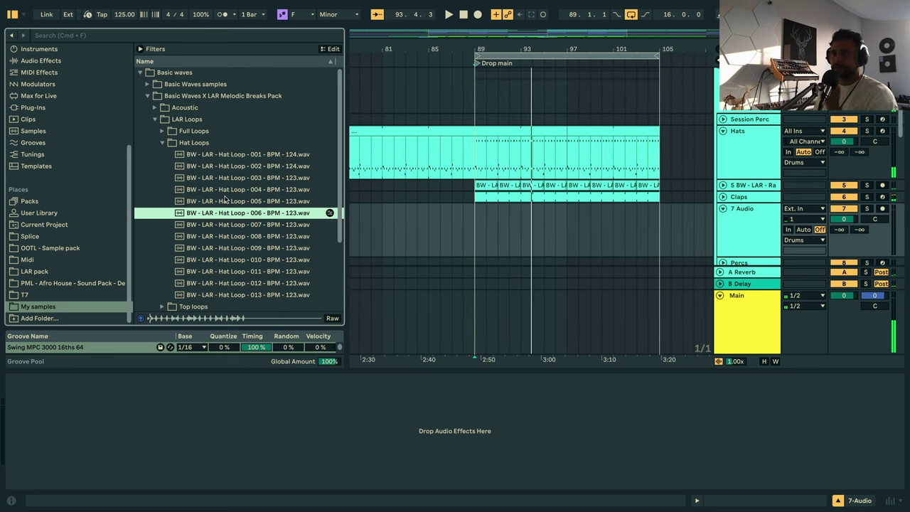
Restart Drop main from bar 89 and audition the BW - LAR hat loops 007 to 013 against it.
{"action": "left_click", "coordinate": [472, 229]}
{"action": "key", "text": "space"}
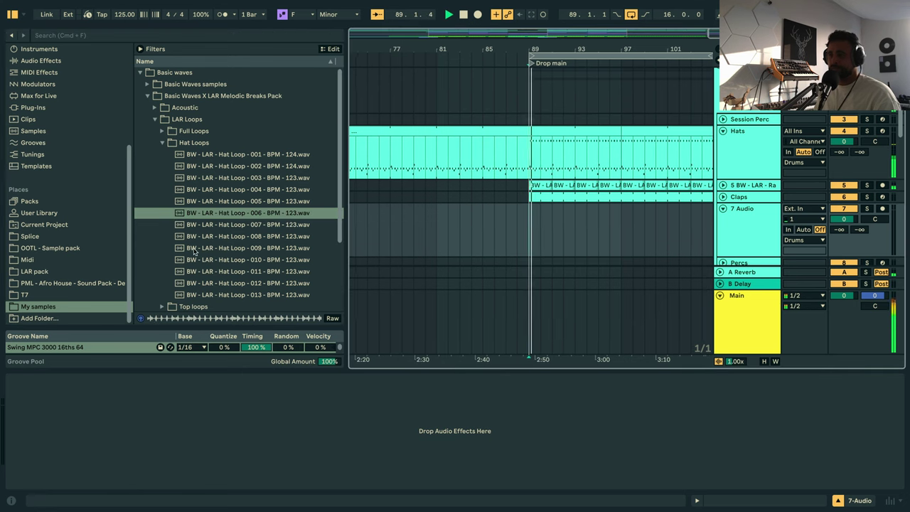
{"action": "left_click", "coordinate": [217, 224]}
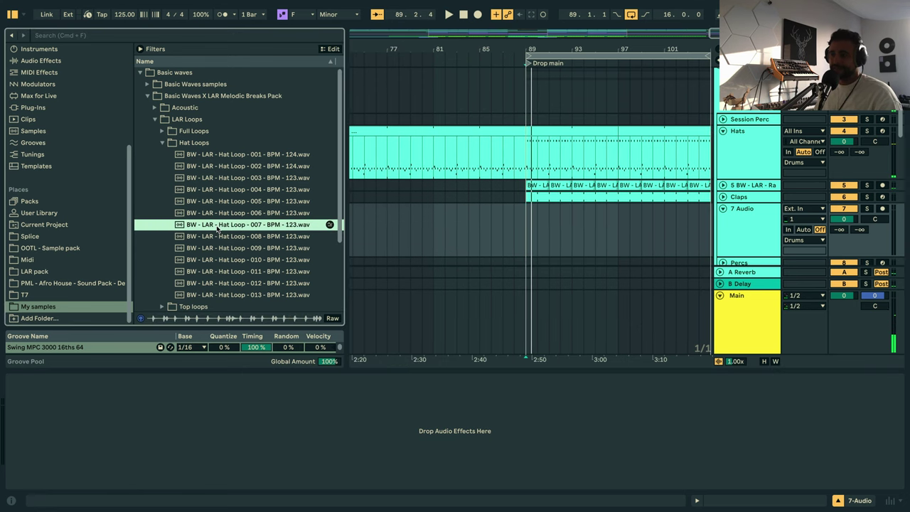
{"action": "left_click", "coordinate": [524, 225]}
{"action": "key", "text": "space"}
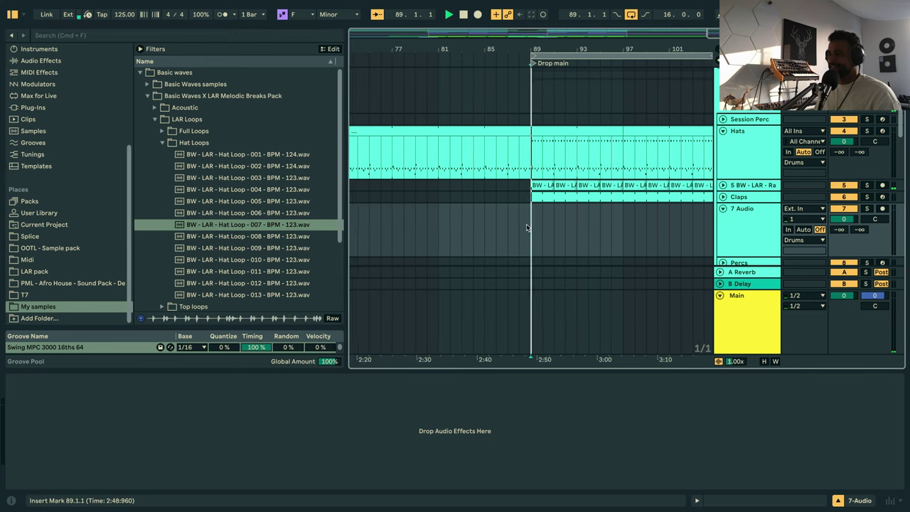
{"action": "left_click", "coordinate": [263, 238]}
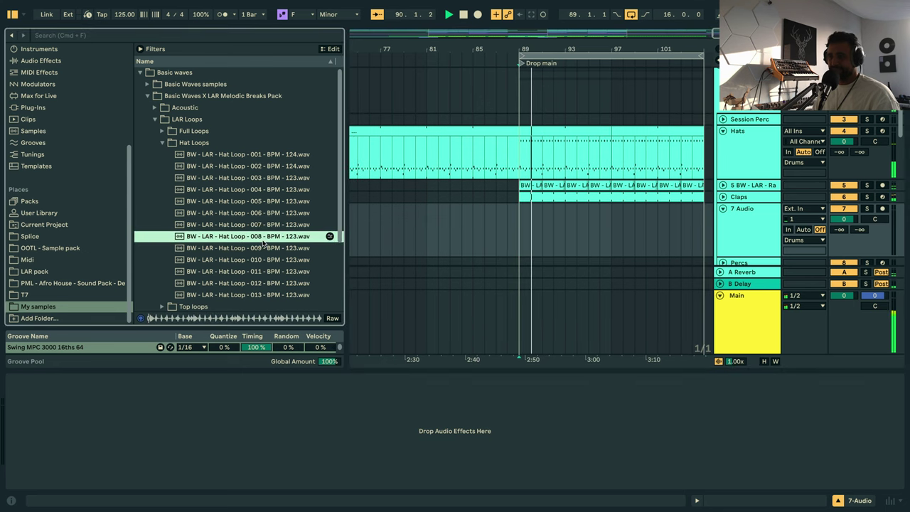
{"action": "left_click", "coordinate": [262, 248]}
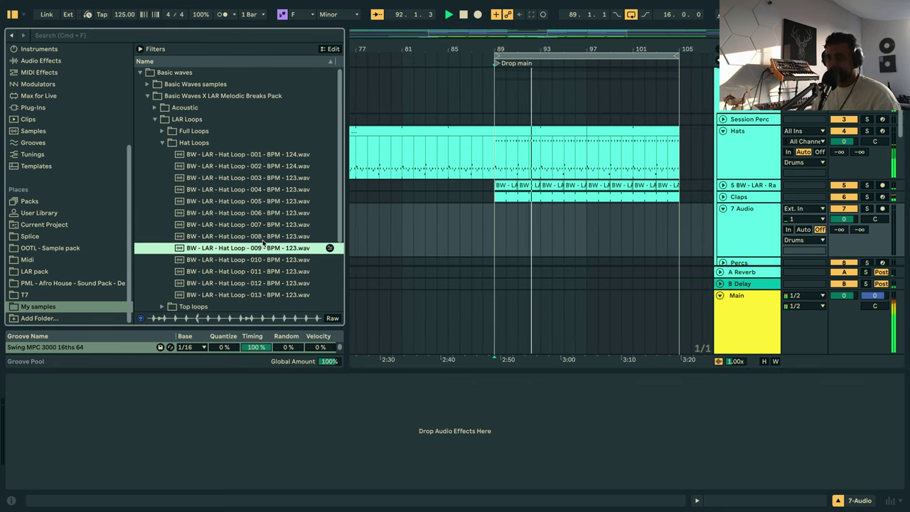
{"action": "key", "text": "Down"}
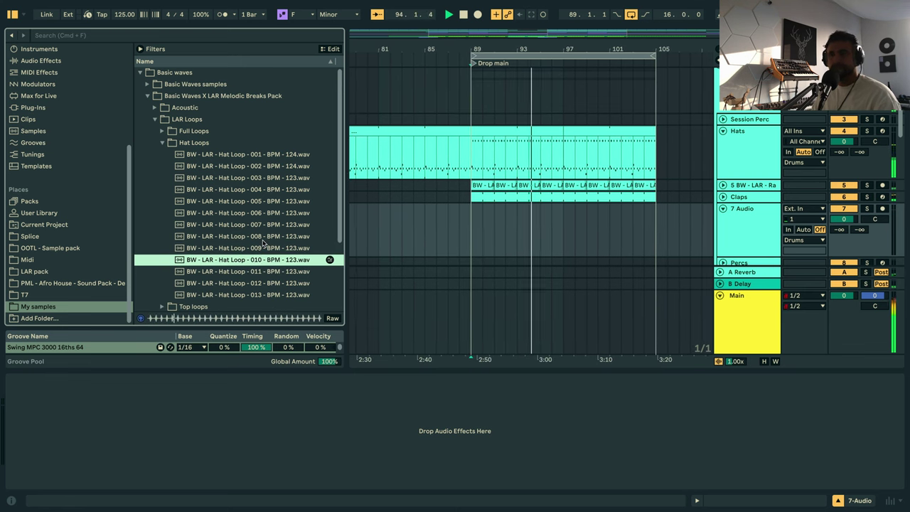
{"action": "key", "text": "Down"}
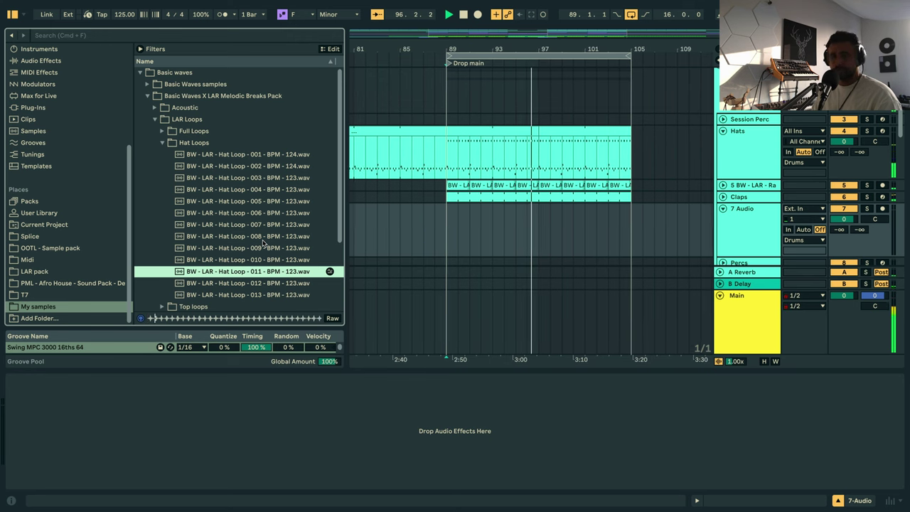
{"action": "key", "text": "Down"}
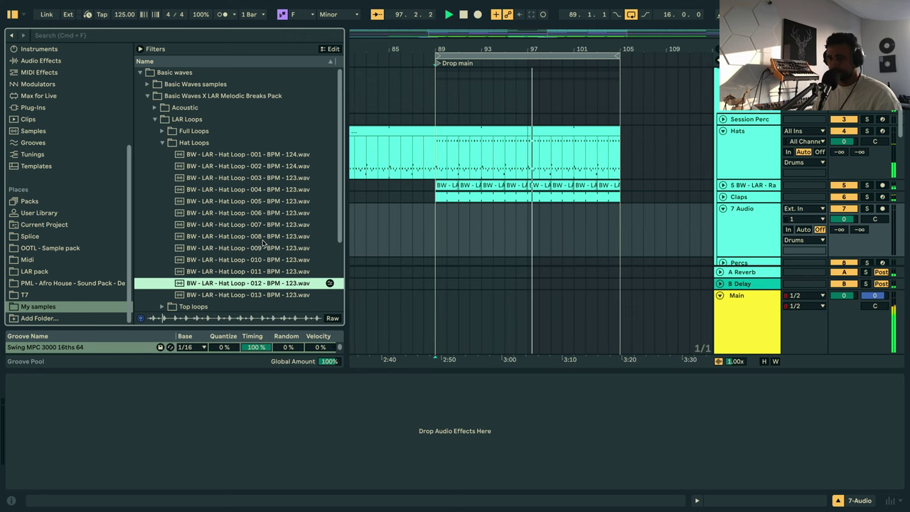
{"action": "key", "text": "Down"}
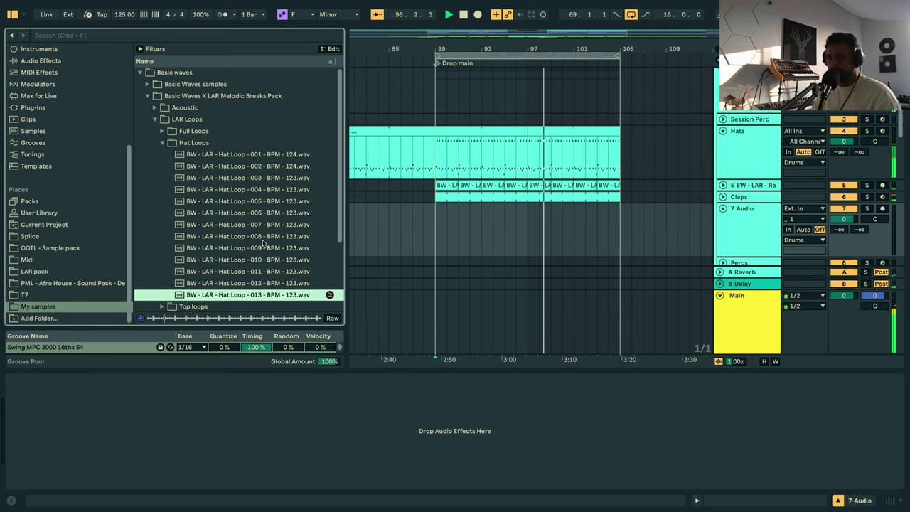
Place BW - LAR - Hat Loop - 013 on the new audio track at bar 89 and extend it to bar 105.
{"action": "left_click_drag", "start_coordinate": [239, 299], "coordinate": [382, 226]}
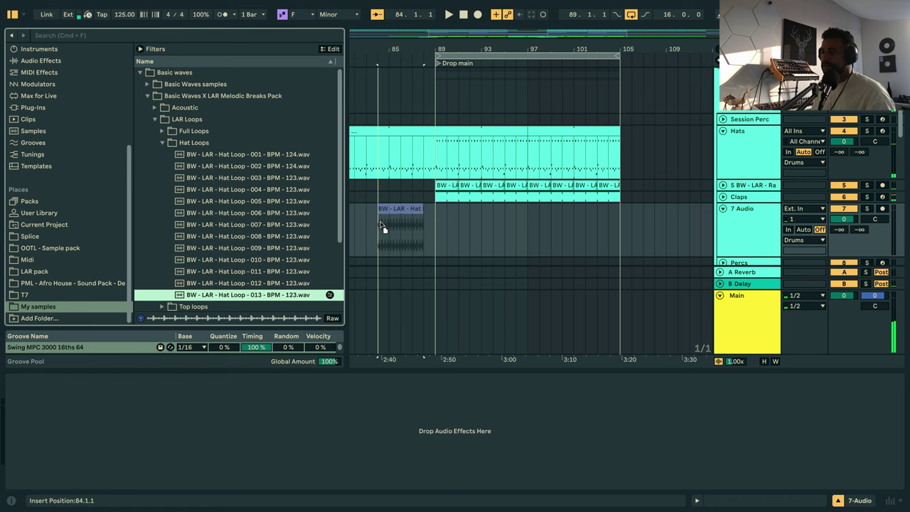
{"action": "left_click_drag", "start_coordinate": [441, 231], "coordinate": [441, 231]}
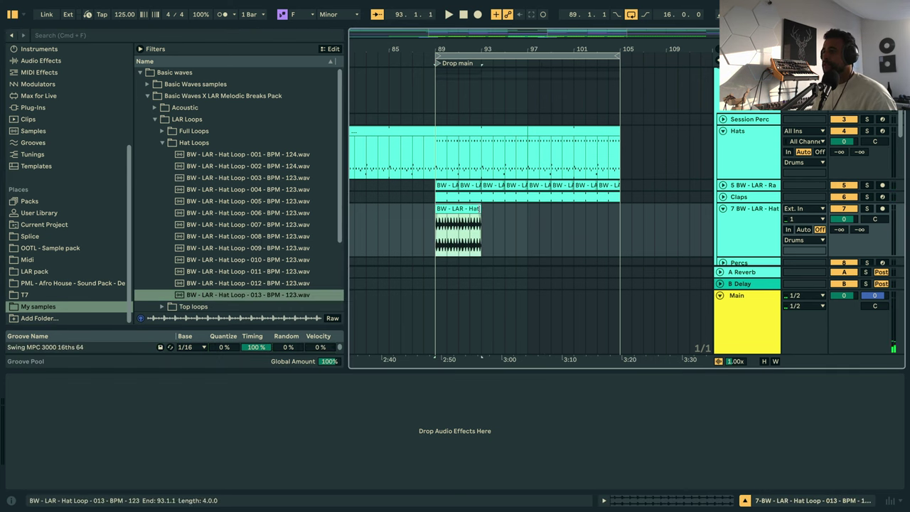
{"action": "key", "text": "space"}
Apply the Swing MPC 3000 16ths 64 groove to the BW - LAR - Hat Loop - 013 clip and play it back.
{"action": "double_click", "coordinate": [587, 210]}
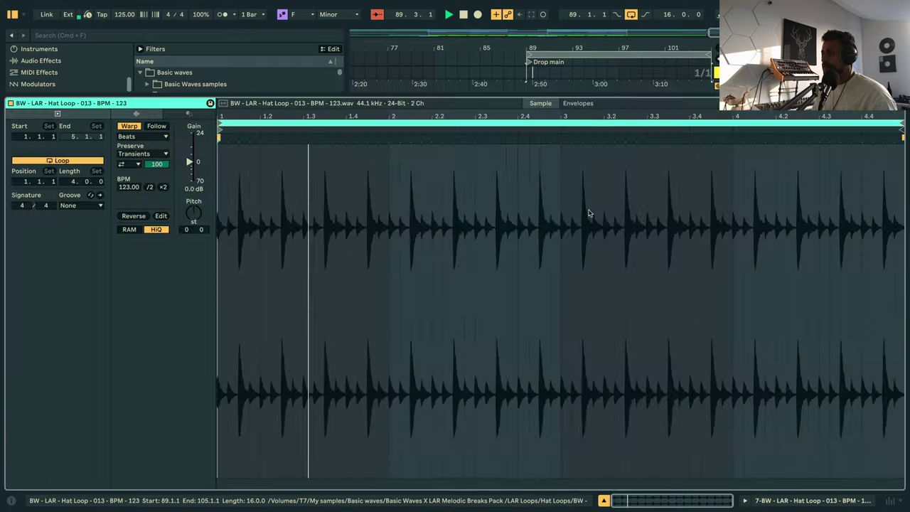
{"action": "key", "text": "space"}
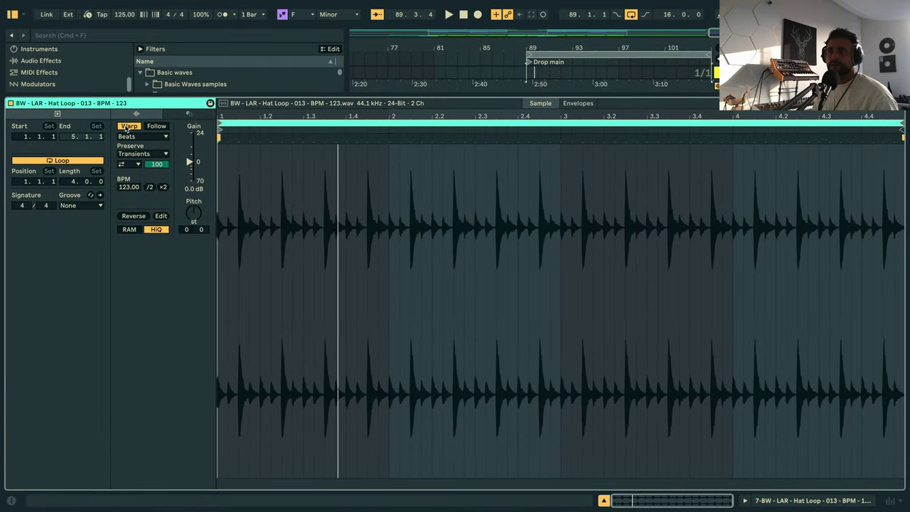
{"action": "left_click", "coordinate": [72, 205]}
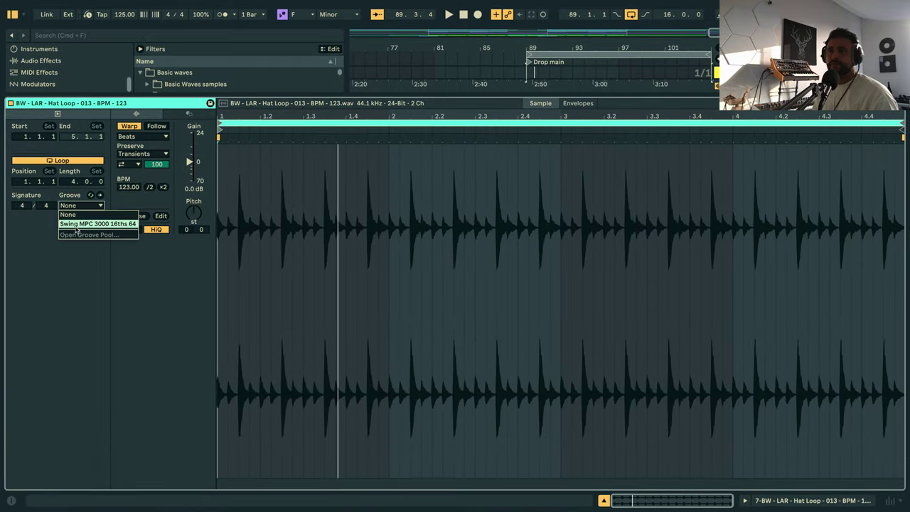
{"action": "left_click", "coordinate": [81, 229]}
{"action": "key", "text": "space"}
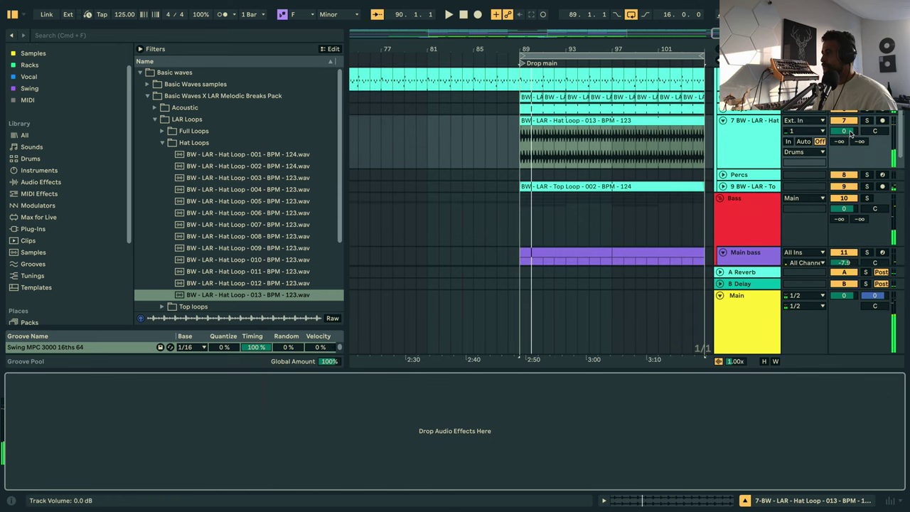
Lower the volume of the BW - LAR - Hat Loop - 013 track to -12.0 dB while playing Drop main.
{"action": "left_click_drag", "start_coordinate": [850, 134], "coordinate": [850, 157]}
{"action": "key", "text": "space"}
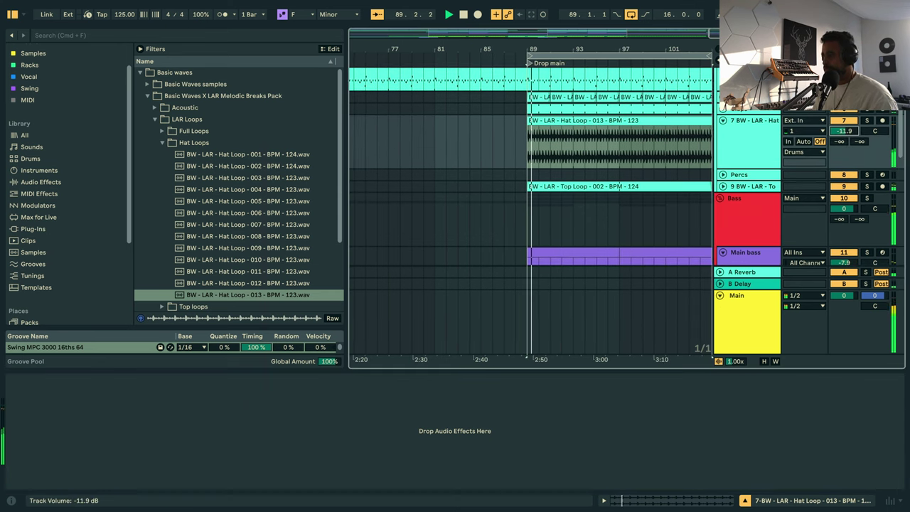
{"action": "left_click_drag", "start_coordinate": [594, 50], "coordinate": [561, 36]}
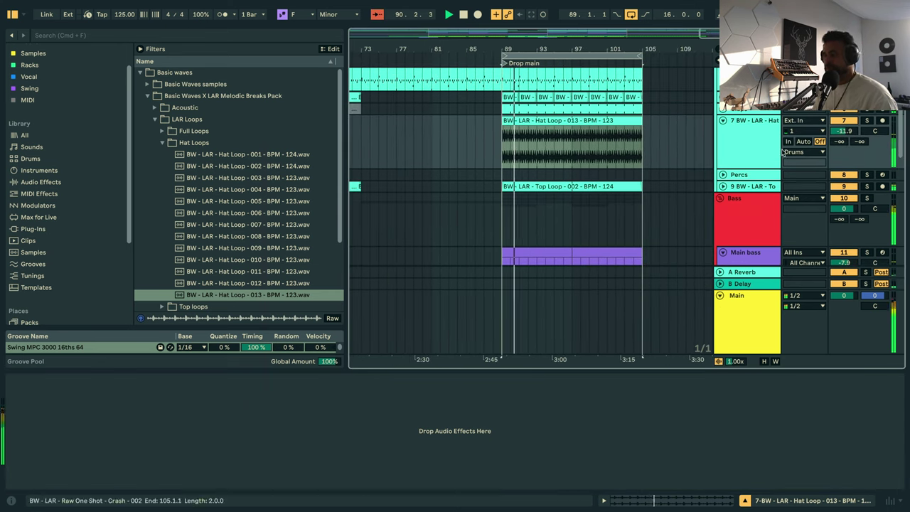
{"action": "left_click_drag", "start_coordinate": [850, 132], "coordinate": [850, 133]}
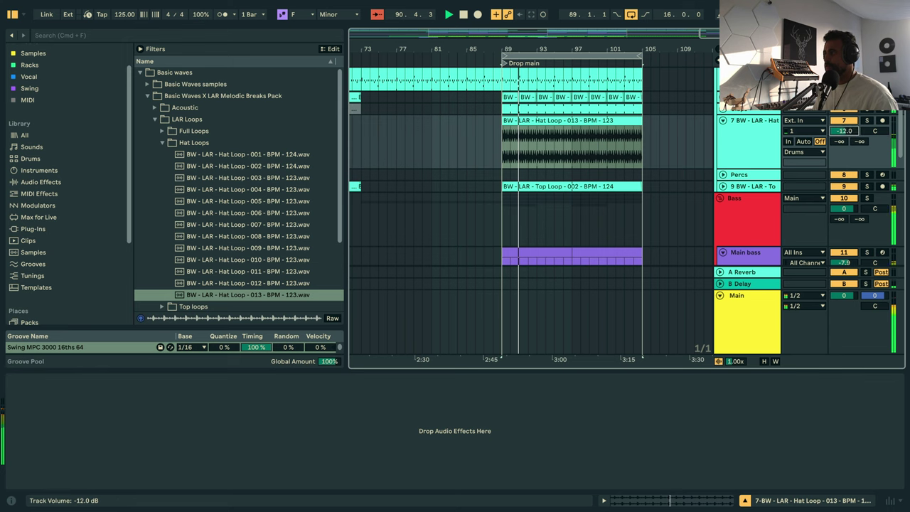
Set a fixed 1/16 grid in the BW - LAR - Hat Loop - 013 clip and insert warp markers across the whole sample.
{"action": "double_click", "coordinate": [570, 121]}
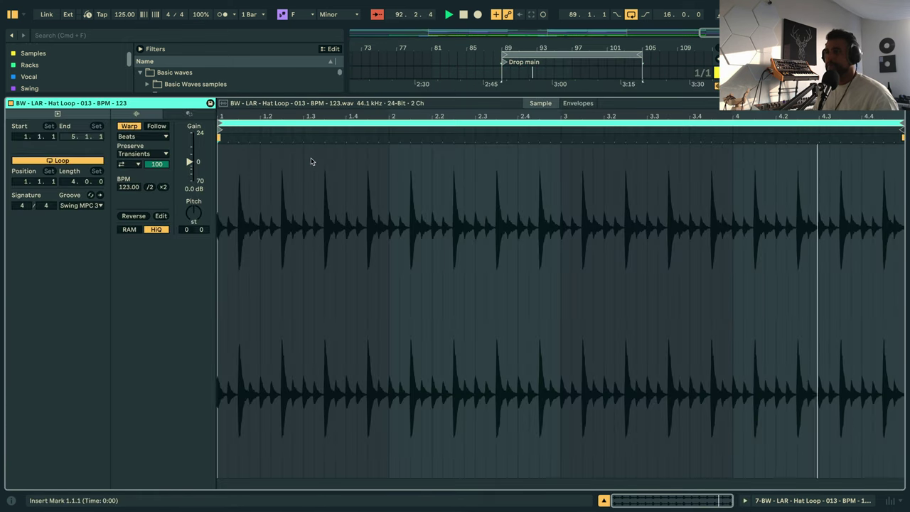
{"action": "right_click", "coordinate": [367, 177]}
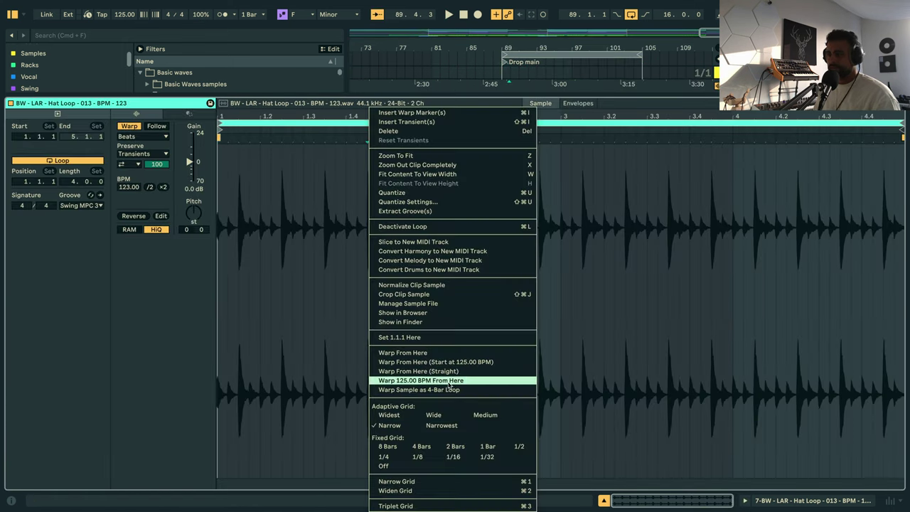
{"action": "left_click", "coordinate": [452, 456]}
{"action": "left_click", "coordinate": [379, 189]}
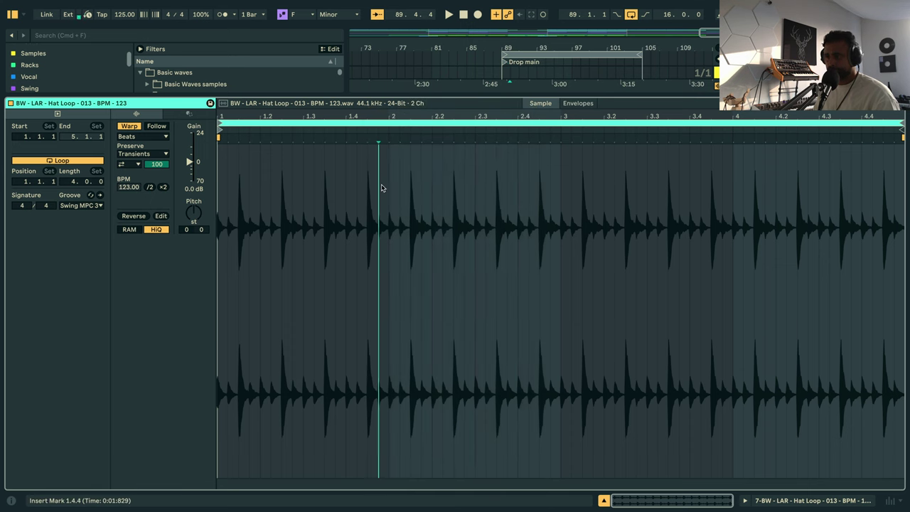
{"action": "key", "text": "super+a"}
{"action": "key", "text": "super+i"}
{"action": "key", "text": "space"}
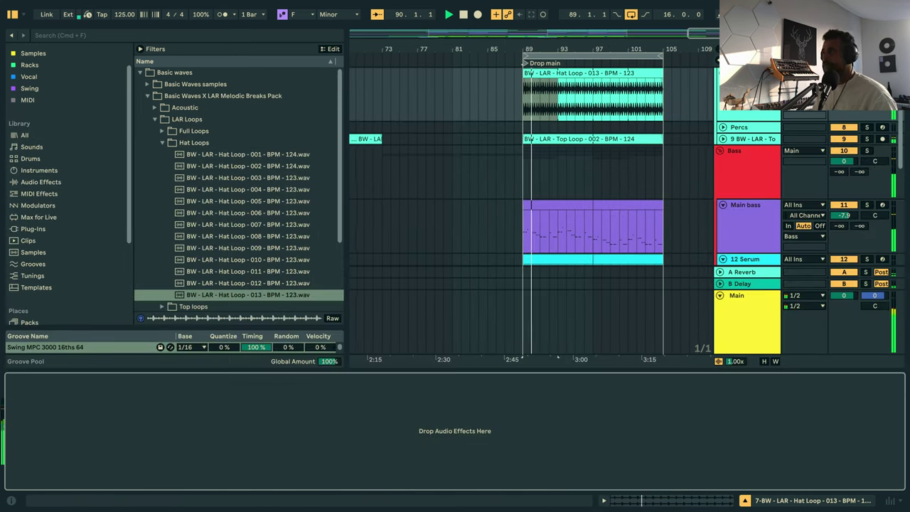
Set the BW - LAR - Hat Loop - 013 track volume to -13.9 dB against the playing drop.
{"action": "scroll", "coordinate": [843, 117], "scroll_direction": "up", "scroll_amount": 2}
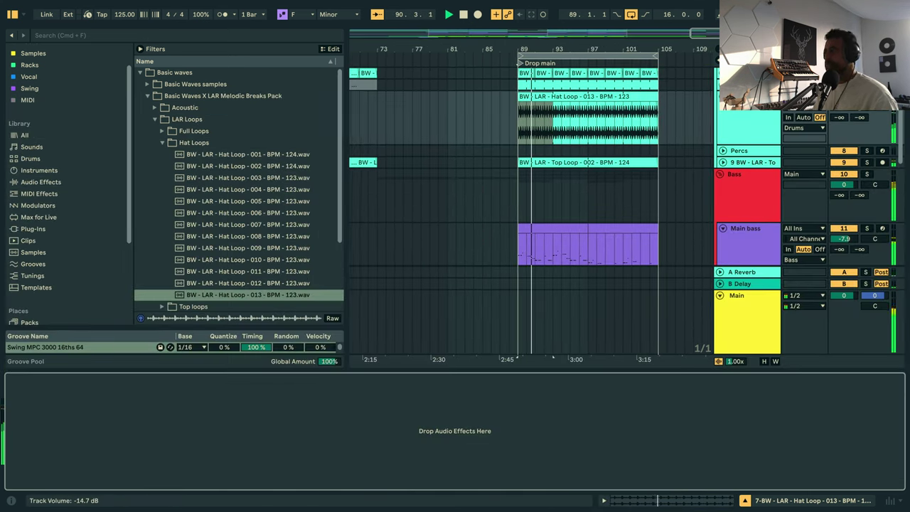
{"action": "left_click_drag", "start_coordinate": [843, 107], "coordinate": [844, 124]}
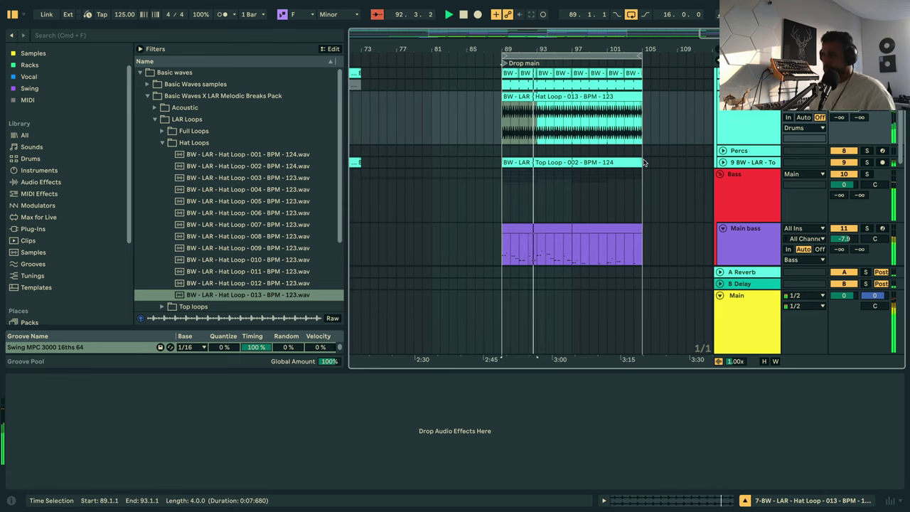
{"action": "scroll", "coordinate": [746, 148], "scroll_direction": "up", "scroll_amount": 4}
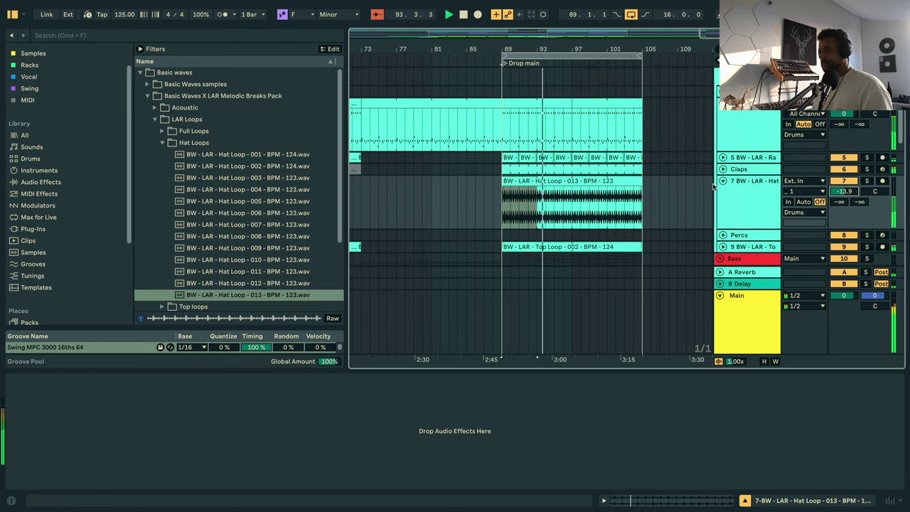
Collapse the Bass group, solo it together with the Synths group, and listen to Drop main from bar 89.
{"action": "scroll", "coordinate": [746, 201], "scroll_direction": "down", "scroll_amount": 5}
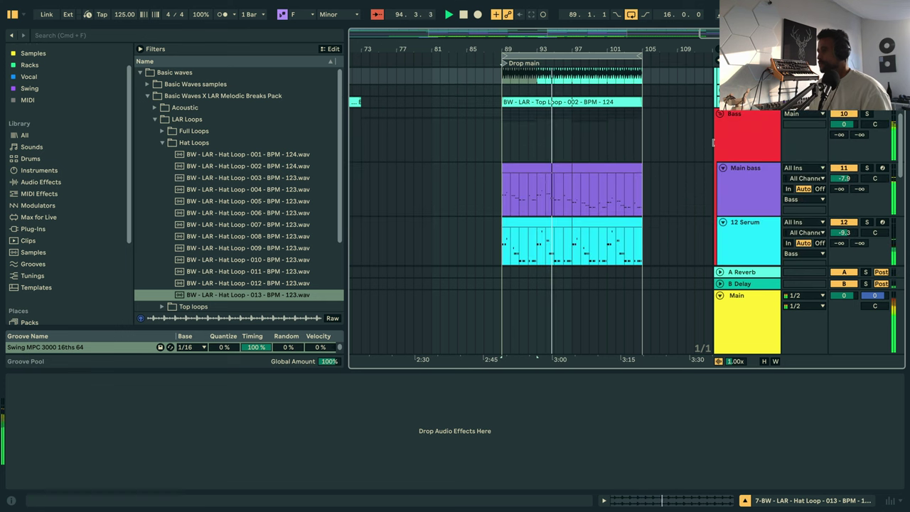
{"action": "left_click", "coordinate": [719, 114]}
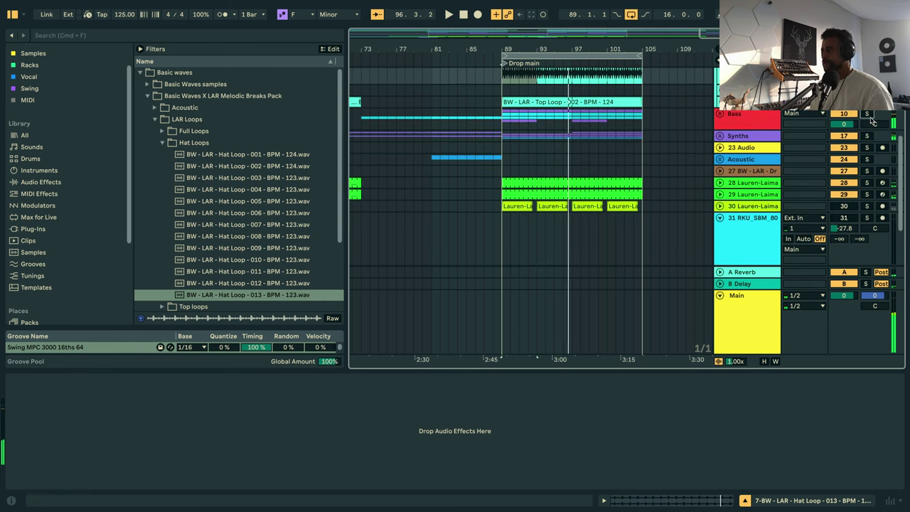
{"action": "left_click", "coordinate": [866, 115]}
{"action": "left_click", "coordinate": [866, 136]}
{"action": "key", "text": "space"}
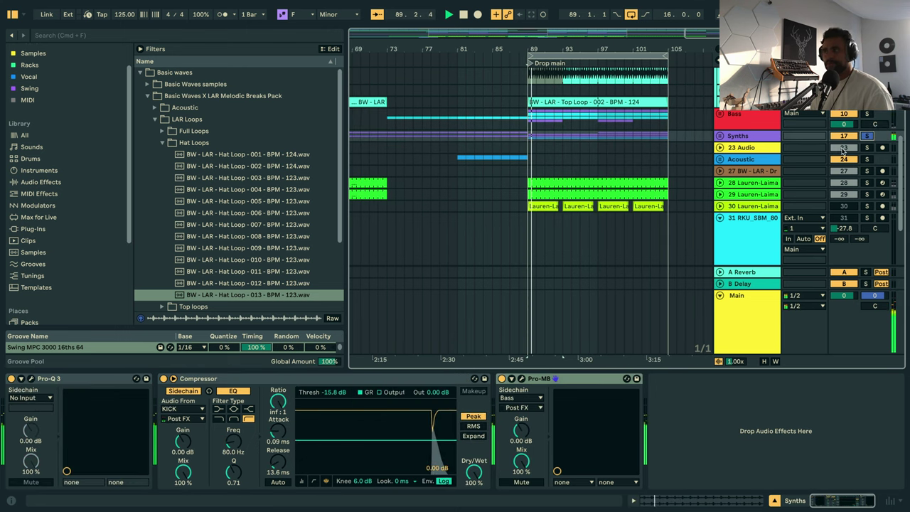
{"action": "left_click", "coordinate": [867, 122]}
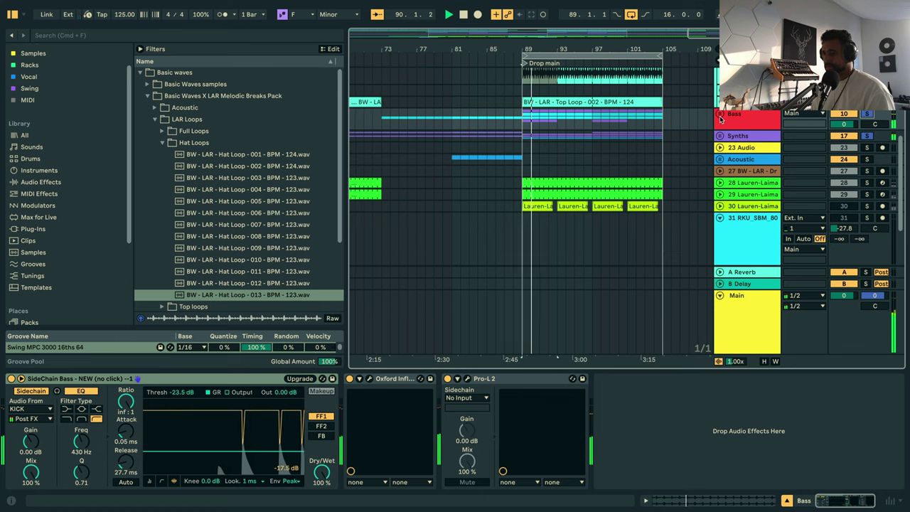
Expand the Bass group, check the Main bass and 12 Serum tracks, and mute the 12 Serum track to compare.
{"action": "left_click", "coordinate": [725, 125]}
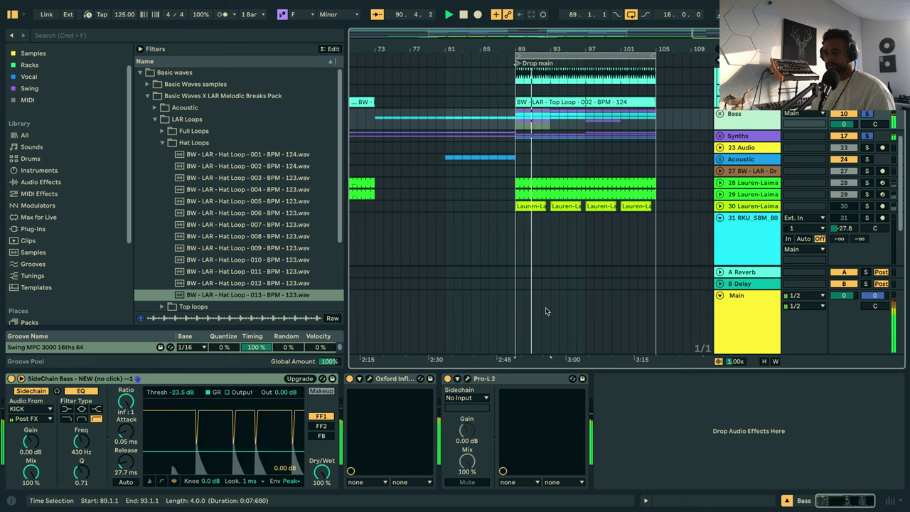
{"action": "left_click", "coordinate": [719, 114]}
{"action": "left_click", "coordinate": [746, 206]}
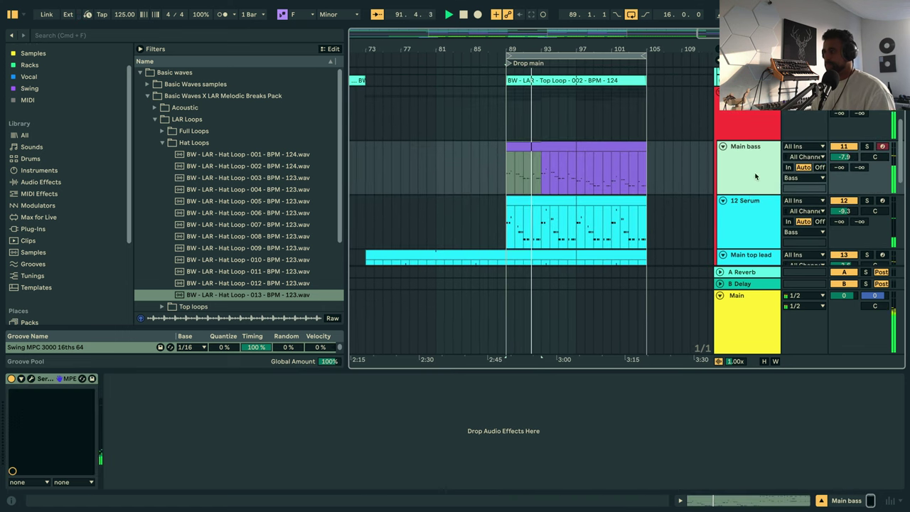
{"action": "left_click", "coordinate": [745, 209]}
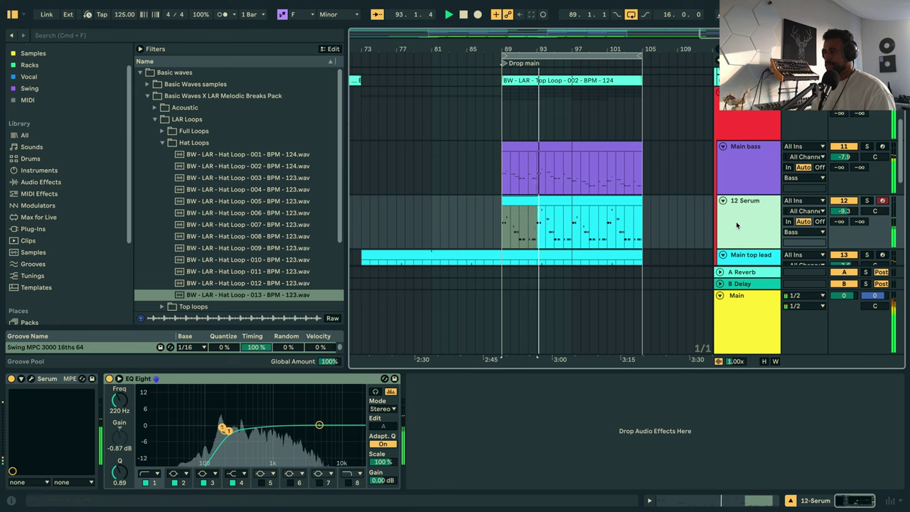
{"action": "scroll", "coordinate": [737, 225], "scroll_direction": "down", "scroll_amount": 1}
{"action": "left_click", "coordinate": [845, 180]}
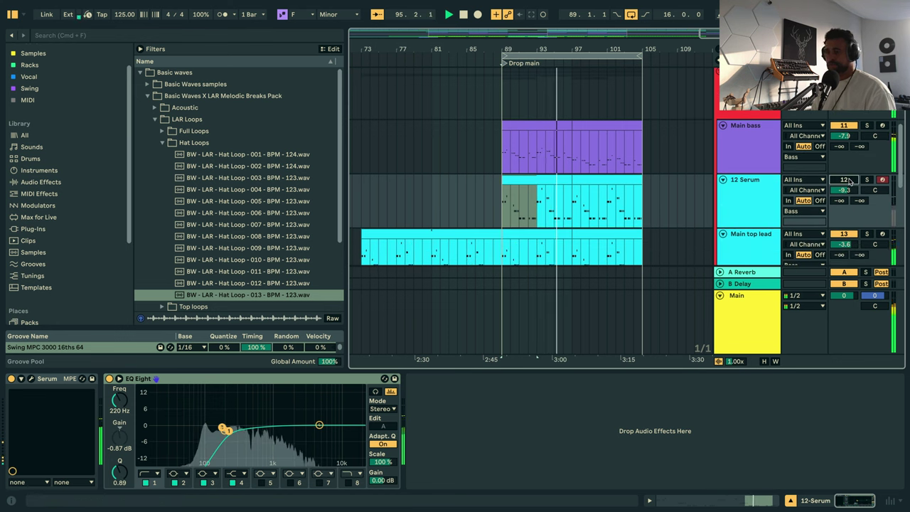
Unmute the 12 Serum track, deactivate its clips from bar 89 to 105, and replay the drop from bar 89.
{"action": "left_click", "coordinate": [569, 192], "text": "shift"}
{"action": "left_click", "coordinate": [613, 179]}
{"action": "key", "text": "0"}
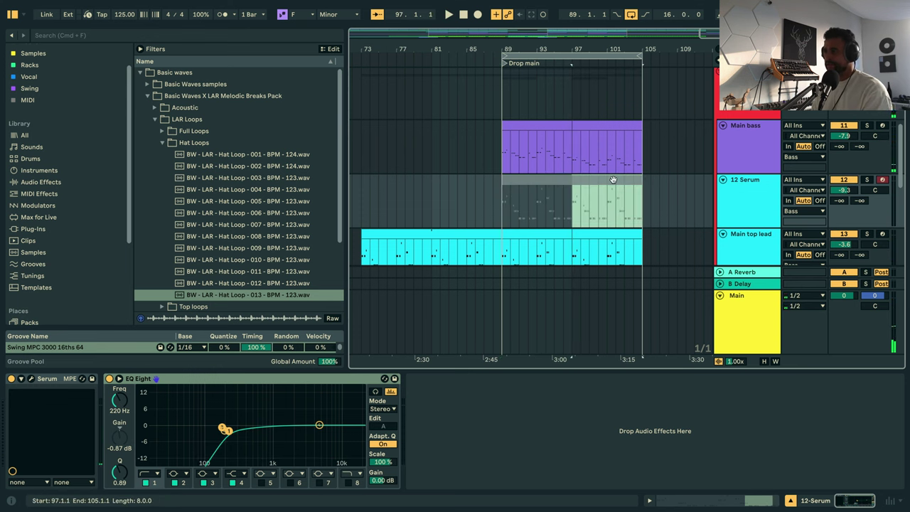
{"action": "left_click", "coordinate": [503, 163]}
{"action": "key", "text": "space"}
{"action": "left_click", "coordinate": [737, 155]}
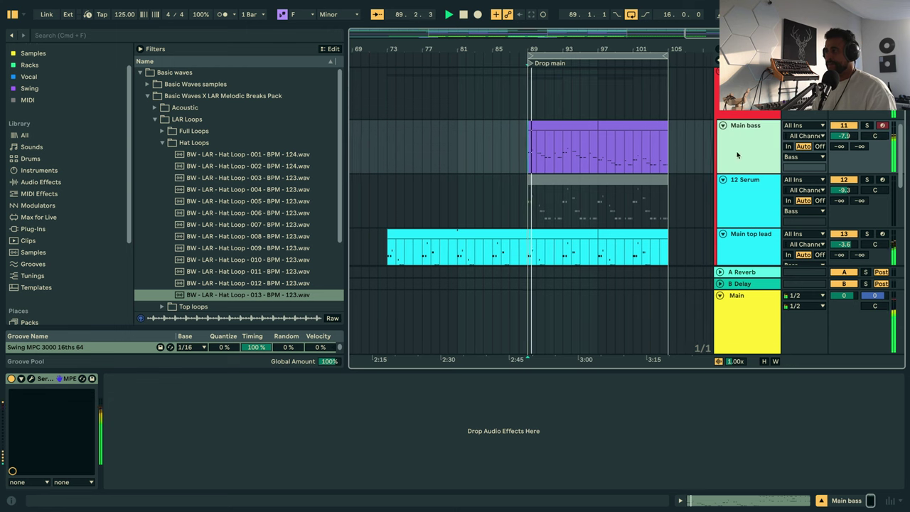
On the Bass group's Oxford Inflator, set the input to 4.37 dB and the curve to -10.0.
{"action": "left_click", "coordinate": [715, 219]}
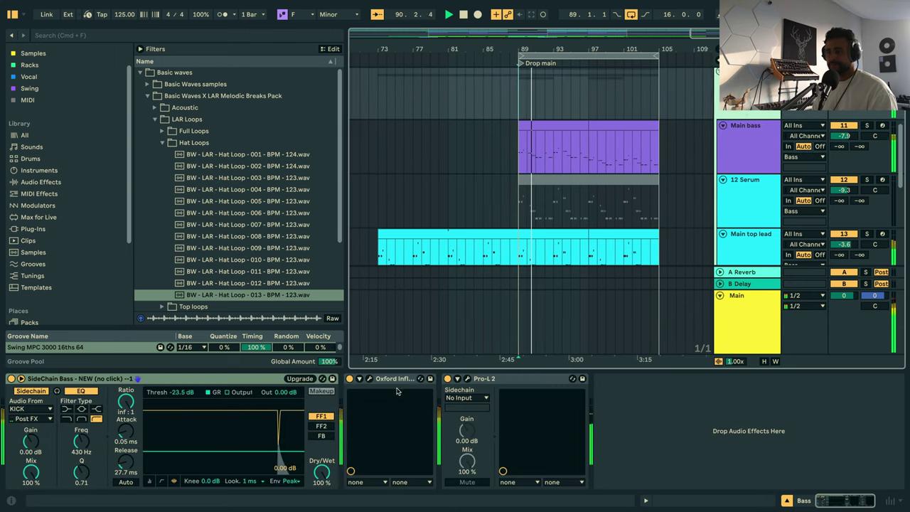
{"action": "left_click", "coordinate": [359, 378]}
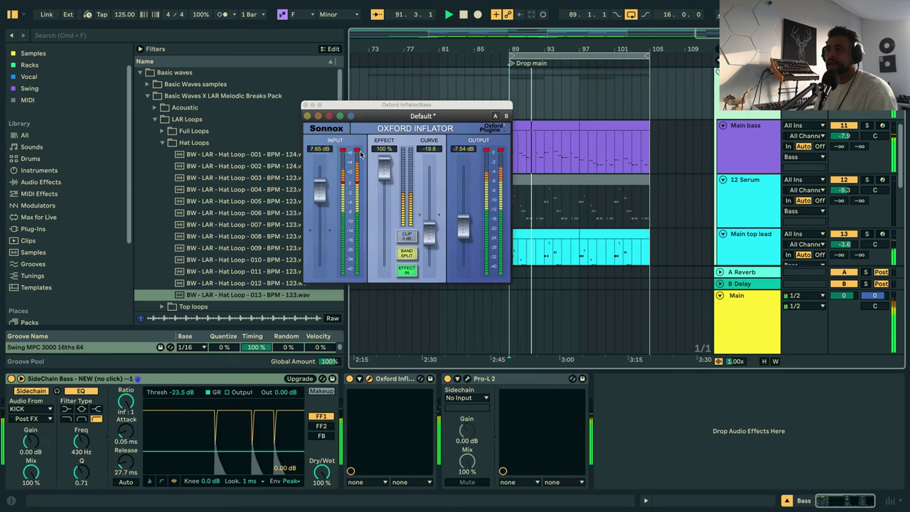
{"action": "left_click", "coordinate": [340, 187]}
{"action": "key", "text": "space"}
{"action": "left_click_drag", "start_coordinate": [322, 197], "coordinate": [320, 216]}
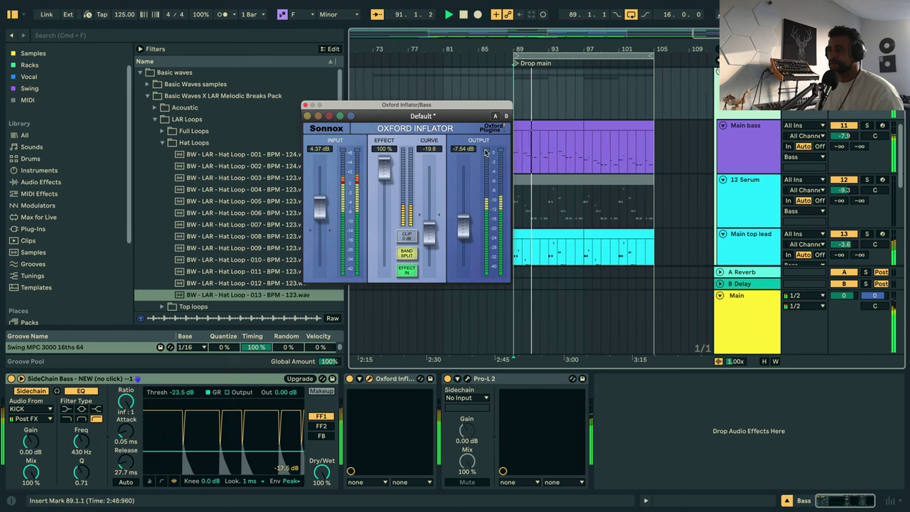
{"action": "left_click_drag", "start_coordinate": [429, 235], "coordinate": [430, 230]}
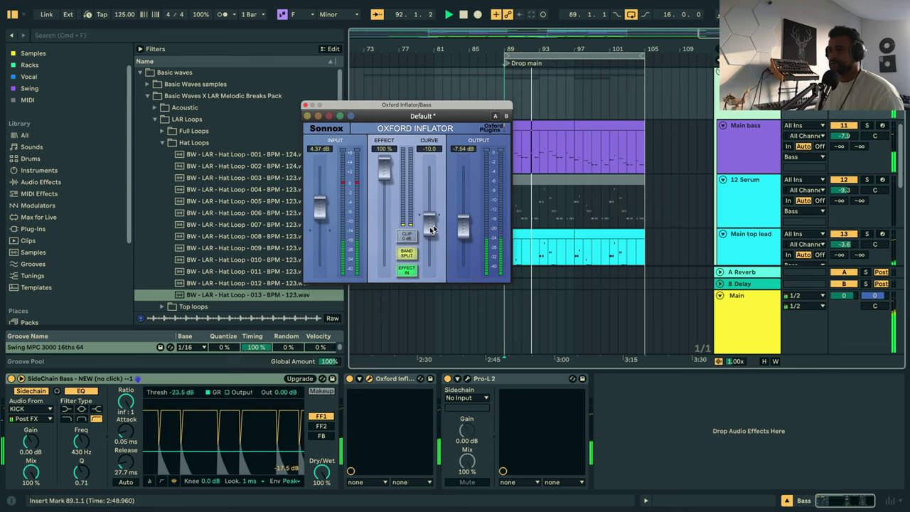
Raise the gain of the Bass group's Pro-L 2 to +5.6 and close both plug-in windows.
{"action": "left_click", "coordinate": [466, 378]}
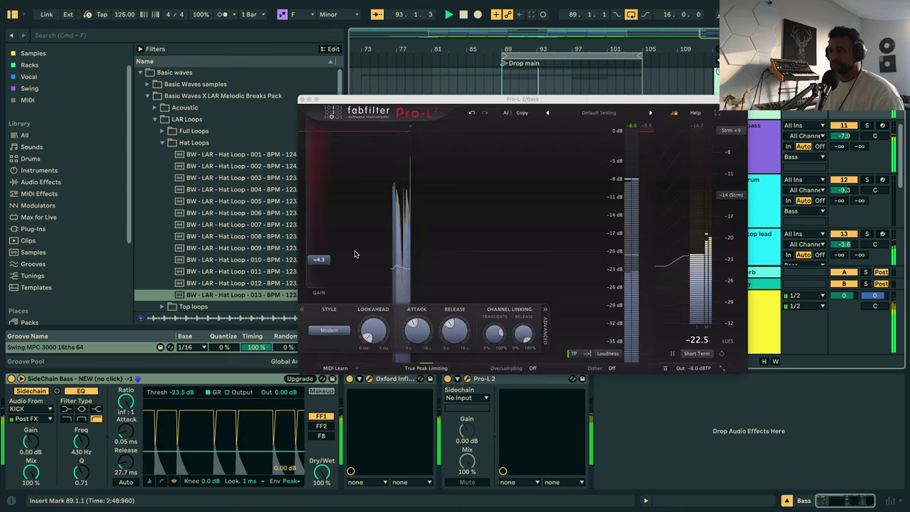
{"action": "mouse_move", "coordinate": [319, 259]}
{"action": "left_mouse_down"}
{"action": "mouse_move", "coordinate": [321, 244]}
{"action": "mouse_move", "coordinate": [321, 252]}
{"action": "left_mouse_up"}
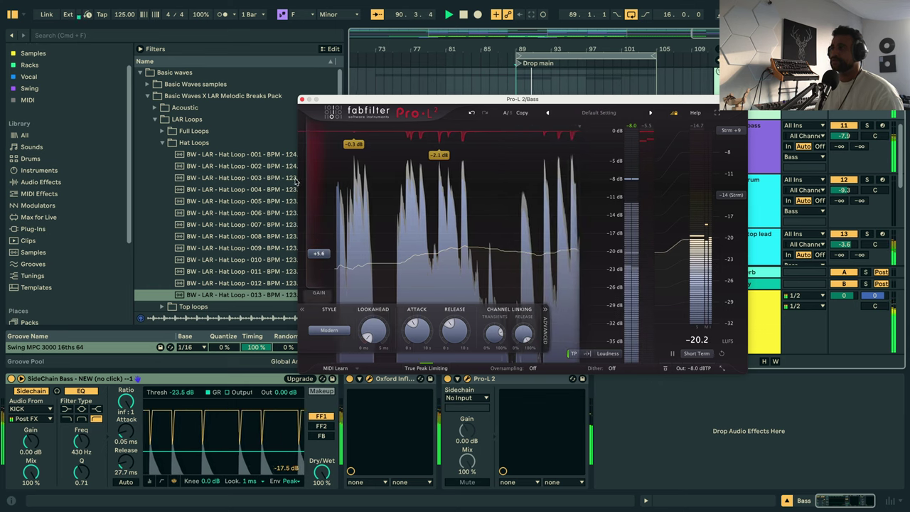
{"action": "left_click", "coordinate": [301, 99]}
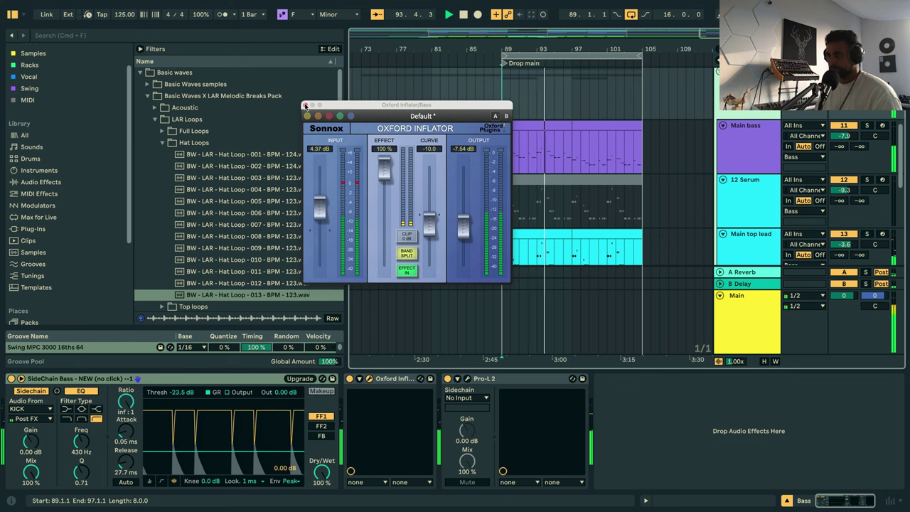
{"action": "left_click", "coordinate": [305, 105]}
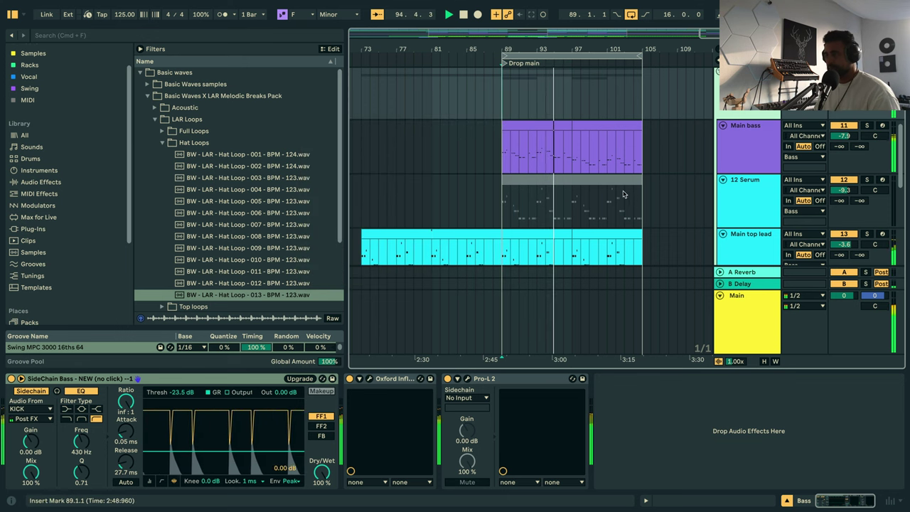
Expand the Synths group and review its tracks while replaying the arrangement from the Bridge at bar 57.
{"action": "key", "text": "space"}
{"action": "scroll", "coordinate": [548, 150], "scroll_direction": "down", "scroll_amount": 3}
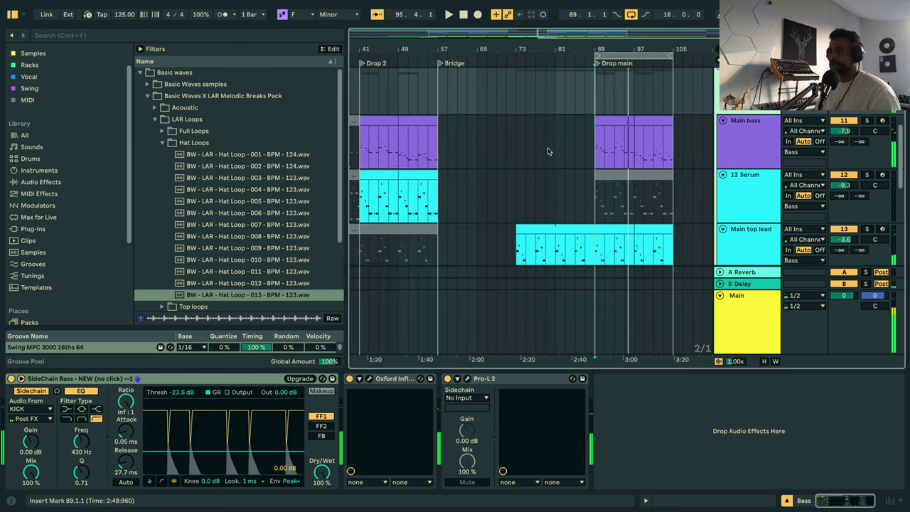
{"action": "scroll", "coordinate": [520, 187], "scroll_direction": "down", "scroll_amount": 8}
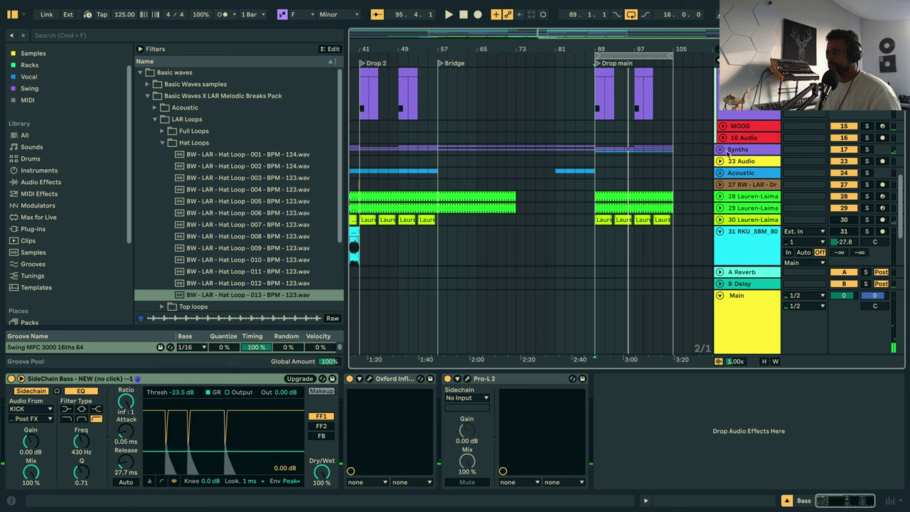
{"action": "left_click", "coordinate": [720, 149]}
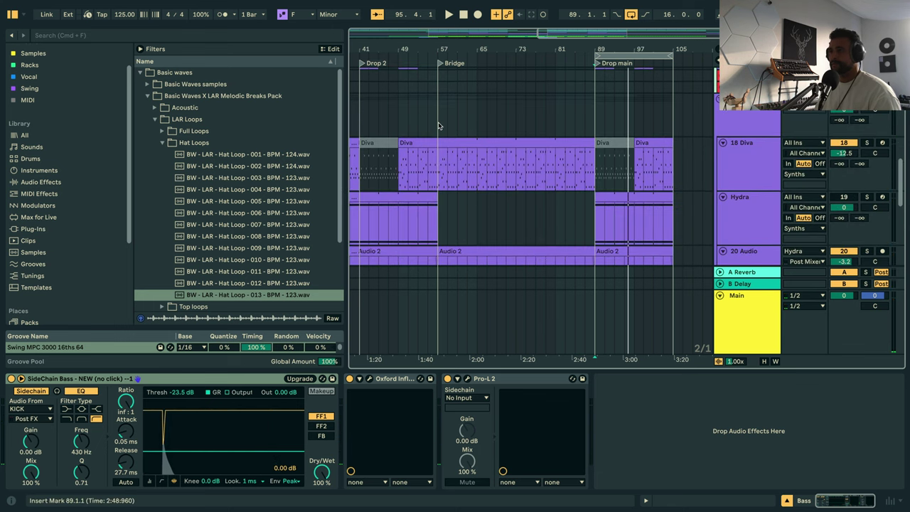
{"action": "left_click", "coordinate": [604, 177]}
{"action": "left_click", "coordinate": [742, 249]}
{"action": "scroll", "coordinate": [742, 207], "scroll_direction": "down", "scroll_amount": 2}
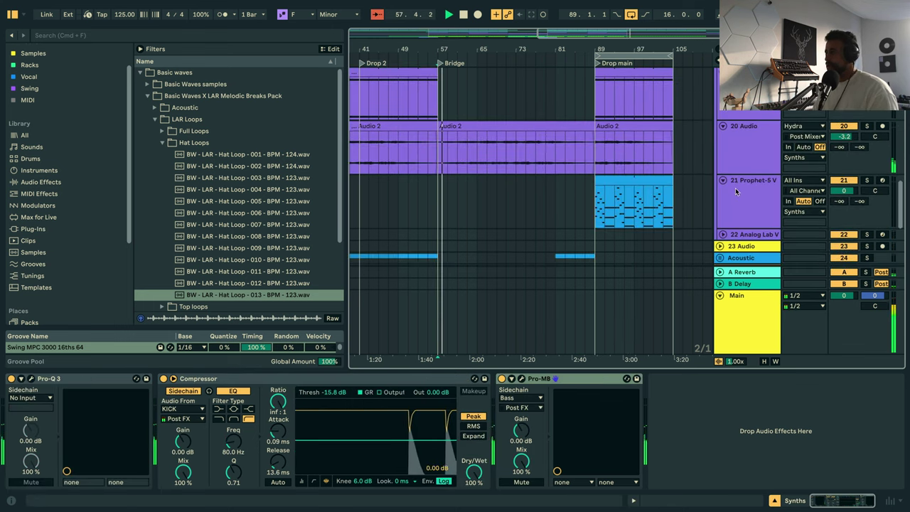
Insert a new MIDI track below 21 Prophet-5 V and load Kontakt 7 onto it.
{"action": "scroll", "coordinate": [744, 208], "scroll_direction": "down", "scroll_amount": 3}
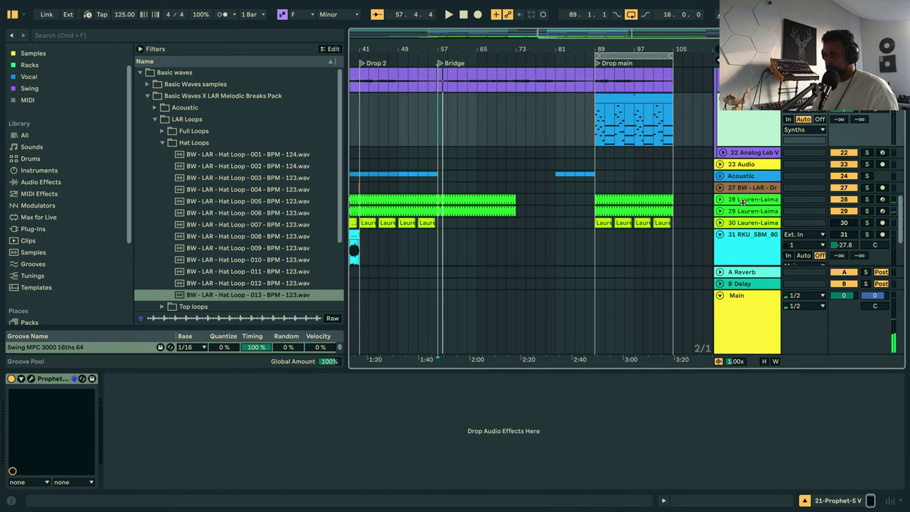
{"action": "scroll", "coordinate": [745, 132], "scroll_direction": "up", "scroll_amount": 2}
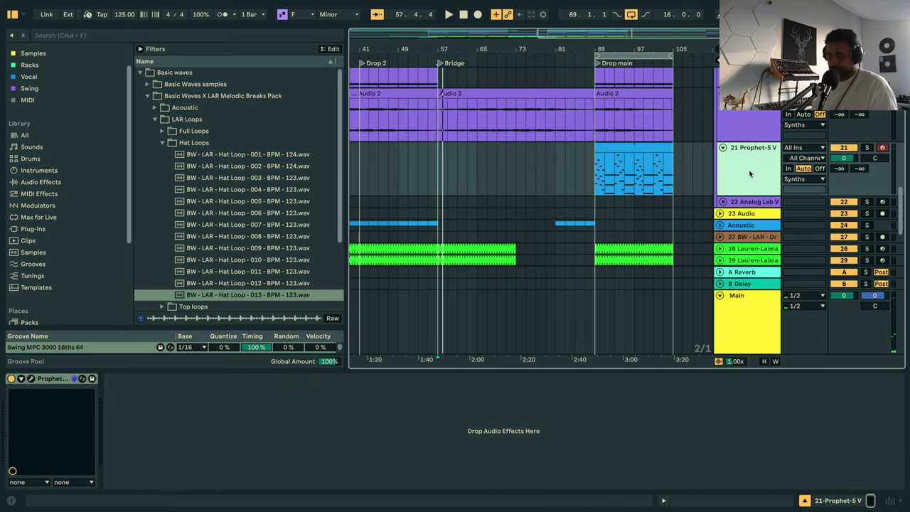
{"action": "key", "text": "super+shift+t"}
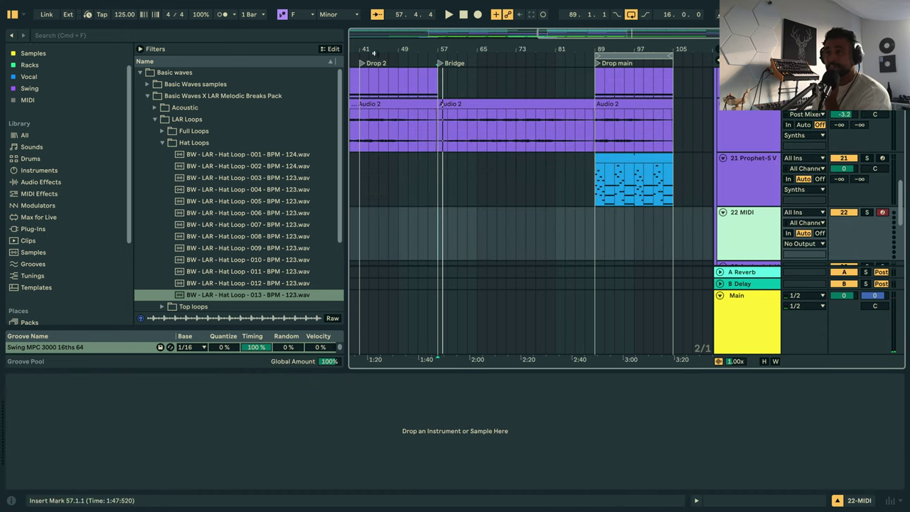
{"action": "left_click", "coordinate": [317, 39]}
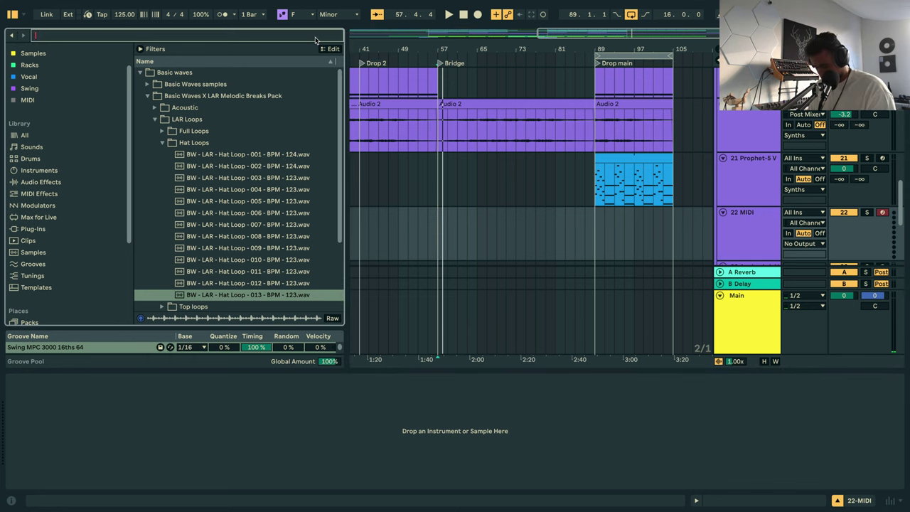
{"action": "type", "text": "konta"}
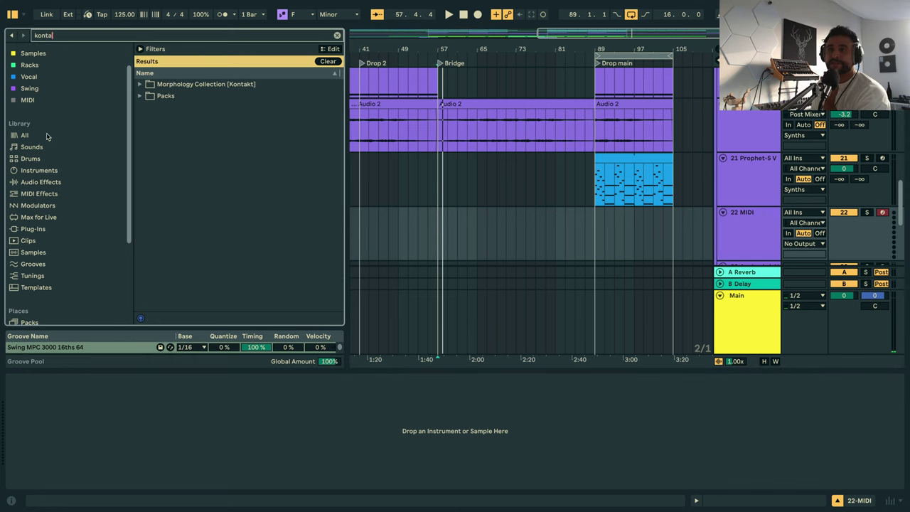
{"action": "left_click", "coordinate": [112, 132]}
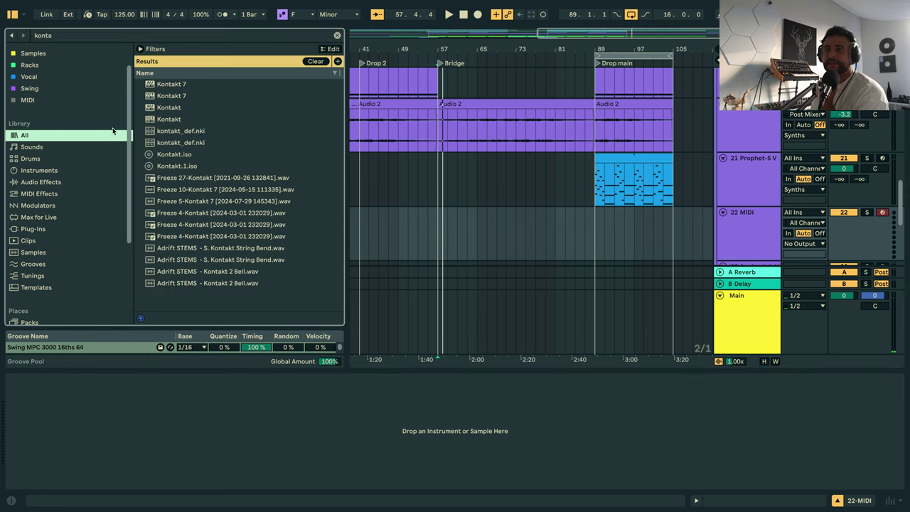
{"action": "left_click", "coordinate": [171, 84]}
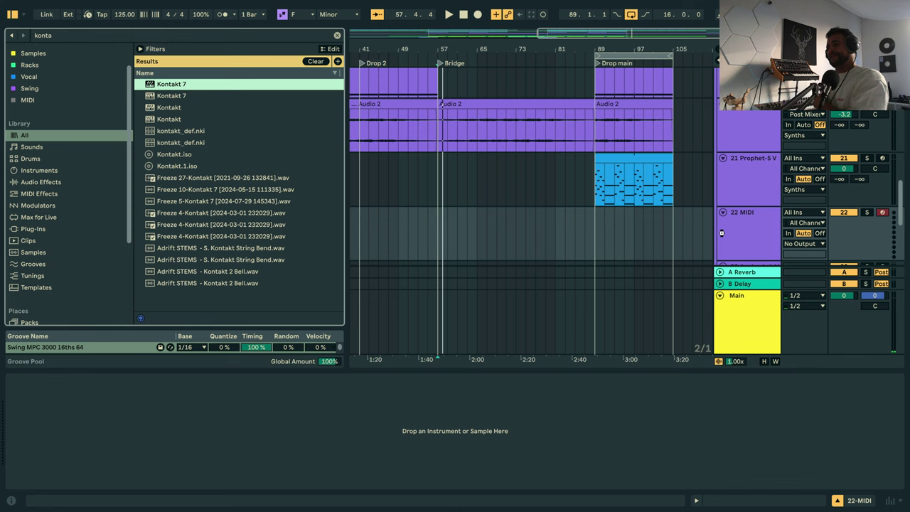
{"action": "left_click_drag", "start_coordinate": [722, 233], "coordinate": [721, 232]}
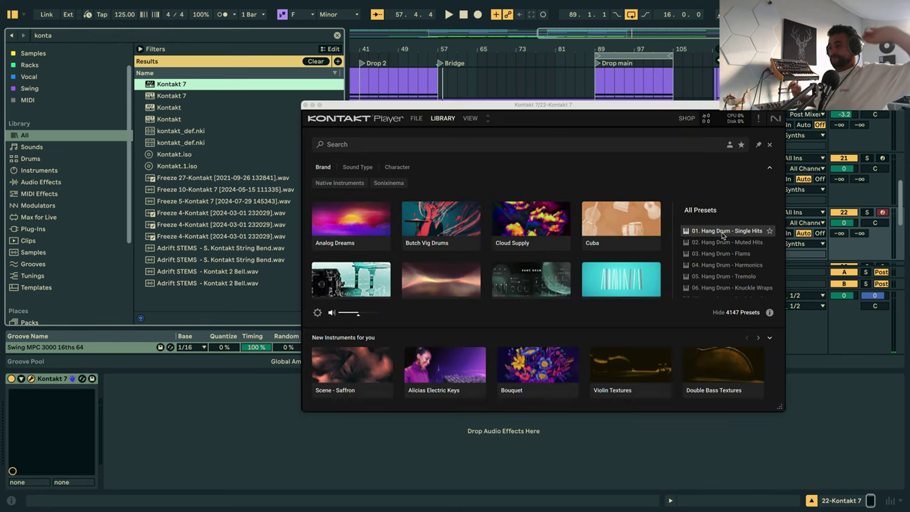
Find Playbox in the Kontakt instrument library and load its Playbox instrument.
{"action": "scroll", "coordinate": [342, 240], "scroll_direction": "down", "scroll_amount": 10}
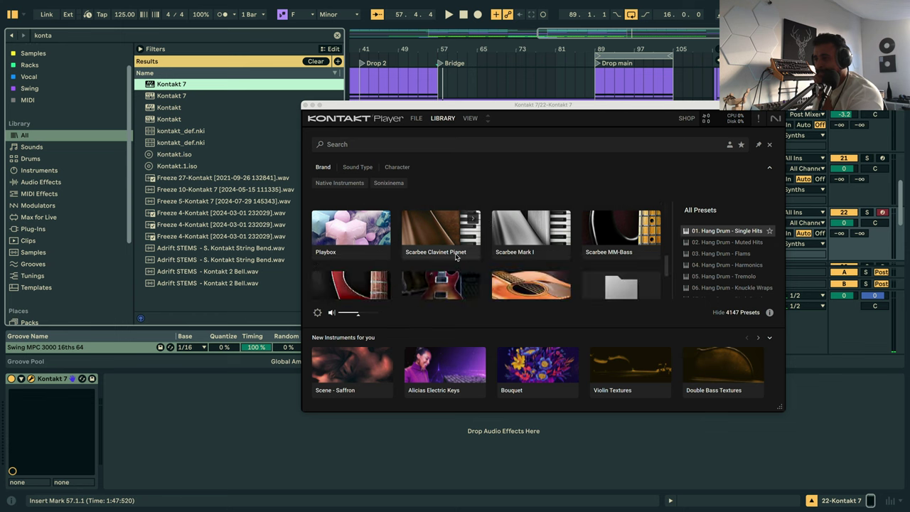
{"action": "left_click", "coordinate": [342, 240]}
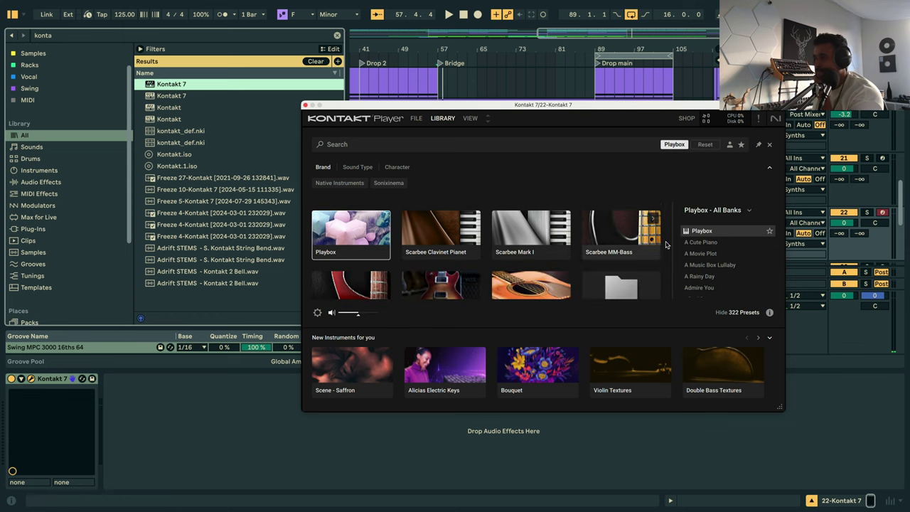
{"action": "left_click", "coordinate": [717, 234]}
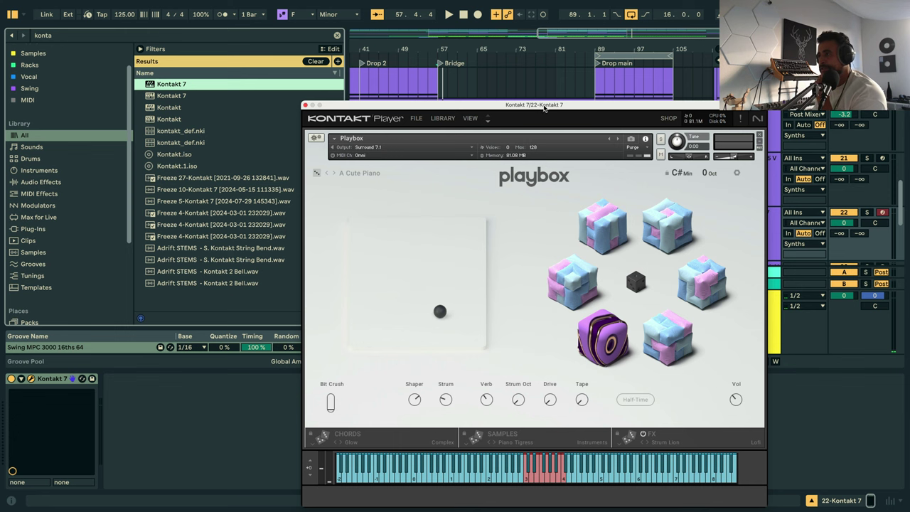
Set Playbox's key to F minor and reposition the plug-in window so the keyboard is visible.
{"action": "left_click_drag", "start_coordinate": [544, 107], "coordinate": [522, 171]}
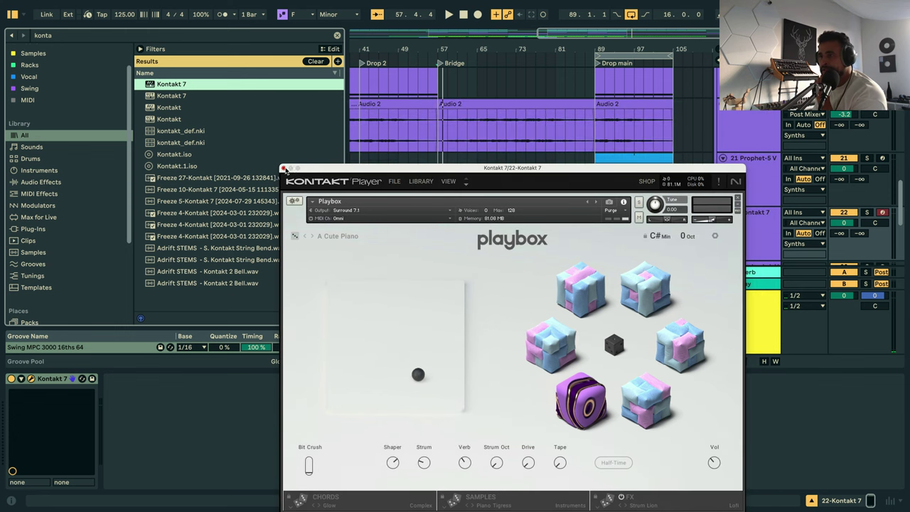
{"action": "left_click", "coordinate": [655, 237]}
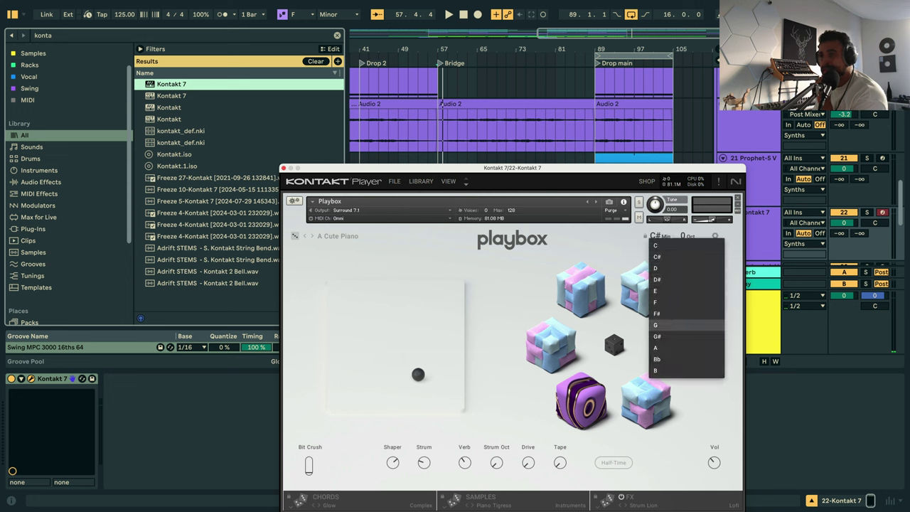
{"action": "left_click", "coordinate": [663, 306]}
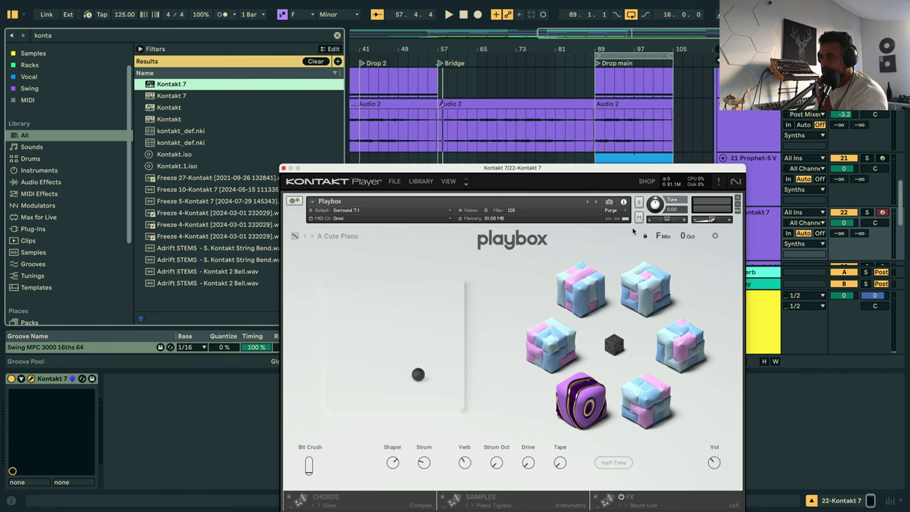
{"action": "left_click_drag", "start_coordinate": [570, 168], "coordinate": [567, 73]}
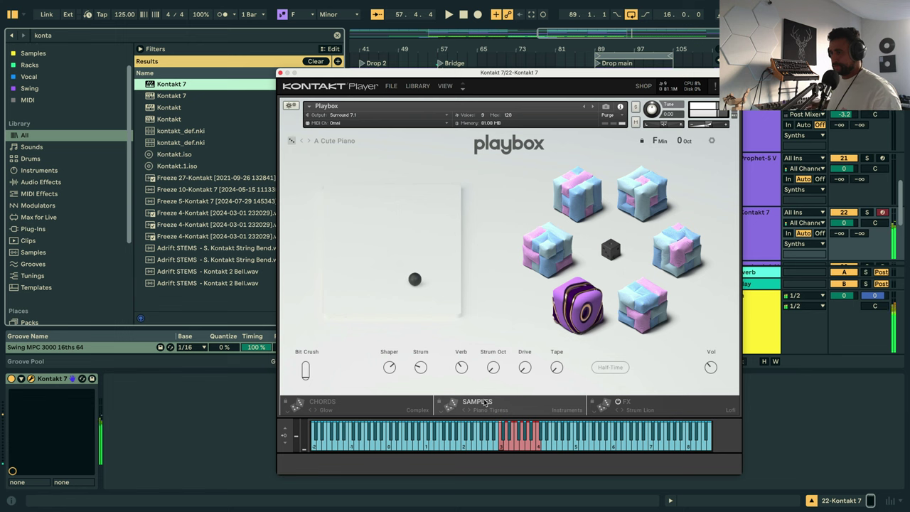
Randomize Playbox's samples and the whole preset, and close the plug-in window after auditioning.
{"action": "left_click", "coordinate": [453, 404]}
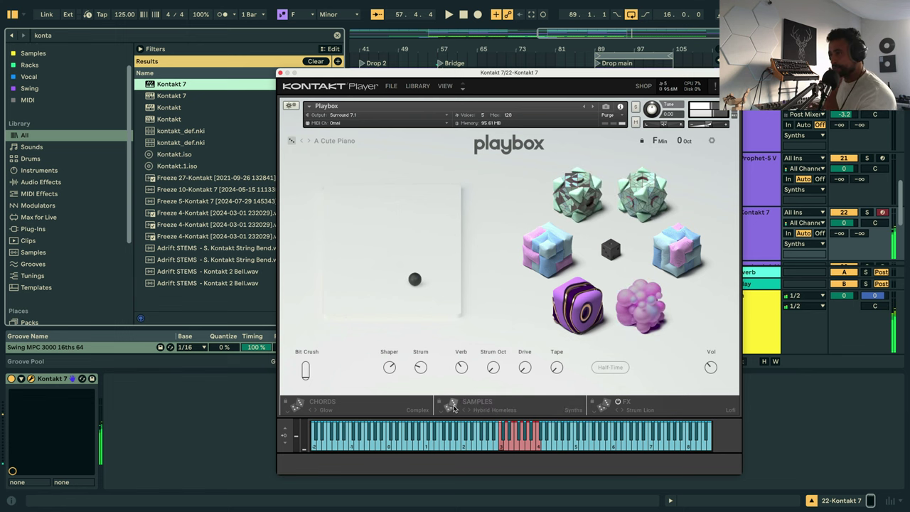
{"action": "left_click", "coordinate": [291, 141]}
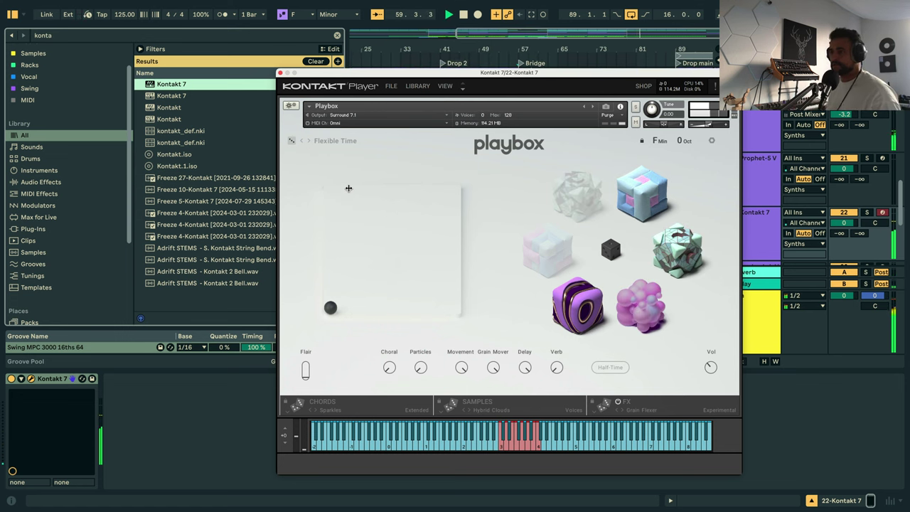
{"action": "left_click", "coordinate": [280, 73]}
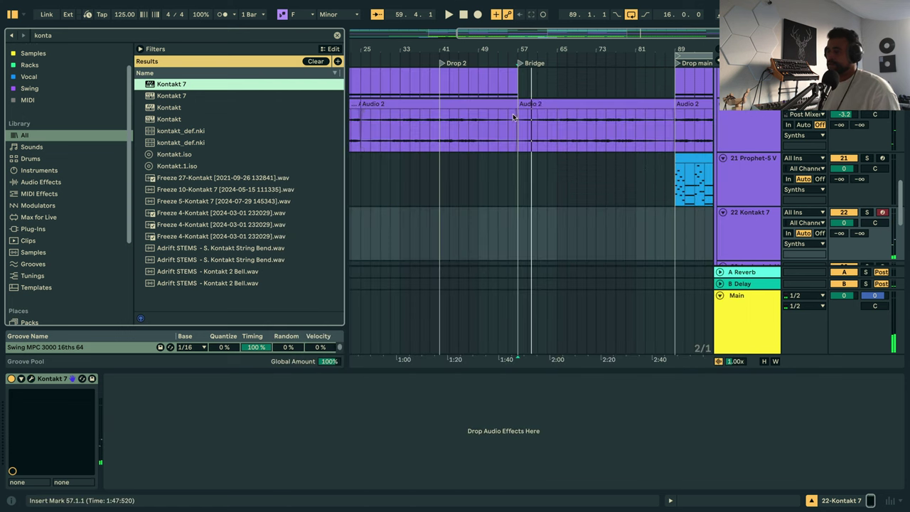
Export the 21 Prophet-5 V clip at bar 89 as a MIDI file with a name starting "Fmin chords garage" in the producer's own Midi subfolder.
{"action": "left_click_drag", "start_coordinate": [592, 49], "coordinate": [550, 39]}
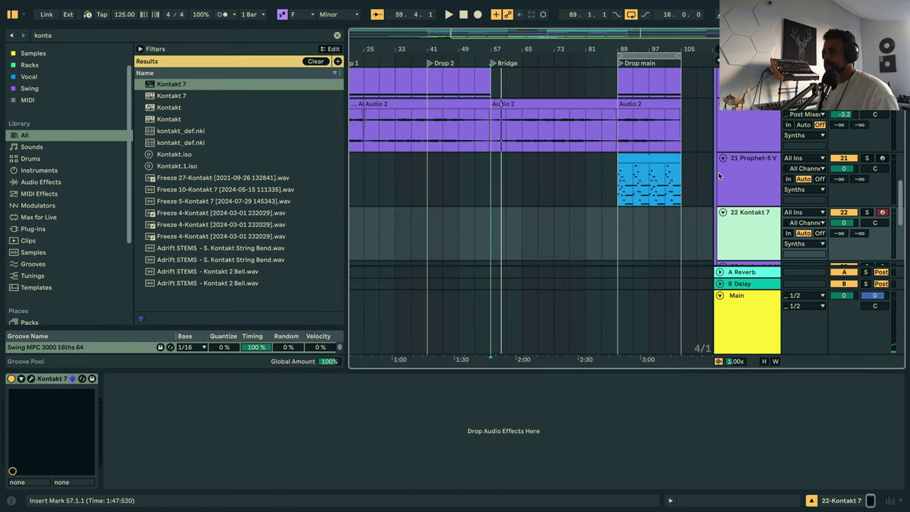
{"action": "left_click", "coordinate": [655, 159]}
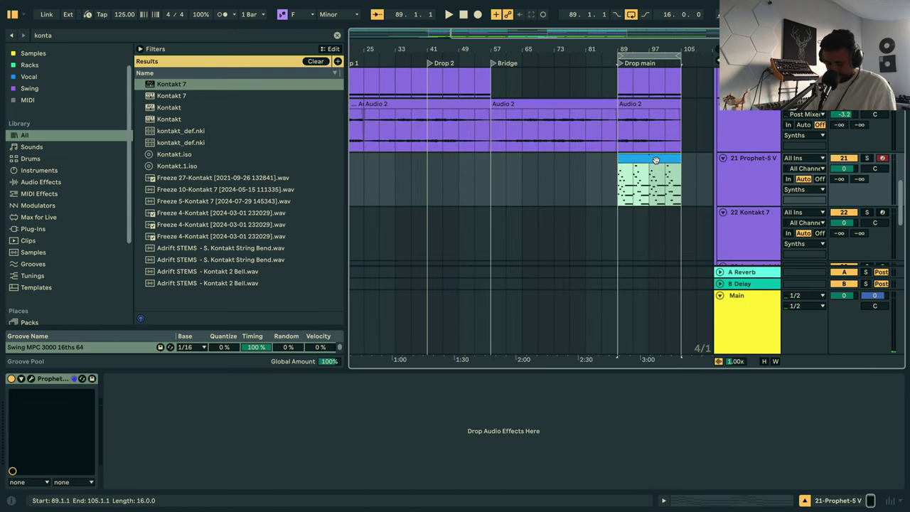
{"action": "key", "text": "super+shift+e"}
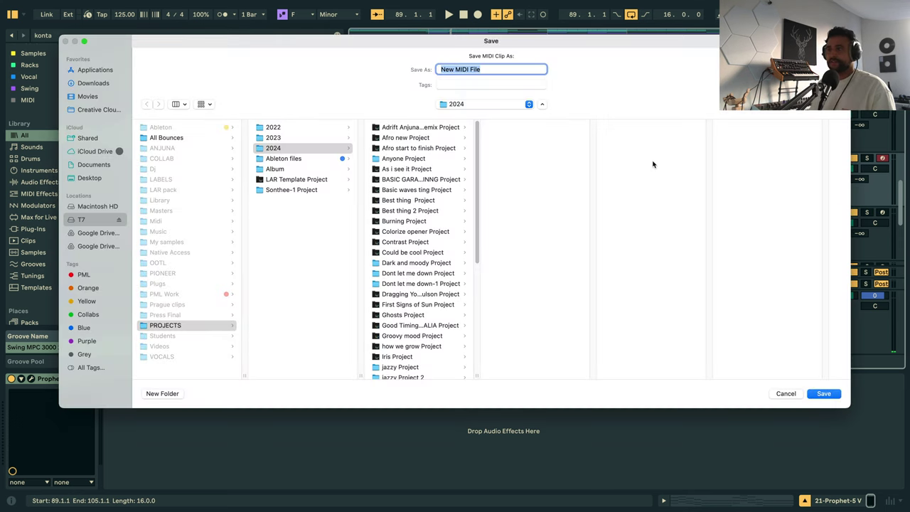
{"action": "left_click", "coordinate": [784, 393]}
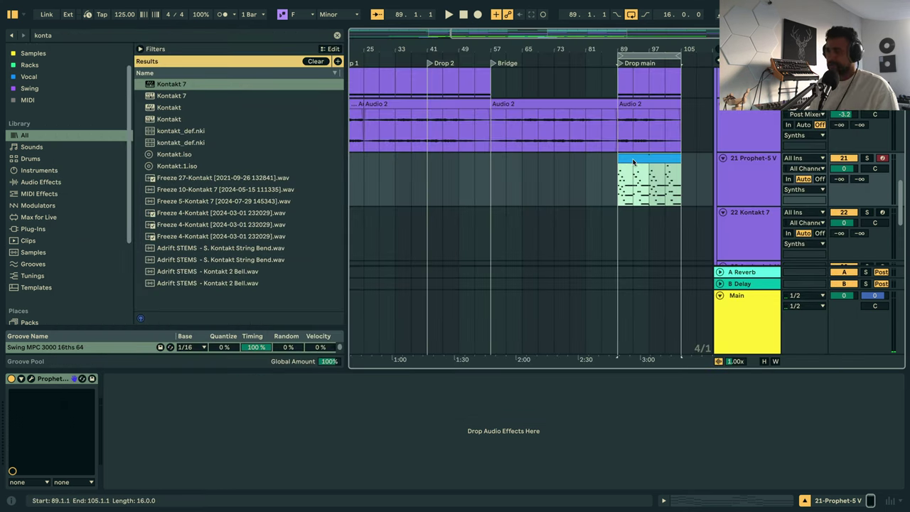
{"action": "key", "text": "super+shift+e"}
{"action": "left_click", "coordinate": [146, 222]}
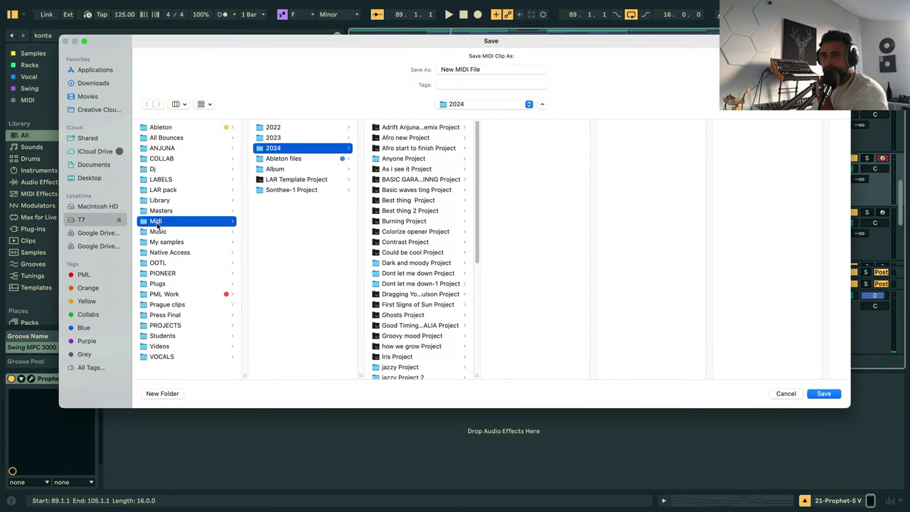
{"action": "left_click", "coordinate": [279, 138]}
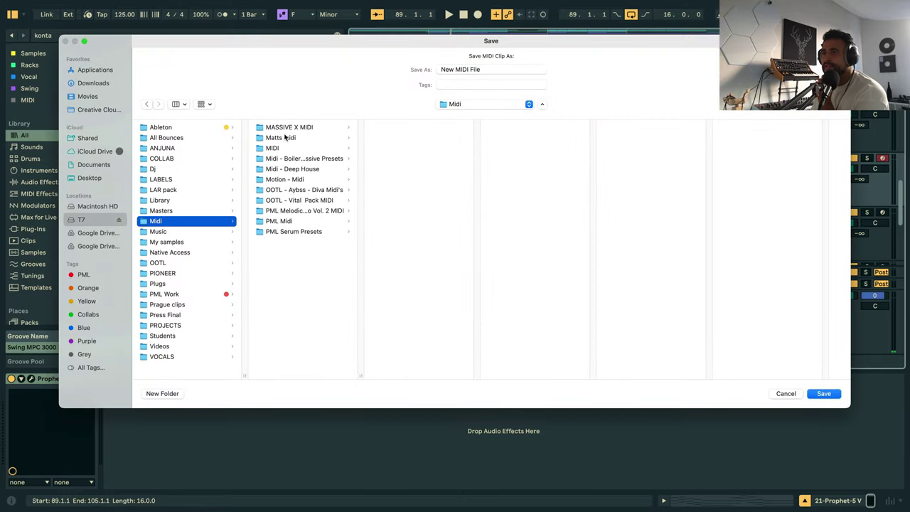
{"action": "left_click", "coordinate": [491, 71]}
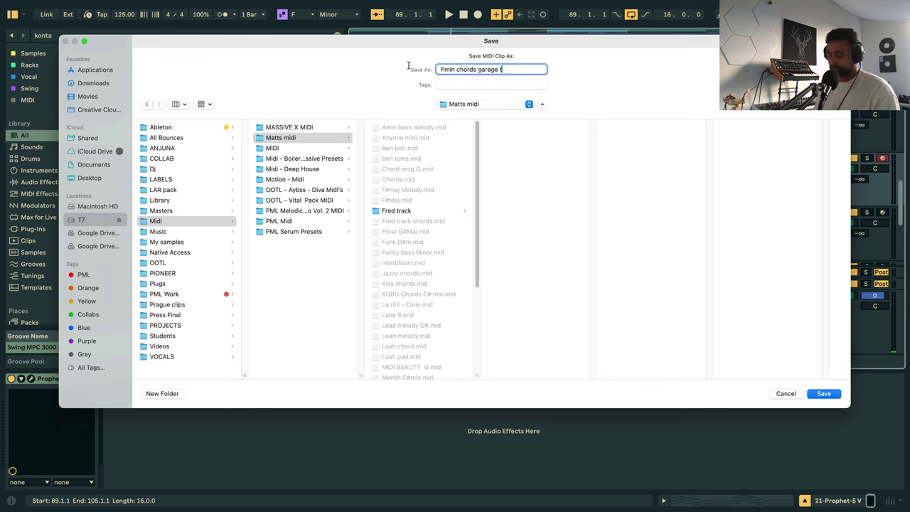
{"action": "key", "text": "Return"}
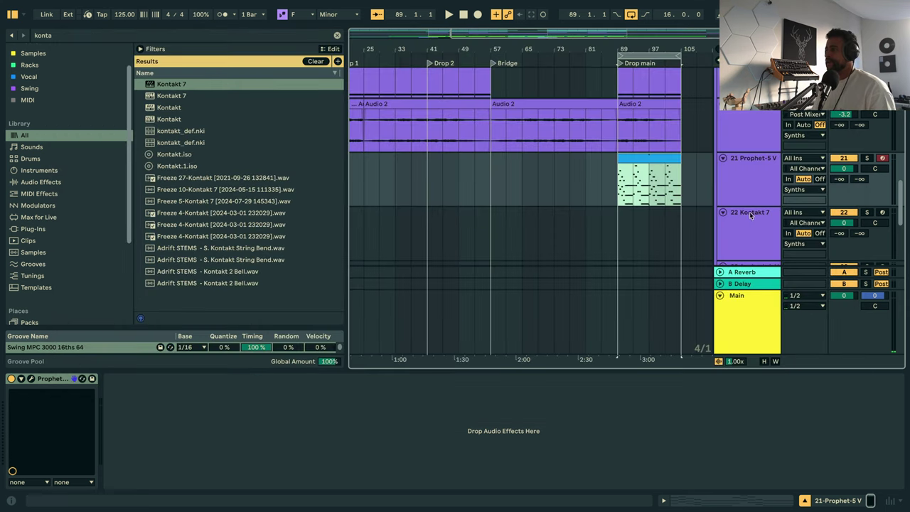
Select the 22 Kontakt 7 track and show its Playbox window for a look before hiding it again.
{"action": "left_click", "coordinate": [749, 232]}
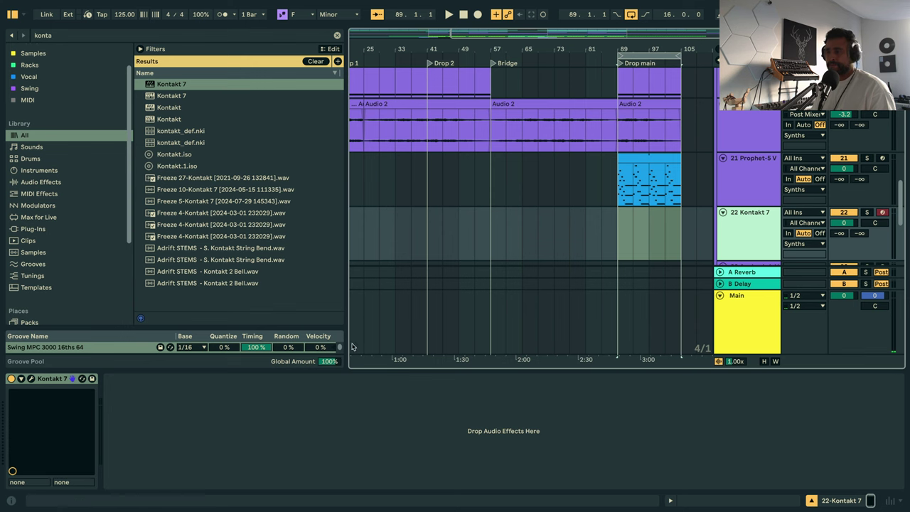
{"action": "key", "text": "super+alt+p"}
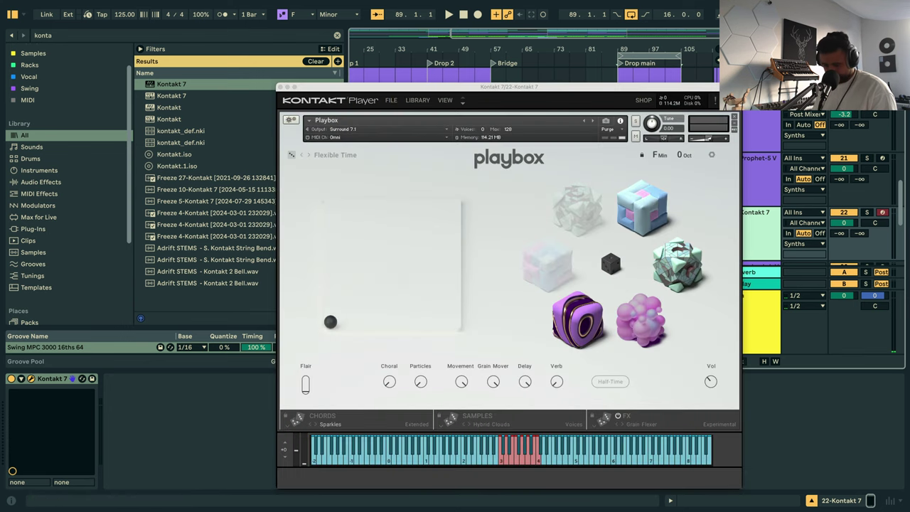
{"action": "key", "text": "super+alt+p"}
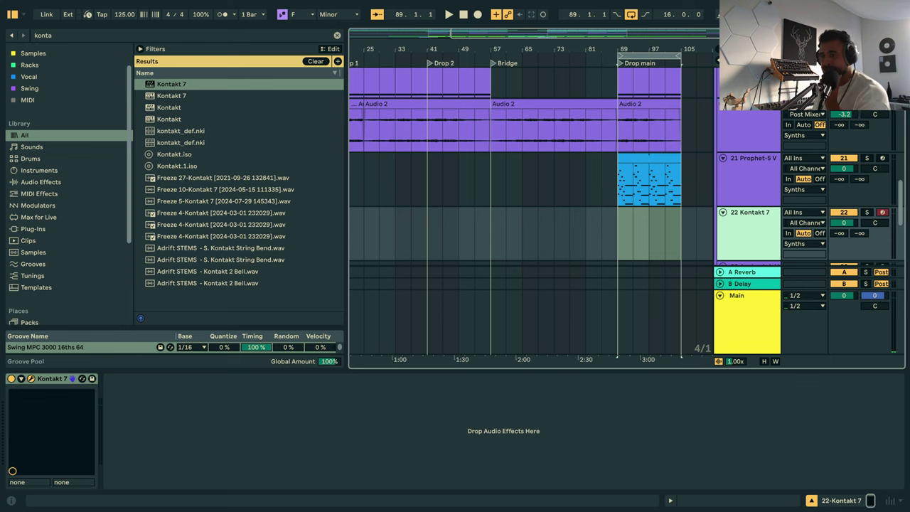
{"action": "left_click", "coordinate": [30, 378]}
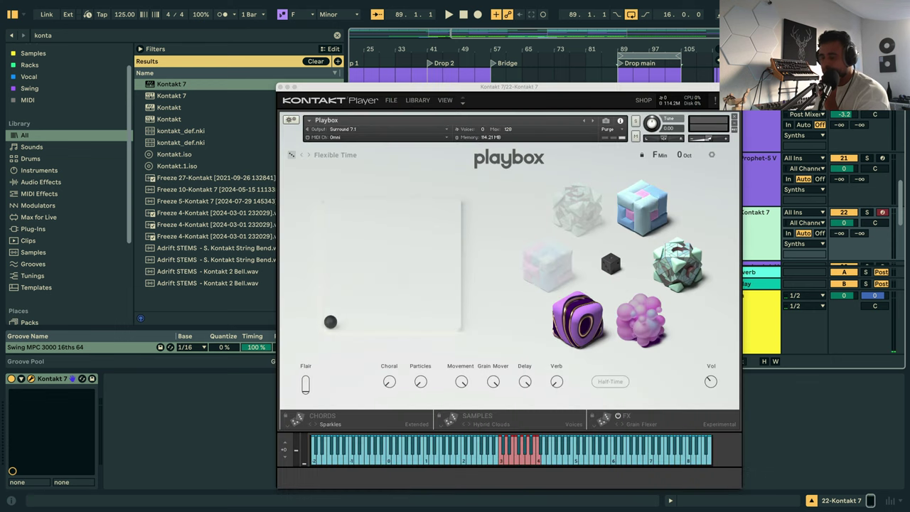
{"action": "key", "text": "super+alt+p"}
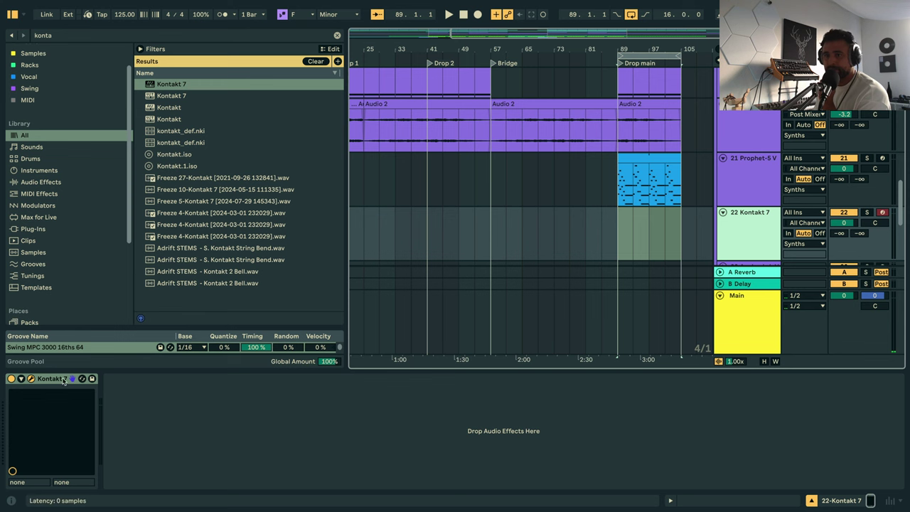
Fill Playbox's chord matrix from the exported F minor chords MIDI file, and close the plug-in window.
{"action": "left_click", "coordinate": [32, 379]}
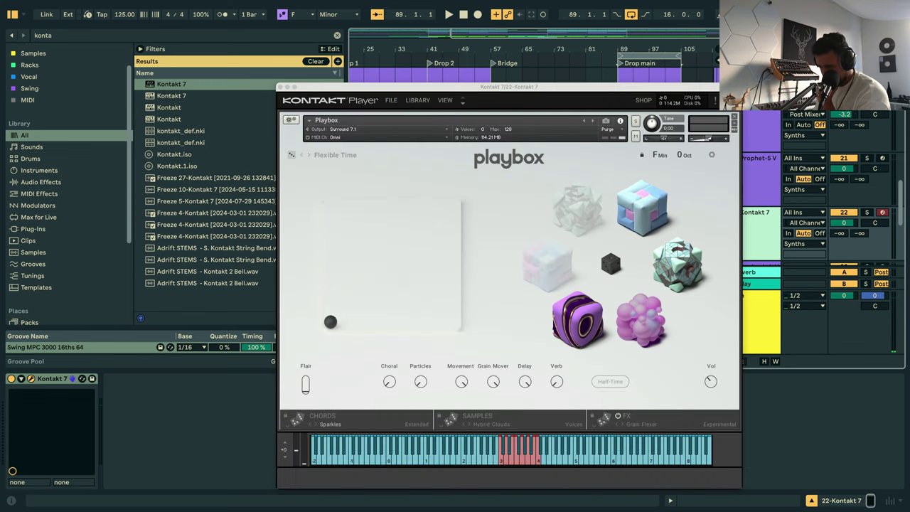
{"action": "key", "text": "super+alt+p"}
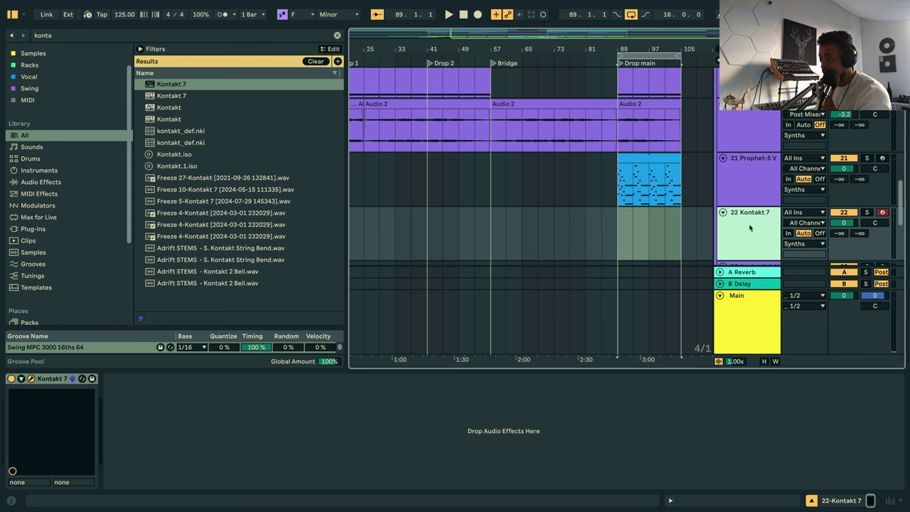
{"action": "left_click_drag", "start_coordinate": [601, 332], "coordinate": [343, 418]}
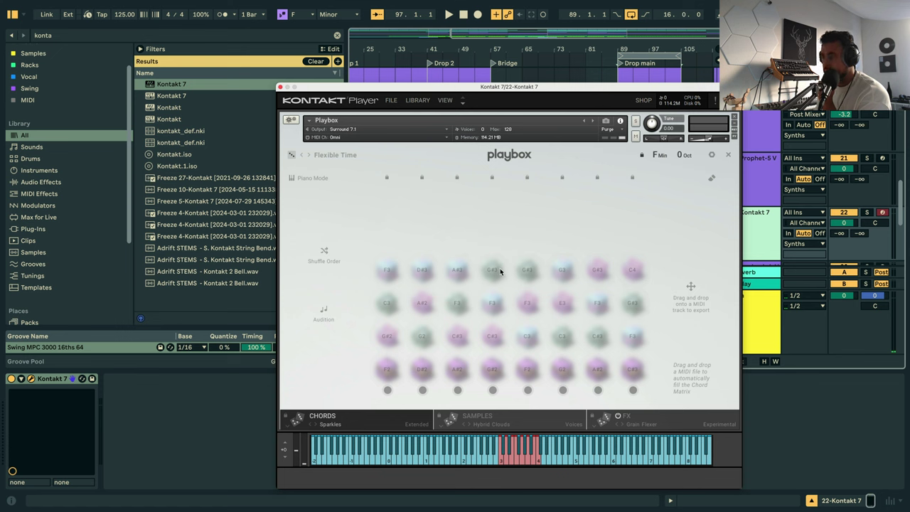
{"action": "left_click_drag", "start_coordinate": [623, 472], "coordinate": [555, 218]}
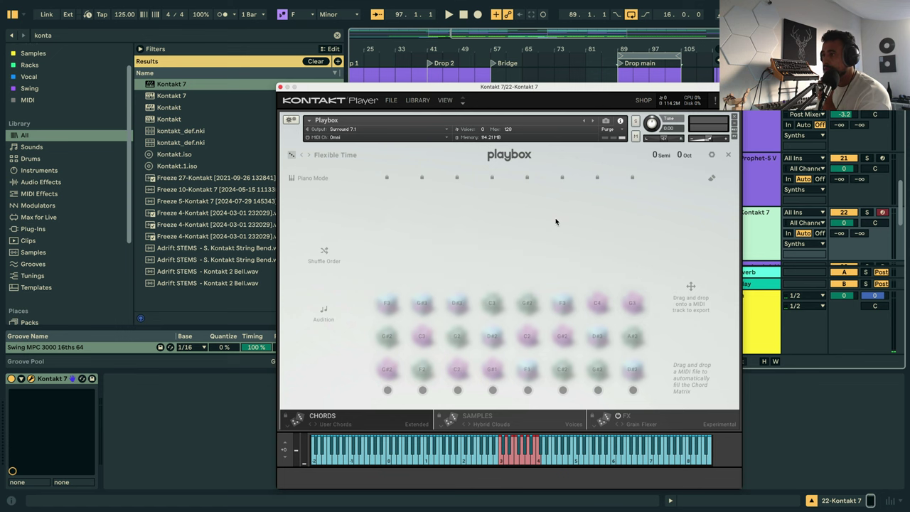
{"action": "left_click", "coordinate": [280, 86]}
Copy the Prophet-5 V clip to the 22 Kontakt 7 track at the start of the Bridge, bar 57, and open it for editing.
{"action": "left_click", "coordinate": [521, 236]}
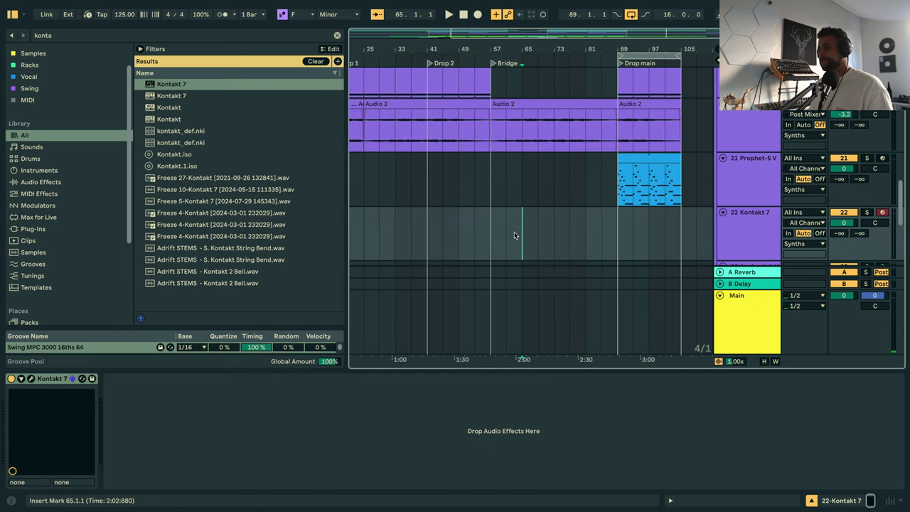
{"action": "left_click_drag", "start_coordinate": [644, 167], "coordinate": [522, 236]}
{"action": "double_click", "coordinate": [519, 214]}
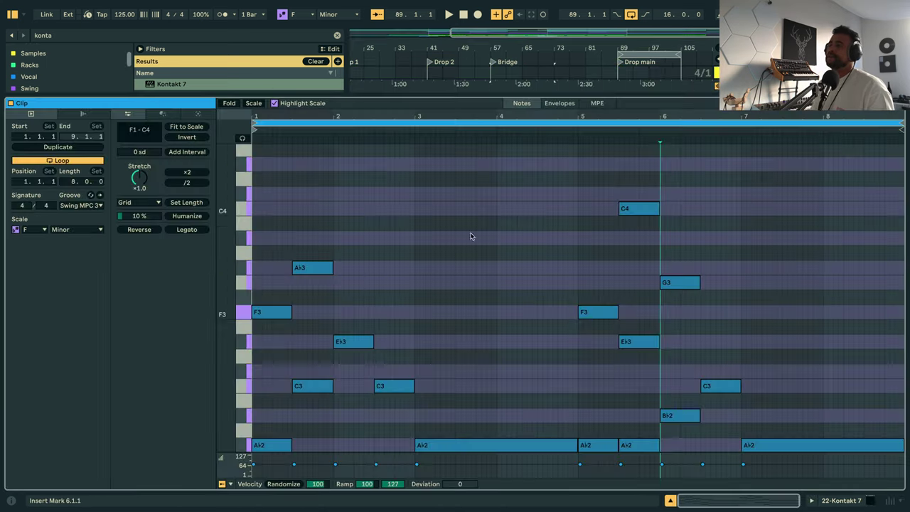
Show only scale notes and delete the upper chord notes in bars 1 to 4 of the Kontakt clip, leaving each chord's lowest note.
{"action": "left_click", "coordinate": [254, 103]}
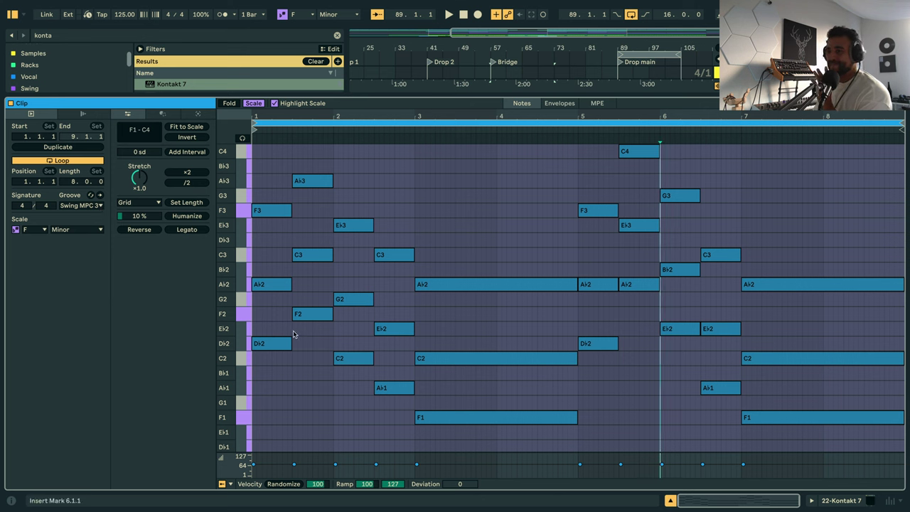
{"action": "left_click_drag", "start_coordinate": [262, 186], "coordinate": [307, 131]}
{"action": "key", "text": "Delete"}
{"action": "key", "text": "Delete"}
{"action": "left_click_drag", "start_coordinate": [358, 324], "coordinate": [358, 190]}
{"action": "key", "text": "Delete"}
{"action": "left_click_drag", "start_coordinate": [383, 370], "coordinate": [384, 248]}
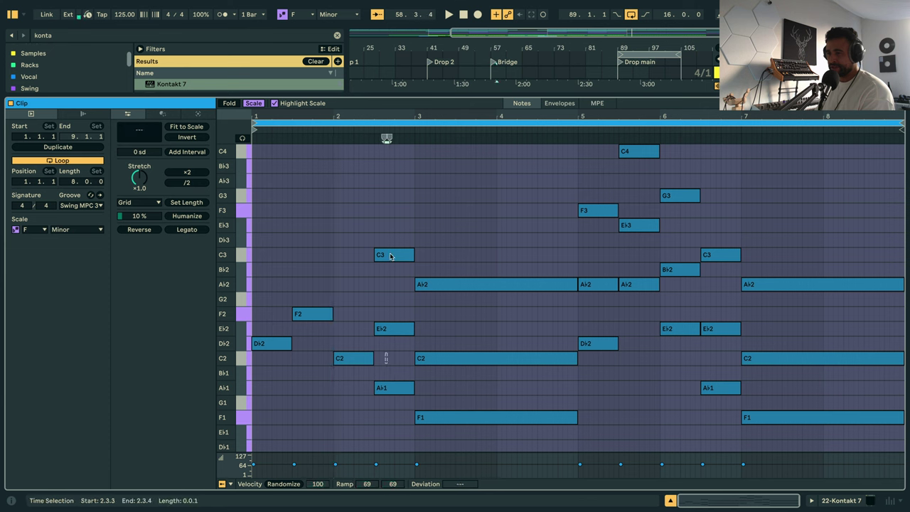
{"action": "key", "text": "Delete"}
{"action": "left_click_drag", "start_coordinate": [497, 390], "coordinate": [523, 181]}
{"action": "key", "text": "Delete"}
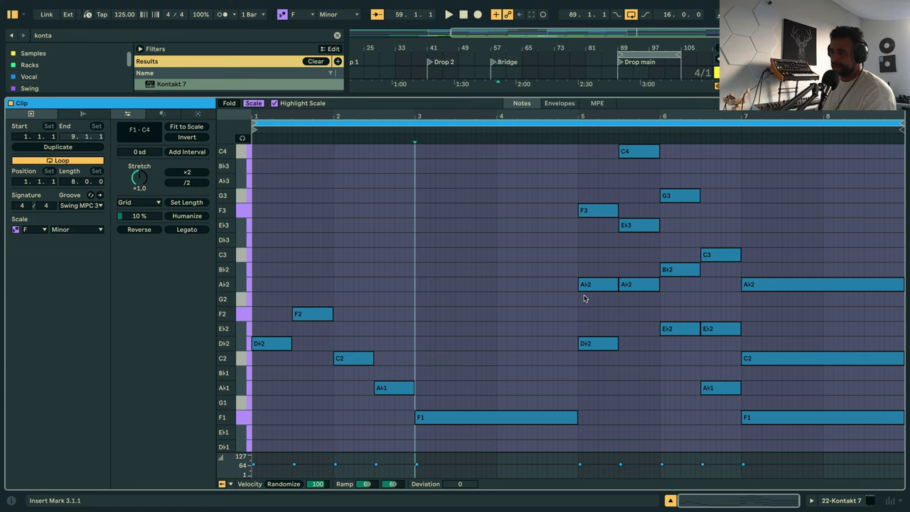
Delete the upper chord notes in bars 5 to 8, keeping only the lowest note of each chord.
{"action": "left_click_drag", "start_coordinate": [584, 298], "coordinate": [597, 186]}
{"action": "key", "text": "Delete"}
{"action": "left_click_drag", "start_coordinate": [631, 251], "coordinate": [648, 146]}
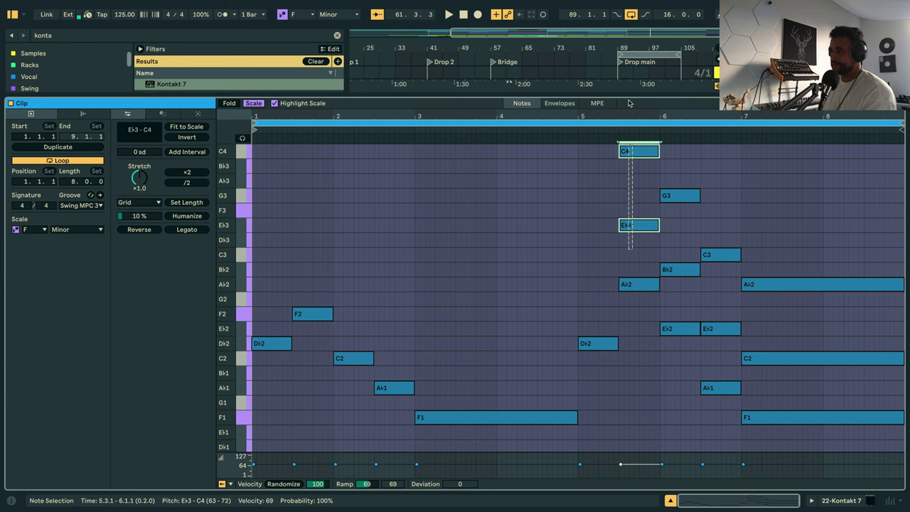
{"action": "key", "text": "Delete"}
{"action": "left_click_drag", "start_coordinate": [686, 302], "coordinate": [681, 190]}
{"action": "key", "text": "Delete"}
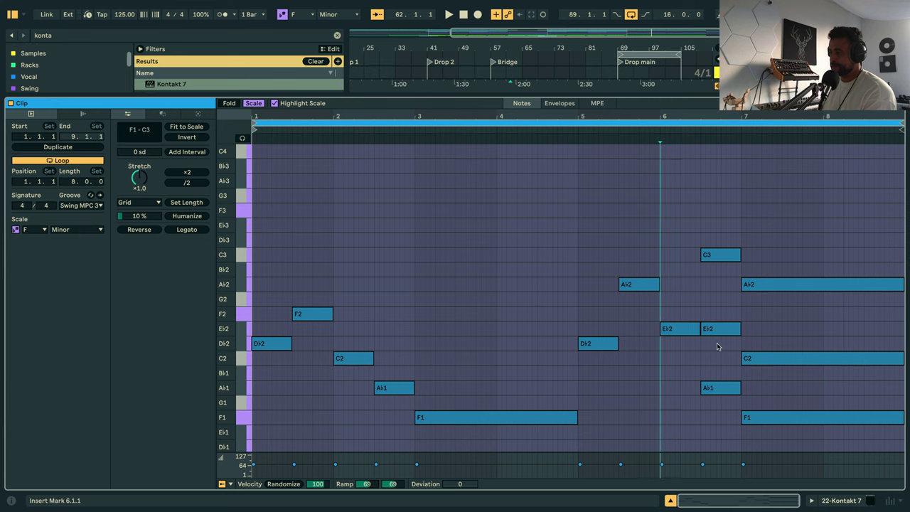
{"action": "left_click_drag", "start_coordinate": [716, 345], "coordinate": [719, 235]}
{"action": "key", "text": "Delete"}
{"action": "left_click_drag", "start_coordinate": [762, 392], "coordinate": [775, 173]}
{"action": "key", "text": "Delete"}
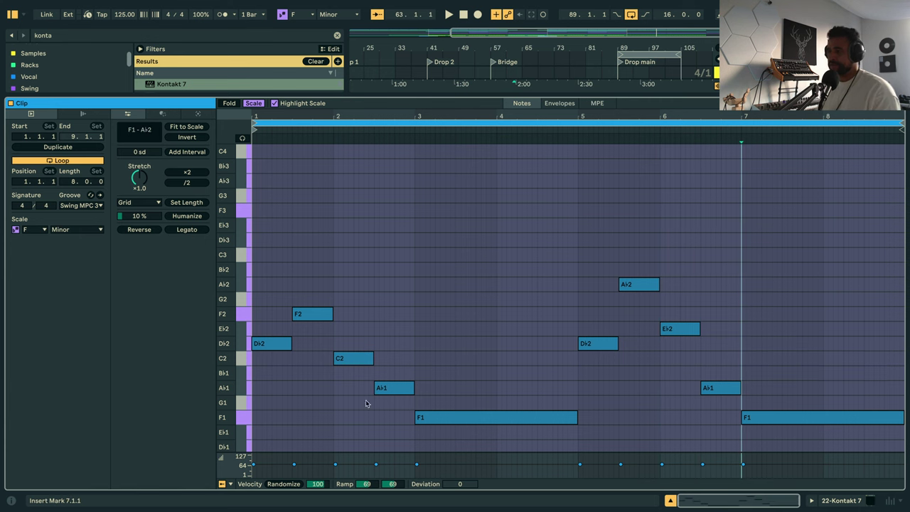
Turn off the clip's scale display and scale mode, and transpose all notes down one semitone.
{"action": "left_click", "coordinate": [253, 103]}
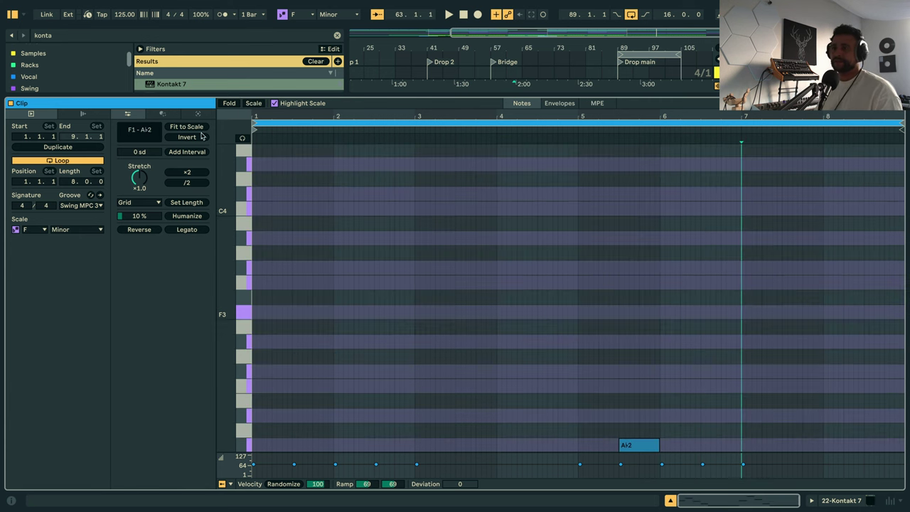
{"action": "left_click", "coordinate": [16, 228]}
{"action": "scroll", "coordinate": [419, 261], "scroll_direction": "down", "scroll_amount": 3}
{"action": "key", "text": "ctrl+a"}
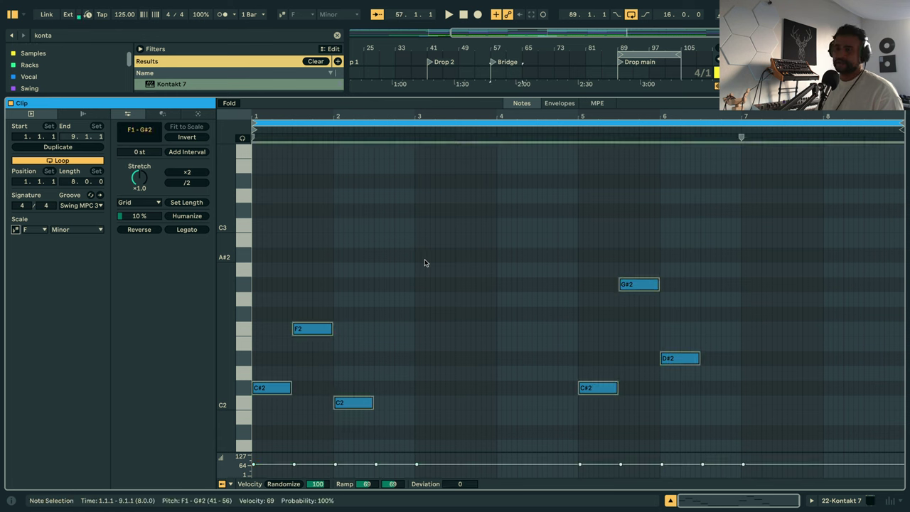
{"action": "left_click", "coordinate": [280, 411]}
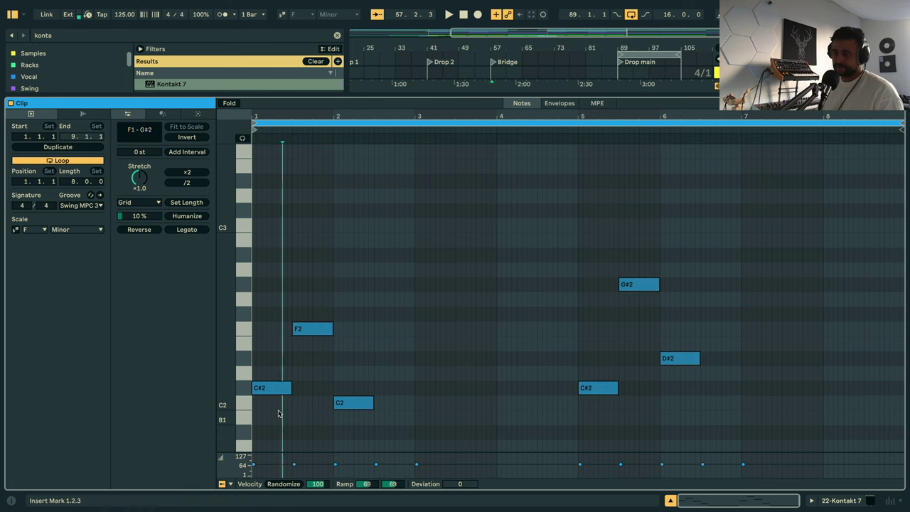
{"action": "scroll", "coordinate": [376, 349], "scroll_direction": "down", "scroll_amount": 3}
{"action": "key", "text": "ctrl+a"}
{"action": "key", "text": "Down"}
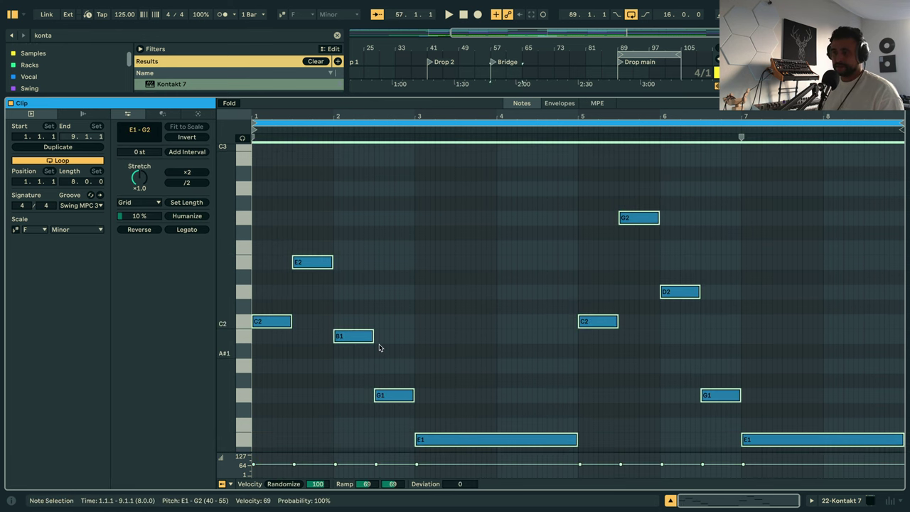
Set the clip's second note to D2 and the first note of bar 2 to E2.
{"action": "left_click", "coordinate": [320, 302]}
{"action": "left_click", "coordinate": [313, 262]}
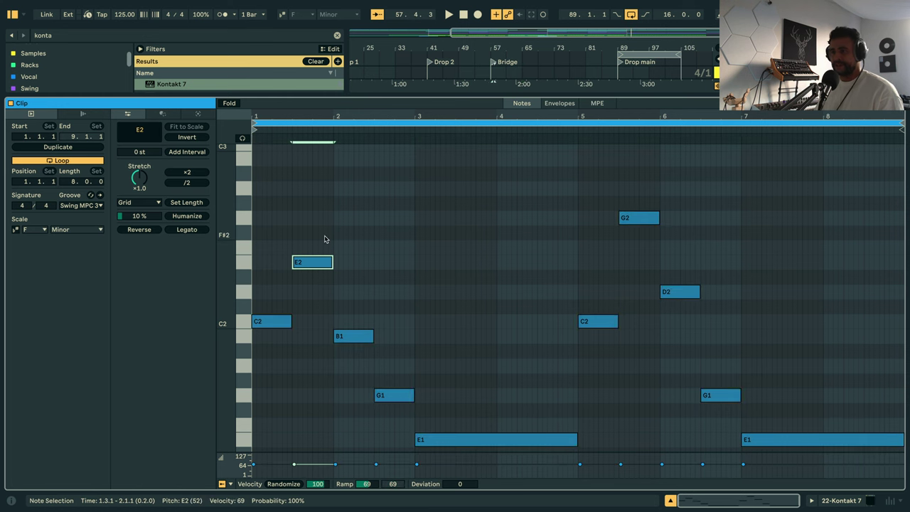
{"action": "key", "text": "Down"}
{"action": "key", "text": "Down"}
{"action": "left_click", "coordinate": [352, 337]}
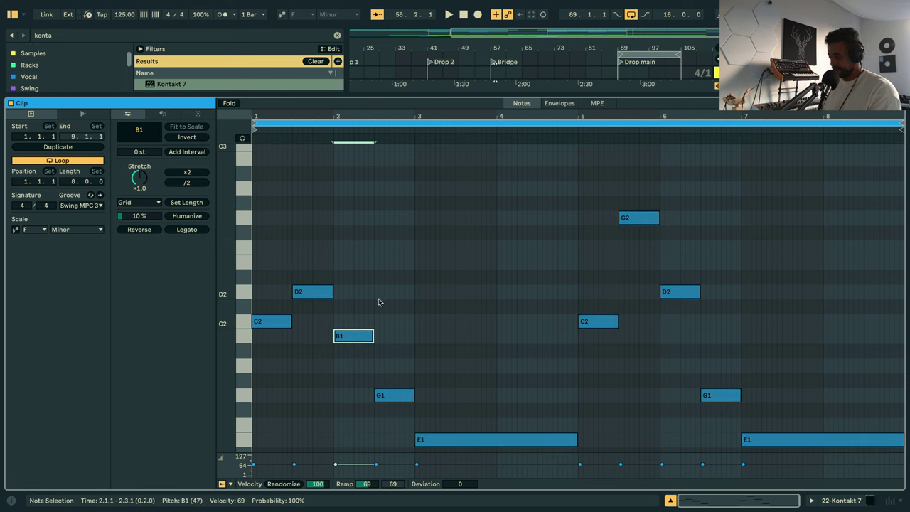
{"action": "key", "text": "Up"}
{"action": "key", "text": "Up"}
{"action": "key", "text": "Up"}
{"action": "key", "text": "Up"}
{"action": "key", "text": "Up"}
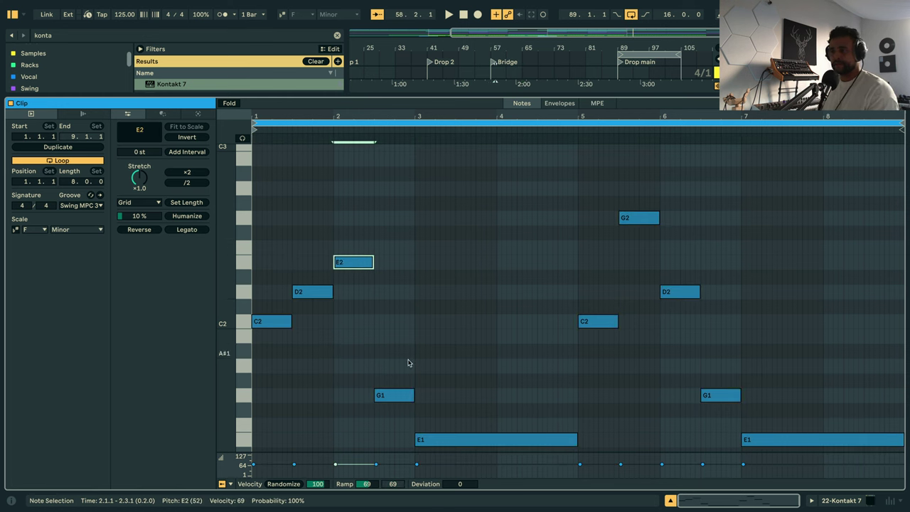
Raise the second note of bar 2 to F2 and the long note at bar 3 to G2.
{"action": "left_click", "coordinate": [392, 394]}
{"action": "key", "text": "Up"}
{"action": "key", "text": "Up"}
{"action": "key", "text": "Up"}
{"action": "key", "text": "Up"}
{"action": "key", "text": "Up"}
{"action": "key", "text": "Up"}
{"action": "key", "text": "Up"}
{"action": "key", "text": "Up"}
{"action": "key", "text": "Up"}
{"action": "key", "text": "Up"}
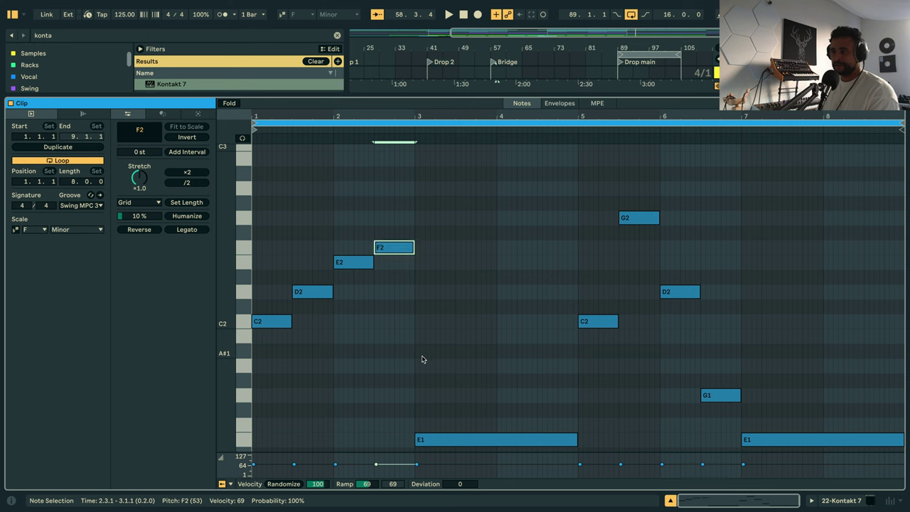
{"action": "left_click", "coordinate": [450, 441]}
{"action": "key", "text": "Up"}
{"action": "key", "text": "Up"}
{"action": "key", "text": "Up"}
{"action": "key", "text": "Up"}
{"action": "key", "text": "Up"}
{"action": "key", "text": "Up"}
{"action": "key", "text": "Up"}
{"action": "key", "text": "Up"}
{"action": "key", "text": "Up"}
{"action": "key", "text": "Up"}
{"action": "key", "text": "Up"}
{"action": "key", "text": "Up"}
{"action": "key", "text": "Up"}
{"action": "key", "text": "Up"}
{"action": "key", "text": "Up"}
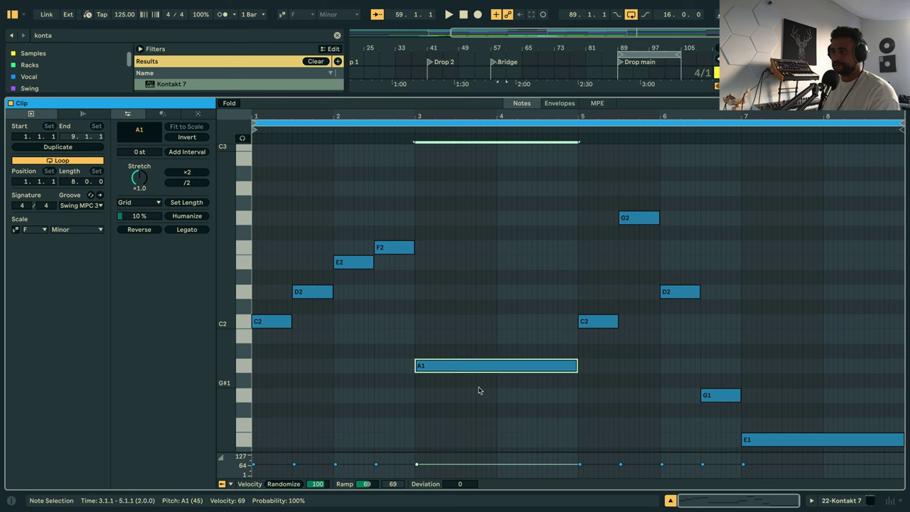
Raise the first note of bar 5 to A2.
{"action": "left_click", "coordinate": [599, 321]}
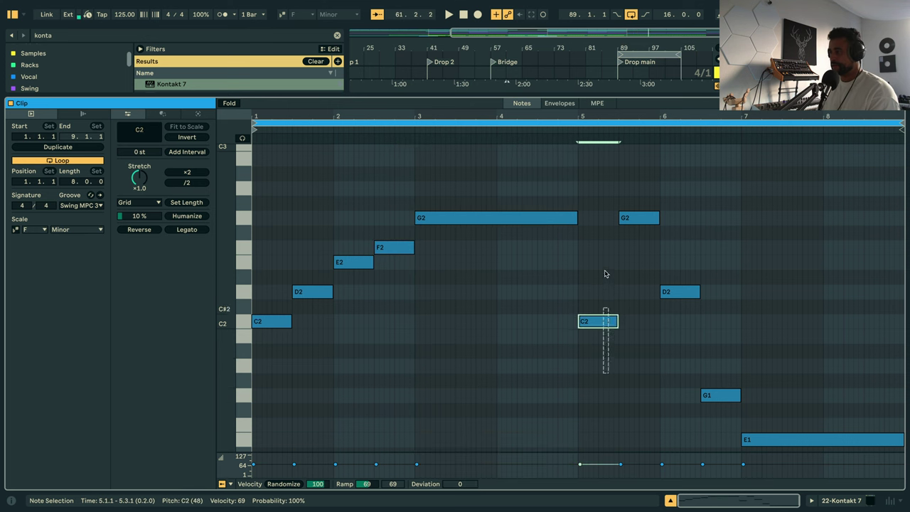
{"action": "key", "text": "Up"}
{"action": "key", "text": "Up"}
{"action": "key", "text": "Up"}
{"action": "key", "text": "Up"}
{"action": "key", "text": "Up"}
{"action": "key", "text": "Up"}
{"action": "key", "text": "Up"}
{"action": "key", "text": "Up"}
{"action": "key", "text": "Up"}
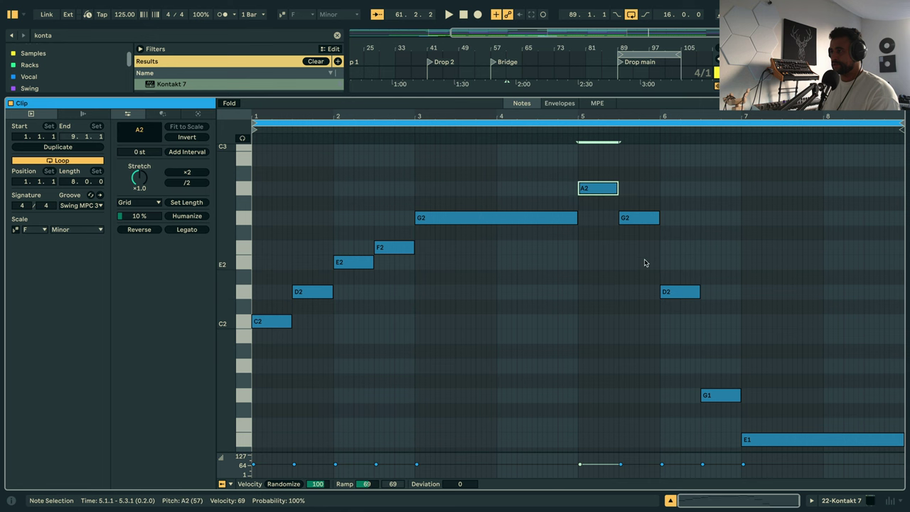
Set the second note of bar 5 to B2 and the first note of bar 6 to C3.
{"action": "left_click_drag", "start_coordinate": [648, 170], "coordinate": [648, 265]}
{"action": "key", "text": "Up"}
{"action": "key", "text": "Up"}
{"action": "key", "text": "Up"}
{"action": "key", "text": "Up"}
{"action": "key", "text": "Up"}
{"action": "key", "text": "Down"}
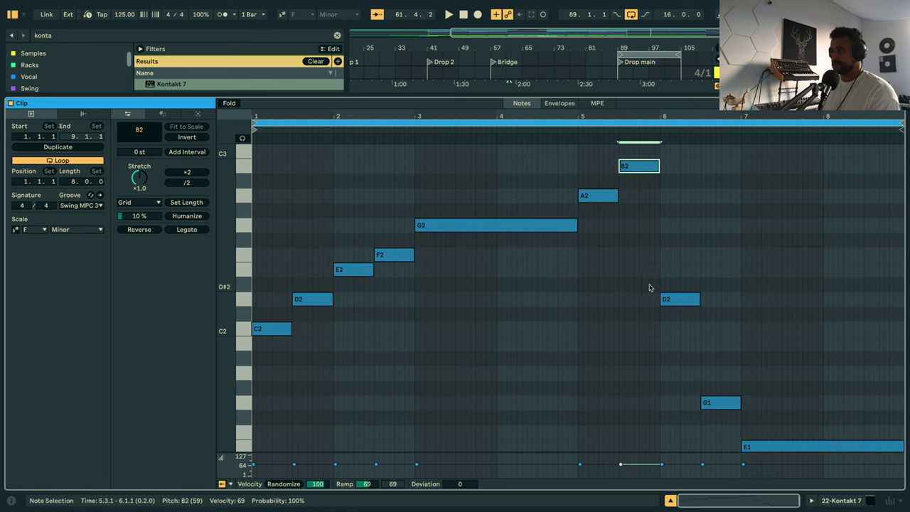
{"action": "left_click_drag", "start_coordinate": [680, 325], "coordinate": [694, 263]}
{"action": "key", "text": "Up"}
{"action": "key", "text": "Up"}
{"action": "key", "text": "Up"}
{"action": "key", "text": "Up"}
{"action": "key", "text": "Up"}
{"action": "key", "text": "Up"}
{"action": "key", "text": "Up"}
{"action": "key", "text": "Up"}
{"action": "key", "text": "Up"}
{"action": "key", "text": "Up"}
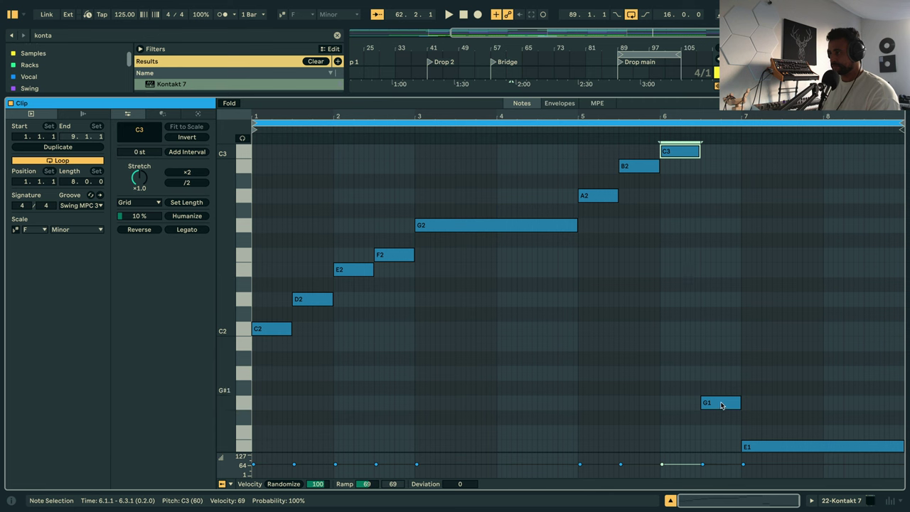
Raise the second note of bar 6 to D3.
{"action": "left_click_drag", "start_coordinate": [724, 431], "coordinate": [724, 364]}
{"action": "key", "text": "Up"}
{"action": "key", "text": "Up"}
{"action": "key", "text": "Up"}
{"action": "key", "text": "Up"}
{"action": "key", "text": "Up"}
{"action": "key", "text": "Up"}
{"action": "key", "text": "Up"}
{"action": "key", "text": "Up"}
{"action": "key", "text": "Up"}
{"action": "key", "text": "Up"}
{"action": "key", "text": "Up"}
{"action": "key", "text": "Up"}
{"action": "key", "text": "Up"}
{"action": "key", "text": "Up"}
{"action": "key", "text": "Up"}
{"action": "key", "text": "Up"}
{"action": "key", "text": "Up"}
{"action": "key", "text": "Up"}
{"action": "key", "text": "Up"}
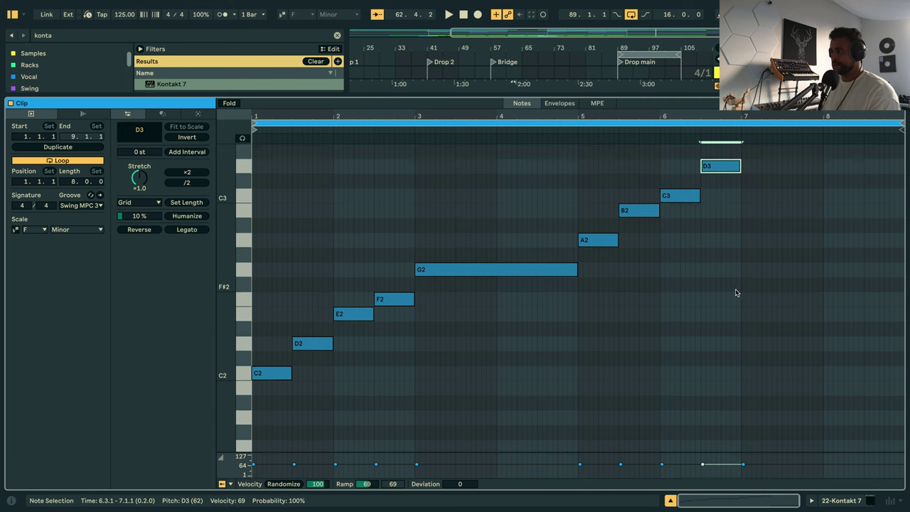
Raise the long note at bar 7 to G2.
{"action": "scroll", "coordinate": [748, 323], "scroll_direction": "down", "scroll_amount": 3}
{"action": "left_click", "coordinate": [786, 424]}
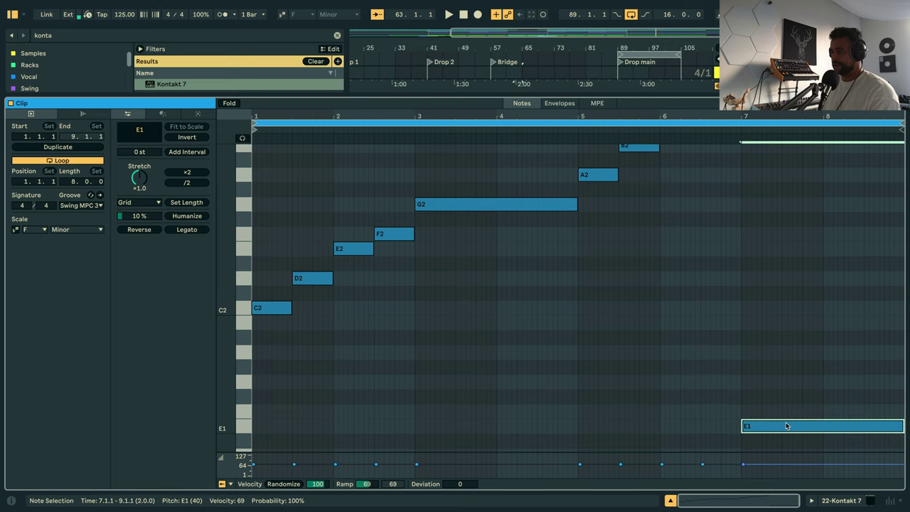
{"action": "key", "text": "Up"}
{"action": "key", "text": "Up"}
{"action": "key", "text": "Up"}
{"action": "key", "text": "Up"}
{"action": "key", "text": "Up"}
{"action": "key", "text": "Up"}
{"action": "key", "text": "Up"}
{"action": "key", "text": "Up"}
{"action": "key", "text": "Up"}
{"action": "key", "text": "Up"}
{"action": "key", "text": "Up"}
{"action": "key", "text": "Up"}
{"action": "key", "text": "Up"}
{"action": "key", "text": "Up"}
{"action": "key", "text": "Up"}
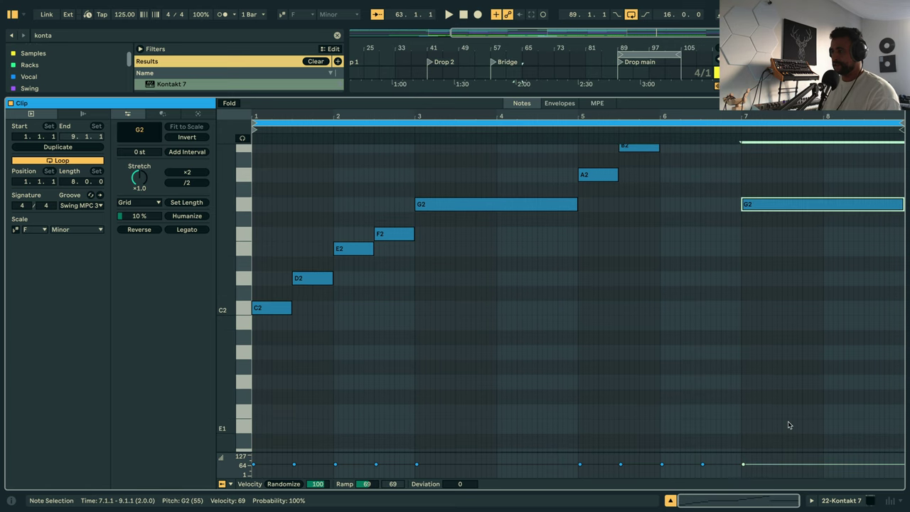
Set the first note of bar 5 back to C2.
{"action": "scroll", "coordinate": [586, 319], "scroll_direction": "up", "scroll_amount": 3}
{"action": "left_click", "coordinate": [621, 237]}
{"action": "left_click", "coordinate": [609, 220]}
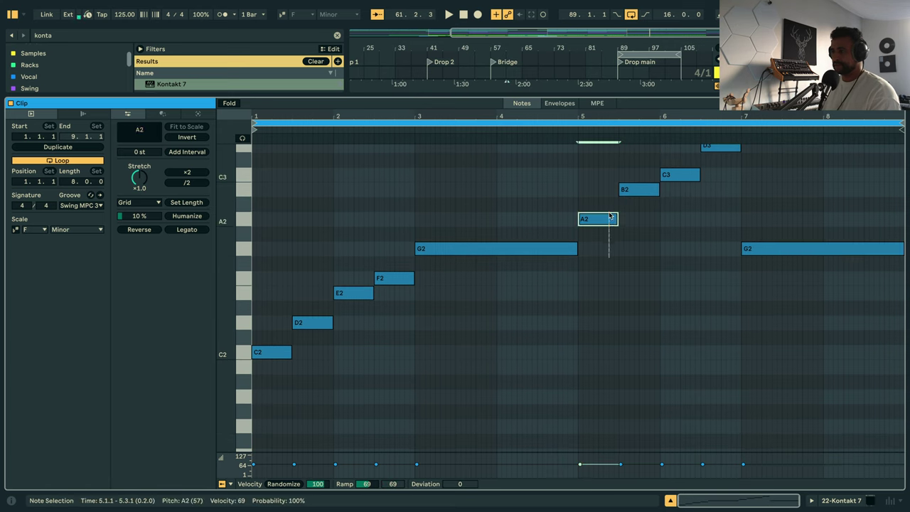
{"action": "key", "text": "Down"}
{"action": "key", "text": "Down"}
{"action": "key", "text": "Down"}
{"action": "key", "text": "Down"}
{"action": "key", "text": "Down"}
{"action": "key", "text": "Down"}
{"action": "key", "text": "Down"}
{"action": "key", "text": "Down"}
{"action": "key", "text": "Down"}
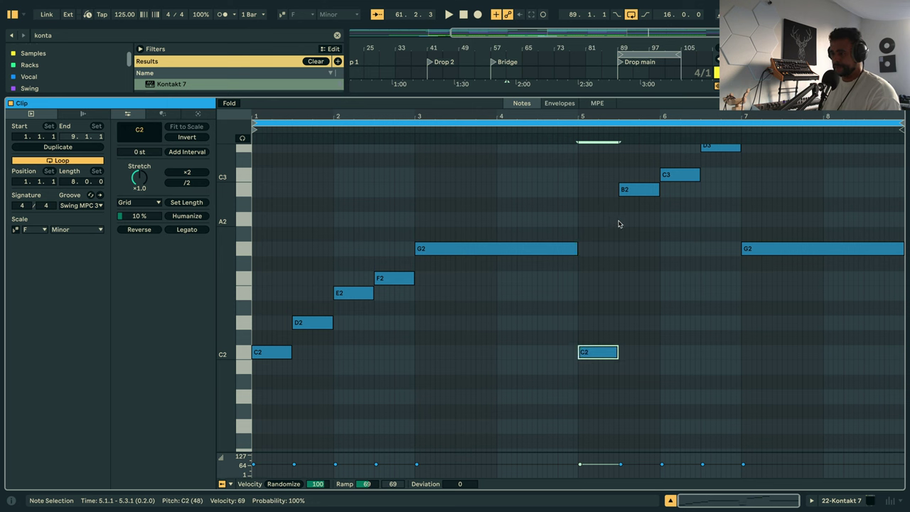
Audition the edited Kontakt clip from bar 57, stop playback and return to the track's device view.
{"action": "left_click", "coordinate": [640, 189]}
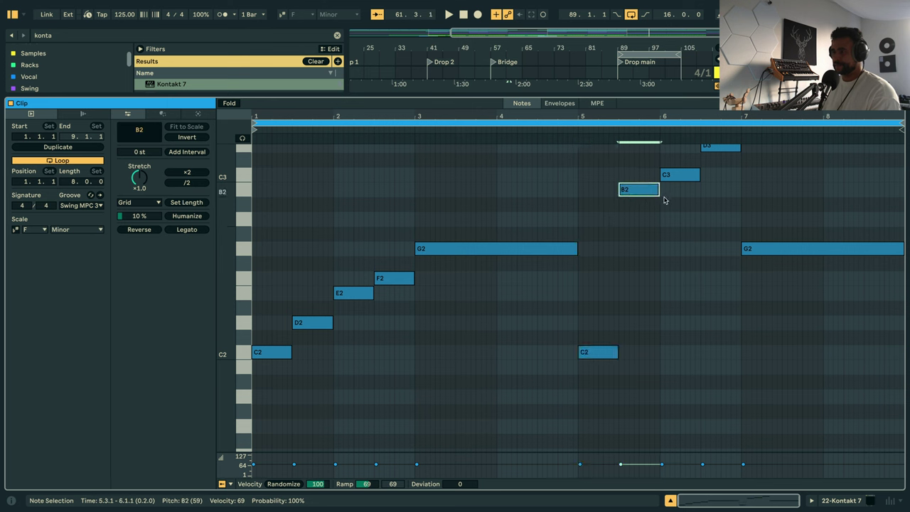
{"action": "key", "text": "space"}
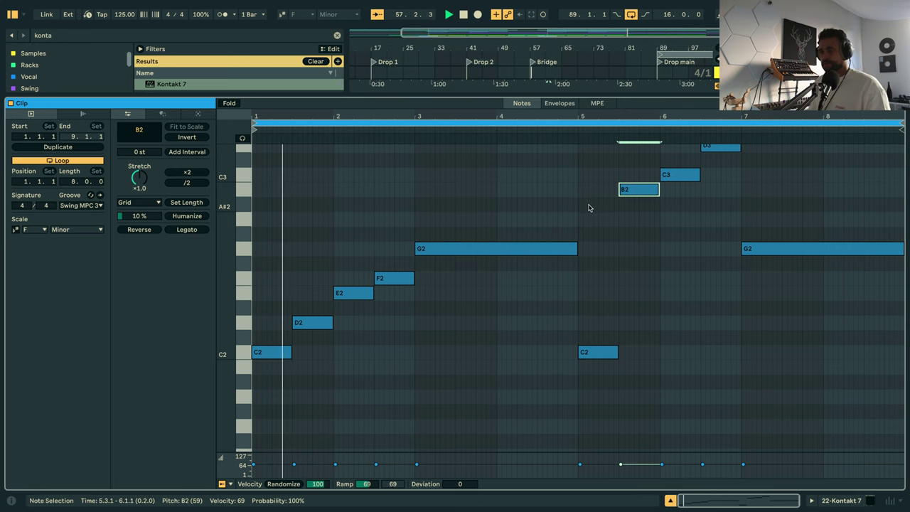
{"action": "key", "text": "shift+Tab"}
{"action": "key", "text": "space"}
Transpose all notes of the Kontakt clip up one octave, then play it from the Bridge and return to the device view.
{"action": "double_click", "coordinate": [548, 109]}
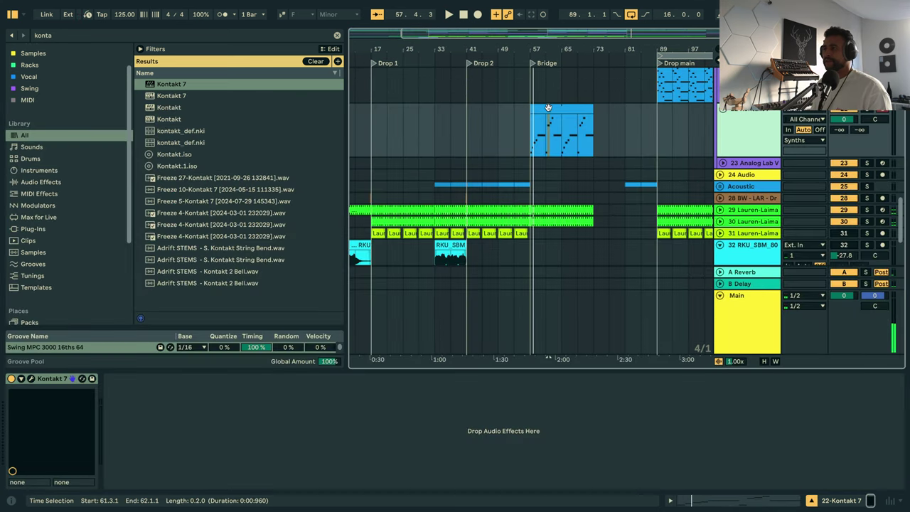
{"action": "key", "text": "ctrl+a"}
{"action": "key", "text": "shift+Up"}
{"action": "key", "text": "space"}
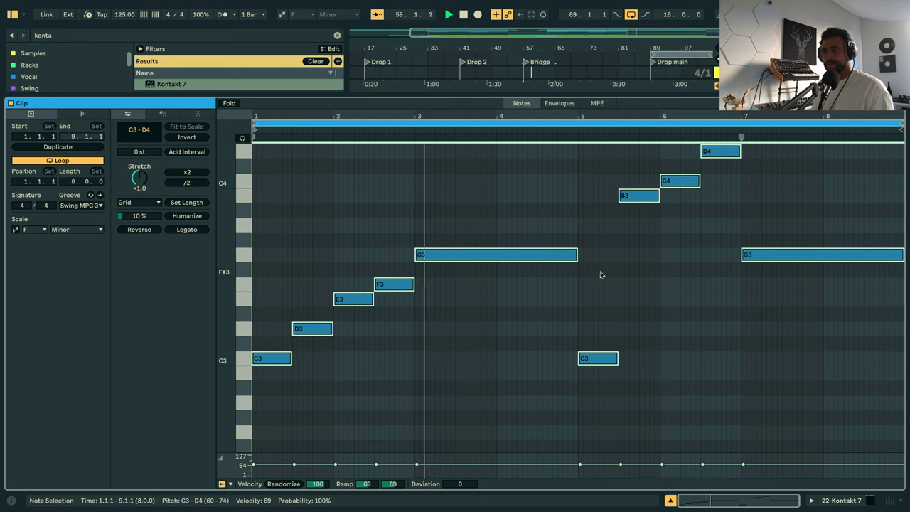
{"action": "key", "text": "shift+Tab"}
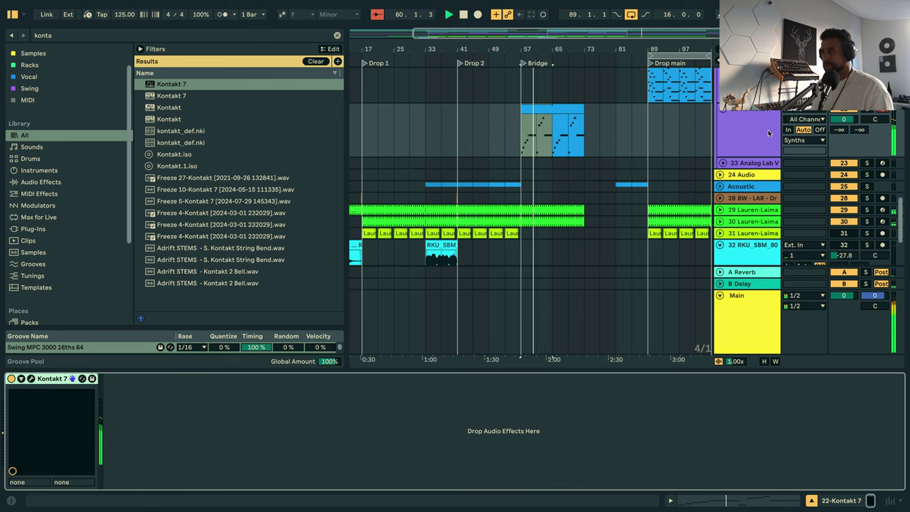
Set the Kontakt 7 track's volume to -3.3 dB and move its clips to start at bar 73.
{"action": "left_click_drag", "start_coordinate": [844, 119], "coordinate": [843, 125]}
{"action": "left_click", "coordinate": [567, 143]}
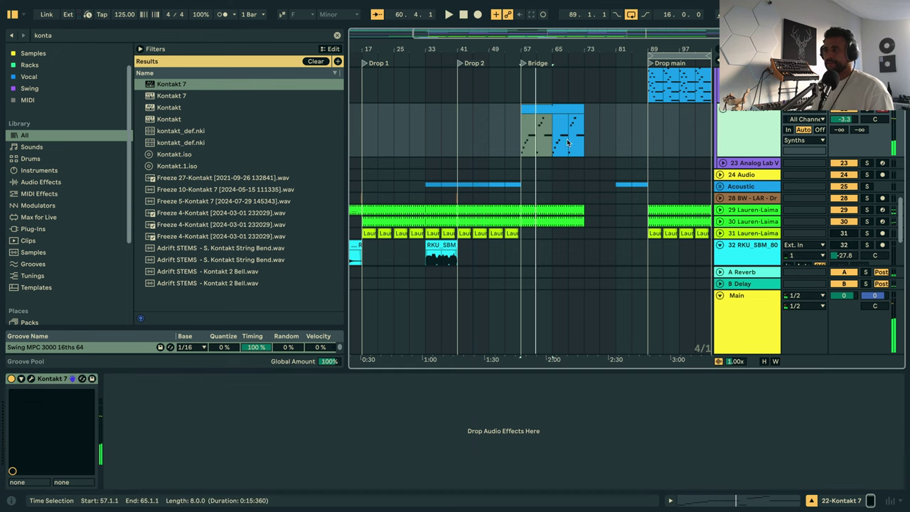
{"action": "left_click", "coordinate": [550, 108]}
{"action": "scroll", "coordinate": [599, 166], "scroll_direction": "up", "scroll_amount": 3}
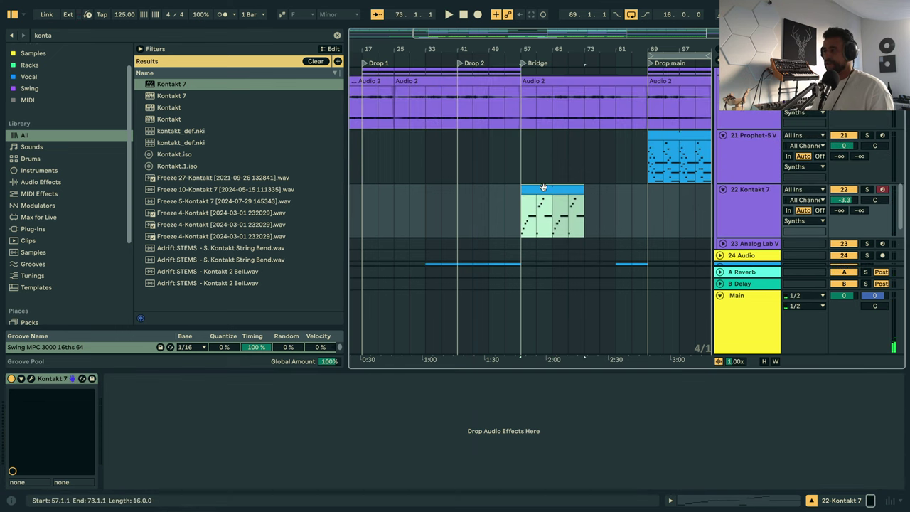
{"action": "left_click_drag", "start_coordinate": [545, 188], "coordinate": [612, 198]}
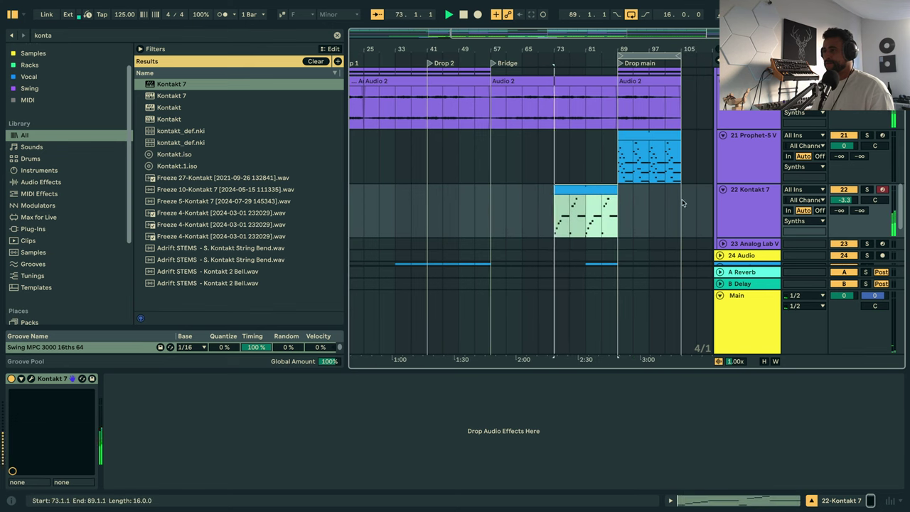
Open the Kontakt 7 instrument and randomize Playbox's samples and effects during playback, reaching Guitar Hybrid Drip with Grain Bouncing.
{"action": "left_click", "coordinate": [746, 218]}
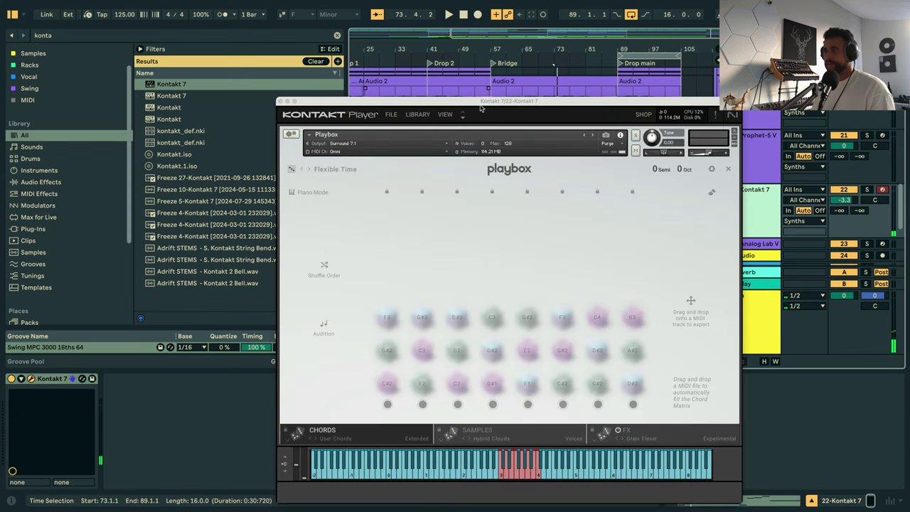
{"action": "left_click_drag", "start_coordinate": [480, 104], "coordinate": [504, 77]}
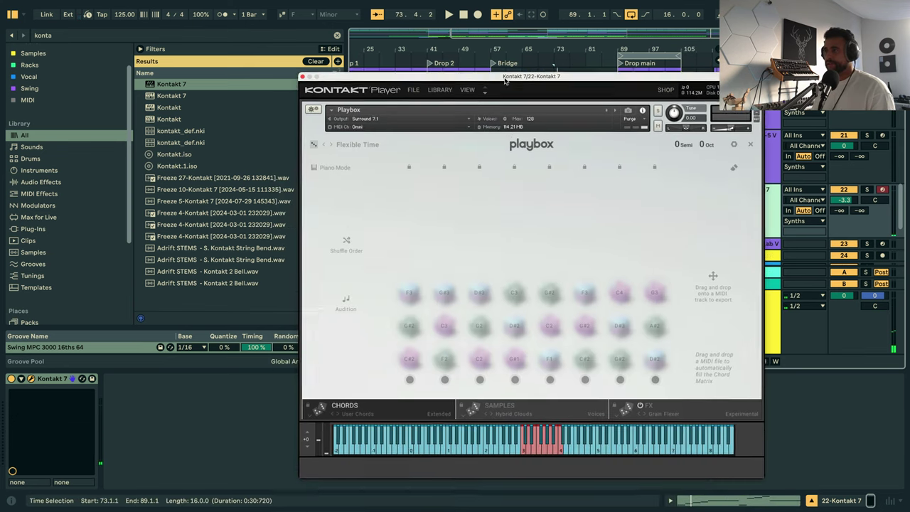
{"action": "left_click", "coordinate": [474, 406]}
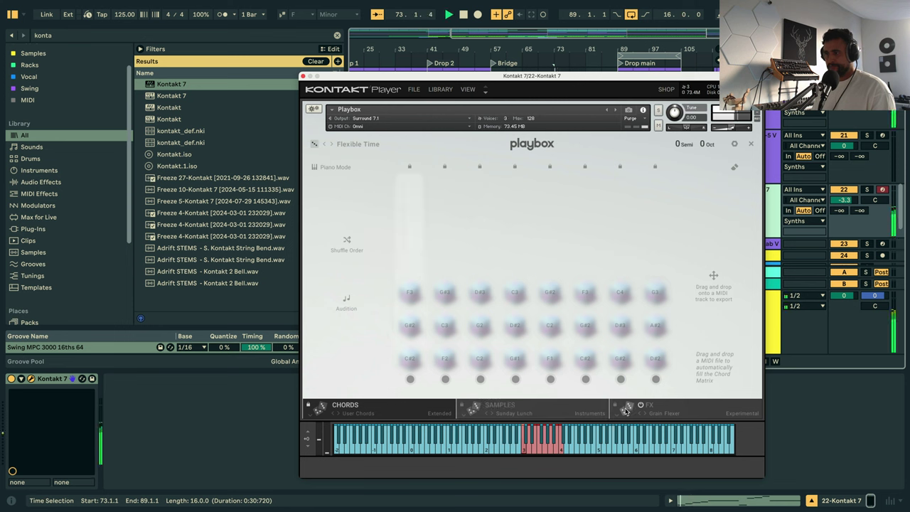
{"action": "left_click", "coordinate": [625, 410]}
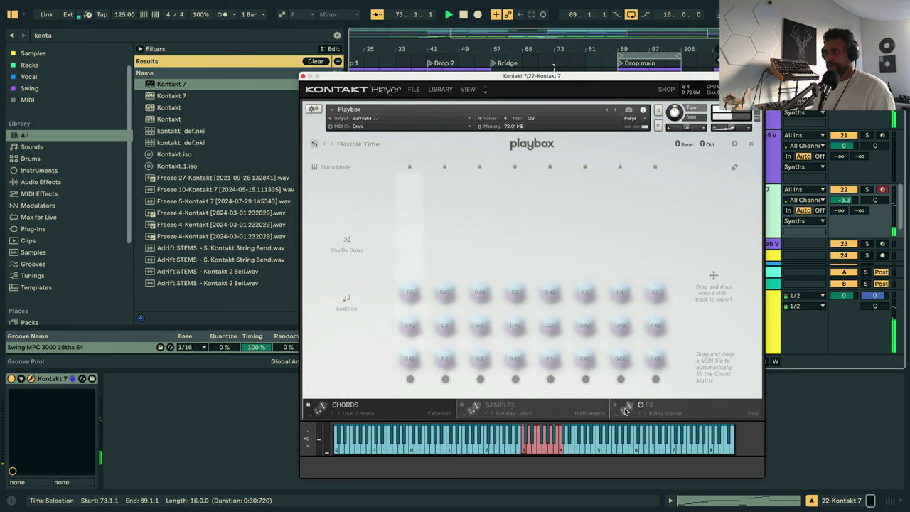
{"action": "left_click", "coordinate": [625, 410]}
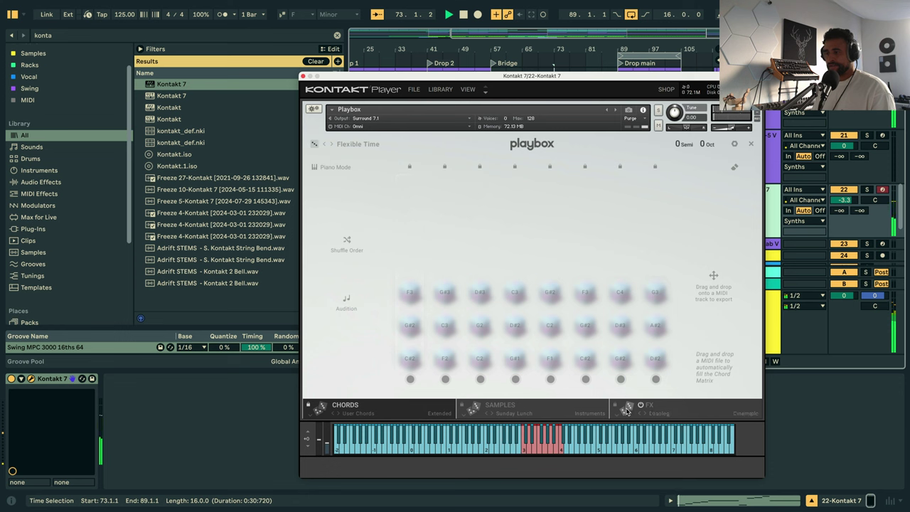
{"action": "left_click", "coordinate": [624, 410]}
{"action": "left_click", "coordinate": [473, 408]}
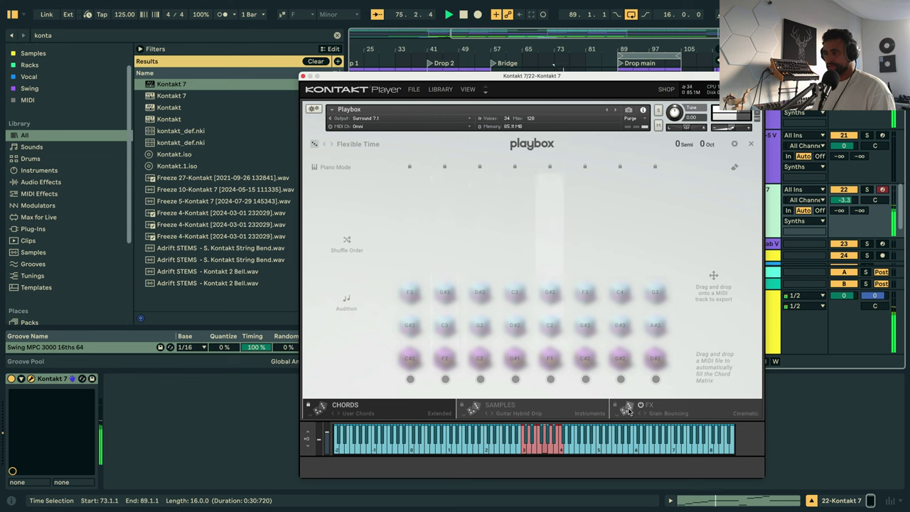
Reroll Playbox's effects and samples to reach the Rampage samples with the Grain Hymn effect.
{"action": "left_click", "coordinate": [627, 409]}
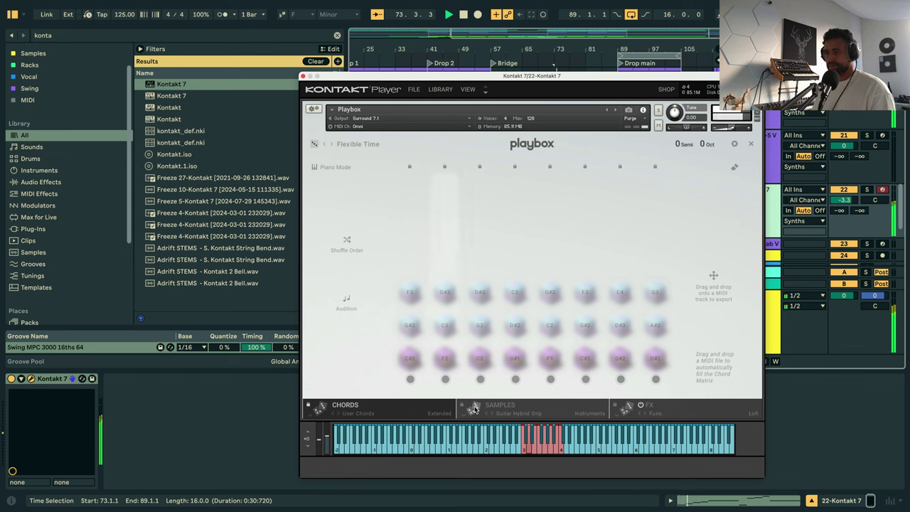
{"action": "left_click", "coordinate": [473, 410]}
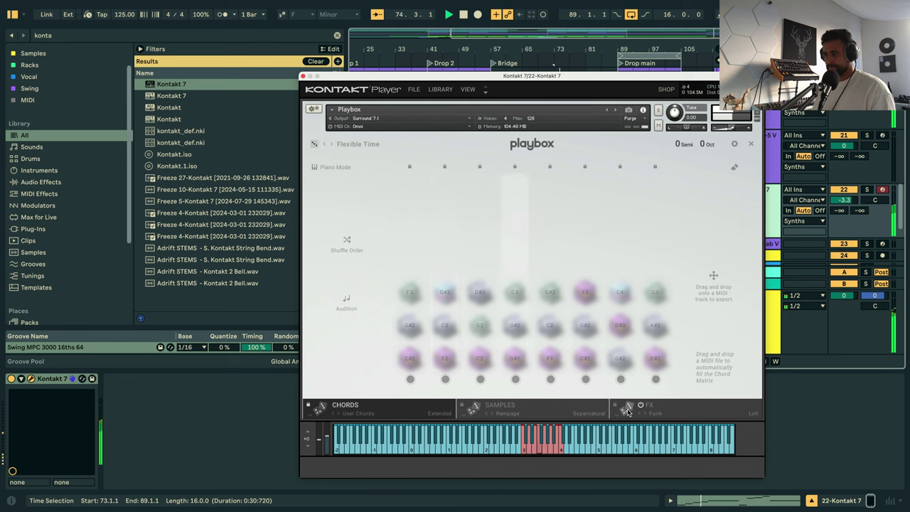
{"action": "left_click", "coordinate": [627, 410]}
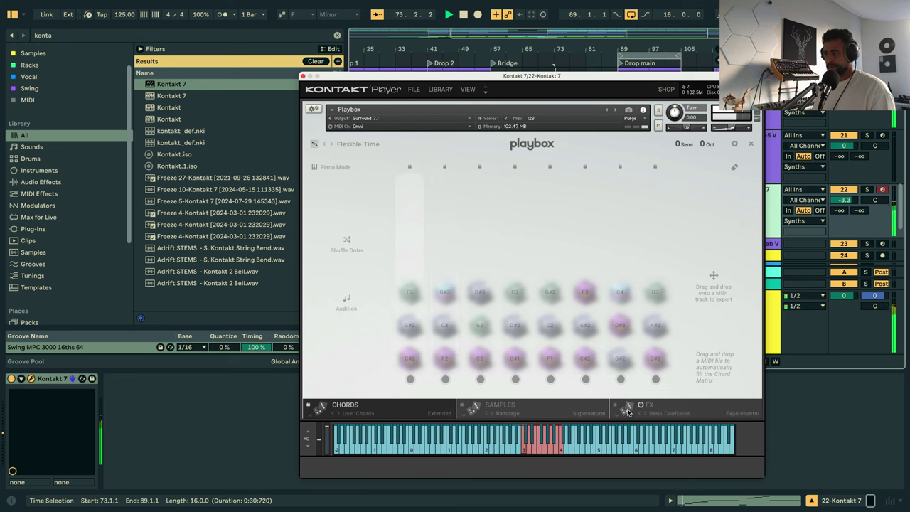
{"action": "left_click", "coordinate": [626, 410]}
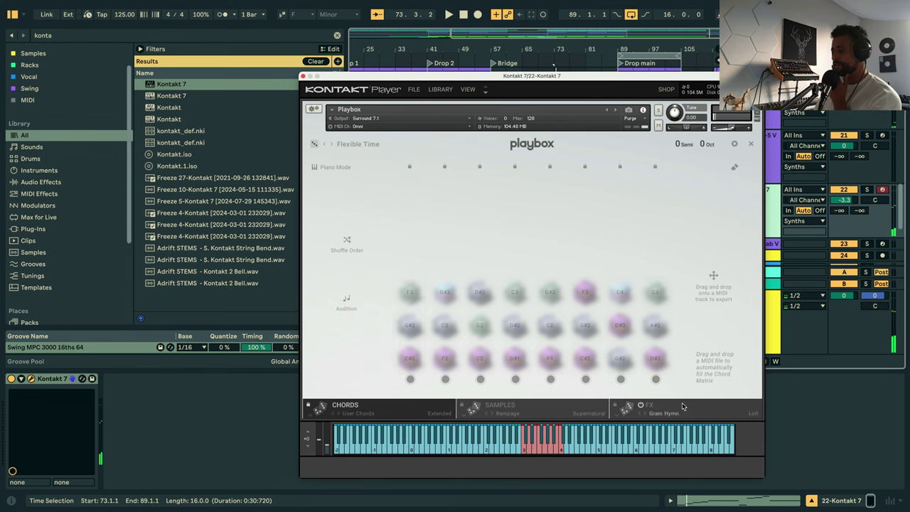
Examine Playbox's sample cubes and effects settings, and play the Kontakt clip from bar 73.
{"action": "left_click", "coordinate": [562, 405]}
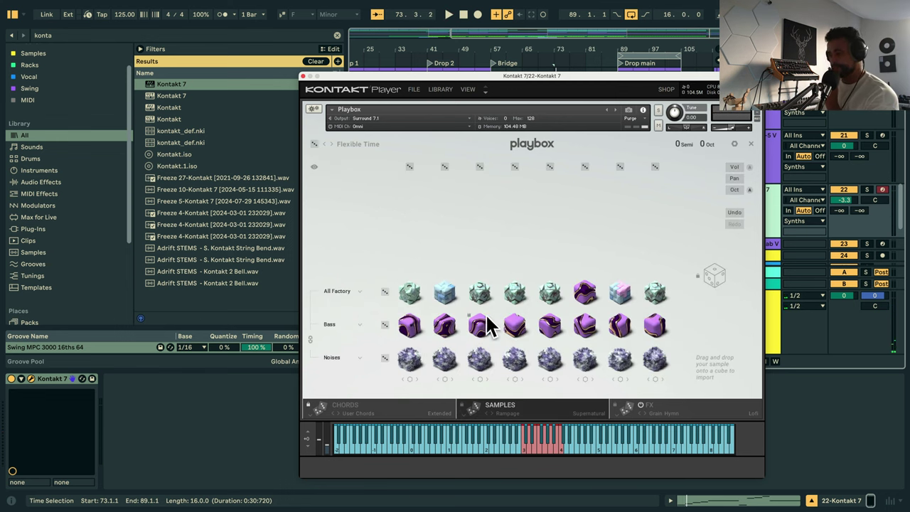
{"action": "left_click", "coordinate": [697, 405]}
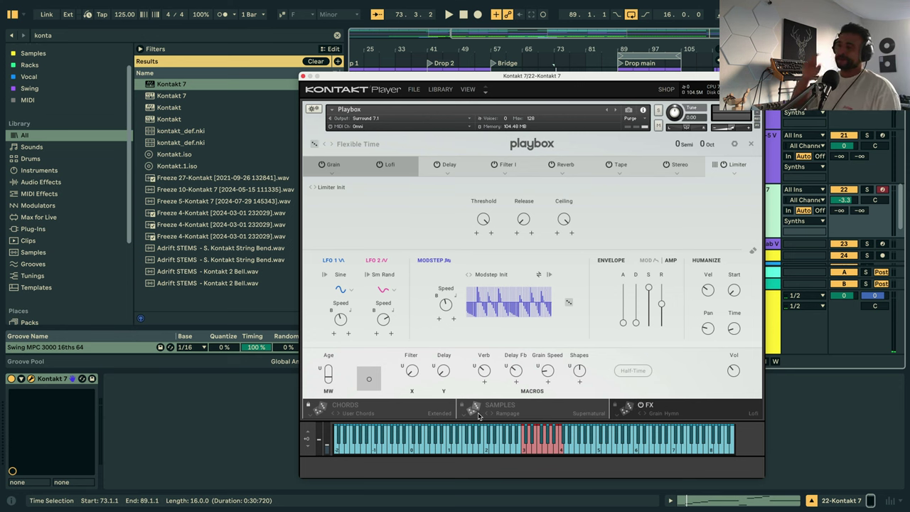
{"action": "key", "text": "space"}
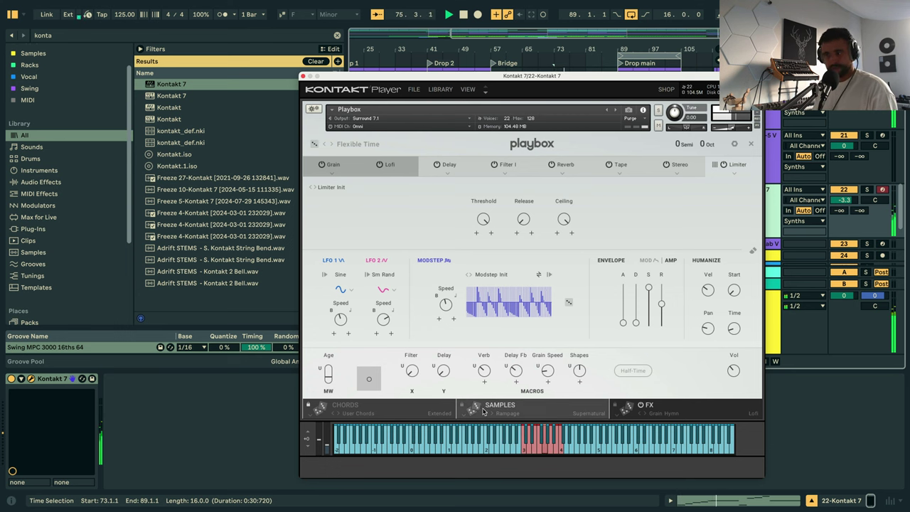
{"action": "left_click", "coordinate": [501, 407]}
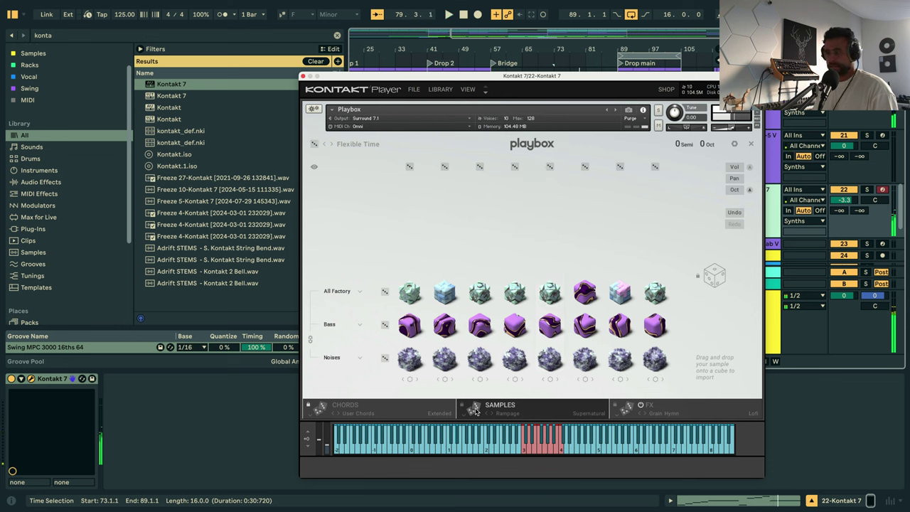
Randomize only Playbox's samples, auditioning Hybrid Uncertain, Drum Kit 2, Nights Dreams, Hybrid Bear and Kiwi Dist 2.
{"action": "left_click", "coordinate": [475, 407]}
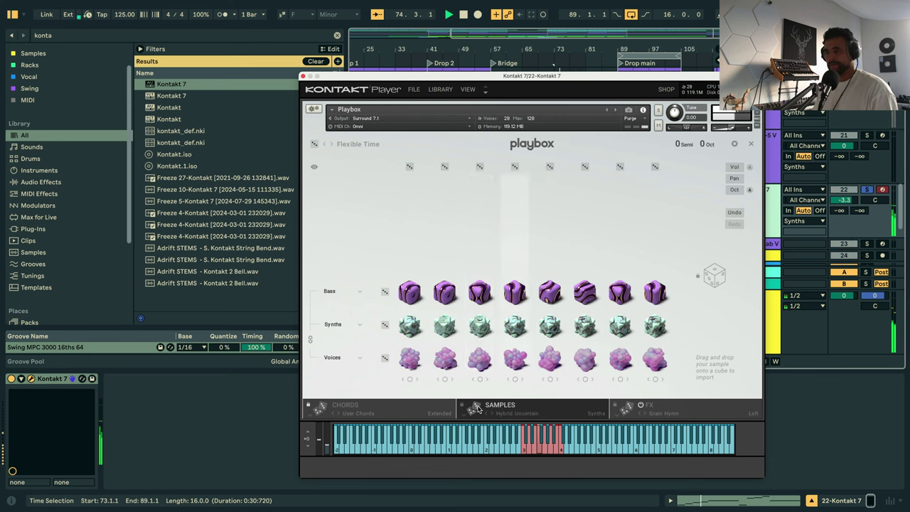
{"action": "left_click", "coordinate": [475, 408]}
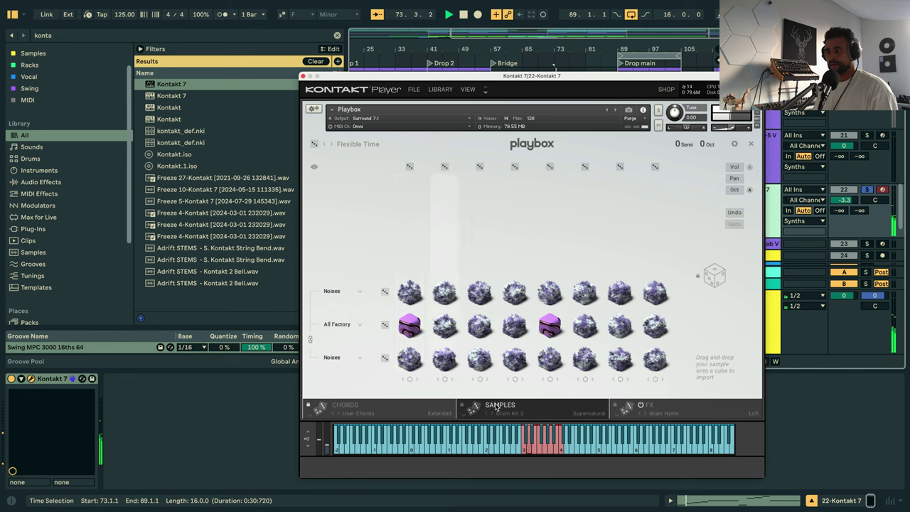
{"action": "left_click", "coordinate": [476, 408]}
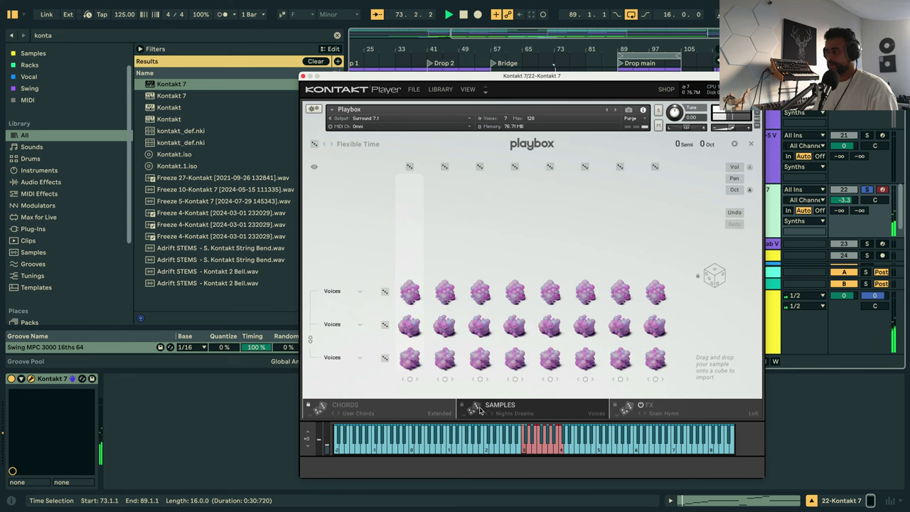
{"action": "left_click", "coordinate": [478, 408]}
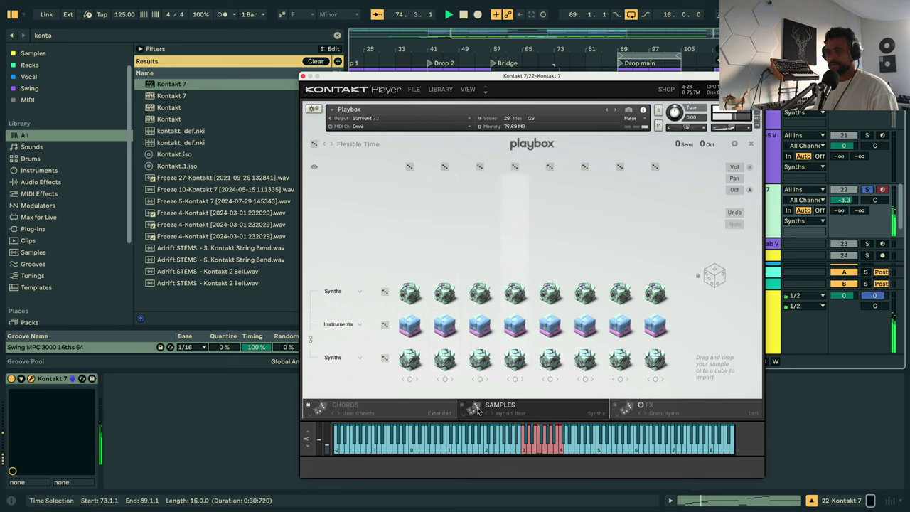
{"action": "left_click", "coordinate": [477, 410]}
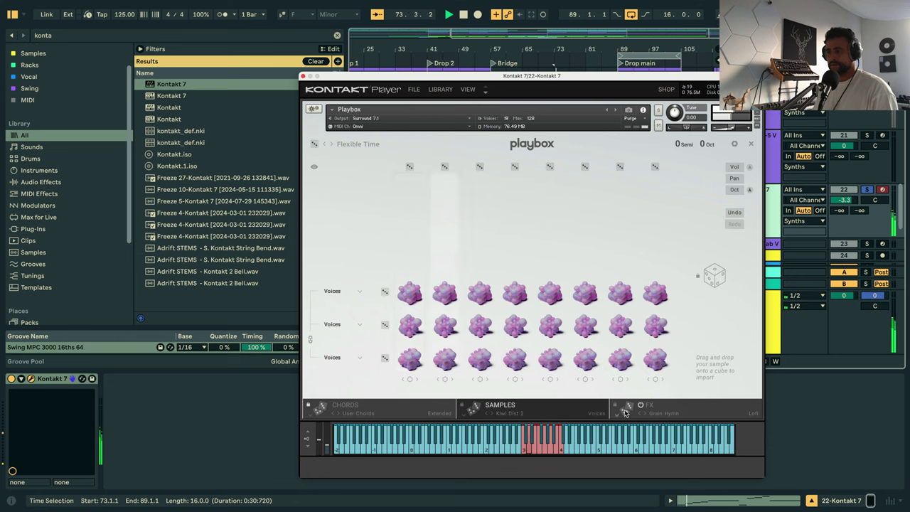
Replay the clip and randomize both effects and samples, reaching Haunted Rom Com with Strum Goose.
{"action": "key", "text": "space"}
{"action": "left_click", "coordinate": [626, 409]}
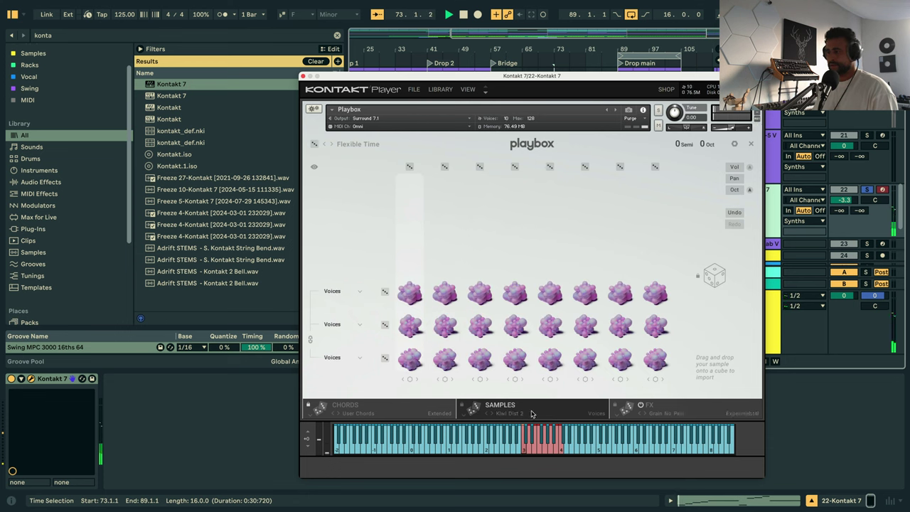
{"action": "left_click", "coordinate": [474, 410]}
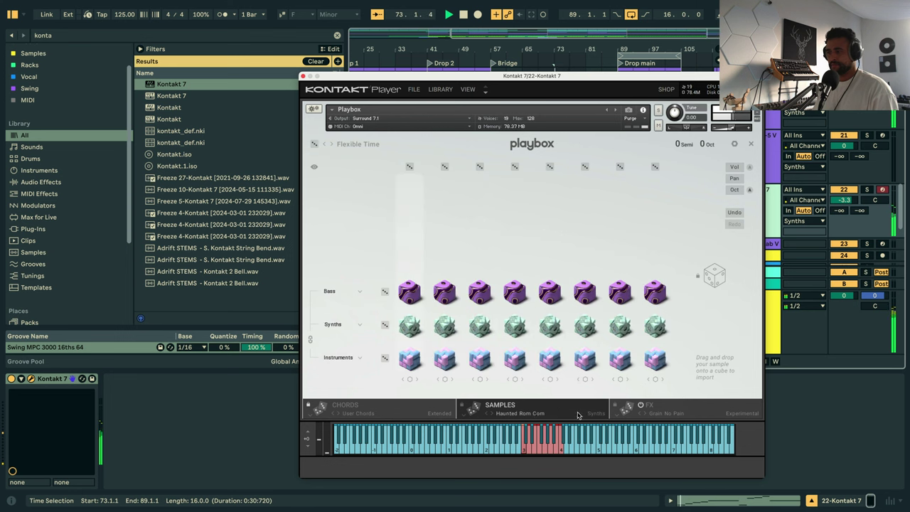
{"action": "left_click", "coordinate": [624, 408]}
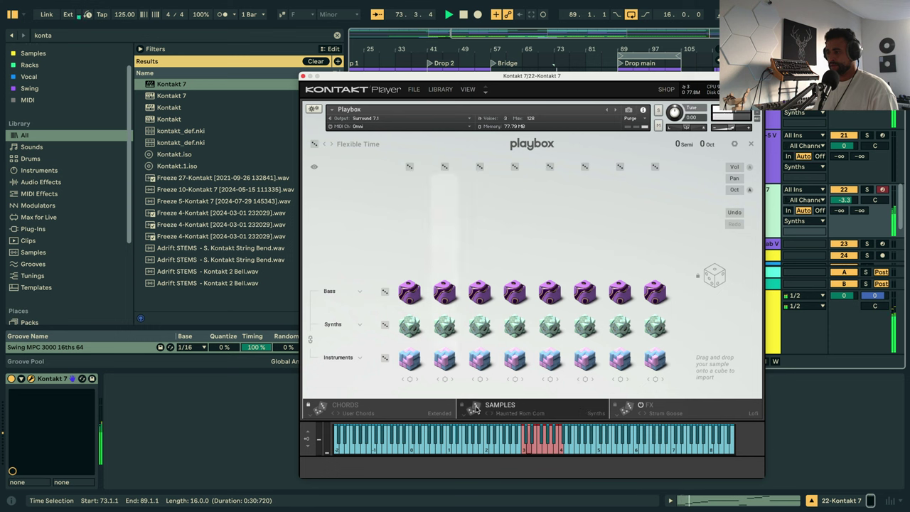
Reroll the samples repeatedly until Strings Cello Dots loads, and randomize the effect to Epic Flutter.
{"action": "left_click", "coordinate": [474, 409]}
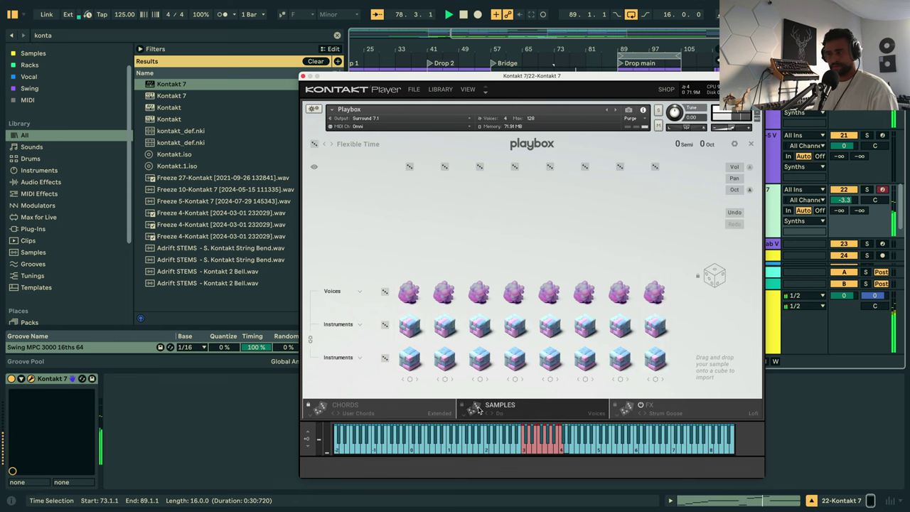
{"action": "left_click", "coordinate": [476, 407]}
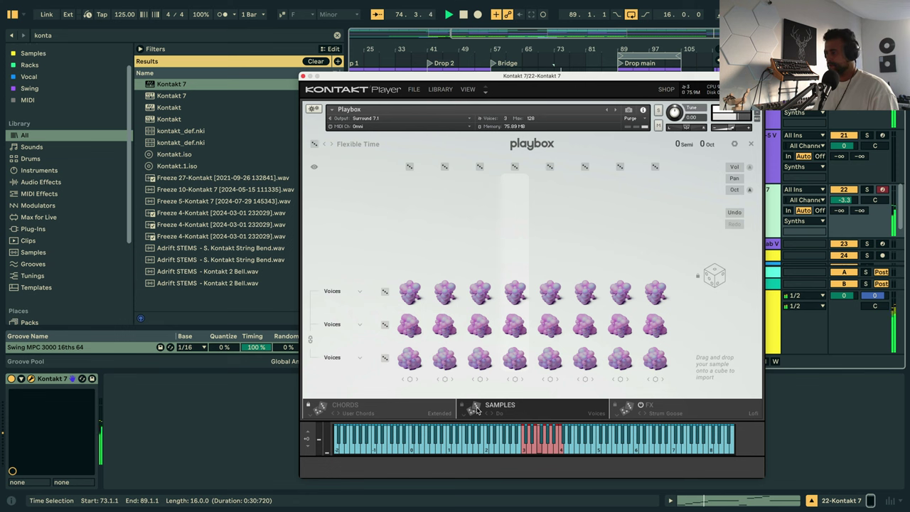
{"action": "left_click", "coordinate": [474, 409]}
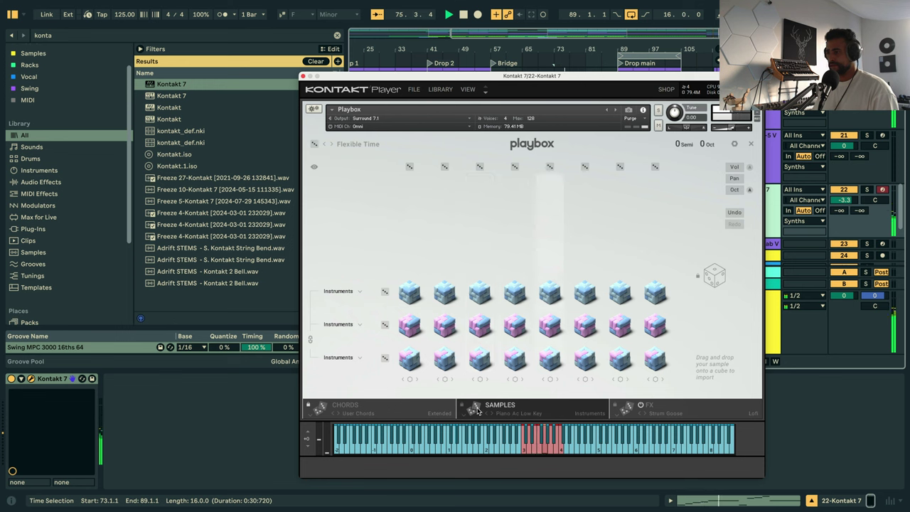
{"action": "left_click", "coordinate": [476, 410]}
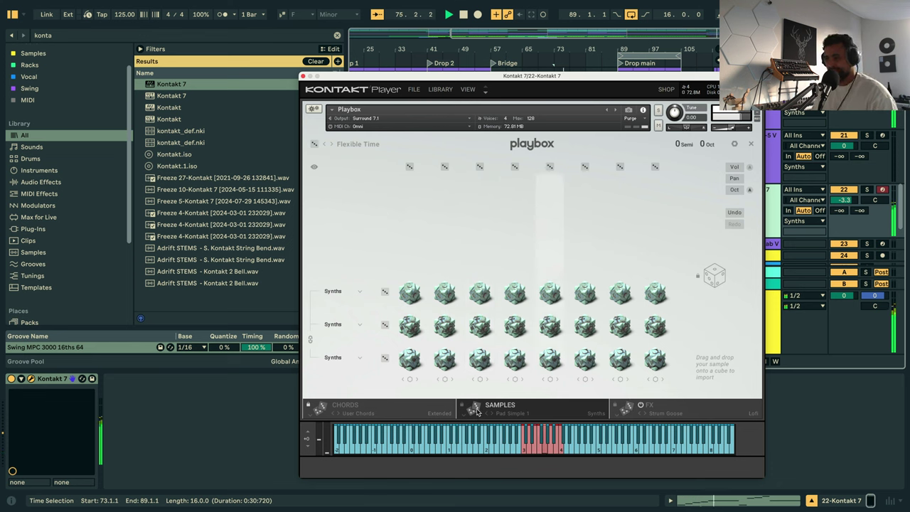
{"action": "left_click", "coordinate": [475, 409]}
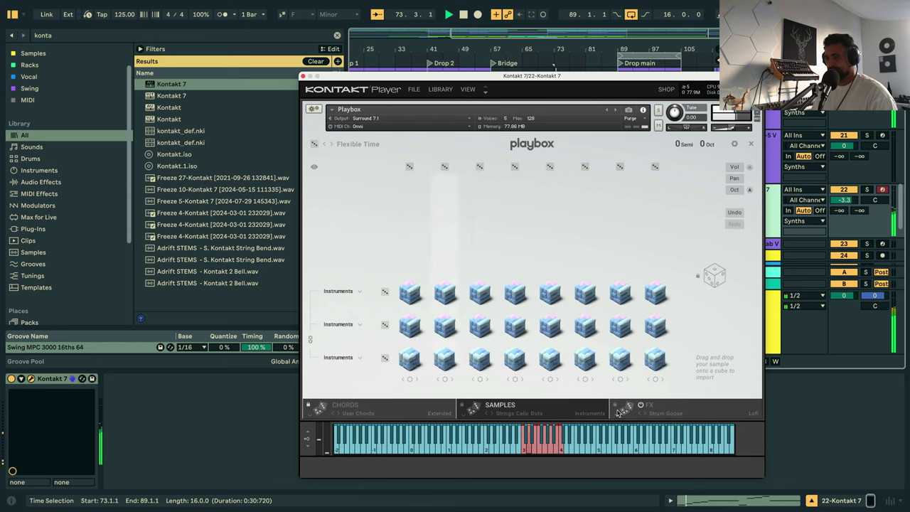
{"action": "left_click", "coordinate": [619, 409]}
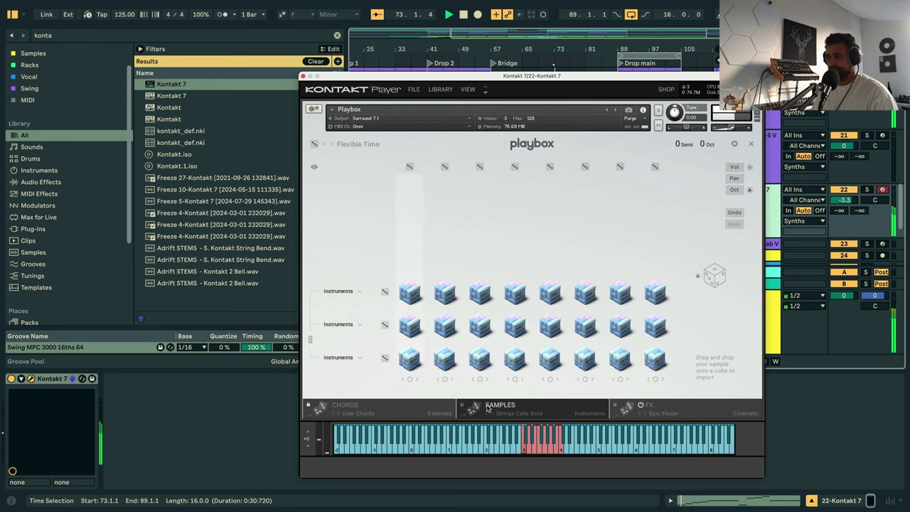
Randomize the whole Playbox preset with the chords locked, auditioning Courtship, Last On Earth and Blessed Strummer from bar 73.
{"action": "left_click", "coordinate": [315, 144]}
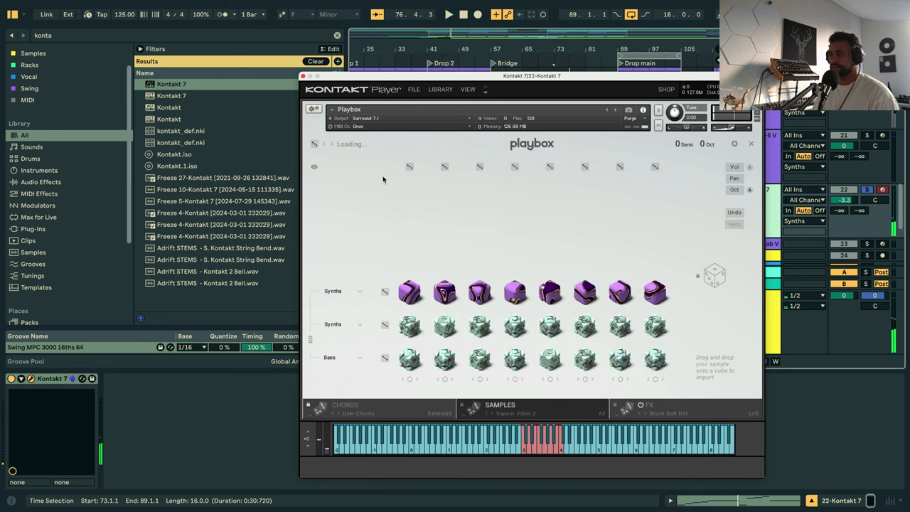
{"action": "key", "text": "space"}
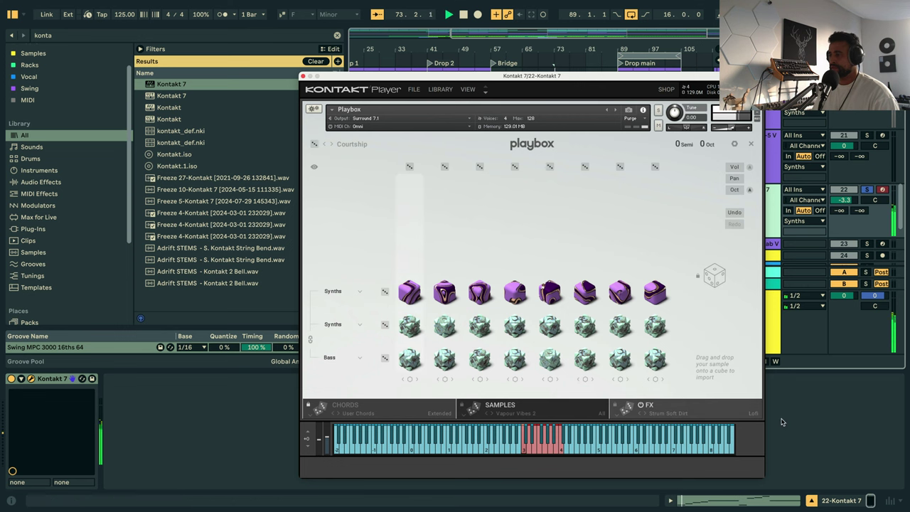
{"action": "left_click", "coordinate": [325, 144]}
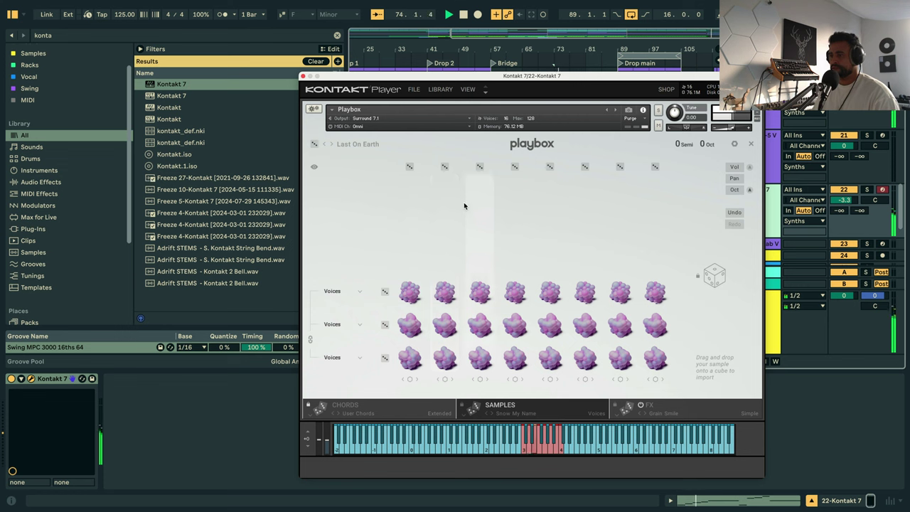
{"action": "left_click", "coordinate": [315, 144]}
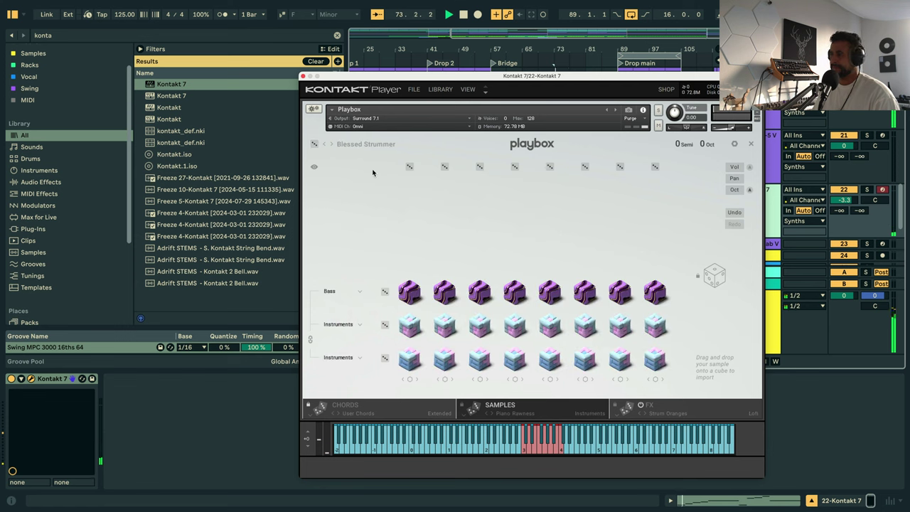
Randomize the whole Playbox preset to audition Skin Care Routine, stop playback and close the Kontakt window.
{"action": "left_click", "coordinate": [315, 144]}
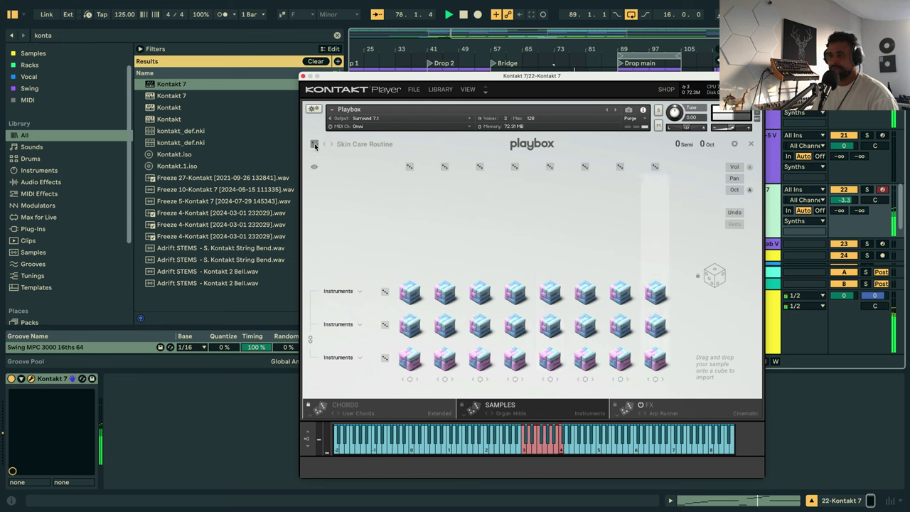
{"action": "key", "text": "space"}
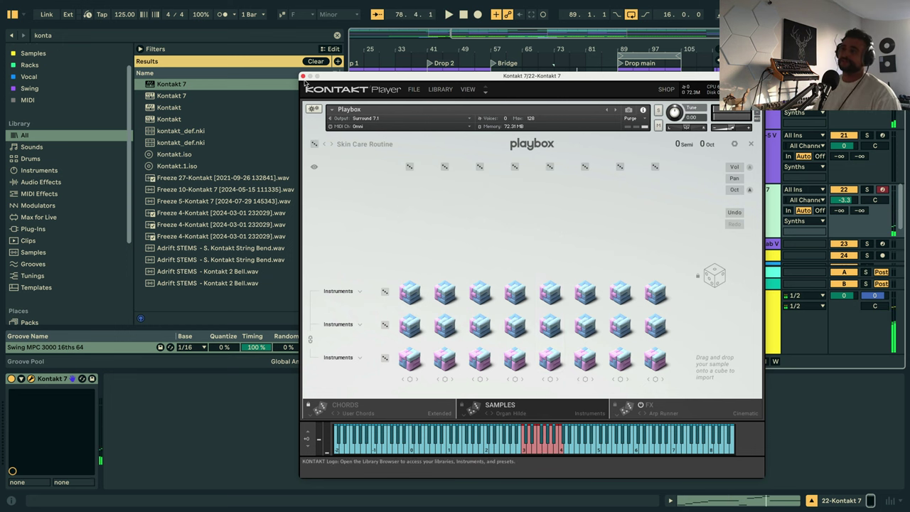
{"action": "left_click", "coordinate": [303, 76]}
Add an audio track below Kontakt 7, set its input to Resampling, arm it, and solo both tracks.
{"action": "scroll", "coordinate": [749, 203], "scroll_direction": "down", "scroll_amount": 2}
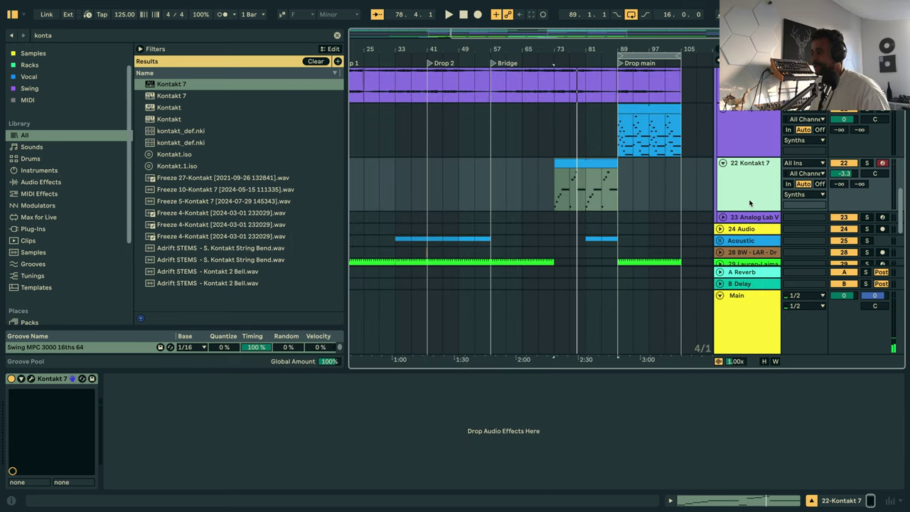
{"action": "key", "text": "ctrl+t"}
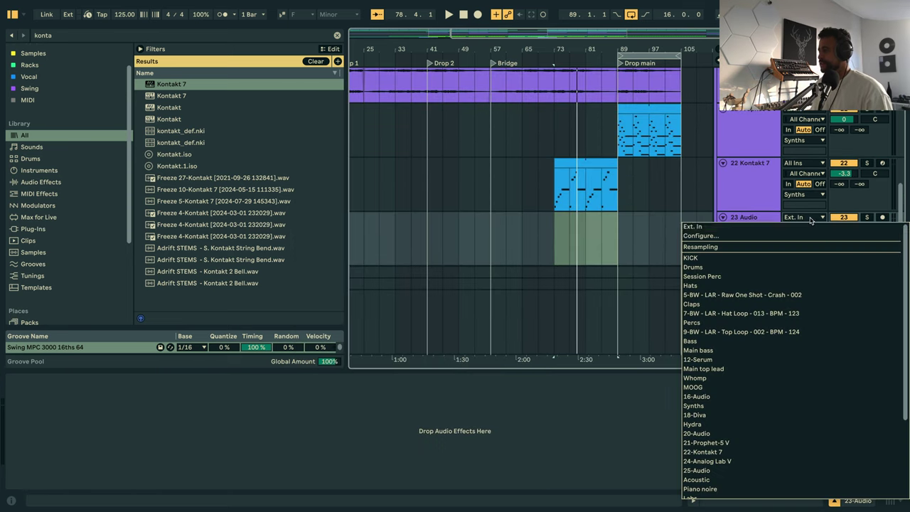
{"action": "left_click", "coordinate": [803, 217]}
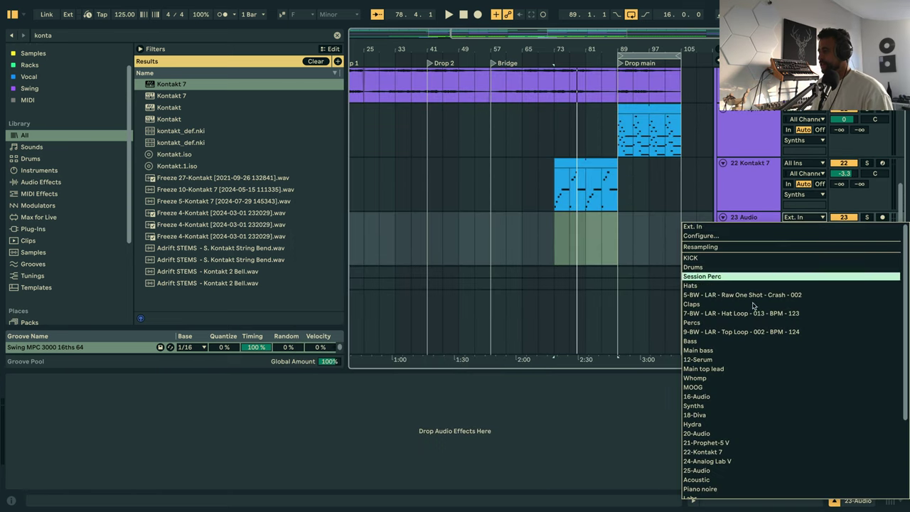
{"action": "left_click", "coordinate": [732, 247]}
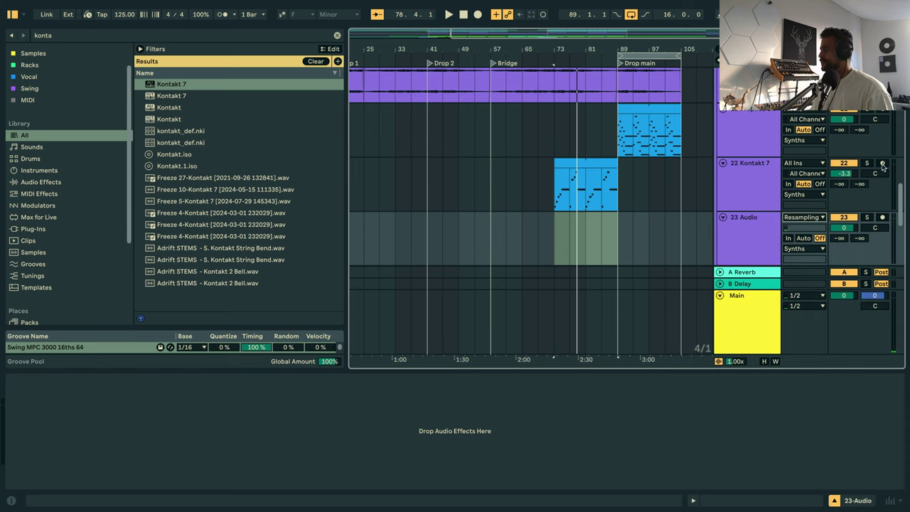
{"action": "left_click", "coordinate": [882, 218]}
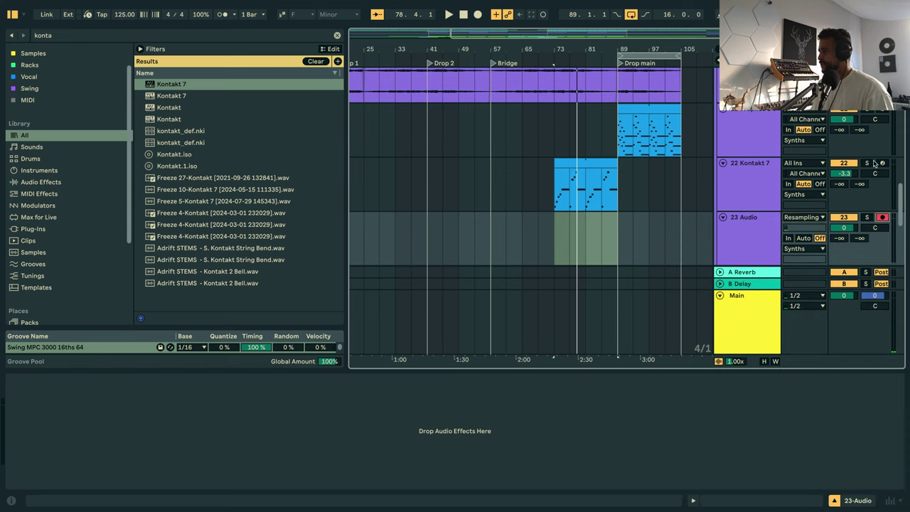
{"action": "left_click", "coordinate": [867, 163]}
{"action": "left_click", "coordinate": [867, 216], "text": "ctrl"}
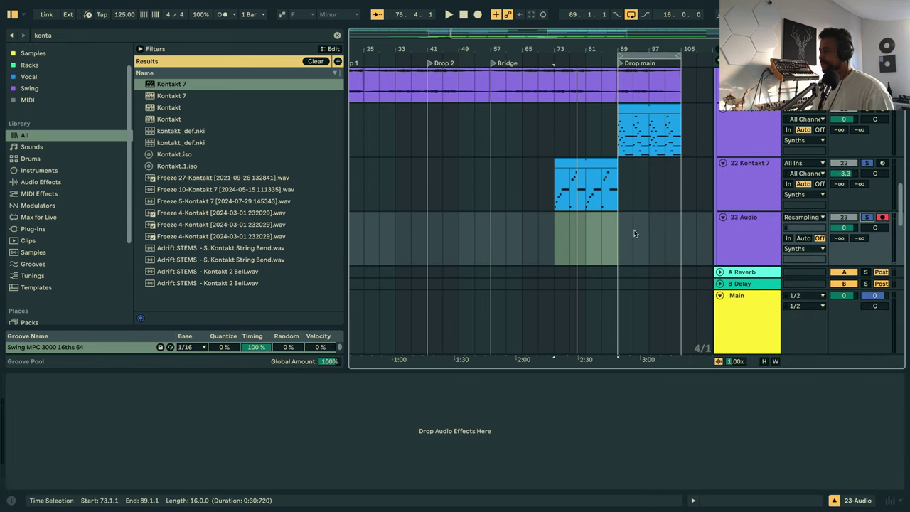
Record a resampled take of the Kontakt 7 part from bar 73 onto the new audio track.
{"action": "left_click", "coordinate": [560, 247]}
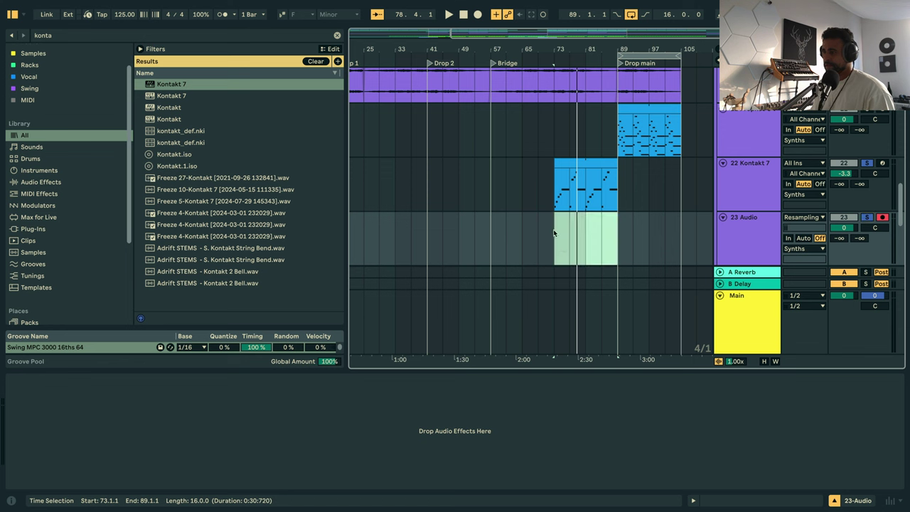
{"action": "left_click", "coordinate": [478, 14]}
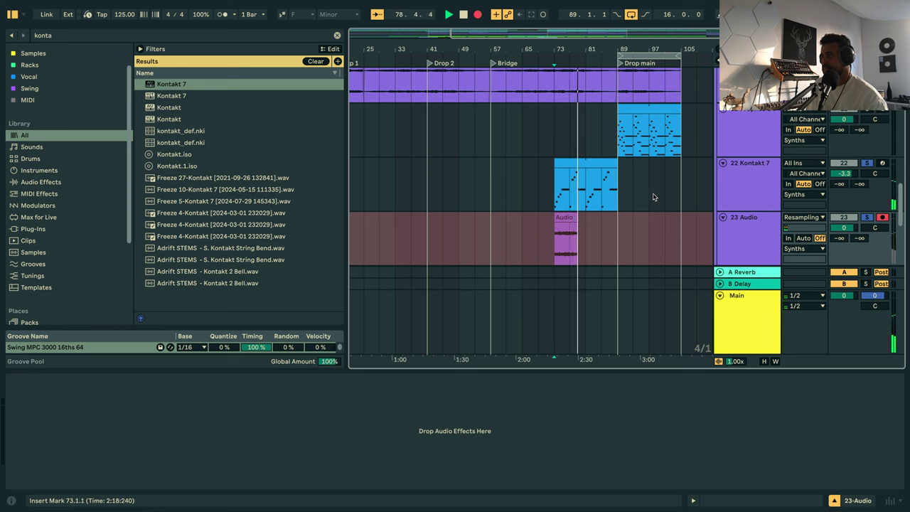
{"action": "left_click", "coordinate": [594, 165]}
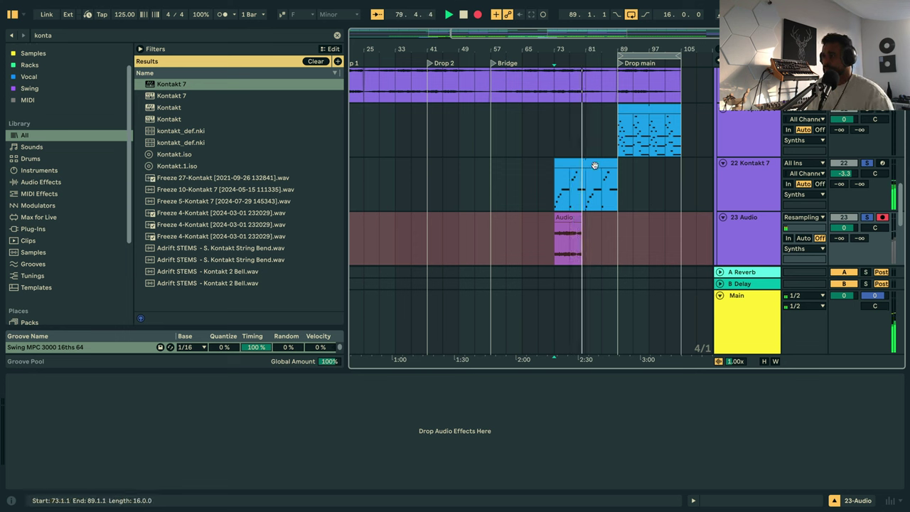
{"action": "left_click", "coordinate": [593, 178]}
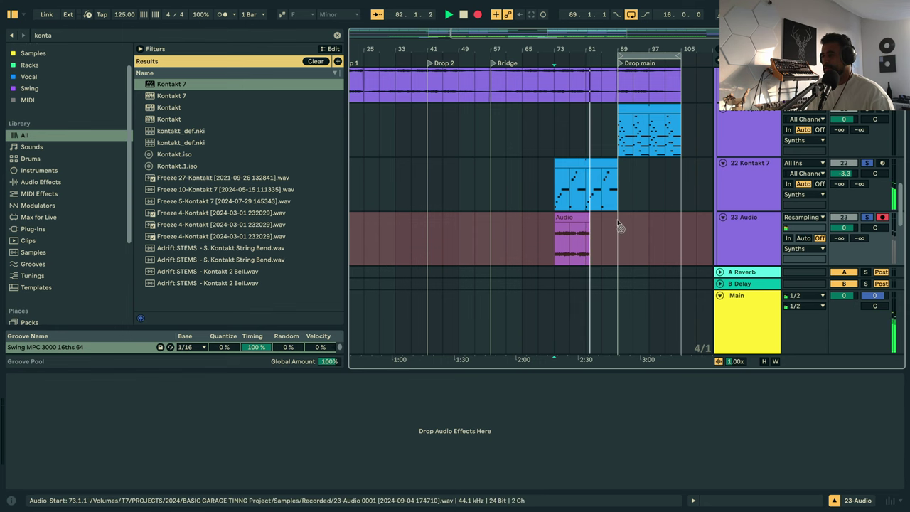
Check the D4 note at 6.3 in the Kontakt 7 clip, stop the recording and return to the device view.
{"action": "double_click", "coordinate": [591, 161]}
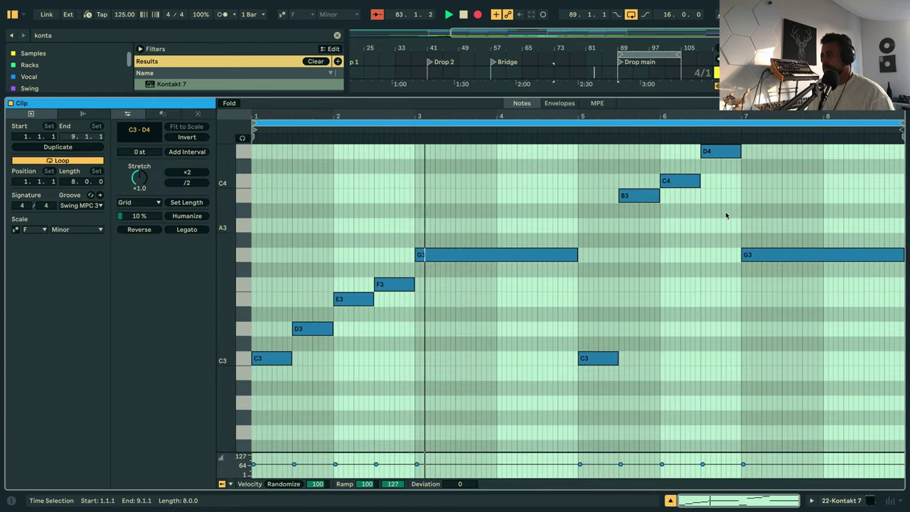
{"action": "scroll", "coordinate": [726, 215], "scroll_direction": "up", "scroll_amount": 3}
{"action": "left_click", "coordinate": [731, 232]}
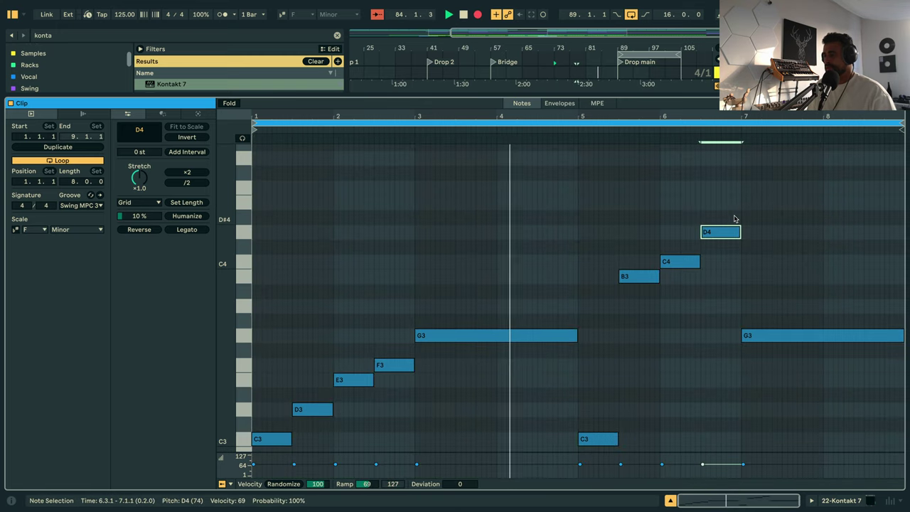
{"action": "key", "text": "space"}
{"action": "key", "text": "shift+Tab"}
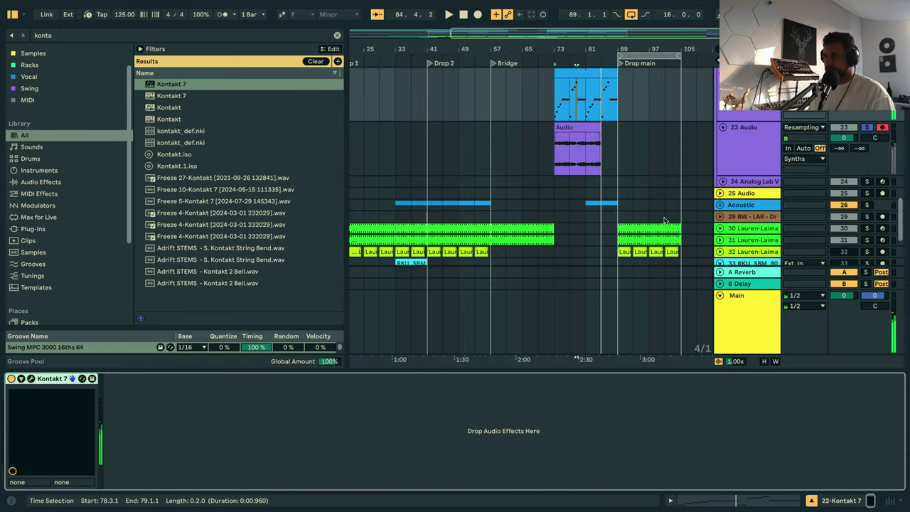
Examine the Piano noire clip at bar 81 with only scale notes displayed, and select its chord at 6.3 for comparison.
{"action": "left_click", "coordinate": [720, 205]}
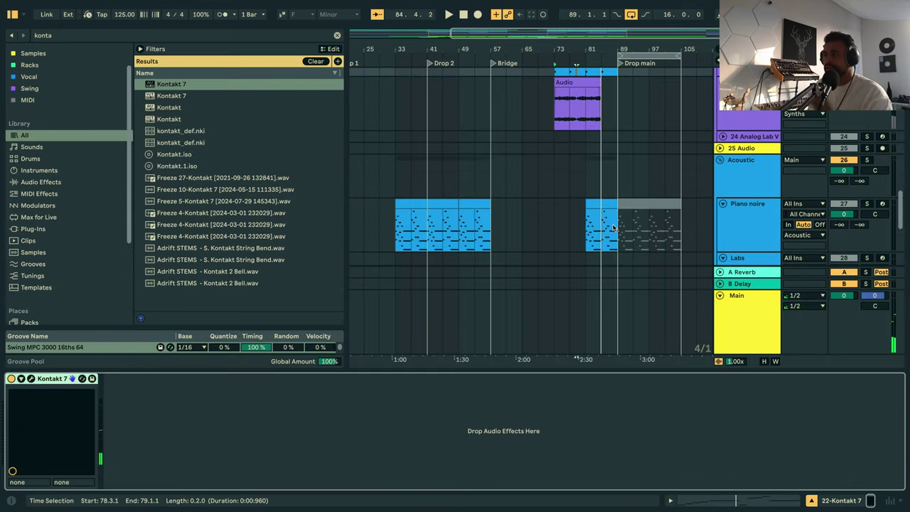
{"action": "double_click", "coordinate": [600, 213]}
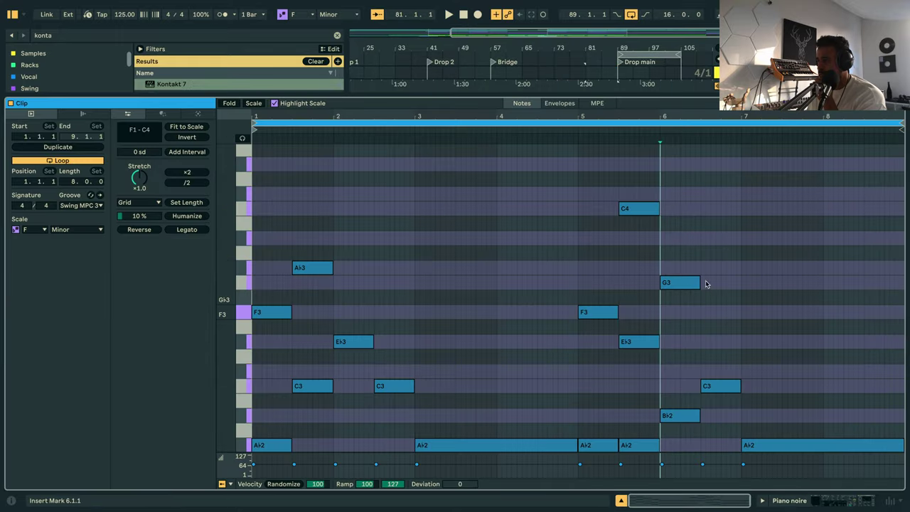
{"action": "scroll", "coordinate": [703, 285], "scroll_direction": "down", "scroll_amount": 2}
{"action": "scroll", "coordinate": [703, 284], "scroll_direction": "down", "scroll_amount": 5}
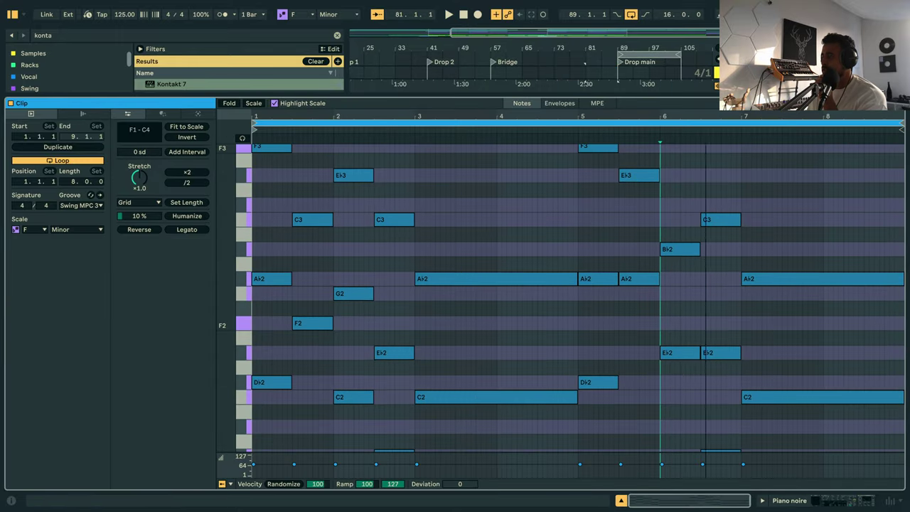
{"action": "left_click", "coordinate": [251, 104]}
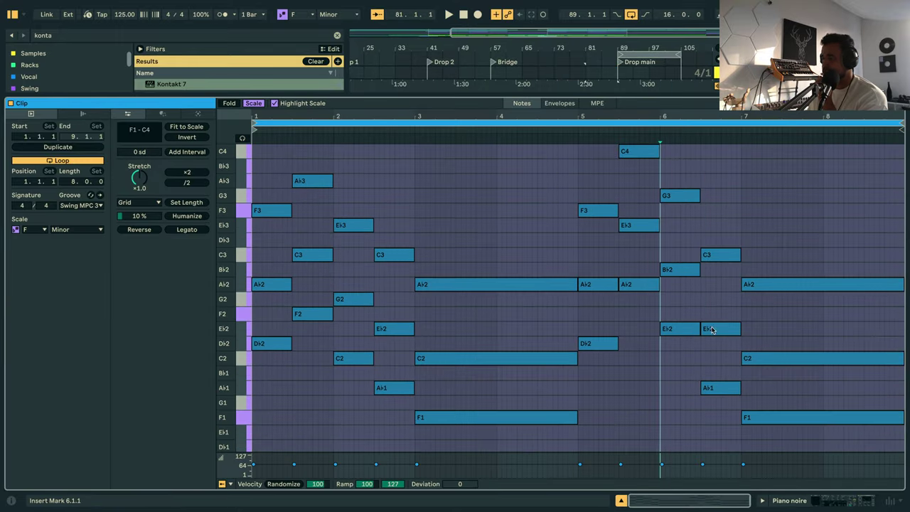
{"action": "left_click_drag", "start_coordinate": [716, 413], "coordinate": [729, 238]}
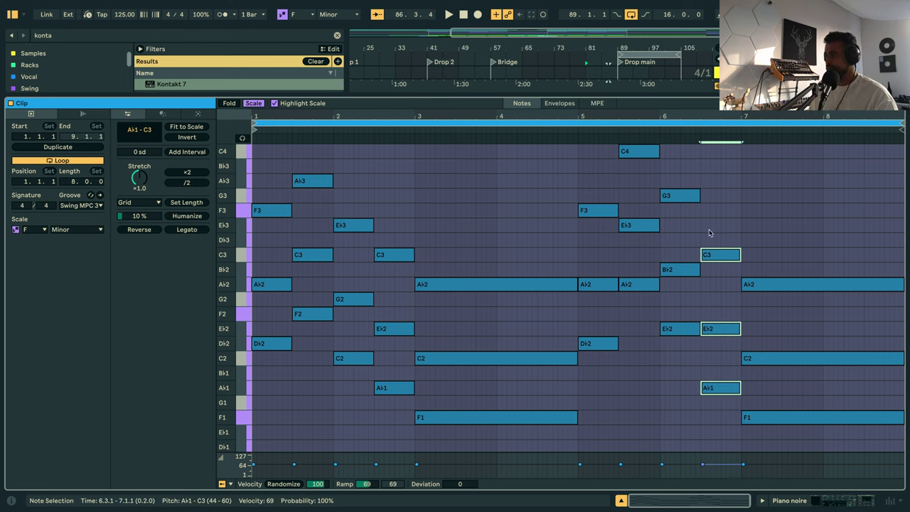
{"action": "key", "text": "shift+Tab"}
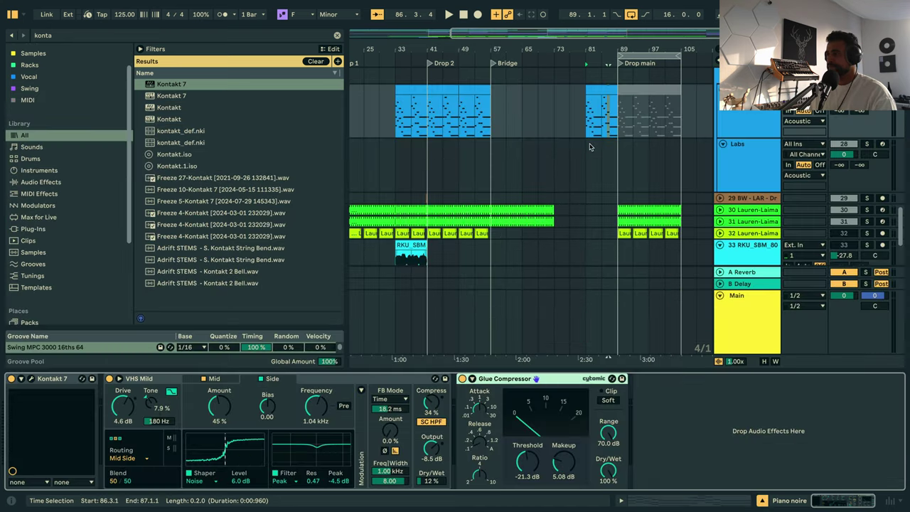
In the Kontakt 7 clip, transpose the D4 note at 6.3 down an octave and up three semitones to F3.
{"action": "scroll", "coordinate": [593, 132], "scroll_direction": "up", "scroll_amount": 5}
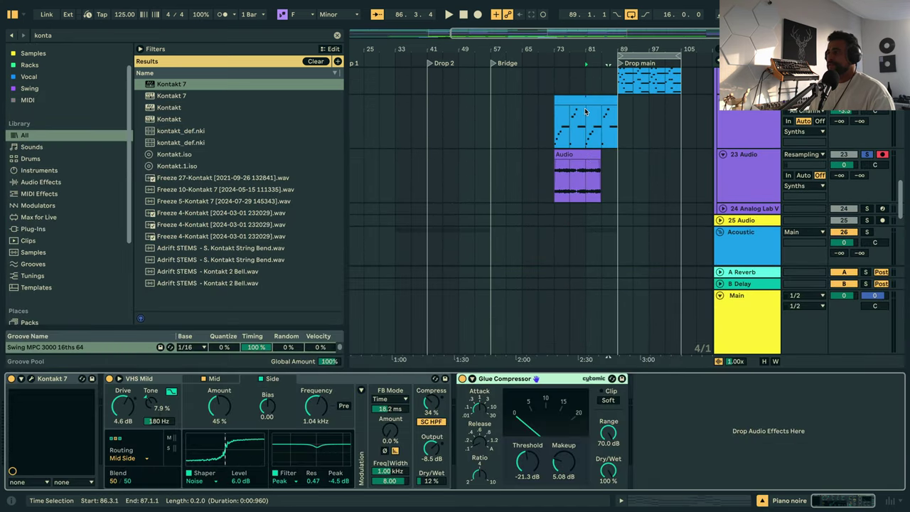
{"action": "double_click", "coordinate": [585, 101]}
{"action": "scroll", "coordinate": [451, 350], "scroll_direction": "down", "scroll_amount": 1}
{"action": "scroll", "coordinate": [675, 360], "scroll_direction": "down", "scroll_amount": 2}
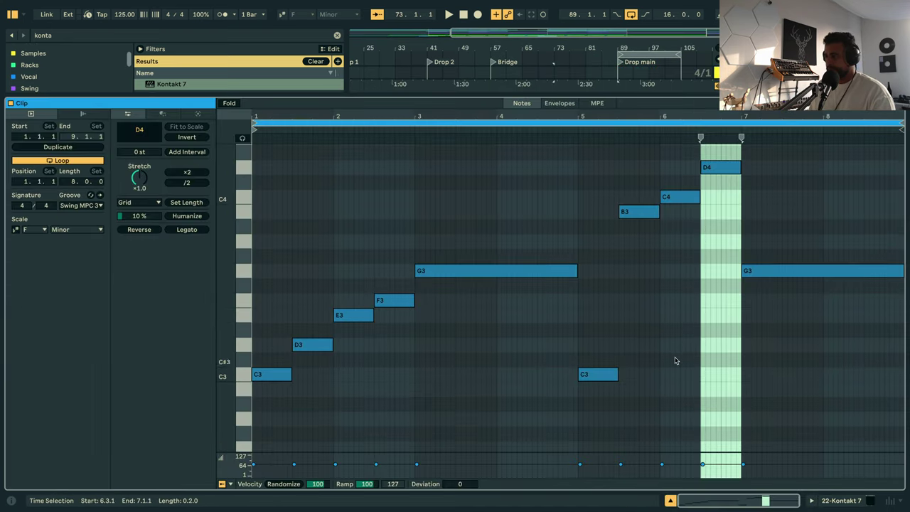
{"action": "left_click", "coordinate": [719, 166]}
{"action": "key", "text": "shift+Down"}
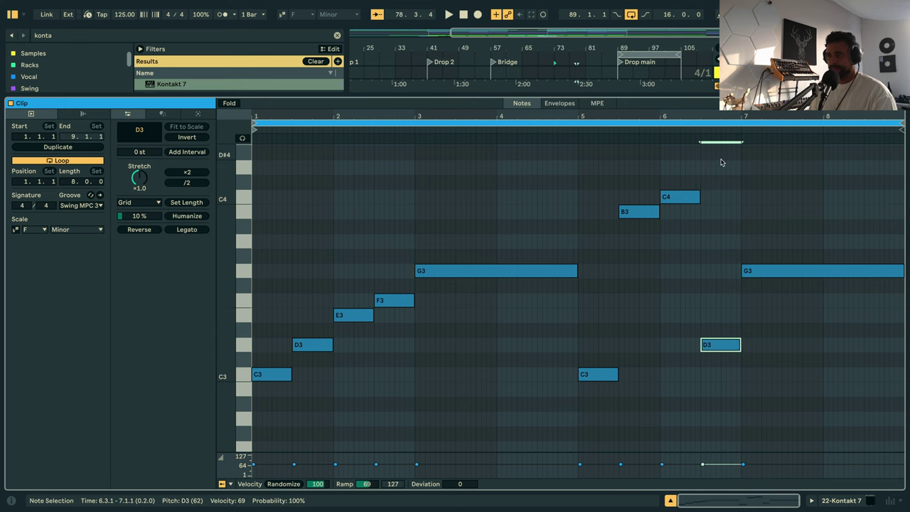
{"action": "key", "text": "Up"}
{"action": "key", "text": "Up"}
{"action": "key", "text": "Up"}
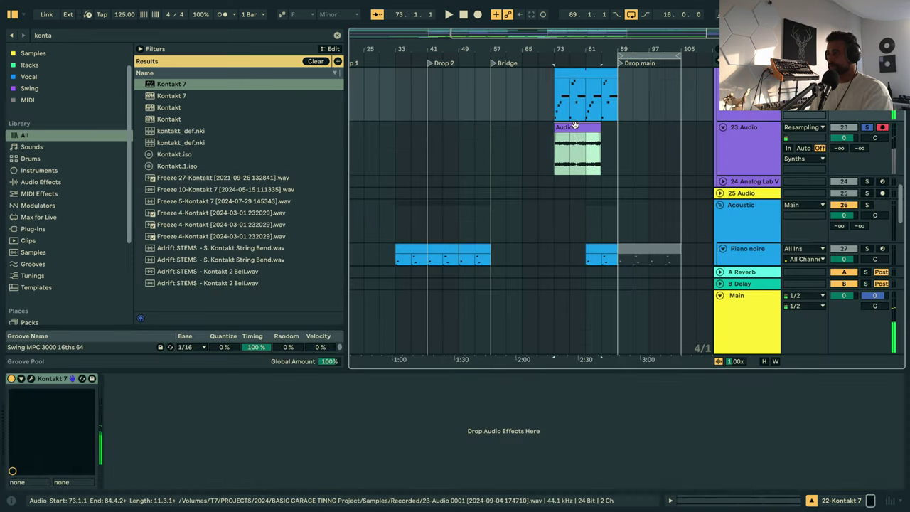
Delete the first resampled take, record a new one from bar 73 to about bar 81, and select it.
{"action": "key", "text": "Delete"}
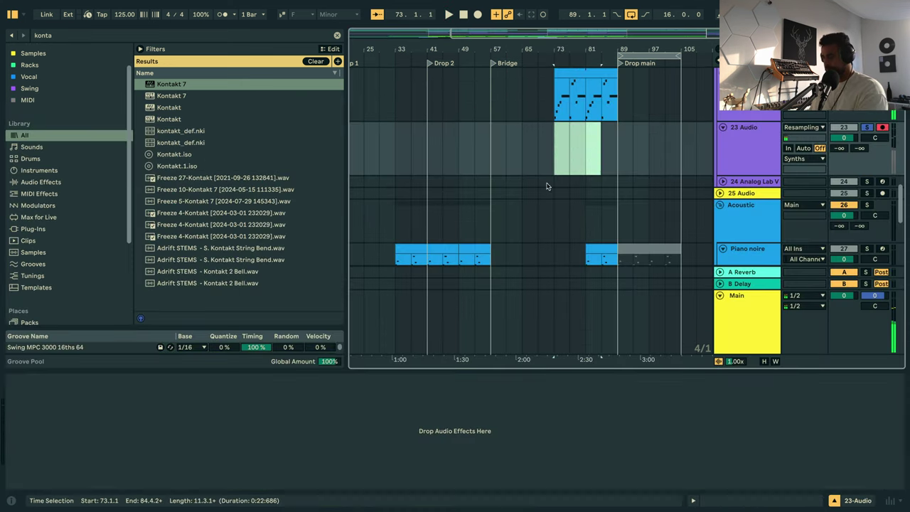
{"action": "left_click", "coordinate": [549, 162]}
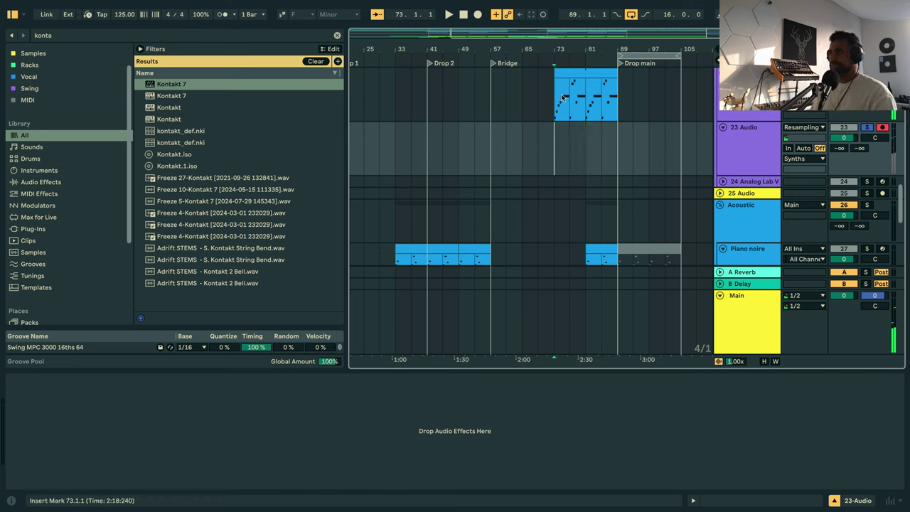
{"action": "left_click", "coordinate": [478, 15]}
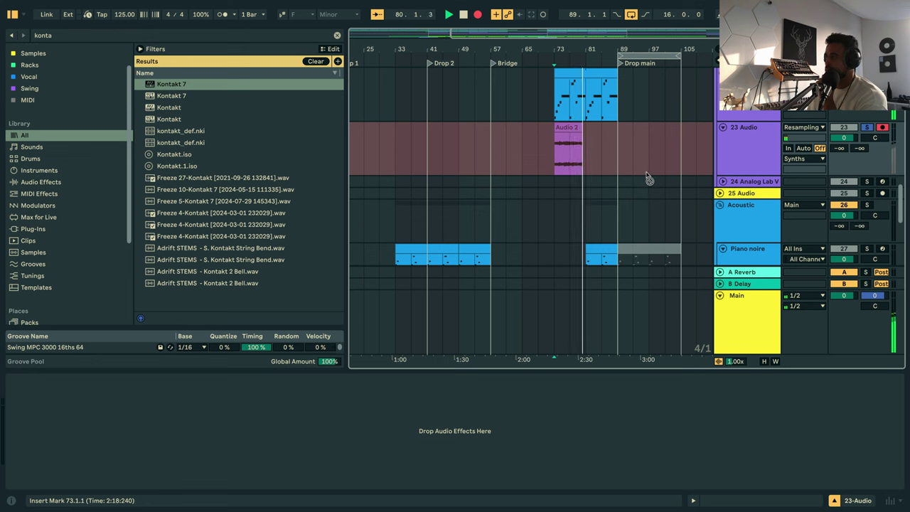
{"action": "key", "text": "F9"}
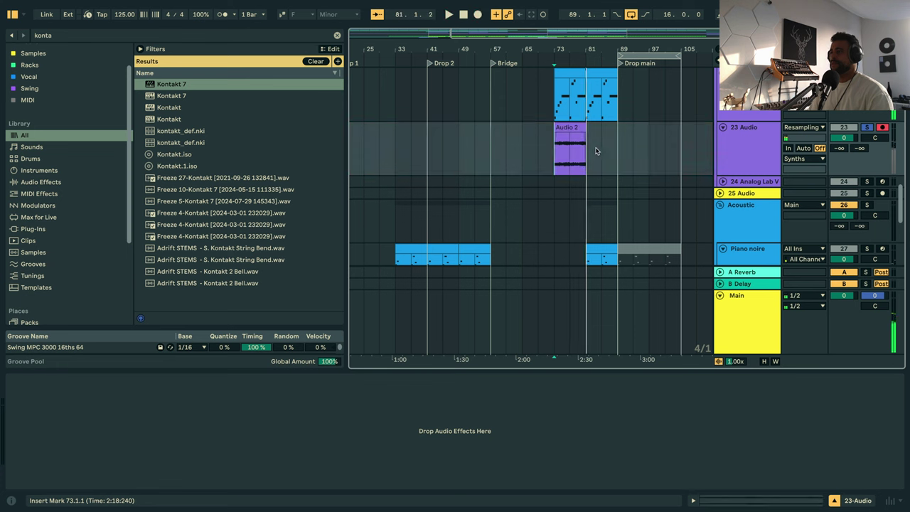
{"action": "left_click", "coordinate": [585, 131]}
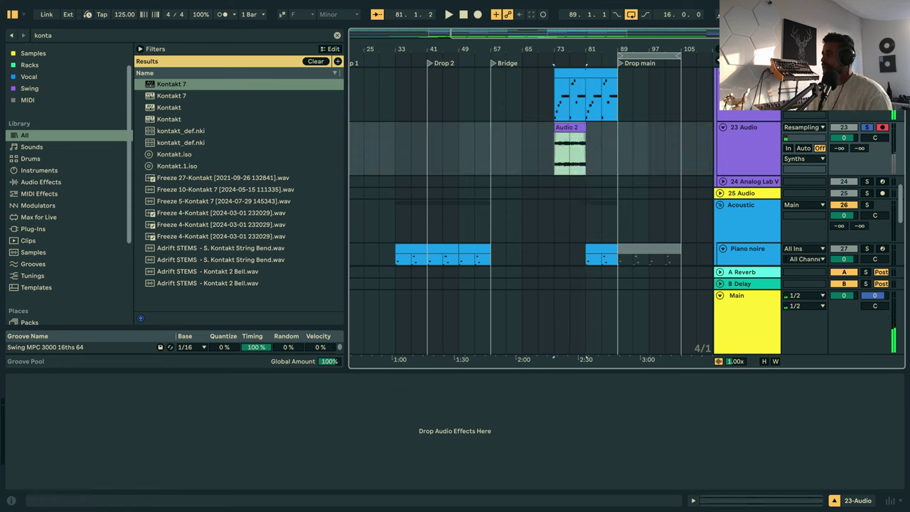
Unsolo the Kontakt 7 and resampling tracks and rename the resampling track to Chatter.
{"action": "scroll", "coordinate": [530, 178], "scroll_direction": "up", "scroll_amount": 3}
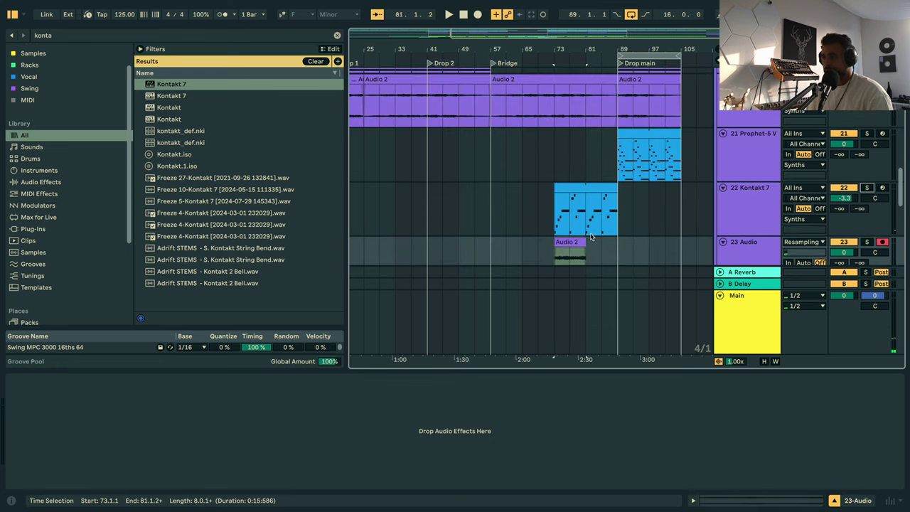
{"action": "scroll", "coordinate": [753, 242], "scroll_direction": "down", "scroll_amount": 1}
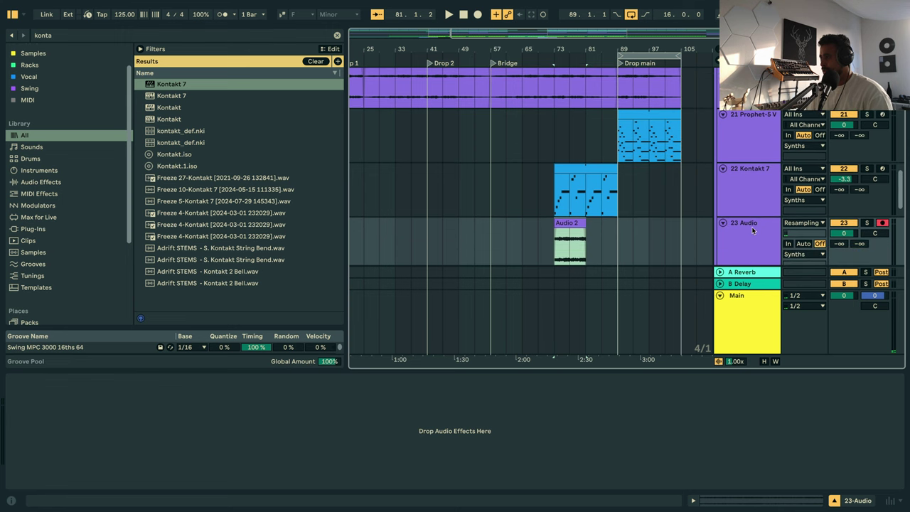
{"action": "left_click", "coordinate": [752, 243]}
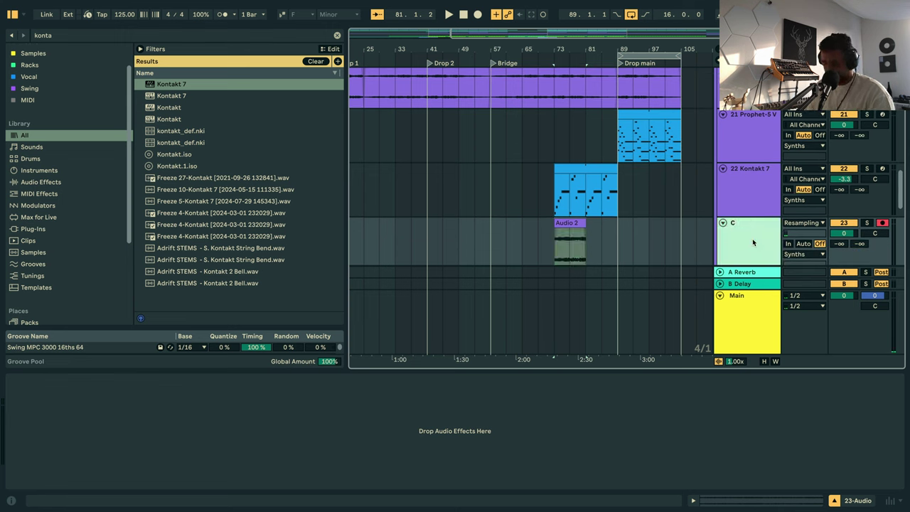
{"action": "type", "text": "er"}
Set the Chatter track's audio input to No Input and lower its volume to -7.3 dB.
{"action": "left_click", "coordinate": [653, 179]}
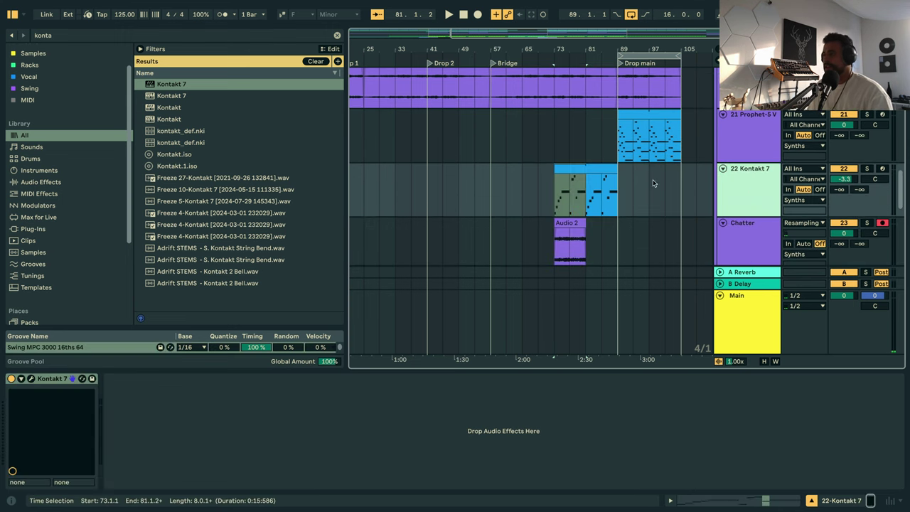
{"action": "left_click", "coordinate": [819, 223]}
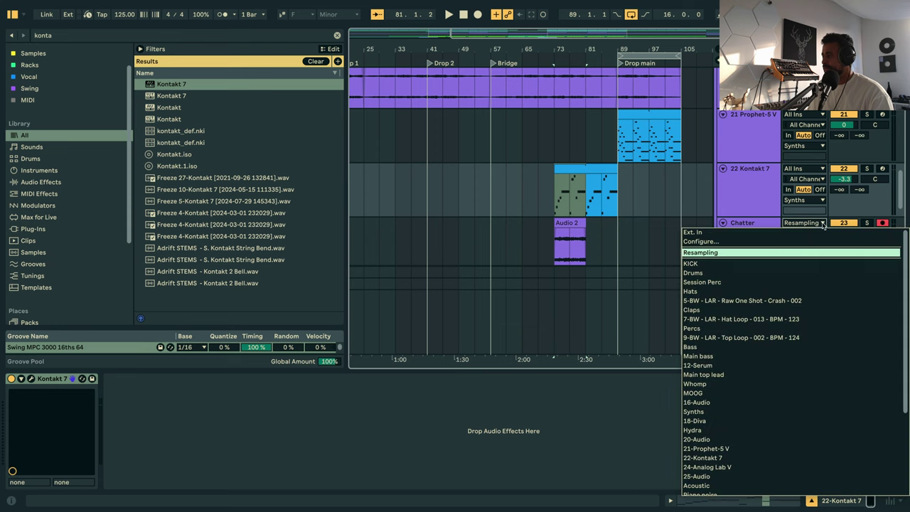
{"action": "scroll", "coordinate": [704, 439], "scroll_direction": "down", "scroll_amount": 4}
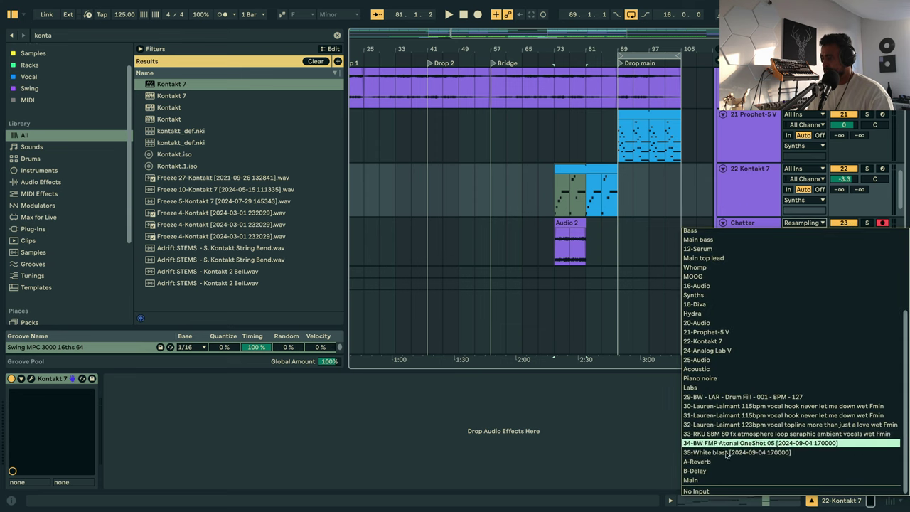
{"action": "left_click", "coordinate": [710, 491]}
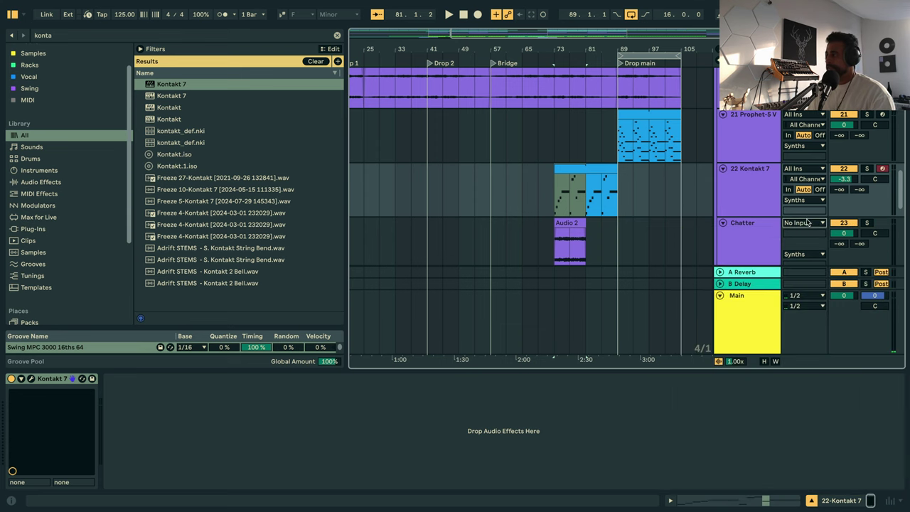
{"action": "left_click", "coordinate": [841, 233]}
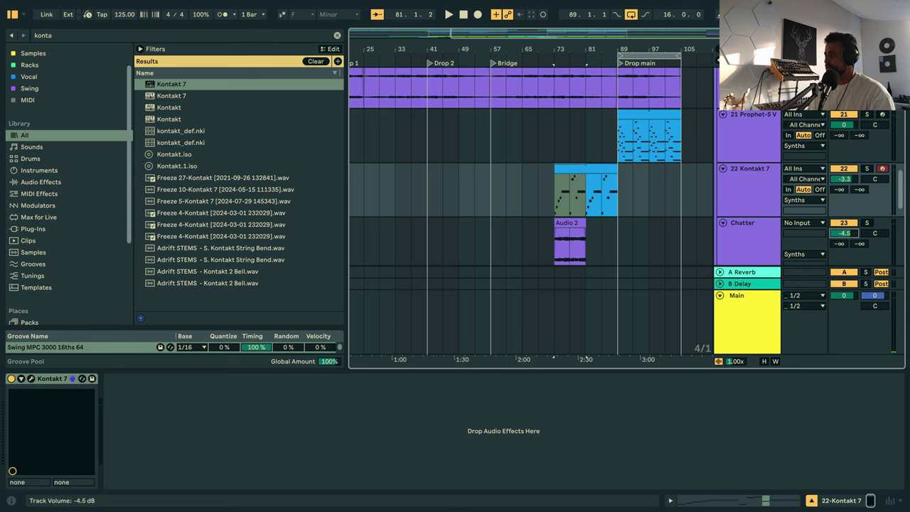
{"action": "left_click_drag", "start_coordinate": [844, 233], "coordinate": [844, 247]}
Randomize the Kontakt 7 Playbox preset to Dilemma and play the track's clip from bar 73 with it.
{"action": "left_click", "coordinate": [758, 194]}
{"action": "left_click", "coordinate": [566, 173]}
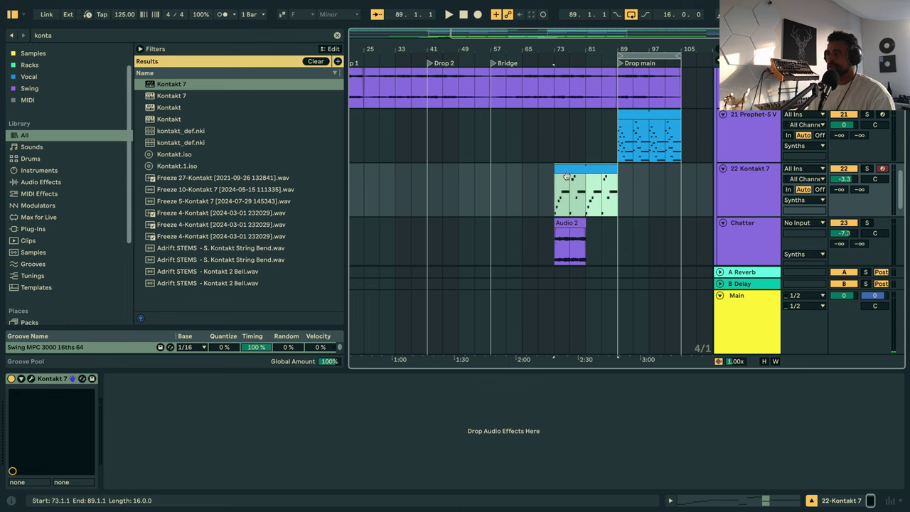
{"action": "left_click", "coordinate": [31, 378]}
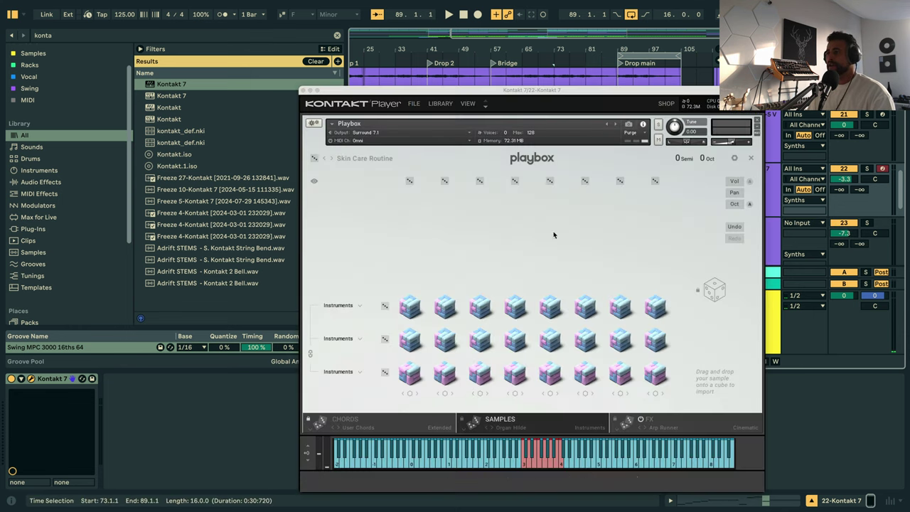
{"action": "left_click", "coordinate": [313, 159]}
{"action": "key", "text": "space"}
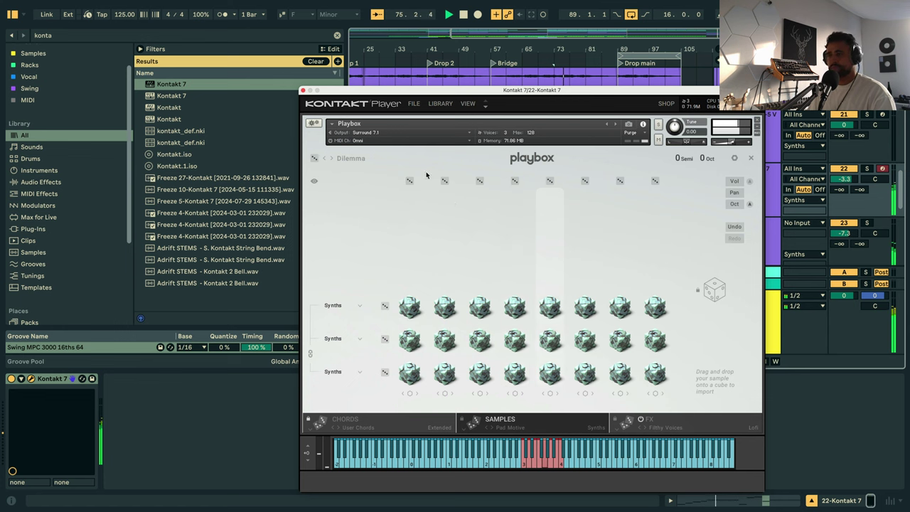
{"action": "left_click", "coordinate": [303, 91]}
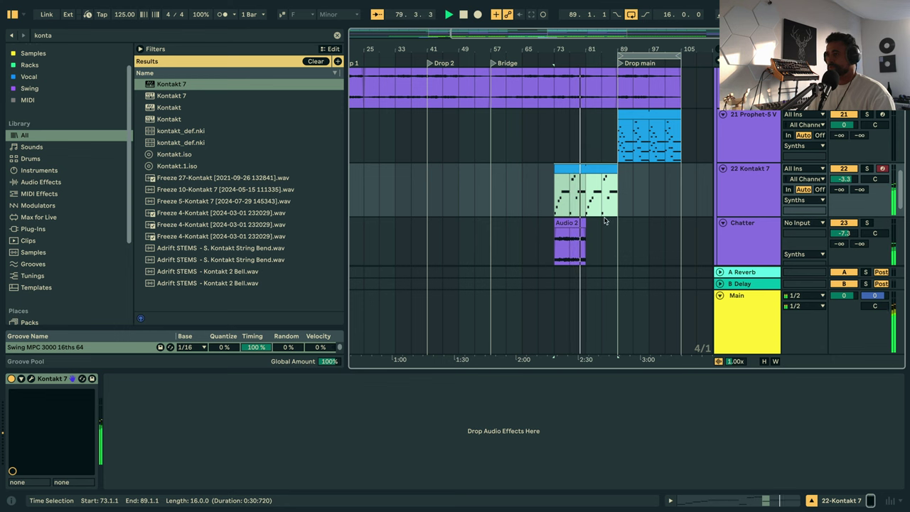
Copy the Chatter clip to the Bridge start at bar 57, duplicate it at bar 65, and lower the track volume to -11.3 dB.
{"action": "scroll", "coordinate": [654, 227], "scroll_direction": "down", "scroll_amount": 1}
{"action": "left_click", "coordinate": [578, 197]}
{"action": "key", "text": "space"}
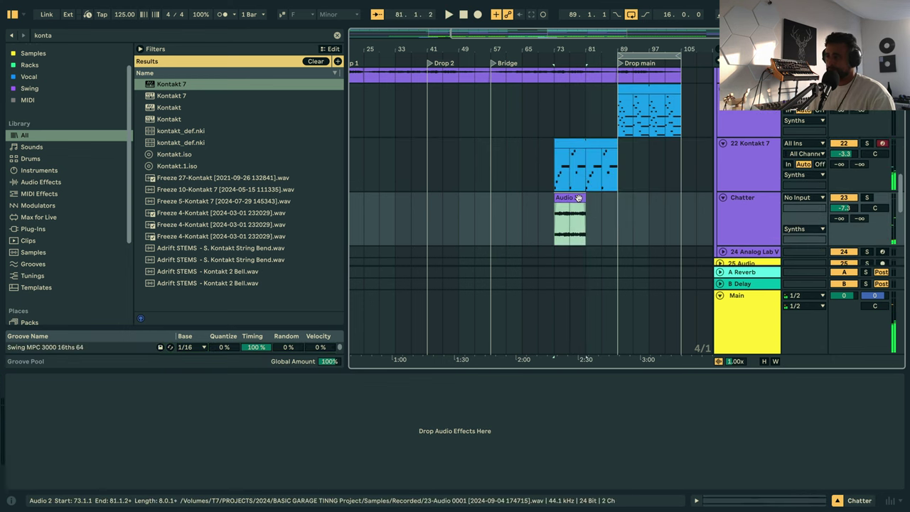
{"action": "left_click_drag", "start_coordinate": [574, 197], "coordinate": [514, 205]}
{"action": "key", "text": "ctrl+d"}
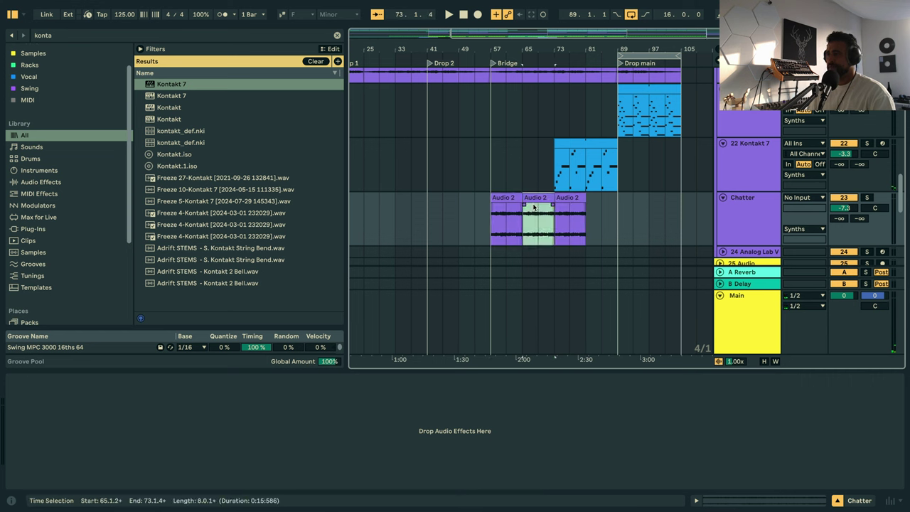
{"action": "left_click", "coordinate": [501, 216]}
{"action": "left_click", "coordinate": [571, 197]}
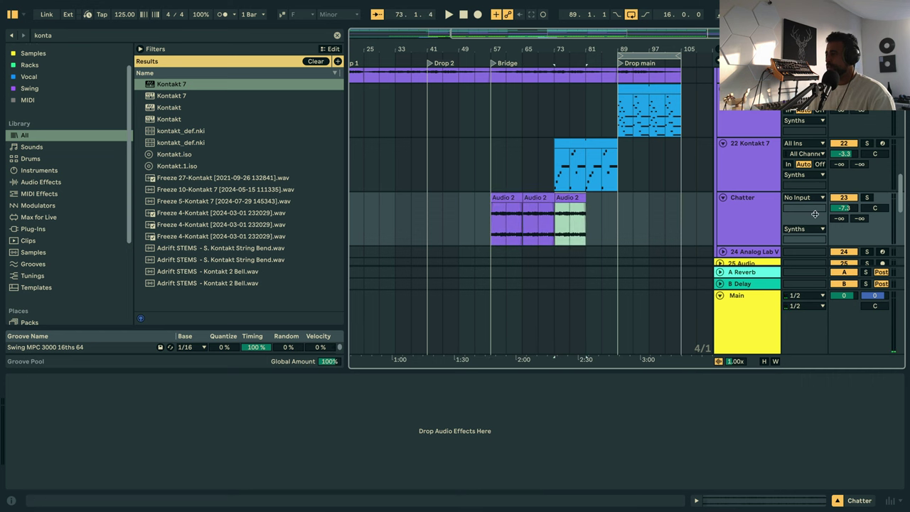
{"action": "left_click", "coordinate": [843, 208]}
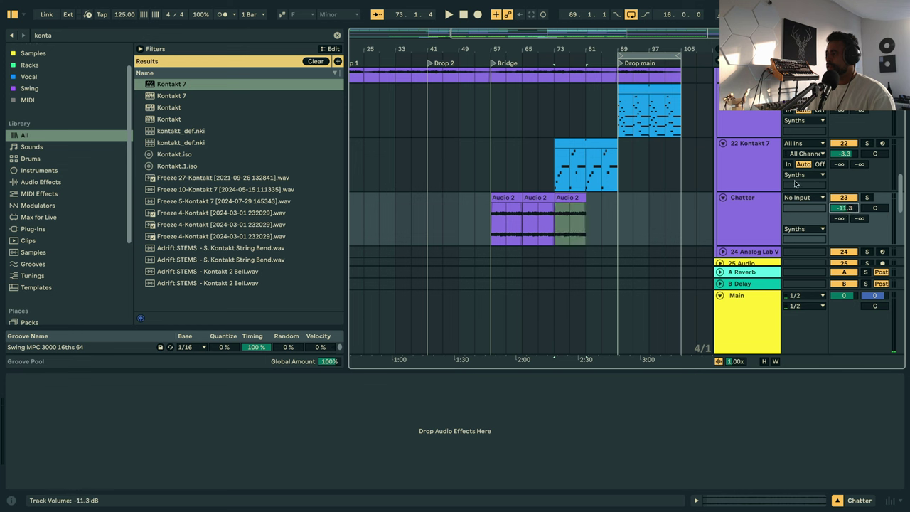
Insert a new audio track below Kontakt 7 and set its input to 22-Kontakt 7.
{"action": "left_click", "coordinate": [751, 169]}
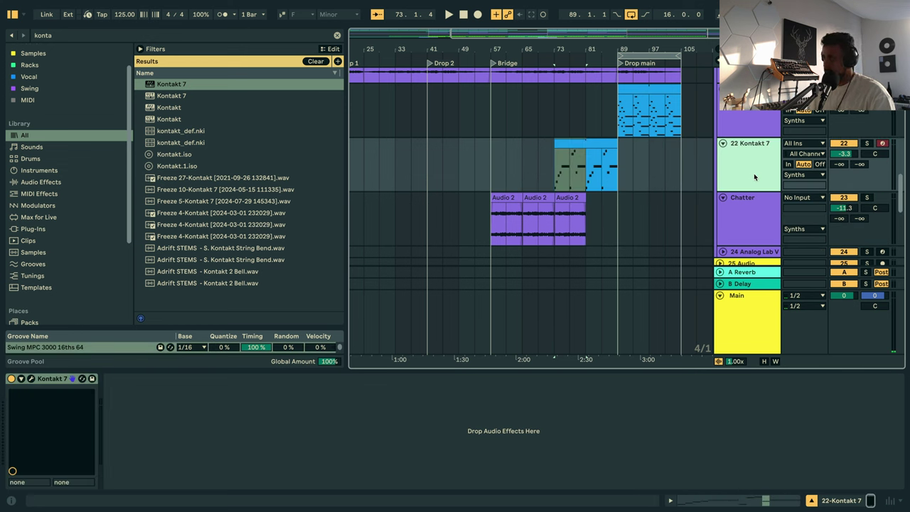
{"action": "key", "text": "ctrl+t"}
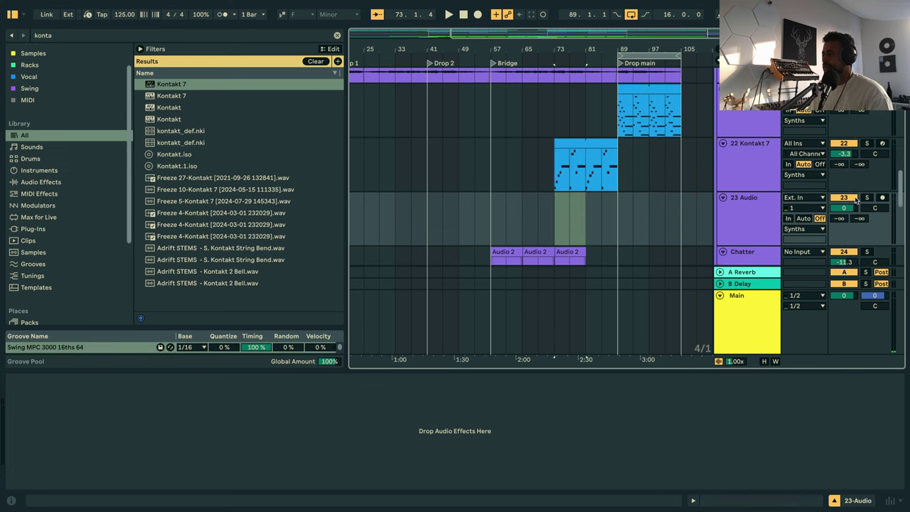
{"action": "left_click", "coordinate": [818, 198]}
{"action": "scroll", "coordinate": [782, 320], "scroll_direction": "down", "scroll_amount": 10}
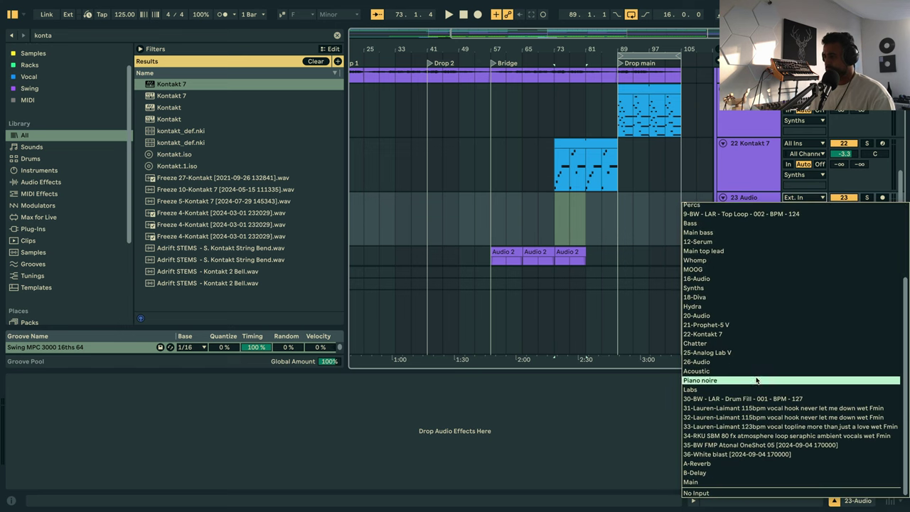
{"action": "scroll", "coordinate": [718, 398], "scroll_direction": "up", "scroll_amount": 2}
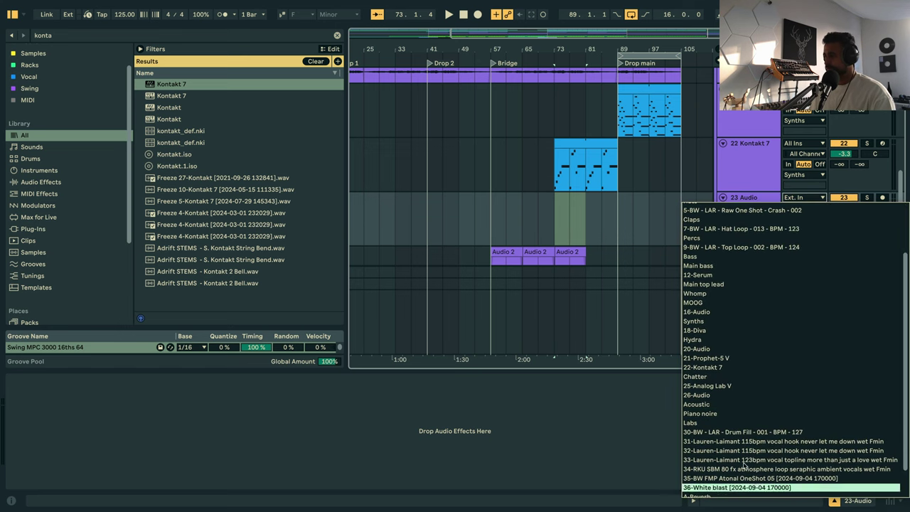
{"action": "left_click", "coordinate": [715, 368]}
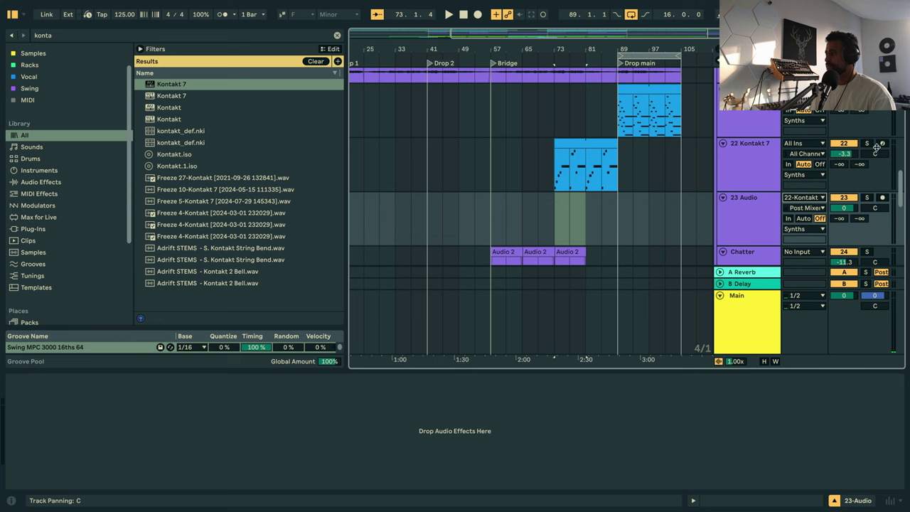
Record Kontakt 7 onto the new audio track from bar 73, trim the take to end at bar 89, and disarm the track.
{"action": "left_click", "coordinate": [882, 197]}
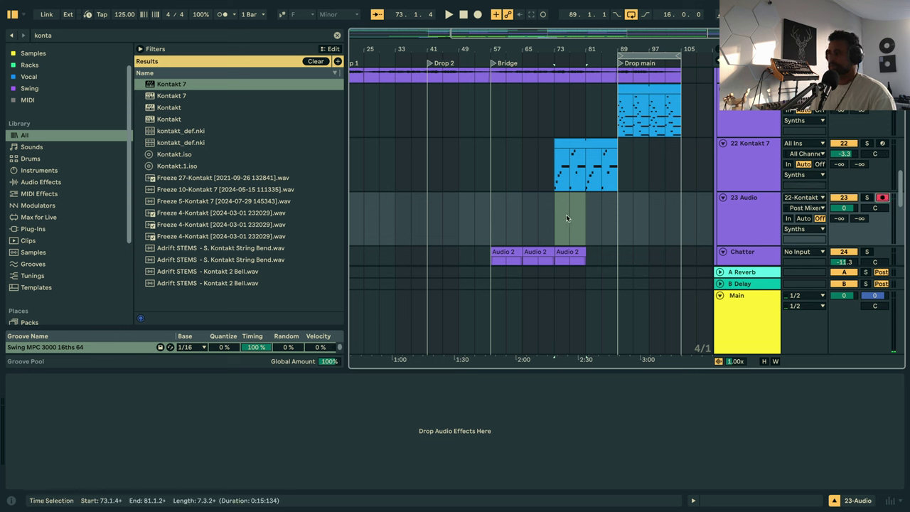
{"action": "left_click", "coordinate": [559, 216]}
{"action": "left_click", "coordinate": [477, 14]}
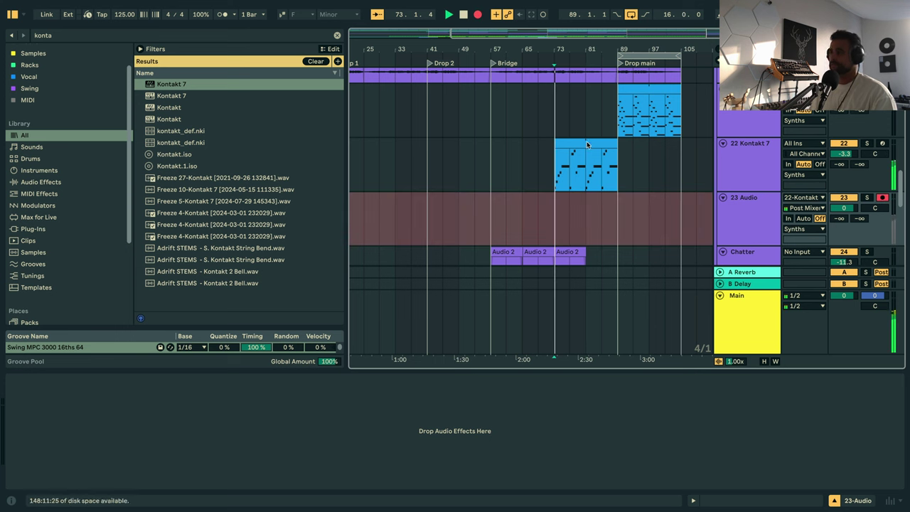
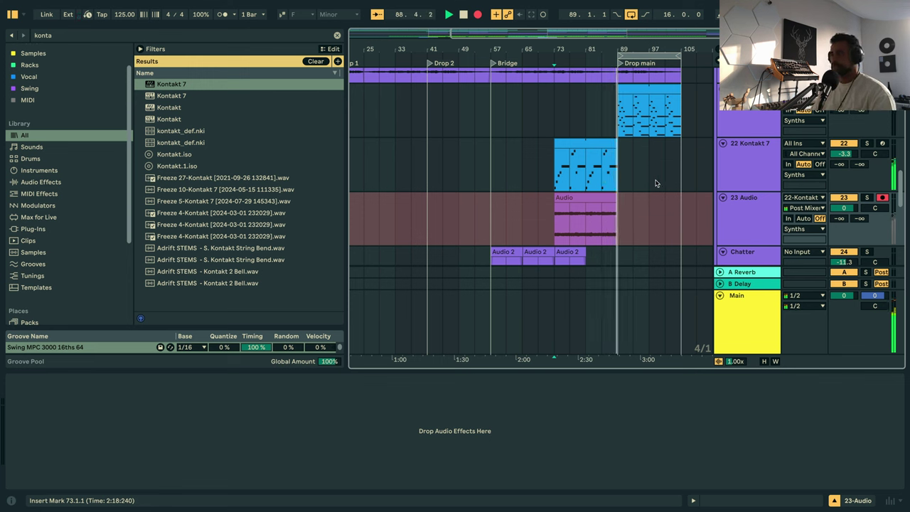
{"action": "key", "text": "F9"}
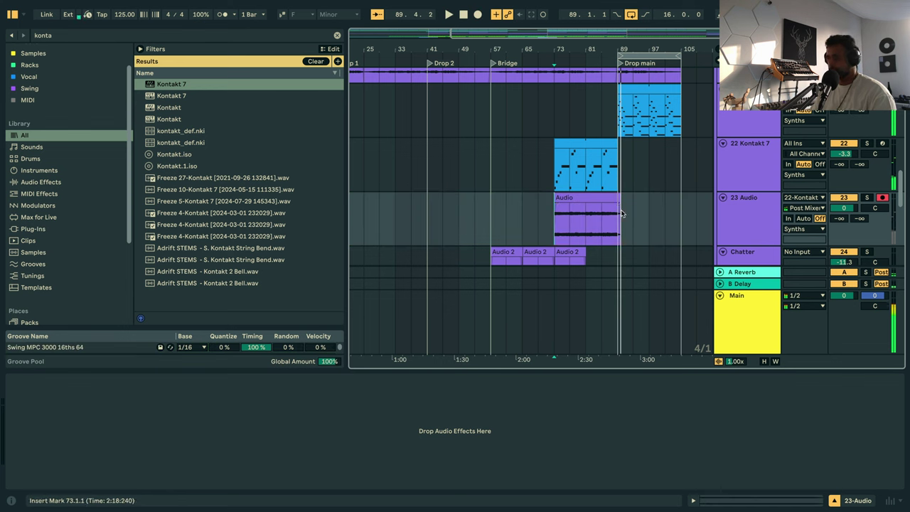
{"action": "key", "text": "space"}
{"action": "left_click", "coordinate": [616, 201]}
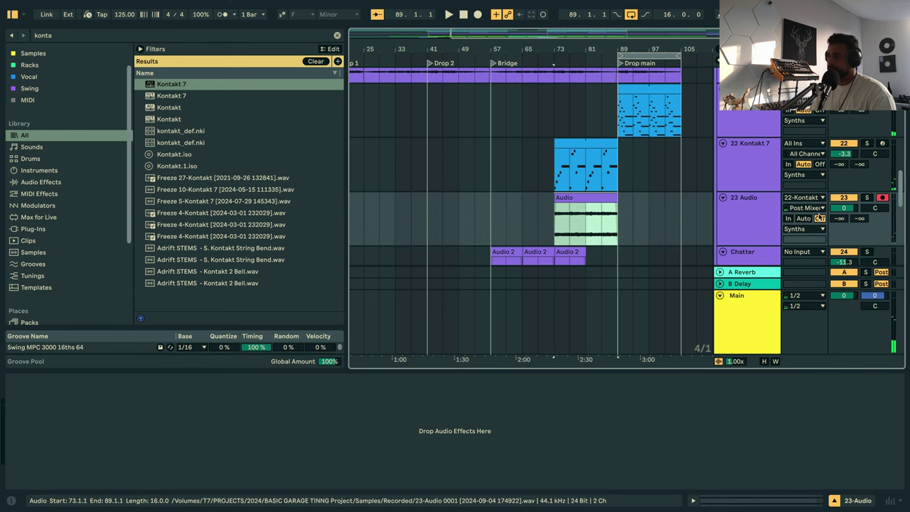
{"action": "left_click", "coordinate": [881, 197]}
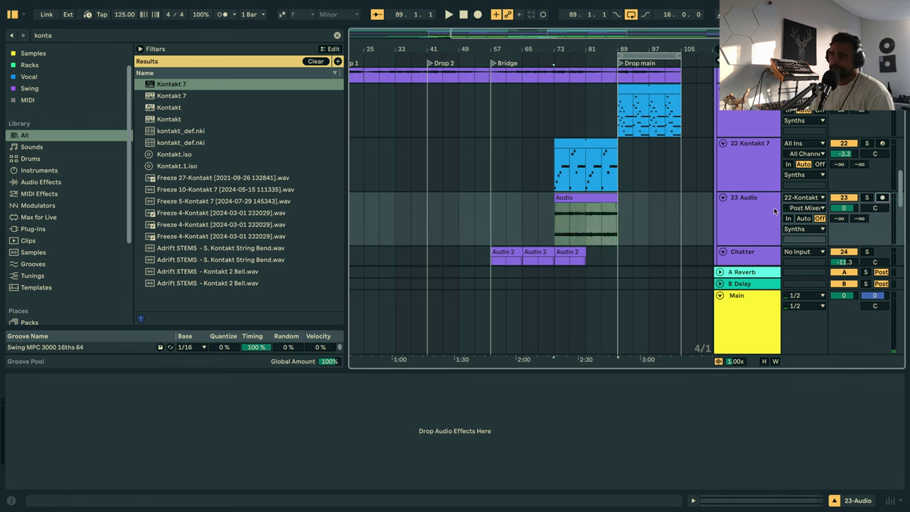
Deactivate the Kontakt 7 MIDI clip at bar 73 and select the recorded audio clip below it.
{"action": "left_click", "coordinate": [735, 188]}
{"action": "left_click", "coordinate": [575, 143]}
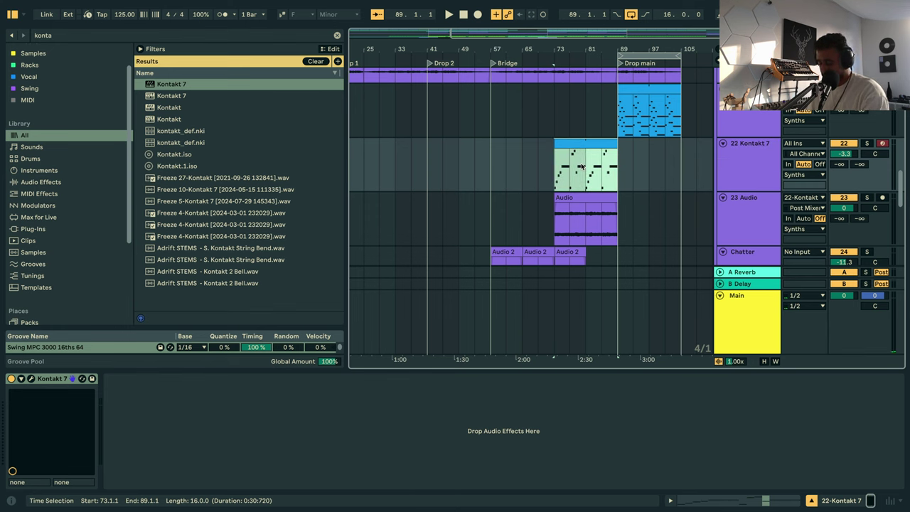
{"action": "left_click", "coordinate": [593, 197]}
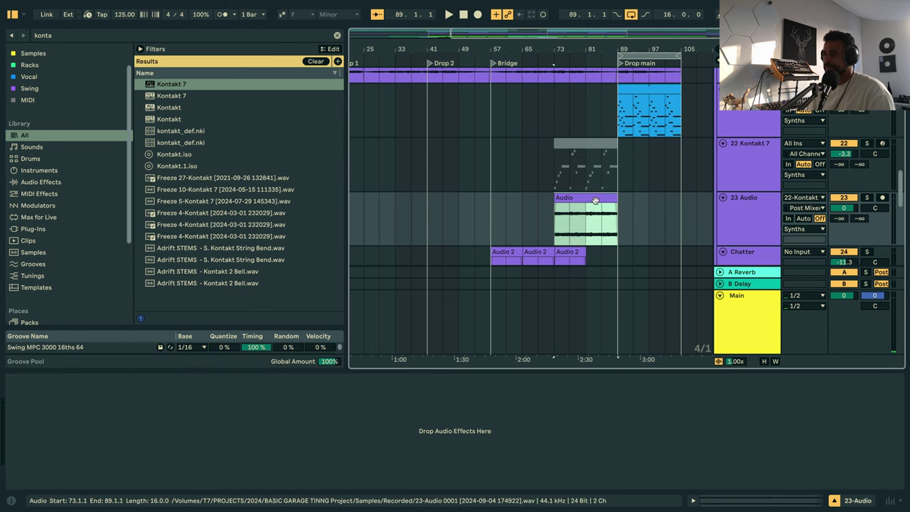
Rename the audio track holding the new Kontakt 7 recording to Noisy pad.
{"action": "left_click", "coordinate": [736, 227]}
{"action": "scroll", "coordinate": [734, 190], "scroll_direction": "up", "scroll_amount": 6}
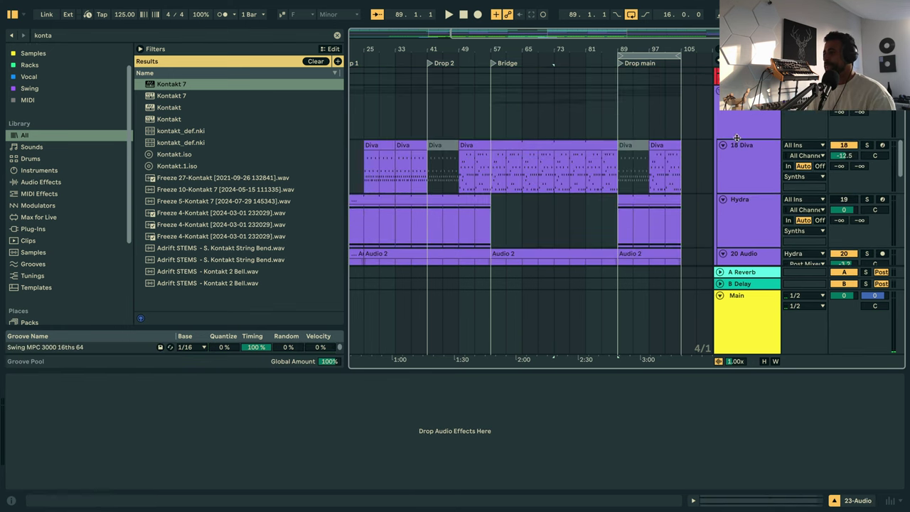
{"action": "left_click", "coordinate": [739, 120]}
{"action": "scroll", "coordinate": [636, 178], "scroll_direction": "down", "scroll_amount": 5}
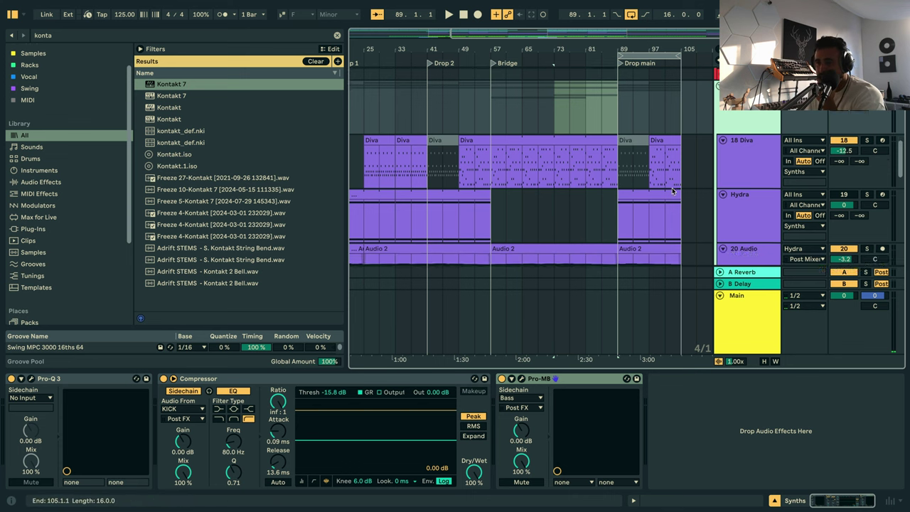
{"action": "scroll", "coordinate": [632, 177], "scroll_direction": "down", "scroll_amount": 4}
{"action": "left_click", "coordinate": [741, 148]}
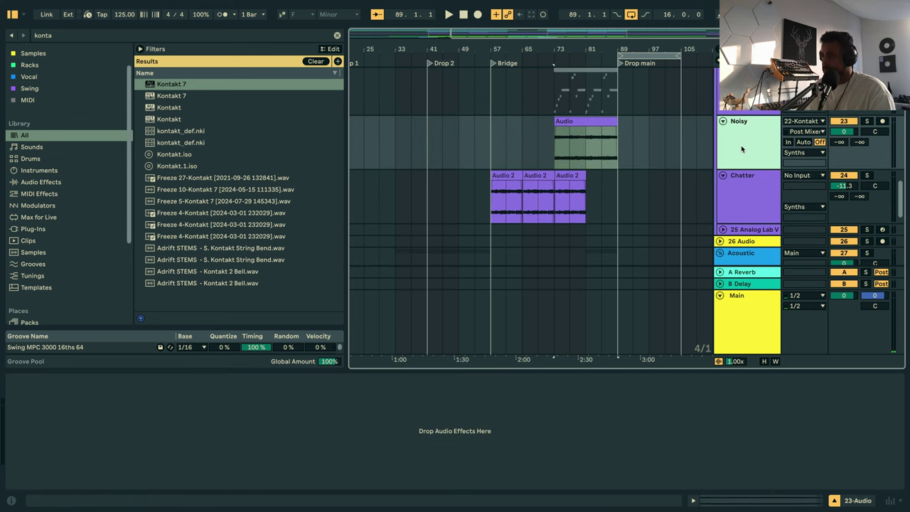
{"action": "type", "text": "Noisy pad"}
{"action": "key", "text": "Return"}
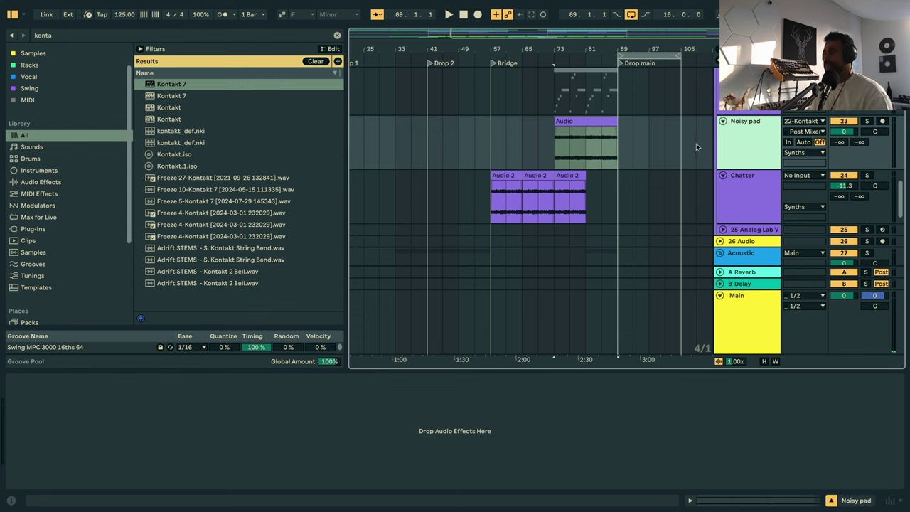
Add Auto Filter to the Noisy pad track and lower its filter frequency to 203 Hz.
{"action": "left_click", "coordinate": [697, 146]}
{"action": "left_click", "coordinate": [746, 139]}
{"action": "scroll", "coordinate": [597, 96], "scroll_direction": "up", "scroll_amount": 2}
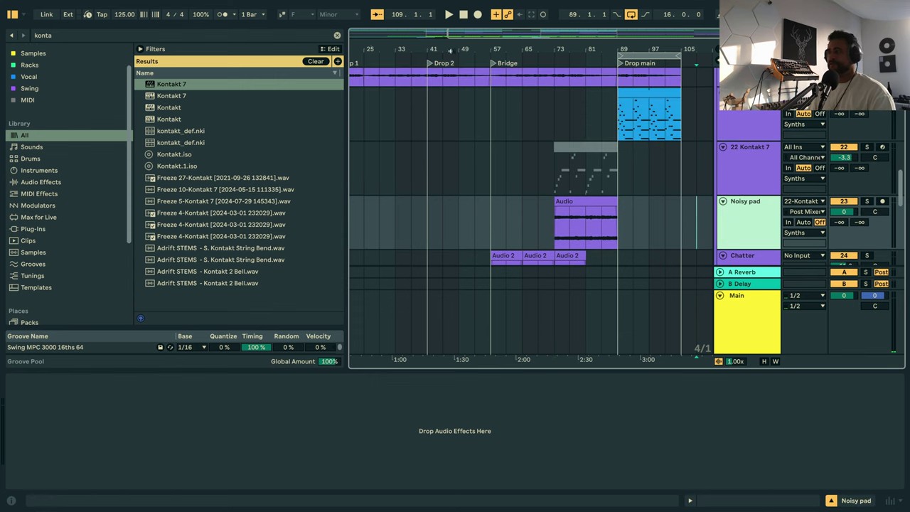
{"action": "left_click", "coordinate": [337, 35]}
{"action": "type", "text": "aut"}
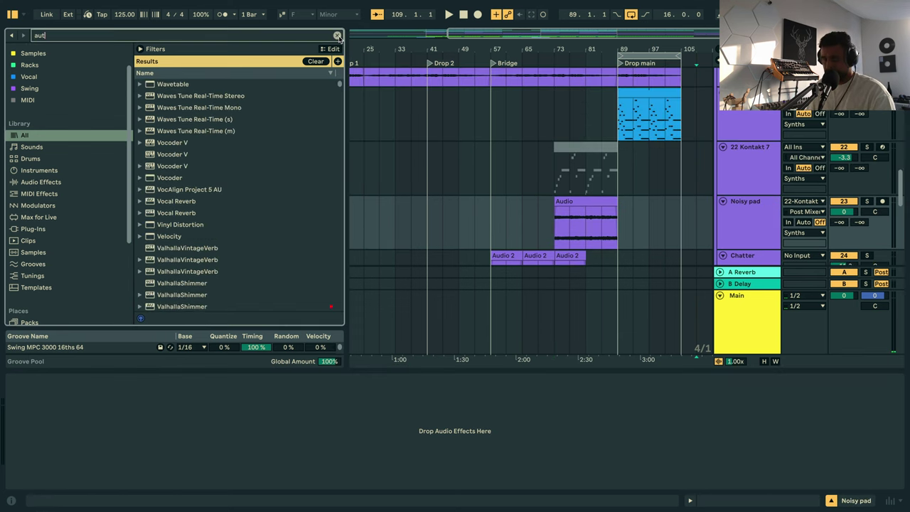
{"action": "scroll", "coordinate": [209, 255], "scroll_direction": "down", "scroll_amount": 3}
{"action": "double_click", "coordinate": [181, 228]}
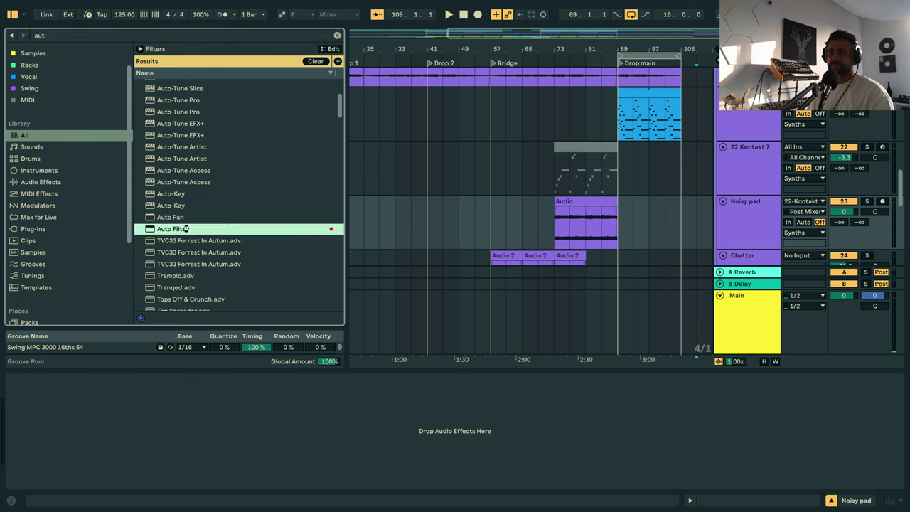
{"action": "left_click_drag", "start_coordinate": [181, 410], "coordinate": [181, 454]}
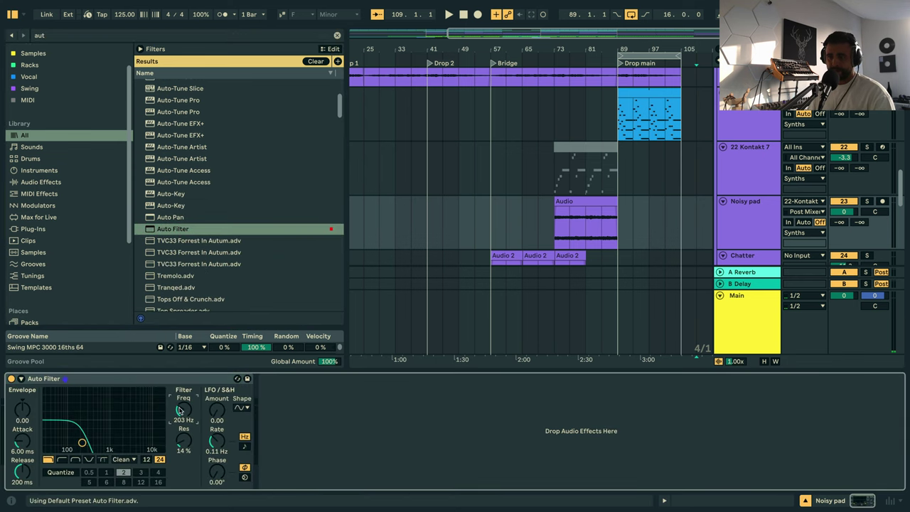
Automate the Noisy pad's Auto Filter frequency to rise from 203 Hz at bar 73 to 19.9 kHz at bar 89, and play from the Bridge.
{"action": "key", "text": "a"}
{"action": "left_click", "coordinate": [557, 244]}
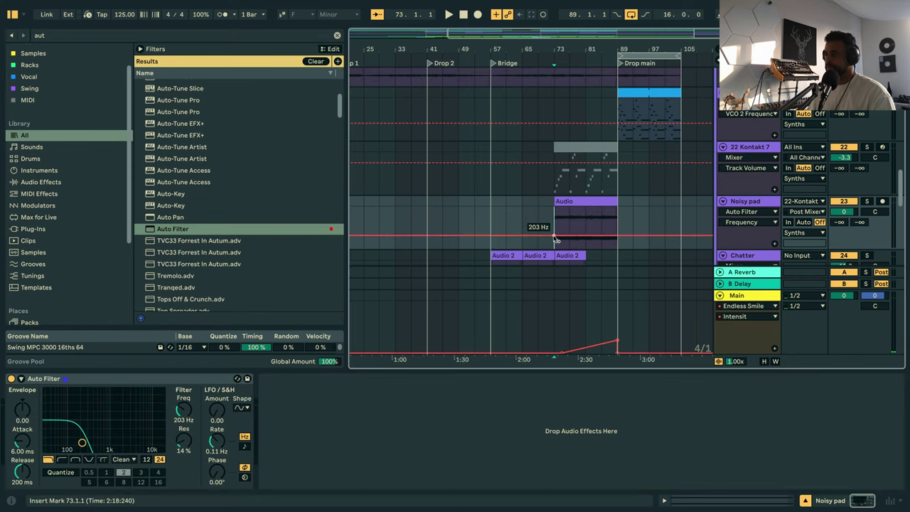
{"action": "left_click_drag", "start_coordinate": [616, 236], "coordinate": [616, 208]}
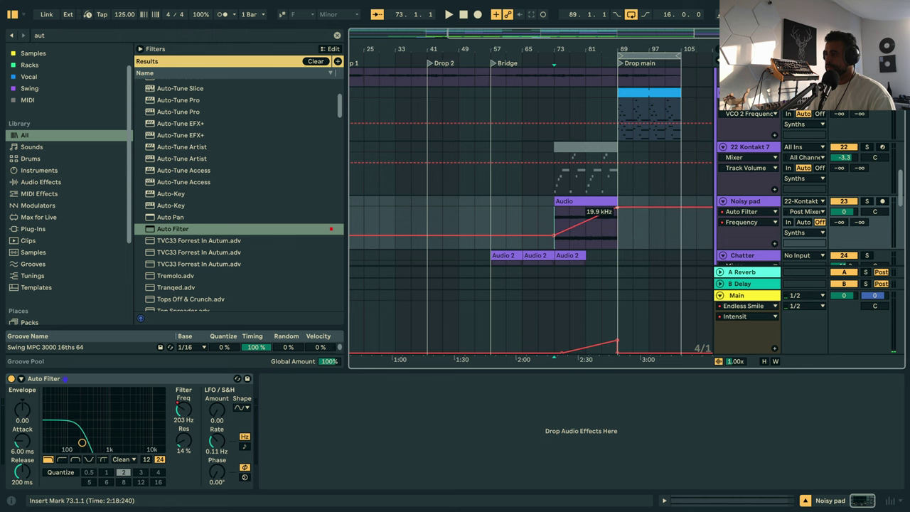
{"action": "left_click", "coordinate": [490, 223]}
{"action": "key", "text": "space"}
{"action": "key", "text": "a"}
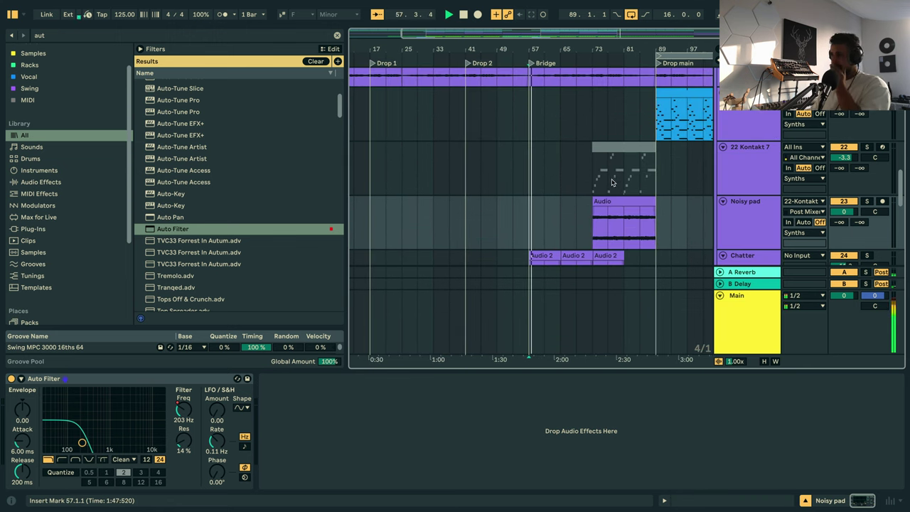
Extend the Drop main Top Loop clip backwards so it starts at bar 81.
{"action": "scroll", "coordinate": [611, 182], "scroll_direction": "up", "scroll_amount": 10}
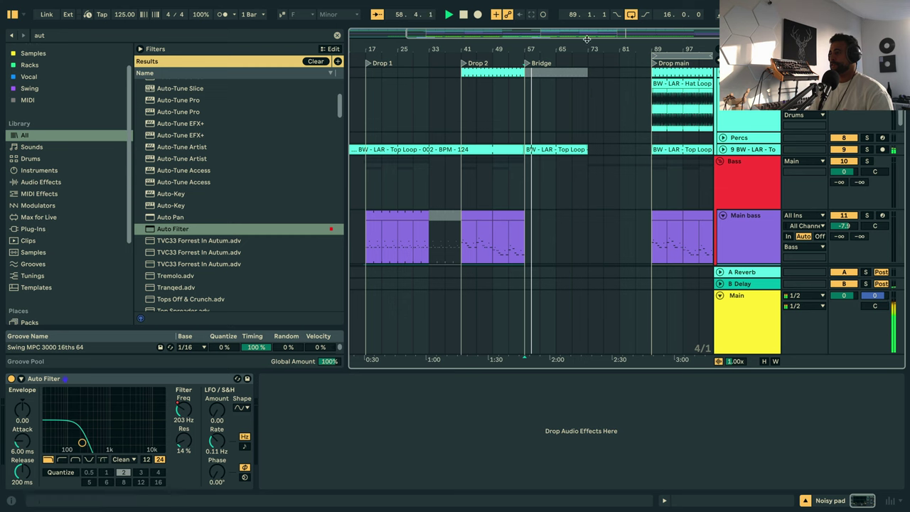
{"action": "left_click_drag", "start_coordinate": [586, 45], "coordinate": [537, 45]}
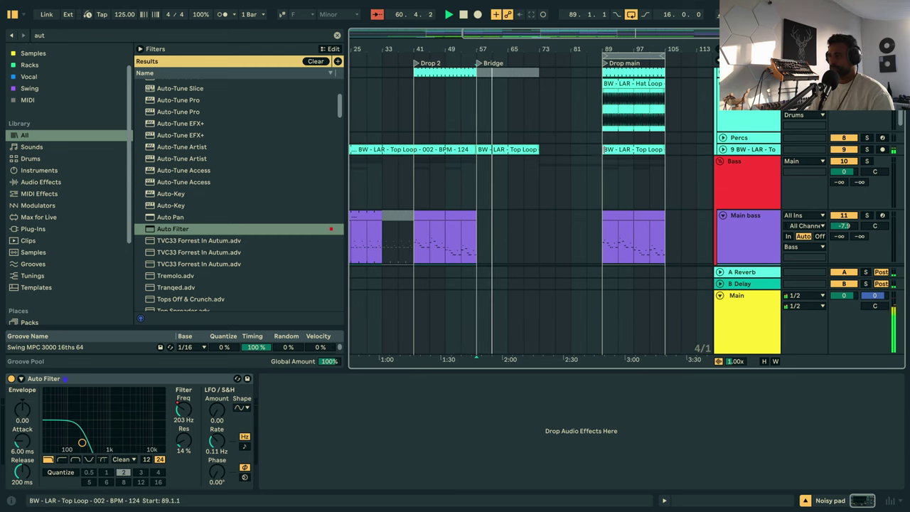
{"action": "left_click_drag", "start_coordinate": [604, 149], "coordinate": [571, 149]}
Consolidate the drum fill regions at bars 13–21 and 37–45 on track 30, and copy a consolidated fill to bars 85–93.
{"action": "scroll", "coordinate": [680, 177], "scroll_direction": "up", "scroll_amount": 5}
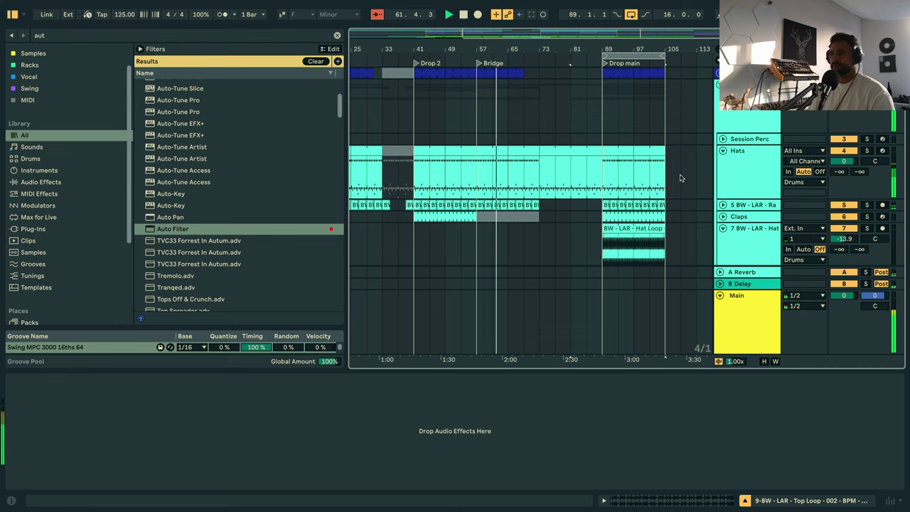
{"action": "scroll", "coordinate": [680, 178], "scroll_direction": "down", "scroll_amount": 4}
{"action": "scroll", "coordinate": [604, 142], "scroll_direction": "up", "scroll_amount": 5}
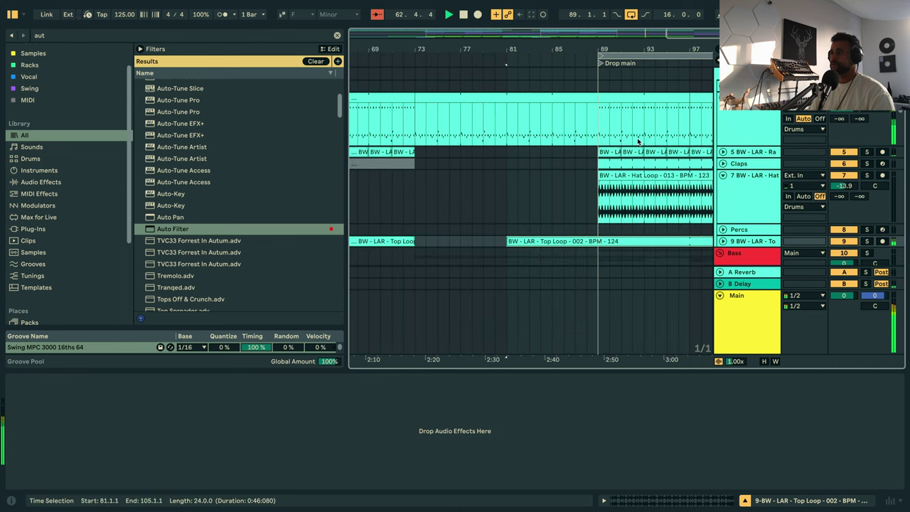
{"action": "scroll", "coordinate": [637, 142], "scroll_direction": "down", "scroll_amount": 15}
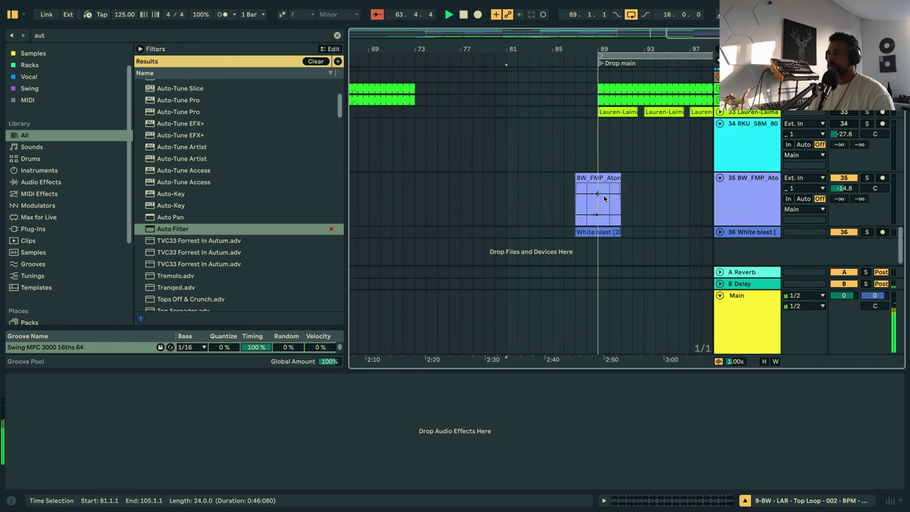
{"action": "scroll", "coordinate": [604, 157], "scroll_direction": "up", "scroll_amount": 5}
{"action": "scroll", "coordinate": [605, 107], "scroll_direction": "down", "scroll_amount": 4}
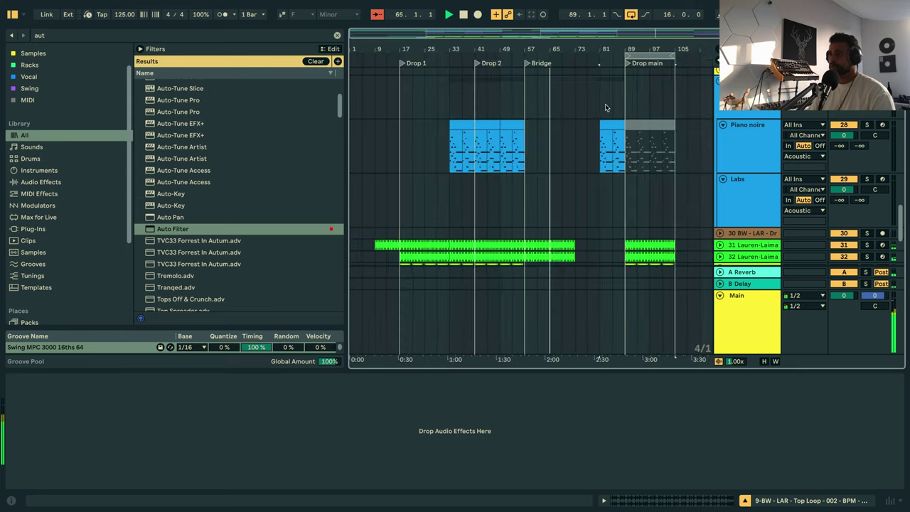
{"action": "scroll", "coordinate": [498, 178], "scroll_direction": "down", "scroll_amount": 2}
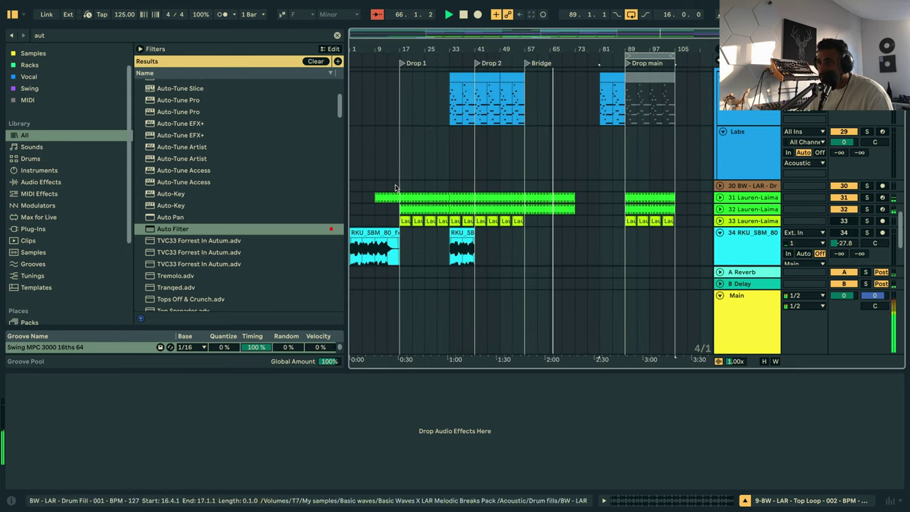
{"action": "key", "text": "space"}
{"action": "left_click_drag", "start_coordinate": [389, 187], "coordinate": [421, 190]}
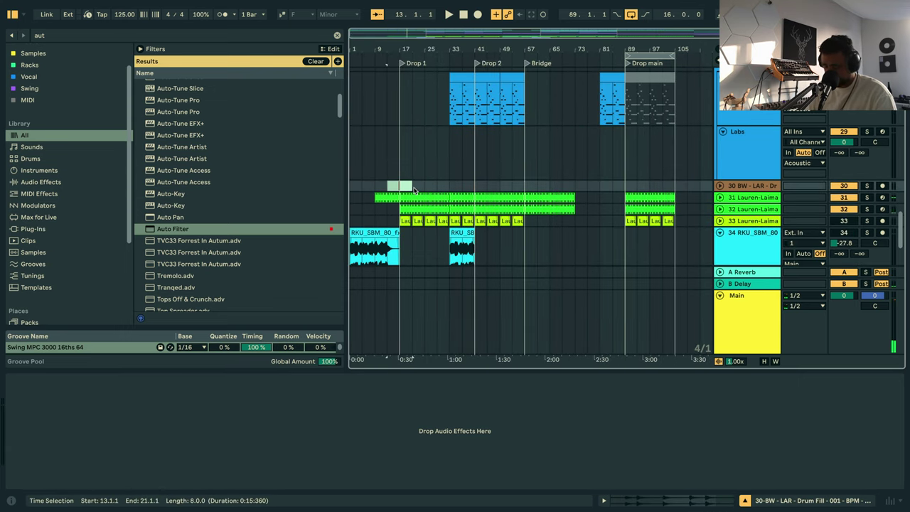
{"action": "key", "text": "super+j"}
{"action": "left_click_drag", "start_coordinate": [403, 185], "coordinate": [626, 184]}
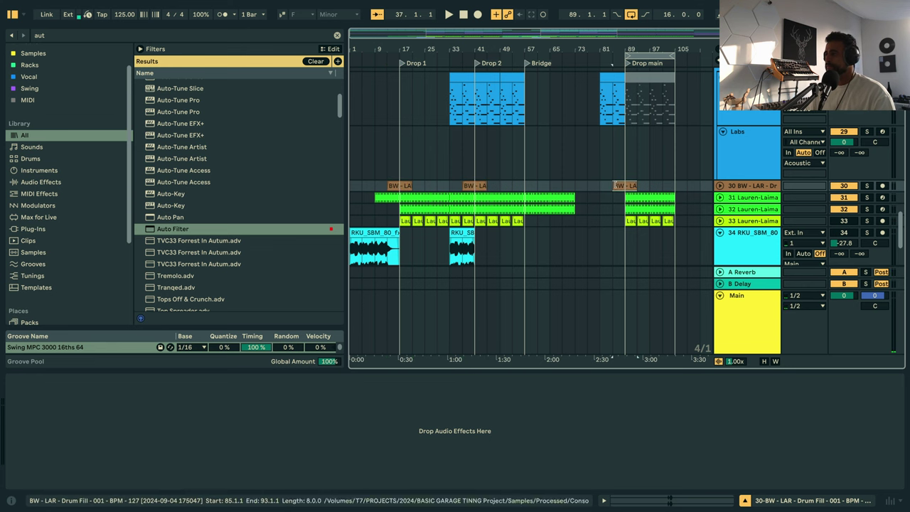
Add EQ Eight after Auto Filter on the Noisy pad track and shape a band 1 low cut at 170 Hz with Q 0.56.
{"action": "left_click", "coordinate": [587, 174]}
{"action": "key", "text": "space"}
{"action": "scroll", "coordinate": [711, 178], "scroll_direction": "up", "scroll_amount": 8}
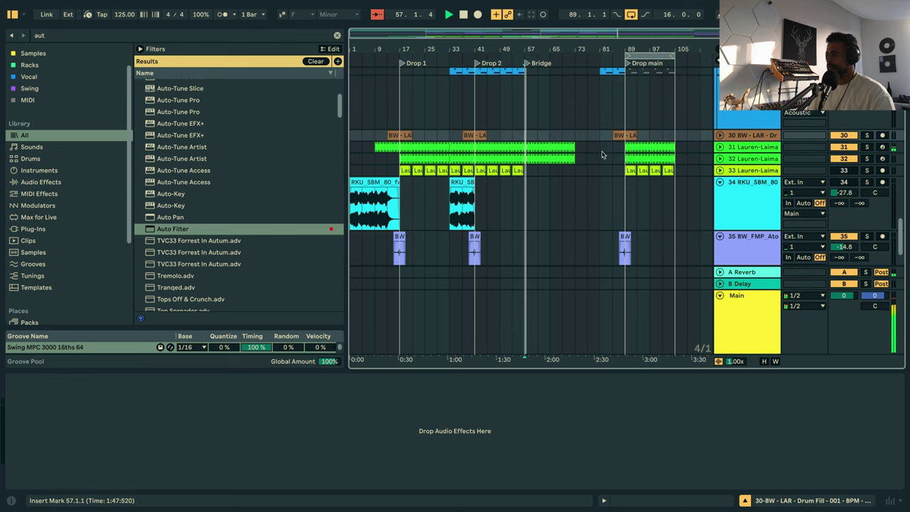
{"action": "scroll", "coordinate": [736, 145], "scroll_direction": "up", "scroll_amount": 3}
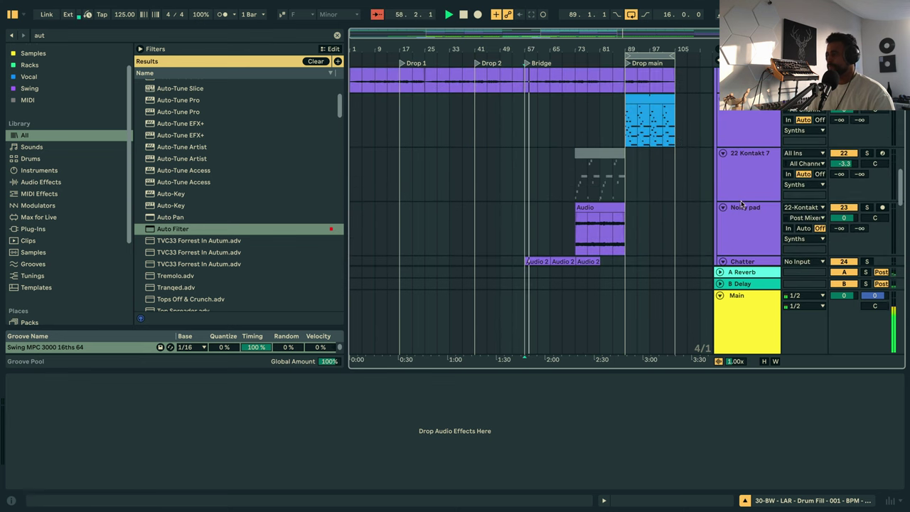
{"action": "scroll", "coordinate": [741, 204], "scroll_direction": "down", "scroll_amount": 2}
{"action": "left_click", "coordinate": [746, 191]}
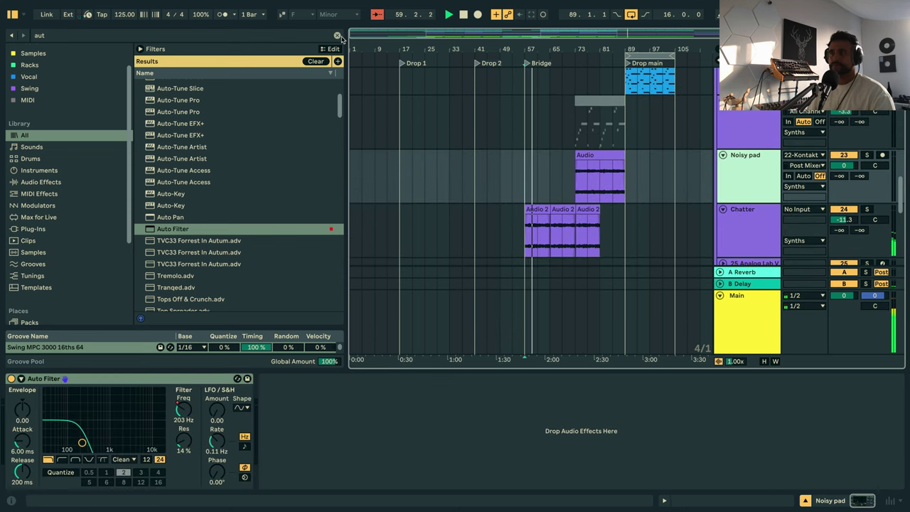
{"action": "key", "text": "ctrl+f"}
{"action": "type", "text": "eq"}
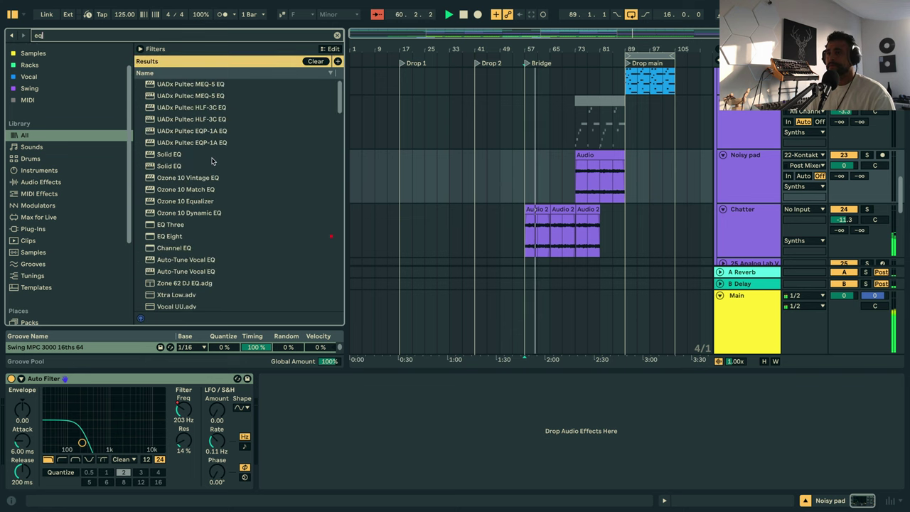
{"action": "left_click_drag", "start_coordinate": [176, 236], "coordinate": [390, 442]}
{"action": "left_click", "coordinate": [306, 473]}
{"action": "left_click", "coordinate": [302, 410]}
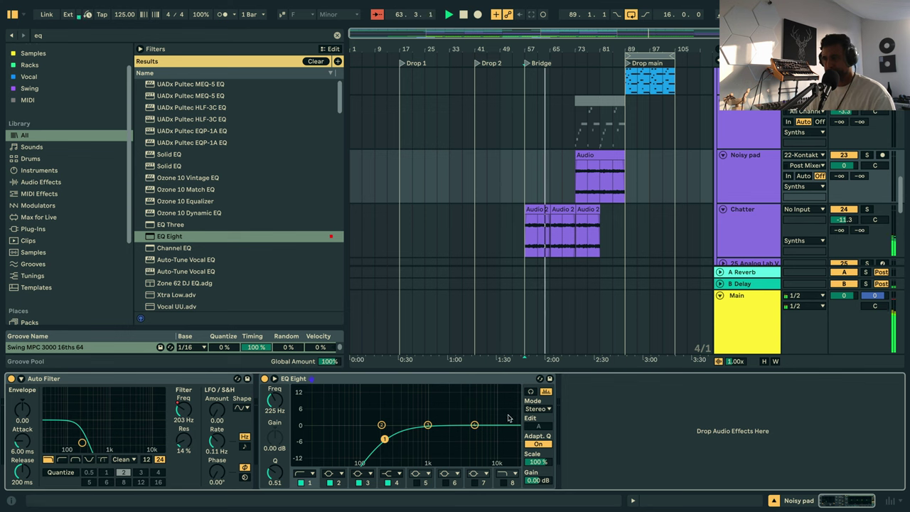
{"action": "left_click_drag", "start_coordinate": [611, 47], "coordinate": [591, 205]}
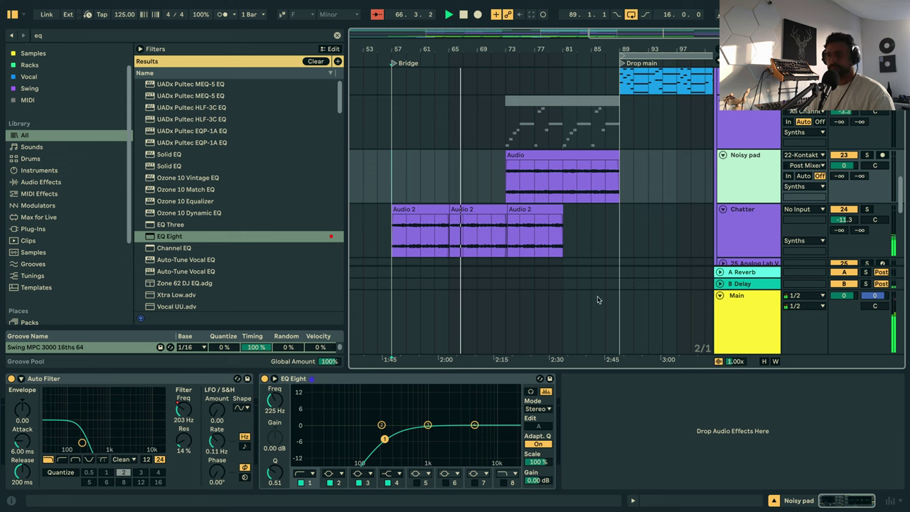
{"action": "left_click_drag", "start_coordinate": [382, 436], "coordinate": [376, 437]}
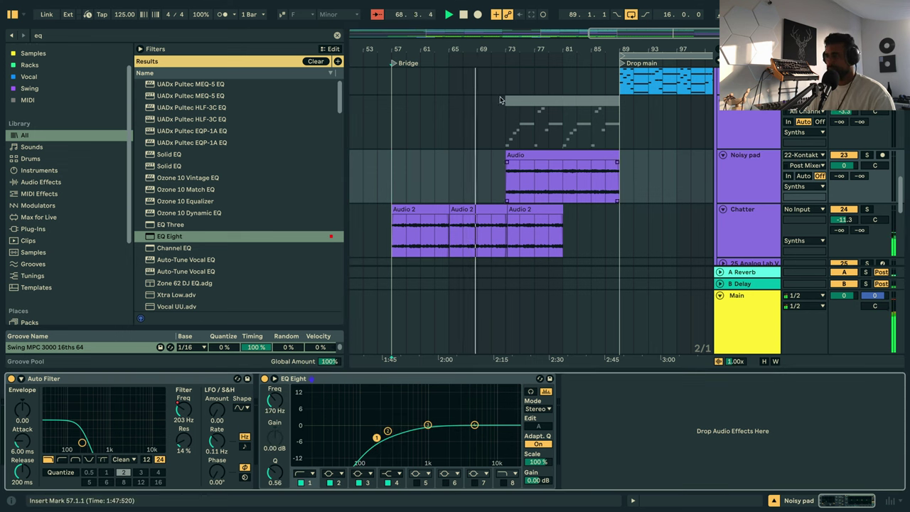
Listen through the build-up from bar 73 while checking the Noisy pad and Diva tracks and their devices.
{"action": "left_click_drag", "start_coordinate": [504, 50], "coordinate": [509, 208]}
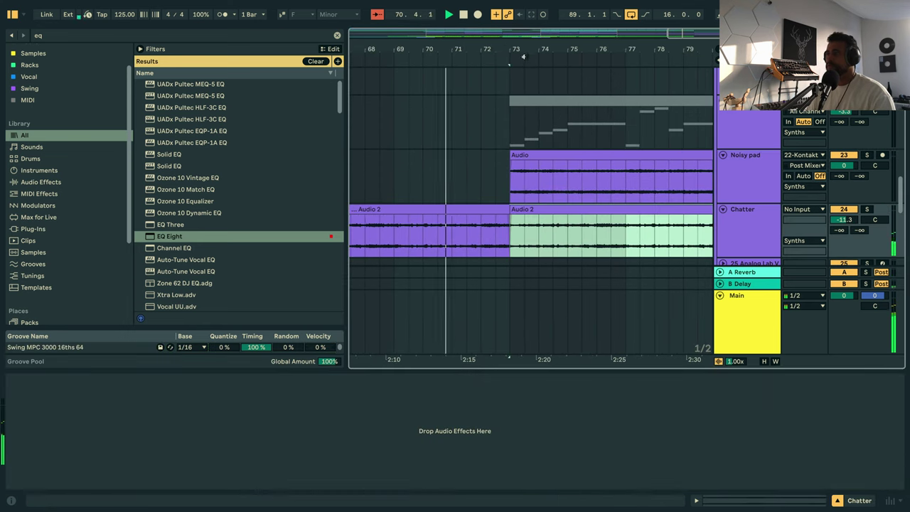
{"action": "scroll", "coordinate": [511, 208], "scroll_direction": "down", "scroll_amount": 2}
{"action": "scroll", "coordinate": [560, 235], "scroll_direction": "down", "scroll_amount": 3}
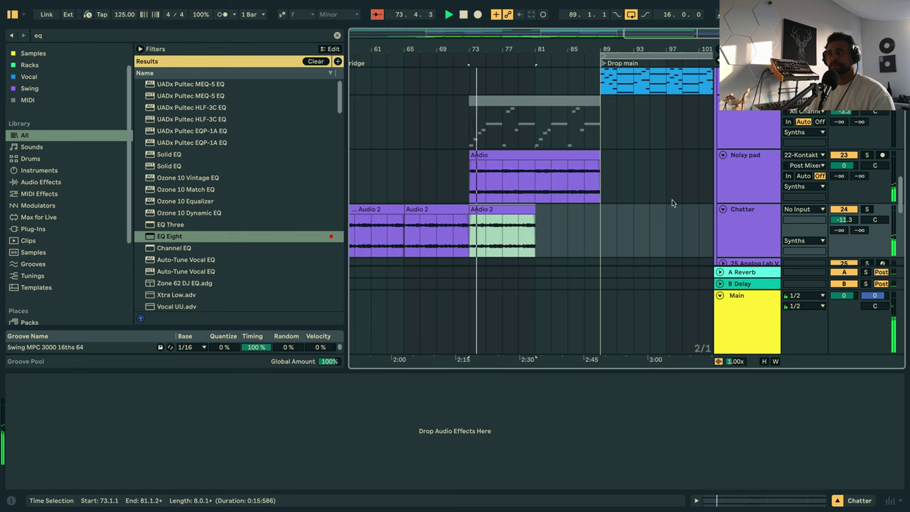
{"action": "left_click", "coordinate": [737, 186]}
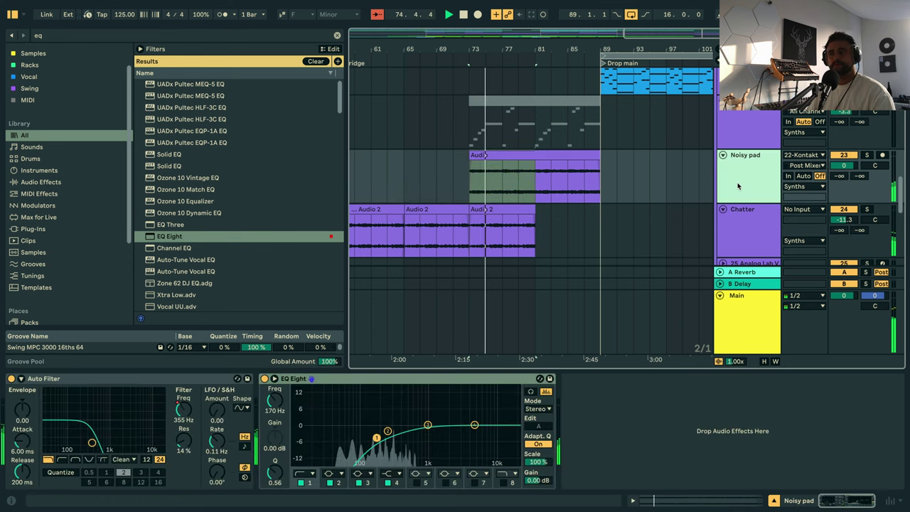
{"action": "scroll", "coordinate": [587, 181], "scroll_direction": "up", "scroll_amount": 5}
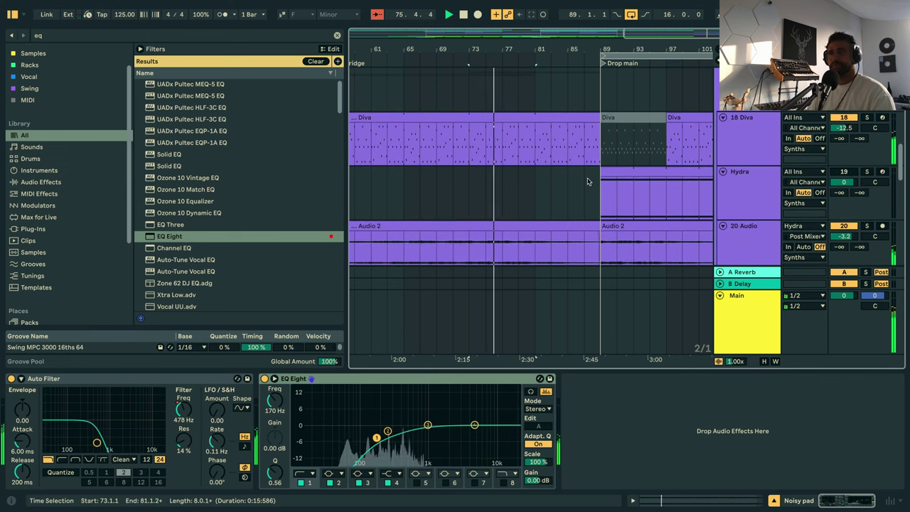
{"action": "left_click", "coordinate": [739, 145]}
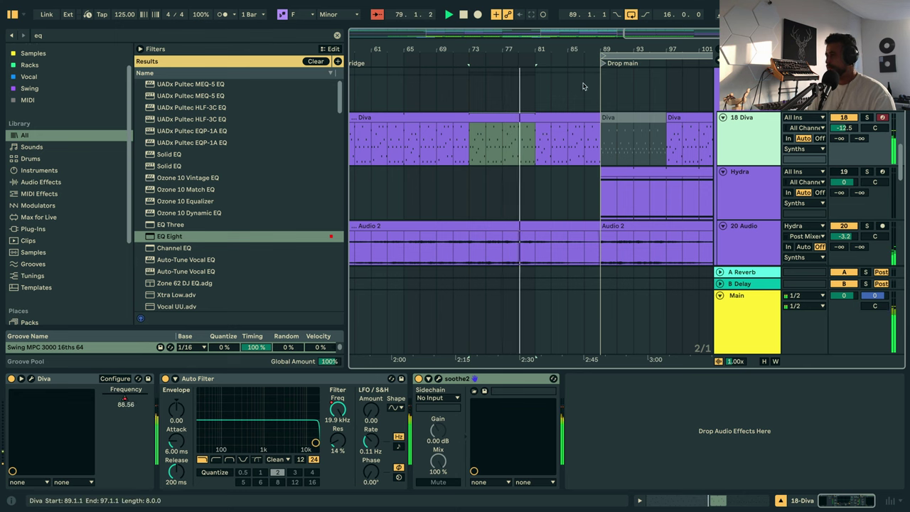
{"action": "left_click_drag", "start_coordinate": [562, 47], "coordinate": [562, 28]}
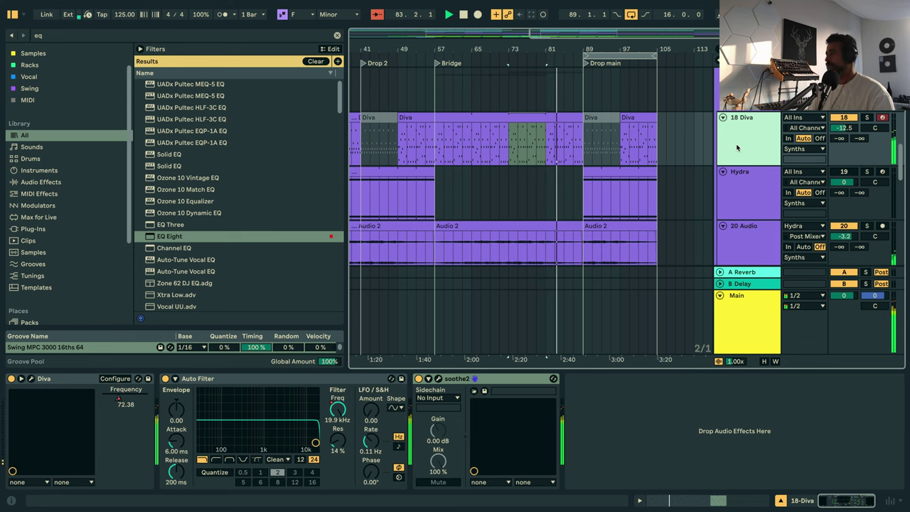
Duplicate the Noisy pad audio clip into Drop main, covering bars 89 to 105.
{"action": "scroll", "coordinate": [559, 204], "scroll_direction": "down", "scroll_amount": 3}
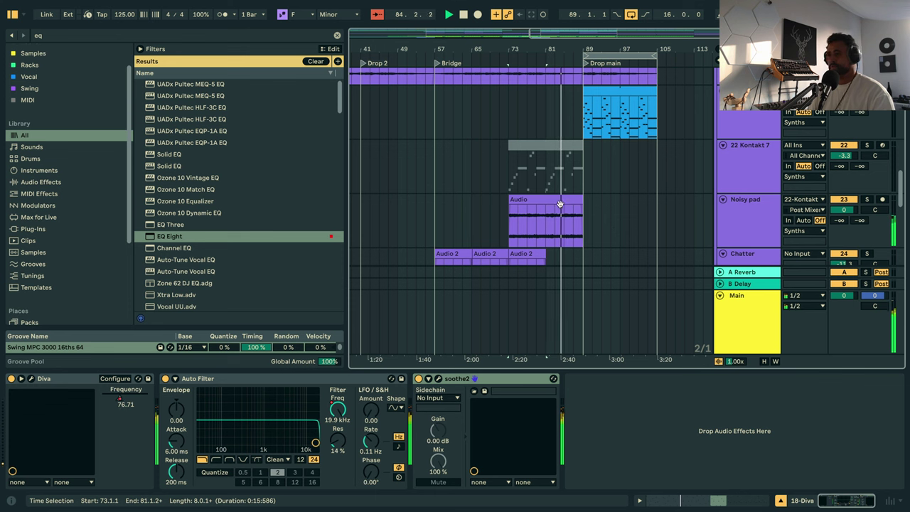
{"action": "left_click", "coordinate": [559, 203]}
{"action": "key", "text": "ctrl+d"}
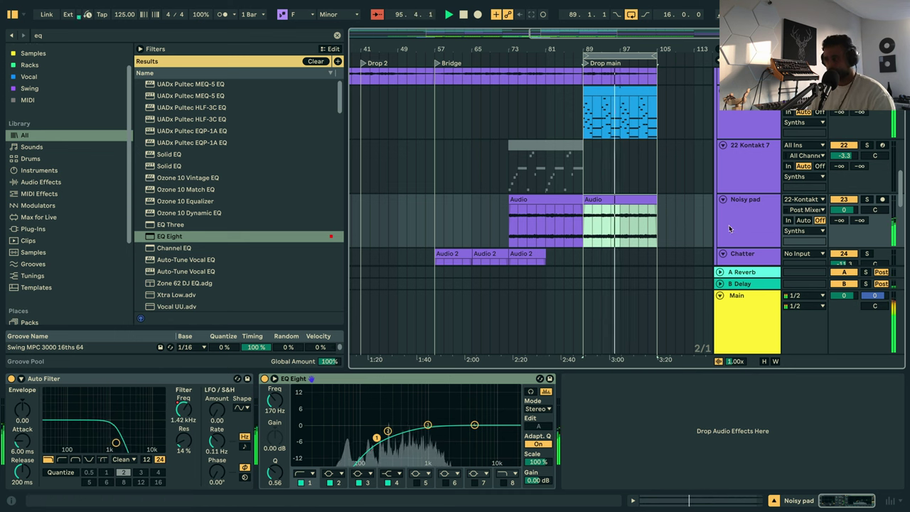
Examine the Noisy pad's filter frequency automation across Drop main during playback, restoring the overridden automation.
{"action": "key", "text": "z"}
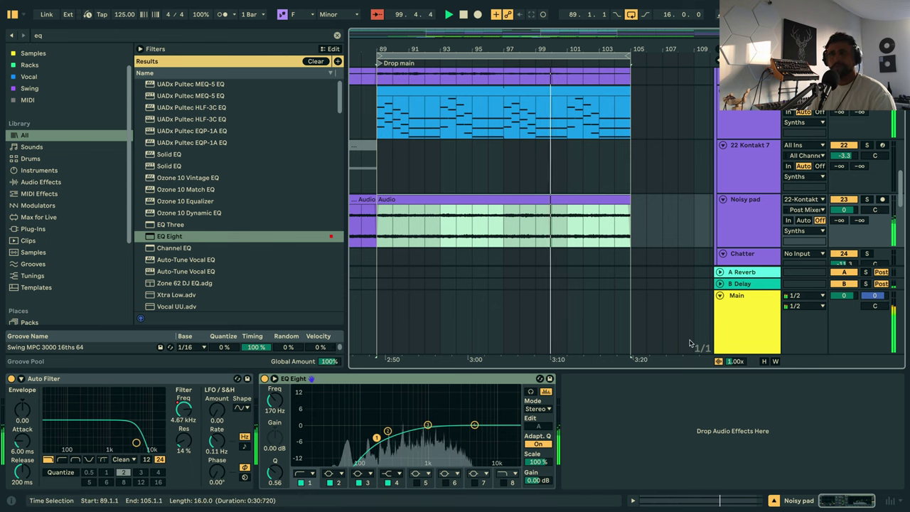
{"action": "left_click", "coordinate": [761, 223]}
{"action": "key", "text": "a"}
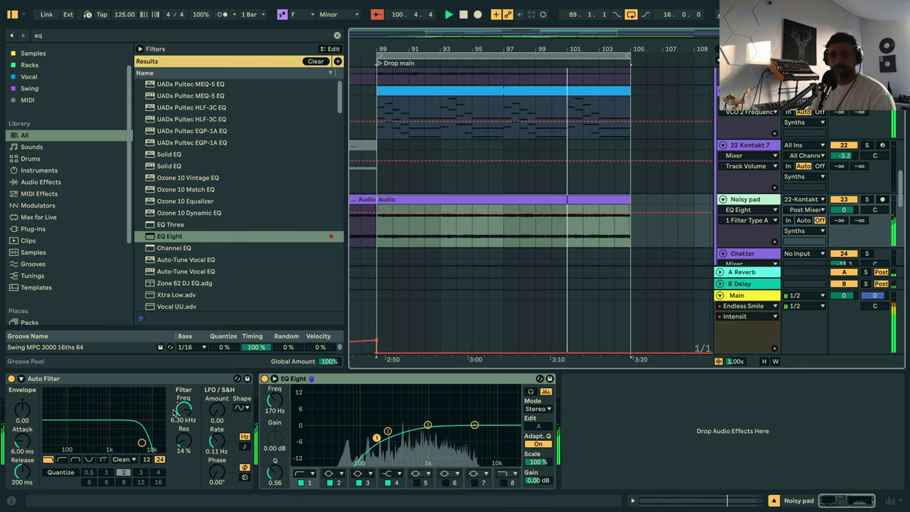
{"action": "left_click", "coordinate": [183, 409]}
{"action": "key", "text": "a"}
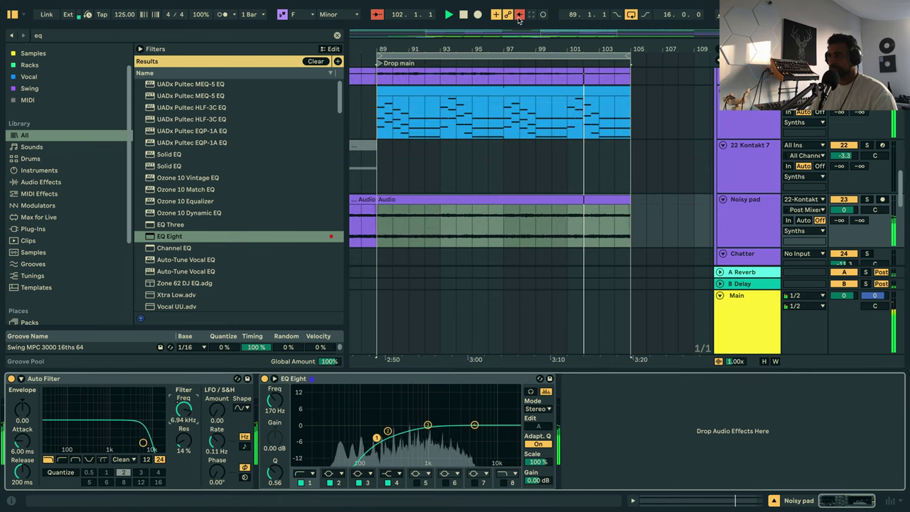
{"action": "left_click", "coordinate": [519, 16]}
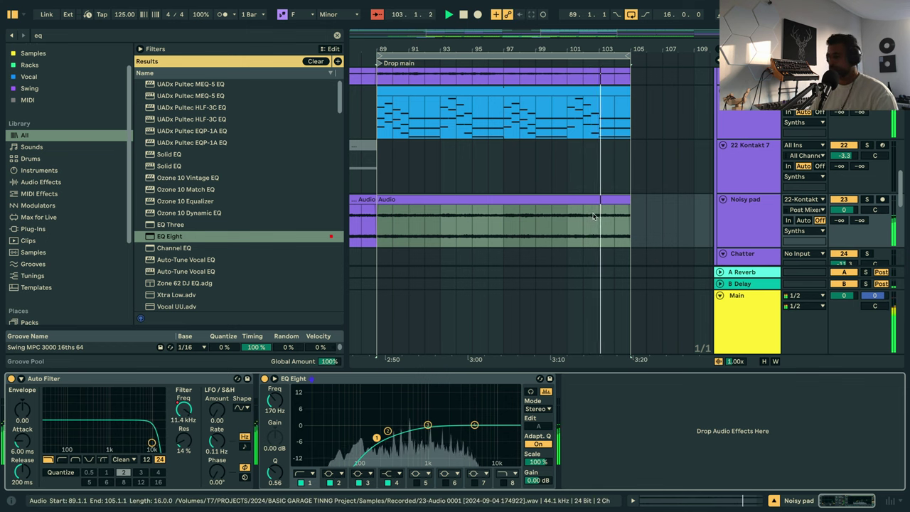
{"action": "left_click_drag", "start_coordinate": [559, 49], "coordinate": [640, 17]}
{"action": "key", "text": "space"}
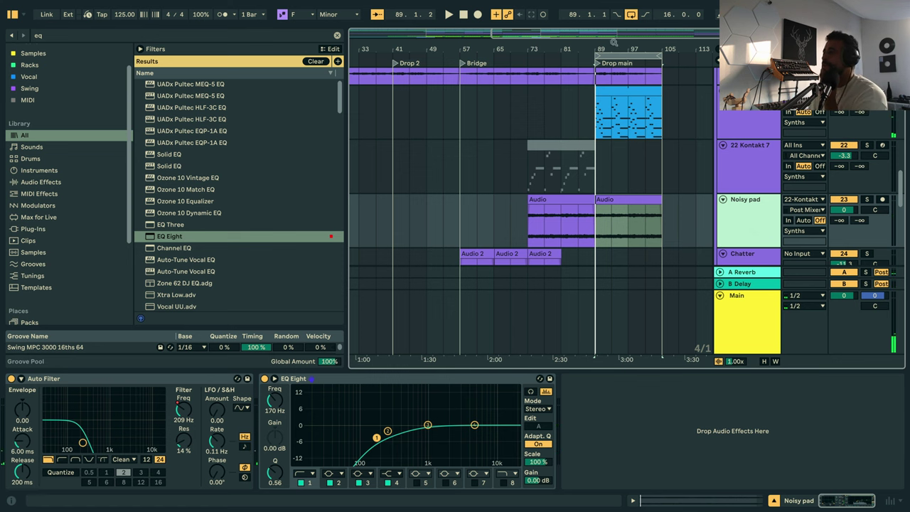
Duplicate the looped 16-bar Drop main section across all tracks to bars 105–121.
{"action": "scroll", "coordinate": [707, 145], "scroll_direction": "up", "scroll_amount": 3}
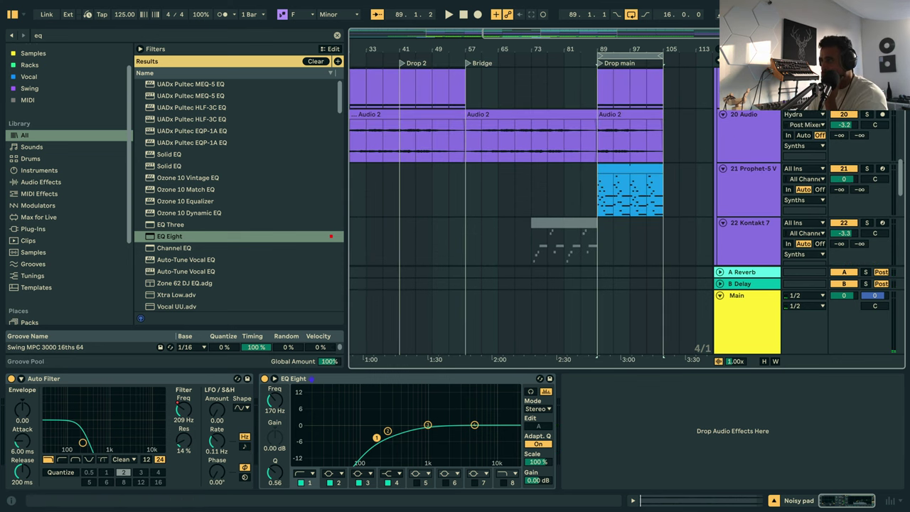
{"action": "scroll", "coordinate": [690, 154], "scroll_direction": "down", "scroll_amount": 2}
{"action": "left_click", "coordinate": [635, 58]}
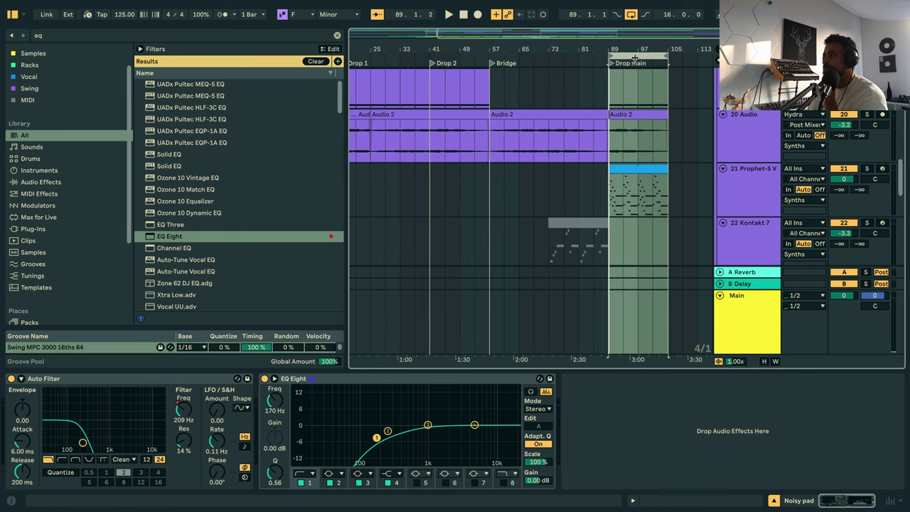
{"action": "right_click", "coordinate": [636, 60]}
{"action": "left_click", "coordinate": [668, 107]}
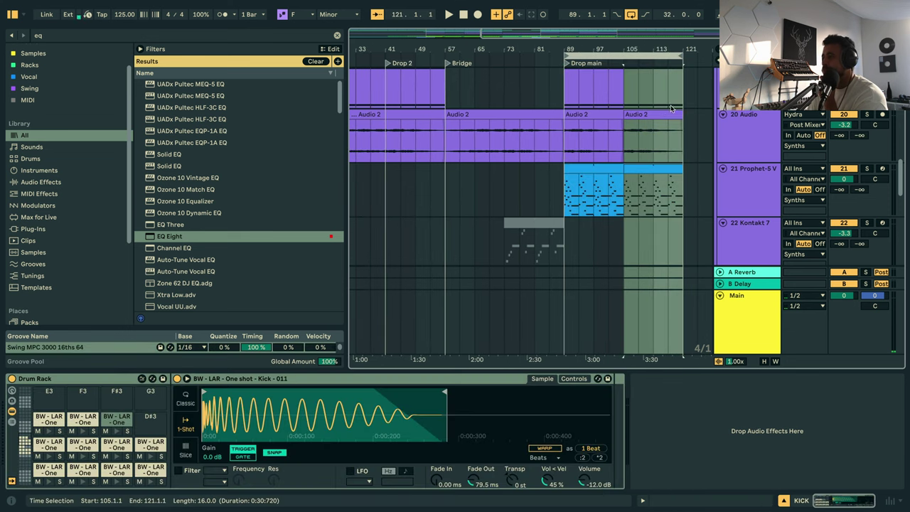
Extend the active Diva clip in Drop main to span bars 89 to 121, replacing the muted sections.
{"action": "left_click_drag", "start_coordinate": [646, 47], "coordinate": [561, 164]}
{"action": "left_click", "coordinate": [495, 186]}
{"action": "scroll", "coordinate": [524, 187], "scroll_direction": "down", "scroll_amount": 3}
{"action": "scroll", "coordinate": [526, 183], "scroll_direction": "up", "scroll_amount": 3}
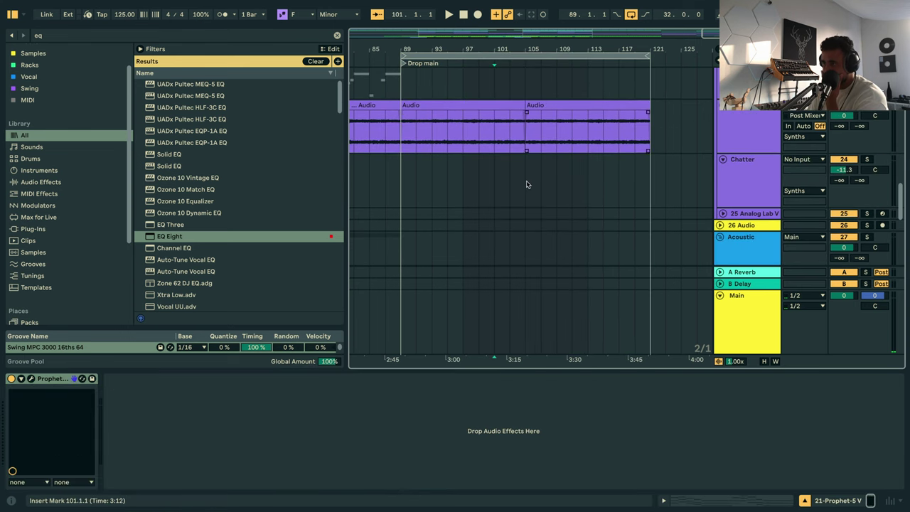
{"action": "scroll", "coordinate": [530, 175], "scroll_direction": "up", "scroll_amount": 5}
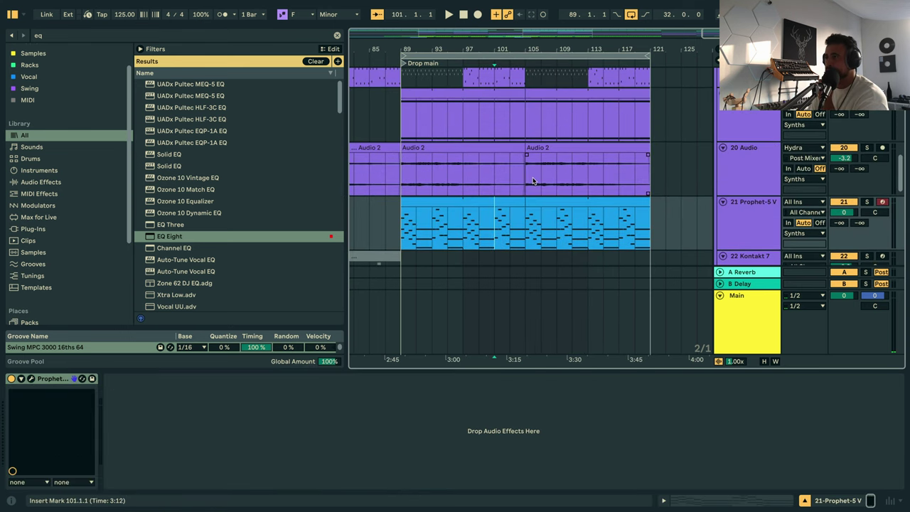
{"action": "left_click", "coordinate": [514, 163]}
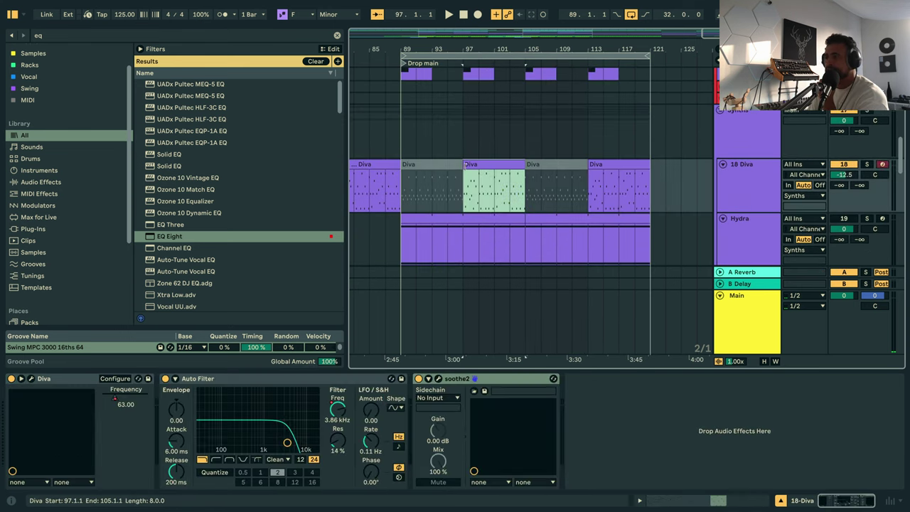
{"action": "left_click_drag", "start_coordinate": [463, 164], "coordinate": [403, 164]}
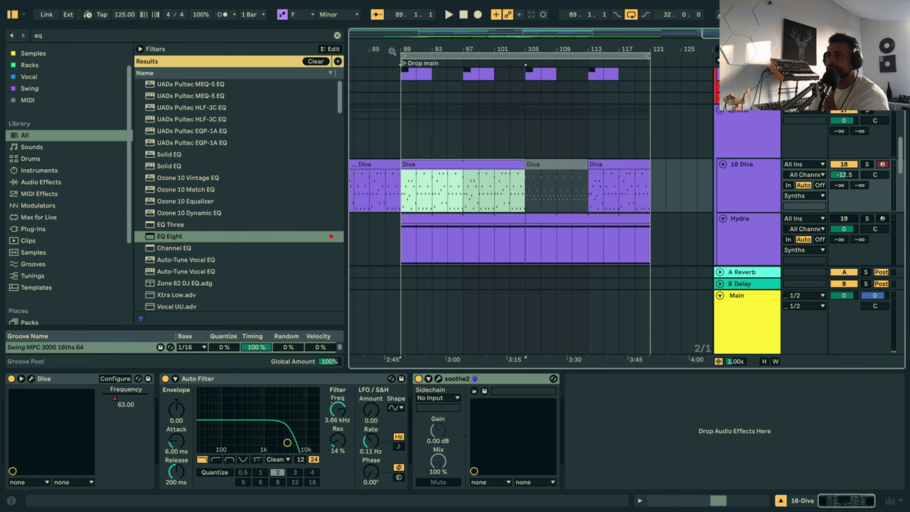
{"action": "left_click_drag", "start_coordinate": [392, 51], "coordinate": [391, 23]}
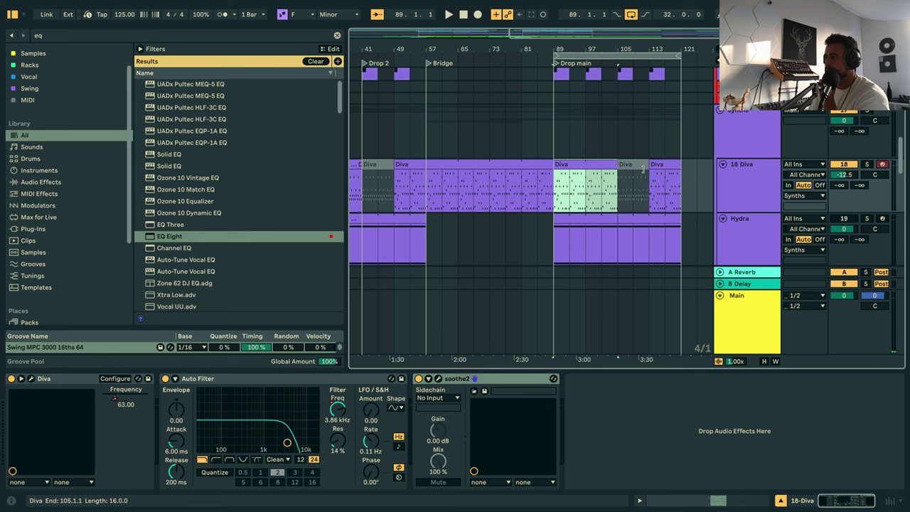
{"action": "left_click_drag", "start_coordinate": [643, 169], "coordinate": [673, 171]}
Split the Diva clip across Bridge into its own clip from bar 57 to 89 and open its notes showing only scale keys.
{"action": "left_click", "coordinate": [488, 183]}
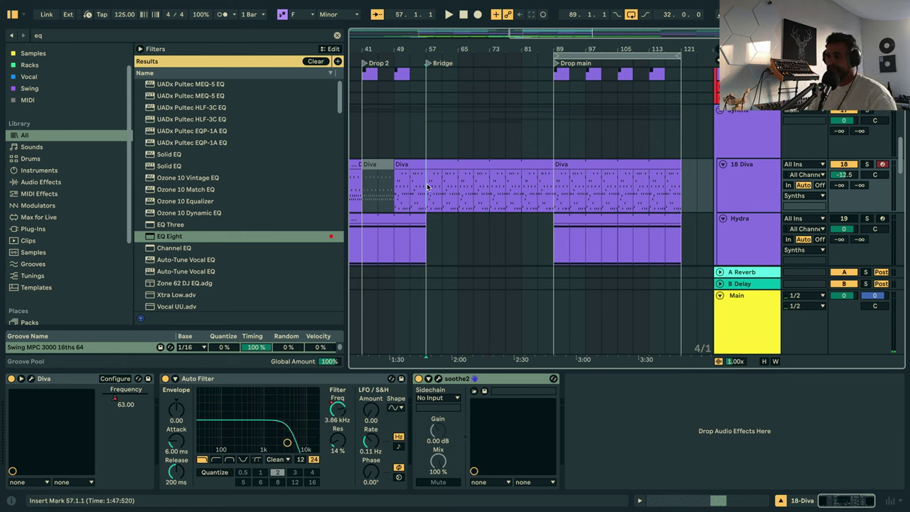
{"action": "left_click_drag", "start_coordinate": [429, 186], "coordinate": [542, 187]}
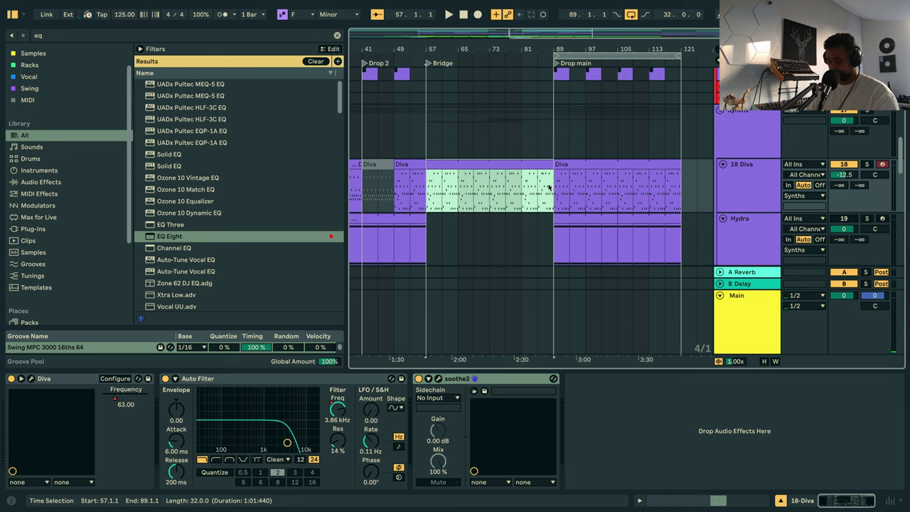
{"action": "key", "text": "minus"}
{"action": "key", "text": "space"}
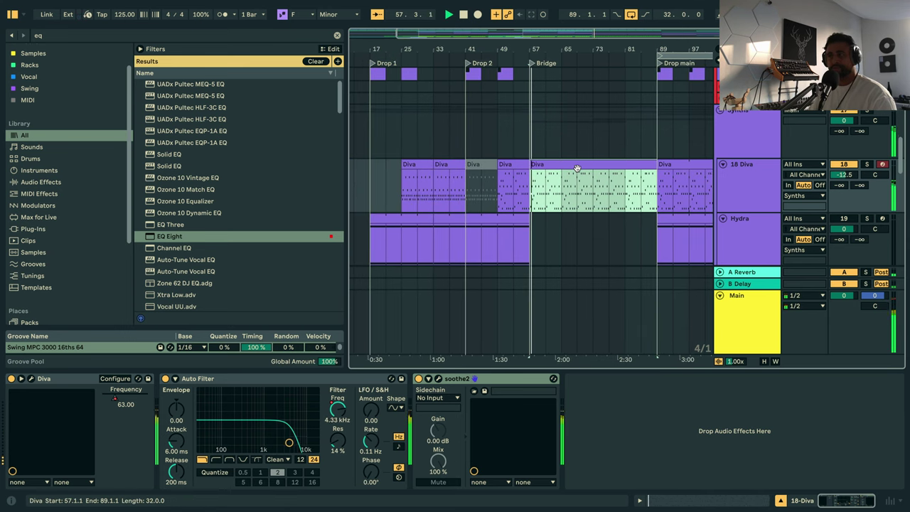
{"action": "double_click", "coordinate": [575, 184]}
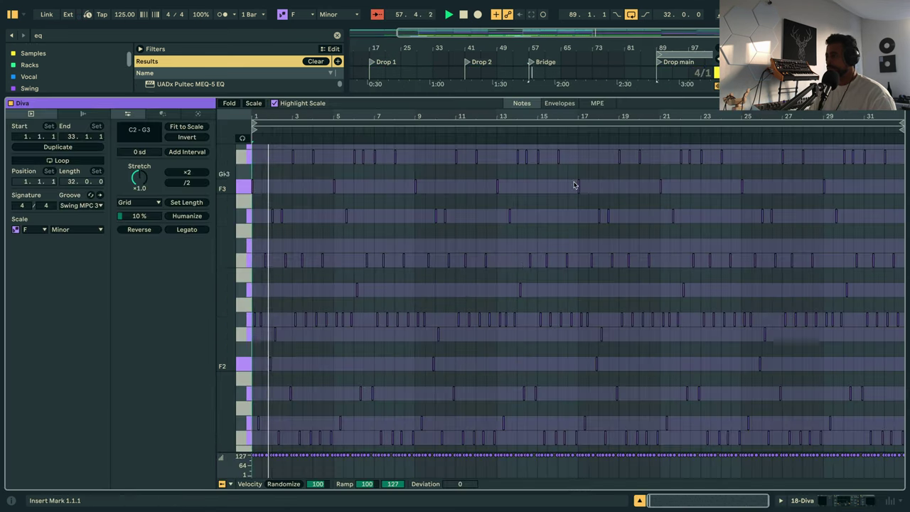
{"action": "left_click", "coordinate": [253, 103]}
{"action": "left_click_drag", "start_coordinate": [375, 118], "coordinate": [548, 169]}
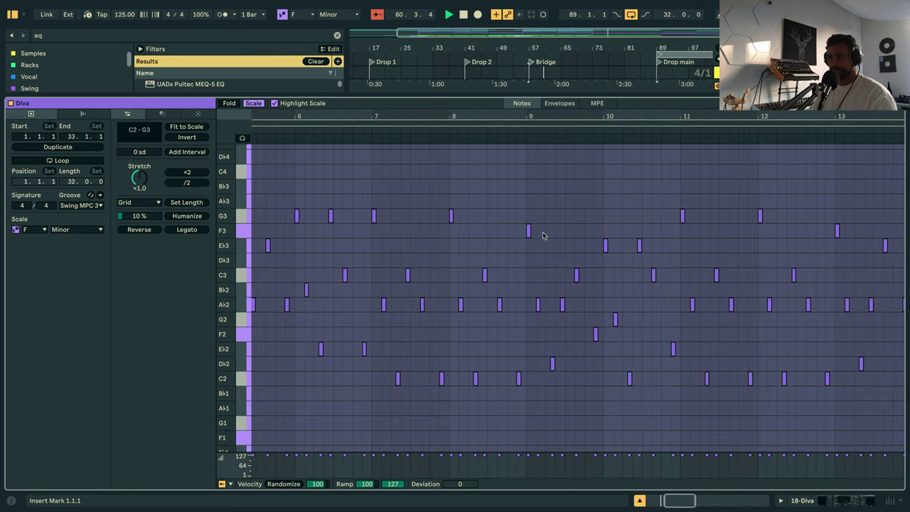
{"action": "mouse_move", "coordinate": [543, 118]}
{"action": "left_mouse_down"}
{"action": "mouse_move", "coordinate": [543, 90]}
{"action": "mouse_move", "coordinate": [543, 119]}
{"action": "left_mouse_up"}
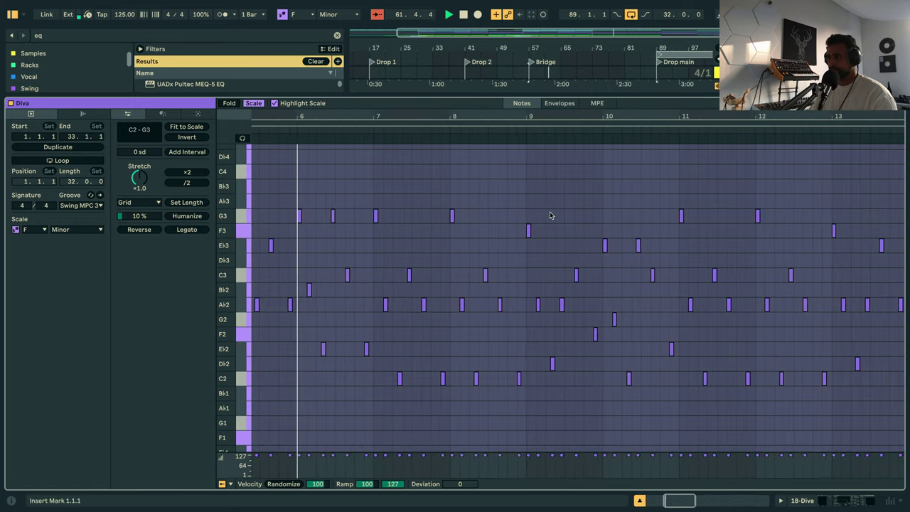
Set the note grid to a fixed 1/16 and raise the E♭3 note at bar 10 of the Diva clip to G3.
{"action": "left_click_drag", "start_coordinate": [592, 253], "coordinate": [604, 246]}
{"action": "right_click", "coordinate": [589, 236]}
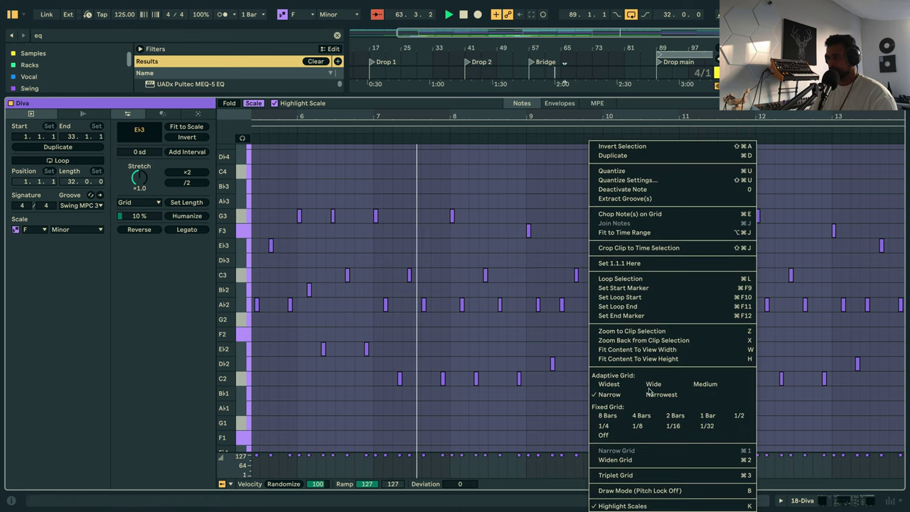
{"action": "left_click", "coordinate": [670, 425]}
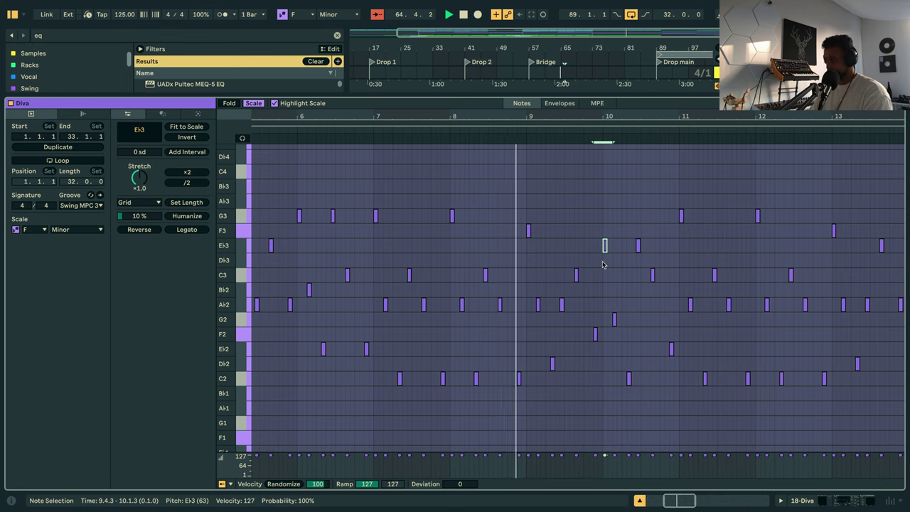
{"action": "key", "text": "Up"}
{"action": "key", "text": "Up"}
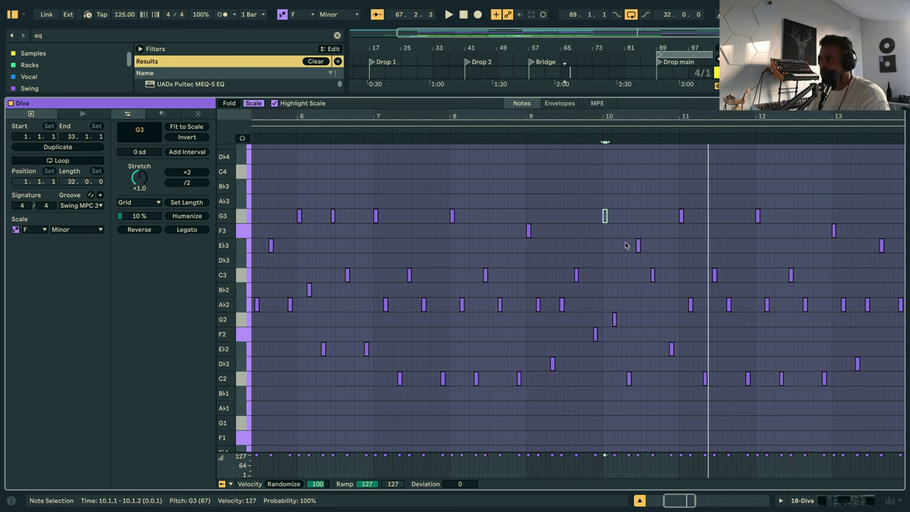
Raise the F3 note at bar 9 of the Diva clip to A♭3 and play the melody from there.
{"action": "left_click", "coordinate": [628, 256]}
{"action": "left_click", "coordinate": [637, 245]}
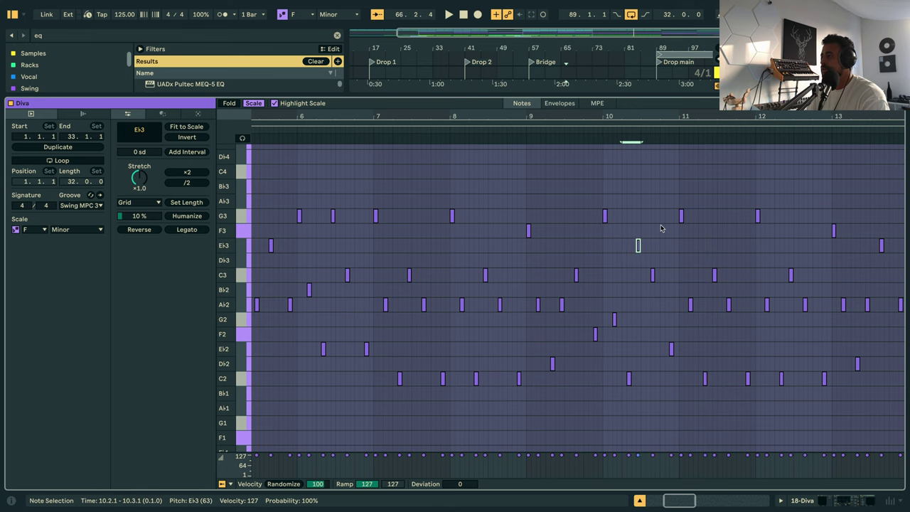
{"action": "left_click_drag", "start_coordinate": [514, 246], "coordinate": [544, 227]}
{"action": "key", "text": "Up"}
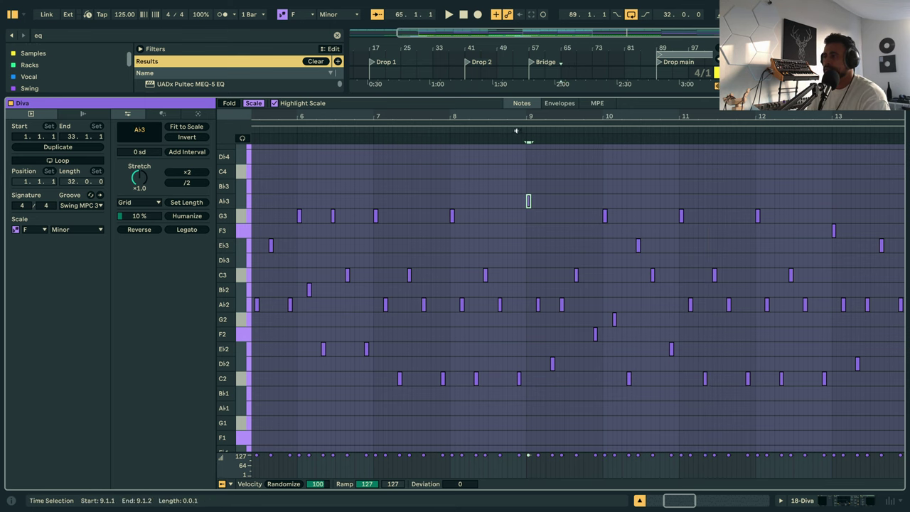
{"action": "key", "text": "space"}
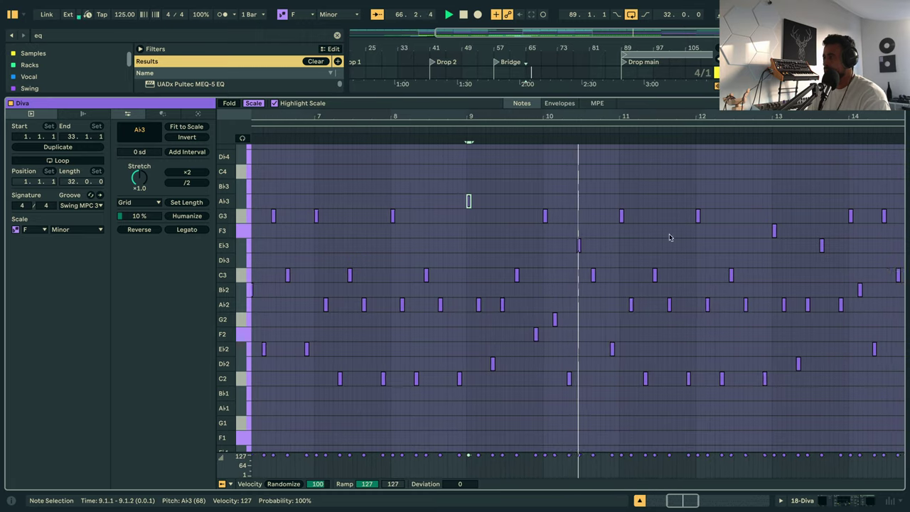
Raise the Diva clip's G3 note at bar 12 to A♭3 and its F3 note at bar 13 to B♭3.
{"action": "left_click", "coordinate": [689, 216]}
{"action": "left_click_drag", "start_coordinate": [693, 218], "coordinate": [694, 218]}
{"action": "key", "text": "Up"}
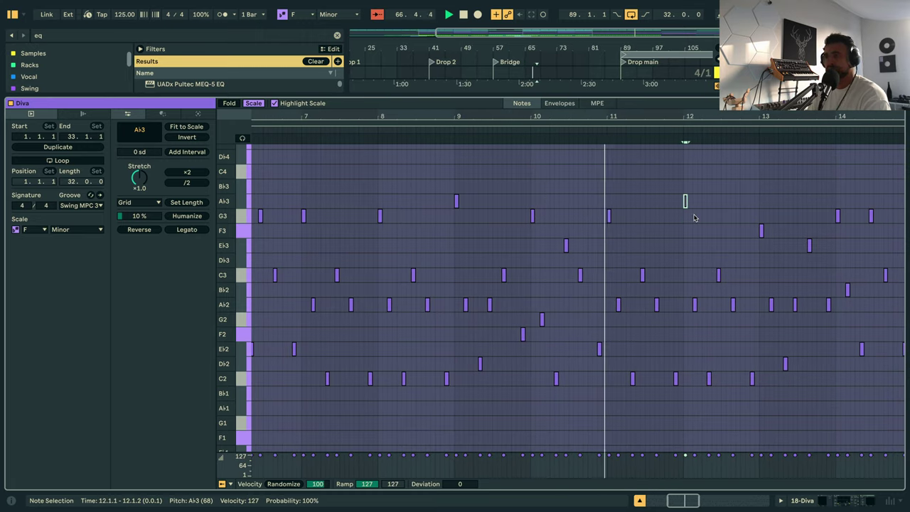
{"action": "left_click", "coordinate": [761, 230]}
{"action": "key", "text": "Up"}
{"action": "key", "text": "Up"}
{"action": "key", "text": "Up"}
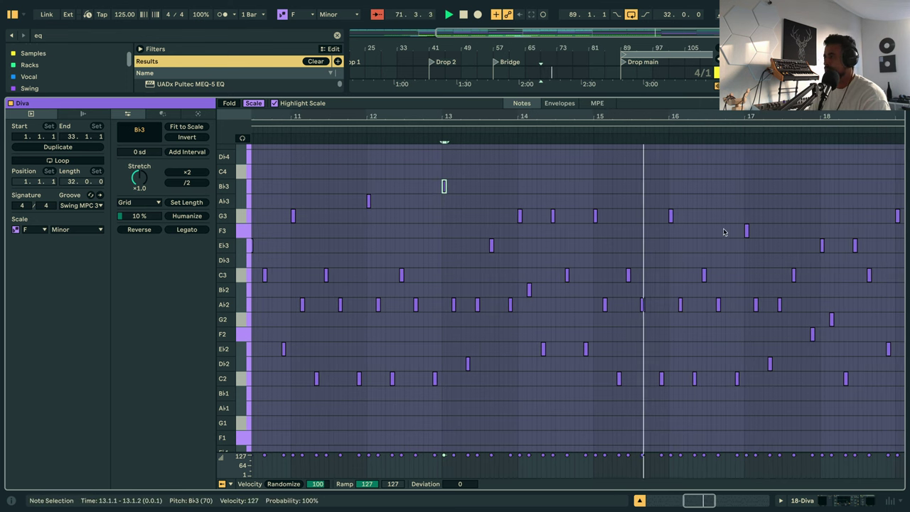
Lower the Diva clip's F3 note at bar 17 to E♭3 and its E♭3 note at bar 18 to D♭3.
{"action": "left_click", "coordinate": [746, 231]}
{"action": "key", "text": "Down"}
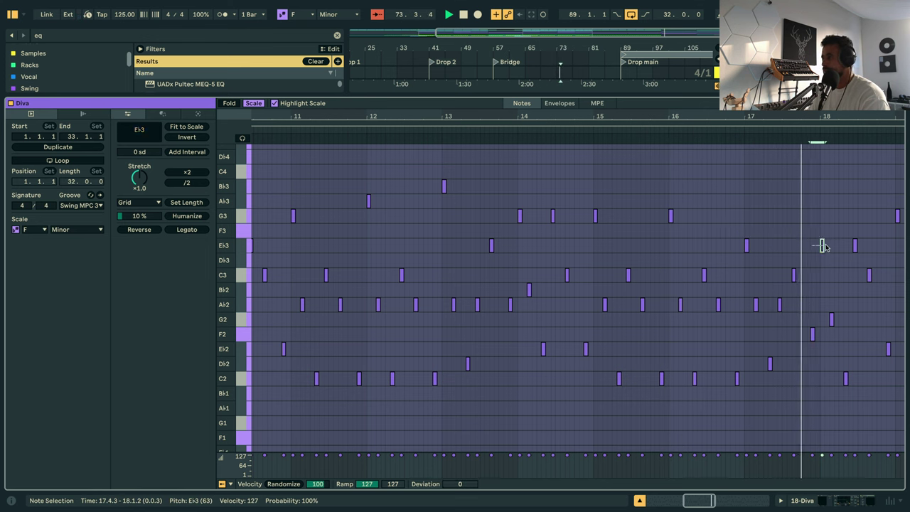
{"action": "left_click_drag", "start_coordinate": [822, 245], "coordinate": [822, 260]}
{"action": "left_click", "coordinate": [845, 260]}
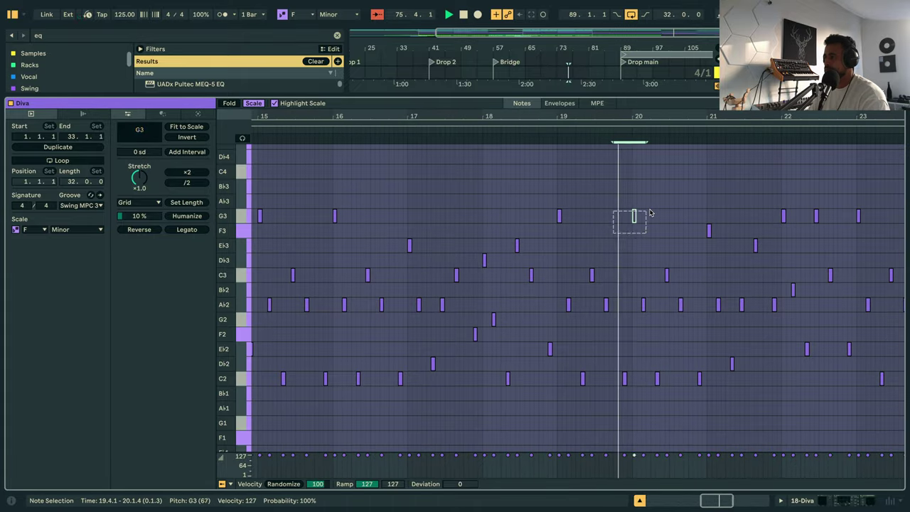
Raise the Diva clip's G3 note at bar 20 to A♭3 and lower its F3 note at bar 21 to E♭3.
{"action": "left_click_drag", "start_coordinate": [634, 215], "coordinate": [634, 201]}
{"action": "left_click", "coordinate": [698, 244]}
{"action": "left_click_drag", "start_coordinate": [709, 230], "coordinate": [709, 245]}
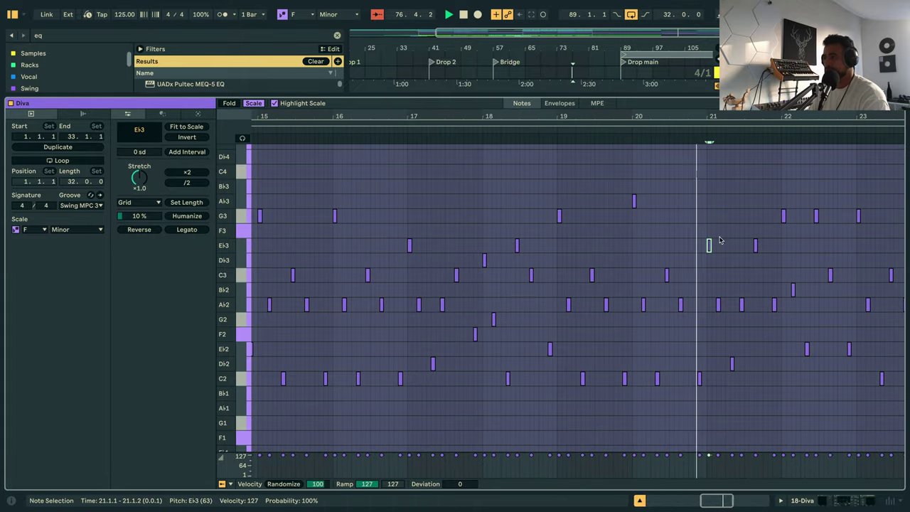
Raise the E♭3 note in the second half of the Diva clip's bar 21 to F3 and return to the track's devices.
{"action": "left_click", "coordinate": [755, 246]}
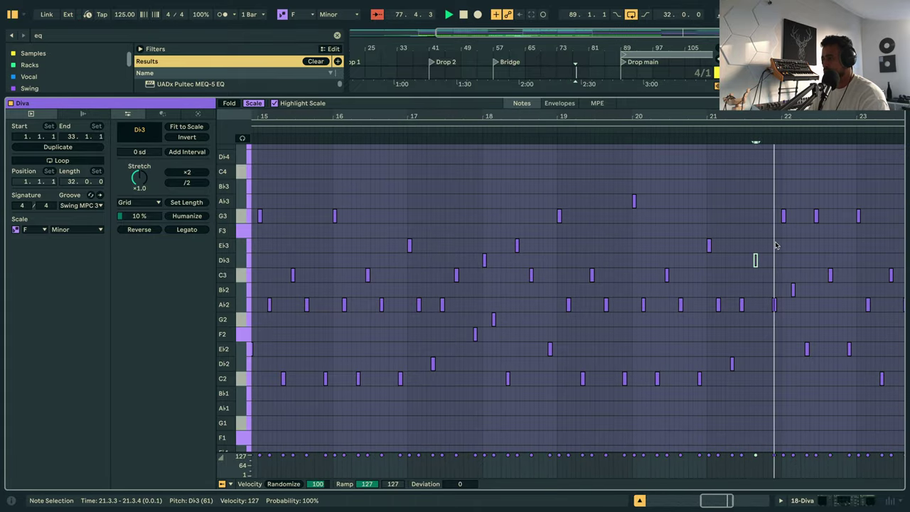
{"action": "key", "text": "Up"}
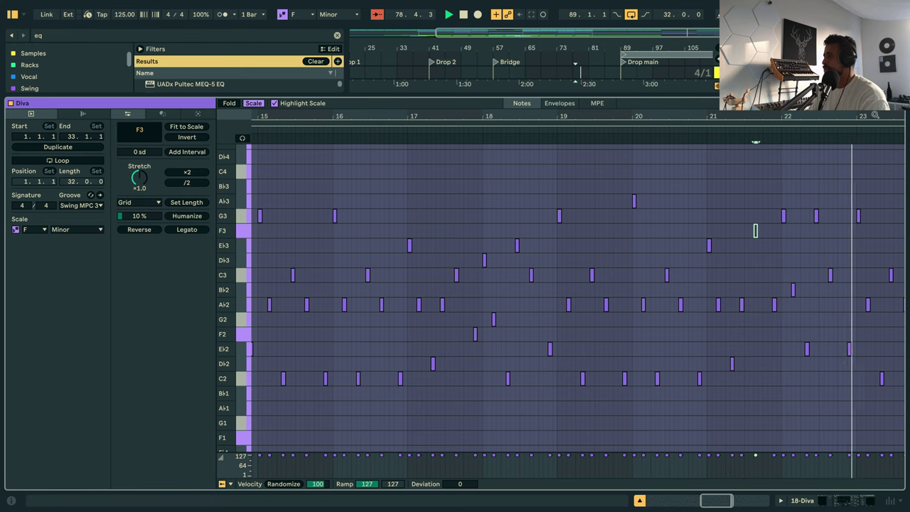
{"action": "key", "text": "shift+Tab"}
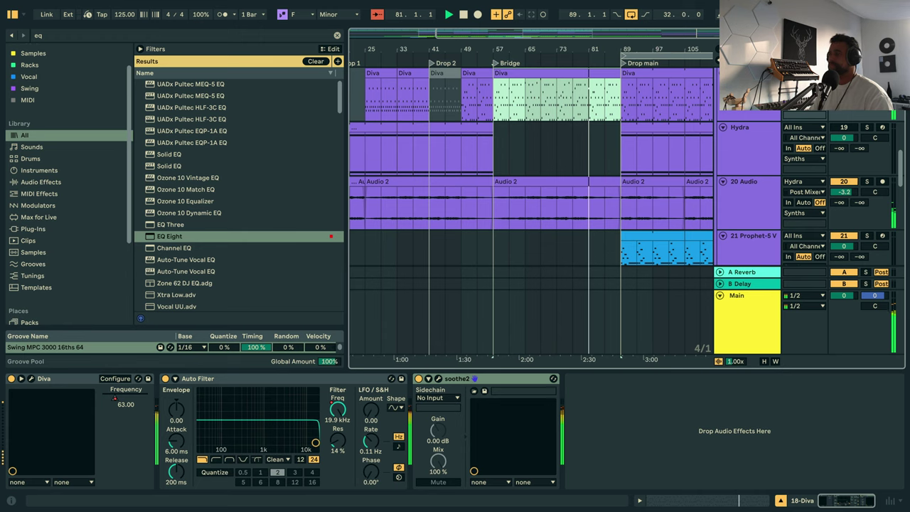
Expand the Top Loop and Claps tracks in the drum group and select the Hat Loop track while the build-up plays.
{"action": "left_click_drag", "start_coordinate": [654, 54], "coordinate": [583, 54]}
{"action": "scroll", "coordinate": [623, 170], "scroll_direction": "up", "scroll_amount": 1}
{"action": "scroll", "coordinate": [623, 170], "scroll_direction": "up", "scroll_amount": 5}
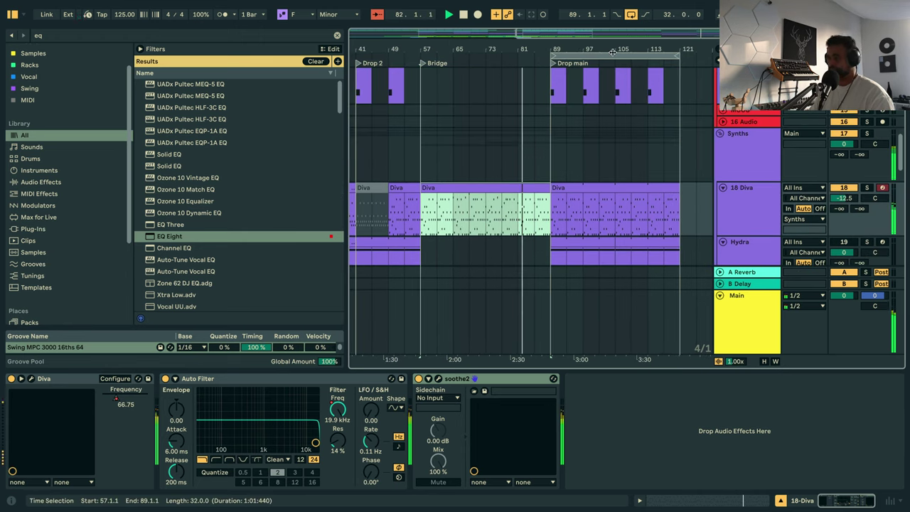
{"action": "scroll", "coordinate": [639, 185], "scroll_direction": "up", "scroll_amount": 3}
{"action": "scroll", "coordinate": [655, 201], "scroll_direction": "up", "scroll_amount": 6}
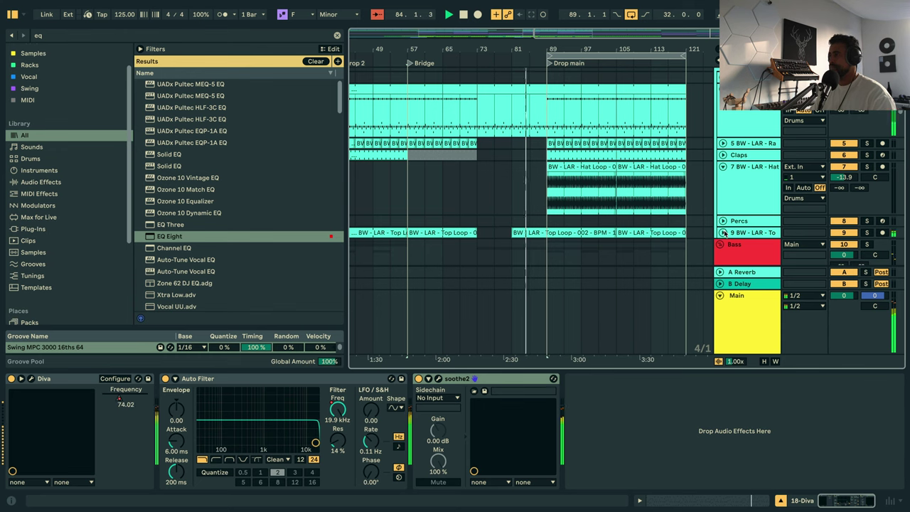
{"action": "left_click", "coordinate": [723, 232]}
{"action": "scroll", "coordinate": [738, 178], "scroll_direction": "down", "scroll_amount": 2}
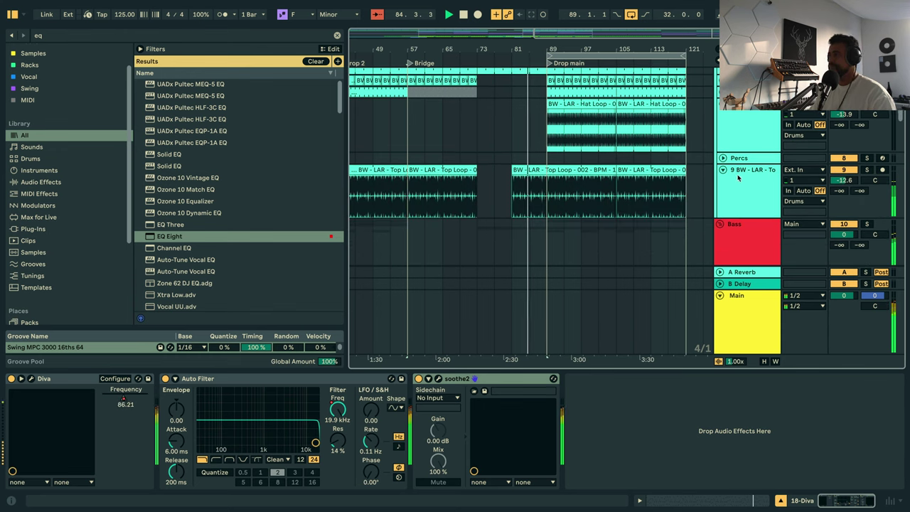
{"action": "left_click", "coordinate": [738, 134]}
{"action": "scroll", "coordinate": [766, 149], "scroll_direction": "up", "scroll_amount": 3}
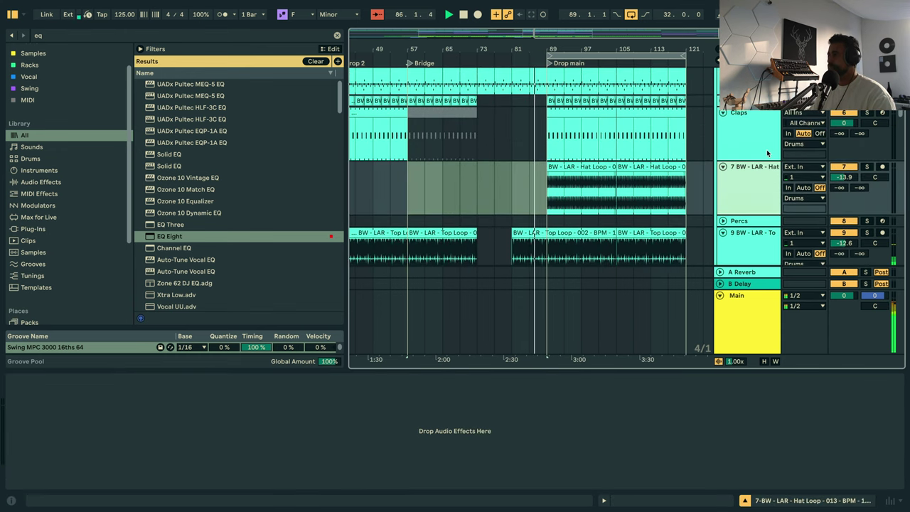
Place a copy of the two-bar crash one-shot clip on track 5 directly before Drop main, at bars 87 to 89.
{"action": "scroll", "coordinate": [701, 144], "scroll_direction": "up", "scroll_amount": 2}
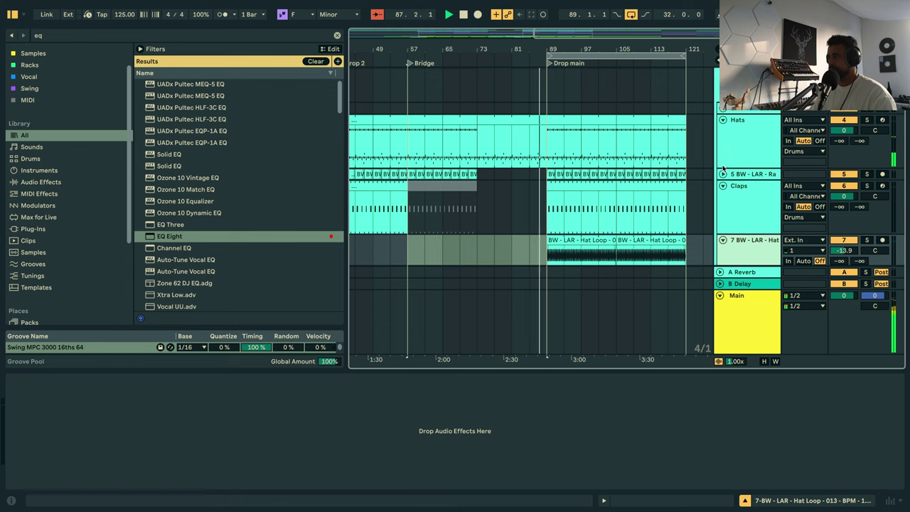
{"action": "key", "text": "alt+u"}
{"action": "left_click", "coordinate": [550, 195]}
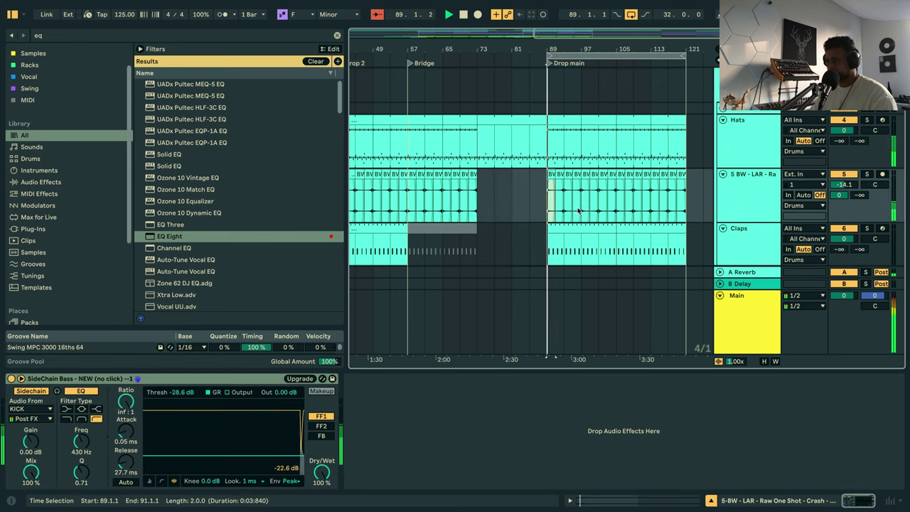
{"action": "left_click", "coordinate": [559, 174]}
{"action": "left_click", "coordinate": [549, 181]}
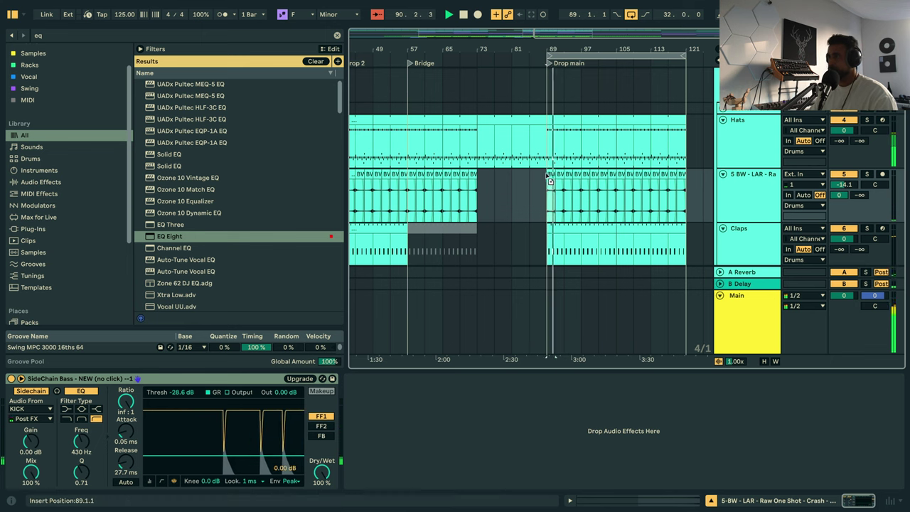
{"action": "left_click_drag", "start_coordinate": [543, 178], "coordinate": [552, 178]}
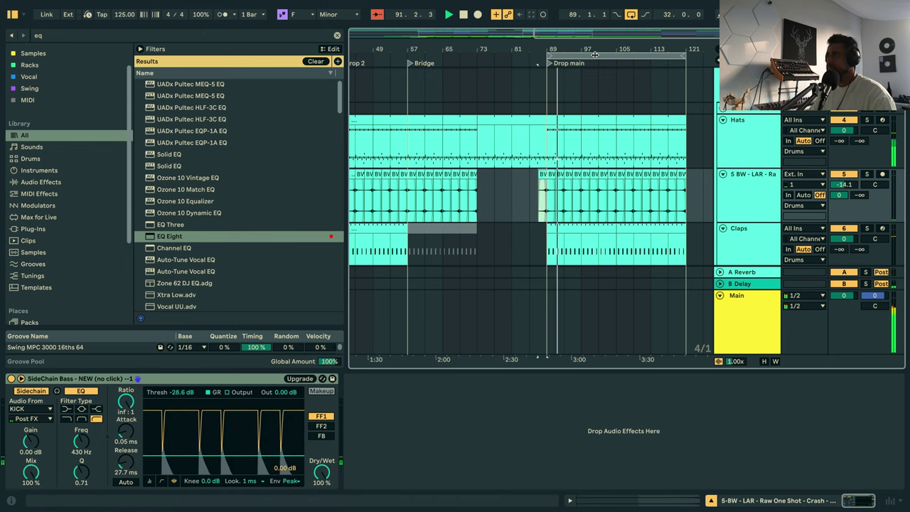
Split the Diva clip in Drop main at bar 105 and select its second half.
{"action": "left_click_drag", "start_coordinate": [612, 50], "coordinate": [559, 118]}
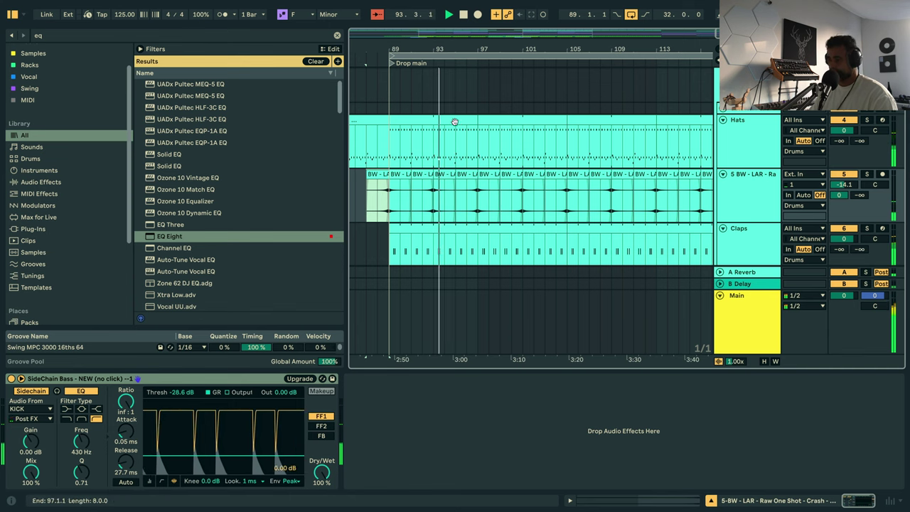
{"action": "scroll", "coordinate": [535, 163], "scroll_direction": "down", "scroll_amount": 5}
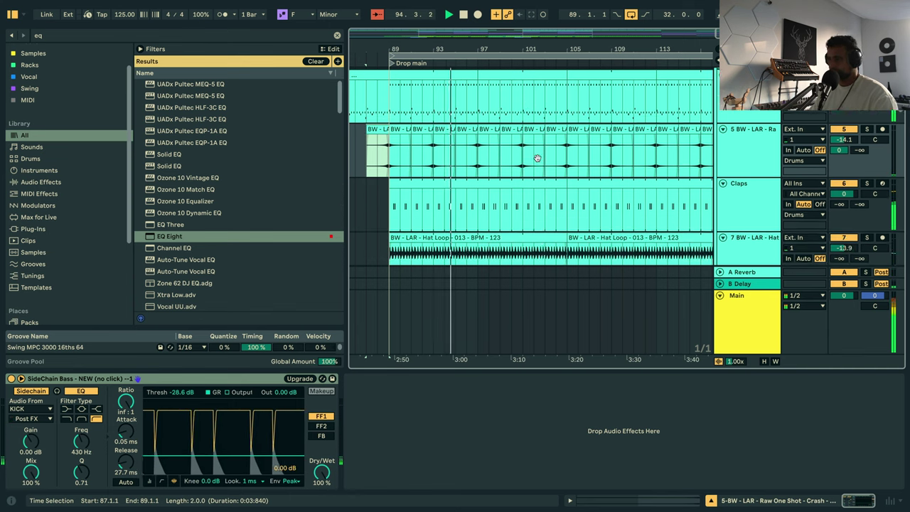
{"action": "scroll", "coordinate": [535, 181], "scroll_direction": "down", "scroll_amount": 5}
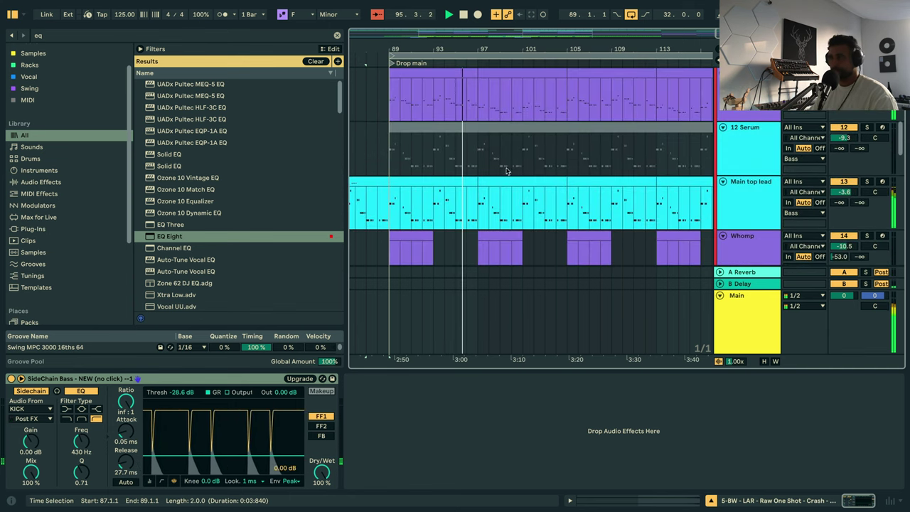
{"action": "scroll", "coordinate": [515, 142], "scroll_direction": "down", "scroll_amount": 5}
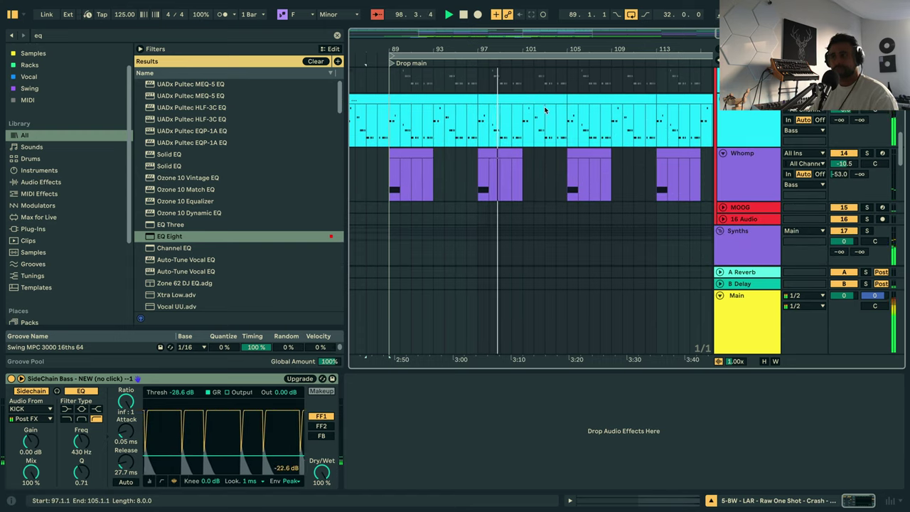
{"action": "scroll", "coordinate": [545, 110], "scroll_direction": "down", "scroll_amount": 5}
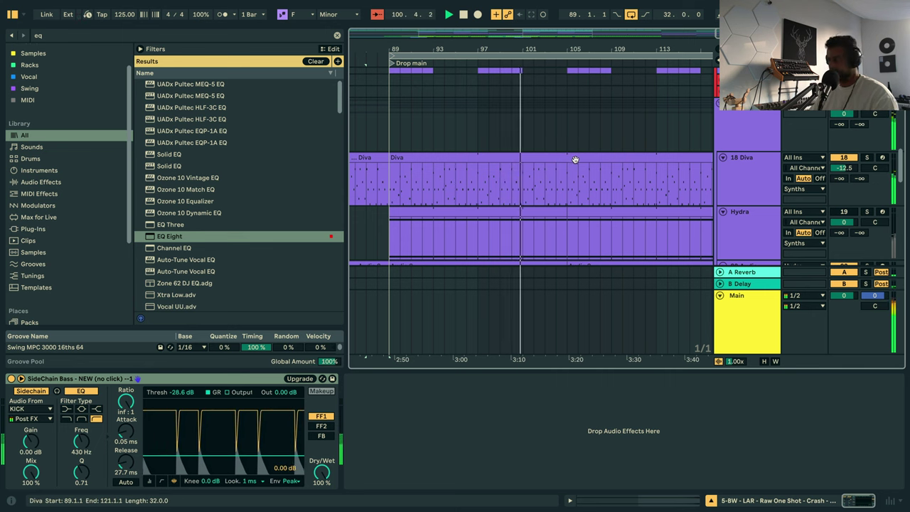
{"action": "left_click", "coordinate": [568, 178]}
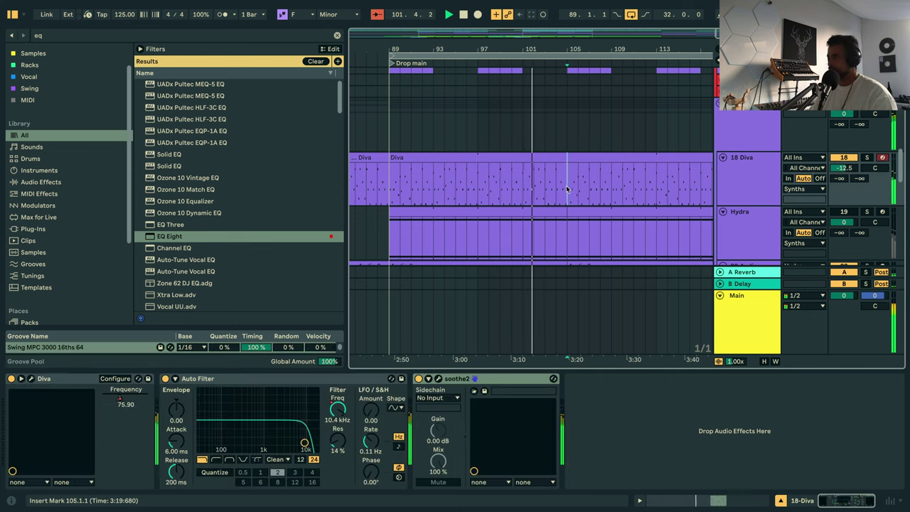
{"action": "left_click", "coordinate": [594, 157]}
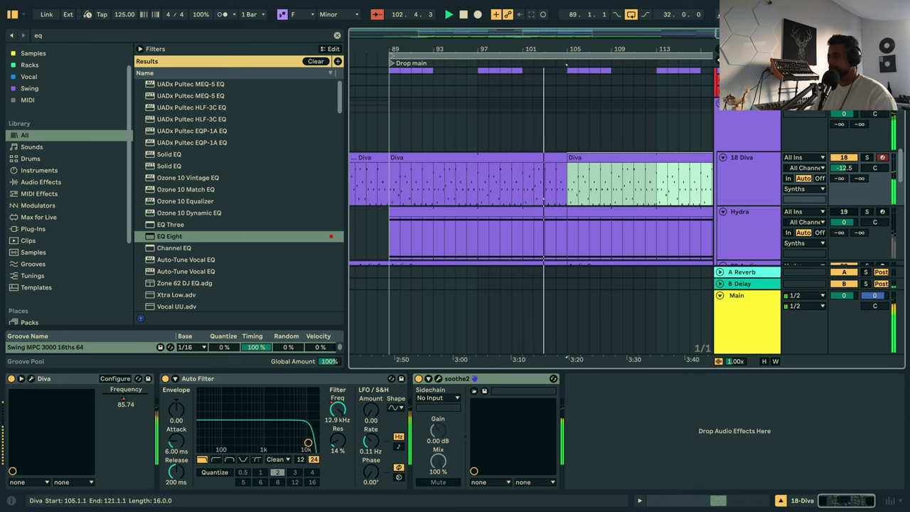
Replace the Diva Frequency automation from bar 105 to 121 with a straight ramp rising to 146.88.
{"action": "key", "text": "a"}
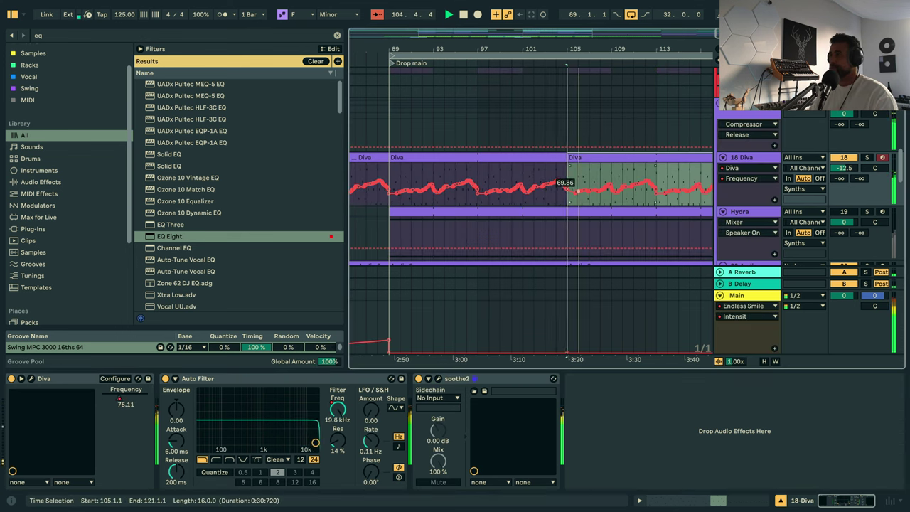
{"action": "left_click_drag", "start_coordinate": [579, 183], "coordinate": [636, 174]}
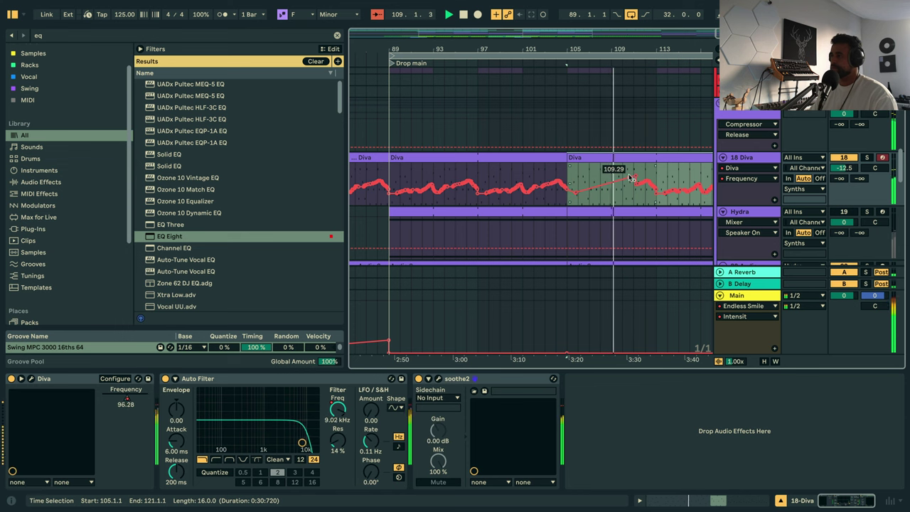
{"action": "left_click_drag", "start_coordinate": [634, 176], "coordinate": [654, 169]}
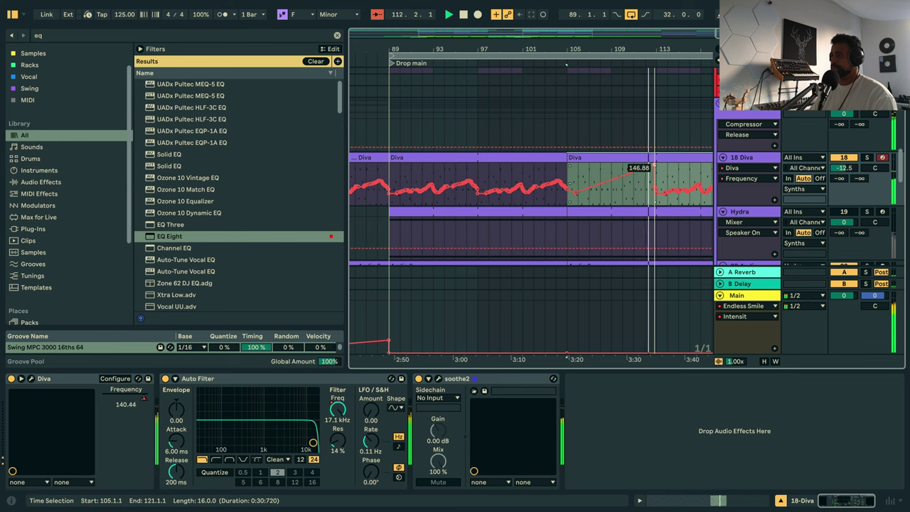
{"action": "scroll", "coordinate": [566, 63], "scroll_direction": "right", "scroll_amount": 5}
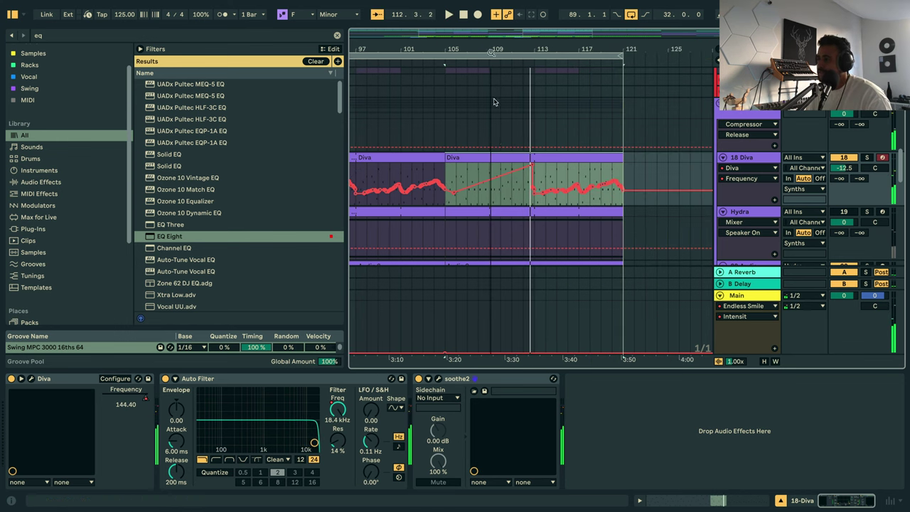
{"action": "left_click", "coordinate": [511, 197]}
{"action": "left_click_drag", "start_coordinate": [532, 166], "coordinate": [616, 166]}
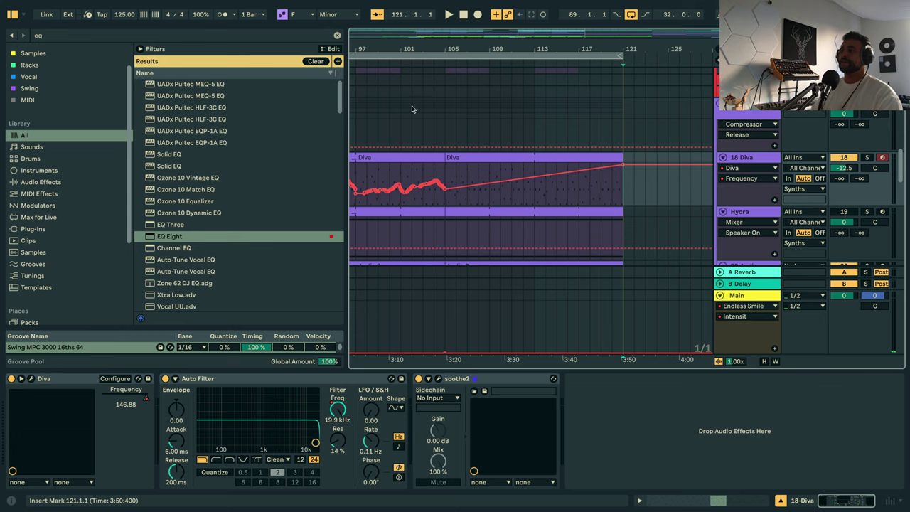
{"action": "key", "text": "a"}
Extend the first Audio 2 clip of Drop main on track 20 to bar 121, making it 32 bars long.
{"action": "scroll", "coordinate": [550, 148], "scroll_direction": "down", "scroll_amount": 3}
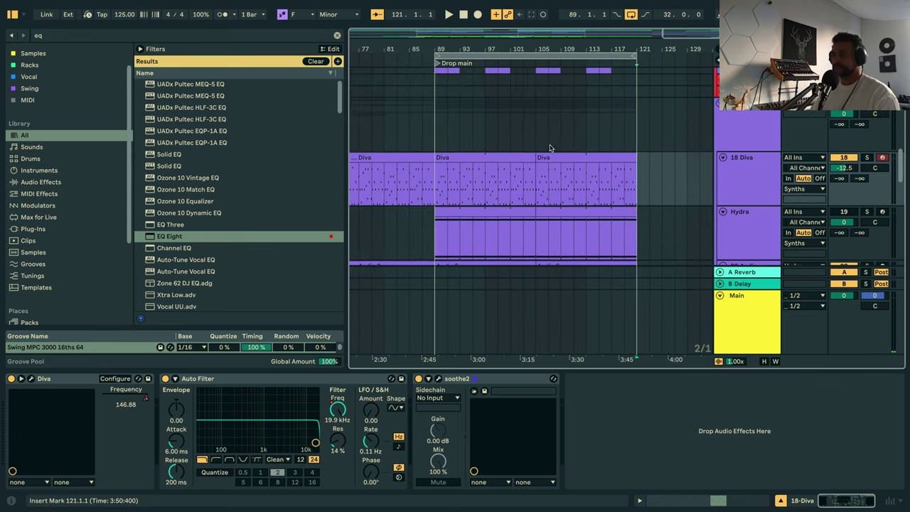
{"action": "scroll", "coordinate": [550, 148], "scroll_direction": "down", "scroll_amount": 5}
{"action": "scroll", "coordinate": [539, 125], "scroll_direction": "up", "scroll_amount": 2}
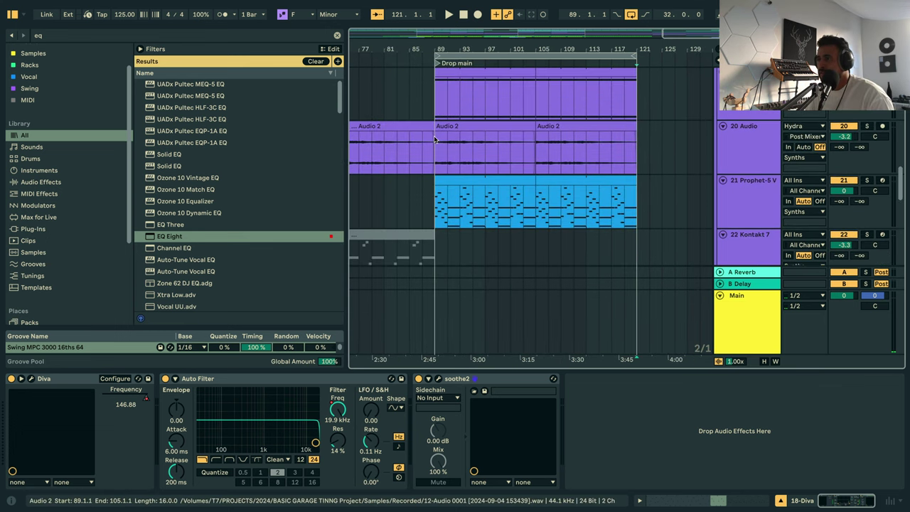
{"action": "key", "text": "minus"}
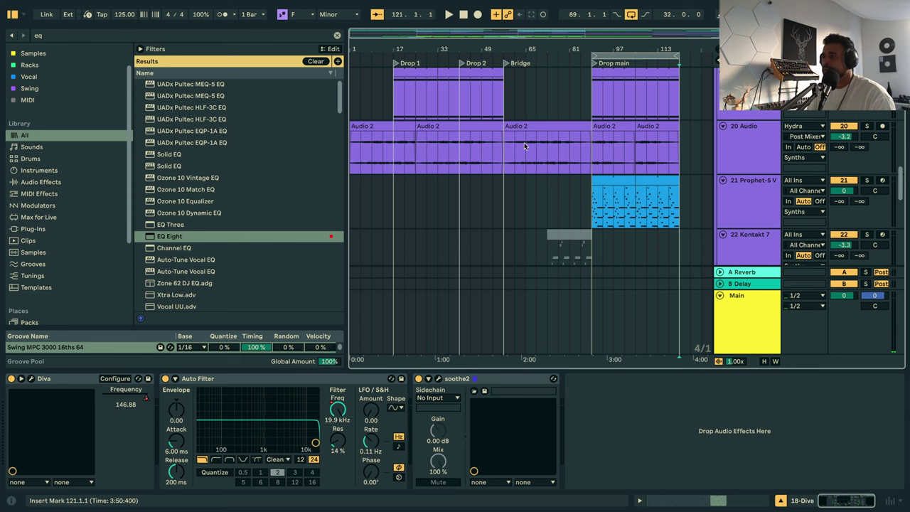
{"action": "left_click_drag", "start_coordinate": [505, 148], "coordinate": [556, 148]}
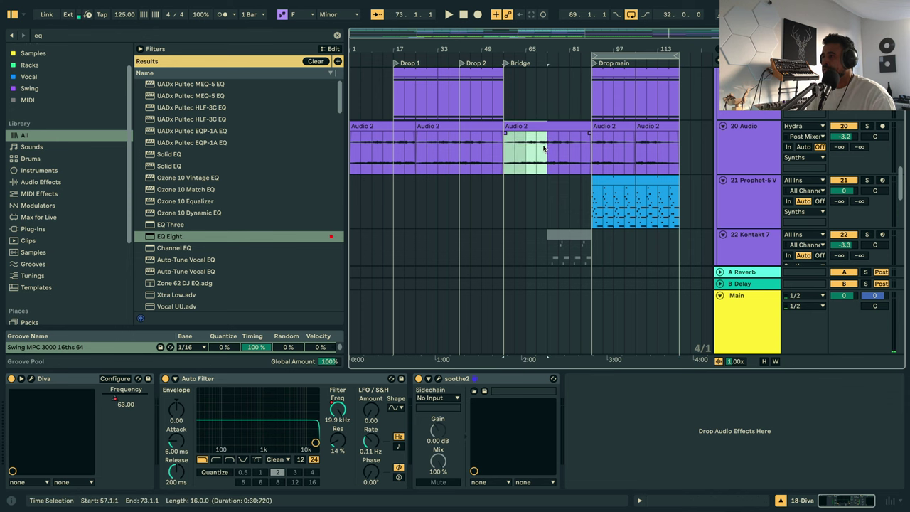
{"action": "left_click_drag", "start_coordinate": [536, 119], "coordinate": [681, 135]}
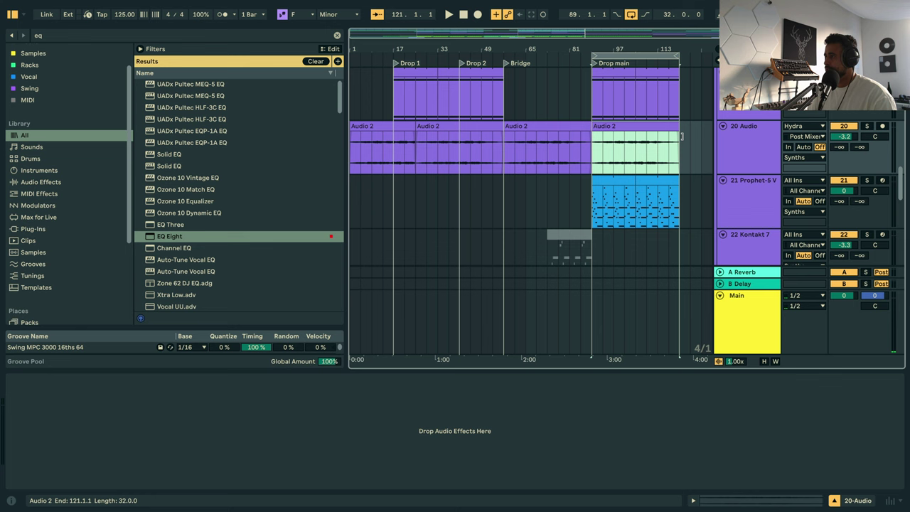
Play Drop main from bar 89 and check the Hydra track alongside the other synth and bass tracks.
{"action": "left_click", "coordinate": [590, 150]}
{"action": "left_click_drag", "start_coordinate": [629, 48], "coordinate": [620, 61]}
{"action": "scroll", "coordinate": [691, 171], "scroll_direction": "up", "scroll_amount": 3}
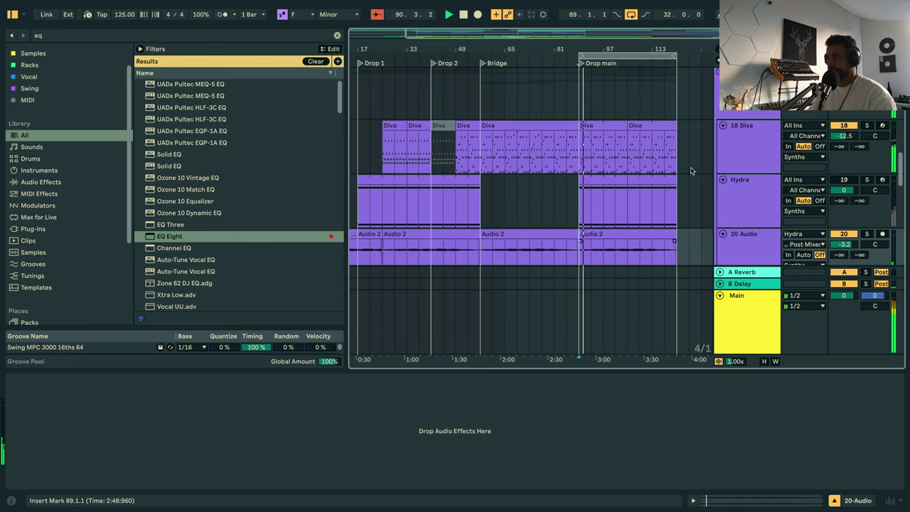
{"action": "left_click", "coordinate": [743, 199]}
{"action": "scroll", "coordinate": [746, 192], "scroll_direction": "up", "scroll_amount": 2}
{"action": "scroll", "coordinate": [750, 184], "scroll_direction": "up", "scroll_amount": 3}
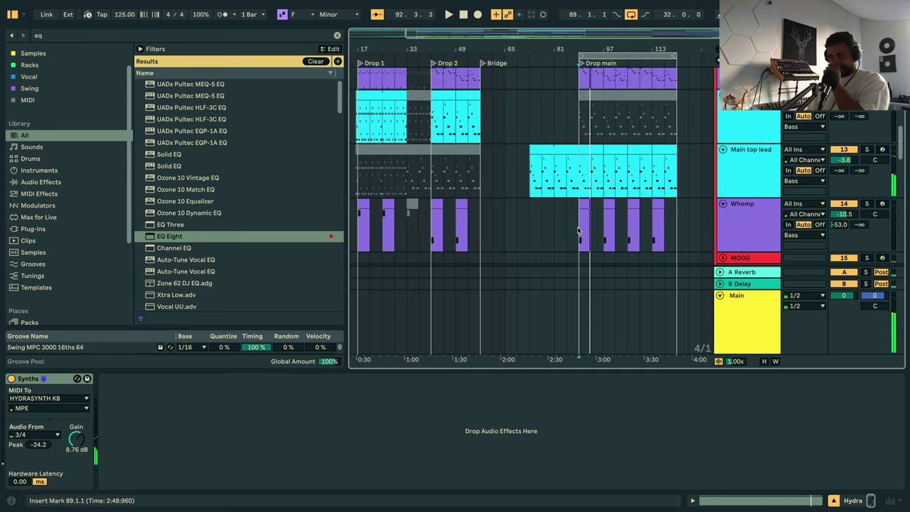
Review the Whomp clips in Drop main and inspect the Main top lead clip's notes from bar 89.
{"action": "left_click_drag", "start_coordinate": [579, 230], "coordinate": [668, 237]}
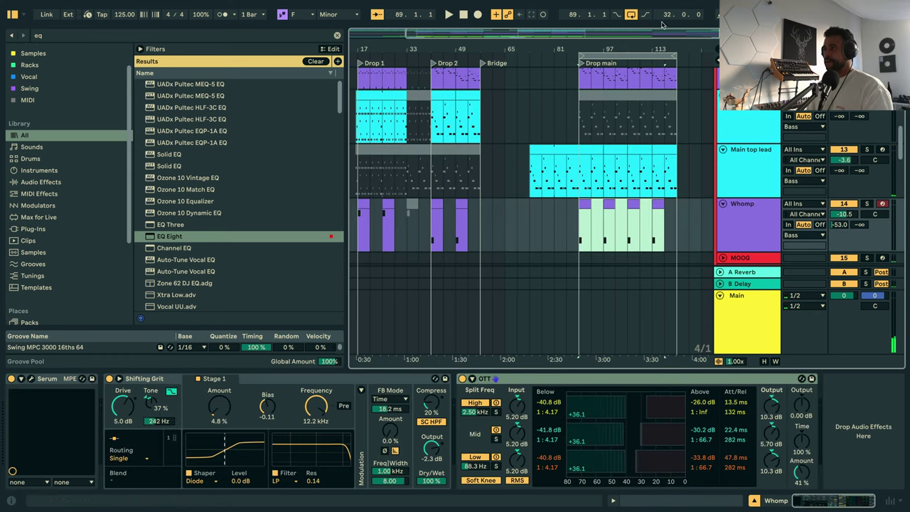
{"action": "scroll", "coordinate": [625, 149], "scroll_direction": "up", "scroll_amount": 8}
{"action": "scroll", "coordinate": [625, 149], "scroll_direction": "down", "scroll_amount": 3}
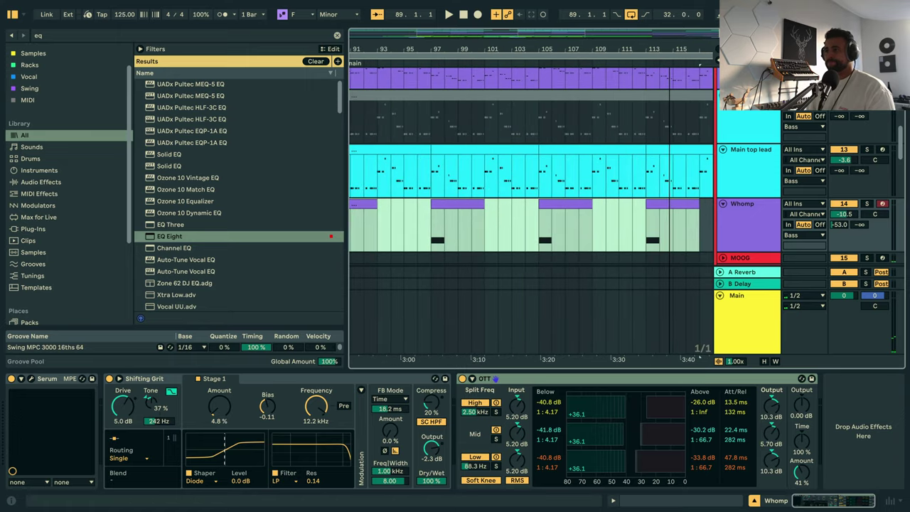
{"action": "scroll", "coordinate": [605, 149], "scroll_direction": "left", "scroll_amount": 2}
{"action": "left_click", "coordinate": [479, 211]}
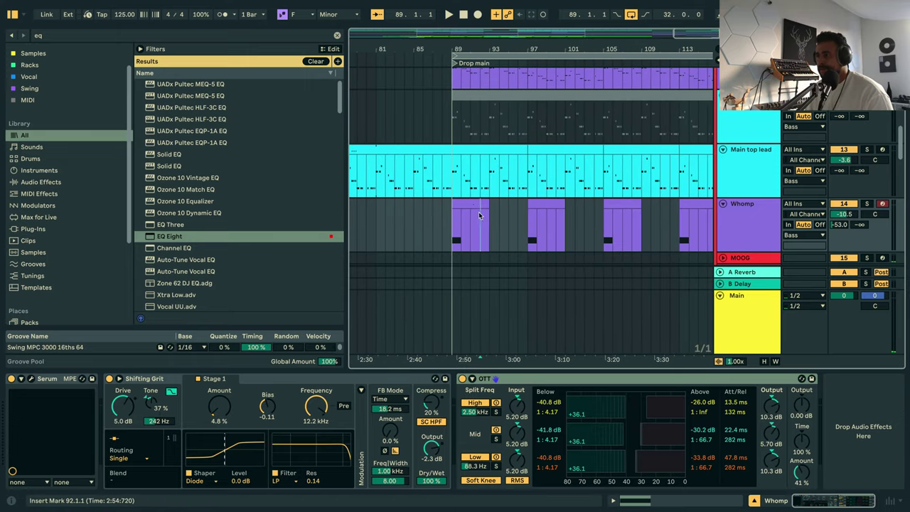
{"action": "left_click", "coordinate": [472, 202]}
{"action": "double_click", "coordinate": [476, 157]}
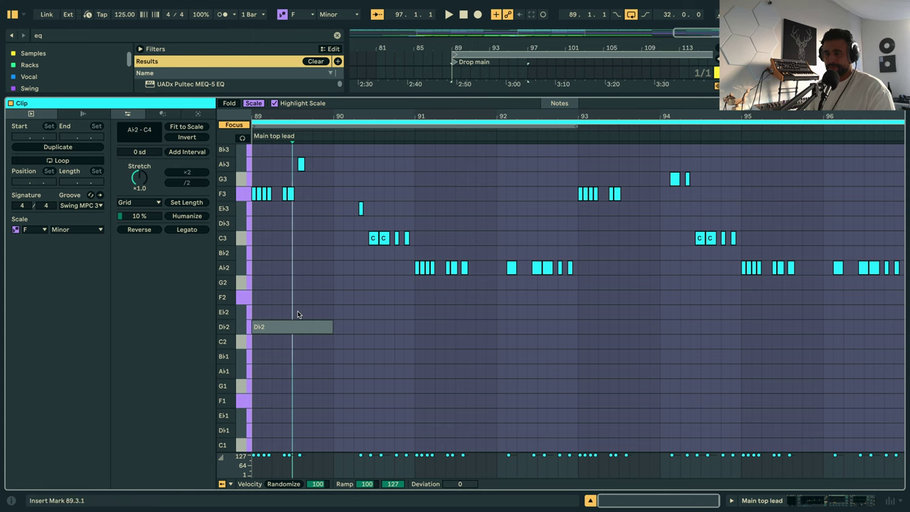
{"action": "key", "text": "shift+Tab"}
Inspect the Main bass clip's notes from bar 89 in the note editor and play the start of Drop main.
{"action": "left_click", "coordinate": [463, 128]}
{"action": "scroll", "coordinate": [472, 140], "scroll_direction": "up", "scroll_amount": 4}
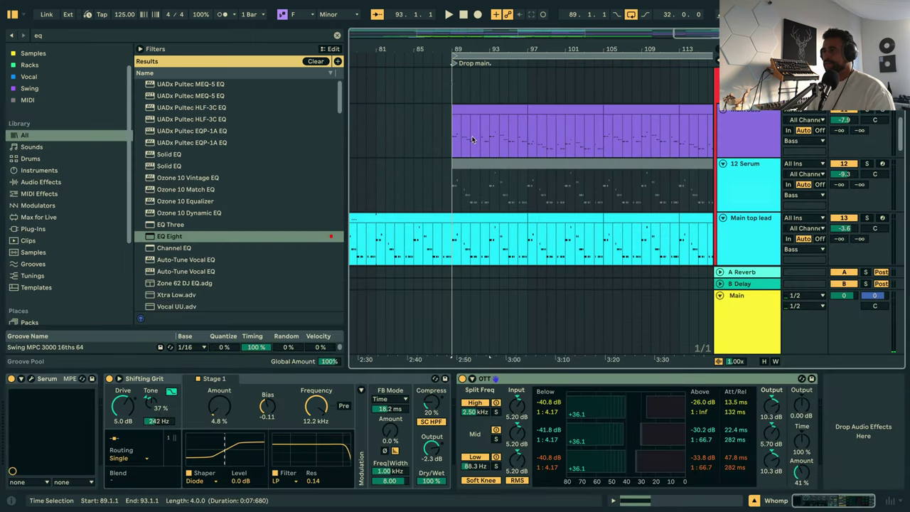
{"action": "left_click", "coordinate": [471, 114]}
{"action": "key", "text": "shift+Tab"}
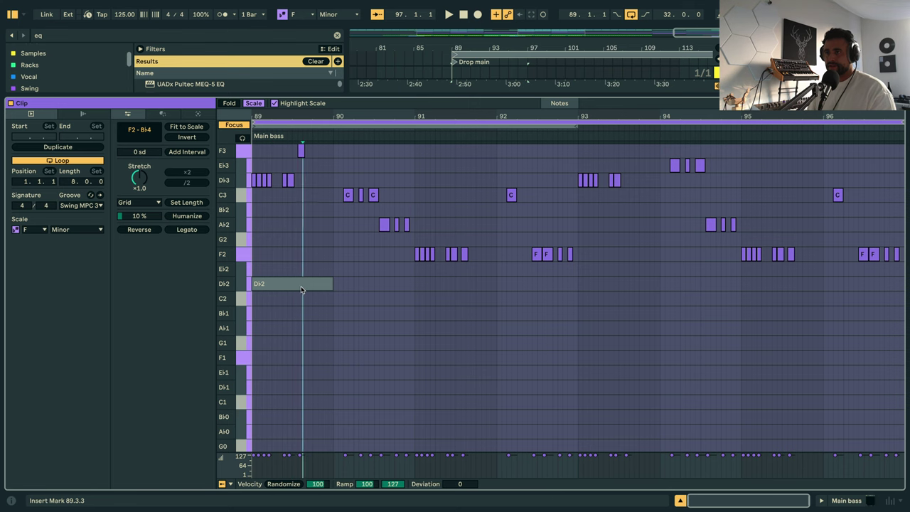
{"action": "key", "text": "space"}
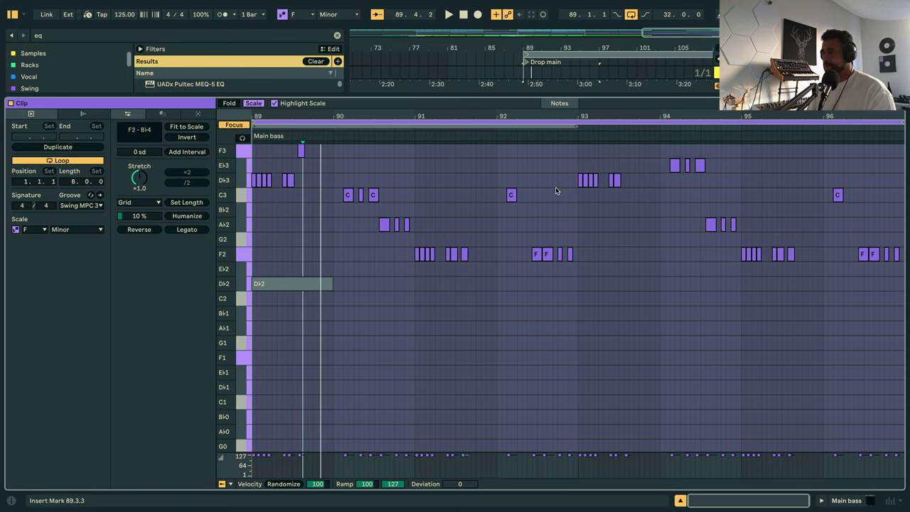
{"action": "key", "text": "space"}
{"action": "key", "text": "space"}
{"action": "key", "text": "shift+Tab"}
{"action": "key", "text": "space"}
{"action": "scroll", "coordinate": [752, 127], "scroll_direction": "up", "scroll_amount": 2}
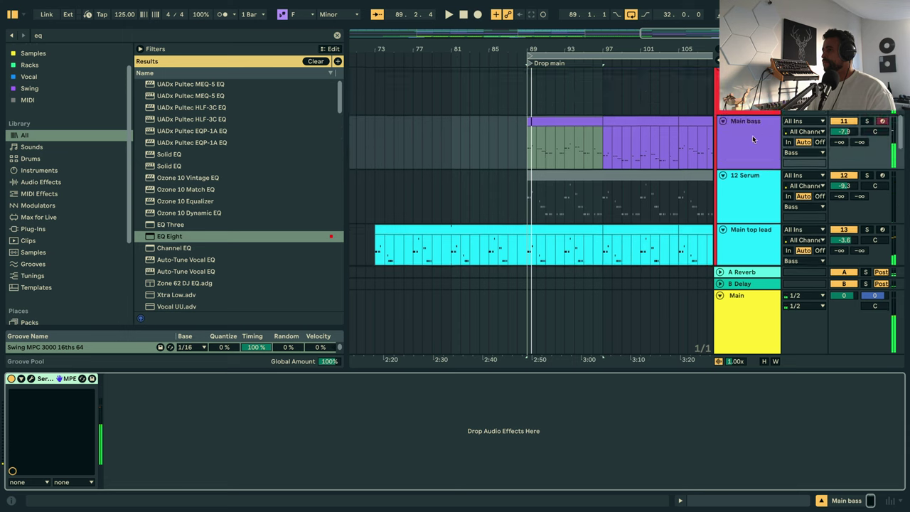
Audition the start of Drop main and deactivate the Whomp clip at bars 89 to 93.
{"action": "scroll", "coordinate": [754, 191], "scroll_direction": "down", "scroll_amount": 3}
{"action": "left_click", "coordinate": [850, 215]}
{"action": "key", "text": "space"}
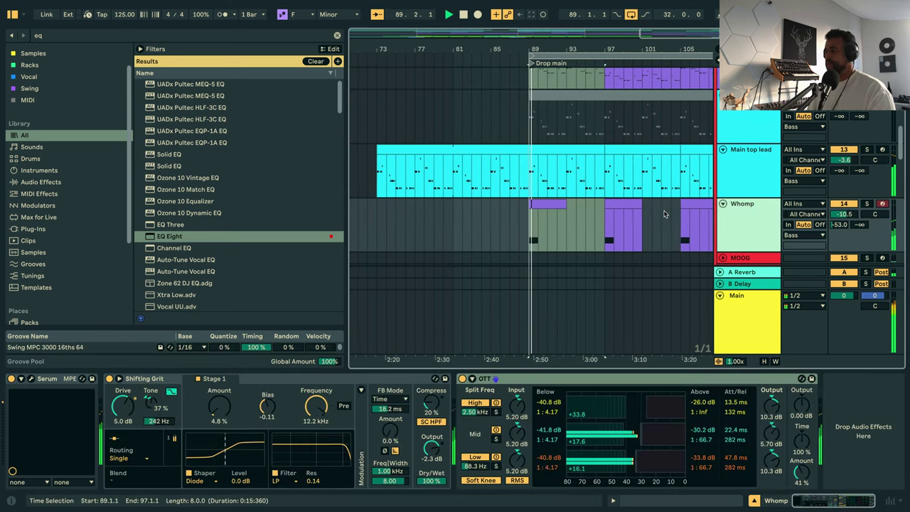
{"action": "left_click", "coordinate": [542, 204]}
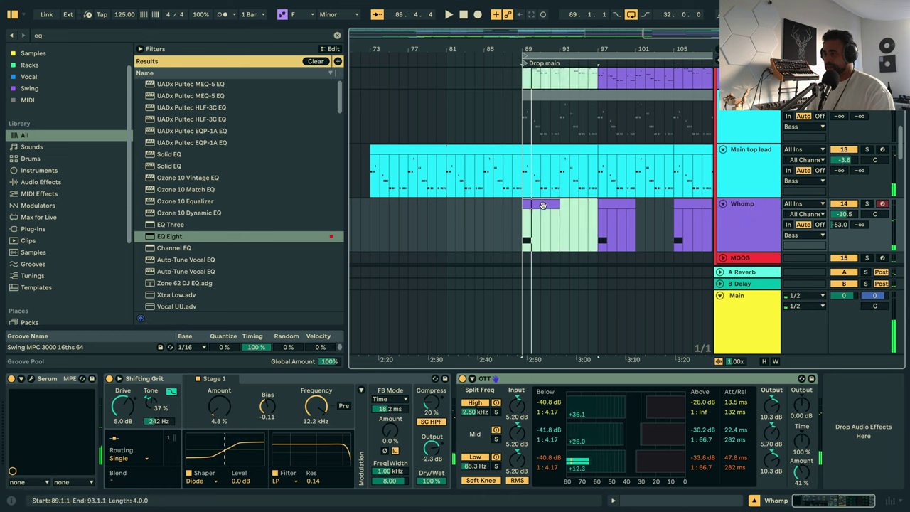
{"action": "key", "text": "space"}
{"action": "key", "text": "space"}
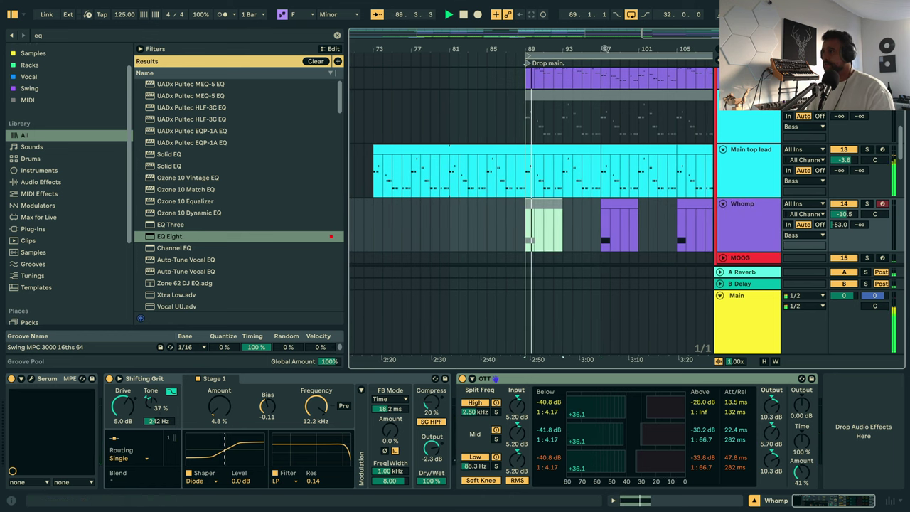
Deactivate the three remaining Whomp clips in Drop main, starting at bars 97, 105 and 113.
{"action": "scroll", "coordinate": [590, 187], "scroll_direction": "down", "scroll_amount": 2}
{"action": "left_click_drag", "start_coordinate": [594, 199], "coordinate": [508, 199]}
{"action": "left_click", "coordinate": [515, 220]}
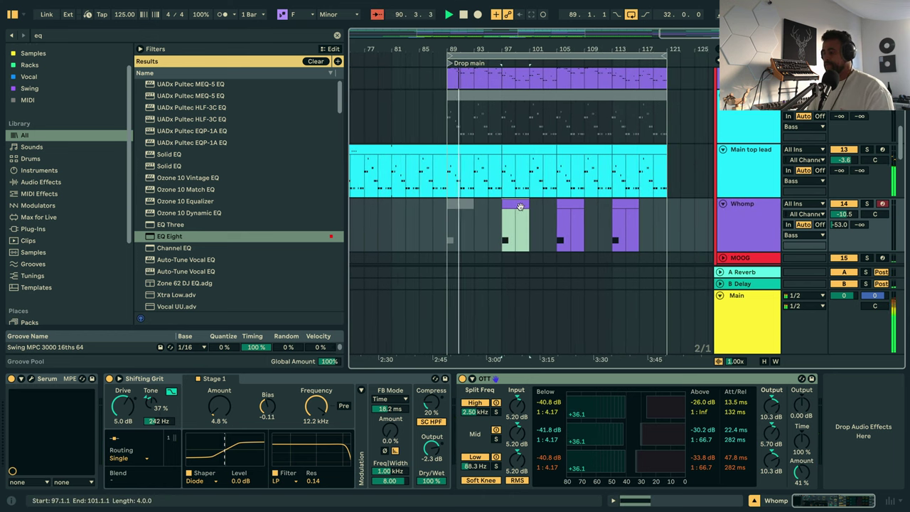
{"action": "left_click", "coordinate": [582, 225]}
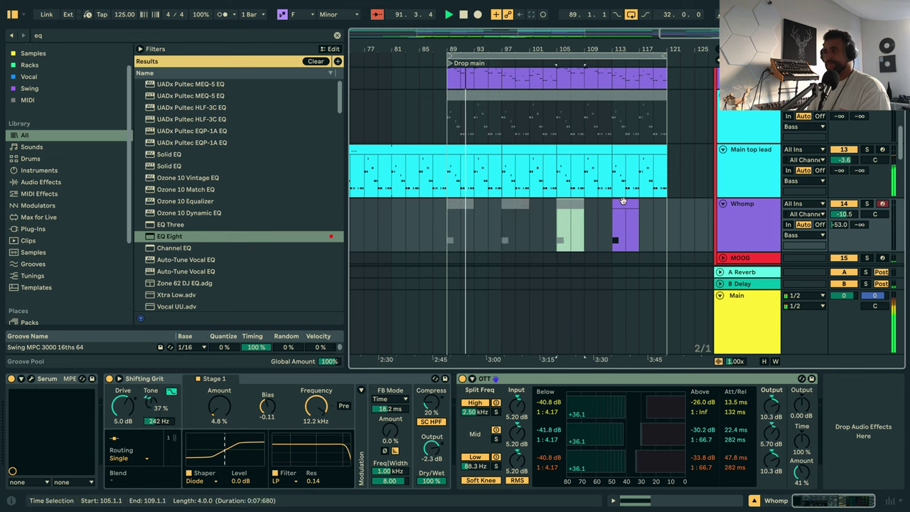
{"action": "key", "text": "0"}
{"action": "left_click", "coordinate": [622, 201]}
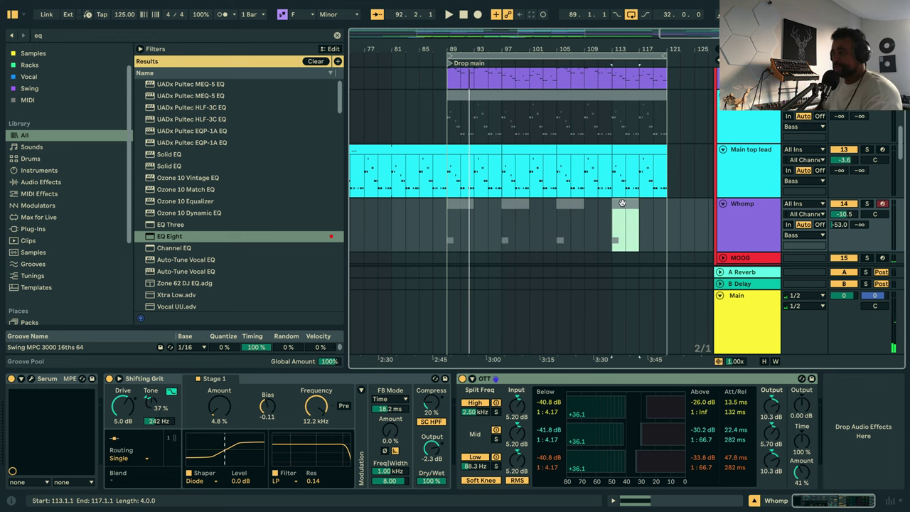
Play Drop main from the Diva clip at bar 89 and examine the Diva, Hydra, Audio 2 and Prophet-5 V tracks.
{"action": "scroll", "coordinate": [622, 203], "scroll_direction": "down", "scroll_amount": 5}
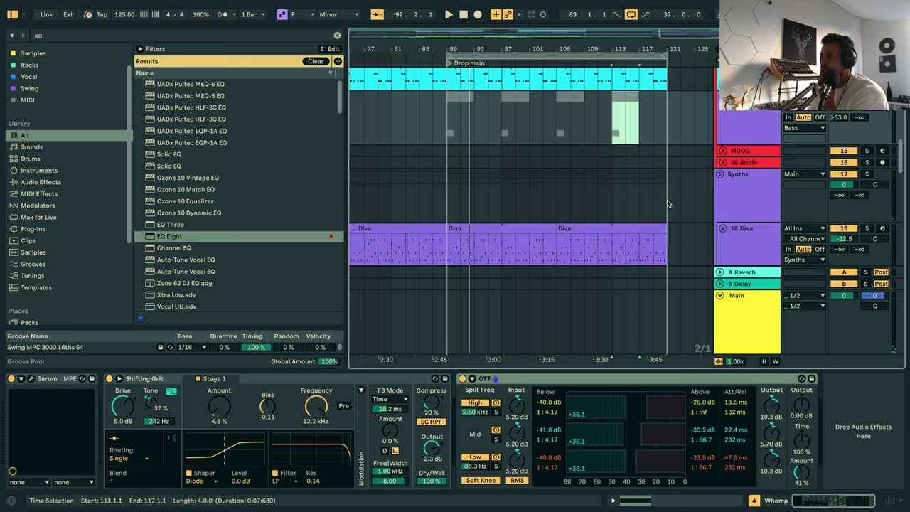
{"action": "left_click", "coordinate": [747, 176]}
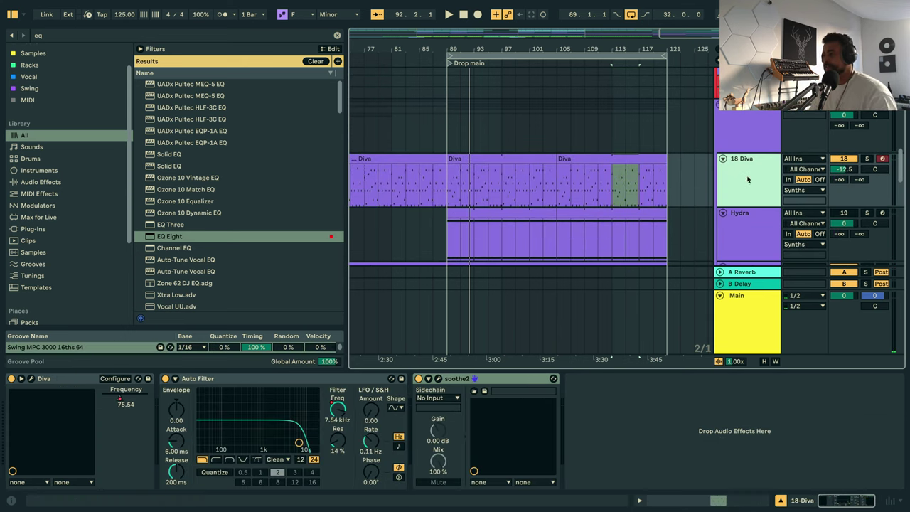
{"action": "left_click", "coordinate": [526, 157]}
{"action": "scroll", "coordinate": [583, 193], "scroll_direction": "down", "scroll_amount": 2}
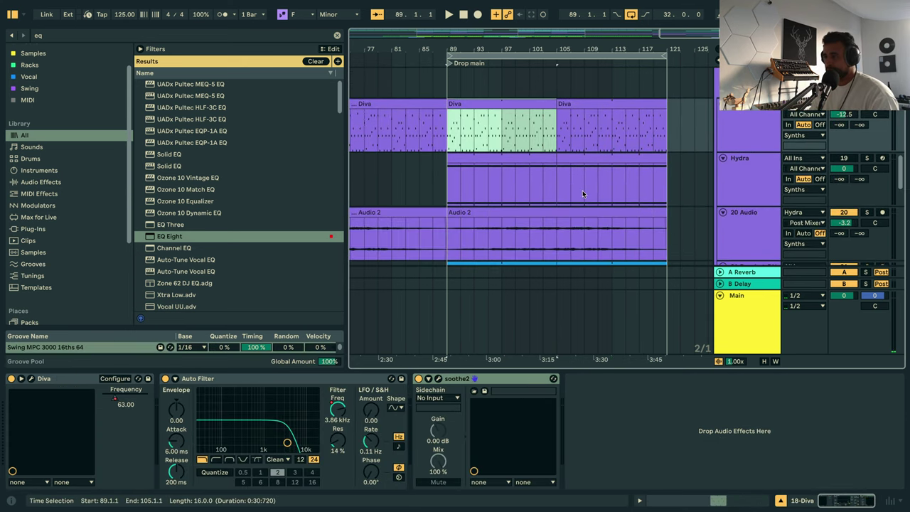
{"action": "key", "text": "space"}
{"action": "scroll", "coordinate": [639, 188], "scroll_direction": "down", "scroll_amount": 2}
{"action": "scroll", "coordinate": [568, 199], "scroll_direction": "right", "scroll_amount": 3}
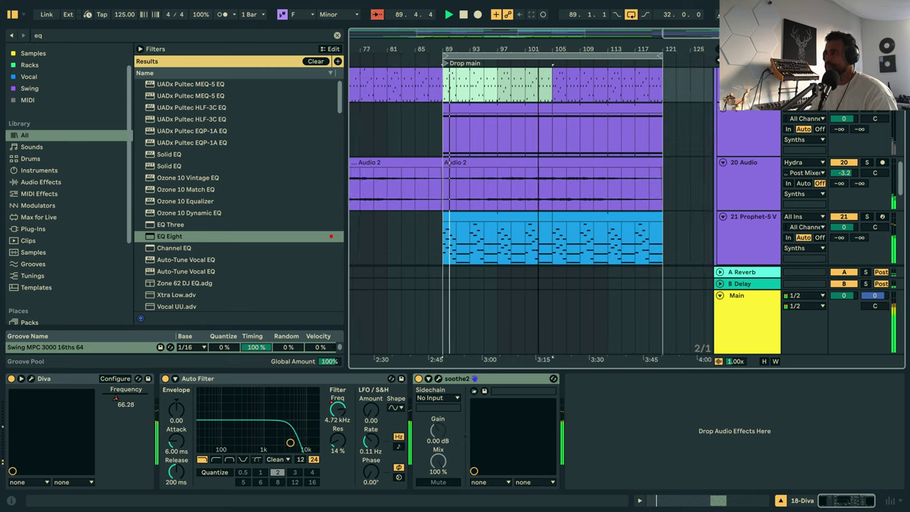
{"action": "scroll", "coordinate": [551, 206], "scroll_direction": "down", "scroll_amount": 2}
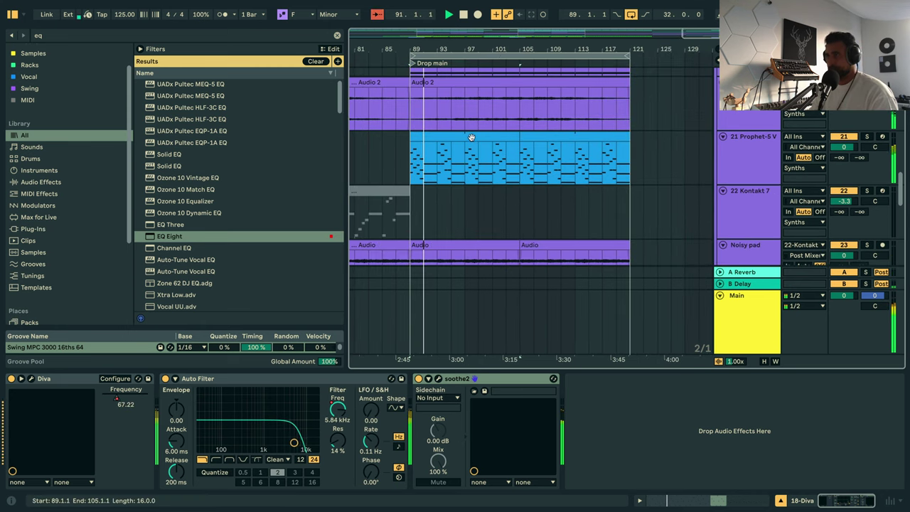
In the Prophet-5 V clip at bar 105, copy each chord's lowest note one scale step down and raise the copies two octaves.
{"action": "double_click", "coordinate": [538, 141]}
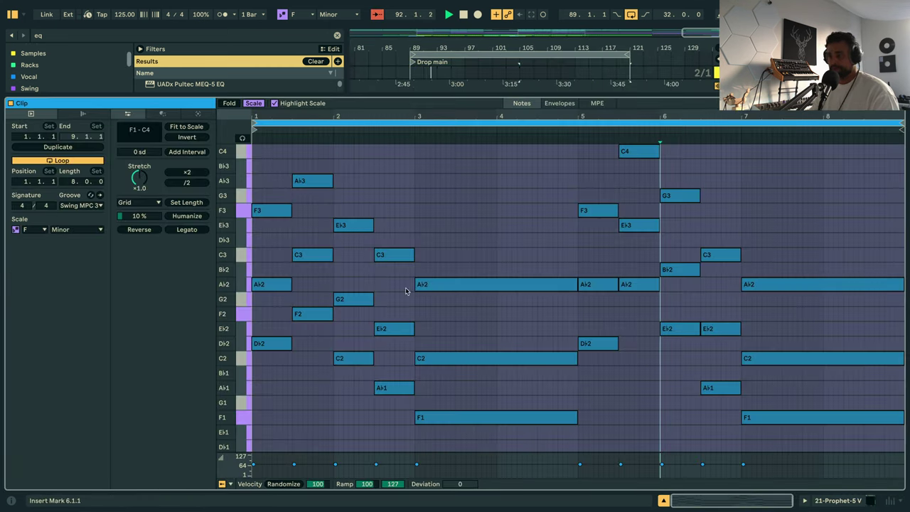
{"action": "left_click", "coordinate": [289, 342]}
{"action": "left_click", "coordinate": [307, 319], "text": "shift"}
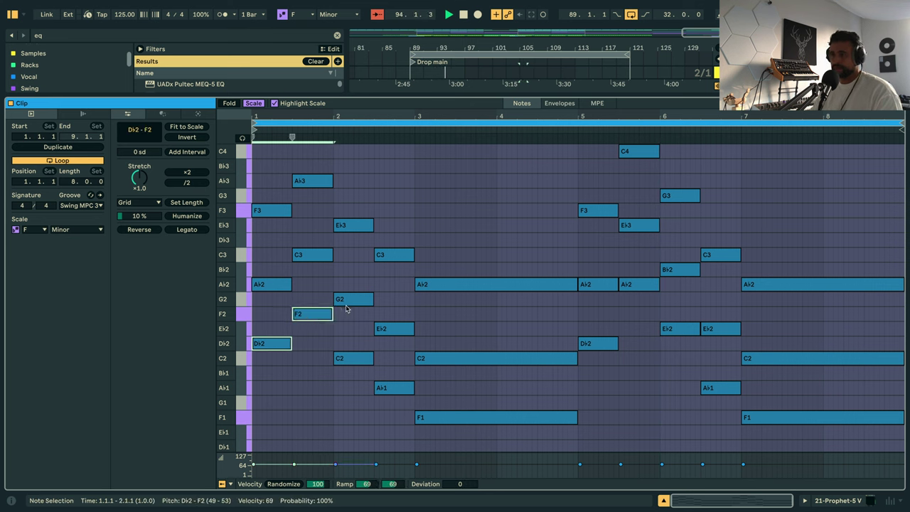
{"action": "left_click", "coordinate": [351, 299], "text": "shift"}
{"action": "left_click", "coordinate": [353, 304], "text": "shift"}
{"action": "left_click", "coordinate": [351, 359], "text": "shift"}
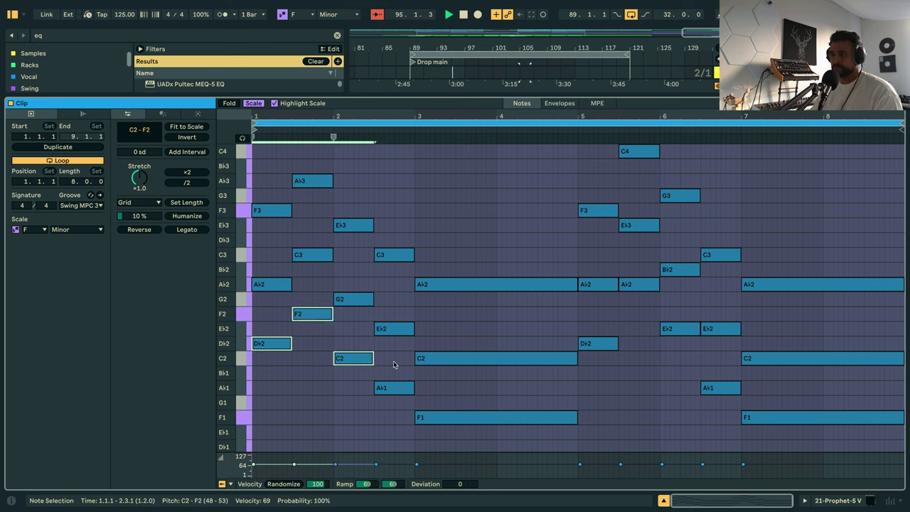
{"action": "left_click", "coordinate": [402, 391], "text": "shift"}
{"action": "left_click", "coordinate": [455, 418], "text": "shift"}
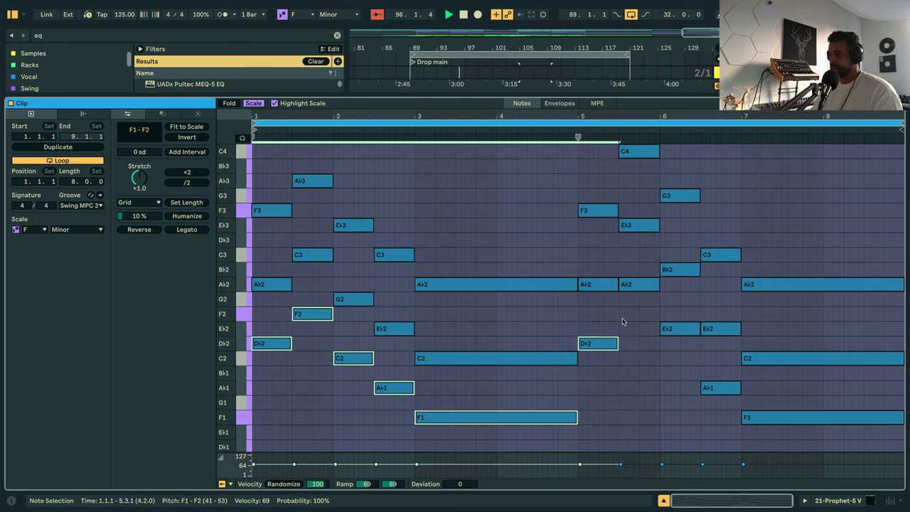
{"action": "left_click", "coordinate": [635, 285], "text": "shift"}
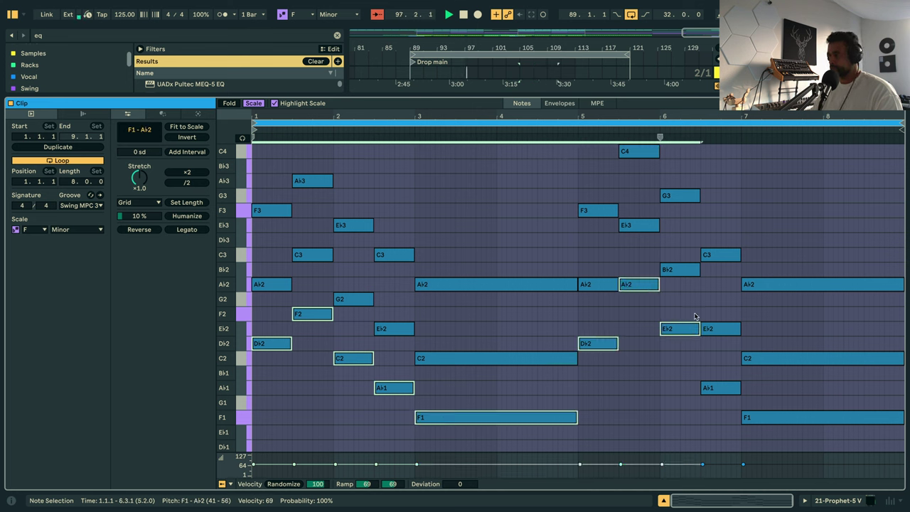
{"action": "left_click", "coordinate": [770, 422], "text": "shift"}
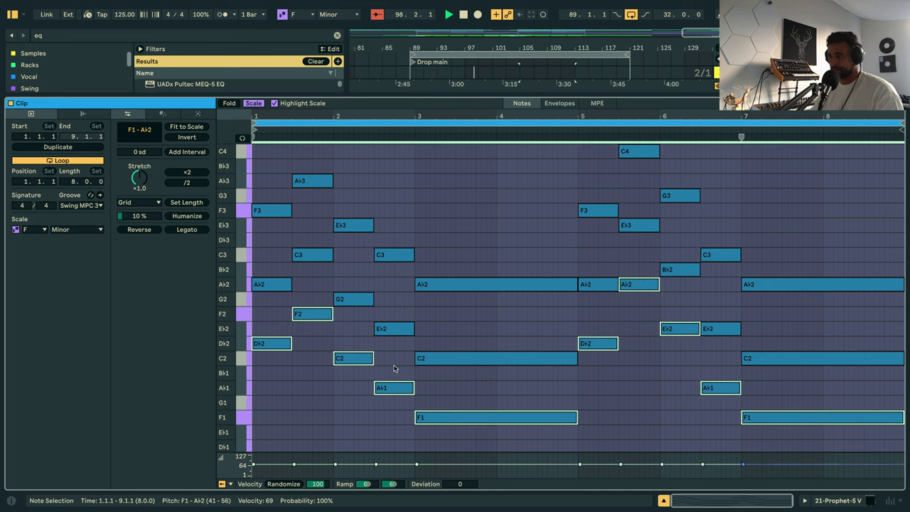
{"action": "left_click_drag", "start_coordinate": [267, 353], "coordinate": [268, 355]}
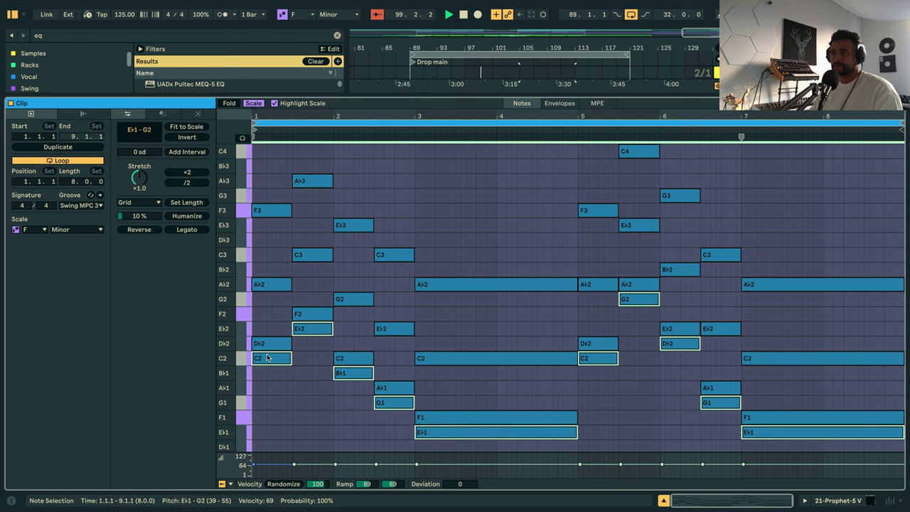
{"action": "key", "text": "shift+Up"}
{"action": "key", "text": "shift+Up"}
{"action": "key", "text": "shift+Tab"}
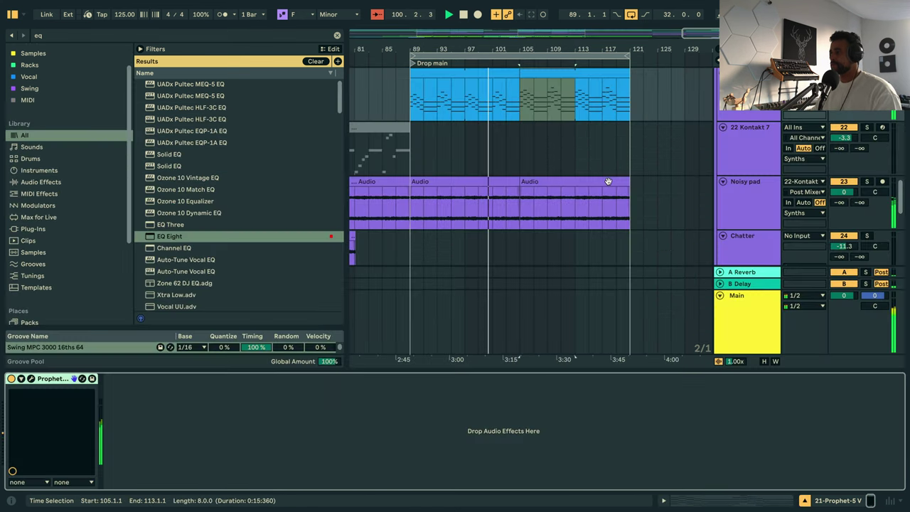
Listen to the second half of Drop main across the synth tracks and inspect the Prophet-5 V clip's notes.
{"action": "scroll", "coordinate": [601, 182], "scroll_direction": "up", "scroll_amount": 3}
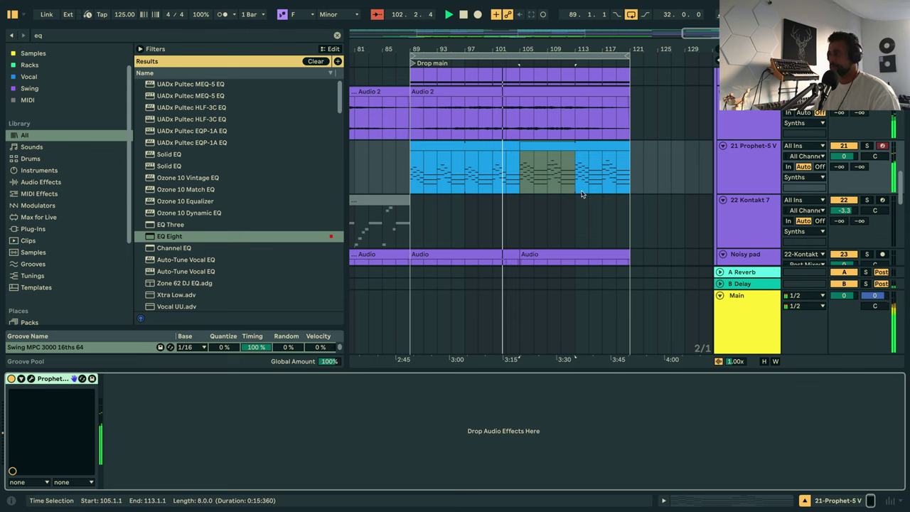
{"action": "scroll", "coordinate": [581, 192], "scroll_direction": "down", "scroll_amount": 4}
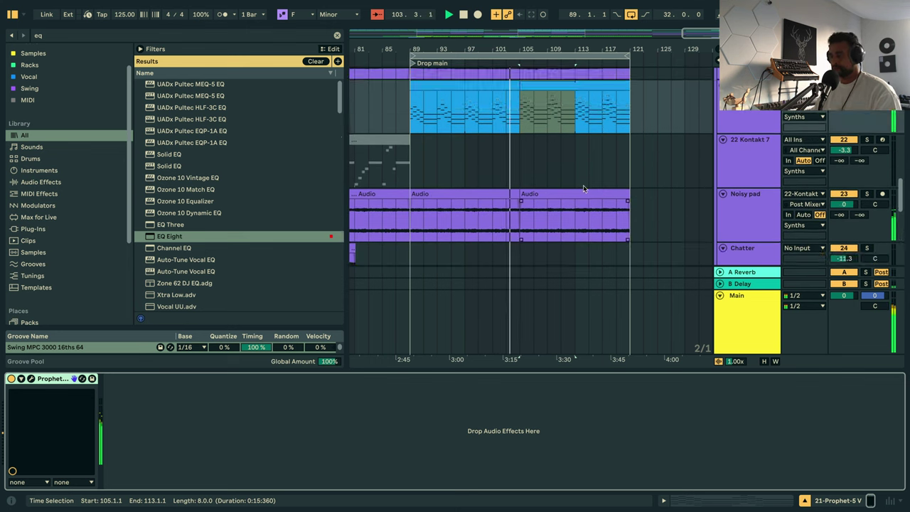
{"action": "scroll", "coordinate": [569, 206], "scroll_direction": "up", "scroll_amount": 7}
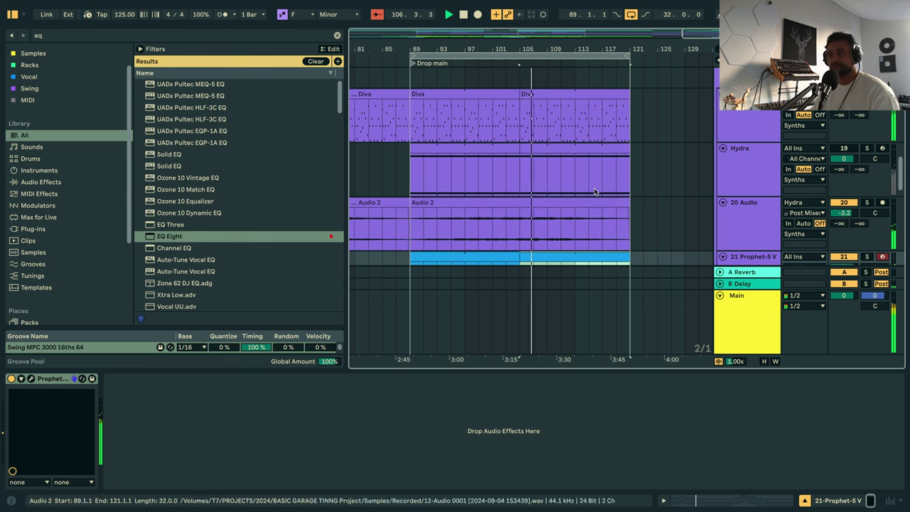
{"action": "left_click_drag", "start_coordinate": [620, 50], "coordinate": [544, 107]}
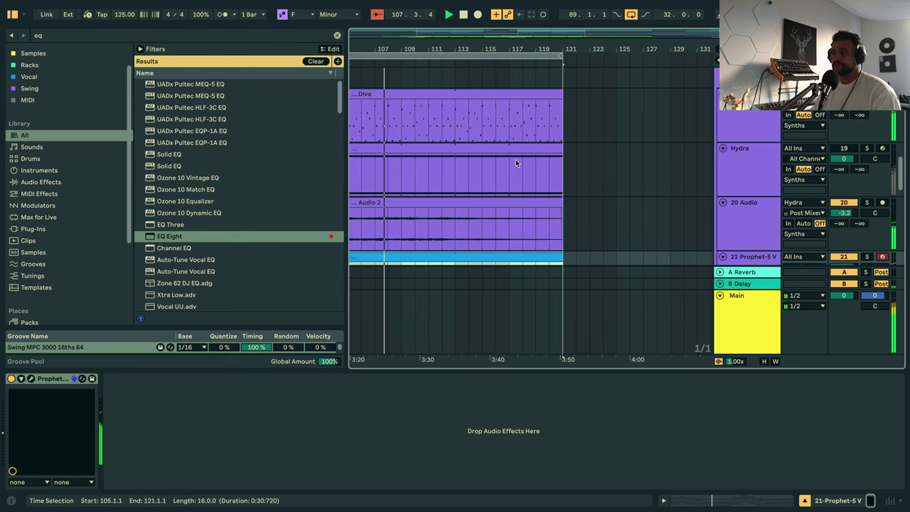
{"action": "scroll", "coordinate": [515, 161], "scroll_direction": "down", "scroll_amount": 4}
{"action": "key", "text": "space"}
{"action": "double_click", "coordinate": [420, 183]}
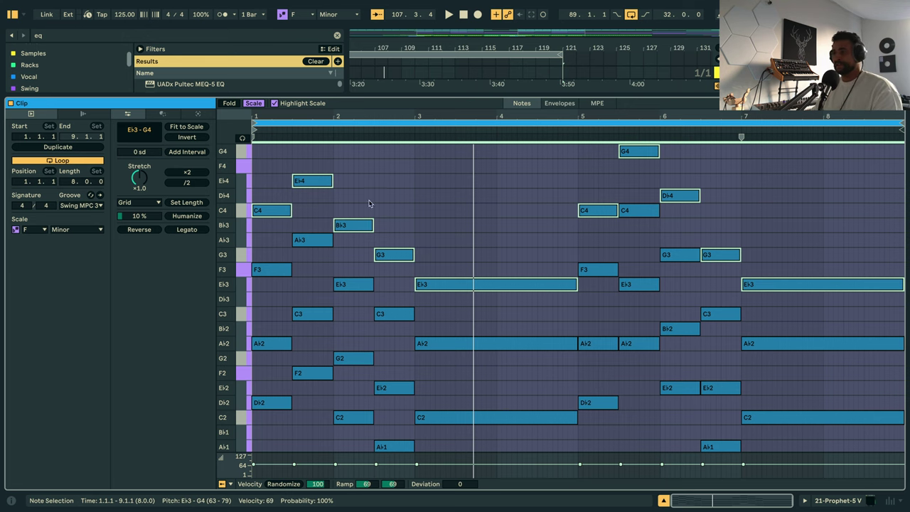
{"action": "key", "text": "shift+Tab"}
Open the Claps clip at bar 105 and add a C3 snare note at position 1.1.3.
{"action": "scroll", "coordinate": [579, 158], "scroll_direction": "up", "scroll_amount": 4}
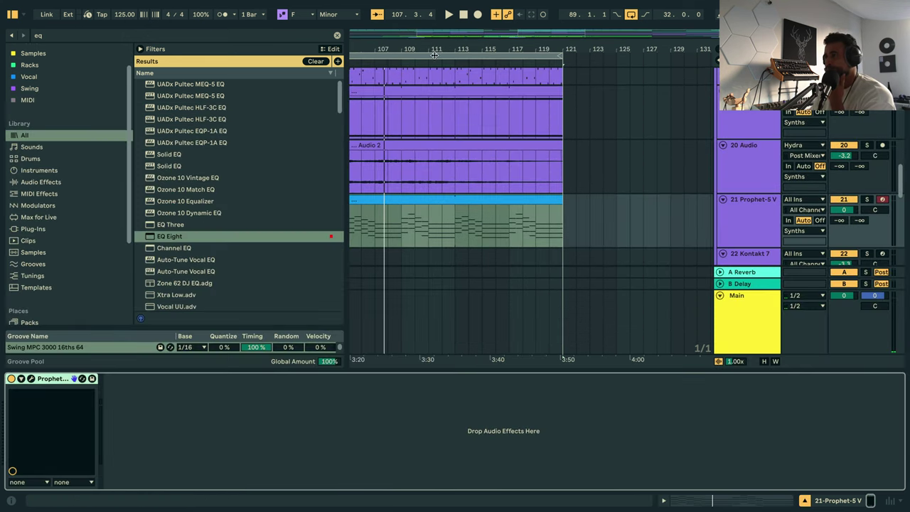
{"action": "left_click_drag", "start_coordinate": [436, 51], "coordinate": [594, 28]}
{"action": "scroll", "coordinate": [615, 118], "scroll_direction": "up", "scroll_amount": 5}
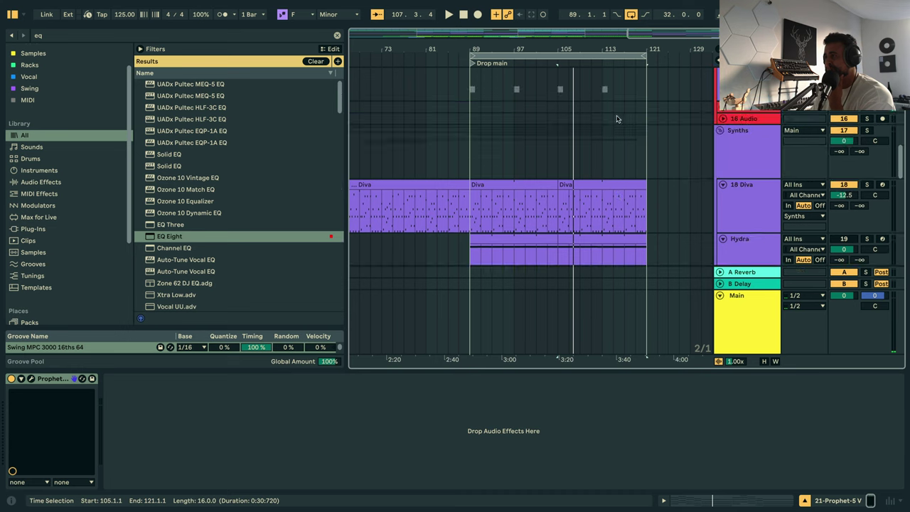
{"action": "scroll", "coordinate": [590, 142], "scroll_direction": "up", "scroll_amount": 10}
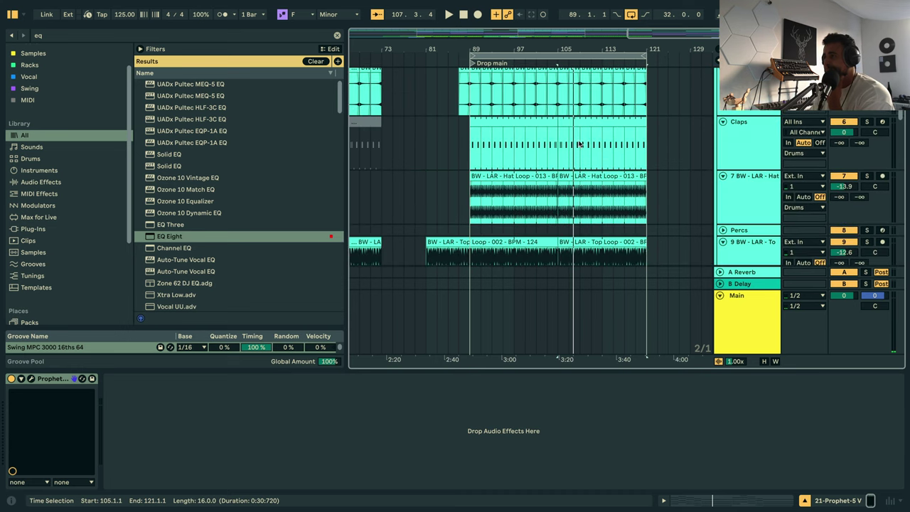
{"action": "scroll", "coordinate": [579, 216], "scroll_direction": "down", "scroll_amount": 1}
{"action": "double_click", "coordinate": [577, 215]}
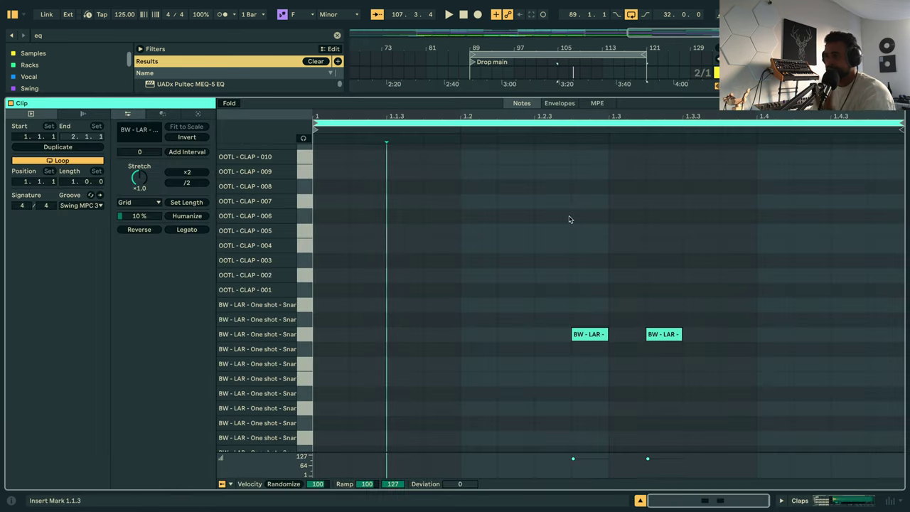
{"action": "double_click", "coordinate": [402, 365]}
{"action": "key", "text": "Left"}
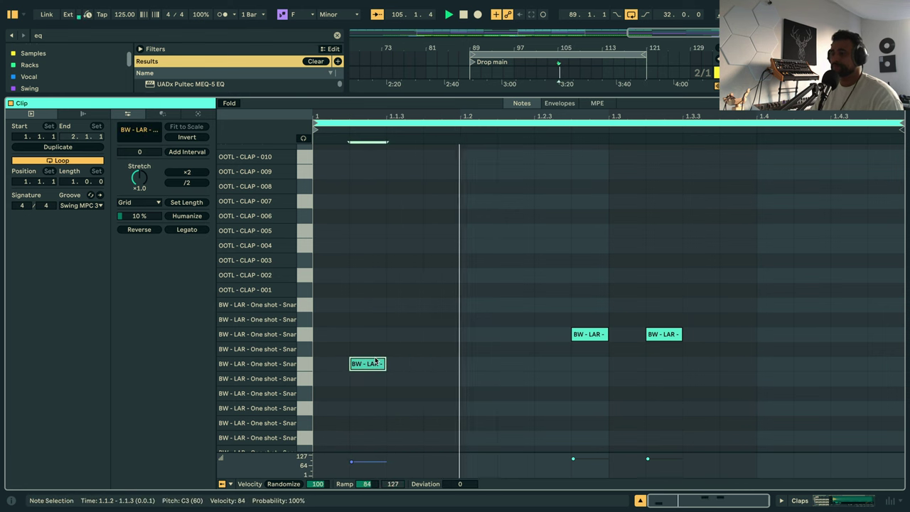
{"action": "key", "text": "Right"}
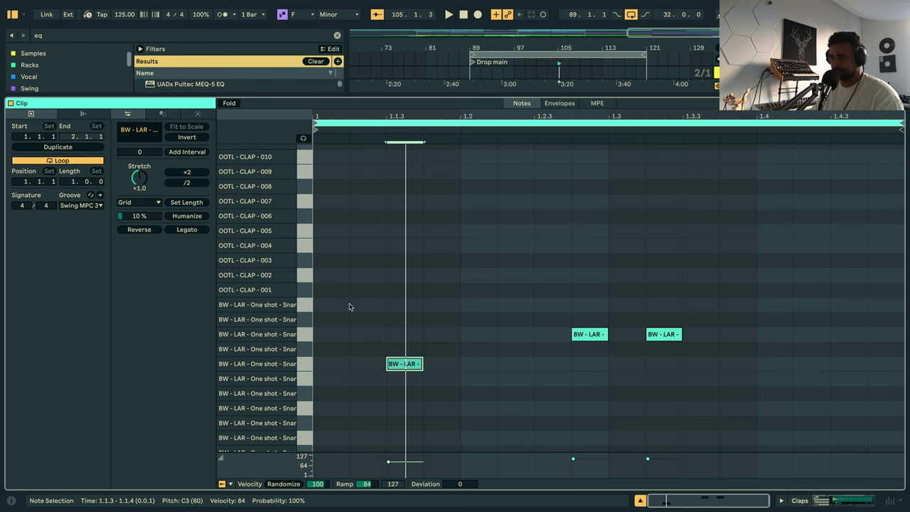
{"action": "double_click", "coordinate": [347, 305]}
{"action": "double_click", "coordinate": [361, 307]}
{"action": "key", "text": "space"}
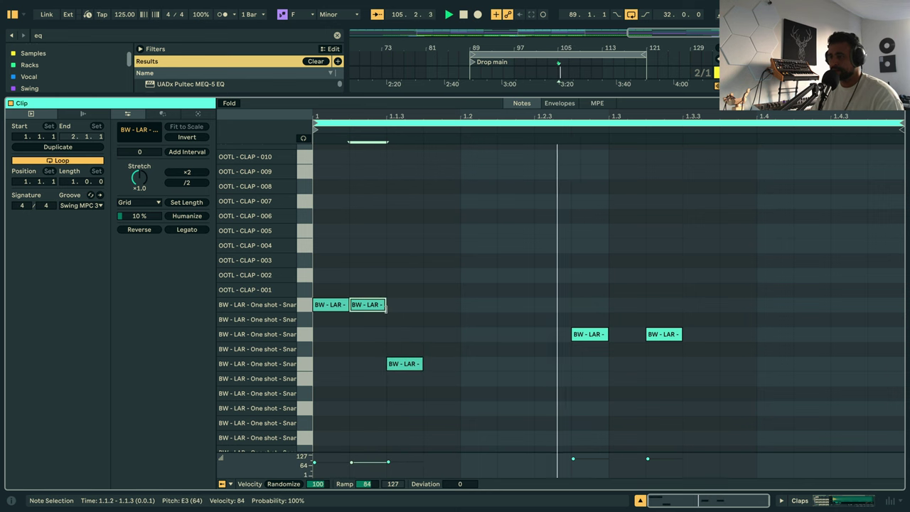
{"action": "key", "text": "Down"}
{"action": "left_click_drag", "start_coordinate": [330, 347], "coordinate": [416, 264]}
{"action": "key", "text": "Delete"}
Move the added C3 snare note in the Claps clip to position 1.2.2 and lower it to B2.
{"action": "left_click_drag", "start_coordinate": [426, 381], "coordinate": [421, 339]}
{"action": "key", "text": "Right"}
{"action": "key", "text": "Right"}
{"action": "key", "text": "Right"}
{"action": "key", "text": "space"}
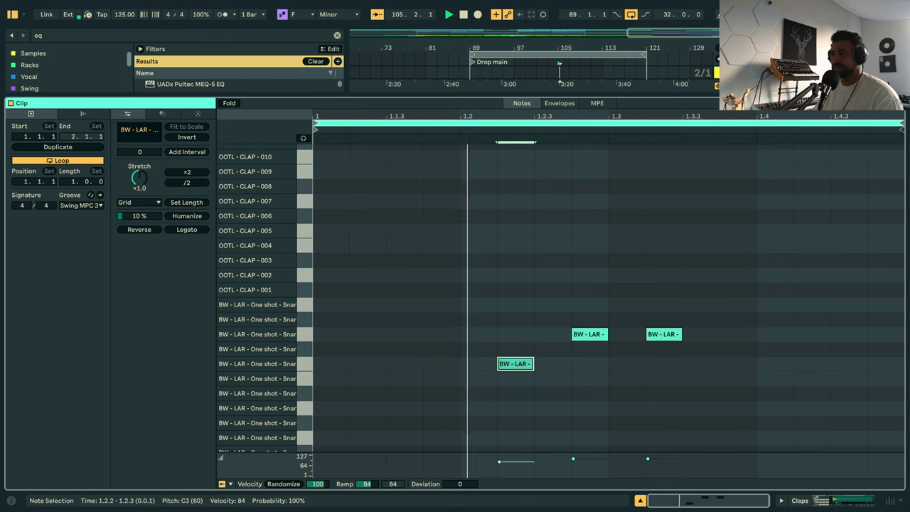
{"action": "key", "text": "Down"}
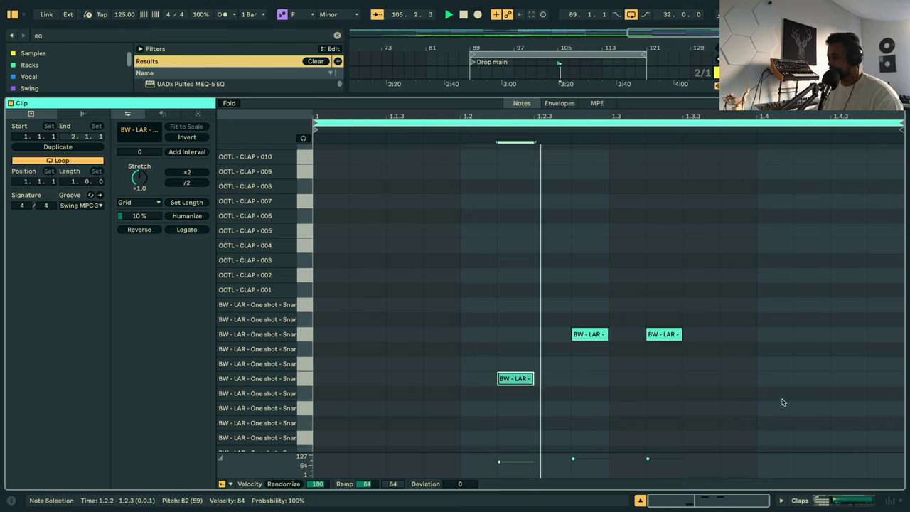
Add two consecutive B2 snare notes at positions 1.4.3 and 1.4.4 of the Claps clip and return to the device view.
{"action": "double_click", "coordinate": [822, 378]}
{"action": "key", "text": "Right"}
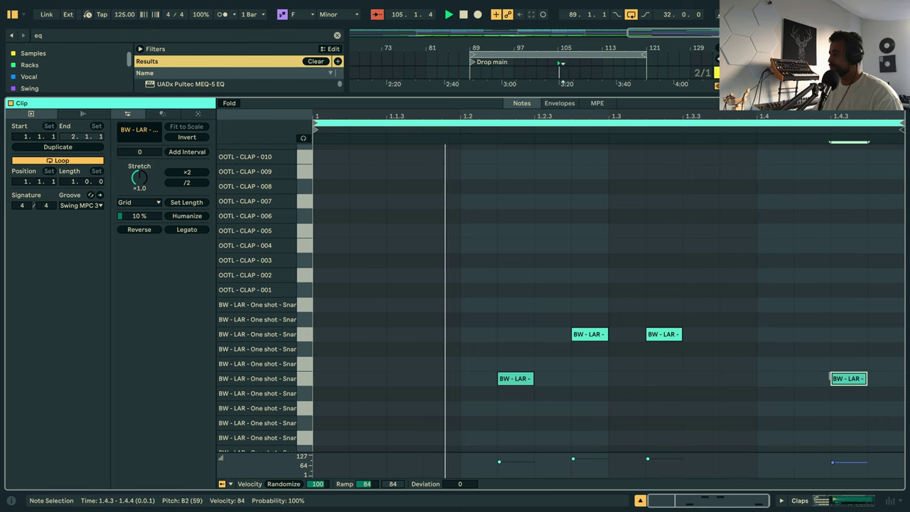
{"action": "key", "text": "ctrl+d"}
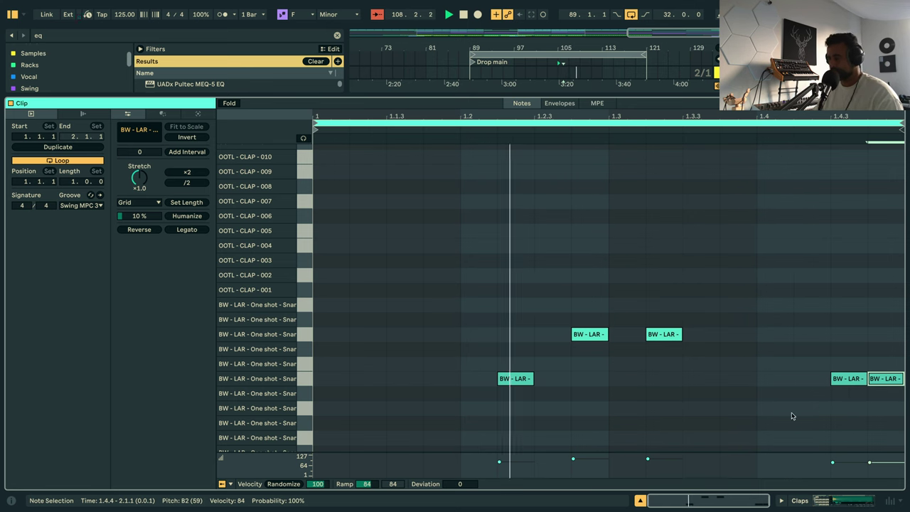
{"action": "key", "text": "shift+Tab"}
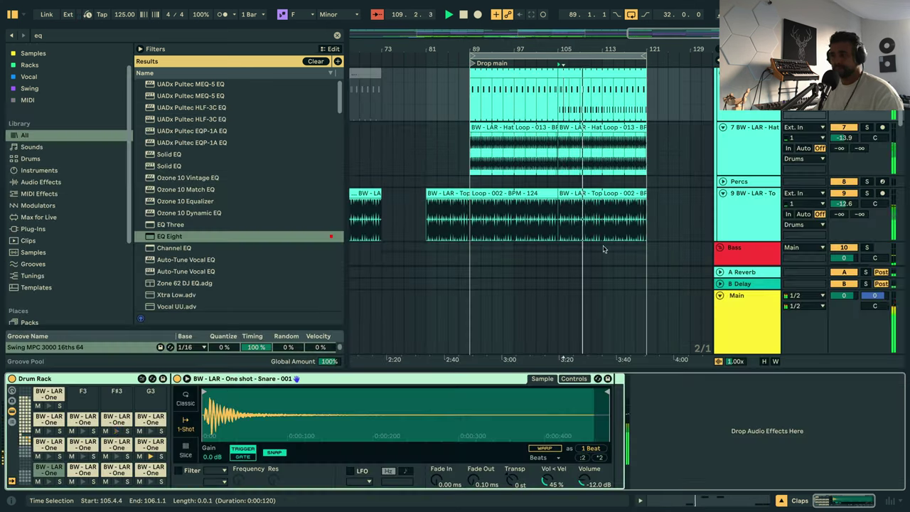
Open the Prophet-5 V clip at bar 105 and limit its note editor to the F minor scale.
{"action": "scroll", "coordinate": [583, 162], "scroll_direction": "up", "scroll_amount": 3}
{"action": "scroll", "coordinate": [610, 164], "scroll_direction": "down", "scroll_amount": 6}
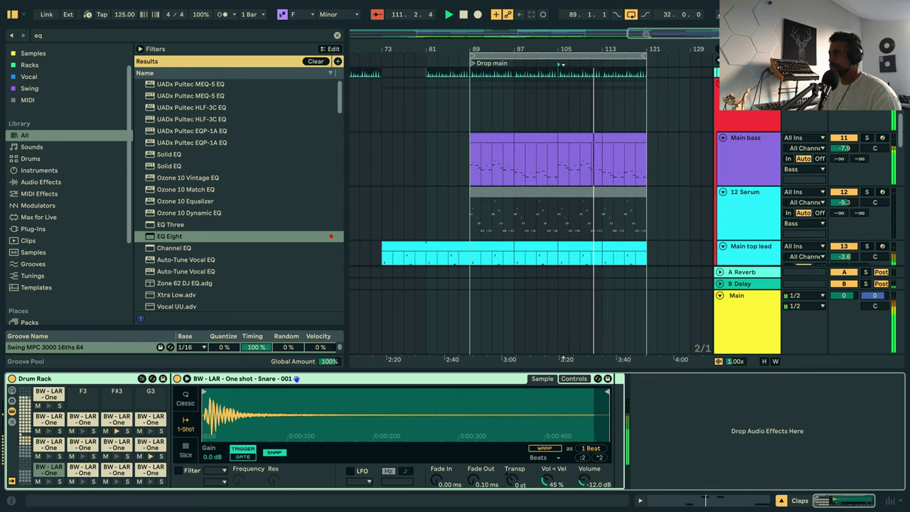
{"action": "key", "text": "space"}
{"action": "left_click_drag", "start_coordinate": [626, 49], "coordinate": [575, 133]}
{"action": "scroll", "coordinate": [484, 233], "scroll_direction": "down", "scroll_amount": 4}
{"action": "scroll", "coordinate": [485, 233], "scroll_direction": "down", "scroll_amount": 5}
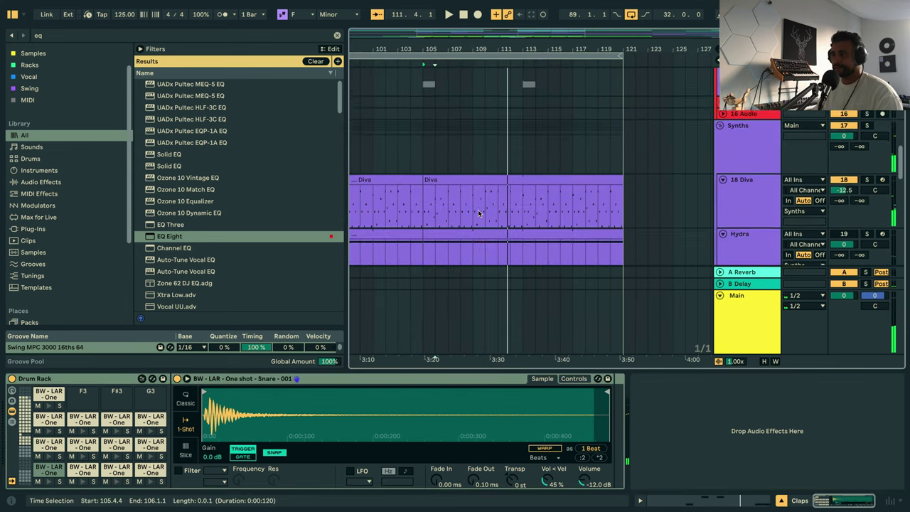
{"action": "double_click", "coordinate": [467, 151]}
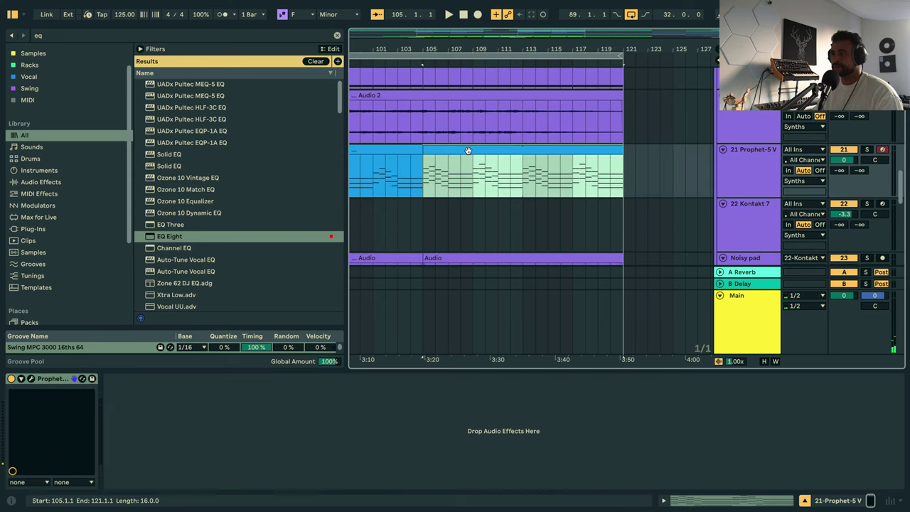
{"action": "scroll", "coordinate": [629, 211], "scroll_direction": "up", "scroll_amount": 3}
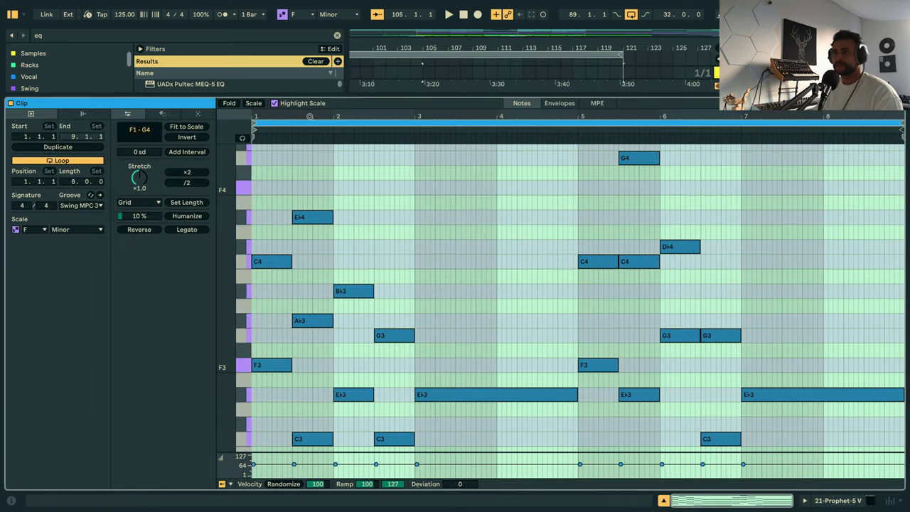
{"action": "left_click", "coordinate": [254, 103]}
{"action": "scroll", "coordinate": [557, 252], "scroll_direction": "up", "scroll_amount": 3}
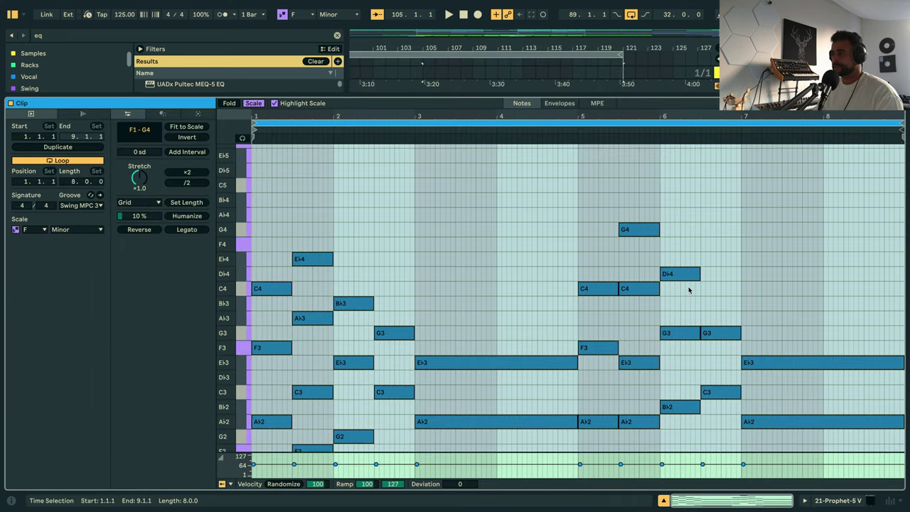
Lower the D♭4 note at position 6.1.1 of the Prophet-5 V clip to C4 and return to the device view.
{"action": "left_click", "coordinate": [555, 130]}
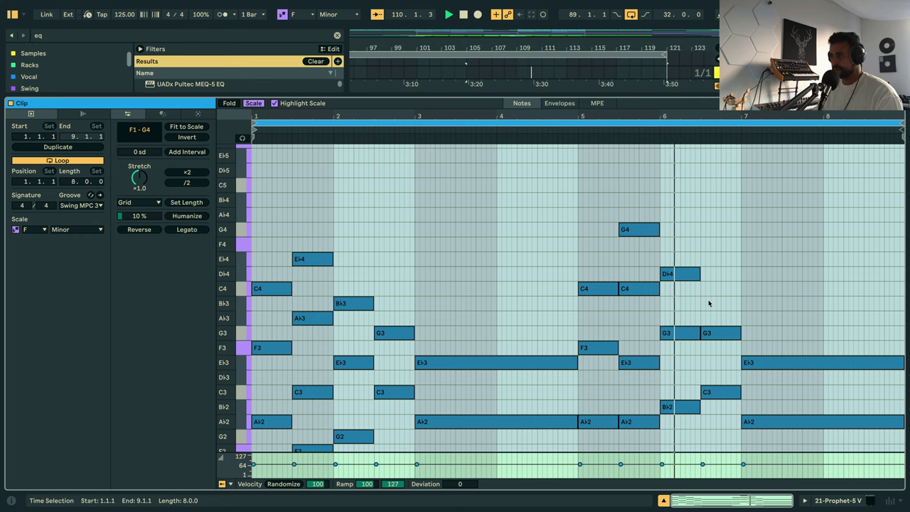
{"action": "left_click", "coordinate": [681, 274]}
{"action": "key", "text": "space"}
{"action": "key", "text": "Down"}
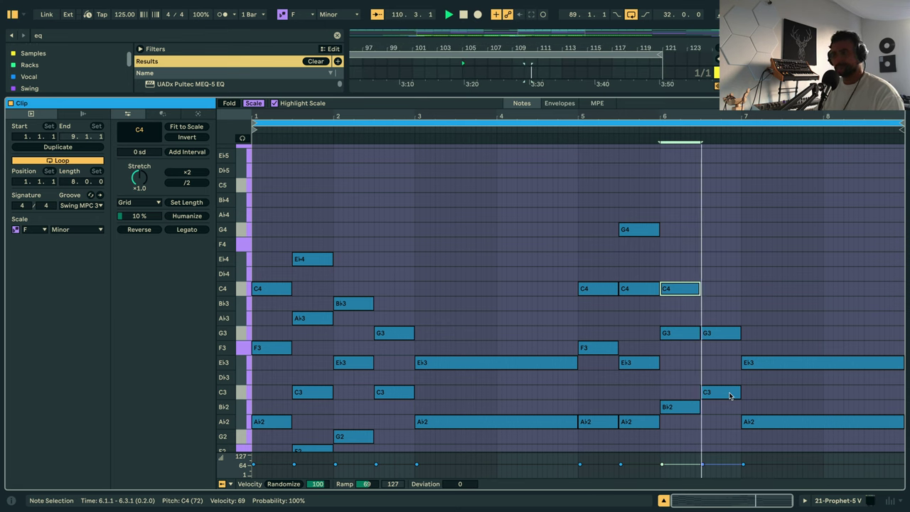
{"action": "key", "text": "shift+Tab"}
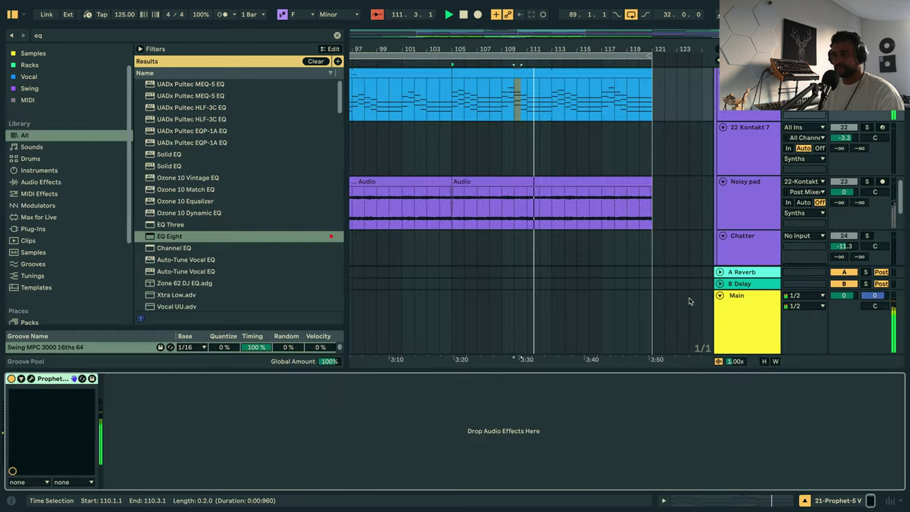
Find the stock Compressor in the browser and replace the Synths group's existing Compressor with its default preset.
{"action": "key", "text": "space"}
{"action": "scroll", "coordinate": [731, 138], "scroll_direction": "up", "scroll_amount": 5}
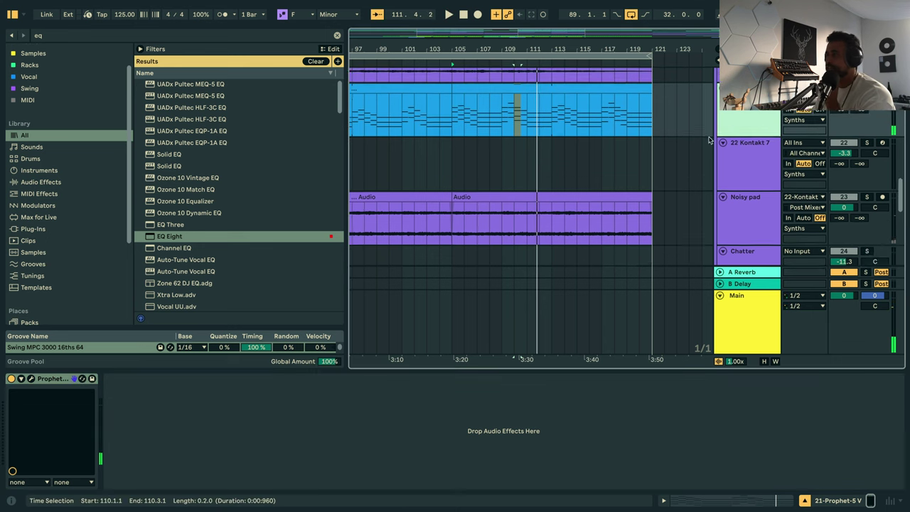
{"action": "scroll", "coordinate": [731, 137], "scroll_direction": "up", "scroll_amount": 3}
{"action": "left_click", "coordinate": [735, 155]}
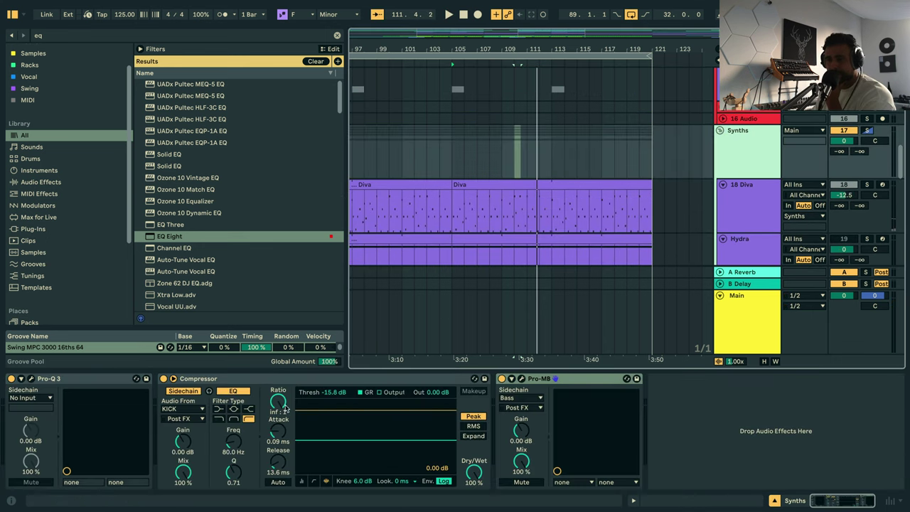
{"action": "left_click", "coordinate": [337, 35]}
{"action": "type", "text": "comp"}
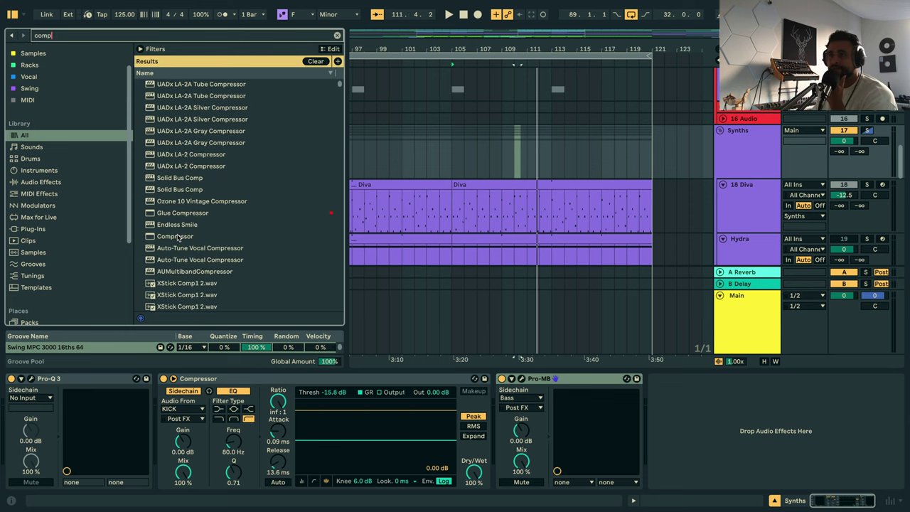
{"action": "left_click_drag", "start_coordinate": [176, 238], "coordinate": [323, 404]}
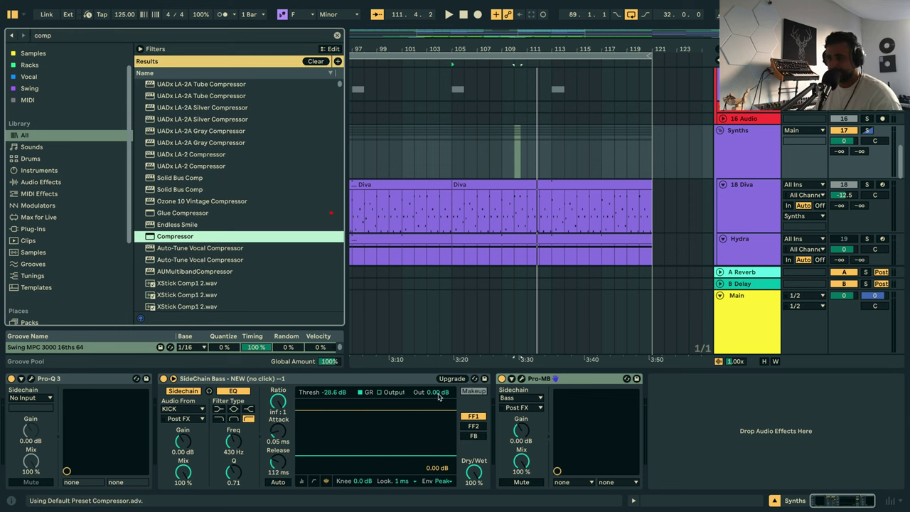
Set the Synths group's compressor to 0.04 ms attack and 19.8 ms release during playback, checking the group in solo.
{"action": "key", "text": "space"}
{"action": "left_click_drag", "start_coordinate": [278, 461], "coordinate": [277, 492]}
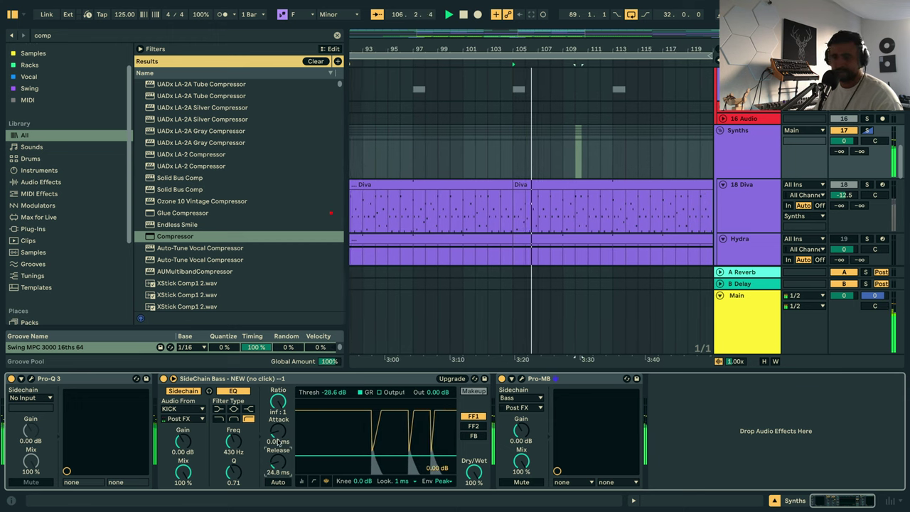
{"action": "left_click_drag", "start_coordinate": [278, 431], "coordinate": [276, 464]}
{"action": "key", "text": "s"}
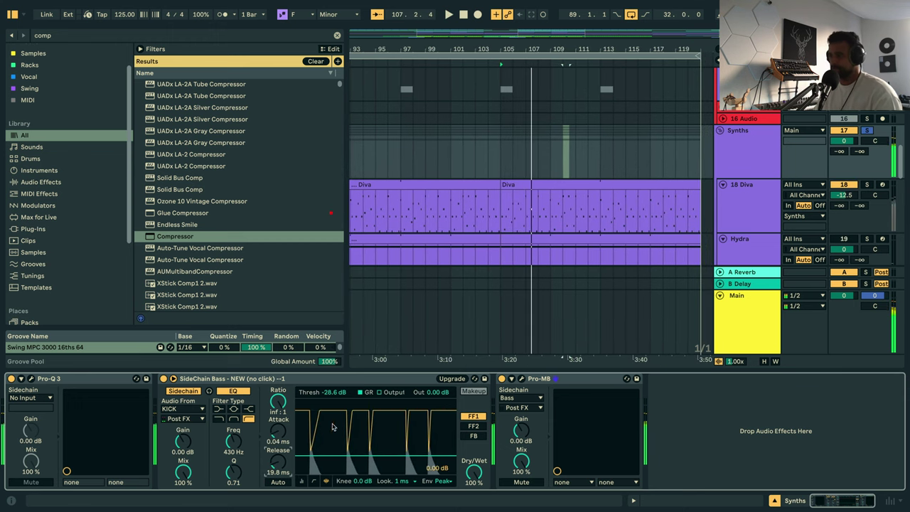
{"action": "key", "text": "space"}
{"action": "key", "text": "space"}
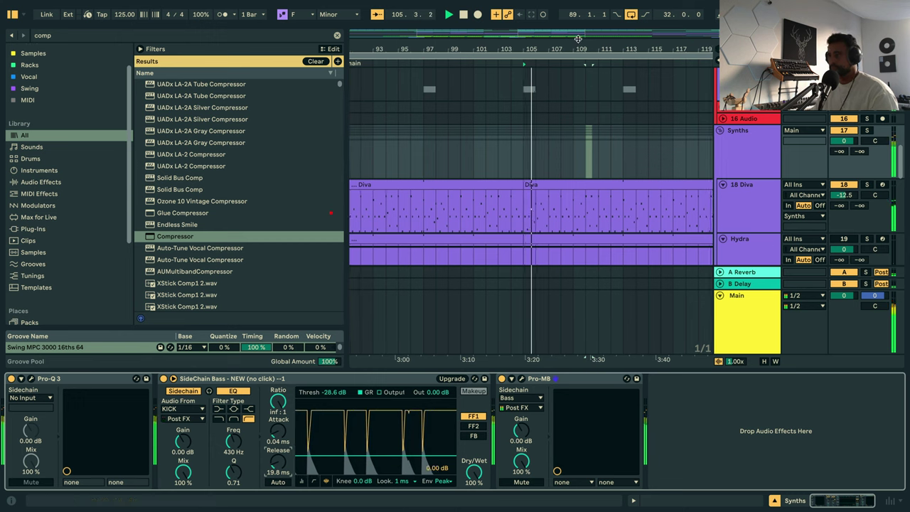
Play the second half of Drop main and collapse the Synths group in the arrangement.
{"action": "left_click", "coordinate": [645, 157]}
{"action": "scroll", "coordinate": [495, 124], "scroll_direction": "right", "scroll_amount": 2}
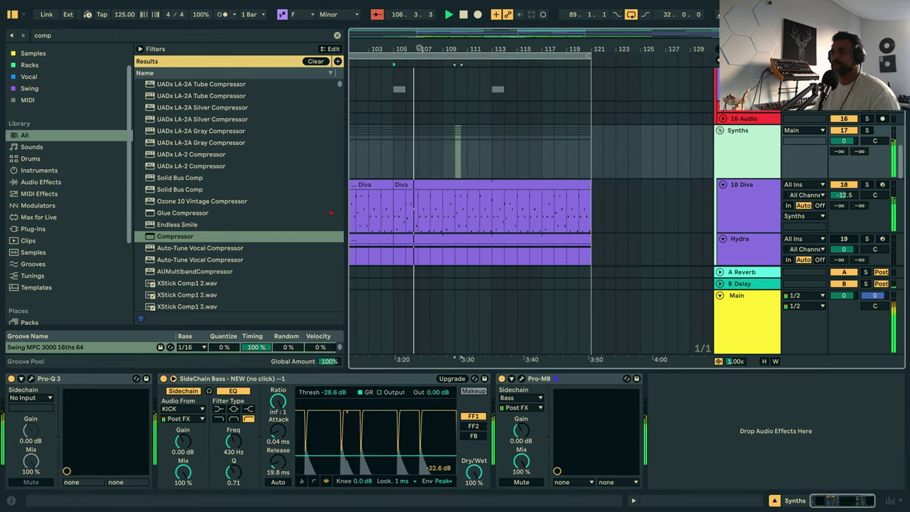
{"action": "left_click_drag", "start_coordinate": [425, 46], "coordinate": [476, 37]}
{"action": "key", "text": "minus"}
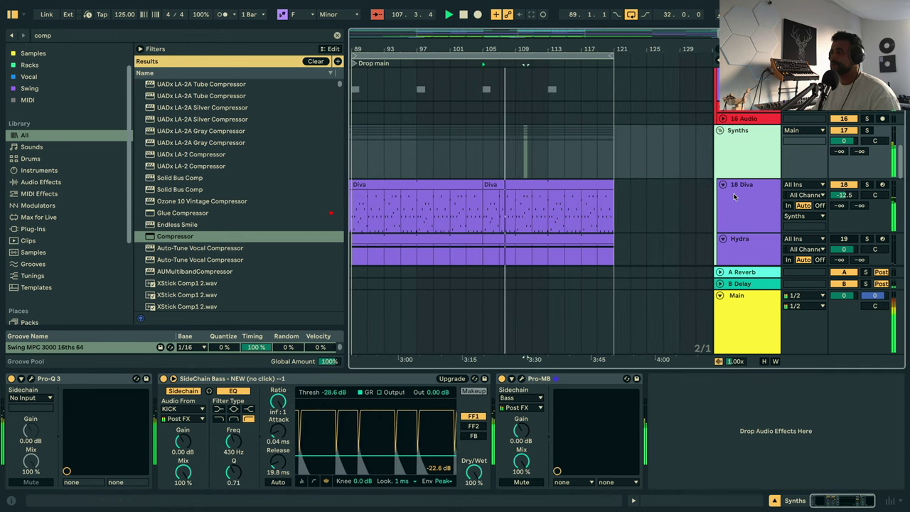
{"action": "key", "text": "Left"}
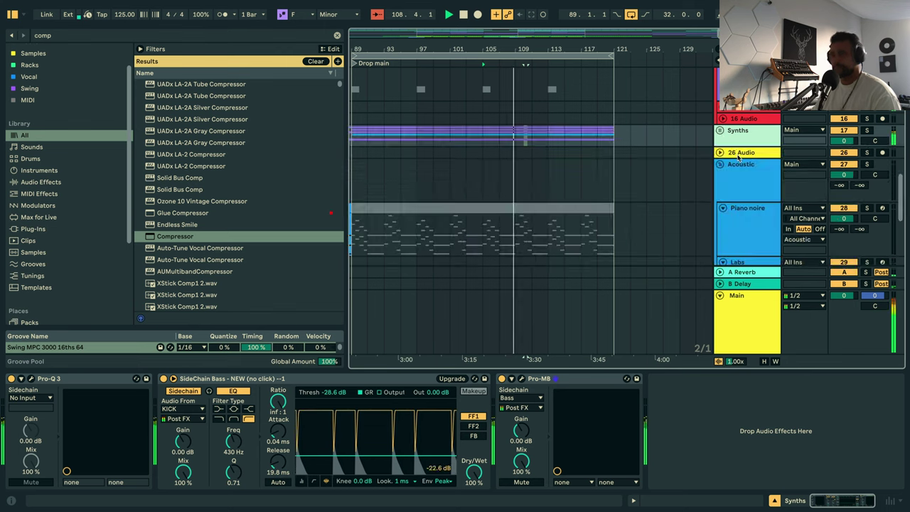
Listen to Drop main from about bar 109 while reviewing the acoustic, drum and bass tracks.
{"action": "key", "text": "minus"}
{"action": "key", "text": "minus"}
{"action": "key", "text": "minus"}
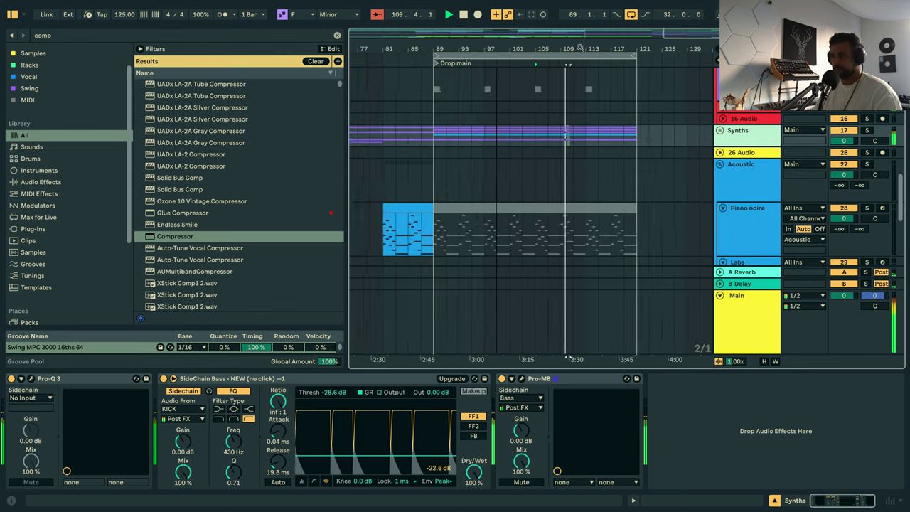
{"action": "key", "text": "plus"}
{"action": "key", "text": "plus"}
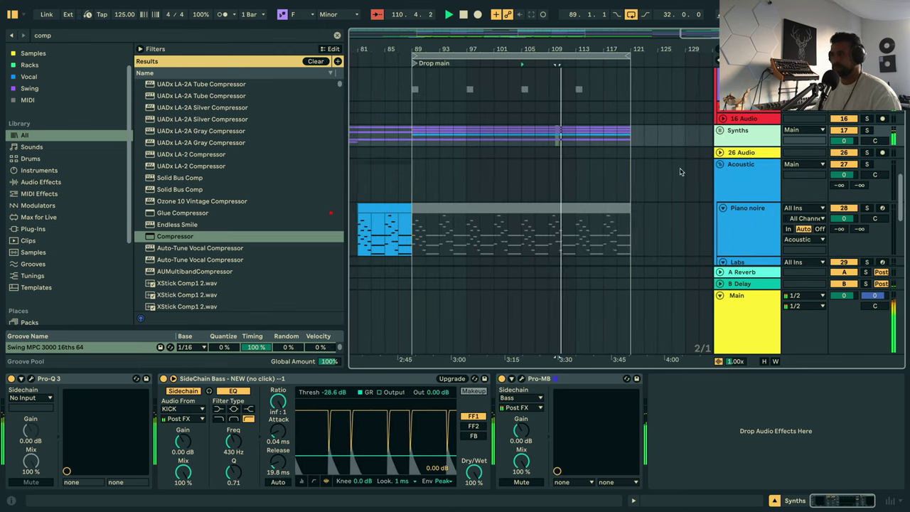
{"action": "scroll", "coordinate": [680, 171], "scroll_direction": "up", "scroll_amount": 8}
{"action": "scroll", "coordinate": [681, 183], "scroll_direction": "down", "scroll_amount": 1}
{"action": "scroll", "coordinate": [681, 183], "scroll_direction": "up", "scroll_amount": 4}
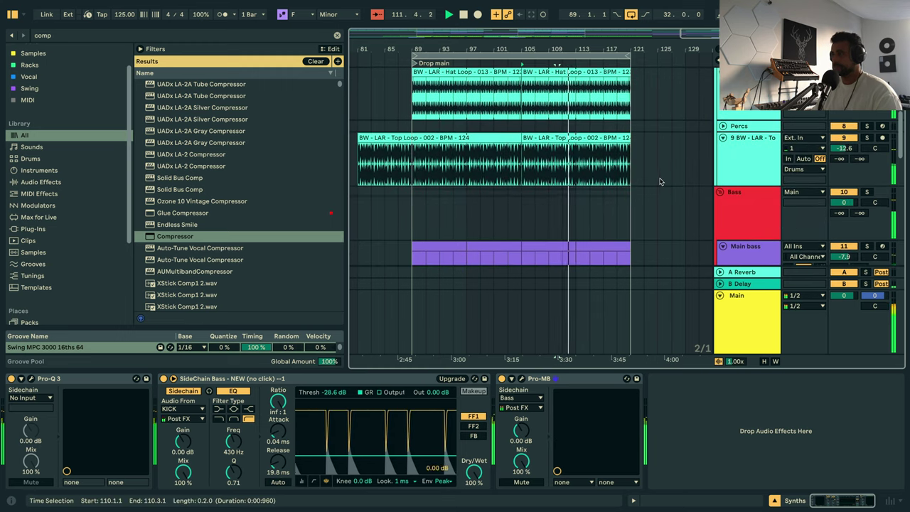
{"action": "scroll", "coordinate": [659, 182], "scroll_direction": "down", "scroll_amount": 3}
{"action": "scroll", "coordinate": [675, 157], "scroll_direction": "down", "scroll_amount": 2}
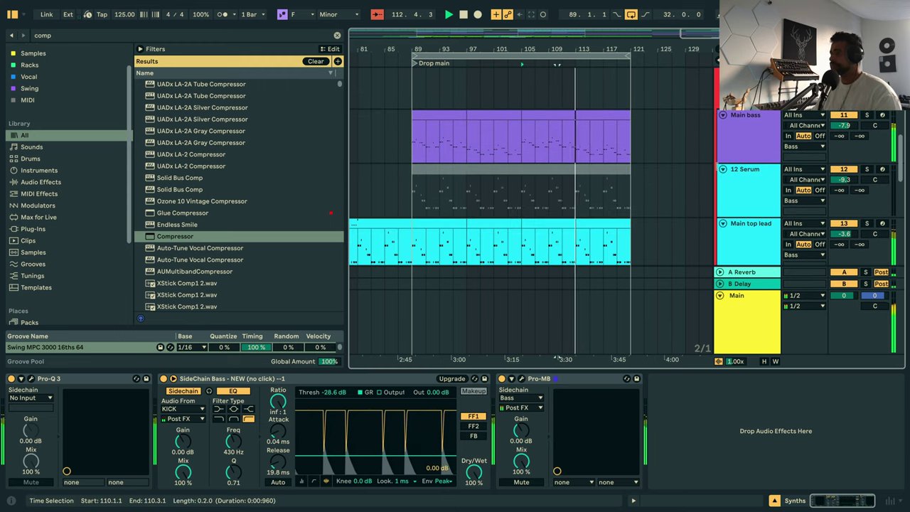
Find EQ Eight in the browser and add it to the Main bass track after Serum.
{"action": "left_click", "coordinate": [556, 138]}
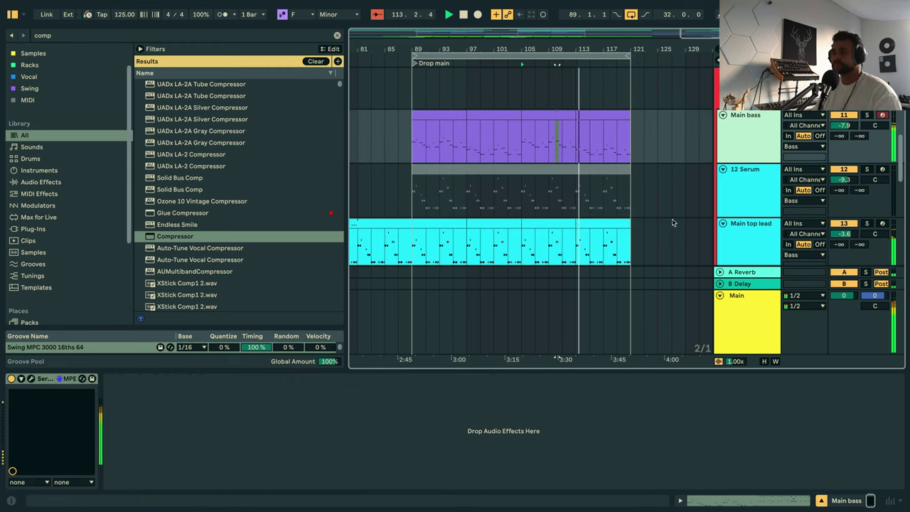
{"action": "left_click", "coordinate": [337, 35]}
{"action": "type", "text": "eq"}
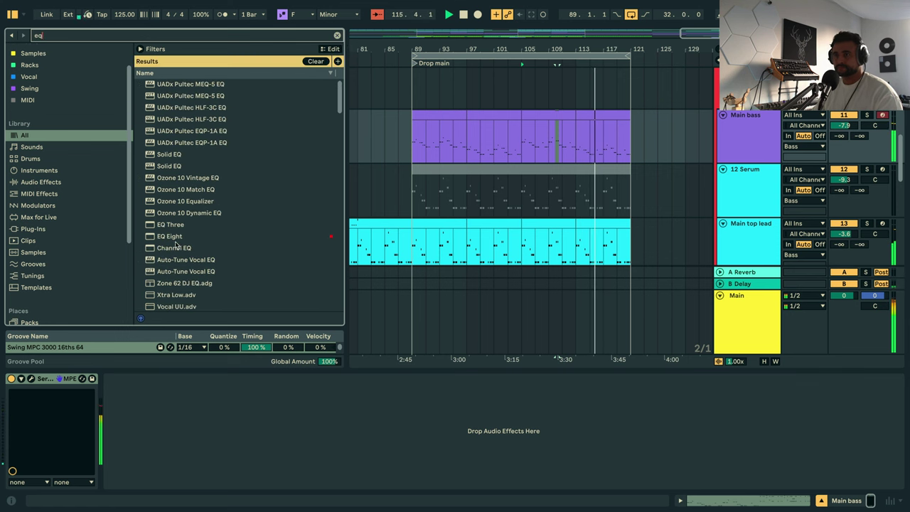
{"action": "double_click", "coordinate": [174, 237]}
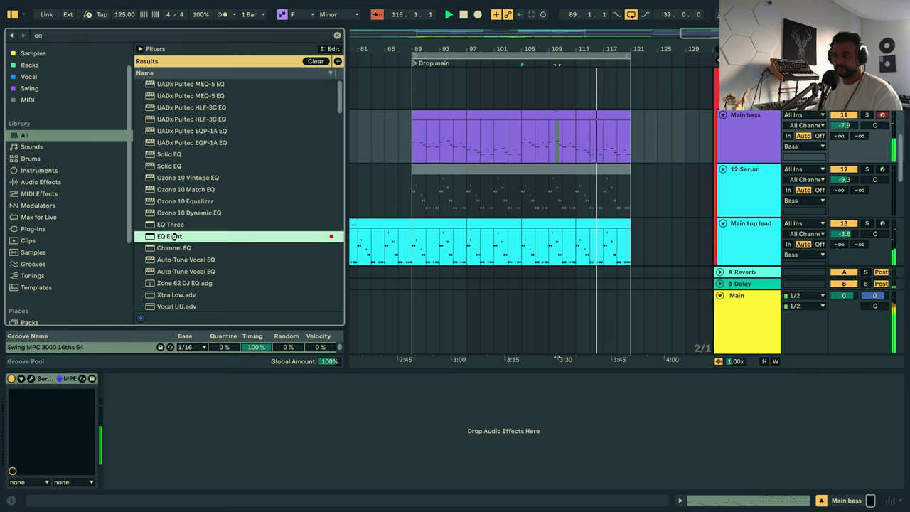
{"action": "key", "text": "space"}
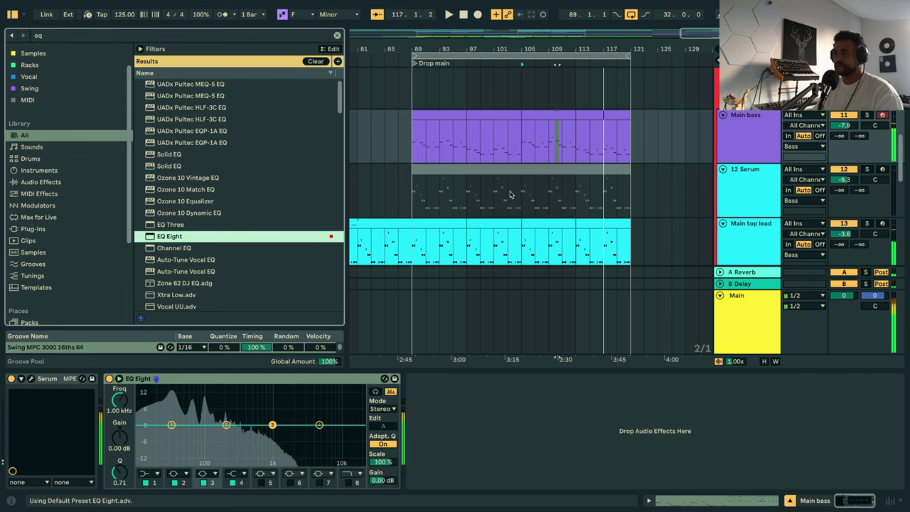
Extend the first Main bass clip of Drop main from bar 97 to bar 121, replacing the clips after it.
{"action": "left_click", "coordinate": [442, 115]}
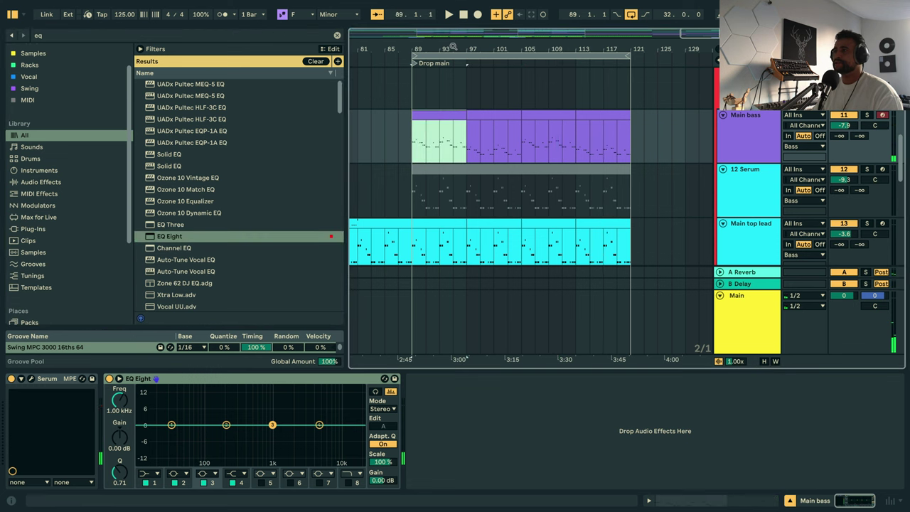
{"action": "left_click_drag", "start_coordinate": [452, 46], "coordinate": [512, 41]}
{"action": "key", "text": "space"}
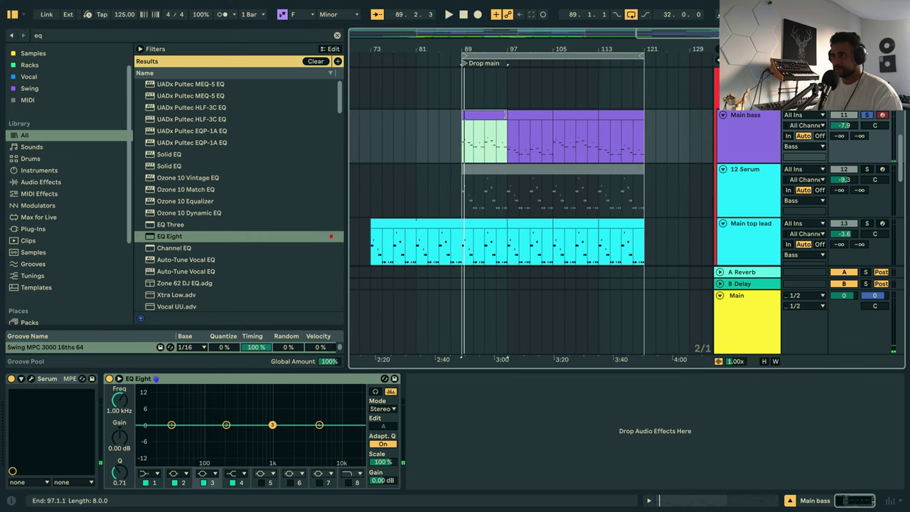
{"action": "left_click_drag", "start_coordinate": [506, 114], "coordinate": [652, 117]}
Make band 1 of the Main bass EQ Eight a low cut at 22.0 Hz during playback.
{"action": "key", "text": "s"}
{"action": "key", "text": "space"}
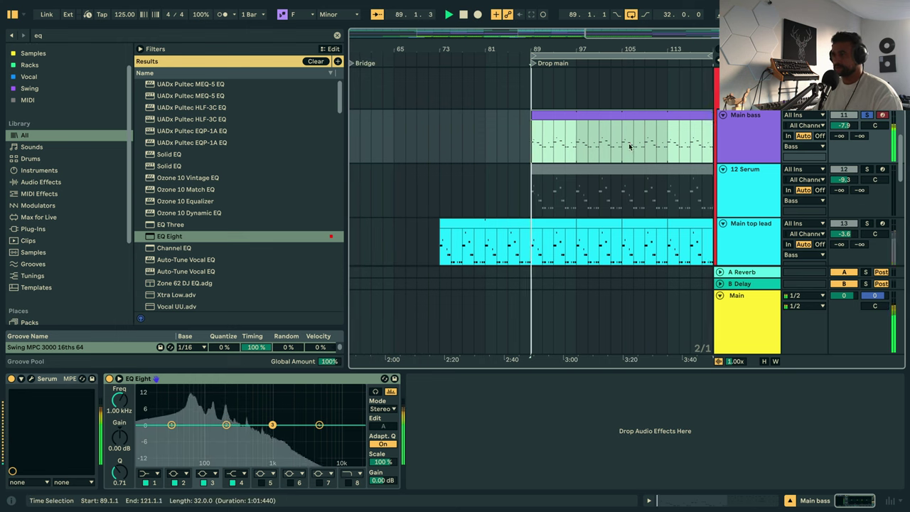
{"action": "left_click", "coordinate": [143, 474]}
{"action": "left_click_drag", "start_coordinate": [171, 433], "coordinate": [162, 432]}
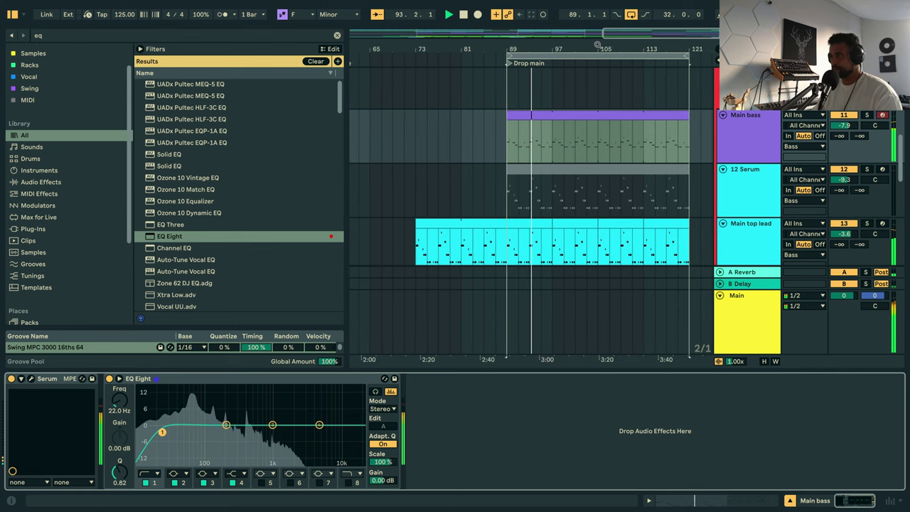
Listen to Drop main while reviewing the bass tracks, and select the Main bass clip spanning bars 89 to 121.
{"action": "scroll", "coordinate": [609, 150], "scroll_direction": "down", "scroll_amount": 2}
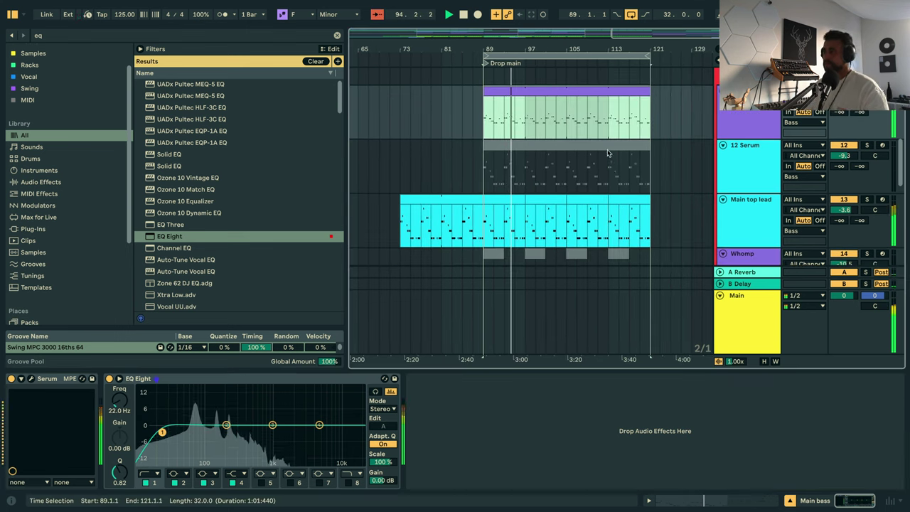
{"action": "scroll", "coordinate": [608, 152], "scroll_direction": "up", "scroll_amount": 5}
{"action": "scroll", "coordinate": [673, 174], "scroll_direction": "down", "scroll_amount": 6}
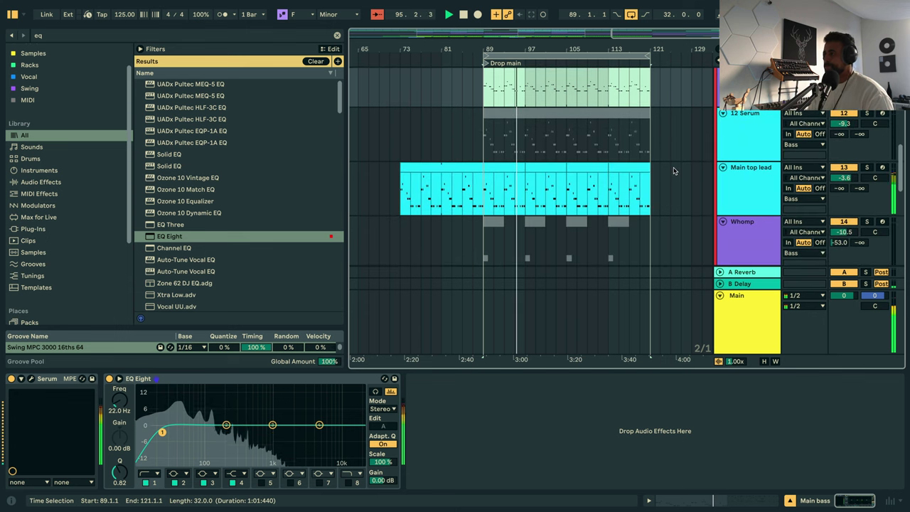
{"action": "left_click_drag", "start_coordinate": [662, 54], "coordinate": [589, 44]}
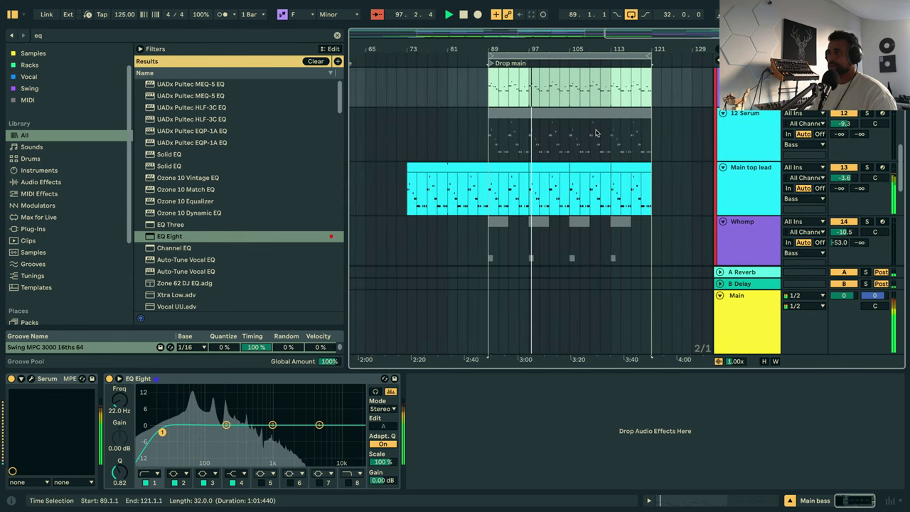
{"action": "left_click", "coordinate": [569, 87]}
{"action": "scroll", "coordinate": [602, 114], "scroll_direction": "up", "scroll_amount": 2}
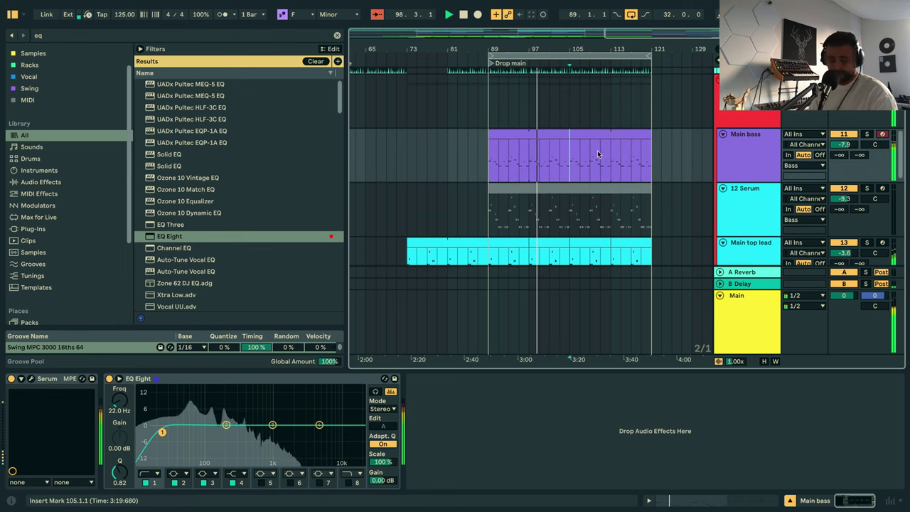
{"action": "left_click", "coordinate": [596, 141]}
{"action": "left_click", "coordinate": [595, 136]}
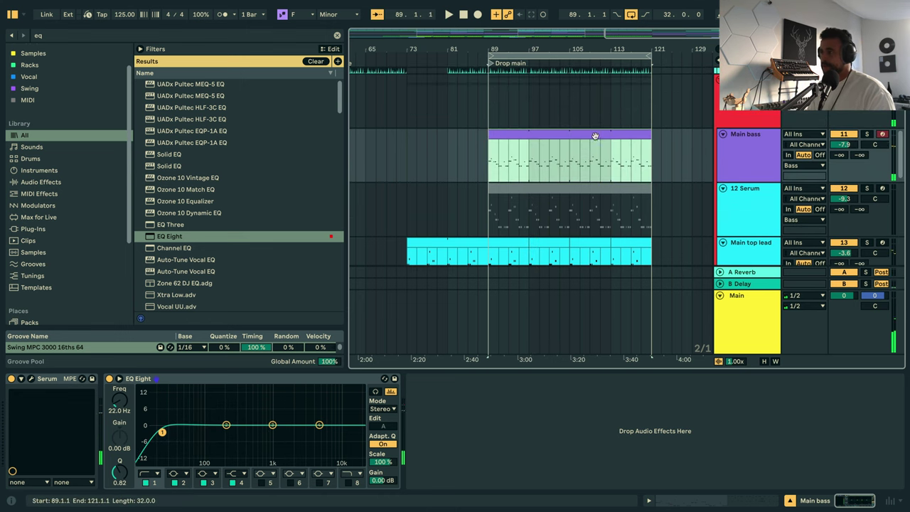
Stop playback and deactivate the Main bass part from bar 105 to bar 121.
{"action": "key", "text": "space"}
{"action": "left_click", "coordinate": [569, 158]}
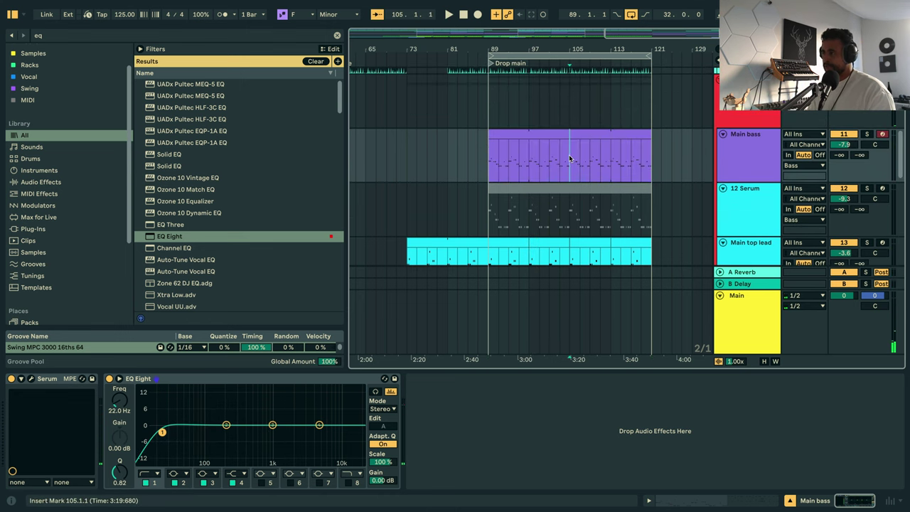
{"action": "left_click", "coordinate": [606, 133]}
{"action": "scroll", "coordinate": [704, 131], "scroll_direction": "down", "scroll_amount": 3}
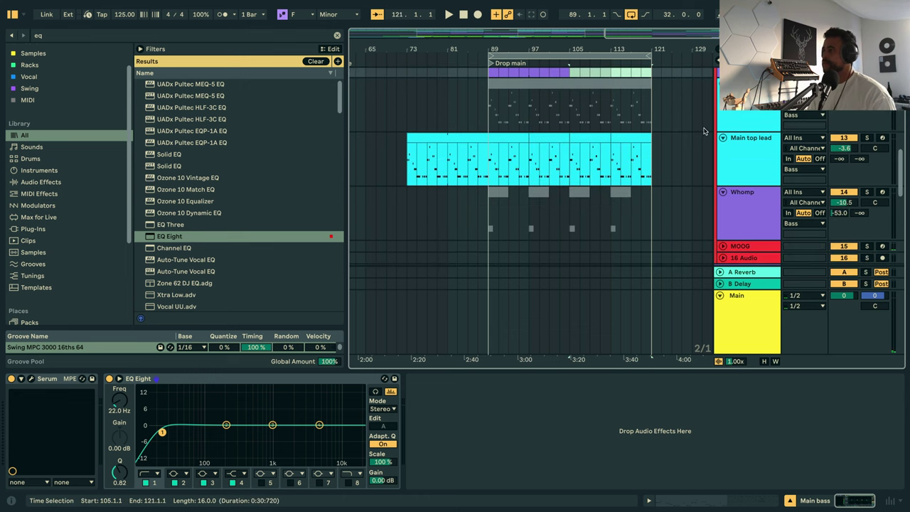
{"action": "scroll", "coordinate": [713, 131], "scroll_direction": "up", "scroll_amount": 2}
Insert a new MIDI track below Main bass and load the Serum instrument onto it.
{"action": "left_click", "coordinate": [735, 133]}
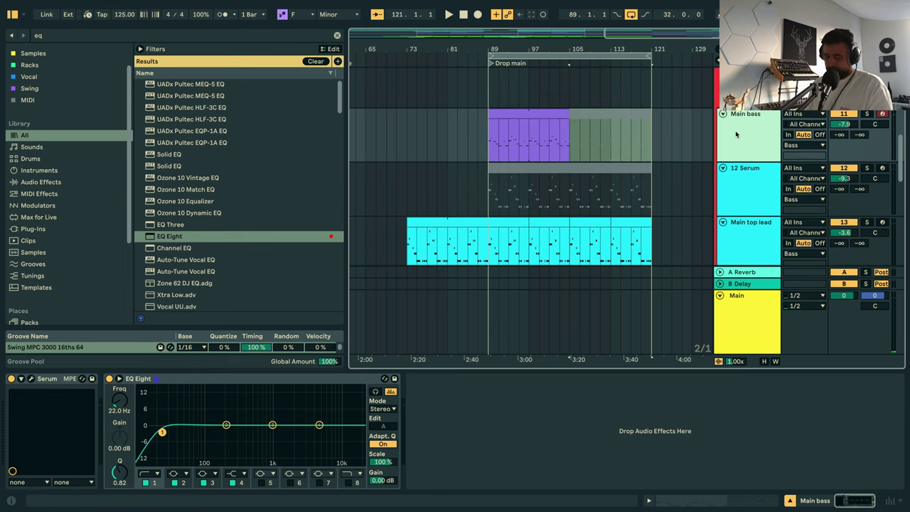
{"action": "key", "text": "ctrl+shift+t"}
{"action": "left_click", "coordinate": [758, 205]}
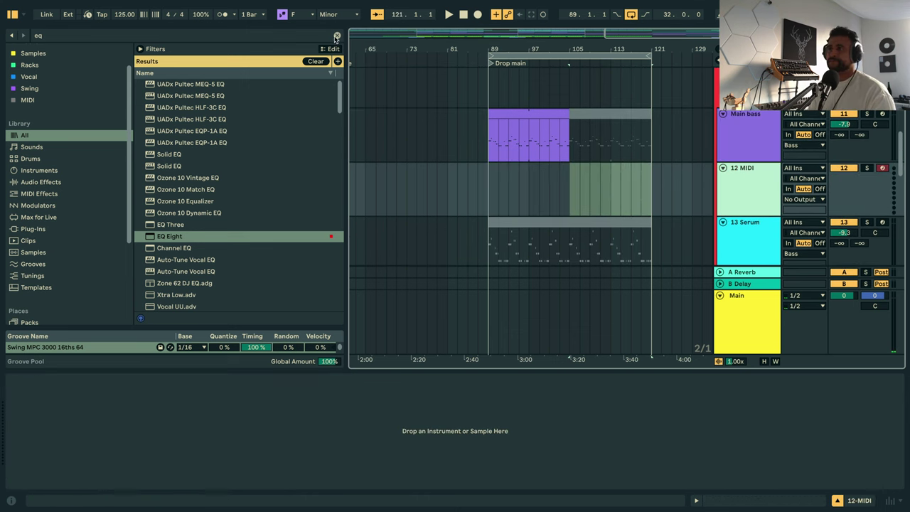
{"action": "left_click", "coordinate": [336, 35]}
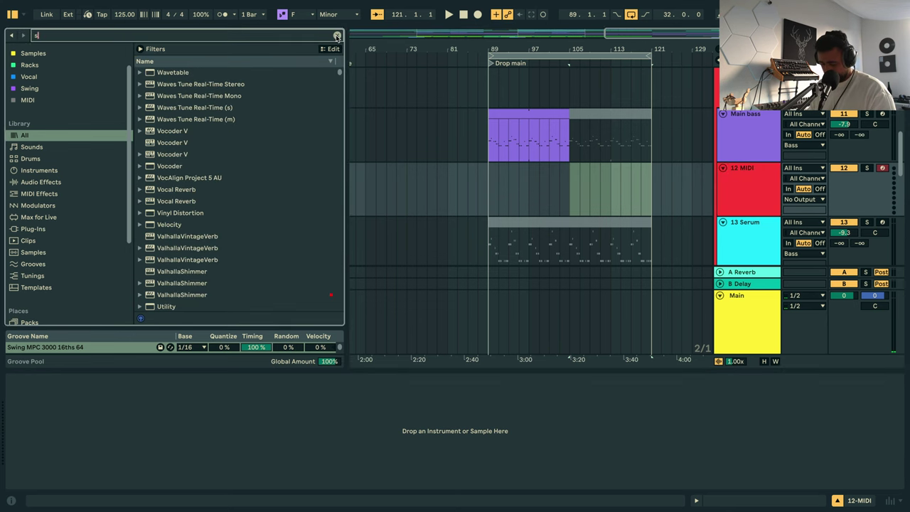
{"action": "type", "text": "serum"}
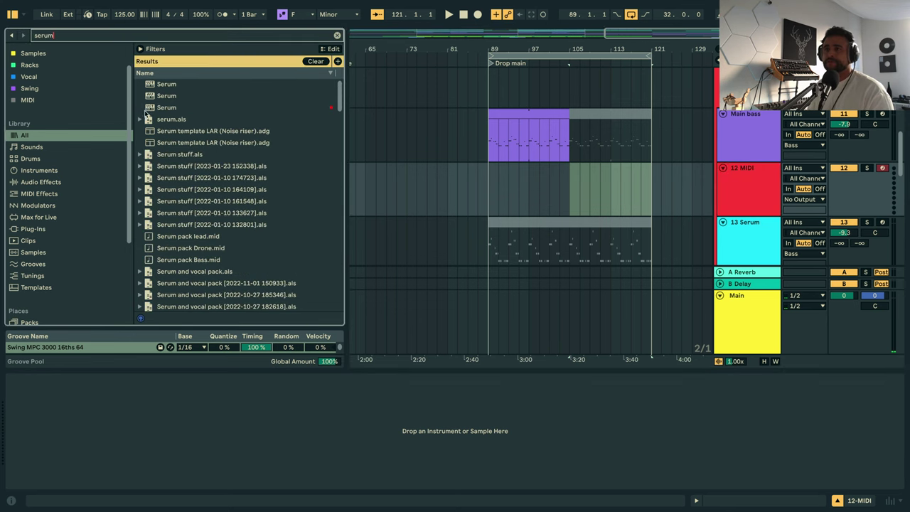
{"action": "left_click", "coordinate": [168, 108]}
{"action": "key", "text": "Return"}
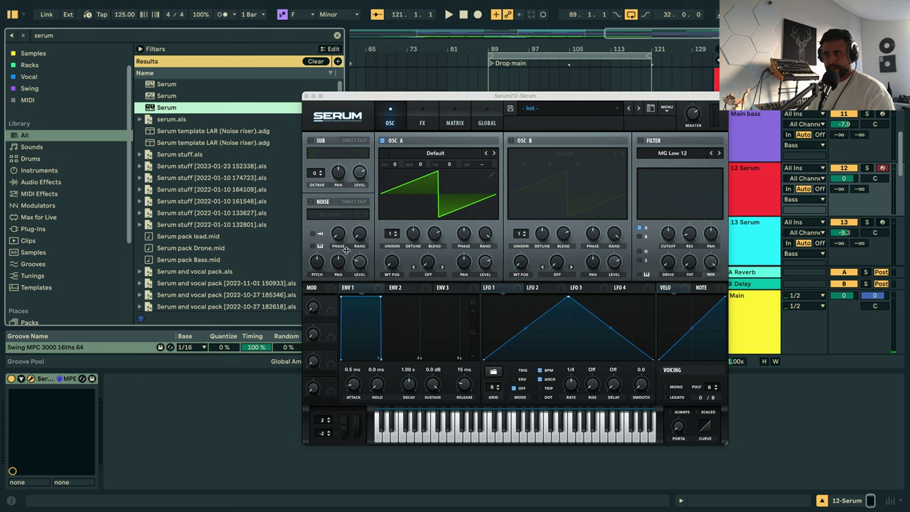
Load the user preset BTD Bass - Reese - Break from Bass Lab Vol. 2 in the new Serum and close its window.
{"action": "left_click", "coordinate": [546, 111]}
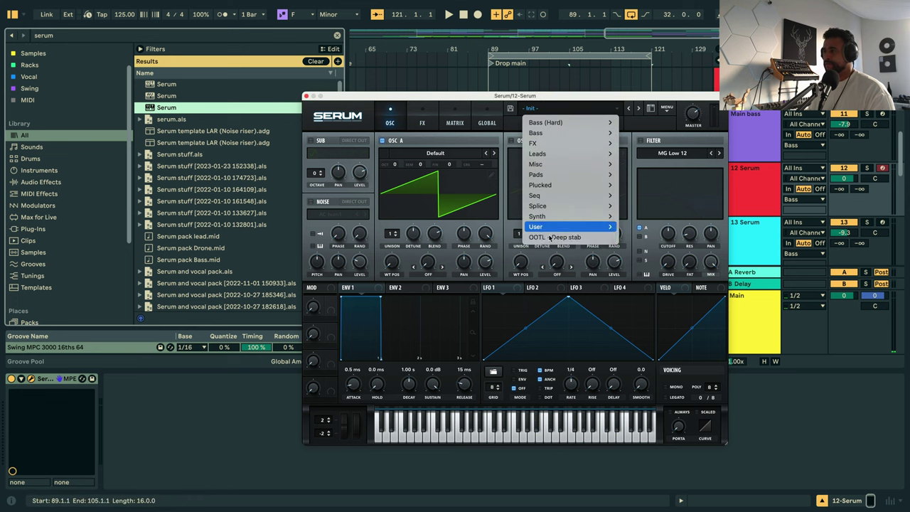
{"action": "mouse_move", "coordinate": [551, 226]}
{"action": "mouse_move", "coordinate": [667, 238]}
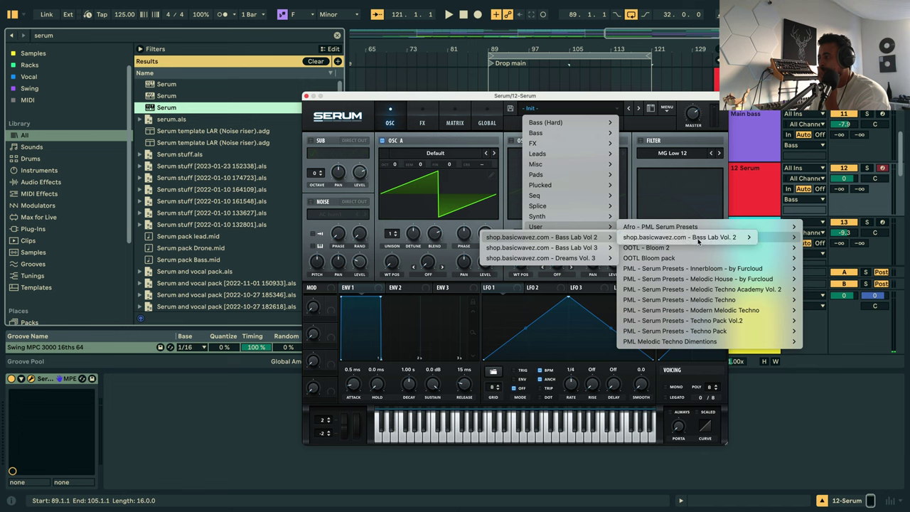
{"action": "mouse_move", "coordinate": [698, 241]}
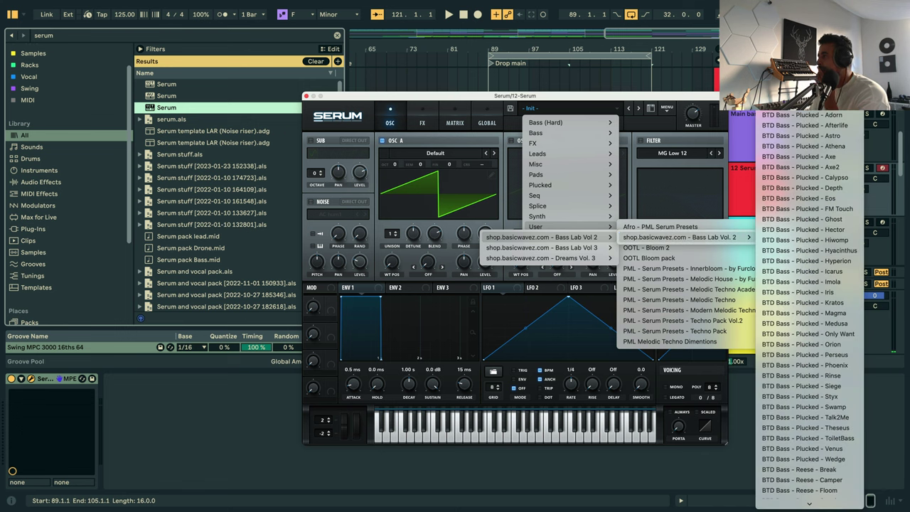
{"action": "scroll", "coordinate": [810, 375], "scroll_direction": "down", "scroll_amount": 5}
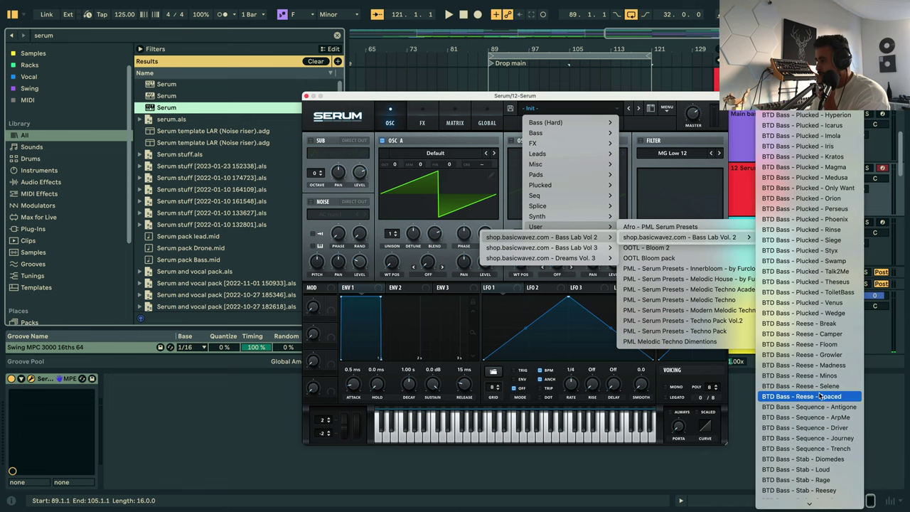
{"action": "left_click", "coordinate": [810, 324]}
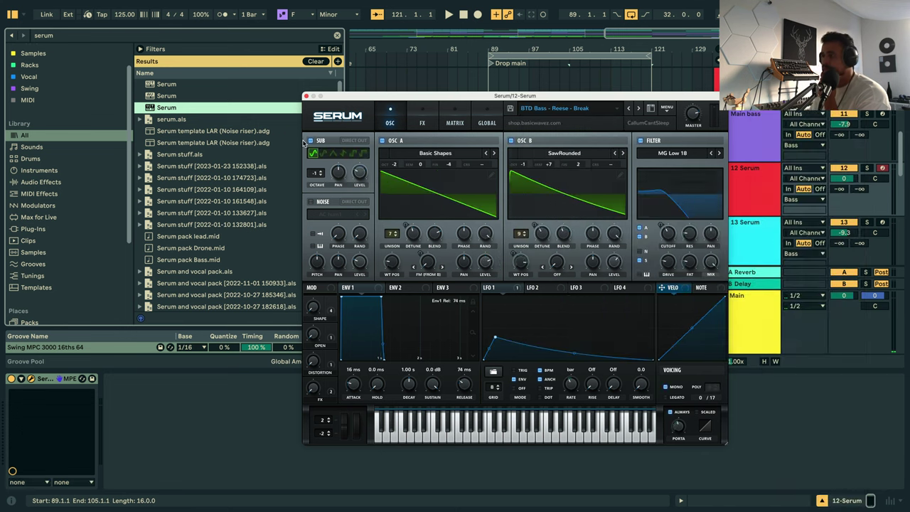
{"action": "left_click", "coordinate": [305, 97]}
Copy the Prophet-5 V chord part of bars 105 to 121 onto the new Serum track at bar 105.
{"action": "scroll", "coordinate": [597, 168], "scroll_direction": "down", "scroll_amount": 15}
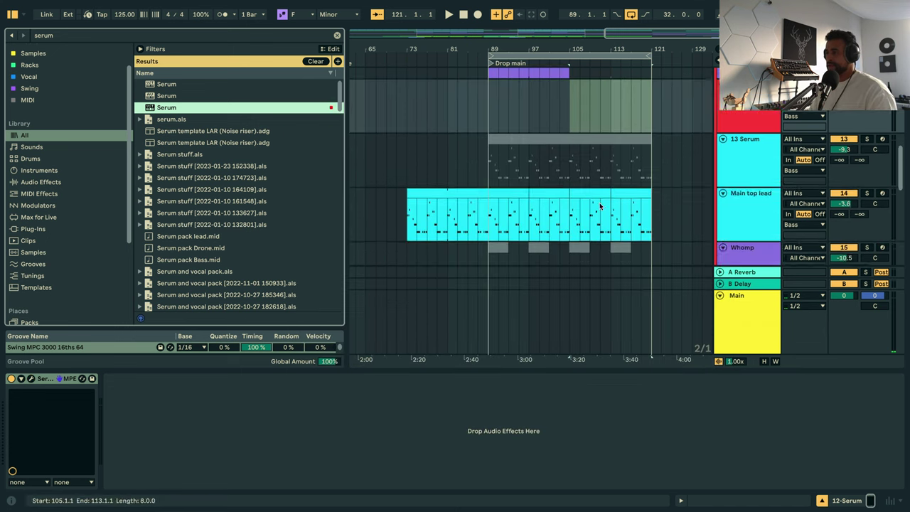
{"action": "scroll", "coordinate": [639, 167], "scroll_direction": "up", "scroll_amount": 3}
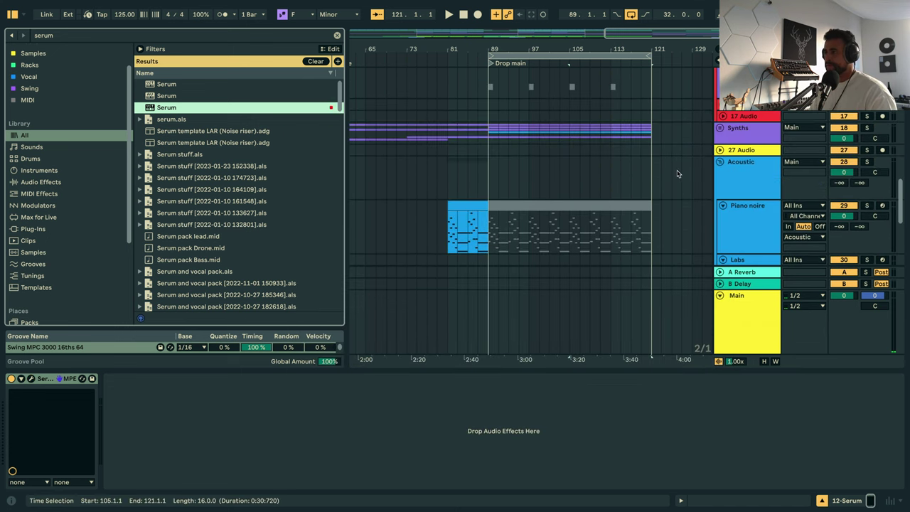
{"action": "scroll", "coordinate": [708, 202], "scroll_direction": "up", "scroll_amount": 3}
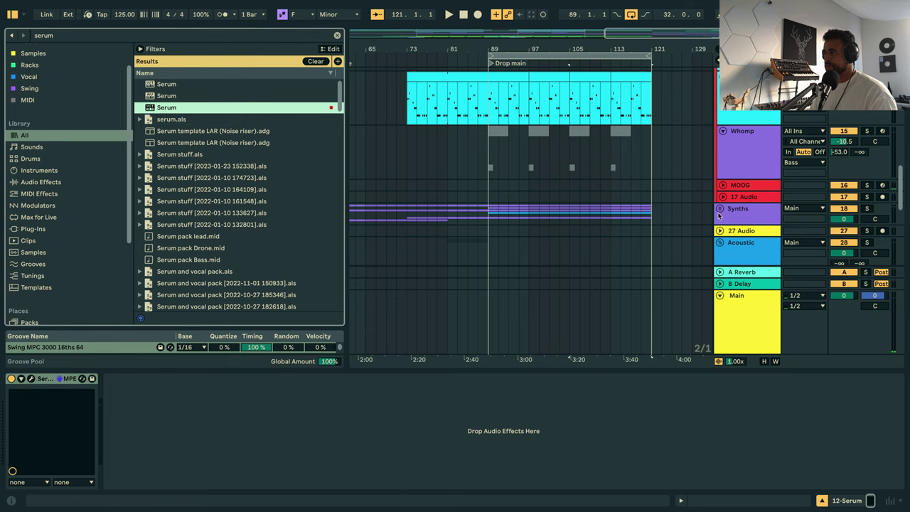
{"action": "left_click", "coordinate": [719, 209]}
{"action": "scroll", "coordinate": [607, 170], "scroll_direction": "down", "scroll_amount": 3}
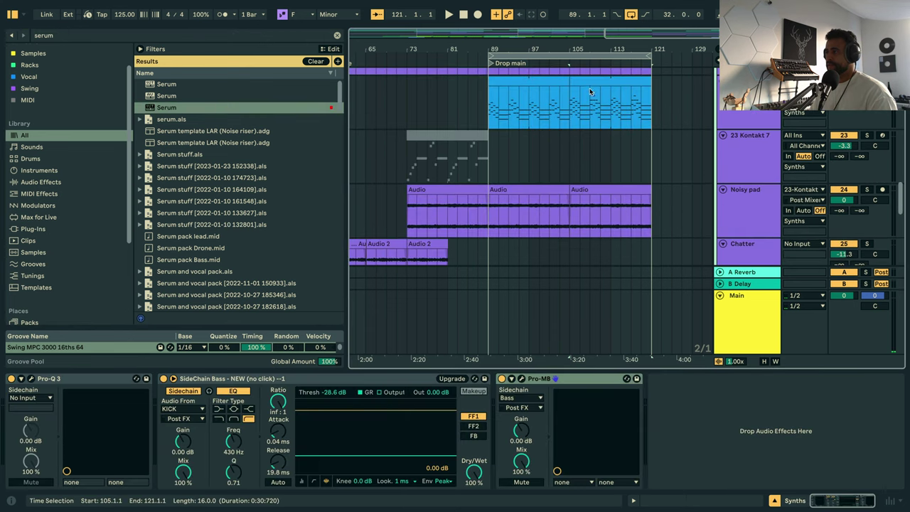
{"action": "left_click", "coordinate": [589, 91]}
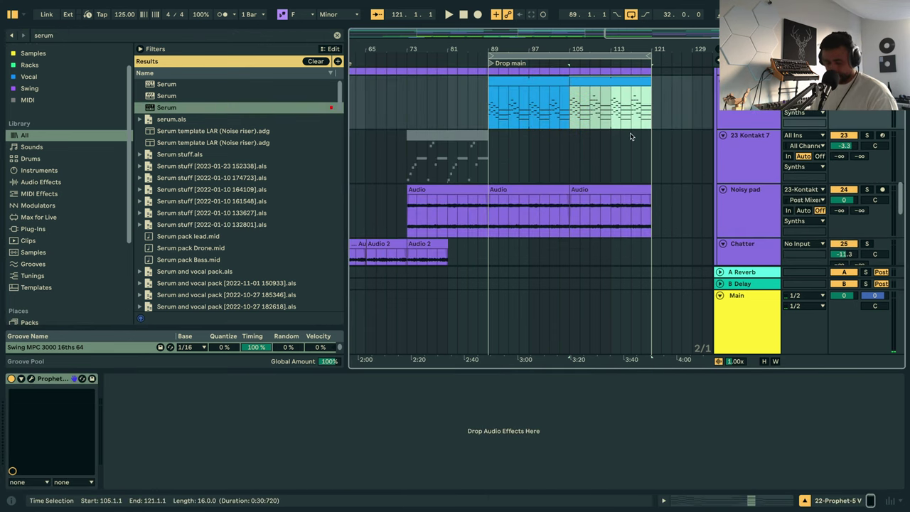
{"action": "scroll", "coordinate": [629, 137], "scroll_direction": "up", "scroll_amount": 6}
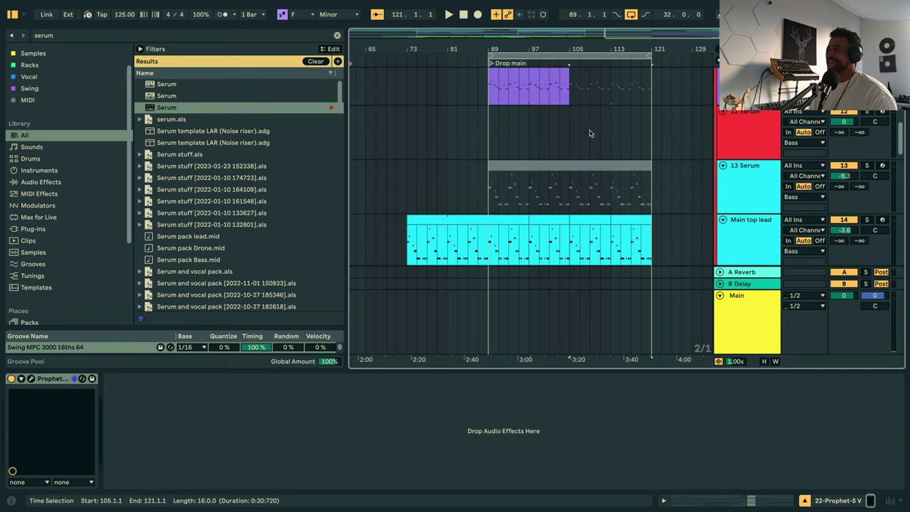
{"action": "scroll", "coordinate": [575, 105], "scroll_direction": "up", "scroll_amount": 3}
{"action": "left_click", "coordinate": [570, 203]}
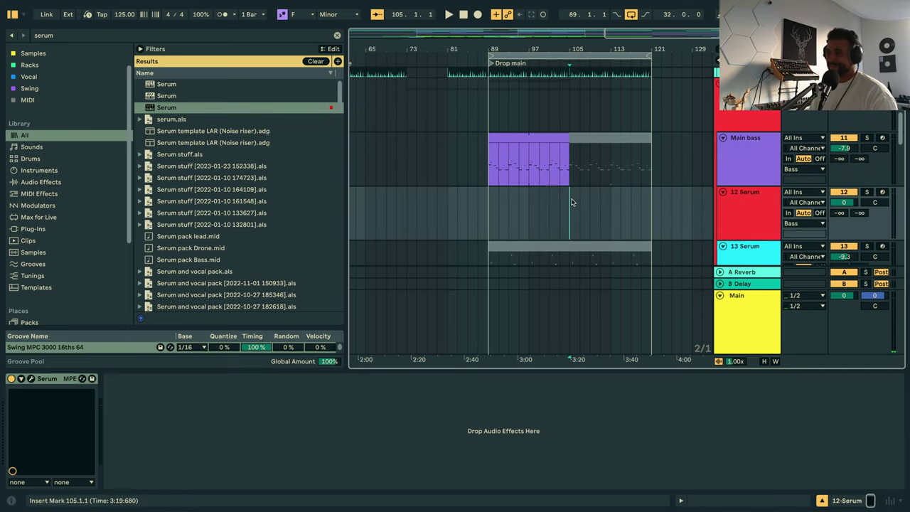
{"action": "key", "text": "ctrl+v"}
Delete the upper chord notes in bars 1 to 4 of the pasted Serum clip, keeping only the lowest note of each chord.
{"action": "double_click", "coordinate": [587, 205]}
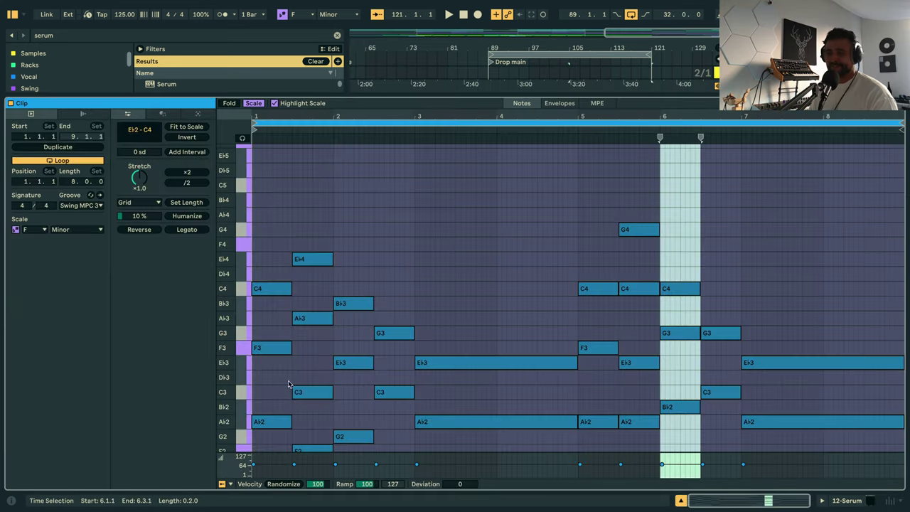
{"action": "scroll", "coordinate": [288, 384], "scroll_direction": "down", "scroll_amount": 3}
{"action": "left_click_drag", "start_coordinate": [270, 403], "coordinate": [256, 194]}
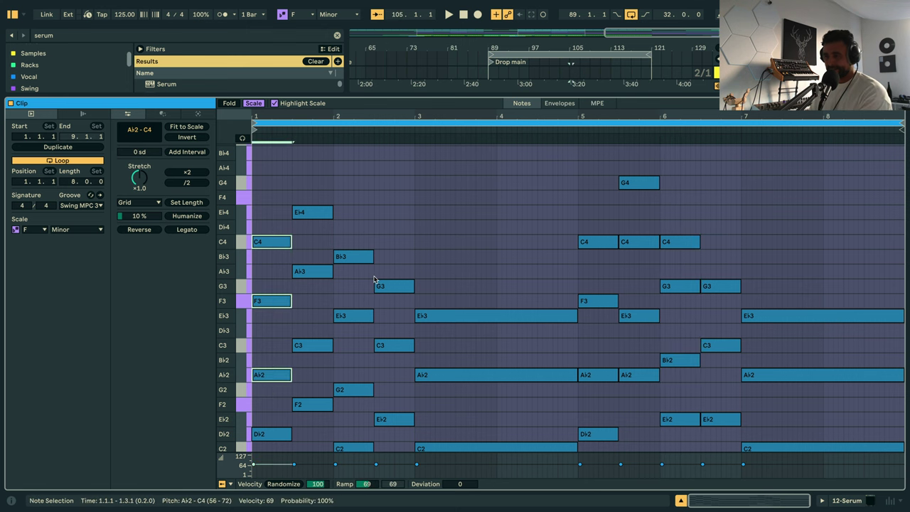
{"action": "key", "text": "Delete"}
{"action": "left_click_drag", "start_coordinate": [316, 374], "coordinate": [314, 181]}
{"action": "key", "text": "Delete"}
{"action": "left_click_drag", "start_coordinate": [348, 416], "coordinate": [368, 220]}
{"action": "key", "text": "Delete"}
{"action": "left_click_drag", "start_coordinate": [398, 401], "coordinate": [398, 263]}
{"action": "key", "text": "Delete"}
{"action": "scroll", "coordinate": [443, 219], "scroll_direction": "down", "scroll_amount": 5}
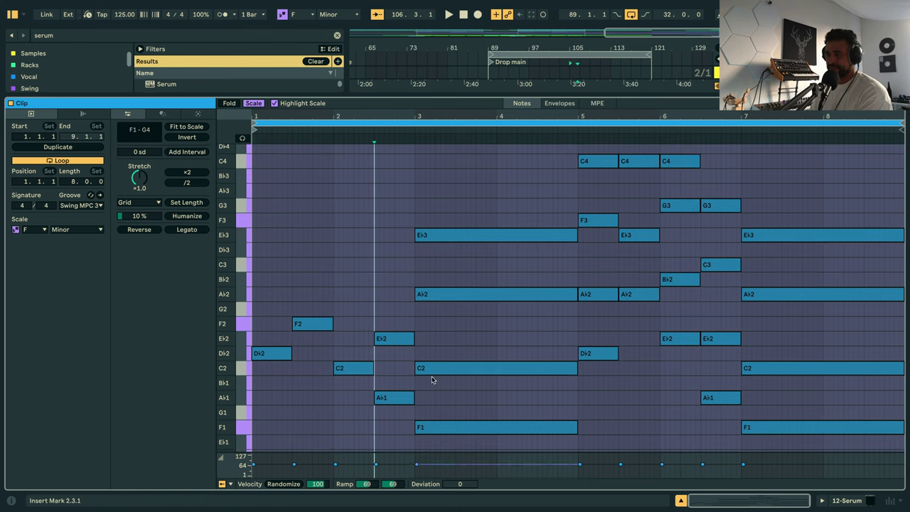
{"action": "double_click", "coordinate": [396, 338]}
{"action": "left_click_drag", "start_coordinate": [468, 390], "coordinate": [472, 146]}
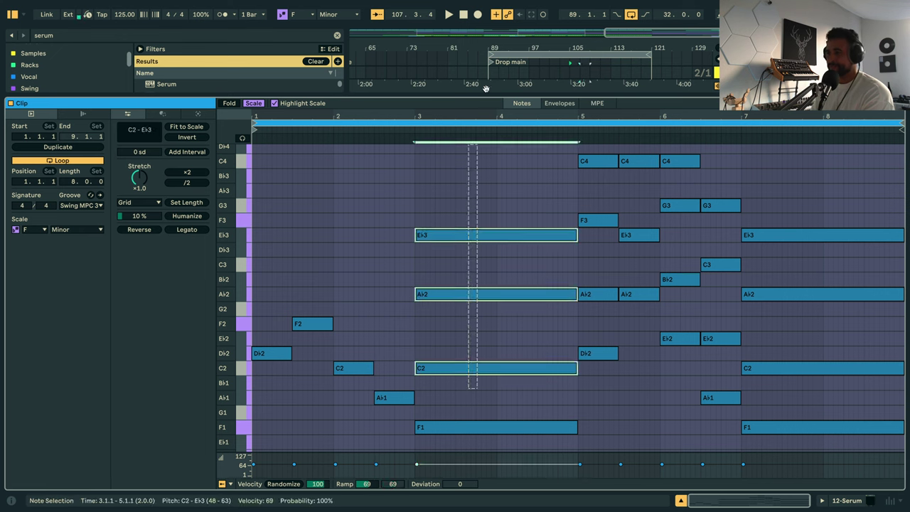
{"action": "key", "text": "Delete"}
Delete the upper chord notes in bars 5 to 8 of the clip, keeping only the lowest note of each chord.
{"action": "scroll", "coordinate": [594, 265], "scroll_direction": "up", "scroll_amount": 6}
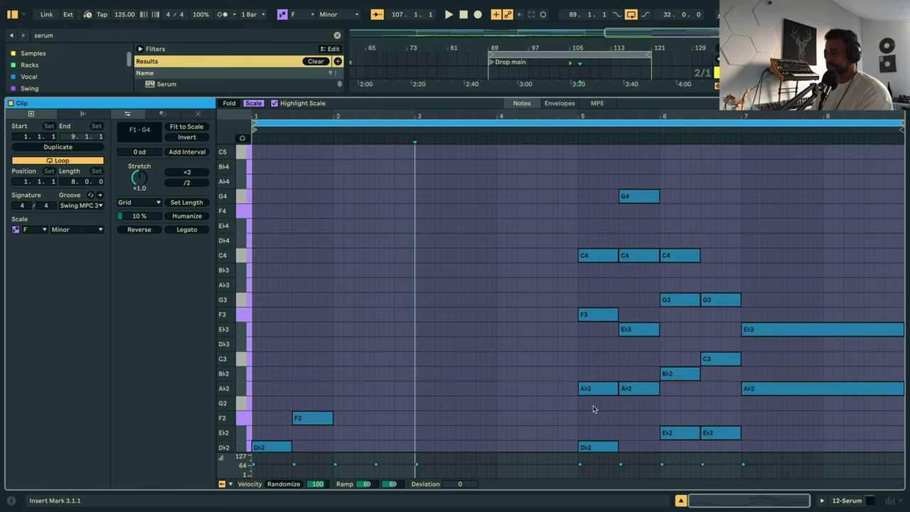
{"action": "left_click_drag", "start_coordinate": [594, 408], "coordinate": [601, 252]}
{"action": "key", "text": "Delete"}
{"action": "left_click_drag", "start_coordinate": [649, 356], "coordinate": [650, 188]}
{"action": "key", "text": "Delete"}
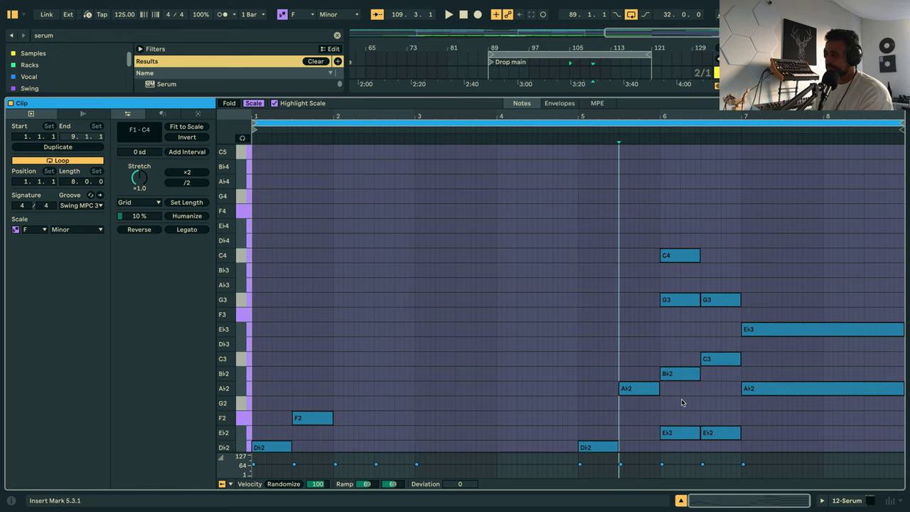
{"action": "left_click_drag", "start_coordinate": [681, 402], "coordinate": [680, 187]}
{"action": "key", "text": "Delete"}
{"action": "left_click_drag", "start_coordinate": [714, 390], "coordinate": [727, 304]}
{"action": "key", "text": "Delete"}
{"action": "scroll", "coordinate": [735, 290], "scroll_direction": "down", "scroll_amount": 3}
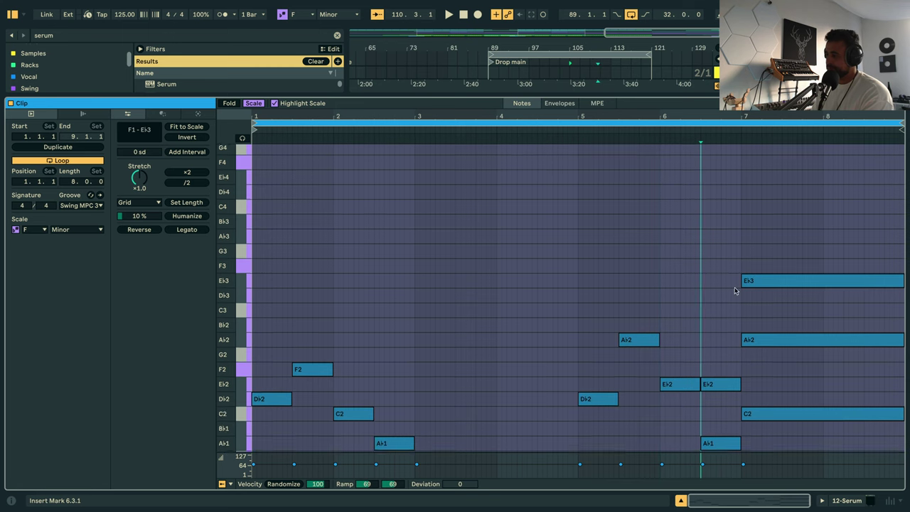
{"action": "scroll", "coordinate": [734, 290], "scroll_direction": "down", "scroll_amount": 3}
{"action": "left_click_drag", "start_coordinate": [783, 412], "coordinate": [771, 224]}
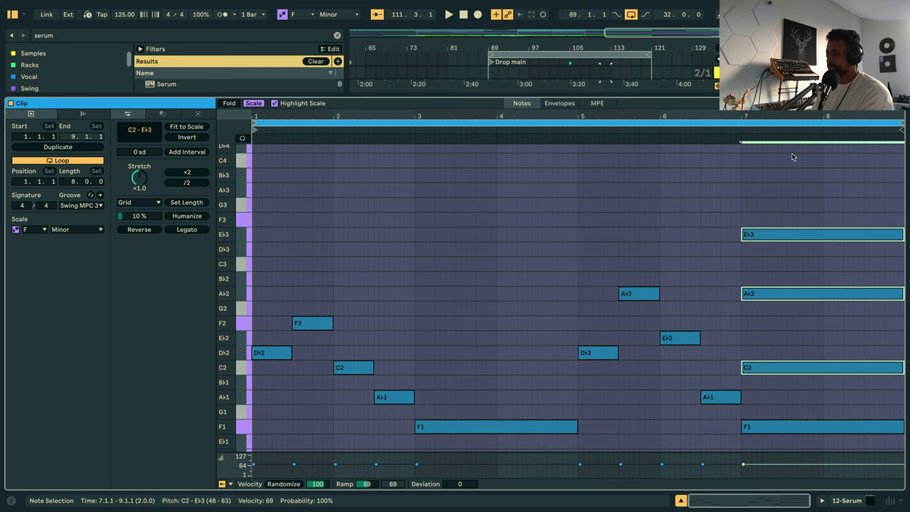
{"action": "key", "text": "Delete"}
Audition the new bass line, transpose all its notes up one octave and play it again.
{"action": "key", "text": "space"}
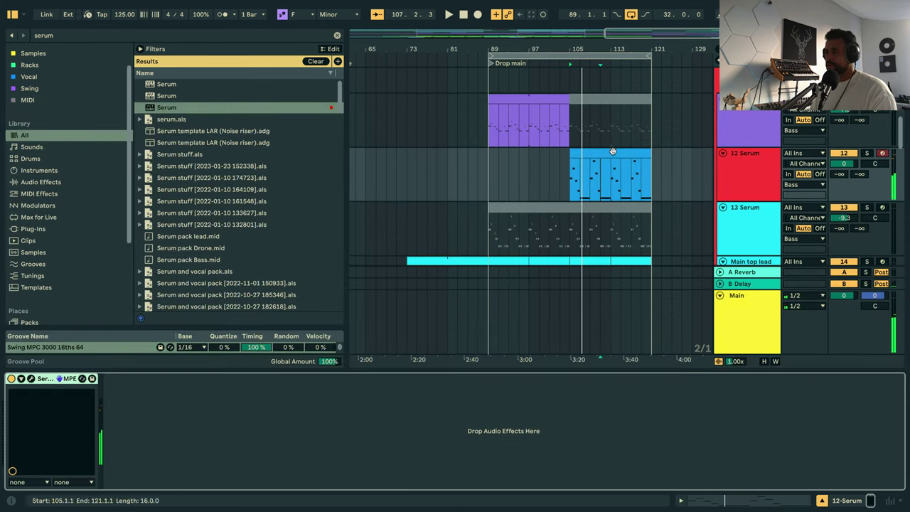
{"action": "double_click", "coordinate": [612, 152]}
{"action": "key", "text": "ctrl+a"}
{"action": "key", "text": "shift+Up"}
{"action": "key", "text": "space"}
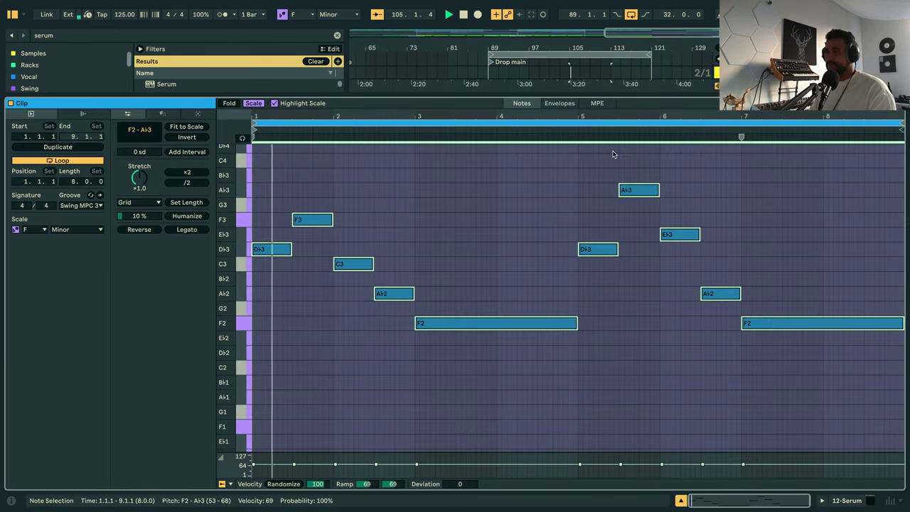
Return to the new Serum track's device view and lower its volume to -5.2 dB during playback.
{"action": "key", "text": "shift+Tab"}
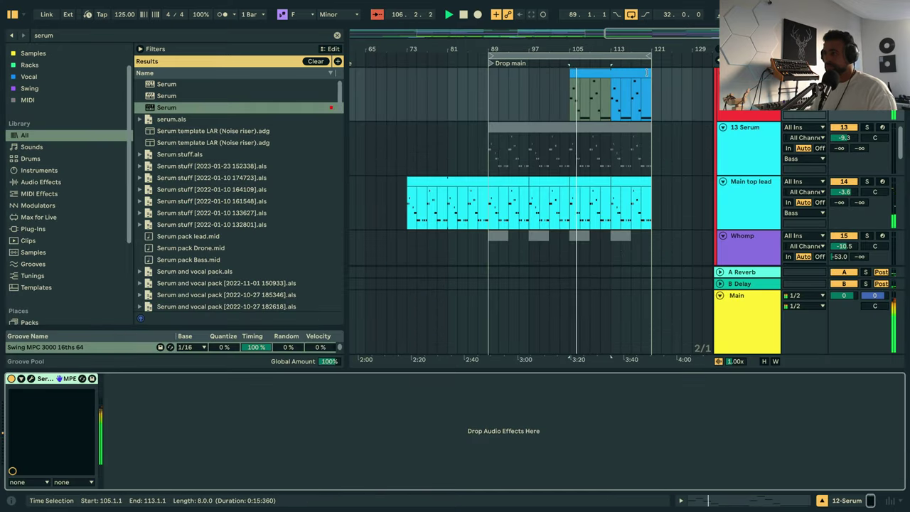
{"action": "left_click_drag", "start_coordinate": [647, 49], "coordinate": [670, 142]}
{"action": "scroll", "coordinate": [670, 142], "scroll_direction": "up", "scroll_amount": 2}
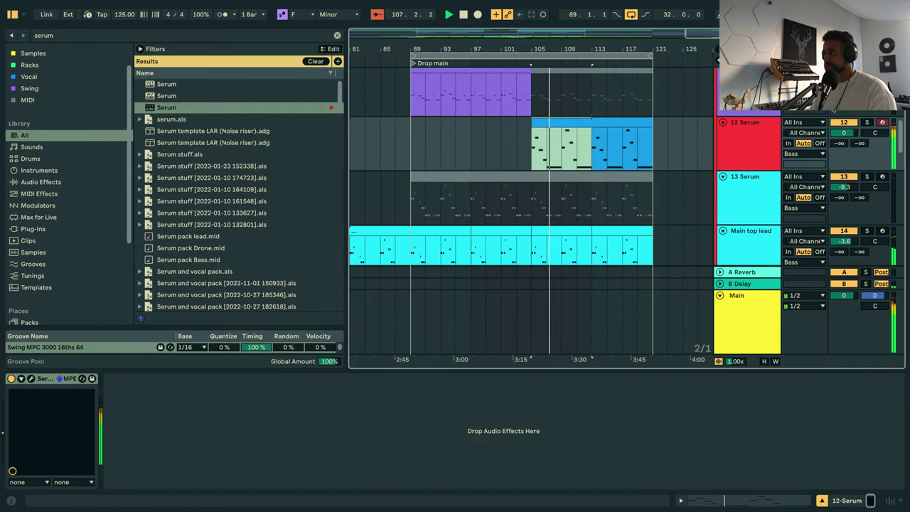
{"action": "left_click_drag", "start_coordinate": [846, 128], "coordinate": [846, 145]}
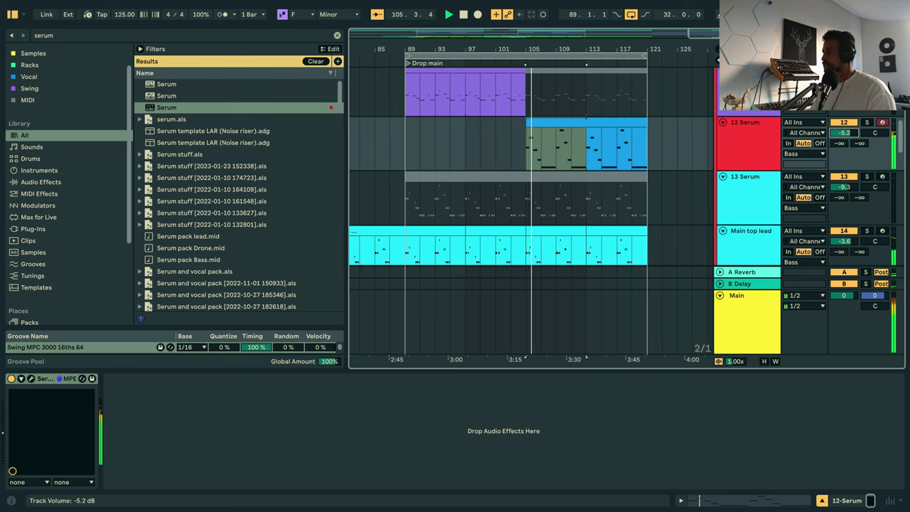
Play the drop from bar 99 and review the drum and bass tracks, selecting the kick clip at bars 97 to 105.
{"action": "left_click", "coordinate": [477, 147]}
{"action": "key", "text": "space"}
{"action": "scroll", "coordinate": [587, 106], "scroll_direction": "up", "scroll_amount": 8}
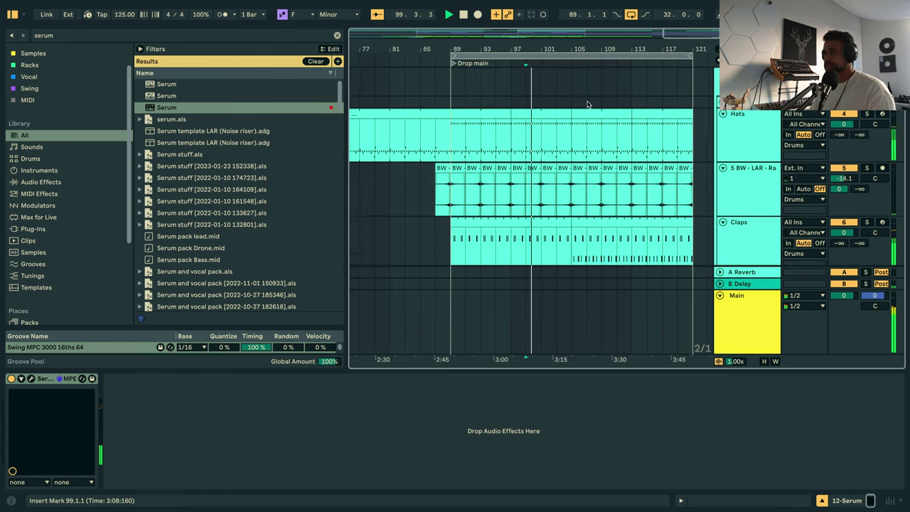
{"action": "left_click_drag", "start_coordinate": [577, 52], "coordinate": [571, 68]}
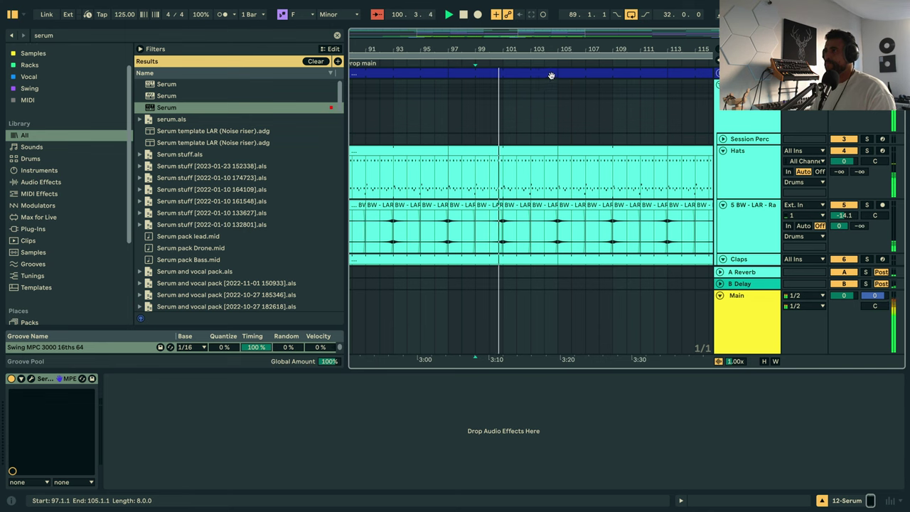
{"action": "left_click", "coordinate": [535, 74]}
{"action": "scroll", "coordinate": [571, 111], "scroll_direction": "down", "scroll_amount": 10}
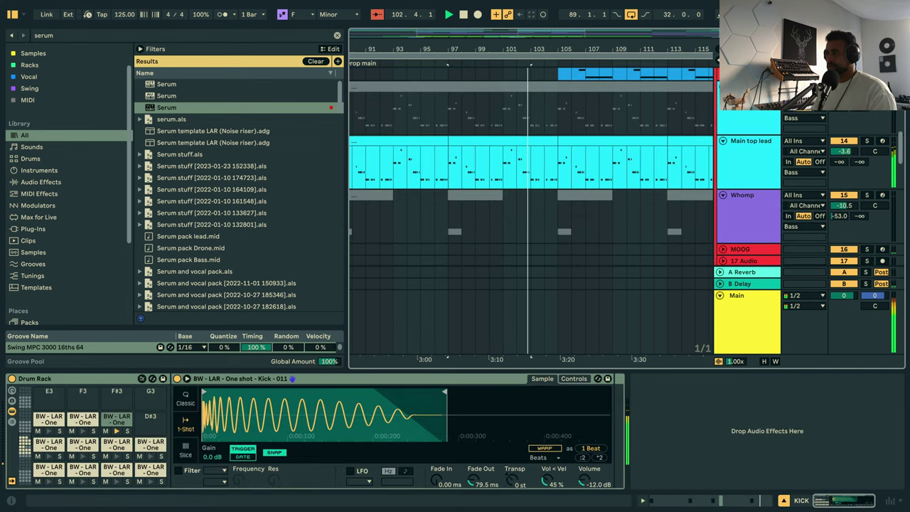
Copy the blue clip on the 12 Serum bass track to bars 73 to 89 and play from bar 73.
{"action": "left_click_drag", "start_coordinate": [571, 52], "coordinate": [484, 41]}
{"action": "scroll", "coordinate": [546, 154], "scroll_direction": "down", "scroll_amount": 4}
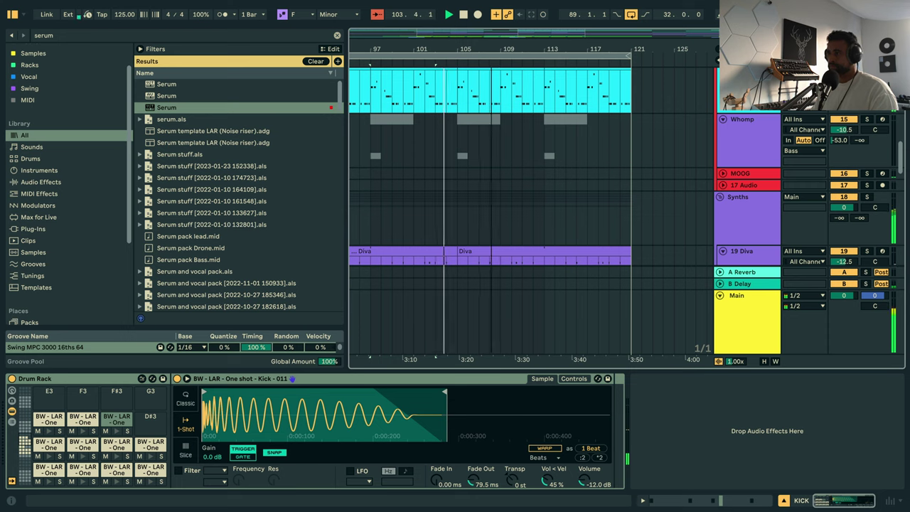
{"action": "left_click_drag", "start_coordinate": [639, 50], "coordinate": [640, 35]}
{"action": "scroll", "coordinate": [637, 156], "scroll_direction": "down", "scroll_amount": 4}
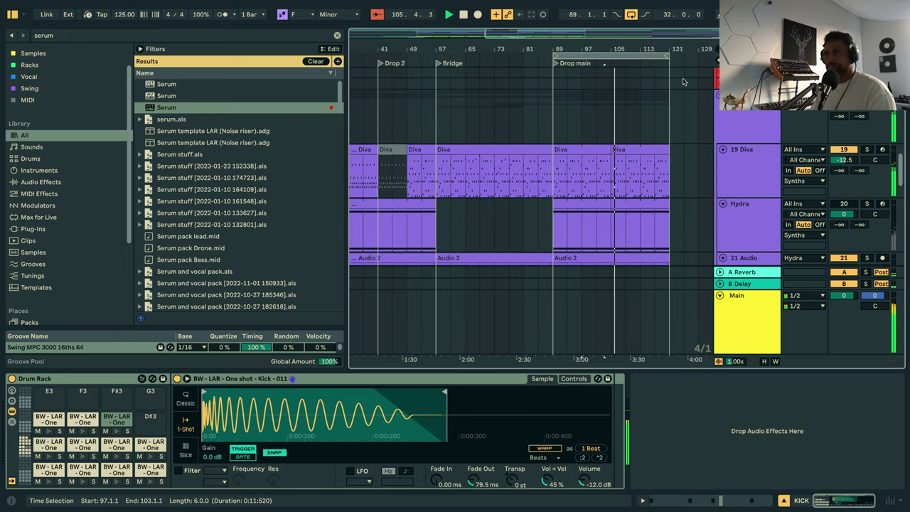
{"action": "left_click_drag", "start_coordinate": [674, 49], "coordinate": [674, 28]}
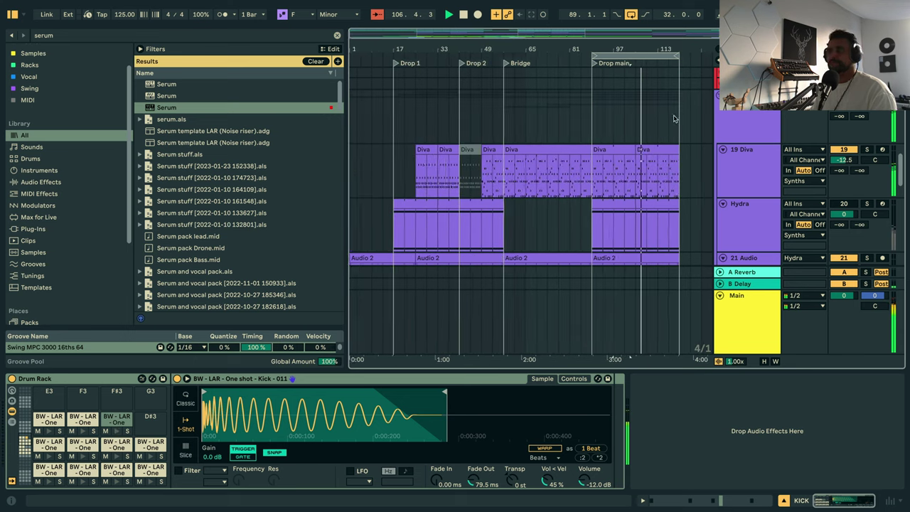
{"action": "scroll", "coordinate": [601, 195], "scroll_direction": "up", "scroll_amount": 5}
{"action": "scroll", "coordinate": [600, 194], "scroll_direction": "up", "scroll_amount": 8}
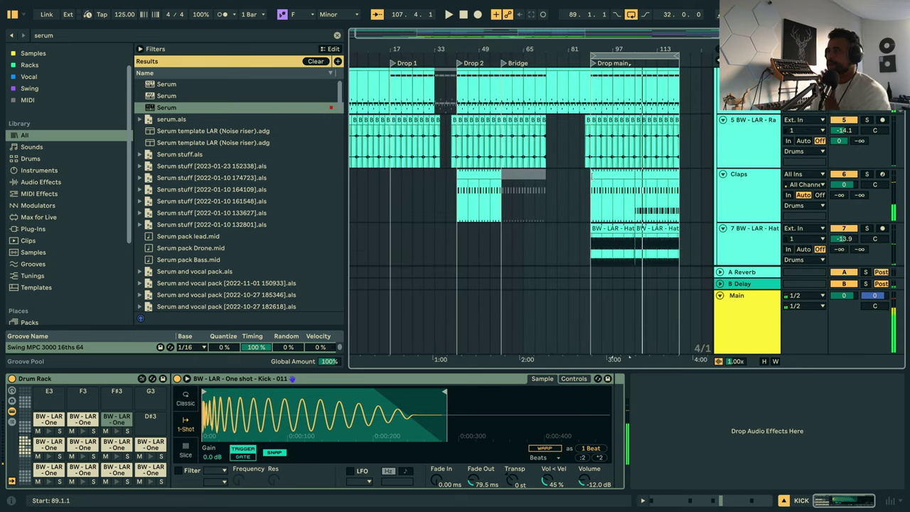
{"action": "scroll", "coordinate": [662, 168], "scroll_direction": "down", "scroll_amount": 10}
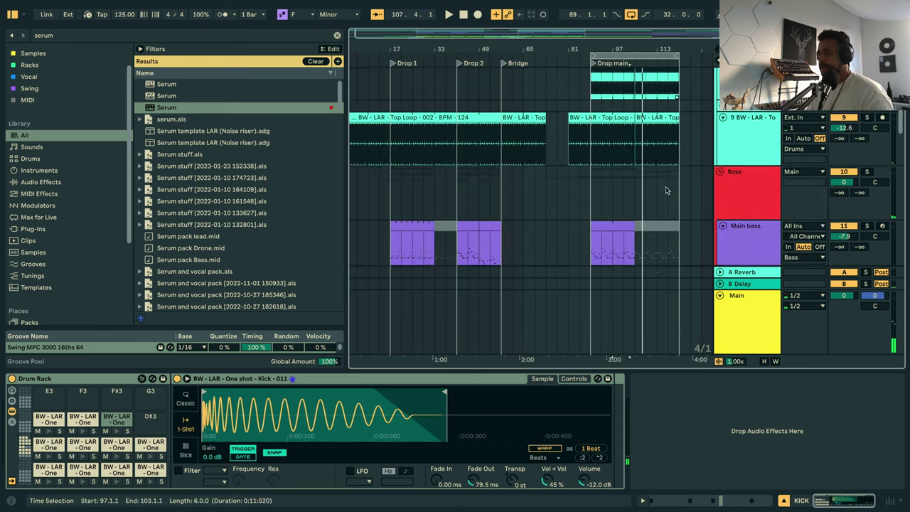
{"action": "left_click_drag", "start_coordinate": [658, 200], "coordinate": [575, 213]}
{"action": "key", "text": "space"}
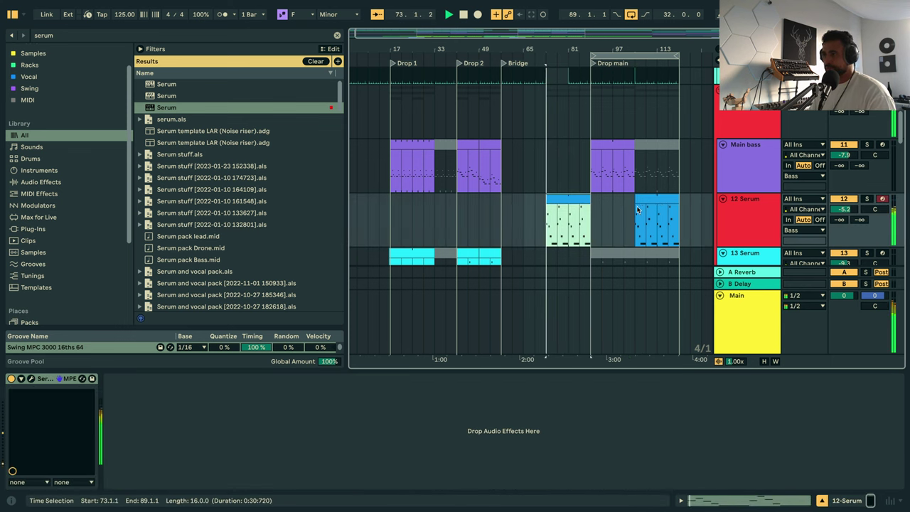
Open the 12 Serum track's synth and switch its preset to BTD Bass - Reese - Floom.
{"action": "left_click", "coordinate": [753, 221]}
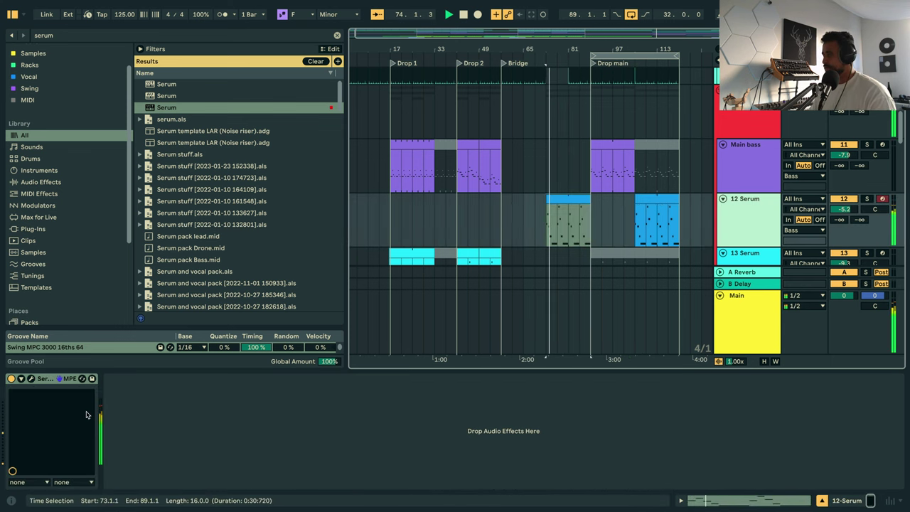
{"action": "left_click", "coordinate": [31, 378]}
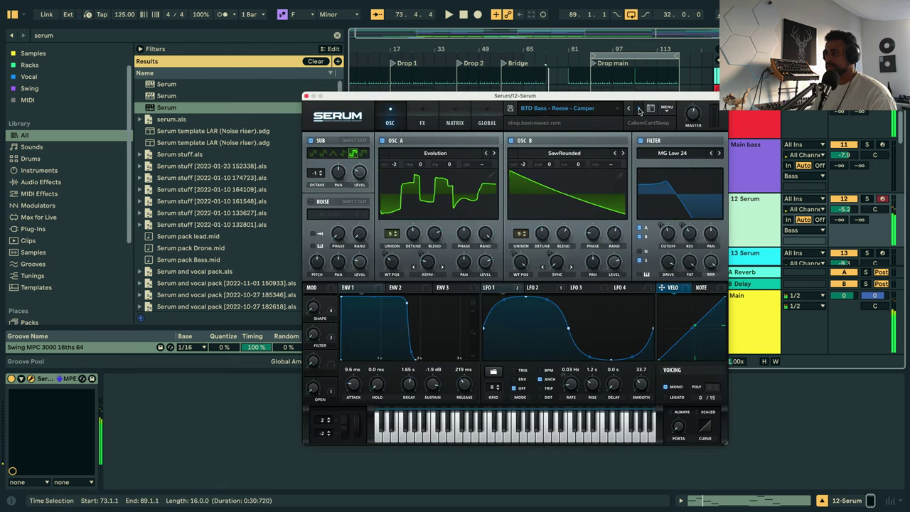
{"action": "left_click", "coordinate": [638, 109]}
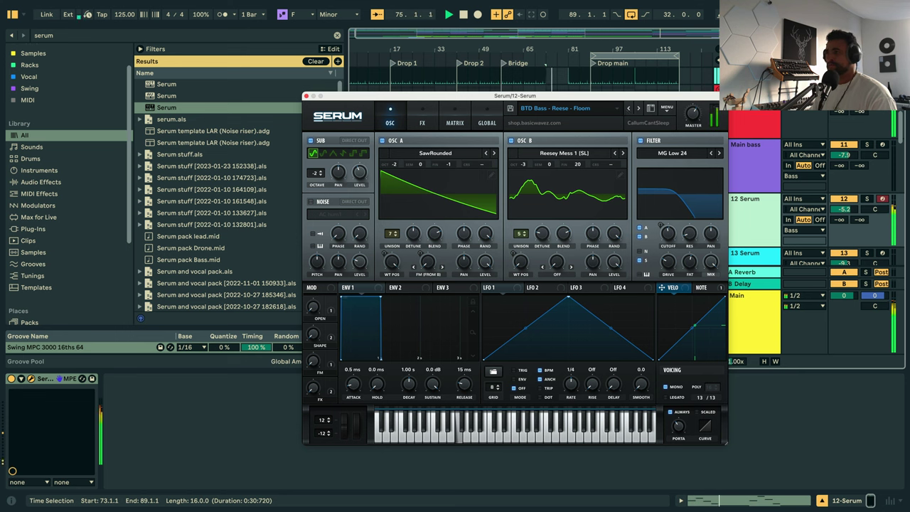
{"action": "left_click", "coordinate": [306, 95]}
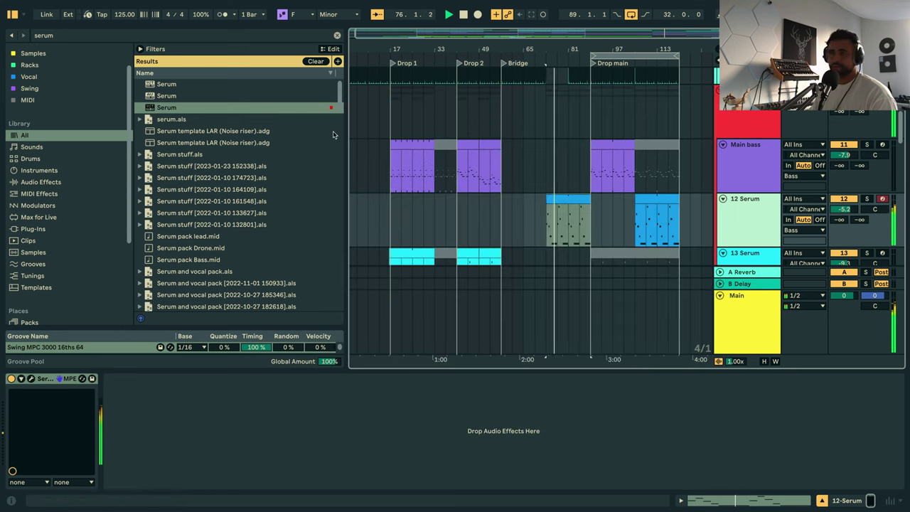
In the mixer, lower the 12 Serum track's volume to -9.1 dB and rename the track Reese.
{"action": "key", "text": "Tab"}
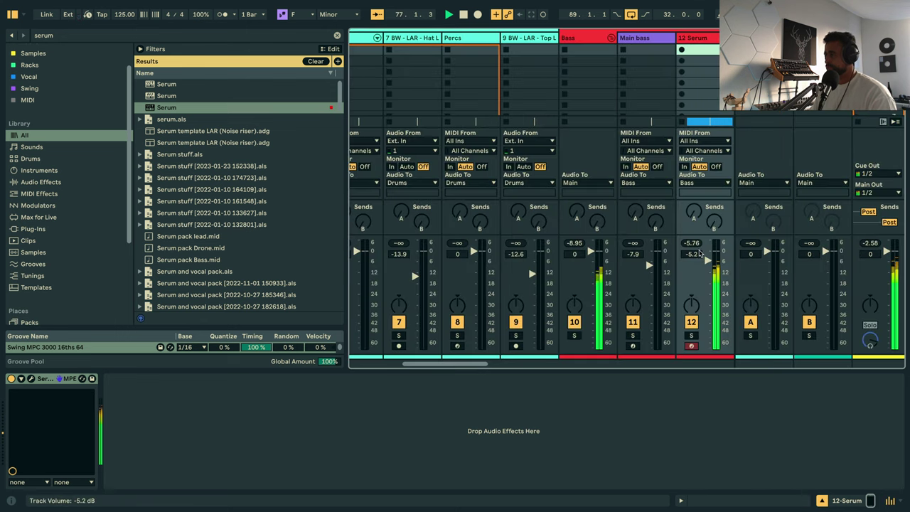
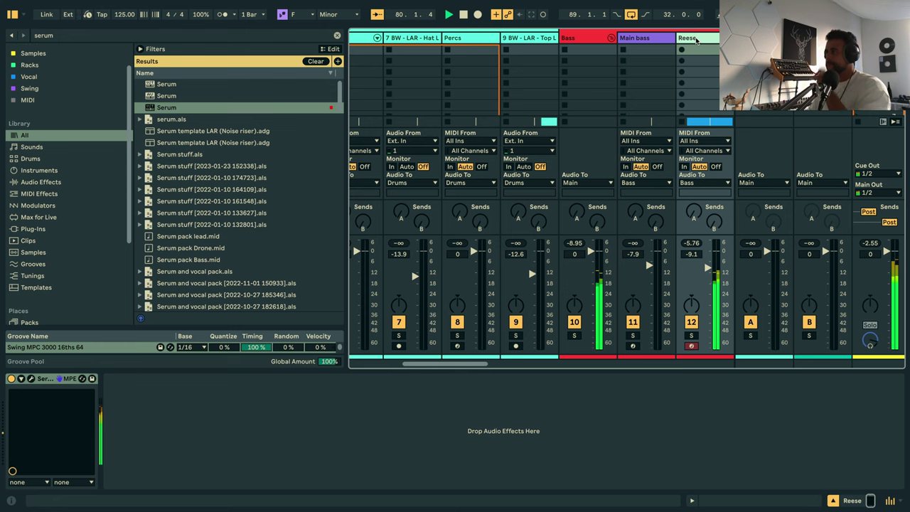
Inspect the Pro-L 2 limiter on the Bass group and review the bass tracks in the arrangement during playback into the drop.
{"action": "left_click", "coordinate": [591, 37]}
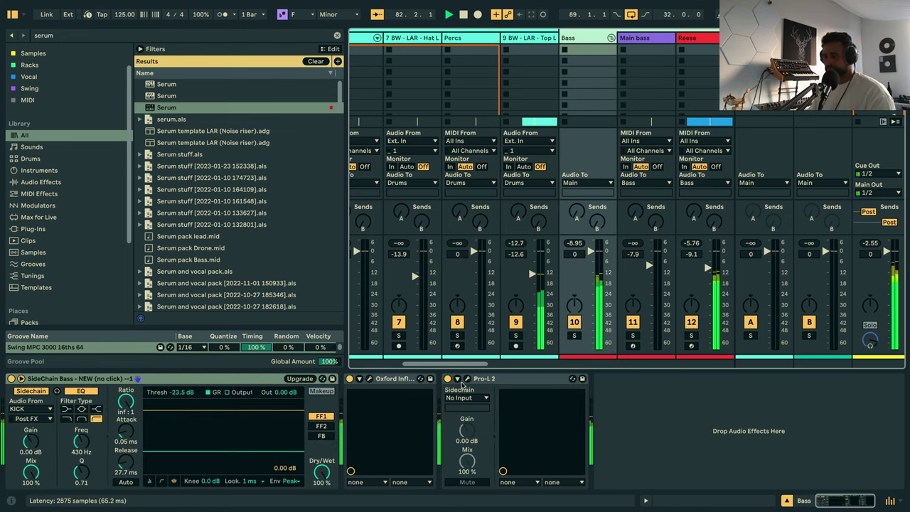
{"action": "left_click", "coordinate": [466, 379]}
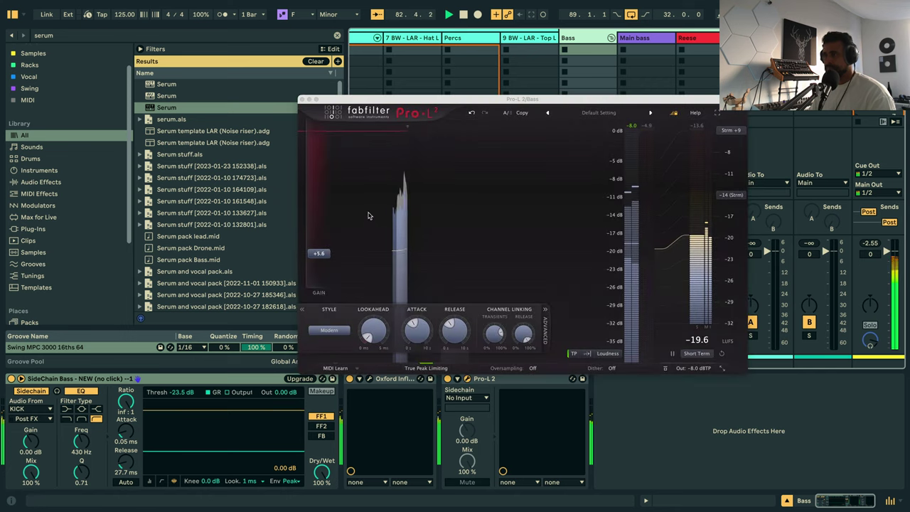
{"action": "left_click", "coordinate": [301, 99]}
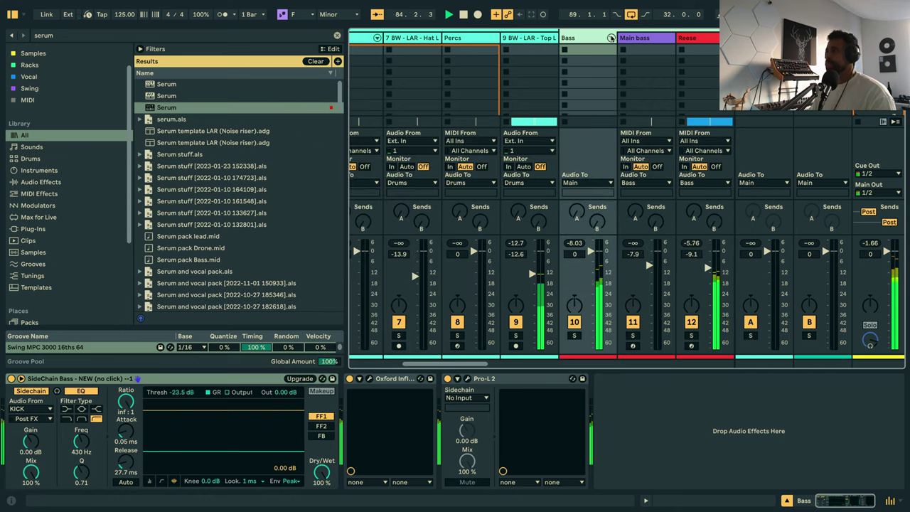
{"action": "key", "text": "Tab"}
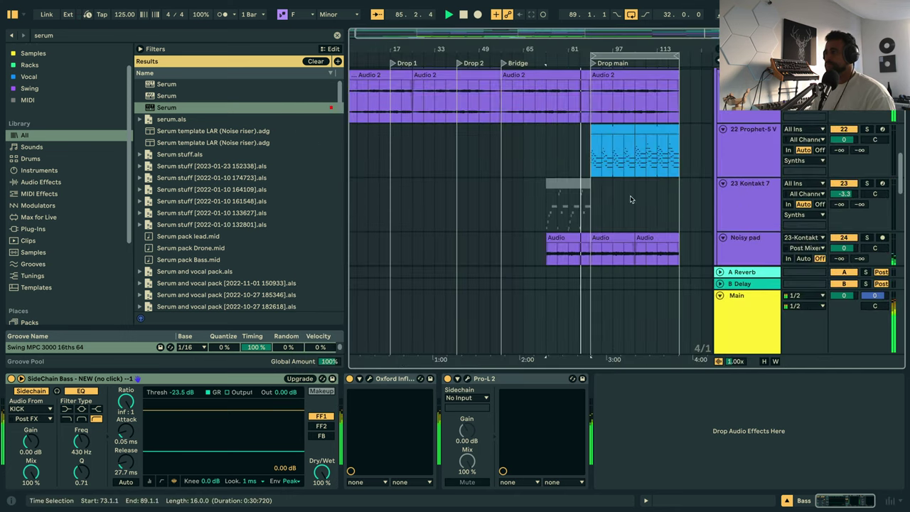
{"action": "scroll", "coordinate": [630, 199], "scroll_direction": "up", "scroll_amount": 10}
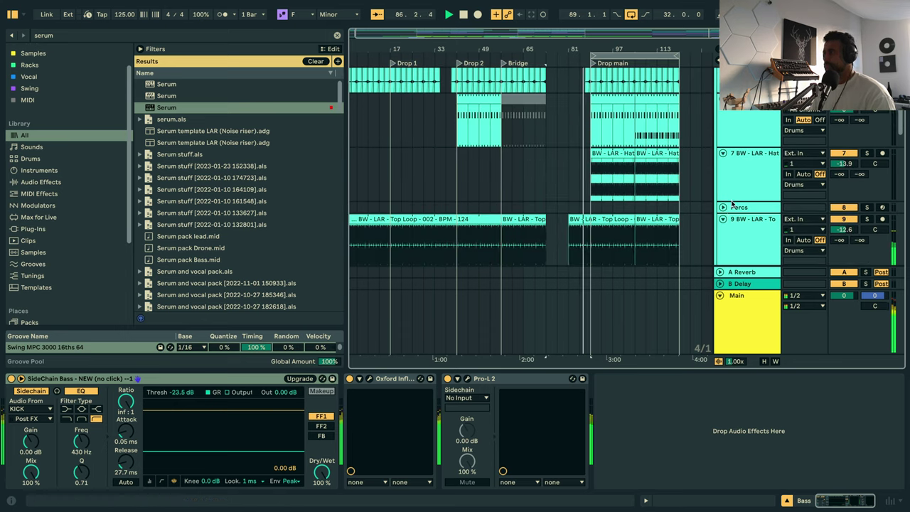
{"action": "scroll", "coordinate": [731, 218], "scroll_direction": "down", "scroll_amount": 3}
{"action": "left_click", "coordinate": [720, 194]}
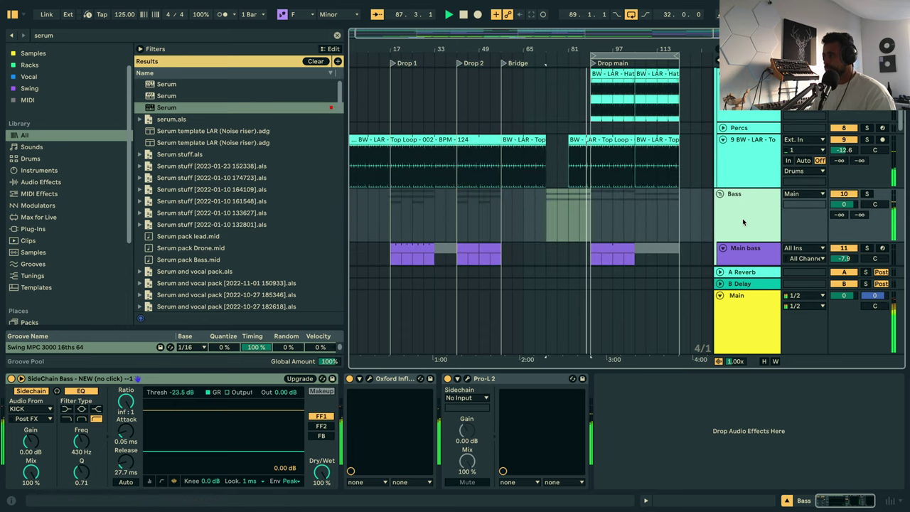
{"action": "scroll", "coordinate": [739, 177], "scroll_direction": "down", "scroll_amount": 4}
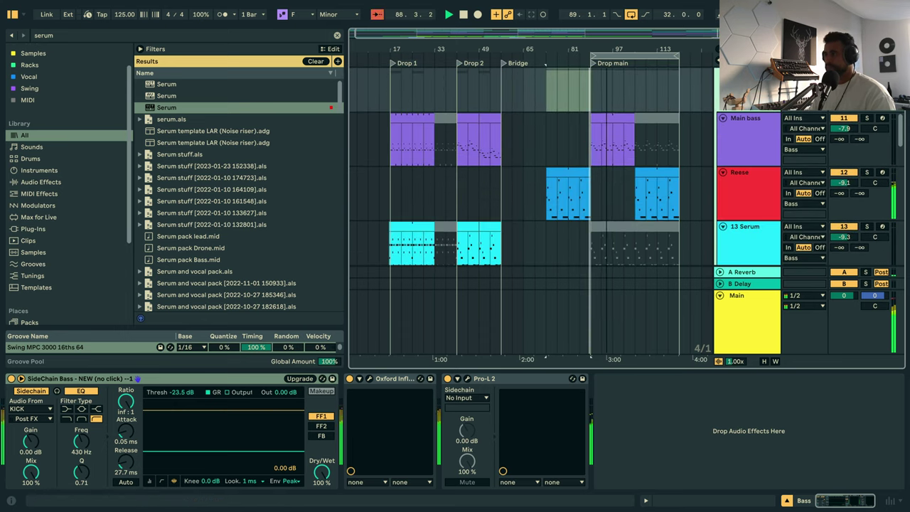
{"action": "scroll", "coordinate": [654, 168], "scroll_direction": "up", "scroll_amount": 3}
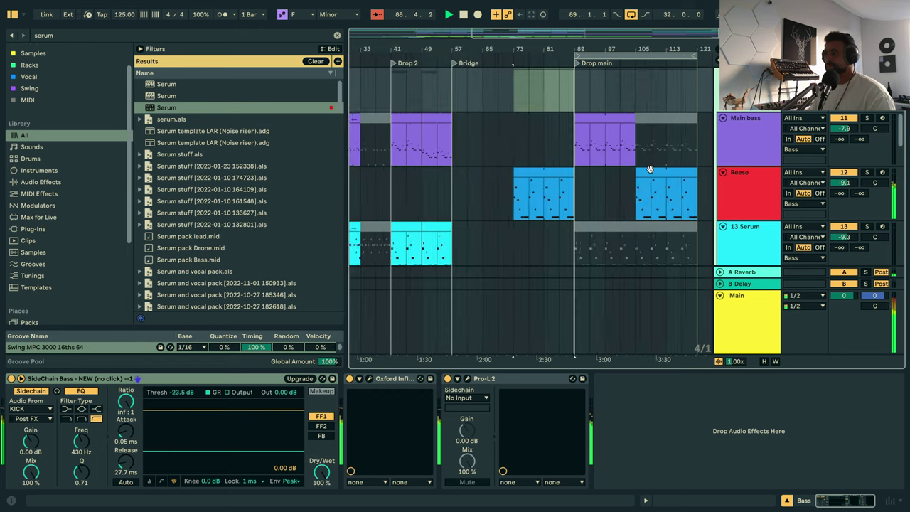
Automate the Main track's Auto Filter frequency with a curved rise from 28.1 Hz at about bar 81 to a peak at bar 89.
{"action": "left_click", "coordinate": [747, 205]}
{"action": "left_click", "coordinate": [744, 329]}
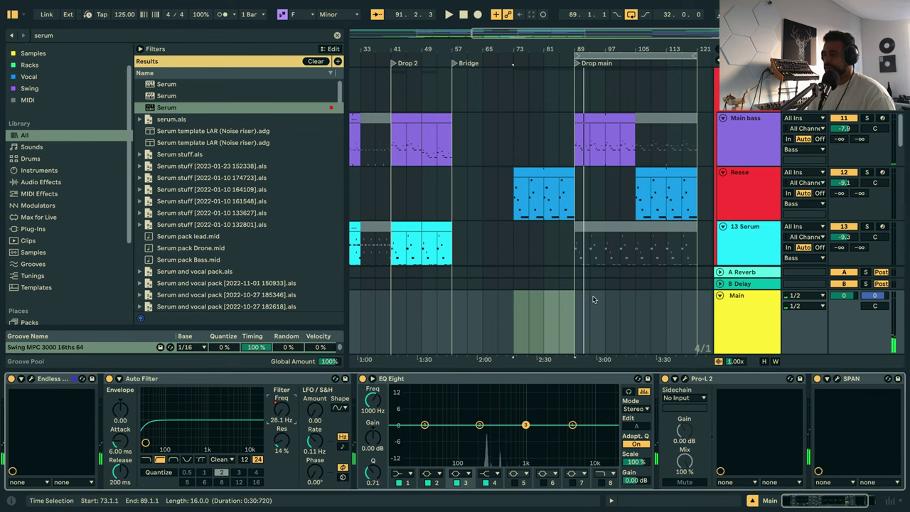
{"action": "key", "text": "a"}
{"action": "left_click", "coordinate": [559, 352]}
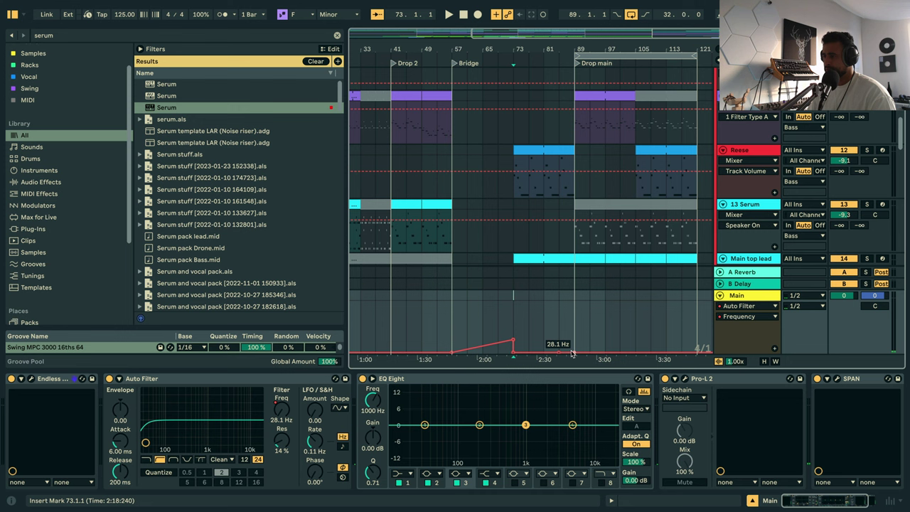
{"action": "left_click_drag", "start_coordinate": [574, 353], "coordinate": [579, 348]}
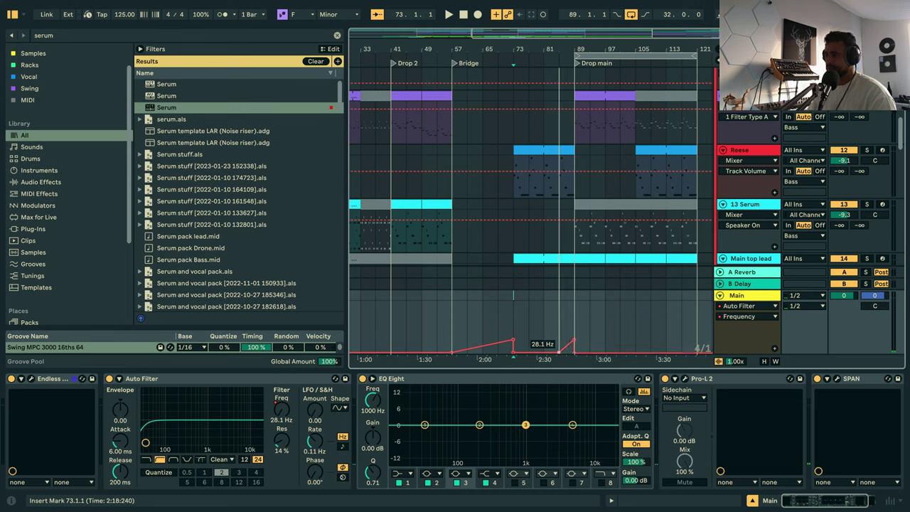
{"action": "left_click_drag", "start_coordinate": [558, 353], "coordinate": [544, 353]}
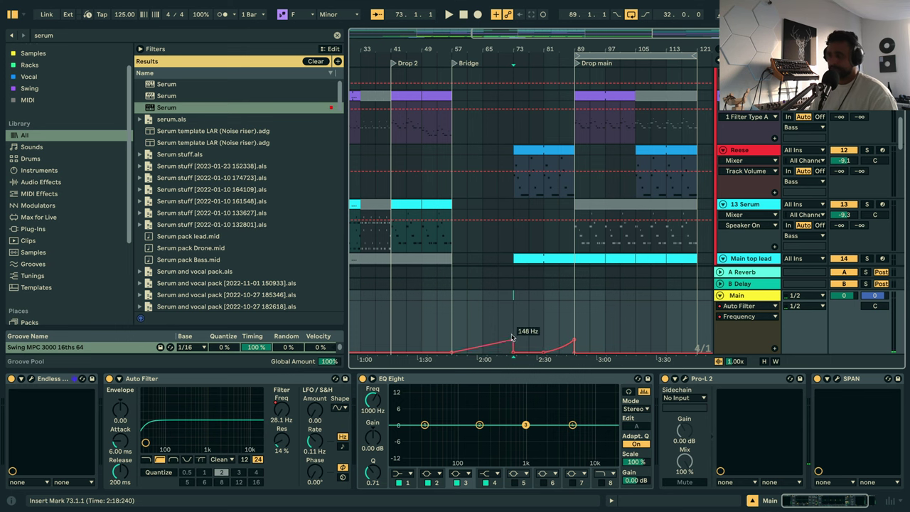
{"action": "key", "text": "a"}
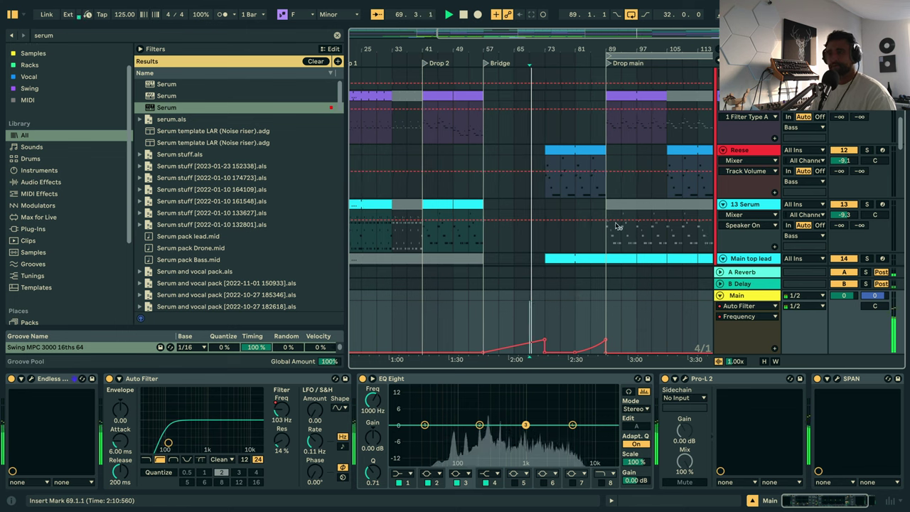
Duplicate the Chatter track's clip at bar 73 so the part continues through bars 81 to 89.
{"action": "scroll", "coordinate": [576, 171], "scroll_direction": "right", "scroll_amount": 3}
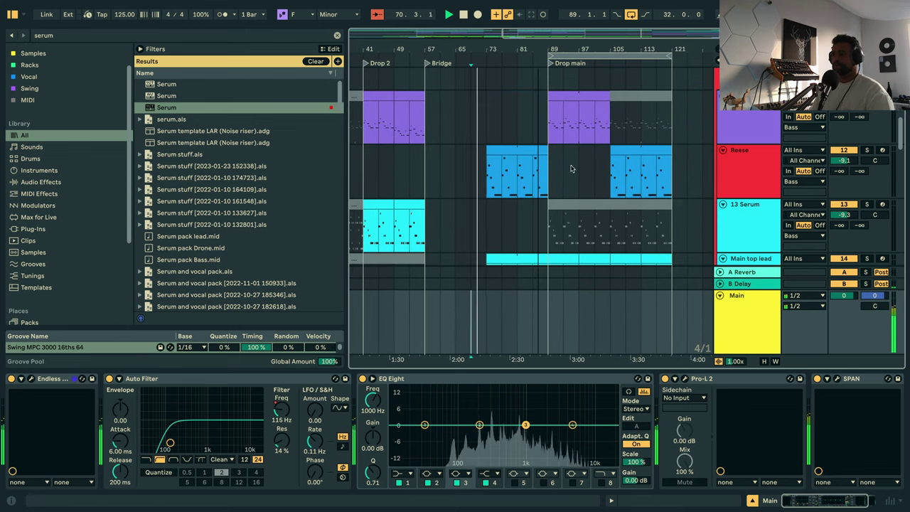
{"action": "scroll", "coordinate": [562, 190], "scroll_direction": "down", "scroll_amount": 5}
{"action": "scroll", "coordinate": [561, 190], "scroll_direction": "down", "scroll_amount": 6}
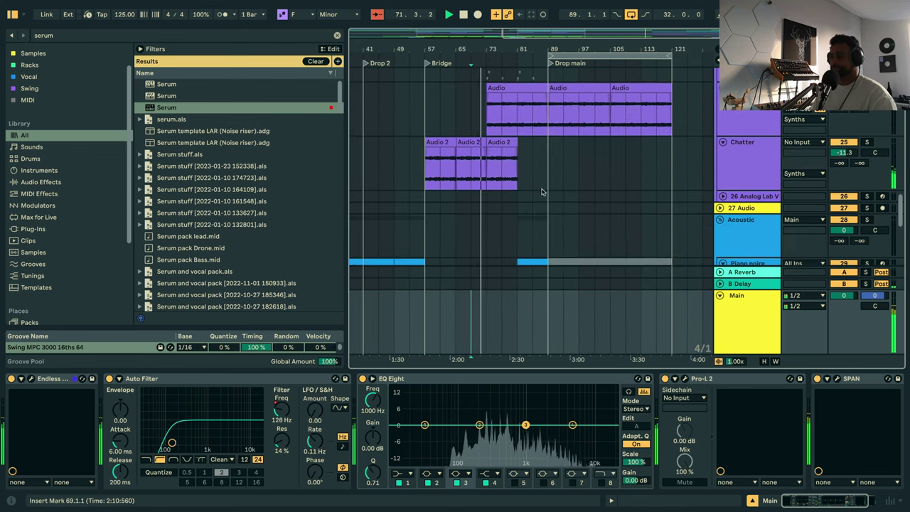
{"action": "left_click", "coordinate": [501, 143]}
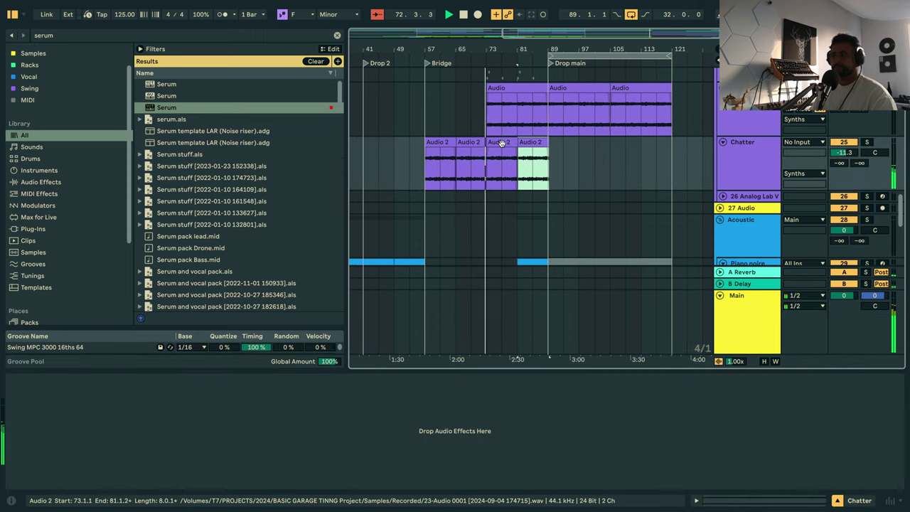
{"action": "key", "text": "ctrl+d"}
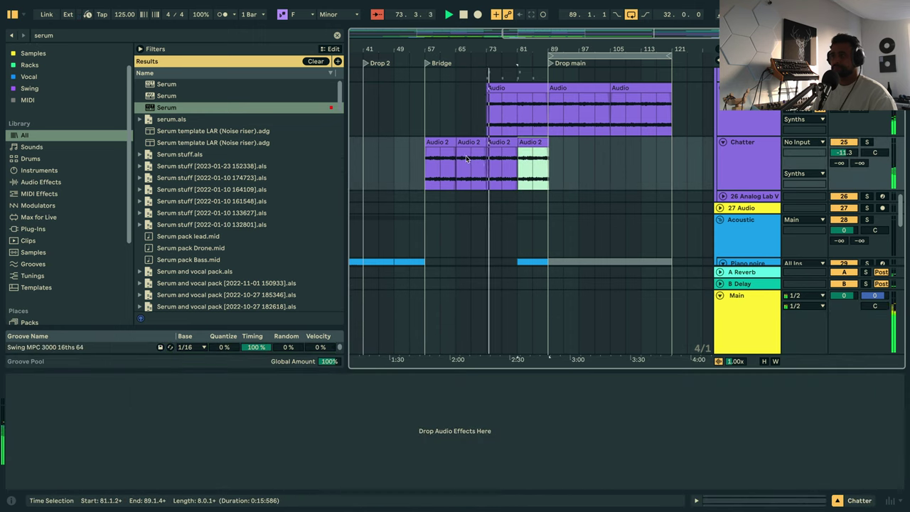
Consolidate the first Chatter clip at bars 57 to 65 into a new audio clip.
{"action": "left_click", "coordinate": [446, 142]}
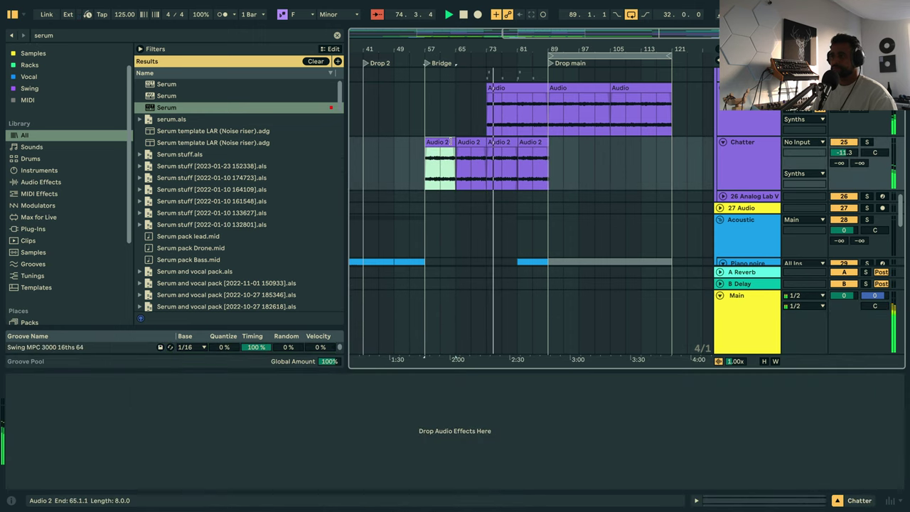
{"action": "left_click_drag", "start_coordinate": [443, 49], "coordinate": [442, 114]}
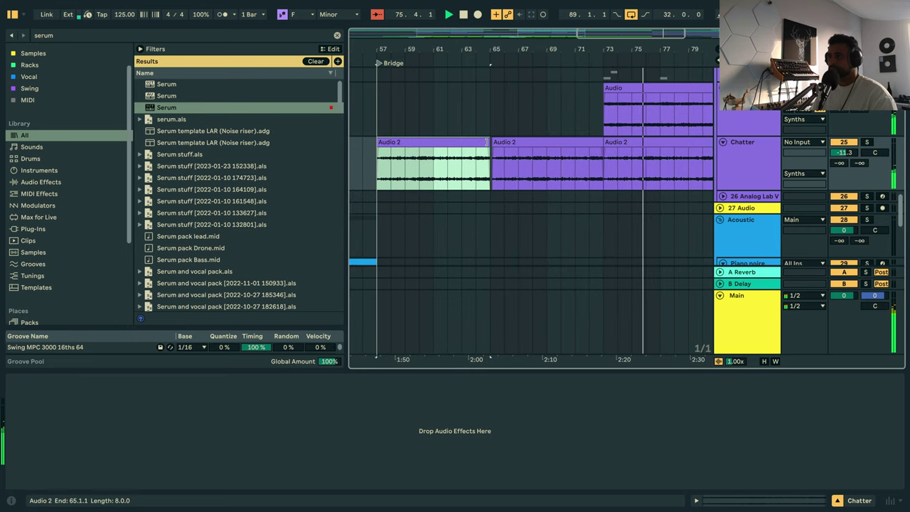
{"action": "left_click", "coordinate": [494, 142]}
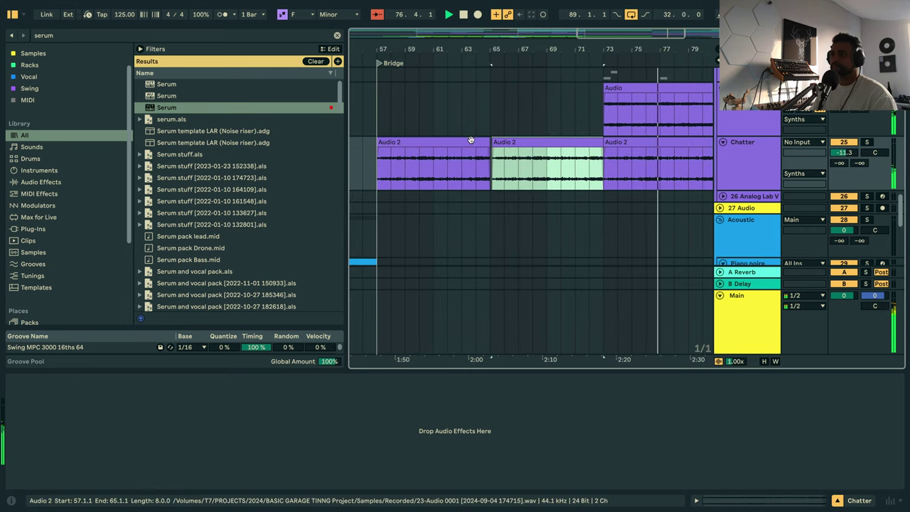
{"action": "left_click", "coordinate": [470, 140]}
{"action": "key", "text": "super+j"}
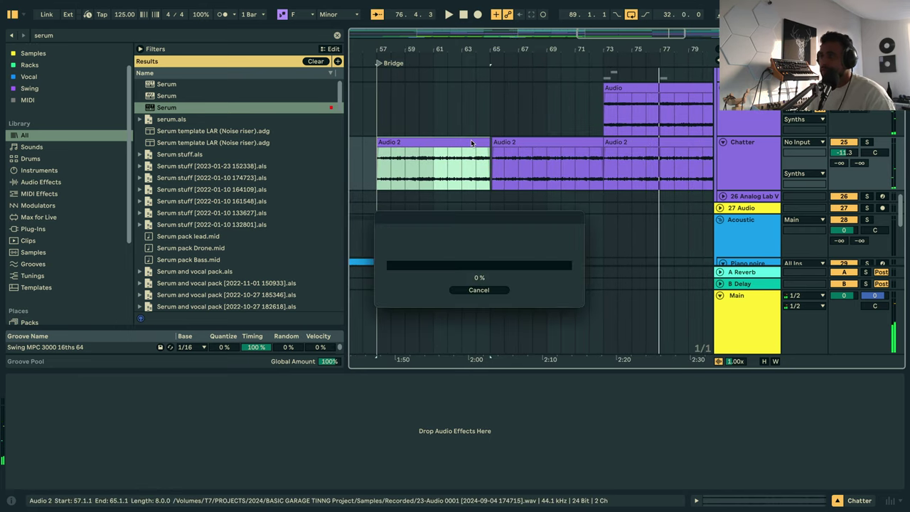
Turn on looping for the consolidated Chatter clip and return to the arrangement with the track's device view.
{"action": "double_click", "coordinate": [471, 140]}
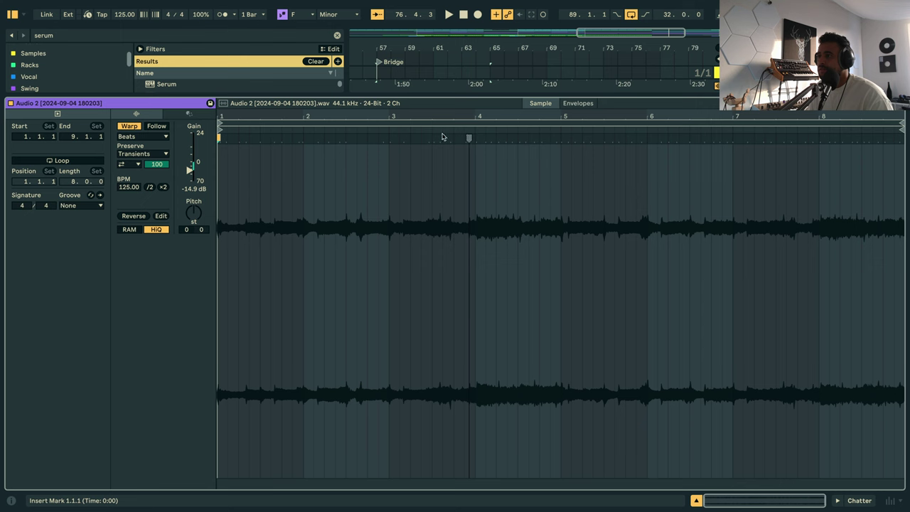
{"action": "left_click", "coordinate": [50, 162]}
{"action": "key", "text": "shift+Tab"}
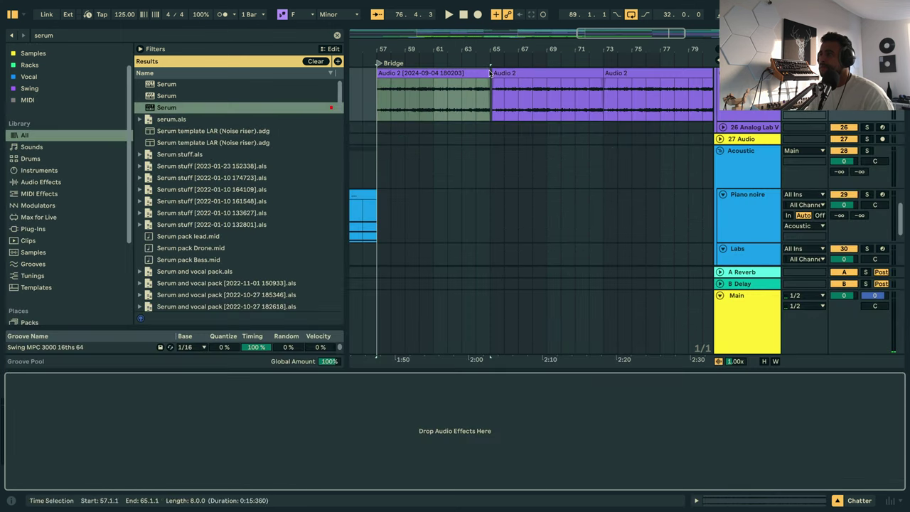
Extend the looped Chatter clip to end at bar 89 and play the arrangement from bar 81.
{"action": "left_click_drag", "start_coordinate": [490, 92], "coordinate": [730, 92]}
{"action": "left_click_drag", "start_coordinate": [711, 88], "coordinate": [623, 88]}
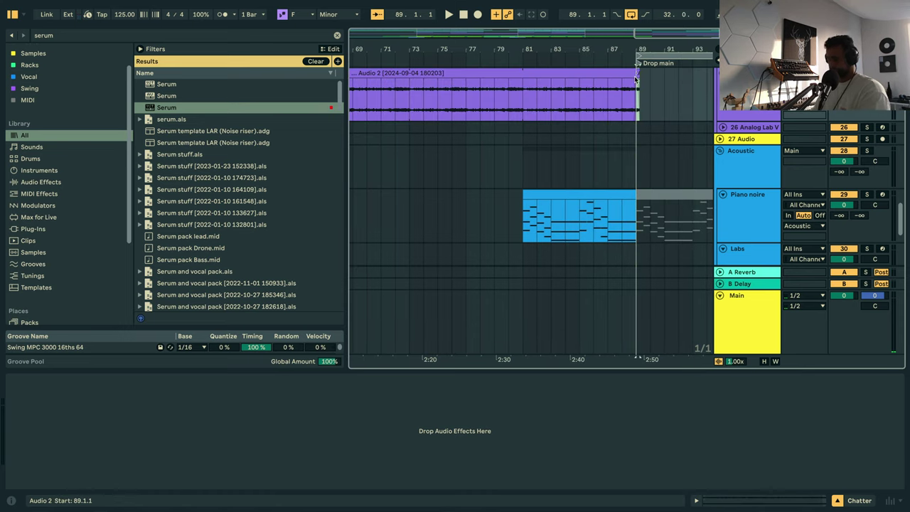
{"action": "left_click", "coordinate": [522, 96]}
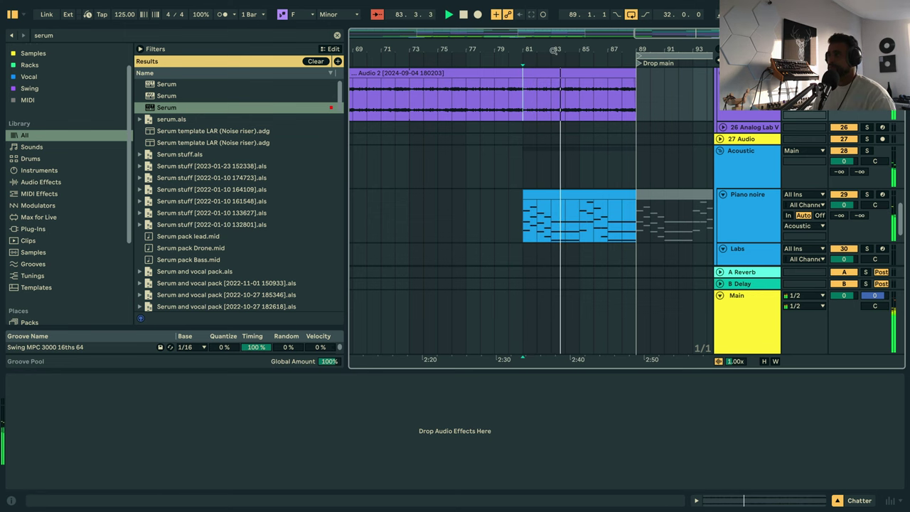
Listen to the transition into Drop main while examining the synth, bass and drum tracks around bar 89.
{"action": "scroll", "coordinate": [544, 112], "scroll_direction": "down", "scroll_amount": 5}
{"action": "left_click", "coordinate": [608, 116]}
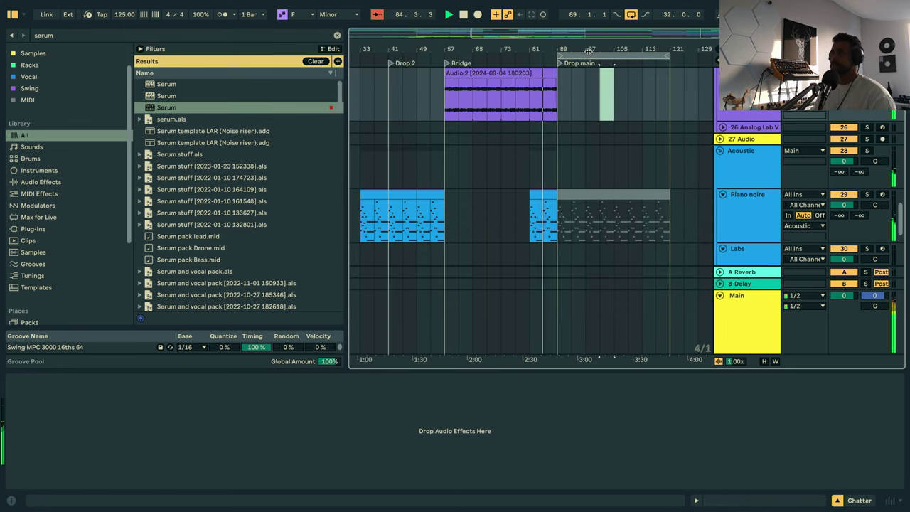
{"action": "left_click_drag", "start_coordinate": [588, 51], "coordinate": [507, 96]}
{"action": "scroll", "coordinate": [529, 91], "scroll_direction": "up", "scroll_amount": 3}
{"action": "scroll", "coordinate": [528, 91], "scroll_direction": "up", "scroll_amount": 10}
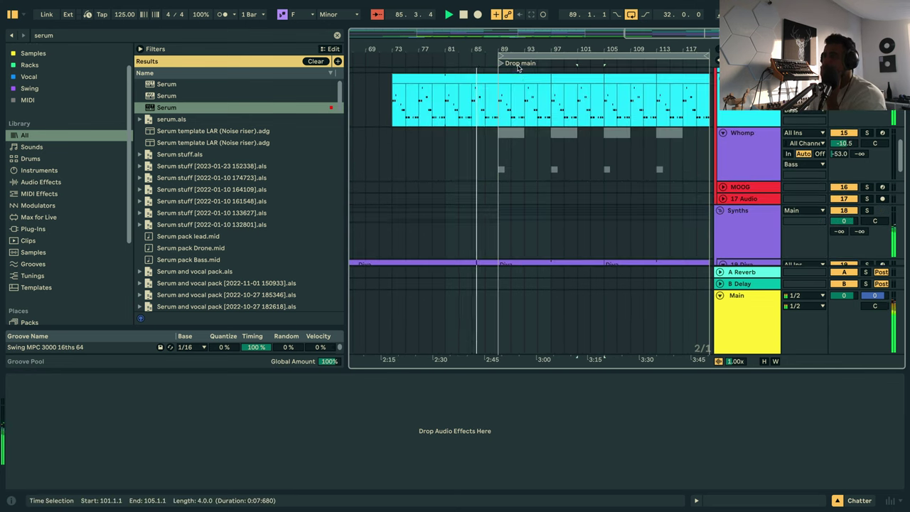
{"action": "left_click_drag", "start_coordinate": [507, 47], "coordinate": [508, 107]}
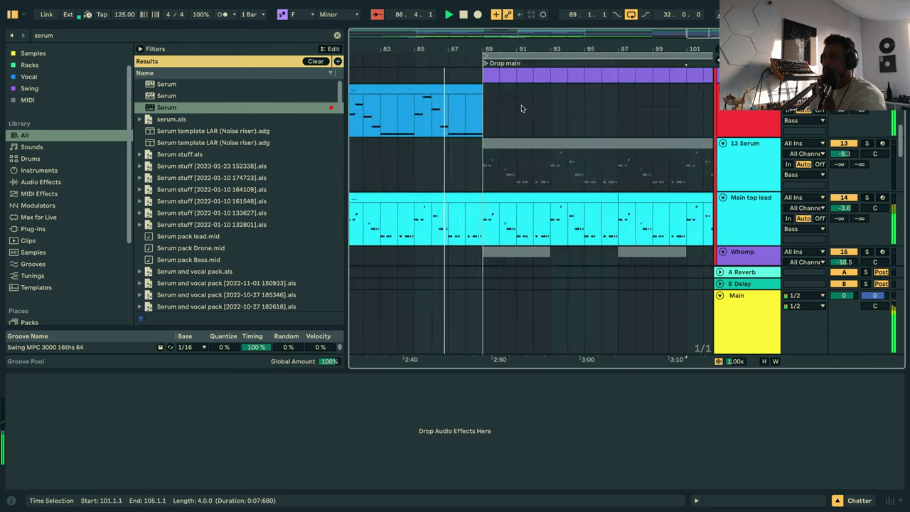
{"action": "scroll", "coordinate": [521, 108], "scroll_direction": "up", "scroll_amount": 10}
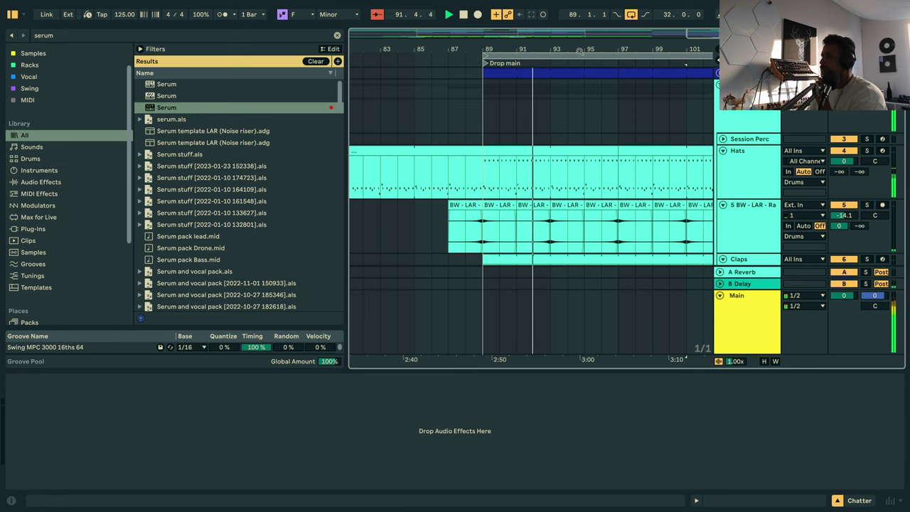
Collapse the Drums and Bass groups, unfold the KICK track and examine its clips around bar 105.
{"action": "left_click", "coordinate": [718, 84]}
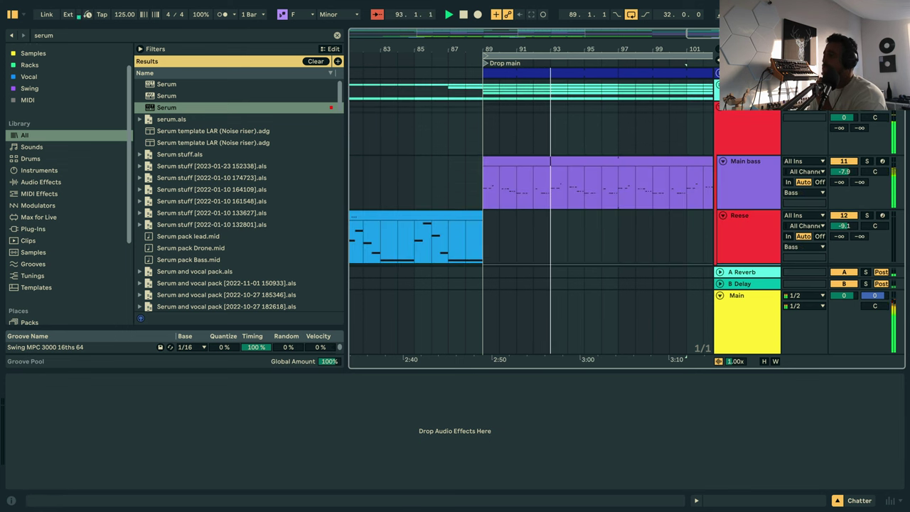
{"action": "left_click", "coordinate": [718, 73]}
{"action": "left_click", "coordinate": [546, 109]}
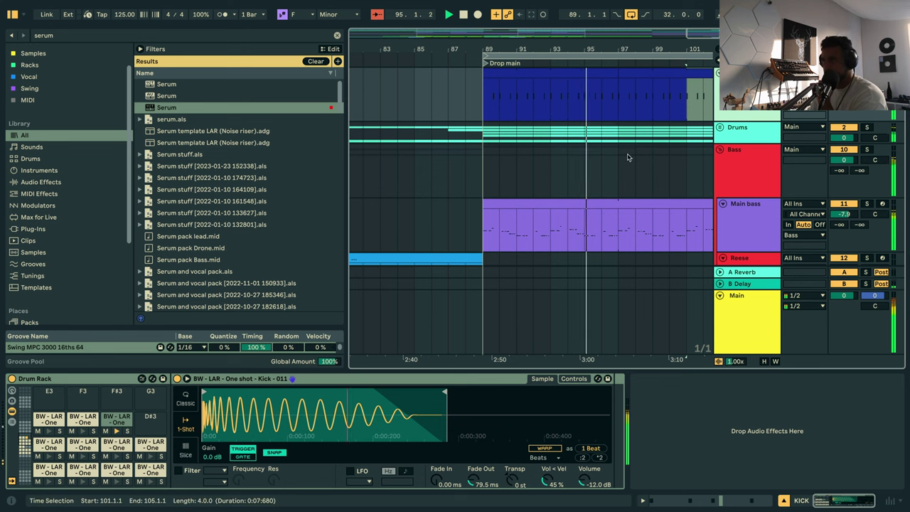
{"action": "left_click_drag", "start_coordinate": [658, 48], "coordinate": [493, 32]}
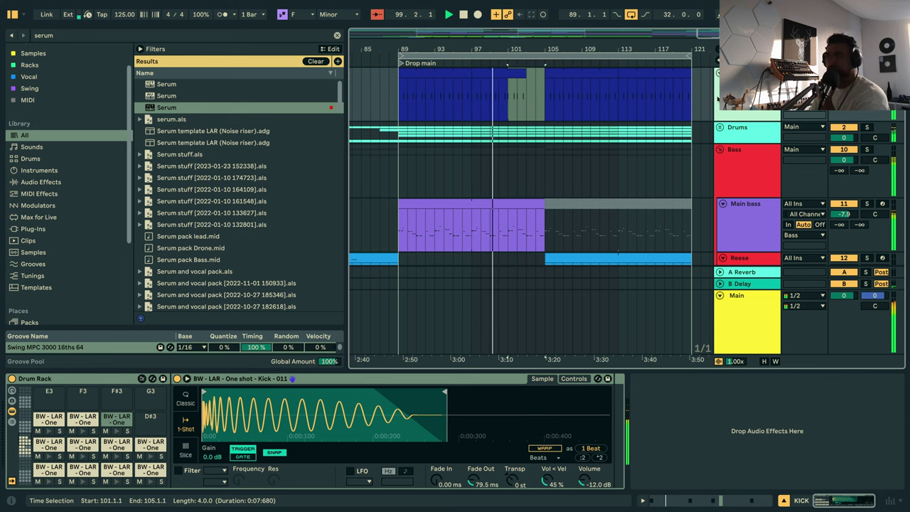
{"action": "left_click", "coordinate": [720, 152]}
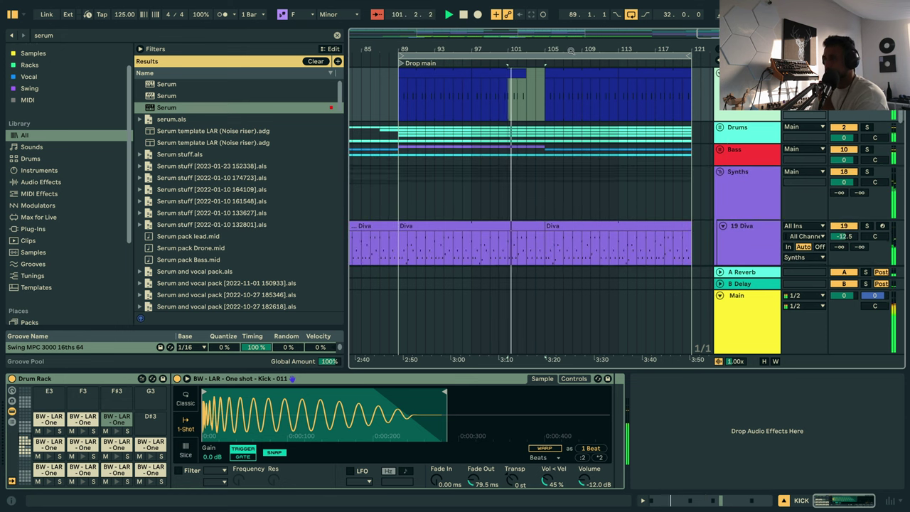
{"action": "left_click_drag", "start_coordinate": [570, 51], "coordinate": [570, 134]}
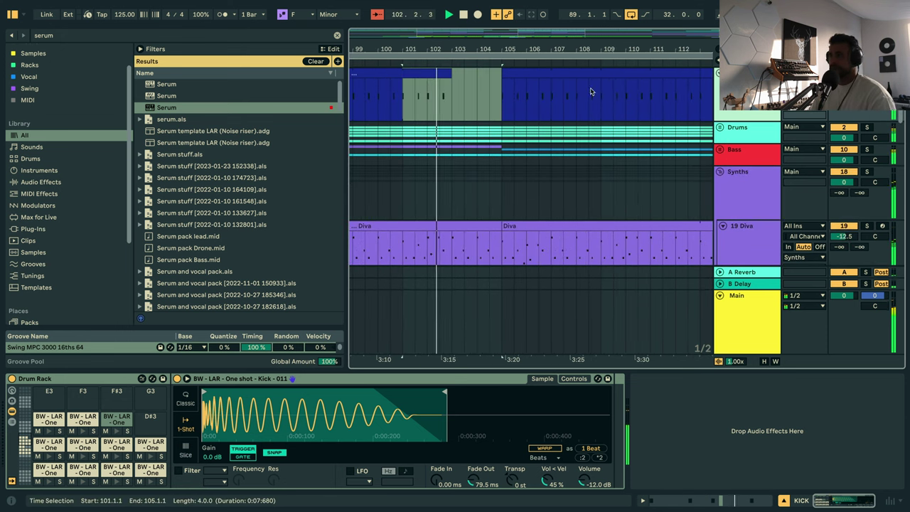
{"action": "scroll", "coordinate": [510, 100], "scroll_direction": "up", "scroll_amount": 3}
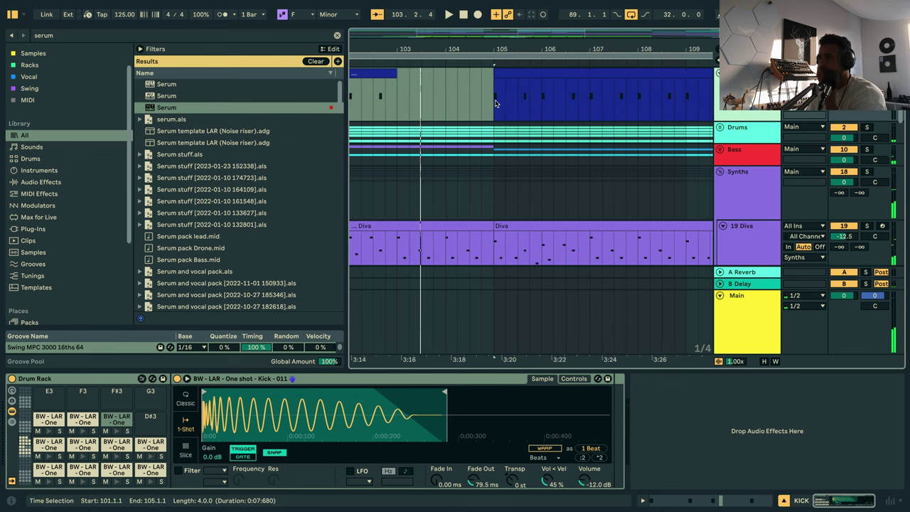
Expand the Drums group and clear the first beat of bar 105 from the Hats, crash, Claps and hat loop tracks.
{"action": "left_click", "coordinate": [719, 129]}
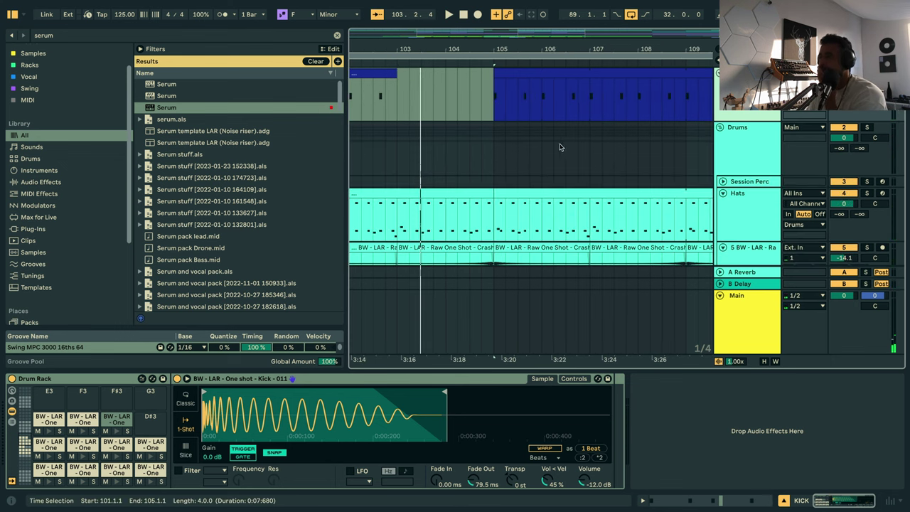
{"action": "scroll", "coordinate": [545, 146], "scroll_direction": "down", "scroll_amount": 3}
{"action": "left_click_drag", "start_coordinate": [519, 46], "coordinate": [497, 80]}
{"action": "scroll", "coordinate": [466, 142], "scroll_direction": "up", "scroll_amount": 2}
{"action": "scroll", "coordinate": [446, 206], "scroll_direction": "down", "scroll_amount": 1}
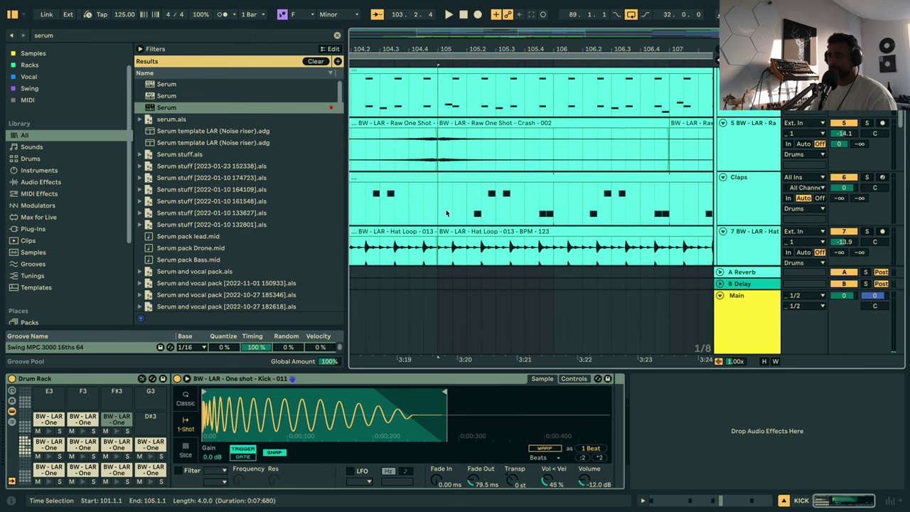
{"action": "scroll", "coordinate": [442, 234], "scroll_direction": "down", "scroll_amount": 1}
{"action": "left_click_drag", "start_coordinate": [439, 249], "coordinate": [461, 121]}
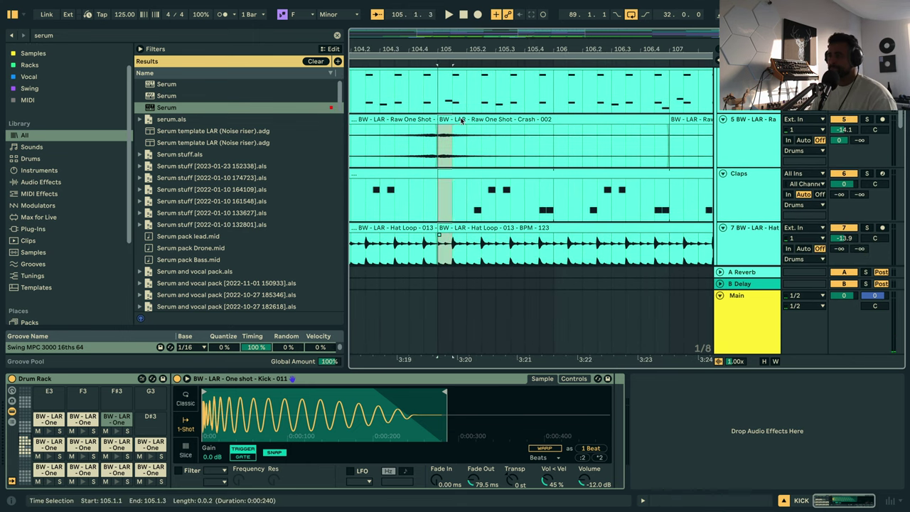
{"action": "key", "text": "Delete"}
{"action": "scroll", "coordinate": [383, 109], "scroll_direction": "up", "scroll_amount": 2}
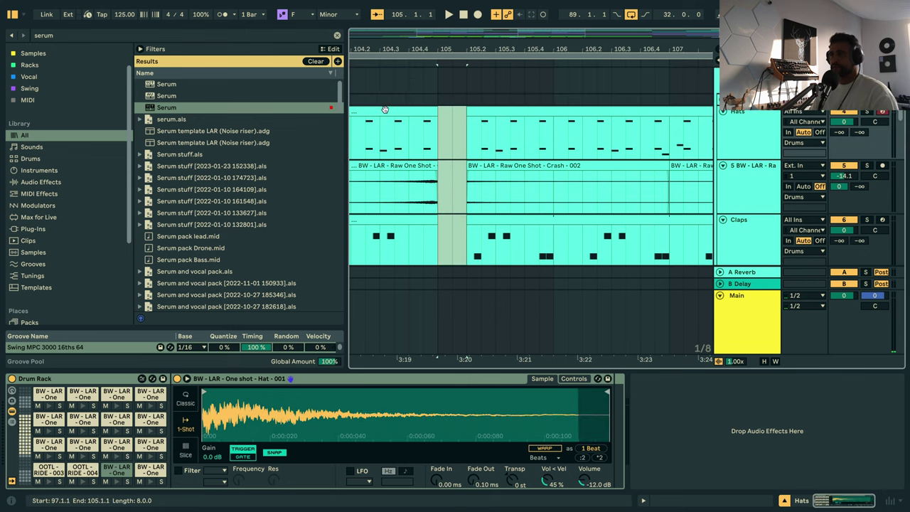
Trim the start of the bar 105 kick clip to 105.2.1 and play the drum break from 104.2.
{"action": "left_click", "coordinate": [393, 81]}
{"action": "key", "text": "space"}
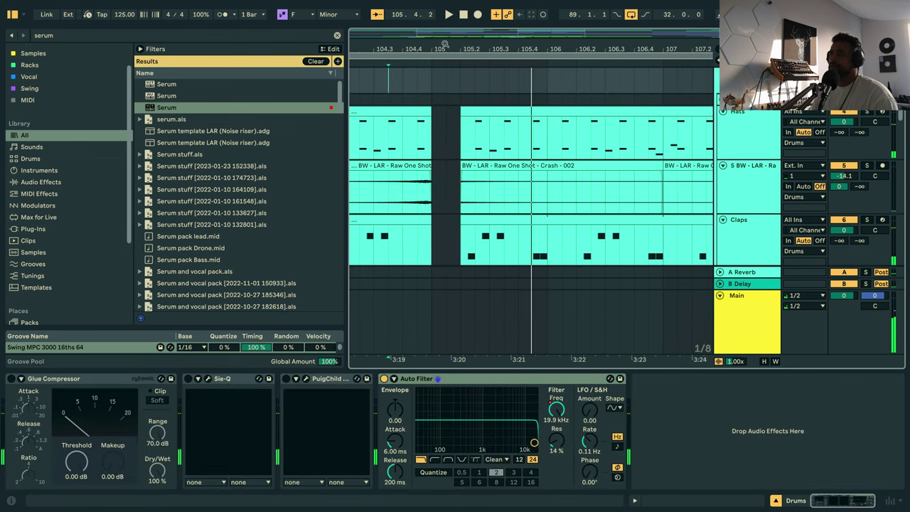
{"action": "left_click_drag", "start_coordinate": [445, 44], "coordinate": [478, 29]}
{"action": "scroll", "coordinate": [501, 135], "scroll_direction": "up", "scroll_amount": 3}
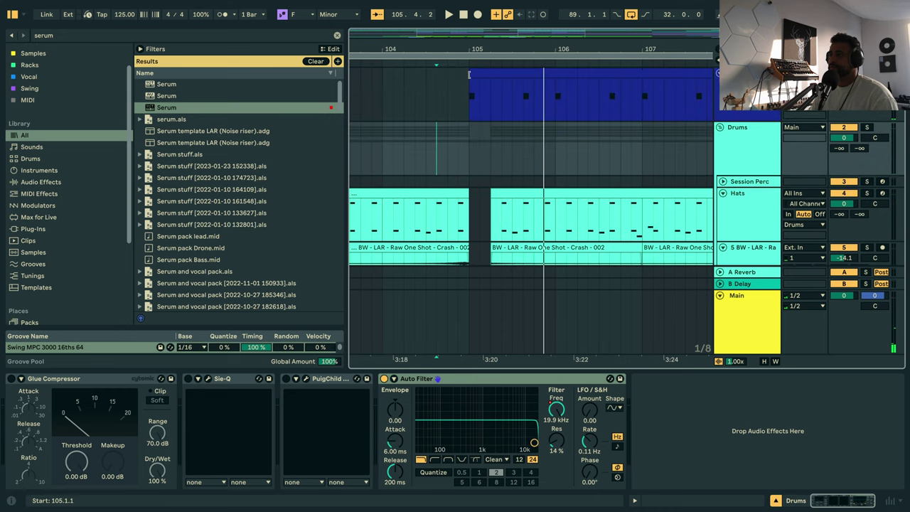
{"action": "left_click_drag", "start_coordinate": [469, 73], "coordinate": [490, 74]}
{"action": "key", "text": "space"}
{"action": "left_click", "coordinate": [399, 103]}
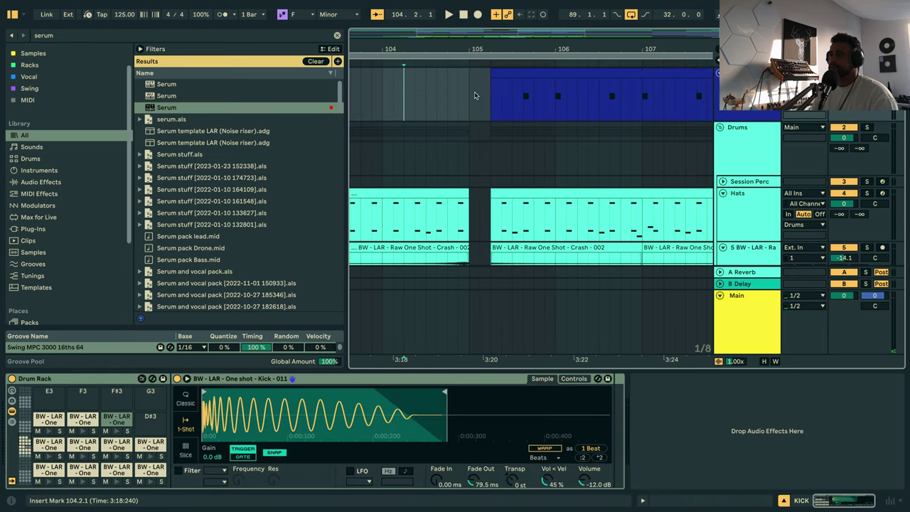
{"action": "scroll", "coordinate": [399, 104], "scroll_direction": "down", "scroll_amount": 3}
{"action": "left_click", "coordinate": [521, 169]}
{"action": "key", "text": "space"}
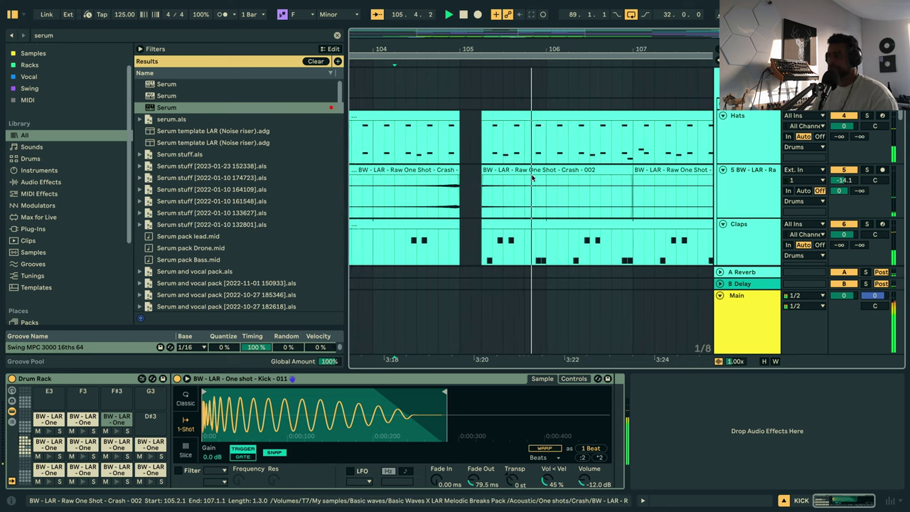
Review the remaining tracks around bar 105, expand the Bass group and play from the start of the Reese clip.
{"action": "scroll", "coordinate": [457, 139], "scroll_direction": "up", "scroll_amount": 3}
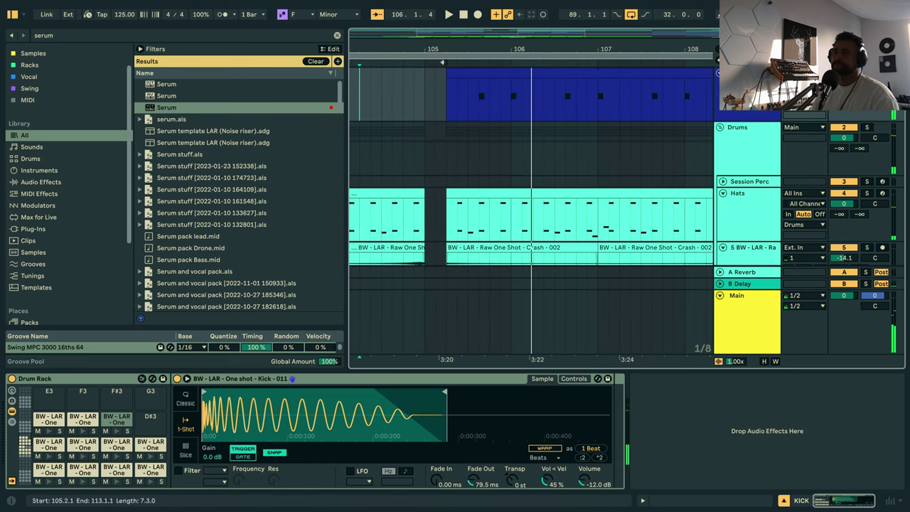
{"action": "scroll", "coordinate": [497, 191], "scroll_direction": "down", "scroll_amount": 5}
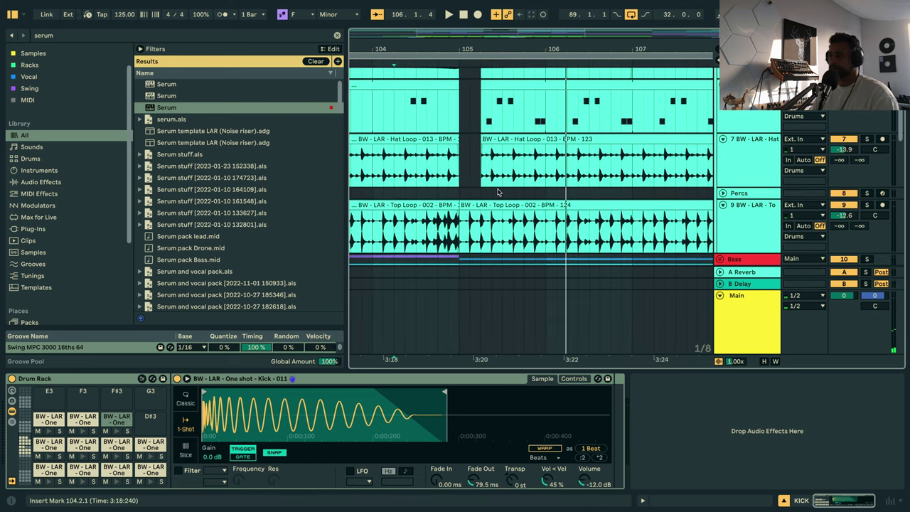
{"action": "scroll", "coordinate": [489, 177], "scroll_direction": "down", "scroll_amount": 3}
{"action": "scroll", "coordinate": [468, 127], "scroll_direction": "down", "scroll_amount": 6}
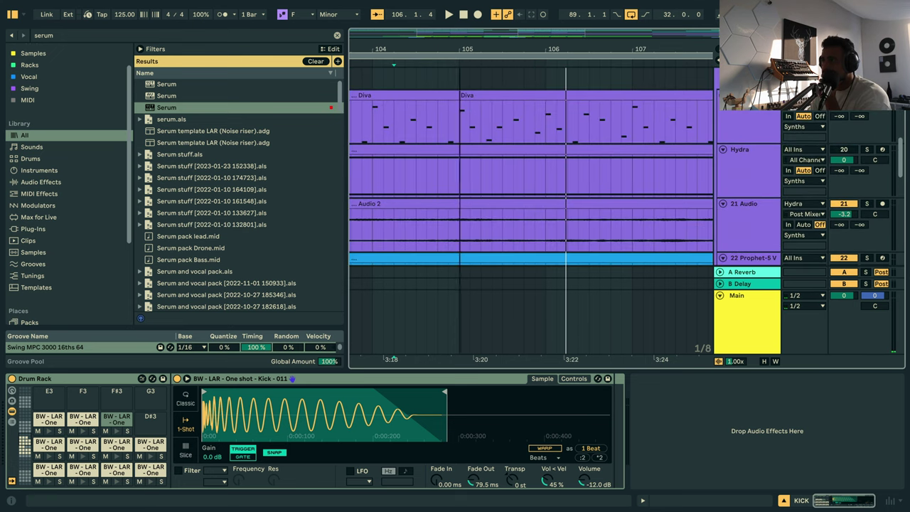
{"action": "scroll", "coordinate": [711, 197], "scroll_direction": "up", "scroll_amount": 6}
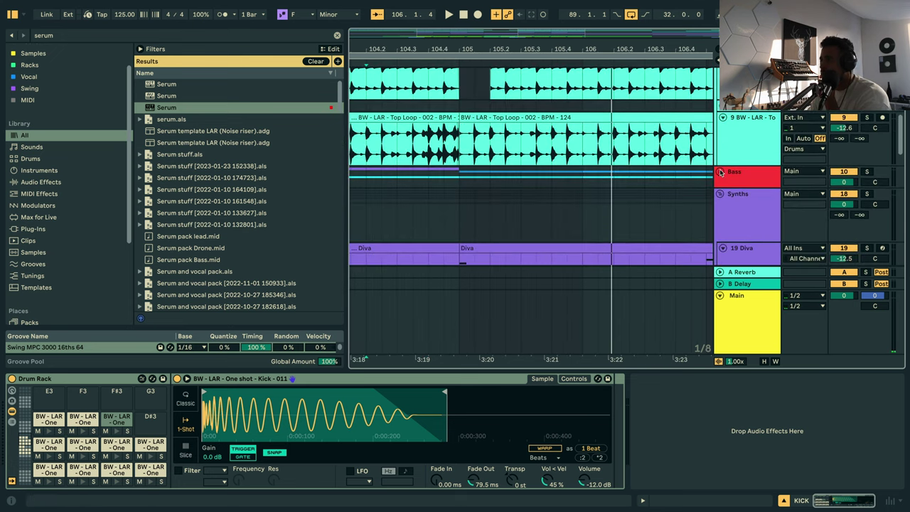
{"action": "left_click", "coordinate": [720, 172]}
{"action": "scroll", "coordinate": [504, 192], "scroll_direction": "down", "scroll_amount": 2}
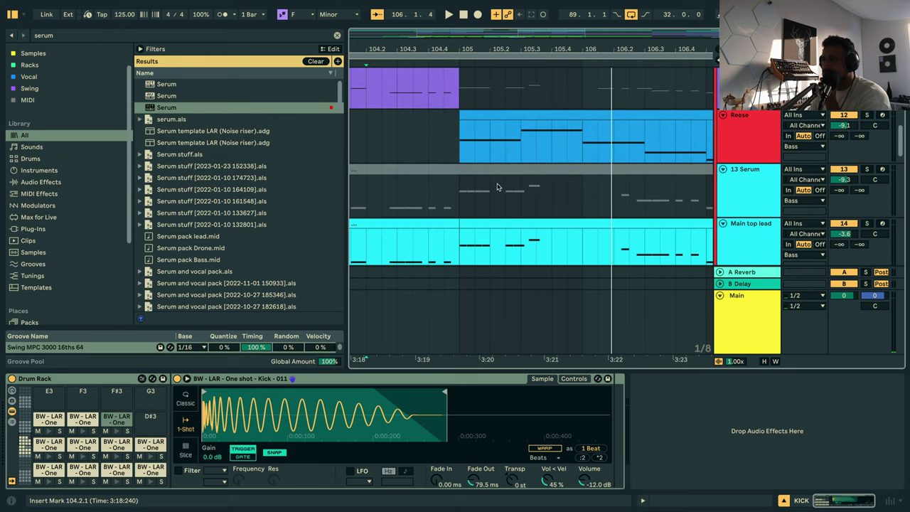
{"action": "left_click", "coordinate": [496, 110]}
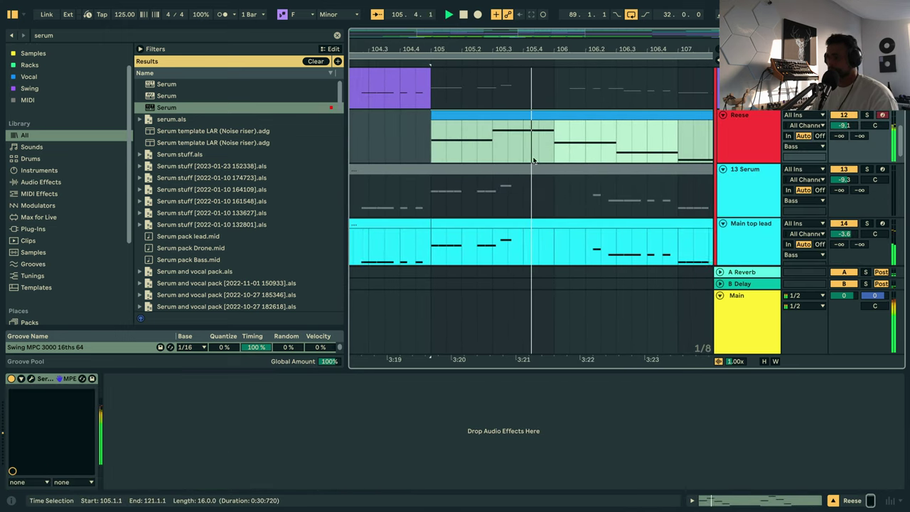
{"action": "key", "text": "space"}
{"action": "left_click_drag", "start_coordinate": [509, 48], "coordinate": [544, 32]}
{"action": "scroll", "coordinate": [477, 241], "scroll_direction": "down", "scroll_amount": 1}
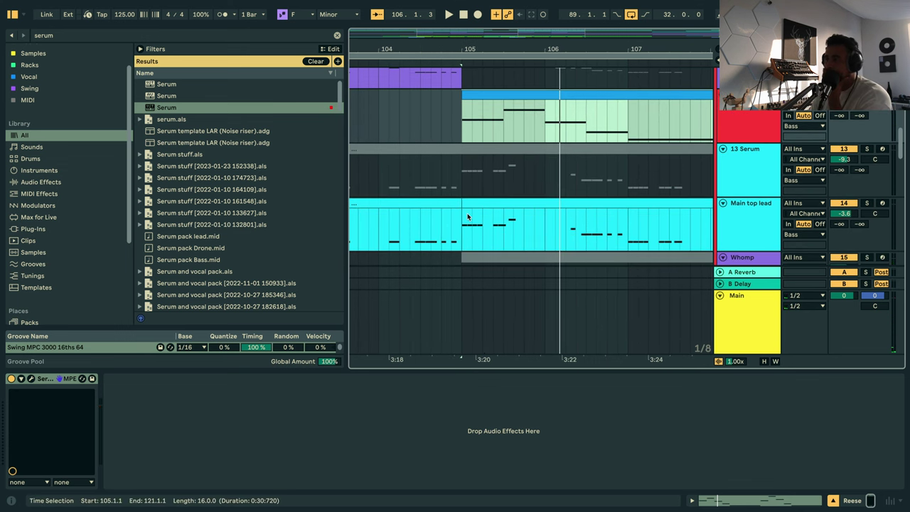
Extend the kick, Hats, crash, Claps and hat loop clips back to start at 105.1.1 and replay the transition.
{"action": "scroll", "coordinate": [473, 213], "scroll_direction": "up", "scroll_amount": 10}
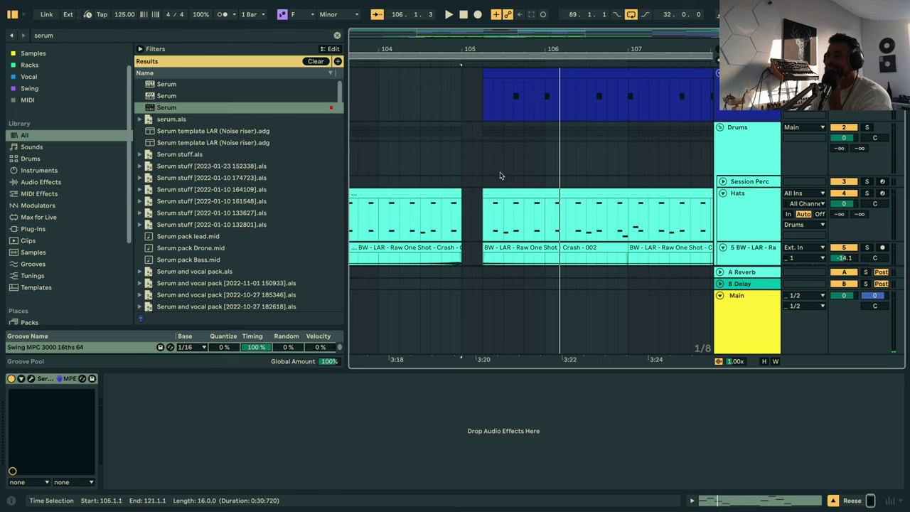
{"action": "left_click", "coordinate": [488, 73]}
{"action": "left_click_drag", "start_coordinate": [483, 73], "coordinate": [462, 68]}
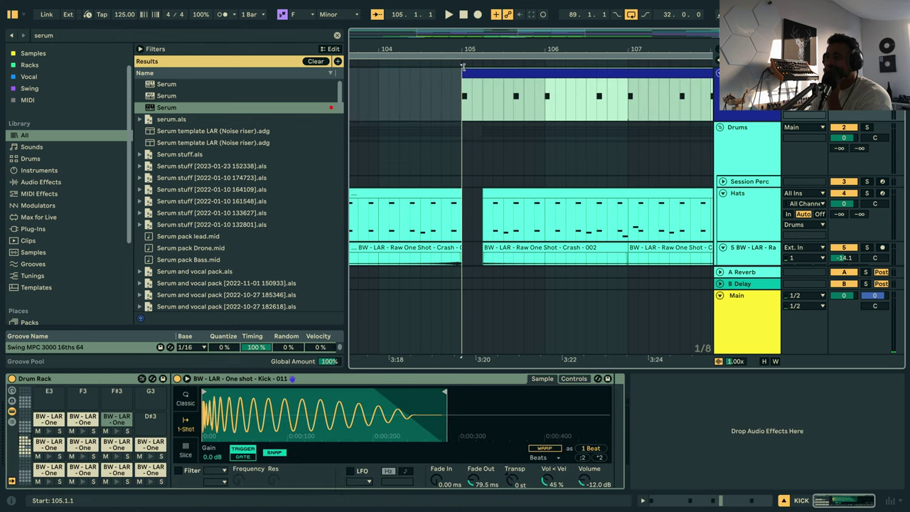
{"action": "left_click", "coordinate": [483, 190]}
{"action": "scroll", "coordinate": [485, 191], "scroll_direction": "down", "scroll_amount": 4}
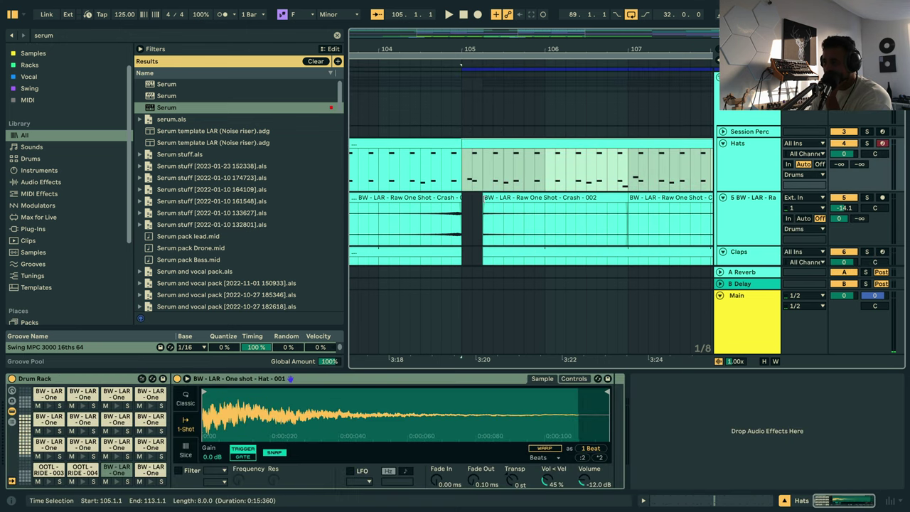
{"action": "left_click_drag", "start_coordinate": [483, 180], "coordinate": [462, 180]}
{"action": "scroll", "coordinate": [481, 200], "scroll_direction": "down", "scroll_amount": 3}
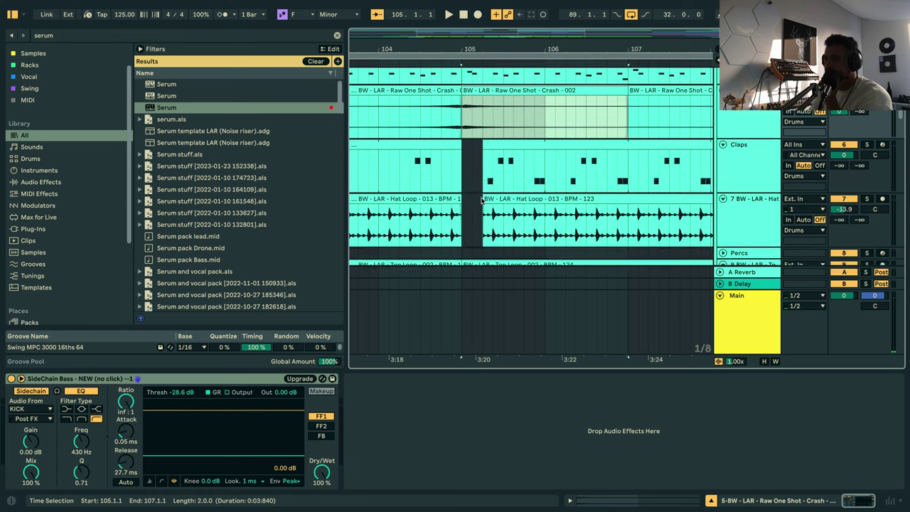
{"action": "left_click_drag", "start_coordinate": [486, 142], "coordinate": [467, 142]}
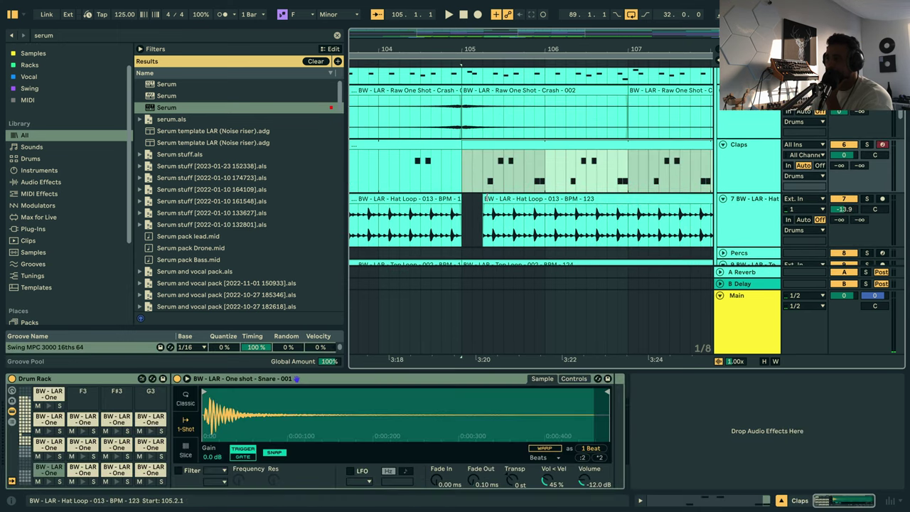
{"action": "left_click_drag", "start_coordinate": [483, 200], "coordinate": [462, 200]}
{"action": "left_click", "coordinate": [402, 130]}
{"action": "key", "text": "space"}
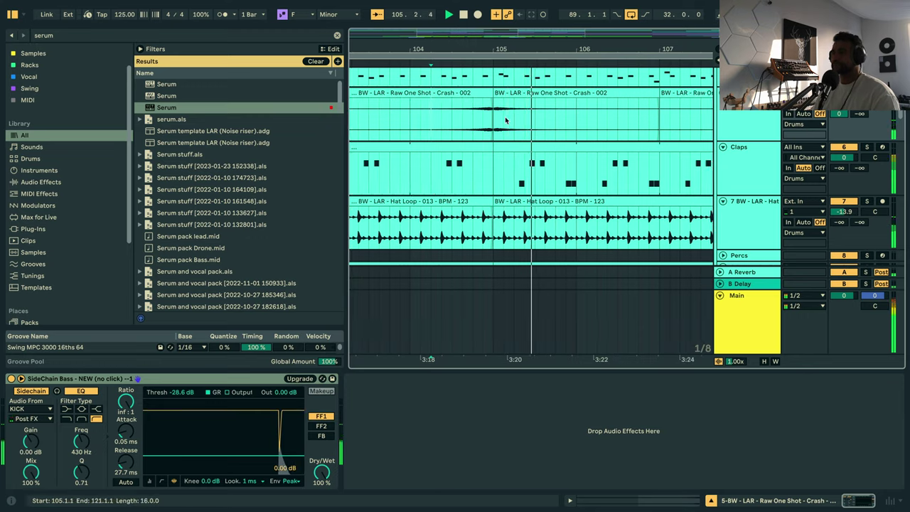
Open the bar 105 kick clip's notes and duplicate its first kick hit to 1.1.2.
{"action": "scroll", "coordinate": [498, 142], "scroll_direction": "up", "scroll_amount": 5}
{"action": "left_click", "coordinate": [451, 73]}
{"action": "double_click", "coordinate": [451, 73]}
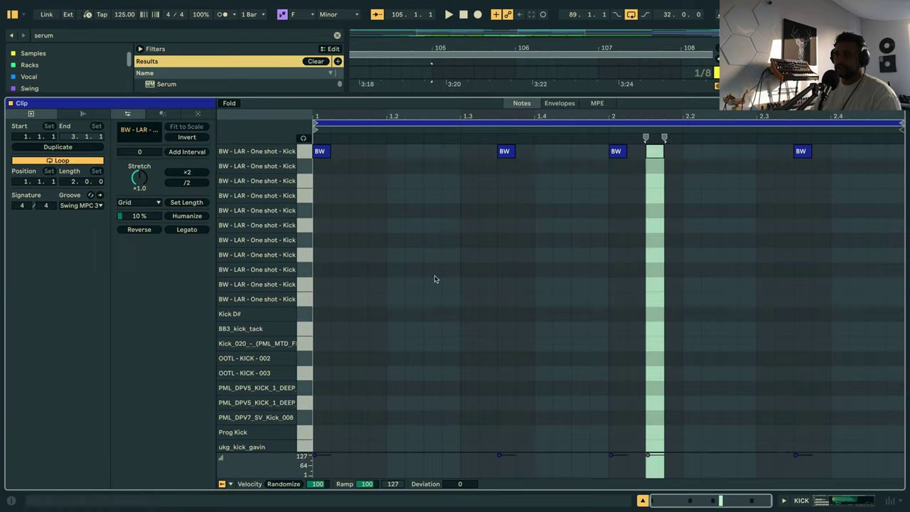
{"action": "left_click", "coordinate": [321, 151]}
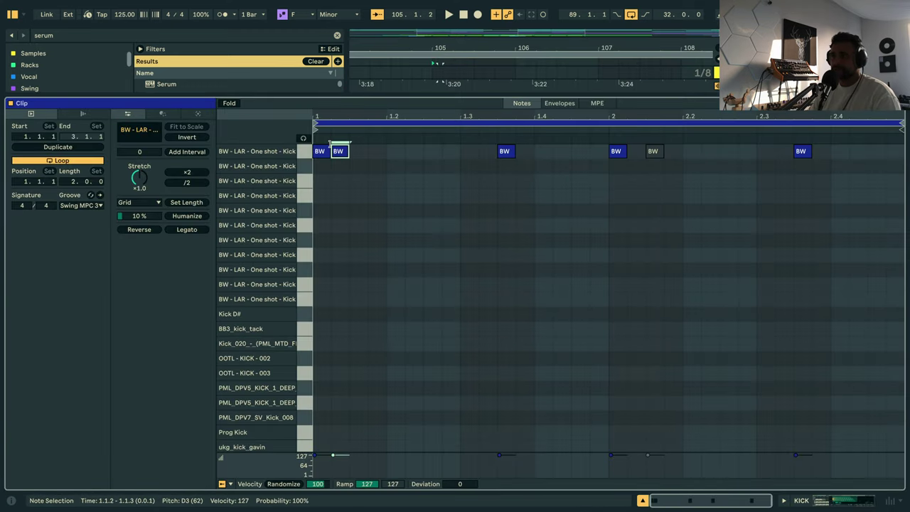
Move the duplicated kick hit to 1.1.3 and play back the bar 105 transition.
{"action": "key", "text": "Right"}
{"action": "key", "text": "space"}
{"action": "key", "text": "shift+Tab"}
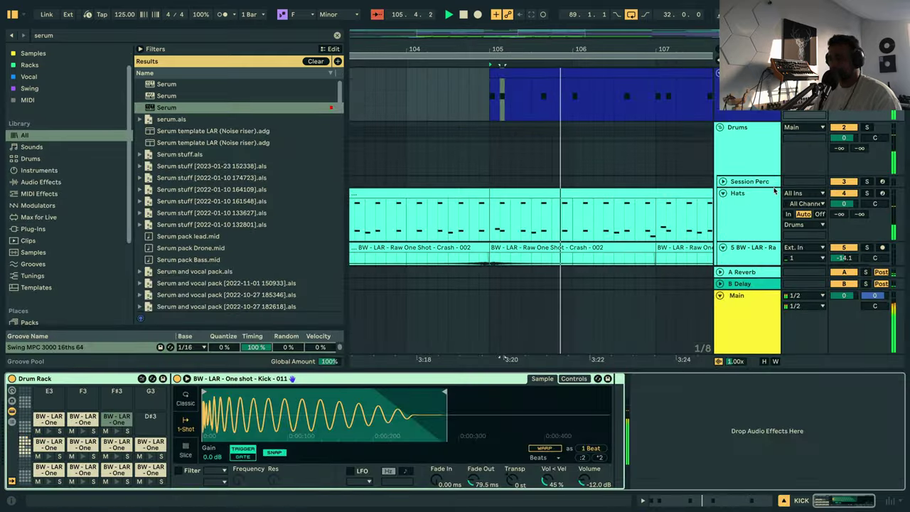
{"action": "left_click_drag", "start_coordinate": [686, 52], "coordinate": [586, 42]}
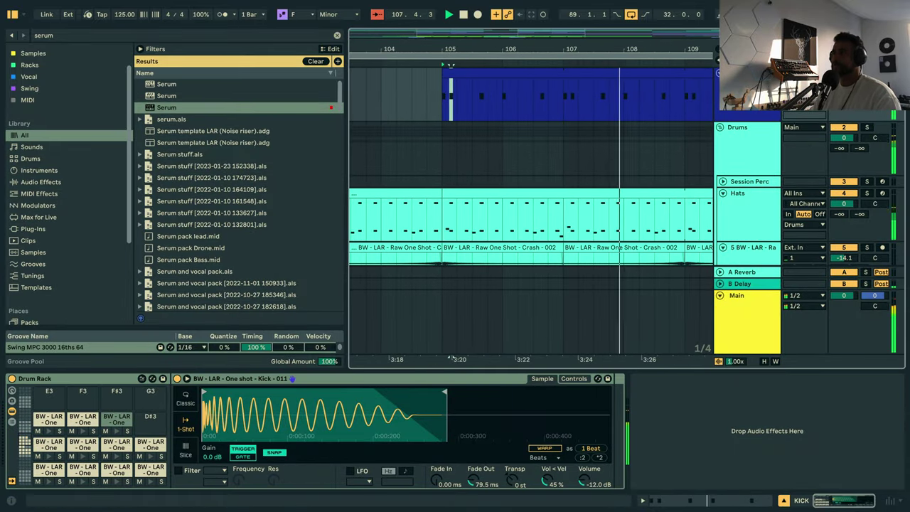
Search the browser for "eq" and add EQ Eight after Serum on the Reese track.
{"action": "scroll", "coordinate": [541, 165], "scroll_direction": "down", "scroll_amount": 3}
{"action": "scroll", "coordinate": [541, 165], "scroll_direction": "down", "scroll_amount": 10}
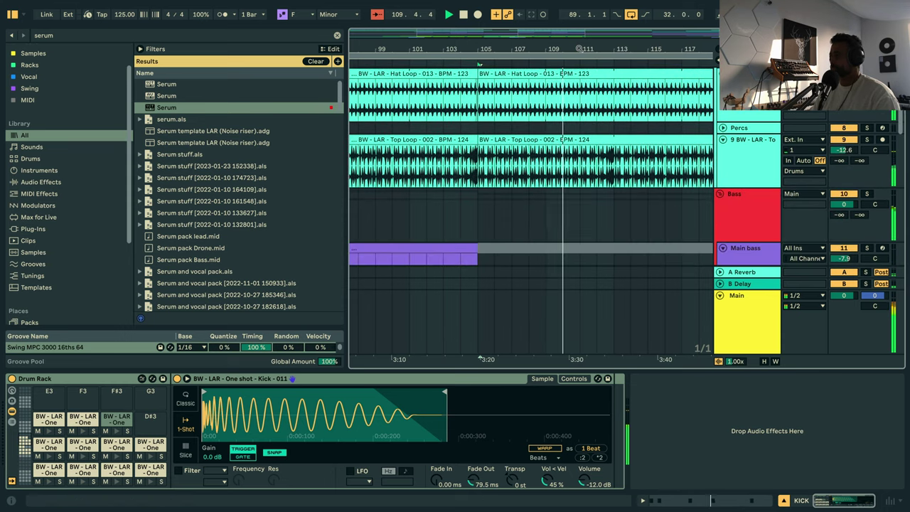
{"action": "left_click_drag", "start_coordinate": [591, 49], "coordinate": [539, 30]}
{"action": "scroll", "coordinate": [745, 173], "scroll_direction": "down", "scroll_amount": 5}
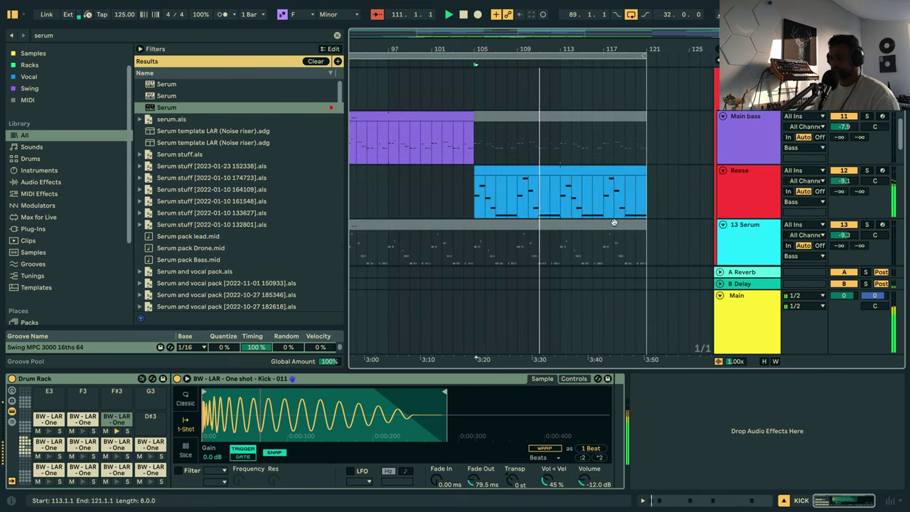
{"action": "left_click", "coordinate": [745, 174]}
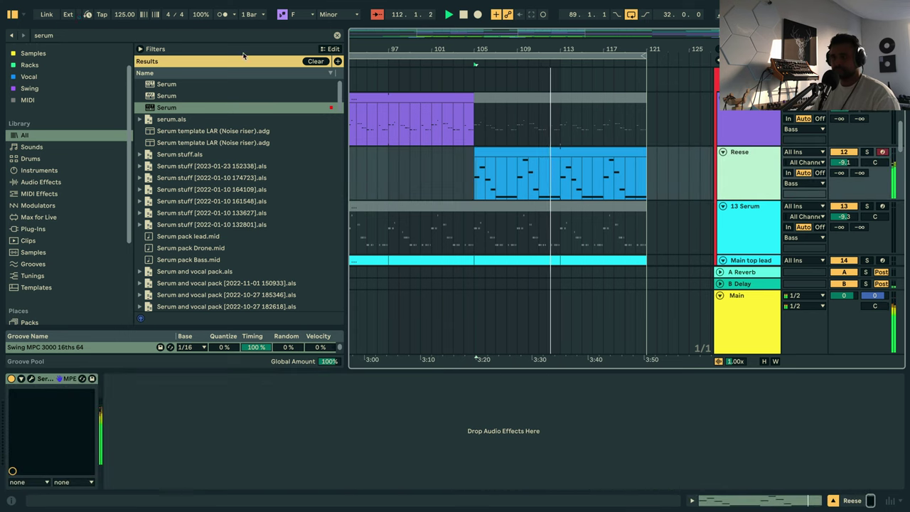
{"action": "left_click", "coordinate": [337, 36]}
{"action": "type", "text": "eq"}
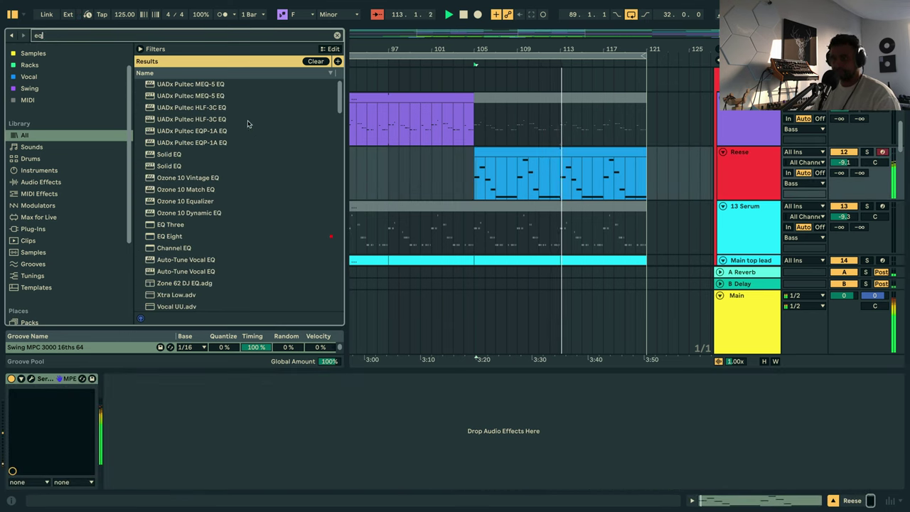
{"action": "left_click_drag", "start_coordinate": [182, 242], "coordinate": [260, 425]}
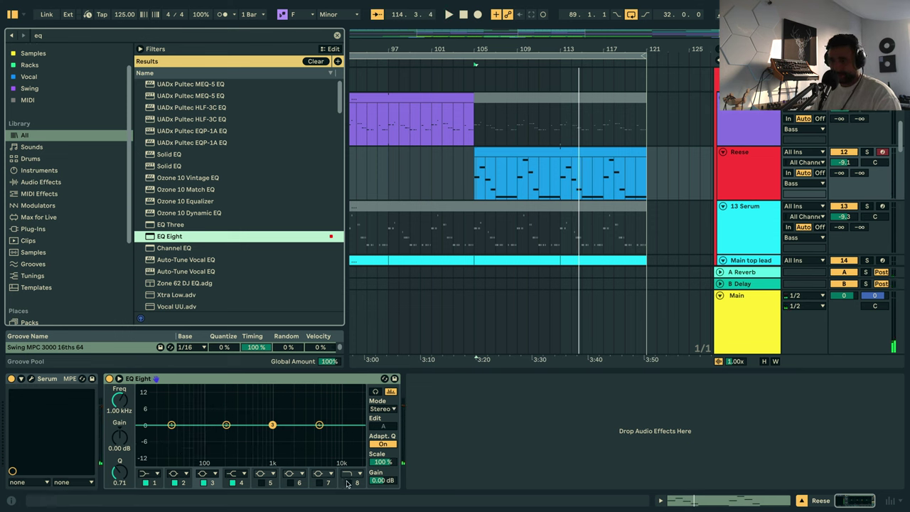
Automate the Reese track's Serum filter cutoff to rise gradually from bar 105 to bar 121 and play from 105.1.1.
{"action": "left_click", "coordinate": [740, 199]}
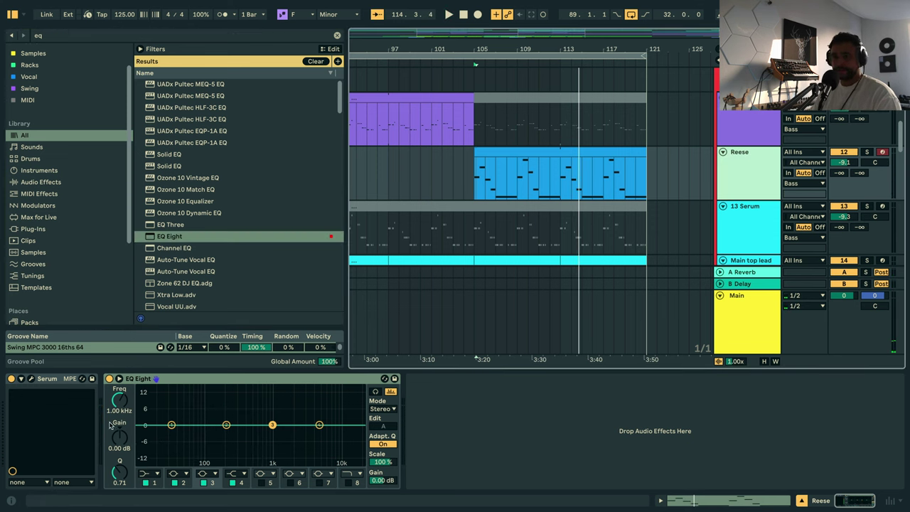
{"action": "left_click", "coordinate": [31, 380]}
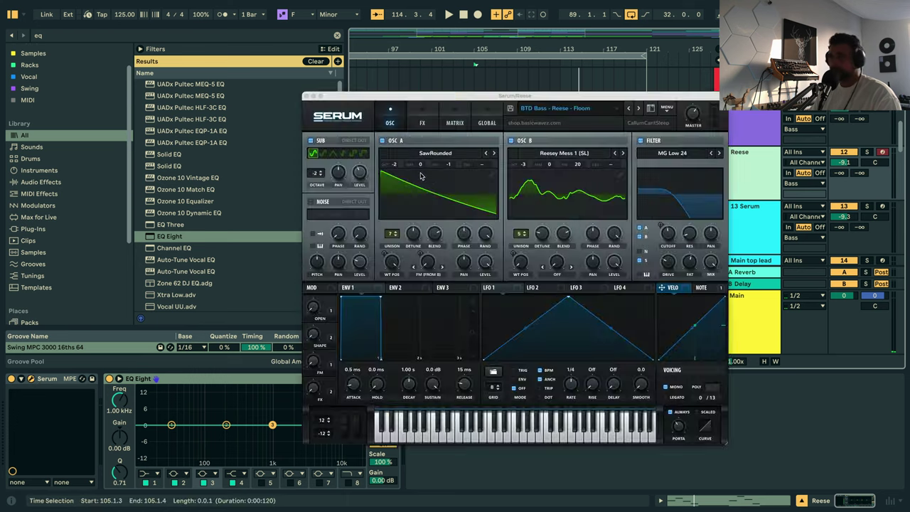
{"action": "left_click", "coordinate": [666, 237]}
{"action": "left_click", "coordinate": [306, 97]}
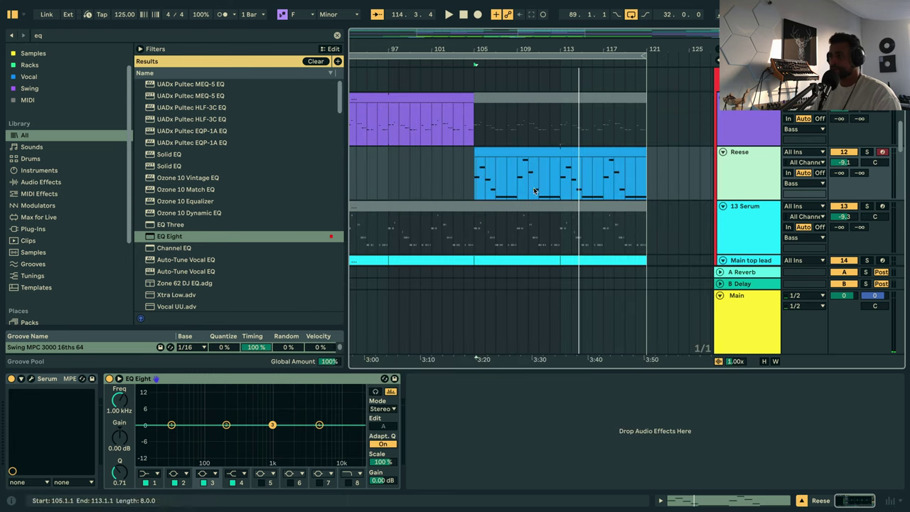
{"action": "left_click", "coordinate": [484, 186]}
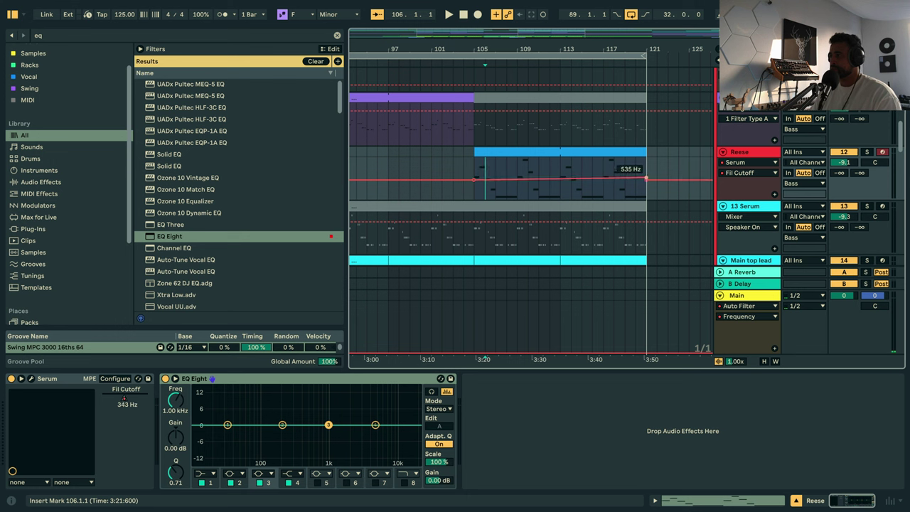
{"action": "key", "text": "space"}
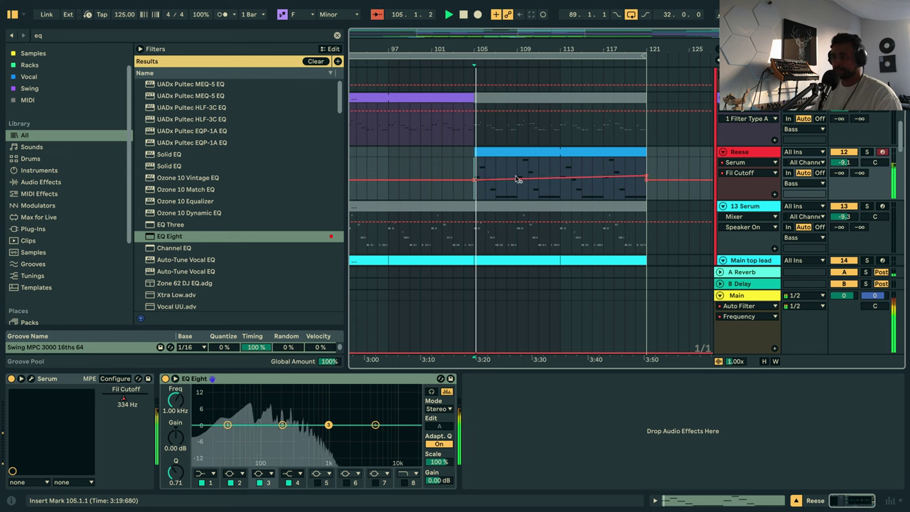
{"action": "key", "text": "minus"}
{"action": "scroll", "coordinate": [706, 90], "scroll_direction": "down", "scroll_amount": 3}
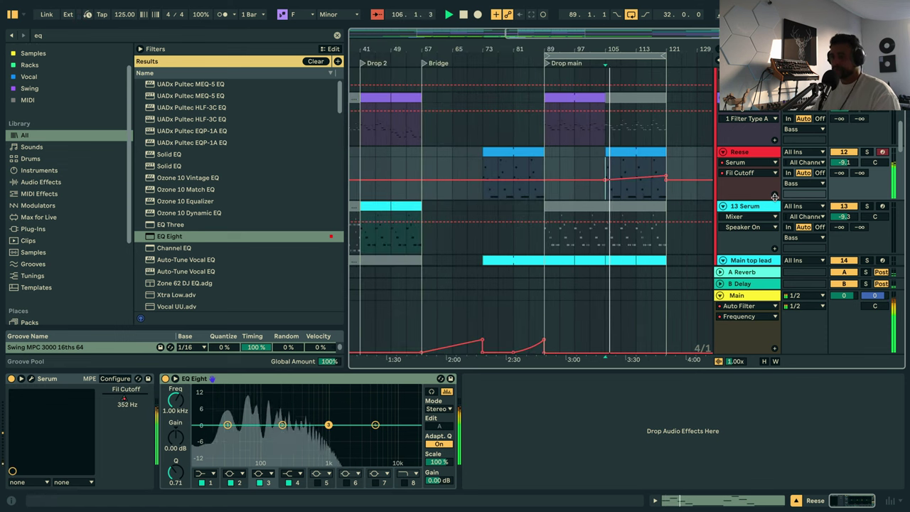
{"action": "key", "text": "a"}
Inspect the Synths group's Bass-sidechained Pro-MB during playback, including the high crossover of band 1.
{"action": "left_click_drag", "start_coordinate": [698, 52], "coordinate": [685, 142]}
{"action": "scroll", "coordinate": [681, 172], "scroll_direction": "down", "scroll_amount": 2}
{"action": "scroll", "coordinate": [680, 172], "scroll_direction": "down", "scroll_amount": 5}
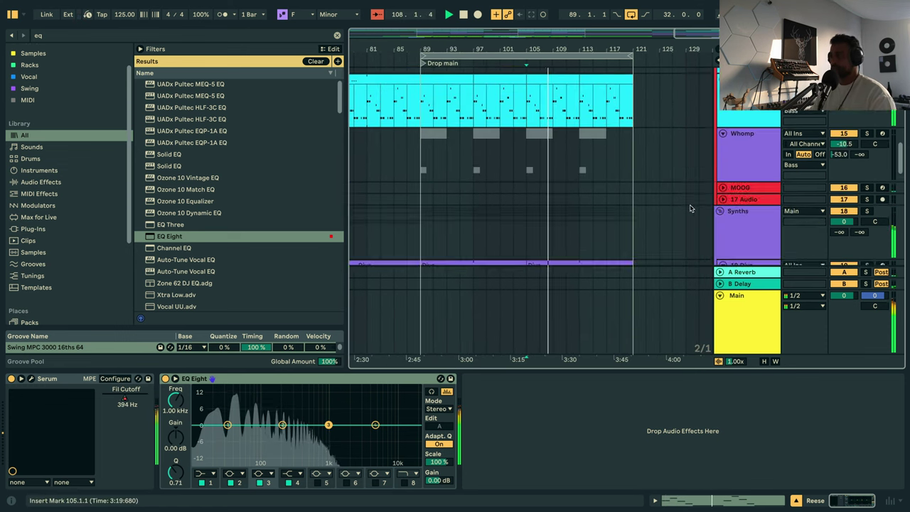
{"action": "left_click", "coordinate": [728, 161]}
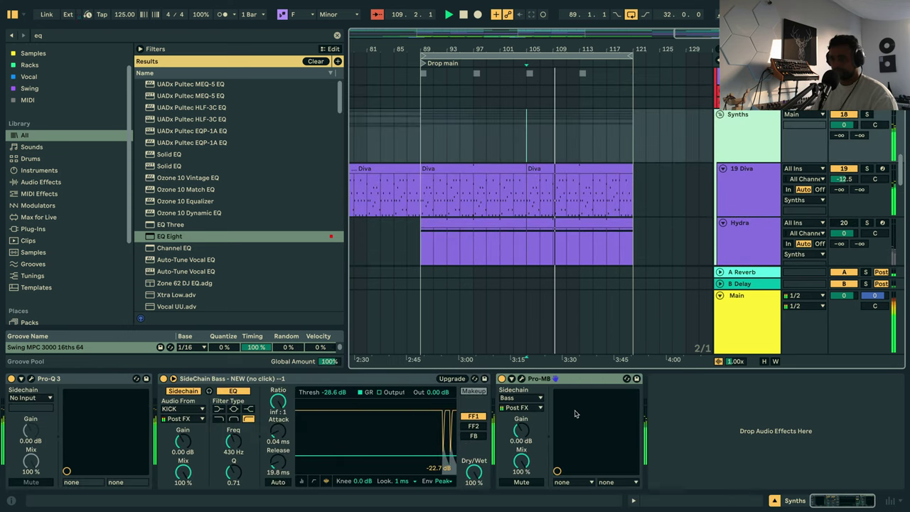
{"action": "left_click", "coordinate": [521, 379]}
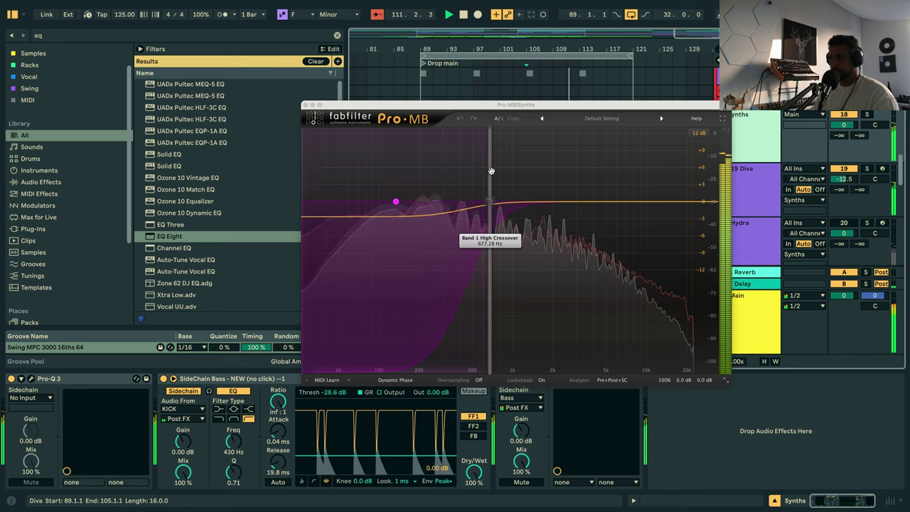
{"action": "left_click", "coordinate": [305, 105]}
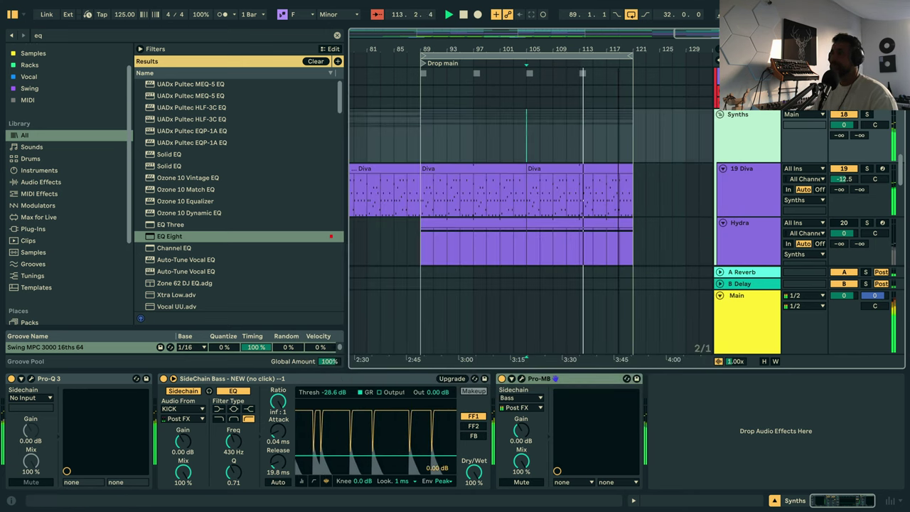
Extend the end of the Drop main loop to 129.1.1 for a 40-bar length.
{"action": "left_click_drag", "start_coordinate": [618, 58], "coordinate": [681, 65]}
{"action": "scroll", "coordinate": [659, 226], "scroll_direction": "down", "scroll_amount": 6}
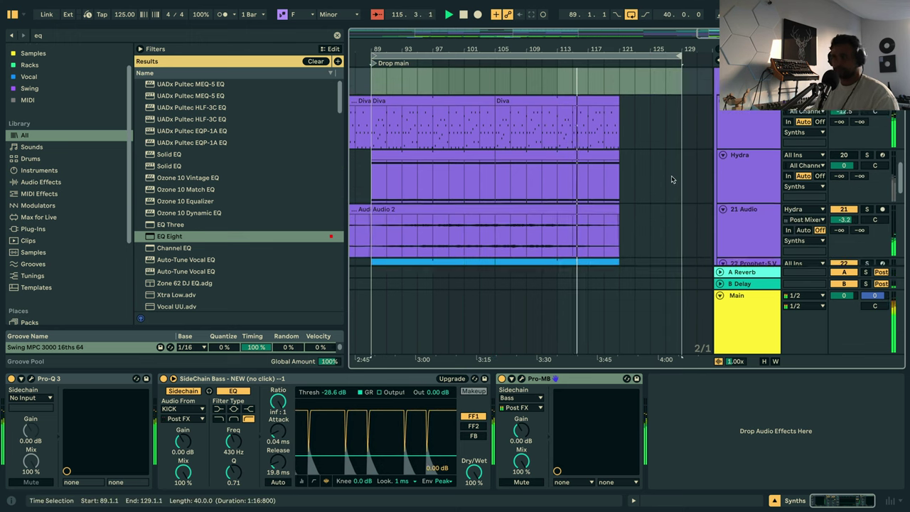
{"action": "scroll", "coordinate": [659, 226], "scroll_direction": "down", "scroll_amount": 8}
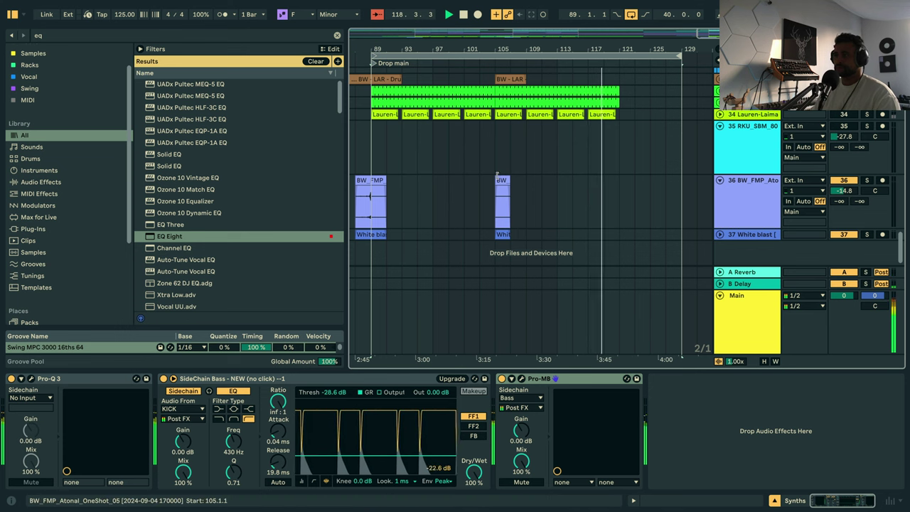
Extend the start of the bar 105 BW_FMP_Atonal one-shot clip back to 103.1.1.
{"action": "left_click_drag", "start_coordinate": [496, 184], "coordinate": [480, 174]}
{"action": "scroll", "coordinate": [625, 181], "scroll_direction": "up", "scroll_amount": 5}
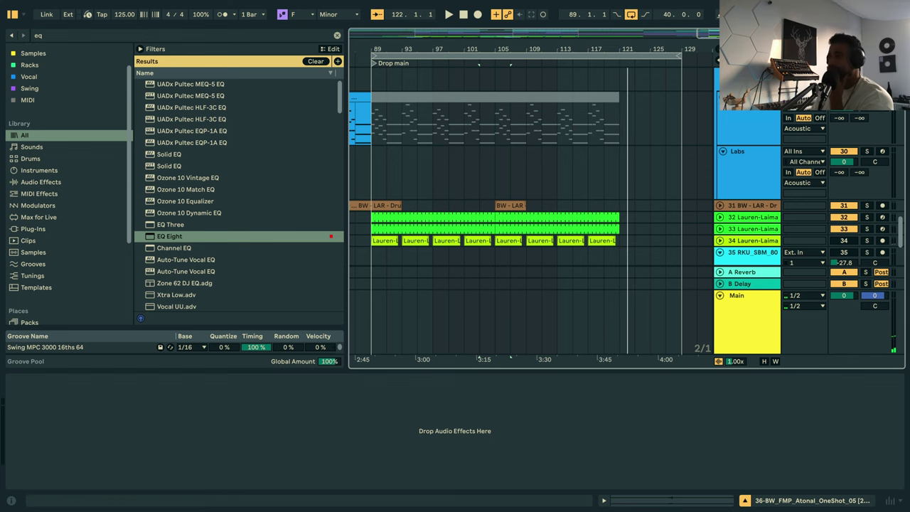
{"action": "left_click_drag", "start_coordinate": [611, 49], "coordinate": [611, 29]}
{"action": "scroll", "coordinate": [686, 177], "scroll_direction": "down", "scroll_amount": 5}
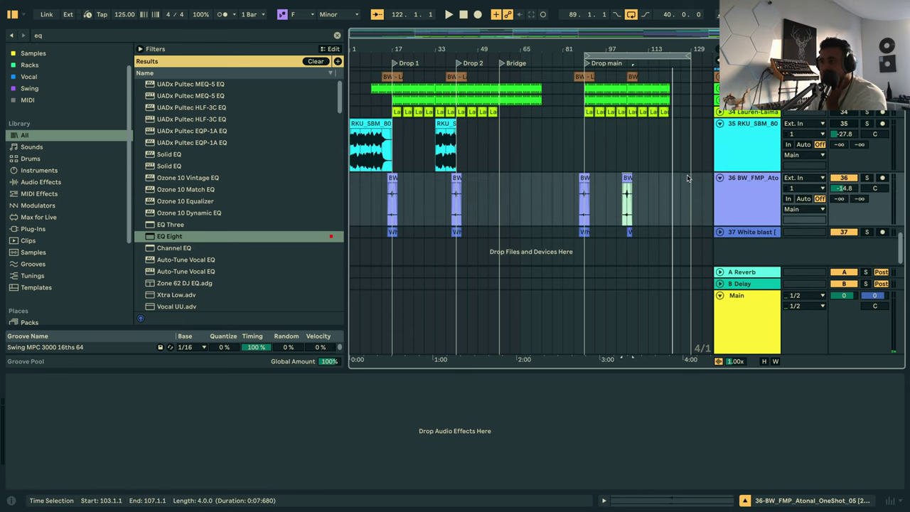
Copy an eight-bar section of the bridge's Chatter audio to bar 129 and start playback from 123.1.1.
{"action": "left_click_drag", "start_coordinate": [644, 48], "coordinate": [667, 67]}
{"action": "scroll", "coordinate": [658, 148], "scroll_direction": "up", "scroll_amount": 8}
{"action": "scroll", "coordinate": [658, 160], "scroll_direction": "up", "scroll_amount": 4}
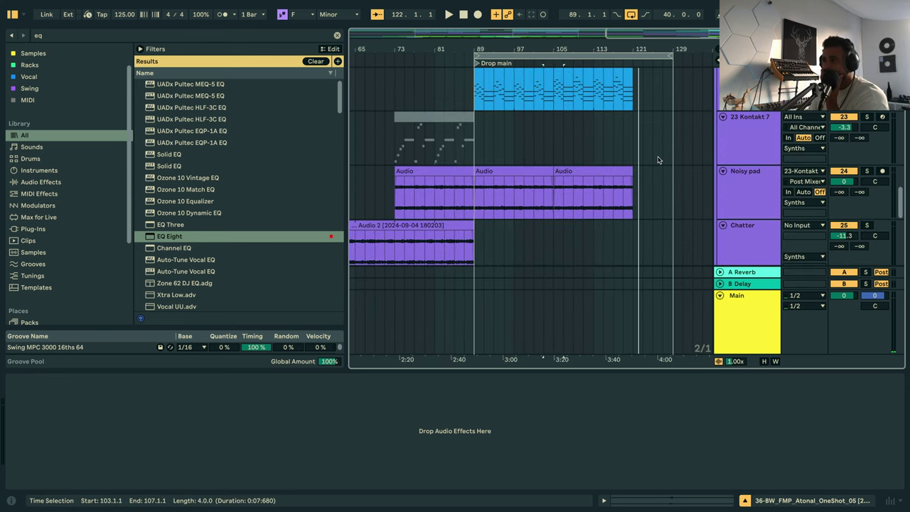
{"action": "scroll", "coordinate": [611, 169], "scroll_direction": "down", "scroll_amount": 3}
{"action": "scroll", "coordinate": [583, 178], "scroll_direction": "up", "scroll_amount": 1}
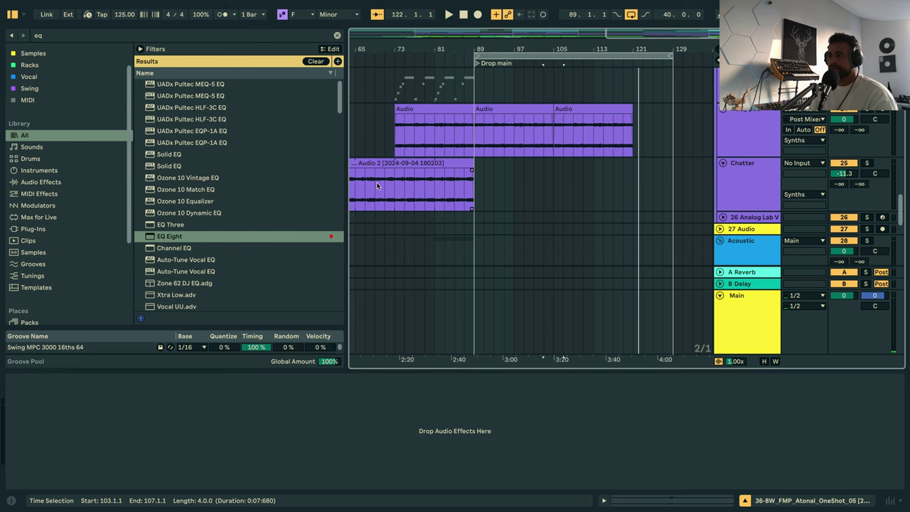
{"action": "left_click_drag", "start_coordinate": [397, 181], "coordinate": [665, 177]}
{"action": "left_click", "coordinate": [621, 178]}
{"action": "key", "text": "space"}
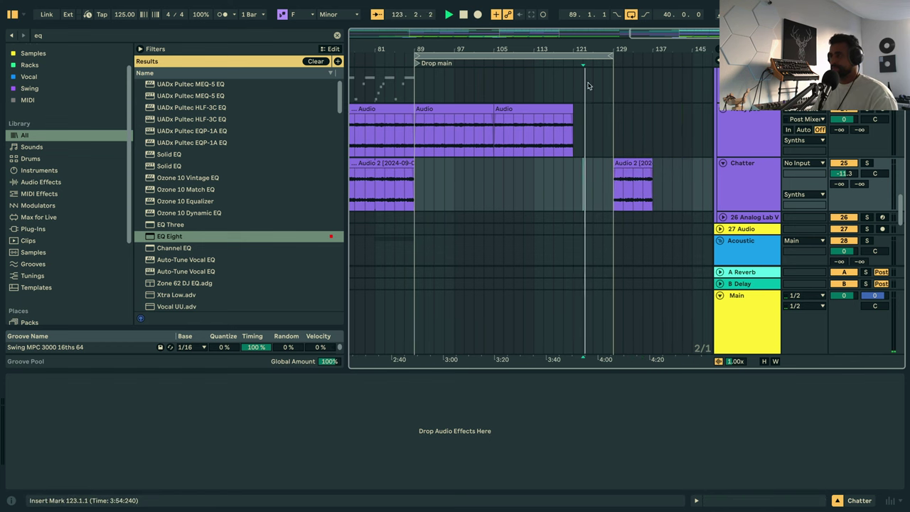
Move the copied Chatter clip to start at bar 121 and play from 111.1.1.
{"action": "key", "text": "space"}
{"action": "left_click_drag", "start_coordinate": [626, 166], "coordinate": [583, 164]}
{"action": "left_click", "coordinate": [525, 178]}
{"action": "key", "text": "space"}
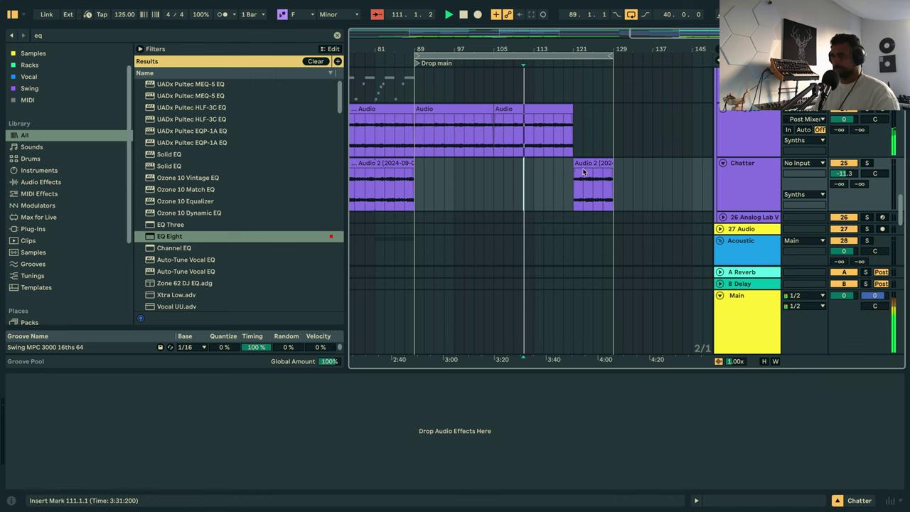
Collapse all track groups and duplicate the kick, drum and bass clips of bars 113 to 121 into bars 121 to 129.
{"action": "scroll", "coordinate": [603, 145], "scroll_direction": "up", "scroll_amount": 5}
{"action": "scroll", "coordinate": [805, 167], "scroll_direction": "up", "scroll_amount": 5}
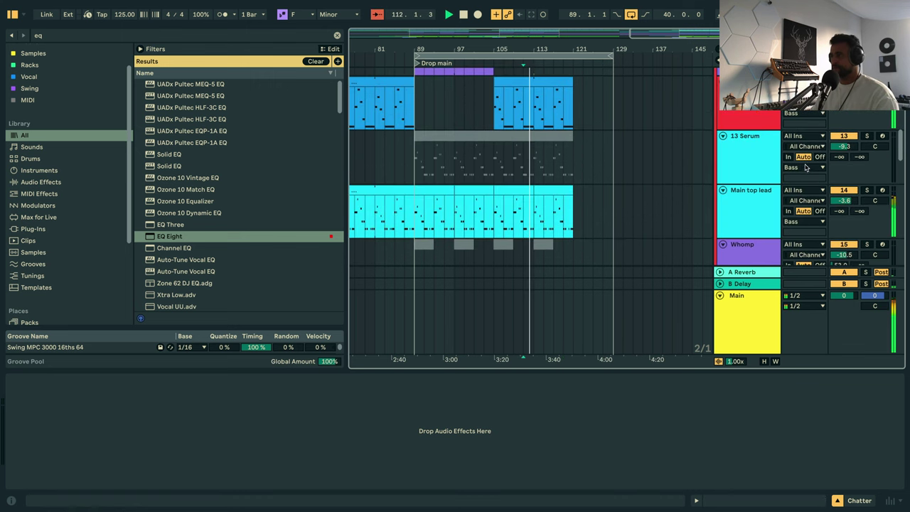
{"action": "scroll", "coordinate": [743, 222], "scroll_direction": "down", "scroll_amount": 2}
{"action": "scroll", "coordinate": [729, 230], "scroll_direction": "down", "scroll_amount": 3}
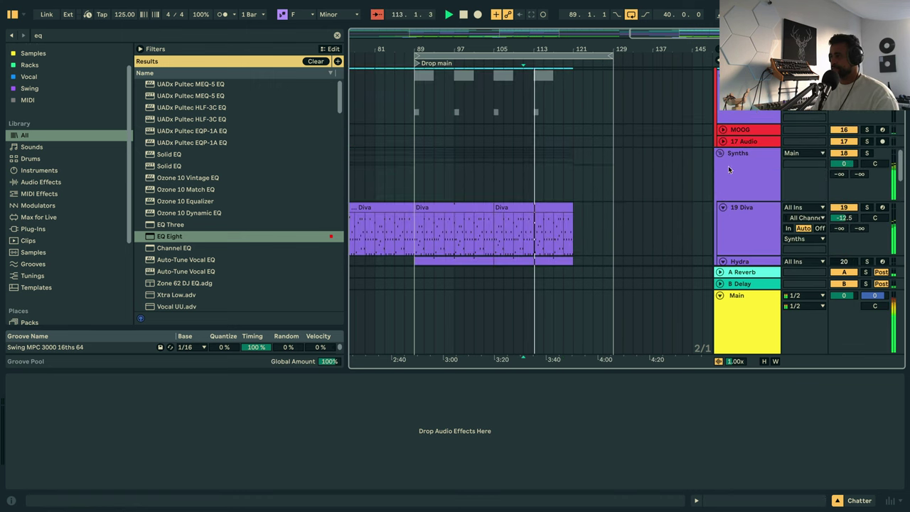
{"action": "left_click", "coordinate": [721, 156], "text": "alt"}
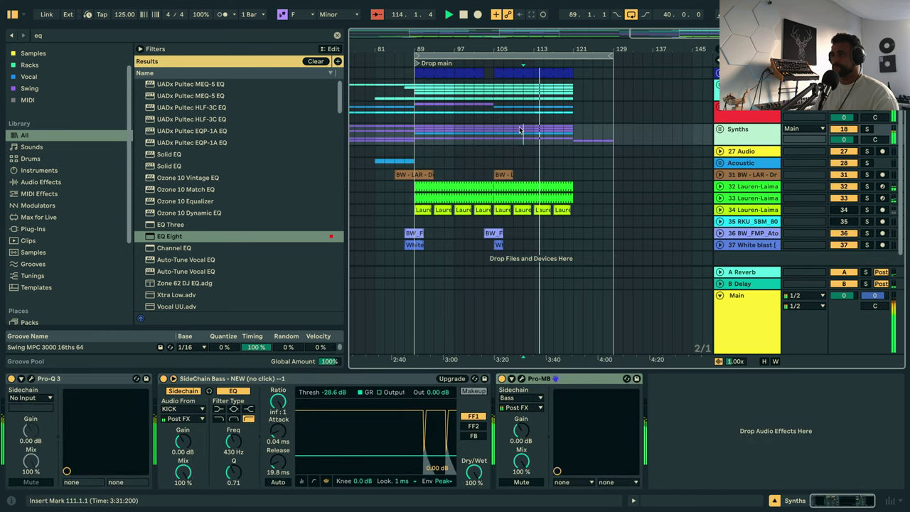
{"action": "left_click_drag", "start_coordinate": [535, 116], "coordinate": [574, 74]}
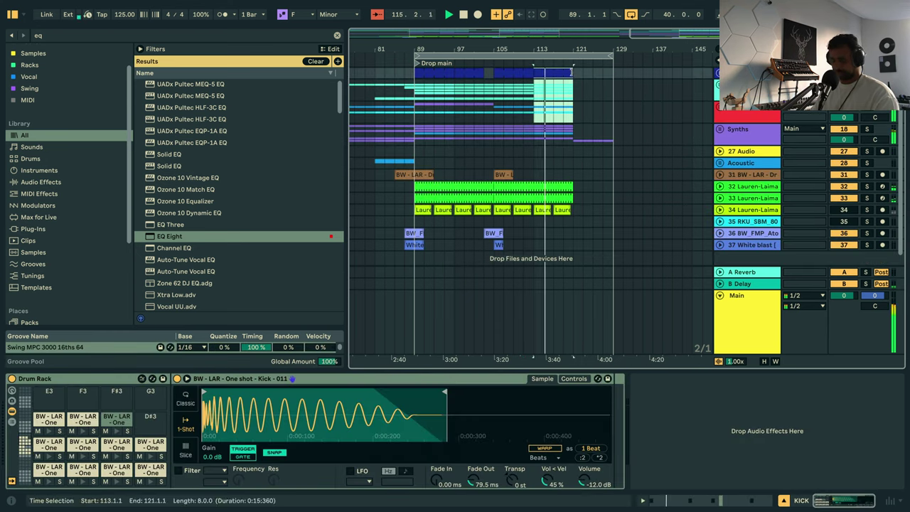
{"action": "key", "text": "ctrl+d"}
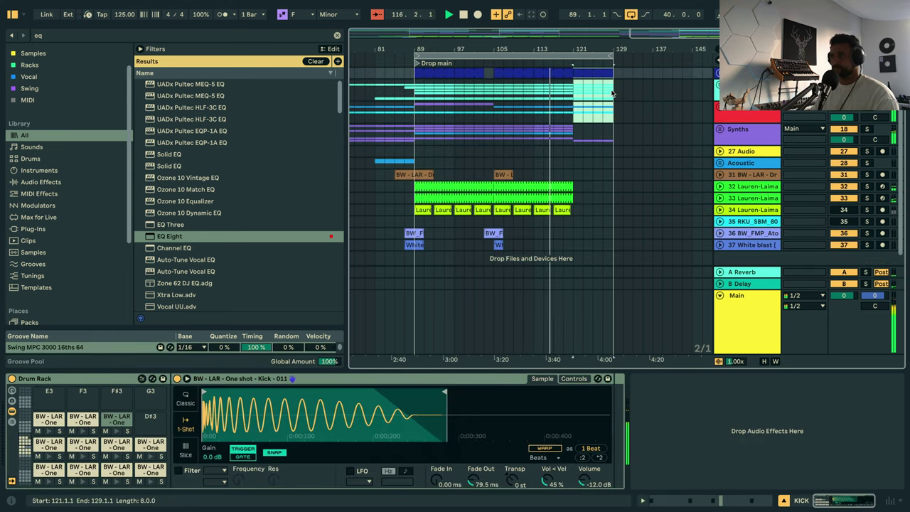
Deactivate the duplicated kick clip from 121.1.1 to 129.1.1.
{"action": "left_click", "coordinate": [590, 73]}
{"action": "left_click", "coordinate": [591, 74]}
{"action": "key", "text": "Delete"}
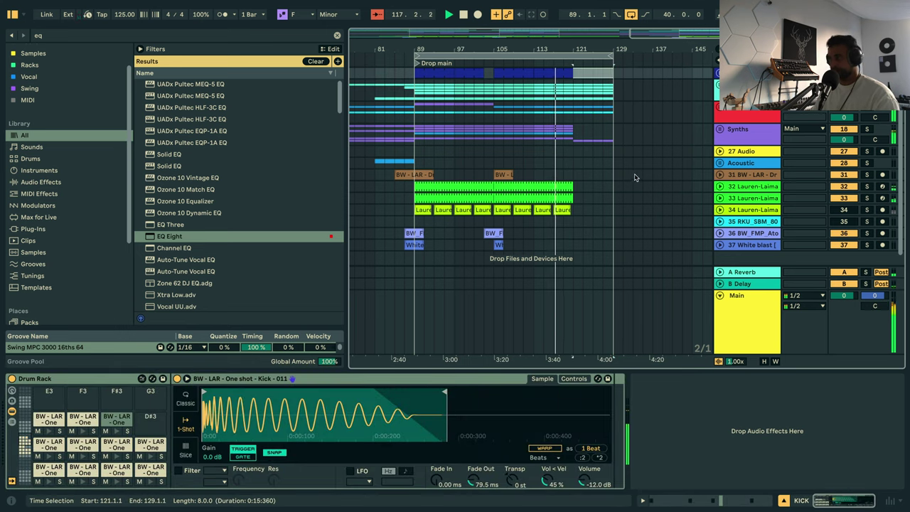
Expand the Synths group, duplicate the bar 105 Diva clip to bar 121 and trim its end to 129.1.1.
{"action": "left_click", "coordinate": [719, 129]}
{"action": "scroll", "coordinate": [588, 135], "scroll_direction": "down", "scroll_amount": 2}
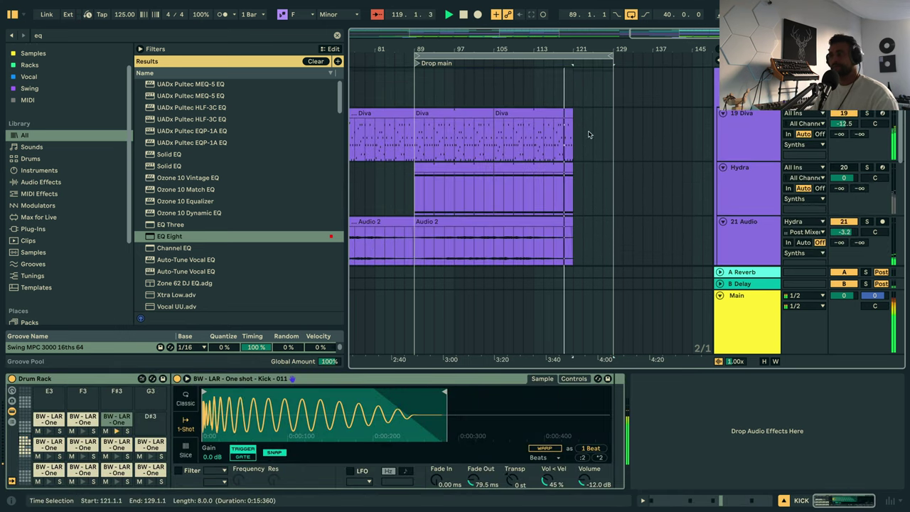
{"action": "left_click", "coordinate": [537, 121]}
{"action": "key", "text": "ctrl+d"}
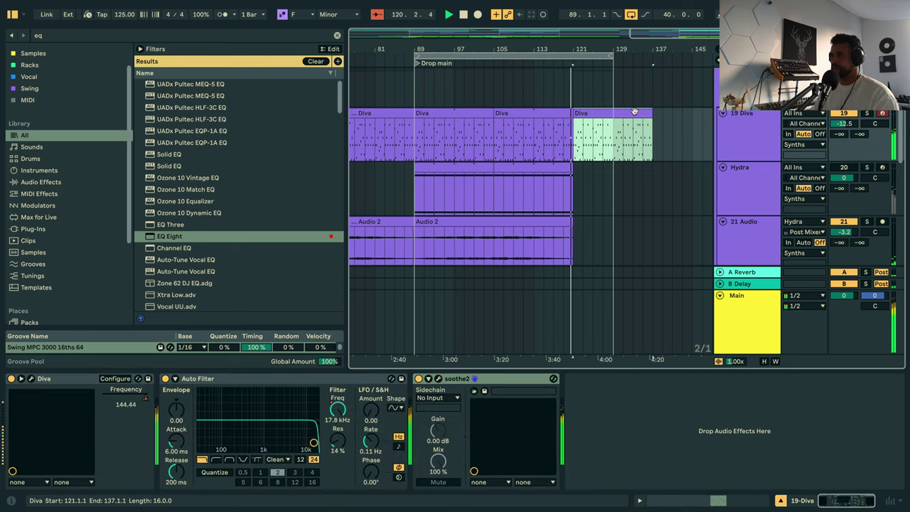
{"action": "left_click_drag", "start_coordinate": [652, 113], "coordinate": [612, 112]}
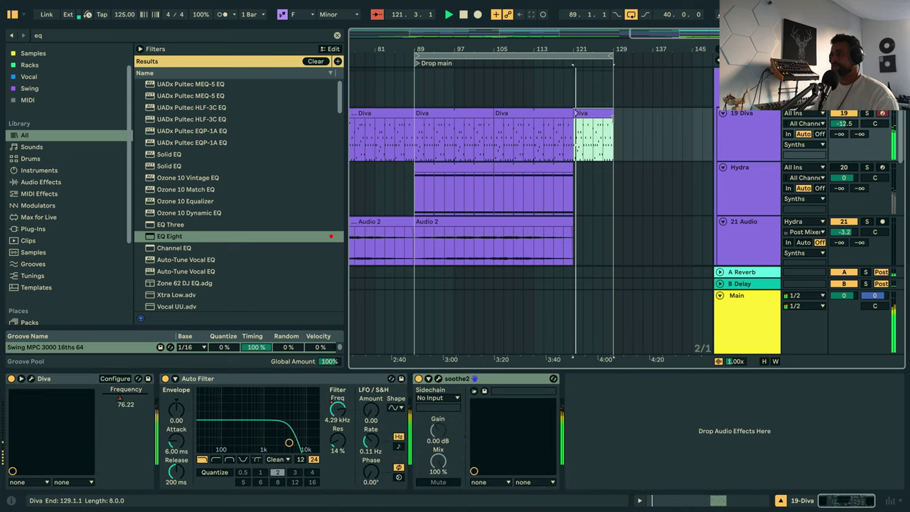
{"action": "key", "text": "plus"}
{"action": "key", "text": "plus"}
{"action": "key", "text": "space"}
{"action": "scroll", "coordinate": [591, 124], "scroll_direction": "up", "scroll_amount": 2}
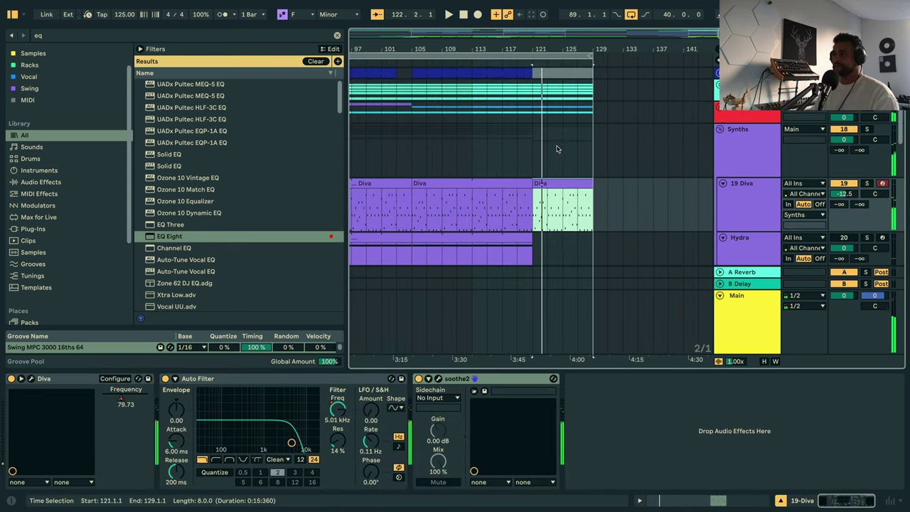
Expand the Bass group and delete the Reese and Main top lead clips from 121.1.1 to 129.1.1.
{"action": "left_click", "coordinate": [722, 107]}
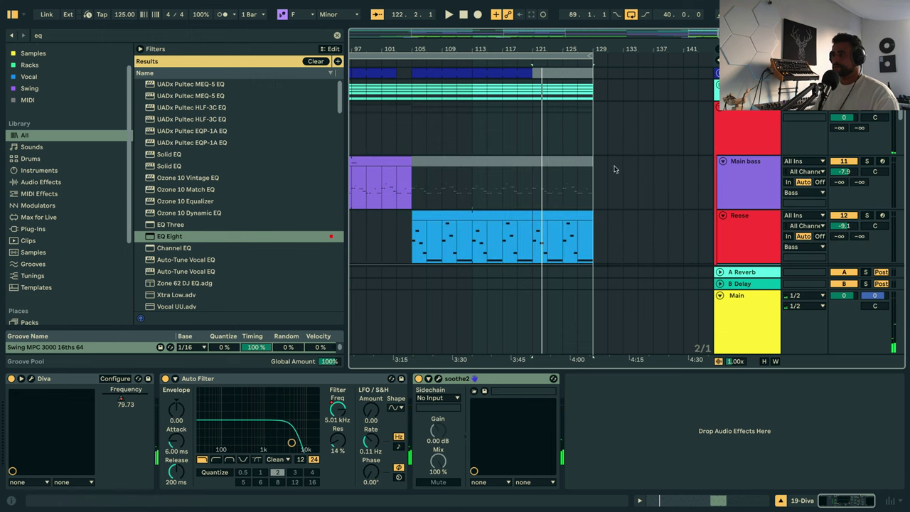
{"action": "scroll", "coordinate": [565, 228], "scroll_direction": "down", "scroll_amount": 2}
{"action": "left_click", "coordinate": [541, 243]}
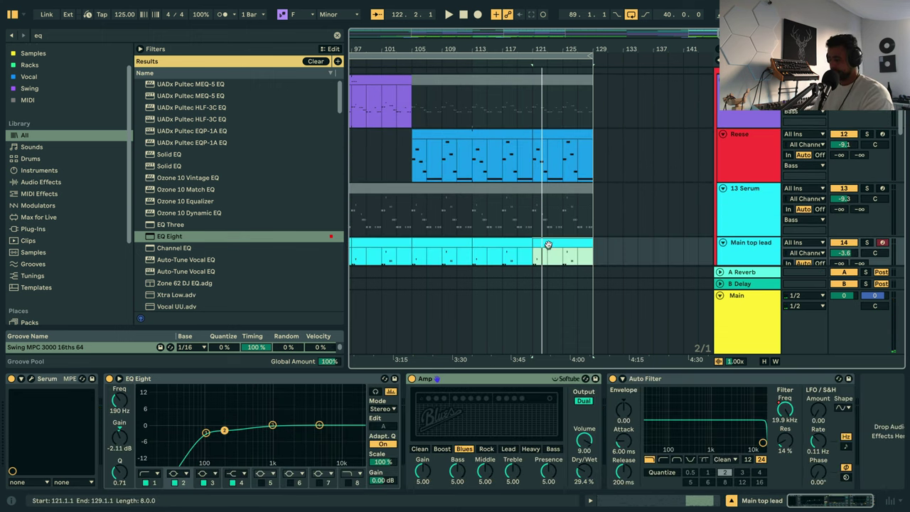
{"action": "left_click_drag", "start_coordinate": [546, 245], "coordinate": [559, 135]}
{"action": "key", "text": "Delete"}
Play the section from 115.1.1 and restore the active kick pattern from 121.1.1 to 129.1.1.
{"action": "left_click", "coordinate": [489, 111]}
{"action": "key", "text": "space"}
{"action": "scroll", "coordinate": [518, 121], "scroll_direction": "up", "scroll_amount": 2}
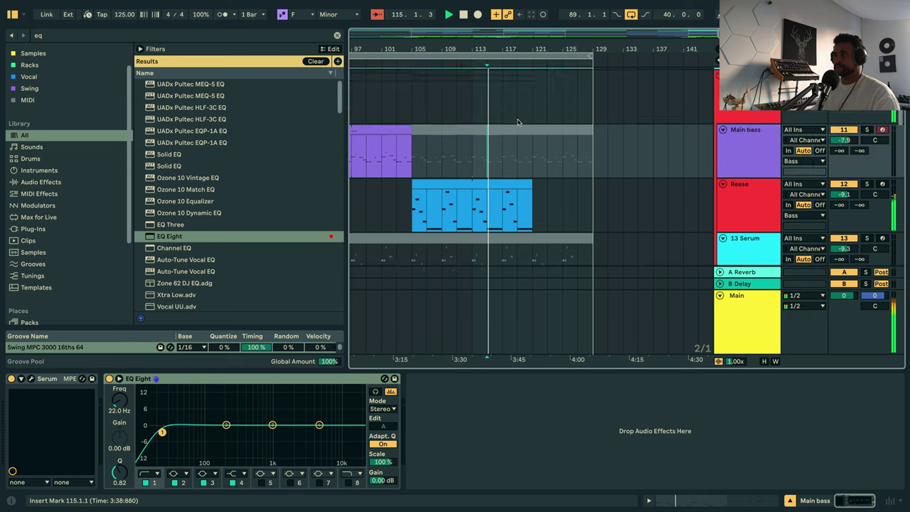
{"action": "left_click", "coordinate": [527, 71]}
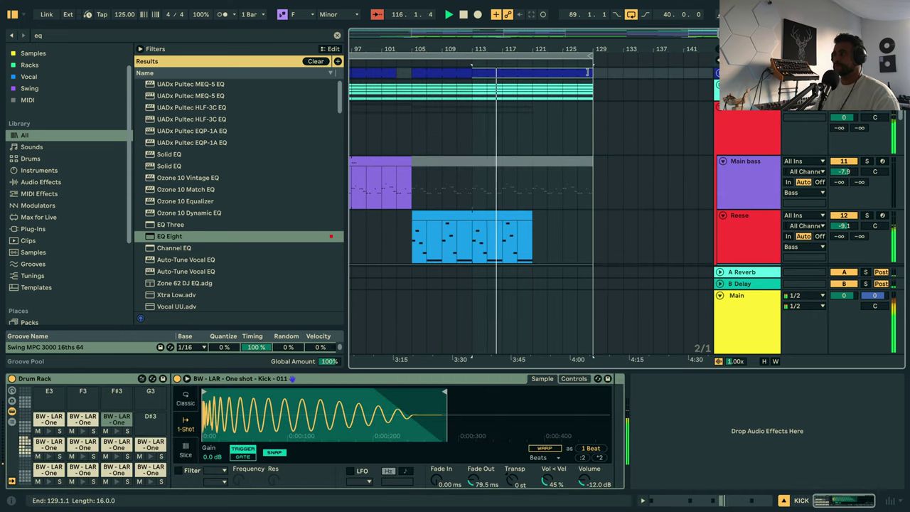
Delete the Claps notes from 121.1.1 to 129.1.1 and extend the loop's end to 133.1.1.
{"action": "scroll", "coordinate": [549, 83], "scroll_direction": "up", "scroll_amount": 5}
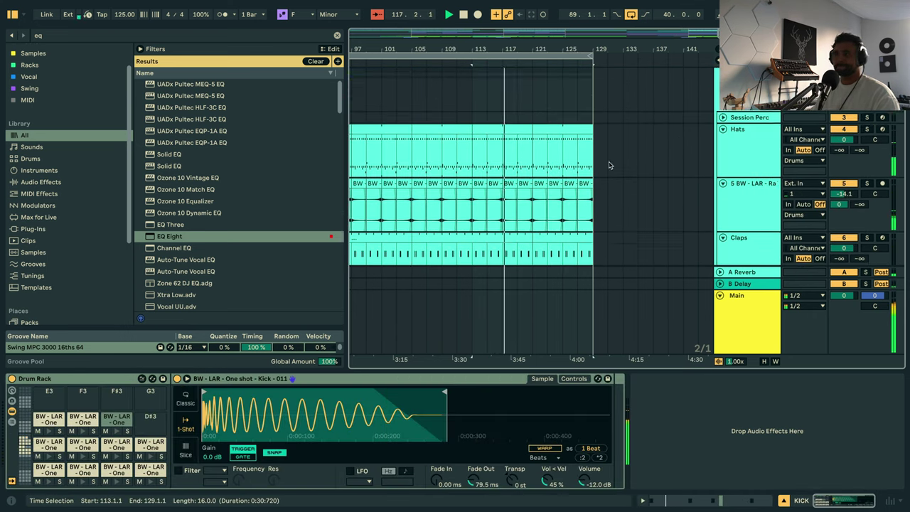
{"action": "scroll", "coordinate": [552, 121], "scroll_direction": "down", "scroll_amount": 1}
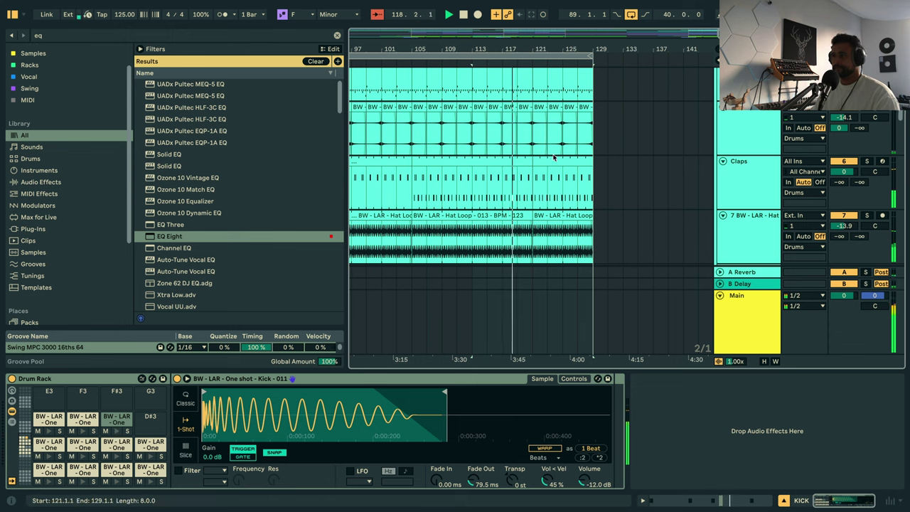
{"action": "left_click", "coordinate": [554, 162]}
{"action": "scroll", "coordinate": [555, 170], "scroll_direction": "down", "scroll_amount": 2}
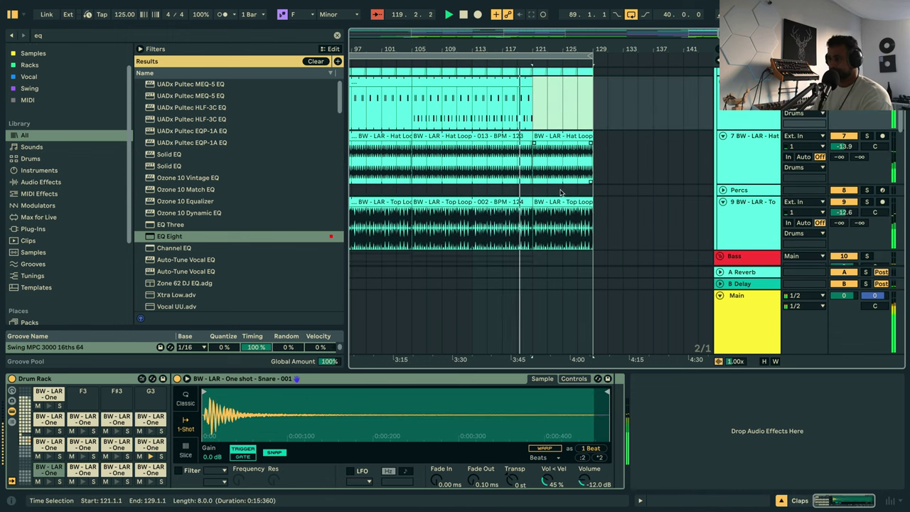
{"action": "scroll", "coordinate": [566, 166], "scroll_direction": "up", "scroll_amount": 4}
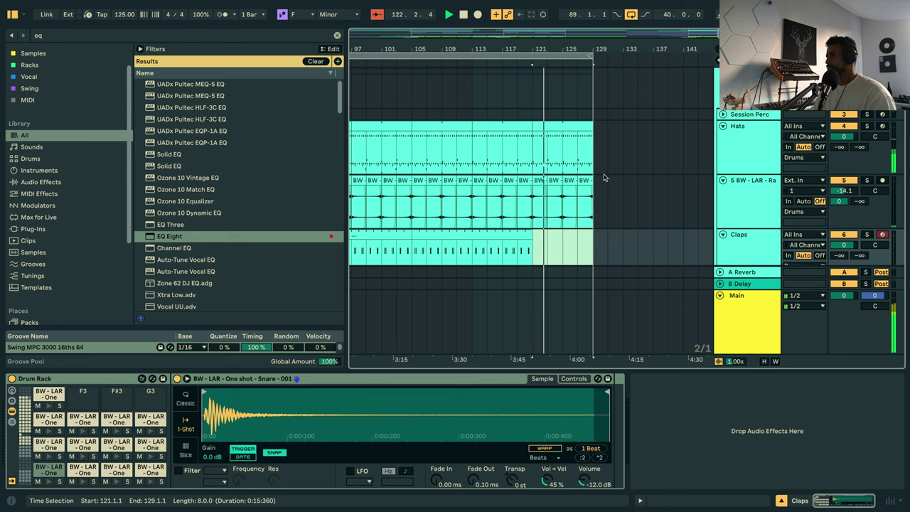
{"action": "left_click_drag", "start_coordinate": [590, 57], "coordinate": [618, 70]}
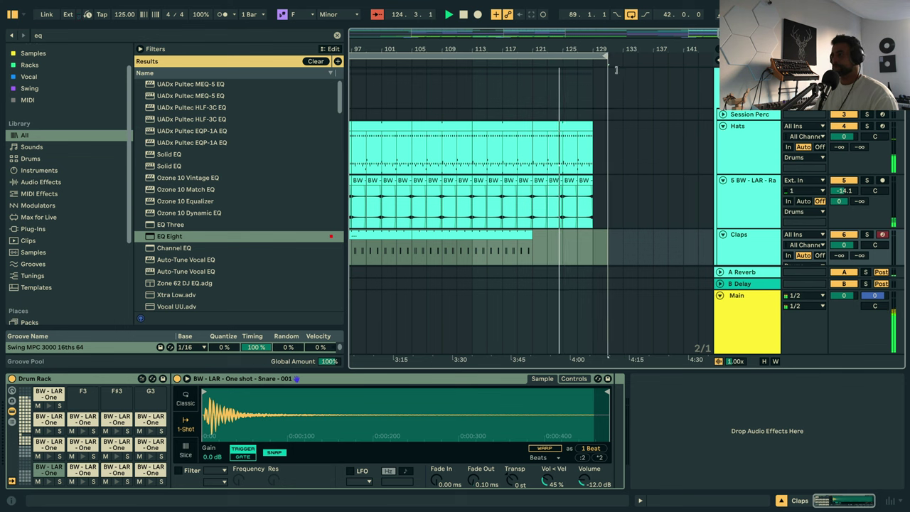
{"action": "scroll", "coordinate": [520, 112], "scroll_direction": "up", "scroll_amount": 1}
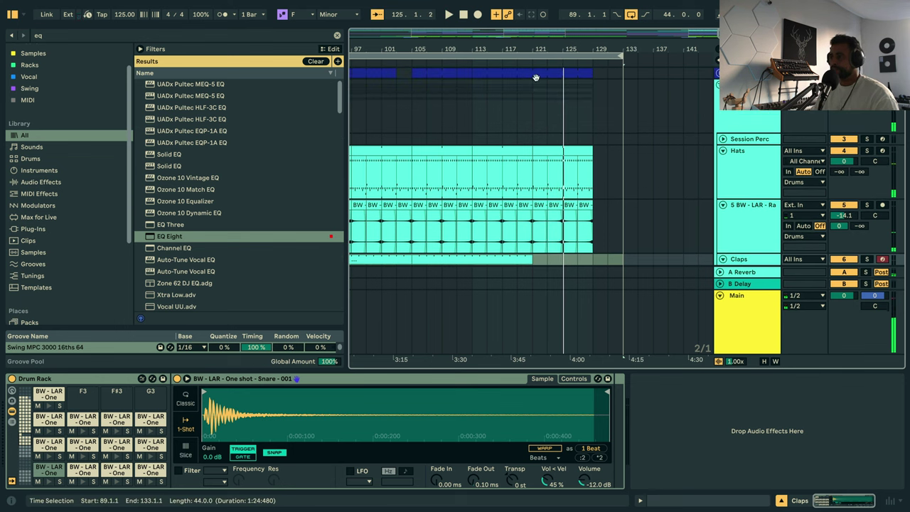
Unfold the kick track, remove the kick from 119.1.1 to 121.1.1 and play the transition from 117.3.1.
{"action": "double_click", "coordinate": [739, 74]}
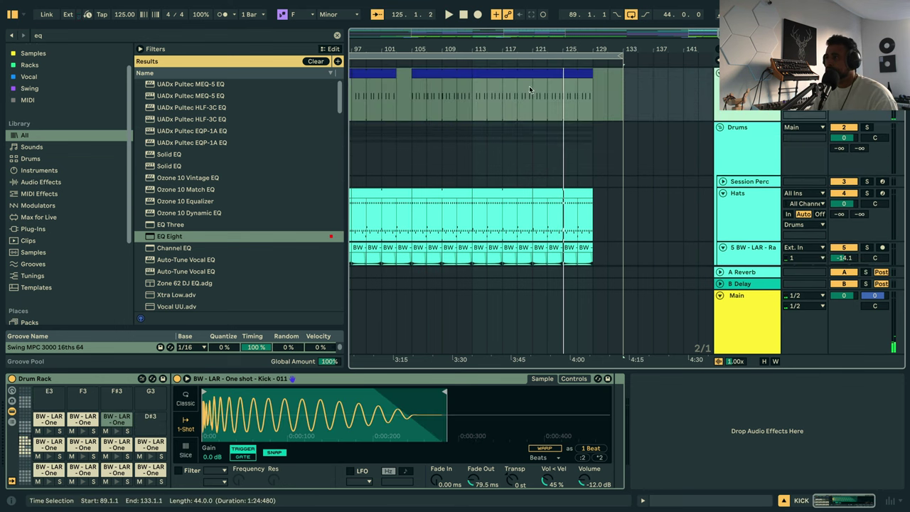
{"action": "left_click_drag", "start_coordinate": [532, 92], "coordinate": [546, 93]}
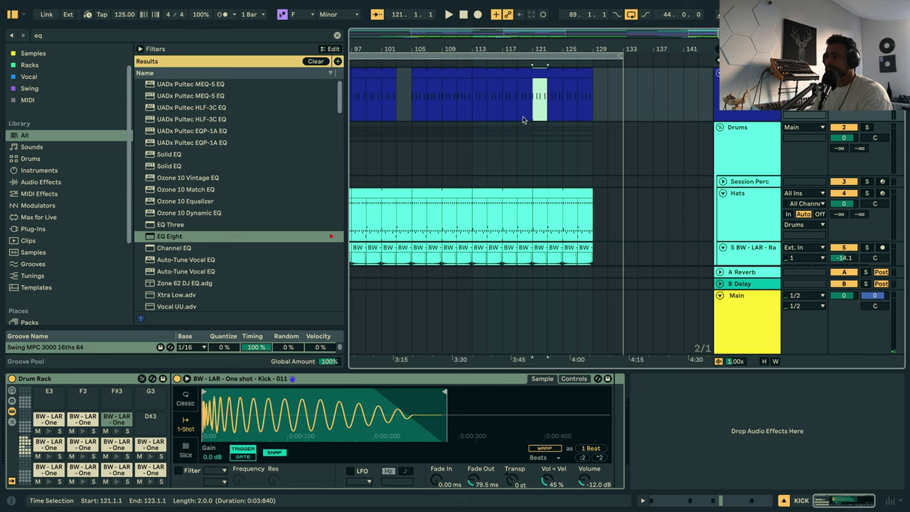
{"action": "left_click", "coordinate": [521, 156]}
{"action": "key", "text": "space"}
{"action": "left_click", "coordinate": [551, 96]}
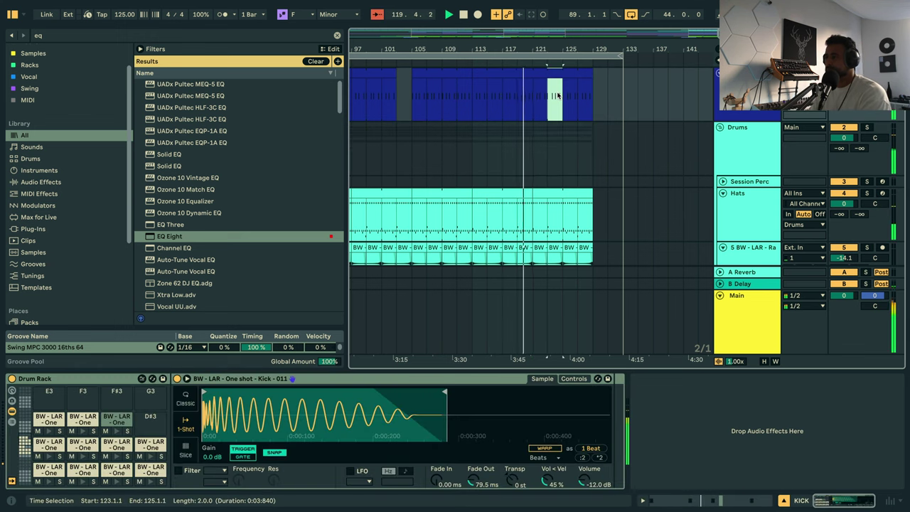
{"action": "scroll", "coordinate": [560, 95], "scroll_direction": "up", "scroll_amount": 4}
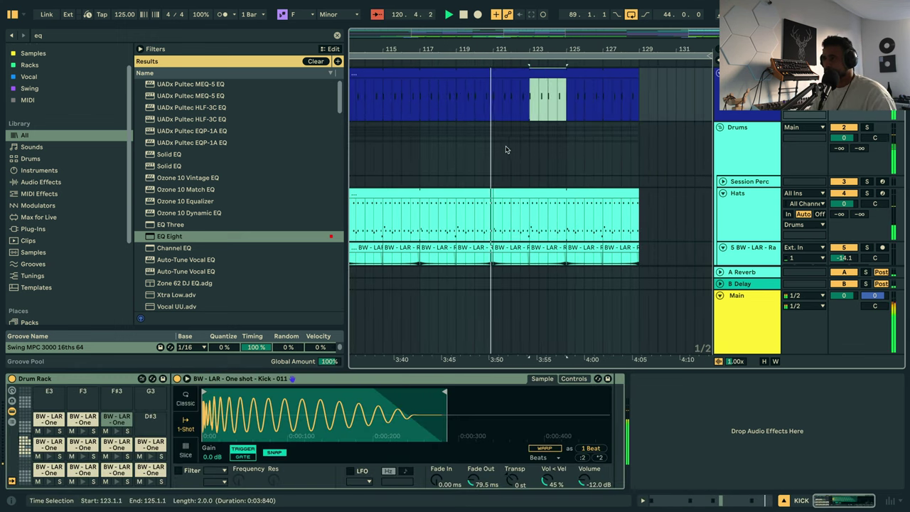
{"action": "key", "text": "space"}
{"action": "left_click", "coordinate": [477, 103]}
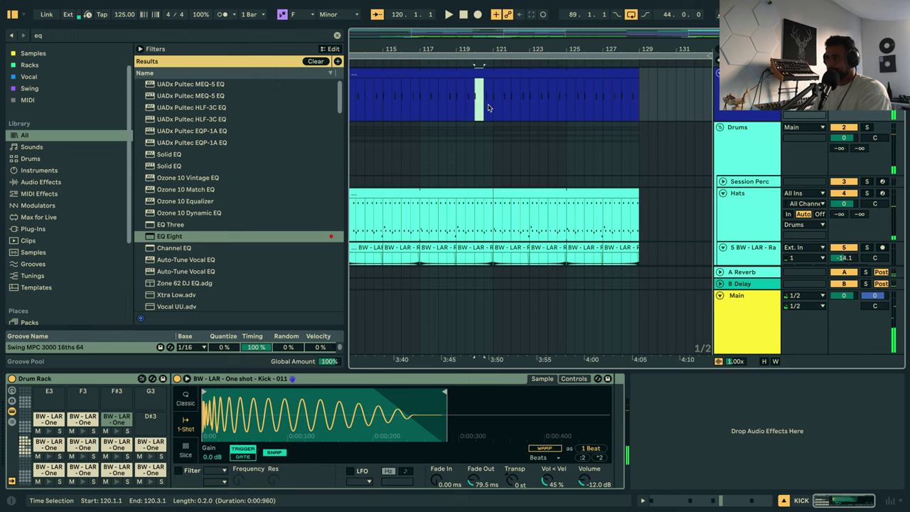
{"action": "left_click", "coordinate": [431, 105]}
{"action": "key", "text": "space"}
Copy bars 89 to 105 of the Audio 2 clip to bar 121 and trim the copy's end to 129.1.1.
{"action": "scroll", "coordinate": [501, 129], "scroll_direction": "down", "scroll_amount": 5}
{"action": "scroll", "coordinate": [560, 199], "scroll_direction": "down", "scroll_amount": 5}
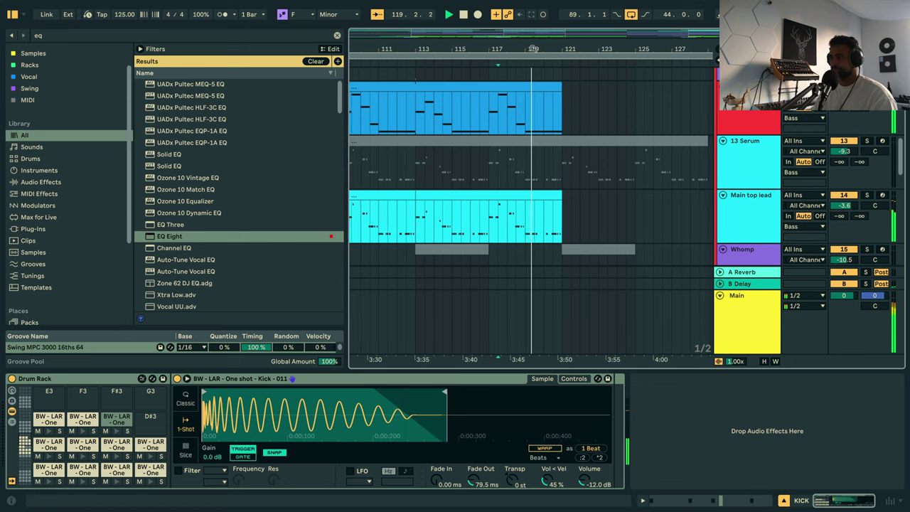
{"action": "left_click_drag", "start_coordinate": [515, 49], "coordinate": [439, 32]}
{"action": "scroll", "coordinate": [489, 168], "scroll_direction": "down", "scroll_amount": 4}
{"action": "scroll", "coordinate": [471, 189], "scroll_direction": "down", "scroll_amount": 5}
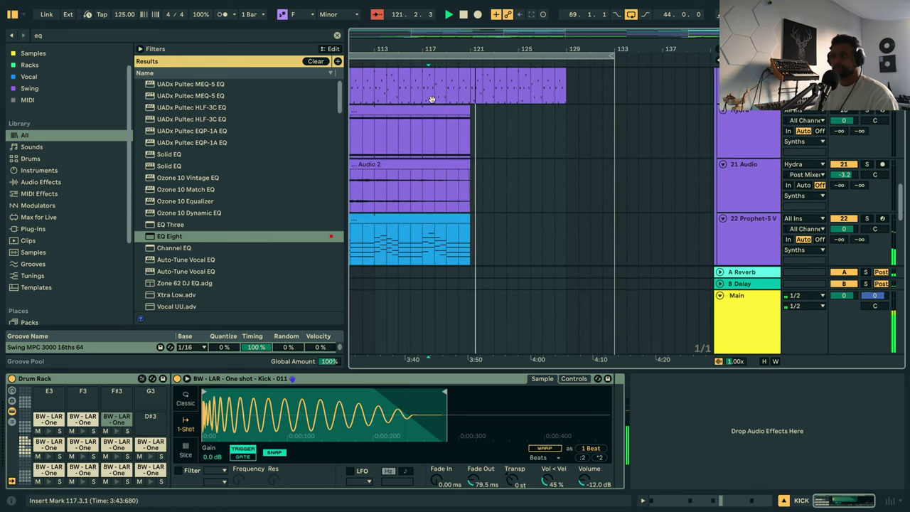
{"action": "left_click_drag", "start_coordinate": [428, 49], "coordinate": [568, 32]}
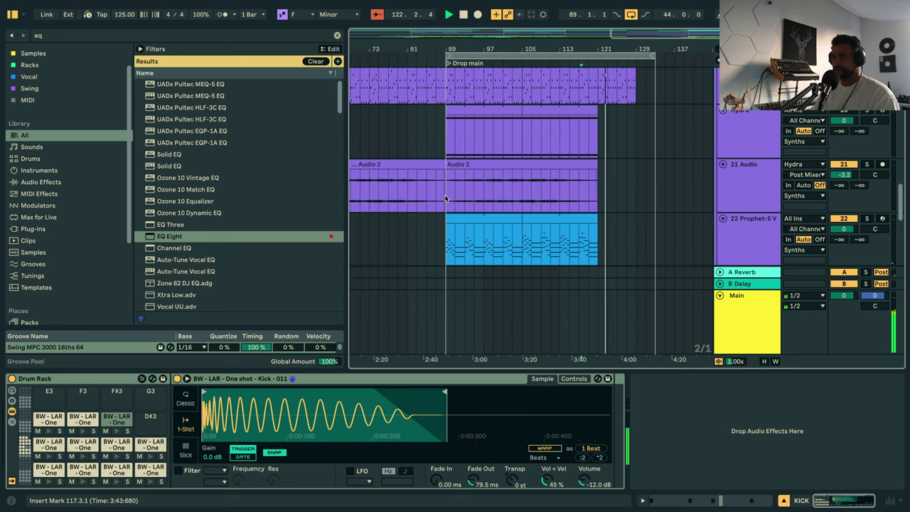
{"action": "left_click_drag", "start_coordinate": [446, 192], "coordinate": [506, 190]}
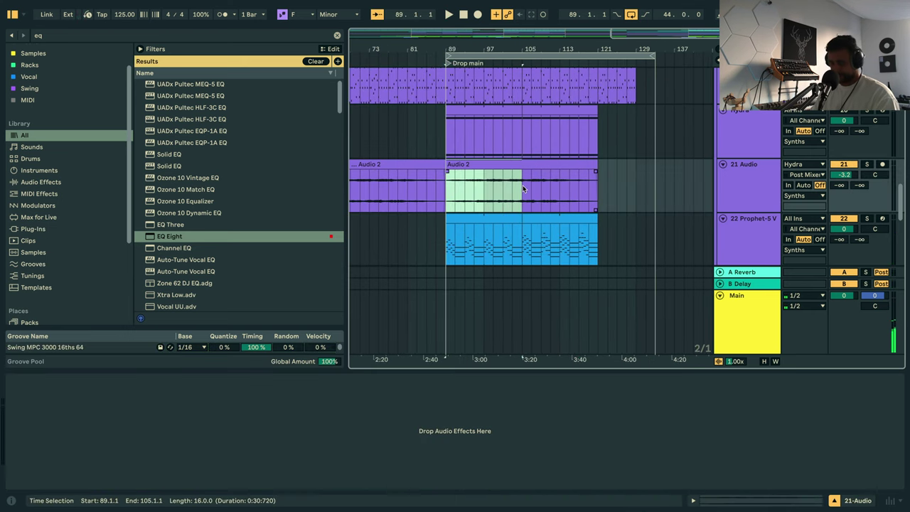
{"action": "left_click", "coordinate": [599, 181]}
{"action": "key", "text": "ctrl+v"}
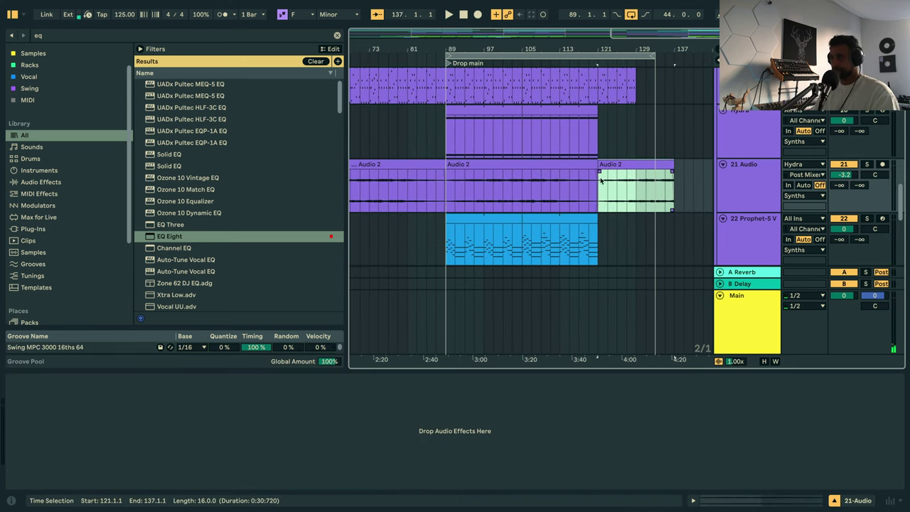
{"action": "left_click_drag", "start_coordinate": [670, 165], "coordinate": [635, 165]}
{"action": "left_click_drag", "start_coordinate": [643, 51], "coordinate": [590, 107]}
Show automation and draw a dip in the Drums group's Auto Filter frequency between bars 128 and 130, lowest at 129.1.1.
{"action": "scroll", "coordinate": [576, 177], "scroll_direction": "up", "scroll_amount": 8}
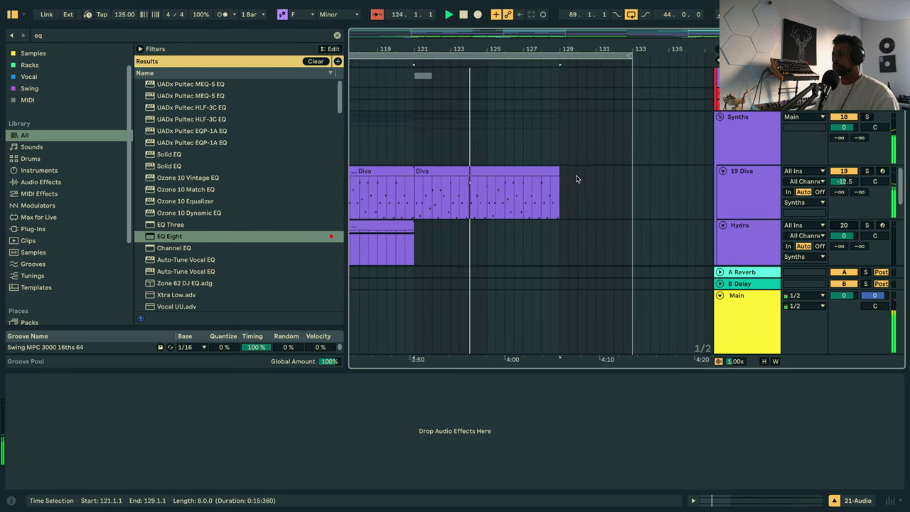
{"action": "scroll", "coordinate": [581, 183], "scroll_direction": "up", "scroll_amount": 6}
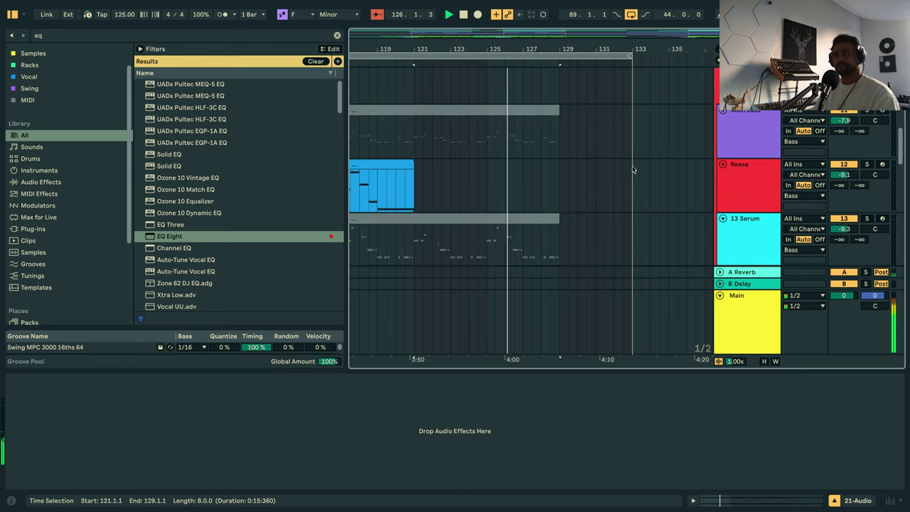
{"action": "scroll", "coordinate": [683, 137], "scroll_direction": "up", "scroll_amount": 2}
{"action": "scroll", "coordinate": [724, 132], "scroll_direction": "up", "scroll_amount": 5}
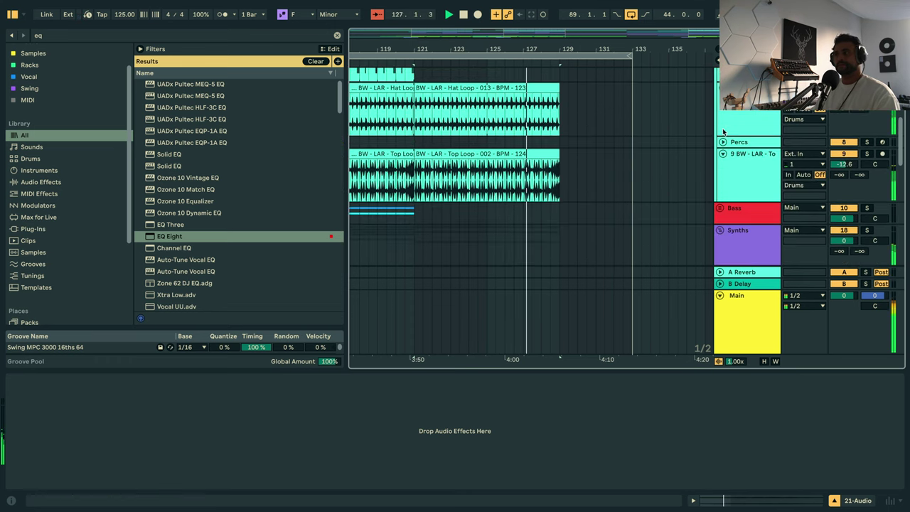
{"action": "left_click", "coordinate": [546, 199]}
{"action": "key", "text": "a"}
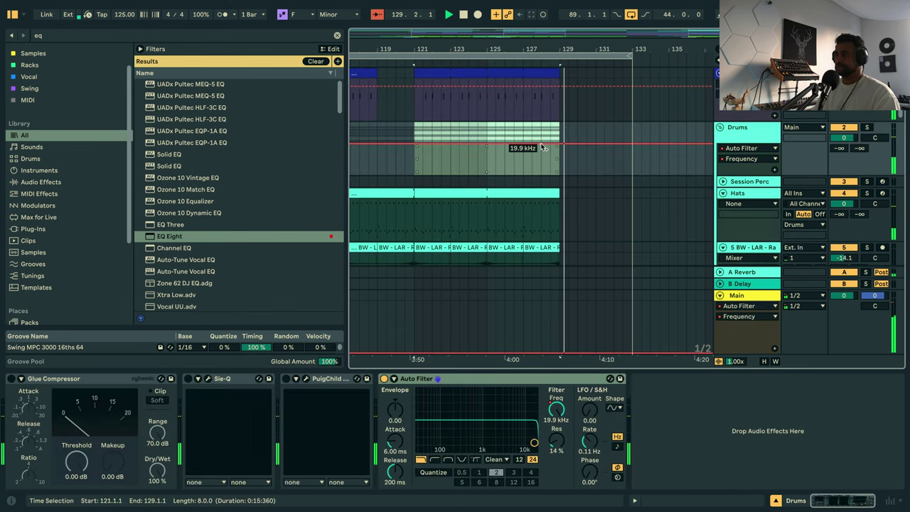
{"action": "left_click", "coordinate": [552, 145]}
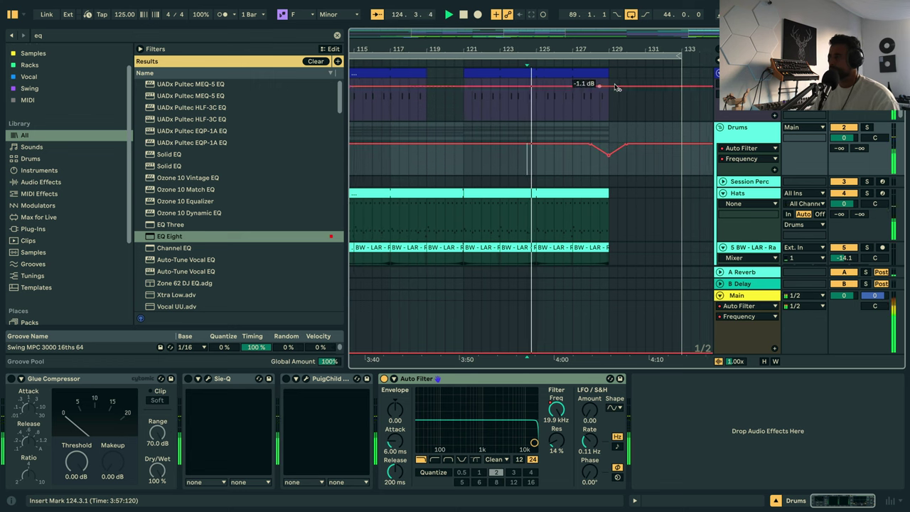
Shorten the last kick clip so it runs from 121.1.1 to 128.1.1.
{"action": "key", "text": "a"}
{"action": "left_click_drag", "start_coordinate": [595, 74], "coordinate": [590, 89]}
{"action": "key", "text": "a"}
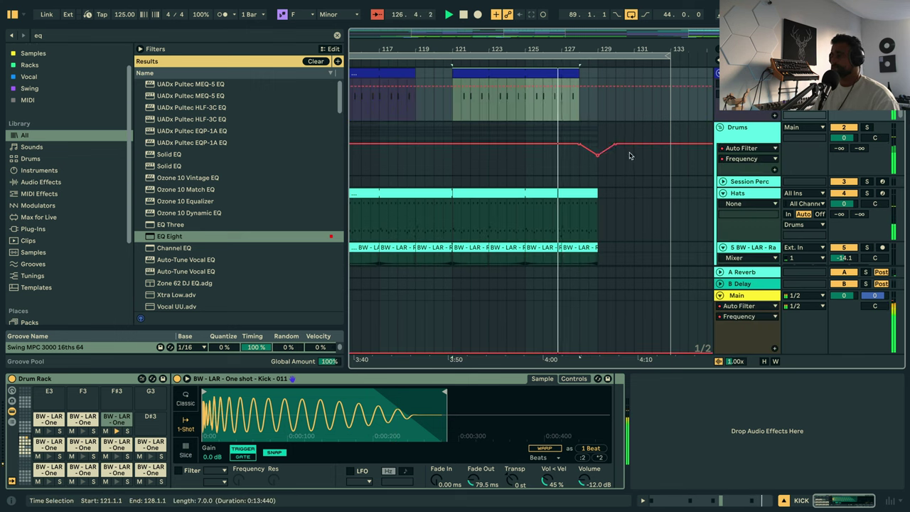
Extend the Drums filter automation into a closing sweep down to about 26 Hz around bar 132.
{"action": "left_click", "coordinate": [612, 147]}
{"action": "left_click_drag", "start_coordinate": [614, 147], "coordinate": [653, 177]}
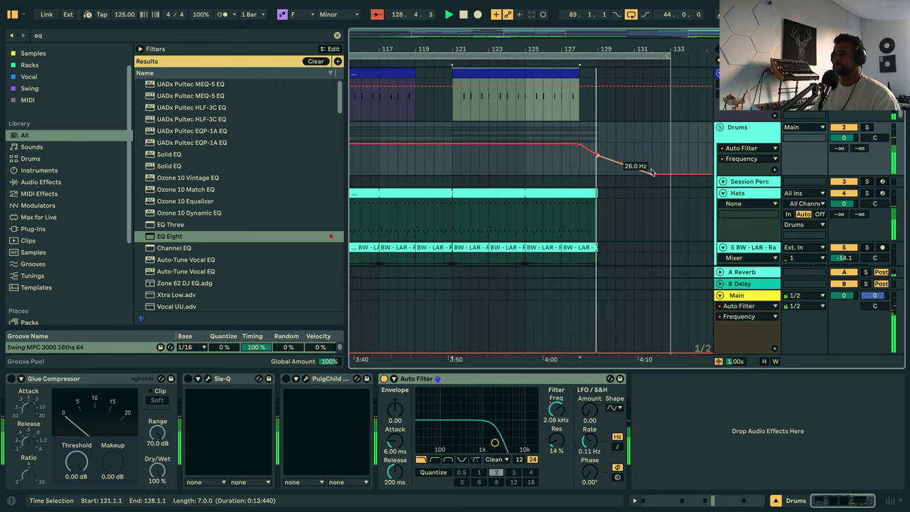
Extend the loop's start to 1.1.1 so it spans 132 bars, and fold the track groups.
{"action": "left_click_drag", "start_coordinate": [670, 49], "coordinate": [682, 65]}
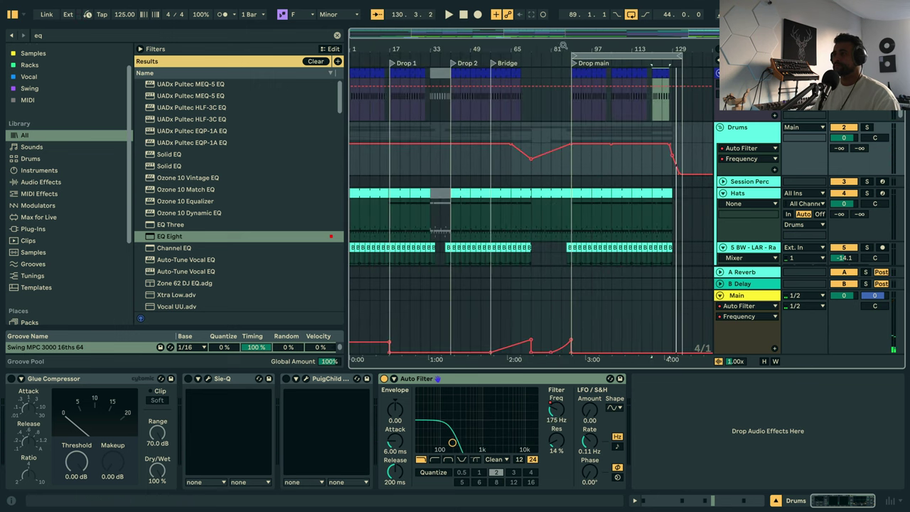
{"action": "left_click_drag", "start_coordinate": [572, 55], "coordinate": [290, 60]}
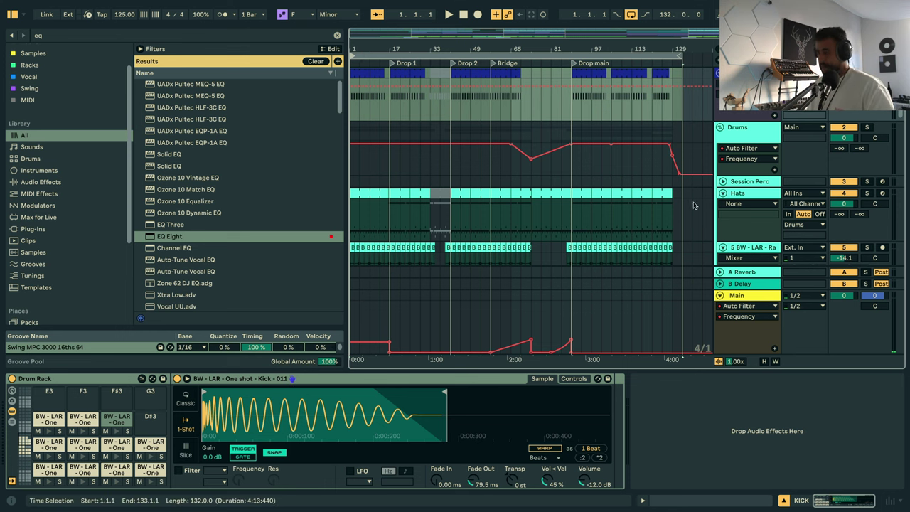
{"action": "left_click", "coordinate": [720, 128]}
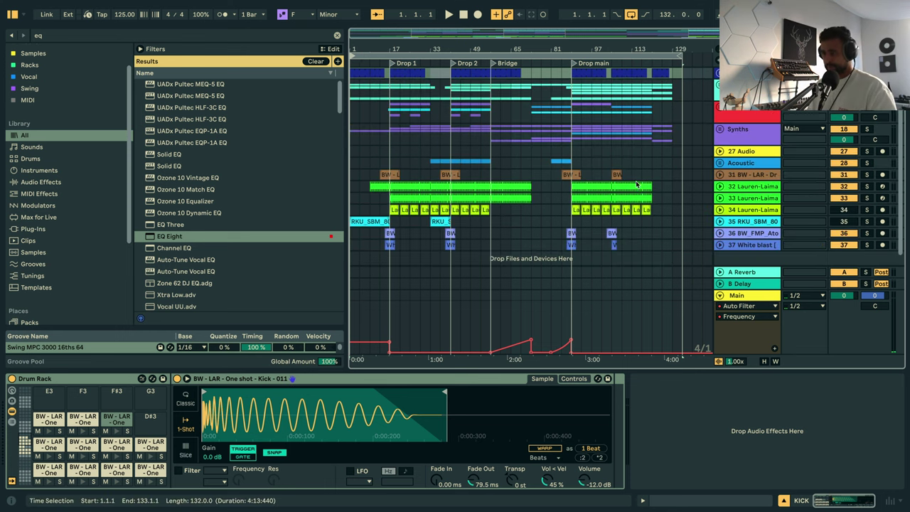
{"action": "key", "text": "ctrl+a"}
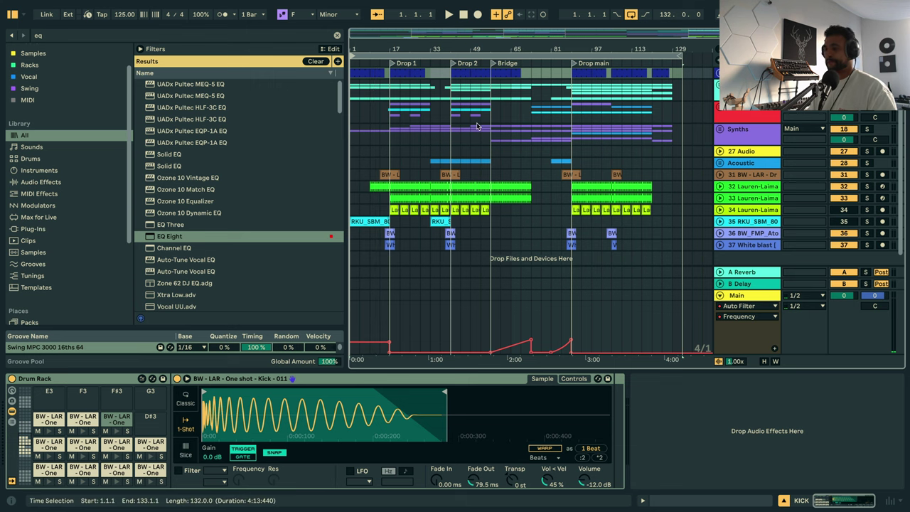
{"action": "left_click", "coordinate": [749, 300]}
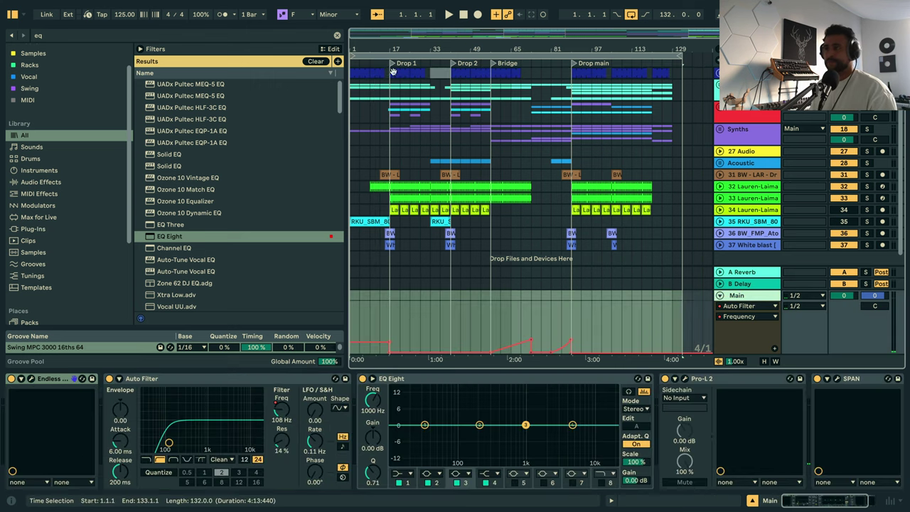
Play the arrangement from 1.1.1 and open the Pro-L 2 limiter on the Main track.
{"action": "left_click", "coordinate": [352, 93]}
{"action": "key", "text": "space"}
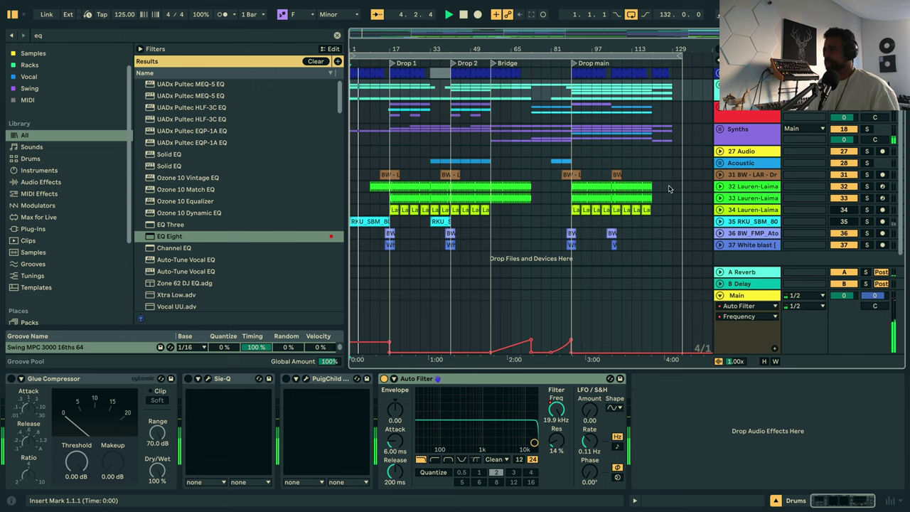
{"action": "left_click", "coordinate": [736, 295]}
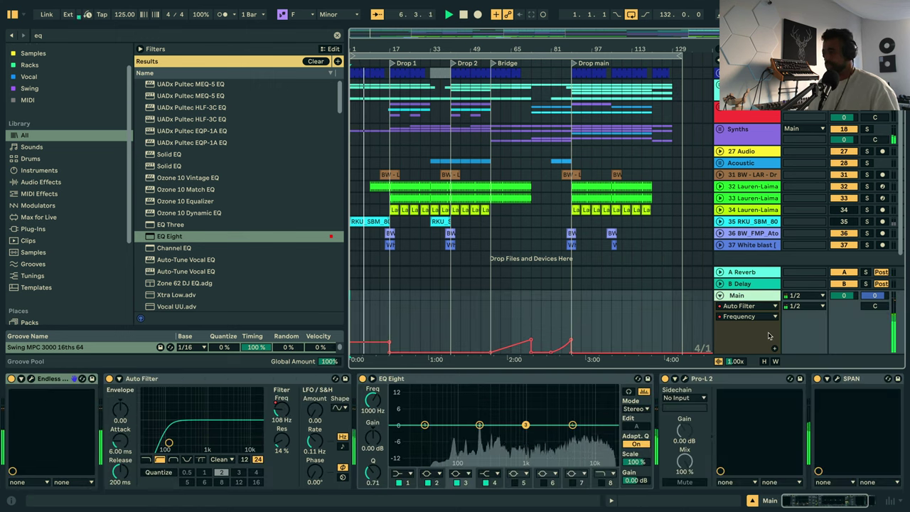
{"action": "left_click", "coordinate": [683, 379]}
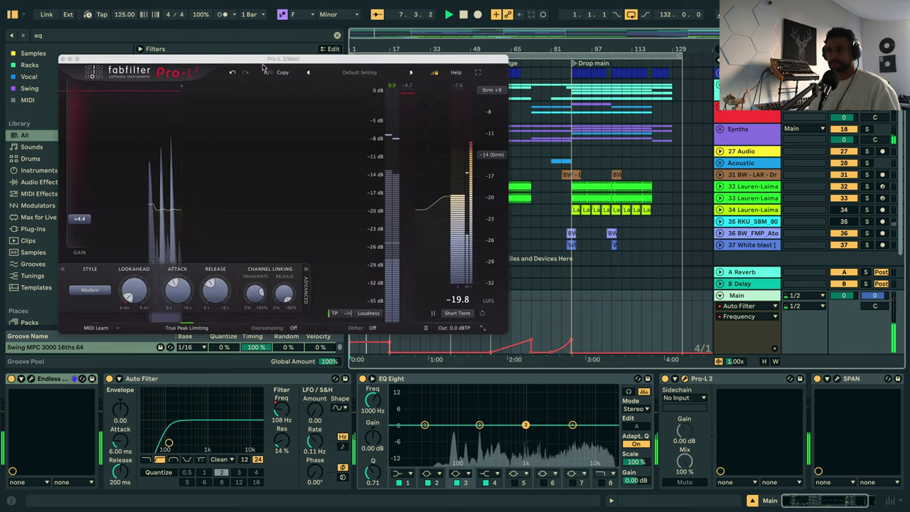
Close Pro-L 2 and insert PuigChild 670 Stereo between EQ Eight and Pro-L 2 on the Main track.
{"action": "left_click", "coordinate": [62, 59]}
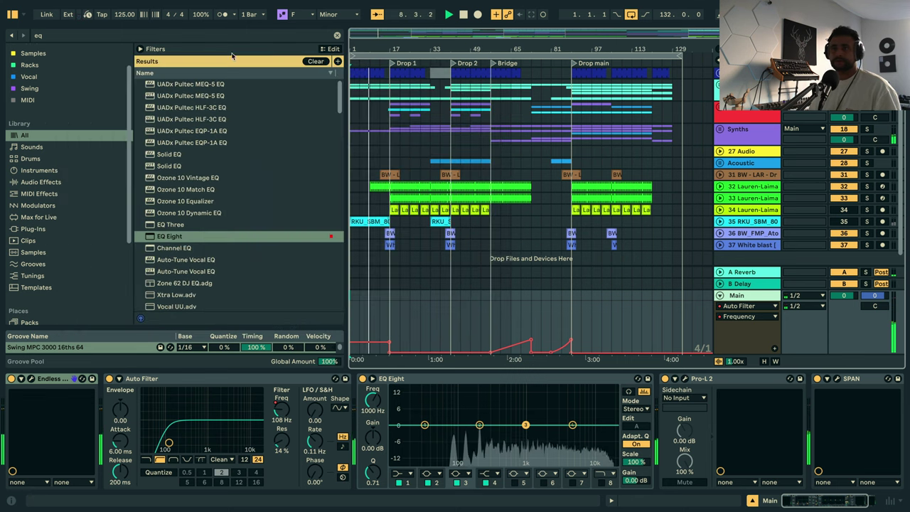
{"action": "left_click", "coordinate": [337, 35]}
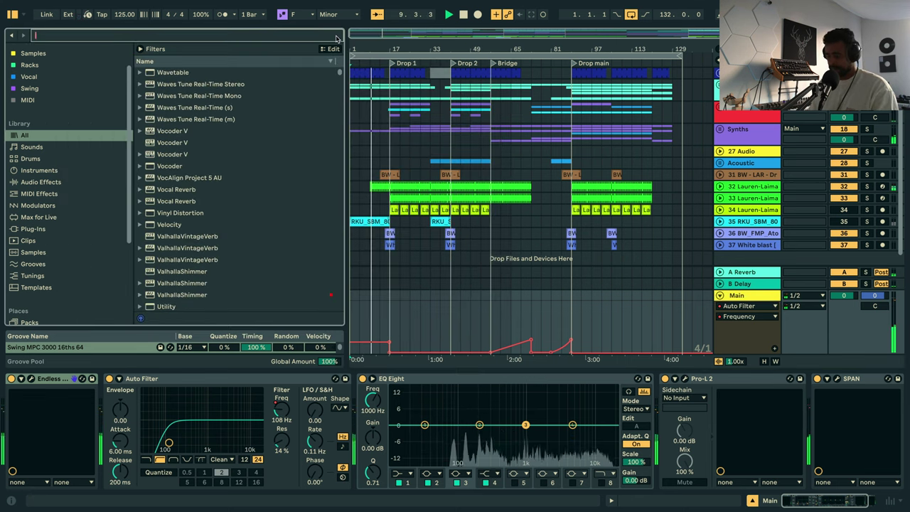
{"action": "type", "text": "puig"}
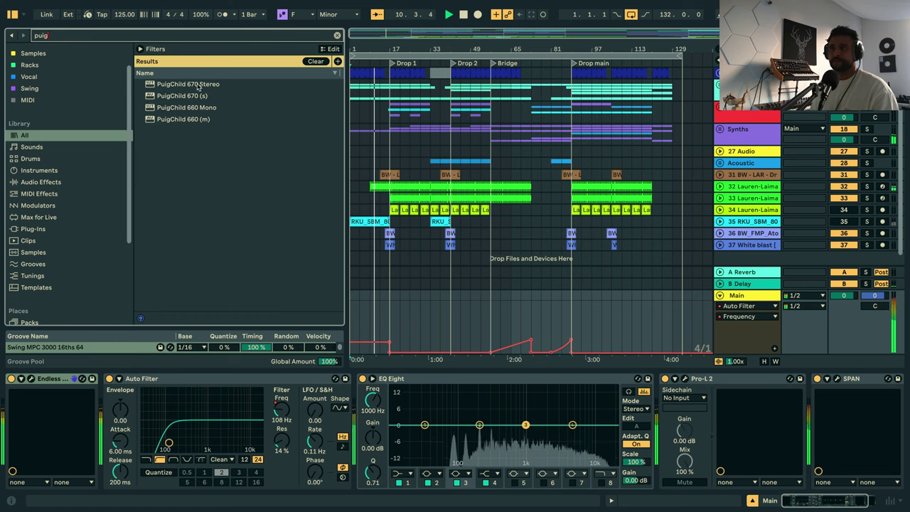
{"action": "left_click", "coordinate": [198, 86]}
{"action": "left_click_drag", "start_coordinate": [646, 390], "coordinate": [656, 398]}
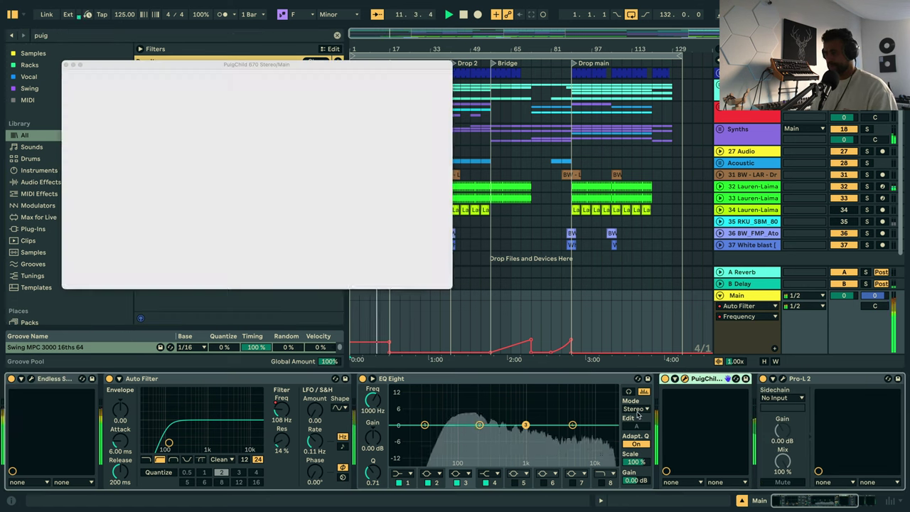
{"action": "left_click", "coordinate": [290, 131]}
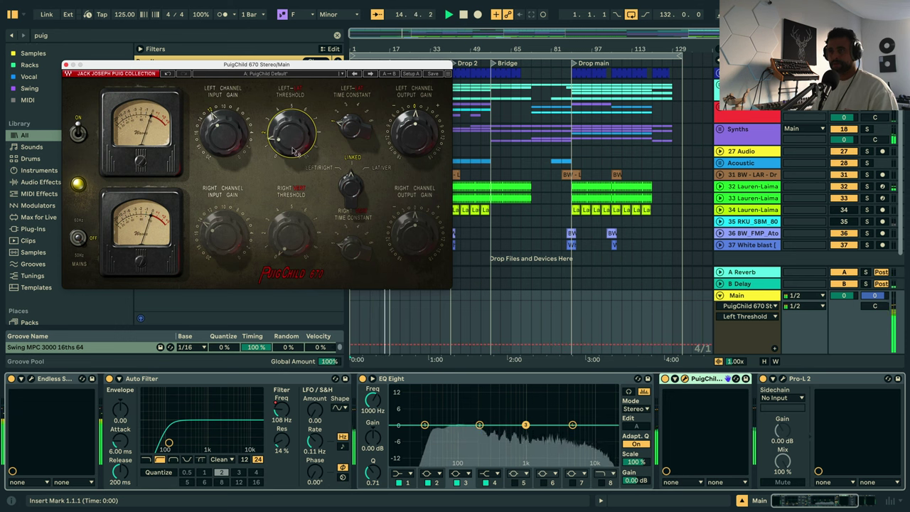
{"action": "left_click", "coordinate": [65, 65]}
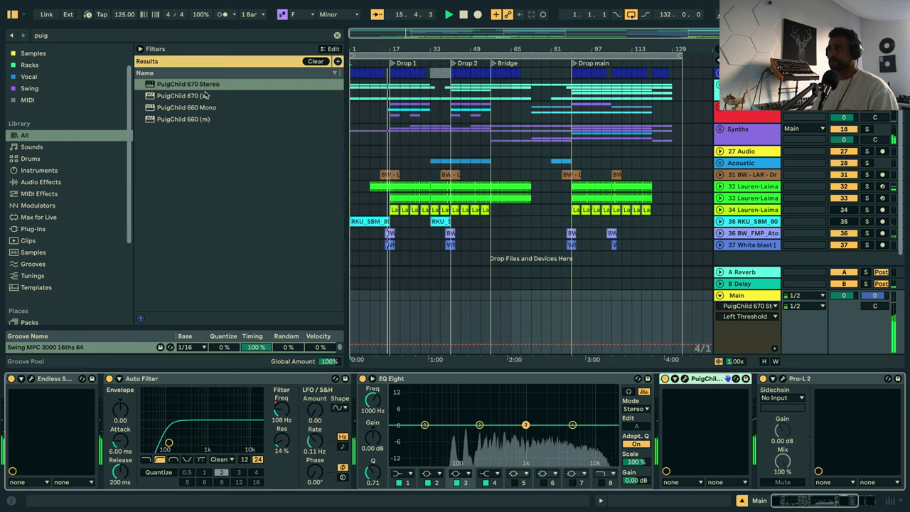
{"action": "left_click", "coordinate": [509, 191]}
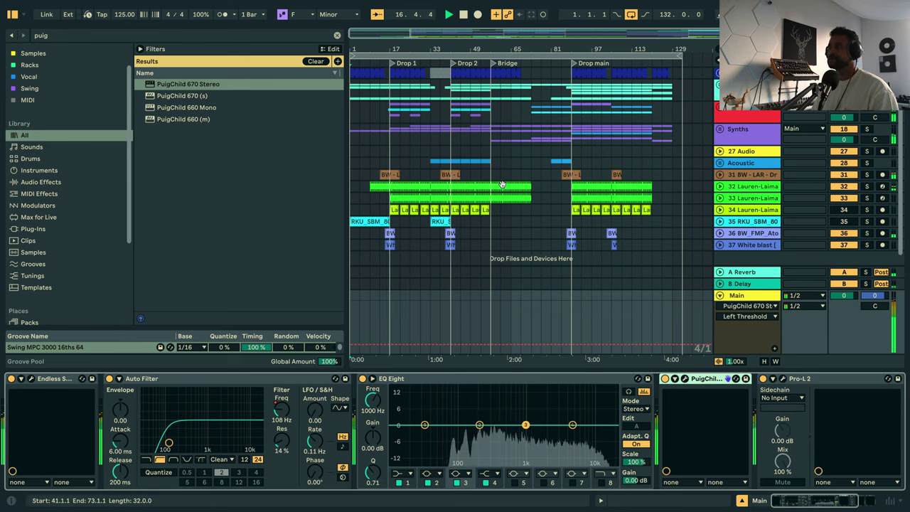
{"action": "left_click", "coordinate": [744, 299]}
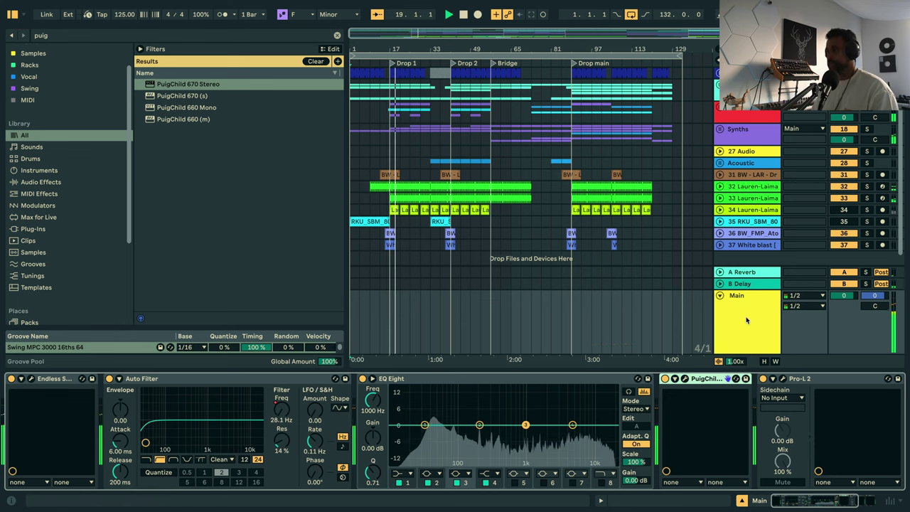
{"action": "left_click", "coordinate": [747, 328]}
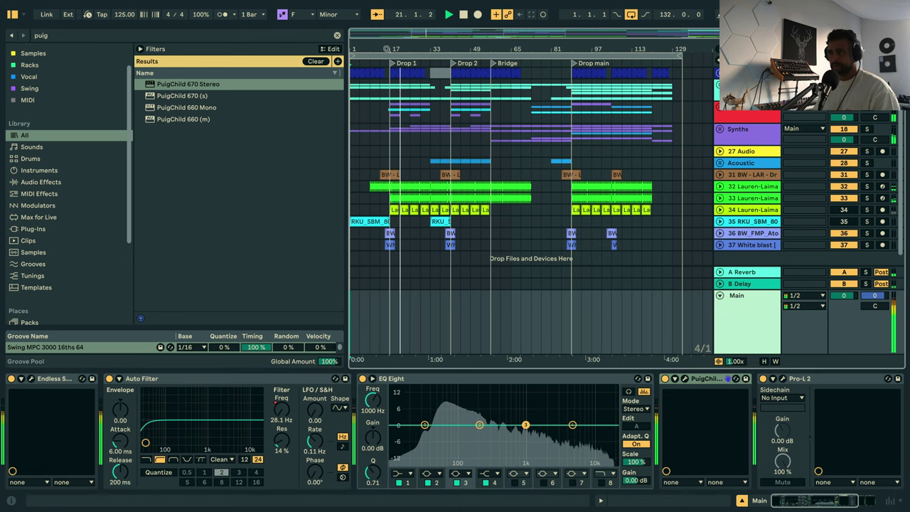
Trim the 13 Serum clip's start to bar 17 at Drop 1 and audition it from 14.1.1.
{"action": "left_click_drag", "start_coordinate": [384, 48], "coordinate": [395, 120]}
{"action": "left_click", "coordinate": [720, 107]}
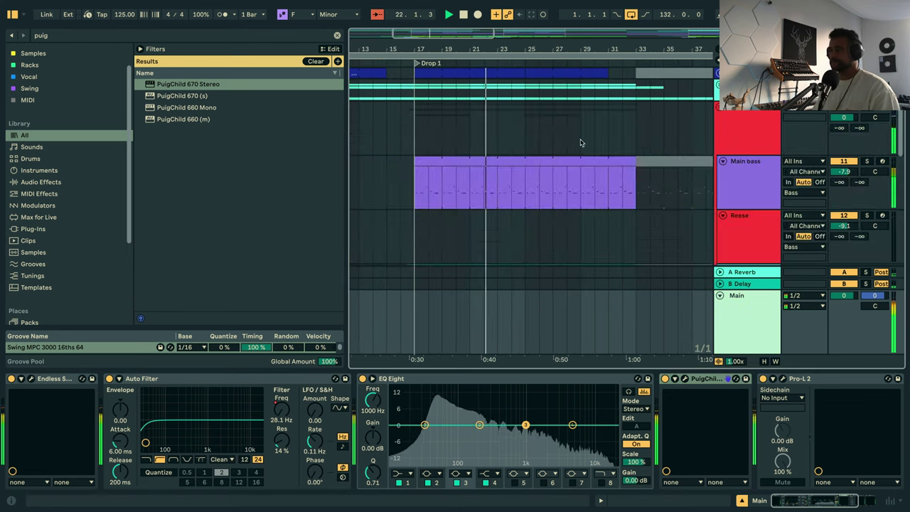
{"action": "key", "text": "space"}
{"action": "left_click", "coordinate": [398, 130]}
{"action": "scroll", "coordinate": [399, 129], "scroll_direction": "down", "scroll_amount": 2}
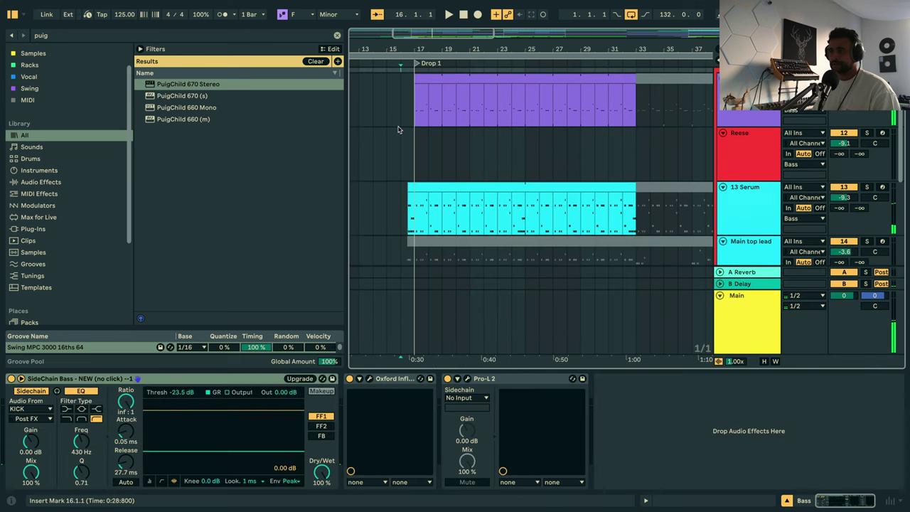
{"action": "left_click", "coordinate": [410, 183]}
{"action": "left_click", "coordinate": [374, 139]}
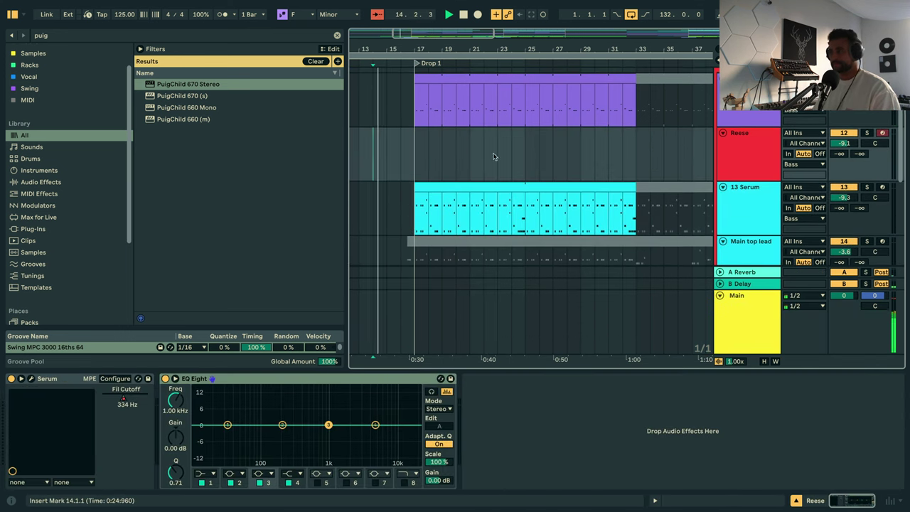
{"action": "left_click", "coordinate": [748, 210]}
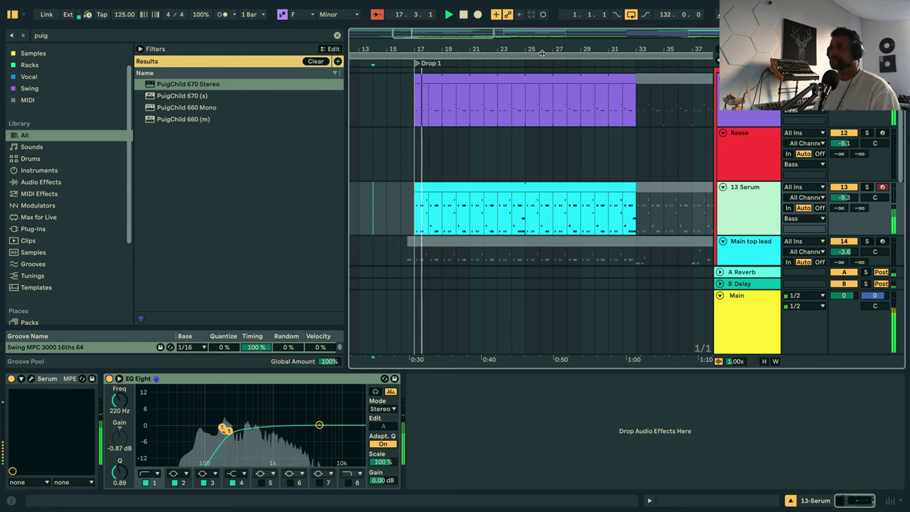
Unfold drum fill track 31, set its volume to -12.1 dB, and select the Main track.
{"action": "left_click_drag", "start_coordinate": [541, 54], "coordinate": [564, 49]}
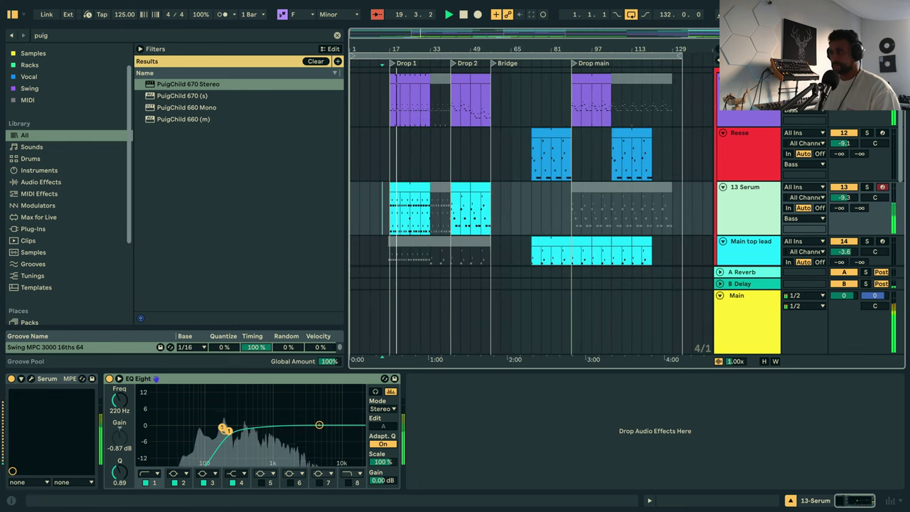
{"action": "scroll", "coordinate": [717, 184], "scroll_direction": "down", "scroll_amount": 10}
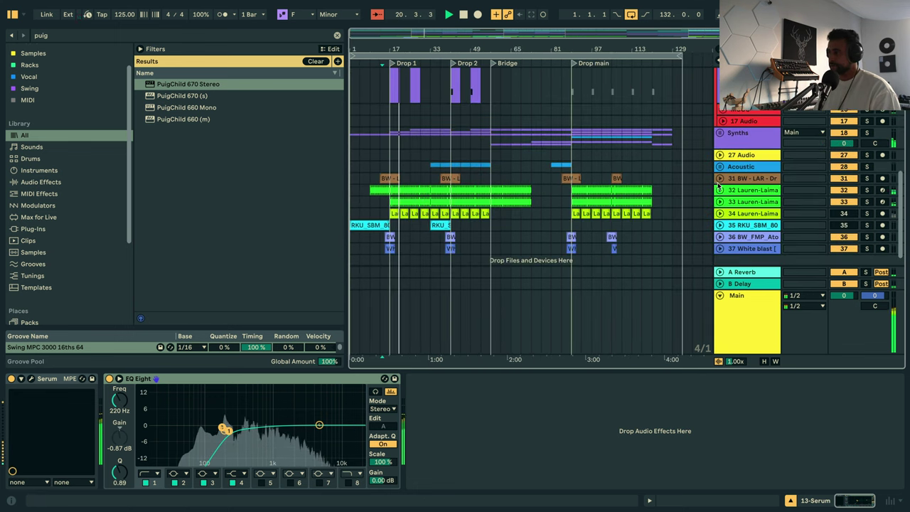
{"action": "left_click", "coordinate": [719, 184]}
{"action": "left_click", "coordinate": [719, 178]}
{"action": "left_click_drag", "start_coordinate": [832, 192], "coordinate": [832, 194]}
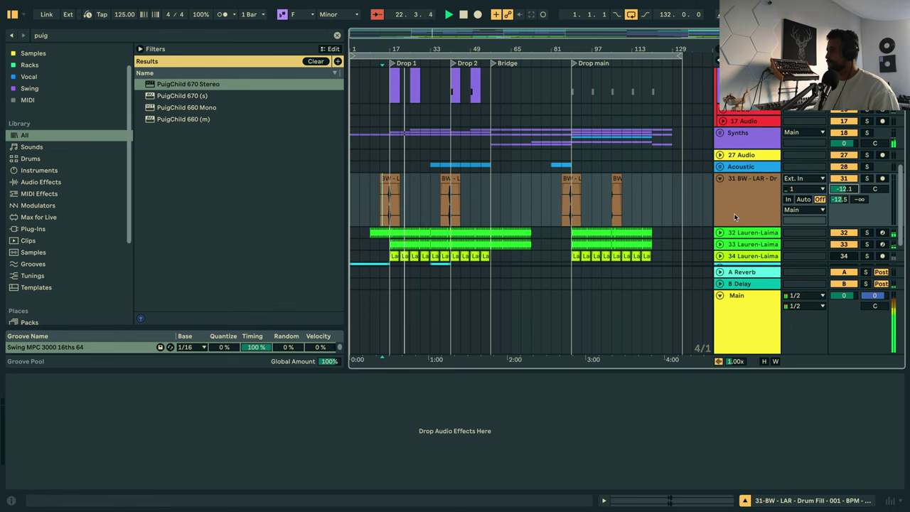
{"action": "scroll", "coordinate": [736, 209], "scroll_direction": "down", "scroll_amount": 4}
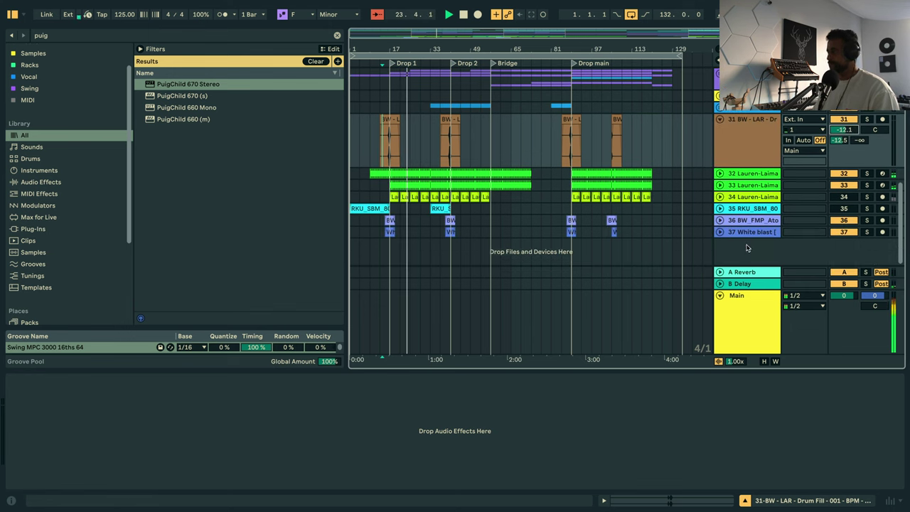
{"action": "left_click", "coordinate": [747, 315]}
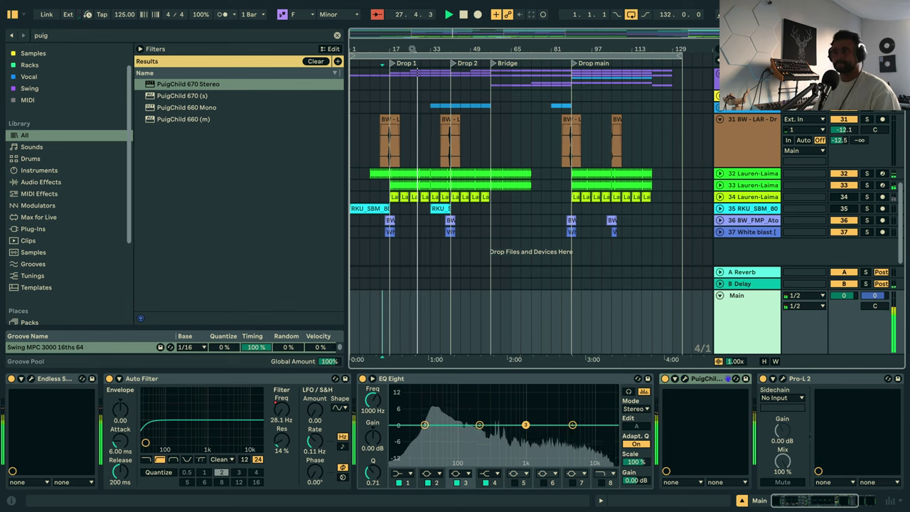
Look over the tracks around Drop 1 and Drop 2 and unfold the Synths group.
{"action": "scroll", "coordinate": [496, 136], "scroll_direction": "up", "scroll_amount": 10}
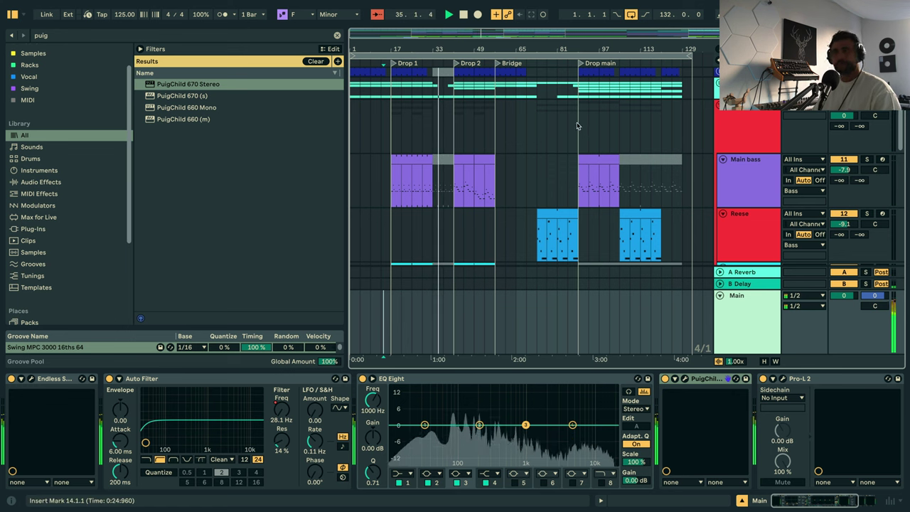
{"action": "scroll", "coordinate": [482, 98], "scroll_direction": "up", "scroll_amount": 3}
{"action": "scroll", "coordinate": [533, 179], "scroll_direction": "down", "scroll_amount": 6}
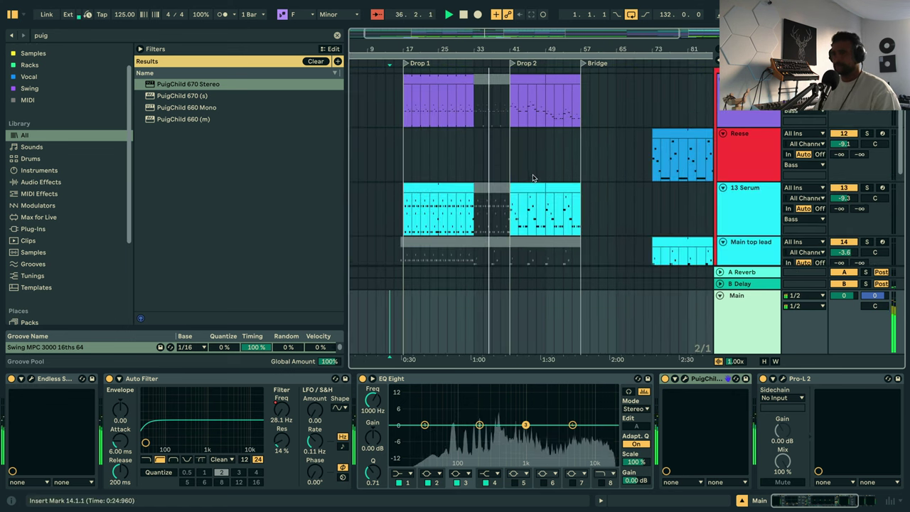
{"action": "scroll", "coordinate": [540, 192], "scroll_direction": "down", "scroll_amount": 3}
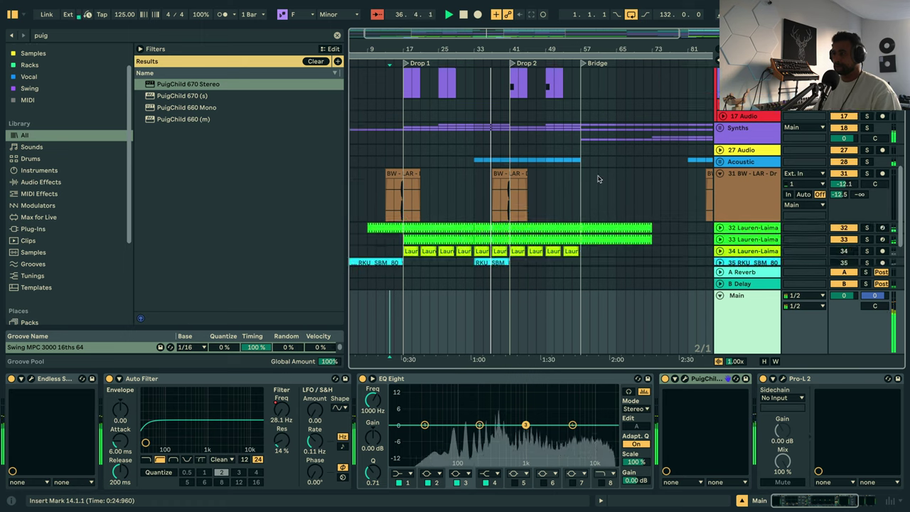
{"action": "left_click", "coordinate": [719, 127]}
{"action": "scroll", "coordinate": [491, 189], "scroll_direction": "down", "scroll_amount": 2}
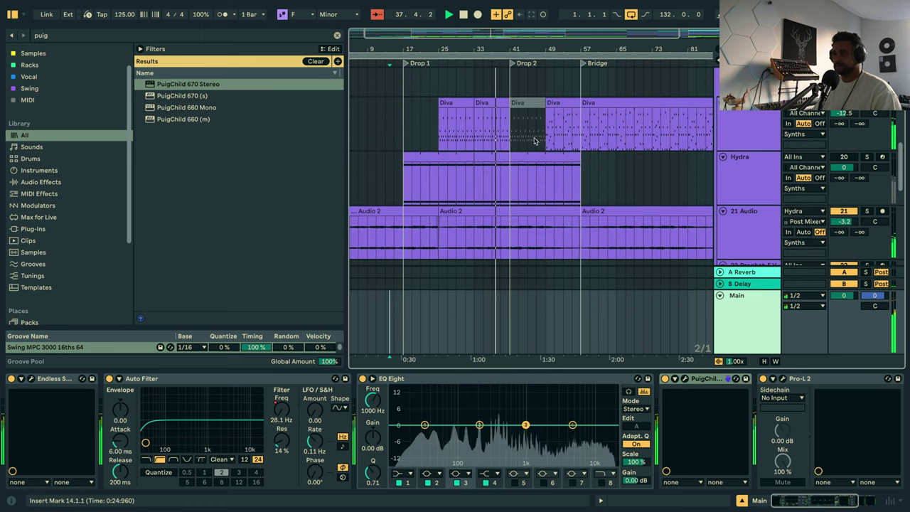
Audition the Diva part from 29.1.1 and deactivate its clip spanning 33.1.1 to 41.1.1.
{"action": "left_click", "coordinate": [491, 118]}
{"action": "left_click", "coordinate": [560, 106]}
{"action": "left_click_drag", "start_coordinate": [560, 106], "coordinate": [489, 115]}
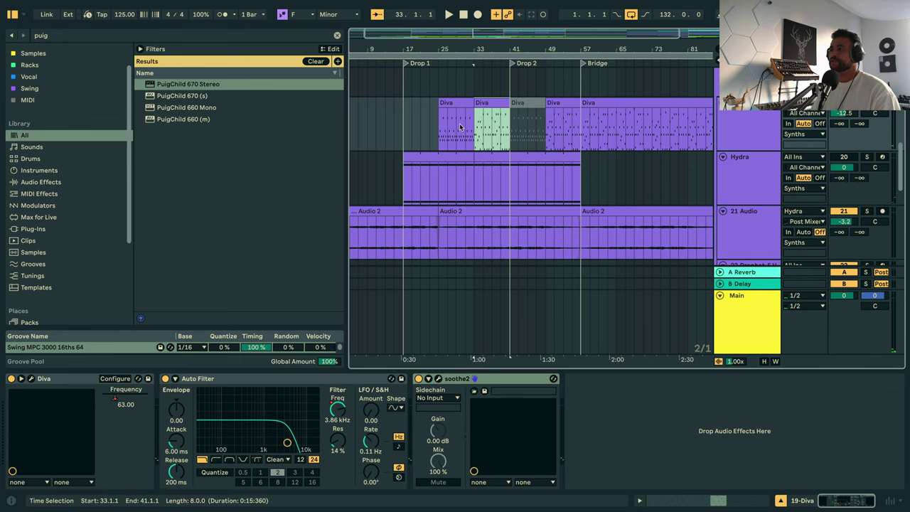
{"action": "left_click", "coordinate": [459, 126]}
{"action": "key", "text": "space"}
{"action": "left_click", "coordinate": [552, 151], "text": "shift"}
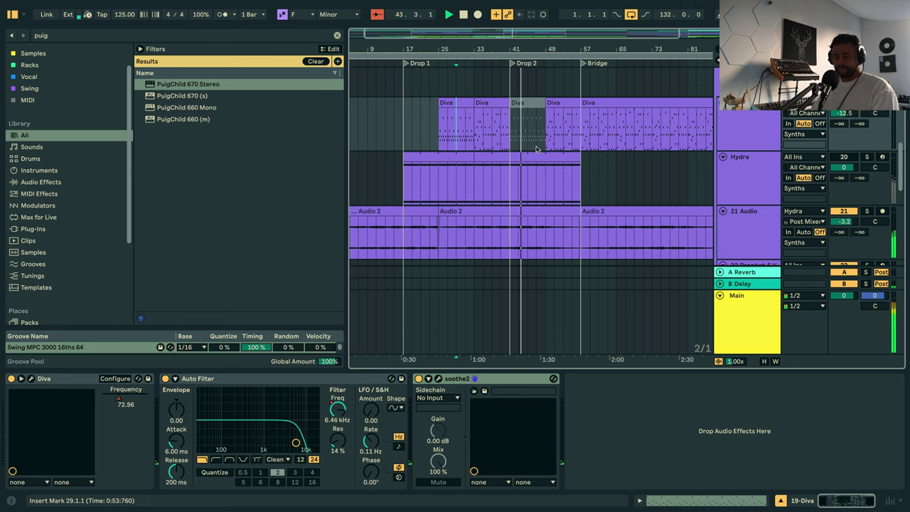
{"action": "left_click", "coordinate": [496, 105]}
{"action": "key", "text": "0"}
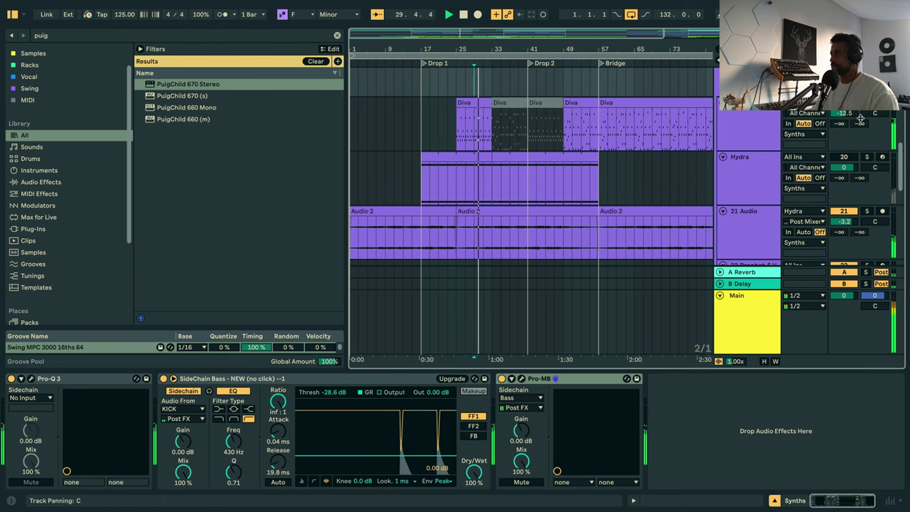
Automate Diva's B-Delay send as a throw rising from bar 29 to a peak at 33.1.1 and falling back by bar 37.
{"action": "key", "text": "a"}
{"action": "left_click", "coordinate": [473, 149]}
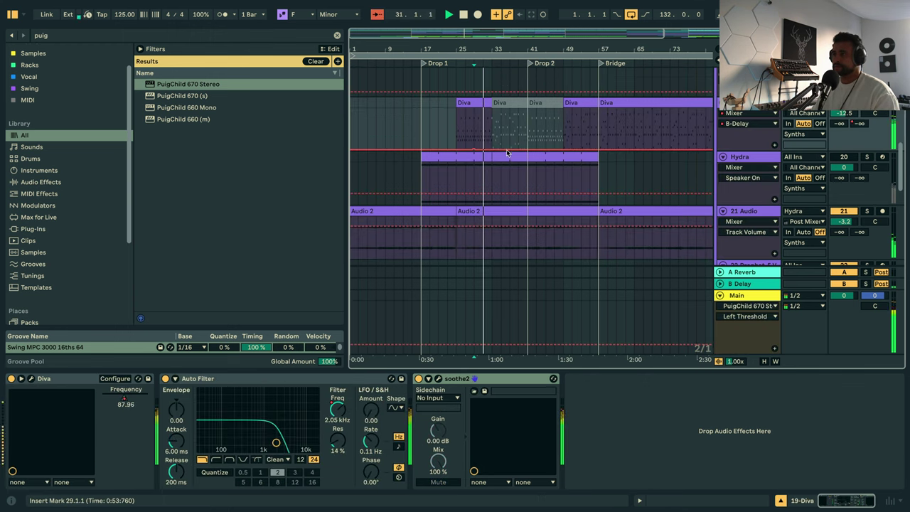
{"action": "left_click", "coordinate": [509, 153]}
{"action": "left_click", "coordinate": [508, 150]}
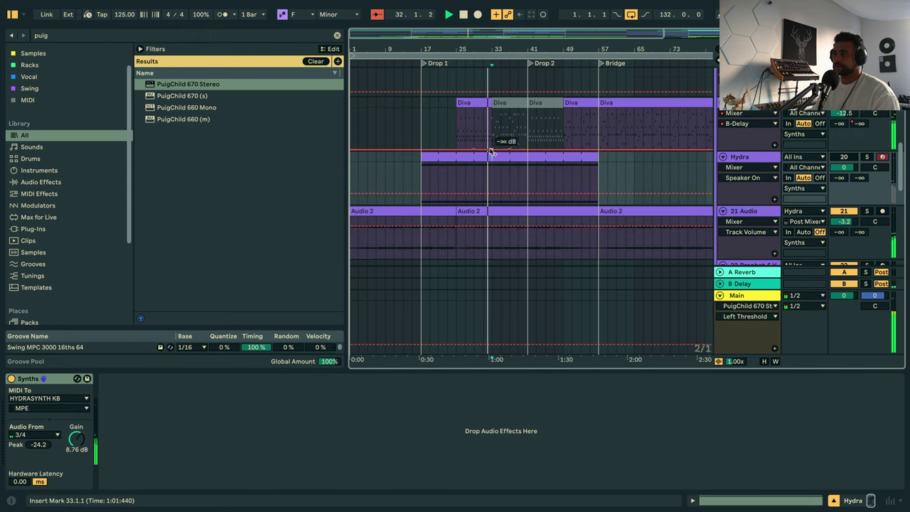
{"action": "left_click_drag", "start_coordinate": [487, 149], "coordinate": [490, 123]}
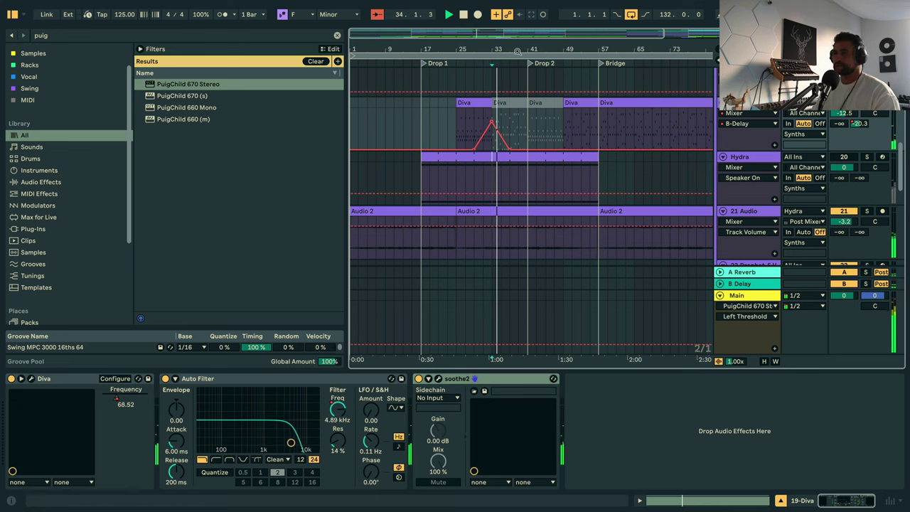
{"action": "key", "text": "a"}
Unfold the Acoustic group and automate Piano noire's VHS Mild Dry/Wet from 58% at 33.1.1 down to 13% at bar 41.
{"action": "scroll", "coordinate": [448, 122], "scroll_direction": "right", "scroll_amount": 3}
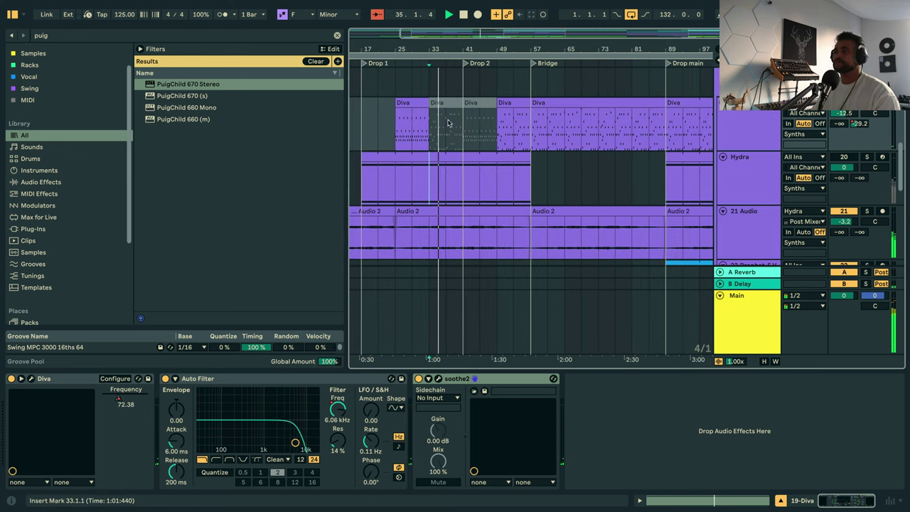
{"action": "scroll", "coordinate": [452, 145], "scroll_direction": "up", "scroll_amount": 3}
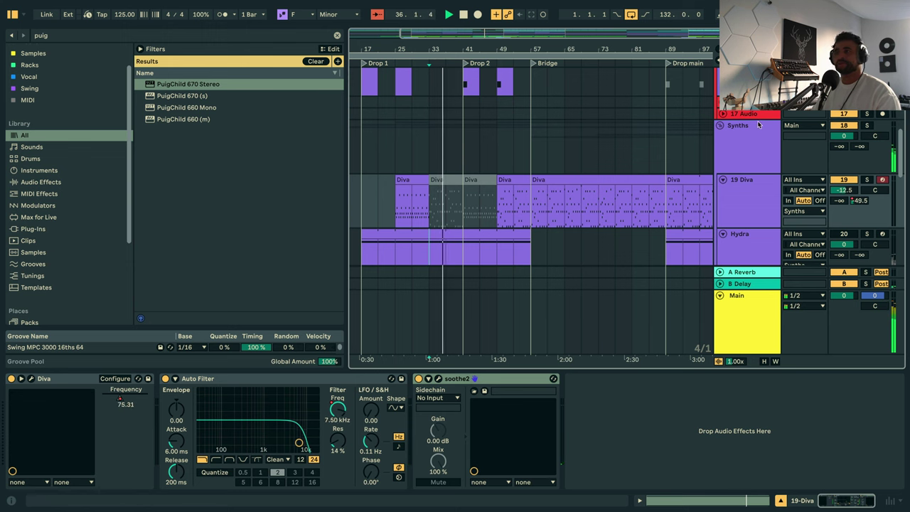
{"action": "left_click", "coordinate": [720, 128]}
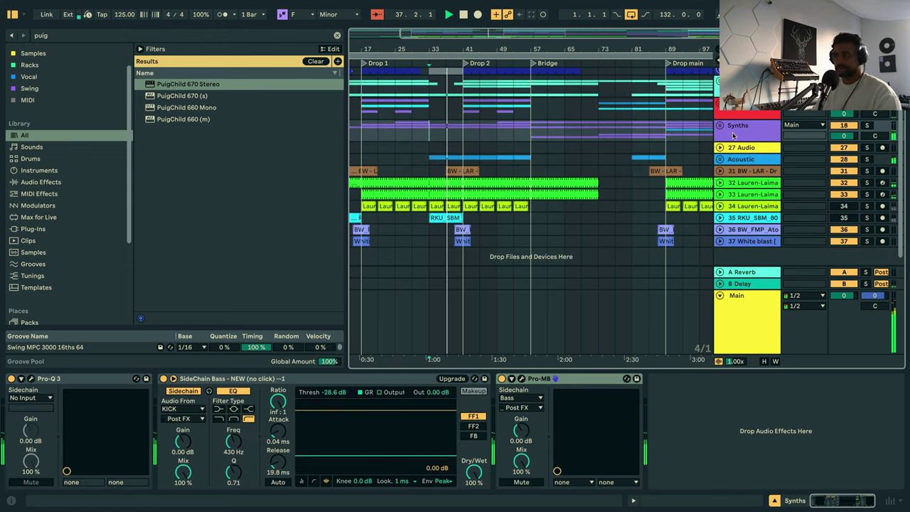
{"action": "left_click", "coordinate": [719, 159]}
{"action": "scroll", "coordinate": [737, 178], "scroll_direction": "down", "scroll_amount": 1}
{"action": "left_click", "coordinate": [743, 203]}
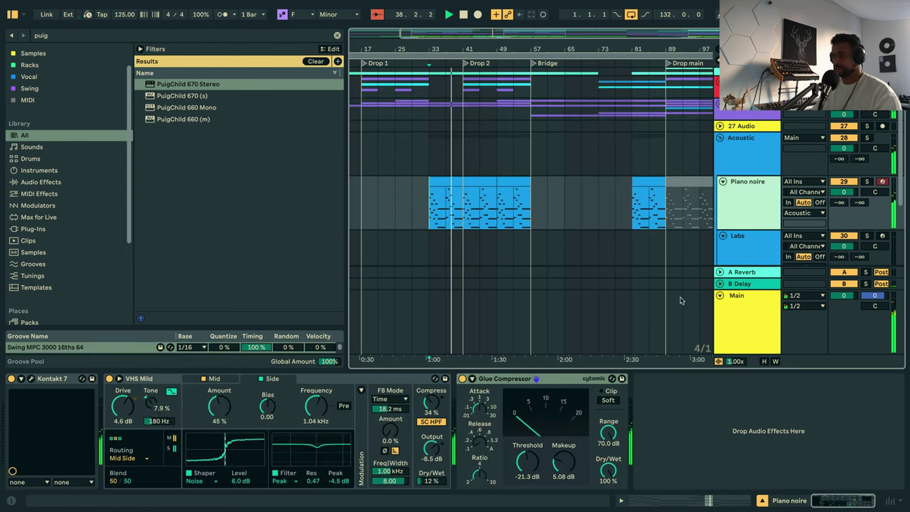
{"action": "left_click", "coordinate": [427, 481]}
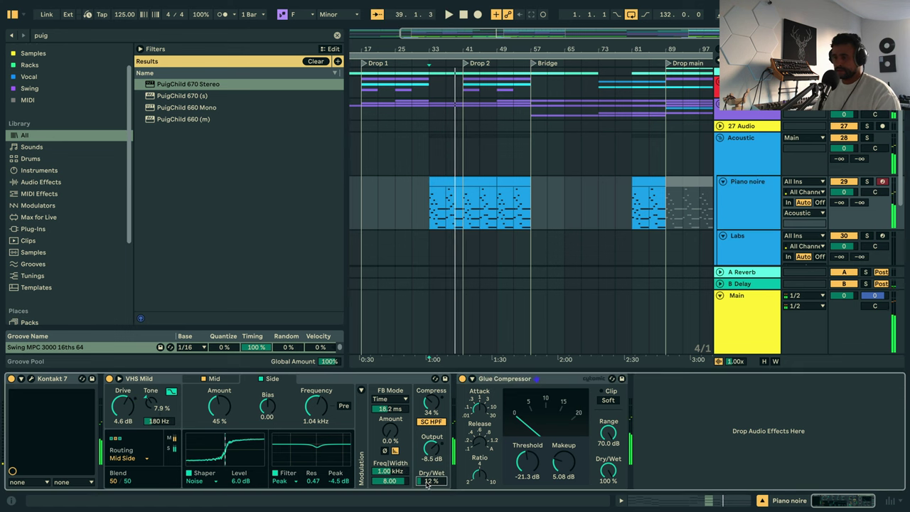
{"action": "key", "text": "a"}
{"action": "left_click", "coordinate": [427, 224]}
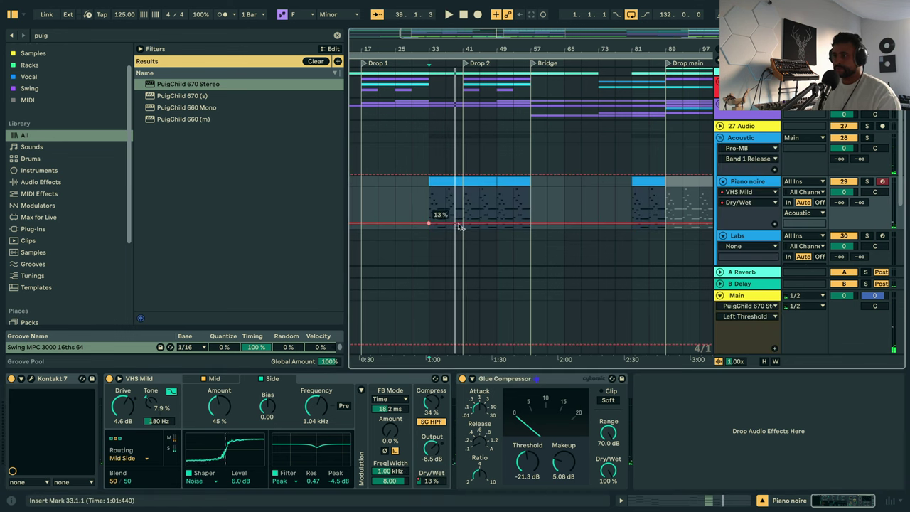
{"action": "left_click_drag", "start_coordinate": [445, 206], "coordinate": [428, 206]}
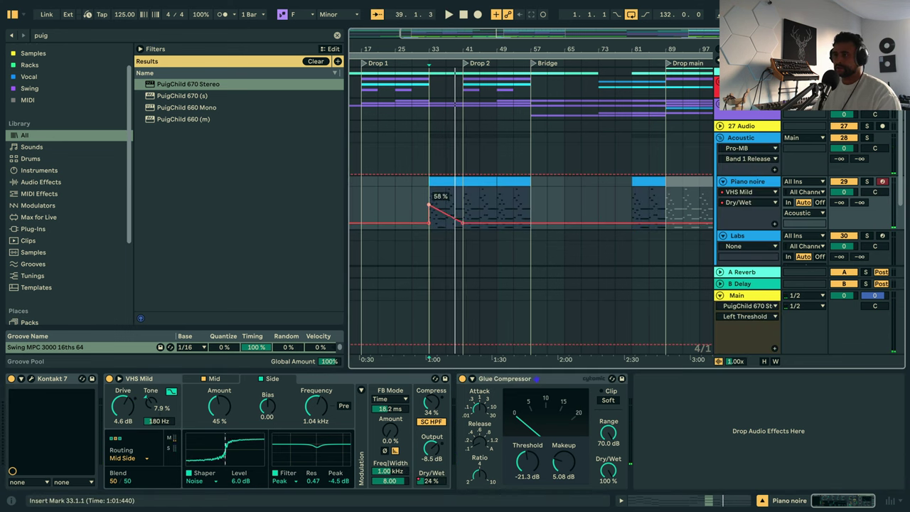
Reshape Piano noire's VHS Mild Dry/Wet automation so it rises from 33.1.1 to a peak at bar 41, and hide the automation lanes.
{"action": "key", "text": "space"}
{"action": "left_click_drag", "start_coordinate": [506, 219], "coordinate": [518, 208]}
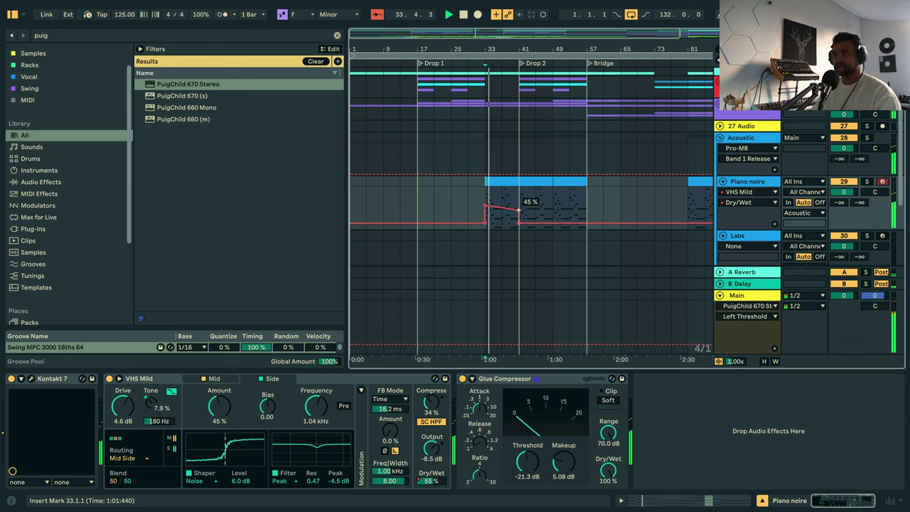
{"action": "left_click", "coordinate": [487, 208]}
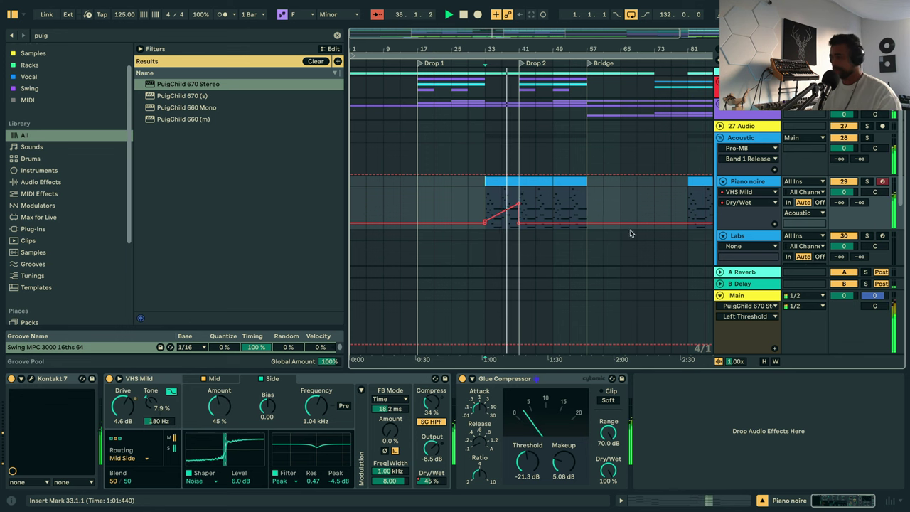
{"action": "key", "text": "a"}
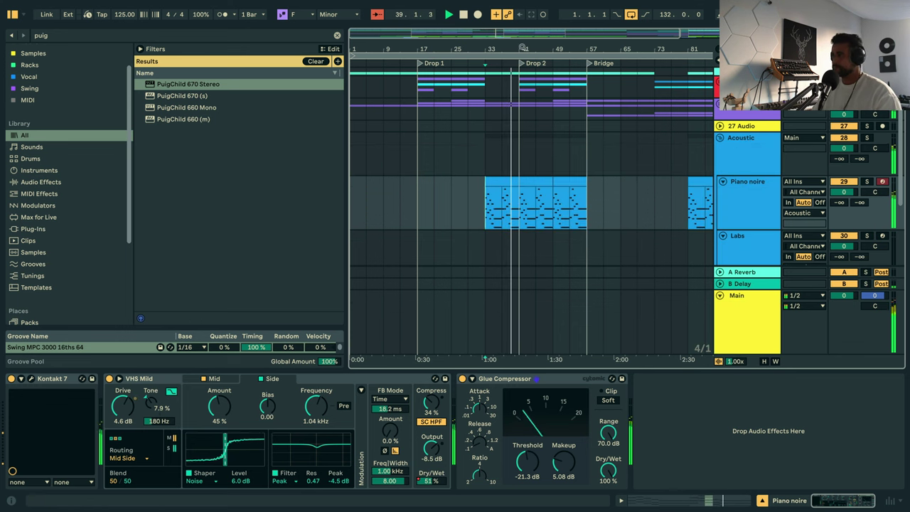
Extend the Diva clip that starts at bar 25 over the deactivated clip so that it ends at 41.1.1.
{"action": "scroll", "coordinate": [481, 118], "scroll_direction": "down", "scroll_amount": 5}
{"action": "left_click_drag", "start_coordinate": [493, 52], "coordinate": [494, 51]}
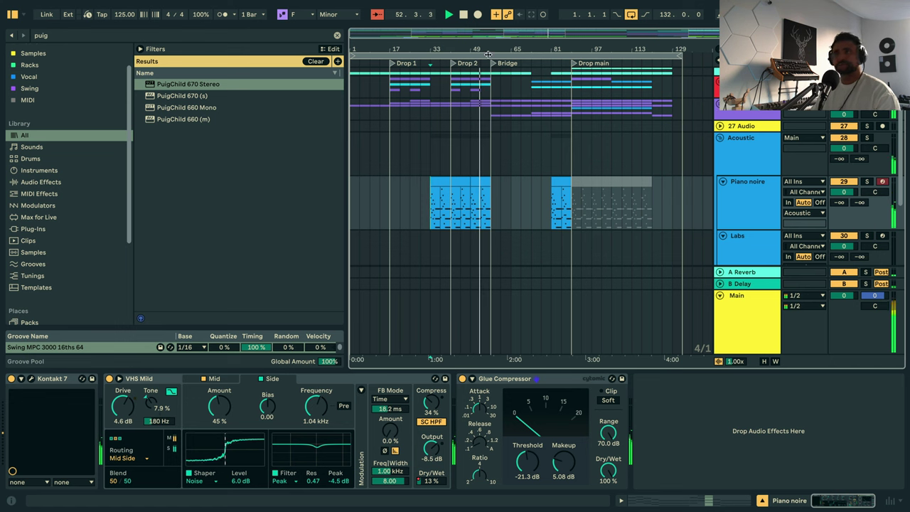
{"action": "left_click_drag", "start_coordinate": [442, 48], "coordinate": [484, 128]}
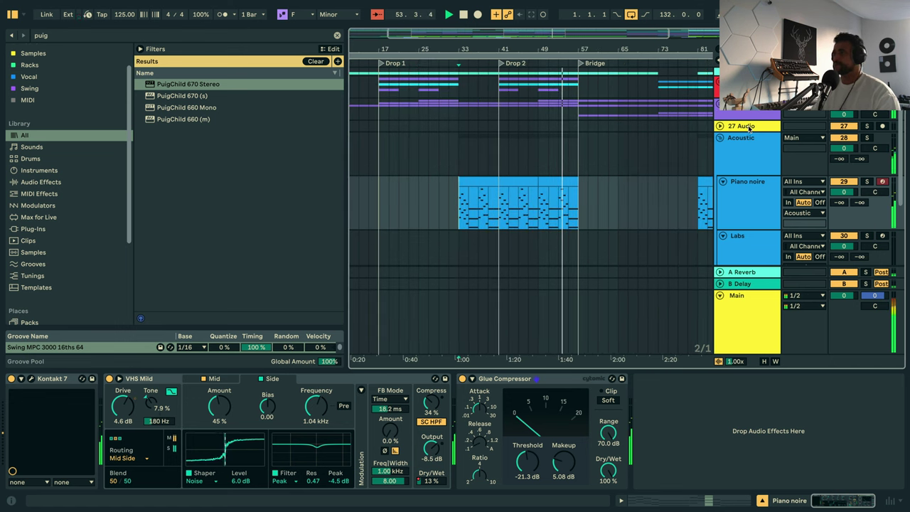
{"action": "scroll", "coordinate": [518, 142], "scroll_direction": "up", "scroll_amount": 5}
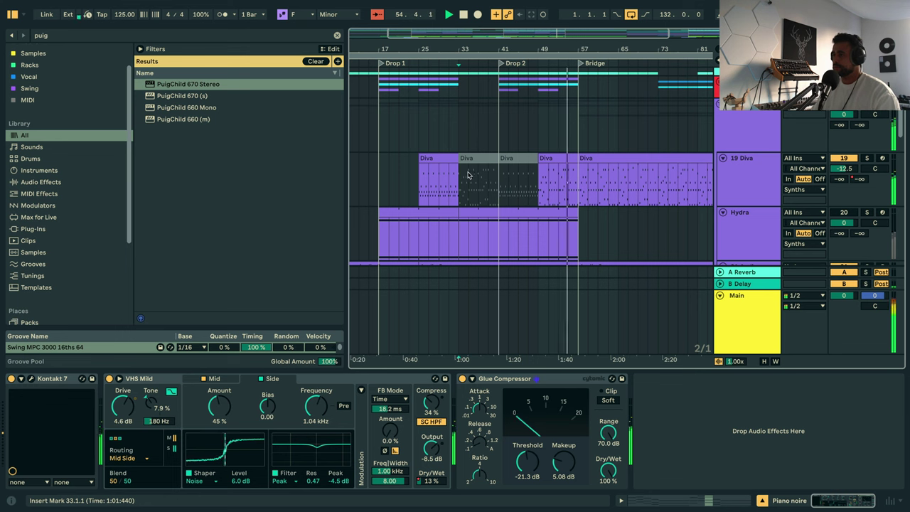
{"action": "left_click_drag", "start_coordinate": [450, 159], "coordinate": [492, 159]}
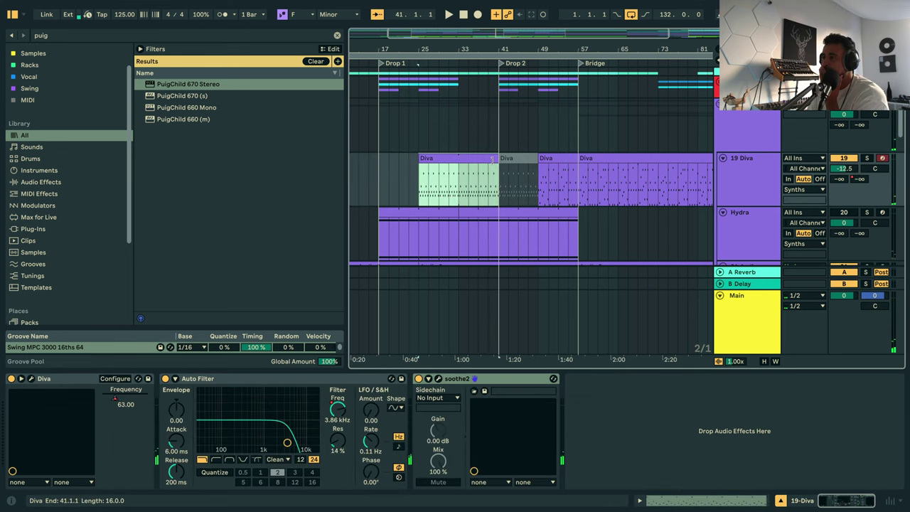
Audition Diva from 31.1.1, split its extended clip at 33.1.1 and check the notes of the part up to 41.1.1.
{"action": "left_click", "coordinate": [447, 191]}
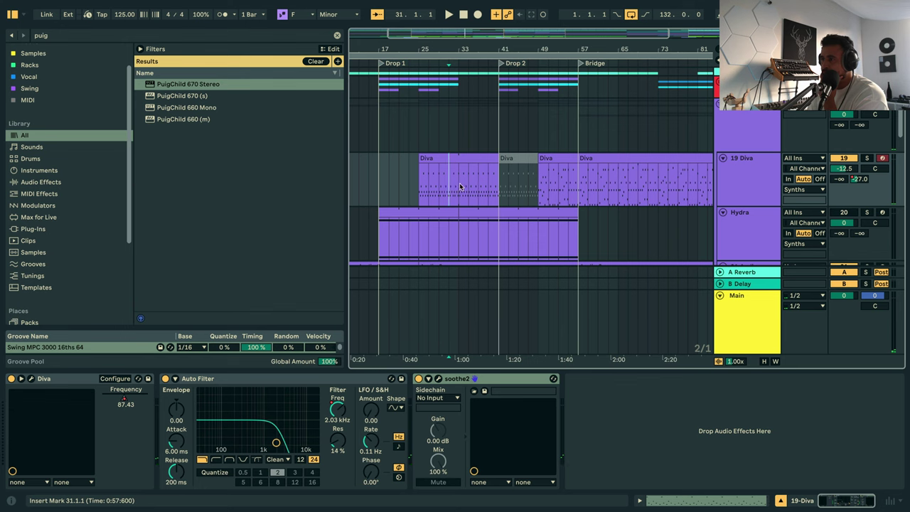
{"action": "key", "text": "space"}
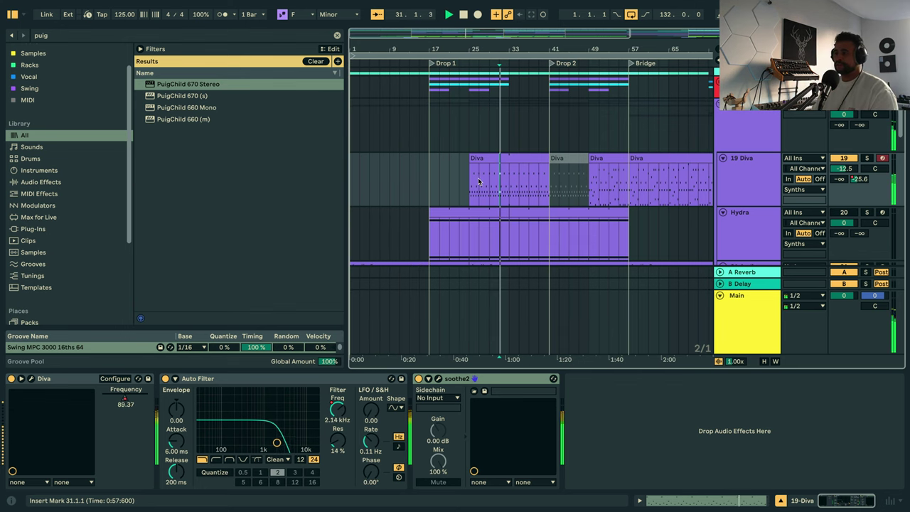
{"action": "left_click", "coordinate": [509, 183]}
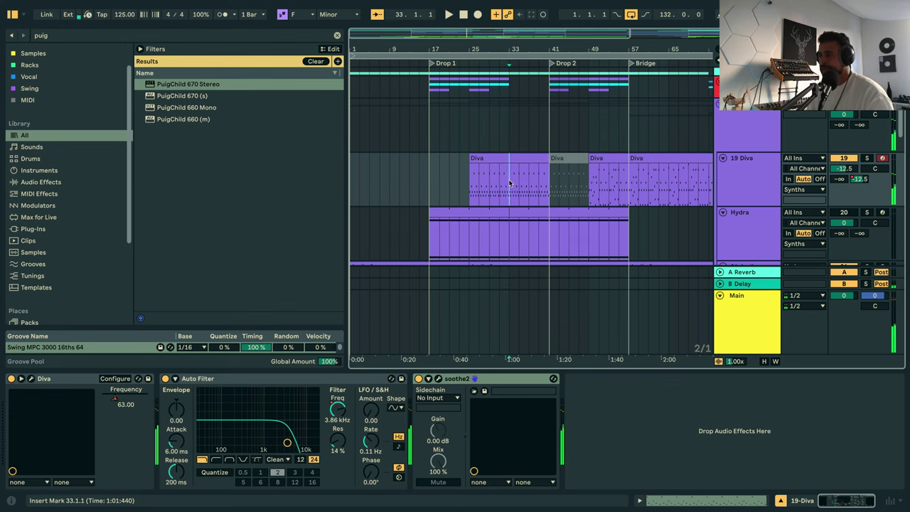
{"action": "double_click", "coordinate": [520, 159]}
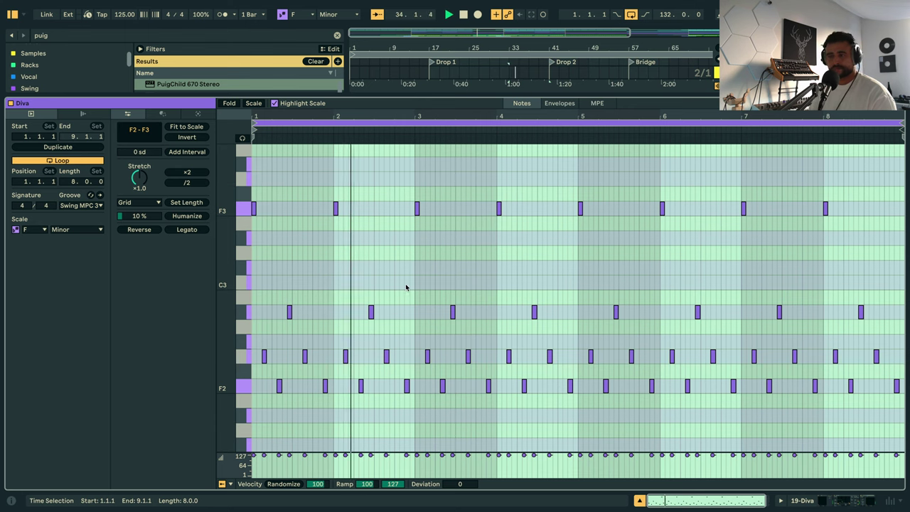
{"action": "key", "text": "shift+Tab"}
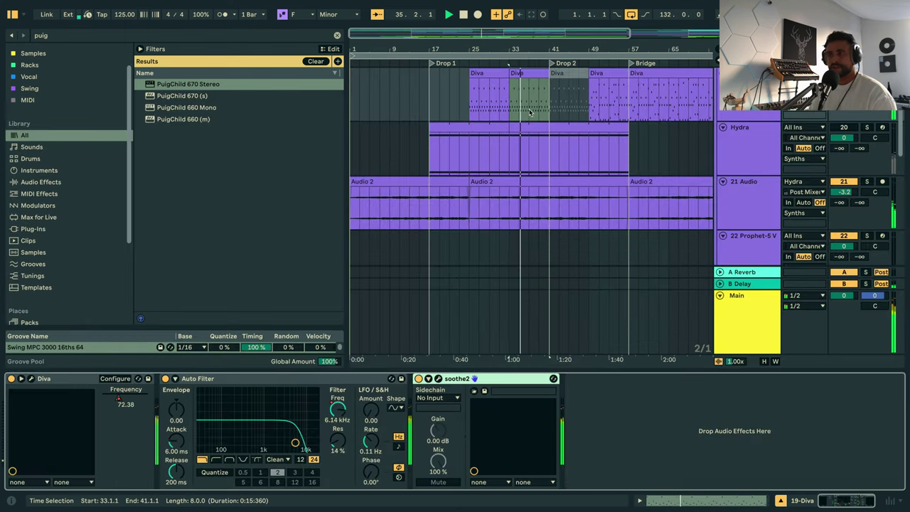
Audition the passage from bar 35 into Drop 2 and examine the Frequency automation on the Diva track.
{"action": "scroll", "coordinate": [522, 165], "scroll_direction": "down", "scroll_amount": 2}
{"action": "scroll", "coordinate": [523, 173], "scroll_direction": "down", "scroll_amount": 9}
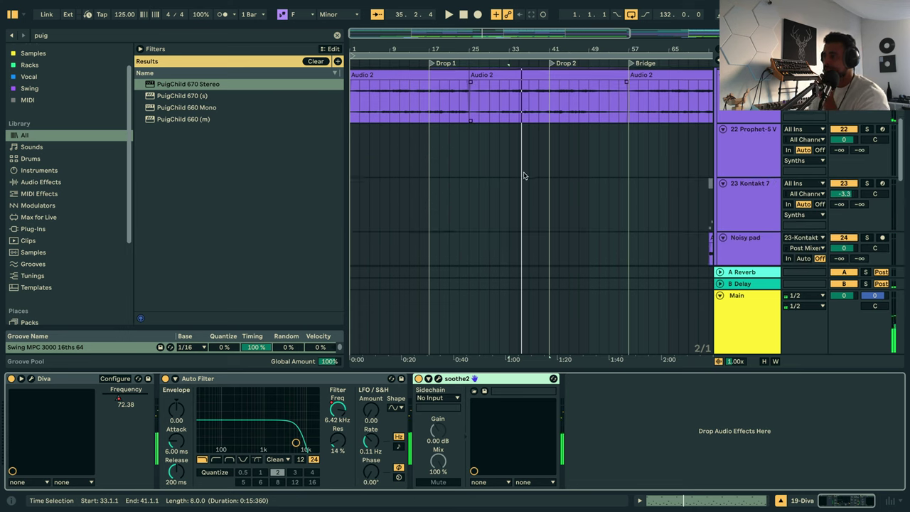
{"action": "scroll", "coordinate": [523, 173], "scroll_direction": "up", "scroll_amount": 8}
{"action": "scroll", "coordinate": [523, 117], "scroll_direction": "up", "scroll_amount": 3}
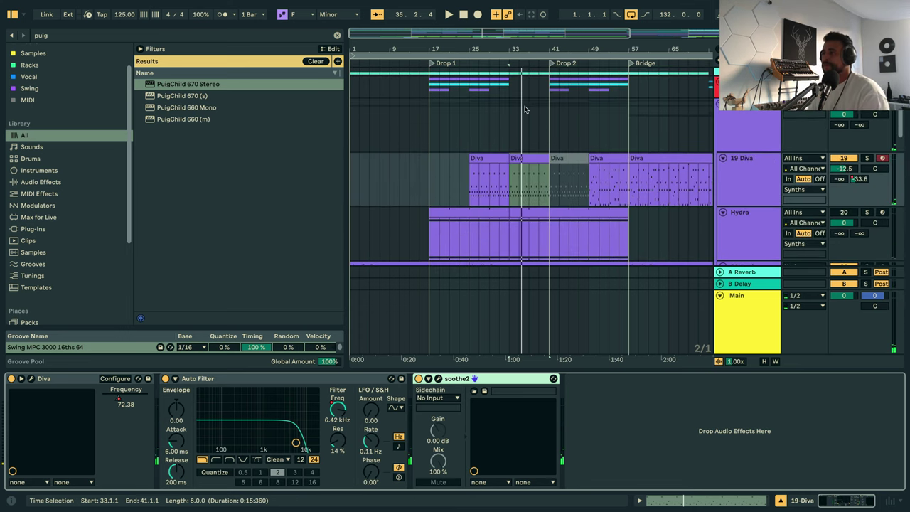
{"action": "key", "text": "space"}
{"action": "left_click_drag", "start_coordinate": [529, 50], "coordinate": [526, 33]}
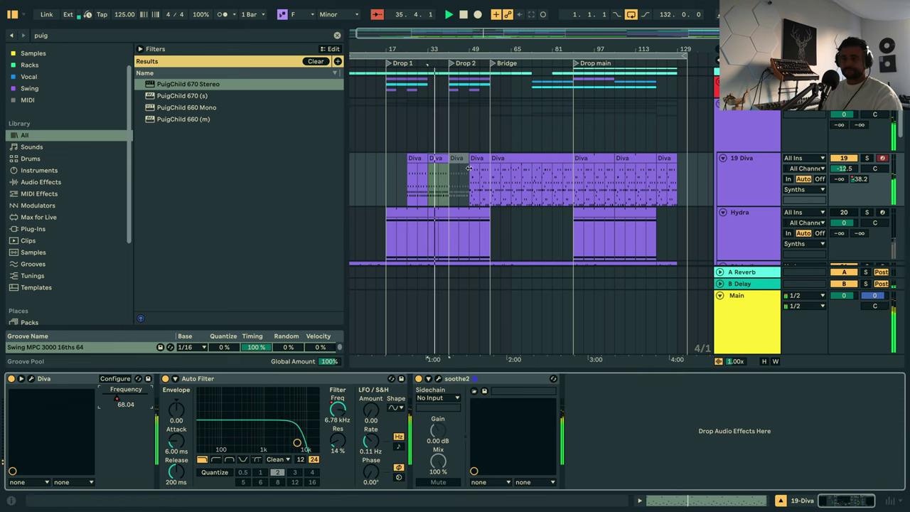
{"action": "key", "text": "a"}
{"action": "left_click_drag", "start_coordinate": [442, 50], "coordinate": [442, 93]}
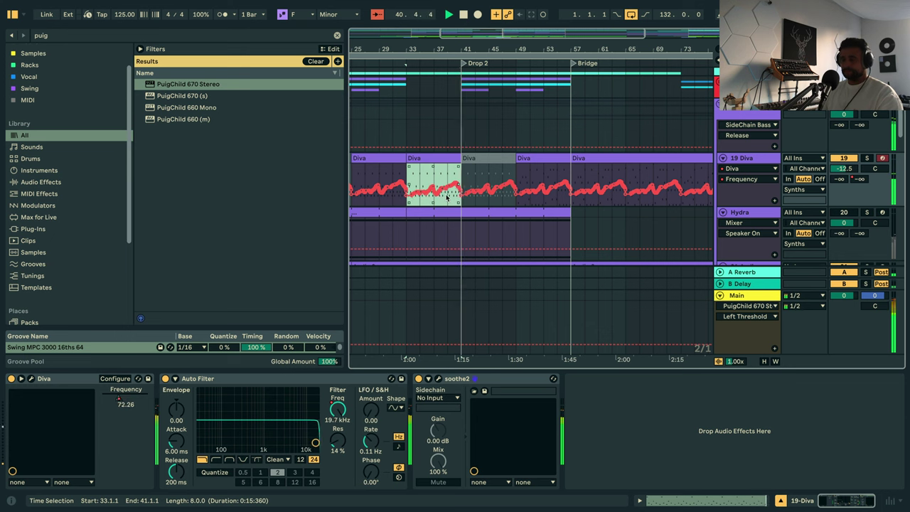
{"action": "key", "text": "a"}
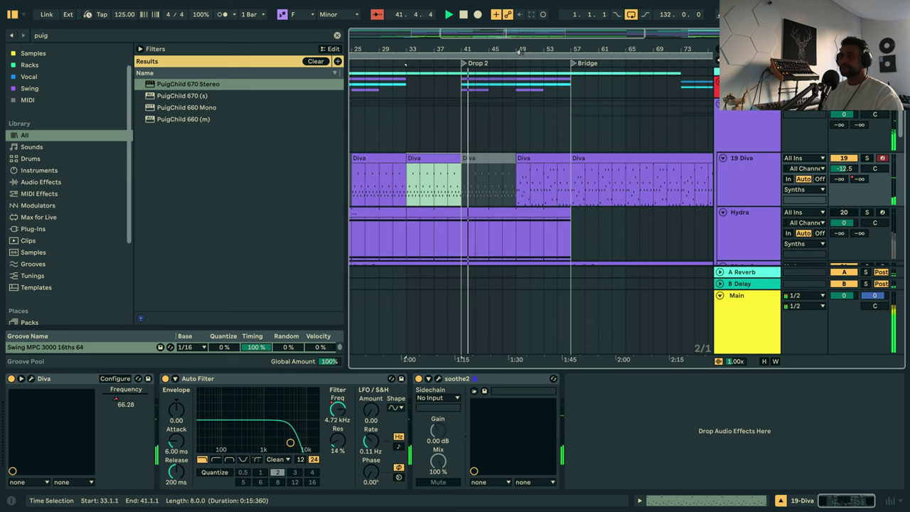
{"action": "left_click_drag", "start_coordinate": [519, 52], "coordinate": [475, 21]}
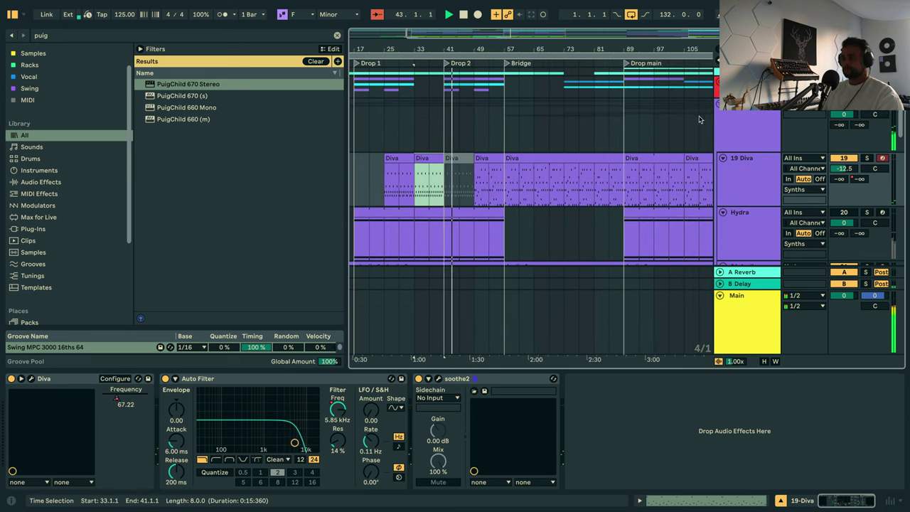
Pan the Piano noire track to 5L and fold both the Synths and Acoustic groups.
{"action": "left_click", "coordinate": [719, 103]}
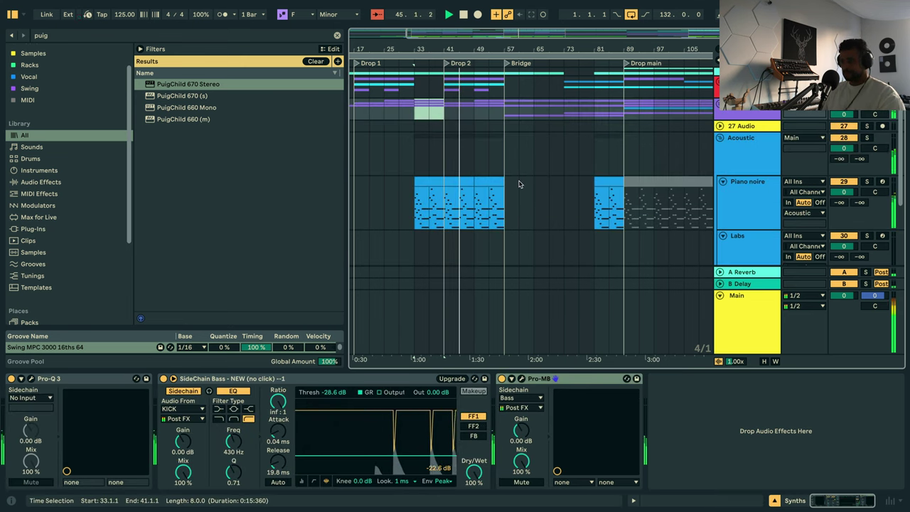
{"action": "left_click", "coordinate": [760, 210]}
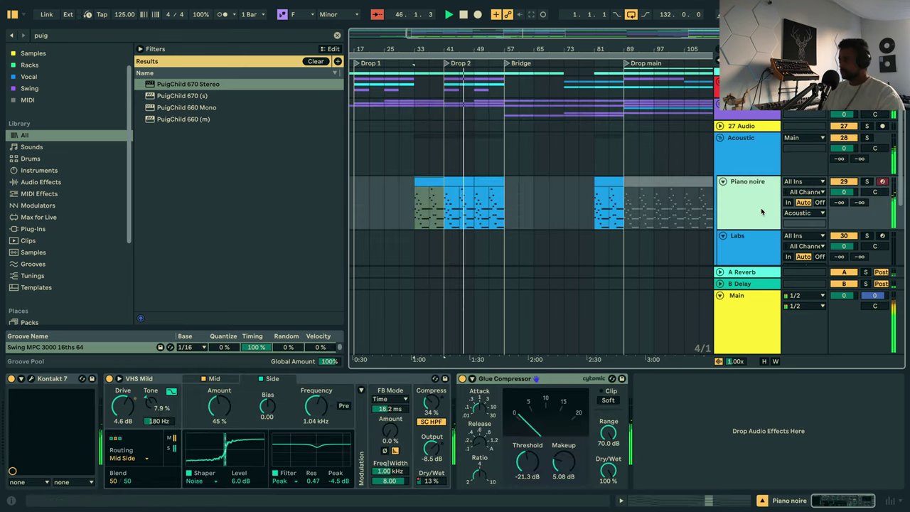
{"action": "left_click_drag", "start_coordinate": [874, 192], "coordinate": [874, 198]}
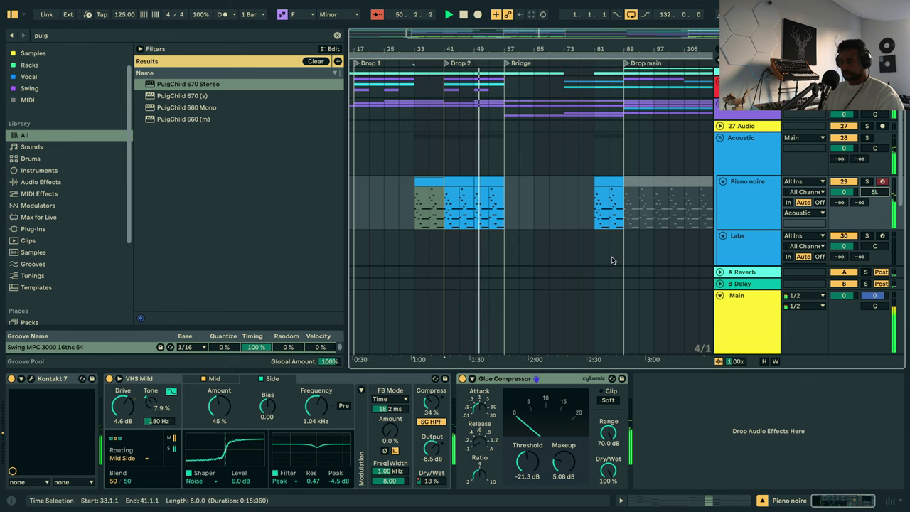
{"action": "left_click", "coordinate": [719, 137]}
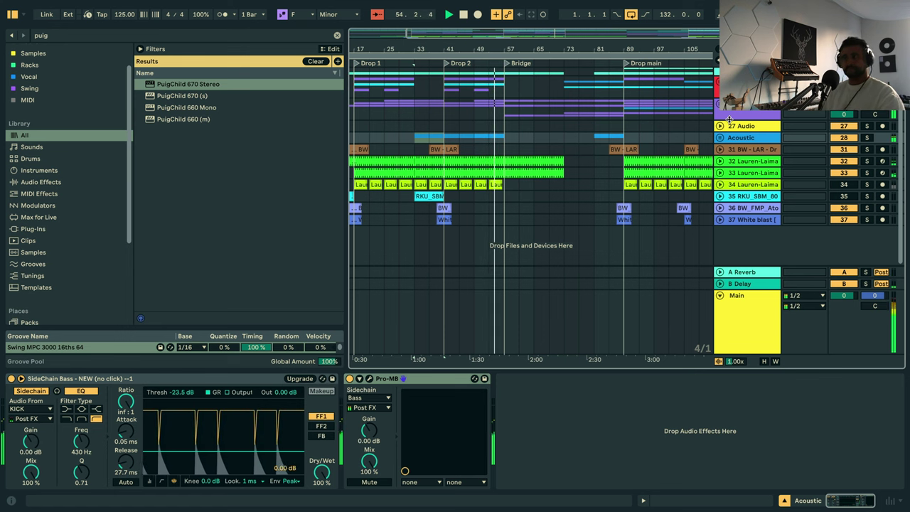
{"action": "left_click", "coordinate": [736, 326]}
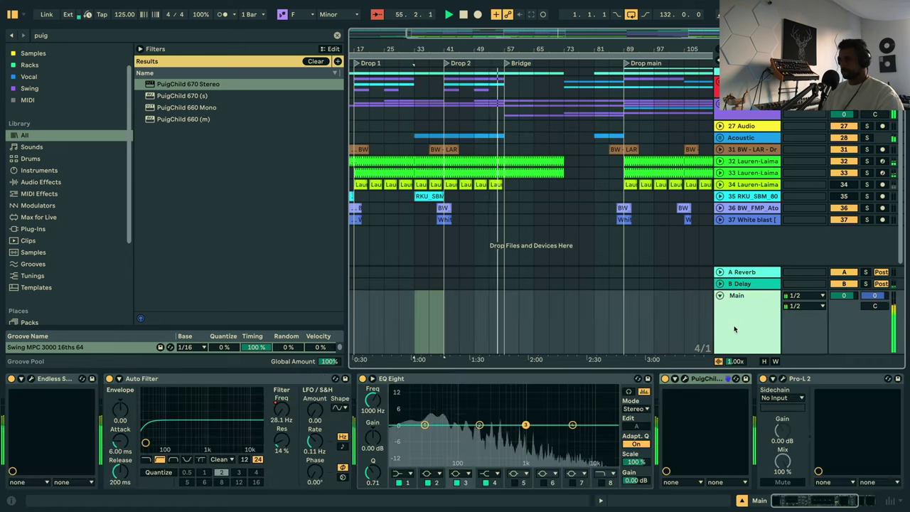
{"action": "left_click", "coordinate": [781, 379]}
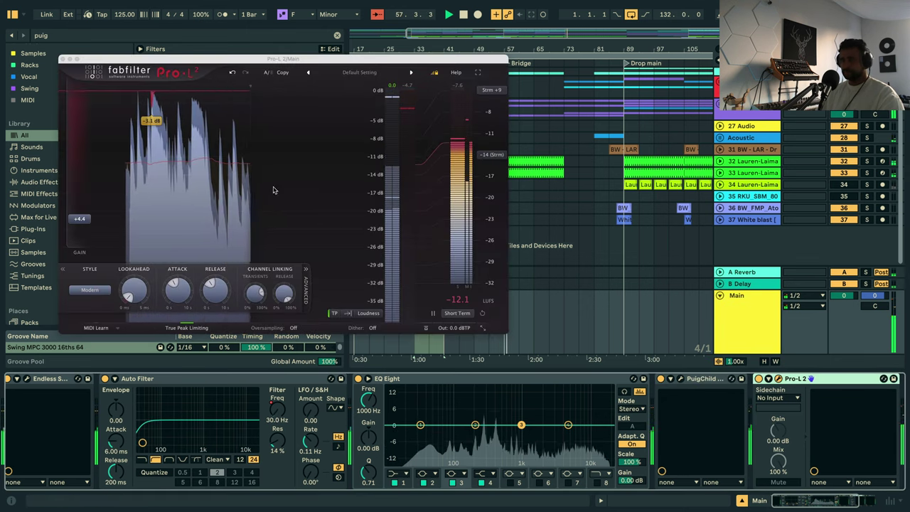
{"action": "left_click_drag", "start_coordinate": [184, 64], "coordinate": [343, 55]}
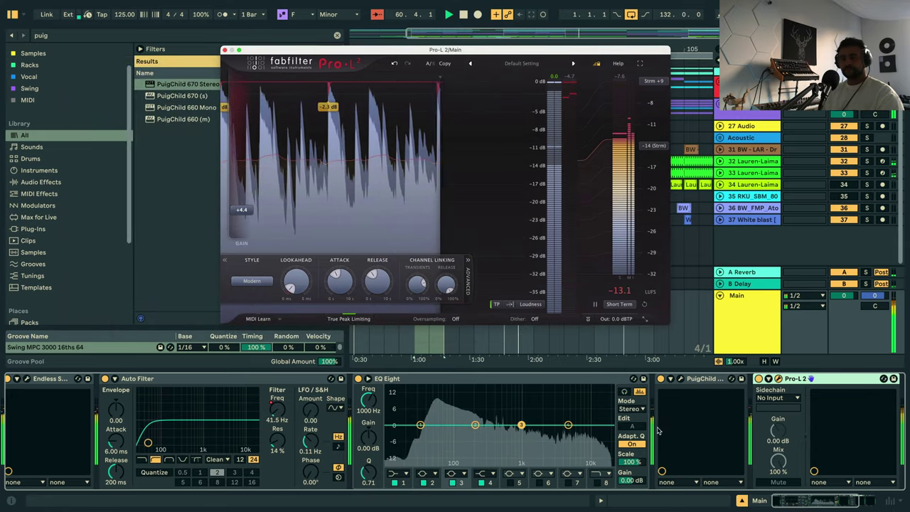
{"action": "scroll", "coordinate": [640, 428], "scroll_direction": "left", "scroll_amount": 1}
{"action": "scroll", "coordinate": [545, 427], "scroll_direction": "right", "scroll_amount": 3}
{"action": "scroll", "coordinate": [548, 416], "scroll_direction": "left", "scroll_amount": 3}
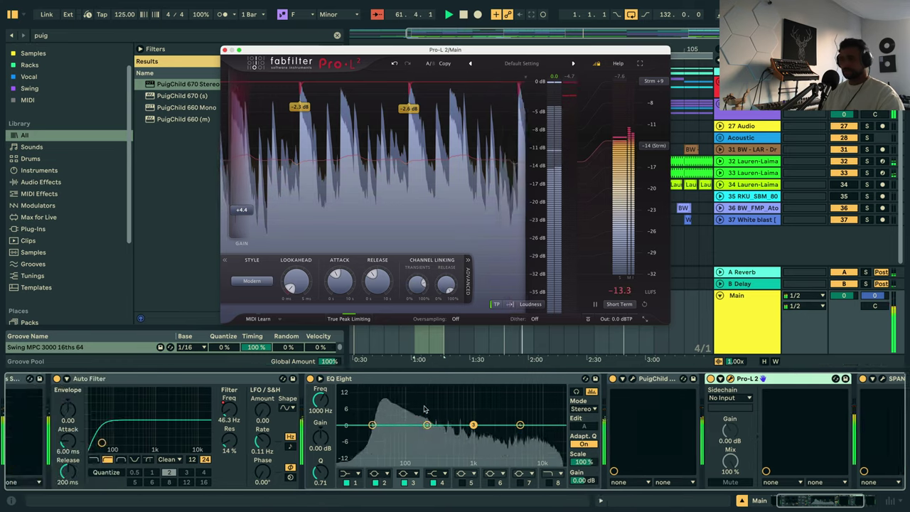
Search the browser for "ozone" and insert Ozone 10 Imager on Main between Auto Filter and EQ Eight.
{"action": "left_click", "coordinate": [194, 35]}
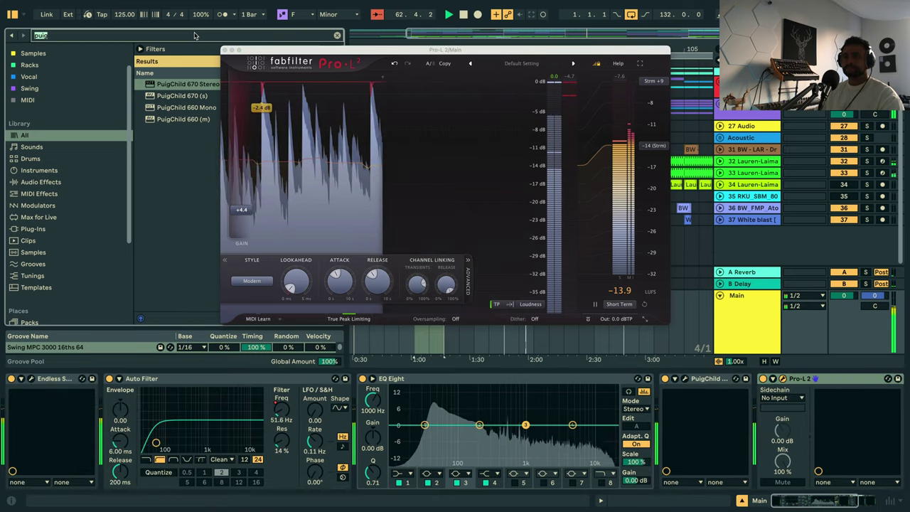
{"action": "type", "text": "ozone"}
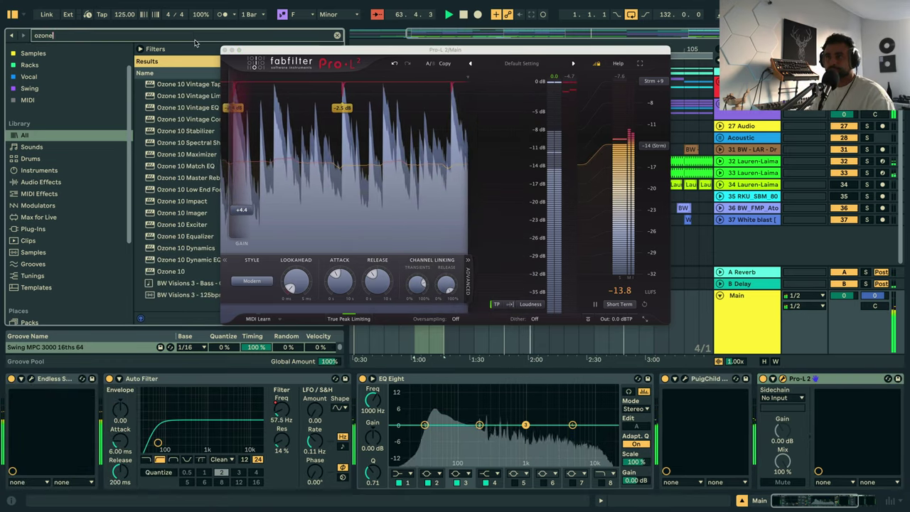
{"action": "left_click", "coordinate": [184, 213]}
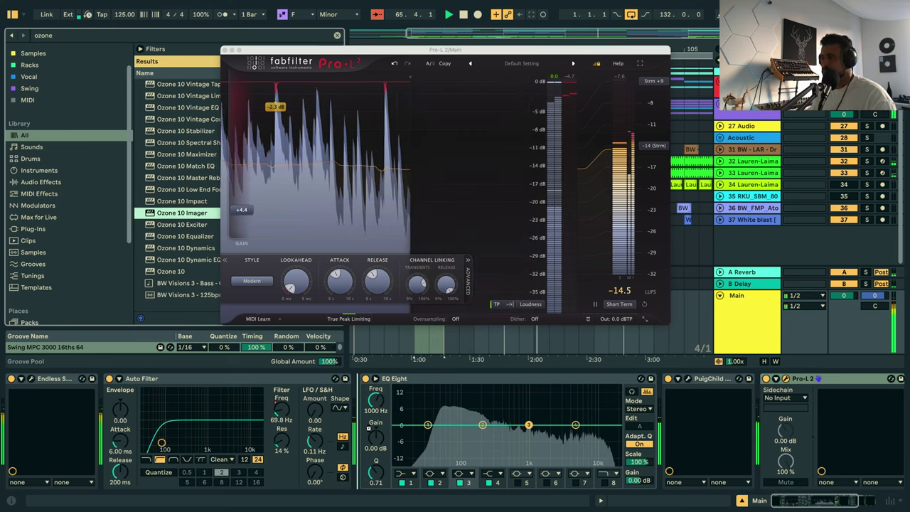
{"action": "left_click_drag", "start_coordinate": [368, 429], "coordinate": [369, 429]}
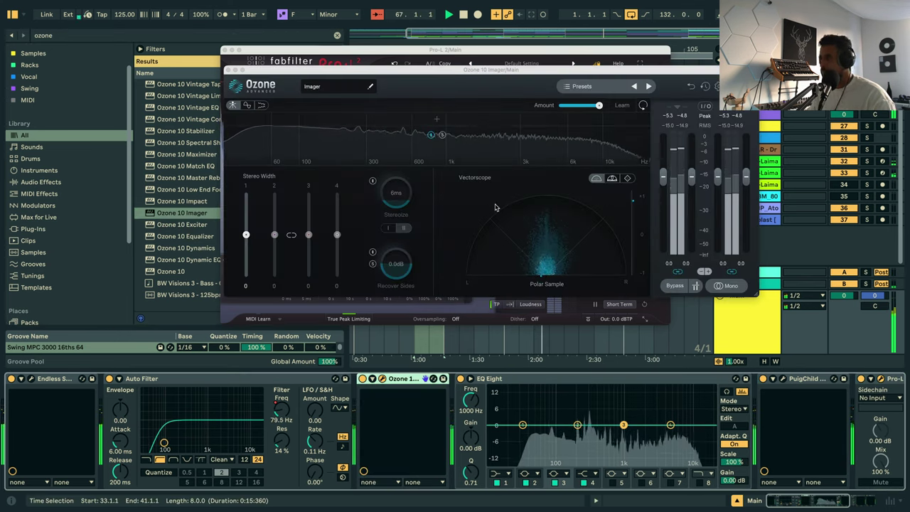
Split the Imager into three bands at about 100 Hz and 3 kHz, set their stereo widths to -61, 21 and 32, and close its window.
{"action": "left_click", "coordinate": [310, 118]}
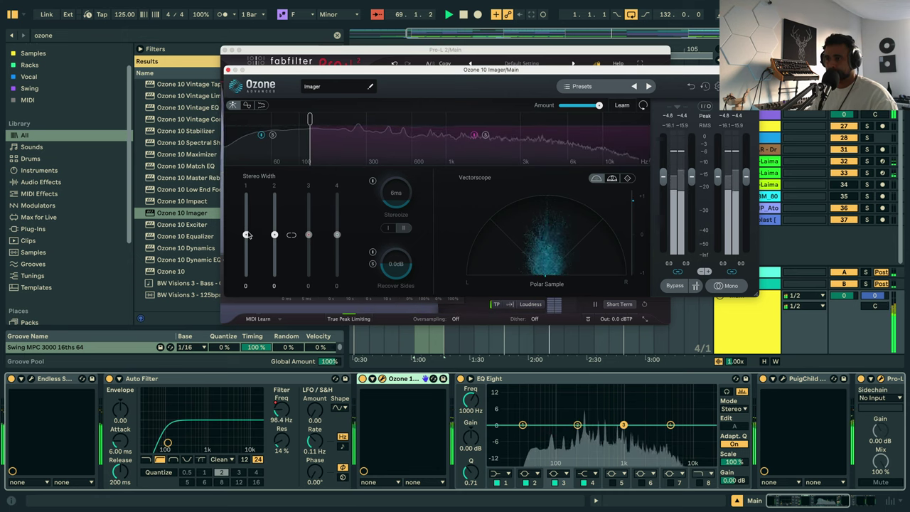
{"action": "left_click_drag", "start_coordinate": [246, 235], "coordinate": [246, 259]}
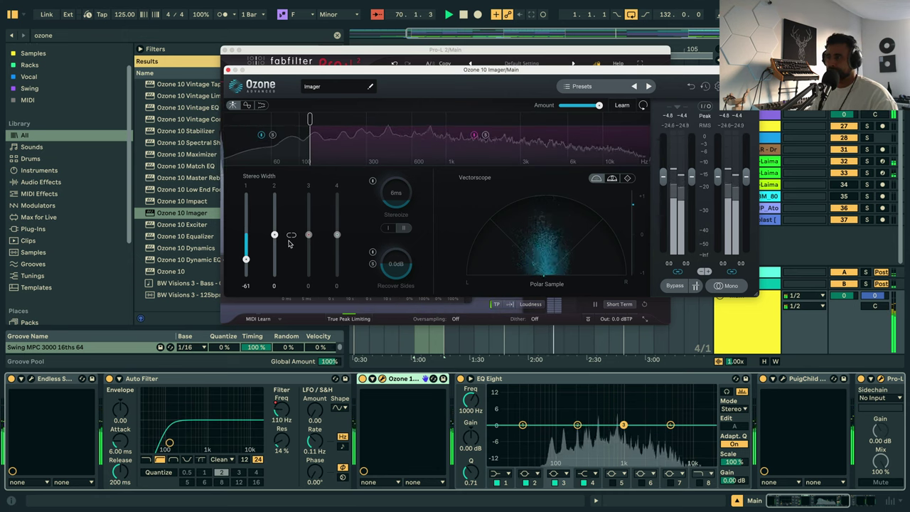
{"action": "left_click", "coordinate": [519, 121]}
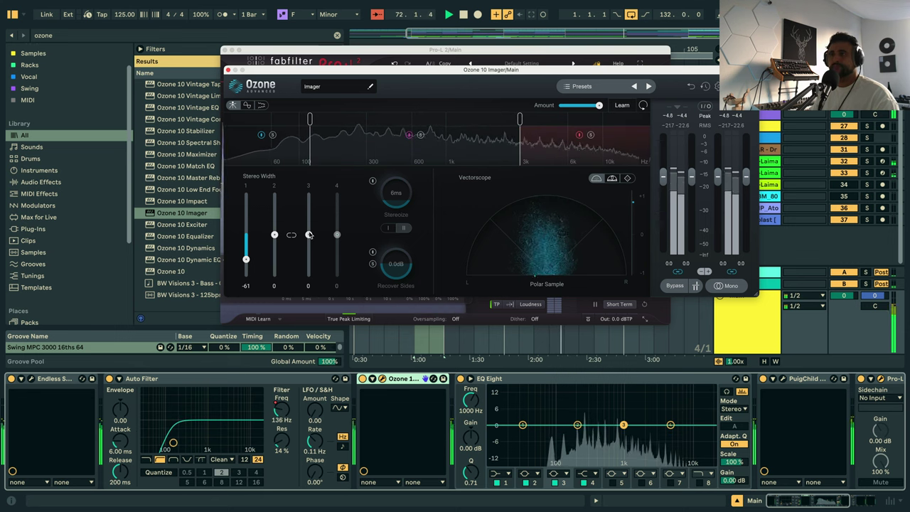
{"action": "left_click_drag", "start_coordinate": [309, 235], "coordinate": [275, 227]}
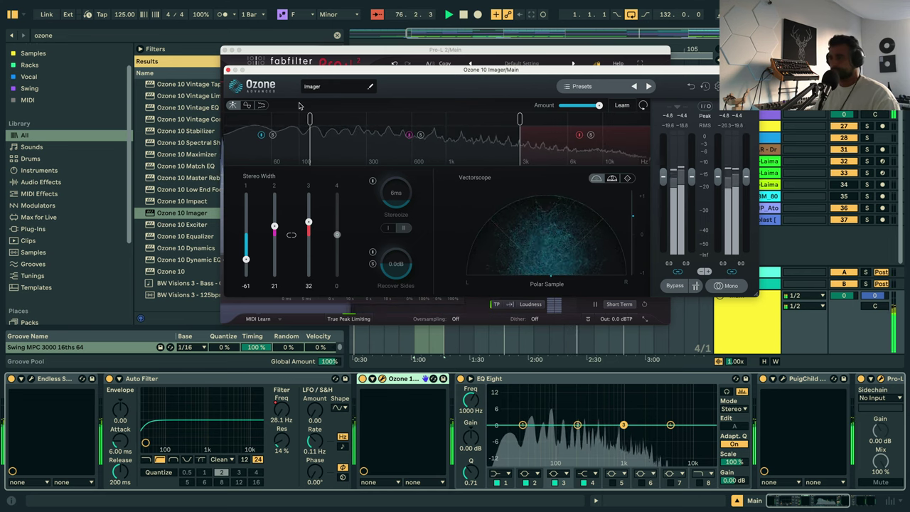
{"action": "left_click", "coordinate": [228, 69]}
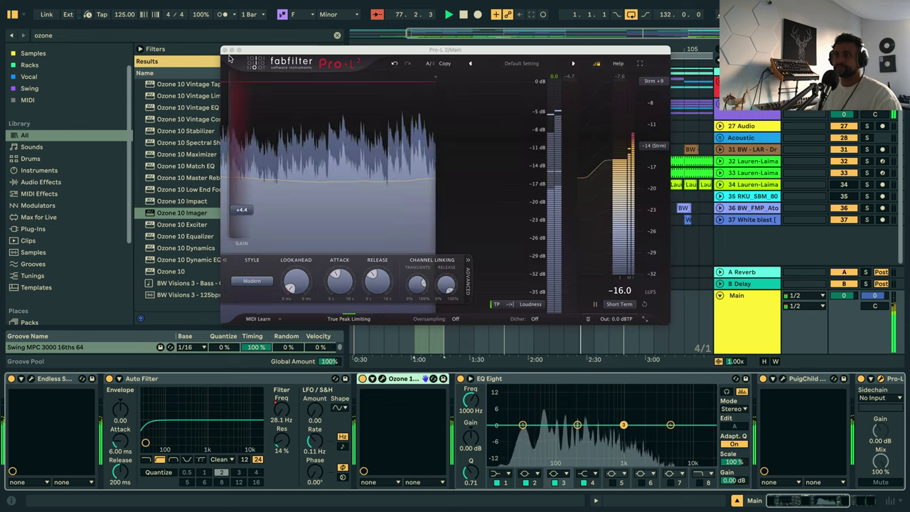
Check the limiting and short-term loudness in Main's Pro-L 2 as playback moves into the main drop, and close its window.
{"action": "left_click", "coordinate": [225, 50]}
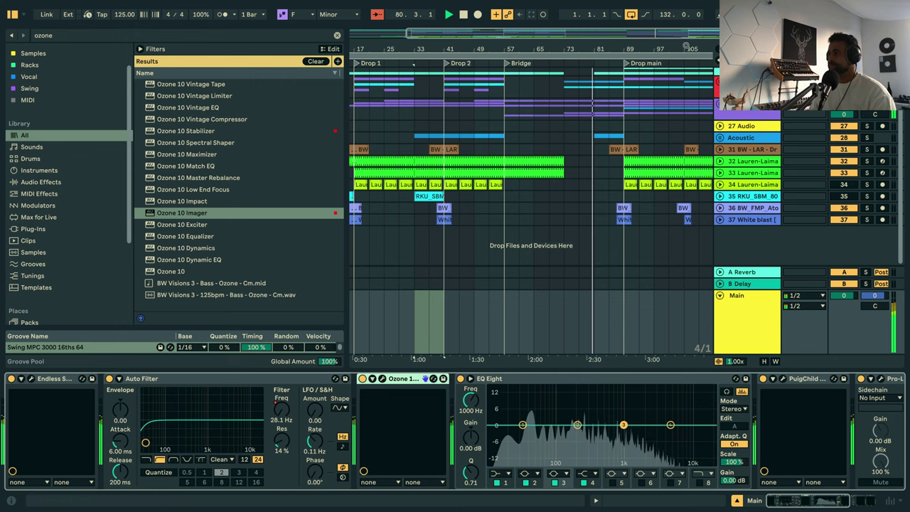
{"action": "left_click_drag", "start_coordinate": [684, 46], "coordinate": [601, 43]}
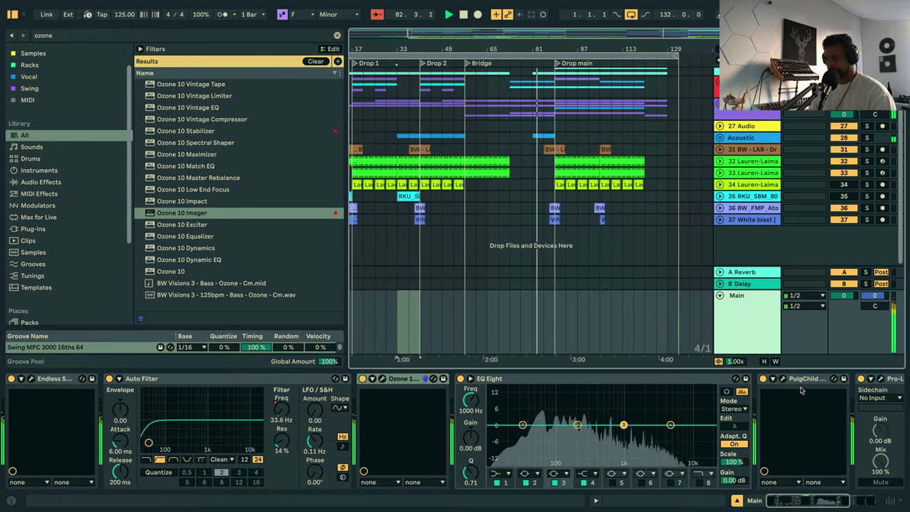
{"action": "scroll", "coordinate": [809, 390], "scroll_direction": "right", "scroll_amount": 5}
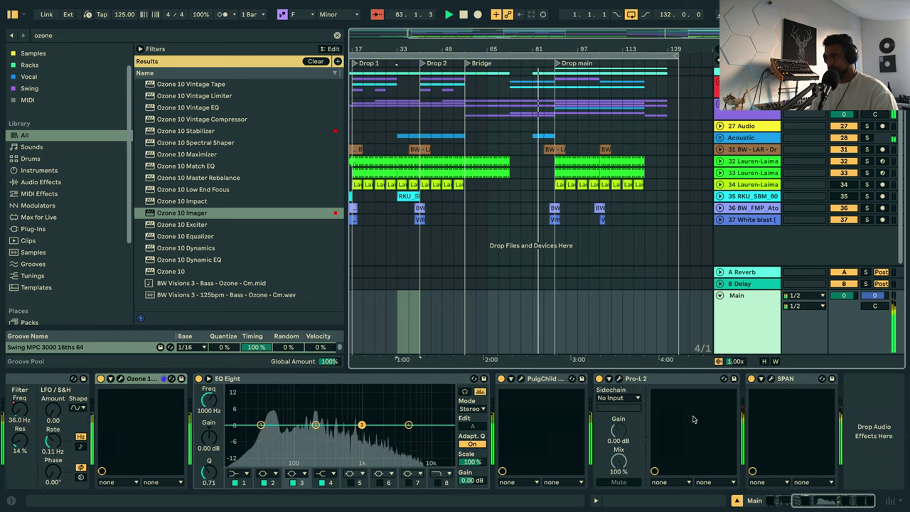
{"action": "left_click", "coordinate": [618, 378]}
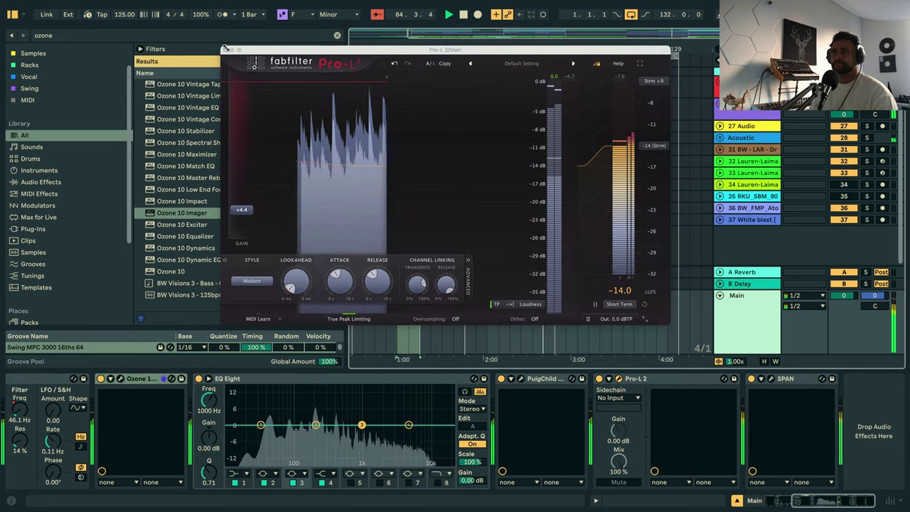
{"action": "left_click_drag", "start_coordinate": [293, 56], "coordinate": [415, 71]}
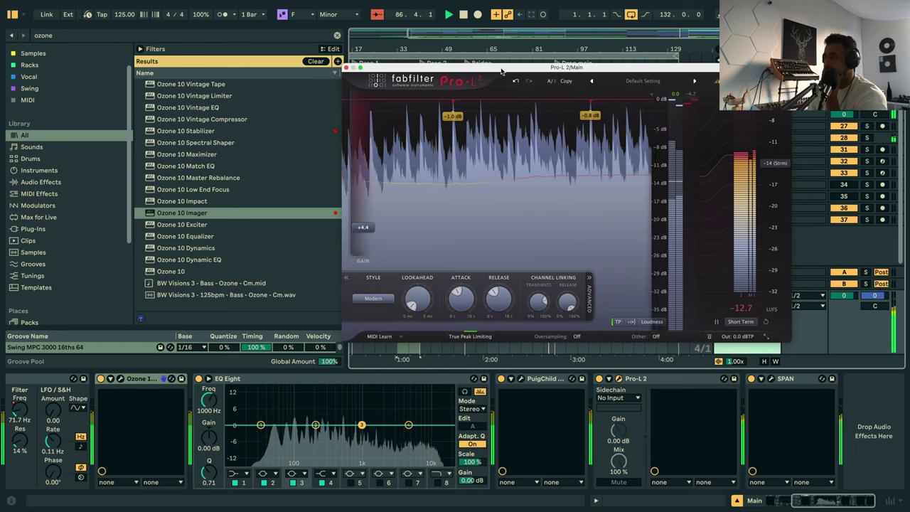
{"action": "mouse_move", "coordinate": [460, 305]}
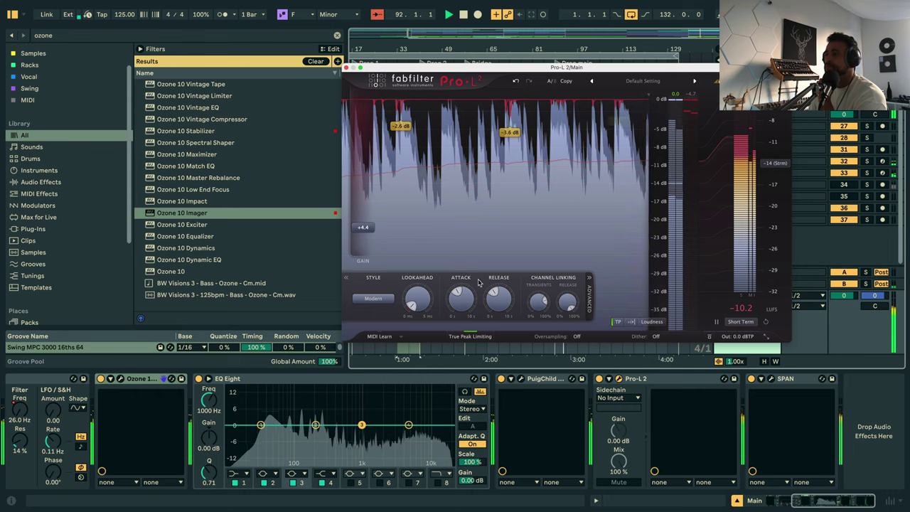
{"action": "left_click", "coordinate": [347, 67]}
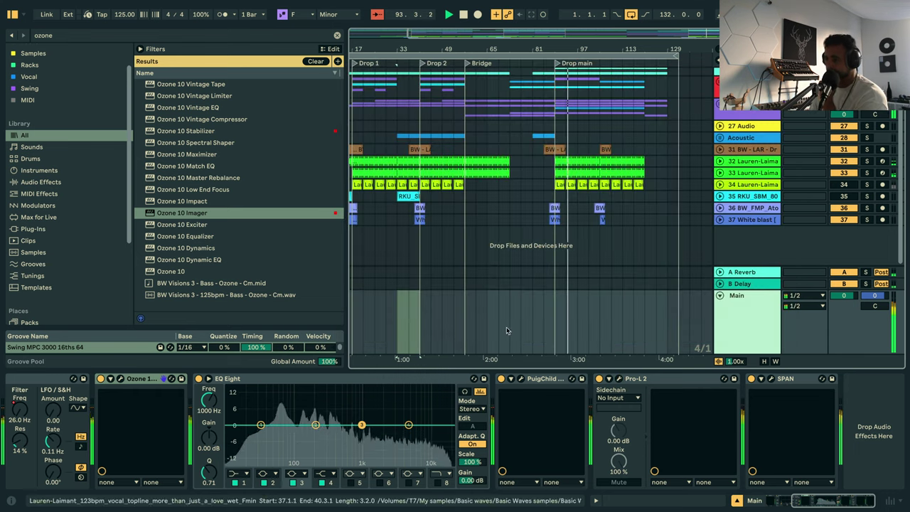
Search the browser for "sat", insert Saturator on Main between EQ Eight and PuigChild, and lower its output to -2 dB.
{"action": "left_click", "coordinate": [336, 35]}
{"action": "type", "text": "sat"}
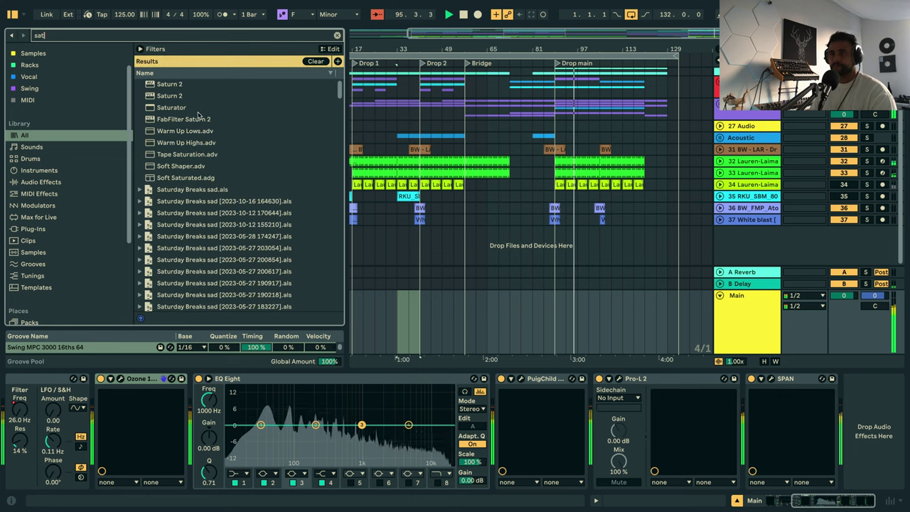
{"action": "mouse_move", "coordinate": [186, 113]}
{"action": "left_mouse_down"}
{"action": "mouse_move", "coordinate": [513, 371]}
{"action": "mouse_move", "coordinate": [499, 409]}
{"action": "mouse_move", "coordinate": [516, 402]}
{"action": "left_mouse_up"}
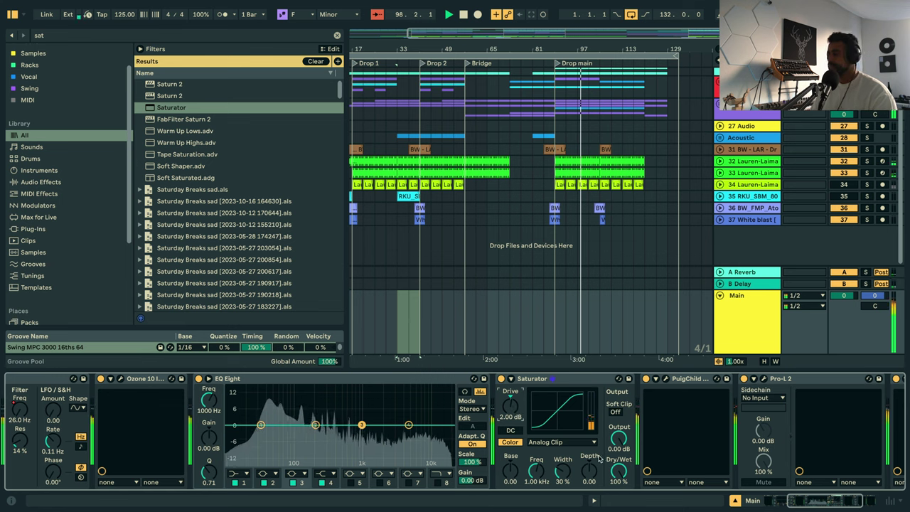
{"action": "left_click_drag", "start_coordinate": [624, 440], "coordinate": [624, 445]}
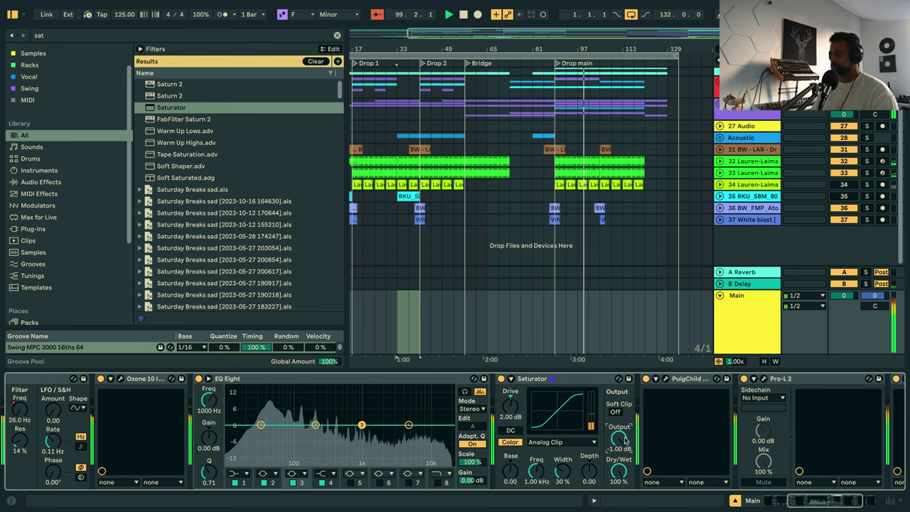
With Pro-L 2 open for monitoring, set Saturator's color frequency to 7.78 kHz, switch Color off and raise Drive to 2.86 dB.
{"action": "left_click", "coordinate": [752, 378]}
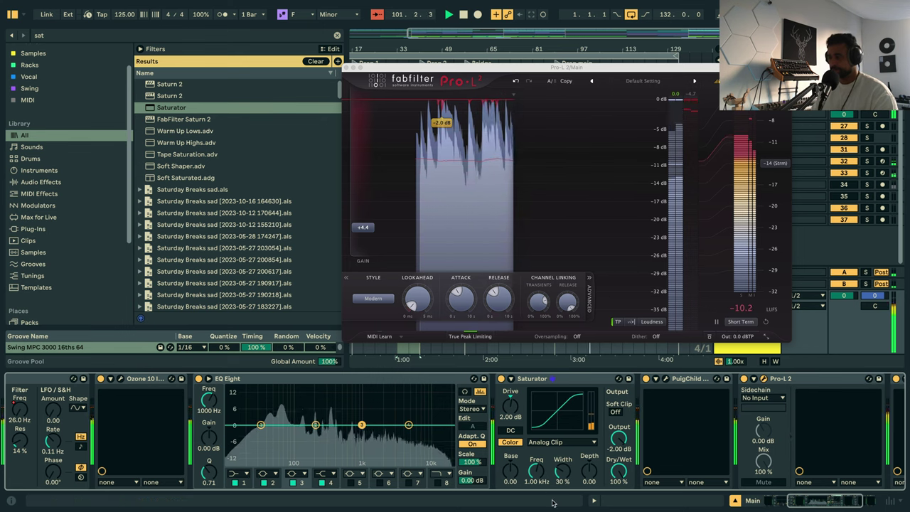
{"action": "left_click_drag", "start_coordinate": [536, 470], "coordinate": [537, 450]}
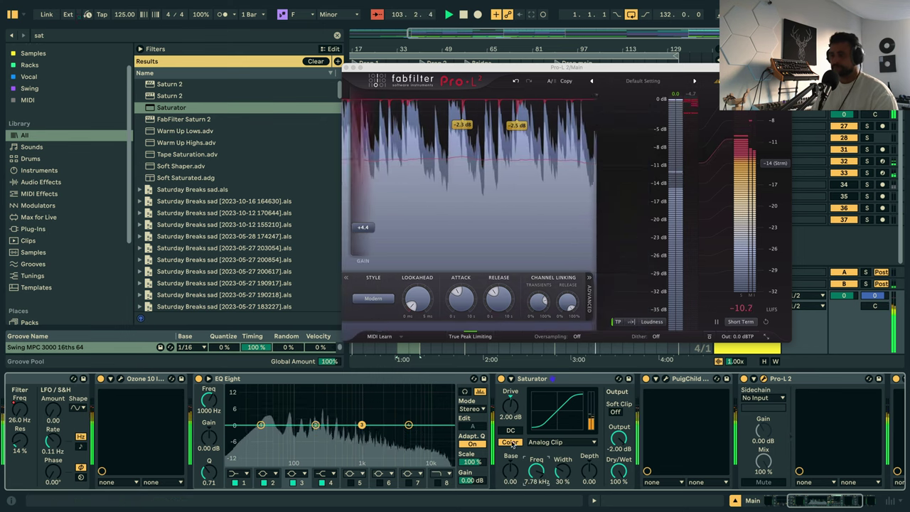
{"action": "left_click_drag", "start_coordinate": [513, 409], "coordinate": [513, 405]}
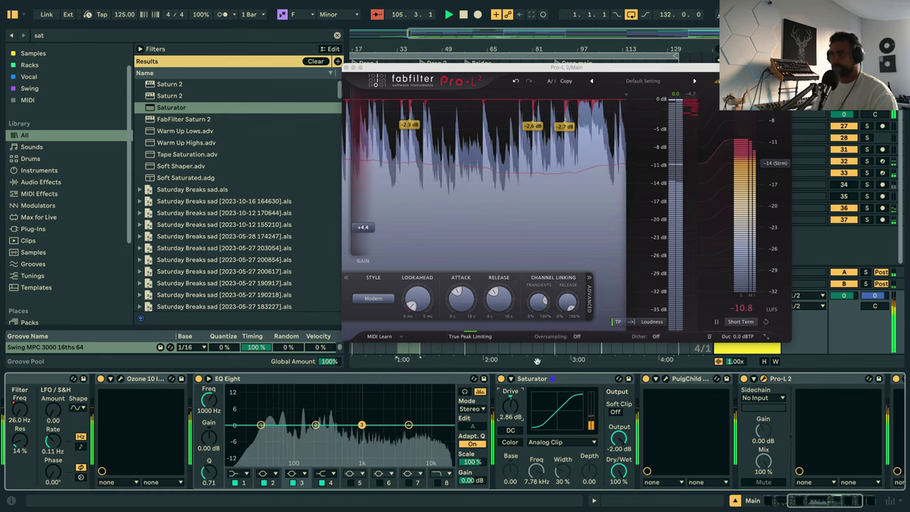
{"action": "left_click", "coordinate": [346, 68]}
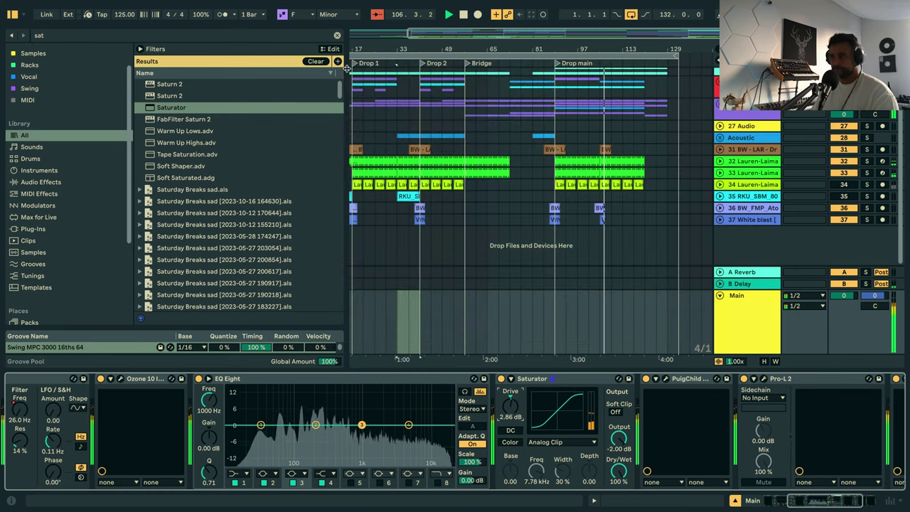
Listen through the main drop to the end of the arrangement and stop playback.
{"action": "left_click_drag", "start_coordinate": [647, 50], "coordinate": [615, 74]}
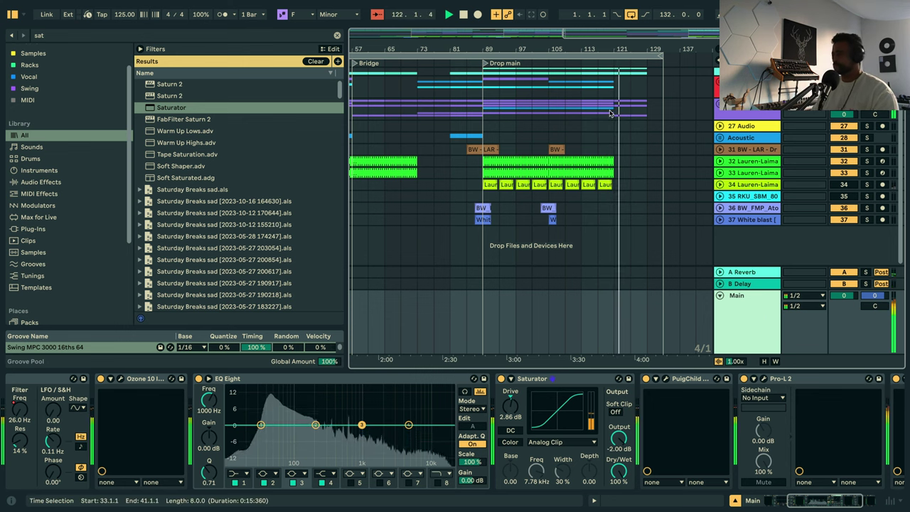
{"action": "left_click_drag", "start_coordinate": [655, 44], "coordinate": [679, 21]}
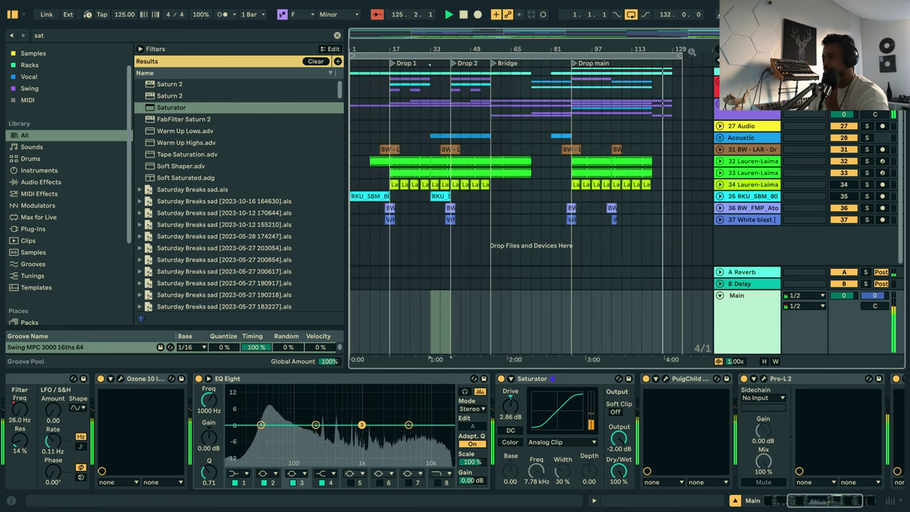
{"action": "scroll", "coordinate": [697, 117], "scroll_direction": "up", "scroll_amount": 1}
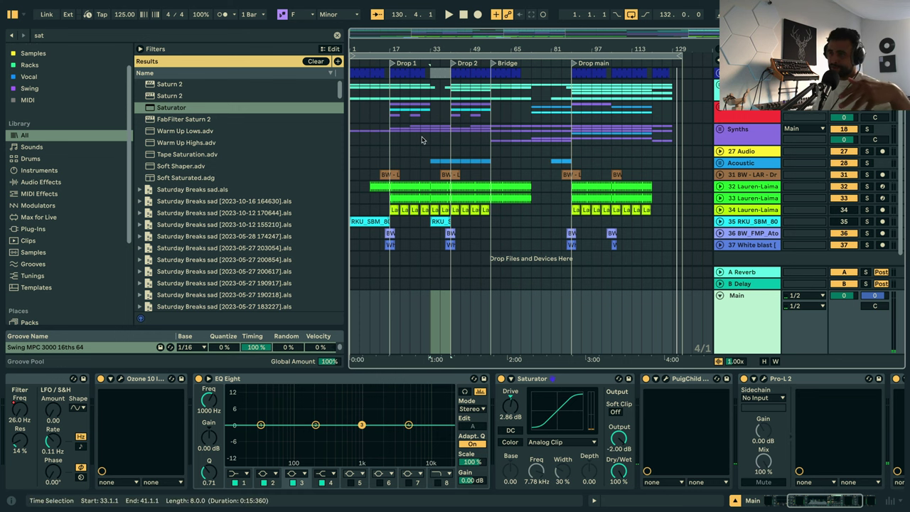
Unfold the Drums group to view the Hats track's Drum Rack, fold the group again and play the track from bar 1.
{"action": "left_click", "coordinate": [350, 93]}
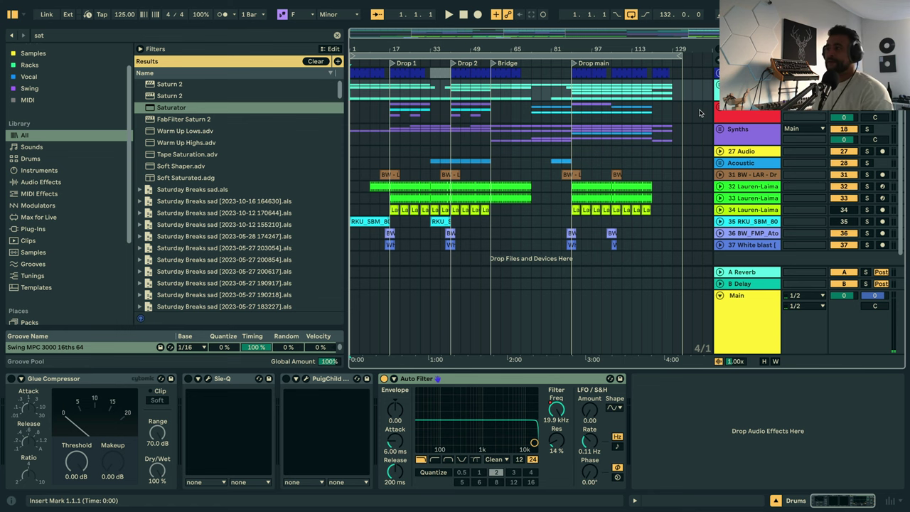
{"action": "scroll", "coordinate": [750, 175], "scroll_direction": "up", "scroll_amount": 5}
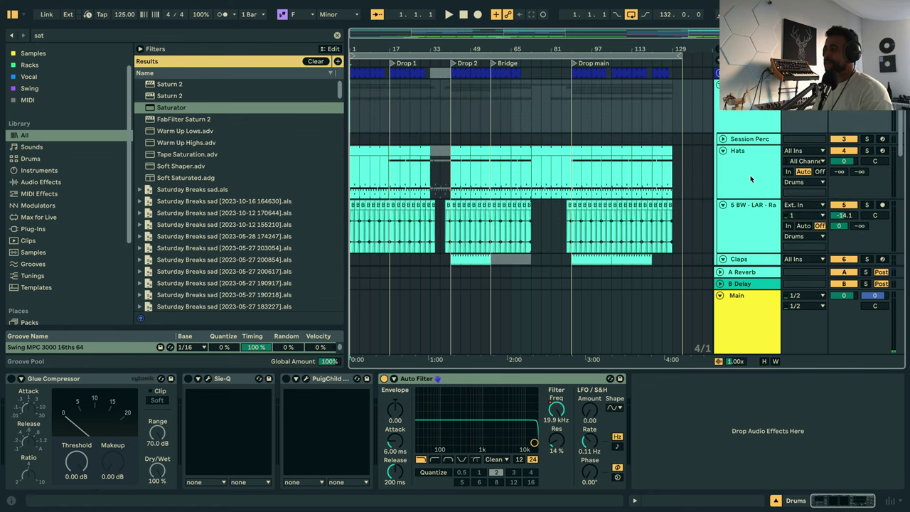
{"action": "left_click", "coordinate": [746, 173]}
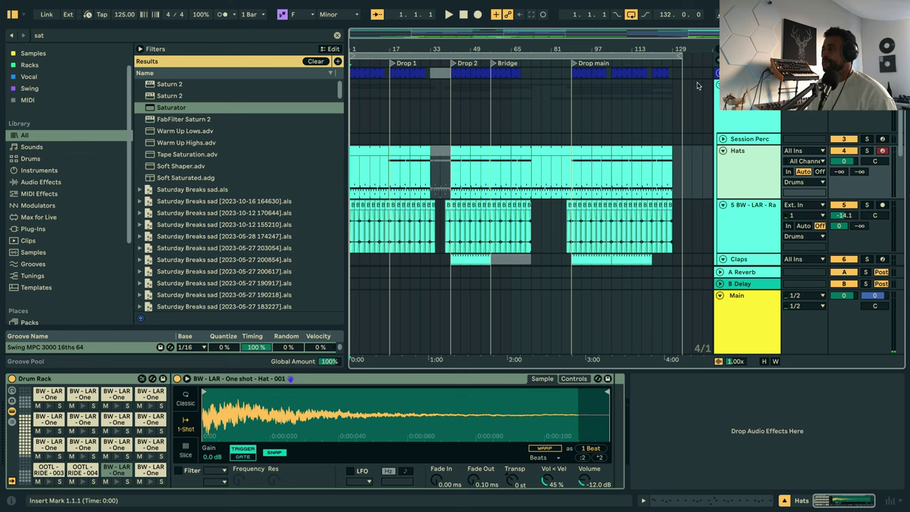
{"action": "left_click", "coordinate": [718, 85]}
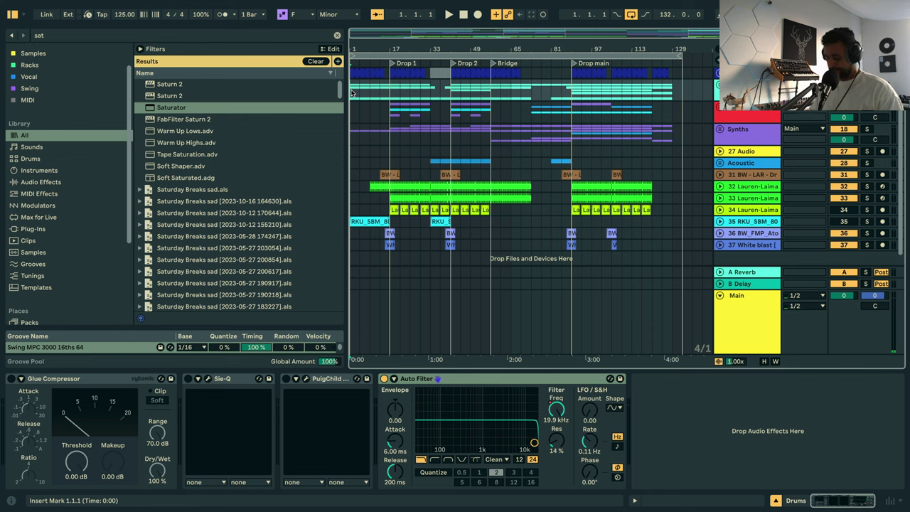
{"action": "key", "text": "space"}
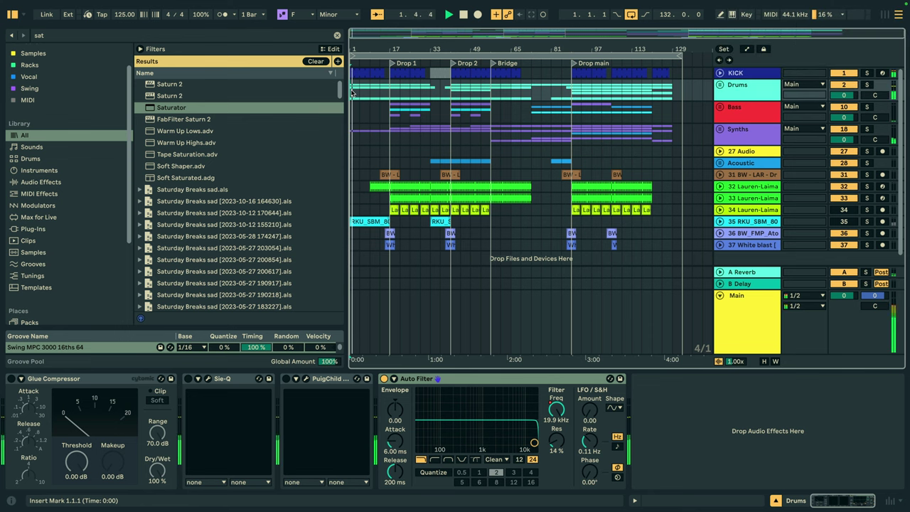